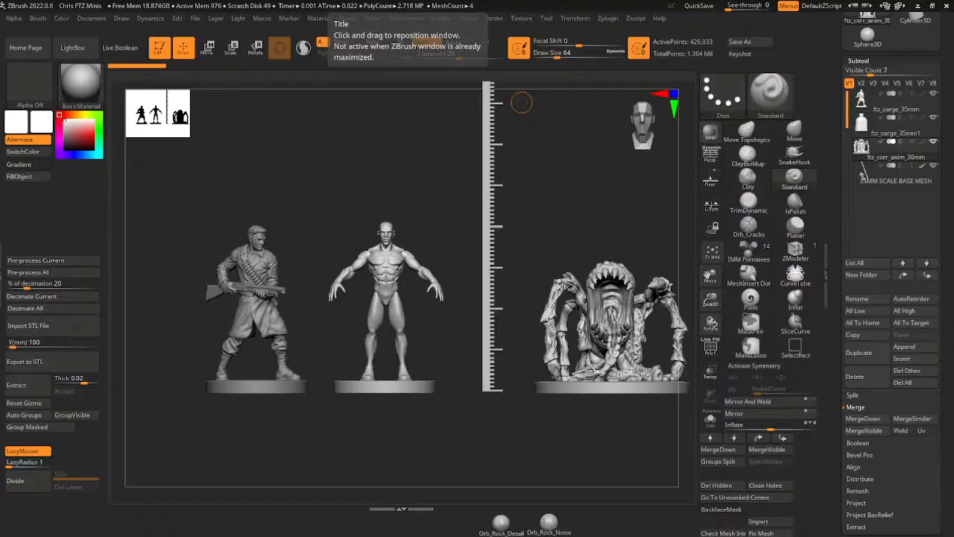
- Place the Japanese Soldier.jpg reference image at a larger size beside the figures, examine the soldier's pose and gear, and put it away
left_click_drag(734, 0, 675, 112)
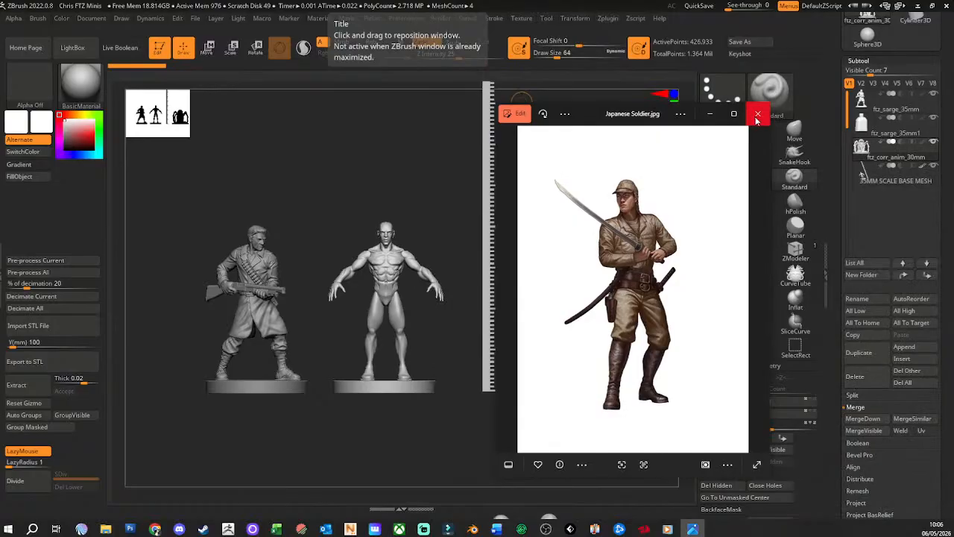
left_click_drag(768, 395, 934, 371)
left_click_drag(615, 477, 600, 495)
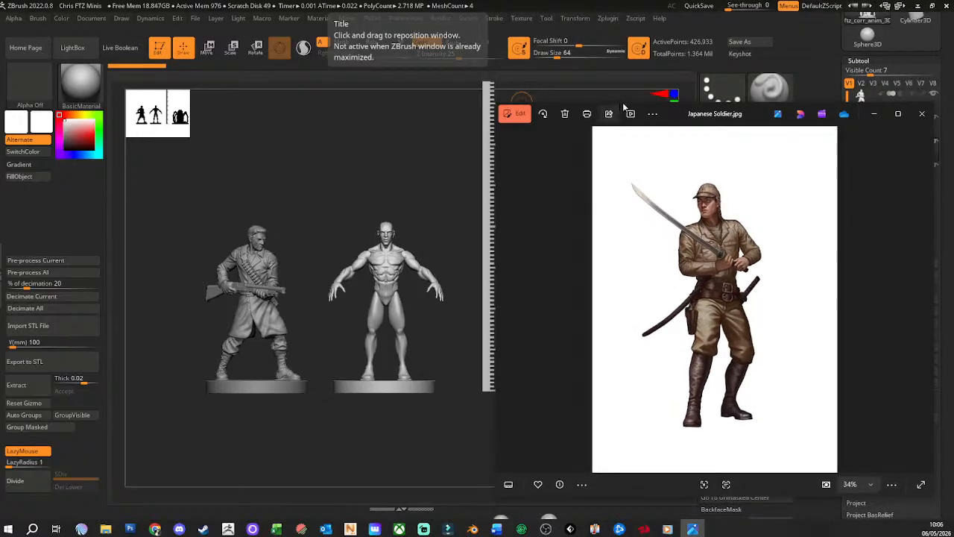
left_click_drag(696, 104, 697, 10)
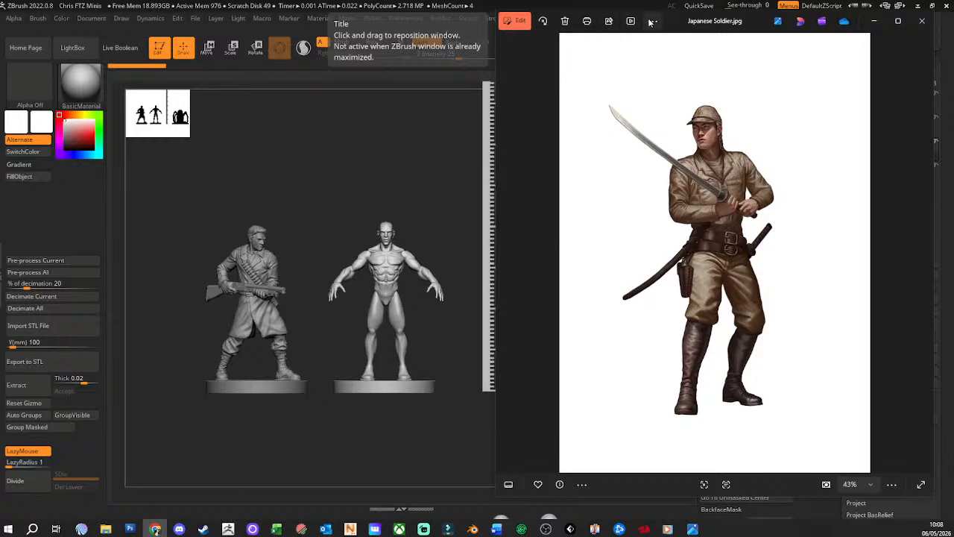
left_click_drag(712, 24, 714, 3)
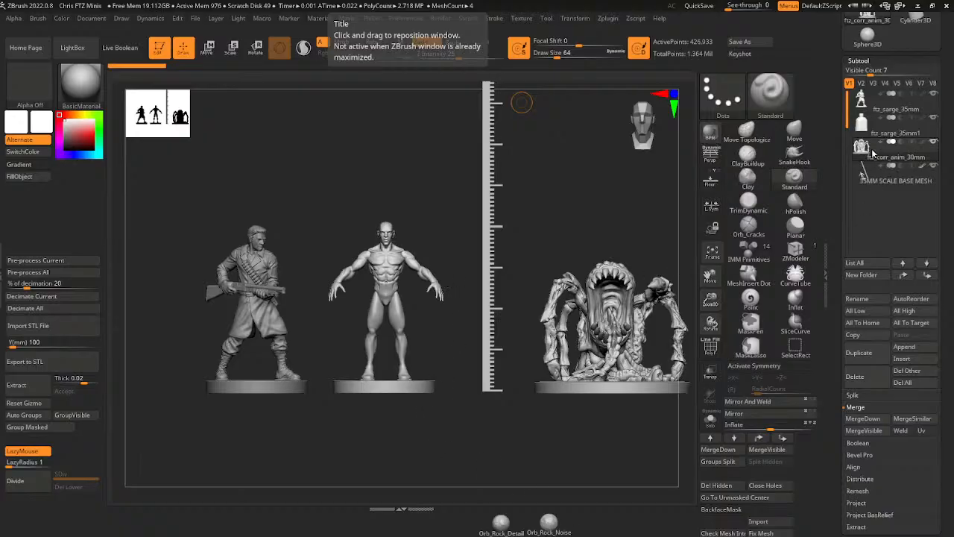
- Hide the ftz_corr_anim_30mm creature and duplicate the ftz_sarge_35mm1 subtool as a placeholder
left_click(934, 147)
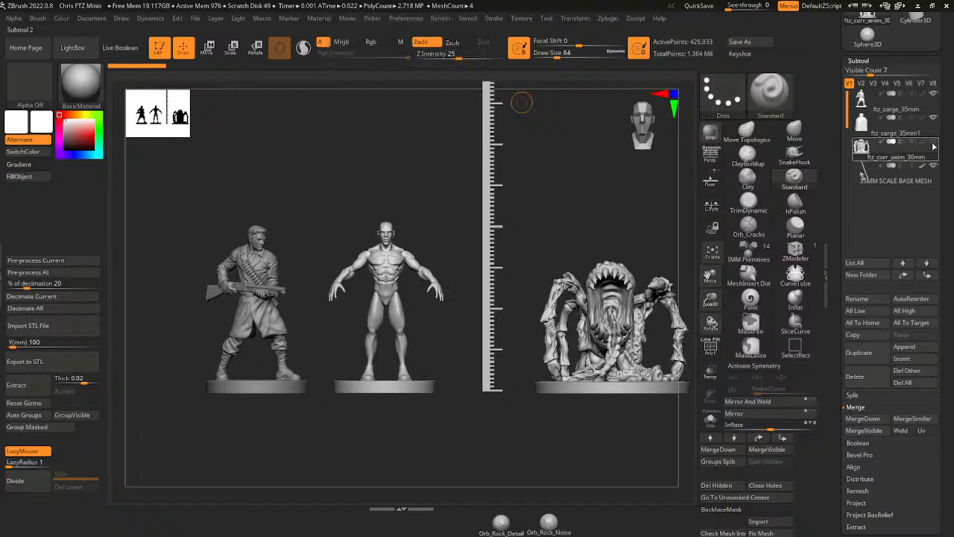
left_click(935, 119)
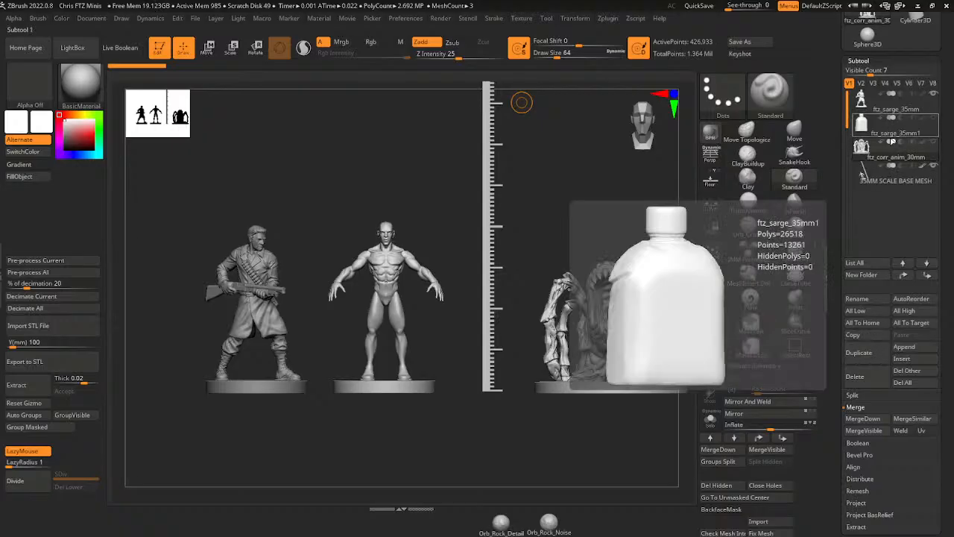
left_click(885, 382)
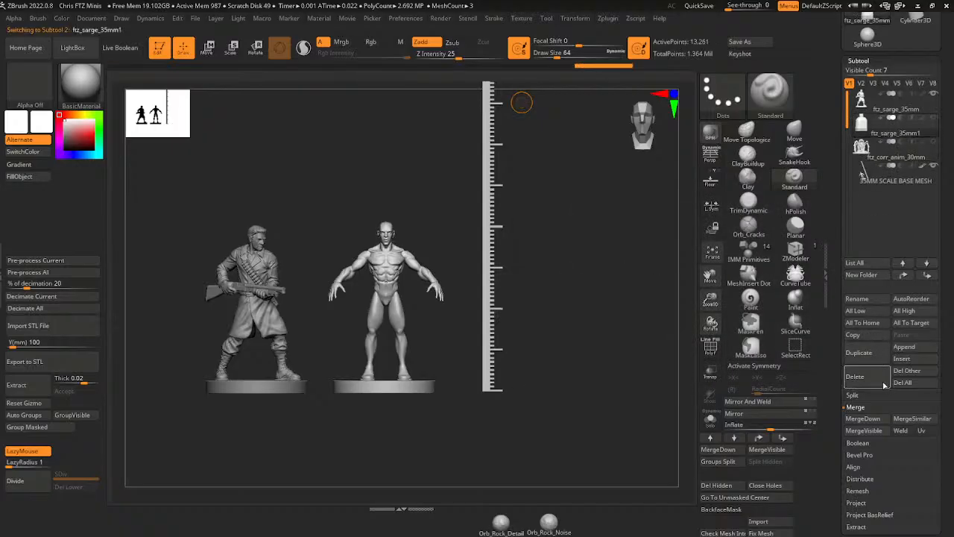
left_click(859, 353)
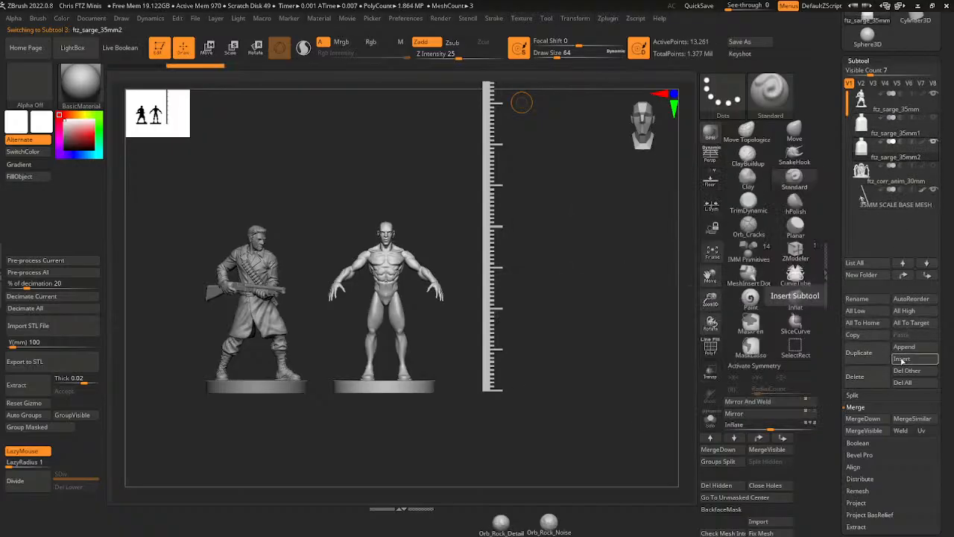
left_click(902, 360)
left_click(776, 292)
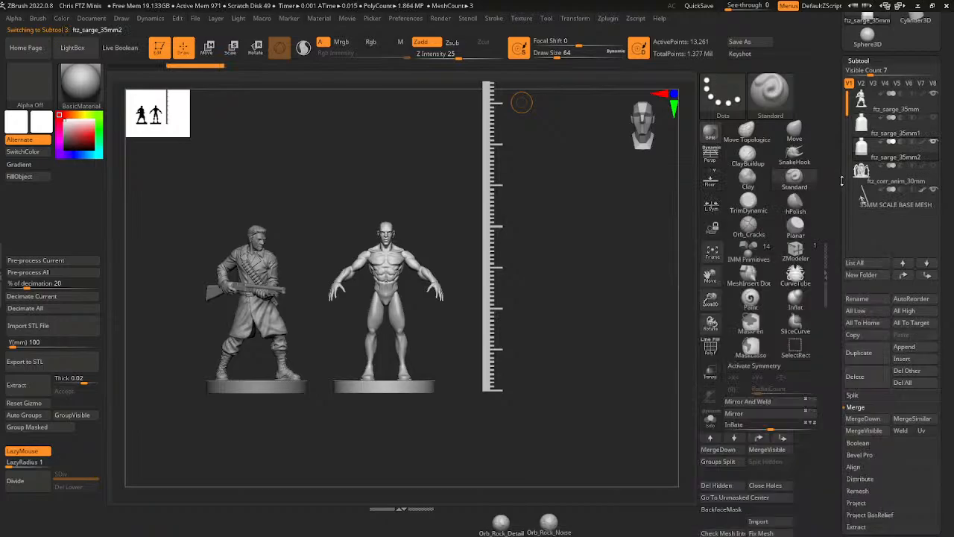
- Import Elf Samurai Katana.obj from the SCULPT LIBRARY folder into the duplicated placeholder subtool
scroll(850, 186, "up", 5)
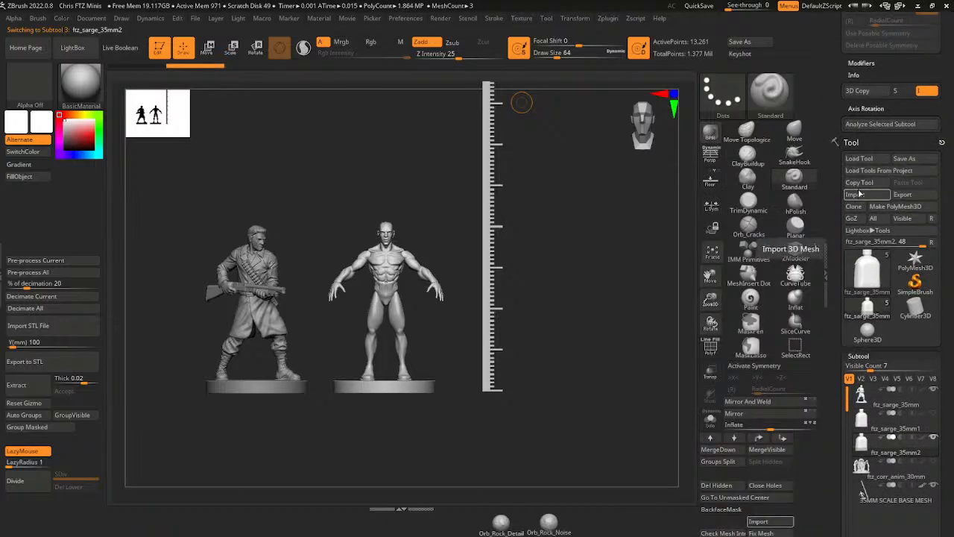
left_click(857, 194)
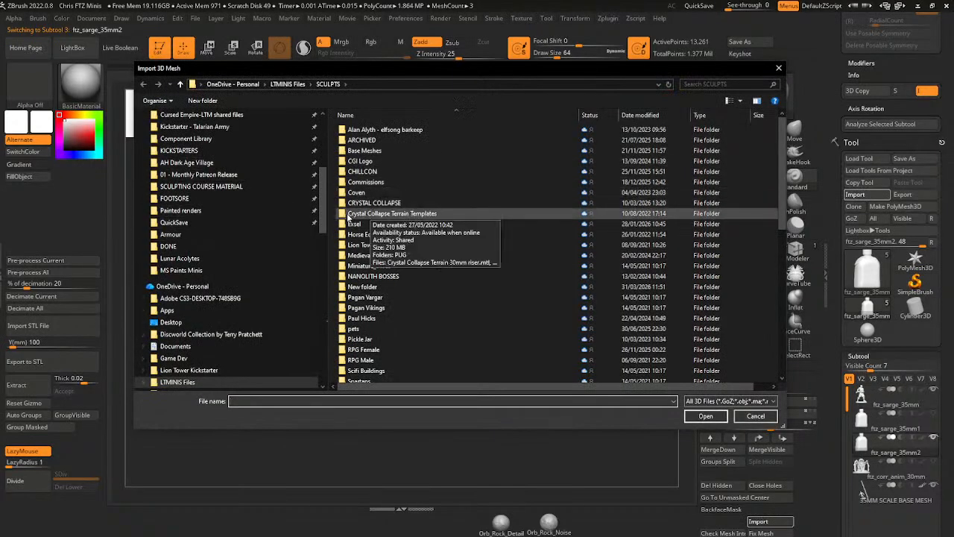
scroll(266, 153, "up", 5)
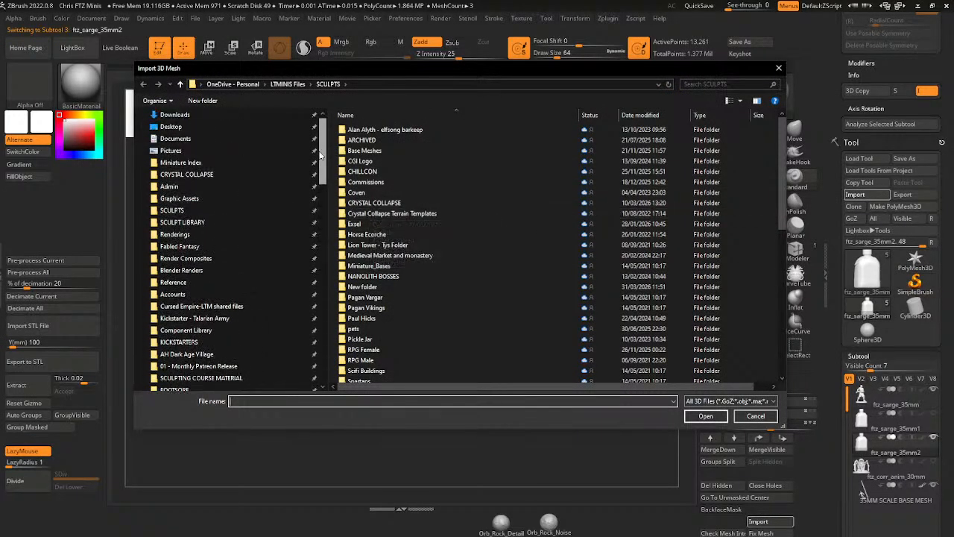
left_click(182, 222)
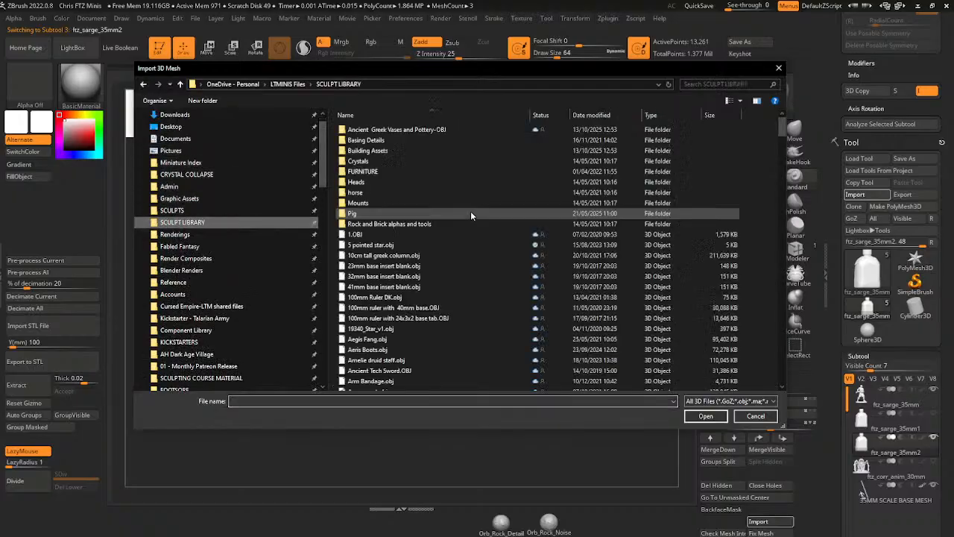
scroll(402, 228, "down", 10)
scroll(401, 238, "down", 12)
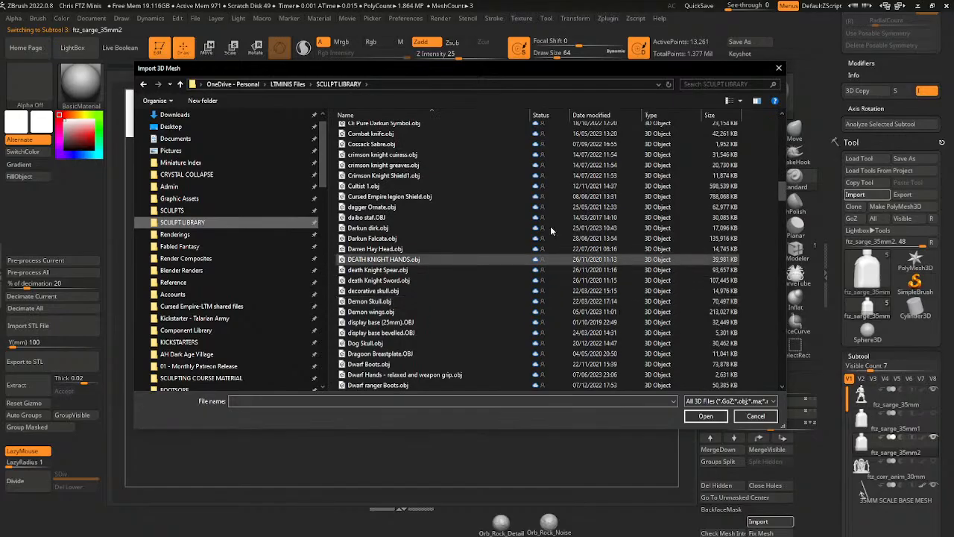
scroll(437, 247, "down", 1)
scroll(438, 252, "down", 4)
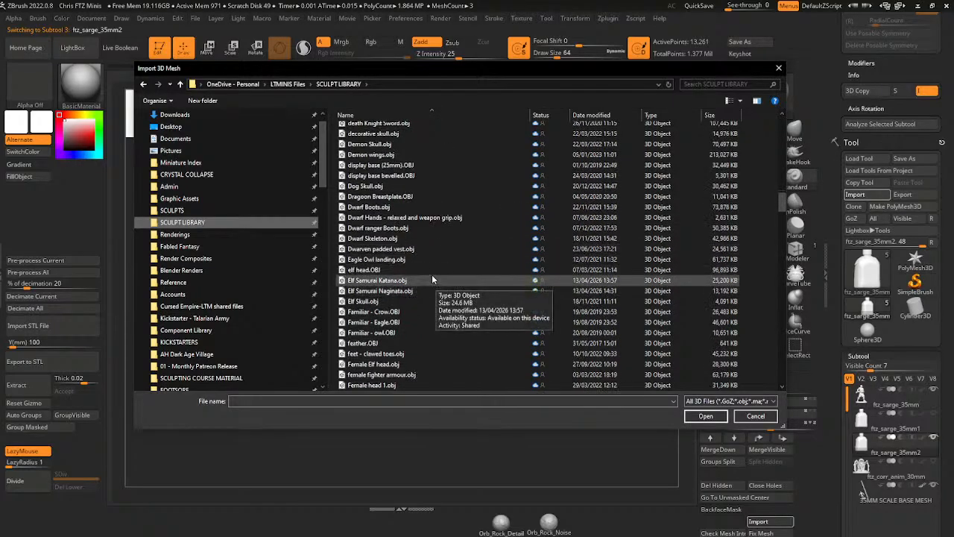
double_click(394, 281)
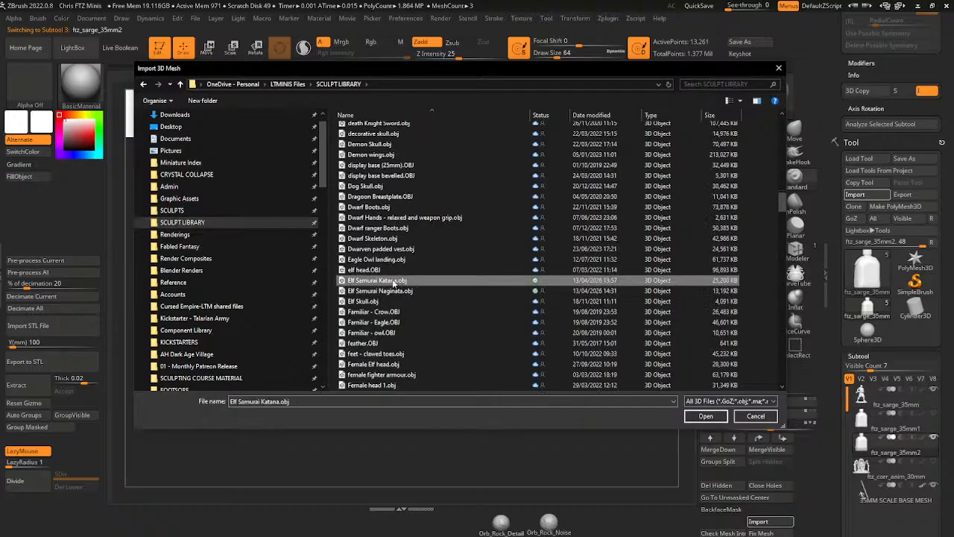
mouse_move(587, 319)
left_mouse_down()
mouse_move(549, 326)
mouse_move(639, 321)
mouse_move(587, 317)
left_mouse_up()
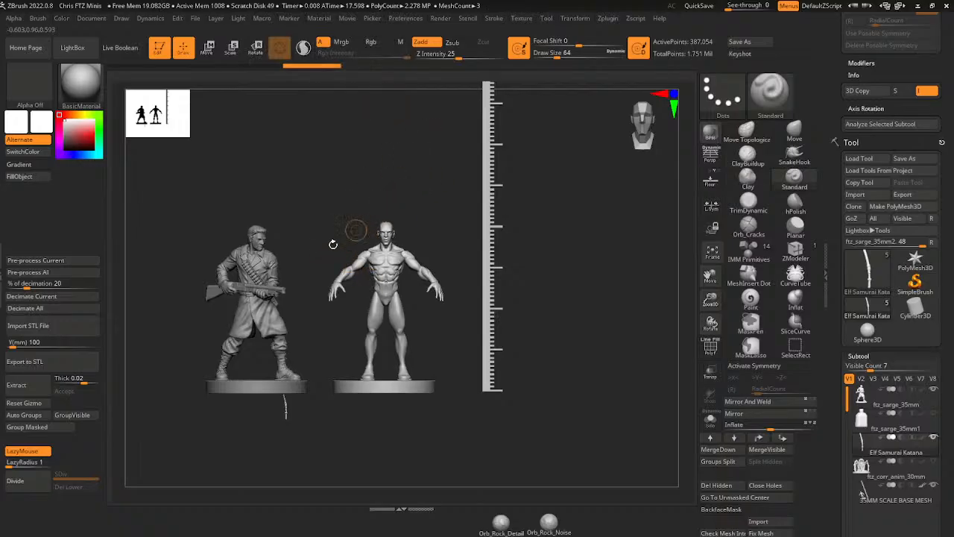
- Enlarge the katana to the figure's scale beside the muscular base figure's arm, and reset the gizmo orientation
key("e")
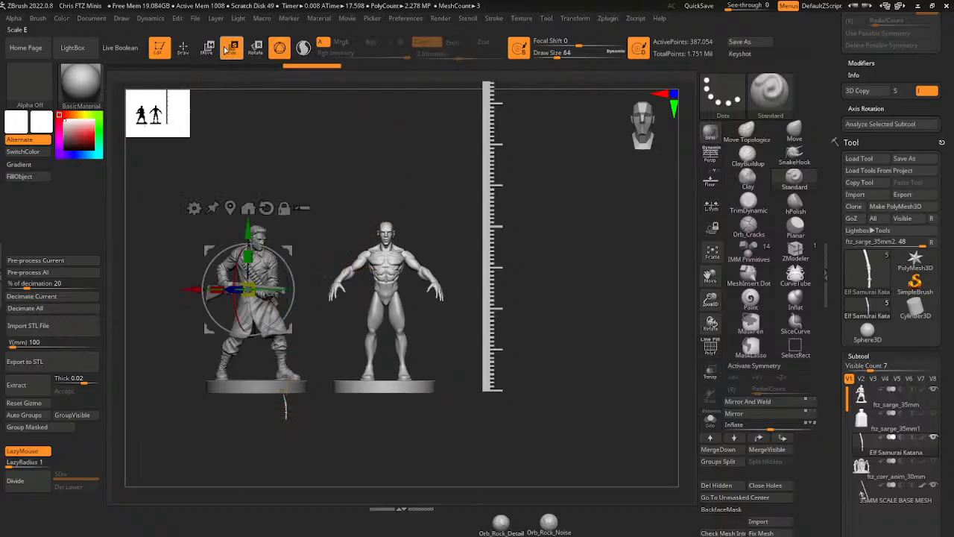
left_click(284, 402, "alt")
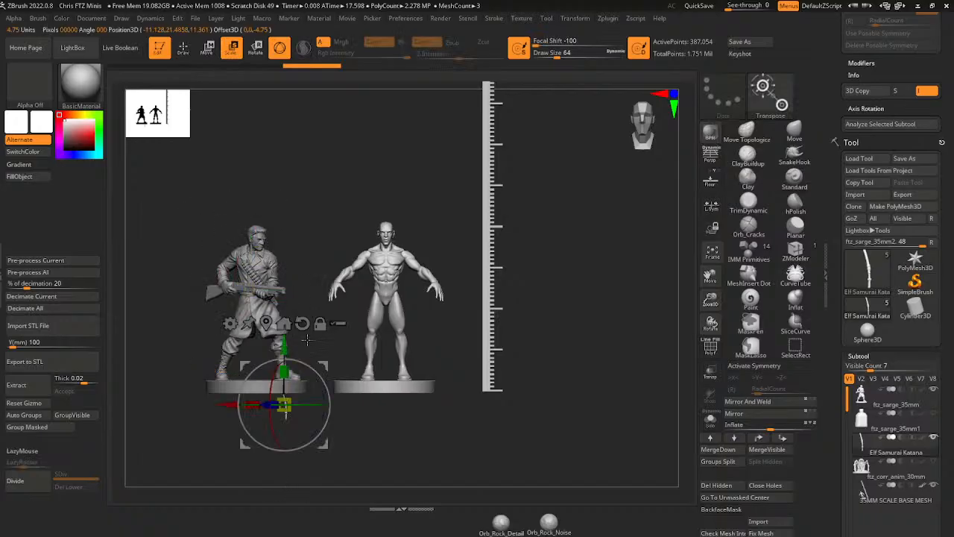
left_click_drag(284, 404, 459, 244)
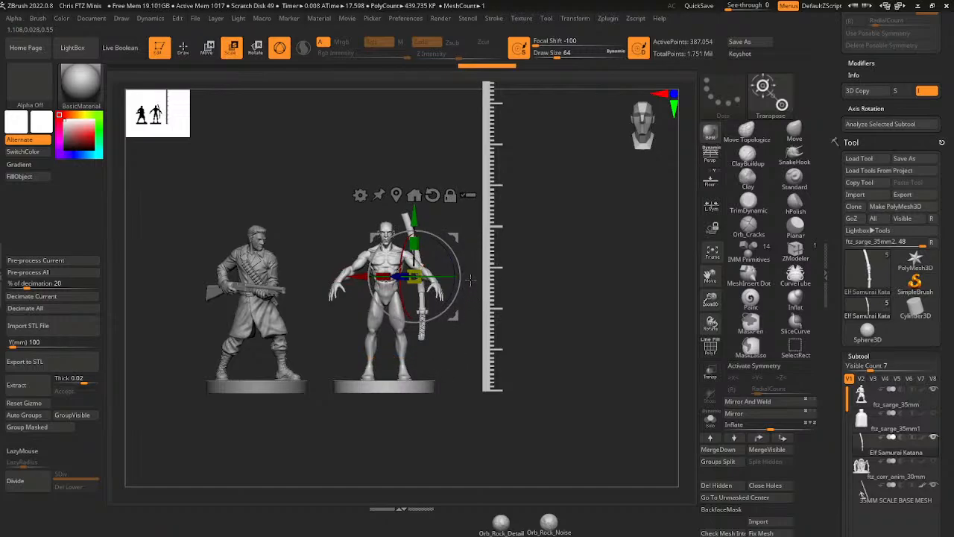
left_click(432, 195)
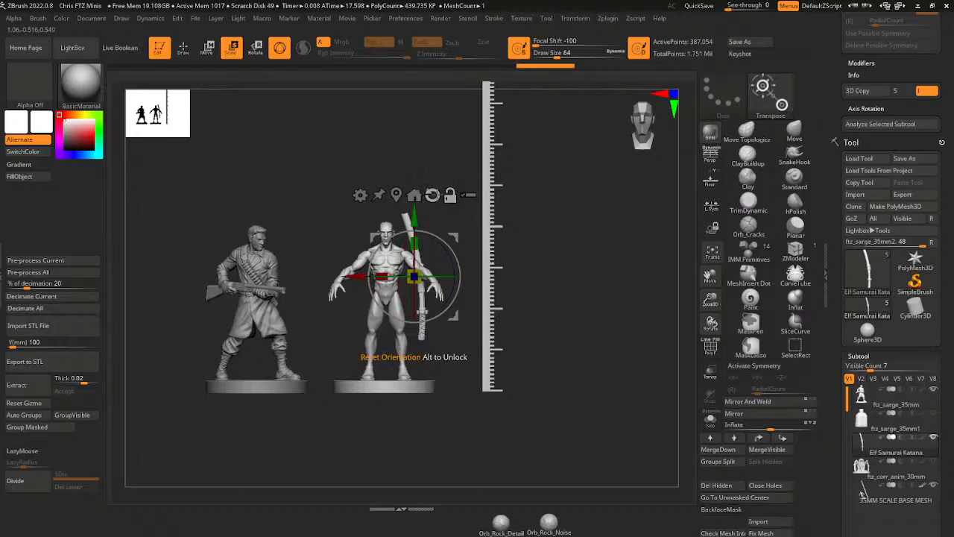
mouse_move(633, 326)
left_mouse_down()
mouse_move(579, 331)
mouse_move(643, 320)
left_mouse_up()
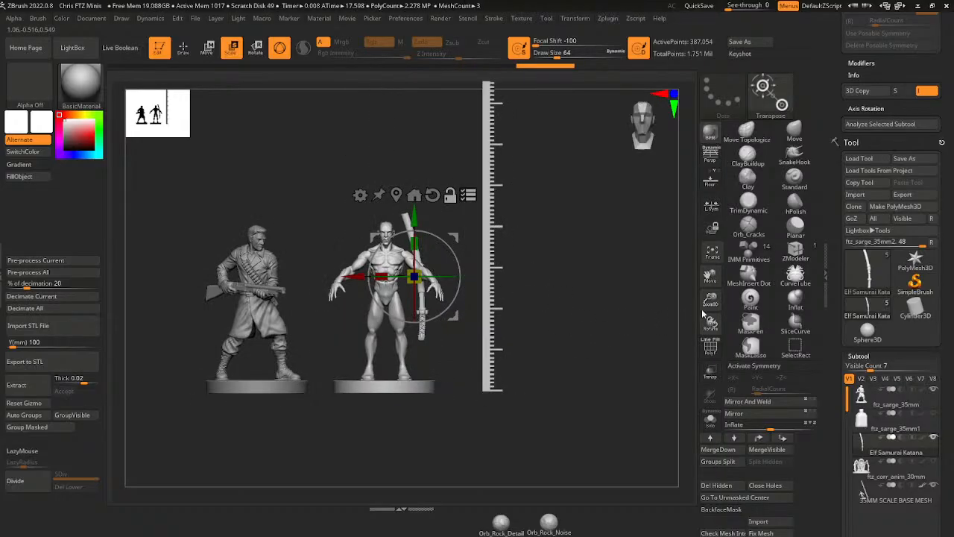
left_click_drag(710, 300, 713, 350)
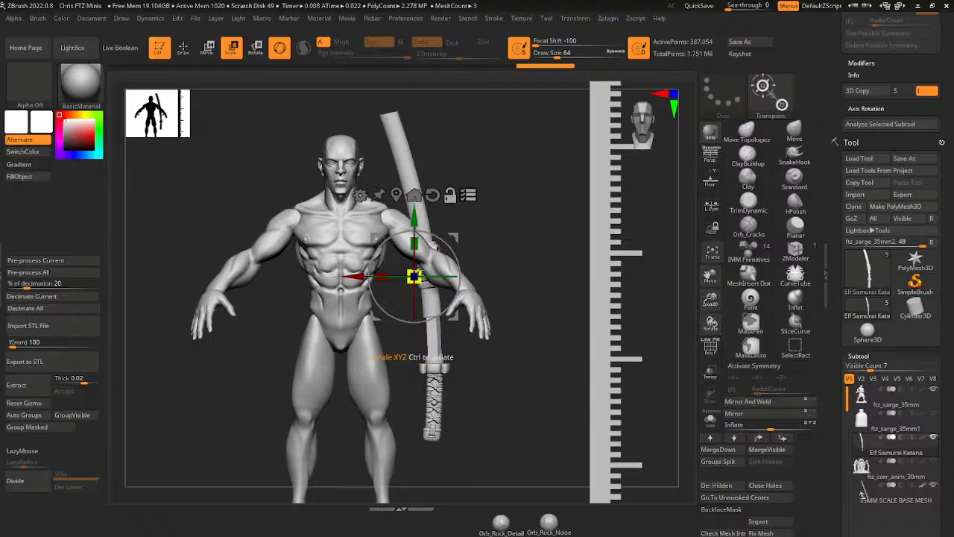
left_click_drag(415, 276, 415, 277)
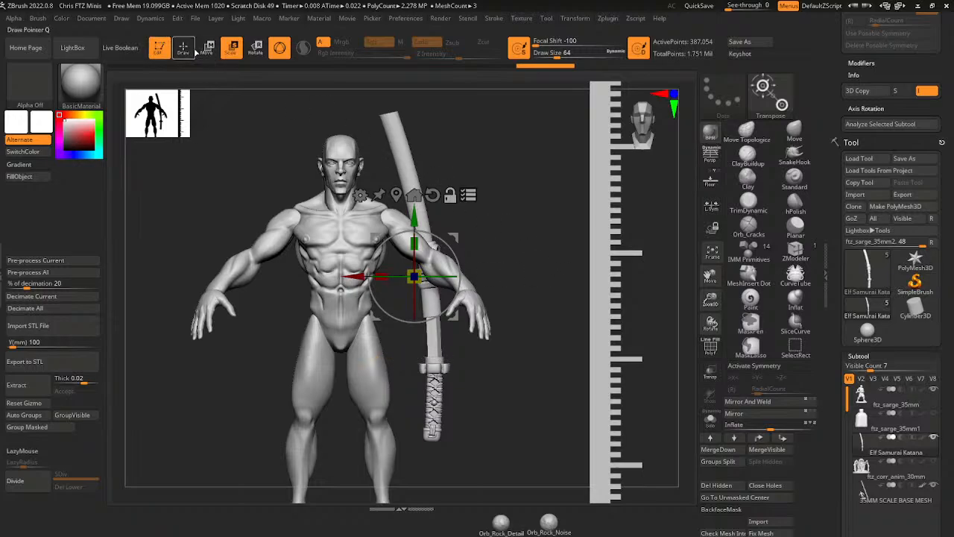
- Mask only the katana's scabbard by temporarily hiding the blade, guard and handle parts, and show the whole weapon again
key("q")
left_click(439, 351, "ctrl+shift")
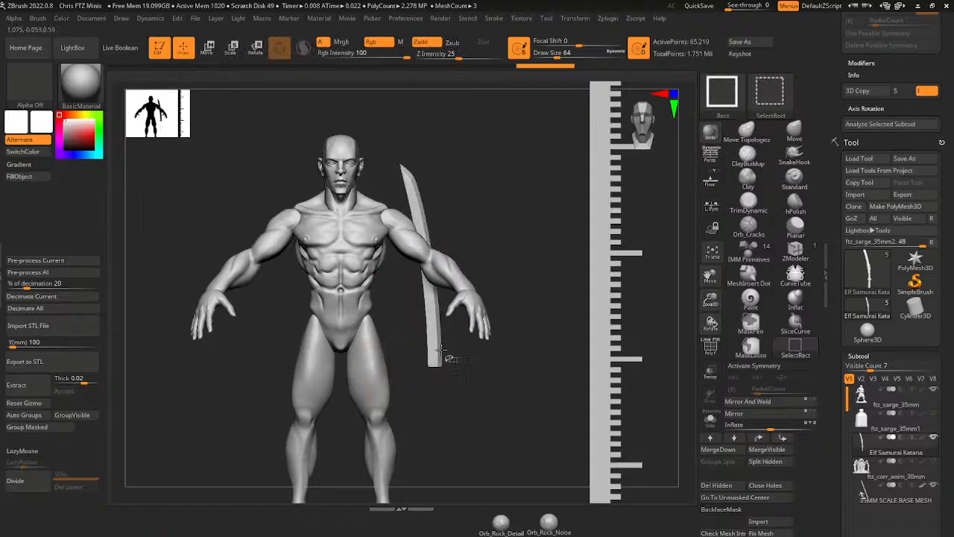
left_click(439, 350, "ctrl+shift")
left_click(438, 365, "ctrl+shift")
left_click(438, 373, "ctrl+shift")
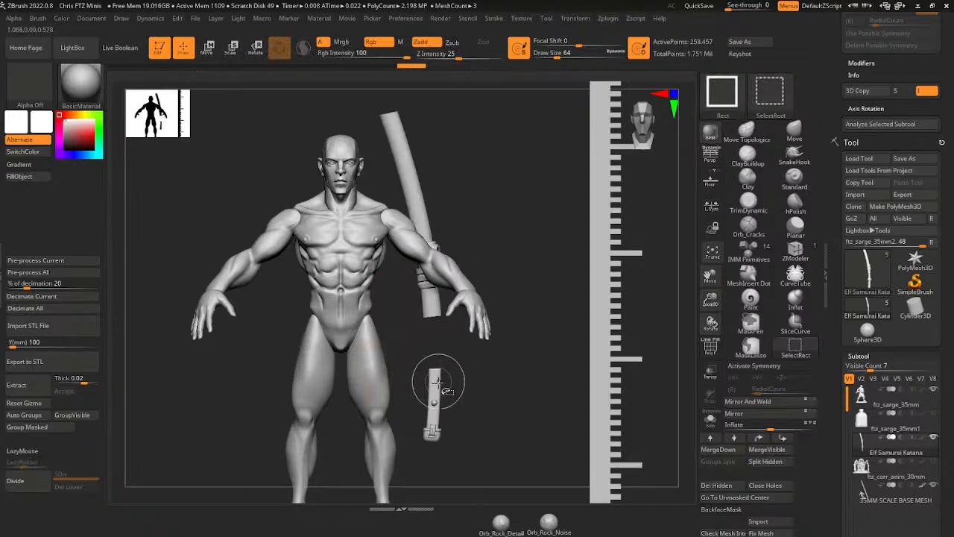
left_click(438, 381, "ctrl+shift")
left_click(434, 402, "ctrl+shift")
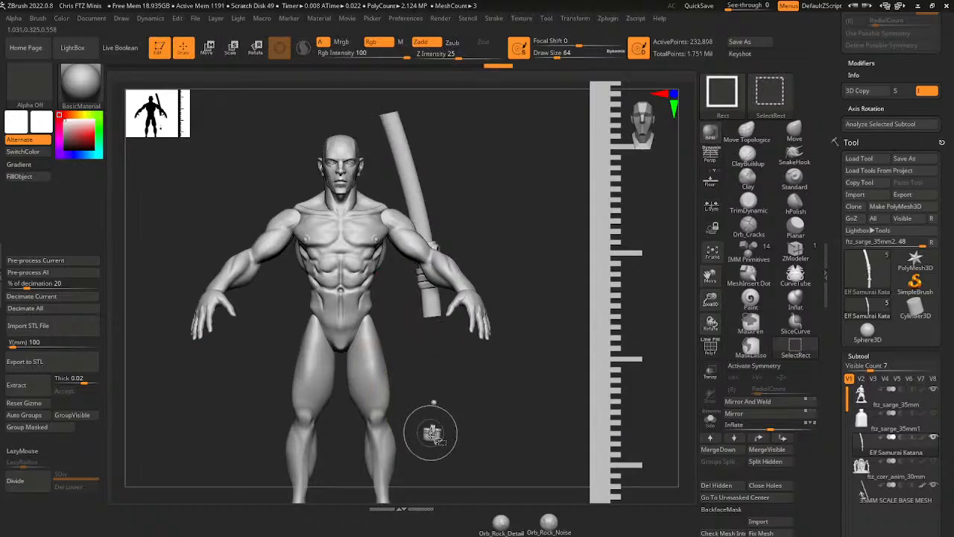
left_click(432, 432, "ctrl+shift")
left_click(432, 432, "ctrl+shift")
left_click(433, 401, "ctrl+shift")
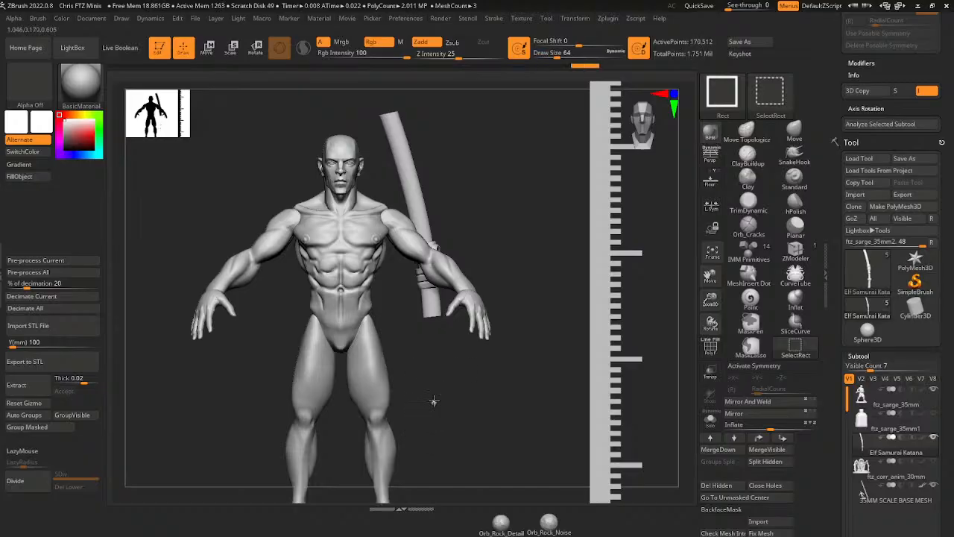
left_click(462, 402, "ctrl")
left_click(466, 392, "ctrl+shift")
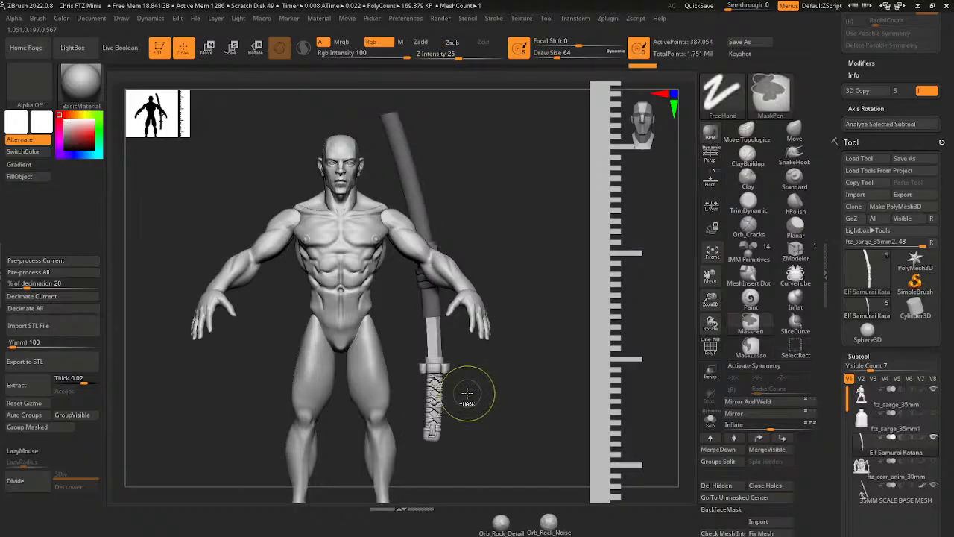
- Mask everything in the 35MM SCALE BASE MESH except the ruler, and move the ruler against the figure with its base at foot level
left_click(256, 49)
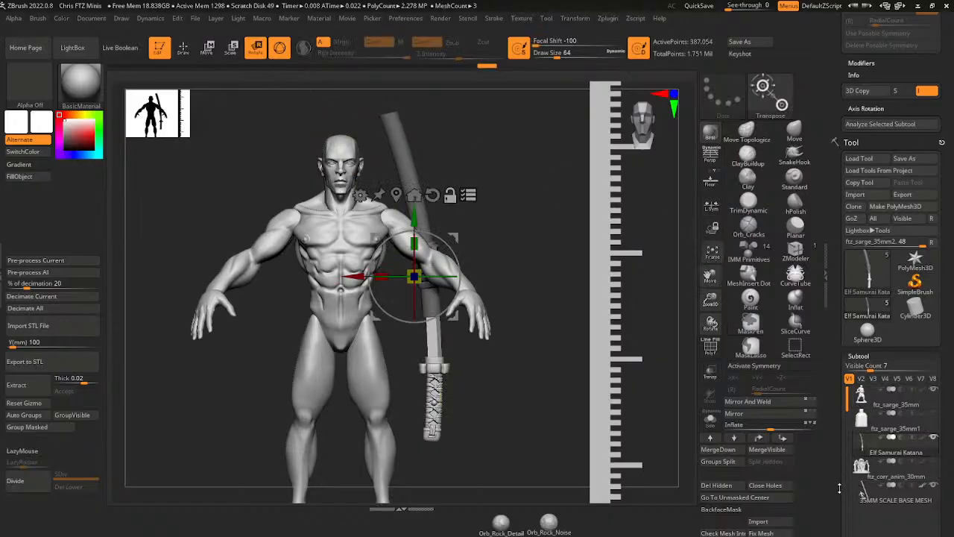
scroll(843, 477, "down", 5)
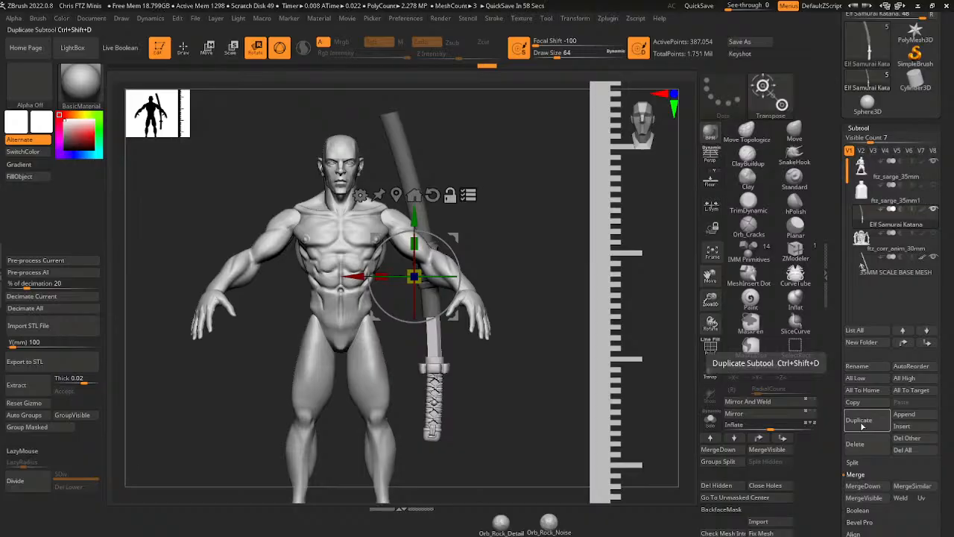
left_click_drag(711, 302, 709, 274)
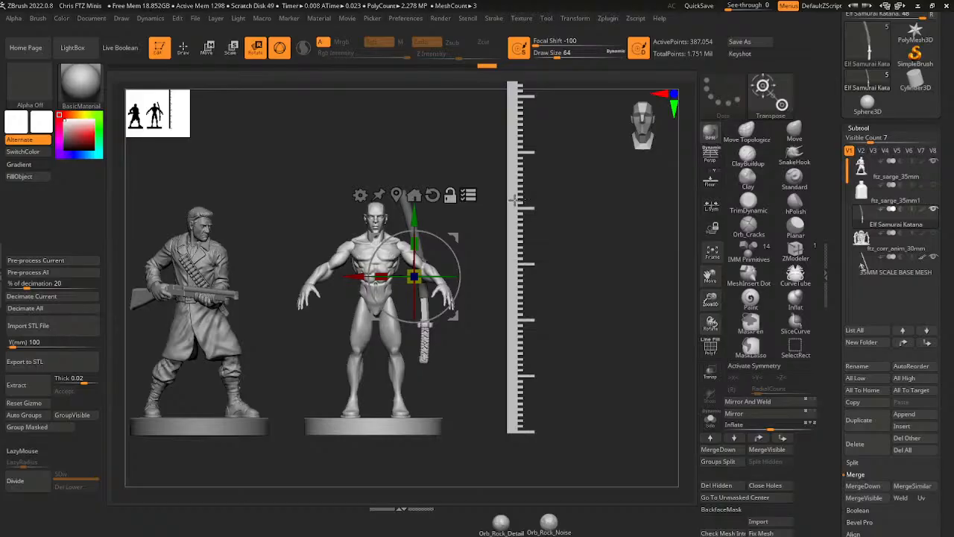
left_click(508, 294, "alt")
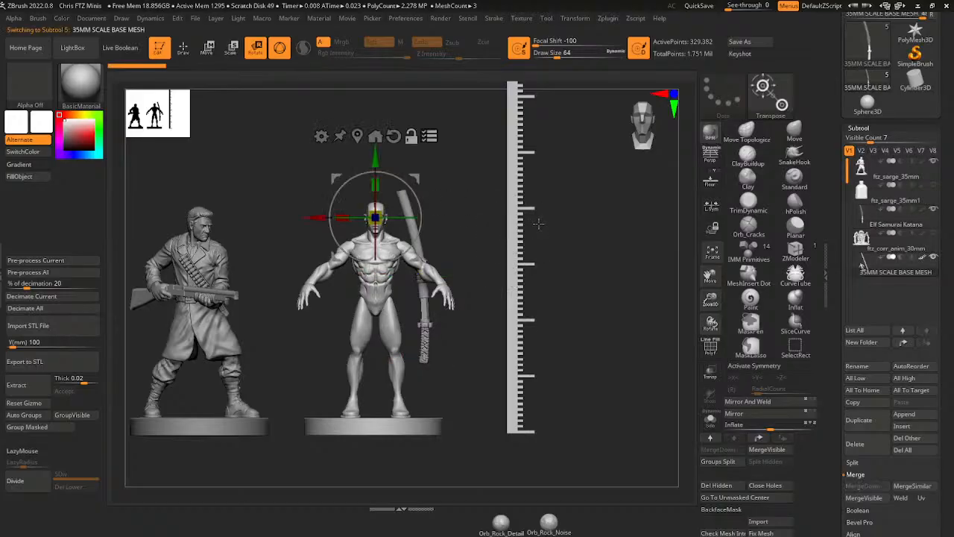
key("ctrl")
left_click(519, 286, "ctrl")
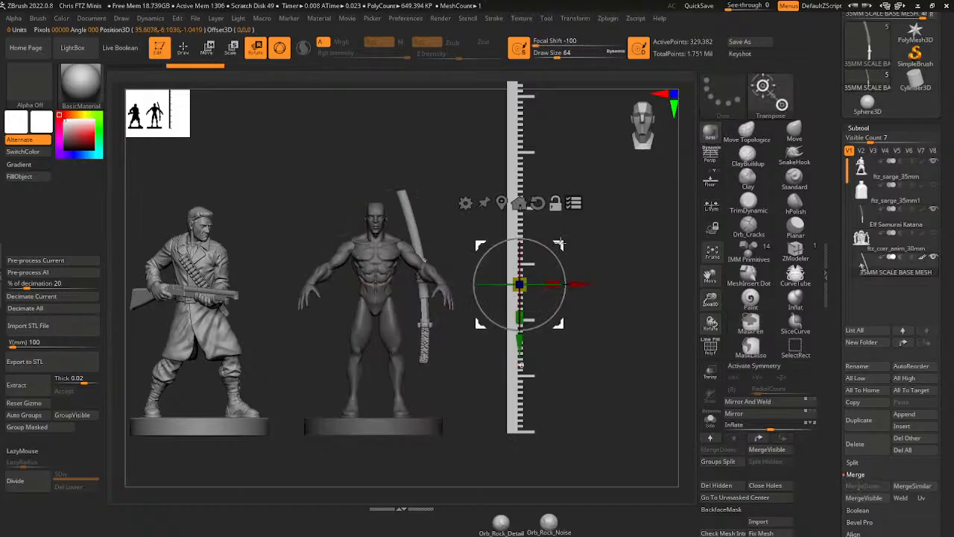
left_click_drag(556, 245, 390, 203)
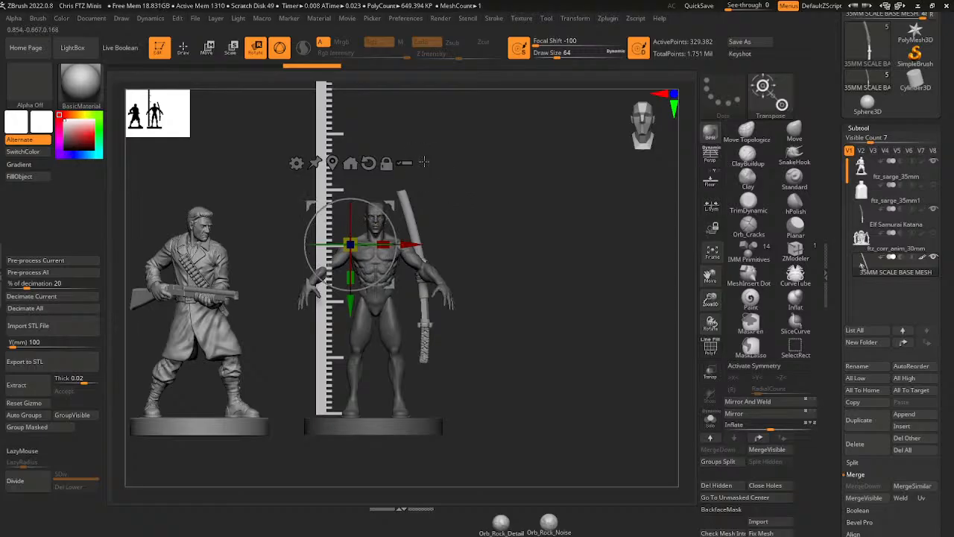
- Move the ruler well clear of the figure and split the unmasked points into a separate subtool
left_click_drag(379, 195, 653, 253)
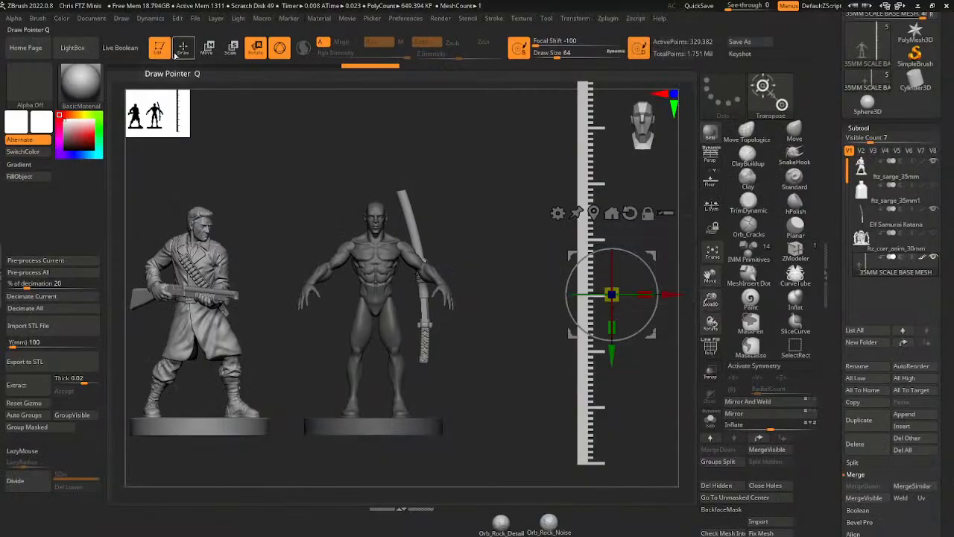
left_click(854, 462)
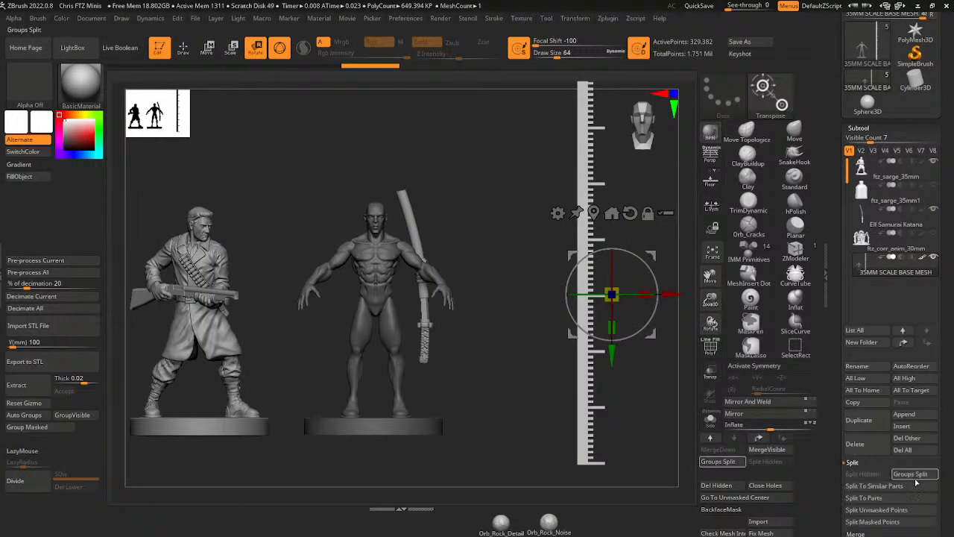
left_click(888, 511)
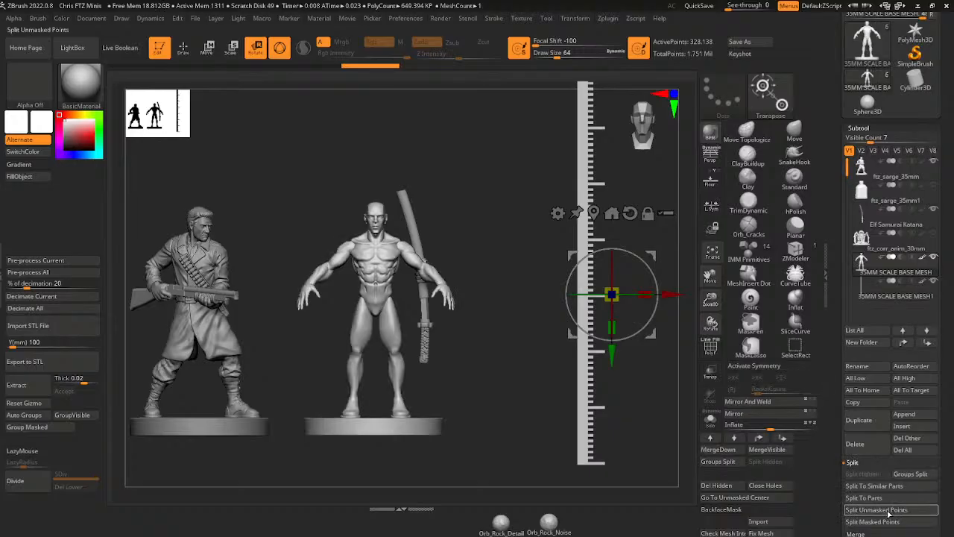
- Hide only the figure's round base disc in the base mesh and split the hidden part into its own subtool
left_click(182, 59)
left_click(371, 431, "ctrl+shift")
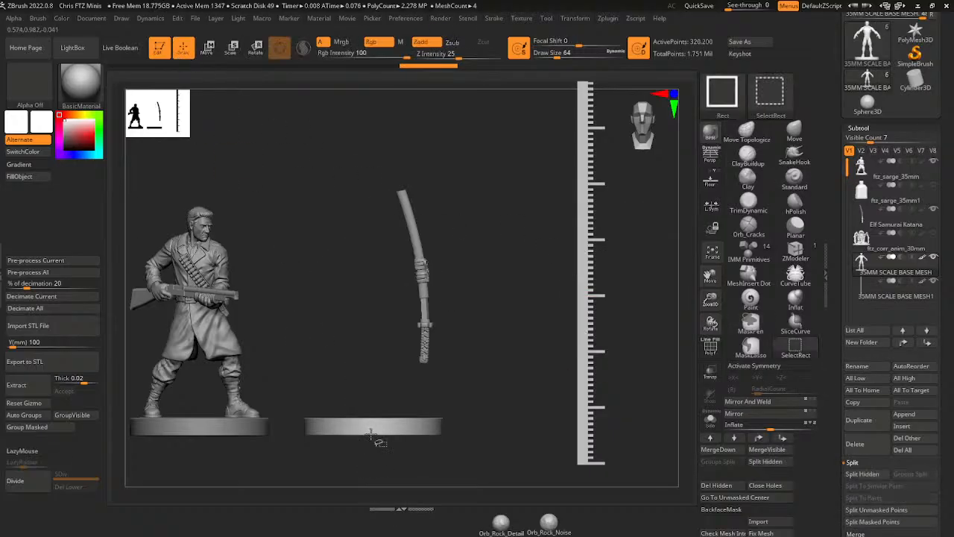
left_click(380, 442, "ctrl+shift")
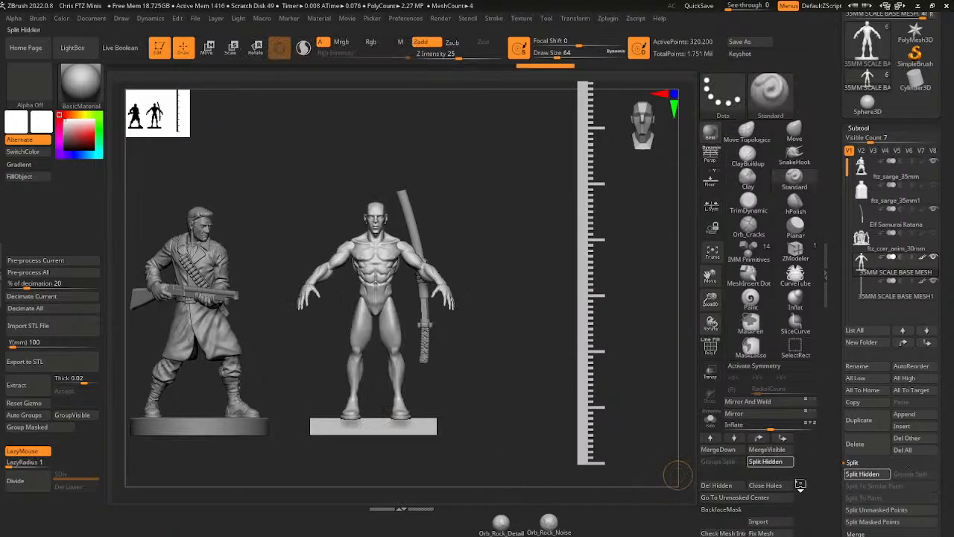
- Isolate the base mesh subtool, delete the rectangular block under the figure's feet, and show all the subtools again
left_click(412, 419, "ctrl+shift")
left_click_drag(460, 413, 488, 433, "ctrl+shift")
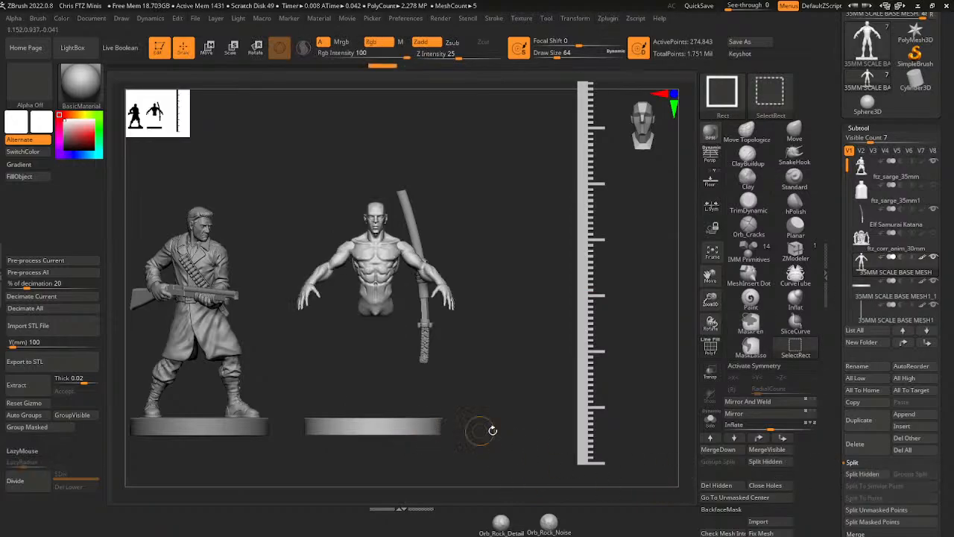
left_click(711, 419)
left_click(429, 445, "ctrl+shift")
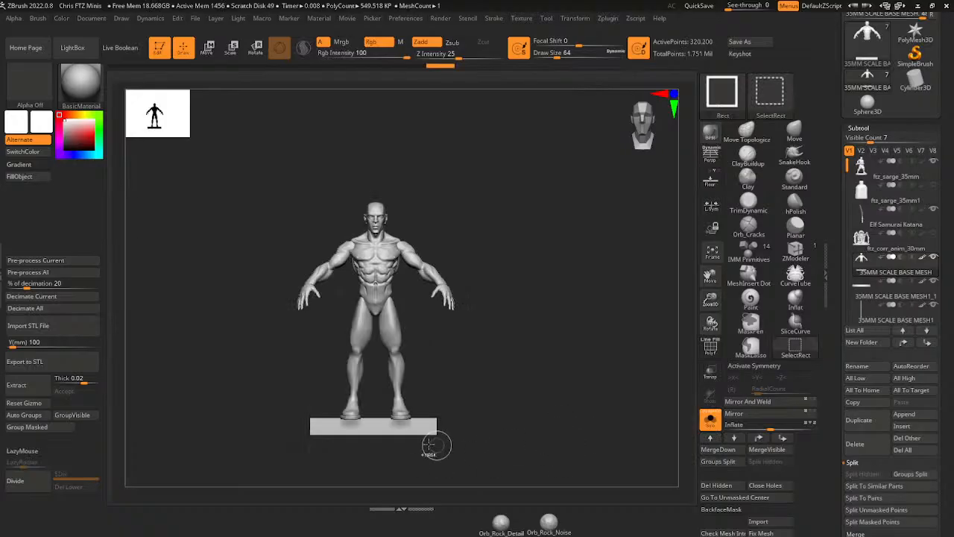
left_click(431, 430, "ctrl+shift")
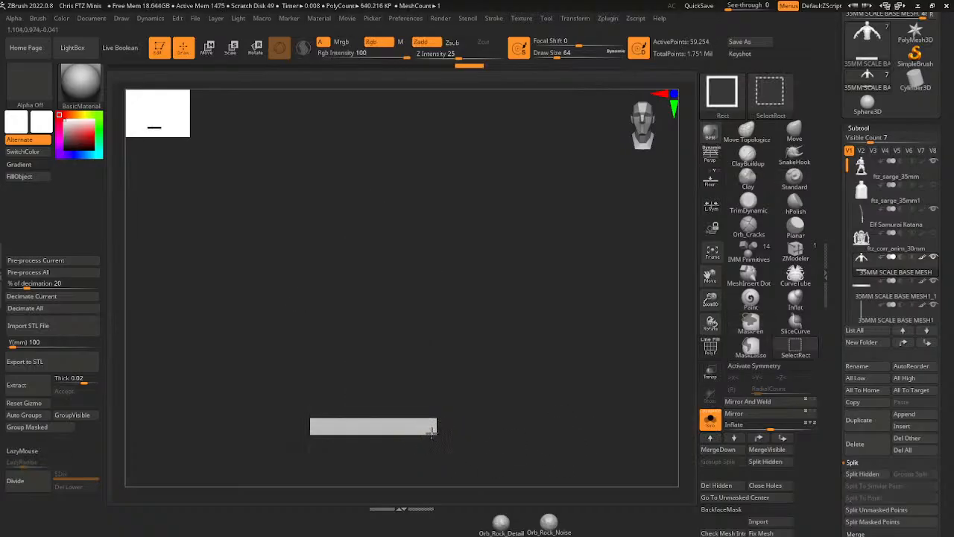
left_click(431, 431, "ctrl+shift")
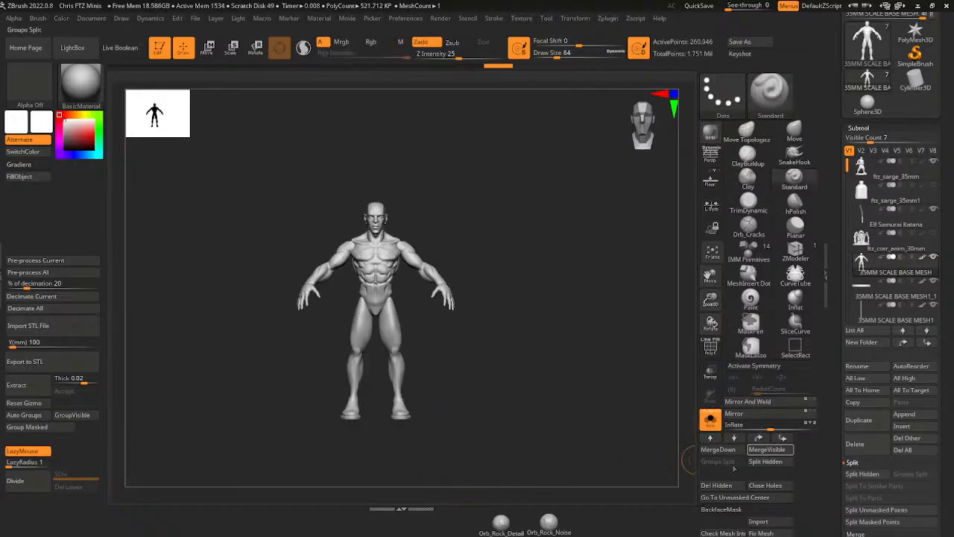
left_click(713, 485)
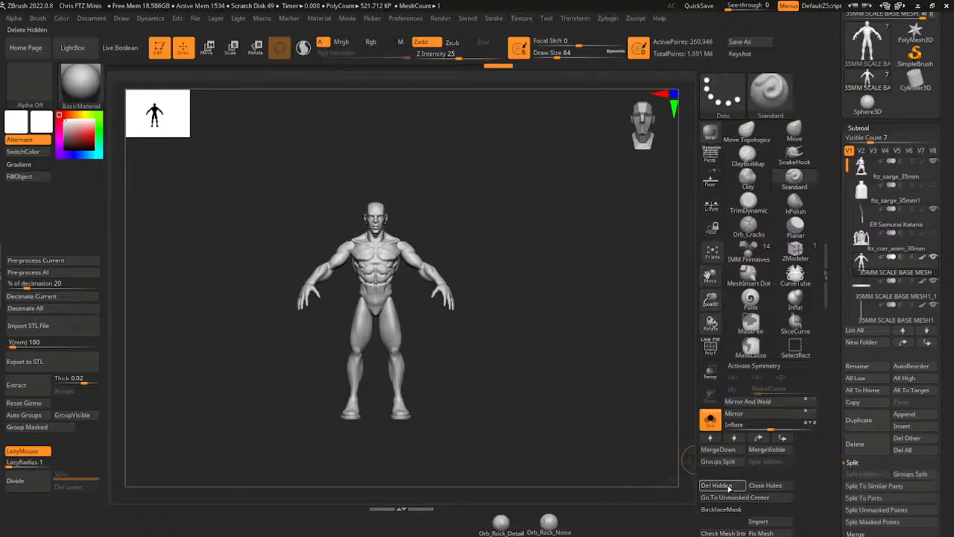
left_click(710, 419)
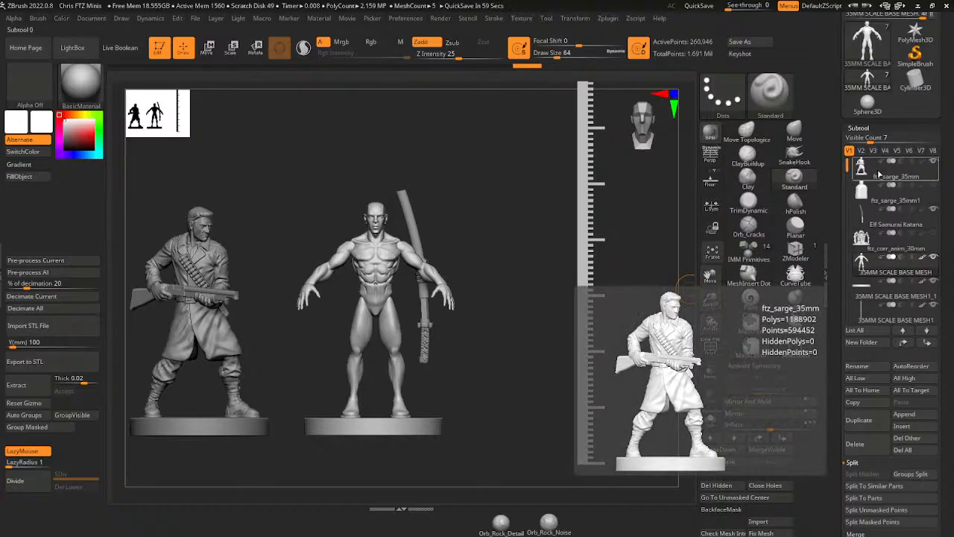
mouse_move(938, 203)
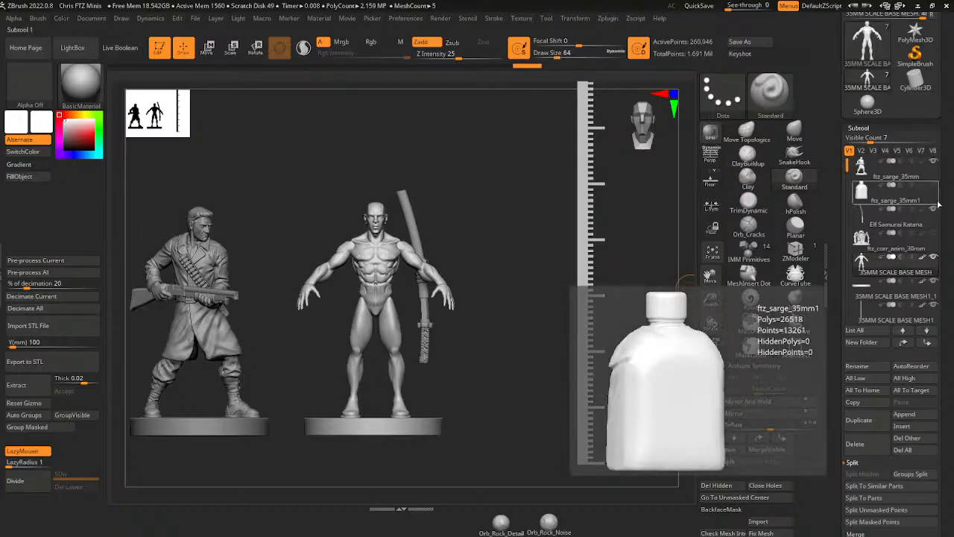
mouse_move(710, 299)
left_mouse_down()
mouse_move(720, 305)
mouse_move(713, 301)
mouse_move(761, 273)
mouse_move(716, 312)
left_mouse_up()
left_click_drag(710, 277, 716, 310)
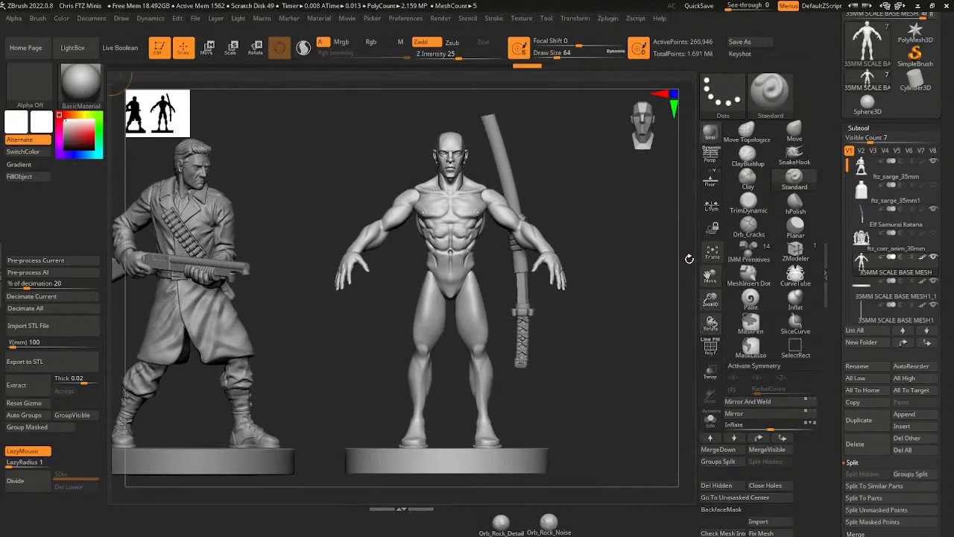
left_click(232, 48)
left_click(470, 262, "ctrl")
left_click(523, 309)
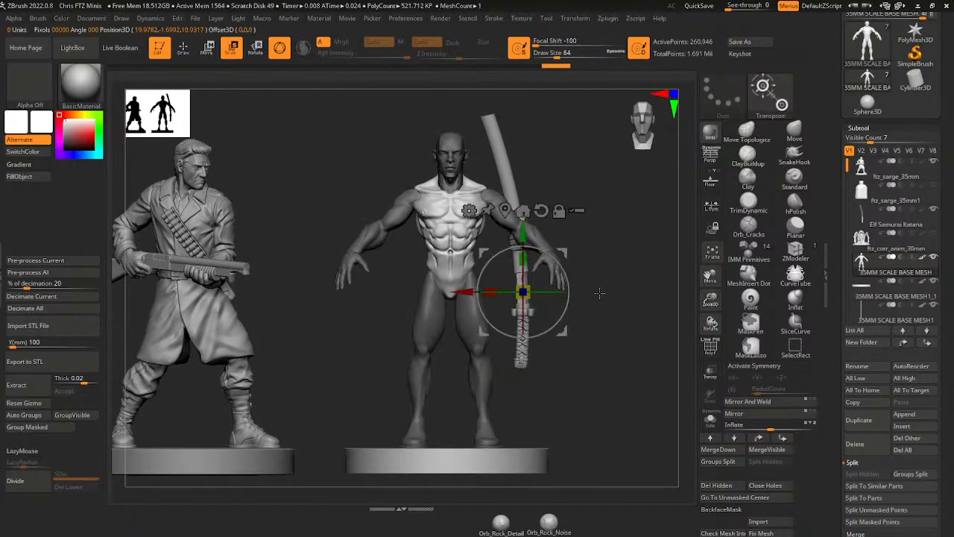
- Duplicate the Elf Samurai Katana subtool
left_click(878, 233)
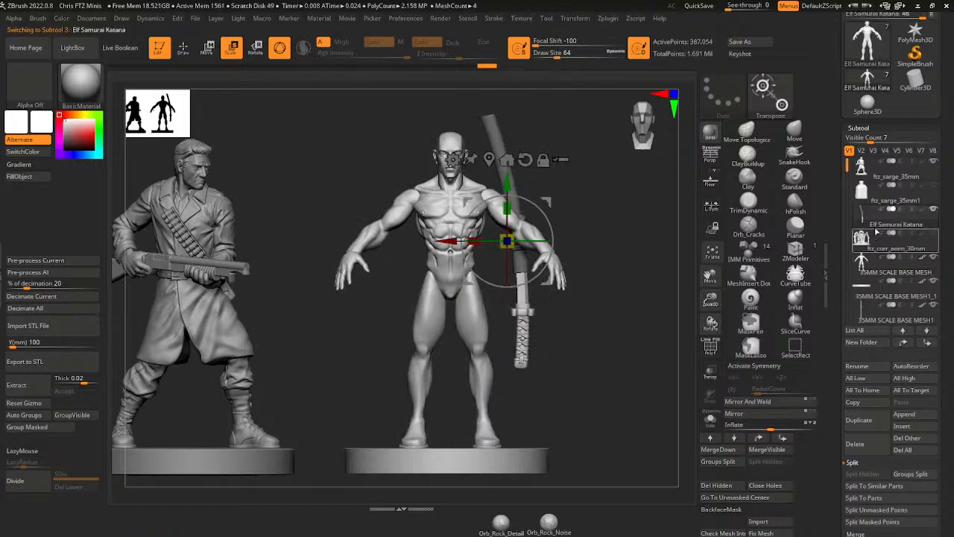
mouse_move(876, 282)
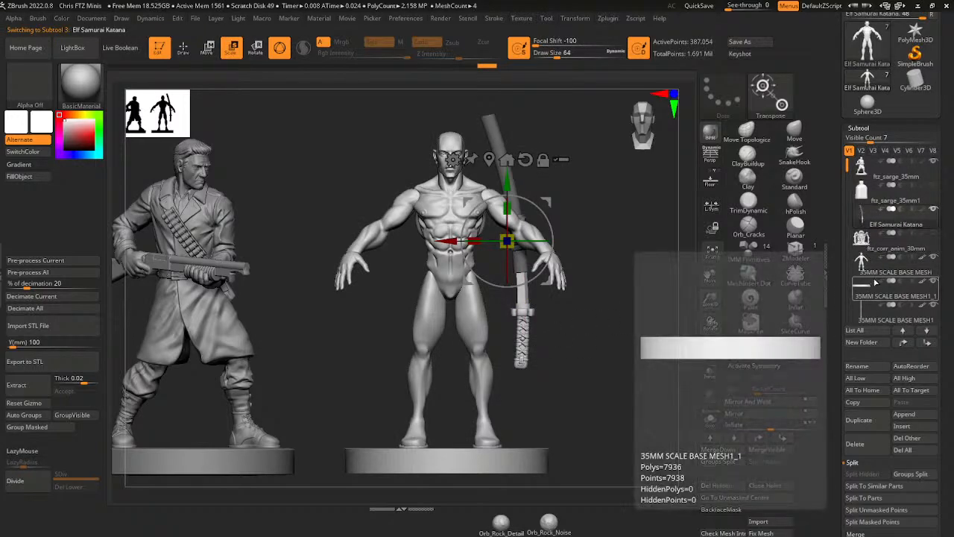
left_click(859, 420)
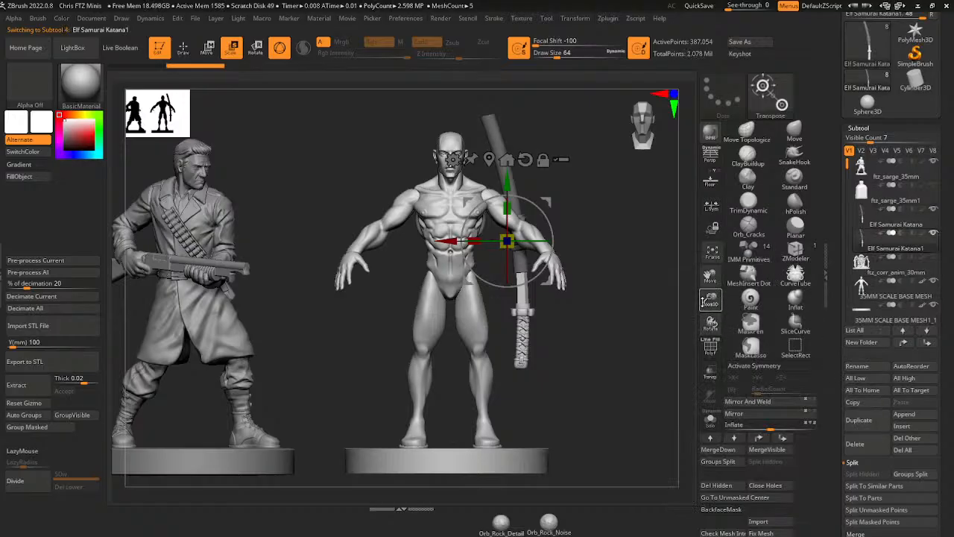
- Isolate the duplicate katana and slide its unmasked blade, guard and handle along the weapon until the blade is fully sheathed
left_click_drag(711, 299, 729, 342)
left_click(712, 420)
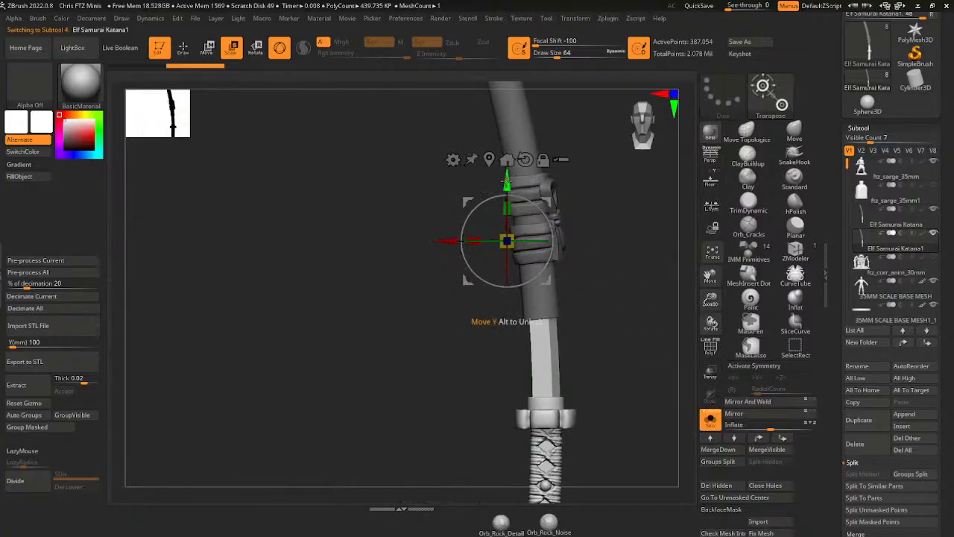
left_click_drag(524, 207, 537, 128)
left_click_drag(710, 290, 710, 224)
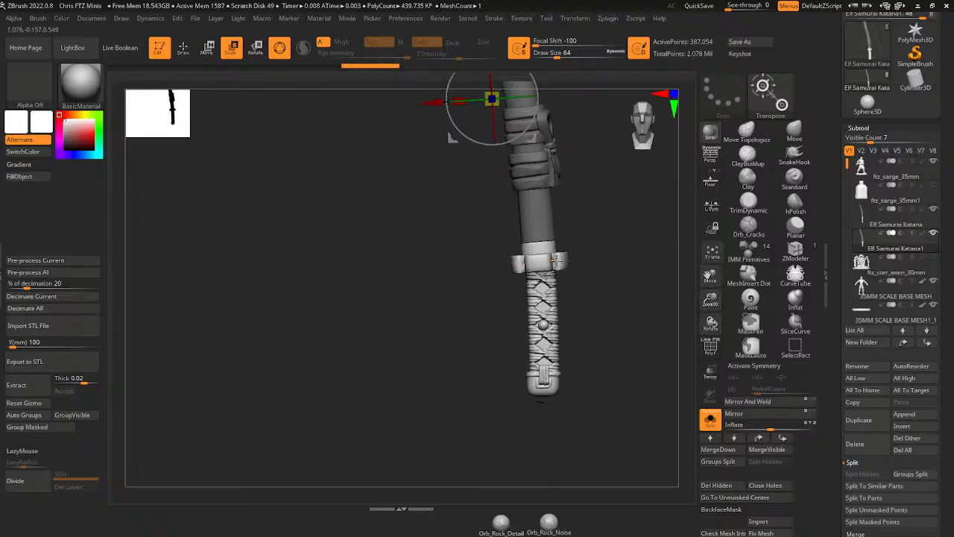
- Hide the guard between the scabbard and the handle of the duplicate katana
left_click(183, 49)
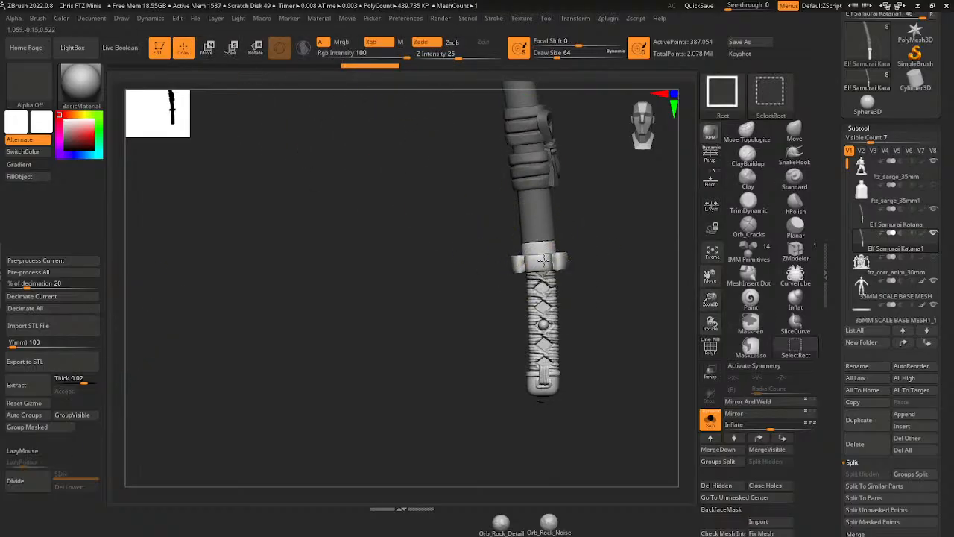
left_click(545, 259, "ctrl+shift")
left_click(545, 259, "ctrl+shift")
left_click_drag(618, 283, 528, 334)
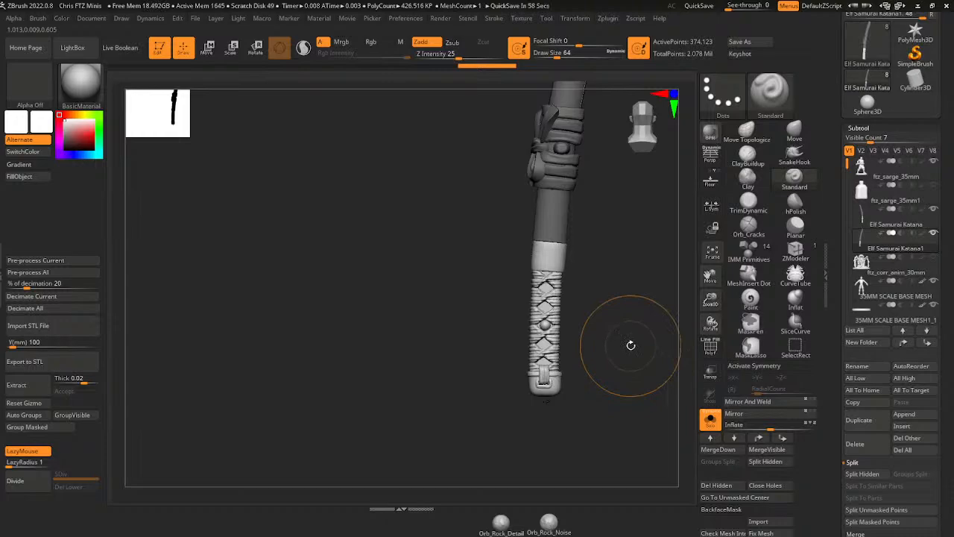
left_click_drag(711, 274, 703, 306)
left_click_drag(712, 275, 682, 333)
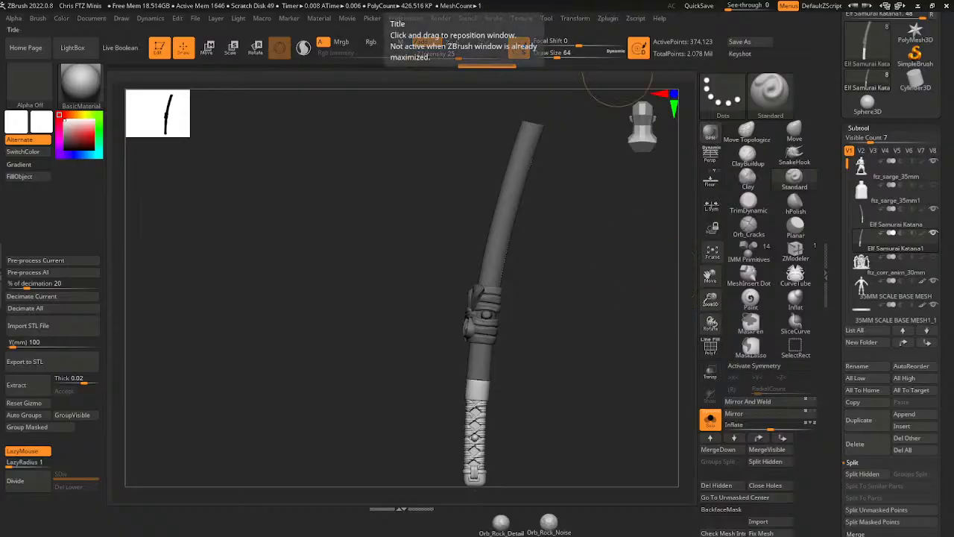
- Hide the scabbard's wrappings, cord knot and stud as well, and delete all hidden parts of the duplicate katana
key("ctrl+shift")
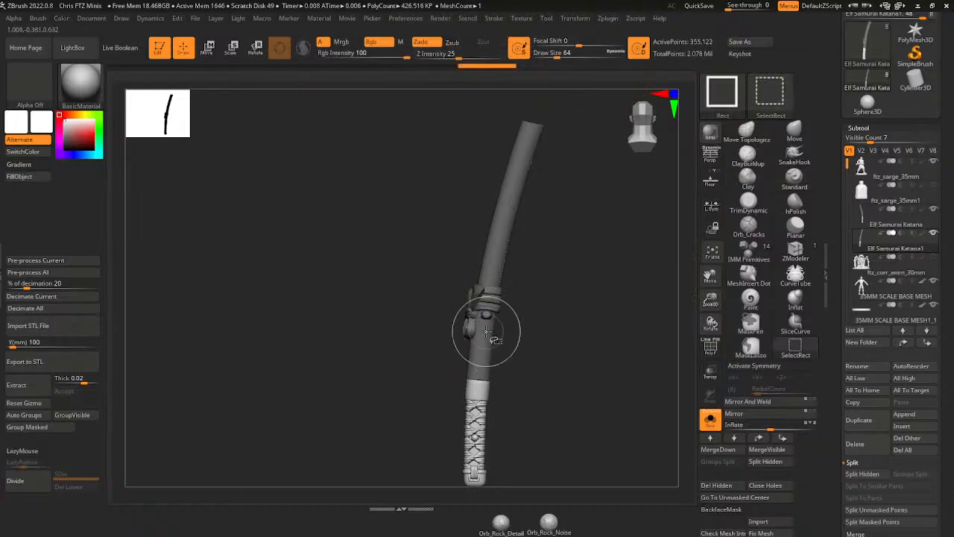
left_click(475, 301, "ctrl+alt+shift")
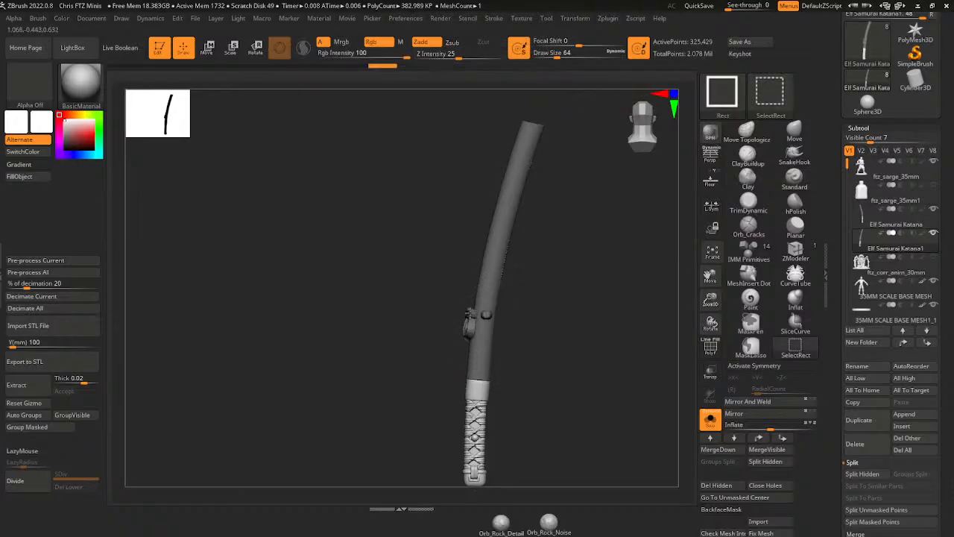
left_click(486, 315, "ctrl+alt+shift")
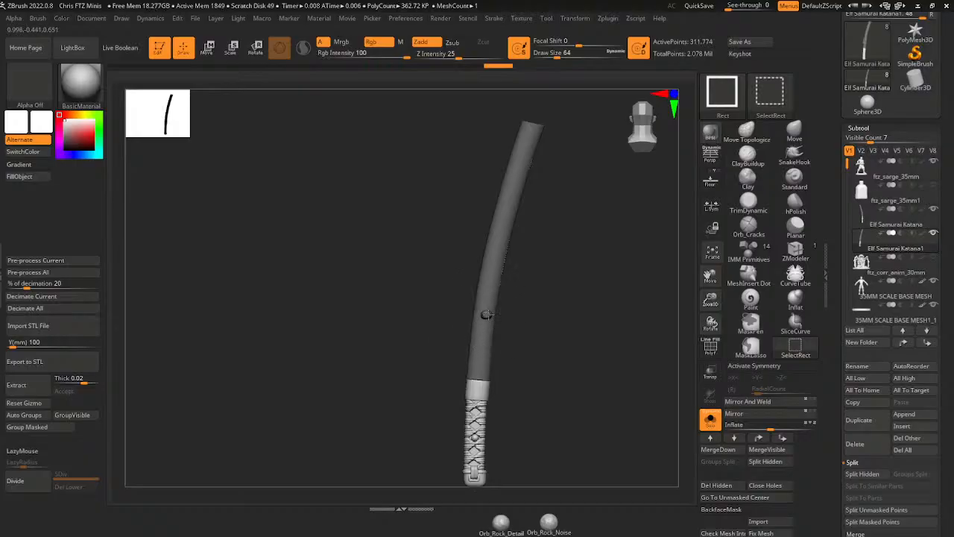
mouse_move(522, 305)
left_mouse_down()
mouse_move(631, 293)
mouse_move(561, 314)
left_mouse_up()
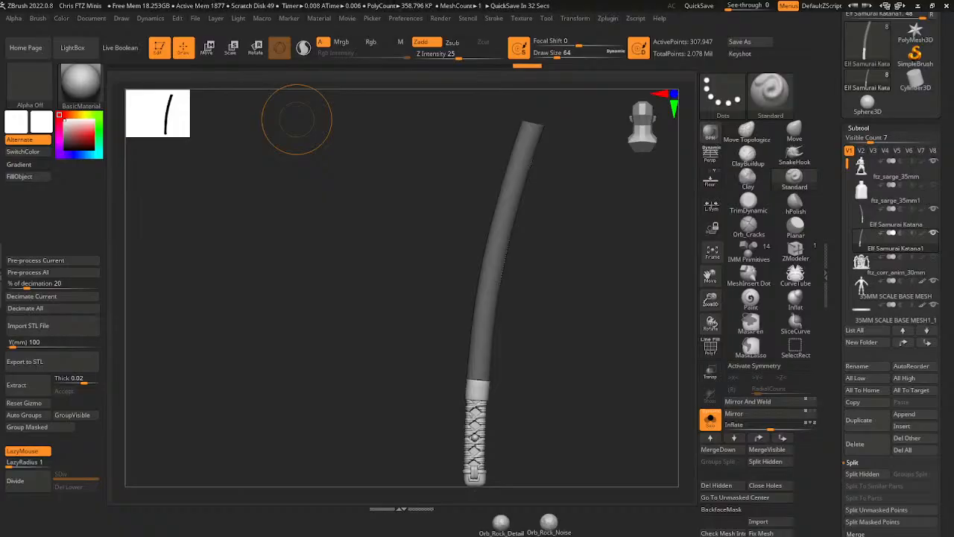
left_click(729, 484)
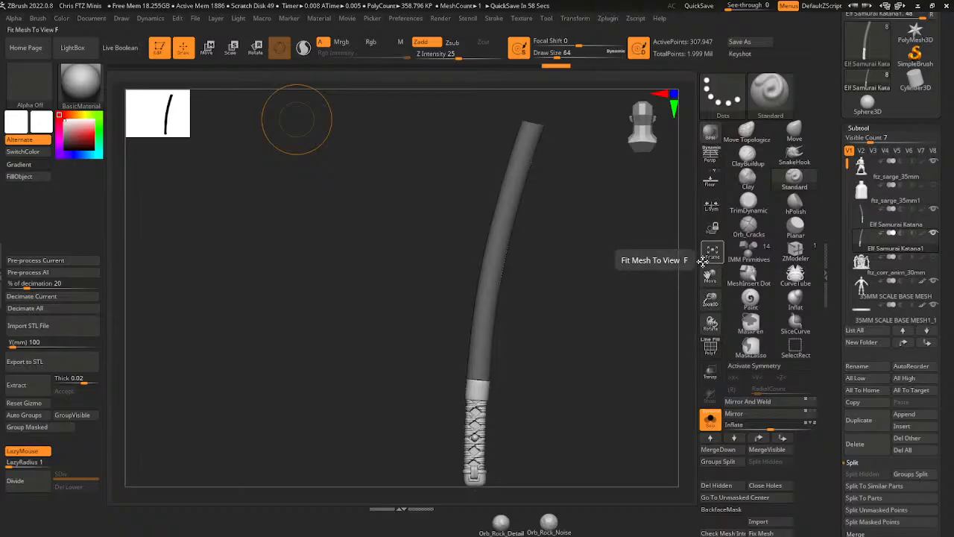
- Clear the mask from the katana and cut crosswise through the scabbard below its middle with SliceCurve
left_click_drag(710, 300, 711, 315)
left_click_drag(711, 275, 692, 278)
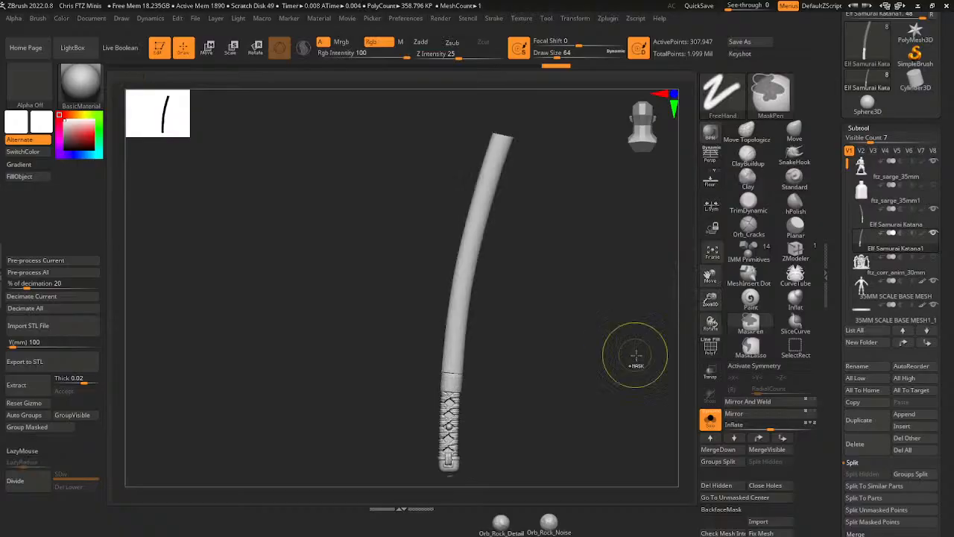
left_click(796, 322)
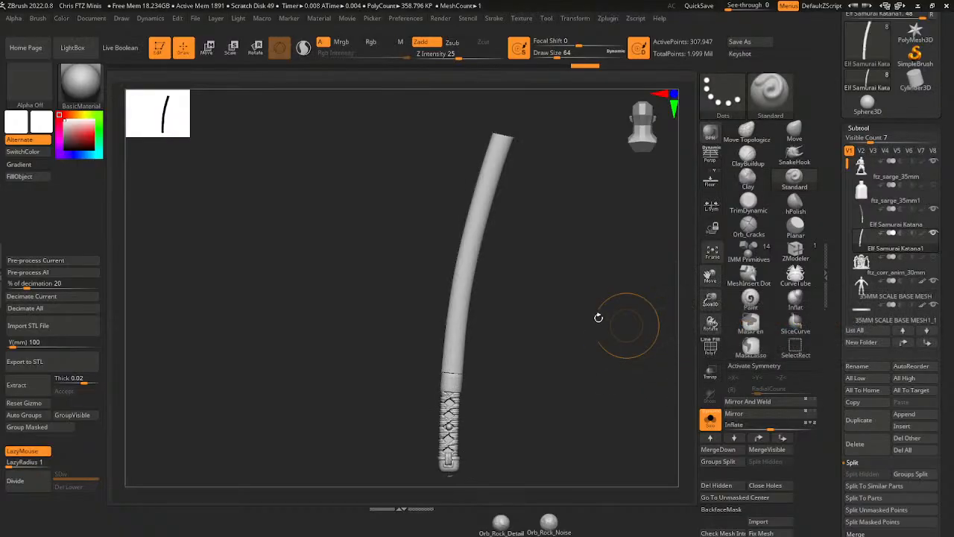
left_click_drag(430, 276, 534, 295)
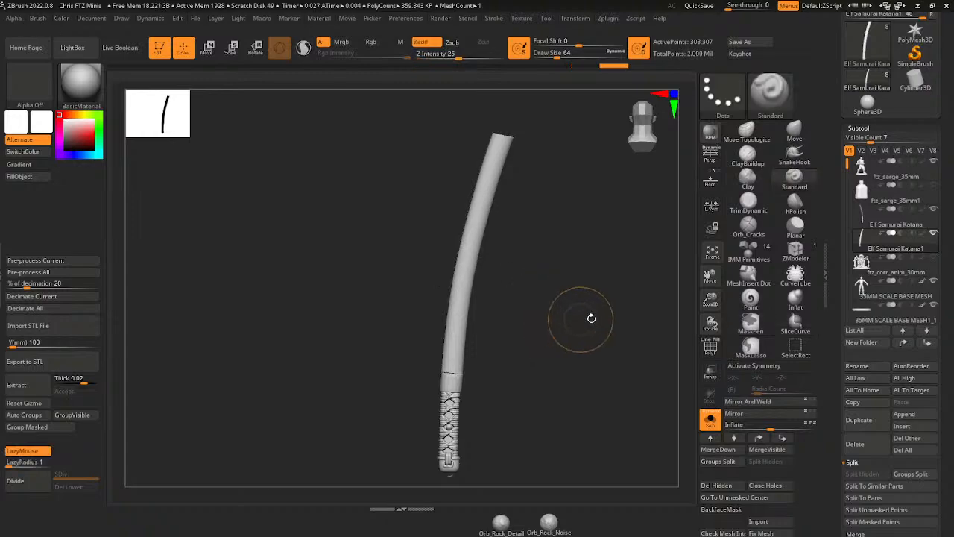
- Display the katana's polygroups and DynaMesh it with Groups enabled at resolution 1096
mouse_move(618, 345)
left_mouse_down()
mouse_move(629, 270)
mouse_move(631, 328)
left_mouse_up()
left_click_drag(711, 277, 707, 305)
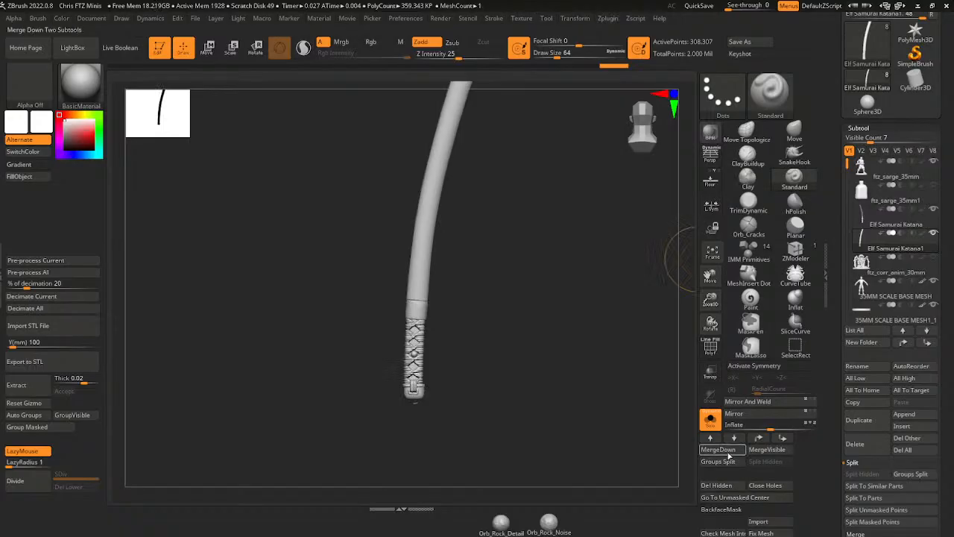
left_click(711, 346)
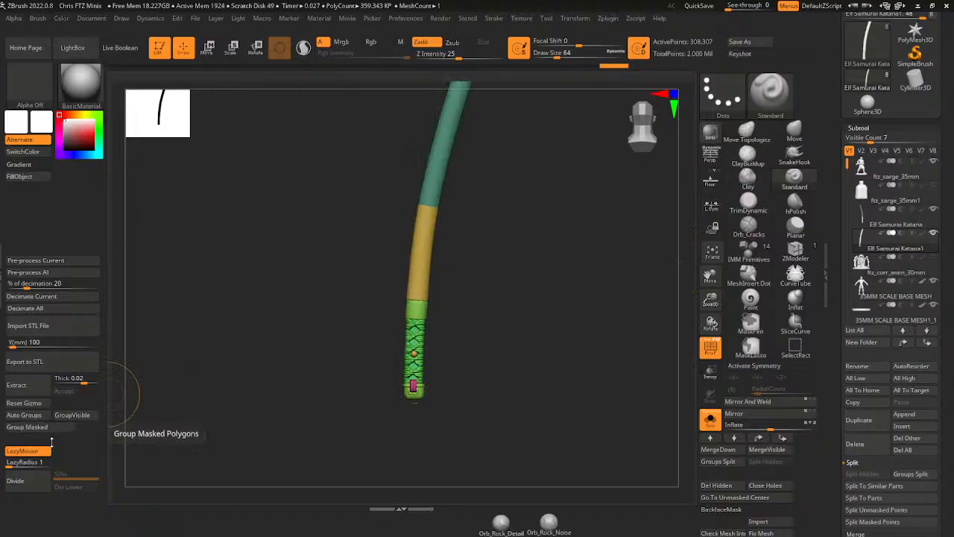
scroll(766, 449, "down", 3)
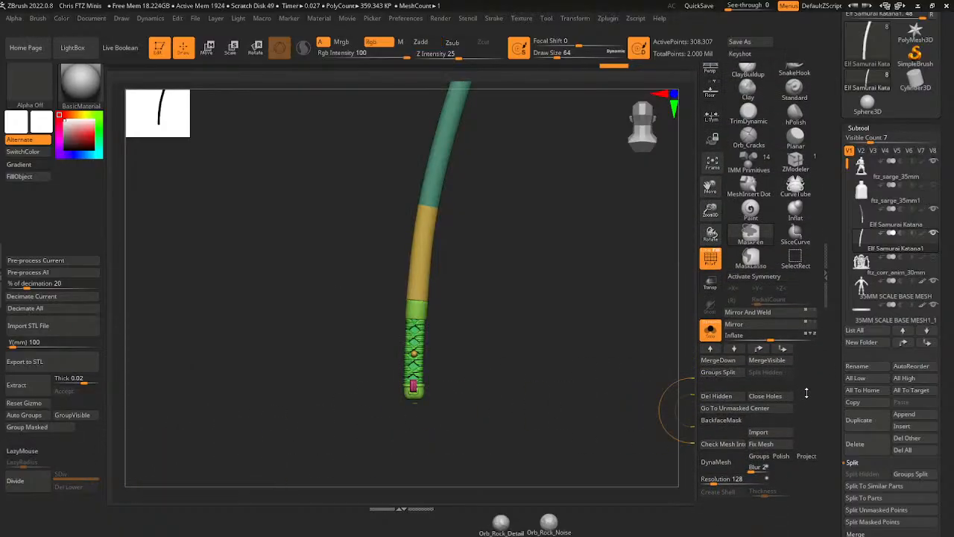
left_click_drag(711, 478, 731, 478)
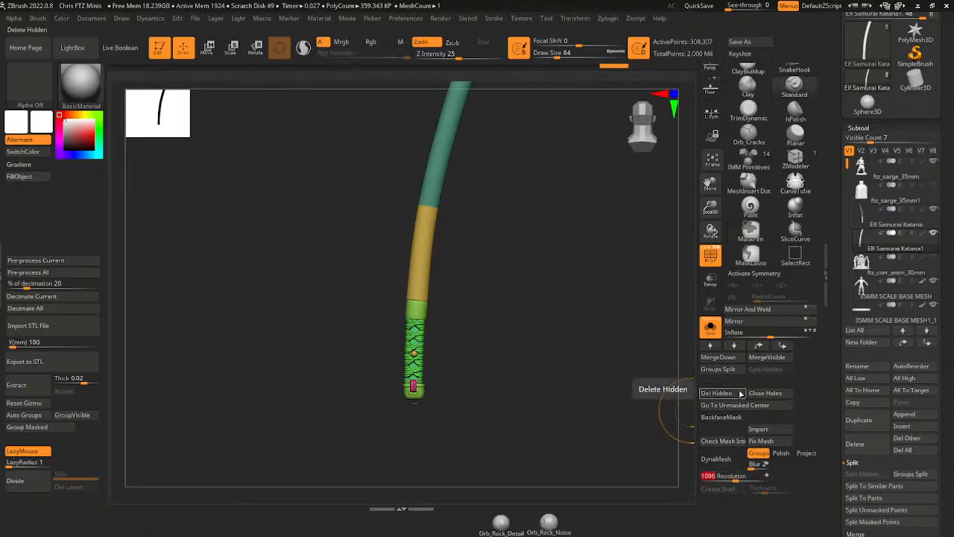
left_click(724, 462)
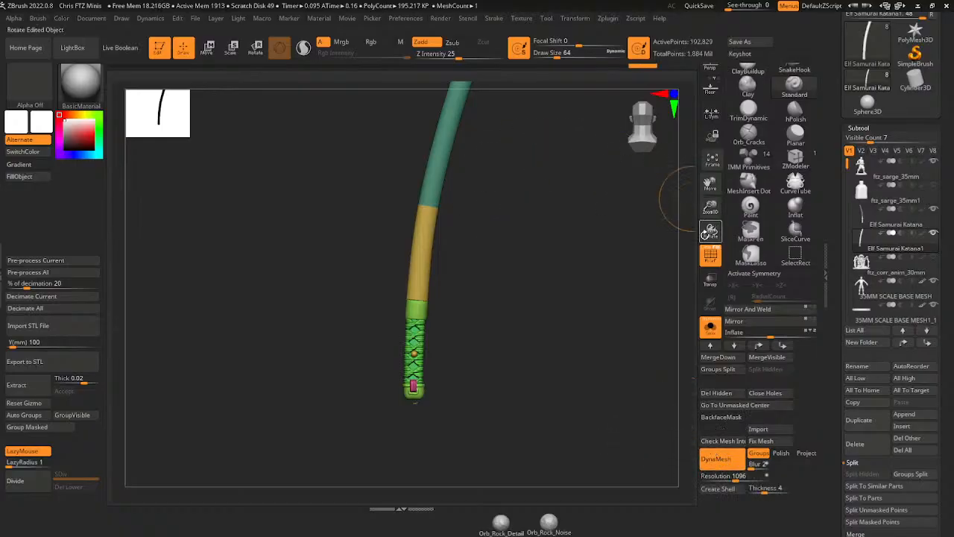
- Hide the upper section of the duplicate katana's scabbard and delete it, keeping the short section next to the handle
left_click_drag(711, 185, 718, 244)
left_click(452, 186, "ctrl+shift")
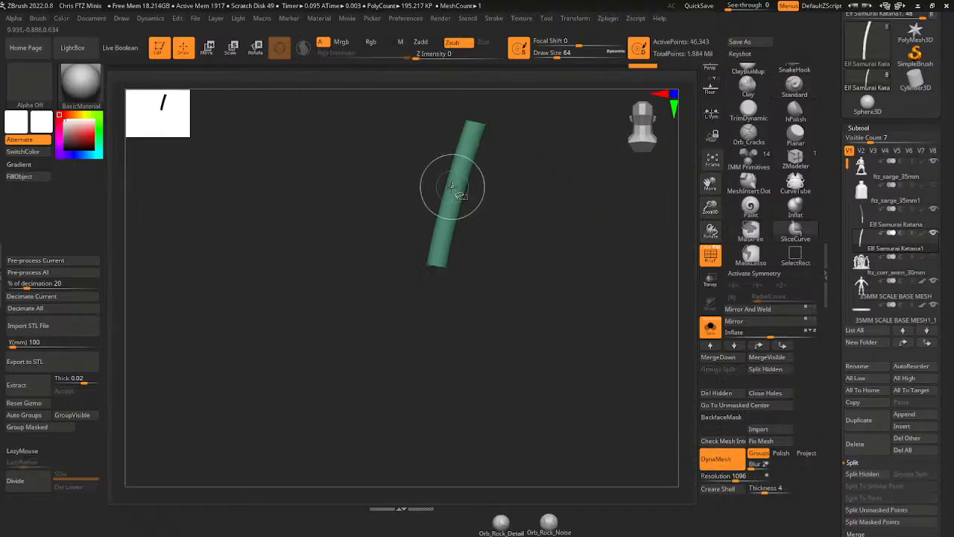
left_click(453, 200, "ctrl+shift")
left_click(452, 222, "ctrl+shift")
left_click(728, 395)
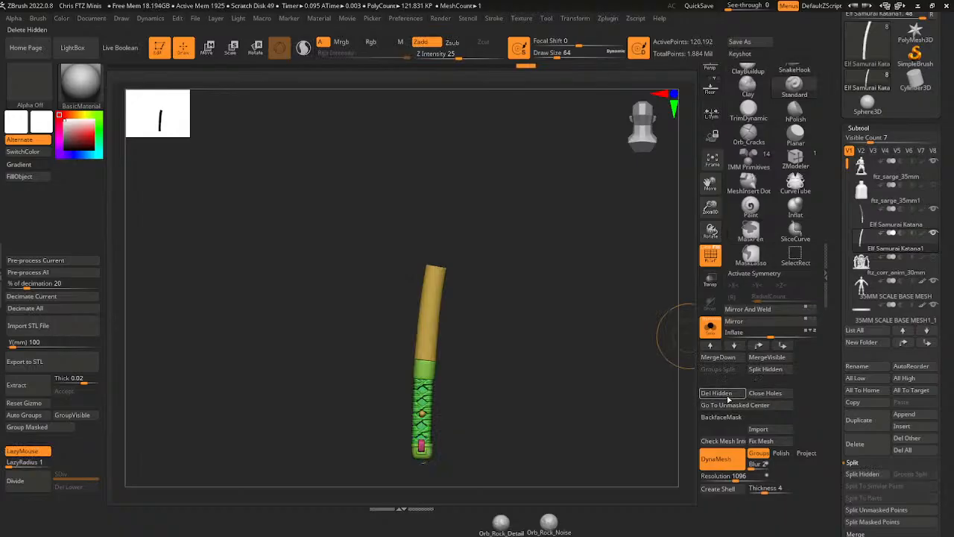
- Hide the two tiny stray pieces below the pommel of the shortened sword and delete them
left_click_drag(601, 315, 591, 356)
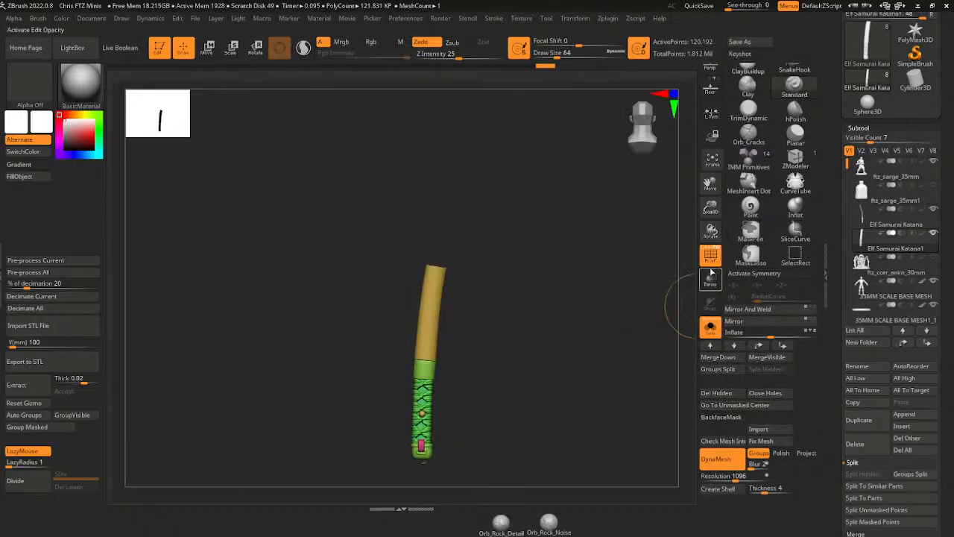
left_click_drag(710, 188, 717, 166)
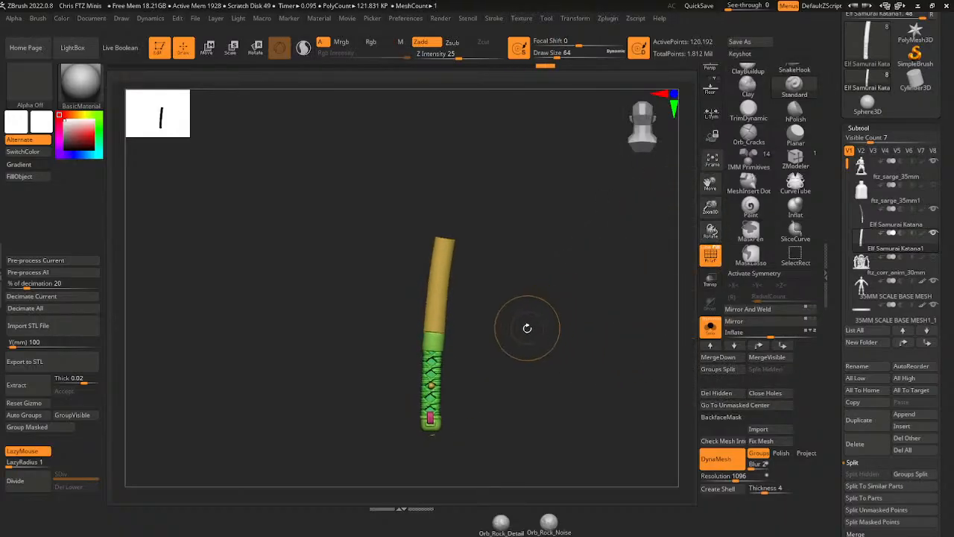
key("ctrl+shift")
left_click(435, 435, "ctrl+shift")
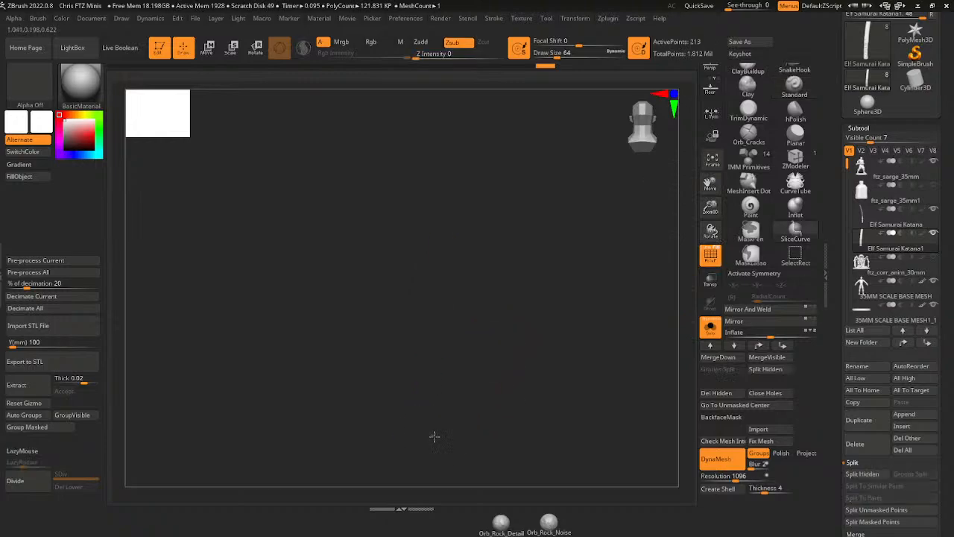
left_click(435, 438, "ctrl+shift")
left_click_drag(471, 412, 479, 331)
left_click(436, 451, "ctrl+shift")
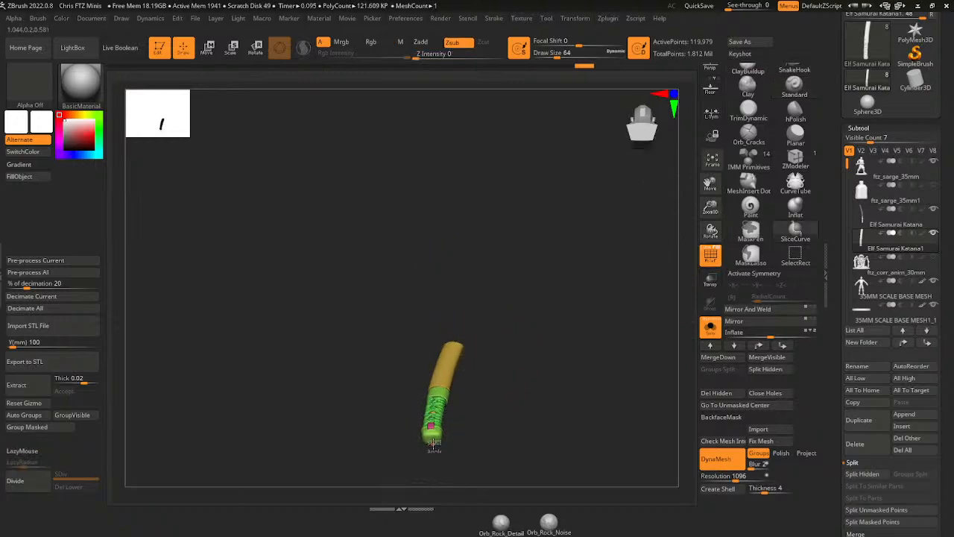
left_click(724, 394)
left_click_drag(615, 381, 619, 398)
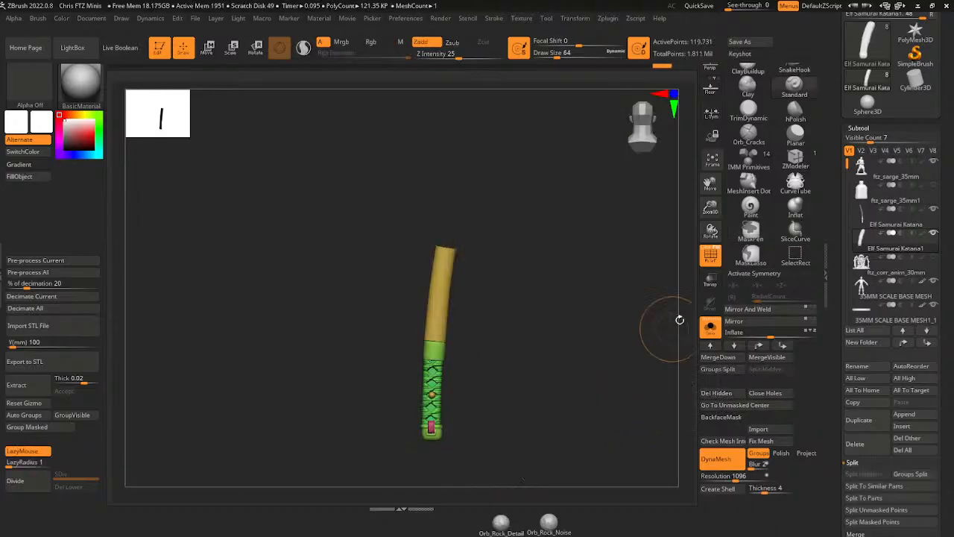
- Isolate the short sword, hide its handle parts to mask only the scabbard and collar, and show all parts again
left_click(709, 330)
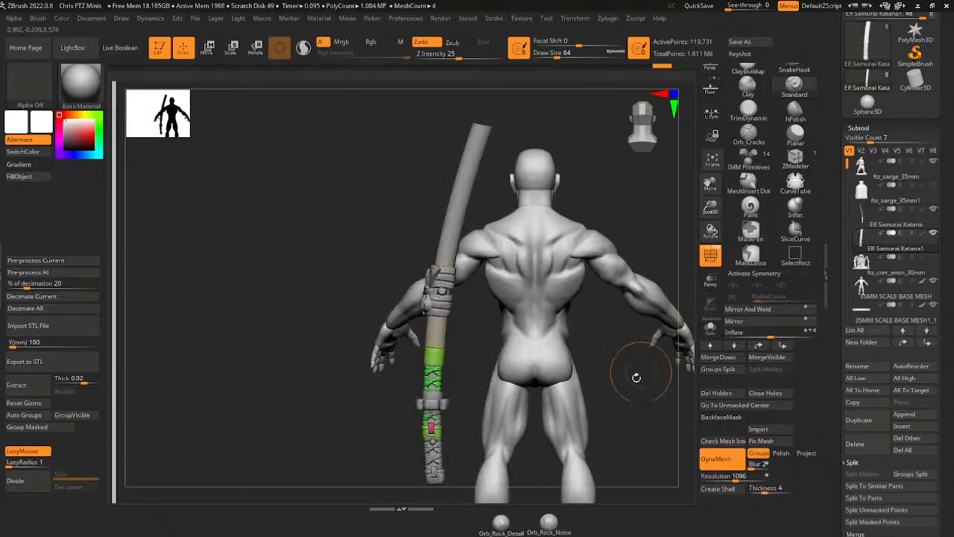
mouse_move(638, 378)
left_mouse_down()
mouse_move(619, 372)
mouse_move(629, 371)
left_mouse_up()
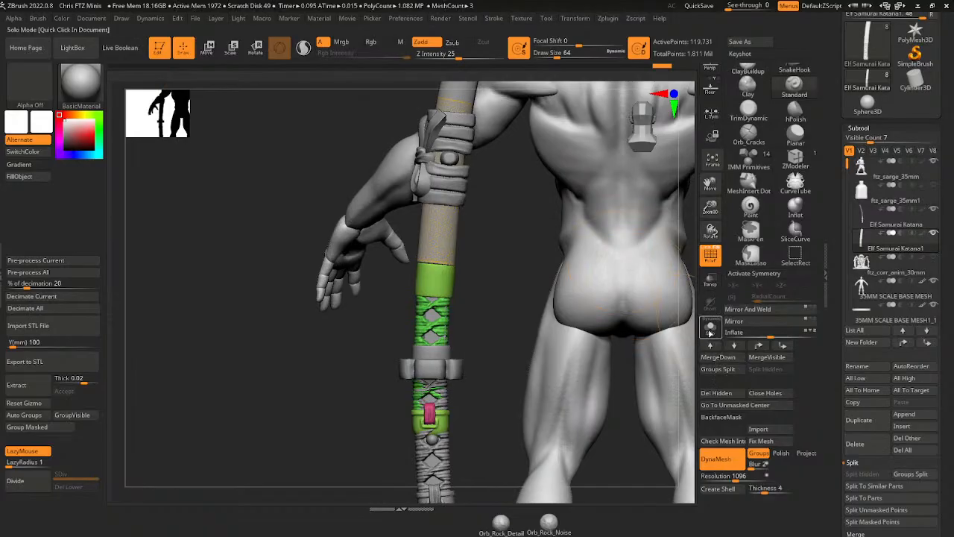
left_click(710, 326)
left_click(440, 316, "ctrl+alt+shift")
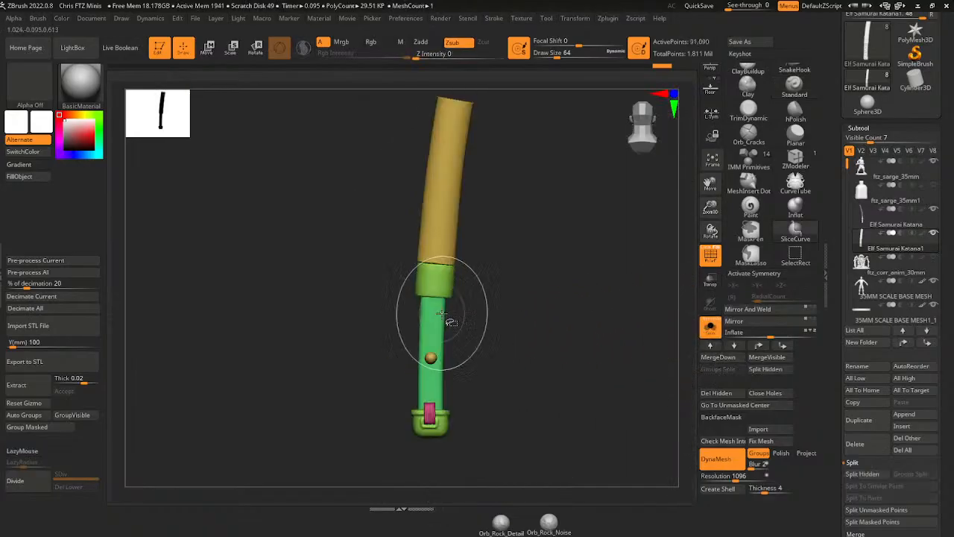
left_click(430, 415, "ctrl+shift")
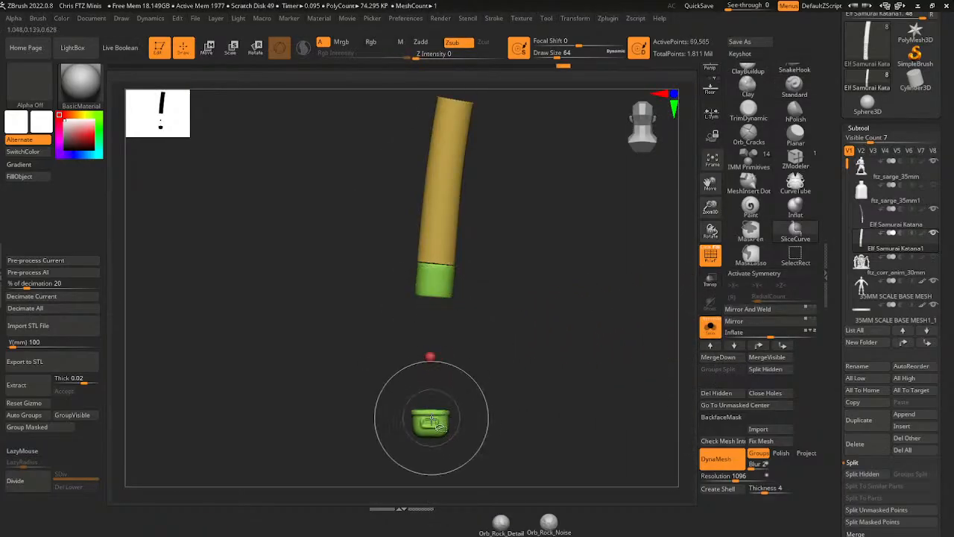
left_click(431, 422, "ctrl+shift")
left_click(484, 345, "ctrl+shift")
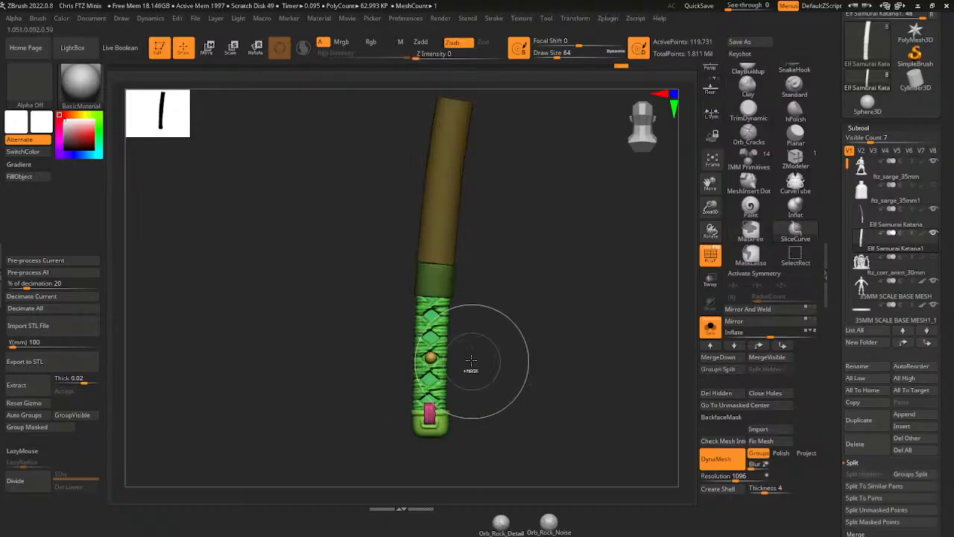
- Shorten the short sword's handle by sliding the unmasked grip and pommel along its axis into the collar
key("w")
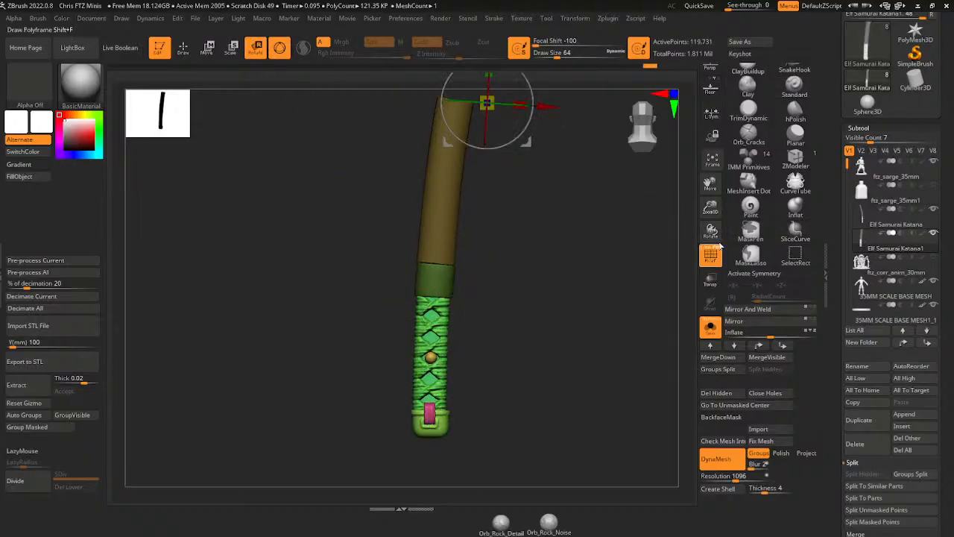
left_click_drag(712, 210, 700, 241)
left_click(456, 79)
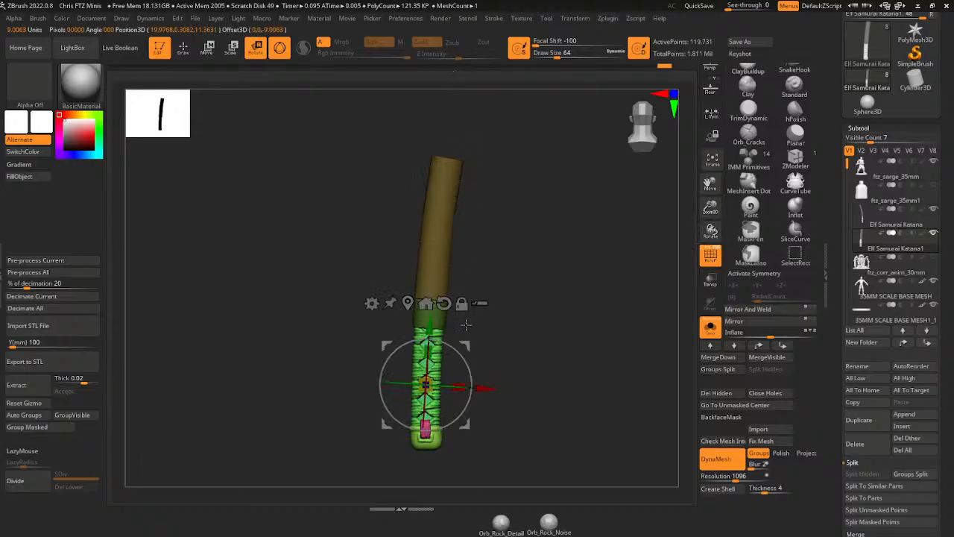
left_click_drag(441, 328, 434, 303)
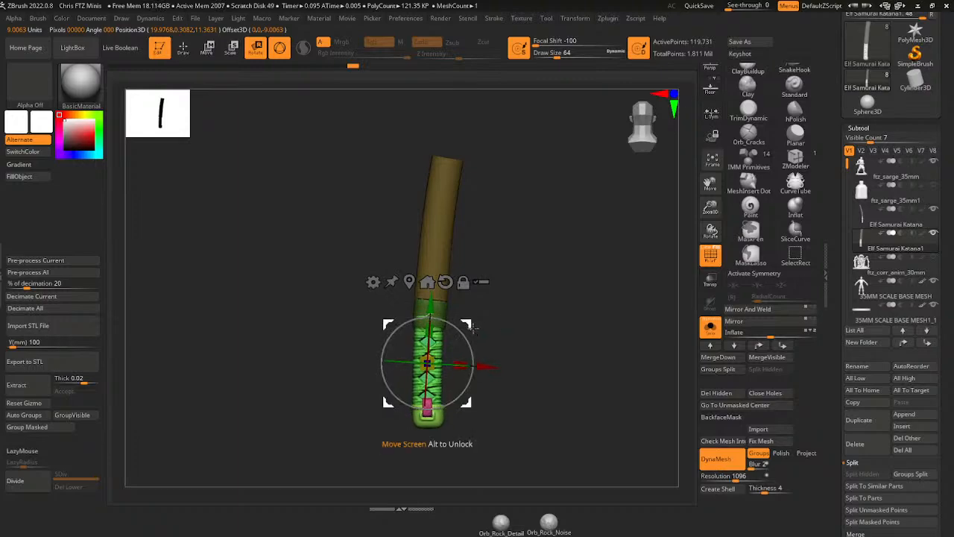
left_click_drag(464, 327, 465, 327)
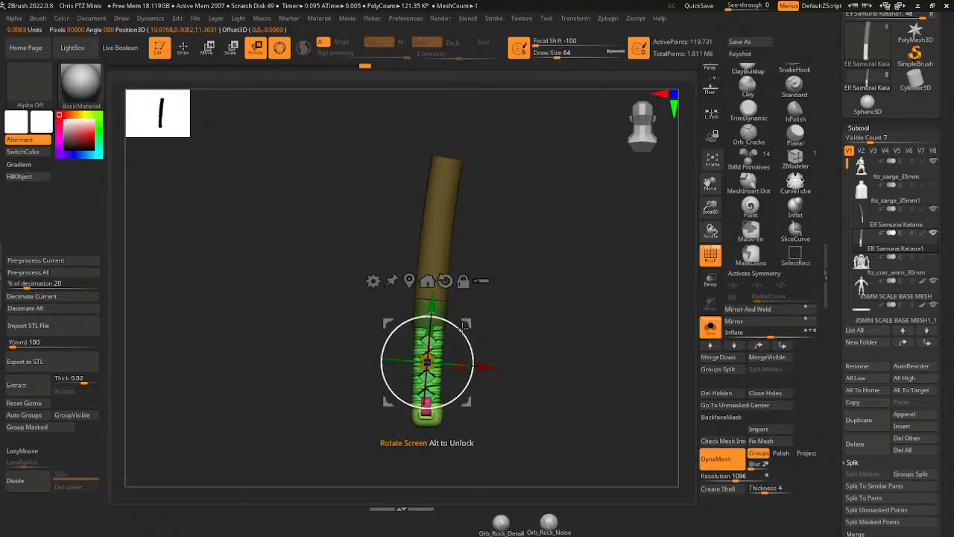
left_click_drag(574, 313, 526, 316, "shift")
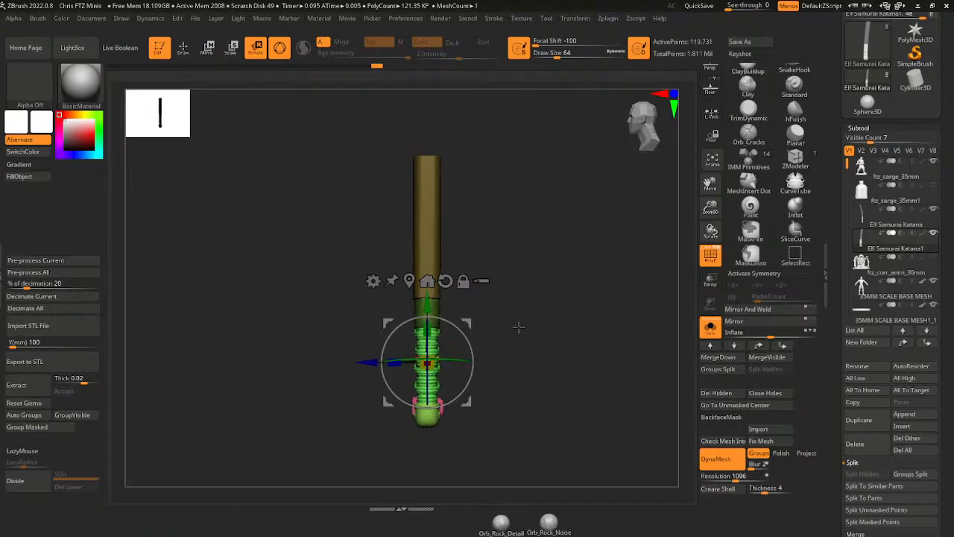
left_click_drag(517, 326, 478, 334)
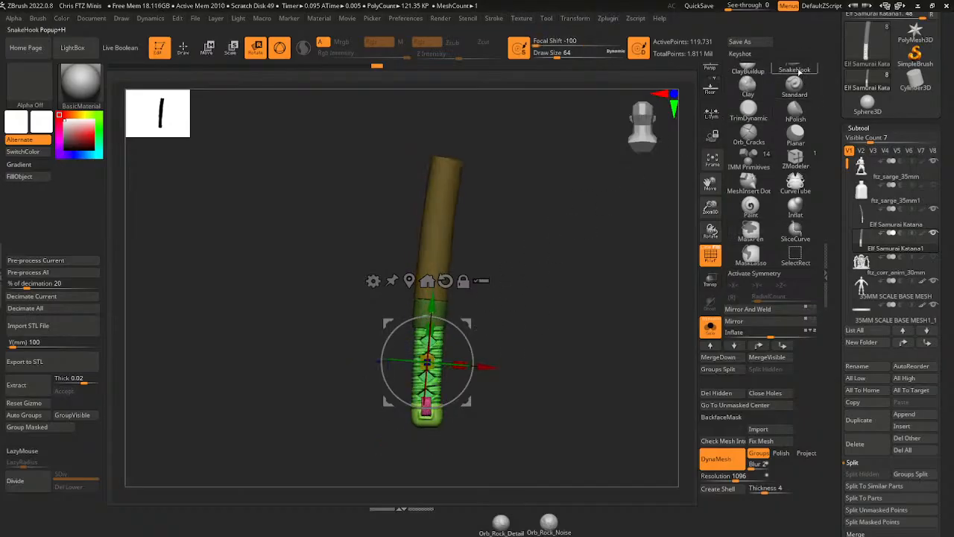
- Tuck the handle wrapping that pokes through the collar back inside with the Move brush, and clear the mask
left_click(823, 92)
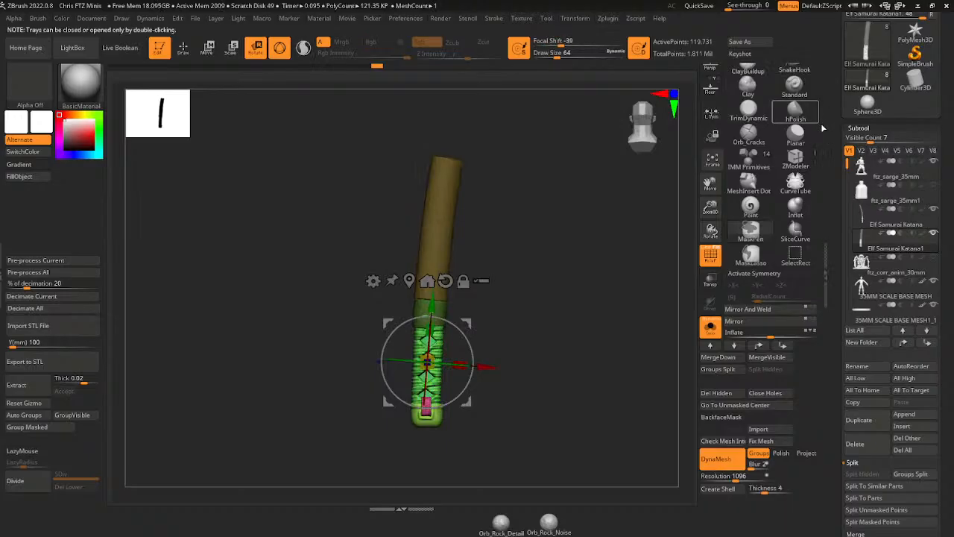
scroll(805, 149, "up", 3)
left_click(794, 104)
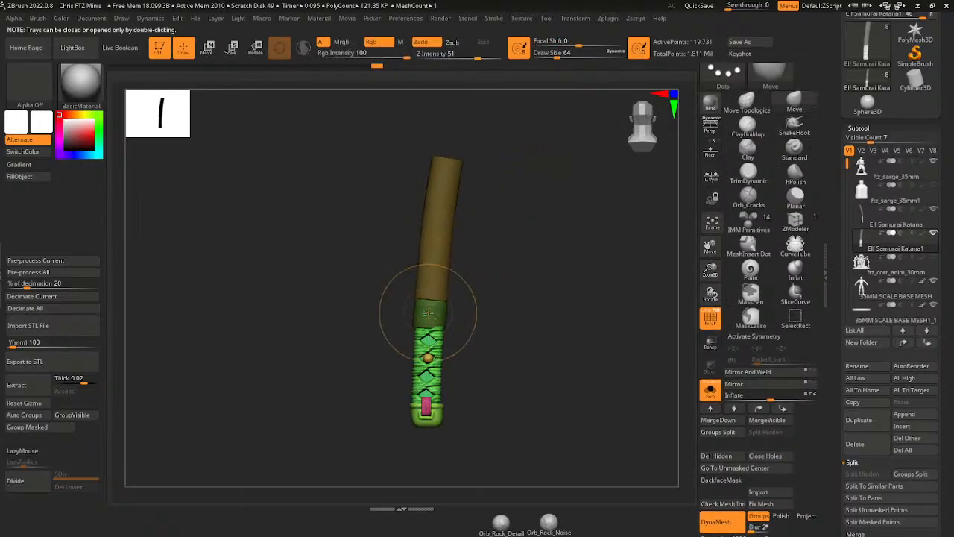
right_click_drag(445, 299, 426, 321)
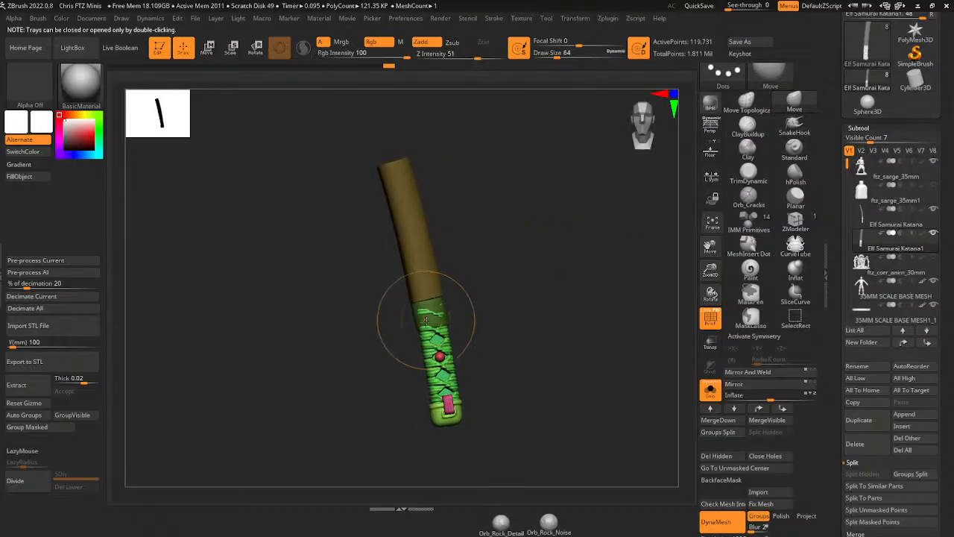
right_click_drag(480, 273, 568, 246)
right_click_drag(452, 299, 546, 257)
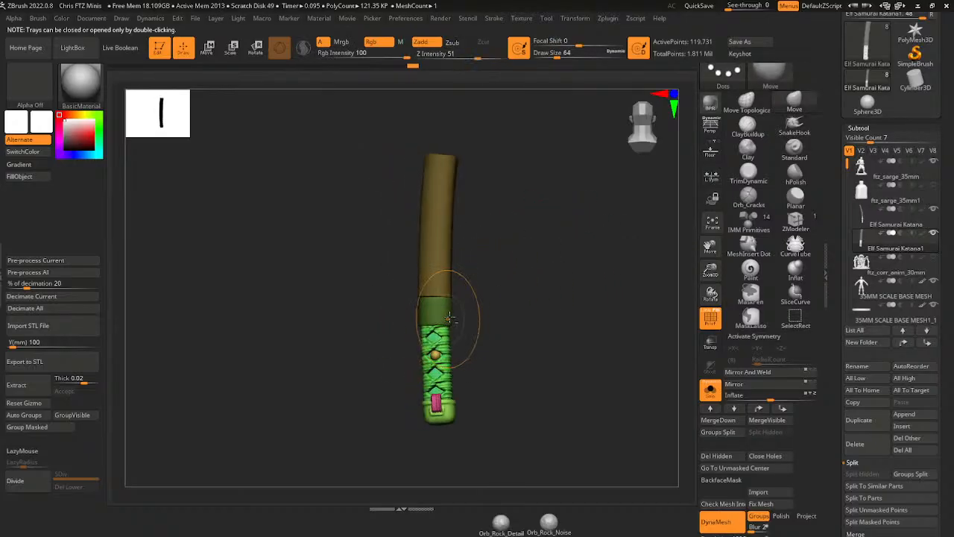
mouse_move(452, 308)
right_mouse_down()
mouse_move(495, 293)
mouse_move(480, 299)
right_mouse_up()
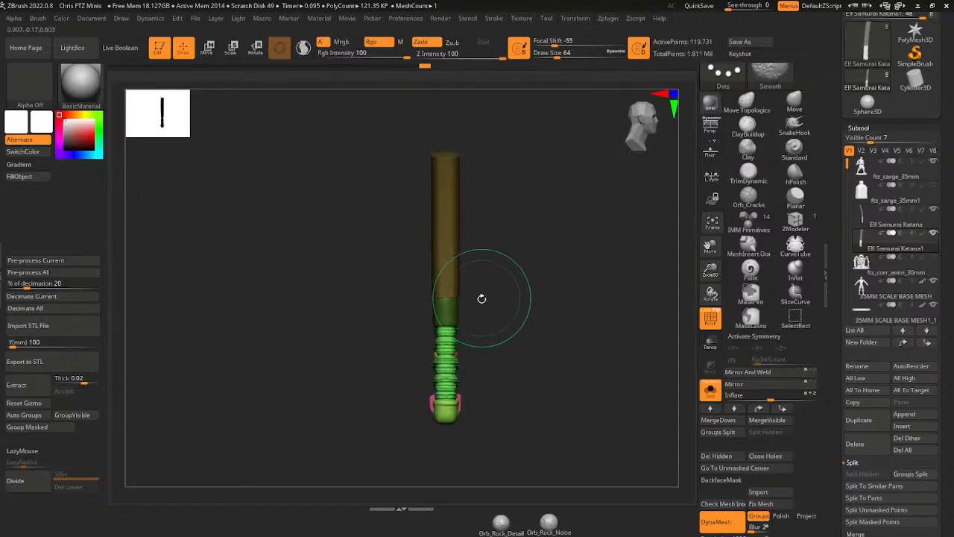
right_click_drag(575, 377, 501, 372)
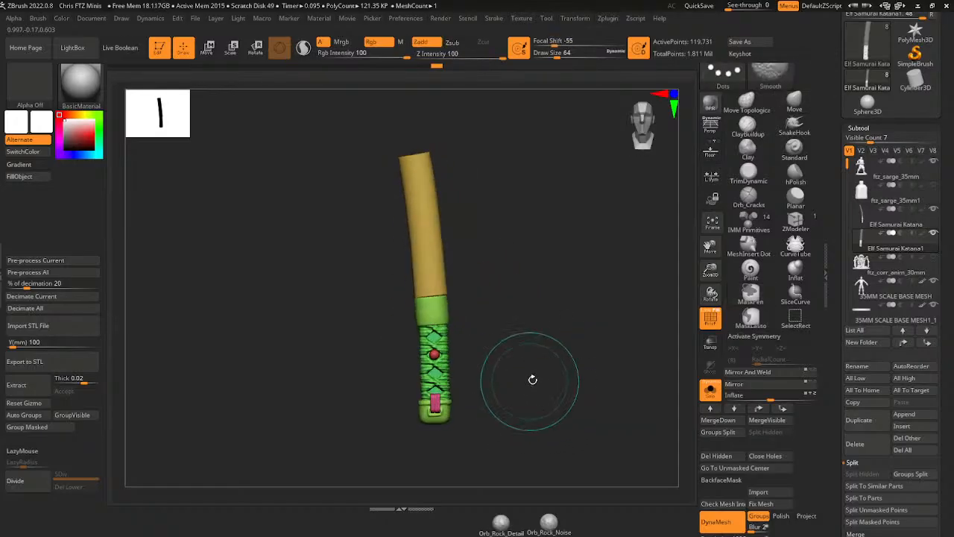
- Show the other subtools, place the short sword beside the figure's left hip and tilt its scabbard end backward and down
left_click(711, 387)
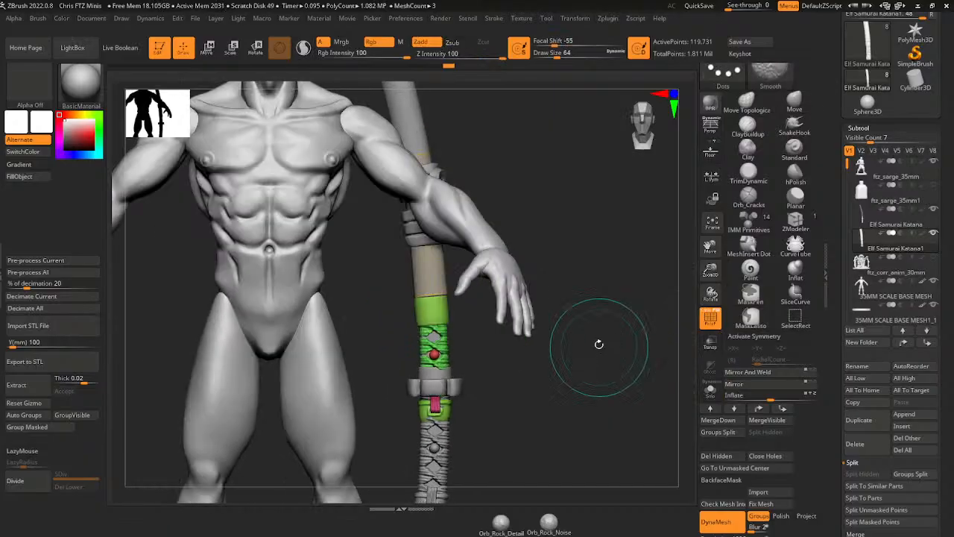
key("w")
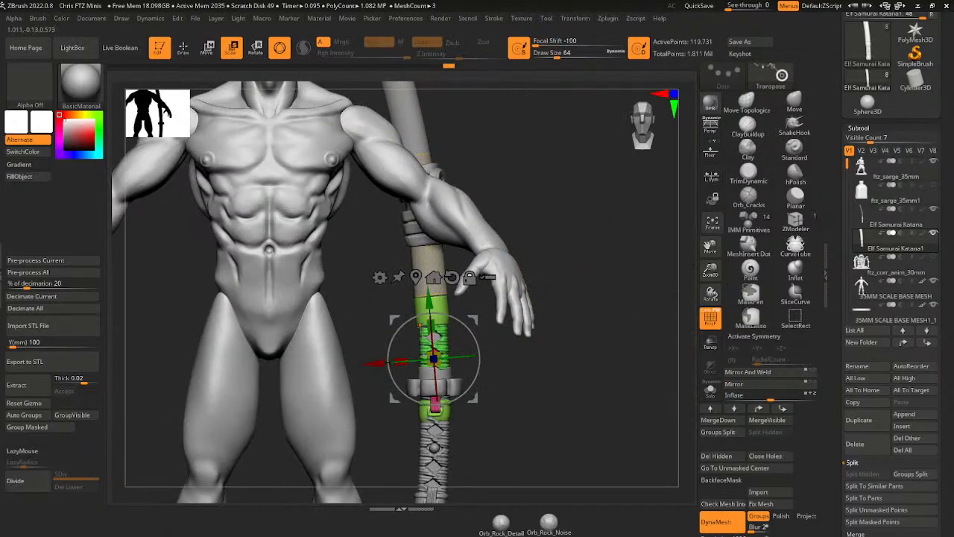
left_click_drag(431, 324, 489, 257)
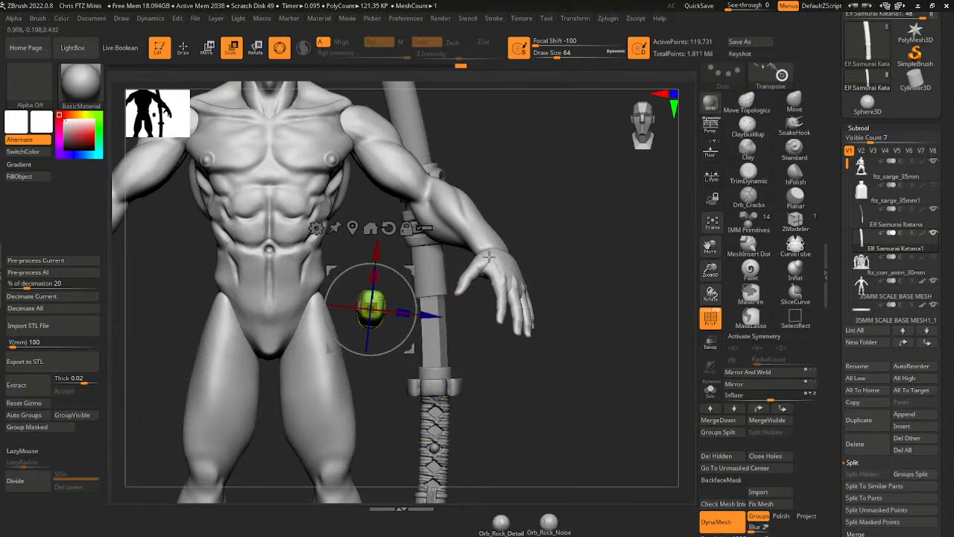
left_click_drag(567, 250, 690, 243)
left_click_drag(495, 291, 340, 276)
left_click_drag(305, 312, 285, 313)
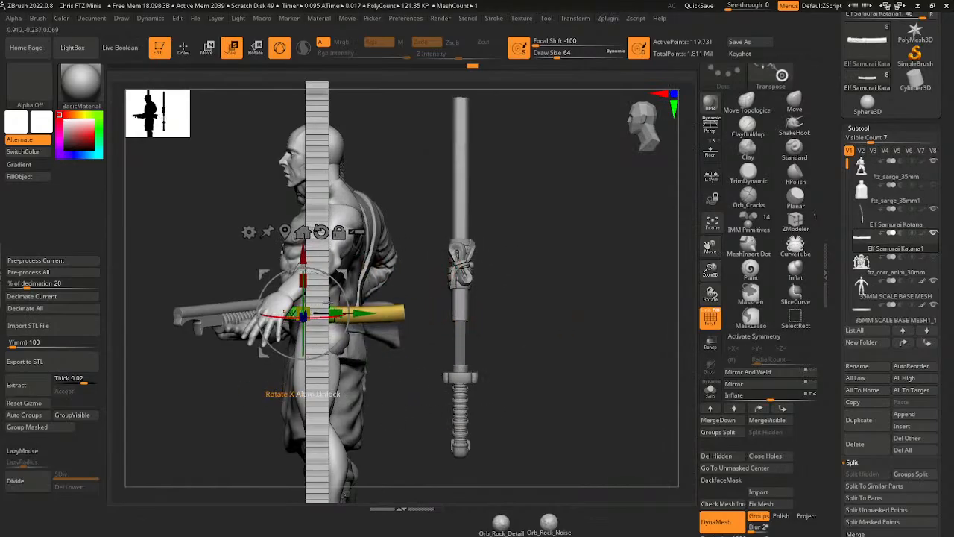
mouse_move(418, 209)
left_mouse_down()
mouse_move(460, 189)
mouse_move(419, 206)
left_mouse_up()
left_click_drag(343, 289, 346, 320)
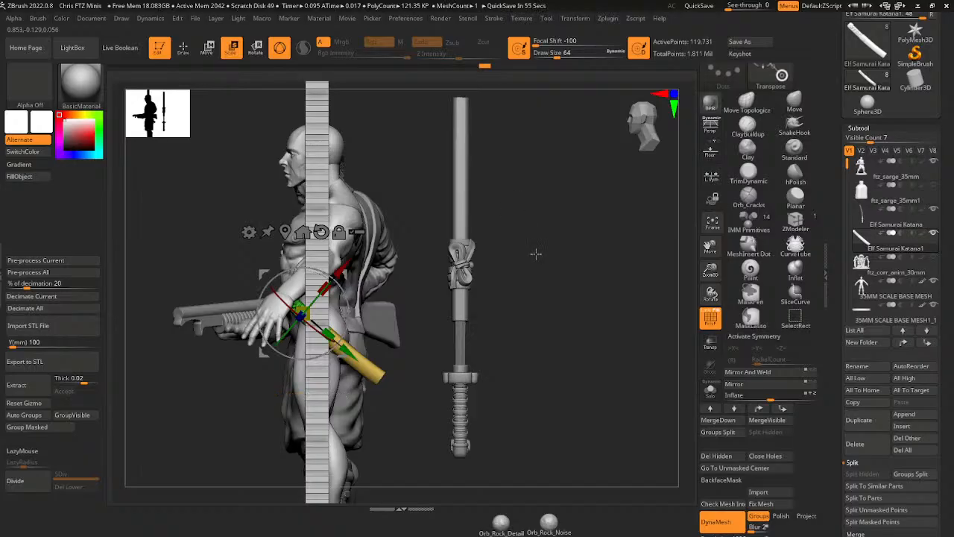
- Move the short sword against the figure's left waist and angle its scabbard end slightly outward
left_click_drag(537, 254, 561, 248)
left_click_drag(705, 245, 643, 261)
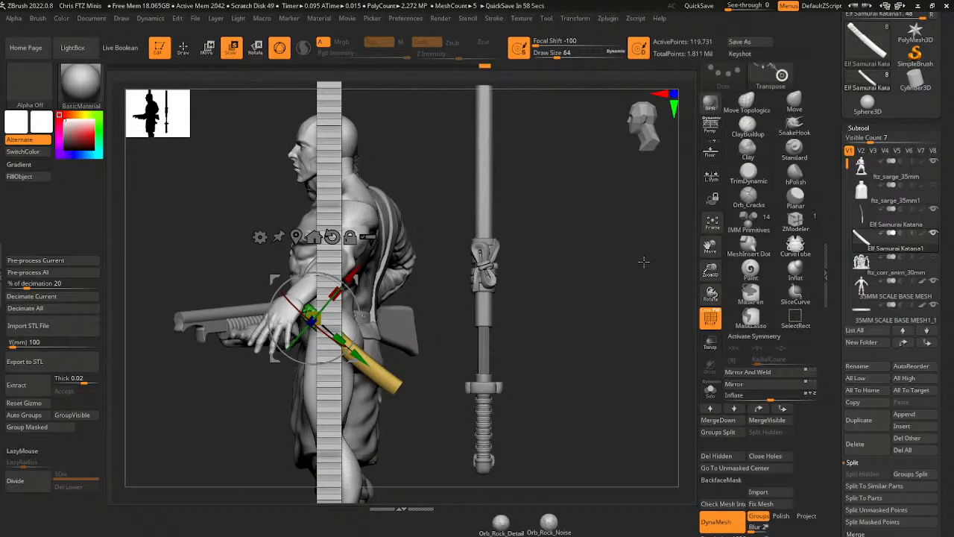
left_click_drag(569, 327, 616, 315)
left_click_drag(711, 270, 711, 252)
left_click_drag(711, 246, 746, 227)
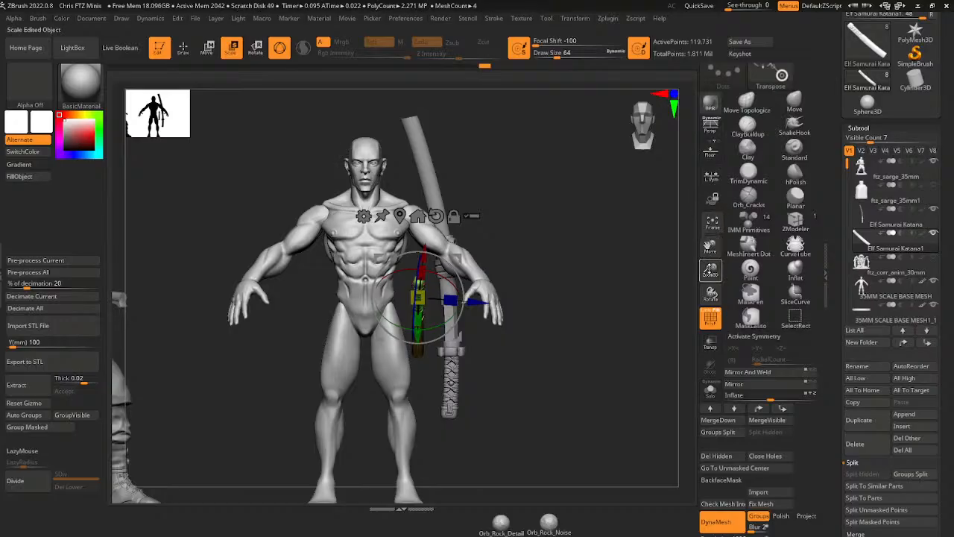
left_click_drag(710, 271, 713, 285)
left_click_drag(710, 246, 753, 268)
left_click_drag(641, 287, 621, 294)
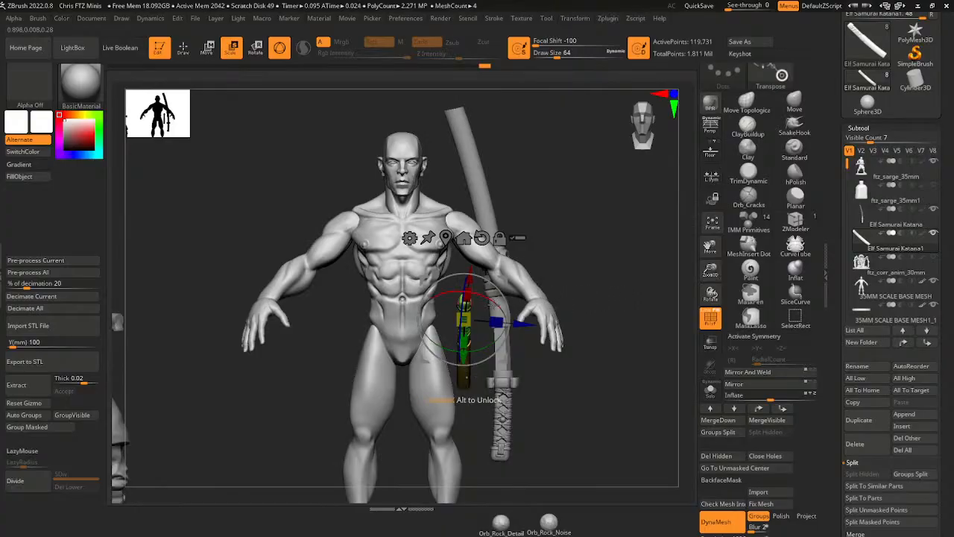
left_click_drag(495, 305, 504, 268)
left_click_drag(547, 297, 568, 308)
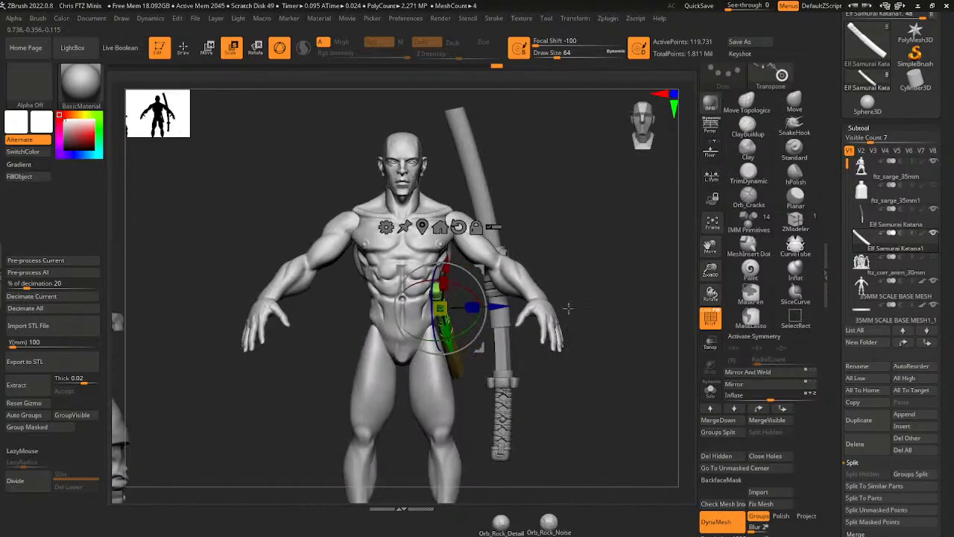
- Select the katana subtool and save the project under its existing file name
left_click(485, 203, "alt")
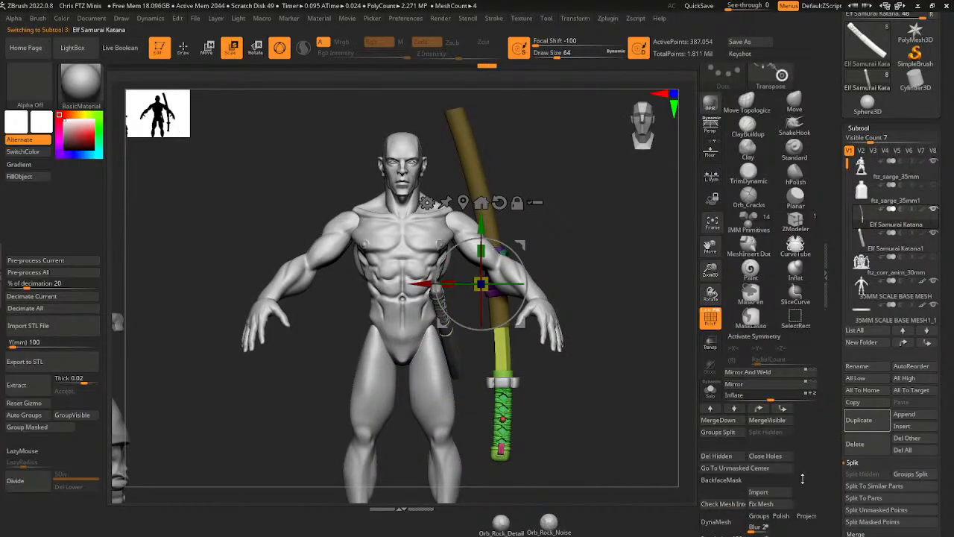
key("ctrl+s")
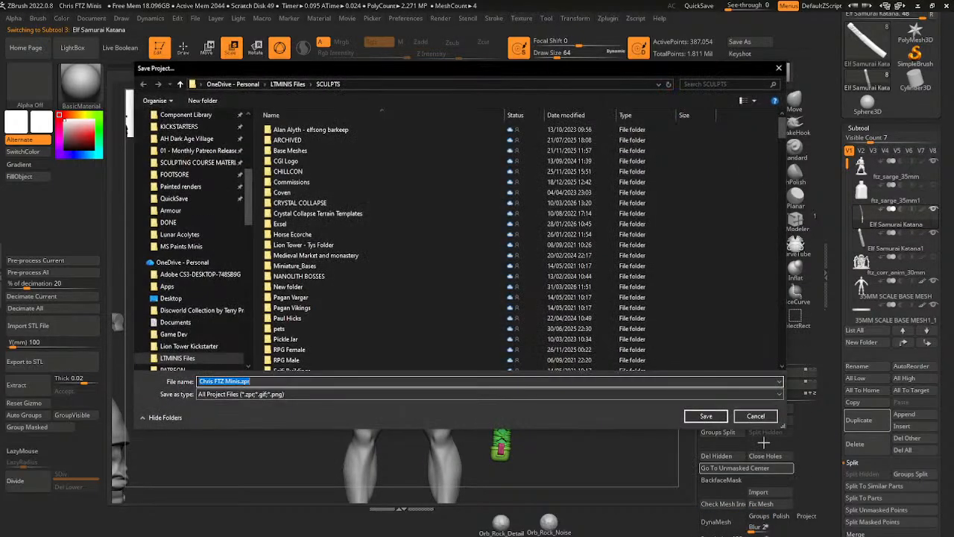
left_click(706, 417)
- Split the masked scabbard off the katana into its own subtool with Split Masked Points
left_click(501, 267)
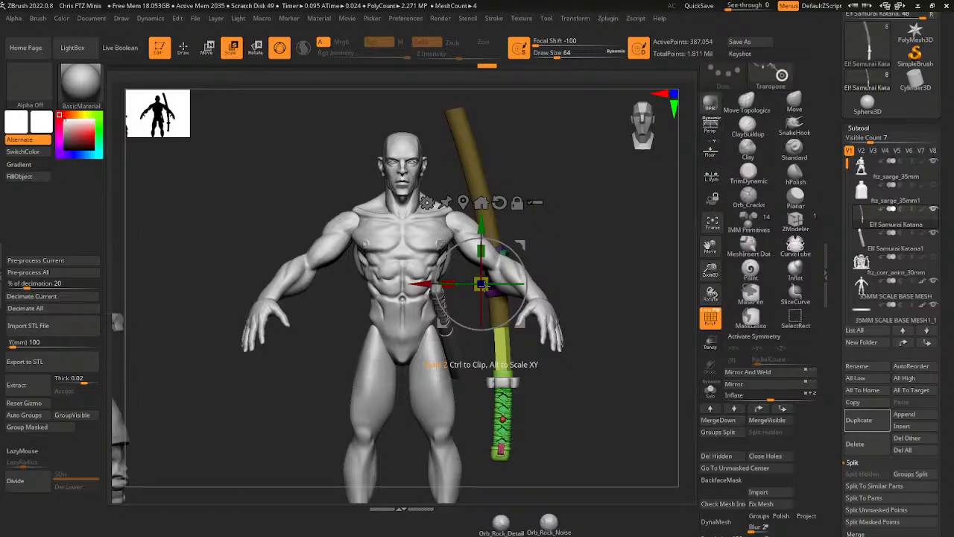
left_click_drag(701, 270, 619, 291)
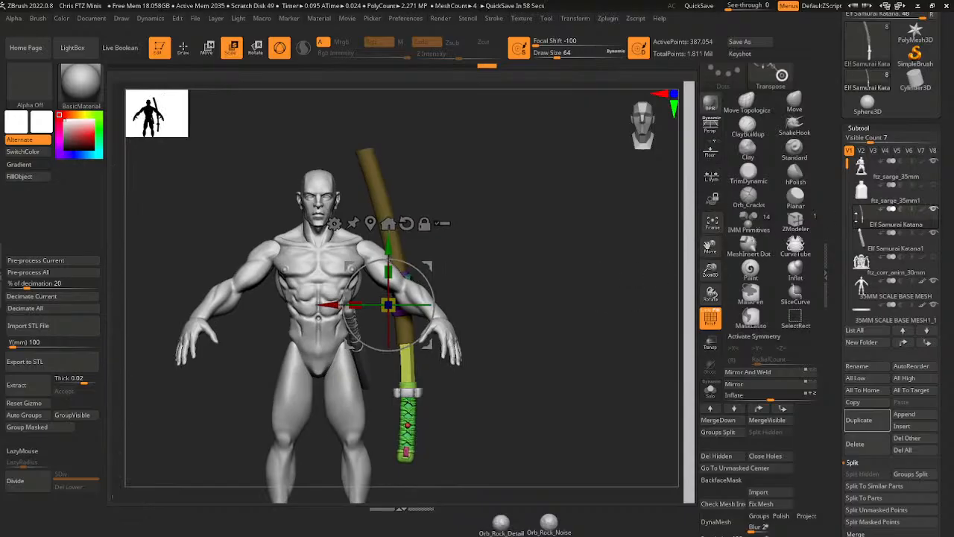
scroll(865, 313, "down", 4)
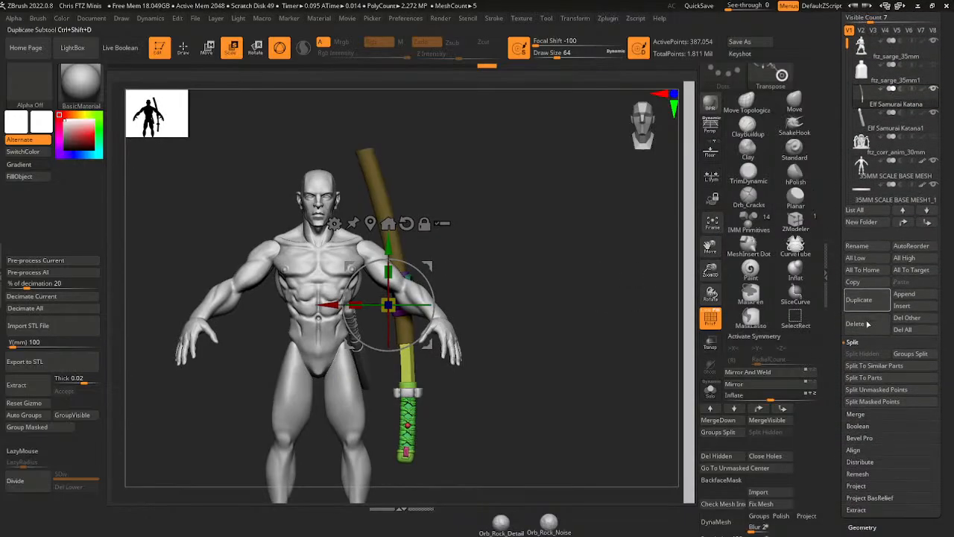
left_click(882, 402)
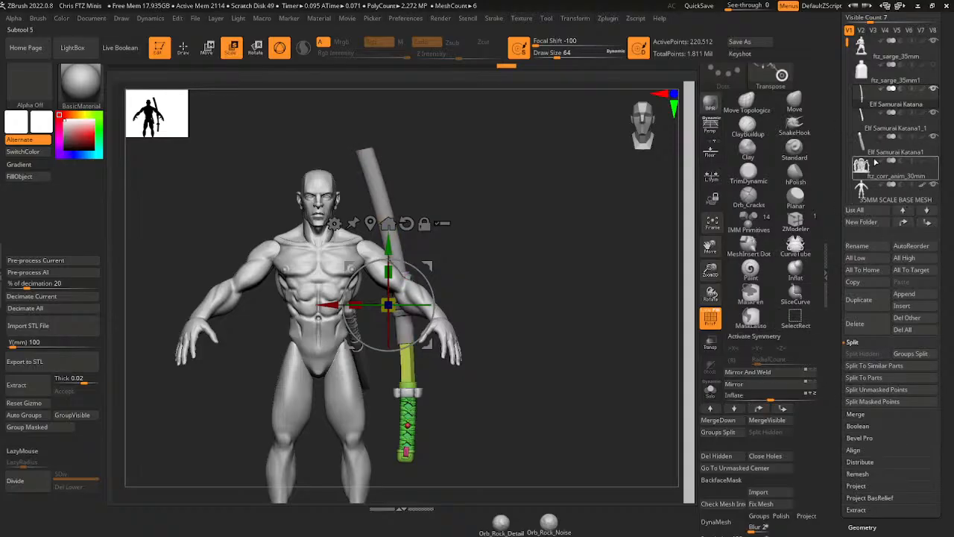
- Select the separated scabbard, move it to the figure's right hip and rotate it so its closed end points backward
mouse_move(878, 157)
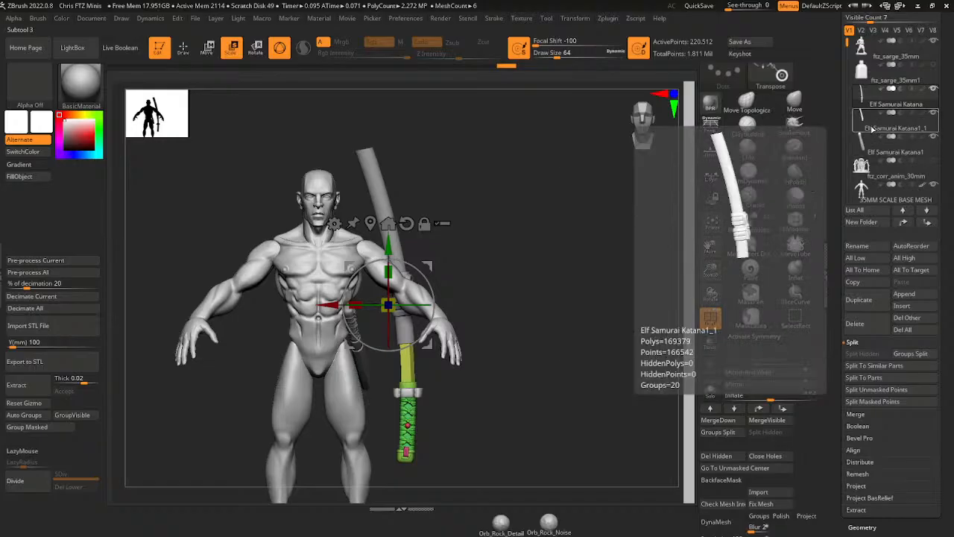
left_click(874, 131)
left_click_drag(430, 270, 285, 323)
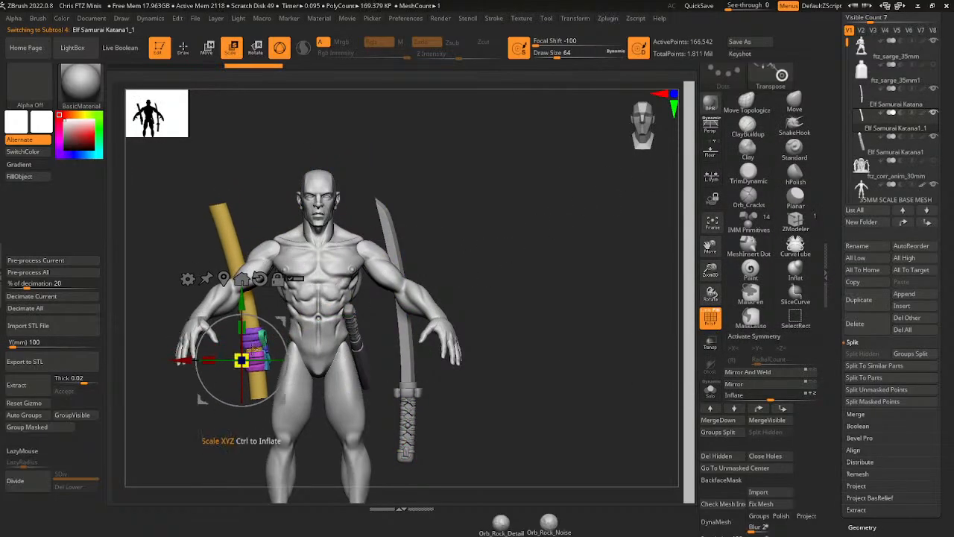
left_click_drag(242, 346, 251, 253)
left_click_drag(227, 390, 204, 314)
left_click_drag(197, 353, 207, 389)
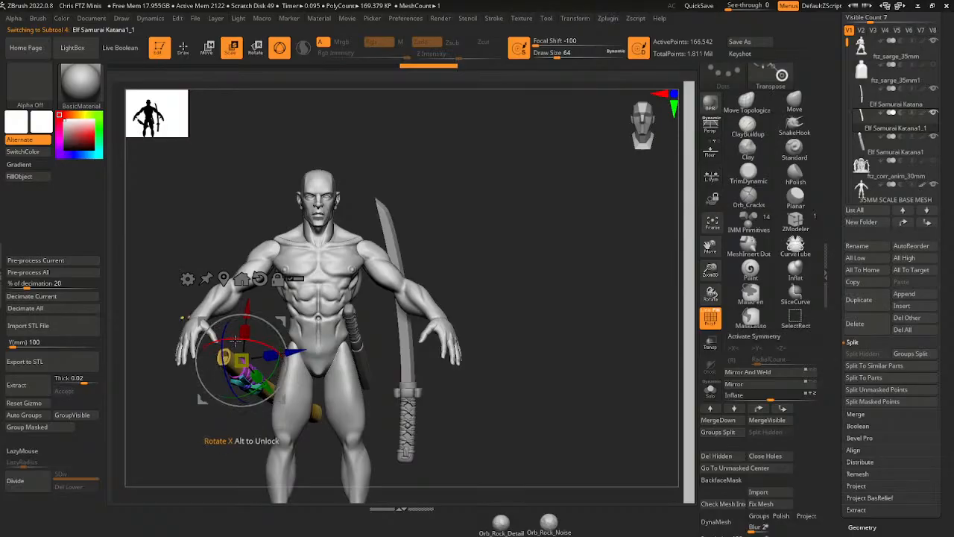
left_click_drag(235, 341, 313, 300)
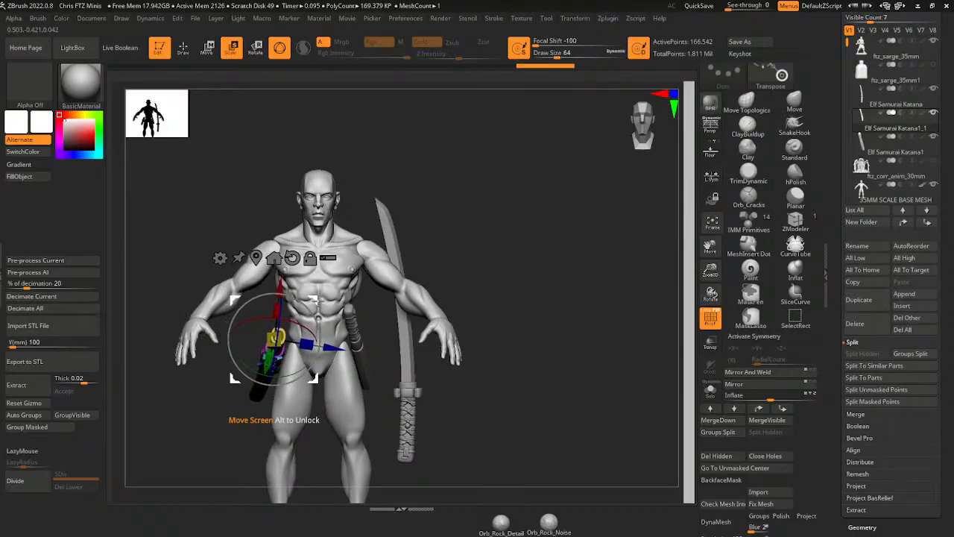
- Fit the scabbard closely against the figure's right hip, adjusting its position from several angles
left_click_drag(514, 266, 545, 254)
left_click_drag(313, 303, 465, 303)
left_click_drag(576, 263, 517, 272)
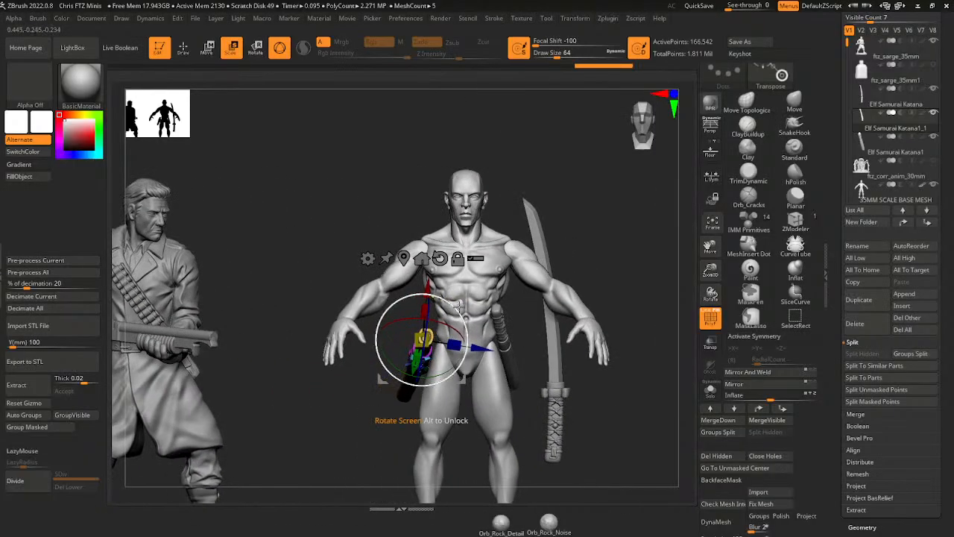
left_click_drag(460, 304, 471, 297)
left_click_drag(599, 278, 639, 248)
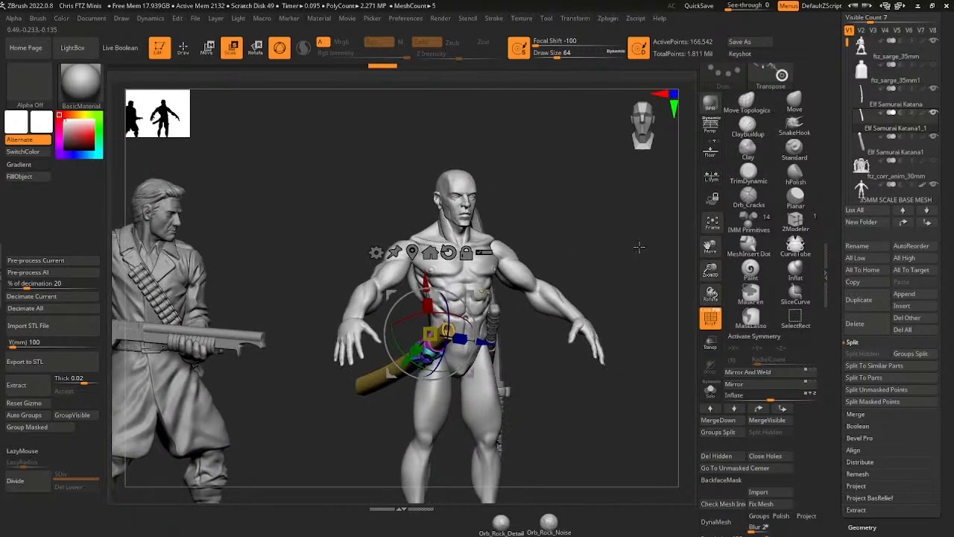
left_click_drag(621, 291, 597, 297)
left_click_drag(448, 316, 460, 323)
- Nudge the scabbard on the right hip and tilt its closed end steeply down behind the thigh
left_click_drag(624, 272, 677, 261)
left_click_drag(469, 297, 449, 296)
mouse_move(568, 264)
left_mouse_down()
mouse_move(609, 261)
mouse_move(573, 261)
left_mouse_up()
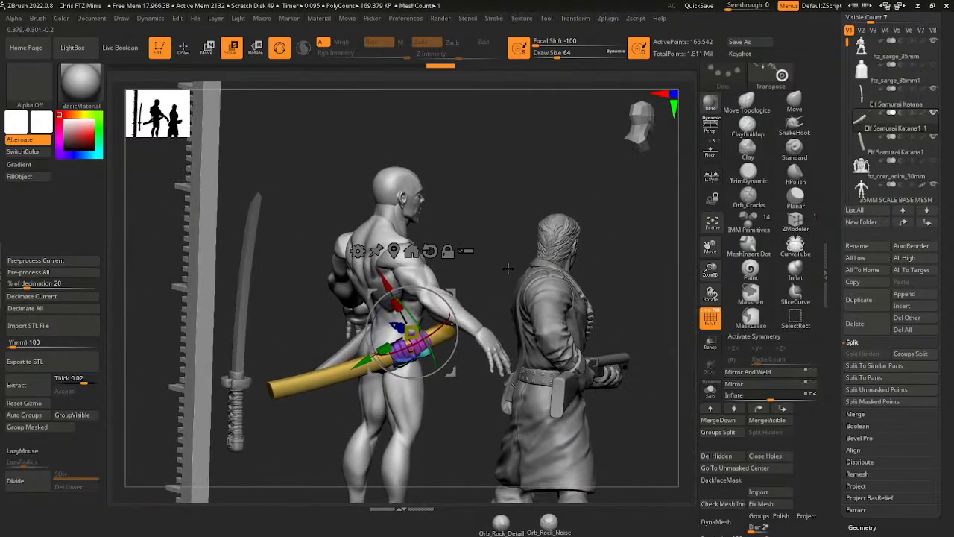
left_click_drag(457, 322, 452, 292)
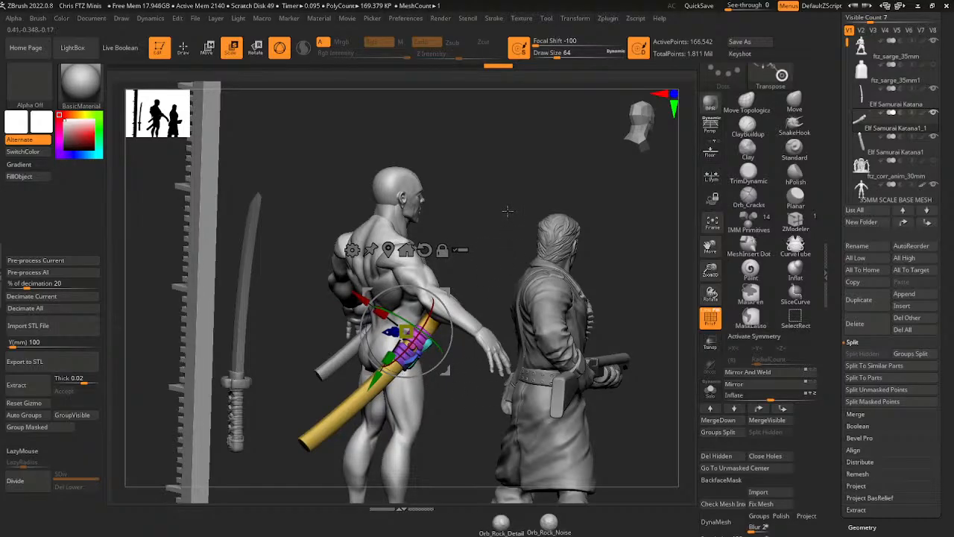
left_click_drag(507, 211, 469, 221)
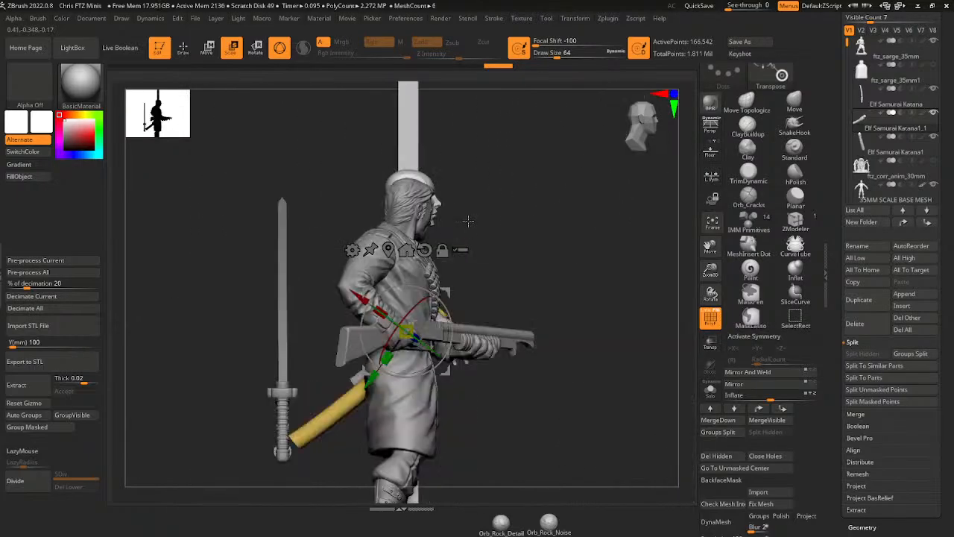
left_click_drag(535, 241, 533, 197)
- Return to draw mode and hide the leftover geometry in the scabbard's mouth with SelectRect, leaving the opening hollow
left_click(190, 51)
mouse_move(512, 229)
left_mouse_down("ctrl+shift")
mouse_move(472, 260)
mouse_move(519, 199)
left_mouse_up("ctrl+shift")
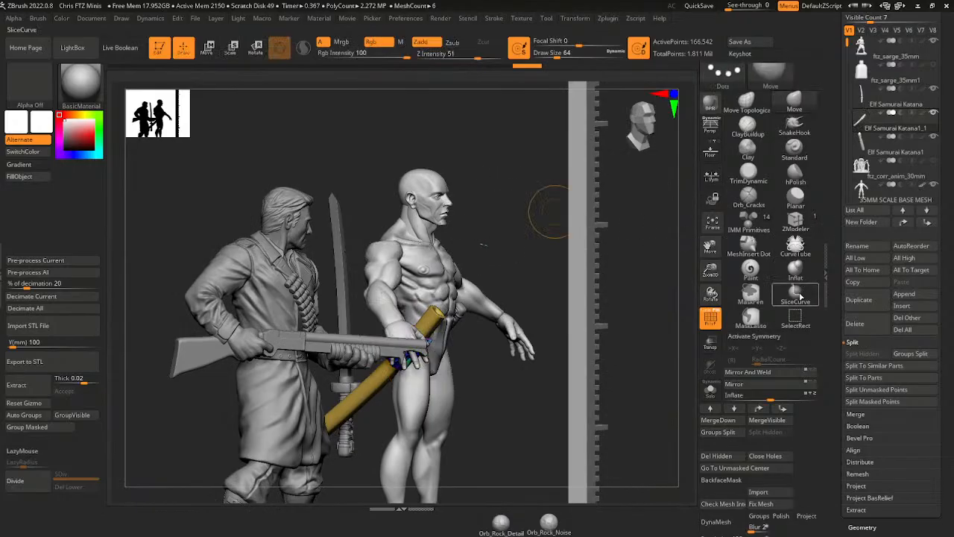
left_click(795, 318)
left_click(766, 337)
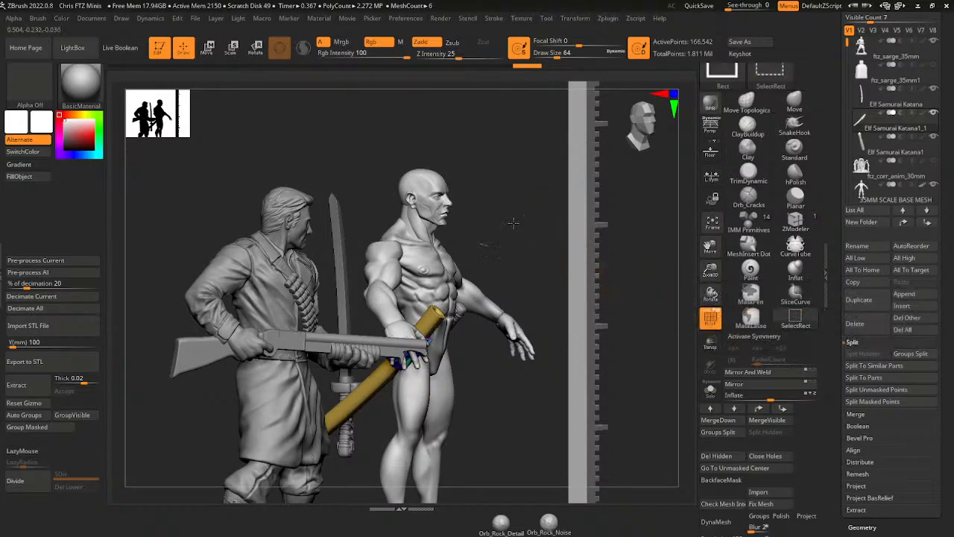
left_click_drag(515, 220, 489, 290, "ctrl+shift")
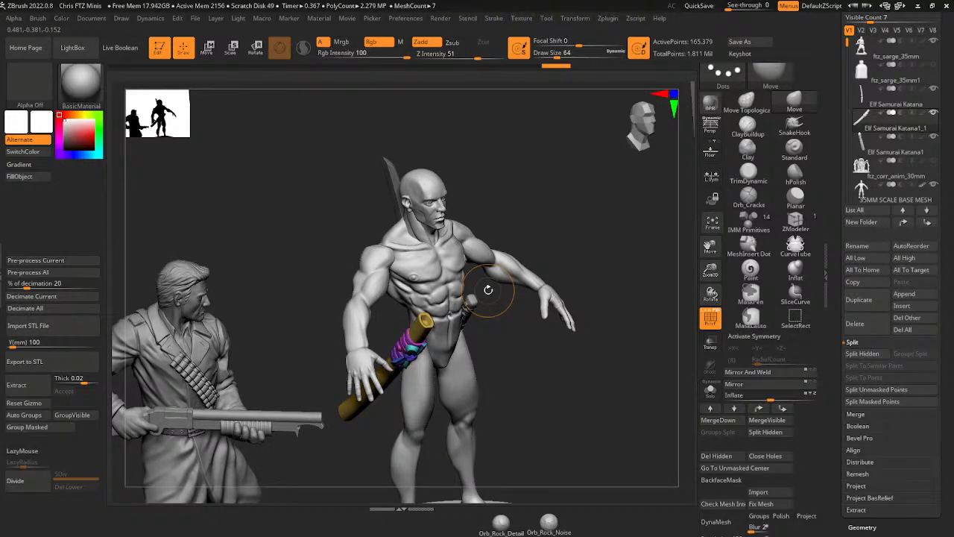
- Check the scabbard's placement, frame the figure's head from the front and select the 35MM SCALE BASE MESH subtool
left_click_drag(711, 270, 705, 283)
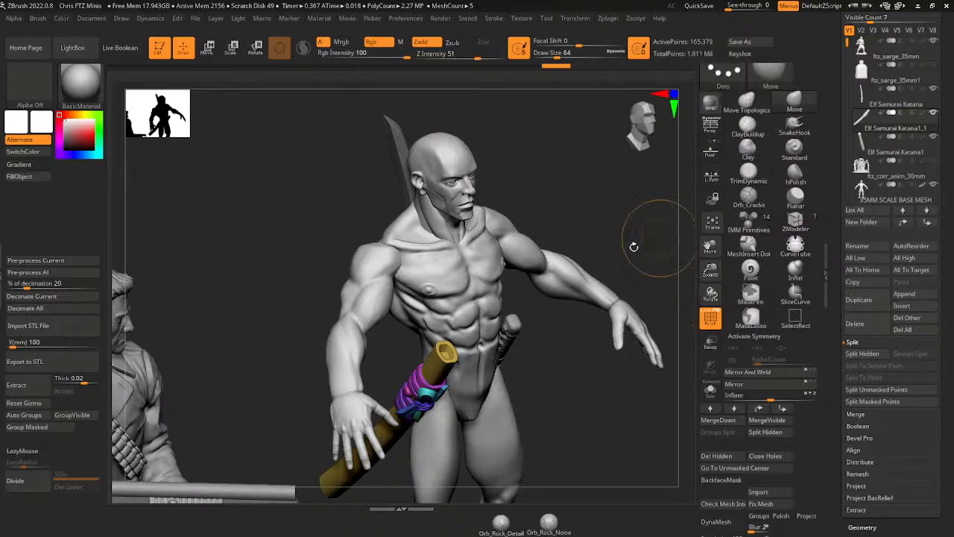
left_click_drag(650, 251, 665, 250)
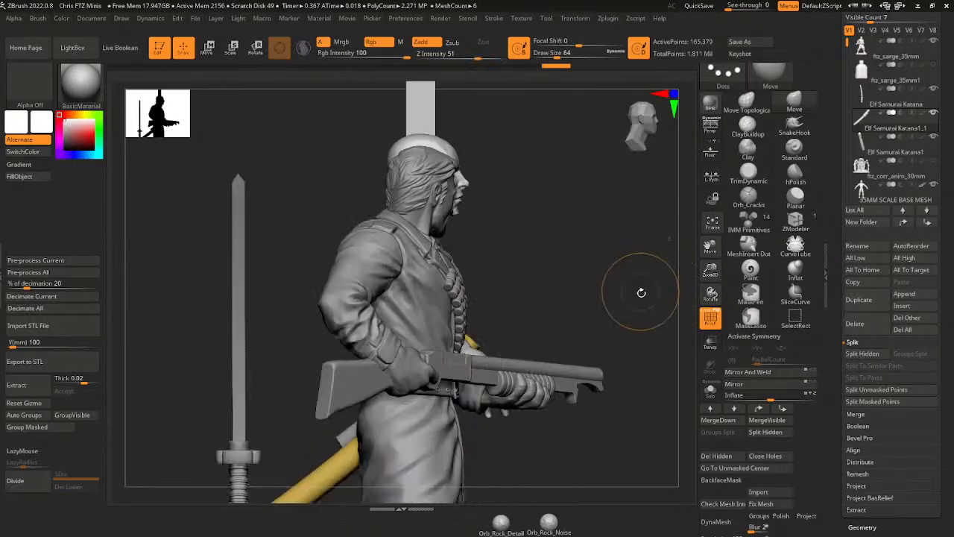
left_click_drag(642, 294, 604, 319, "shift")
mouse_move(634, 245)
left_mouse_down()
mouse_move(677, 270)
mouse_move(625, 282)
left_mouse_up()
left_click_drag(710, 270, 720, 246)
left_click_drag(710, 271, 710, 363)
left_click_drag(710, 251, 679, 423)
left_click(502, 284, "alt")
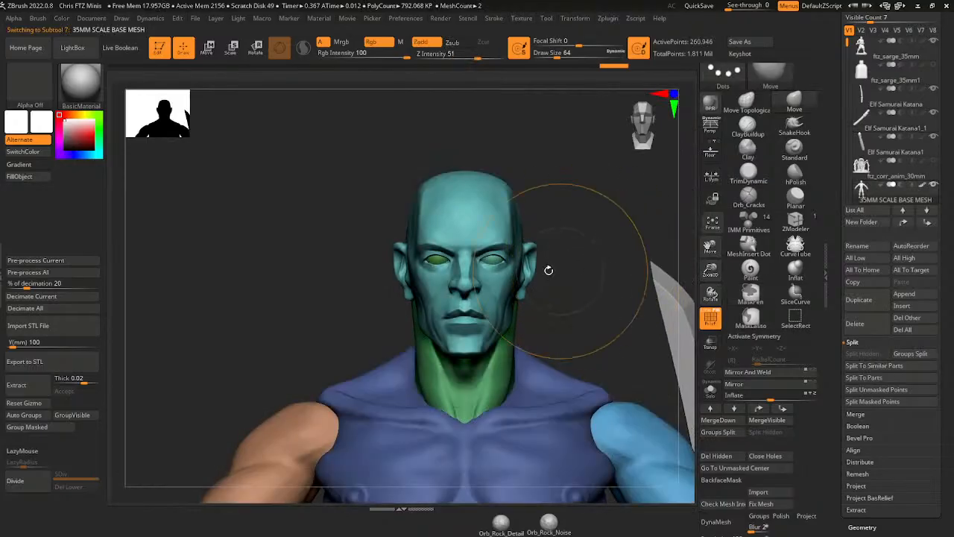
left_click(488, 254, "ctrl+shift")
left_click(488, 255, "ctrl+shift")
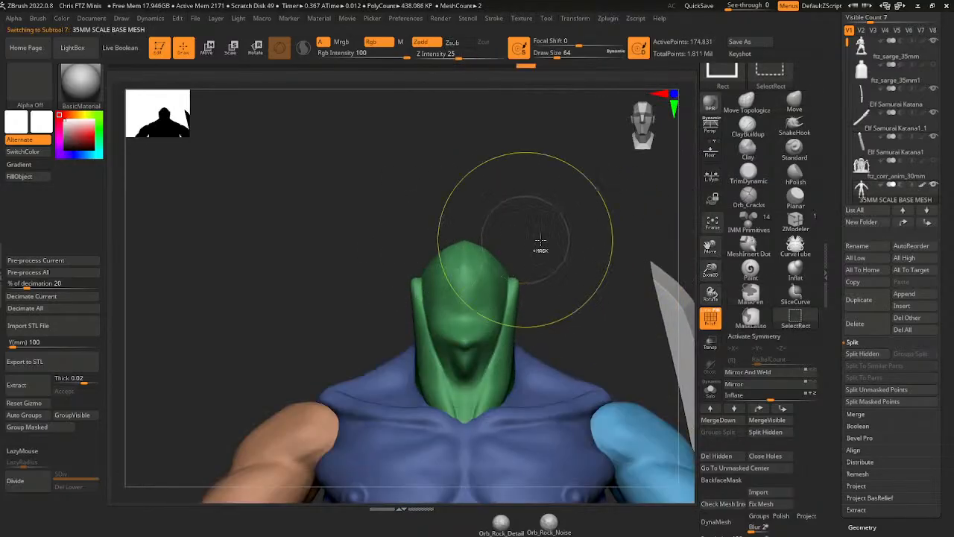
left_click(571, 251, "ctrl+shift")
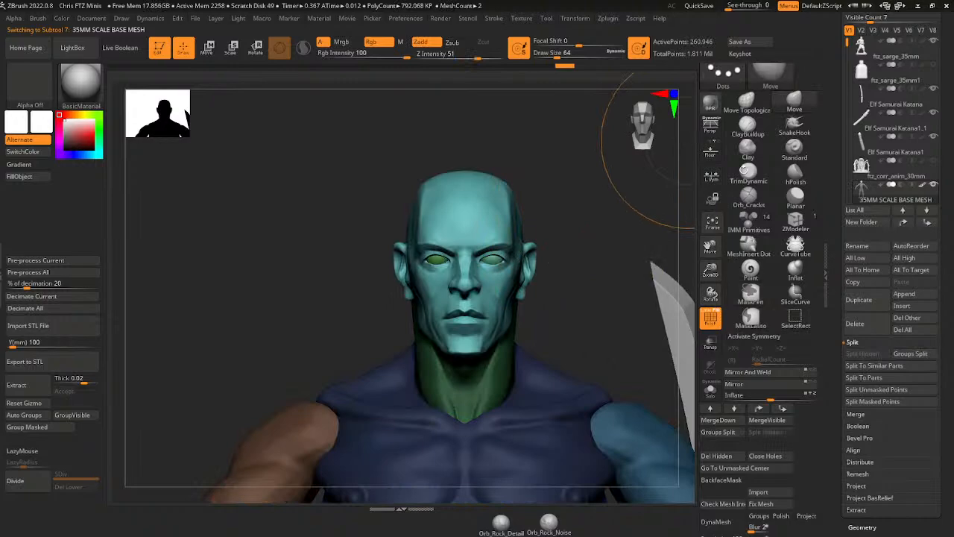
- Reduce the Move brush's draw size to about 31 and isolate the base mesh's head polygroup, framed in the view
left_click_drag(713, 244, 711, 260)
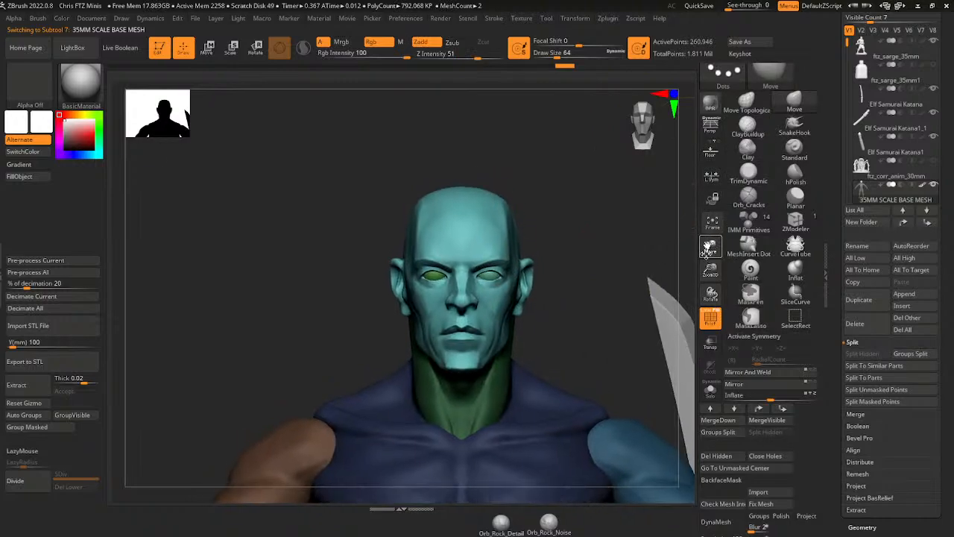
left_click(555, 56)
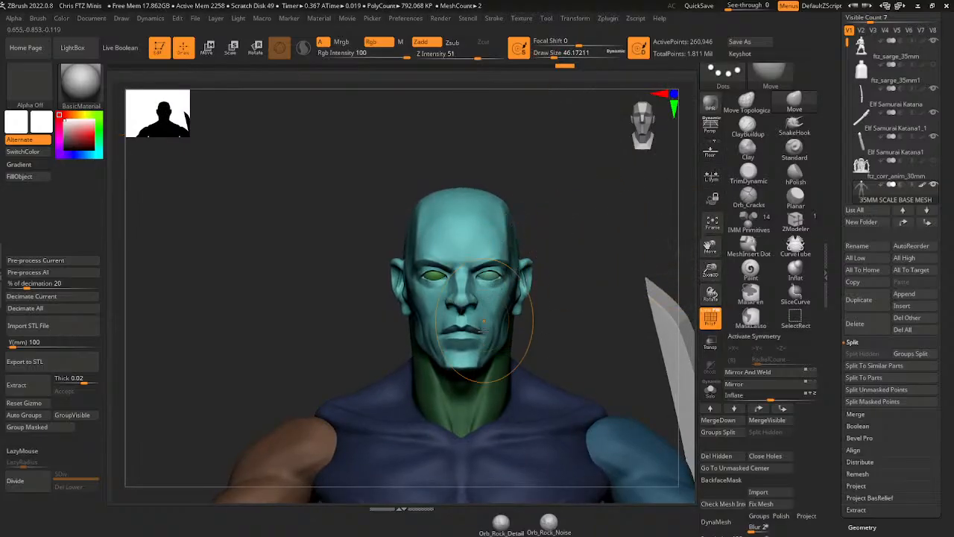
left_click_drag(711, 272, 709, 248)
left_click_drag(710, 248, 714, 322)
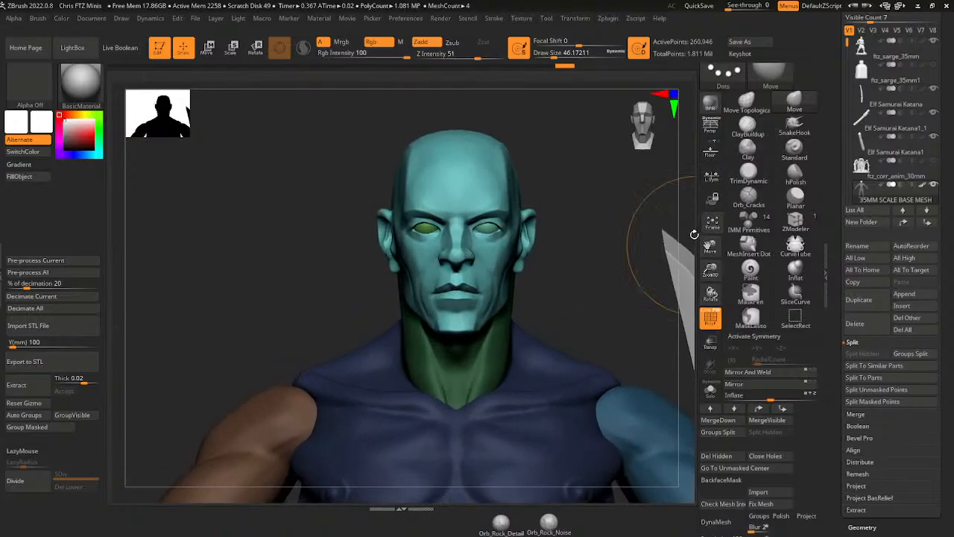
left_click_drag(576, 52, 562, 53)
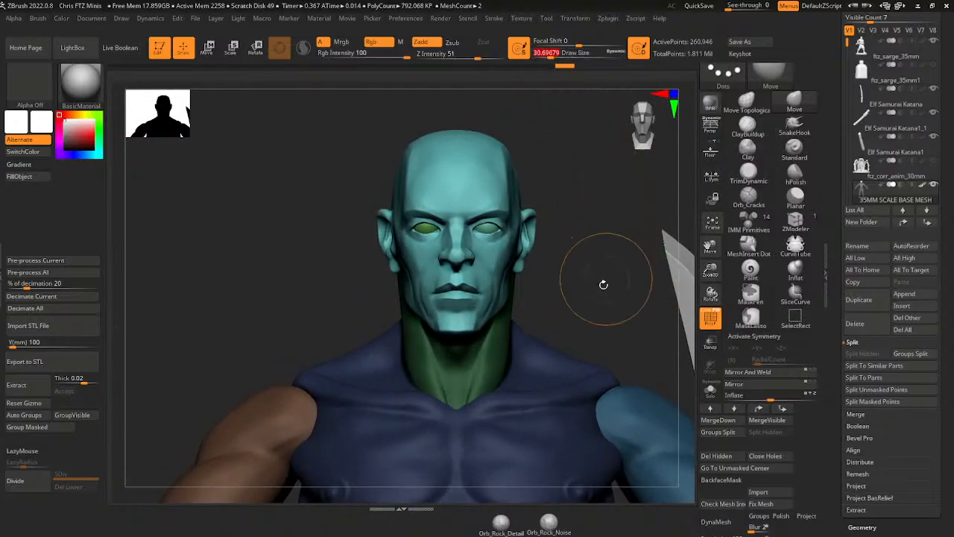
key("ctrl+shift")
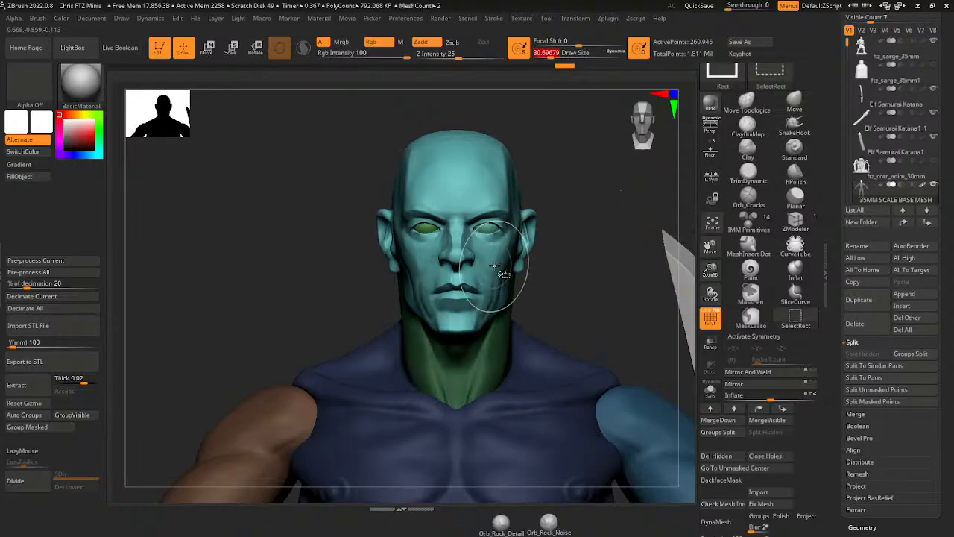
left_click(495, 266, "ctrl+shift")
key("f")
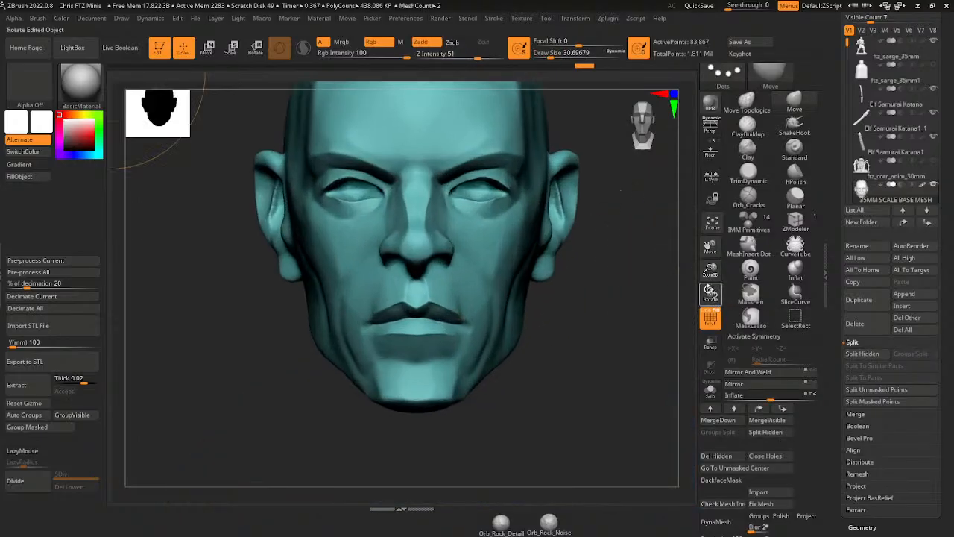
- Bring up the reference image Japanese Soldier.jpg beside the head and examine the soldier's face and cap up close
left_click_drag(711, 271, 711, 252)
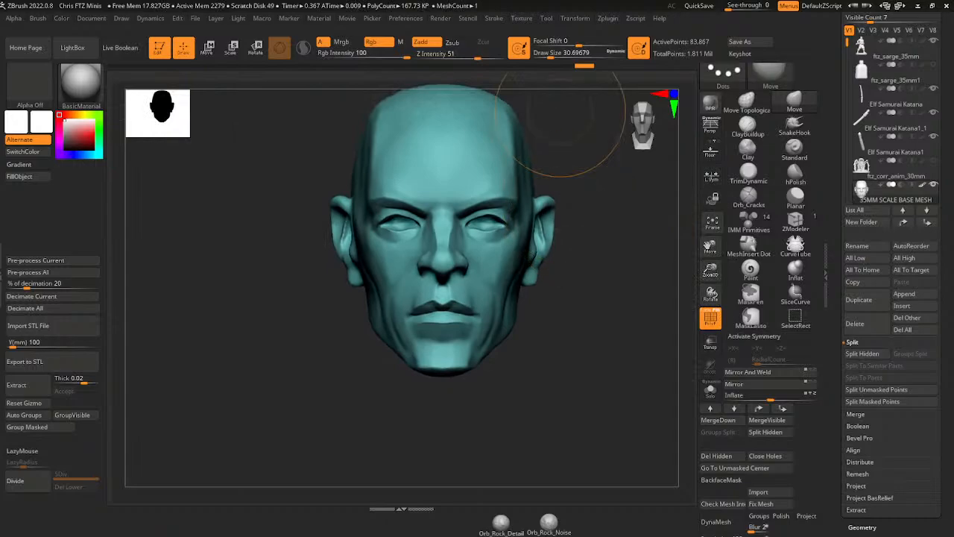
key("alt+Tab")
left_click_drag(294, 220, 161, 130)
scroll(73, 252, "up", 8)
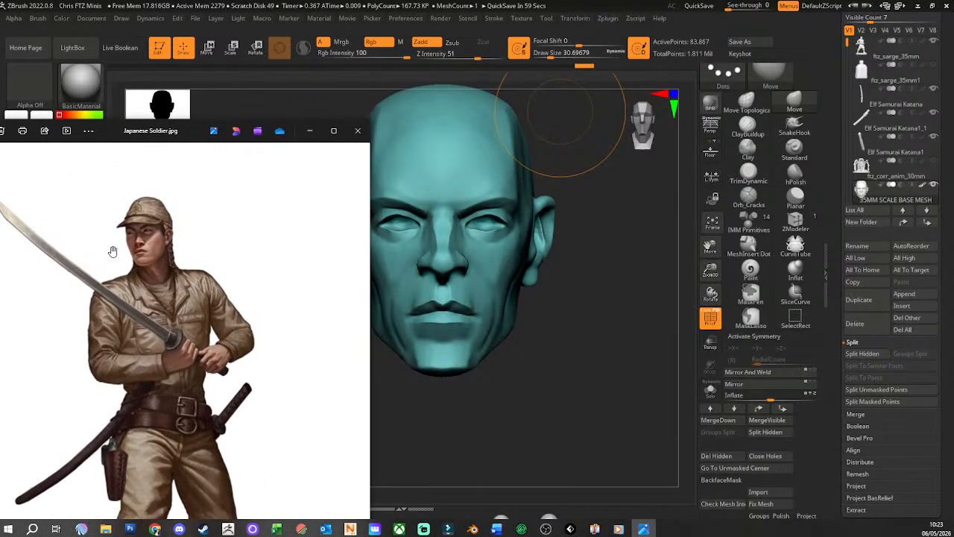
left_click_drag(192, 225, 161, 273)
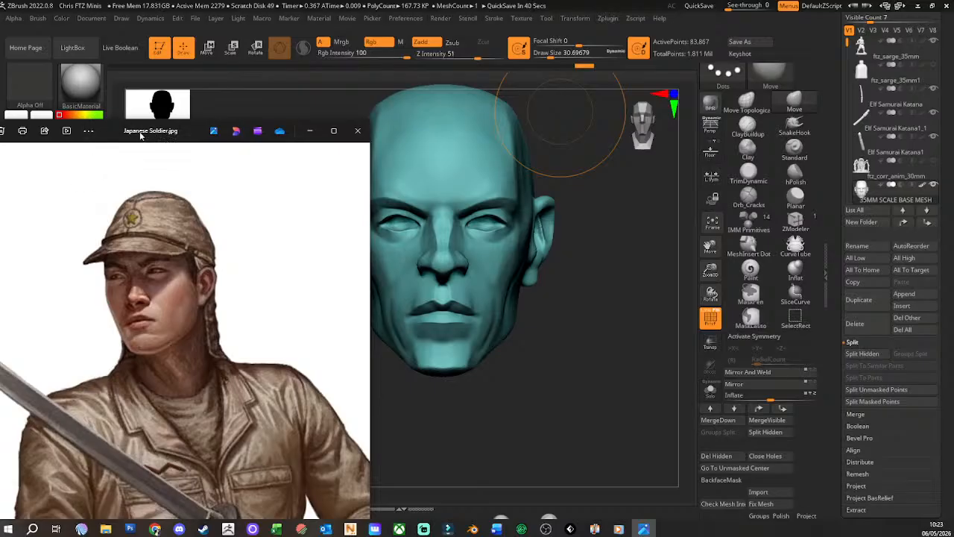
left_click_drag(140, 136, 184, 0)
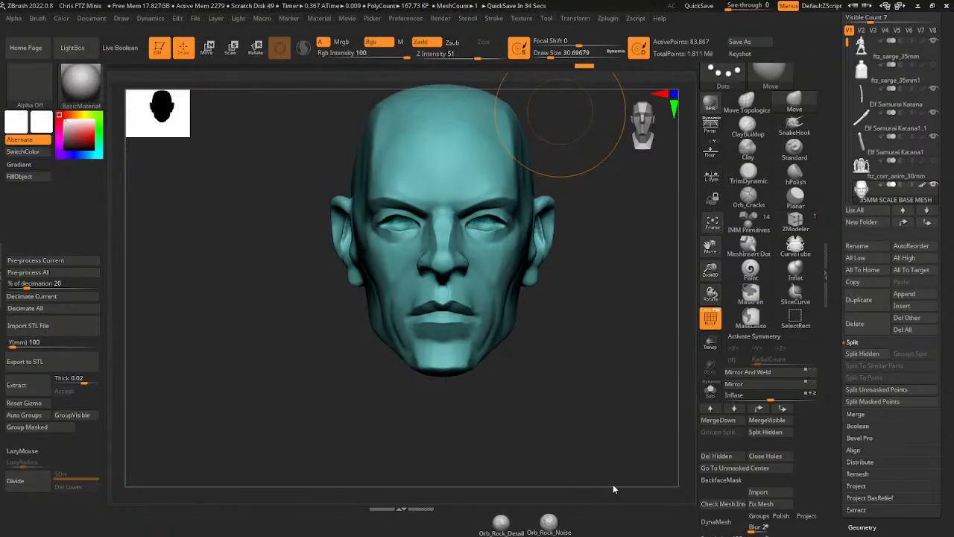
- Center the isolated head in the view and turn on X symmetry for sculpting it
left_click_drag(711, 241, 700, 256)
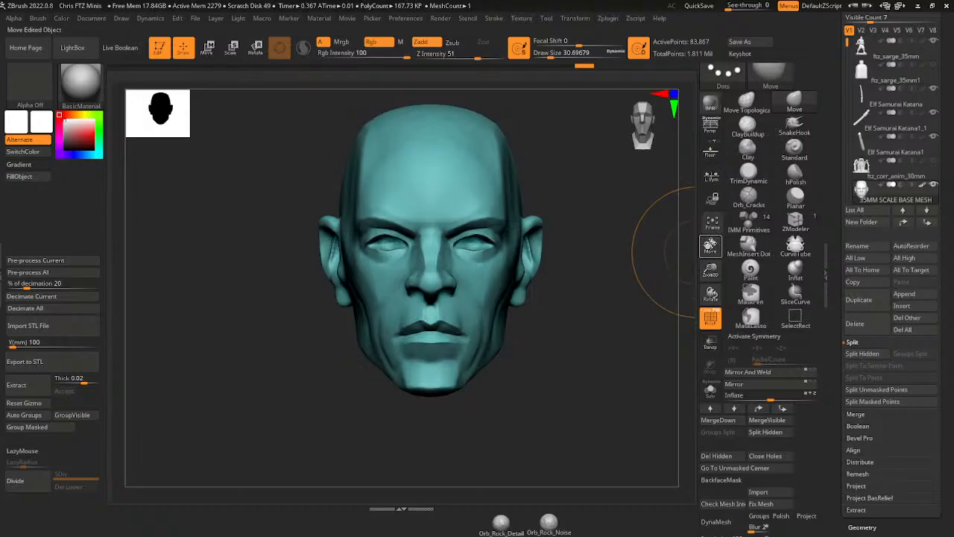
left_click_drag(709, 249, 715, 249)
key("x")
key("x")
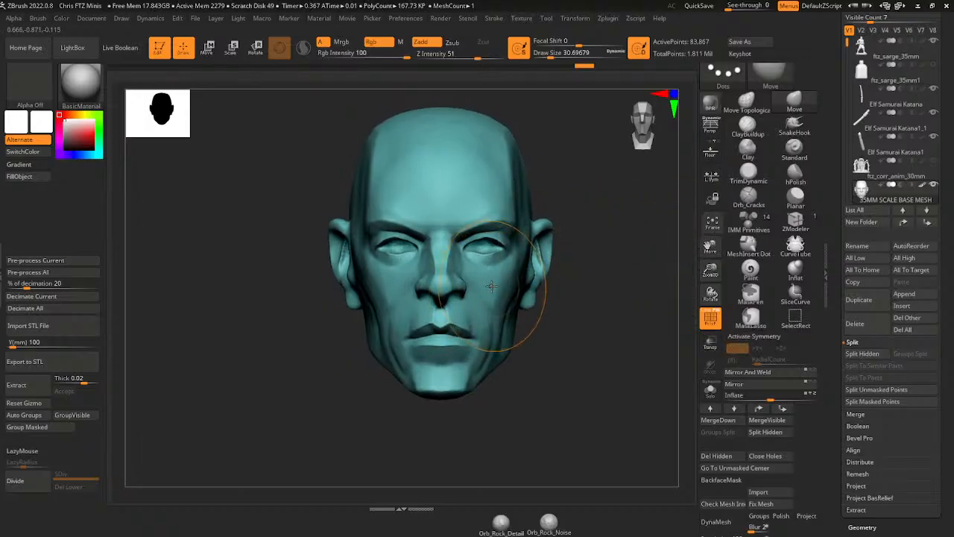
- Turn on X symmetry and local symmetry for the head and reduce the Move brush's draw size to about 22
key("x")
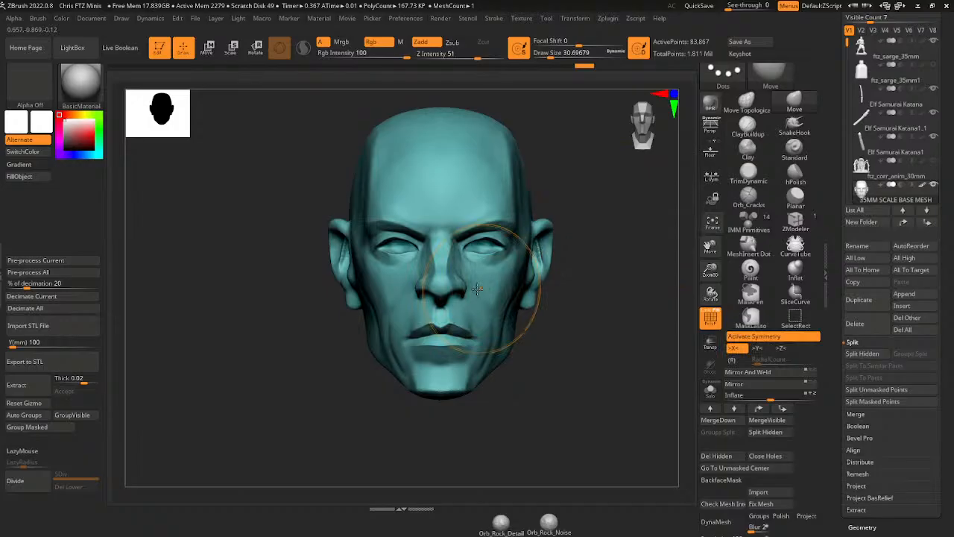
left_click(712, 176)
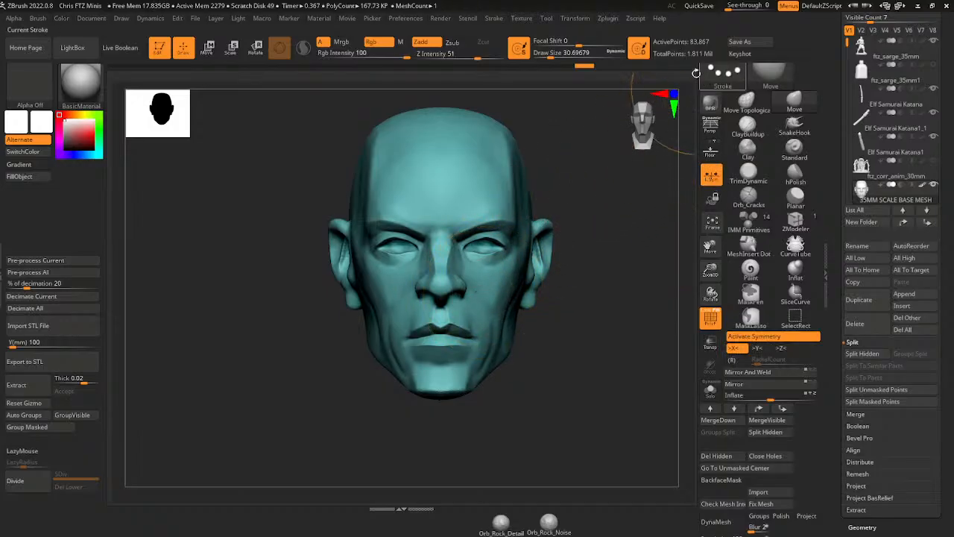
left_click_drag(550, 52, 549, 55)
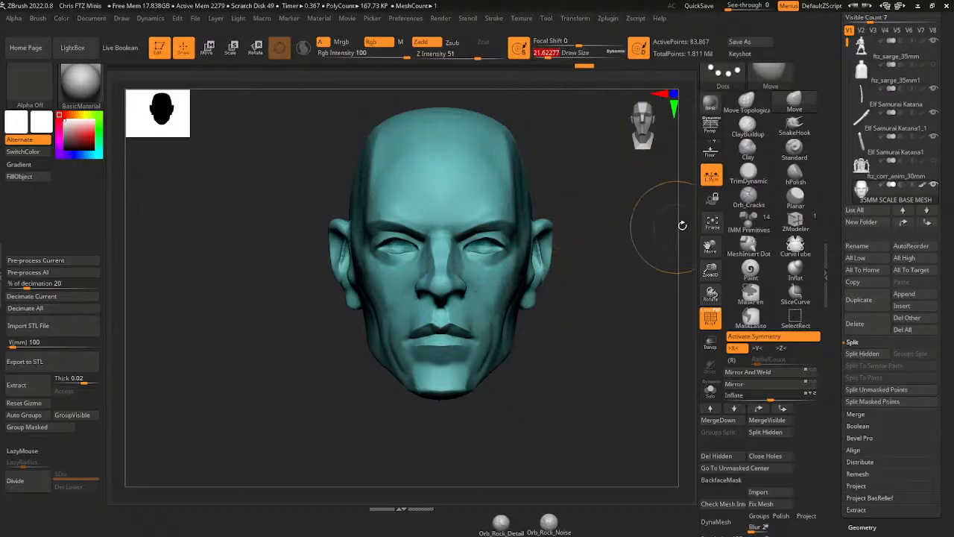
left_click_drag(711, 274, 710, 271)
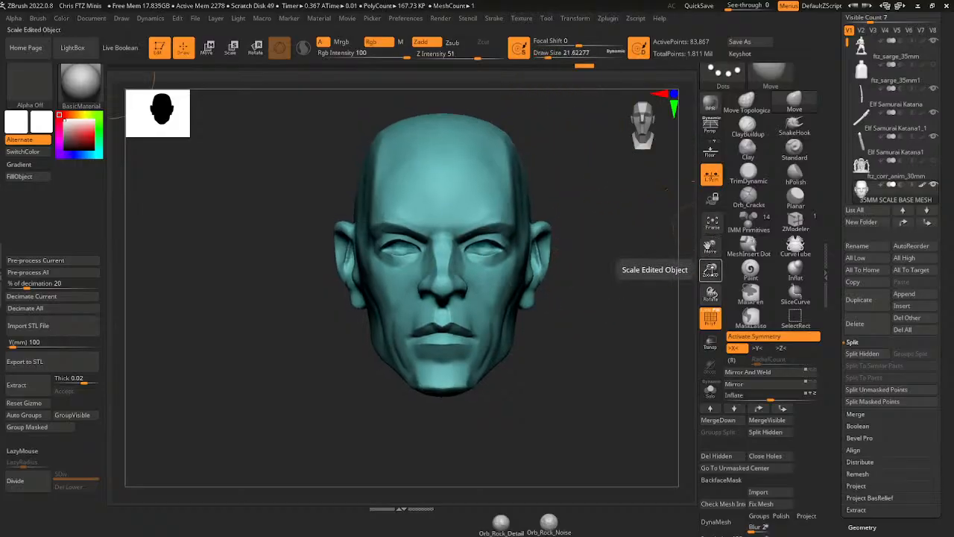
left_click_drag(659, 328, 630, 330)
- Build up the rear cheek with ClayBuildup at draw size about 13, with Sculptris Pro mode turned on
left_click(749, 123)
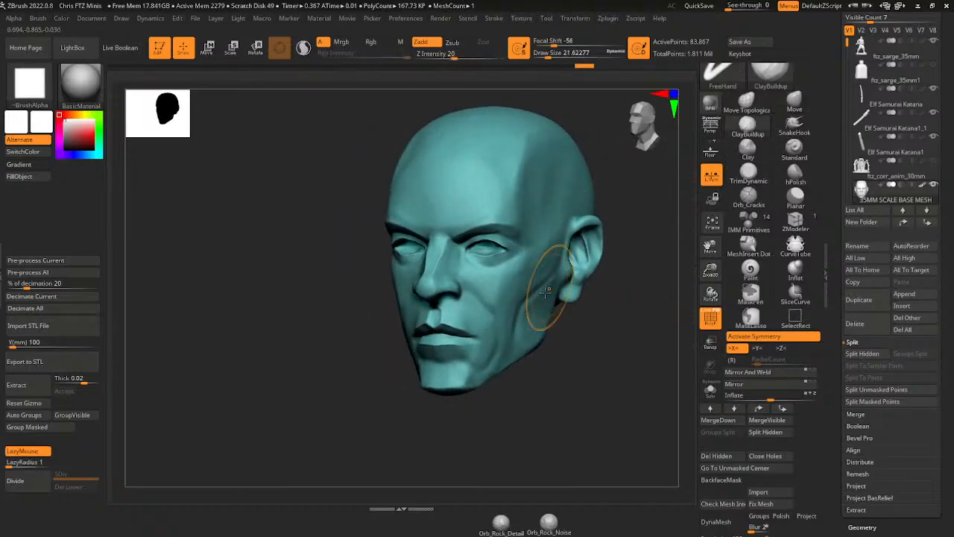
left_click(302, 48)
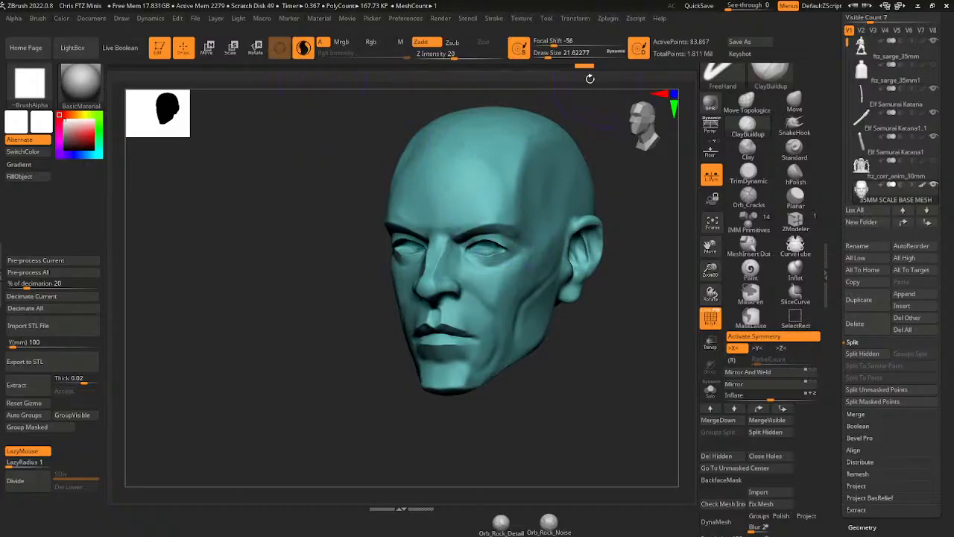
left_click_drag(556, 53, 546, 54)
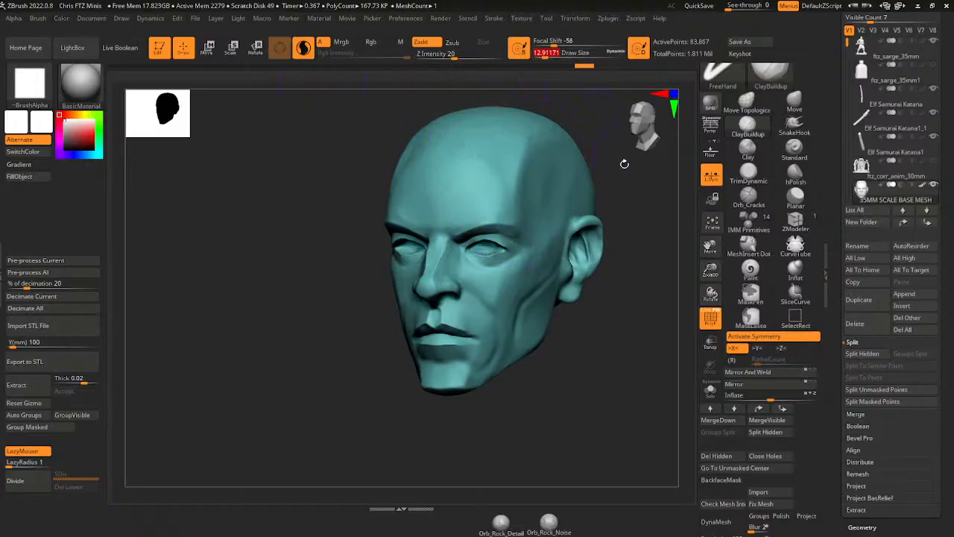
left_click_drag(650, 317, 635, 314)
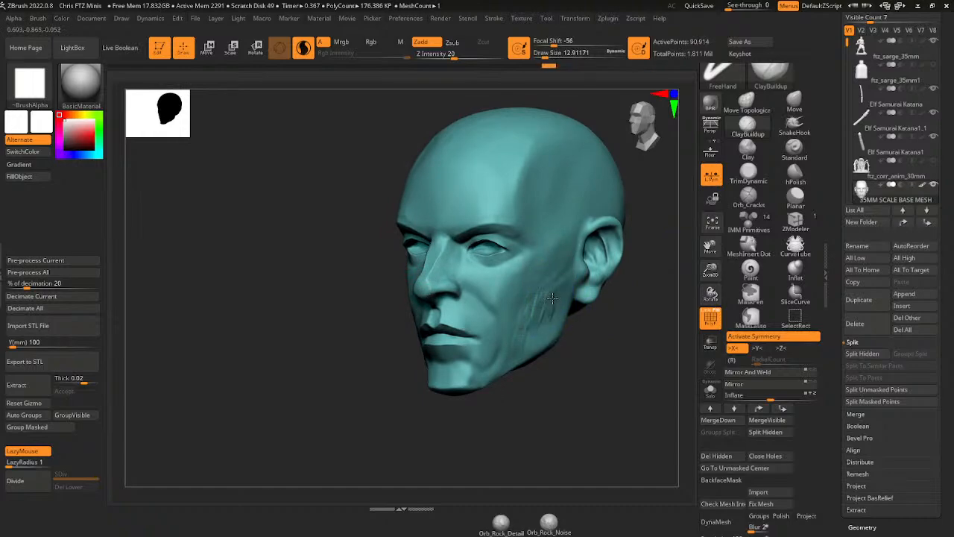
left_click_drag(558, 306, 560, 295)
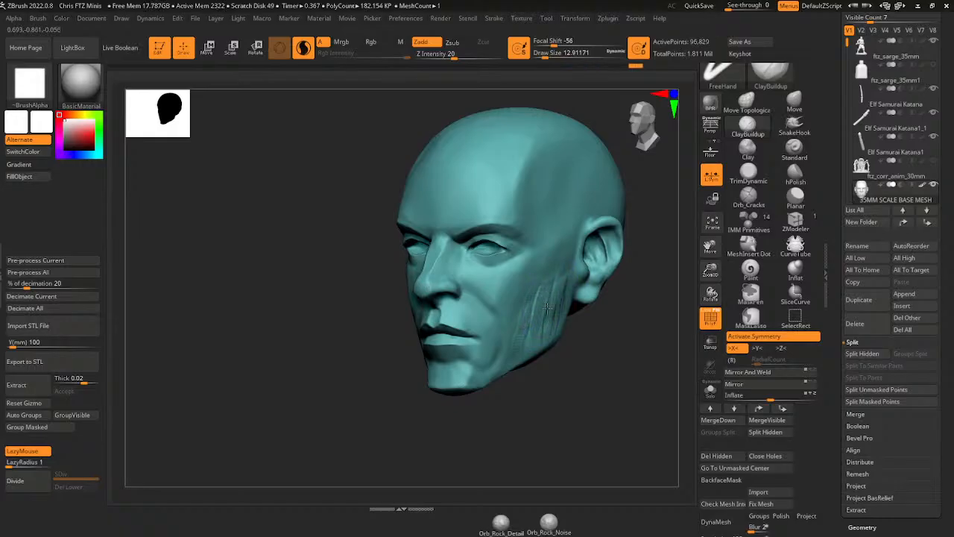
- Set the ClayBuildup draw size to about 18 and add volume across the lower cheeks, jawline and chin
left_click(548, 55)
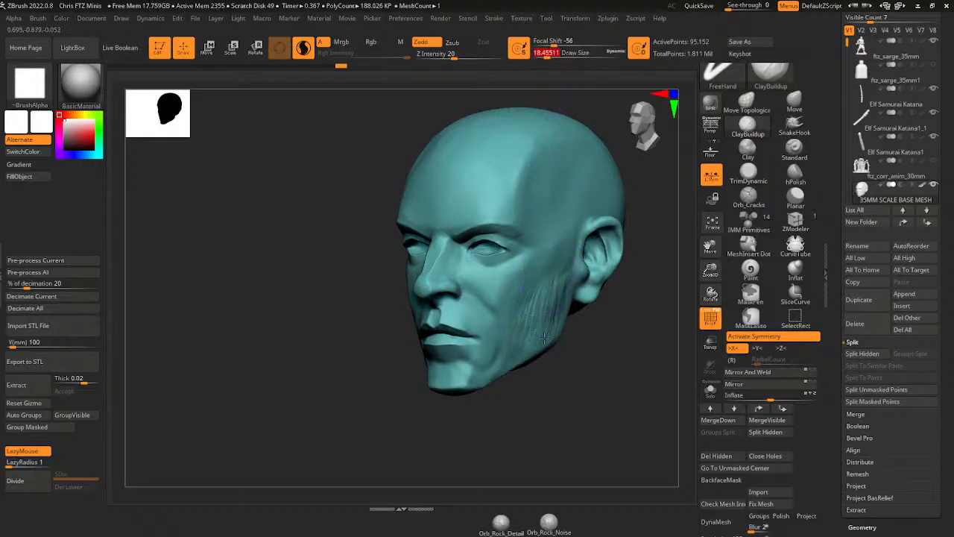
mouse_move(545, 339)
left_mouse_down("shift")
mouse_move(519, 293)
mouse_move(525, 352)
left_mouse_up("shift")
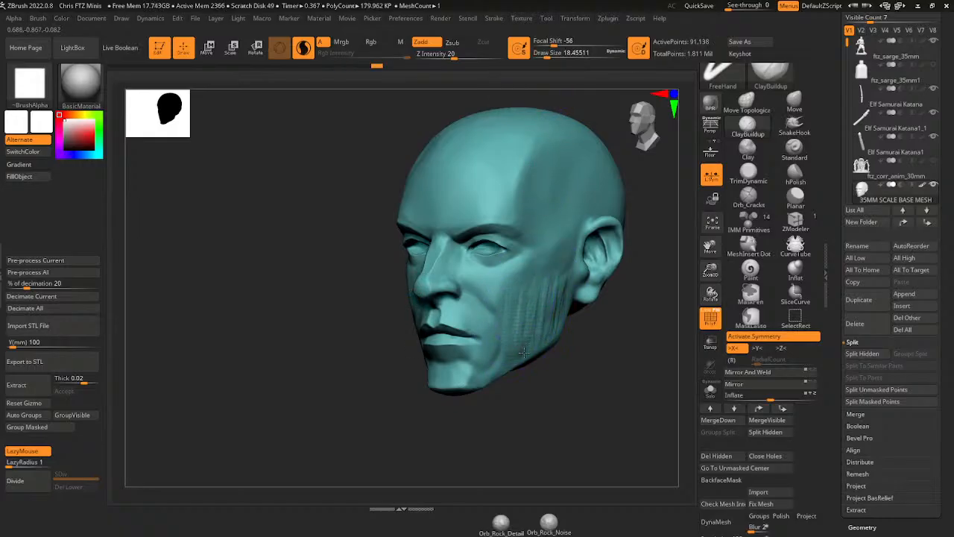
mouse_move(543, 278)
left_mouse_down("shift")
mouse_move(559, 325)
mouse_move(493, 326)
left_mouse_up("shift")
mouse_move(520, 397)
left_mouse_down()
mouse_move(569, 390)
mouse_move(559, 388)
left_mouse_up()
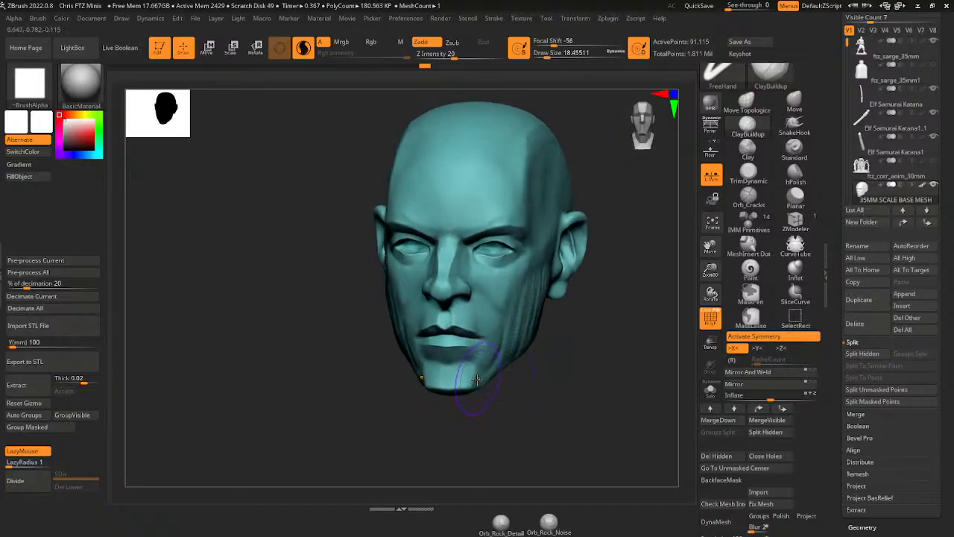
mouse_move(477, 380)
left_mouse_down()
mouse_move(457, 387)
mouse_move(479, 382)
mouse_move(457, 389)
mouse_move(473, 390)
mouse_move(463, 385)
mouse_move(468, 402)
mouse_move(465, 390)
mouse_move(498, 347)
mouse_move(510, 359)
left_mouse_up()
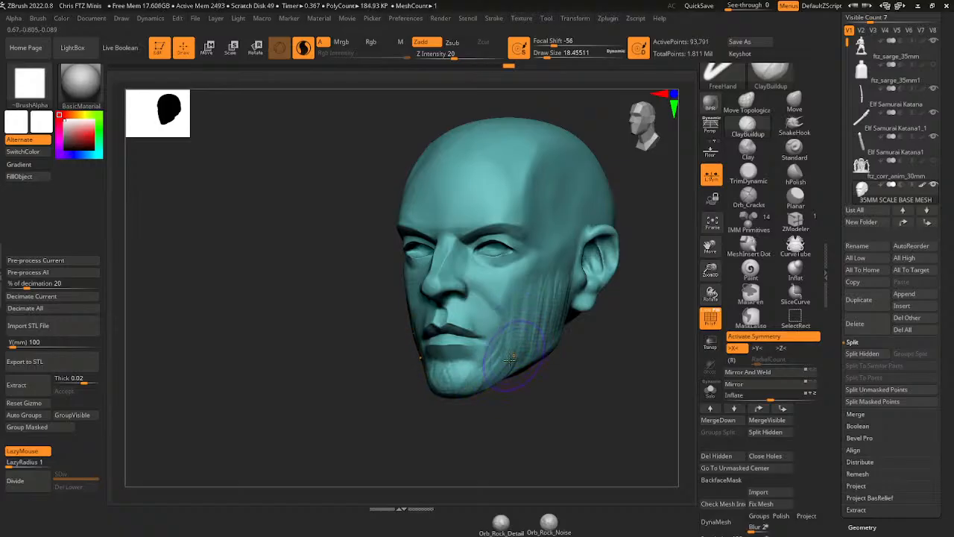
left_click_drag(550, 399, 550, 403)
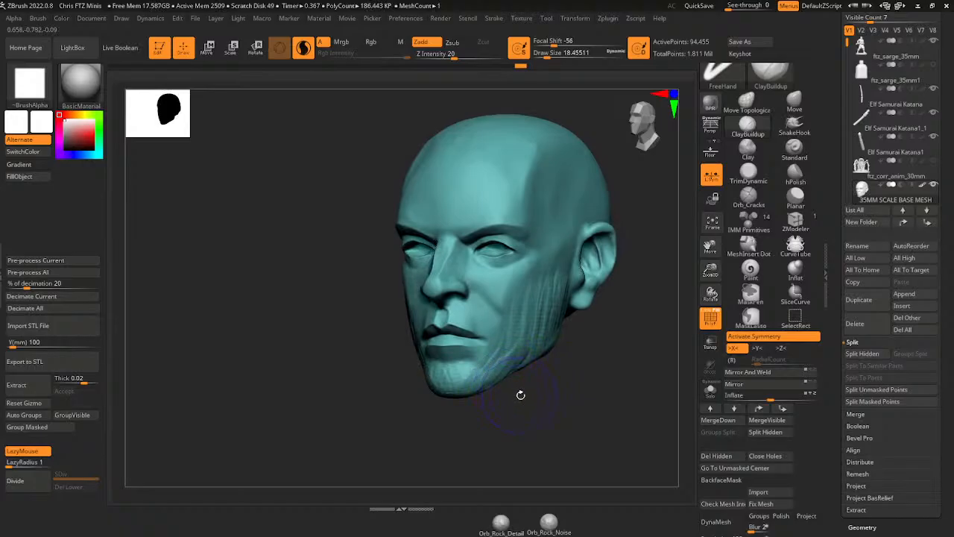
- Smooth the clay strokes on the chin, jawline and cheeks
left_click_drag(450, 395, 488, 384, "shift")
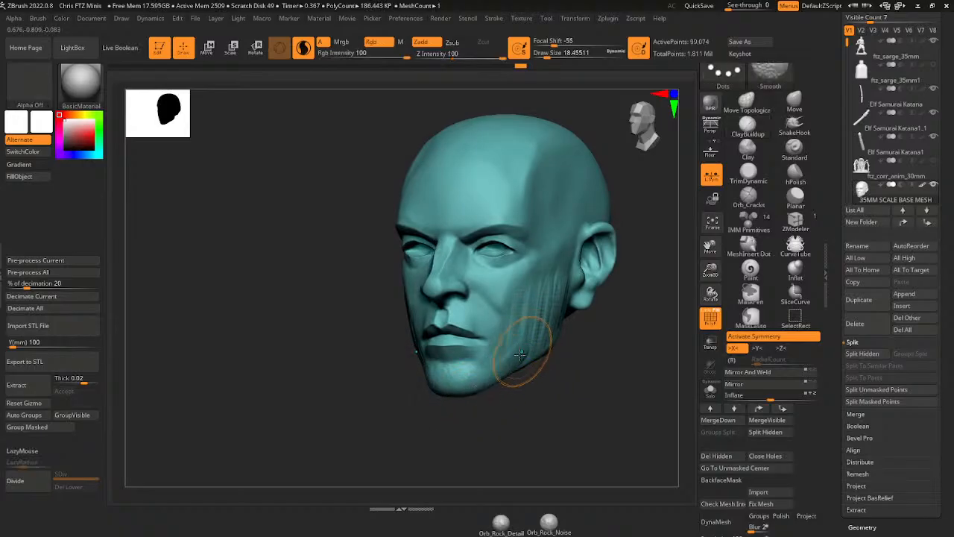
mouse_move(522, 349)
left_mouse_down("shift")
mouse_move(526, 322)
mouse_move(547, 320)
mouse_move(558, 274)
left_mouse_up("shift")
left_click_drag(583, 352, 581, 346)
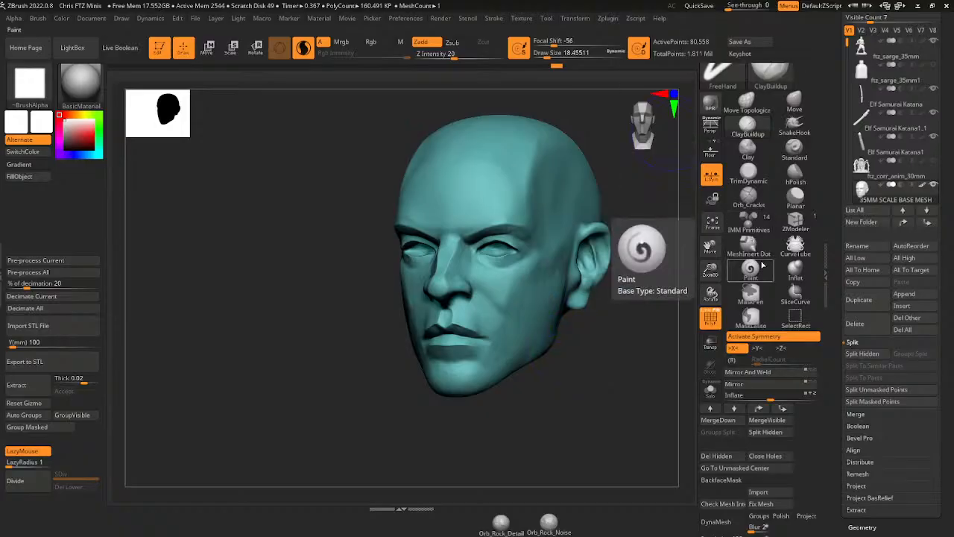
- Build up and smooth the front of the cheeks beside the nose with ClayBuildup at draw size about 10.5
left_click_drag(603, 367, 651, 359)
left_click_drag(547, 55, 545, 54)
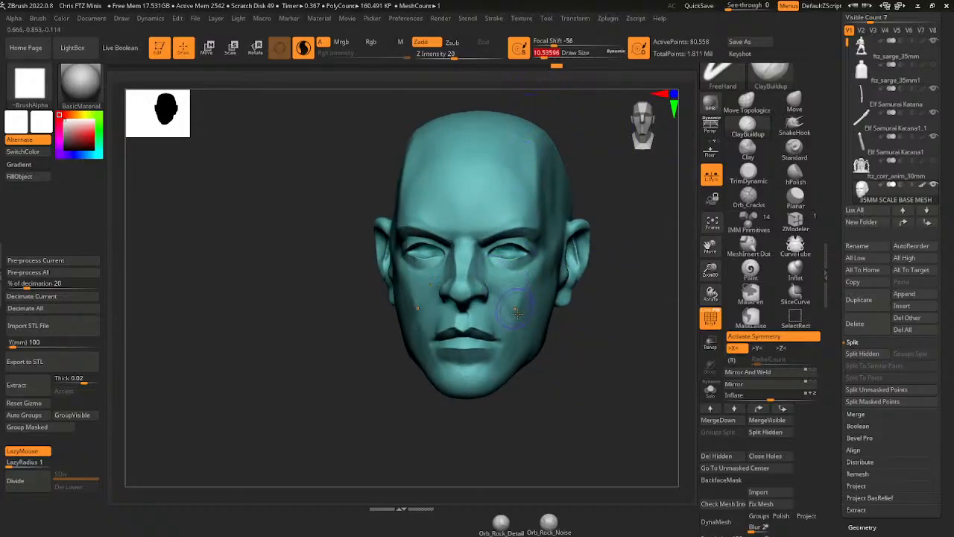
key("shift")
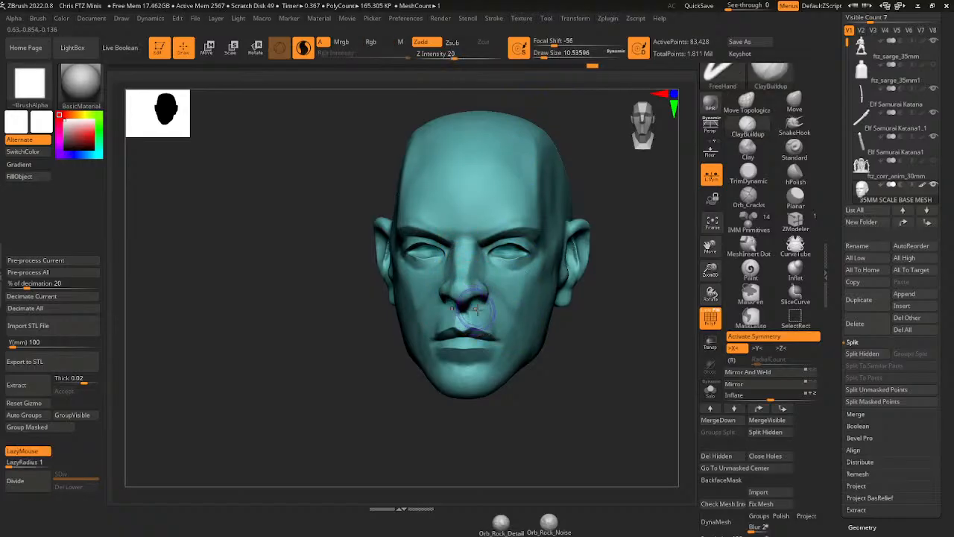
key("shift")
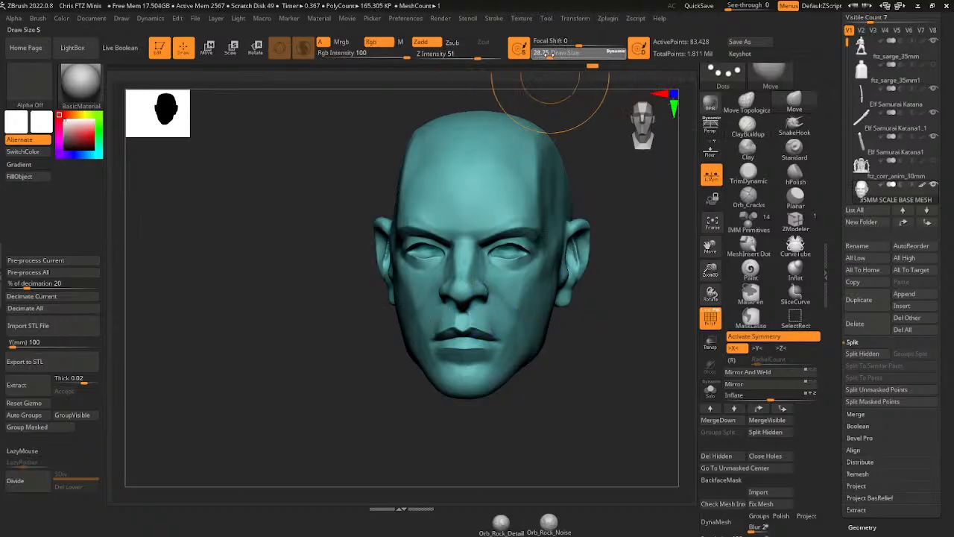
- Reshape the lips and the area under the nose with the Move brush at draw size about 9, smoothing the chin
left_click_drag(547, 55, 543, 56)
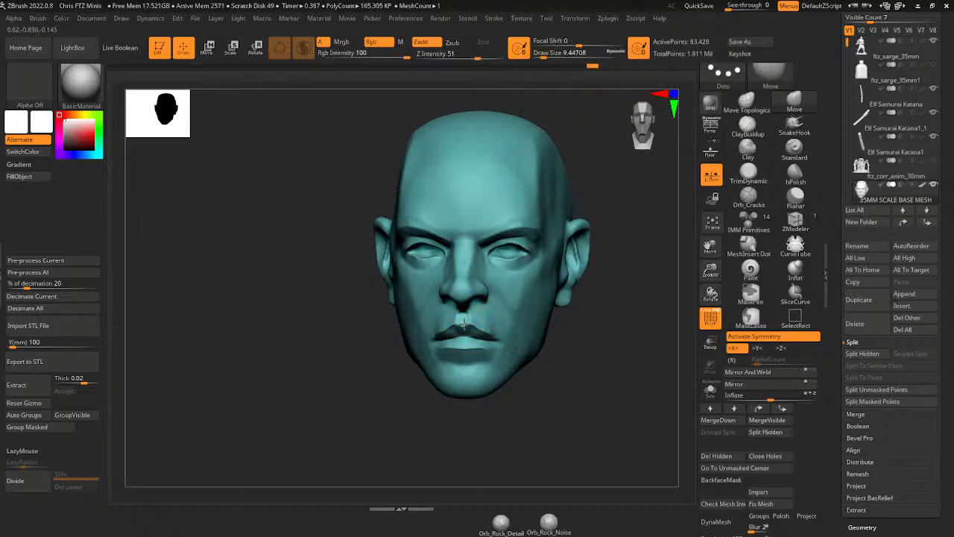
left_click_drag(464, 324, 476, 326, "shift")
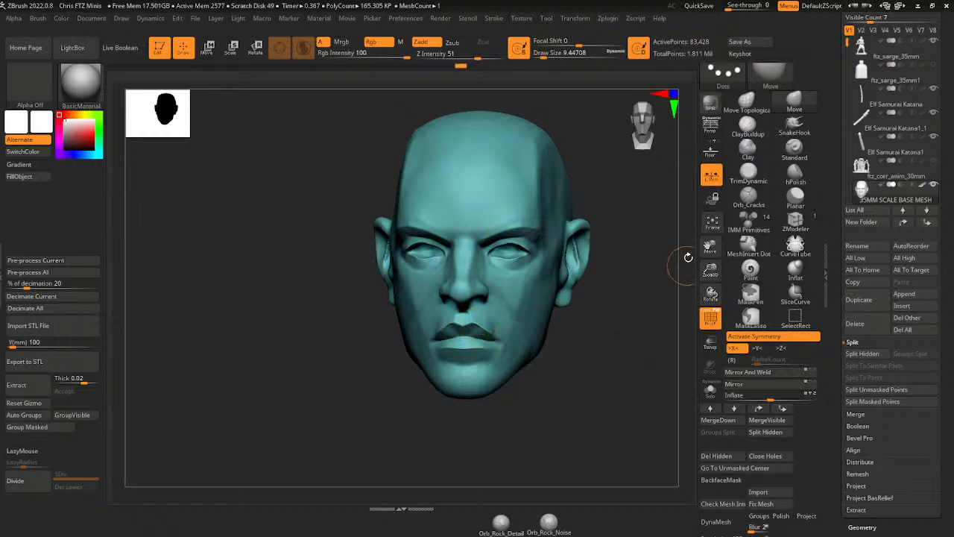
mouse_move(710, 281)
left_mouse_down()
mouse_move(711, 272)
mouse_move(711, 300)
left_mouse_up()
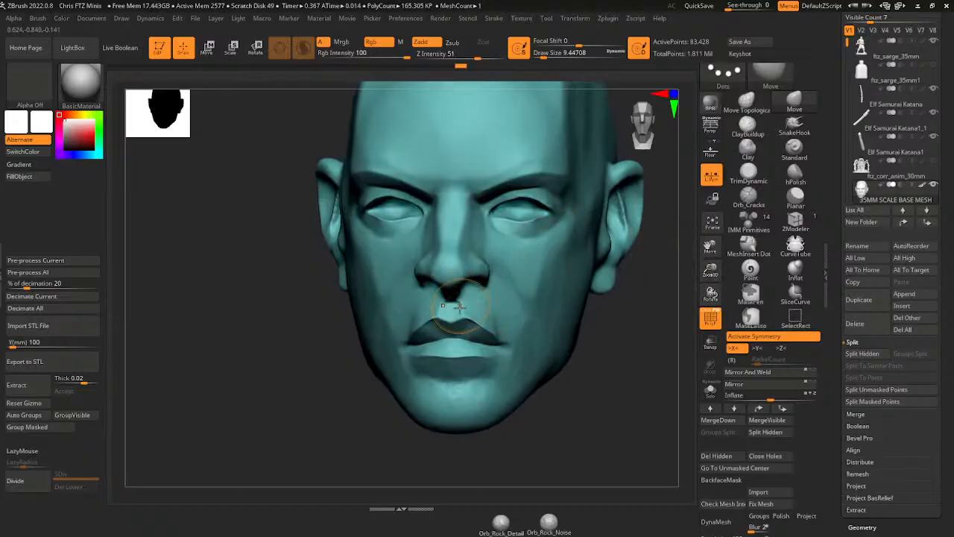
left_click_drag(468, 316, 463, 308)
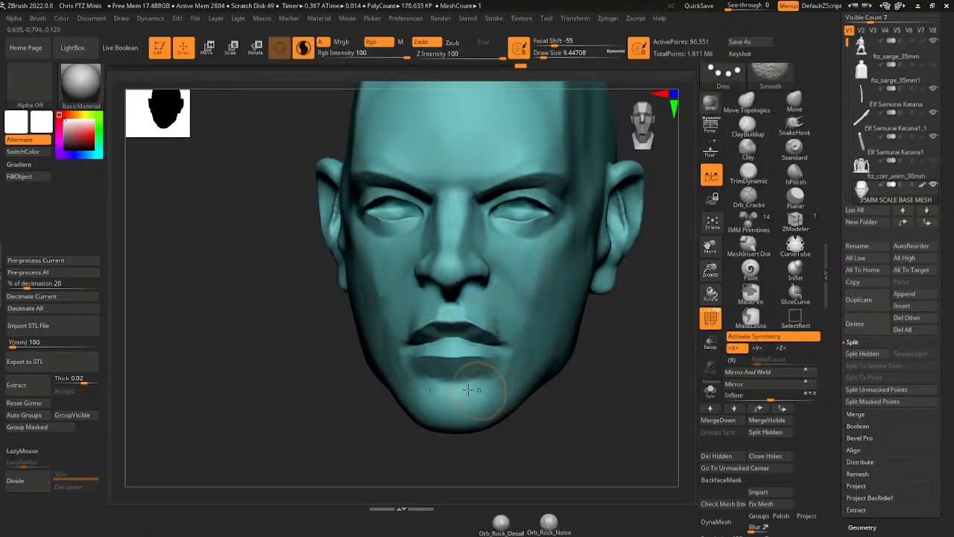
left_click_drag(468, 390, 475, 384, "shift")
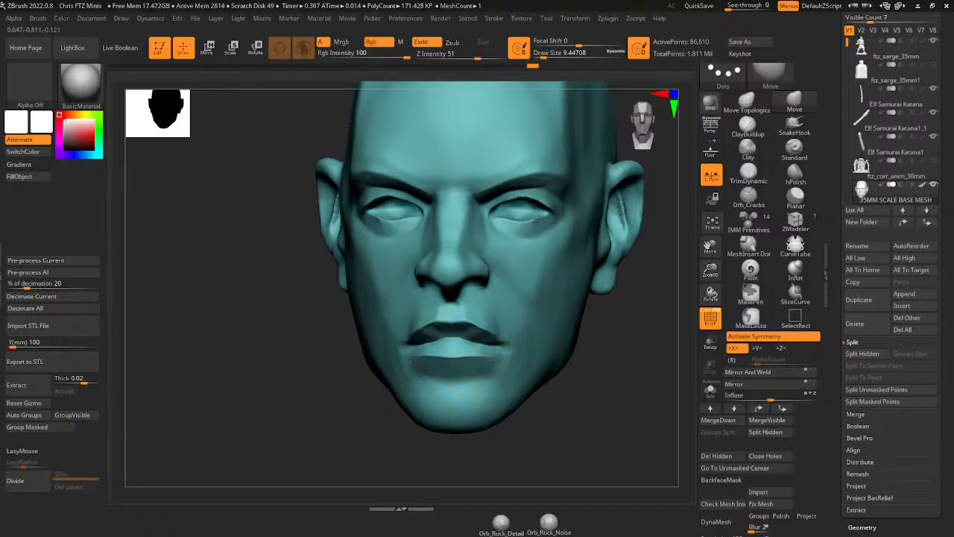
left_click_drag(454, 337, 455, 339)
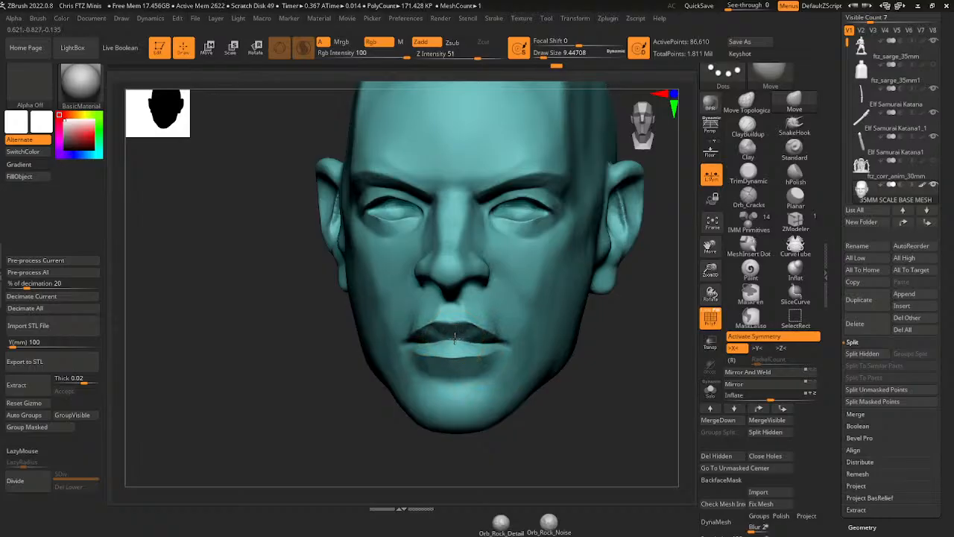
- Reshape the nose in front and profile views with the Move brush, and set its draw size to about 14
left_click_drag(587, 387, 489, 403)
left_click_drag(426, 427, 507, 425)
left_click_drag(482, 458, 486, 434)
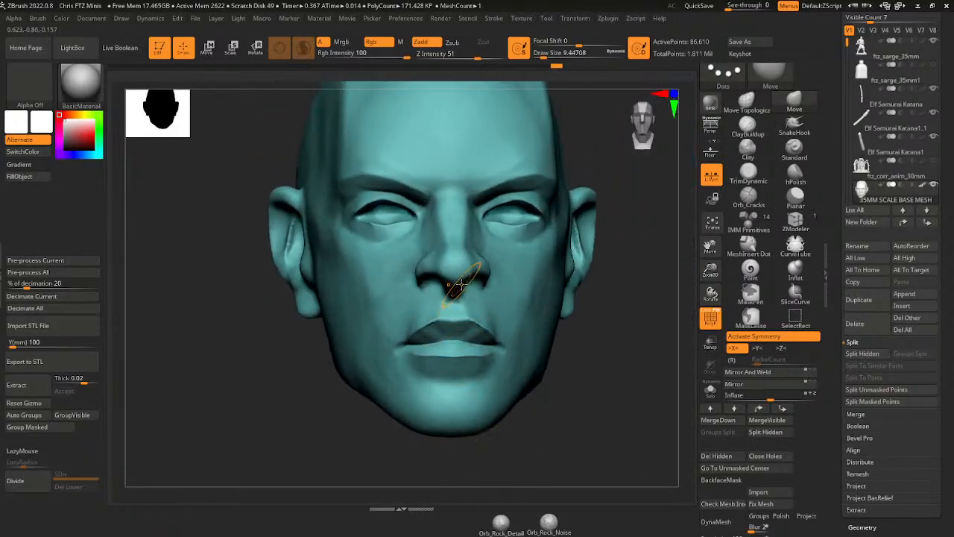
left_click_drag(552, 411, 564, 424)
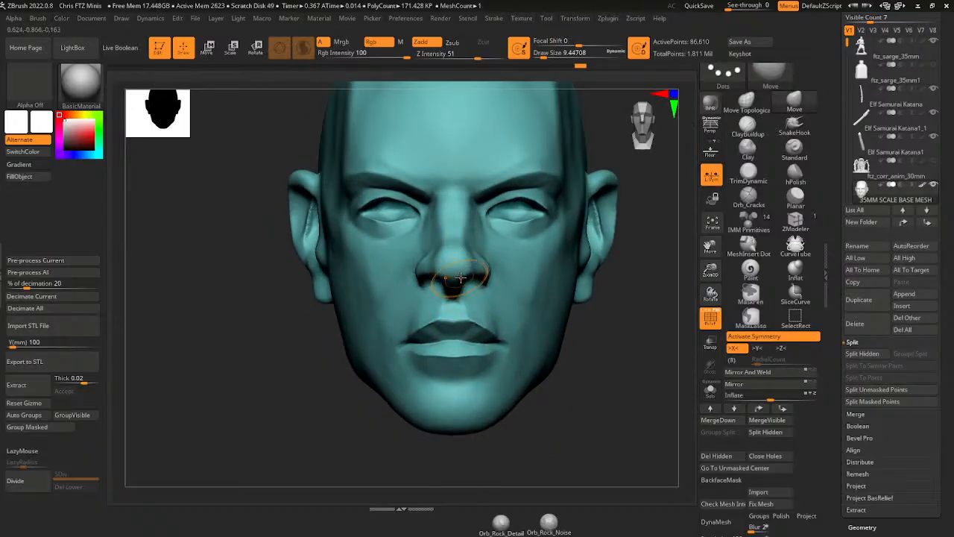
left_click_drag(601, 376, 515, 380)
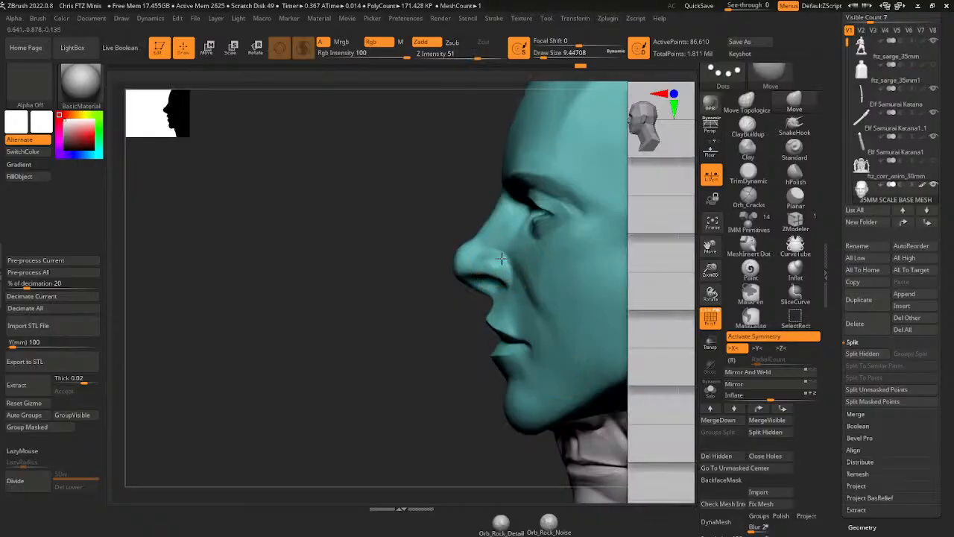
left_click_drag(474, 233, 458, 252)
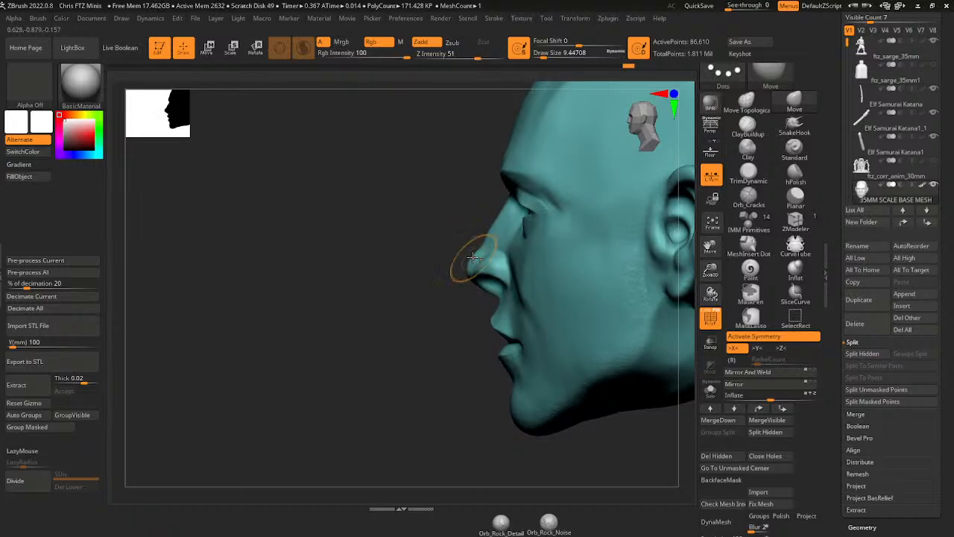
left_click_drag(464, 251, 508, 238, "shift")
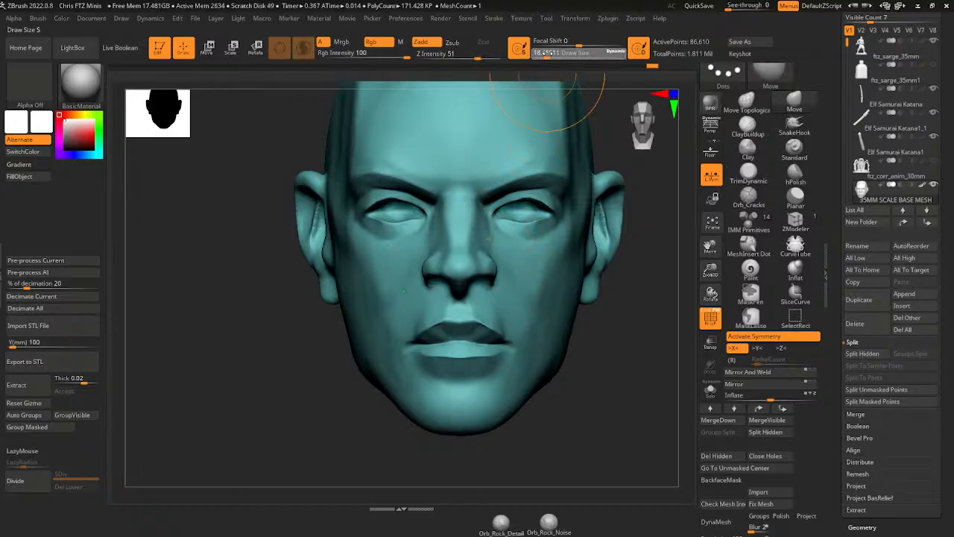
left_click_drag(548, 53, 517, 95)
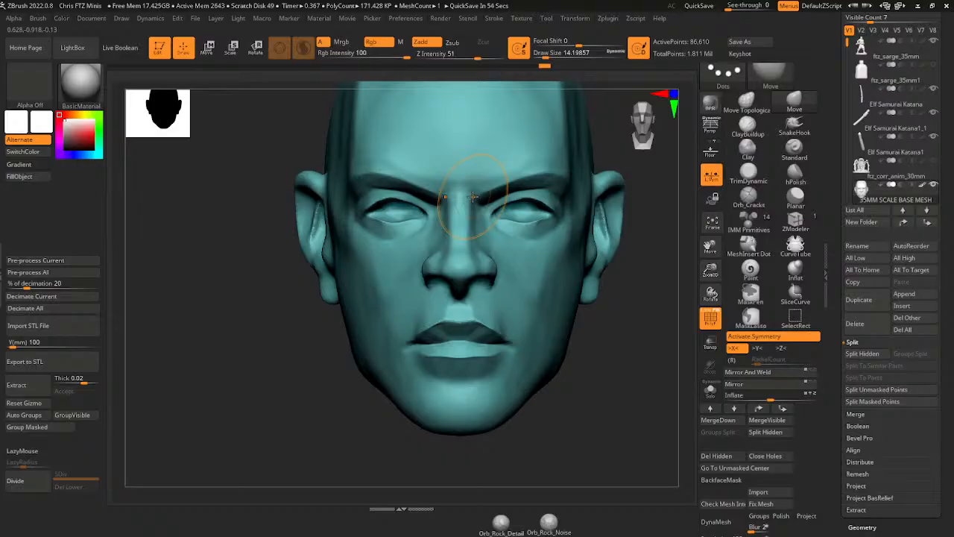
- Frame the ftz_corr_anim_30mm creature subtool with polyframe display off and examine its mouth and limbs from several sides
left_click(901, 177)
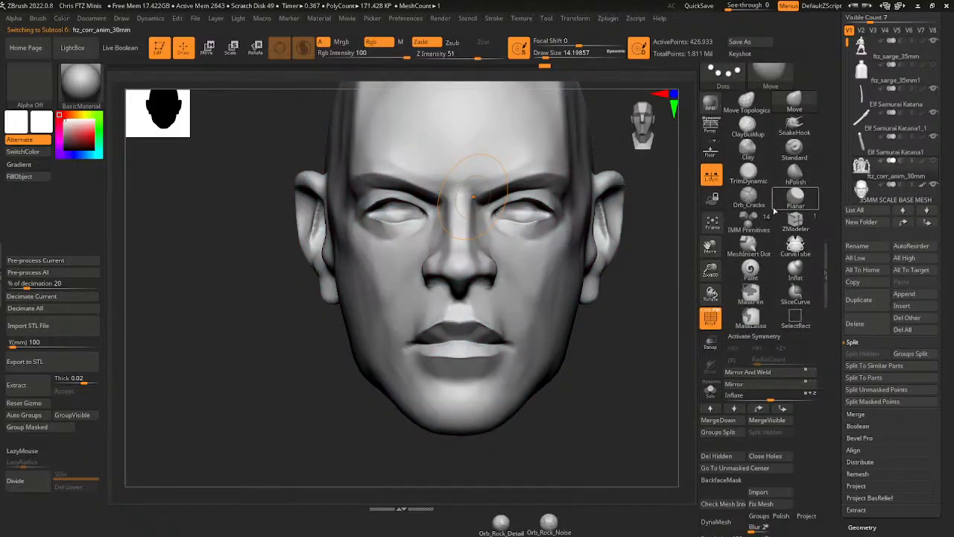
left_click(712, 224)
left_click_drag(711, 273, 746, 296)
left_click_drag(711, 247, 499, 115)
left_click_drag(640, 255, 582, 278)
left_click_drag(711, 246, 907, 248)
left_click(717, 319)
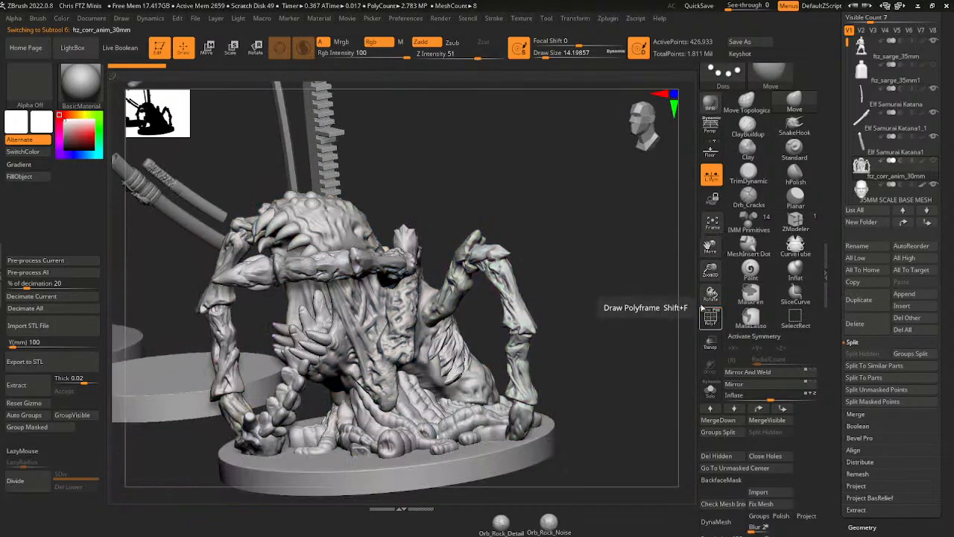
left_click_drag(608, 302, 630, 266)
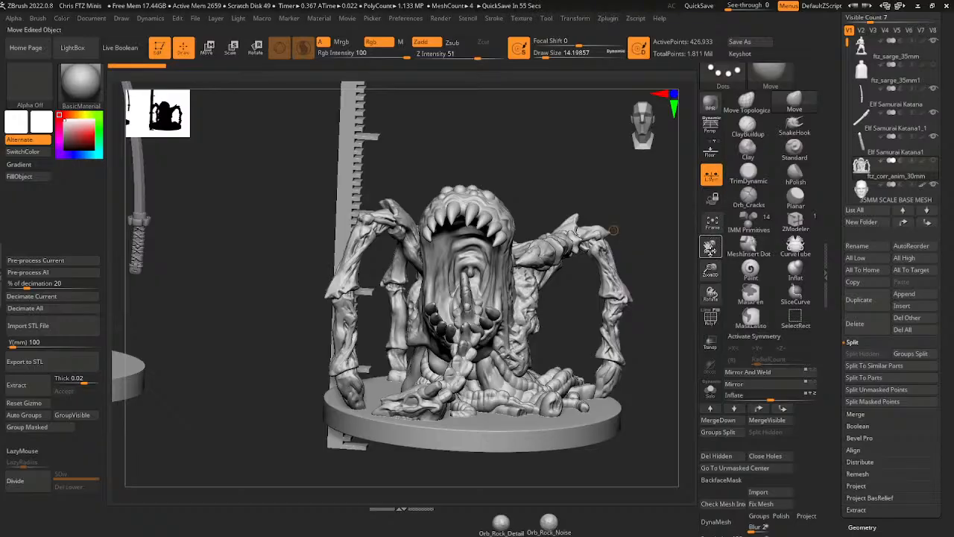
left_click_drag(711, 273, 709, 262)
left_click_drag(705, 246, 725, 257)
mouse_move(657, 295)
left_mouse_down()
mouse_move(692, 293)
mouse_move(660, 292)
left_mouse_up()
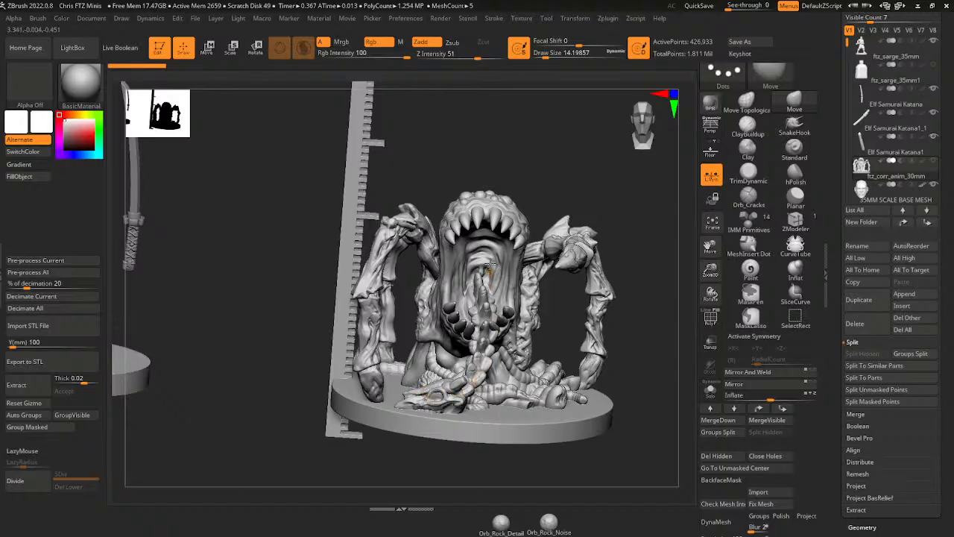
- Compare the creature with the soldier, head and sword models from the side and front, in the full scene and close up
left_click_drag(573, 174, 570, 195)
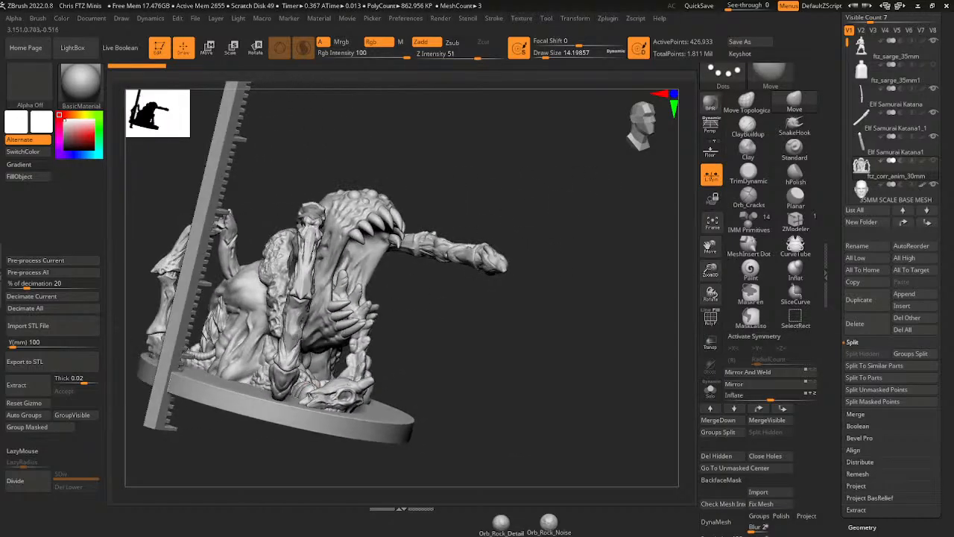
left_click_drag(484, 201, 588, 292)
left_click_drag(712, 270, 710, 246)
key("f")
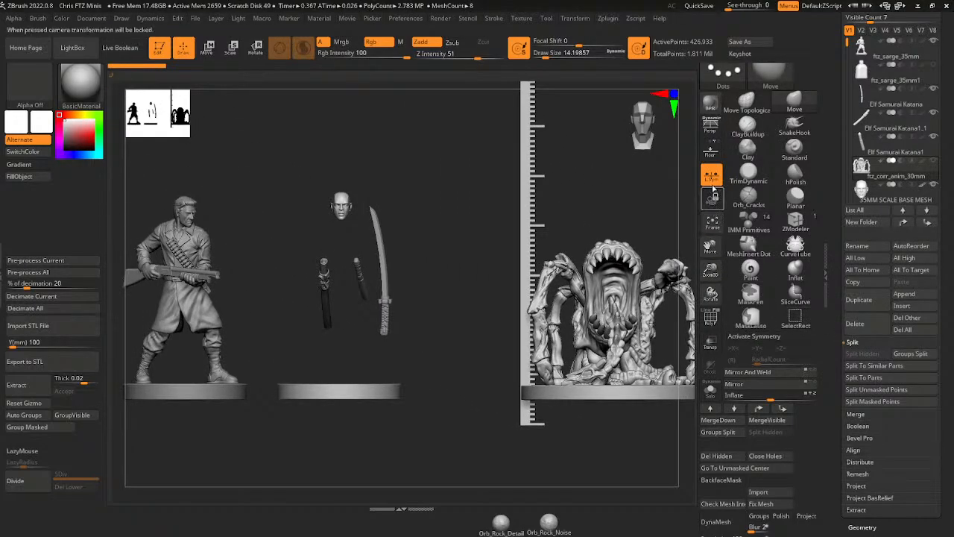
left_click_drag(710, 250, 581, 179)
left_click(712, 222)
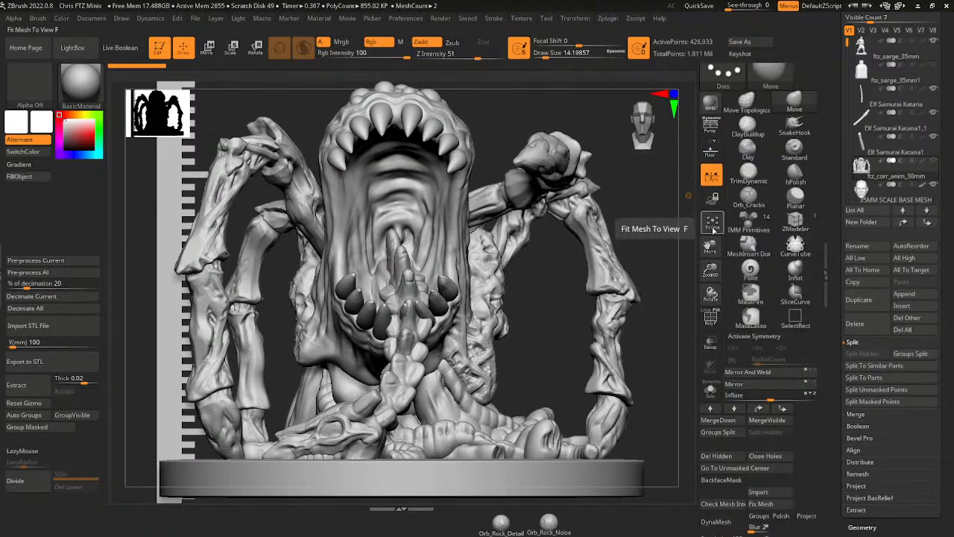
left_click(713, 222)
left_click(712, 222)
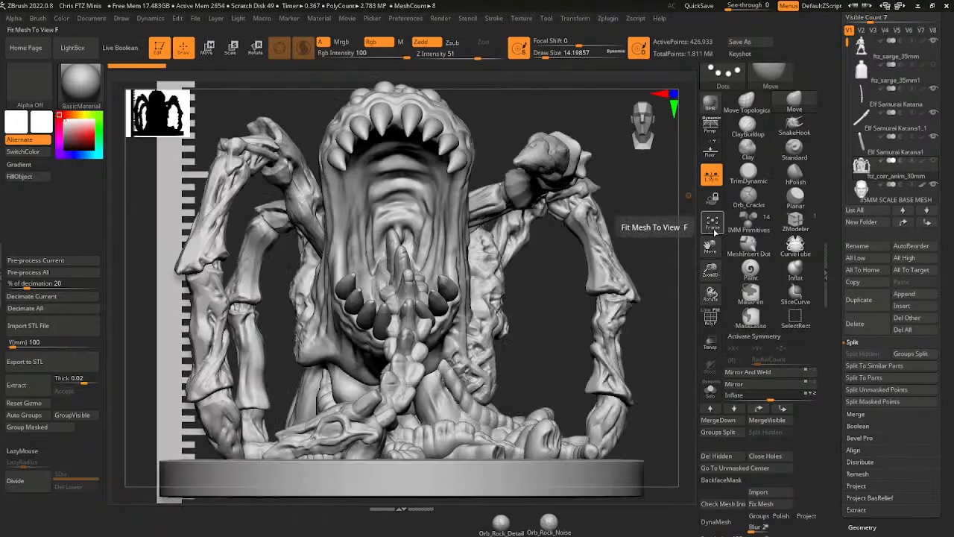
- Select the 35MM SCALE BASE MESH head and reshape its eyelids in front view with the Move brush, ending at draw size about 9.4
left_click(868, 195)
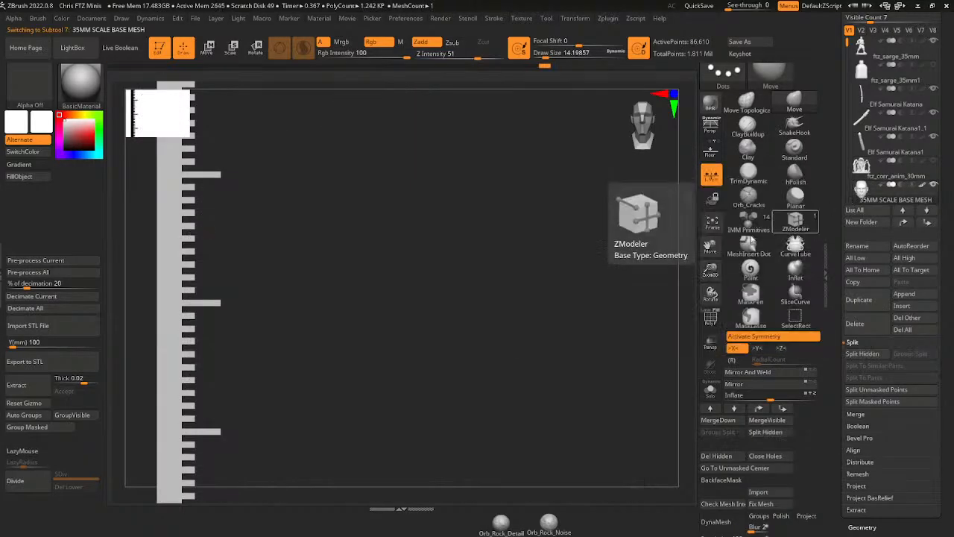
left_click(713, 224)
left_click(713, 230)
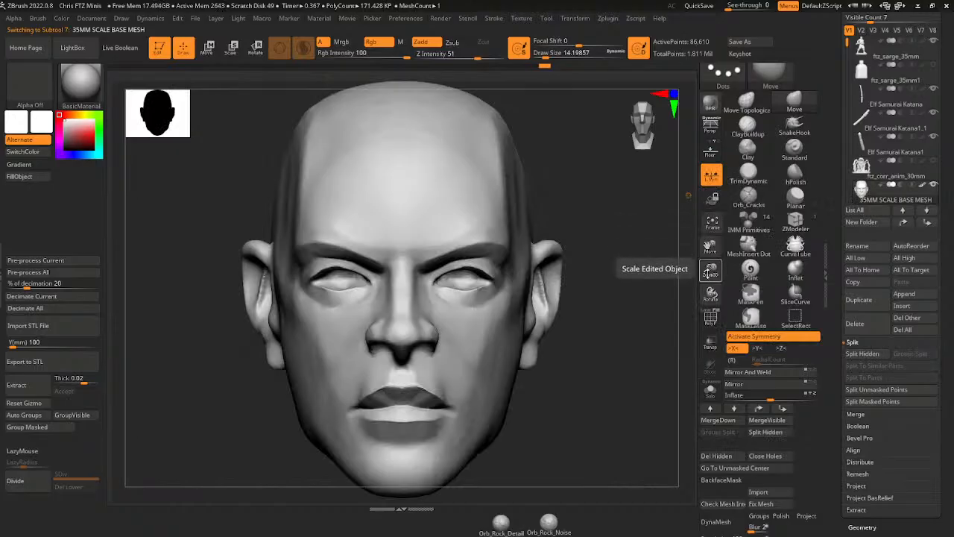
mouse_move(657, 283)
left_mouse_down()
mouse_move(644, 323)
mouse_move(709, 249)
mouse_move(713, 278)
mouse_move(698, 309)
left_mouse_up()
left_click_drag(658, 341, 684, 217, "shift")
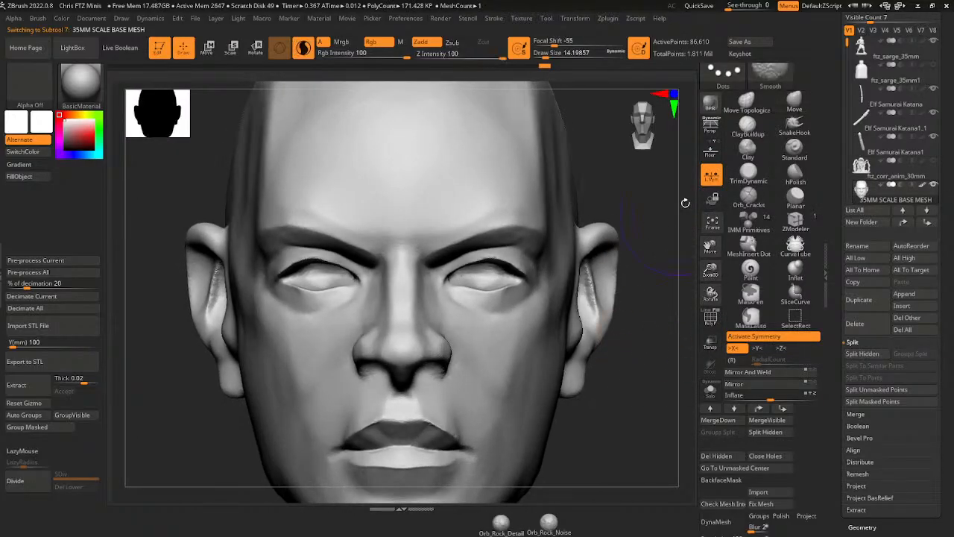
left_click(795, 101)
left_click_drag(549, 54, 544, 54)
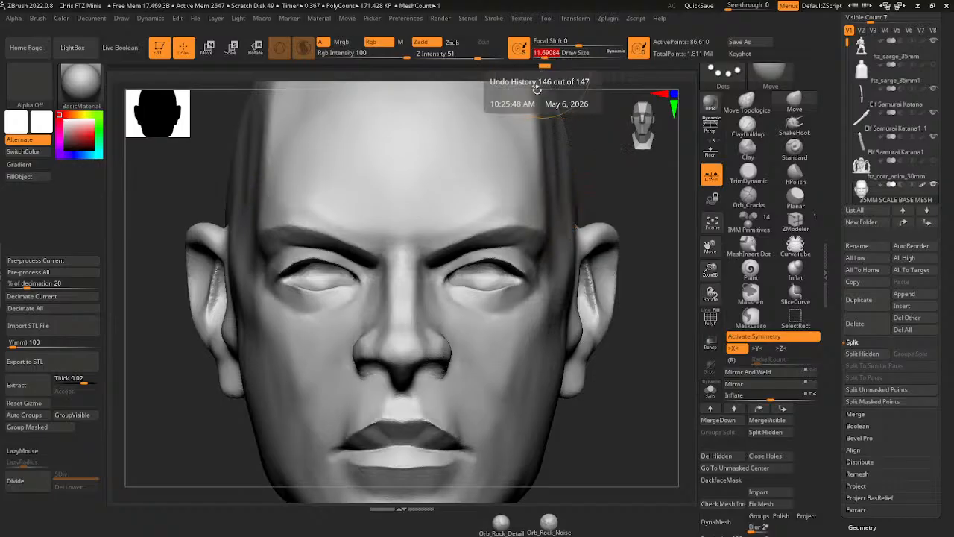
mouse_move(483, 283)
left_mouse_down()
mouse_move(492, 289)
mouse_move(476, 287)
mouse_move(508, 290)
left_mouse_up()
left_click_drag(546, 54, 525, 100)
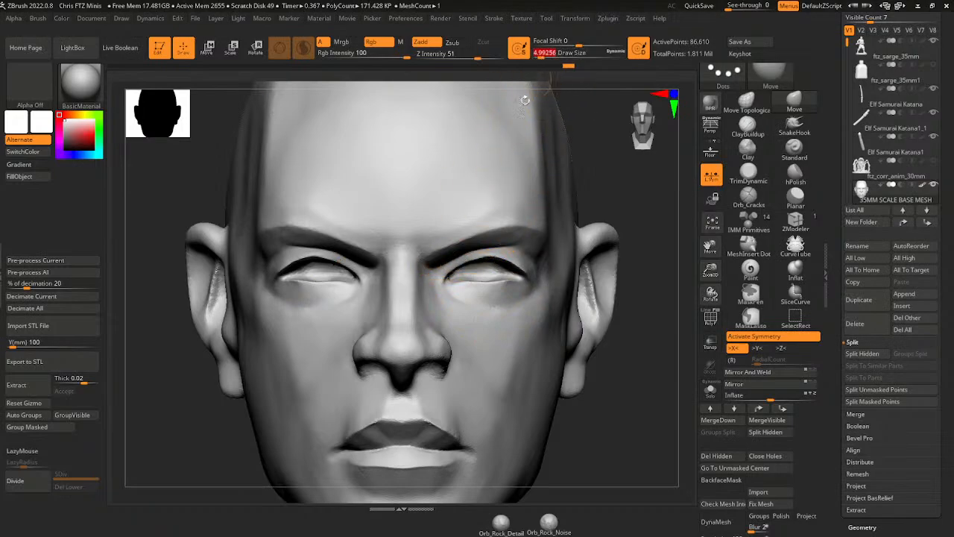
left_click_drag(541, 54, 543, 55)
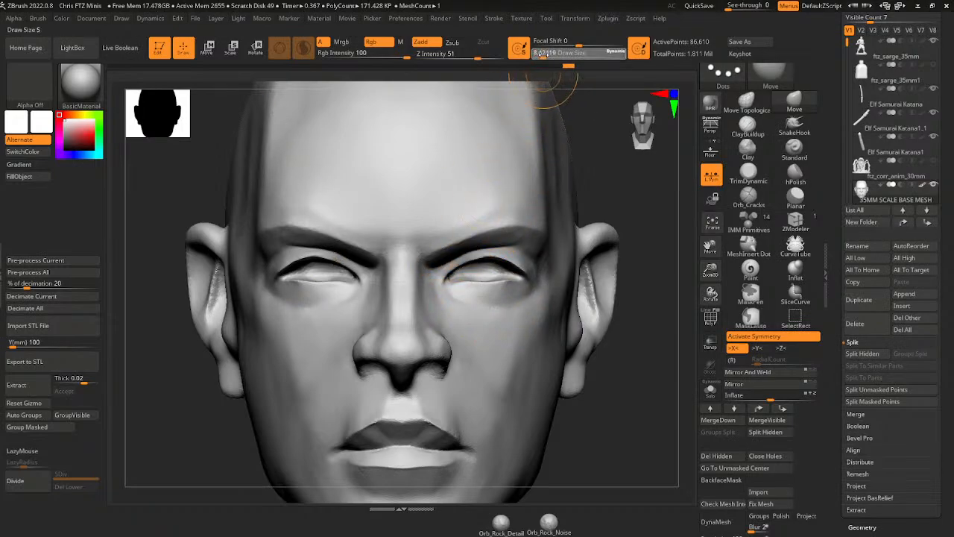
mouse_move(466, 259)
left_mouse_down()
mouse_move(499, 255)
mouse_move(489, 252)
left_mouse_up()
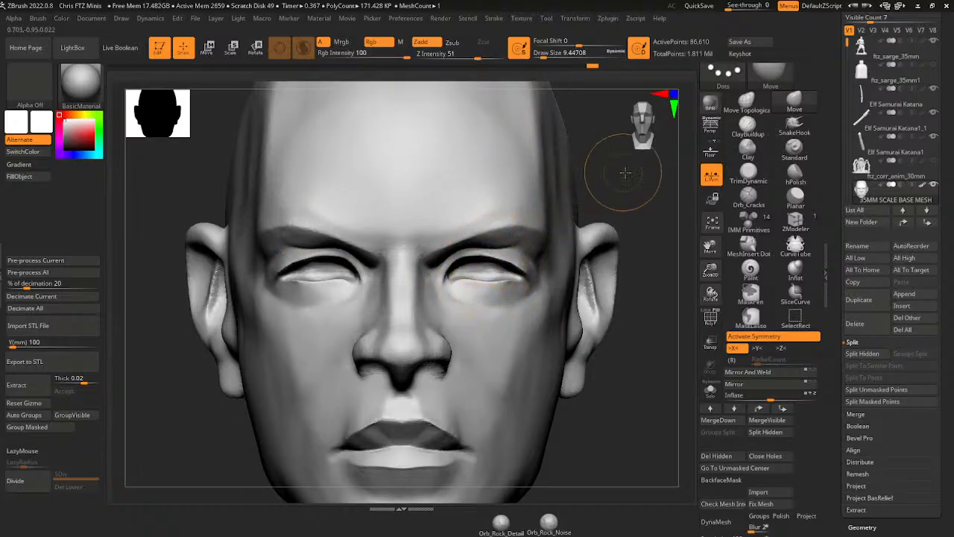
mouse_move(624, 173)
left_mouse_down()
mouse_move(590, 170)
mouse_move(607, 170)
left_mouse_up()
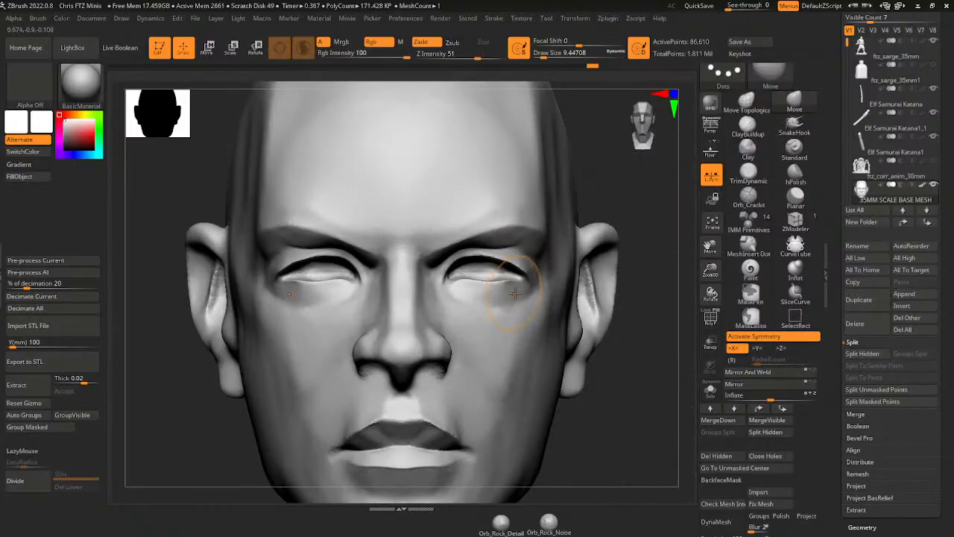
- Hide the ftz_sarge_35mm soldier, the round base and the ruler, leaving only the head and katanas visible
mouse_move(642, 313)
left_mouse_down()
mouse_move(616, 331)
mouse_move(649, 319)
left_mouse_up()
left_click_drag(637, 251, 638, 185)
left_click_drag(610, 220, 585, 209)
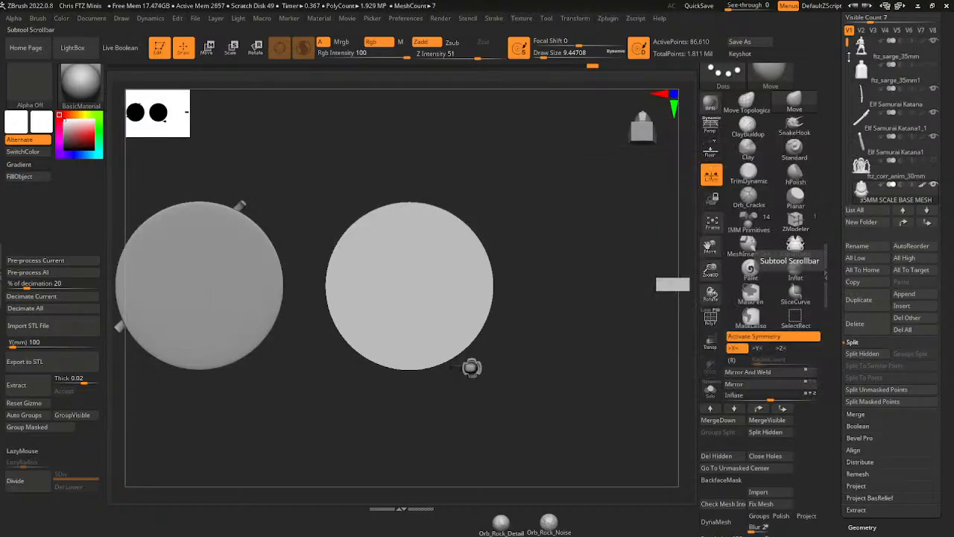
left_click_drag(847, 44, 847, 53)
left_click(932, 128)
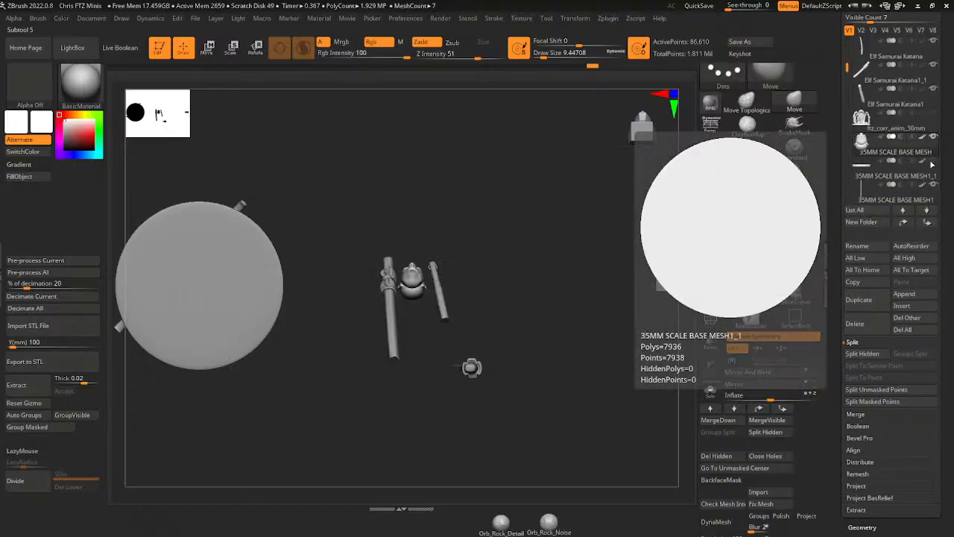
left_click_drag(847, 67, 848, 43)
left_click(933, 42)
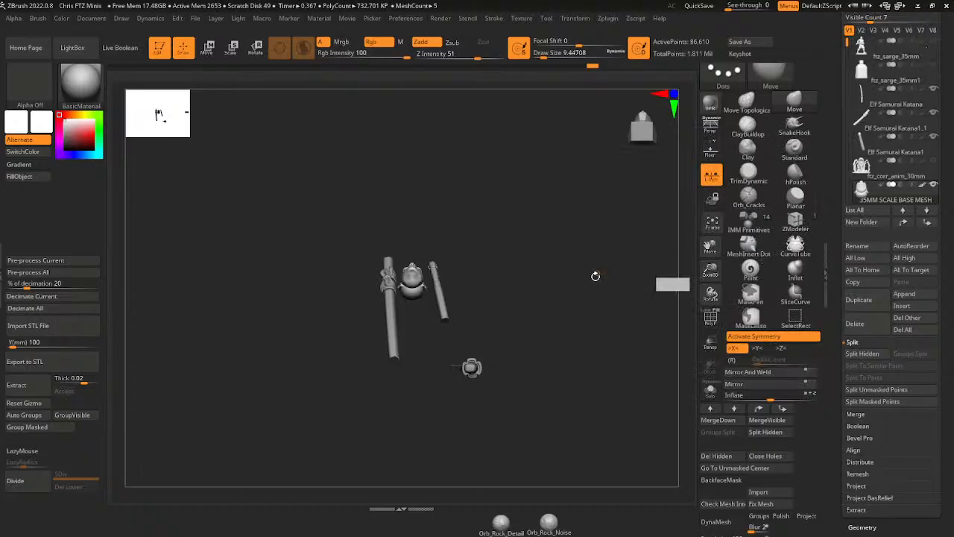
left_click_drag(595, 276, 603, 383, "shift")
left_click_drag(712, 270, 717, 309)
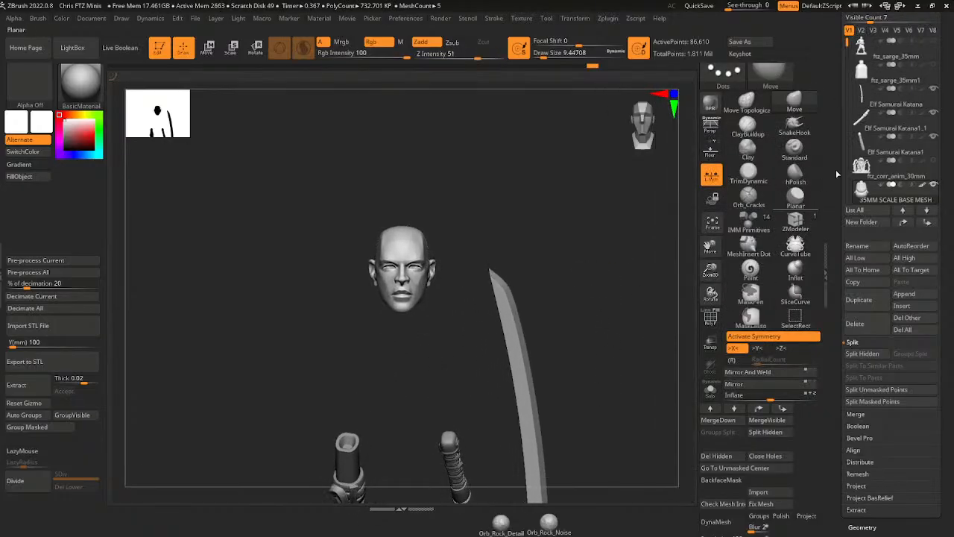
left_click_drag(847, 43, 848, 89)
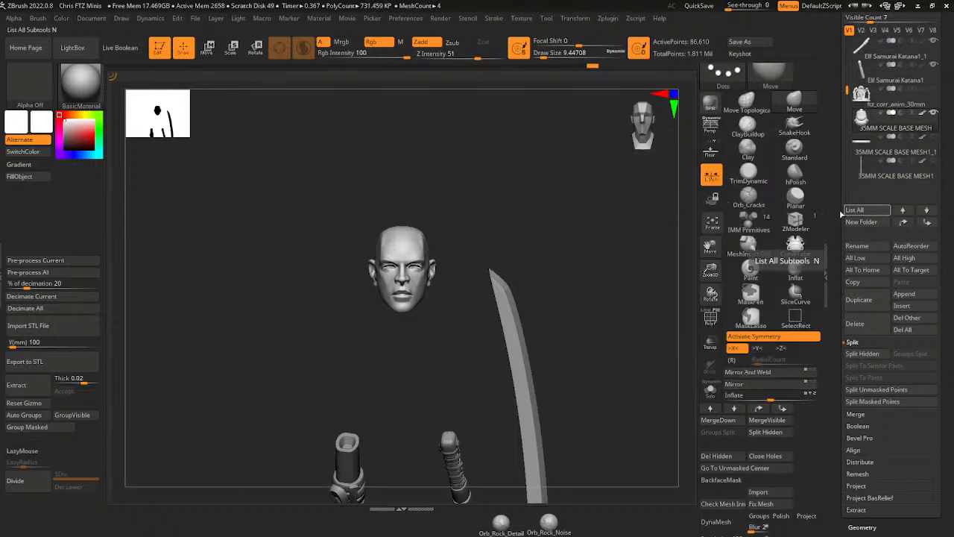
- Raise and arch the brow ridges above the eyes with the Move brush at draw size about 9.4
left_click_drag(710, 270, 723, 332)
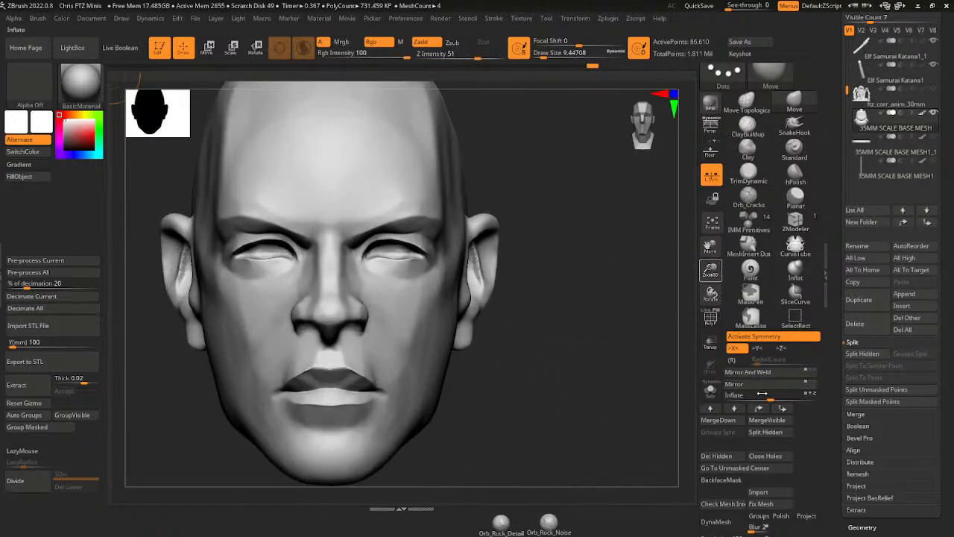
left_click_drag(712, 270, 718, 305)
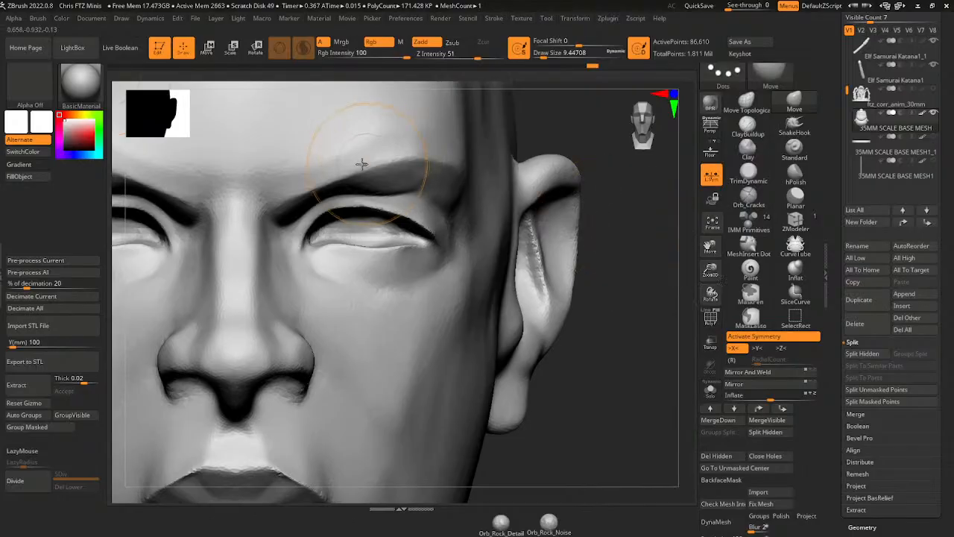
left_click_drag(362, 164, 362, 127)
left_click_drag(330, 163, 348, 144)
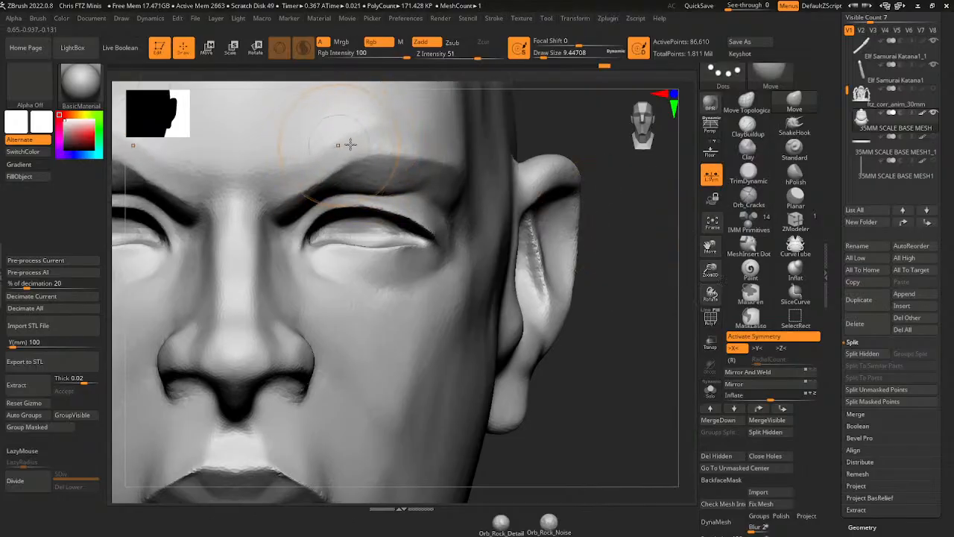
left_click_drag(400, 158, 402, 140)
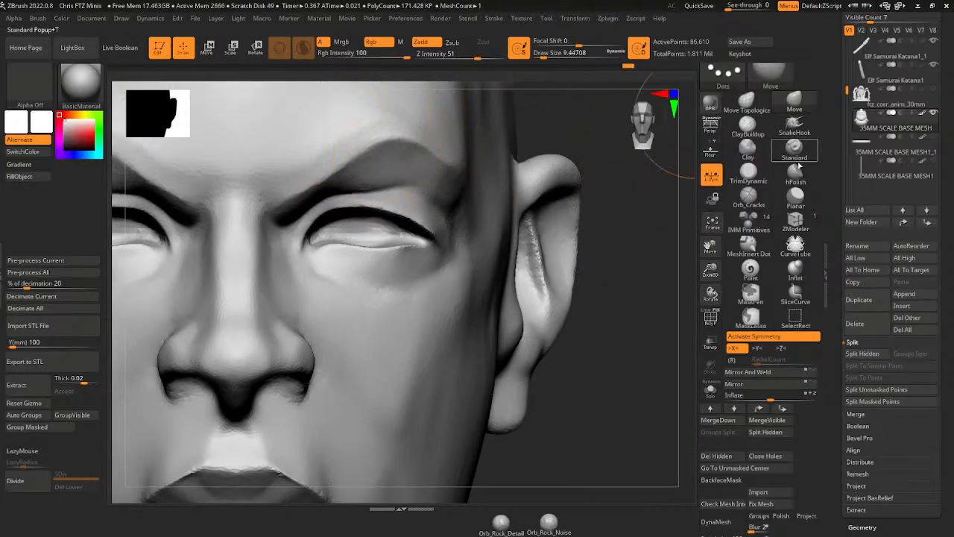
- Polish the brow planes above the eyes with hPolish at draw size about 6.6, smoothing their outer ends near the temples
left_click(796, 173)
left_click_drag(544, 55, 549, 55)
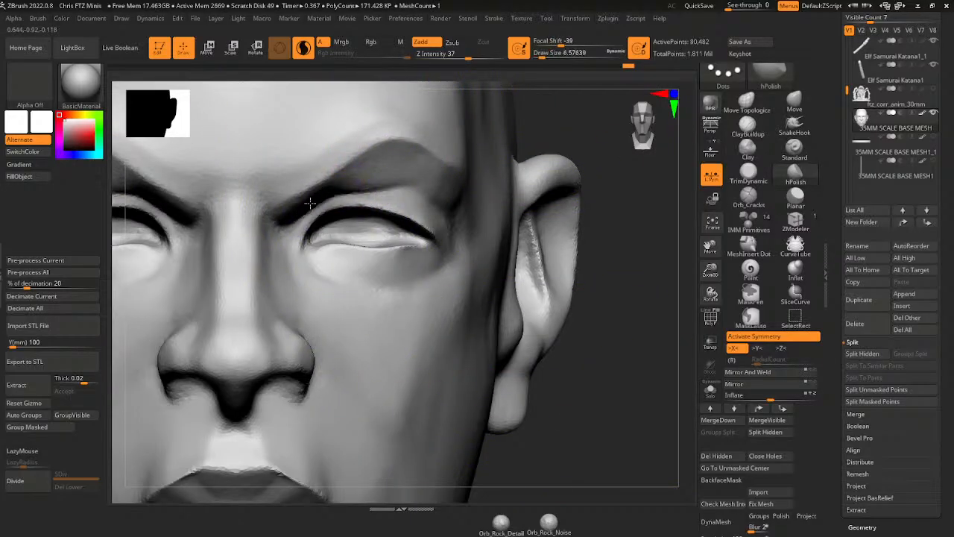
mouse_move(330, 189)
left_mouse_down()
mouse_move(351, 198)
mouse_move(406, 193)
mouse_move(389, 183)
left_mouse_up()
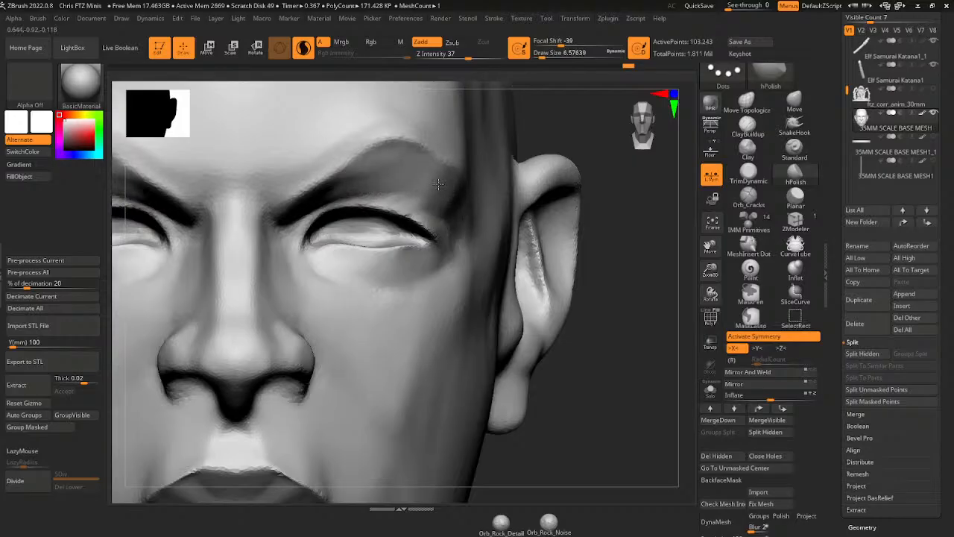
mouse_move(388, 146)
left_mouse_down()
mouse_move(335, 170)
mouse_move(287, 209)
mouse_move(358, 174)
left_mouse_up()
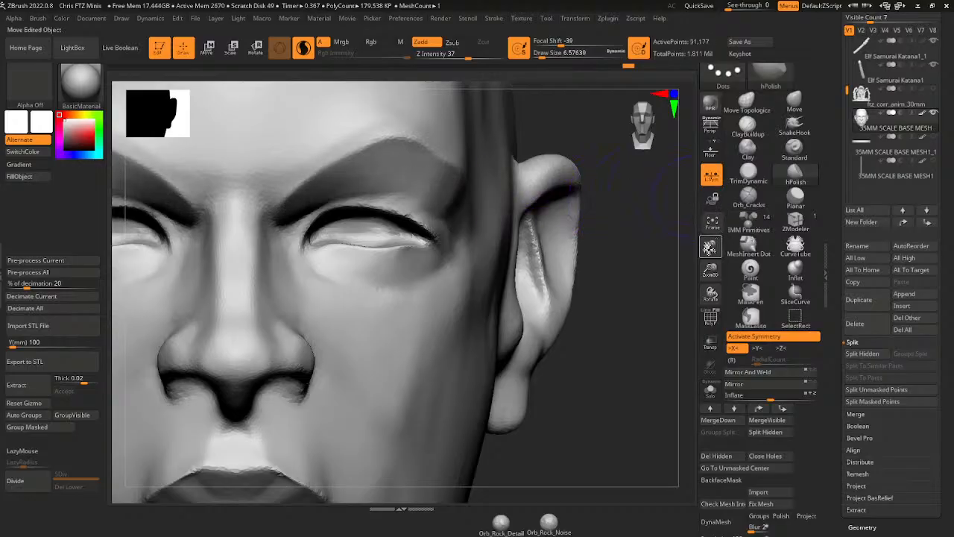
left_click_drag(708, 245, 623, 263)
mouse_move(408, 207)
left_mouse_down()
mouse_move(420, 213)
mouse_move(366, 160)
mouse_move(292, 187)
mouse_move(372, 146)
mouse_move(447, 192)
left_mouse_up()
mouse_move(440, 205)
left_mouse_down("shift")
mouse_move(321, 196)
mouse_move(388, 195)
left_mouse_up("shift")
left_click_drag(711, 272, 707, 243)
left_click_drag(586, 351, 643, 317)
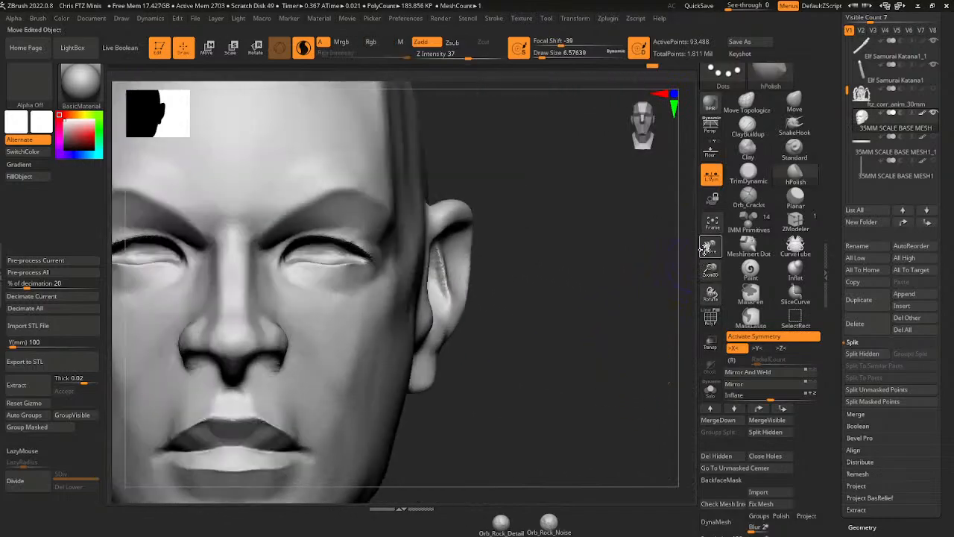
- Flatten the sides of the nose and the cheeks down toward the mouth corners with hPolish at draw size about 6.6
left_click_drag(707, 249, 791, 270)
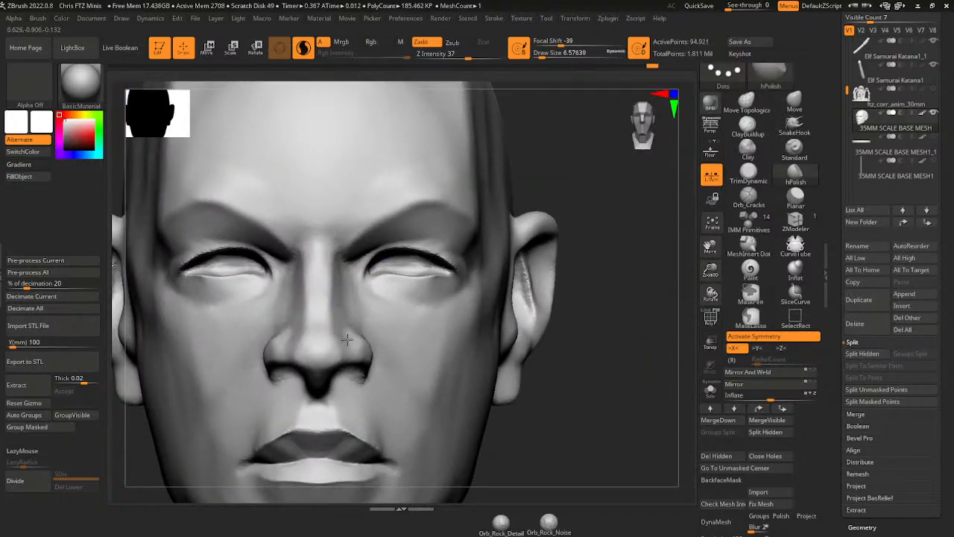
left_click_drag(347, 339, 354, 348)
left_click_drag(353, 396, 350, 399)
left_click_drag(590, 397, 562, 400)
left_click_drag(407, 345, 401, 356)
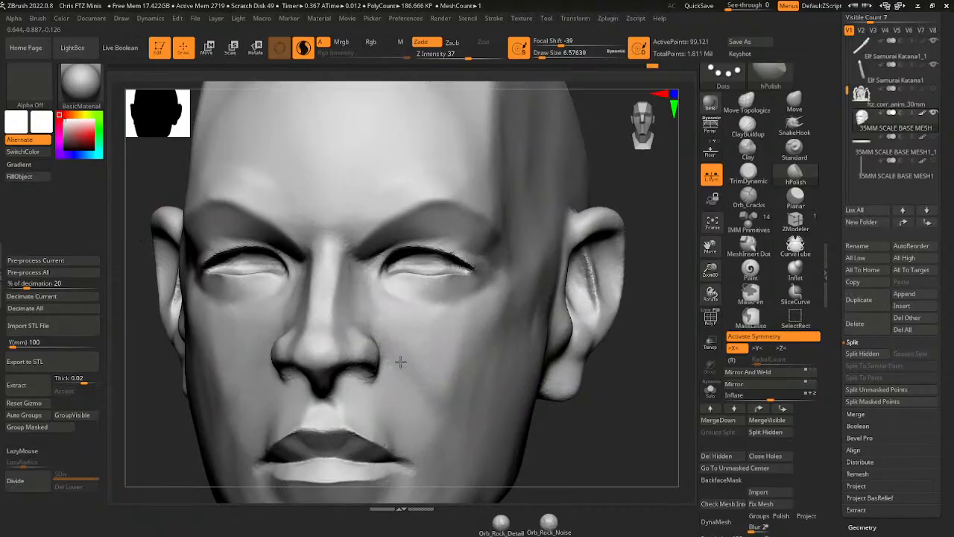
left_click_drag(417, 405, 437, 438)
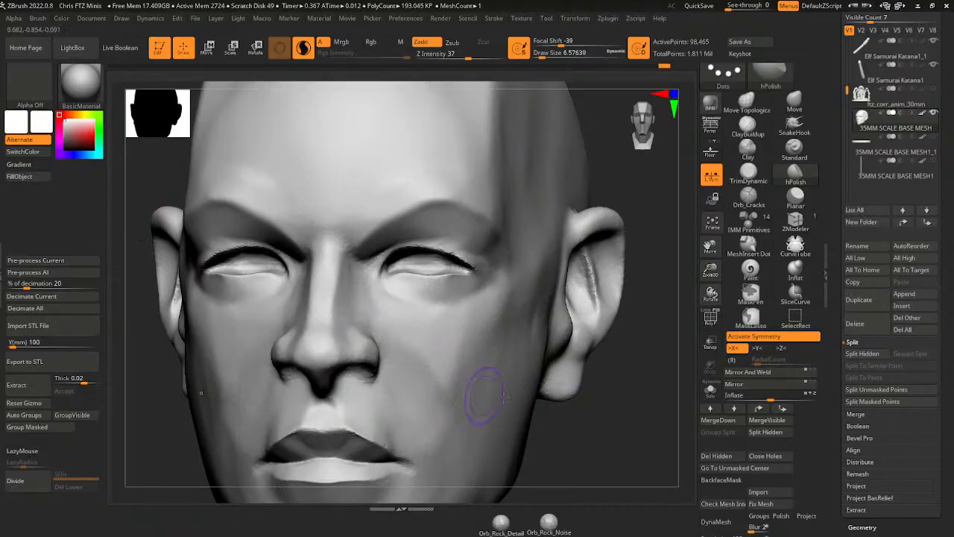
left_click_drag(619, 439, 590, 415, "shift")
mouse_move(424, 343)
left_mouse_down()
mouse_move(427, 386)
mouse_move(395, 394)
mouse_move(416, 442)
left_mouse_up()
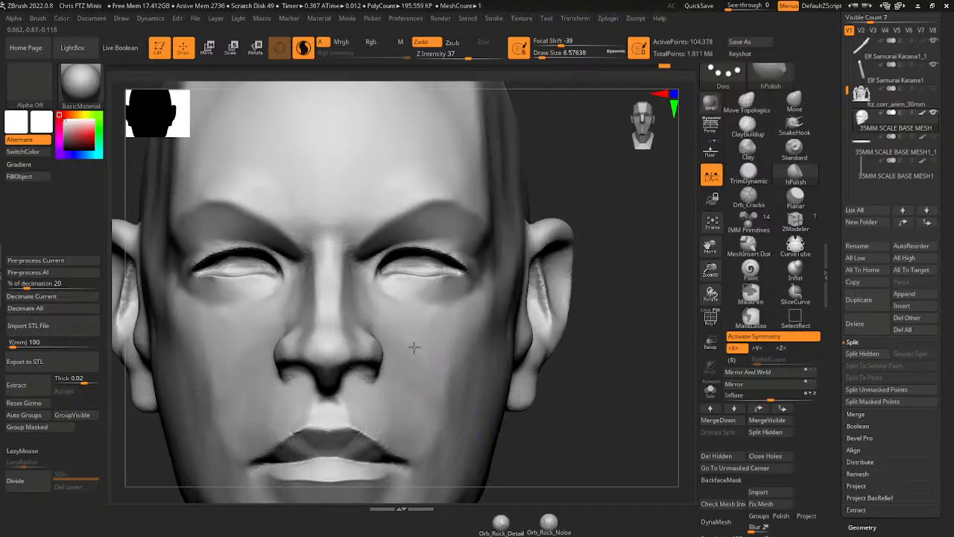
left_click_drag(661, 385, 664, 355)
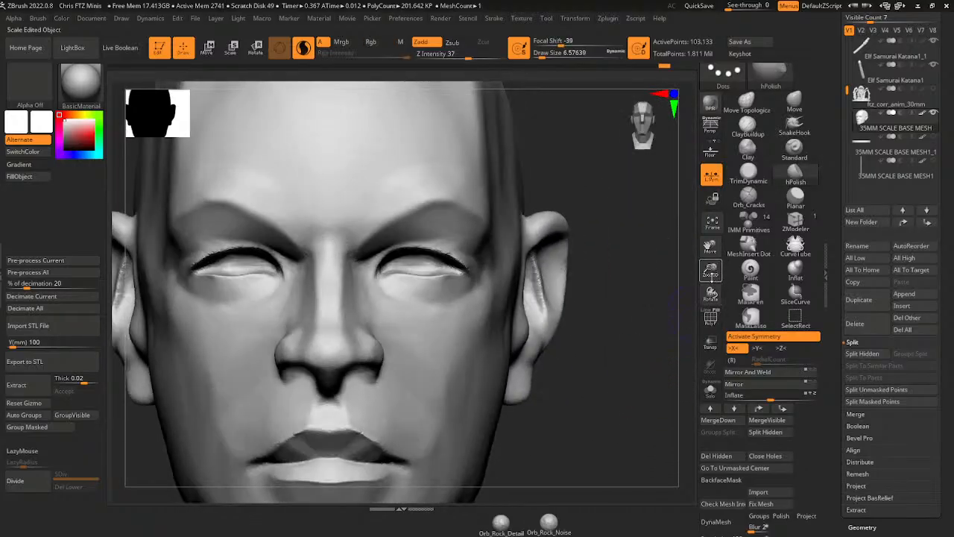
- Build up the inner halves of the eyebrows along the brow ridges with ClayBuildup at draw size about 5
mouse_move(711, 247)
left_mouse_down()
mouse_move(690, 247)
mouse_move(691, 231)
left_mouse_up()
left_click(748, 126)
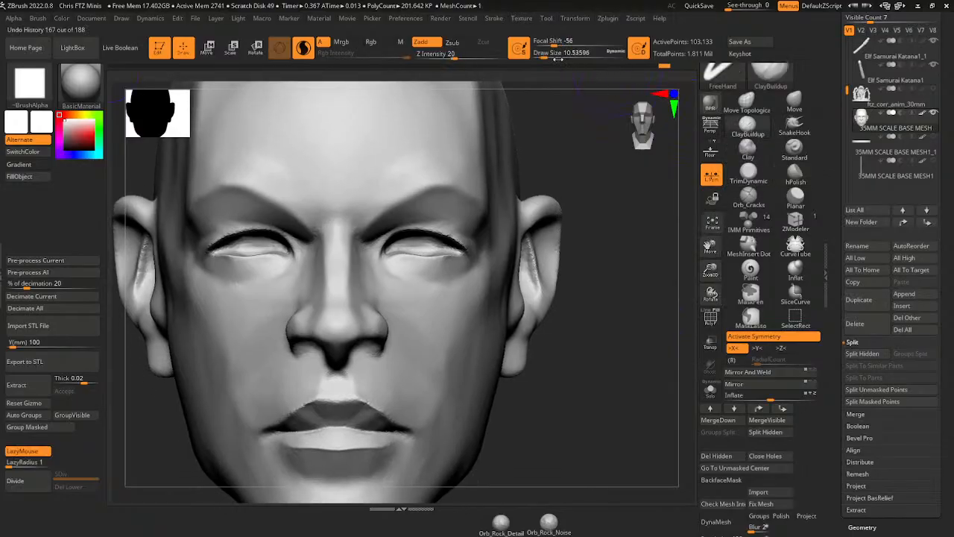
left_click_drag(542, 54, 536, 54)
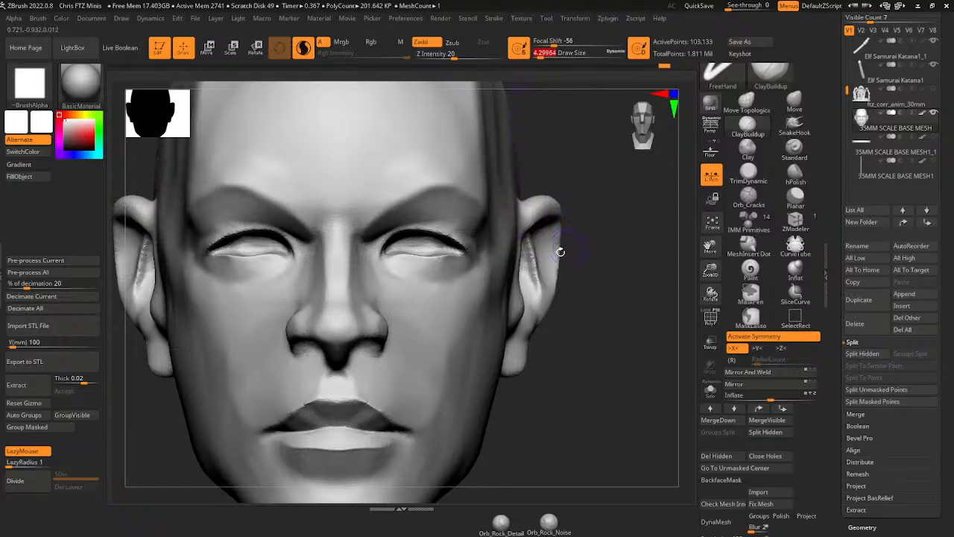
left_click_drag(536, 53, 540, 54)
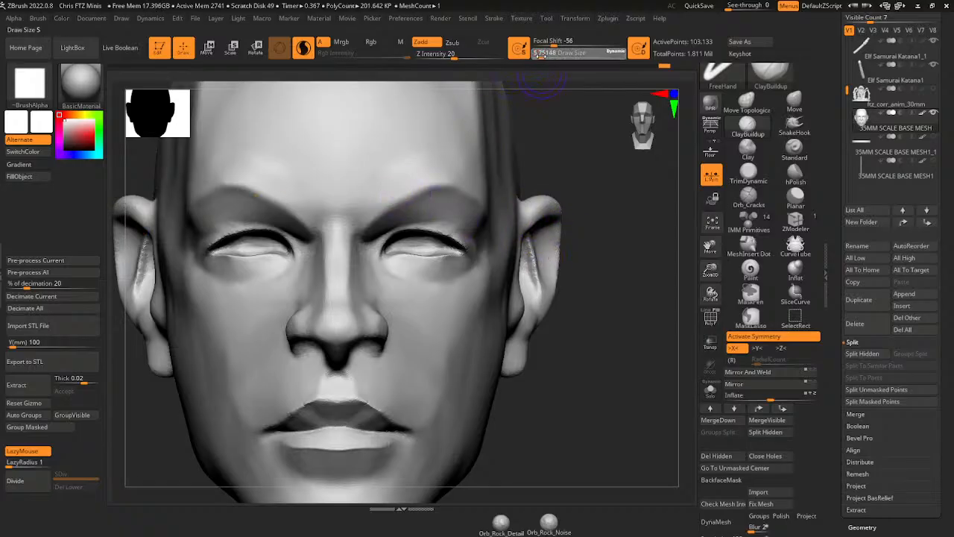
mouse_move(372, 215)
left_mouse_down()
mouse_move(370, 200)
mouse_move(375, 219)
mouse_move(405, 188)
mouse_move(420, 188)
left_mouse_up()
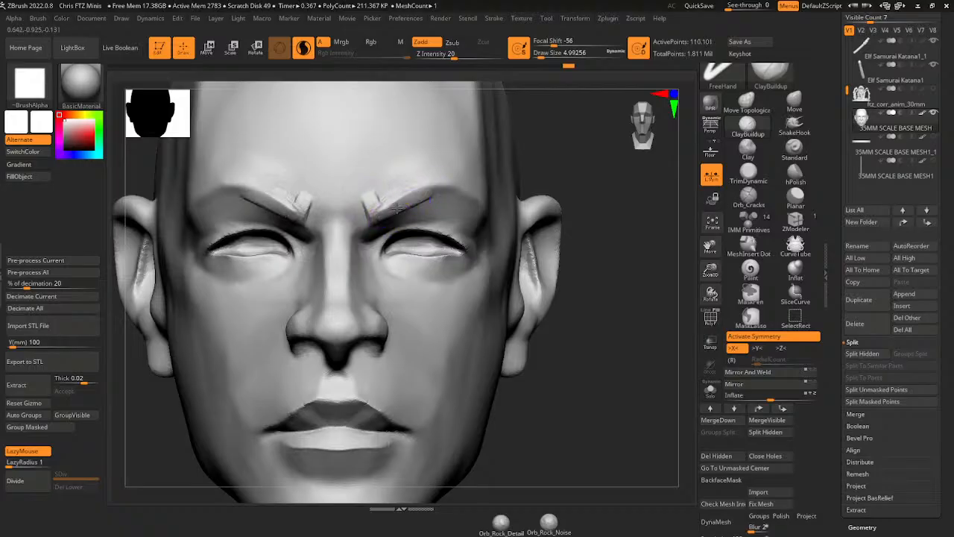
left_click_drag(396, 209, 437, 183)
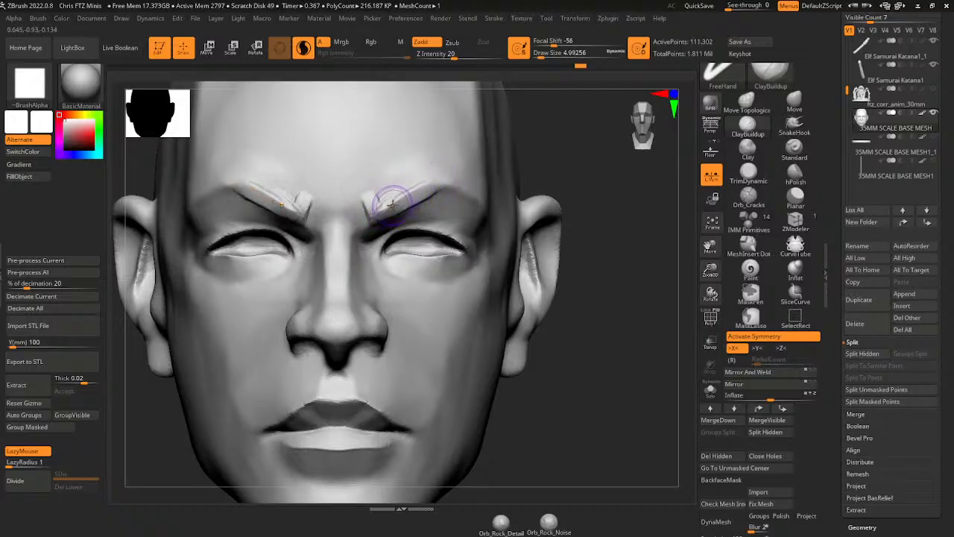
left_click_drag(390, 202, 422, 184)
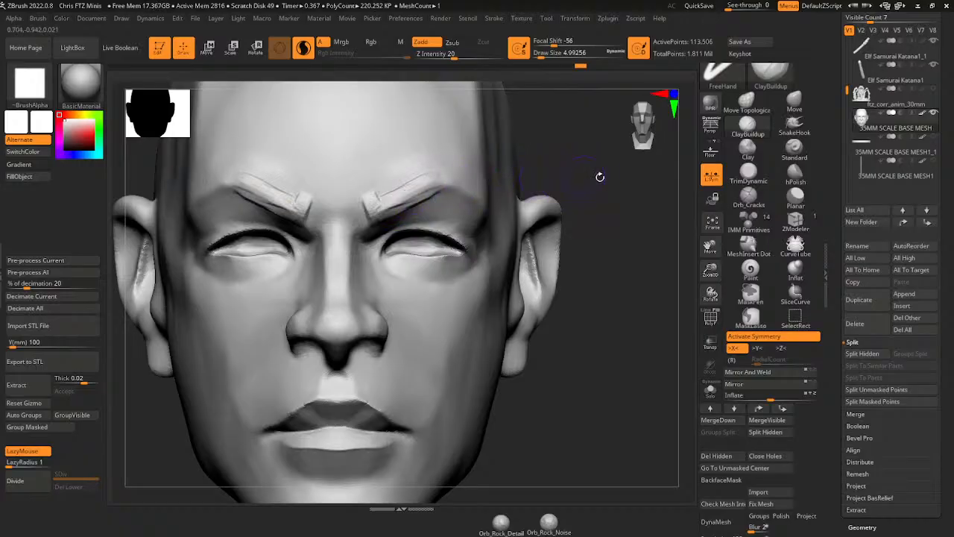
- Extend the raised eyebrows over the arches and out toward the temples with ClayBuildup at draw size about 5
left_click_drag(600, 177, 526, 179)
mouse_move(402, 207)
left_mouse_down()
mouse_move(454, 184)
mouse_move(440, 179)
mouse_move(421, 187)
mouse_move(471, 181)
mouse_move(509, 209)
left_mouse_up()
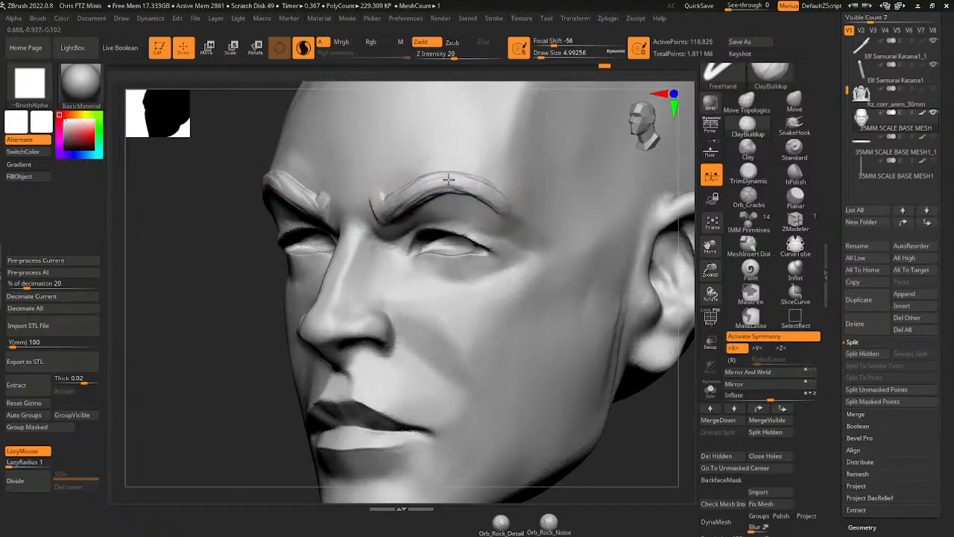
left_click_drag(449, 179, 492, 198)
key("ctrl")
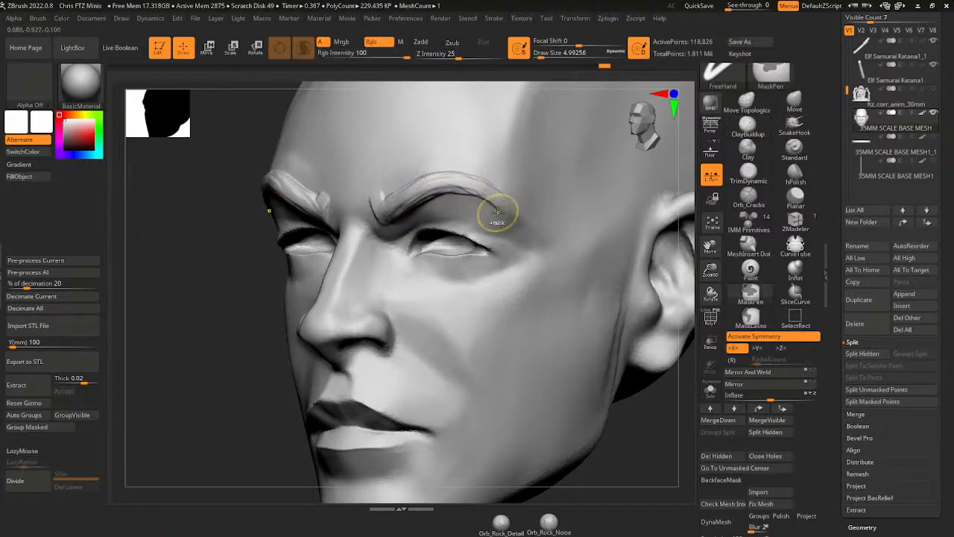
mouse_move(456, 184)
left_mouse_down()
mouse_move(497, 183)
mouse_move(461, 176)
mouse_move(521, 199)
mouse_move(435, 183)
mouse_move(412, 196)
left_mouse_up()
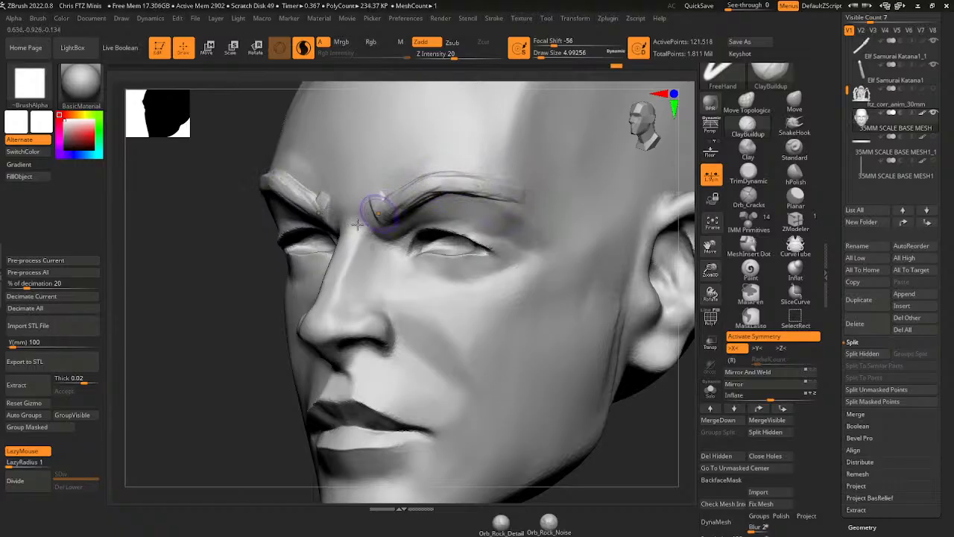
- Thicken the inner ends of the eyebrows and add short slanted hair strokes along them with ClayBuildup
left_click_drag(201, 381, 254, 352)
left_click_drag(370, 196, 369, 214)
left_click_drag(568, 149, 523, 138)
mouse_move(379, 199)
left_mouse_down()
mouse_move(384, 211)
mouse_move(409, 183)
mouse_move(415, 191)
mouse_move(442, 188)
left_mouse_up()
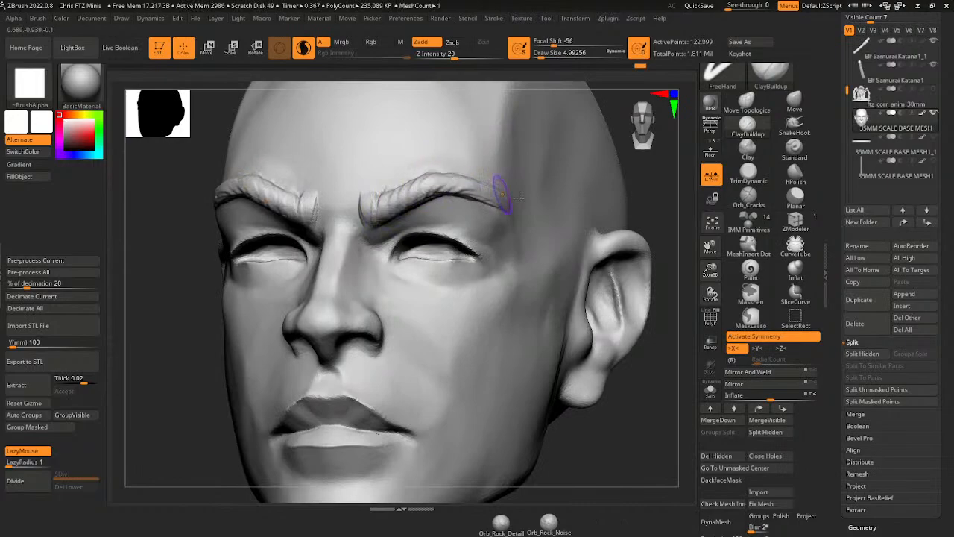
left_click_drag(661, 222, 616, 244)
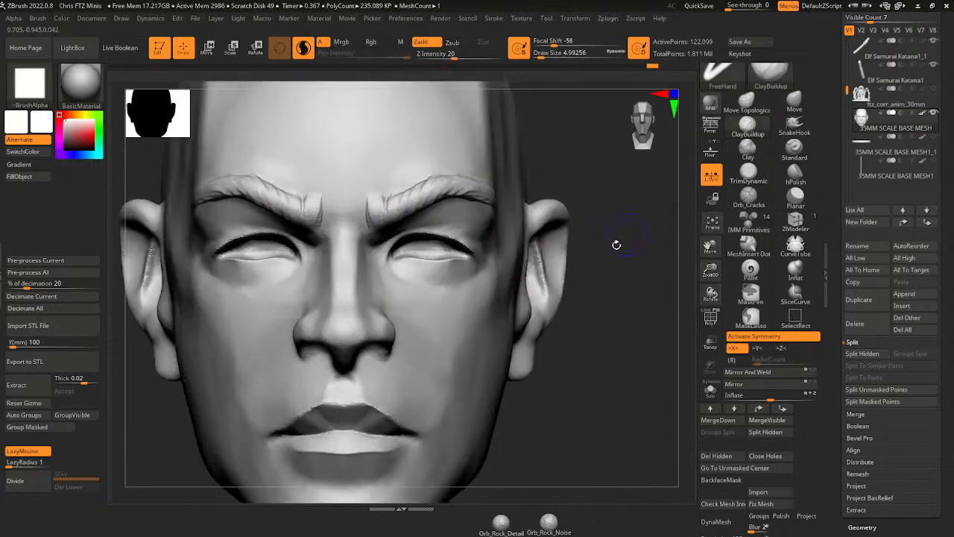
- Unhide the rest of the body and raise the ear lobe slightly with the Move brush
left_click(665, 314, "ctrl+shift")
left_click_drag(710, 271, 679, 237)
left_click_drag(596, 287, 524, 296)
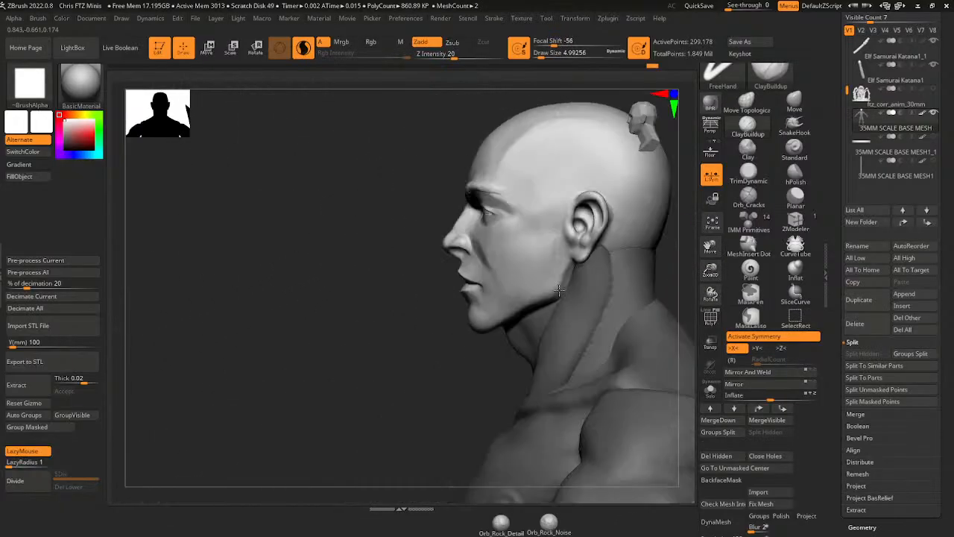
left_click_drag(710, 272, 721, 304)
left_click_drag(710, 246, 625, 255)
left_click(792, 102)
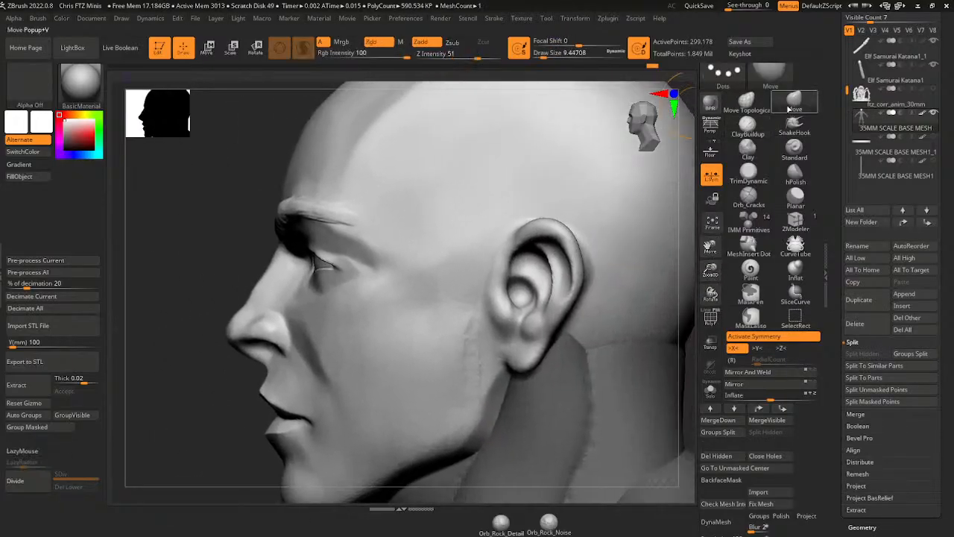
left_click_drag(550, 59, 558, 58)
left_click_drag(528, 374, 527, 367)
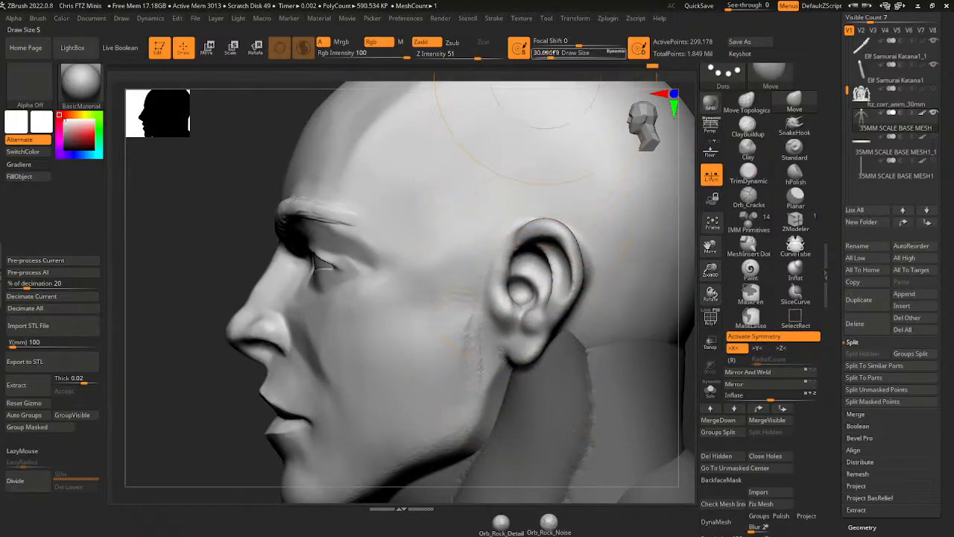
- Pull the lower back edge of the ear outward with the Move brush at draw sizes about 10.5 and 20
left_click_drag(552, 54, 542, 54)
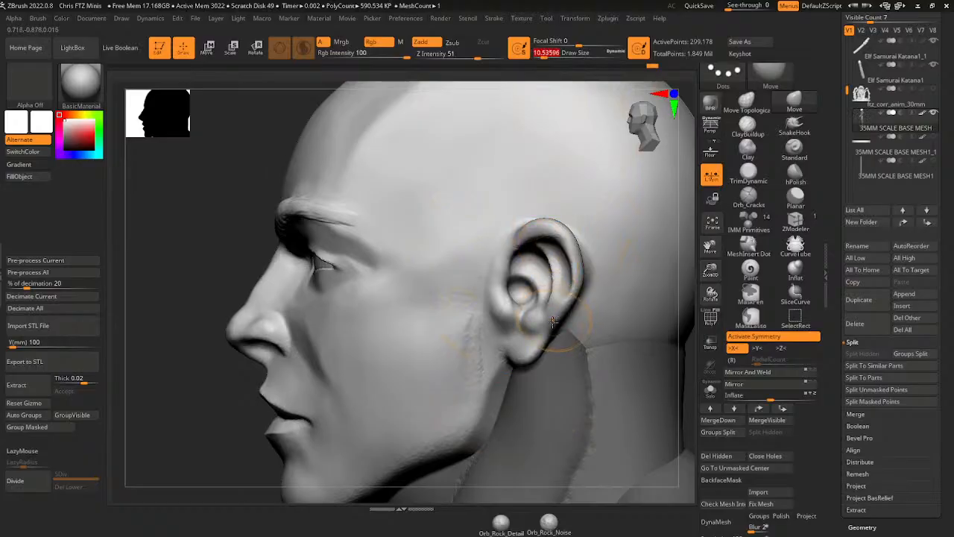
left_click_drag(555, 333, 561, 337)
left_click_drag(545, 55, 548, 55)
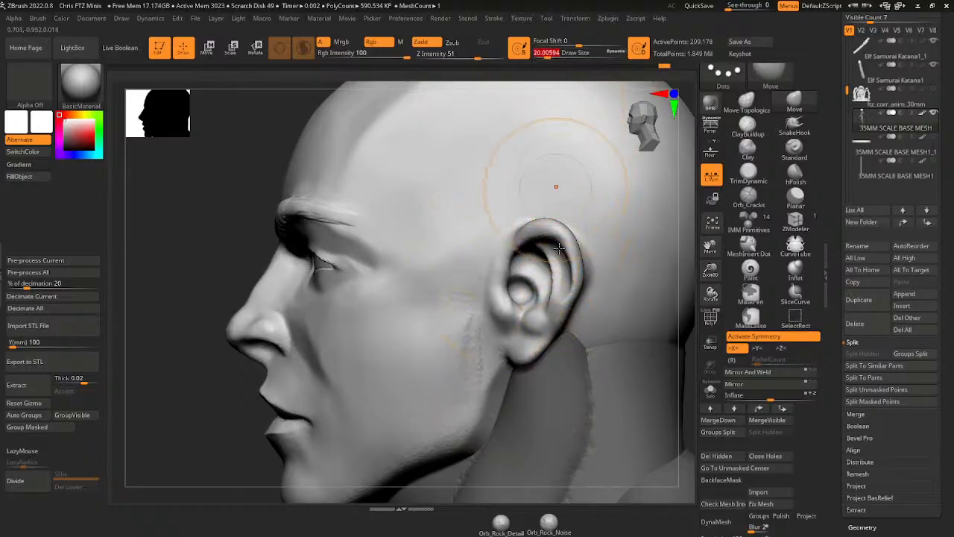
left_click_drag(570, 302, 579, 300)
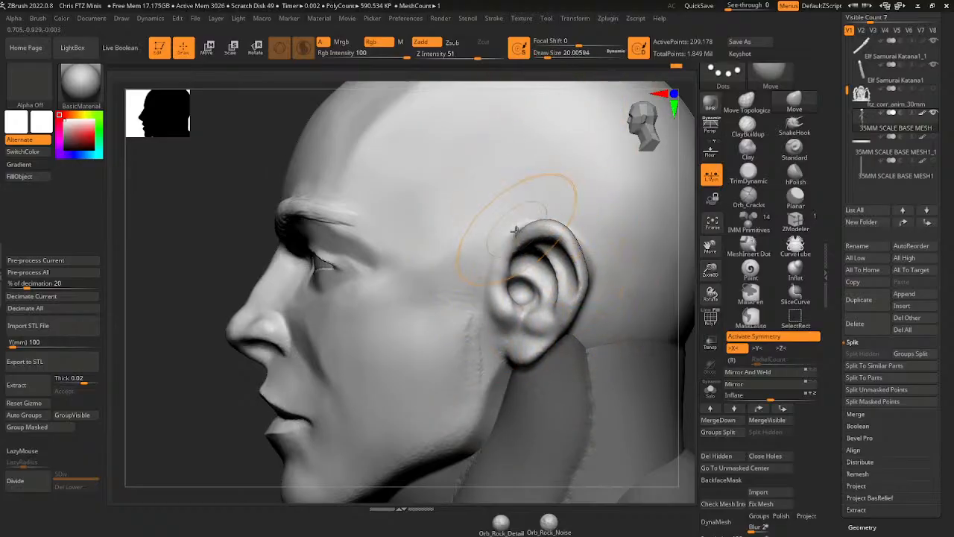
- Undo recent ear strokes, then reshape the ear's upper rim, back edge and lobe with Move at draw sizes about 20 and 12.9
key("ctrl+z")
key("ctrl+z")
key("ctrl+z")
key("ctrl+z")
key("ctrl+z")
key("ctrl+z")
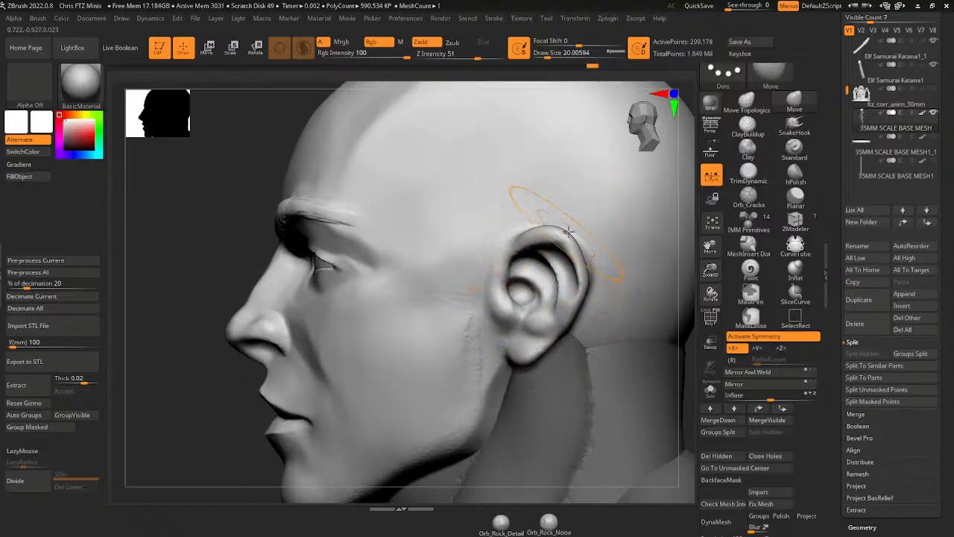
left_click_drag(574, 244, 584, 243)
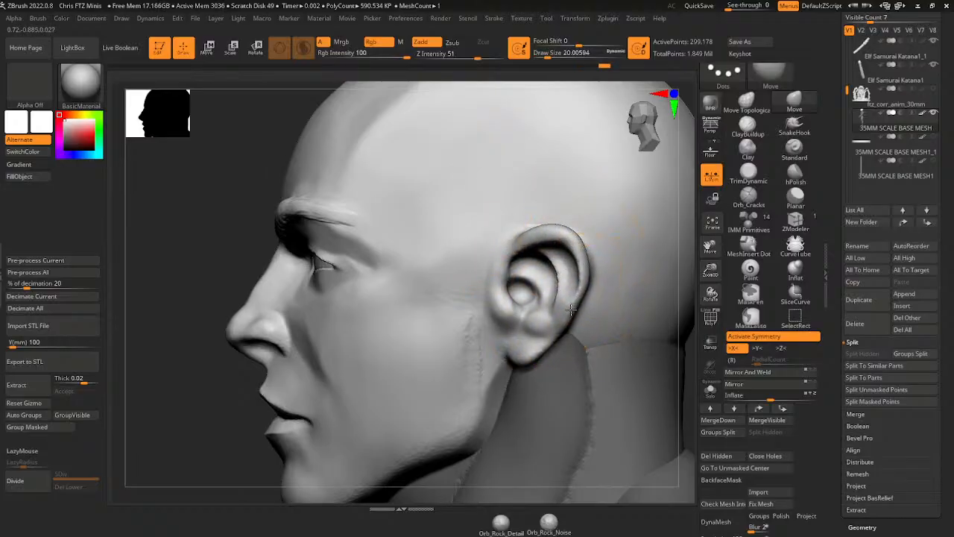
left_click_drag(572, 311, 544, 343)
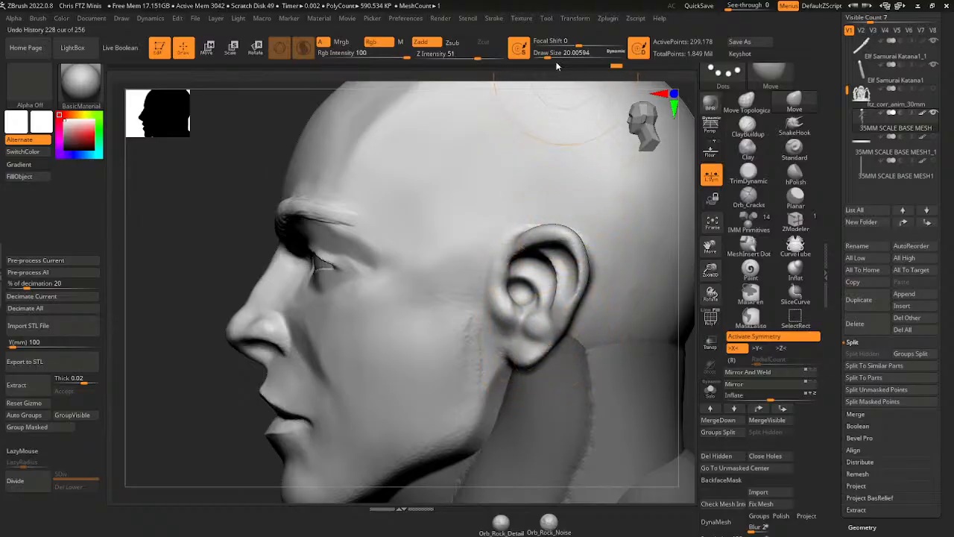
left_click_drag(548, 55, 544, 88)
left_click_drag(538, 355, 556, 349)
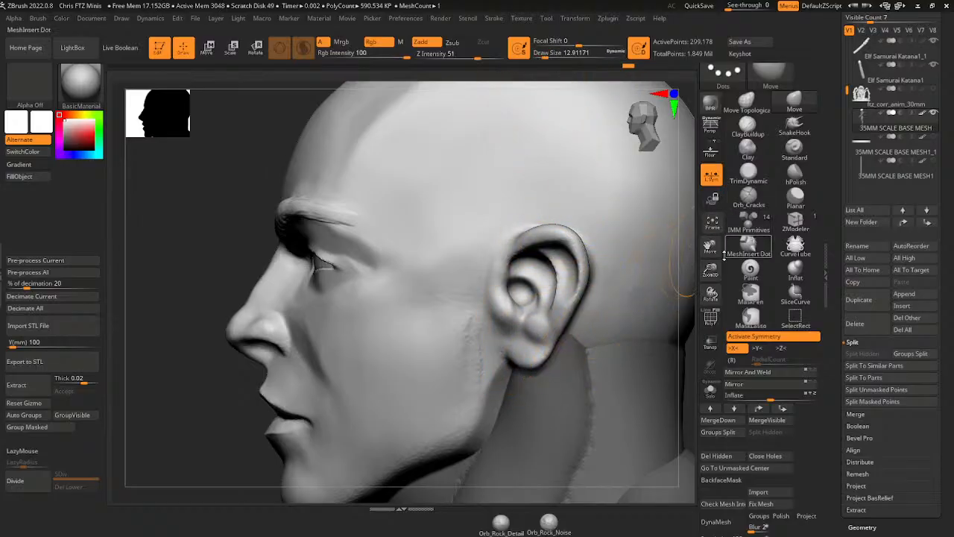
- Clear the mask from the base mesh
left_click_drag(710, 269, 656, 256)
left_click(656, 270, "ctrl")
left_click_drag(655, 298, 634, 317, "ctrl")
- Smooth the grooves in front of the ear and the cheek plane at draw sizes about 5 and 8.4
left_click_drag(608, 306, 579, 269)
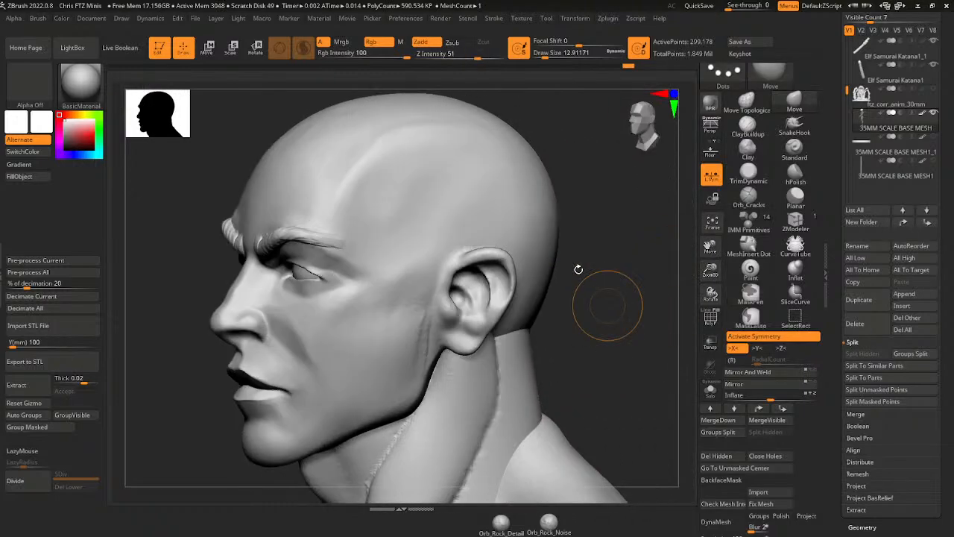
left_click_drag(551, 57, 541, 61)
left_click_drag(420, 341, 427, 317, "shift")
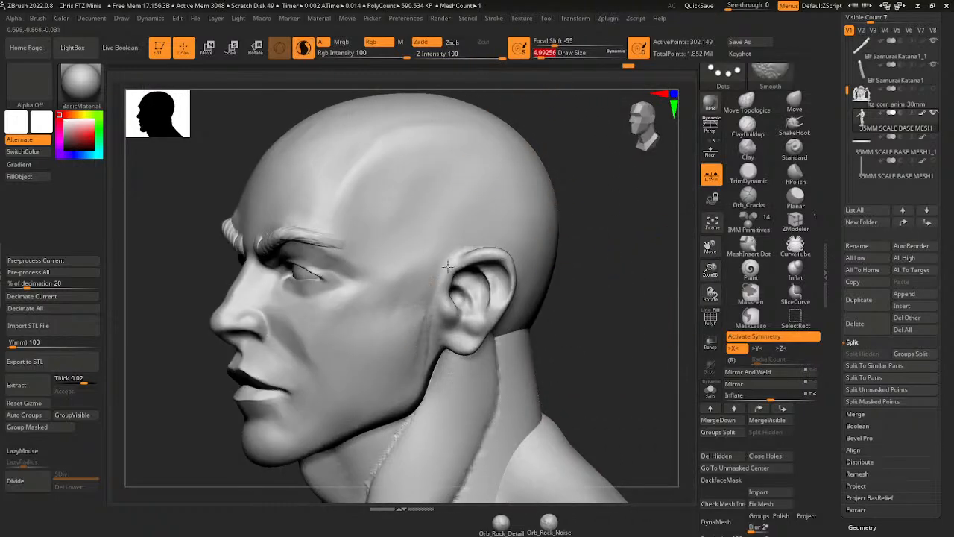
left_click_drag(447, 267, 448, 261, "shift")
left_click_drag(541, 60, 543, 60)
left_click_drag(427, 334, 425, 320, "shift")
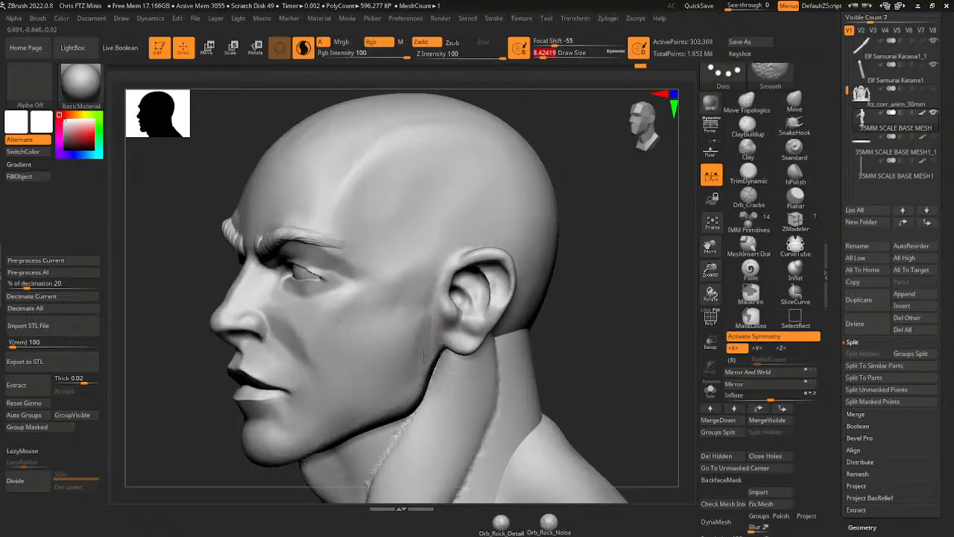
left_click_drag(351, 312, 326, 319, "shift")
left_click_drag(563, 213, 611, 219)
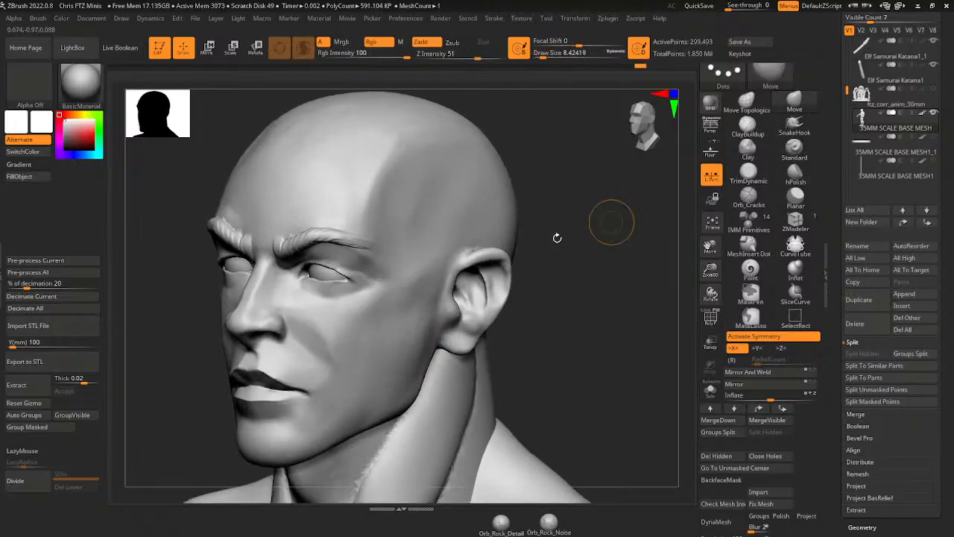
mouse_move(369, 330)
left_mouse_down("shift")
mouse_move(296, 302)
mouse_move(395, 310)
left_mouse_up("shift")
left_click_drag(554, 254, 587, 271)
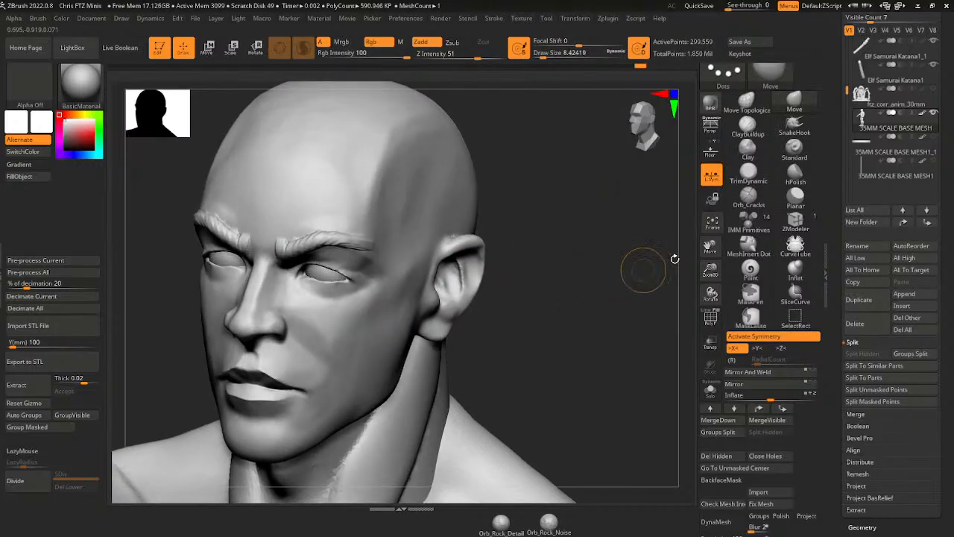
- Carve a crease below each eye from the inner corner toward the cheek with Orb_Cracks at draw size about 8.4
left_click_drag(711, 270, 727, 287)
left_click(744, 198)
left_click_drag(548, 234, 563, 239)
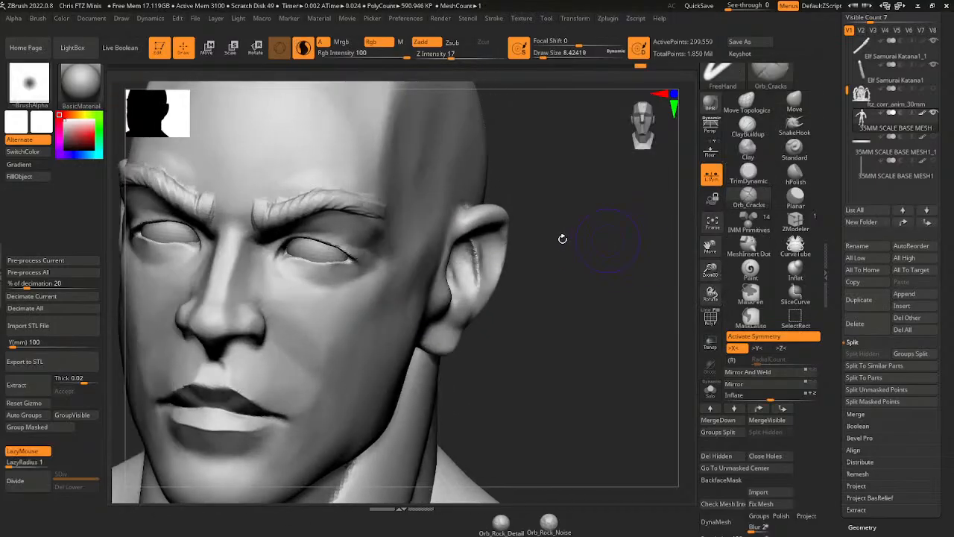
left_click_drag(263, 269, 327, 287)
left_click_drag(274, 268, 321, 297)
- Start carving the upper eyelid fold with Orb_Cracks at draw size about 5 and Z Intensity 20
left_click_drag(716, 292, 714, 304)
left_click_drag(659, 332, 693, 273)
left_click_drag(543, 54, 540, 54)
left_click_drag(451, 55, 453, 55)
left_click_drag(531, 52, 539, 53)
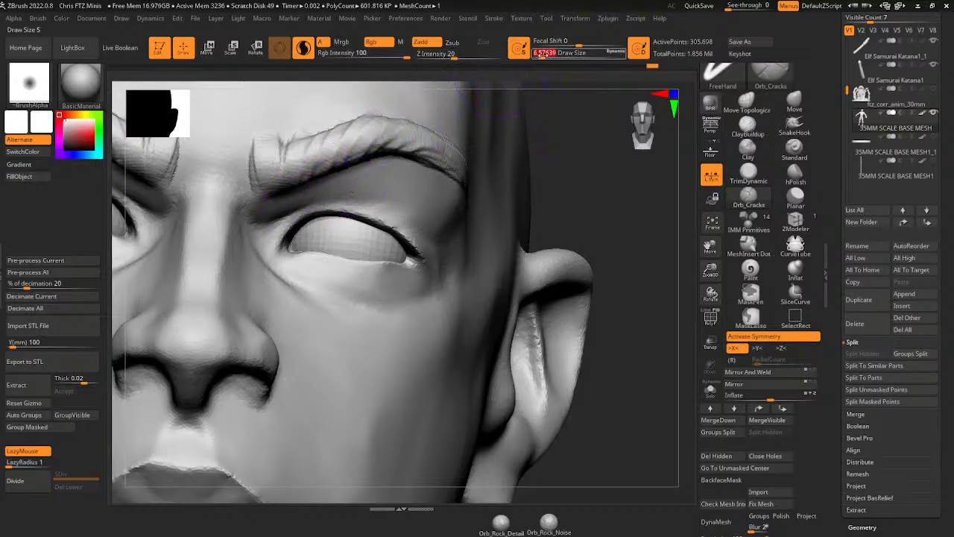
left_click_drag(544, 53, 540, 54)
mouse_move(407, 227)
left_mouse_down()
mouse_move(348, 213)
mouse_move(290, 217)
left_mouse_up()
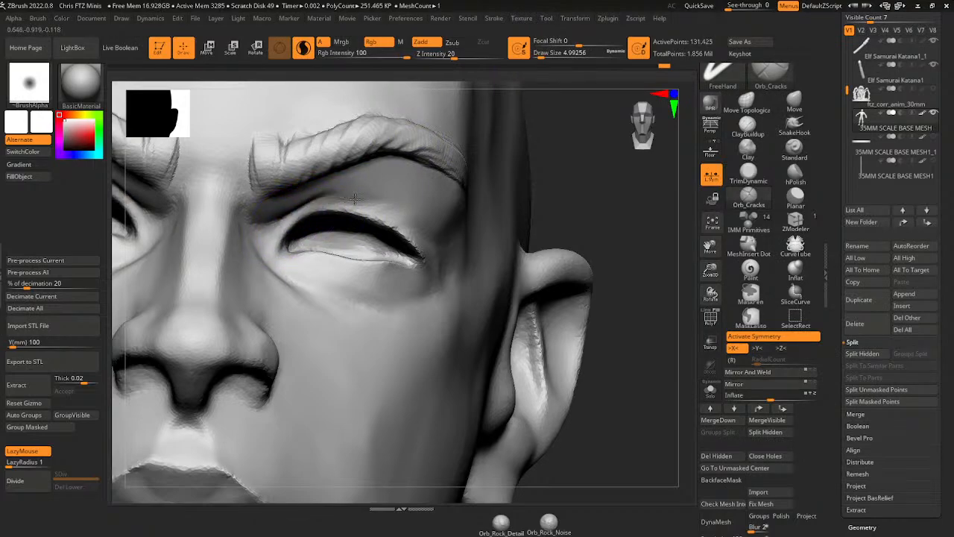
left_click_drag(314, 203, 355, 204)
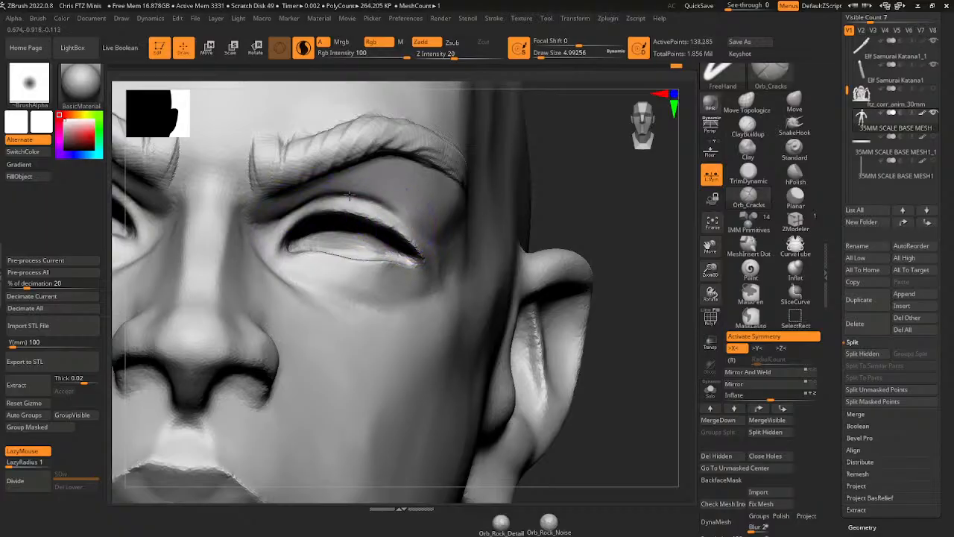
- Deepen the upper eyelid fold from the inner eye corner over the lid, smoothing its inner end
mouse_move(348, 195)
left_mouse_down()
mouse_move(266, 250)
mouse_move(280, 212)
mouse_move(310, 200)
left_mouse_up()
left_click_drag(267, 240, 319, 199)
mouse_move(294, 246)
left_mouse_down("shift")
mouse_move(262, 232)
mouse_move(295, 207)
left_mouse_up("shift")
left_click_drag(262, 243, 288, 218)
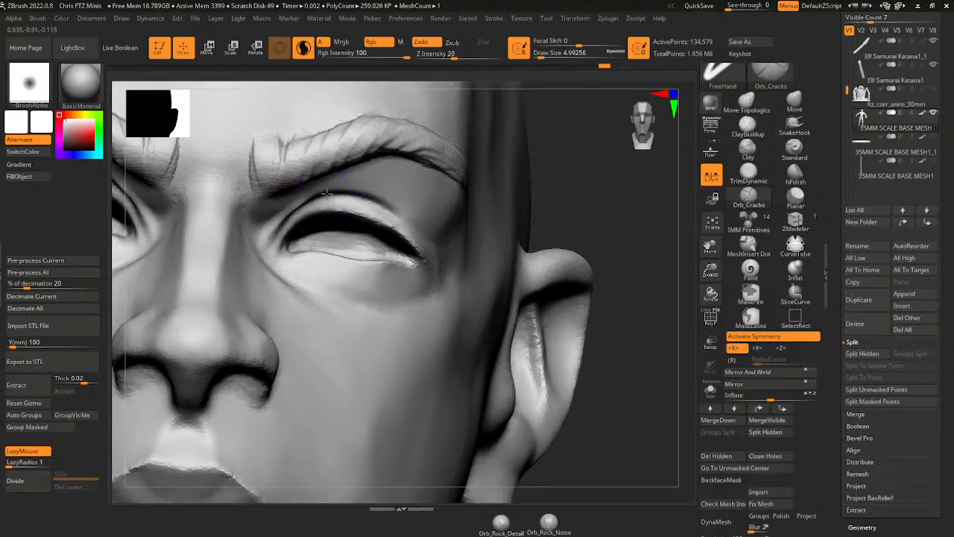
mouse_move(406, 179)
left_mouse_down()
mouse_move(329, 202)
mouse_move(404, 228)
left_mouse_up()
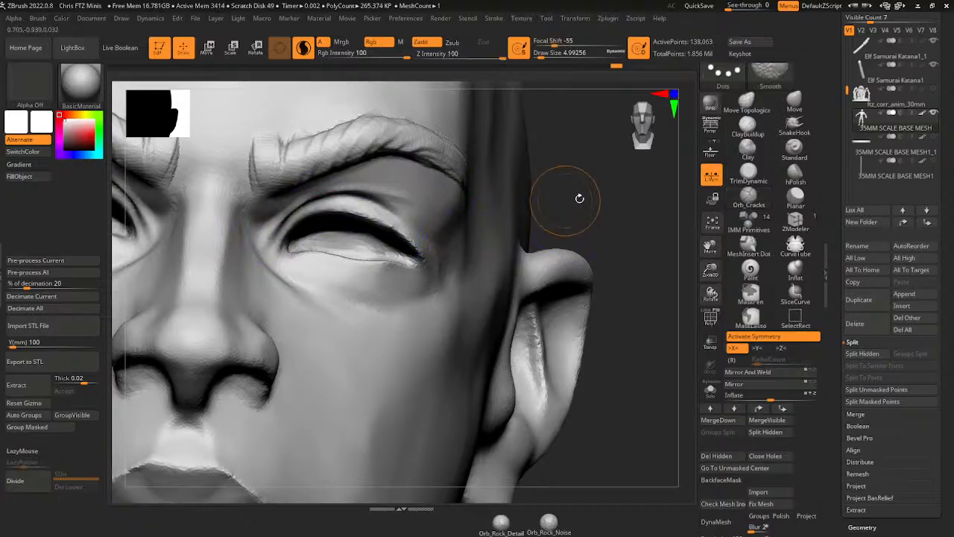
- Carve the lower edge of the eye bag from both eye corners toward the cheek with Orb_Cracks at draw size about 5
mouse_move(567, 179)
left_mouse_down()
mouse_move(489, 165)
mouse_move(572, 200)
left_mouse_up()
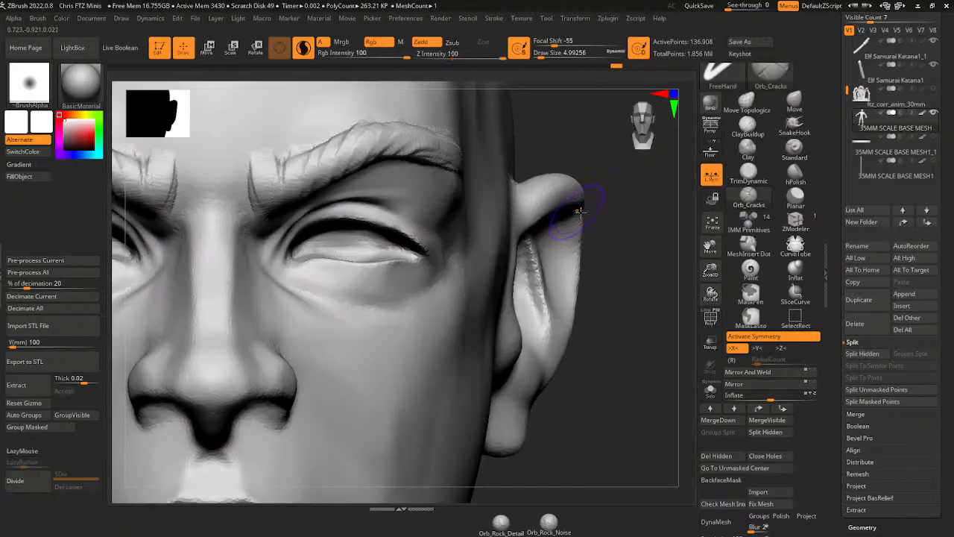
mouse_move(641, 190)
left_mouse_down()
mouse_move(597, 200)
mouse_move(621, 212)
left_mouse_up()
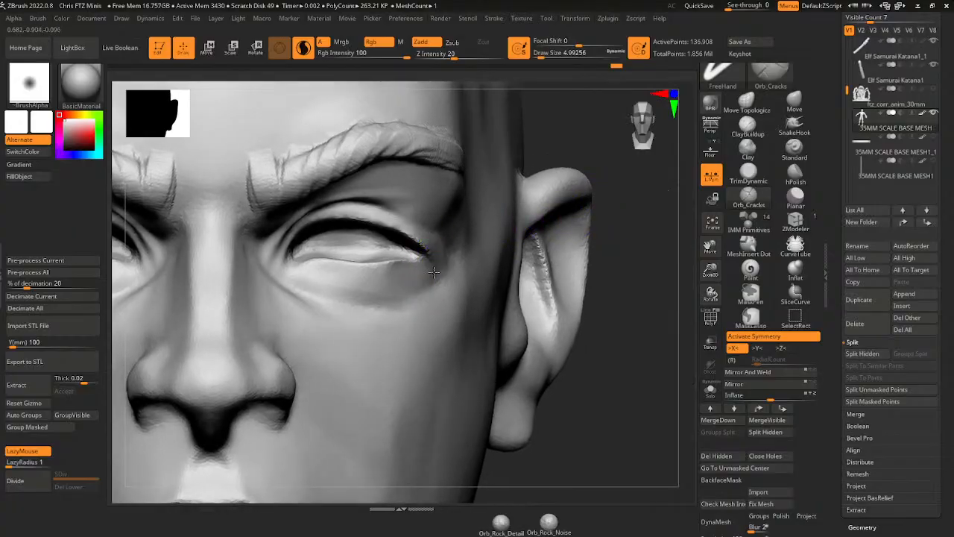
left_click_drag(436, 268, 379, 309)
mouse_move(269, 269)
left_mouse_down()
mouse_move(370, 313)
mouse_move(352, 318)
mouse_move(372, 311)
left_mouse_up()
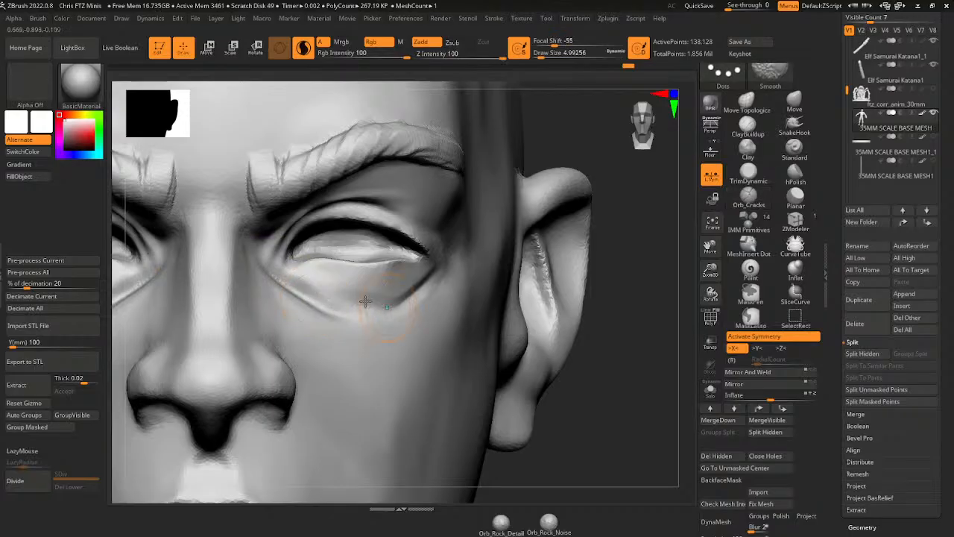
- Reshape the eye bag below the lower eyelid using the Move brush at draw size about 8.4
left_click(795, 102)
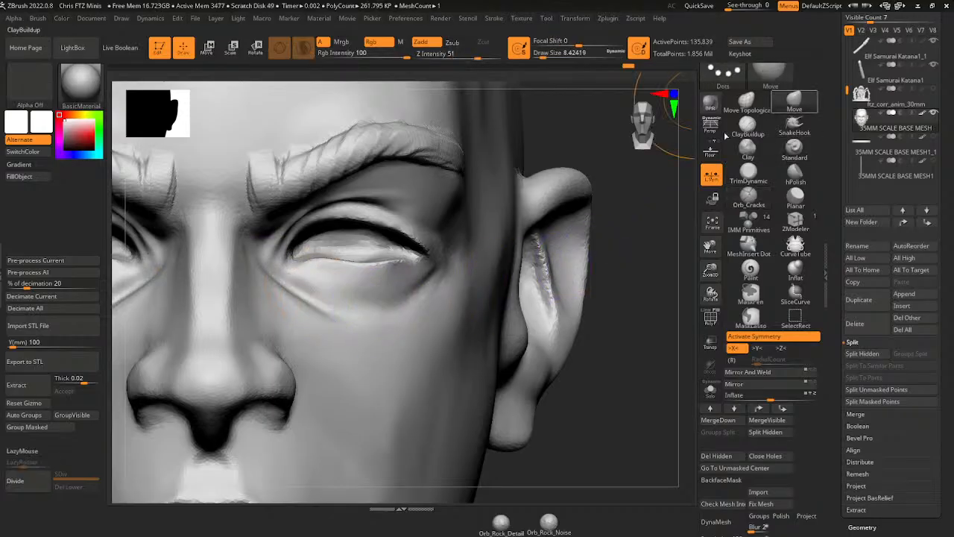
left_click_drag(343, 296, 344, 288)
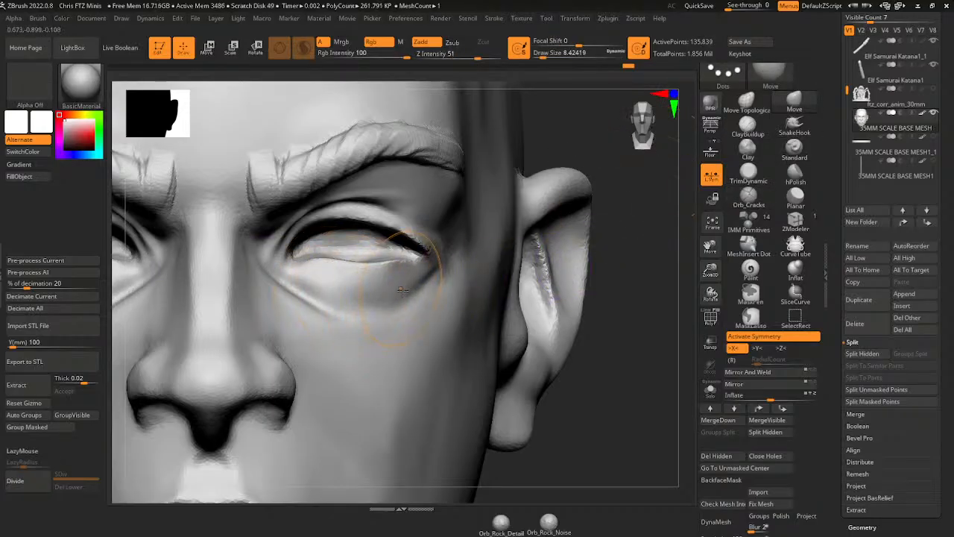
left_click_drag(708, 271, 705, 216)
left_click_drag(596, 254, 571, 255)
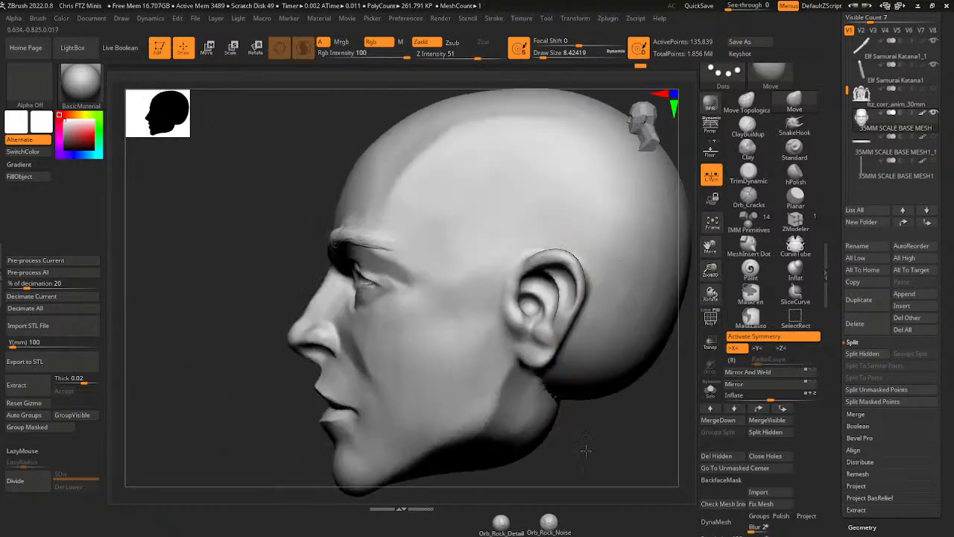
left_click_drag(586, 450, 616, 425, "shift")
left_click_drag(606, 332, 539, 317)
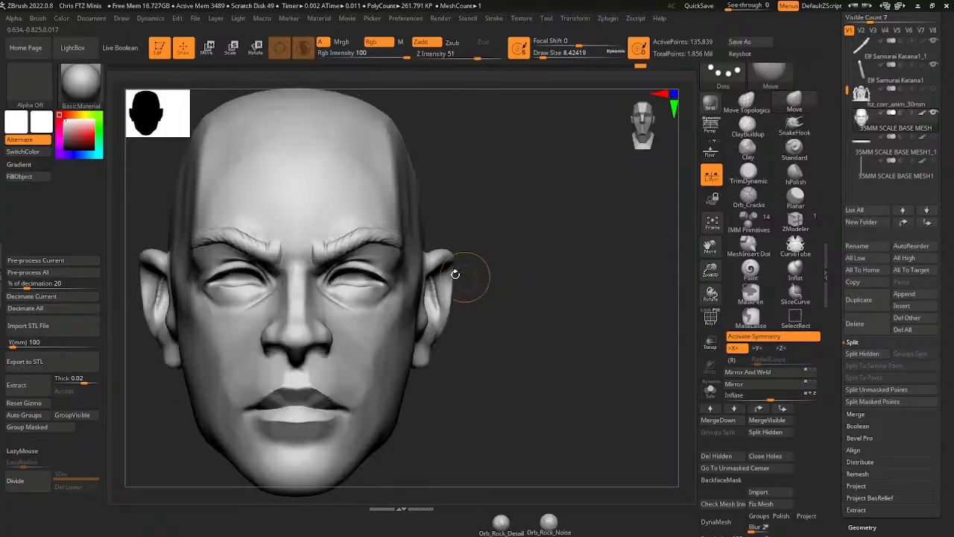
left_click_drag(650, 270, 568, 267)
- Nudge the lower eyelid and outer eye corner upward with the Move brush at draw size about 9.4
left_click_drag(543, 54, 551, 53)
left_click_drag(547, 453, 562, 425, "shift")
left_click_drag(710, 271, 707, 354)
left_click_drag(549, 54, 536, 53)
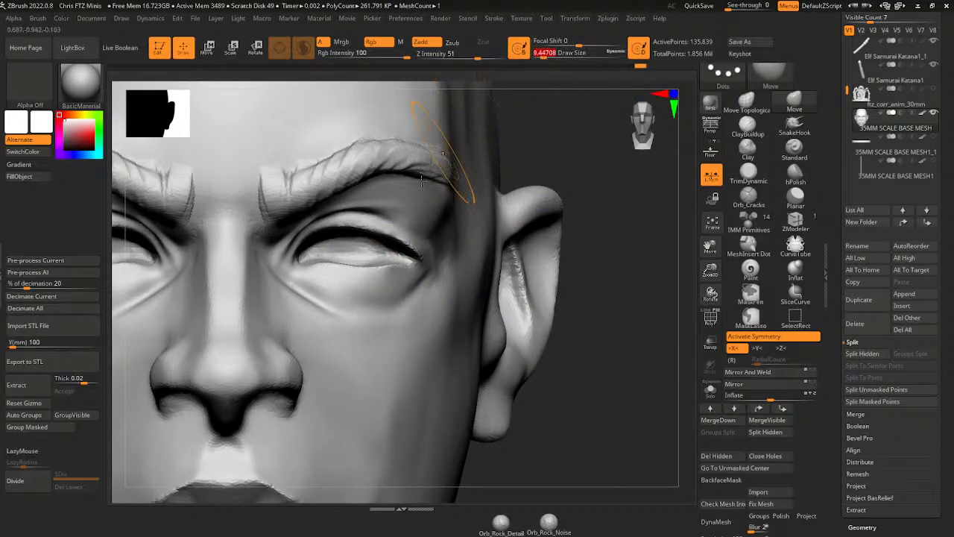
left_click_drag(354, 276, 356, 271)
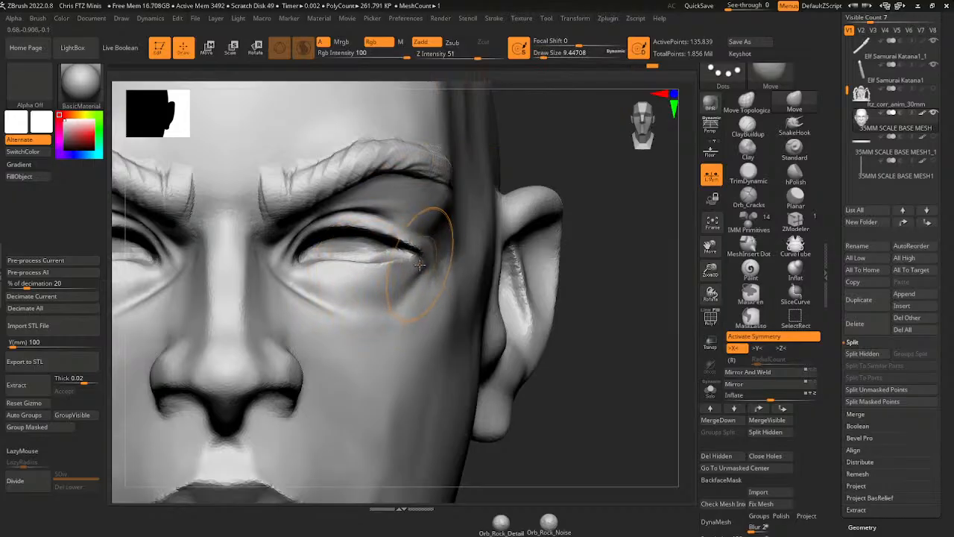
left_click_drag(422, 263, 423, 255)
- Carve along the inside edge of the upper eyelid with Orb_Cracks at draw size about 5 and Z Intensity 20
right_click_drag(430, 249, 580, 209)
right_click_drag(181, 445, 358, 257)
mouse_move(433, 189)
right_mouse_down()
mouse_move(473, 169)
mouse_move(349, 296)
right_mouse_up()
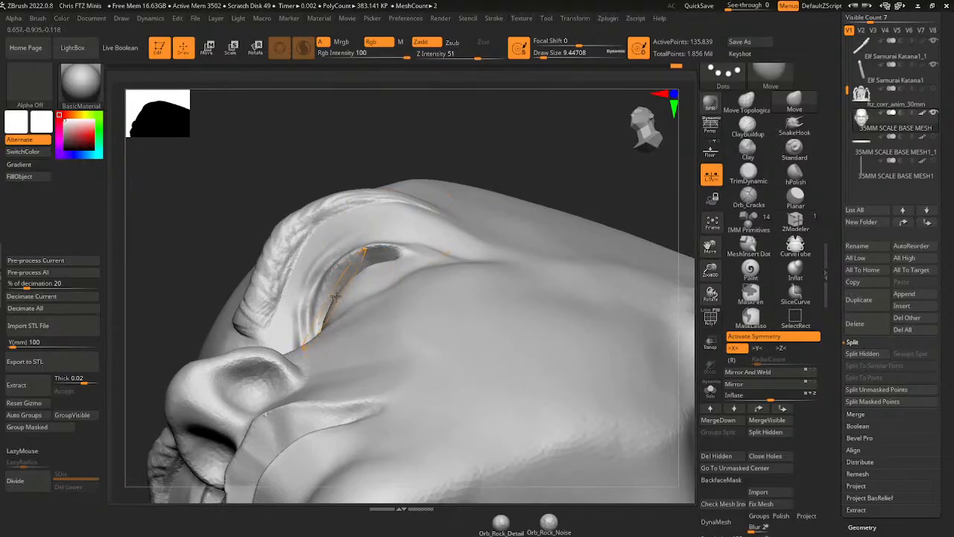
right_click_drag(480, 129, 620, 164)
left_click(749, 197)
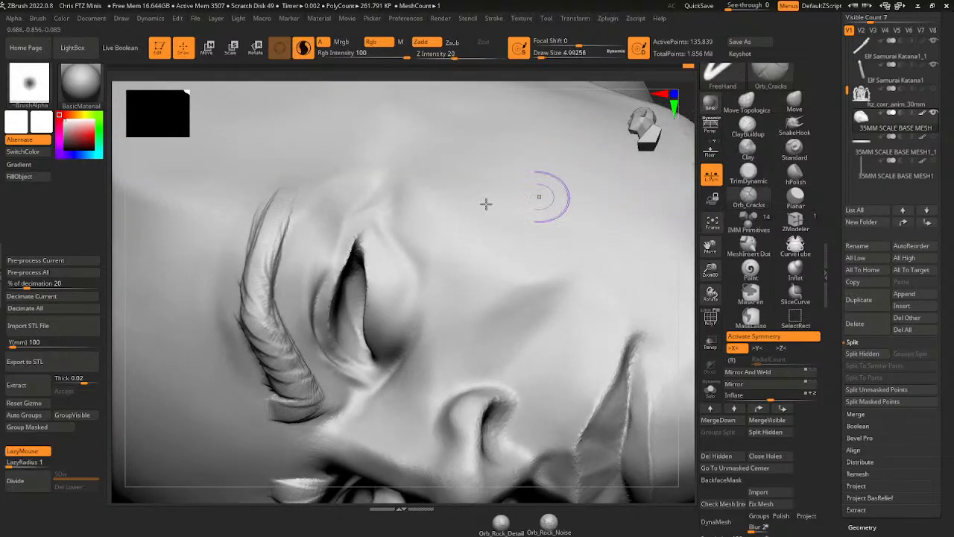
mouse_move(366, 222)
left_mouse_down()
mouse_move(339, 282)
mouse_move(331, 351)
mouse_move(345, 359)
left_mouse_up()
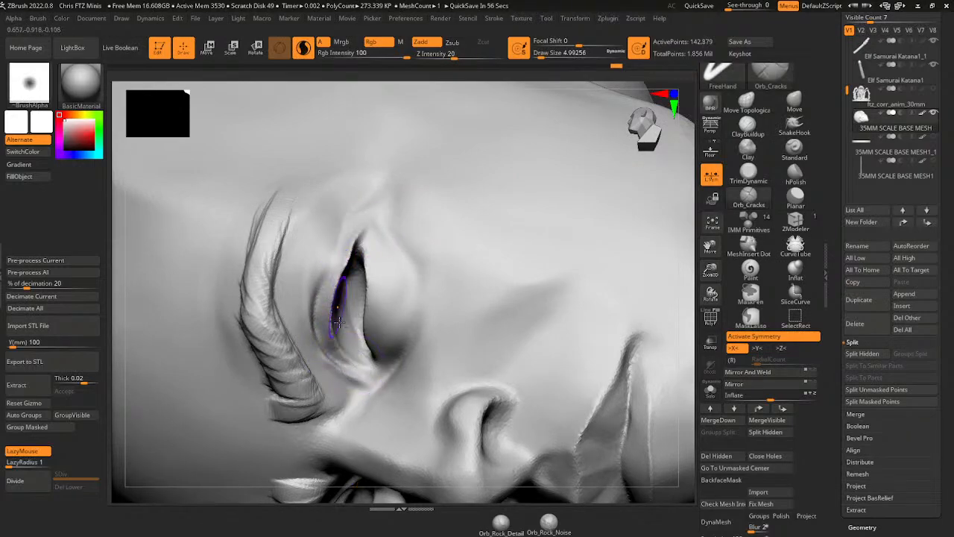
left_click_drag(339, 322, 353, 371)
left_click_drag(335, 297, 363, 233)
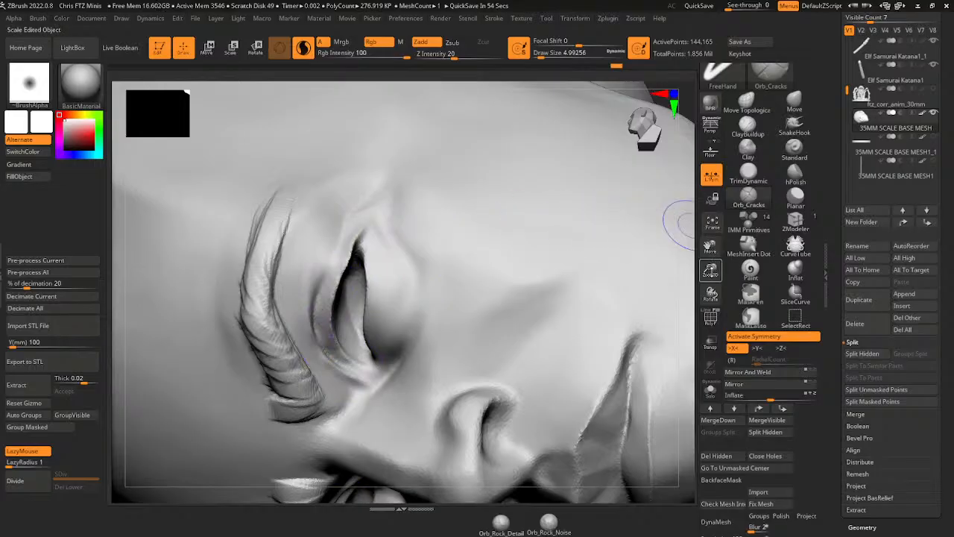
- Isolate the head's skin and mask everything else, including eyes and neck, with the Move brush set to draw size about 26.9
left_click_drag(710, 271, 710, 247)
mouse_move(658, 232)
left_mouse_down()
mouse_move(654, 204)
mouse_move(618, 250)
mouse_move(635, 251)
mouse_move(571, 281)
mouse_move(616, 277)
left_mouse_up()
left_click_drag(505, 145, 559, 134, "shift")
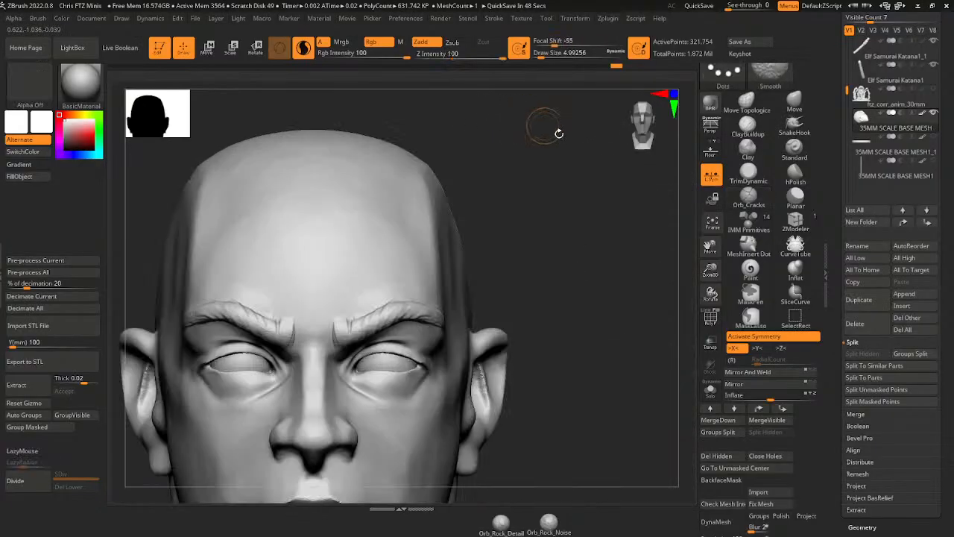
left_click_drag(712, 274, 702, 214)
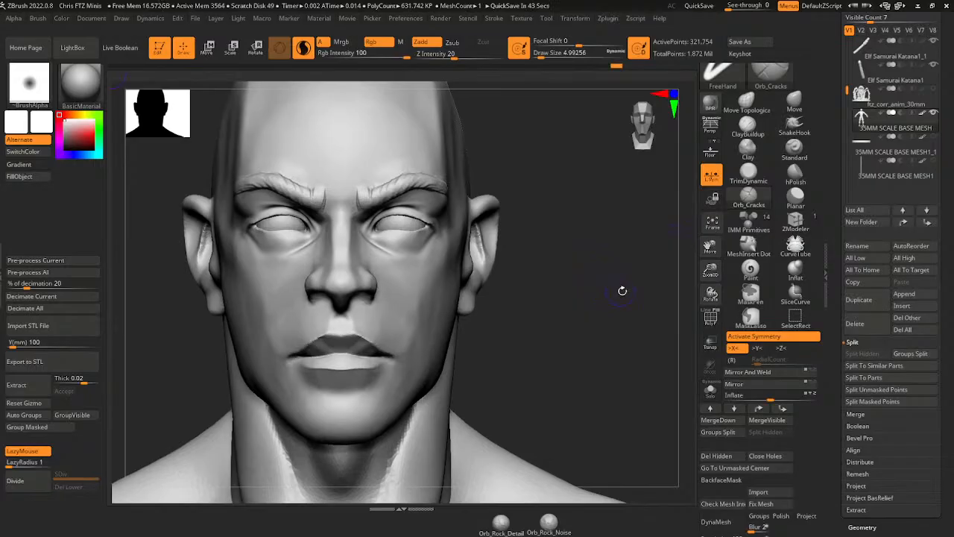
key("ctrl+shift")
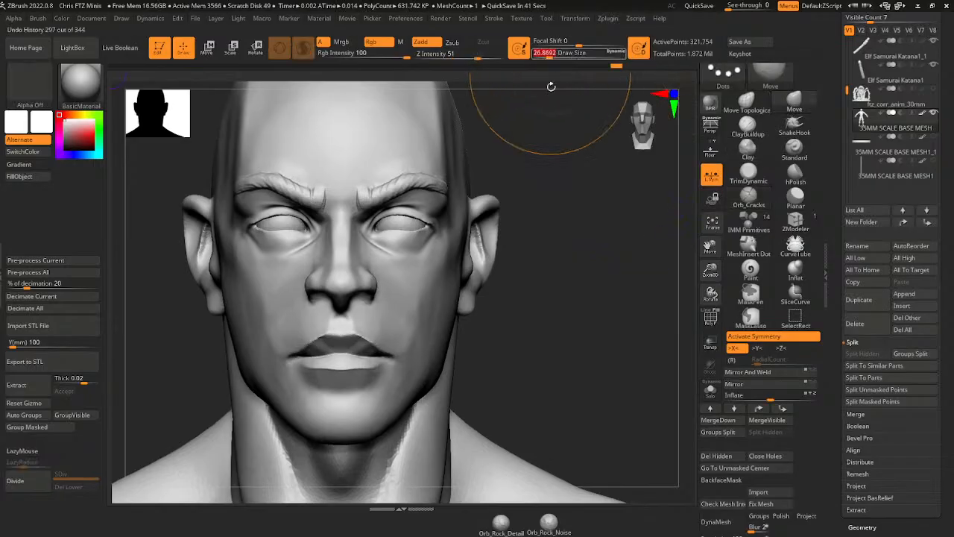
left_click(438, 340, "ctrl+shift")
left_click(508, 342, "ctrl")
left_click(512, 343, "ctrl+shift")
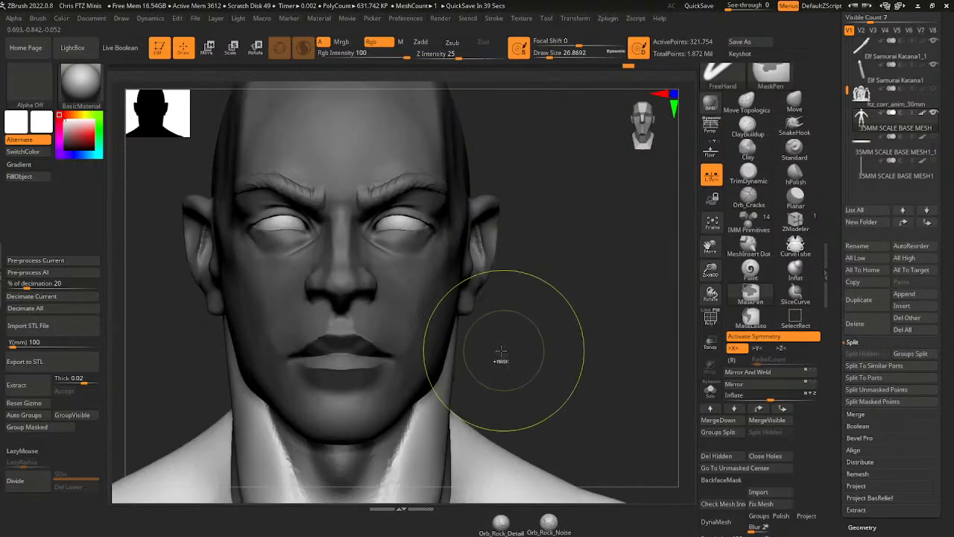
left_click_drag(489, 343, 428, 374)
left_click(511, 351, "ctrl")
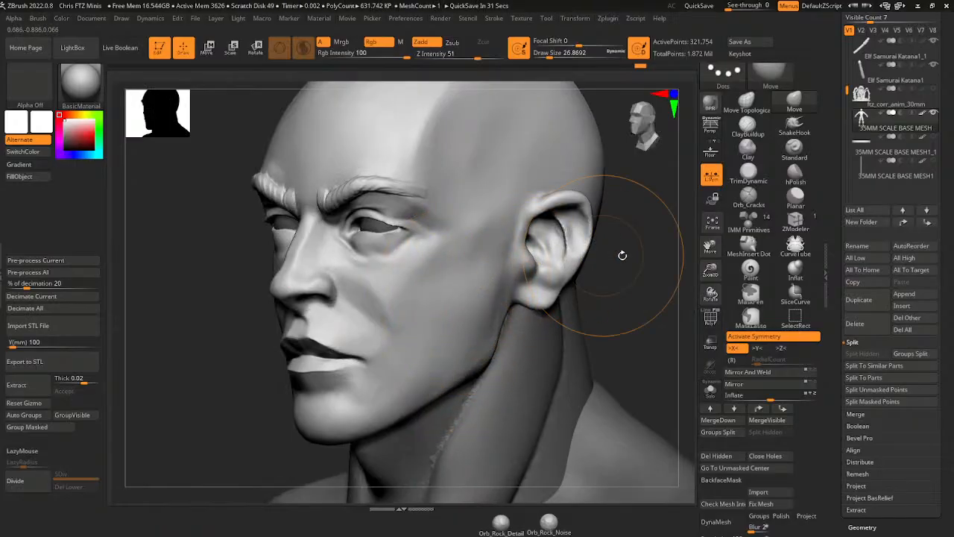
- Reshape the cheeks, jawline and chin of the unmasked head with the Move brush at draw size about 26.9
left_click_drag(619, 256, 458, 246, "shift")
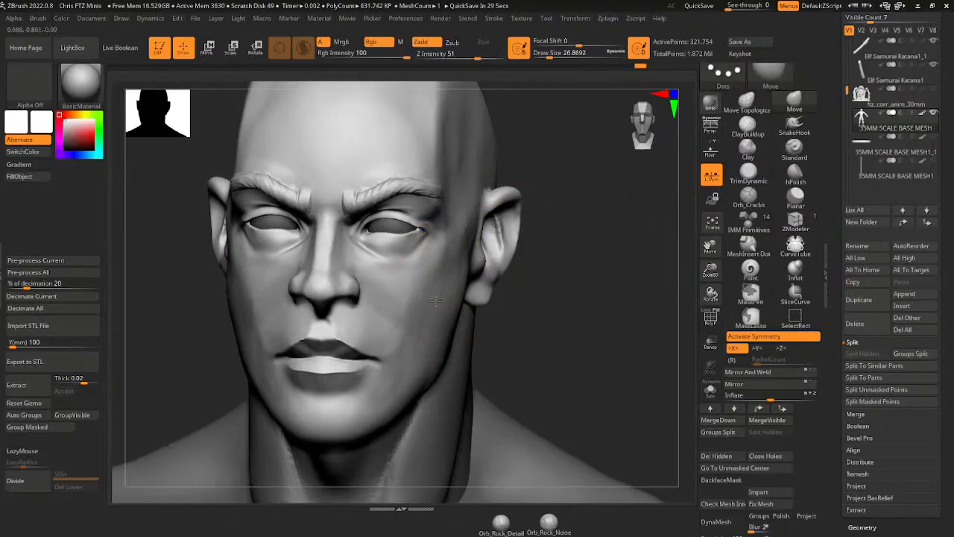
left_click_drag(522, 310, 540, 305)
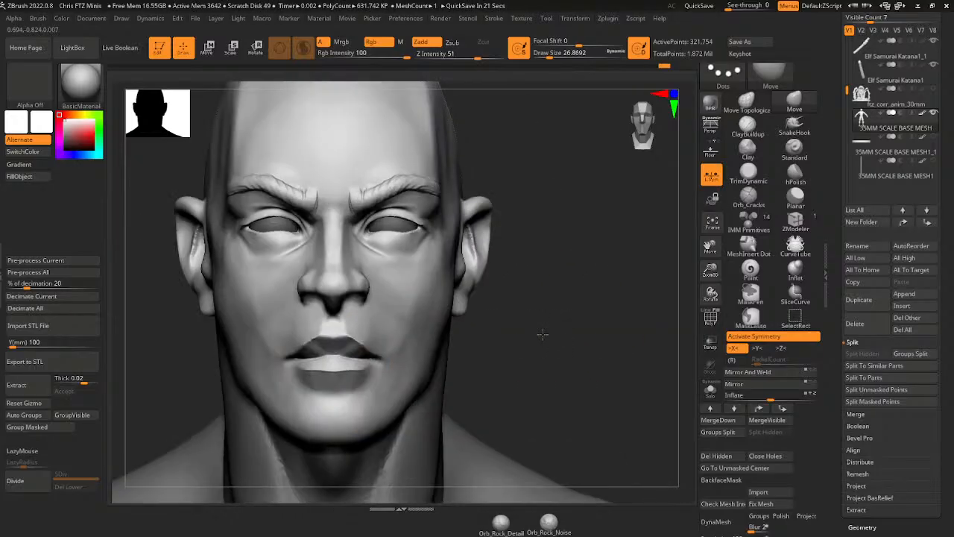
left_click_drag(503, 342, 484, 373)
left_click_drag(313, 437, 358, 423)
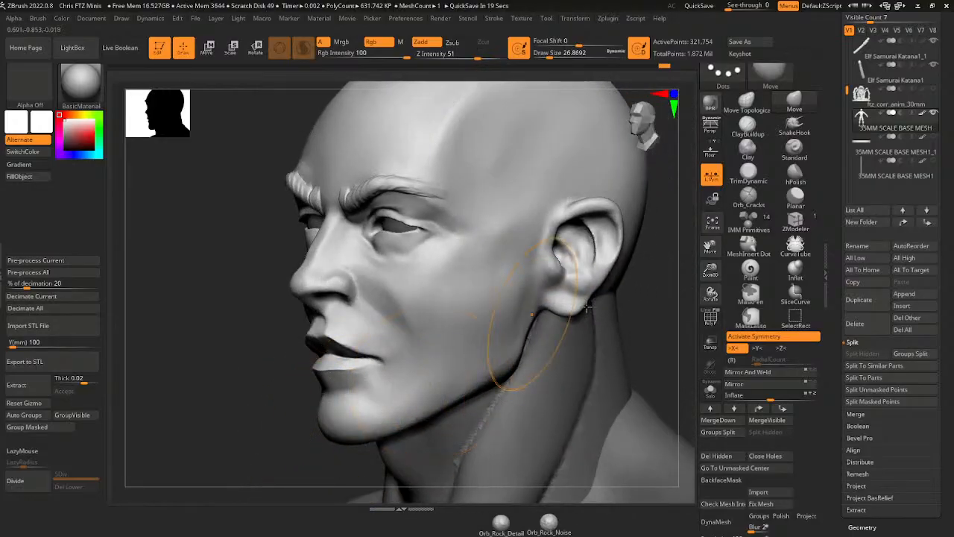
left_click_drag(652, 307, 694, 250)
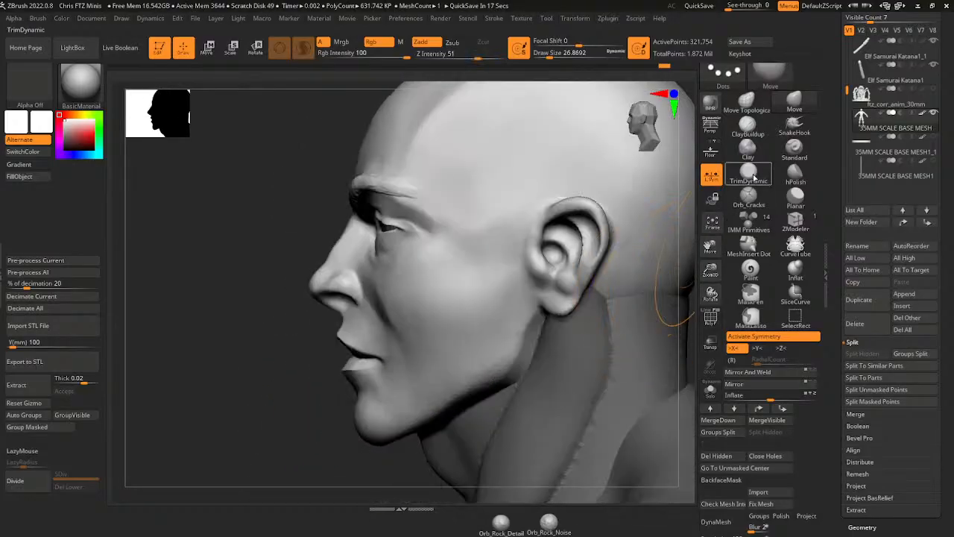
- Flatten and soften the lower lip with hPolish at draw size about 6.6 and Z Intensity 37
left_click(795, 175)
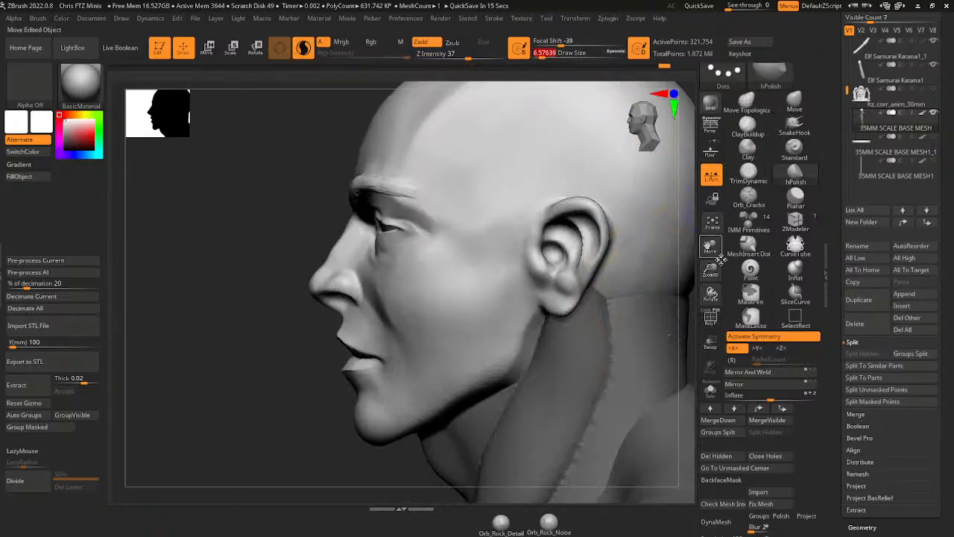
left_click_drag(710, 270, 713, 292)
left_click_drag(271, 443, 302, 439)
left_click_drag(345, 365, 330, 373)
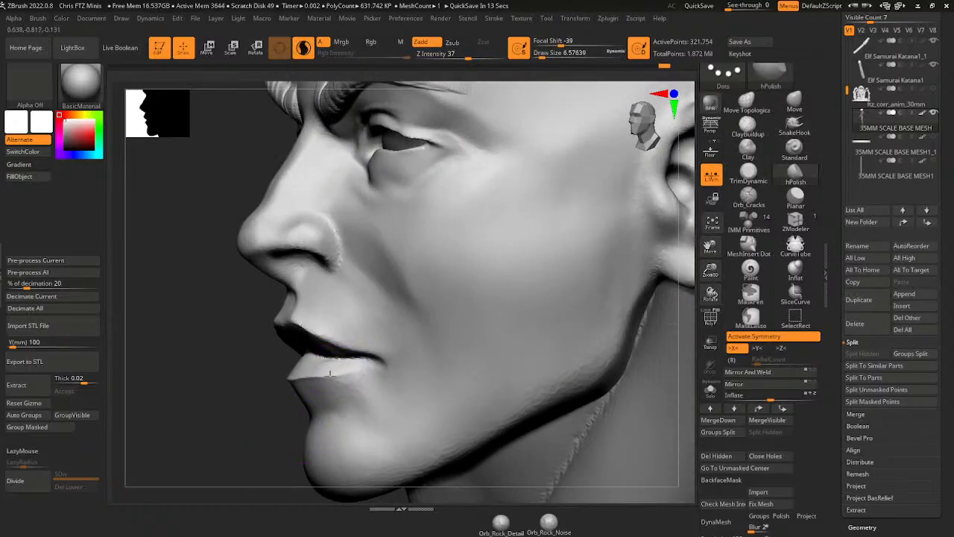
left_click_drag(252, 418, 336, 371)
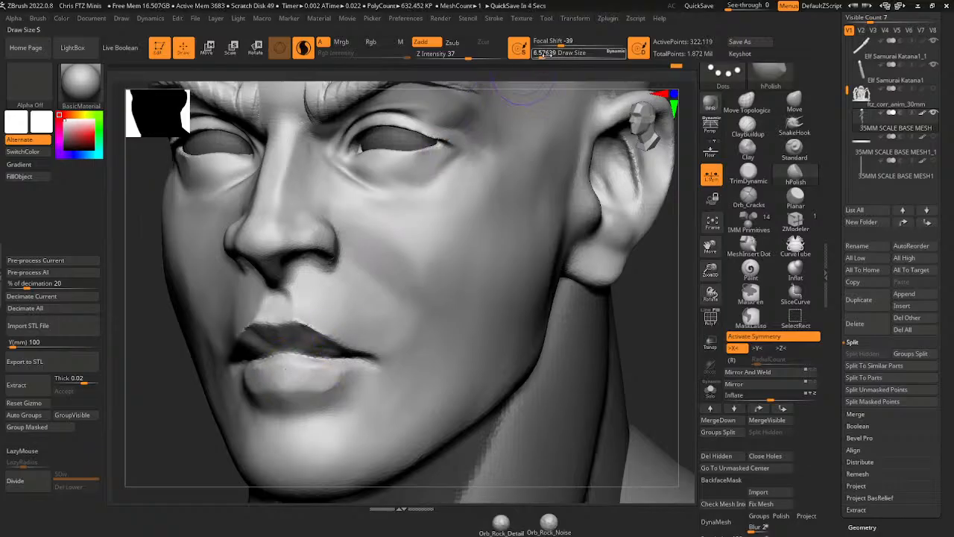
- Isolate the head and refine the lip surfaces with hPolish at draw size about 4.3
left_click(544, 55)
mouse_move(641, 319)
left_mouse_down()
mouse_move(673, 316)
mouse_move(548, 289)
left_mouse_up()
left_click(379, 346, "ctrl+shift")
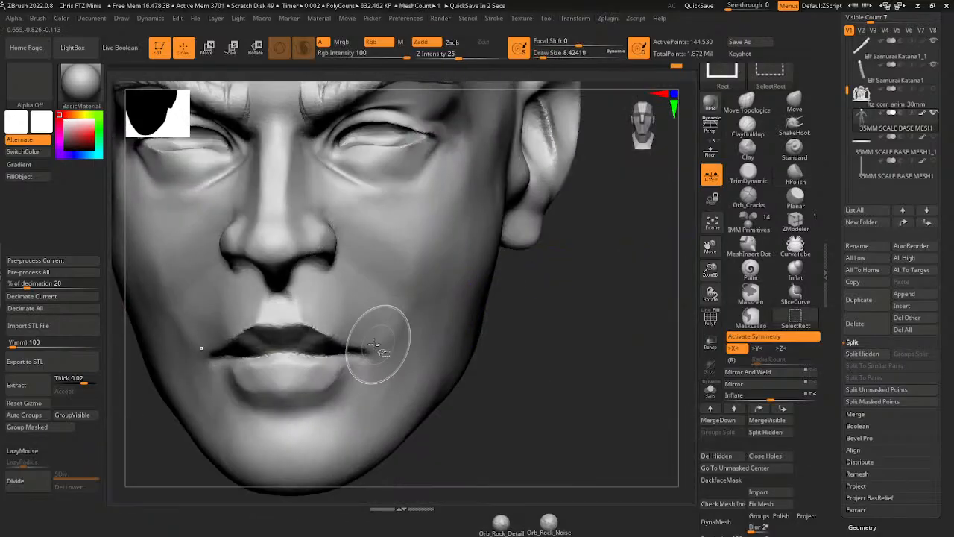
left_click(542, 55)
left_click(541, 55)
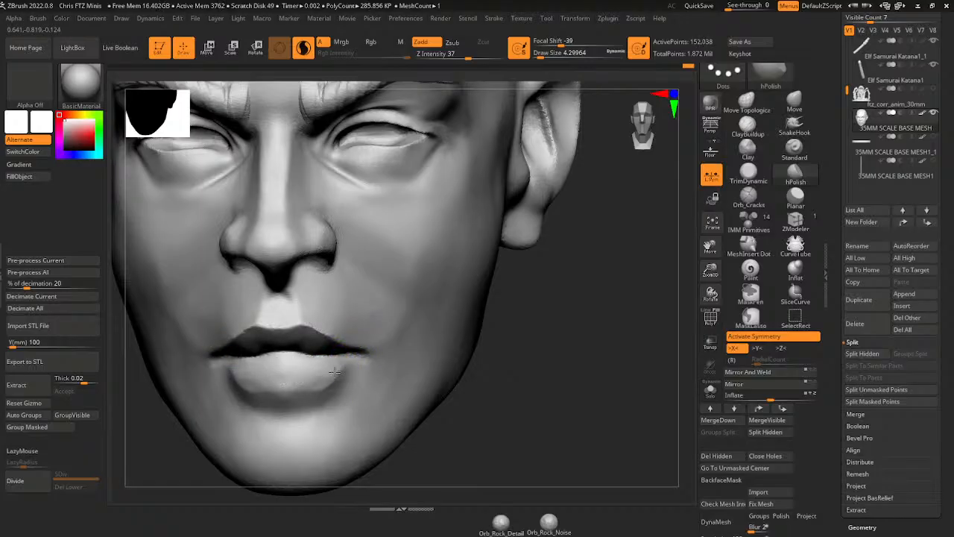
- Carve the lower edge of the bottom lip toward the mouth corner with Orb_Cracks at draw size about 5, smoothing the lip
left_click(728, 198)
left_click_drag(628, 273, 372, 322)
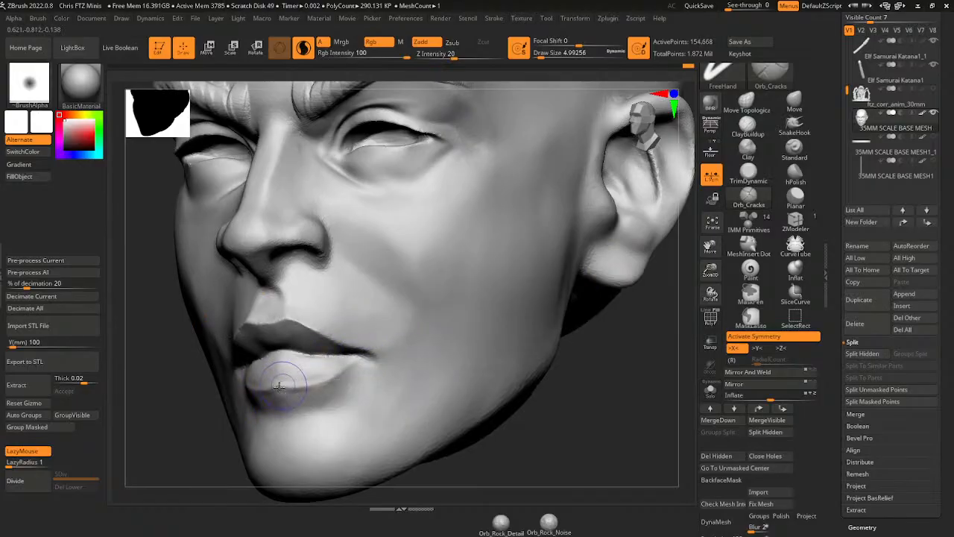
left_click_drag(355, 360, 336, 366, "shift")
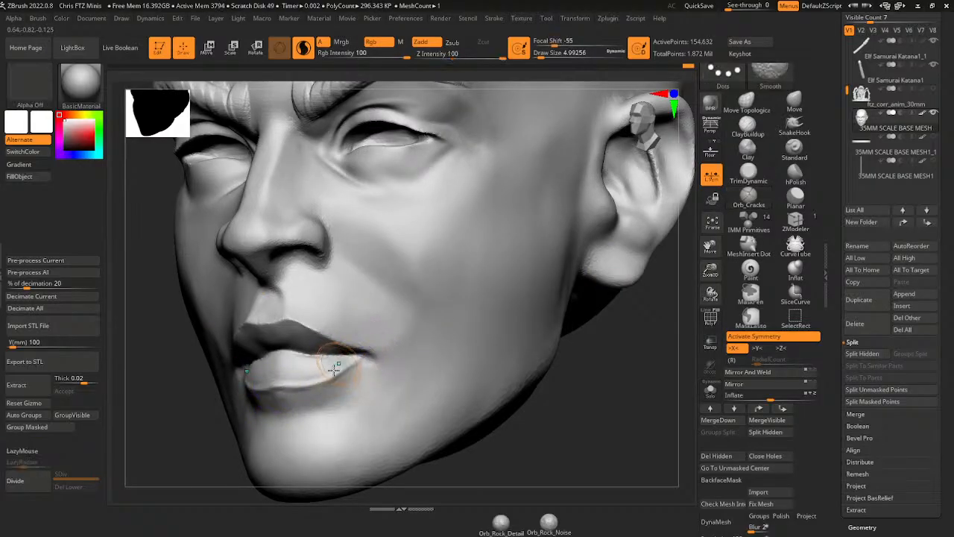
left_click_drag(605, 383, 634, 392, "shift")
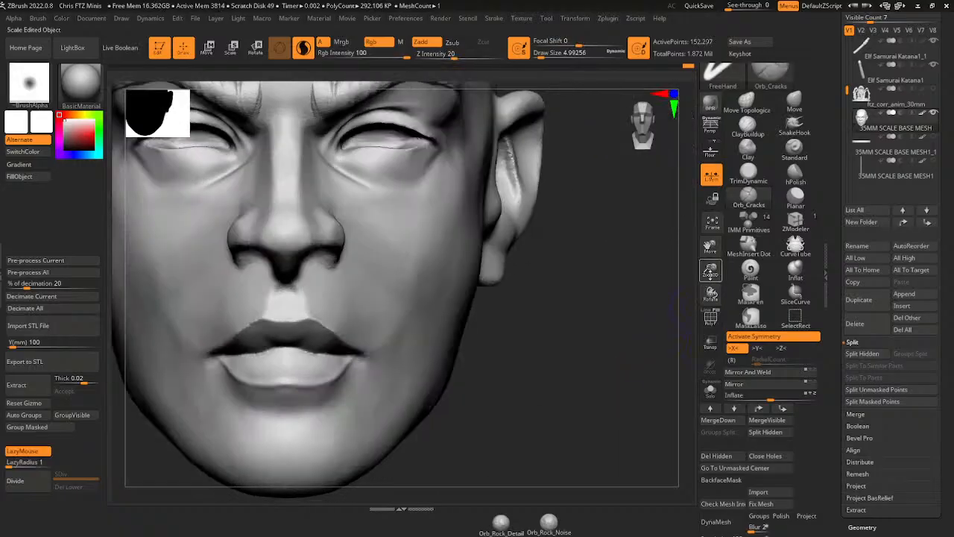
- Adjust the shape of the mouth and lower lip with the Move brush at draw size about 8.4
left_click_drag(712, 272, 711, 262)
mouse_move(710, 246)
left_mouse_down()
mouse_move(708, 260)
mouse_move(705, 250)
left_mouse_up()
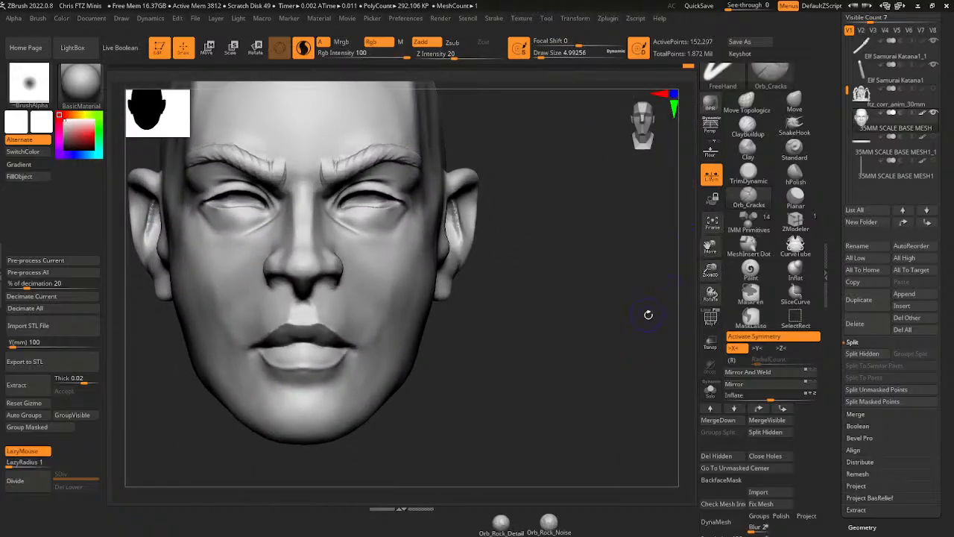
left_click(795, 102)
left_click_drag(553, 54, 544, 56)
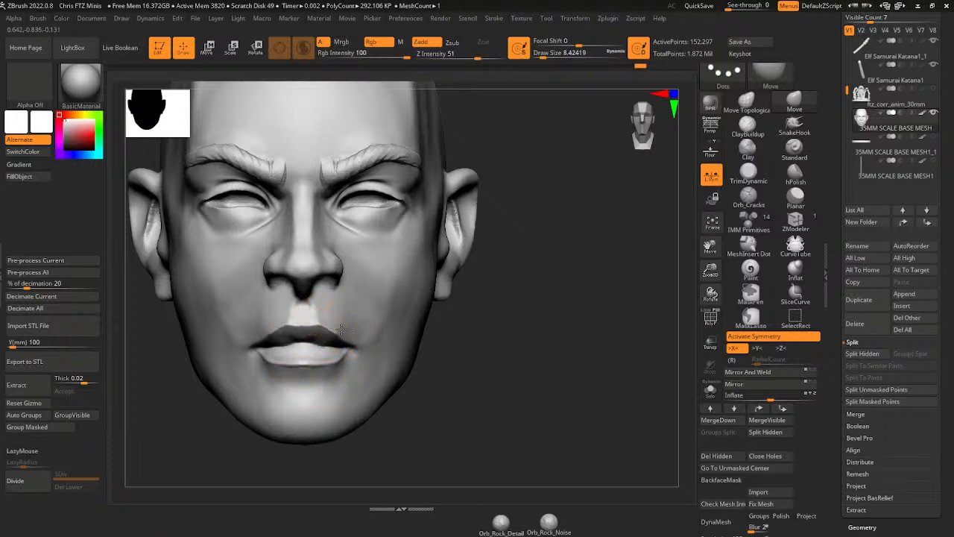
- Unhide the full figure and save the project over its existing file in the SCULPTS folder
left_click_drag(663, 289, 610, 308, "alt")
left_click(610, 299, "ctrl+shift")
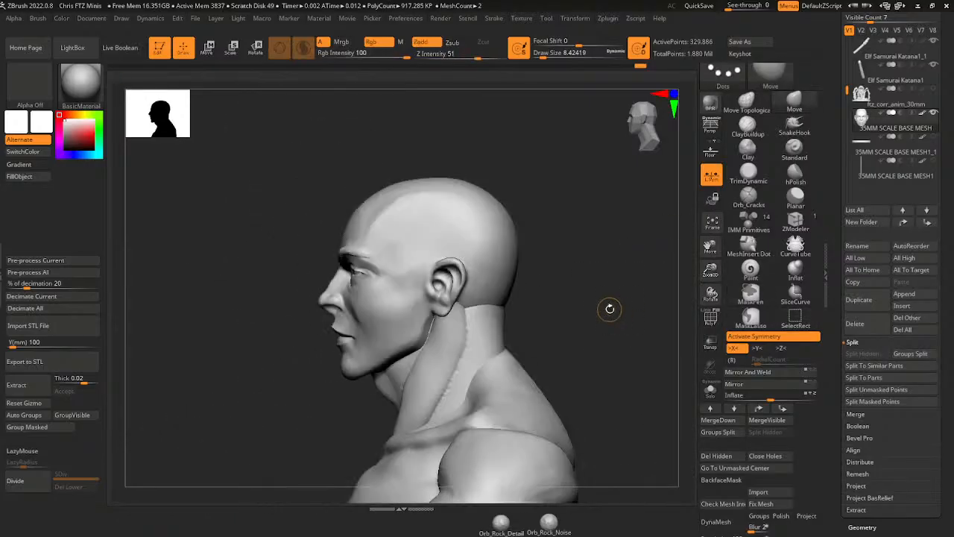
key("ctrl+s")
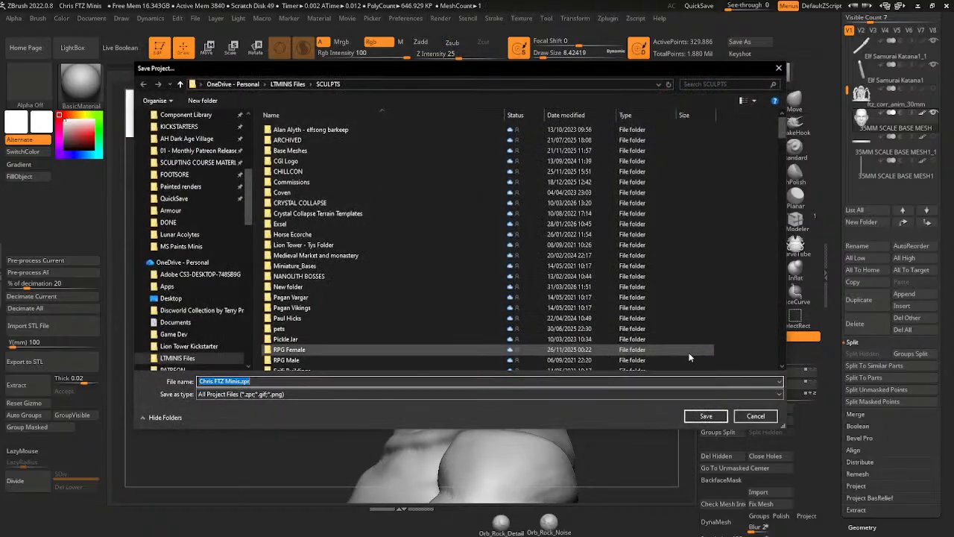
left_click(706, 416)
left_click(499, 265)
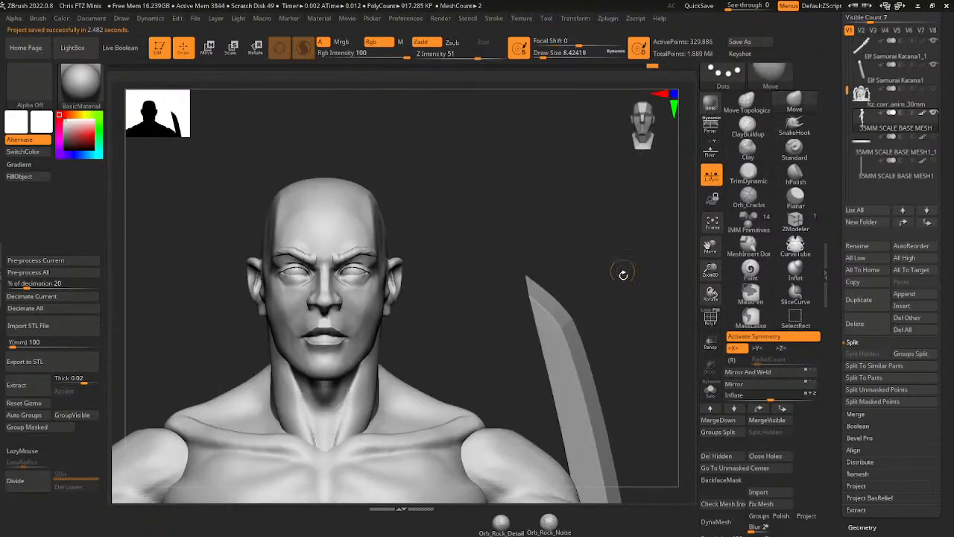
- Mask the upper skull above the brow and extract it as a new subtool with a thickness of 0.00458
left_click_drag(619, 304, 515, 184)
mouse_move(559, 150)
left_mouse_down("ctrl")
mouse_move(537, 233)
mouse_move(307, 236)
left_mouse_up("ctrl")
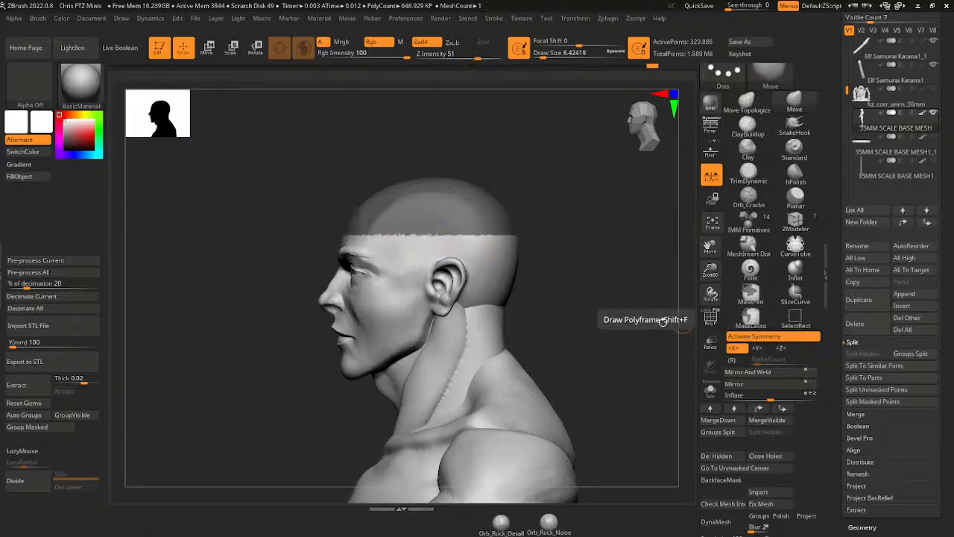
scroll(850, 396, "down", 5)
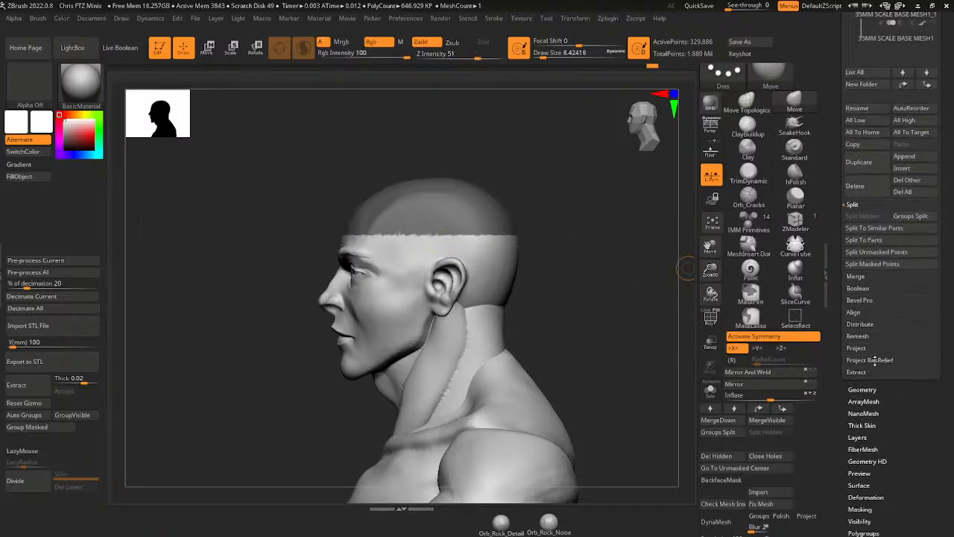
left_click(856, 372)
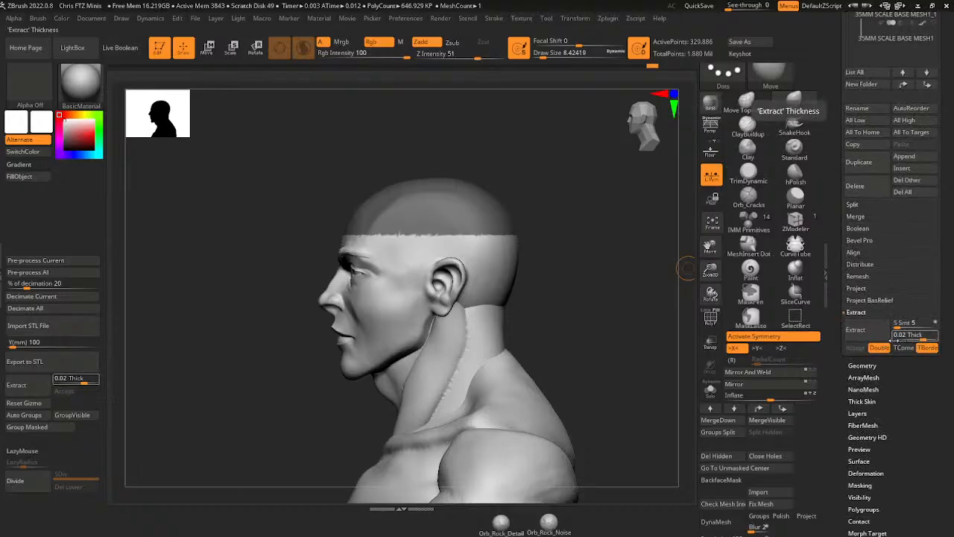
left_click_drag(923, 338, 922, 337)
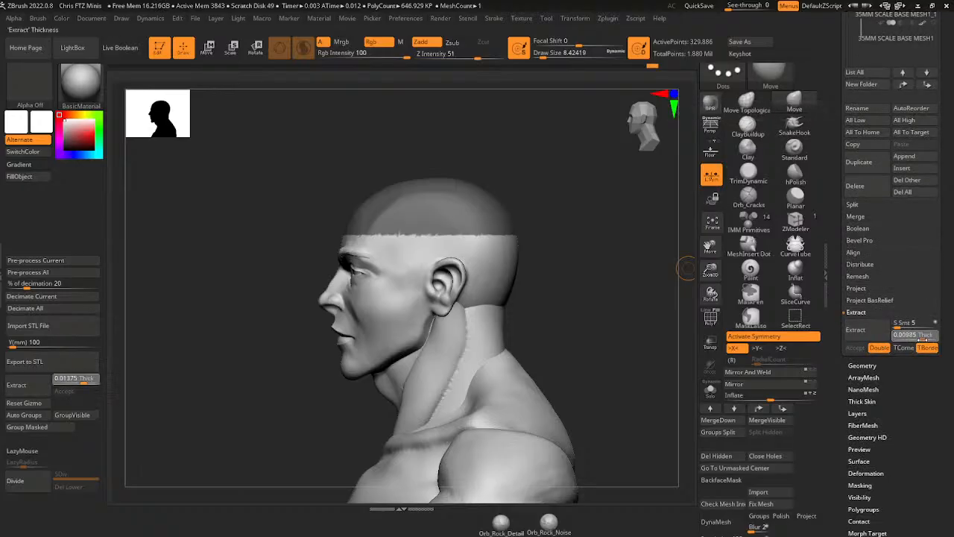
left_click_drag(924, 339, 925, 338)
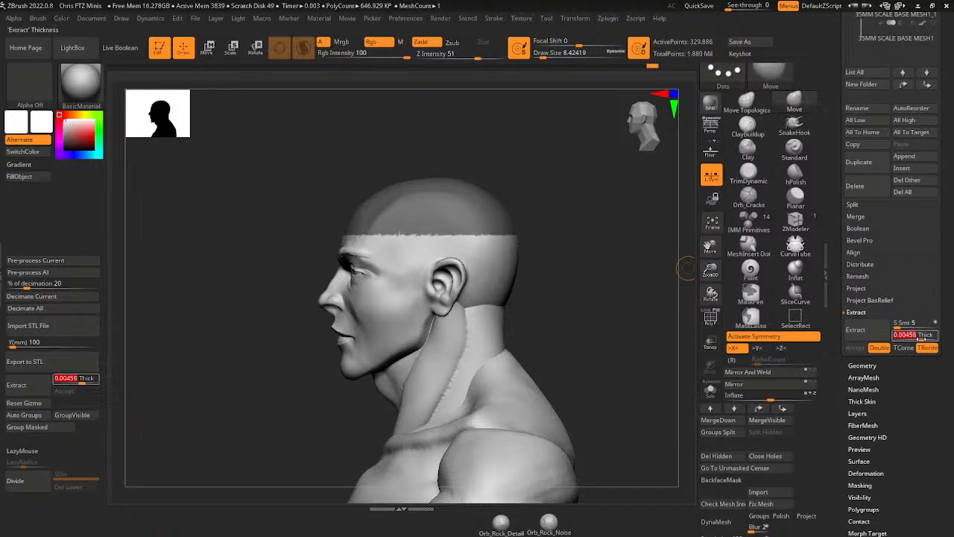
left_click(876, 338)
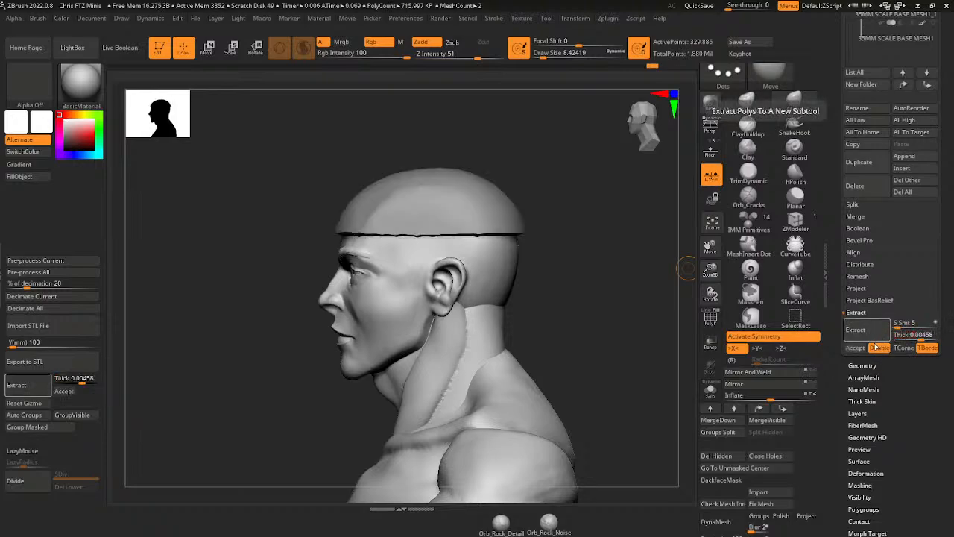
left_click(855, 348)
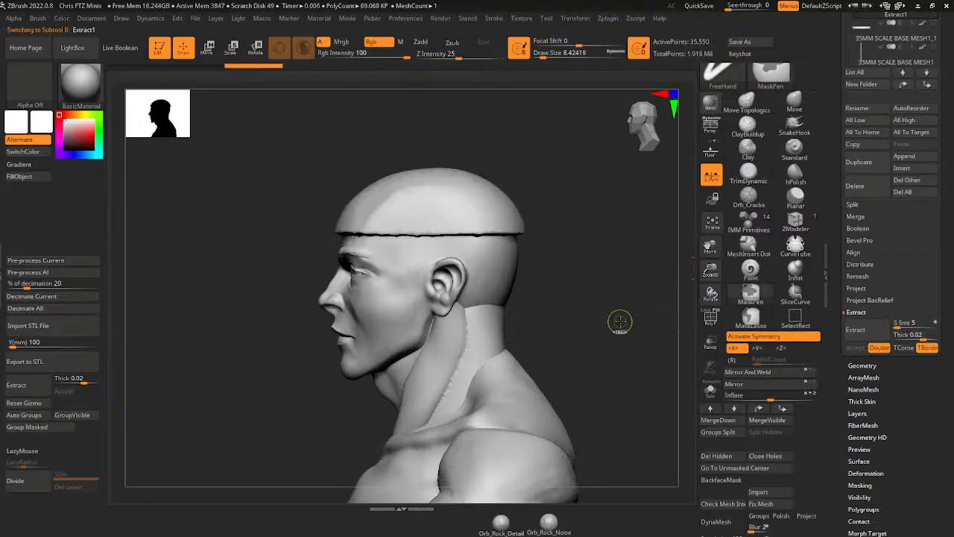
- Isolate the extracted cap, keep only its outer shell and rim, and close the open holes underneath
left_click_drag(618, 320, 639, 327)
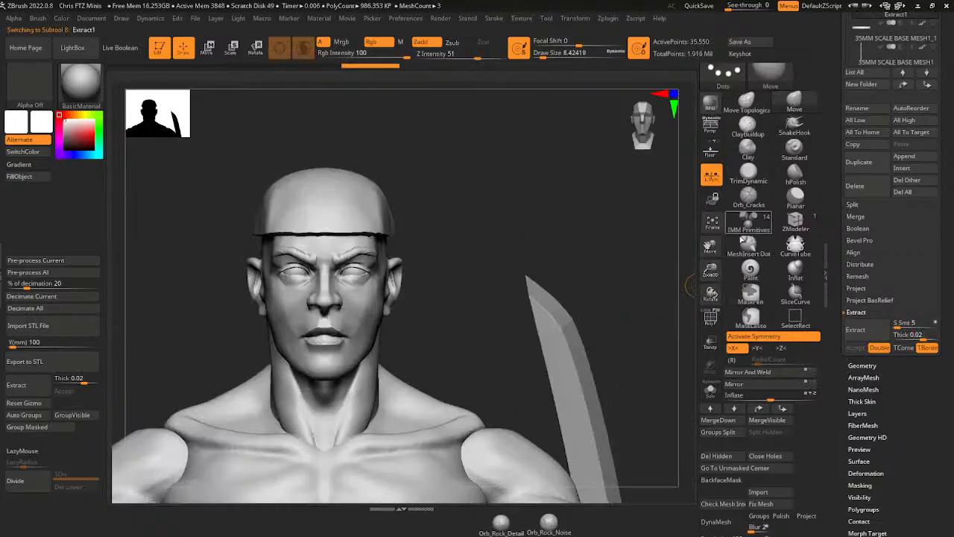
left_click_drag(712, 274, 712, 289)
left_click_drag(710, 246, 727, 310)
left_click_drag(579, 287, 583, 240)
left_click(710, 389)
left_click_drag(316, 335, 330, 337)
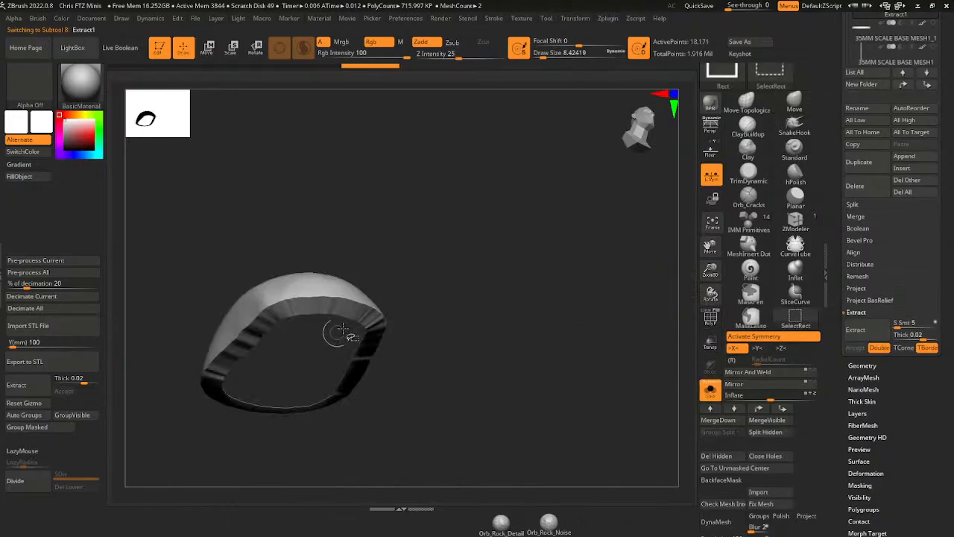
left_click(765, 455)
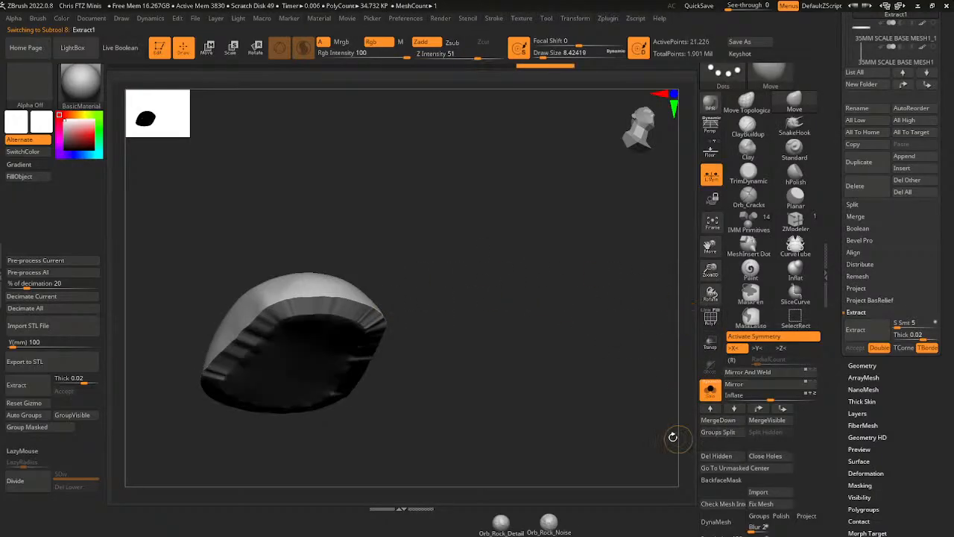
left_click_drag(678, 439, 650, 402, "shift")
left_click(710, 389)
- Adjust the cap's shell around the head with the Move brush at draw size about 34.8
left_click_drag(656, 324, 627, 223)
left_click(797, 101)
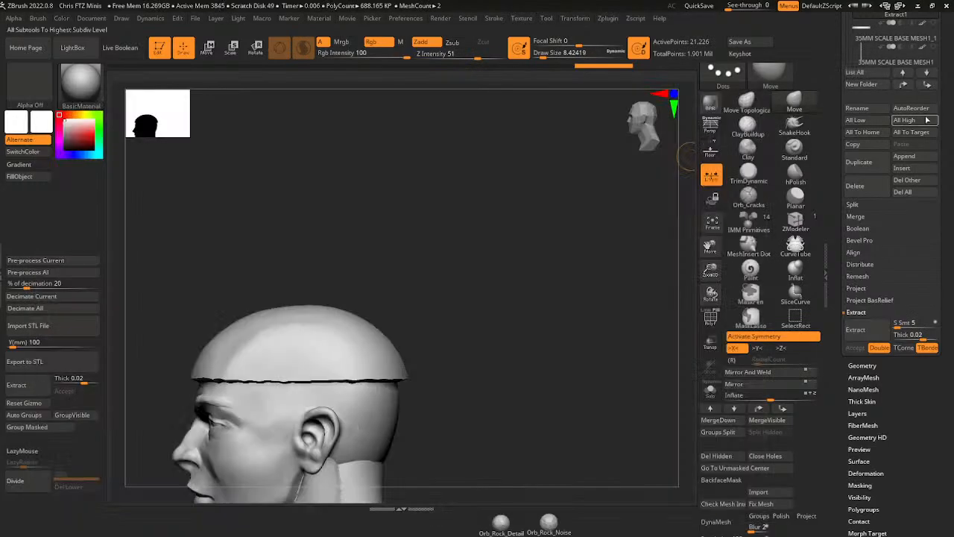
left_click(550, 57)
left_click_drag(549, 56, 552, 58)
left_click_drag(533, 115, 527, 200)
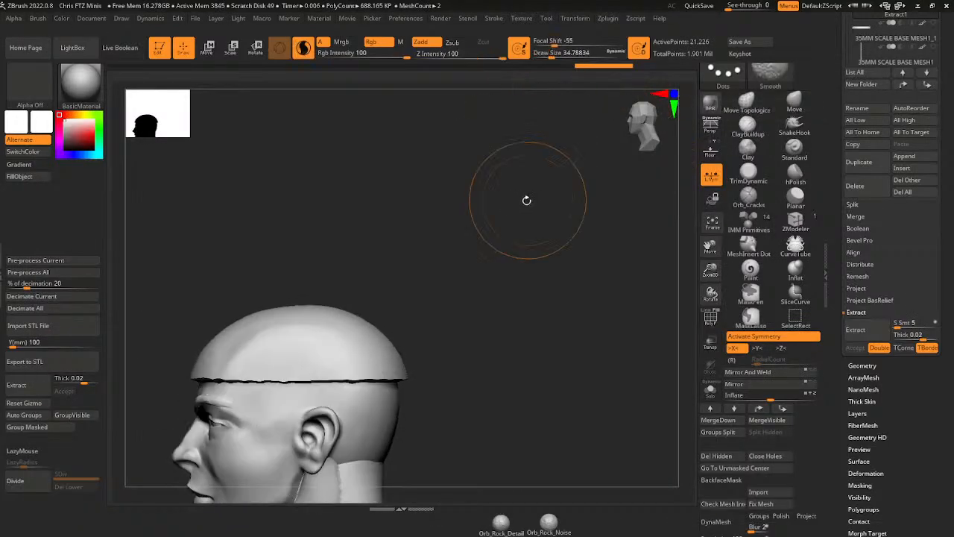
left_click_drag(458, 245, 406, 266)
left_click_drag(319, 312, 511, 340)
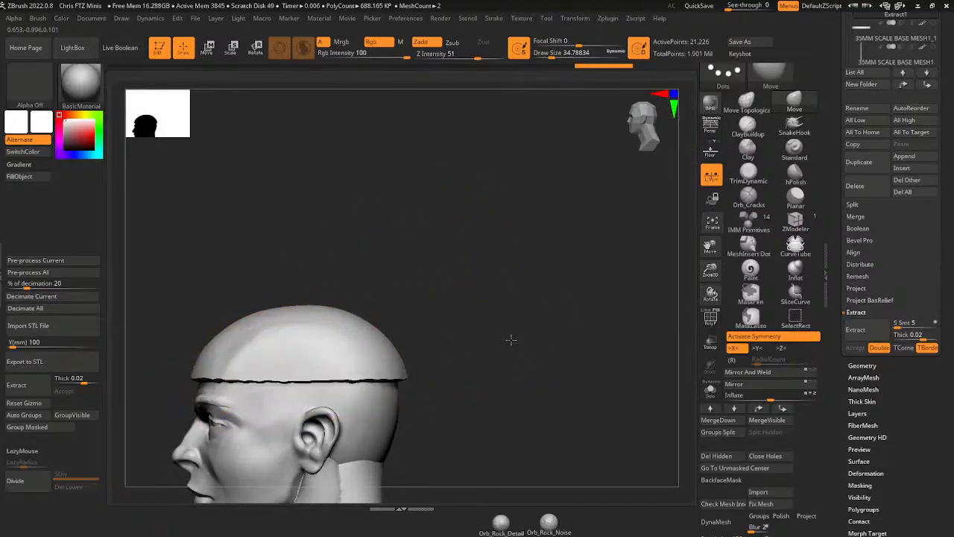
left_click_drag(714, 270, 716, 254)
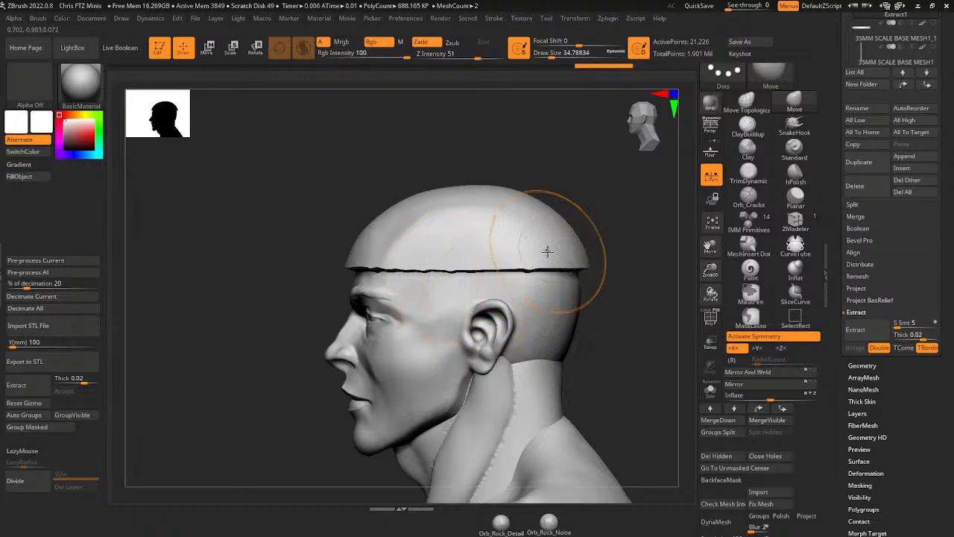
left_click_drag(618, 258, 612, 157)
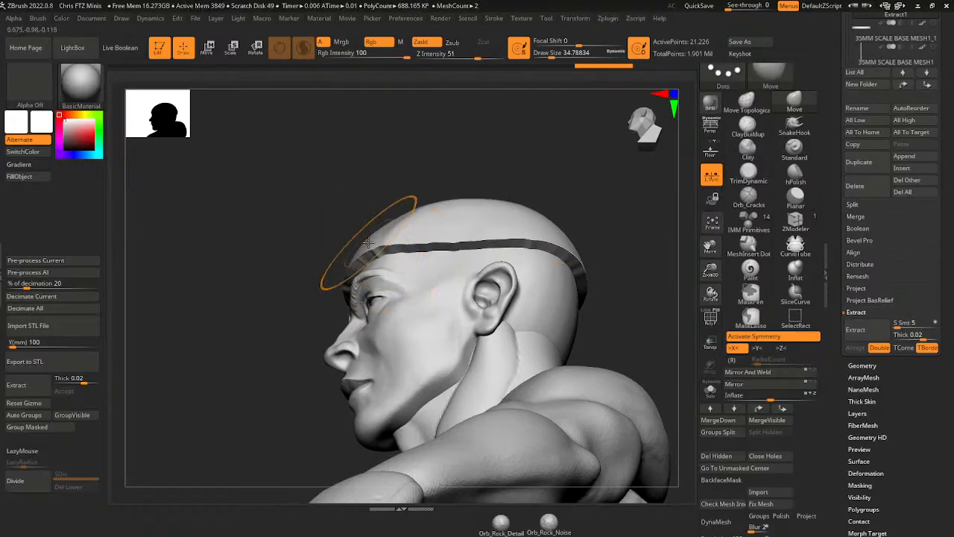
- Pull the cap's rear edge down behind the head with the Move brush at draw size about 90
mouse_move(624, 245)
left_mouse_down()
mouse_move(634, 278)
mouse_move(619, 223)
mouse_move(664, 215)
mouse_move(607, 247)
mouse_move(611, 234)
mouse_move(636, 243)
mouse_move(633, 234)
left_mouse_up()
left_click_drag(553, 55, 564, 55)
left_click_drag(617, 276, 570, 341)
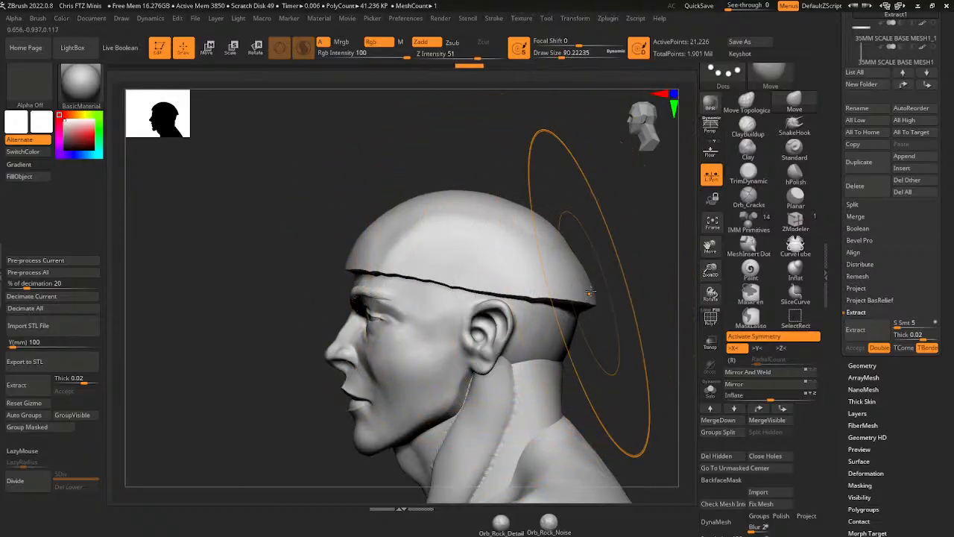
left_click_drag(562, 54, 552, 54)
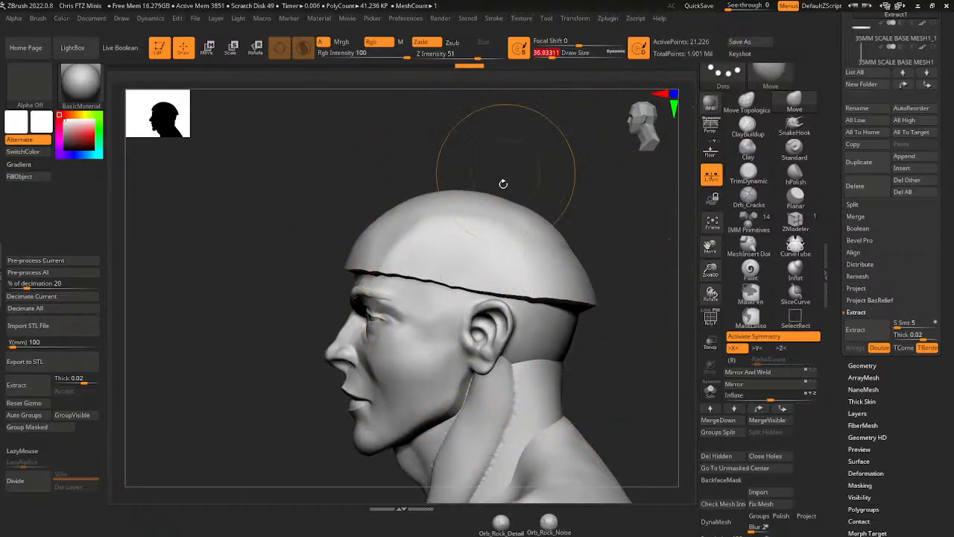
left_click_drag(505, 289, 553, 282)
left_click_drag(627, 249, 646, 249)
left_click_drag(557, 55, 553, 54)
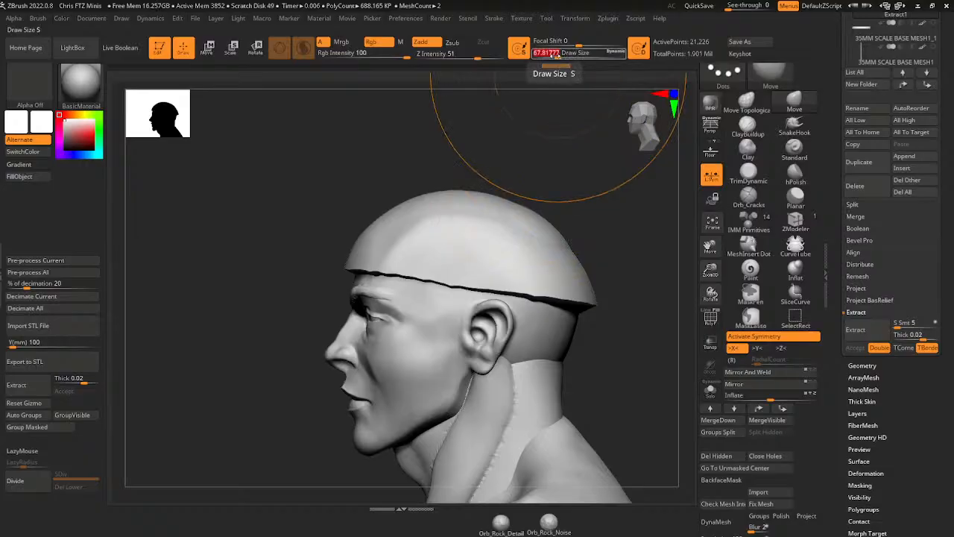
- Mask a band along the cap's lower edge with MaskLasso
mouse_move(623, 312)
left_mouse_down("ctrl")
mouse_move(385, 255)
mouse_move(297, 279)
left_mouse_up("ctrl")
left_click(750, 316)
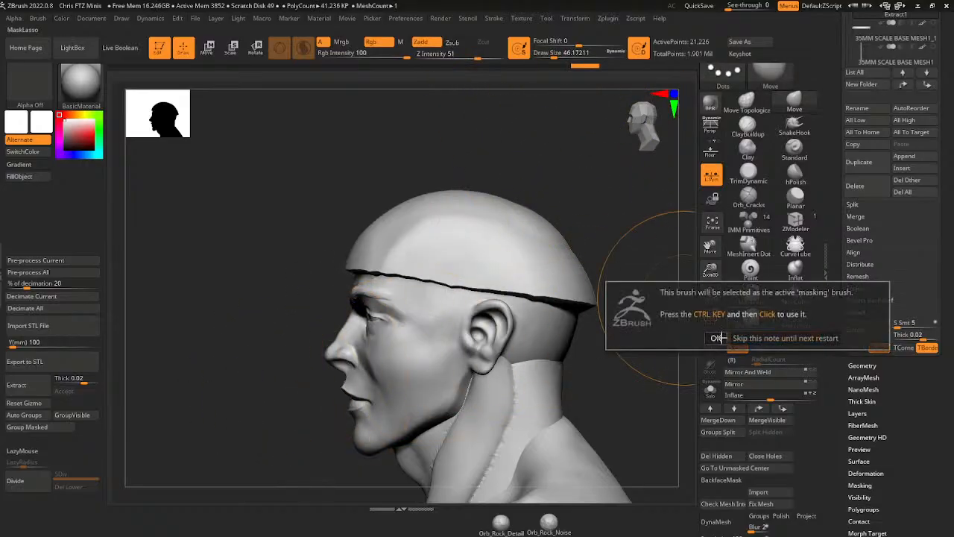
mouse_move(466, 271)
left_mouse_down("ctrl")
mouse_move(315, 263)
mouse_move(321, 377)
left_mouse_up("ctrl")
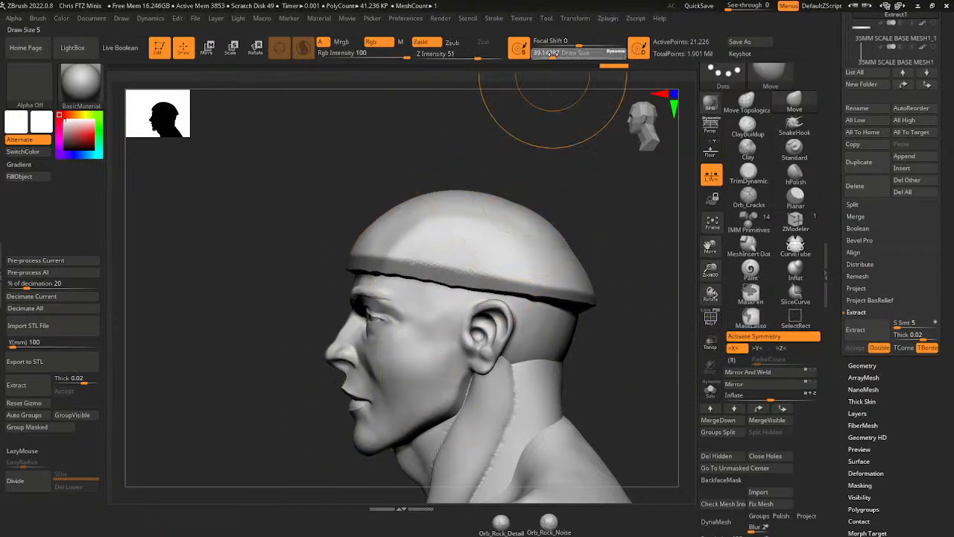
- Raise the cap's front crown with the Move brush at draw size about 48.6, and build up its rear at about 32.7
left_click(555, 56)
mouse_move(425, 179)
left_mouse_down()
mouse_move(409, 179)
mouse_move(440, 176)
left_mouse_up()
mouse_move(408, 206)
left_mouse_down()
mouse_move(400, 179)
mouse_move(424, 174)
mouse_move(372, 212)
left_mouse_up()
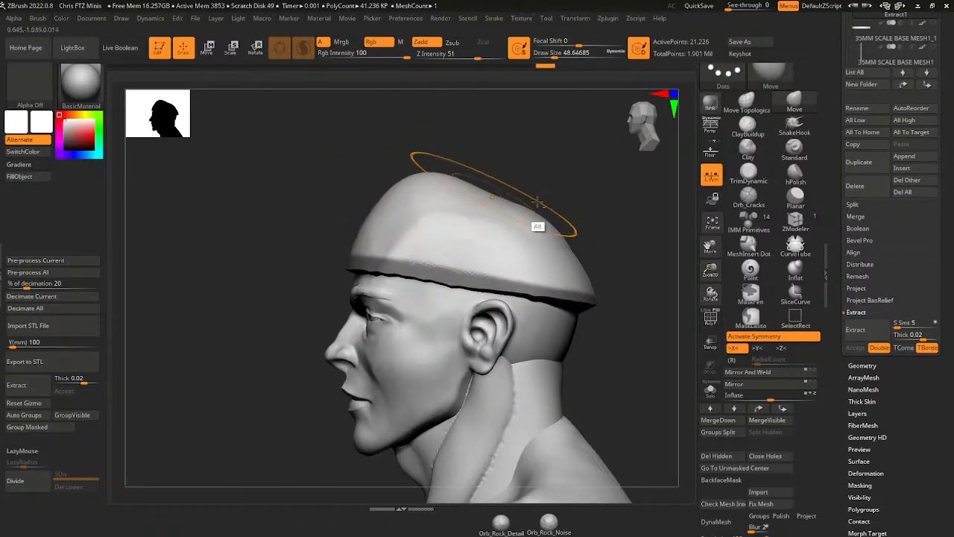
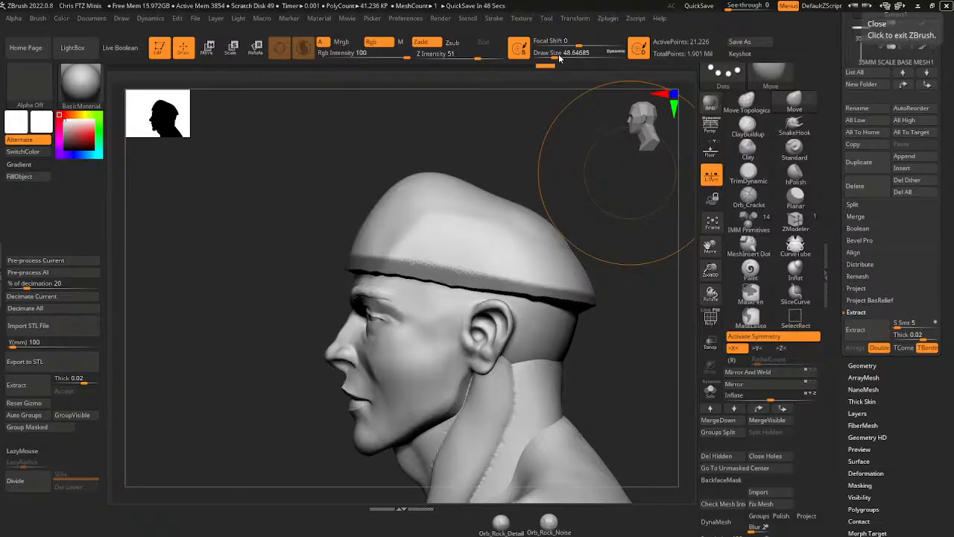
left_click_drag(559, 60, 509, 108)
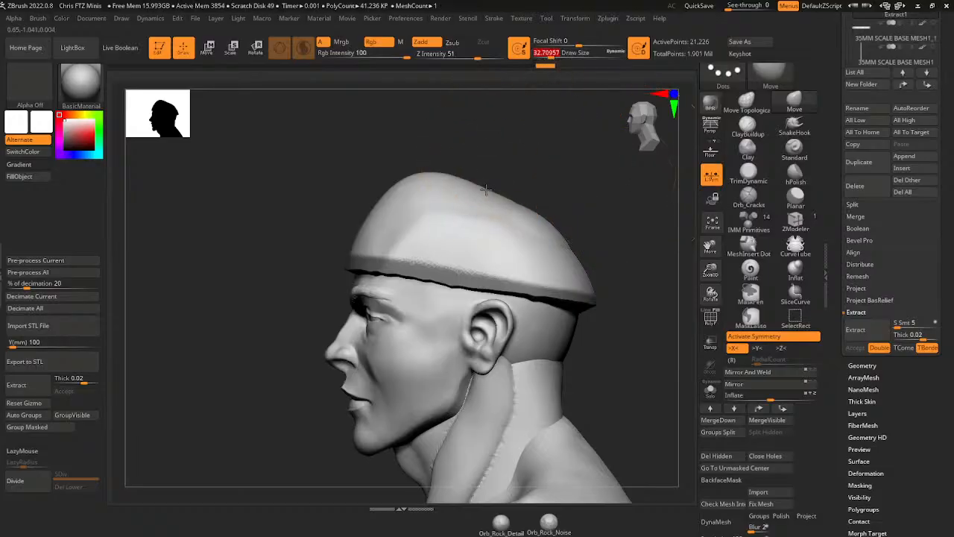
left_click_drag(486, 189, 491, 177)
mouse_move(537, 215)
left_mouse_down()
mouse_move(594, 209)
mouse_move(601, 191)
mouse_move(612, 226)
mouse_move(608, 186)
mouse_move(631, 201)
mouse_move(592, 209)
mouse_move(588, 199)
left_mouse_up()
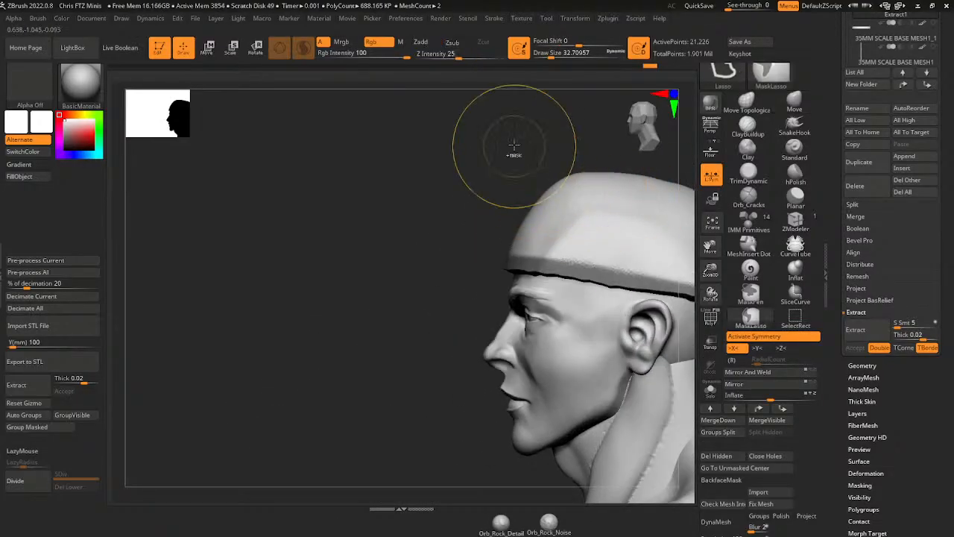
- Mask the cap with MaskLasso, leaving only the front section of its lower edge unmasked
mouse_move(522, 128)
left_mouse_down()
mouse_move(558, 109)
mouse_move(586, 141)
mouse_move(597, 134)
mouse_move(569, 264)
mouse_move(664, 358)
mouse_move(705, 250)
mouse_move(639, 246)
left_mouse_up()
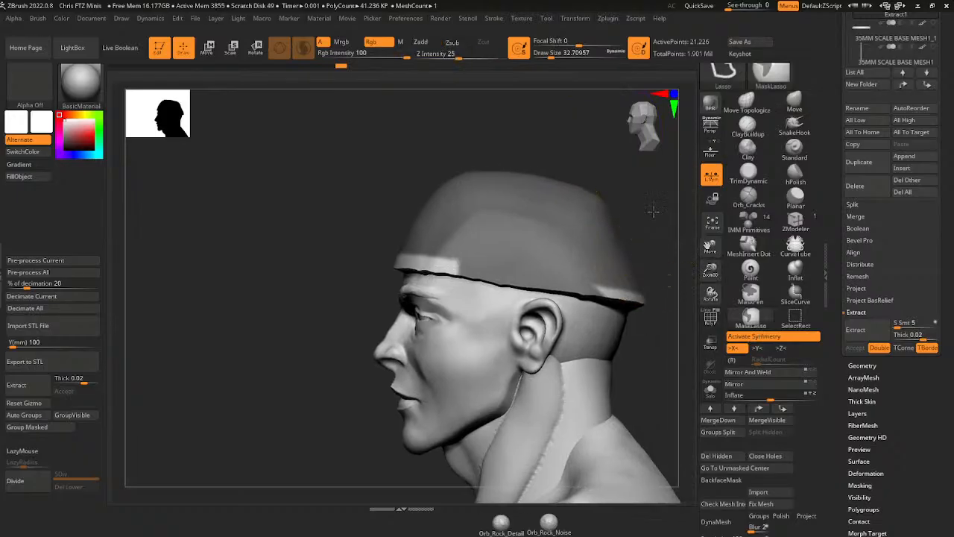
mouse_move(654, 211)
left_mouse_down("ctrl")
mouse_move(621, 358)
mouse_move(662, 335)
left_mouse_up("ctrl")
left_click_drag(659, 243, 686, 250, "shift")
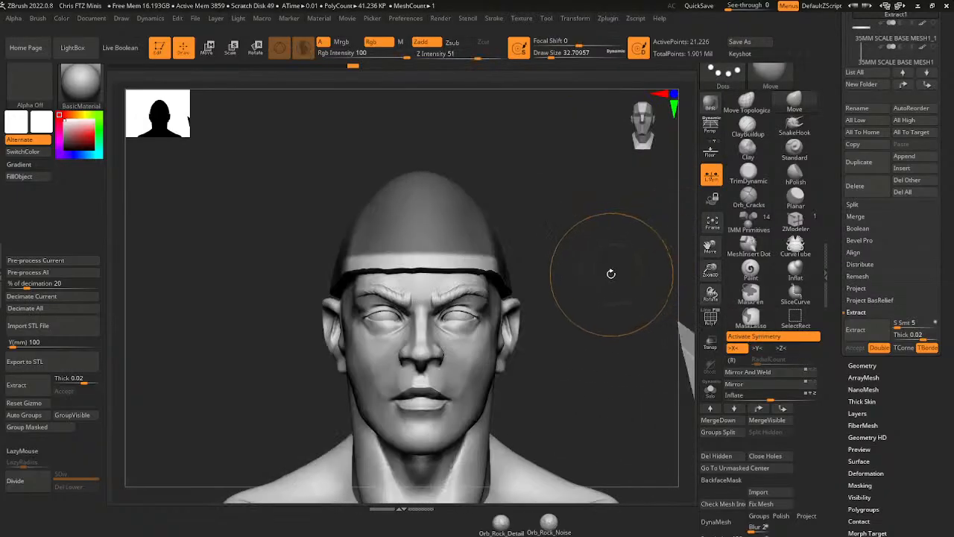
left_click_drag(610, 273, 575, 274, "shift")
- Stretch the unmasked front edge forward into a brim with the transform gizmo and tilt it slightly
left_click(234, 49)
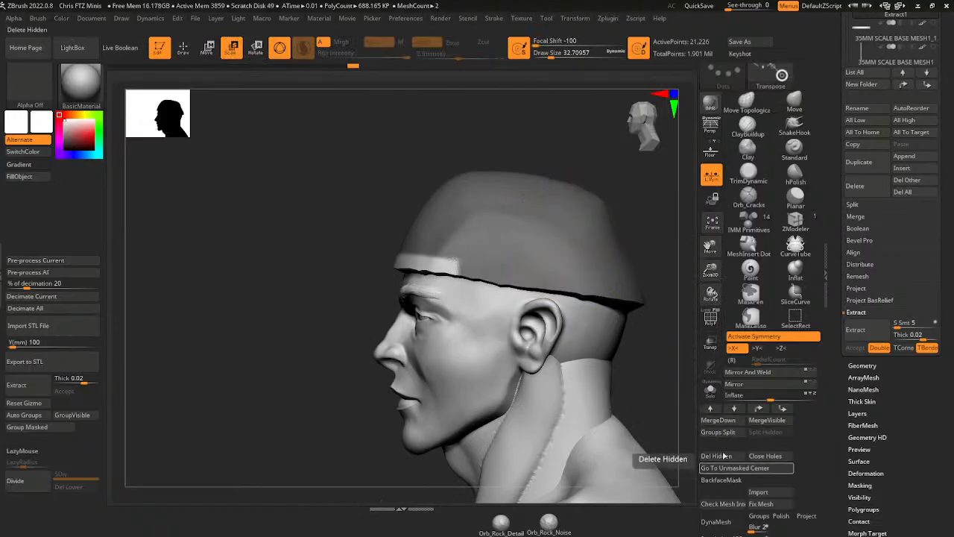
left_click_drag(376, 263, 325, 278)
left_click_drag(403, 217, 422, 224)
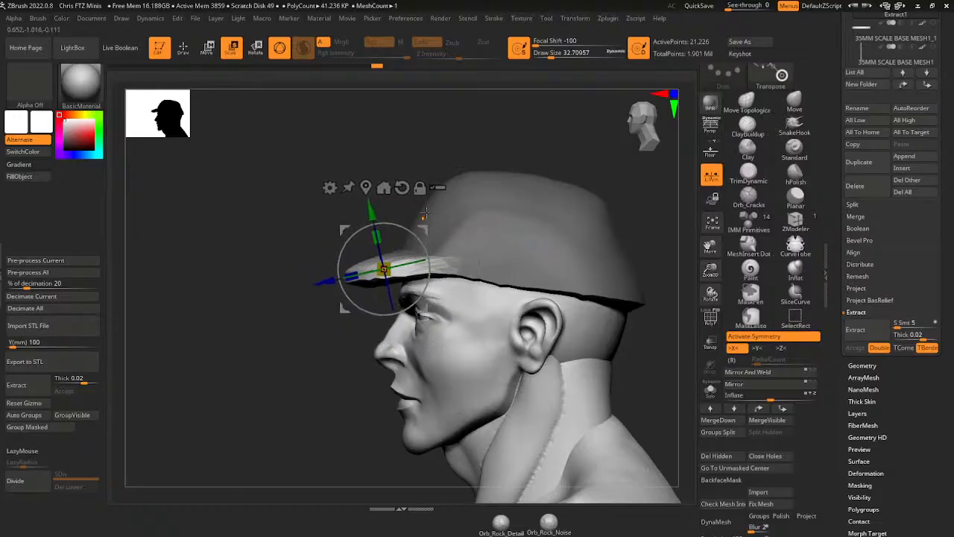
- Arch the centre of the brim upward with the Move brush at draw size about 56.5, and clear the mask
left_click_drag(517, 152, 562, 154, "shift")
left_click(790, 98)
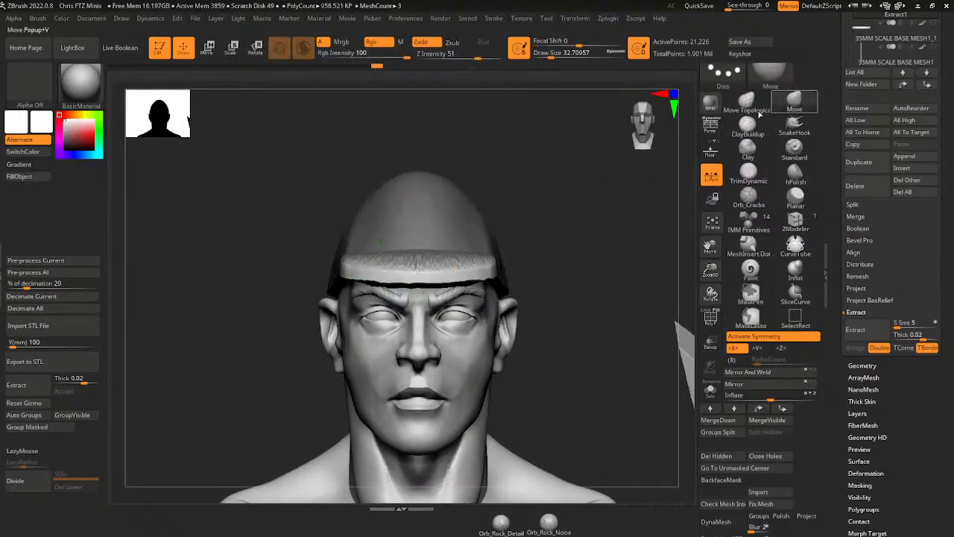
left_click_drag(552, 56, 555, 56)
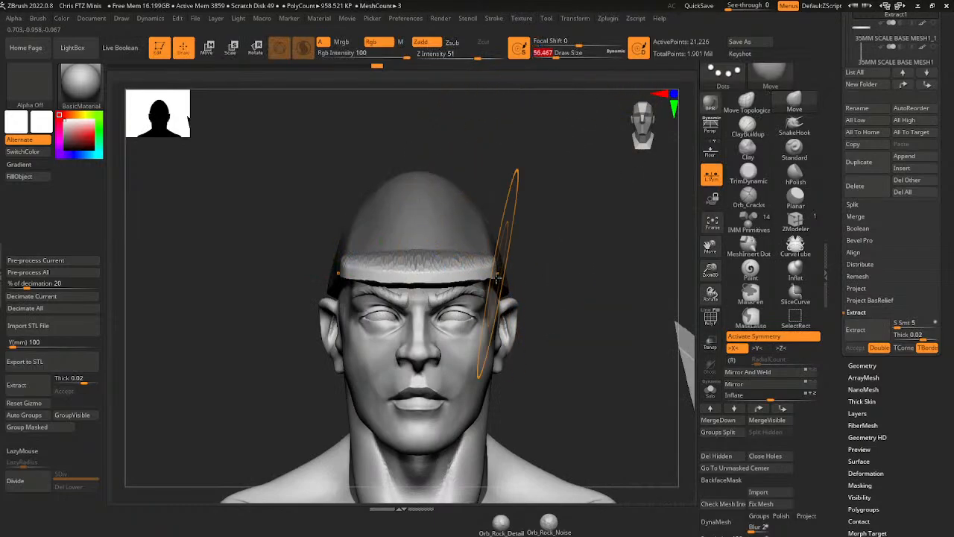
left_click_drag(495, 278, 497, 282)
left_click_drag(416, 287, 418, 247)
left_click_drag(514, 194, 532, 187, "ctrl")
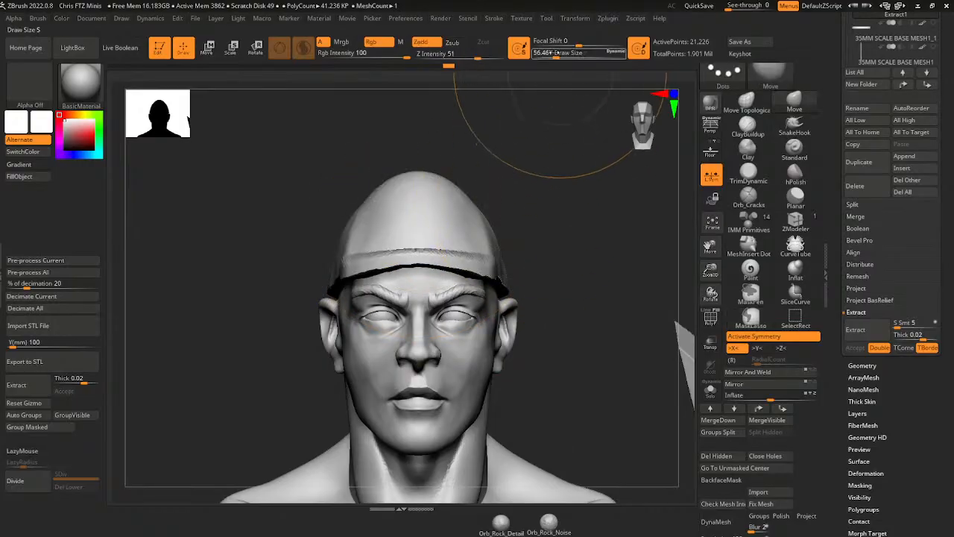
- Refine the cap's front and brim profile with the Move brush at draw size about 32.7
left_click_drag(555, 54, 549, 54)
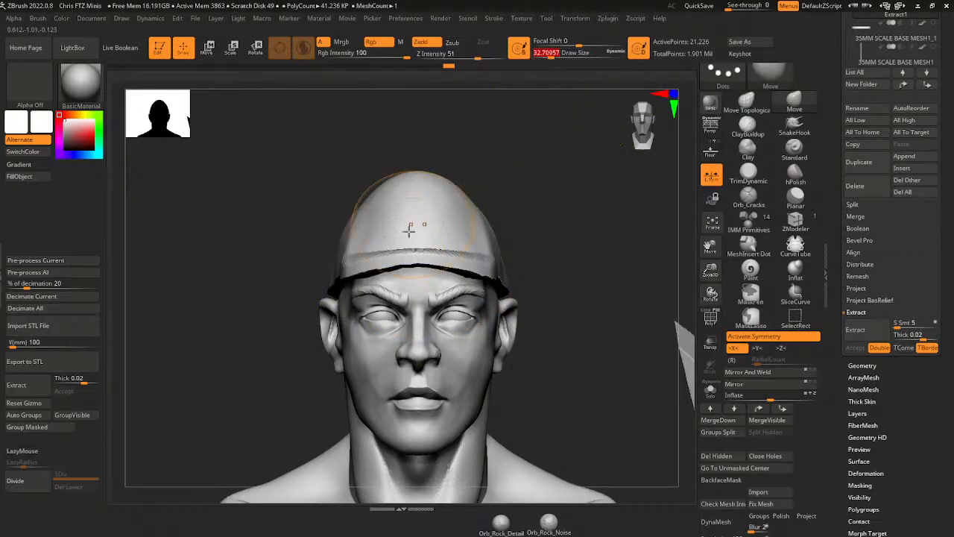
left_click_drag(515, 196, 499, 194)
left_click_drag(592, 126, 571, 142)
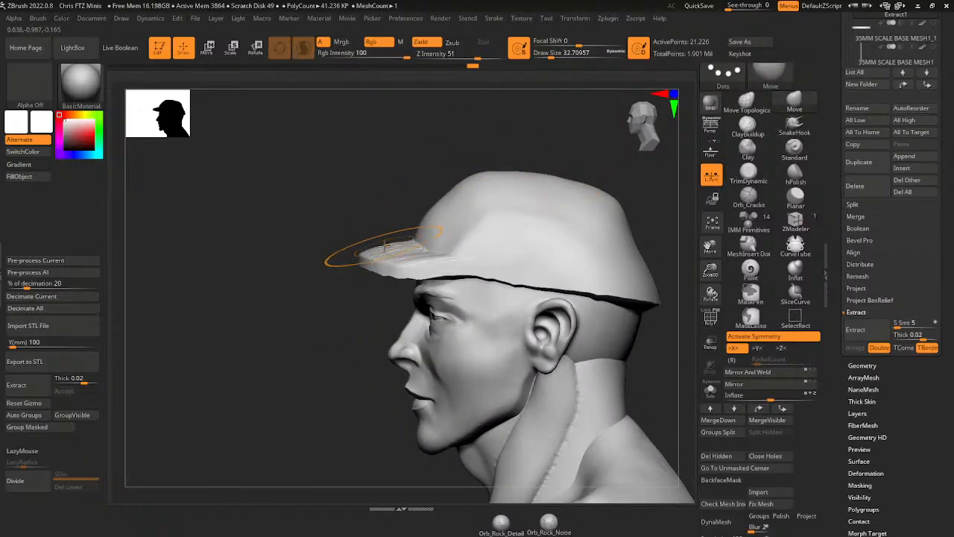
mouse_move(363, 261)
left_mouse_down()
mouse_move(400, 280)
mouse_move(466, 276)
left_mouse_up()
- Reshape the top and back of the cap's crown in profile with the Move brush at draw size about 32.7
left_click_drag(646, 212, 691, 228)
left_click_drag(610, 244, 656, 236, "shift")
mouse_move(538, 214)
left_mouse_down()
mouse_move(541, 180)
mouse_move(532, 178)
left_mouse_up()
left_click_drag(283, 234, 298, 200)
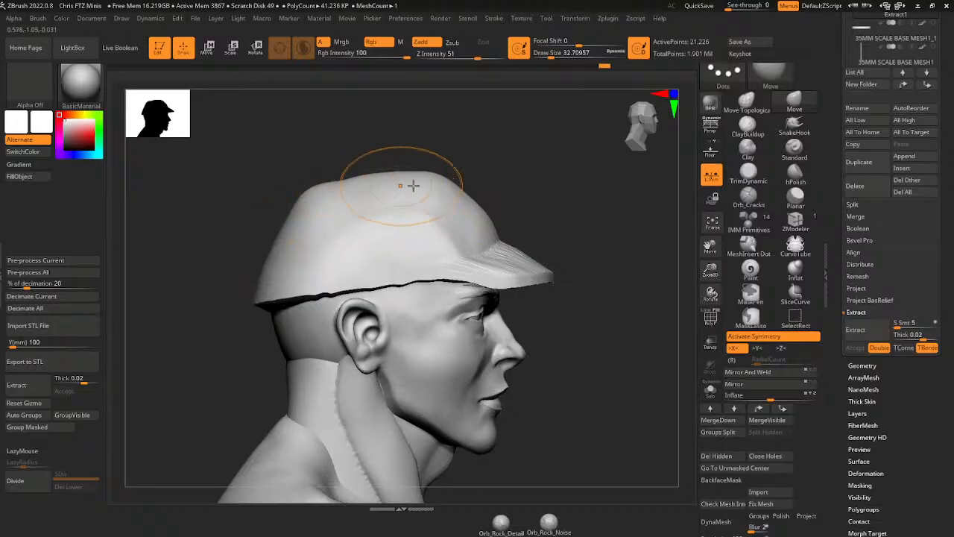
left_click_drag(453, 187, 400, 174)
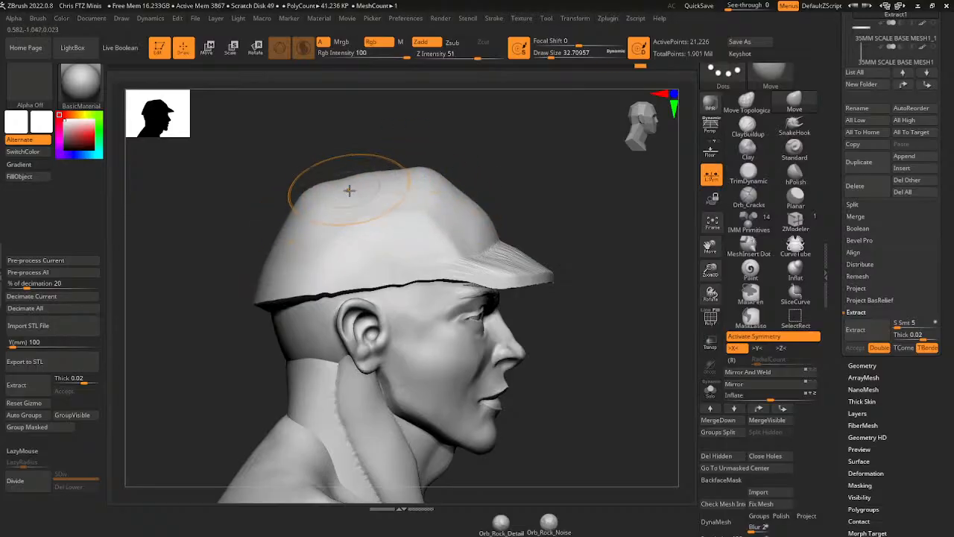
- Flatten the back and side of the cap's crown with the hPolish brush at draw size about 20
left_click_drag(537, 171, 497, 164, "shift")
left_click(795, 178)
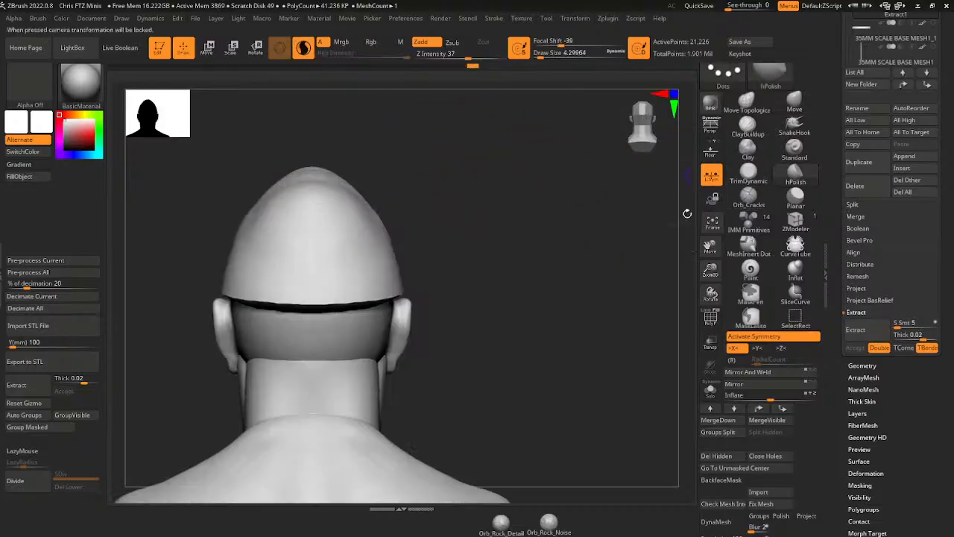
mouse_move(567, 321)
left_mouse_down()
mouse_move(577, 315)
mouse_move(579, 331)
mouse_move(687, 202)
left_mouse_up()
mouse_move(711, 271)
left_mouse_down()
mouse_move(711, 253)
mouse_move(719, 300)
left_mouse_up()
left_click_drag(540, 56, 548, 58)
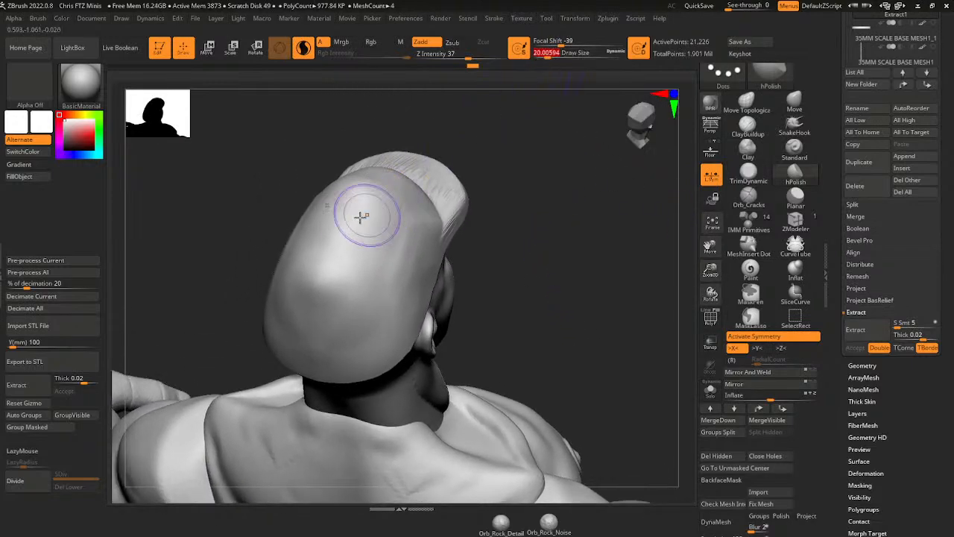
left_click_drag(358, 197, 354, 189)
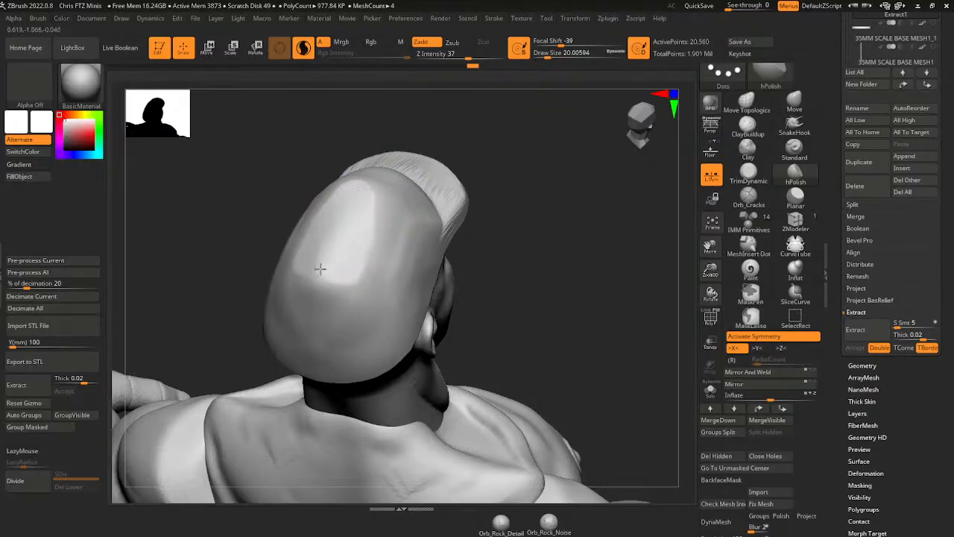
mouse_move(335, 260)
left_mouse_down()
mouse_move(318, 277)
mouse_move(353, 278)
left_mouse_up()
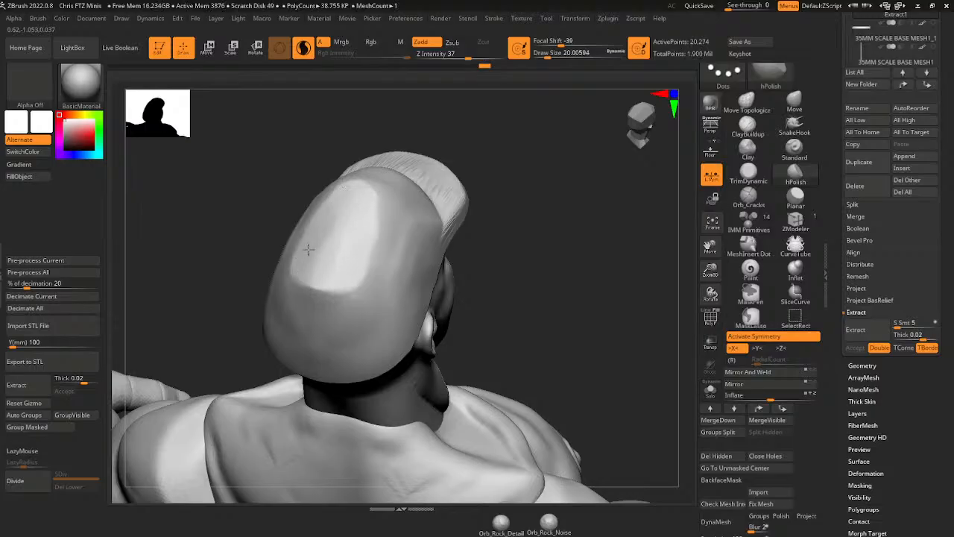
left_click_drag(548, 115, 455, 134)
mouse_move(390, 239)
left_mouse_down()
mouse_move(375, 272)
mouse_move(410, 352)
left_mouse_up()
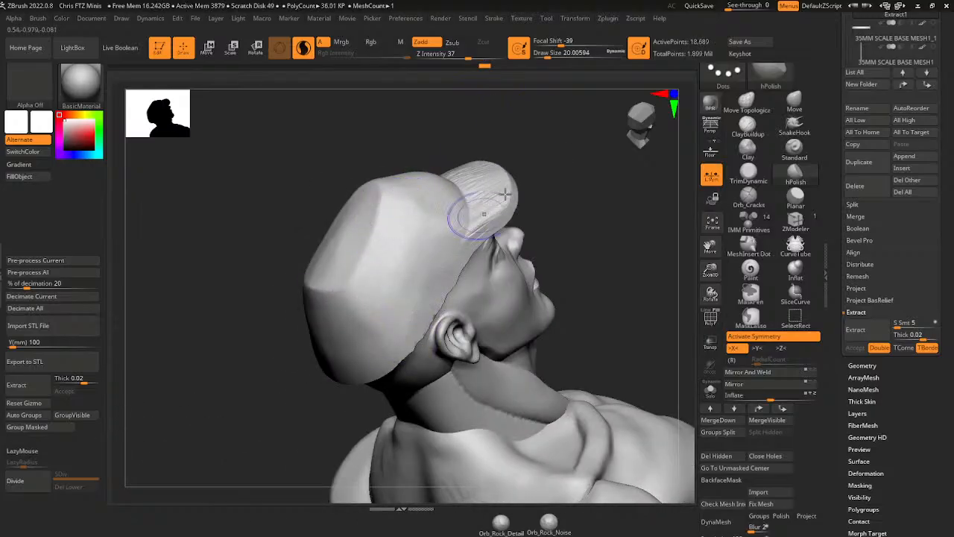
- Remesh the cap with DynaMesh at resolution 528 with Polish enabled
left_click_drag(802, 473, 802, 435)
left_click(781, 478)
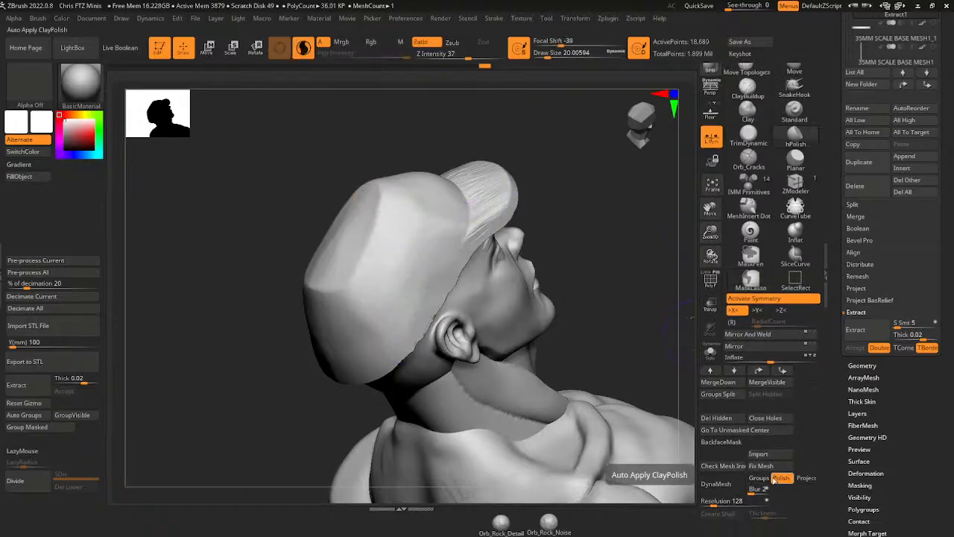
left_click_drag(712, 504, 723, 504)
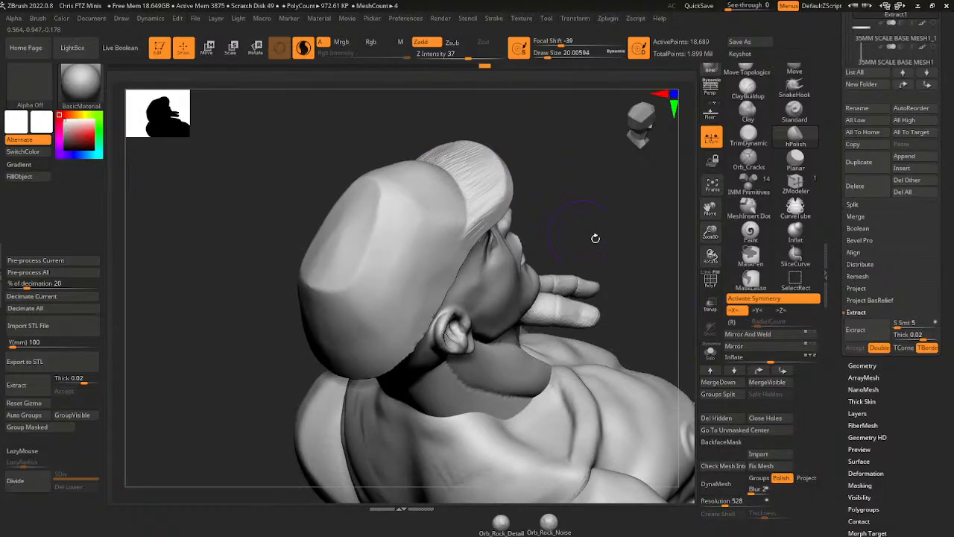
left_click(722, 483)
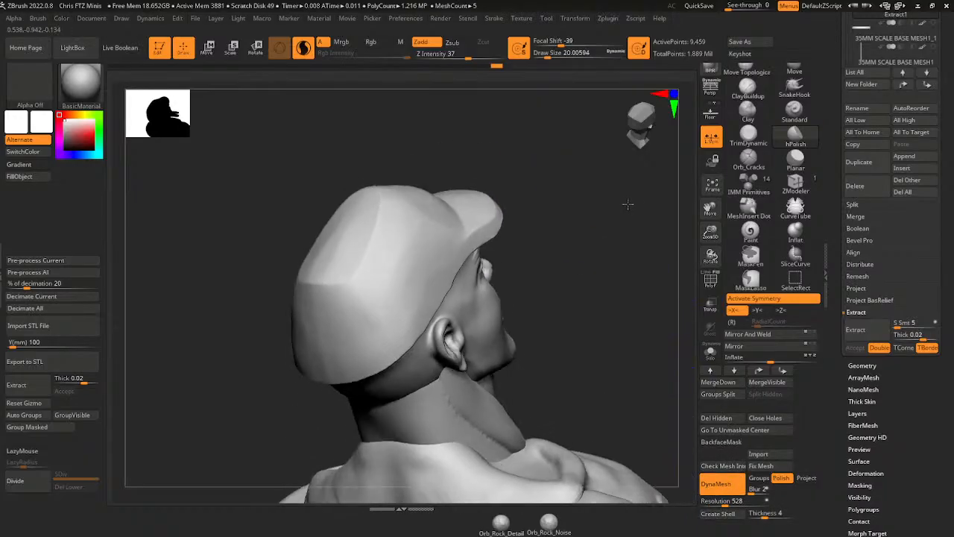
- Flatten the front of the cap's crown on both sides of its centre ridge with hPolish at draw size about 17
mouse_move(589, 224)
left_mouse_down()
mouse_move(631, 229)
mouse_move(601, 277)
mouse_move(654, 265)
left_mouse_up()
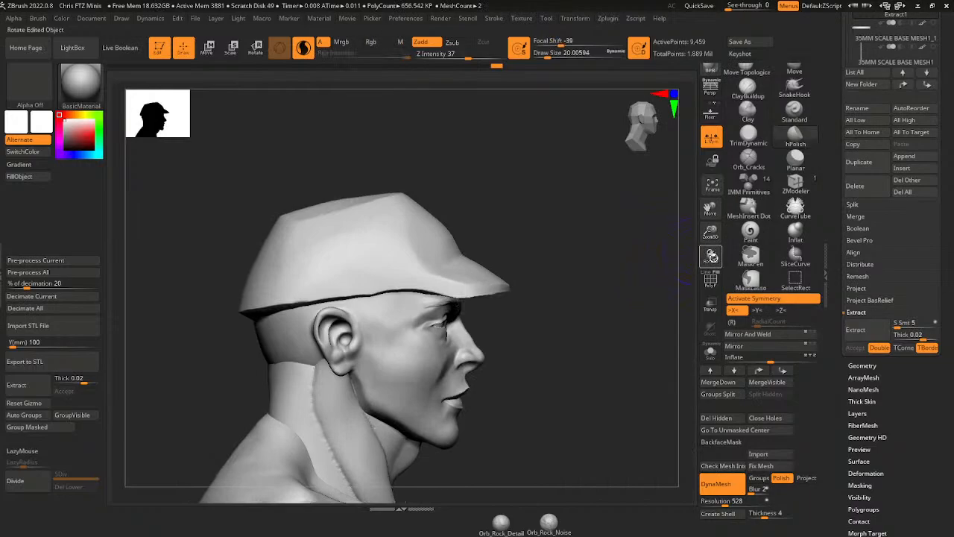
left_click_drag(655, 265, 613, 293)
mouse_move(613, 294)
left_mouse_down()
mouse_move(555, 236)
mouse_move(505, 239)
left_mouse_up()
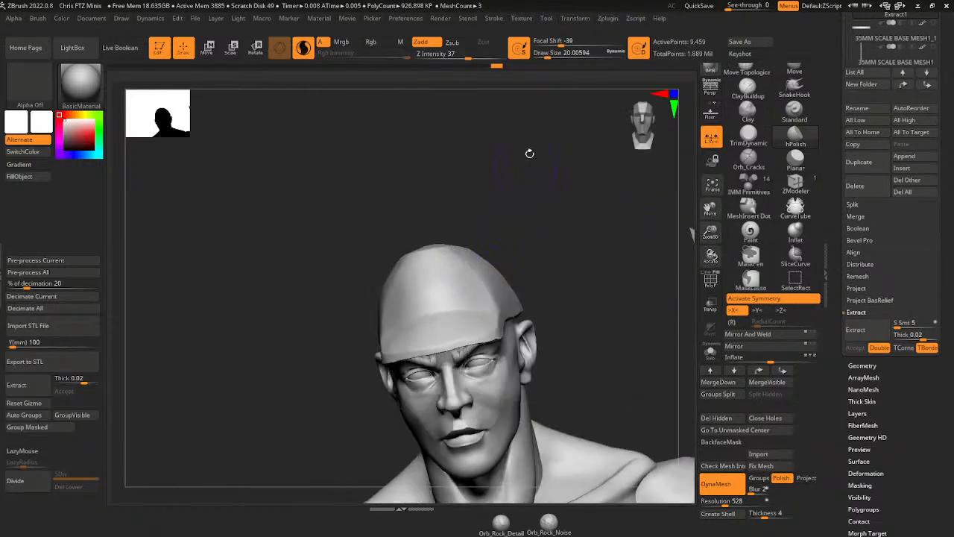
left_click(551, 54)
left_click_drag(547, 54, 545, 54)
left_click_drag(592, 258, 579, 272)
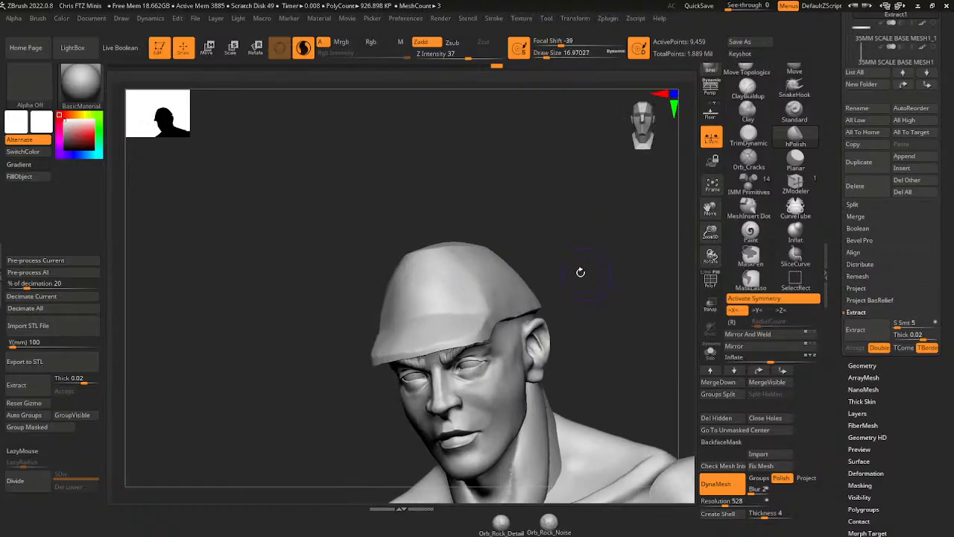
left_click_drag(431, 275, 421, 283)
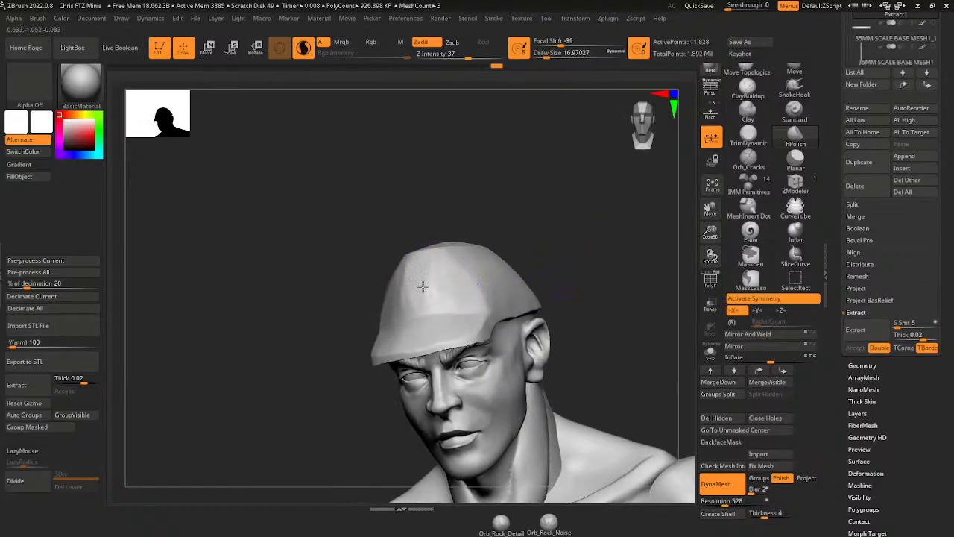
left_click_drag(552, 257, 530, 261)
left_click_drag(435, 285, 425, 274)
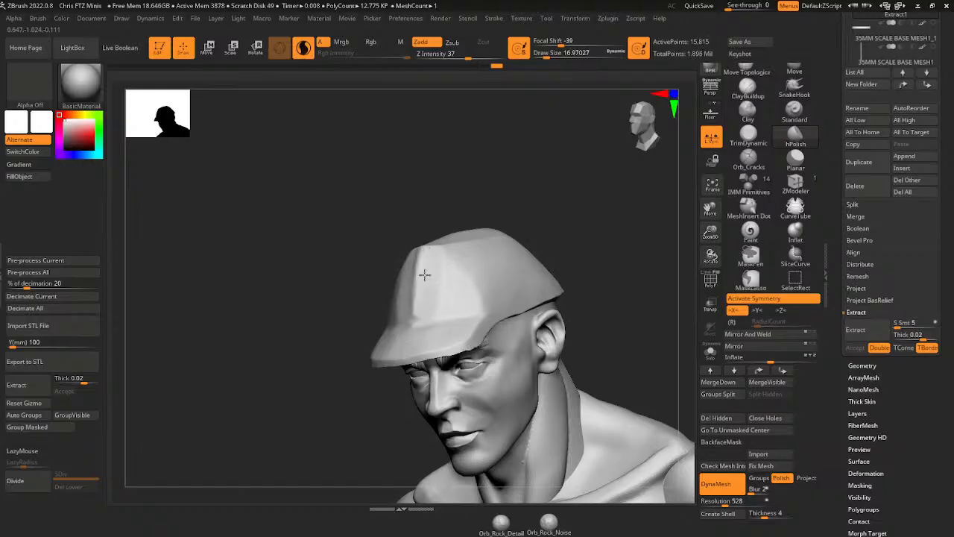
left_click_drag(438, 288, 451, 291)
- Flatten the sides of the crown and smooth their transition to the front with hPolish at draw size about 17
left_click_drag(457, 212, 455, 236)
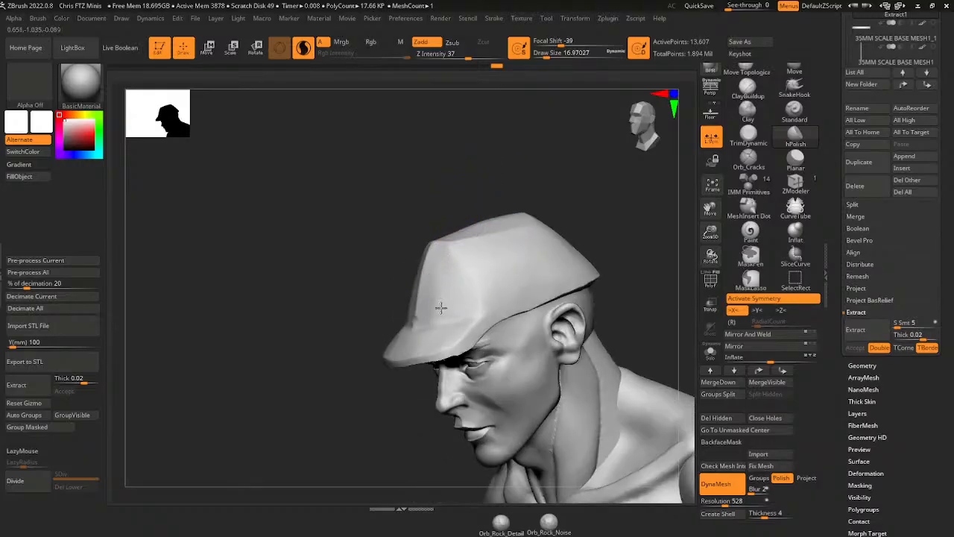
mouse_move(441, 307)
left_mouse_down()
mouse_move(468, 304)
mouse_move(499, 247)
left_mouse_up()
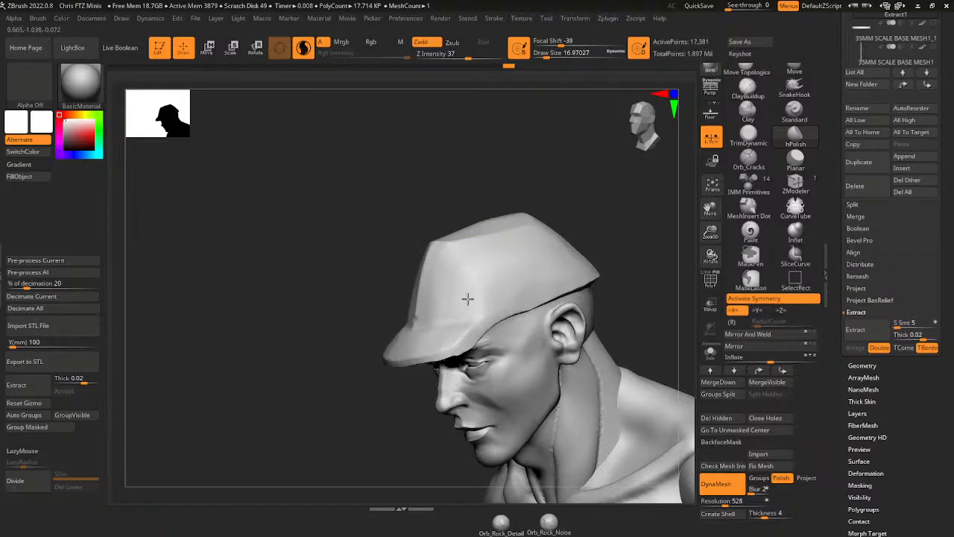
left_click_drag(601, 199, 605, 221)
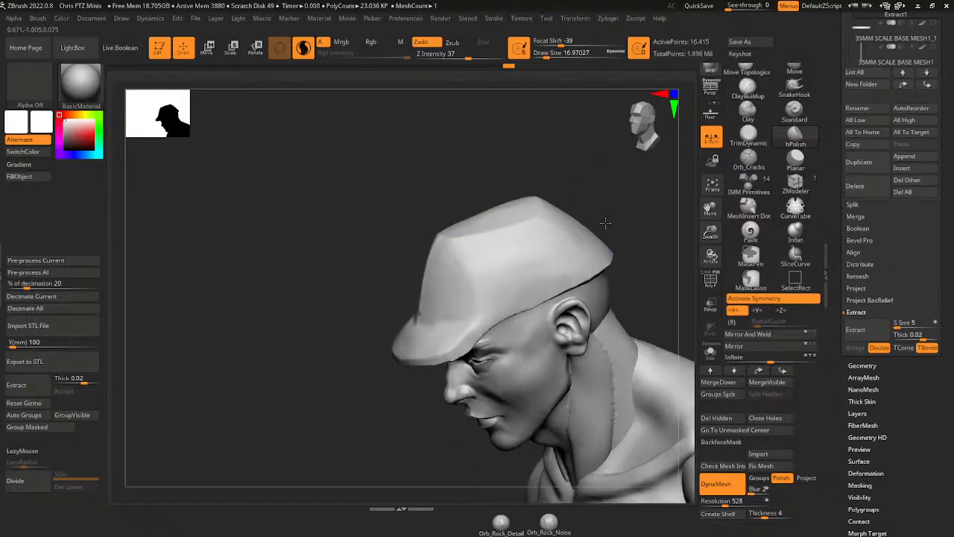
left_click_drag(490, 258, 501, 251)
left_click_drag(486, 314, 474, 302)
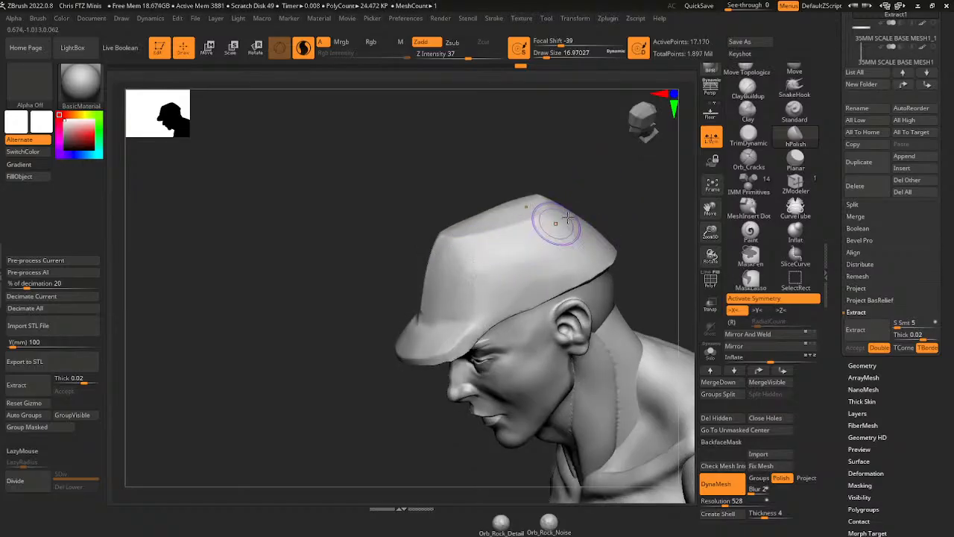
- Polish the crease above the brim and flatten the top of the crown with hPolish at draw size about 17
left_click_drag(589, 193, 633, 255)
left_click_drag(412, 330, 412, 305)
left_click_drag(588, 158, 613, 250)
mouse_move(436, 238)
left_mouse_down()
mouse_move(431, 219)
mouse_move(485, 178)
left_mouse_up()
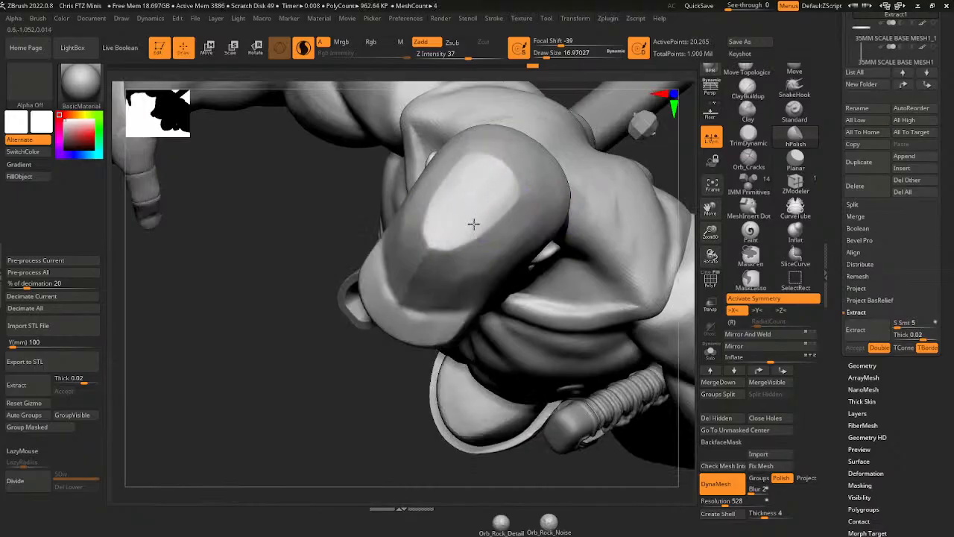
left_click_drag(656, 202, 554, 213)
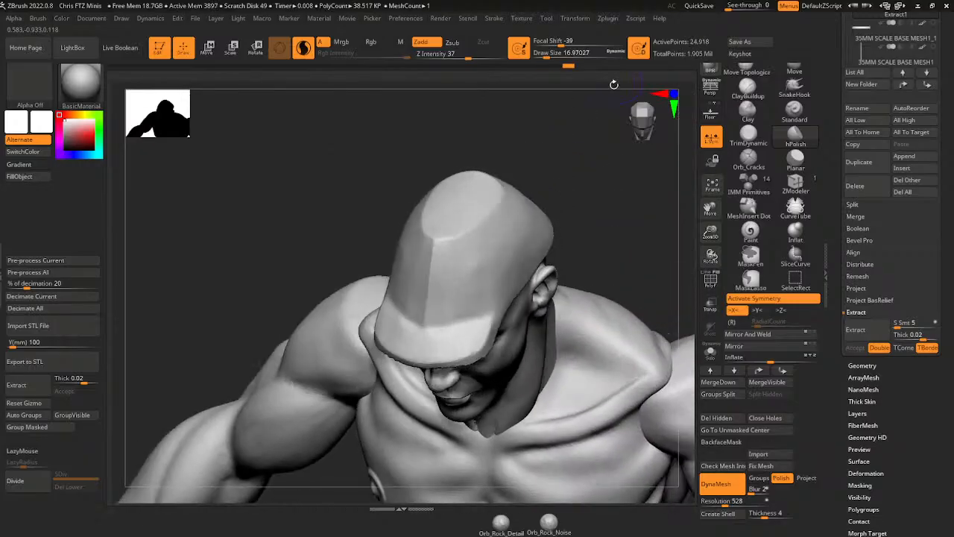
- Check the cap's front planes and polish the brim's edge and underside with hPolish at draw size about 17
left_click_drag(561, 209, 555, 183)
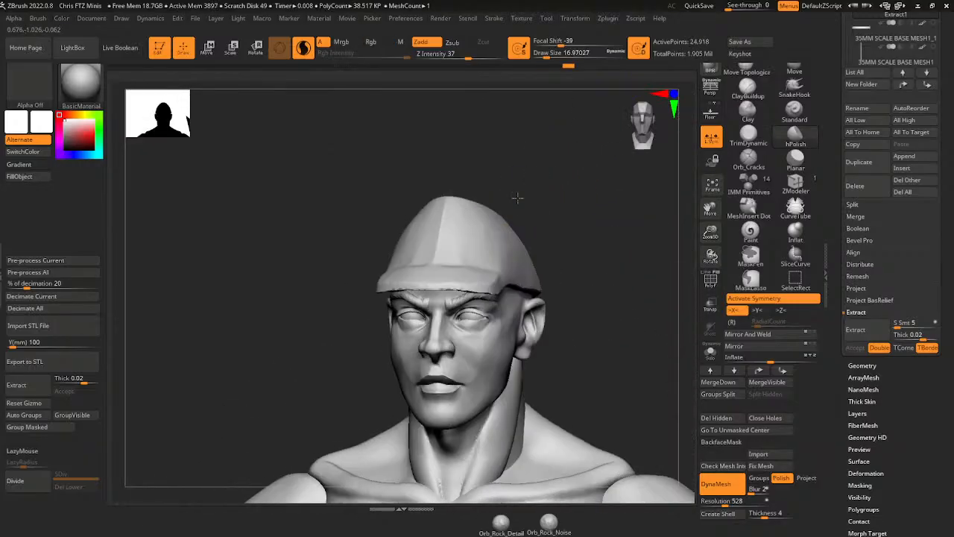
left_click_drag(515, 199, 472, 268)
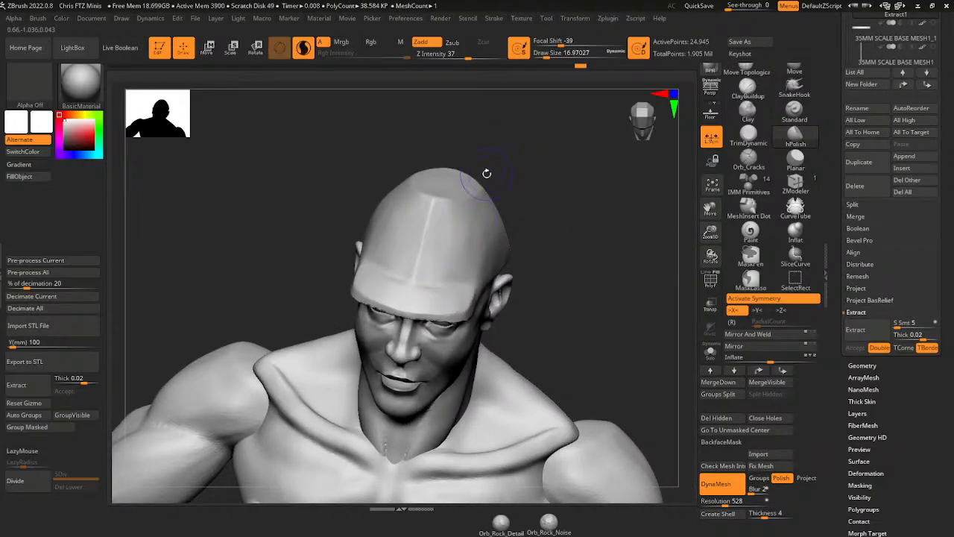
left_click_drag(584, 230, 450, 216)
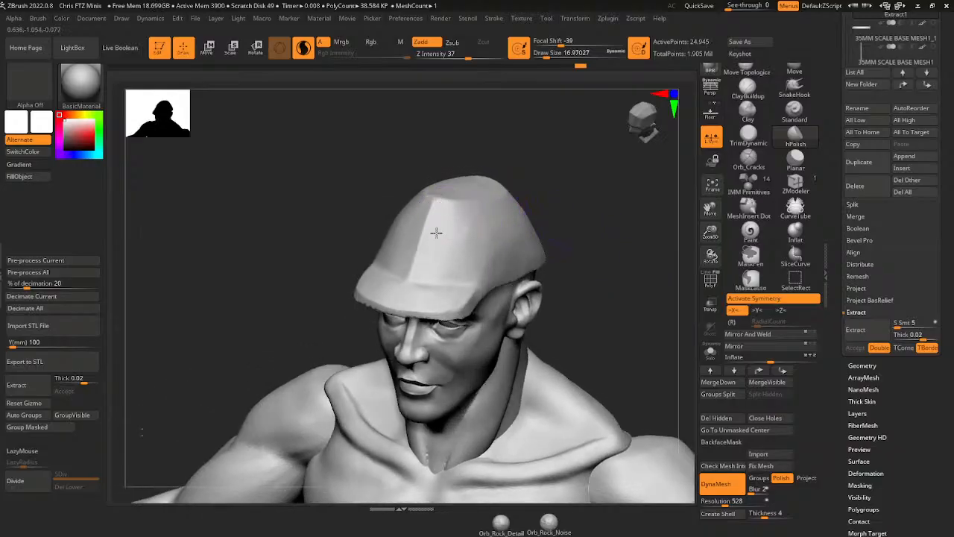
left_click_drag(567, 246, 527, 150)
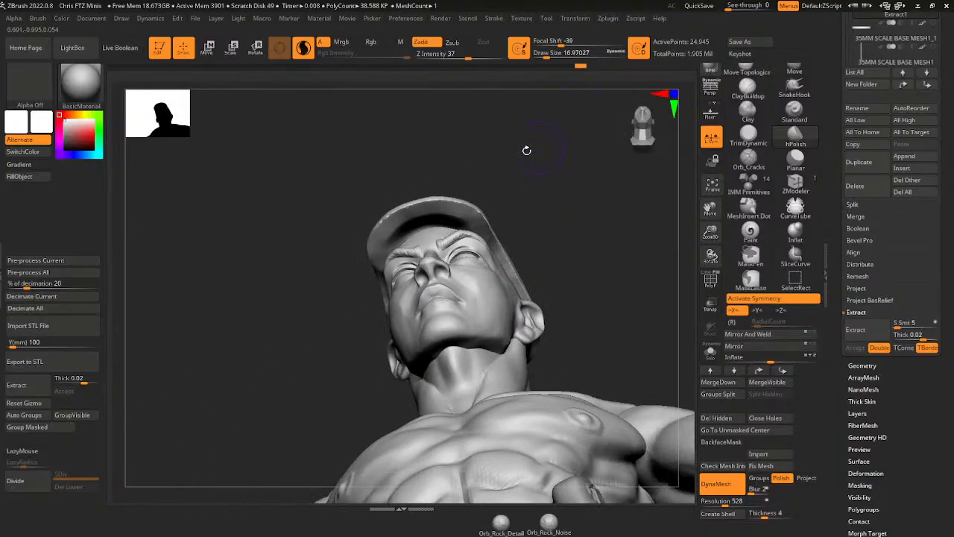
left_click_drag(520, 183, 502, 104)
mouse_move(440, 206)
left_mouse_down()
mouse_move(406, 242)
mouse_move(421, 227)
mouse_move(401, 216)
left_mouse_up()
left_click_drag(454, 170, 446, 182)
mouse_move(399, 228)
left_mouse_down()
mouse_move(398, 237)
mouse_move(415, 224)
left_mouse_up()
mouse_move(464, 179)
left_mouse_down()
mouse_move(522, 221)
mouse_move(495, 155)
left_mouse_up()
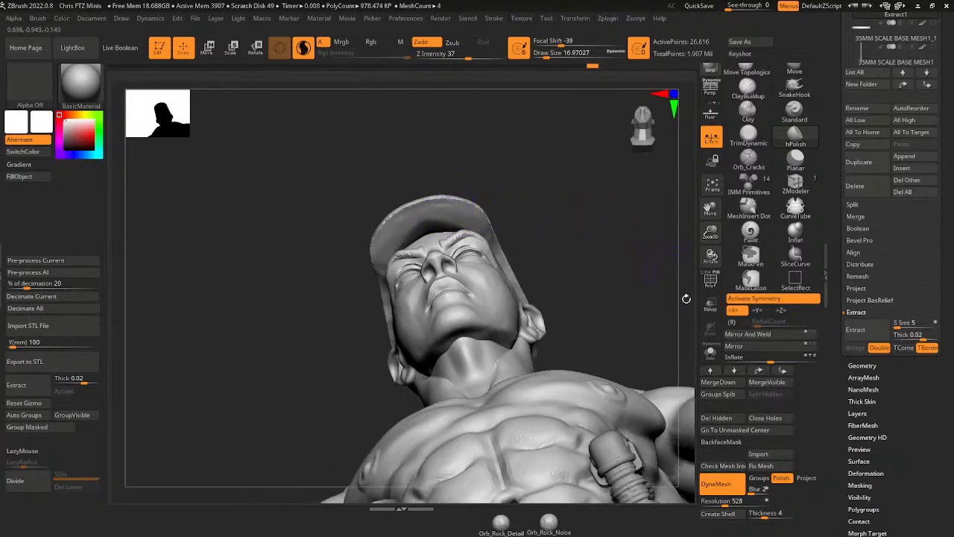
- With the cap isolated, polish the inner surface of its brim with hPolish, undo the uneven stroke, and show the whole figure again
left_click(709, 350)
mouse_move(428, 260)
left_mouse_down()
mouse_move(433, 247)
mouse_move(401, 270)
mouse_move(480, 248)
left_mouse_up()
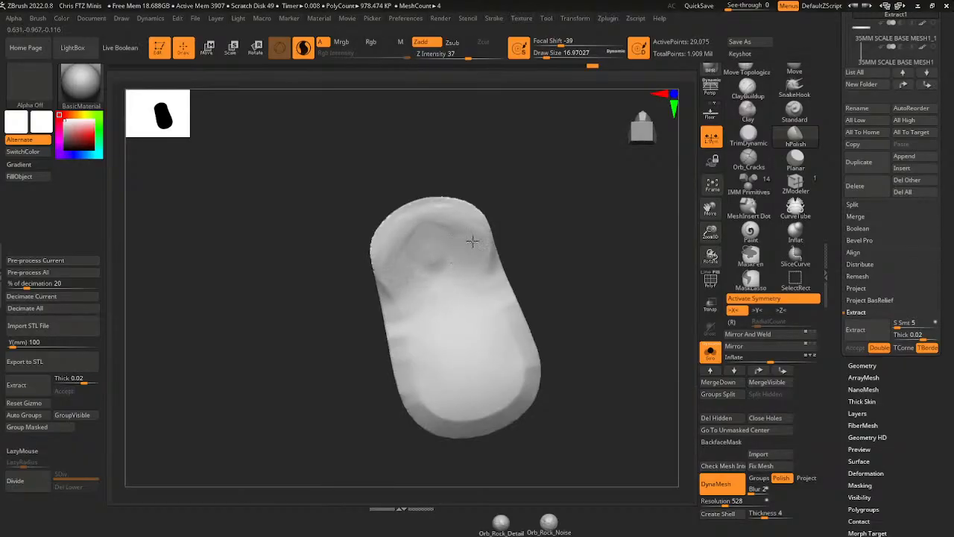
key("ctrl+z")
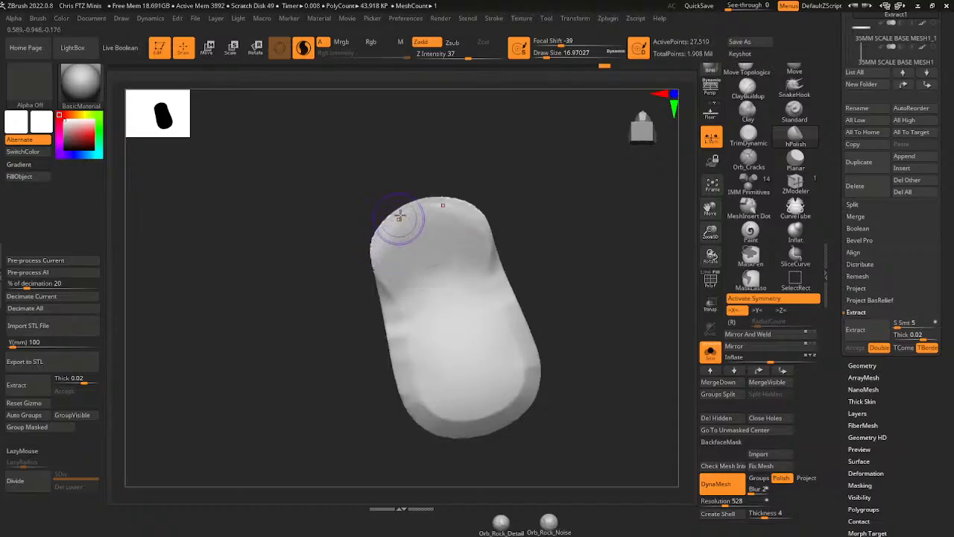
mouse_move(522, 216)
left_mouse_down()
mouse_move(541, 176)
mouse_move(524, 202)
mouse_move(569, 196)
mouse_move(560, 249)
mouse_move(522, 228)
left_mouse_up()
key("ctrl")
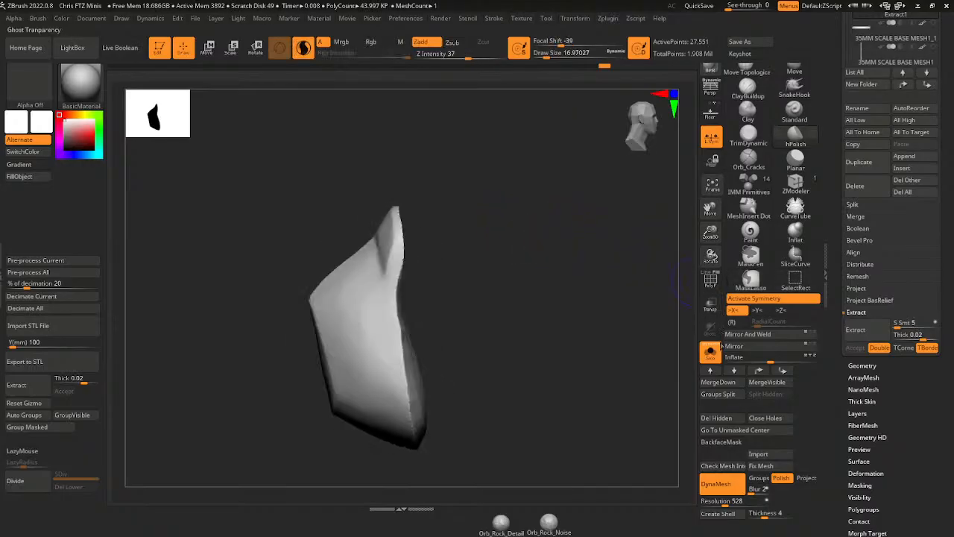
left_click(710, 353)
- Engrave a circular badge outline on the centre front of the crown with the Orb_Cracks brush at draw size about 5.75
left_click_drag(614, 192, 617, 239)
left_click_drag(711, 231, 711, 250)
left_click(748, 160)
left_click_drag(710, 209, 720, 380)
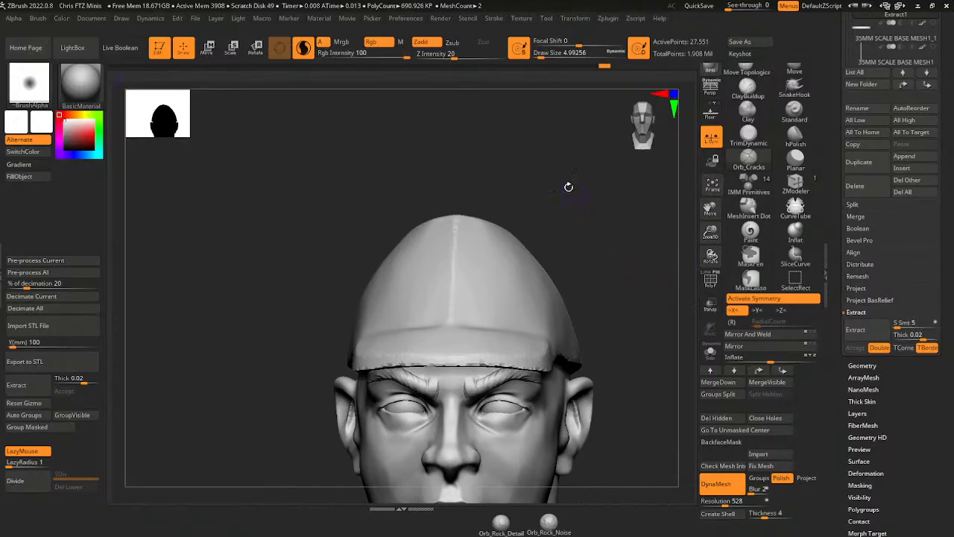
left_click_drag(537, 53, 541, 62)
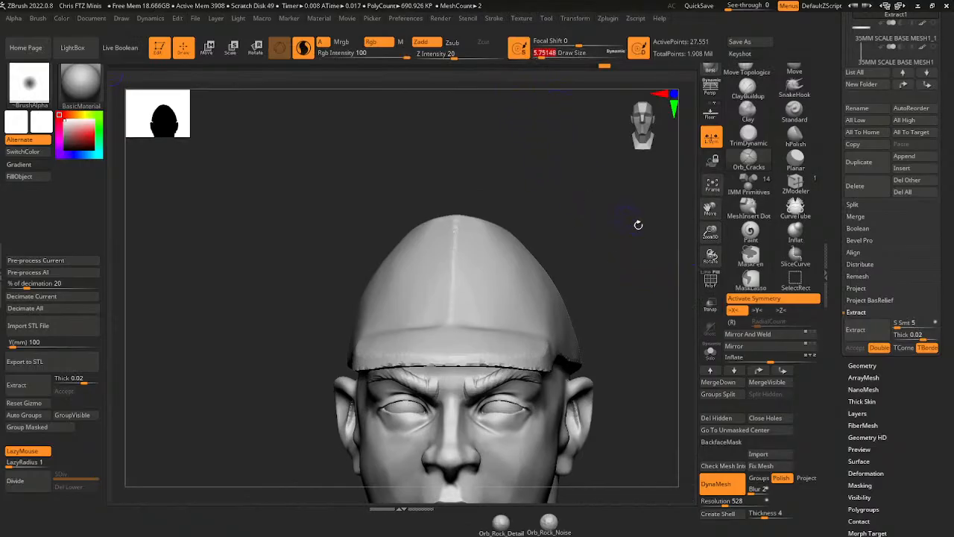
left_click_drag(711, 232, 710, 240)
left_click(796, 135)
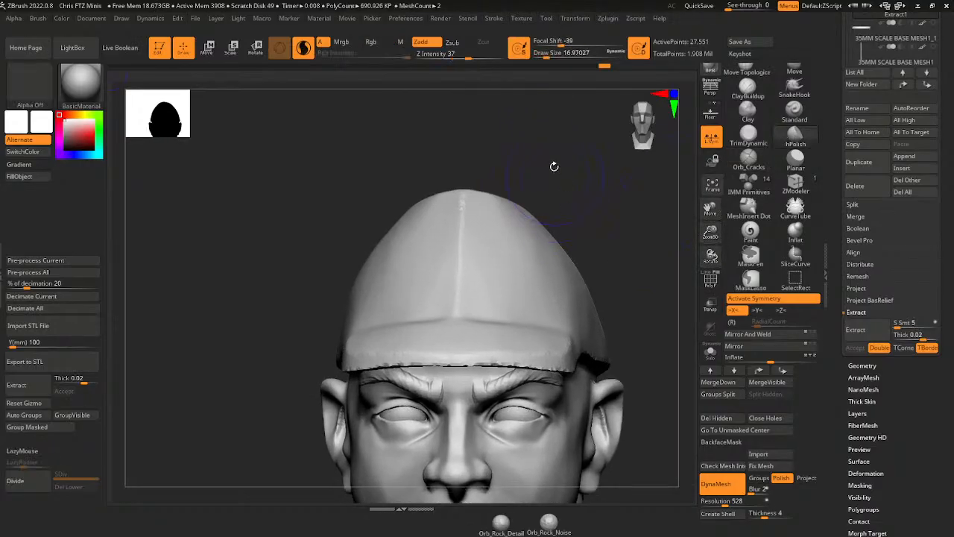
left_click_drag(553, 53, 548, 53)
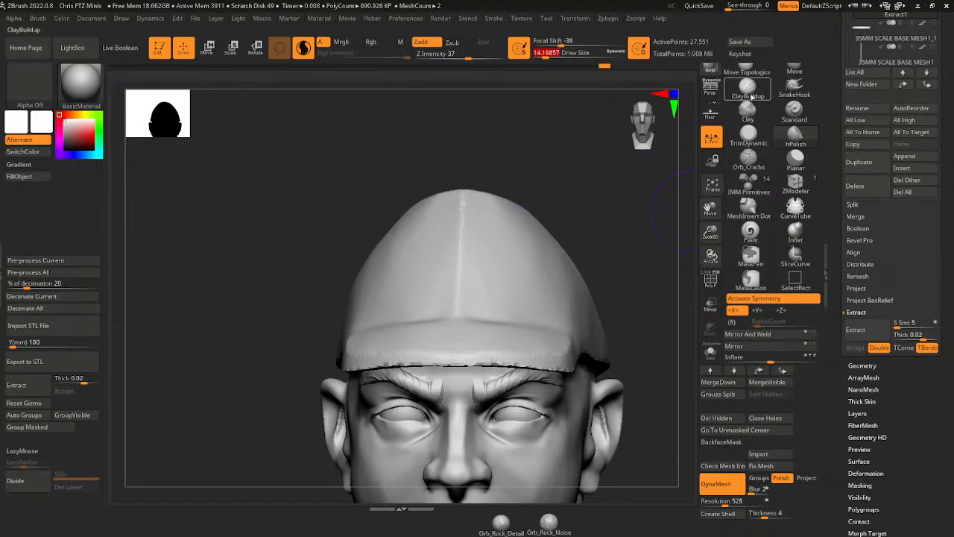
left_click(749, 158)
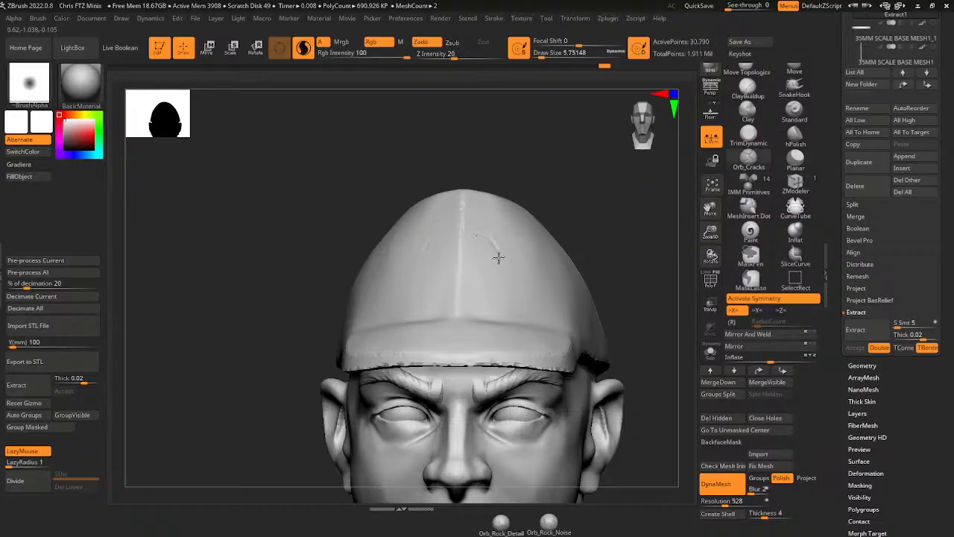
key("ctrl+z")
left_click_drag(461, 234, 461, 235)
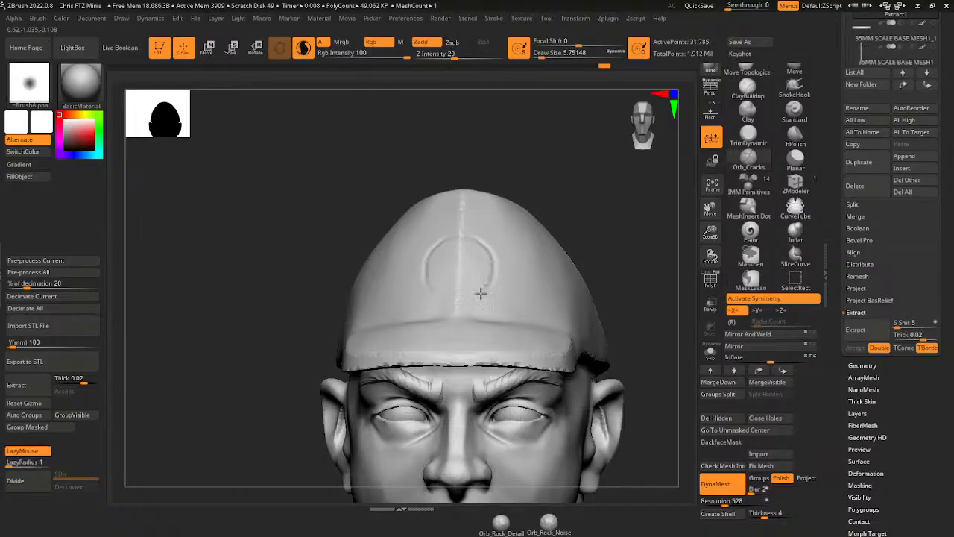
left_click_drag(463, 298, 456, 298)
left_click_drag(557, 156, 529, 192)
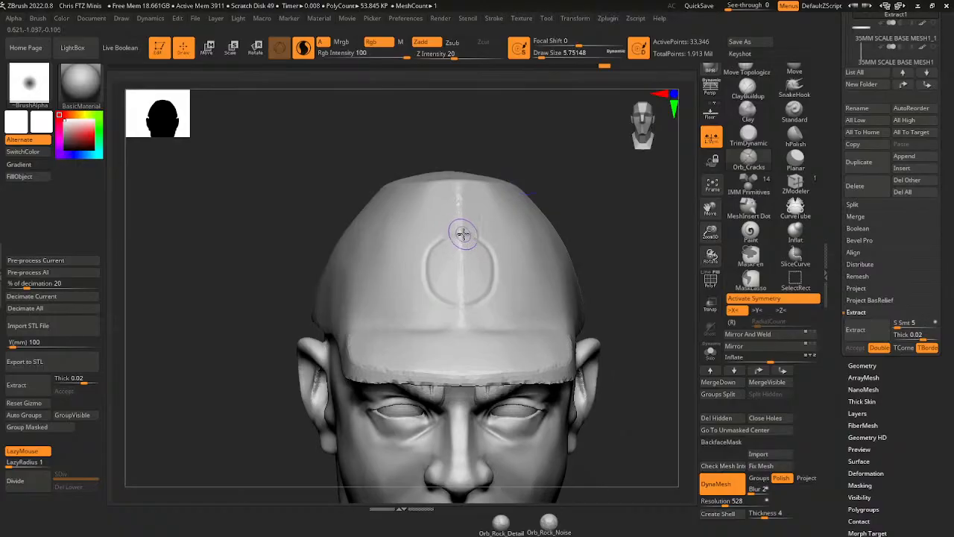
left_click_drag(462, 234, 439, 244)
- Build up a raised rim and a five-pointed star inside the badge outline with ClayBuildup at draw size about 3.1
left_click(748, 88)
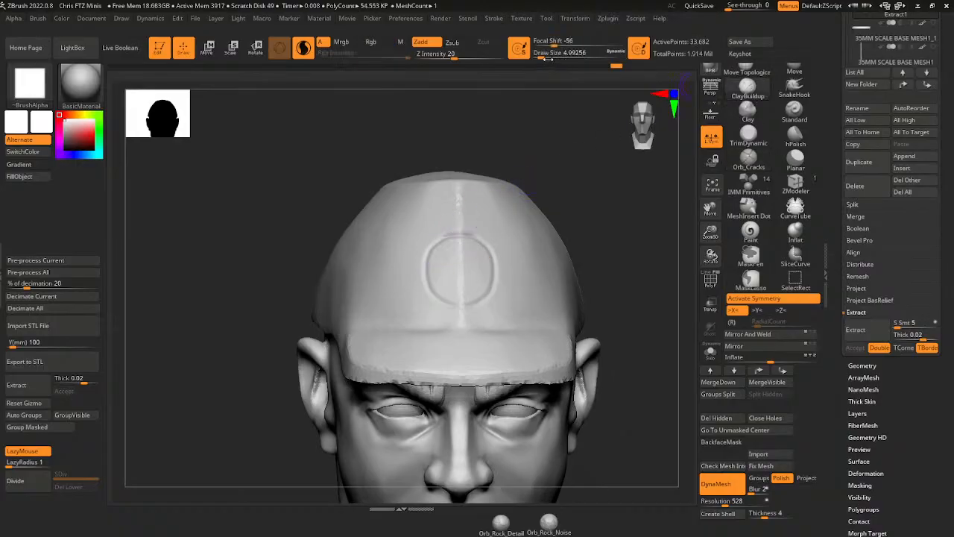
left_click_drag(543, 54, 538, 55)
left_click(539, 55)
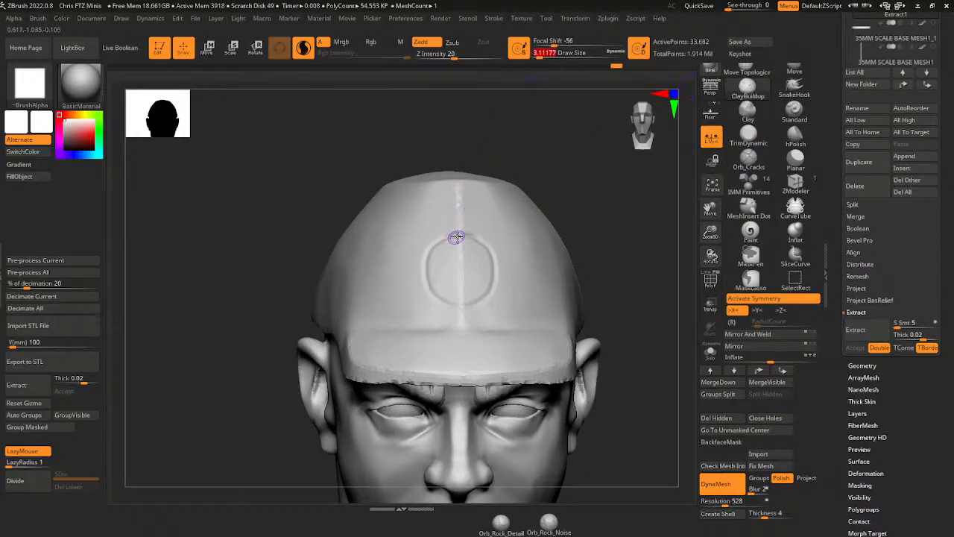
mouse_move(459, 237)
left_mouse_down()
mouse_move(430, 264)
mouse_move(437, 251)
mouse_move(430, 263)
mouse_move(444, 299)
mouse_move(462, 301)
left_mouse_up()
mouse_move(434, 255)
left_mouse_down()
mouse_move(453, 237)
mouse_move(442, 246)
mouse_move(482, 245)
mouse_move(444, 265)
left_mouse_up()
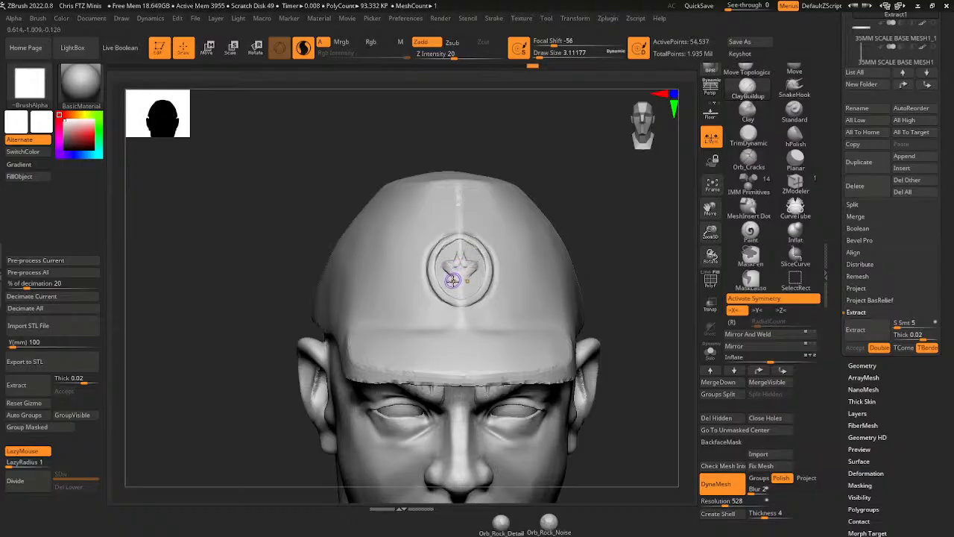
left_click_drag(453, 279, 460, 260)
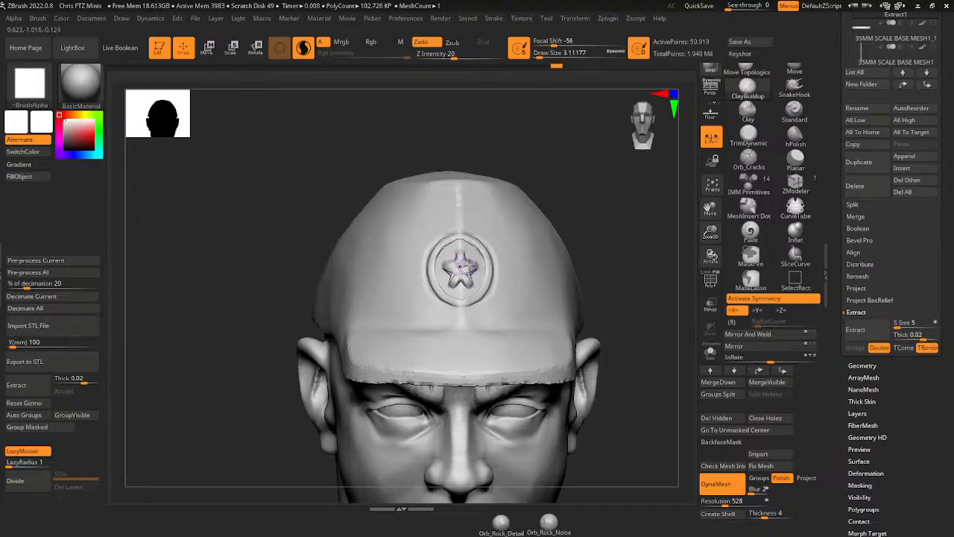
- Carve a crisp outline around the badge's star with the Orb_Cracks brush at draw size about 2.6
left_click(749, 158)
left_click_drag(711, 233, 712, 256)
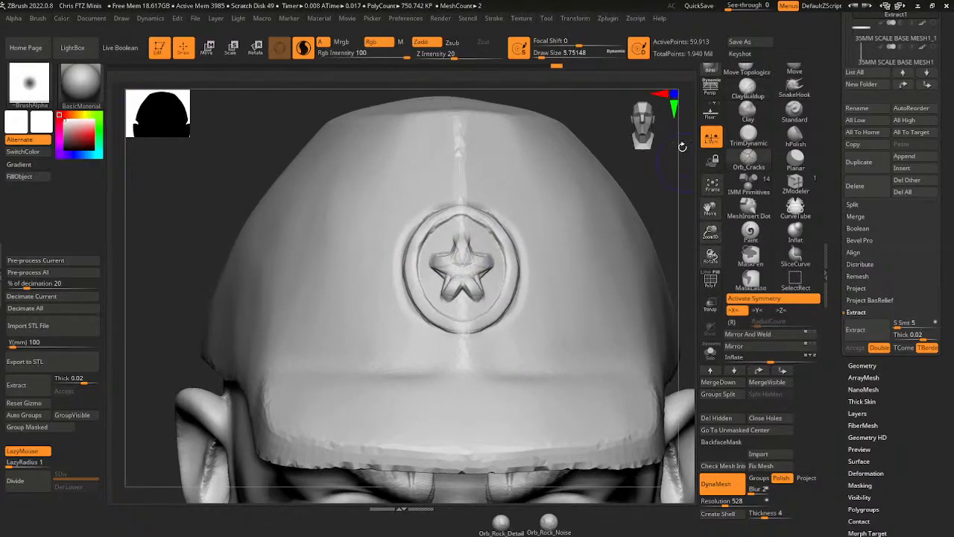
left_click(540, 53)
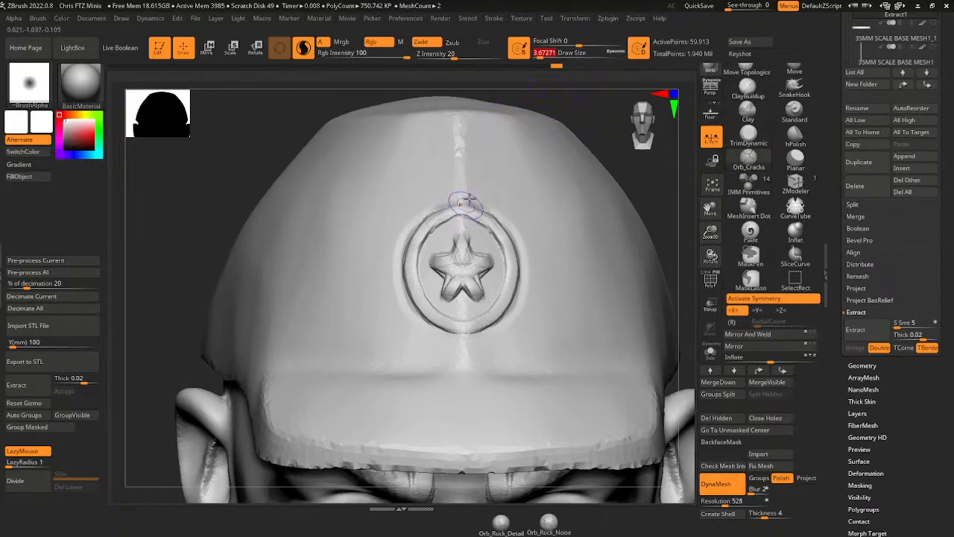
left_click(539, 54)
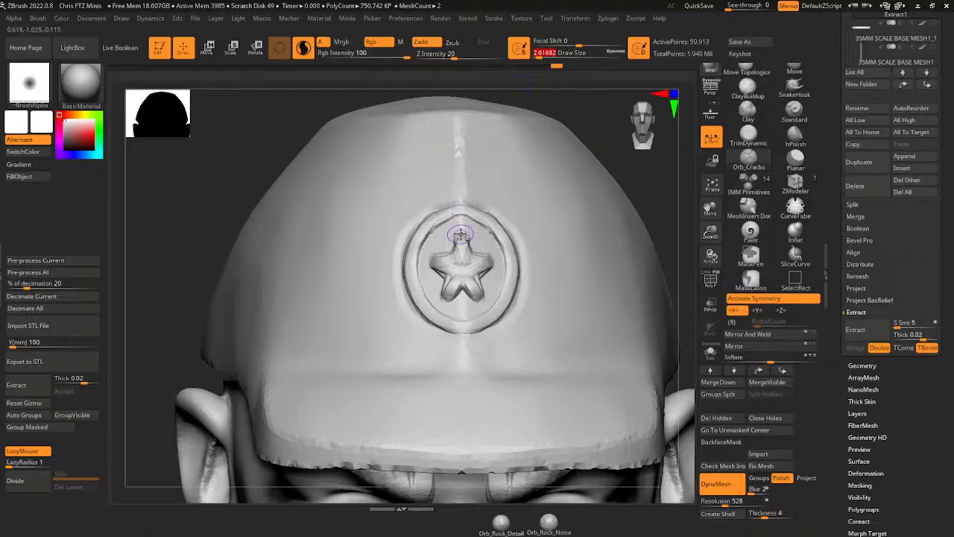
mouse_move(458, 240)
left_mouse_down()
mouse_move(431, 260)
mouse_move(444, 271)
mouse_move(437, 258)
mouse_move(453, 254)
mouse_move(443, 276)
mouse_move(447, 292)
mouse_move(459, 283)
mouse_move(454, 290)
left_mouse_up()
- Flatten the star's face and points from several angles with hPolish at draw size about 3.1
left_click(796, 136)
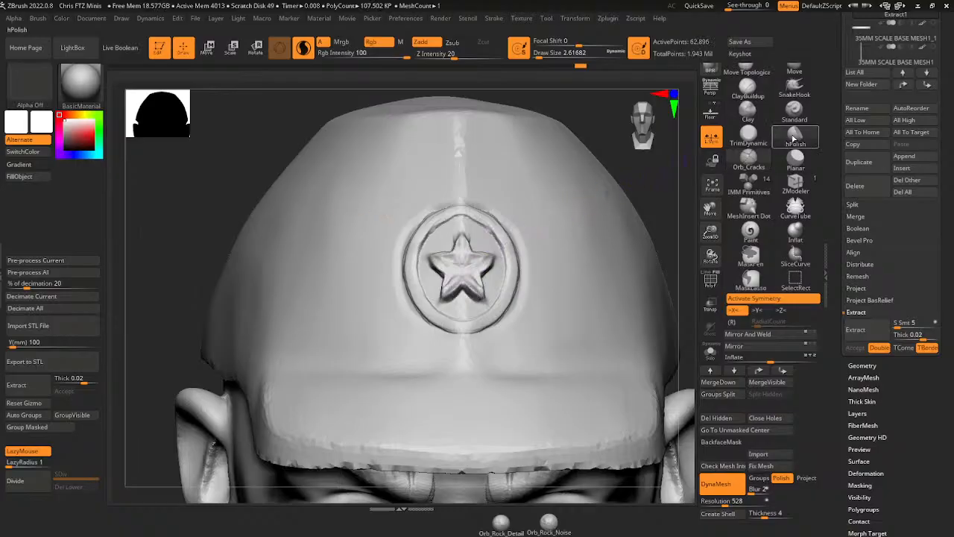
left_click_drag(538, 55, 539, 55)
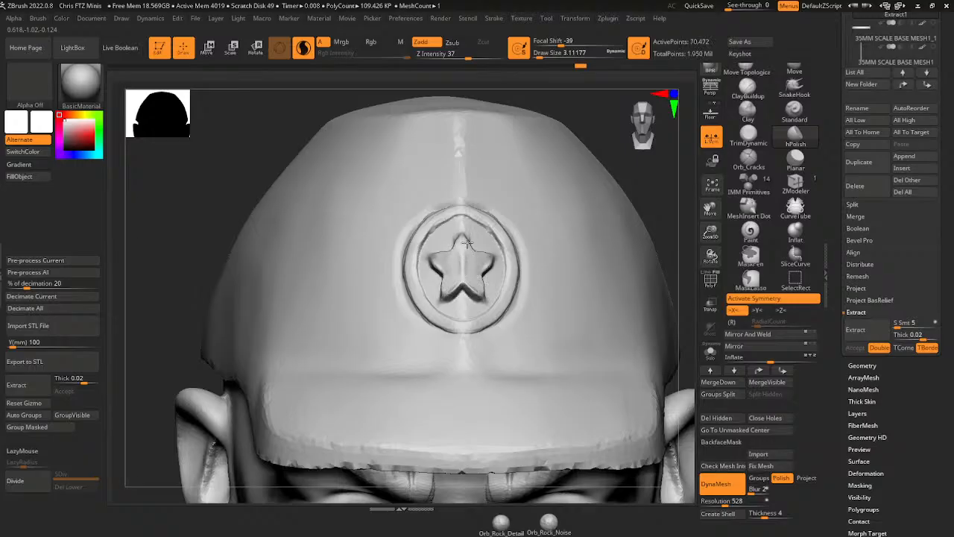
left_click_drag(654, 183, 577, 147)
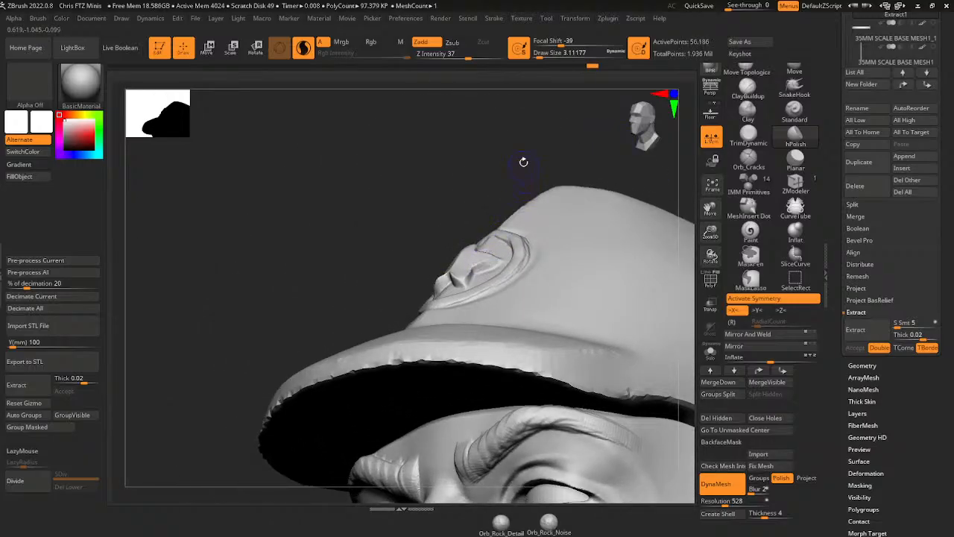
left_click_drag(517, 160, 464, 277)
left_click_drag(440, 175, 540, 127)
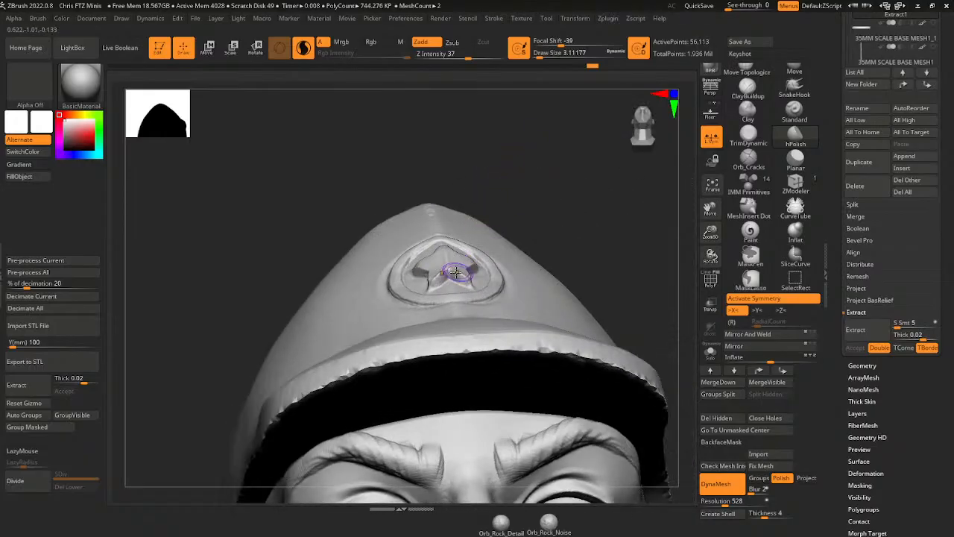
left_click_drag(530, 167, 486, 239)
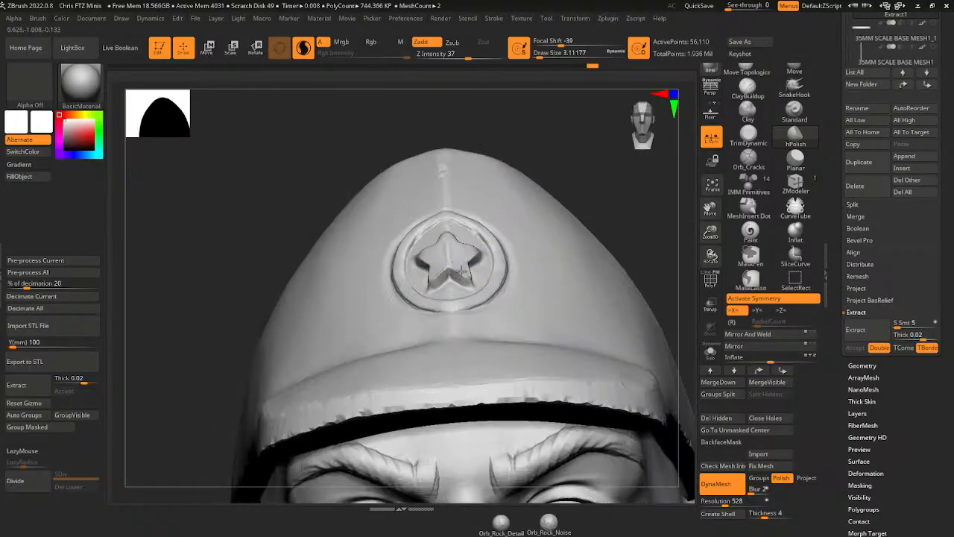
left_click_drag(514, 186, 519, 225)
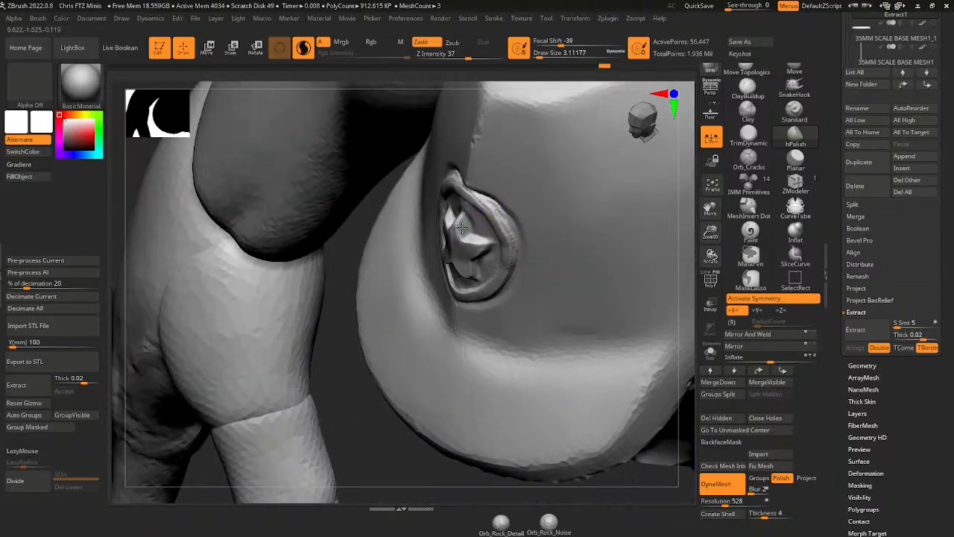
left_click_drag(460, 216, 459, 201)
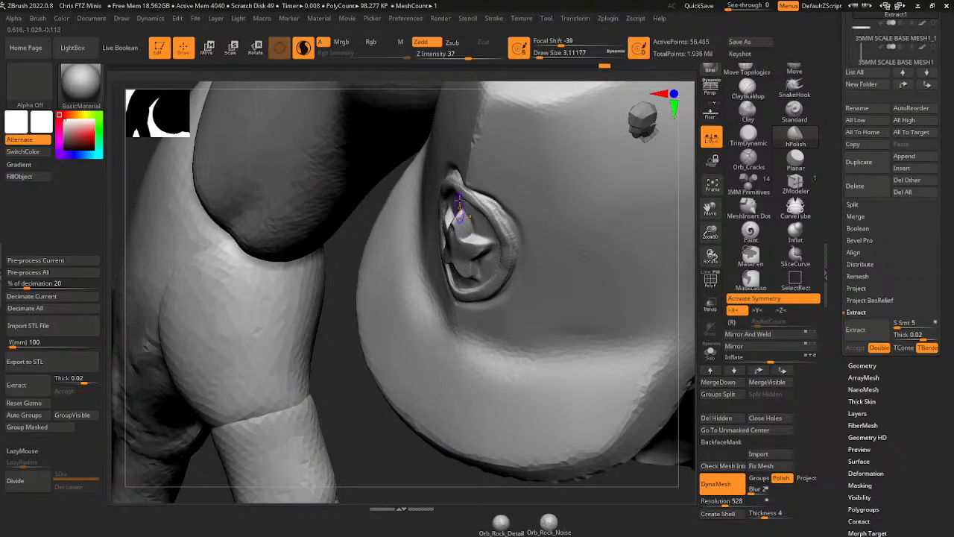
left_click_drag(363, 280, 302, 340)
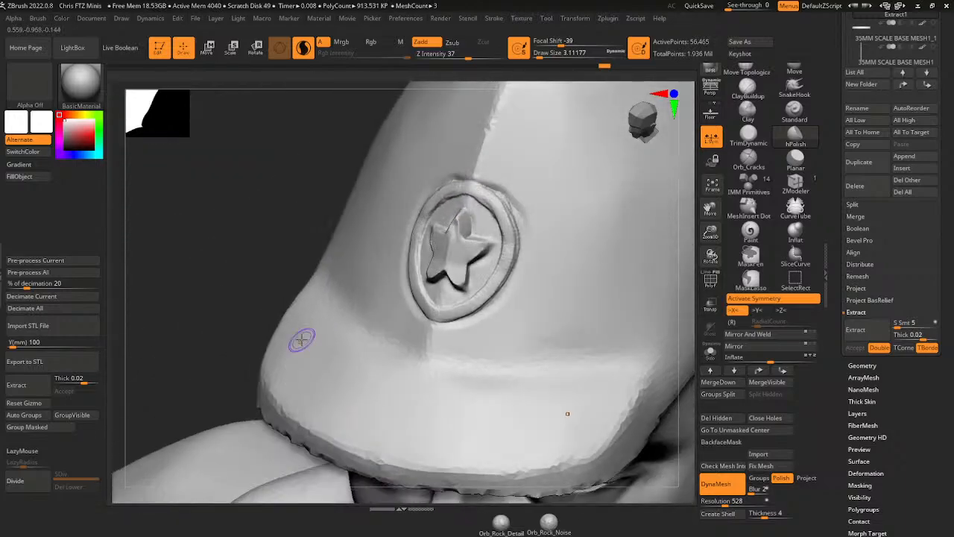
left_click_drag(195, 305, 206, 308, "shift")
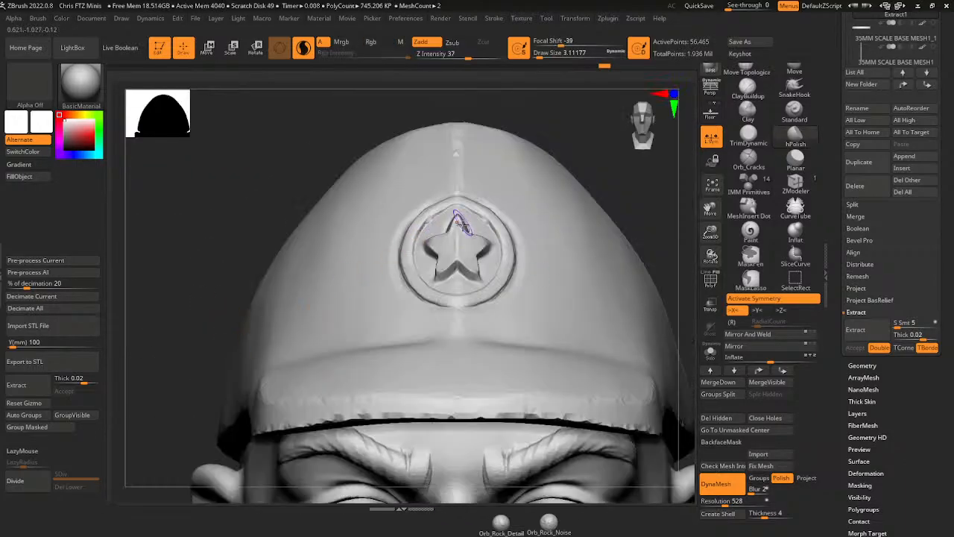
left_click_drag(522, 108, 520, 152)
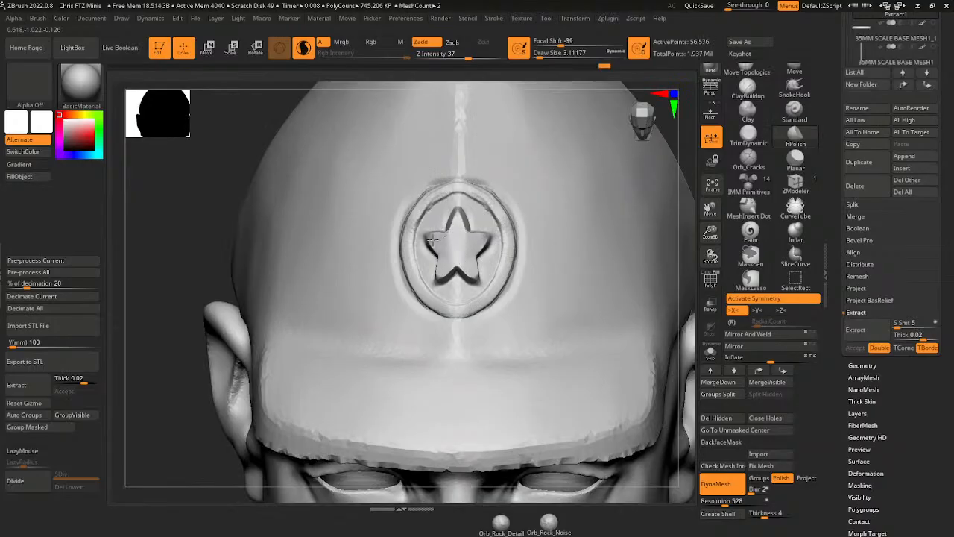
- Deepen the star's side grooves with Orb_Cracks and adjust its lower points with the Move brush at draw size about 6.6
left_click(751, 161)
mouse_move(484, 243)
left_mouse_down()
mouse_move(476, 232)
mouse_move(478, 280)
mouse_move(486, 264)
left_mouse_up()
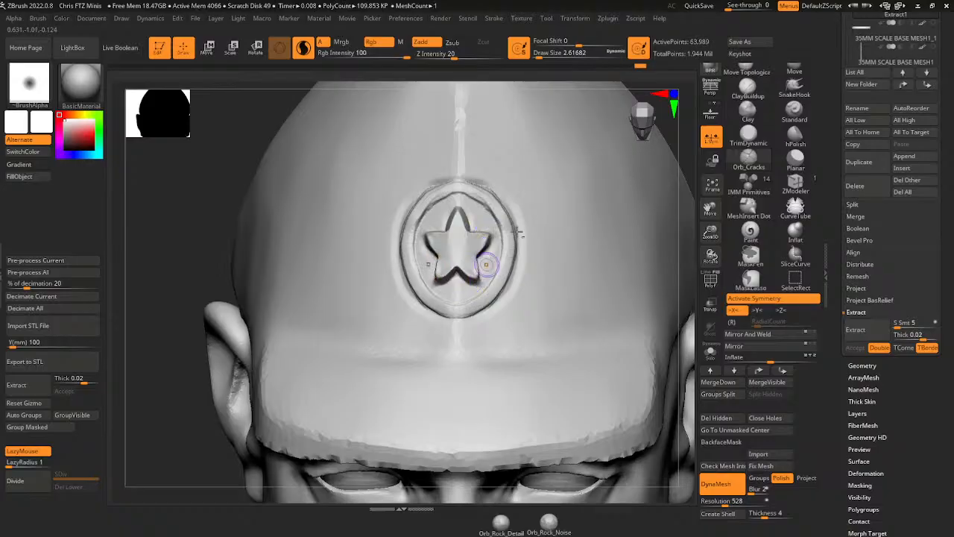
left_click(795, 74)
left_click_drag(552, 54, 545, 54)
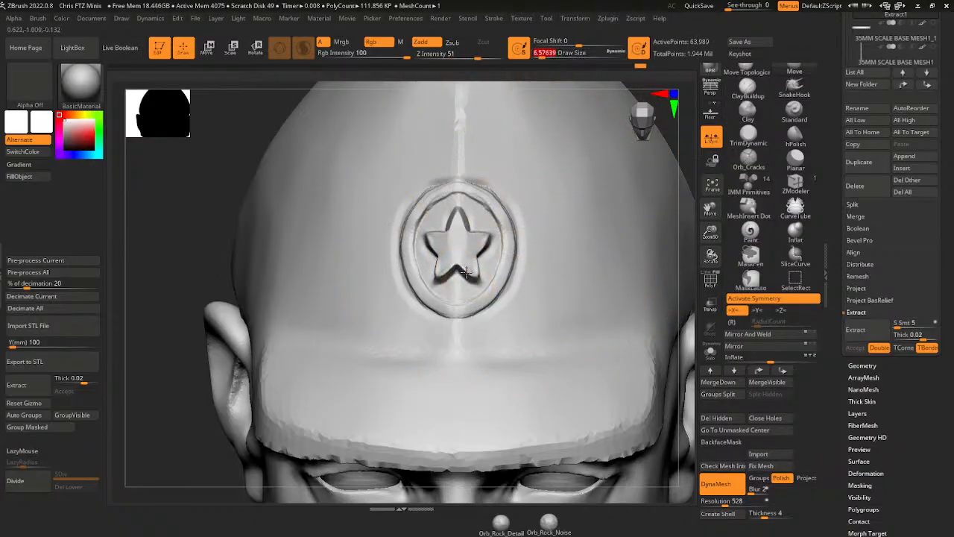
left_click_drag(474, 276, 479, 275)
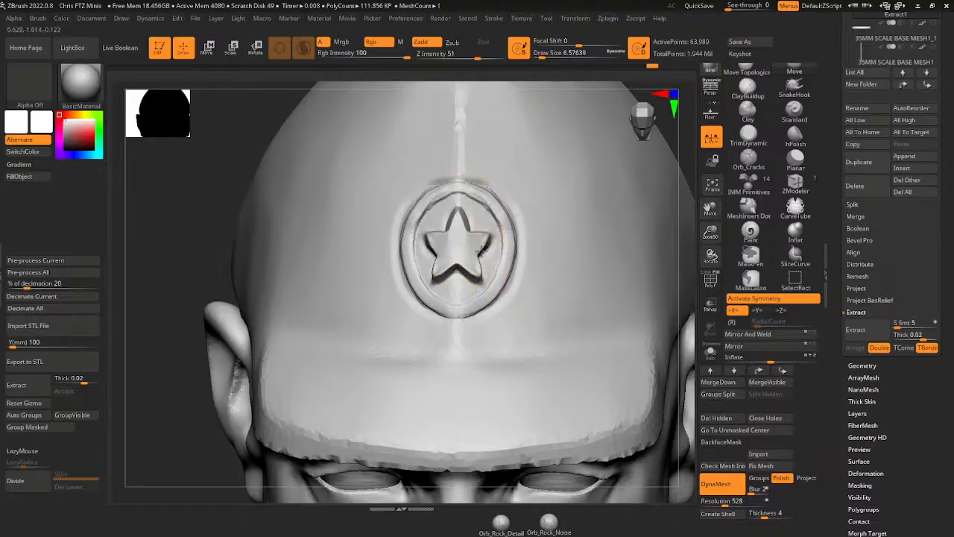
- Polish the star's surface with hPolish and refine its upper points with the Move brush at draw size about 3.7
left_click(795, 138)
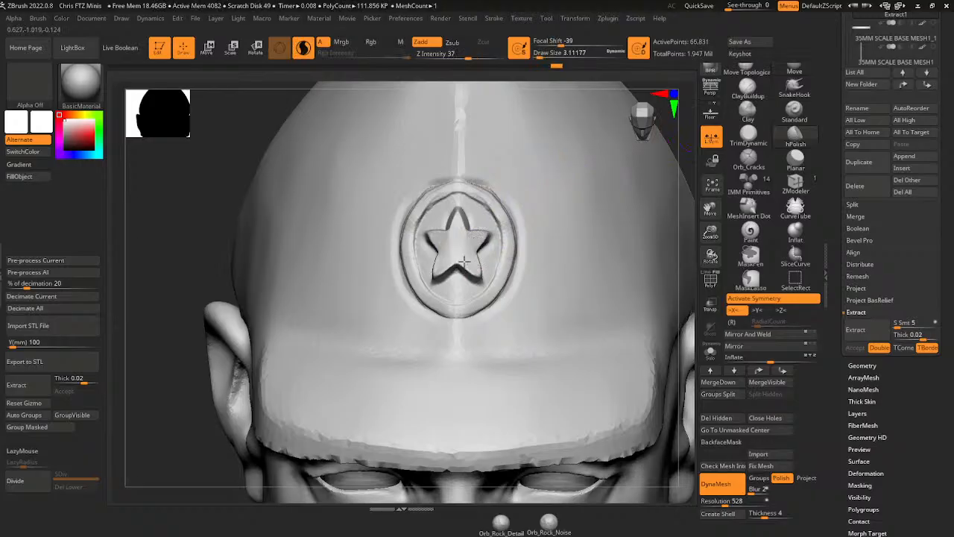
left_click_drag(460, 219, 455, 222)
left_click(795, 71)
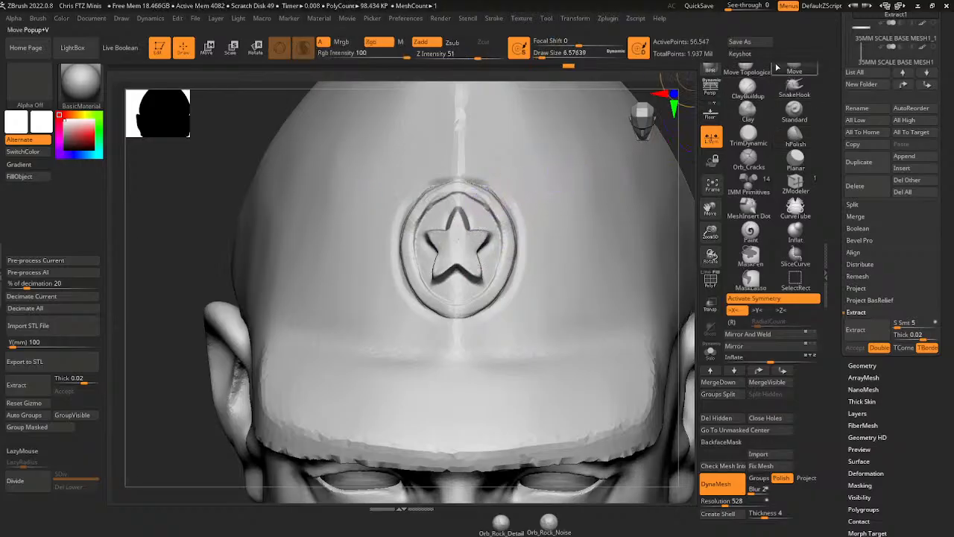
left_click_drag(552, 52, 540, 53)
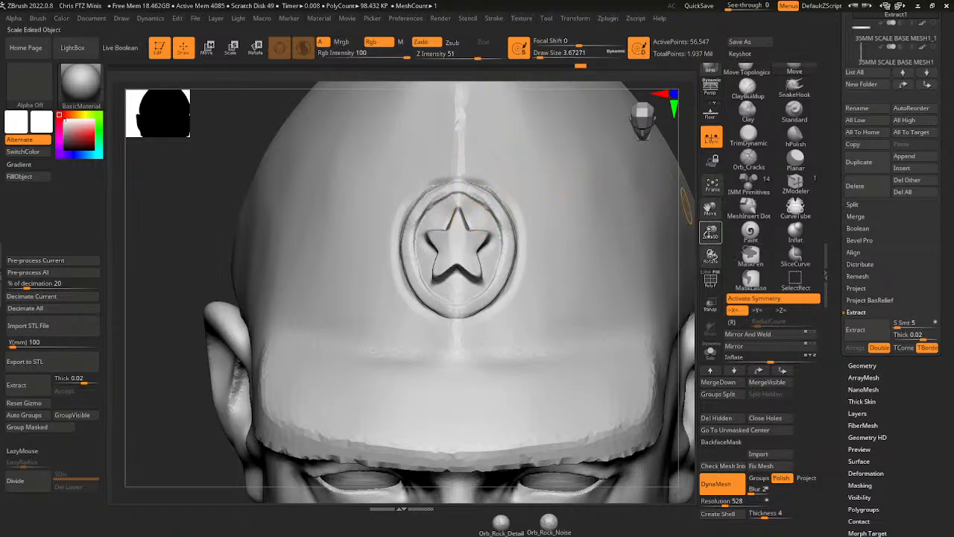
- Build a narrow raised seam down the cap's front centre, above and below the badge, with ClayBuildup at draw size about 3.1
mouse_move(713, 229)
left_mouse_down()
mouse_move(679, 206)
mouse_move(682, 174)
left_mouse_up()
left_click(748, 90)
left_click_drag(671, 133, 630, 166)
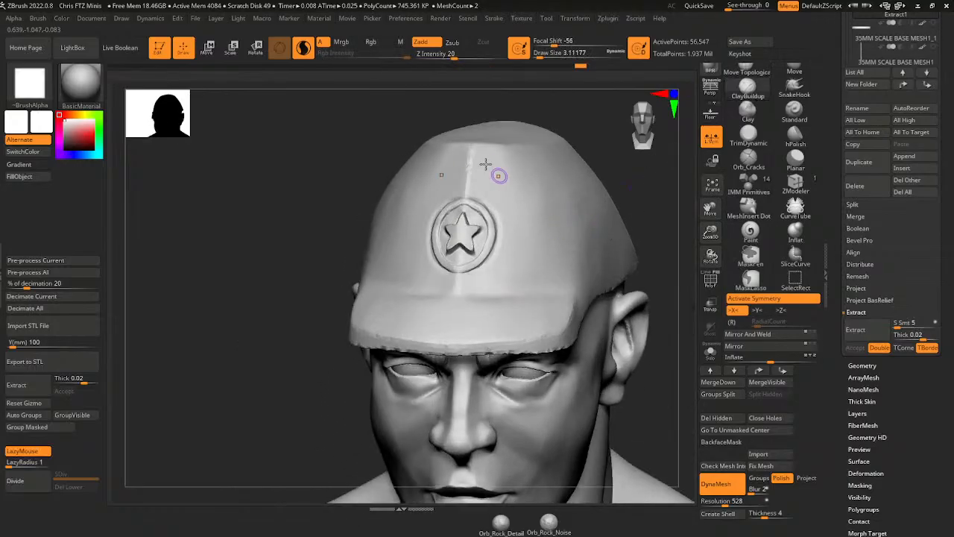
left_click_drag(517, 97, 514, 113)
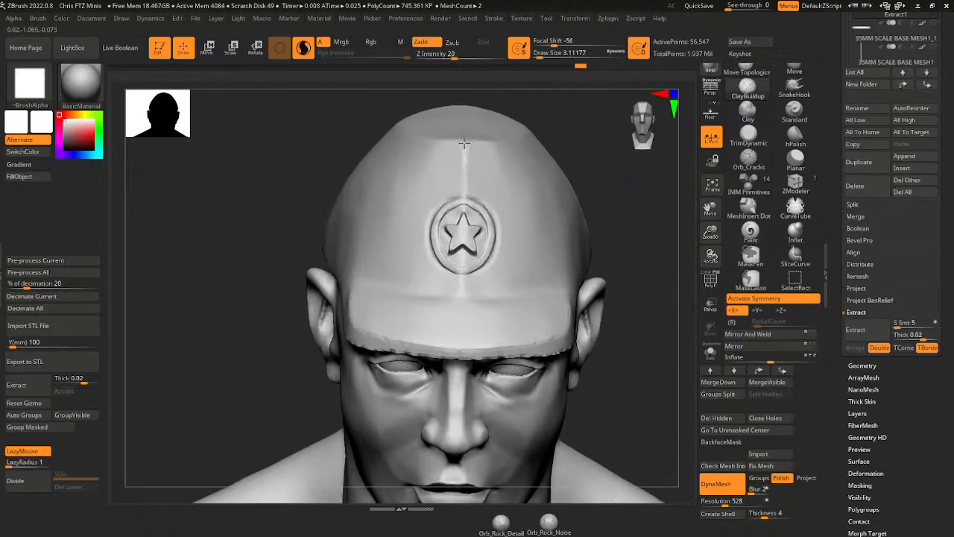
left_click_drag(464, 168, 464, 146)
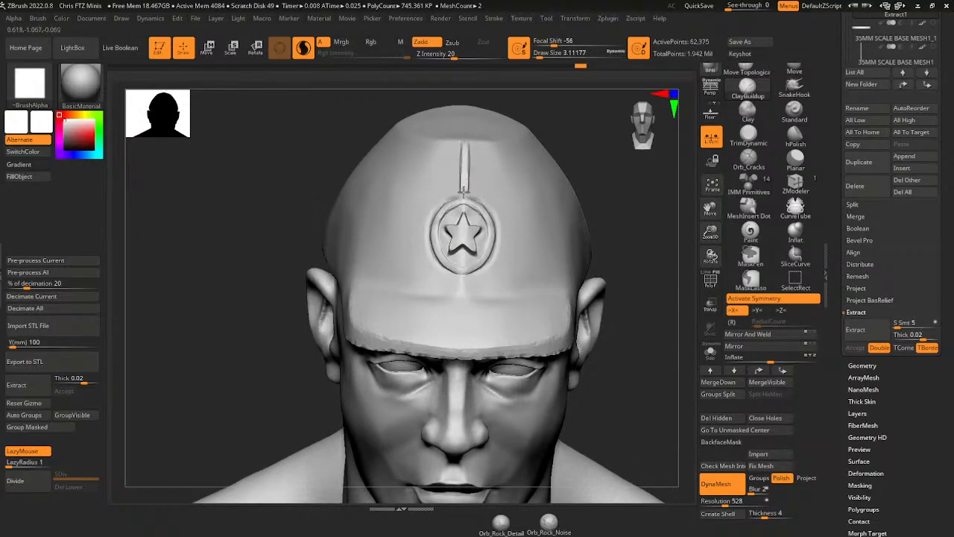
left_click_drag(462, 199, 464, 179)
left_click_drag(461, 296, 462, 279)
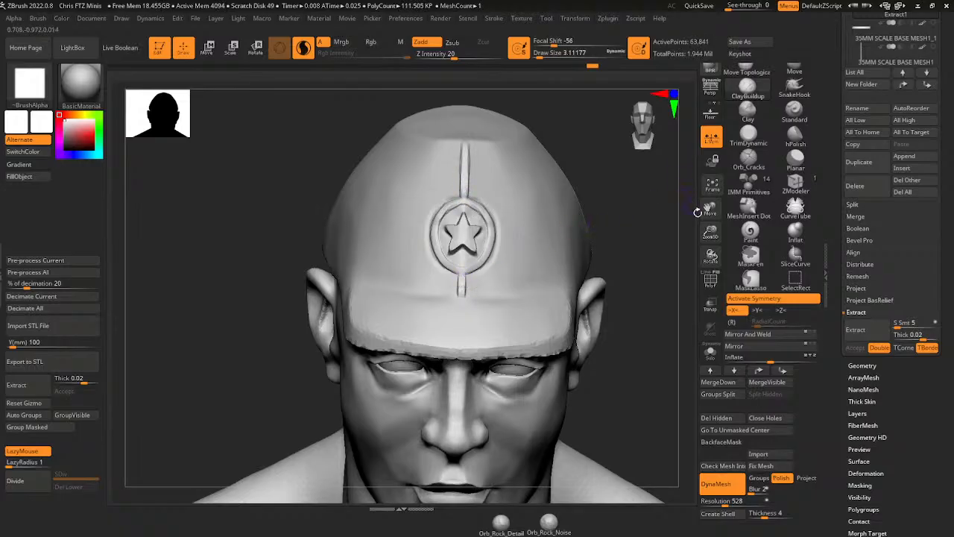
- Build a raised seam around the edge of the cap's flat top with ClayBuildup at draw size about 5
left_click_drag(710, 209, 582, 242)
left_click_drag(710, 231, 685, 214)
left_click_drag(555, 56, 558, 56)
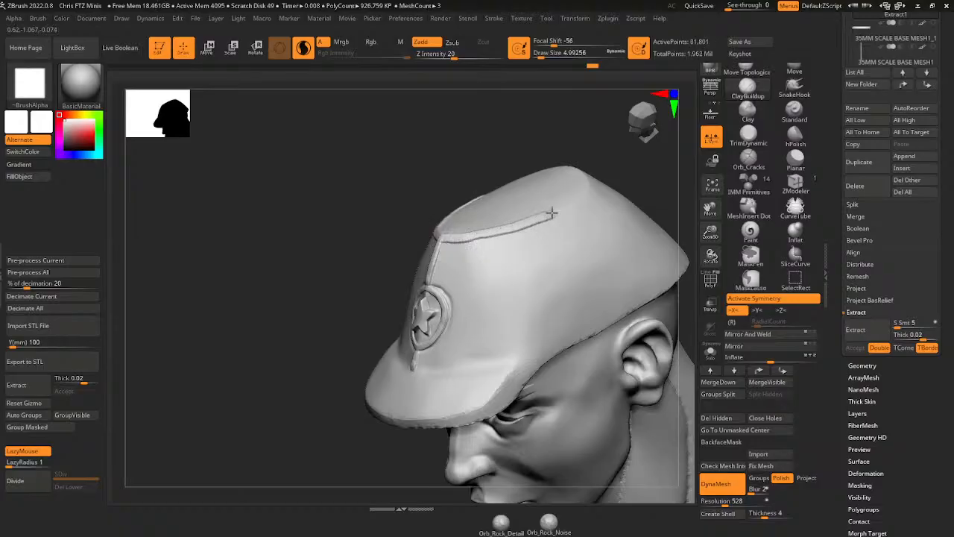
left_click_drag(684, 184, 638, 216)
left_click_drag(709, 207, 660, 302)
left_click_drag(580, 187, 578, 205)
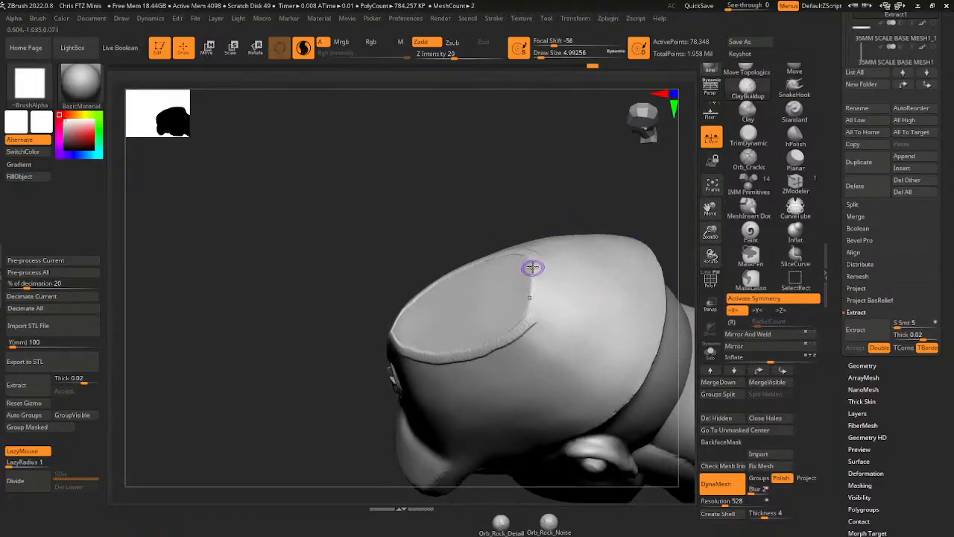
left_click_drag(534, 261, 536, 287)
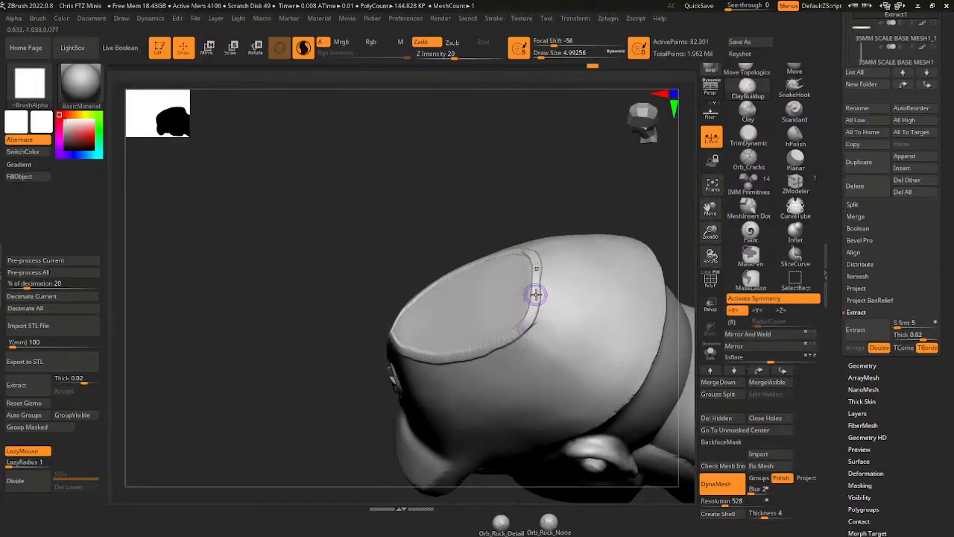
left_click_drag(568, 128, 569, 145)
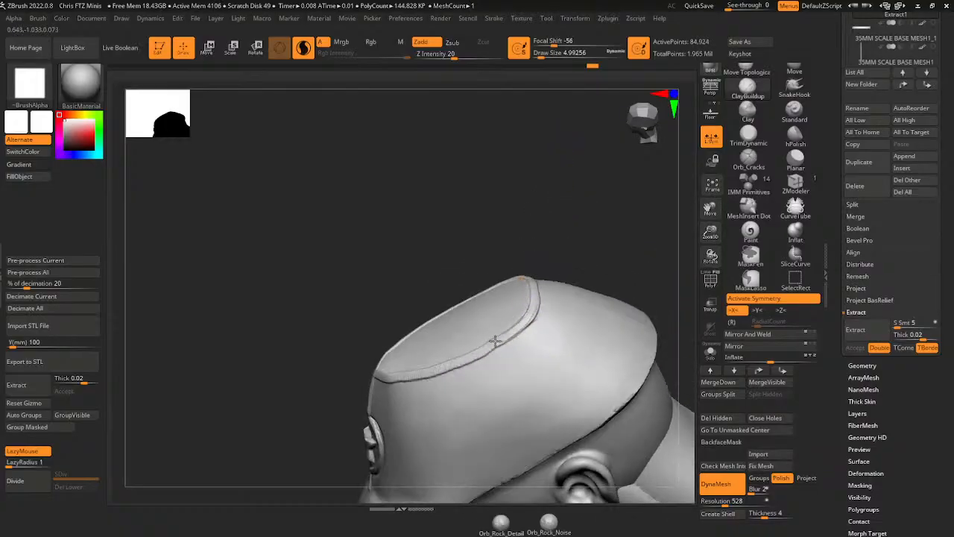
right_click_drag(495, 341, 388, 375)
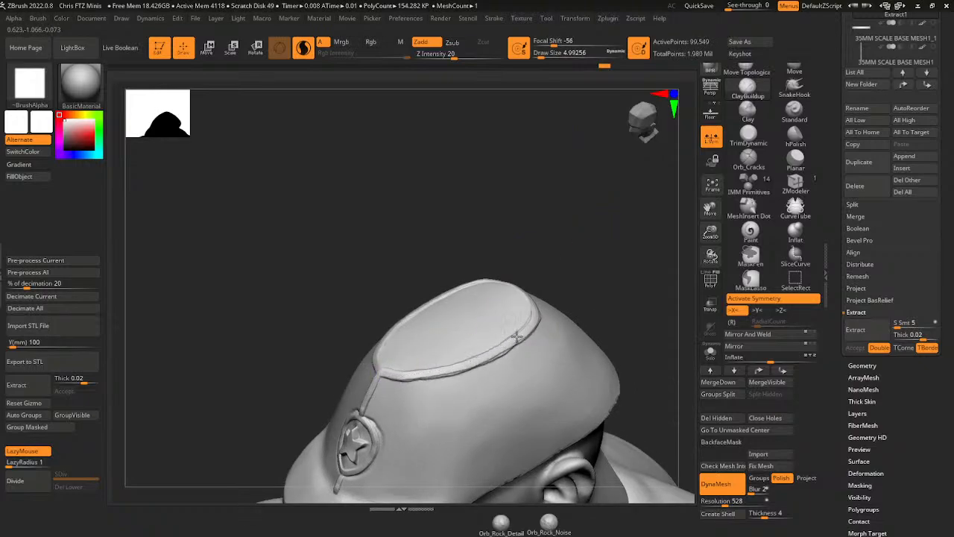
- Build up a raised band across the front of the cap just above the visor using ClayBuildup at draw size about 8.4
right_click_drag(516, 337, 564, 268)
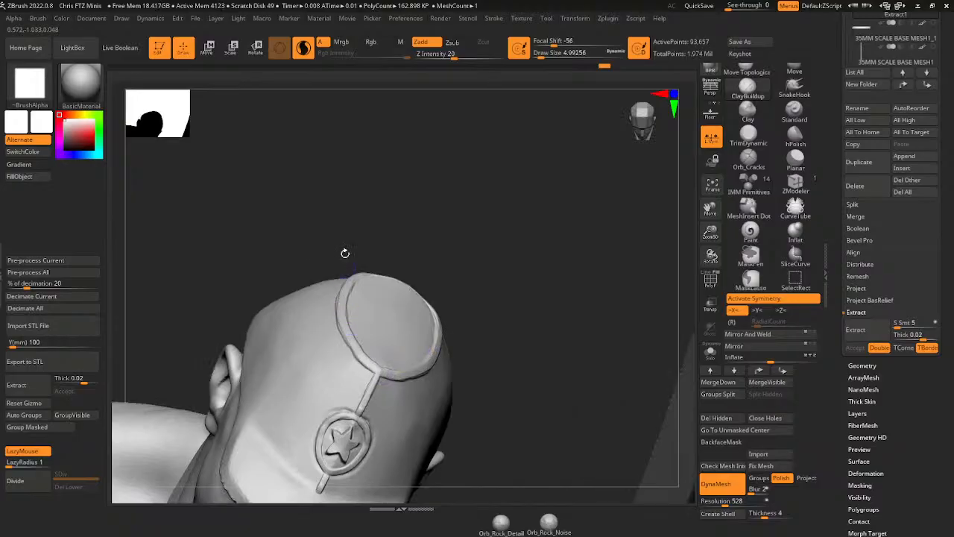
right_click_drag(345, 252, 613, 245)
mouse_move(701, 259)
right_mouse_down()
mouse_move(710, 223)
mouse_move(677, 211)
mouse_move(628, 286)
right_mouse_up()
left_click(543, 53)
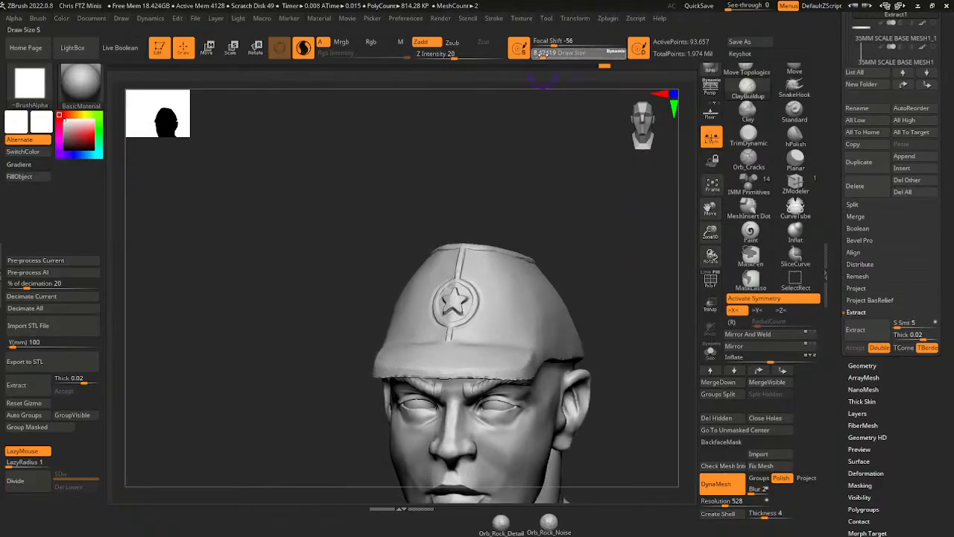
mouse_move(449, 330)
left_mouse_down()
mouse_move(446, 337)
mouse_move(533, 344)
left_mouse_up()
key("ctrl+z")
left_click(543, 55)
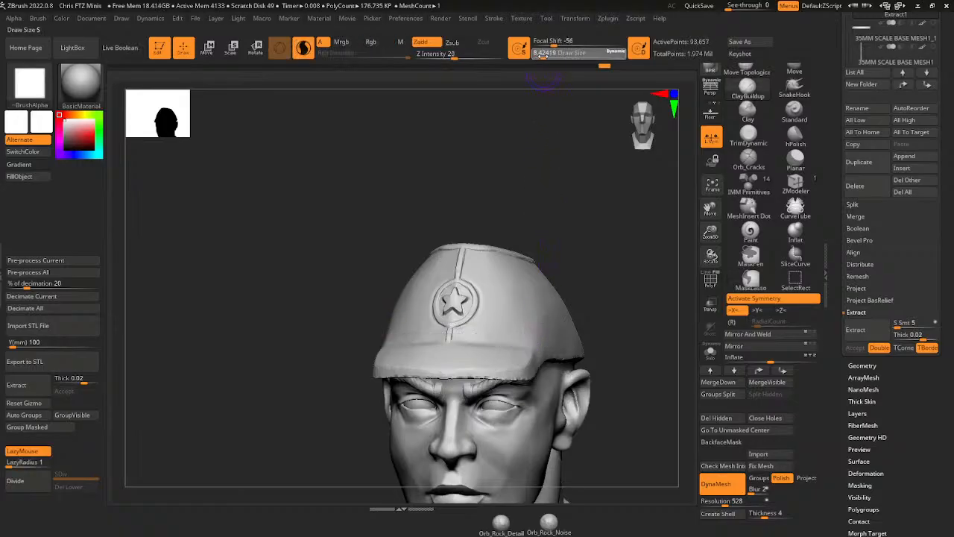
left_click_drag(588, 187, 568, 215)
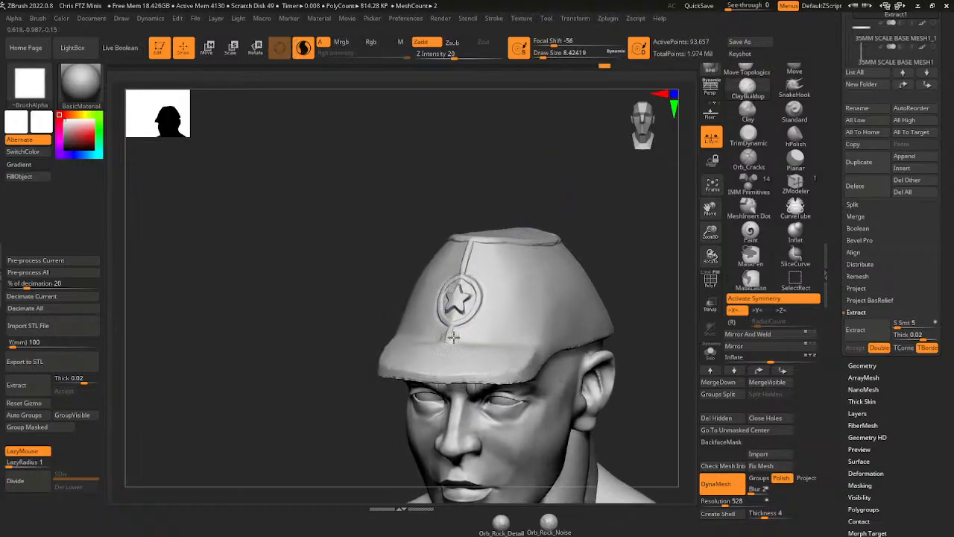
left_click_drag(479, 337, 542, 341)
mouse_move(437, 325)
left_mouse_down()
mouse_move(406, 330)
mouse_move(551, 341)
mouse_move(481, 339)
left_mouse_up()
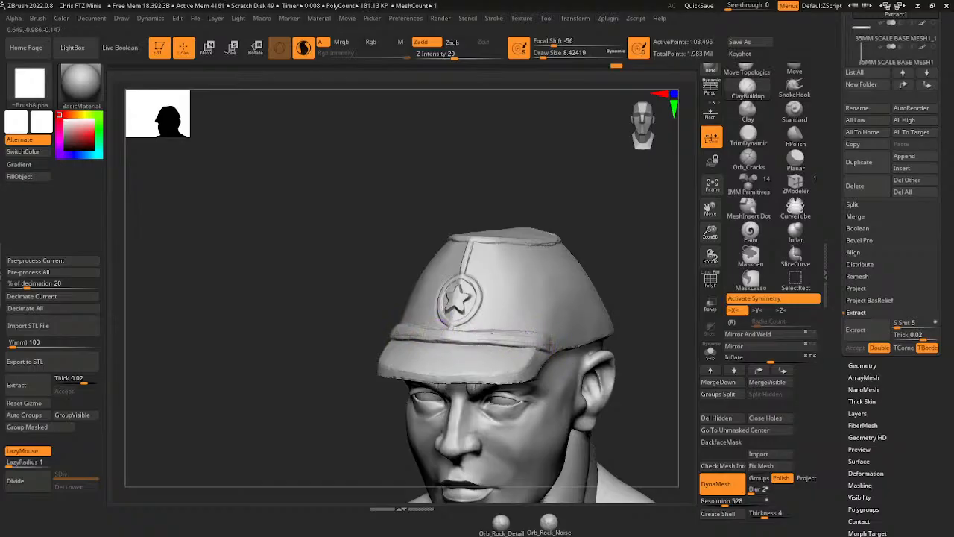
- Extend the raised band along the lower edge of the cap's side using a draw size of about 9.4
mouse_move(618, 203)
left_mouse_down()
mouse_move(590, 196)
mouse_move(634, 221)
mouse_move(626, 286)
mouse_move(599, 286)
mouse_move(590, 302)
left_mouse_up()
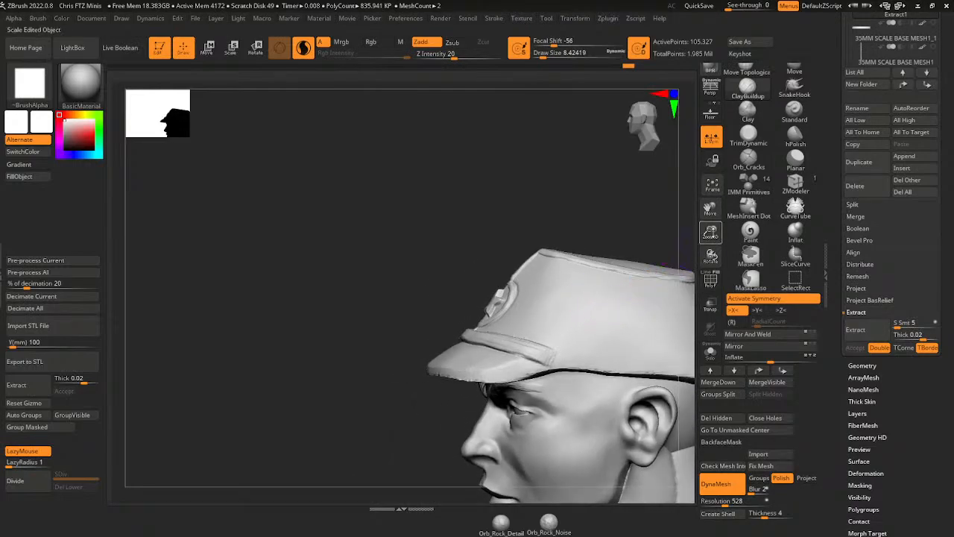
left_click_drag(710, 233, 708, 221)
left_click_drag(710, 209, 656, 144)
mouse_move(651, 193)
left_mouse_down()
mouse_move(684, 219)
mouse_move(635, 211)
left_mouse_up()
left_click(543, 55)
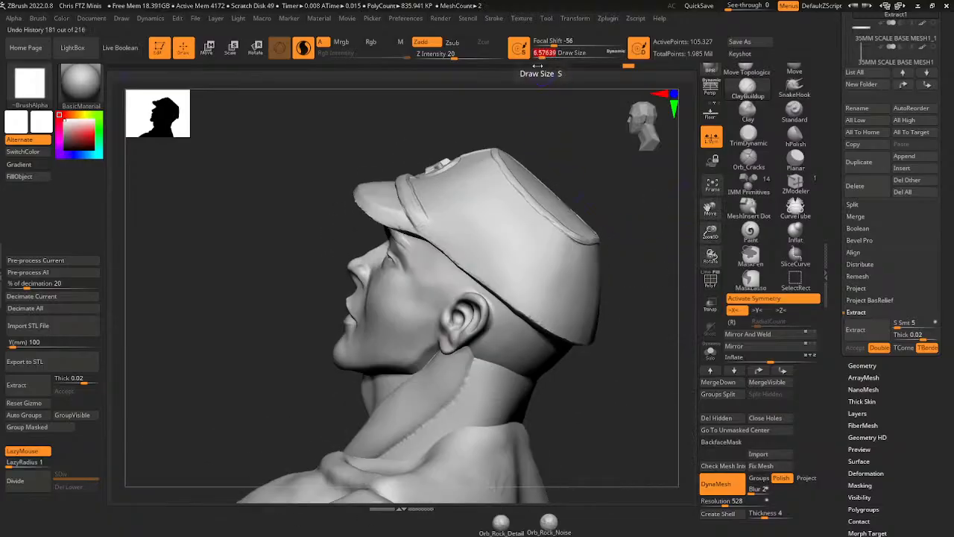
left_click_drag(543, 55, 545, 57)
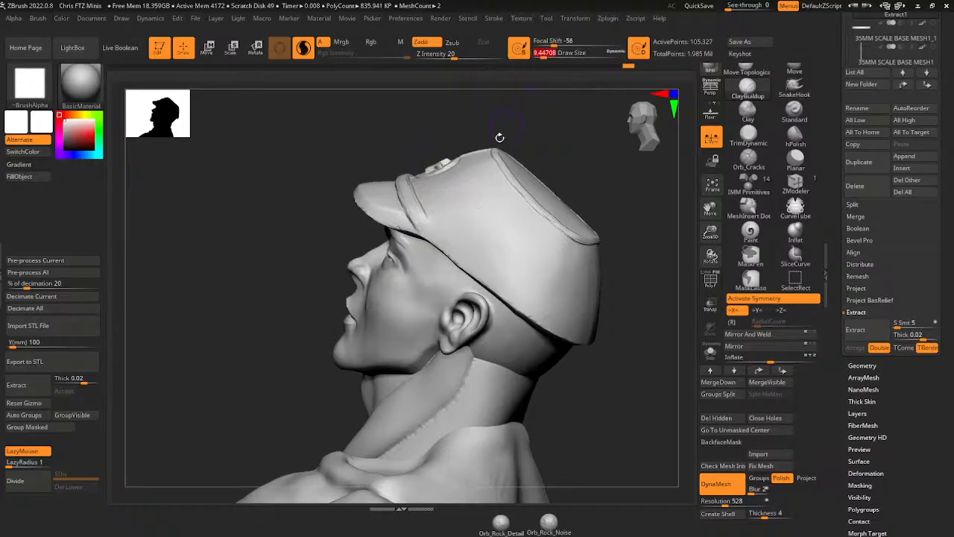
left_click_drag(415, 211, 504, 286)
left_click_drag(445, 245, 536, 314)
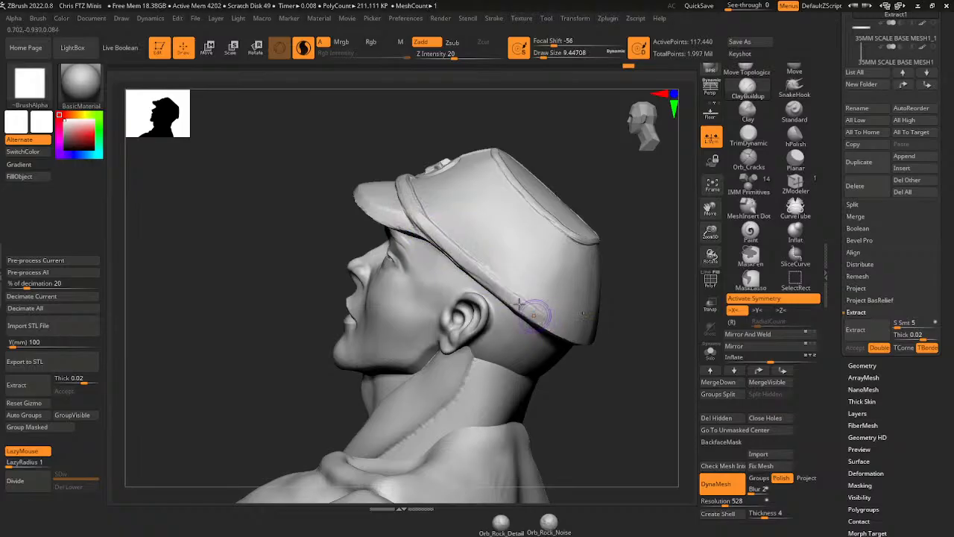
left_click_drag(467, 257, 537, 316)
left_click_drag(413, 214, 554, 323)
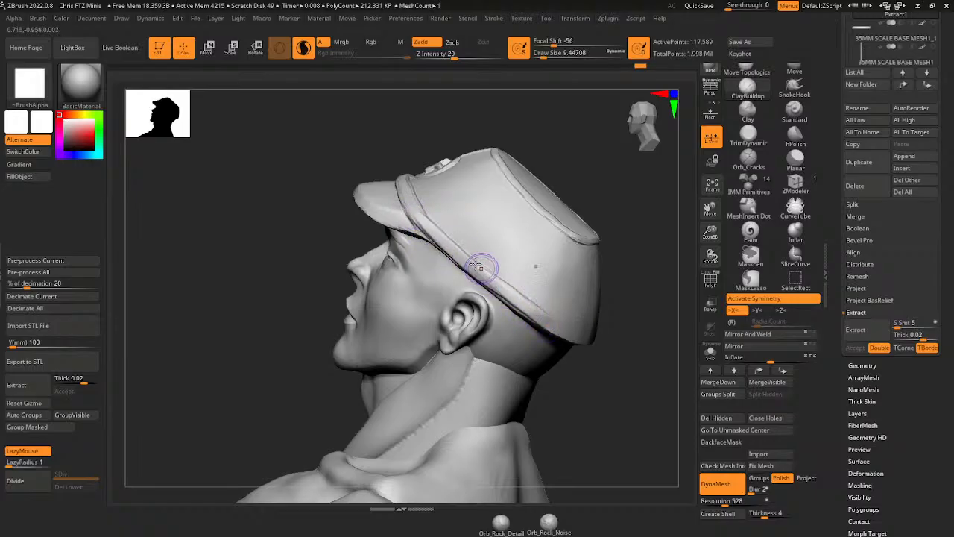
left_click_drag(483, 267, 565, 330)
left_click_drag(513, 297, 580, 337)
- Build up the band around the back of the cap and reinforce its side section toward the visor
mouse_move(634, 355)
left_mouse_down()
mouse_move(618, 322)
mouse_move(600, 318)
mouse_move(607, 343)
left_mouse_up()
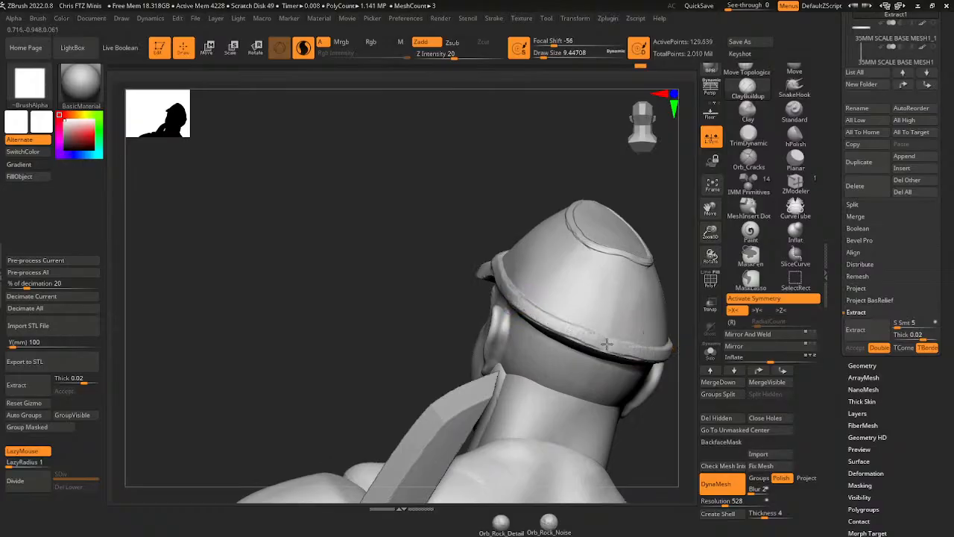
left_click_drag(540, 314, 630, 349)
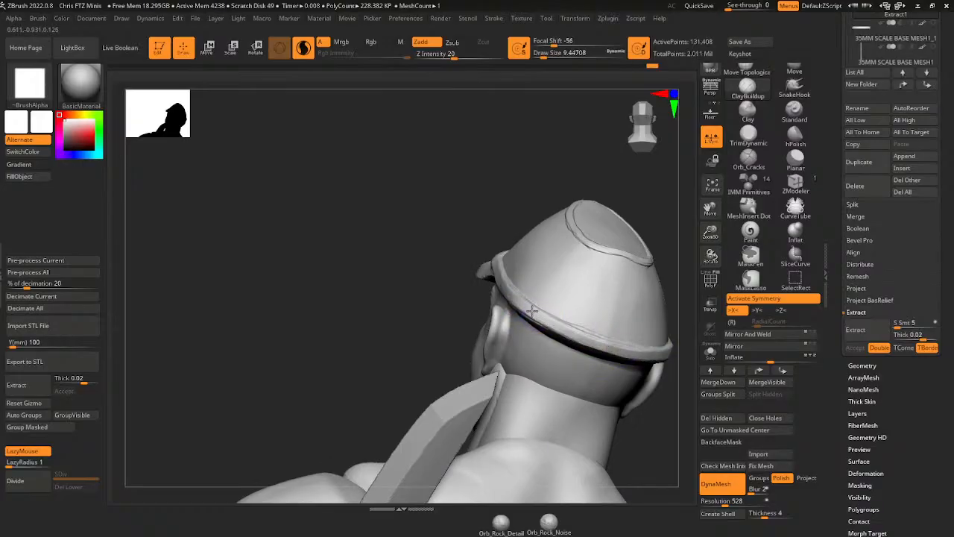
left_click_drag(440, 261, 509, 222)
left_click_drag(550, 321, 460, 254)
mouse_move(418, 193)
left_mouse_down()
mouse_move(457, 249)
mouse_move(443, 235)
left_mouse_up()
mouse_move(411, 139)
left_mouse_down()
mouse_move(426, 196)
mouse_move(404, 154)
left_mouse_up()
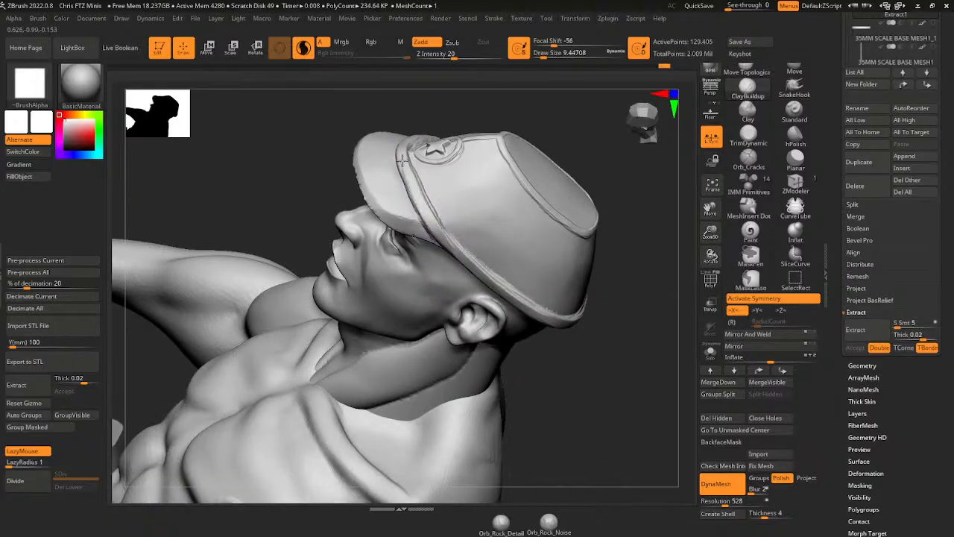
- Build up a small raised loop across the band near the visor's rear end at draw size about 5, undoing unwanted strokes
left_click_drag(574, 327, 614, 300, "shift")
left_click_drag(677, 263, 710, 256)
left_click_drag(692, 212, 662, 268, "alt")
left_click(544, 53)
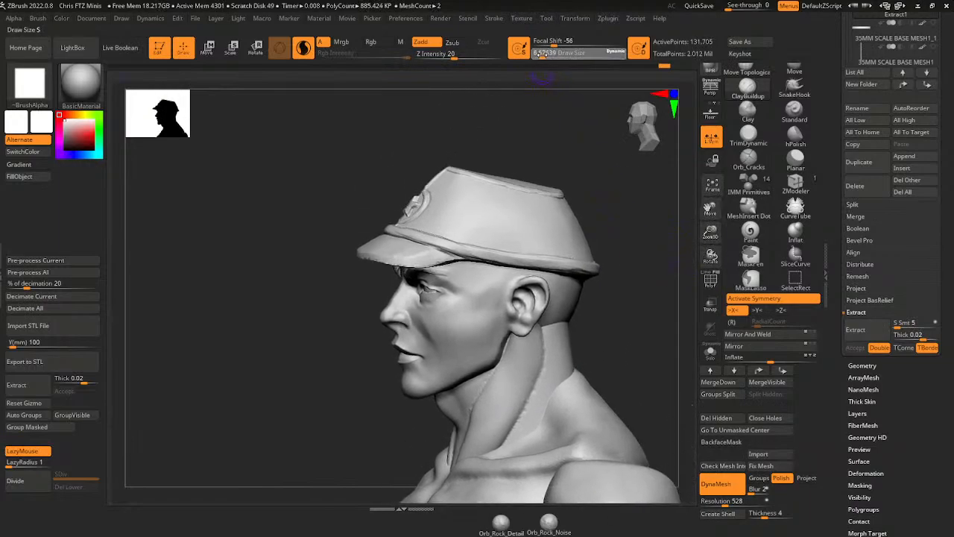
left_click_drag(711, 237, 711, 227)
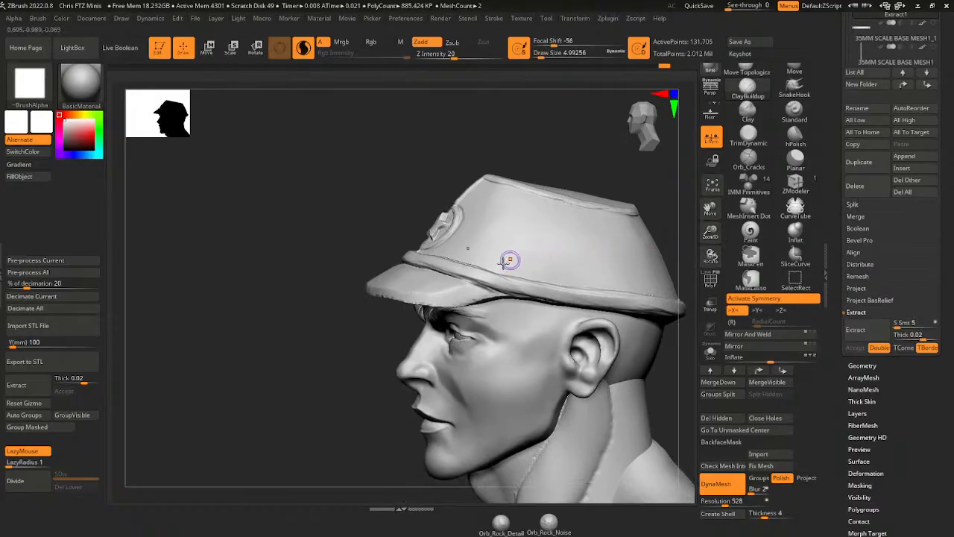
left_click_drag(493, 289, 498, 274)
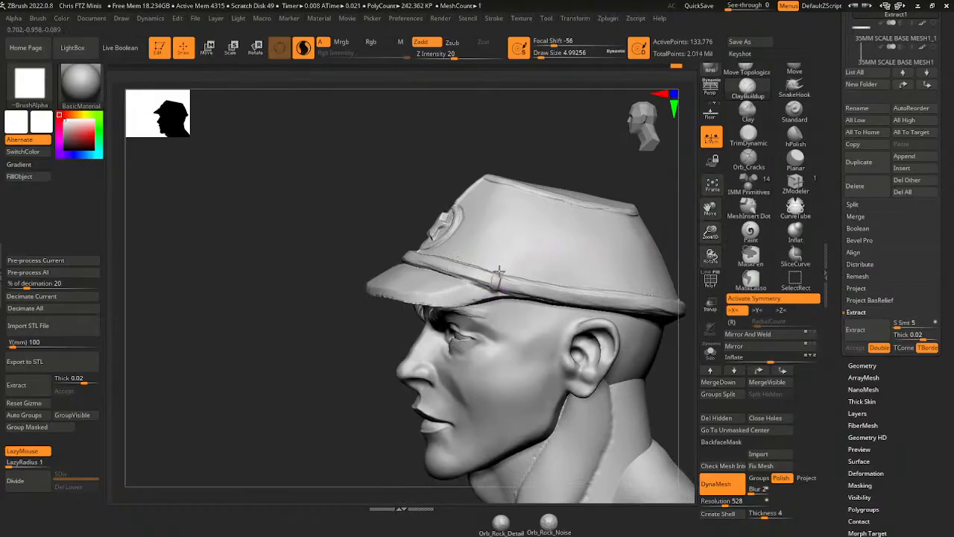
mouse_move(609, 142)
left_mouse_down()
mouse_move(599, 175)
mouse_move(601, 152)
left_mouse_up()
key("ctrl+z")
key("ctrl+z")
key("ctrl+z")
key("ctrl+z")
key("ctrl+z")
key("ctrl+z")
key("ctrl+z")
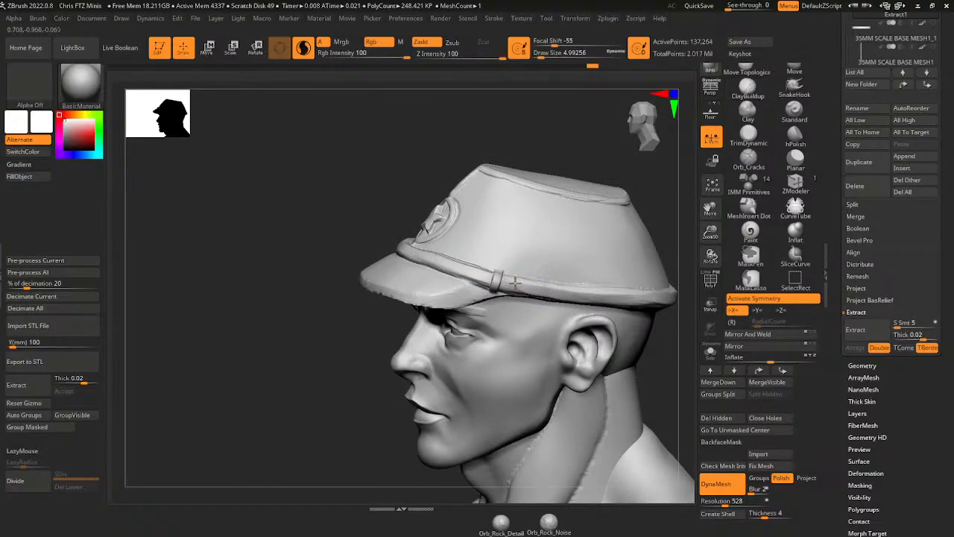
- Polish the band along the cap's side and back with the hPolish brush at draw size about 5.75
left_click_drag(687, 280, 712, 256, "ctrl")
left_click_drag(694, 212, 646, 240)
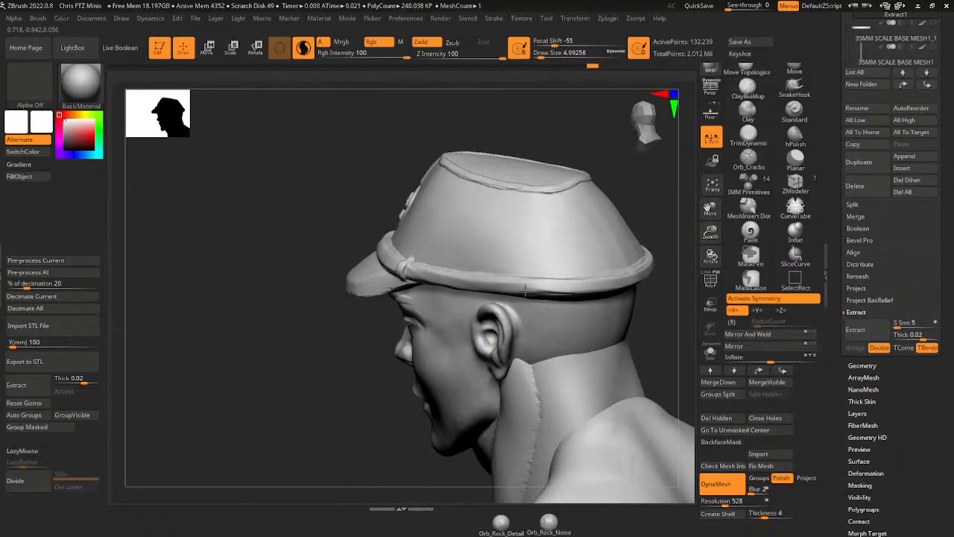
left_click(797, 140)
left_click(538, 57)
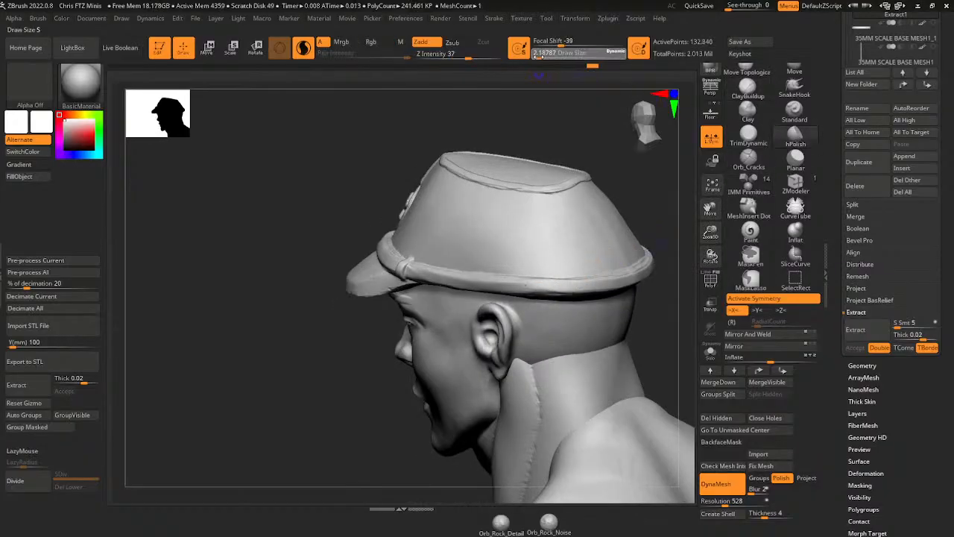
left_click_drag(538, 55, 543, 55)
left_click_drag(414, 273, 483, 281)
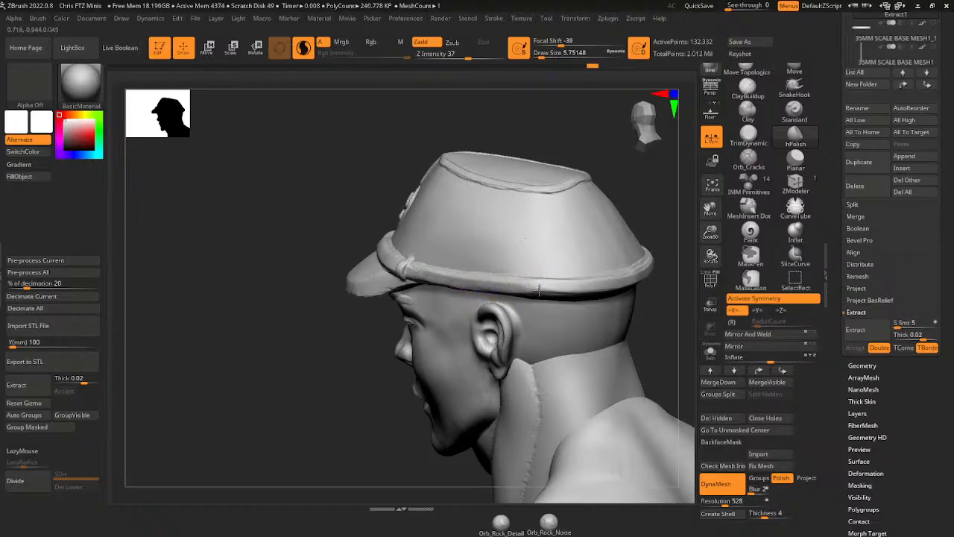
left_click_drag(540, 289, 559, 294)
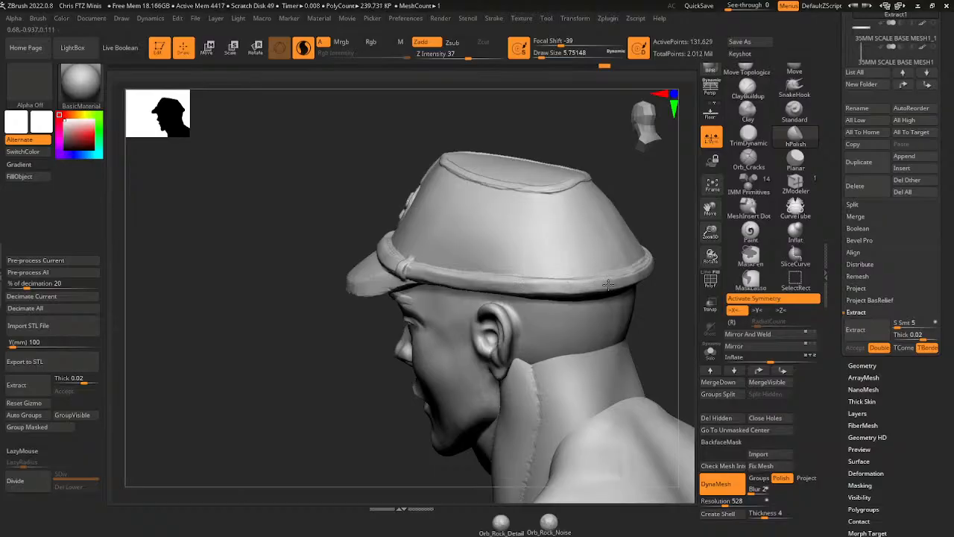
mouse_move(678, 259)
left_mouse_down()
mouse_move(625, 282)
mouse_move(669, 257)
mouse_move(667, 217)
mouse_move(646, 254)
left_mouse_up()
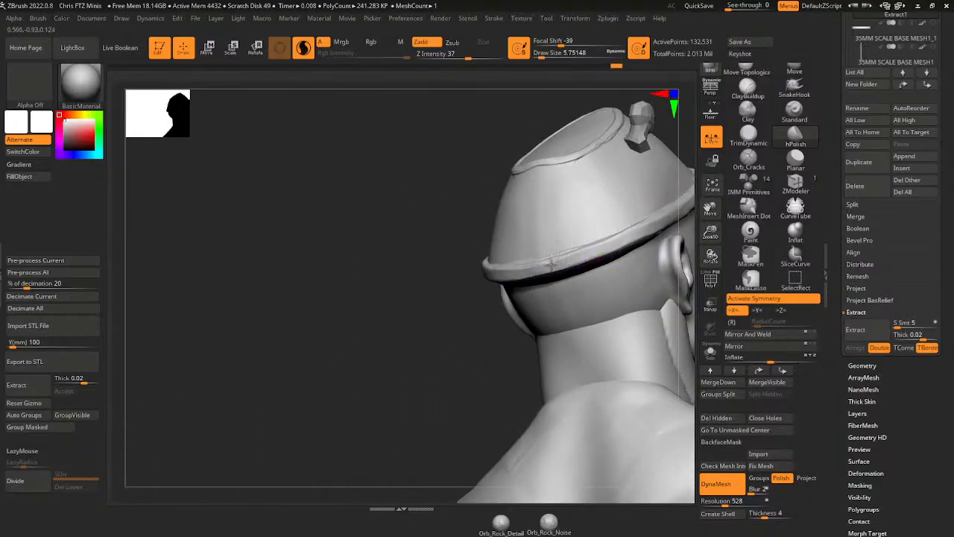
left_click_drag(550, 265, 649, 229)
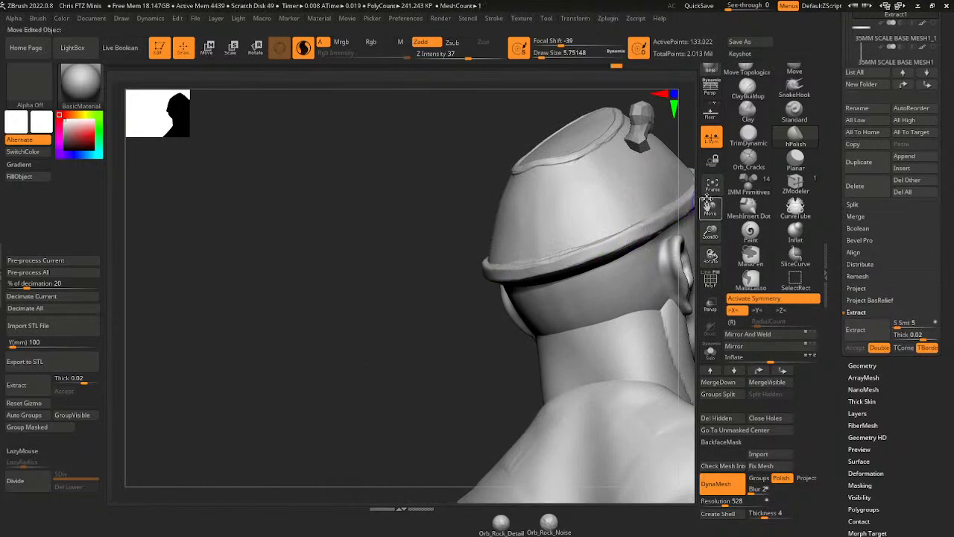
- Polish the front section of the band between the side loop and the badge, reducing the draw size to about 5
left_click_drag(705, 209, 567, 224)
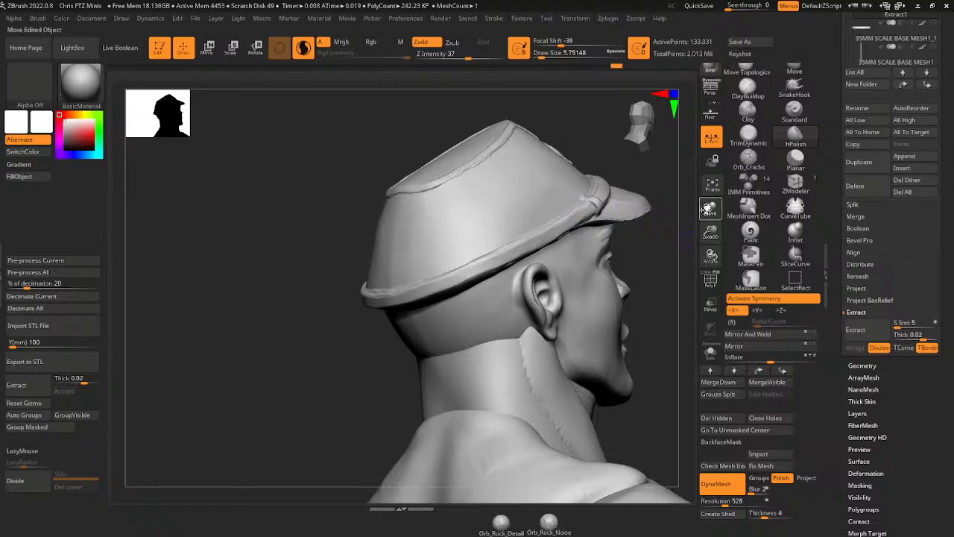
left_click_drag(707, 210, 640, 219)
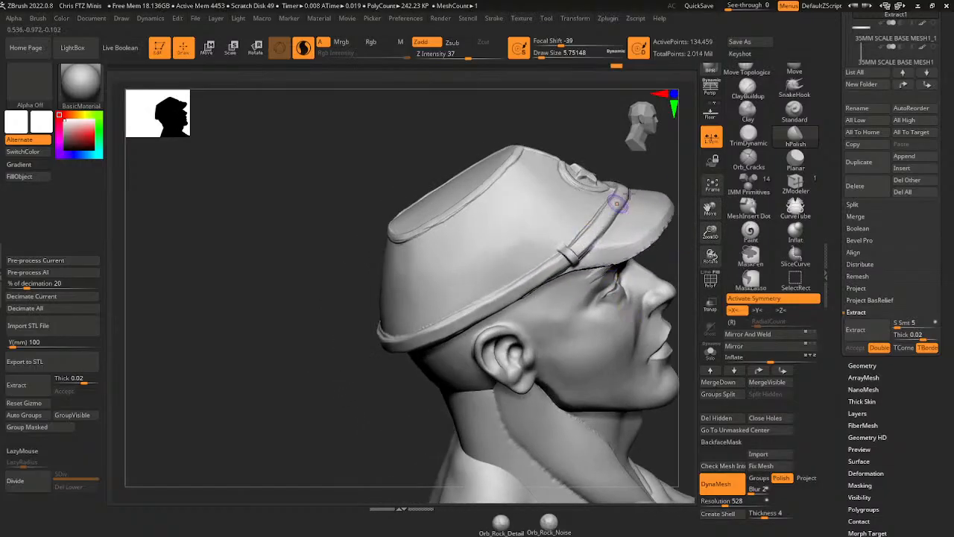
left_click_drag(707, 212, 683, 182)
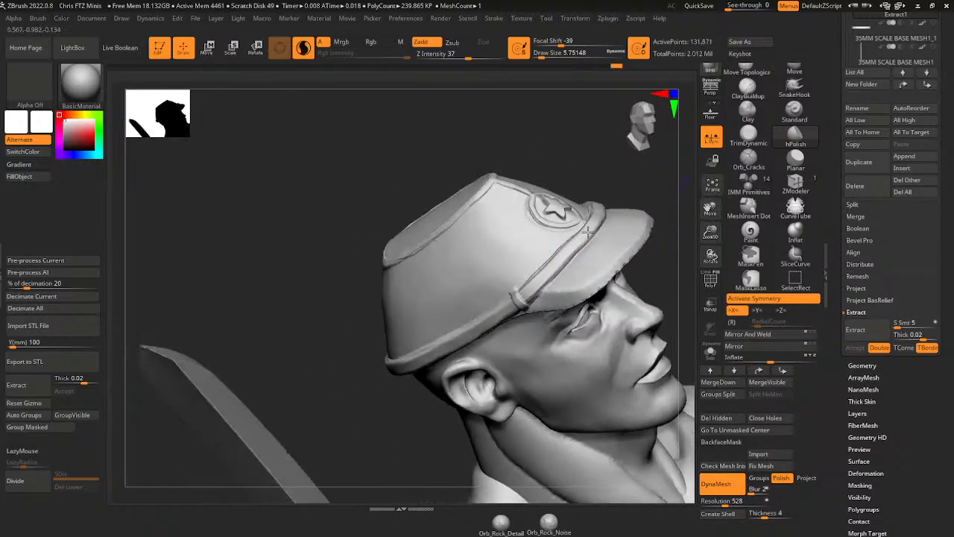
left_click_drag(616, 194, 600, 223)
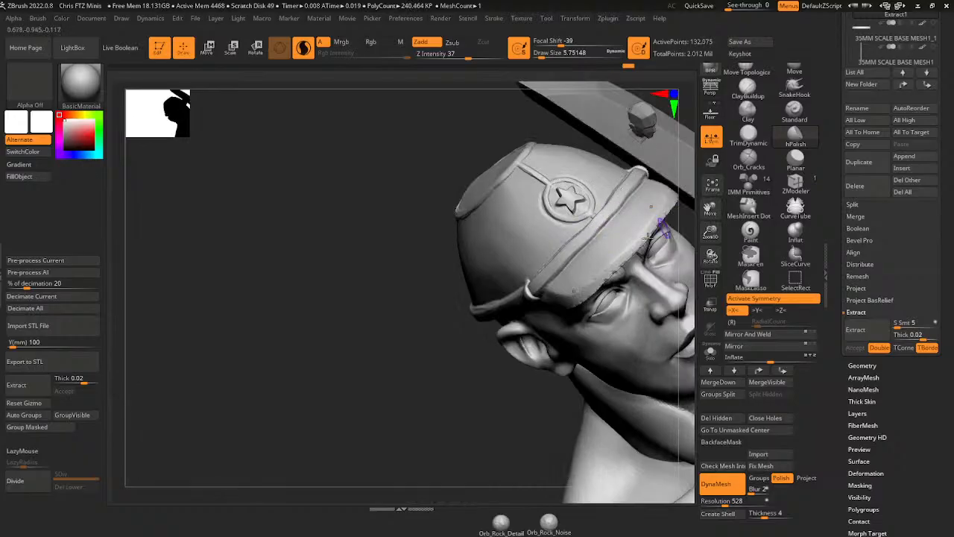
left_click_drag(466, 399, 513, 466)
left_click(545, 56)
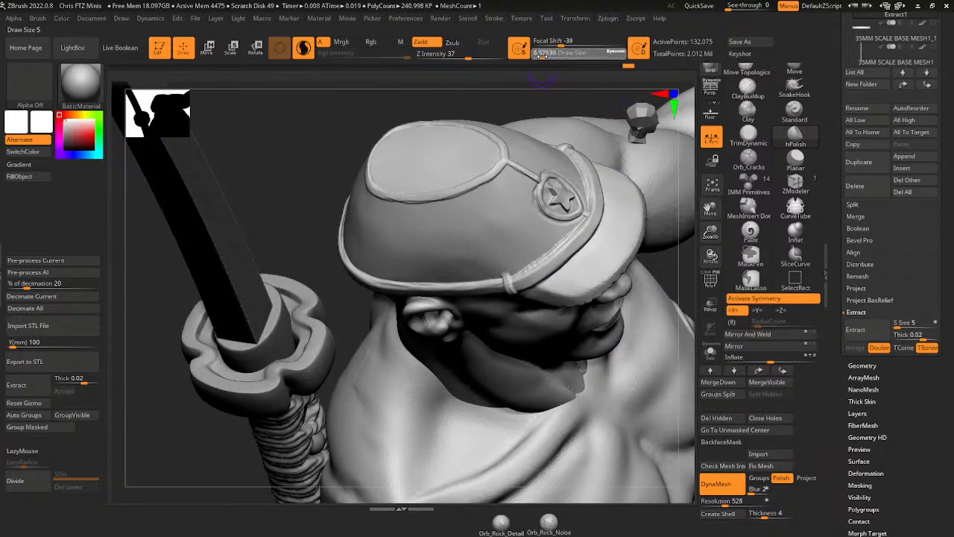
left_click_drag(597, 101, 675, 267)
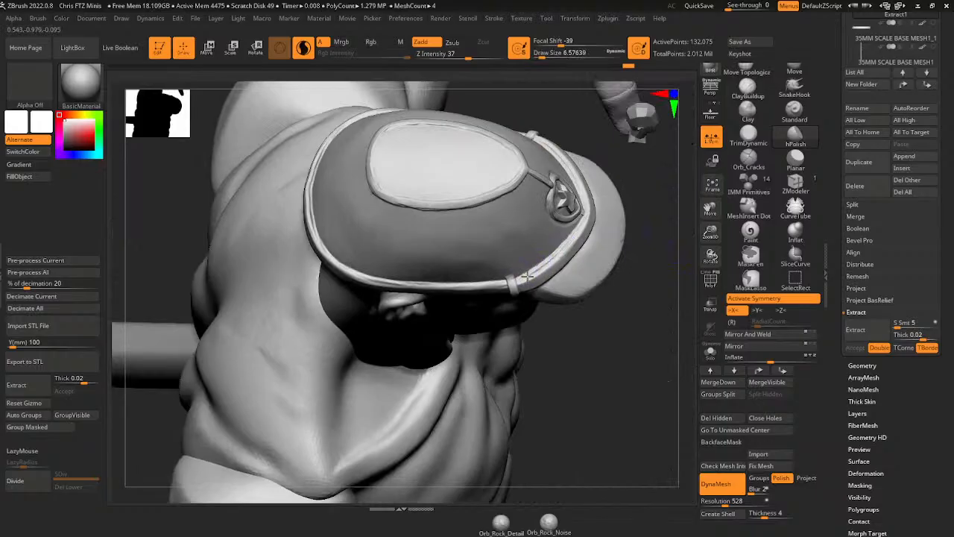
left_click(540, 53)
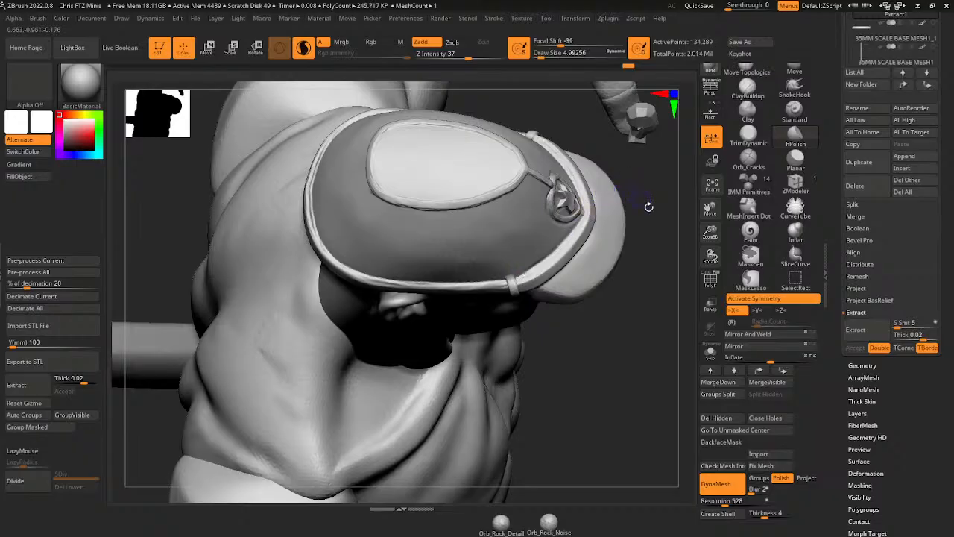
- Polish and smooth the cap visor's surface and ragged outer edge at draw size about 5
left_click_drag(648, 206, 586, 195)
left_click_drag(635, 252, 680, 206)
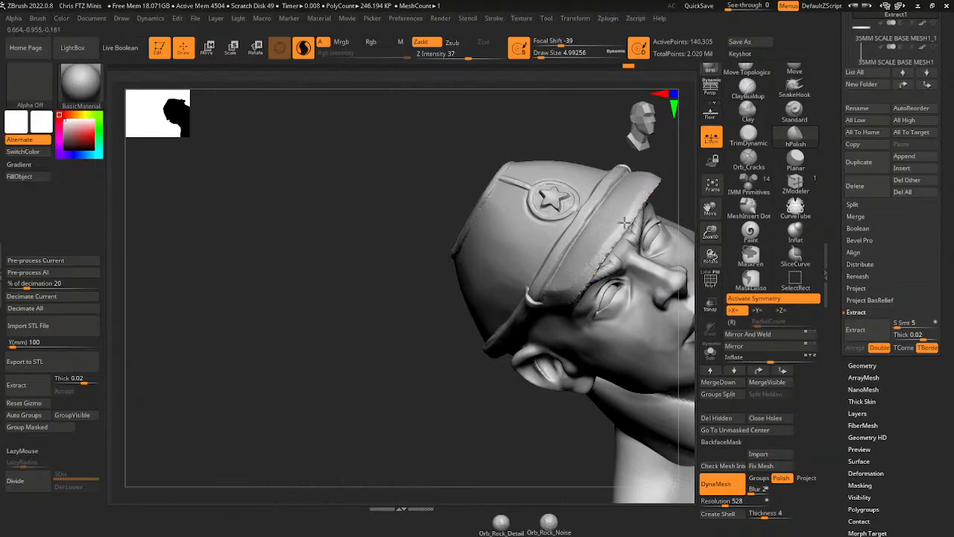
mouse_move(538, 395)
left_mouse_down()
mouse_move(607, 231)
mouse_move(578, 276)
left_mouse_up()
left_click_drag(682, 176, 691, 194, "shift")
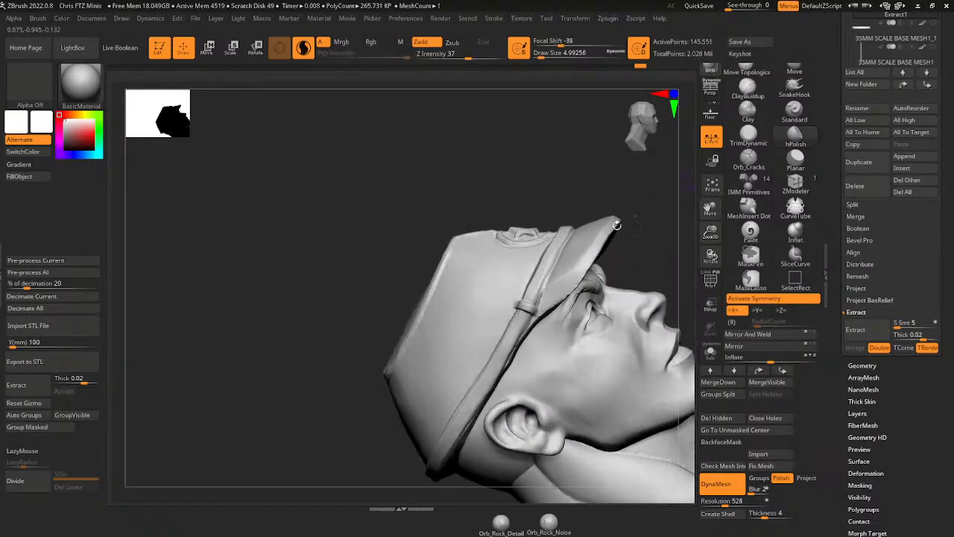
left_click_drag(557, 280, 549, 290, "shift")
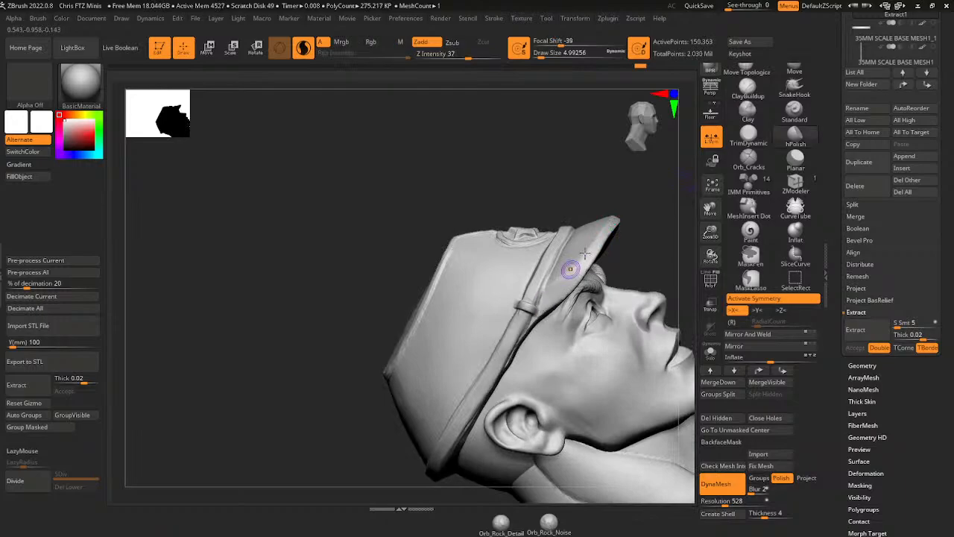
left_click_drag(645, 214, 636, 214)
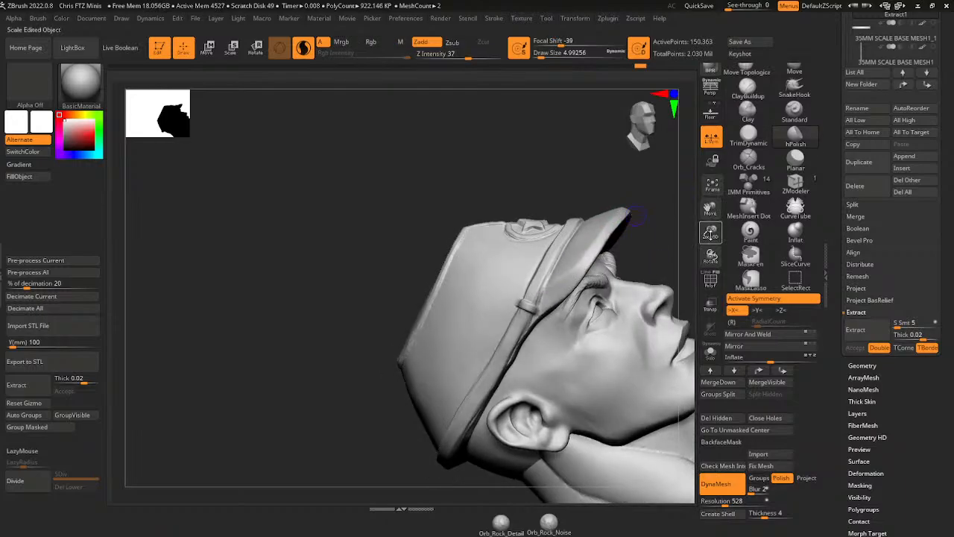
mouse_move(686, 233)
left_mouse_down()
mouse_move(669, 247)
mouse_move(623, 240)
left_mouse_up()
left_click_drag(631, 207, 616, 220)
left_click_drag(572, 273, 565, 287, "shift")
left_click_drag(586, 374, 552, 375)
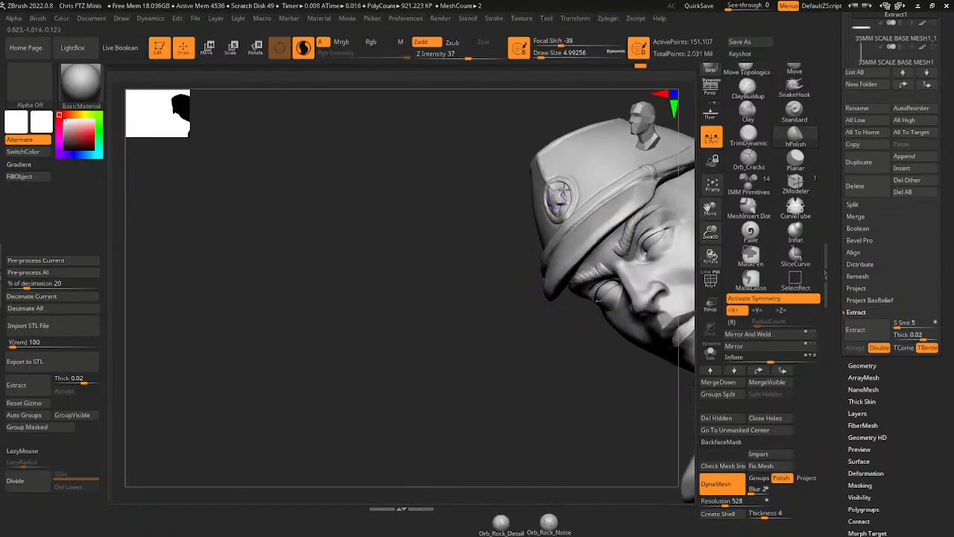
- Polish and smooth the visor's side where it meets the band, using draw sizes up to about 13
left_click_drag(687, 215, 671, 224)
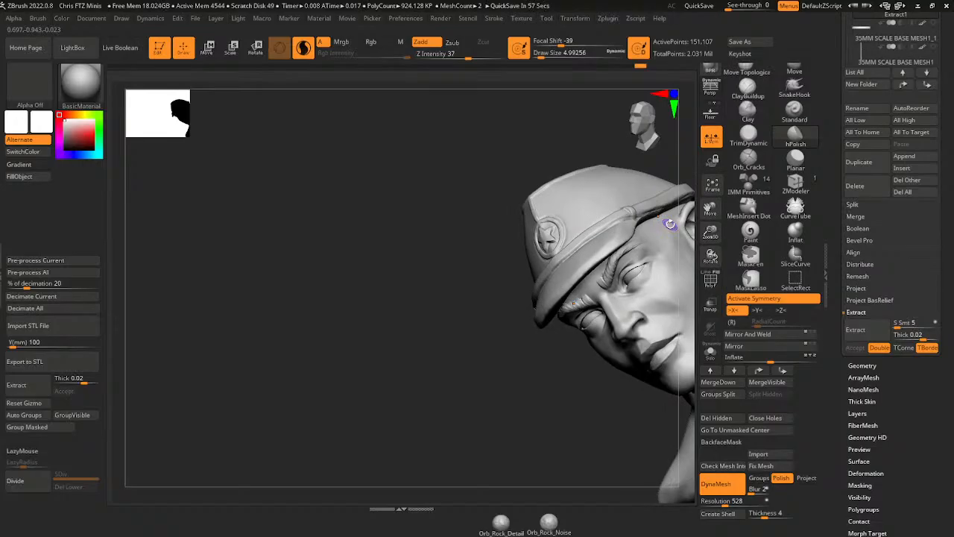
left_click_drag(670, 224, 647, 216)
left_click(574, 53)
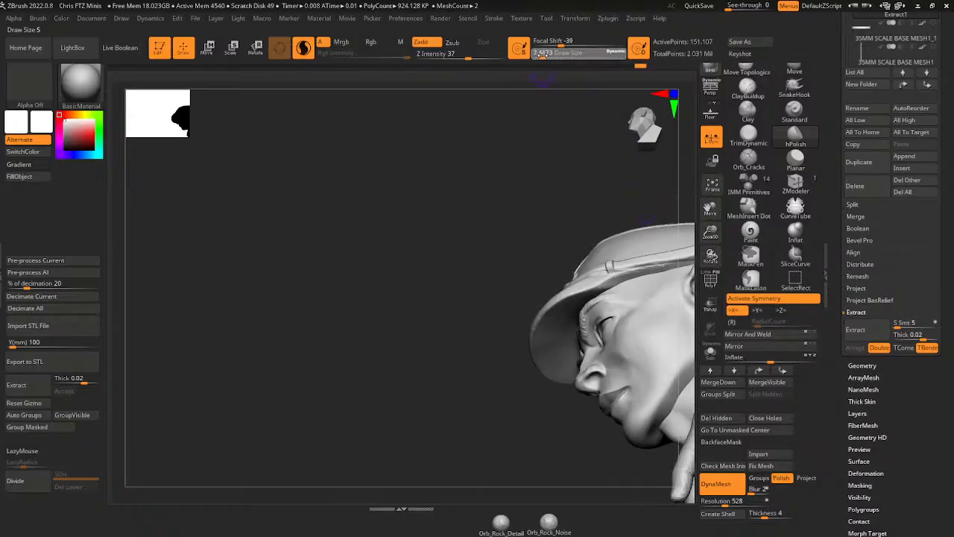
left_click_drag(610, 282, 607, 267)
left_click(546, 54)
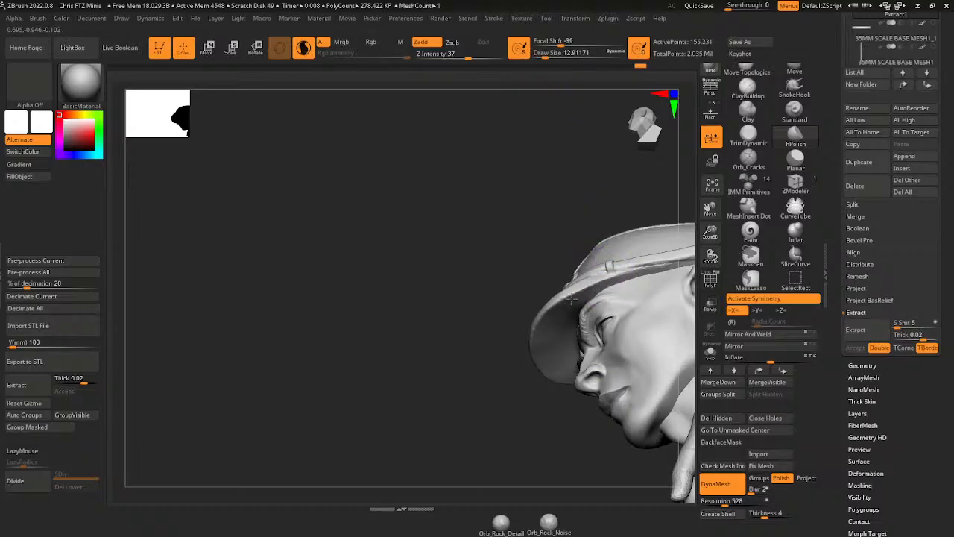
left_click_drag(520, 229, 571, 261)
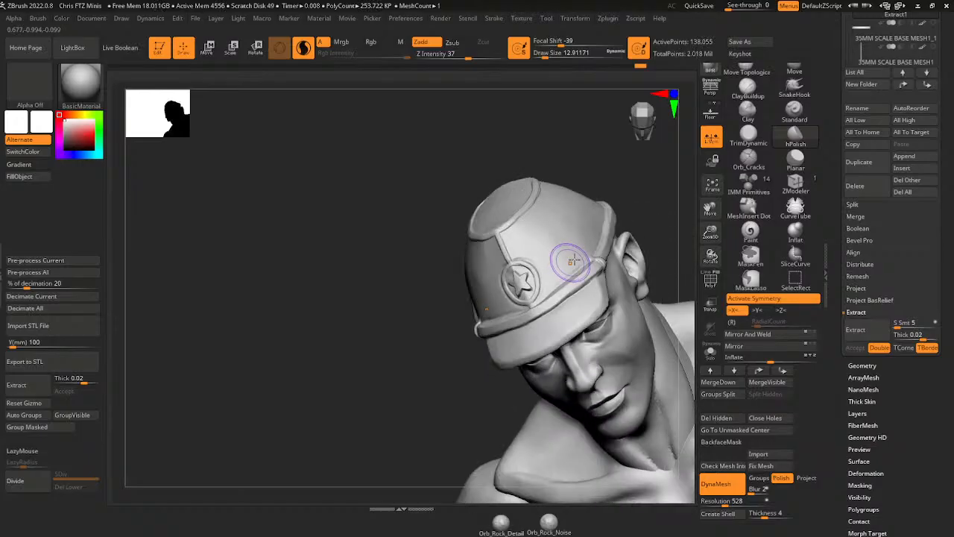
left_click(542, 54)
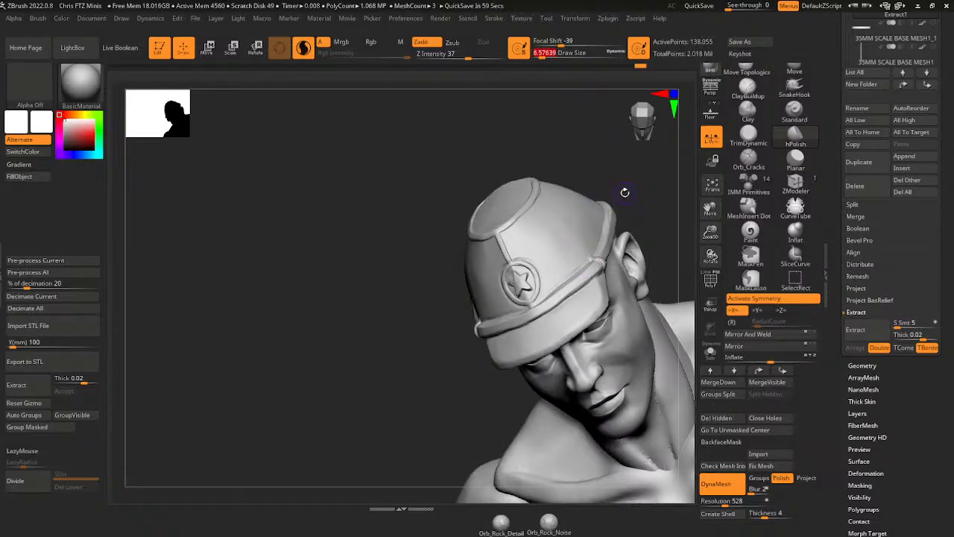
left_click_drag(624, 192, 651, 228)
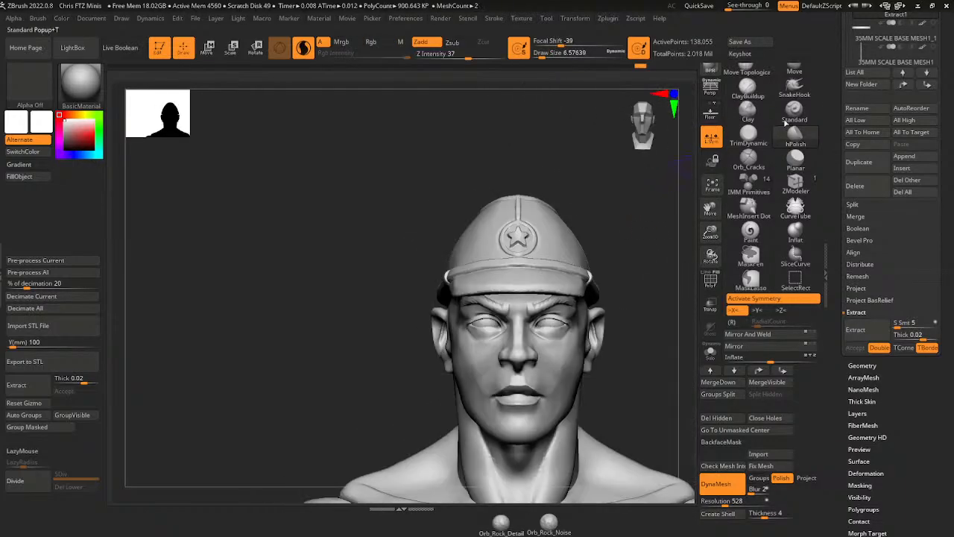
- Adjust and smooth the cap's crown with the Move brush symmetrically, raising the draw size to about 35
left_click_drag(542, 56, 547, 56)
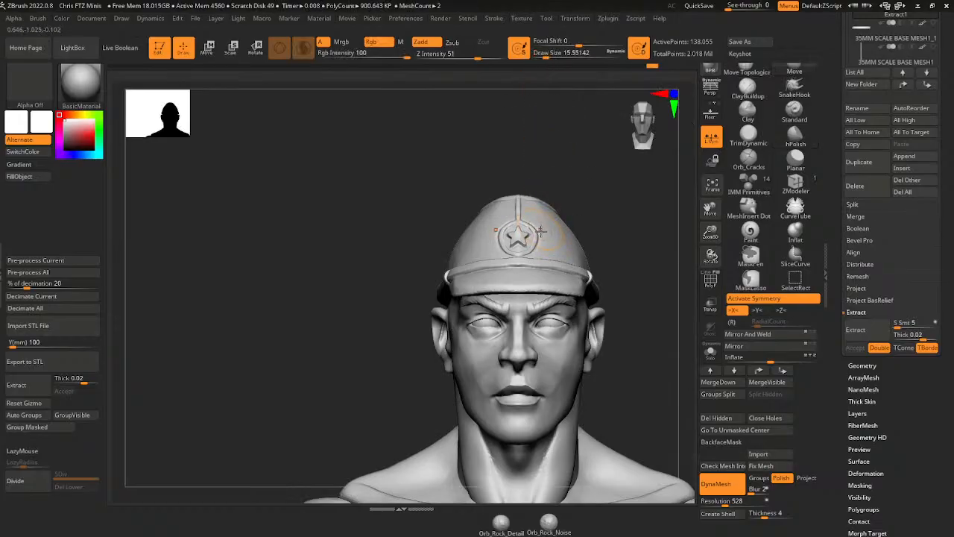
left_click_drag(598, 191, 599, 230)
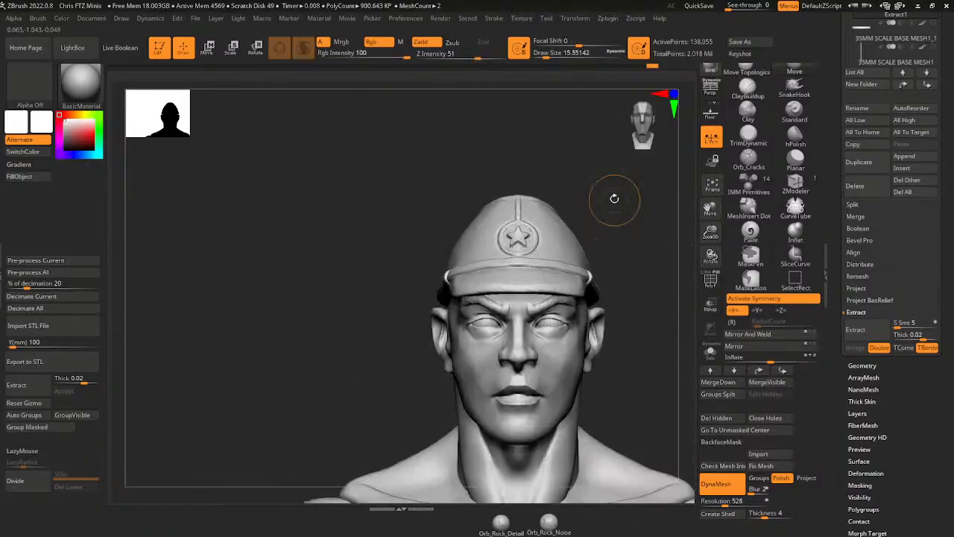
left_click_drag(543, 57, 556, 57)
left_click_drag(556, 57, 561, 56)
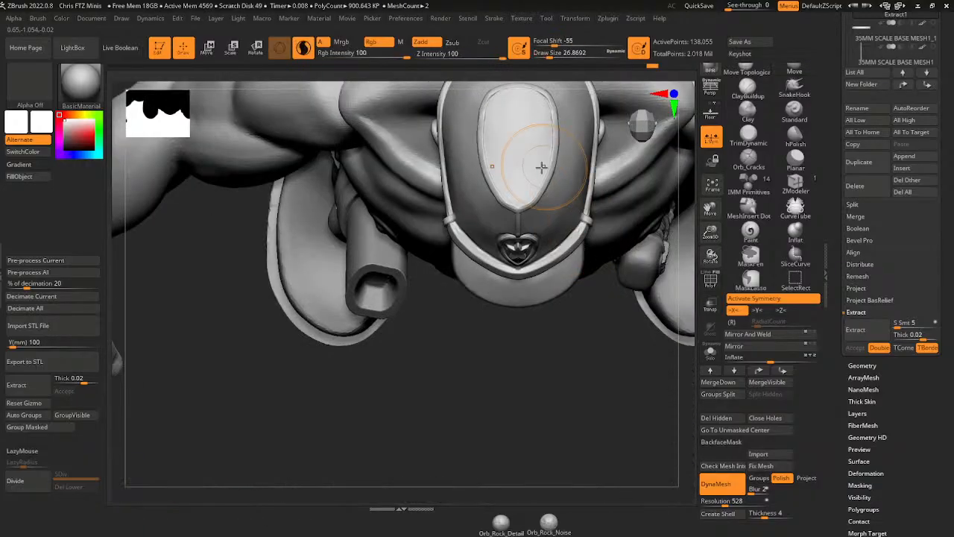
left_click_drag(565, 57, 608, 73)
right_click_drag(559, 127, 529, 192, "alt")
mouse_move(512, 199)
left_mouse_down()
mouse_move(515, 176)
mouse_move(513, 199)
left_mouse_up()
right_click_drag(577, 403, 572, 395)
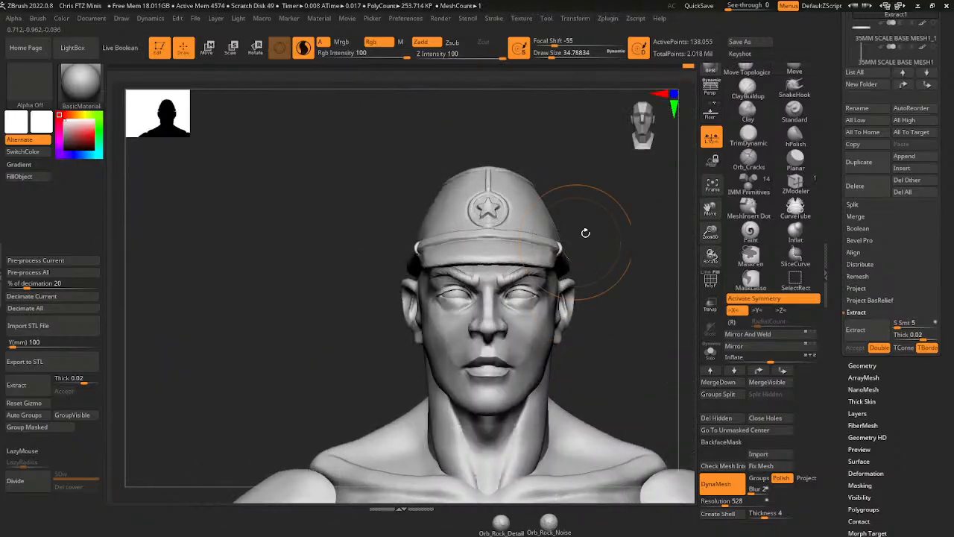
right_click_drag(575, 214, 618, 222)
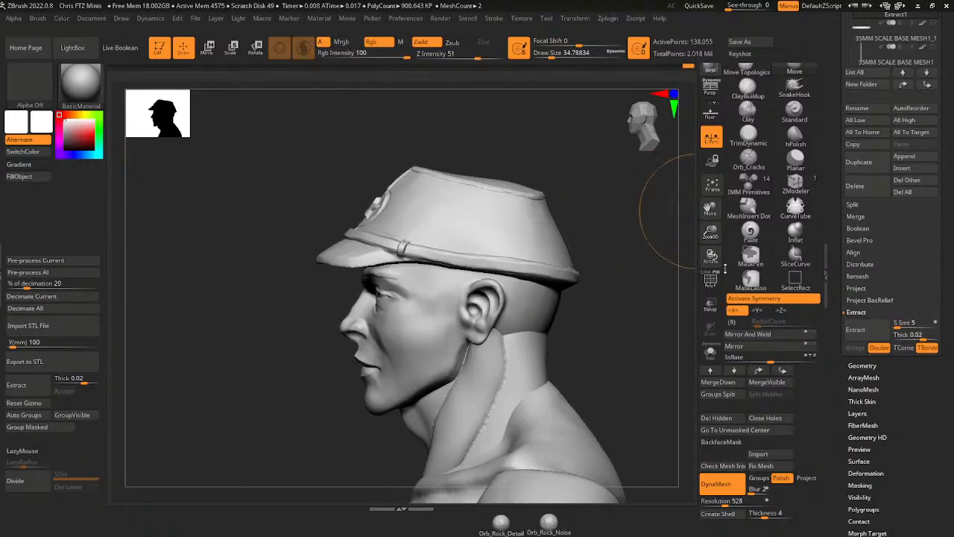
- Save the project in the SCULPTS folder under its current file name, replacing the existing file
right_click_drag(656, 261, 628, 317, "ctrl")
right_click_drag(628, 317, 650, 230, "alt")
left_click(643, 247, "ctrl")
left_click_drag(646, 248, 657, 287, "ctrl")
key("ctrl+s")
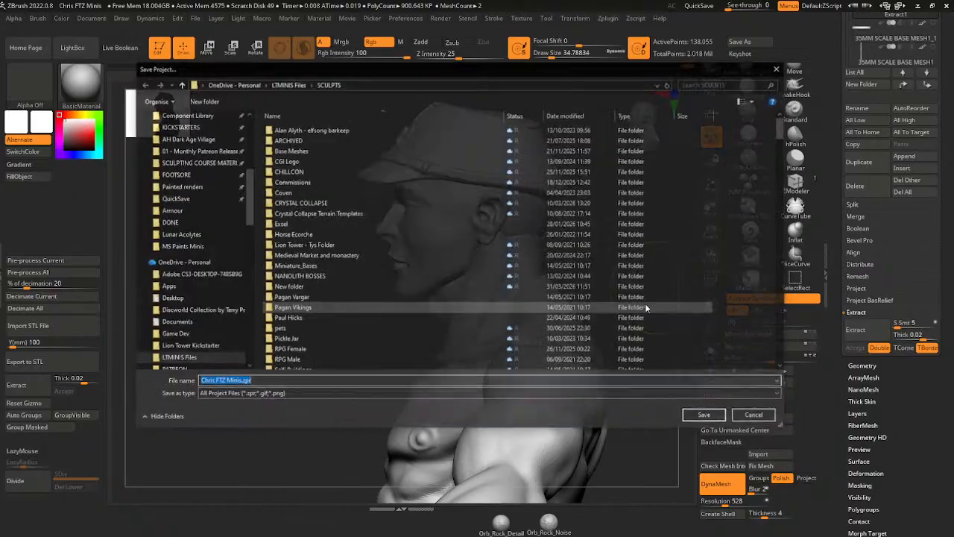
left_click(706, 416)
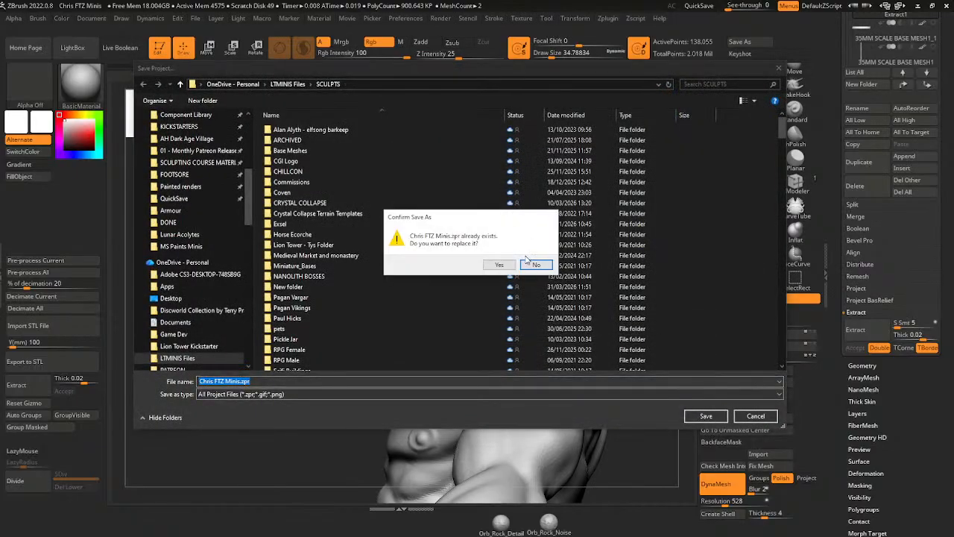
left_click(499, 265)
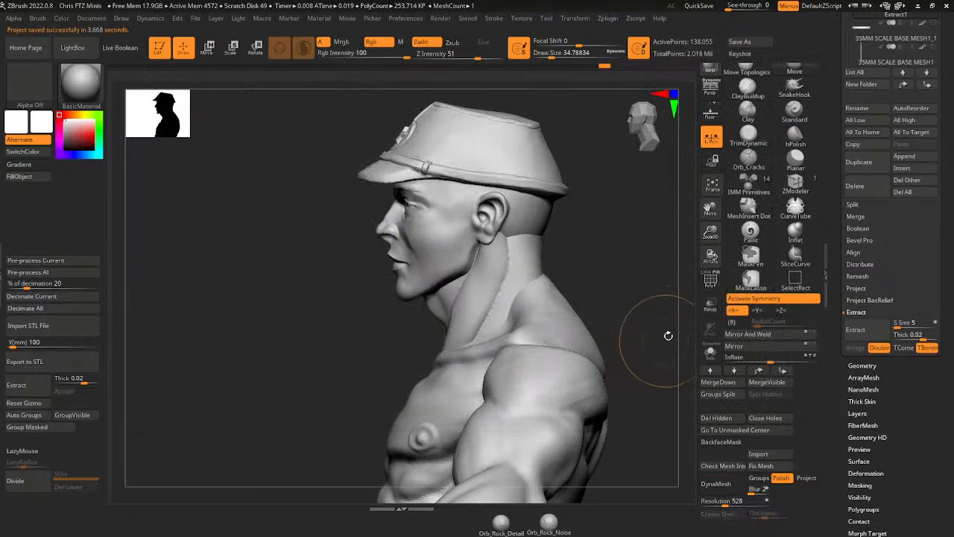
- Examine the figure's overall proportions with the cap and sword from the side and the front
left_click_drag(711, 232, 697, 232)
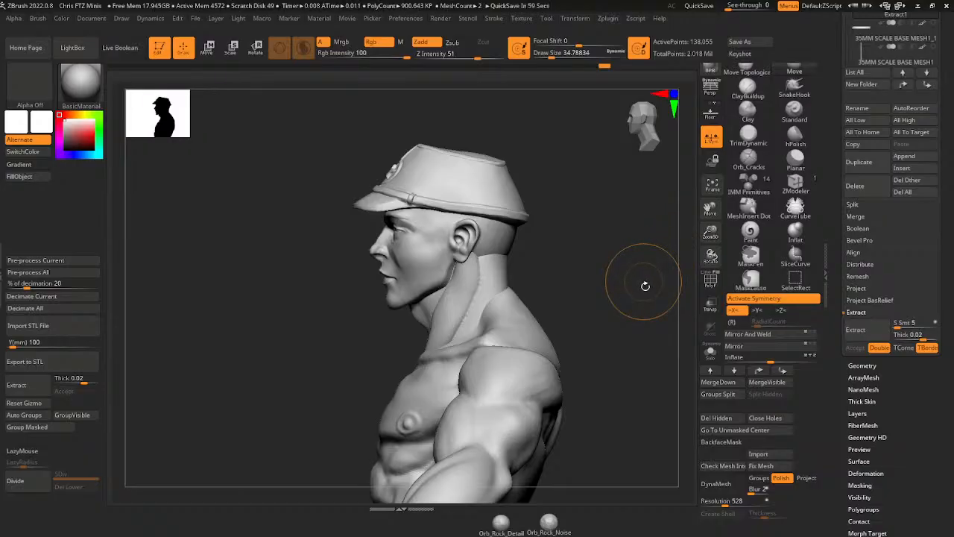
mouse_move(634, 282)
left_mouse_down()
mouse_move(604, 278)
mouse_move(773, 209)
left_mouse_up()
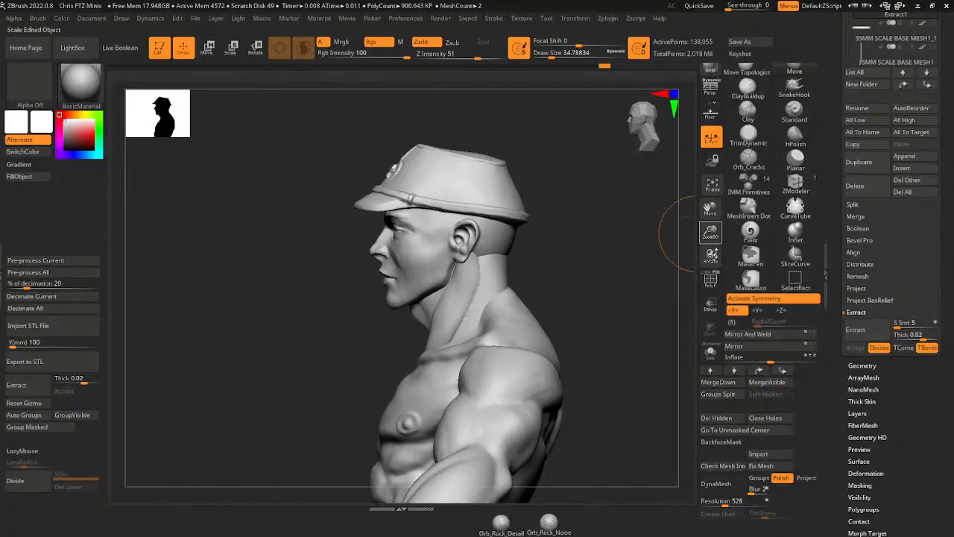
mouse_move(647, 301)
left_mouse_down()
mouse_move(619, 295)
mouse_move(635, 218)
left_mouse_up()
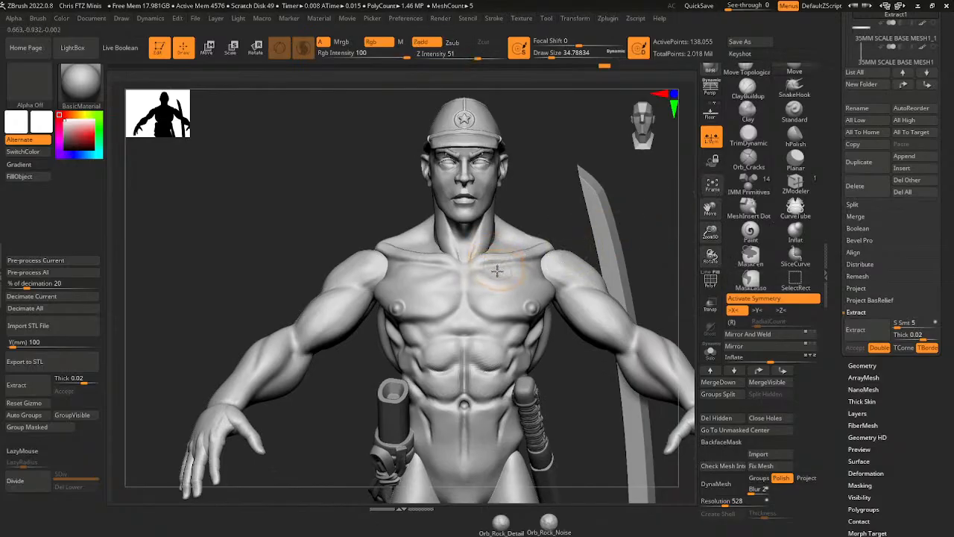
left_click_drag(711, 237, 696, 197)
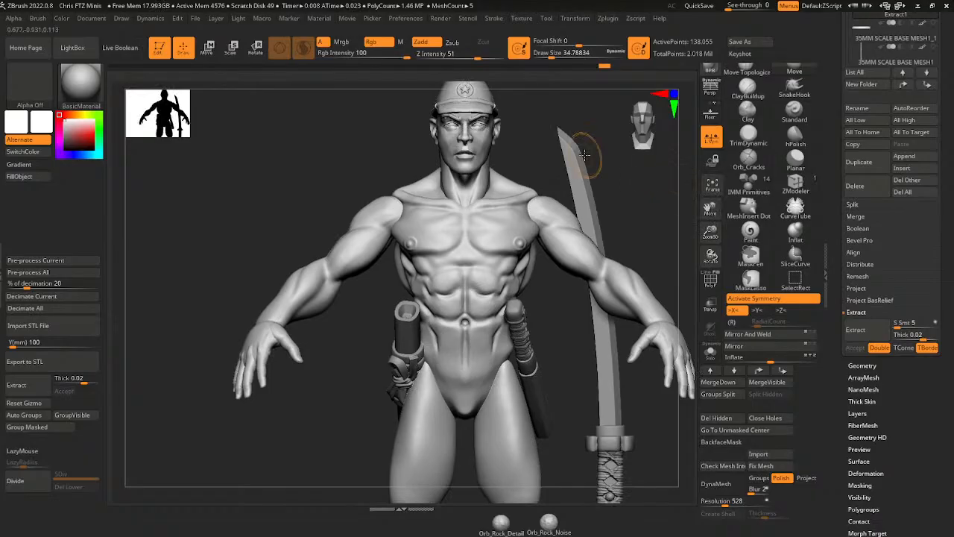
key("ctrl+z")
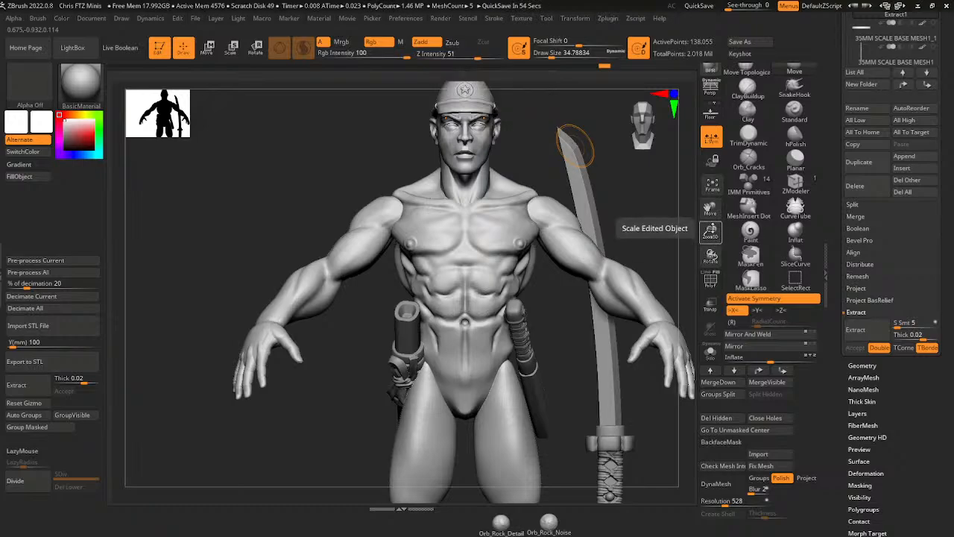
left_click_drag(714, 229, 711, 224)
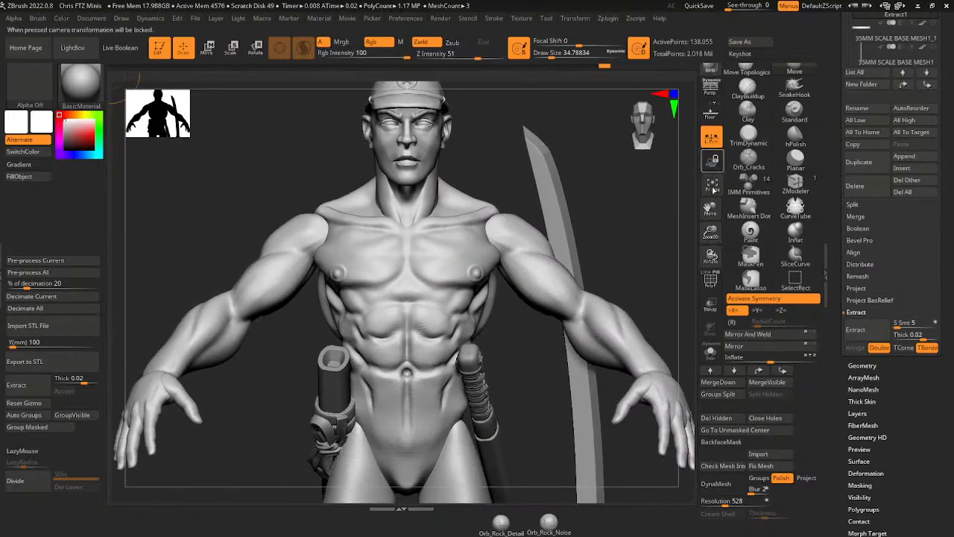
left_click_drag(711, 209, 710, 209)
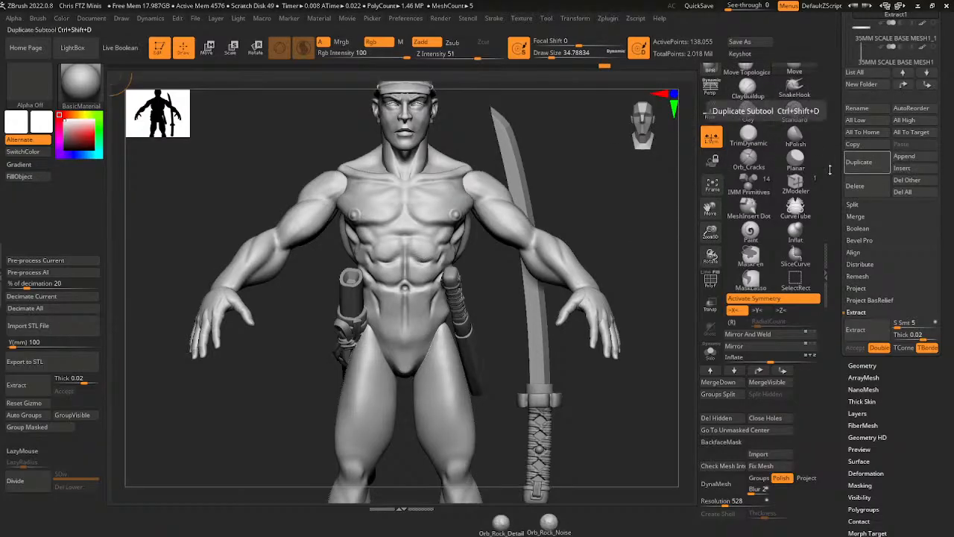
left_click_drag(710, 212, 711, 262)
left_click_drag(639, 275, 586, 281, "shift")
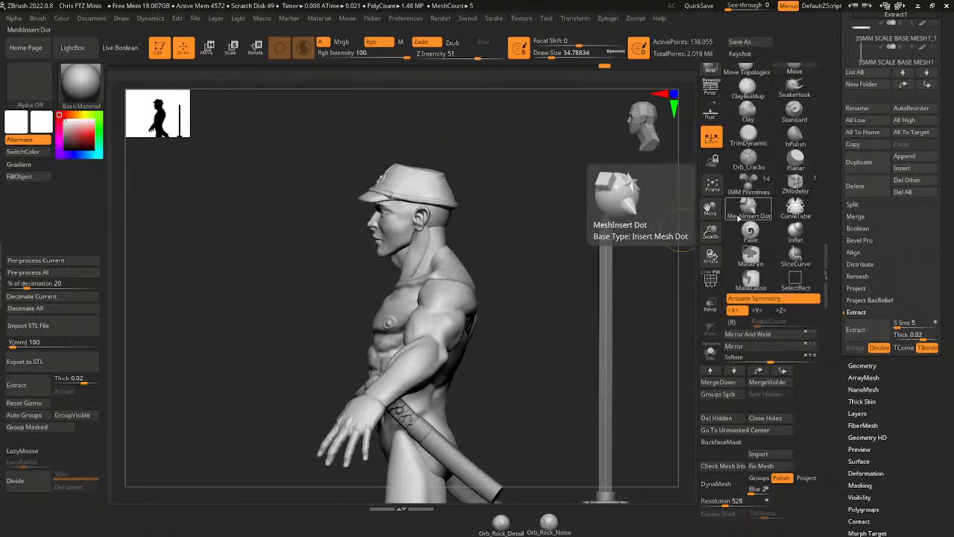
left_click_drag(711, 230, 707, 262)
- Isolate the body mesh and lasso-mask the back of the head, the neck and the upper shoulders
left_click(463, 258, "alt")
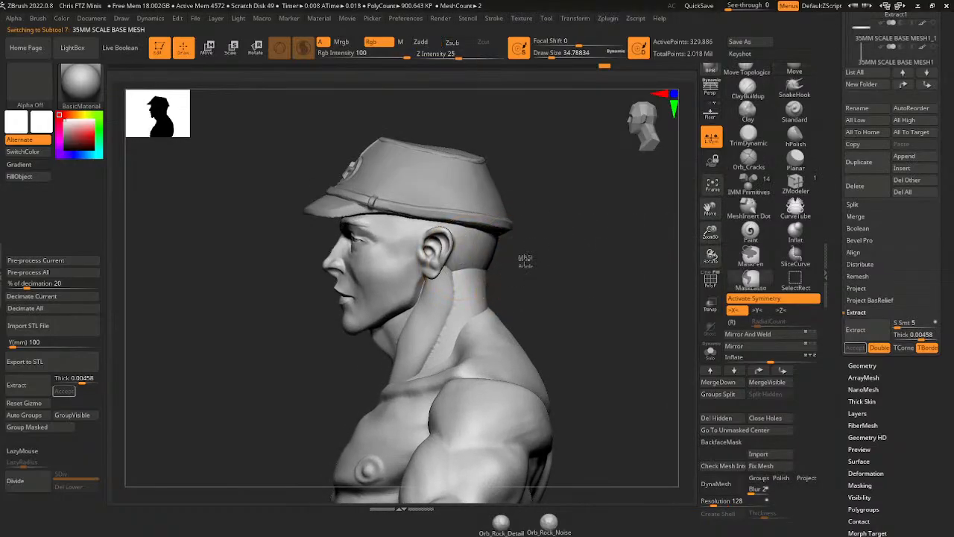
left_click(712, 357)
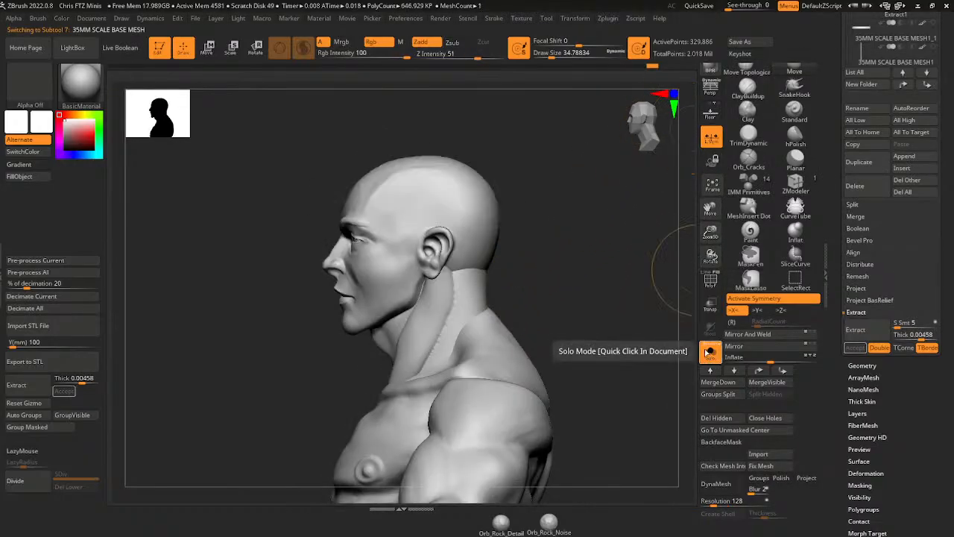
left_click(748, 279)
left_click(718, 303)
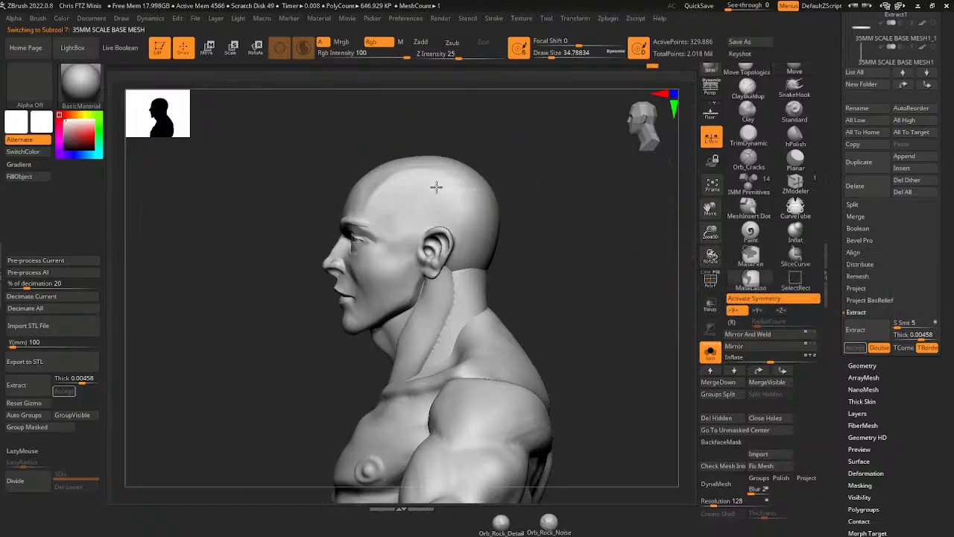
mouse_move(423, 192)
left_mouse_down()
mouse_move(443, 228)
mouse_move(452, 323)
mouse_move(518, 339)
mouse_move(556, 185)
left_mouse_up()
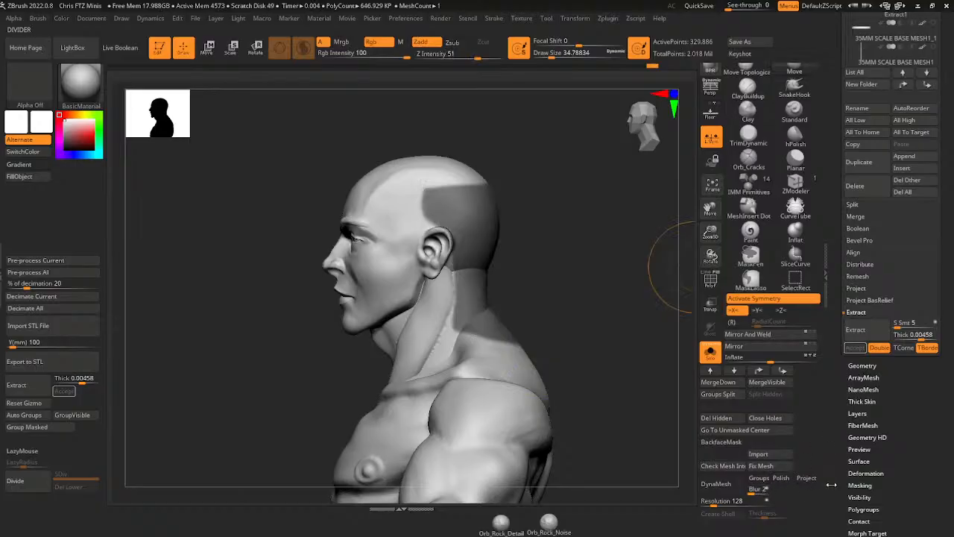
- Extract the masked head and neck area as a new subtool, clear its mask and show all subtools again
scroll(840, 463, "down", 4)
scroll(841, 453, "up", 3)
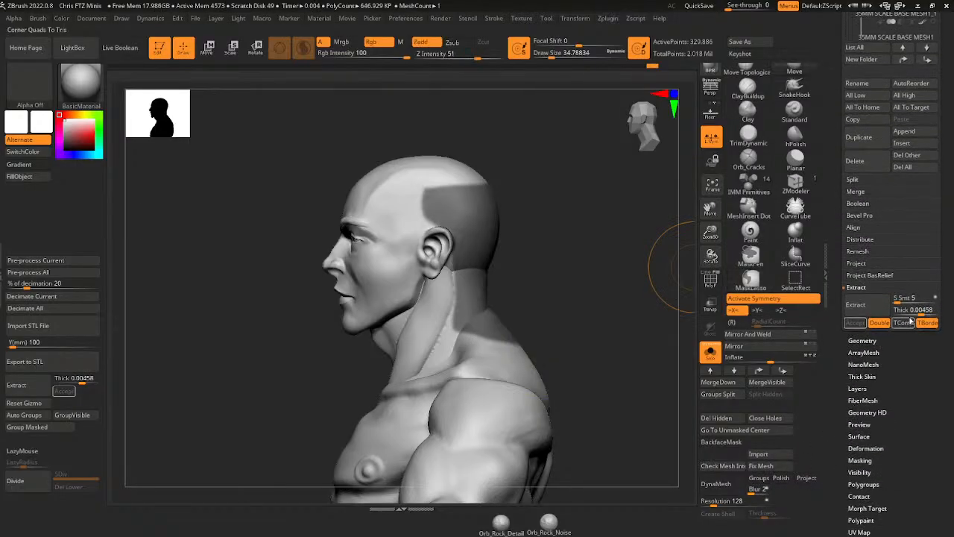
left_click(876, 311)
left_click(859, 325)
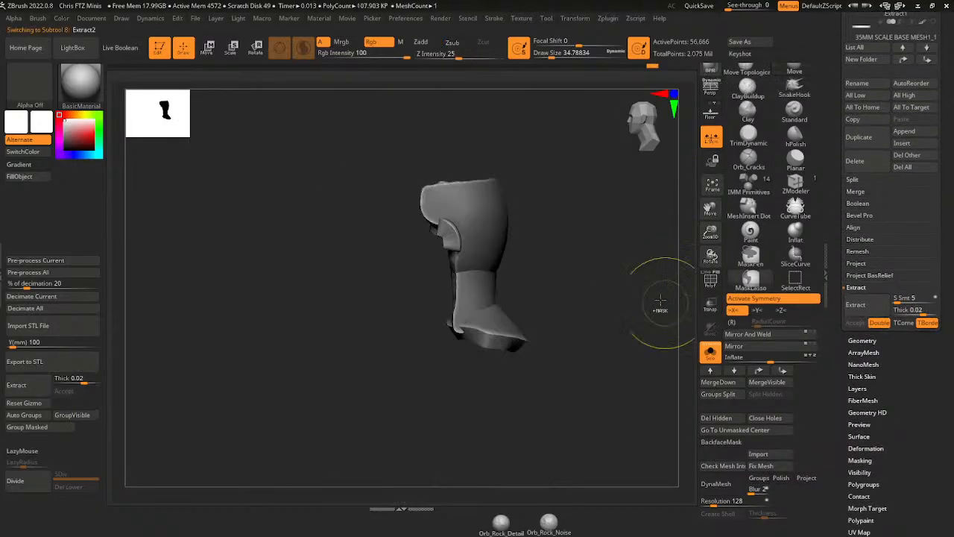
left_click_drag(660, 300, 642, 326, "ctrl")
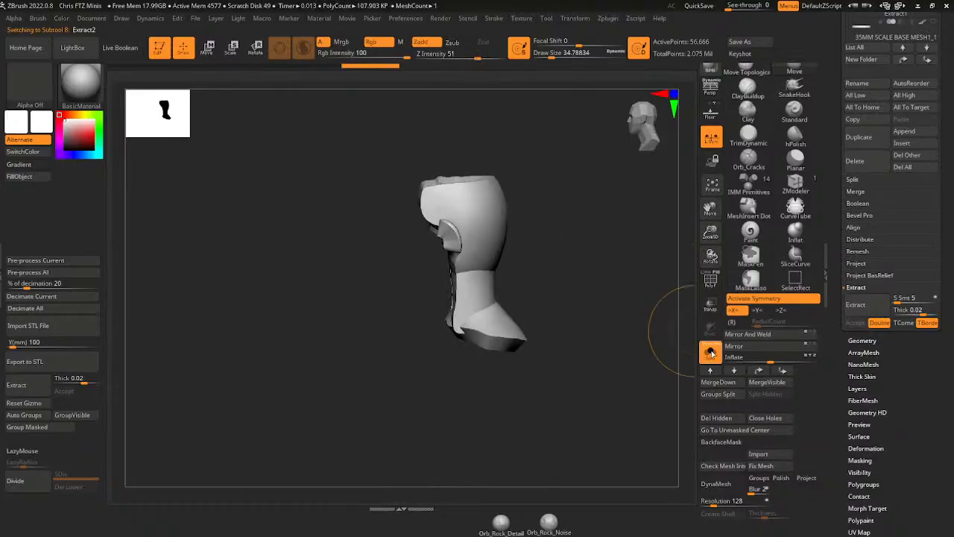
left_click(711, 352)
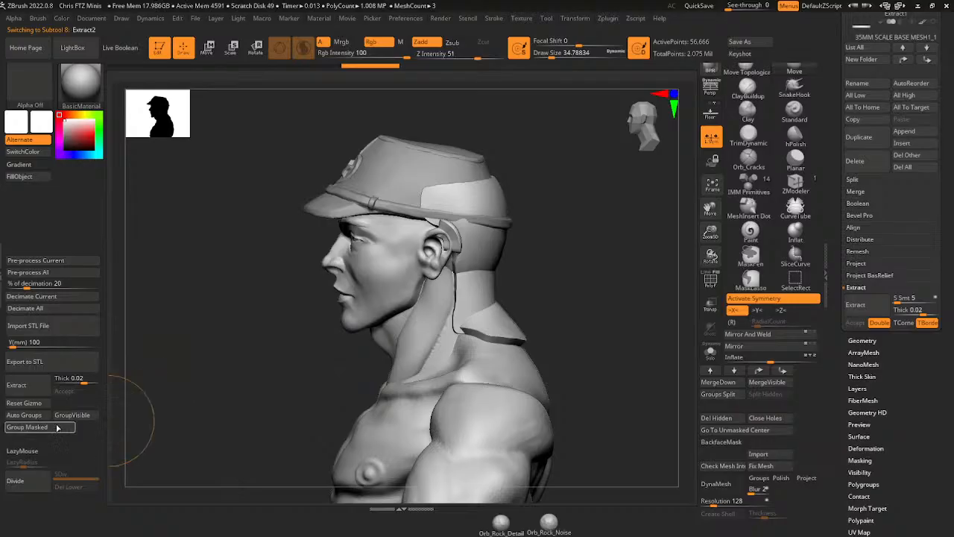
- DynaMesh the extracted neck piece at resolution 304 and polish its side with hPolish at draw size about 20
left_click(727, 485)
left_click(796, 137)
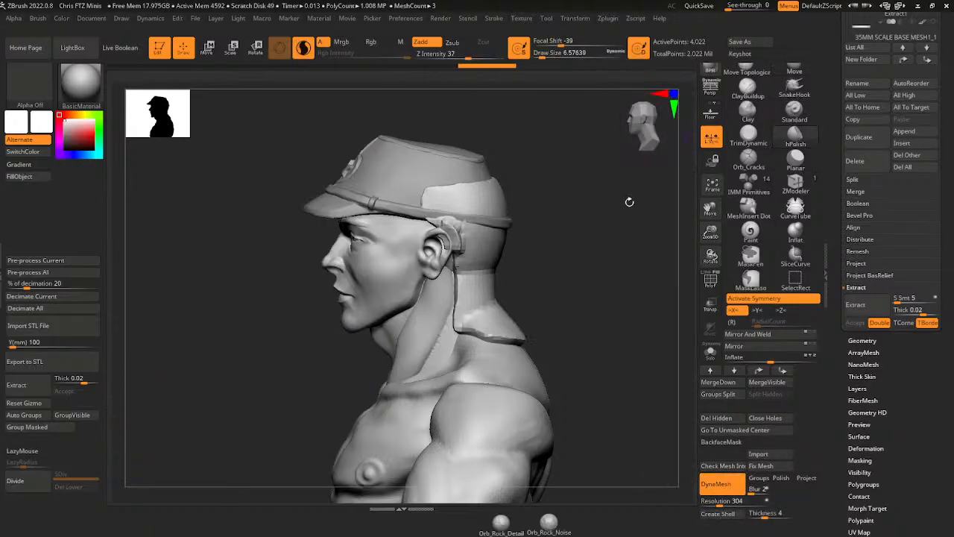
left_click_drag(542, 55, 548, 55)
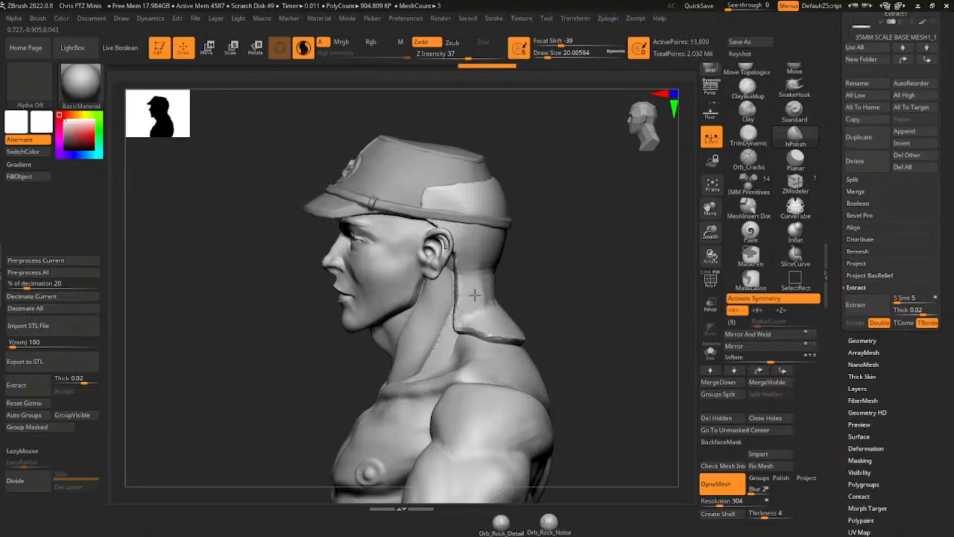
left_click_drag(491, 293, 515, 274)
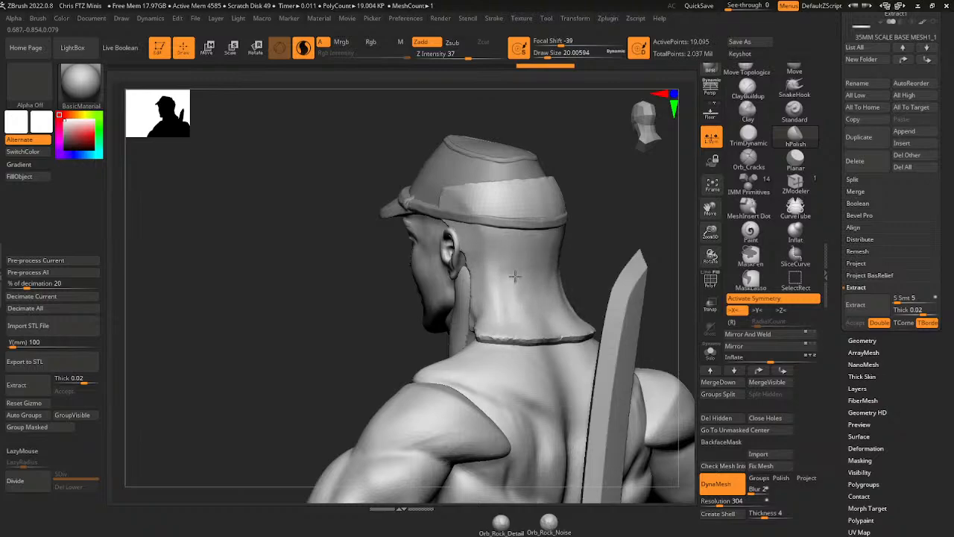
- Sink the neck flap's area protruding through the cap using ClayBuildup at draw size about 22, and smooth the flap's lower back
key("ctrl+shift+z")
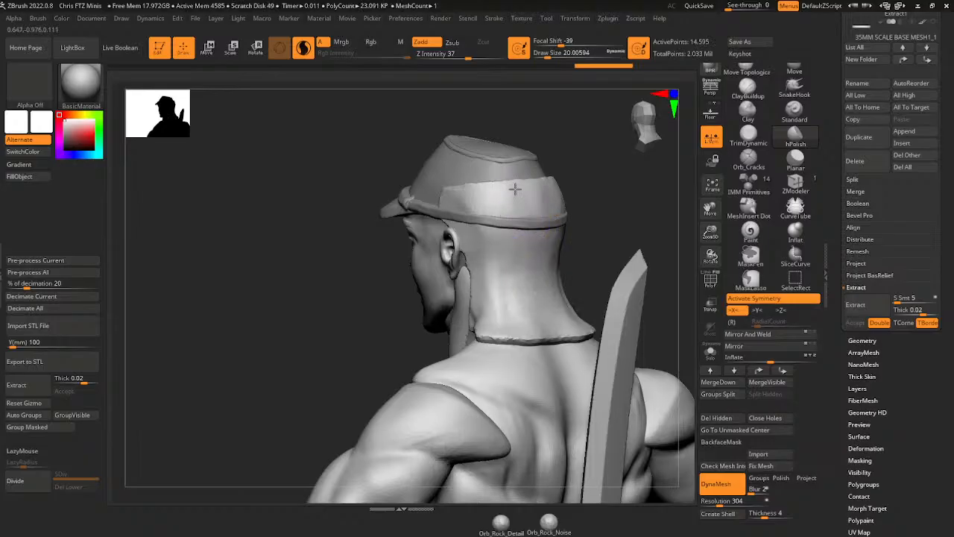
left_click_drag(492, 198, 485, 201)
left_click(748, 89)
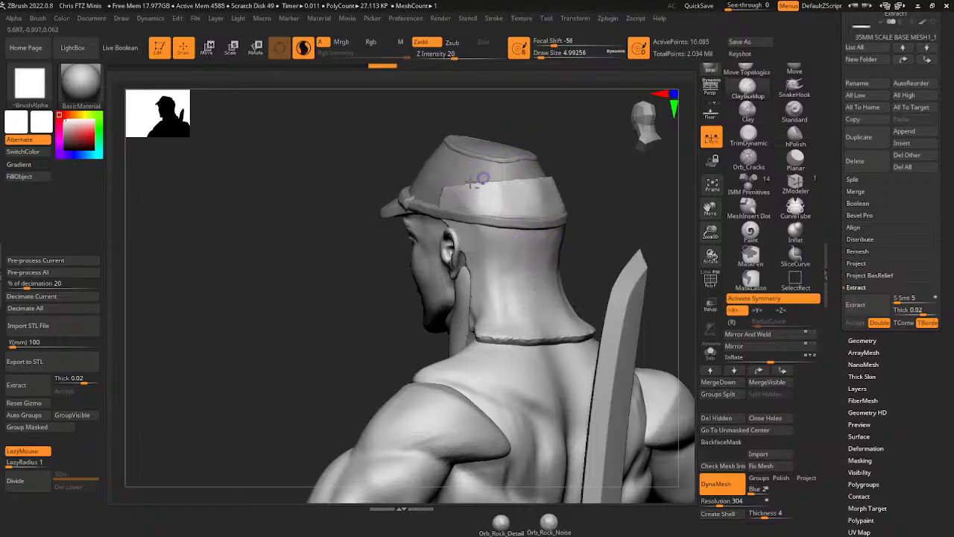
mouse_move(505, 157)
left_mouse_down()
mouse_move(513, 154)
mouse_move(456, 182)
mouse_move(556, 204)
mouse_move(481, 194)
mouse_move(486, 201)
mouse_move(497, 182)
mouse_move(535, 195)
left_mouse_up()
left_click(549, 56)
left_click_drag(648, 182, 593, 186)
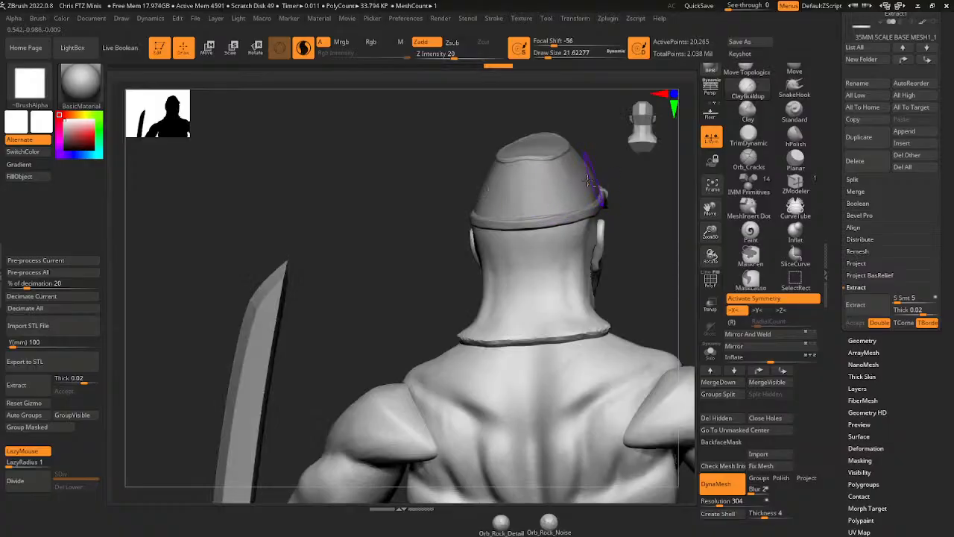
mouse_move(658, 178)
left_mouse_down()
mouse_move(611, 172)
mouse_move(611, 185)
left_mouse_up()
mouse_move(566, 287)
left_mouse_down("shift")
mouse_move(576, 319)
mouse_move(481, 352)
left_mouse_up("shift")
left_click_drag(586, 323, 603, 274, "shift")
left_click_drag(666, 325, 683, 338)
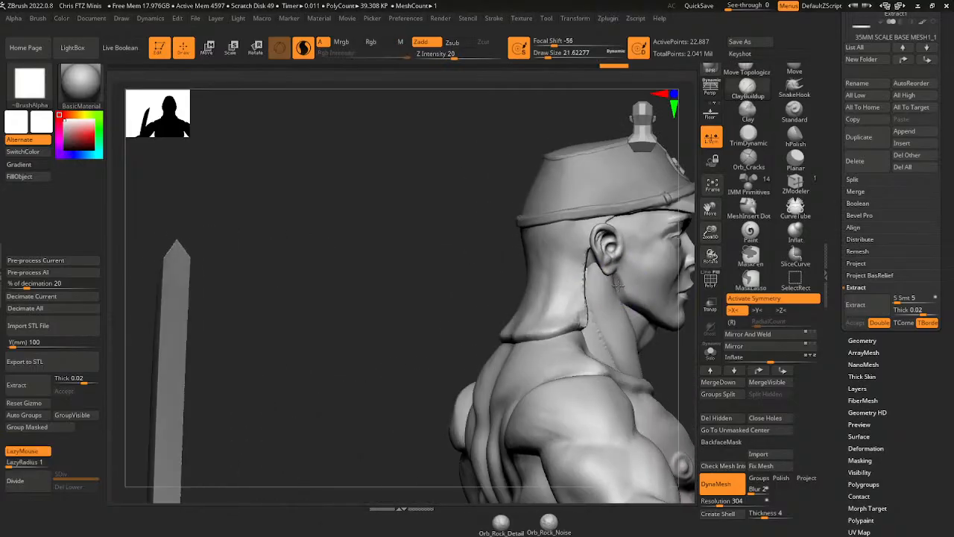
- Isolate the neck flap, trim its side edge with TrimDynamic at draw size about 13 and smooth its inside
left_click(710, 350)
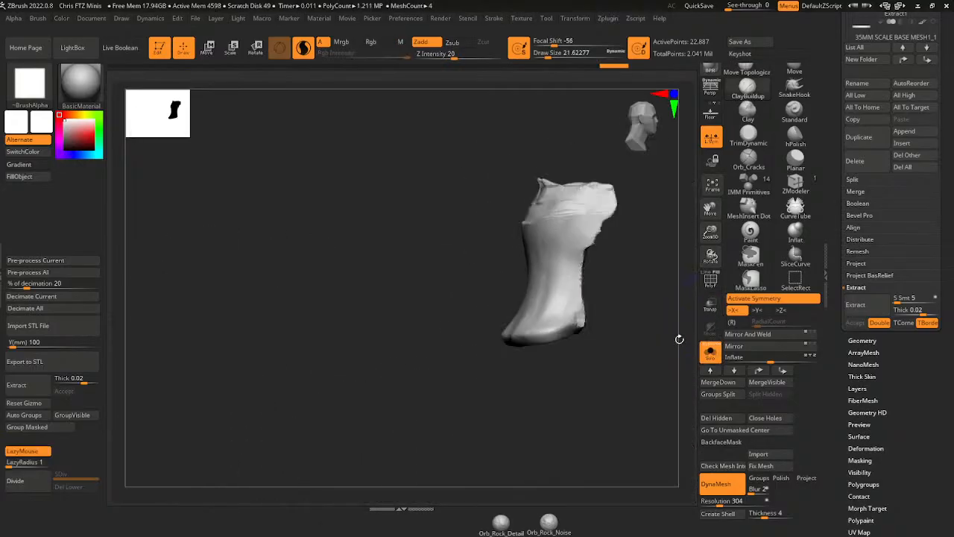
left_click_drag(623, 298, 643, 282)
left_click(750, 137)
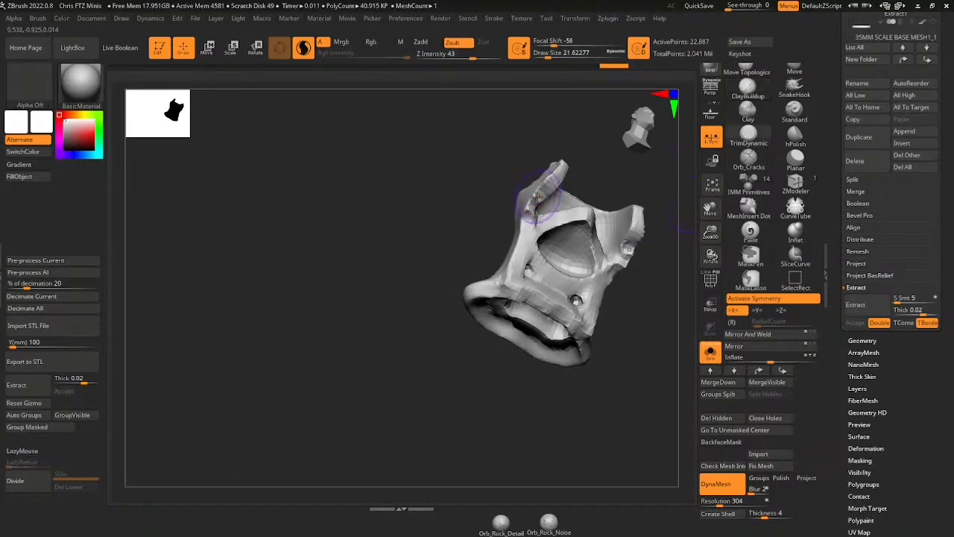
left_click_drag(549, 55, 545, 55)
mouse_move(558, 168)
left_mouse_down()
mouse_move(528, 217)
mouse_move(557, 174)
left_mouse_up()
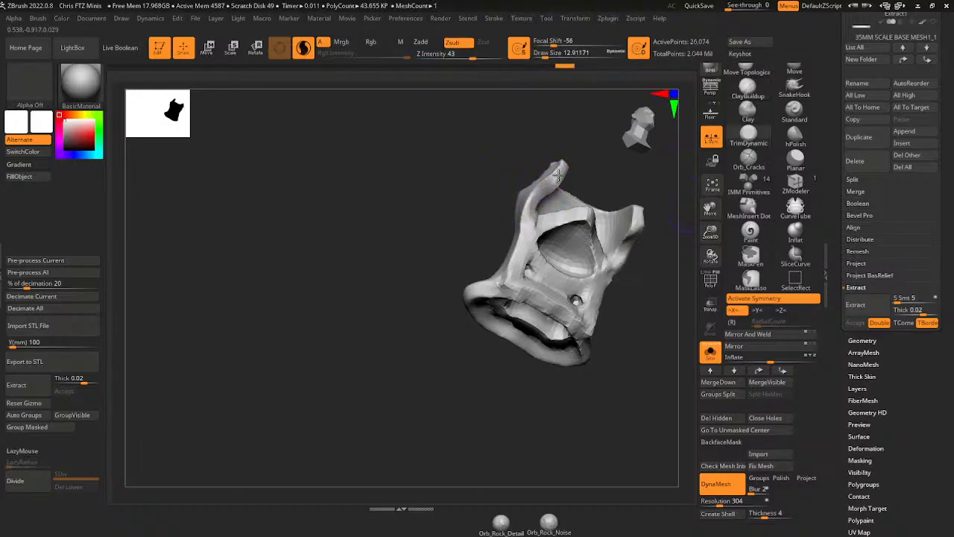
mouse_move(534, 205)
left_mouse_down()
mouse_move(544, 190)
mouse_move(501, 292)
mouse_move(516, 287)
left_mouse_up()
left_click_drag(665, 276, 674, 237)
left_click_drag(525, 297, 553, 320, "shift")
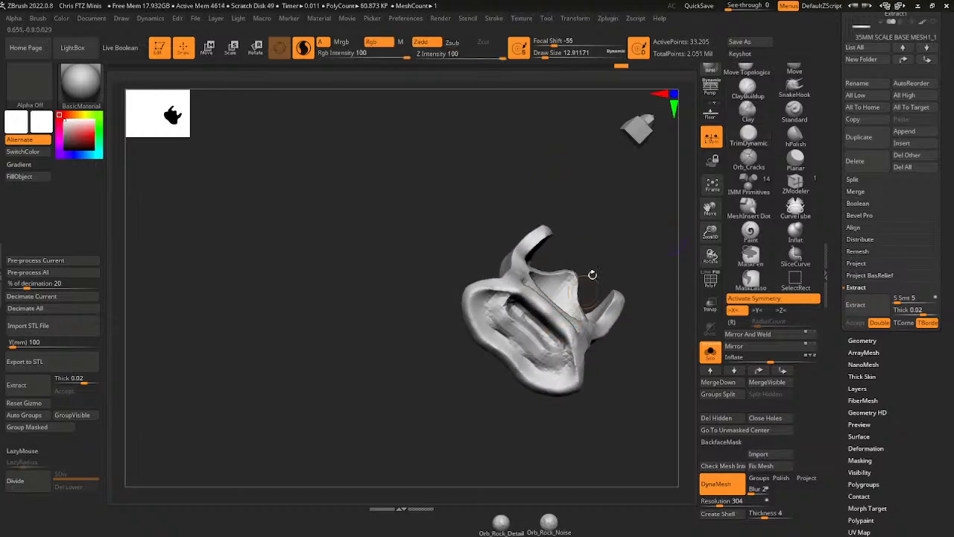
- Trim and smooth the neck flap's inner surface at draw size about 16, and show all subtools again
left_click_drag(593, 275, 597, 312)
left_click(547, 54)
mouse_move(599, 211)
left_mouse_down()
mouse_move(606, 237)
mouse_move(548, 277)
mouse_move(572, 313)
left_mouse_up()
mouse_move(584, 255)
left_mouse_down("shift")
mouse_move(572, 230)
mouse_move(593, 234)
mouse_move(597, 252)
left_mouse_up("shift")
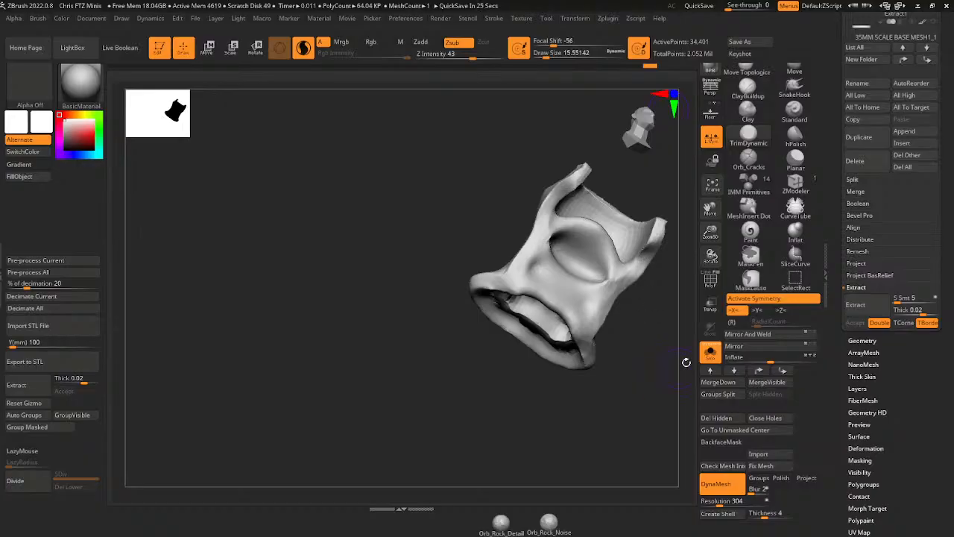
left_click(710, 352)
left_click_drag(672, 354, 690, 385)
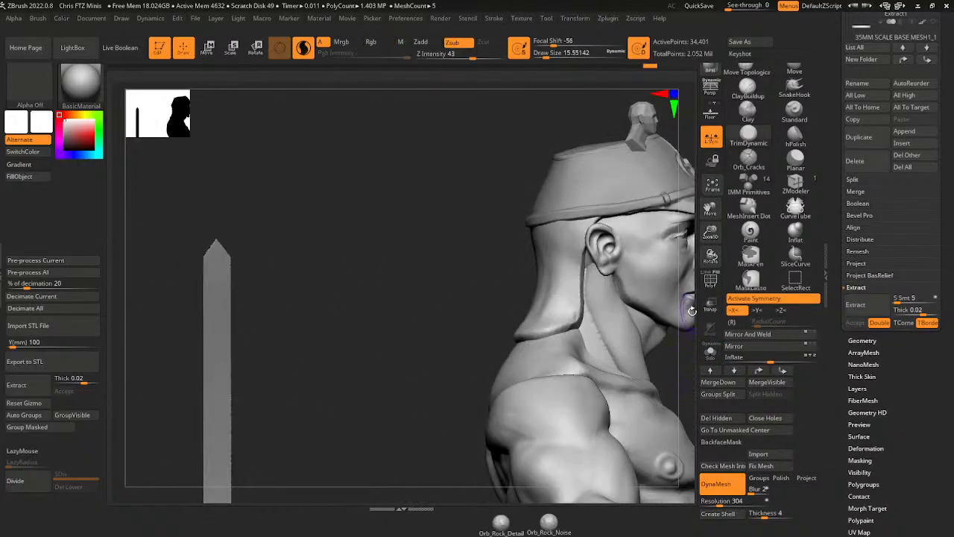
left_click_drag(691, 309, 639, 256)
- Sculpt hair strands on the body mesh's temple below the cap with ClayBuildup, at draw sizes about 14 and 6
left_click(488, 297, "alt")
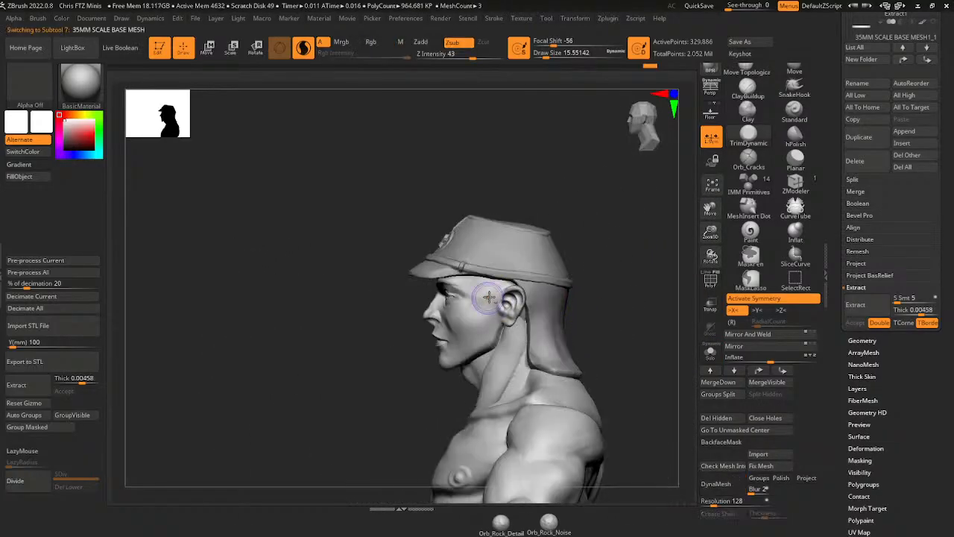
left_click_drag(710, 235, 710, 205)
left_click(748, 88)
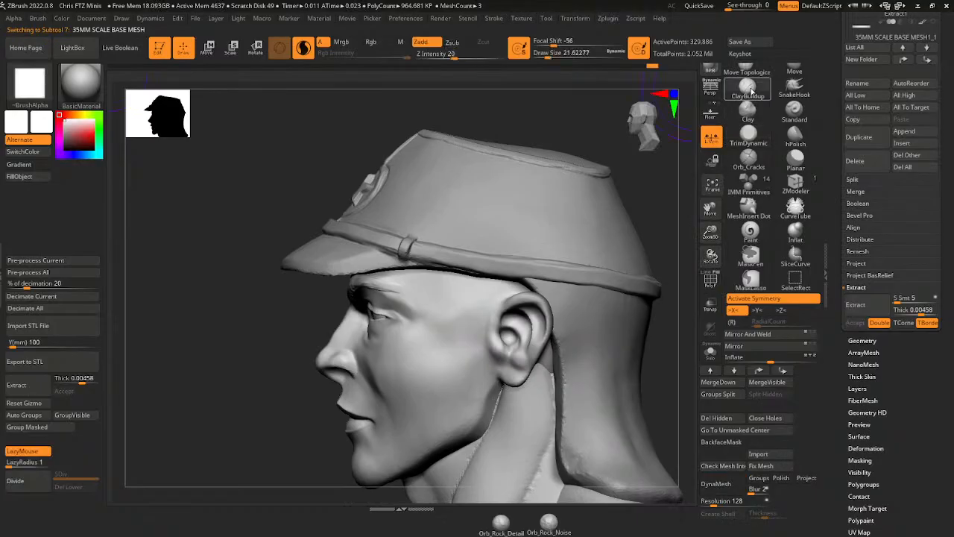
left_click(545, 59)
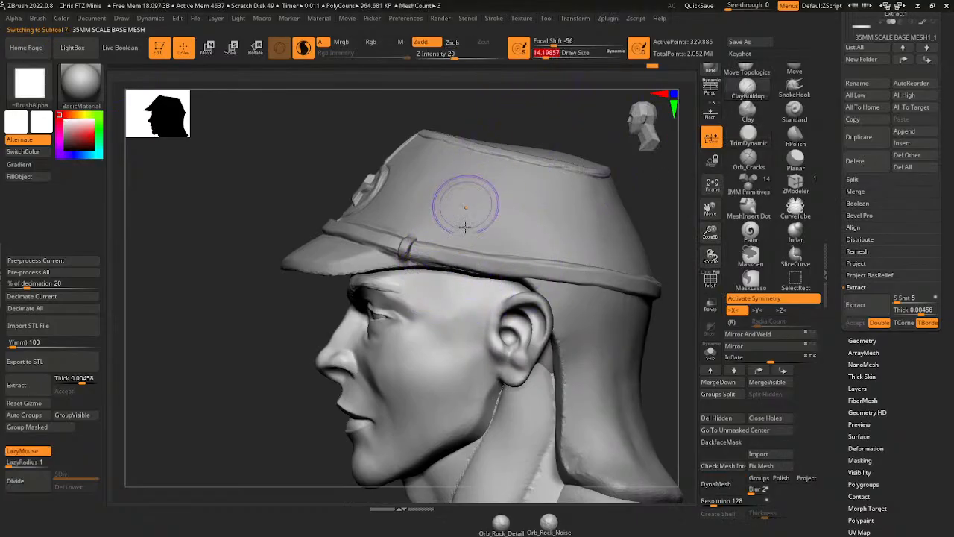
mouse_move(455, 286)
left_mouse_down()
mouse_move(451, 274)
mouse_move(479, 310)
left_mouse_up()
left_click_drag(545, 59, 531, 61)
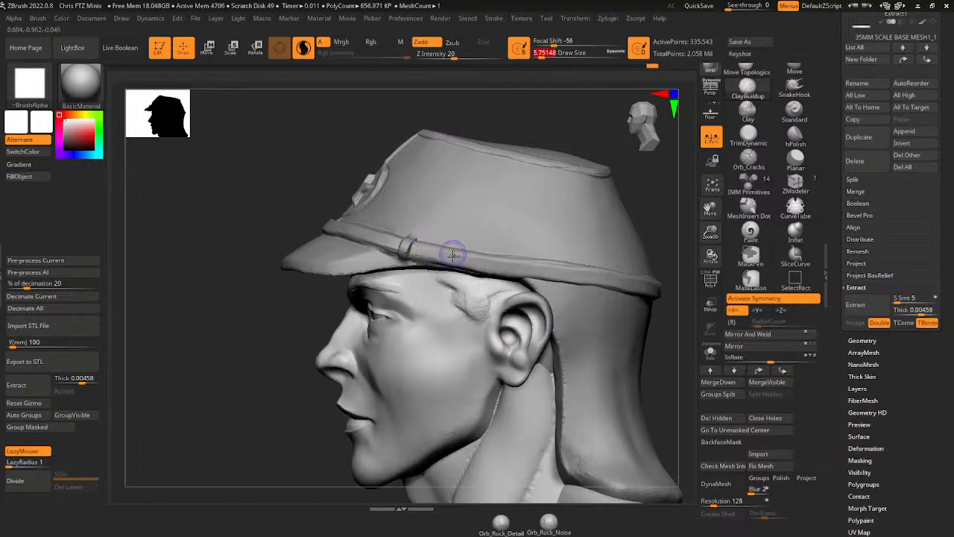
mouse_move(430, 274)
left_mouse_down()
mouse_move(455, 283)
mouse_move(442, 302)
mouse_move(477, 319)
mouse_move(444, 275)
mouse_move(486, 299)
mouse_move(492, 289)
mouse_move(527, 288)
left_mouse_up()
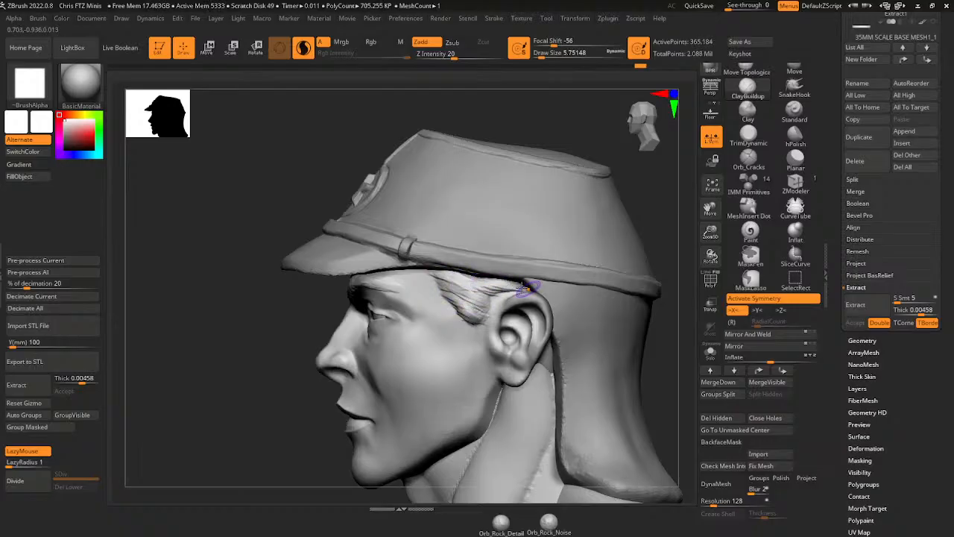
- Isolate the body mesh, extend the hair above the temple with ClayBuildup at draw size about 14 and smooth it
mouse_move(669, 341)
left_mouse_down()
mouse_move(656, 337)
mouse_move(667, 333)
left_mouse_up()
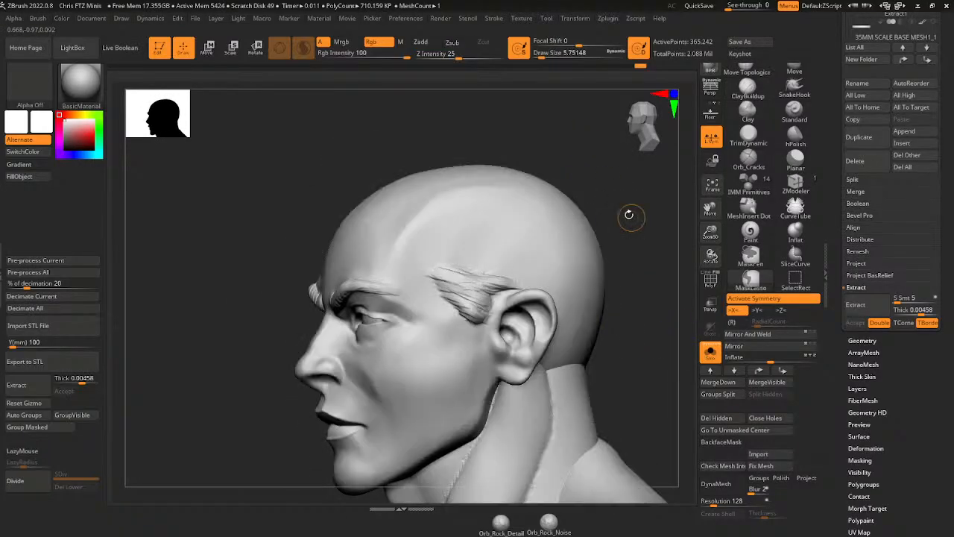
left_click(546, 56)
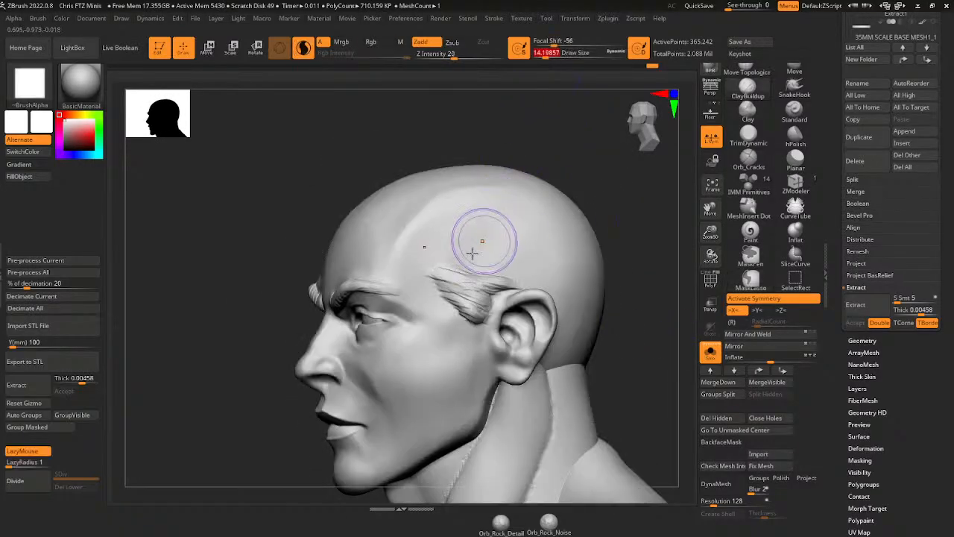
left_click_drag(458, 261, 478, 268)
left_click_drag(451, 259, 495, 271)
left_click_drag(462, 259, 513, 275)
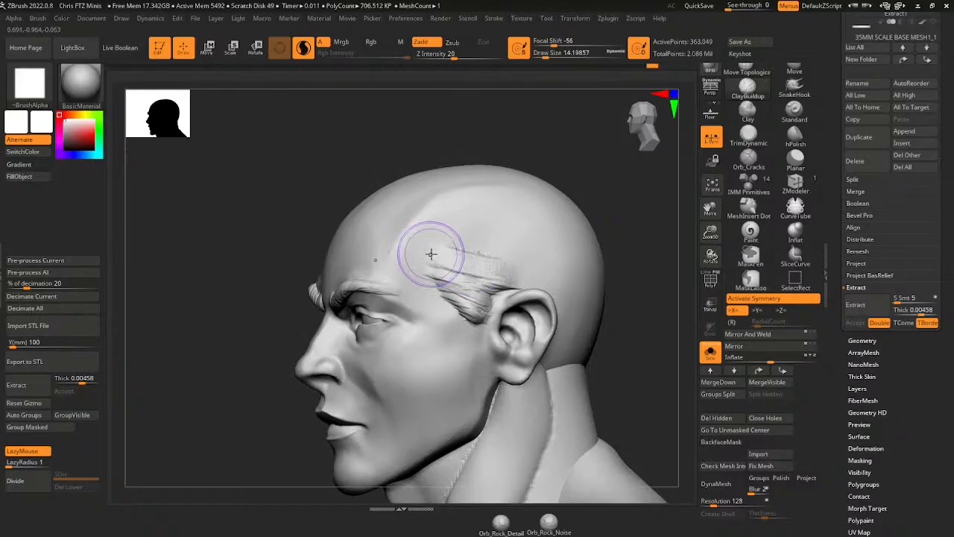
mouse_move(431, 255)
left_mouse_down()
mouse_move(519, 273)
mouse_move(466, 253)
mouse_move(514, 264)
left_mouse_up()
left_click_drag(477, 252, 522, 263)
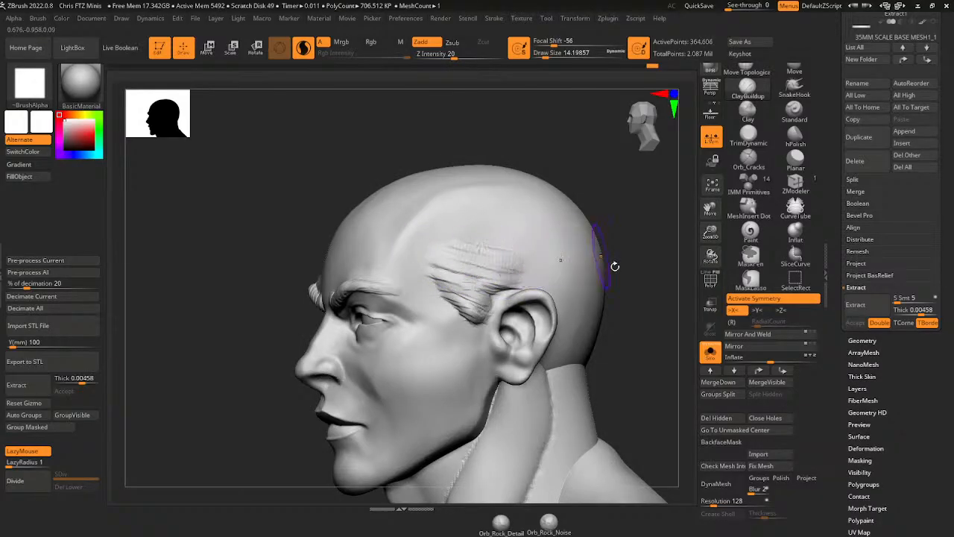
mouse_move(616, 266)
left_mouse_down("shift")
mouse_move(646, 321)
mouse_move(643, 356)
mouse_move(681, 330)
left_mouse_up("shift")
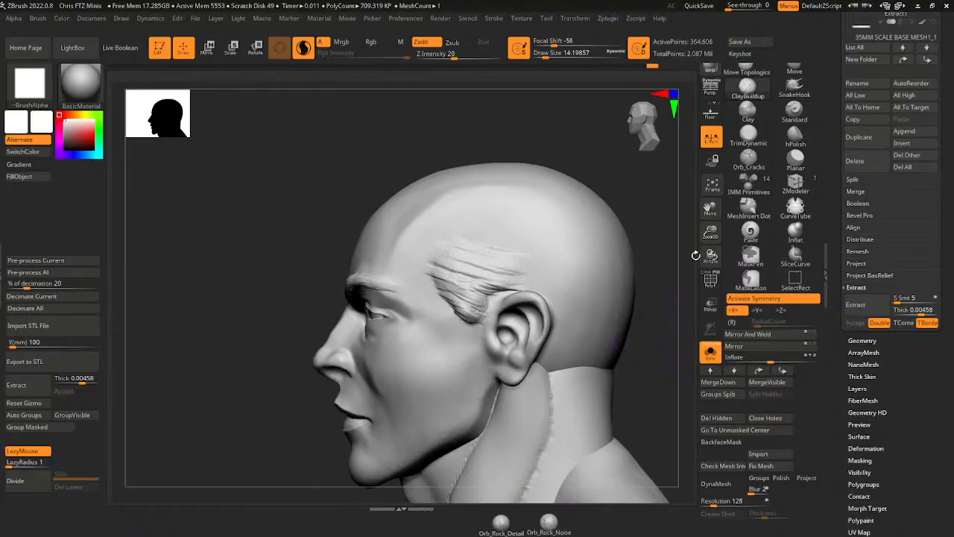
left_click_drag(544, 52, 541, 53)
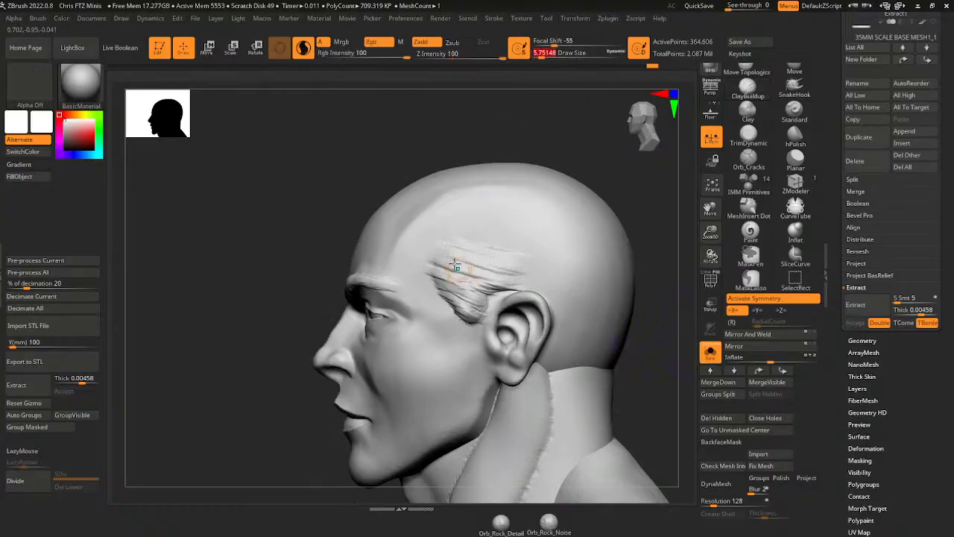
left_click_drag(453, 269, 468, 276, "shift")
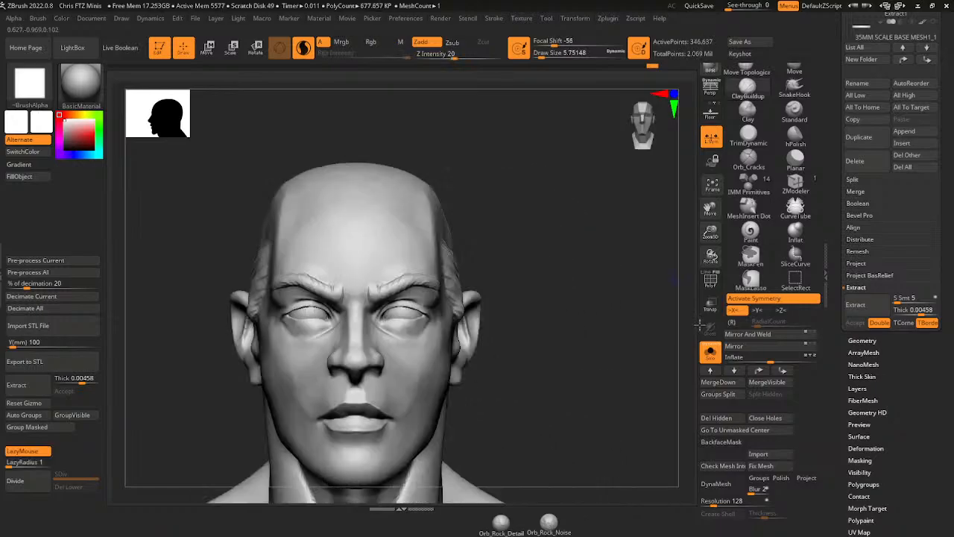
- Show all subtools and examine the cap, hair and neck flap from the front and the side
left_click(703, 355)
left_click_drag(690, 356, 665, 368)
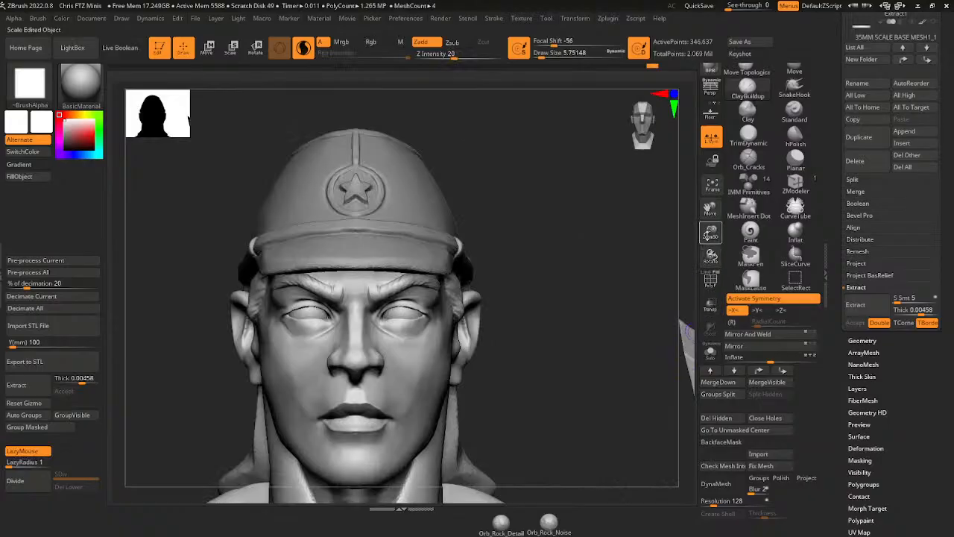
left_click_drag(711, 232, 710, 240)
left_click_drag(709, 204, 709, 208)
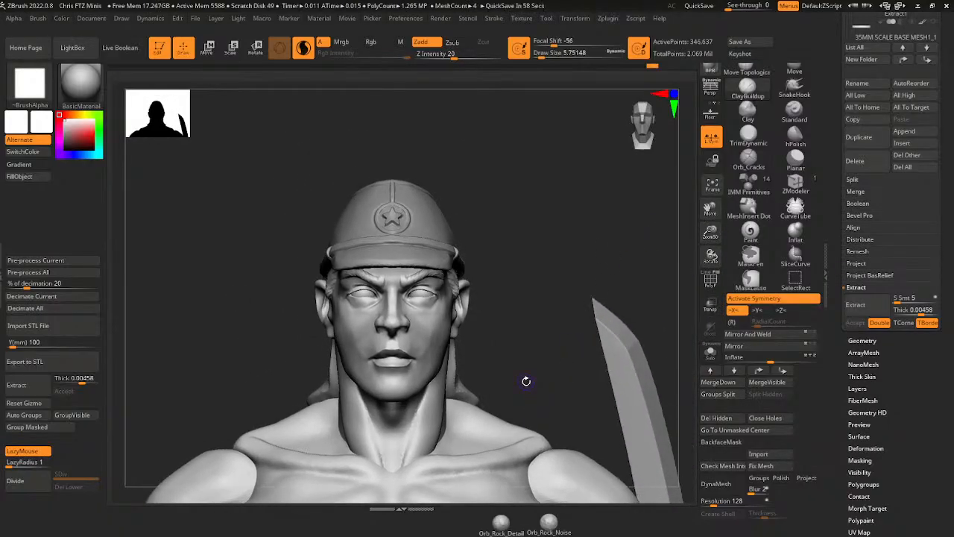
left_click_drag(622, 255, 590, 261)
left_click(616, 268, "ctrl")
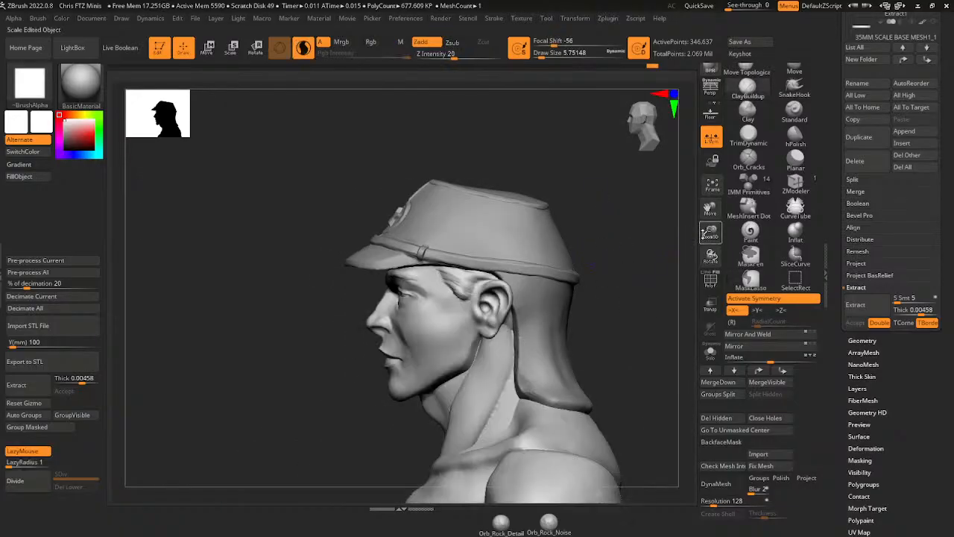
left_click_drag(710, 233, 705, 224)
mouse_move(644, 267)
left_mouse_down("alt")
mouse_move(658, 278)
mouse_move(711, 233)
mouse_move(703, 203)
left_mouse_up("alt")
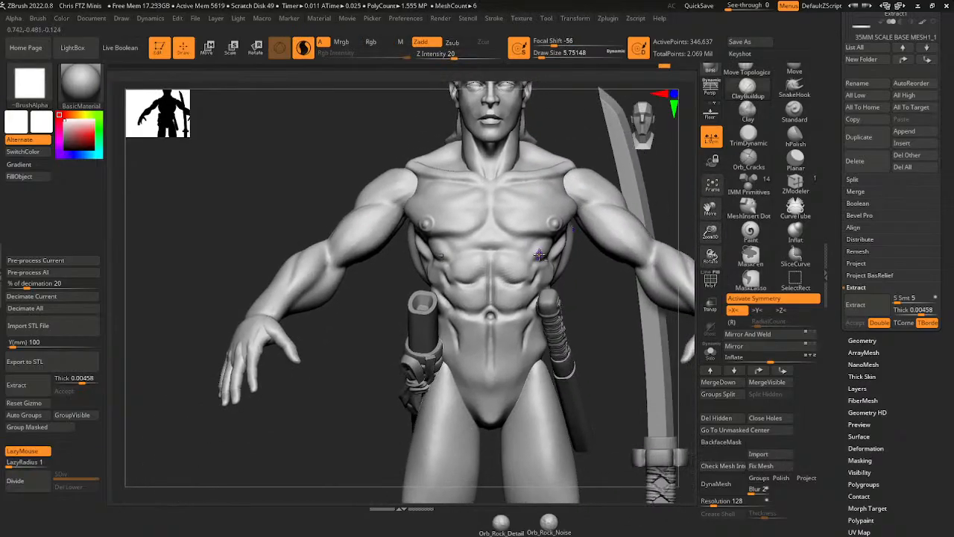
- Duplicate the body mesh subtool and isolate the copy with its upper body in view
scroll(835, 194, "up", 3)
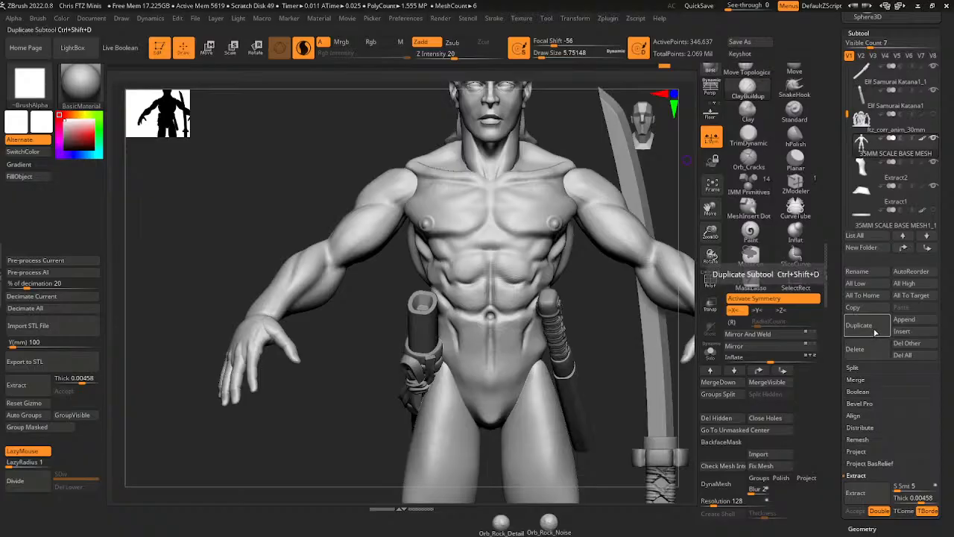
left_click(871, 328)
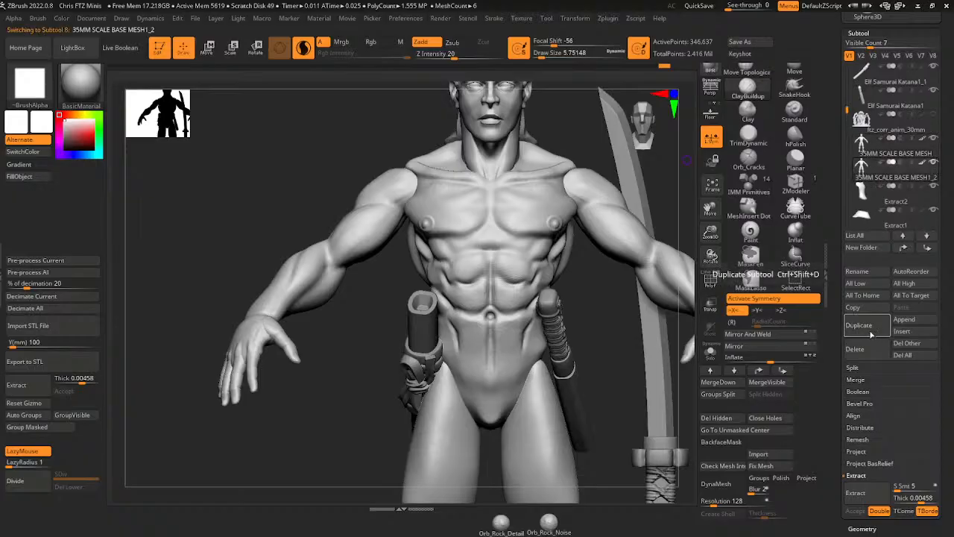
left_click(710, 351)
left_click_drag(711, 233, 710, 211)
mouse_move(711, 209)
left_mouse_down()
mouse_move(683, 214)
mouse_move(712, 232)
mouse_move(714, 276)
left_mouse_up()
- Hide the head and neck parts of the duplicated body mesh
left_click(486, 203, "ctrl+shift")
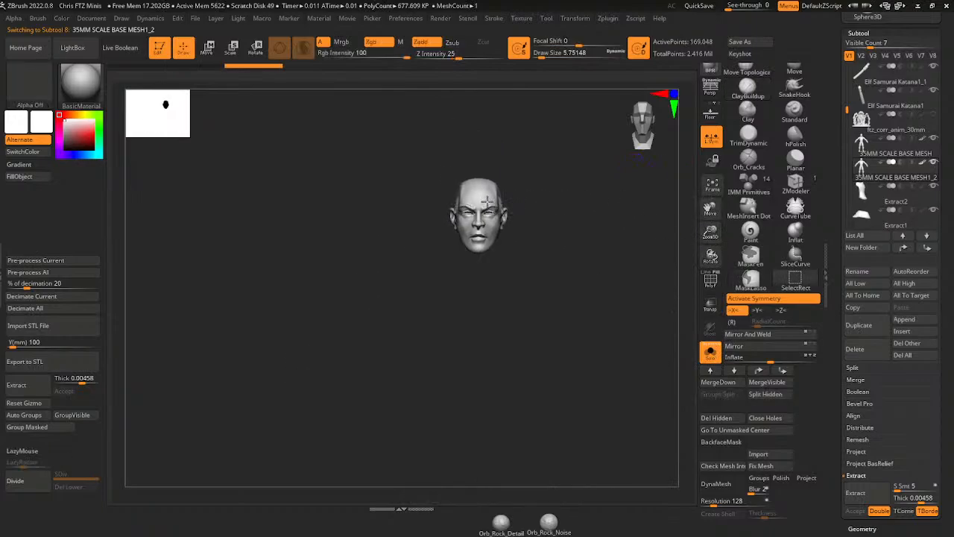
left_click(484, 211, "ctrl+shift")
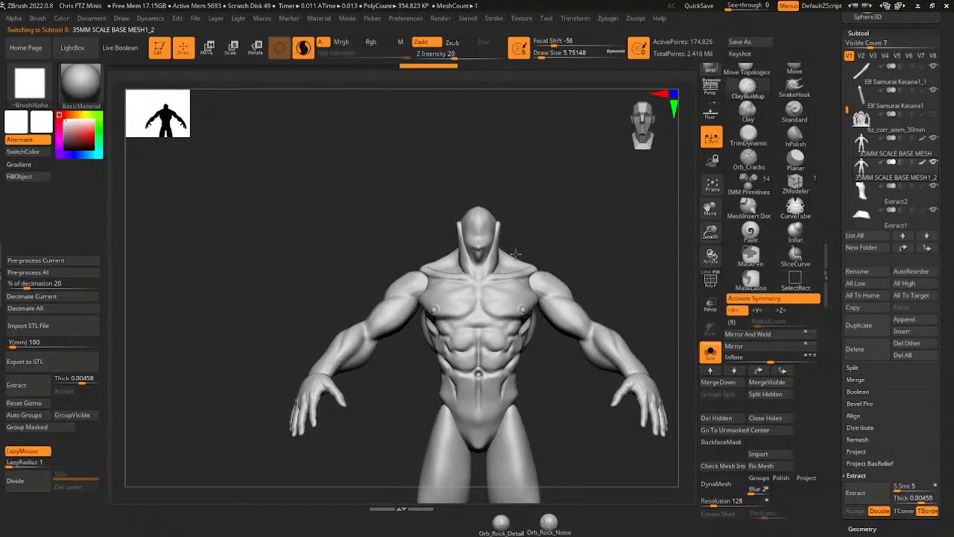
left_click_drag(560, 215, 503, 245)
left_click(498, 248, "ctrl+shift")
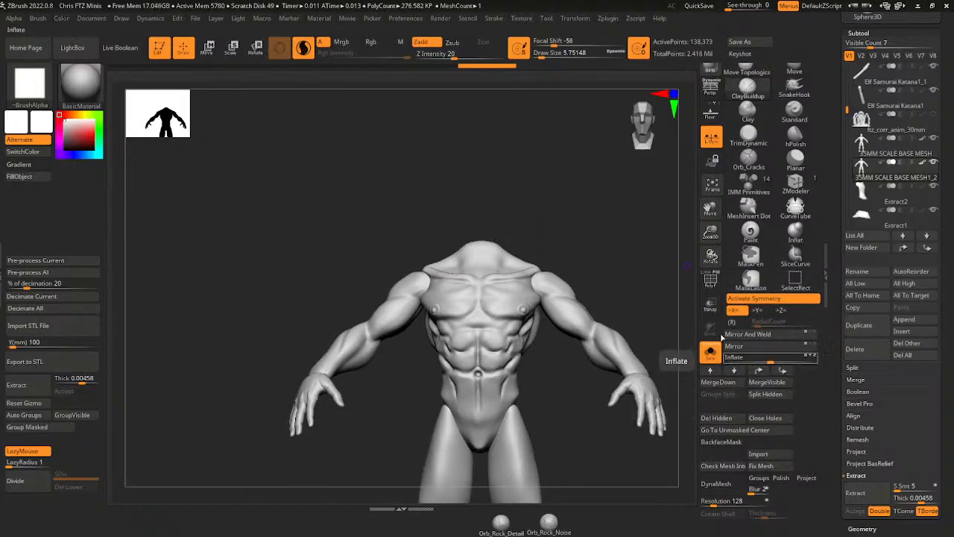
- Hide the palm, thumb and all finger segments of the figure's left hand on the duplicated body mesh
left_click_drag(685, 313, 634, 263, "alt")
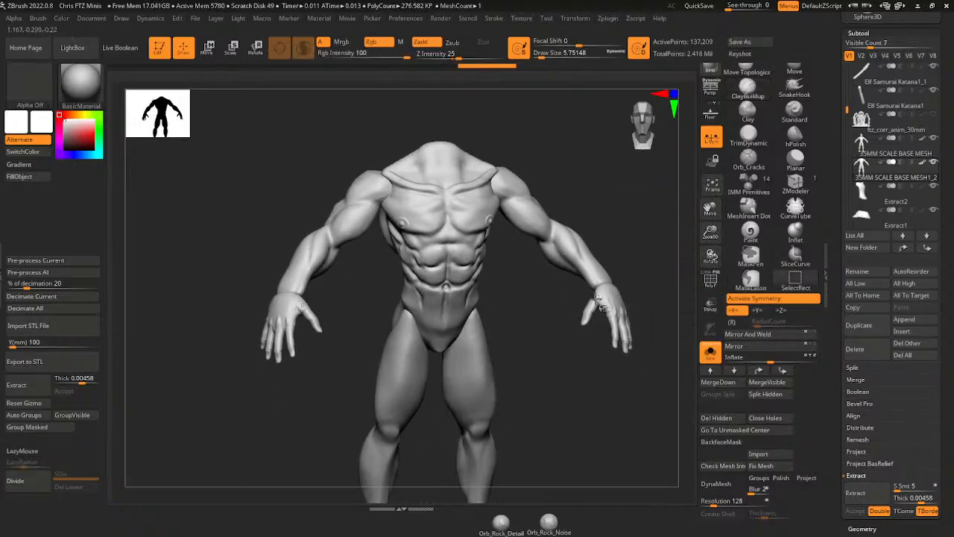
left_click(592, 307, "ctrl+shift")
left_click(587, 314, "ctrl+shift")
left_click(602, 302, "ctrl+shift")
left_click(617, 299, "ctrl+shift")
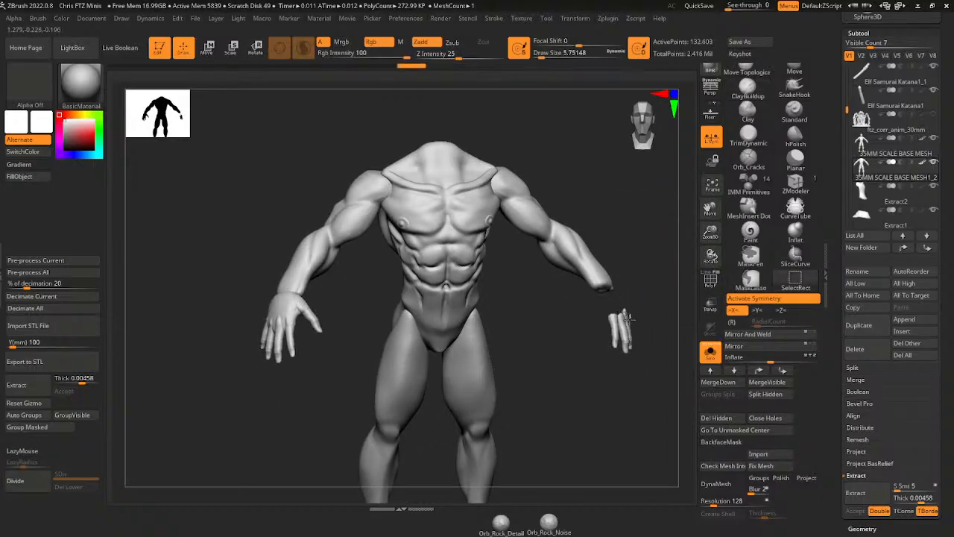
left_click(627, 317, "ctrl+shift")
left_click(626, 330, "ctrl+shift")
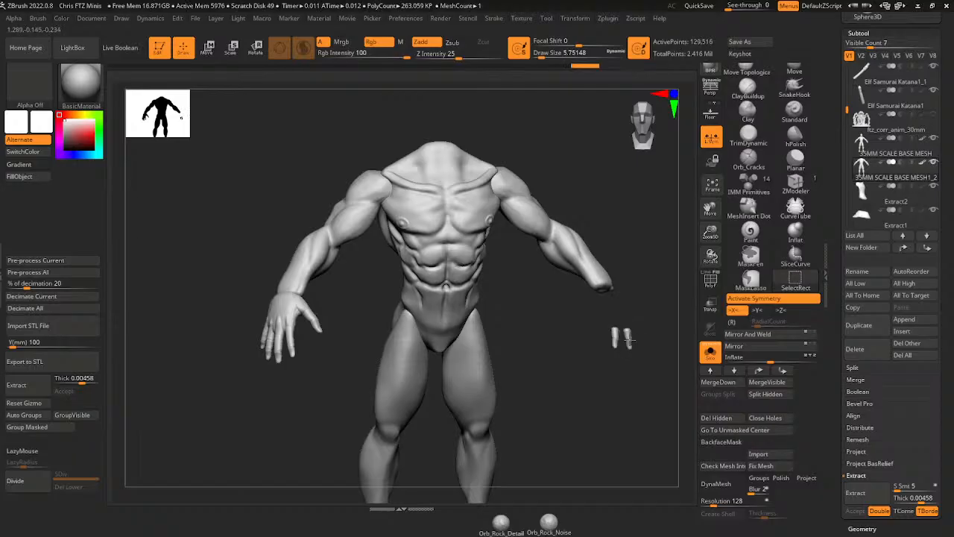
left_click(630, 339, "ctrl+shift")
left_click(630, 337, "ctrl+shift")
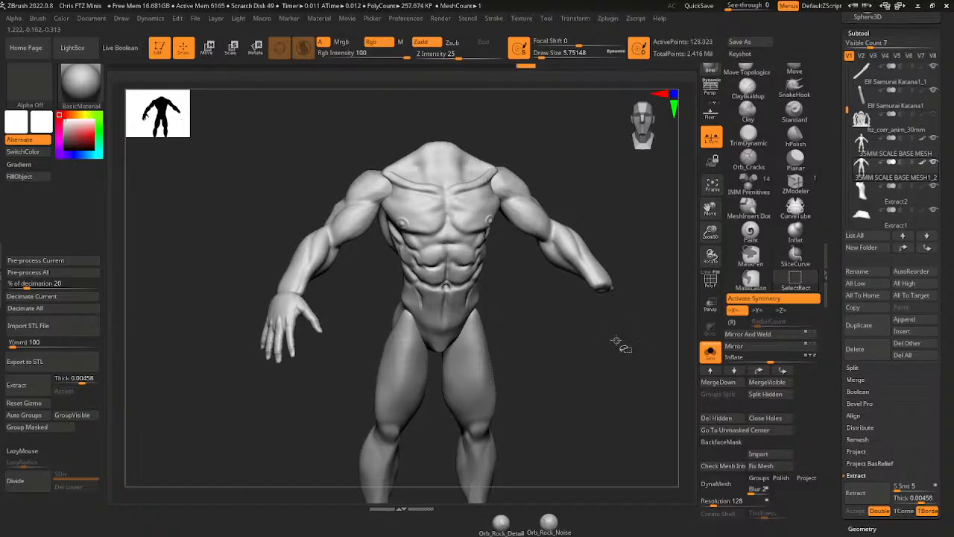
- Hide the palm, thumb and finger segments of the figure's right hand on the duplicated body mesh
left_click(318, 326, "ctrl+shift")
left_click(301, 307, "ctrl+shift")
left_click(294, 321, "ctrl+shift")
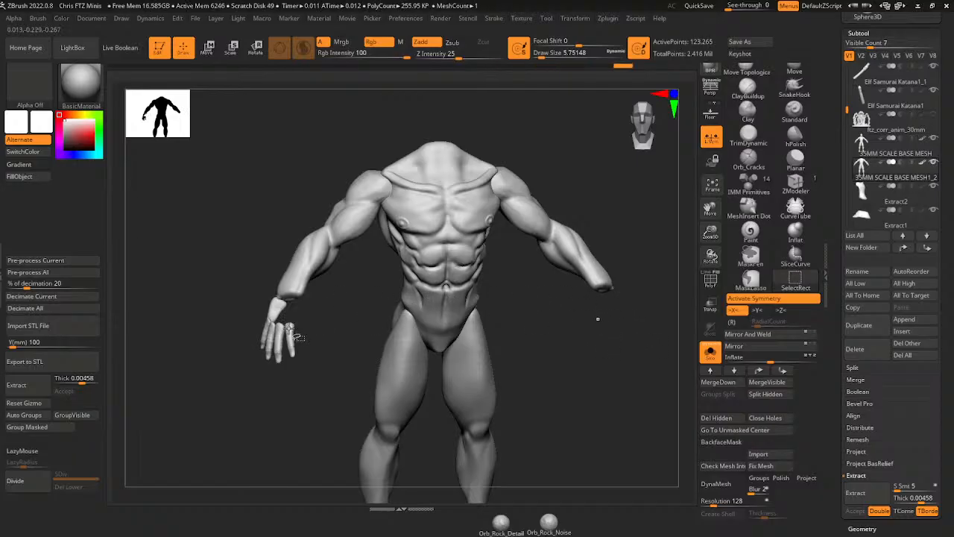
left_click(288, 325, "ctrl+shift")
left_click(279, 309, "ctrl+shift")
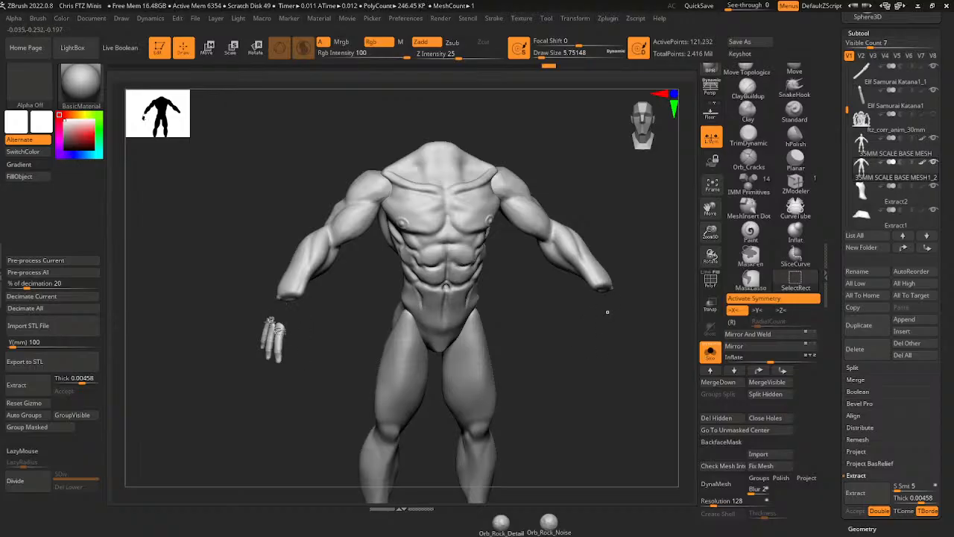
left_click(270, 324, "ctrl+shift")
left_click(264, 335, "ctrl+shift")
left_click(263, 344, "ctrl+shift")
left_click(271, 343, "ctrl+shift")
left_click(275, 335, "ctrl+shift")
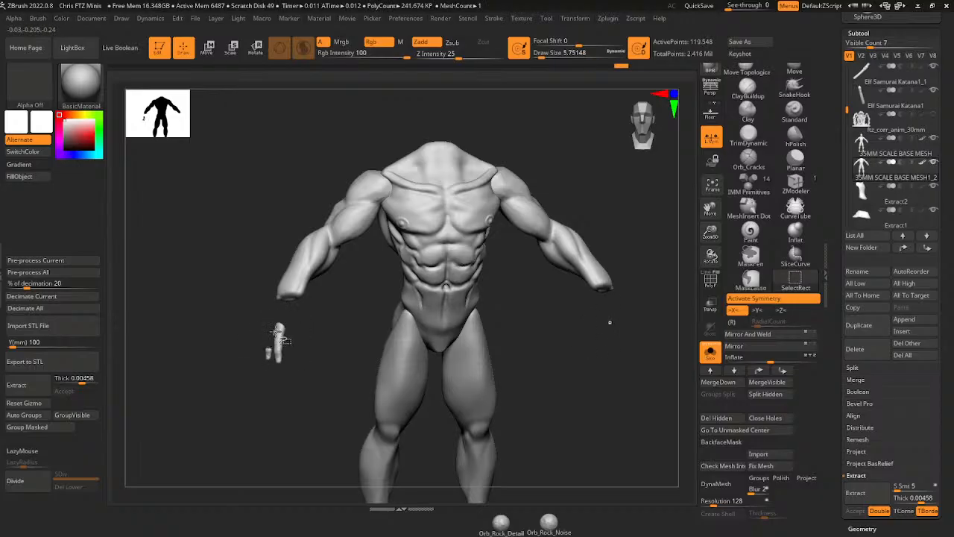
left_click(273, 345, "ctrl+shift")
left_click(277, 354, "ctrl+shift")
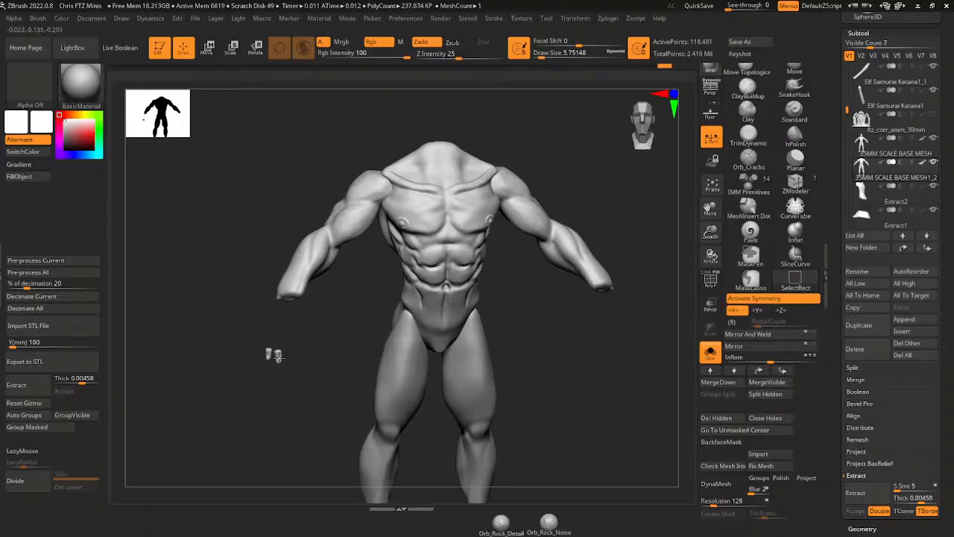
- Hide the legs of the duplicated body mesh to leave only the torso and arms displayed
left_click(478, 375, "ctrl+shift")
left_click_drag(711, 233, 712, 203)
left_click_drag(710, 209, 694, 131)
left_click_drag(658, 291, 653, 274, "shift")
left_click_drag(711, 232, 710, 283)
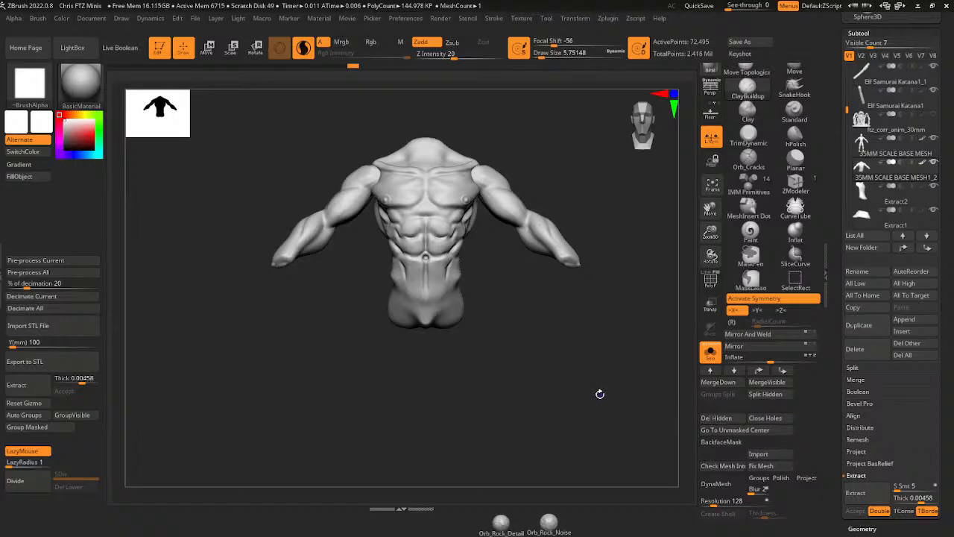
- Restore the legs to the visible part of the body copy and delete the hidden head and hands
key("ctrl+shift")
left_click(606, 393, "ctrl+shift")
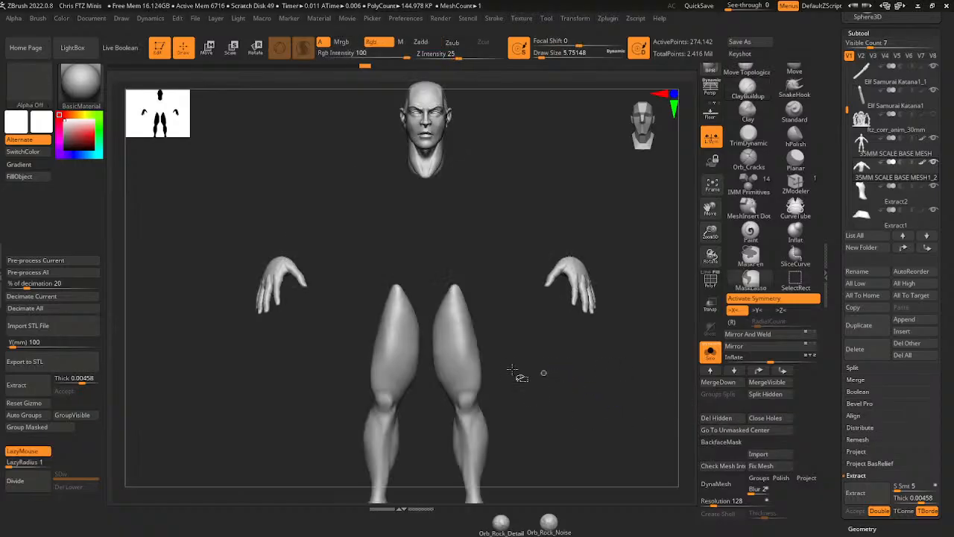
left_click(437, 341, "ctrl+shift")
left_click_drag(624, 349, 641, 383, "ctrl+shift")
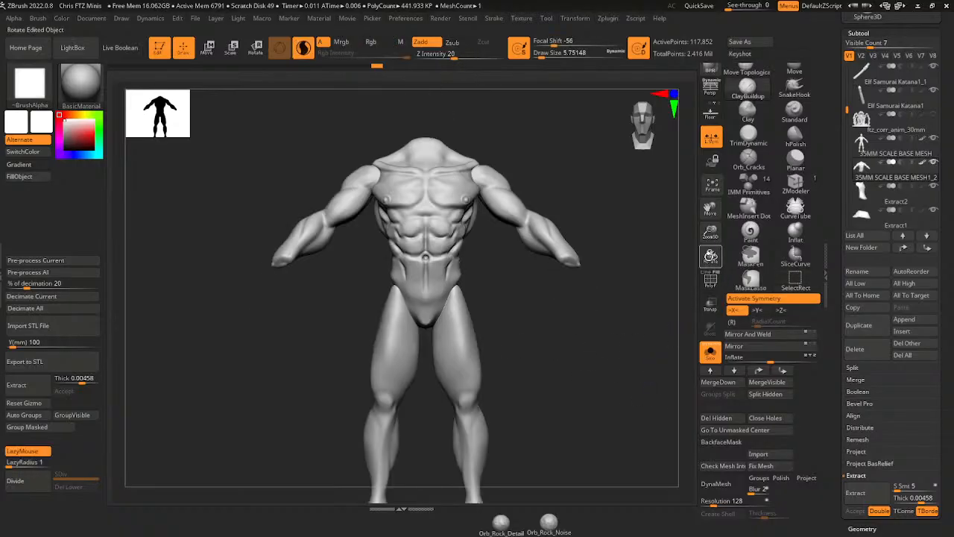
left_click_drag(710, 232, 715, 181)
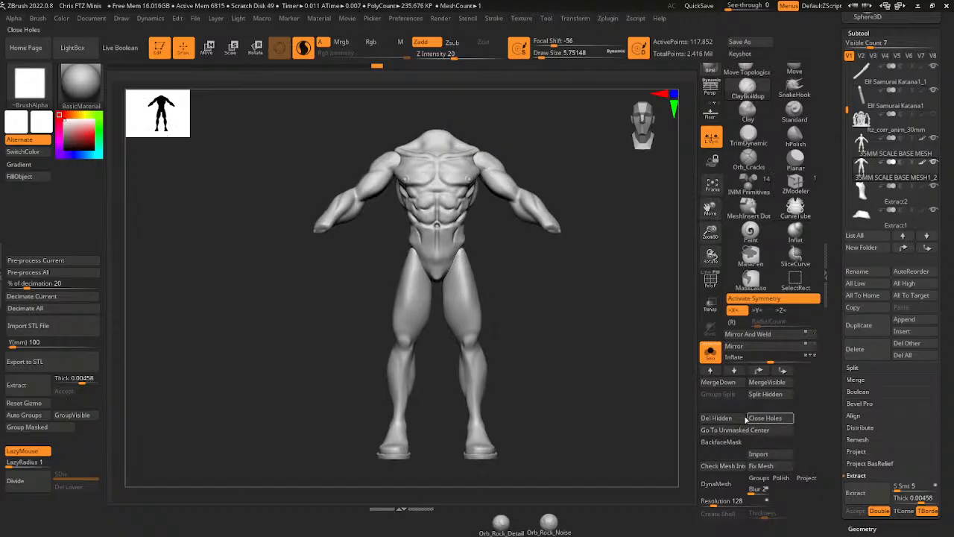
left_click(736, 420)
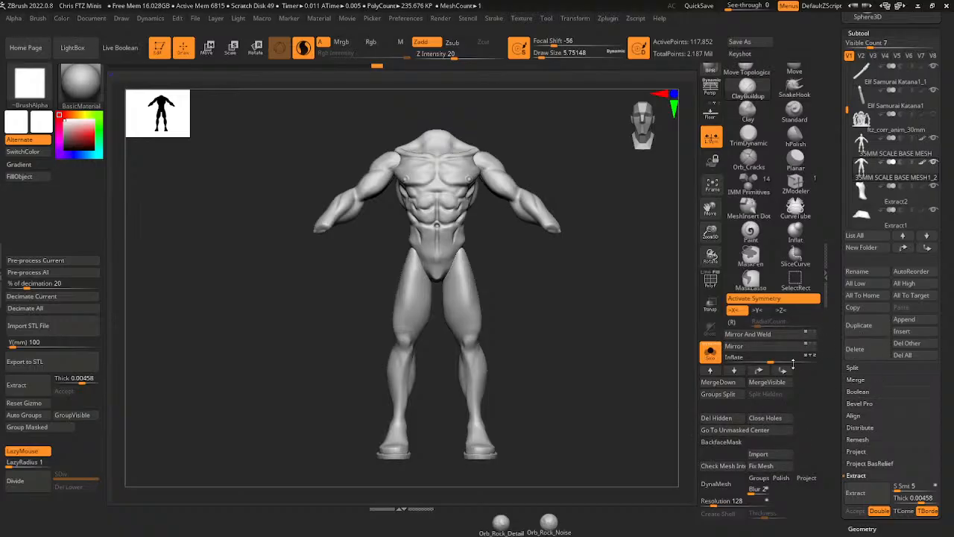
- Slice both legs horizontally just below the knees with SliceCurve and display the mesh's polygroups
left_click(796, 278)
left_click(706, 277)
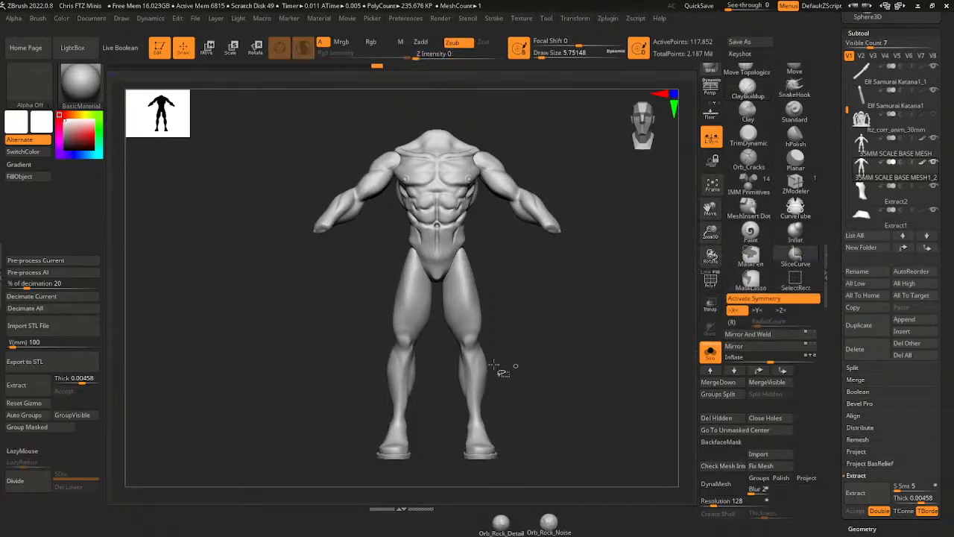
left_click_drag(365, 355, 556, 357, "ctrl+shift")
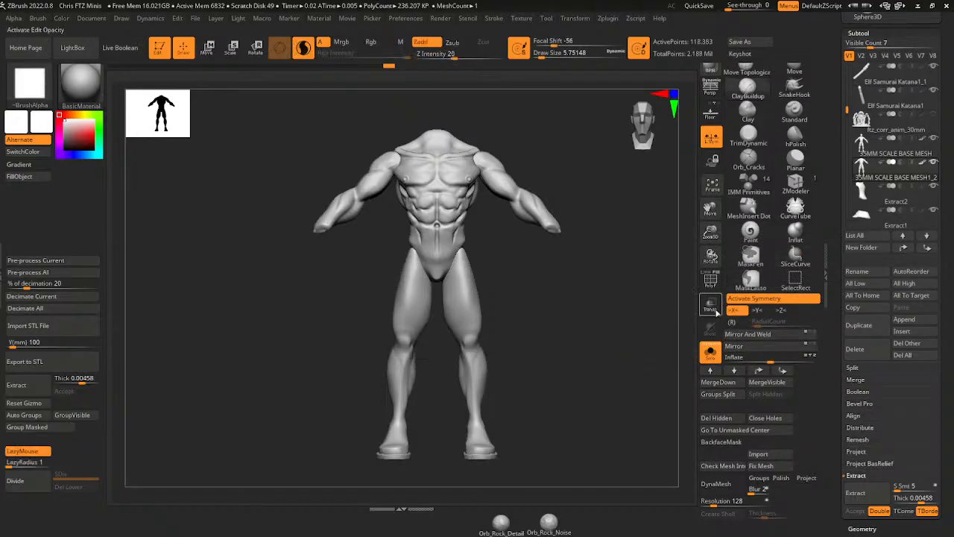
left_click(710, 278)
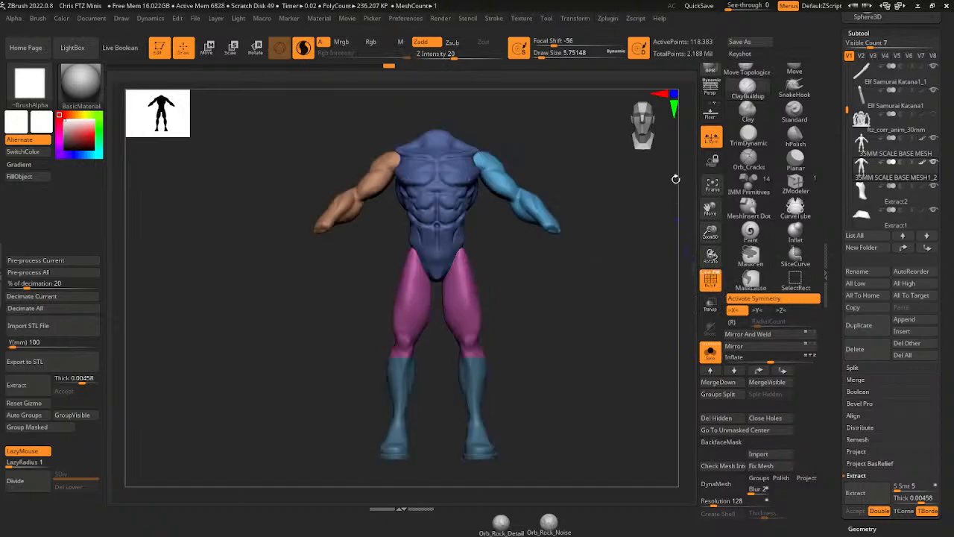
- Remesh the body copy with DynaMesh at resolution 904 with Groups enabled
left_click_drag(710, 215, 738, 200)
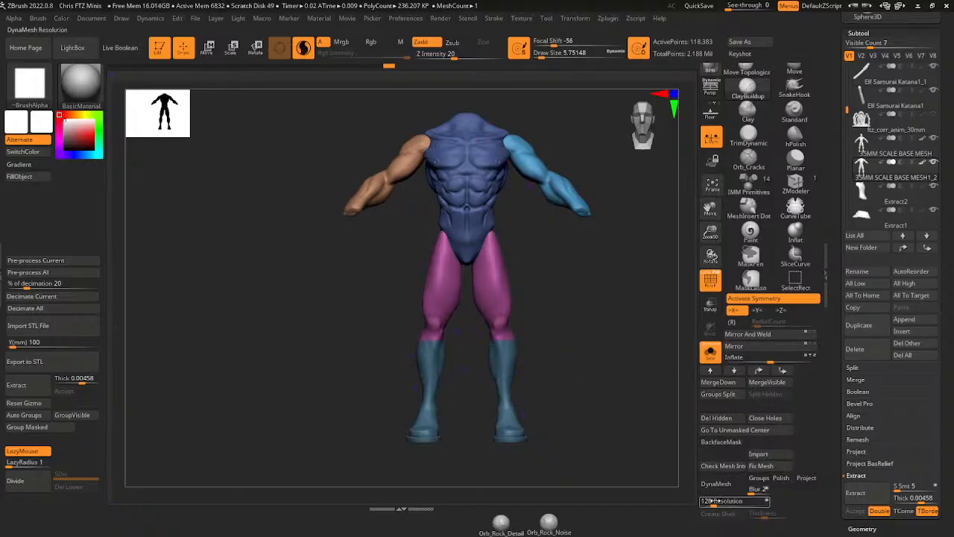
left_click_drag(715, 504, 721, 504)
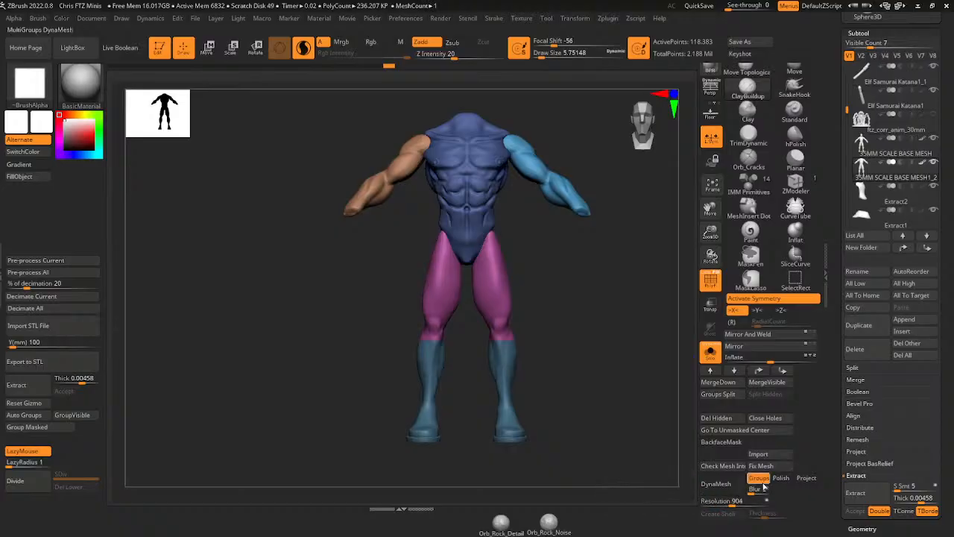
left_click(734, 489)
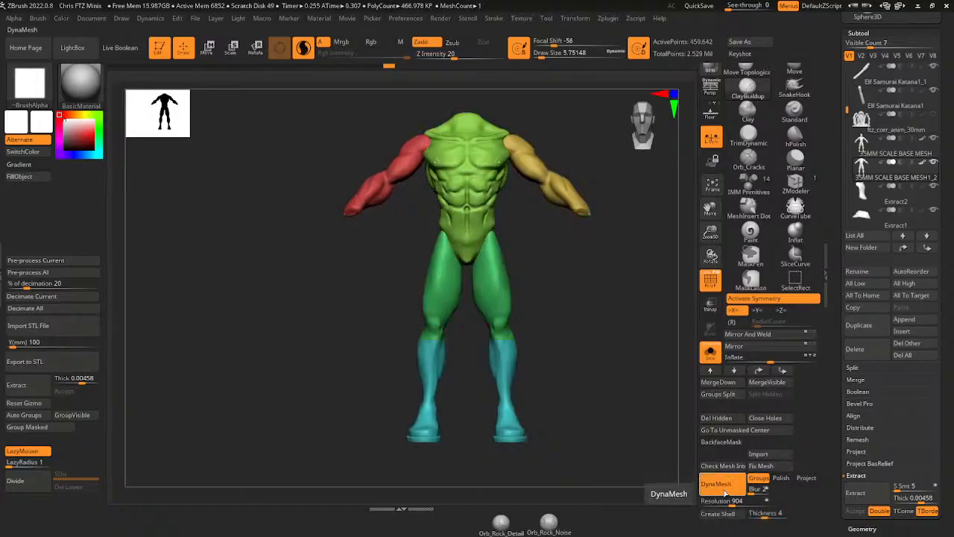
- Split the lower legs and boots into their own subtool and activate the remaining torso, arms and thighs
left_click(508, 361, "ctrl+shift")
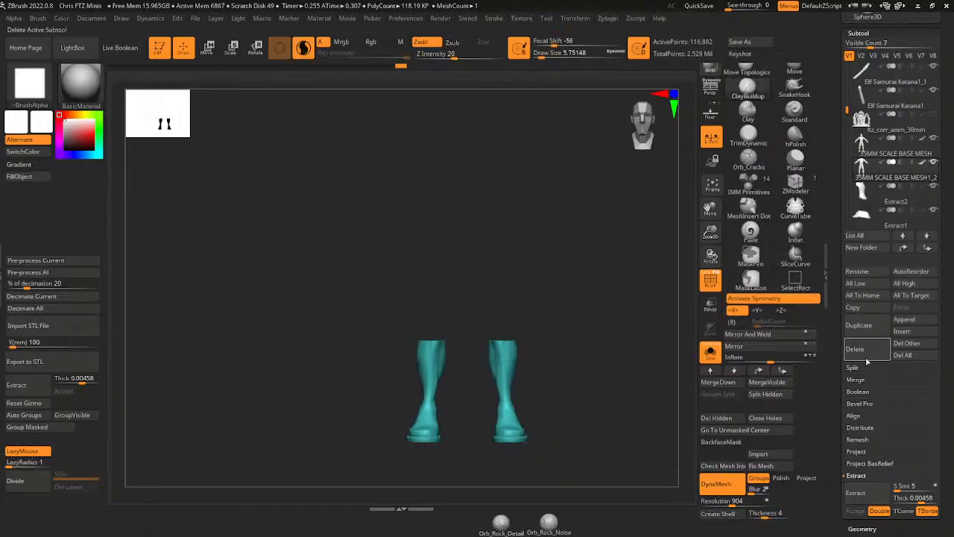
left_click(857, 370)
left_click(863, 379)
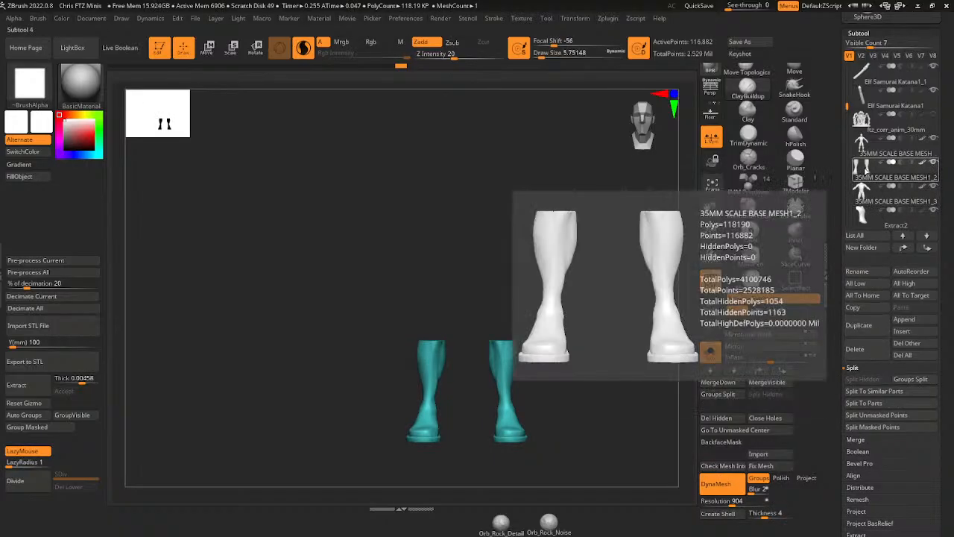
left_click(865, 191)
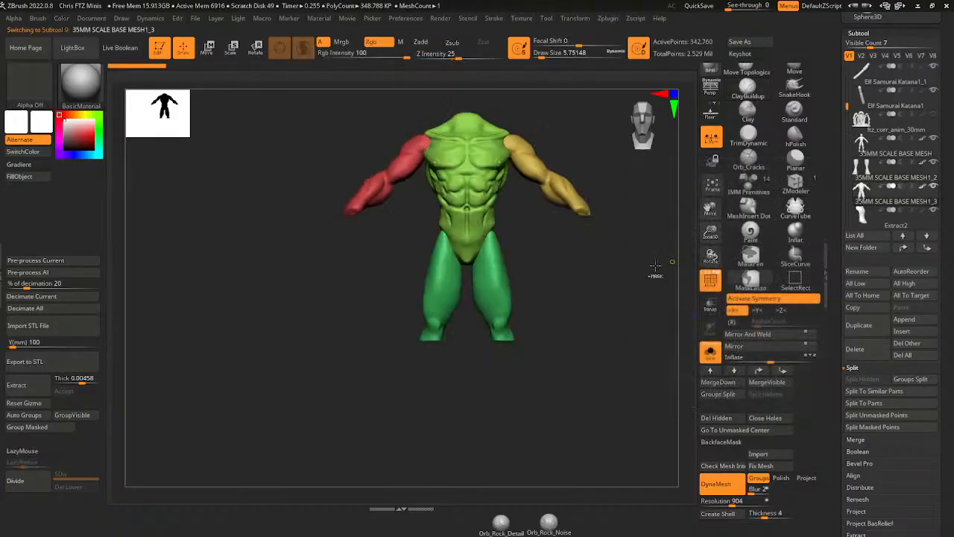
left_click(620, 304, "ctrl")
left_click_drag(620, 306, 631, 316, "ctrl")
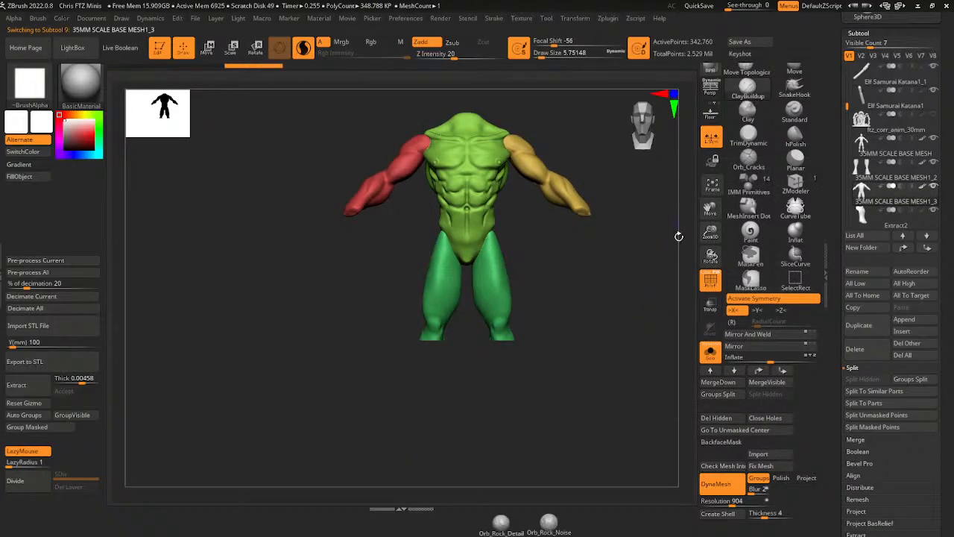
- Show all subtools and use ClayBuildup at draw size 26.87 to build up the shoulders and a V-shaped collar on the chest
left_click_drag(711, 233, 715, 279)
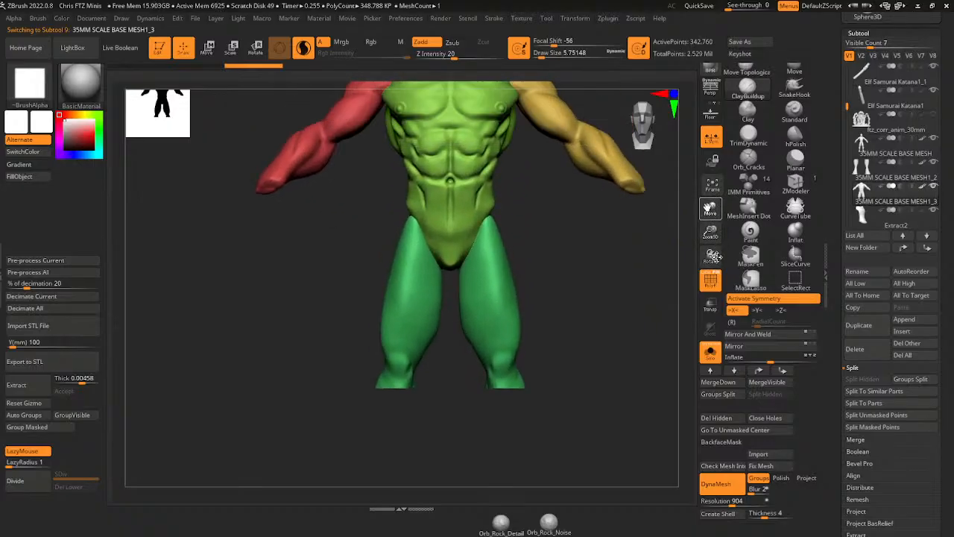
left_click_drag(710, 209, 729, 380)
left_click_drag(549, 53, 546, 54)
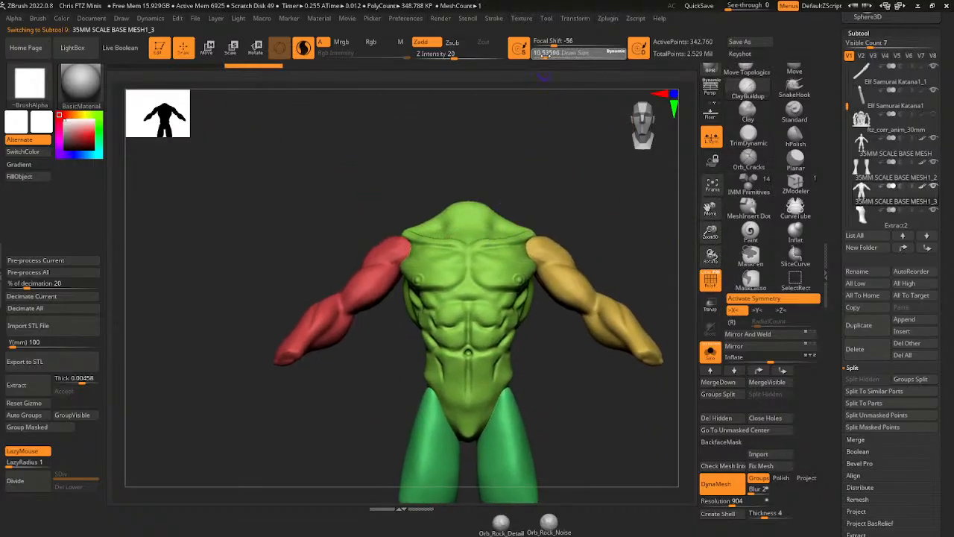
left_click(710, 352)
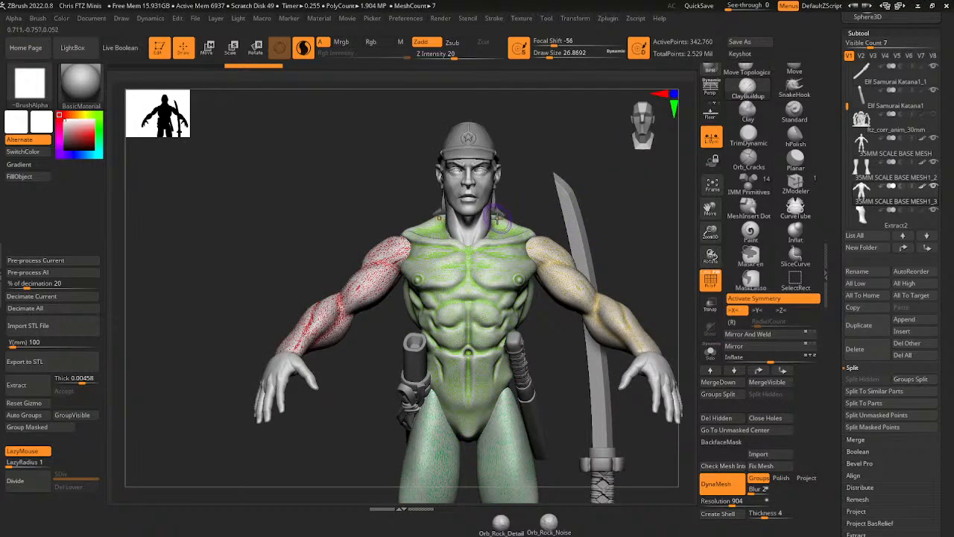
mouse_move(493, 232)
left_mouse_down()
mouse_move(506, 231)
mouse_move(507, 247)
mouse_move(518, 243)
mouse_move(498, 229)
left_mouse_up()
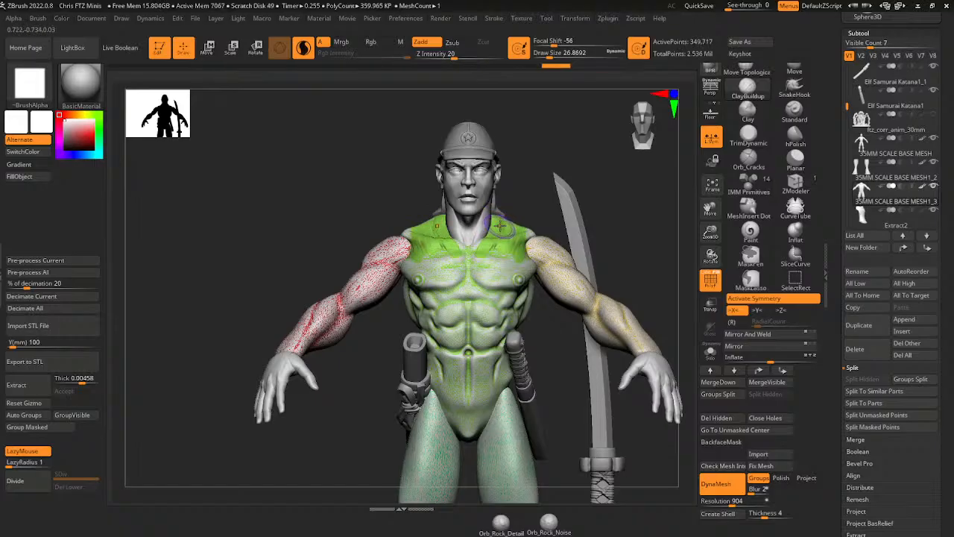
mouse_move(482, 269)
left_mouse_down()
mouse_move(473, 292)
mouse_move(501, 215)
mouse_move(503, 228)
left_mouse_up()
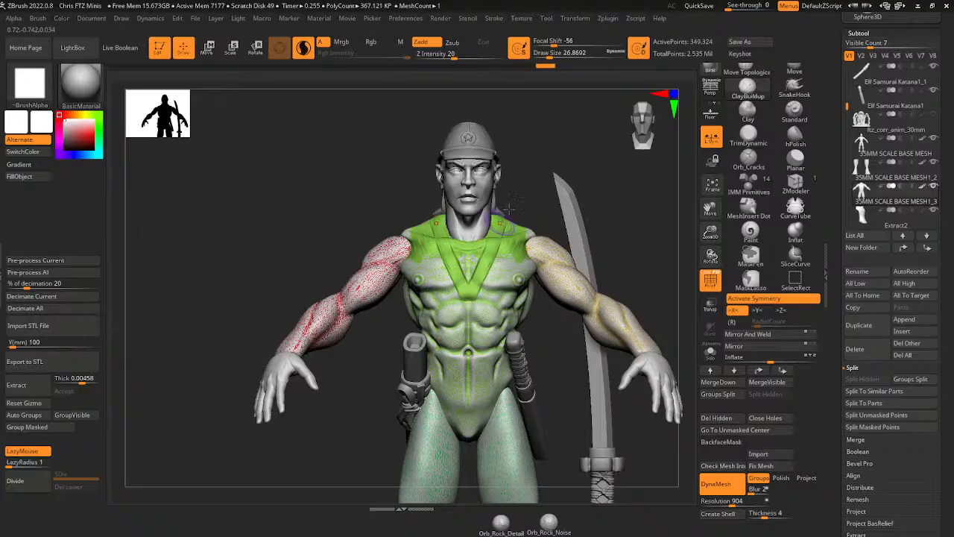
- Fill the chest between the collar edges and reinforce the V of the collar, reducing the ClayBuildup draw size to 25.05
right_click_drag(503, 228, 463, 258)
mouse_move(458, 242)
left_mouse_down()
mouse_move(476, 243)
mouse_move(464, 264)
mouse_move(471, 258)
left_mouse_up()
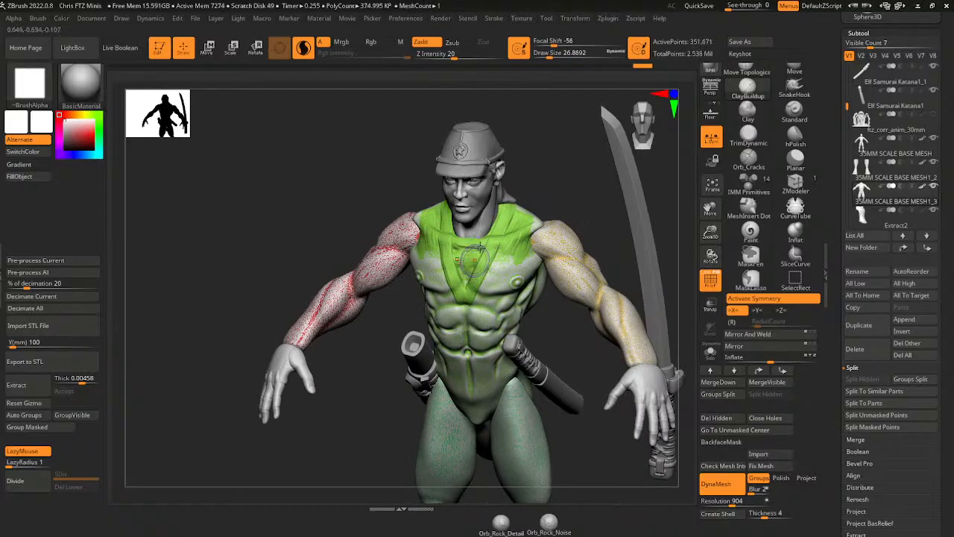
left_click(550, 55)
left_click_drag(544, 92, 529, 156)
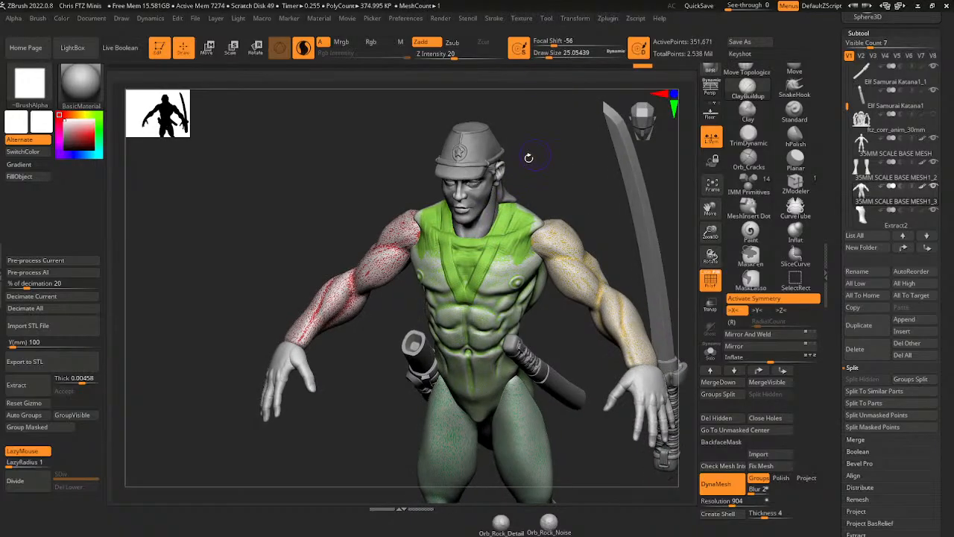
left_click_drag(475, 286, 466, 297)
left_click_drag(477, 250, 482, 247)
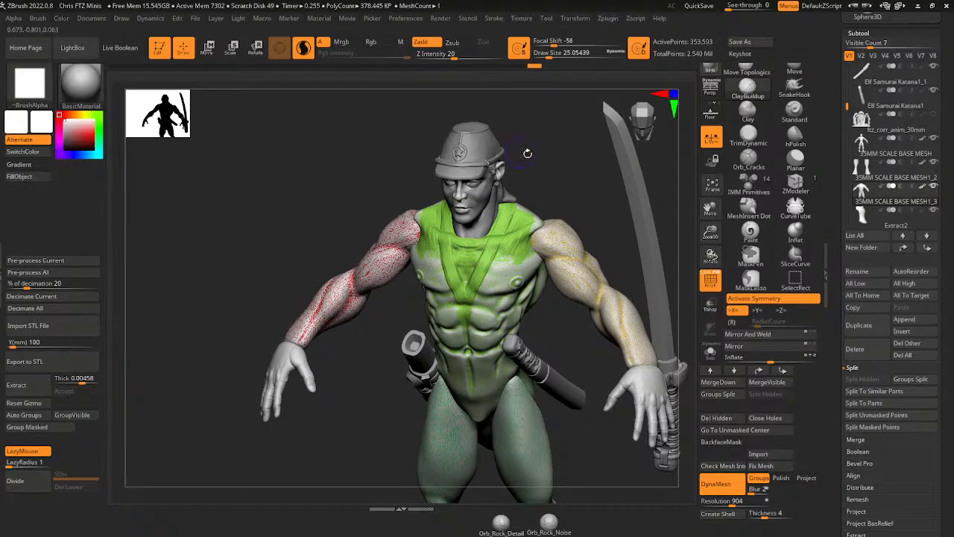
- Isolate the torso and thicken the collar bands from the shoulders down to the centre of the chest with ClayBuildup
mouse_move(528, 154)
left_mouse_down()
mouse_move(592, 188)
mouse_move(501, 200)
mouse_move(507, 212)
left_mouse_up()
left_click(710, 352)
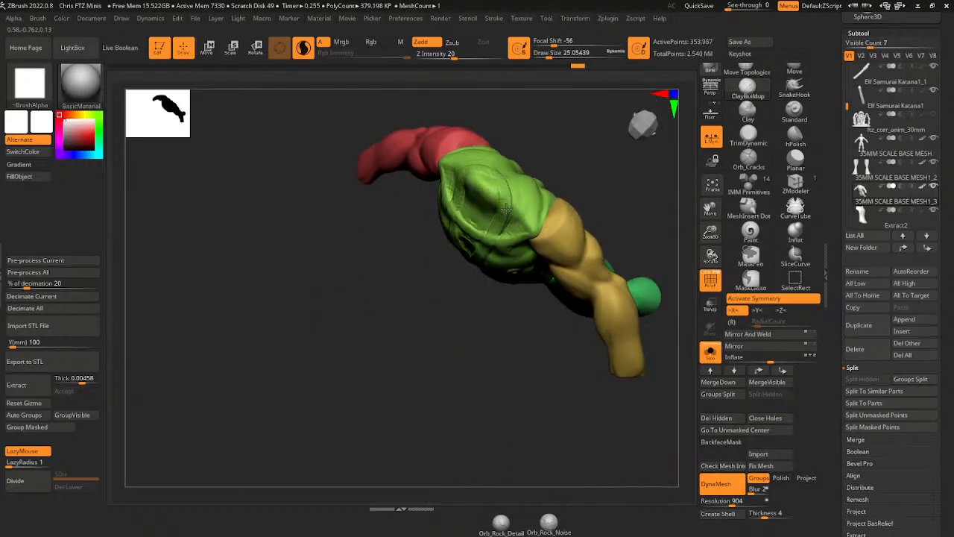
mouse_move(493, 172)
left_mouse_down()
mouse_move(507, 213)
mouse_move(499, 222)
left_mouse_up()
right_click_drag(498, 223, 507, 179)
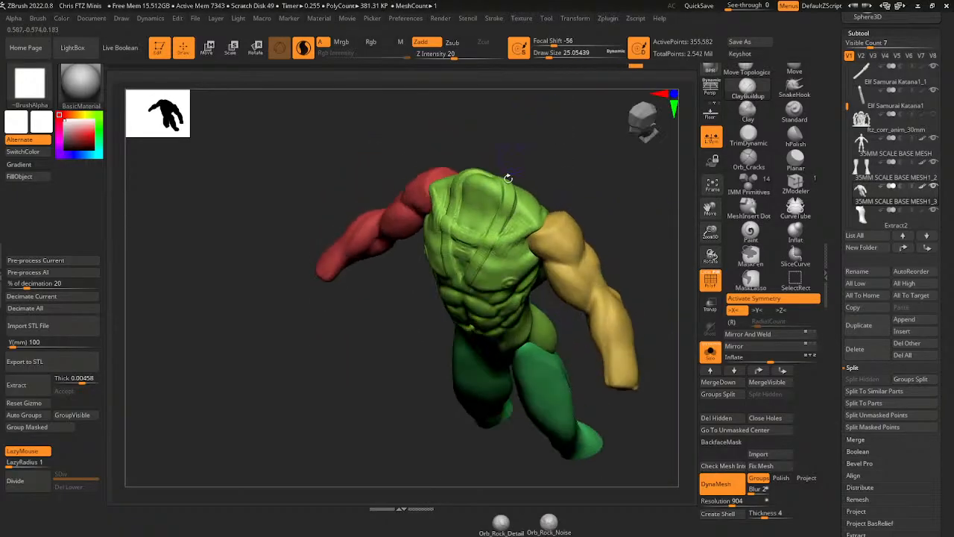
mouse_move(508, 179)
left_mouse_down()
mouse_move(510, 212)
mouse_move(487, 242)
left_mouse_up()
left_click_drag(507, 212, 473, 268)
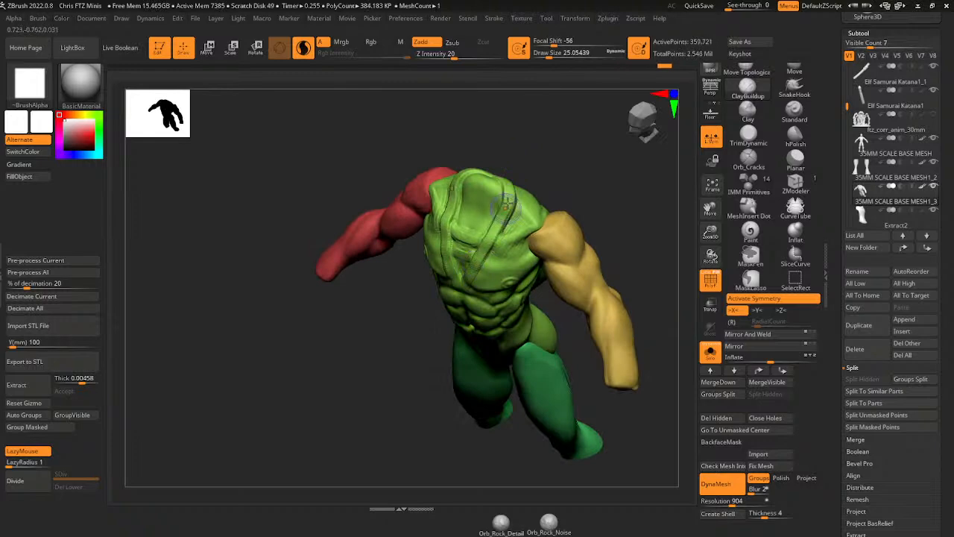
left_click_drag(509, 209, 472, 273)
mouse_move(496, 230)
left_mouse_down()
mouse_move(476, 272)
mouse_move(493, 266)
left_mouse_up()
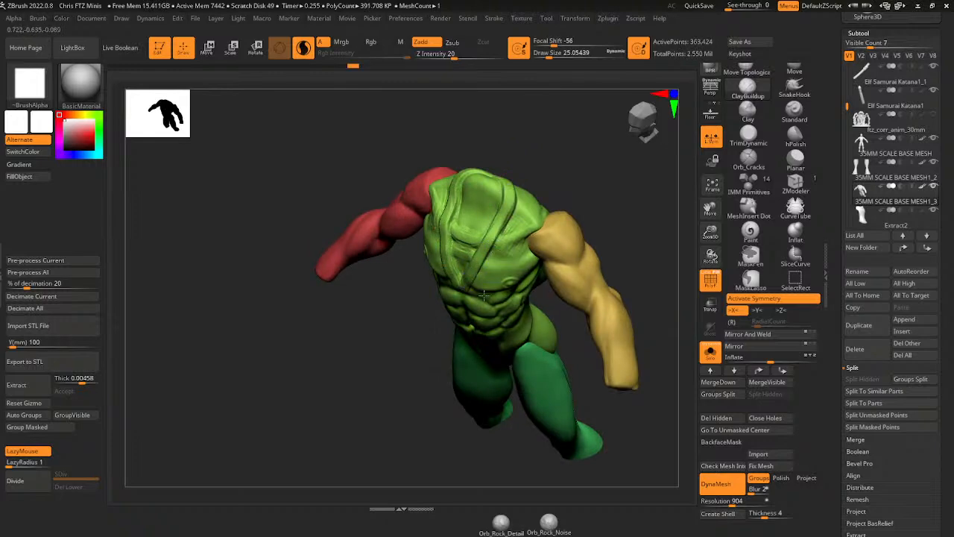
- Show all subtools and cover the chest and abdominal muscles with ClayBuildup strokes at draw size 48.65
left_click(710, 352)
mouse_move(628, 235)
right_mouse_down()
mouse_move(577, 98)
mouse_move(567, 142)
right_mouse_up()
left_click(554, 55)
mouse_move(510, 259)
left_mouse_down()
mouse_move(479, 313)
mouse_move(494, 255)
mouse_move(460, 343)
mouse_move(460, 393)
left_mouse_up()
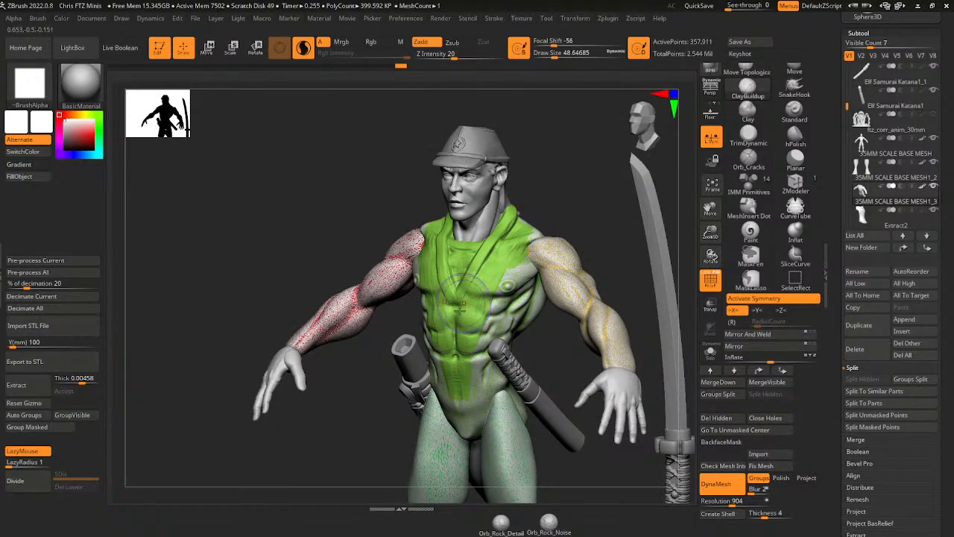
mouse_move(464, 316)
left_mouse_down()
mouse_move(460, 359)
mouse_move(475, 359)
mouse_move(479, 387)
left_mouse_up()
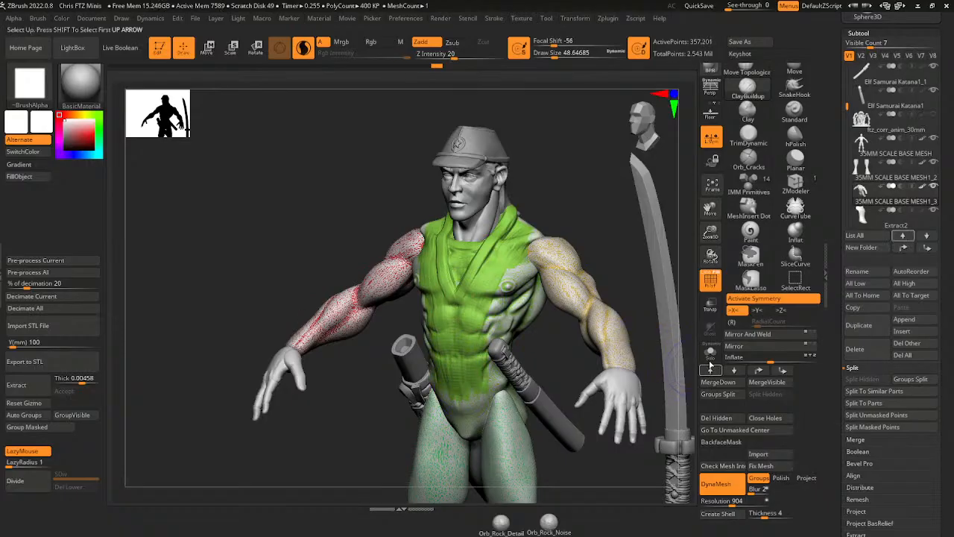
- Isolate the torso again and fill in the muscle forms between the abdomen and chest to form a shirt surface
left_click(710, 351)
mouse_move(488, 331)
left_mouse_down()
mouse_move(498, 300)
mouse_move(498, 373)
mouse_move(528, 304)
mouse_move(508, 319)
mouse_move(514, 298)
mouse_move(501, 313)
mouse_move(518, 291)
mouse_move(505, 277)
mouse_move(439, 309)
mouse_move(441, 317)
mouse_move(475, 278)
left_mouse_up()
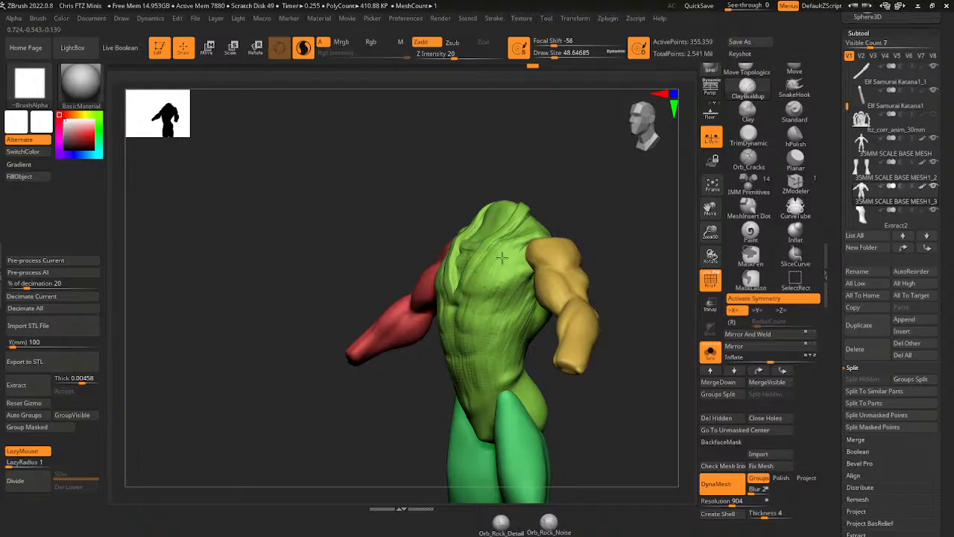
left_click_drag(552, 186, 601, 184, "shift")
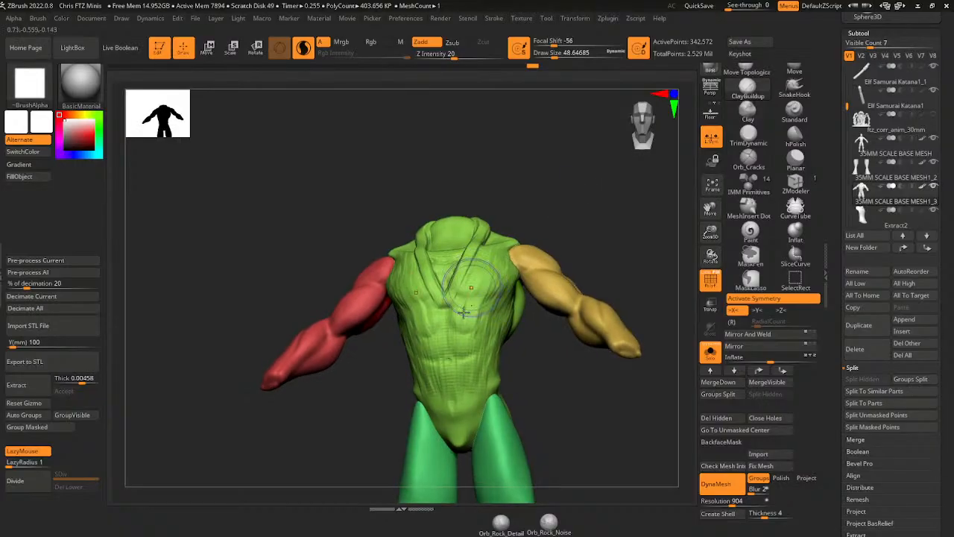
- Build up the abdomen, flanks and back of the torso with ClayBuildup strokes to continue the shirt surface
mouse_move(470, 279)
left_mouse_down()
mouse_move(451, 298)
mouse_move(447, 331)
mouse_move(456, 371)
mouse_move(479, 380)
mouse_move(466, 380)
left_mouse_up()
mouse_move(489, 304)
left_mouse_down()
mouse_move(507, 363)
mouse_move(492, 373)
mouse_move(531, 387)
mouse_move(512, 363)
mouse_move(553, 373)
left_mouse_up()
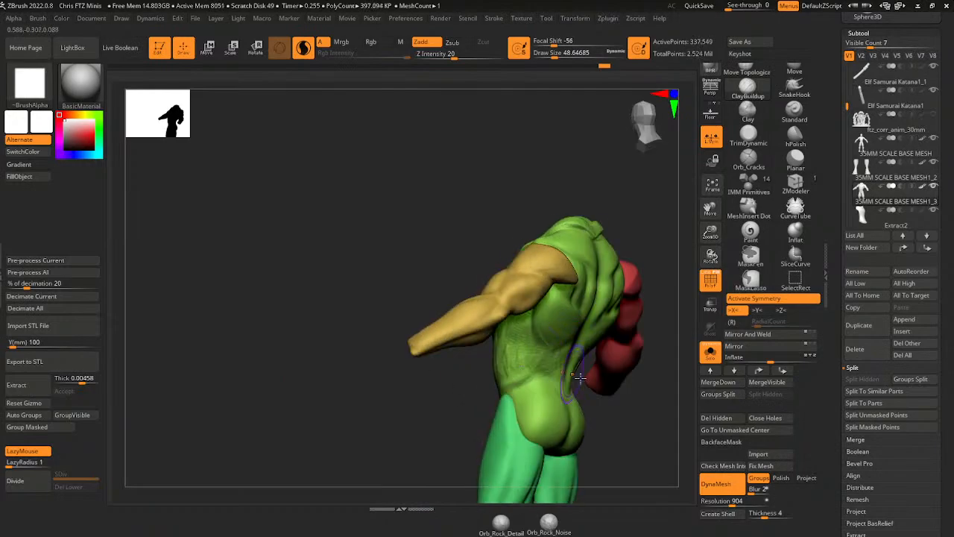
right_click_drag(577, 377, 547, 375)
mouse_move(558, 354)
left_mouse_down()
mouse_move(574, 378)
mouse_move(563, 339)
left_mouse_up()
mouse_move(631, 331)
left_mouse_down()
mouse_move(593, 359)
mouse_move(625, 292)
mouse_move(607, 250)
left_mouse_up()
mouse_move(625, 202)
left_mouse_down()
mouse_move(638, 213)
mouse_move(582, 335)
mouse_move(586, 257)
mouse_move(550, 234)
mouse_move(626, 257)
mouse_move(590, 261)
mouse_move(597, 277)
mouse_move(628, 253)
mouse_move(630, 276)
mouse_move(634, 254)
mouse_move(619, 246)
mouse_move(607, 261)
mouse_move(595, 401)
mouse_move(599, 376)
mouse_move(587, 404)
mouse_move(581, 382)
mouse_move(597, 393)
mouse_move(579, 373)
mouse_move(581, 397)
mouse_move(584, 383)
left_mouse_up()
left_click_drag(652, 391, 615, 388)
mouse_move(599, 394)
left_mouse_down()
mouse_move(615, 365)
mouse_move(631, 409)
left_mouse_up()
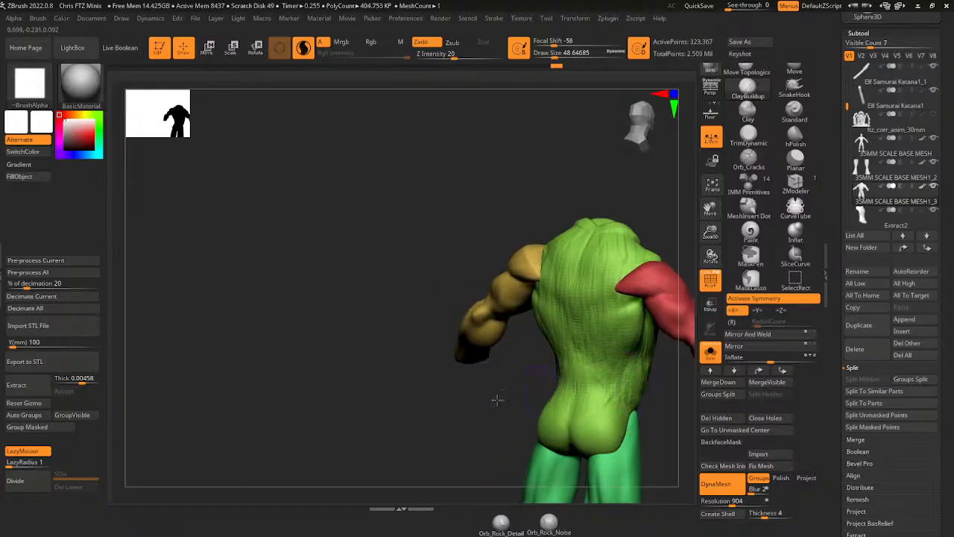
- Isolate the torso and flatten the collar bands and top of the shoulders with hPolish at draw size 25.05
left_click_drag(497, 399, 613, 419)
left_click_drag(711, 237, 711, 227)
left_click_drag(711, 209, 605, 231)
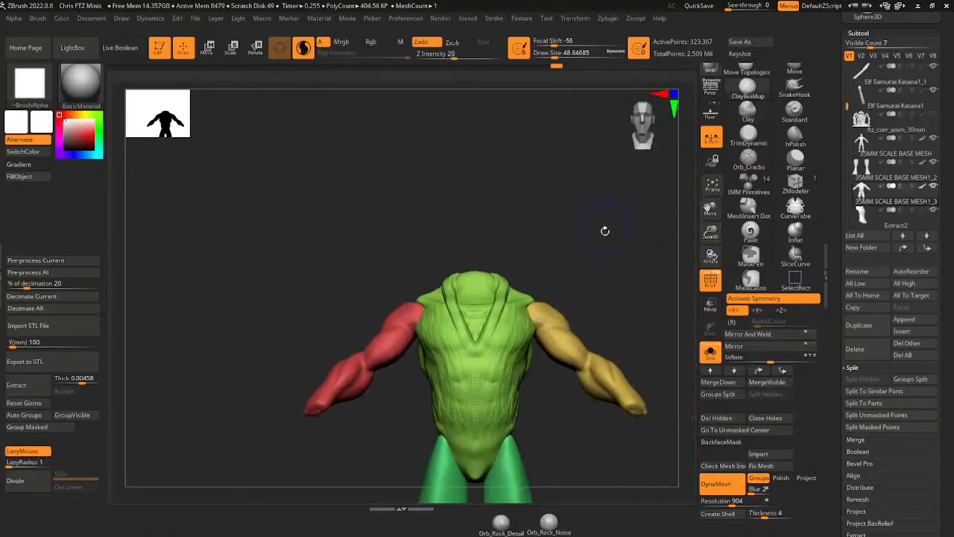
left_click_drag(649, 262, 663, 264)
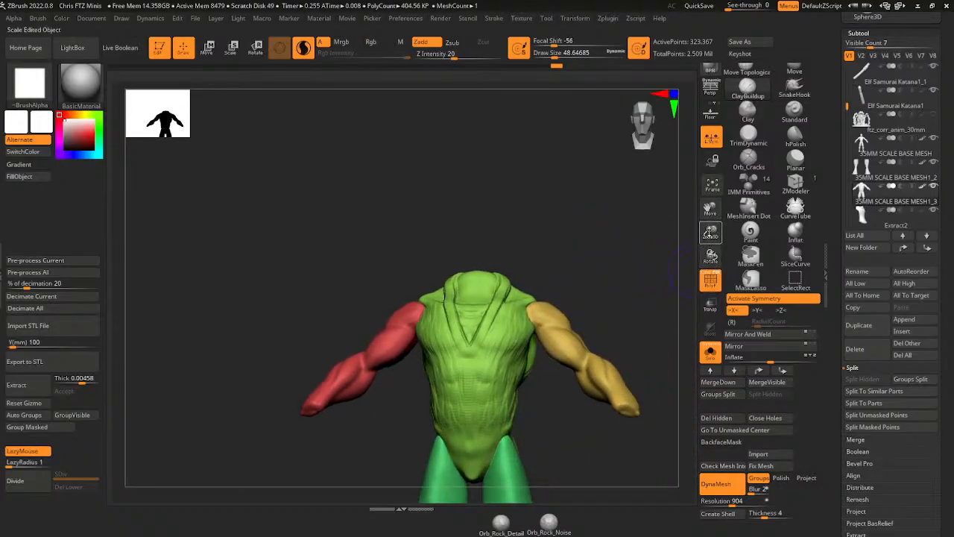
left_click_drag(710, 233, 795, 138)
left_click(795, 138)
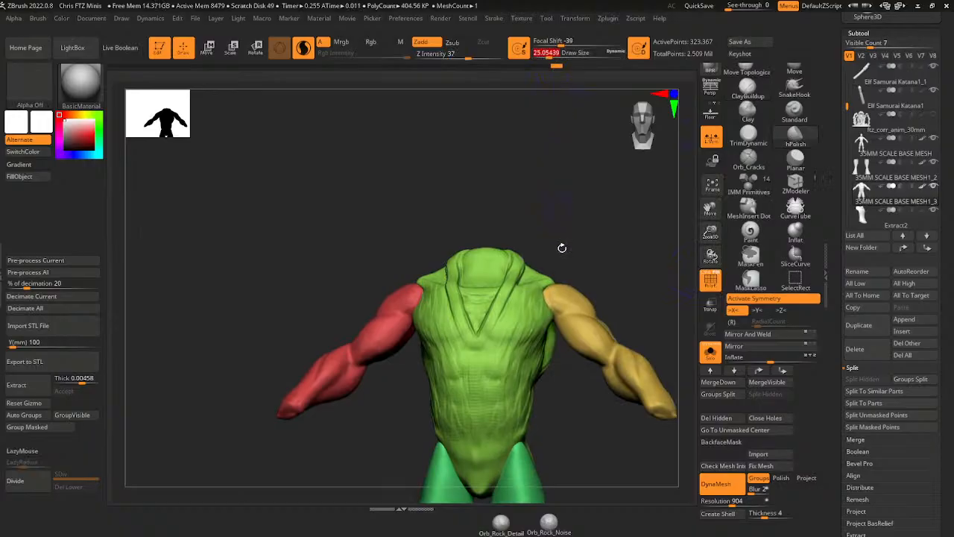
left_click(539, 334, "ctrl+shift")
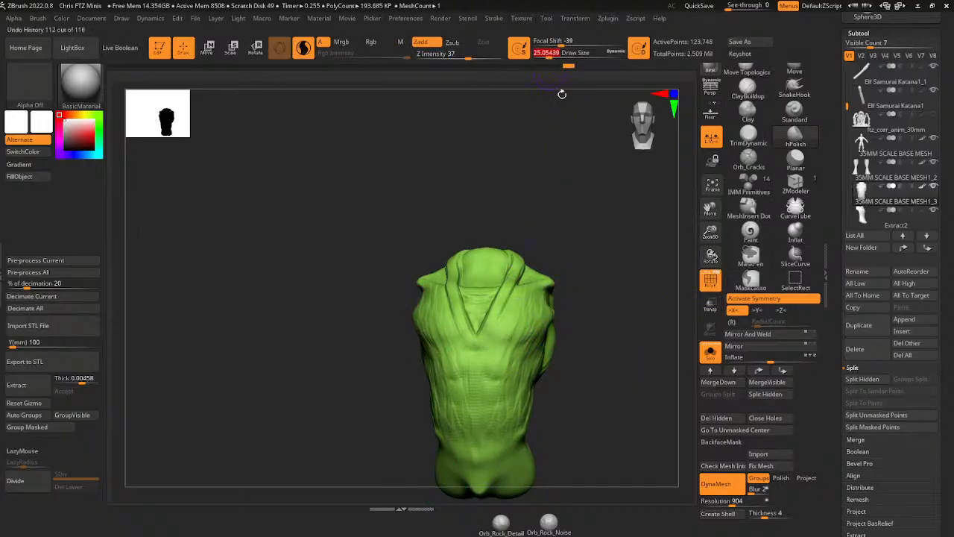
left_click_drag(560, 96, 536, 293)
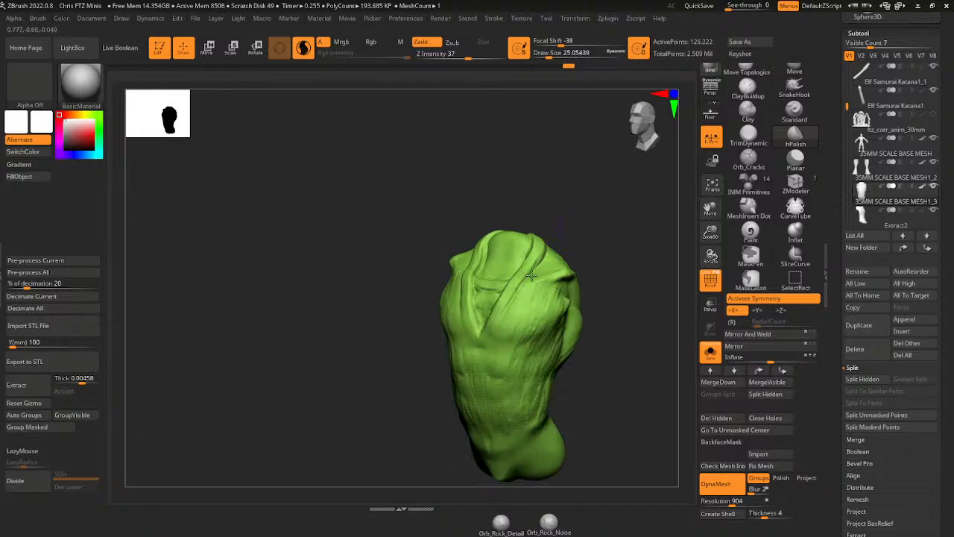
right_click_drag(560, 266, 568, 228)
left_click_drag(569, 228, 578, 239, "ctrl")
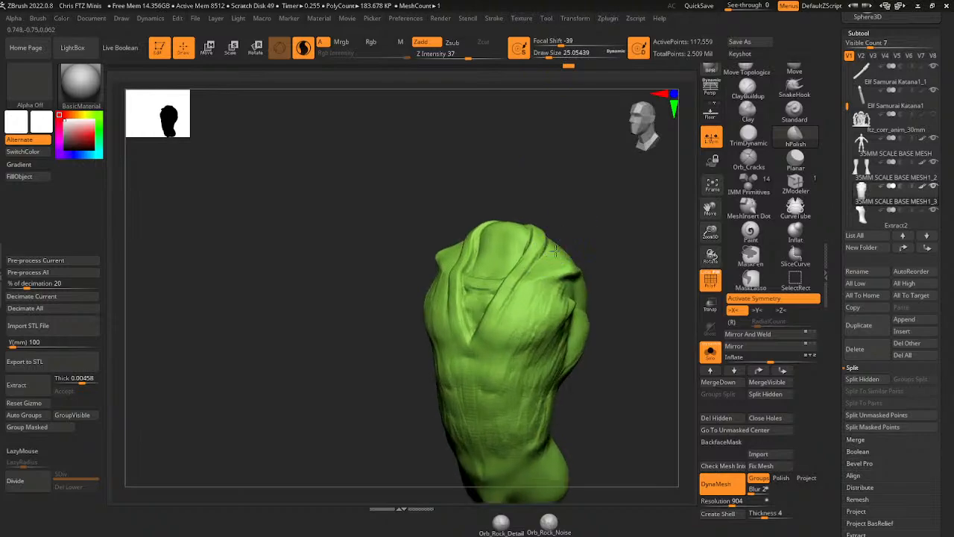
right_click_drag(559, 194, 567, 252)
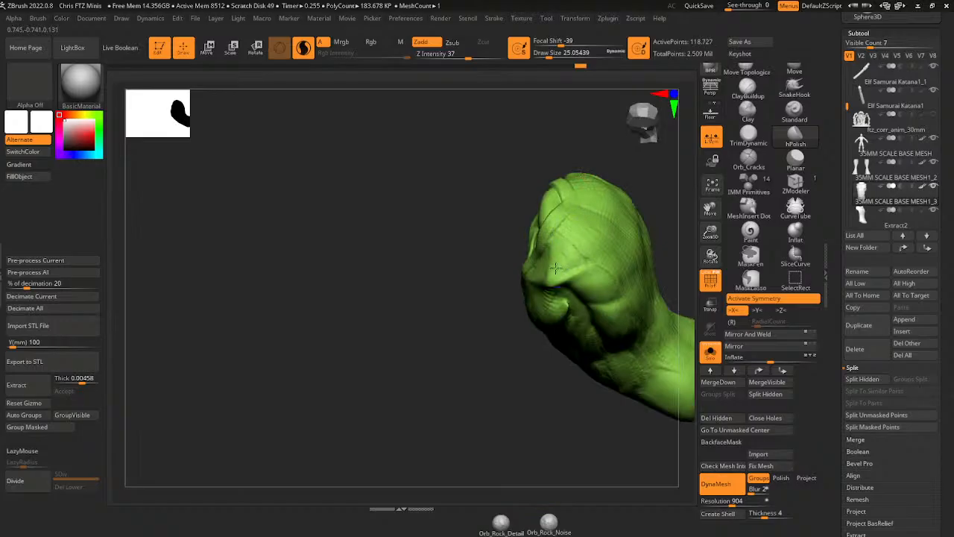
- Polish away the clay strokes across the upper back and shoulder blades with hPolish
right_click_drag(696, 229, 630, 275)
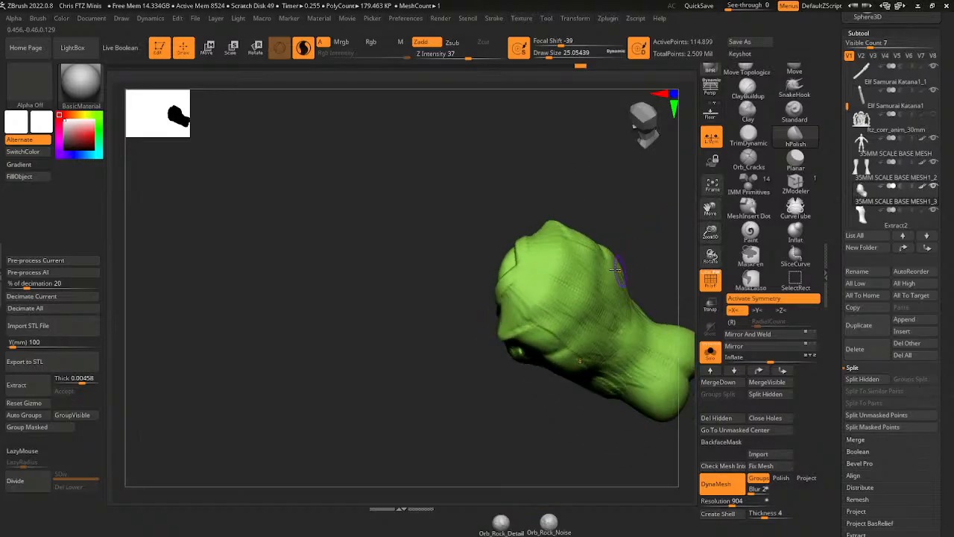
mouse_move(578, 298)
left_mouse_down()
mouse_move(567, 274)
mouse_move(538, 288)
mouse_move(519, 314)
mouse_move(527, 323)
left_mouse_up()
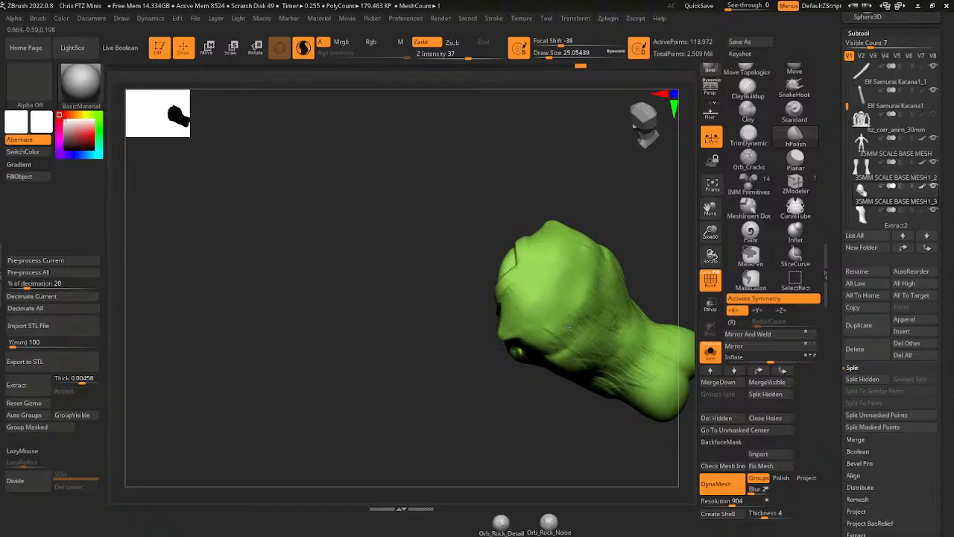
mouse_move(564, 354)
left_mouse_down()
mouse_move(589, 317)
mouse_move(572, 360)
left_mouse_up()
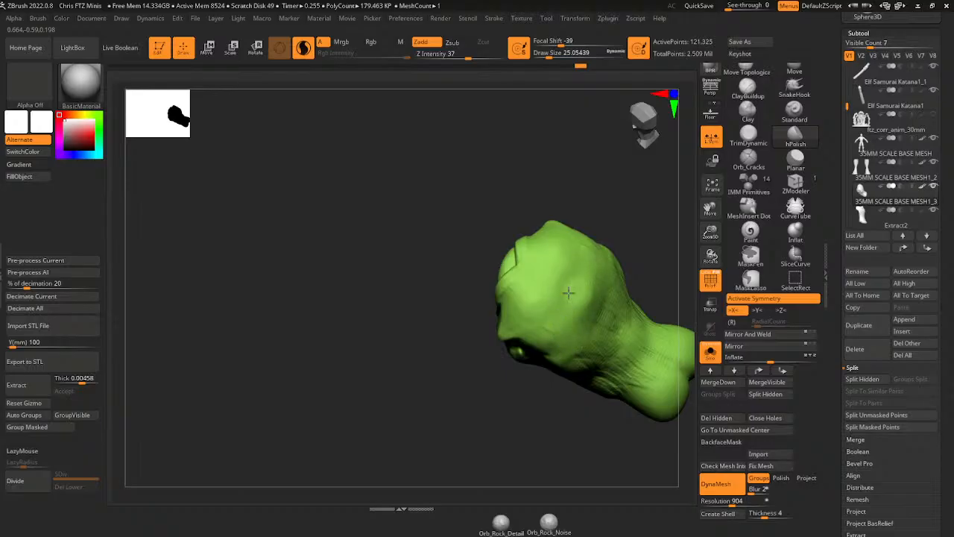
mouse_move(548, 320)
left_mouse_down()
mouse_move(555, 294)
mouse_move(536, 297)
left_mouse_up()
left_click_drag(637, 223, 578, 254)
mouse_move(542, 298)
left_mouse_down()
mouse_move(530, 303)
mouse_move(537, 278)
left_mouse_up()
left_click_drag(606, 298, 593, 242)
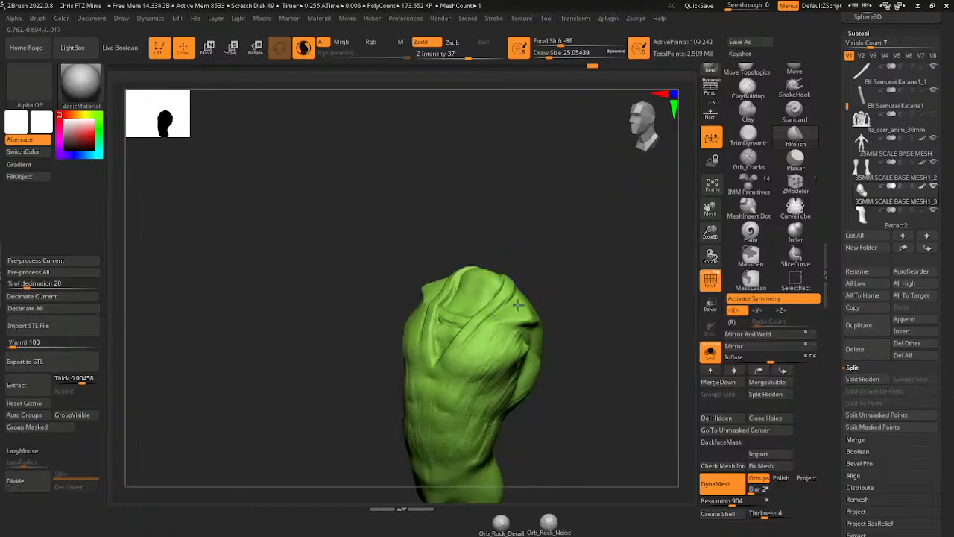
- Polish the chest below the collar and the abdomen into a smooth shirt front
left_click_drag(519, 305, 497, 332)
left_click_drag(472, 362, 472, 369)
left_click_drag(708, 210, 748, 155)
left_click_drag(618, 267, 635, 250)
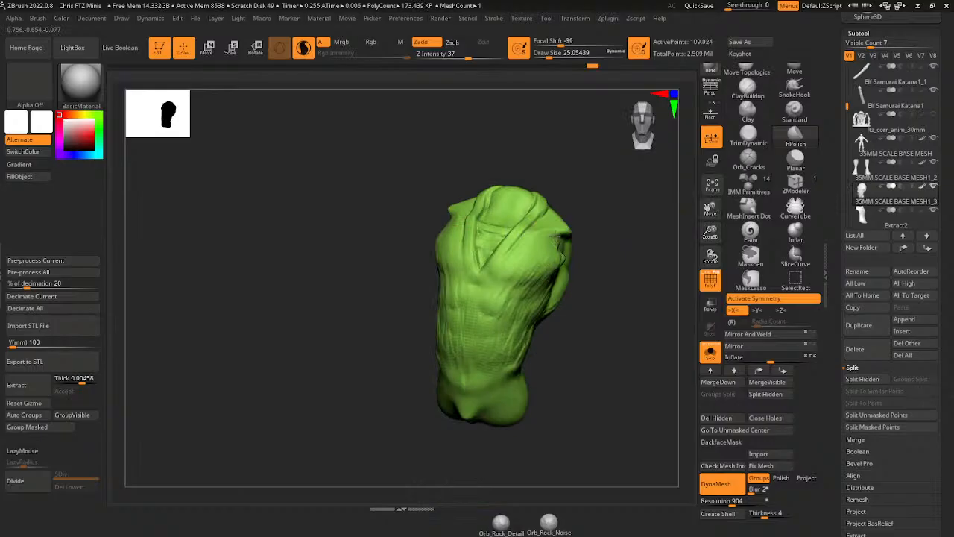
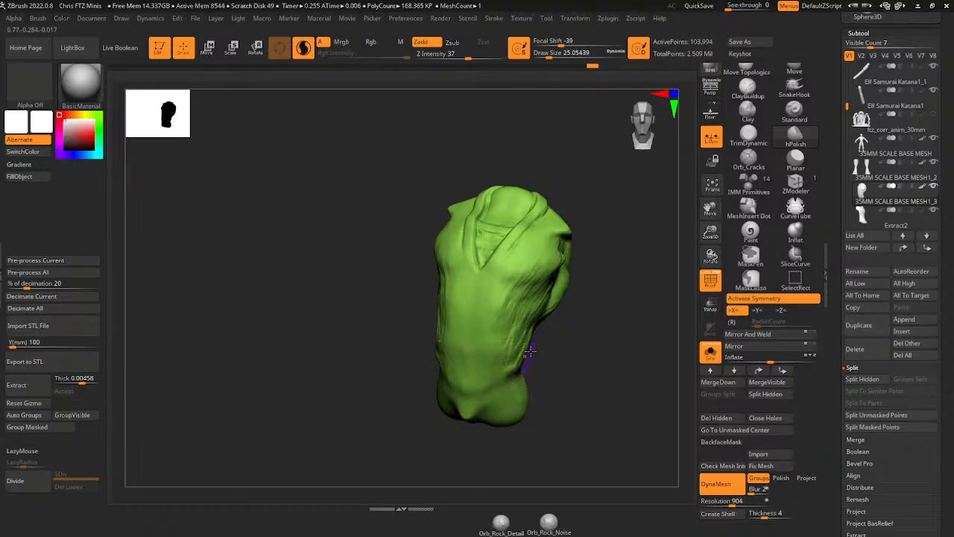
mouse_move(514, 339)
left_mouse_down("shift")
mouse_move(507, 363)
mouse_move(518, 347)
left_mouse_up("shift")
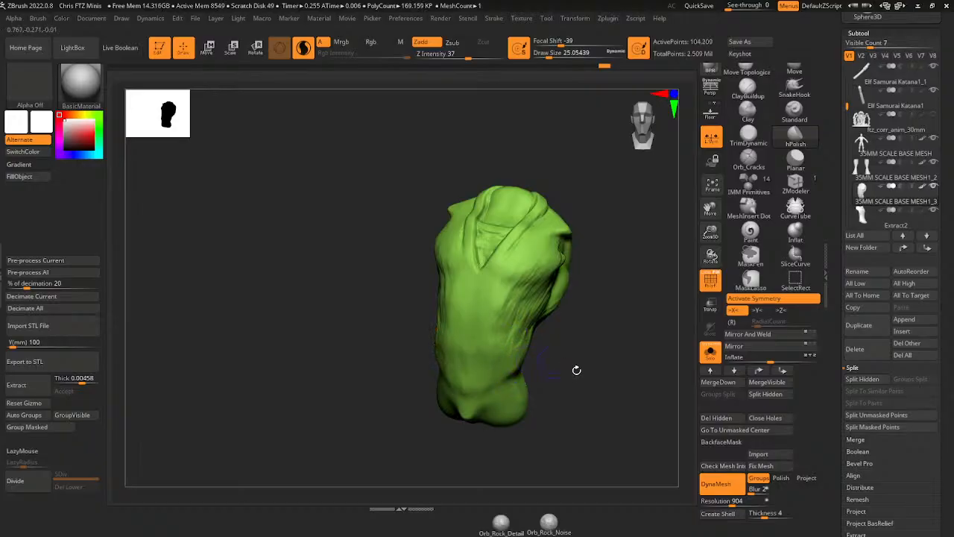
- Polish the side of the torso from beneath the armpit down to the waist
left_click_drag(575, 368, 520, 362)
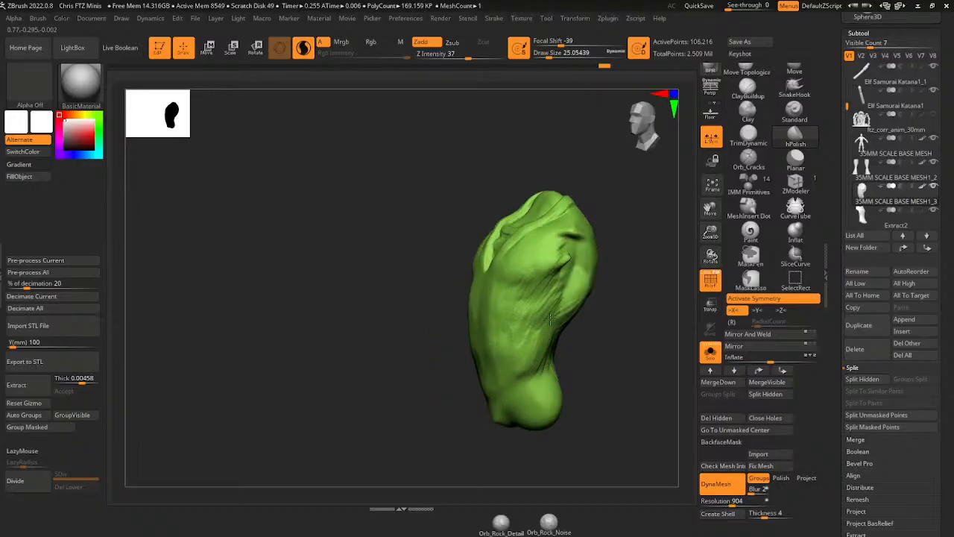
mouse_move(552, 294)
left_mouse_down()
mouse_move(505, 337)
mouse_move(546, 289)
mouse_move(537, 297)
left_mouse_up()
mouse_move(561, 264)
left_mouse_down()
mouse_move(545, 297)
mouse_move(539, 272)
left_mouse_up()
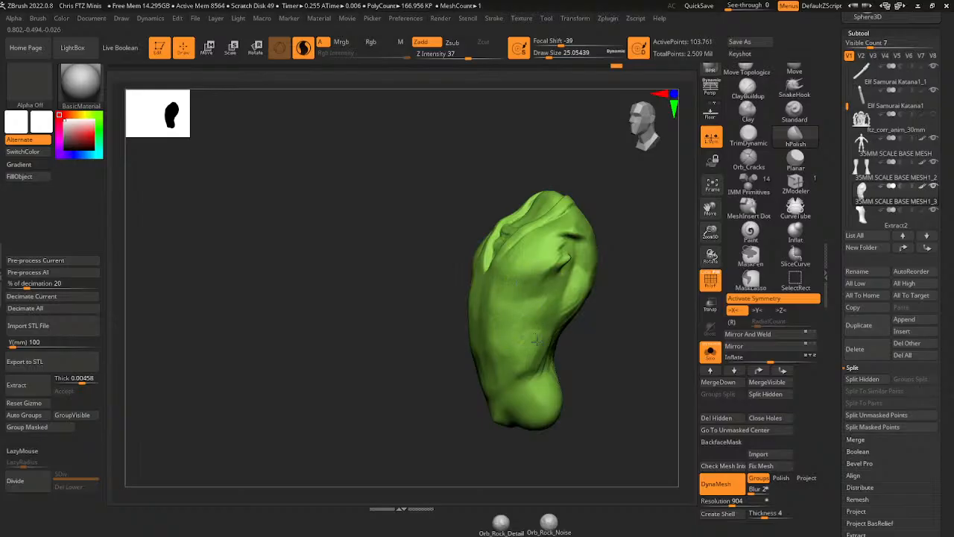
left_click_drag(597, 301, 616, 296)
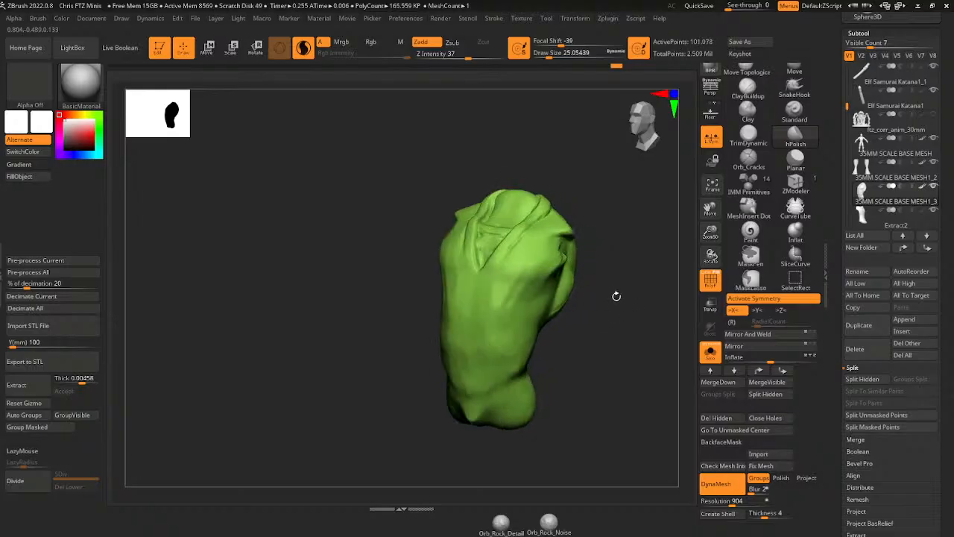
left_click_drag(504, 317, 525, 328)
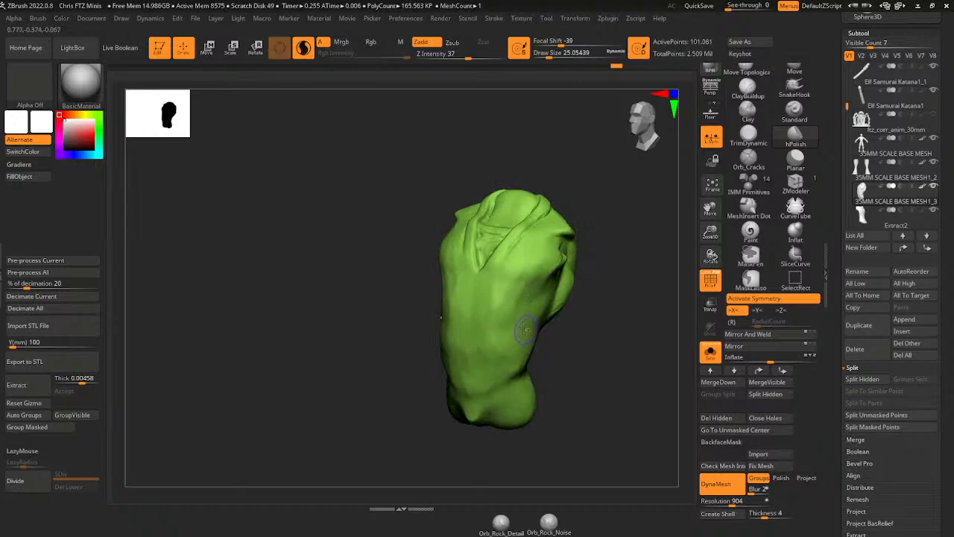
- Turn off Sculptris Pro and refine the collar edges and the shoulder area around the arm opening with hPolish
left_click(304, 48)
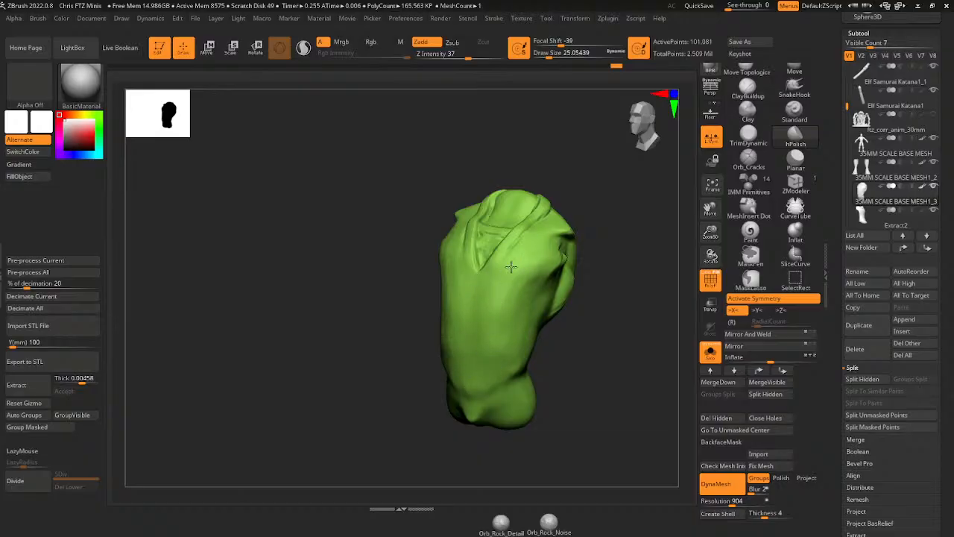
right_click_drag(546, 259, 574, 230)
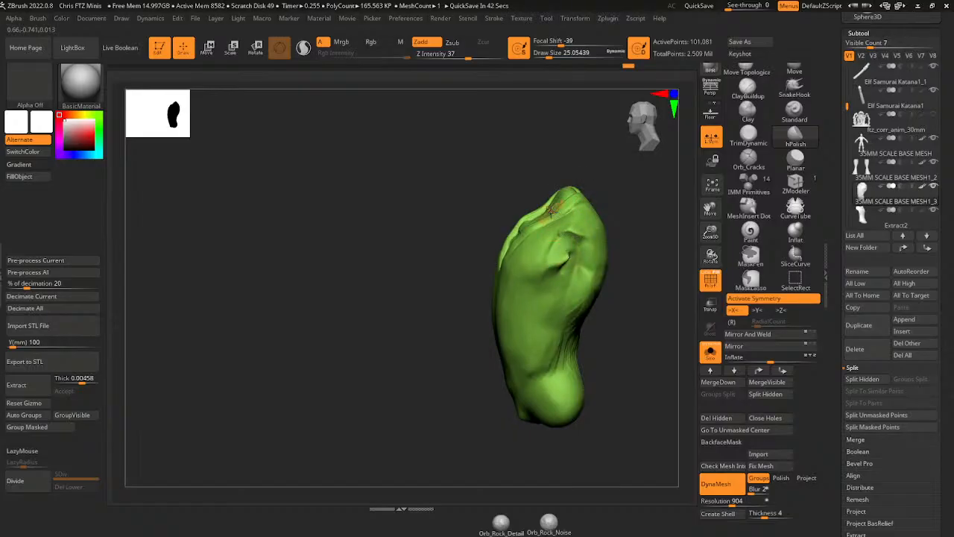
left_click_drag(635, 274, 652, 284)
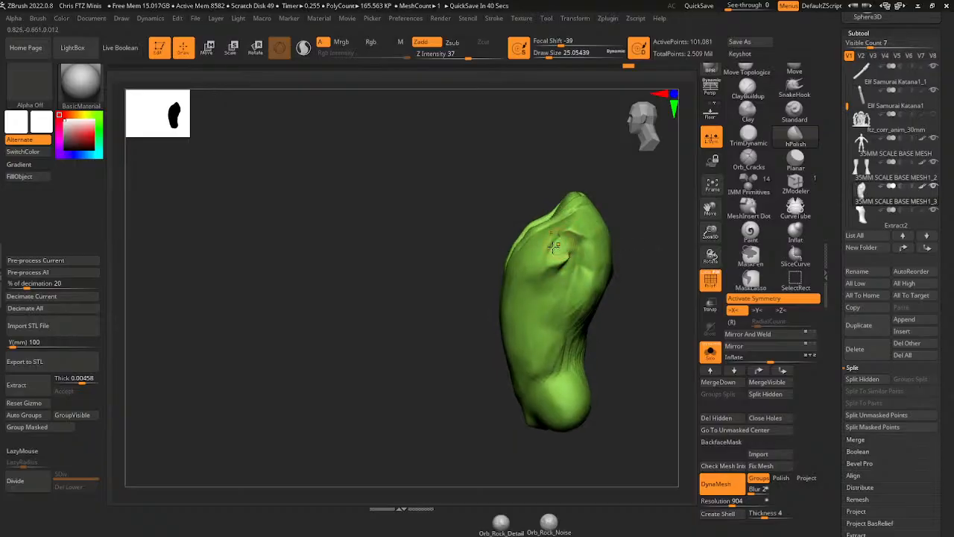
left_click_drag(610, 214, 594, 210)
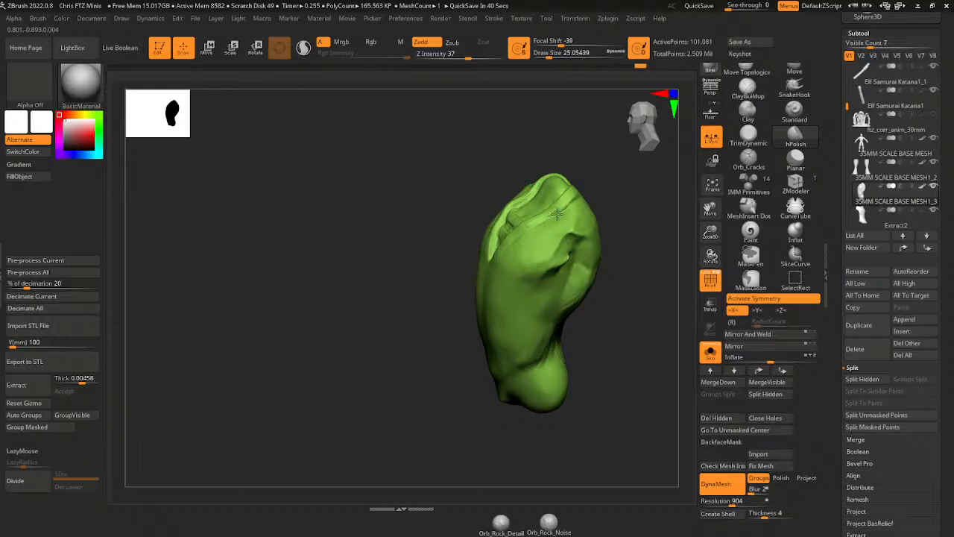
right_click_drag(557, 214, 572, 272)
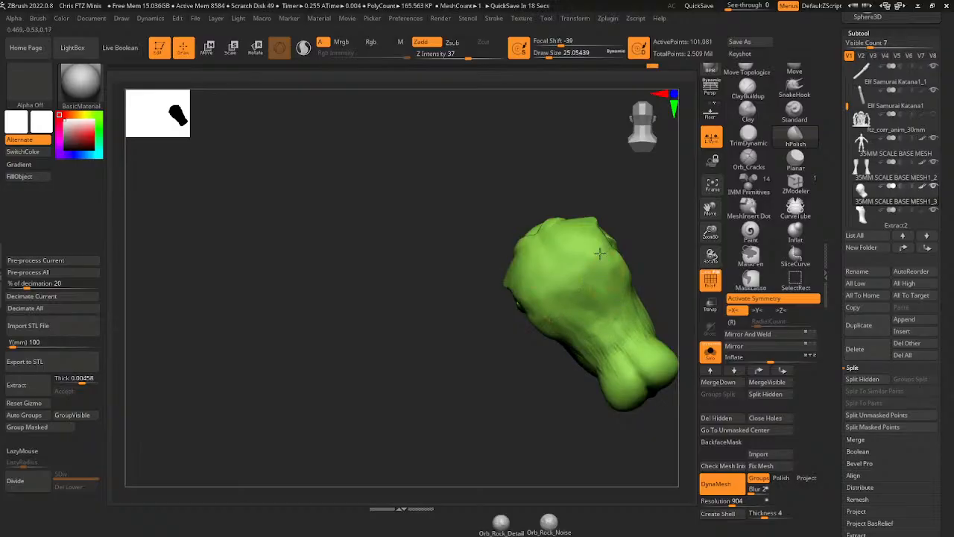
- Turn Sculptris Pro back on and smooth the lower back and flanks of the shirt
key("shift")
right_click_drag(597, 263, 638, 300)
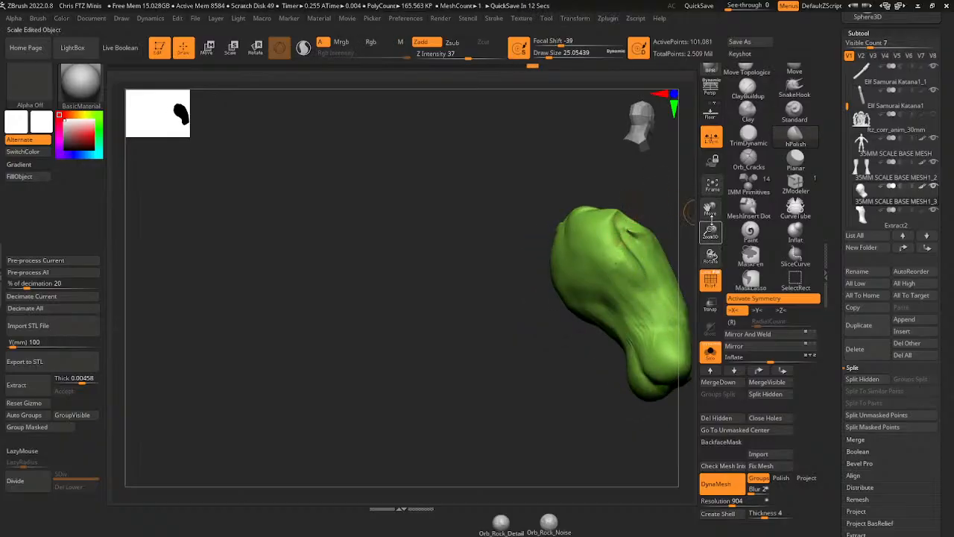
mouse_move(710, 212)
left_mouse_down()
mouse_move(648, 172)
mouse_move(607, 178)
mouse_move(532, 225)
left_mouse_up()
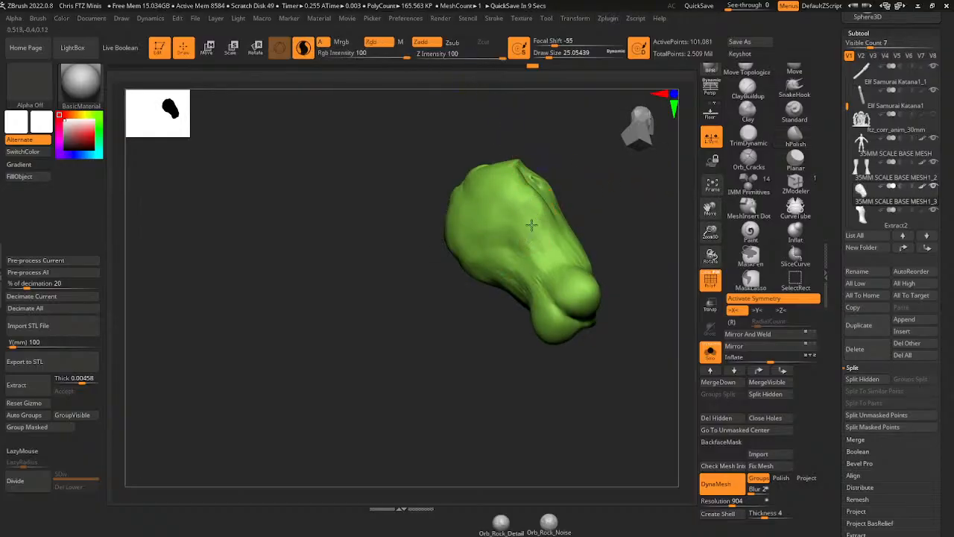
key("ctrl+z")
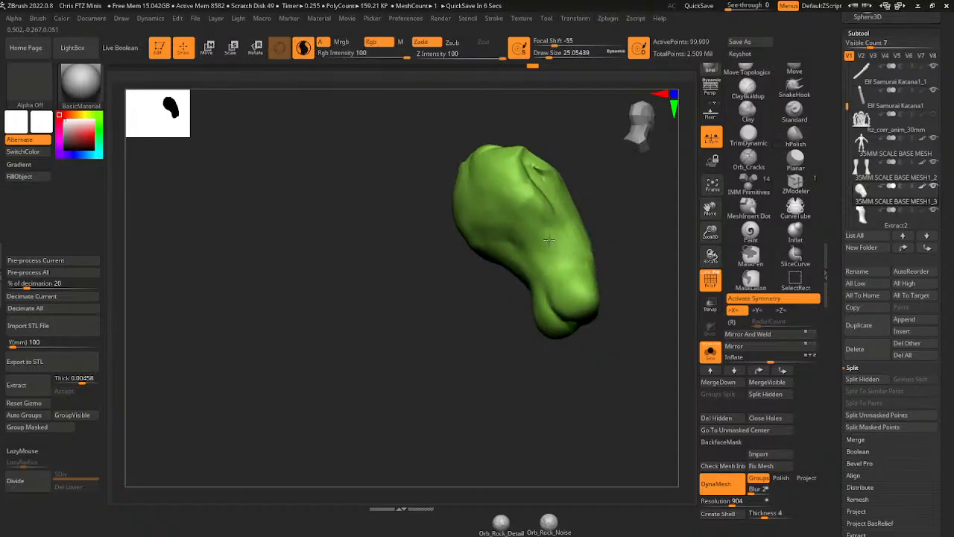
key("ctrl+shift+z")
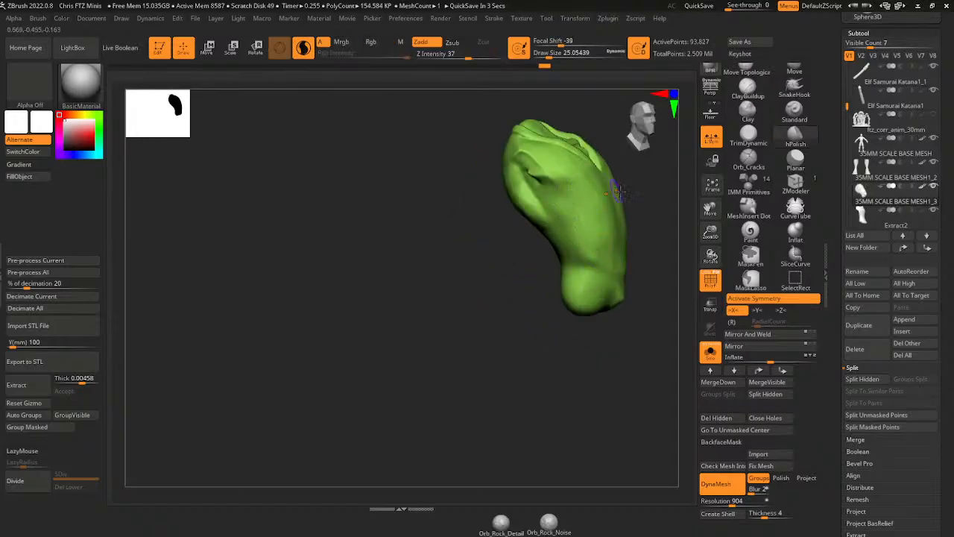
key("ctrl+z")
left_click_drag(501, 296, 599, 215)
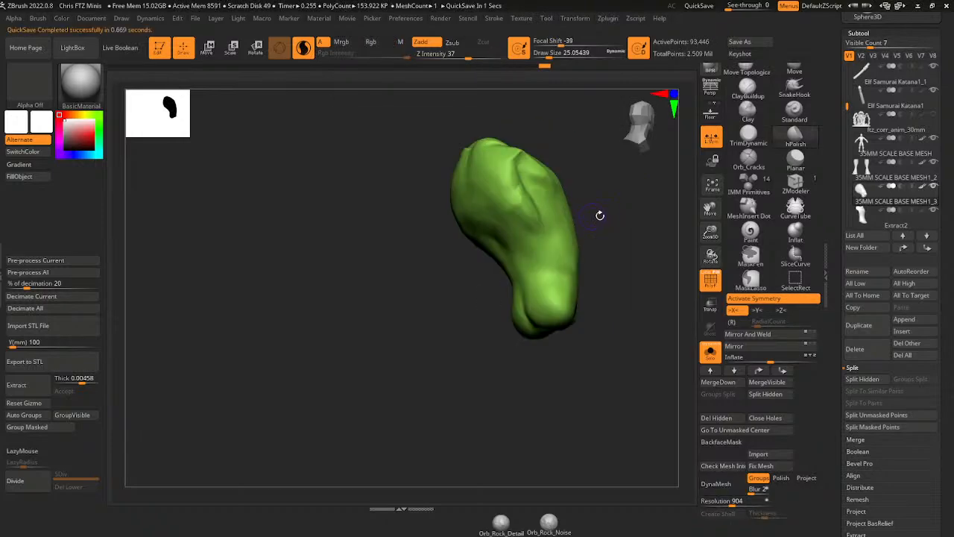
- Smooth the remaining bumps on the upper back and behind the shoulders of the shirt
left_click_drag(709, 216, 713, 291)
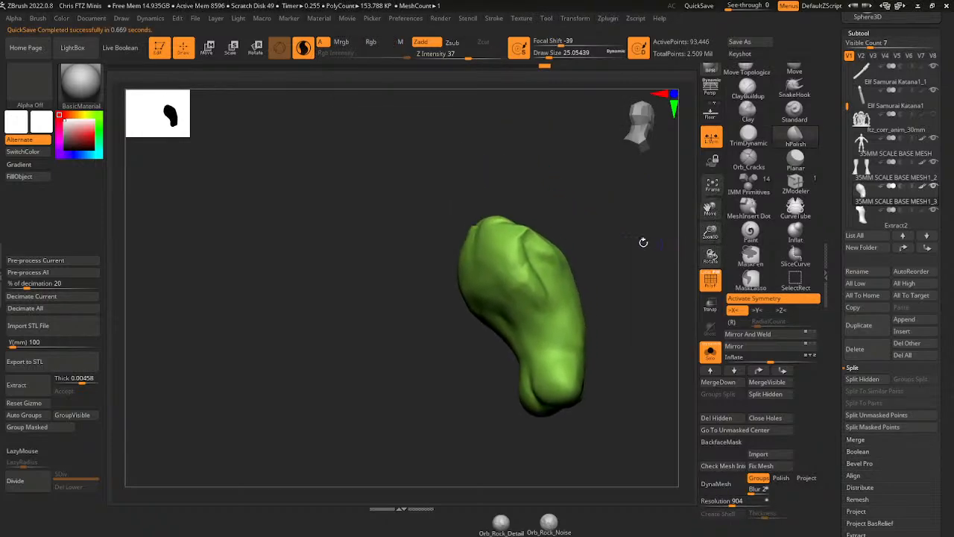
left_click_drag(643, 241, 507, 211)
key("ctrl+z")
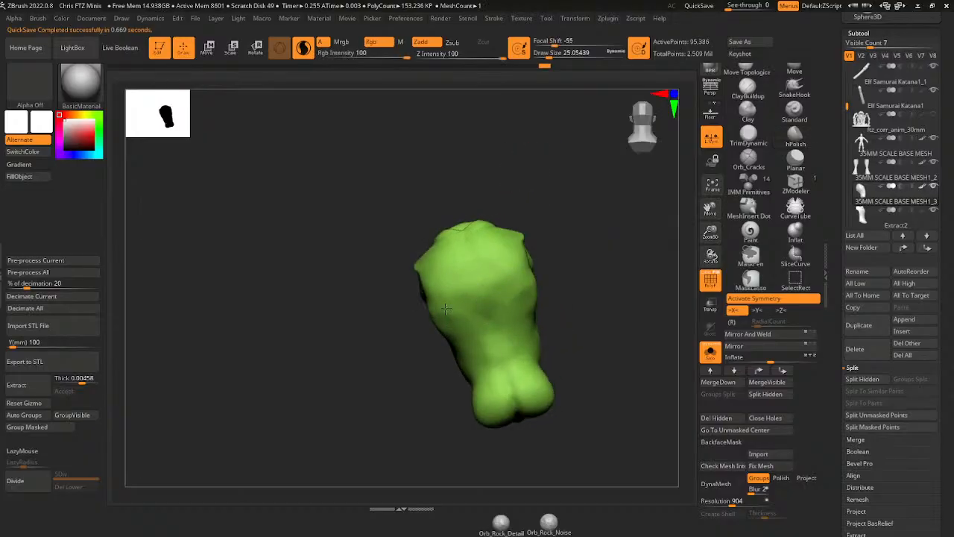
key("ctrl+shift+z")
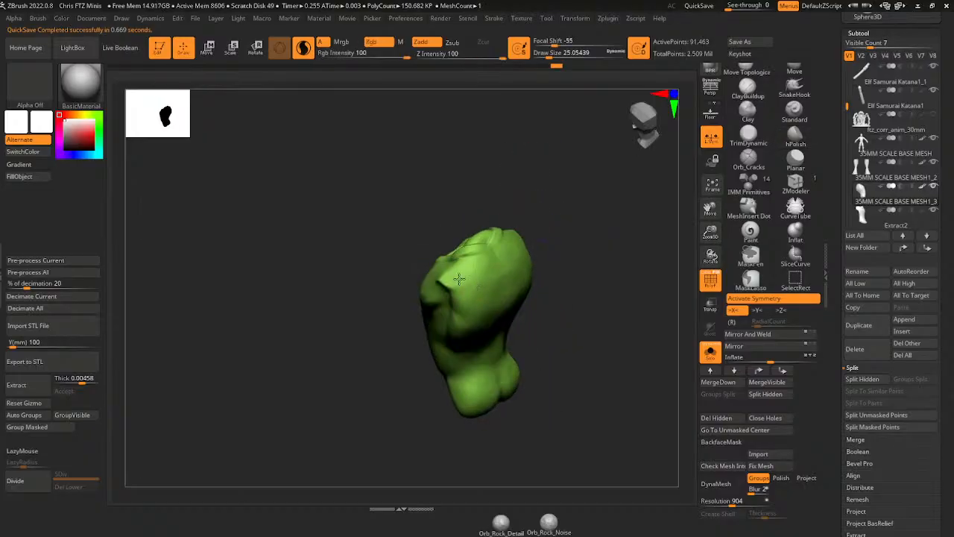
mouse_move(528, 258)
left_mouse_down()
mouse_move(480, 294)
mouse_move(523, 276)
left_mouse_up()
mouse_move(571, 239)
left_mouse_down()
mouse_move(612, 221)
mouse_move(546, 275)
mouse_move(444, 311)
mouse_move(477, 321)
left_mouse_up()
- Unhide the rest of the figure and carve the outer edges of the shirt's lapels with Orb_Cracks, draw size about 17, Z intensity 22
left_click(710, 350)
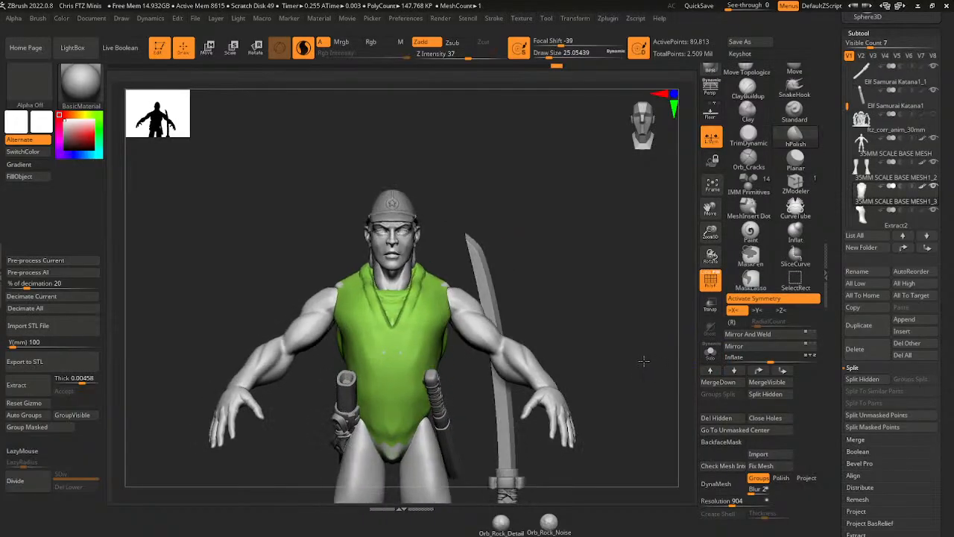
mouse_move(644, 361)
left_mouse_down()
mouse_move(649, 331)
mouse_move(633, 330)
left_mouse_up()
left_click(750, 231)
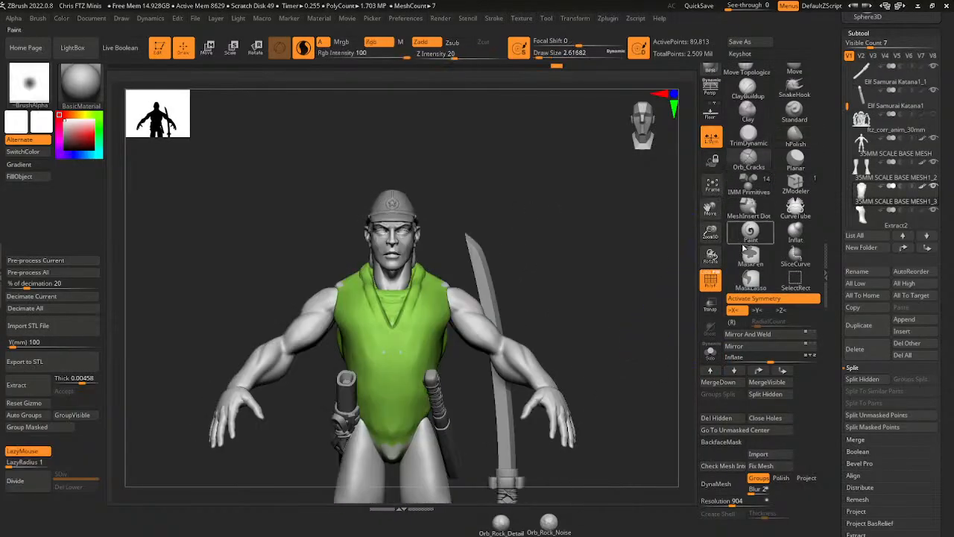
left_click_drag(711, 232, 715, 287)
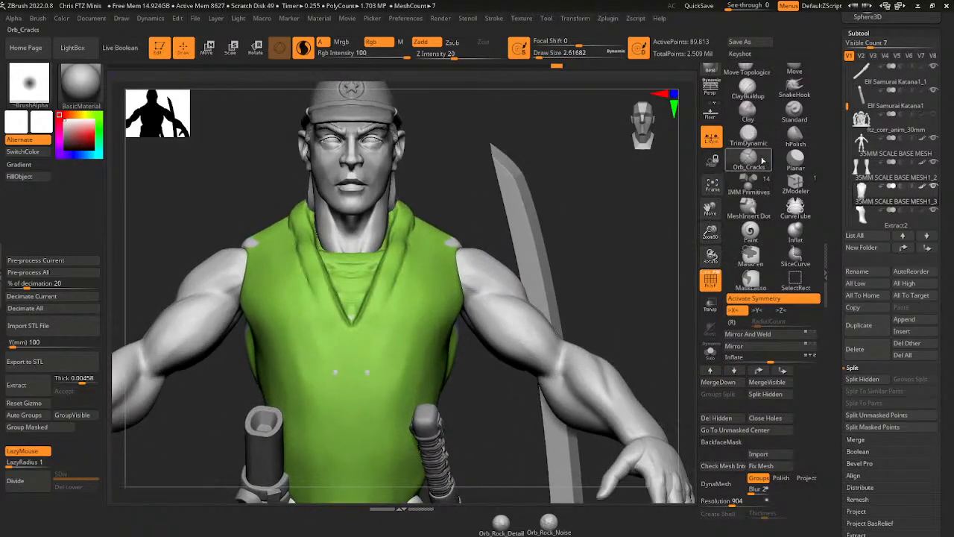
left_click_drag(540, 56, 549, 57)
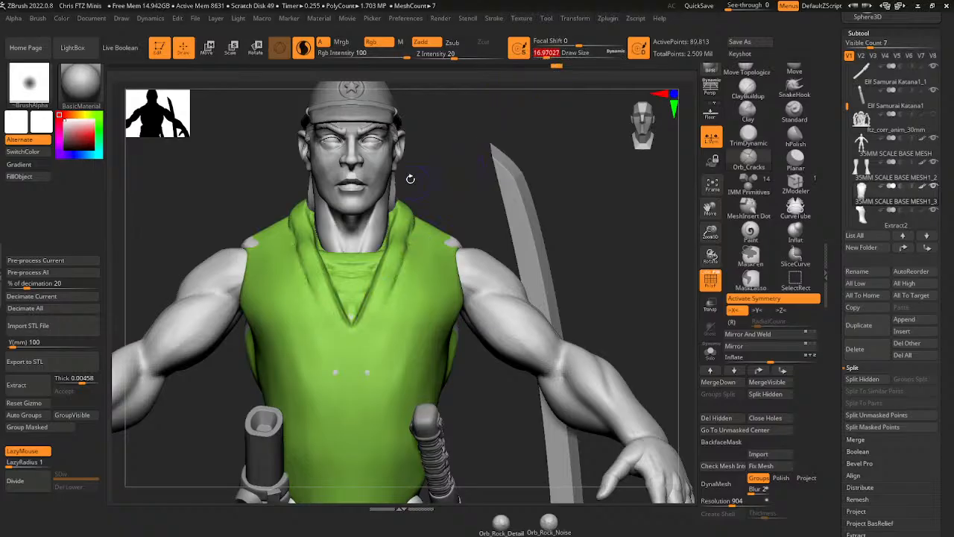
left_click_drag(457, 56, 458, 56)
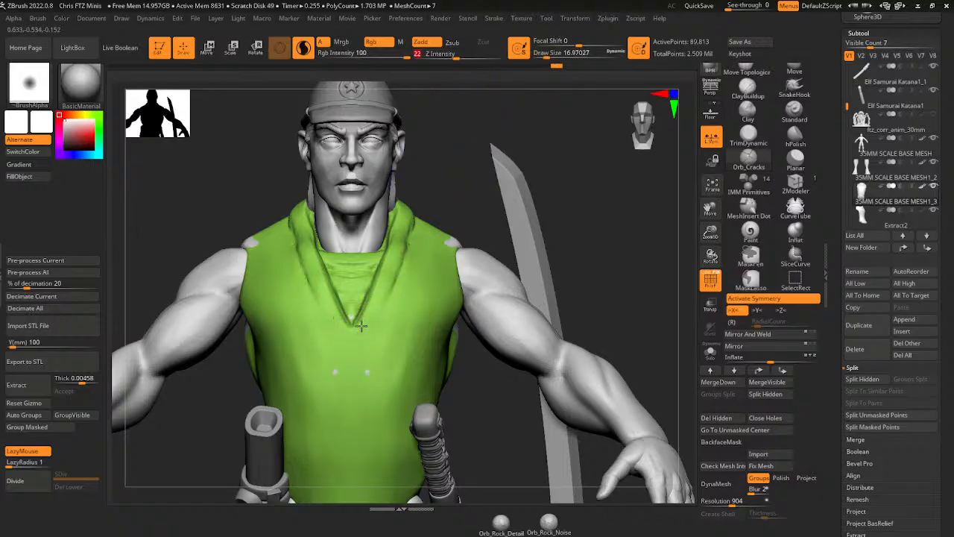
left_click_drag(374, 300, 387, 287)
left_click_drag(353, 335, 404, 276)
mouse_move(466, 183)
left_mouse_down()
mouse_move(414, 233)
mouse_move(422, 240)
mouse_move(427, 216)
mouse_move(424, 229)
mouse_move(440, 221)
mouse_move(436, 179)
left_mouse_up()
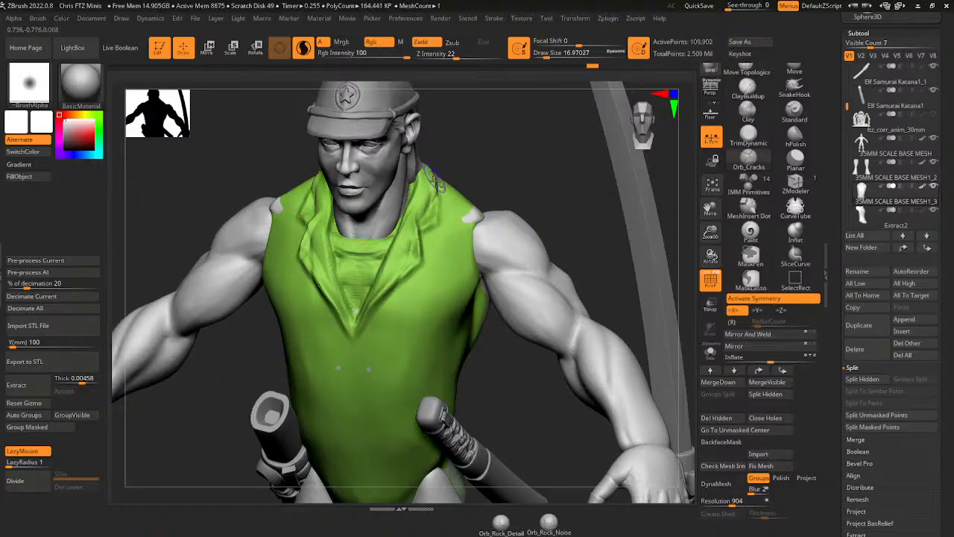
mouse_move(436, 213)
left_mouse_down()
mouse_move(436, 179)
mouse_move(425, 238)
left_mouse_up()
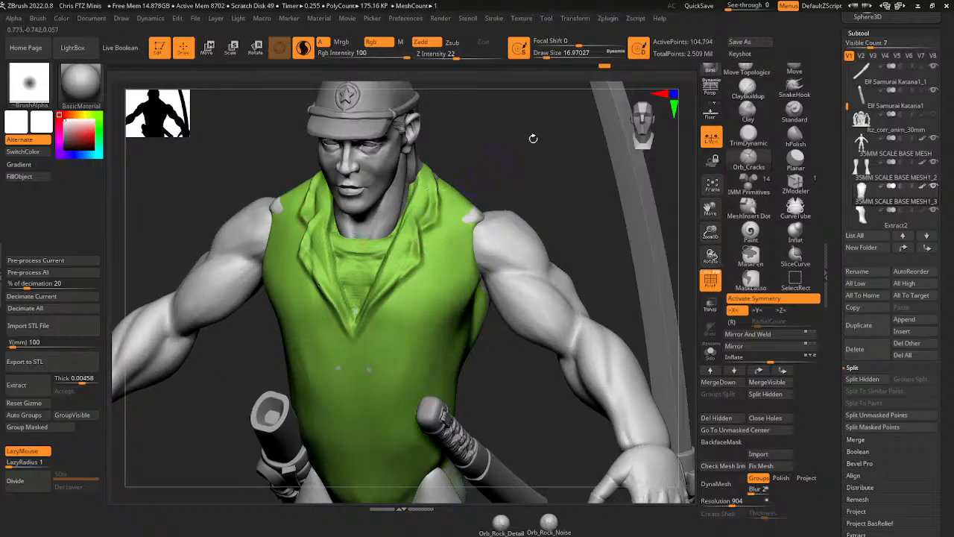
- Polish the lapels and the collar notches with hPolish at a draw size of about 14
left_click(796, 134)
left_click_drag(548, 55, 540, 55)
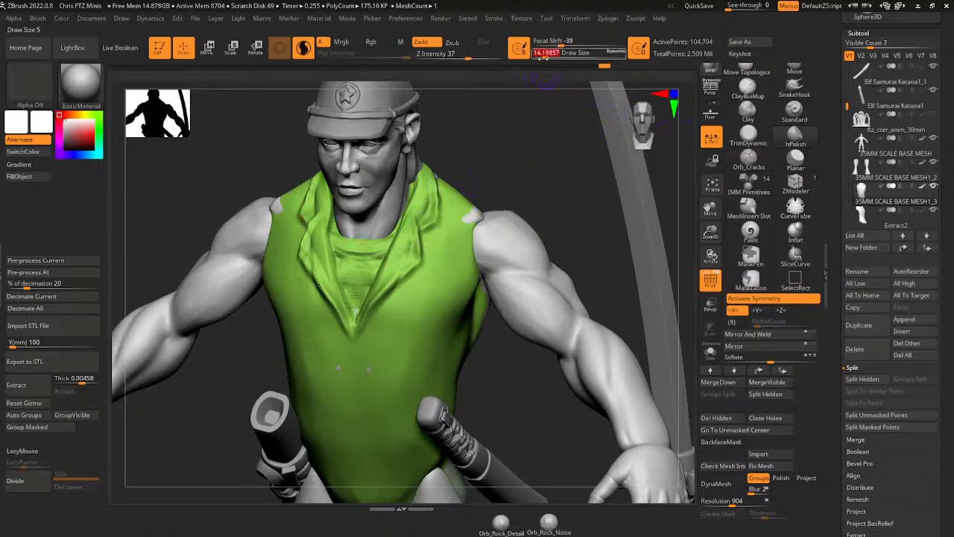
left_click_drag(421, 220, 423, 219)
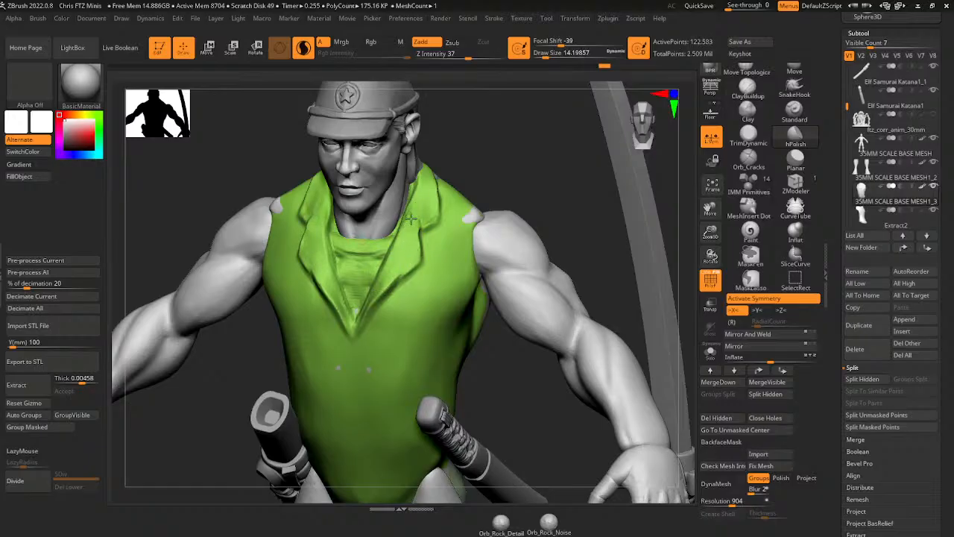
left_click_drag(432, 197, 434, 209)
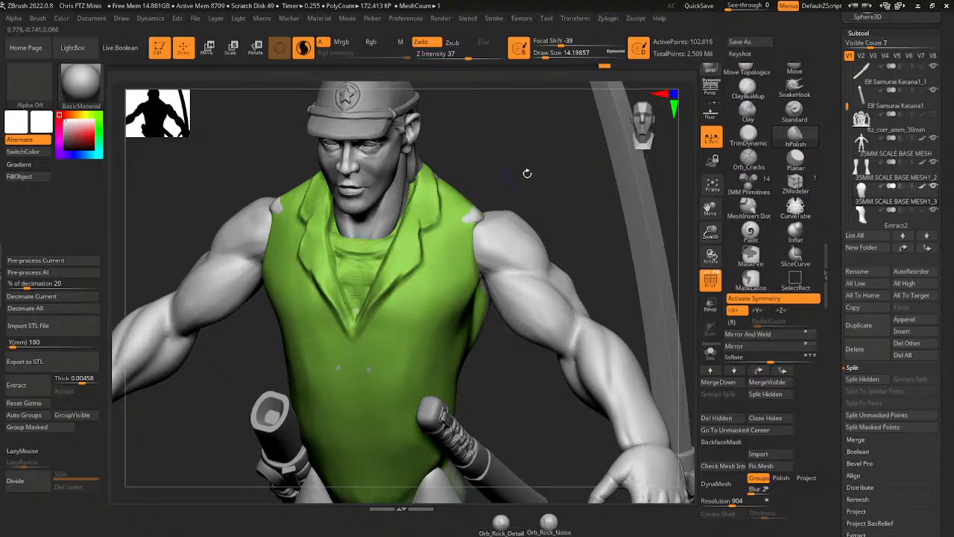
- Sharpen the crease beneath the collar from the lapel notch up toward the shoulder with Orb_Cracks
mouse_move(615, 161)
left_mouse_down()
mouse_move(537, 158)
mouse_move(608, 158)
left_mouse_up()
left_click(742, 170)
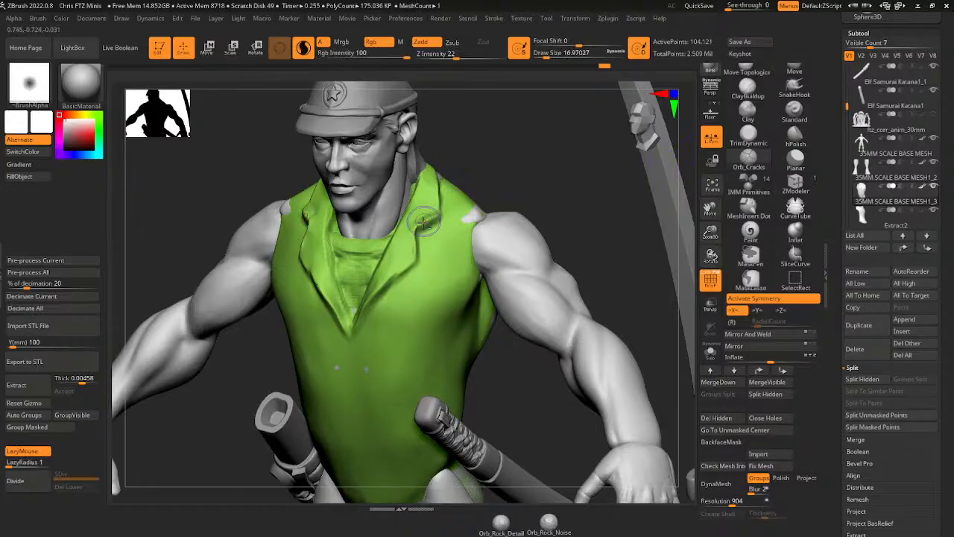
mouse_move(494, 128)
left_mouse_down()
mouse_move(440, 172)
mouse_move(464, 132)
mouse_move(462, 150)
left_mouse_up()
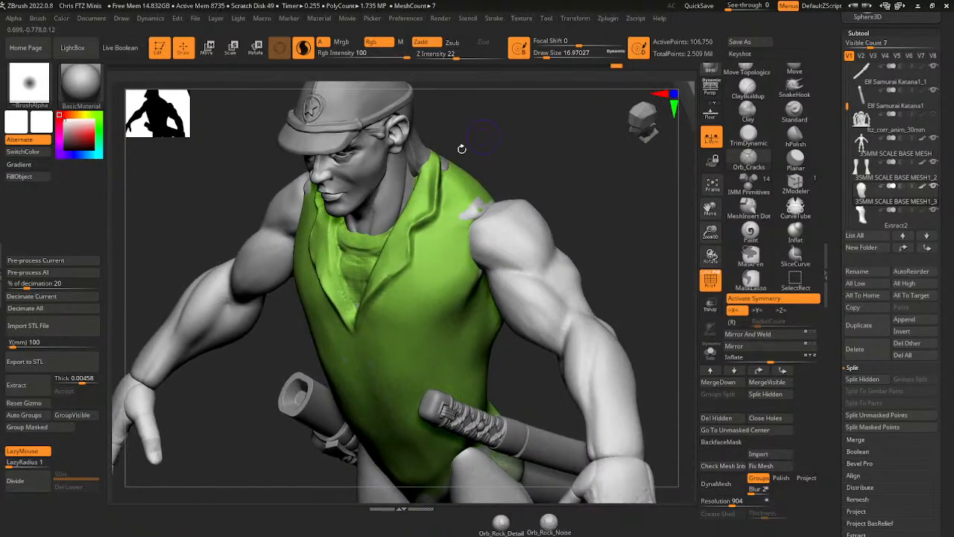
left_click_drag(503, 114, 493, 123)
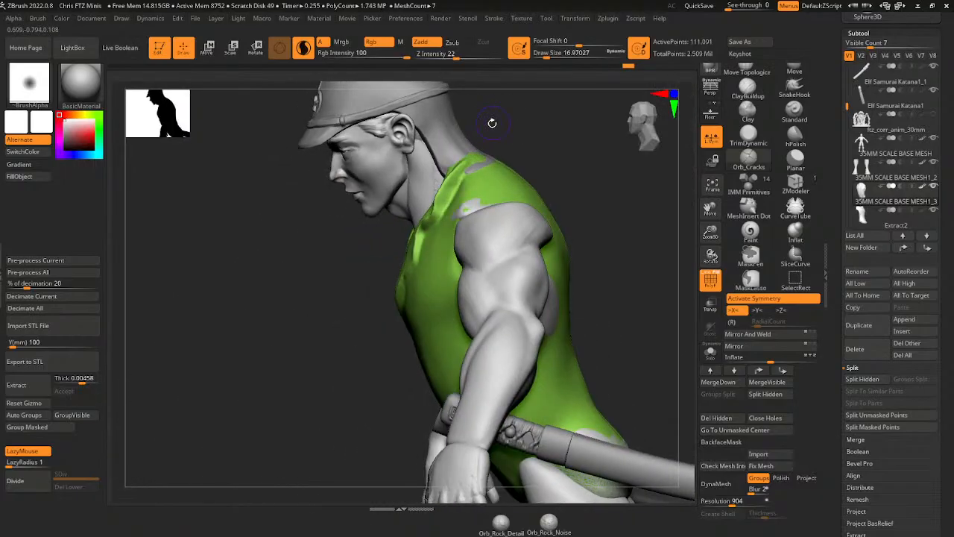
- Reshape the collar edge along the side of the neck with the Move brush, reducing the draw size to about 14
left_click(549, 56)
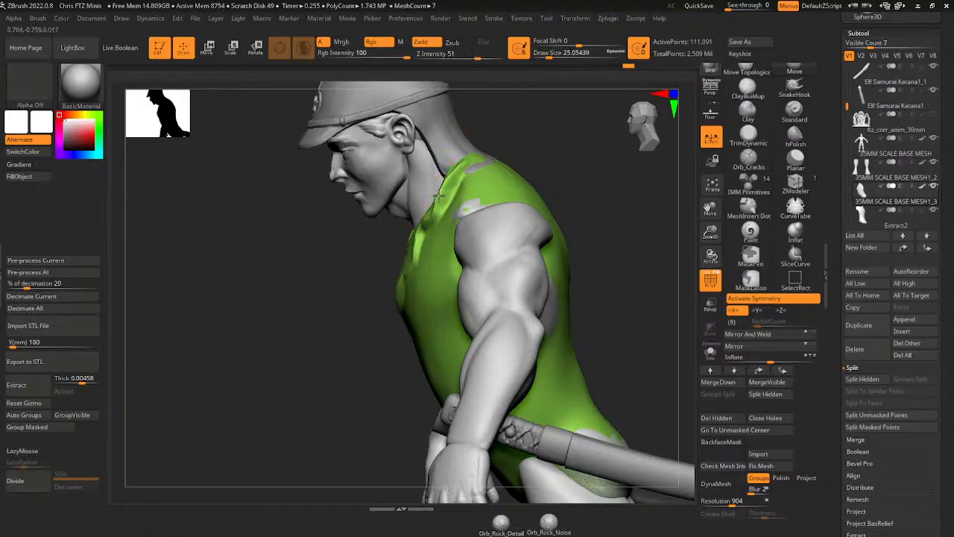
left_click_drag(441, 193, 432, 211)
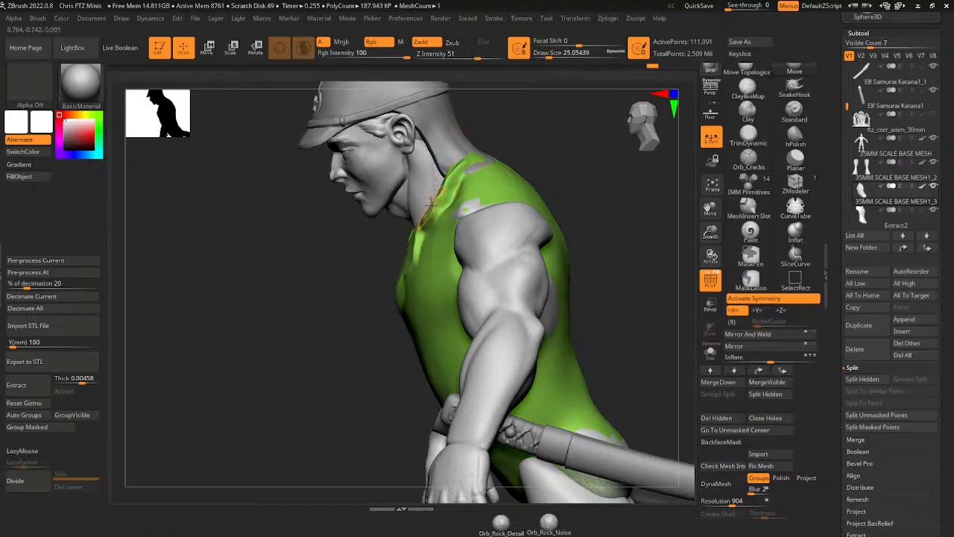
left_click(546, 55)
left_click_drag(535, 103, 523, 114)
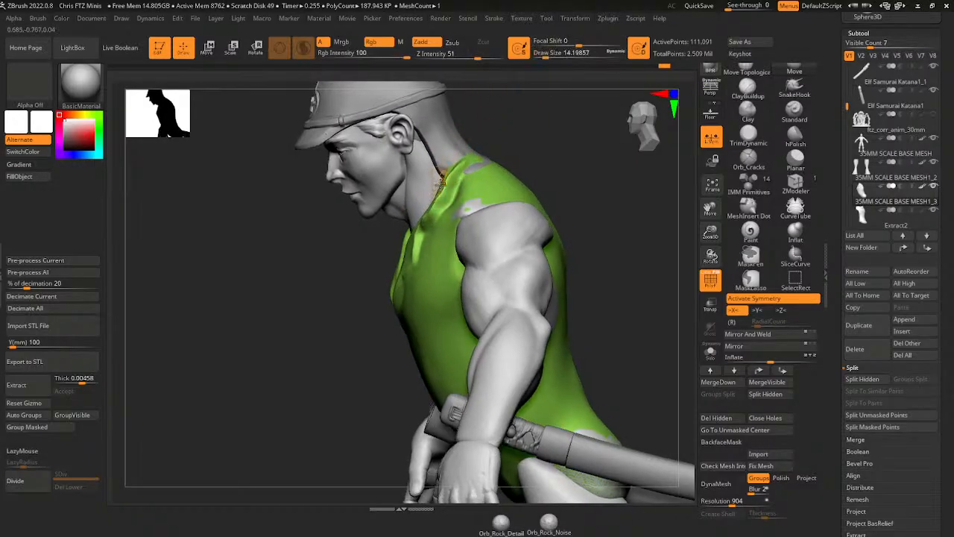
left_click_drag(712, 234, 712, 275)
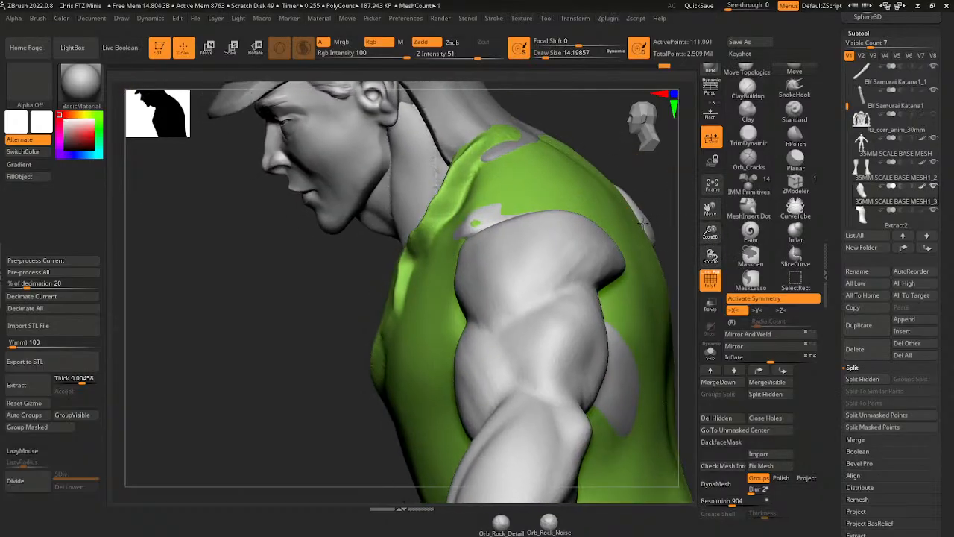
left_click_drag(519, 121, 528, 130)
- Isolate the shirt and carve a crisp crease around the back and side of the collar with Orb_Cracks
left_click(710, 352)
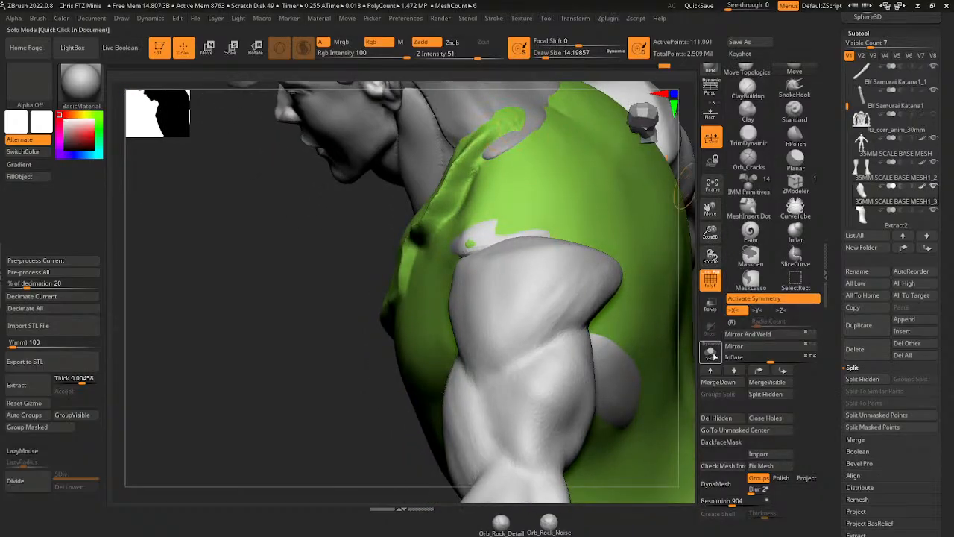
left_click_drag(710, 209, 684, 280)
left_click(748, 159)
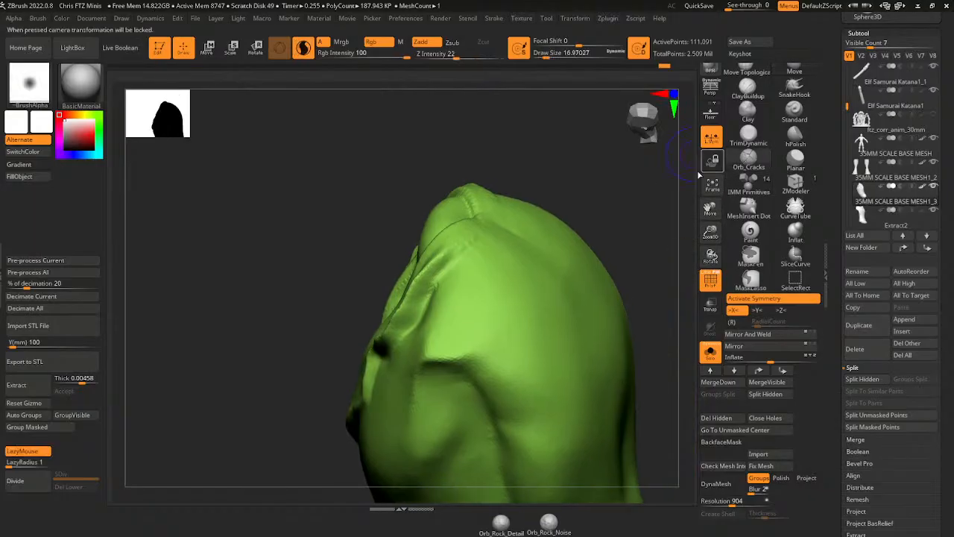
left_click_drag(687, 173, 596, 240)
mouse_move(519, 153)
left_mouse_down()
mouse_move(501, 199)
mouse_move(465, 240)
mouse_move(526, 141)
mouse_move(549, 160)
mouse_move(580, 121)
left_mouse_up()
left_click_drag(711, 232, 616, 279)
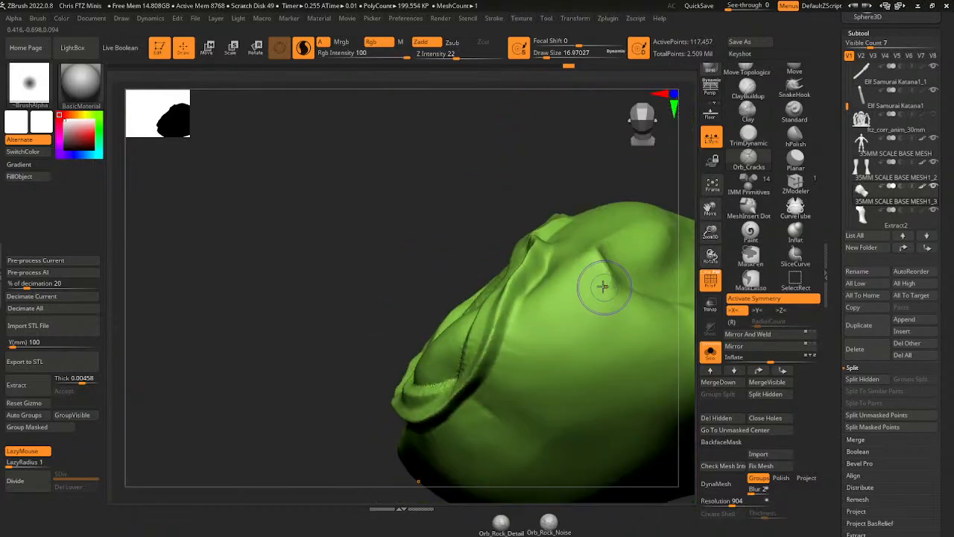
mouse_move(543, 258)
left_mouse_down()
mouse_move(524, 318)
mouse_move(486, 369)
left_mouse_up()
left_click_drag(501, 200, 502, 228)
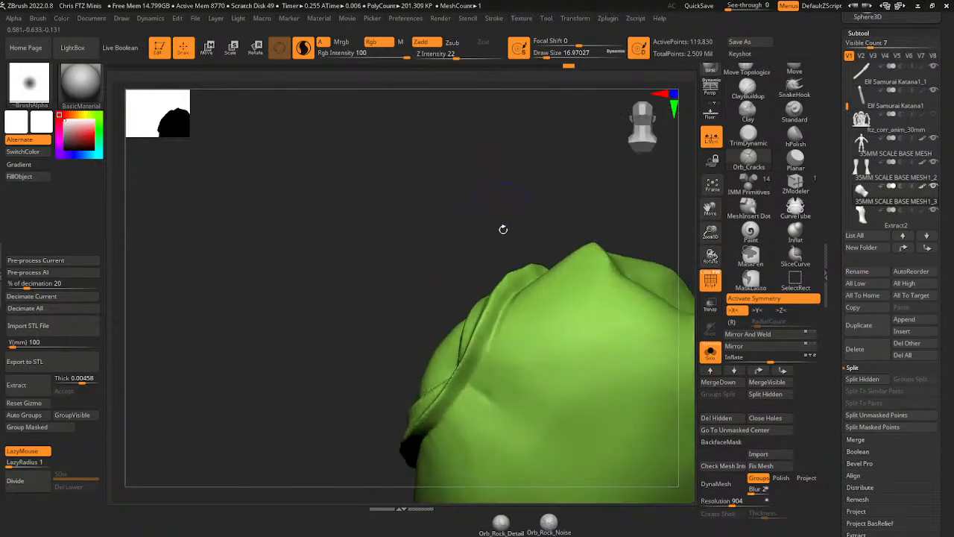
left_click_drag(501, 302, 446, 412)
mouse_move(542, 199)
left_mouse_down()
mouse_move(570, 205)
mouse_move(553, 243)
left_mouse_up()
left_click_drag(448, 298, 434, 375)
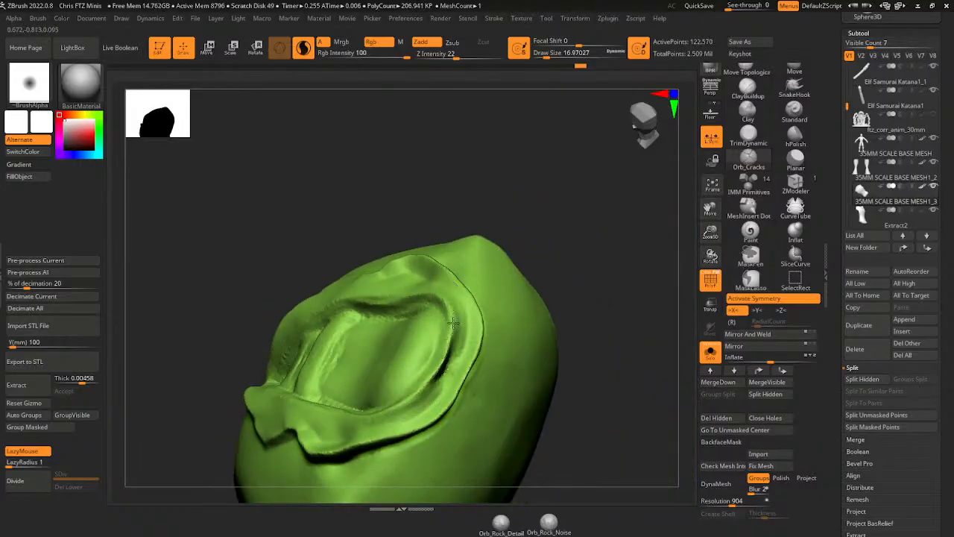
- Flatten and smooth the collar rim around the neck opening with hPolish
key("b")
key("h")
key("p")
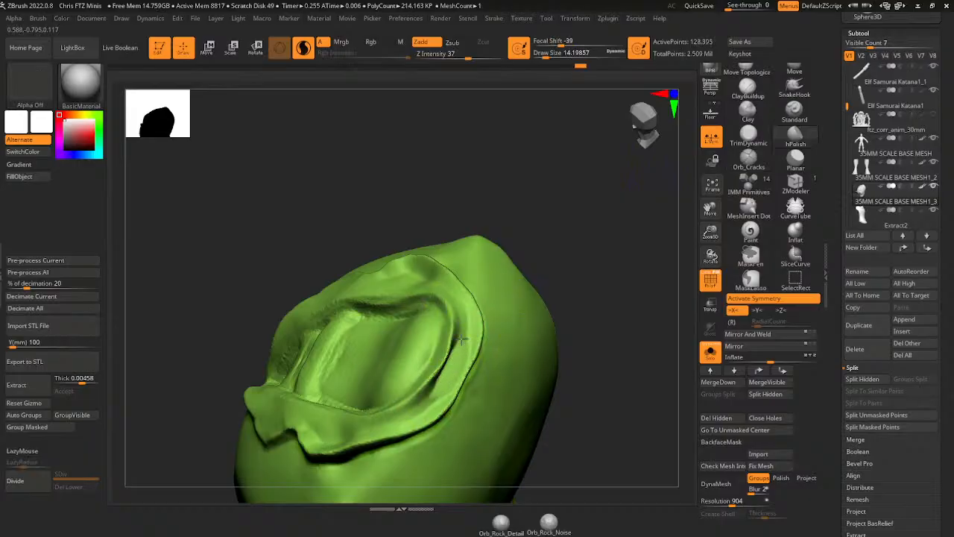
left_click_drag(471, 326, 456, 361)
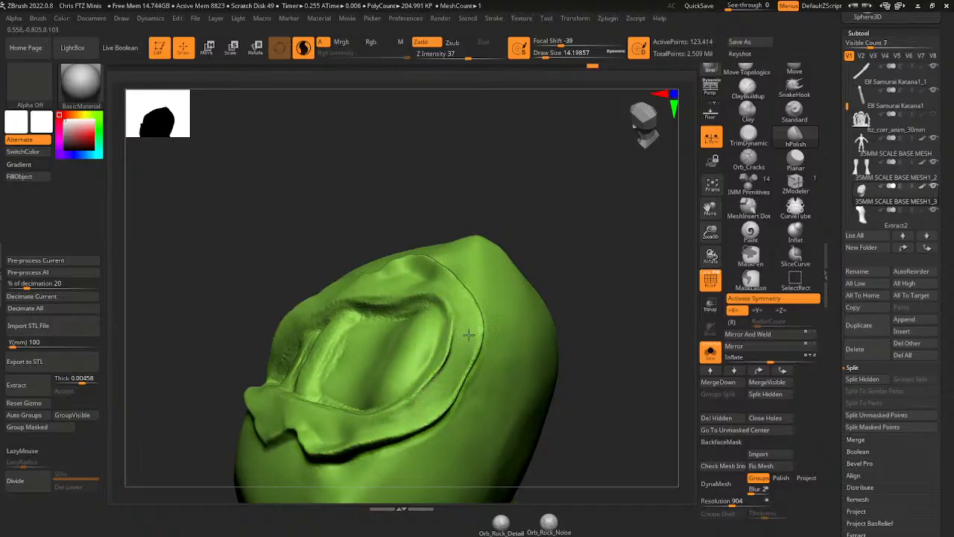
left_click_drag(551, 241, 458, 373)
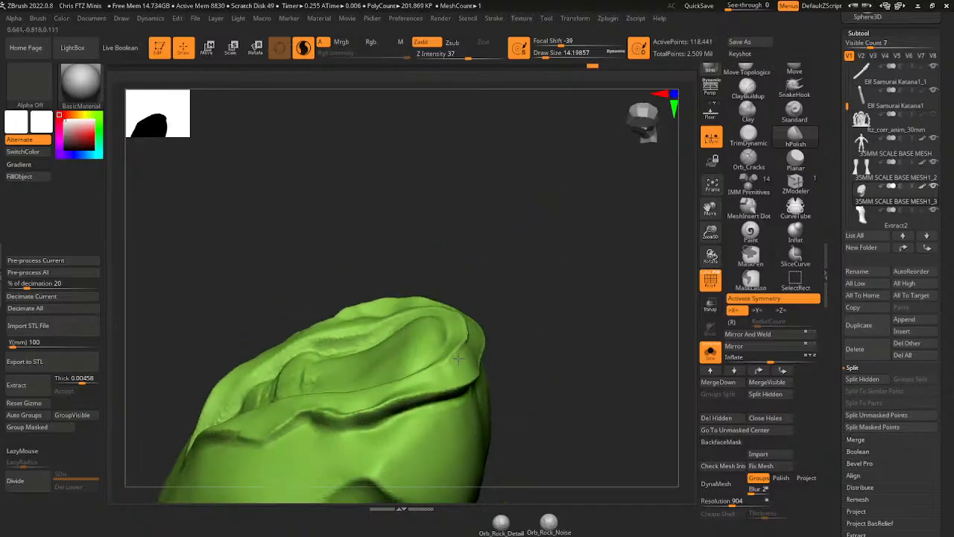
- Polish the lapel surfaces and the outer side of the collar toward the shoulder
left_click_drag(492, 316, 517, 314)
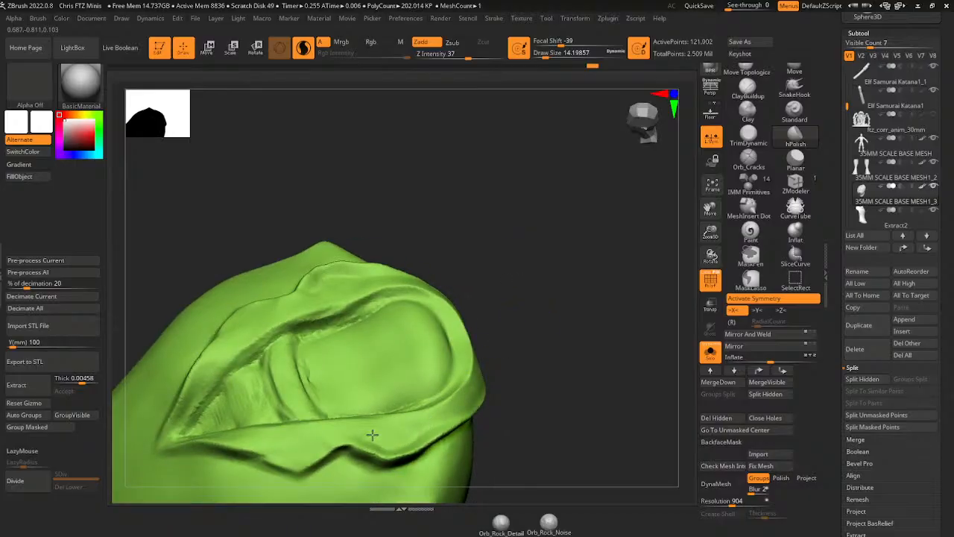
left_click_drag(497, 392, 443, 388)
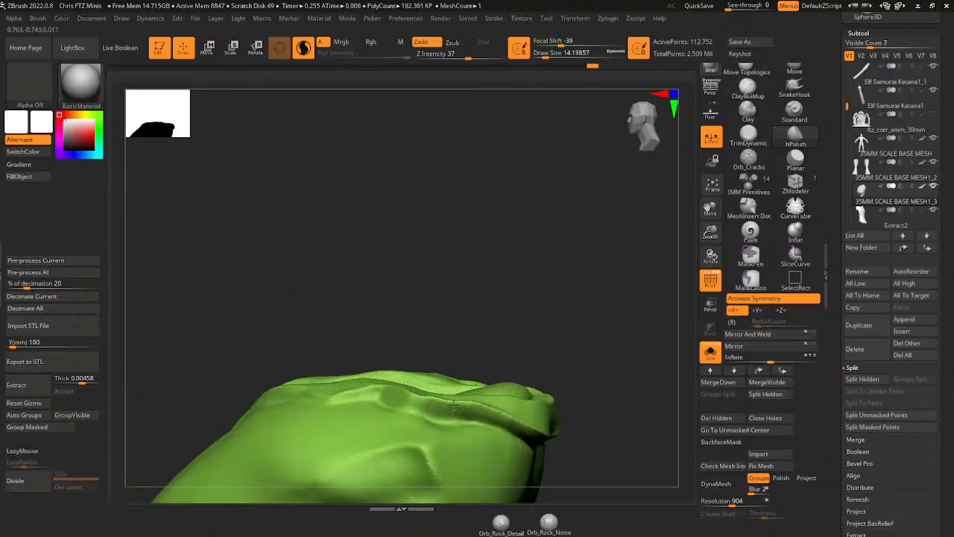
left_click_drag(540, 313, 468, 317)
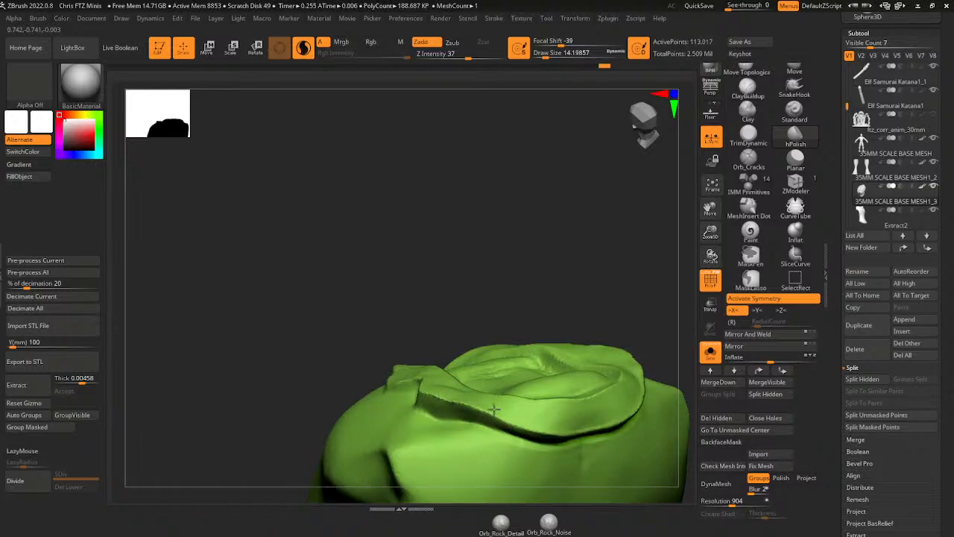
mouse_move(454, 306)
left_mouse_down()
mouse_move(439, 358)
mouse_move(454, 389)
left_mouse_up()
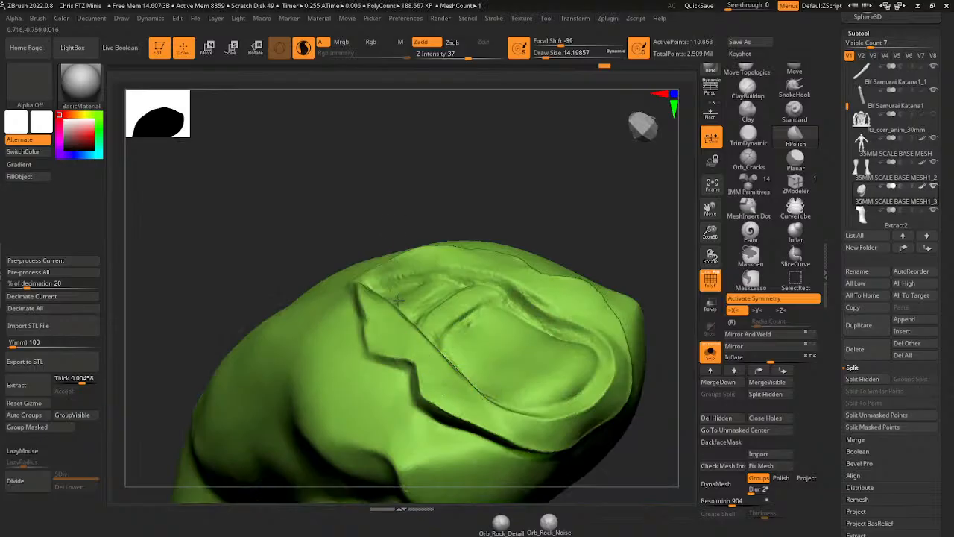
- Cut the lapel notch and the lapel's outer edge deeper with Orb_Cracks
left_click_drag(440, 216, 484, 160)
left_click_drag(522, 154, 569, 153, "ctrl")
left_click(750, 159)
left_click_drag(515, 201, 474, 298)
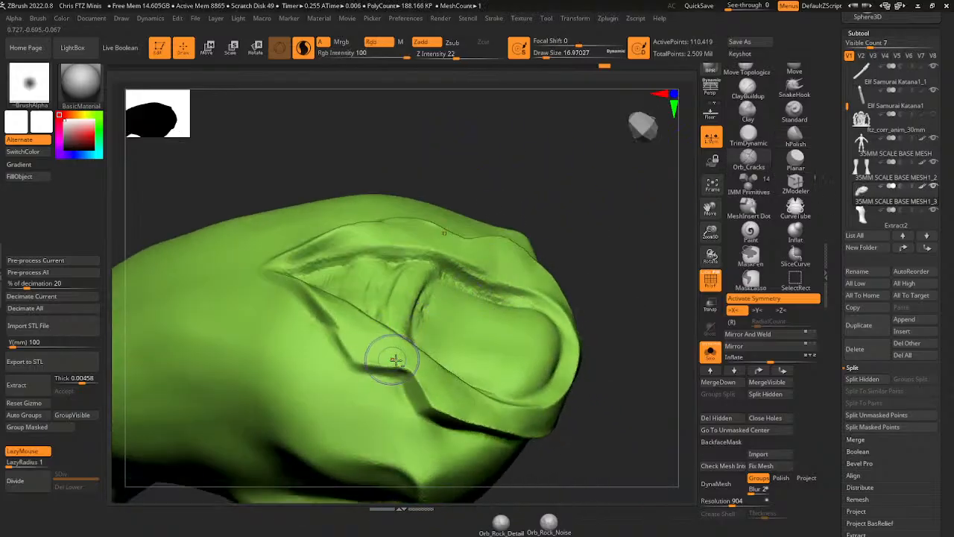
left_click_drag(408, 365, 363, 365)
left_click_drag(337, 307, 303, 285)
mouse_move(348, 353)
left_mouse_down()
mouse_move(324, 308)
mouse_move(352, 353)
left_mouse_up()
left_click_drag(515, 185, 563, 146)
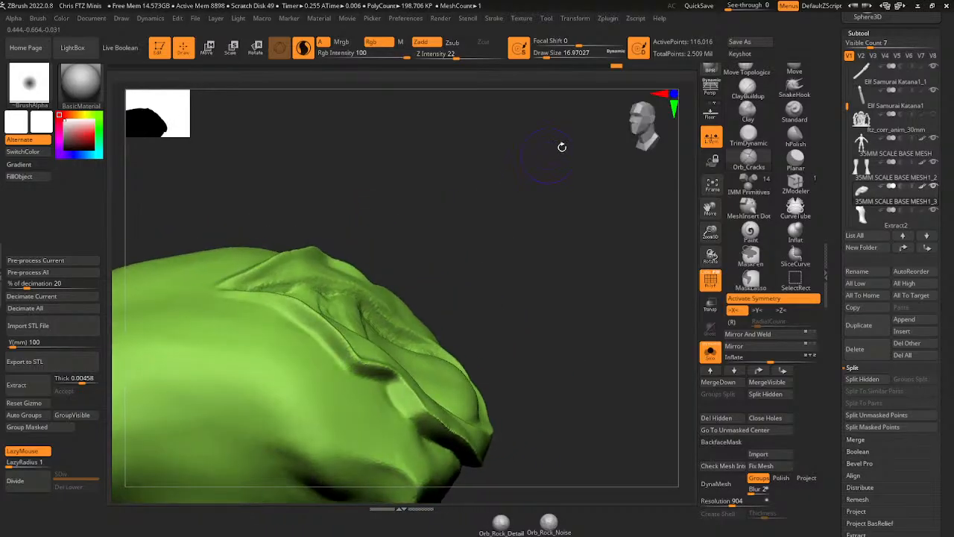
- Polish the lapel surface and the edges beside its notch with hPolish
left_click(796, 160)
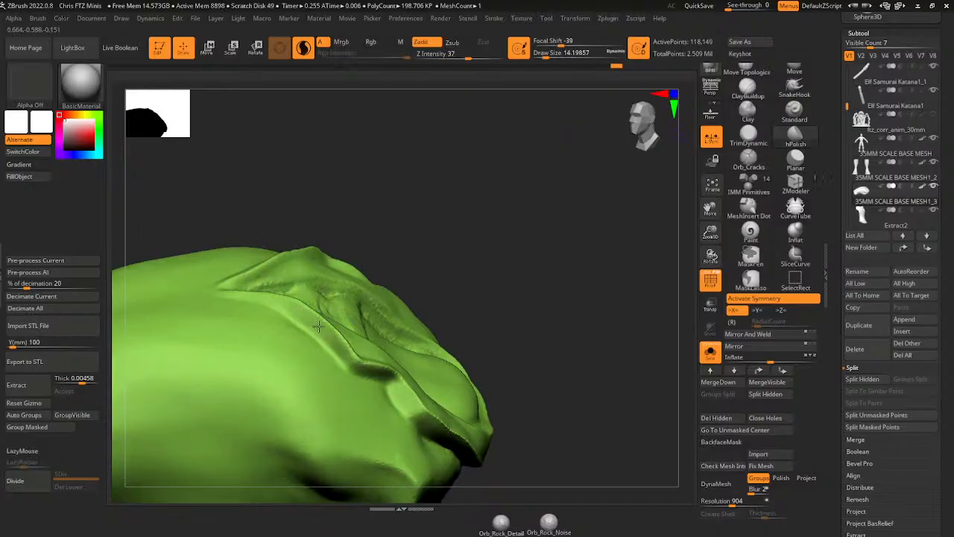
left_click_drag(349, 359, 378, 366)
left_click_drag(406, 157, 383, 234)
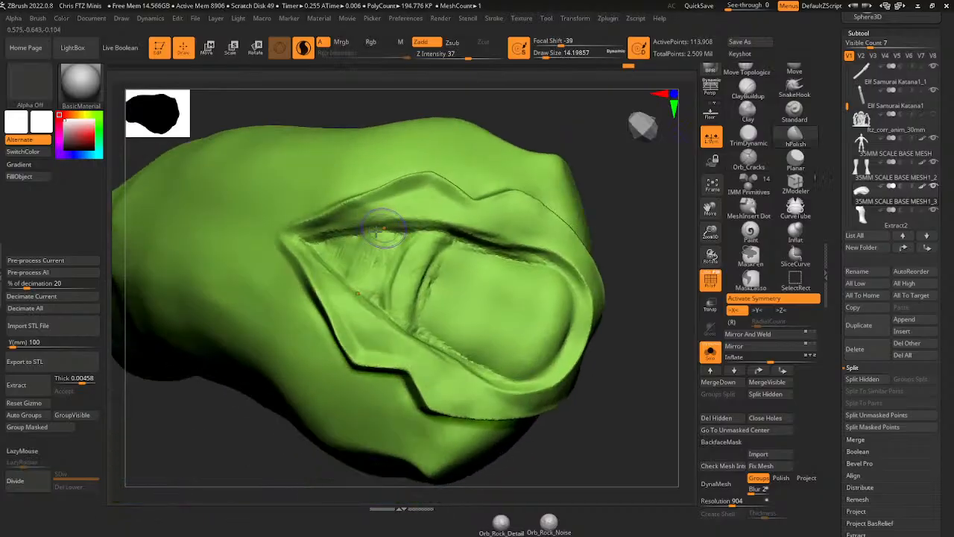
mouse_move(386, 345)
left_mouse_down()
mouse_move(361, 343)
mouse_move(359, 351)
mouse_move(328, 294)
left_mouse_up()
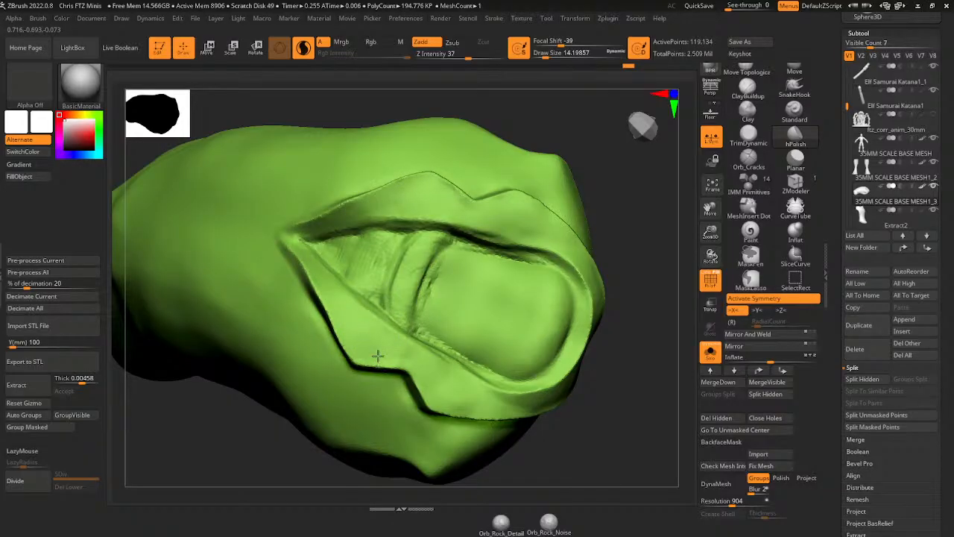
left_click_drag(378, 356, 333, 298)
mouse_move(688, 352)
left_mouse_down()
mouse_move(663, 303)
mouse_move(665, 228)
mouse_move(658, 268)
mouse_move(628, 321)
left_mouse_up()
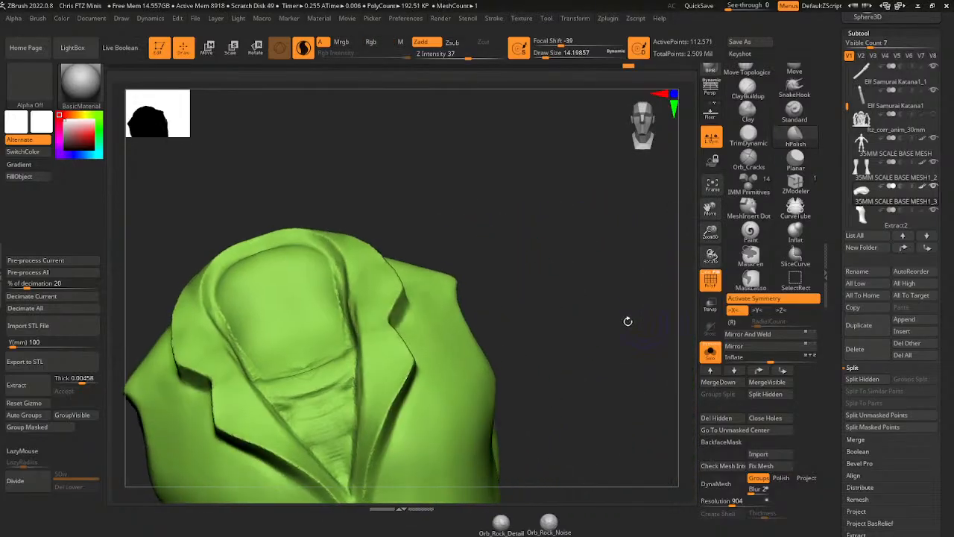
- Polish the inner edge of the lapel and collar down to the V of the neckline with hPolish
left_click_drag(371, 428, 364, 328)
left_click_drag(492, 231, 541, 242)
left_click_drag(358, 422, 351, 386)
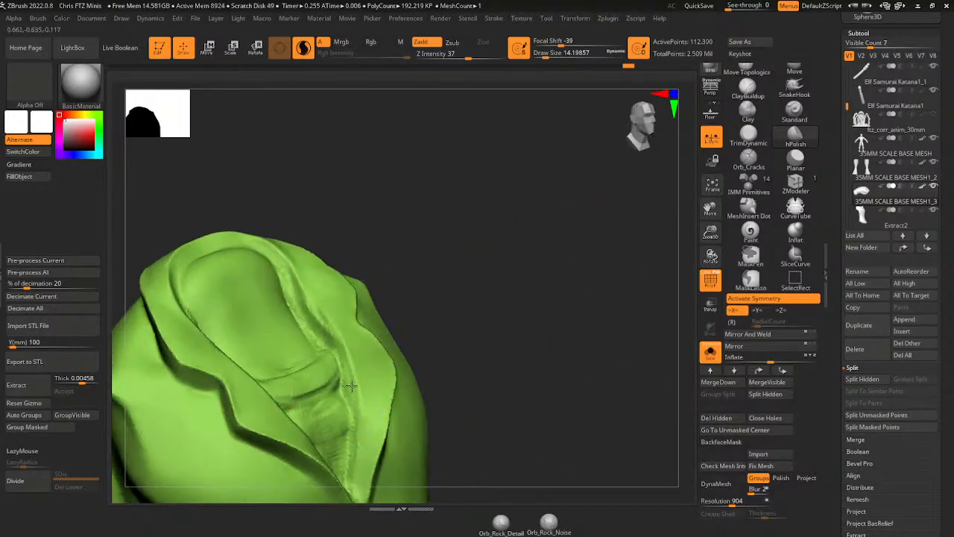
left_click_drag(302, 297, 328, 326)
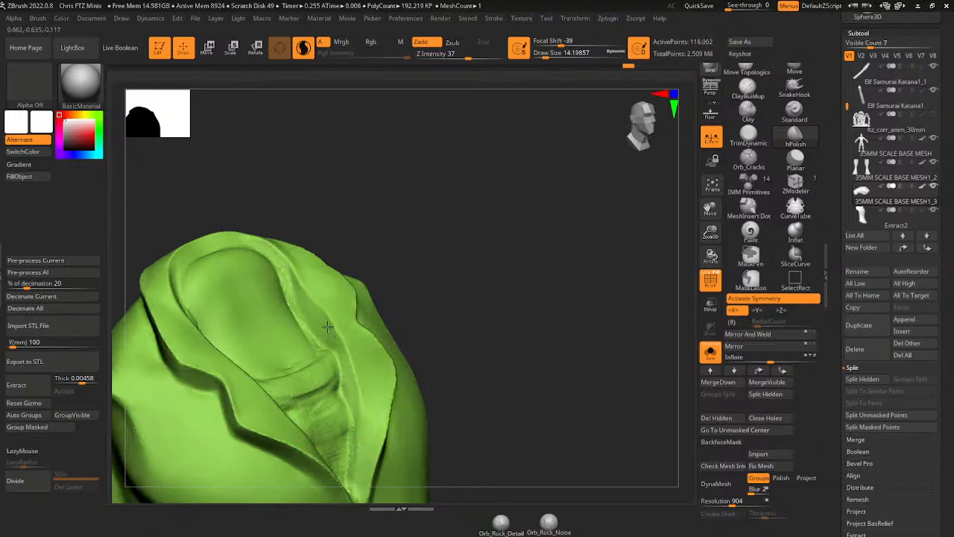
left_click_drag(289, 271, 328, 316)
- Smooth the inner lapel surface, the collar rim and the base of the neck opening
left_click_drag(298, 286, 329, 318, "shift")
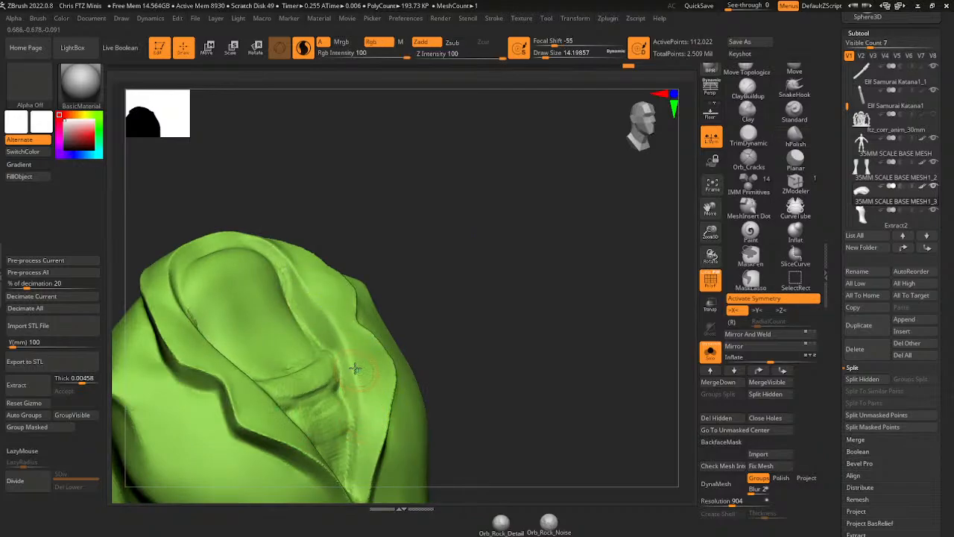
left_click_drag(355, 368, 366, 448, "shift")
left_click_drag(379, 392, 361, 462, "shift")
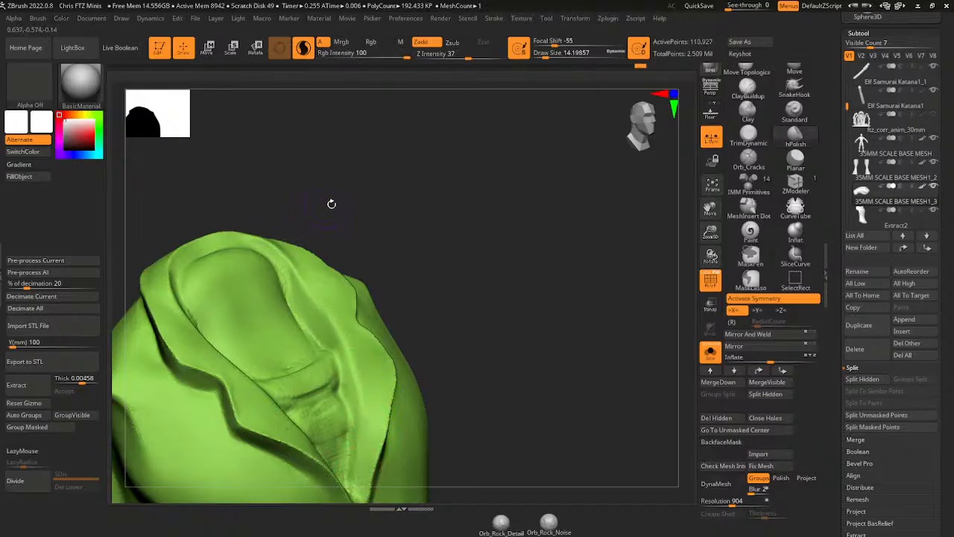
mouse_move(330, 202)
left_mouse_down()
mouse_move(330, 281)
mouse_move(190, 249)
left_mouse_up()
left_click_drag(240, 227, 243, 318, "shift")
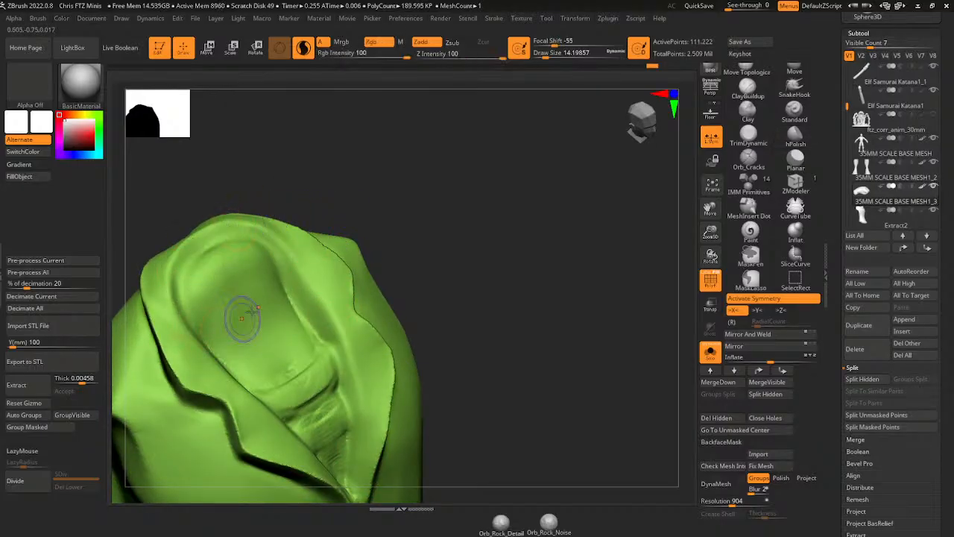
mouse_move(460, 264)
left_mouse_down("shift")
mouse_move(680, 235)
mouse_move(677, 217)
mouse_move(632, 244)
left_mouse_up("shift")
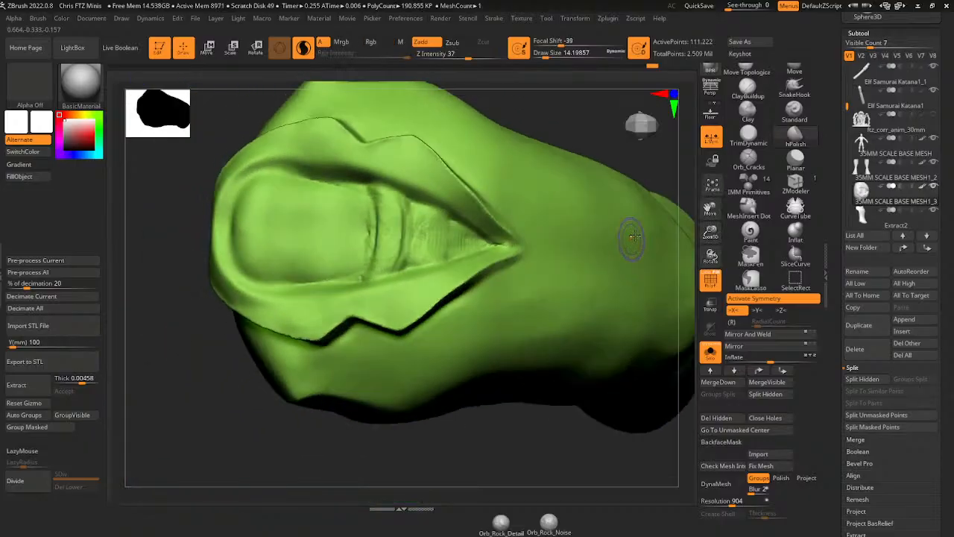
- Smooth the undershirt panel and carve a crease below its neckband using Orb_Cracks at a draw size of about 9.4
left_click(749, 159)
left_click_drag(376, 187, 378, 267)
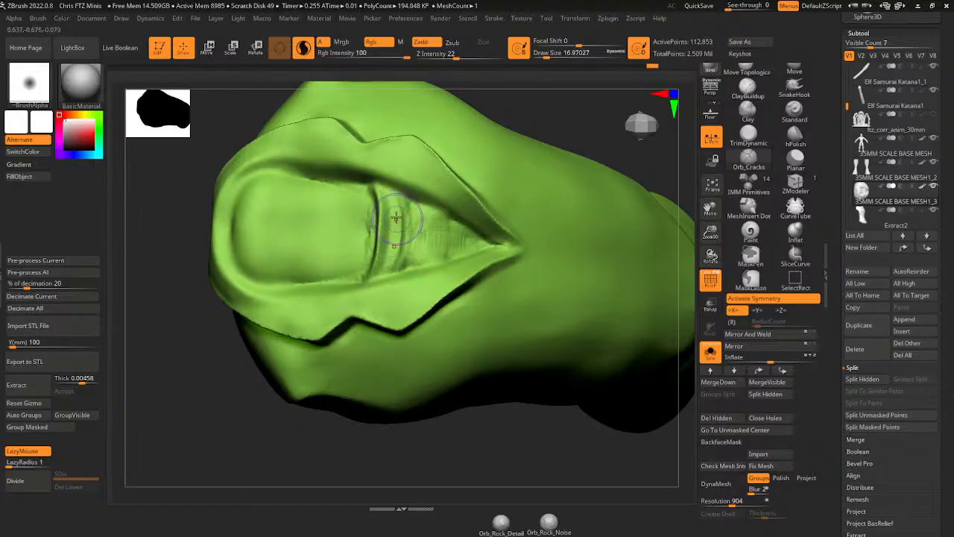
left_click_drag(551, 55, 543, 55)
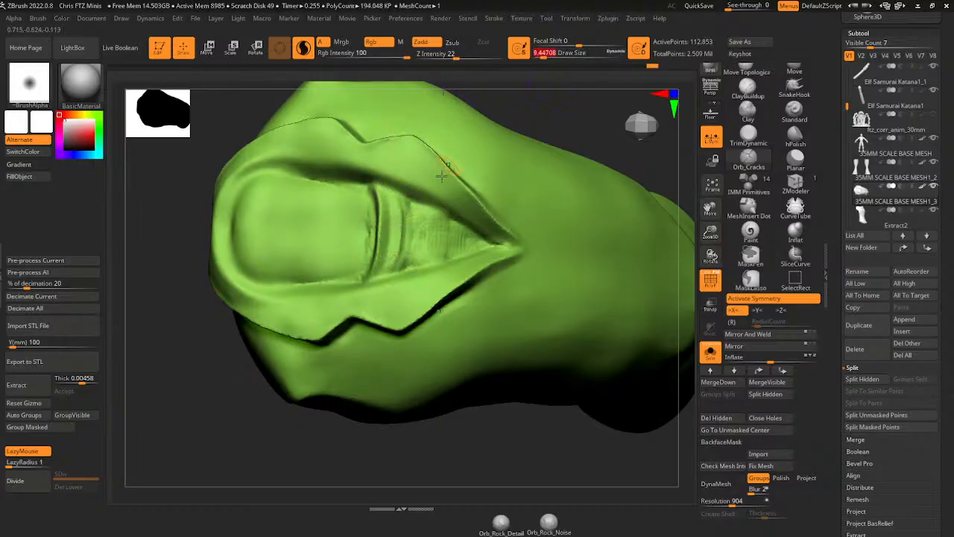
left_click_drag(400, 208, 400, 243, "shift")
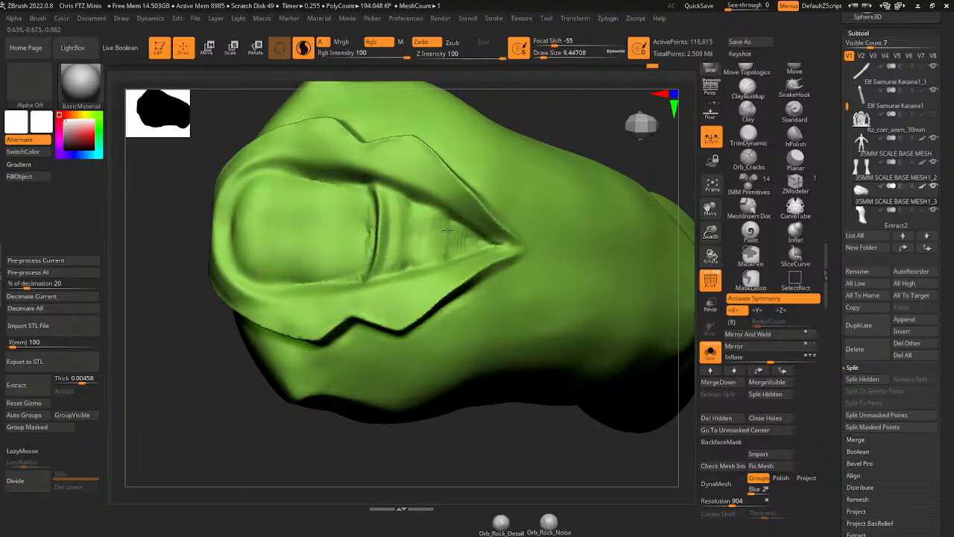
left_click_drag(380, 192, 379, 254)
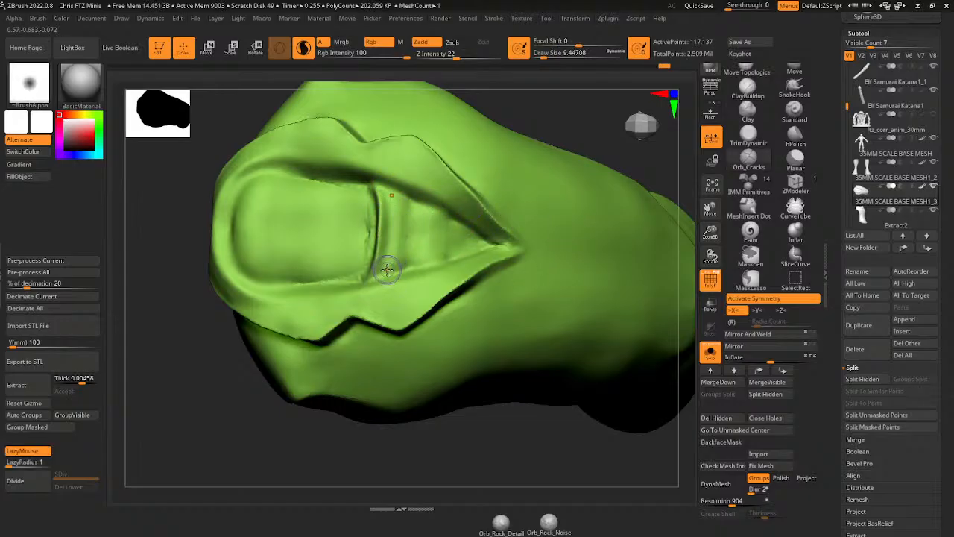
- Turn off symmetry and carve slanted fabric folds across the undershirt between the lapels
key("x")
left_click_drag(388, 273, 397, 198)
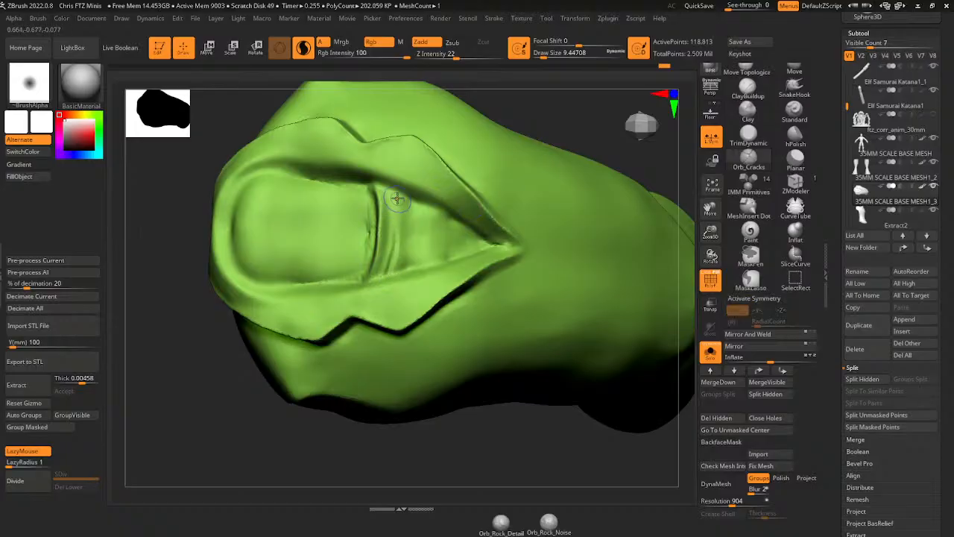
mouse_move(413, 251)
left_mouse_down()
mouse_move(400, 200)
mouse_move(387, 269)
mouse_move(399, 197)
left_mouse_up()
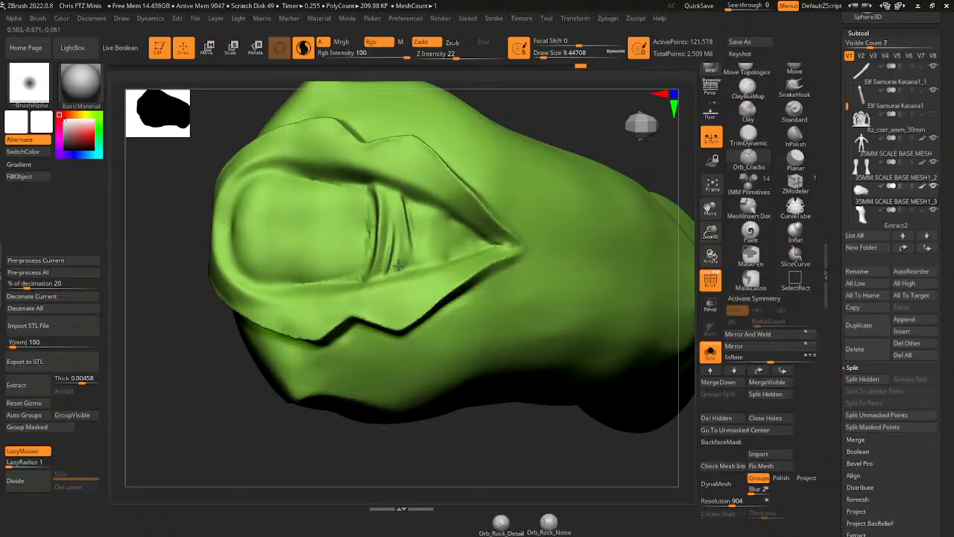
left_click_drag(423, 259, 431, 212)
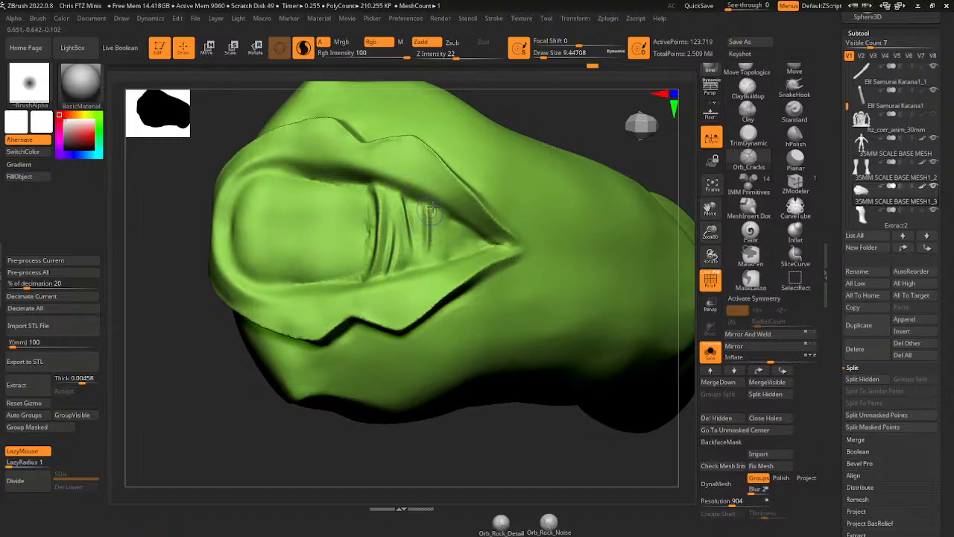
- Cut a deep crease along both inner lapel edges to separate the undershirt from the collar
left_click_drag(521, 110, 540, 127)
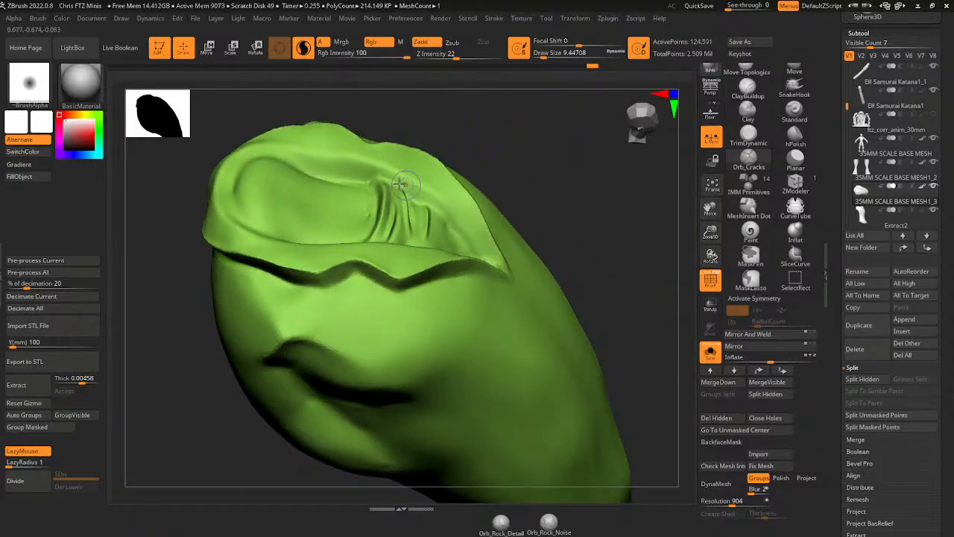
mouse_move(400, 185)
left_mouse_down()
mouse_move(438, 209)
mouse_move(479, 259)
left_mouse_up()
left_click_drag(429, 199, 478, 256)
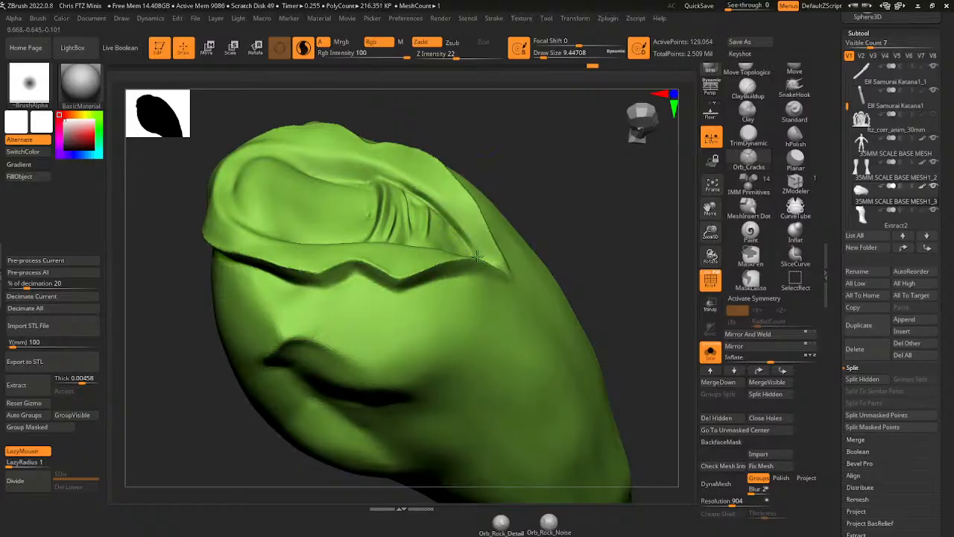
mouse_move(384, 177)
left_mouse_down()
mouse_move(434, 203)
mouse_move(470, 248)
left_mouse_up()
left_click_drag(519, 155, 441, 228)
mouse_move(412, 395)
left_mouse_down()
mouse_move(411, 424)
mouse_move(376, 408)
left_mouse_up()
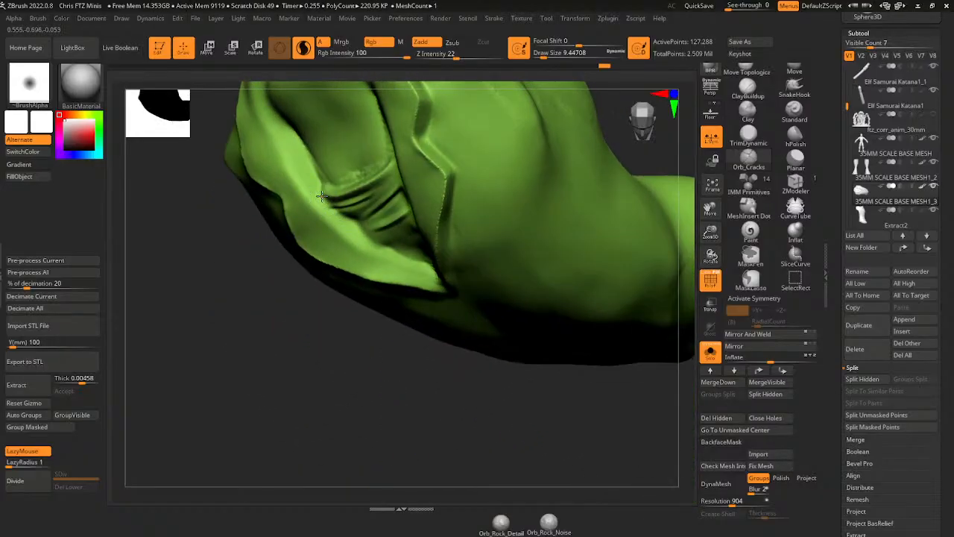
mouse_move(322, 196)
left_mouse_down()
mouse_move(366, 243)
mouse_move(395, 256)
mouse_move(333, 203)
left_mouse_up()
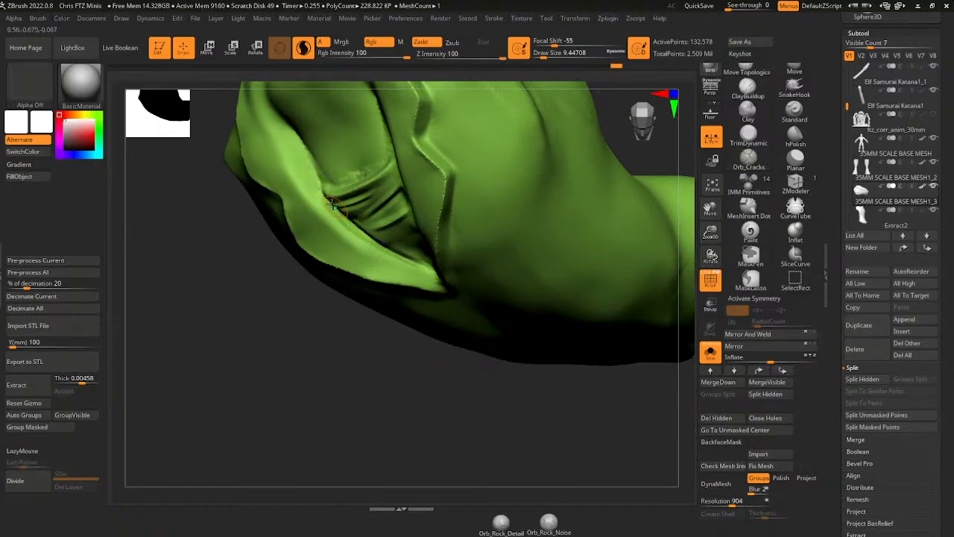
- Soften the undershirt folds by smoothing and recut a fold on the side near the lapel
right_click_drag(364, 263, 408, 319, "shift")
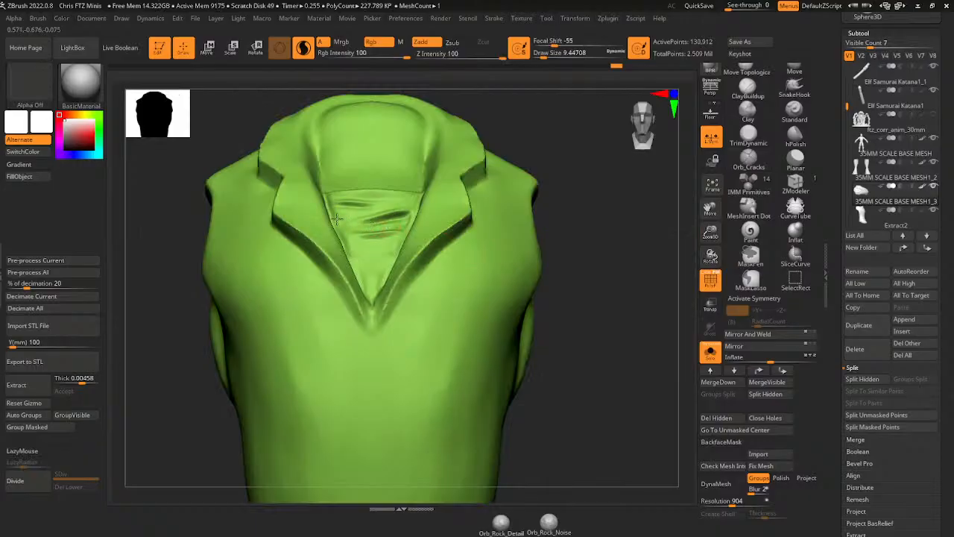
mouse_move(338, 223)
left_mouse_down("shift")
mouse_move(358, 205)
mouse_move(414, 211)
mouse_move(389, 222)
left_mouse_up("shift")
right_click_drag(466, 174, 502, 160)
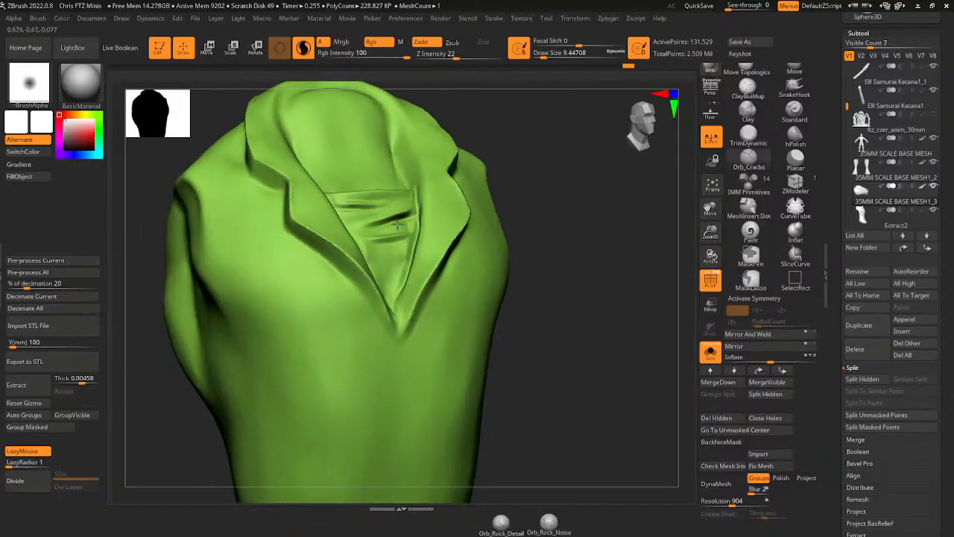
left_click_drag(419, 229, 397, 238)
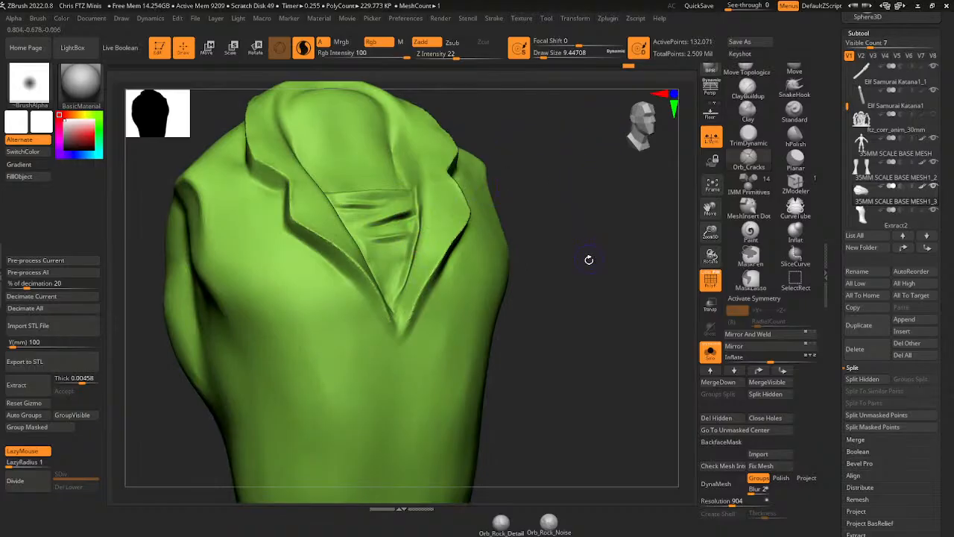
- Carve additional folds in the lower undershirt using Orb_Cracks at a draw size of about 11.7
mouse_move(589, 259)
right_mouse_down()
mouse_move(596, 267)
mouse_move(586, 293)
right_mouse_up()
left_click(545, 56)
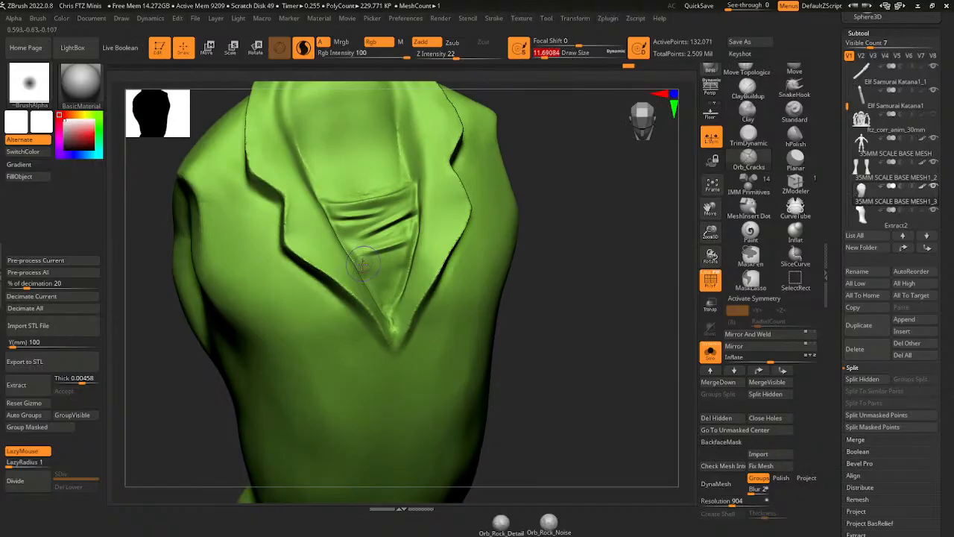
left_click_drag(363, 264, 400, 256)
right_click_drag(564, 217, 525, 215)
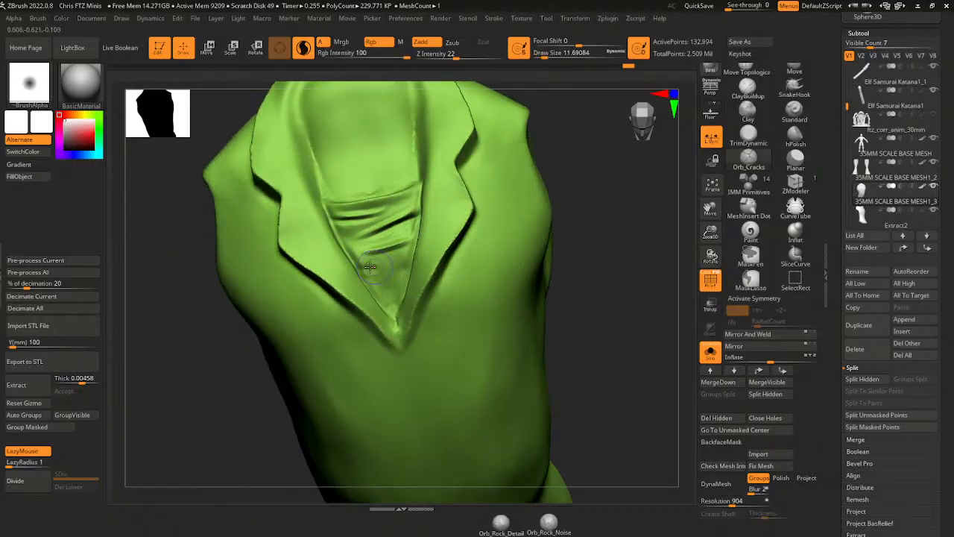
mouse_move(363, 266)
left_mouse_down()
mouse_move(403, 259)
mouse_move(407, 241)
left_mouse_up()
- Flatten the ridges between the undershirt folds using hPolish at a draw size of about 10.5
left_click(540, 57)
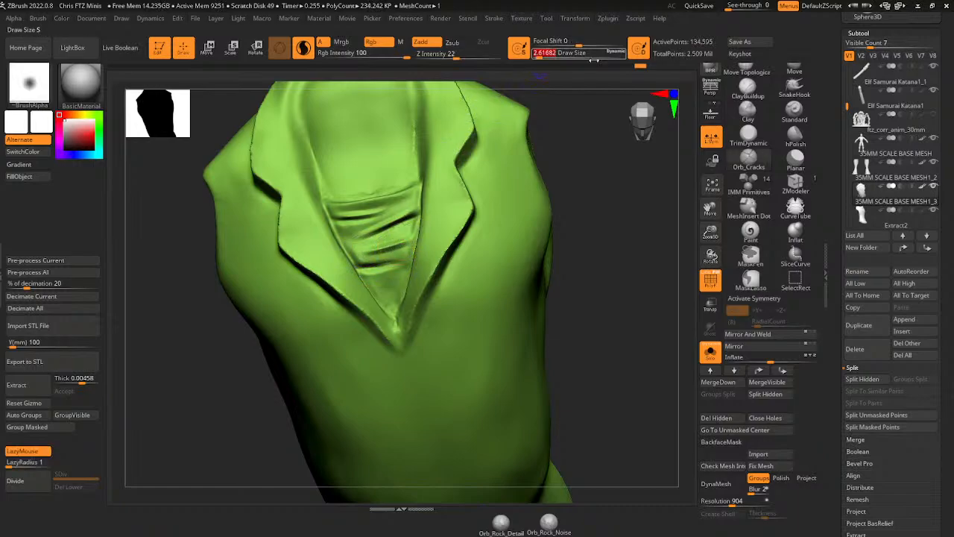
left_click(796, 135)
left_click(544, 56)
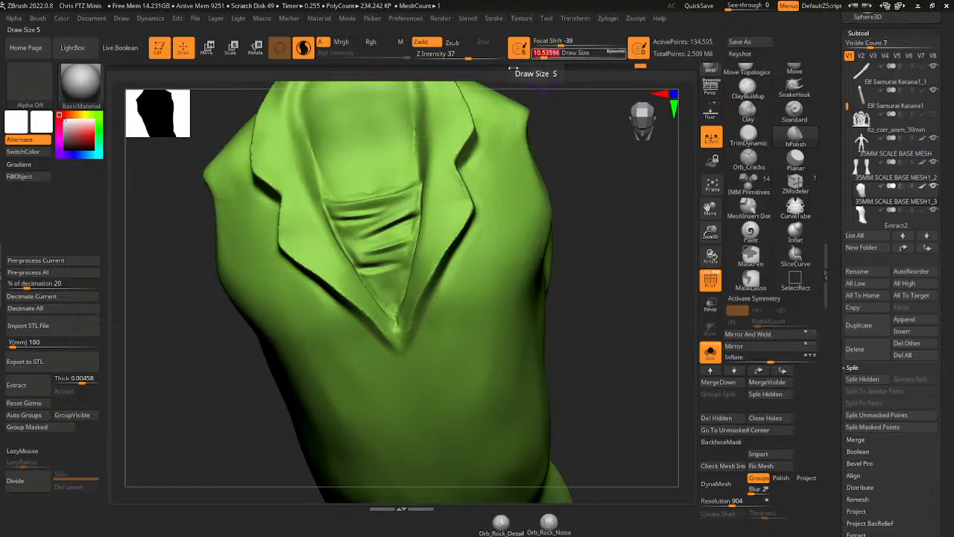
mouse_move(405, 242)
left_mouse_down()
mouse_move(368, 255)
mouse_move(366, 242)
left_mouse_up()
left_click_drag(408, 205, 356, 232)
mouse_move(406, 204)
left_mouse_down()
mouse_move(357, 229)
mouse_move(352, 211)
left_mouse_up()
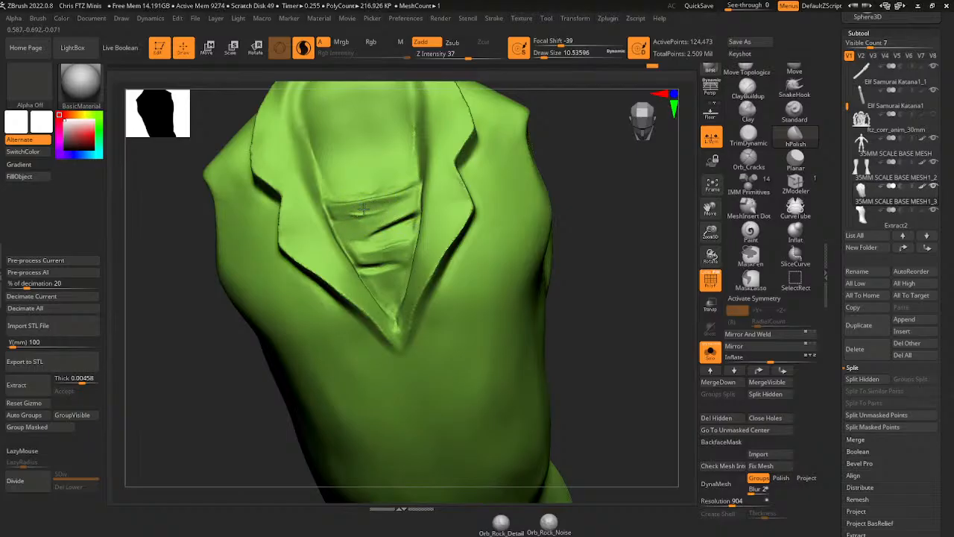
- Recut the uppermost undershirt fold using Orb_Cracks at a draw size of about 9.4 and smooth the fold ends
left_click(749, 158)
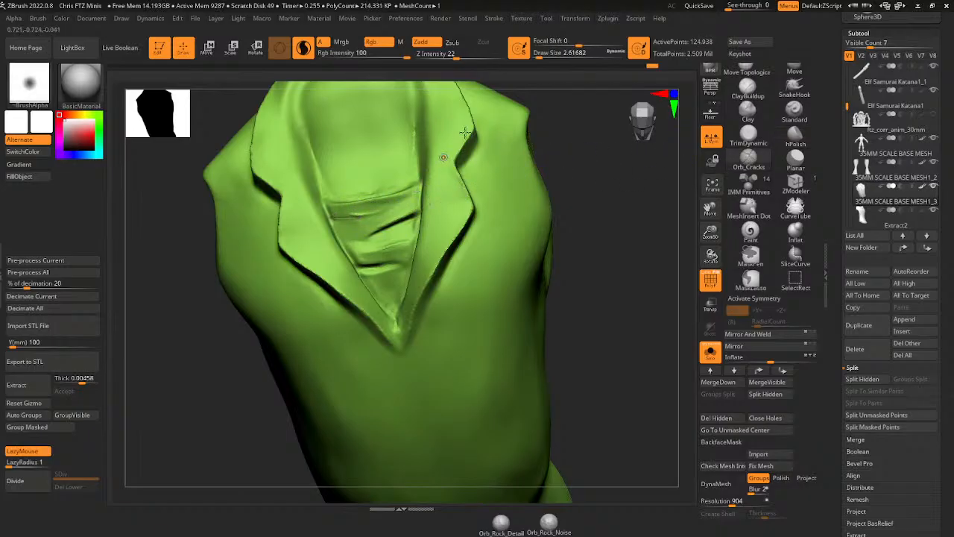
left_click(545, 58)
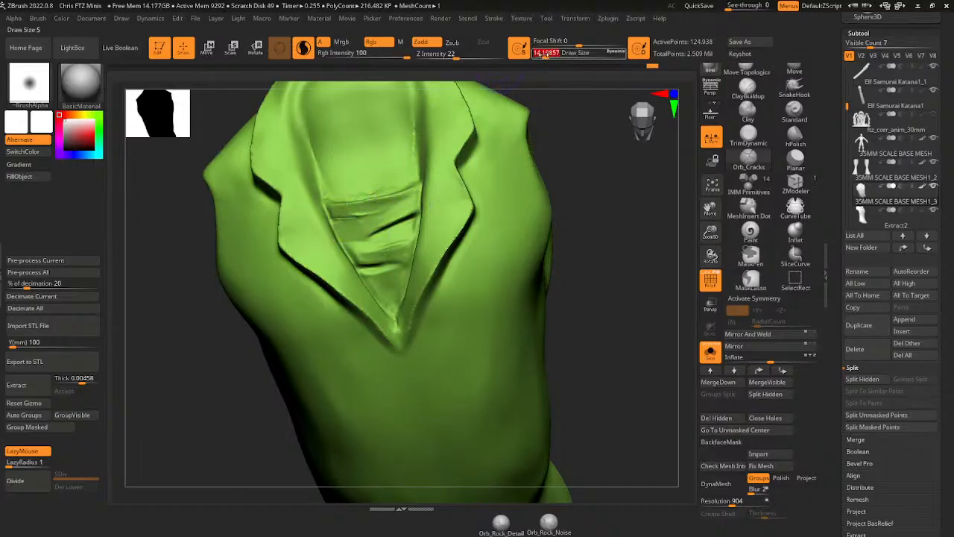
left_click_drag(545, 58, 542, 58)
left_click_drag(332, 218, 411, 202)
left_click_drag(336, 217, 412, 200)
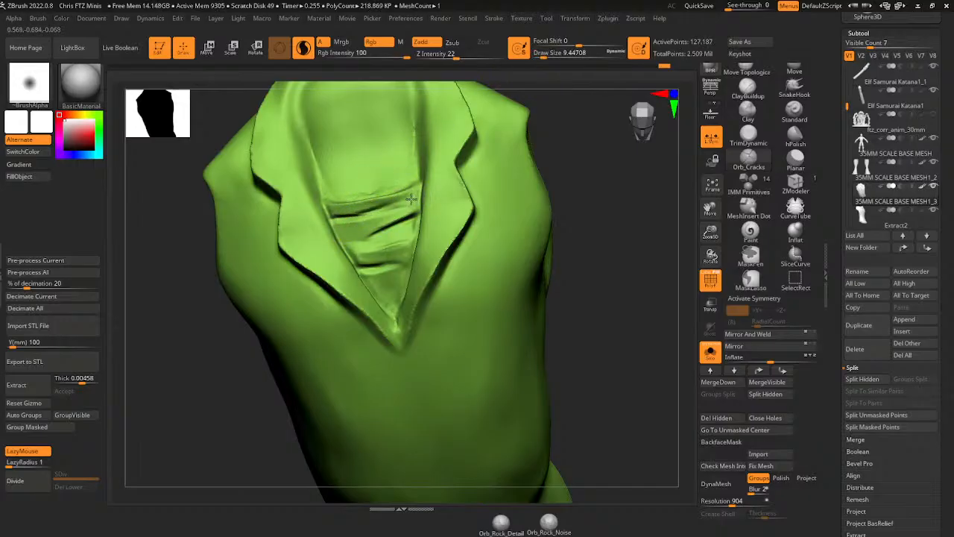
left_click_drag(346, 216, 351, 215, "shift")
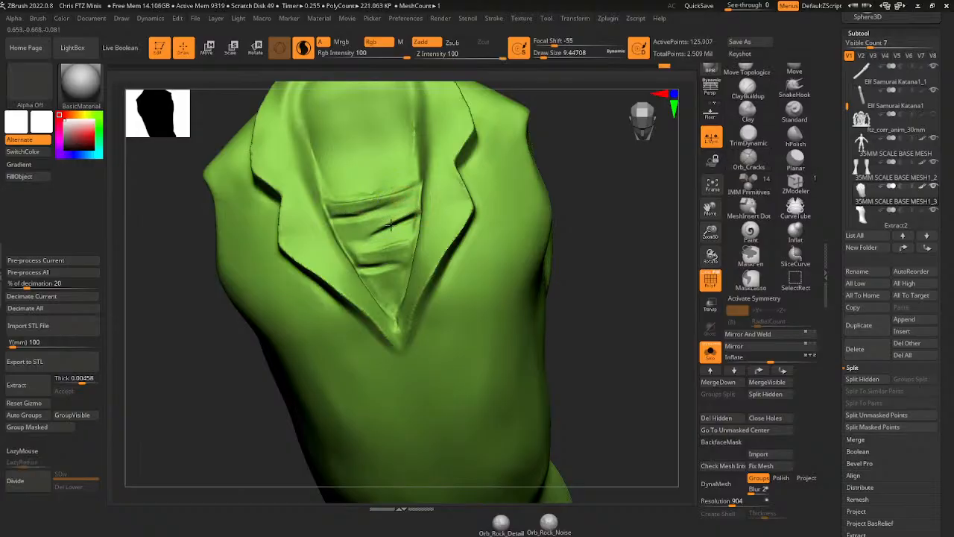
left_click_drag(360, 258, 354, 256, "shift")
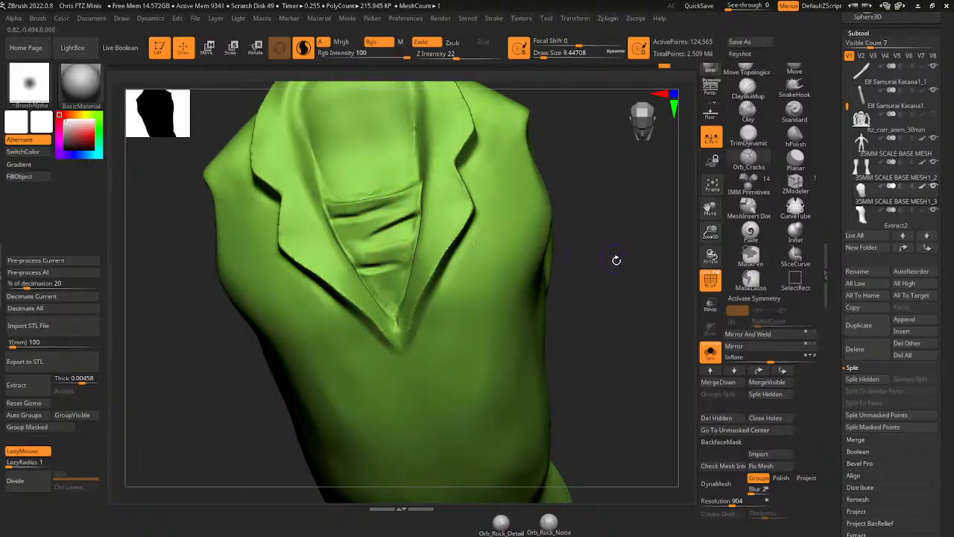
- Deepen the lower undershirt folds and add more creases down to the V of the neckline
left_click_drag(617, 260, 606, 264)
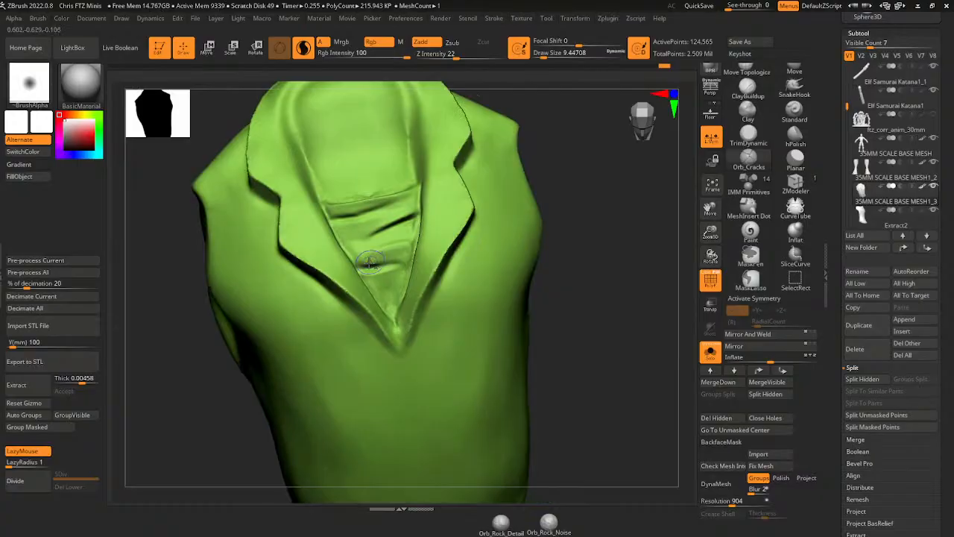
mouse_move(387, 260)
left_mouse_down()
mouse_move(407, 265)
mouse_move(365, 281)
left_mouse_up()
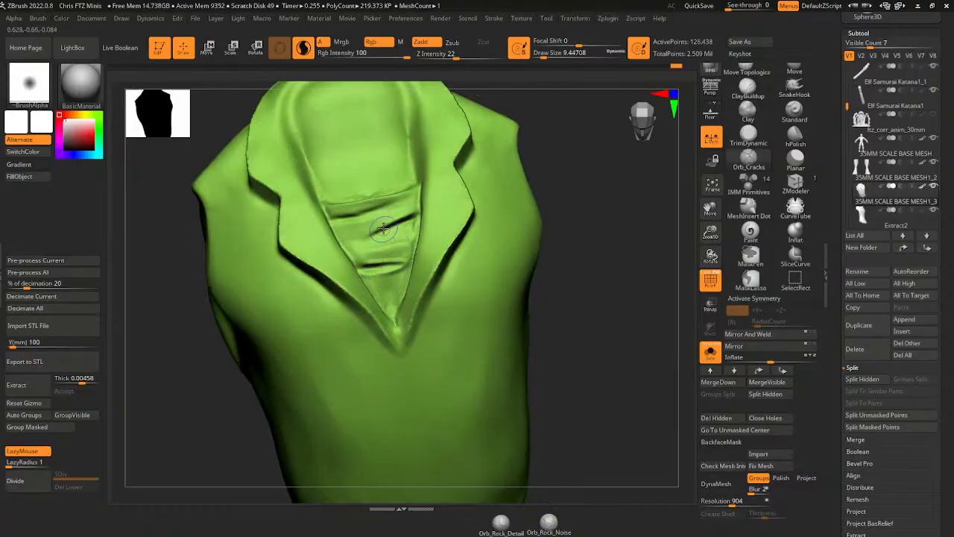
mouse_move(355, 247)
left_mouse_down()
mouse_move(415, 233)
mouse_move(363, 241)
mouse_move(408, 253)
mouse_move(390, 280)
mouse_move(408, 276)
mouse_move(384, 289)
mouse_move(399, 317)
left_mouse_up()
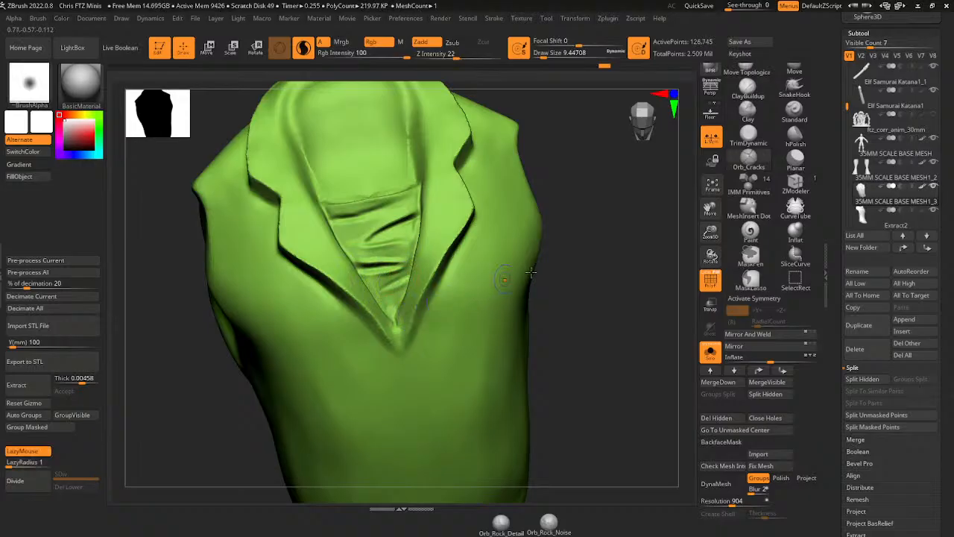
mouse_move(710, 233)
left_mouse_down()
mouse_move(629, 273)
mouse_move(622, 298)
mouse_move(641, 328)
left_mouse_up()
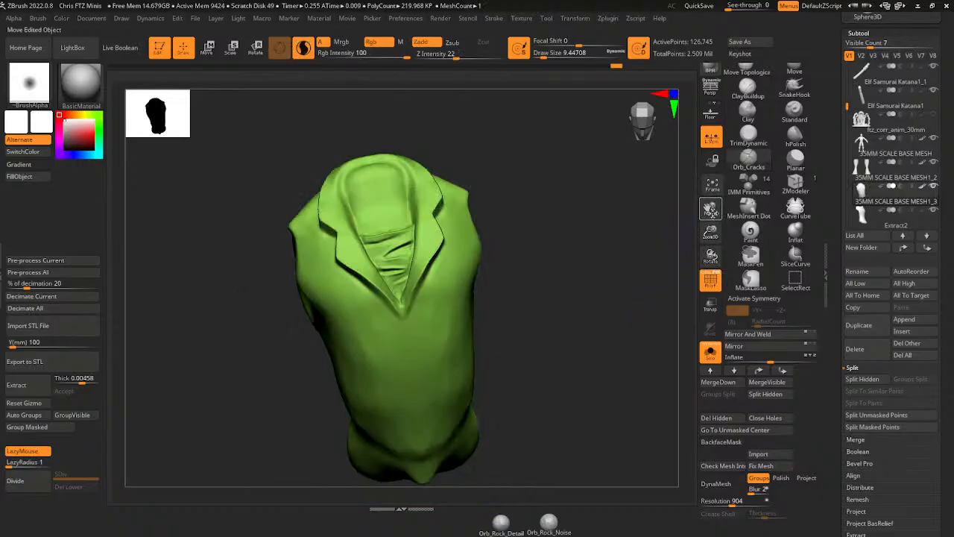
left_click_drag(710, 216, 720, 251)
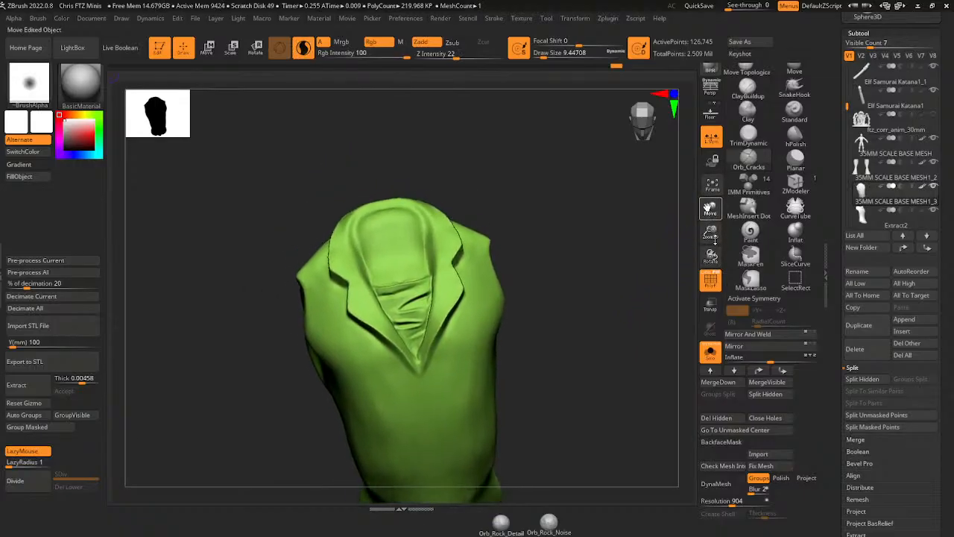
- Build up a horizontal pocket flap on each side of the chest using ClayBuildup at a draw size of about 20 with X symmetry on
left_click_drag(654, 306, 652, 309)
left_click_drag(711, 234, 711, 253)
left_click(747, 88)
mouse_move(712, 215)
left_mouse_down()
mouse_move(710, 184)
mouse_move(697, 190)
left_mouse_up()
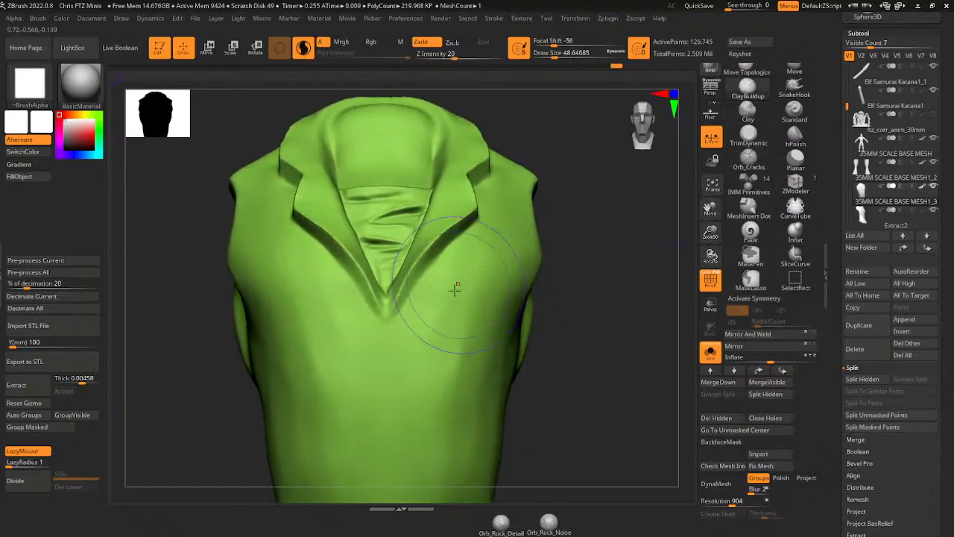
left_click(552, 54)
left_click_drag(548, 56, 547, 56)
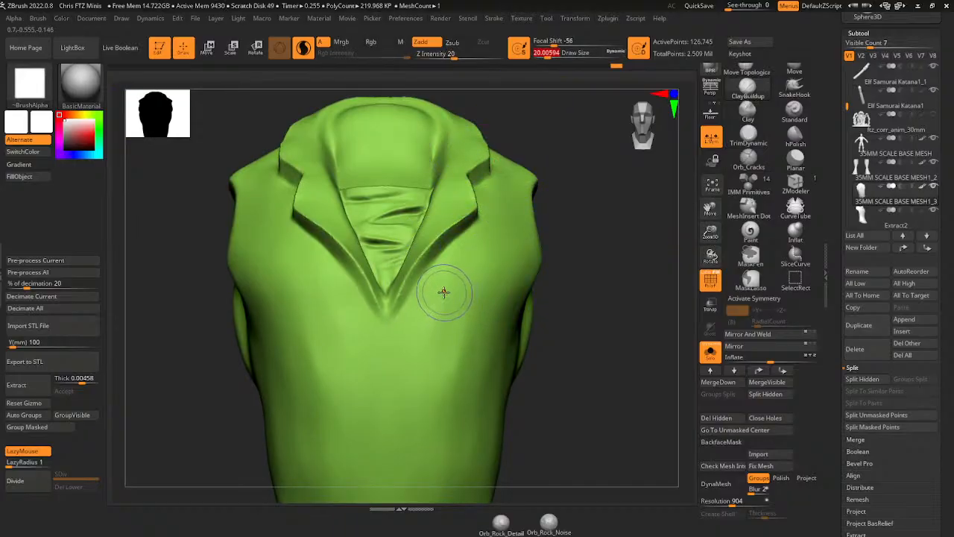
key("ctrl")
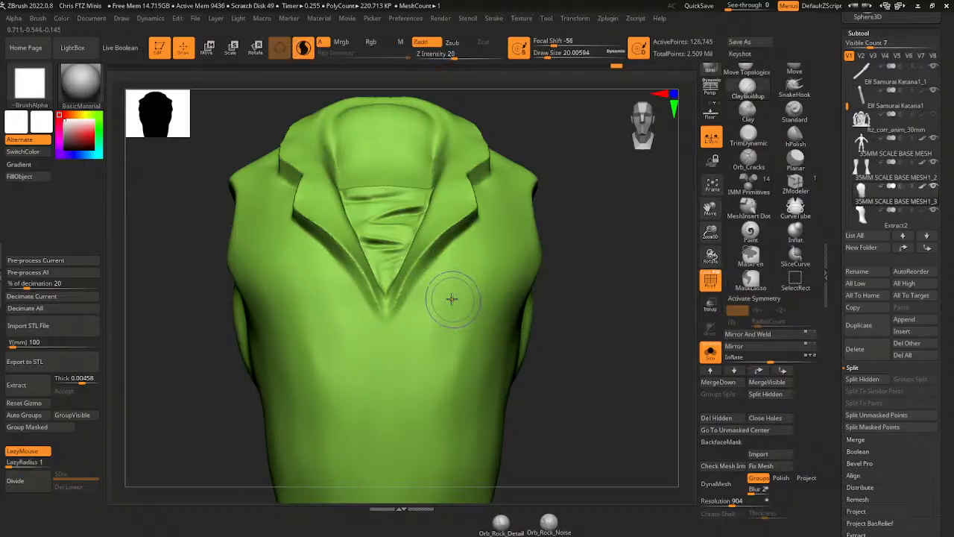
key("x")
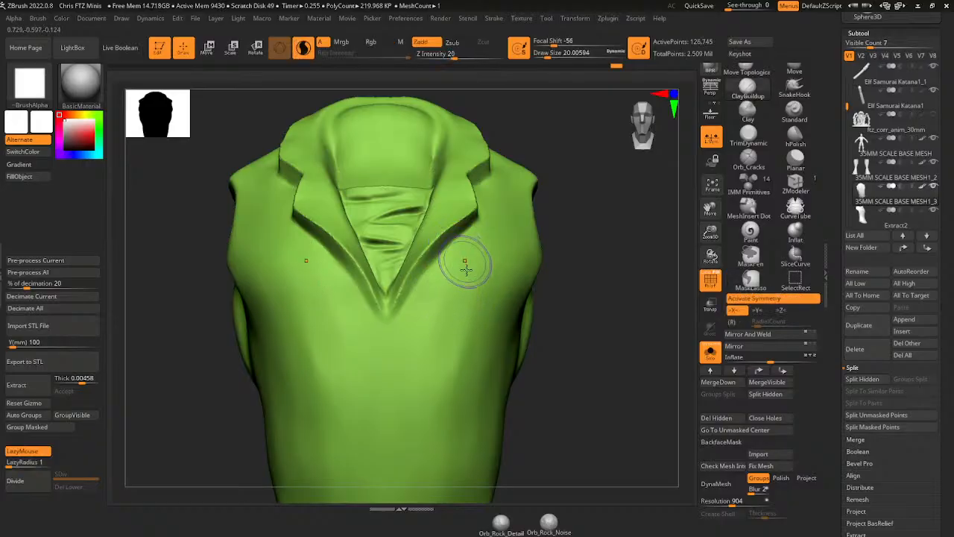
left_click_drag(454, 283, 509, 288)
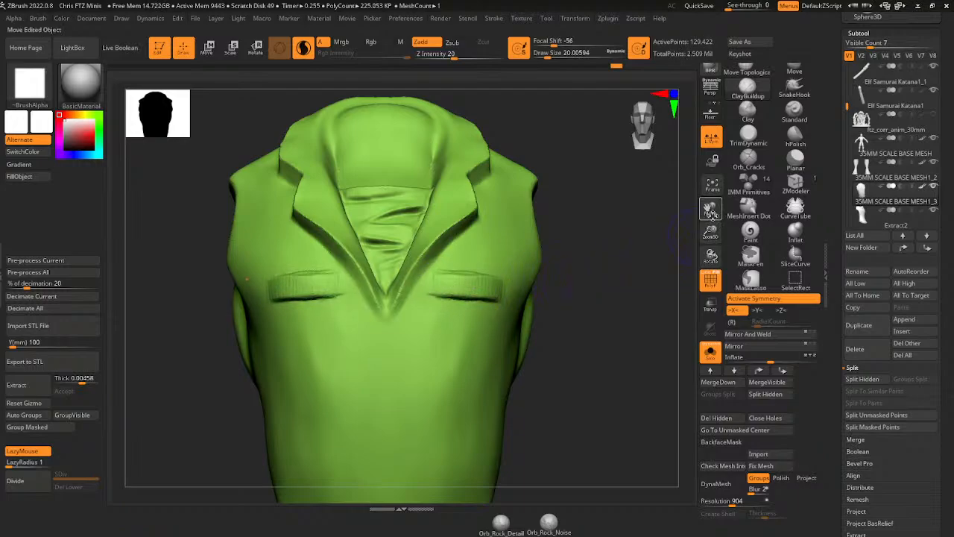
left_click_drag(711, 209, 741, 150)
left_click_drag(484, 287, 500, 285)
- Build up the rounded pocket bodies beneath both chest flaps using ClayBuildup
mouse_move(597, 287)
left_mouse_down()
mouse_move(633, 287)
mouse_move(528, 216)
mouse_move(524, 228)
mouse_move(470, 231)
left_mouse_up()
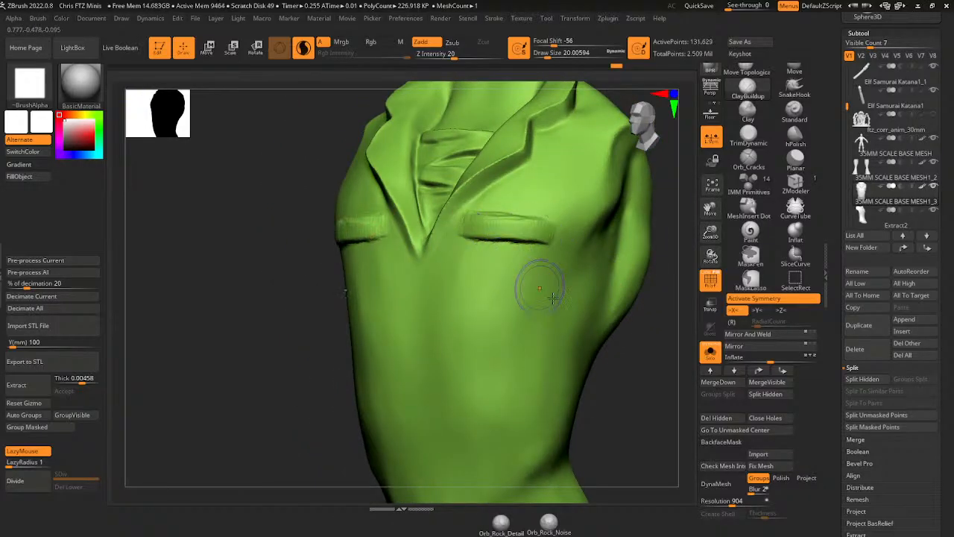
left_click_drag(647, 334, 601, 308)
mouse_move(464, 245)
left_mouse_down()
mouse_move(454, 301)
mouse_move(474, 313)
left_mouse_up()
mouse_move(543, 255)
left_mouse_down()
mouse_move(536, 296)
mouse_move(517, 314)
mouse_move(525, 300)
left_mouse_up()
mouse_move(509, 261)
left_mouse_down()
mouse_move(508, 305)
mouse_move(492, 299)
left_mouse_up()
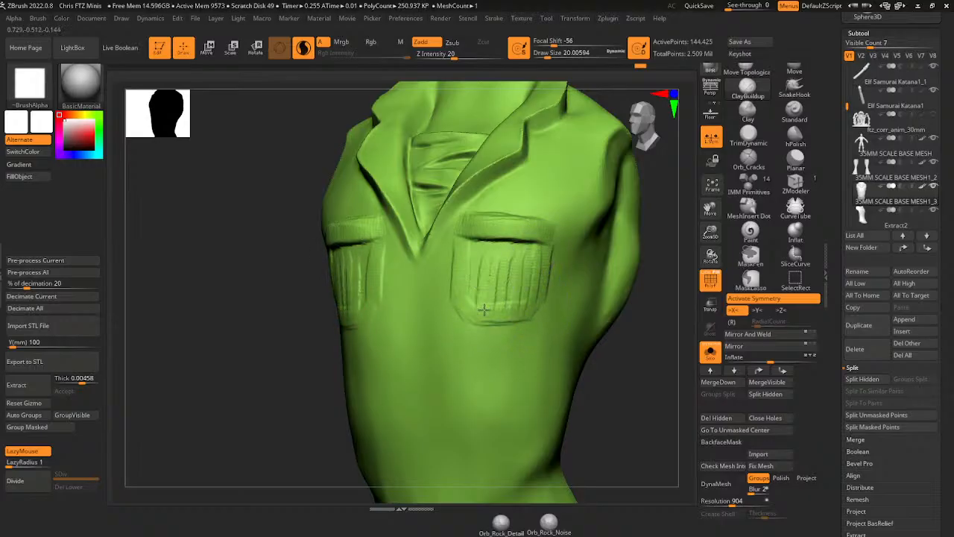
left_click_drag(479, 260, 473, 304)
- Carve the outlines of the chest pockets and their flaps using Orb_Cracks at a draw size of about 10.5
left_click(756, 161)
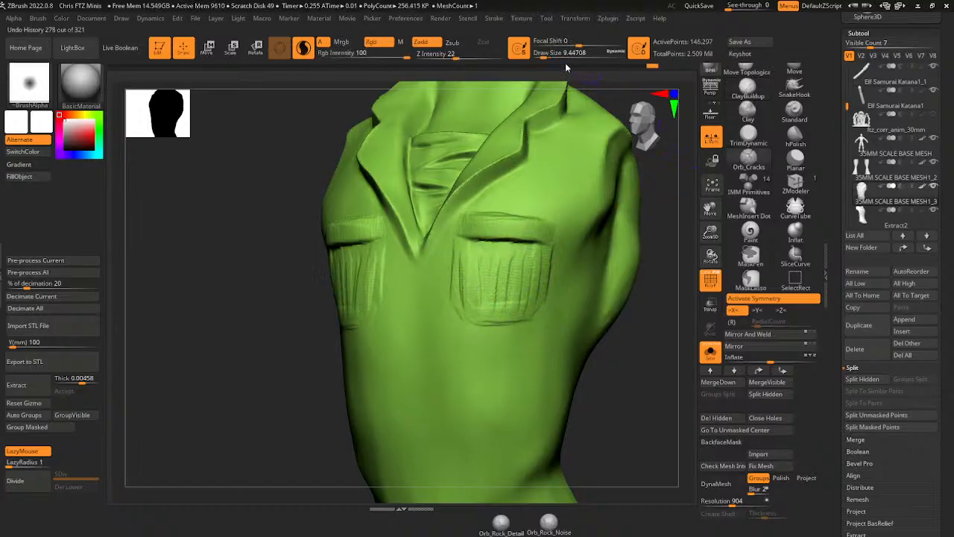
left_click_drag(543, 56, 545, 56)
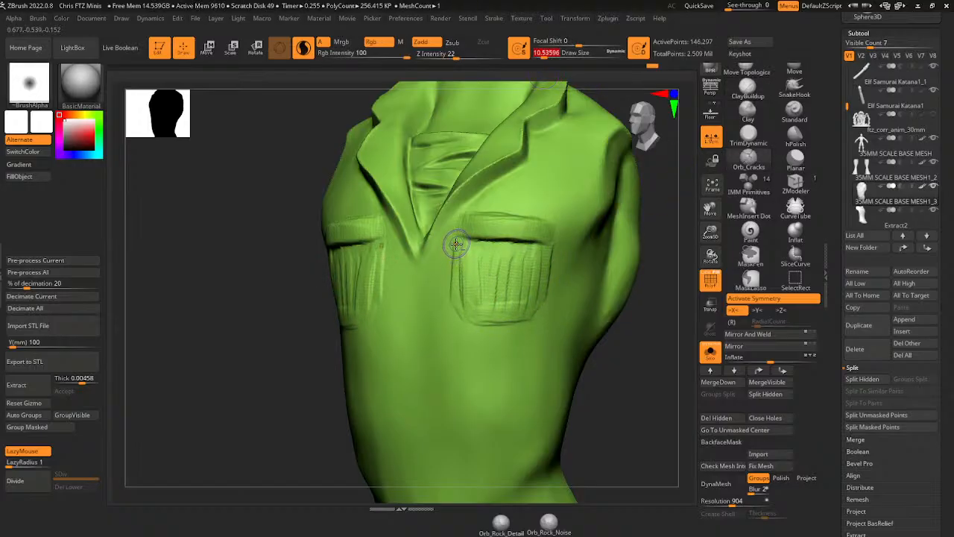
mouse_move(456, 246)
left_mouse_down()
mouse_move(454, 305)
mouse_move(453, 290)
left_mouse_up()
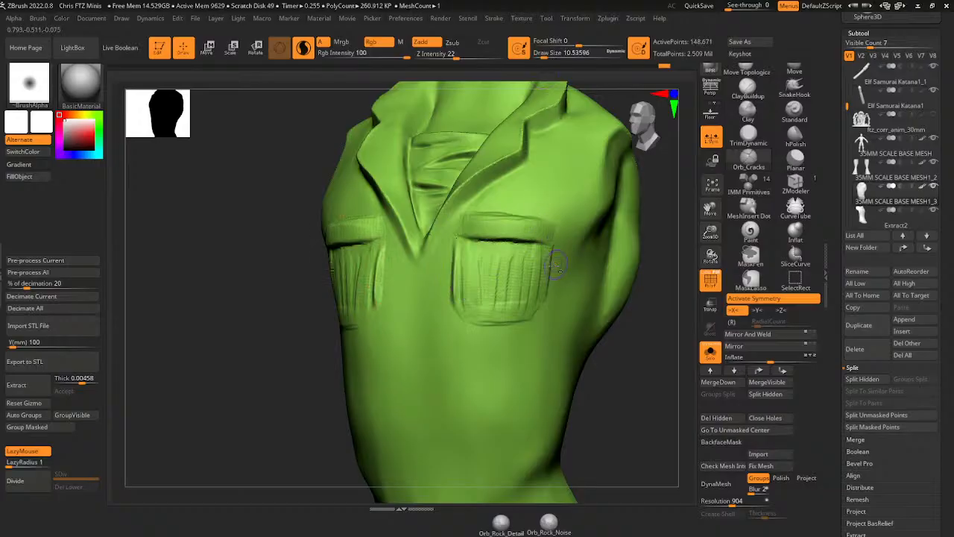
left_click_drag(551, 250, 545, 283)
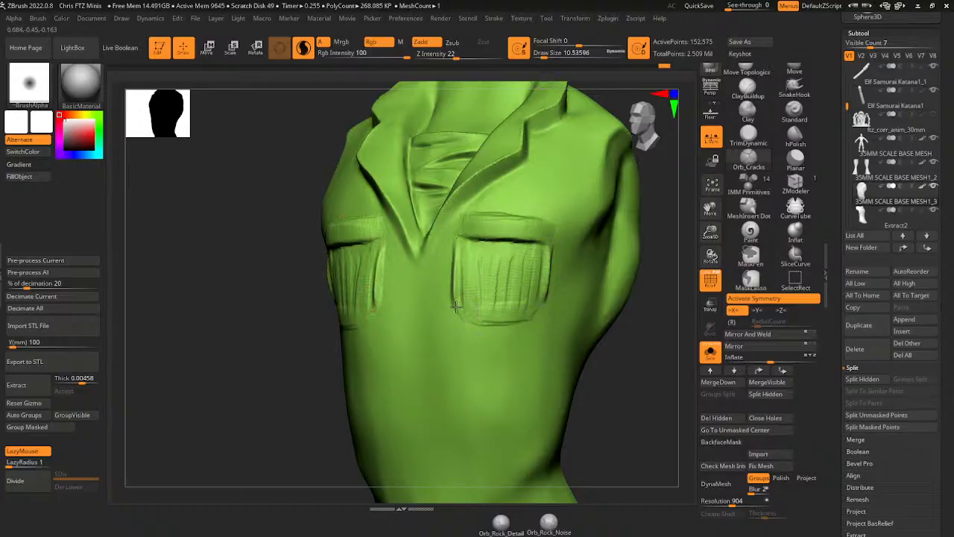
mouse_move(456, 305)
left_mouse_down()
mouse_move(486, 328)
mouse_move(514, 330)
mouse_move(544, 300)
mouse_move(526, 325)
mouse_move(463, 317)
left_mouse_up()
mouse_move(461, 215)
left_mouse_down()
mouse_move(458, 238)
mouse_move(551, 240)
left_mouse_up()
right_click_drag(560, 239, 518, 229)
left_click_drag(530, 227, 530, 241)
left_click_drag(379, 358, 403, 362, "shift")
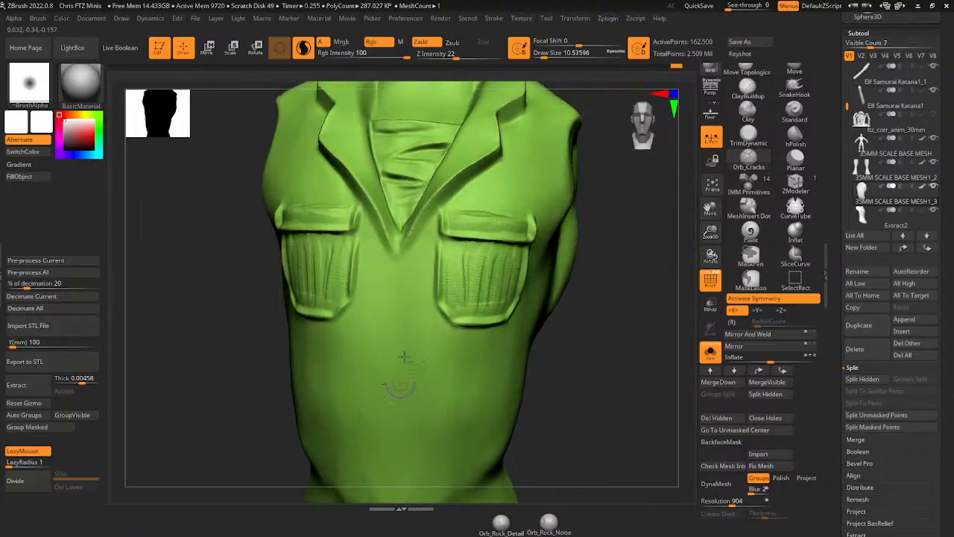
- Flatten the pocket flaps and the rough pocket faces using hPolish at a draw size of about 9.4
left_click(796, 134)
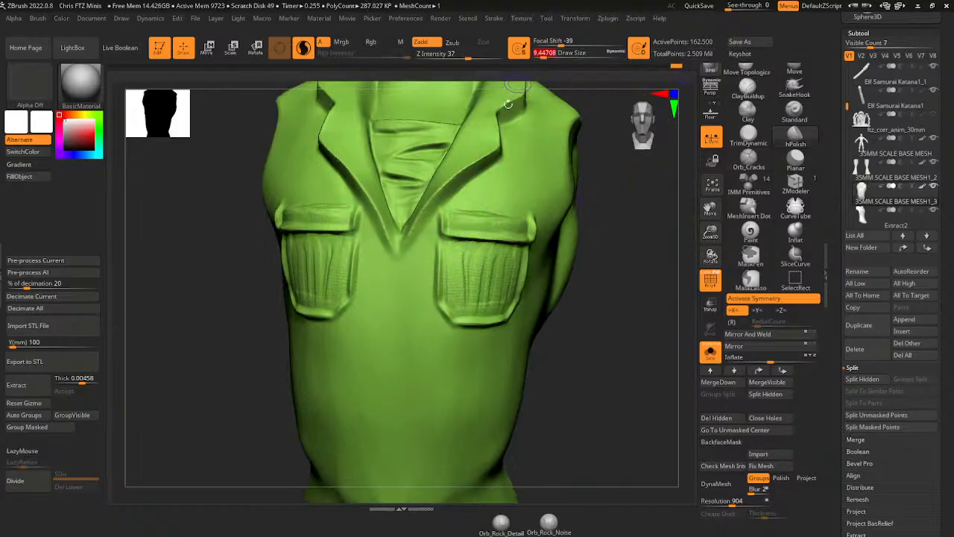
left_click_drag(451, 218, 450, 228)
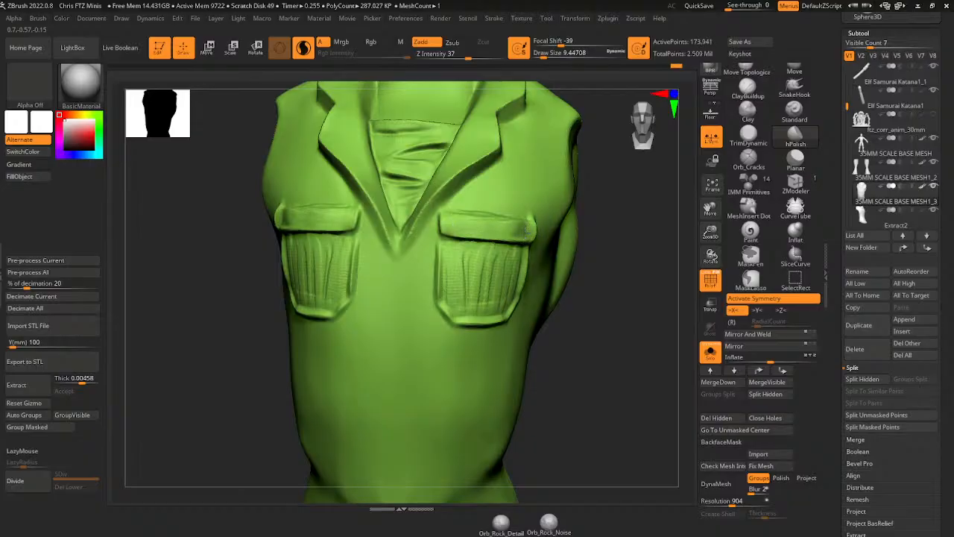
left_click_drag(631, 213, 477, 216)
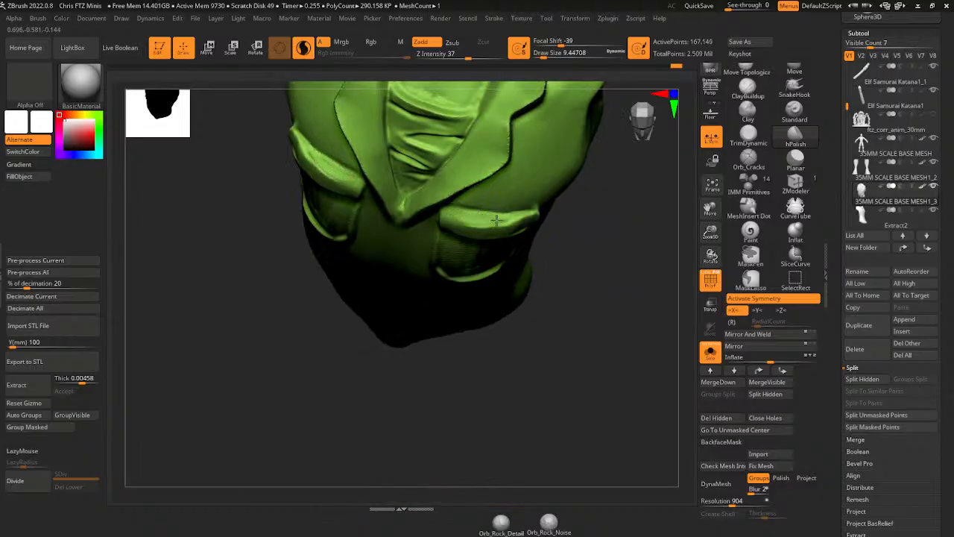
left_click_drag(631, 230, 529, 223)
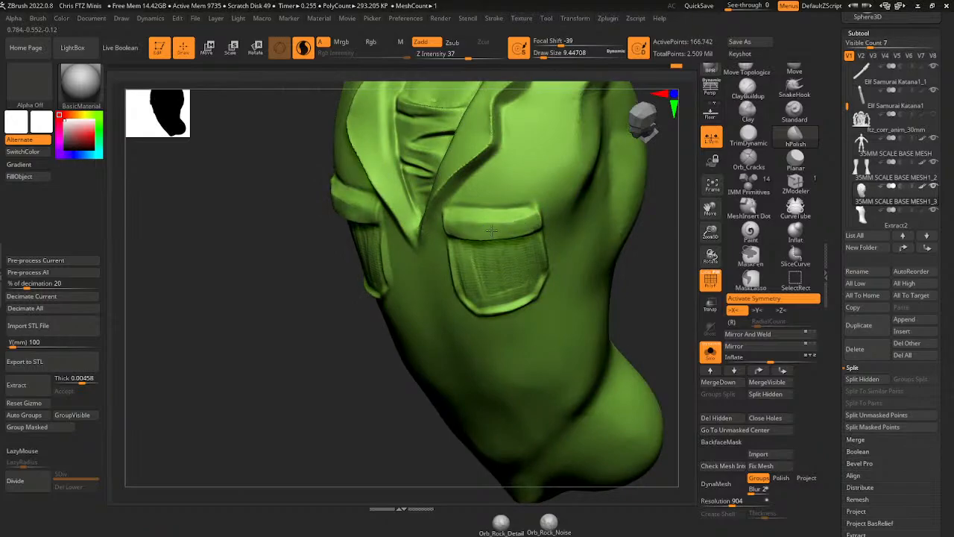
left_click_drag(492, 231, 485, 248)
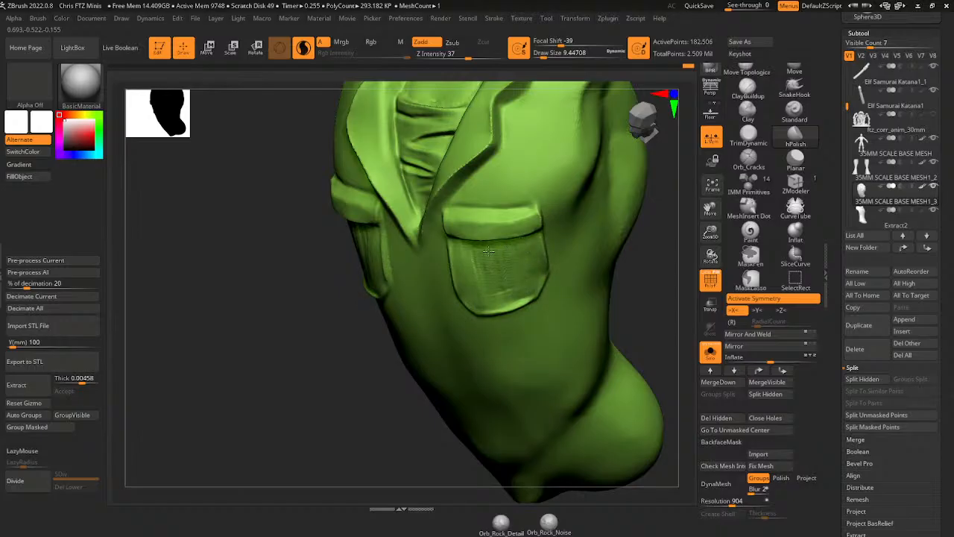
left_click_drag(473, 259, 481, 254)
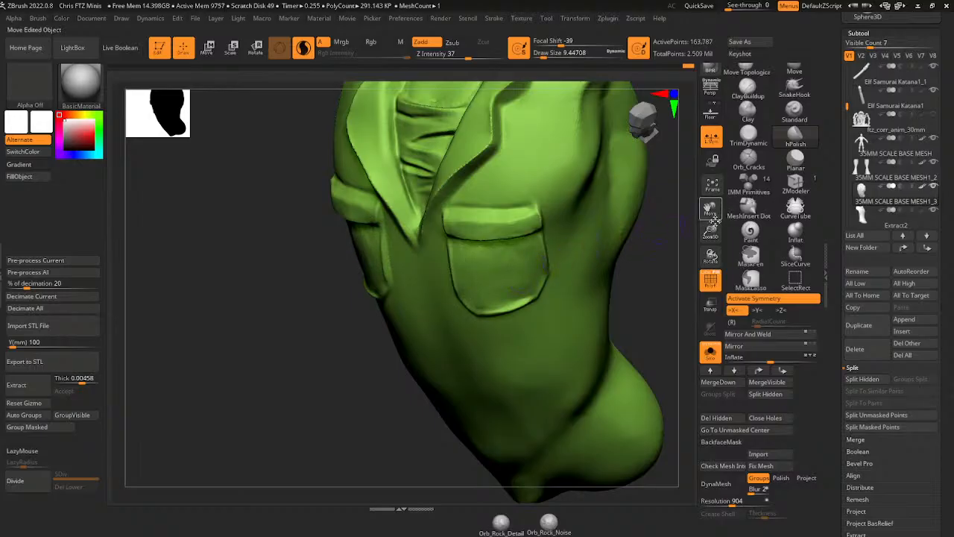
- Polish the pocket faces and edges with Sculptris Pro off, using hPolish at a draw size of about 12.9
mouse_move(643, 253)
left_mouse_down()
mouse_move(651, 294)
mouse_move(665, 266)
mouse_move(655, 286)
left_mouse_up()
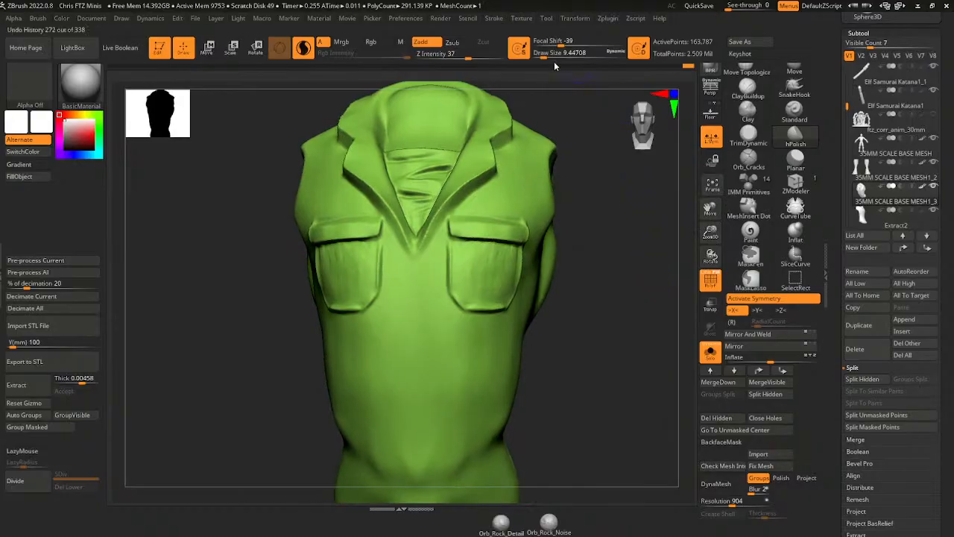
left_click(304, 48)
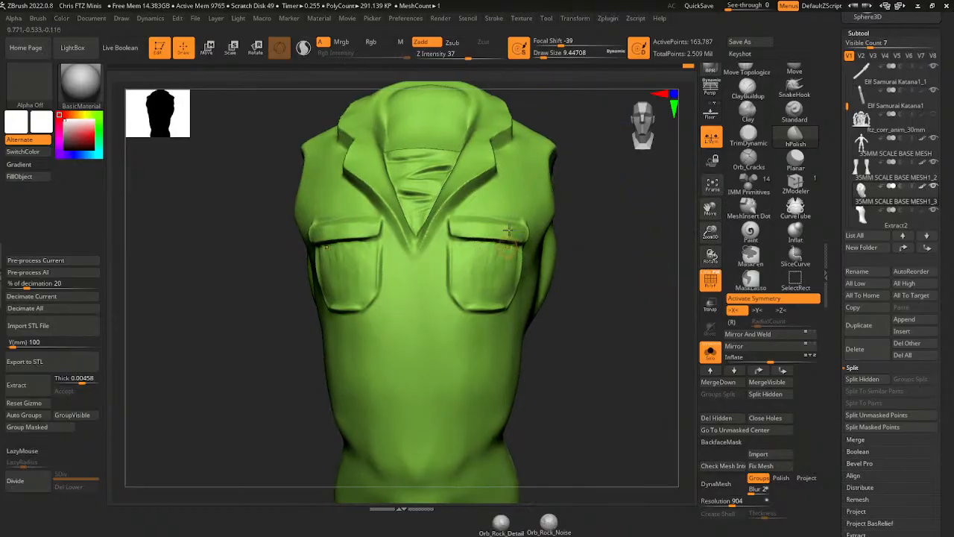
left_click_drag(533, 56, 543, 56)
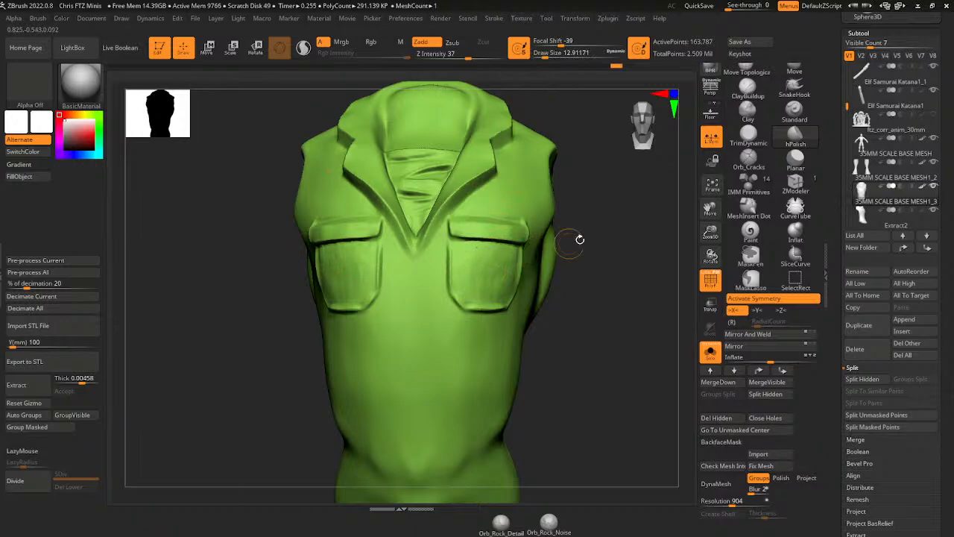
left_click_drag(577, 236, 518, 261)
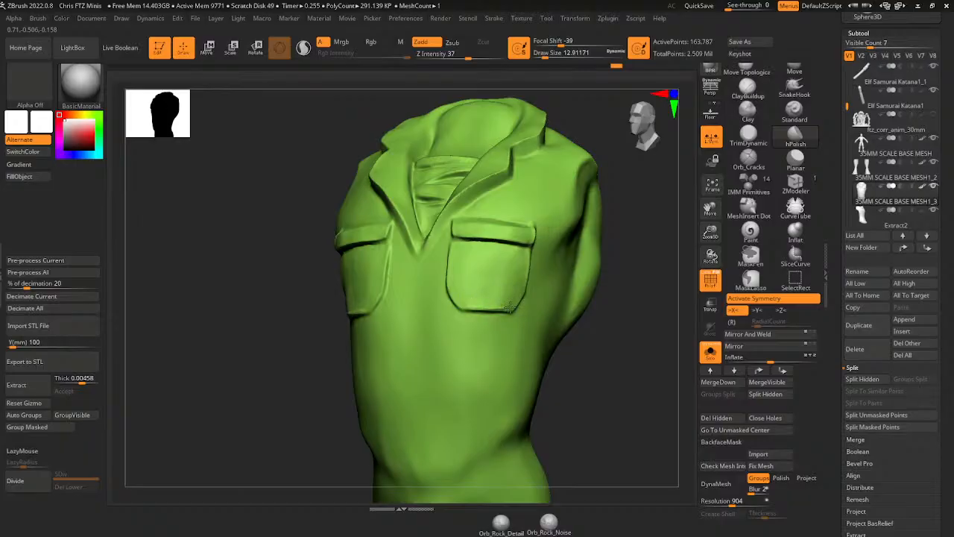
left_click_drag(618, 245, 466, 222, "shift")
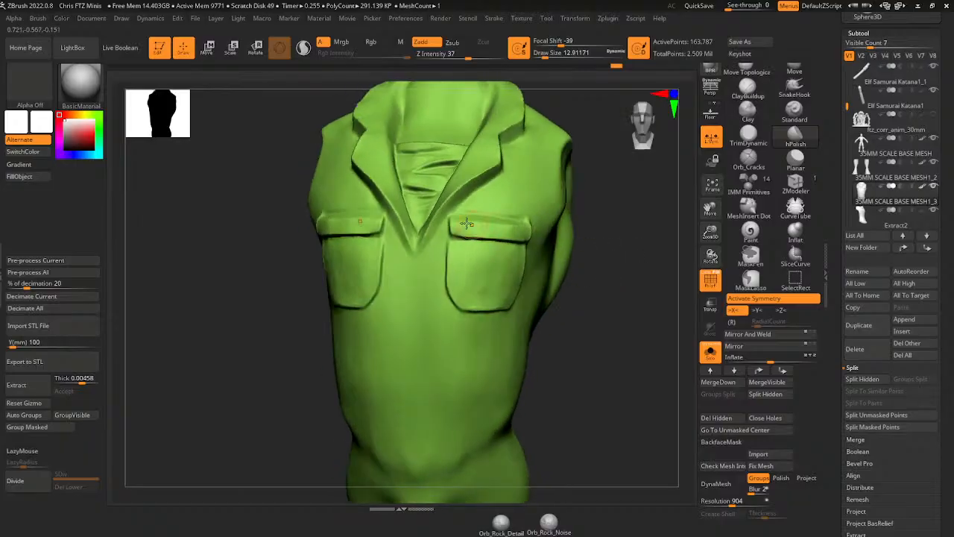
left_click_drag(609, 308, 627, 319)
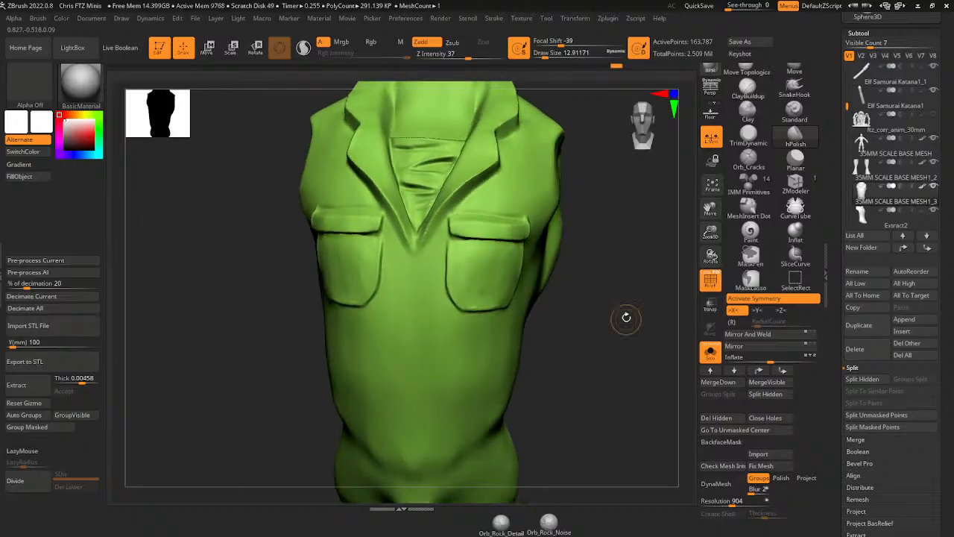
left_click_drag(710, 233, 746, 200)
left_click_drag(663, 278, 643, 303, "shift")
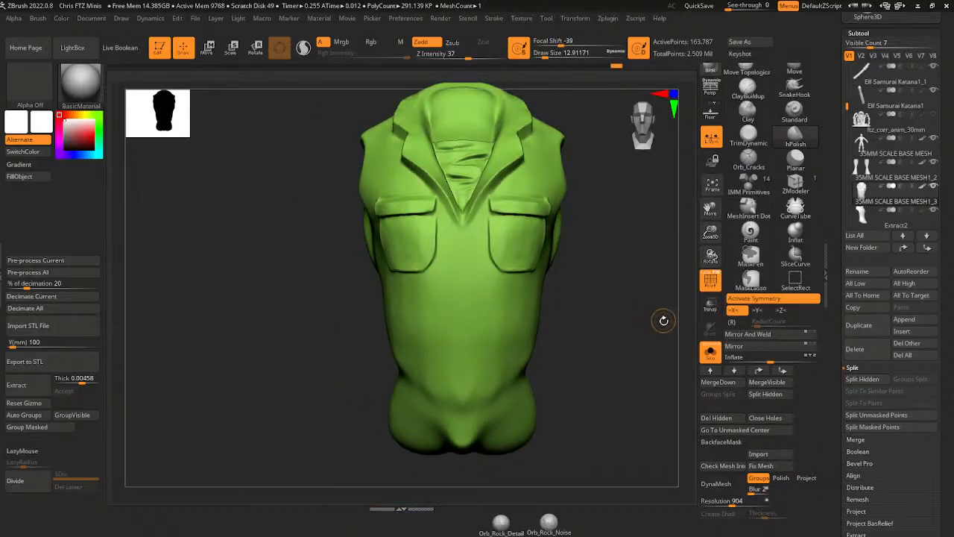
- Carve a vertical front seam from the neckline's V to the waist using Orb_Cracks with symmetry off and Sculptris Pro on
left_click(743, 162)
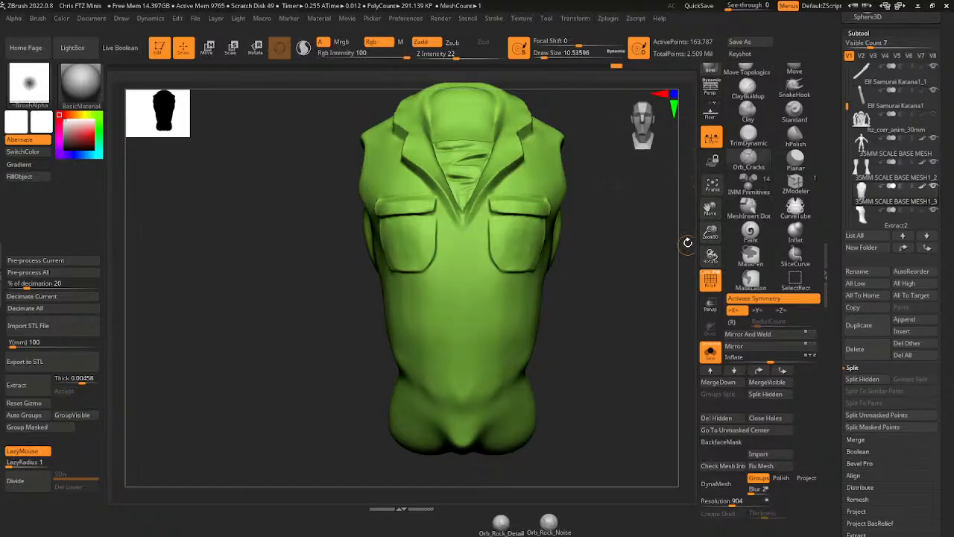
key("x")
left_click_drag(711, 233, 712, 253)
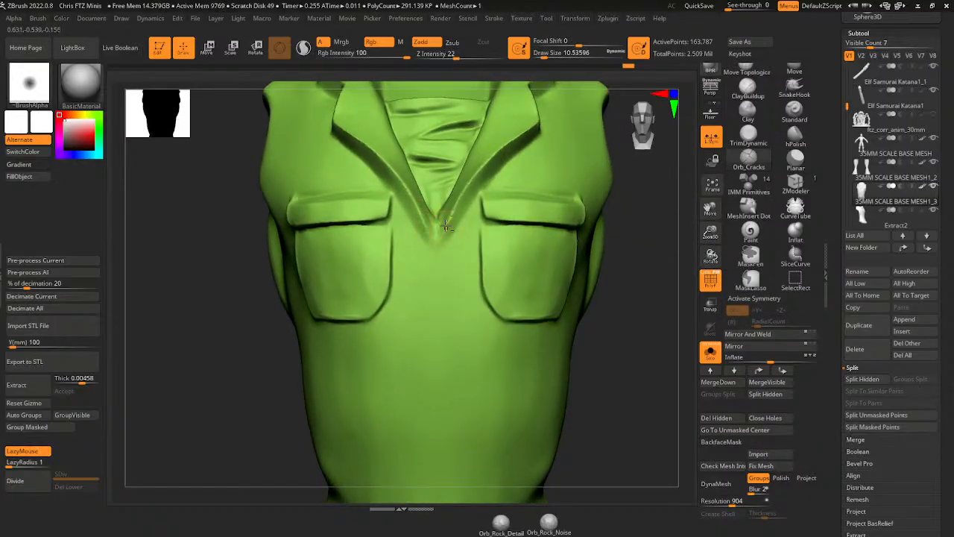
left_click_drag(639, 239, 639, 206, "alt")
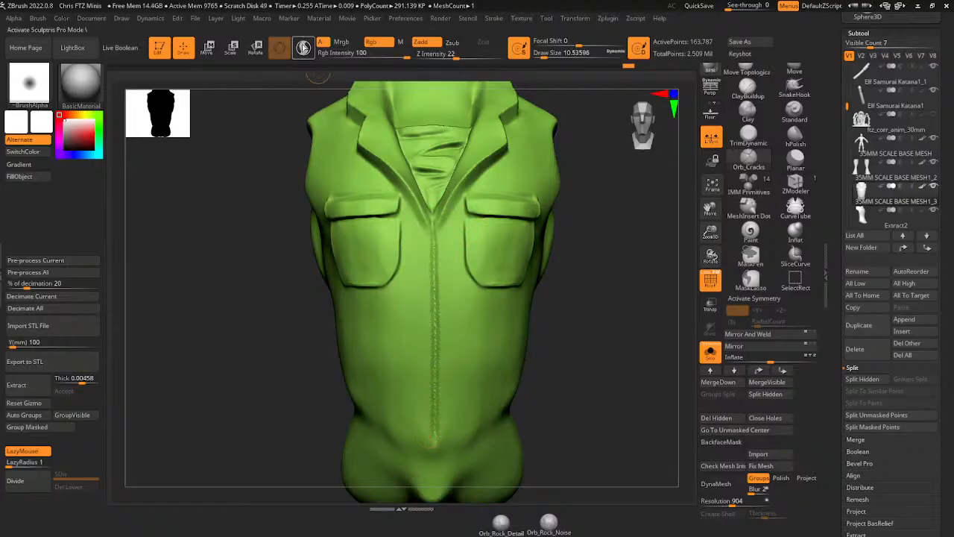
key("ctrl+z")
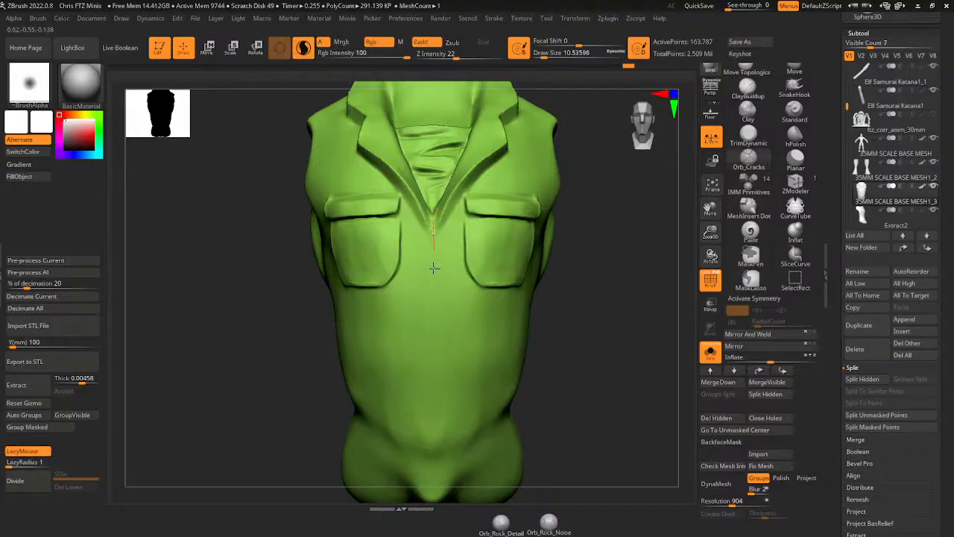
left_click_drag(433, 425, 435, 429)
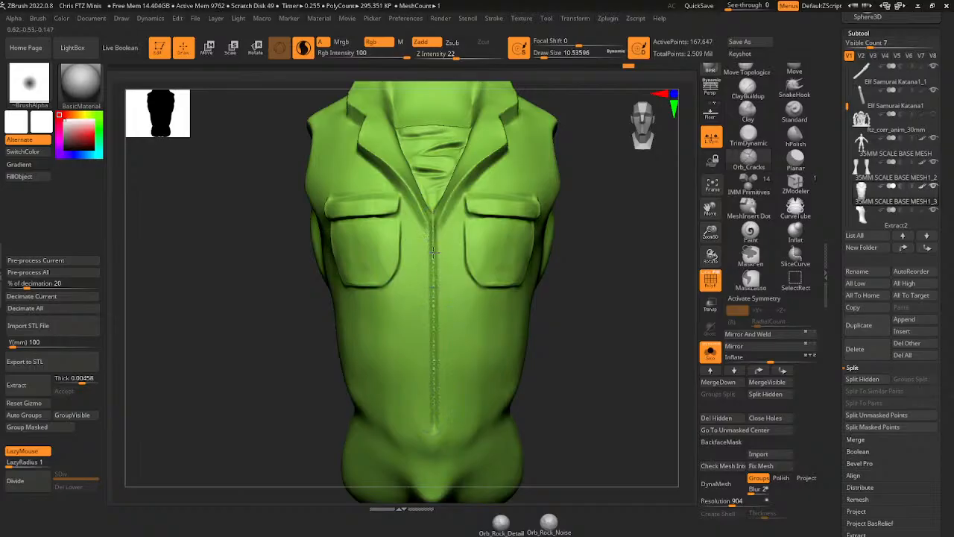
left_click_drag(433, 260, 433, 356)
left_click_drag(430, 284, 434, 425)
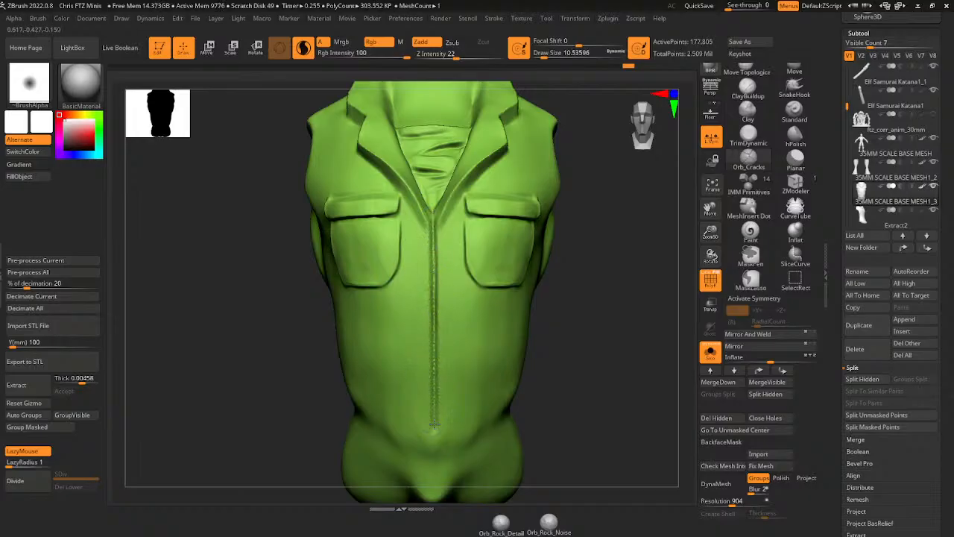
left_click_drag(434, 224, 433, 403, "shift")
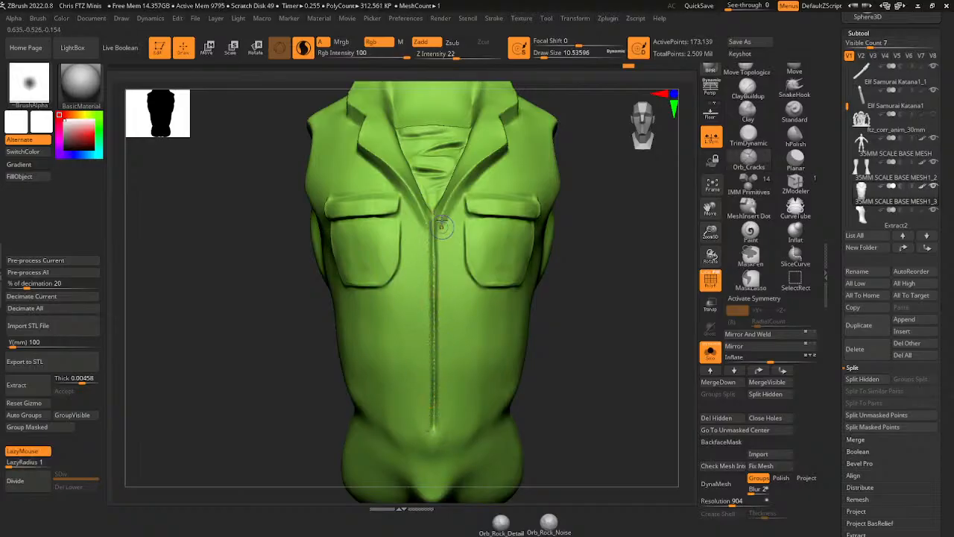
mouse_move(439, 228)
left_mouse_down()
mouse_move(440, 285)
mouse_move(443, 276)
left_mouse_up()
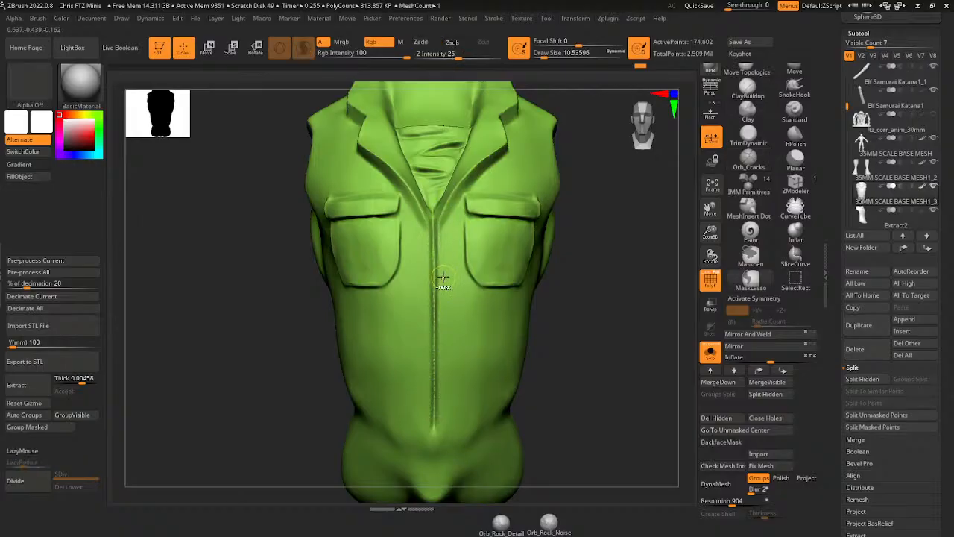
left_click_drag(439, 221, 439, 329)
left_click_drag(439, 292, 435, 421)
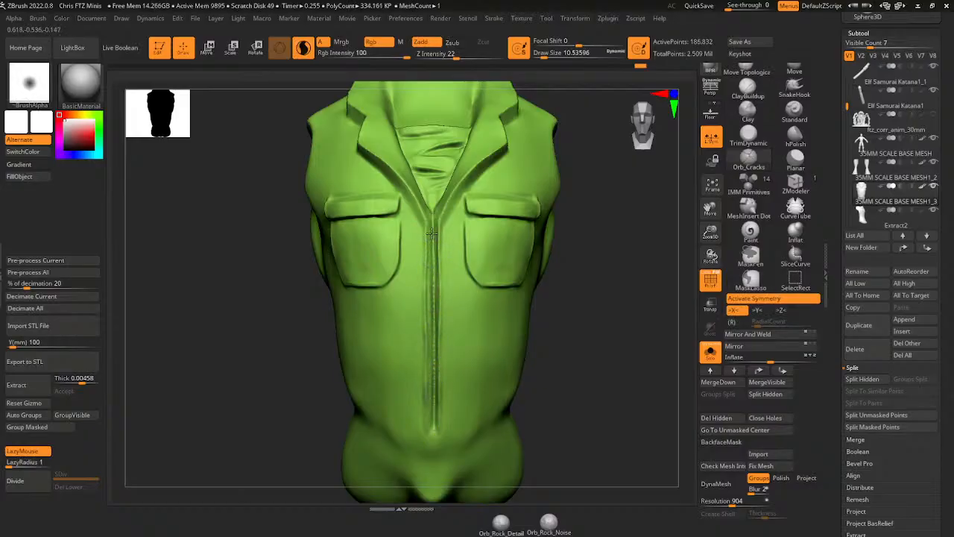
left_click_drag(432, 234, 432, 419)
key("ctrl+z")
key("ctrl+z")
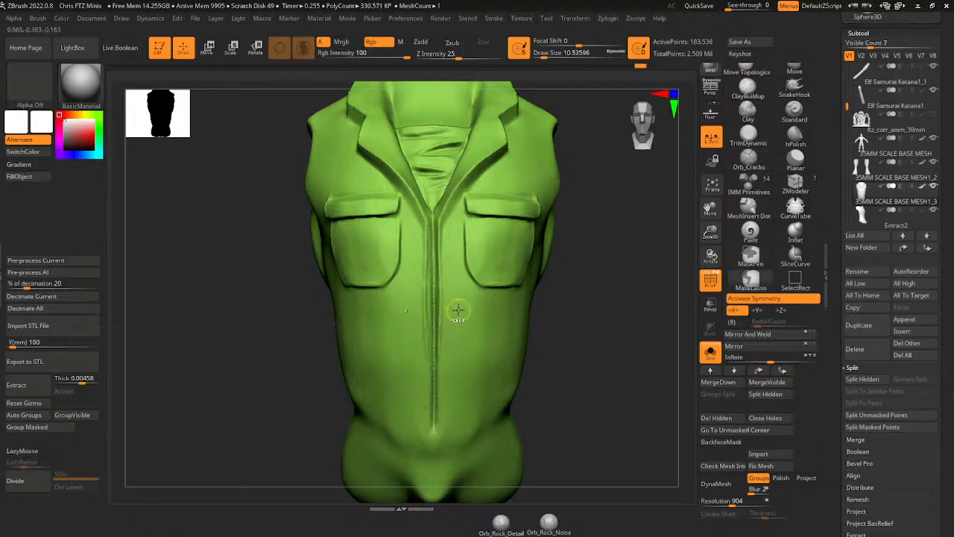
key("ctrl+z")
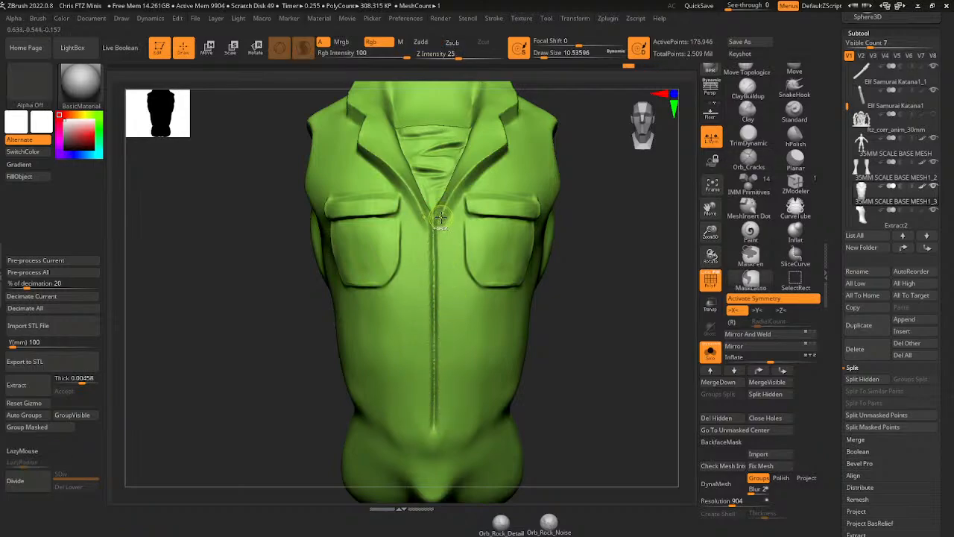
- Undo the front seam and recarve it down the centreline to the waist using Orb_Cracks with X symmetry on
key("ctrl+z")
key("ctrl+z")
key("ctrl+z")
key("ctrl+z")
key("ctrl+z")
key("ctrl+z")
key("ctrl+z")
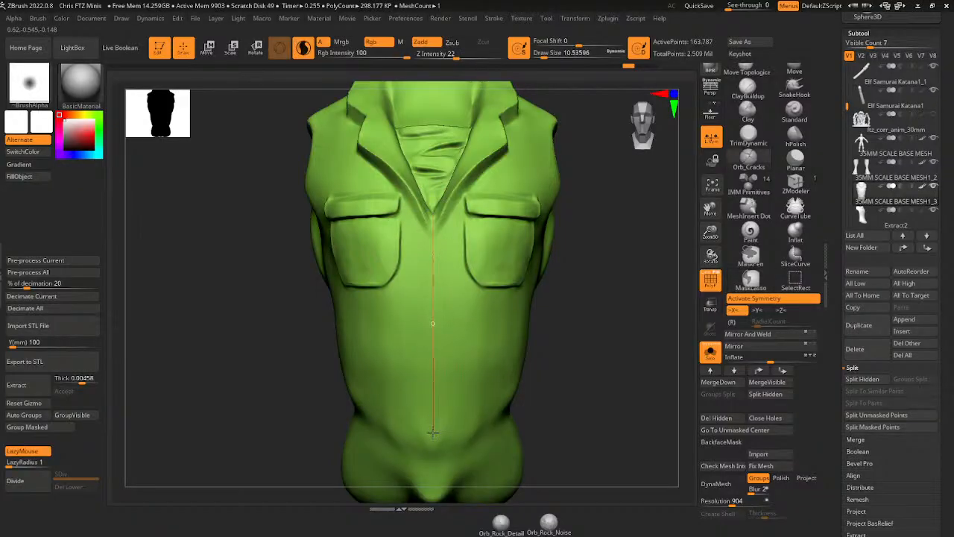
left_click_drag(434, 433, 433, 432)
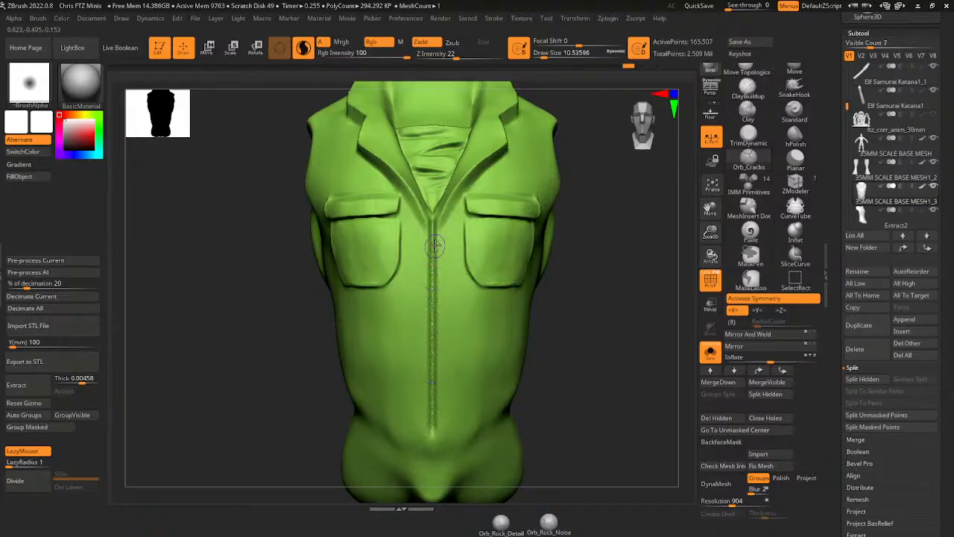
key("ctrl")
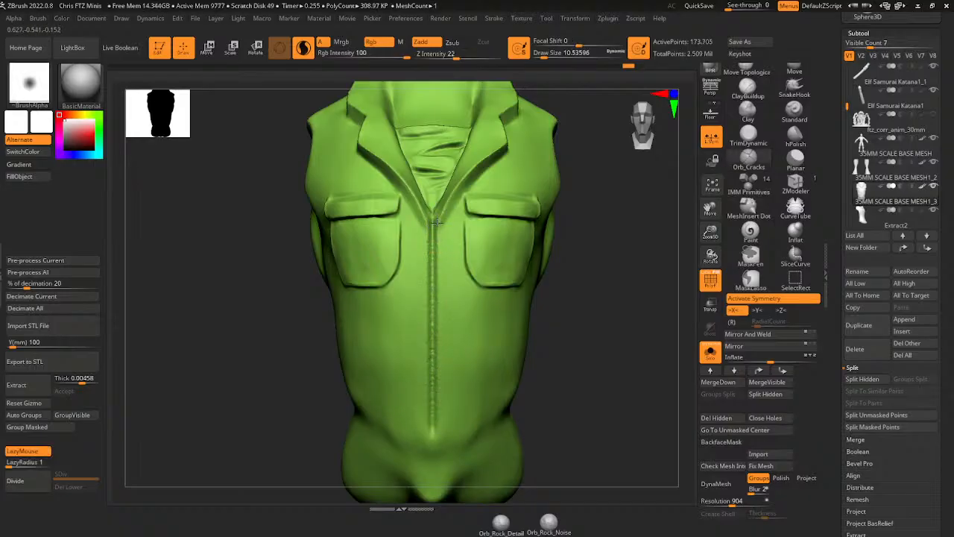
- Carve parallel grooves on both sides of the front seam from the neckline's V to the waist using Orb_Cracks
left_click_drag(437, 217, 439, 342)
mouse_move(438, 302)
left_mouse_down()
mouse_move(438, 432)
mouse_move(438, 218)
mouse_move(440, 437)
left_mouse_up()
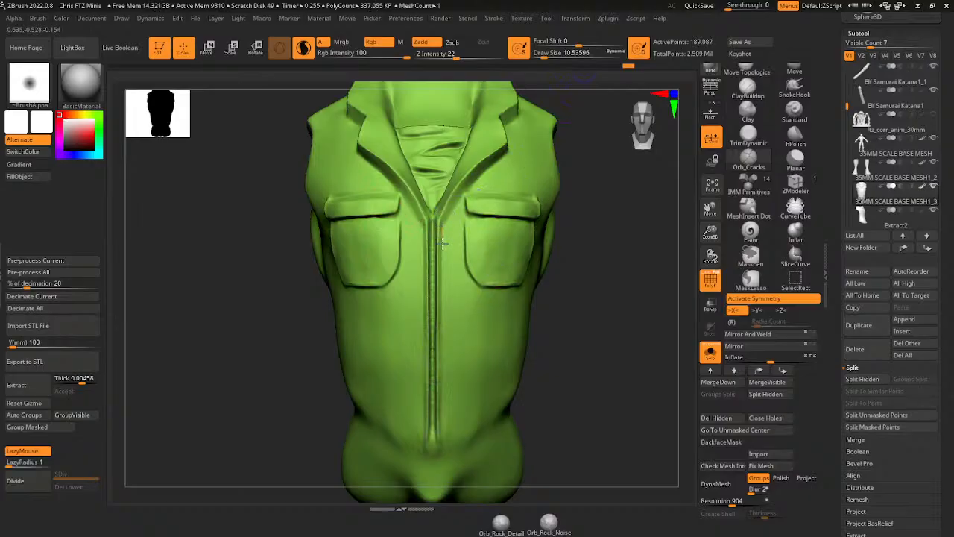
left_click_drag(442, 449, 442, 451)
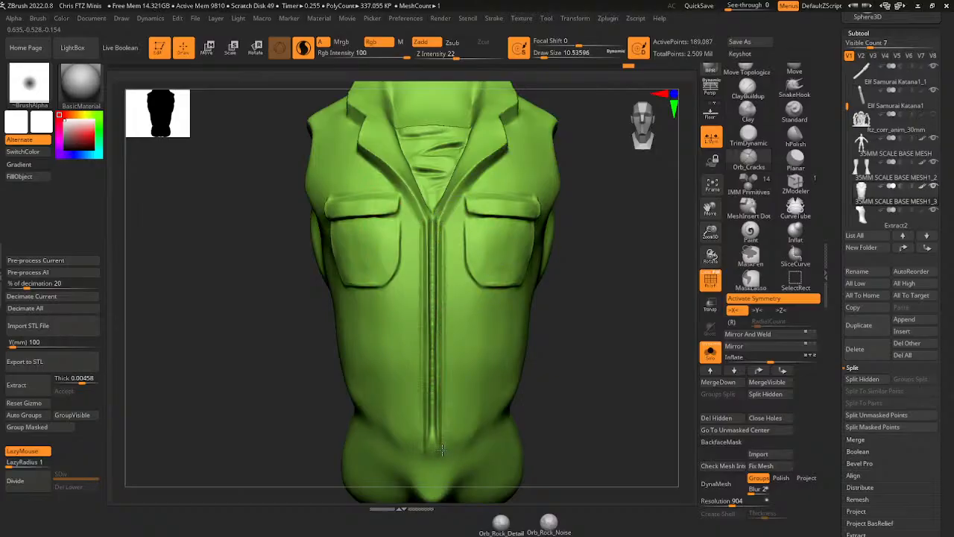
mouse_move(445, 224)
left_mouse_down()
mouse_move(474, 170)
mouse_move(471, 177)
mouse_move(500, 160)
left_mouse_up()
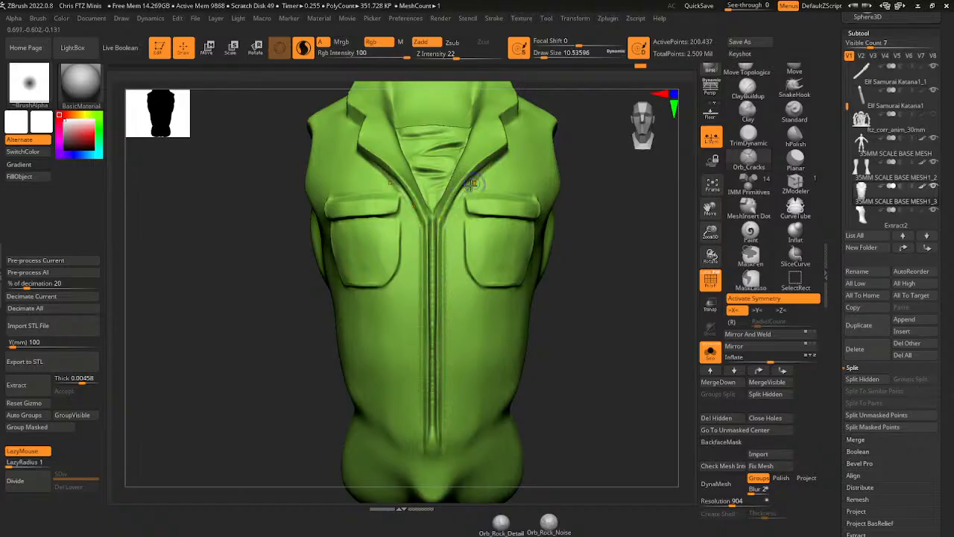
- Smooth the surface beside the lapels and around the lower end of the front seam
left_click_drag(466, 191, 472, 188, "shift")
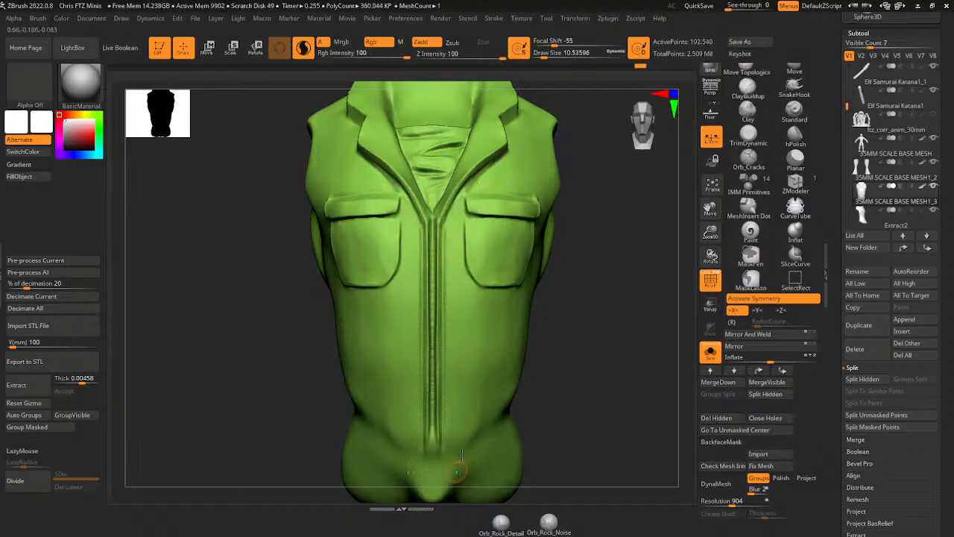
mouse_move(576, 336)
left_mouse_down()
mouse_move(521, 321)
mouse_move(565, 318)
left_mouse_up()
left_click_drag(438, 390, 439, 456, "shift")
left_click_drag(597, 359, 606, 359)
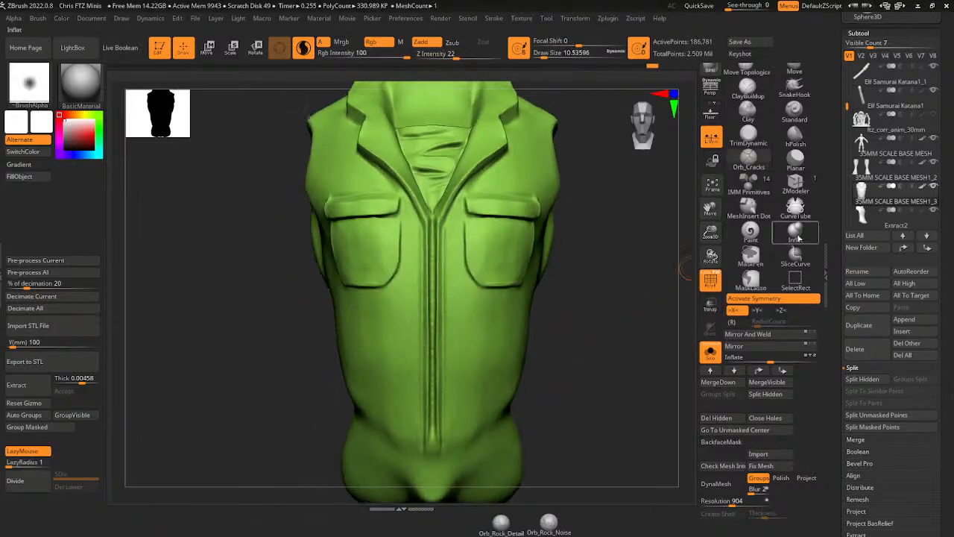
- Puff up the narrow strips along the front seam using Inflat at a draw size of about 5.75
left_click(797, 236)
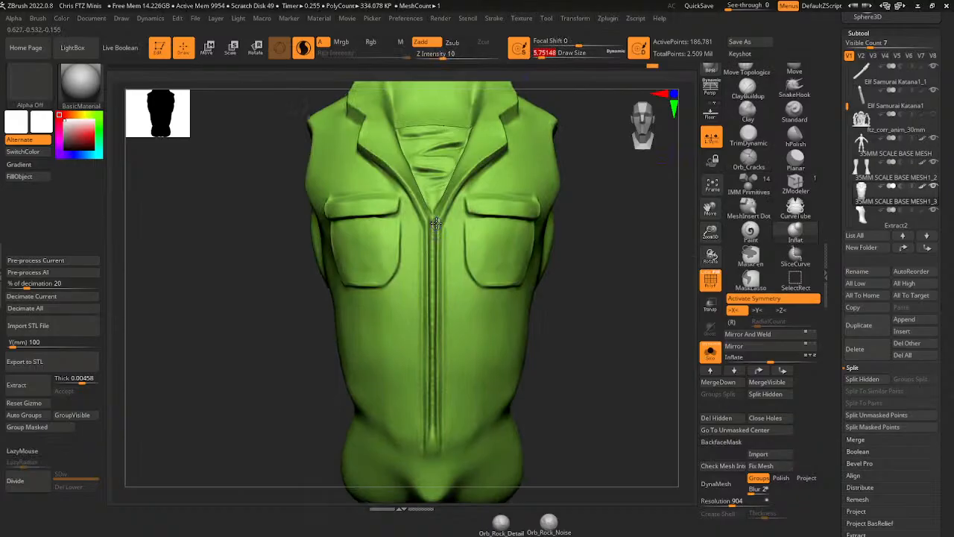
left_click_drag(436, 229, 436, 253)
left_click_drag(438, 437, 438, 440)
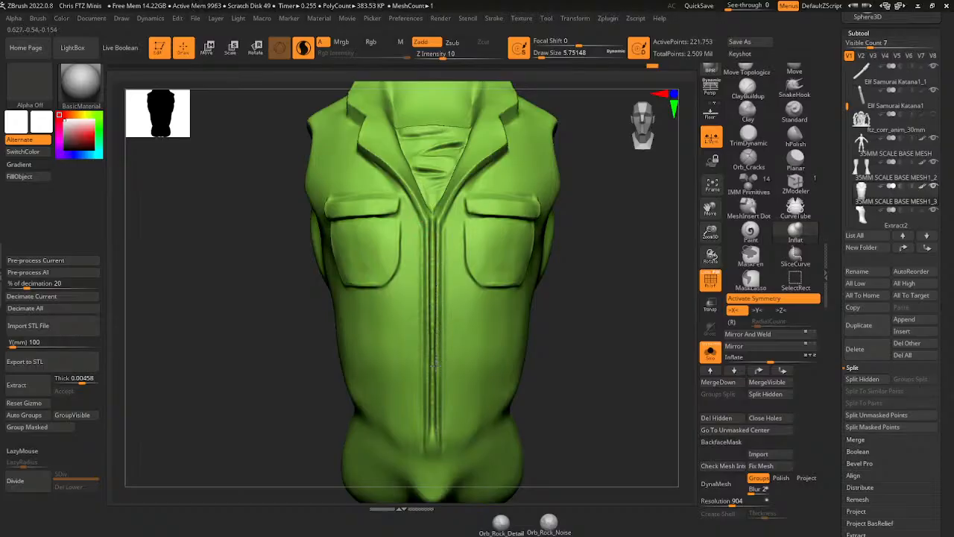
left_click_drag(437, 438, 437, 440)
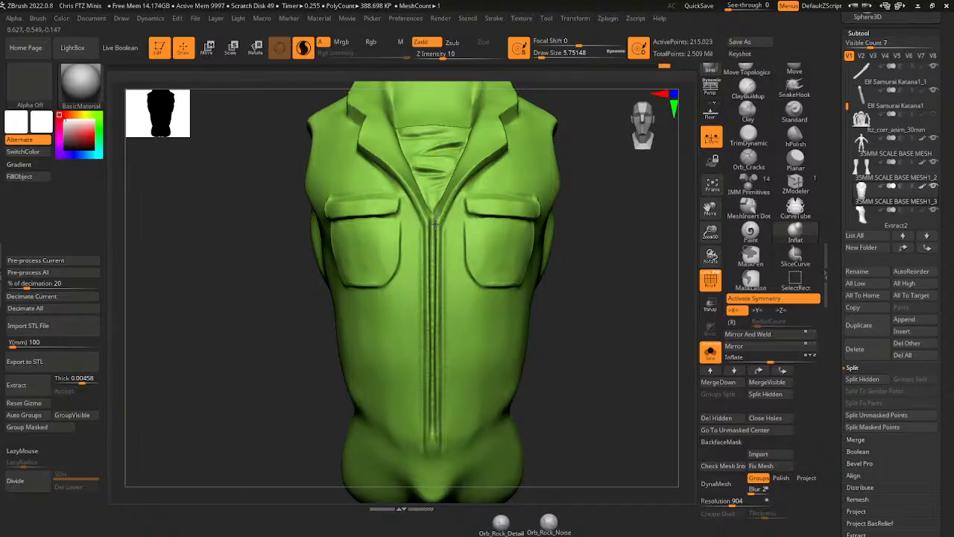
left_click_drag(438, 313, 438, 324)
left_click_drag(435, 244, 436, 274)
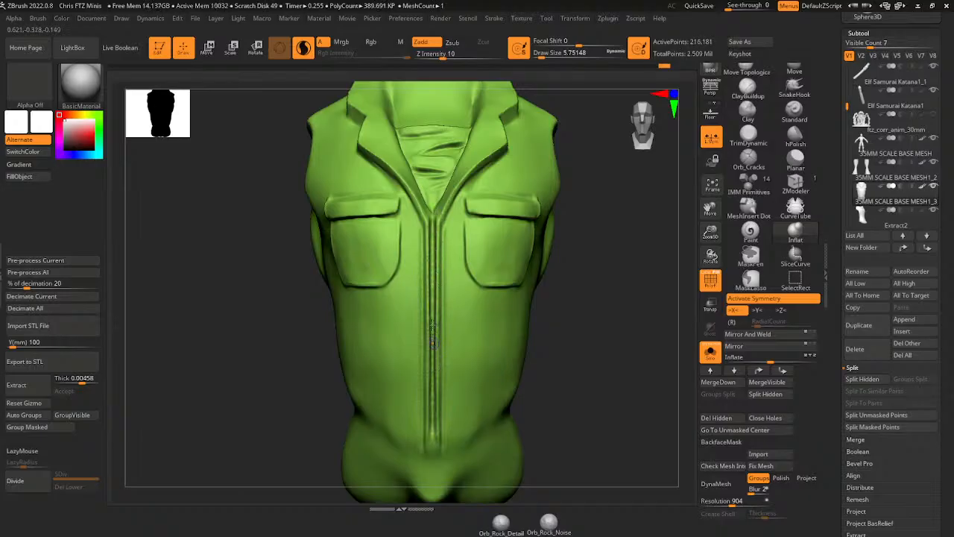
left_click_drag(589, 383, 526, 384)
left_click_drag(615, 351, 669, 330)
- Carve an inset line along the lapels' lower outer edges using Orb_Cracks at Z Intensity 34 and draw size about 10.5
left_click(745, 162)
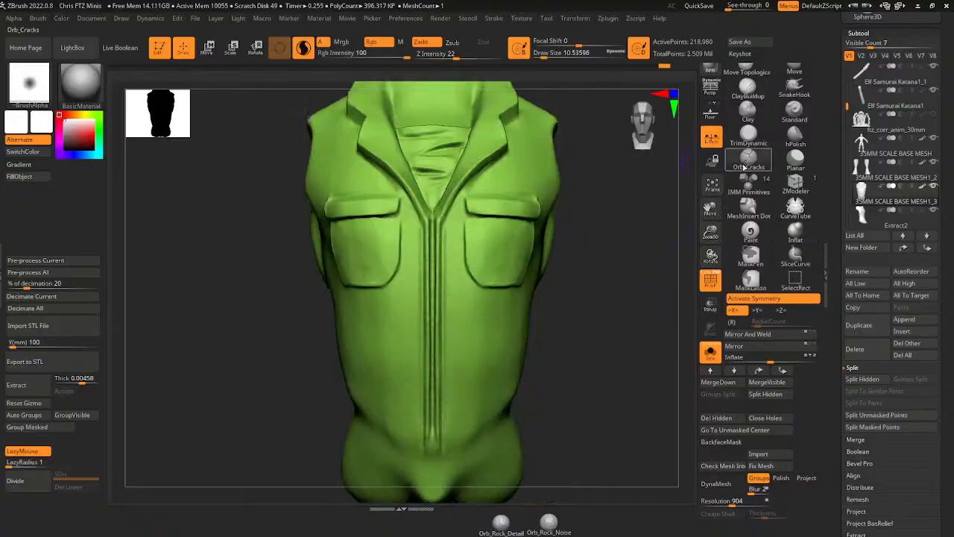
mouse_move(708, 230)
left_mouse_down()
mouse_move(707, 252)
mouse_move(707, 227)
mouse_move(698, 249)
left_mouse_up()
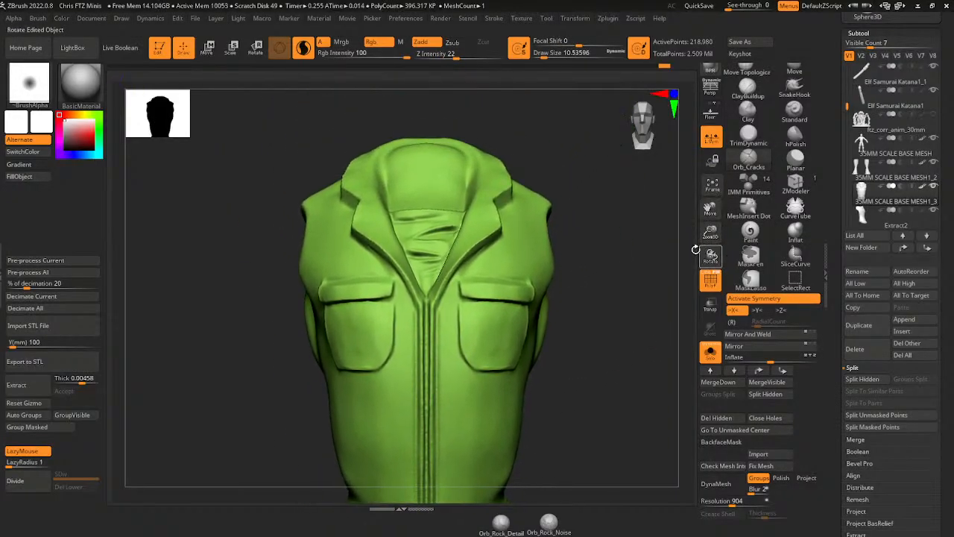
left_click_drag(634, 291, 590, 225)
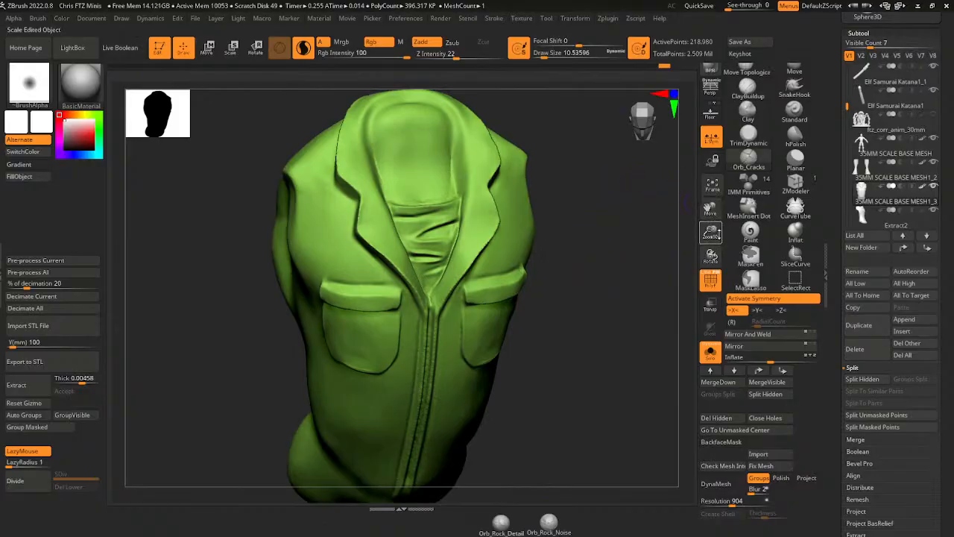
left_click_drag(710, 232, 710, 245)
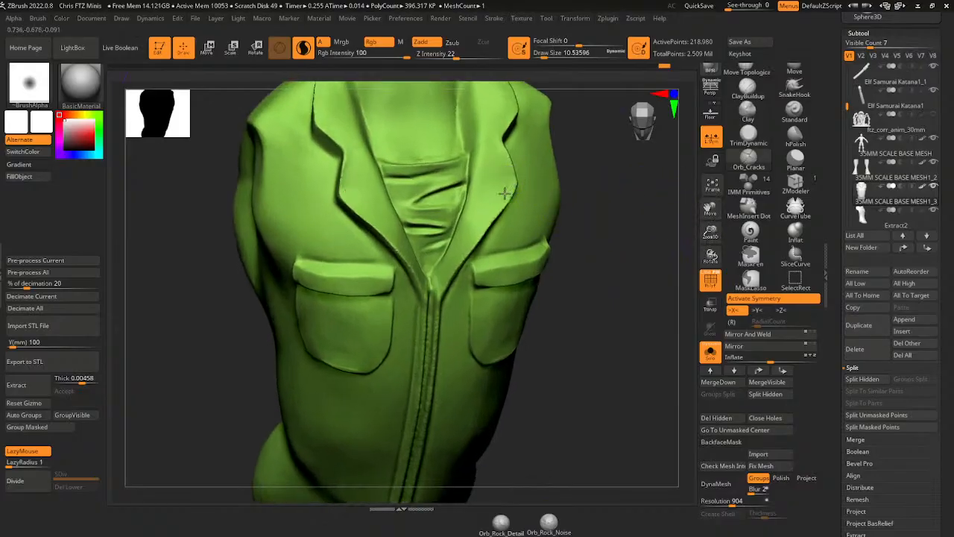
left_click_drag(505, 193, 471, 245)
left_click_drag(459, 55, 468, 55)
key("ctrl+z")
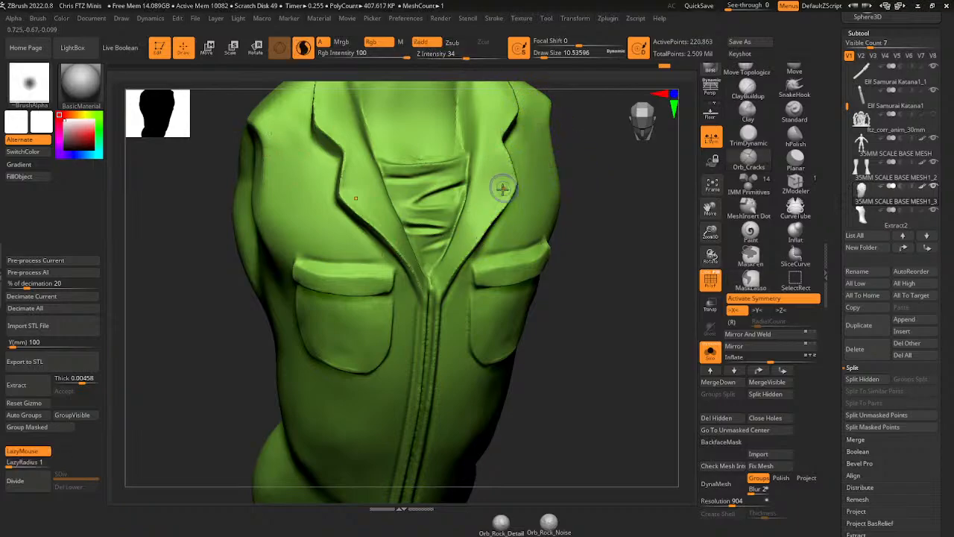
right_click_drag(502, 187, 584, 171)
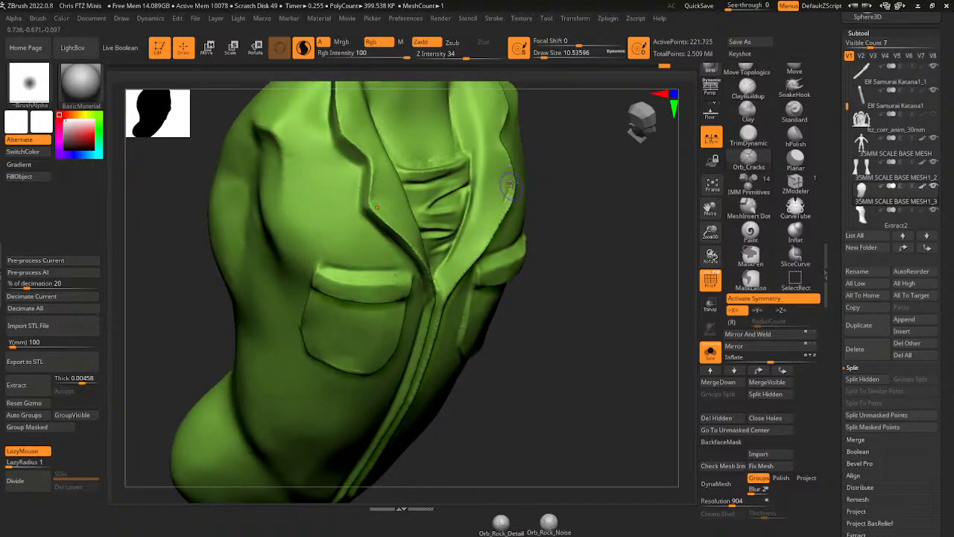
mouse_move(510, 186)
left_mouse_down()
mouse_move(441, 292)
mouse_move(501, 203)
left_mouse_up()
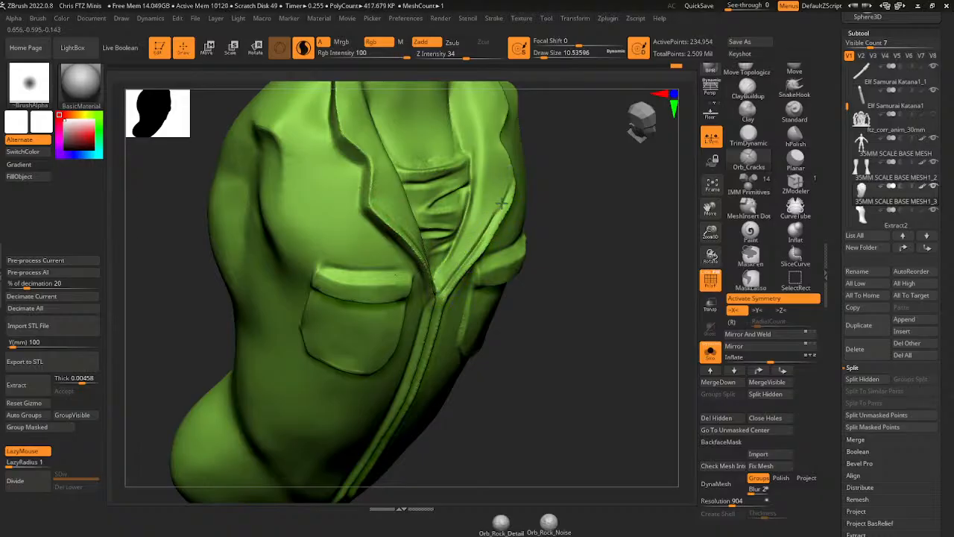
right_click_drag(502, 203, 499, 210, "shift")
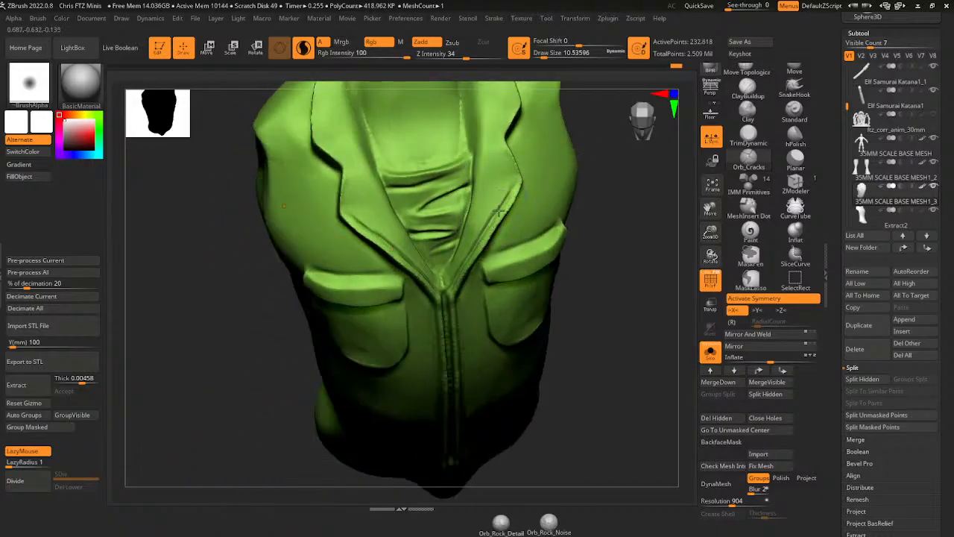
left_click_drag(499, 211, 516, 179)
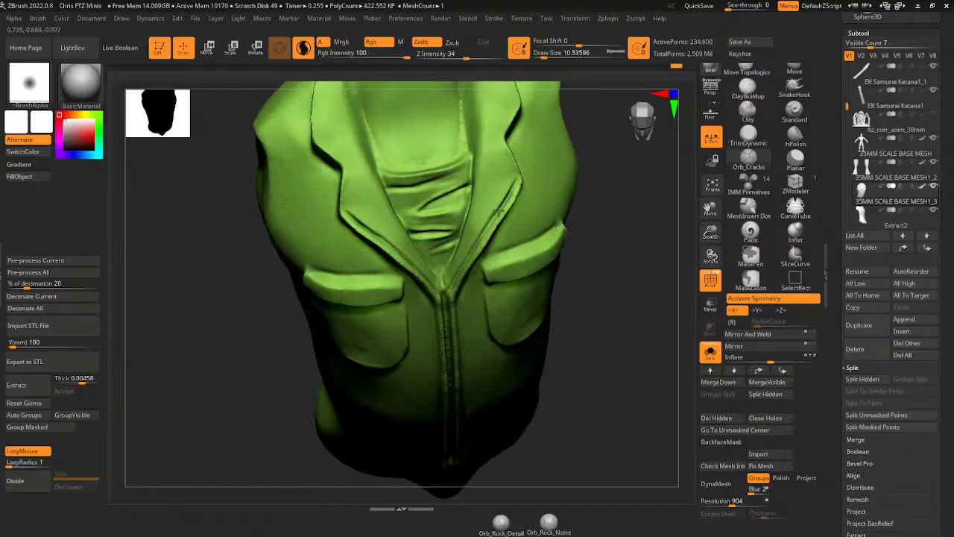
- Extend the inset edge line up the lapels' upper sides and around the collar notches
left_click_drag(496, 132, 515, 181)
left_click_drag(499, 142, 513, 171)
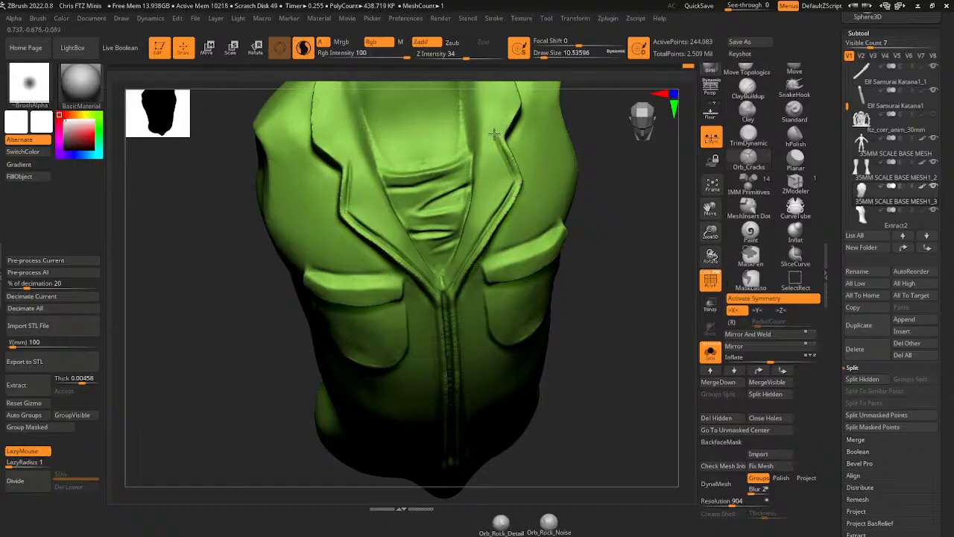
left_click_drag(520, 89, 500, 138)
- Carve the inset line along the collar's outer edges from the notches up over the shoulders
mouse_move(586, 179)
left_mouse_down()
mouse_move(564, 258)
mouse_move(447, 261)
left_mouse_up()
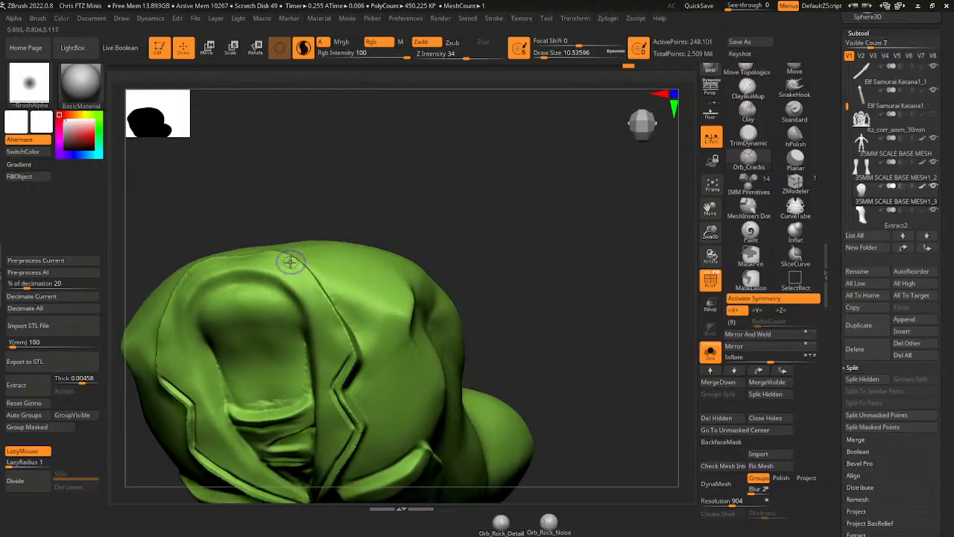
left_click_drag(317, 292, 320, 295)
left_click_drag(478, 250, 468, 217)
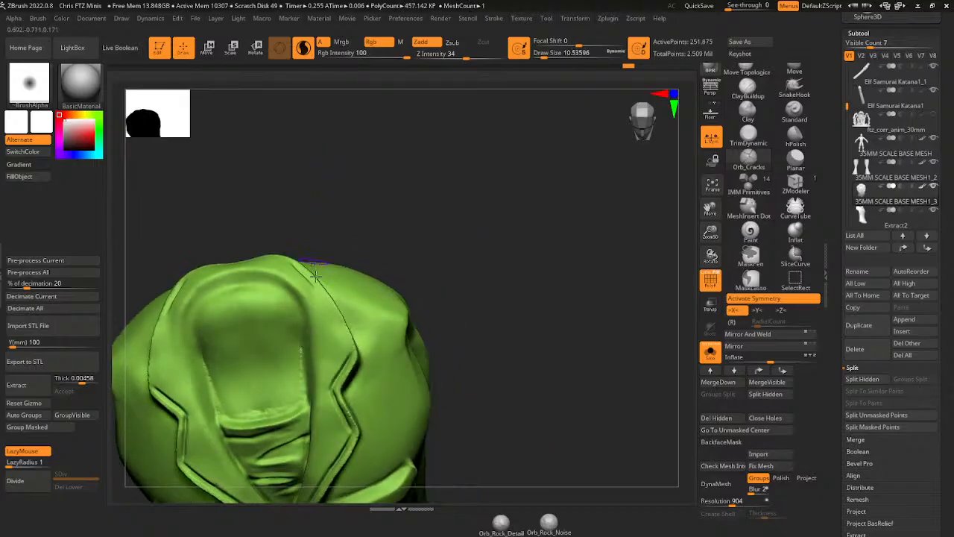
left_click_drag(310, 279, 328, 306)
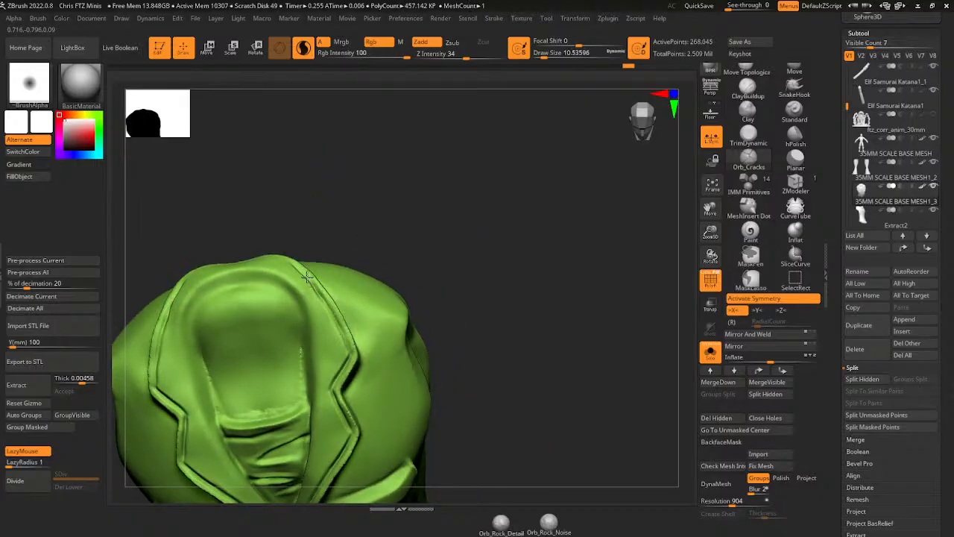
left_click_drag(299, 243, 506, 214)
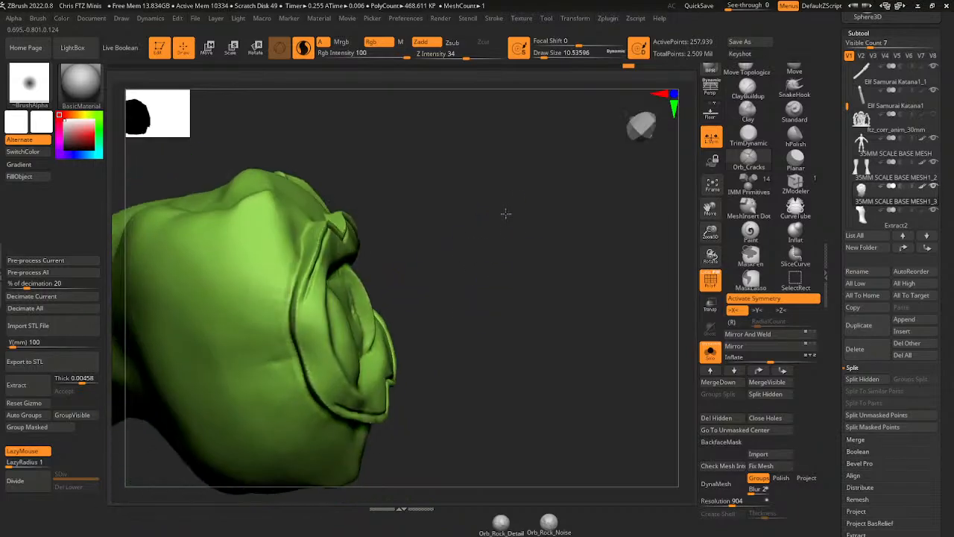
- Carve and deepen the inset line around the back of the collar using Orb_Cracks
left_click_drag(320, 264, 348, 219)
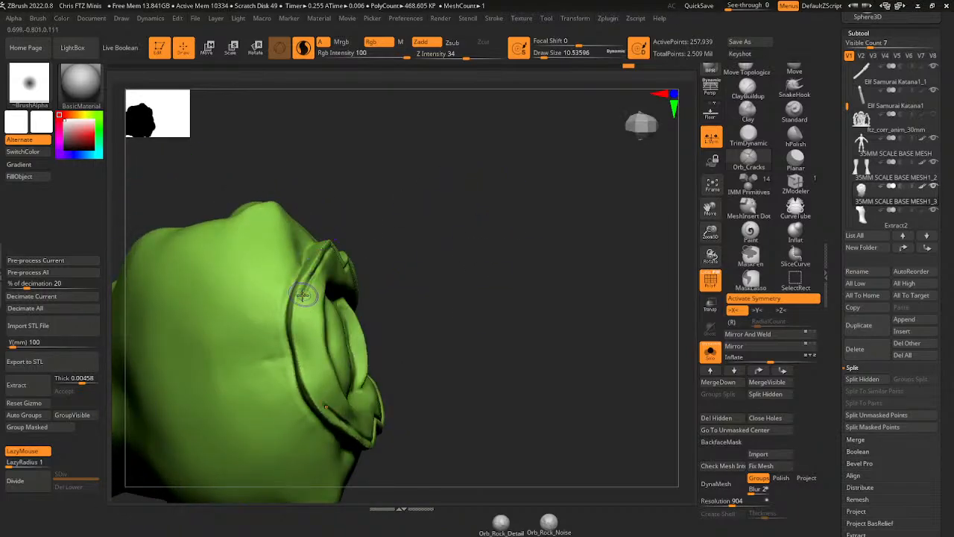
left_click_drag(303, 295, 313, 386)
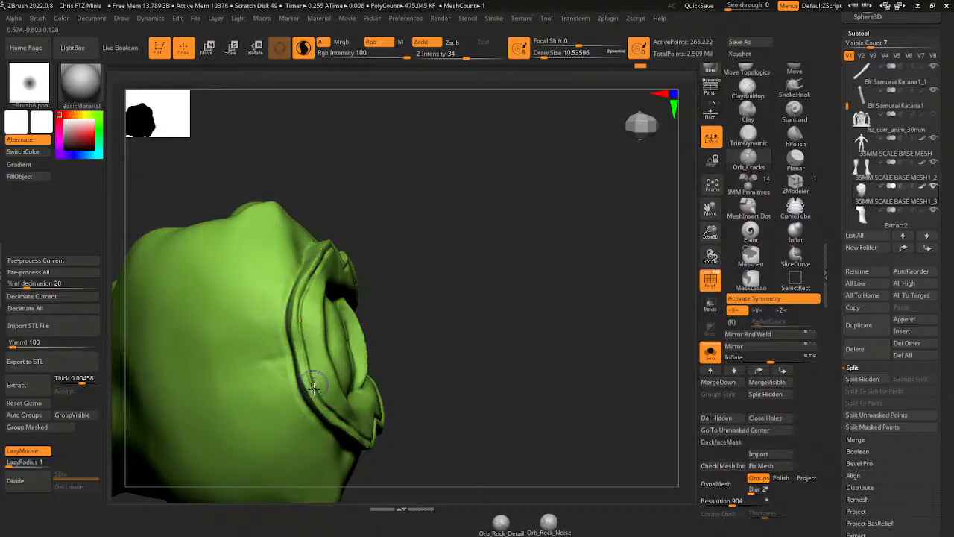
left_click_drag(300, 337, 313, 385)
left_click_drag(302, 307, 315, 388)
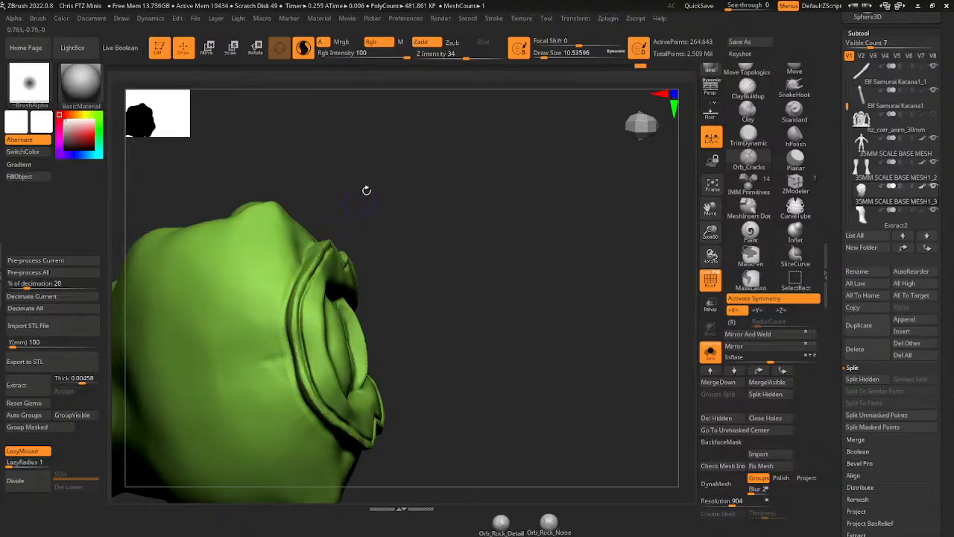
left_click_drag(366, 189, 348, 223)
left_click_drag(298, 307, 310, 369)
- Carve an inset line around the chest pocket flaps using Orb_Cracks at Z Intensity 34
mouse_move(563, 226)
left_mouse_down()
mouse_move(577, 226)
mouse_move(562, 213)
mouse_move(571, 216)
left_mouse_up()
left_click_drag(634, 451, 608, 464)
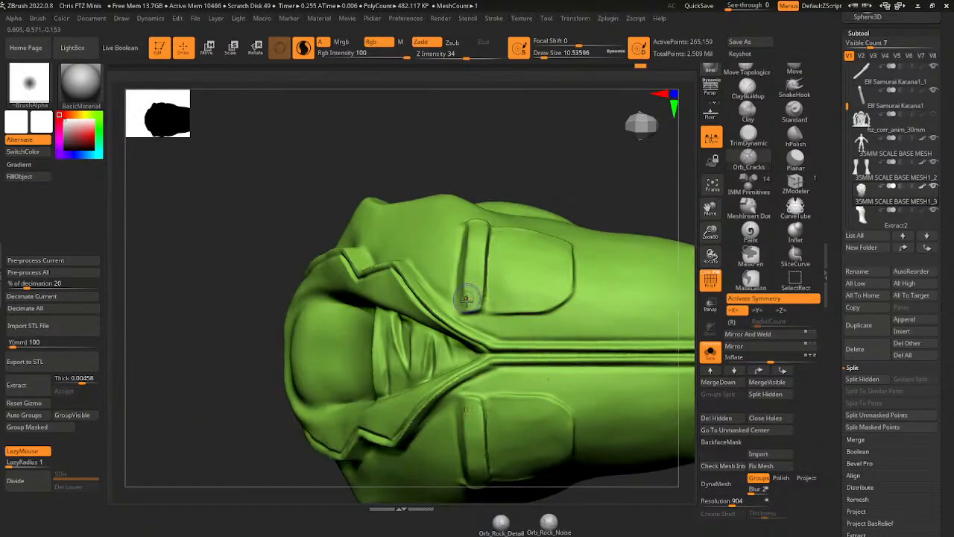
left_click_drag(570, 162, 517, 267)
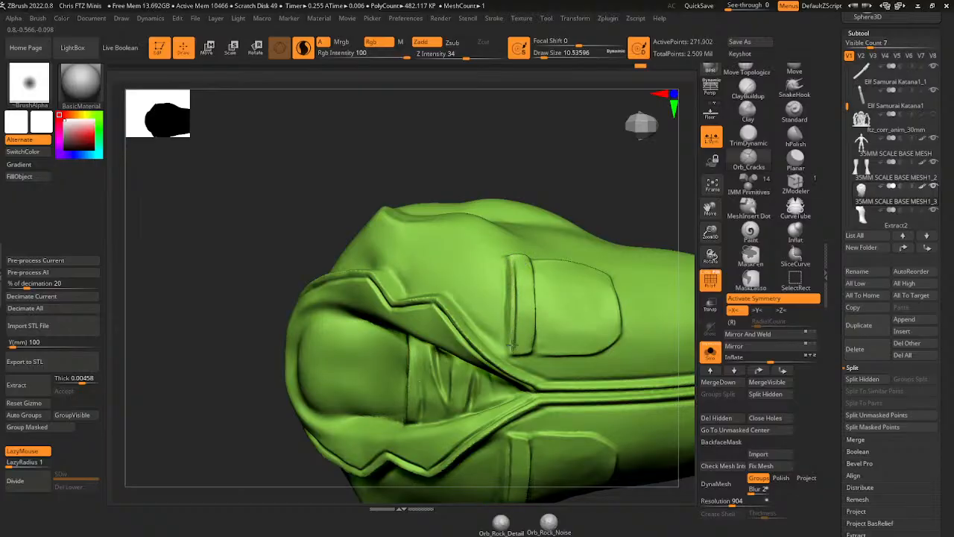
mouse_move(541, 187)
left_mouse_down()
mouse_move(527, 232)
mouse_move(527, 279)
left_mouse_up()
left_click_drag(528, 265, 530, 321)
left_click_drag(624, 170, 607, 164)
mouse_move(524, 343)
left_mouse_down()
mouse_move(529, 302)
mouse_move(531, 325)
left_mouse_up()
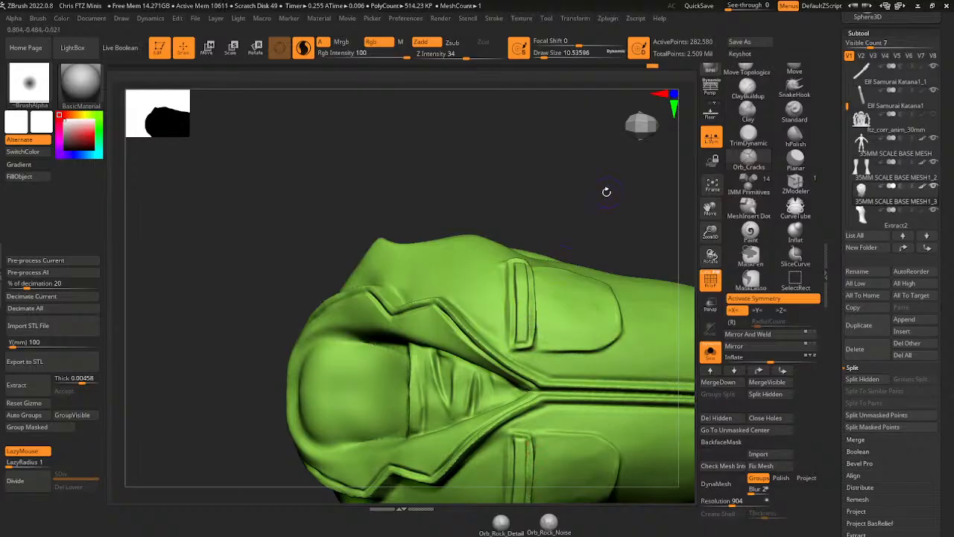
- Carve an inset line down the outer sides and along the lower edges of the chest pockets
mouse_move(597, 196)
left_mouse_down()
mouse_move(629, 275)
mouse_move(612, 243)
mouse_move(514, 362)
mouse_move(514, 343)
mouse_move(514, 399)
mouse_move(539, 419)
left_mouse_up()
left_click_drag(670, 261, 619, 283)
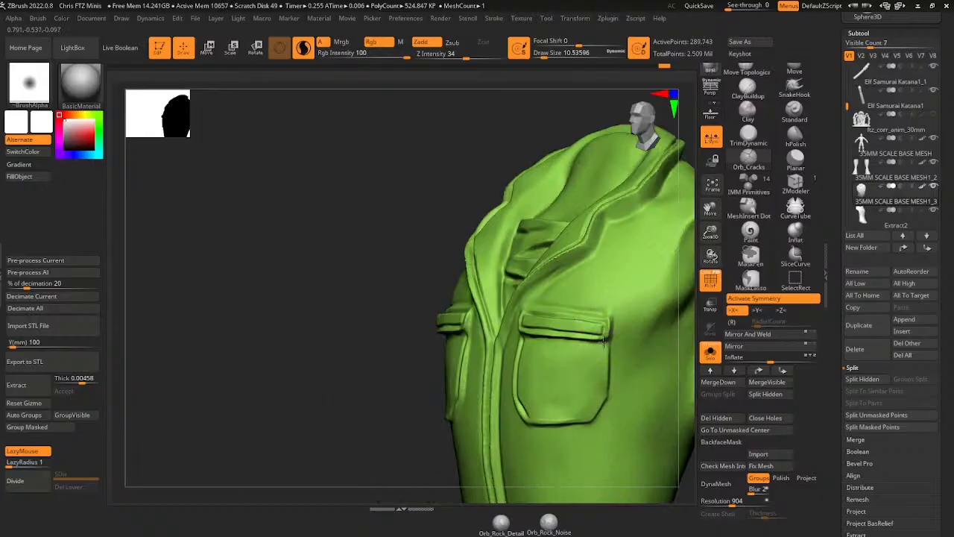
left_click_drag(603, 343, 603, 349)
left_click_drag(602, 393, 597, 403)
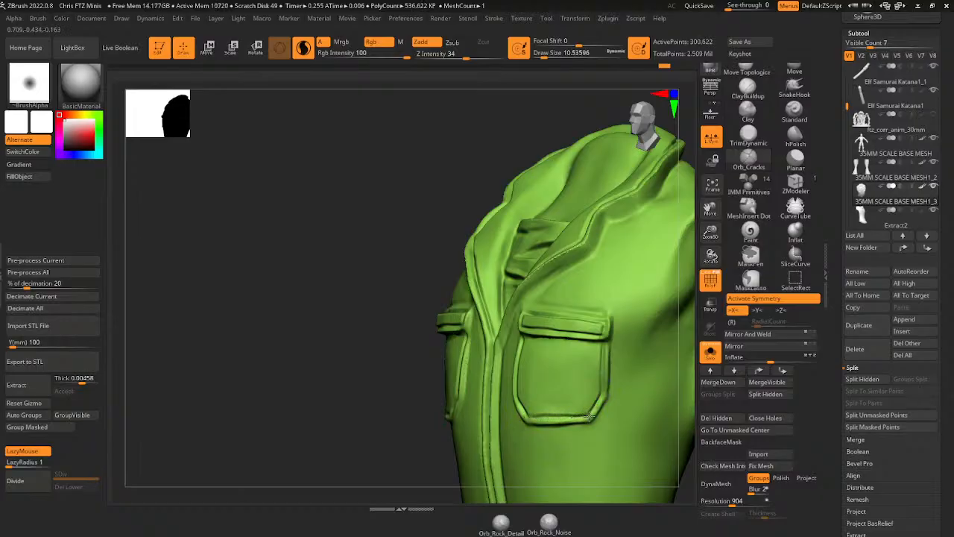
left_click_drag(589, 416, 597, 345)
- Extend the inset line along the inner sides of the chest pockets down to their lower corners
left_click_drag(400, 455, 641, 377)
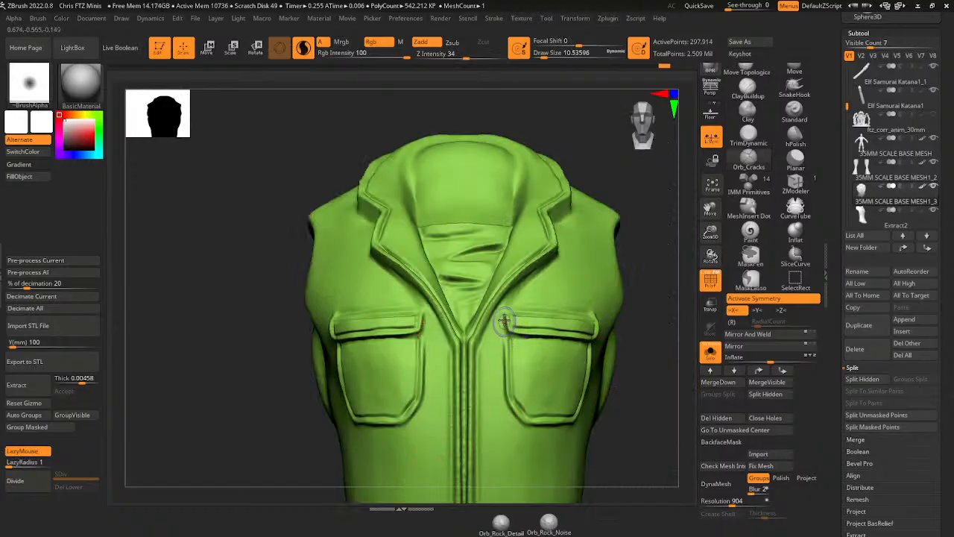
left_click_drag(504, 316, 505, 356)
left_click_drag(504, 321, 505, 390)
left_click_drag(504, 326, 518, 421)
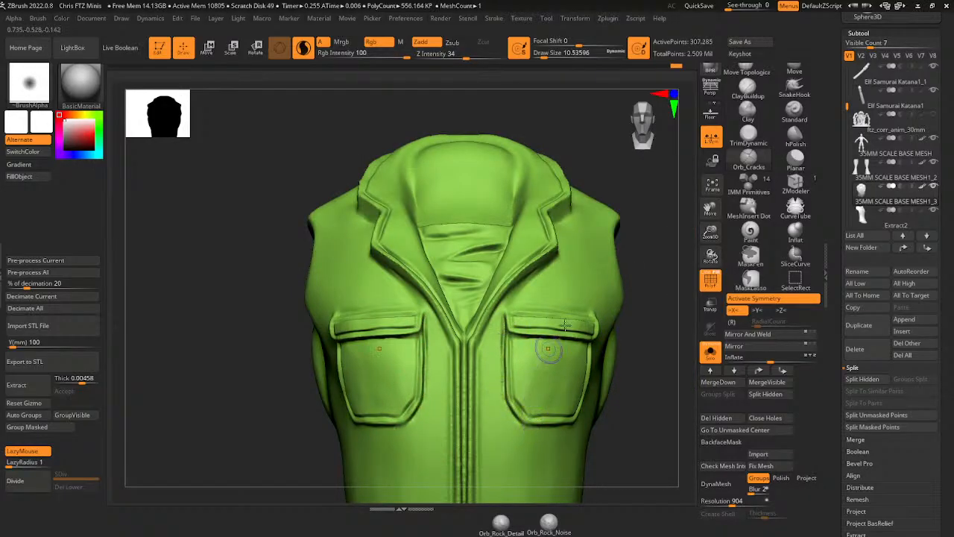
- Carve a groove along the upper edges of the chest pocket flaps to define them against the shirt
left_click_drag(674, 270, 671, 318)
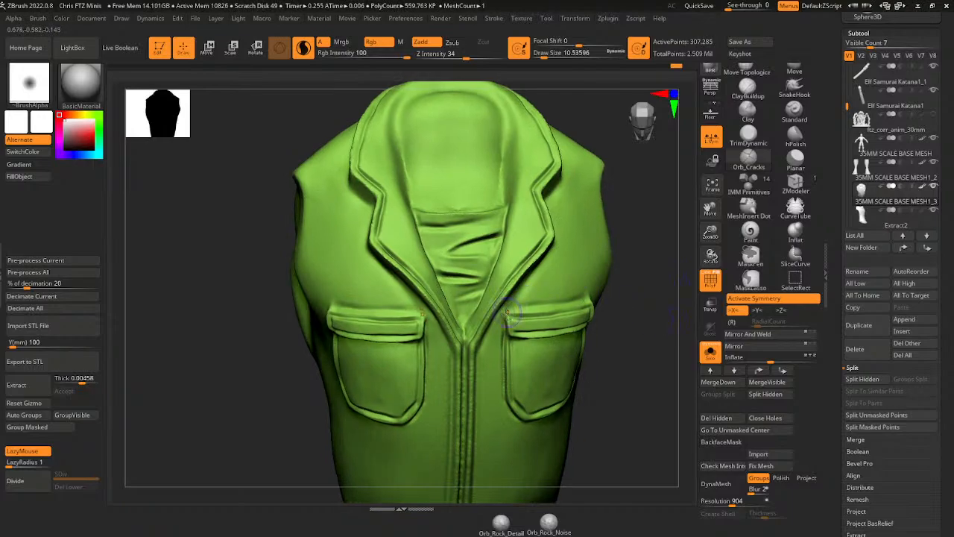
left_click_drag(506, 309, 579, 301)
left_click_drag(658, 279, 643, 280)
left_click_drag(548, 304, 593, 300)
left_click_drag(650, 311, 655, 292, "shift")
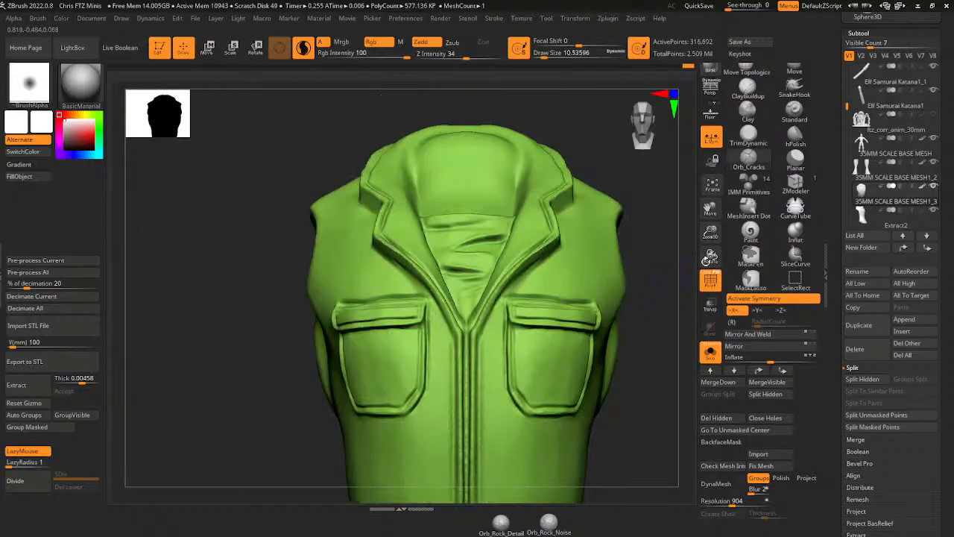
- Save the project over the existing file
left_click_drag(710, 238, 709, 203)
left_click(665, 274, "ctrl")
mouse_move(667, 287)
left_mouse_down("ctrl")
mouse_move(673, 328)
mouse_move(650, 343)
mouse_move(665, 358)
left_mouse_up("ctrl")
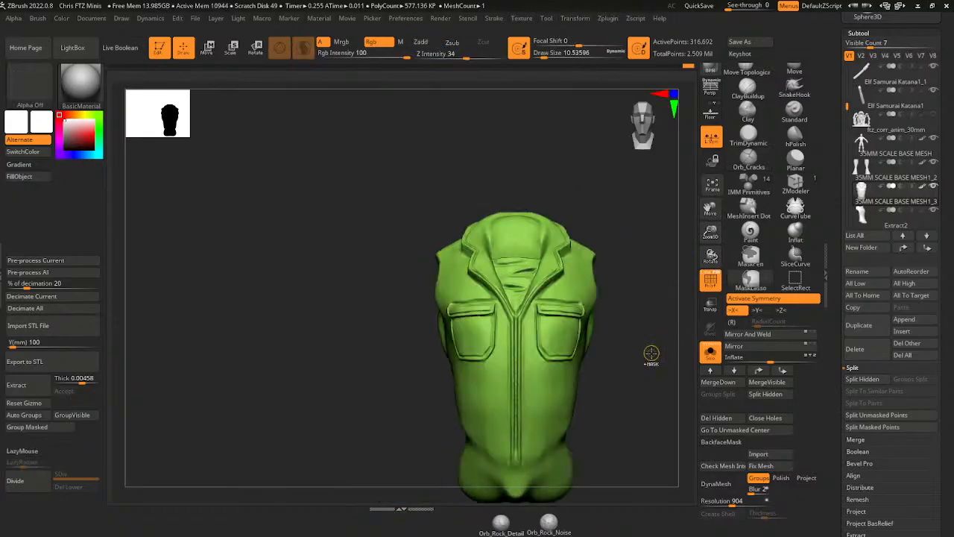
key("ctrl+s")
left_click(706, 416)
left_click(505, 267)
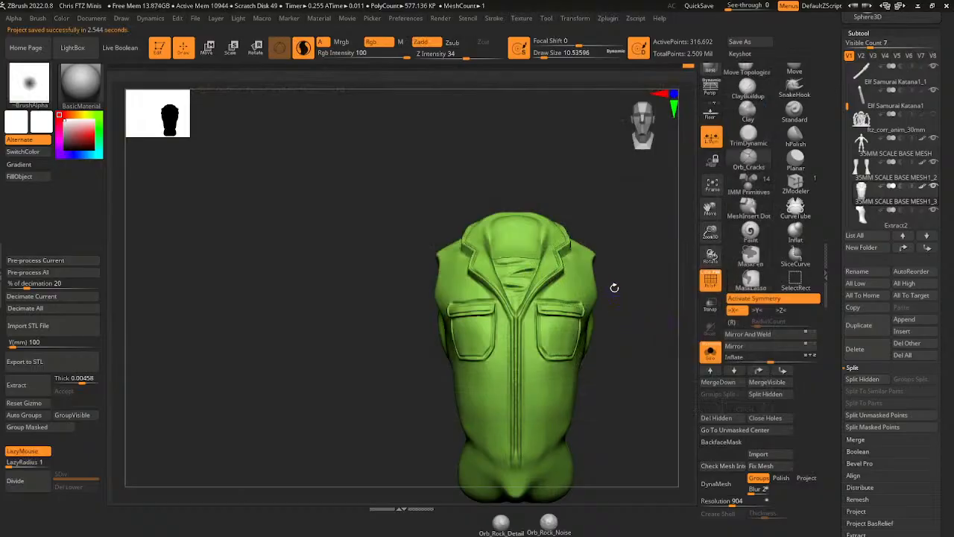
- Unhide the whole figure and set up the ClayBuildup brush with a draw size of about 30.7
left_click_drag(710, 237, 710, 226)
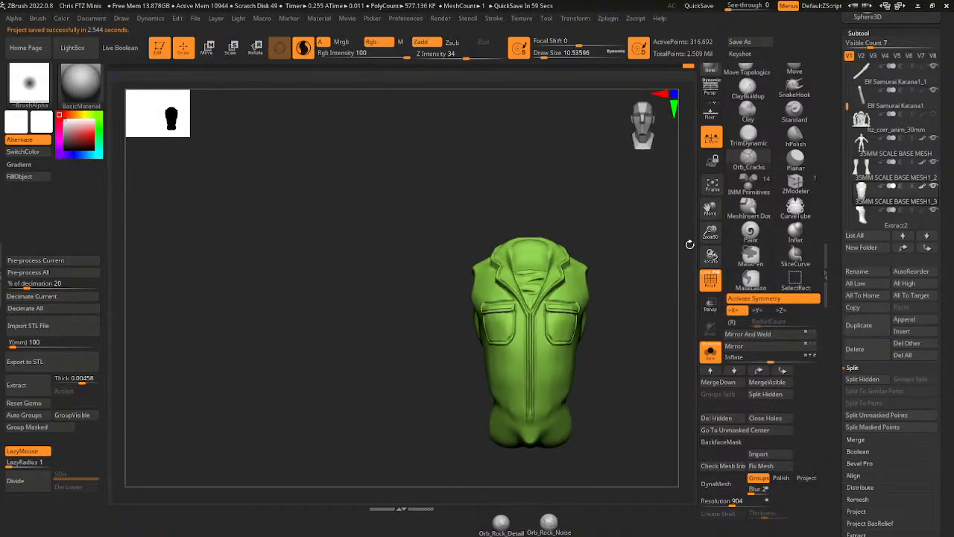
left_click(655, 298, "ctrl+shift")
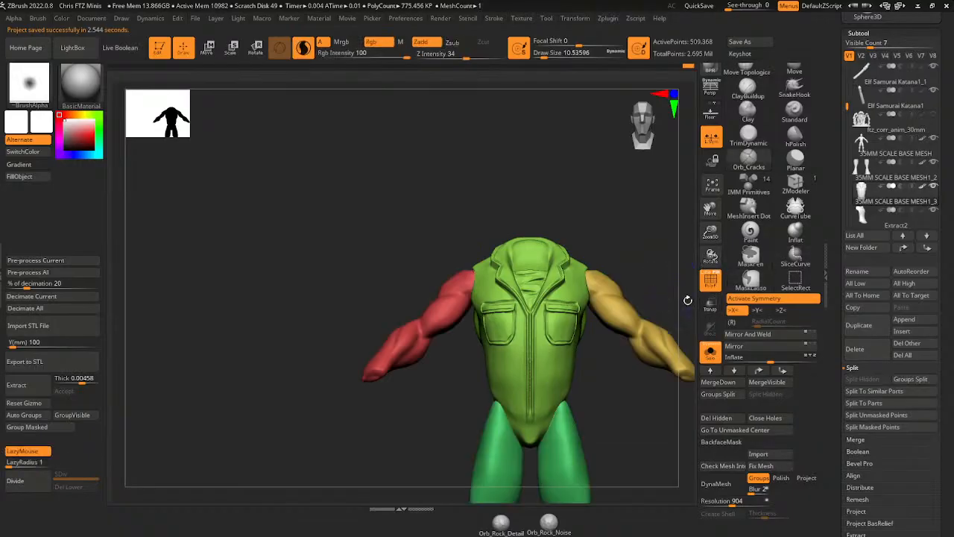
left_click_drag(710, 232, 711, 243)
left_click_drag(710, 211, 638, 197)
left_click_drag(622, 249, 628, 273)
mouse_move(621, 270)
left_mouse_down()
mouse_move(620, 284)
mouse_move(631, 272)
mouse_move(624, 347)
left_mouse_up()
left_click(748, 89)
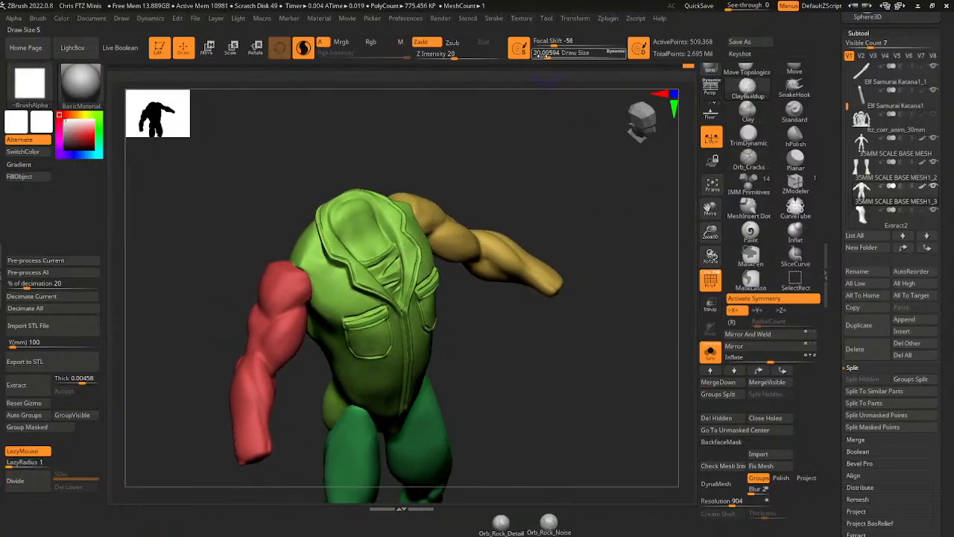
left_click_drag(548, 55, 551, 55)
left_click_drag(603, 172, 580, 191)
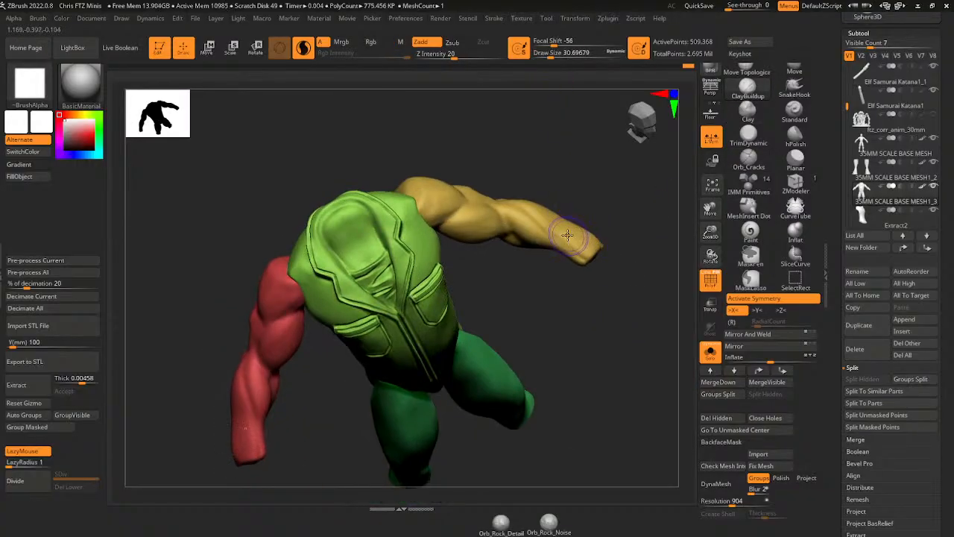
- Isolate the two arms by hiding their polygroups and inverting the visibility with SelectRect
left_click(565, 222, "ctrl+shift")
left_click(558, 228, "ctrl+shift")
left_click(283, 328, "ctrl+alt+shift")
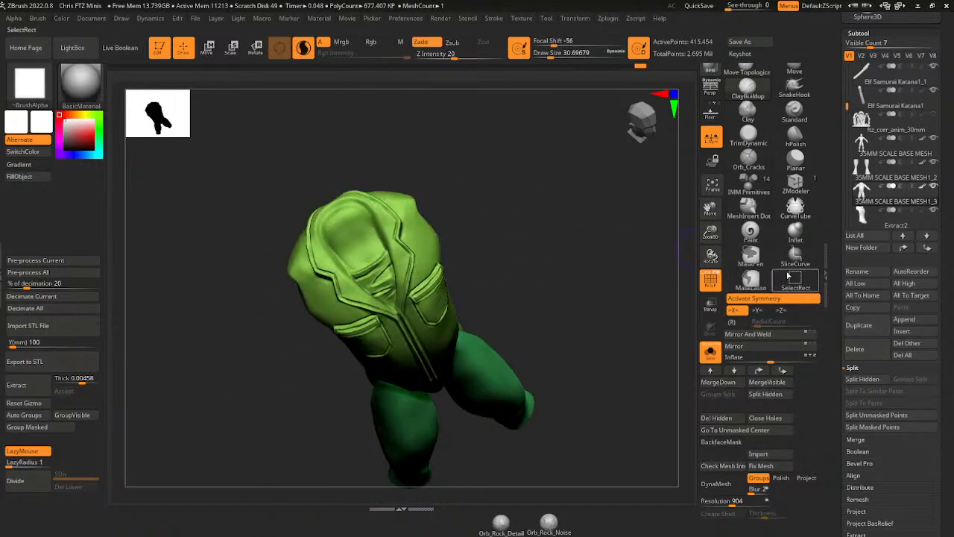
left_click(796, 279)
left_click(760, 302)
mouse_move(624, 262)
left_mouse_down("shift")
mouse_move(612, 302)
mouse_move(620, 317)
mouse_move(610, 309)
left_mouse_up("shift")
- Build up clay around the wrist ends of both arms to form the sleeve cuffs
mouse_move(606, 347)
left_mouse_down()
mouse_move(583, 363)
mouse_move(606, 357)
mouse_move(589, 379)
mouse_move(594, 372)
left_mouse_up()
left_click_drag(634, 337, 612, 362)
left_click_drag(639, 333, 624, 364)
left_click_drag(603, 366, 631, 357)
mouse_move(605, 359)
left_mouse_down()
mouse_move(614, 368)
mouse_move(633, 346)
mouse_move(609, 361)
mouse_move(624, 349)
left_mouse_up()
mouse_move(650, 335)
left_mouse_down()
mouse_move(644, 362)
mouse_move(629, 332)
mouse_move(634, 361)
mouse_move(641, 337)
mouse_move(644, 344)
left_mouse_up()
mouse_move(667, 333)
left_mouse_down()
mouse_move(647, 356)
mouse_move(647, 316)
mouse_move(628, 332)
mouse_move(644, 298)
left_mouse_up()
left_click_drag(659, 243, 641, 209)
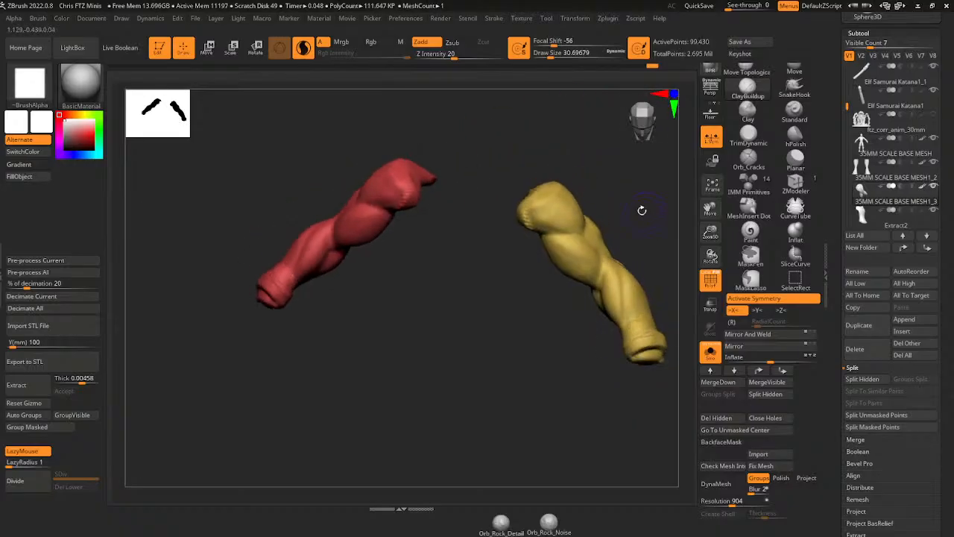
- Build up sleeve fabric over the shoulders and upper arms with ClayBuildup strokes
mouse_move(549, 228)
left_mouse_down()
mouse_move(543, 235)
mouse_move(558, 239)
left_mouse_up()
left_click_drag(627, 159, 601, 162)
mouse_move(536, 230)
left_mouse_down()
mouse_move(534, 242)
mouse_move(552, 233)
left_mouse_up()
left_click_drag(613, 216, 573, 233)
mouse_move(632, 200)
left_mouse_down()
mouse_move(596, 218)
mouse_move(587, 242)
mouse_move(616, 205)
mouse_move(599, 214)
mouse_move(587, 250)
left_mouse_up()
mouse_move(646, 231)
left_mouse_down()
mouse_move(656, 236)
mouse_move(628, 237)
mouse_move(607, 267)
mouse_move(596, 254)
mouse_move(596, 273)
mouse_move(643, 257)
mouse_move(616, 261)
mouse_move(636, 237)
mouse_move(638, 282)
mouse_move(686, 224)
mouse_move(592, 309)
left_mouse_up()
mouse_move(552, 361)
left_mouse_down()
mouse_move(543, 344)
mouse_move(558, 340)
mouse_move(564, 282)
left_mouse_up()
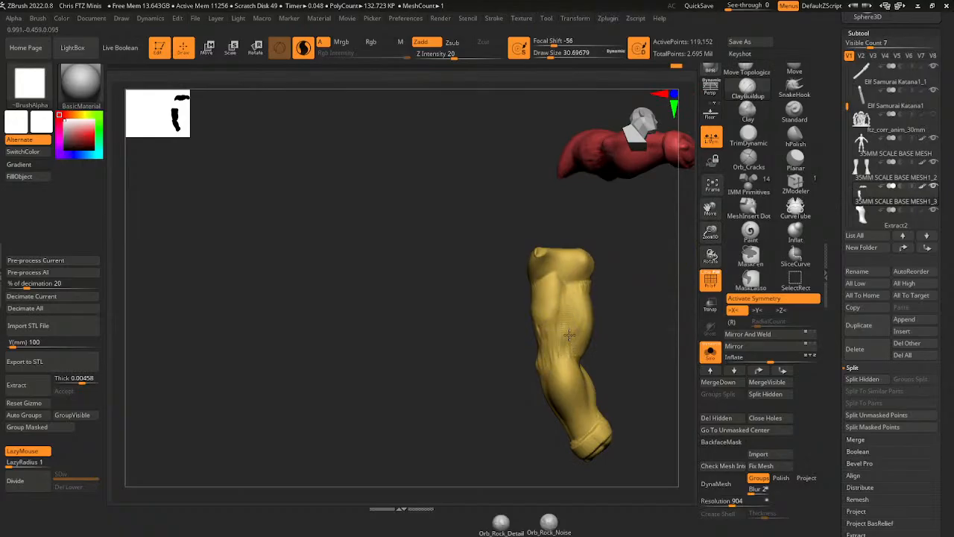
right_click_drag(568, 332, 558, 333)
left_click_drag(553, 348, 543, 295)
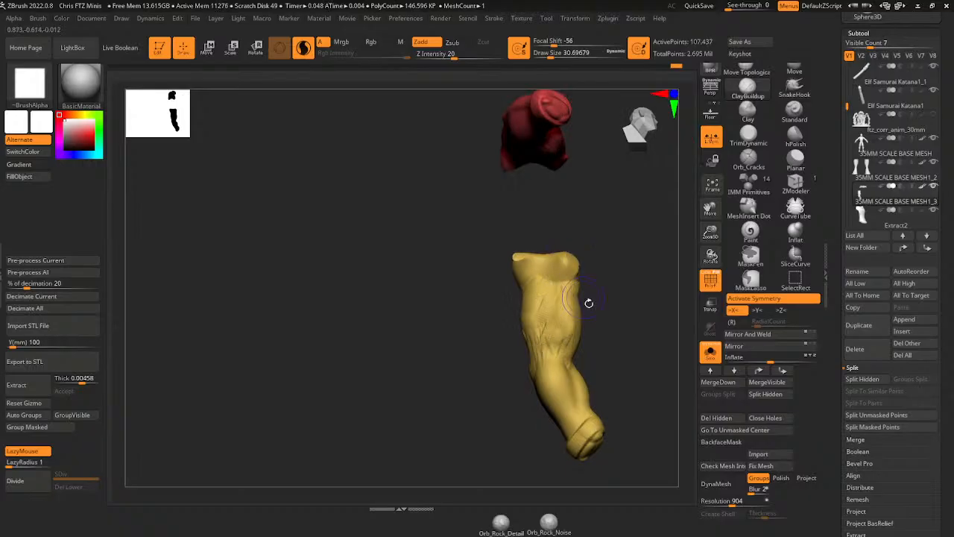
- Add lengthwise ClayBuildup strokes along the forearms between the elbows and the wrists
mouse_move(588, 300)
right_mouse_down()
mouse_move(587, 330)
mouse_move(579, 322)
right_mouse_up()
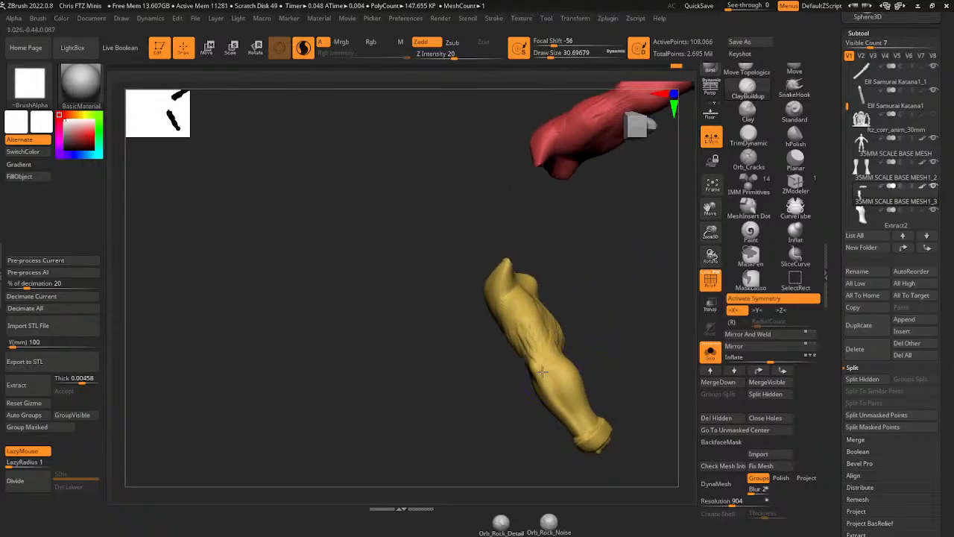
left_click_drag(543, 369, 577, 431)
left_click_drag(553, 388, 583, 434)
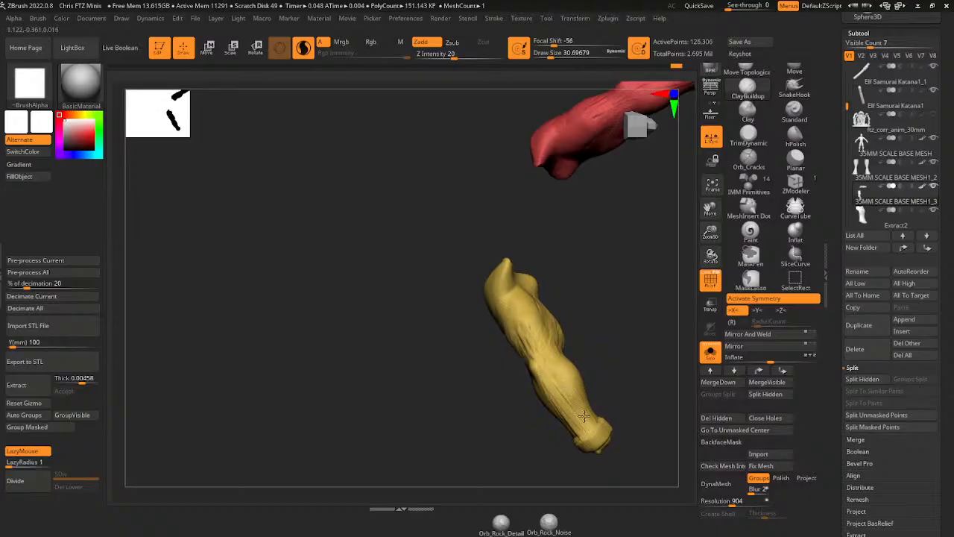
mouse_move(585, 419)
right_mouse_down()
mouse_move(607, 406)
mouse_move(599, 416)
right_mouse_up()
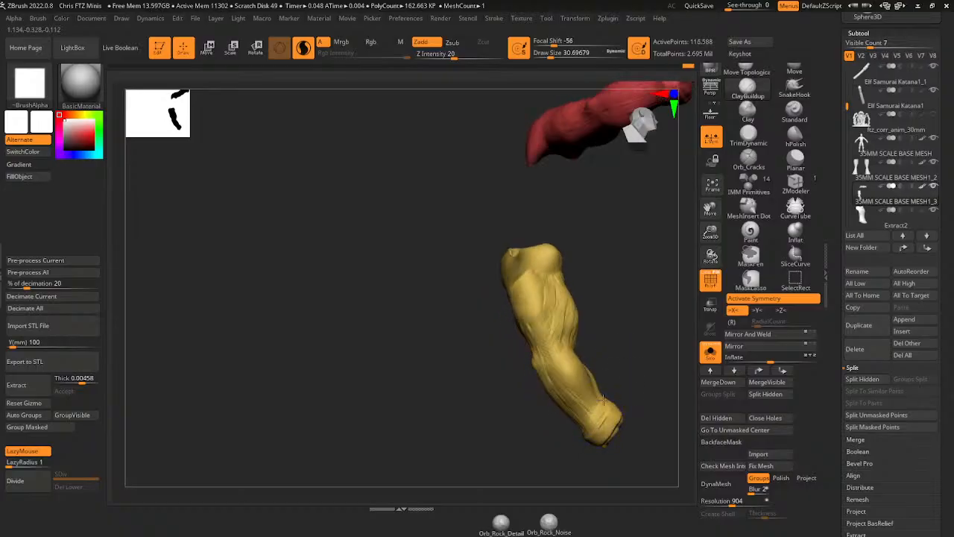
mouse_move(637, 350)
right_mouse_down()
mouse_move(660, 338)
mouse_move(658, 326)
mouse_move(658, 335)
right_mouse_up()
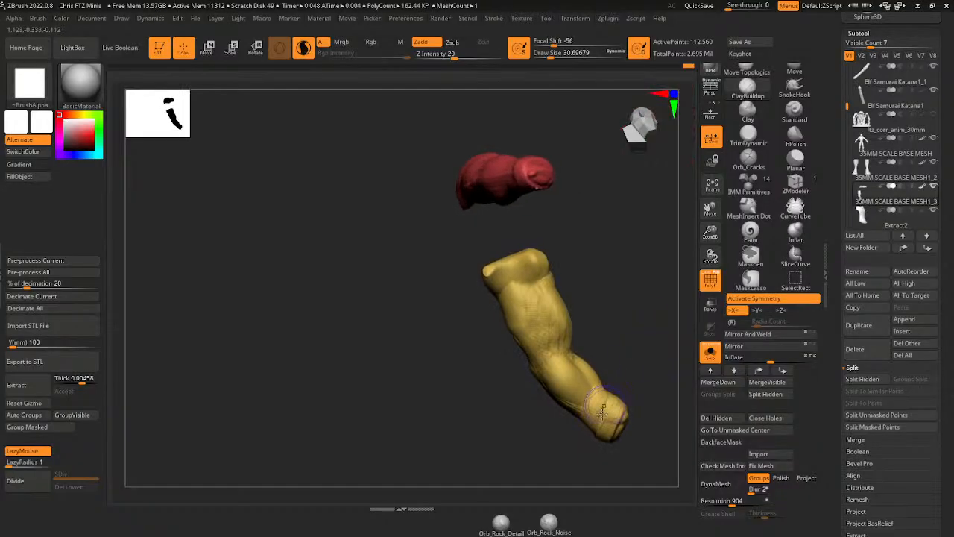
mouse_move(596, 395)
left_mouse_down()
mouse_move(606, 413)
mouse_move(598, 395)
mouse_move(579, 407)
mouse_move(573, 379)
left_mouse_up()
left_click_drag(616, 326, 610, 350)
left_click_drag(588, 388, 569, 366)
- Build up wrapping sleeve folds around the forearms and the inner and underside areas of the elbows
right_click_drag(598, 331, 582, 333)
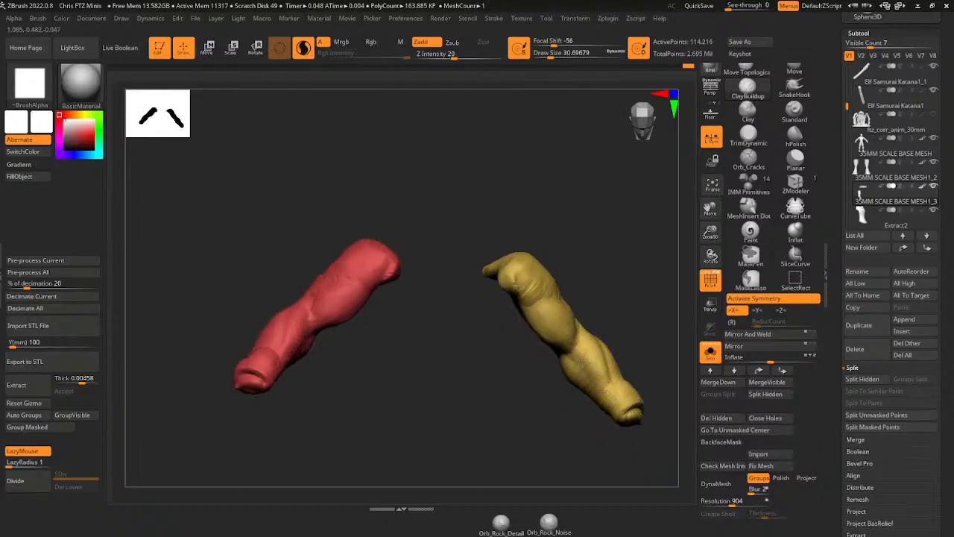
left_click_drag(589, 343, 601, 395)
right_click_drag(649, 335, 641, 344)
left_click_drag(613, 385, 622, 371)
right_click_drag(648, 318, 625, 329)
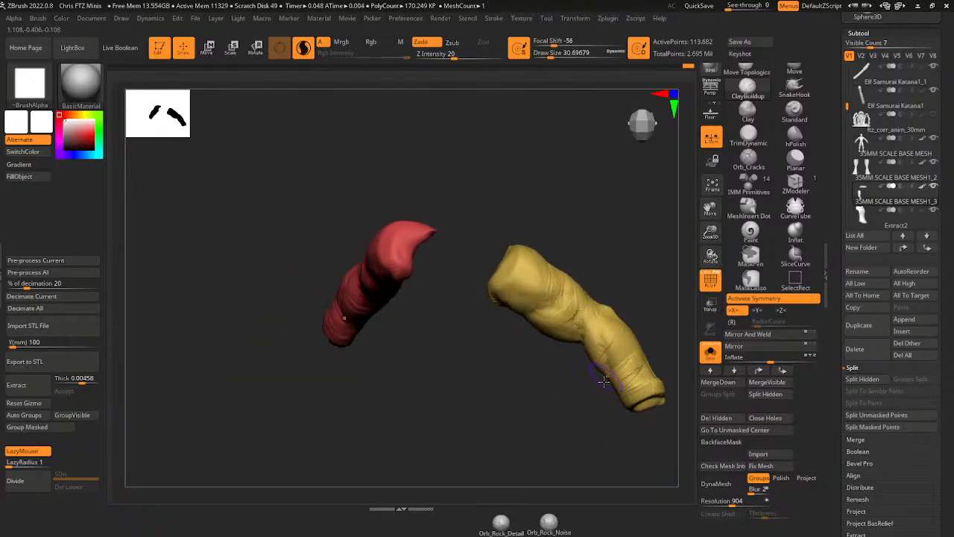
mouse_move(604, 381)
left_mouse_down()
mouse_move(625, 348)
mouse_move(596, 354)
mouse_move(601, 307)
left_mouse_up()
right_click_drag(657, 286, 631, 307)
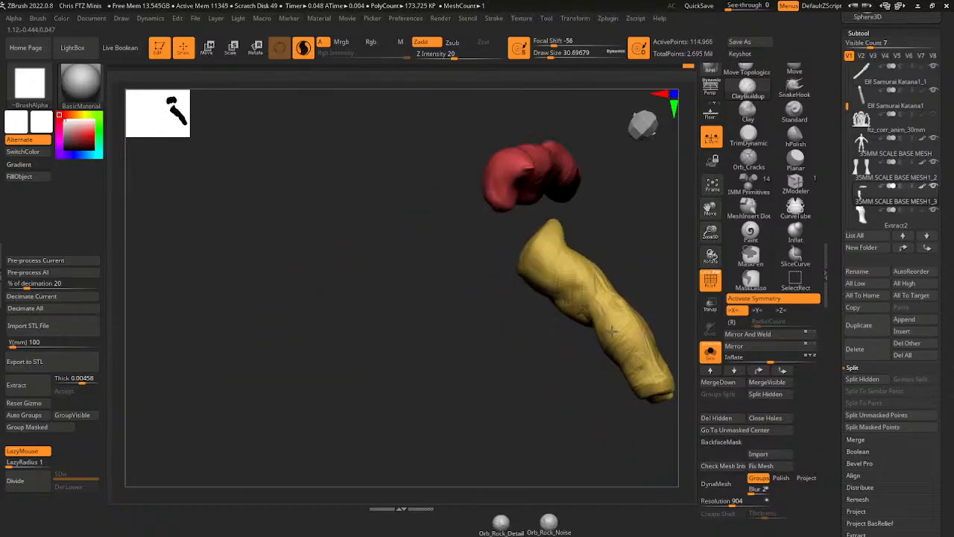
mouse_move(620, 328)
left_mouse_down()
mouse_move(625, 307)
mouse_move(603, 298)
left_mouse_up()
right_click_drag(691, 277, 596, 328)
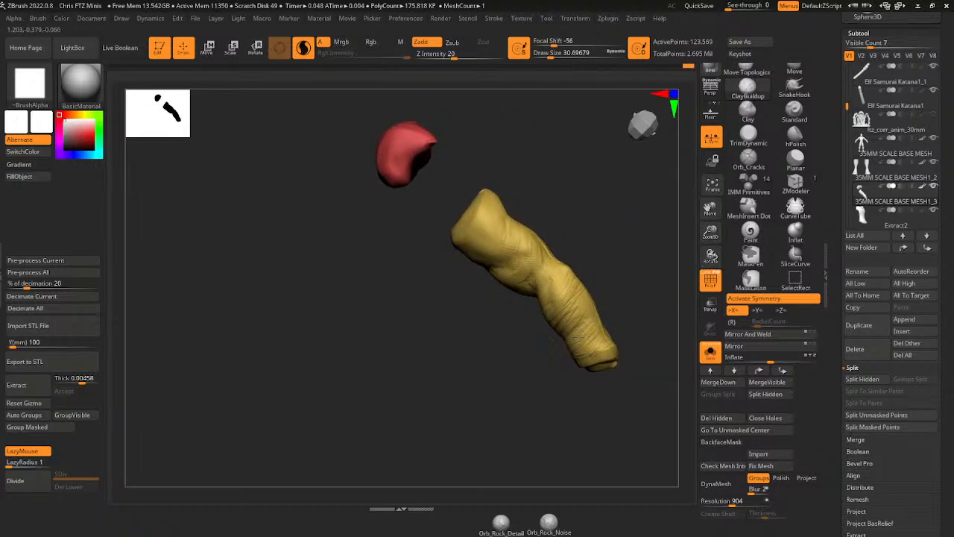
mouse_move(633, 283)
right_mouse_down()
mouse_move(630, 238)
mouse_move(671, 257)
right_mouse_up()
- Flatten the sleeve ends at the wrists and the adjoining forearm surface using hPolish at draw size about 43.8
left_click(797, 138)
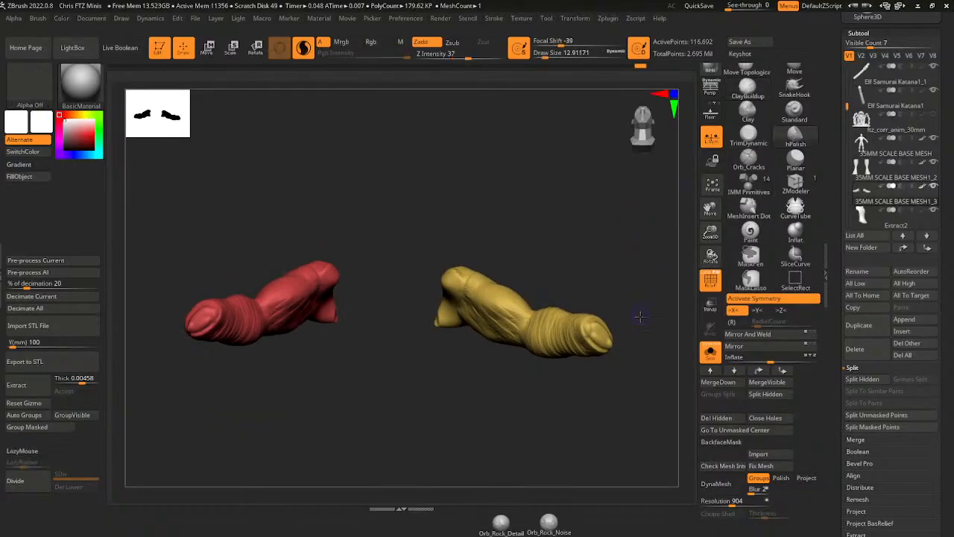
right_click_drag(642, 318, 626, 244)
right_click_drag(604, 276, 581, 328)
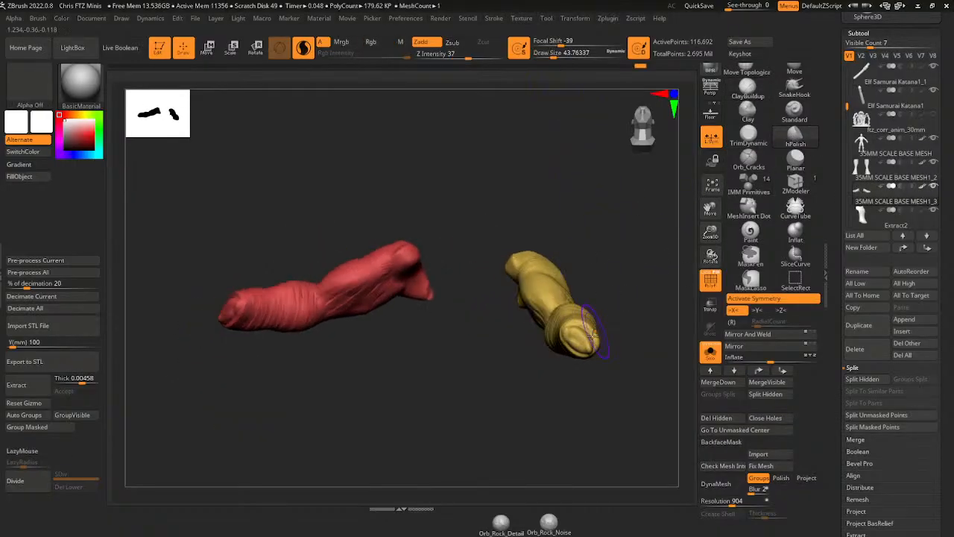
mouse_move(577, 331)
left_mouse_down()
mouse_move(574, 343)
mouse_move(578, 334)
left_mouse_up()
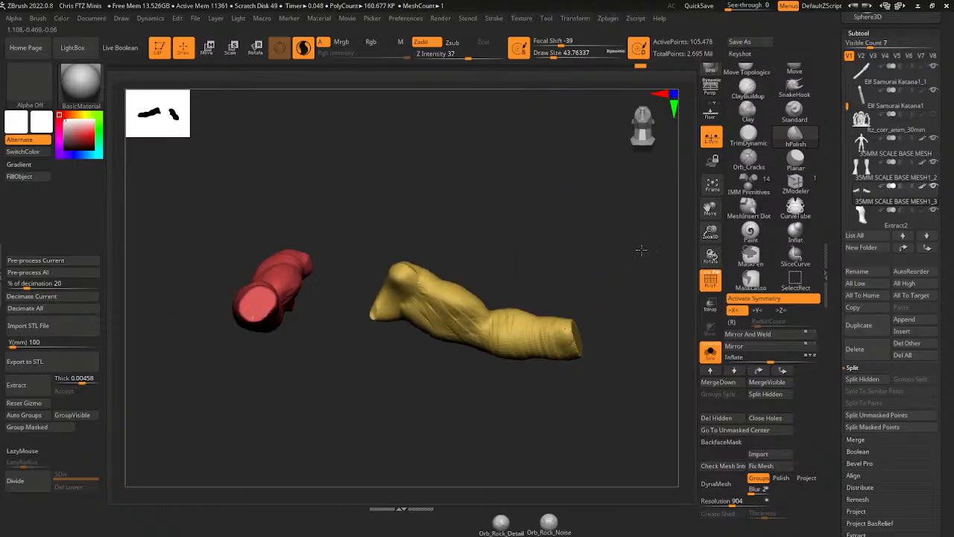
right_click_drag(641, 249, 625, 246)
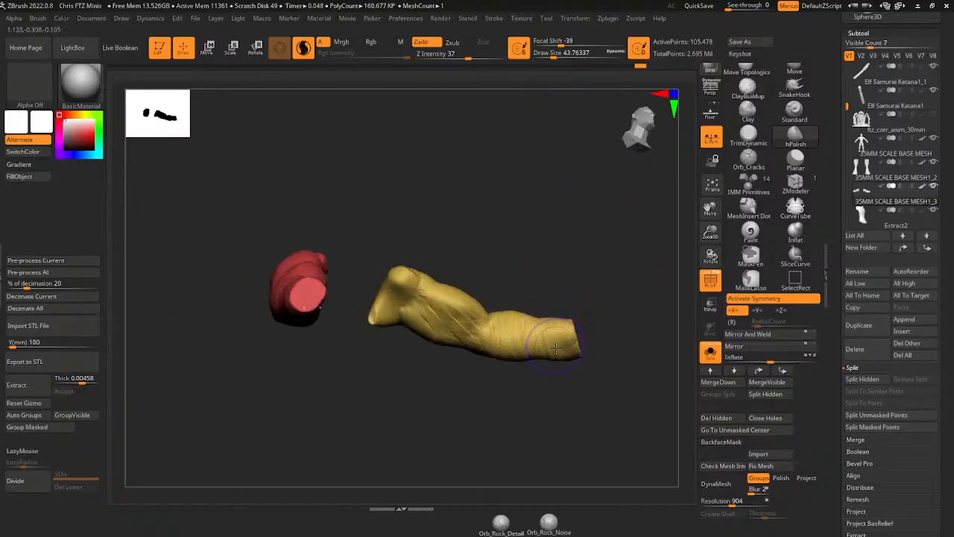
left_click_drag(568, 332, 546, 336)
- Polish the shoulders, upper arms and forearms of the sleeves with hPolish at draw size about 30.7
left_click_drag(552, 58, 548, 59)
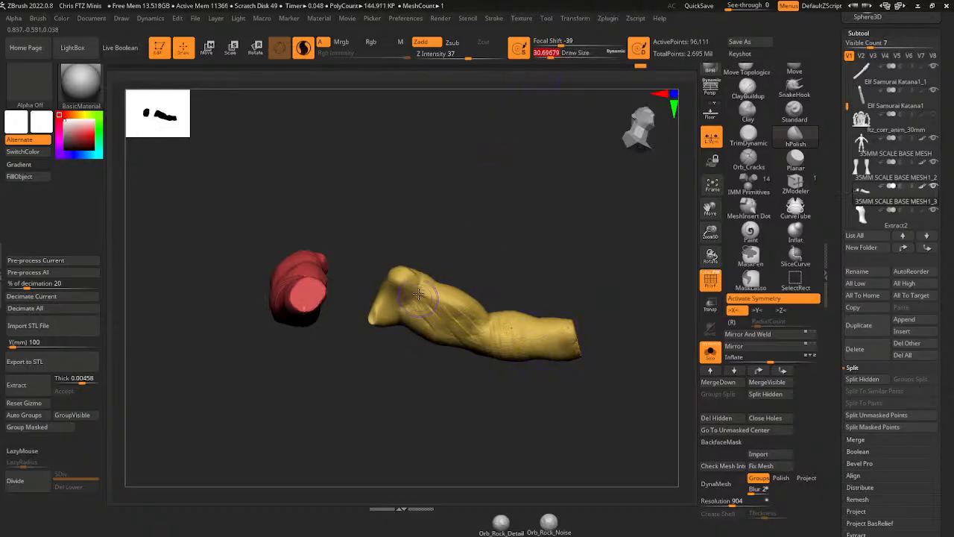
mouse_move(454, 297)
left_mouse_down()
mouse_move(417, 314)
mouse_move(431, 300)
left_mouse_up()
mouse_move(437, 343)
left_mouse_down()
mouse_move(458, 320)
mouse_move(504, 358)
mouse_move(537, 355)
mouse_move(556, 333)
left_mouse_up()
right_click_drag(563, 280, 495, 310)
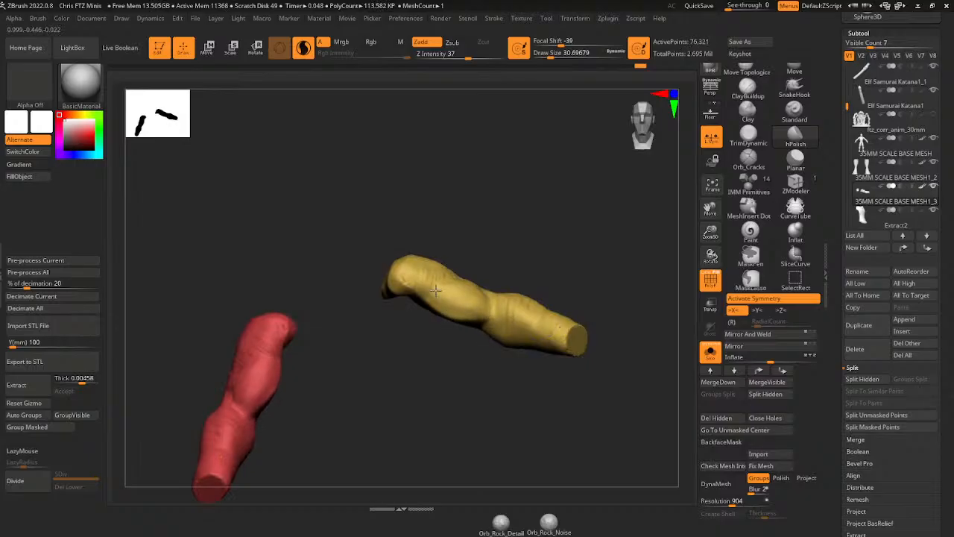
right_click_drag(438, 292, 444, 269)
mouse_move(448, 283)
left_mouse_down()
mouse_move(464, 271)
mouse_move(493, 301)
left_mouse_up()
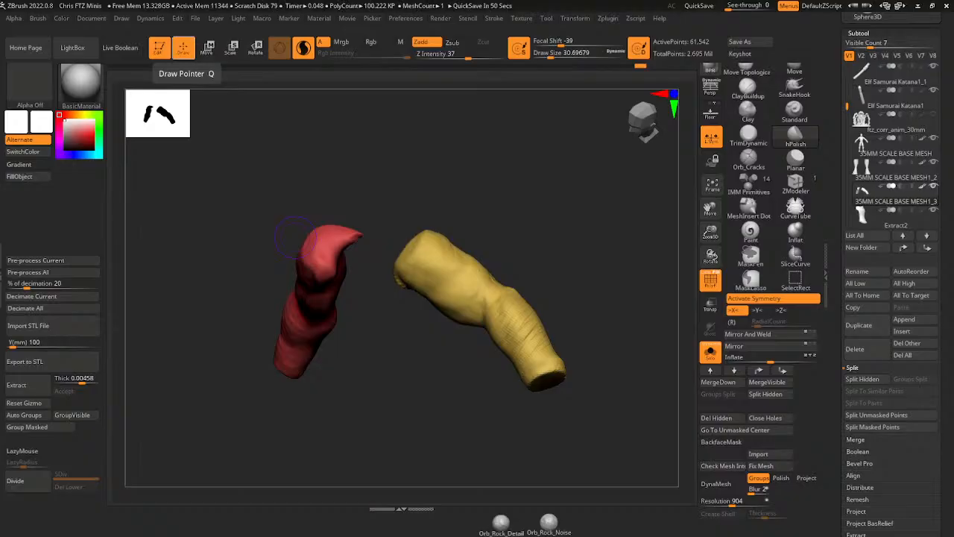
- Switch to the browser window and place the warrior reference illustration beside the sleeves
left_click_drag(664, 0, 651, 30)
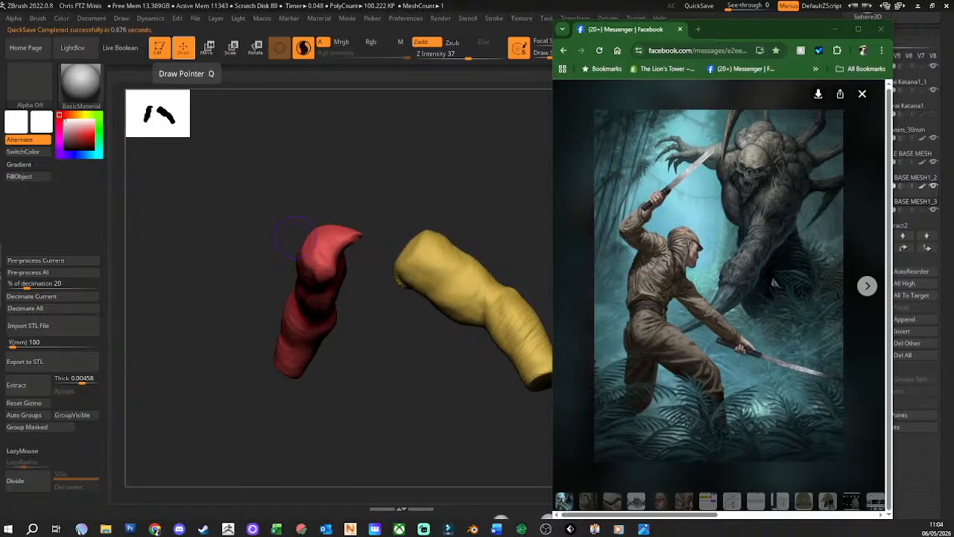
- Switch back to ZBrush and polish the sleeve folds on the forearm and upper arm with hPolish at draw size about 30.7
left_click_drag(827, 34, 751, 3)
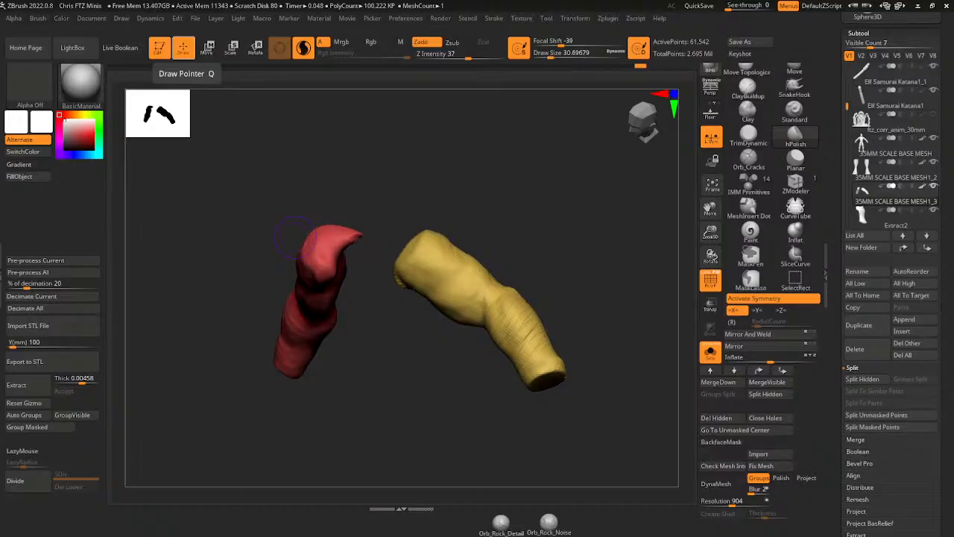
left_click_drag(636, 310, 625, 337)
mouse_move(523, 304)
left_mouse_down()
mouse_move(498, 324)
mouse_move(521, 330)
left_mouse_up()
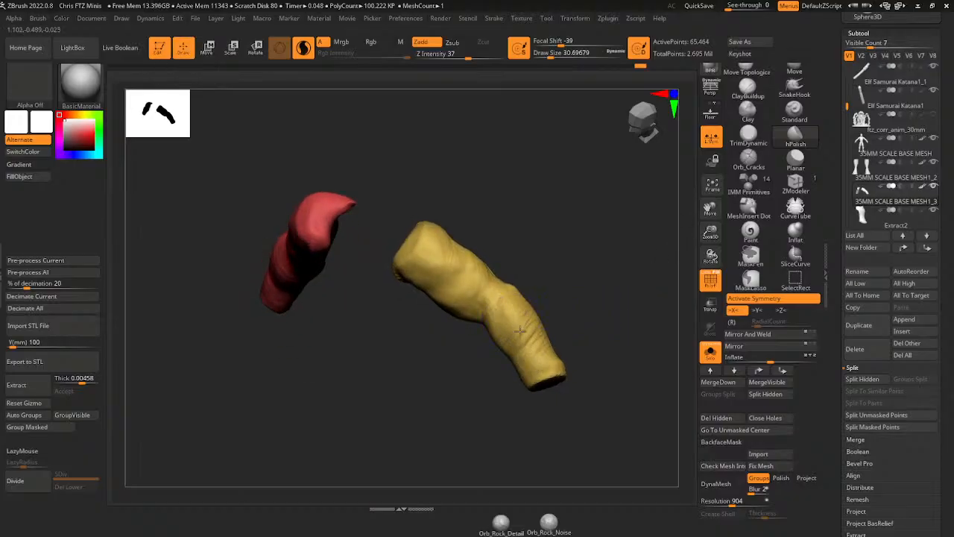
mouse_move(573, 278)
left_mouse_down()
mouse_move(527, 273)
mouse_move(499, 302)
mouse_move(491, 263)
mouse_move(460, 246)
left_mouse_up()
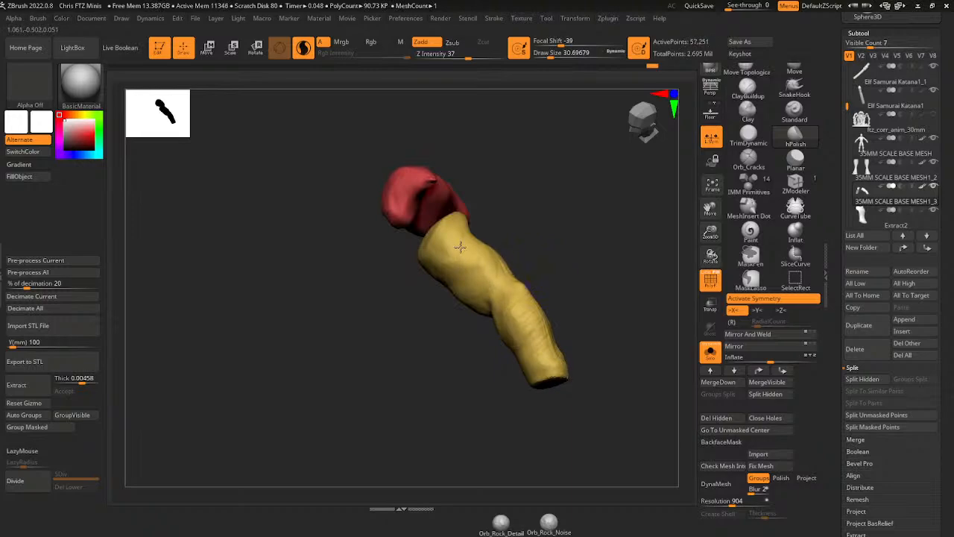
mouse_move(485, 209)
left_mouse_down()
mouse_move(512, 214)
mouse_move(487, 214)
left_mouse_up()
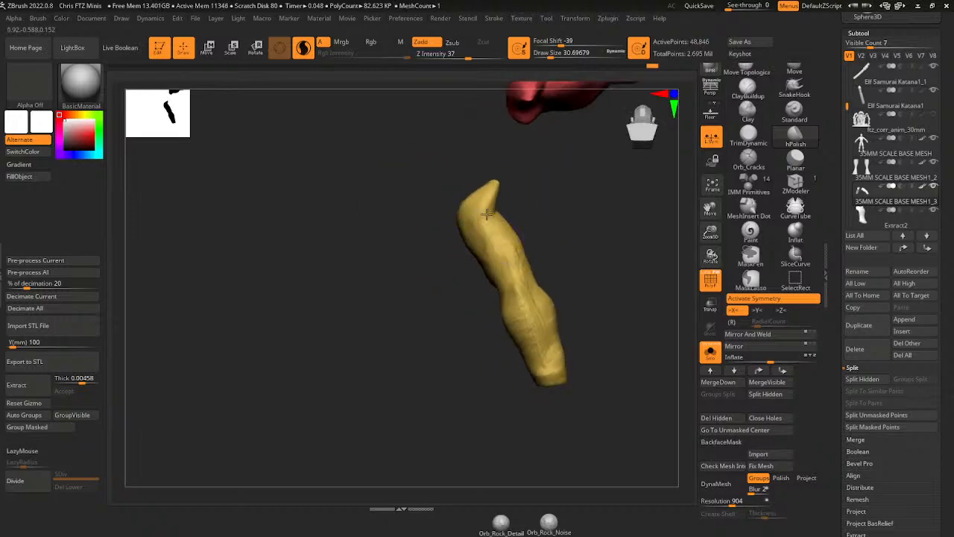
mouse_move(511, 286)
left_mouse_down()
mouse_move(479, 229)
mouse_move(496, 262)
left_mouse_up()
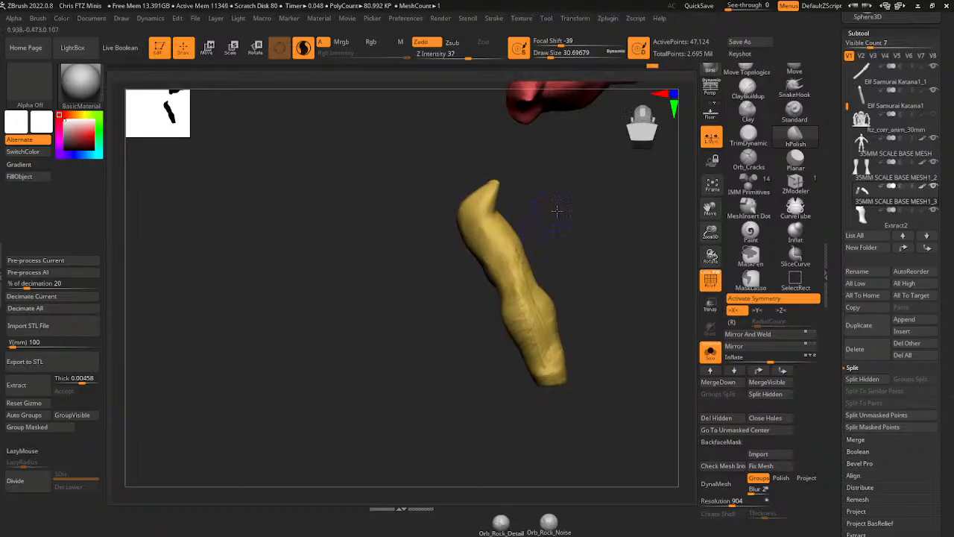
mouse_move(555, 210)
left_mouse_down()
mouse_move(531, 218)
mouse_move(515, 292)
mouse_move(511, 252)
left_mouse_up()
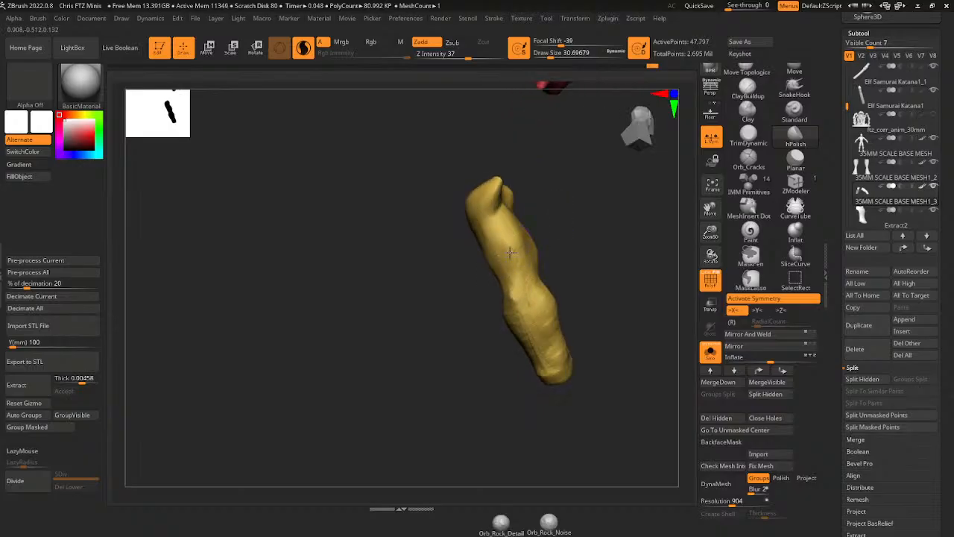
- Polish the outer side of the elbow and the forearm down to the wrist with hPolish
left_click_drag(571, 247, 547, 242)
left_click_drag(541, 279, 541, 298)
mouse_move(609, 261)
left_mouse_down()
mouse_move(618, 277)
mouse_move(611, 287)
left_mouse_up()
mouse_move(554, 343)
left_mouse_down()
mouse_move(545, 328)
mouse_move(565, 371)
left_mouse_up()
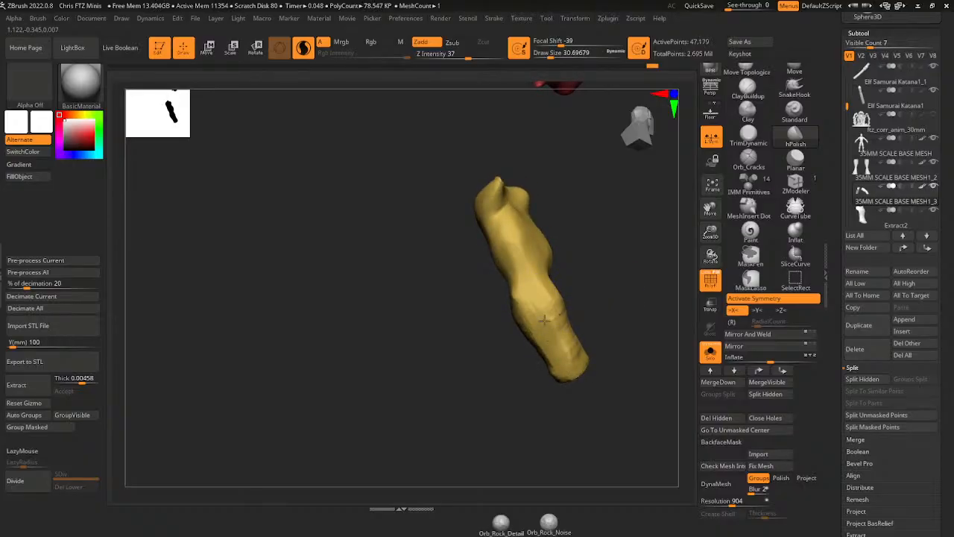
left_click_drag(604, 281, 549, 311)
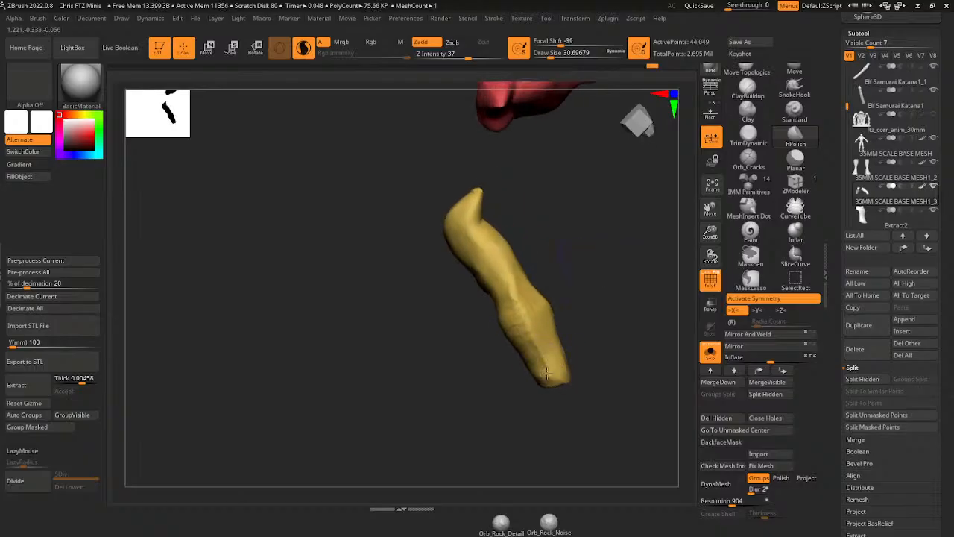
left_click_drag(580, 351, 548, 379)
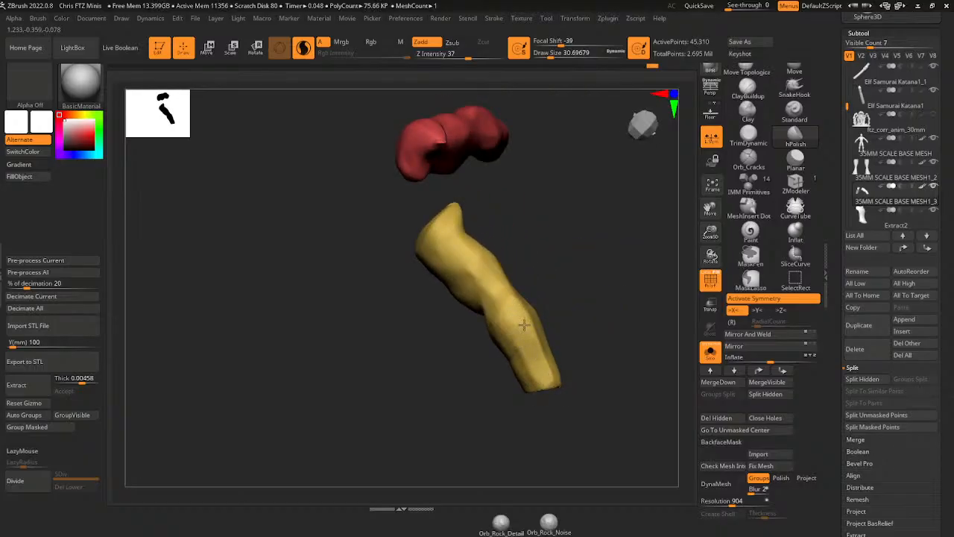
- Flatten the remaining fold ridges around the elbows, front of the forearms and wrist ends with hPolish
left_click_drag(548, 287, 486, 318)
left_click_drag(494, 260, 482, 256)
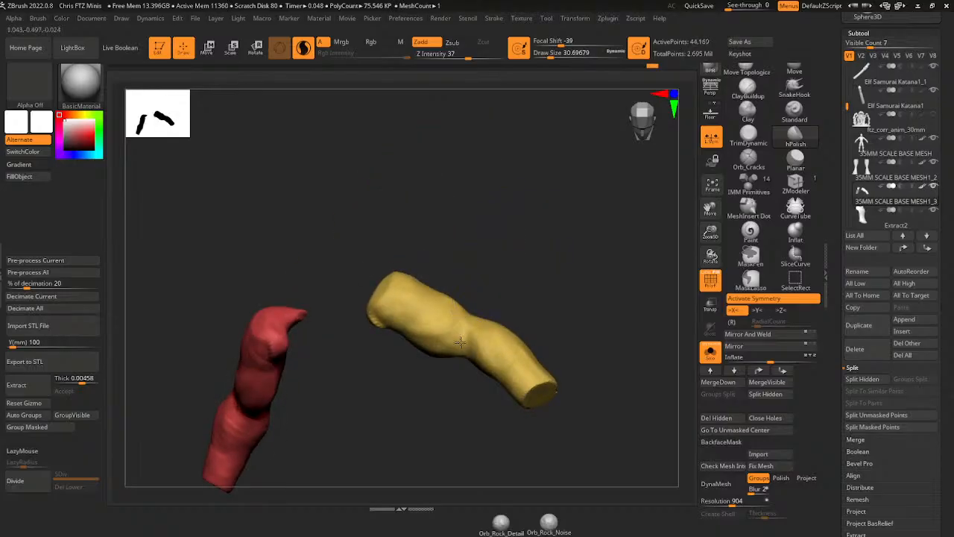
left_click_drag(475, 342, 507, 369)
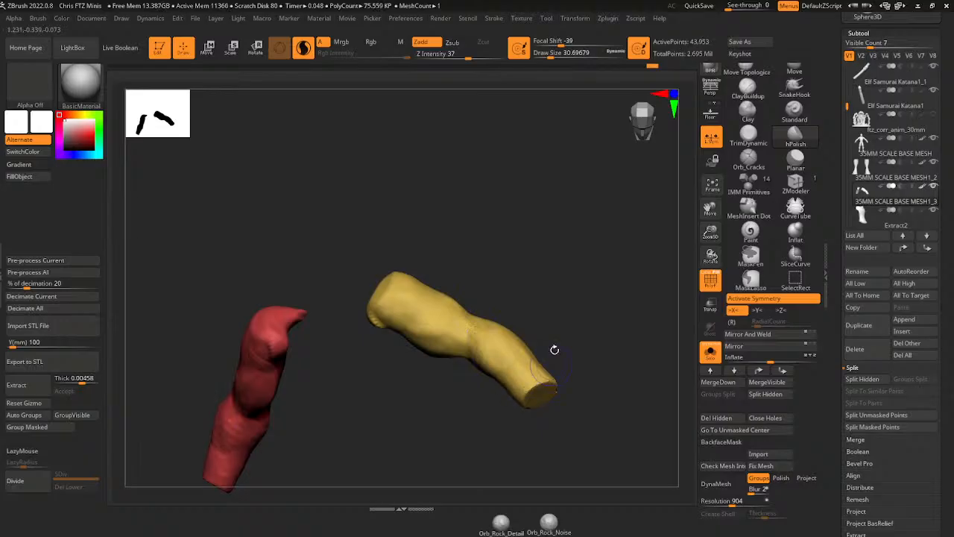
left_click_drag(554, 350, 515, 383)
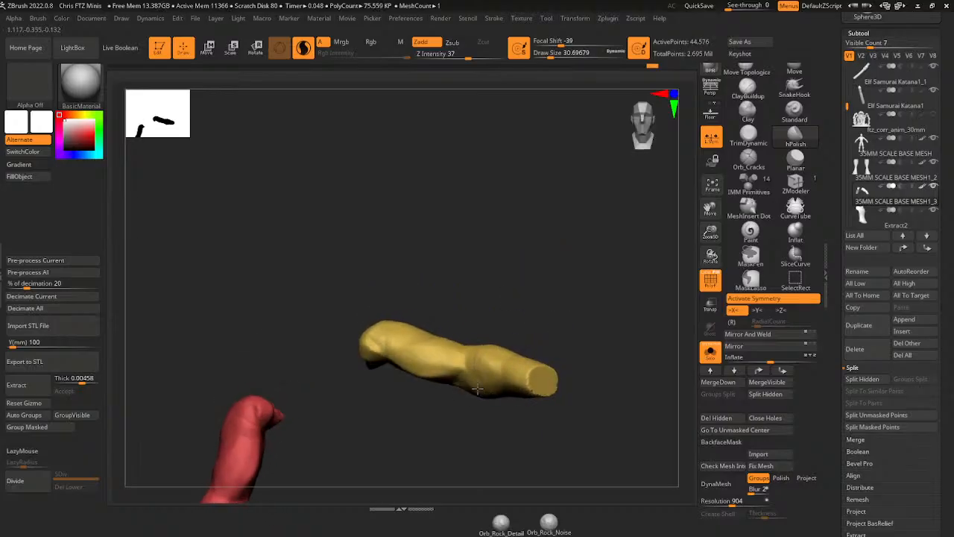
mouse_move(496, 307)
left_mouse_down()
mouse_move(444, 399)
mouse_move(401, 390)
left_mouse_up()
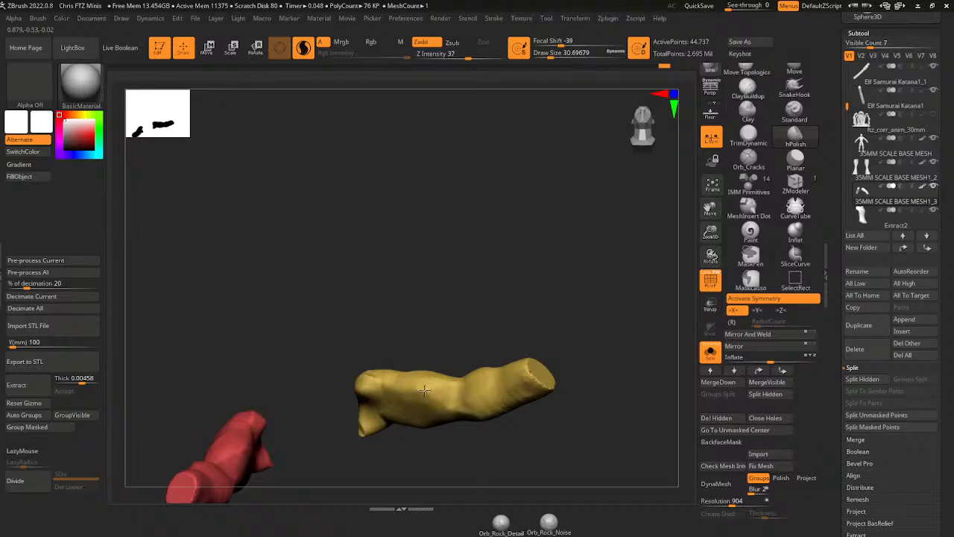
- Polish and smooth the underside of the upper arms and elbows on the sleeves
mouse_move(419, 390)
left_mouse_down()
mouse_move(451, 398)
mouse_move(444, 412)
left_mouse_up()
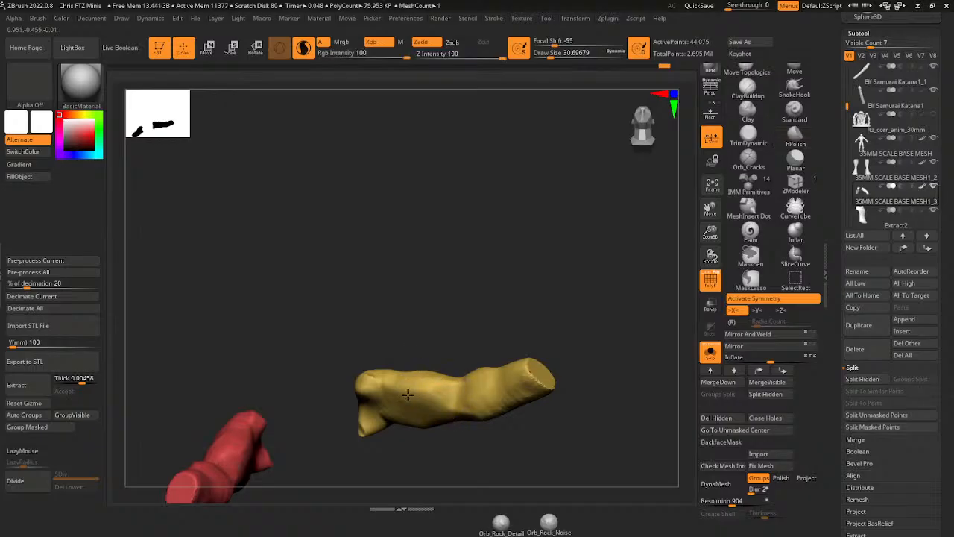
left_click_drag(511, 388, 486, 417, "shift")
mouse_move(520, 335)
left_mouse_down()
mouse_move(540, 367)
mouse_move(529, 393)
mouse_move(528, 330)
left_mouse_up()
left_click_drag(446, 246, 471, 286)
left_click_drag(439, 258, 448, 334)
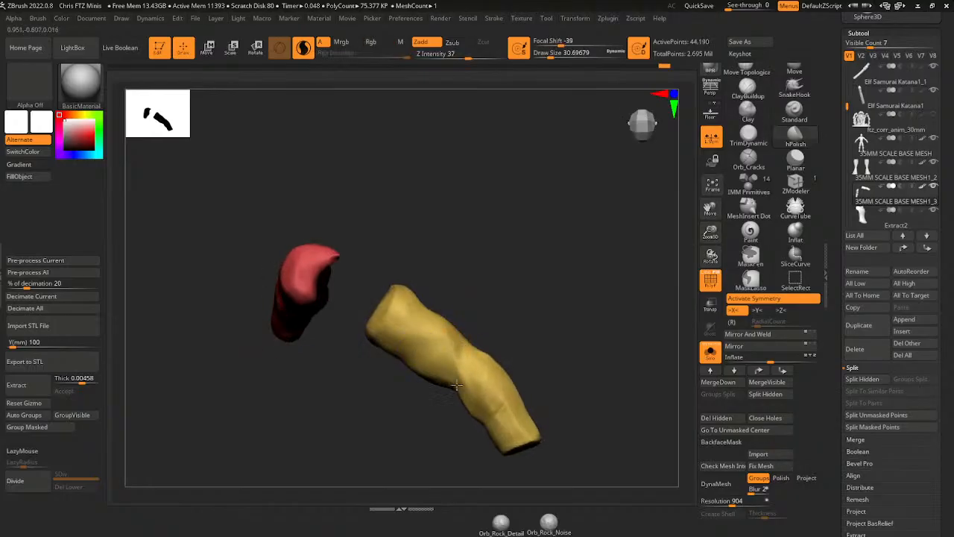
- Even out the elbow creases and the upper surface of the forearms with hPolish
left_click_drag(456, 386, 461, 335)
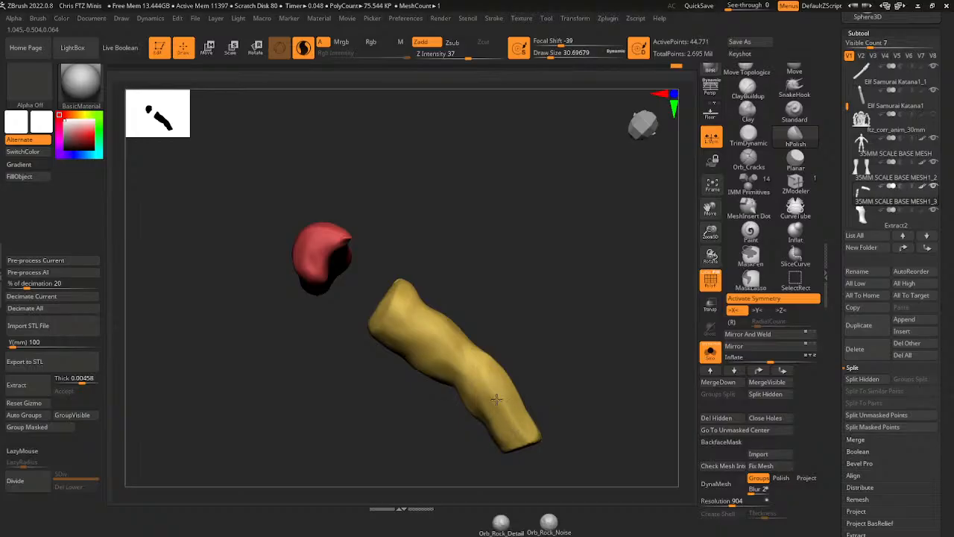
left_click_drag(518, 427, 482, 376)
left_click_drag(498, 320, 504, 292)
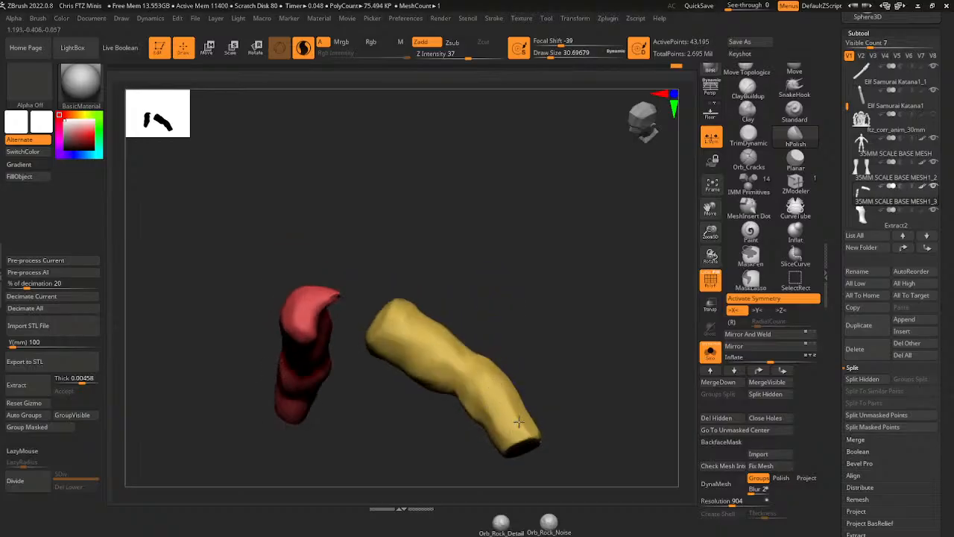
left_click_drag(519, 422, 495, 373)
left_click_drag(493, 317, 485, 340)
left_click_drag(493, 423, 496, 390)
left_click_drag(504, 321, 507, 341)
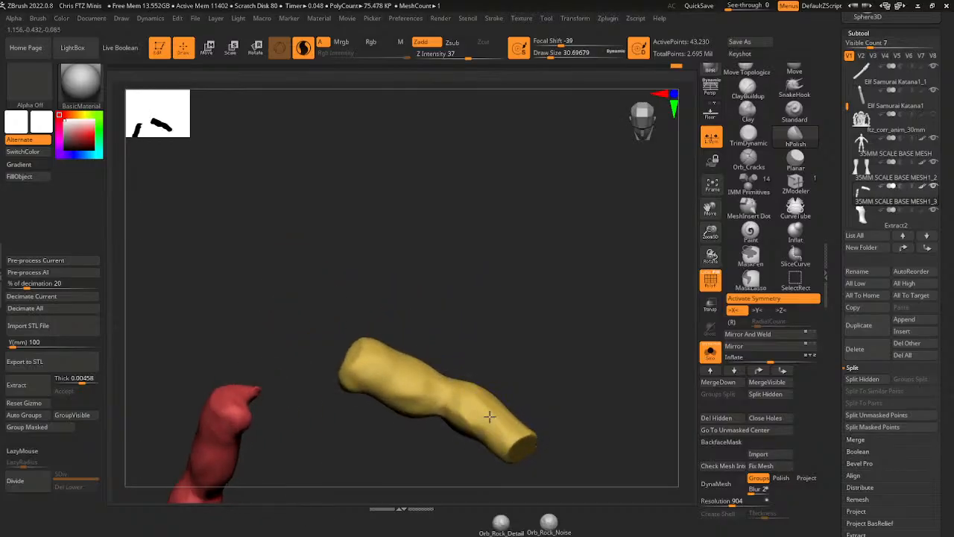
left_click_drag(456, 423, 471, 425)
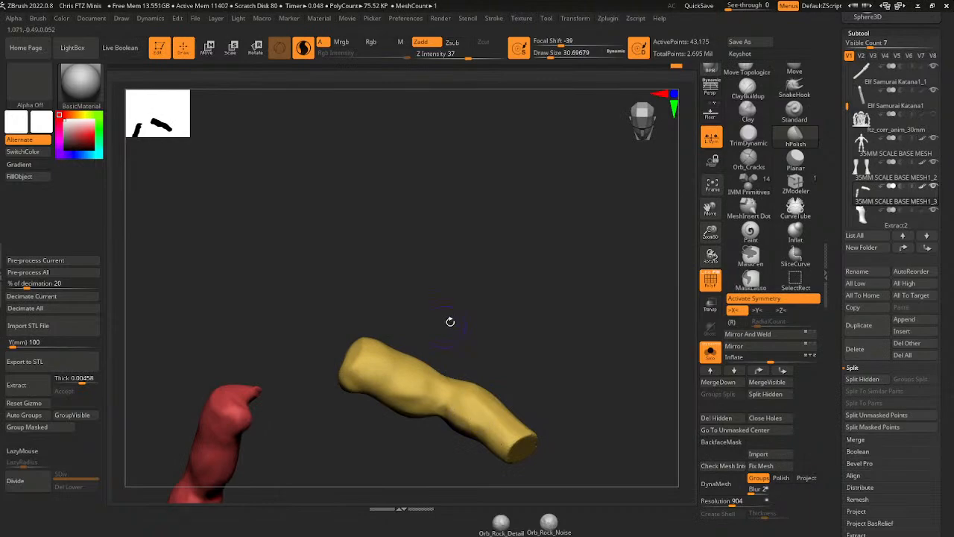
- Polish the forearms from several sides and soften the transition from elbow to upper arm
left_click_drag(711, 211, 724, 147)
left_click_drag(519, 248, 508, 276)
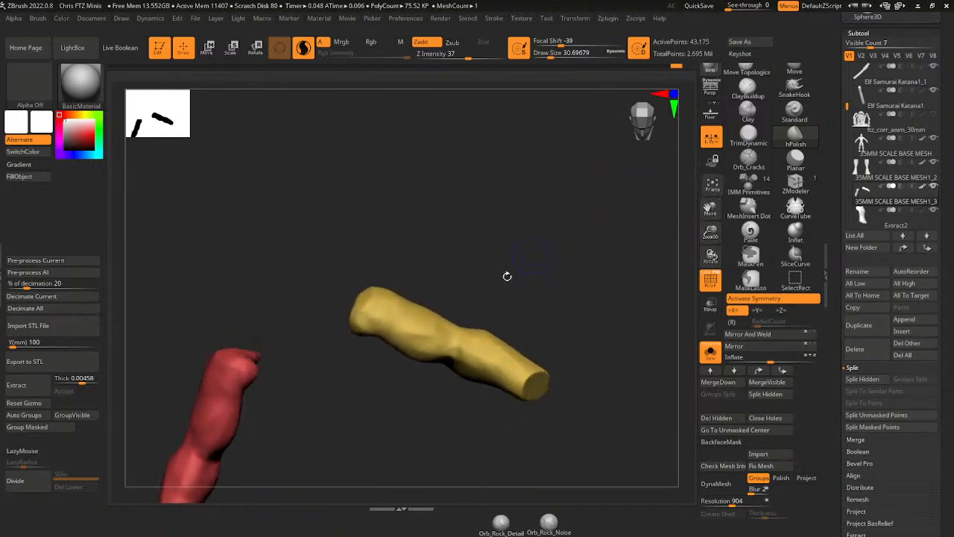
mouse_move(495, 359)
left_mouse_down()
mouse_move(520, 360)
mouse_move(507, 357)
left_mouse_up()
left_click_drag(481, 419, 489, 388)
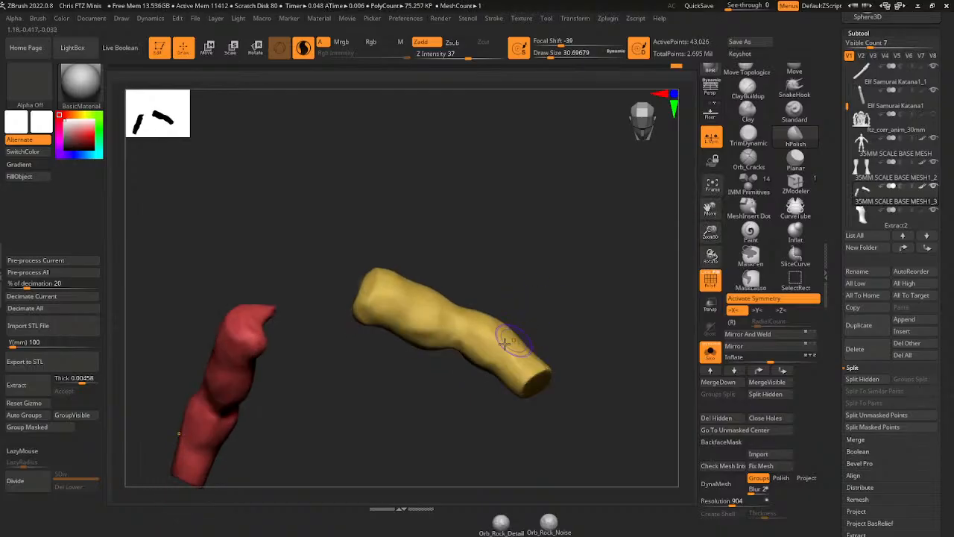
mouse_move(506, 340)
left_mouse_down()
mouse_move(519, 347)
mouse_move(435, 325)
mouse_move(416, 336)
left_mouse_up()
mouse_move(475, 271)
left_mouse_down()
mouse_move(507, 258)
mouse_move(435, 345)
mouse_move(436, 373)
left_mouse_up()
mouse_move(486, 326)
left_mouse_down()
mouse_move(443, 383)
mouse_move(463, 381)
mouse_move(446, 335)
left_mouse_up()
left_click_drag(520, 280, 522, 339)
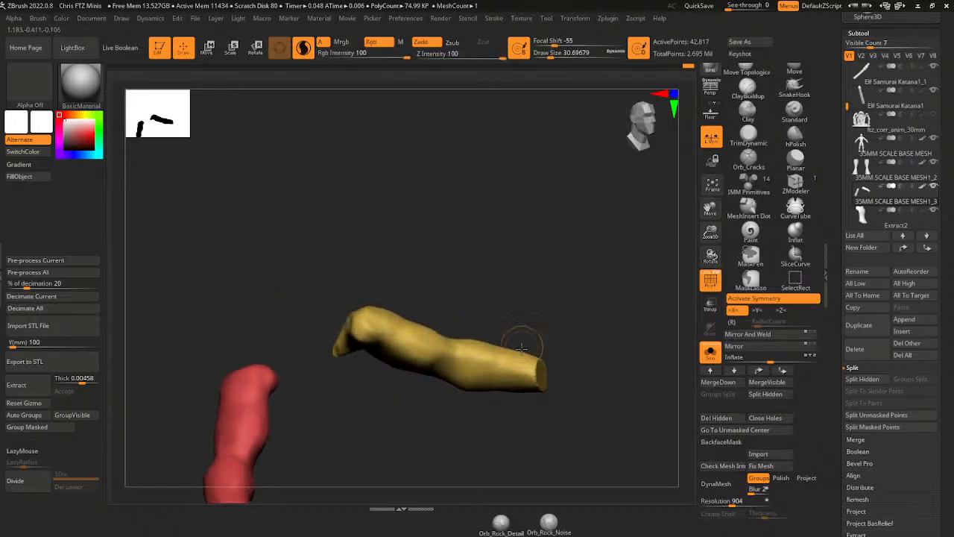
- Flatten the sleeve ends at the wrists and smooth the adjoining forearms and elbows
left_click_drag(578, 295, 538, 304)
left_click_drag(508, 372, 508, 369)
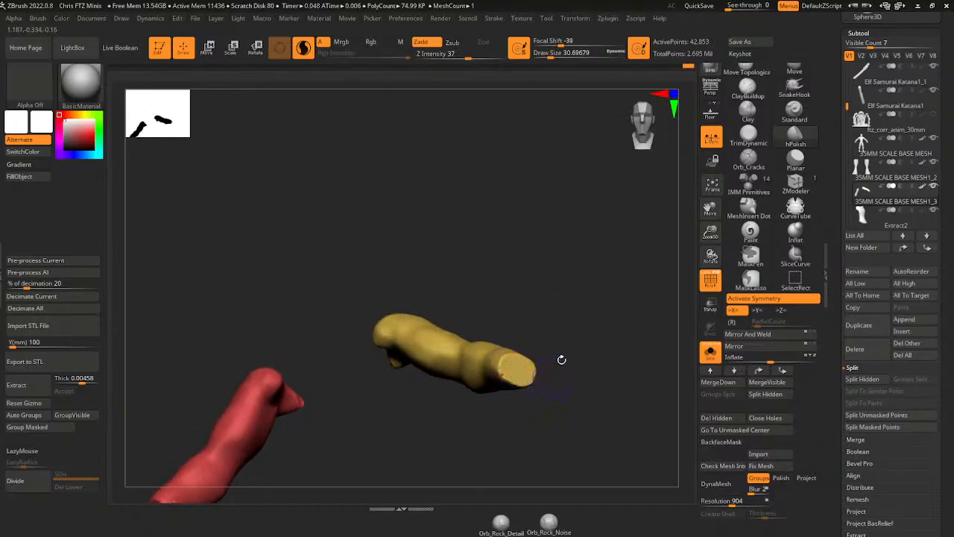
left_click_drag(595, 290, 561, 332)
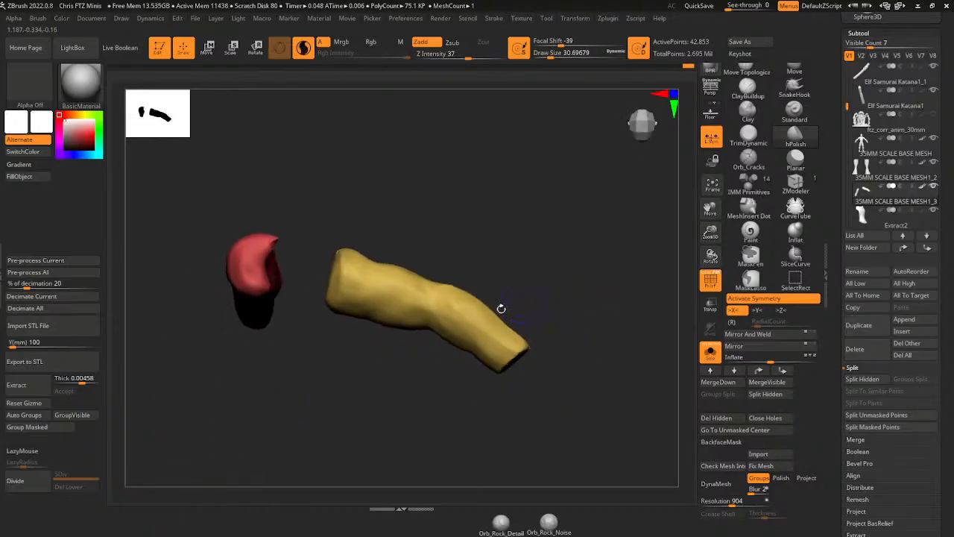
left_click_drag(482, 354, 497, 341, "shift")
left_click_drag(537, 230, 433, 261)
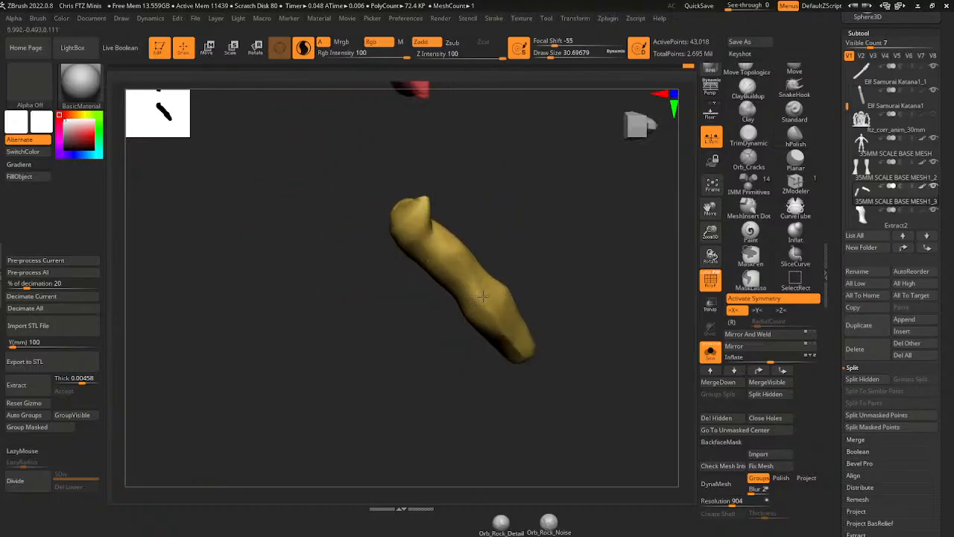
left_click_drag(550, 371, 592, 350)
mouse_move(520, 325)
left_mouse_down("shift")
mouse_move(514, 280)
mouse_move(546, 282)
mouse_move(604, 243)
mouse_move(662, 225)
left_mouse_up("shift")
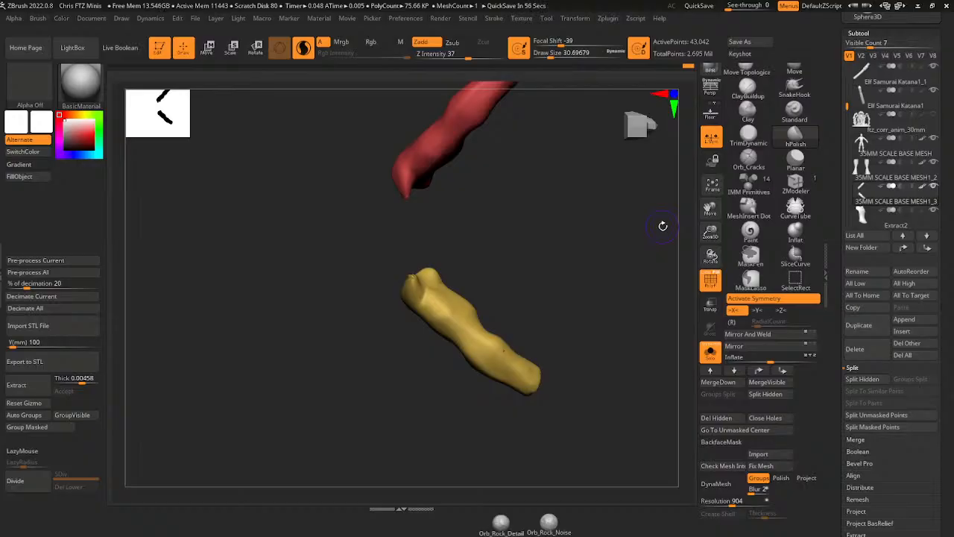
- Build up a raised cuff band around the wrist ends of the sleeves with the ClayBuildup brush at Z intensity 20
mouse_move(663, 225)
left_mouse_down()
mouse_move(649, 294)
mouse_move(627, 319)
mouse_move(666, 269)
left_mouse_up()
left_click(748, 88)
left_click_drag(690, 227, 695, 245, "alt")
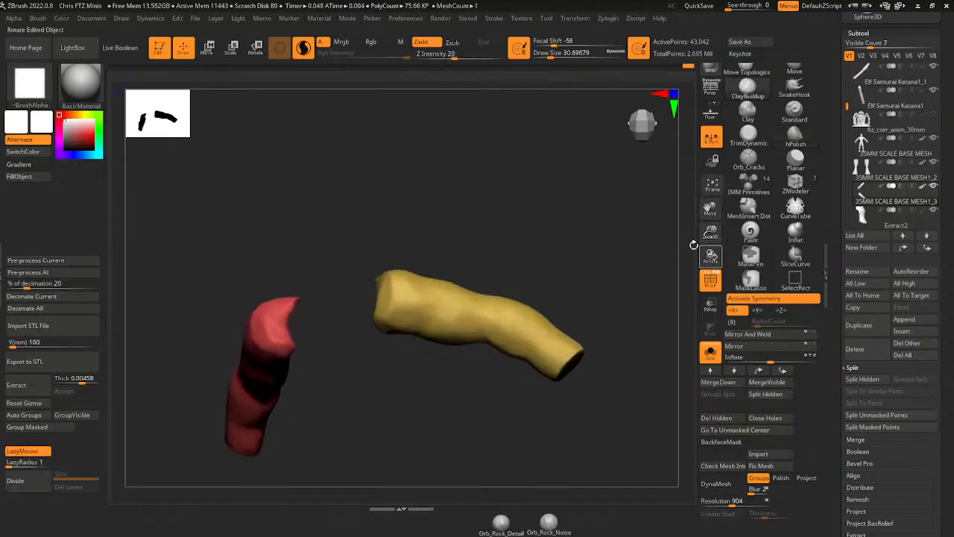
mouse_move(614, 297)
left_mouse_down()
mouse_move(592, 311)
mouse_move(621, 303)
left_mouse_up()
left_click_drag(699, 257, 594, 273)
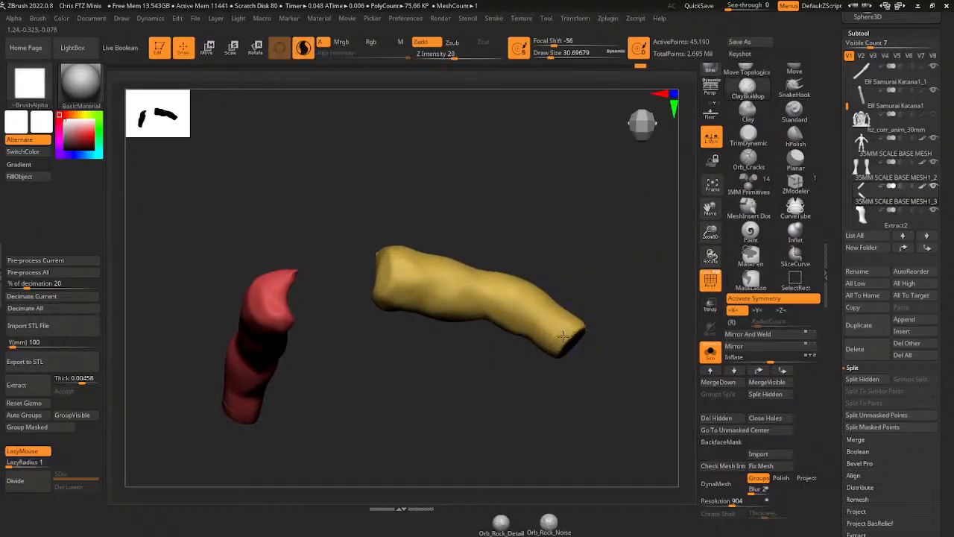
left_click(561, 336)
mouse_move(574, 323)
left_mouse_down()
mouse_move(556, 328)
mouse_move(586, 321)
left_mouse_up()
right_click_drag(587, 321, 574, 328)
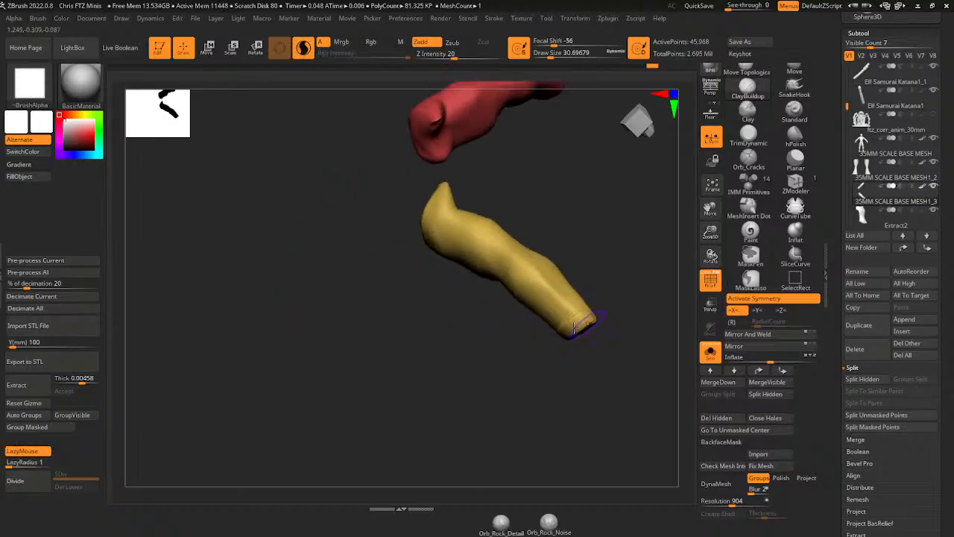
right_click_drag(633, 296, 595, 316)
left_click_drag(595, 316, 614, 311)
right_click_drag(630, 317, 618, 328)
left_click_drag(606, 311, 632, 307)
mouse_move(644, 311)
right_mouse_down()
mouse_move(628, 322)
mouse_move(675, 337)
mouse_move(613, 165)
right_mouse_up()
- Carve a groove along the edge of the wrist cuffs with the Orb_Cracks brush at draw size about 15.6
left_click(748, 158)
left_click(546, 55)
left_click_drag(709, 229, 709, 241)
left_click_drag(709, 215, 675, 206)
left_click_drag(587, 284, 572, 340)
mouse_move(608, 269)
right_mouse_down()
mouse_move(616, 203)
mouse_move(602, 228)
right_mouse_up()
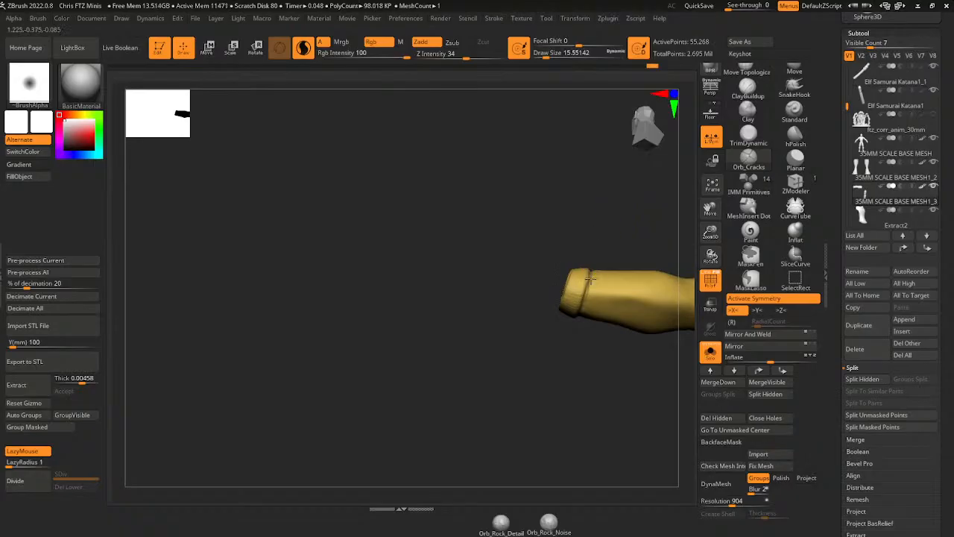
- Carve a crease around the yellow sleeve's wrist with the Orb_Cracks brush to separate the cuff from the sleeve
left_click_drag(591, 277, 581, 320)
right_click_drag(614, 249, 597, 267)
left_click_drag(591, 276, 580, 302)
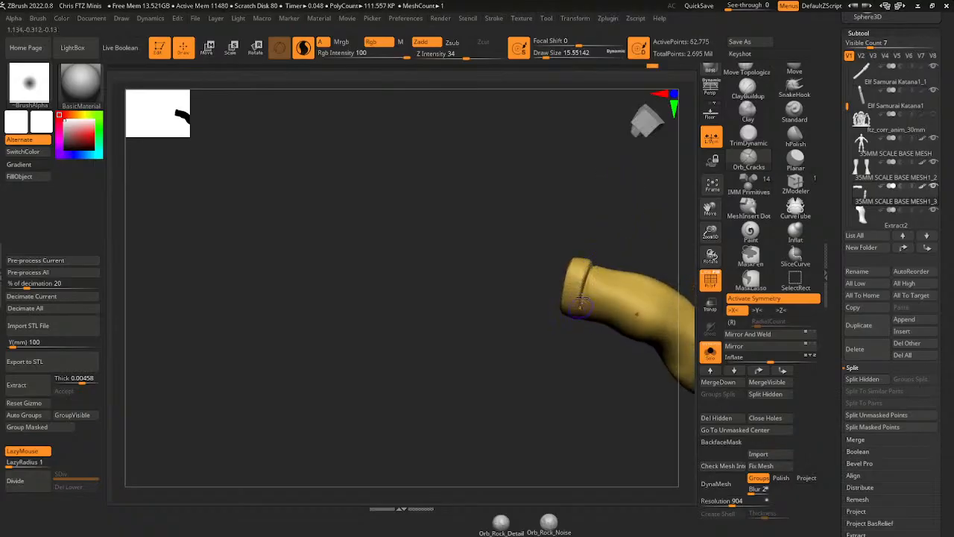
mouse_move(614, 246)
right_mouse_down()
mouse_move(612, 216)
mouse_move(603, 257)
right_mouse_up()
left_click_drag(587, 268, 578, 307)
left_click_drag(603, 222, 601, 242)
left_click_drag(589, 266, 578, 300)
mouse_move(607, 215)
left_mouse_down()
mouse_move(603, 250)
mouse_move(584, 275)
mouse_move(613, 228)
left_mouse_up()
left_click_drag(601, 245, 587, 263)
mouse_move(627, 213)
left_mouse_down()
mouse_move(621, 238)
mouse_move(596, 250)
mouse_move(606, 238)
left_mouse_up()
left_click_drag(648, 197, 638, 242)
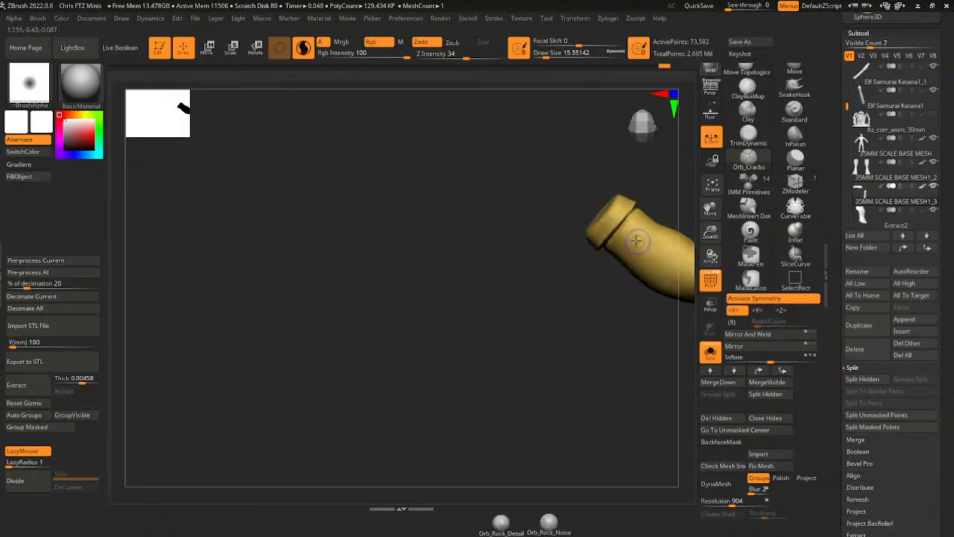
- Define the rim at the cuff's open end and carry the crease around its remaining side
mouse_move(623, 197)
left_mouse_down()
mouse_move(585, 238)
mouse_move(592, 287)
mouse_move(610, 219)
mouse_move(595, 222)
left_mouse_up()
left_click_drag(581, 237, 626, 276)
left_click_drag(630, 211, 605, 222)
mouse_move(635, 188)
left_mouse_down()
mouse_move(621, 203)
mouse_move(580, 210)
left_mouse_up()
left_click_drag(662, 207, 648, 197)
mouse_move(589, 211)
left_mouse_down()
mouse_move(576, 206)
mouse_move(584, 209)
left_mouse_up()
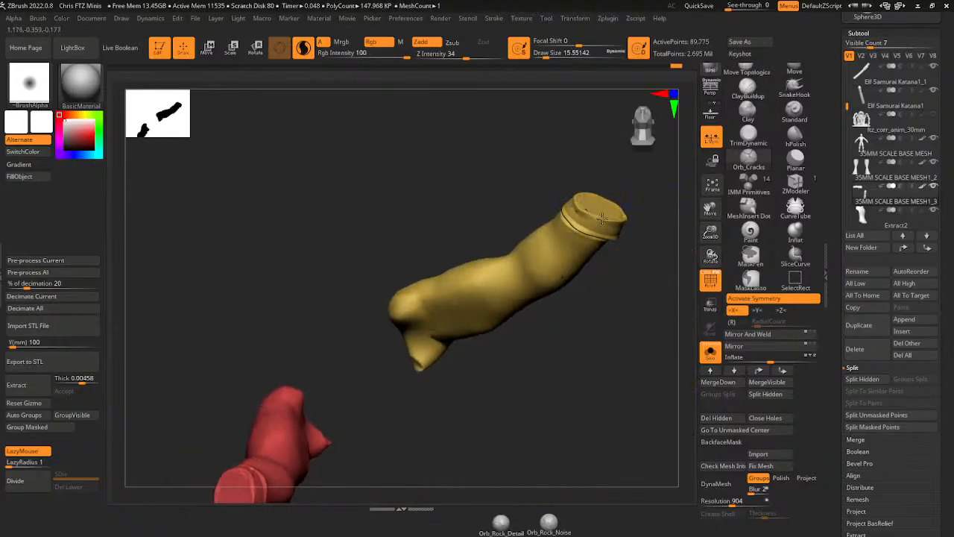
mouse_move(641, 217)
left_mouse_down()
mouse_move(661, 234)
mouse_move(670, 224)
left_mouse_up()
left_click_drag(580, 207, 573, 184)
- Flatten the outer band of the cuff using the hPolish brush at a draw size of about 15.6
left_click(796, 136)
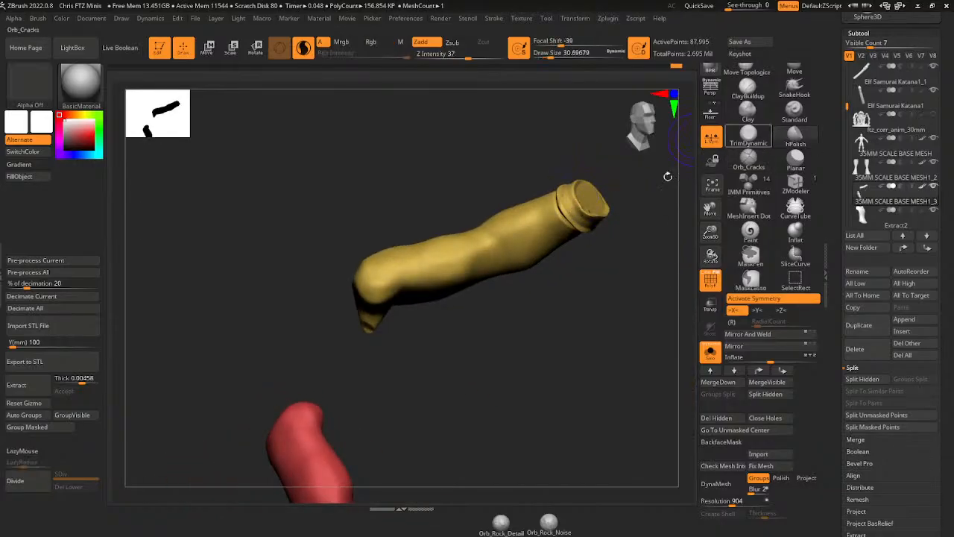
left_click_drag(545, 56, 546, 57)
left_click_drag(547, 100, 561, 160)
mouse_move(565, 194)
left_mouse_down()
mouse_move(558, 174)
mouse_move(606, 160)
mouse_move(575, 196)
mouse_move(597, 186)
left_mouse_up()
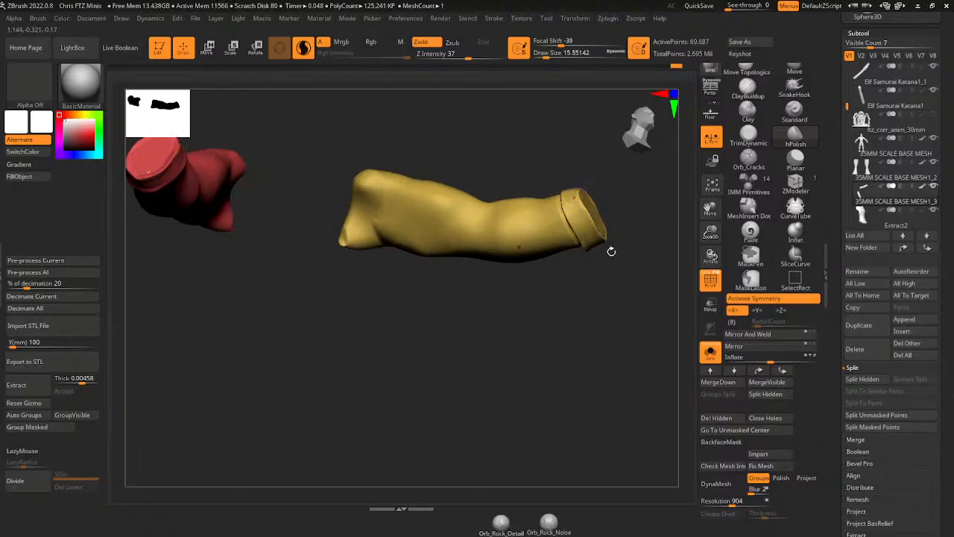
left_click_drag(612, 249, 592, 261)
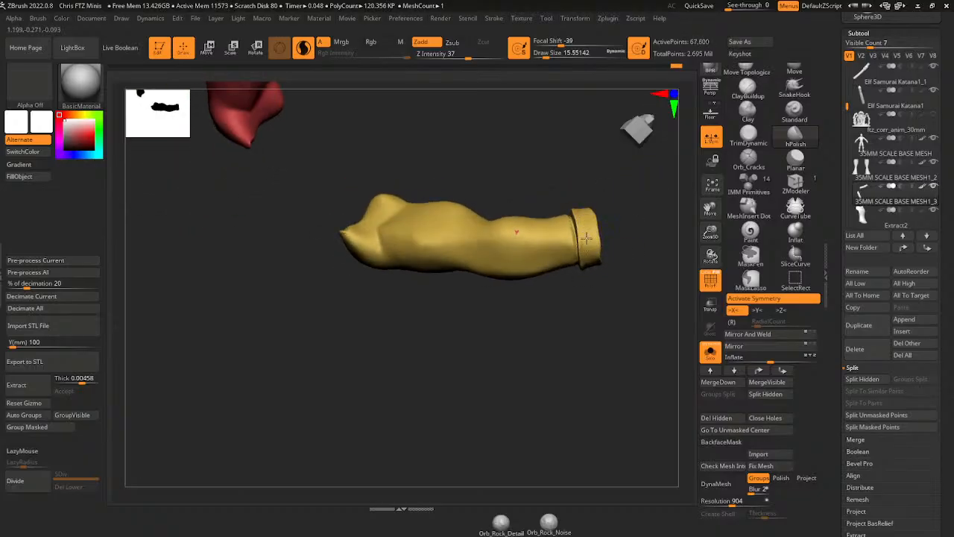
left_click_drag(597, 209, 616, 192)
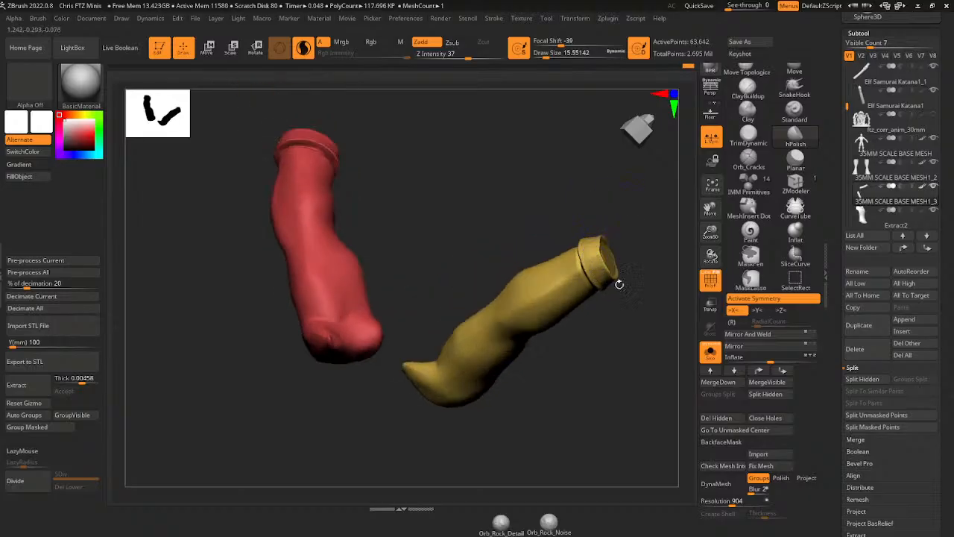
left_click_drag(618, 278, 589, 258)
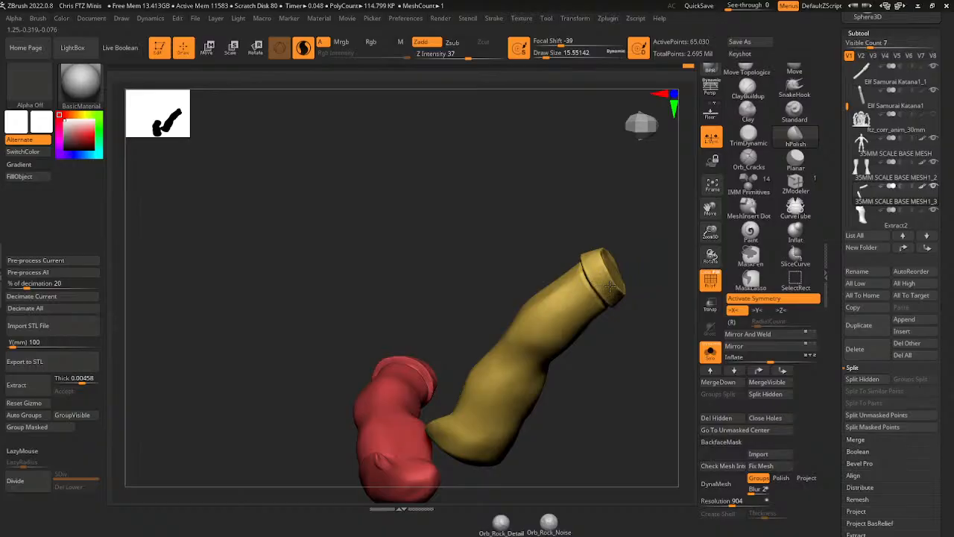
- Polish the cuff's end face and smooth its edge next to the sleeve
left_click_drag(610, 285, 613, 230)
left_click_drag(621, 297, 610, 265)
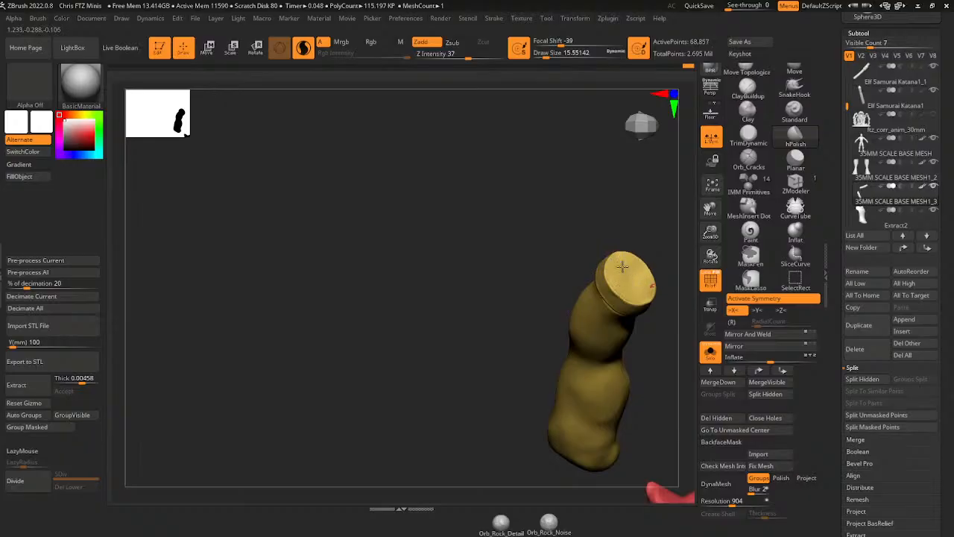
left_click_drag(634, 296, 591, 286)
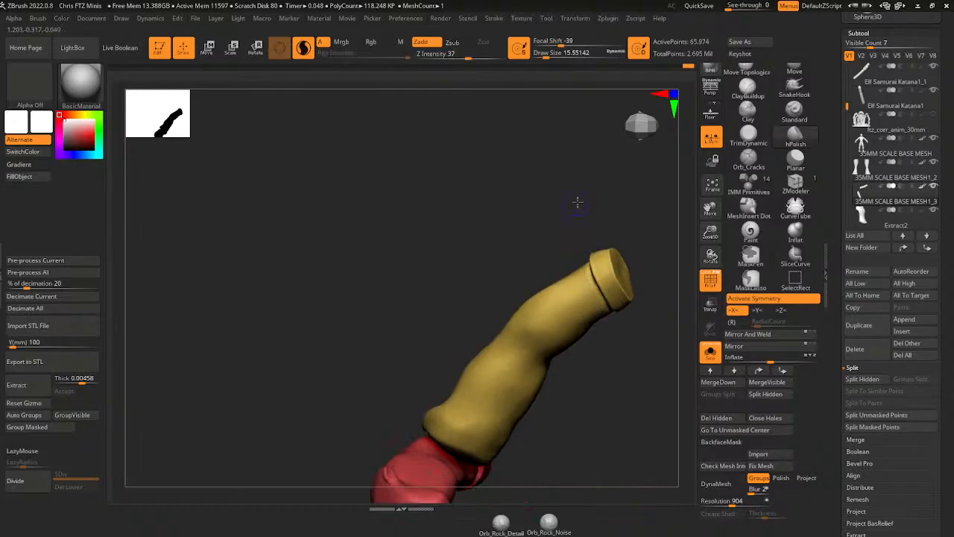
left_click_drag(577, 202, 589, 280)
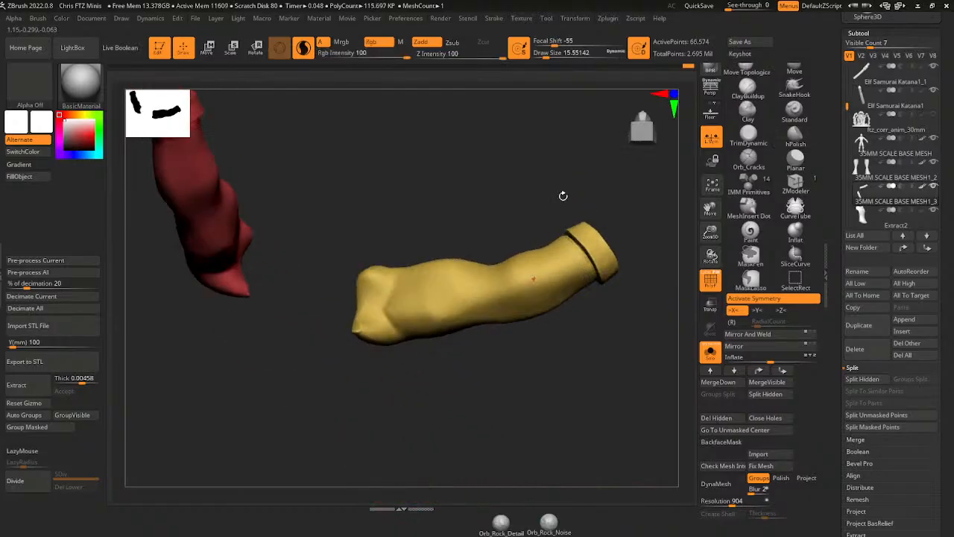
mouse_move(563, 196)
left_mouse_down()
mouse_move(558, 237)
mouse_move(566, 161)
left_mouse_up()
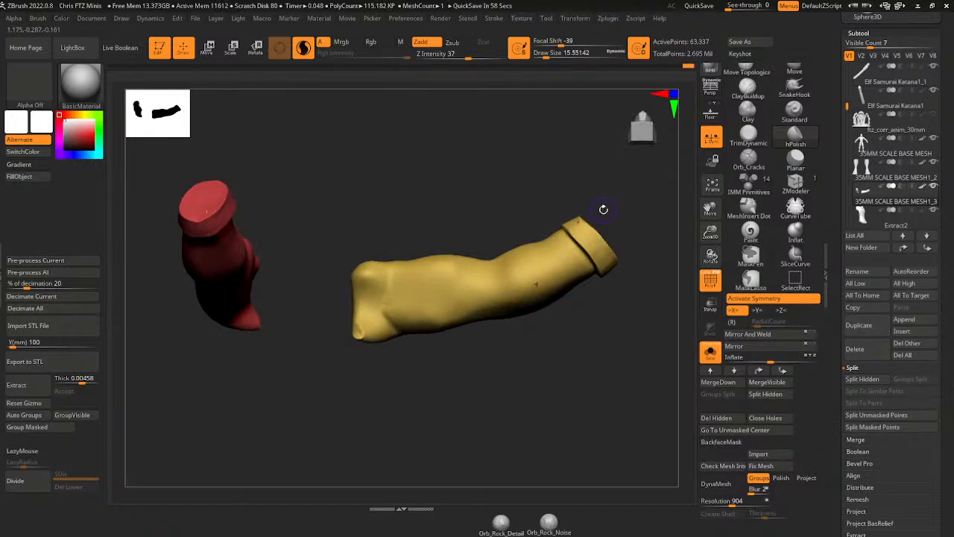
left_click_drag(603, 210, 626, 282)
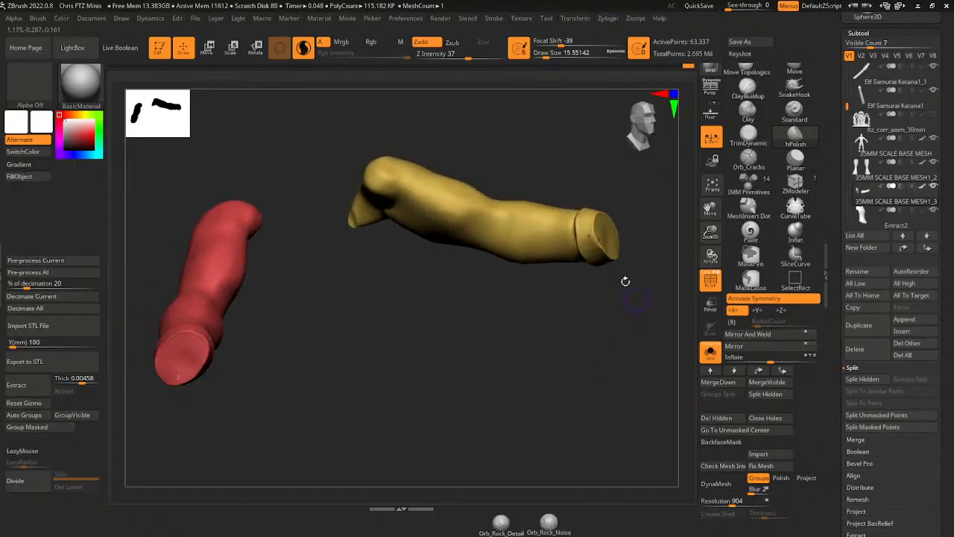
left_click_drag(587, 222, 601, 213)
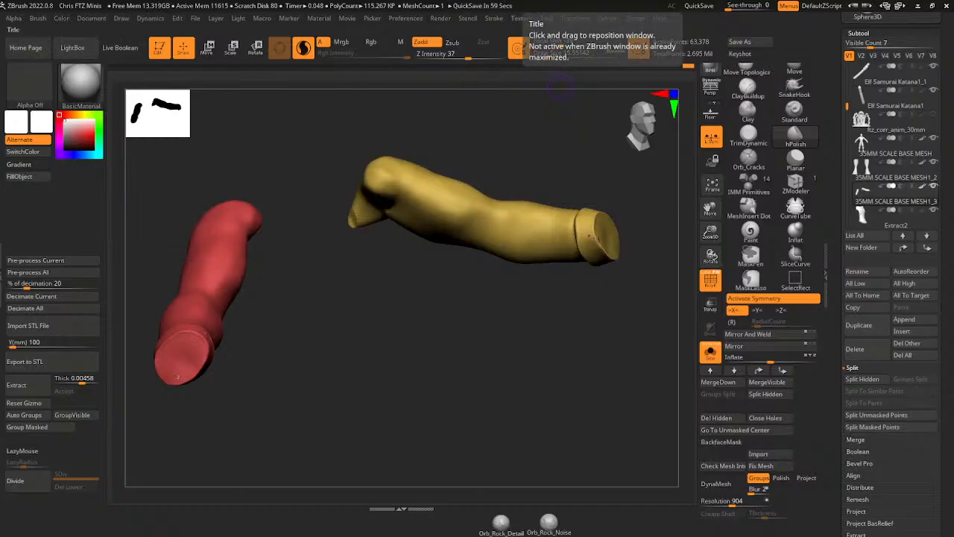
- Show the whole figure again and fit the sleeve cuff around the wrist using the Move brush at a draw size of about 90
left_click_drag(711, 233, 709, 213)
left_click(710, 352)
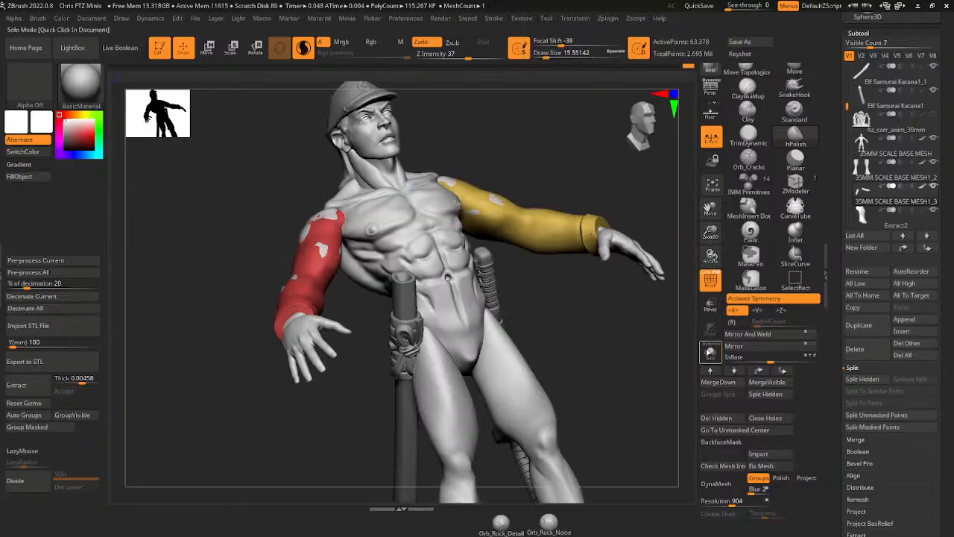
left_click_drag(668, 366, 617, 365)
left_click_drag(711, 234, 704, 217)
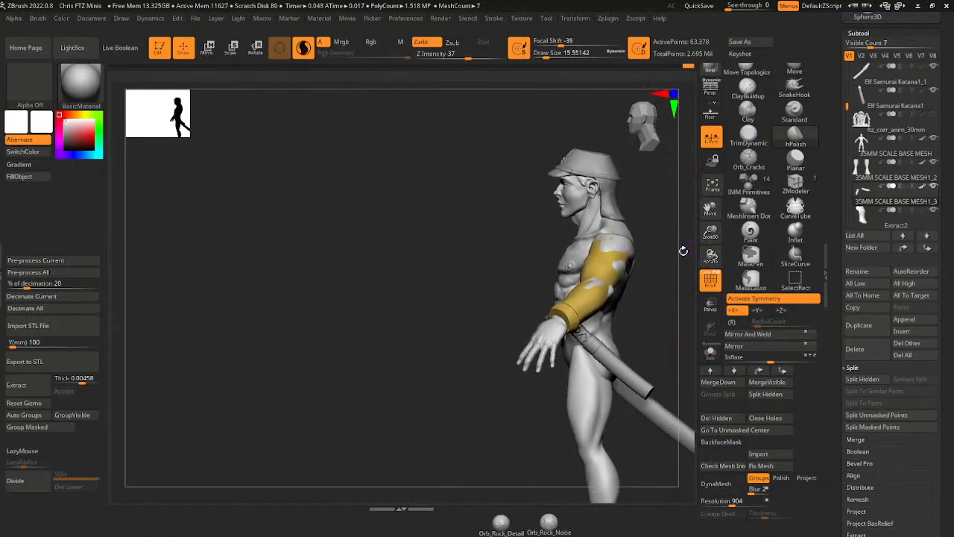
mouse_move(684, 249)
left_mouse_down()
mouse_move(647, 293)
mouse_move(695, 237)
mouse_move(656, 263)
mouse_move(641, 203)
left_mouse_up()
left_click(795, 70)
left_click_drag(545, 54, 561, 53)
left_click_drag(601, 128, 631, 196)
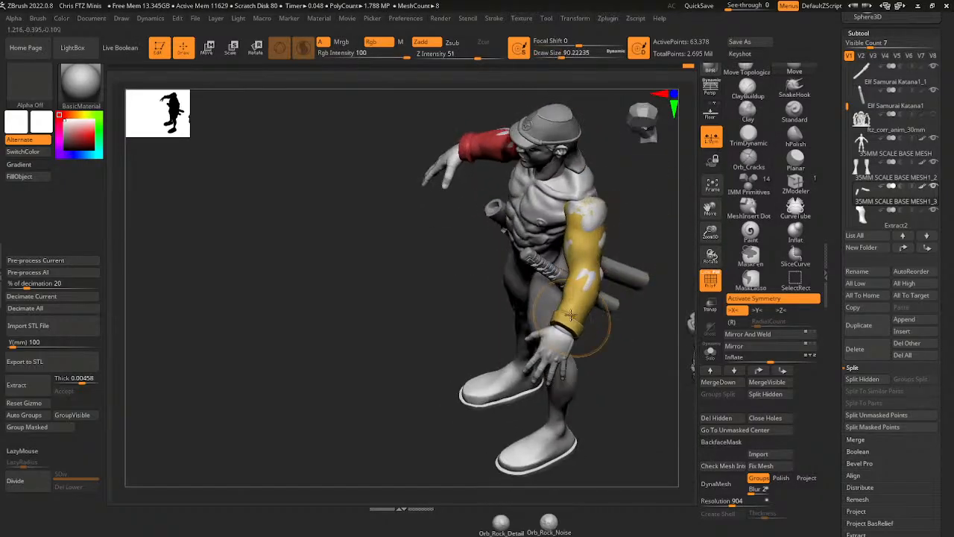
left_click_drag(565, 313, 568, 314)
left_click_drag(615, 335, 567, 282)
left_click_drag(616, 348, 610, 264)
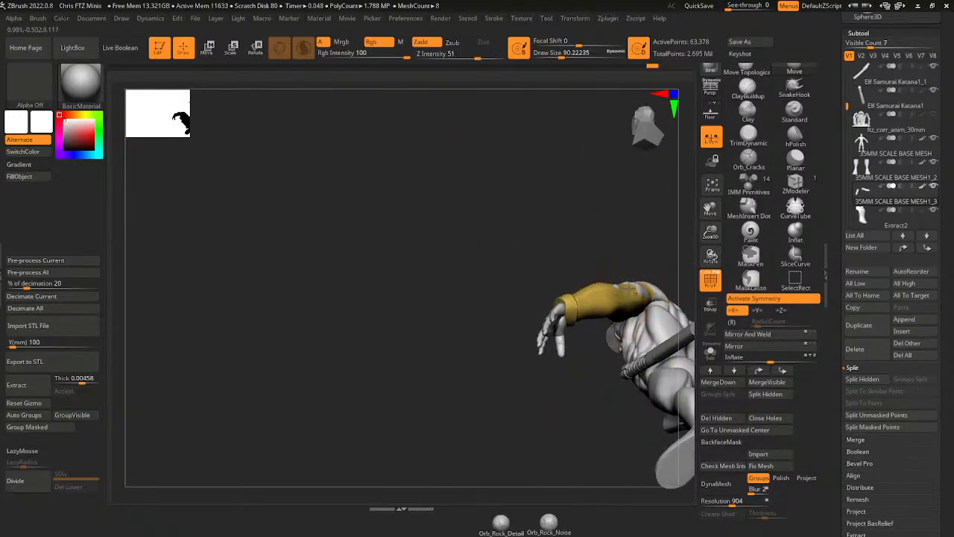
- Reshape the sleeve's upper arm and shoulder with the Move brush so it wraps the body more closely
left_click_drag(642, 249, 623, 287)
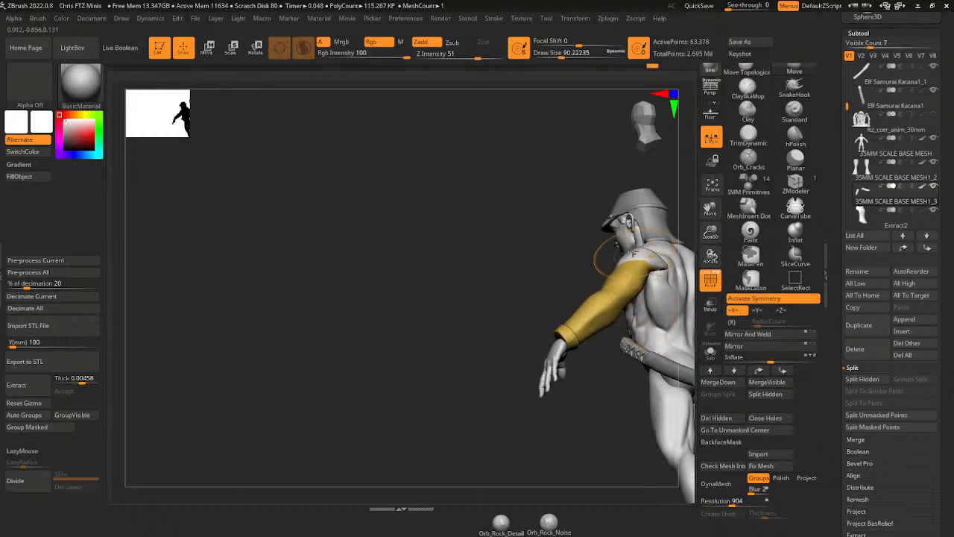
left_click_drag(633, 254, 619, 283)
left_click_drag(653, 218, 658, 262)
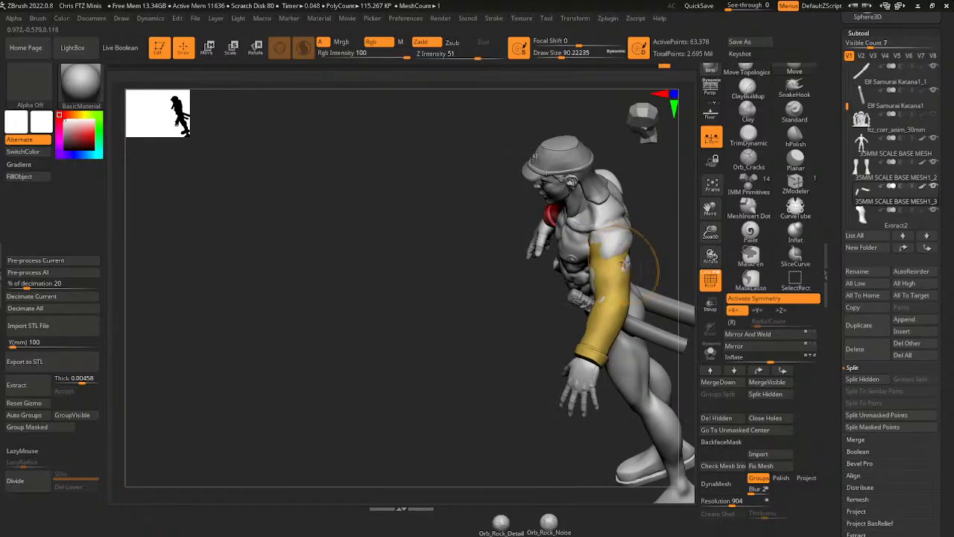
mouse_move(661, 243)
left_mouse_down()
mouse_move(674, 235)
mouse_move(660, 237)
left_mouse_up()
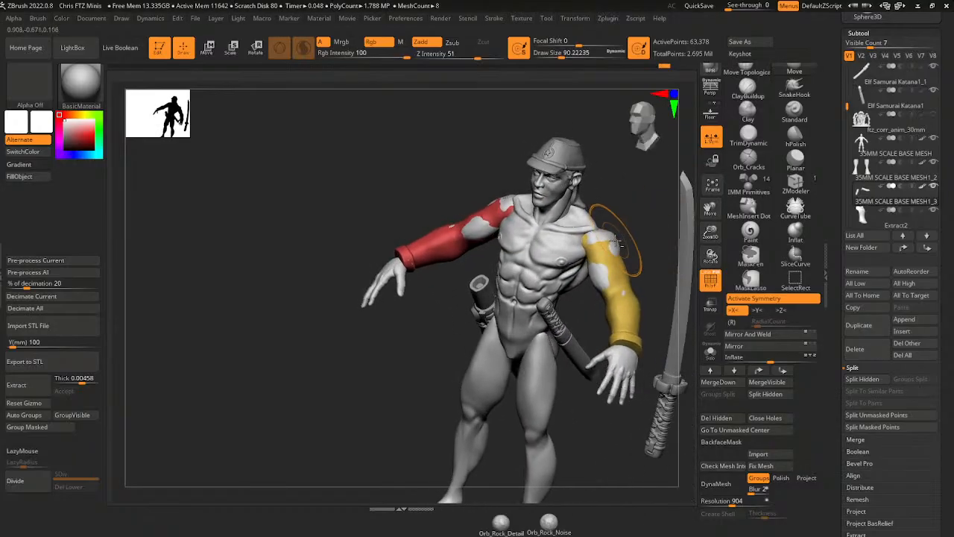
- Hide the arm polygroups beneath the sleeves on the base body mesh and delete the hidden geometry
left_click(616, 242, "alt")
left_click(602, 243, "ctrl+shift")
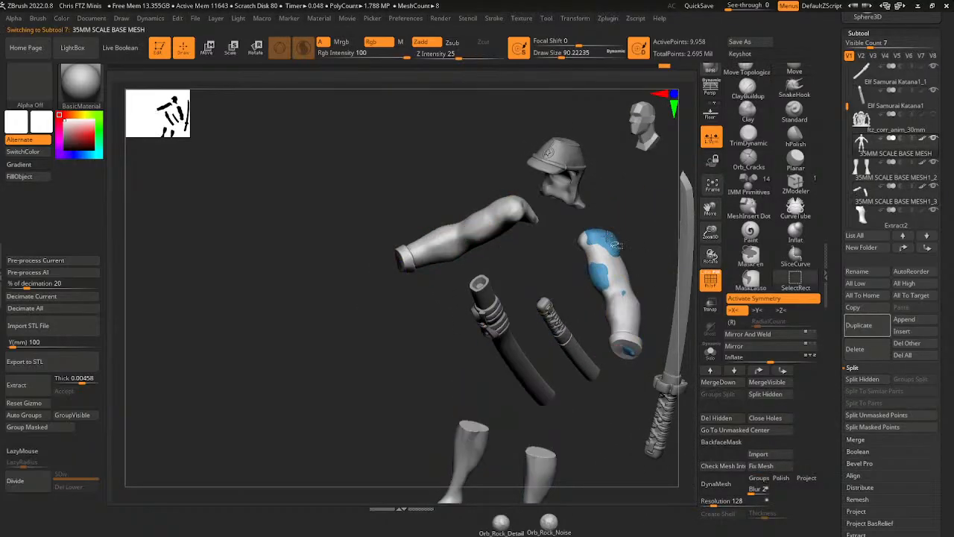
left_click(603, 243, "ctrl+shift")
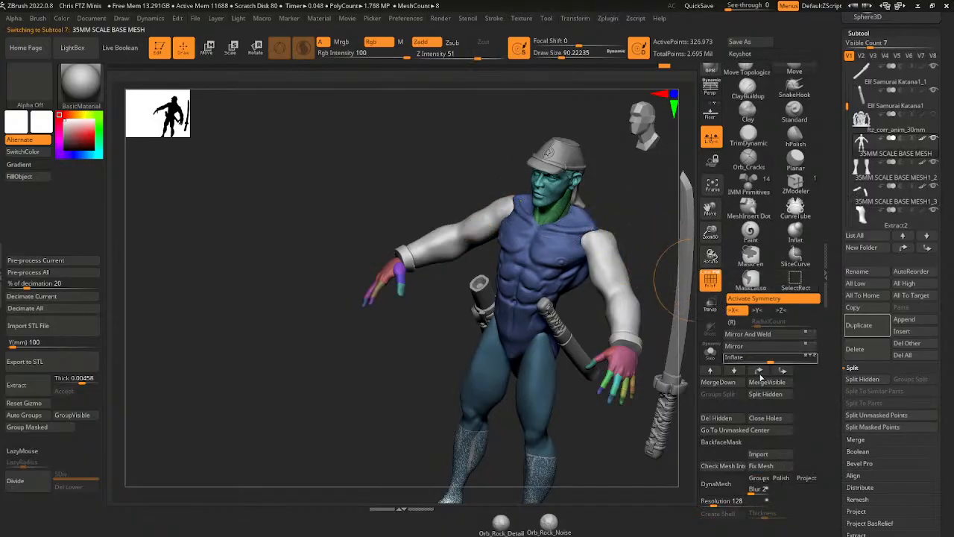
left_click(730, 420)
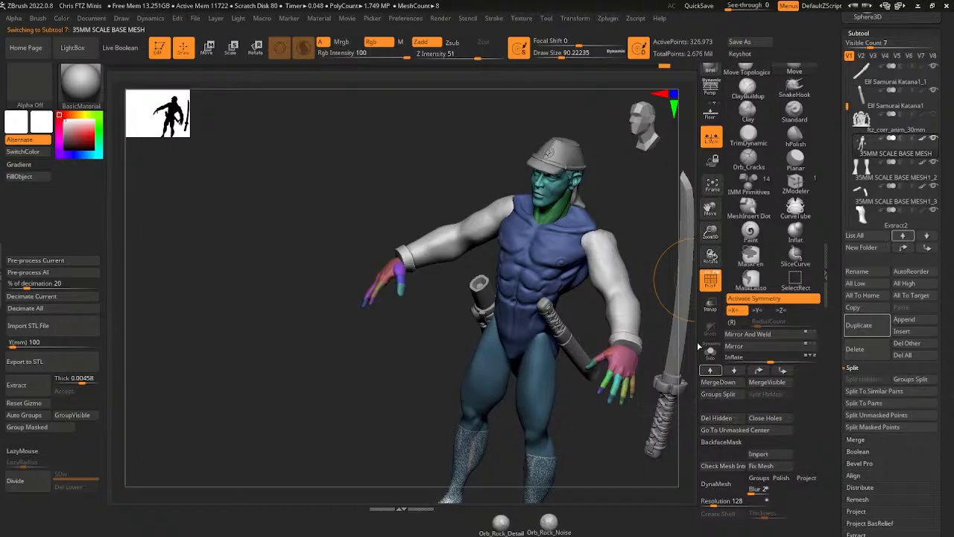
- Select the sleeves subtool again and merge it with the jacket vest into one subtool
left_click_drag(664, 264, 619, 268)
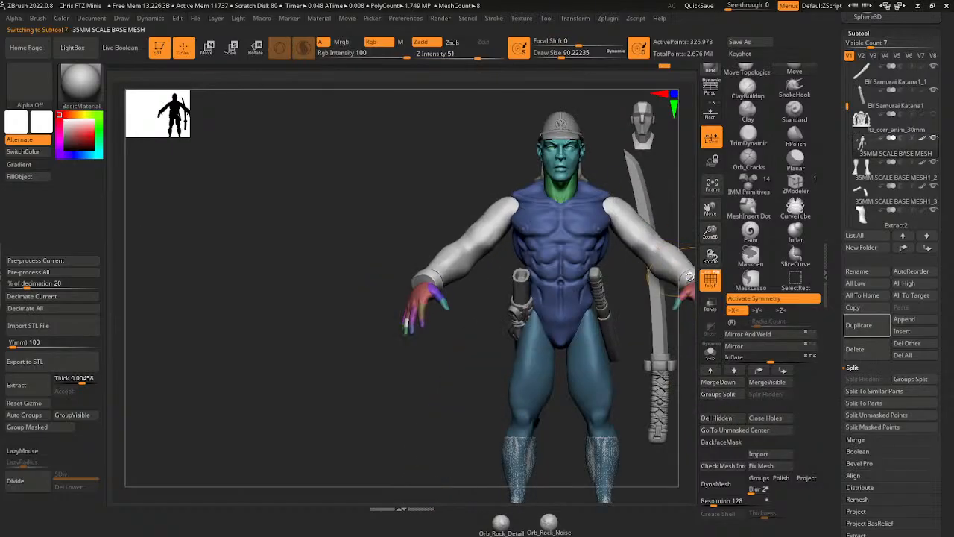
mouse_move(716, 216)
left_mouse_down()
mouse_move(707, 204)
mouse_move(649, 277)
mouse_move(663, 269)
mouse_move(632, 282)
mouse_move(656, 358)
mouse_move(638, 283)
mouse_move(660, 343)
mouse_move(643, 401)
left_mouse_up()
left_click(642, 268, "alt")
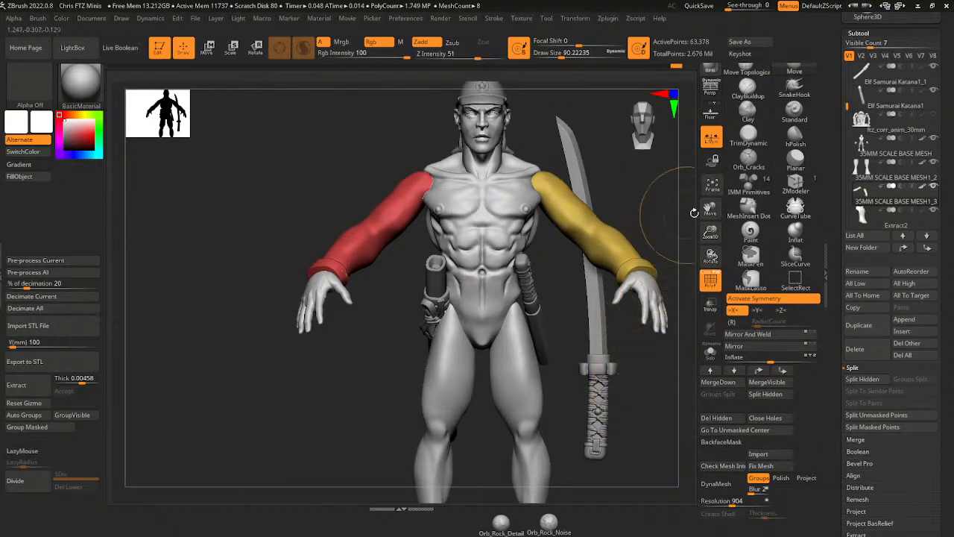
left_click_drag(710, 209, 708, 320)
left_click(644, 259, "ctrl+shift")
left_click_drag(643, 260, 624, 238)
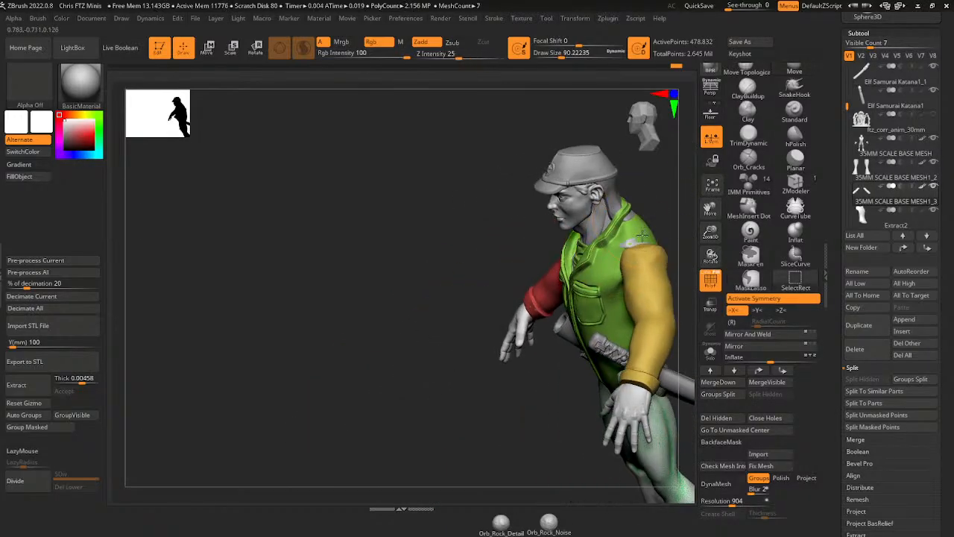
- Isolate the vest polygroup and mask both sleeves, leaving only the vest editable
left_click(636, 229, "ctrl+shift")
left_click(662, 215, "ctrl")
left_click(662, 212, "ctrl+shift")
left_click(662, 211, "ctrl")
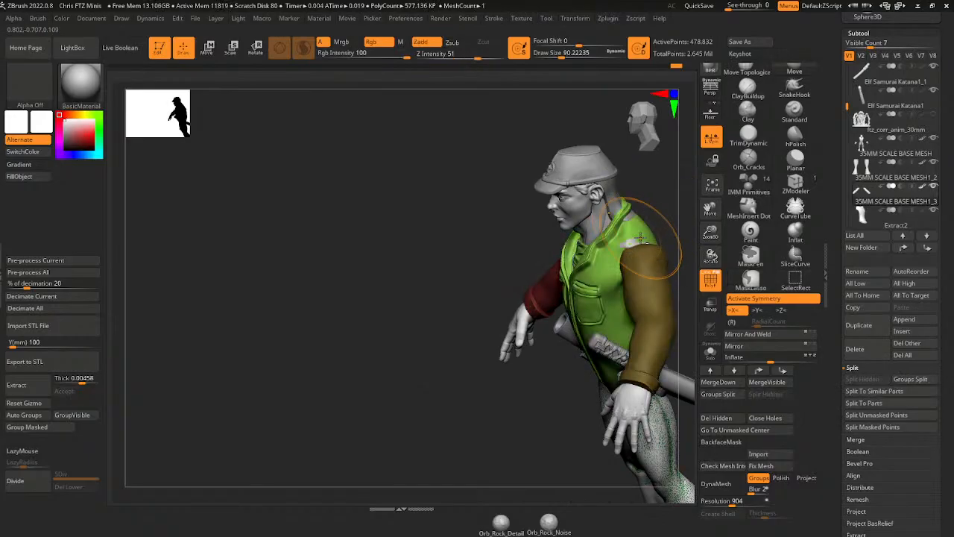
- Pull the vest outward around the torso and down over the lower back with the Move brush to cover the body
mouse_move(650, 216)
left_mouse_down()
mouse_move(666, 217)
mouse_move(683, 242)
mouse_move(678, 196)
left_mouse_up()
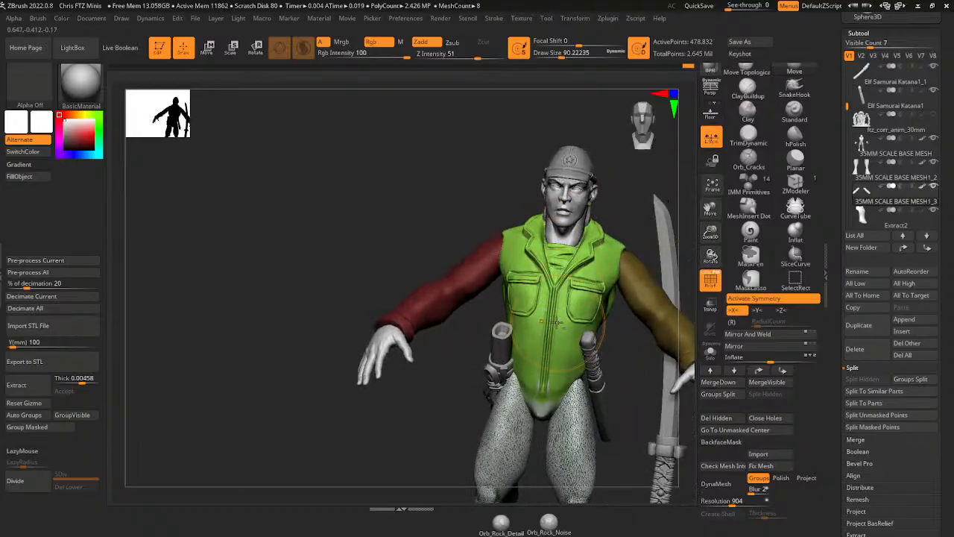
left_click_drag(640, 216, 744, 216)
left_click_drag(584, 304, 574, 288)
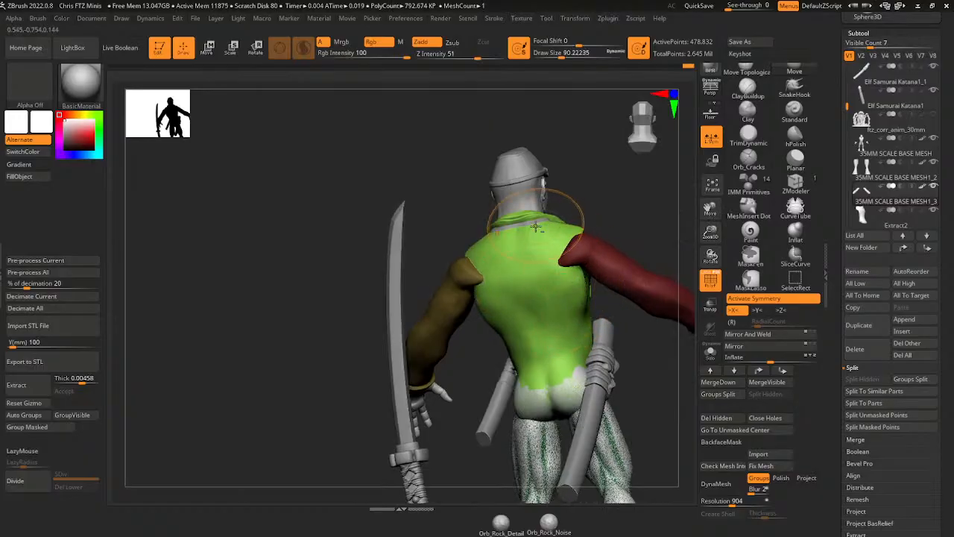
mouse_move(560, 321)
left_mouse_down()
mouse_move(581, 362)
mouse_move(587, 352)
left_mouse_up()
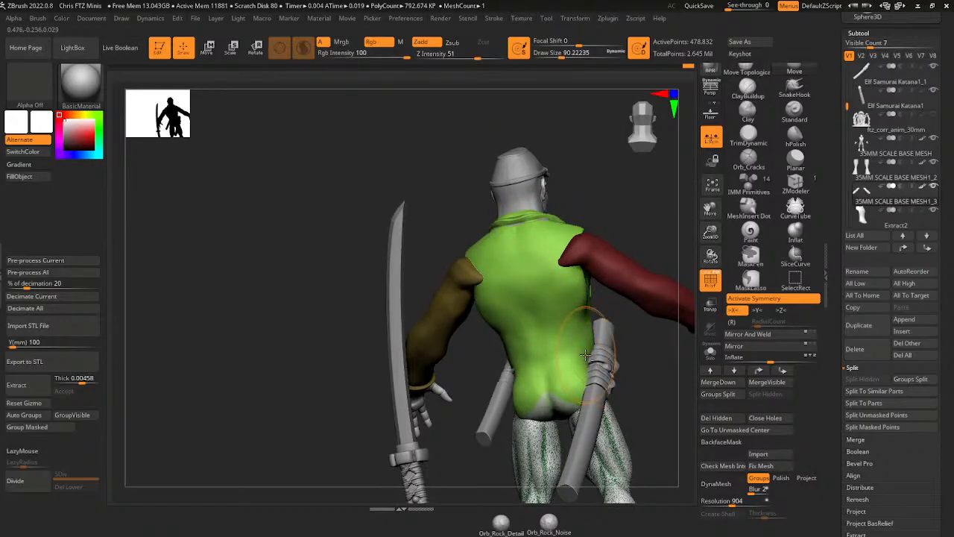
left_click_drag(643, 333, 618, 326, "shift")
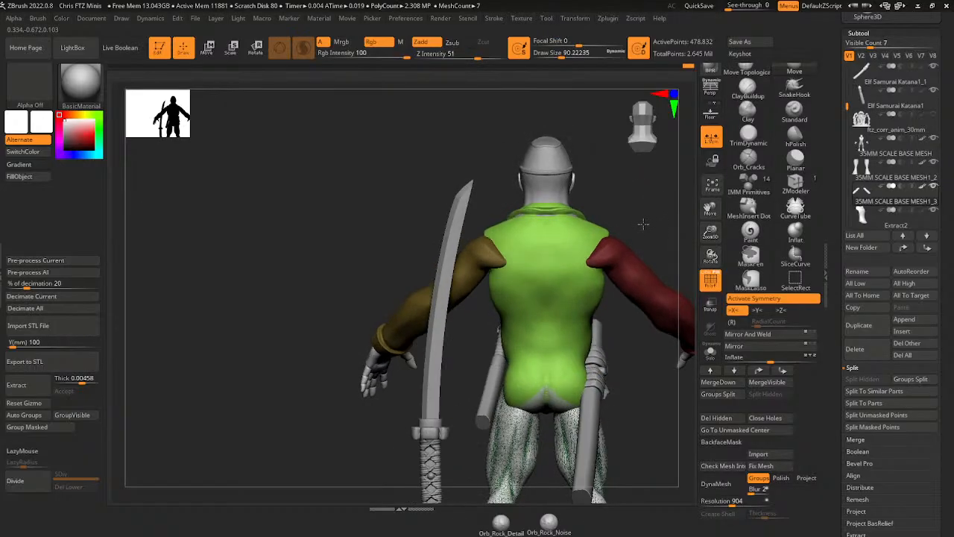
- Select the cloth neck guard under the cap and examine its fit against the collar from behind and the front
left_click(551, 194, "alt")
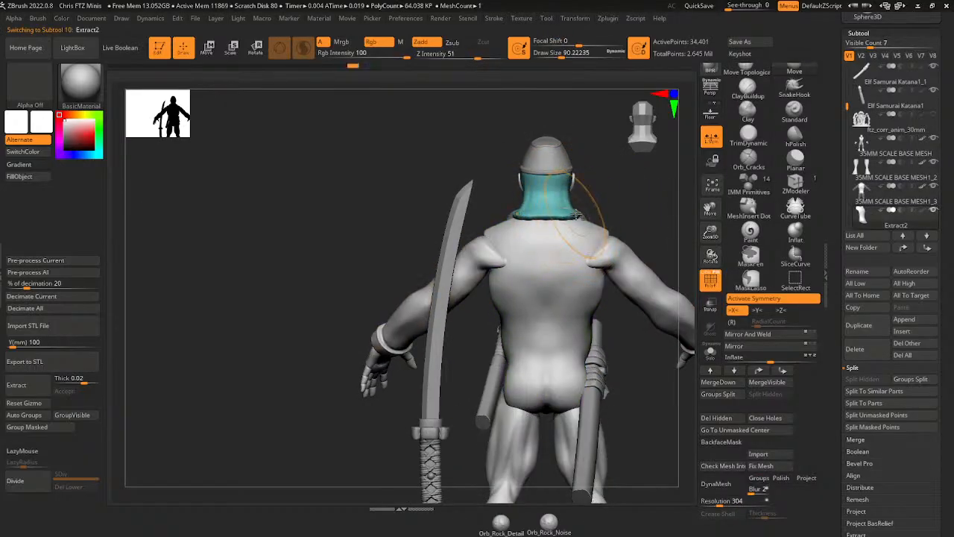
left_click_drag(642, 209, 670, 155)
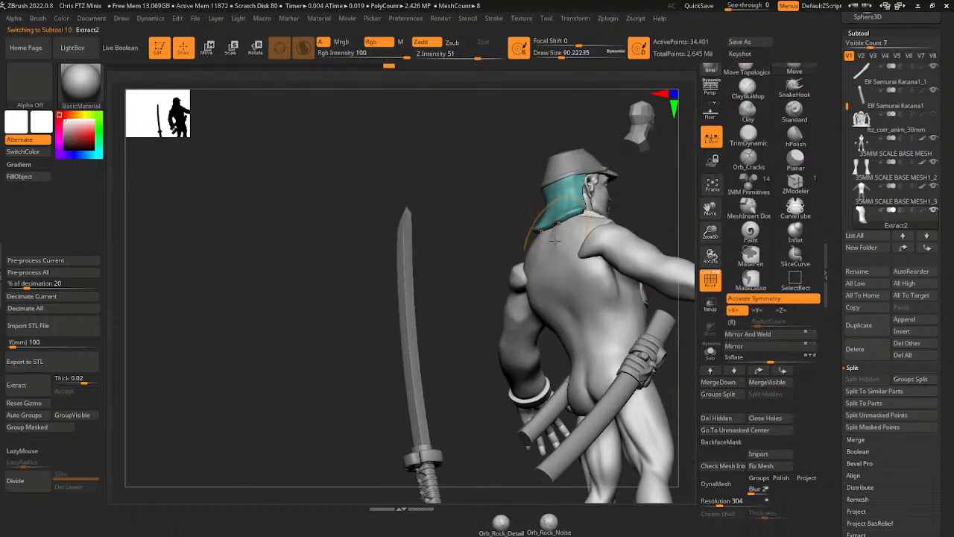
left_click_drag(651, 203, 616, 206, "shift")
left_click_drag(682, 250, 633, 243, "alt")
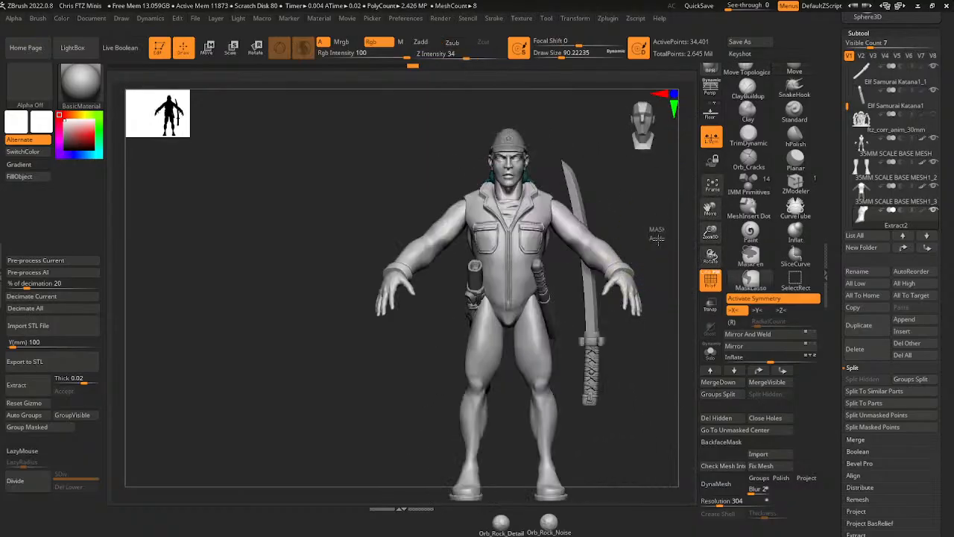
- Select the jacket subtool, clear its mask, and mask the vest polygroup so only the two sleeves stay editable
left_click_drag(711, 236, 636, 255)
left_click(649, 207, "alt")
left_click(656, 234, "ctrl")
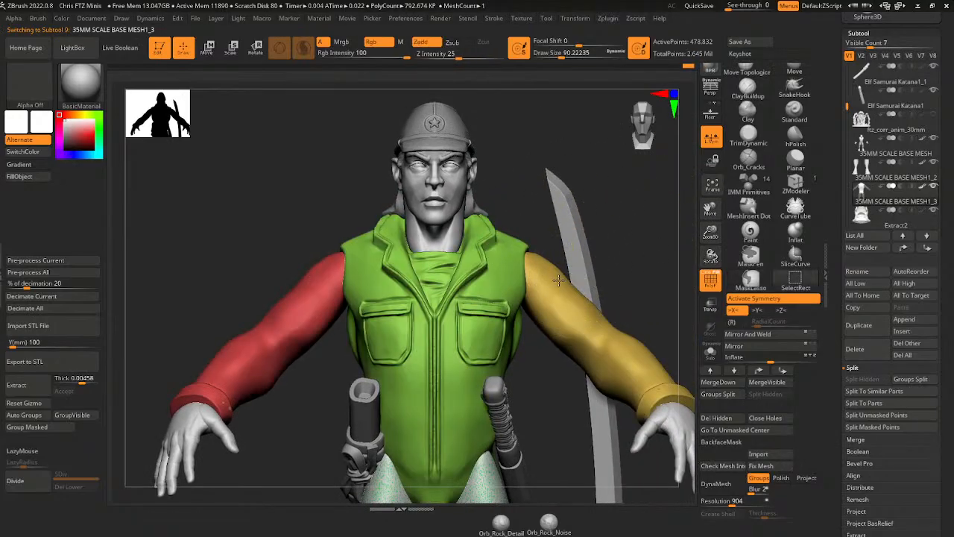
left_click(550, 280, "ctrl+shift")
left_click(550, 280, "ctrl+shift")
left_click(485, 278, "ctrl+shift")
left_click(639, 211, "ctrl+shift")
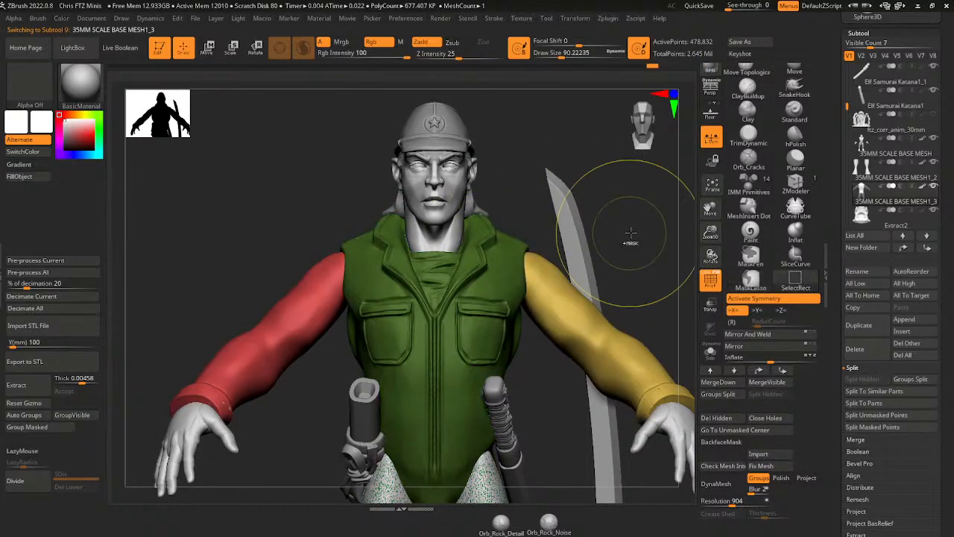
mouse_move(639, 211)
left_mouse_down()
mouse_move(616, 250)
mouse_move(633, 255)
mouse_move(605, 264)
mouse_move(619, 246)
left_mouse_up()
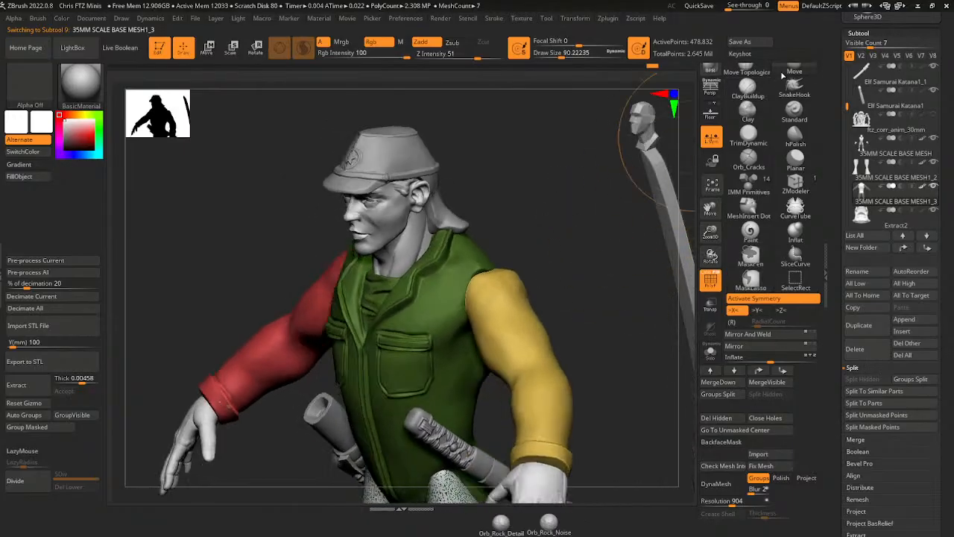
- Fit the sleeves' upper edges against the vest behind the shoulders using the Move brush at draw size 62
left_click_drag(575, 53, 560, 53)
mouse_move(589, 223)
left_mouse_down()
mouse_move(547, 219)
mouse_move(400, 403)
left_mouse_up()
left_click_drag(550, 53, 564, 53)
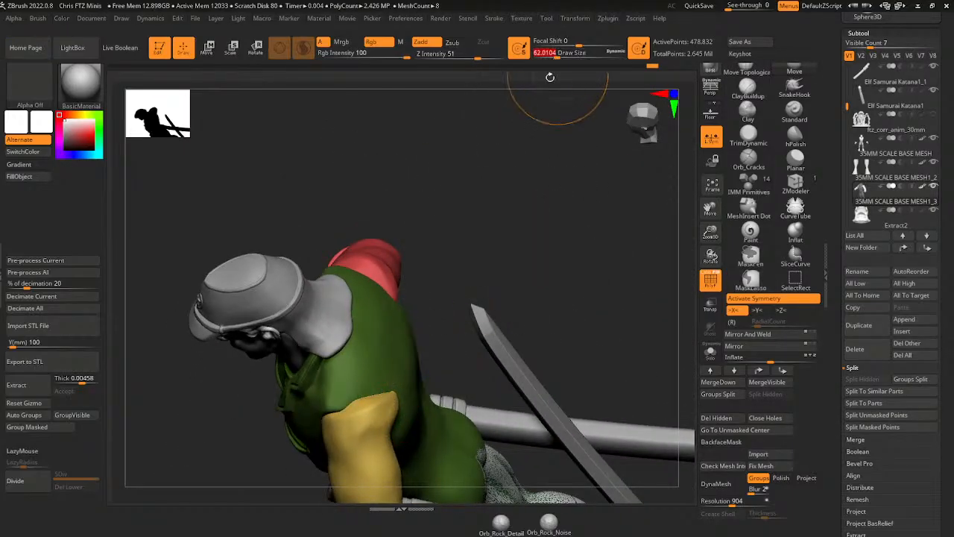
left_click_drag(390, 414, 380, 402)
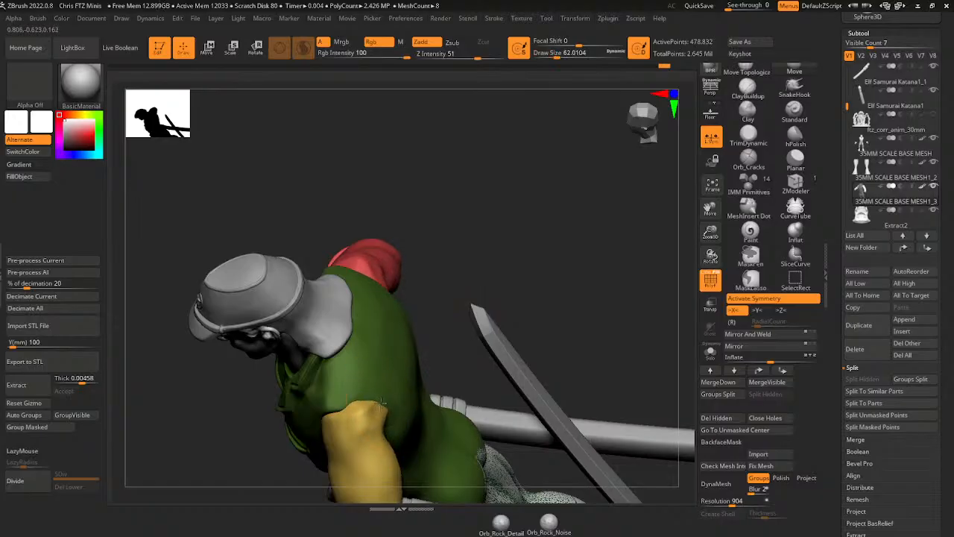
left_click_drag(694, 212, 571, 178)
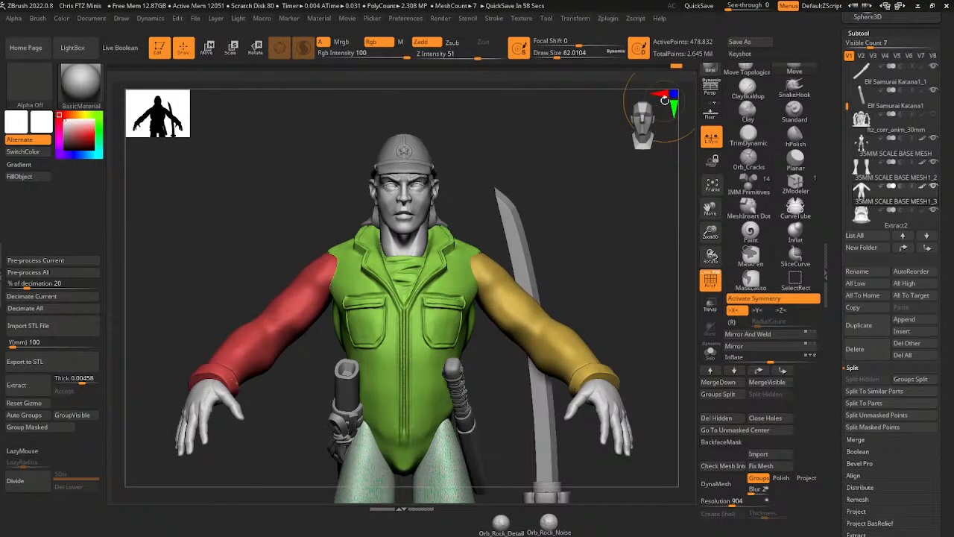
- Isolate the thigh pieces of the trousers, regroup them with Auto Groups, and view them in Solo mode
left_click_drag(710, 234, 748, 85)
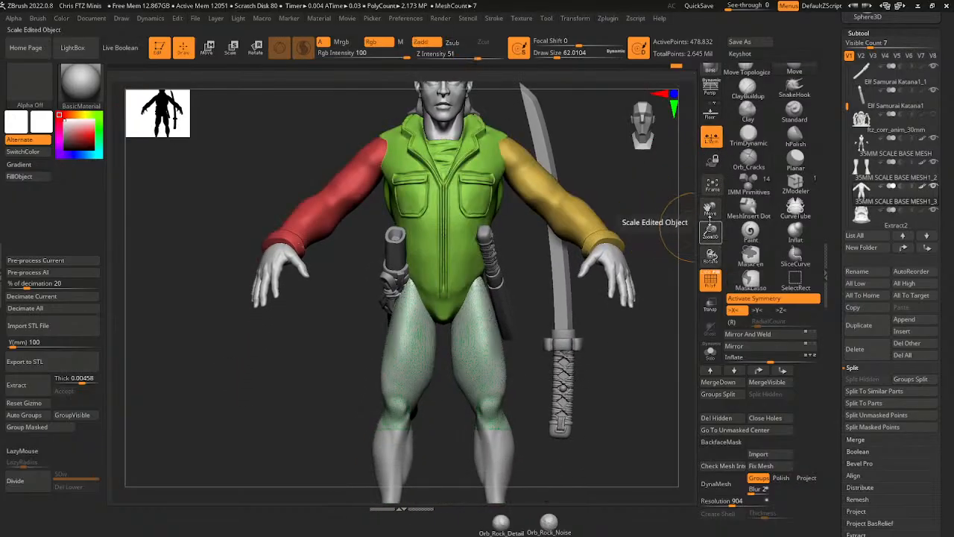
left_click_drag(710, 212, 742, 122)
left_click(522, 316, "ctrl+shift")
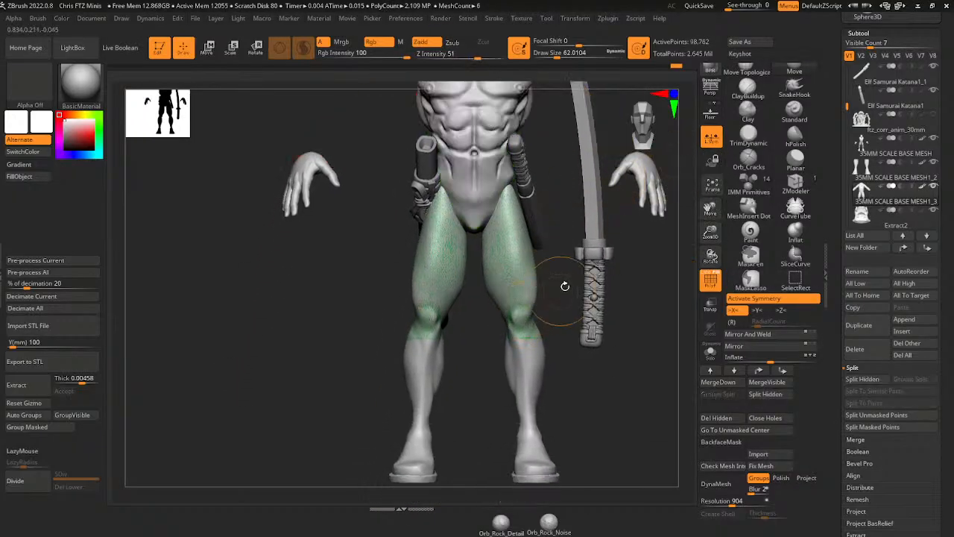
left_click(28, 416)
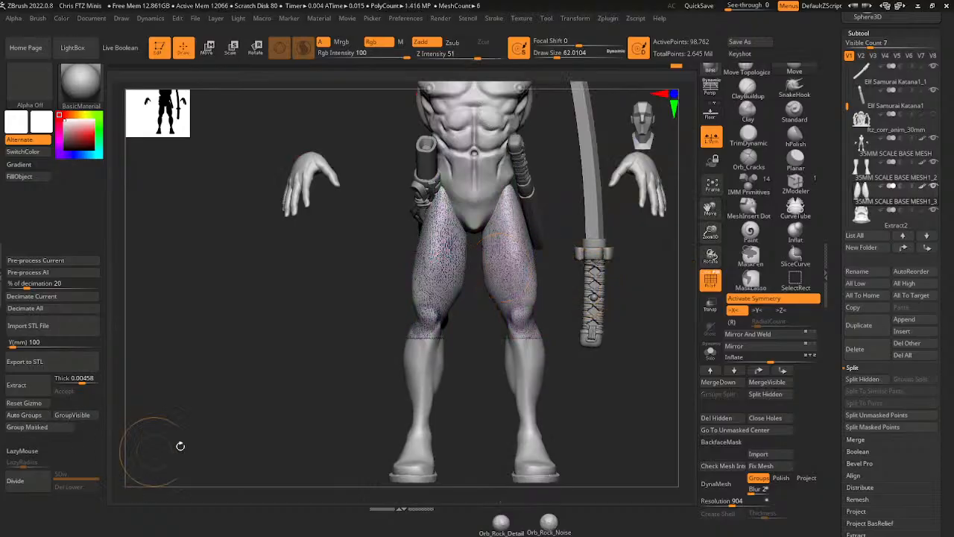
left_click(710, 352)
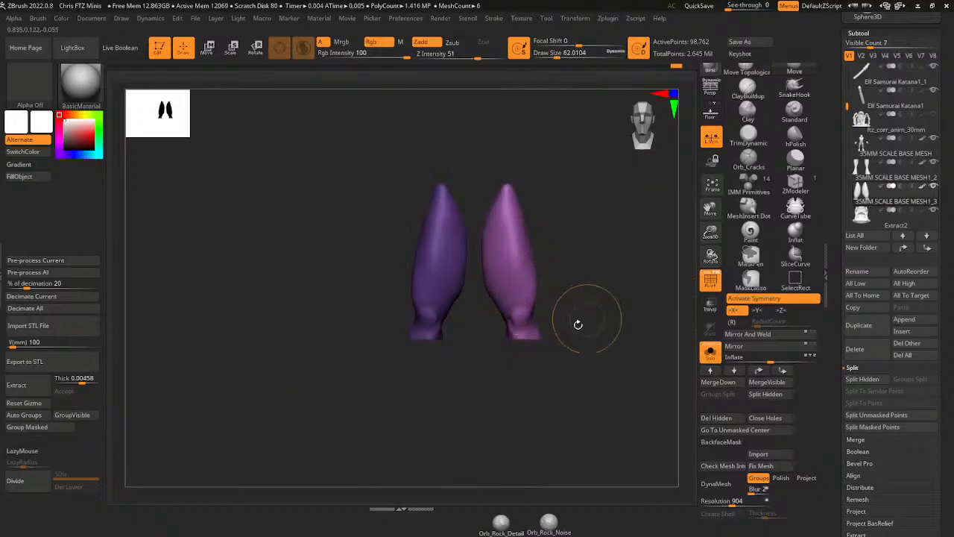
- Regenerate the Auto Groups until the two trouser legs have clearly distinct blue polygroup colours
left_click(29, 416)
left_click(30, 419)
left_click(33, 419)
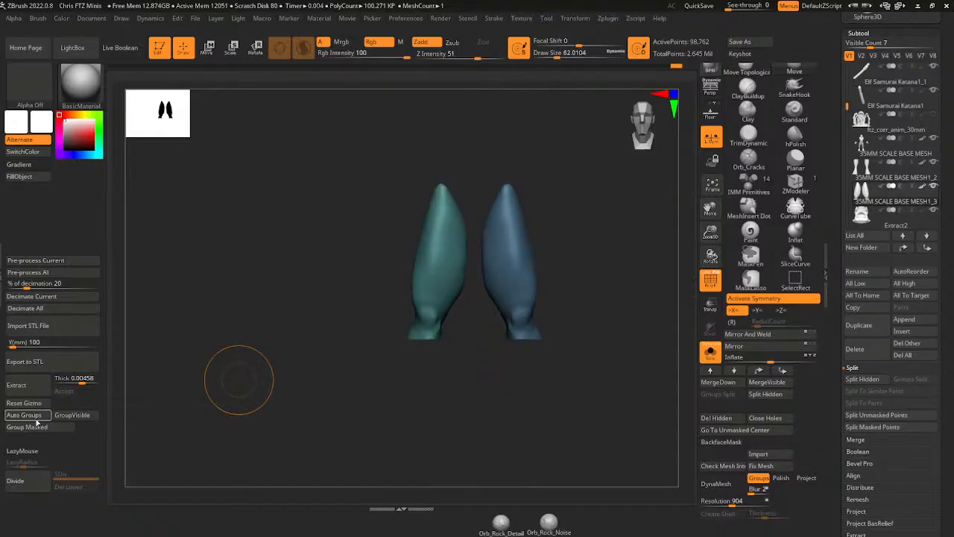
left_click(35, 420)
left_click(36, 420)
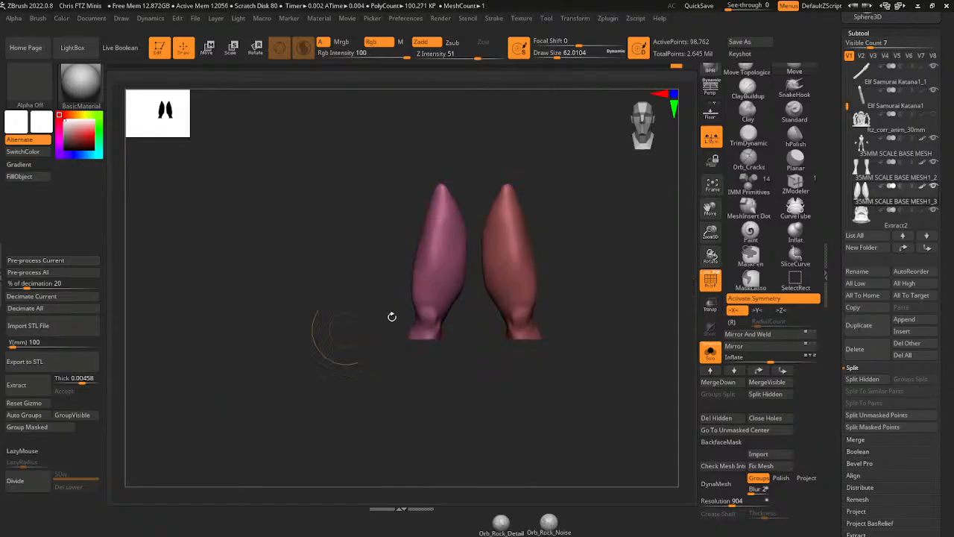
left_click(42, 419)
left_click(39, 420)
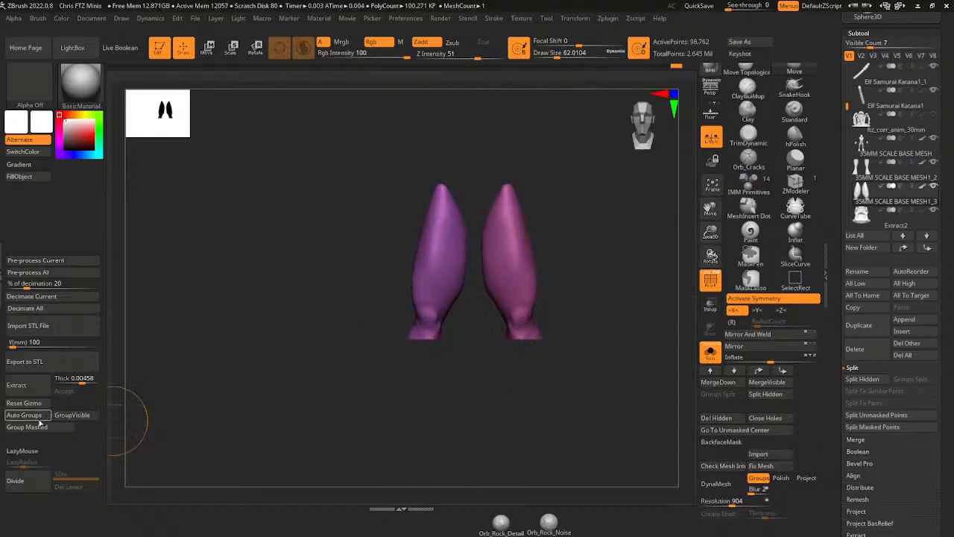
left_click(40, 420)
left_click(40, 420)
left_click(39, 420)
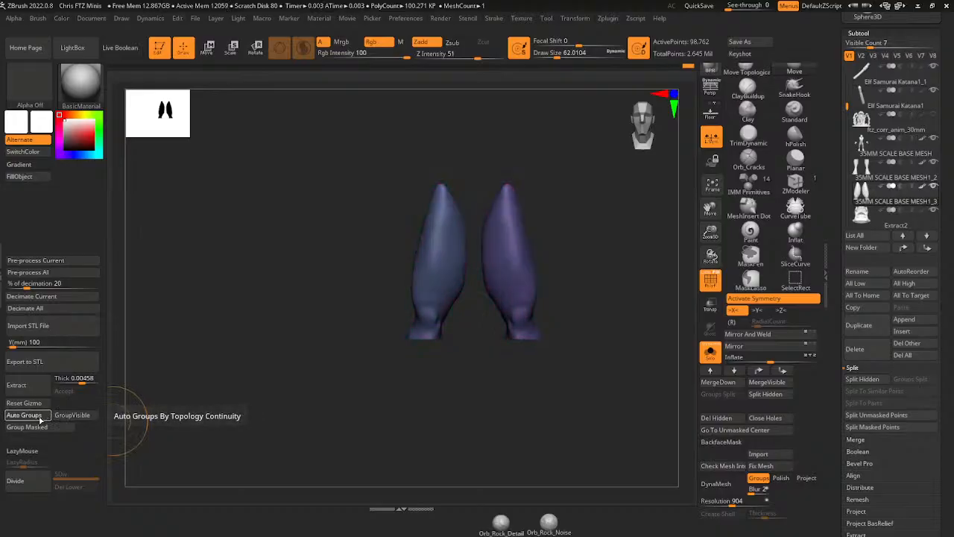
left_click(40, 421)
left_click(40, 421)
left_click(40, 420)
left_click(39, 420)
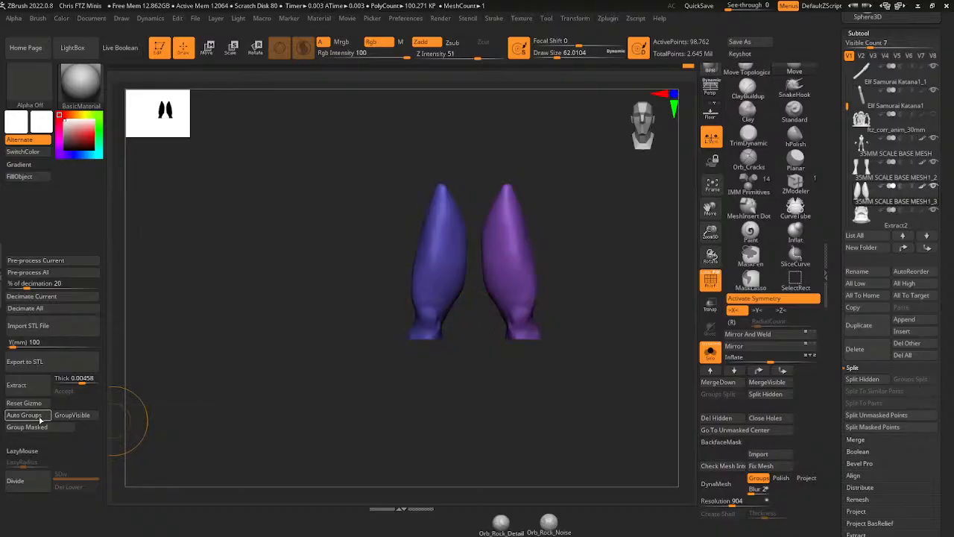
left_click(40, 420)
left_click(40, 419)
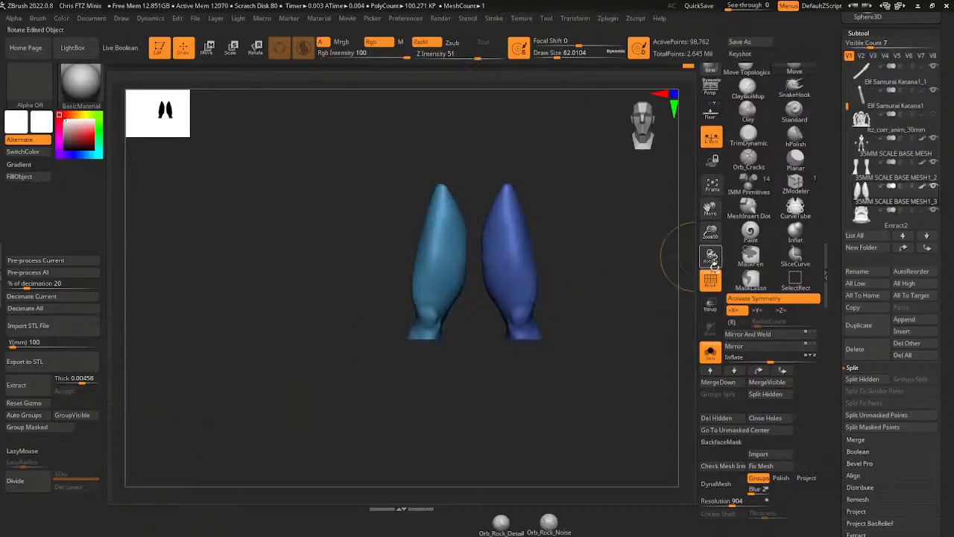
- Show all the clothing polygroups again and leave Solo mode to bring back the full figure
left_click(600, 280, "ctrl+shift")
left_click_drag(711, 232, 708, 215)
left_click_drag(711, 210, 733, 220)
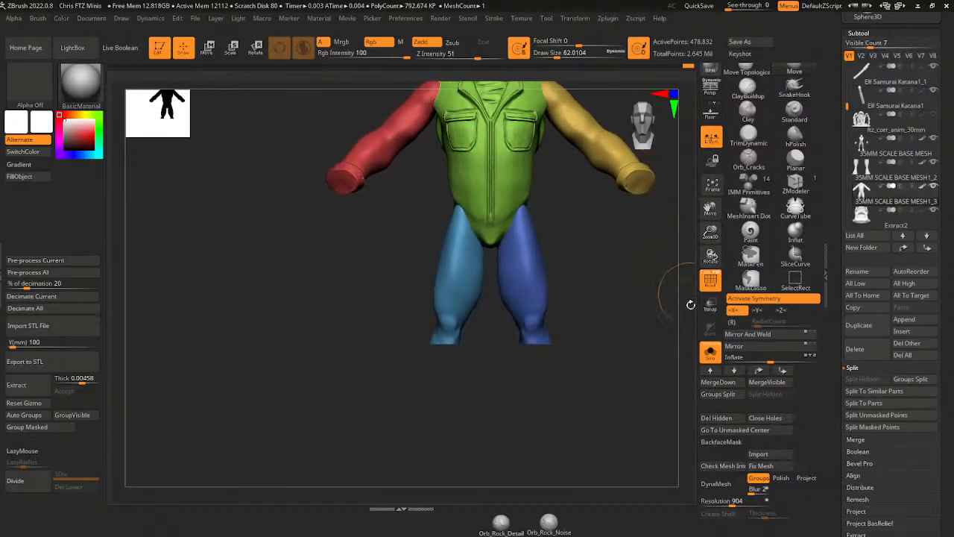
left_click(710, 352)
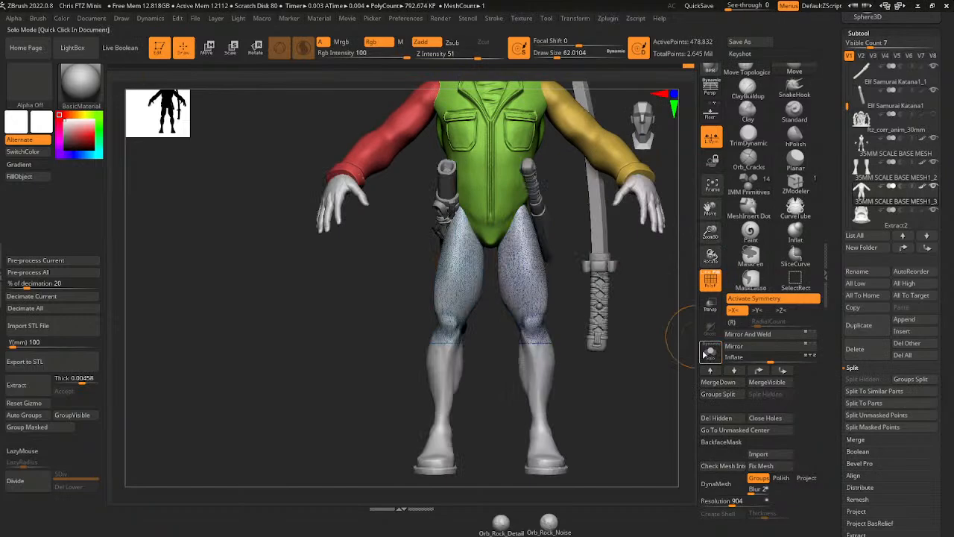
- Build up baggy volume around the knees and outer thighs of the trousers with ClayBuildup at draw size 62
left_click(748, 89)
left_click_drag(542, 55, 557, 56)
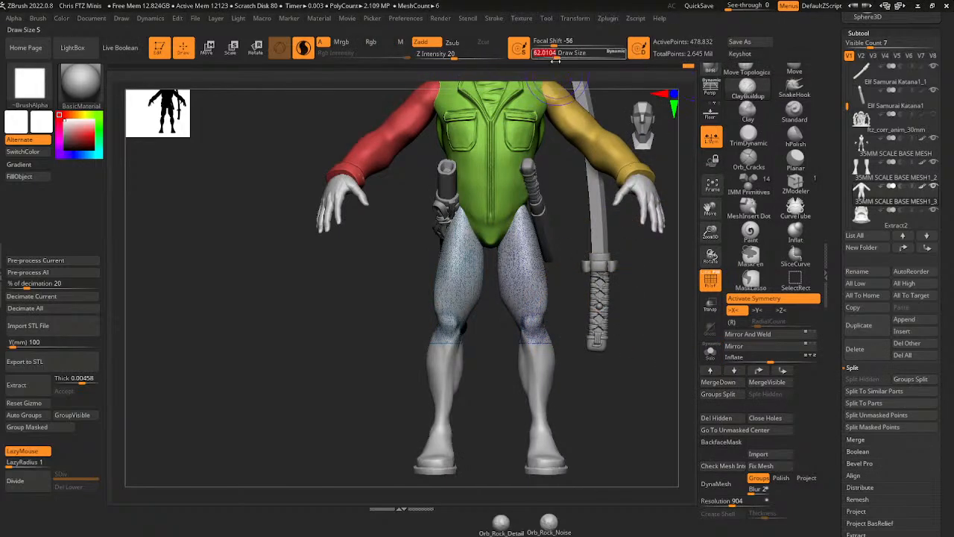
mouse_move(519, 323)
left_mouse_down()
mouse_move(528, 336)
mouse_move(536, 319)
mouse_move(547, 339)
mouse_move(537, 349)
mouse_move(567, 328)
mouse_move(535, 282)
mouse_move(573, 307)
left_mouse_up()
left_click_drag(660, 309, 617, 291)
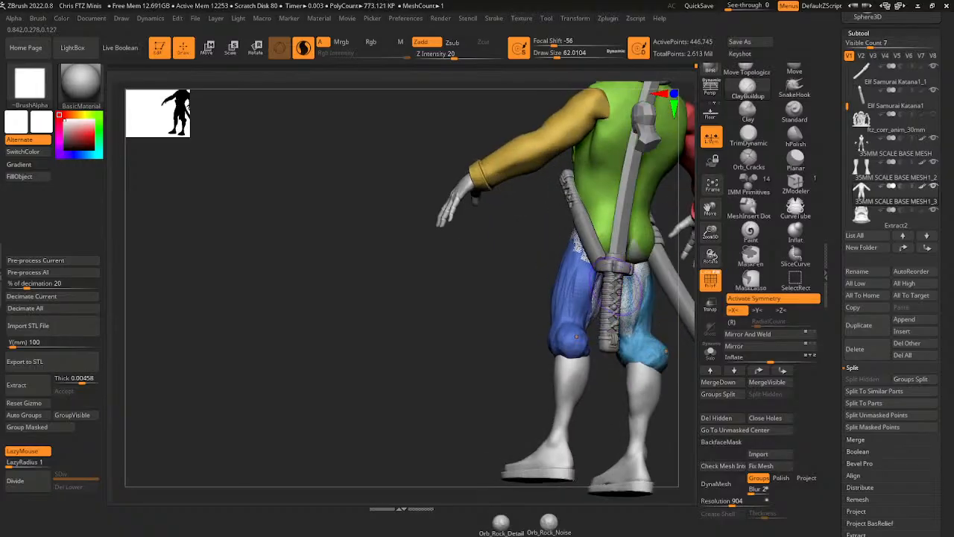
- Add clay volume to the back of both trouser legs, from below the seat down to the knees
left_click_drag(711, 211, 645, 203)
left_click_drag(654, 271, 612, 250)
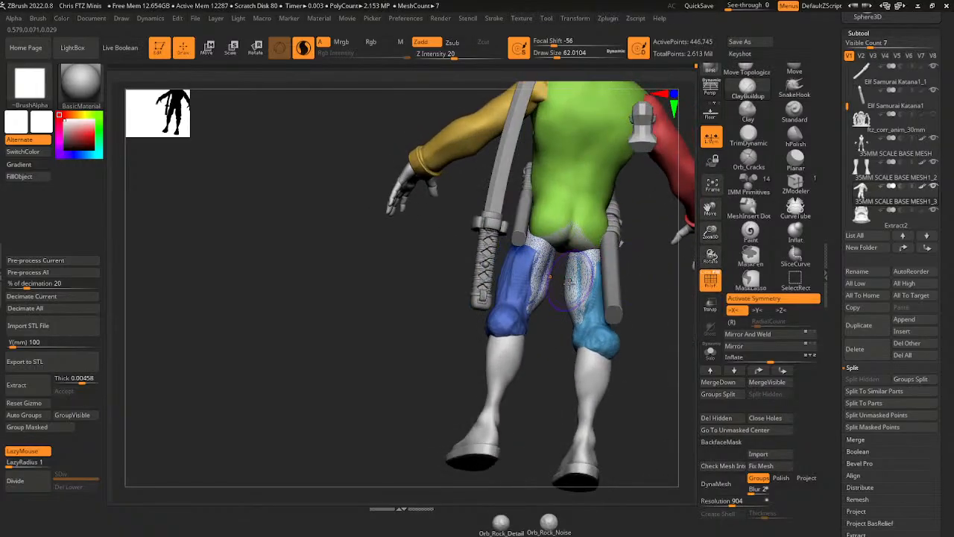
mouse_move(577, 324)
left_mouse_down()
mouse_move(575, 272)
mouse_move(584, 316)
left_mouse_up()
mouse_move(651, 300)
left_mouse_down()
mouse_move(569, 313)
mouse_move(625, 322)
mouse_move(619, 351)
mouse_move(644, 343)
left_mouse_up()
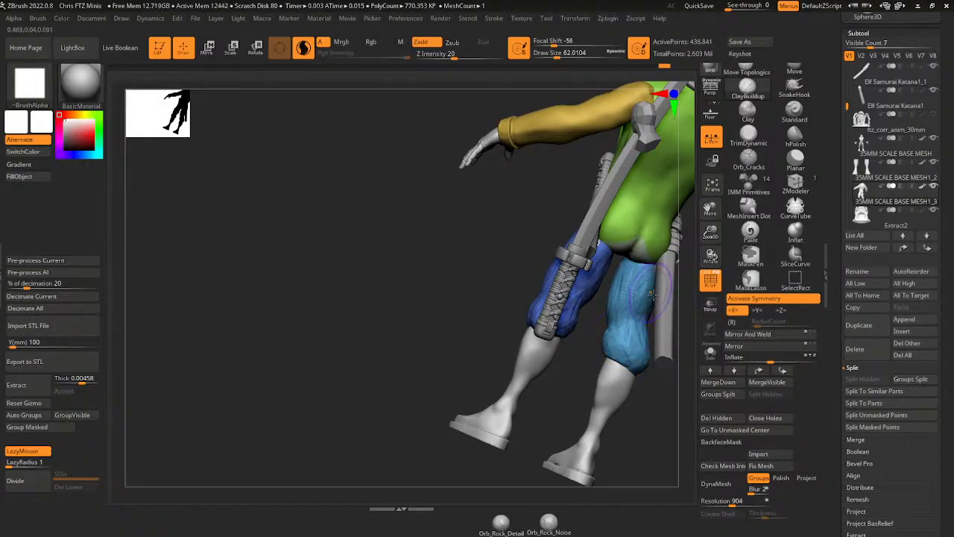
right_click_drag(652, 295, 581, 264)
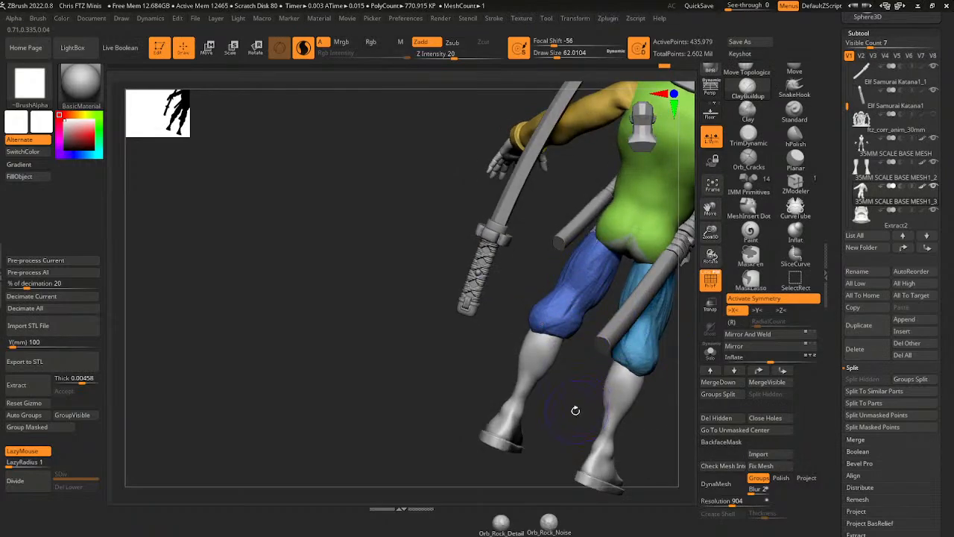
right_click_drag(568, 421, 589, 287)
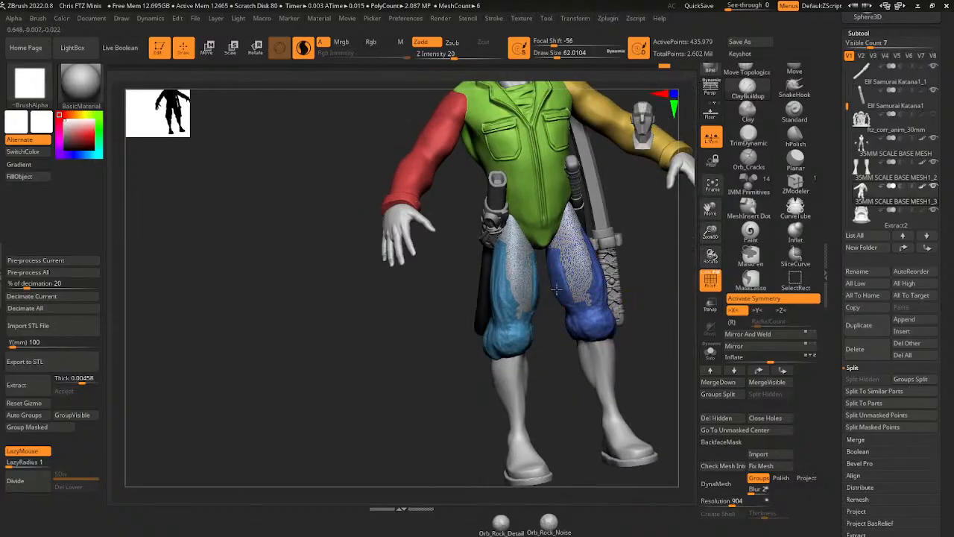
- Fill the front of both thighs with ClayBuildup strokes up to the hip line to cover the base body
left_click_drag(575, 278, 590, 308)
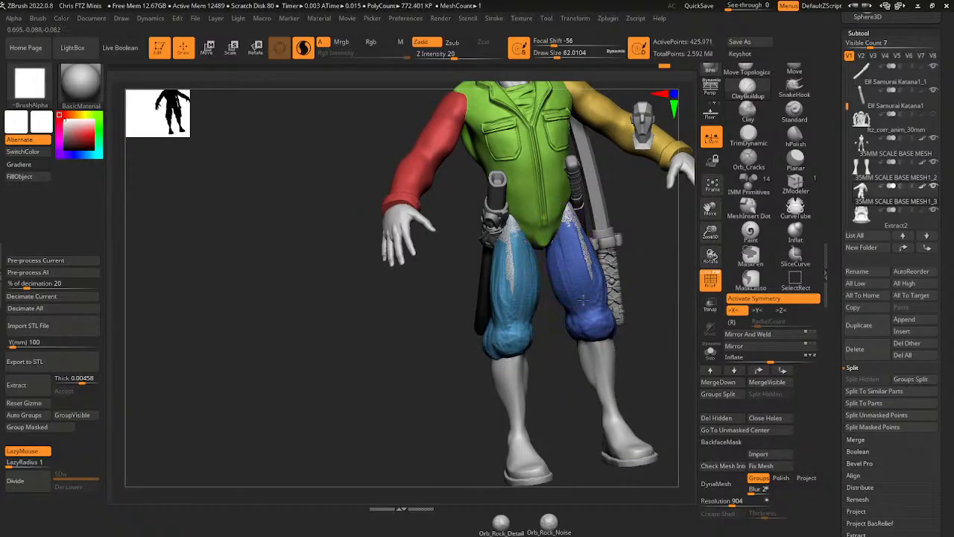
right_click_drag(584, 300, 643, 271)
left_click_drag(571, 214, 574, 210)
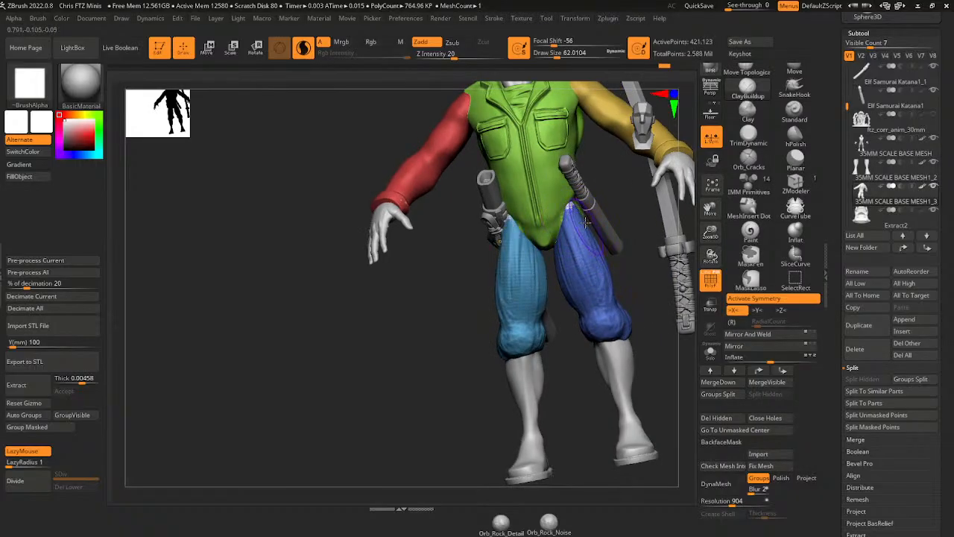
right_click_drag(587, 335, 582, 333)
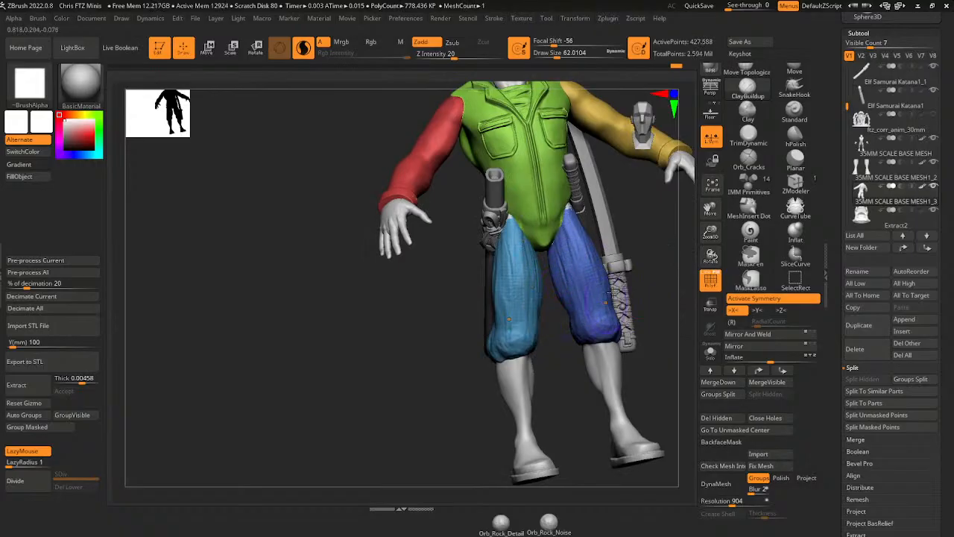
- Smooth the clay strokes on the front and outer sides of the trouser legs
left_click_drag(609, 295, 605, 274)
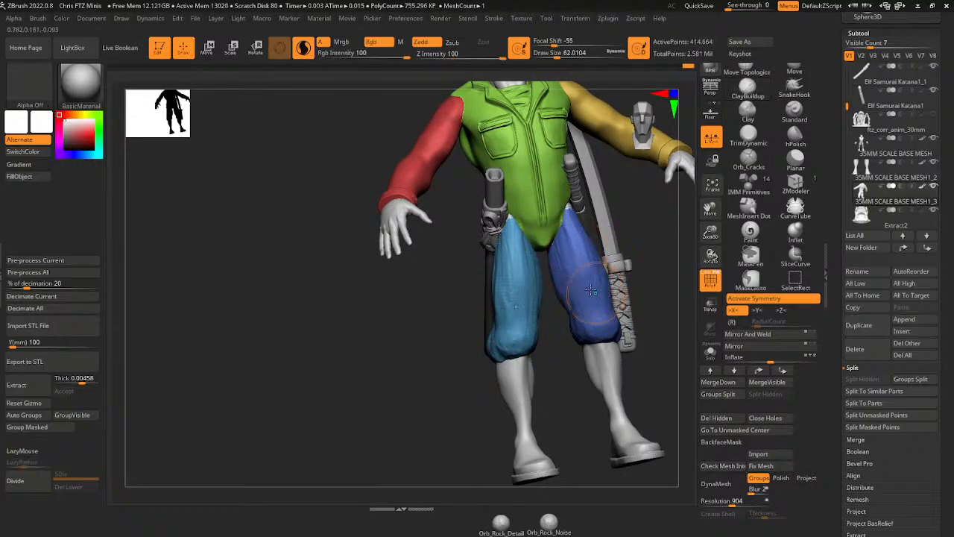
right_click_drag(662, 307, 624, 292)
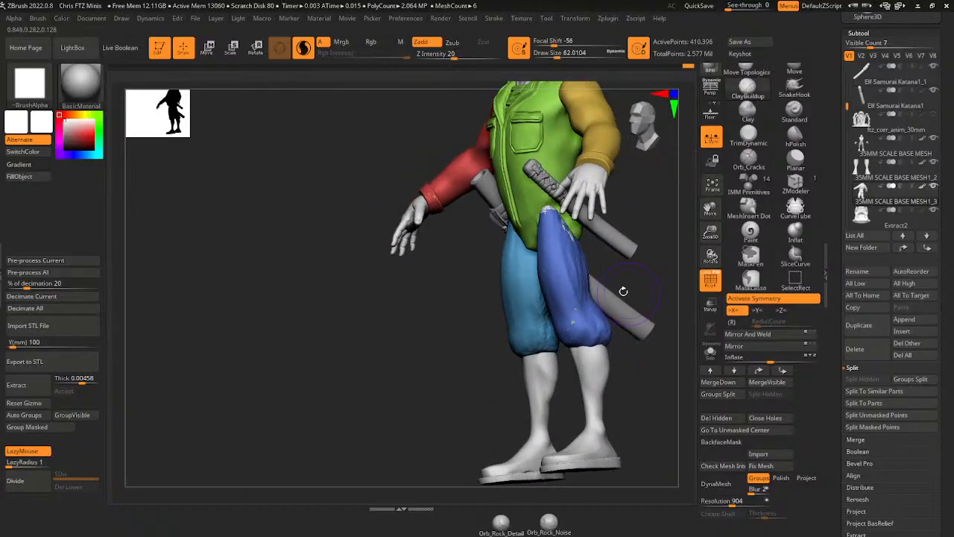
left_click_drag(587, 246, 577, 296, "shift")
left_click_drag(665, 294, 585, 282)
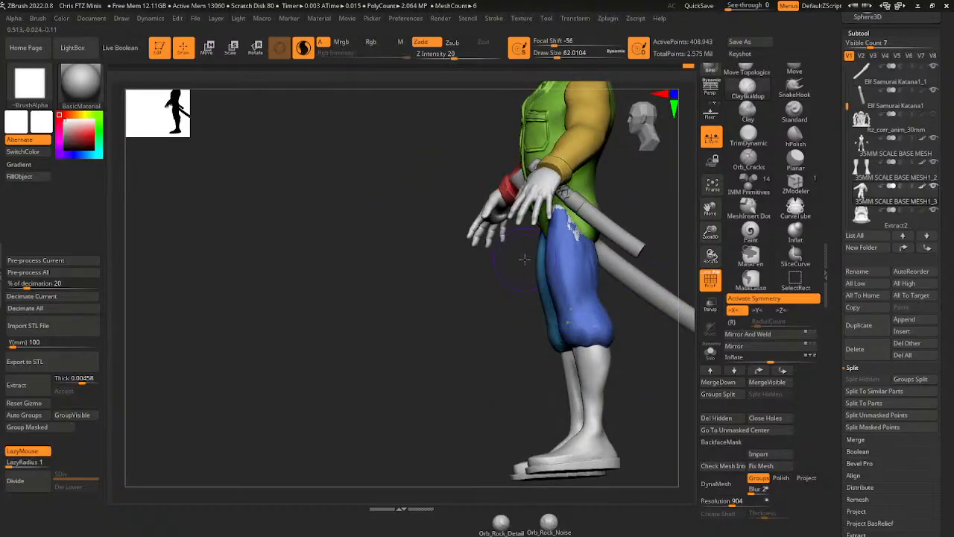
- Regroup the clothing with Auto Groups and smooth the back of the trouser legs
left_click(31, 415)
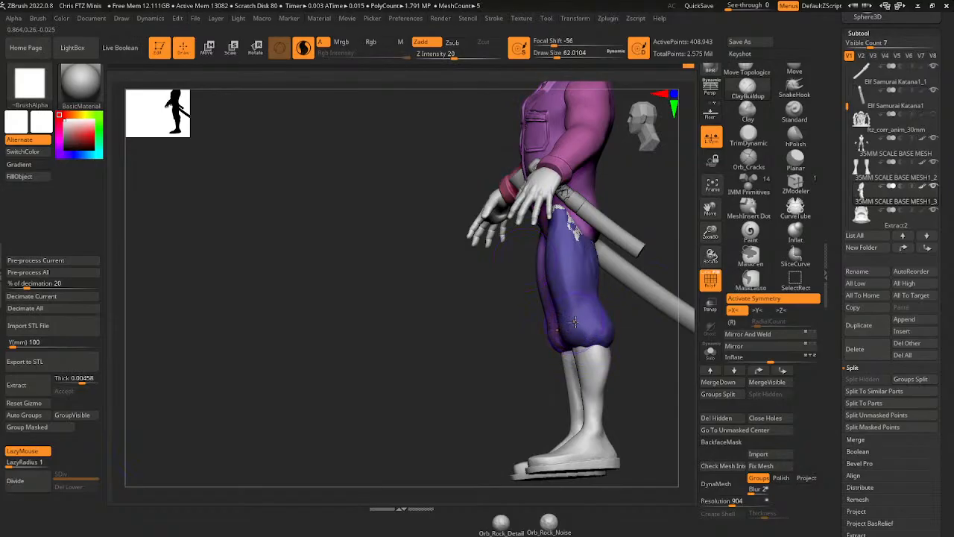
left_click_drag(650, 358, 582, 281)
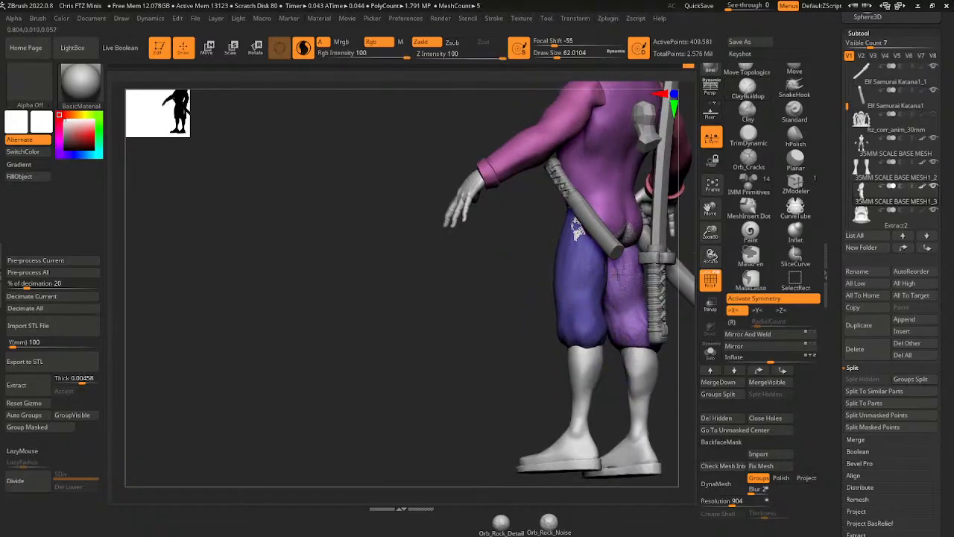
mouse_move(498, 263)
left_mouse_down()
mouse_move(608, 278)
mouse_move(589, 276)
left_mouse_up()
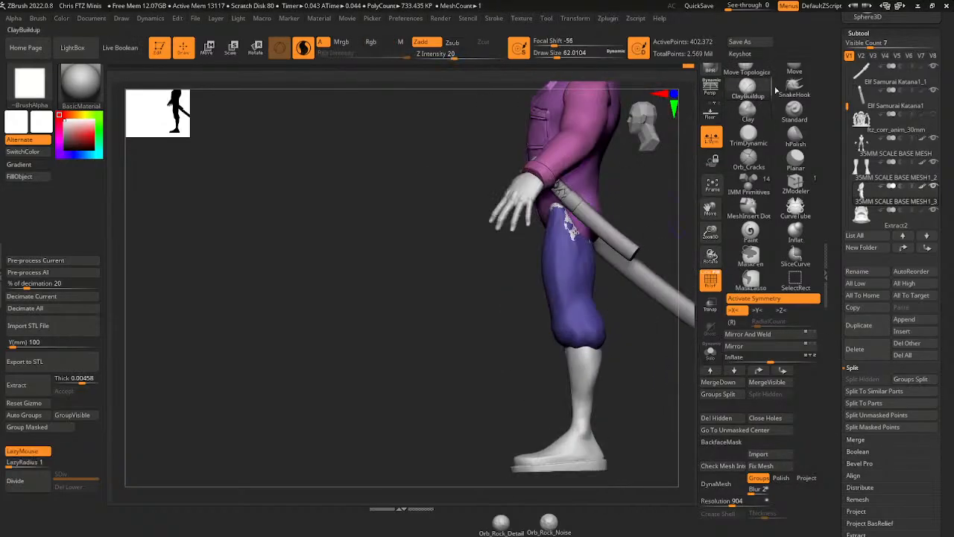
- Adjust the shape of the trouser cuffs below both knees with the Move brush at a draw size of about 83
left_click(748, 112)
left_click_drag(566, 338, 558, 335)
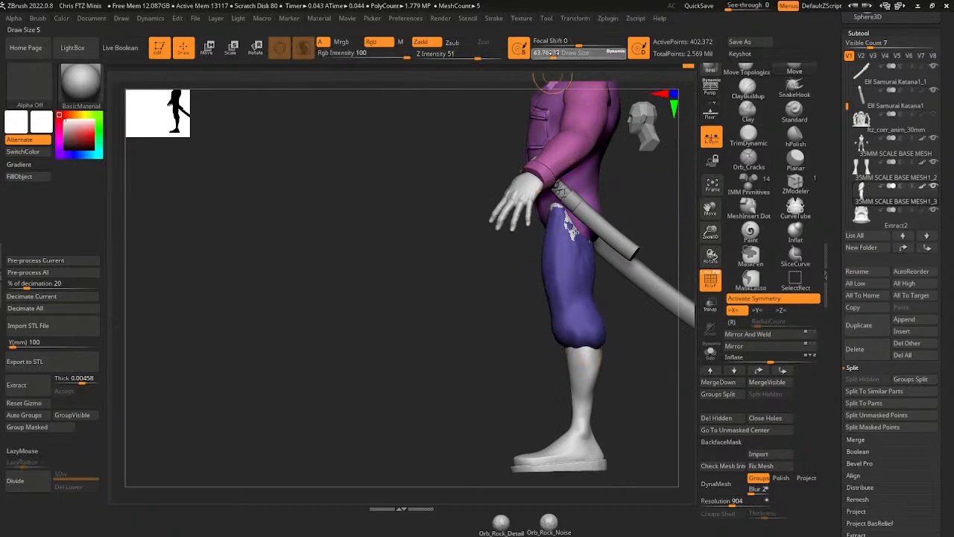
left_click(561, 55)
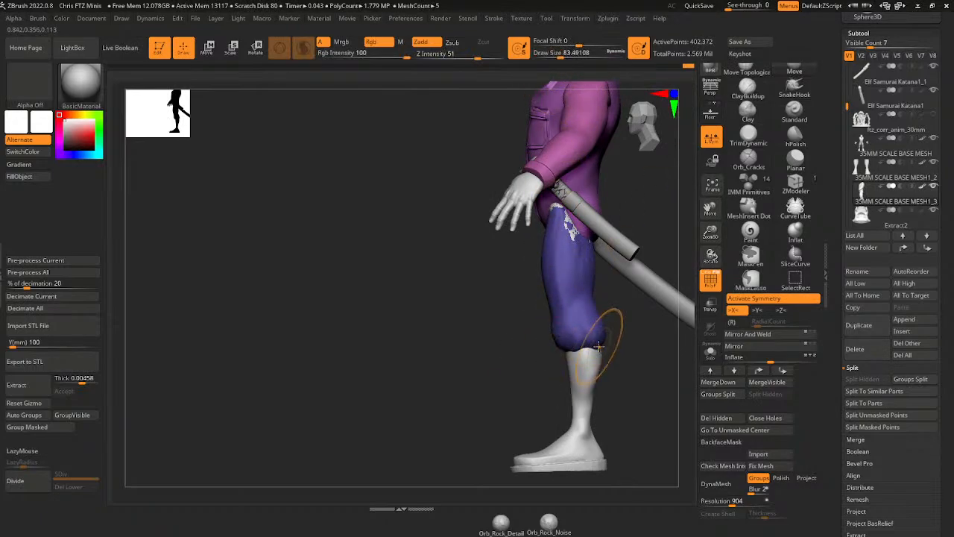
left_click_drag(613, 361, 665, 352)
left_click_drag(541, 353, 575, 354)
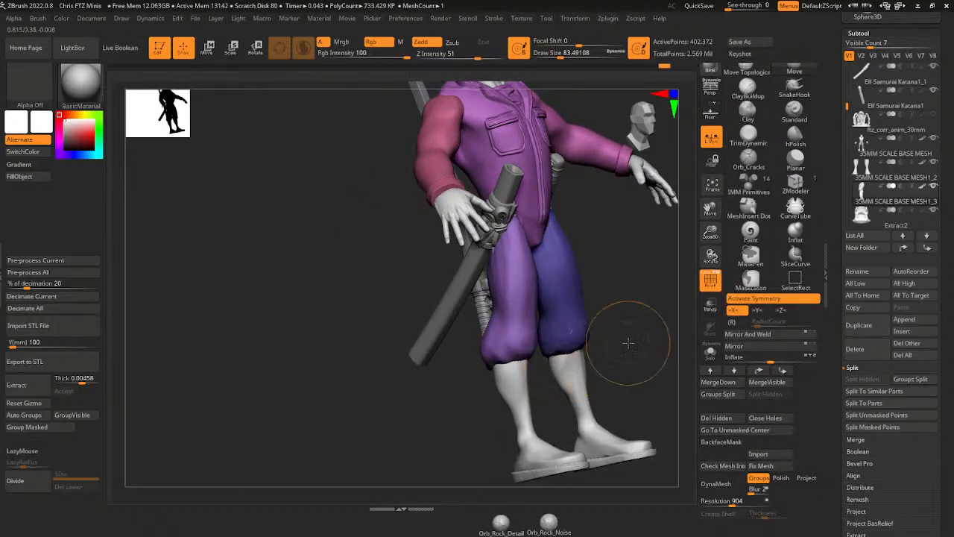
left_click_drag(657, 336, 605, 397)
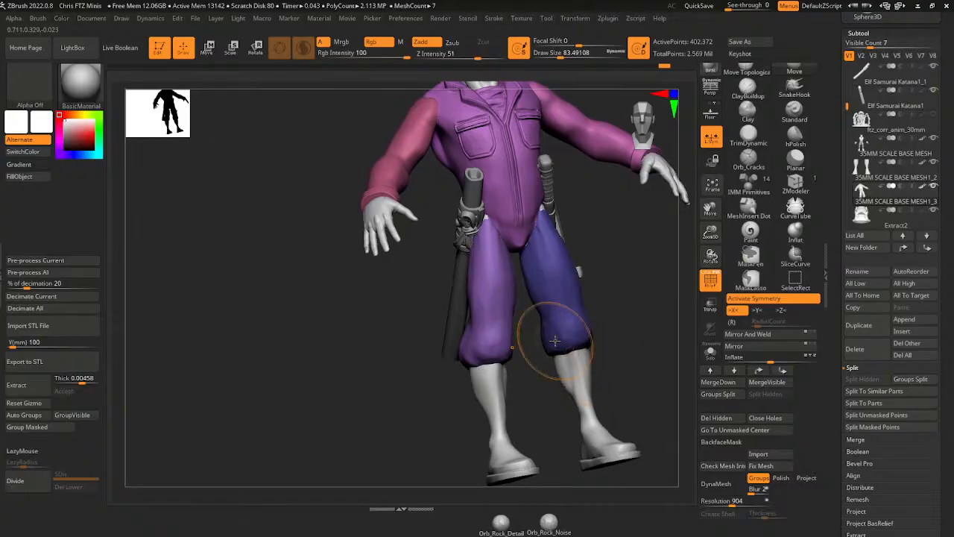
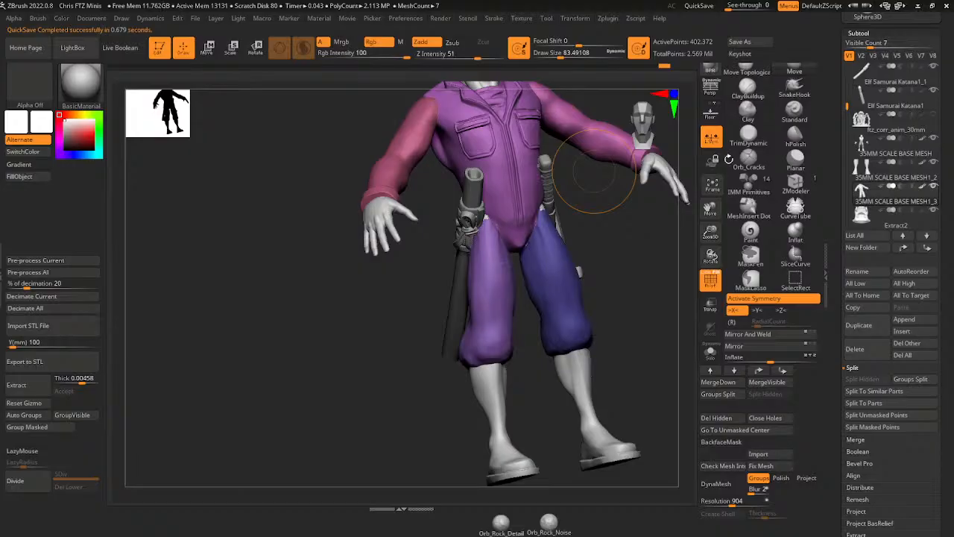
- Isolate the base body mesh, hide its leg polygroup and delete the hidden legs
key("f")
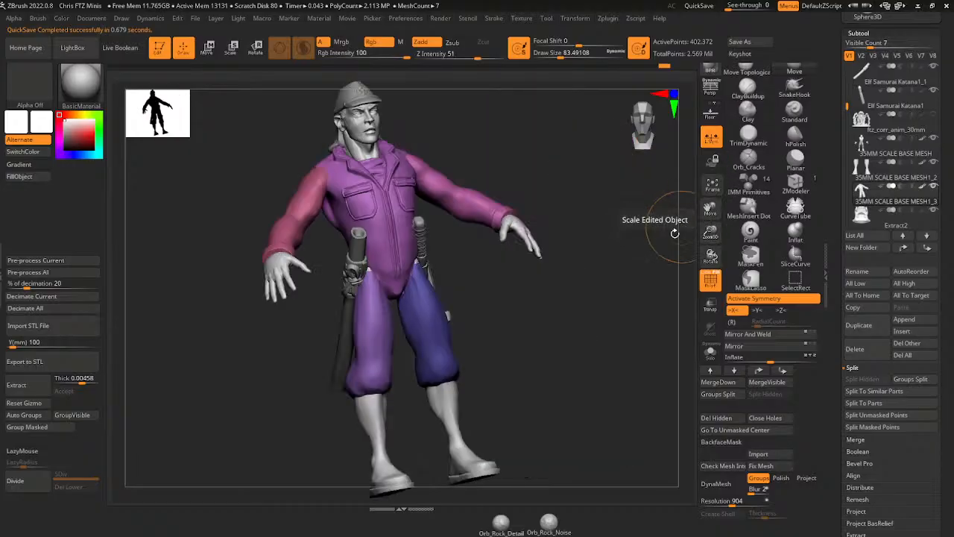
left_click_drag(596, 314, 667, 288)
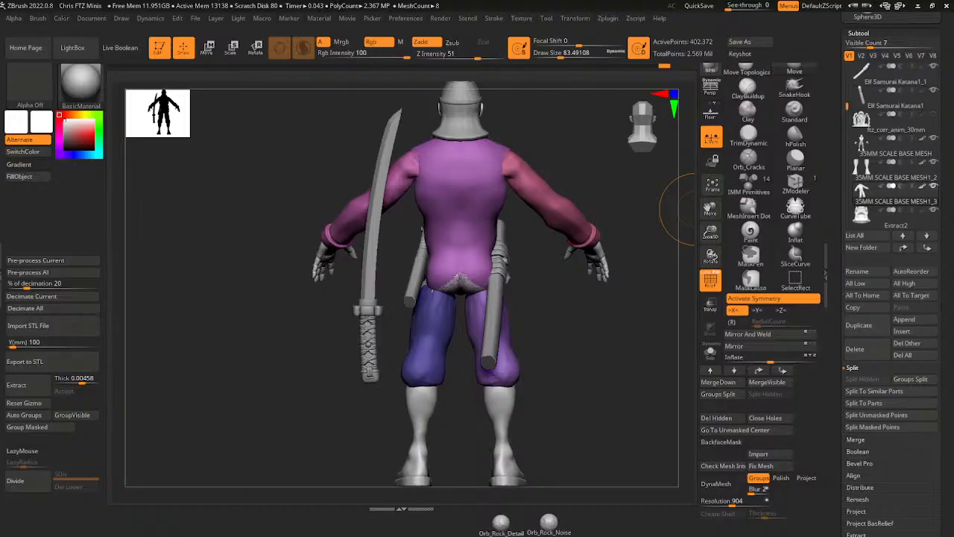
left_click_drag(662, 348, 680, 326)
left_click_drag(710, 209, 747, 157)
left_click_drag(658, 298, 691, 290)
left_click_drag(709, 208, 682, 252)
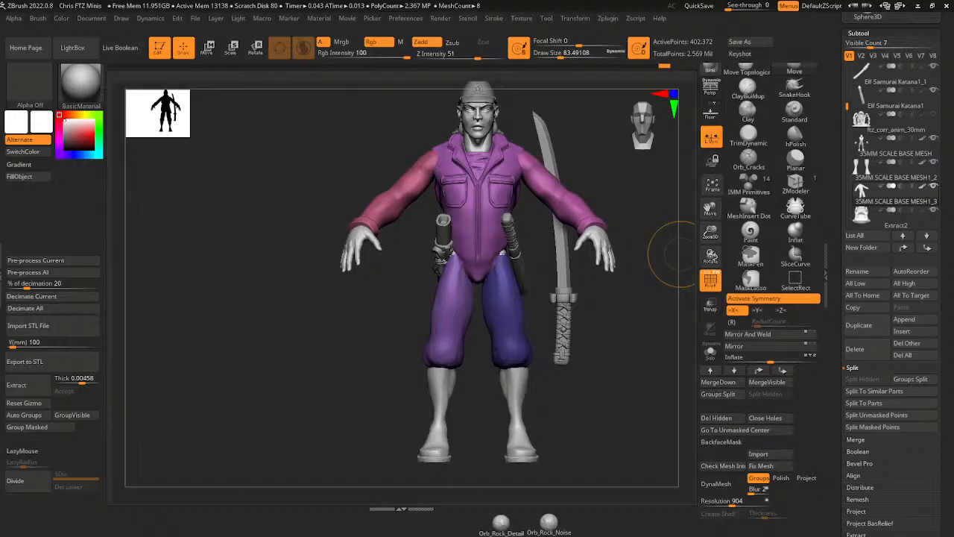
left_click(522, 443, "alt")
left_click_drag(579, 398, 601, 396)
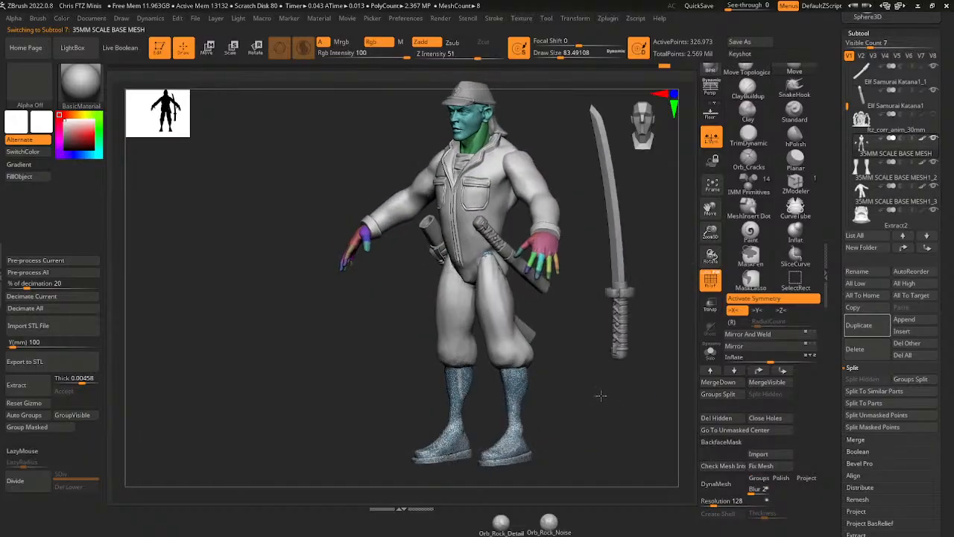
left_click(710, 352)
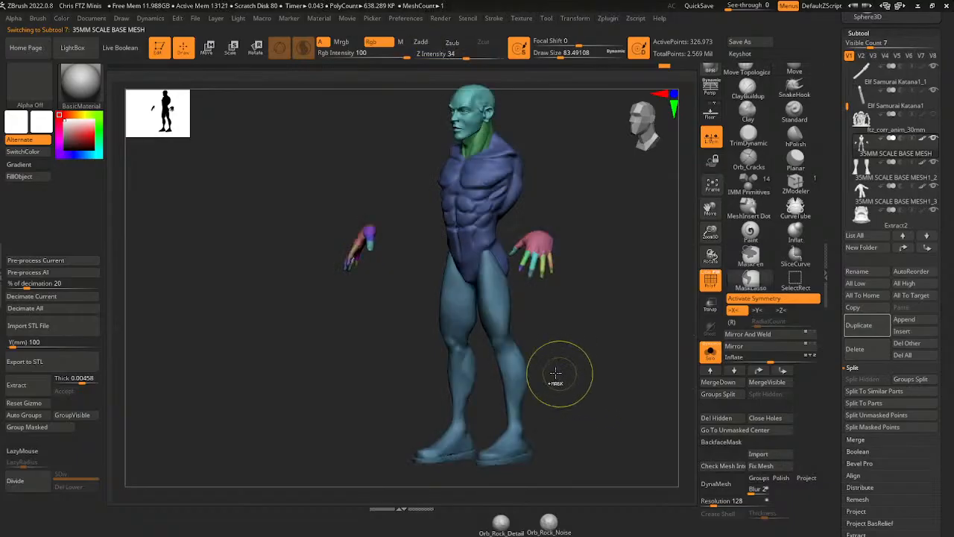
left_click(512, 377, "ctrl+shift")
left_click(512, 383, "ctrl+shift")
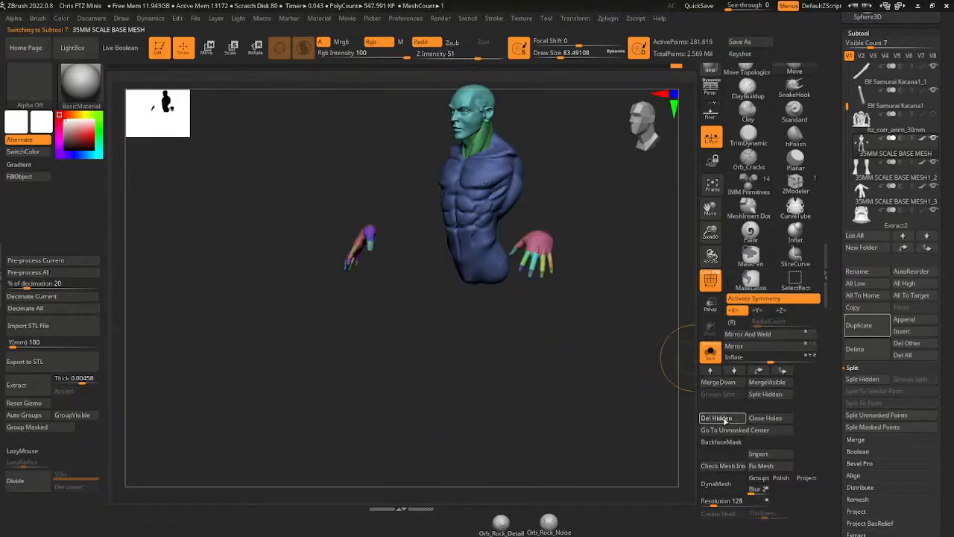
left_click(766, 394)
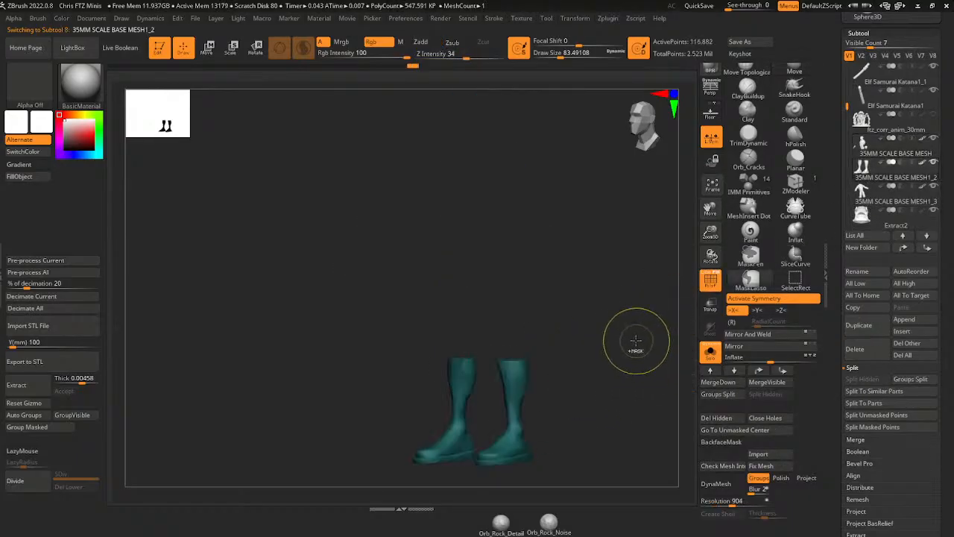
- Isolate the boots and sculpt wrinkles around the ankles and lower shafts using ClayBuildup at a draw size of about 31
left_click_drag(626, 298, 620, 332, "alt")
left_click_drag(691, 264, 683, 307, "alt")
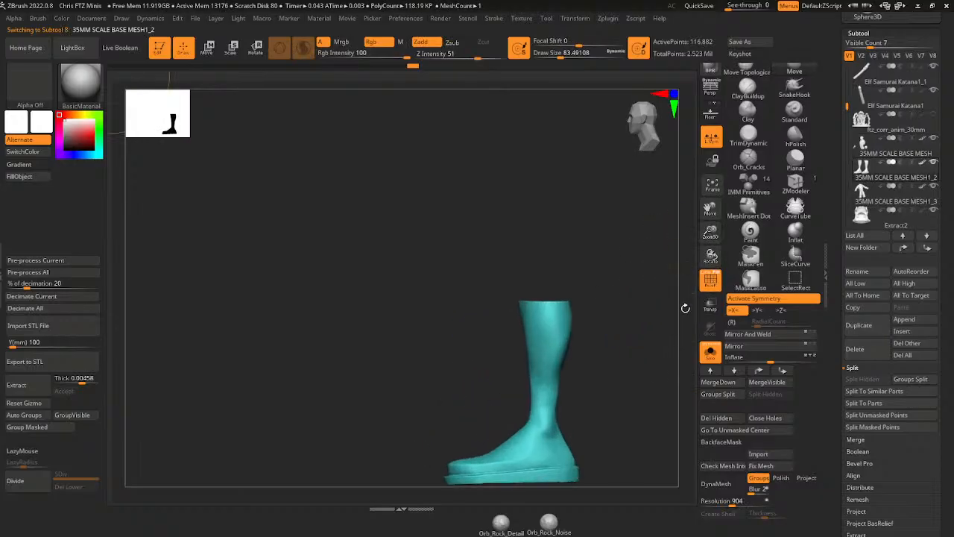
left_click_drag(648, 364, 674, 356)
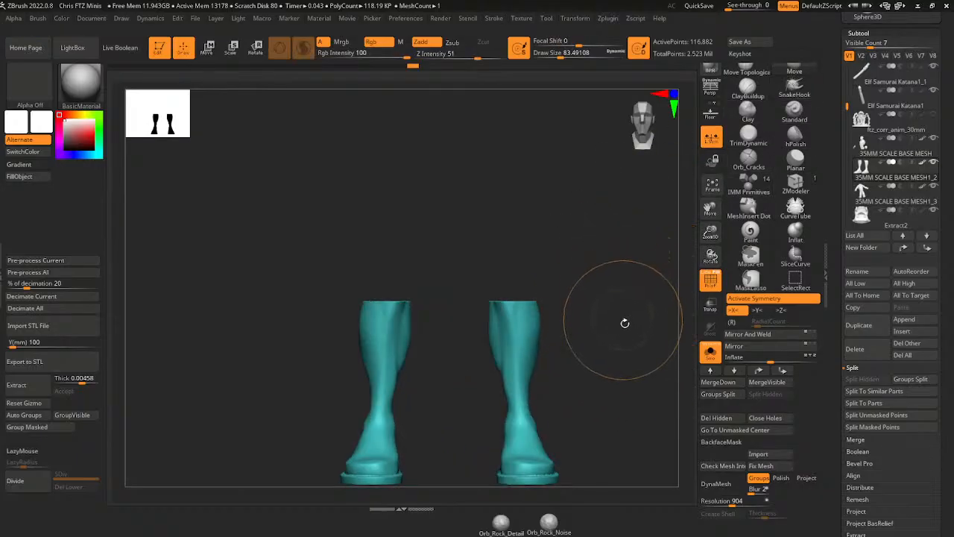
left_click_drag(633, 374, 539, 381)
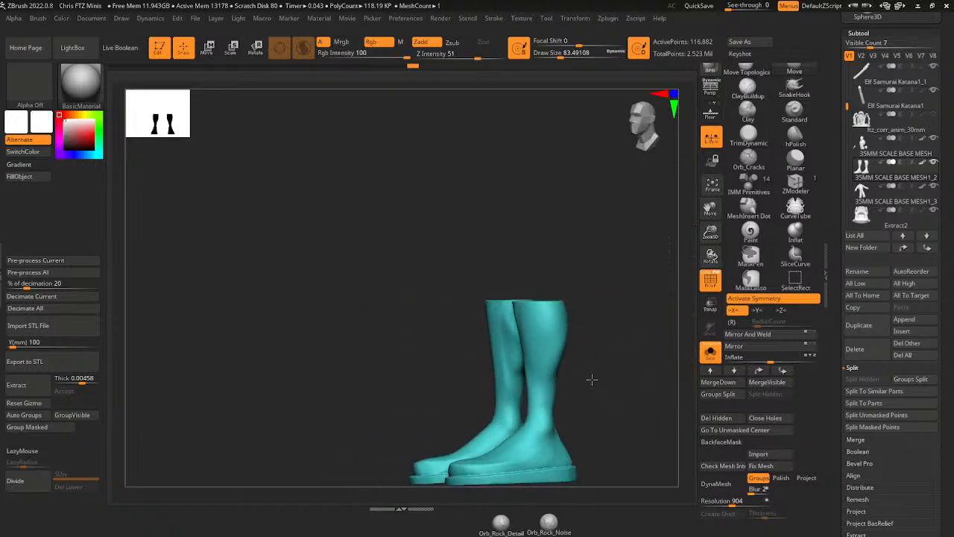
left_click(748, 88)
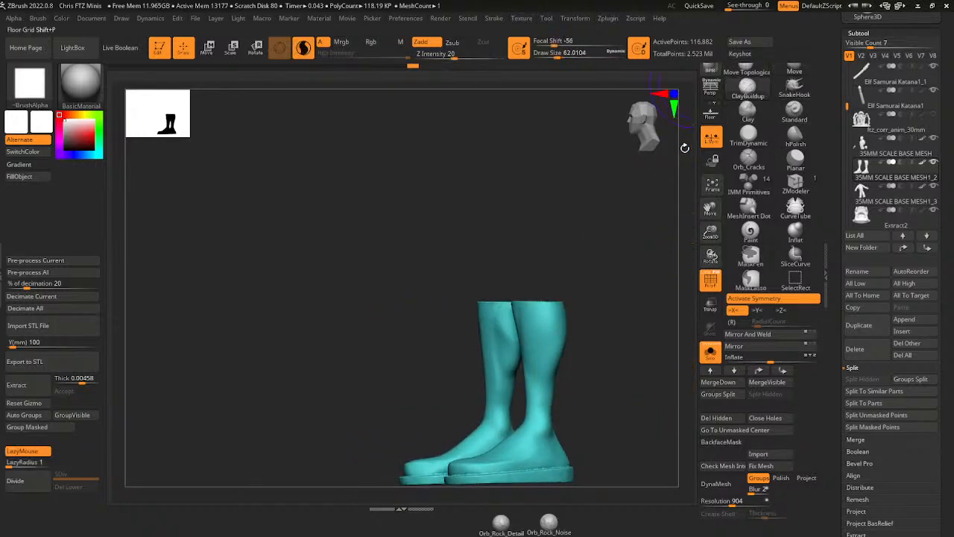
left_click_drag(592, 371, 575, 239)
left_click_drag(554, 53, 551, 53)
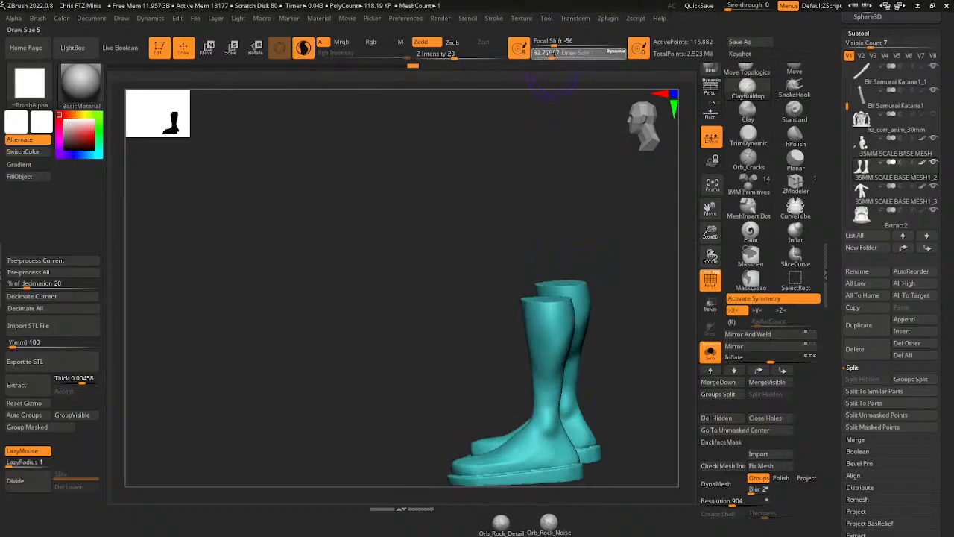
mouse_move(564, 364)
left_mouse_down()
mouse_move(532, 383)
mouse_move(552, 401)
mouse_move(545, 425)
mouse_move(562, 422)
left_mouse_up()
mouse_move(605, 393)
left_mouse_down()
mouse_move(640, 392)
mouse_move(647, 406)
mouse_move(647, 361)
mouse_move(632, 337)
mouse_move(610, 342)
mouse_move(625, 346)
mouse_move(619, 379)
mouse_move(632, 396)
left_mouse_up()
left_click_drag(661, 356, 627, 361)
mouse_move(639, 379)
left_mouse_down()
mouse_move(656, 388)
mouse_move(639, 390)
mouse_move(622, 346)
left_mouse_up()
left_click_drag(640, 310, 657, 277)
mouse_move(611, 336)
left_mouse_down()
mouse_move(626, 337)
mouse_move(643, 404)
left_mouse_up()
mouse_move(673, 362)
left_mouse_down()
mouse_move(639, 369)
mouse_move(656, 391)
mouse_move(639, 417)
mouse_move(662, 390)
mouse_move(644, 425)
mouse_move(653, 379)
mouse_move(637, 414)
mouse_move(644, 419)
left_mouse_up()
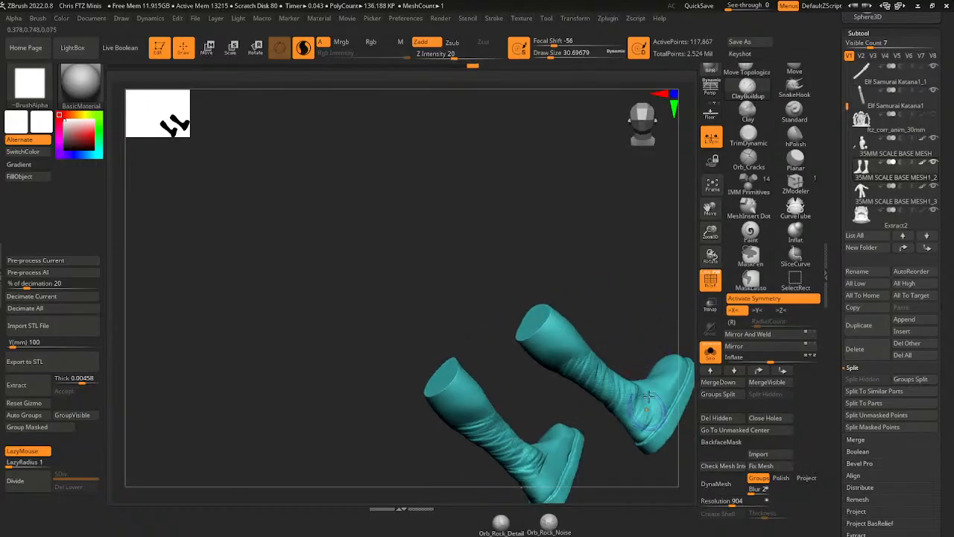
- Add further ClayBuildup folds along the sides of the ankles and boot shafts, softening them where needed
left_click_drag(673, 298, 642, 292)
mouse_move(714, 239)
left_mouse_down("alt")
mouse_move(656, 235)
mouse_move(630, 246)
left_mouse_up("alt")
mouse_move(594, 401)
left_mouse_down()
mouse_move(579, 423)
mouse_move(582, 392)
left_mouse_up()
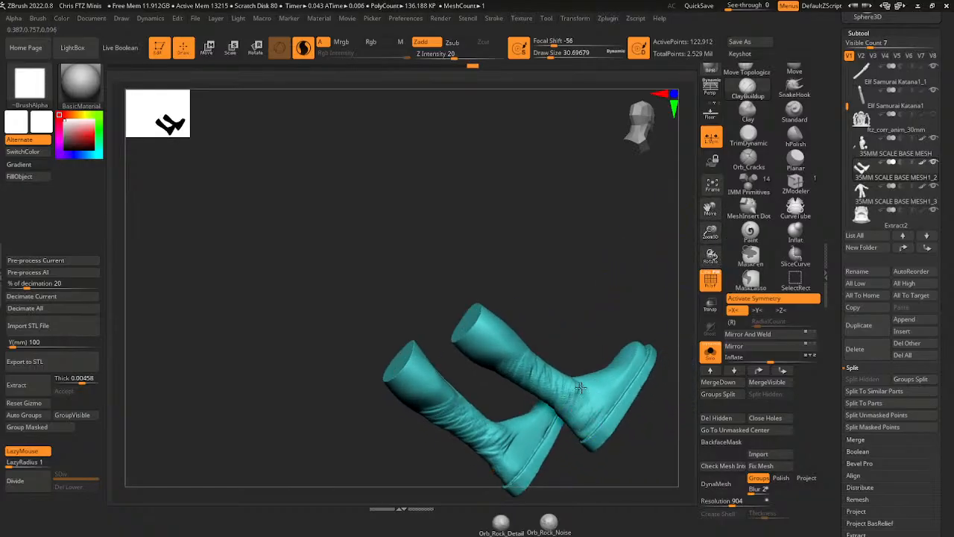
left_click_drag(584, 359, 583, 342, "shift")
left_click_drag(595, 307, 600, 314)
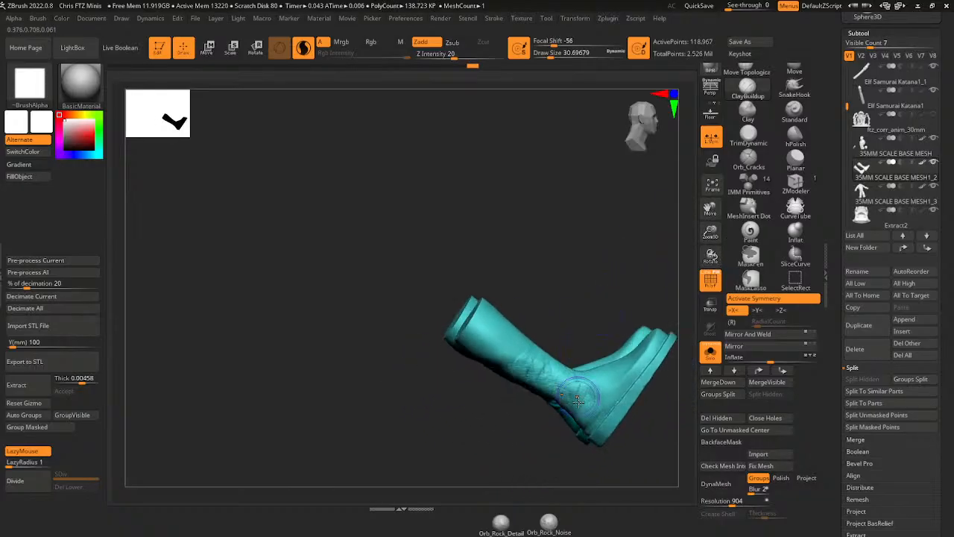
mouse_move(579, 396)
left_mouse_down()
mouse_move(583, 382)
mouse_move(556, 393)
mouse_move(543, 355)
left_mouse_up()
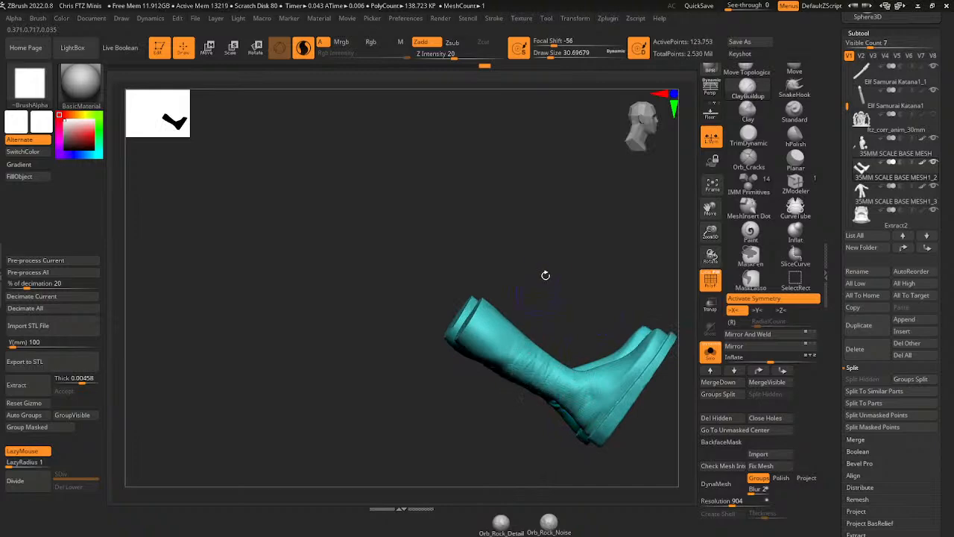
mouse_move(545, 273)
left_mouse_down()
mouse_move(526, 365)
mouse_move(544, 347)
left_mouse_up()
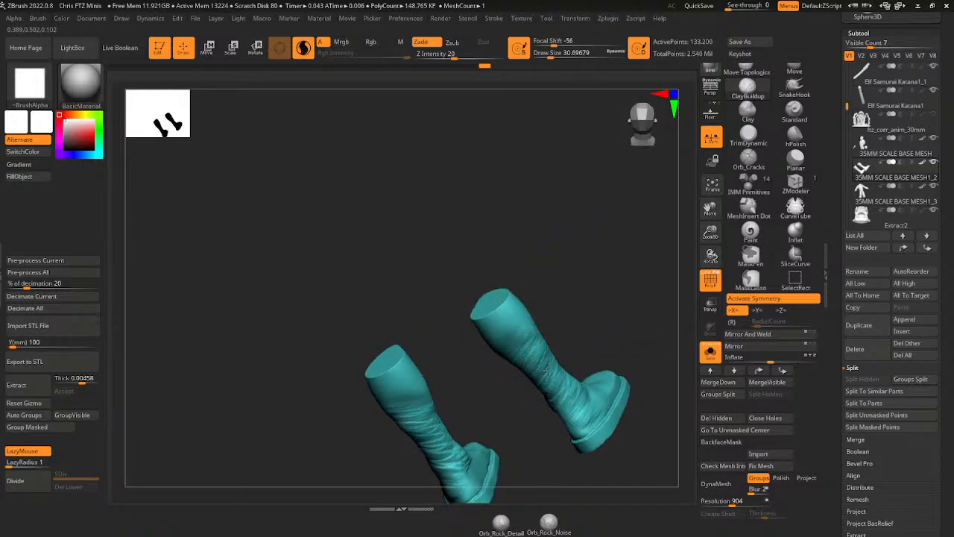
- Extend the ClayBuildup folds up the calves and down to the heel area of both boots
left_click_drag(601, 328, 603, 272)
mouse_move(523, 364)
left_mouse_down()
mouse_move(539, 336)
mouse_move(517, 334)
mouse_move(515, 361)
left_mouse_up()
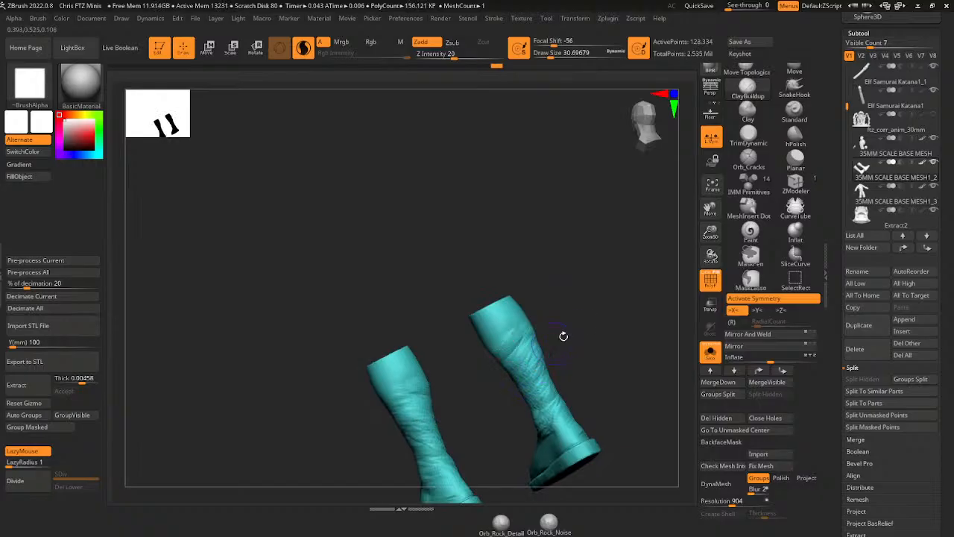
mouse_move(562, 334)
left_mouse_down()
mouse_move(594, 302)
mouse_move(584, 344)
left_mouse_up()
mouse_move(559, 425)
left_mouse_down()
mouse_move(542, 445)
mouse_move(569, 433)
left_mouse_up()
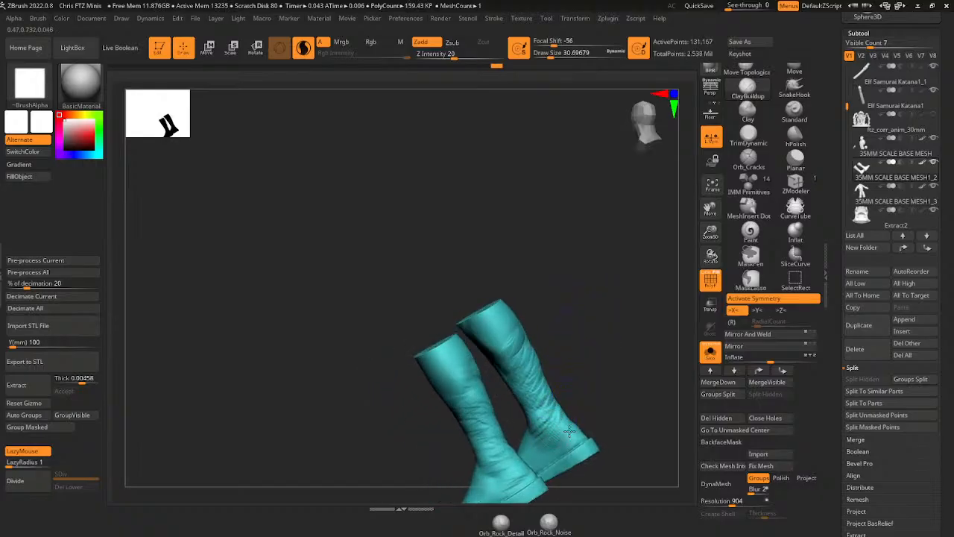
- Smooth the clay folds on the ankles and shafts of both boots from all sides
mouse_move(588, 389)
left_mouse_down()
mouse_move(603, 362)
mouse_move(645, 333)
left_mouse_up()
mouse_move(640, 382)
left_mouse_down()
mouse_move(649, 245)
mouse_move(665, 252)
mouse_move(650, 283)
left_mouse_up()
right_click_drag(612, 341, 589, 353)
mouse_move(590, 354)
left_mouse_down()
mouse_move(581, 361)
mouse_move(595, 337)
mouse_move(590, 351)
mouse_move(583, 296)
mouse_move(564, 295)
mouse_move(605, 337)
mouse_move(593, 282)
mouse_move(647, 327)
left_mouse_up()
left_click_drag(559, 368, 564, 381, "shift")
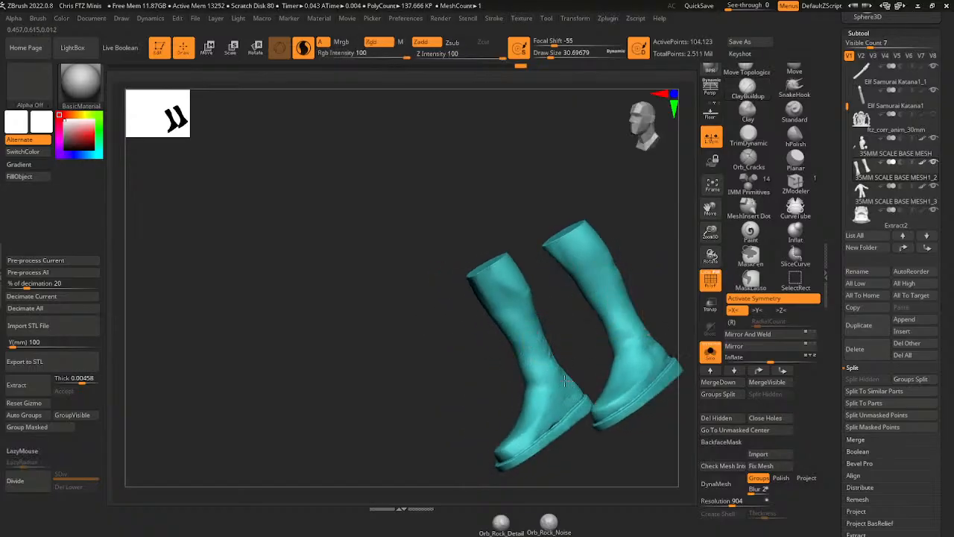
left_click_drag(651, 273, 561, 258)
mouse_move(525, 284)
left_mouse_down("shift")
mouse_move(518, 292)
mouse_move(533, 307)
left_mouse_up("shift")
left_click_drag(594, 323, 633, 320)
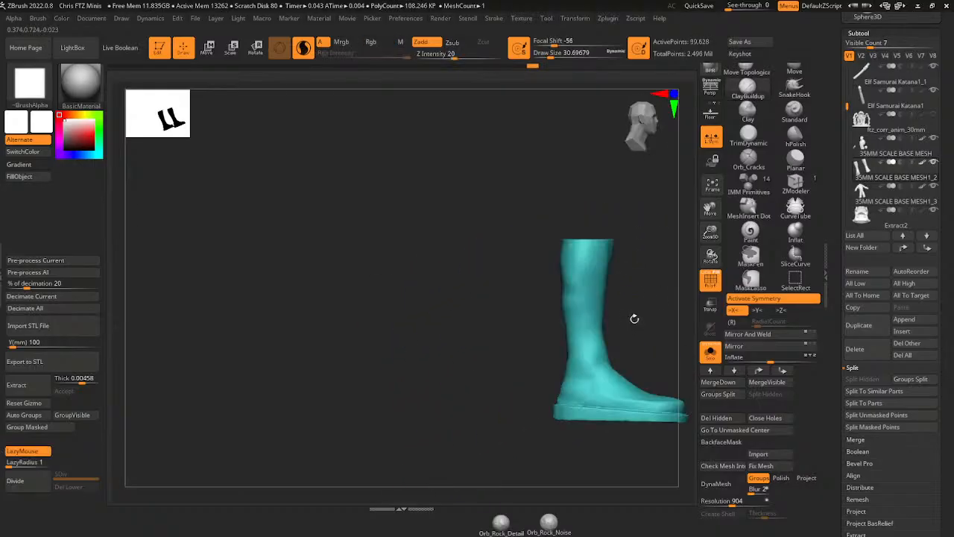
left_click_drag(711, 254, 673, 221)
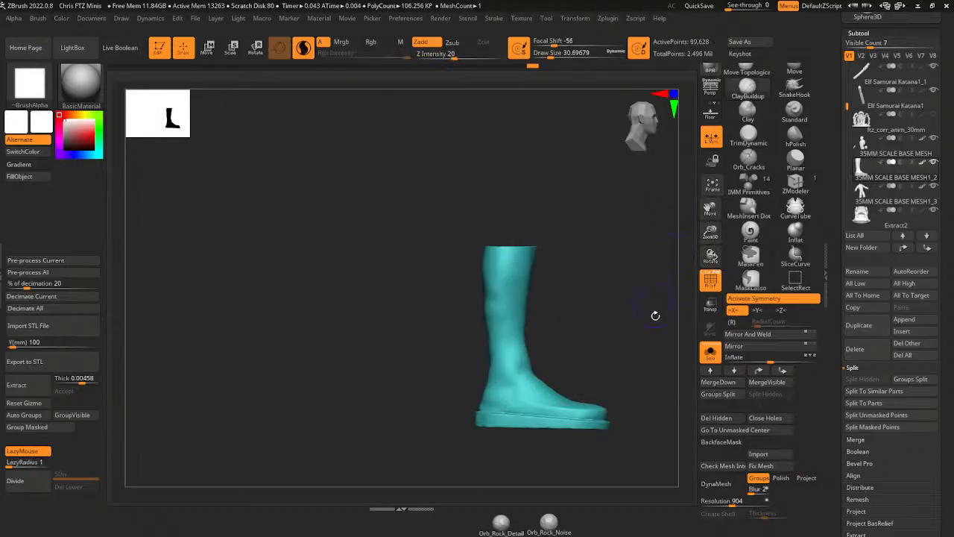
- Mask the arch section of the boot soles in side view, trim the mask's edges and invert it
mouse_move(553, 450)
left_mouse_down()
mouse_move(562, 451)
mouse_move(515, 440)
mouse_move(515, 428)
mouse_move(531, 422)
mouse_move(567, 437)
left_mouse_up()
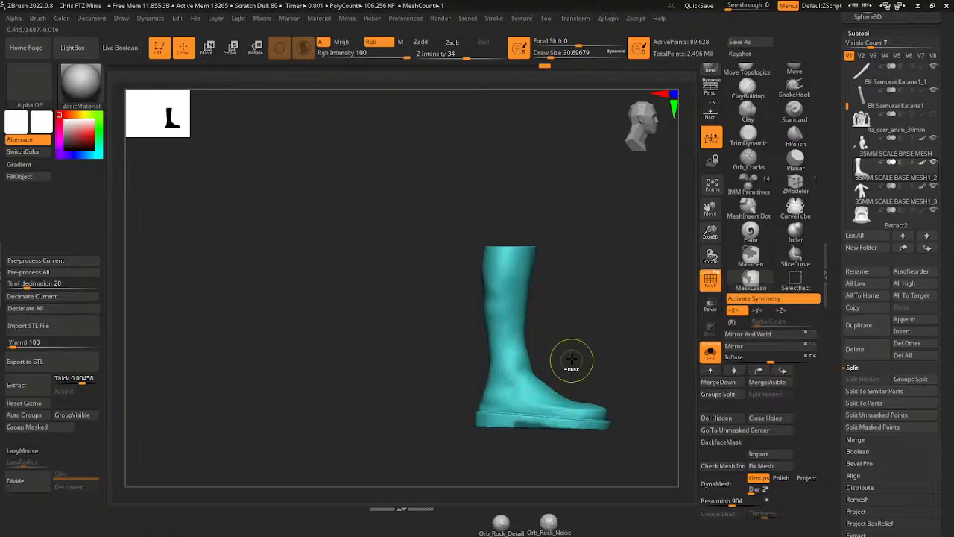
mouse_move(572, 358)
left_mouse_down("ctrl+alt")
mouse_move(496, 418)
mouse_move(576, 441)
left_mouse_up("ctrl+alt")
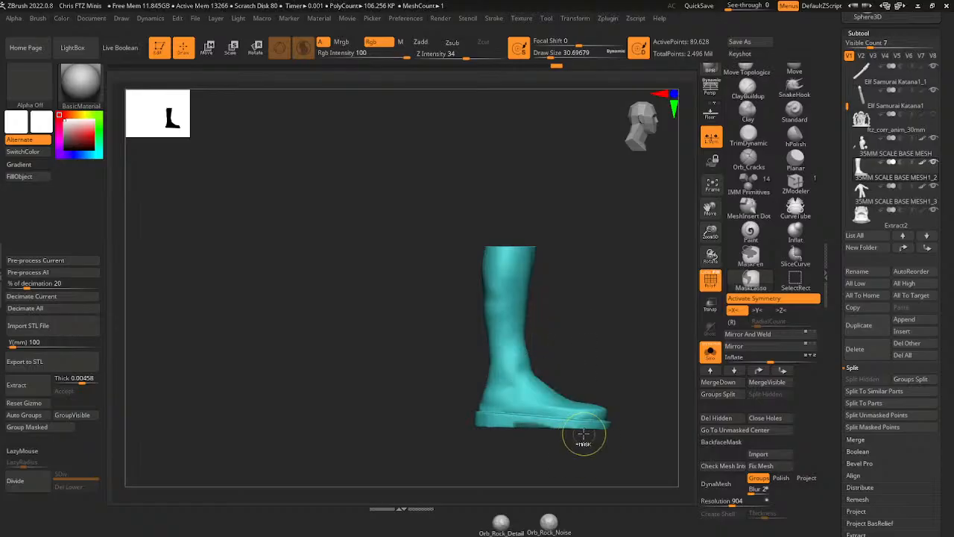
left_click(584, 362, "ctrl")
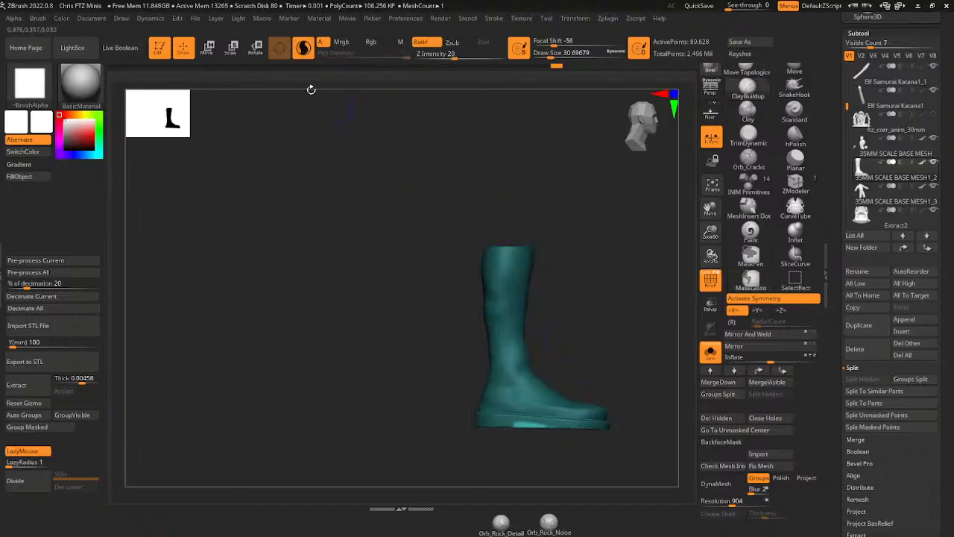
- Centre the gizmo on the unmasked sole arch, raise the arch to form a heel, and clear the mask
key("r")
left_click(729, 430)
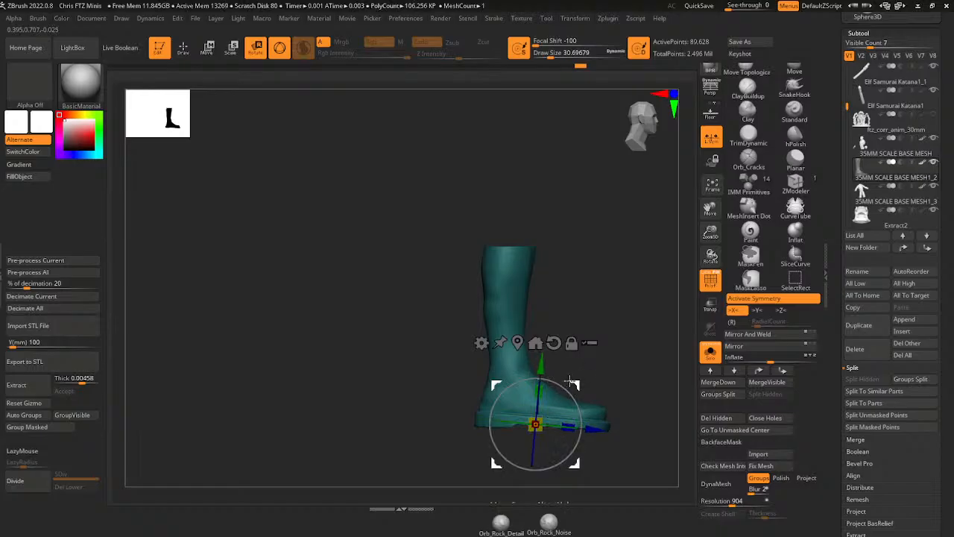
left_click(643, 343, "ctrl")
left_click_drag(644, 344, 632, 280)
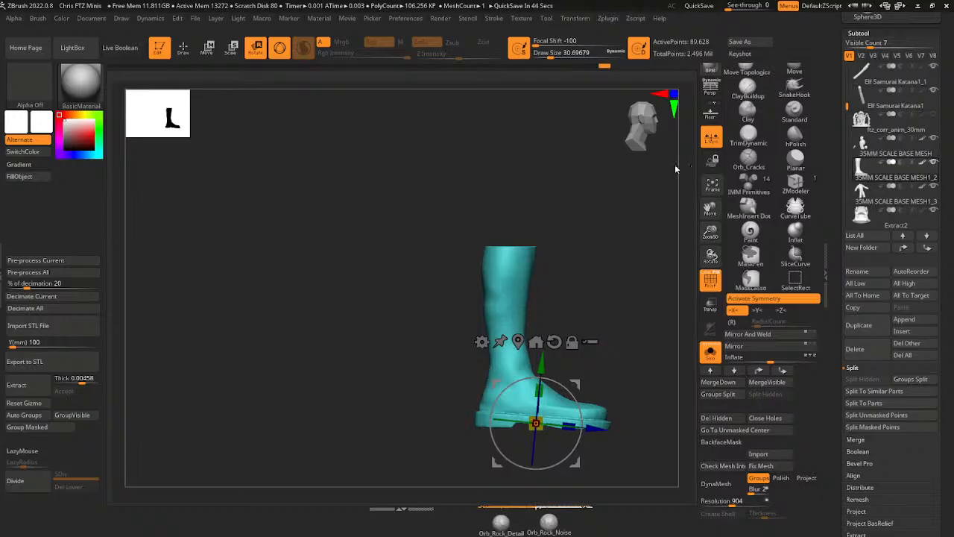
- Leave the isolated boot view and activate the clothed body subtool (35MM SCALE BASE MESH1_3), framing its chest
left_click(709, 354)
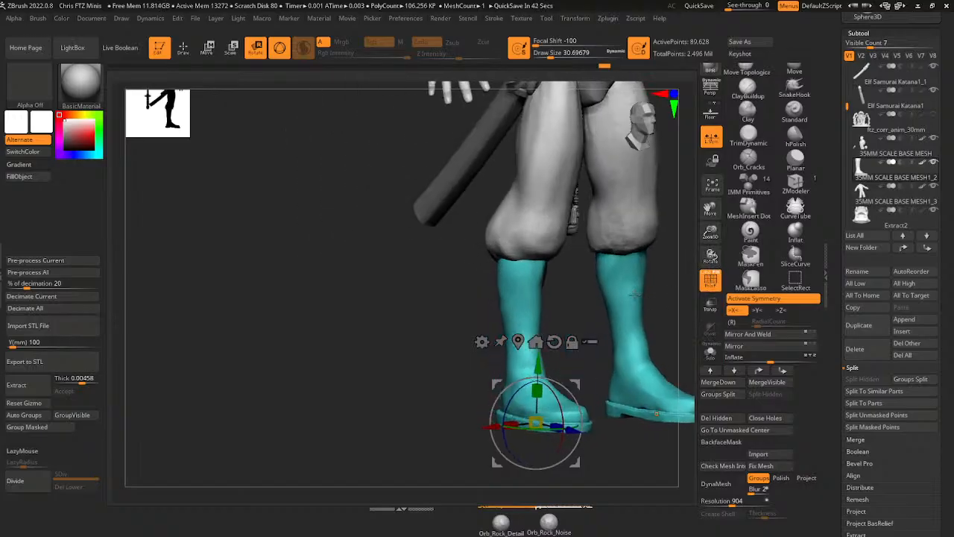
left_click_drag(711, 211, 688, 358)
left_click(608, 248, "alt")
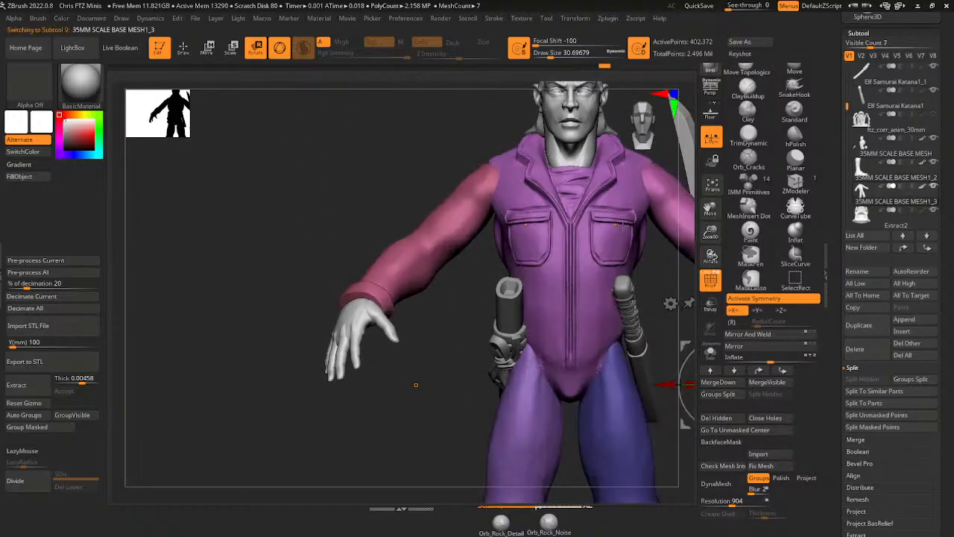
left_click_drag(711, 235, 716, 296)
left_click_drag(710, 214, 895, 477)
- Sculpt a small raised zigzag above one chest pocket of the vest, using ClayBuildup at draw size 4.3 with symmetry off
left_click(748, 90)
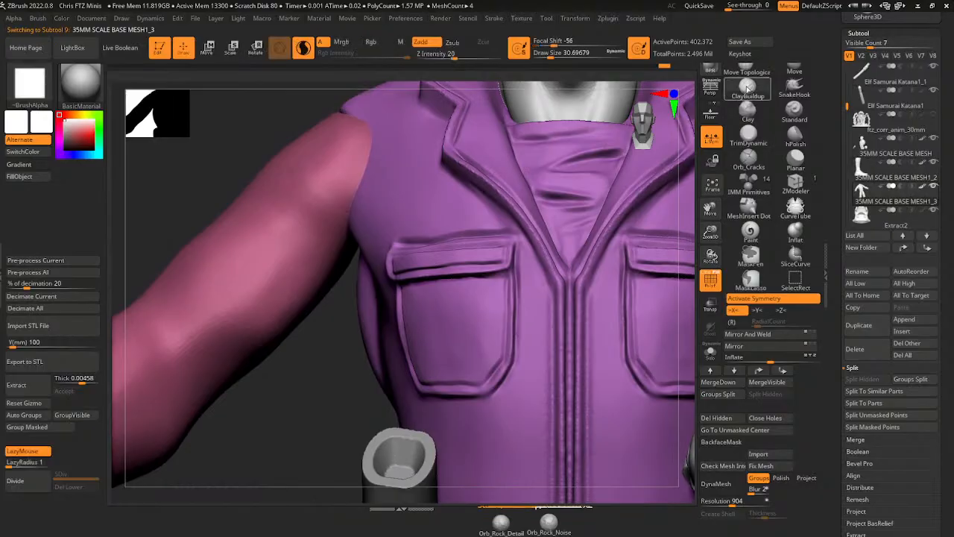
left_click_drag(593, 56, 537, 56)
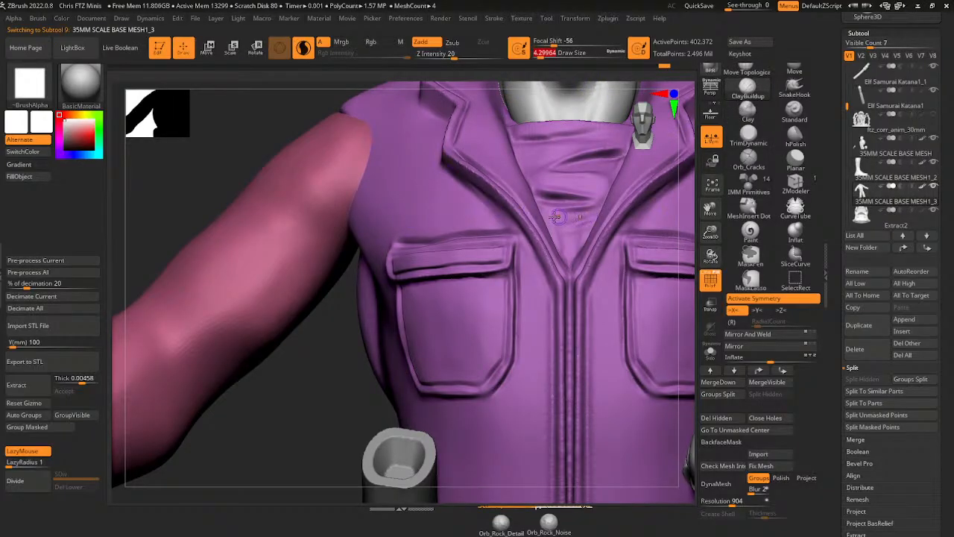
key("x")
right_click_drag(382, 238, 376, 311)
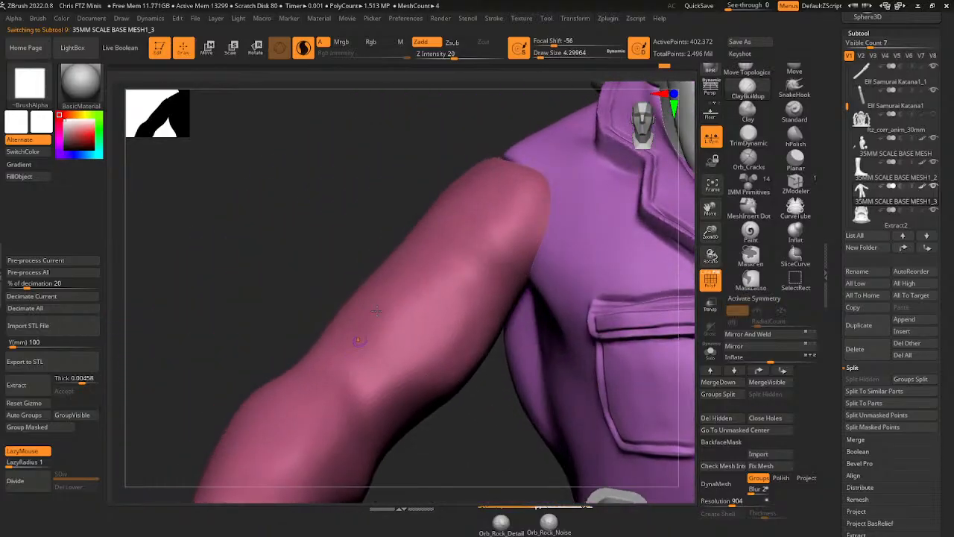
right_click_drag(634, 275, 404, 306)
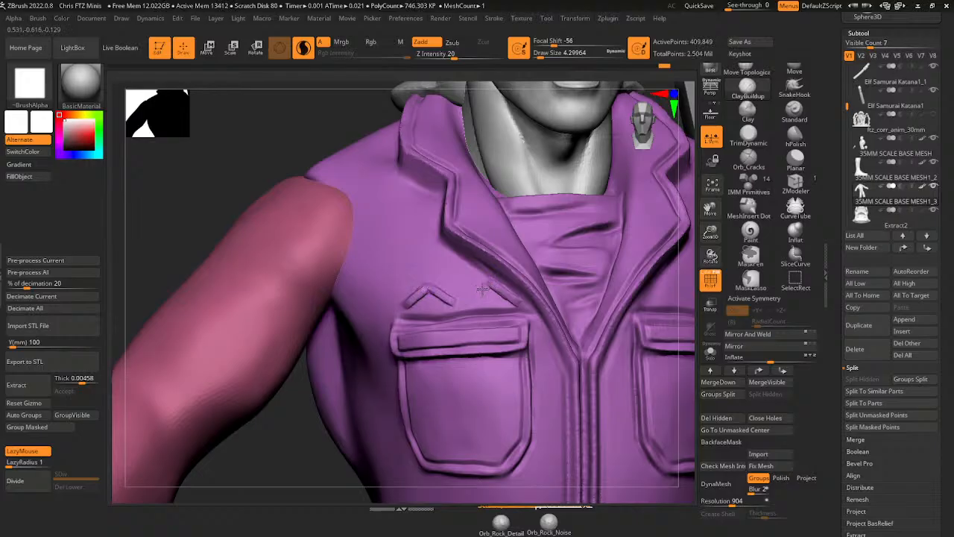
mouse_move(490, 285)
left_mouse_down()
mouse_move(463, 303)
mouse_move(414, 296)
mouse_move(405, 306)
left_mouse_up()
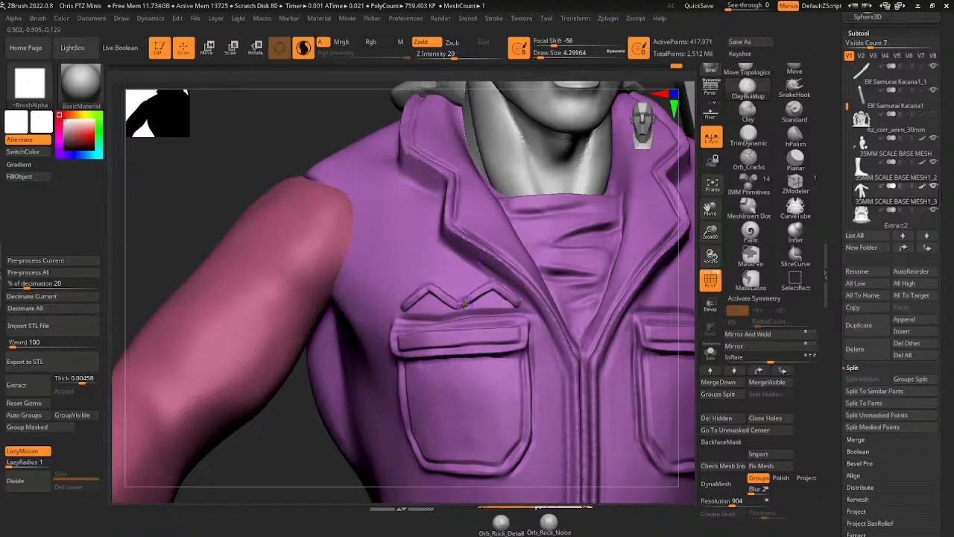
mouse_move(487, 284)
left_mouse_down()
mouse_move(457, 306)
mouse_move(429, 287)
mouse_move(407, 306)
mouse_move(502, 283)
mouse_move(497, 291)
left_mouse_up()
mouse_move(711, 233)
left_mouse_down()
mouse_move(710, 209)
mouse_move(690, 224)
mouse_move(647, 228)
mouse_move(661, 217)
mouse_move(711, 220)
mouse_move(700, 147)
left_mouse_up()
left_click(684, 232, "ctrl")
left_click(685, 233, "ctrl")
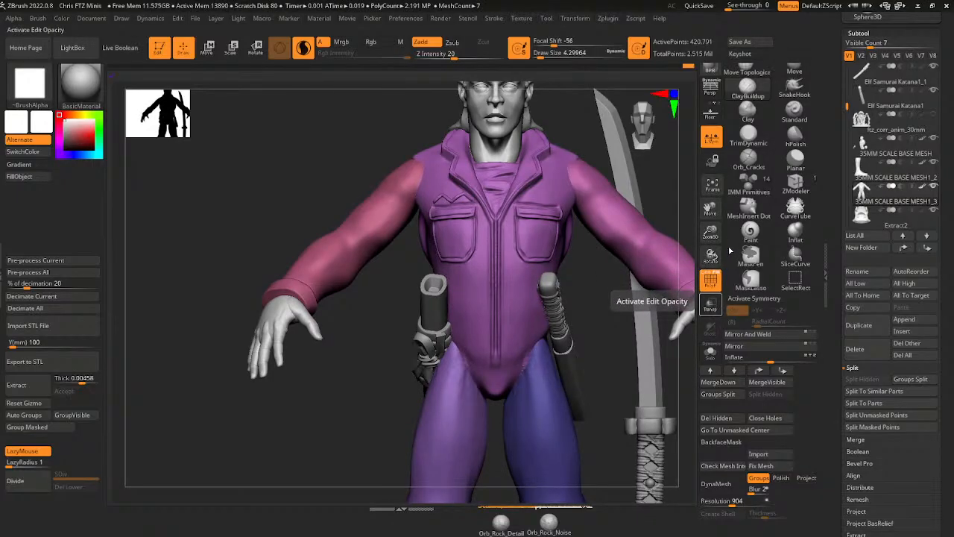
- Activate the boots subtool and slim the outline of both soles from above with the Move brush at draw size 80
left_click_drag(718, 236, 579, 331)
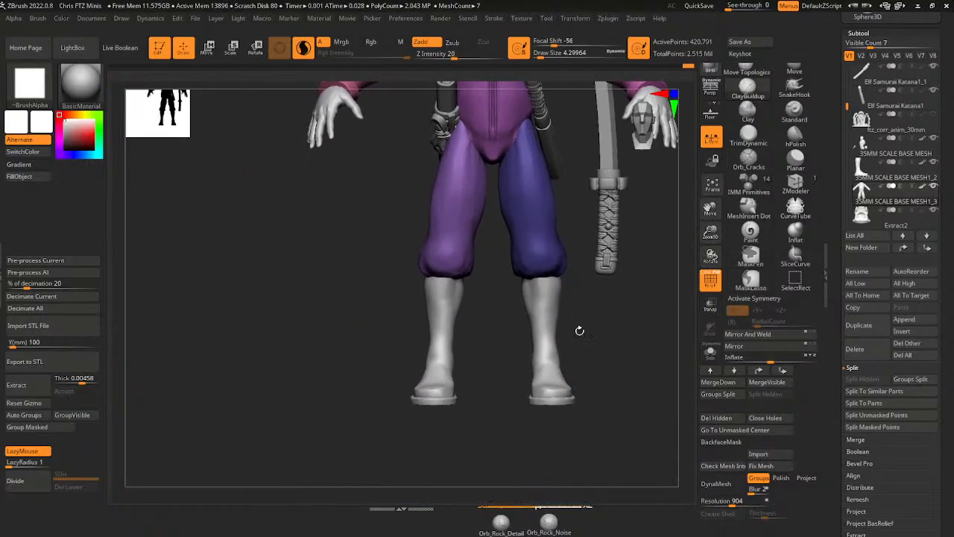
left_click(557, 392, "alt")
left_click_drag(635, 310, 599, 310)
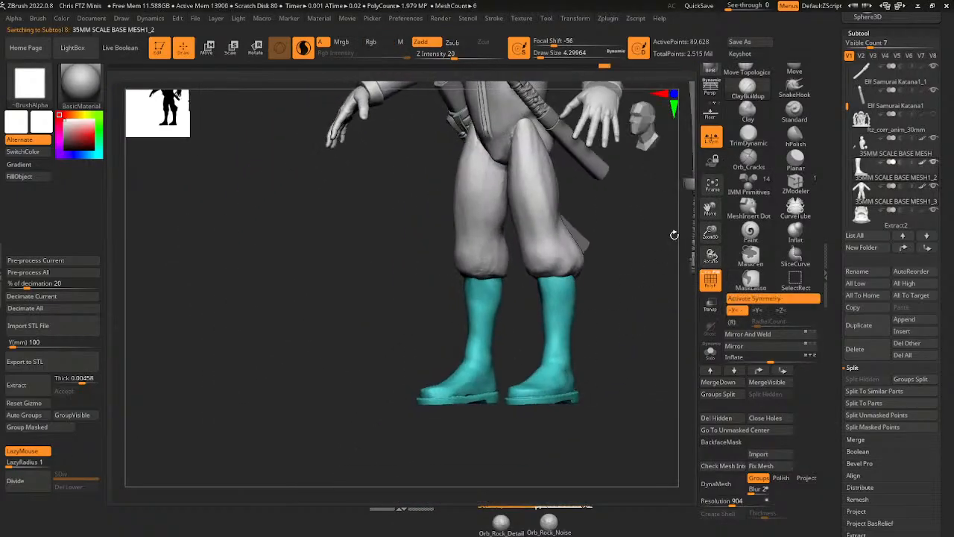
left_click(748, 158)
left_click_drag(714, 240, 715, 293)
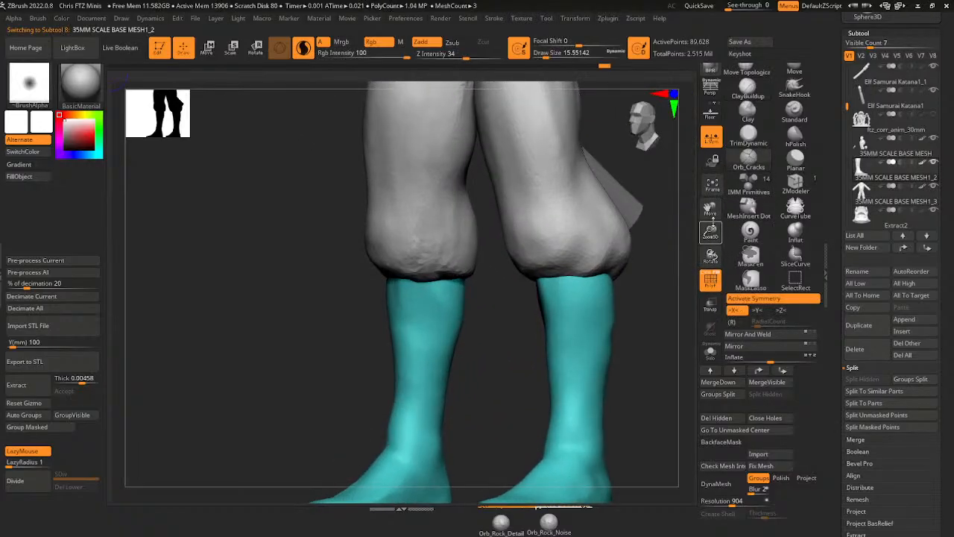
left_click_drag(713, 210, 669, 126)
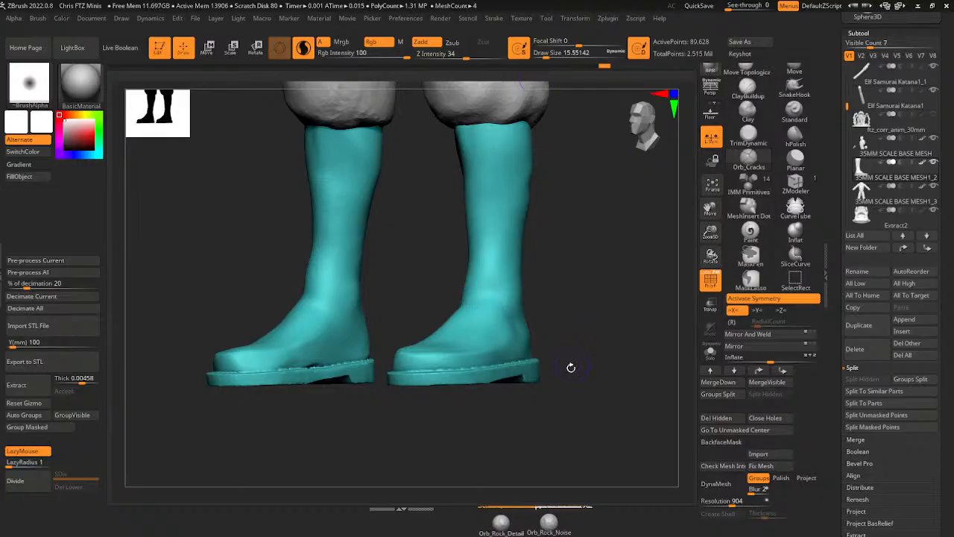
left_click_drag(621, 194, 620, 336)
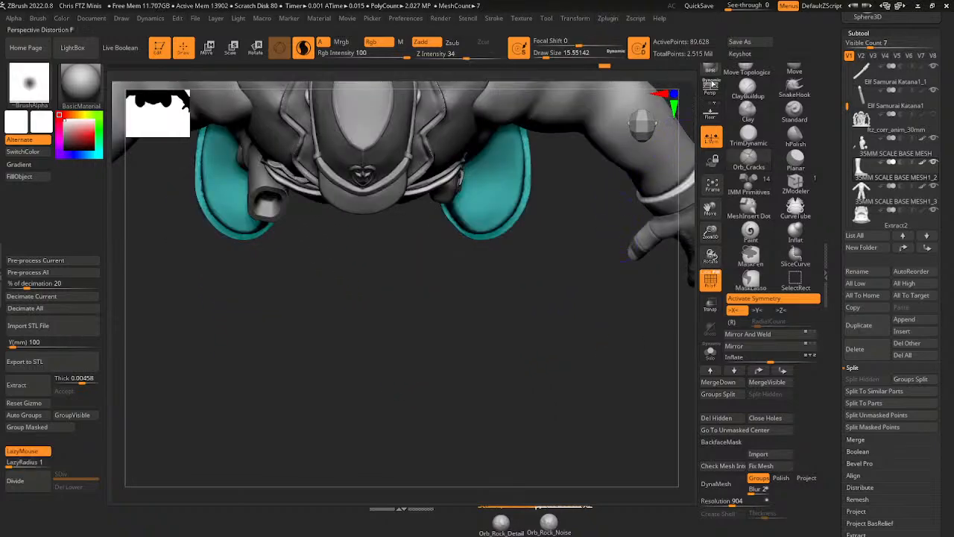
left_click(796, 69)
left_click_drag(568, 55, 560, 55)
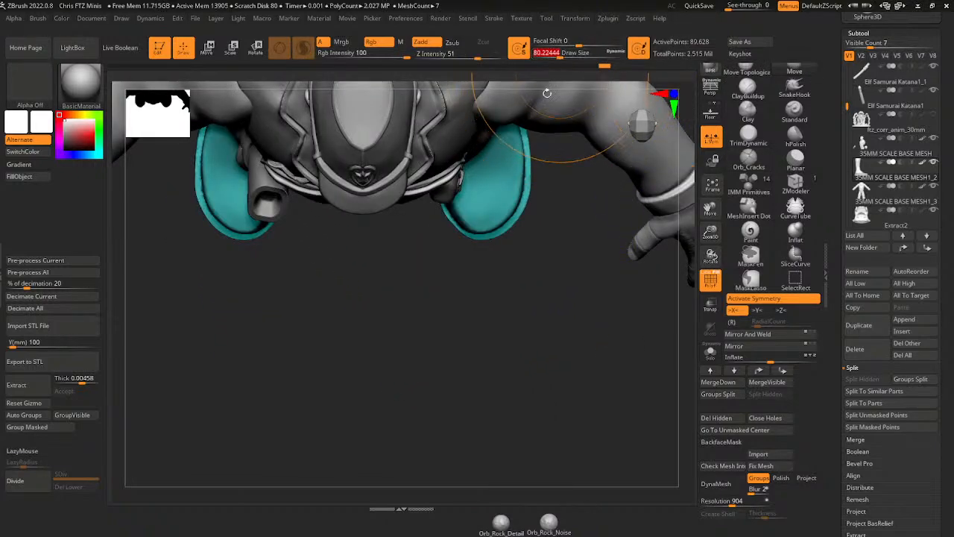
left_click_drag(532, 184, 519, 181)
left_click_drag(467, 199, 460, 202)
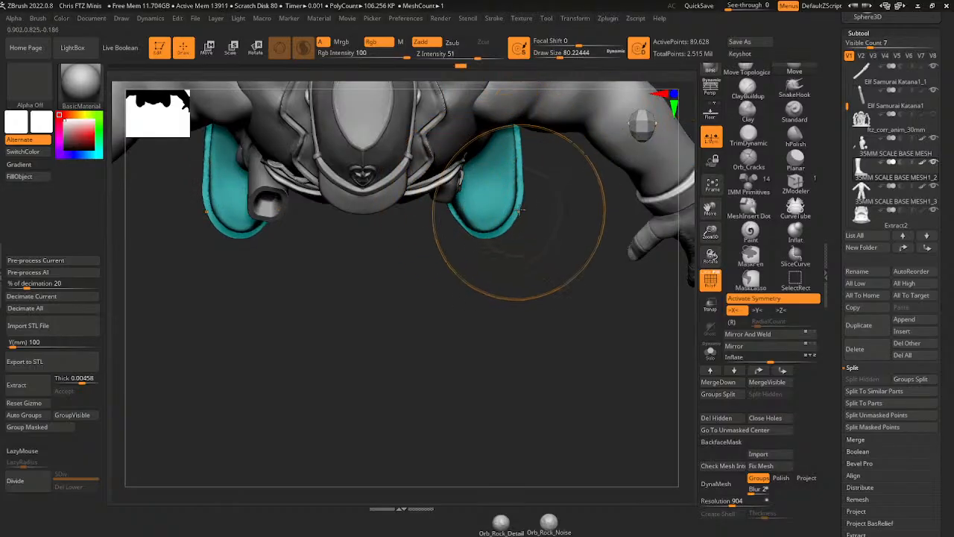
mouse_move(505, 287)
left_mouse_down()
mouse_move(520, 181)
mouse_move(522, 224)
mouse_move(517, 196)
mouse_move(485, 231)
left_mouse_up()
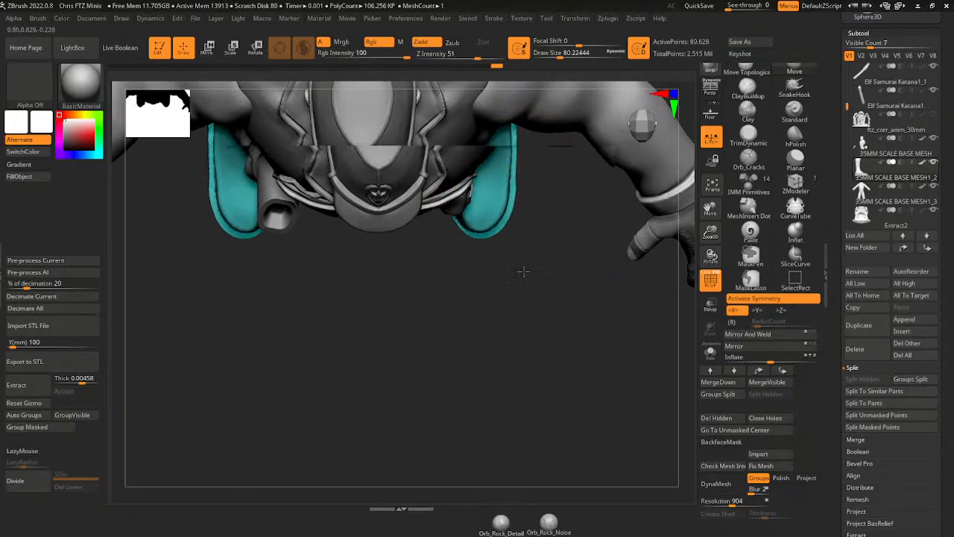
mouse_move(525, 271)
left_mouse_down("shift")
mouse_move(537, 200)
mouse_move(532, 222)
left_mouse_up("shift")
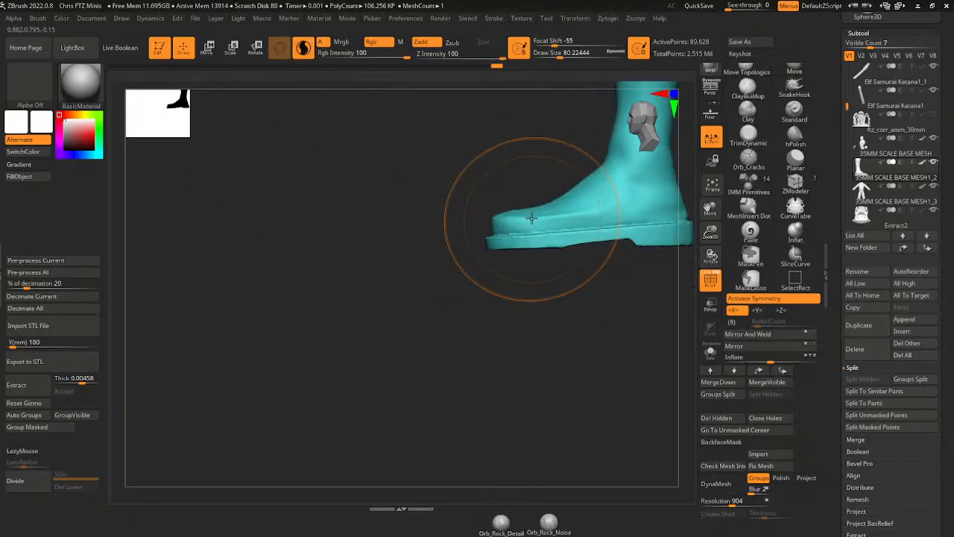
- Build up clay on the toe area of both boots with ClayBuildup at draw size 17 and smooth it
left_click(748, 89)
mouse_move(578, 343)
left_mouse_down()
mouse_move(630, 363)
mouse_move(646, 387)
left_mouse_up()
left_click(541, 53)
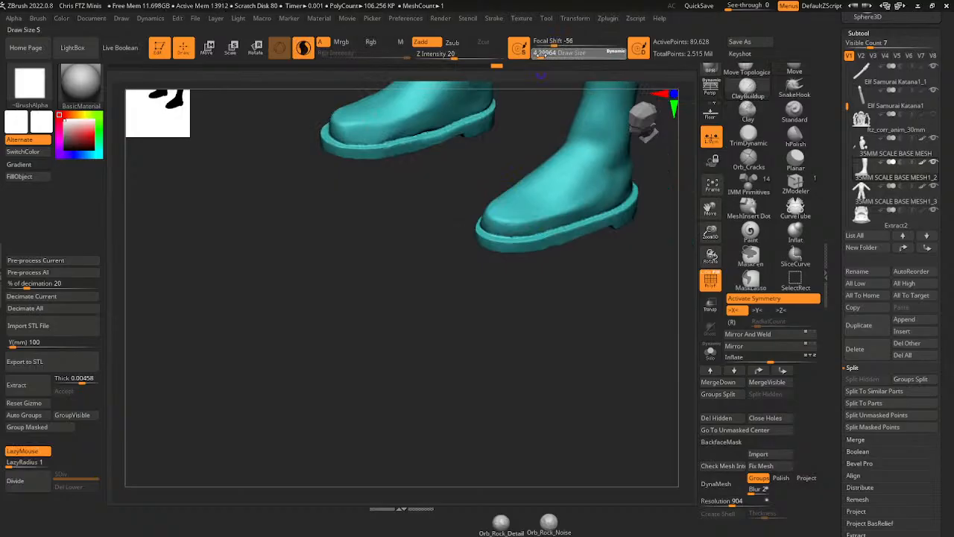
left_click_drag(544, 54, 547, 53)
left_click_drag(497, 197, 533, 220)
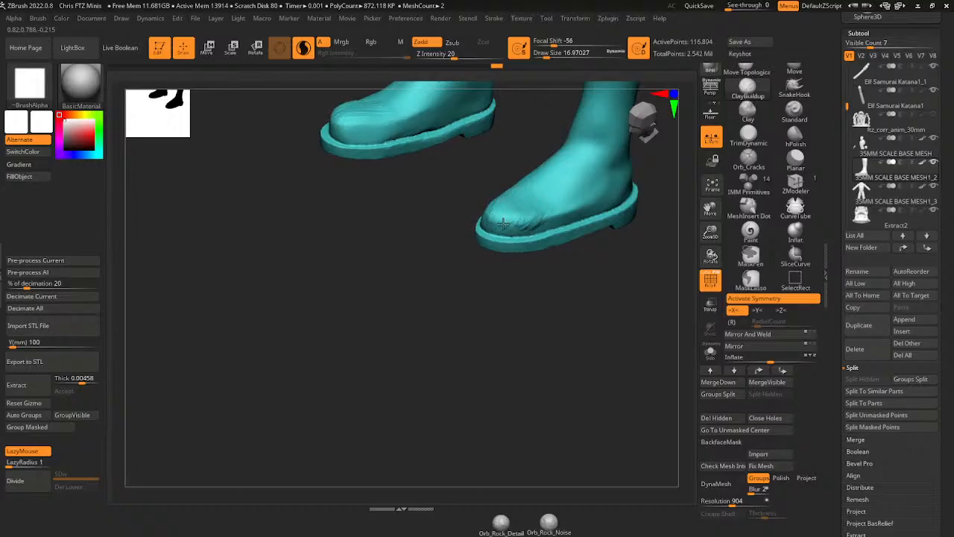
left_click_drag(529, 223, 551, 211, "shift")
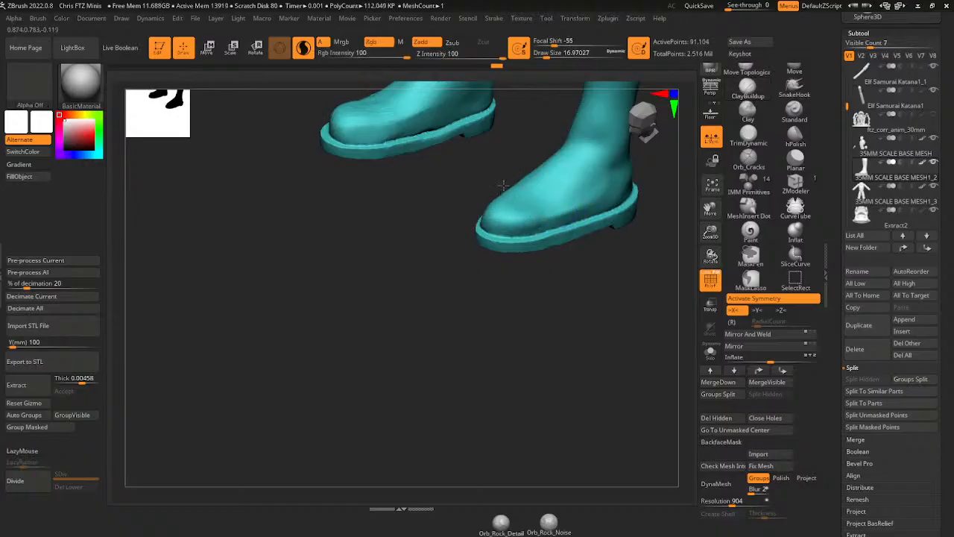
mouse_move(504, 185)
left_mouse_down("shift")
mouse_move(363, 112)
mouse_move(462, 114)
left_mouse_up("shift")
- Lay ClayBuildup bands across the front of both boots to mark the edge of the toe caps
left_click_drag(645, 230, 643, 282)
mouse_move(546, 212)
left_mouse_down()
mouse_move(556, 255)
mouse_move(543, 245)
left_mouse_up()
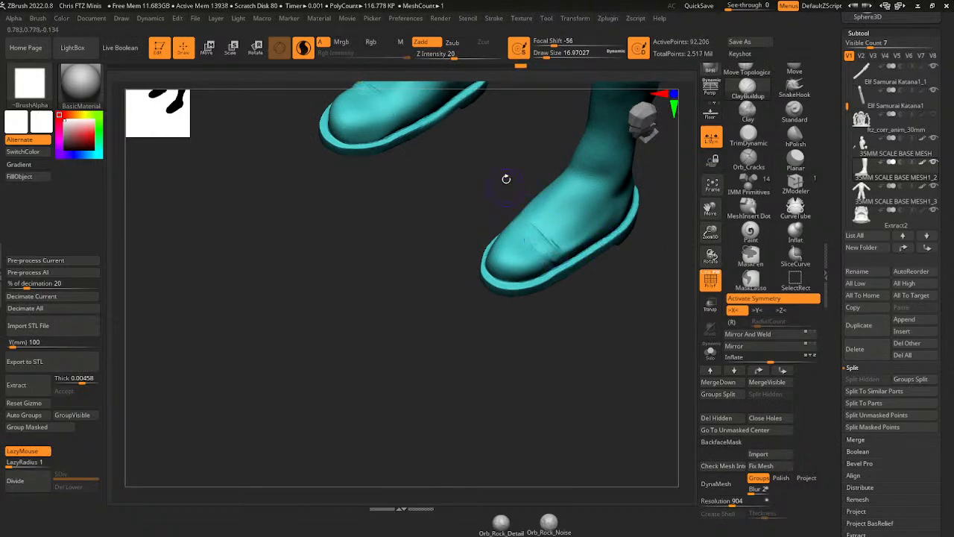
mouse_move(507, 179)
left_mouse_down()
mouse_move(496, 232)
mouse_move(543, 240)
left_mouse_up()
left_click_drag(608, 278, 555, 275)
left_click_drag(516, 225, 548, 244)
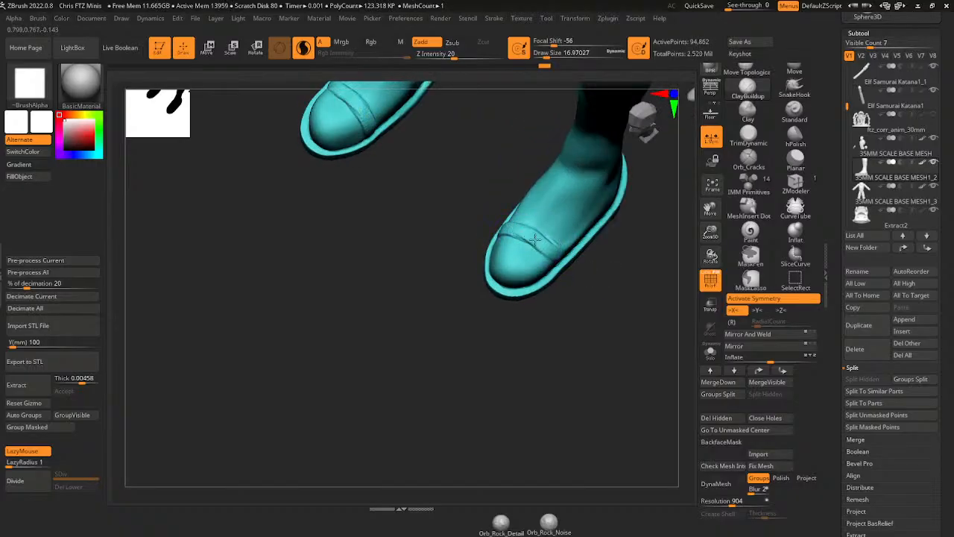
mouse_move(598, 267)
left_mouse_down()
mouse_move(608, 253)
mouse_move(579, 228)
mouse_move(603, 249)
left_mouse_up()
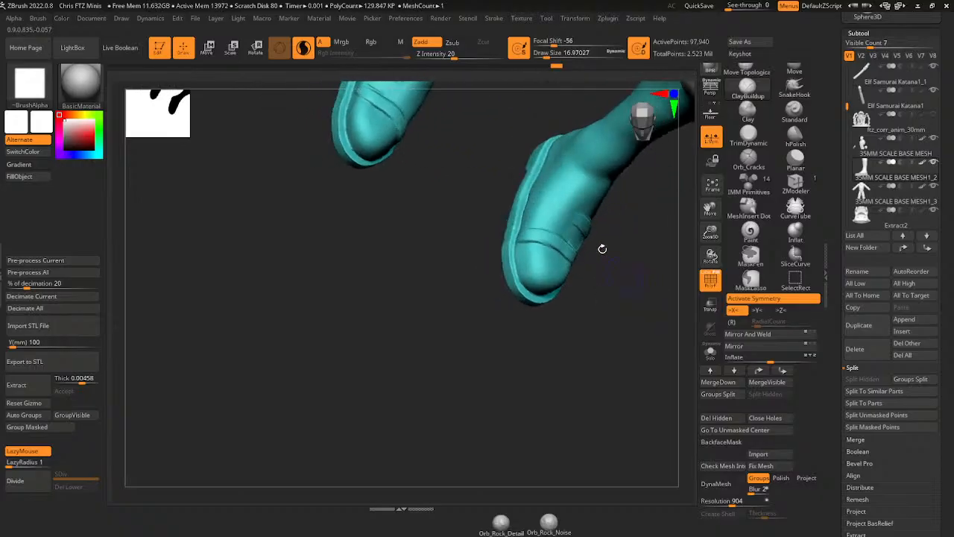
- Add further ClayBuildup folds behind the toe caps, wrapping over the instep of both boots
left_click_drag(570, 204, 581, 221)
mouse_move(608, 255)
left_mouse_down()
mouse_move(617, 265)
mouse_move(605, 259)
left_mouse_up()
mouse_move(535, 204)
left_mouse_down()
mouse_move(584, 218)
mouse_move(577, 221)
left_mouse_up()
mouse_move(639, 230)
left_mouse_down()
mouse_move(648, 234)
mouse_move(641, 230)
left_mouse_up()
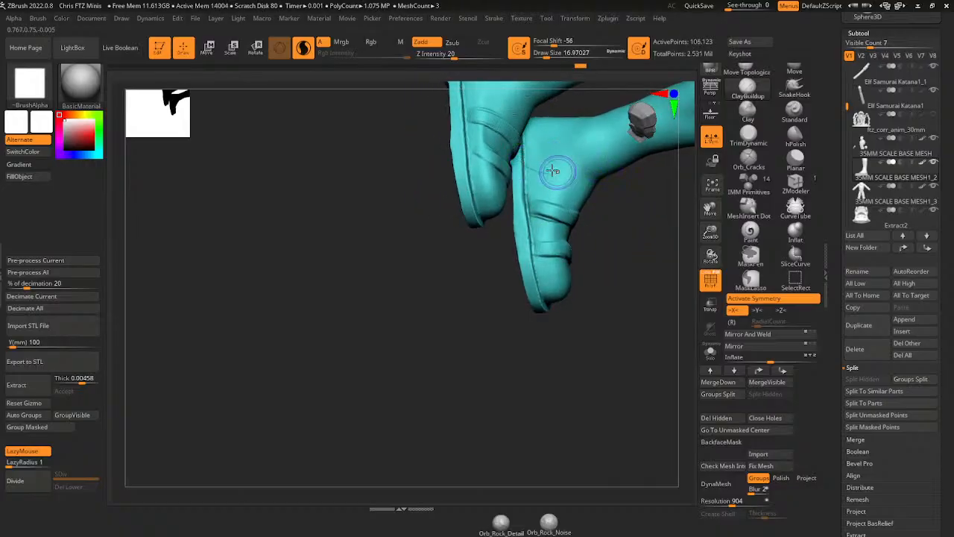
- Sculpt diagonal ClayBuildup folds from the front of the ankle down the sides of both boots
left_click_drag(540, 163, 589, 181)
left_click_drag(650, 206, 628, 173)
left_click_drag(553, 148, 540, 131)
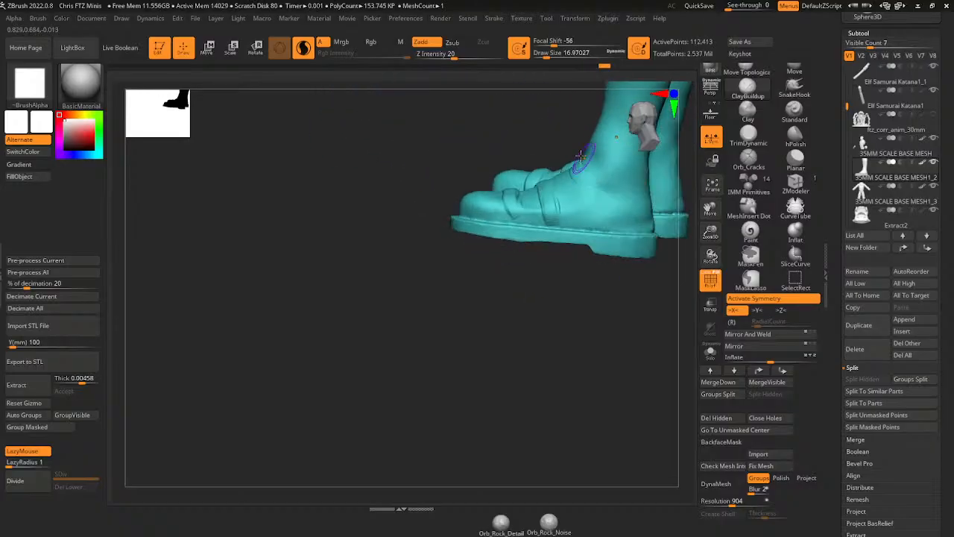
left_click_drag(599, 223, 585, 182)
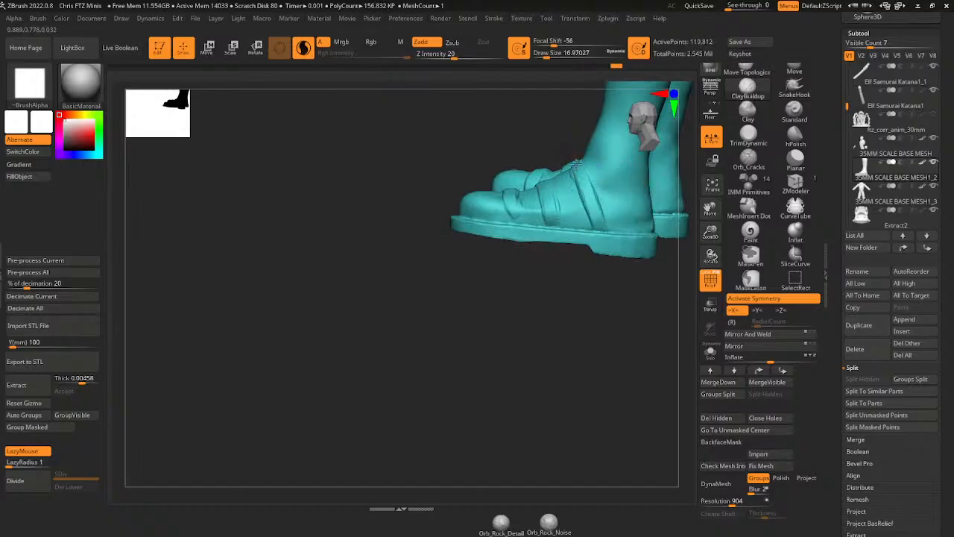
left_click_drag(606, 287, 580, 158)
- Thicken the bands between the folds on the instep and both sides of the boots with ClayBuildup strokes
mouse_move(611, 215)
left_mouse_down()
mouse_move(577, 177)
mouse_move(552, 181)
mouse_move(554, 205)
mouse_move(524, 218)
left_mouse_up()
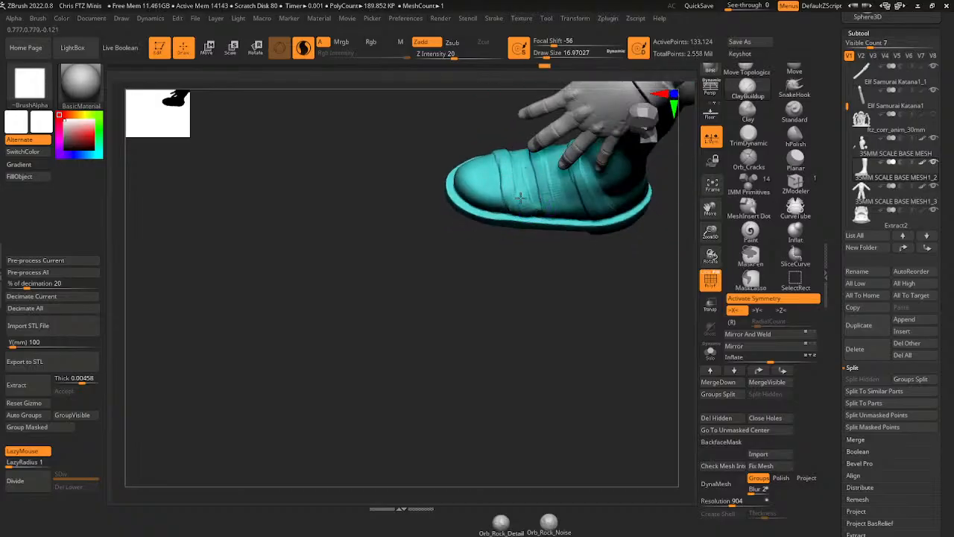
mouse_move(521, 199)
left_mouse_down()
mouse_move(558, 188)
mouse_move(550, 194)
mouse_move(558, 172)
left_mouse_up()
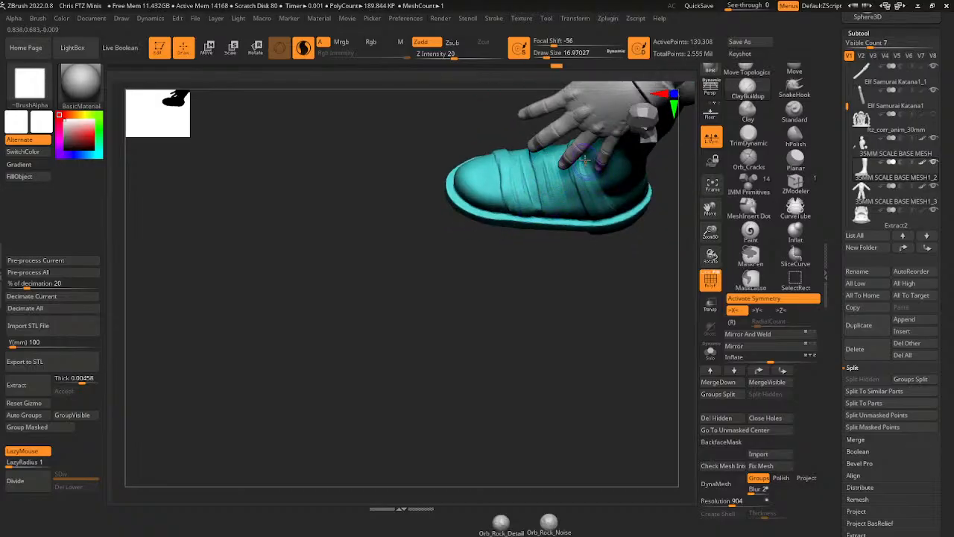
left_click_drag(593, 228, 578, 179)
left_click_drag(711, 209, 673, 289)
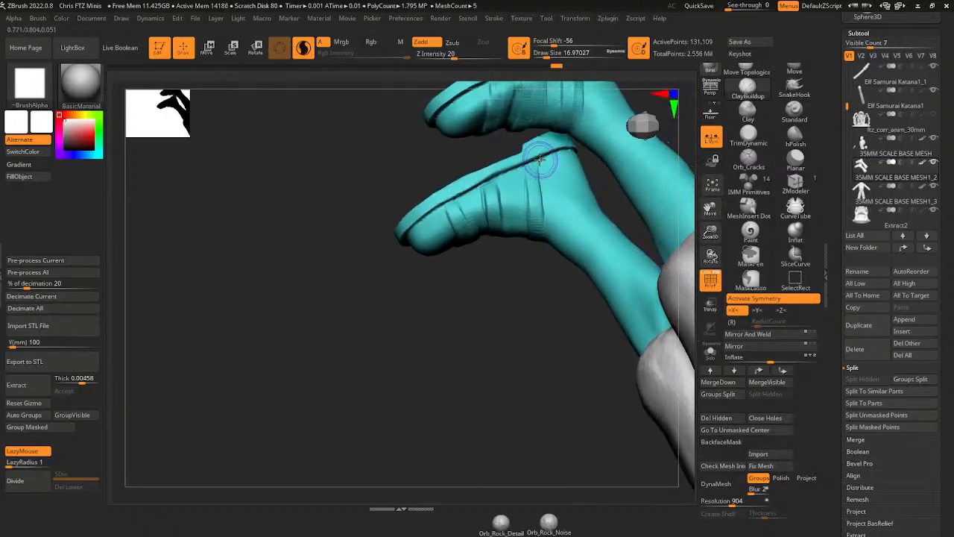
mouse_move(540, 159)
left_mouse_down()
mouse_move(546, 223)
mouse_move(497, 179)
mouse_move(505, 222)
mouse_move(501, 177)
mouse_move(518, 212)
mouse_move(512, 231)
mouse_move(520, 186)
mouse_move(455, 216)
mouse_move(483, 222)
left_mouse_up()
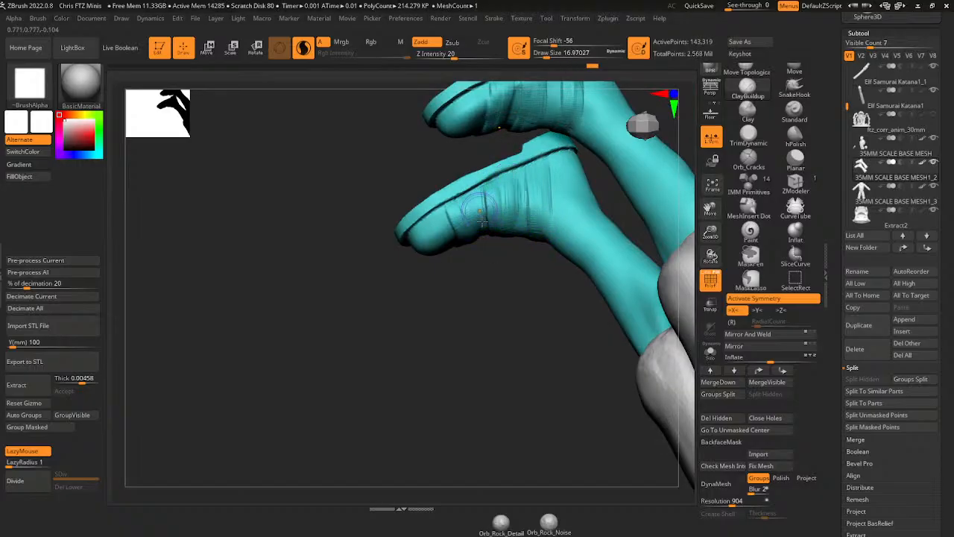
mouse_move(483, 283)
left_mouse_down()
mouse_move(492, 313)
mouse_move(499, 295)
left_mouse_up()
- Flatten the rough clay bands on the toe and instep of both boots with the hPolish brush
left_click(796, 136)
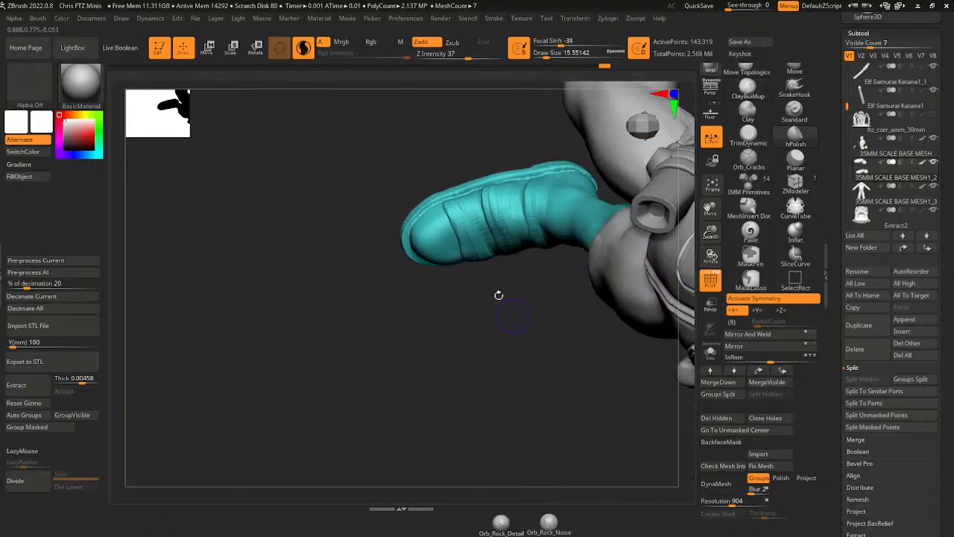
mouse_move(446, 196)
left_mouse_down()
mouse_move(480, 218)
mouse_move(499, 202)
mouse_move(540, 209)
left_mouse_up()
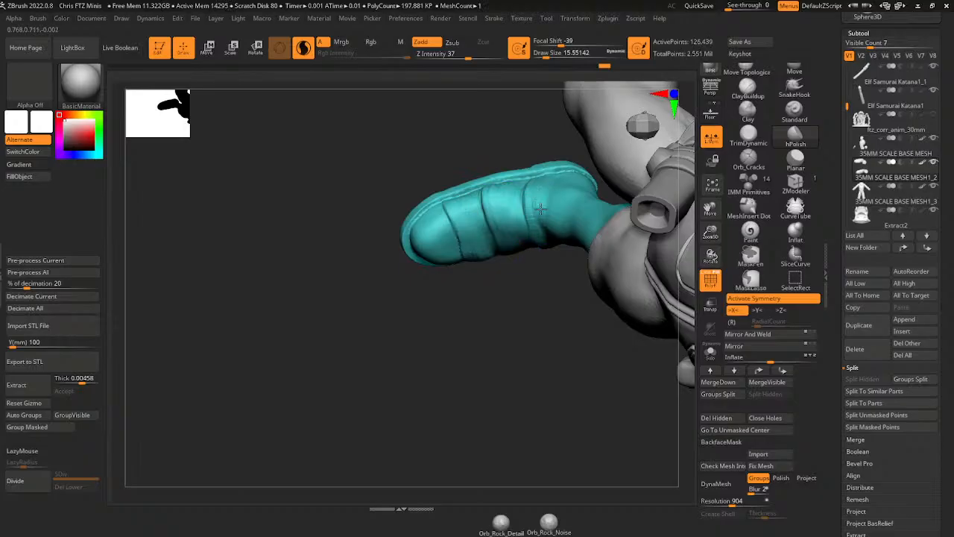
right_click_drag(540, 184, 550, 172)
left_click_drag(551, 173, 503, 177)
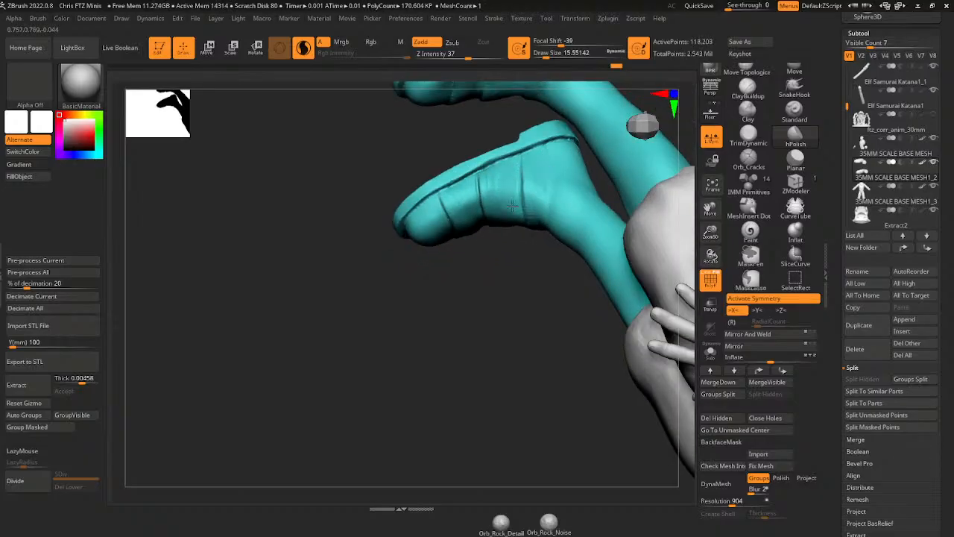
right_click_drag(494, 178, 530, 143)
mouse_move(519, 182)
left_mouse_down()
mouse_move(507, 196)
mouse_move(477, 153)
mouse_move(471, 210)
mouse_move(493, 212)
left_mouse_up()
- Polish the ankle folds on the opposite side of the boots, above the heels
left_click_drag(710, 209, 670, 268)
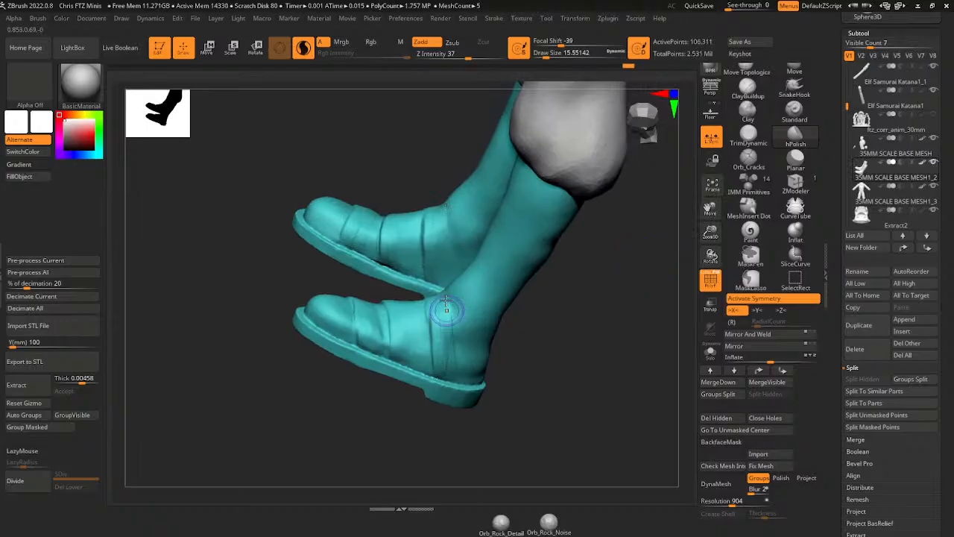
left_click_drag(449, 311, 452, 349)
left_click_drag(440, 311, 465, 348)
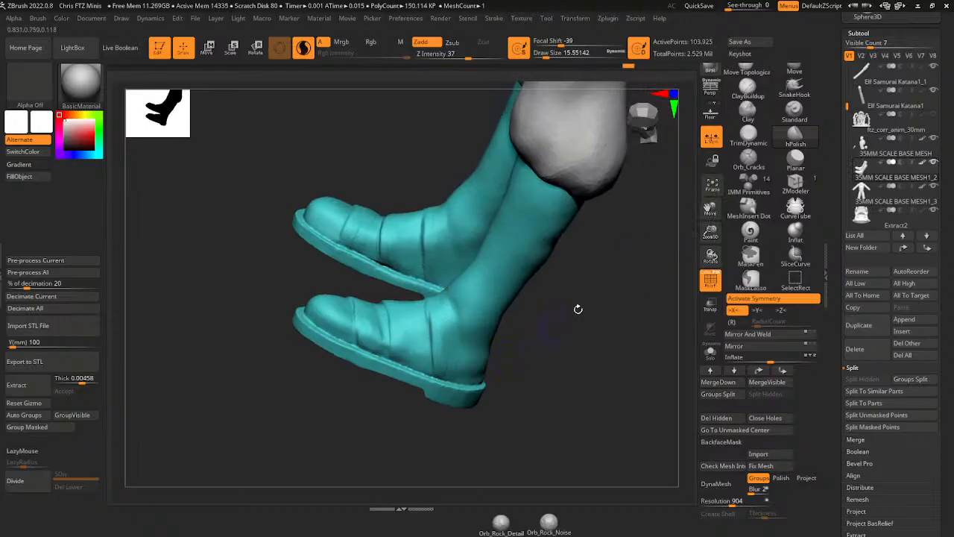
- Carve creases along the edges of the toe, instep and ankle bands on both boots with the Orb_Cracks brush
left_click(768, 155)
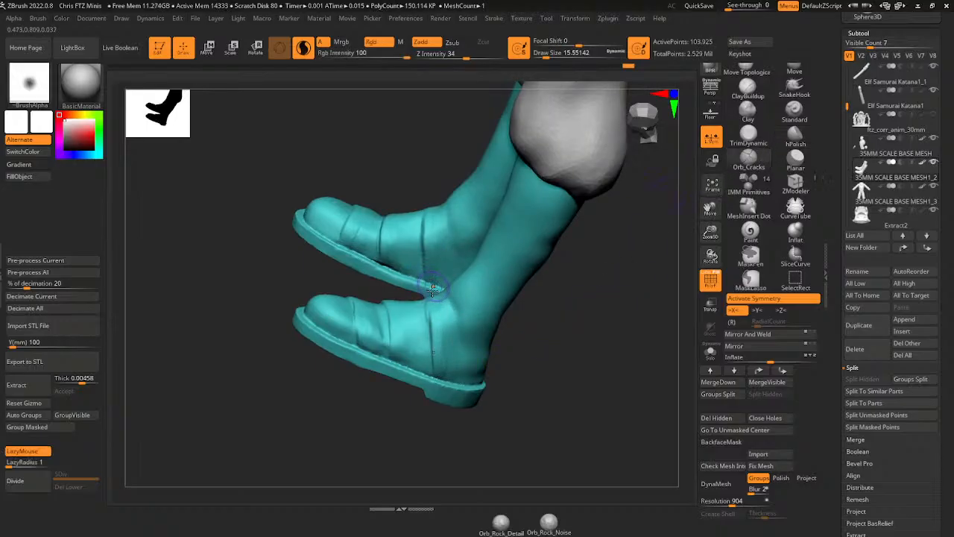
mouse_move(432, 289)
right_mouse_down()
mouse_move(535, 328)
mouse_move(437, 296)
mouse_move(481, 359)
right_mouse_up()
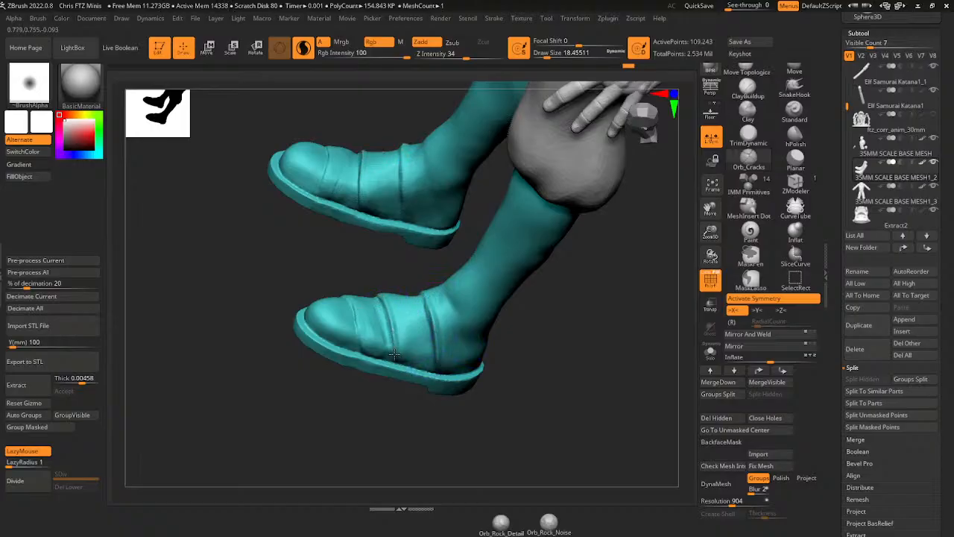
left_click_drag(395, 354, 393, 364)
left_click_drag(348, 294, 363, 349)
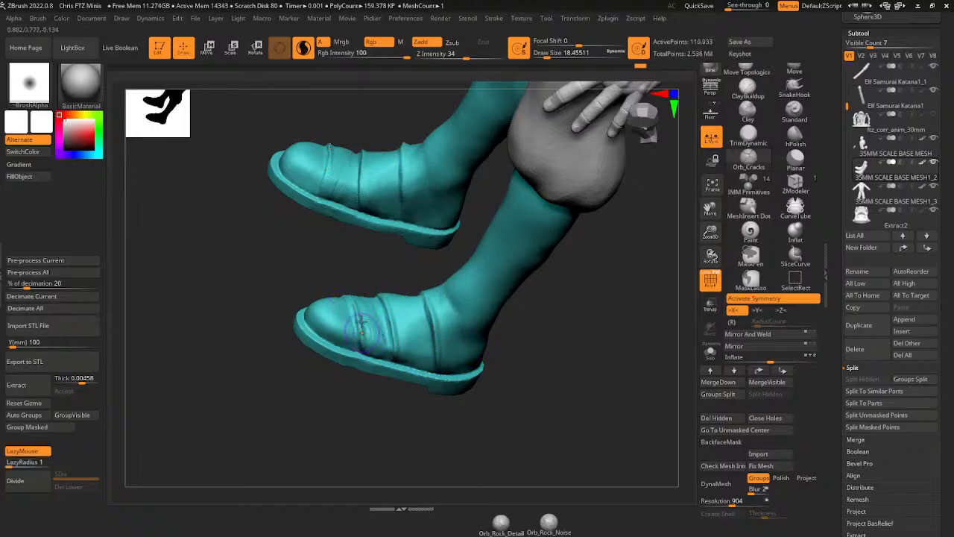
left_click_drag(357, 274, 363, 316)
mouse_move(366, 248)
left_mouse_down()
mouse_move(356, 288)
mouse_move(369, 318)
left_mouse_up()
left_click_drag(419, 351, 395, 317)
left_click_drag(355, 253, 392, 287)
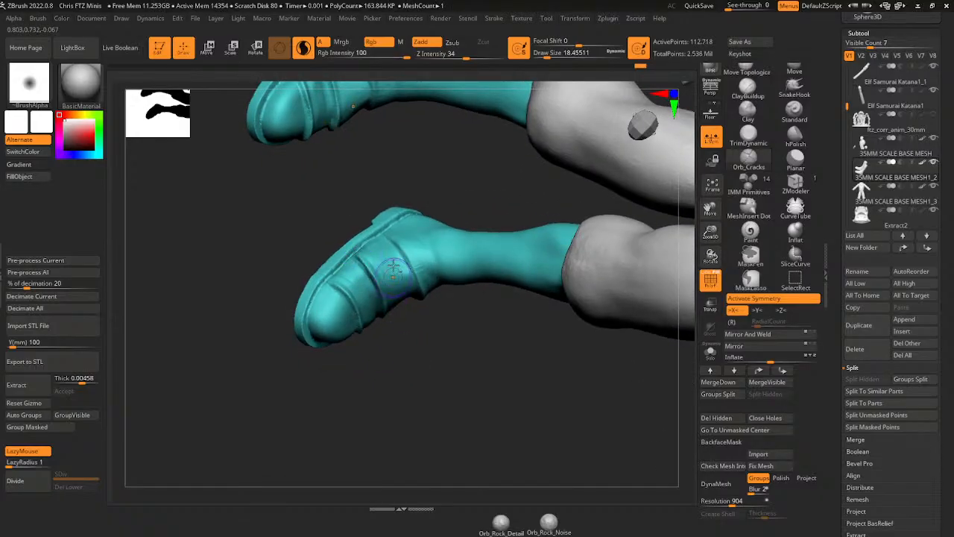
mouse_move(396, 192)
left_mouse_down()
mouse_move(390, 219)
mouse_move(423, 291)
mouse_move(430, 281)
left_mouse_up()
- Polish the ankle band with hPolish, and sharpen the creases across the front and opposite side of both boots with Orb_Cracks
left_click(750, 135)
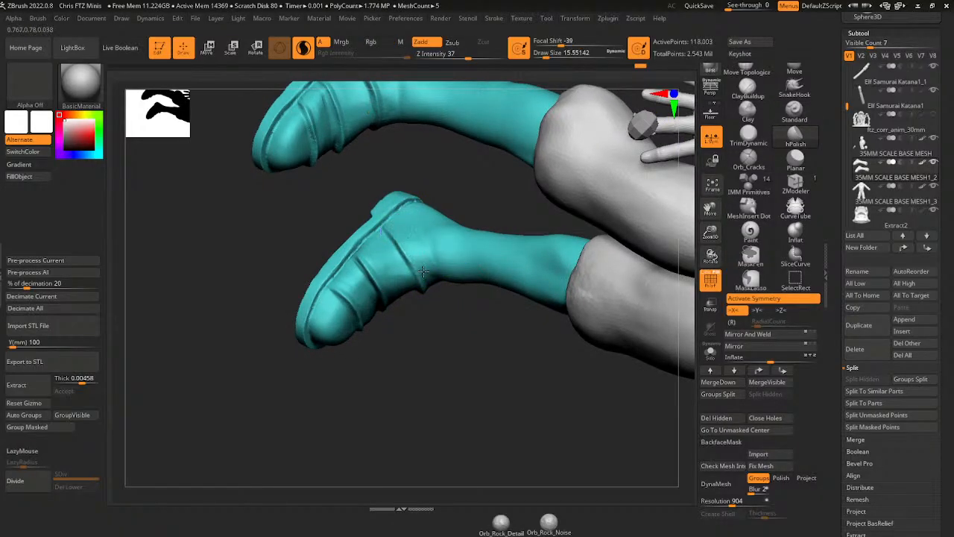
left_click_drag(446, 311, 590, 120)
left_click(749, 158)
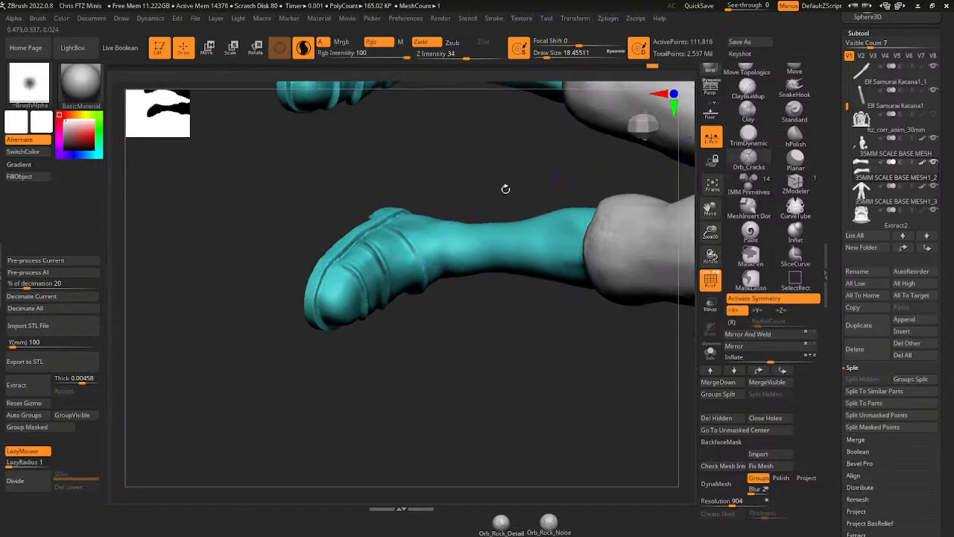
left_click_drag(440, 300, 427, 215)
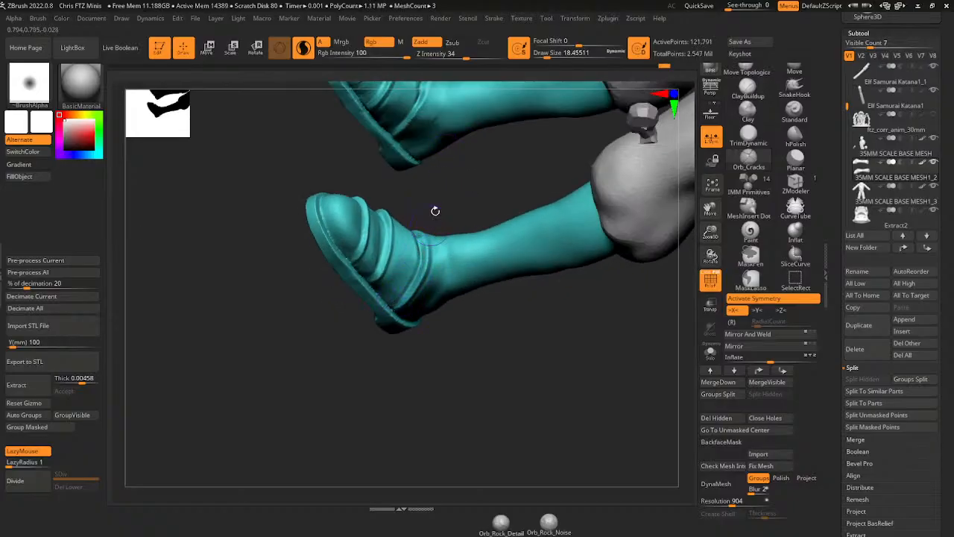
mouse_move(436, 211)
left_mouse_down()
mouse_move(372, 276)
mouse_move(419, 228)
left_mouse_up()
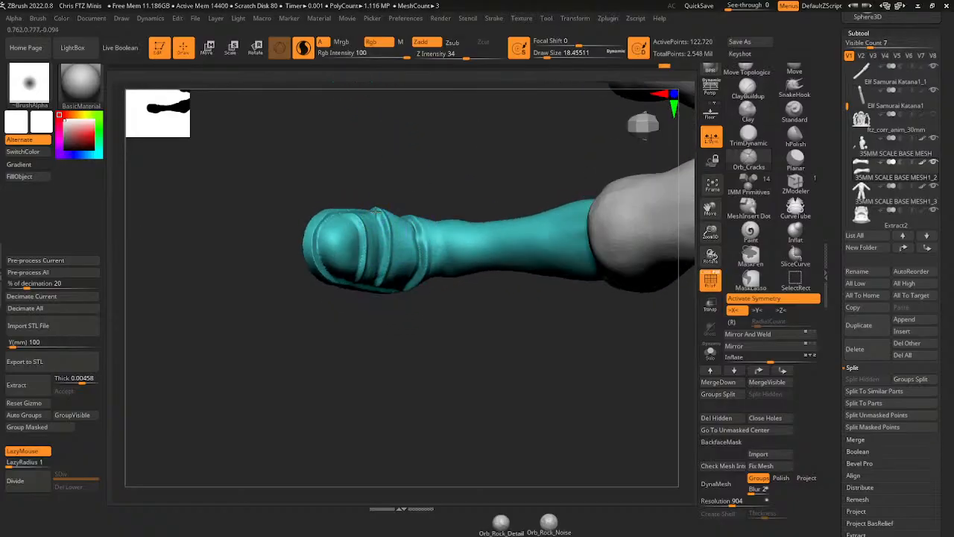
mouse_move(384, 253)
left_mouse_down()
mouse_move(383, 263)
mouse_move(363, 259)
left_mouse_up()
left_click_drag(415, 182, 407, 130)
left_click_drag(358, 252, 354, 262)
left_click_drag(368, 180, 392, 309)
left_click_drag(362, 245, 350, 250)
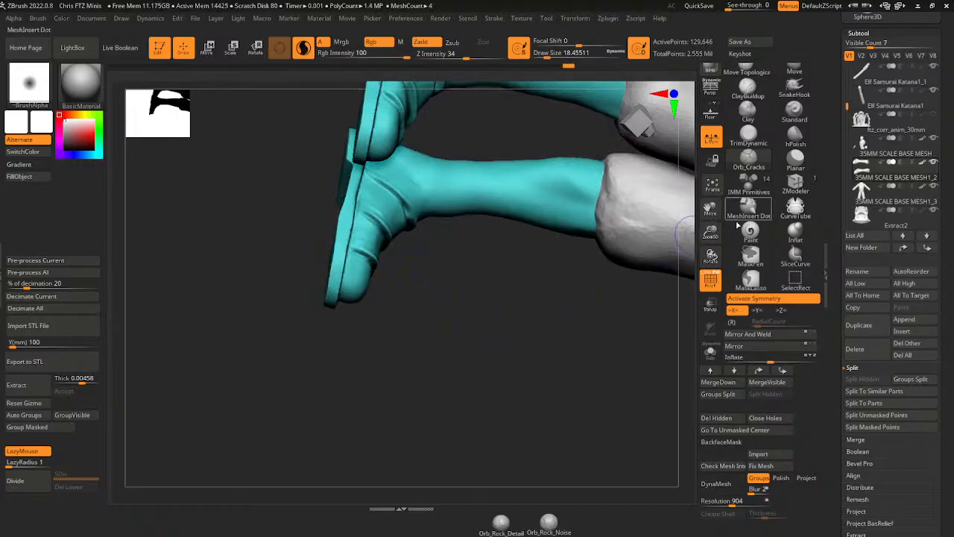
- Polish the instep bands and ankles on all sides of both boots with hPolish at a draw size of about 12.9
left_click_drag(710, 233, 710, 250)
left_click_drag(709, 210, 716, 283)
left_click(795, 137)
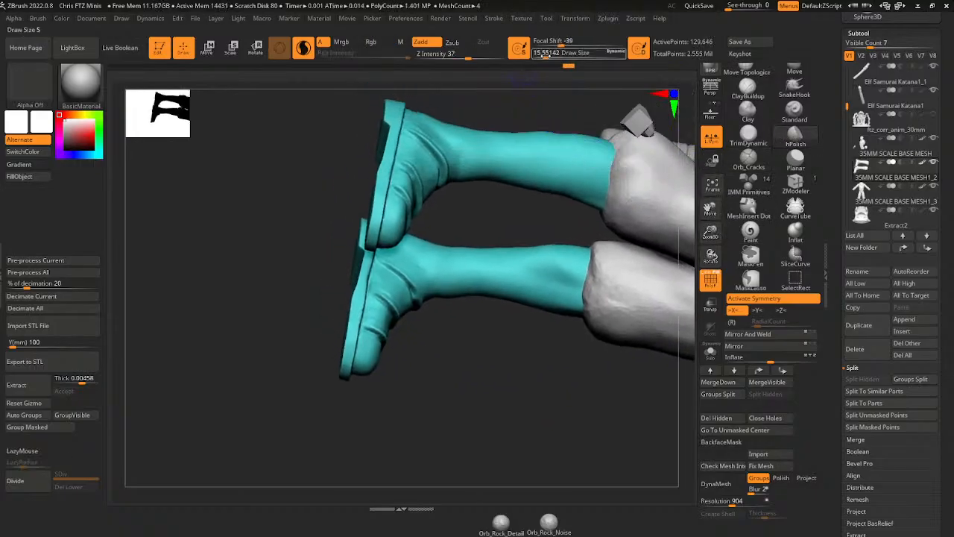
left_click_drag(545, 55, 540, 55)
mouse_move(454, 368)
left_mouse_down()
mouse_move(375, 310)
mouse_move(394, 269)
left_mouse_up()
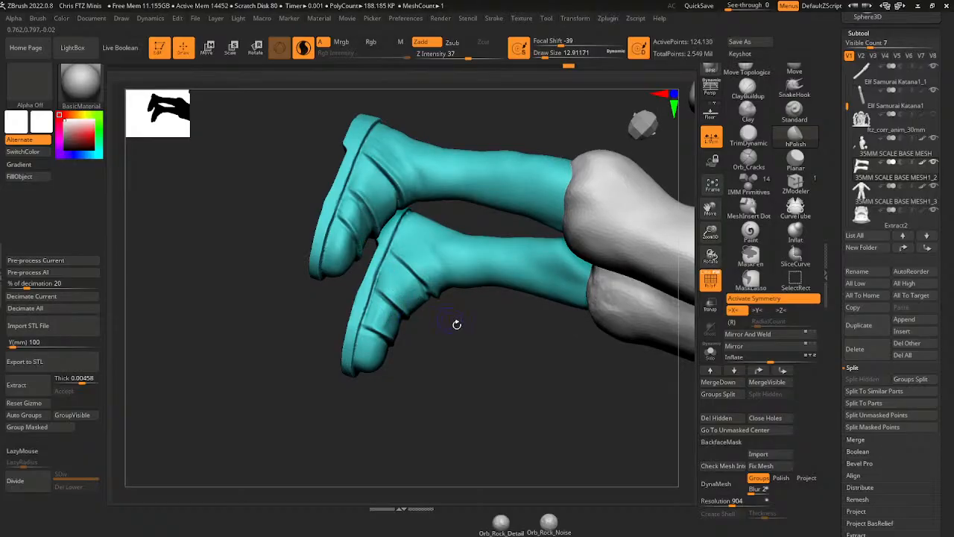
mouse_move(457, 324)
left_mouse_down()
mouse_move(409, 277)
mouse_move(427, 303)
mouse_move(380, 307)
left_mouse_up()
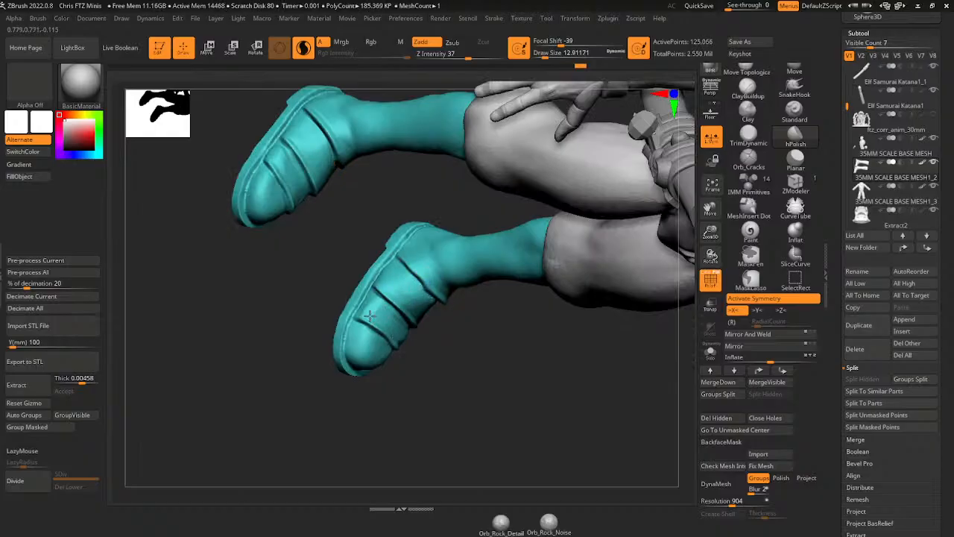
left_click_drag(470, 365, 418, 316)
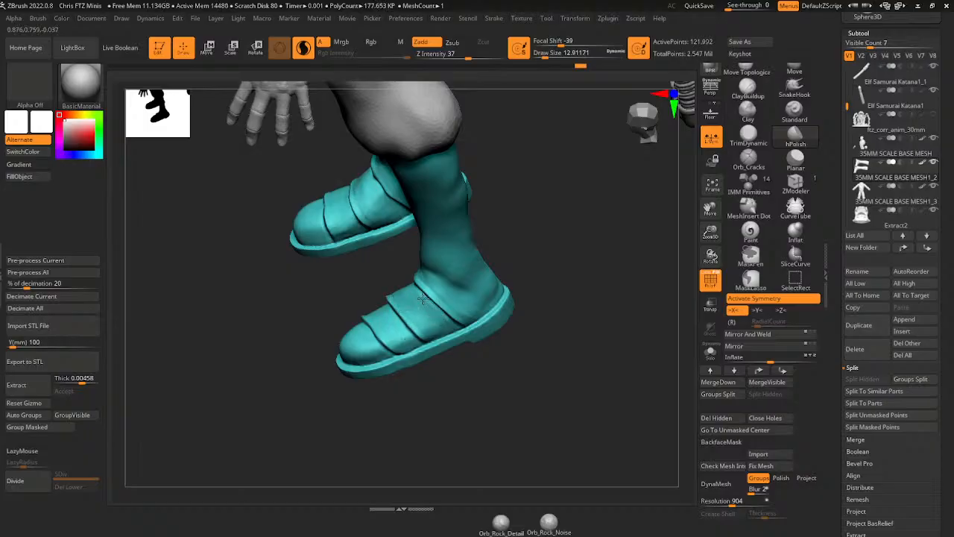
left_click_drag(499, 391, 445, 327)
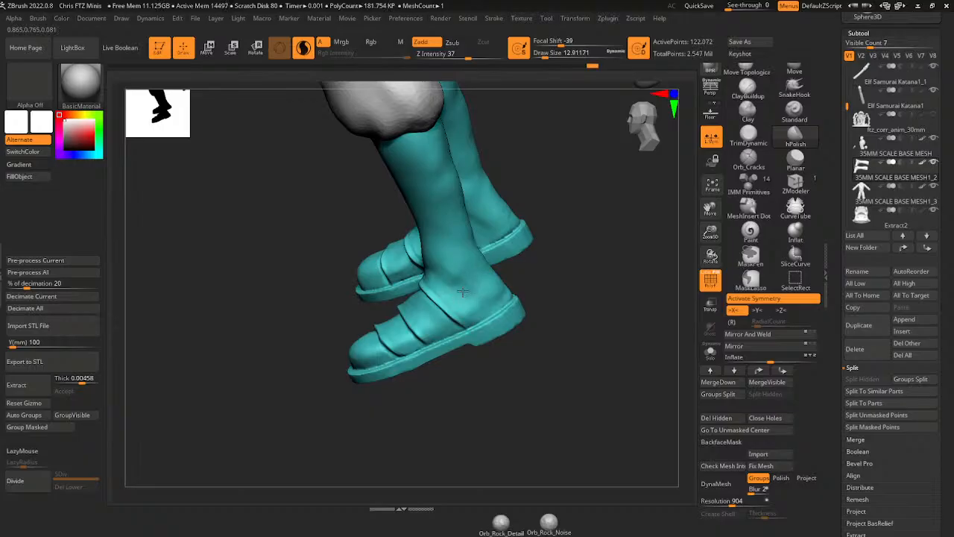
left_click_drag(436, 272, 539, 291)
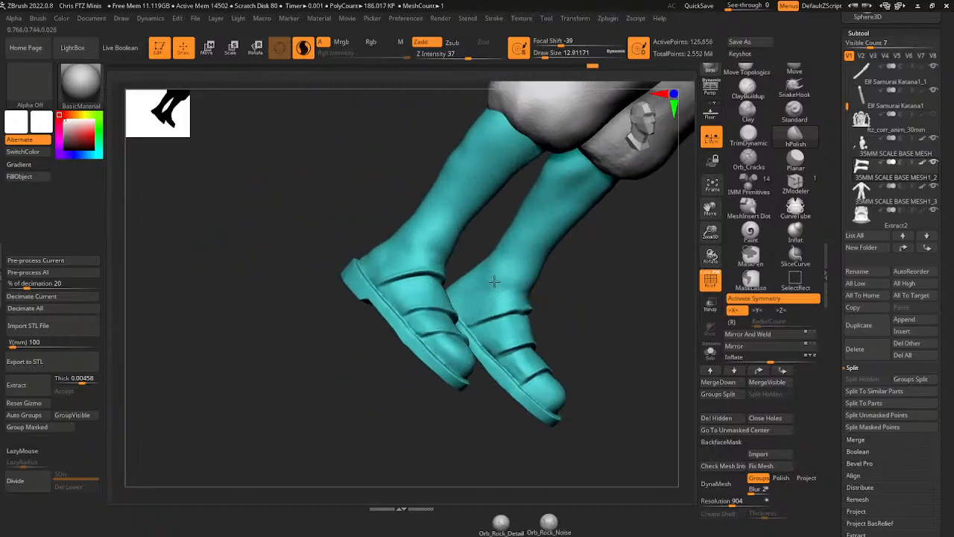
left_click_drag(581, 262, 671, 264)
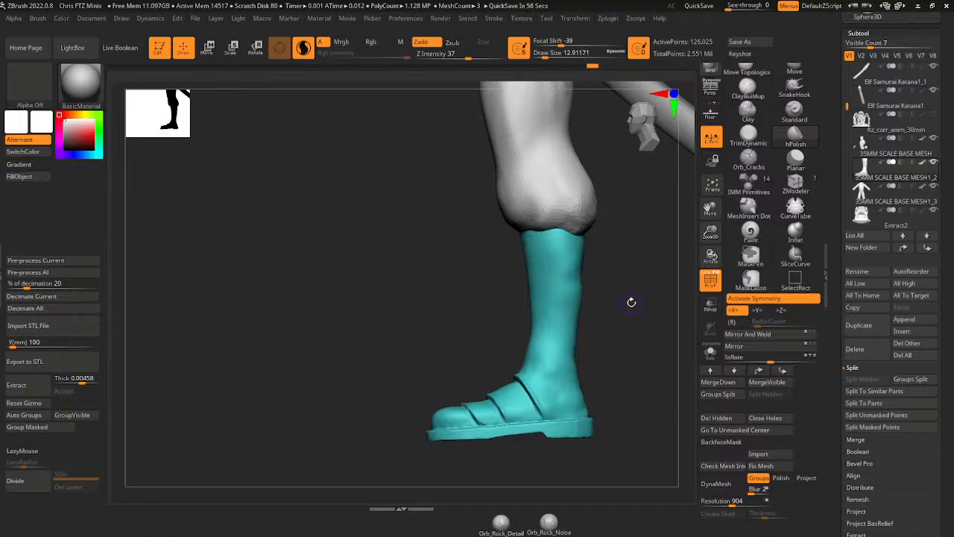
- Refine the boot shafts' silhouette with the Move brush, using draw sizes of about 71 and 37, and smooth the area below the knees
left_click(795, 70)
left_click_drag(564, 57, 555, 56)
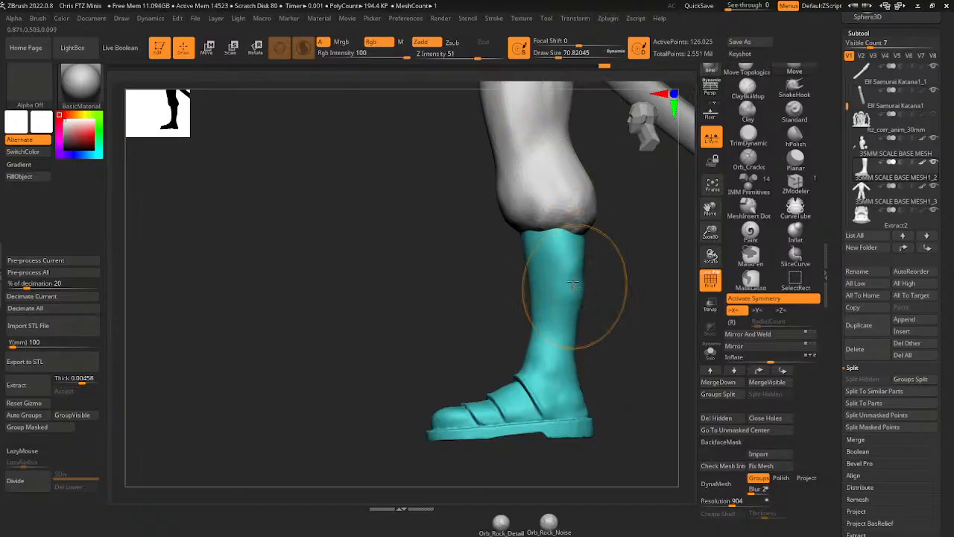
mouse_move(625, 252)
left_mouse_down()
mouse_move(605, 271)
mouse_move(617, 270)
mouse_move(579, 277)
left_mouse_up()
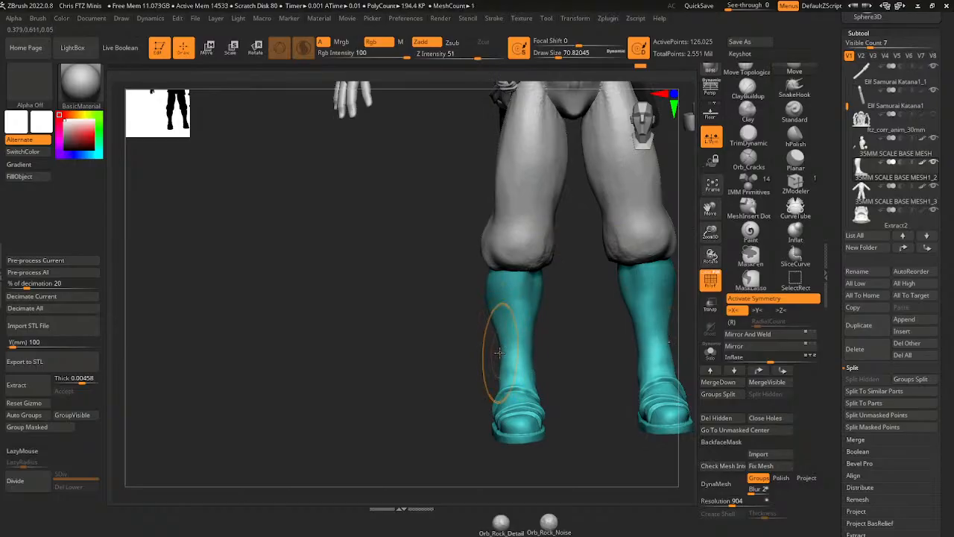
left_click_drag(567, 341, 512, 277)
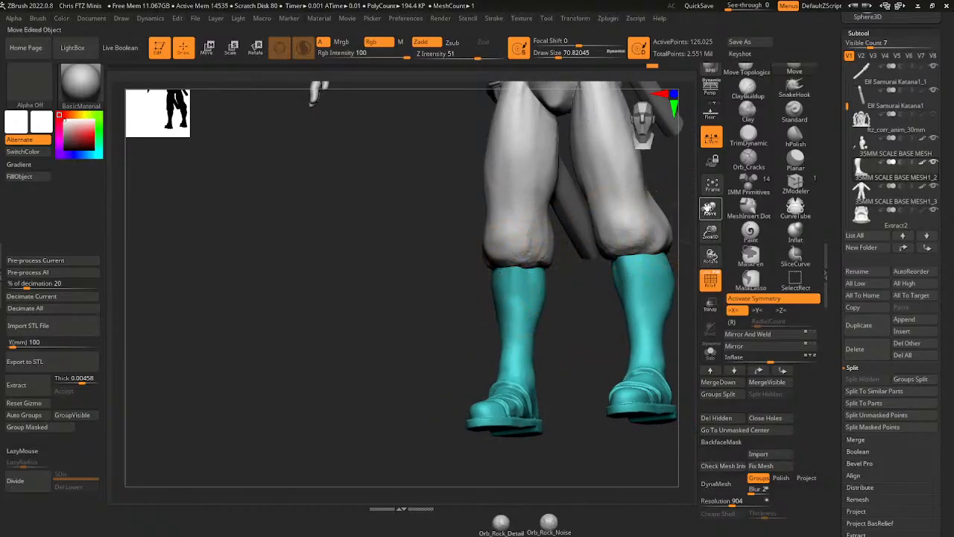
mouse_move(710, 209)
left_mouse_down()
mouse_move(675, 224)
mouse_move(650, 216)
left_mouse_up()
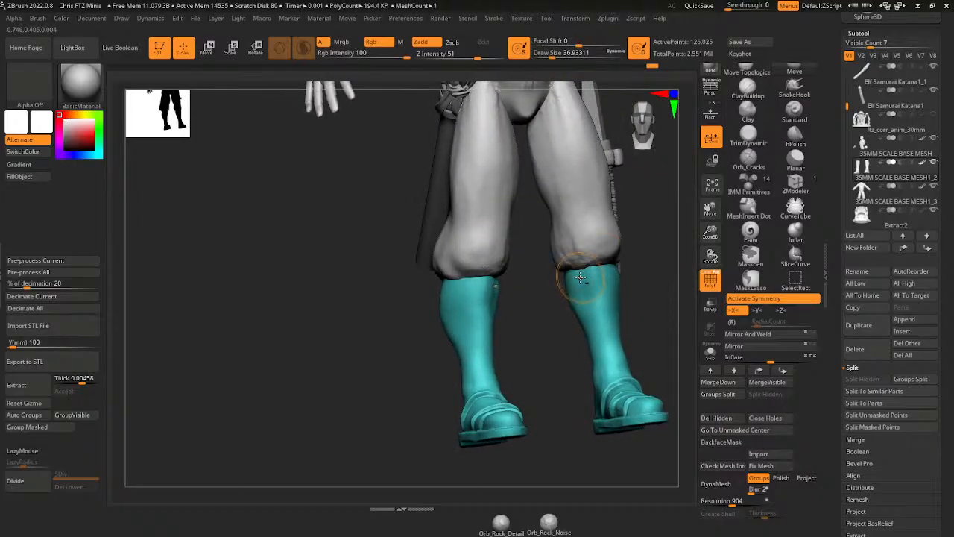
left_click_drag(587, 291, 655, 280, "shift")
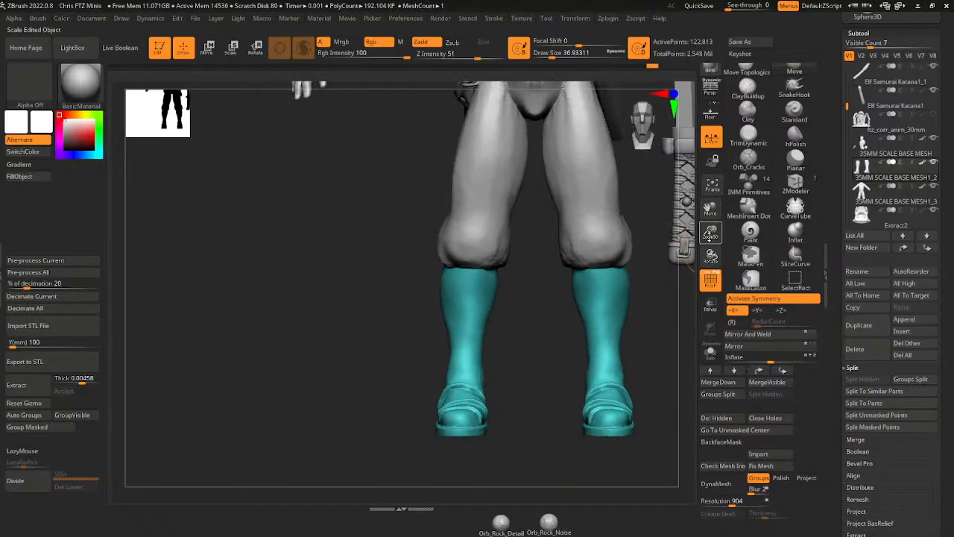
- Frame the whole figure and save the project, replacing the existing project file
left_click_drag(711, 232, 711, 212)
left_click_drag(711, 210, 709, 290)
left_click(632, 251, "ctrl")
left_click(633, 251, "ctrl")
left_click_drag(711, 233, 711, 216)
left_click_drag(711, 208, 699, 220)
key("ctrl+s")
left_click(698, 411)
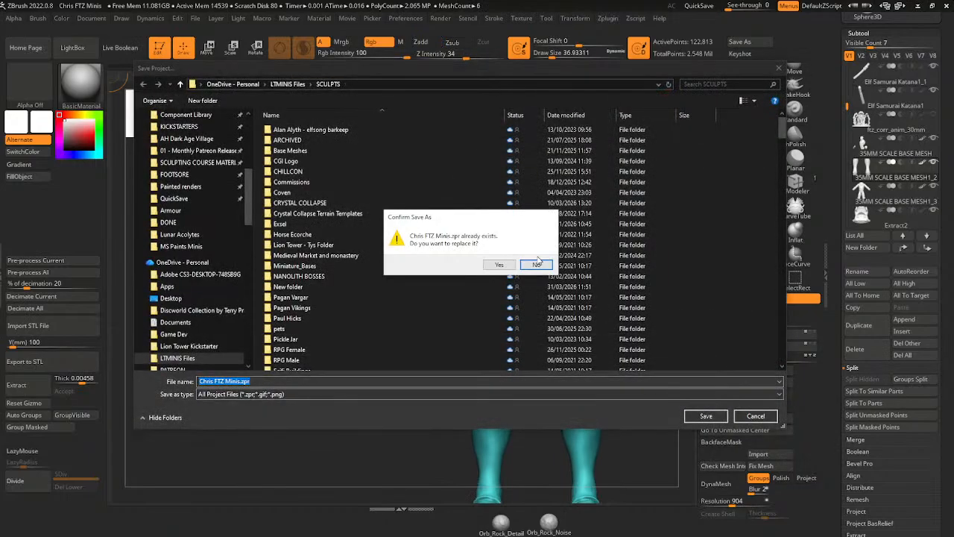
left_click(500, 265)
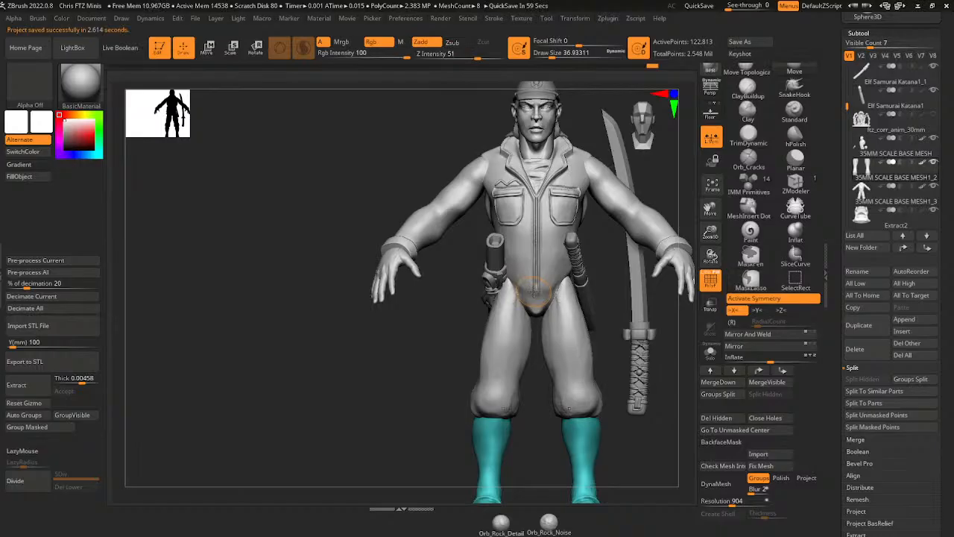
- Append a Cylinder3D subtool, then flatten and scale it into a thin belt band at the figure's waist
left_click(896, 284)
left_click(905, 319)
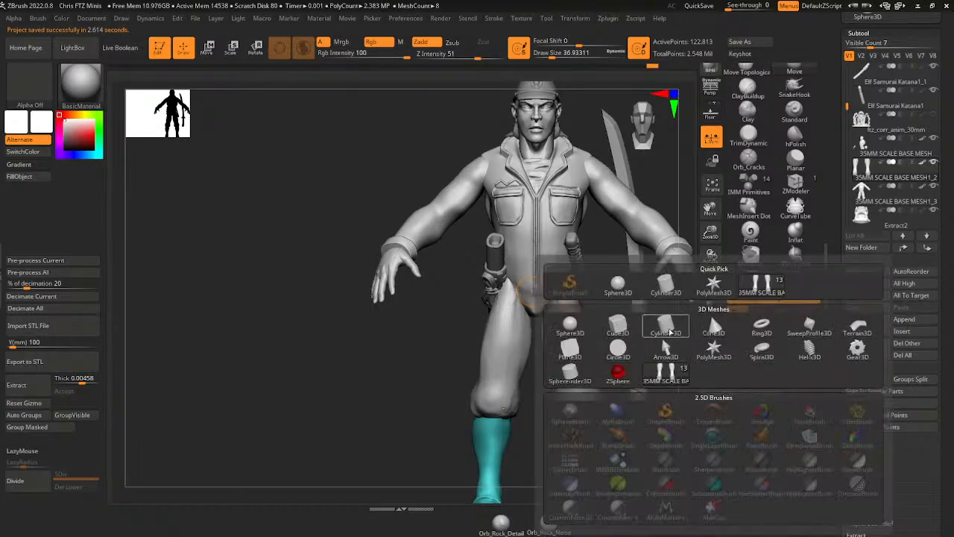
left_click(670, 333)
left_click(561, 259, "alt")
left_click(235, 49)
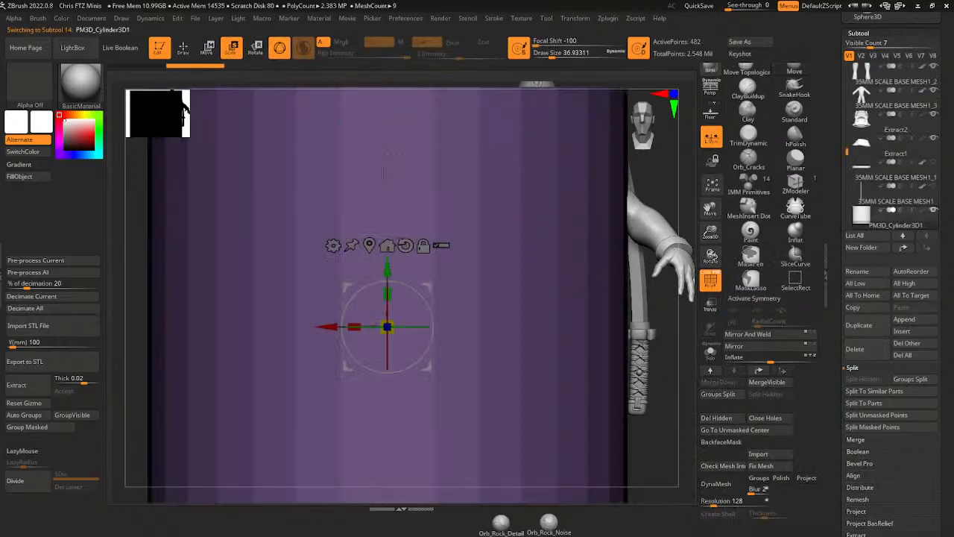
left_click_drag(387, 326, 389, 395)
left_click_drag(389, 294, 392, 384)
left_click_drag(430, 288, 587, 216)
left_click_drag(544, 253, 544, 313)
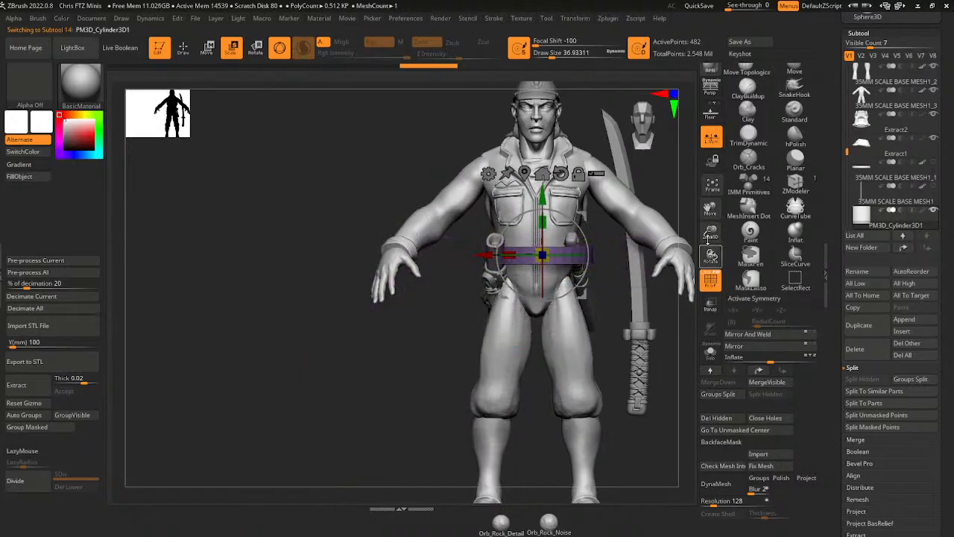
- Fit the belt cylinder around the waist by adjusting its scale, height and front-to-back position
left_click_drag(708, 235, 704, 317)
left_click_drag(582, 216, 559, 222)
left_click_drag(687, 173, 748, 182)
left_click_drag(711, 233, 707, 176)
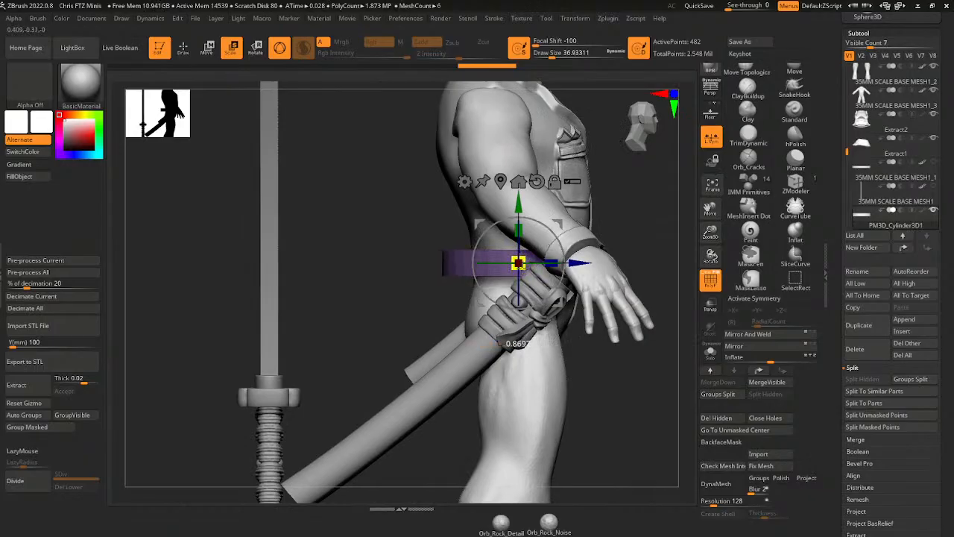
left_click_drag(522, 266, 520, 268)
left_click_drag(579, 263, 596, 264)
mouse_move(666, 255)
left_mouse_down()
mouse_move(575, 278)
mouse_move(656, 245)
mouse_move(680, 185)
mouse_move(669, 265)
mouse_move(653, 261)
left_mouse_up()
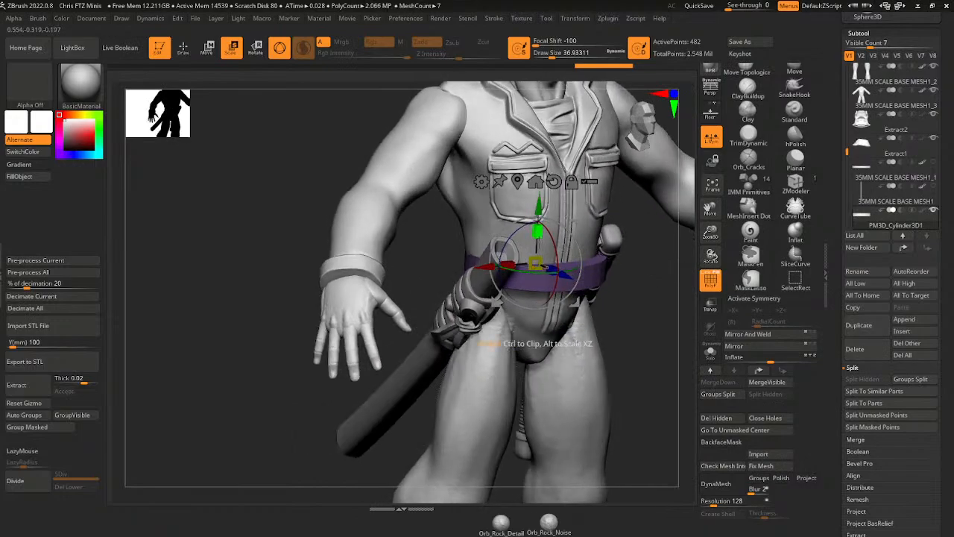
left_click_drag(538, 228, 538, 223)
left_click_drag(665, 254, 595, 297, "alt")
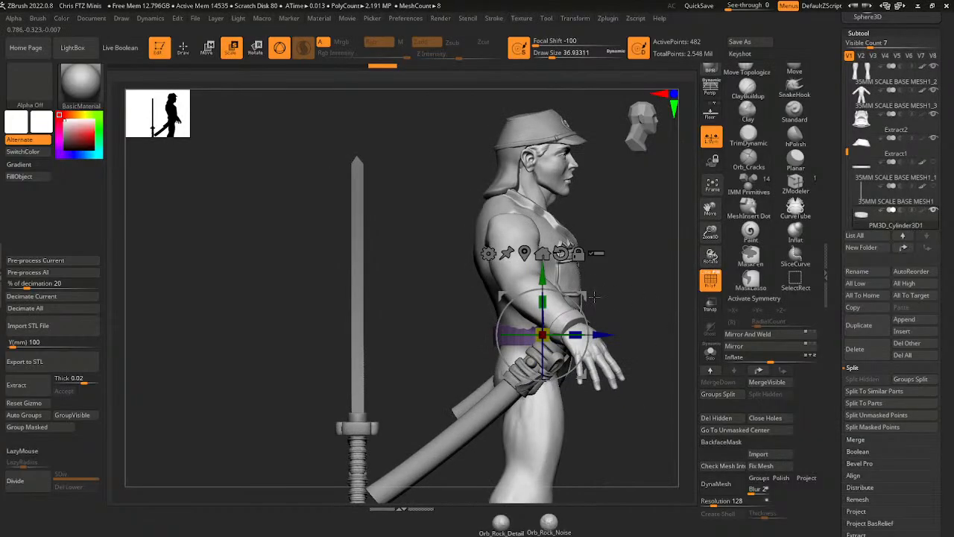
left_click_drag(599, 334, 598, 335)
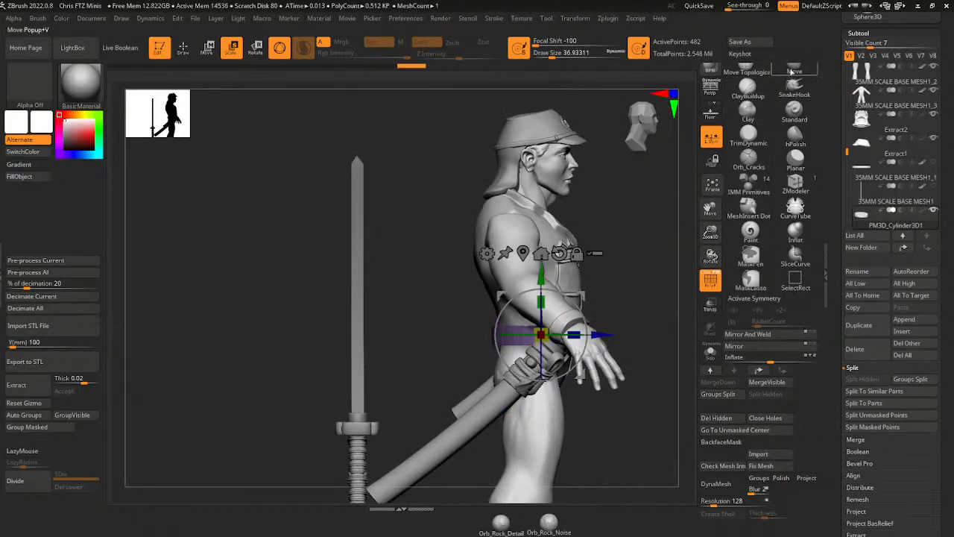
- Shape the belt cylinder around the front and sides of the waist with the Move brush at draw size about 83
left_click(795, 70)
left_click_drag(658, 223, 631, 373)
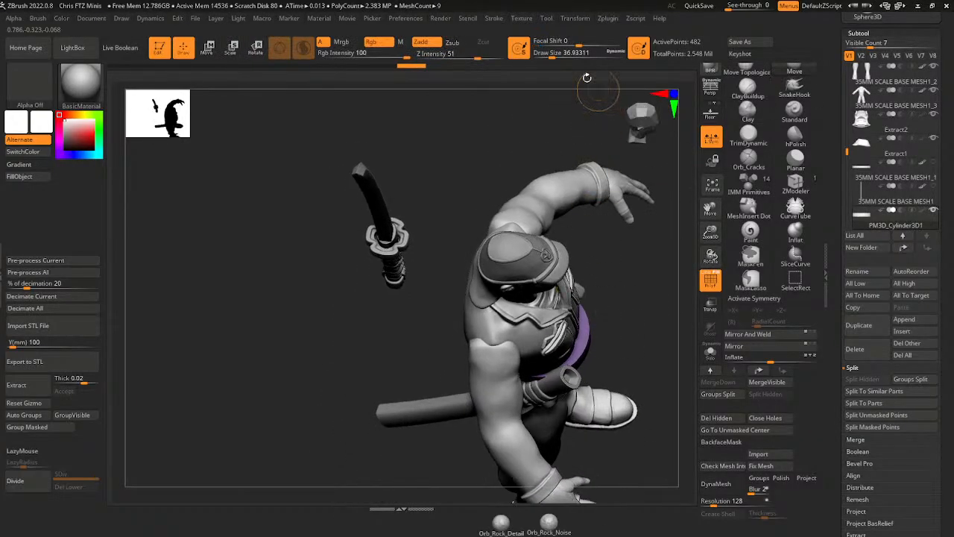
left_click(558, 56)
left_click(560, 56)
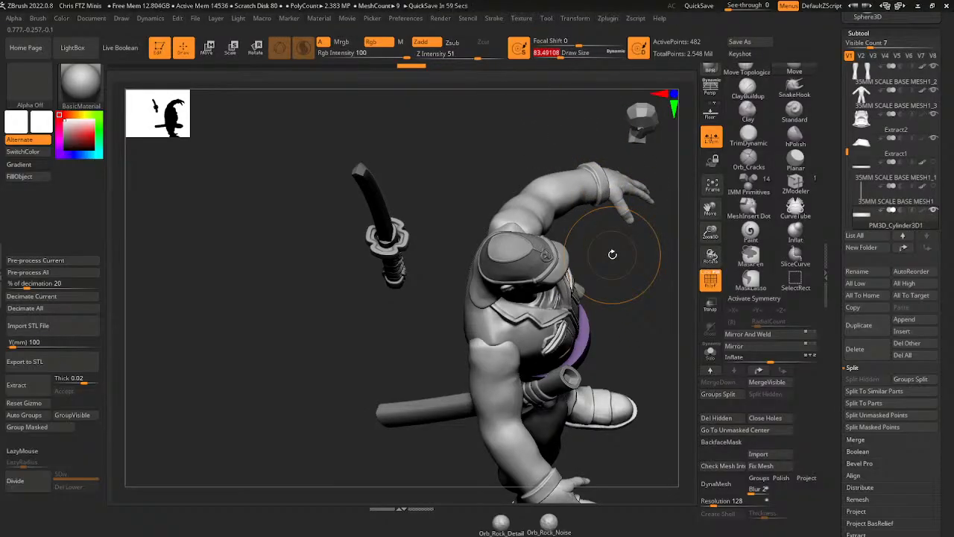
left_click_drag(623, 251, 626, 284)
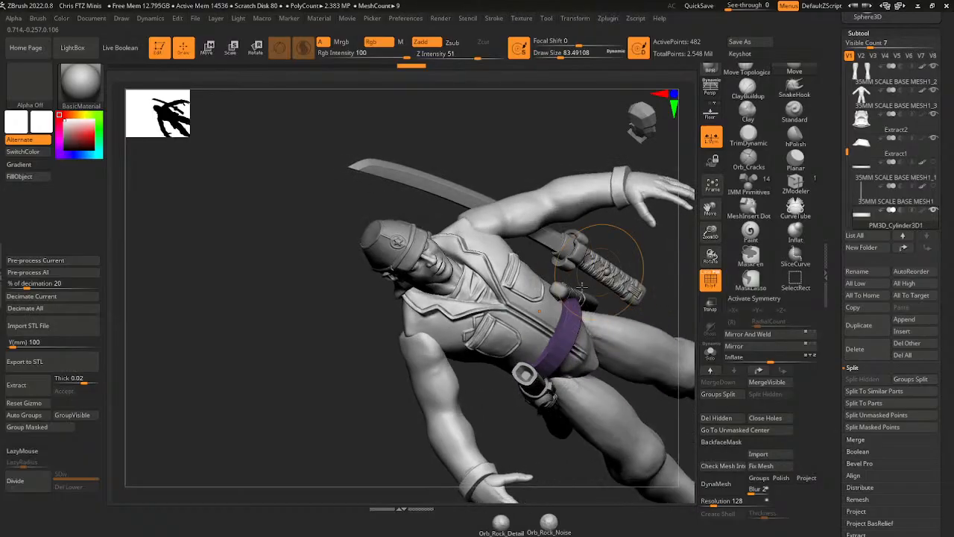
left_click_drag(634, 251, 590, 273)
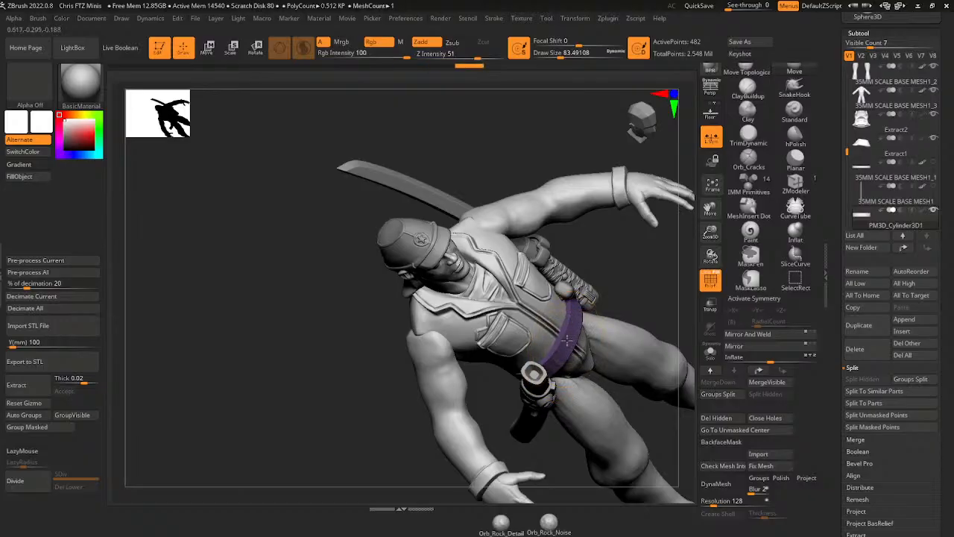
mouse_move(640, 247)
left_mouse_down()
mouse_move(617, 298)
mouse_move(639, 303)
left_mouse_up()
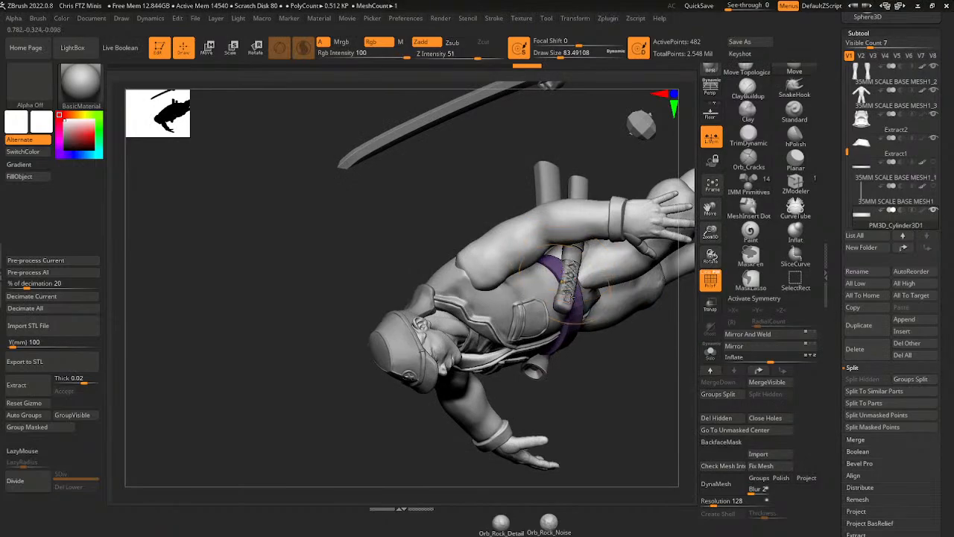
left_click_drag(621, 373, 507, 332)
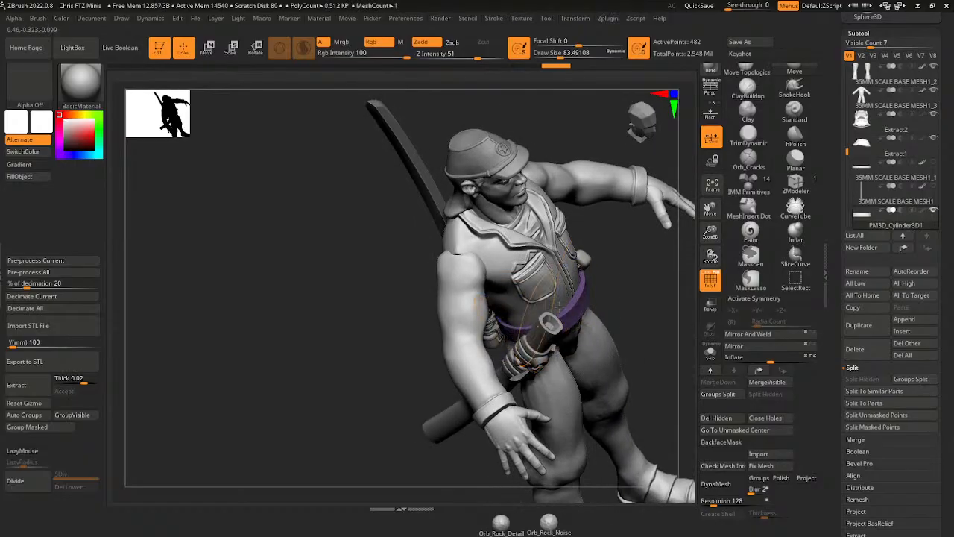
left_click_drag(652, 280, 616, 273)
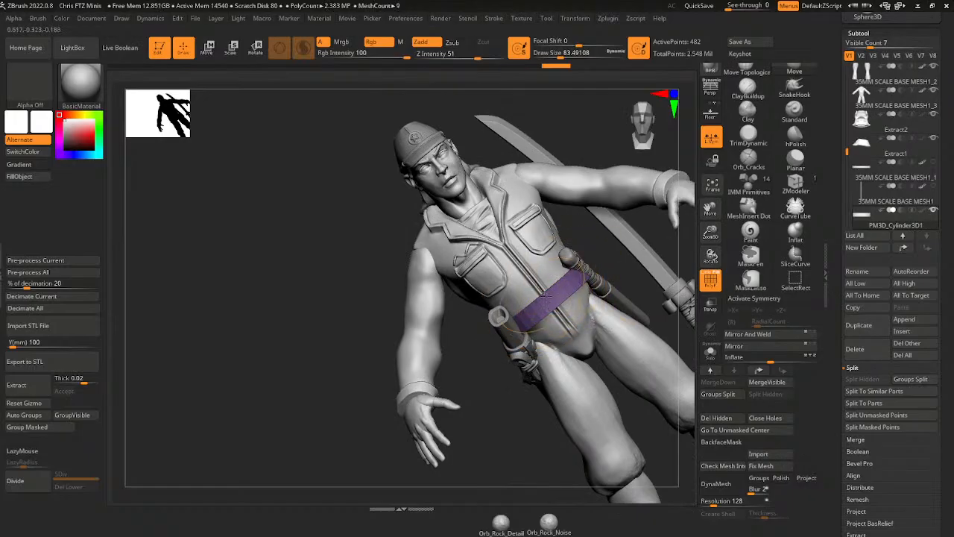
left_click_drag(605, 252, 626, 224)
left_click_drag(533, 327, 578, 287)
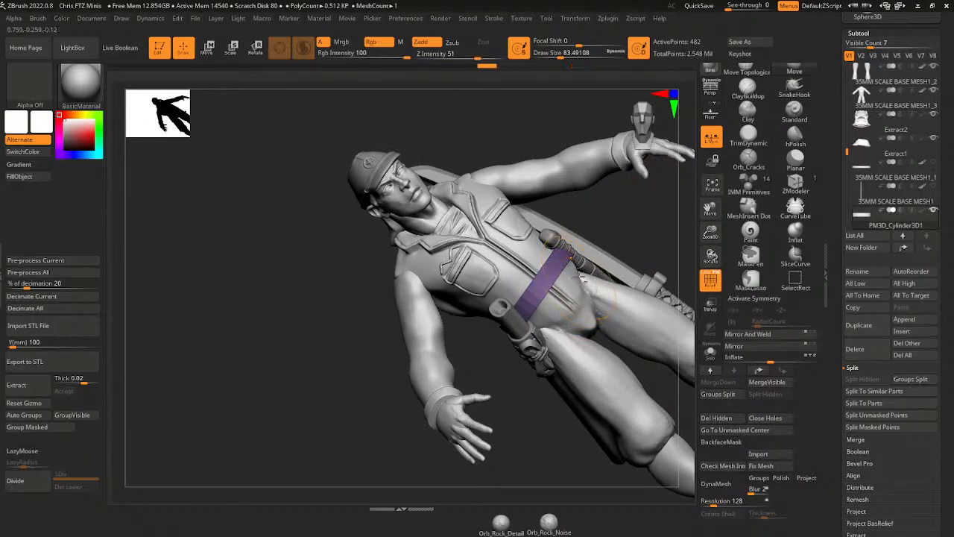
- Undo the last belt adjustments and reshape the belt's front with the Move brush, using X symmetry
left_click(564, 302, "alt")
left_click(552, 289, "alt")
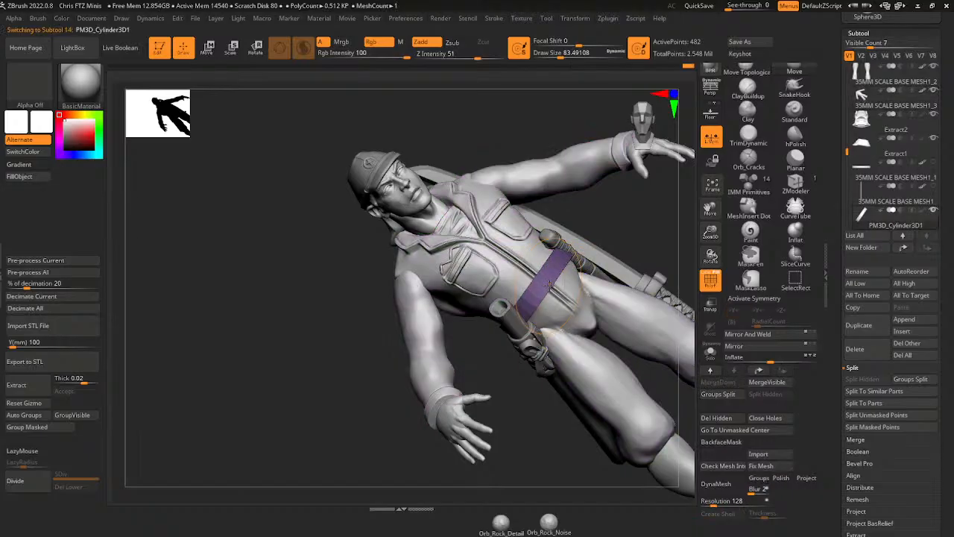
key("ctrl+z")
key("ctrl+z")
key("x")
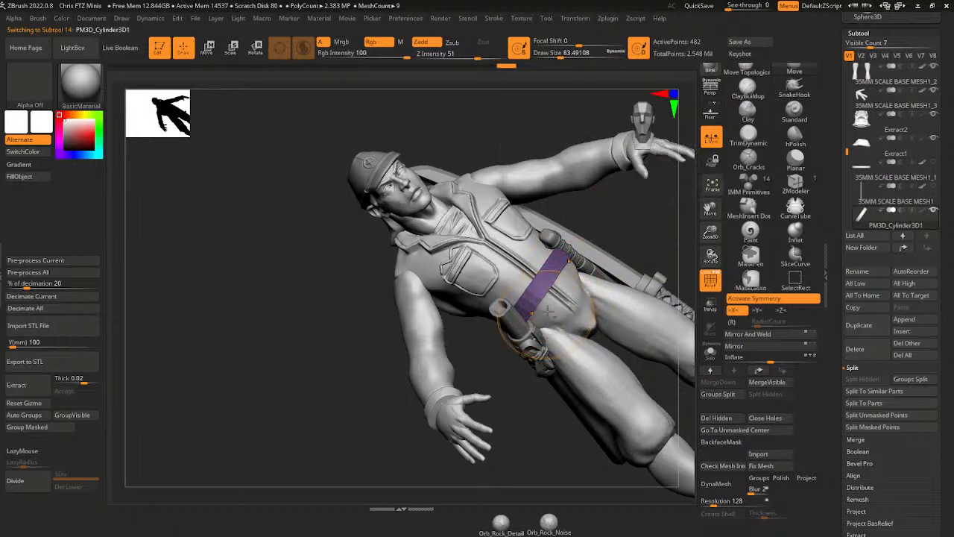
left_click_drag(550, 312, 554, 307)
left_click_drag(616, 246, 616, 172)
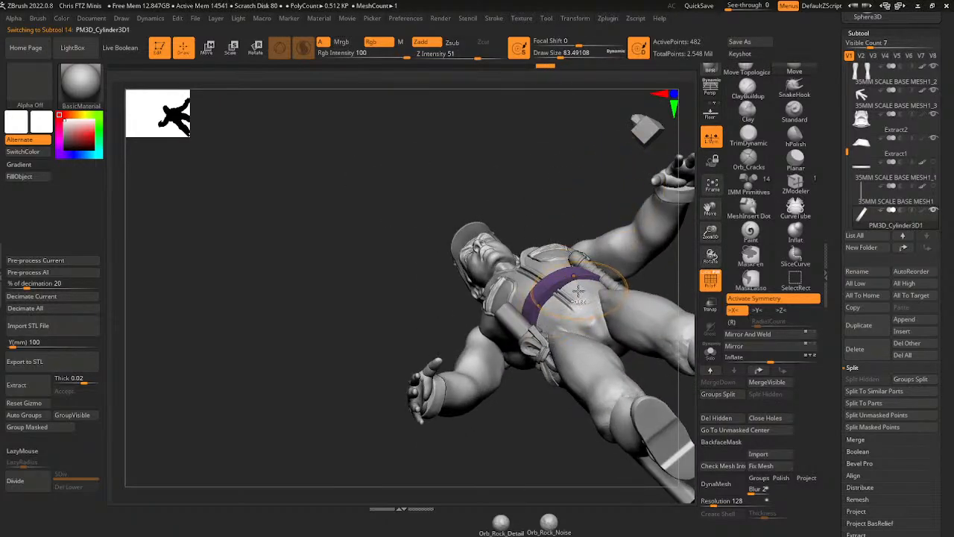
- Undo the recent belt strokes and refit the belt symmetrically to the front and sides of the waist
key("ctrl+z")
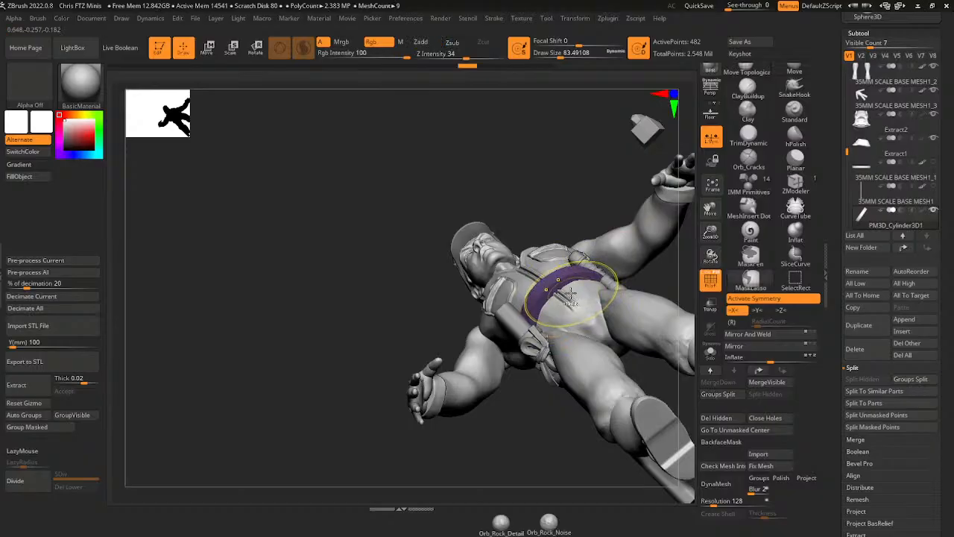
key("ctrl+z")
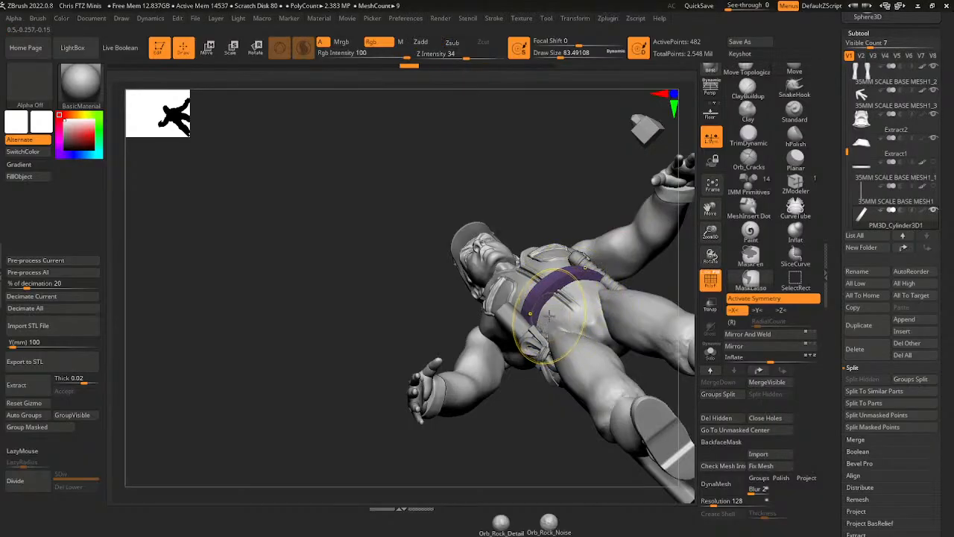
key("ctrl+z")
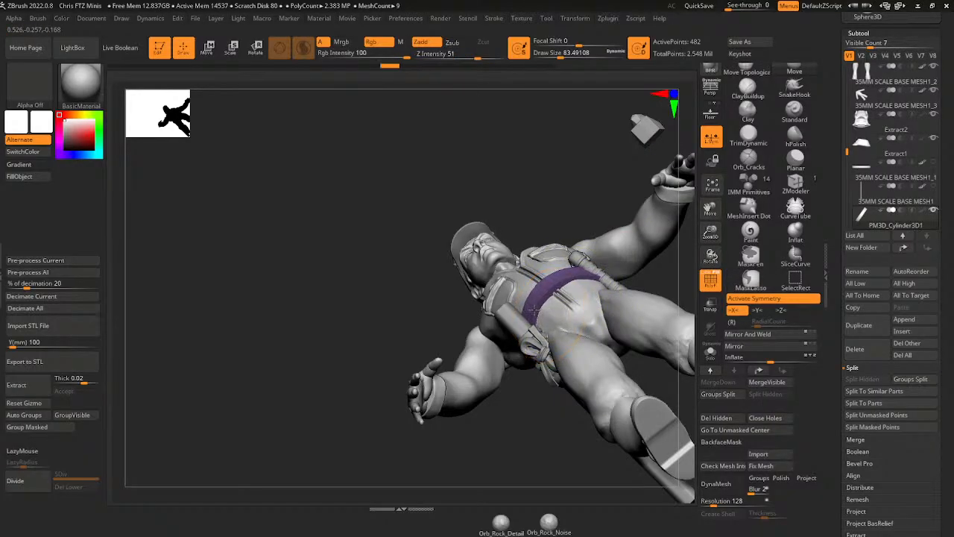
left_click_drag(536, 309, 540, 304)
mouse_move(596, 221)
left_mouse_down()
mouse_move(576, 271)
mouse_move(667, 341)
mouse_move(639, 340)
mouse_move(516, 248)
left_mouse_up()
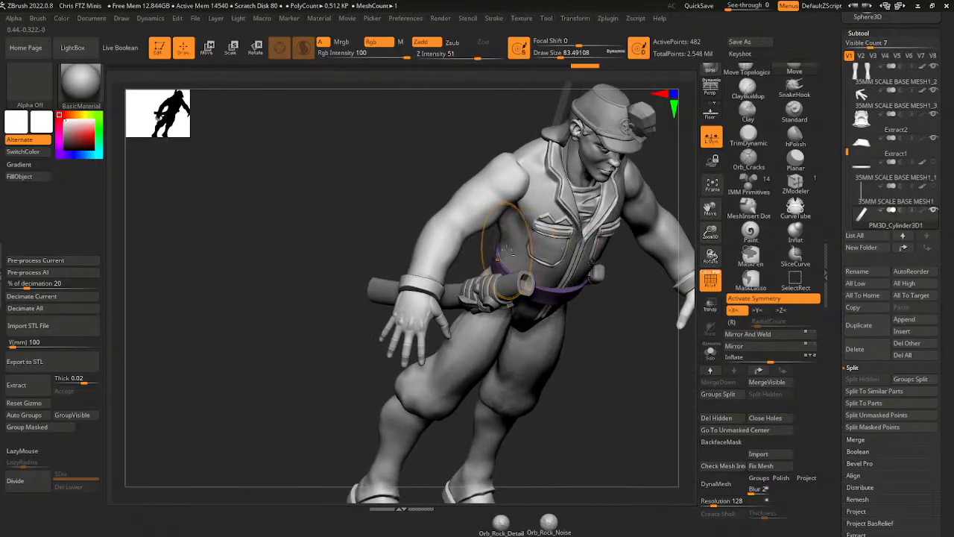
left_click_drag(624, 287, 604, 300)
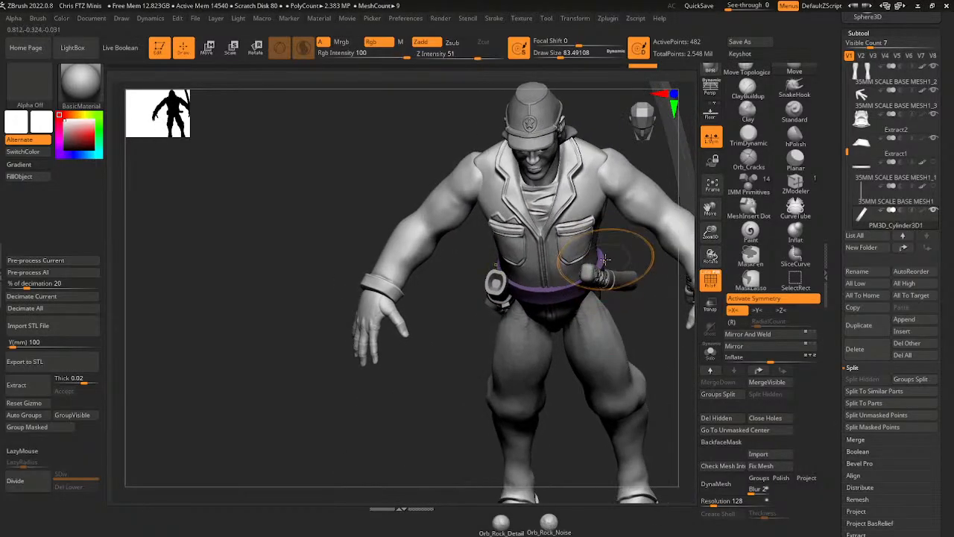
- Turn off symmetry and apply Mirror And Weld to the belt band
key("x")
left_click_drag(609, 256, 620, 249, "shift")
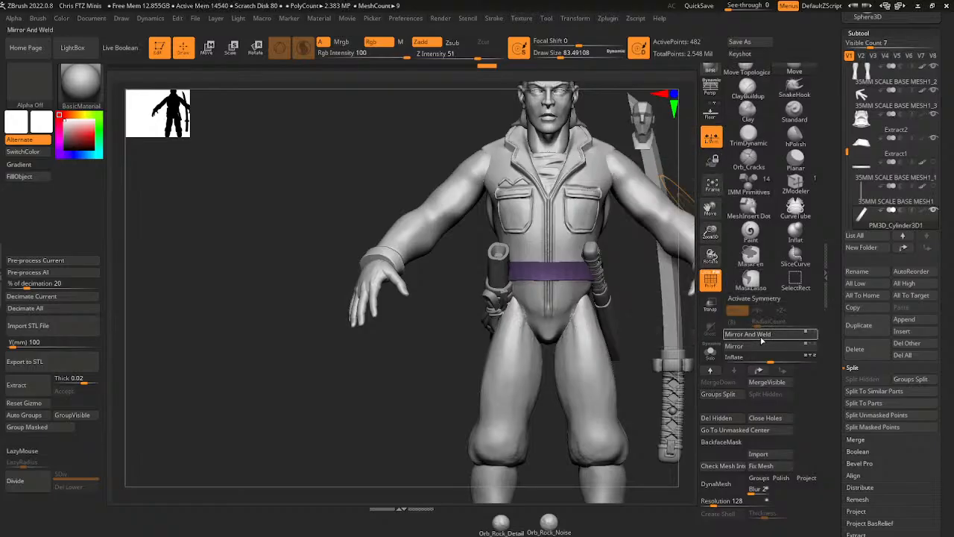
left_click(762, 337)
- Isolate the belt subtool in Solo mode, frame it and choose the hPolish brush
mouse_move(650, 258)
left_mouse_down()
mouse_move(648, 333)
mouse_move(656, 258)
mouse_move(651, 306)
mouse_move(596, 315)
left_mouse_up()
left_click(711, 356)
key("f")
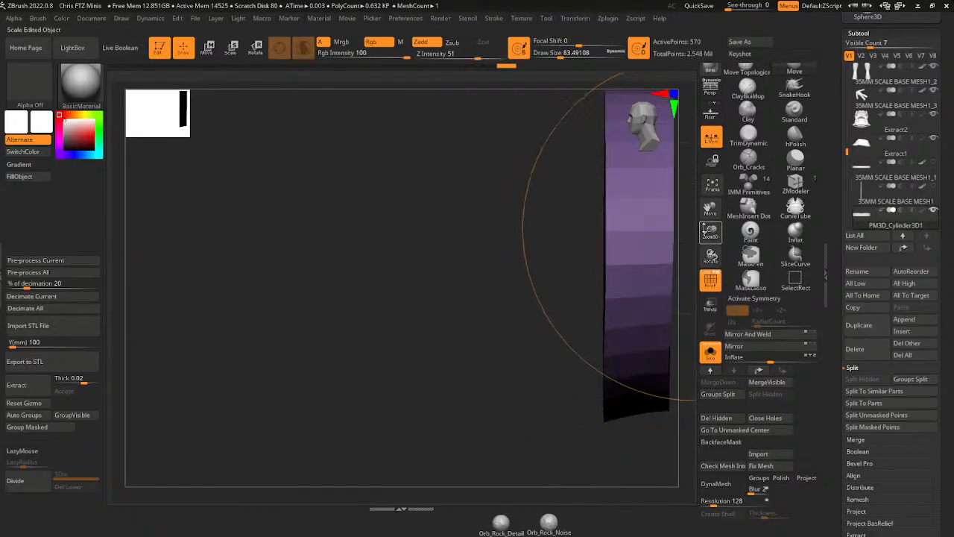
mouse_move(710, 228)
left_mouse_down()
mouse_move(710, 218)
mouse_move(658, 371)
left_mouse_up()
left_click(794, 138)
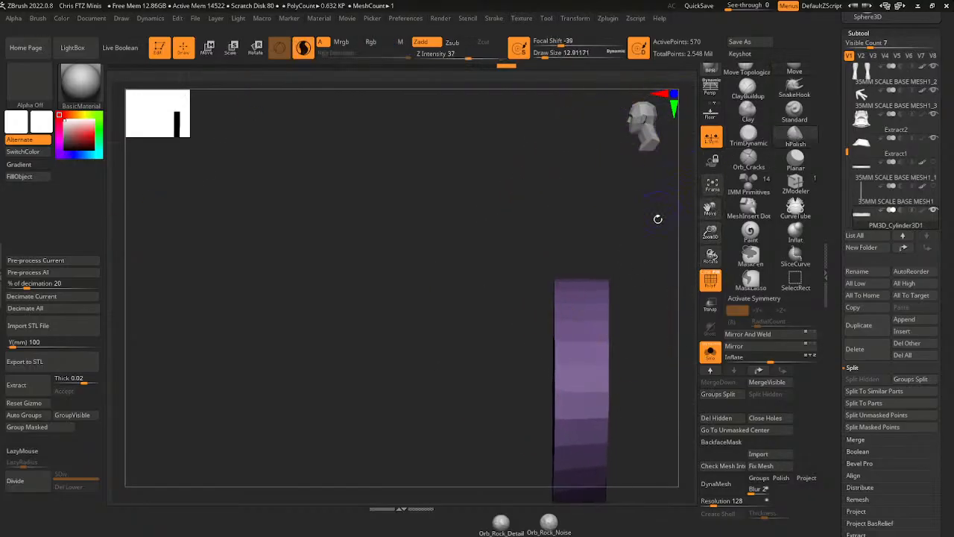
left_click_drag(658, 217, 646, 302)
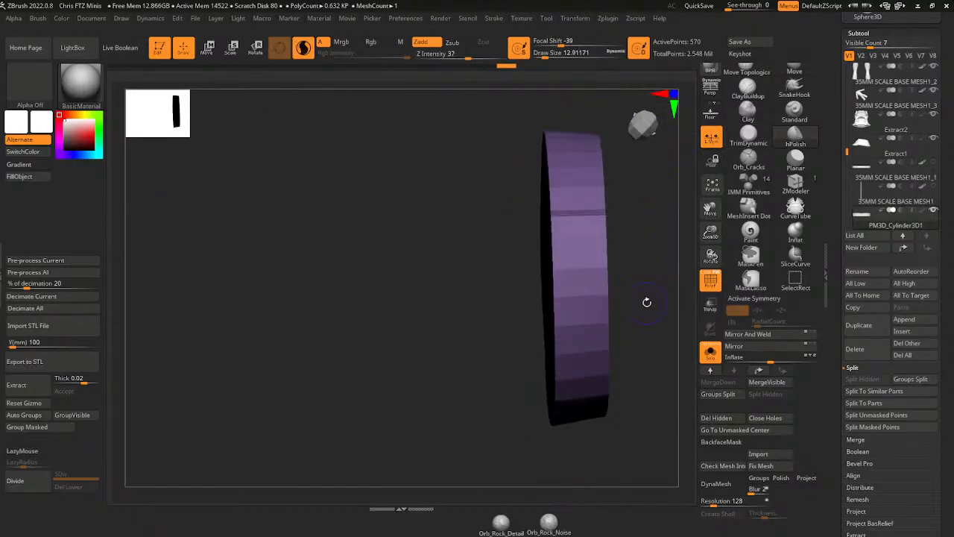
- Display the belt's polyframe with its wireframe lines switched on
left_click(711, 280)
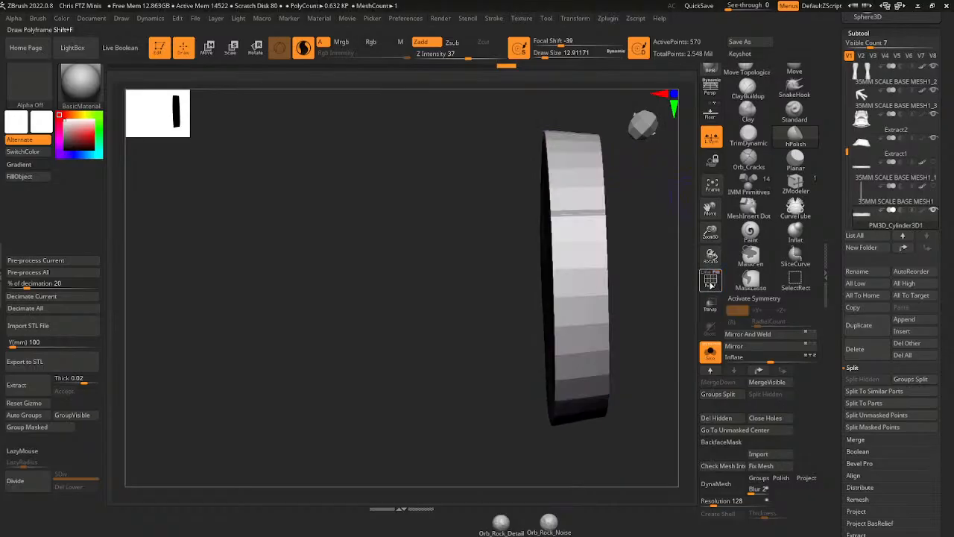
left_click(711, 280)
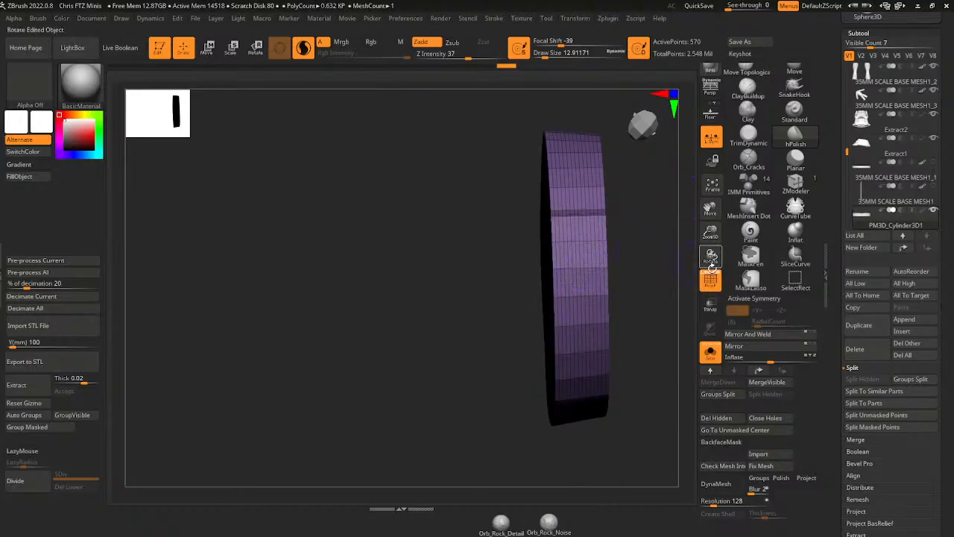
left_click(704, 271)
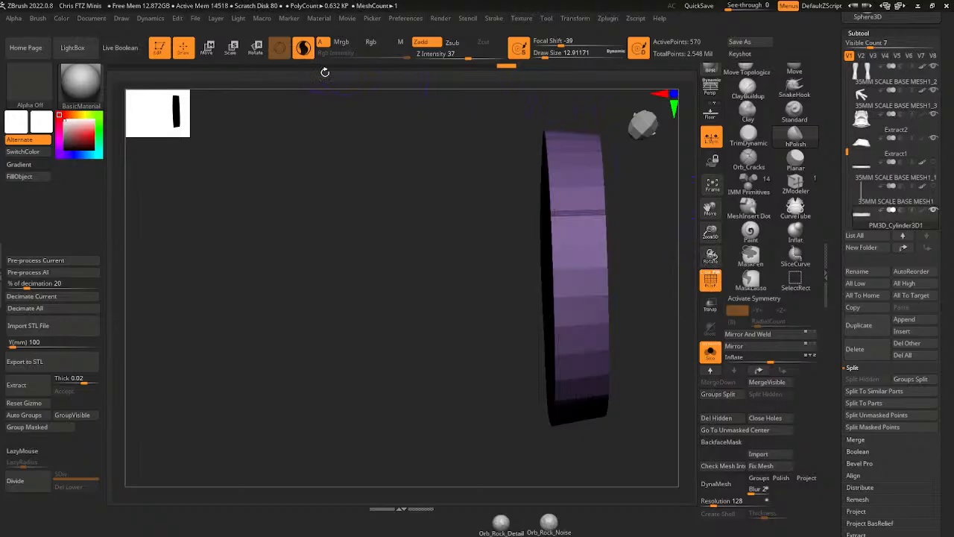
left_click(716, 278)
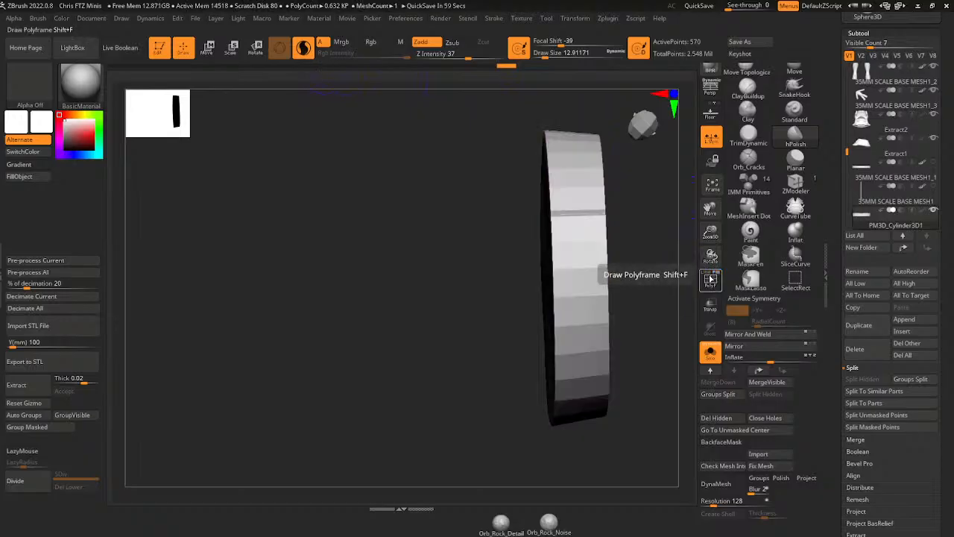
left_click(716, 277)
- Polish the faceted outer face of the belt with the hPolish brush at draw size about 13 and Z intensity 37
left_click_drag(712, 232, 714, 246)
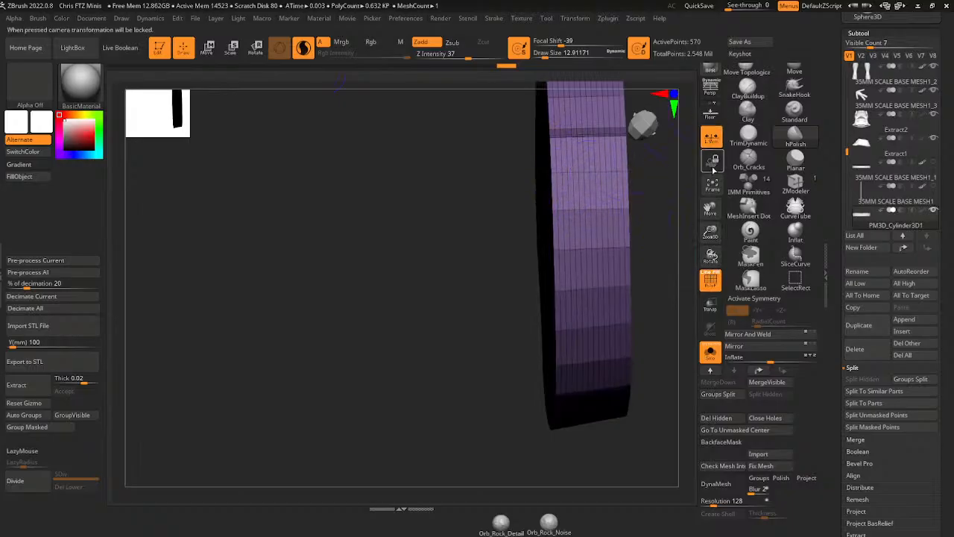
left_click_drag(667, 129, 516, 135)
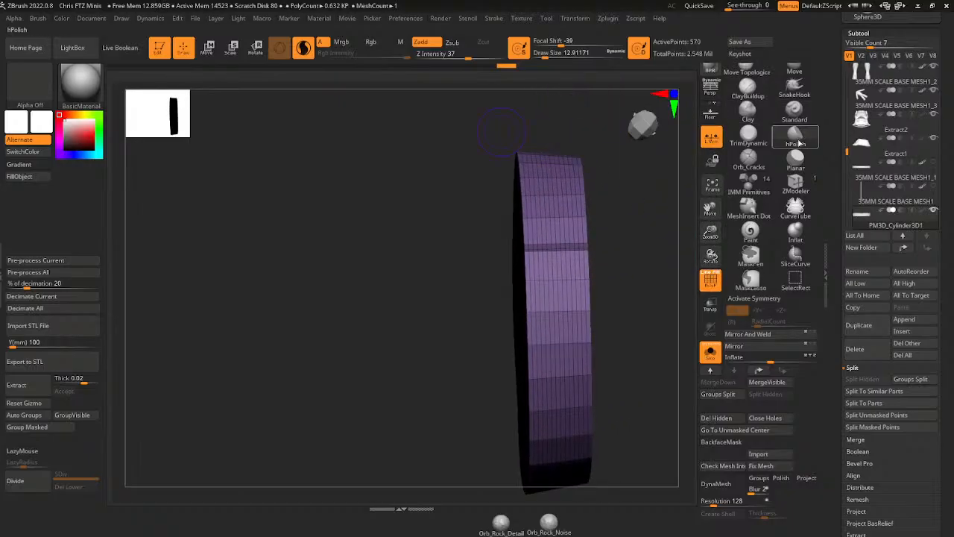
left_click(776, 135)
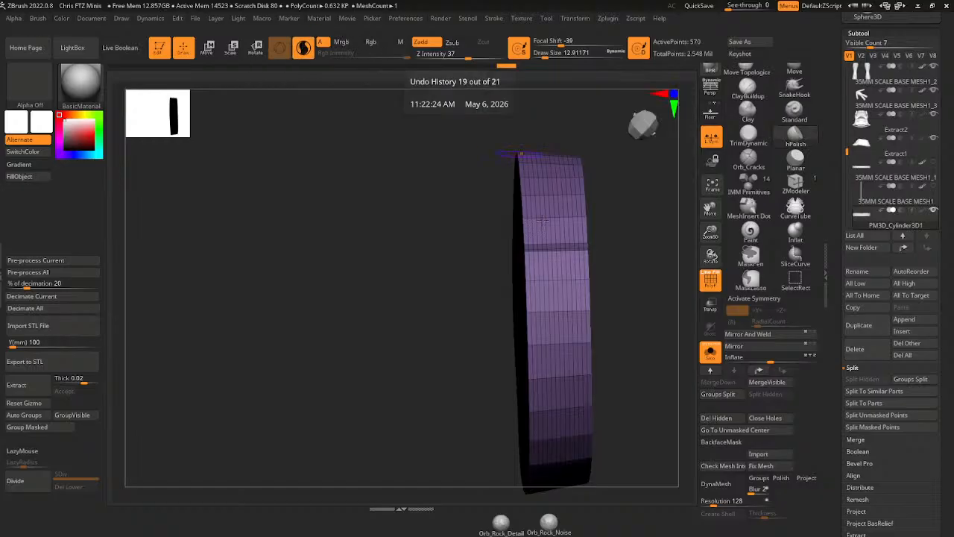
mouse_move(543, 228)
left_mouse_down()
mouse_move(556, 321)
mouse_move(567, 310)
mouse_move(570, 260)
mouse_move(542, 274)
left_mouse_up()
left_click_drag(555, 320, 571, 305)
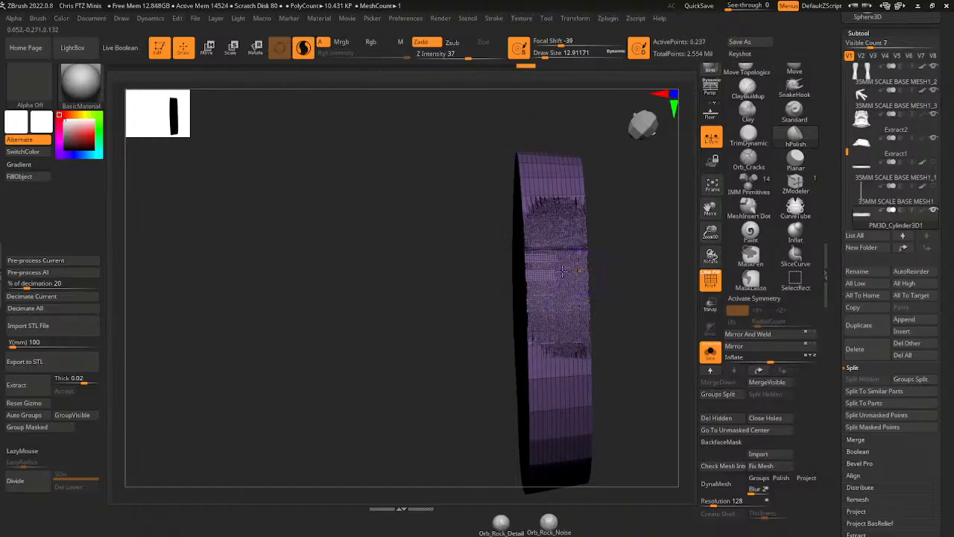
mouse_move(565, 261)
left_mouse_down()
mouse_move(542, 258)
mouse_move(546, 319)
mouse_move(570, 339)
mouse_move(545, 376)
mouse_move(552, 429)
mouse_move(578, 406)
left_mouse_up()
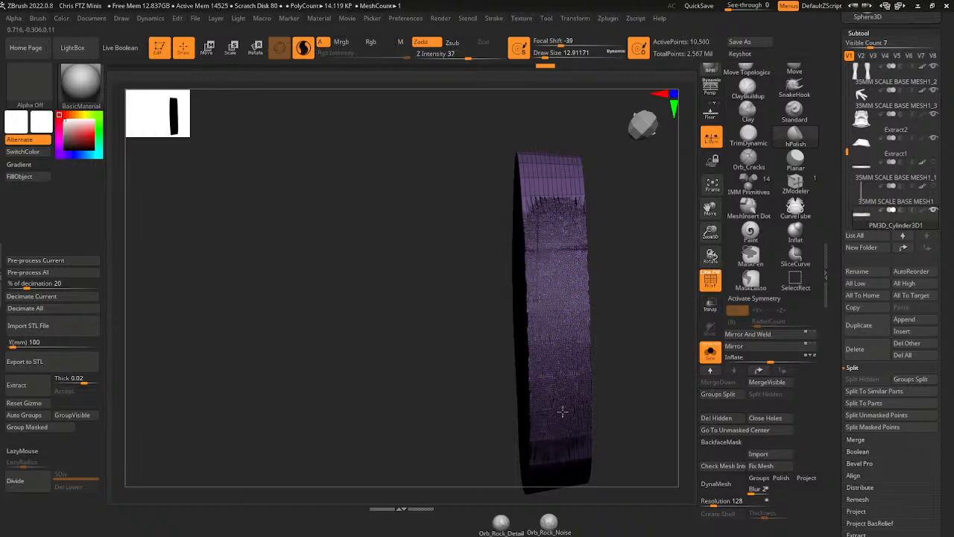
- Continue around the belt, smoothing and polishing the adjoining faceted stretch of its outer face
left_click_drag(657, 300, 635, 310)
left_click_drag(711, 232, 703, 81)
left_click_drag(653, 271, 641, 271)
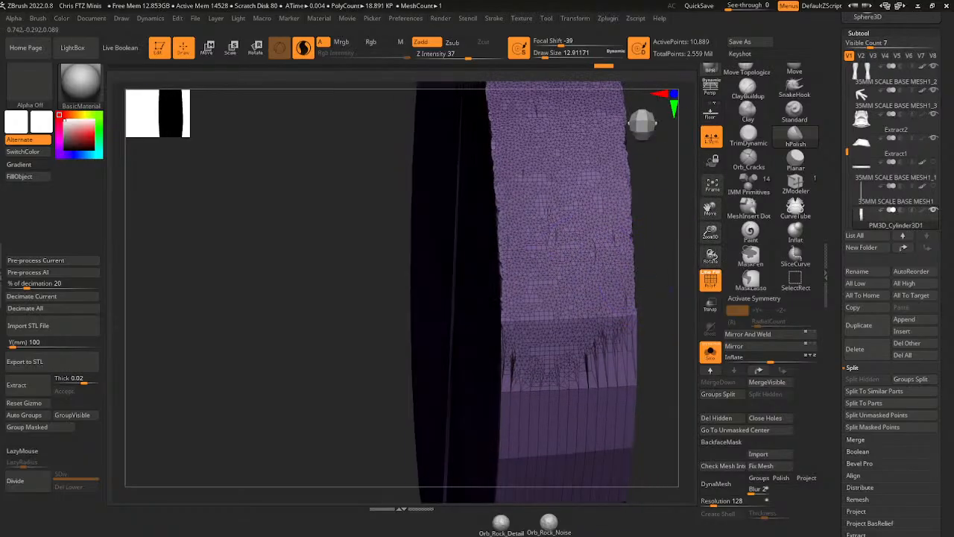
mouse_move(544, 177)
left_mouse_down("shift")
mouse_move(550, 203)
mouse_move(581, 217)
mouse_move(554, 321)
mouse_move(572, 441)
left_mouse_up("shift")
left_click_drag(672, 313, 649, 321)
mouse_move(582, 298)
left_mouse_down()
mouse_move(589, 343)
mouse_move(537, 418)
mouse_move(524, 492)
mouse_move(683, 232)
mouse_move(591, 227)
left_mouse_up()
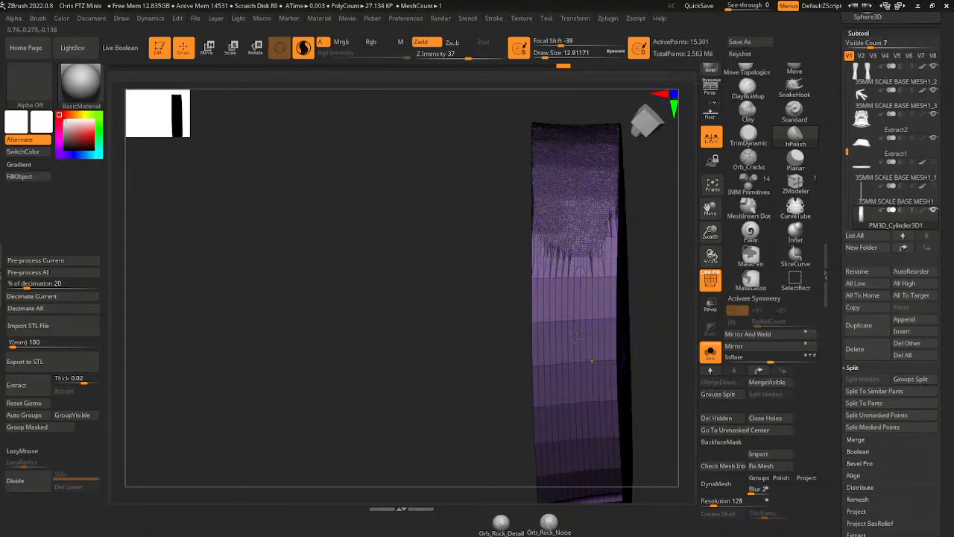
- Smooth the faceted vertical stretch of the belt's outer face with the Smooth brush at Z intensity 100 and draw size about 13
left_click_drag(558, 237, 565, 353, "shift")
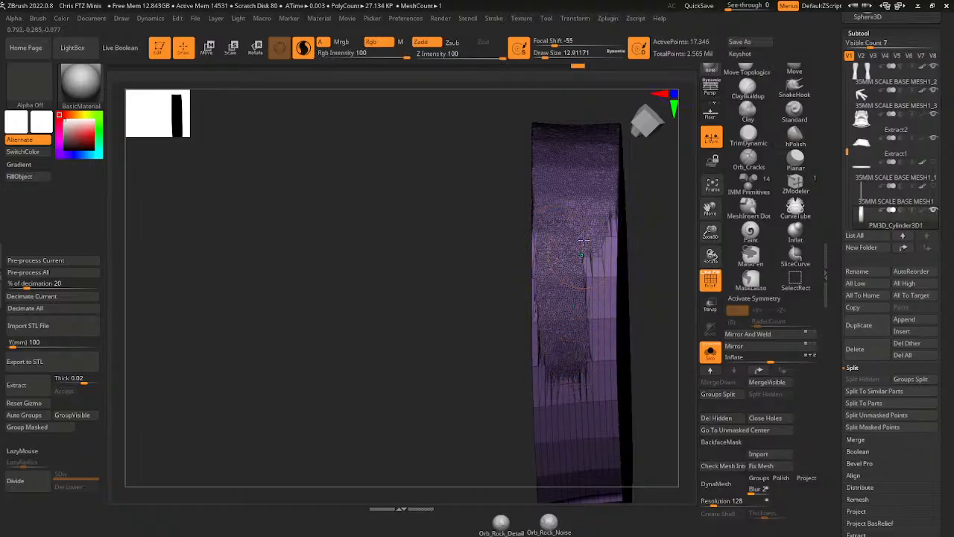
left_click_drag(594, 211, 597, 377, "shift")
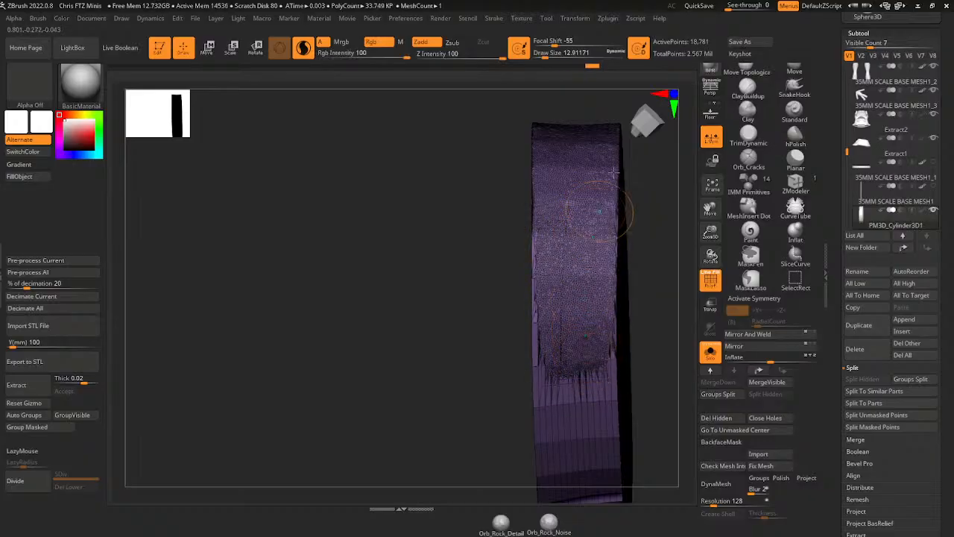
left_click_drag(602, 282, 593, 414, "shift")
left_click_drag(570, 257, 578, 410, "shift")
left_click_drag(711, 209, 713, 74)
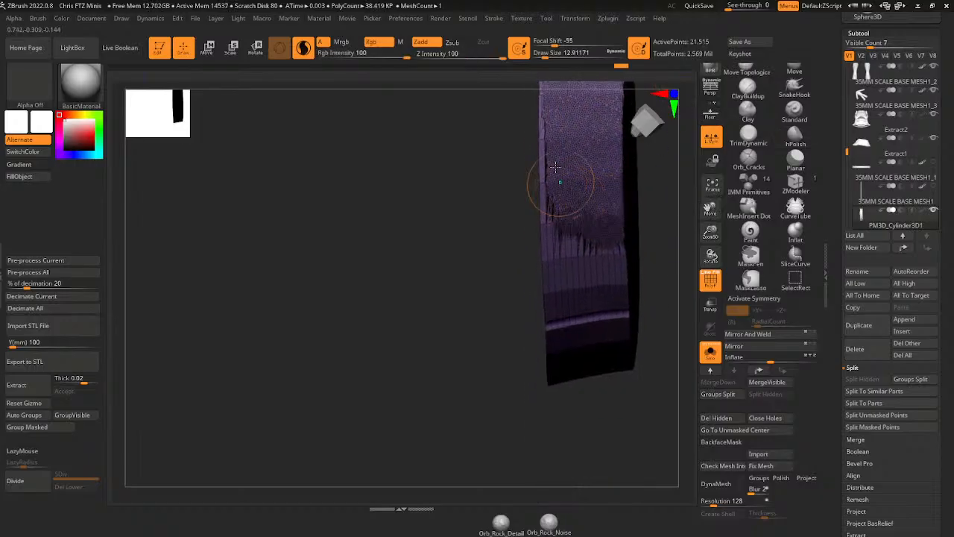
left_click_drag(548, 182, 565, 324, "shift")
left_click_drag(650, 331, 639, 198)
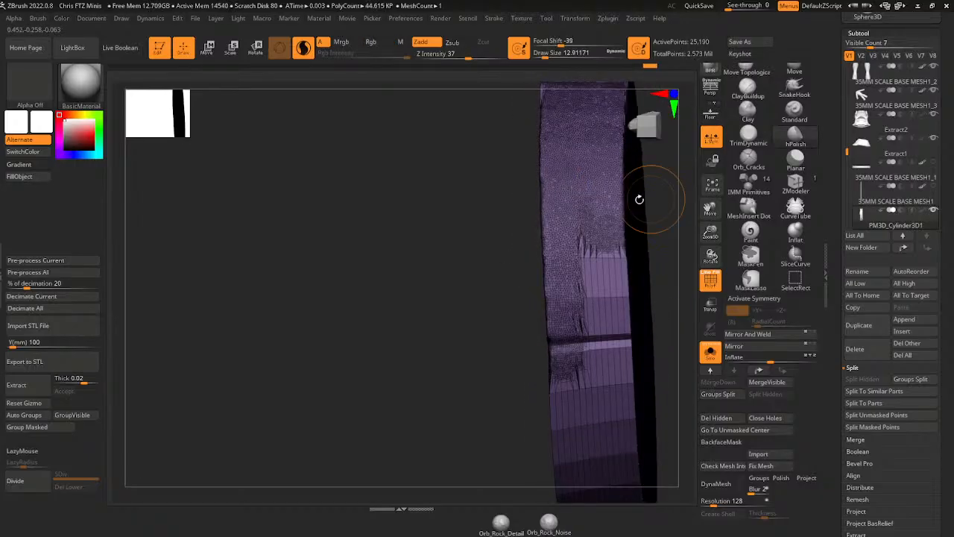
- Continue smoothing around the belt over the remaining coarse facets below the already refined stretch
mouse_move(599, 224)
left_mouse_down("shift")
mouse_move(588, 349)
mouse_move(573, 357)
mouse_move(613, 285)
mouse_move(618, 237)
left_mouse_up("shift")
left_click_drag(684, 246, 671, 249)
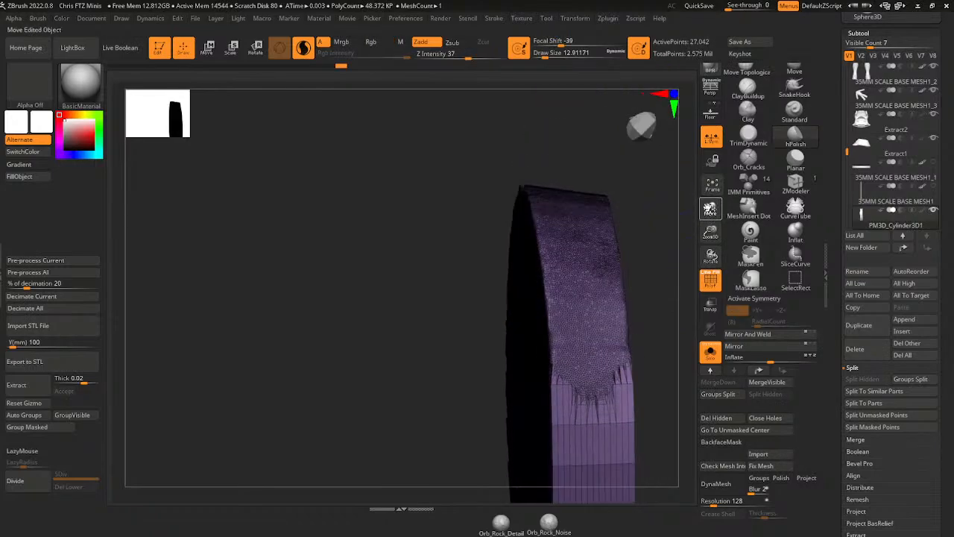
left_click_drag(711, 209, 665, 99)
left_click_drag(528, 237, 534, 415, "shift")
left_click_drag(565, 249, 567, 429, "shift")
left_click_drag(516, 279, 535, 424, "shift")
left_click_drag(647, 351, 675, 243)
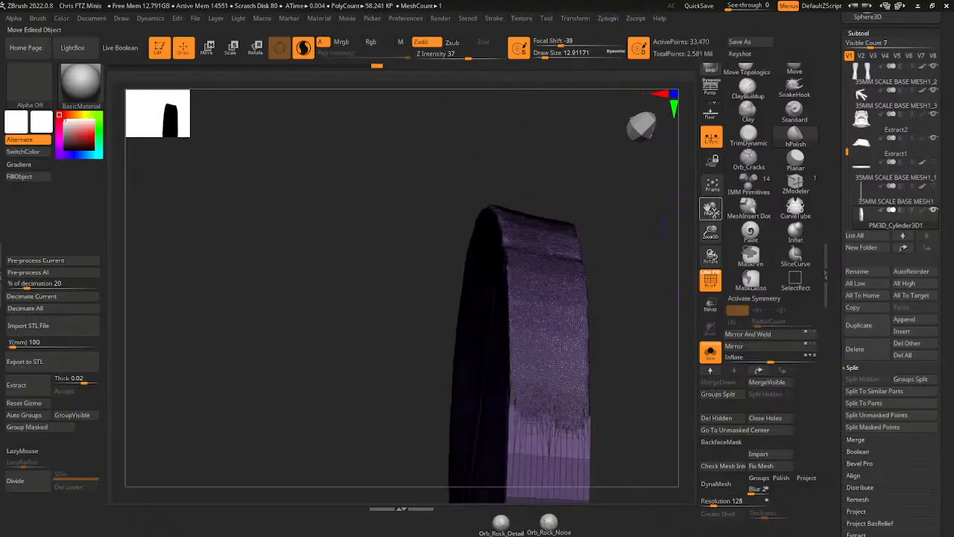
- Smooth the last coarse facets of the belt's outer face up to the edge beside the flat side cap
left_click_drag(712, 212, 705, 97)
mouse_move(669, 257)
left_mouse_down()
mouse_move(646, 277)
mouse_move(608, 280)
left_mouse_up()
left_click_drag(492, 248, 479, 358, "shift")
left_click_drag(501, 282, 509, 399, "shift")
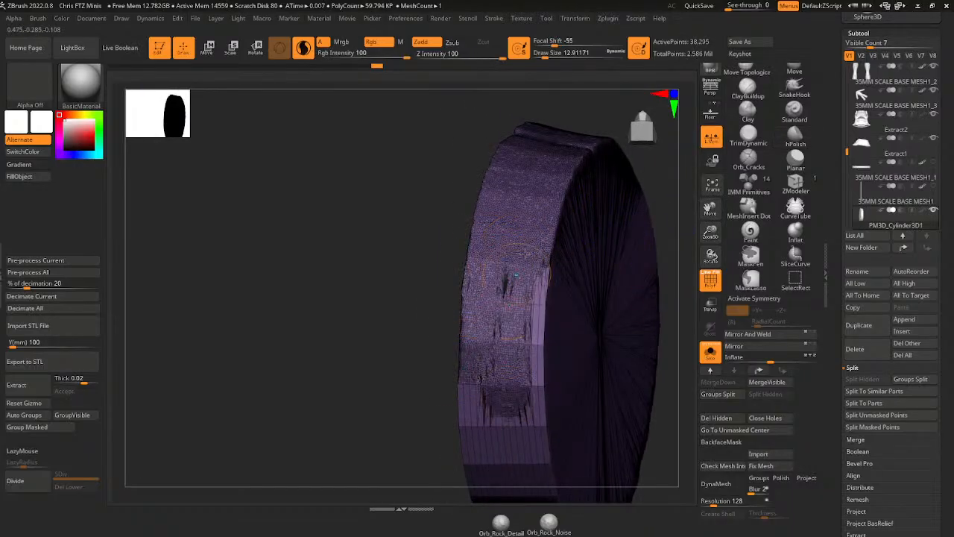
left_click_drag(527, 255, 532, 409, "shift")
mouse_move(507, 274)
left_mouse_down("shift")
mouse_move(492, 395)
mouse_move(498, 434)
left_mouse_up("shift")
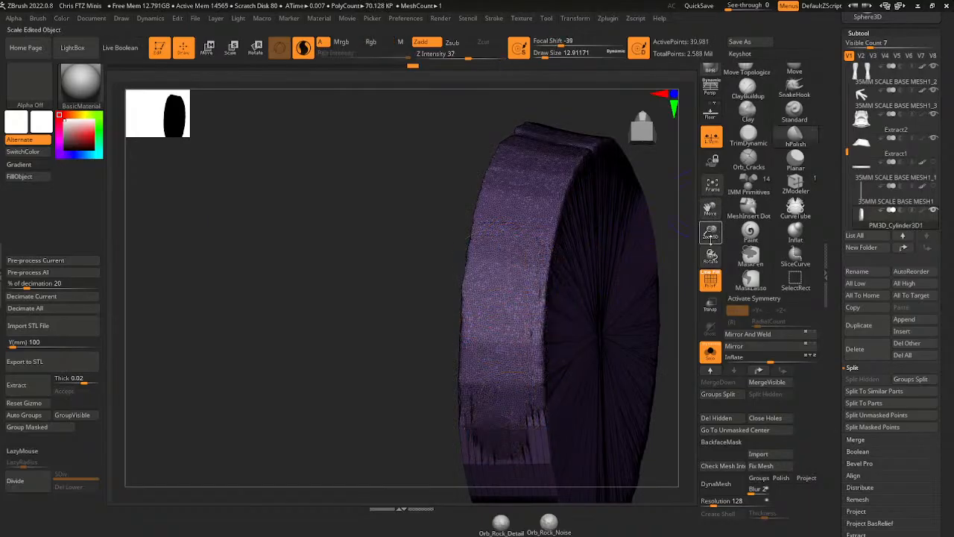
left_click_drag(710, 237, 710, 213)
left_click_drag(648, 307, 670, 261)
mouse_move(515, 298)
left_mouse_down("shift")
mouse_move(507, 341)
mouse_move(472, 321)
mouse_move(498, 373)
mouse_move(494, 355)
mouse_move(507, 365)
left_mouse_up("shift")
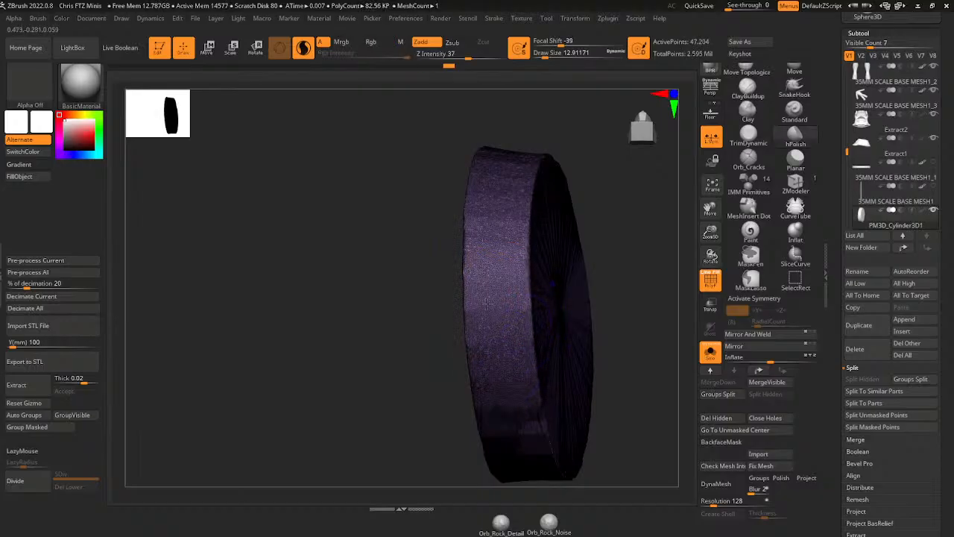
- Hide the polyframe and polish the belt's outer face from several angles with hPolish at Z intensity 37
left_click(712, 281)
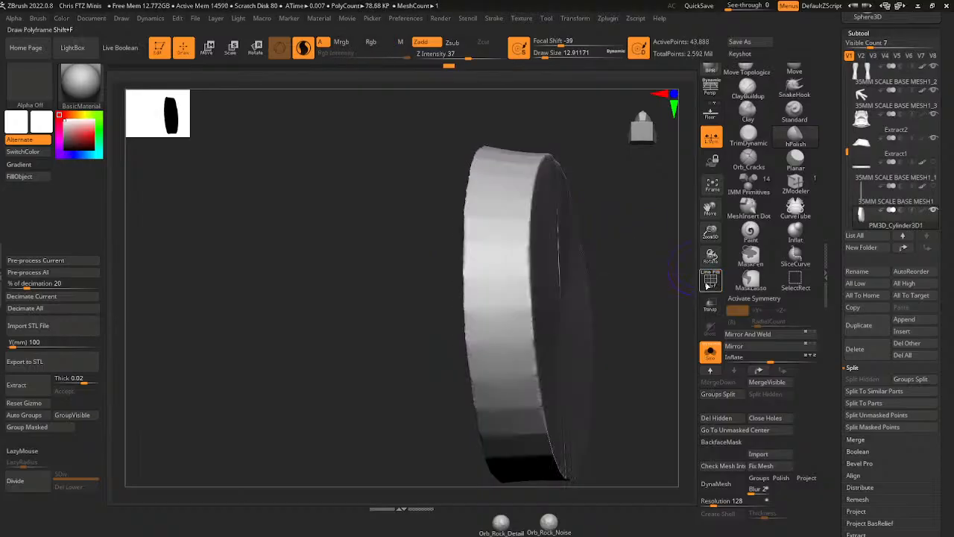
left_click_drag(655, 242, 500, 202)
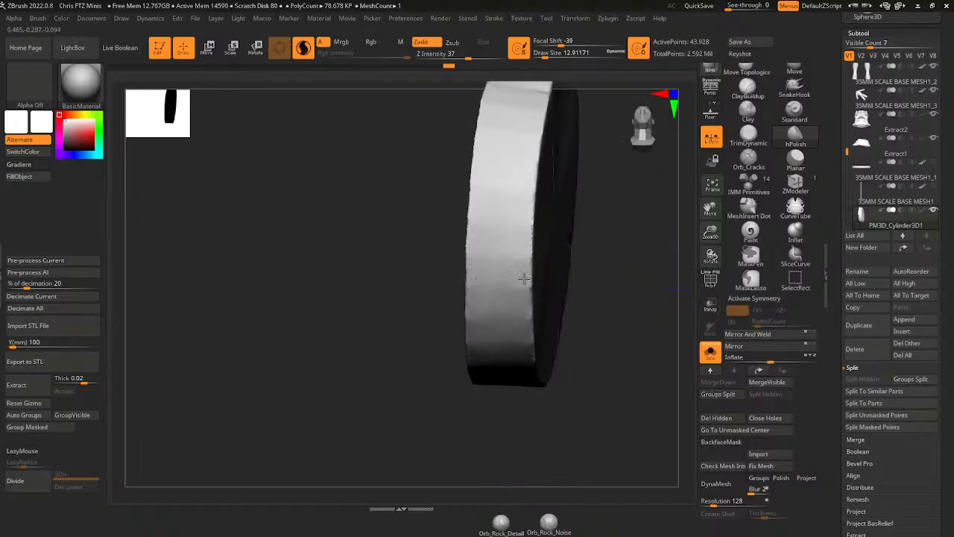
left_click_drag(669, 213, 555, 287)
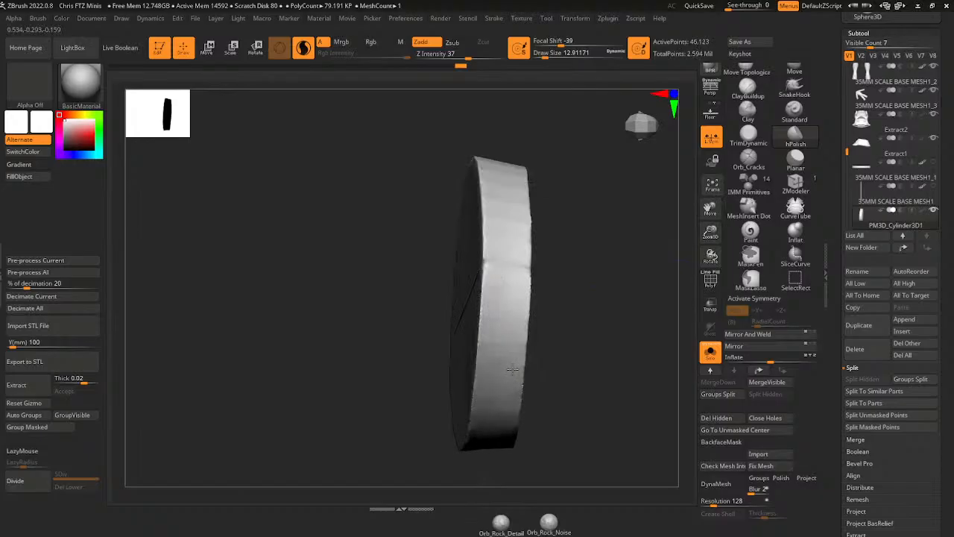
left_click_drag(622, 273, 493, 274)
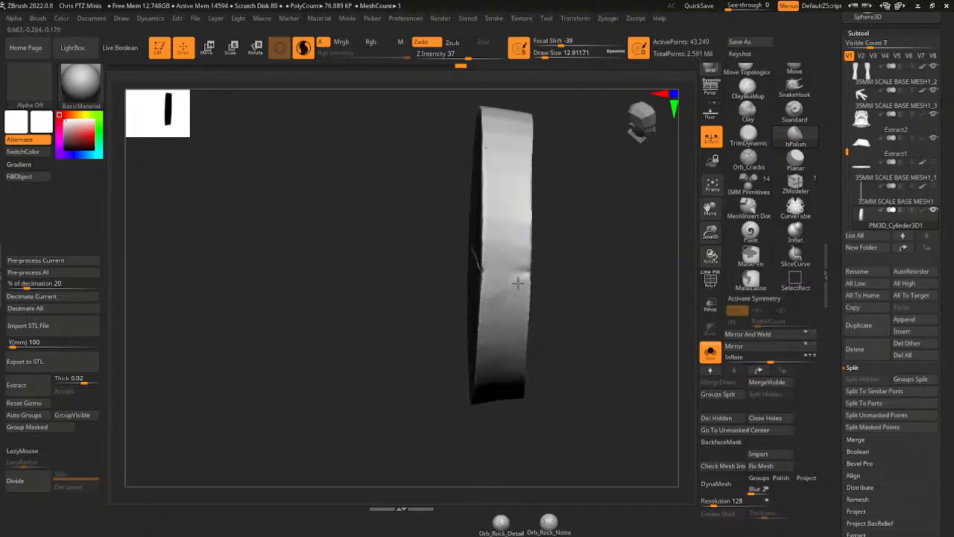
left_click_drag(675, 249, 495, 339)
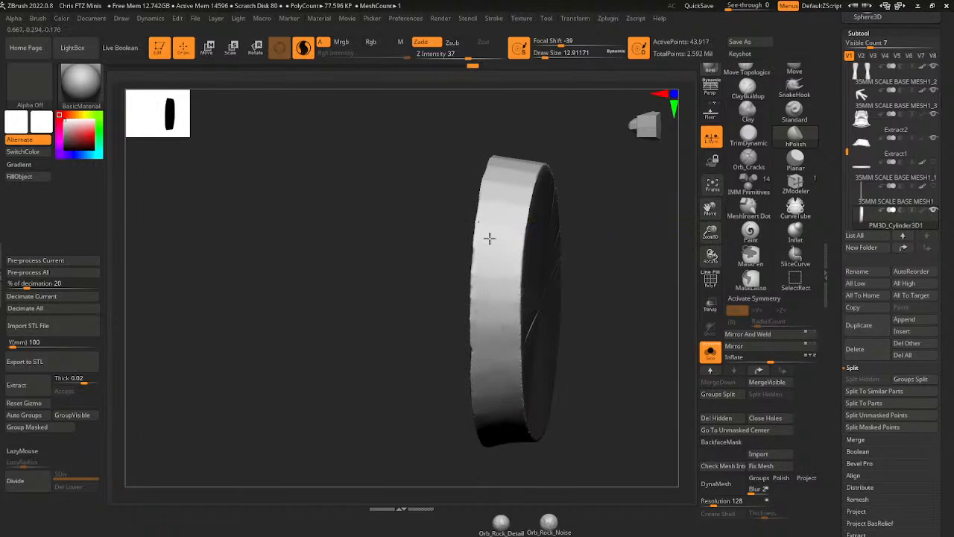
left_click_drag(552, 144, 528, 171)
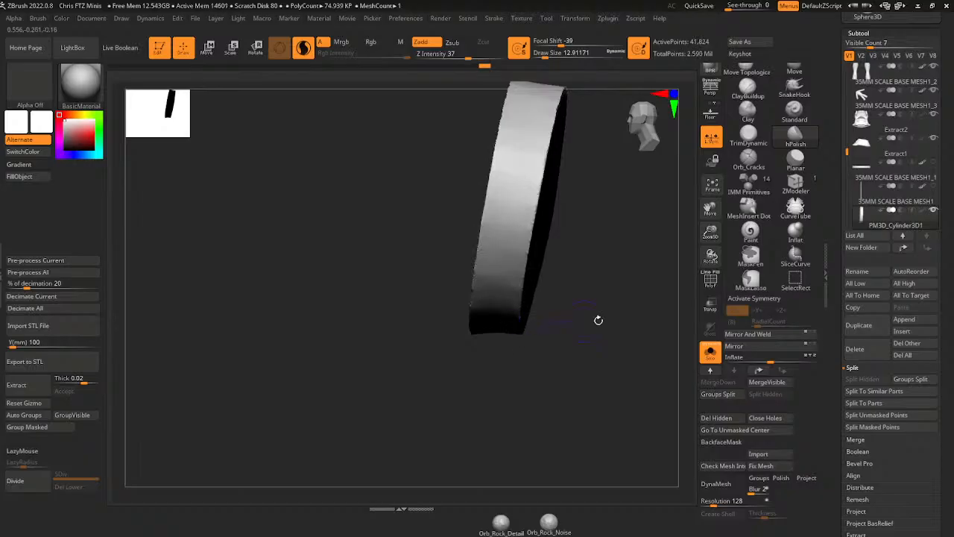
left_click_drag(598, 320, 590, 220)
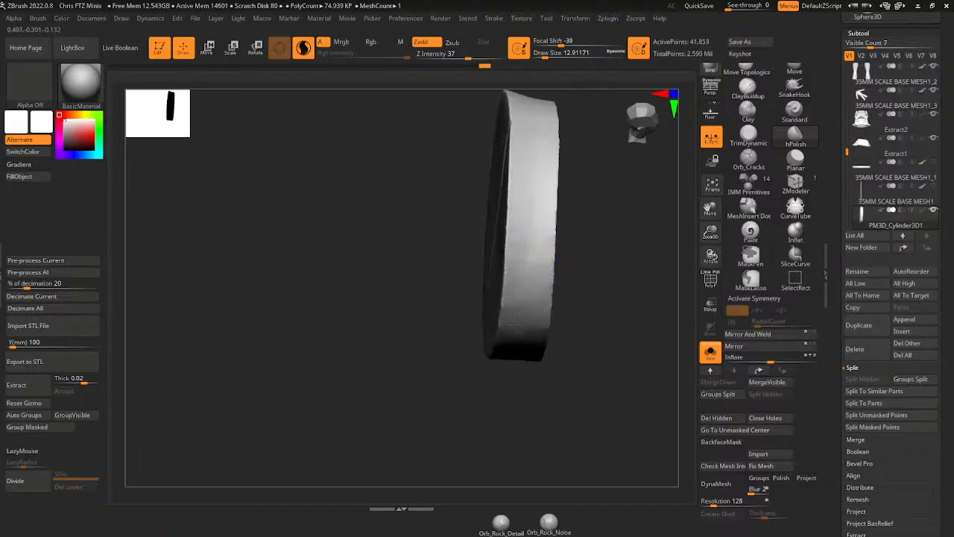
left_click_drag(587, 316, 512, 298)
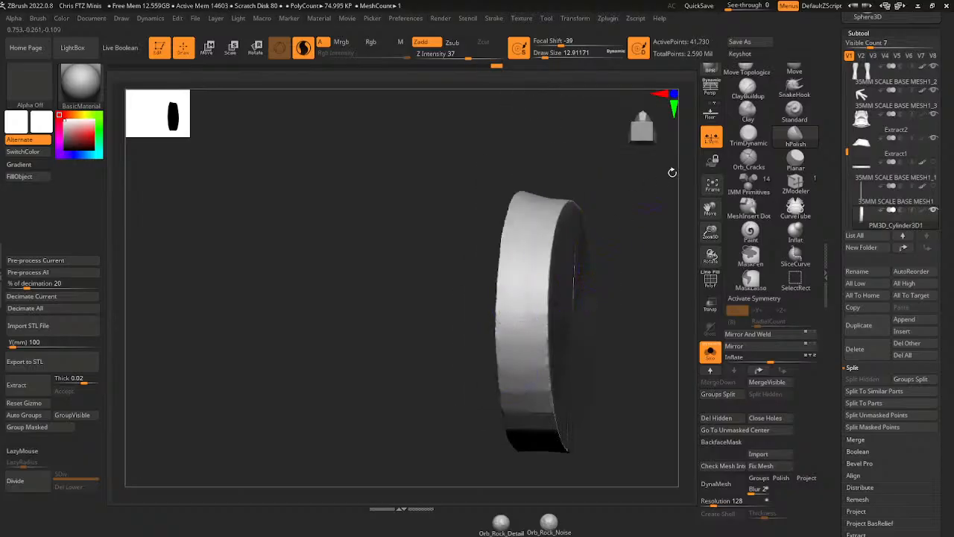
- Polish the remaining uneven bands and the crease around the belt's outer face with hPolish
left_click_drag(710, 209, 711, 181)
left_click_drag(644, 292, 590, 236)
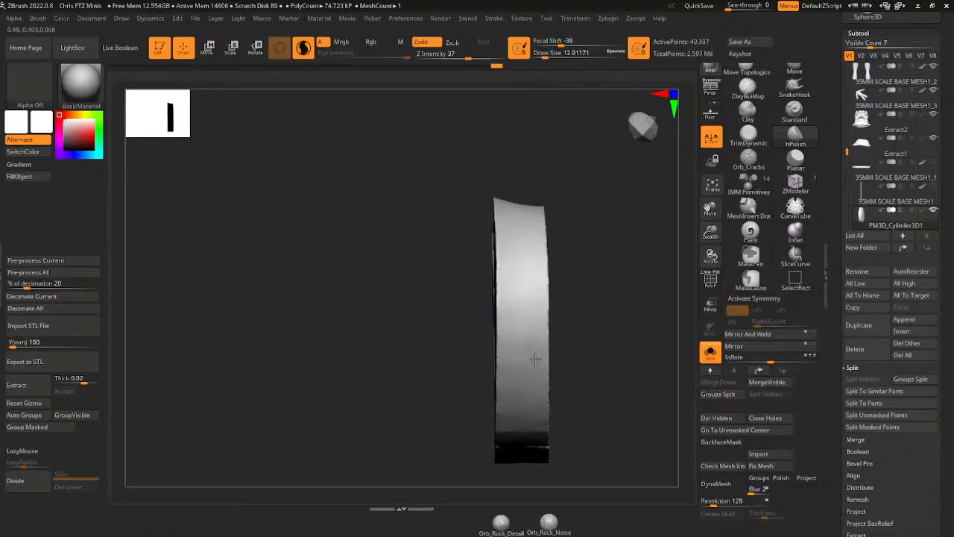
left_click_drag(709, 210, 721, 116)
left_click_drag(641, 313, 629, 256)
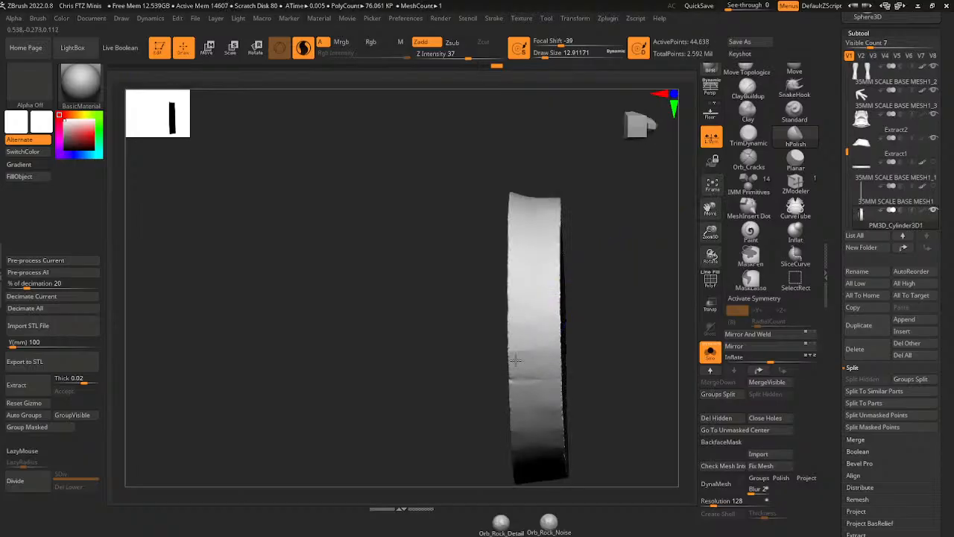
left_click_drag(710, 214, 712, 144)
left_click_drag(636, 306, 628, 251)
left_click_drag(547, 352, 558, 355)
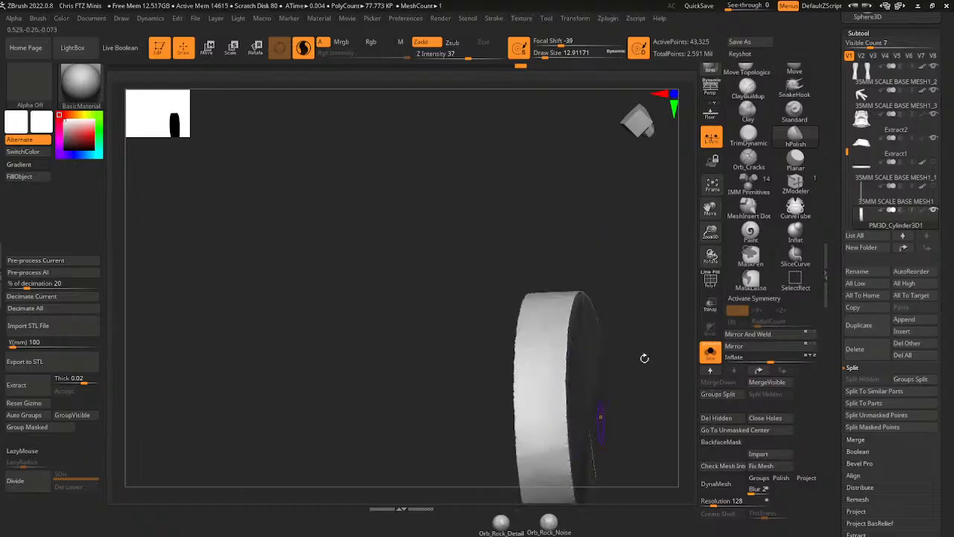
left_click_drag(710, 235, 712, 93)
left_click_drag(646, 302, 609, 251)
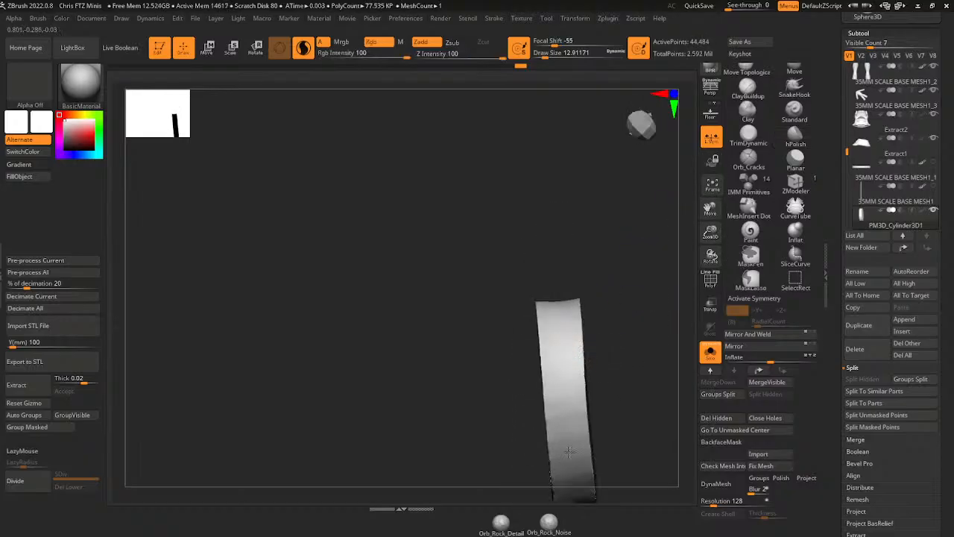
- Smooth and polish the belt's outer face and its rough side edges into an even band
left_click_drag(568, 375, 576, 300)
mouse_move(643, 295)
left_mouse_down()
mouse_move(564, 307)
mouse_move(564, 371)
left_mouse_up()
mouse_move(533, 421)
left_mouse_down()
mouse_move(530, 437)
mouse_move(533, 359)
left_mouse_up()
mouse_move(567, 235)
left_mouse_down()
mouse_move(562, 270)
mouse_move(575, 252)
left_mouse_up()
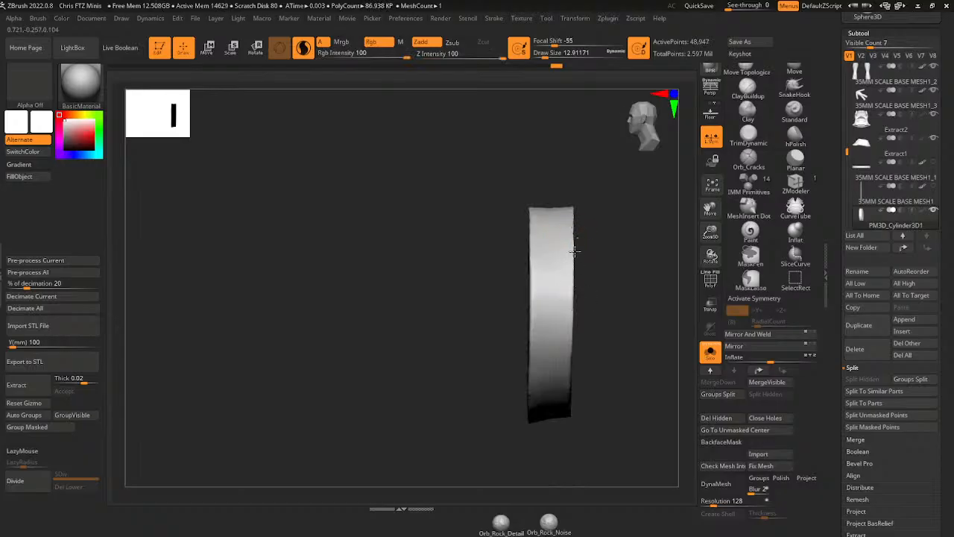
left_click_drag(529, 413, 536, 170)
left_click_drag(564, 211, 567, 223, "shift")
left_click_drag(711, 232, 710, 208)
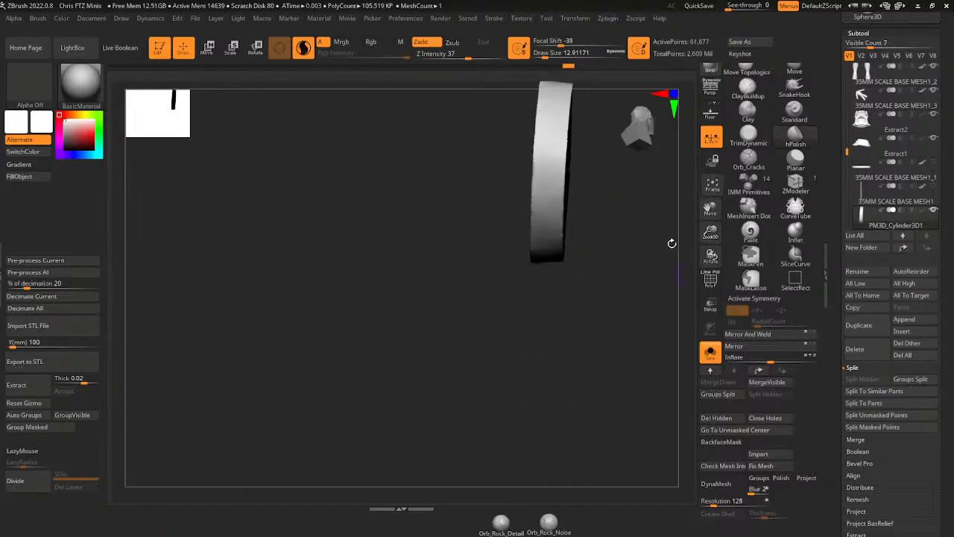
- Remesh the belt with DynaMesh at resolution 400 with Polish enabled
left_click(785, 479)
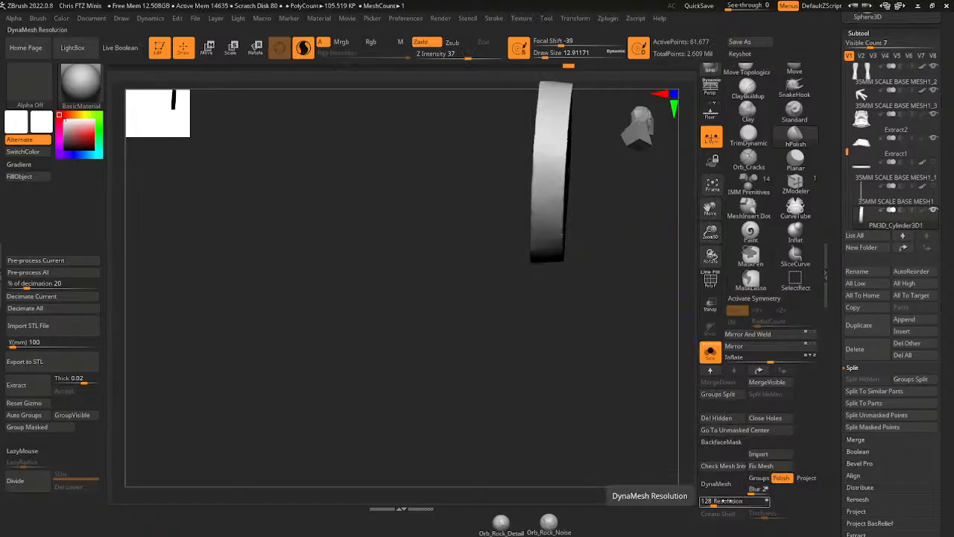
left_click_drag(726, 506, 722, 506)
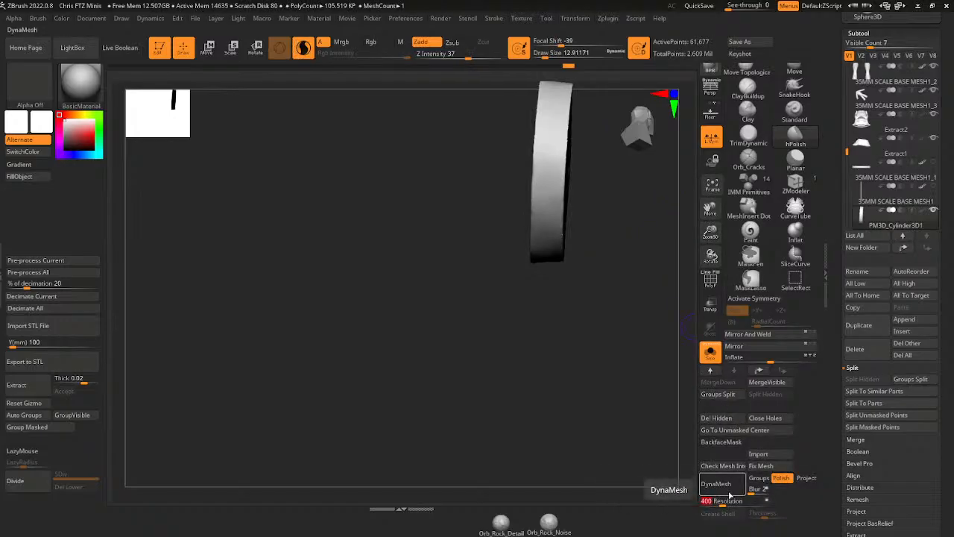
left_click(733, 490)
- Leave Solo mode to show the whole figure and snap to its front view
left_click_drag(711, 233, 699, 337)
left_click_drag(684, 328, 699, 355)
left_click(705, 350)
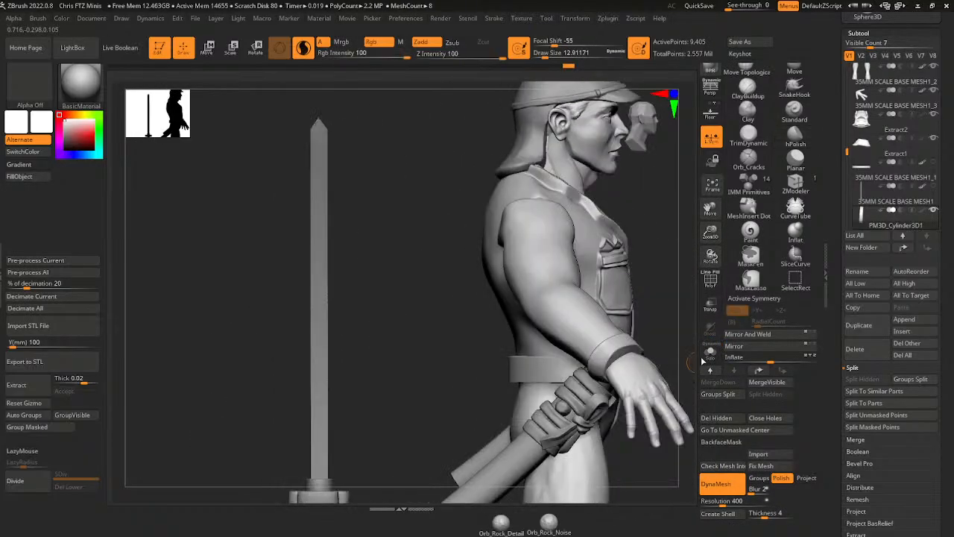
left_click_drag(679, 289, 612, 253, "shift")
- Duplicate the belt subtool and move the copy straight down to sit just below the original belt
key("r")
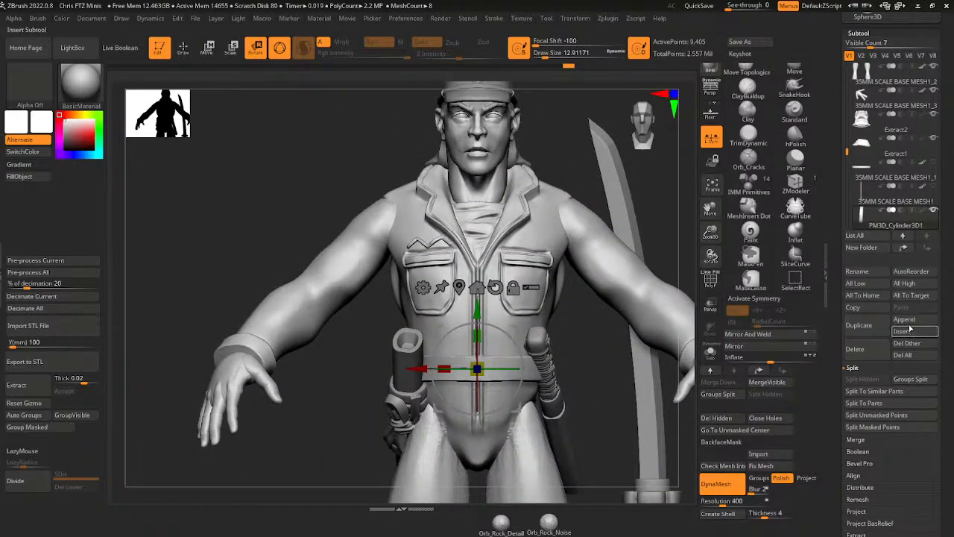
left_click(865, 330)
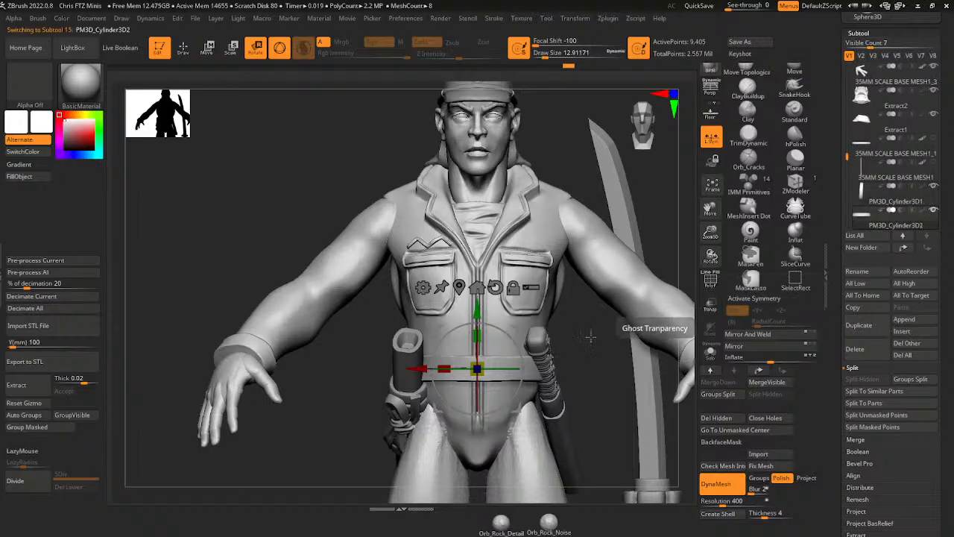
left_click_drag(477, 307, 477, 338)
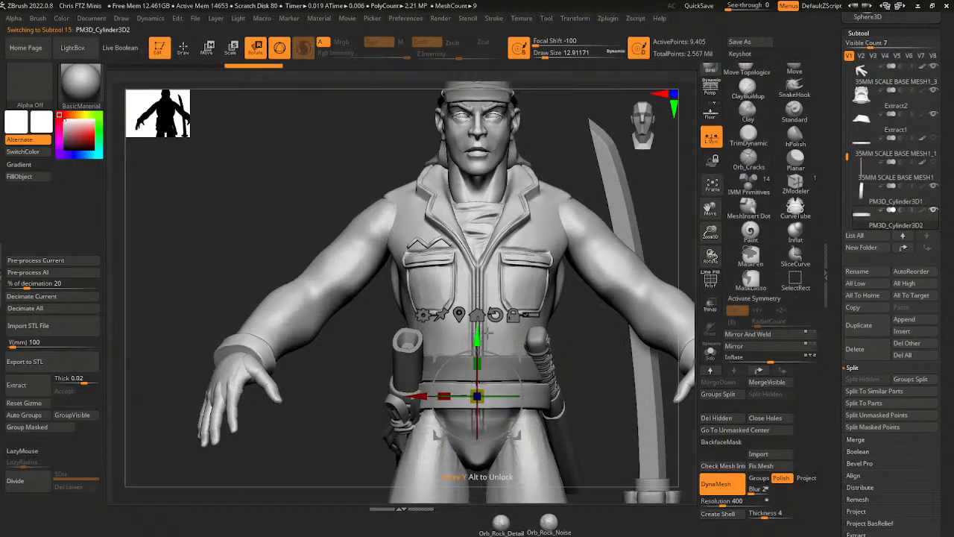
left_click_drag(586, 342, 654, 252)
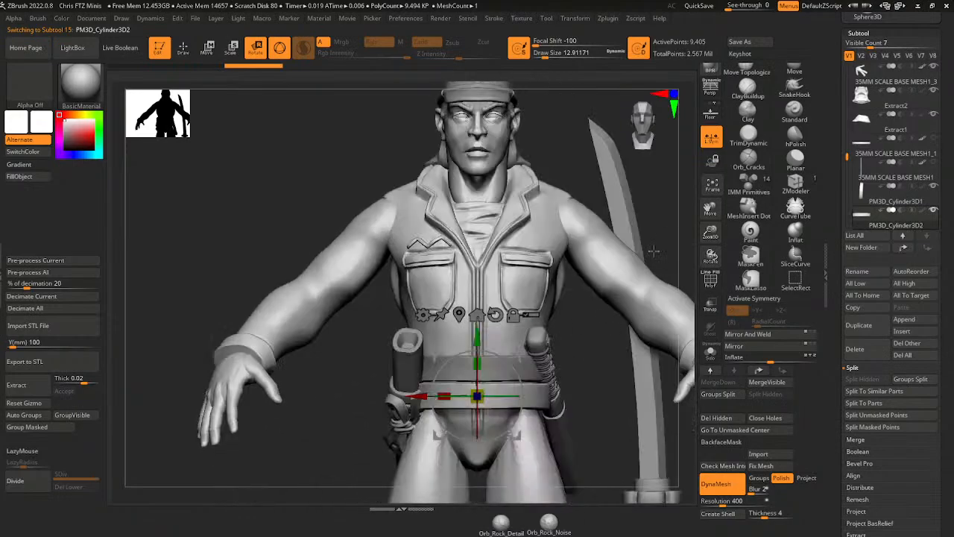
left_click(795, 69)
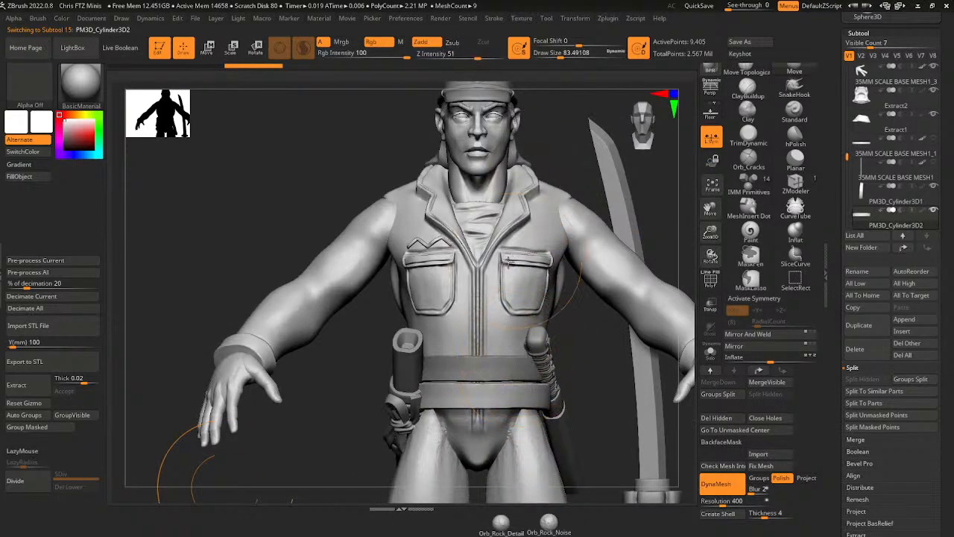
left_click(236, 50)
left_click_drag(477, 336, 478, 339)
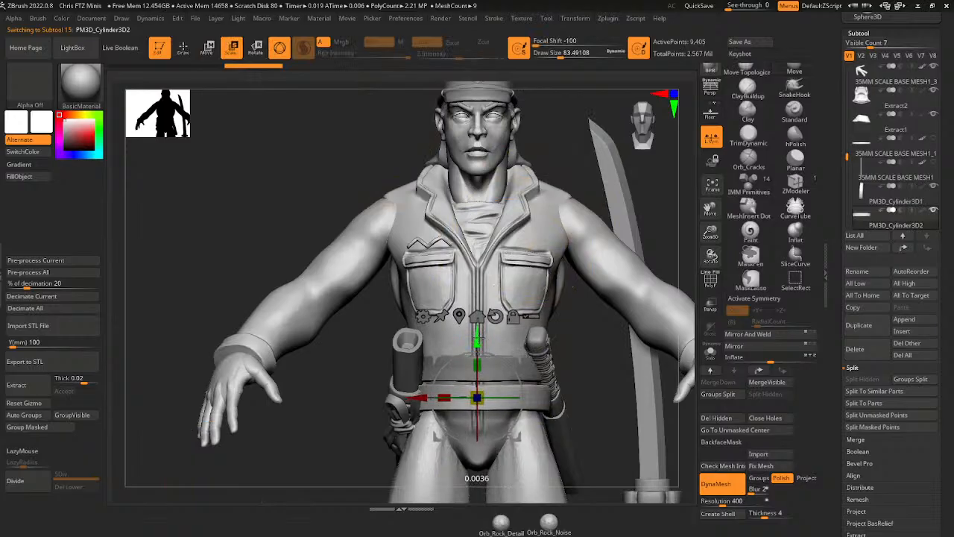
- Turn on X symmetry and pull the lower belt's front and sides in to fit the hips with the Move brush
left_click(188, 49)
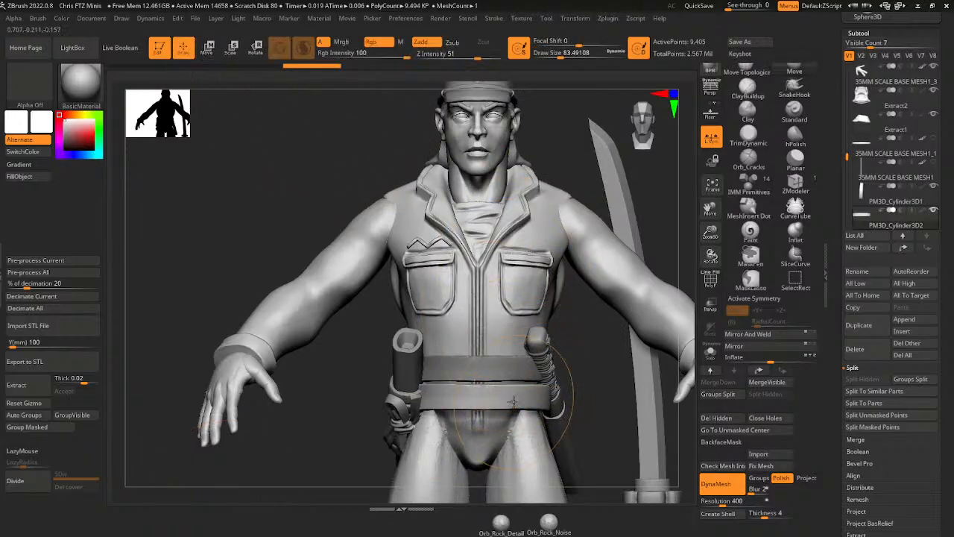
key("x")
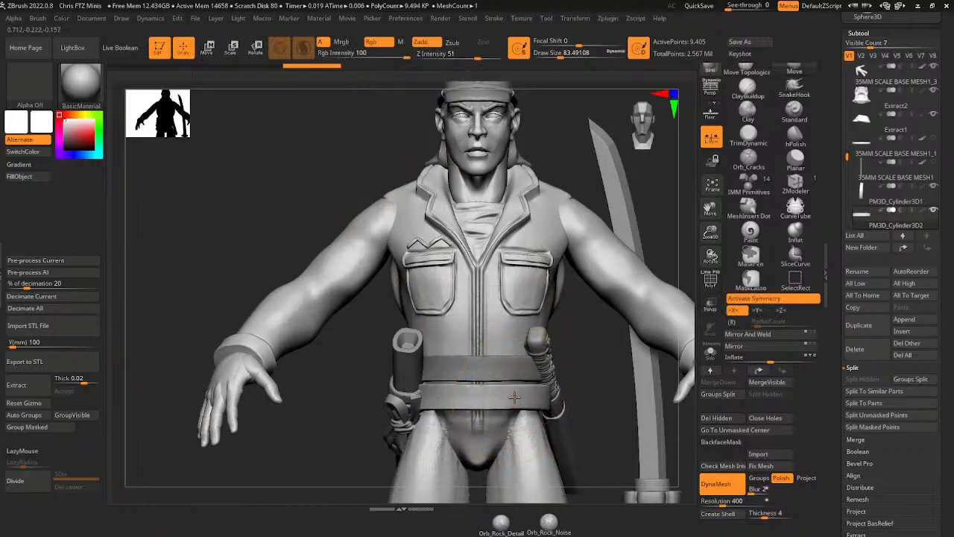
left_click_drag(515, 401, 553, 395)
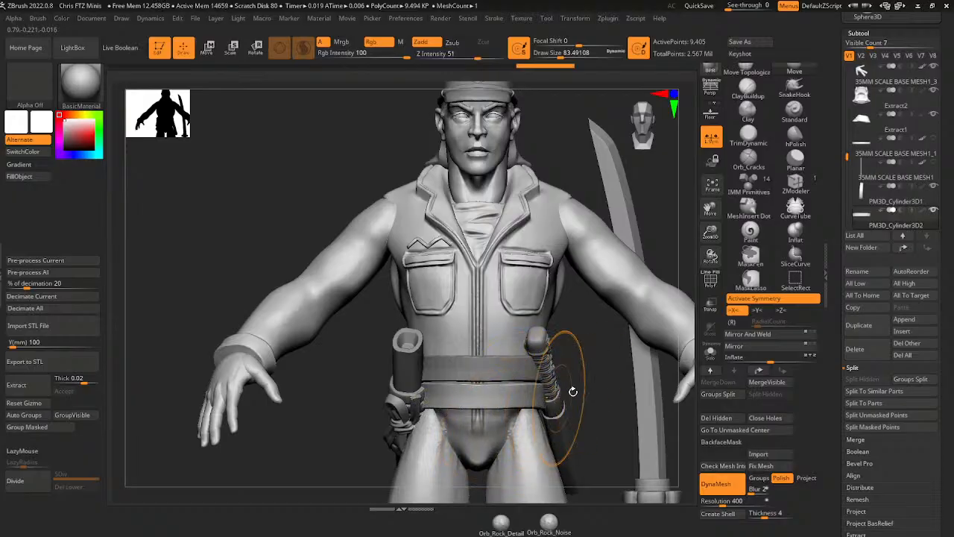
right_click_drag(572, 391, 498, 401)
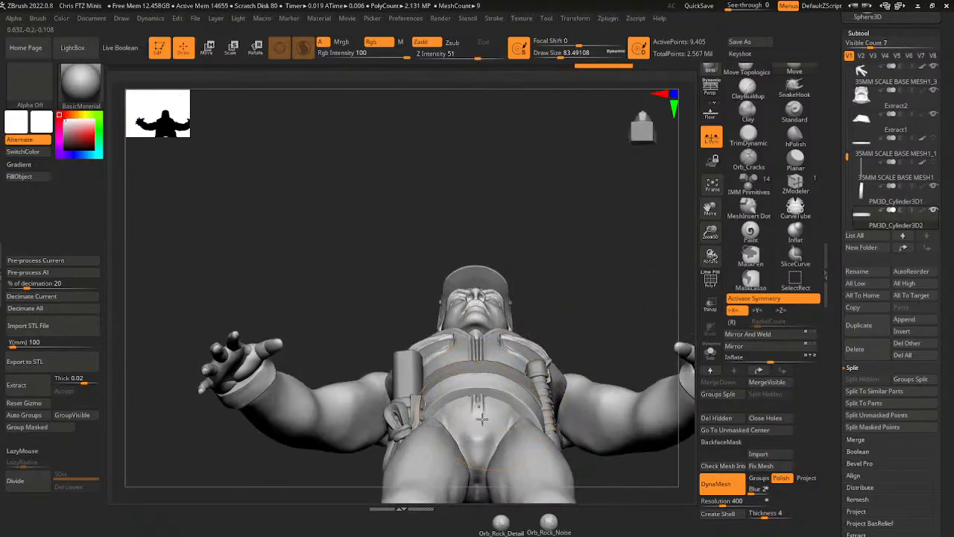
right_click_drag(526, 319, 507, 400)
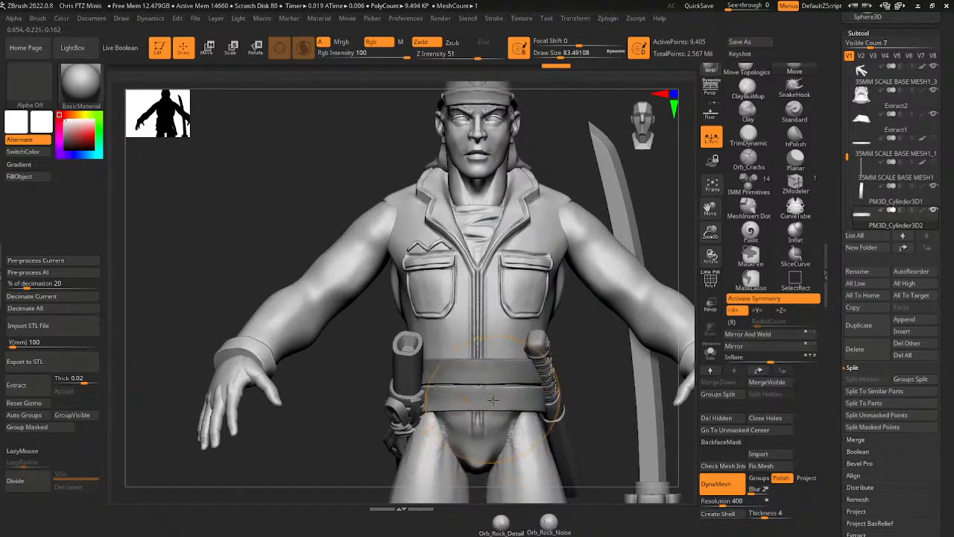
- Reshape the back of the lower belt so it sits against the buttocks beneath the upper belt
right_click_drag(538, 395, 639, 321)
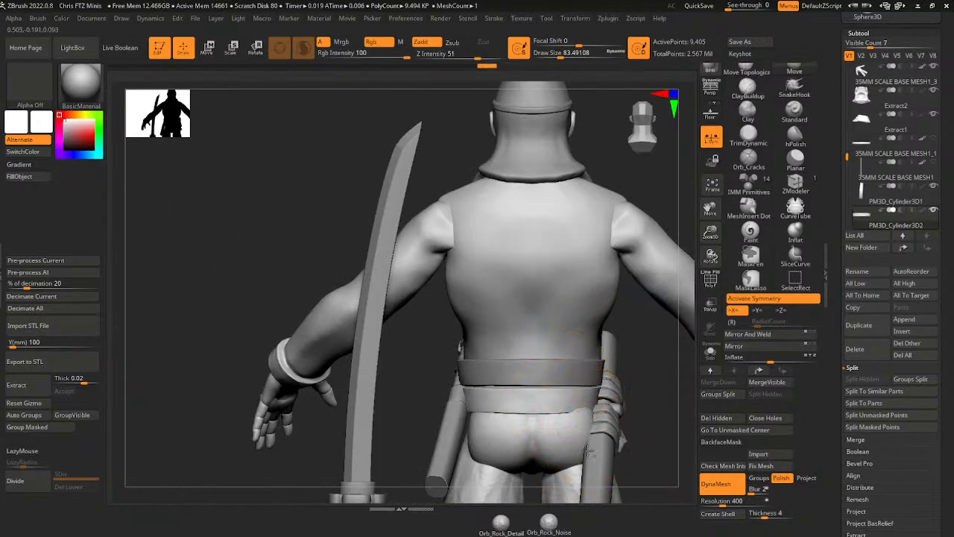
left_click_drag(588, 451, 589, 433)
right_click_drag(589, 436, 559, 431)
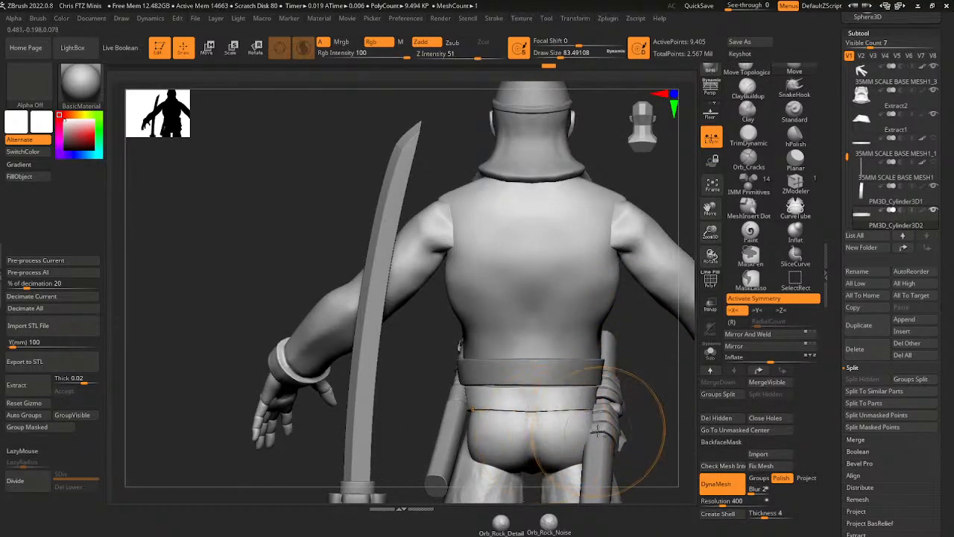
mouse_move(583, 425)
left_mouse_down()
mouse_move(603, 427)
mouse_move(599, 404)
left_mouse_up()
mouse_move(630, 397)
right_mouse_down()
mouse_move(674, 397)
mouse_move(633, 392)
mouse_move(647, 408)
mouse_move(631, 400)
right_mouse_up()
- Select the upper waist belt subtool and duplicate it in place
left_click(602, 351, "alt")
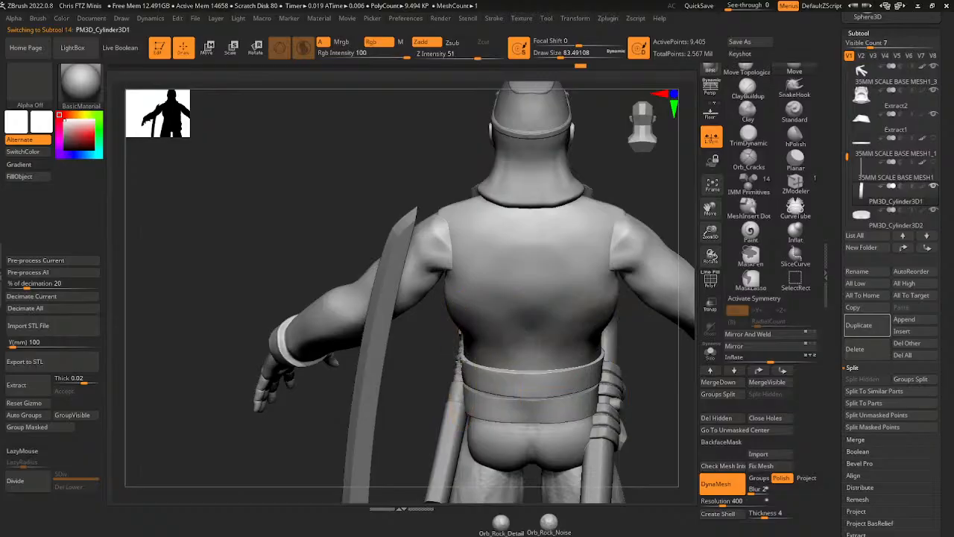
right_click_drag(647, 406, 463, 351)
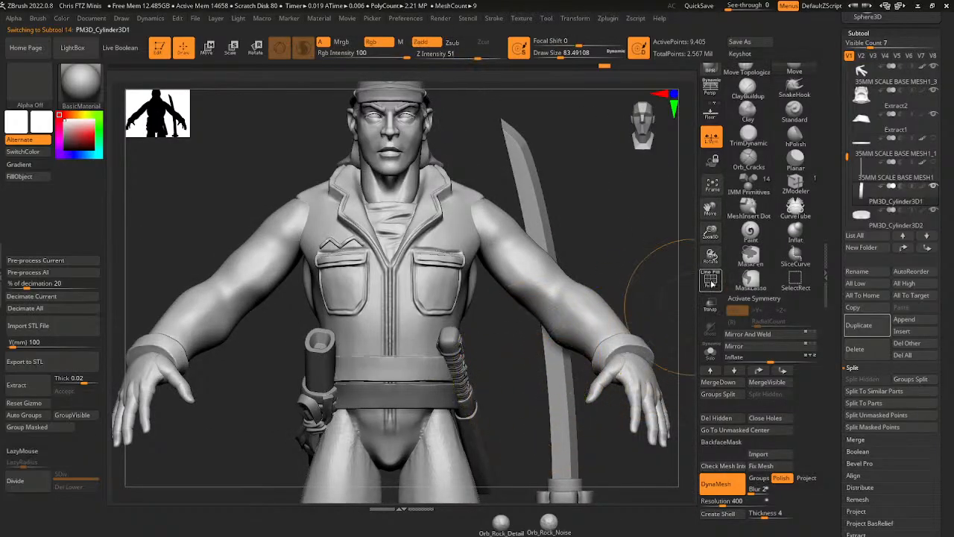
left_click_drag(710, 234, 787, 180)
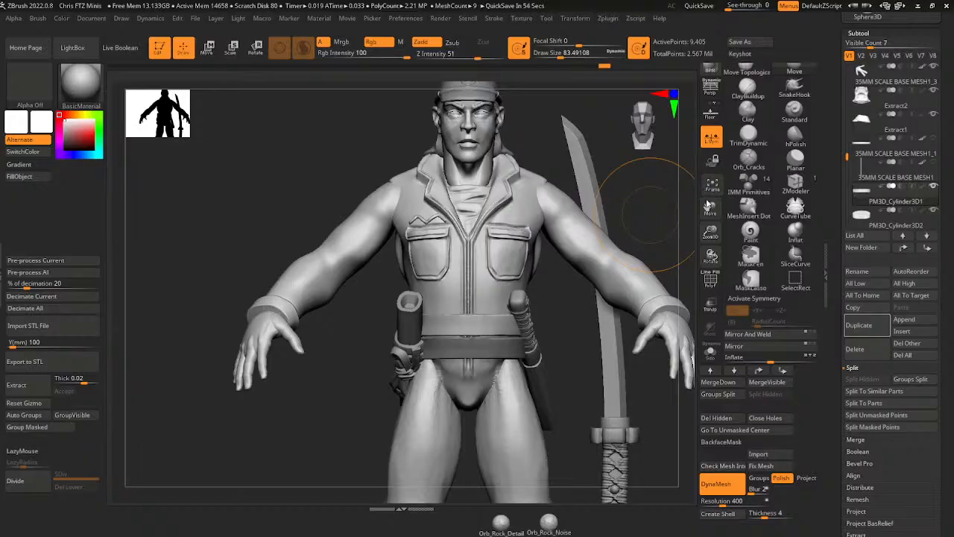
key("f")
left_click(234, 49)
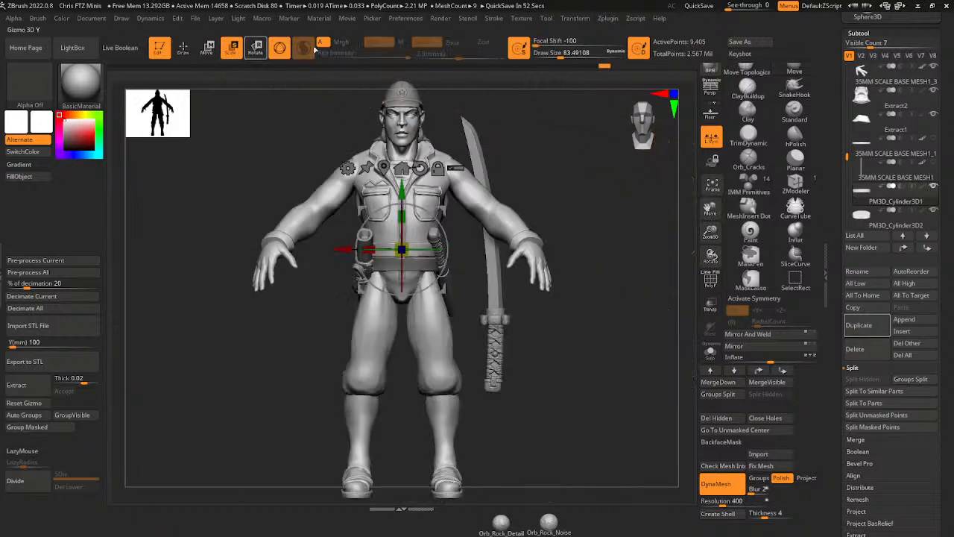
left_click_drag(712, 235, 690, 317)
left_click(618, 324, "ctrl")
left_click_drag(619, 324, 642, 356, "ctrl")
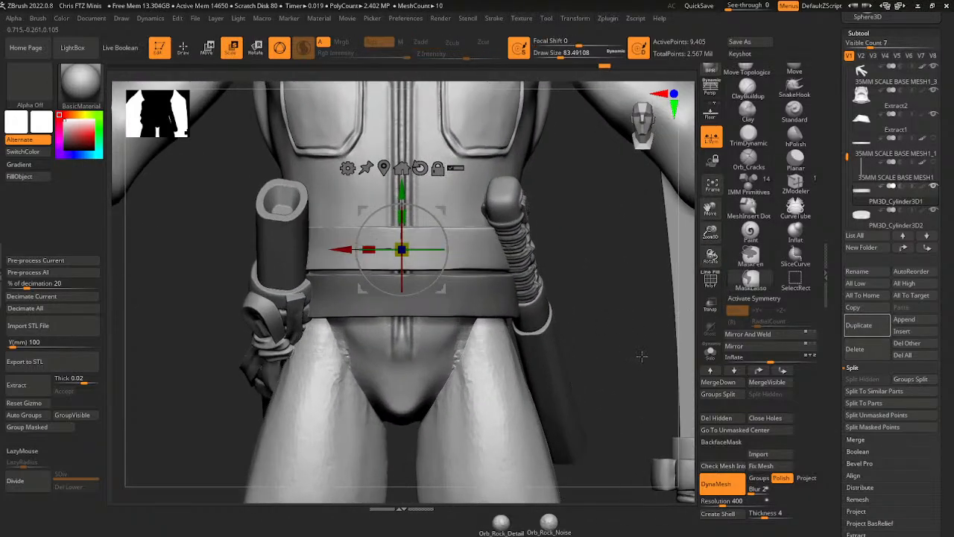
left_click(865, 326)
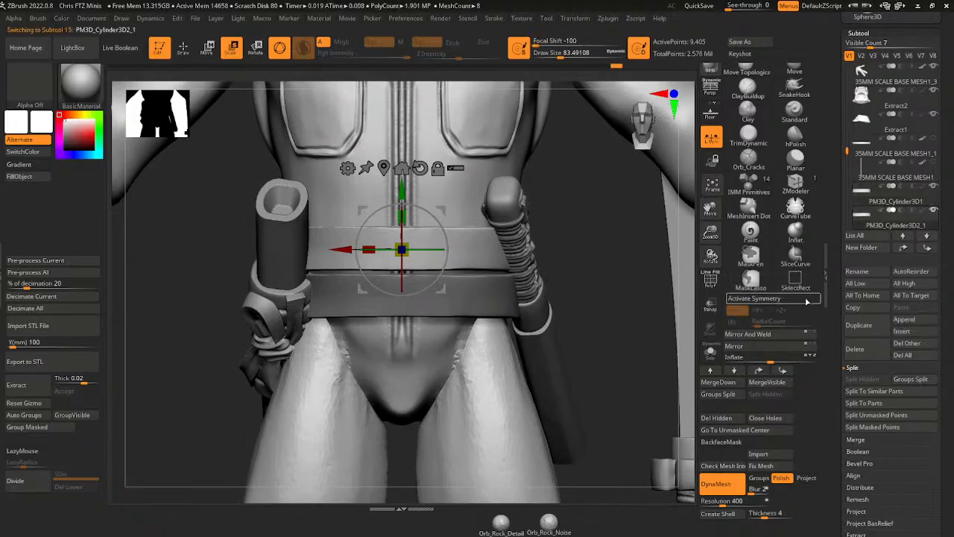
- Shape the duplicated belt's front into a rounded strap tip beside the sword handle with draw size about 27
left_click(795, 128)
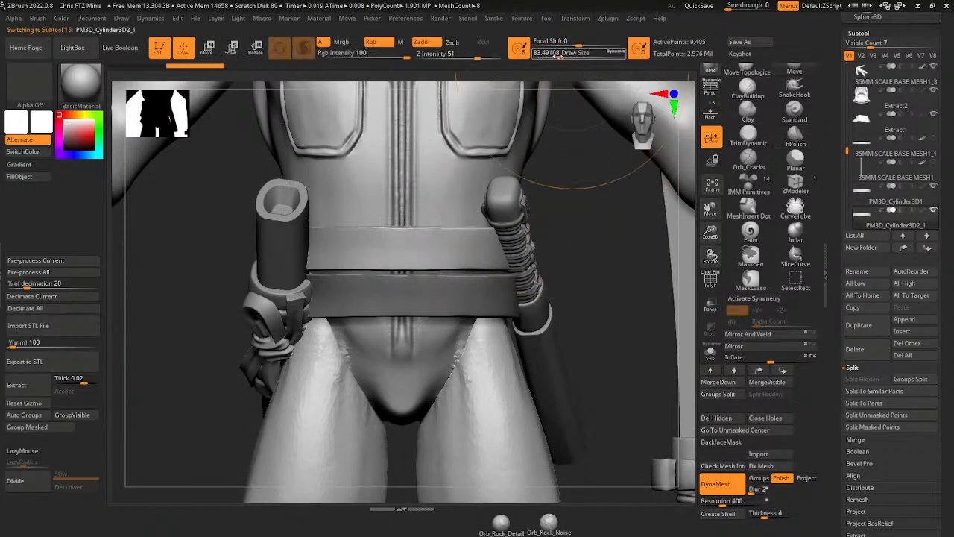
left_click_drag(560, 57, 550, 57)
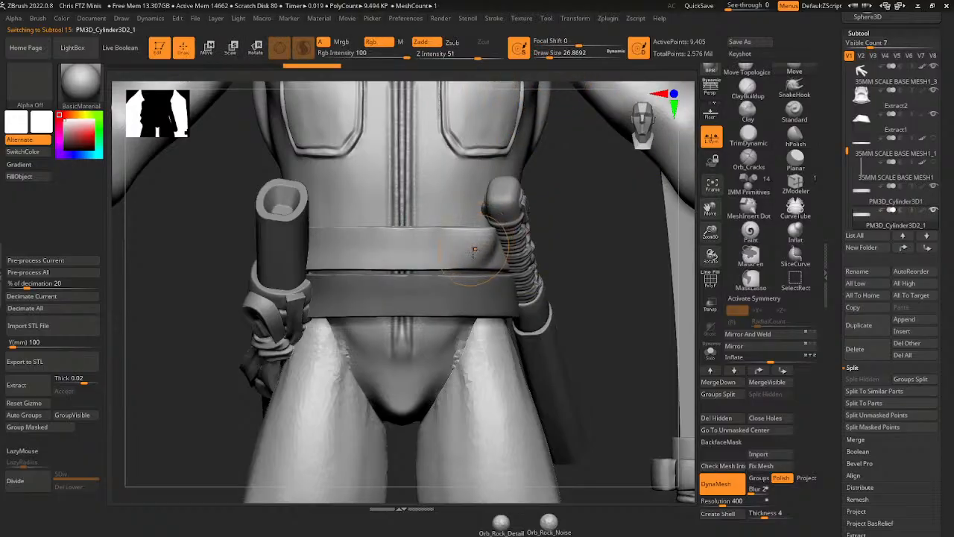
left_click_drag(489, 261, 501, 252)
left_click_drag(556, 218, 551, 234)
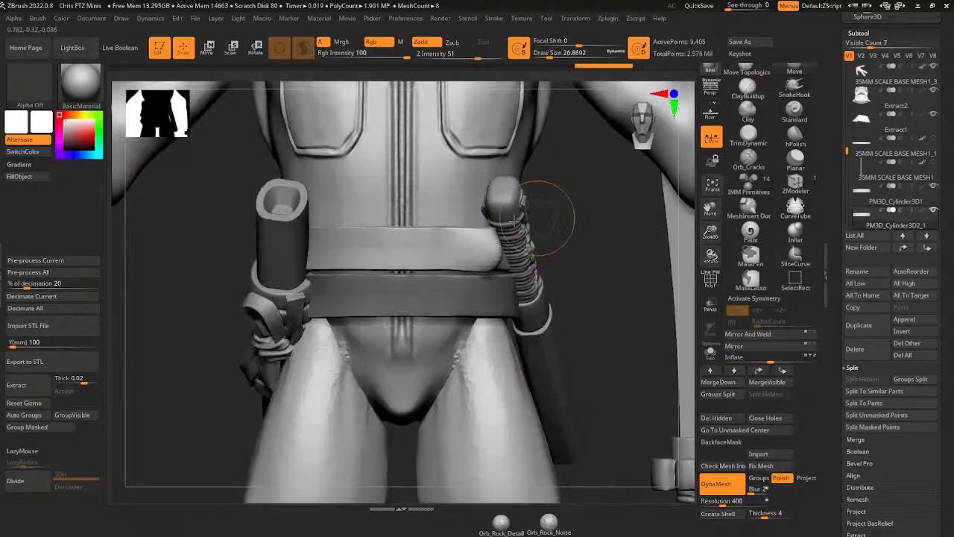
mouse_move(487, 231)
left_mouse_down()
mouse_move(492, 243)
mouse_move(497, 227)
mouse_move(496, 244)
mouse_move(560, 149)
left_mouse_up()
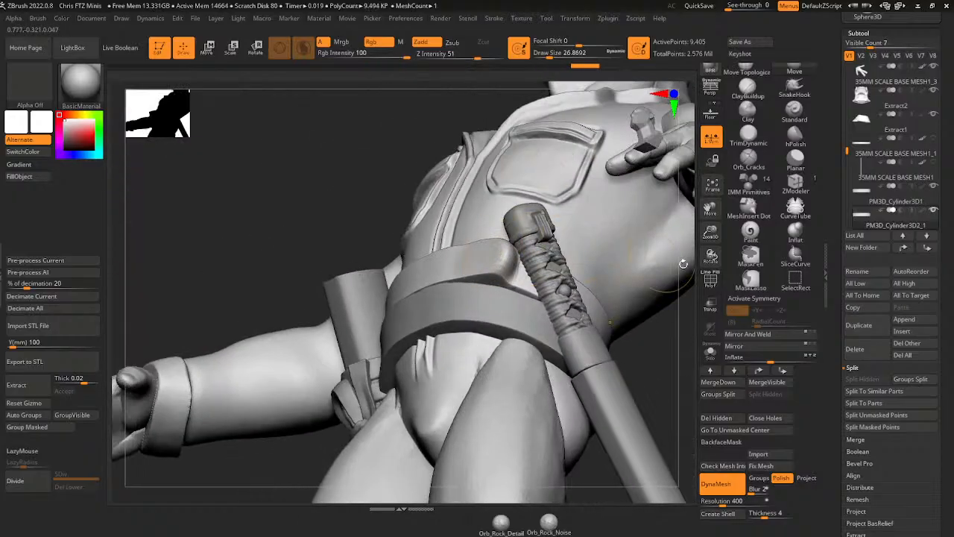
left_click_drag(673, 282, 683, 316)
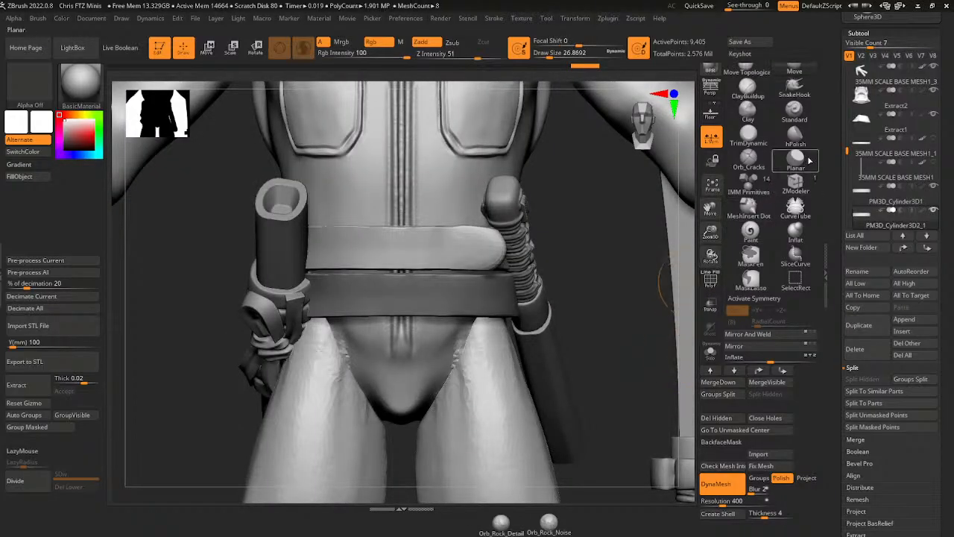
- Slice the duplicated belt vertically through its front with SliceCurve and try a second cut beside the sword handle
left_click(805, 277)
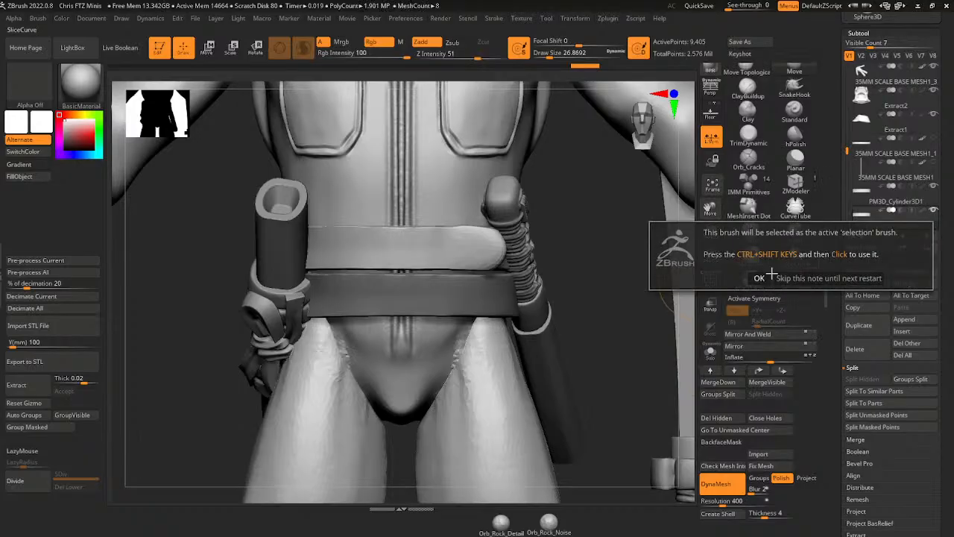
key("ctrl+shift")
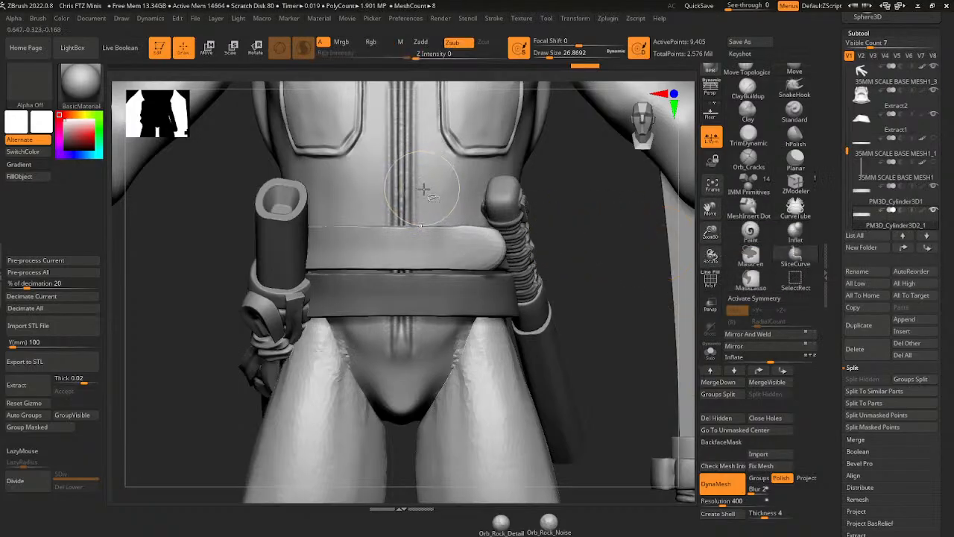
left_click_drag(375, 176, 374, 421, "ctrl+shift")
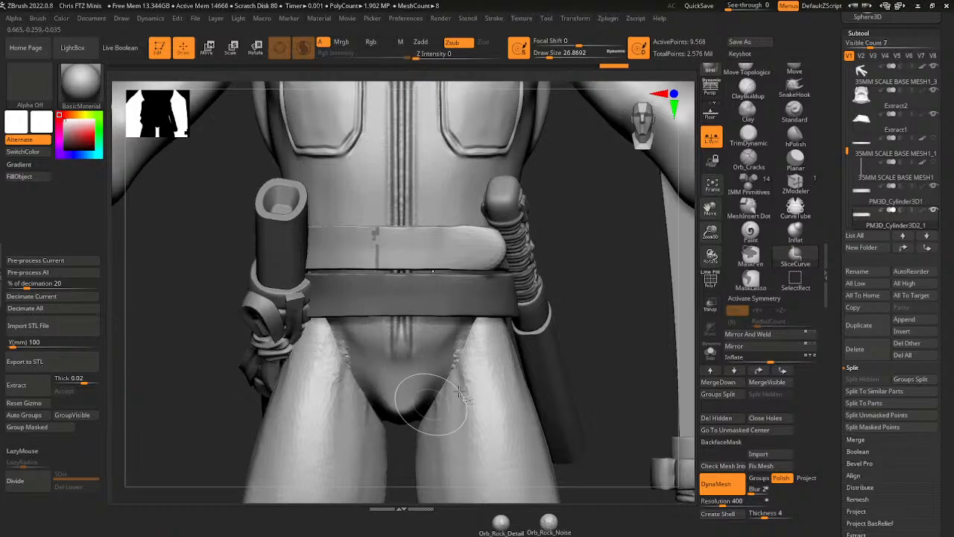
left_click_drag(625, 290, 589, 289)
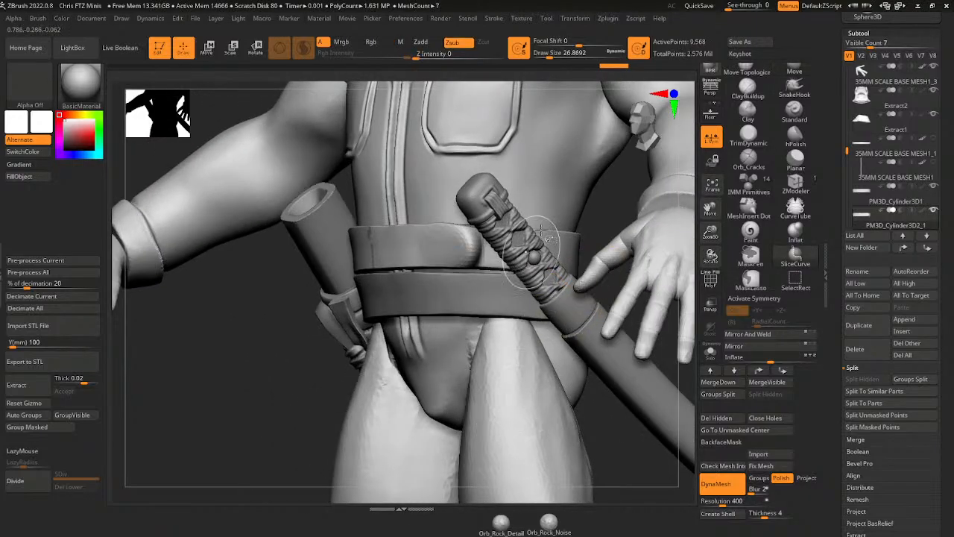
left_click_drag(489, 103, 484, 429, "ctrl+shift")
- Display the polygroups and remesh the sliced belt with DynaMesh at resolution 552 with Groups enabled
left_click(711, 280)
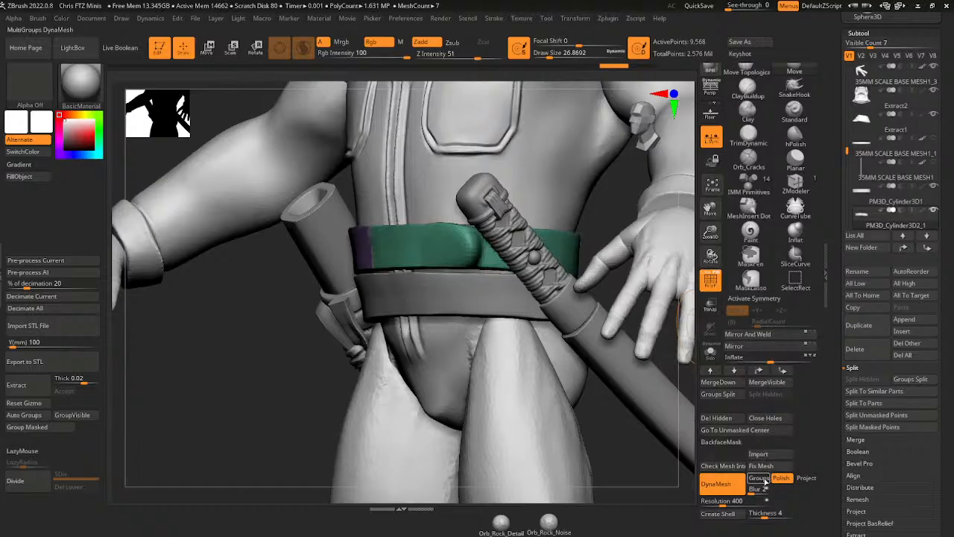
left_click(721, 501)
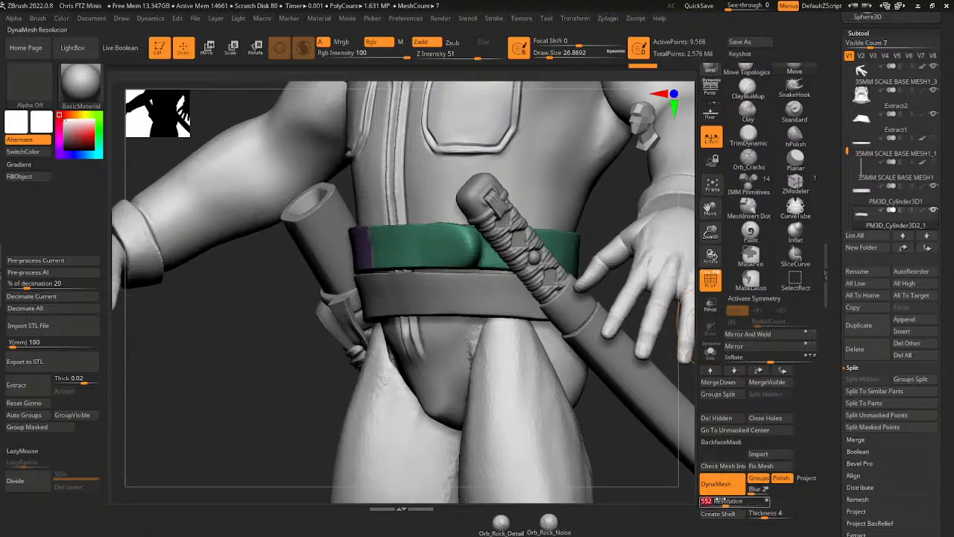
left_click_drag(634, 453, 472, 257)
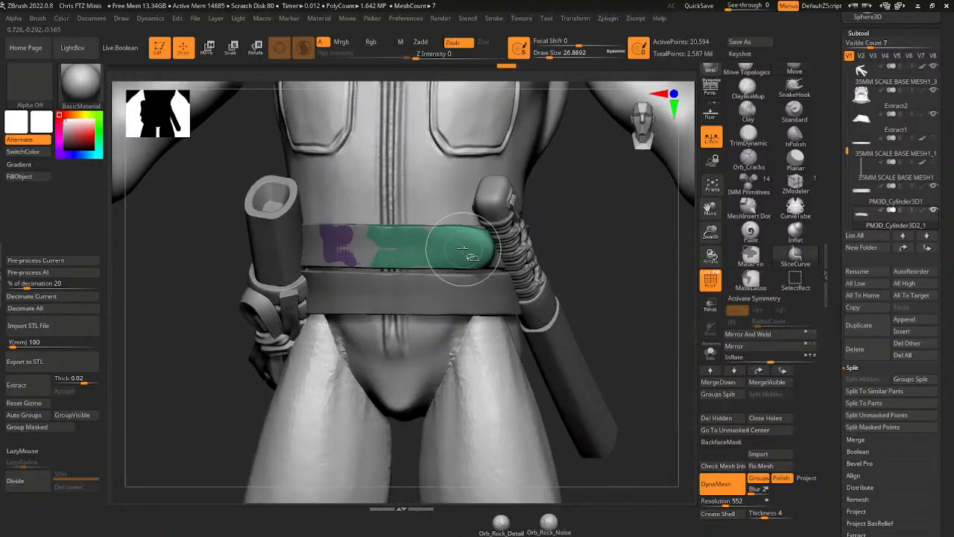
- Delete the group beyond the front cut, then in Solo mode slice off the rear band and keep only the rounded strap tip
left_click(463, 249, "ctrl+shift")
left_click(727, 419)
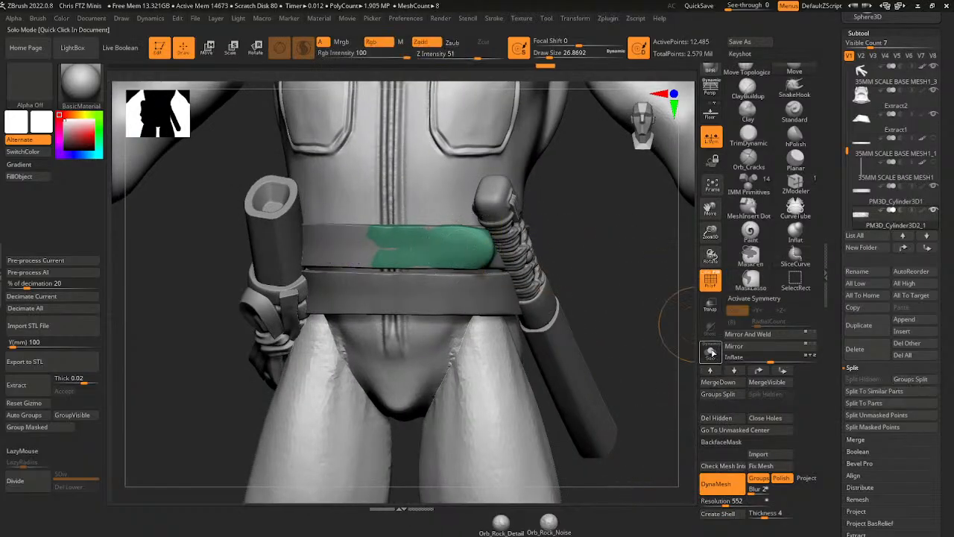
left_click(711, 353)
mouse_move(656, 418)
left_mouse_down()
mouse_move(639, 371)
mouse_move(496, 198)
mouse_move(500, 316)
left_mouse_up()
left_click_drag(501, 354, 502, 357, "ctrl+shift")
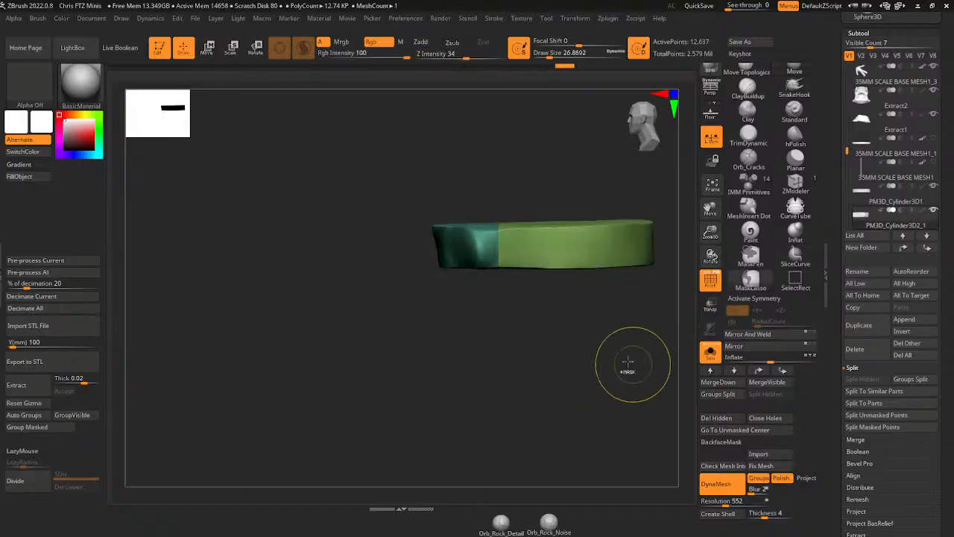
left_click(601, 252, "ctrl+shift")
left_click(601, 252, "ctrl+shift")
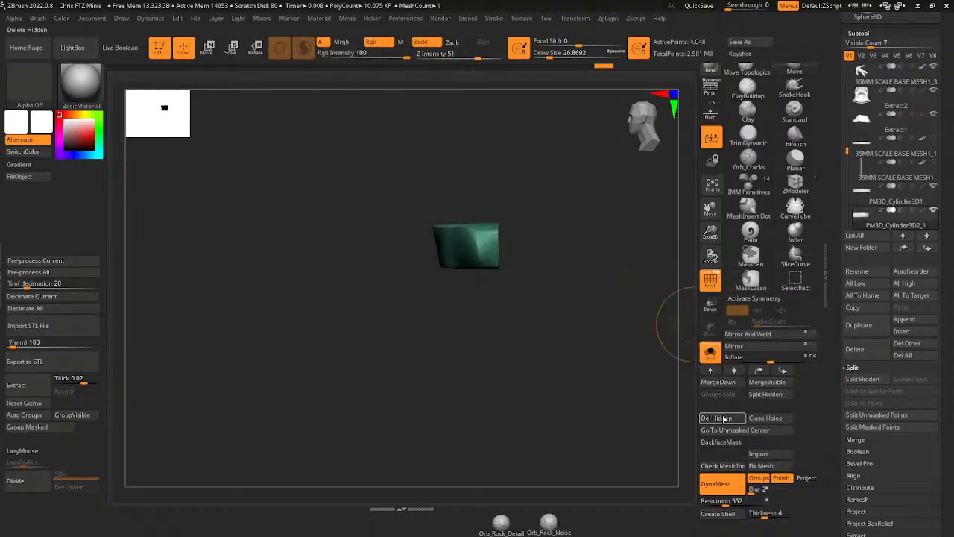
left_click_drag(611, 387, 678, 296, "shift")
left_click_drag(711, 232, 711, 211)
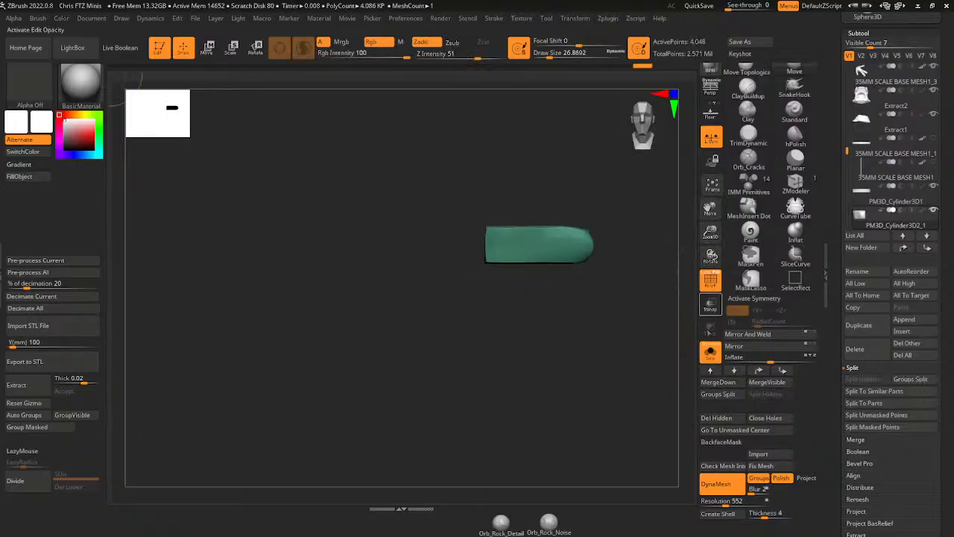
- Polish the strap tip's rounded end, flat face and edges with hPolish in Solo mode, and redisplay the whole figure
left_click(710, 352)
mouse_move(671, 300)
left_mouse_down()
mouse_move(668, 280)
mouse_move(652, 292)
mouse_move(626, 291)
mouse_move(656, 268)
left_mouse_up()
left_click(711, 352)
left_click(789, 161)
left_click_drag(632, 219, 552, 212)
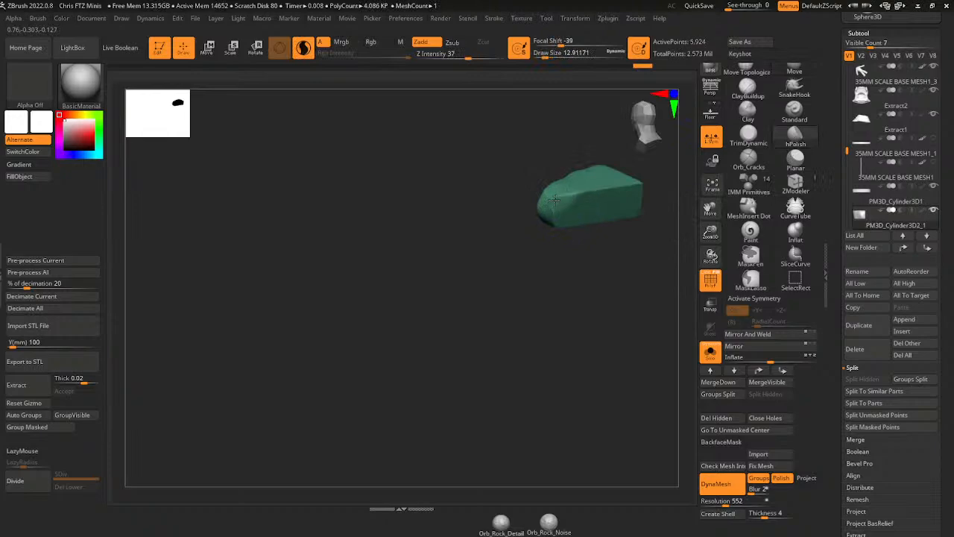
left_click_drag(557, 216, 543, 197)
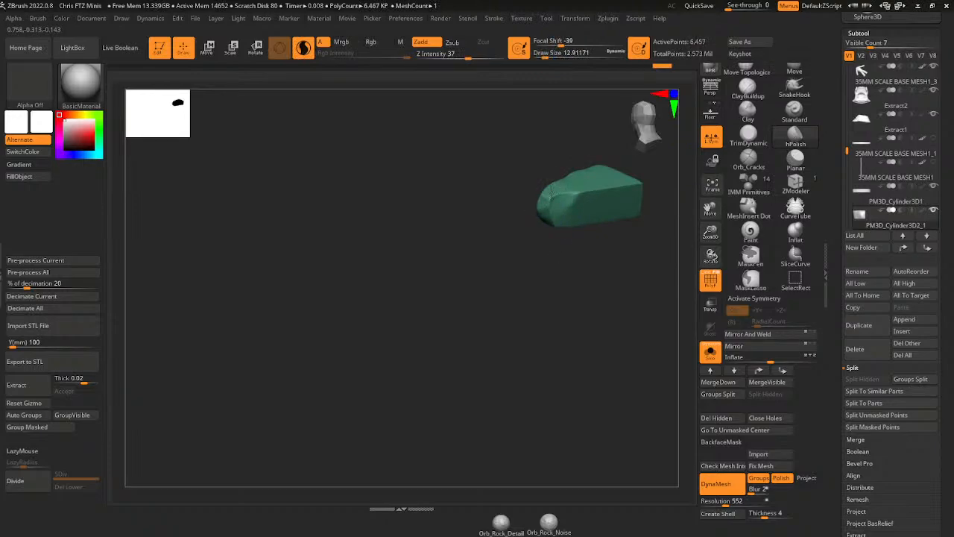
left_click_drag(556, 271, 545, 202)
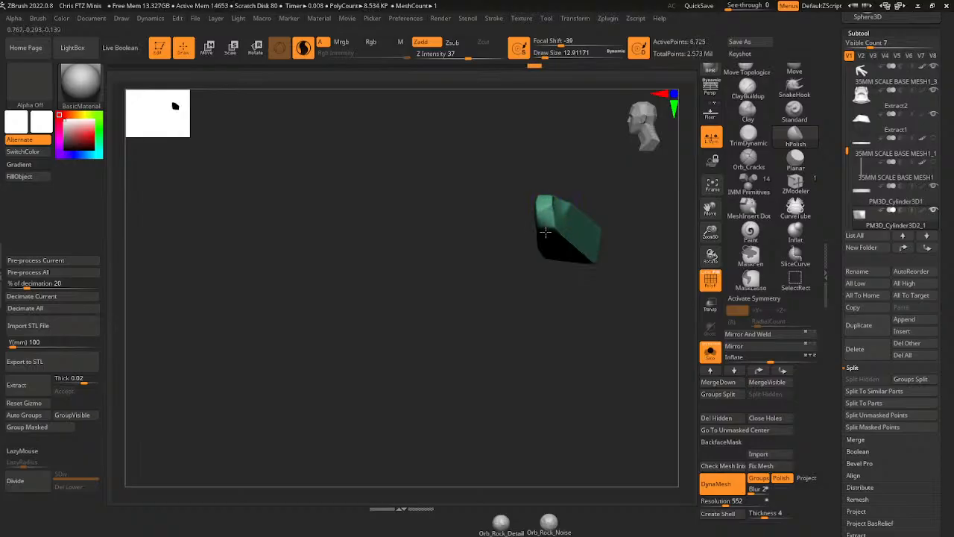
mouse_move(567, 164)
left_mouse_down()
mouse_move(548, 239)
mouse_move(568, 242)
left_mouse_up()
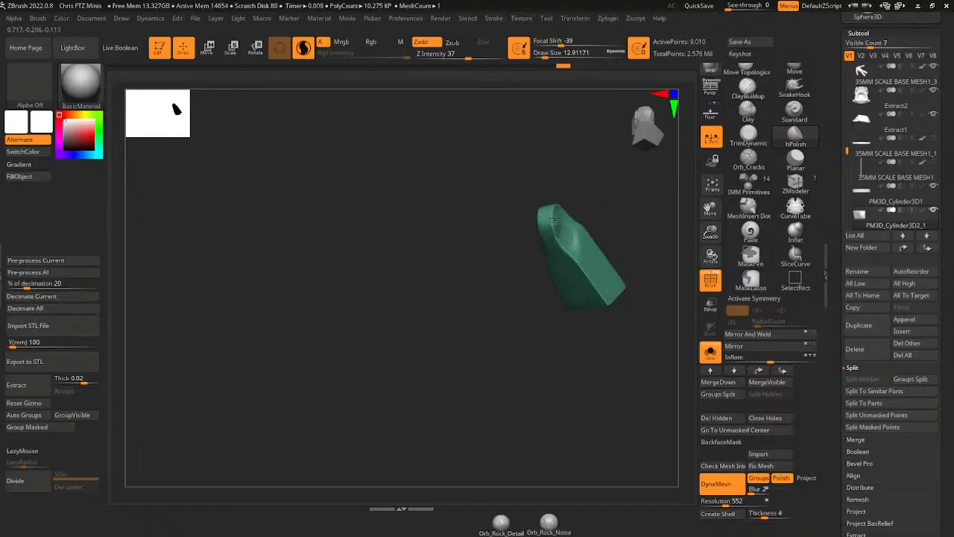
left_click_drag(600, 182, 551, 231)
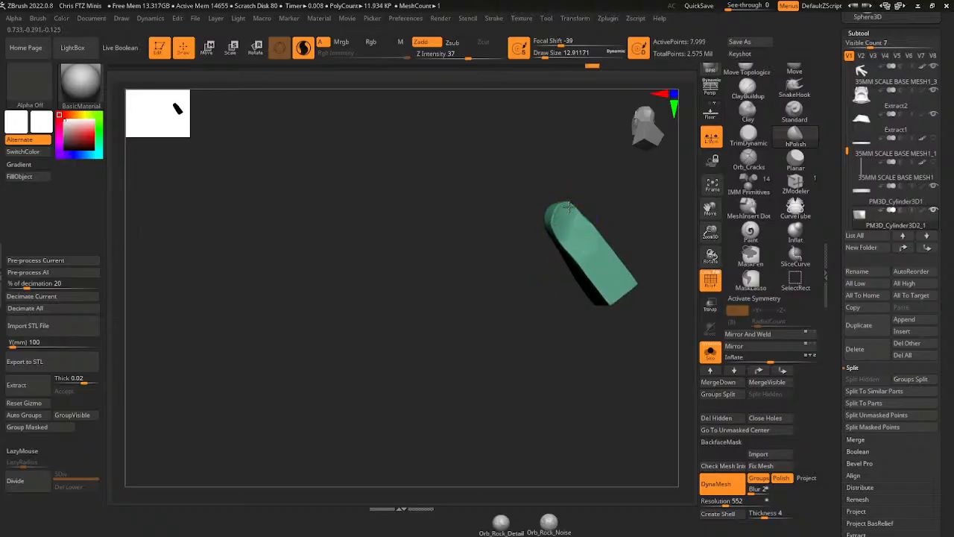
left_click_drag(559, 214, 542, 239)
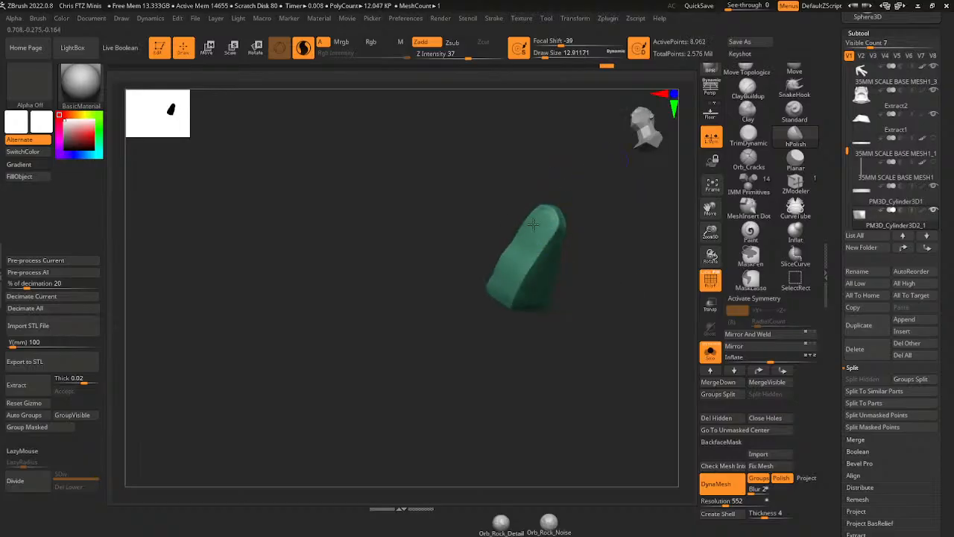
left_click_drag(497, 290, 531, 265)
left_click_drag(591, 218, 607, 220)
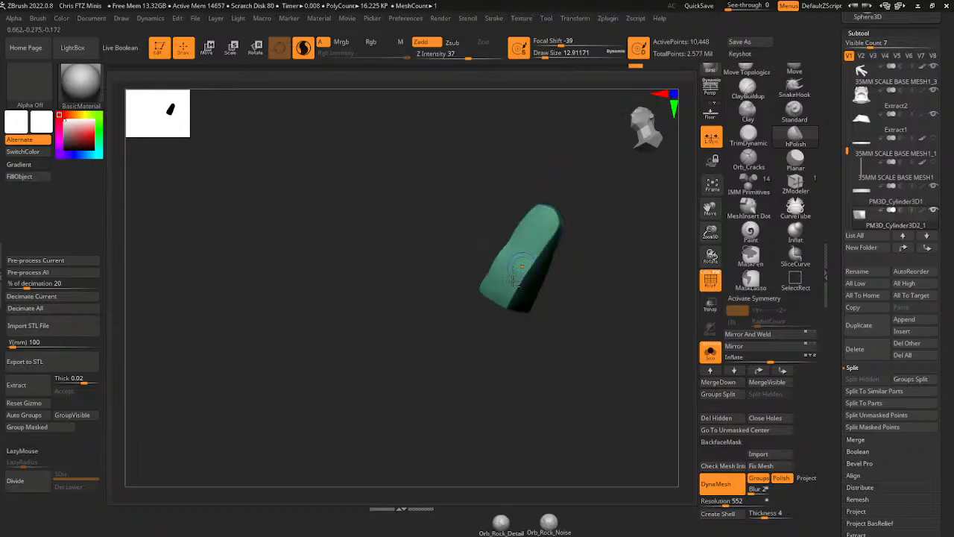
left_click(709, 349)
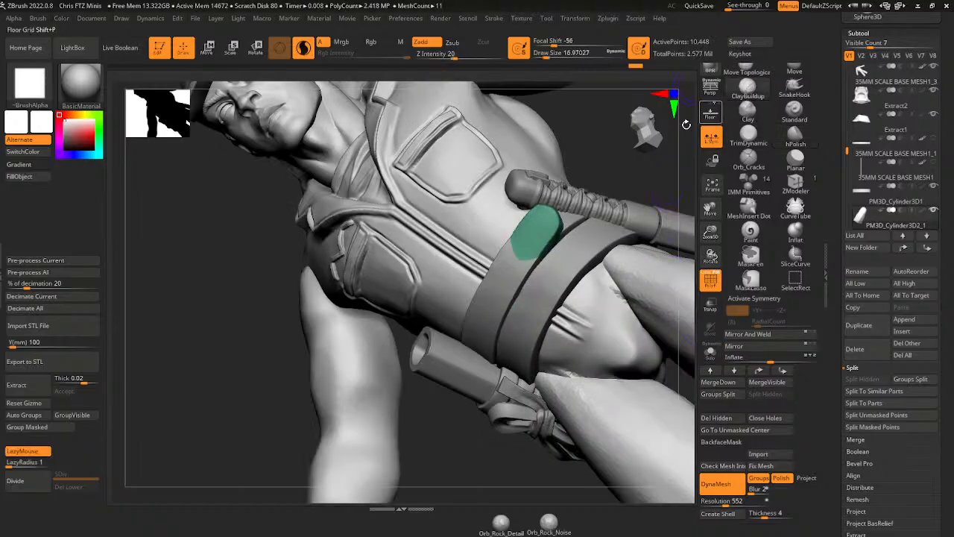
- Reshape the strap tip with the Move brush at draw size about 29 so it lies over the upper belt
left_click(760, 78)
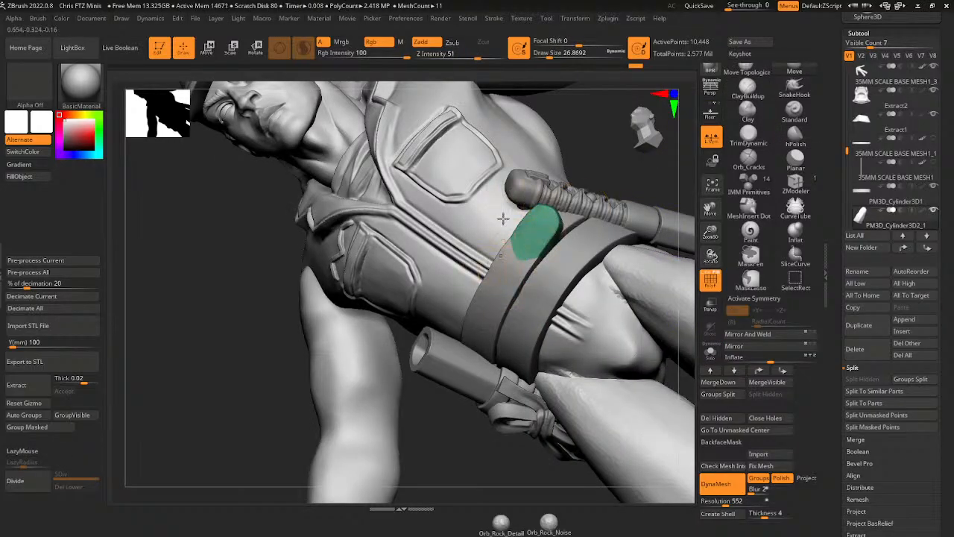
left_click(550, 56)
left_click_drag(569, 103, 581, 112, "shift")
left_click_drag(497, 287, 497, 270)
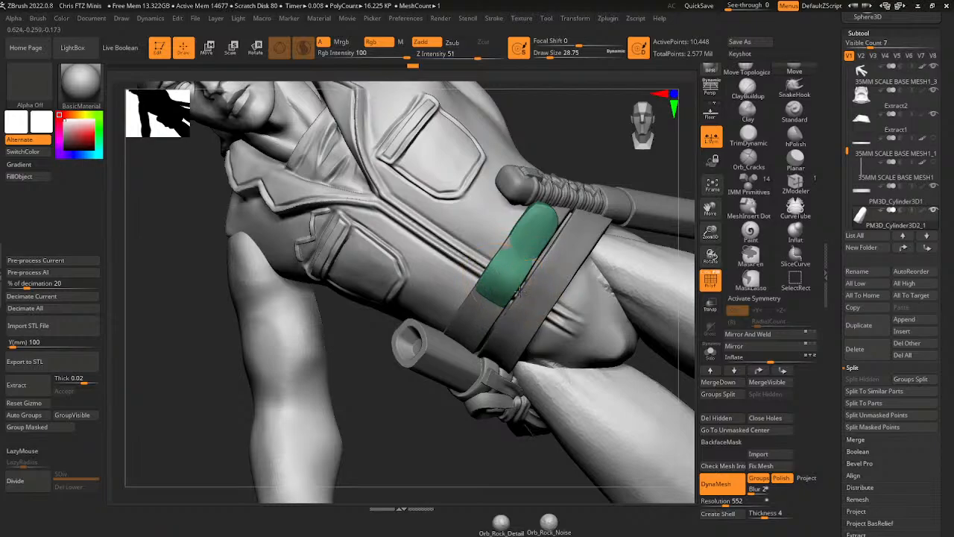
mouse_move(660, 186)
left_mouse_down()
mouse_move(633, 171)
mouse_move(480, 294)
mouse_move(639, 181)
mouse_move(651, 241)
mouse_move(618, 223)
left_mouse_up()
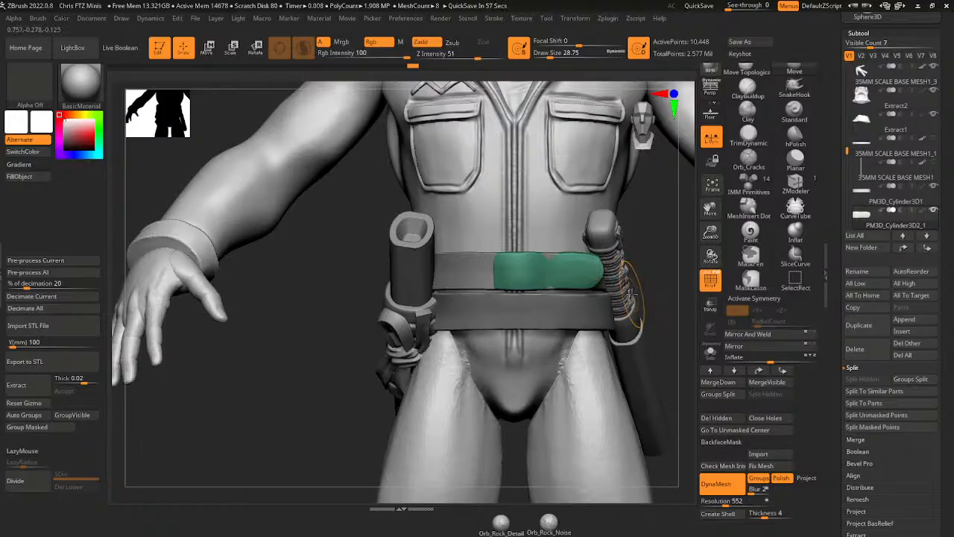
left_click_drag(713, 232, 687, 270)
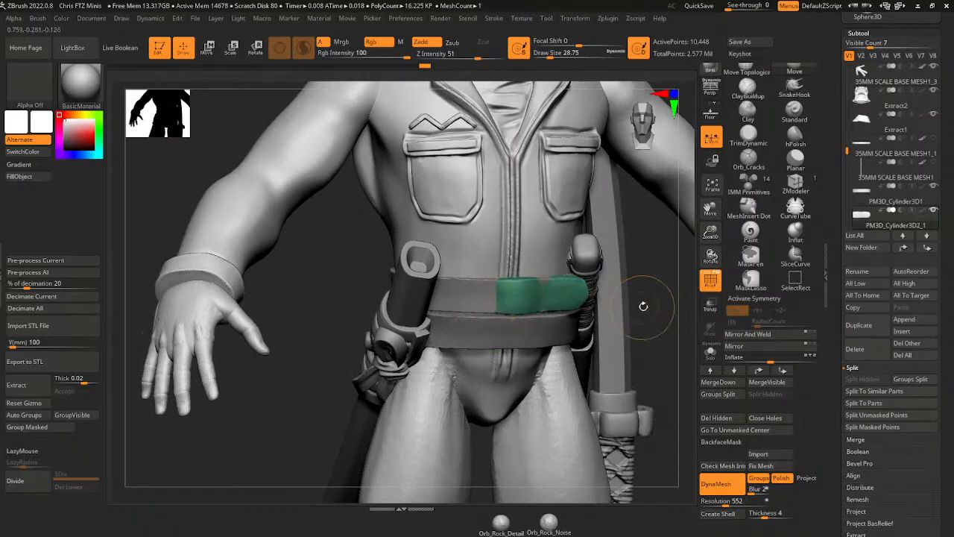
left_click_drag(644, 306, 661, 336, "ctrl")
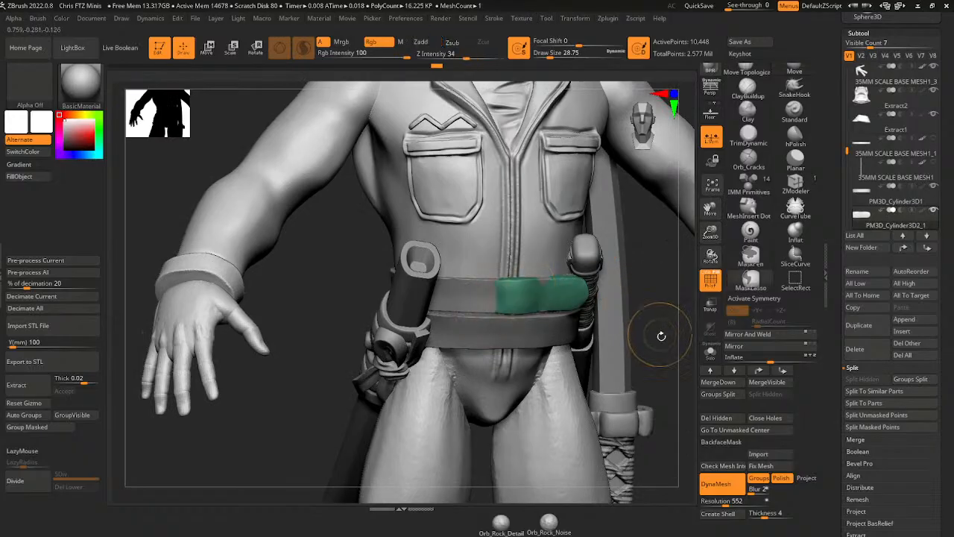
- Insert a cube as a new subtool and make it the active one
left_click(902, 331)
left_click(616, 322)
left_click(612, 307, "alt")
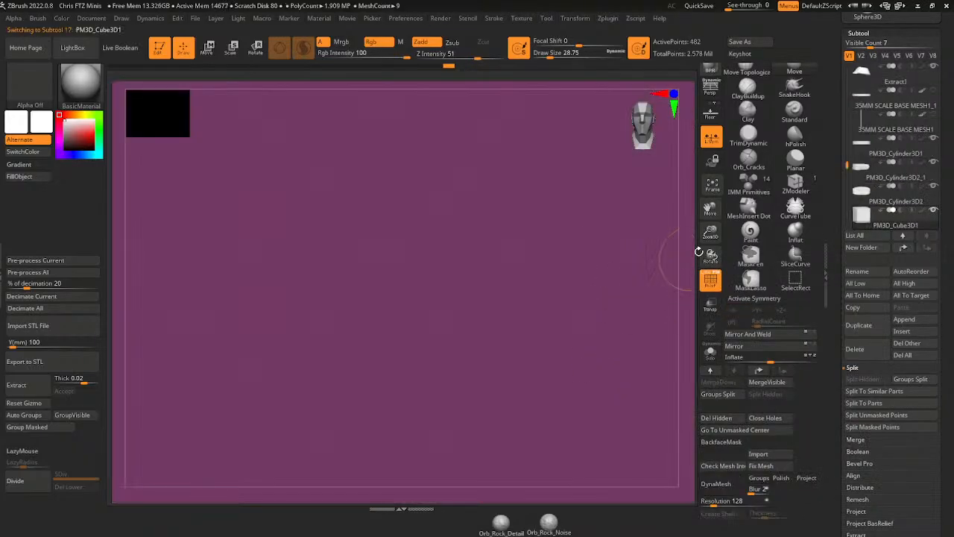
- Save the project in the SCULPTS folder under its current file name
left_click_drag(710, 231, 704, 170)
key("ctrl+s")
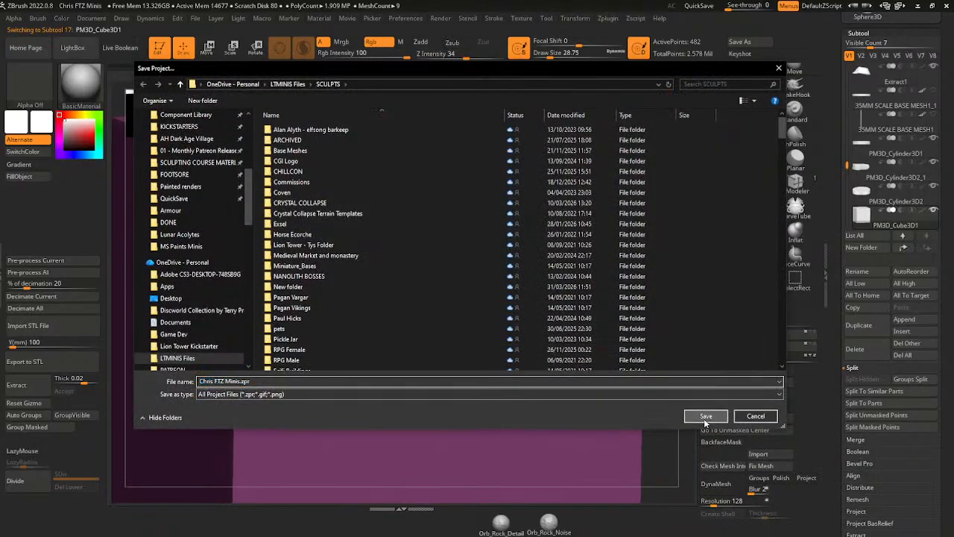
left_click(706, 417)
left_click(500, 261)
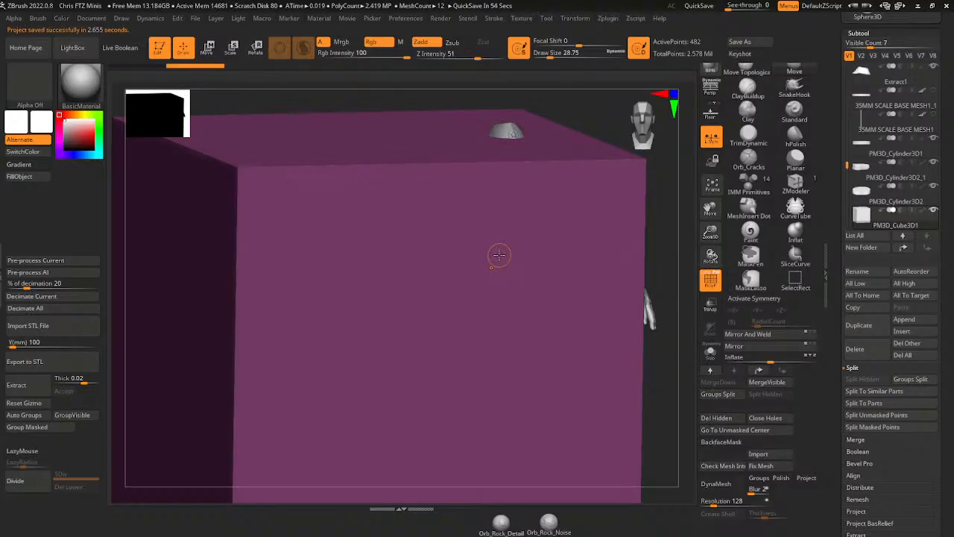
- Scale the inserted cube down uniformly until it is a small block beside the figure's hand
left_click_drag(711, 232, 634, 250)
left_click(233, 51)
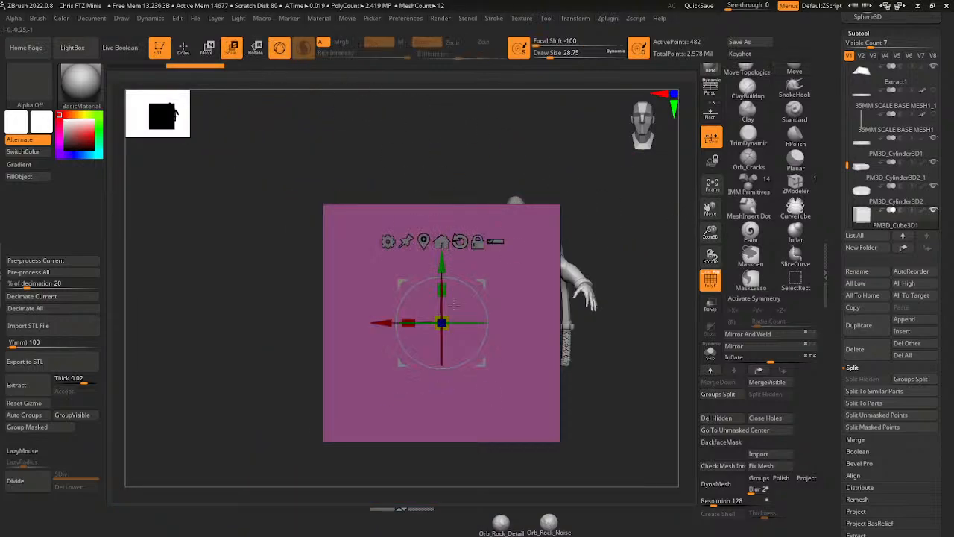
left_click_drag(442, 322, 424, 446)
left_click_drag(712, 233, 576, 309)
mouse_move(508, 325)
left_mouse_down()
mouse_move(572, 321)
mouse_move(520, 312)
left_mouse_up()
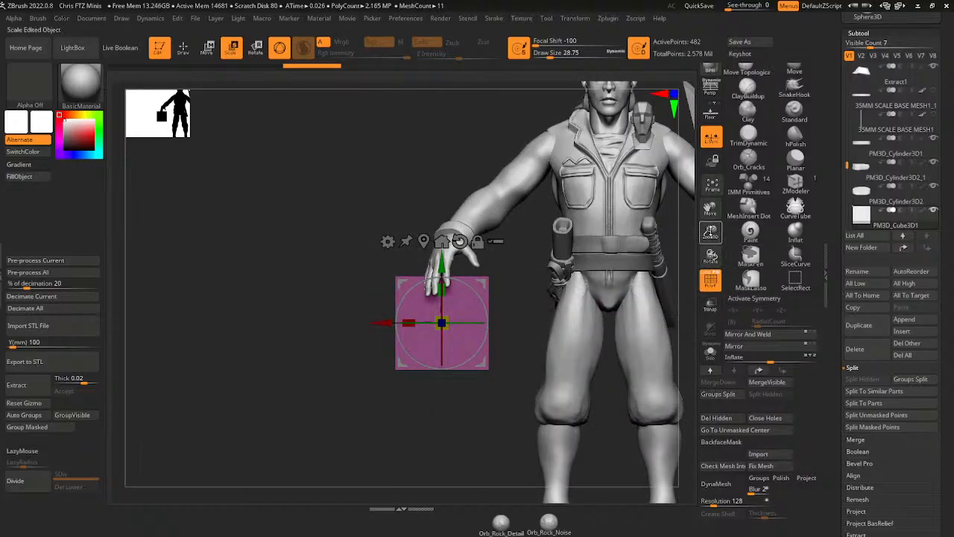
left_click_drag(711, 233, 711, 261)
- Remesh the cube with DynaMesh at resolution 872 with Polish enabled, undoing the first pass at 128
left_click(780, 478)
left_click(716, 483)
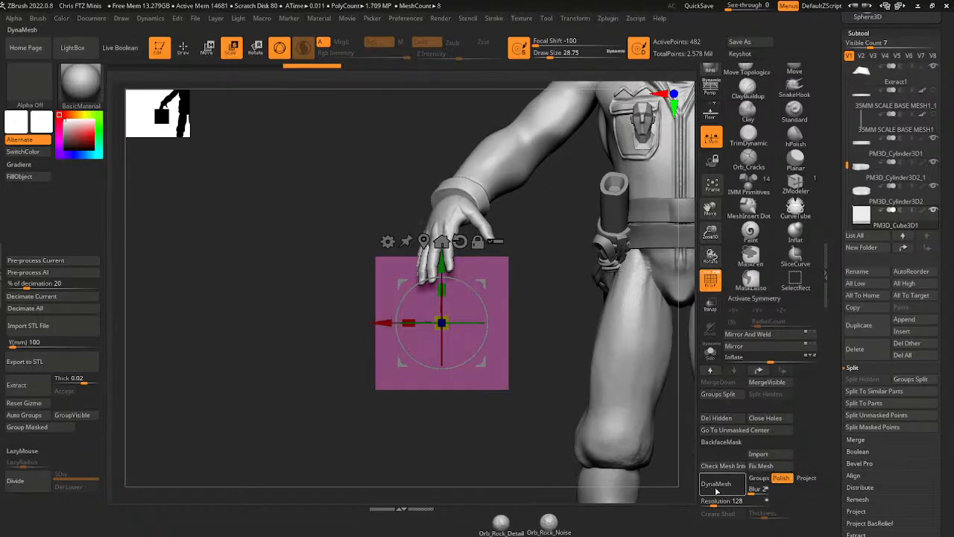
mouse_move(538, 237)
left_mouse_down("ctrl")
mouse_move(521, 424)
mouse_move(495, 211)
left_mouse_up("ctrl")
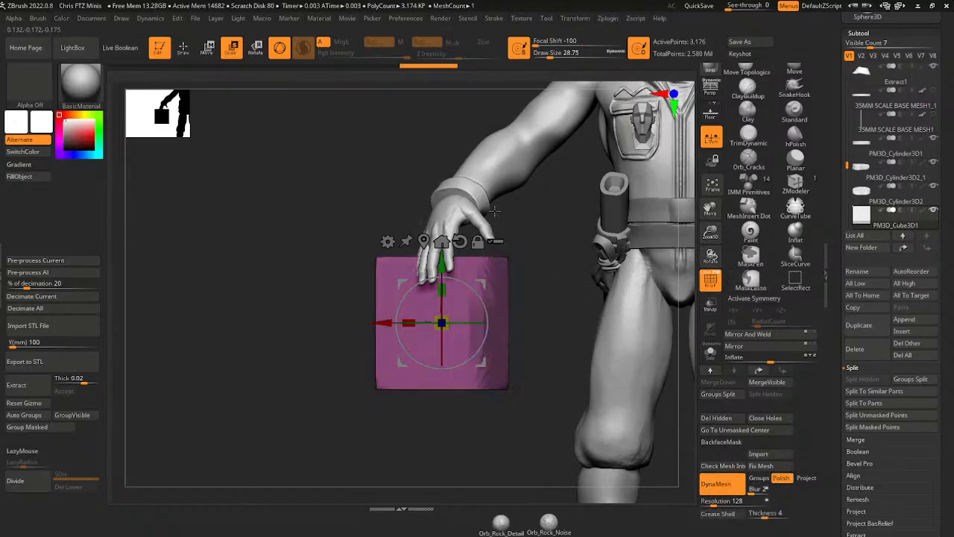
left_click_drag(545, 383, 556, 395, "ctrl")
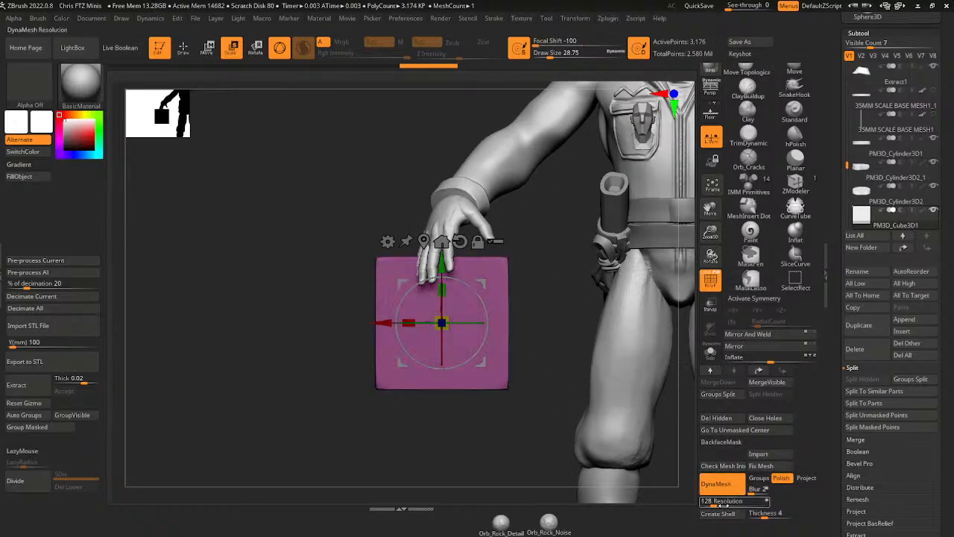
left_click_drag(714, 505, 723, 505)
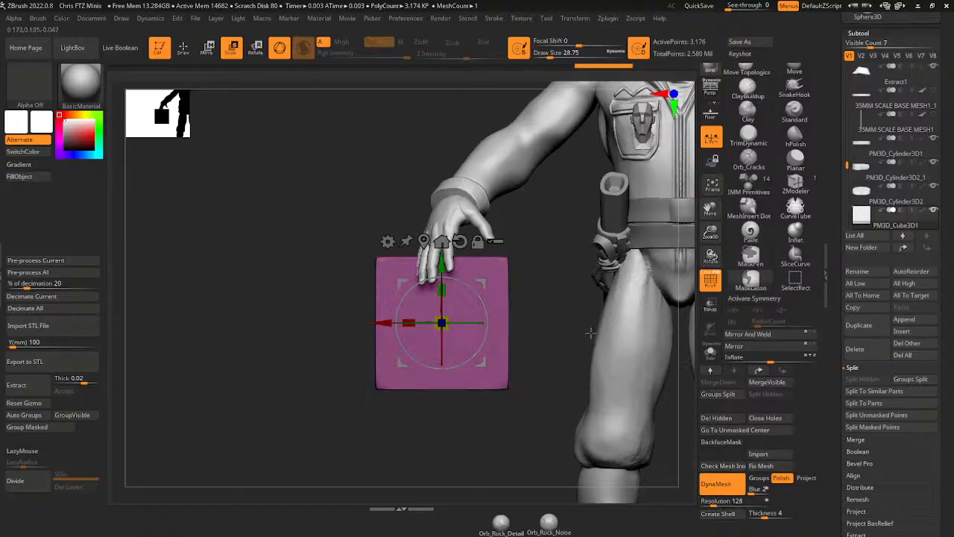
key("ctrl+z")
key("ctrl+z")
key("ctrl+z")
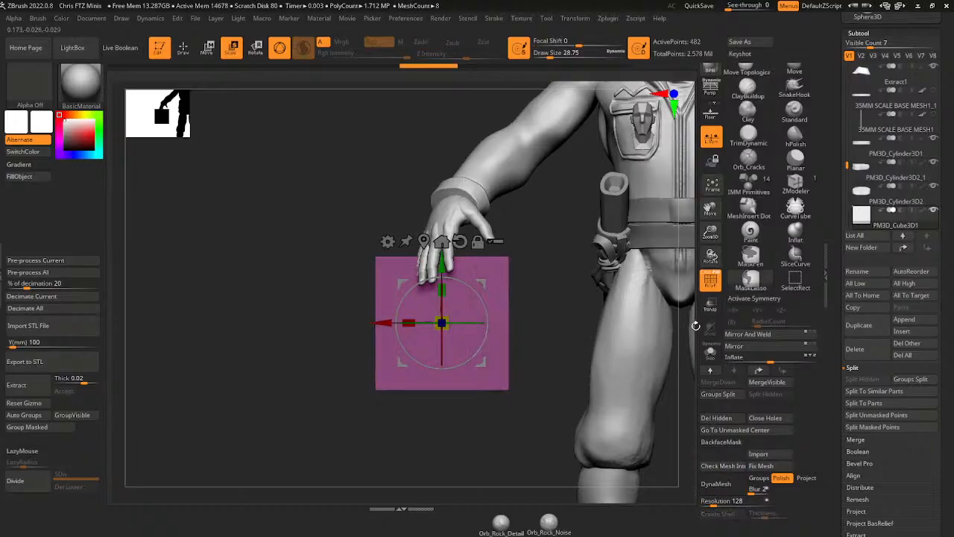
key("ctrl+z")
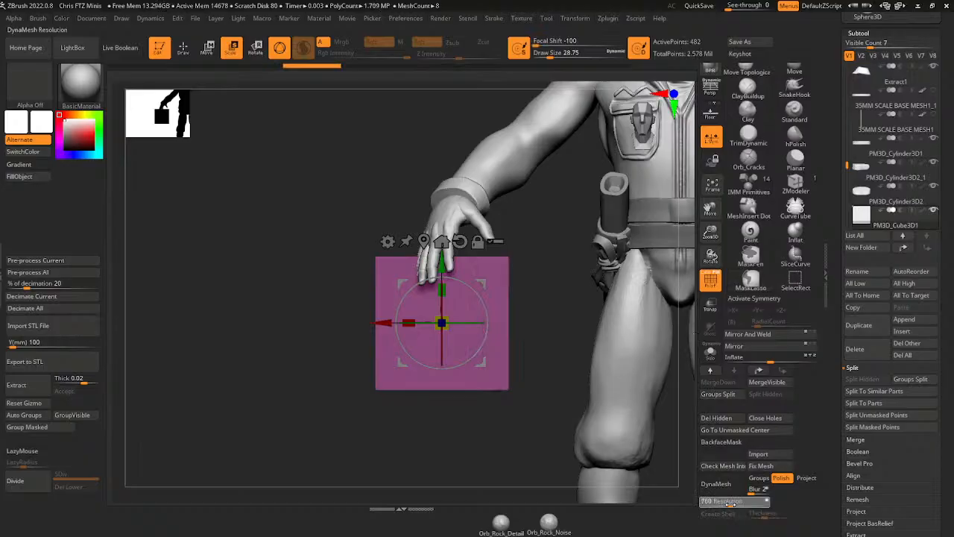
left_click_drag(730, 504, 738, 504)
left_click(718, 483)
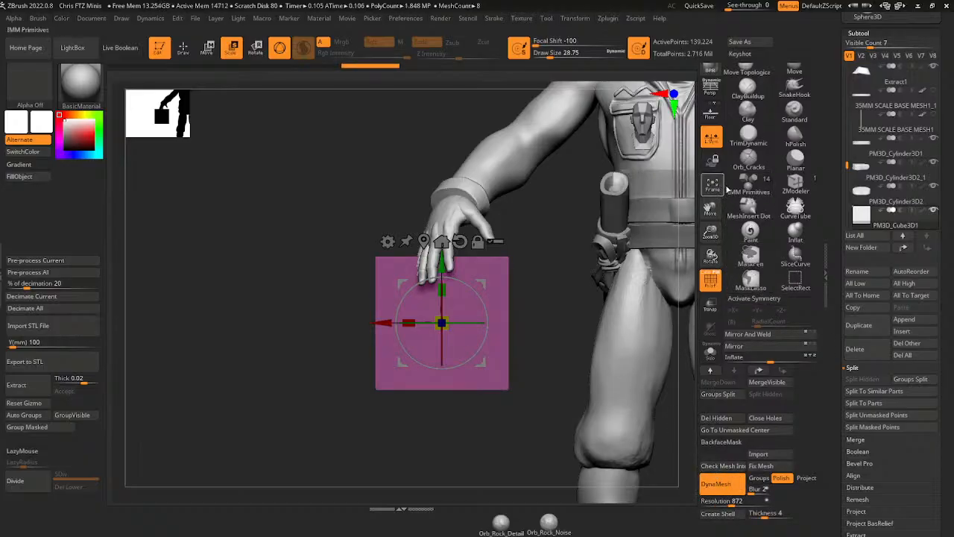
- Mask a border around the cube's front face using MaskPen with X, Y and Z symmetry, leaving the centre unmasked
key("x")
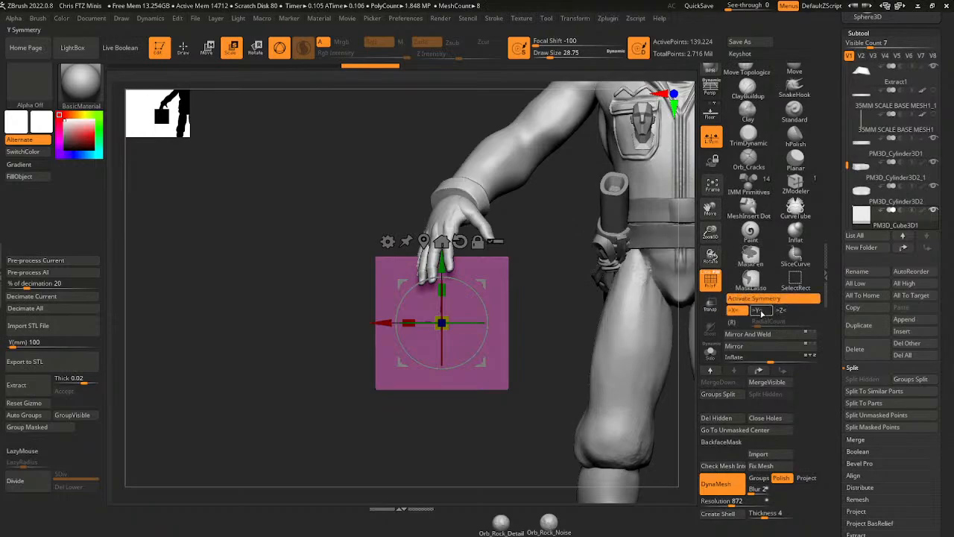
left_click(796, 279)
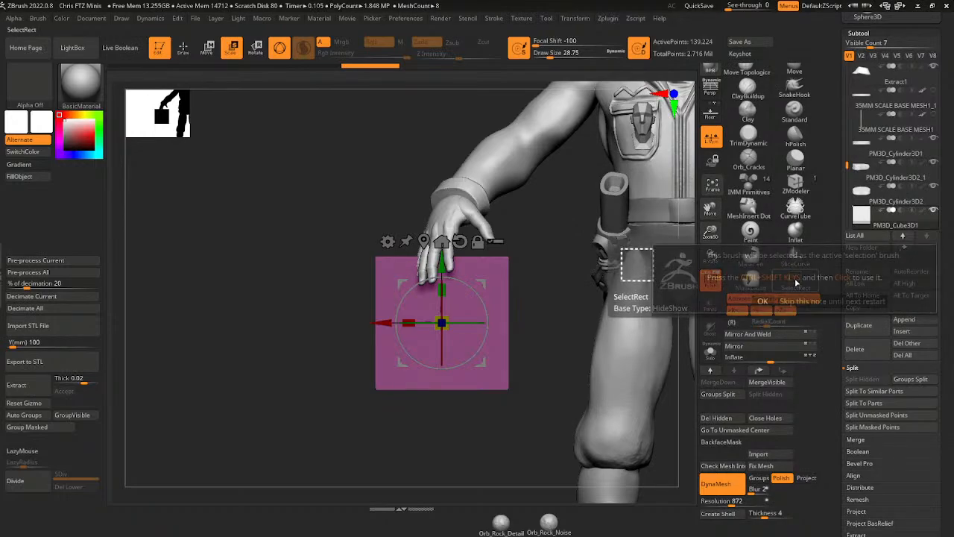
left_click(747, 258)
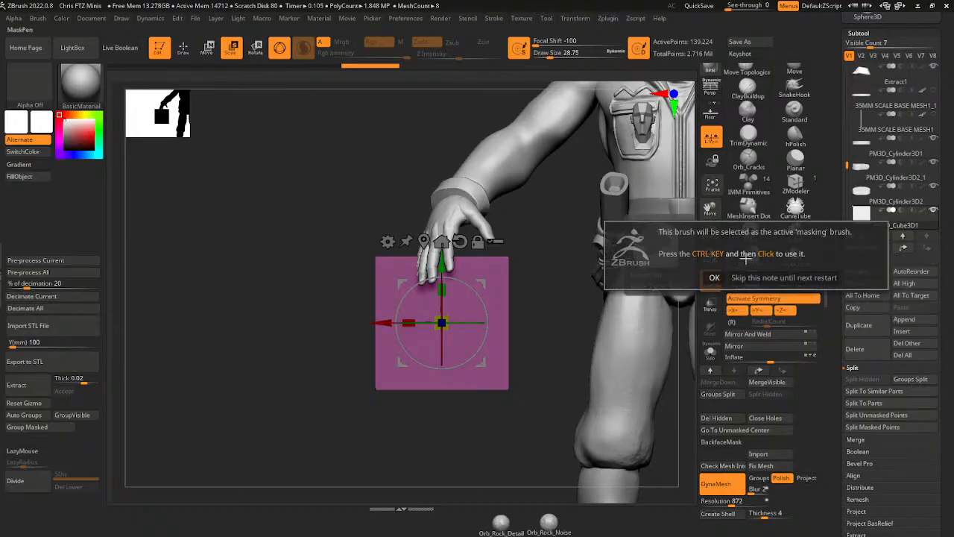
left_click(715, 277)
left_click_drag(545, 224, 489, 447, "ctrl")
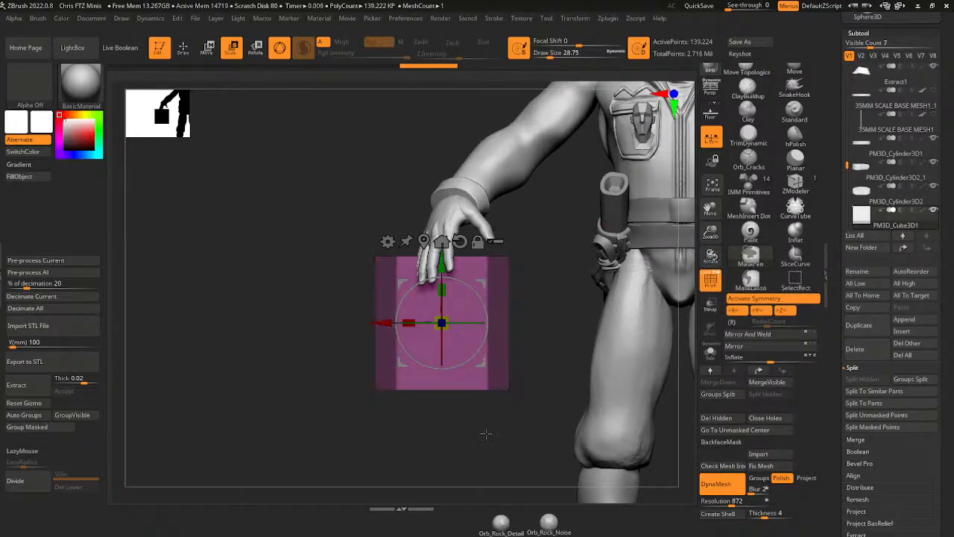
left_click_drag(544, 227, 375, 279, "ctrl")
- Turn symmetry off and hollow the cube's centre through from front to back to form a square buckle frame
left_click_drag(554, 323, 589, 312)
key("x")
left_click_drag(344, 215, 388, 410, "ctrl")
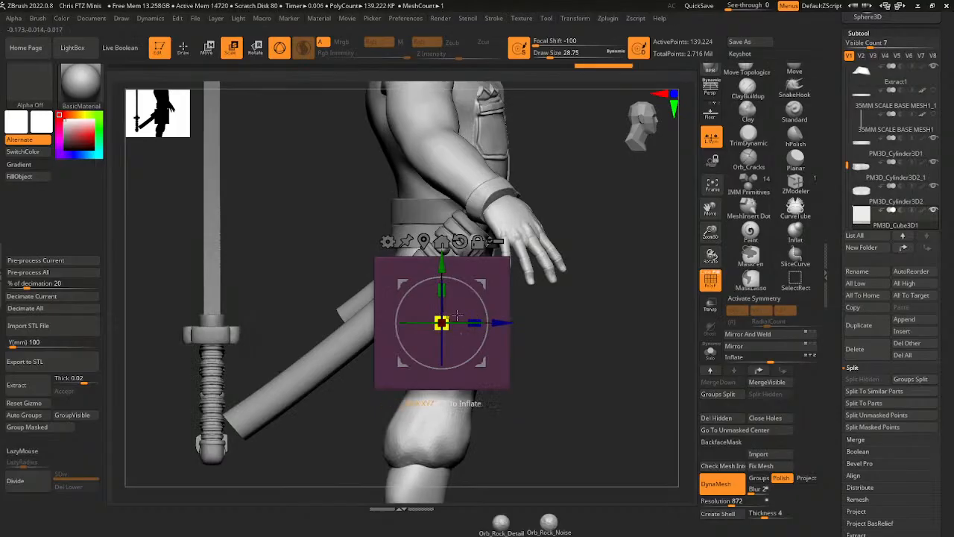
left_click_drag(597, 317, 563, 384)
left_click_drag(563, 384, 565, 366, "shift")
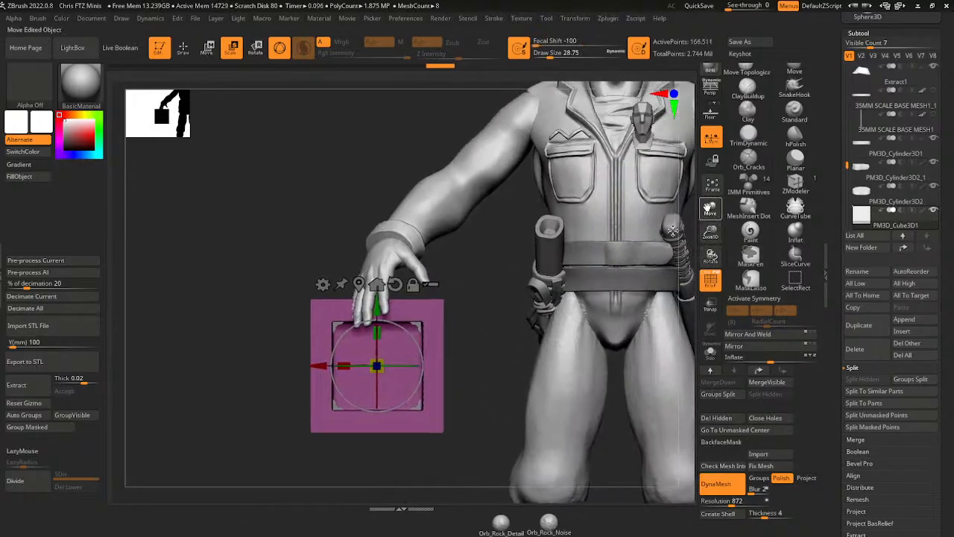
- Shrink the square frame and move it onto the front of the upper belt, adjusting its depth from the side
left_click_drag(416, 326, 602, 290)
left_click_drag(489, 386, 548, 382, "shift")
left_click_drag(677, 253, 541, 251)
left_click_drag(664, 228, 623, 278)
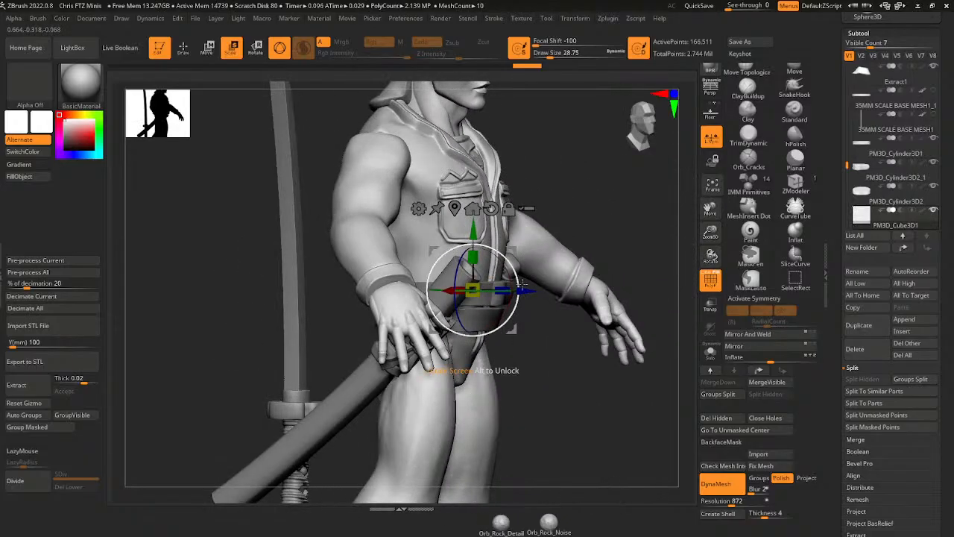
left_click_drag(528, 292, 548, 295)
left_click_drag(563, 321, 522, 320, "shift")
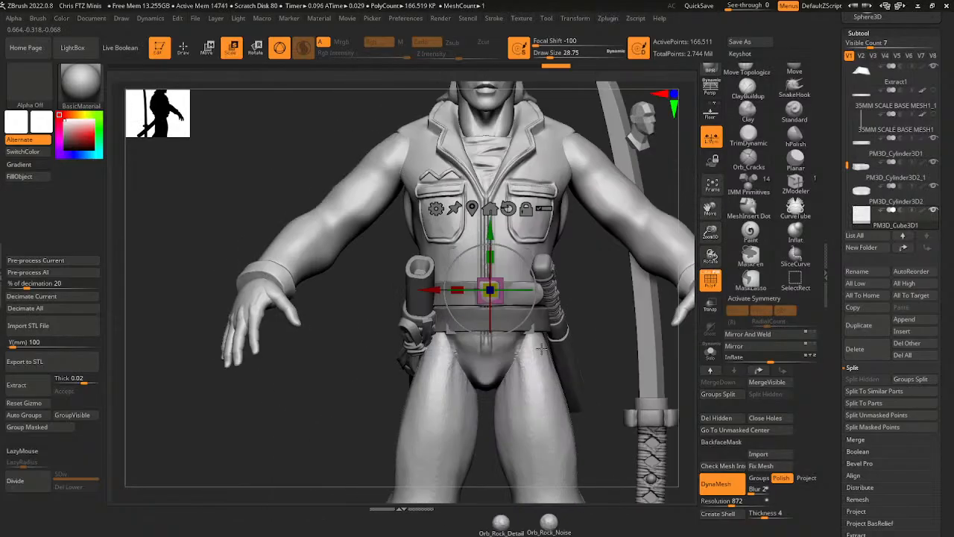
- Enlarge the buckle frame slightly and lower it so it is centred around the upper belt
left_click_drag(711, 233, 711, 279)
left_click_drag(503, 284, 498, 282)
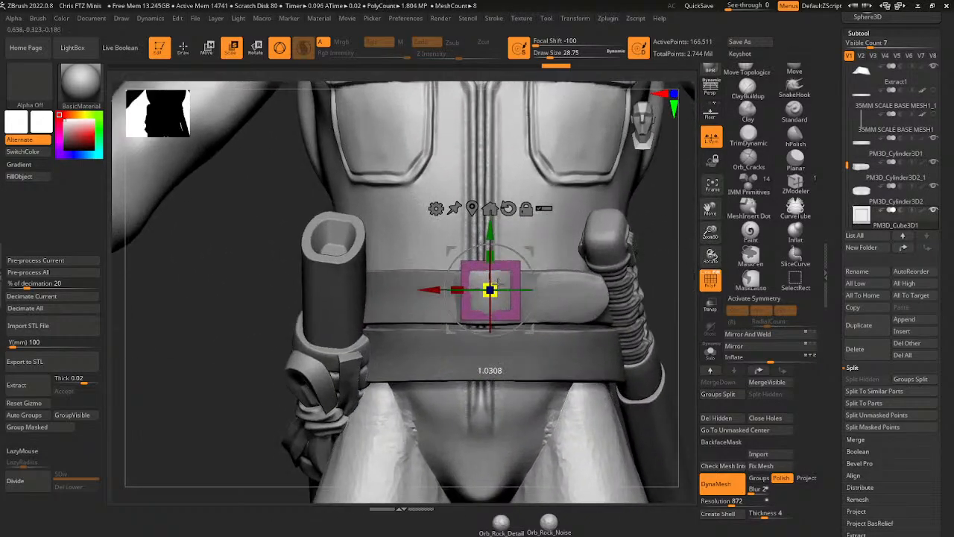
left_click_drag(491, 232, 491, 237)
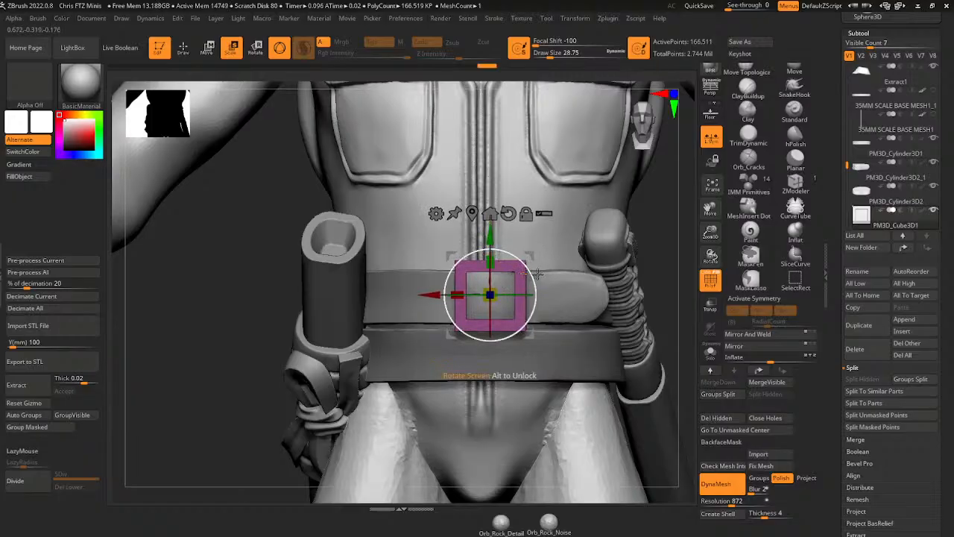
- Select the strap end and reshape its surface beside the buckle frame with the Move brush
left_click_drag(649, 245, 687, 231)
left_click_drag(540, 287, 534, 289)
left_click_drag(605, 351, 571, 349)
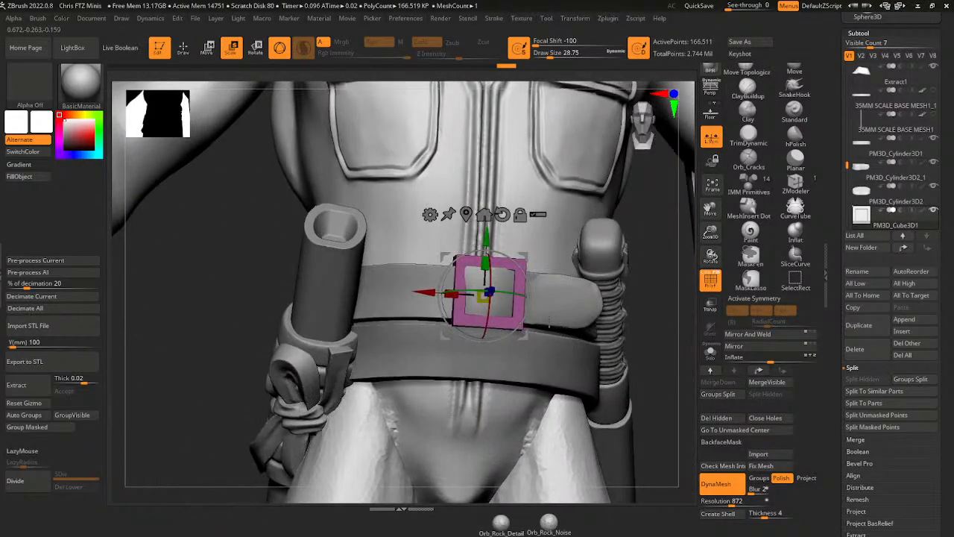
left_click(545, 310, "alt")
left_click_drag(653, 256, 647, 271)
left_click(789, 71)
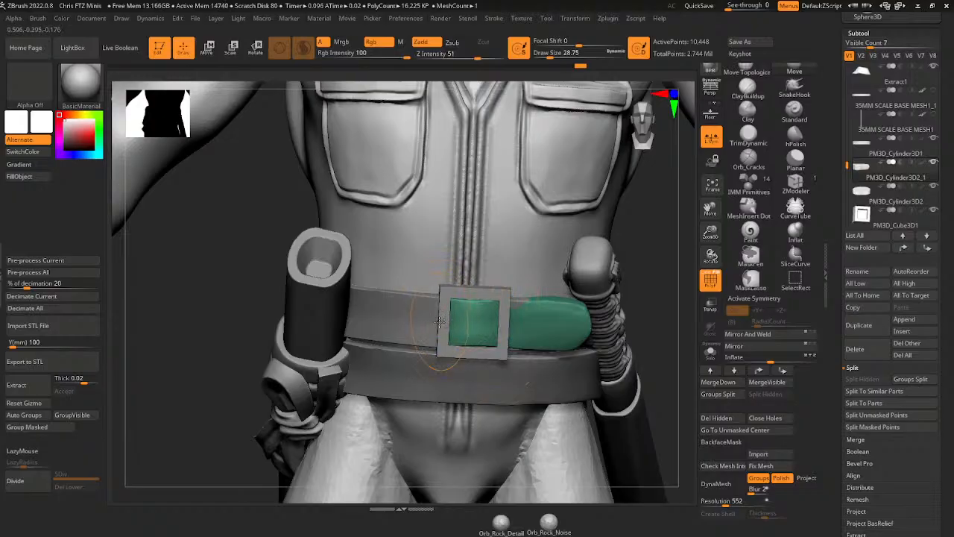
mouse_move(657, 281)
left_mouse_down()
mouse_move(603, 275)
mouse_move(658, 275)
left_mouse_up()
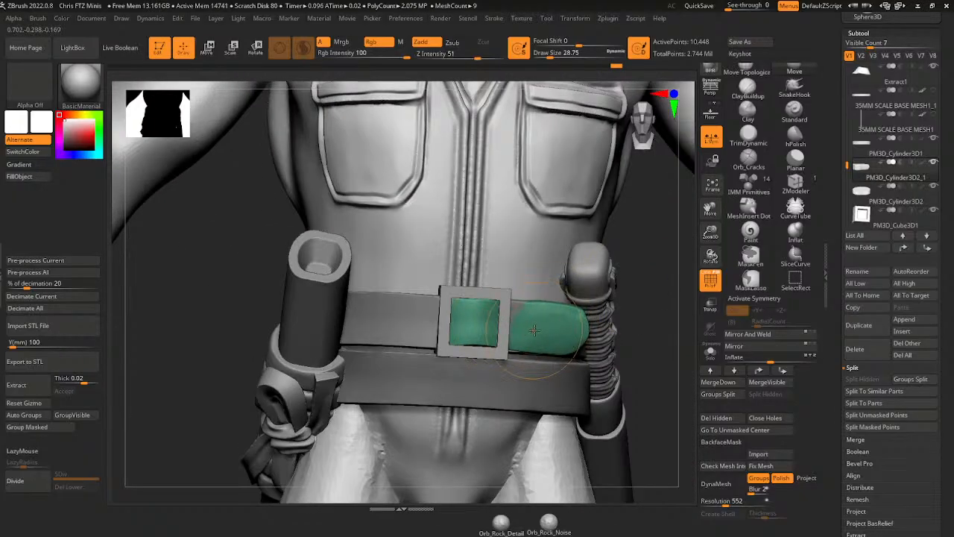
left_click_drag(531, 328, 529, 313)
- Push the strap tip's upper and lower edges with the Move brush so the rounded end slopes slightly downward
left_click_drag(651, 293, 633, 297)
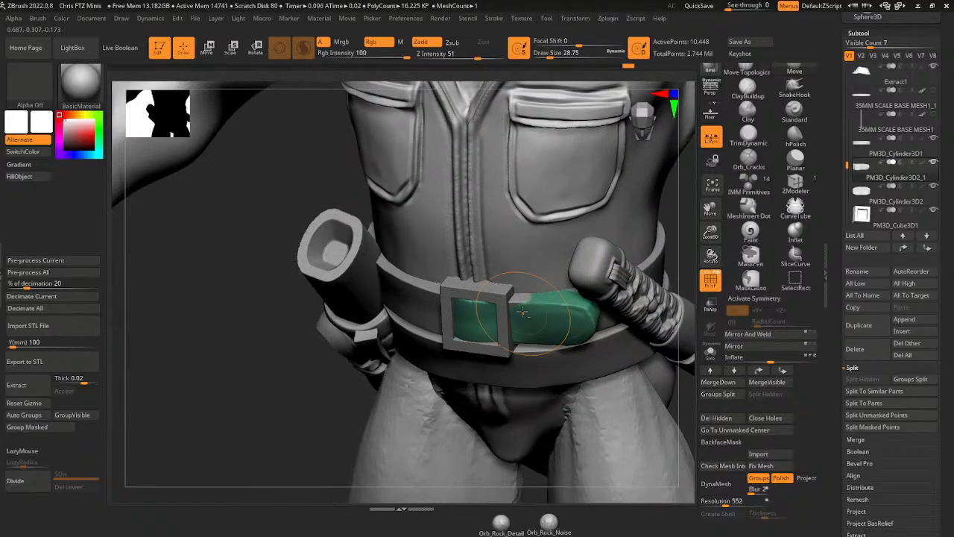
mouse_move(679, 266)
left_mouse_down()
mouse_move(700, 227)
mouse_move(661, 216)
left_mouse_up()
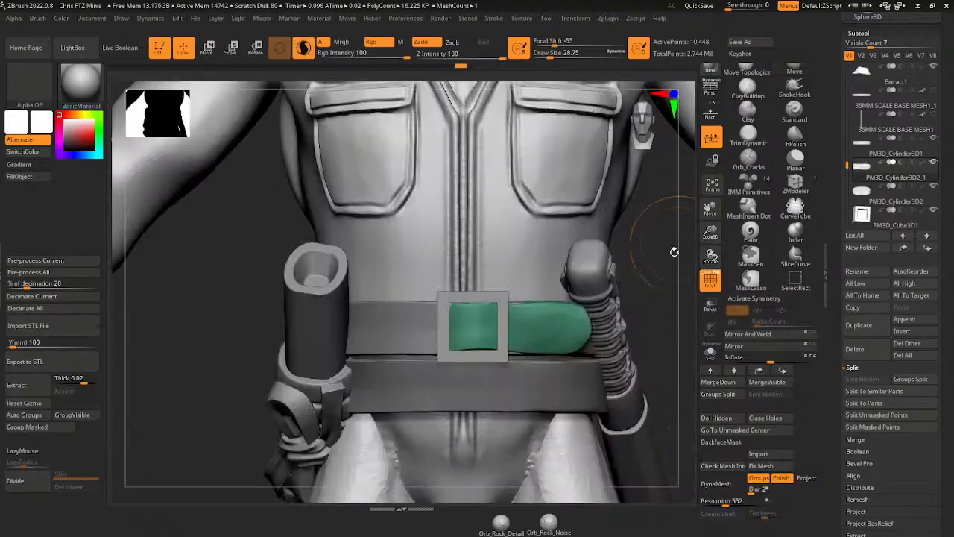
left_click_drag(578, 305, 566, 308)
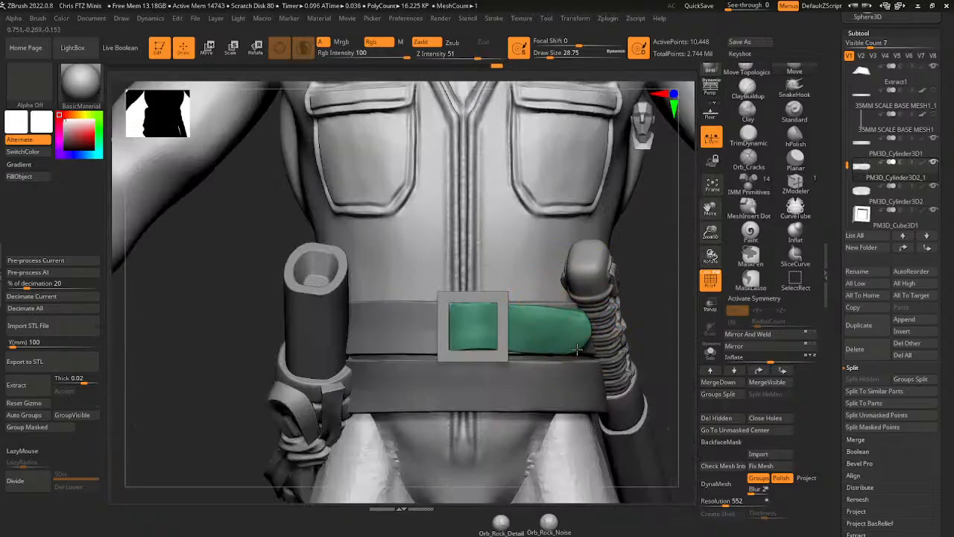
left_click_drag(580, 350, 582, 360)
left_click_drag(574, 310, 548, 324)
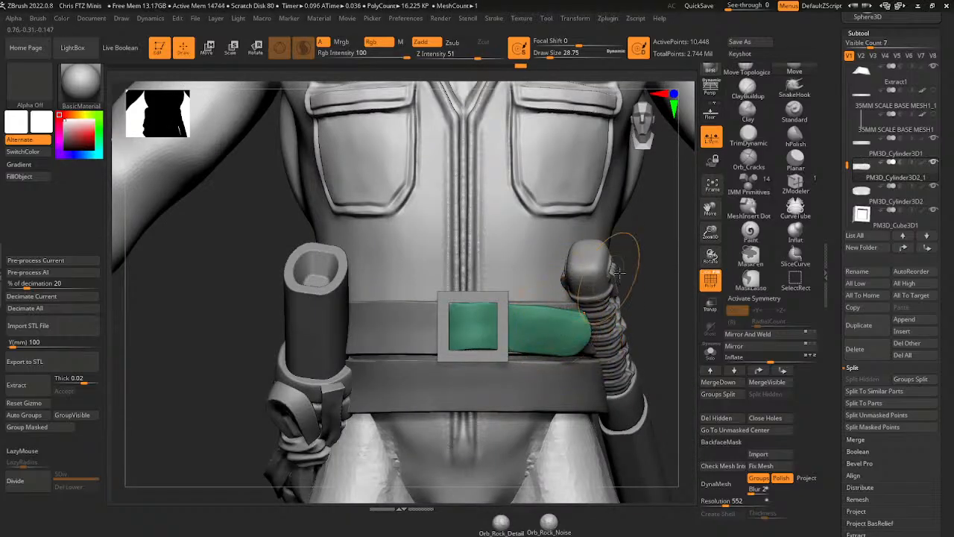
- Build a short buckle prong across the frame's inner side with ClayBuildup at a draw size of about 5.75, and smooth it
left_click(747, 161)
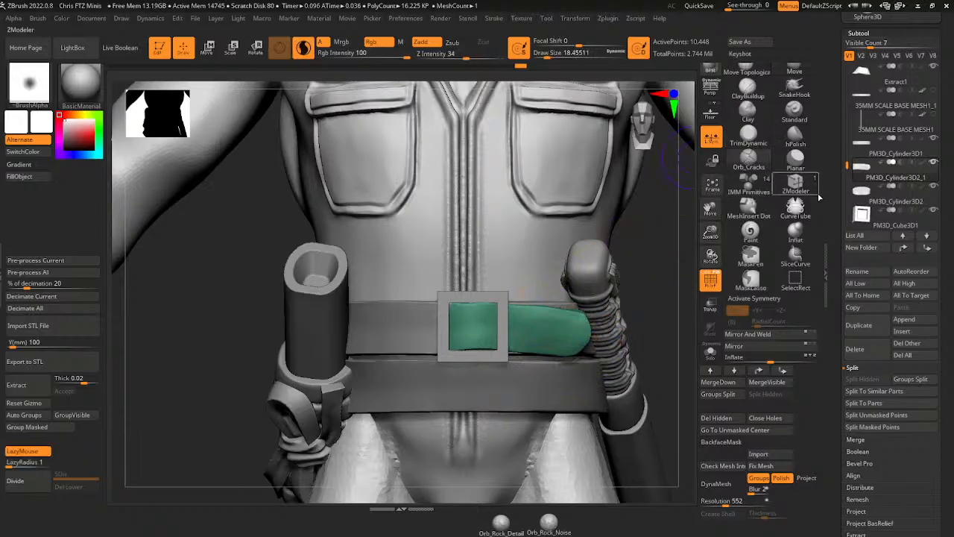
left_click(748, 86)
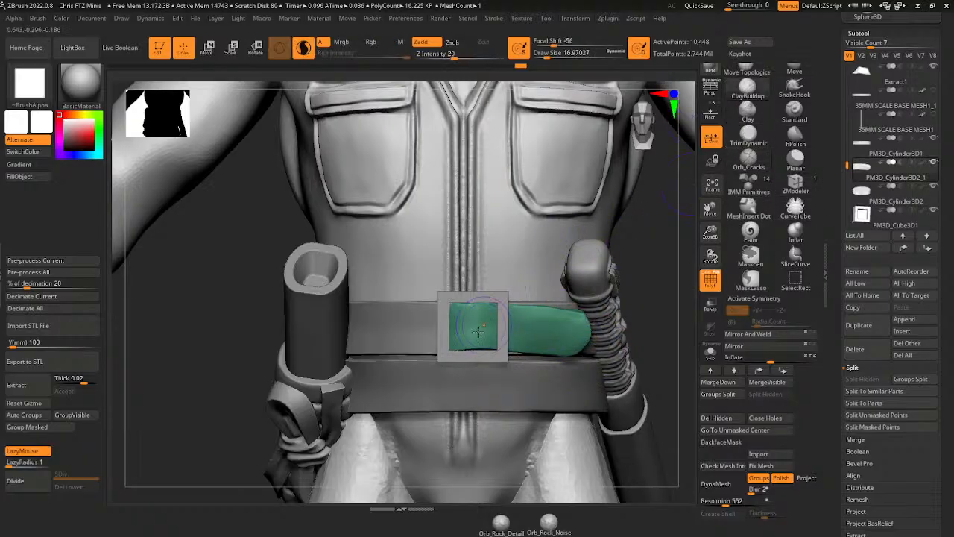
left_click_drag(546, 54, 542, 54)
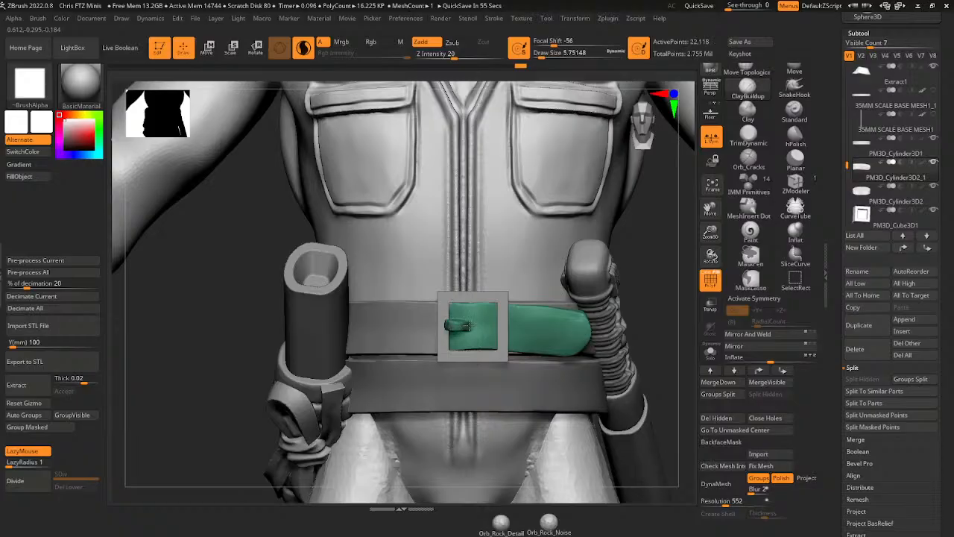
left_click_drag(650, 288, 689, 250)
left_click_drag(458, 318, 470, 322, "shift")
- Adjust the prong's depth over the frame from a low angle using the Move brush at draw size 11.69
left_click_drag(563, 257, 564, 176)
left_click(795, 70)
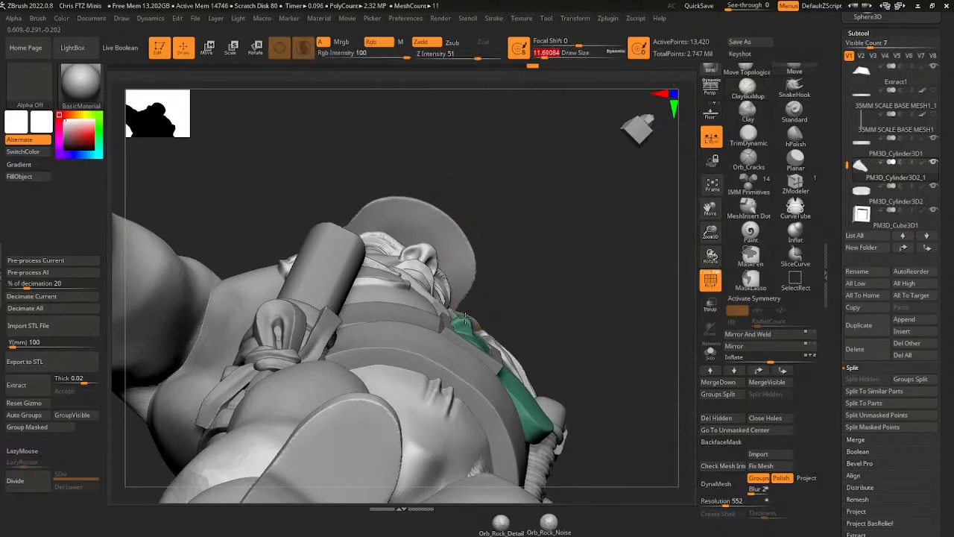
left_click_drag(489, 276, 492, 328)
left_click_drag(698, 249, 584, 316)
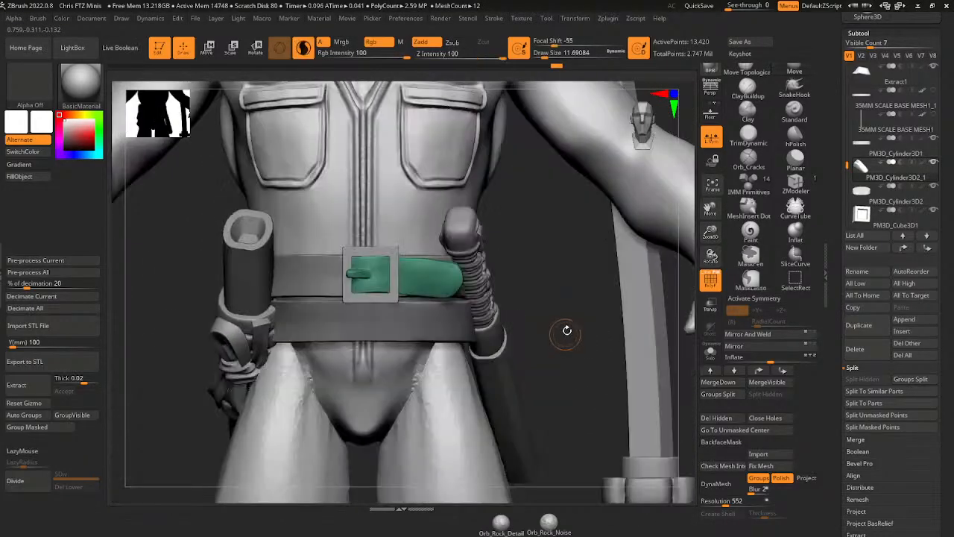
- Carve a curved recess into the strap around the prong's tip with Orb_Cracks at a draw size of about 4.3
left_click(749, 158)
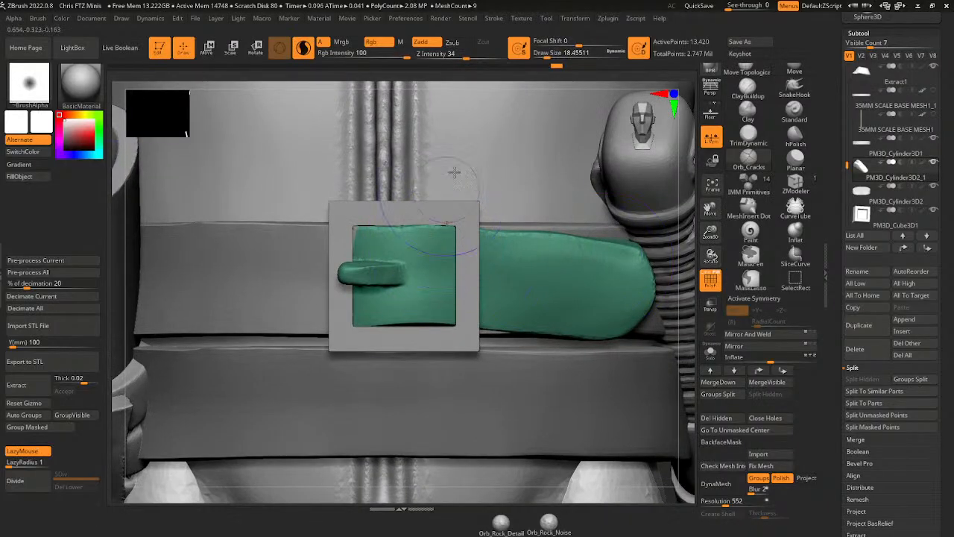
left_click_drag(581, 52, 522, 71)
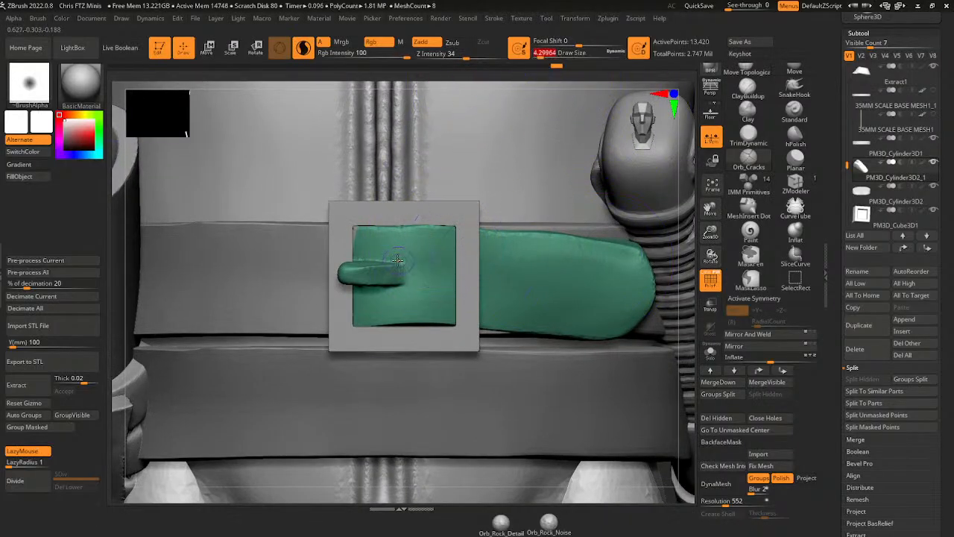
left_click_drag(406, 265, 405, 288)
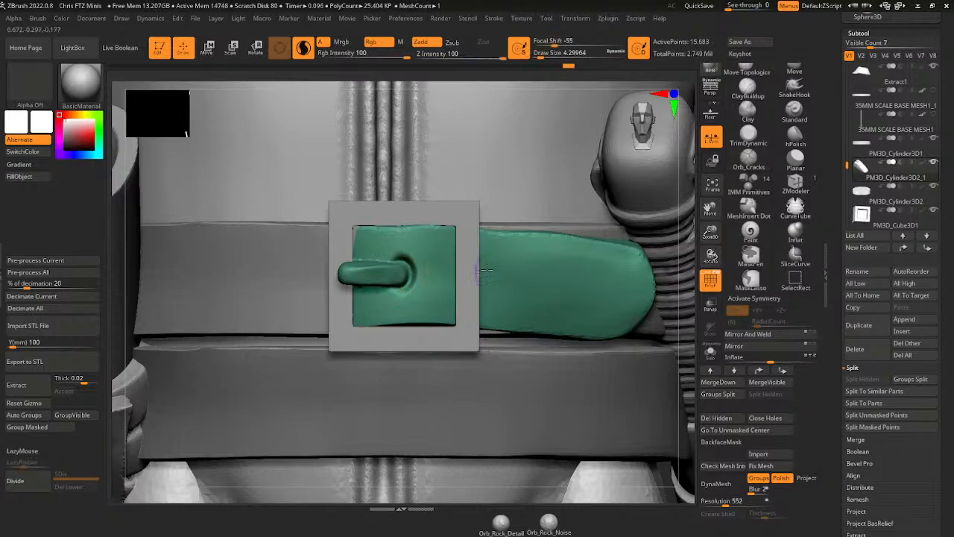
mouse_move(709, 235)
left_mouse_down()
mouse_move(708, 200)
mouse_move(671, 167)
left_mouse_up()
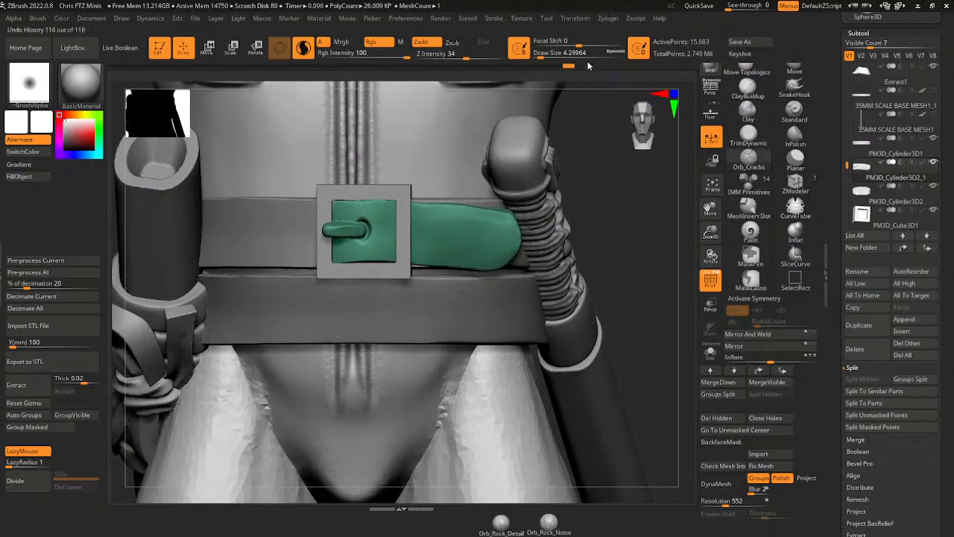
- Enlarge the buckle frame slightly and lower it, and nudge the strap end down to fit inside it
left_click_drag(541, 57, 545, 56)
left_click(795, 71)
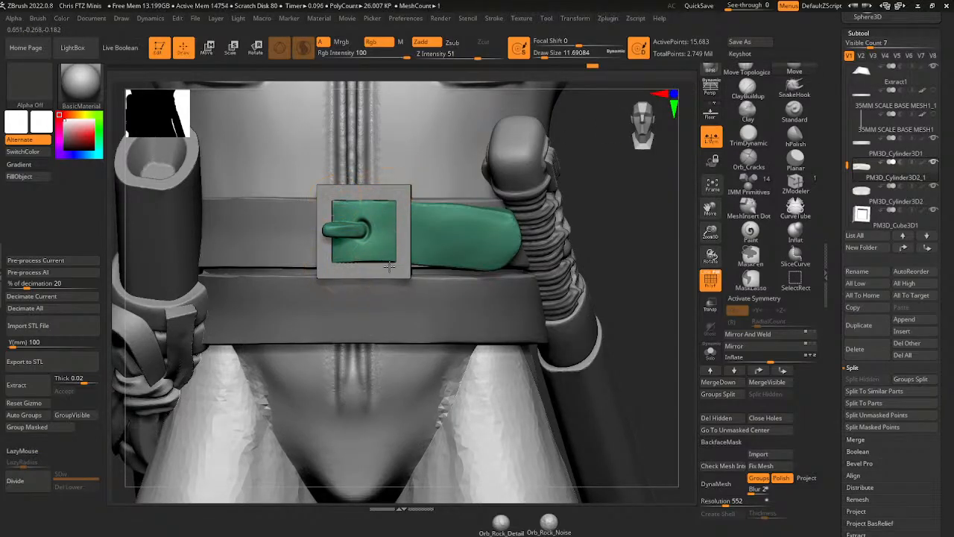
left_click(400, 195, "alt")
key("w")
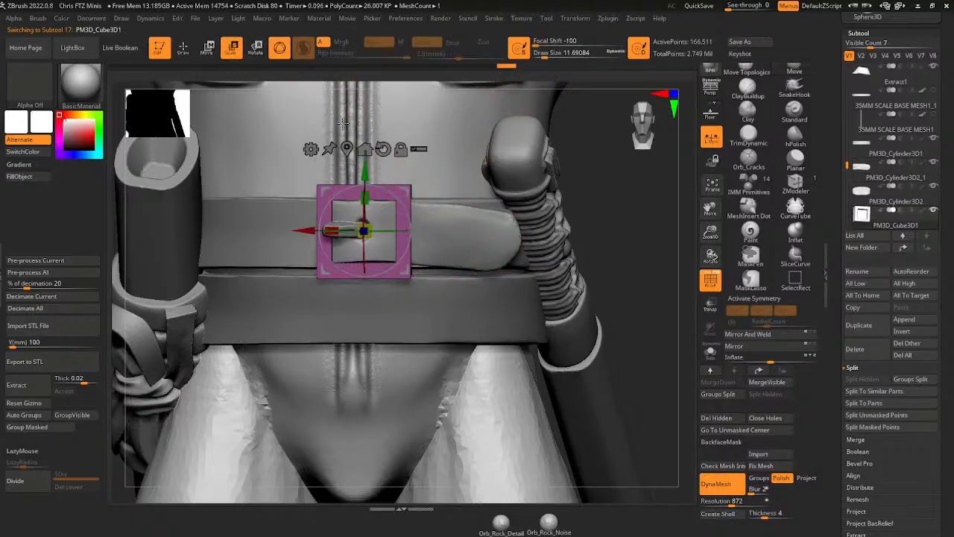
left_click_drag(363, 230, 372, 217)
left_click_drag(365, 173, 364, 174)
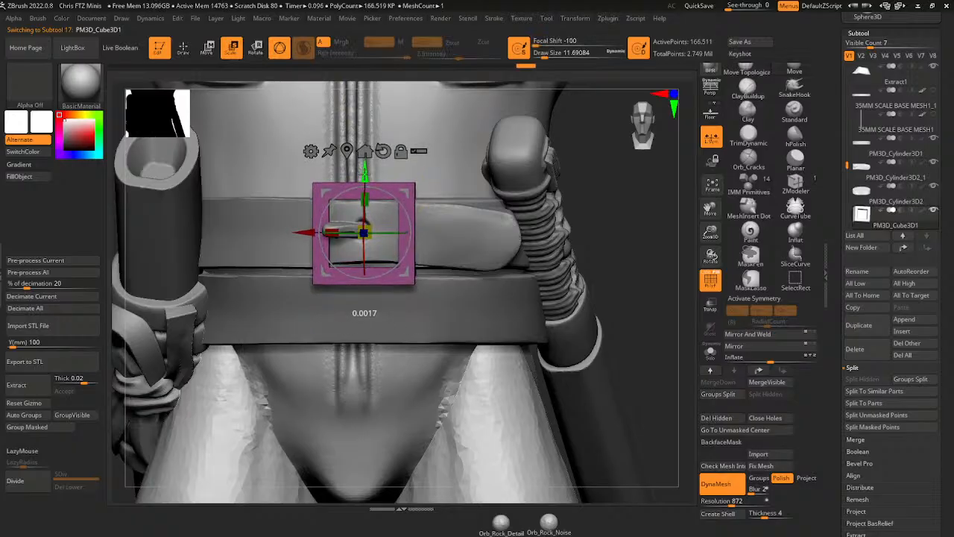
left_click(397, 223, "alt")
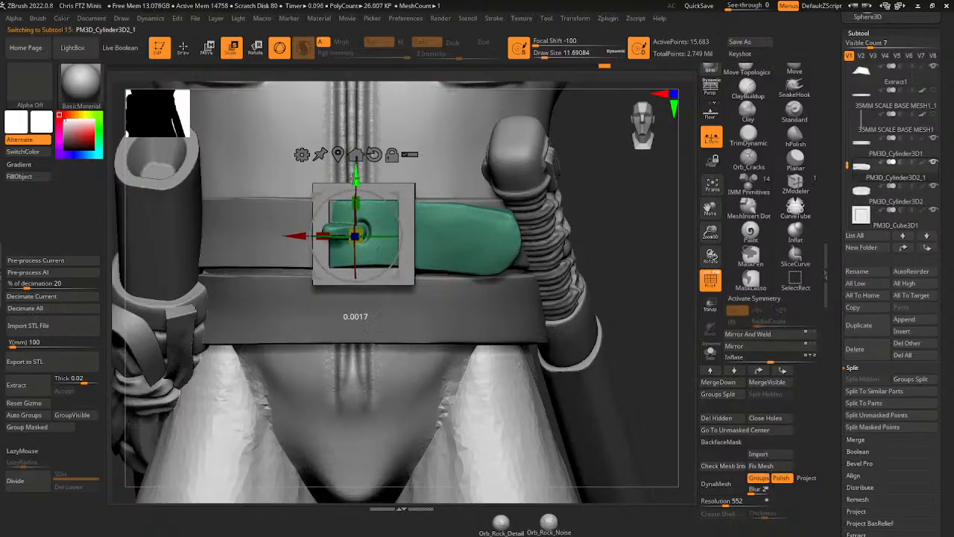
key("q")
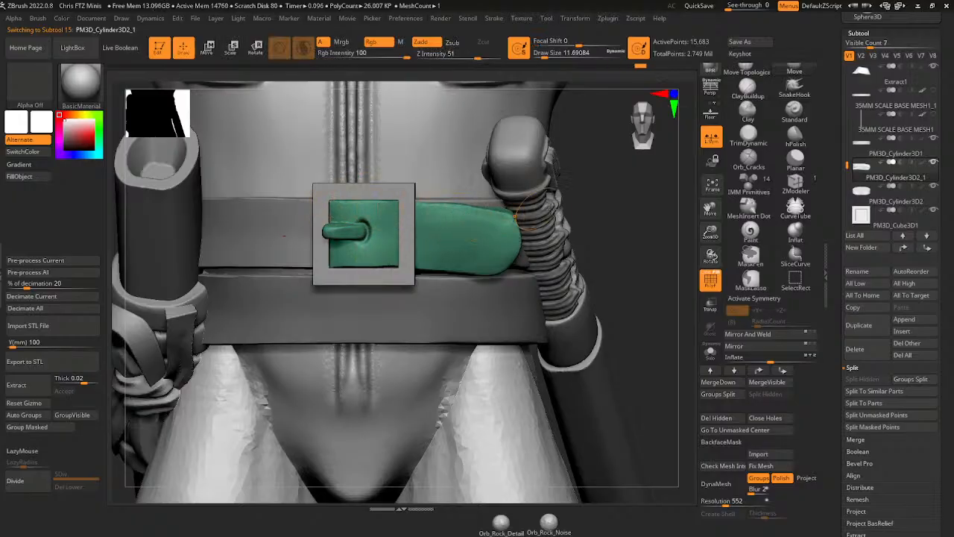
- Smooth the front edges and outer corners of the buckle frame with a draw size of about 4.3
mouse_move(639, 206)
left_mouse_down()
mouse_move(652, 187)
mouse_move(646, 198)
left_mouse_up()
mouse_move(711, 233)
left_mouse_down()
mouse_move(680, 230)
mouse_move(711, 241)
left_mouse_up()
left_click(368, 255, "alt")
left_click_drag(606, 237, 564, 252)
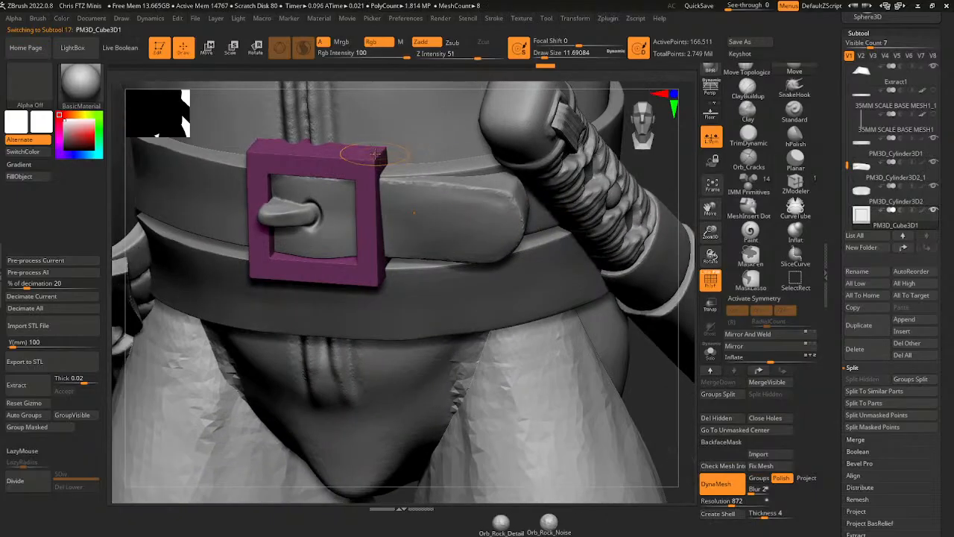
left_click(541, 55)
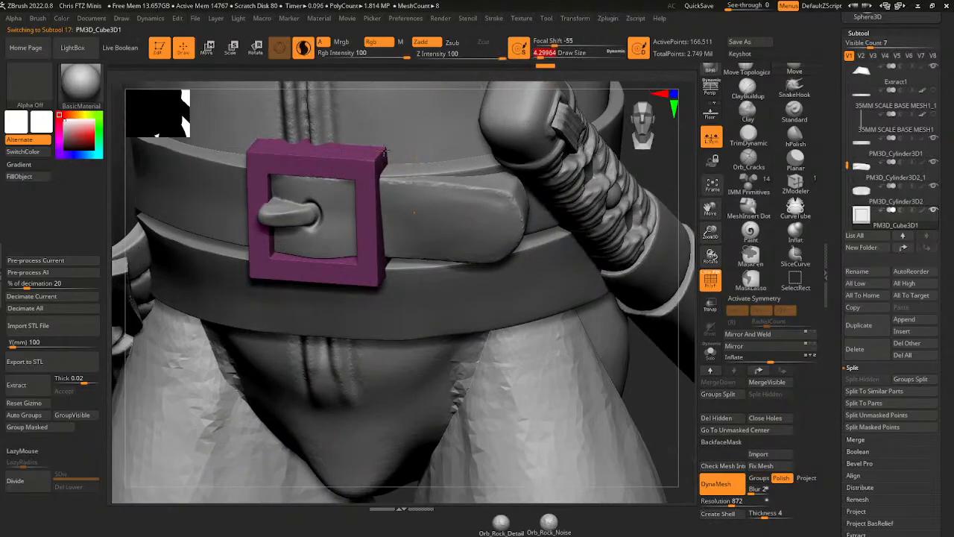
left_click_drag(379, 155, 365, 152)
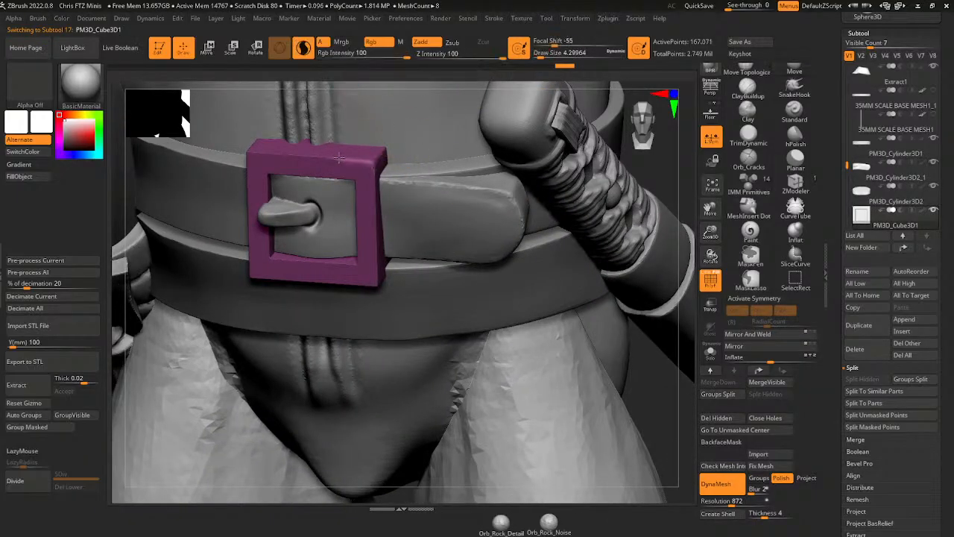
left_click_drag(262, 143, 256, 141)
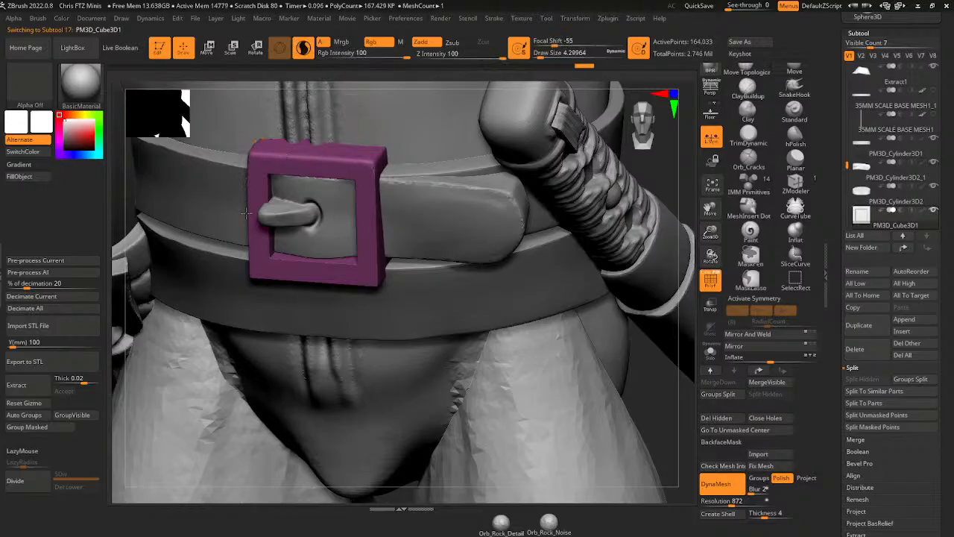
left_click_drag(265, 284, 308, 281)
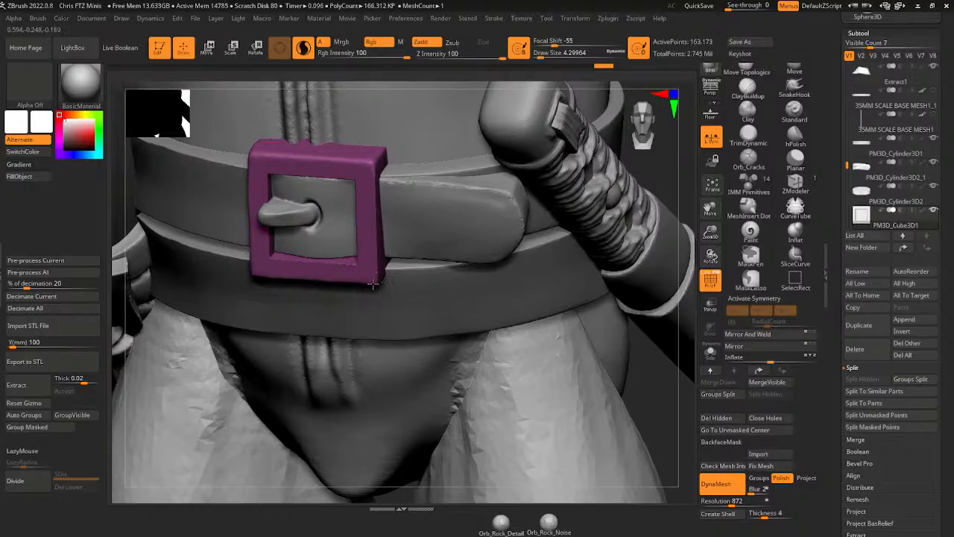
left_click_drag(378, 258, 358, 171)
left_click_drag(382, 241, 387, 282)
- Soften the buckle frame's inner edges and corners, working from below and from the side
left_click_drag(678, 249, 635, 113)
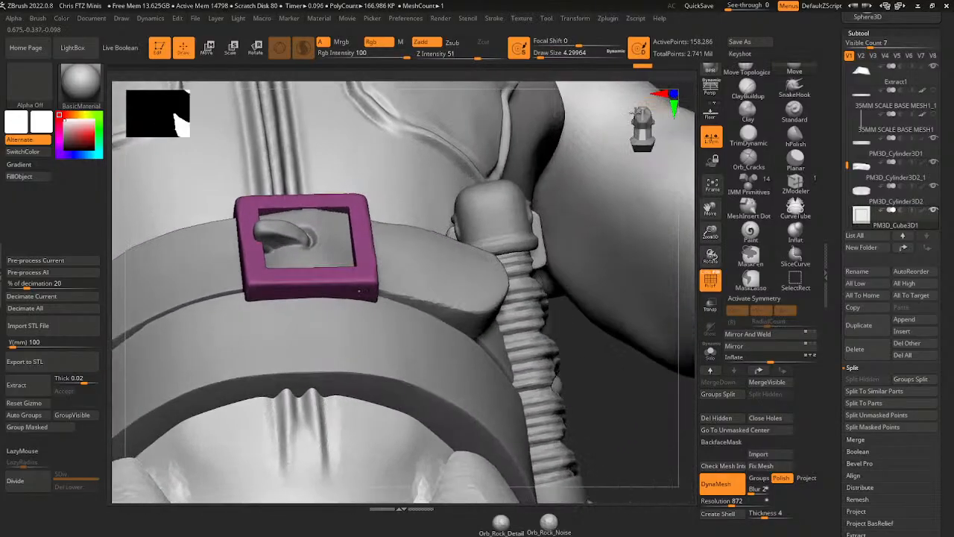
left_click_drag(352, 206, 355, 212)
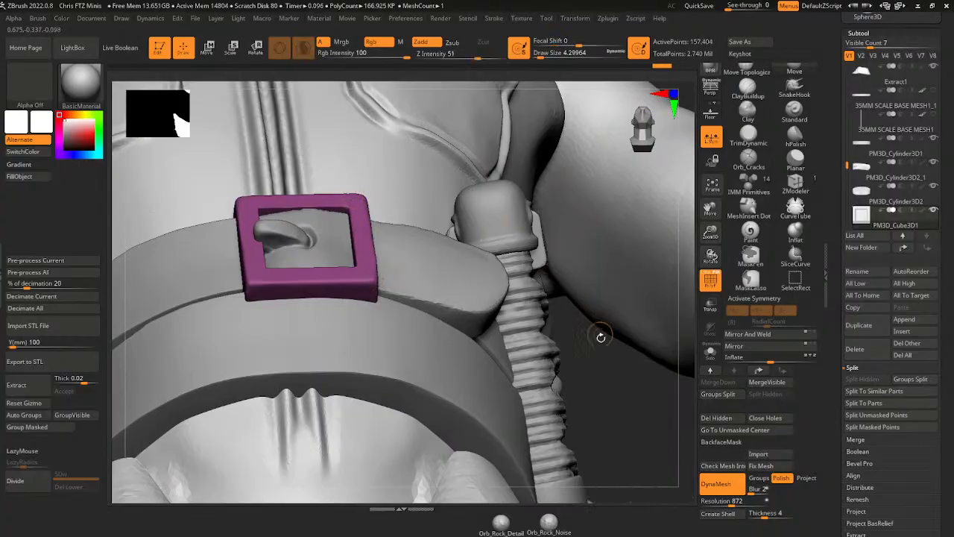
left_click_drag(601, 335, 601, 422)
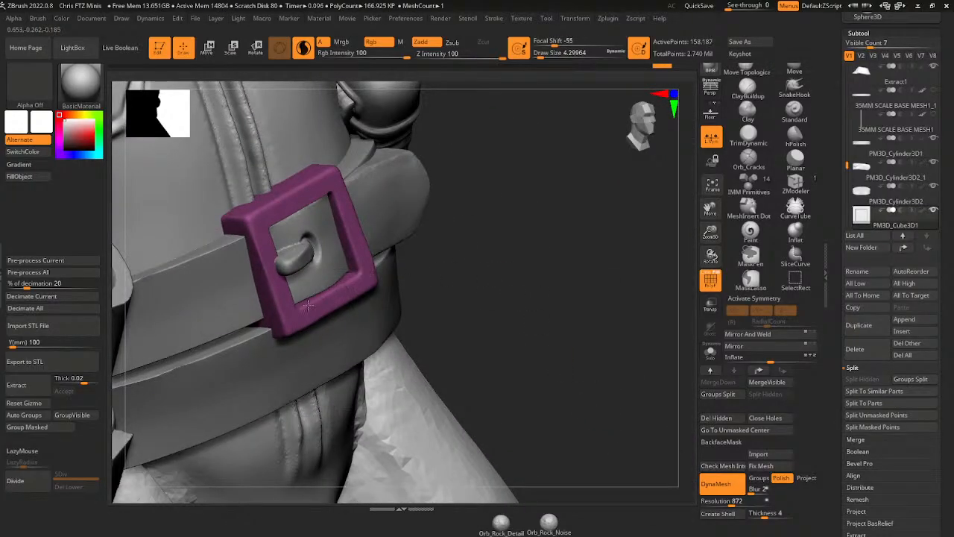
left_click_drag(289, 215, 319, 199)
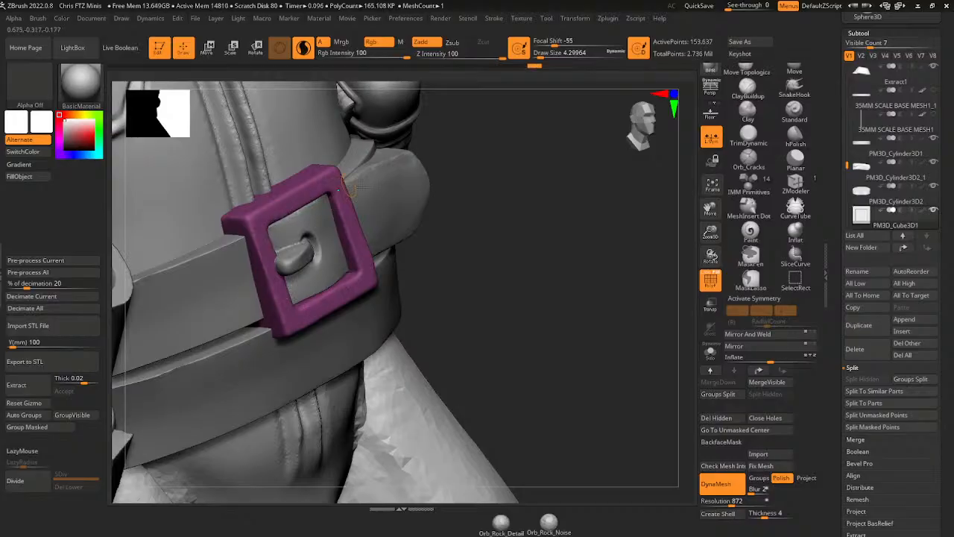
left_click_drag(510, 225, 458, 172)
left_click_drag(335, 293, 353, 300)
- Round off the remaining sharp edges along the buckle frame's side and upper corner
left_click_drag(409, 358, 355, 249)
left_click_drag(361, 159, 552, 175)
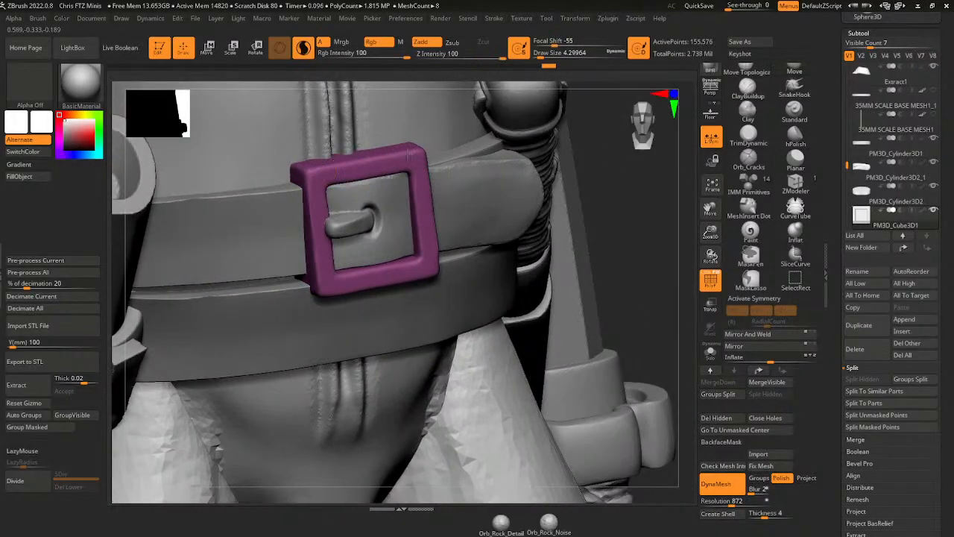
left_click_drag(427, 192, 429, 203)
left_click_drag(561, 222, 473, 201)
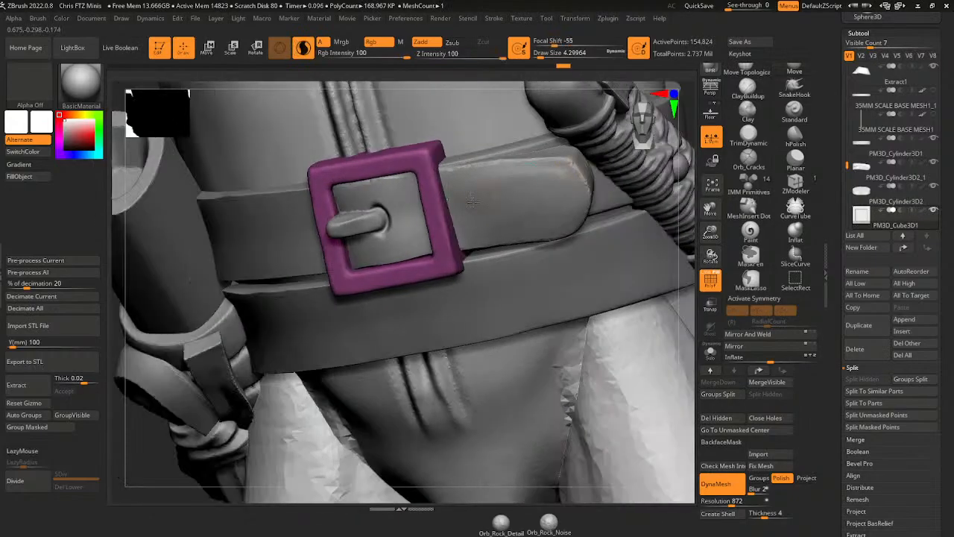
left_click_drag(437, 137, 440, 142)
- Save the project over the existing project file in the SCULPTS folder
left_click_drag(711, 230, 692, 214)
key("ctrl+s")
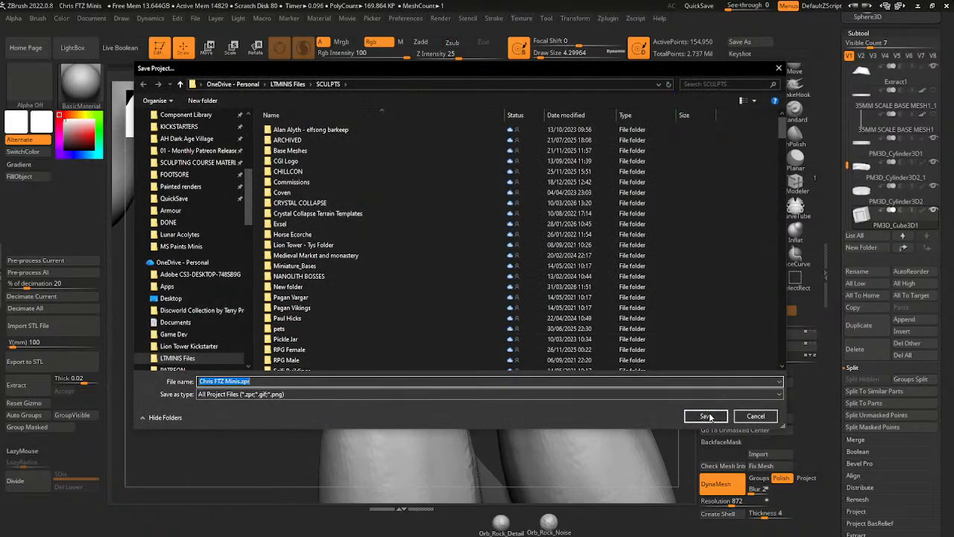
left_click(706, 415)
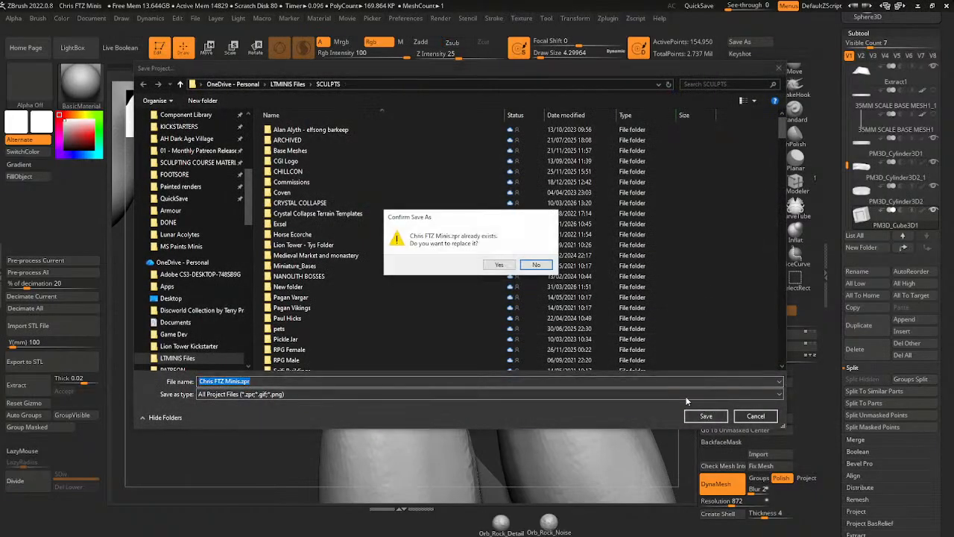
left_click(504, 266)
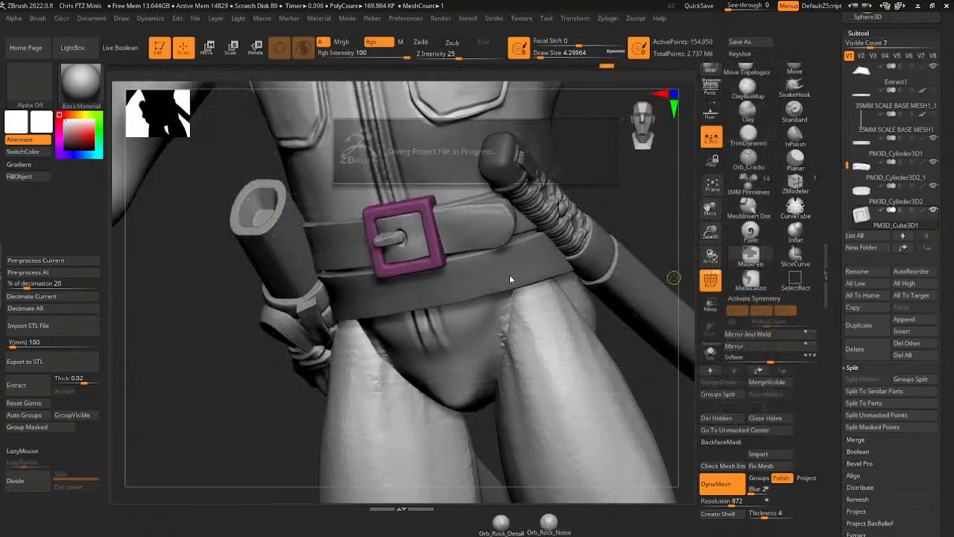
left_click(907, 322)
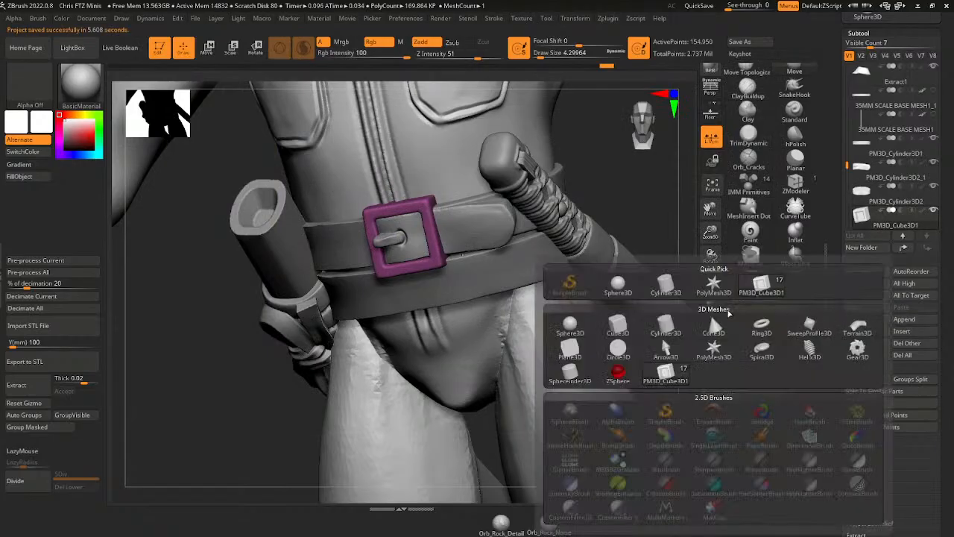
left_click(751, 357)
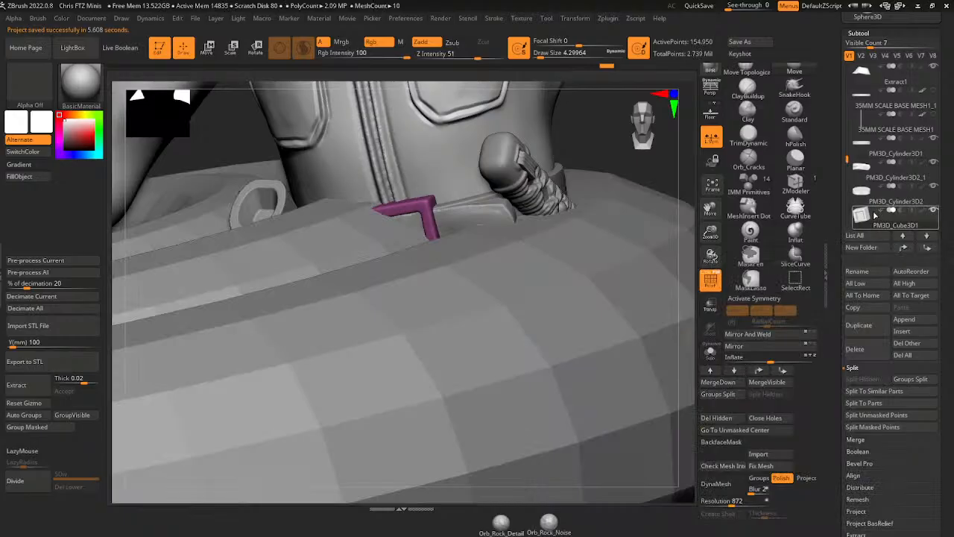
left_click_drag(848, 161, 848, 181)
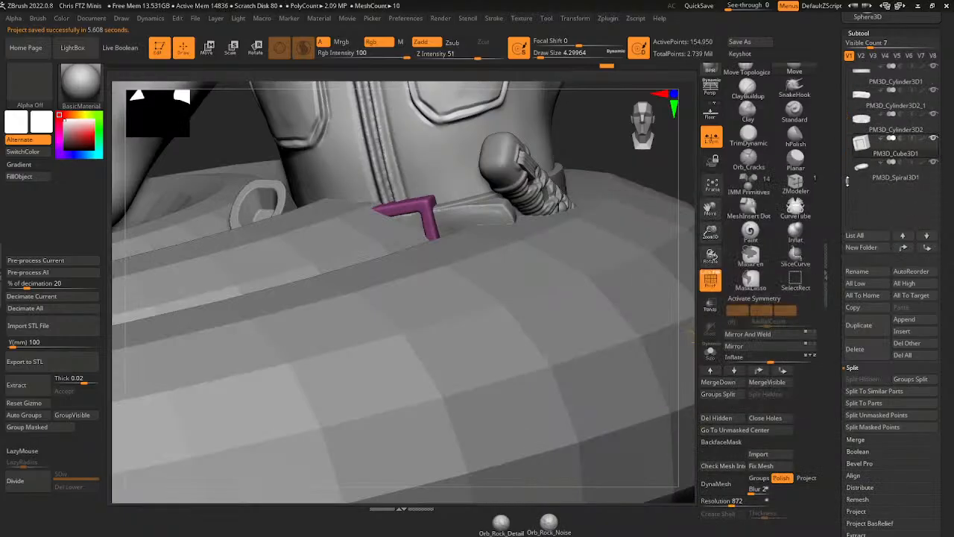
left_click(891, 177)
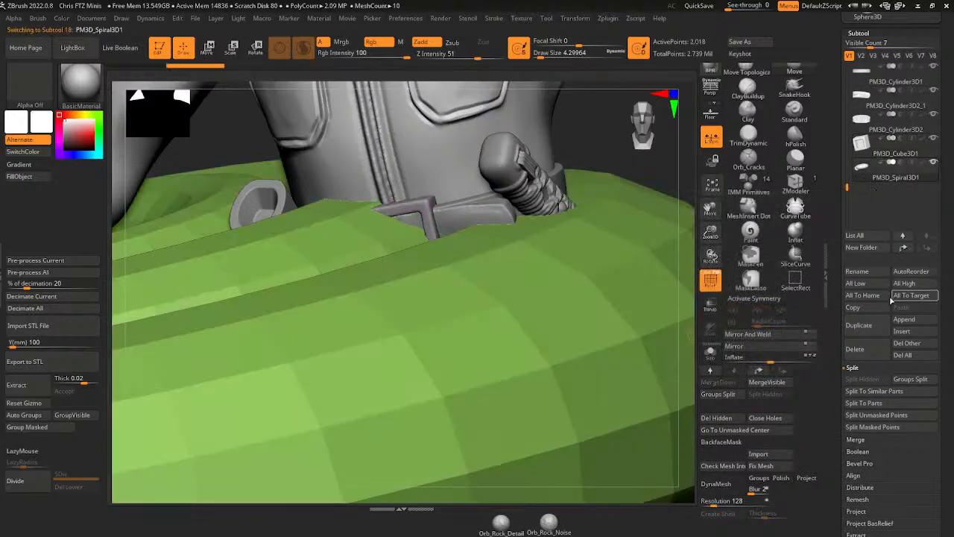
left_click(870, 354)
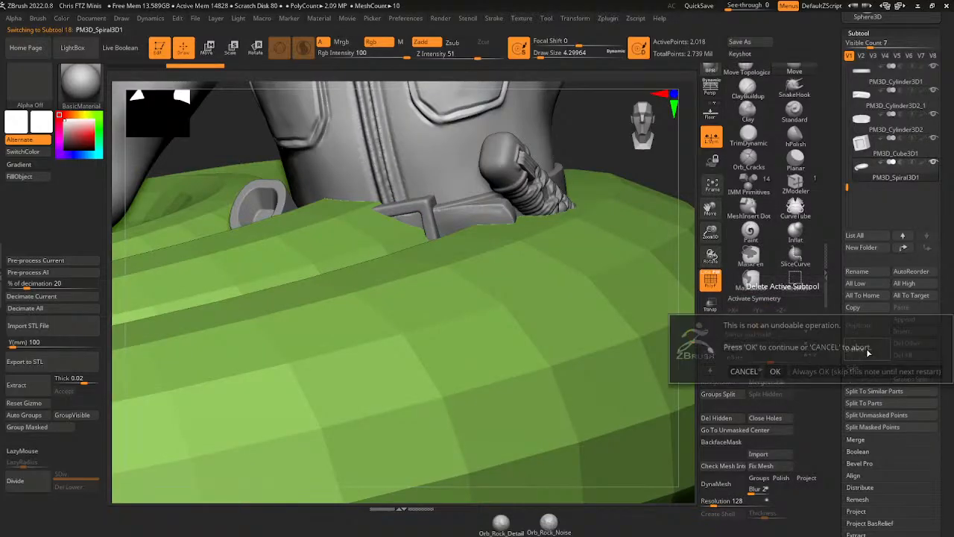
left_click(783, 371)
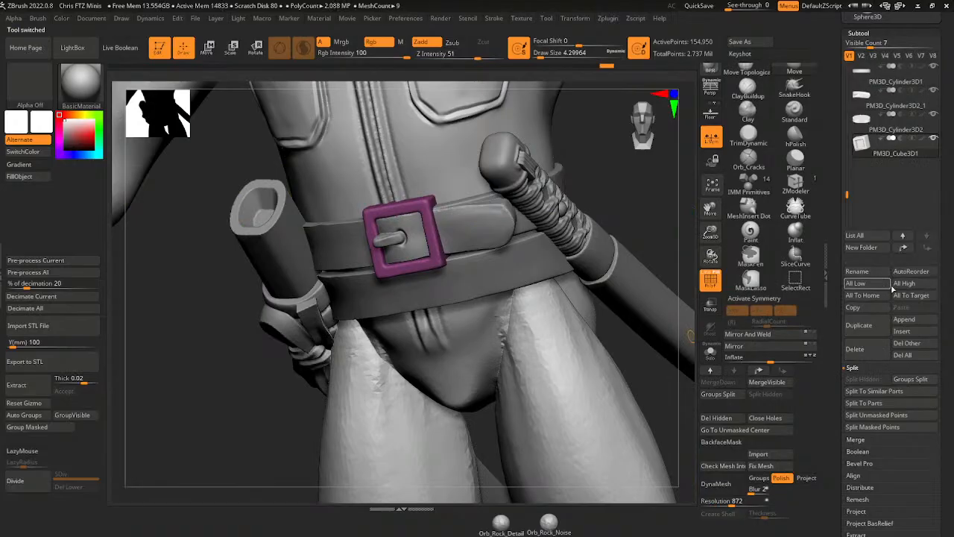
- Append a Cylinder3D primitive as a new subtool and bring the whole cylinder into view
left_click_drag(838, 245, 841, 291)
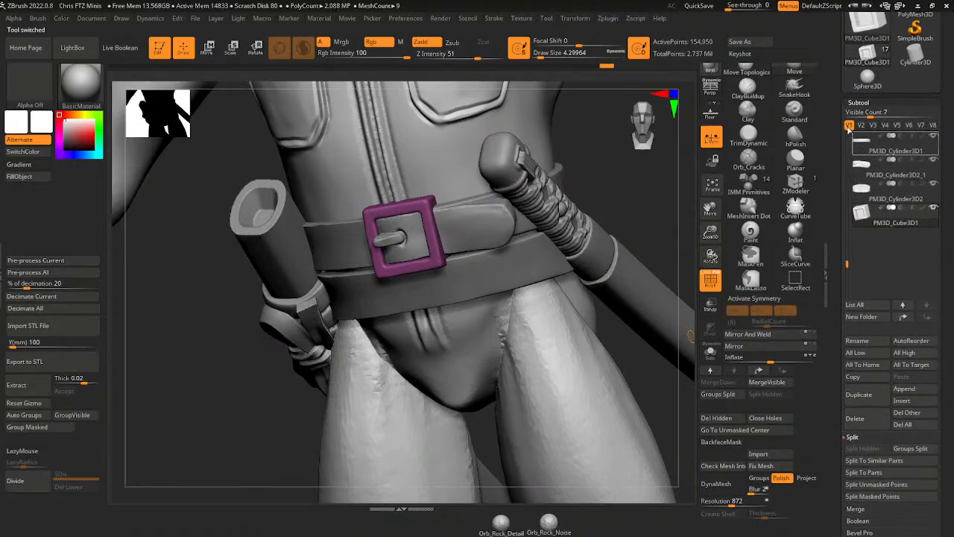
left_click_drag(838, 140, 850, 180)
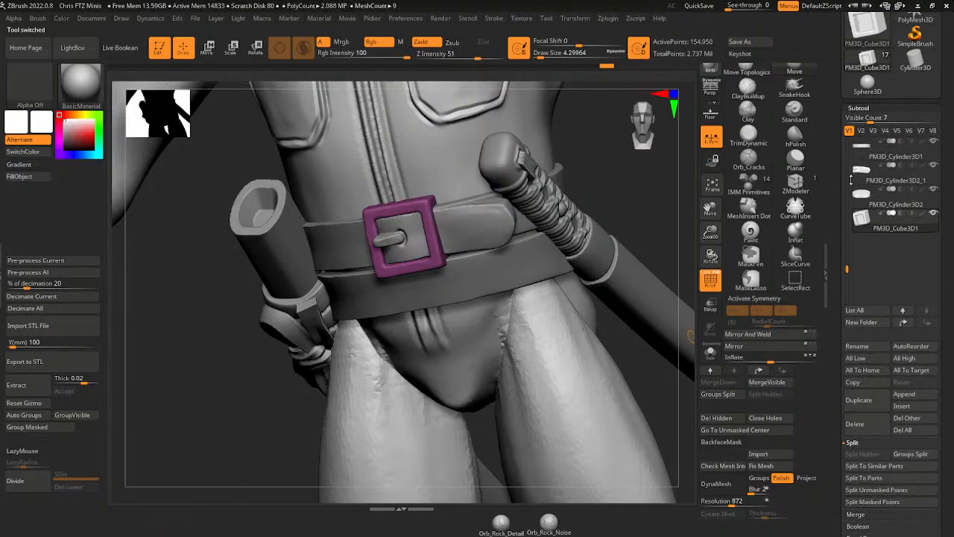
left_click(902, 405)
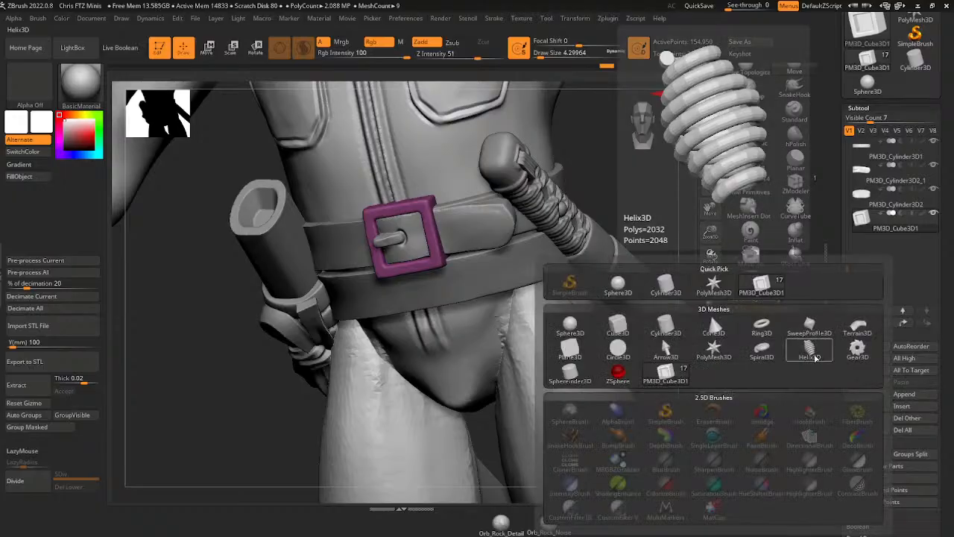
left_click(667, 326)
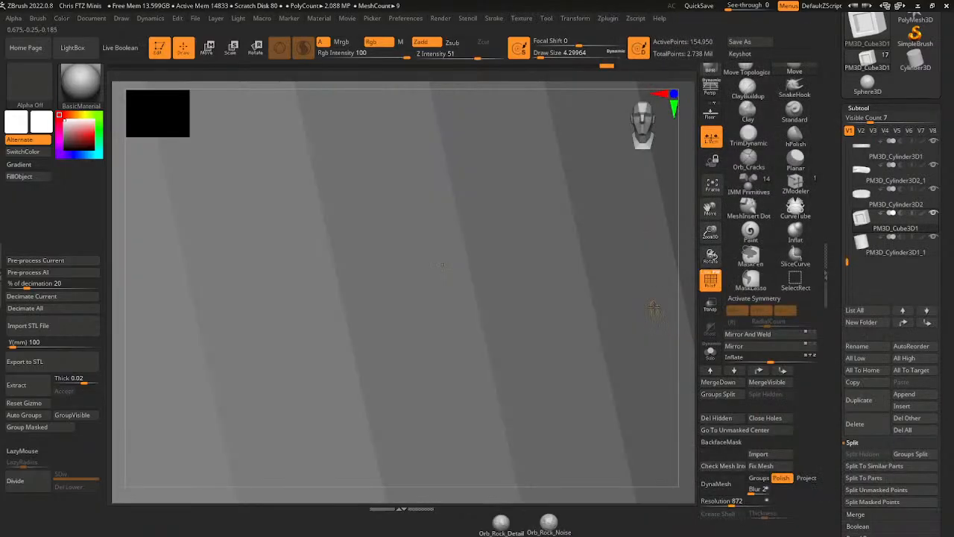
left_click_drag(706, 207, 686, 202)
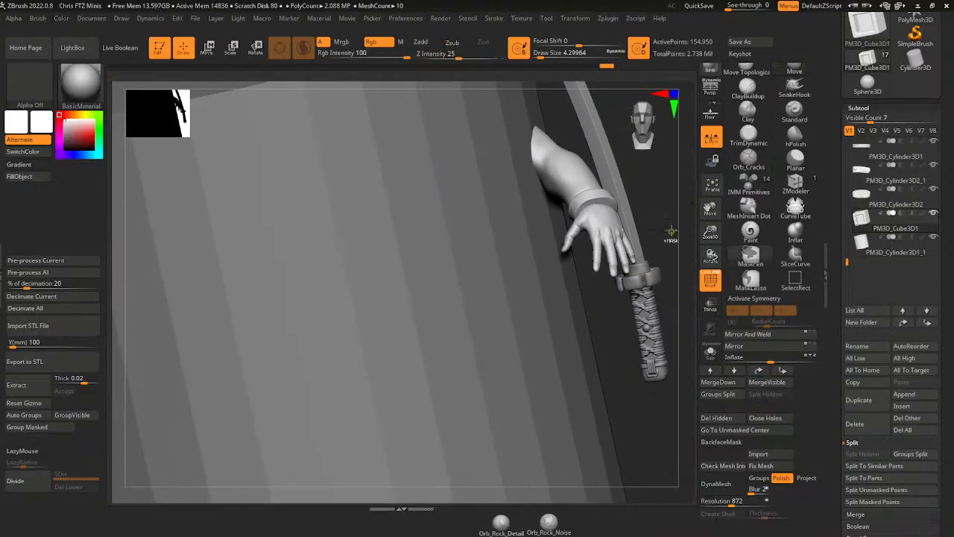
left_click_drag(711, 233, 635, 275)
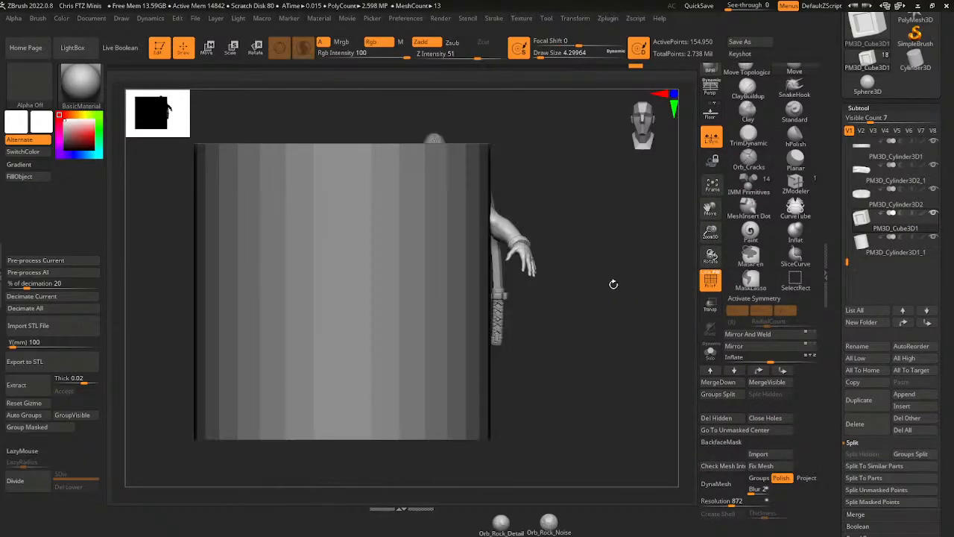
- Subdivide the new cylinder twice to round it and DynaMesh it at resolution 440
key("w")
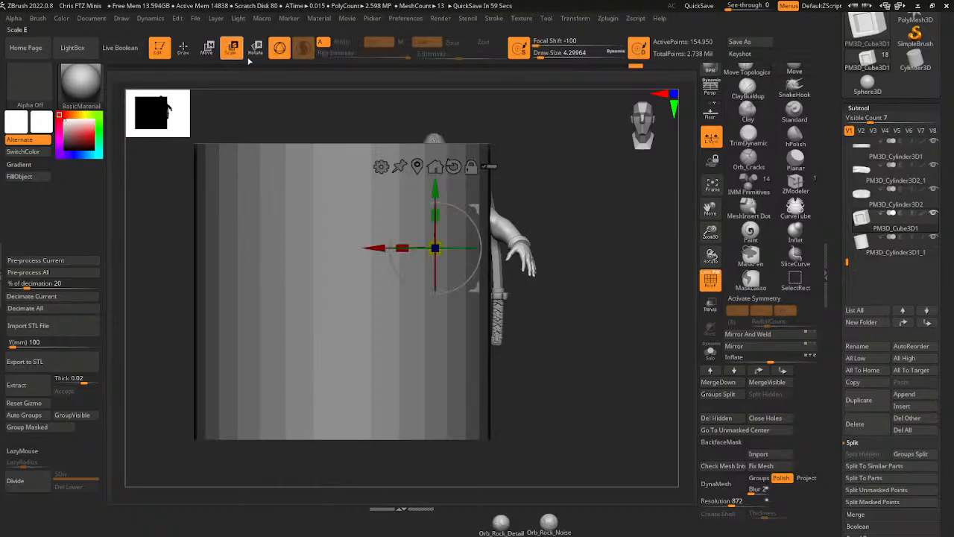
left_click(385, 340, "alt")
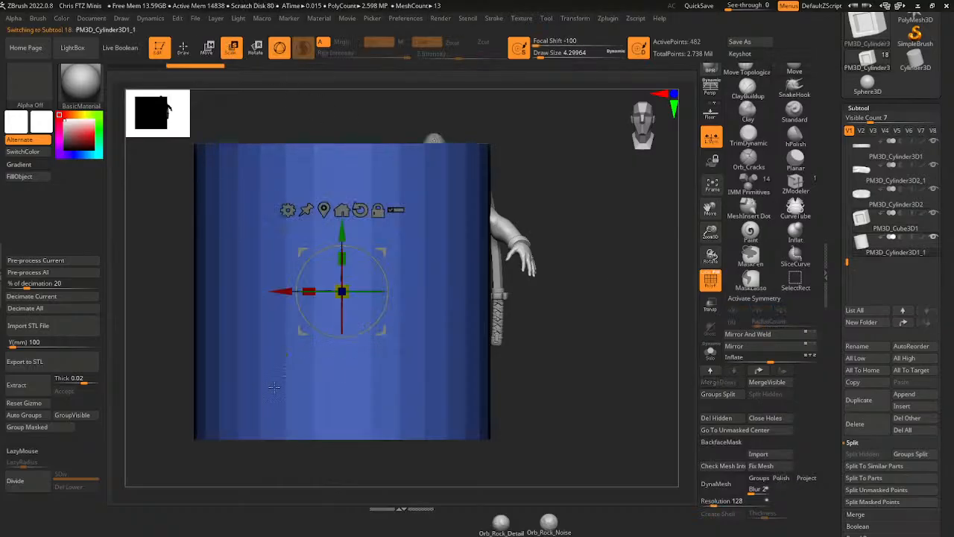
left_click(45, 483)
left_click(45, 483)
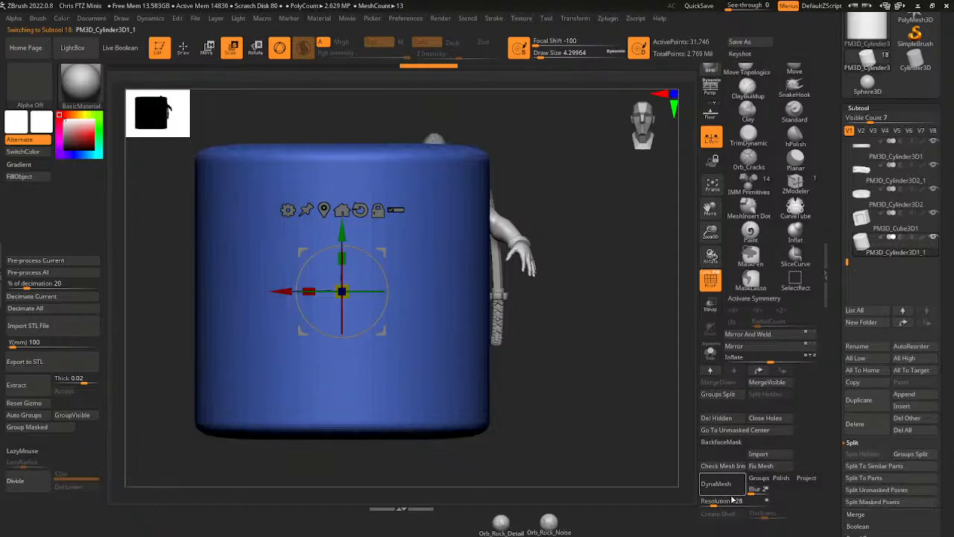
left_click_drag(714, 504, 724, 505)
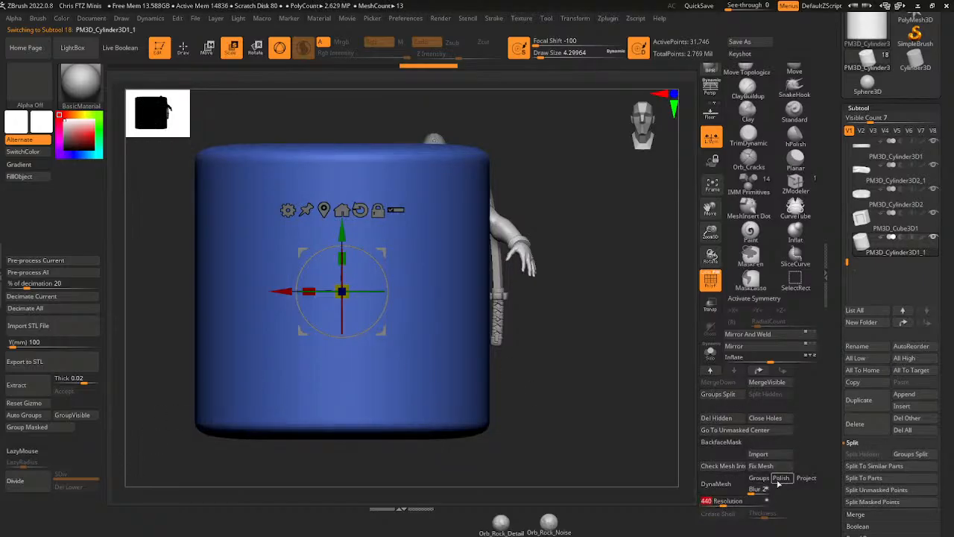
left_click(716, 483)
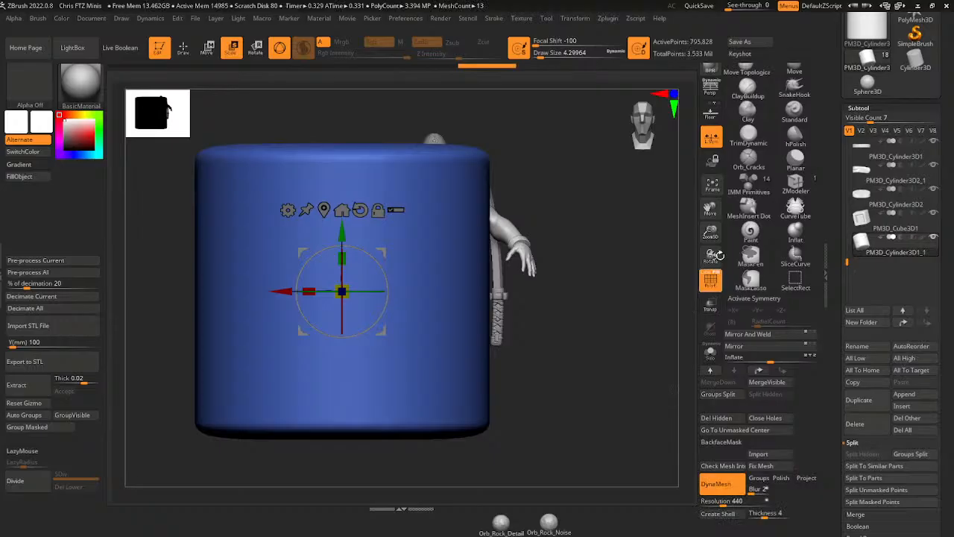
- Stretch the cylinder along its X axis to give it an oval cross-section
mouse_move(713, 234)
left_mouse_down()
mouse_move(713, 214)
mouse_move(714, 230)
left_mouse_up()
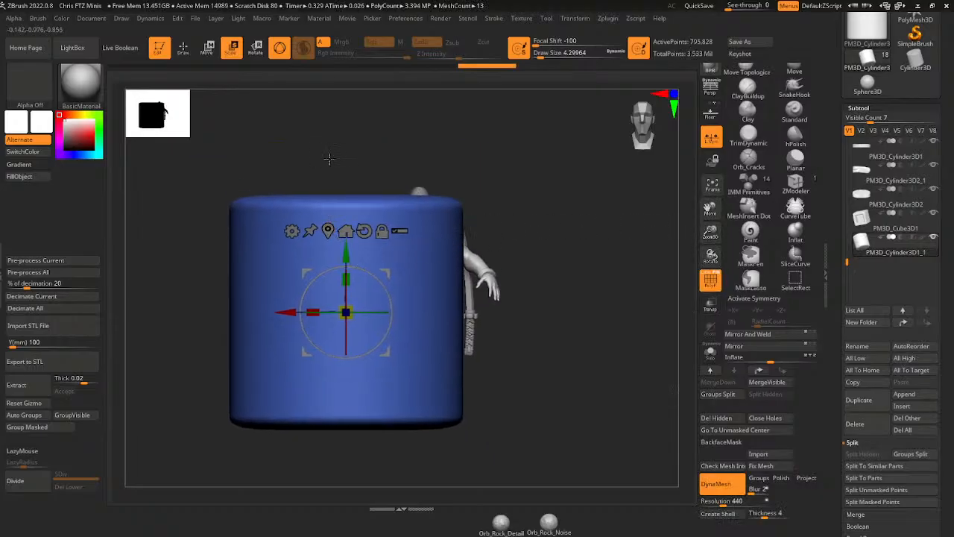
left_click_drag(618, 307, 595, 364)
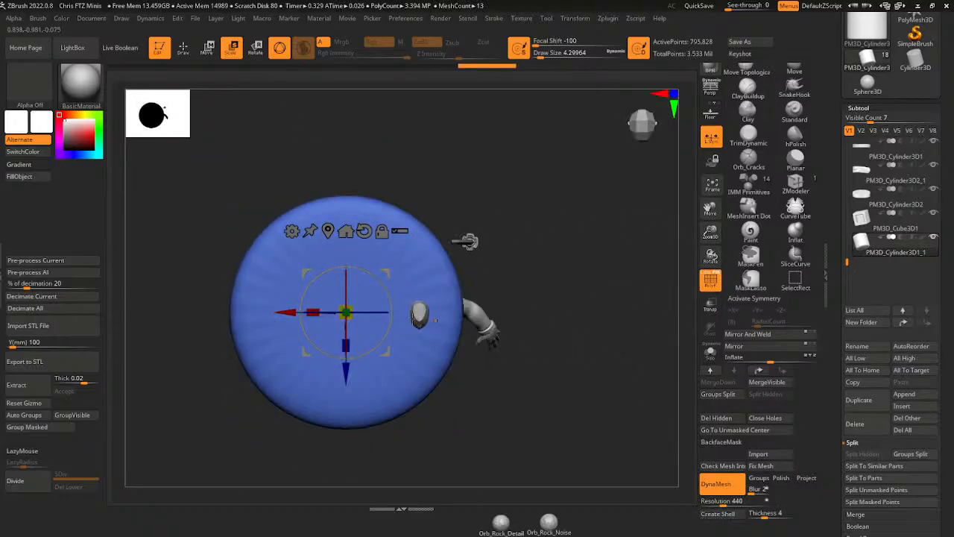
left_click_drag(318, 304, 286, 307)
left_click_drag(545, 293, 569, 213, "shift")
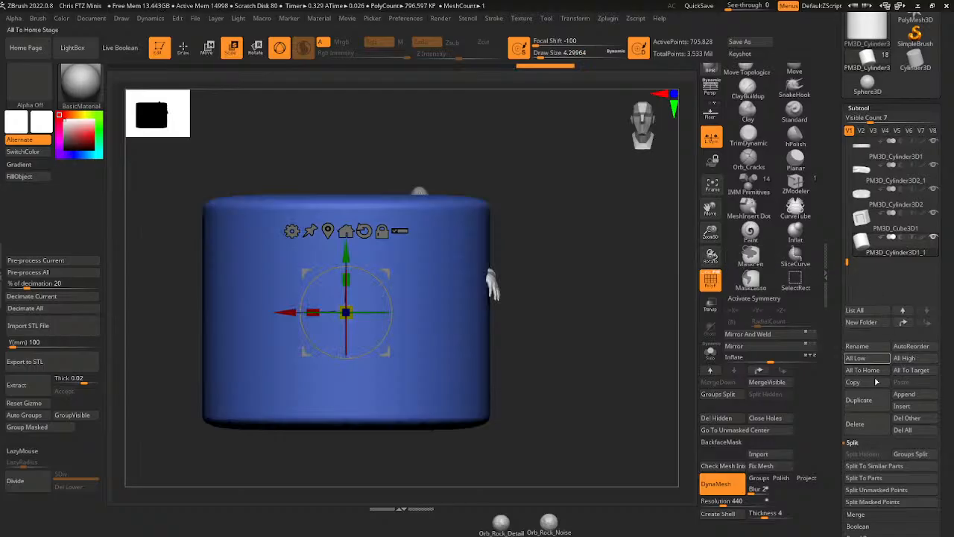
- Duplicate the oval cylinder, scale the copy down and position it so it protrudes slightly above the original's upper face
left_click(868, 401)
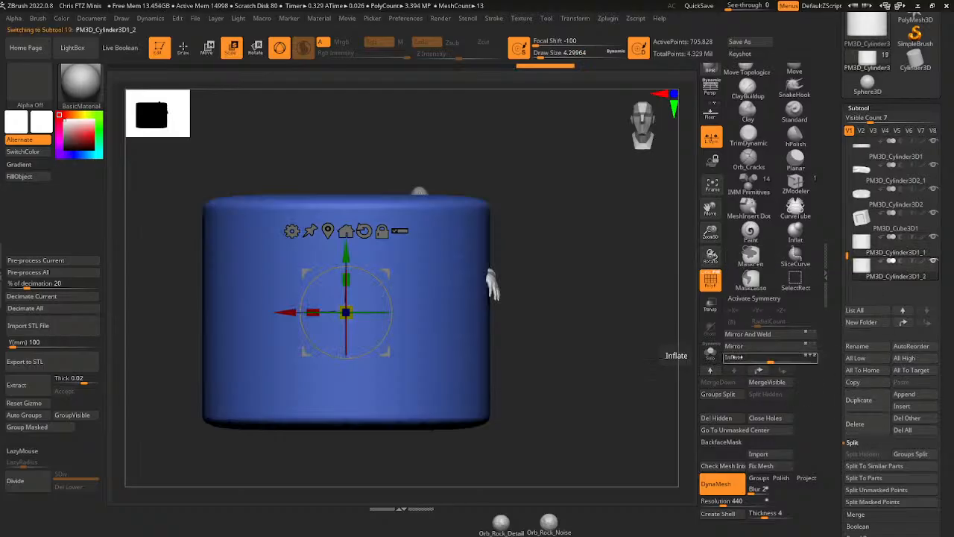
left_click_drag(346, 280, 327, 341)
left_click_drag(346, 251, 346, 129)
mouse_move(546, 191)
left_mouse_down()
mouse_move(543, 272)
mouse_move(543, 176)
left_mouse_up()
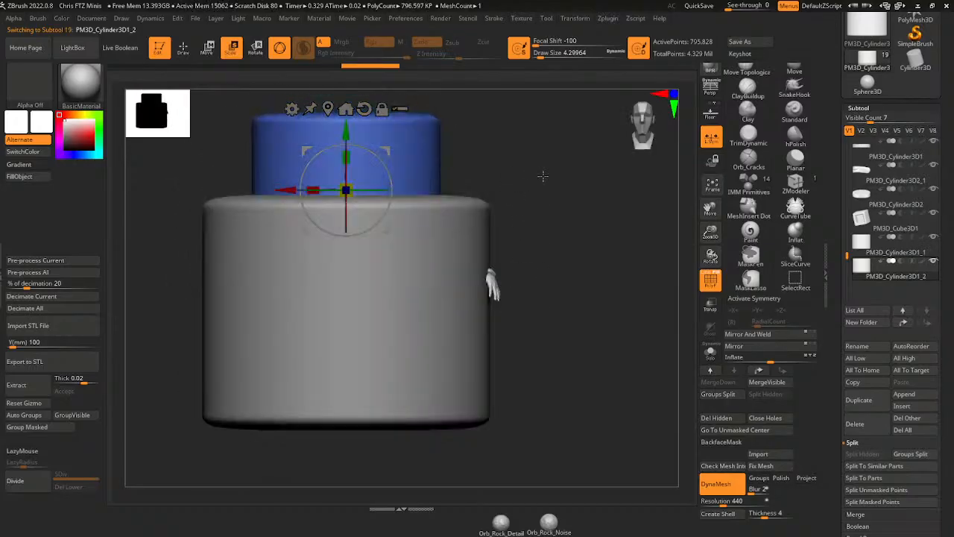
left_click_drag(711, 231, 680, 243)
mouse_move(356, 278)
left_mouse_down()
mouse_move(359, 258)
mouse_move(356, 267)
left_mouse_up()
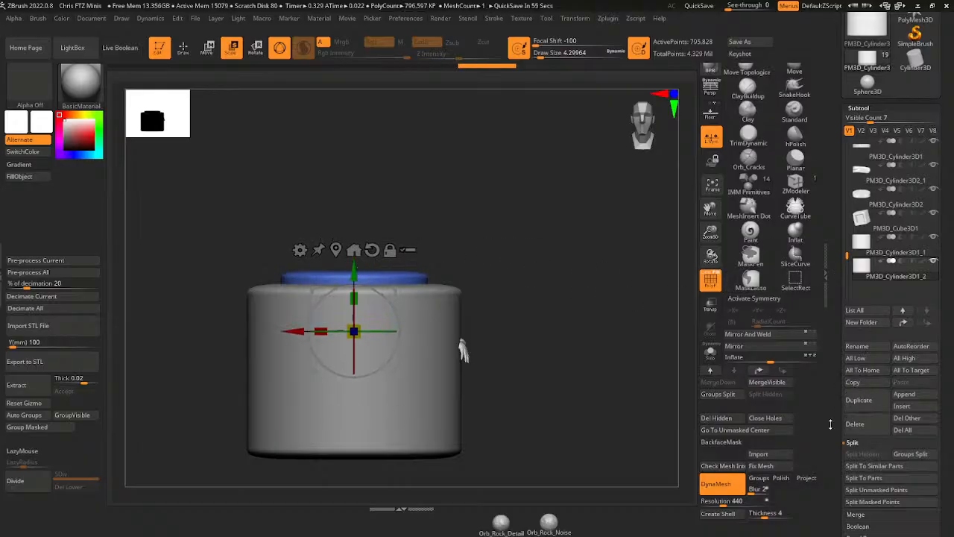
- Set the smaller copy to subtract and the larger cylinder as Start, and merge the two subtools
mouse_move(899, 238)
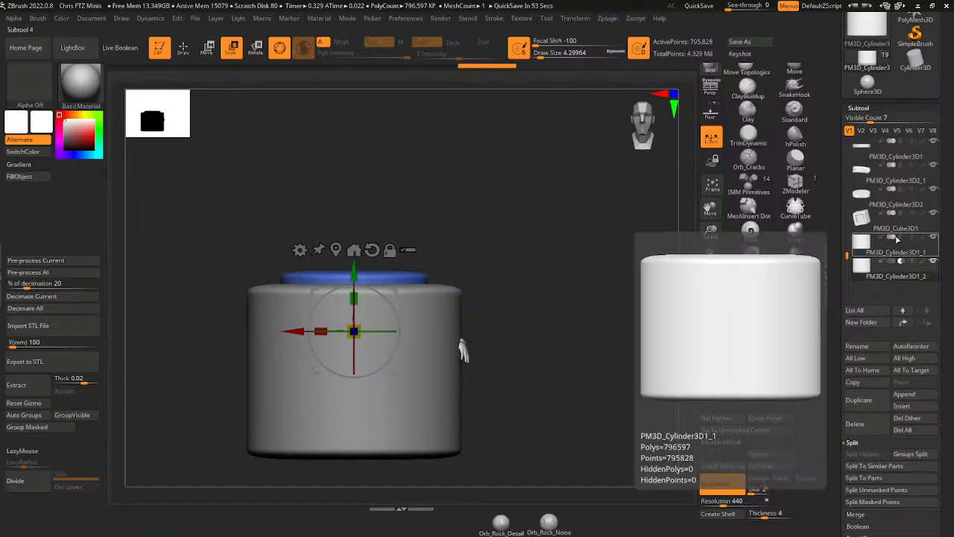
left_click(863, 251)
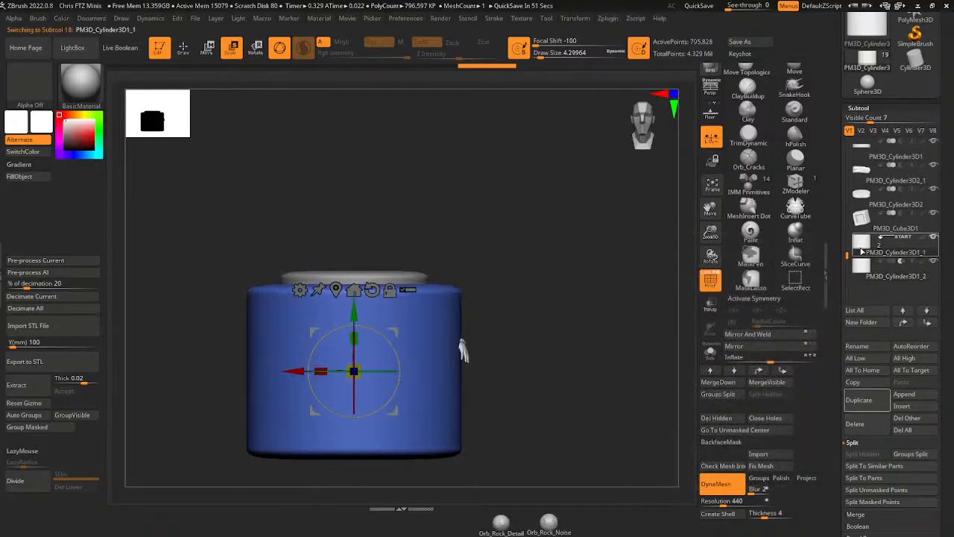
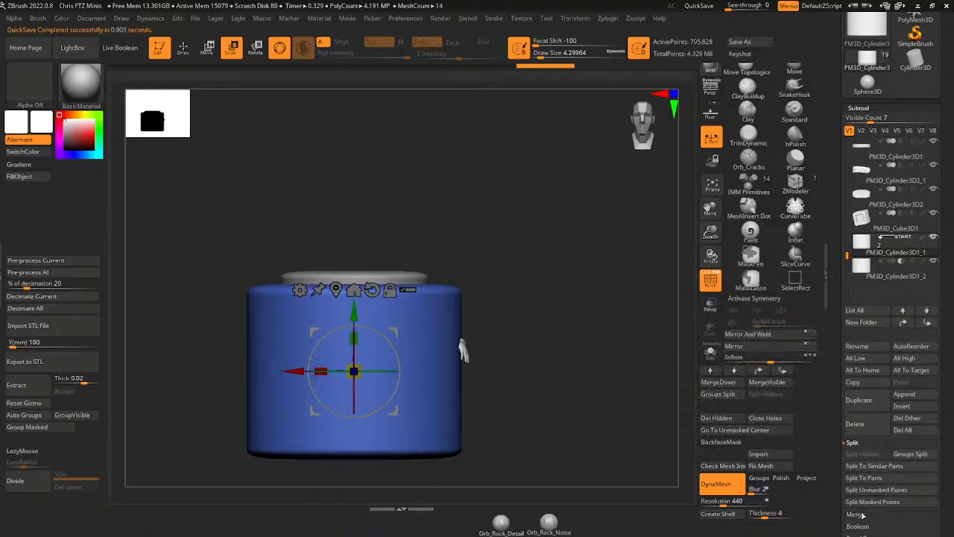
scroll(863, 492, "down", 1)
left_click(857, 466)
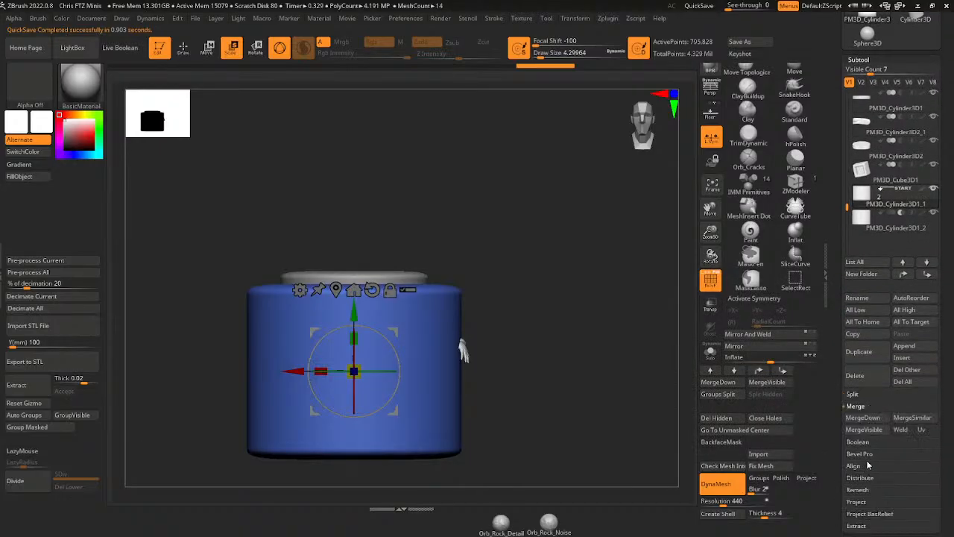
left_click(881, 418)
left_click(772, 439)
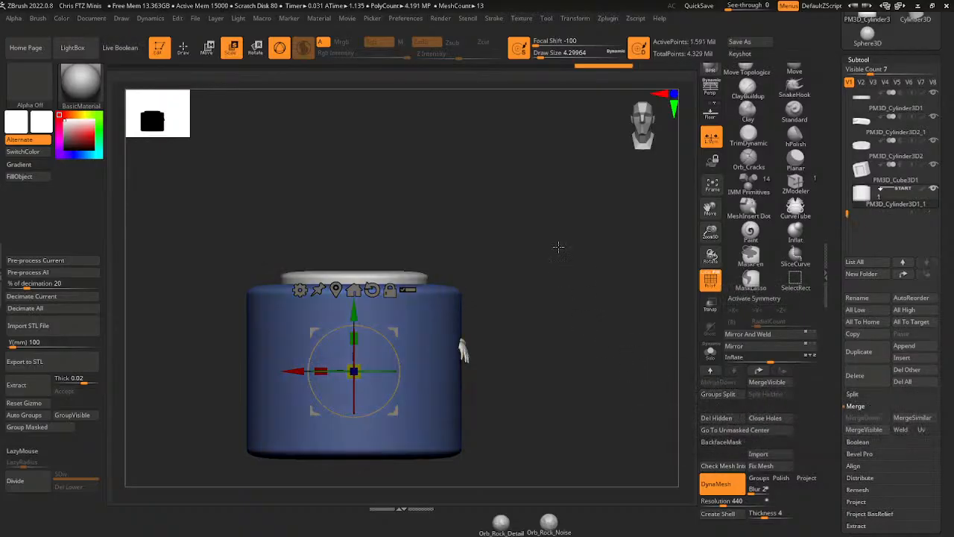
- Update the DynaMesh to cut the oval recess, and turn the resulting rimmed piece to face the front of the figure
left_click_drag(527, 200, 618, 466, "ctrl")
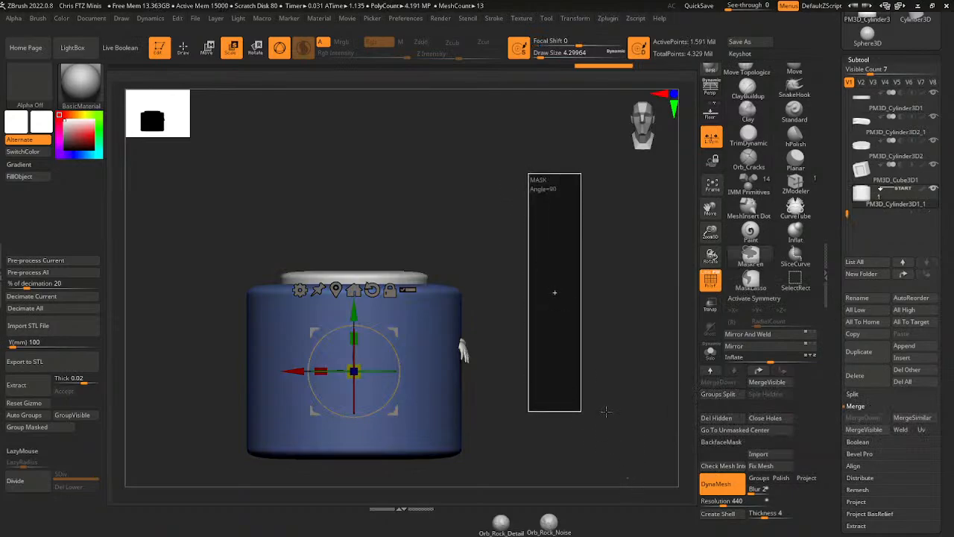
left_click_drag(605, 410, 606, 411, "ctrl")
left_click_drag(590, 326, 540, 328)
right_click_drag(384, 452, 378, 399)
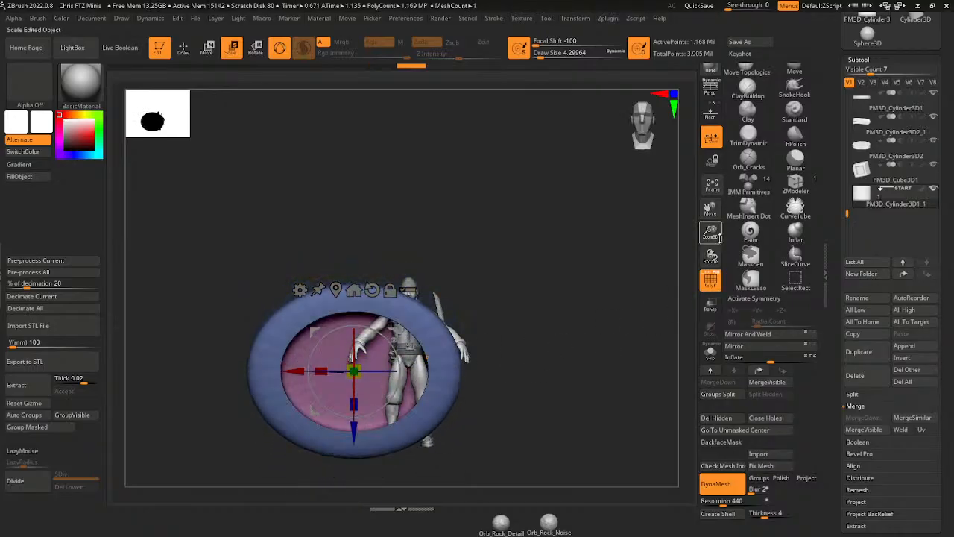
left_click_drag(712, 235, 724, 179)
- Prepare to sculpt the oval piece with a draw size of about 154 and symmetry across the X, Y and Z axes
key("q")
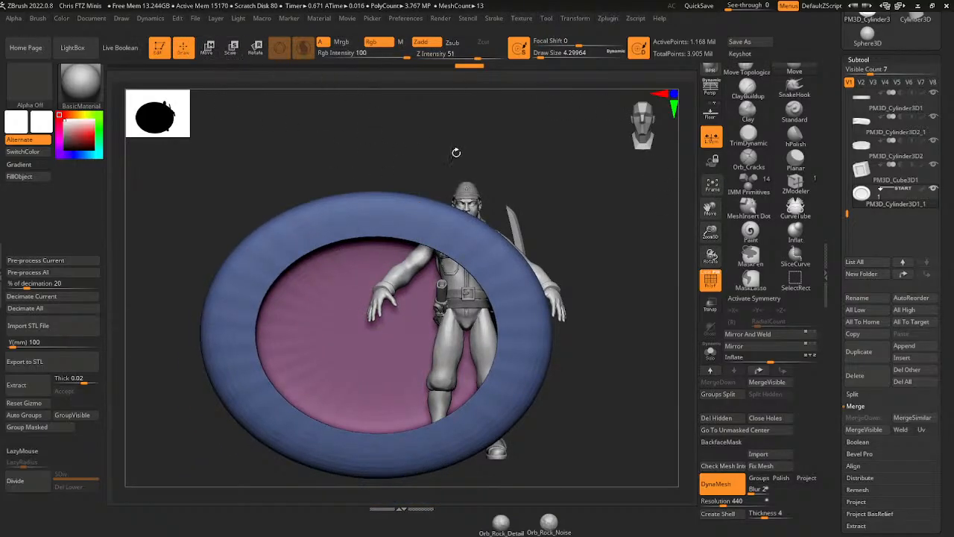
left_click_drag(710, 236, 769, 176)
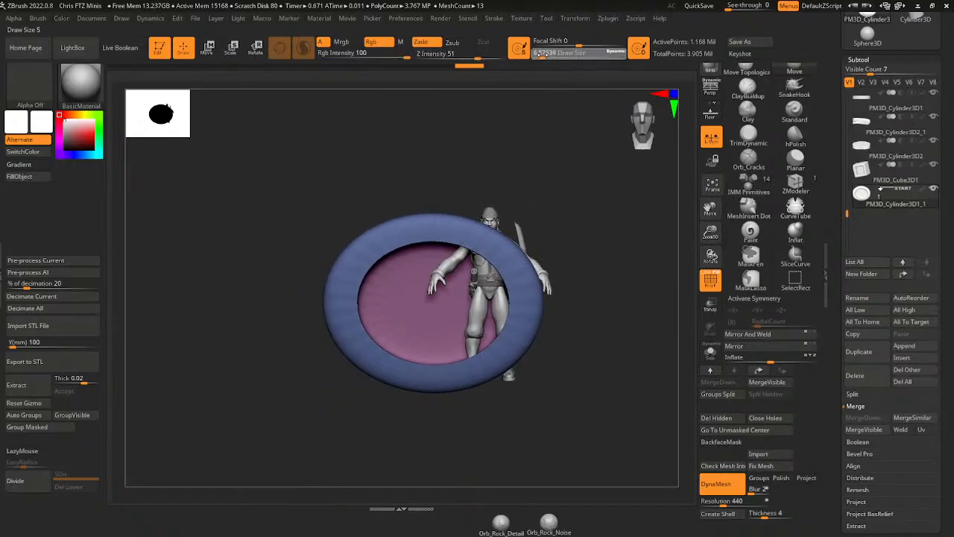
mouse_move(542, 55)
left_mouse_down()
mouse_move(580, 57)
mouse_move(570, 57)
left_mouse_up()
key("shift")
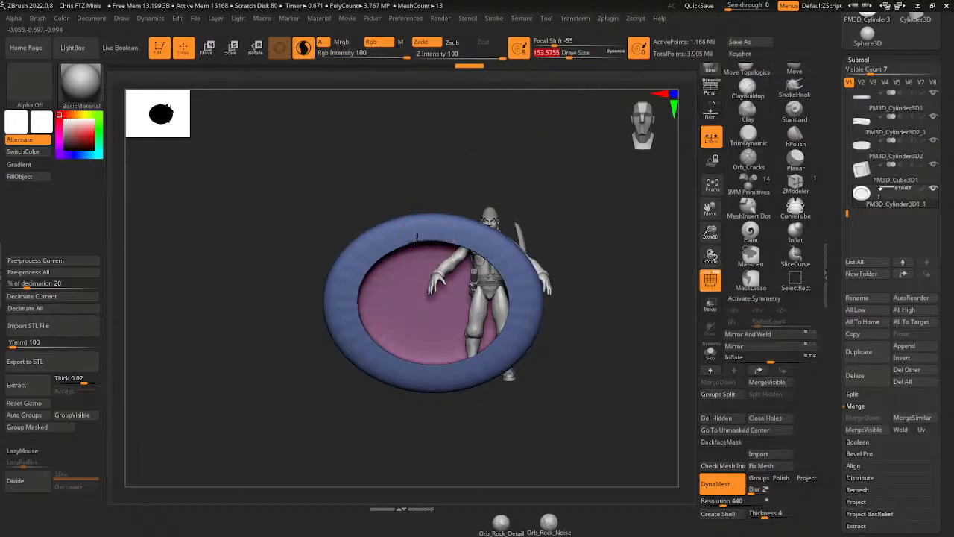
key("x")
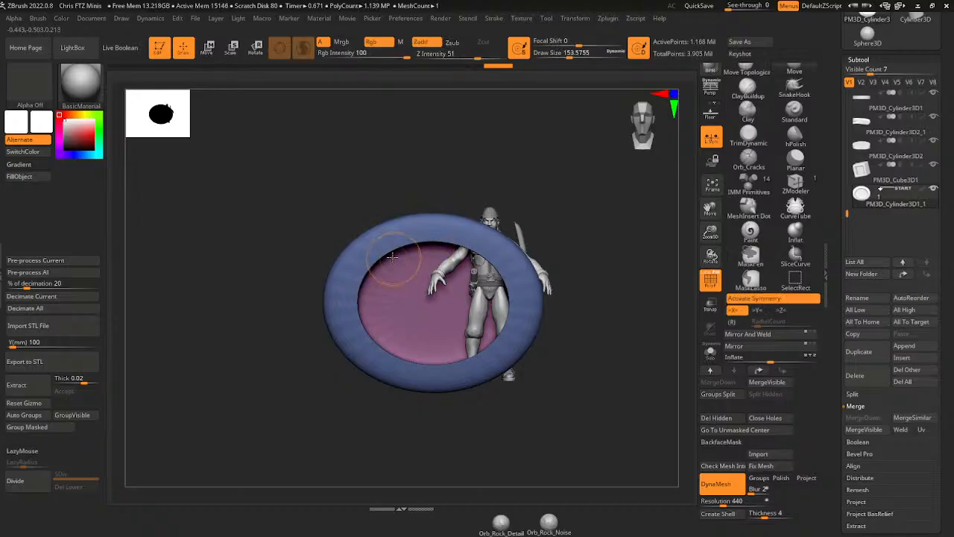
left_click(760, 313)
left_click(785, 311)
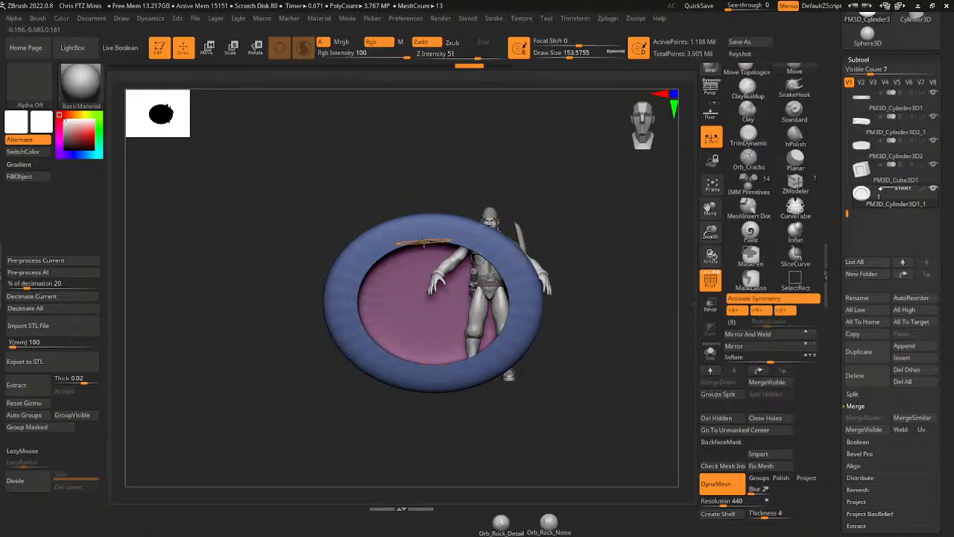
- Smooth the rim and inner edge of the oval recessed piece all around, and regroup the whole piece with Auto Groups
key("shift")
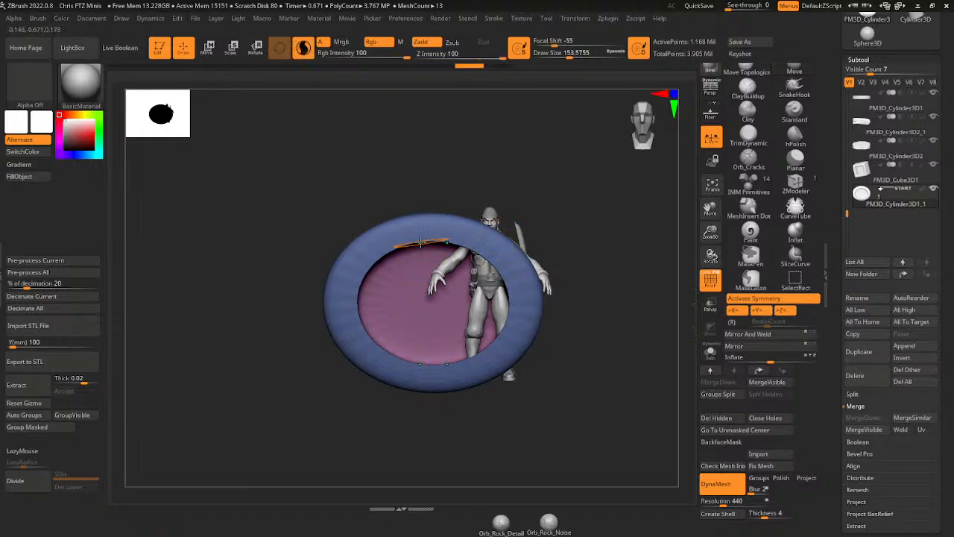
mouse_move(401, 247)
left_mouse_down("shift")
mouse_move(377, 257)
mouse_move(417, 240)
mouse_move(373, 257)
mouse_move(355, 299)
mouse_move(362, 324)
left_mouse_up("shift")
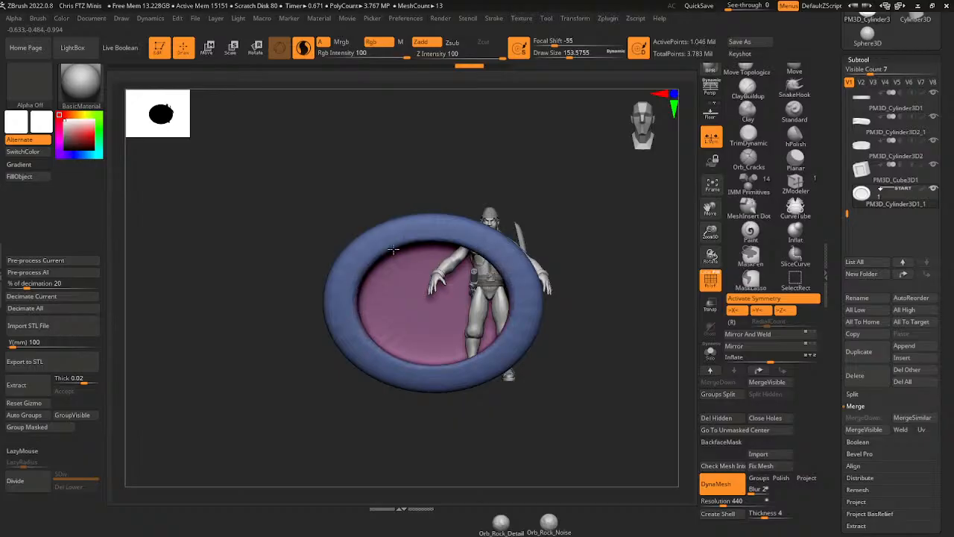
mouse_move(393, 250)
left_mouse_down("shift")
mouse_move(456, 241)
mouse_move(502, 269)
left_mouse_up("shift")
right_click_drag(513, 312, 494, 251)
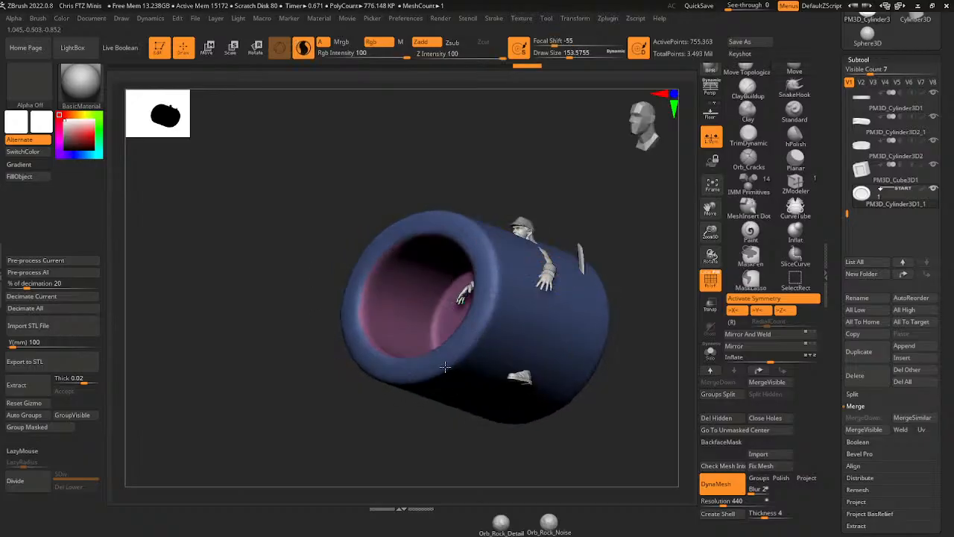
right_click_drag(418, 204, 492, 192)
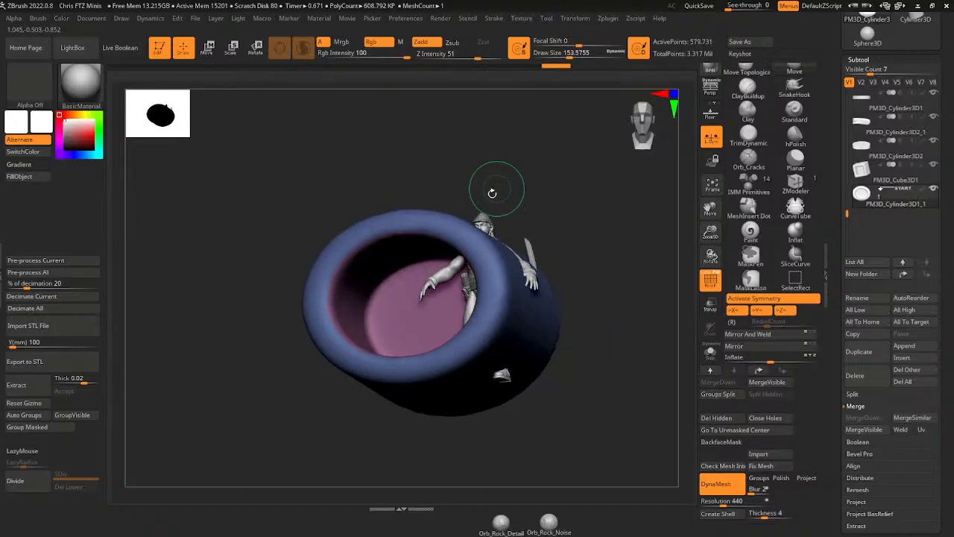
right_click_drag(596, 191, 637, 264)
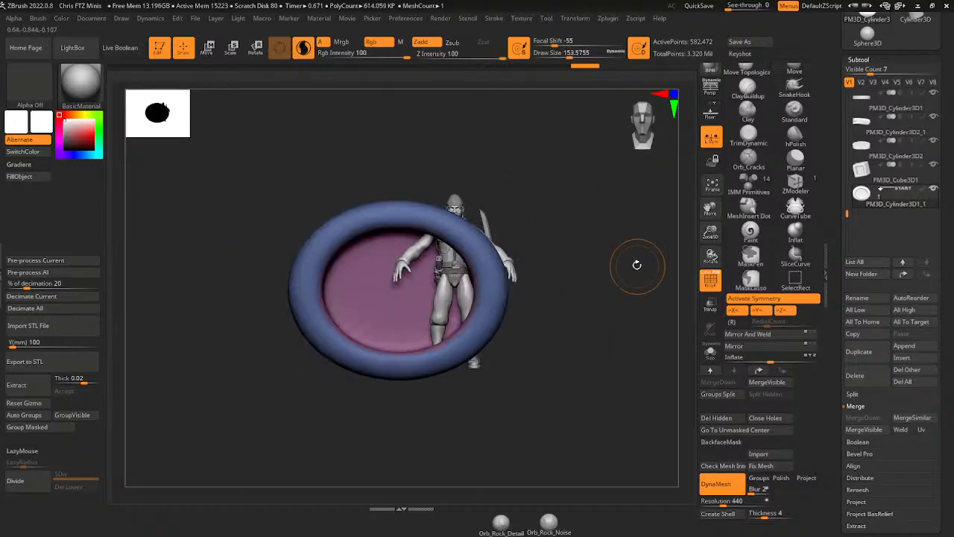
left_click(24, 415)
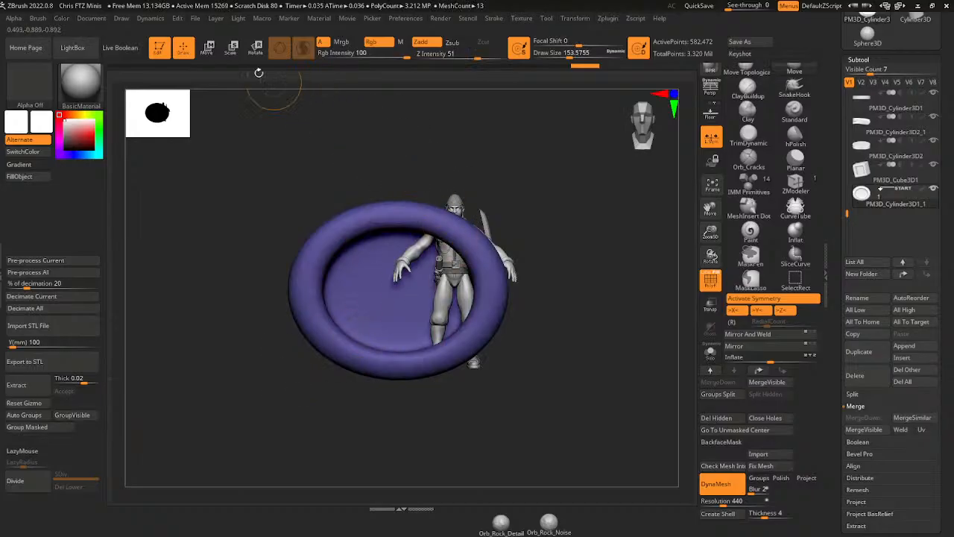
- Scale the oval piece down to buckle size and position it at the front centre of the lower belt, beneath the square buckle
left_click(233, 47)
left_click_drag(405, 285, 495, 311)
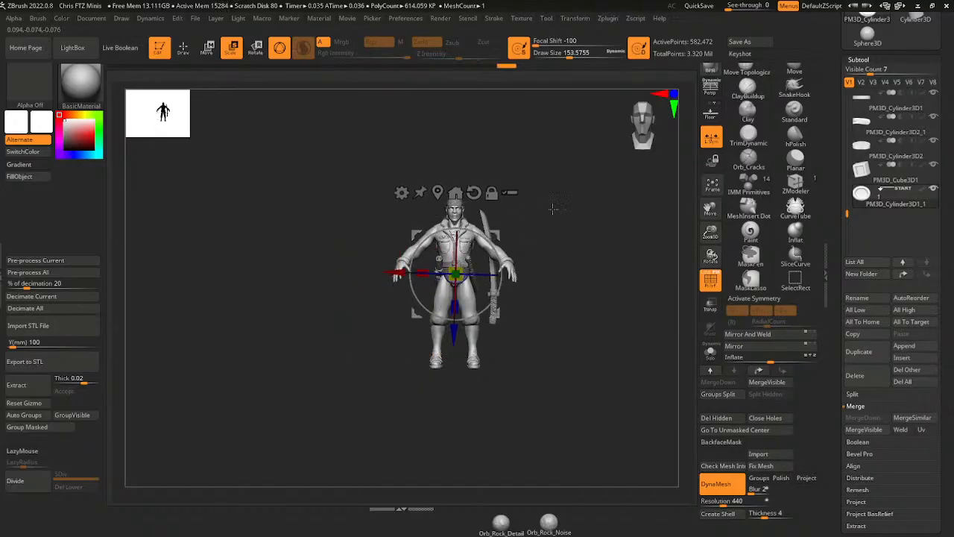
left_click_drag(709, 229, 616, 279)
left_click_drag(455, 274, 457, 297)
left_click_drag(576, 231, 656, 229)
left_click_drag(520, 273, 581, 273)
left_click_drag(636, 261, 550, 257)
key("q")
mouse_move(626, 229)
left_mouse_down()
mouse_move(550, 226)
mouse_move(550, 211)
left_mouse_up()
left_click(256, 48)
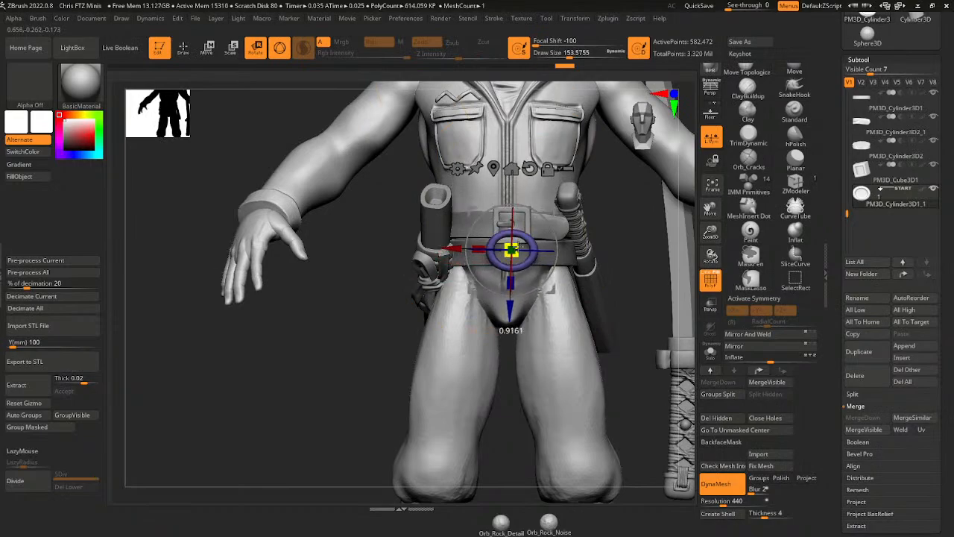
left_click_drag(622, 243, 655, 235)
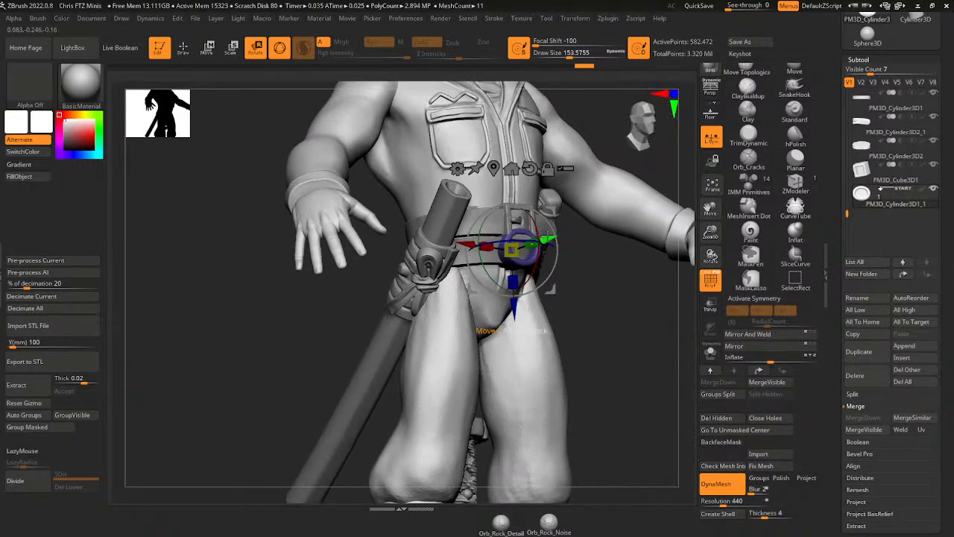
- Move and rotate the round buckle so it sits against the front of the lower belt
left_click_drag(552, 239, 546, 241)
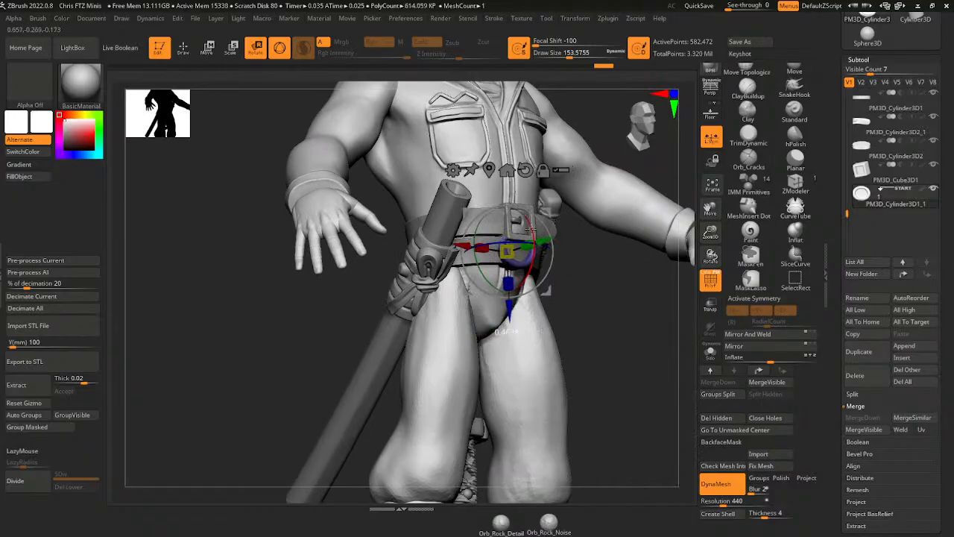
left_click_drag(549, 219, 548, 213)
left_click_drag(603, 270, 550, 283)
- Duplicate the strap end with its buckle pin from the upper belt down onto the lower belt
left_click(549, 220, "alt")
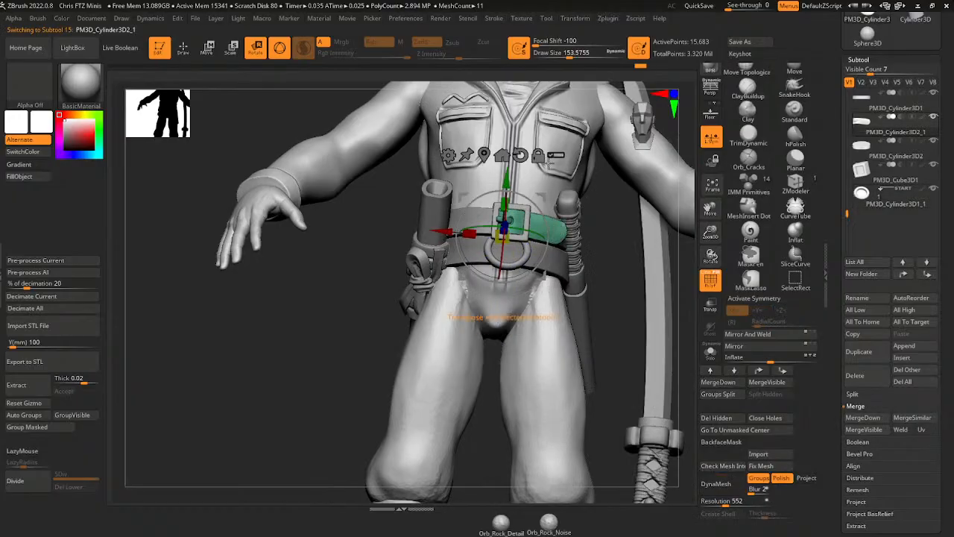
left_click_drag(507, 179, 506, 205, "ctrl")
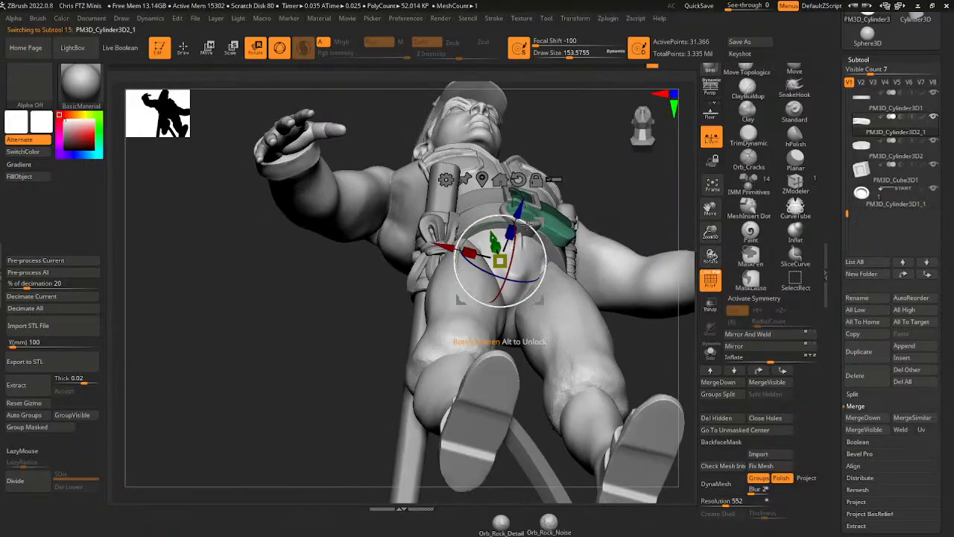
mouse_move(528, 222)
left_mouse_down()
mouse_move(577, 214)
mouse_move(565, 270)
left_mouse_up()
- Adjust the front of the lower belt with the Move brush at a draw size of about 87
left_click(563, 274, "alt")
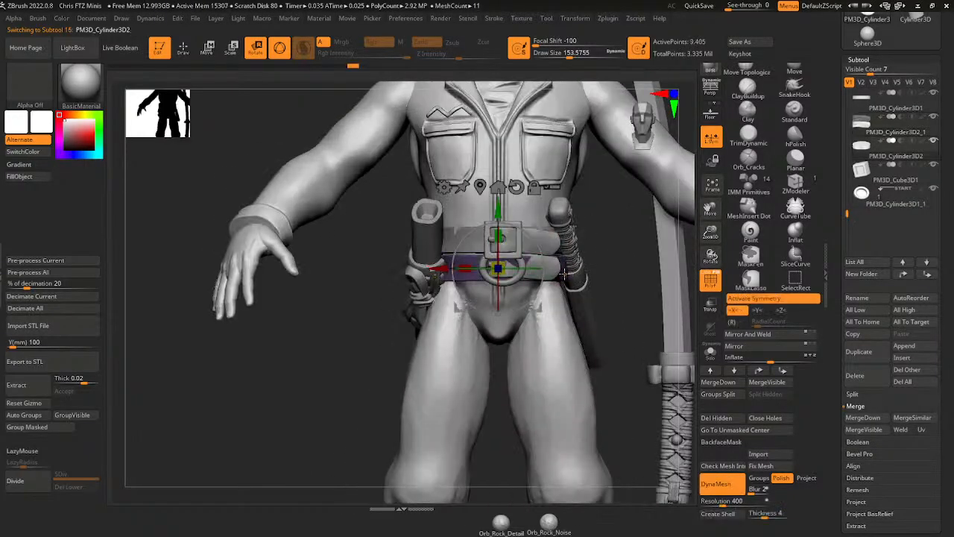
key("q")
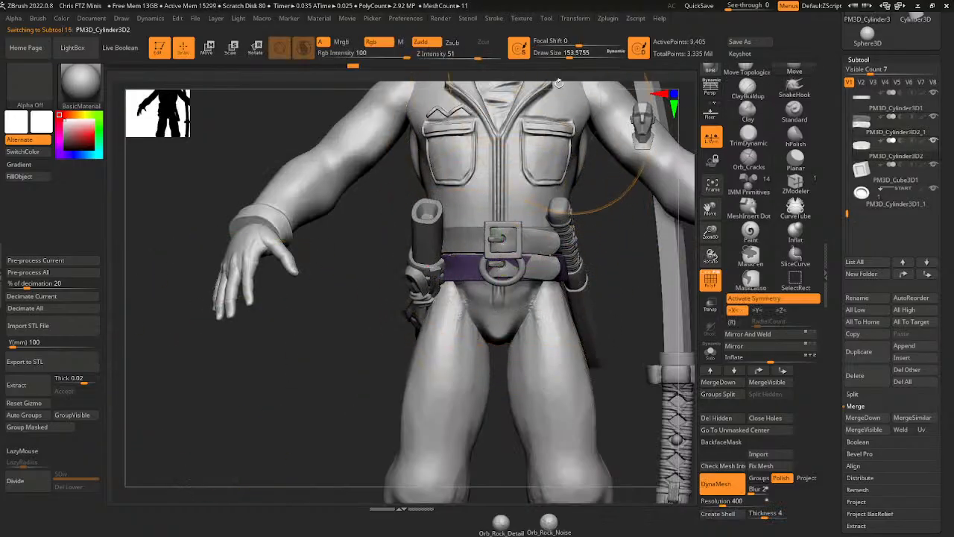
left_click(560, 53)
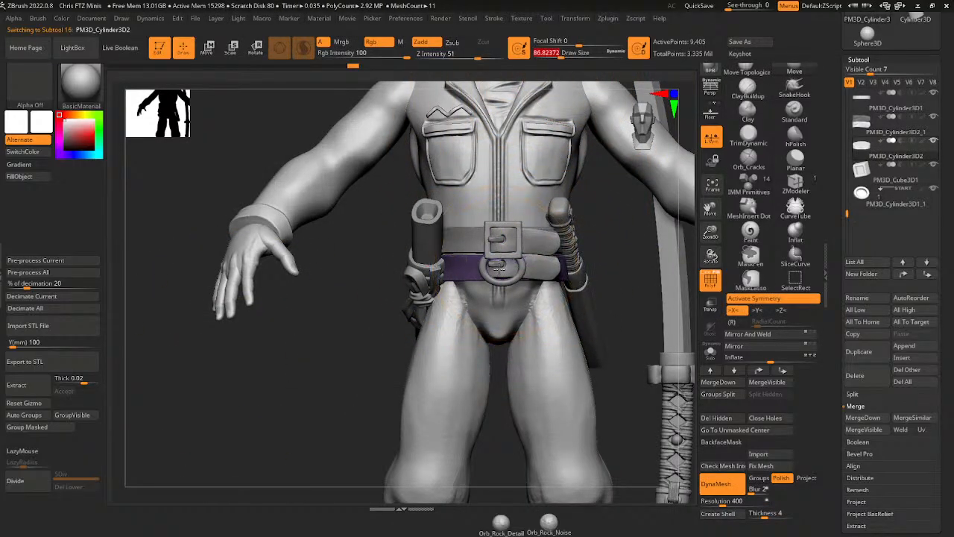
left_click_drag(499, 269, 501, 267)
left_click_drag(616, 224, 625, 112)
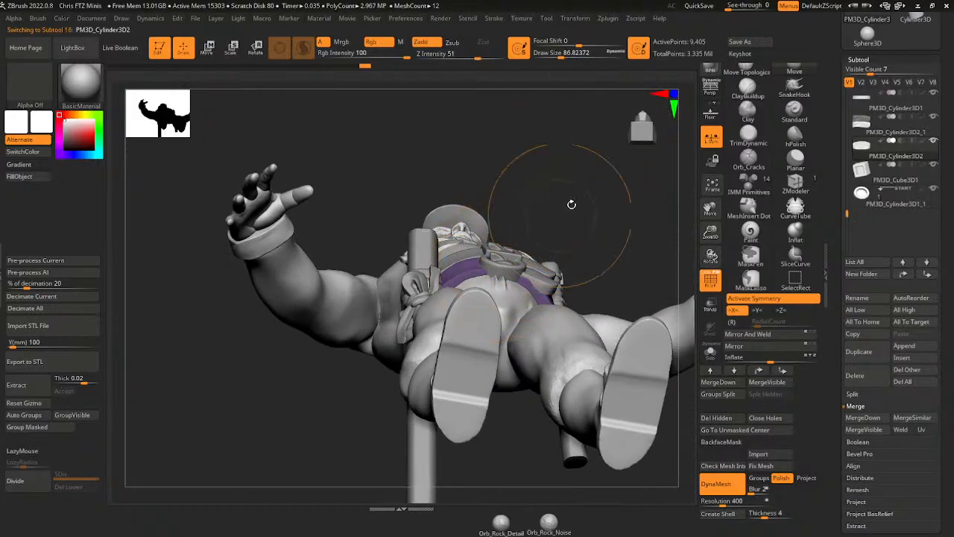
left_click_drag(572, 204, 503, 272)
- Reshape the duplicated strap end with the Move brush so it follows the lower belt
left_click(508, 263, "alt")
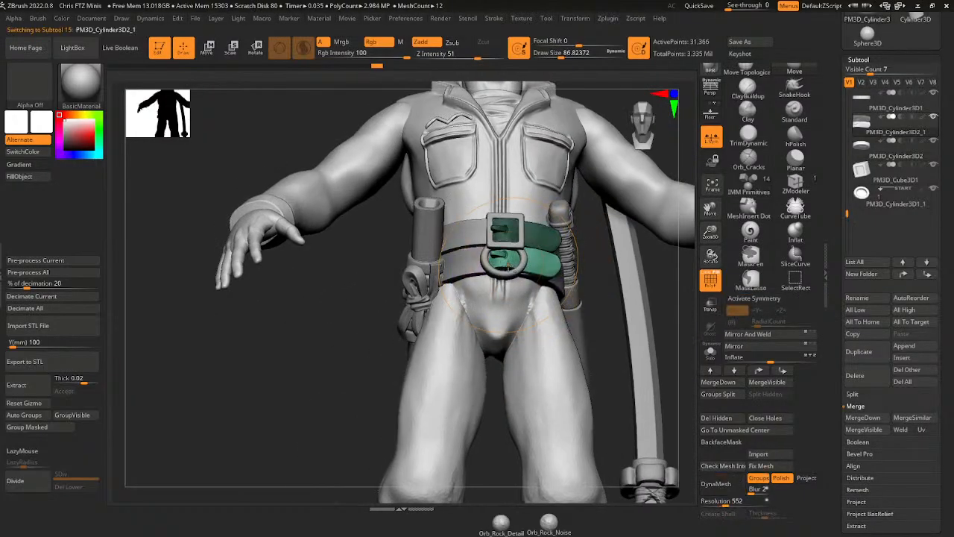
left_click_drag(597, 258, 594, 299)
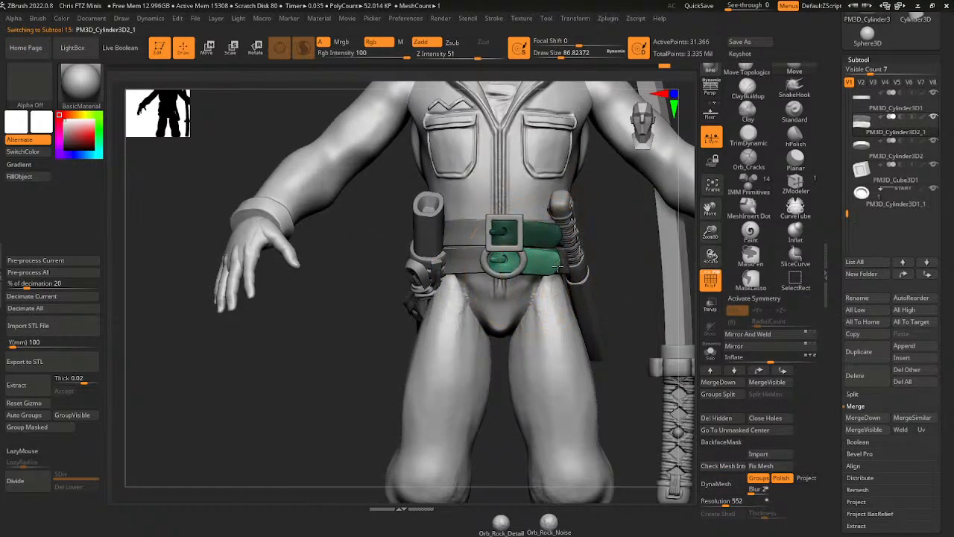
mouse_move(556, 265)
left_mouse_down()
mouse_move(552, 275)
mouse_move(535, 269)
mouse_move(552, 268)
left_mouse_up()
right_click_drag(584, 234, 546, 211)
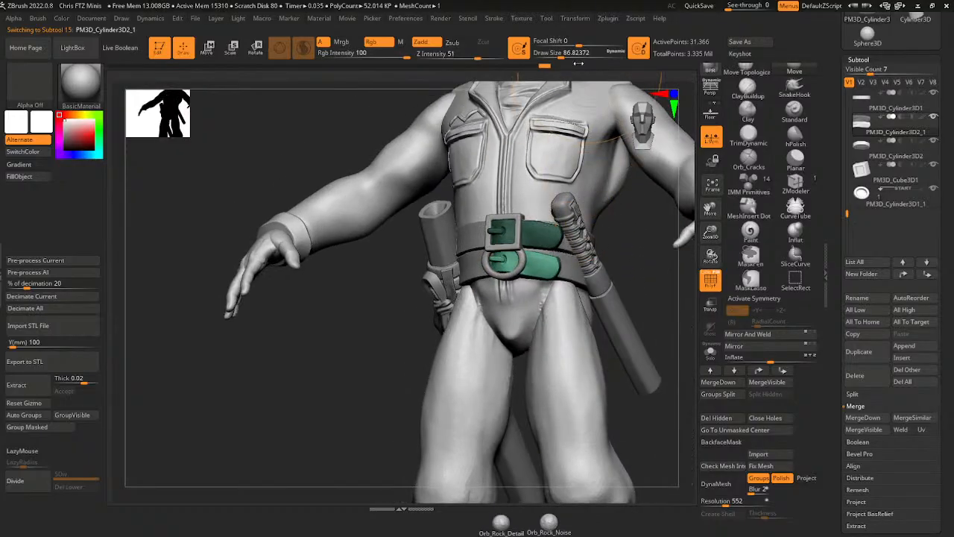
- Build up surface variation on both strap ends with the Clay brush, colour painting off and draw size 28.75
left_click(747, 123)
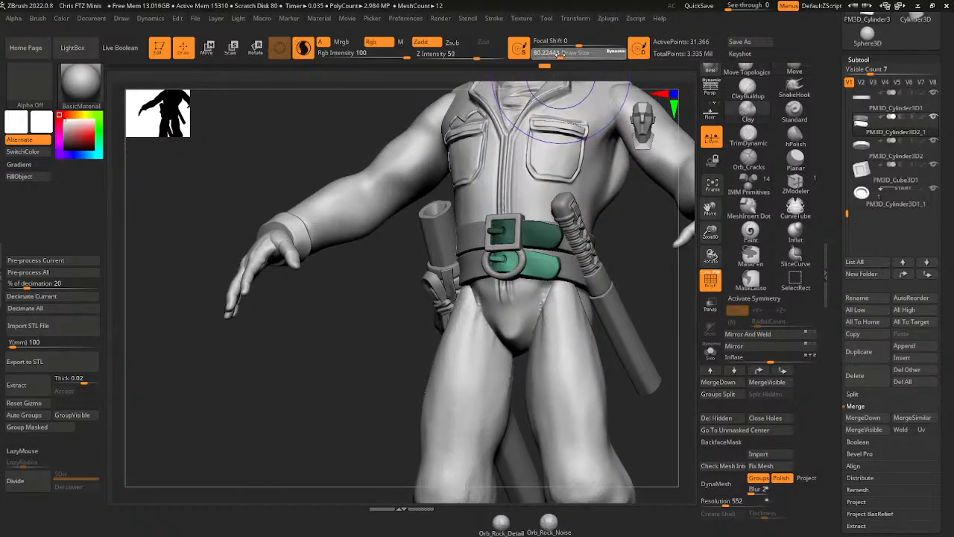
left_click(375, 48)
left_click_drag(557, 55, 549, 56)
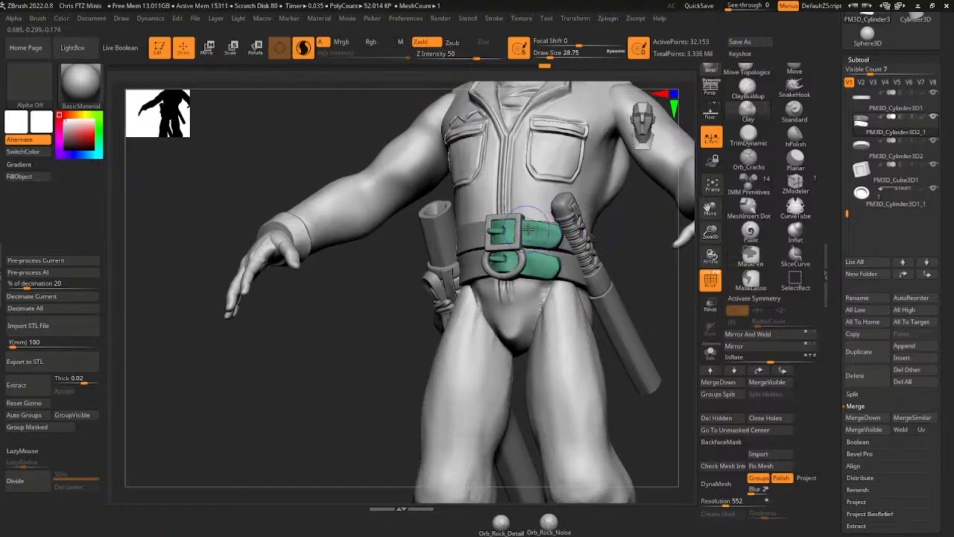
mouse_move(544, 232)
left_mouse_down()
mouse_move(522, 234)
mouse_move(539, 263)
left_mouse_up()
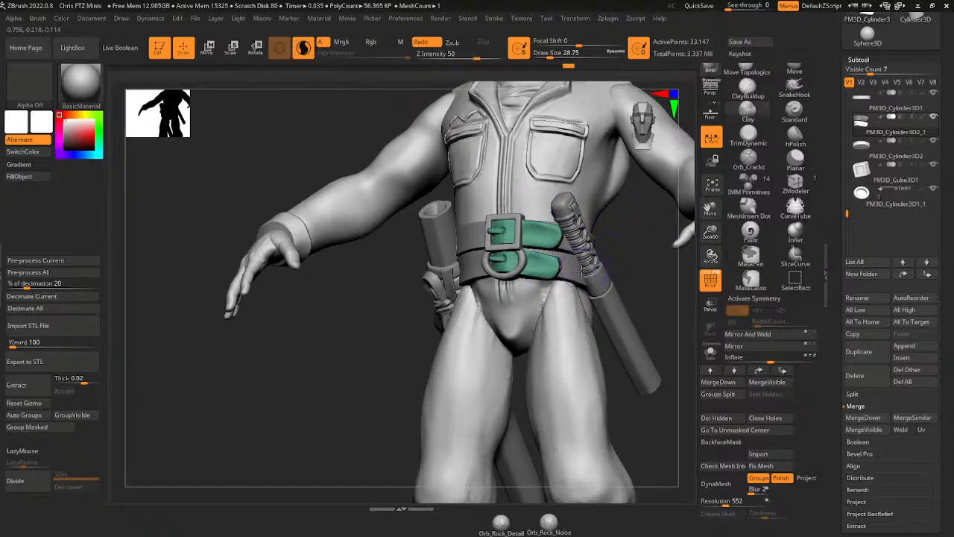
- Isolate the lower belt, sculpt Clay strokes around its surface, and show the whole figure again
left_click(628, 242, "alt")
left_click_drag(629, 242, 585, 251)
left_click(711, 351)
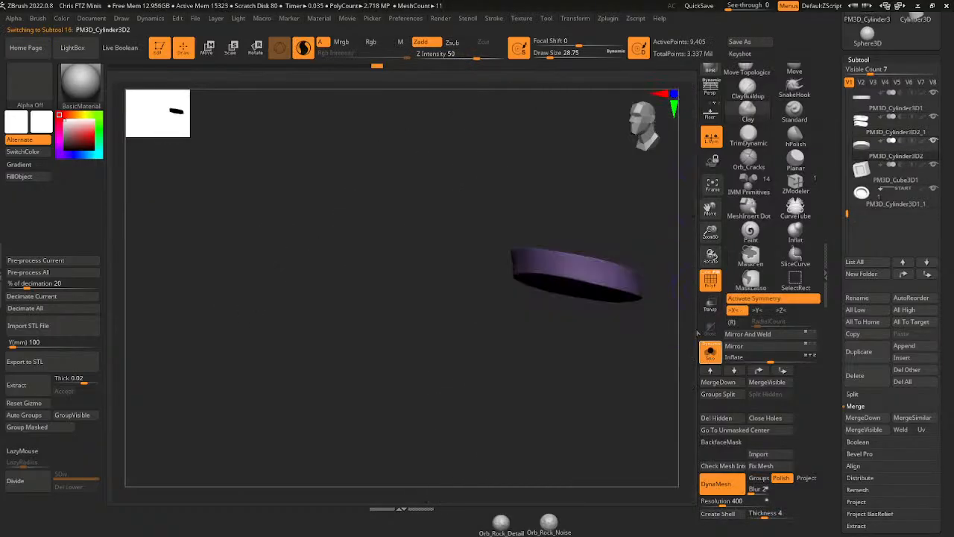
left_click_drag(646, 274, 631, 260)
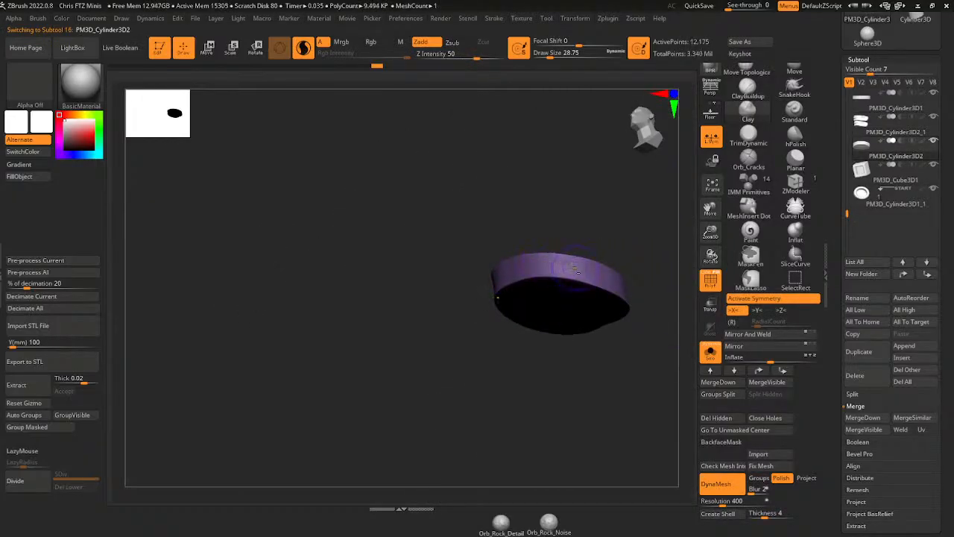
right_click_drag(574, 267, 537, 250)
mouse_move(608, 321)
left_mouse_down()
mouse_move(547, 259)
mouse_move(604, 321)
left_mouse_up()
mouse_move(604, 320)
right_mouse_down()
mouse_move(522, 219)
mouse_move(637, 266)
mouse_move(650, 230)
right_mouse_up()
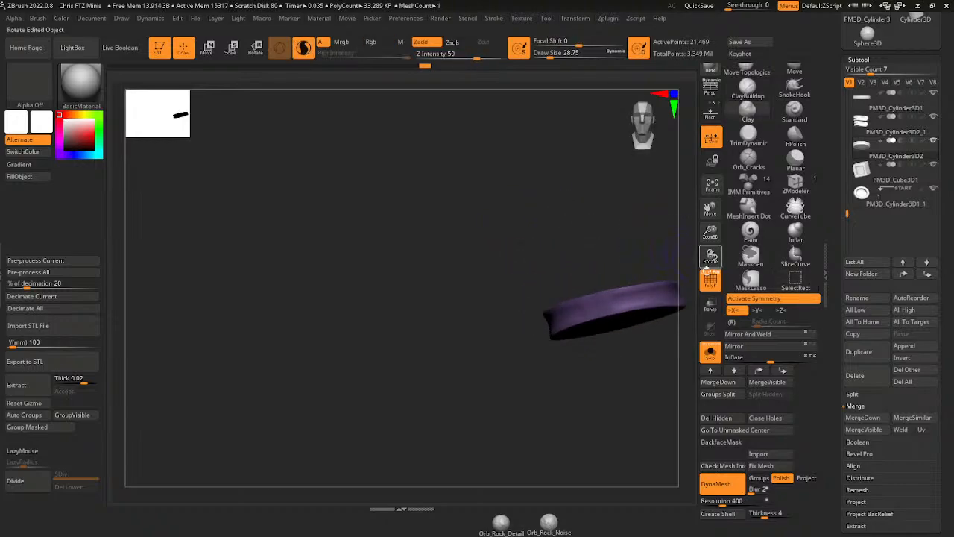
left_click(710, 352)
- Isolate the upper belt and sculpt uneven Clay strokes around its outer surface
left_click(557, 298, "alt")
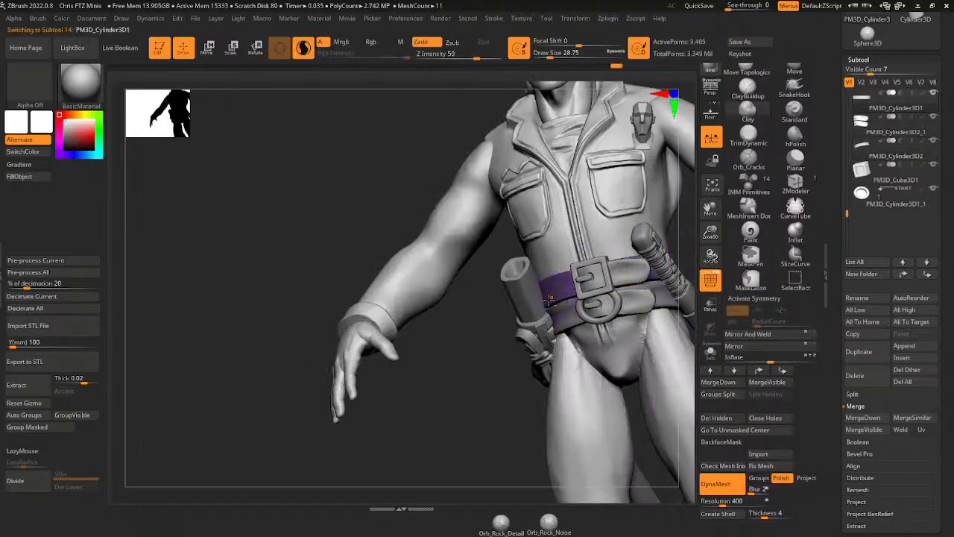
right_click_drag(558, 298, 578, 274)
left_click(710, 352)
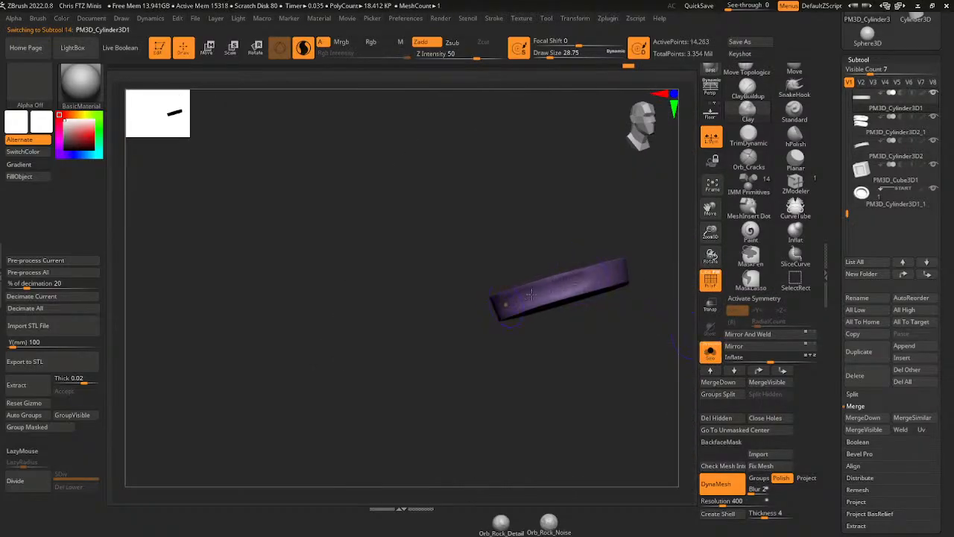
right_click_drag(536, 294, 630, 273)
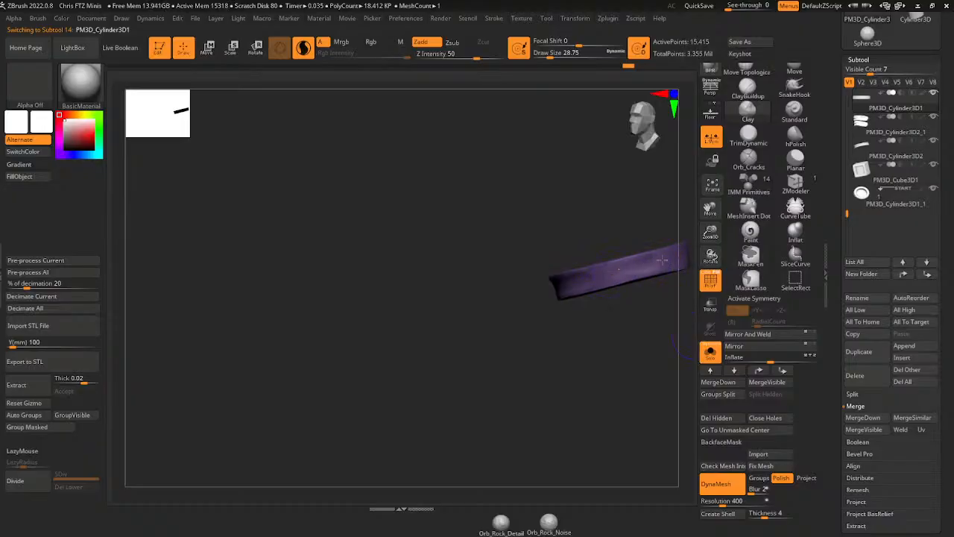
left_click_drag(710, 209, 619, 252)
left_click_drag(512, 304, 532, 298)
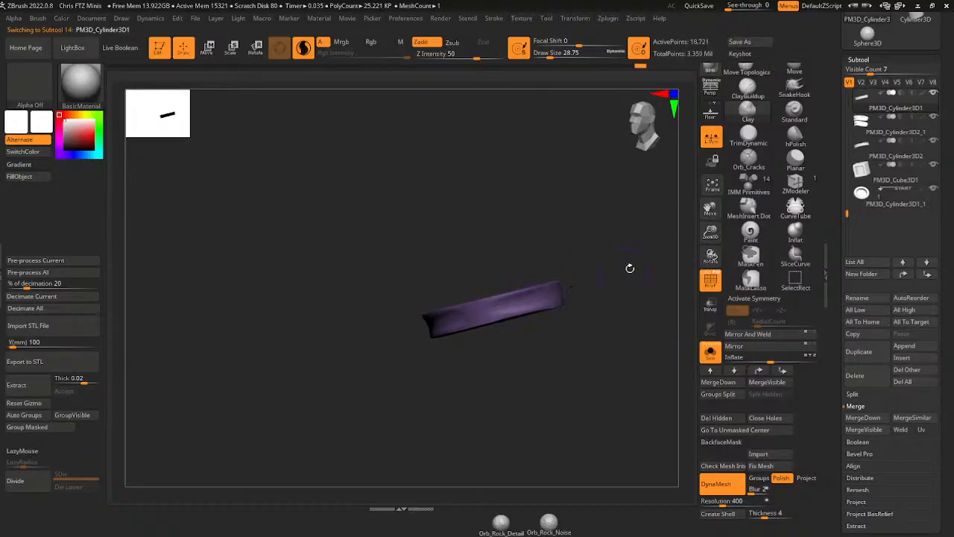
left_click_drag(629, 267, 645, 264)
left_click_drag(535, 301, 571, 295)
left_click_drag(670, 266, 680, 261)
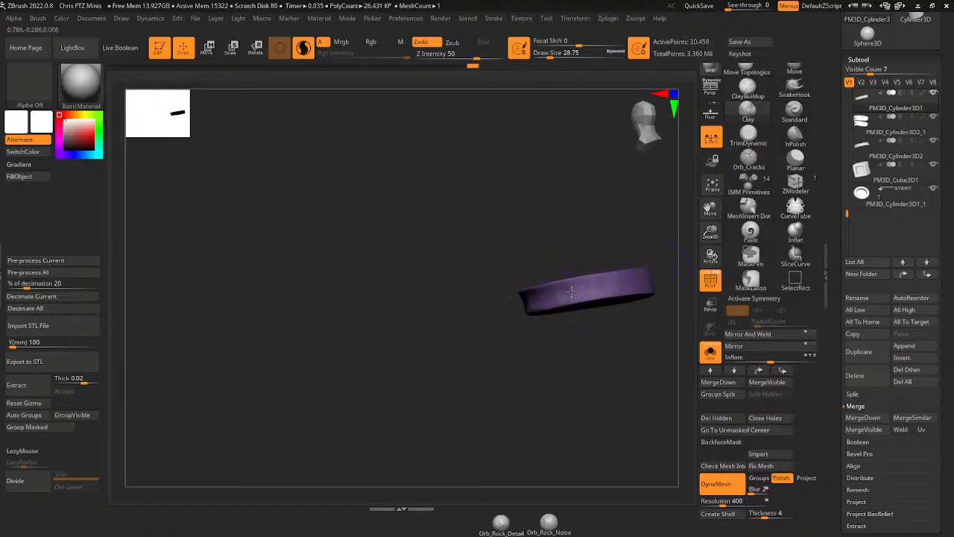
left_click_drag(564, 288, 620, 287)
mouse_move(675, 264)
left_mouse_down()
mouse_move(633, 277)
mouse_move(649, 283)
left_mouse_up()
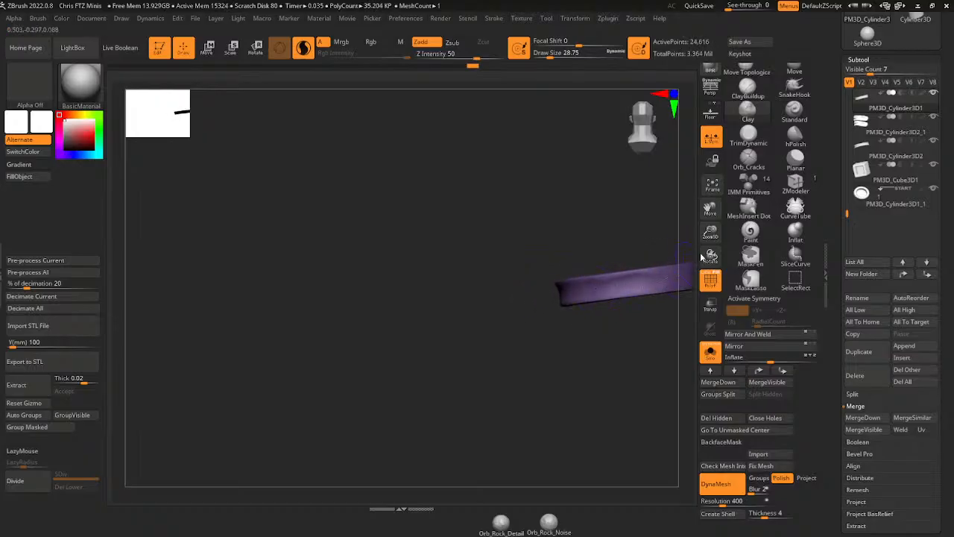
mouse_move(711, 209)
left_mouse_down()
mouse_move(630, 241)
mouse_move(567, 291)
mouse_move(598, 292)
left_mouse_up()
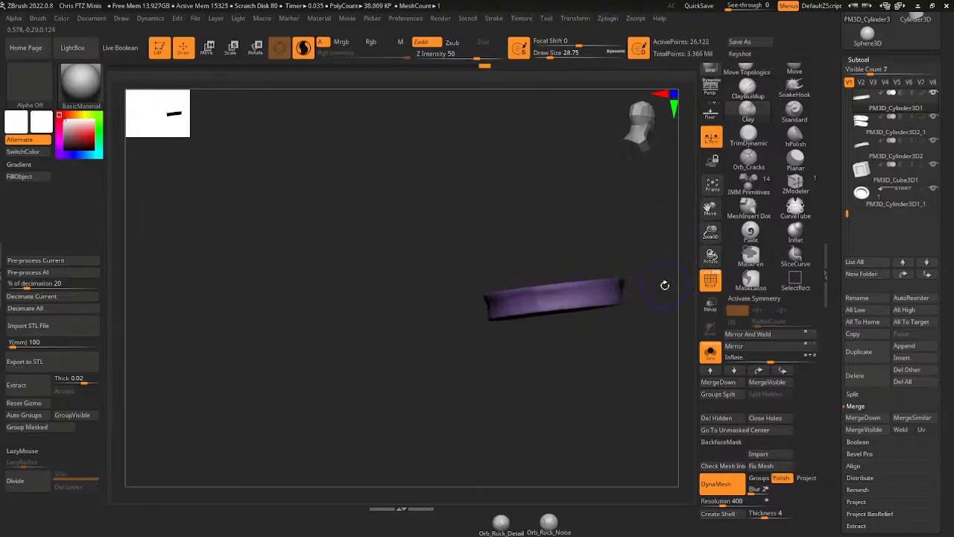
left_click_drag(665, 281, 634, 287)
- Smooth the Clay strokes around the upper belt and bring the other parts back into view
mouse_move(581, 260)
left_mouse_down()
mouse_move(626, 290)
mouse_move(551, 302)
left_mouse_up()
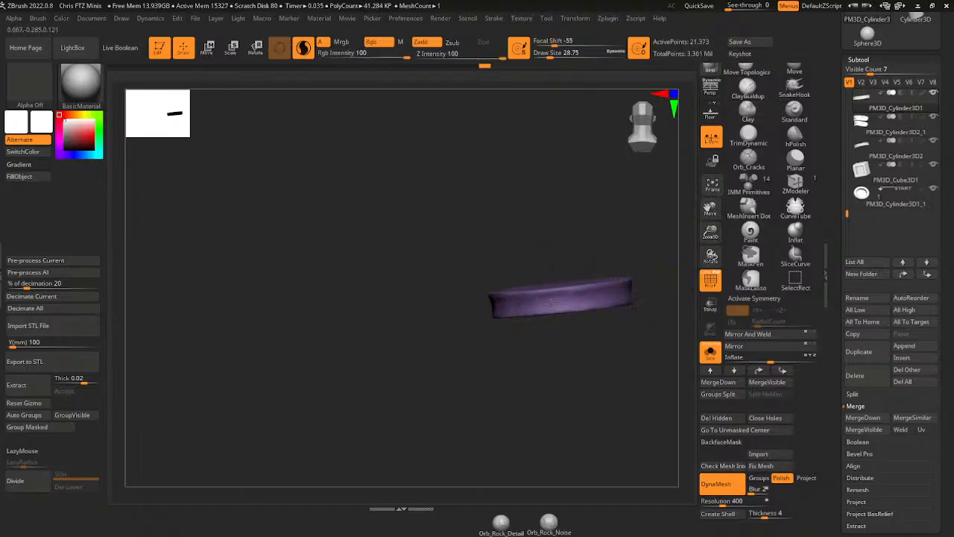
mouse_move(493, 263)
left_mouse_down()
mouse_move(406, 265)
mouse_move(596, 262)
mouse_move(413, 300)
left_mouse_up()
left_click_drag(576, 259, 522, 262)
left_click_drag(482, 294, 347, 299)
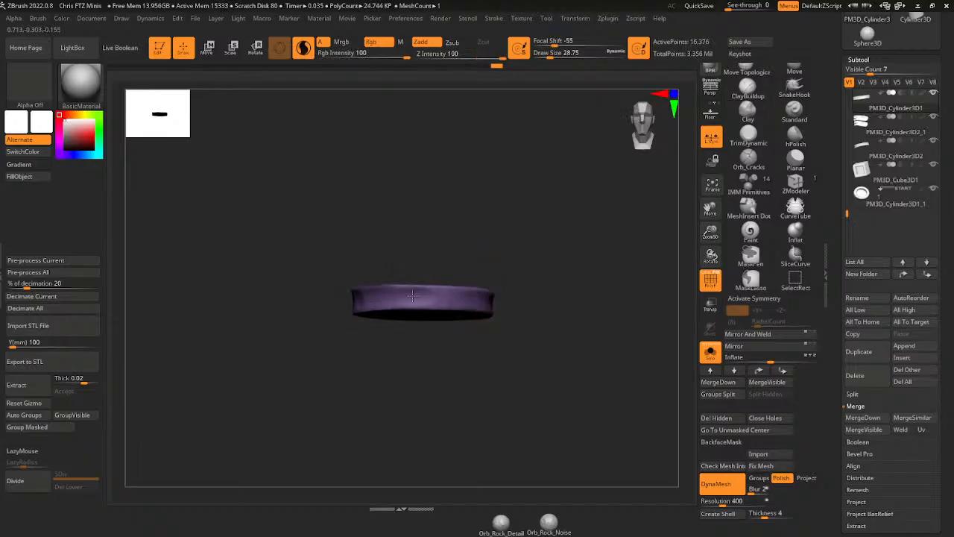
left_click_drag(451, 265, 373, 302)
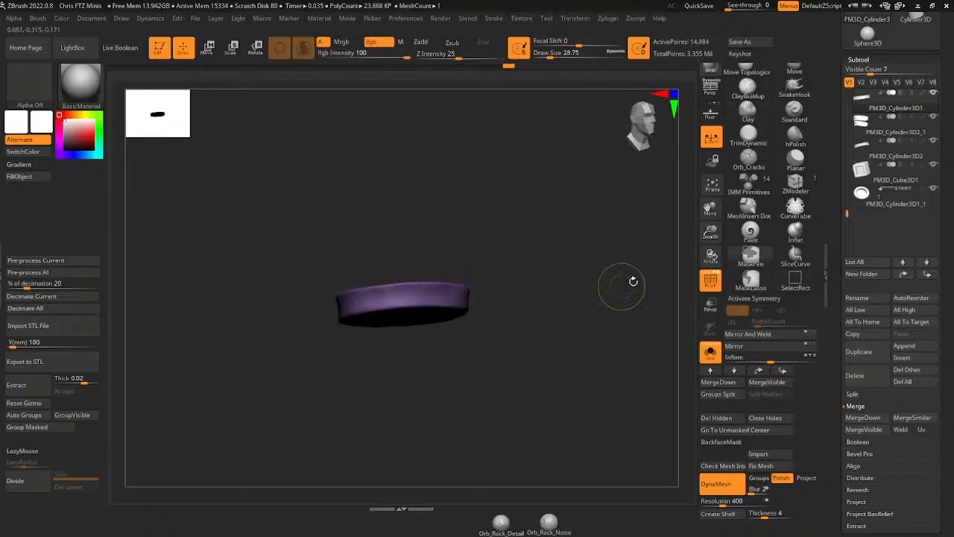
left_click(711, 352)
- Crease the strap leather inside both buckles using Orb_Cracks with Z Intensity 23 and a draw size of about 14.2
left_click_drag(663, 237, 661, 259, "alt")
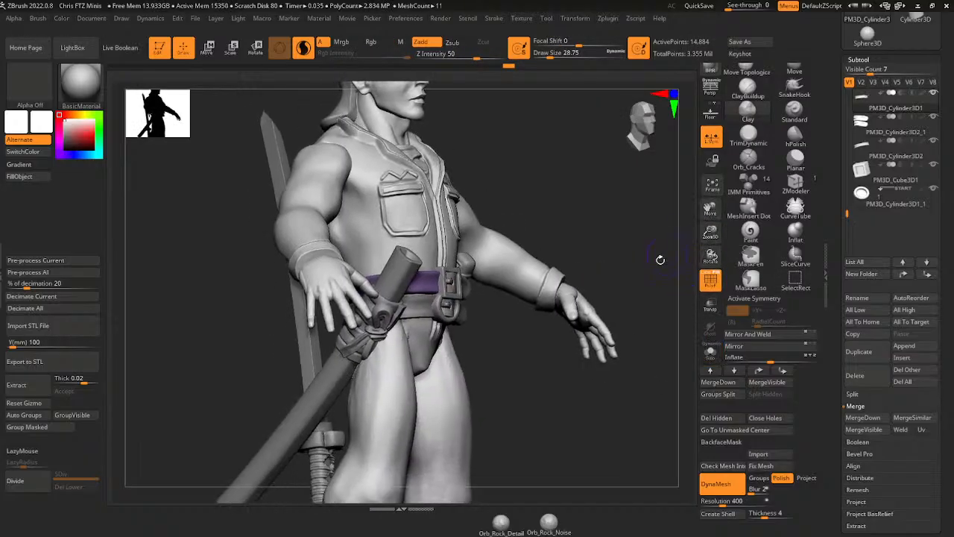
left_click_drag(652, 300, 623, 293, "shift")
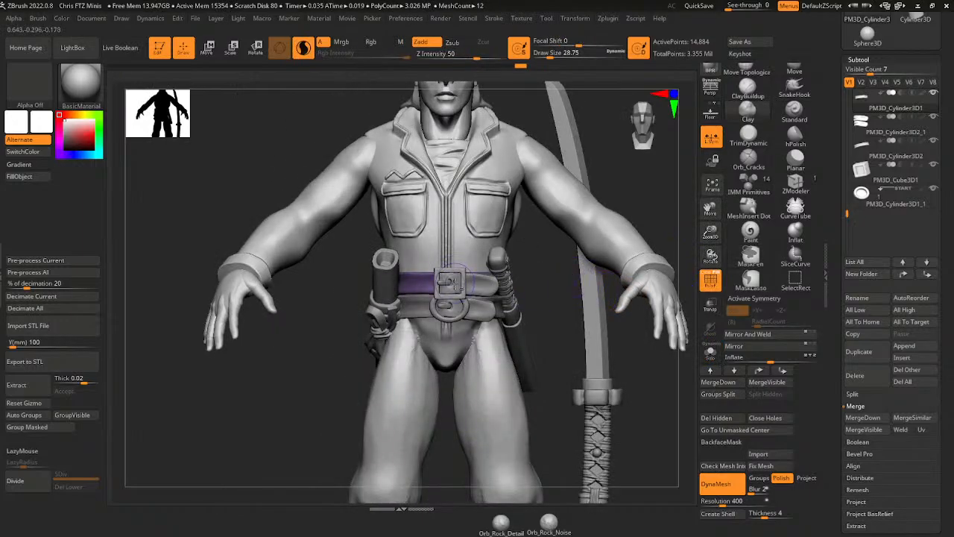
left_click_drag(711, 255, 731, 269)
left_click(504, 271, "alt")
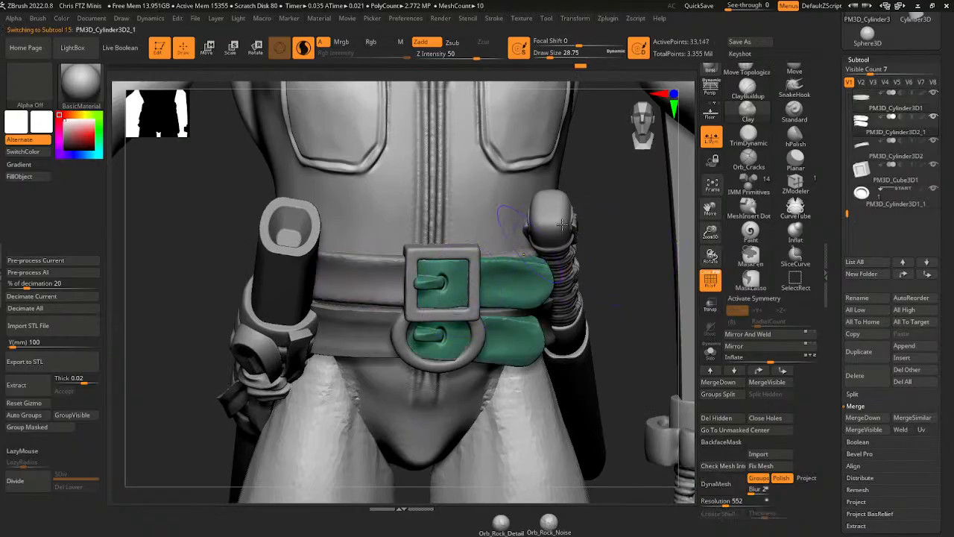
left_click(750, 158)
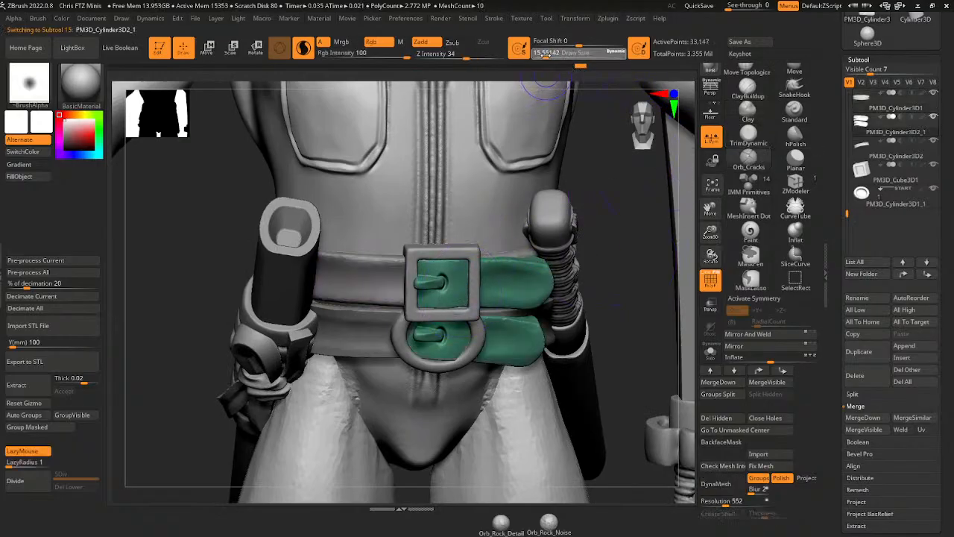
left_click_drag(463, 54, 455, 55)
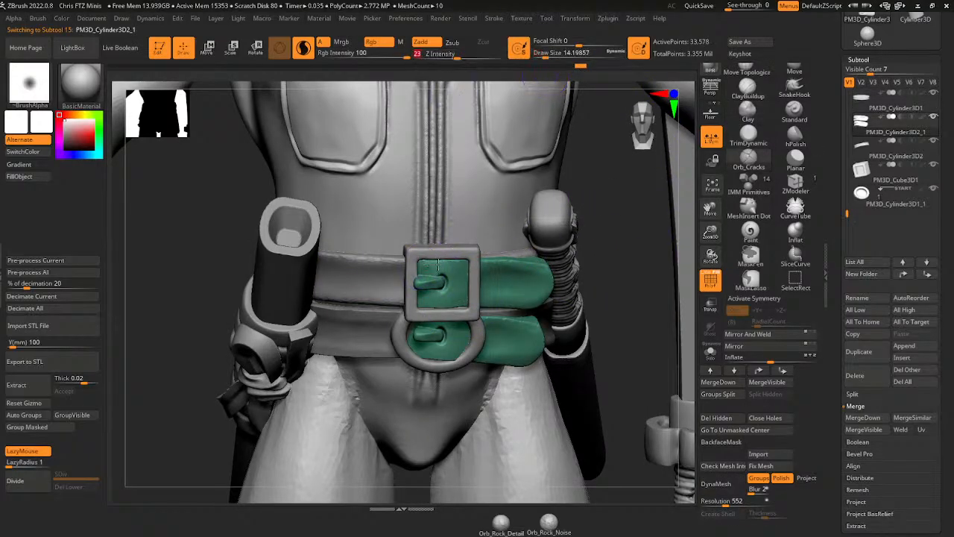
left_click_drag(429, 302, 461, 304)
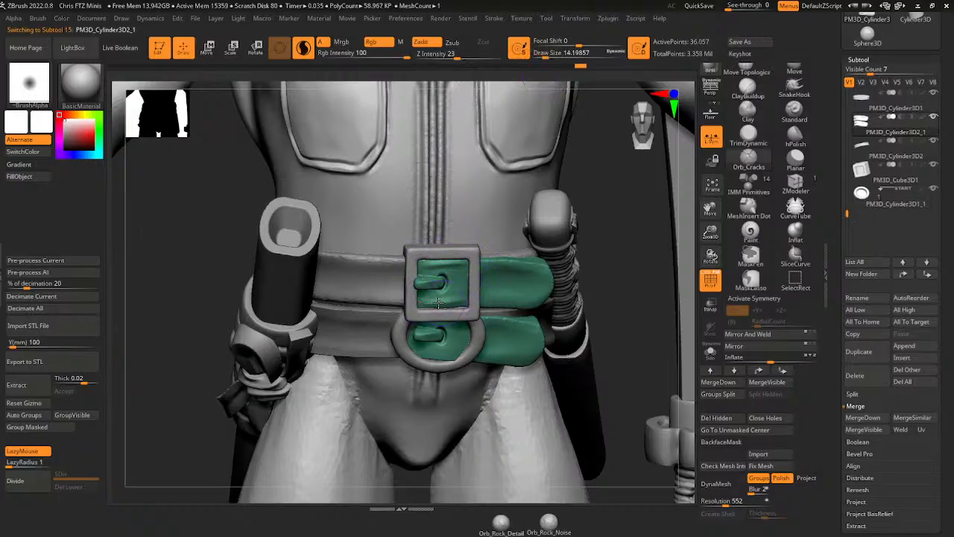
left_click_drag(423, 356, 426, 352)
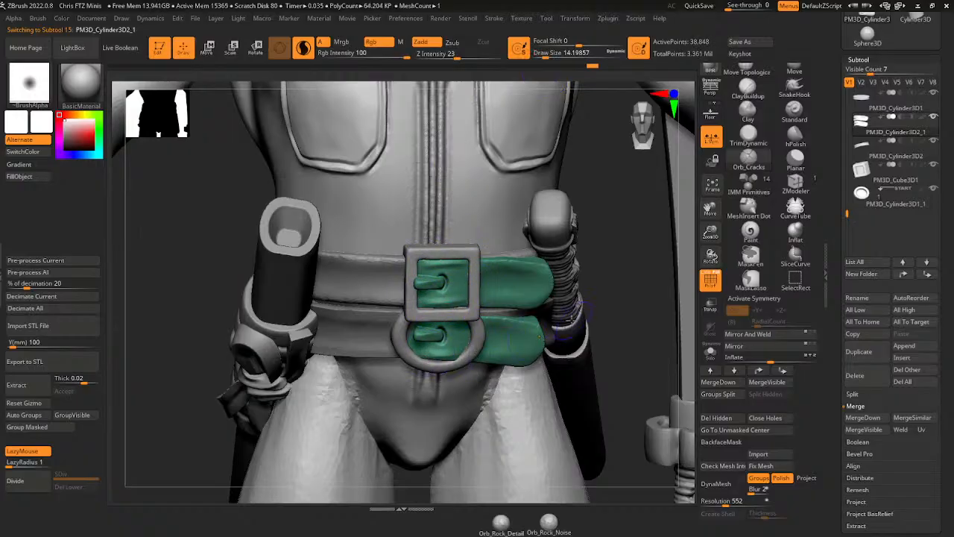
- Run Orb_Cracks strokes along the borders of the upper and lower strap ends to wear in their edges
left_click_drag(481, 263, 551, 280)
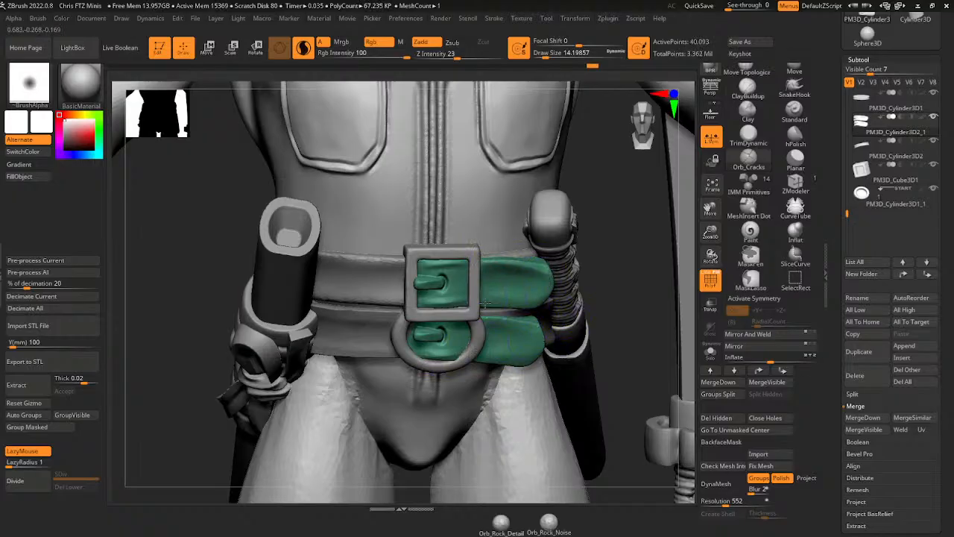
left_click_drag(486, 304, 552, 279)
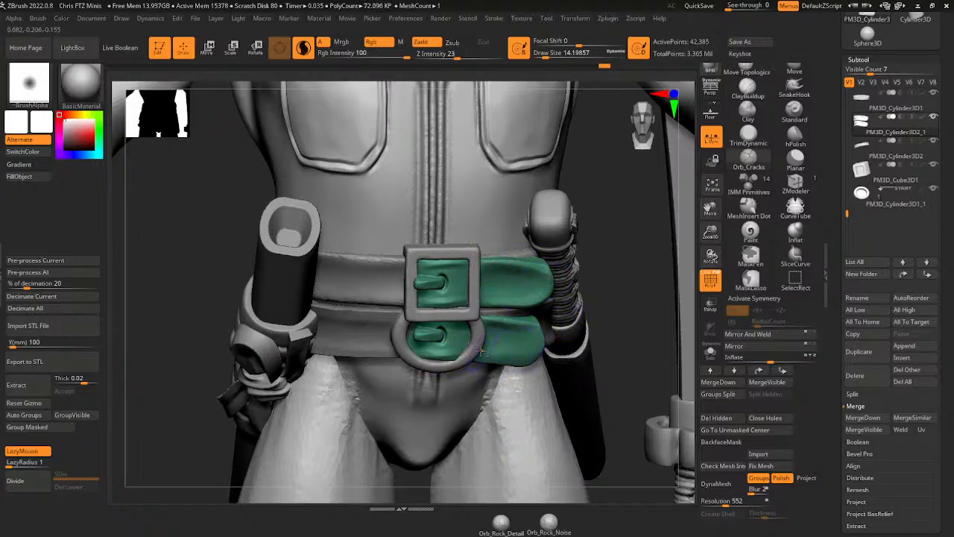
mouse_move(481, 351)
left_mouse_down()
mouse_move(515, 359)
mouse_move(543, 347)
left_mouse_up()
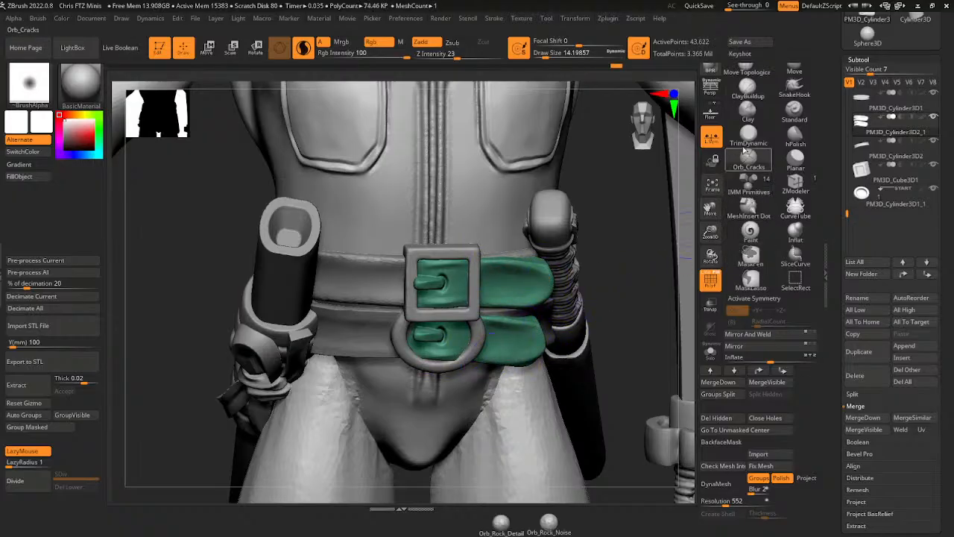
- Sink two buckle holes into each strap end with the ClayBuildup brush at a draw size of about 5.75
left_click(748, 90)
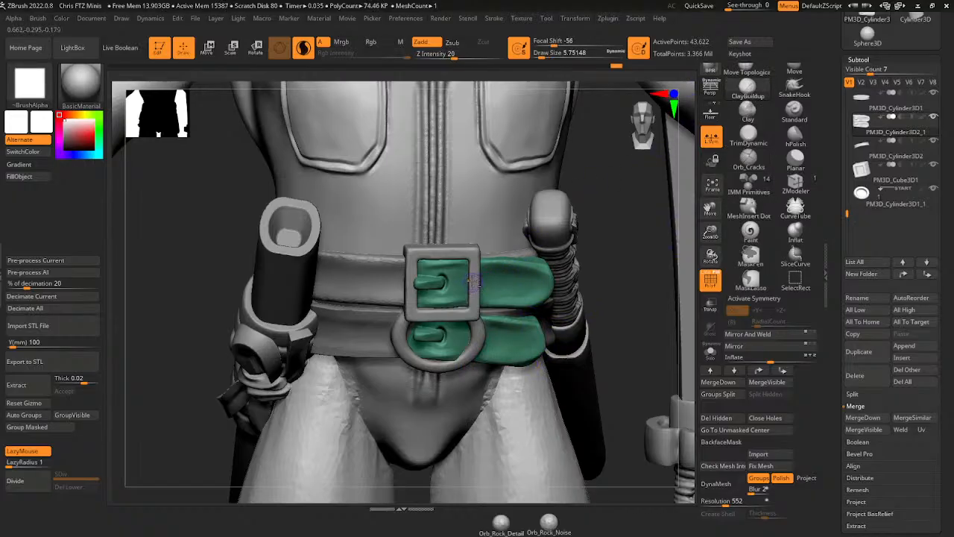
mouse_move(484, 282)
left_mouse_down()
mouse_move(512, 273)
mouse_move(516, 292)
left_mouse_up()
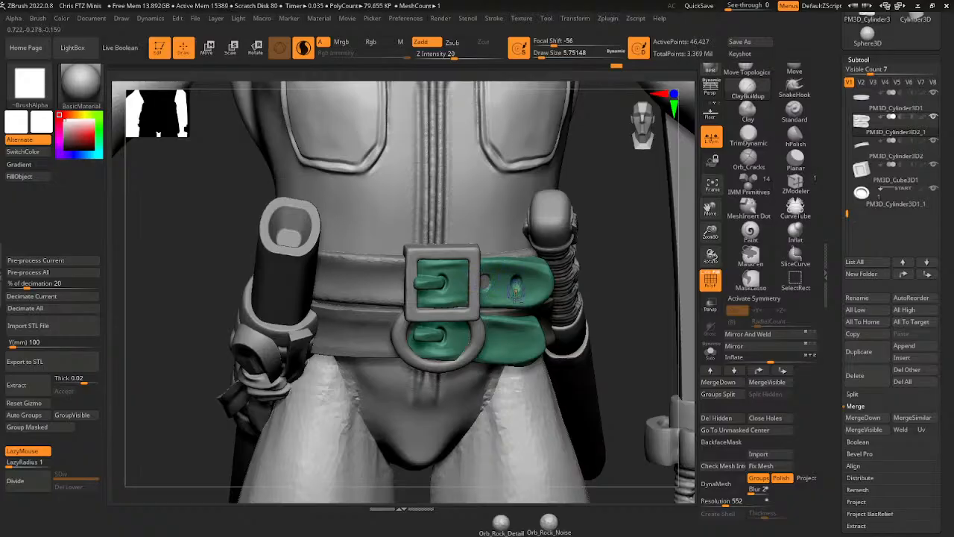
left_click_drag(485, 341, 516, 348)
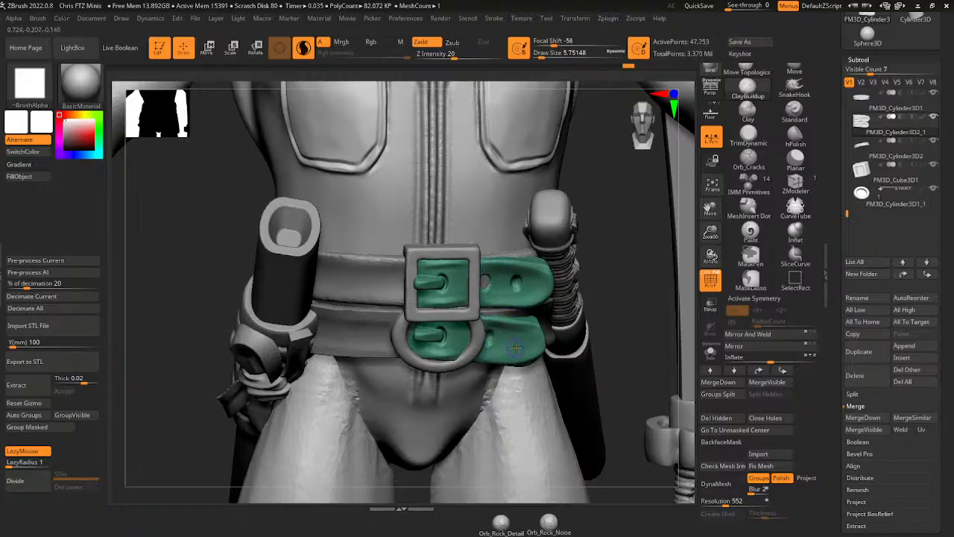
- Sink a matching hole with ClayBuildup into the upper and the lower belt on the other side of the buckles
left_click(395, 281, "alt")
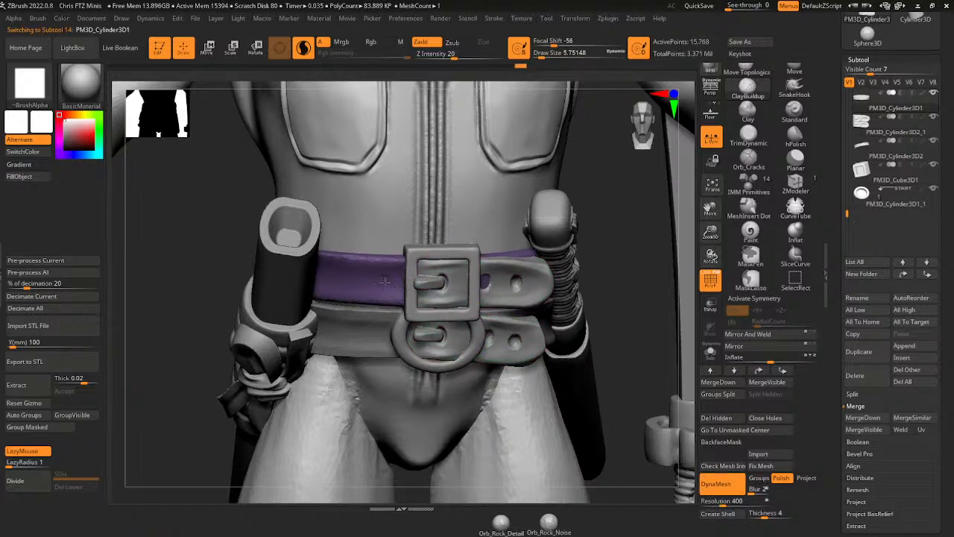
left_click(386, 278)
left_click_drag(613, 241, 486, 249)
left_click(377, 343, "alt")
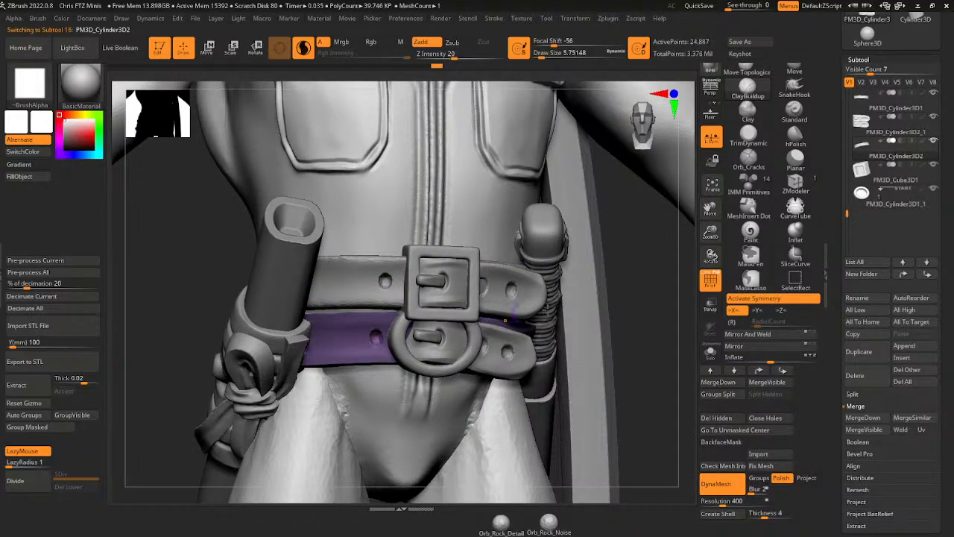
- Check the belts from the front and rework the upper belt behind the strap end's first hole
left_click_drag(710, 232, 707, 191)
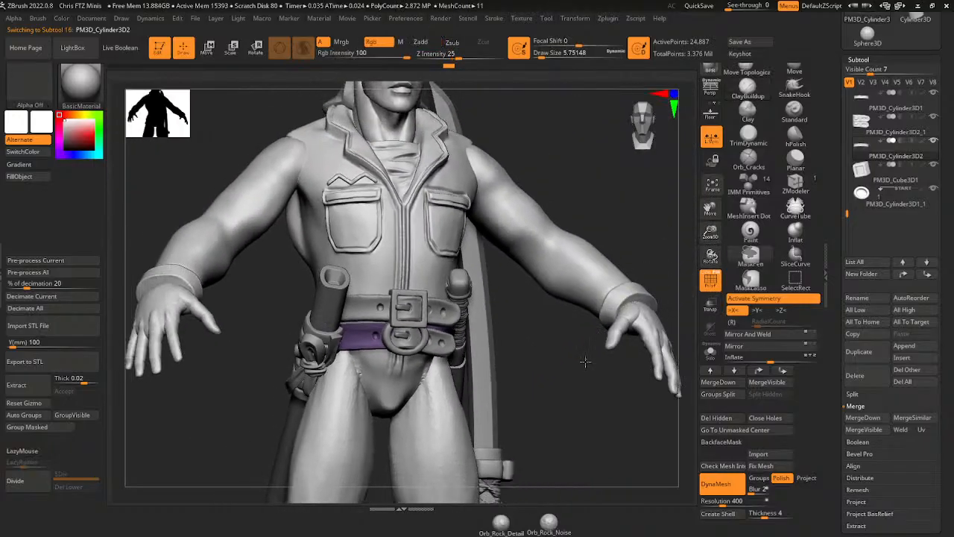
left_click_drag(661, 302, 567, 254)
left_click(431, 280, "alt")
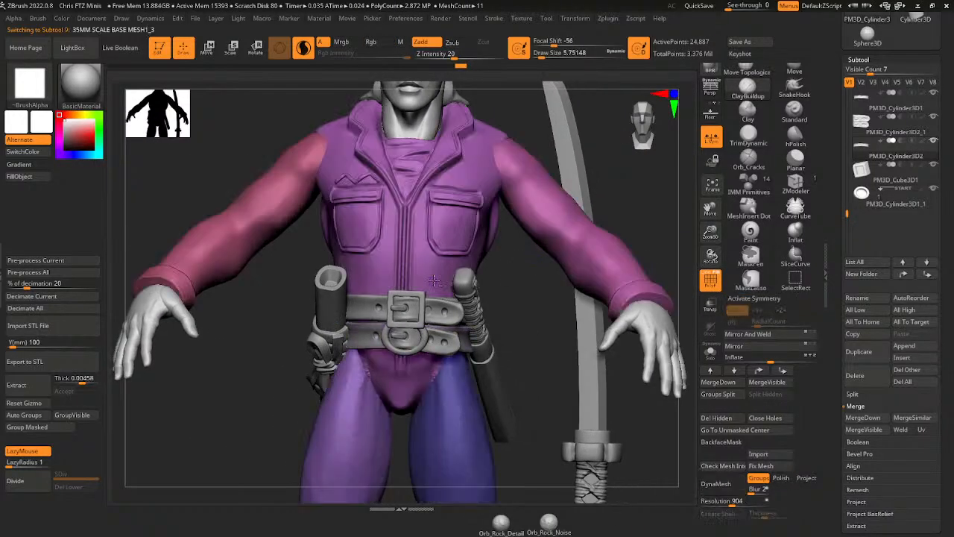
left_click(431, 307, "alt")
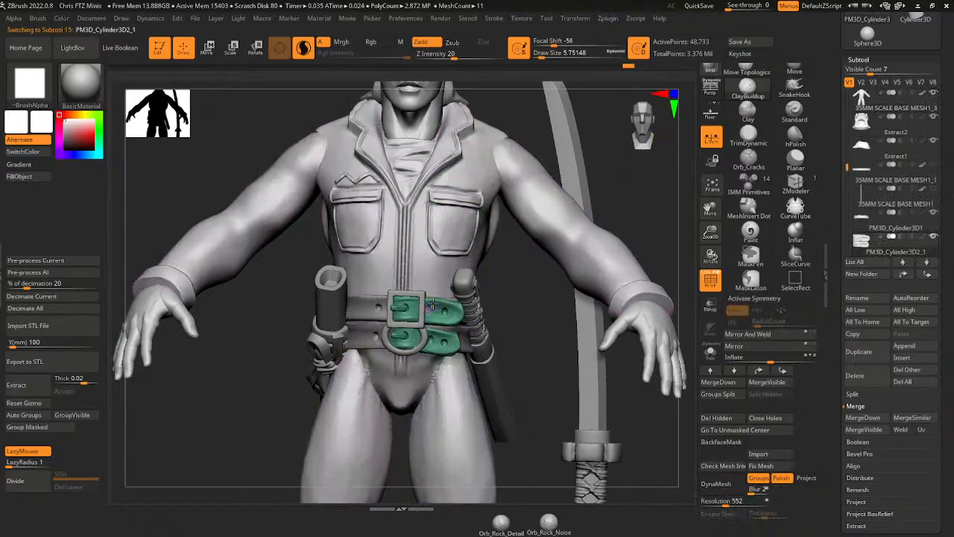
left_click(429, 313, "alt")
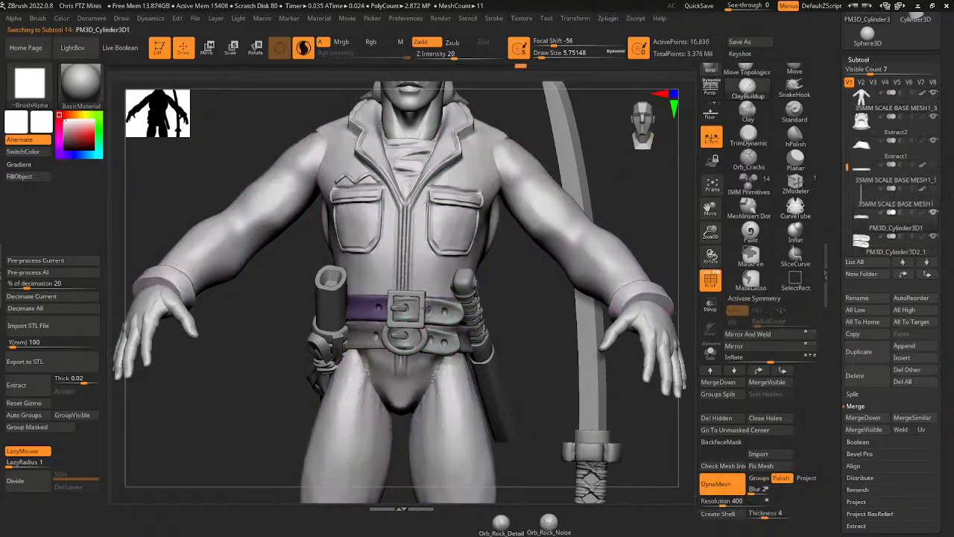
key("ctrl+shift+z")
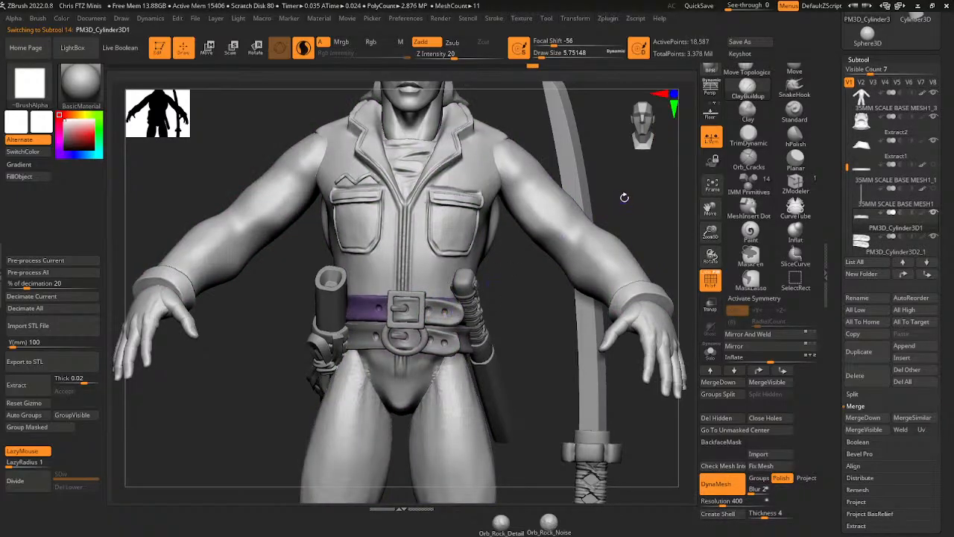
- Append a Cube3D as a new subtool to the character, working from the side view
left_click(629, 197, "ctrl")
mouse_move(631, 196)
left_mouse_down("ctrl")
mouse_move(659, 228)
mouse_move(705, 201)
left_mouse_up("ctrl")
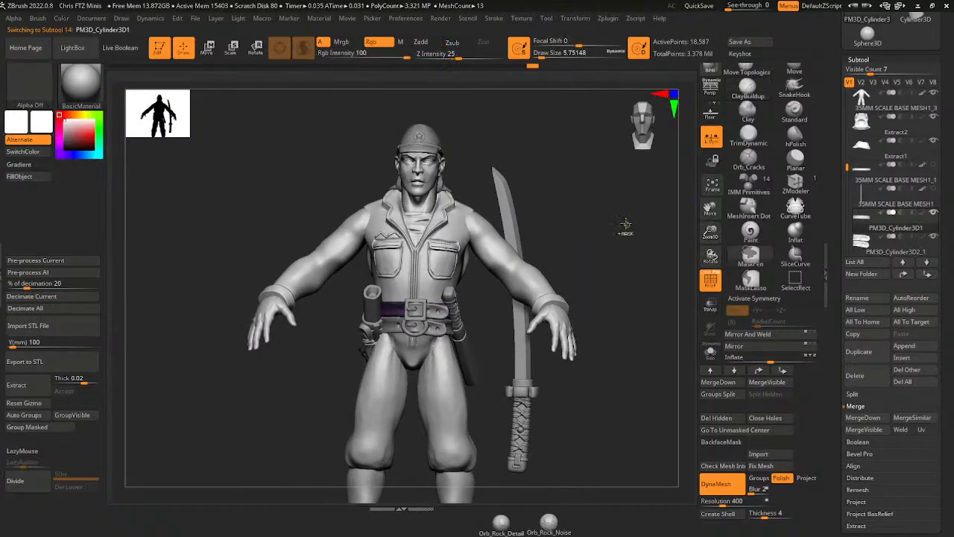
left_click_drag(624, 226, 644, 278, "ctrl")
mouse_move(643, 279)
left_mouse_down()
mouse_move(606, 295)
mouse_move(662, 270)
mouse_move(683, 237)
mouse_move(643, 272)
left_mouse_up()
left_click(637, 252, "ctrl")
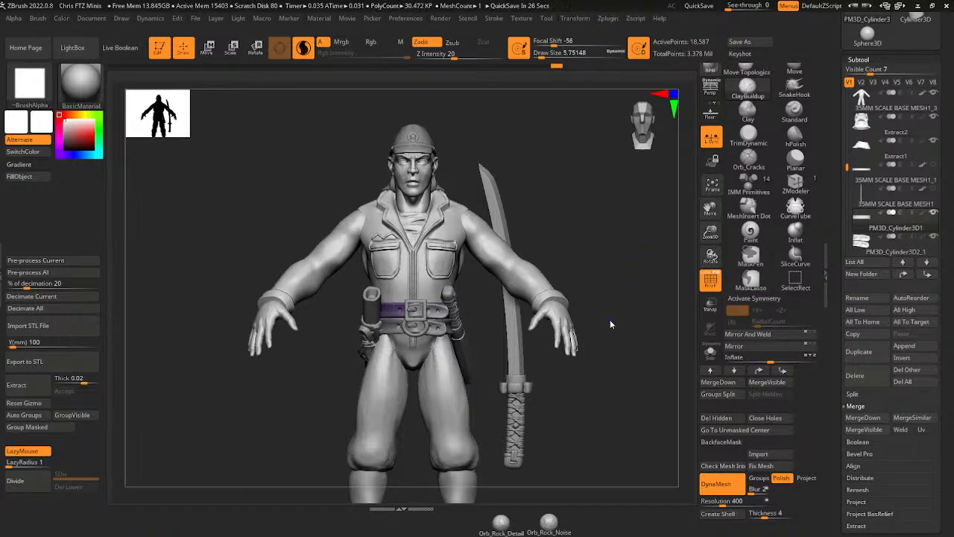
left_click_drag(615, 333, 667, 343)
left_click_drag(710, 209, 723, 114)
left_click(905, 346)
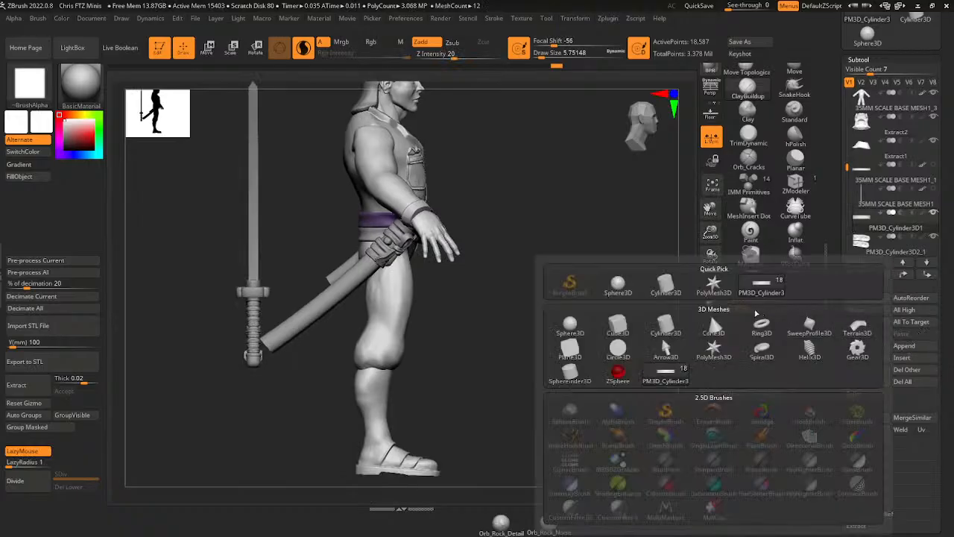
left_click(619, 347)
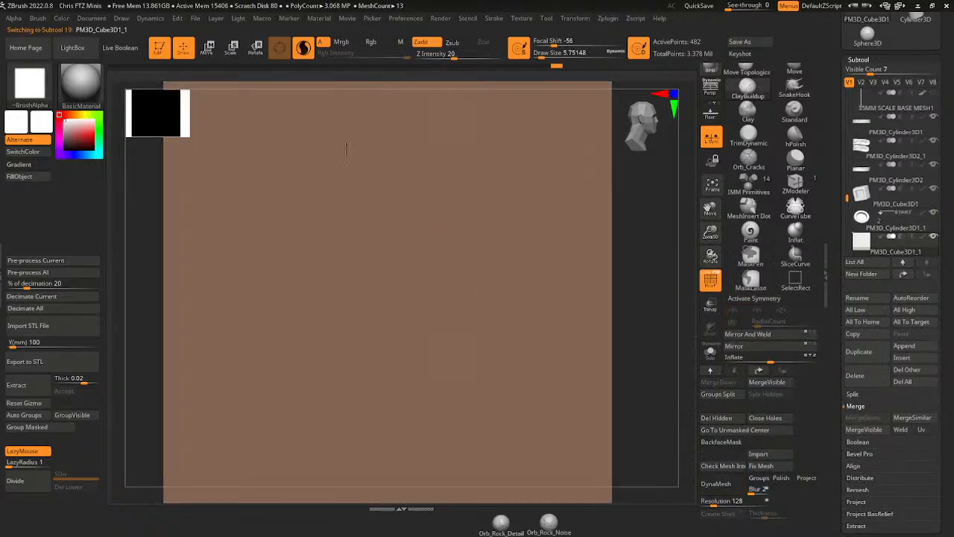
- Scale the cube down and reduce its depth and height to a small block beside the thigh, below the belts
left_click_drag(386, 283, 449, 226)
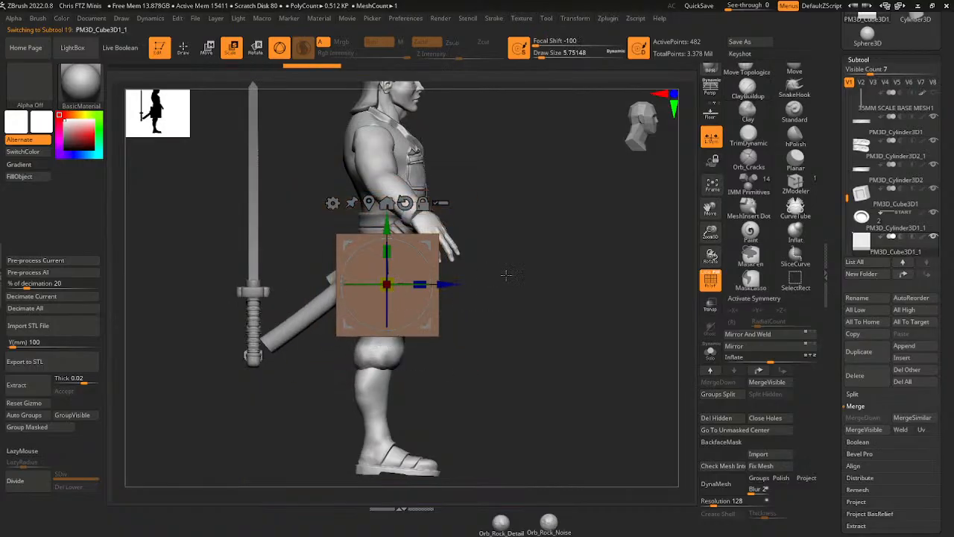
left_click_drag(507, 275, 496, 270, "shift")
left_click_drag(353, 284, 406, 290)
left_click_drag(441, 359, 496, 331, "shift")
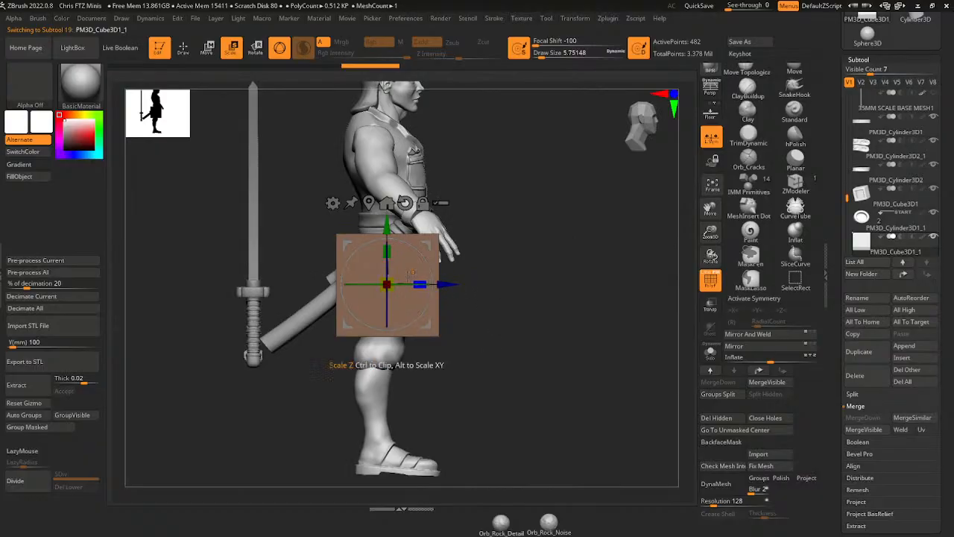
left_click_drag(387, 284, 403, 281)
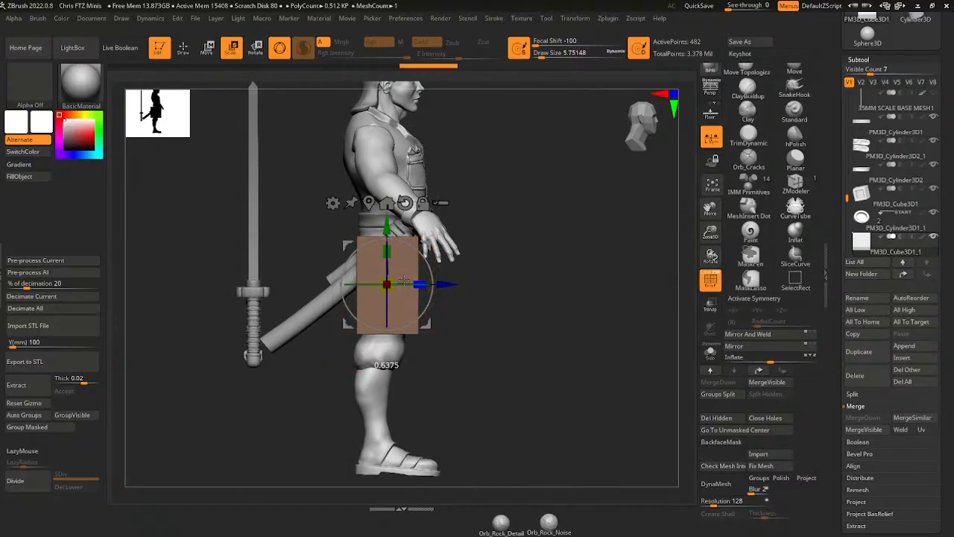
left_click_drag(389, 249, 392, 255)
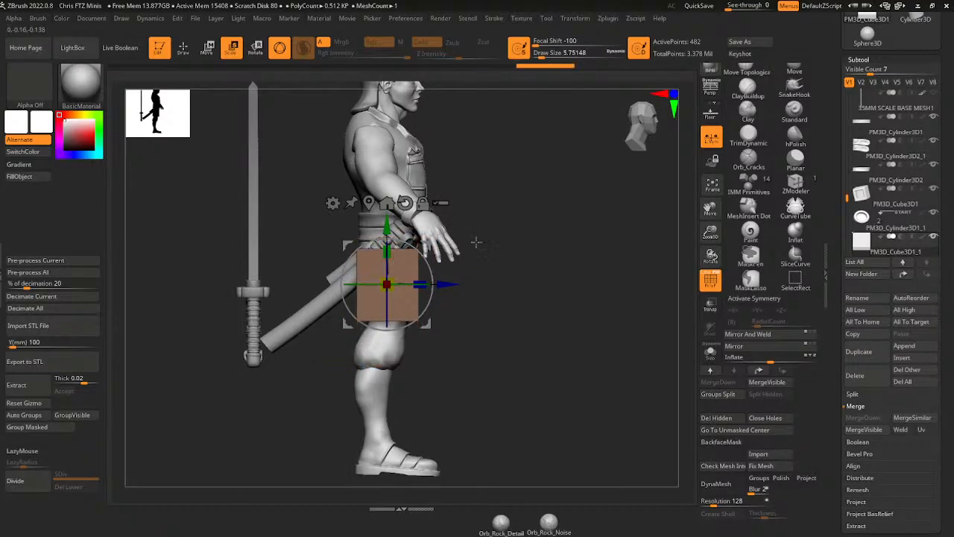
left_click_drag(519, 244, 462, 298)
left_click_drag(388, 284, 391, 279)
left_click_drag(388, 375, 464, 333, "shift")
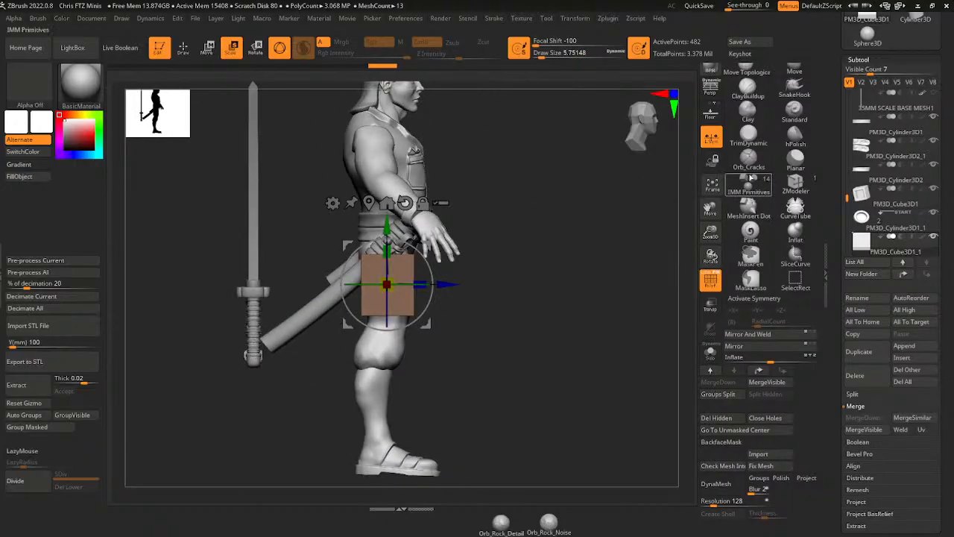
left_click(749, 110)
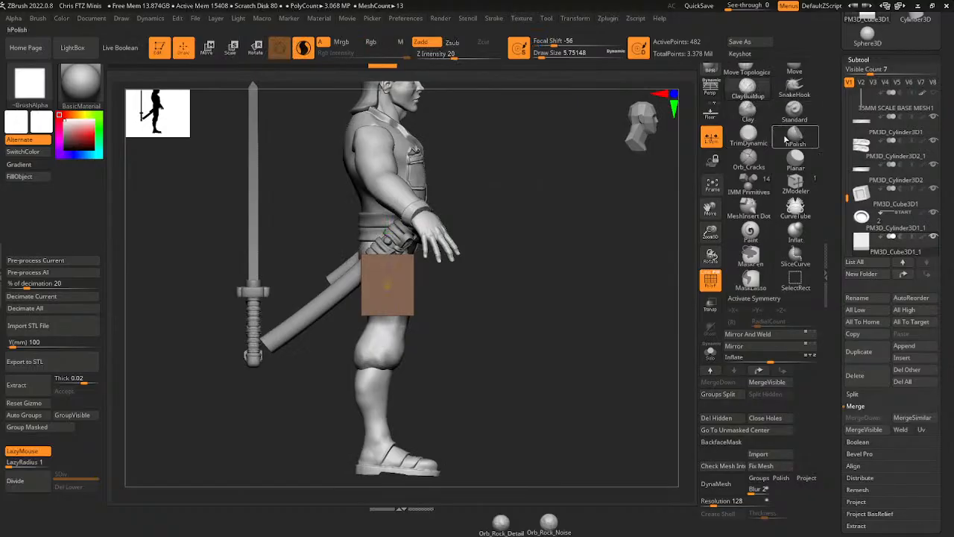
left_click(749, 135)
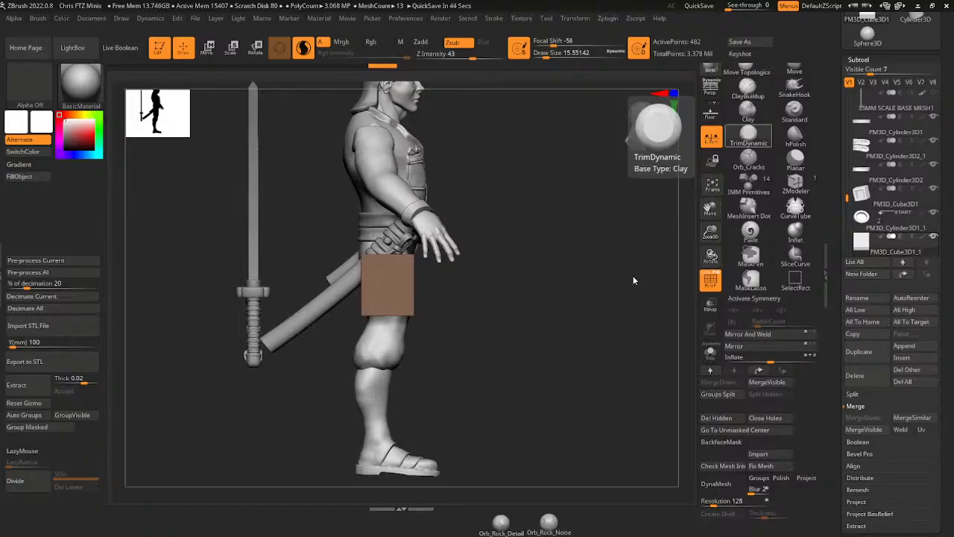
key("f")
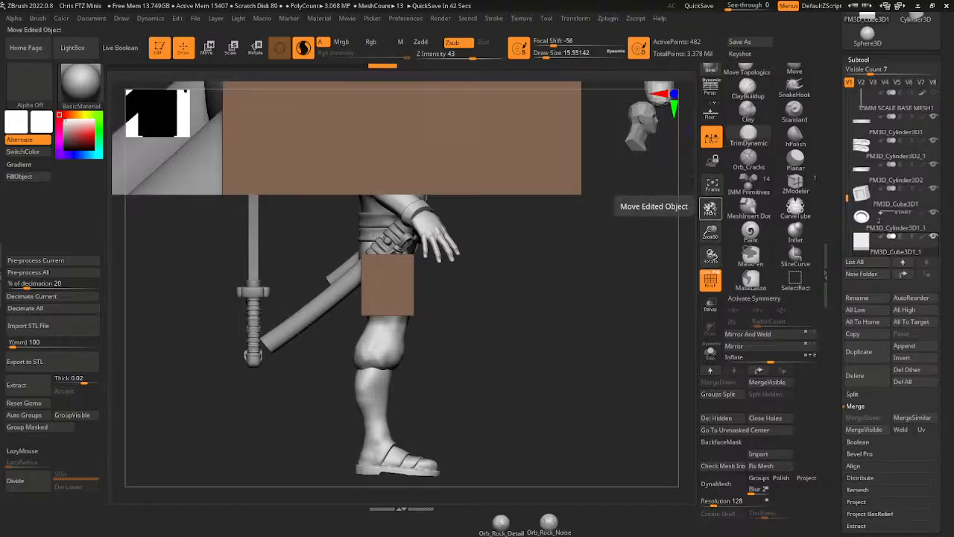
left_click_drag(709, 208, 708, 220)
left_click_drag(709, 232, 704, 208)
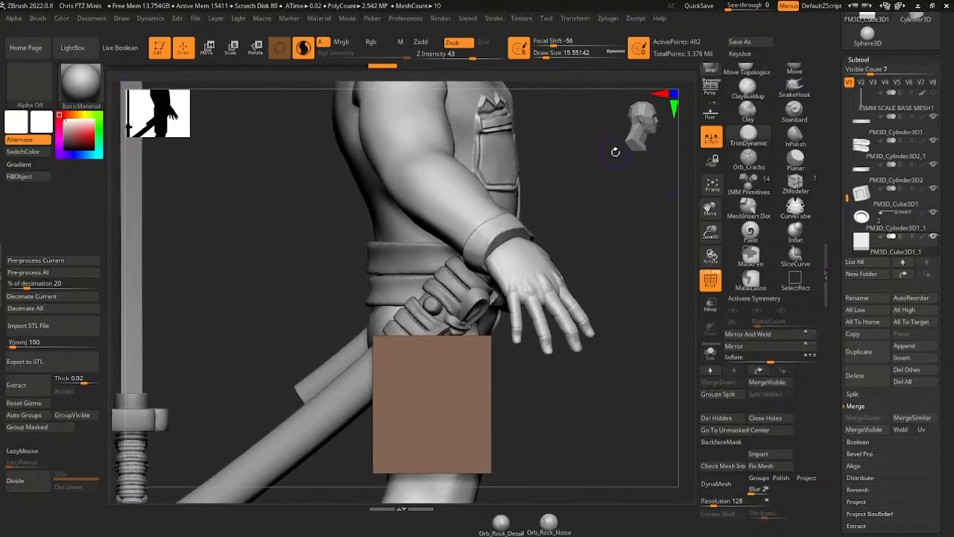
left_click(75, 50)
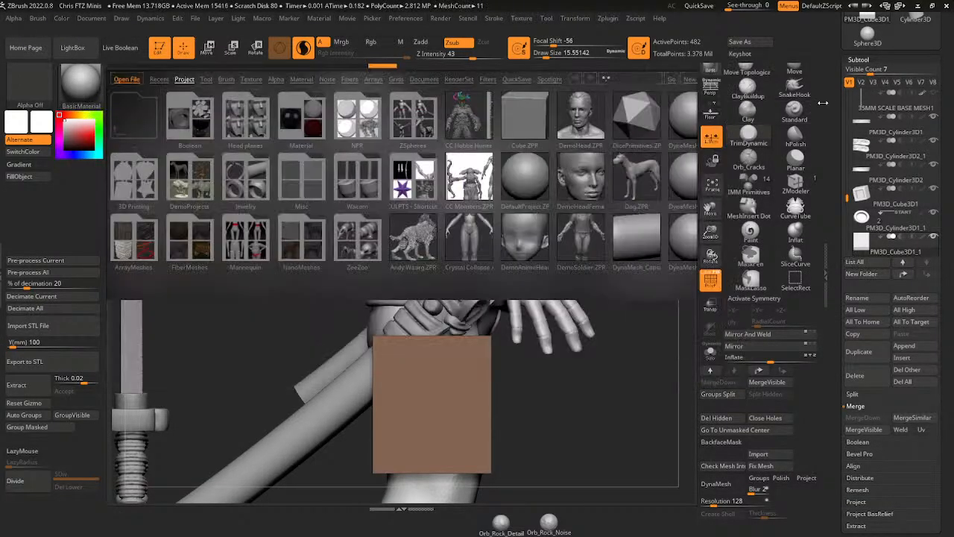
left_click_drag(821, 91, 824, 178)
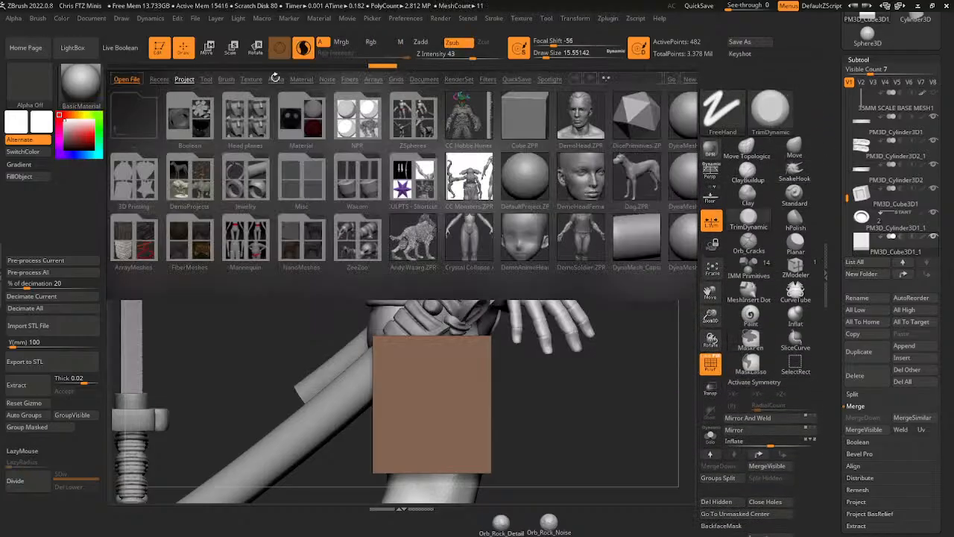
left_click(72, 47)
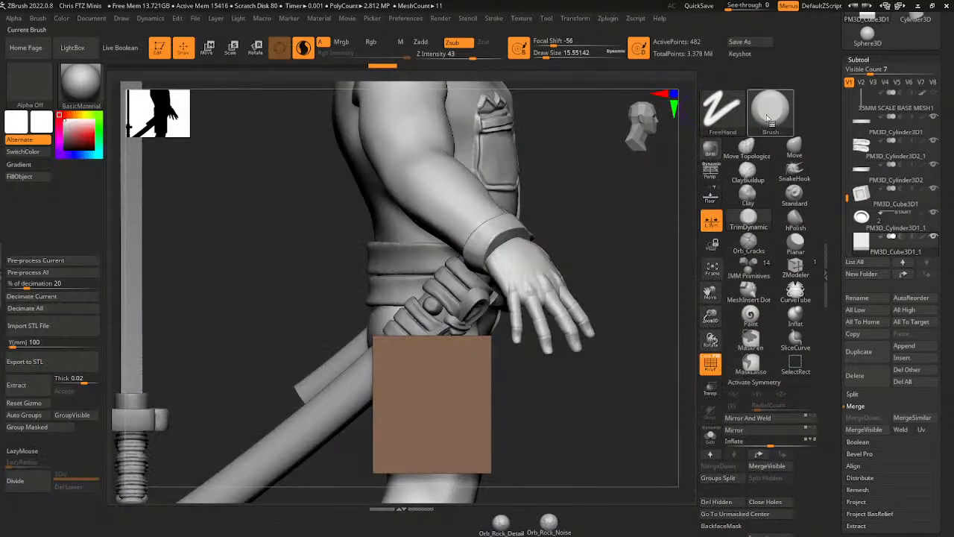
- Insert the Handle 05 part from the IMM Gun brush over the cube beside the thigh
left_click(764, 120)
left_click(775, 109)
left_click(774, 110)
left_click(774, 112)
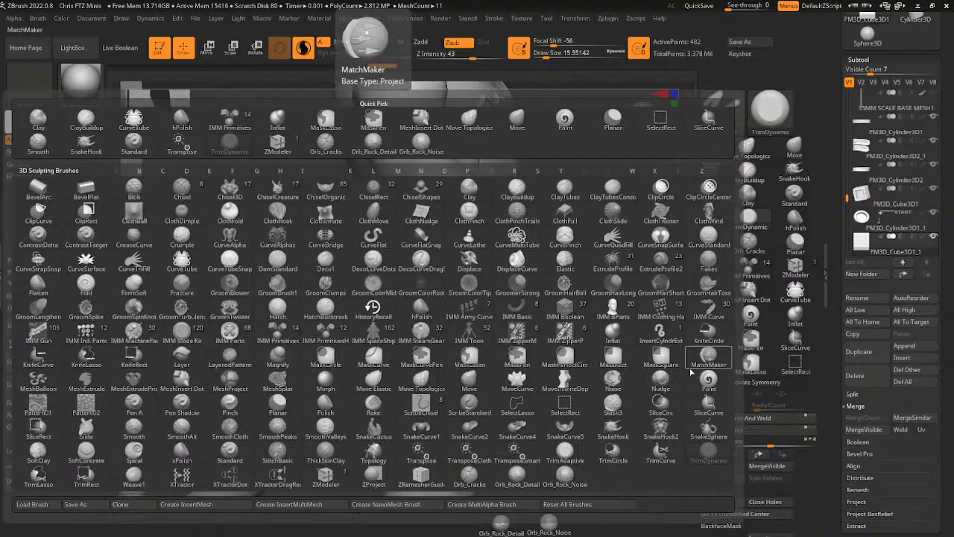
left_click(38, 335)
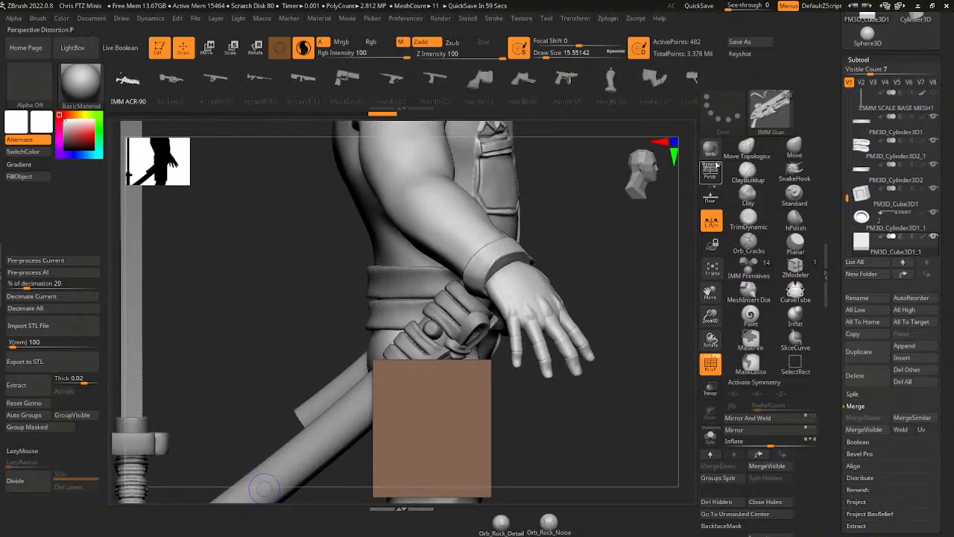
left_click(563, 84)
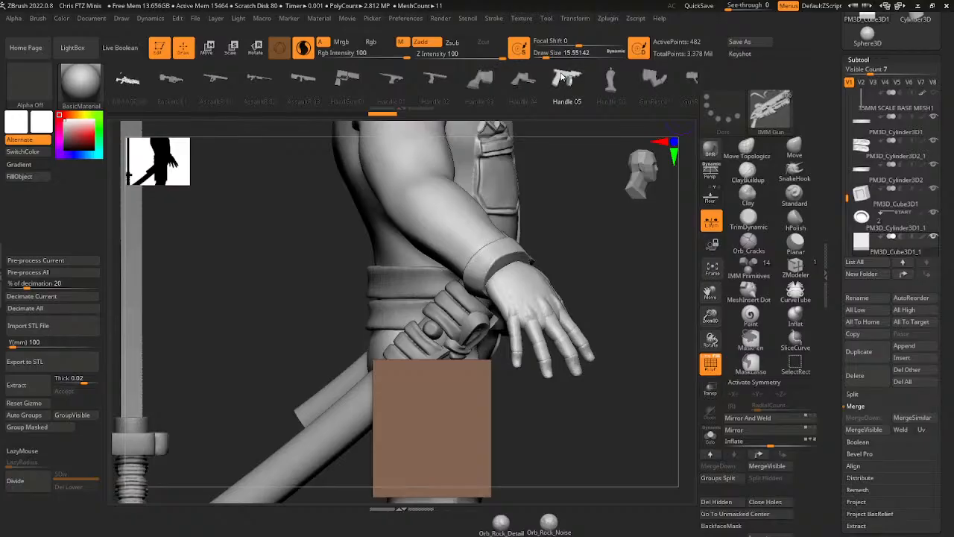
left_click_drag(433, 387, 437, 463)
left_click_drag(628, 426, 610, 372)
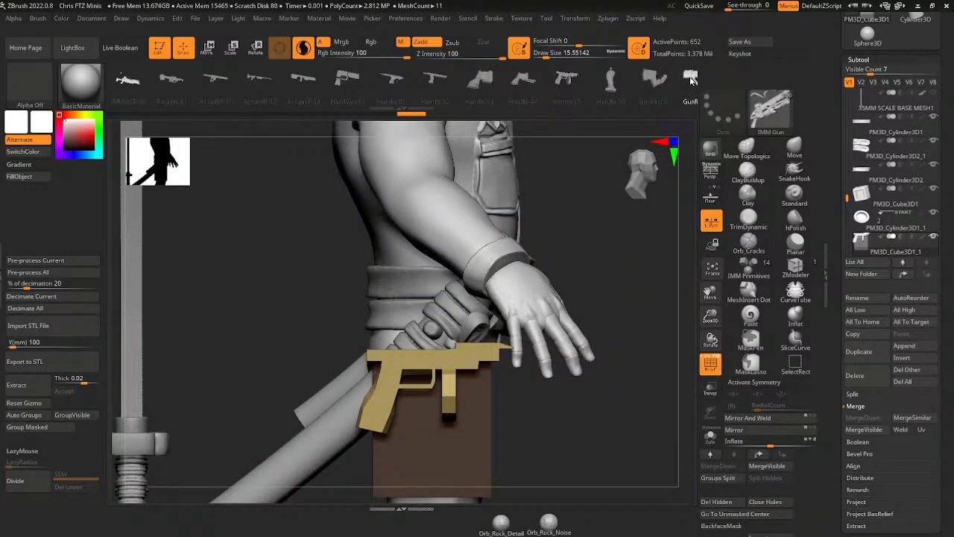
- Swap the inserted part through GunRest 01, Handle 03, HandGun 01, ACR-90 and AssaultR 02 to compare the gun shapes
key("w")
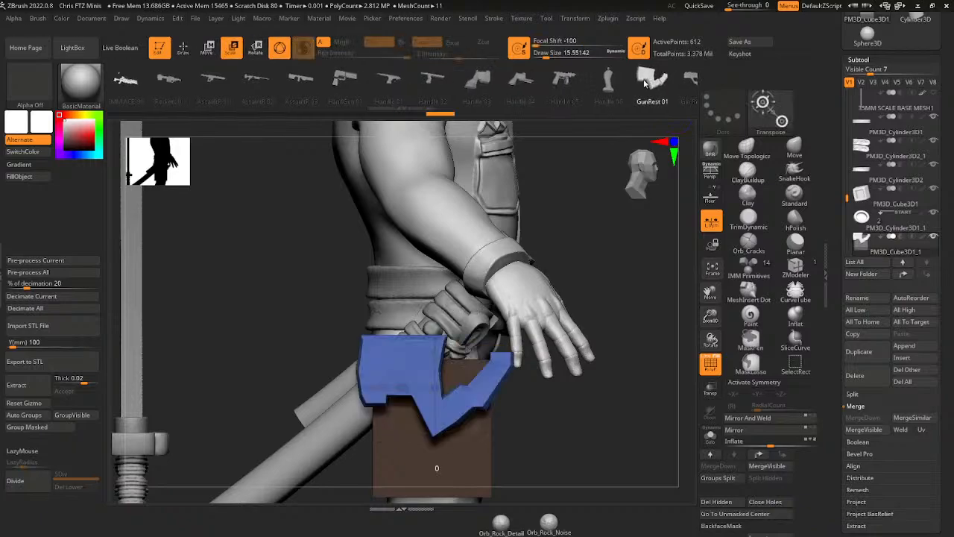
left_click(516, 79)
left_click_drag(589, 171, 578, 212)
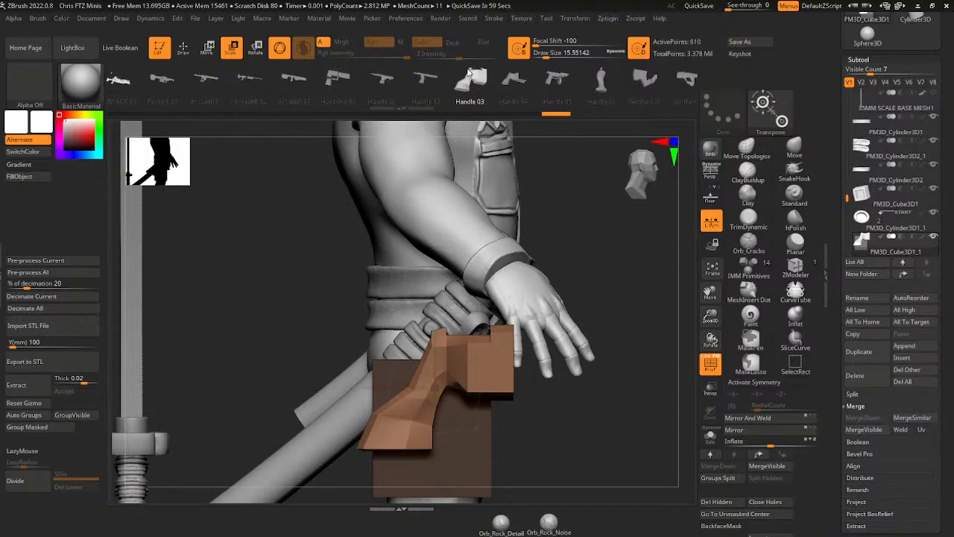
left_click(343, 77)
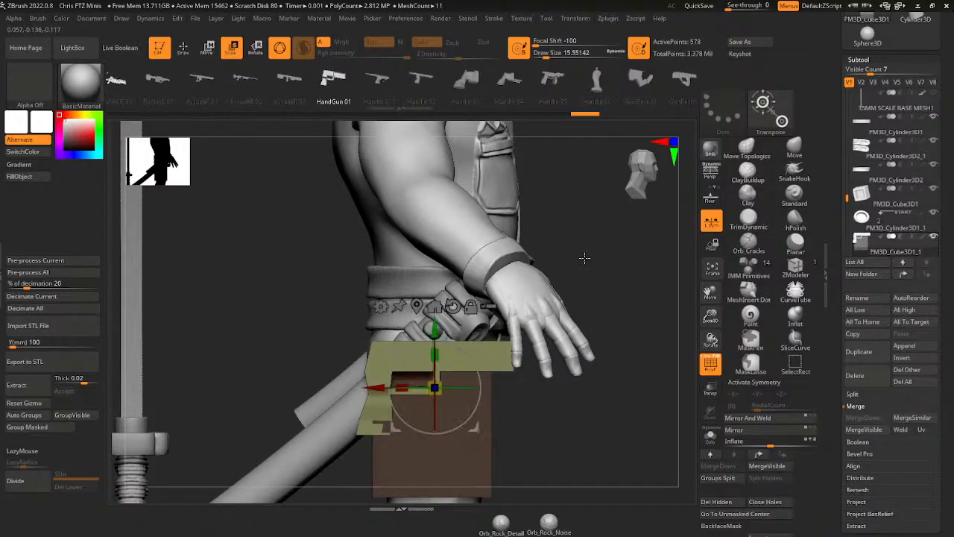
left_click_drag(584, 258, 601, 292)
left_click(160, 80)
left_click(120, 80)
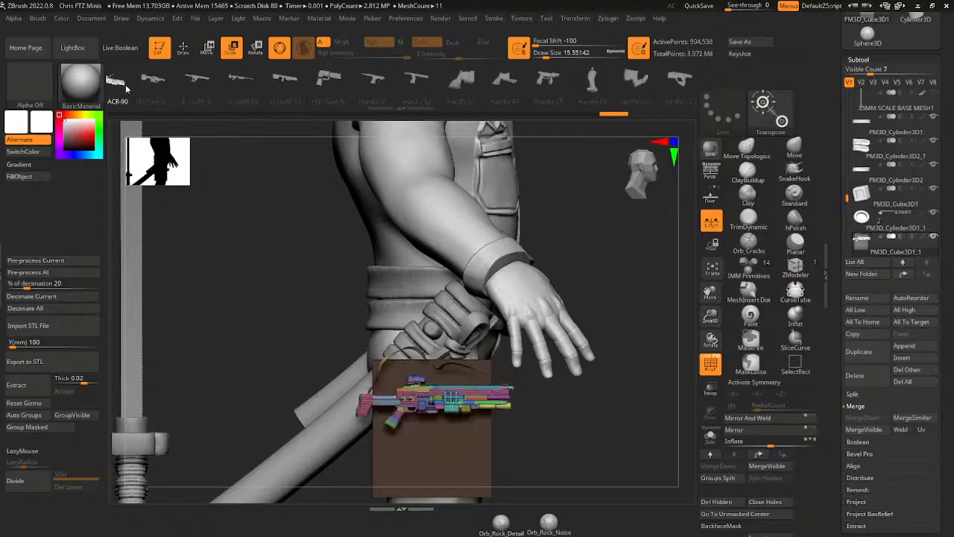
left_click(206, 85)
left_click(242, 81)
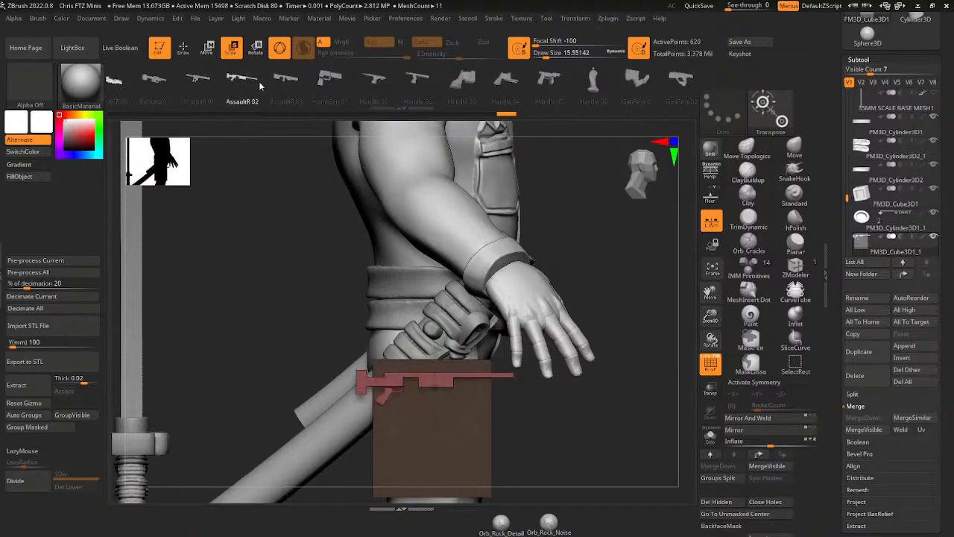
- Try AssaultR 03, HandGun 01, A 03, GunRest 02, Handle 06, Handle 05 and Handle 04 in place of the inserted part
left_click(286, 79)
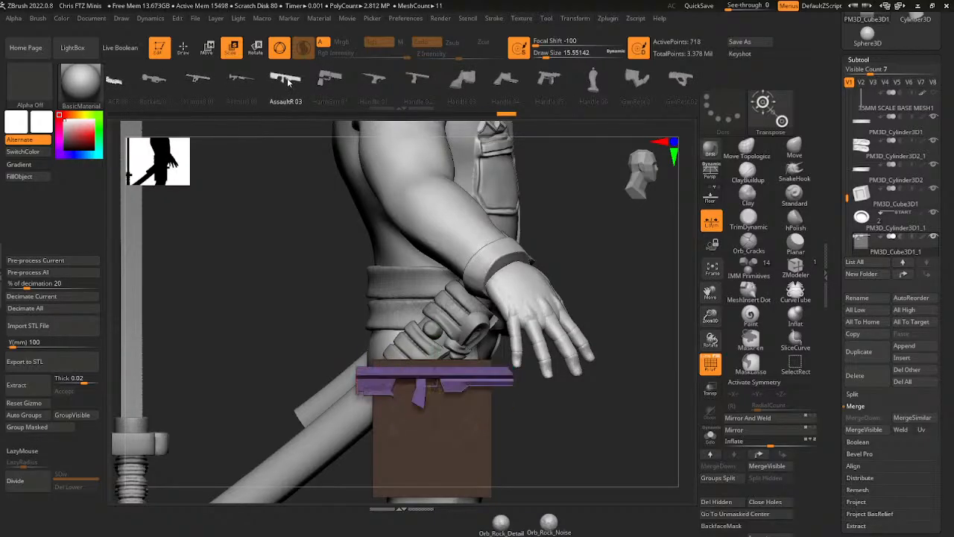
left_click(328, 79)
key("w")
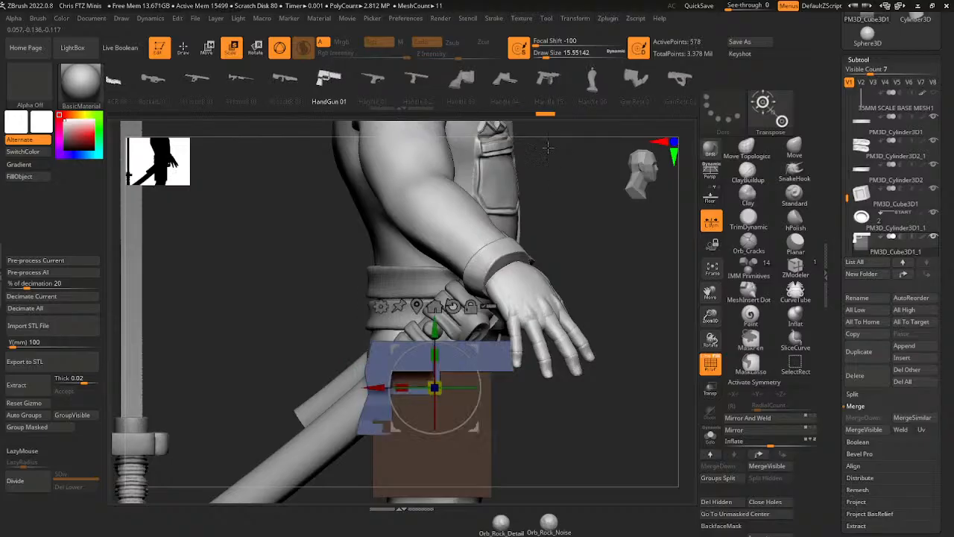
left_click(378, 81)
key("w")
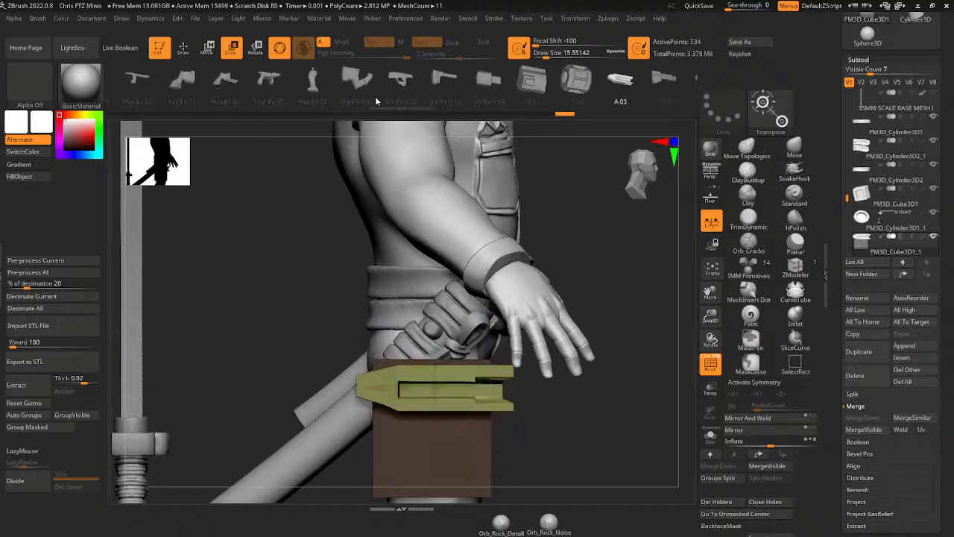
left_click(403, 80)
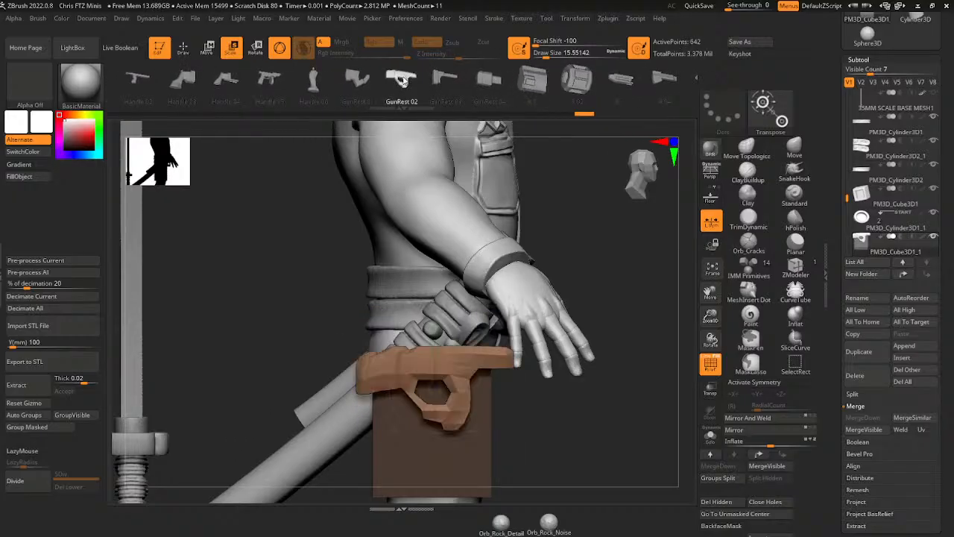
left_click(355, 81)
left_click(317, 81)
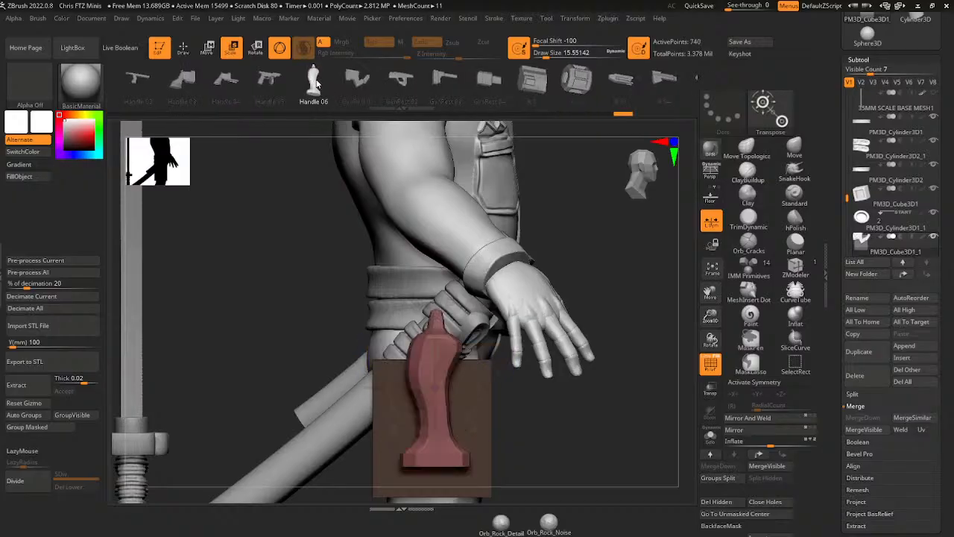
left_click_drag(320, 85, 349, 93)
left_click_drag(279, 83, 416, 90)
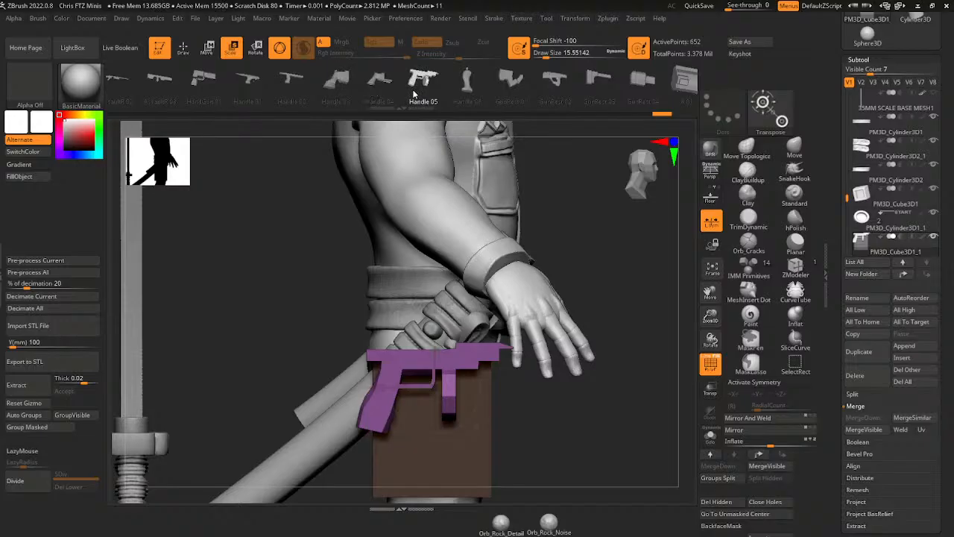
left_click(380, 78)
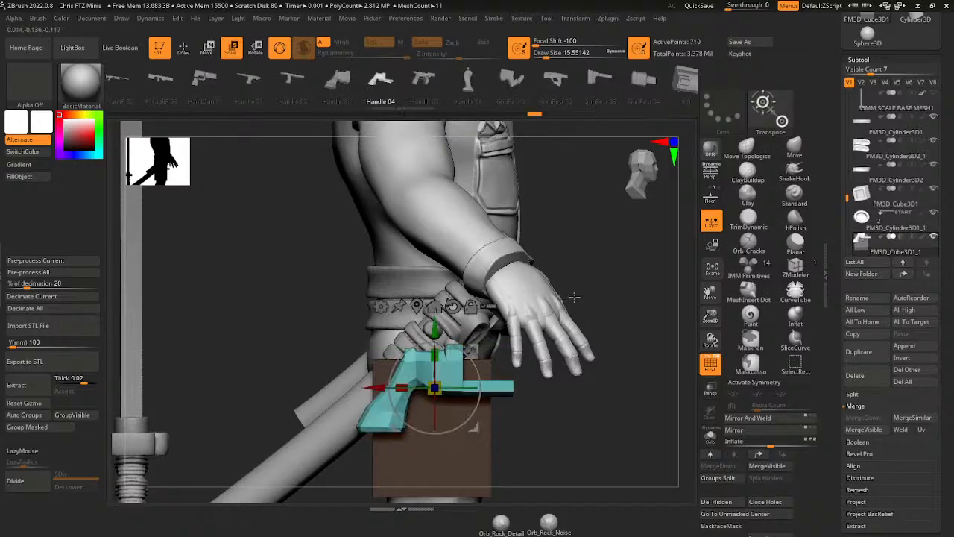
mouse_move(574, 297)
left_mouse_down()
mouse_move(578, 201)
mouse_move(570, 313)
left_mouse_up()
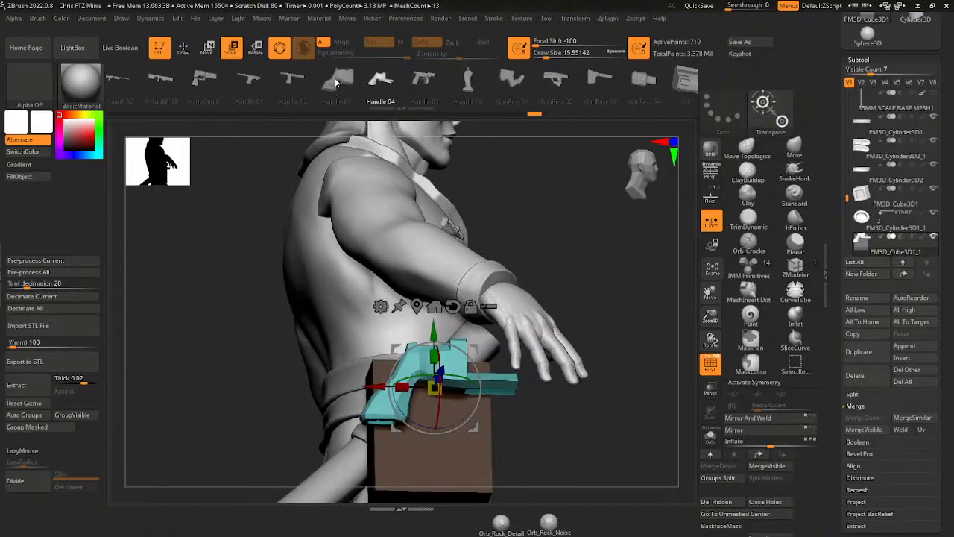
- Replace the inserted part with Handle 03 and centre it on the cube's width in the front view
left_click(336, 82)
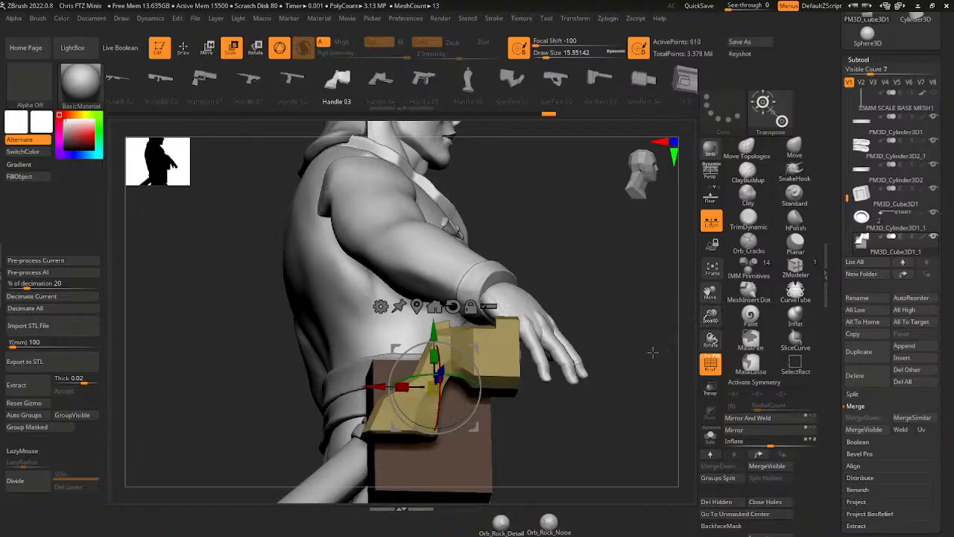
left_click_drag(652, 418, 574, 408)
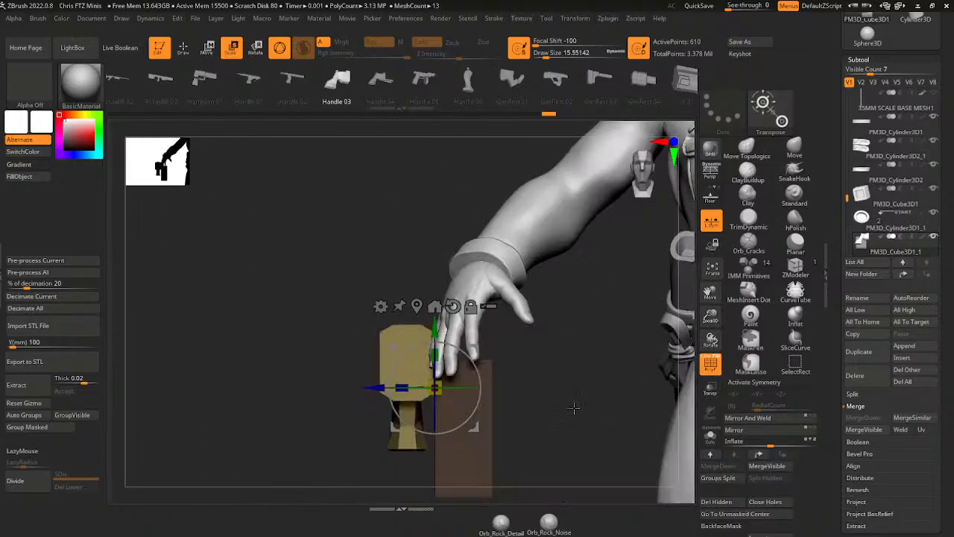
left_click(417, 307)
left_click(414, 306)
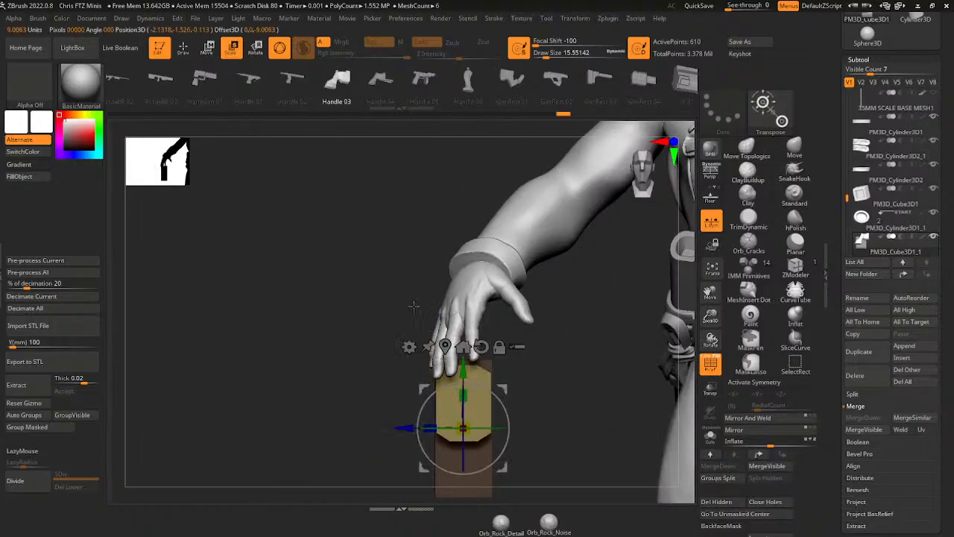
- Raise the Handle 03 part from the cube to a clear position above it at belt height, using the side view
left_click_drag(560, 355, 566, 348, "shift")
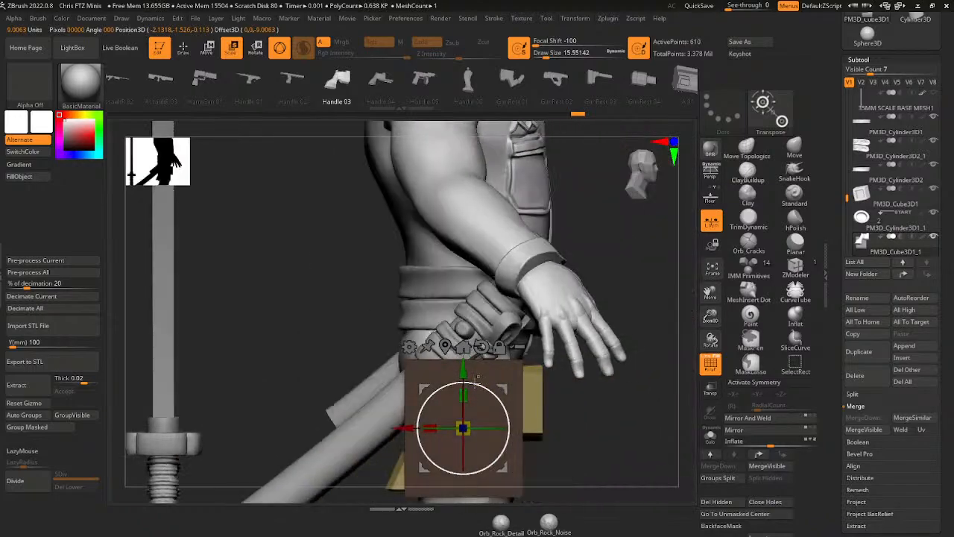
left_click_drag(463, 370, 463, 219)
left_click_drag(630, 291, 675, 290)
left_click_drag(656, 352, 598, 348)
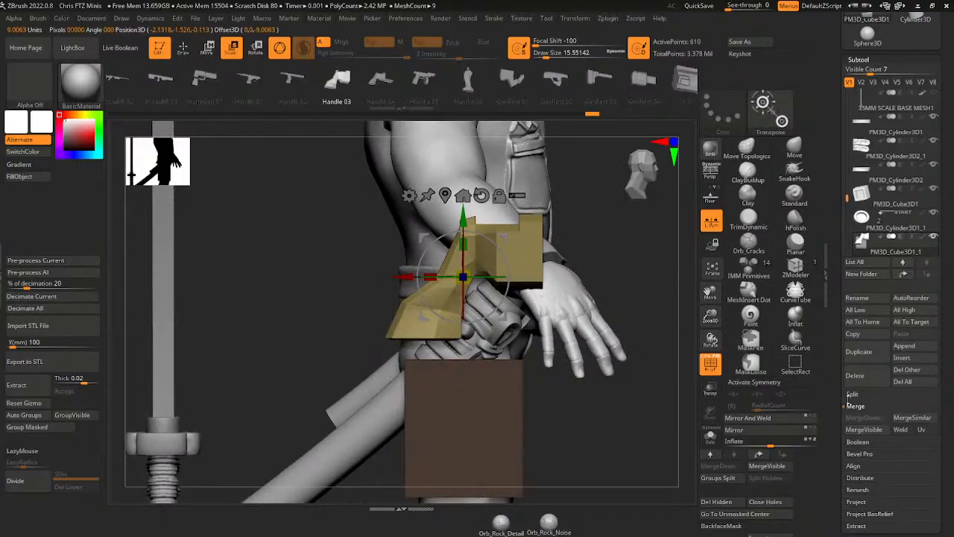
- Split the unmasked handle part from the masked cube so each is its own subtool
left_click(851, 395)
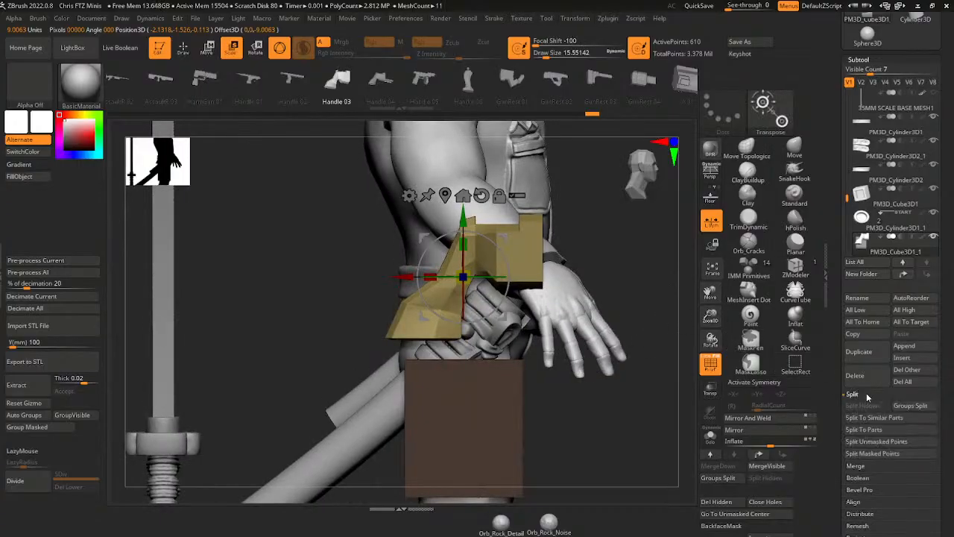
left_click(888, 442)
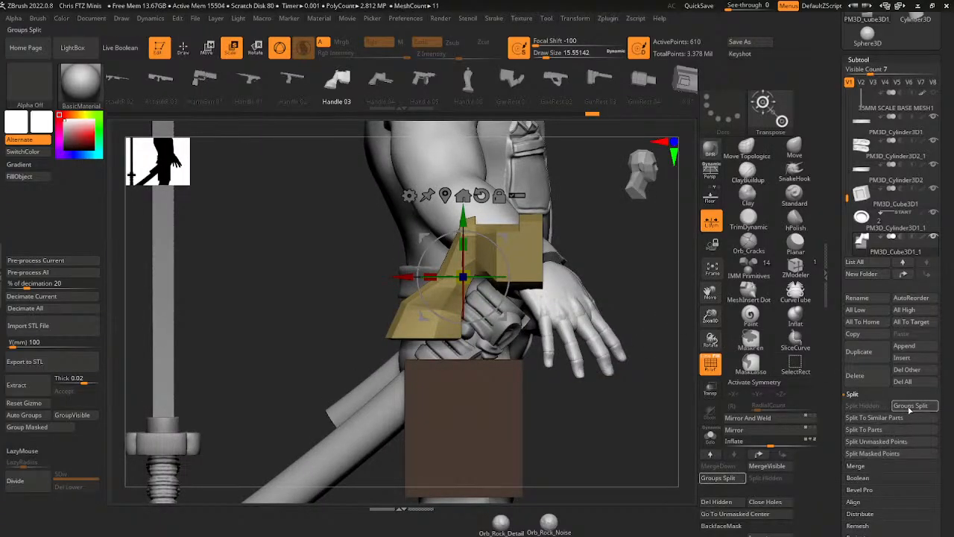
left_click(880, 454)
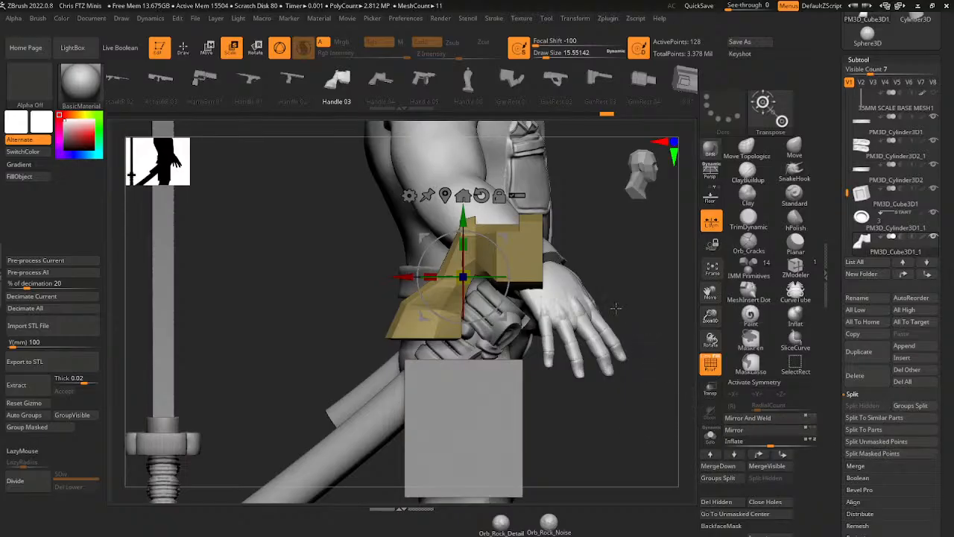
- Save the project over its existing ZPR file in the SCULPTS folder
key("ctrl+s")
key("Return")
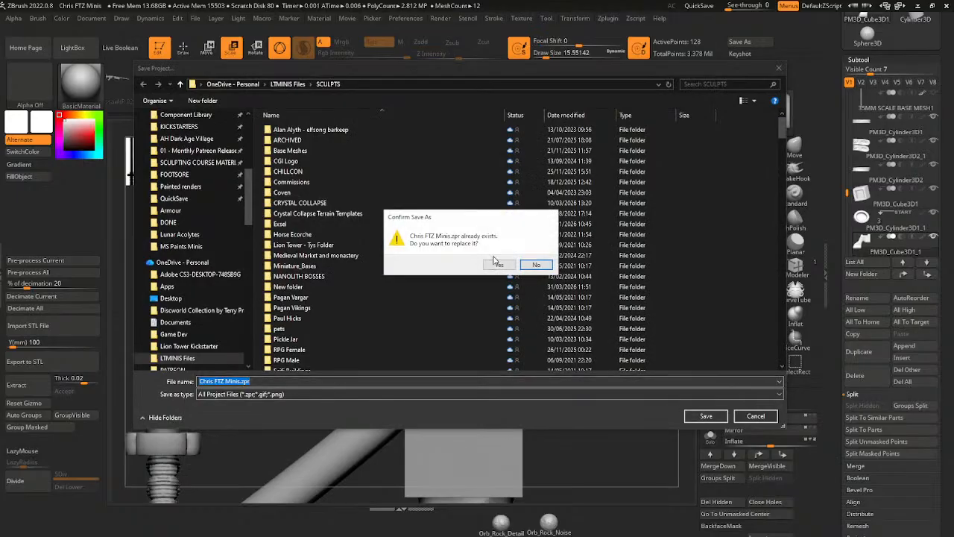
left_click(495, 263)
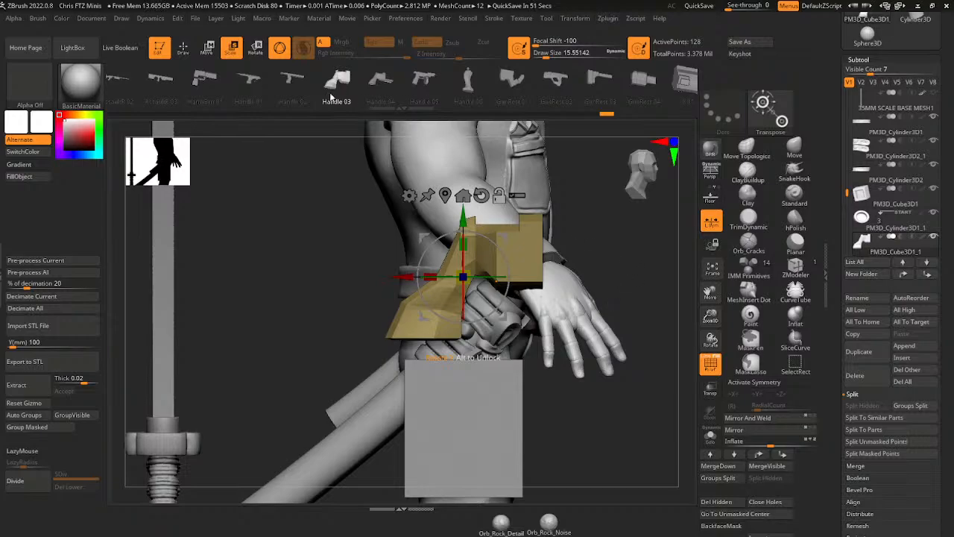
- Isolate the handle part and lengthen its front block by masking the grip side and pulling the front end forward
key("q")
mouse_move(597, 270)
left_mouse_down()
mouse_move(651, 297)
mouse_move(641, 298)
left_mouse_up()
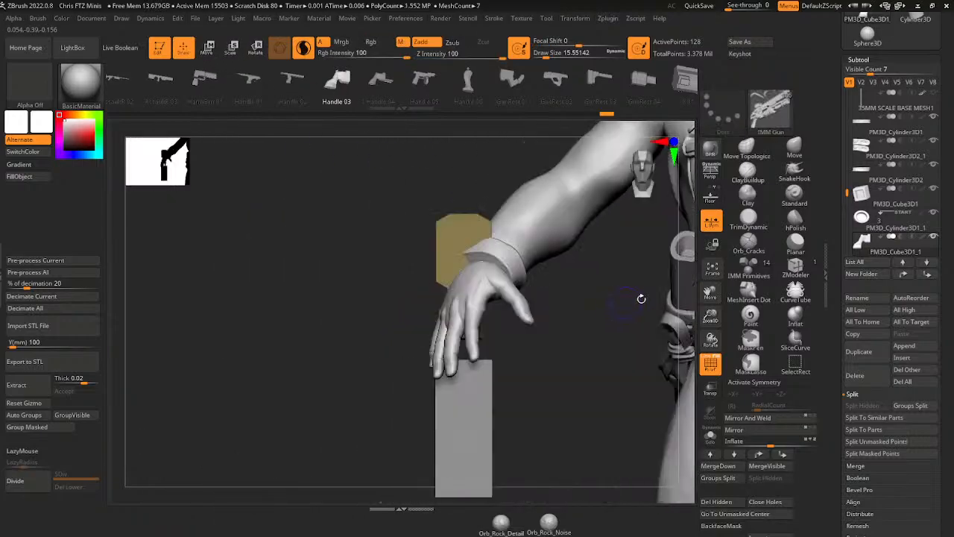
mouse_move(711, 317)
left_mouse_down()
mouse_move(710, 299)
mouse_move(694, 315)
left_mouse_up()
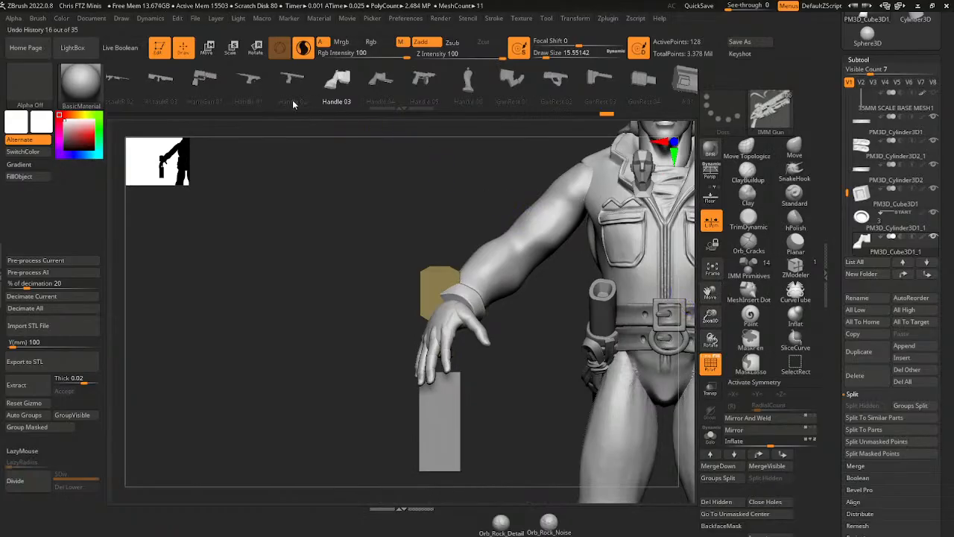
mouse_move(859, 244)
left_click_drag(559, 373, 663, 358)
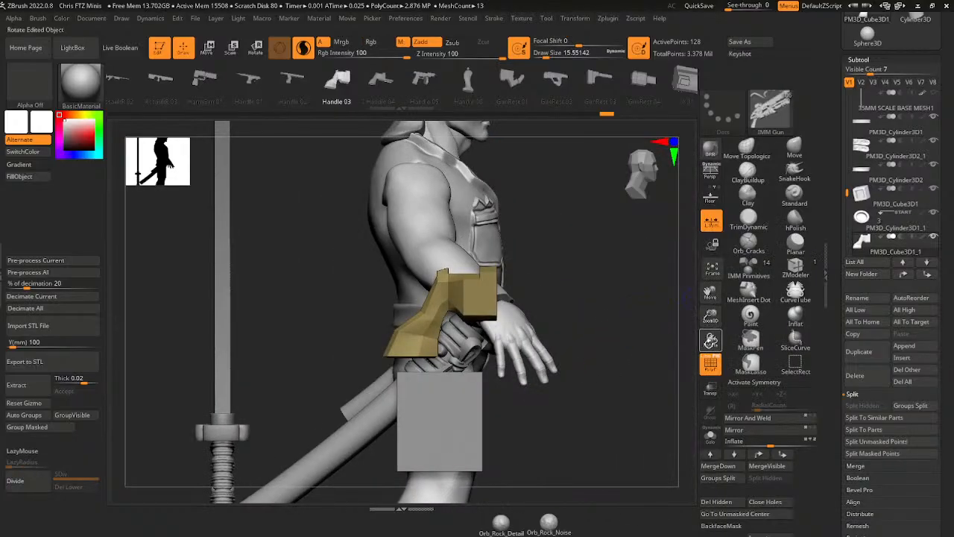
left_click(711, 436)
left_click_drag(525, 240, 485, 342, "ctrl")
left_click(550, 293, "ctrl")
left_click(233, 46)
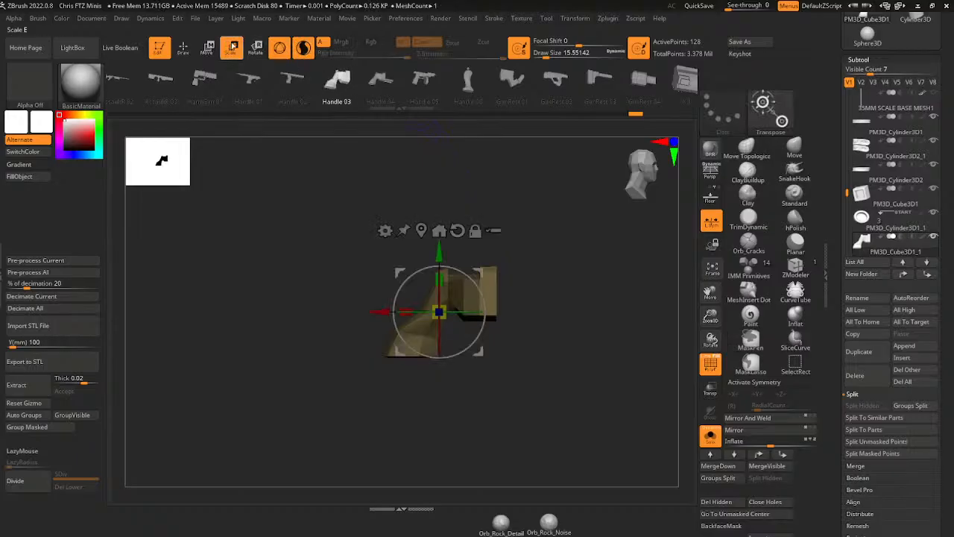
left_click_drag(416, 310, 477, 295)
left_click_drag(475, 295, 469, 298)
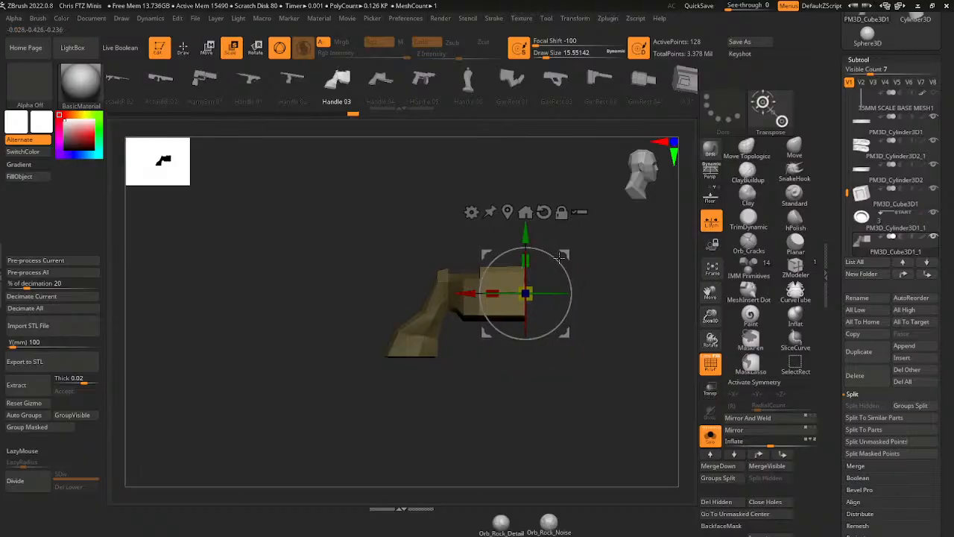
left_click_drag(609, 290, 613, 295, "ctrl")
mouse_move(613, 343)
left_mouse_down()
mouse_move(635, 363)
mouse_move(635, 342)
mouse_move(584, 351)
mouse_move(604, 307)
mouse_move(596, 295)
mouse_move(605, 328)
mouse_move(575, 320)
mouse_move(612, 320)
mouse_move(610, 298)
mouse_move(605, 388)
left_mouse_up()
key("ctrl")
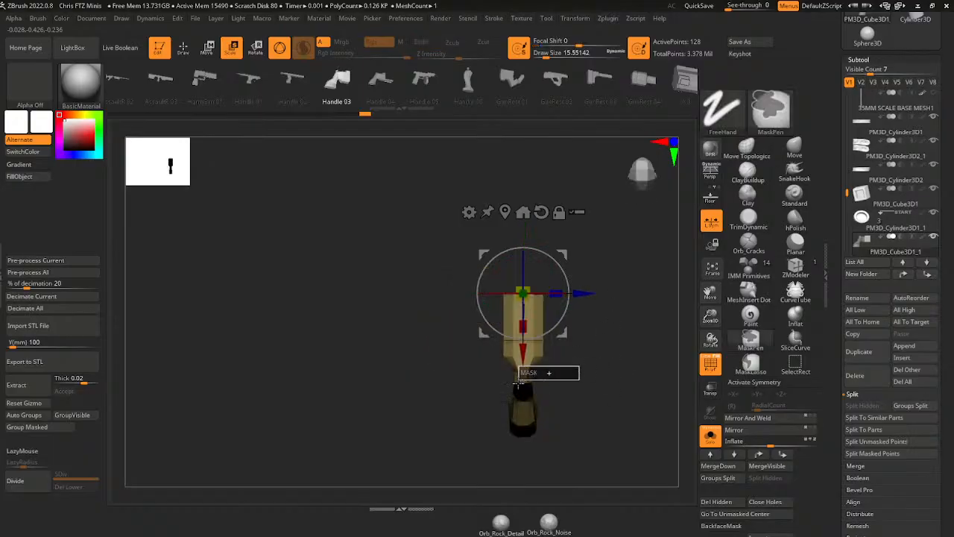
left_click_drag(516, 395, 486, 445, "ctrl")
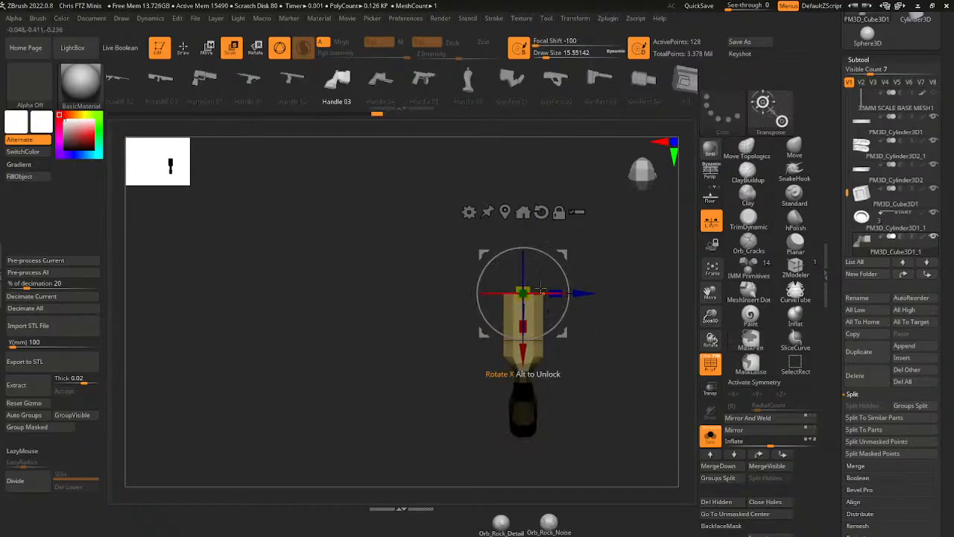
left_click_drag(558, 287, 598, 323)
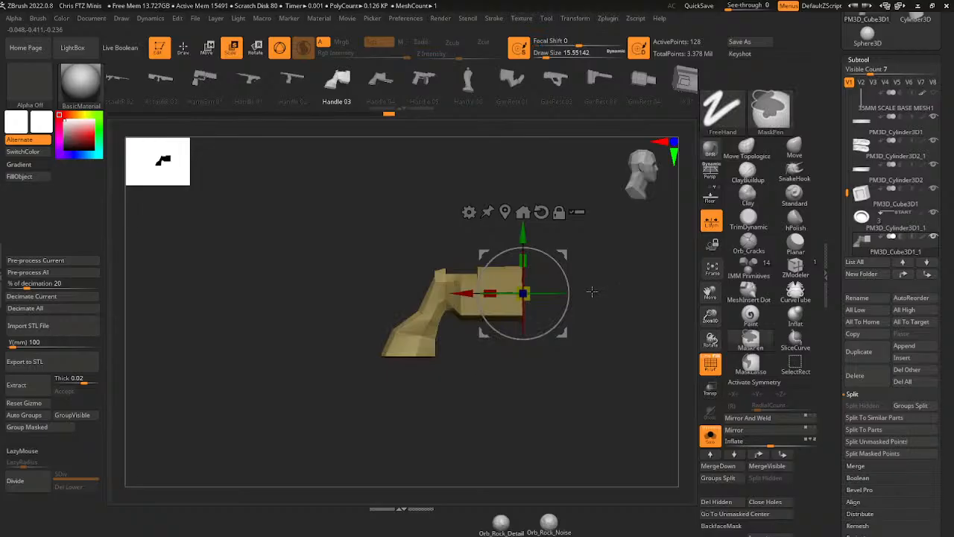
key("ctrl+z")
- Mask the front block and upper neck, leaving the lower grip free, and stretch the grip downward
left_click(589, 288, "ctrl")
left_click(457, 354, "ctrl")
left_click_drag(454, 360, 464, 388, "ctrl")
left_click_drag(446, 326, 451, 297, "ctrl")
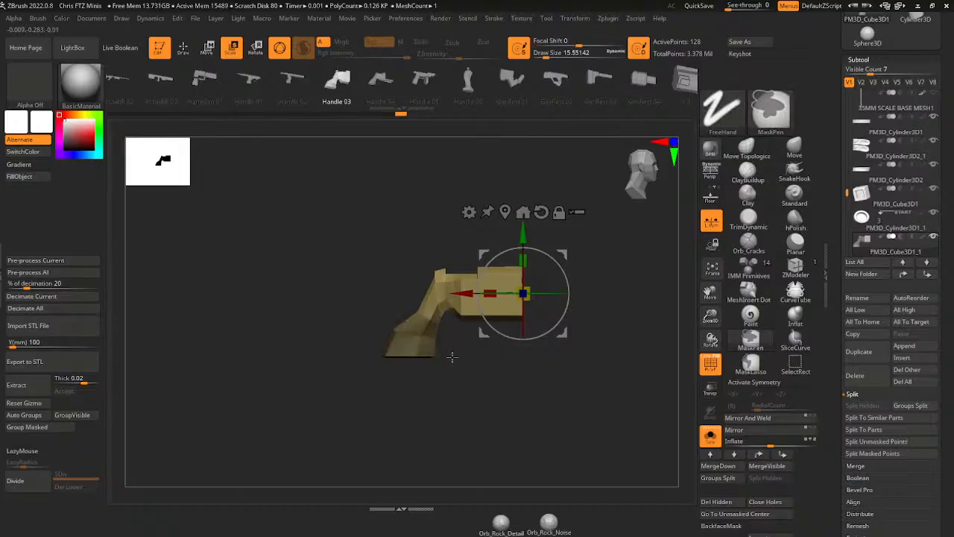
left_click_drag(527, 259, 526, 250)
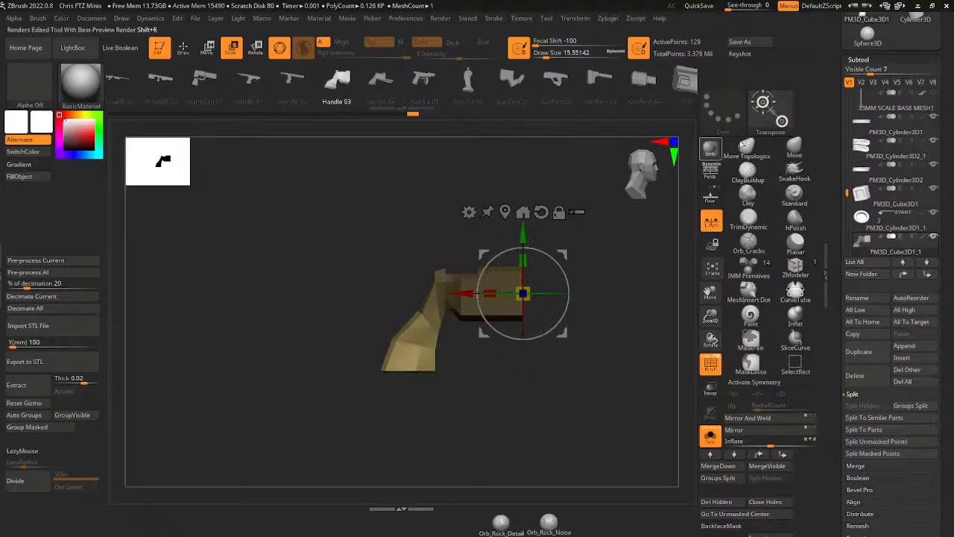
- Choose the Move brush with a draw size of about 41 and activate X symmetry for the handle
left_click(794, 148)
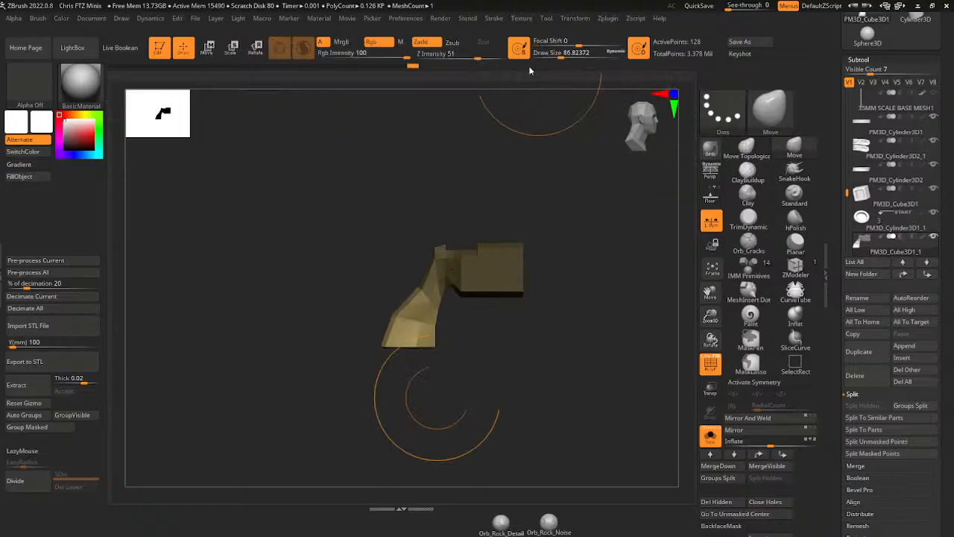
left_click_drag(560, 55, 553, 55)
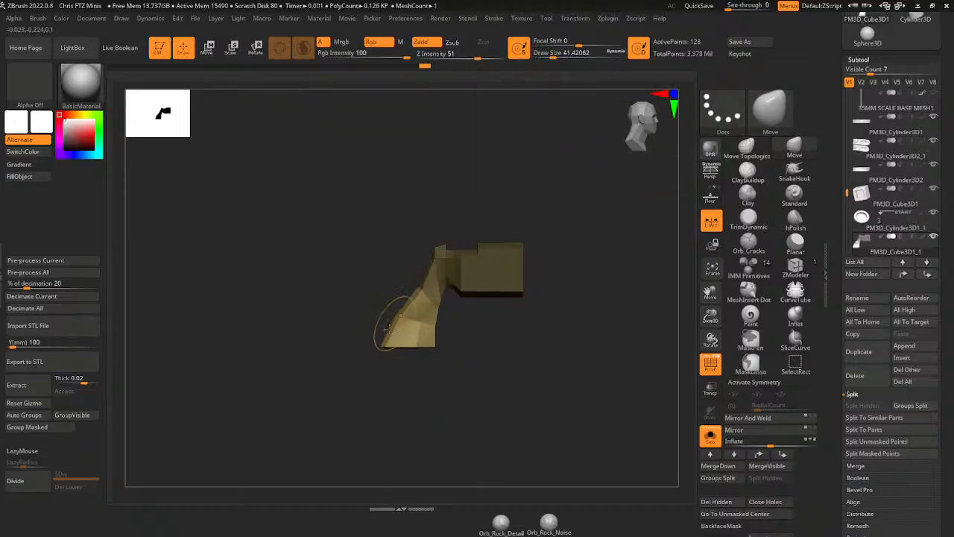
left_click_drag(457, 371, 520, 339, "shift")
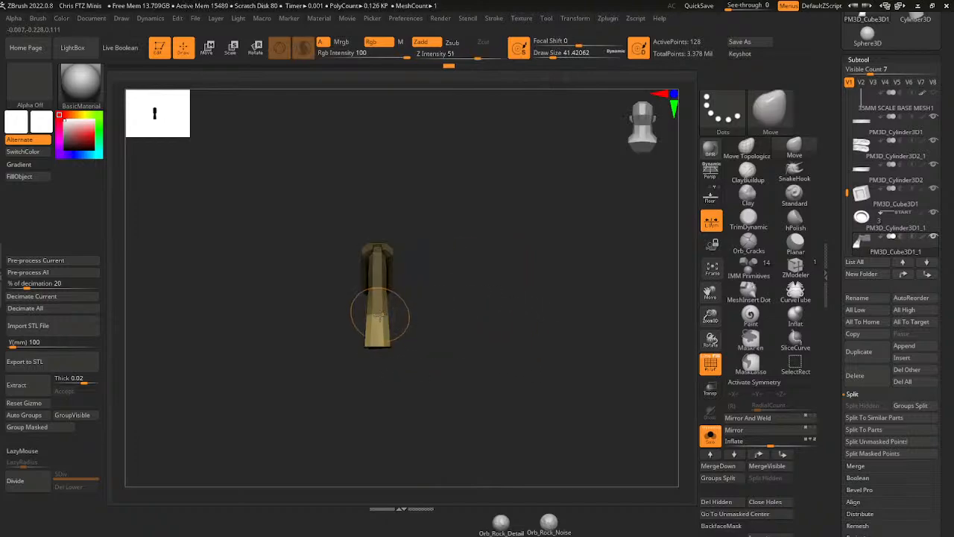
key("x")
left_click_drag(451, 327, 522, 313)
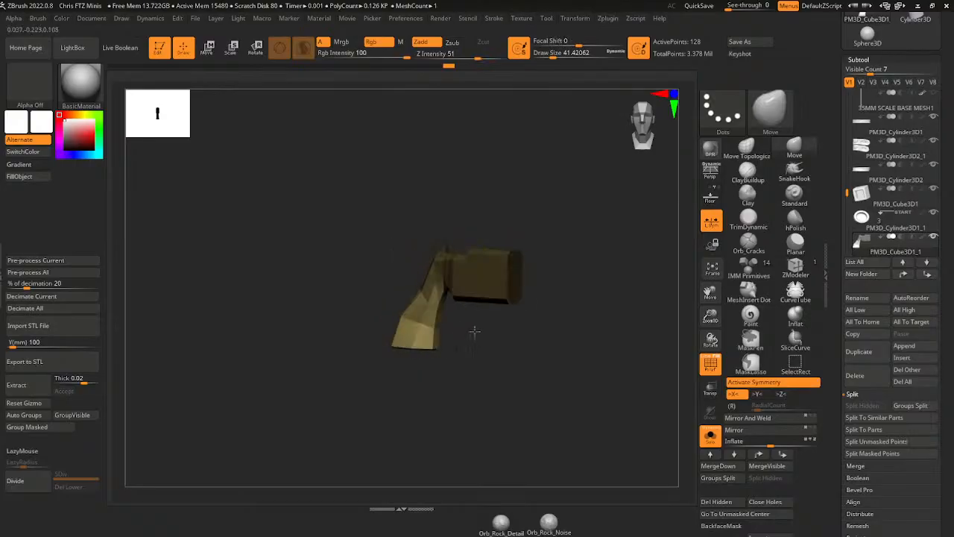
mouse_move(611, 312)
left_mouse_down("shift")
mouse_move(421, 320)
mouse_move(486, 326)
mouse_move(520, 358)
mouse_move(521, 346)
left_mouse_up("shift")
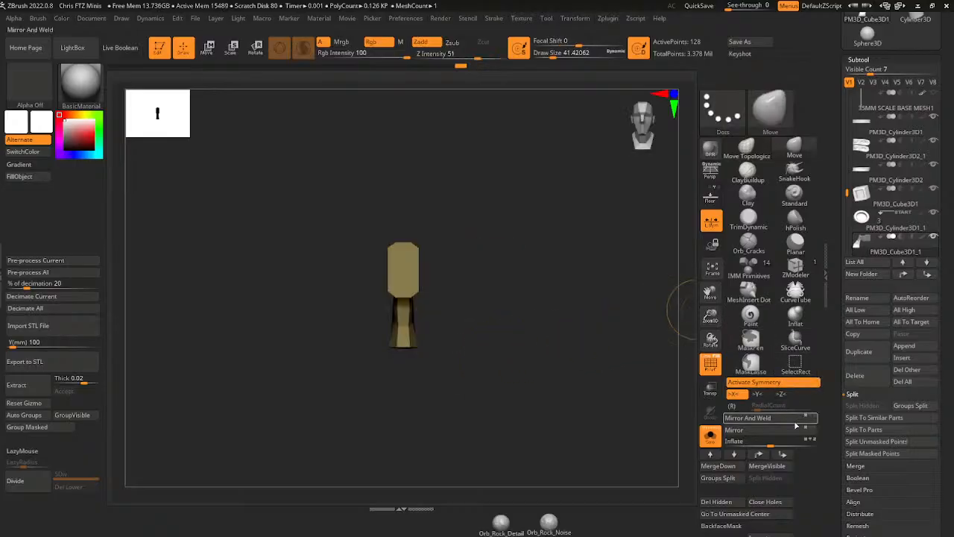
- Move the handle mesh to the axis and mirror and weld it across X
key("e")
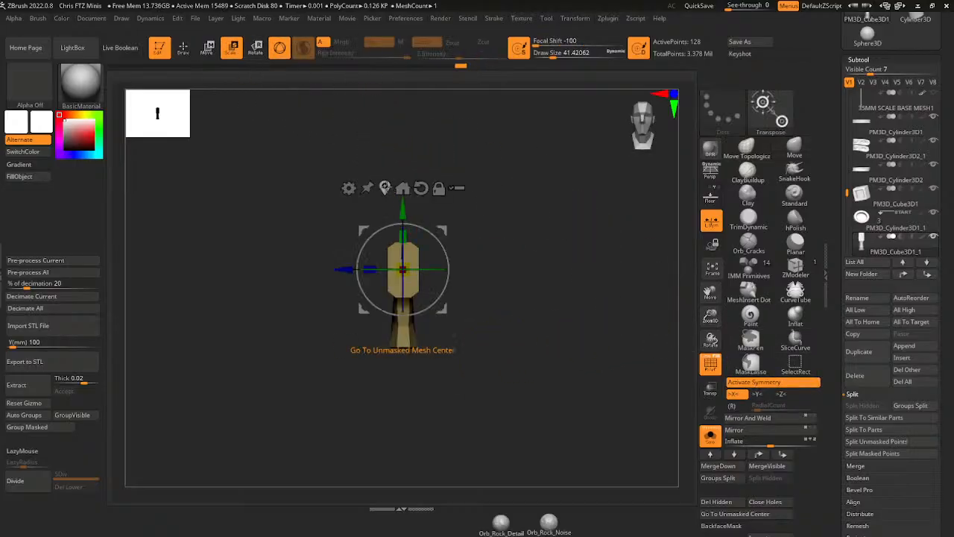
left_click(403, 187)
key("x")
left_click(395, 209)
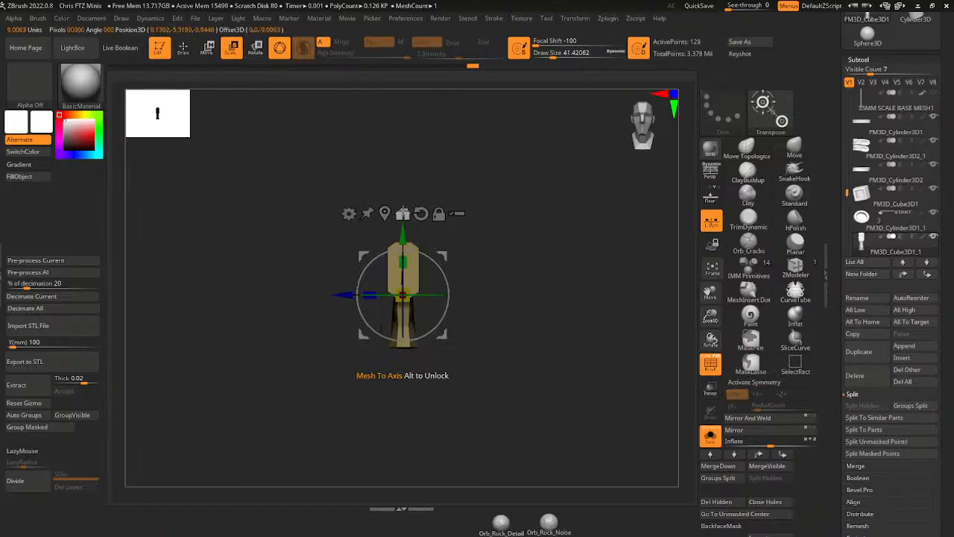
left_click(412, 209)
key("x")
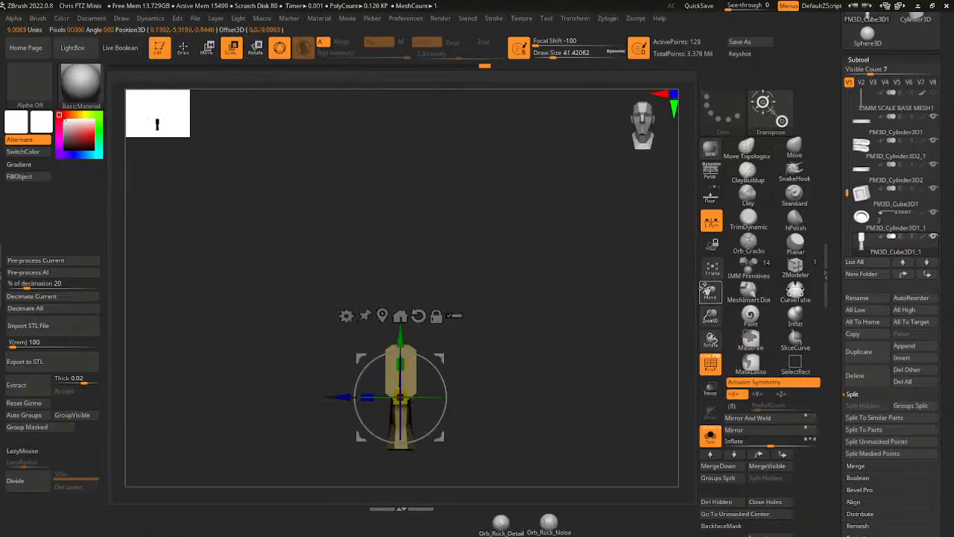
left_click_drag(710, 316, 710, 331)
left_click_drag(710, 292, 710, 220)
left_click_drag(588, 326, 651, 298)
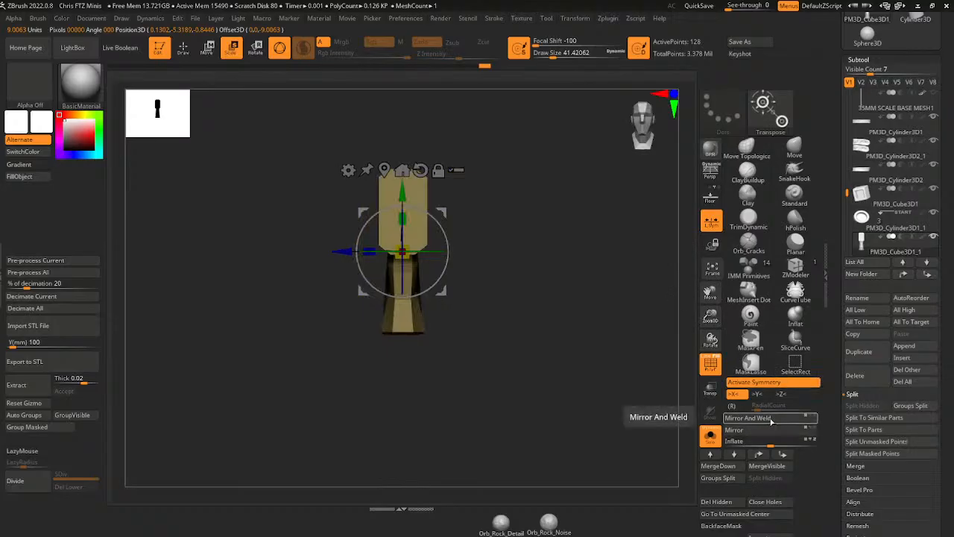
left_click(771, 419)
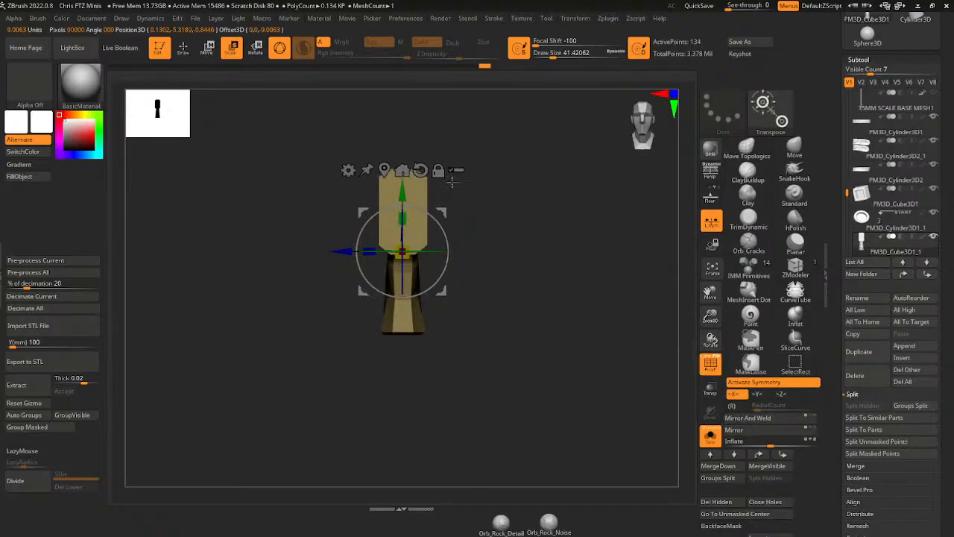
- Turn off local symmetry and flare the base of the grip forward and down with the Move brush
key("q")
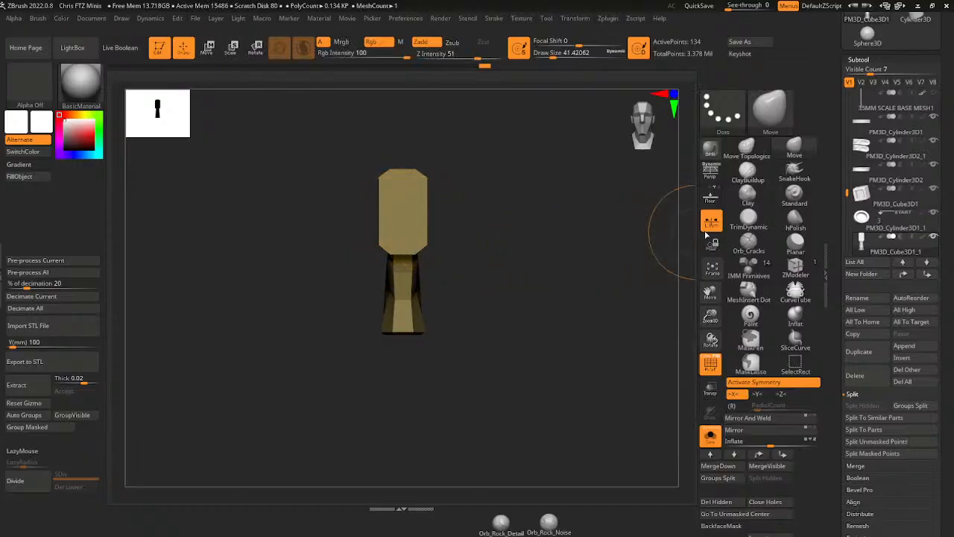
left_click(710, 227)
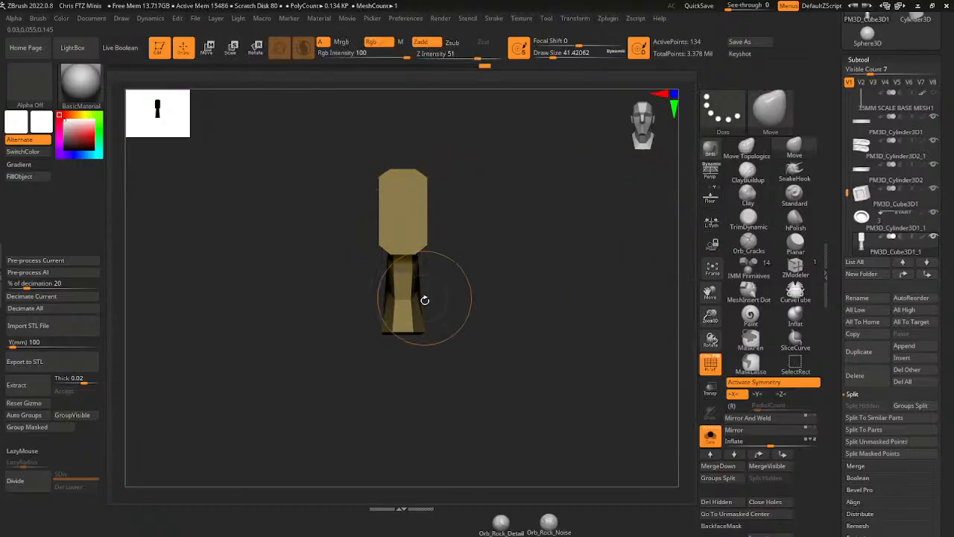
left_click_drag(448, 308, 436, 314)
left_click_drag(490, 287, 486, 290)
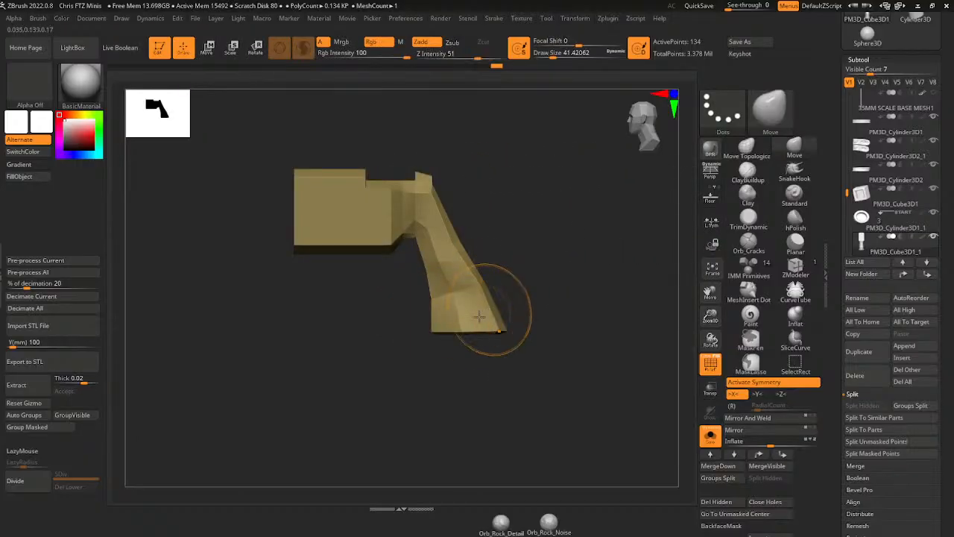
left_click_drag(432, 333, 422, 342)
left_click_drag(477, 332, 468, 343)
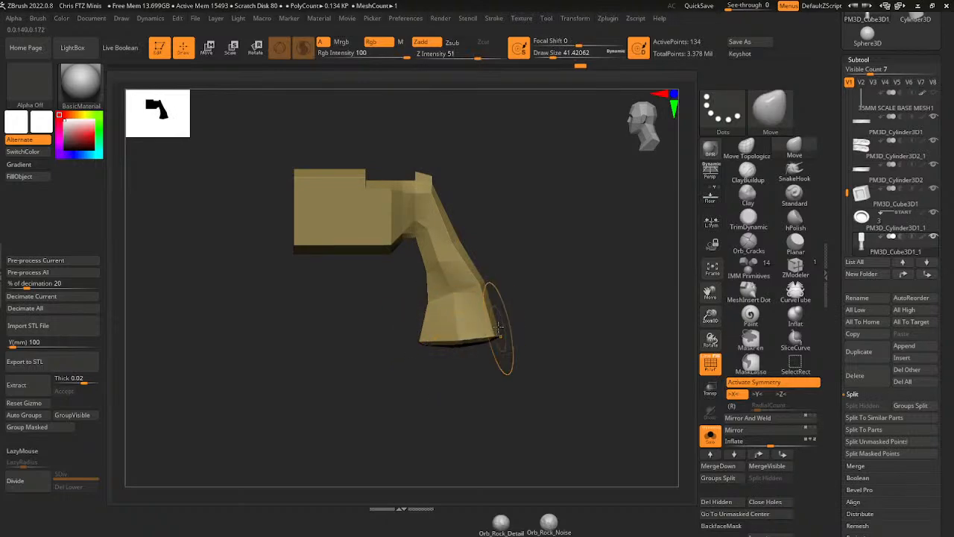
- Bow the back edge of the grip outward into a smooth curve with the Move brush
left_click_drag(480, 279, 484, 277)
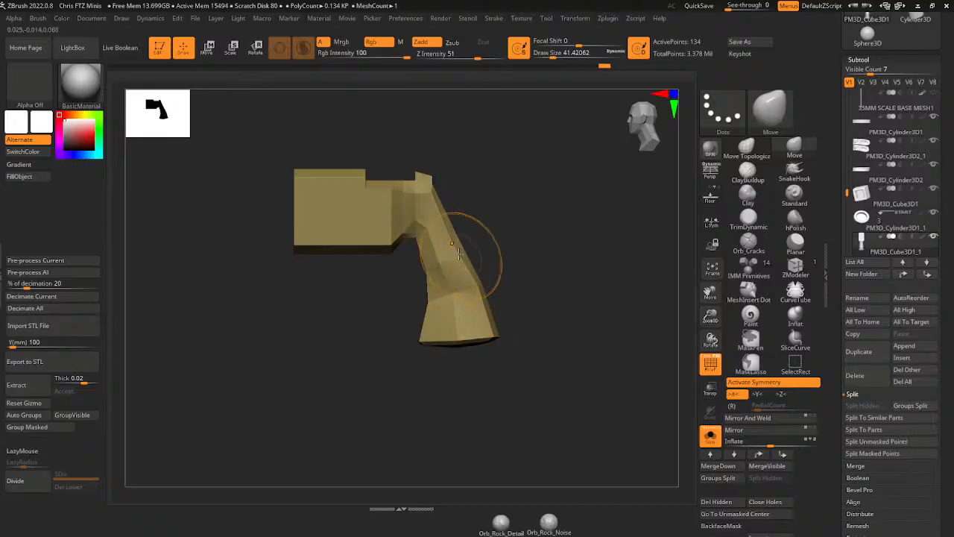
left_click_drag(459, 240, 464, 238)
mouse_move(463, 248)
left_mouse_down()
mouse_move(508, 235)
mouse_move(497, 235)
left_mouse_up()
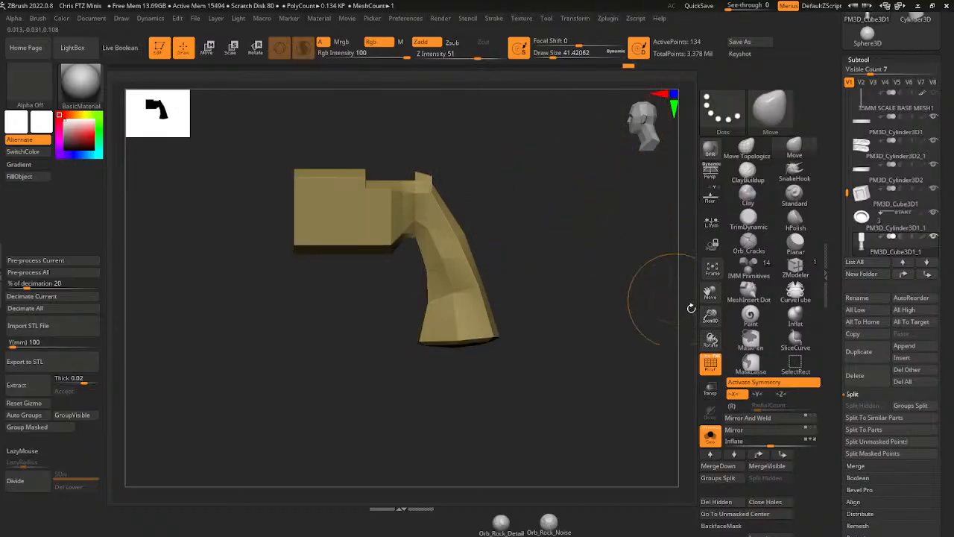
- Remesh the handle with DynaMesh at resolution 416 with Polish enabled
left_click(34, 485)
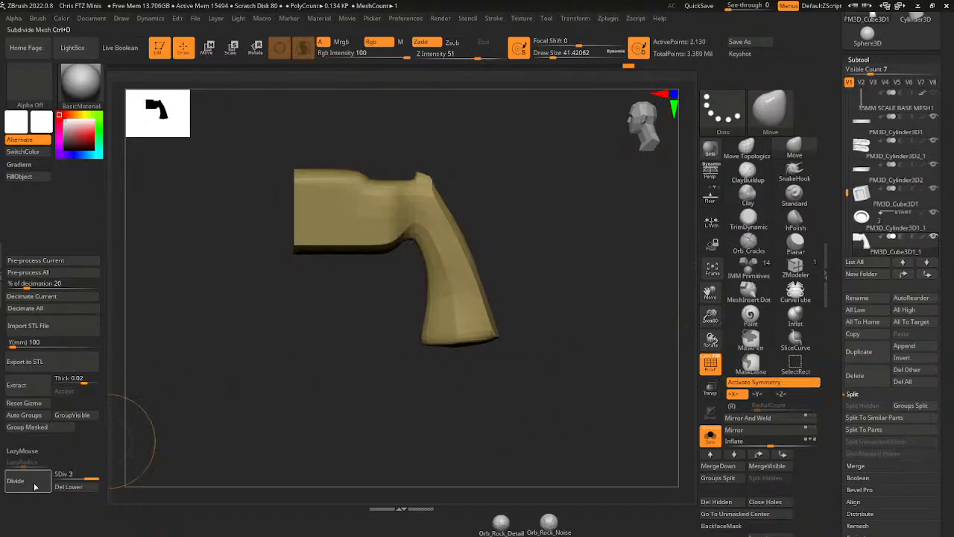
left_click(95, 489)
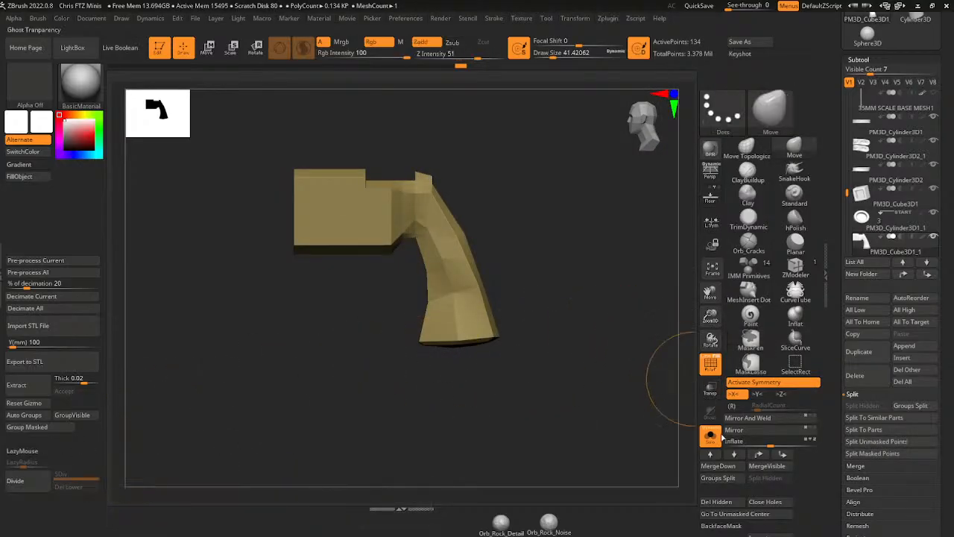
scroll(779, 490, "down", 3)
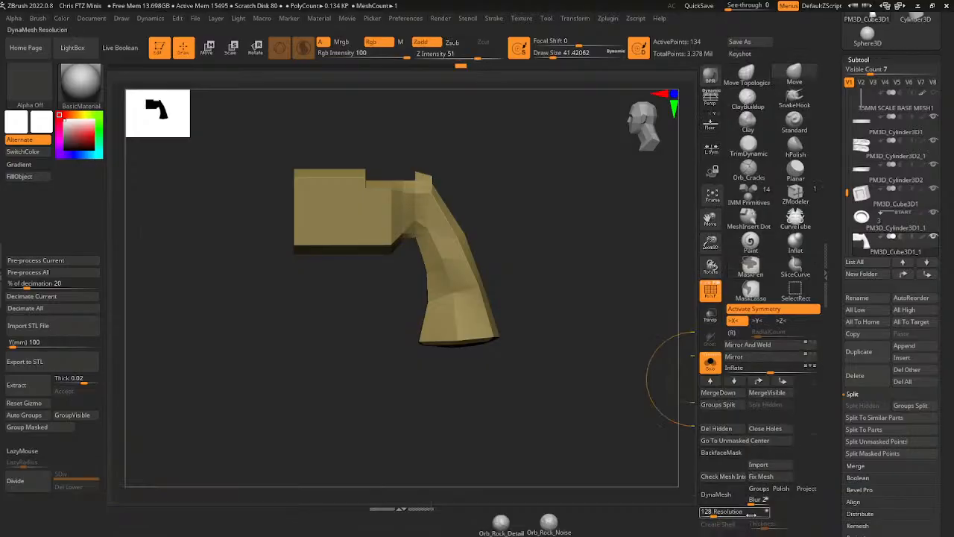
left_click_drag(737, 508, 714, 513)
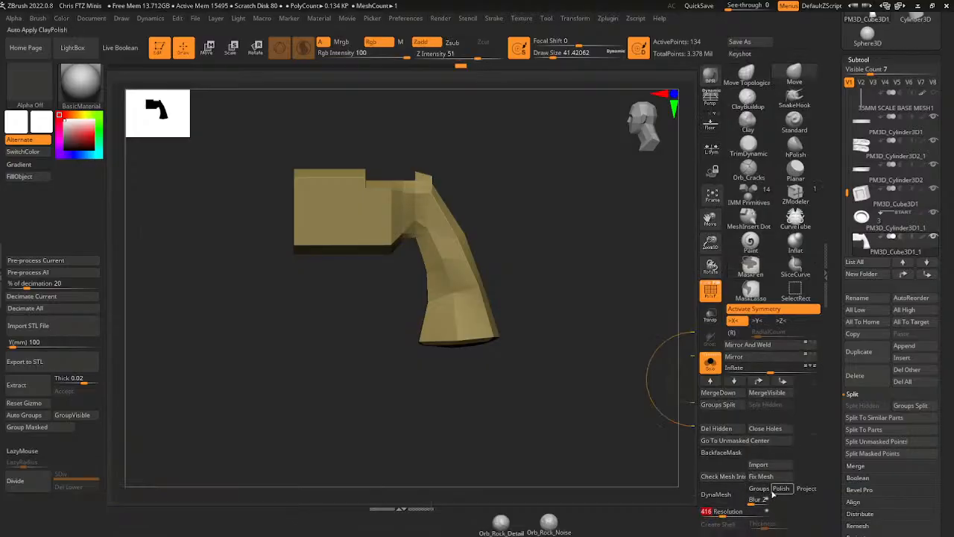
left_click(724, 495)
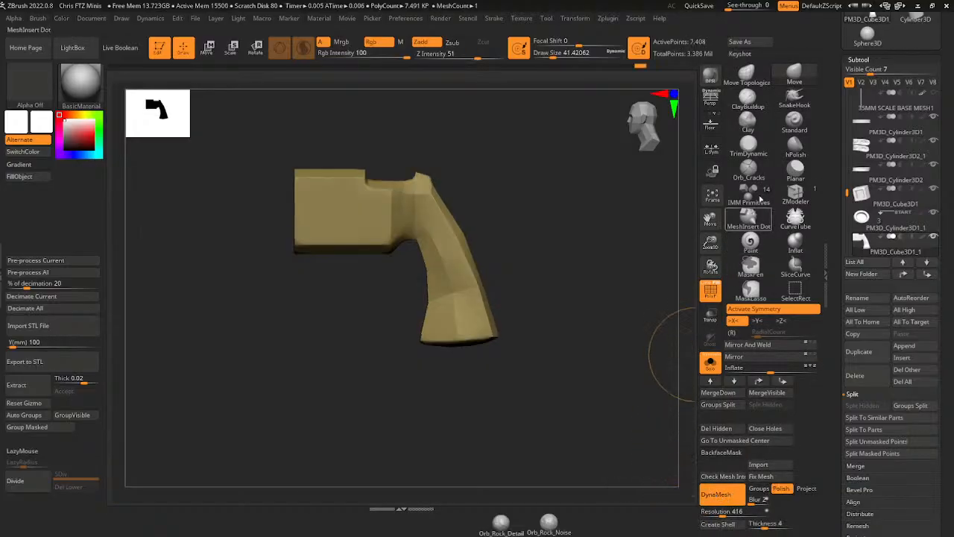
- Soften the facets along the grip's side and back using the hPolish brush at a draw size of about 31
left_click(795, 146)
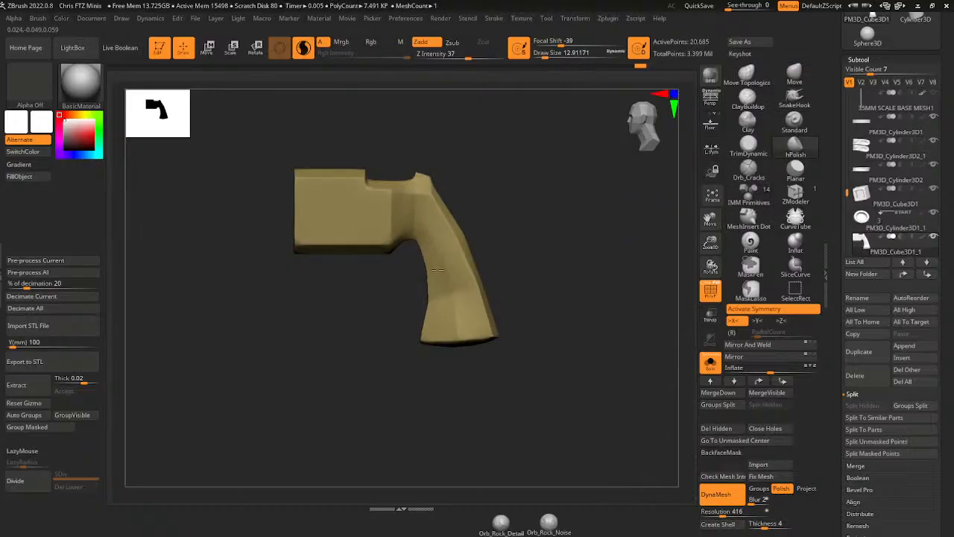
key("bracketright")
key("bracketright")
key("bracketright")
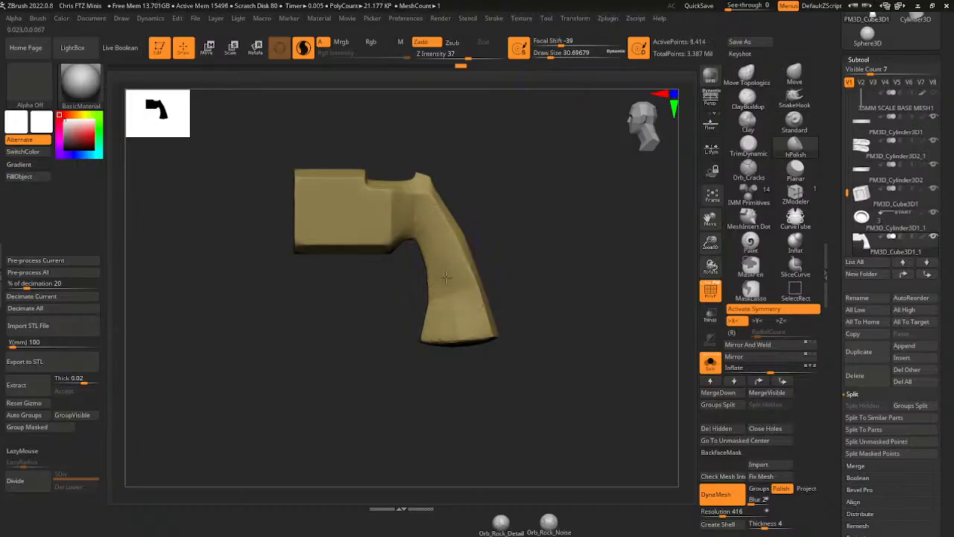
right_click_drag(480, 219, 458, 222)
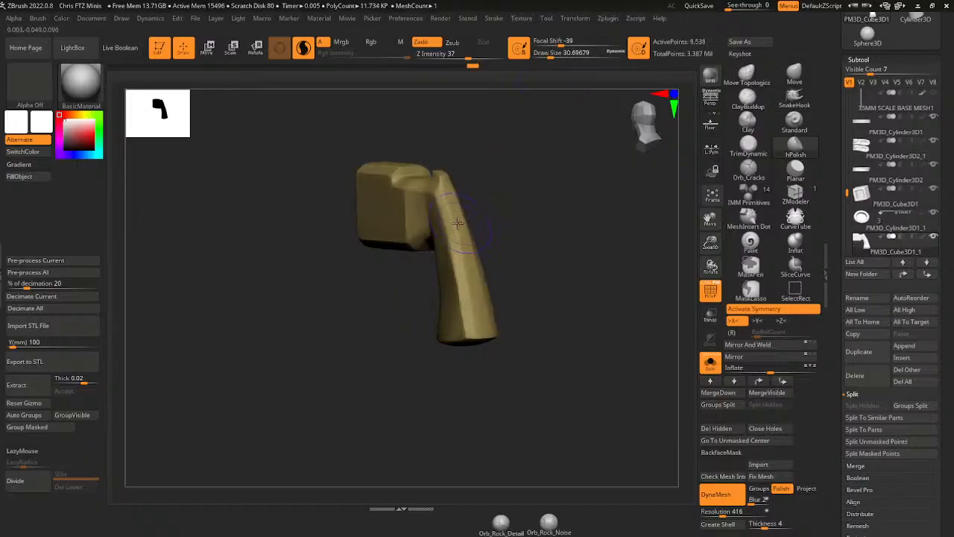
mouse_move(515, 212)
left_mouse_down()
mouse_move(516, 164)
mouse_move(530, 177)
left_mouse_up()
- Pull a spur out of the upper back edge of the grip with the SnakeHook brush
left_click(795, 95)
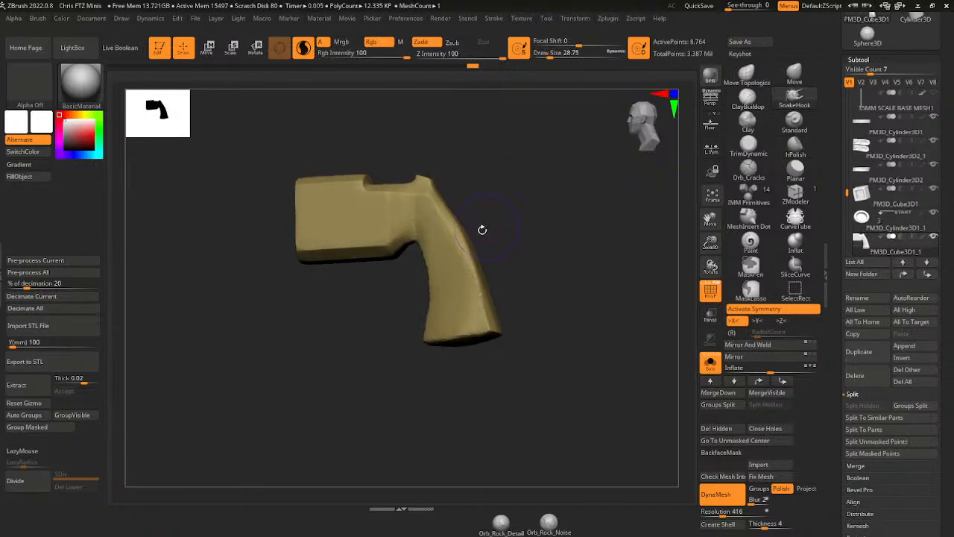
mouse_move(484, 228)
left_mouse_down()
mouse_move(462, 220)
mouse_move(502, 194)
left_mouse_up()
left_click_drag(470, 216, 467, 232)
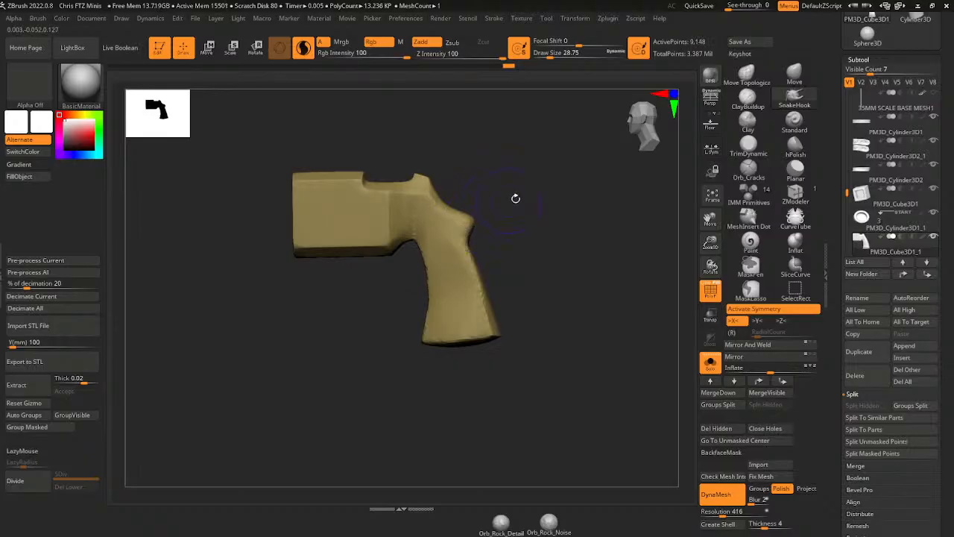
left_click_drag(515, 198, 597, 197)
- Append a Cylinder3D, select it, turn it to lie horizontally and scale it down to the size of the gun
left_click(903, 357)
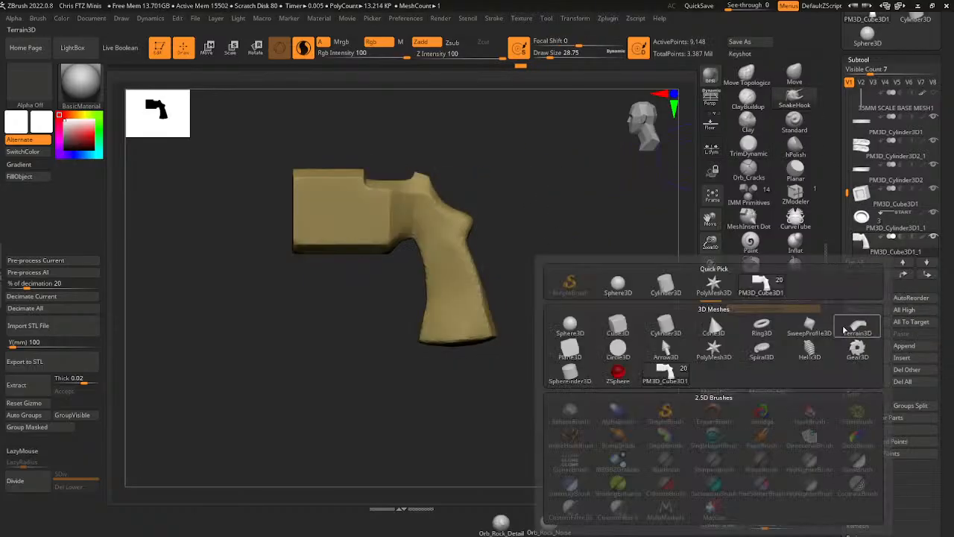
left_click(666, 326)
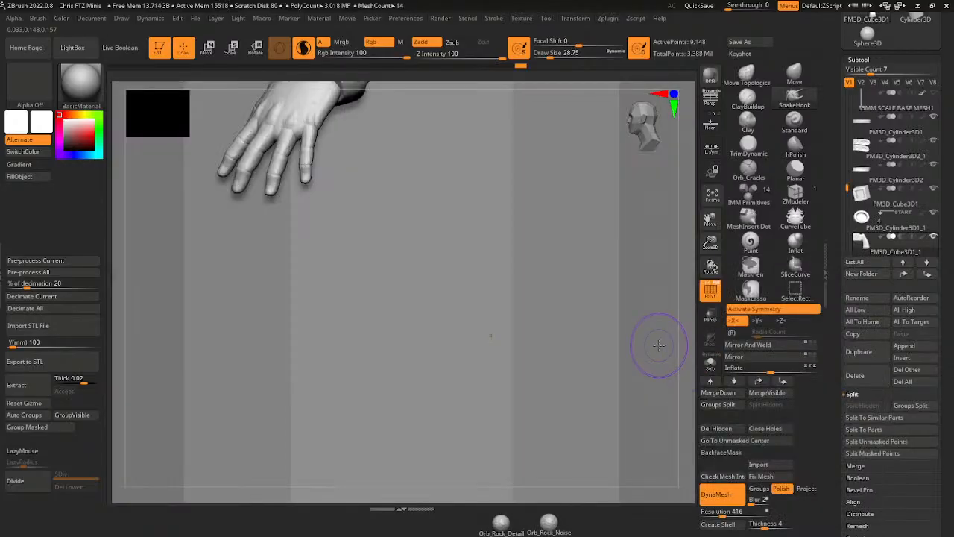
left_click(404, 221, "alt")
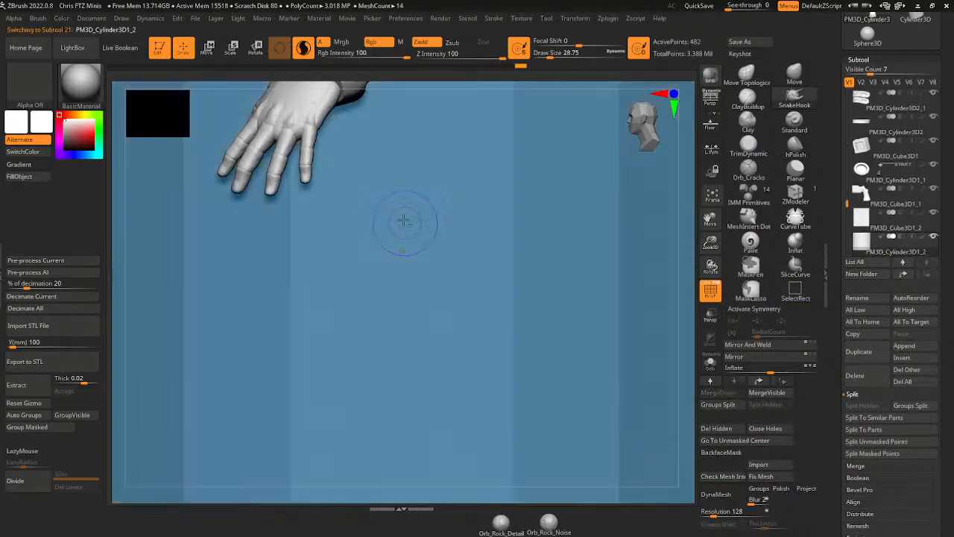
left_click(232, 49)
left_click_drag(434, 219, 432, 284)
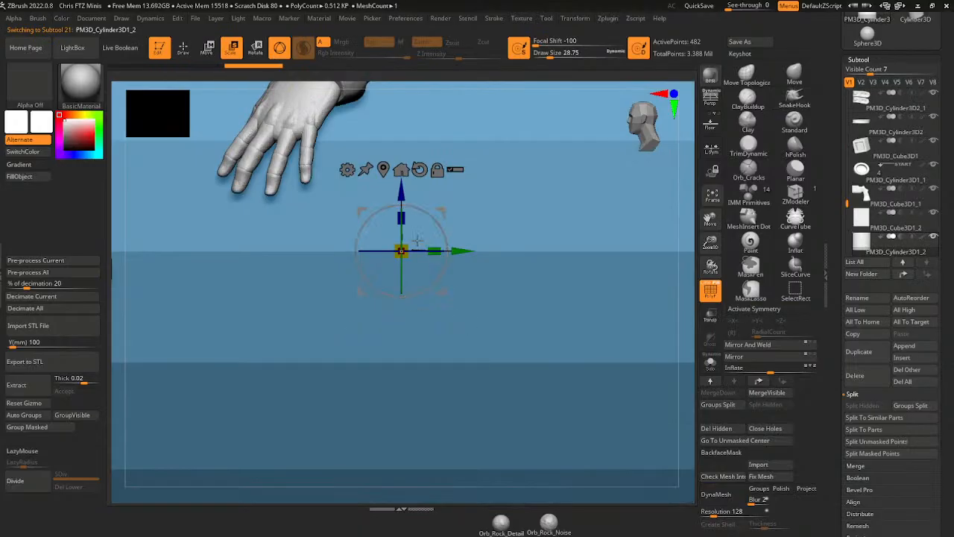
left_click_drag(402, 252, 358, 319)
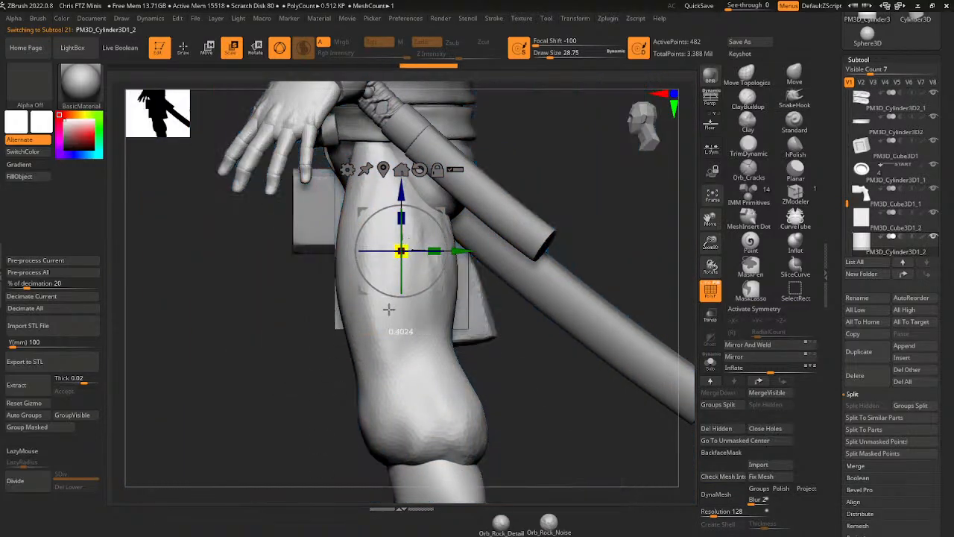
- Position the cylinder at the front of the gun body as a barrel and stretch it lengthwise
left_click_drag(565, 213, 627, 217)
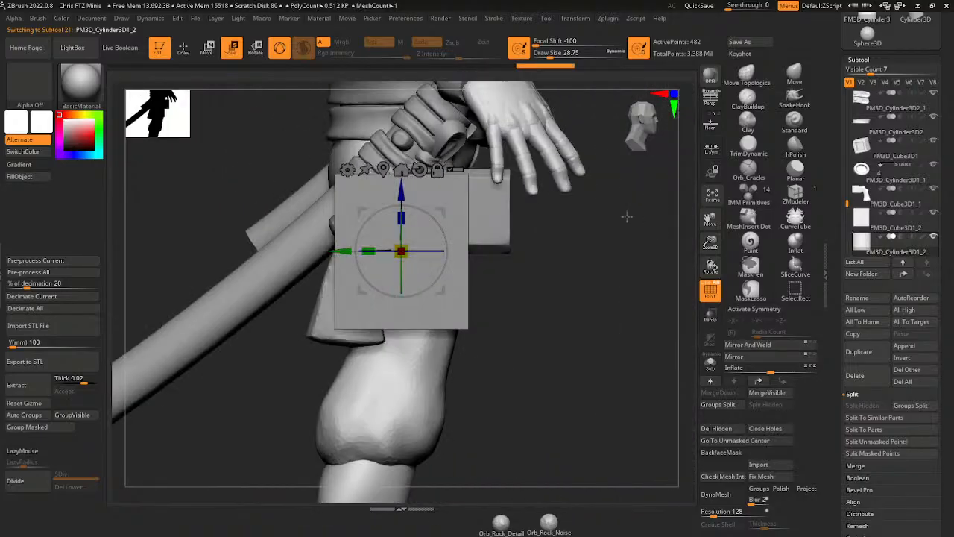
left_click_drag(443, 209, 569, 150)
left_click_drag(494, 195, 475, 195)
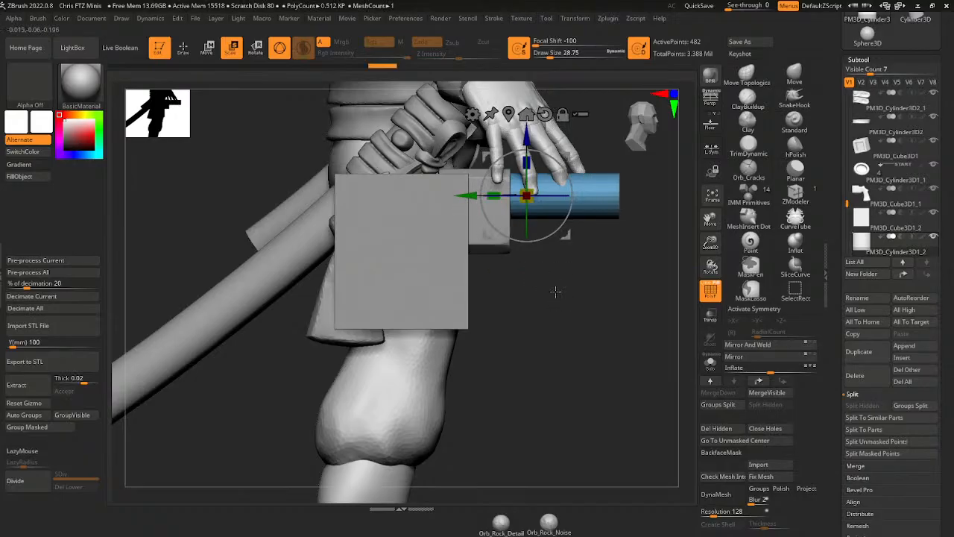
- Select the leftover cube covering the gun and move it down below the grip
left_click_drag(556, 292, 579, 308)
left_click_drag(620, 263, 691, 216)
left_click(884, 222)
left_click_drag(690, 217, 658, 303, "alt")
left_click_drag(361, 155, 369, 306)
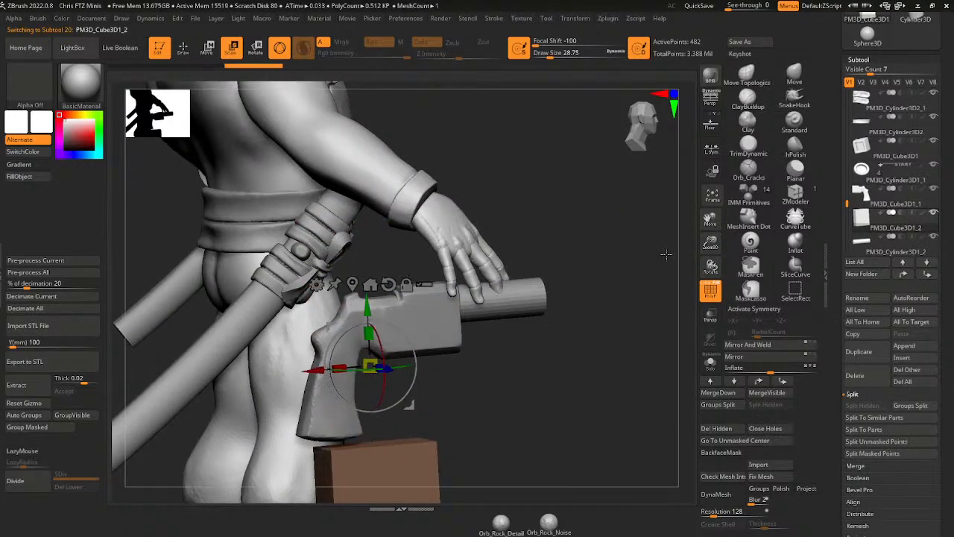
left_click_drag(666, 255, 578, 280)
- Reselect the barrel cylinder, slide it back over the gun body and raise it slightly
left_click(422, 304, "alt")
left_click(509, 309, "alt")
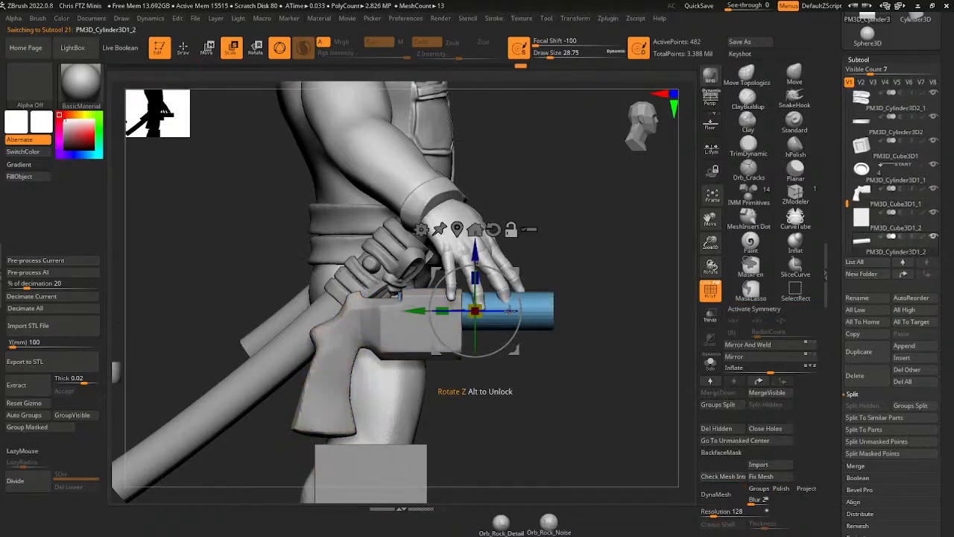
left_click_drag(442, 311, 361, 312)
left_click_drag(422, 256, 421, 245)
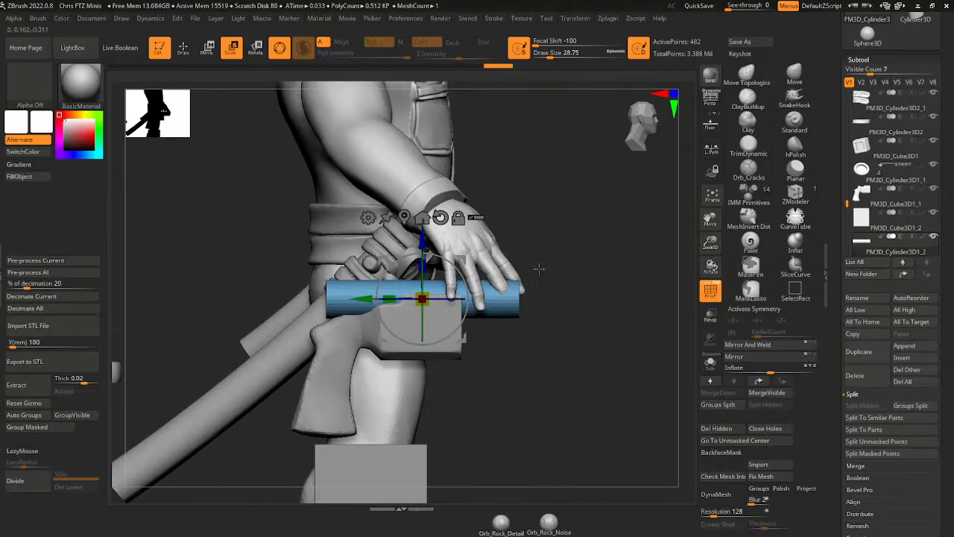
left_click_drag(592, 305, 568, 340)
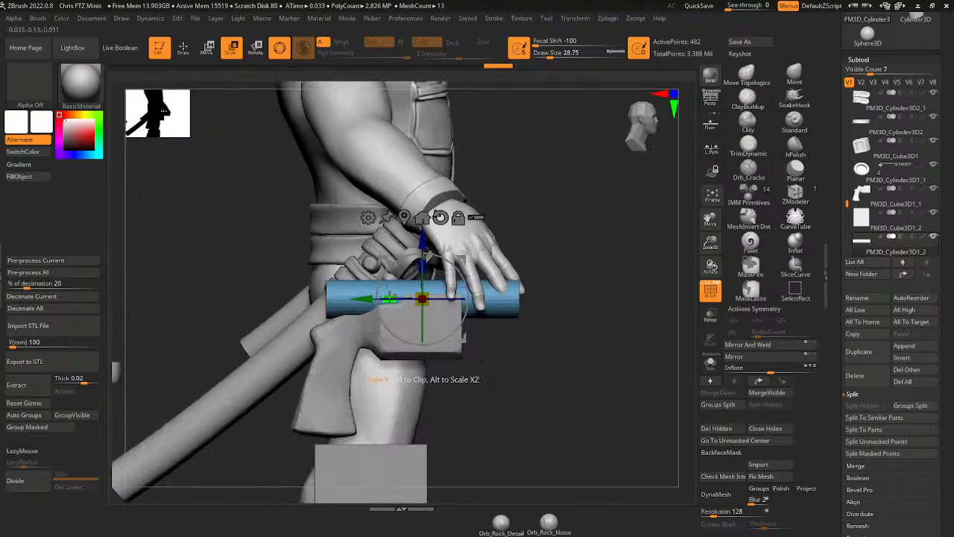
- Shorten the cylinder to a stub and move it to the rear of the gun, directly above the grip
left_click_drag(423, 299, 426, 299)
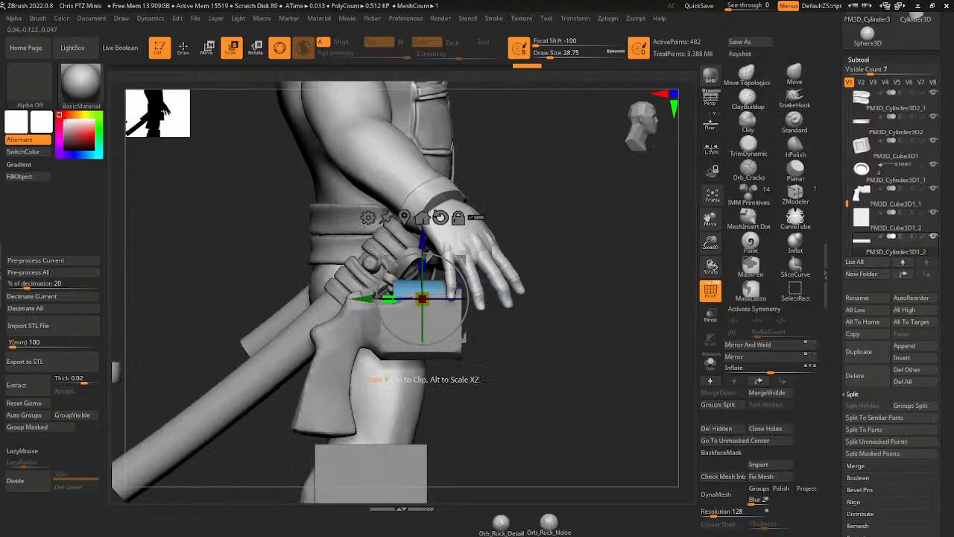
left_click_drag(361, 300, 291, 316)
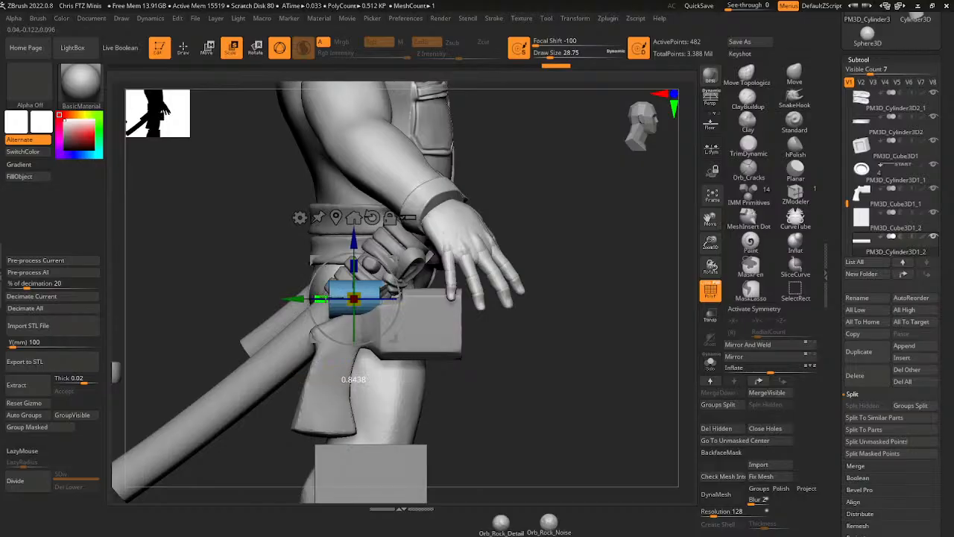
left_click_drag(298, 300, 275, 320)
left_click_drag(514, 258, 566, 248)
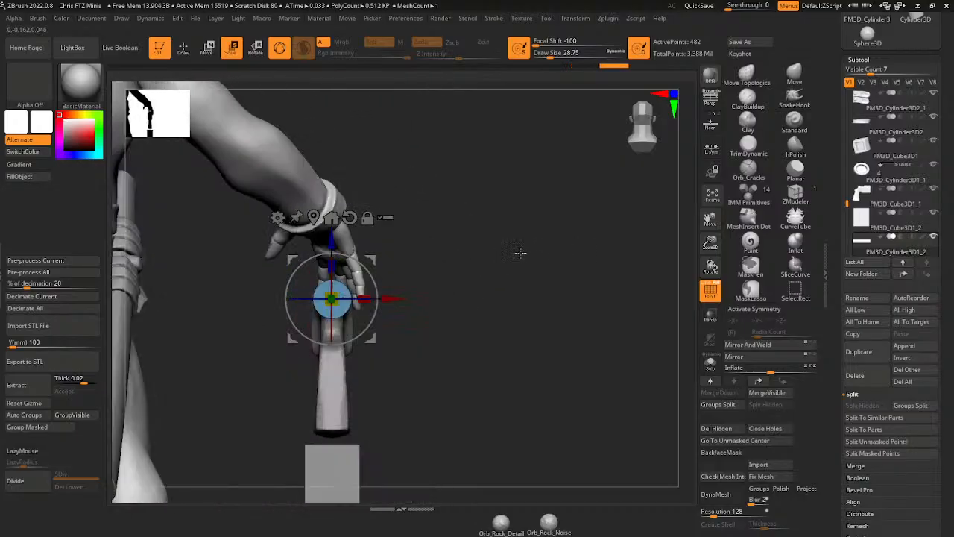
left_click_drag(468, 263, 420, 265)
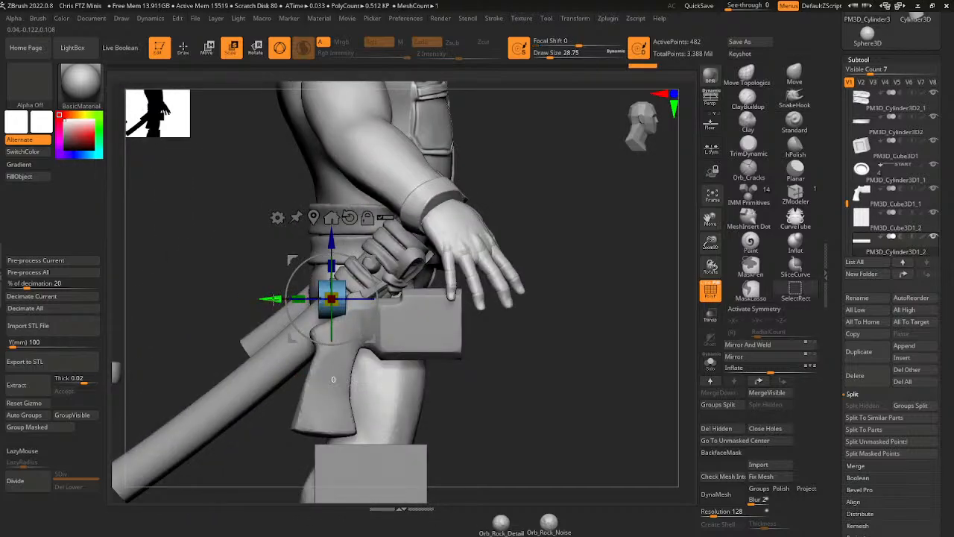
- Duplicate the stub forward within its subtool, shape the copy into a thinner, long barrel, and clear the mask
left_click_drag(273, 299, 317, 298, "ctrl")
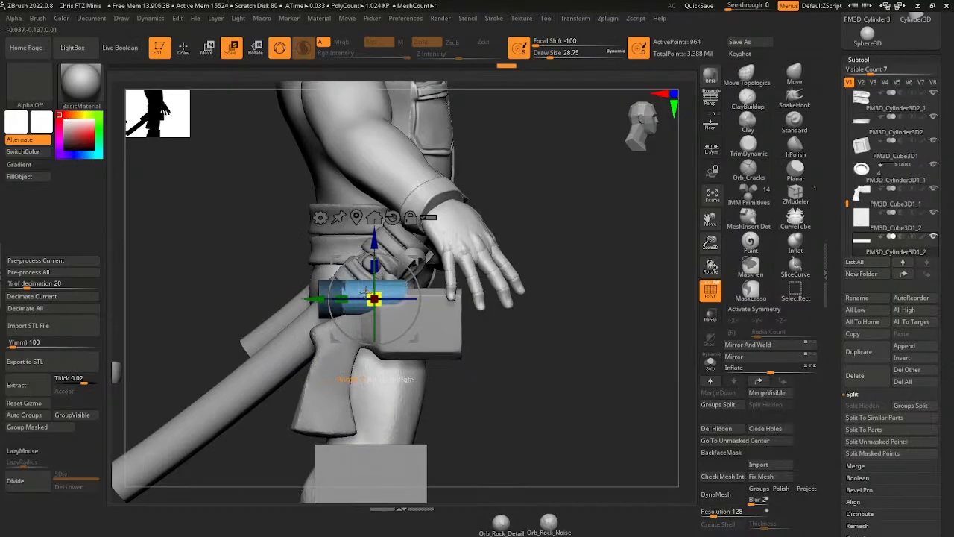
mouse_move(340, 297)
left_mouse_down()
mouse_move(280, 313)
mouse_move(358, 301)
left_mouse_up()
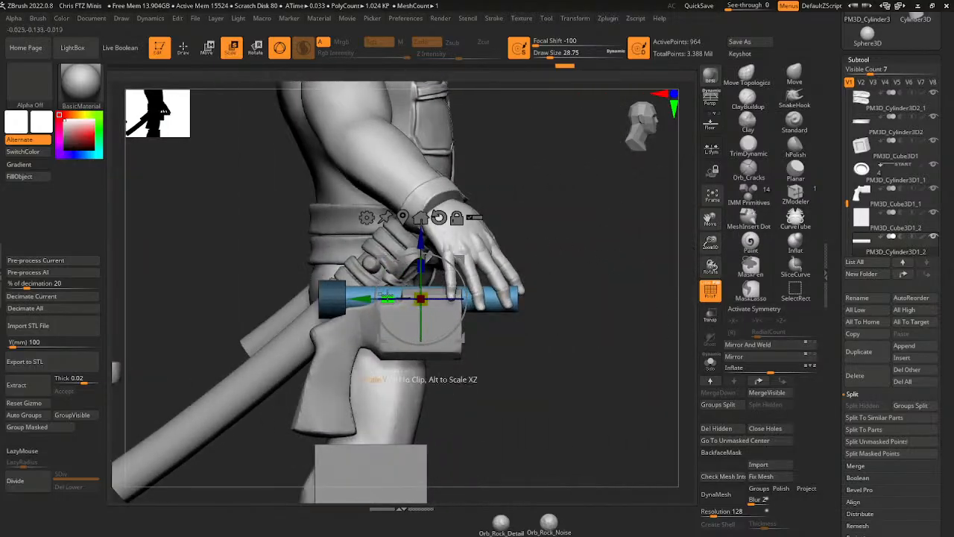
mouse_move(386, 298)
left_mouse_down()
mouse_move(368, 299)
mouse_move(385, 299)
left_mouse_up()
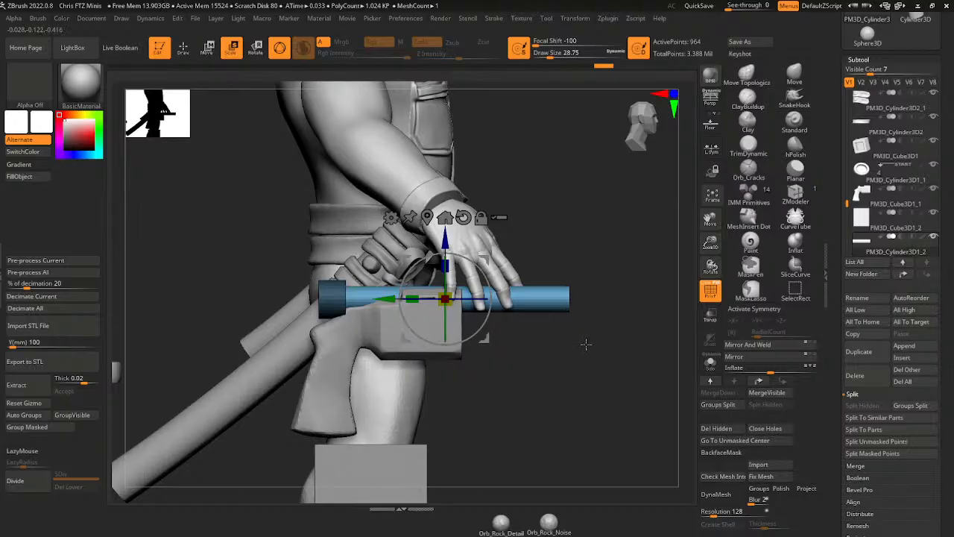
key("ctrl")
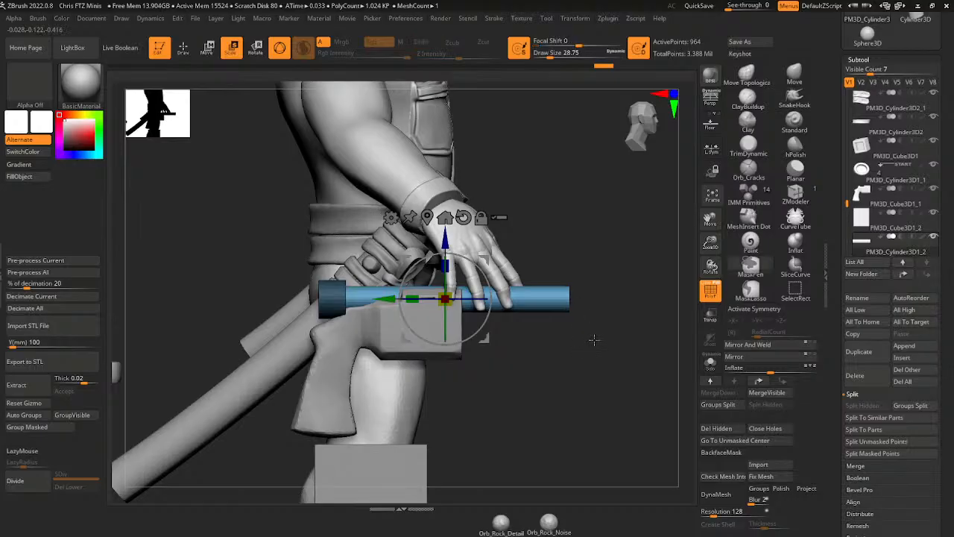
left_click(593, 339, "ctrl")
left_click(593, 338, "ctrl")
left_click_drag(596, 343, 598, 348, "ctrl")
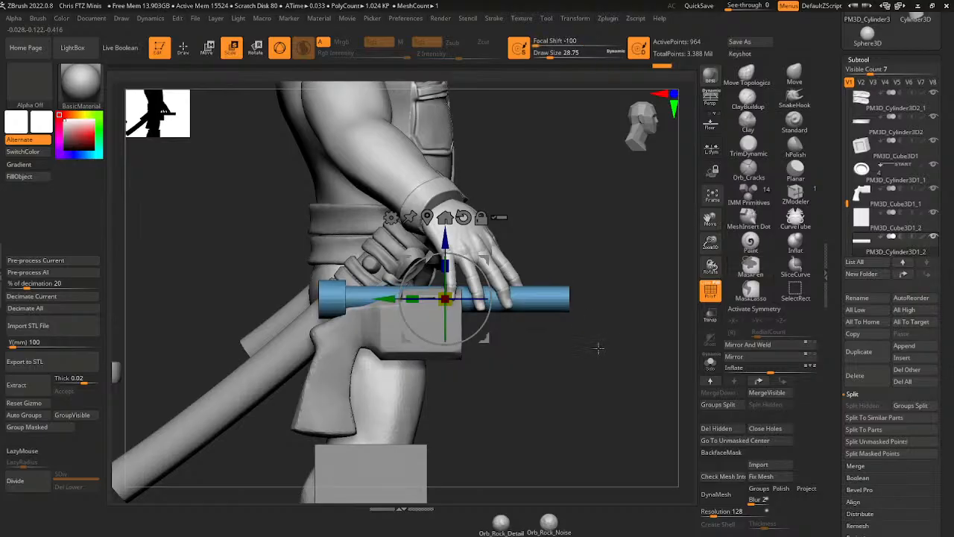
- Mask the grip part except its upper section, raise that section slightly towards the barrel, and clear the mask
left_click(411, 345, "alt")
left_click_drag(568, 237, 323, 320, "ctrl")
left_click(519, 359, "ctrl")
left_click_drag(371, 298, 371, 293)
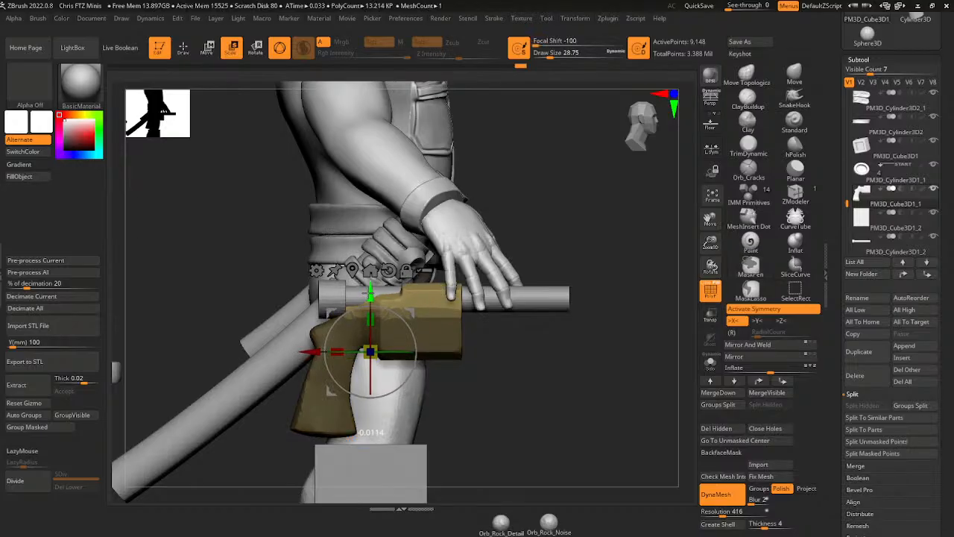
left_click_drag(605, 366, 503, 375)
left_click_drag(368, 293, 367, 290)
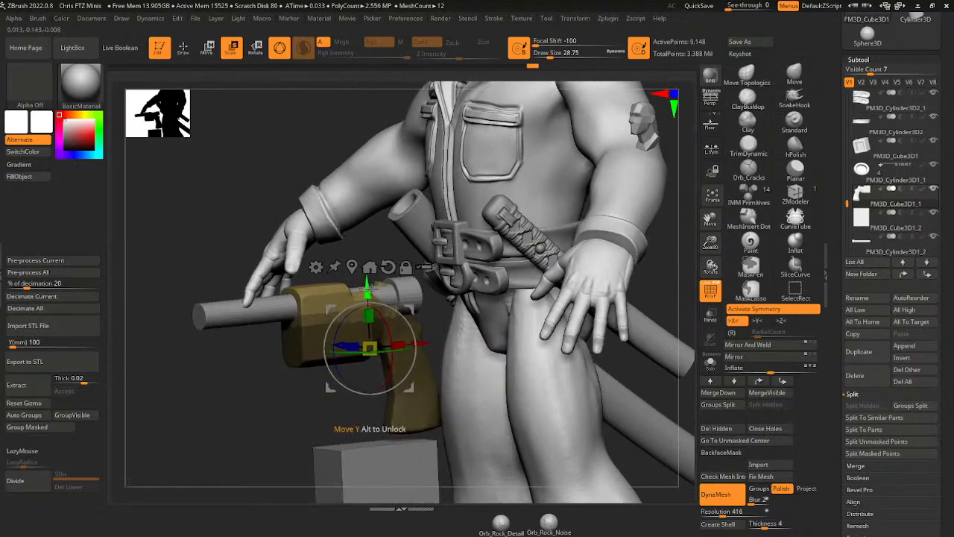
left_click(364, 243, "ctrl")
left_click_drag(363, 243, 661, 316, "ctrl")
- Insert a cube from IMM Primitives into the gun body and slide it back to just ahead of the rear stub
left_click(795, 76)
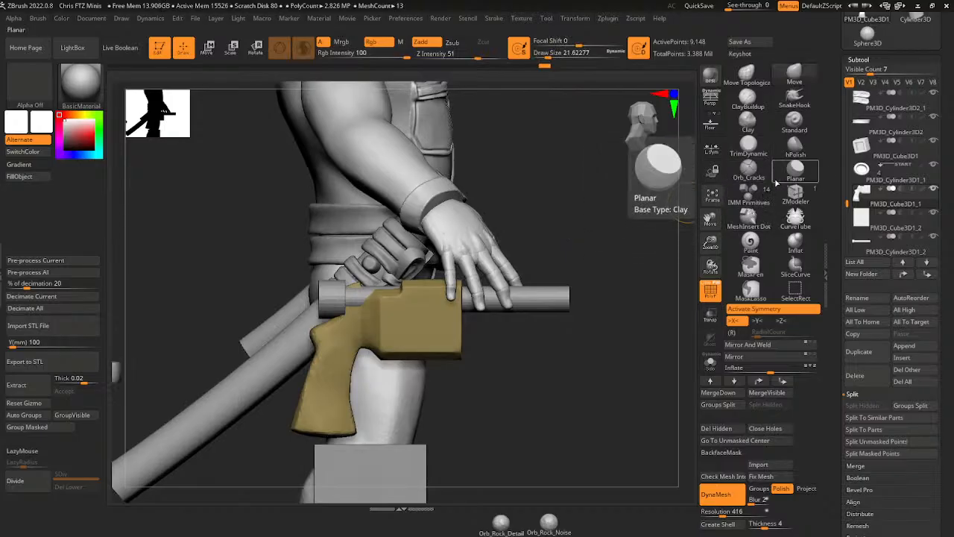
left_click(748, 198)
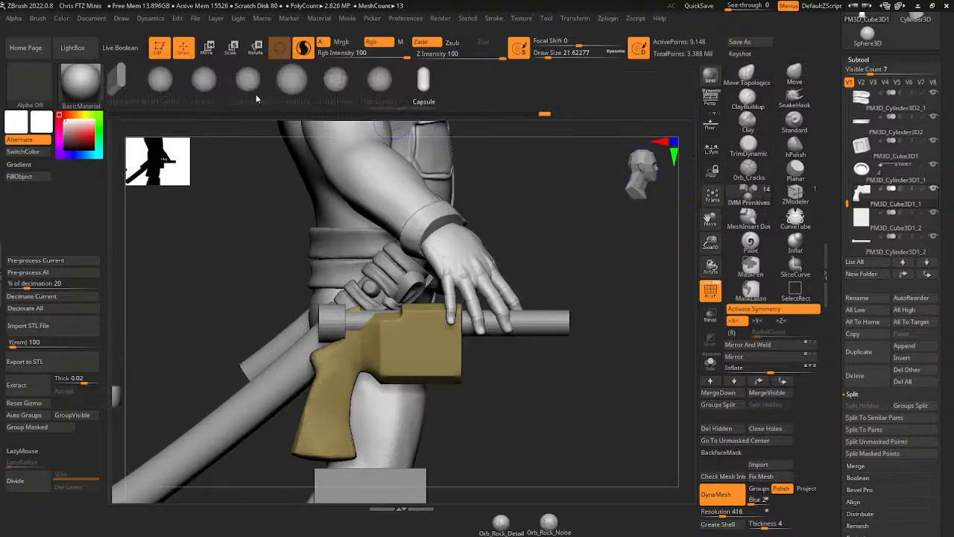
left_click_drag(246, 93, 483, 104)
left_click_drag(606, 237, 518, 250)
left_click_drag(370, 322, 315, 323)
key("w")
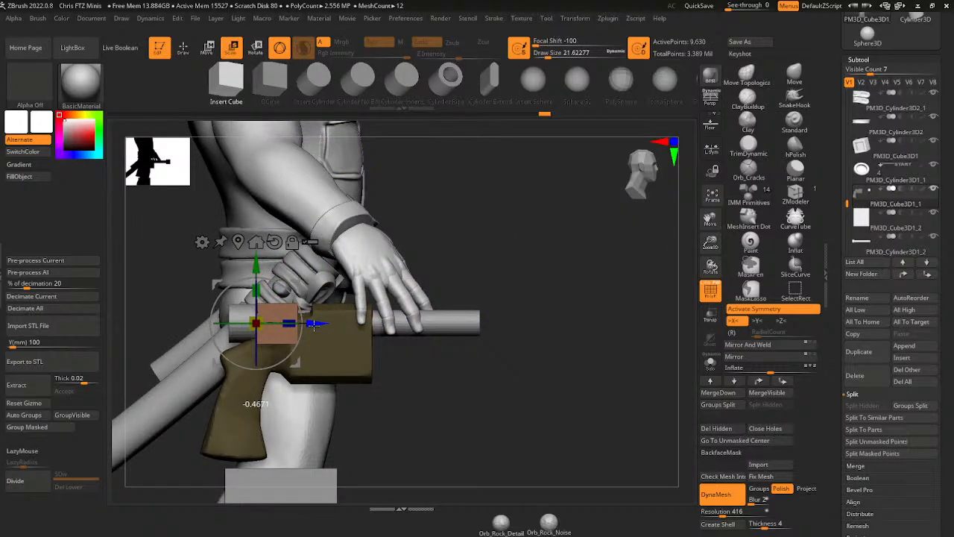
- Adjust the inserted cube's height and vertical position so it wraps around the barrel above the grip
left_click_drag(418, 239, 494, 239, "shift")
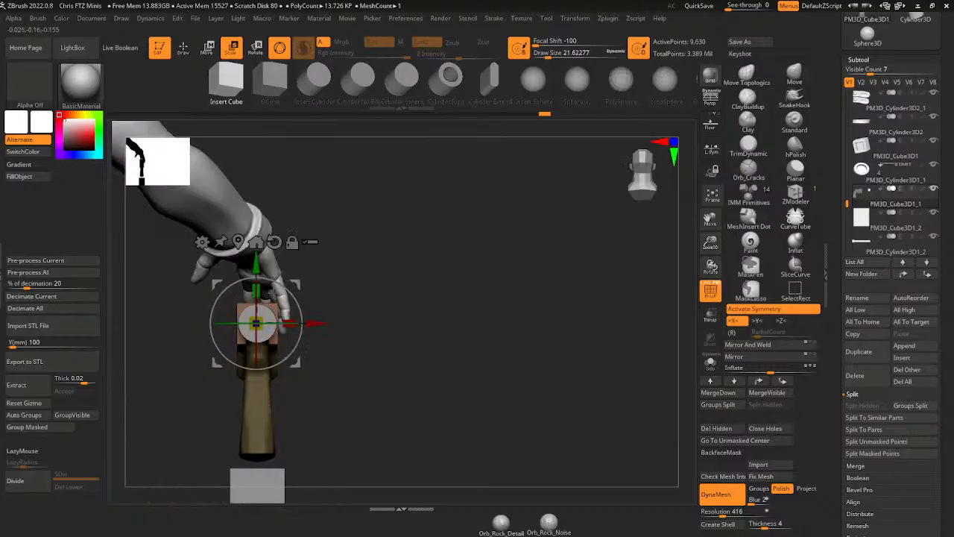
left_click_drag(256, 262, 257, 270)
left_click_drag(388, 248, 316, 250, "shift")
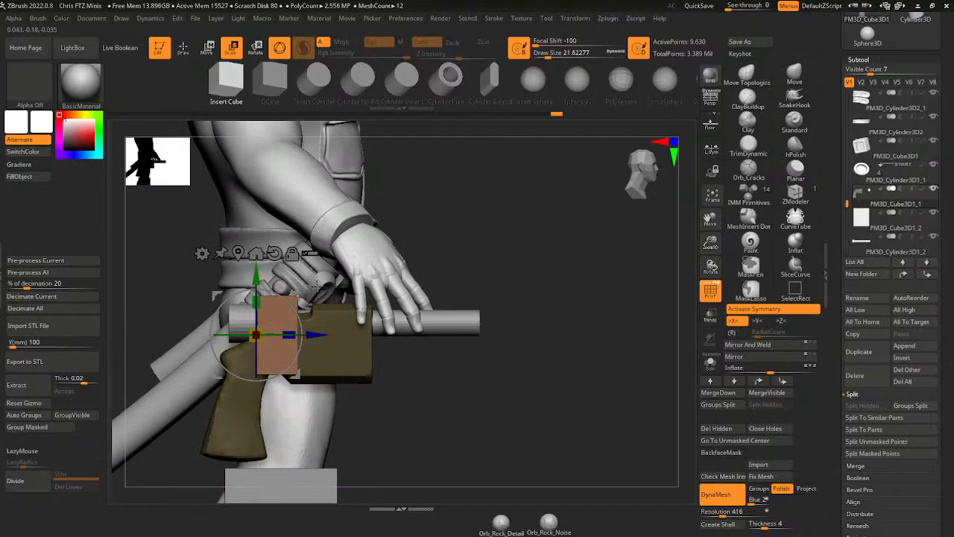
mouse_move(256, 274)
left_mouse_down()
mouse_move(256, 301)
mouse_move(256, 288)
left_mouse_up()
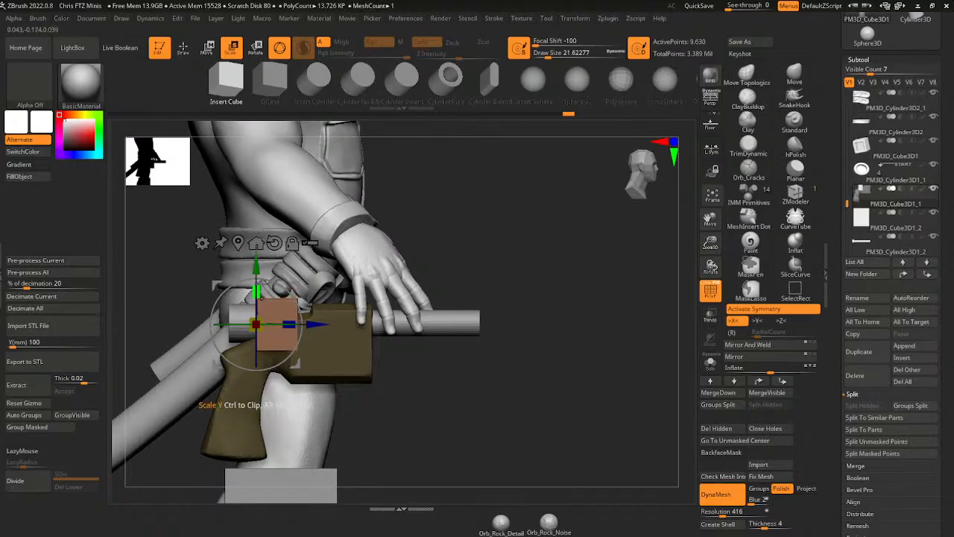
left_click_drag(482, 239, 471, 277)
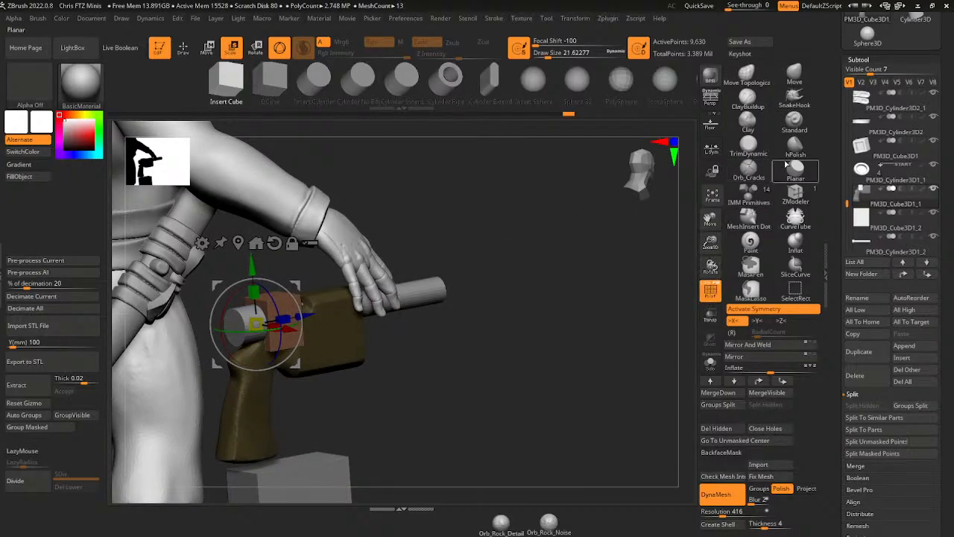
- Shave the upper edges of the inserted cube with the TrimDynamic brush at a draw size of about 31
left_click(748, 144)
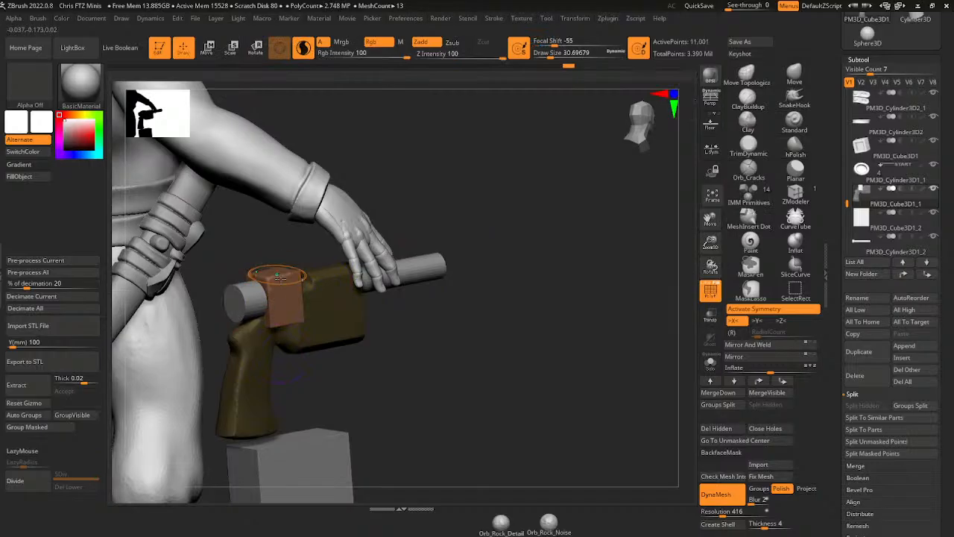
mouse_move(289, 275)
left_mouse_down()
mouse_move(280, 271)
mouse_move(286, 312)
mouse_move(274, 272)
mouse_move(287, 275)
left_mouse_up()
left_click_drag(325, 236, 420, 192, "shift")
left_click_drag(580, 272, 470, 276)
- Isolate the inserted cube's polygroup and flatten its edges with the hPolish brush at a draw size of about 31
left_click(709, 363)
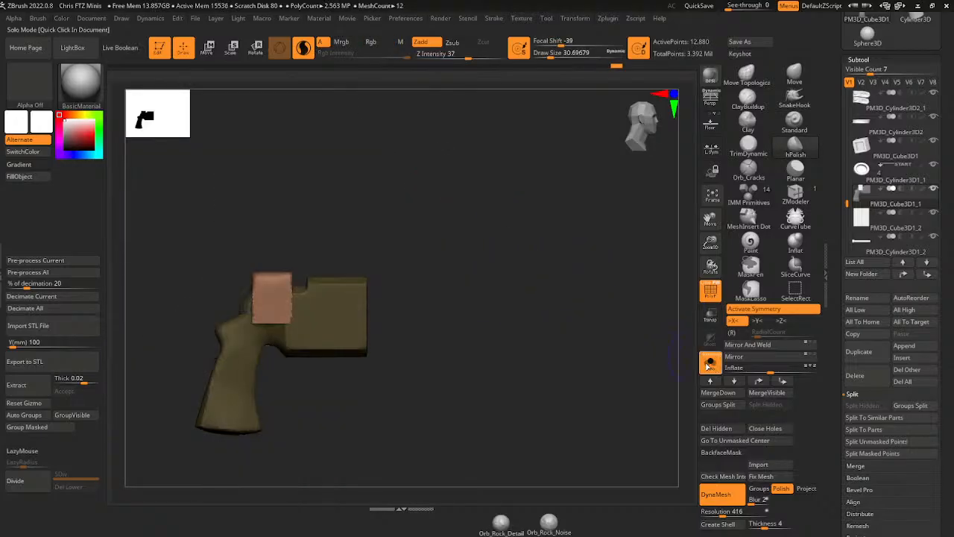
left_click(710, 363)
left_click(270, 295, "ctrl+shift")
left_click_drag(471, 233, 380, 225)
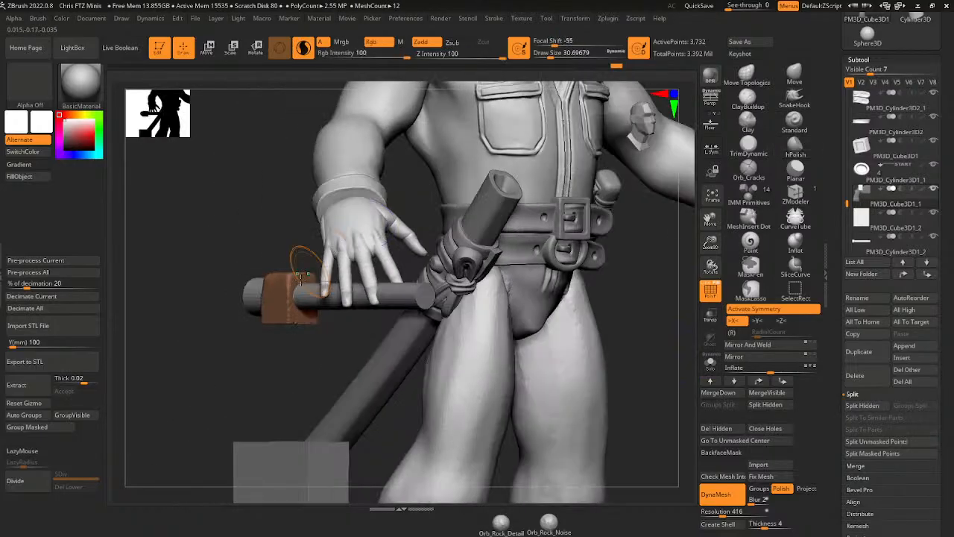
left_click_drag(315, 328, 282, 321)
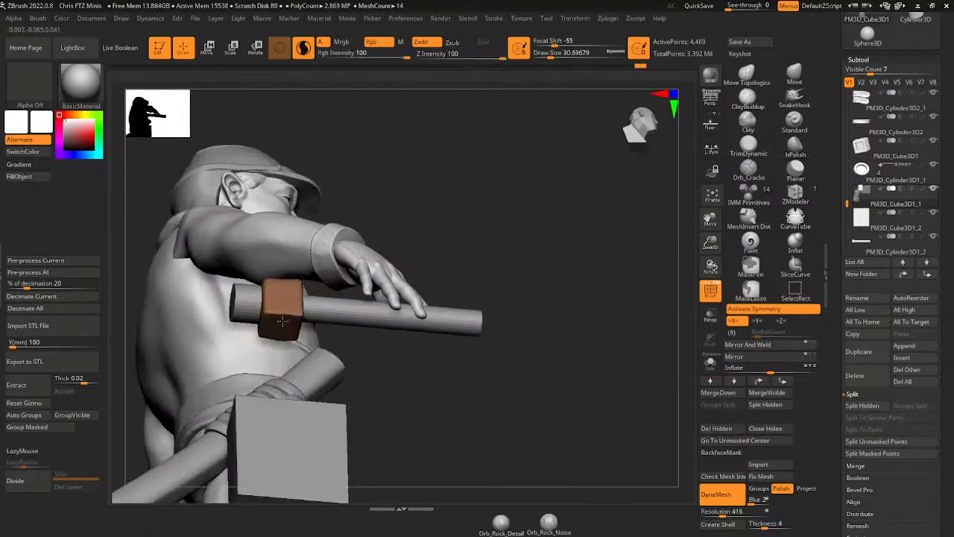
left_click_drag(339, 276, 382, 270)
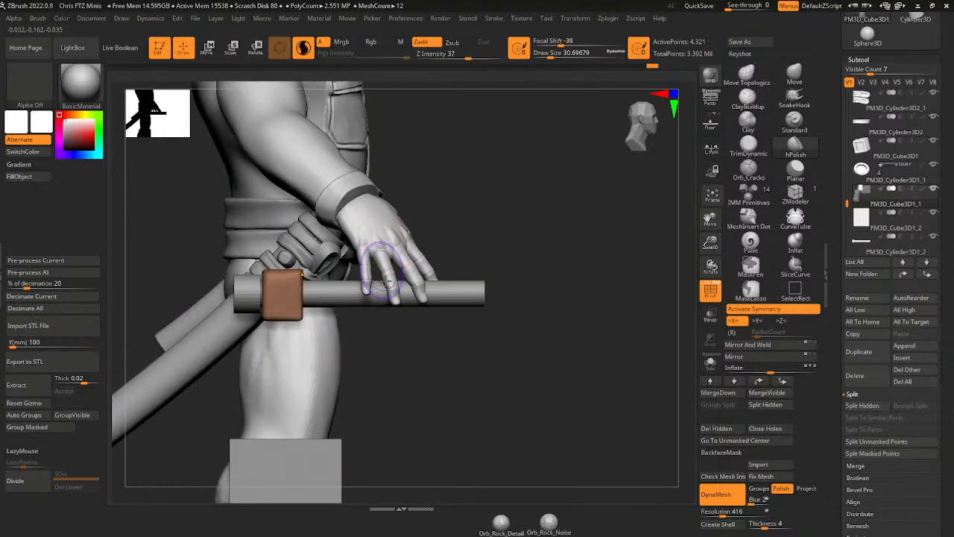
- Polish the isolated cube's upper edges and corners with hPolish at a draw size of about 16, and show the rest of the model again
left_click(710, 365)
left_click(707, 365)
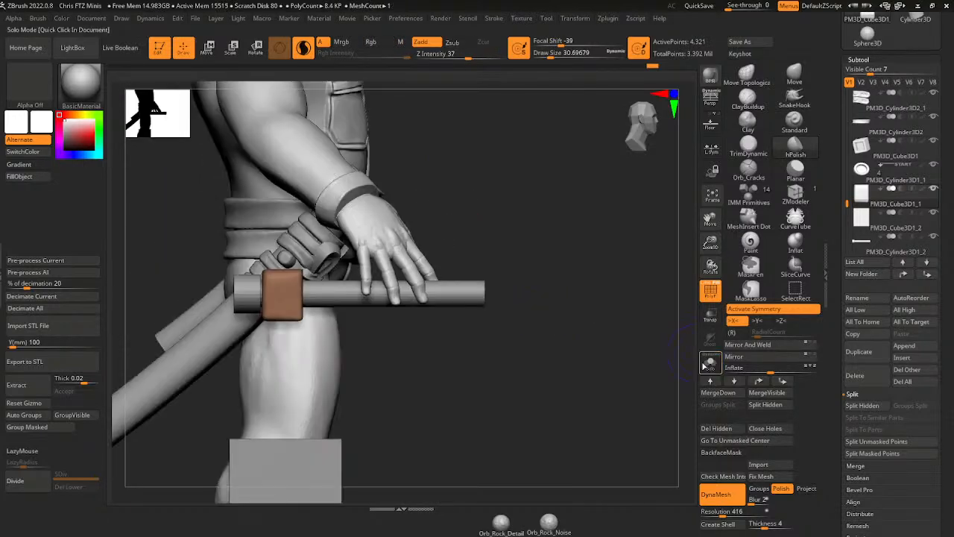
left_click(712, 365)
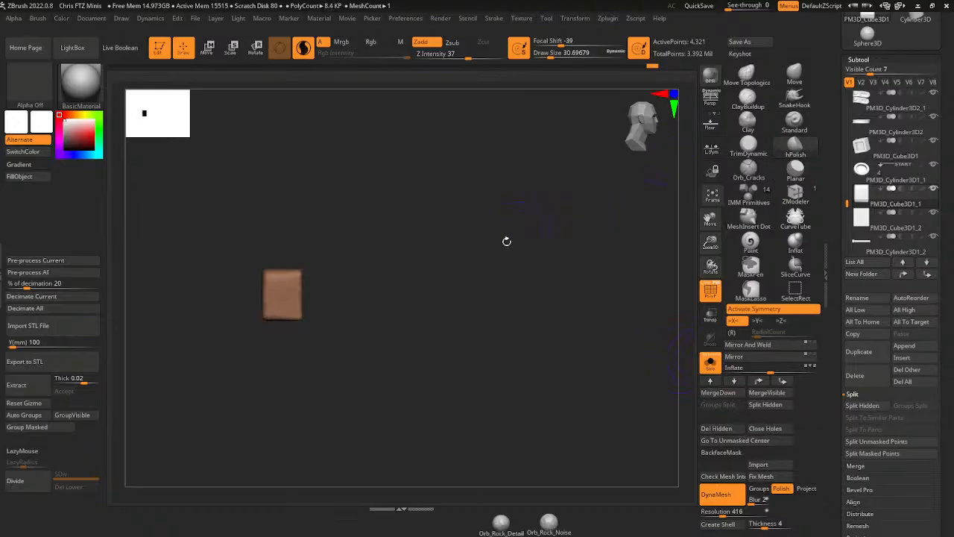
left_click_drag(507, 241, 315, 262)
left_click(546, 54)
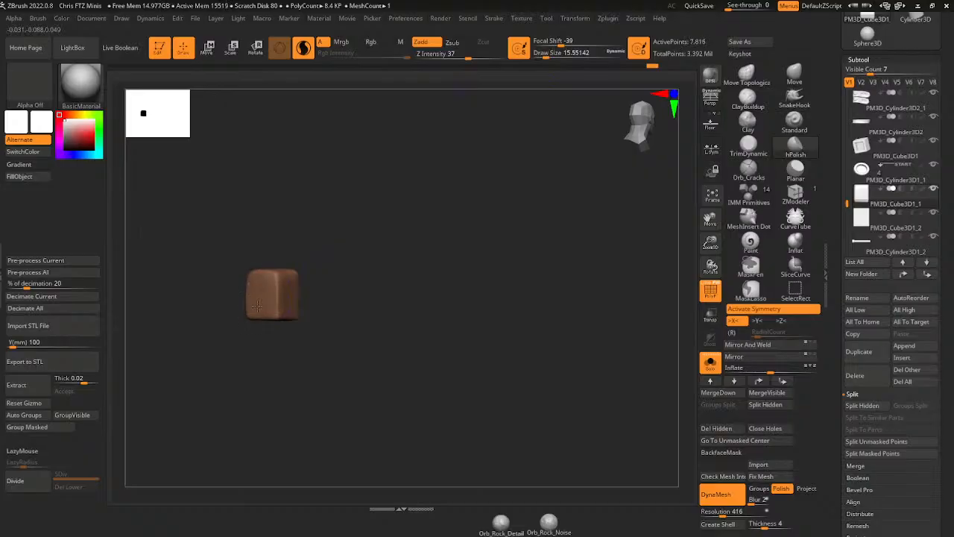
left_click_drag(271, 277, 302, 233)
mouse_move(279, 304)
left_mouse_down()
mouse_move(335, 219)
mouse_move(314, 280)
mouse_move(295, 272)
left_mouse_up()
left_click_drag(267, 271, 279, 284)
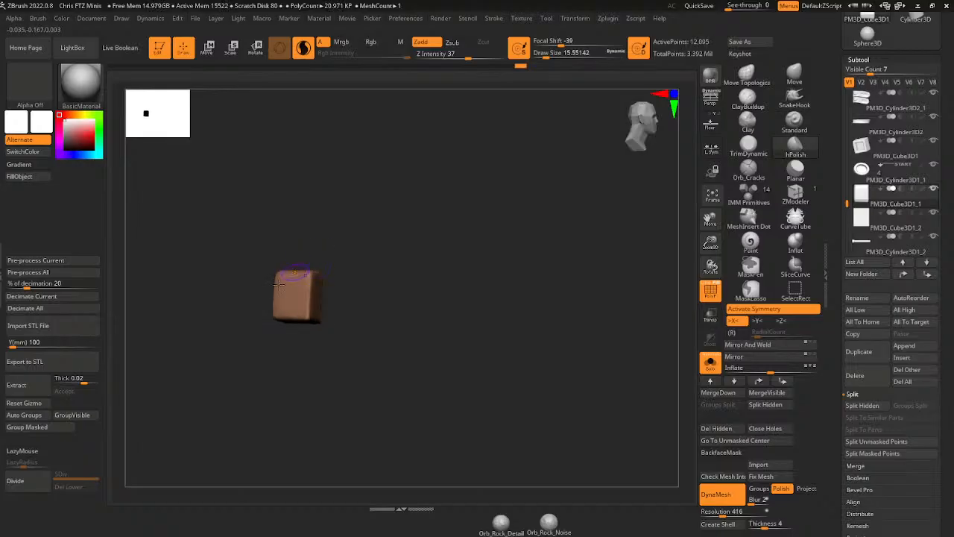
left_click(351, 217, "ctrl+shift")
left_click_drag(395, 239, 592, 302)
left_click(712, 363)
- Mask the gun except the upper rear part of its body, shift that part back towards the inserted cube, and clear the mask
key("ctrl+shift")
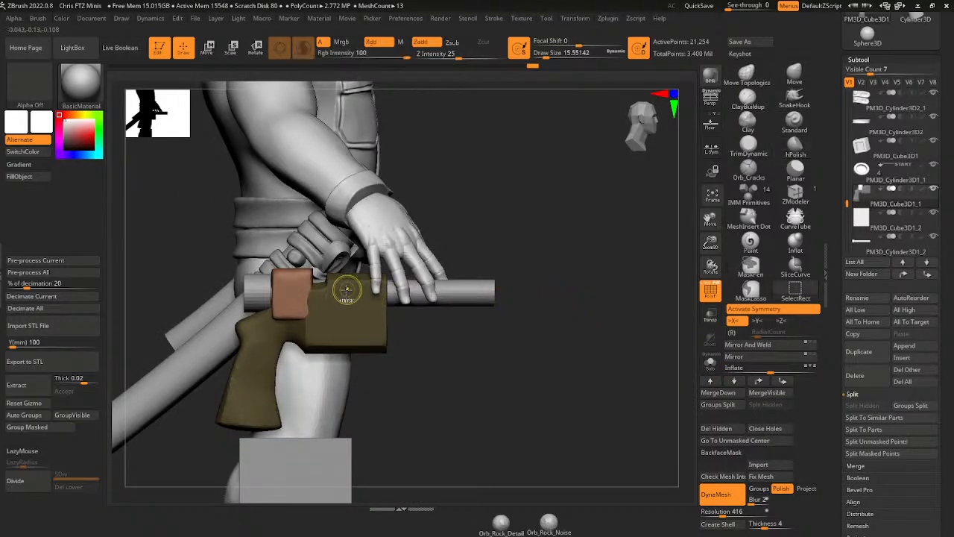
key("ctrl")
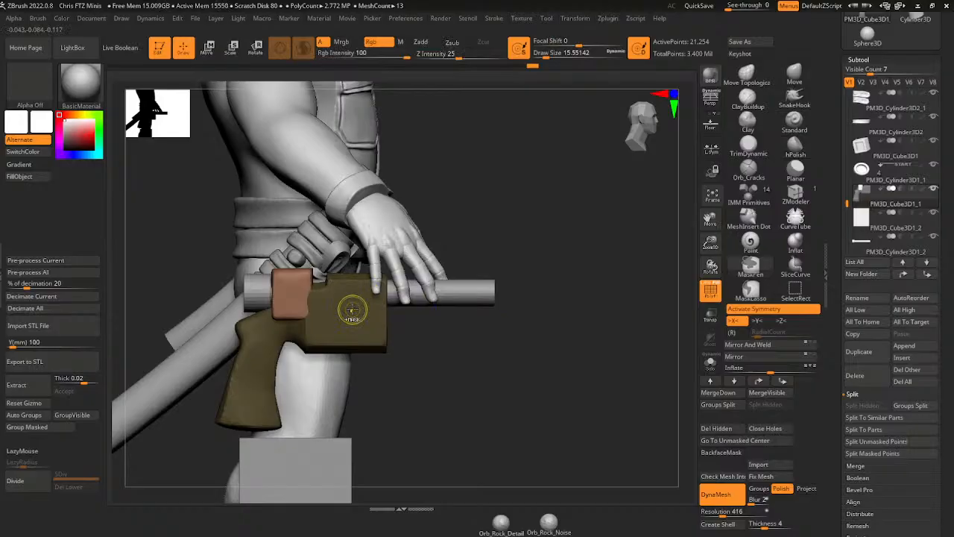
left_click(458, 217, "ctrl")
left_click_drag(446, 187, 192, 298, "ctrl")
left_click_drag(185, 460, 379, 388, "ctrl")
mouse_move(216, 457)
left_mouse_down("ctrl")
mouse_move(281, 253)
mouse_move(308, 239)
left_mouse_up("ctrl")
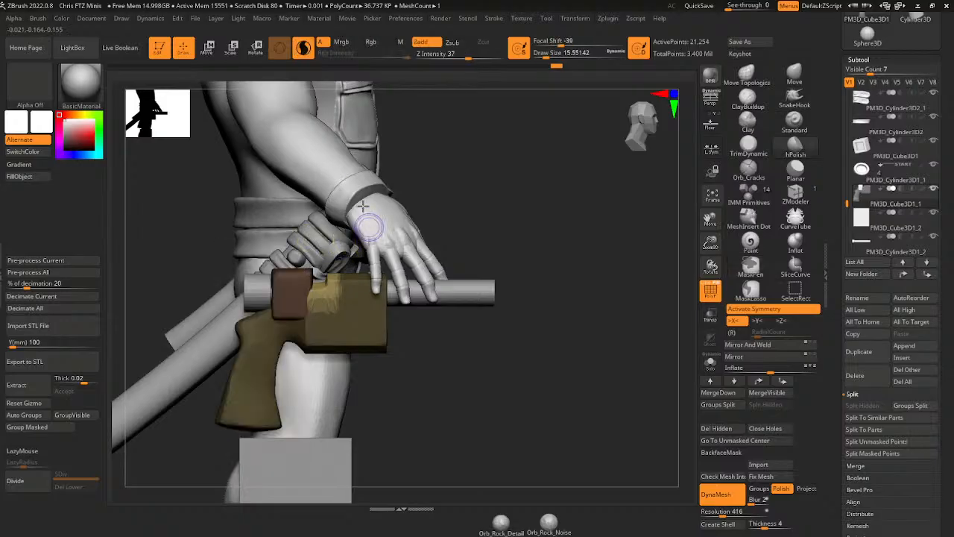
key("w")
left_click_drag(311, 281, 292, 282)
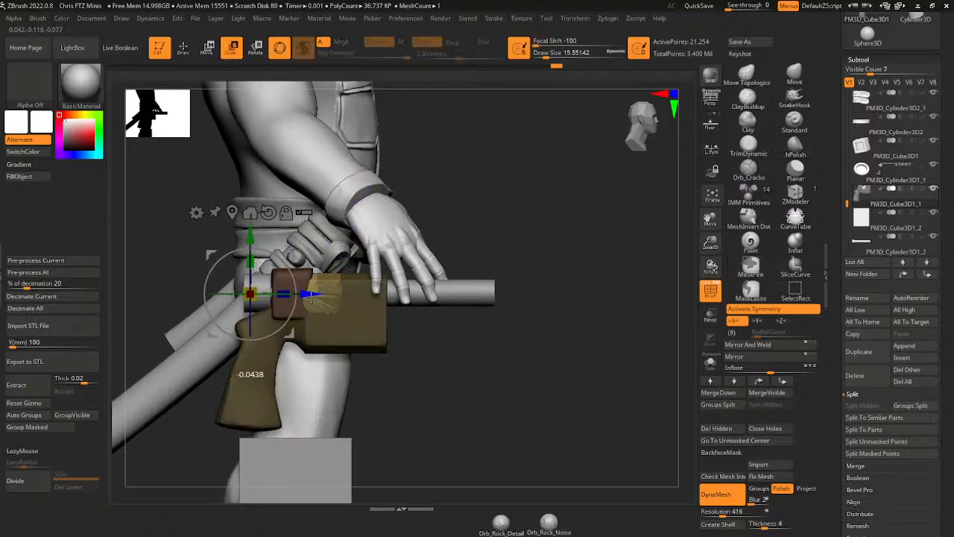
left_click_drag(512, 237, 514, 236, "ctrl")
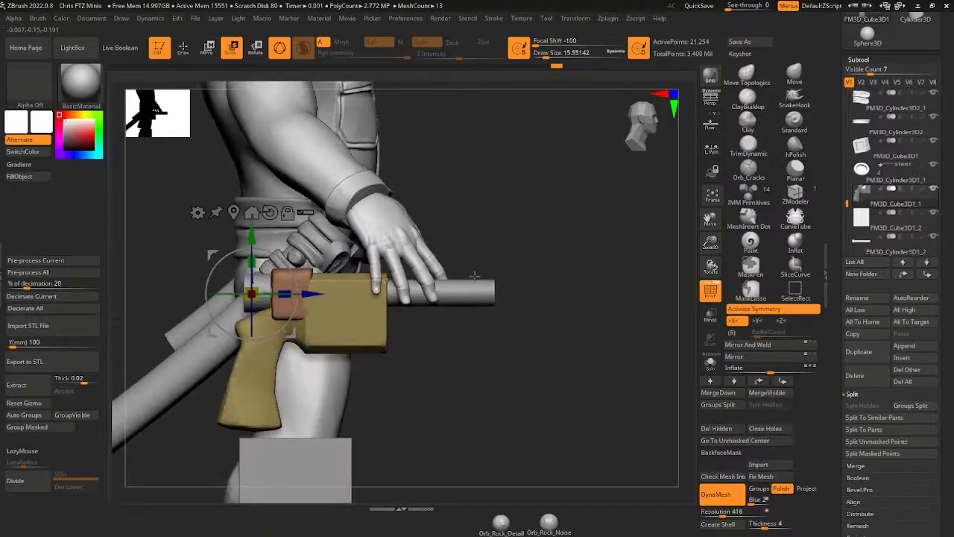
left_click_drag(662, 228, 546, 284, "alt")
left_click(495, 251, "ctrl")
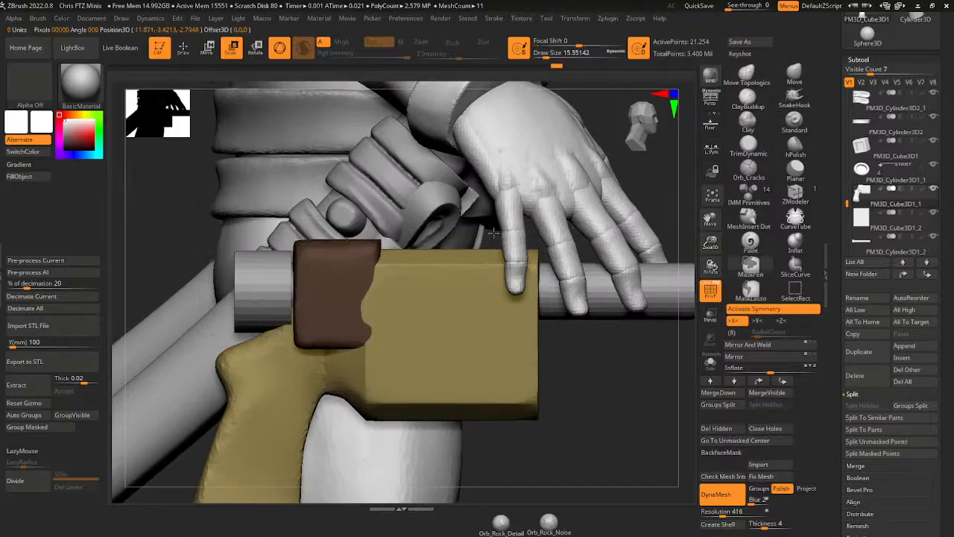
left_click(587, 375, "ctrl")
left_click_drag(586, 374, 591, 371, "ctrl")
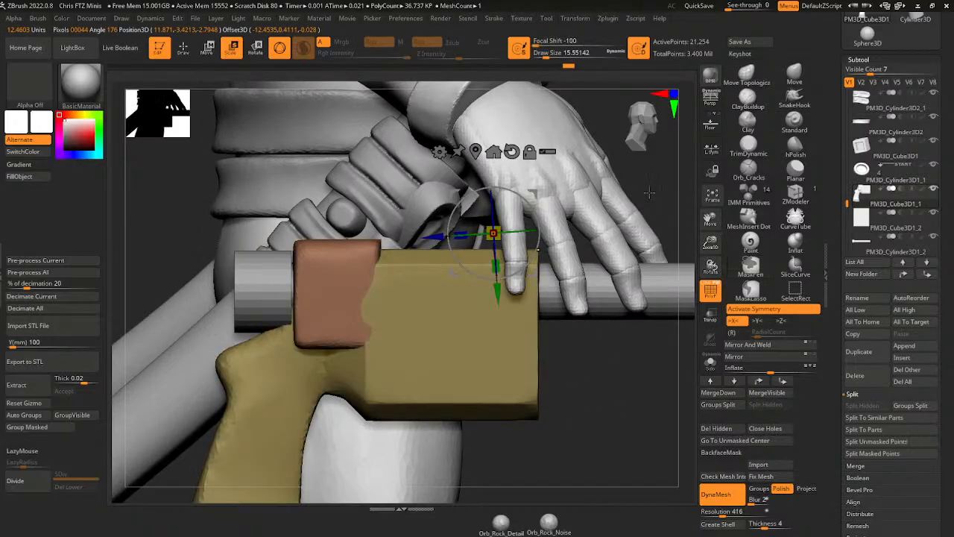
left_click_drag(653, 167, 428, 266, "ctrl")
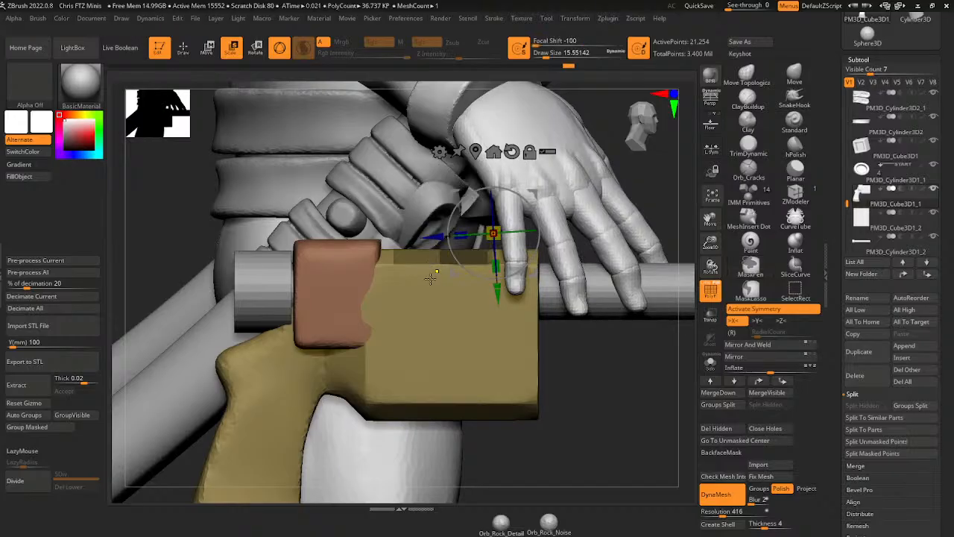
left_click(592, 387, "ctrl")
left_click_drag(591, 379, 598, 392, "ctrl")
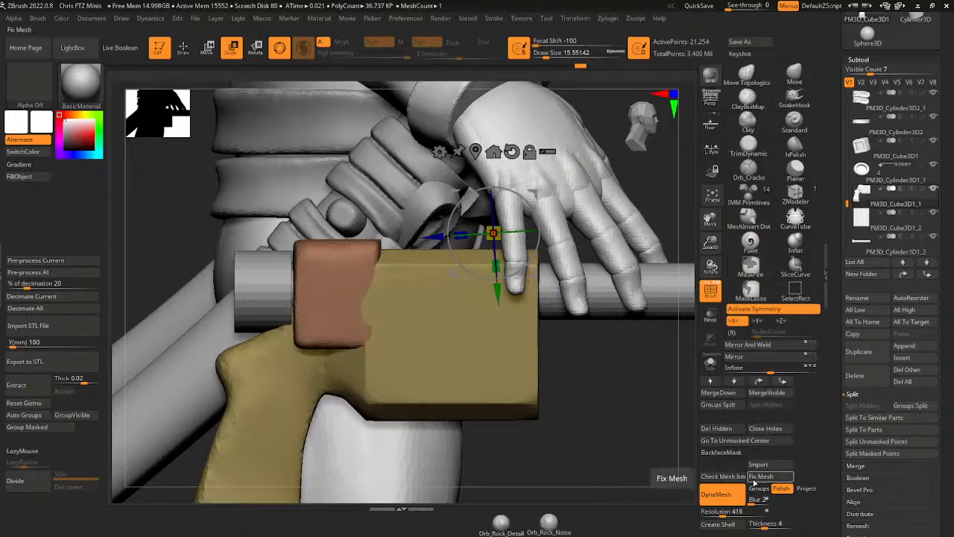
- Try remeshing the gun with DynaMesh at a resolution of 416
key("ctrl")
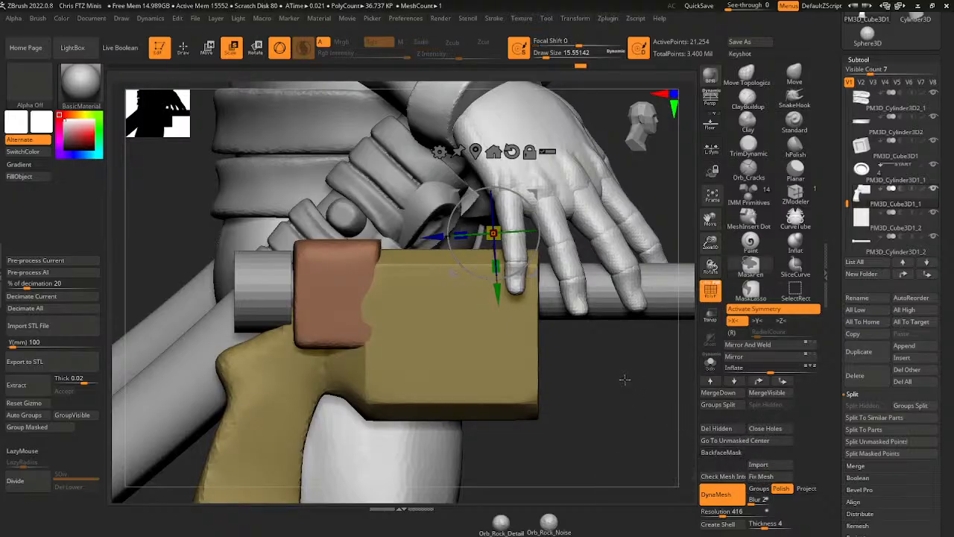
left_click_drag(622, 370, 630, 419, "ctrl")
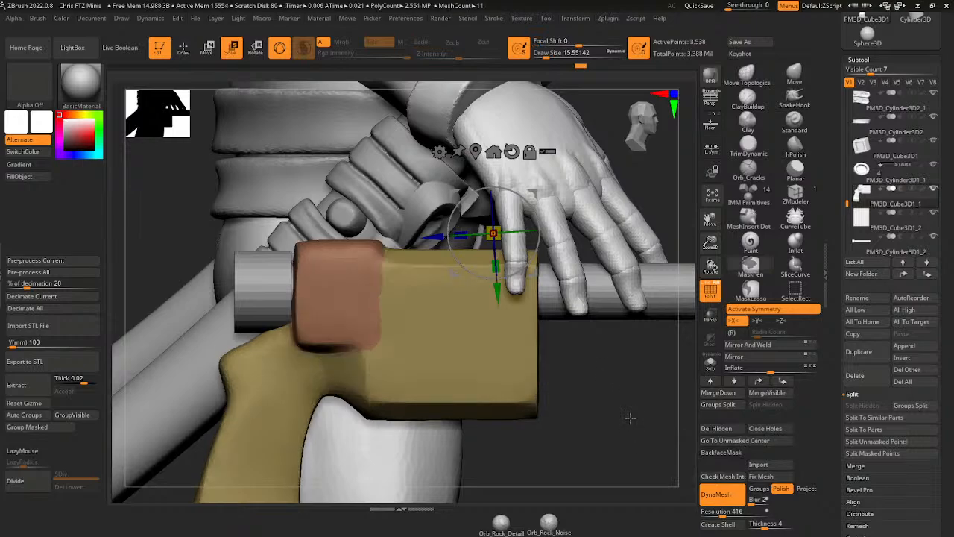
key("ctrl+z")
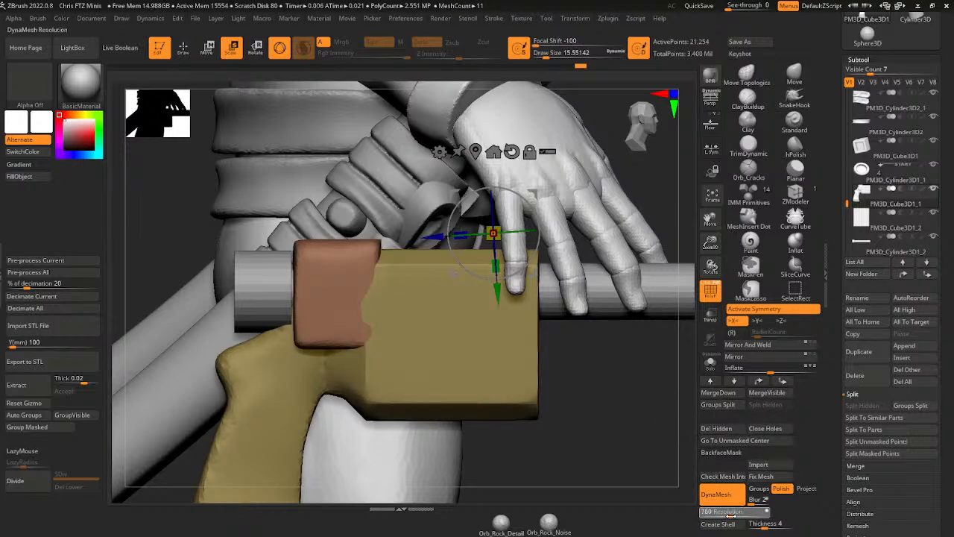
- Remesh the gun with DynaMesh at a resolution of 1000 and regenerate its polygroups with Auto Groups
left_click_drag(732, 516, 734, 515)
left_click_drag(622, 400, 635, 443, "ctrl")
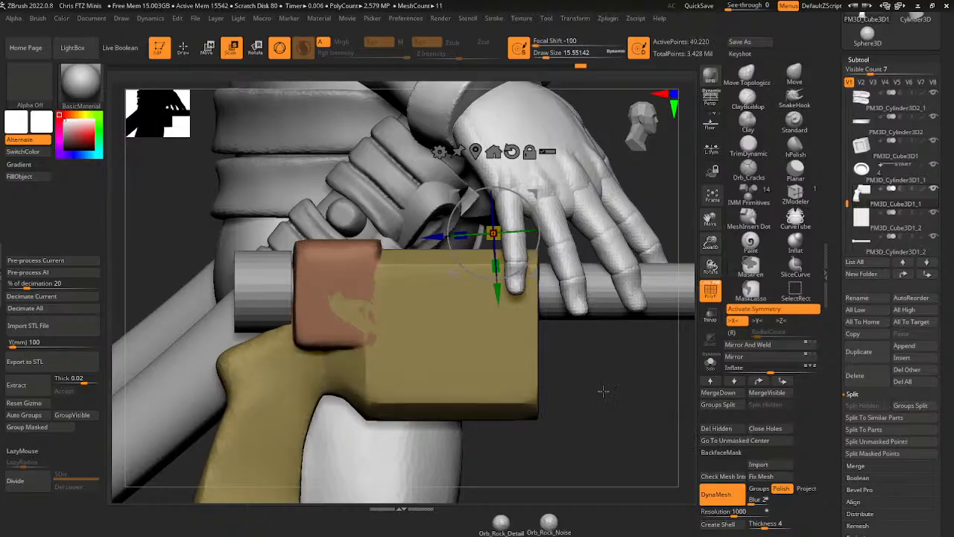
left_click(24, 415)
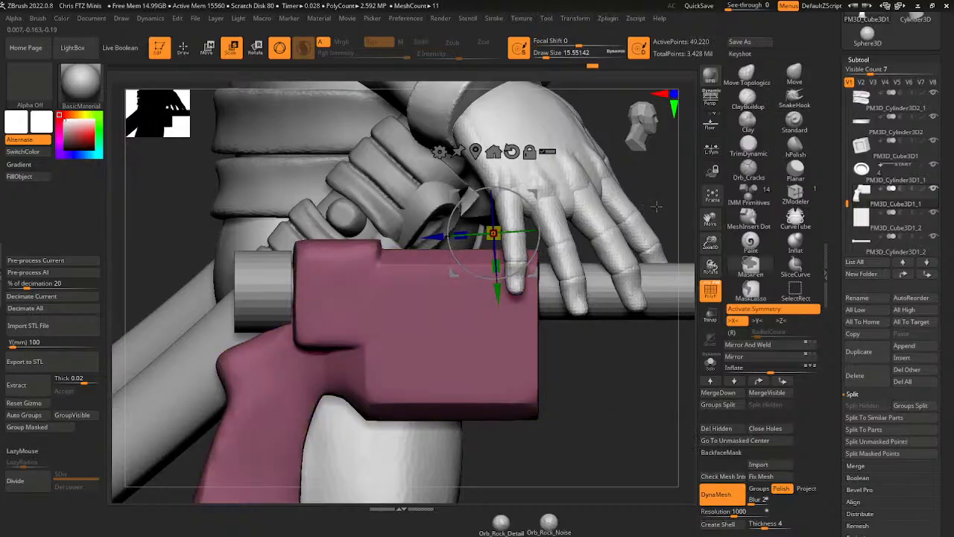
- Mask the gun except the upper strip of its body ahead of the inserted cube, and nudge that strip slightly upwards
left_click_drag(601, 352, 434, 266, "ctrl")
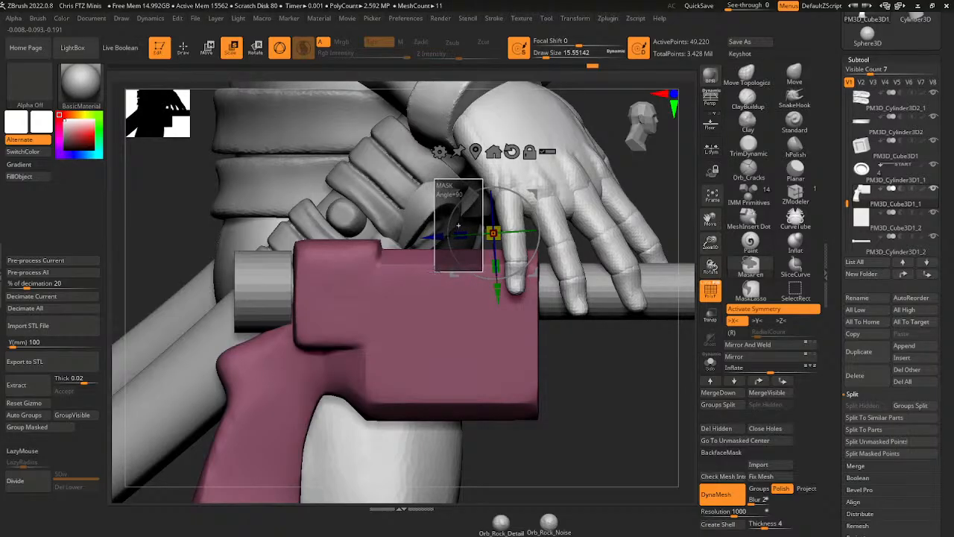
left_click_drag(433, 267, 377, 296, "ctrl")
key("ctrl+i")
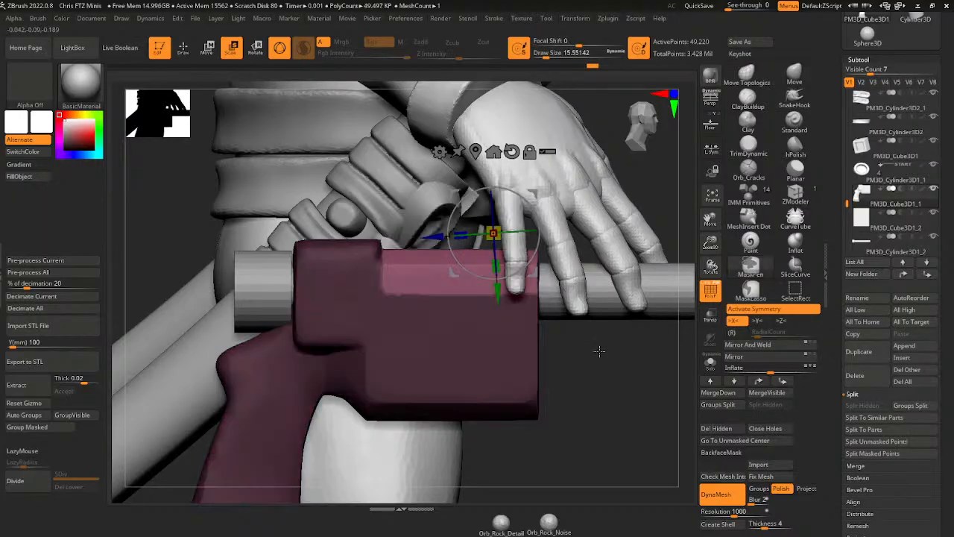
left_click(512, 151)
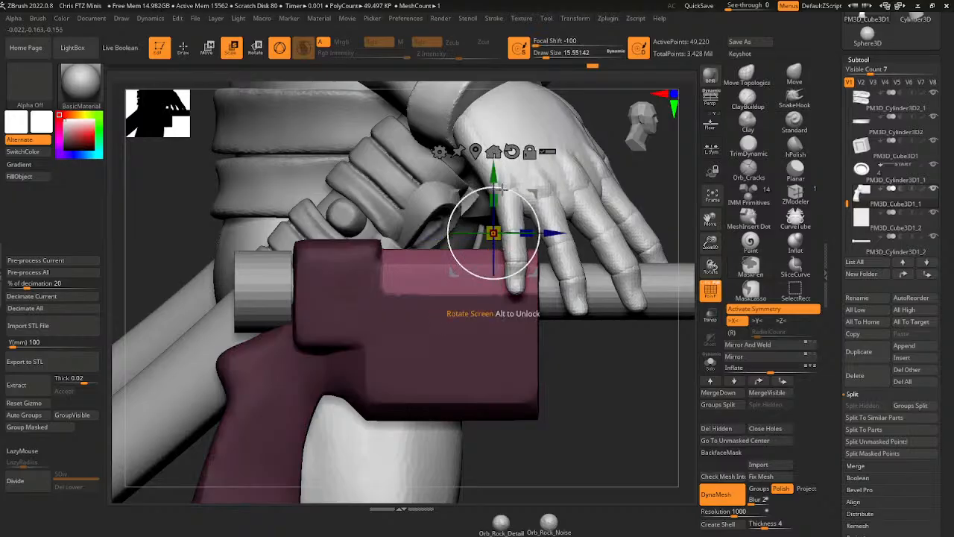
mouse_move(497, 179)
left_mouse_down()
mouse_move(495, 150)
mouse_move(493, 172)
left_mouse_up()
- Examine the gun from the front and side, both alongside the hand and barrel and on its own
left_click_drag(625, 359, 556, 379)
left_click(712, 195)
left_click(712, 195)
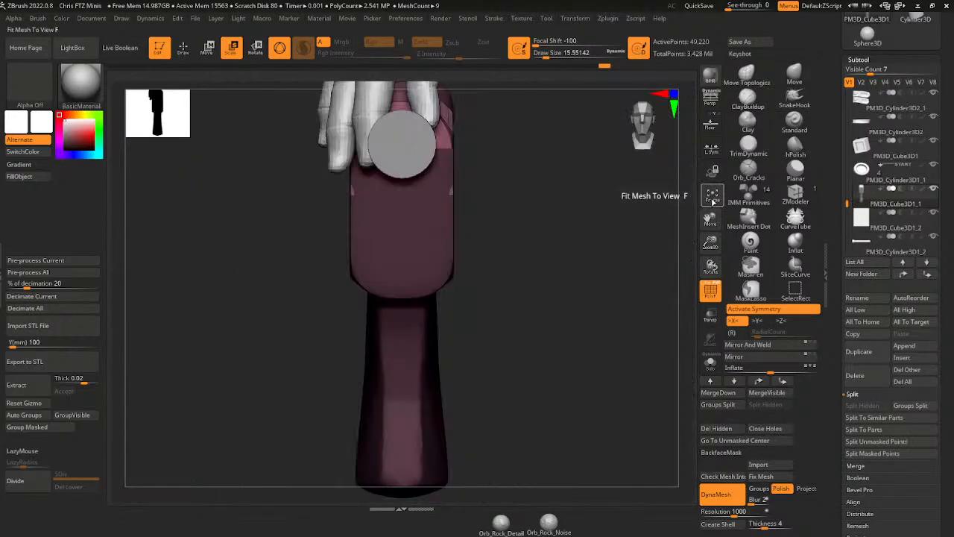
left_click_drag(709, 218, 724, 361)
left_click_drag(615, 319, 587, 311)
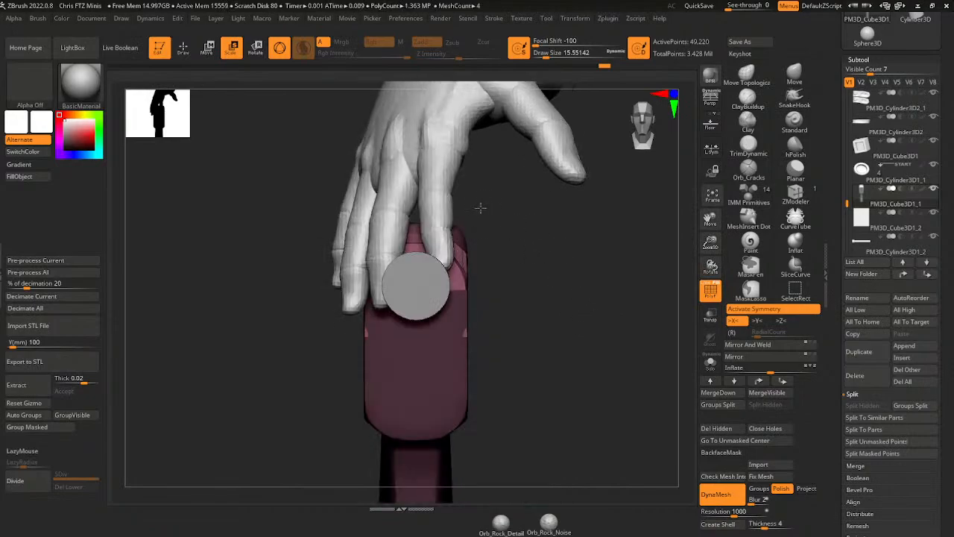
left_click_drag(548, 289, 387, 366)
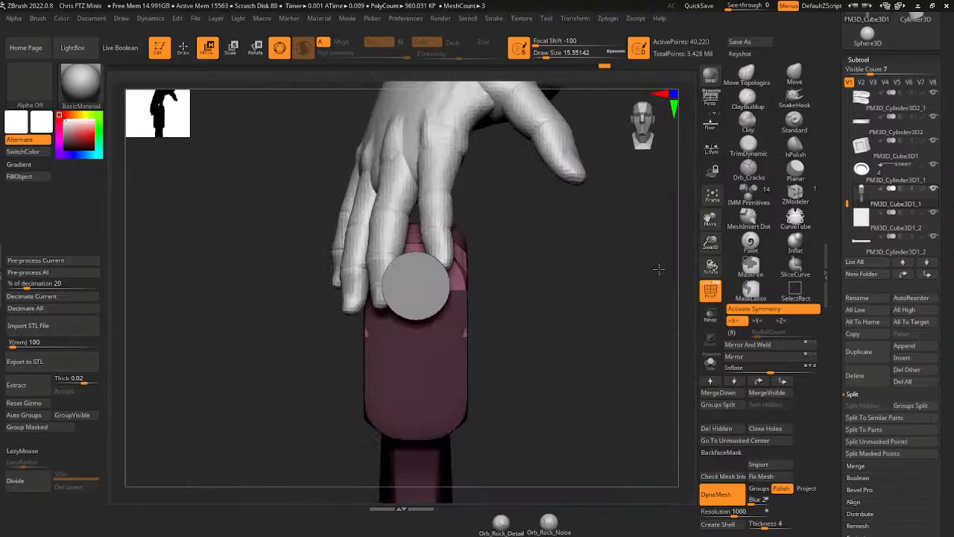
left_click(711, 365)
left_click_drag(630, 356, 676, 315)
left_click(713, 195)
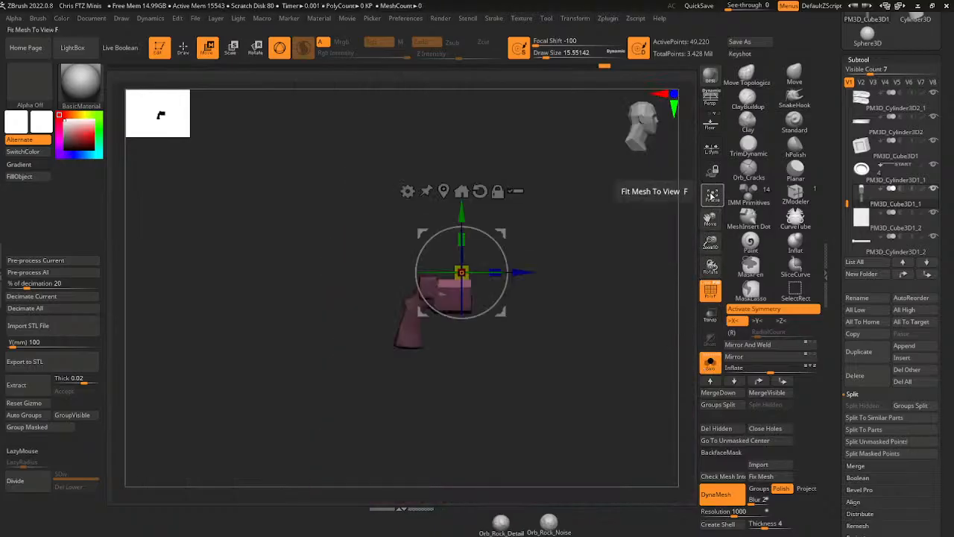
left_click(713, 195)
left_click_drag(710, 242, 681, 402)
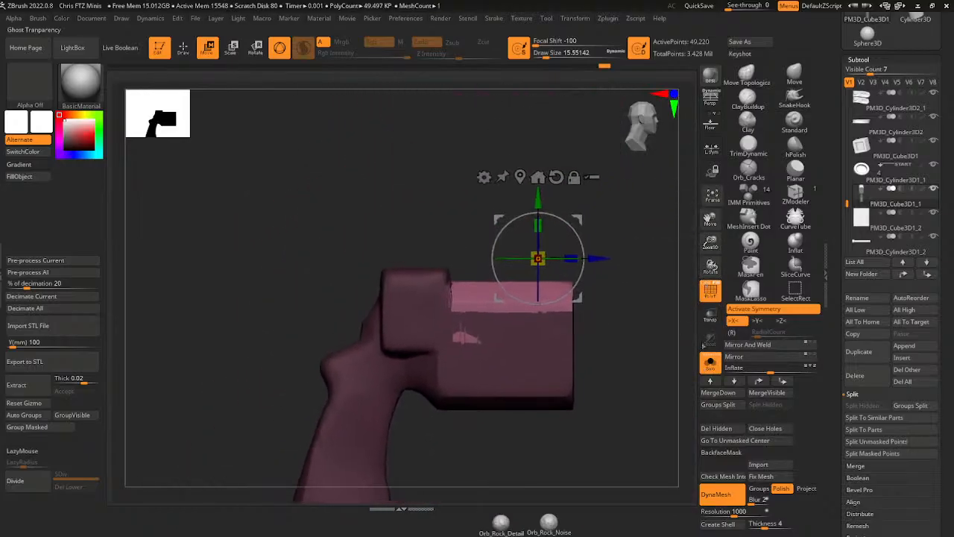
left_click(710, 362)
- Raise the unmasked upper strip of the gun body slightly, clear the mask and remesh with DynaMesh
left_click_drag(663, 365, 654, 380)
left_click_drag(711, 243, 686, 223)
left_click_drag(508, 202, 508, 197)
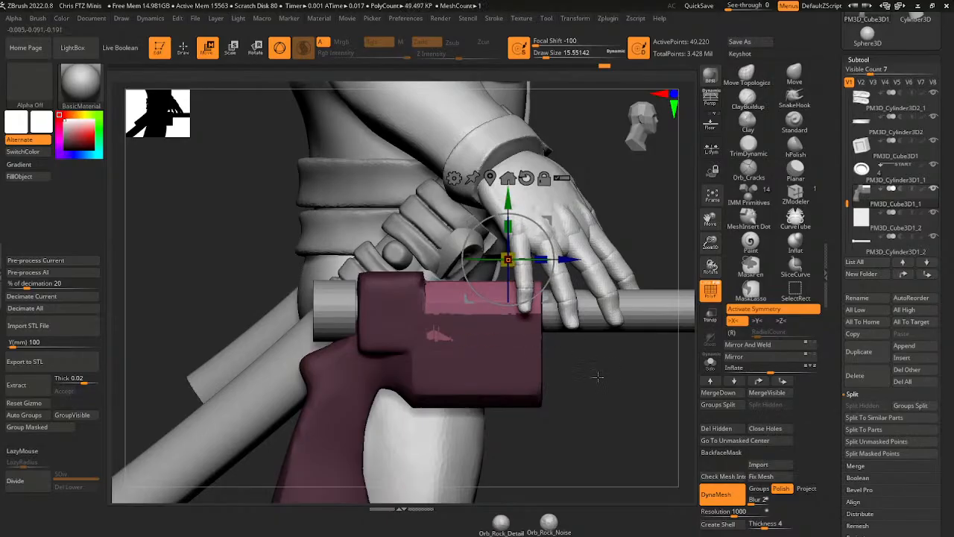
left_click_drag(601, 385, 604, 389, "ctrl")
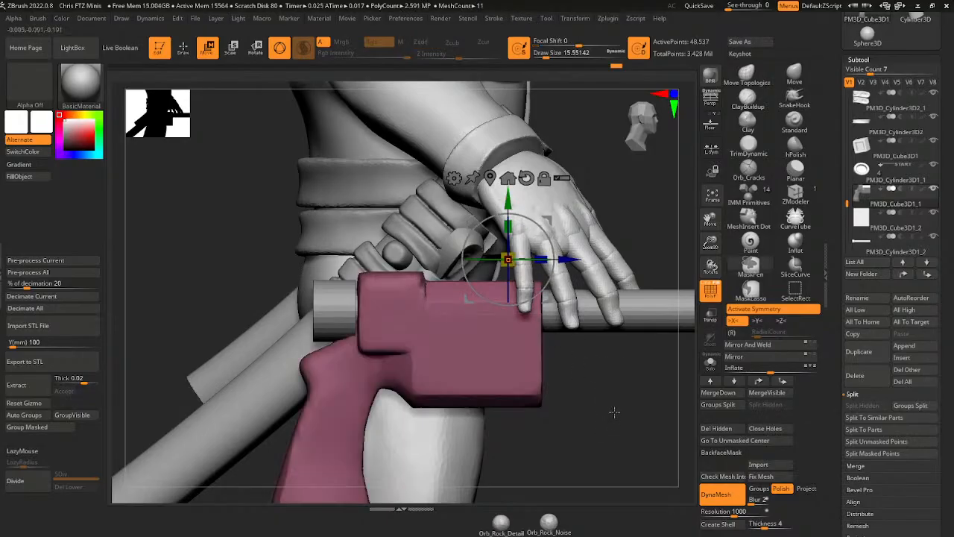
- Isolate a rectangular section in the body's upper edge with an inverted mask, lower it to form a notch around the barrel, and remesh
left_click_drag(612, 199, 454, 302, "ctrl")
left_click(621, 199, "ctrl")
left_click(492, 180)
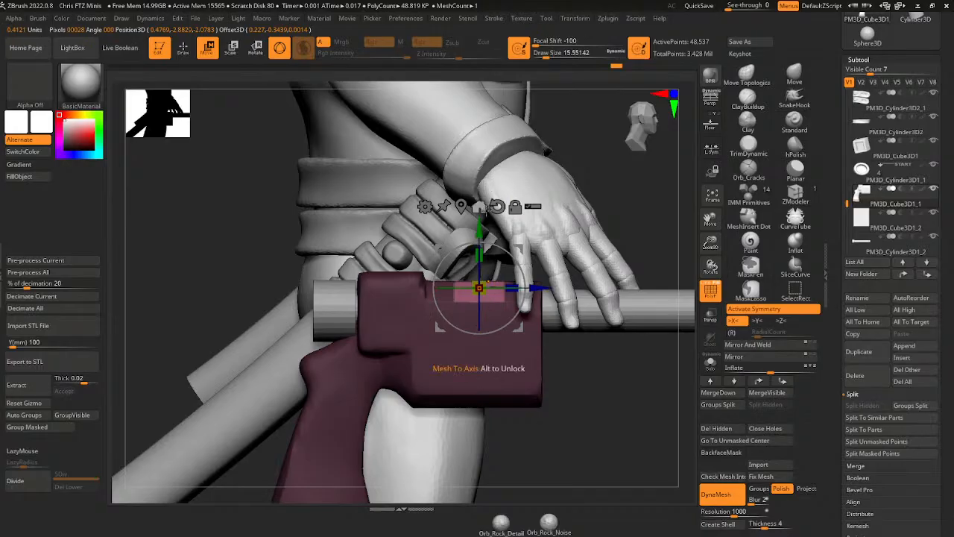
mouse_move(481, 228)
left_mouse_down()
mouse_move(483, 269)
mouse_move(481, 246)
left_mouse_up()
left_click_drag(621, 180, 666, 244, "ctrl")
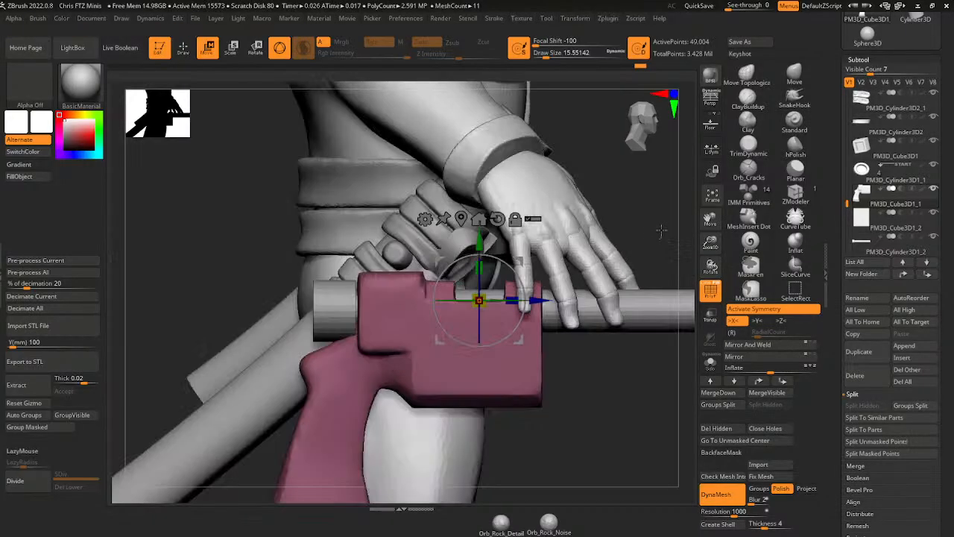
- Mask the gun except the lower part of its body, centre the gizmo on that part and adjust its thickness
left_click_drag(591, 429, 383, 353, "ctrl")
left_click(616, 380, "ctrl")
left_click_drag(616, 380, 565, 385)
left_click(461, 219)
left_click_drag(448, 379, 459, 378)
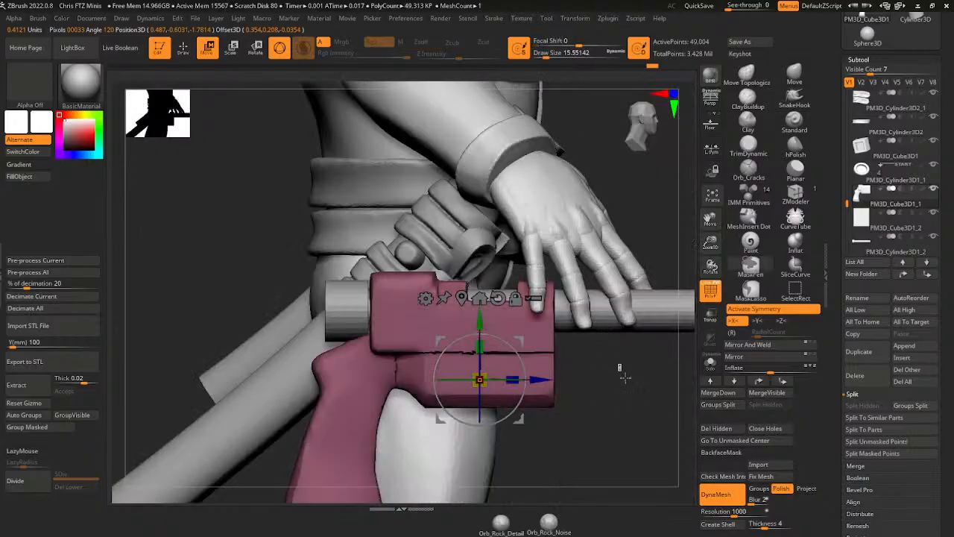
- Clear the mask, remesh the gun, and flatten the long side seam and lower body edges with the hPolish brush
left_click_drag(625, 378, 627, 381, "ctrl")
left_click_drag(649, 419, 647, 282)
left_click(795, 149)
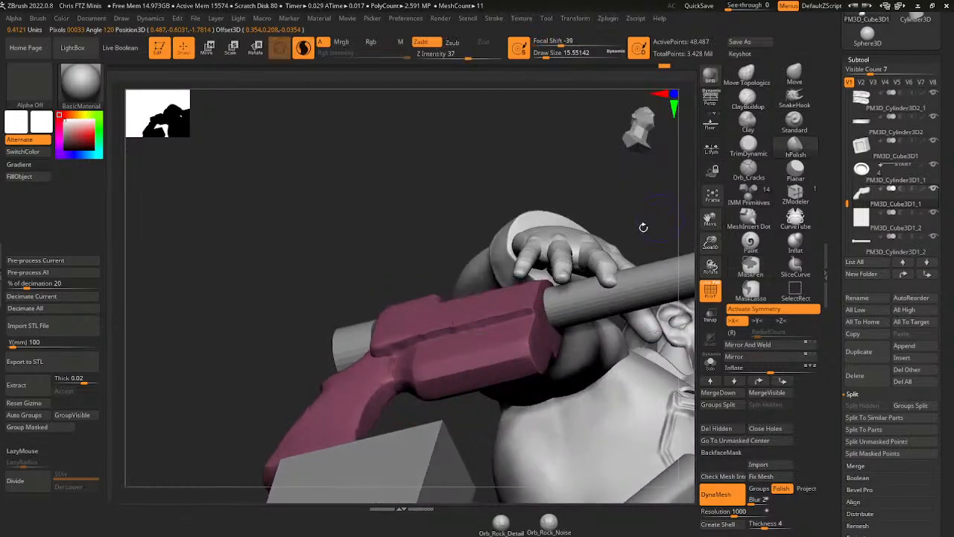
left_click_drag(547, 57, 469, 213)
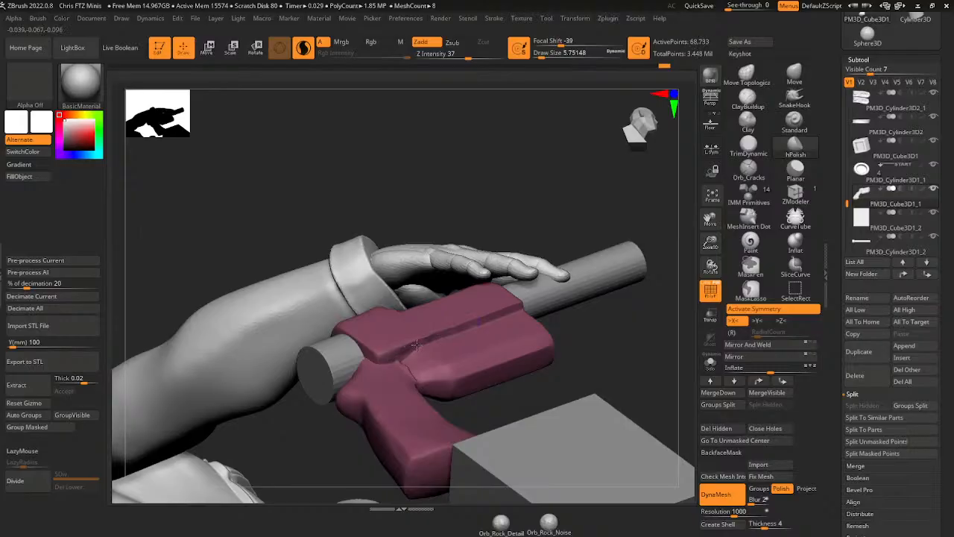
left_click_drag(416, 344, 407, 349)
left_click_drag(648, 403, 590, 297)
left_click(546, 56)
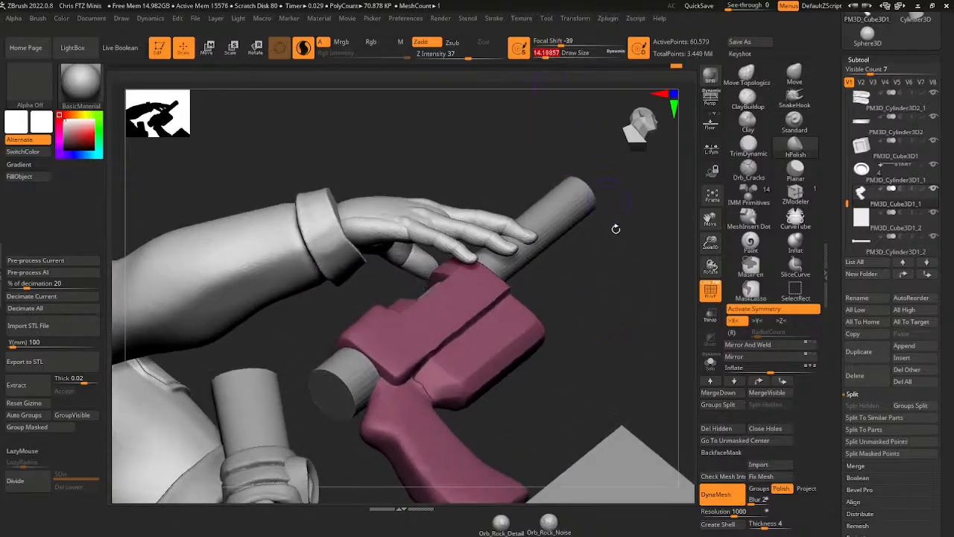
left_click_drag(616, 229, 493, 357)
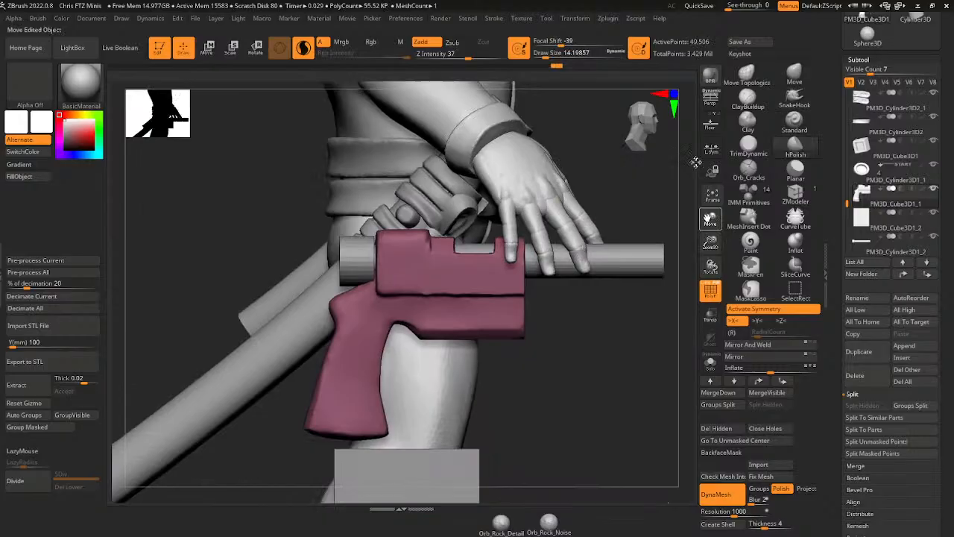
- Isolate the gun and smooth the narrow side rims along its underside with hPolish at a draw size of about 5
left_click_drag(696, 162, 680, 119, "alt")
left_click_drag(680, 119, 619, 303)
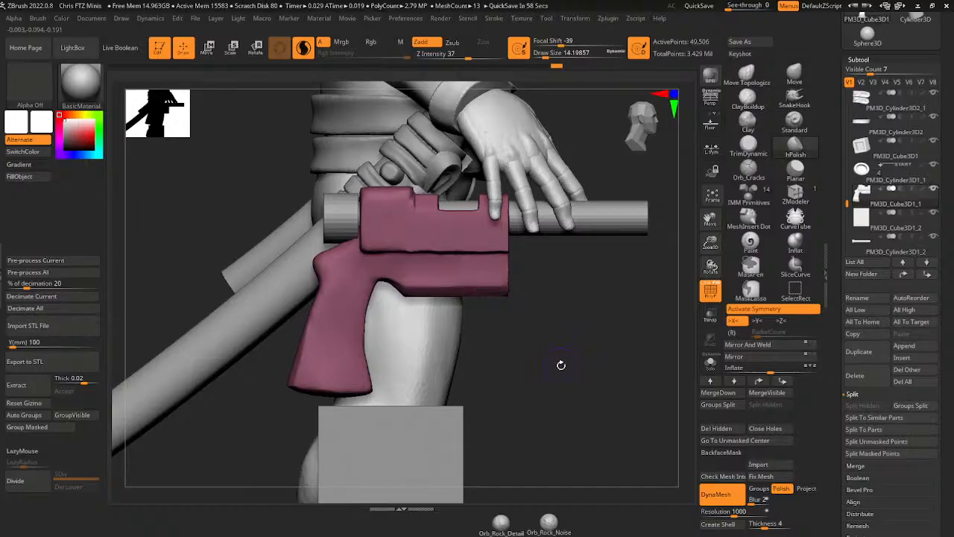
left_click_drag(561, 365, 661, 396)
left_click(710, 362)
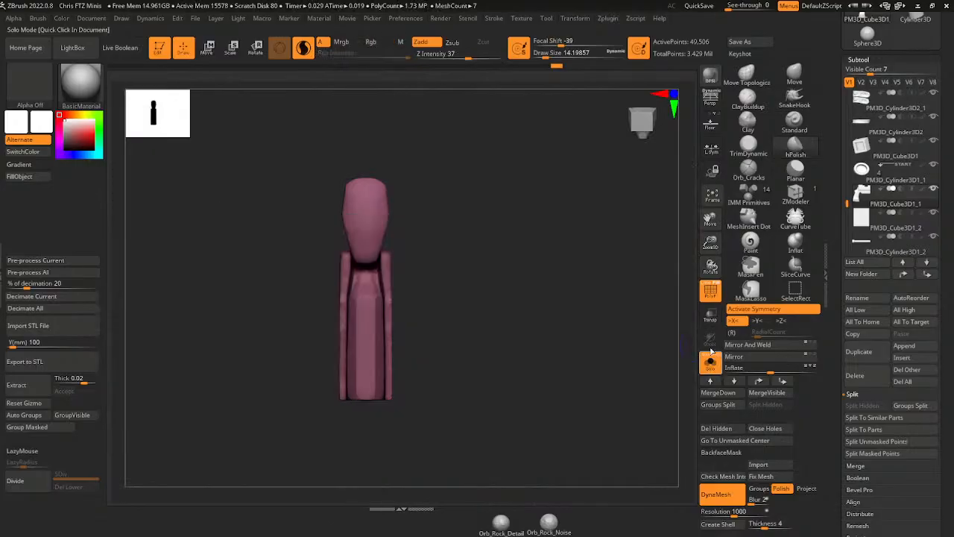
left_click_drag(711, 243, 701, 302)
left_click_drag(710, 219, 701, 6)
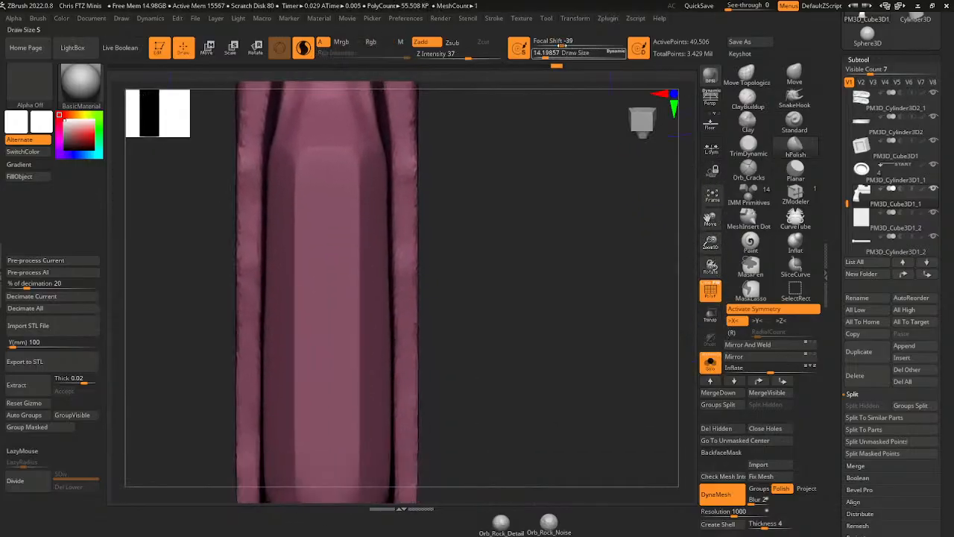
left_click_drag(546, 55, 530, 61)
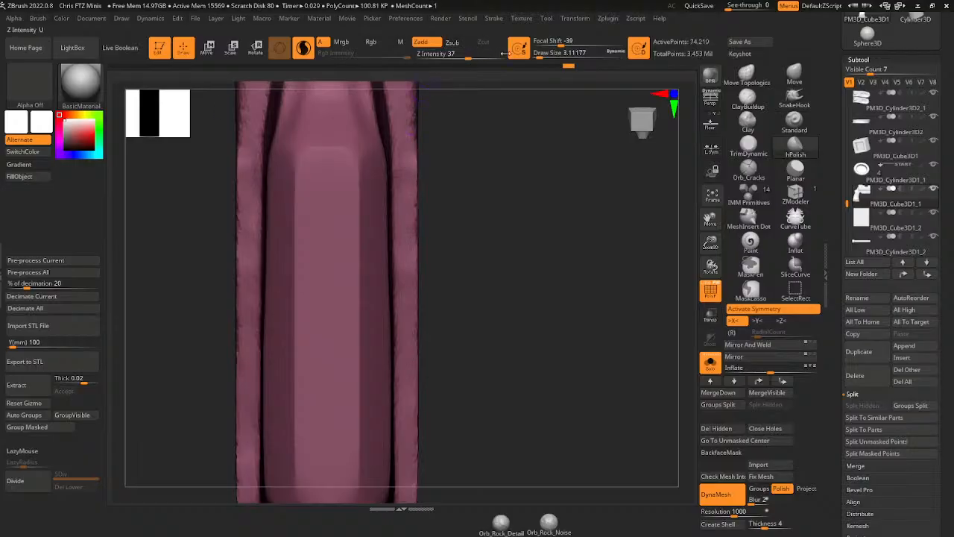
left_click_drag(544, 57, 555, 57)
left_click_drag(407, 121, 399, 139)
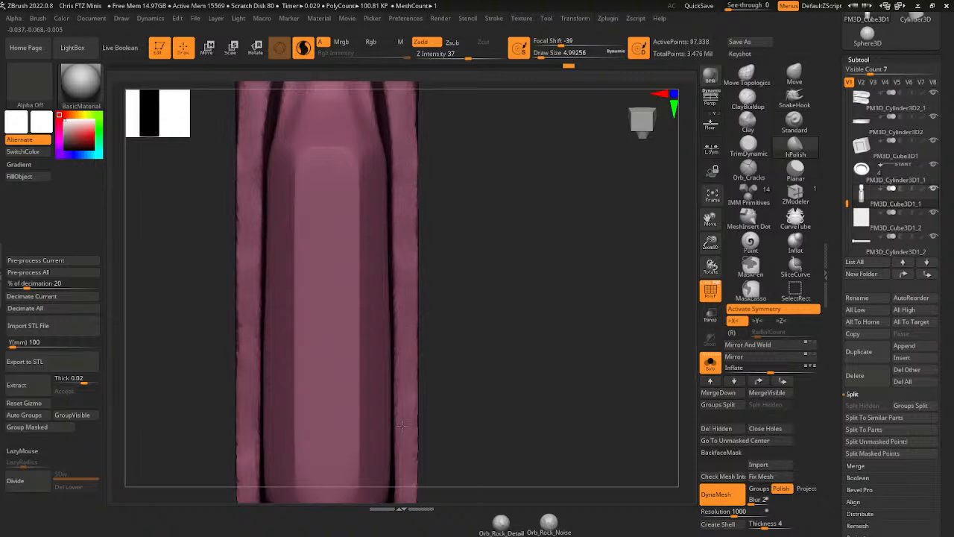
right_click_drag(419, 436, 442, 225, "alt")
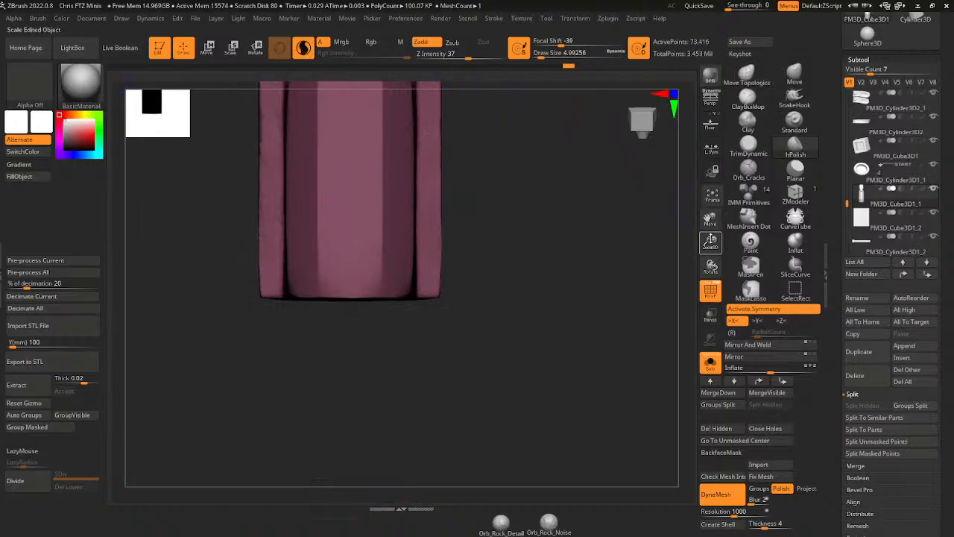
- Flatten the side face of the upper gun body with hPolish at a draw size of about 13
left_click_drag(711, 241, 714, 197)
left_click_drag(656, 281, 621, 291, "shift")
left_click_drag(709, 219, 695, 366)
left_click_drag(710, 240, 711, 210)
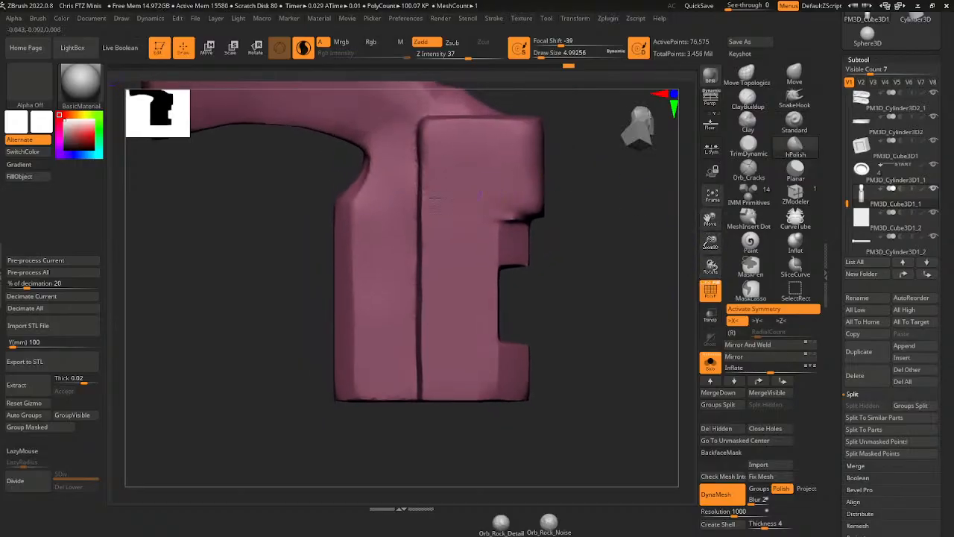
left_click(546, 54)
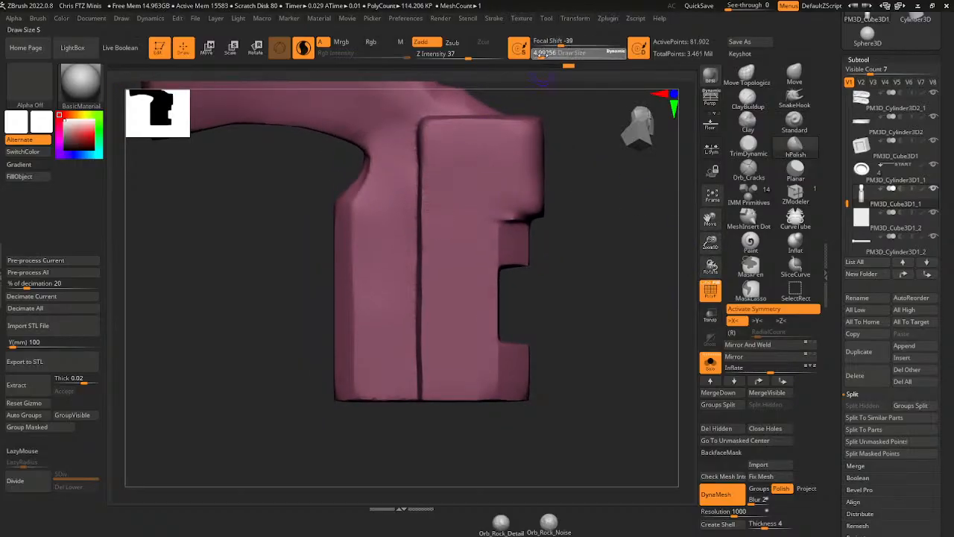
left_click_drag(507, 203, 457, 163)
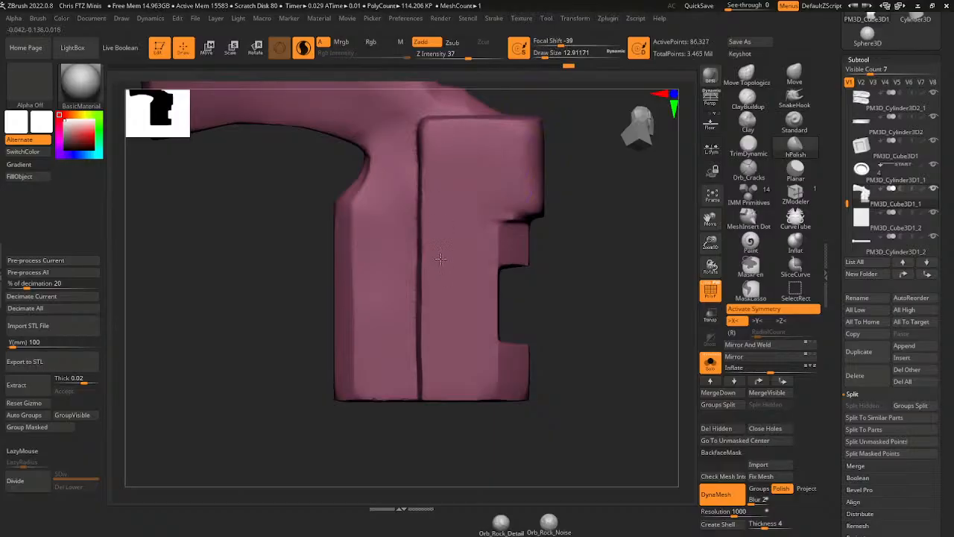
left_click_drag(465, 368, 511, 382)
- Polish the bevels around the notch and the stepped upper blocks with hPolish at a draw size of about 9.4
left_click_drag(581, 287, 533, 277)
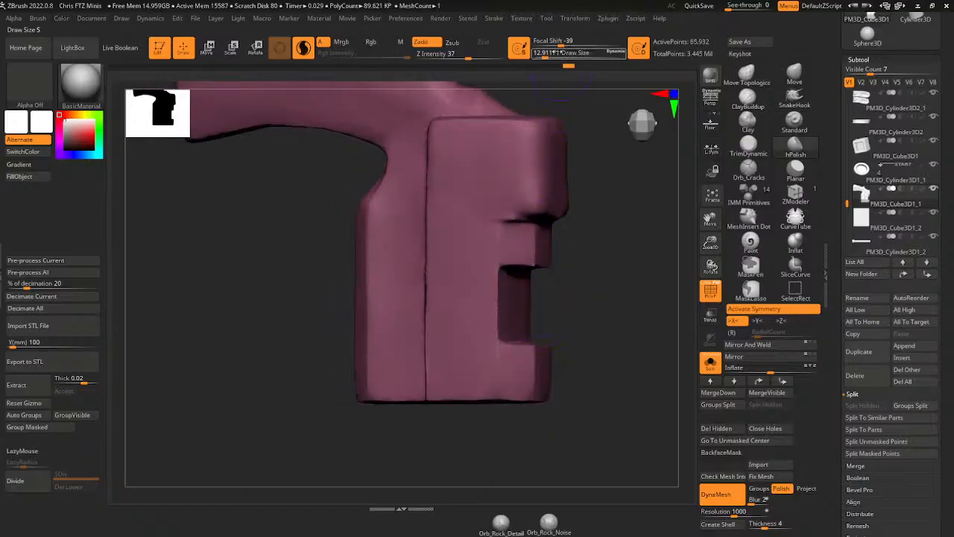
left_click_drag(546, 54, 546, 53)
left_click_drag(499, 245, 486, 243)
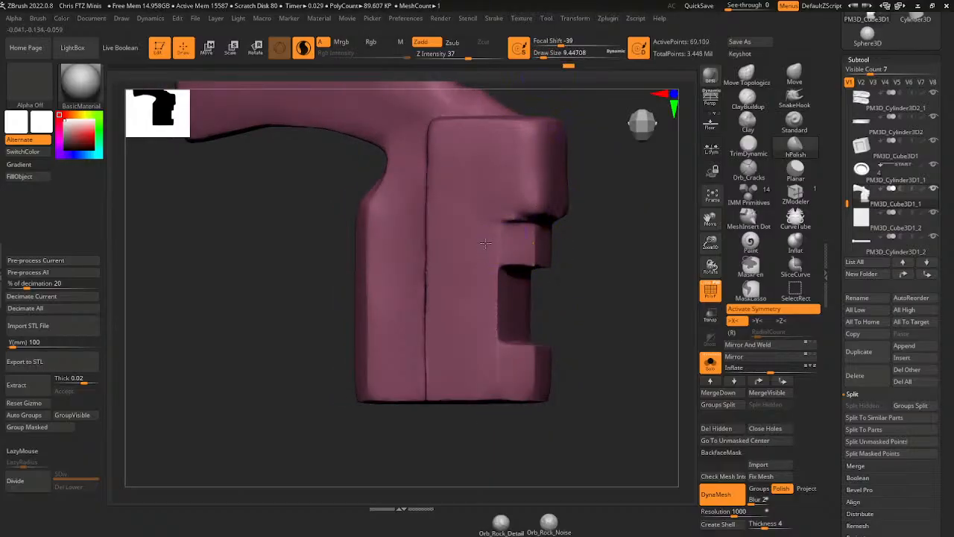
mouse_move(601, 239)
left_mouse_down()
mouse_move(538, 241)
mouse_move(530, 369)
left_mouse_up()
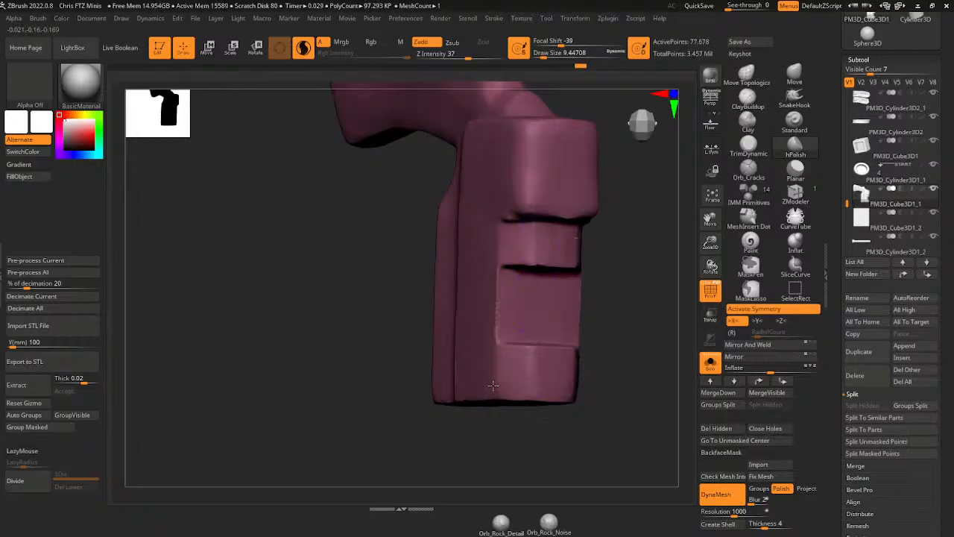
left_click_drag(473, 409, 611, 311)
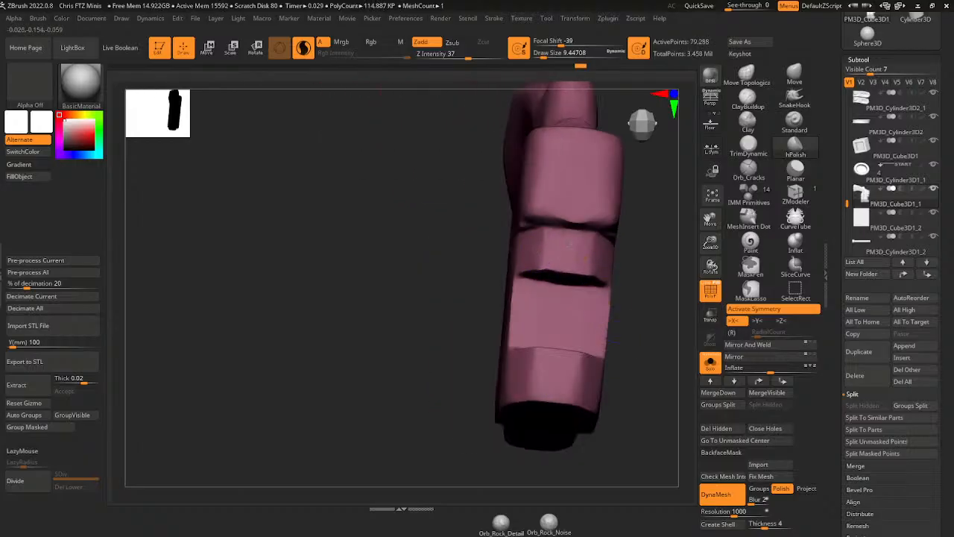
mouse_move(533, 233)
left_mouse_down()
mouse_move(574, 246)
mouse_move(609, 238)
left_mouse_up()
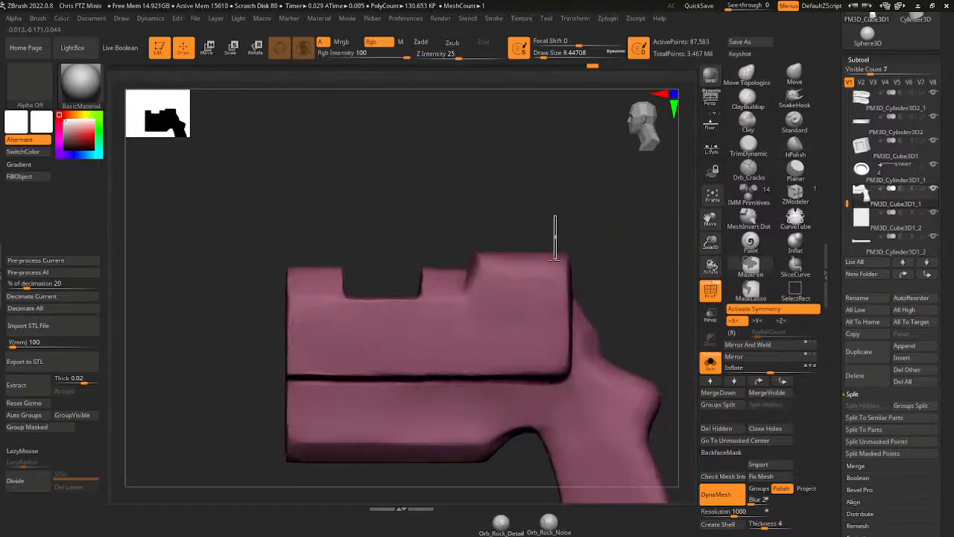
- Mask a small rectangle across the top of the rear block, invert the mask and centre the gizmo on the unmasked patch
left_click_drag(554, 260, 533, 266, "ctrl")
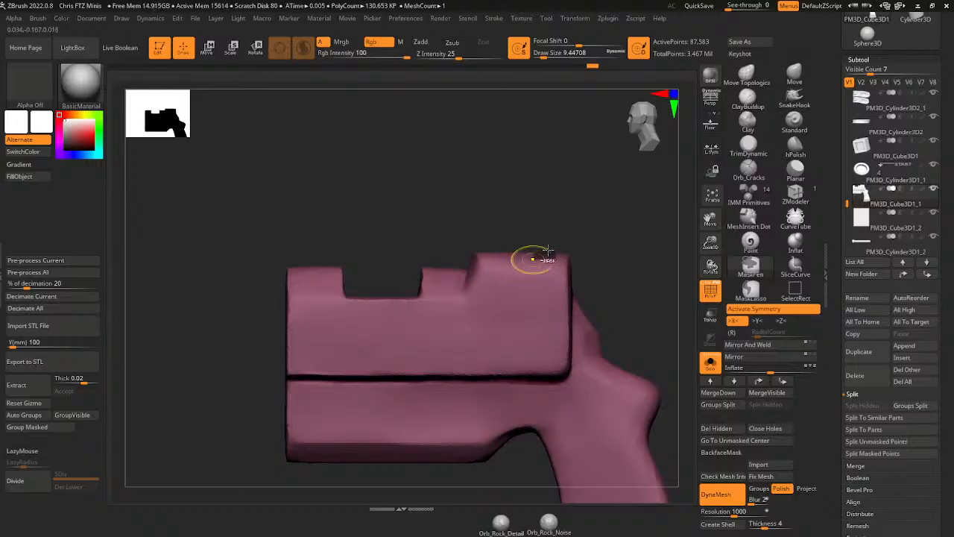
left_click_drag(411, 254, 649, 316)
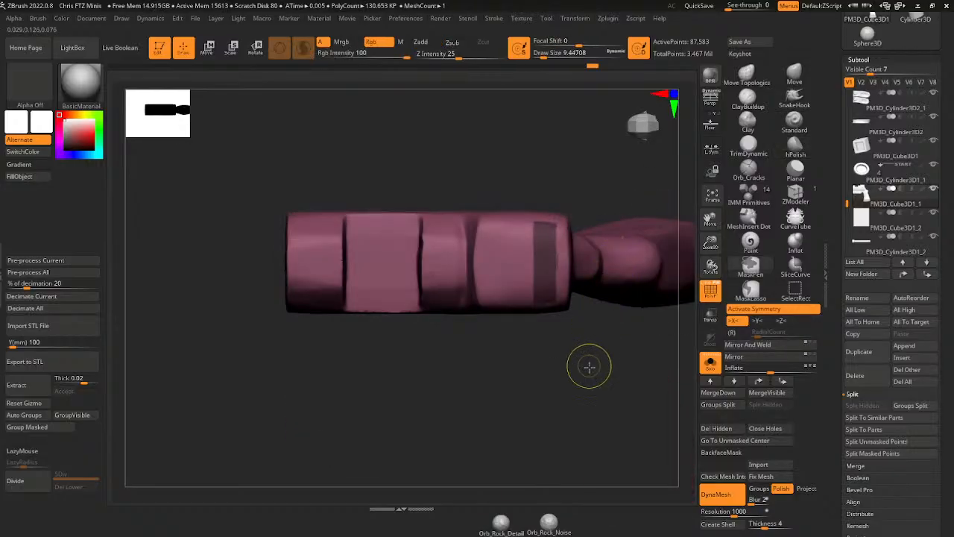
left_click_drag(590, 366, 514, 299, "ctrl")
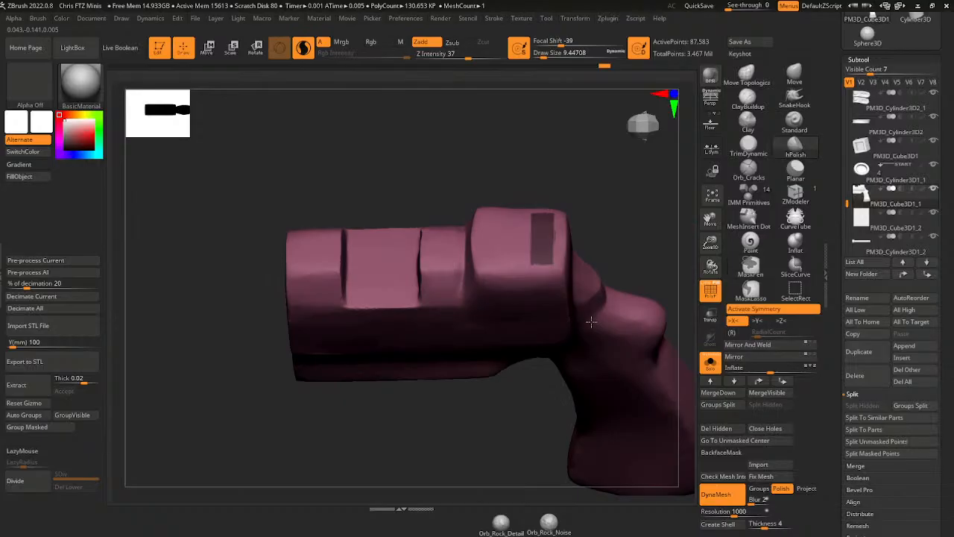
left_click_drag(574, 254, 599, 215)
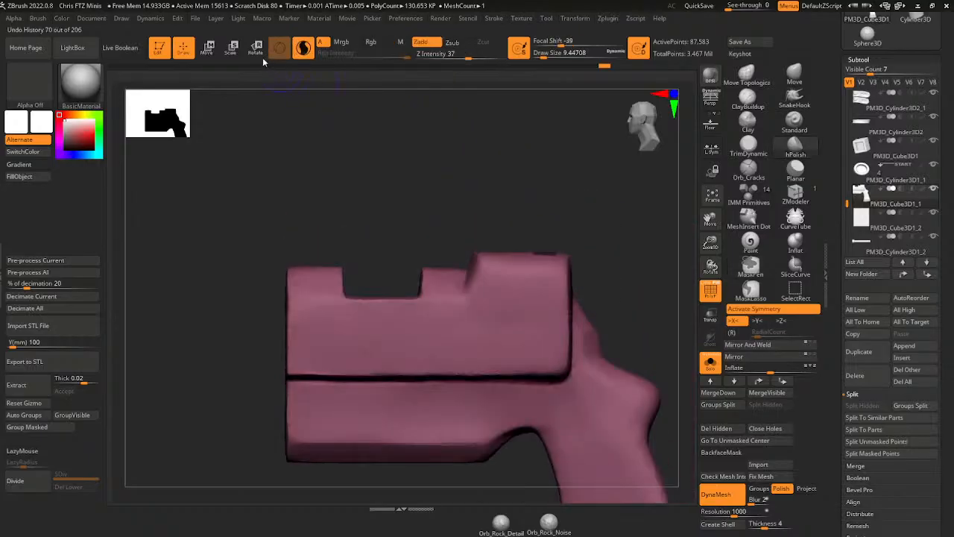
key("r")
left_click(469, 246, "ctrl")
left_click(381, 340)
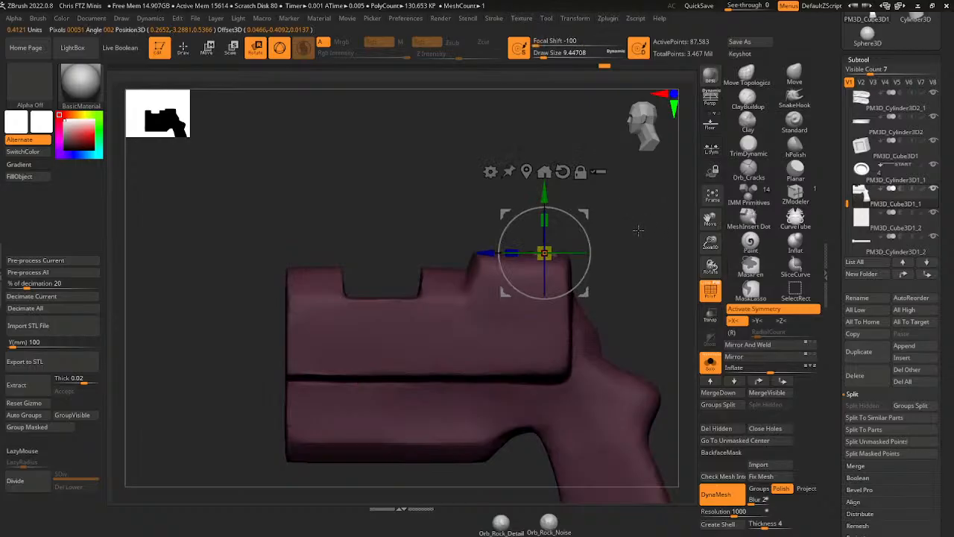
- Mask the middle of the patch to leave two squares and raise them slightly as rear sights, then clear the mask
left_click_drag(611, 291, 628, 298, "shift")
type("mask")
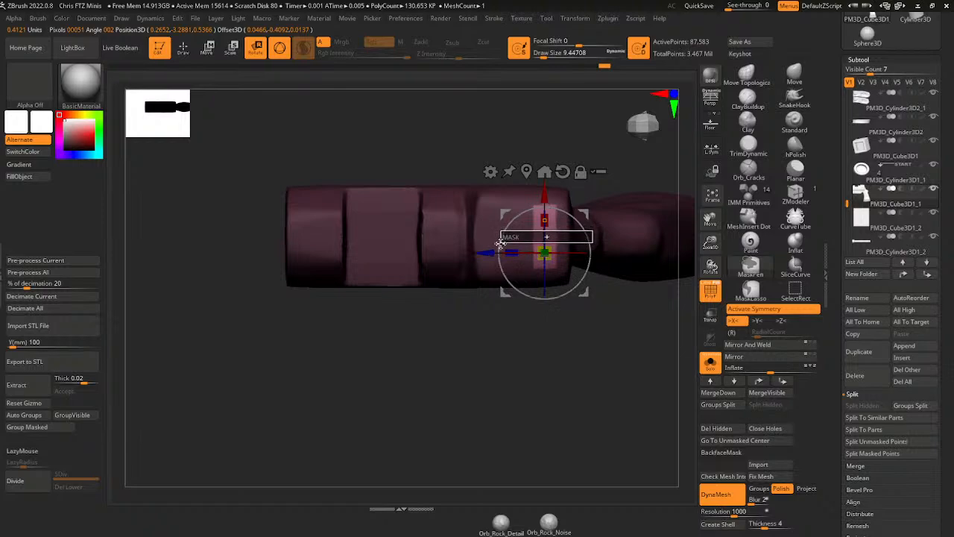
key("Return")
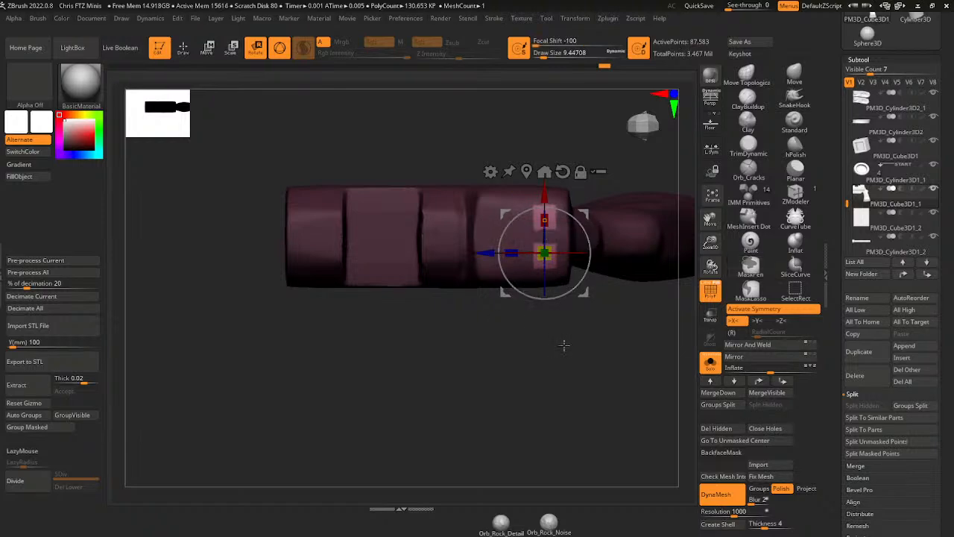
left_click_drag(585, 356, 586, 298, "shift")
left_click_drag(545, 196, 544, 179)
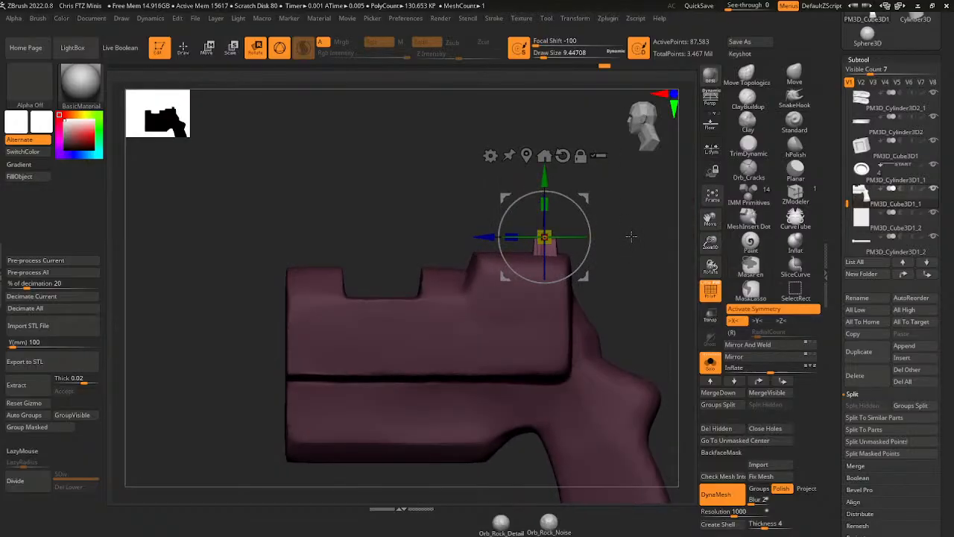
left_click_drag(586, 212, 544, 188)
left_click(564, 156, "alt")
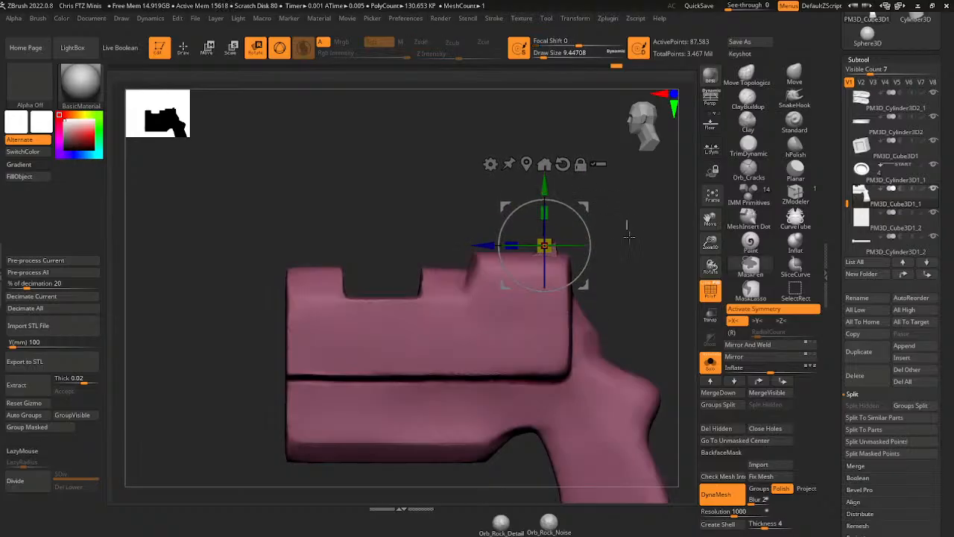
- Set the DynaMesh resolution to 1456 and remesh the gun with its raised rear sights
left_click_drag(650, 287, 735, 420)
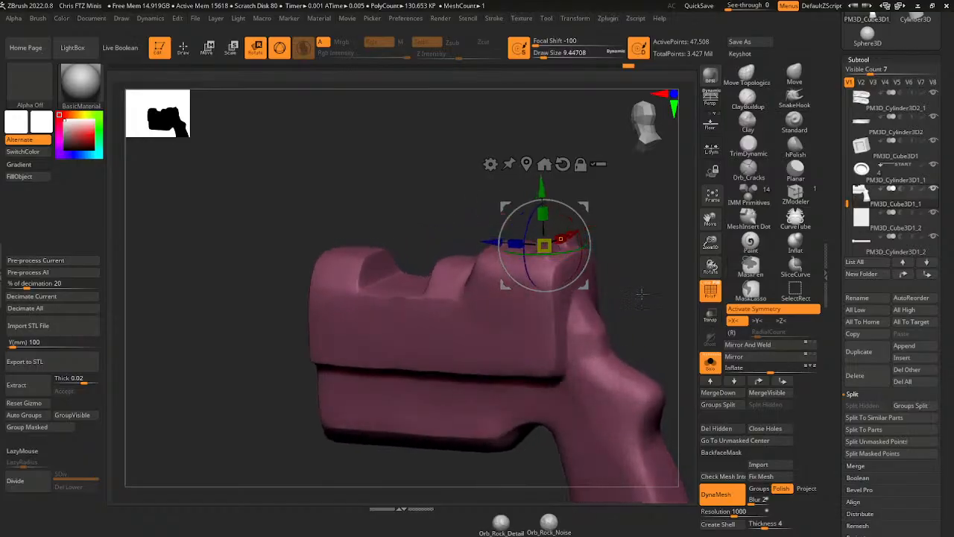
left_click(740, 513)
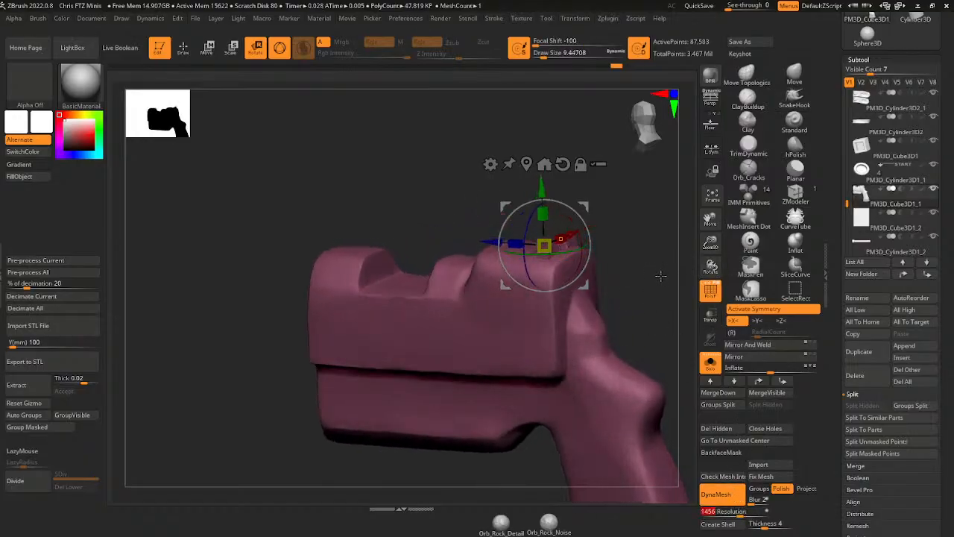
left_click_drag(658, 262, 650, 225)
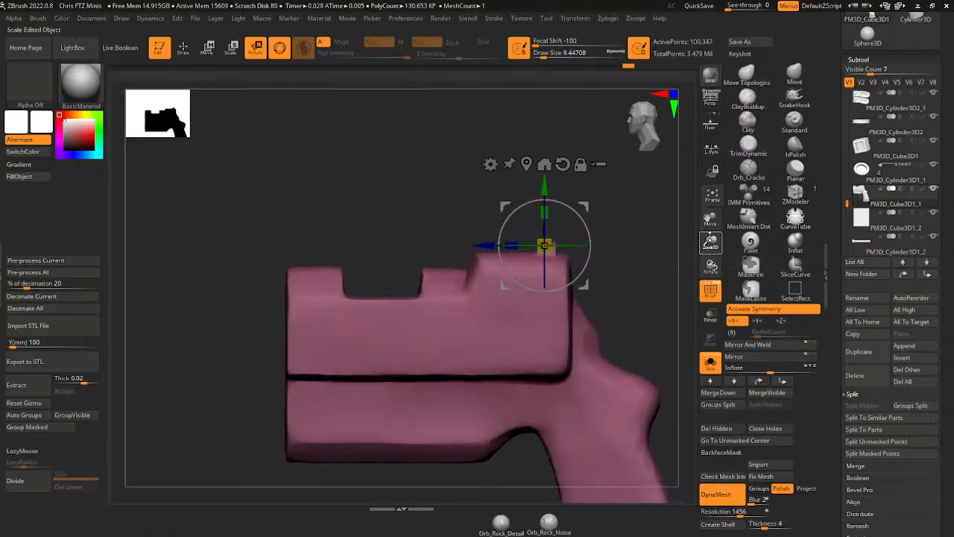
left_click_drag(664, 275, 636, 293, "ctrl")
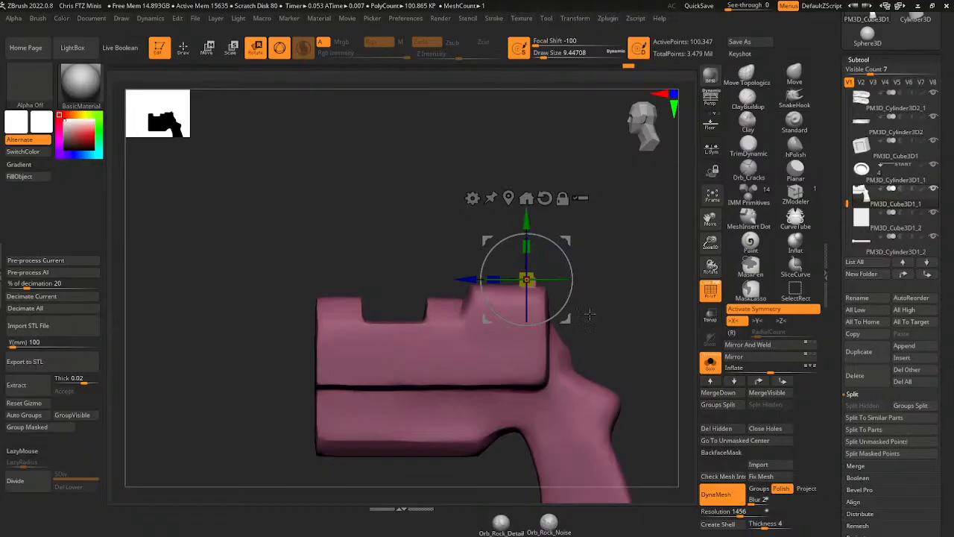
- Isolate a long rectangular panel on the side of the upper body with an inverted mask and scale it across the gun's width
left_click_drag(287, 339, 499, 388, "ctrl")
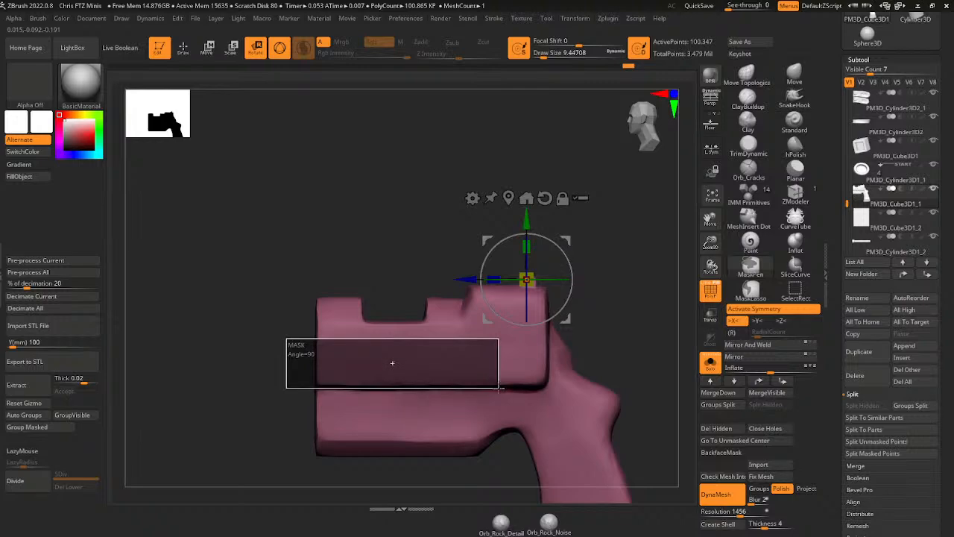
left_click_drag(499, 387, 499, 388, "ctrl")
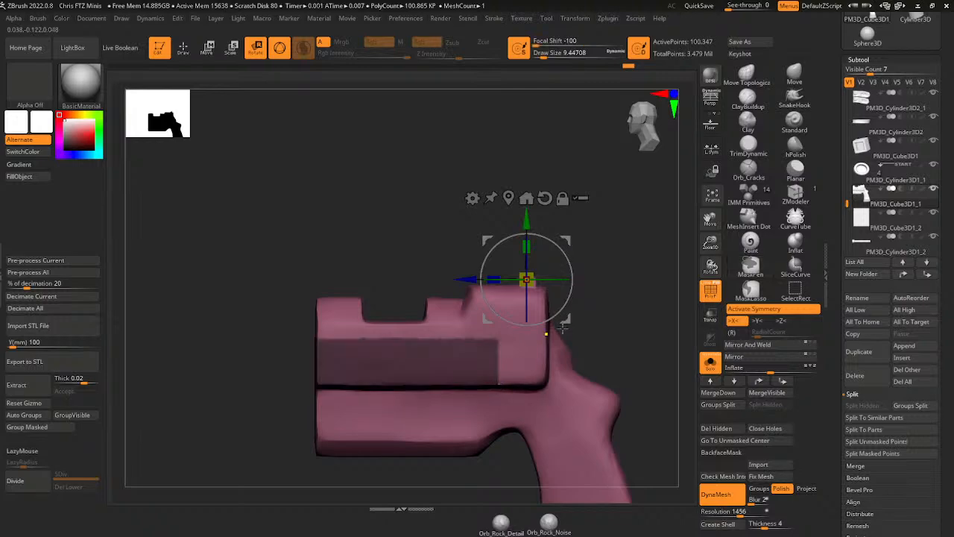
left_click_drag(597, 312, 657, 316)
left_click(627, 314, "ctrl")
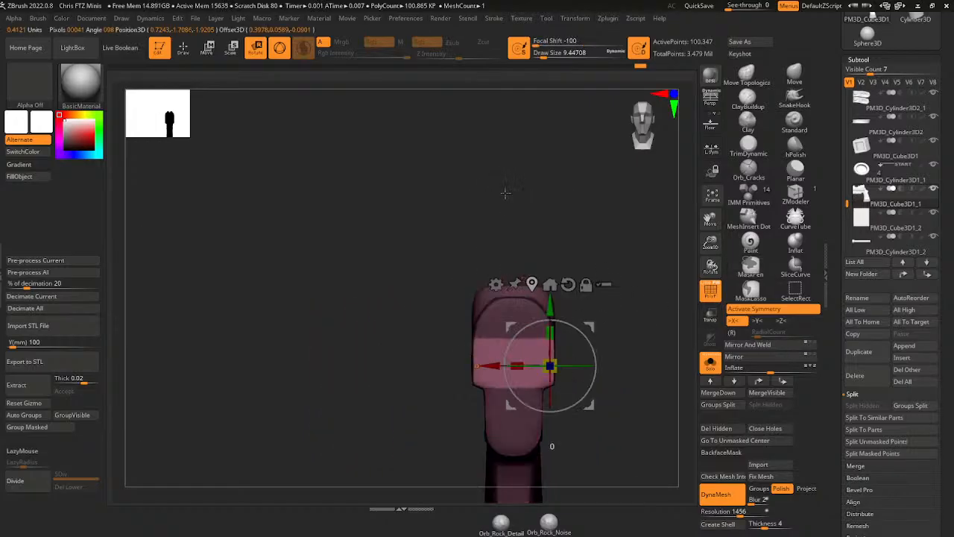
left_click_drag(517, 365, 508, 363)
left_click_drag(641, 266, 603, 262, "shift")
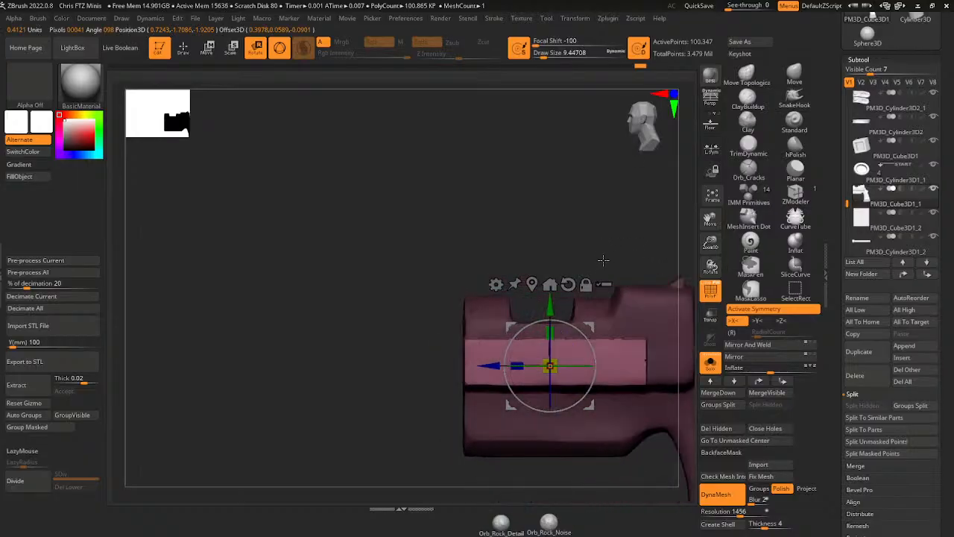
- Clear the mask and remesh the gun with its widened side panel
left_click_drag(619, 202, 635, 210, "ctrl")
left_click_drag(622, 197, 642, 286, "ctrl")
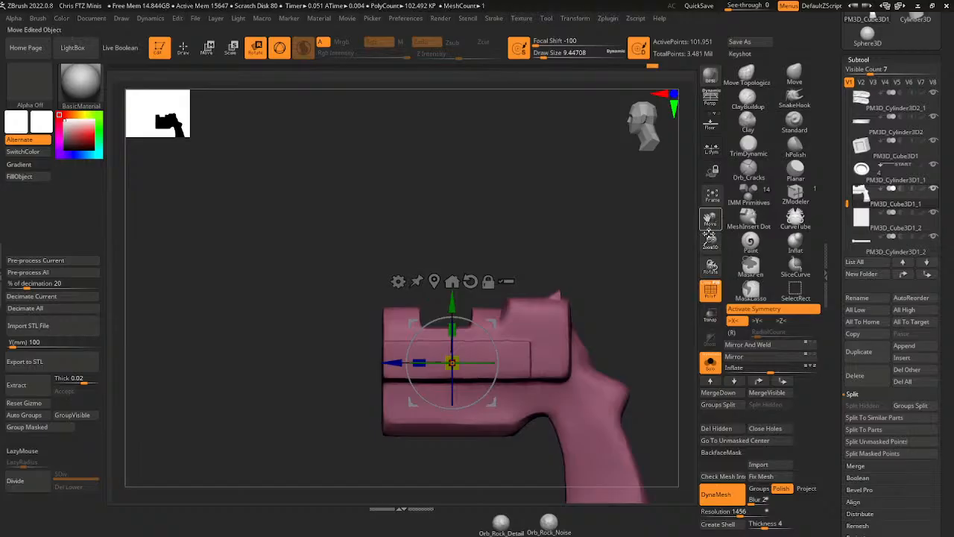
left_click_drag(710, 241, 718, 194)
mouse_move(651, 252)
left_mouse_down()
mouse_move(661, 251)
mouse_move(652, 260)
left_mouse_up()
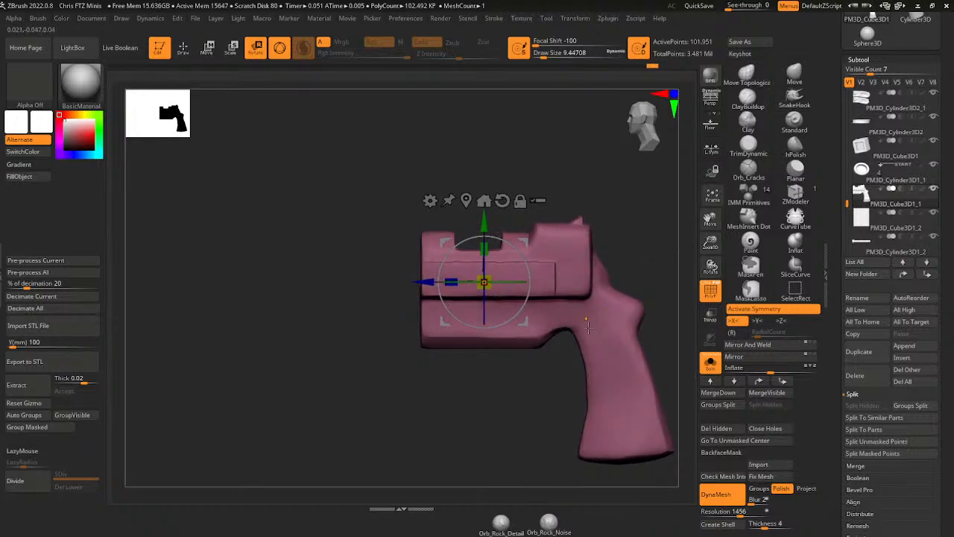
- Isolate the grip with an inverted mask and shift it slightly forward under the body
key("ctrl")
left_click_drag(650, 320, 566, 498, "ctrl")
left_click_drag(677, 365, 616, 493, "ctrl")
left_click(626, 292, "ctrl")
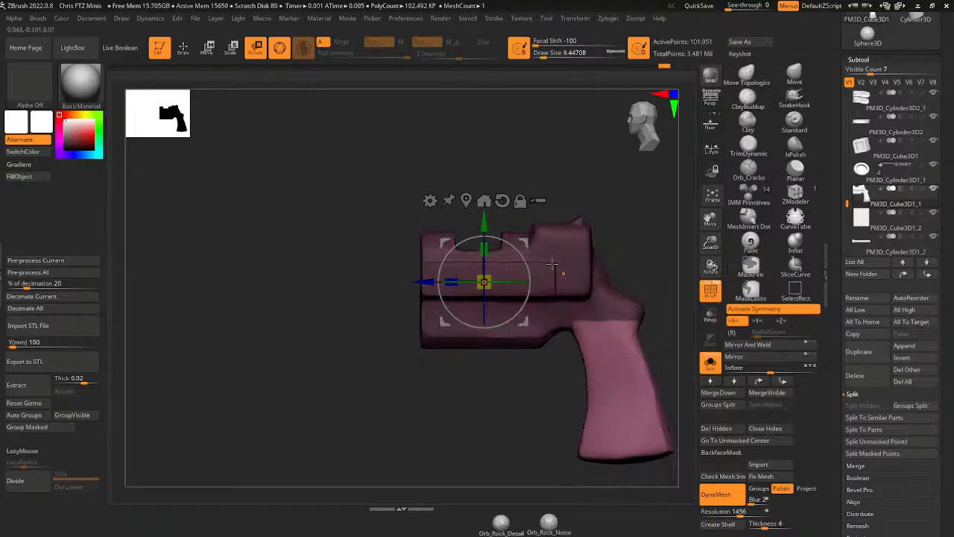
left_click_drag(427, 283, 403, 294)
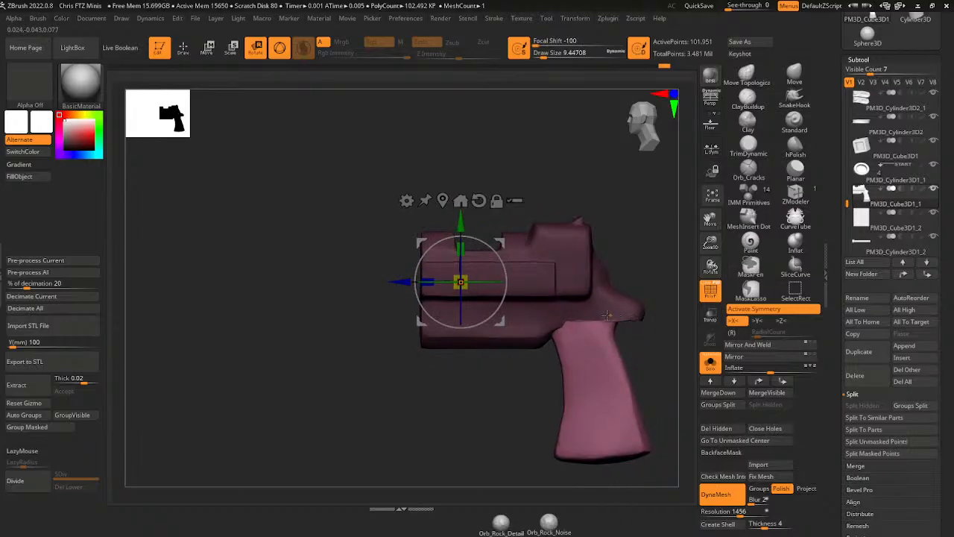
left_click_drag(405, 284, 401, 284)
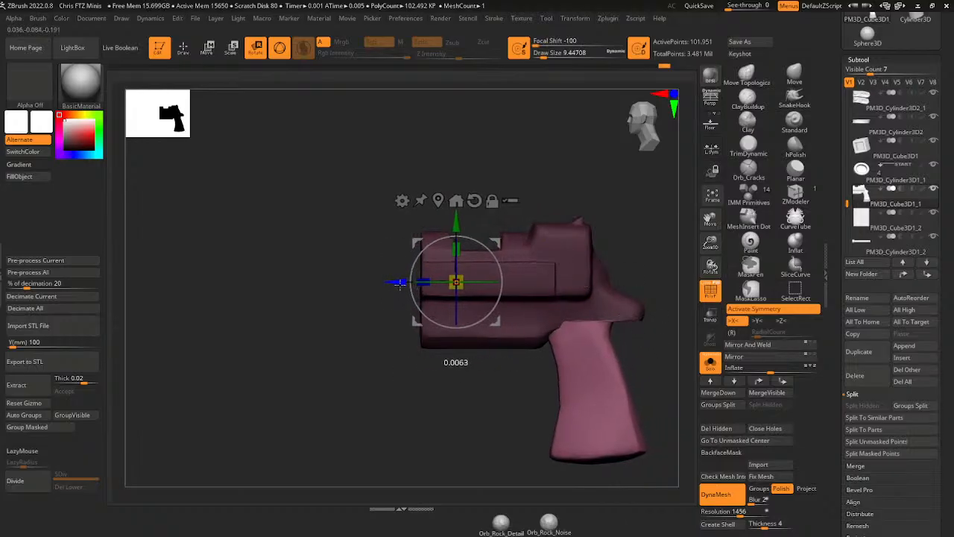
- Widen the isolated grip slightly from front to back, then clear the mask
left_click(632, 342, "ctrl")
left_click(634, 340, "ctrl")
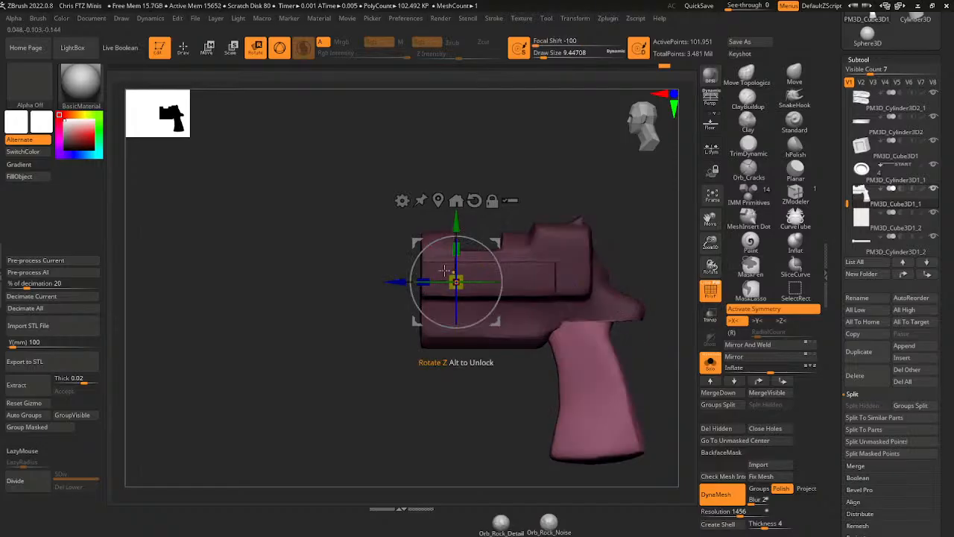
left_click_drag(422, 281, 378, 283)
left_click(650, 338, "ctrl")
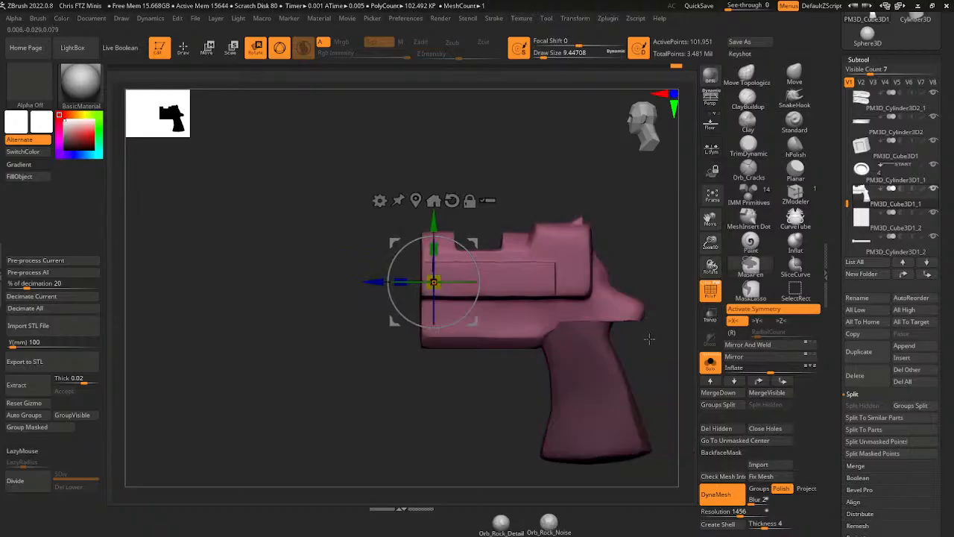
left_click_drag(650, 340, 662, 353, "ctrl")
- Smooth the rear edges of the grip and the rough underside of the rear spur
left_click(795, 148)
left_click_drag(618, 179, 600, 142)
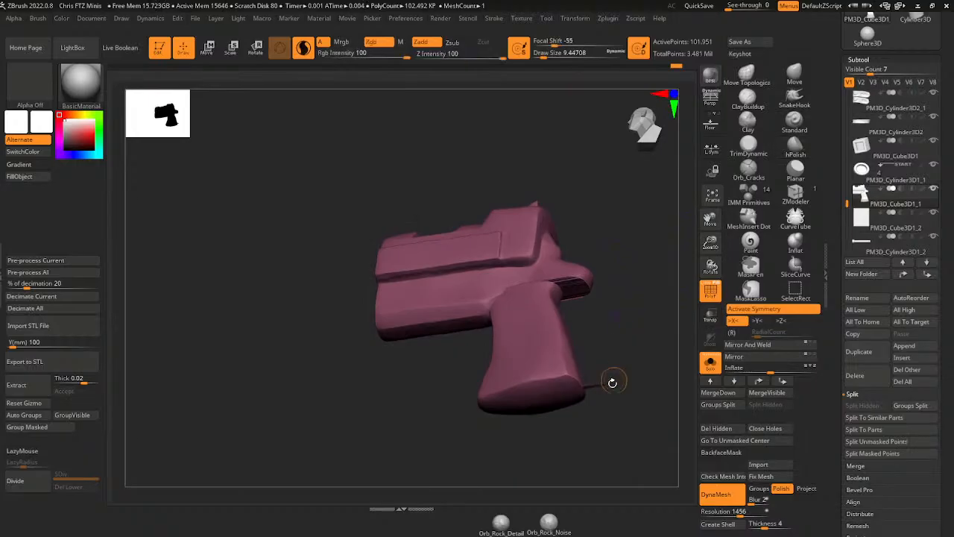
left_click_drag(602, 386, 597, 389, "shift")
left_click_drag(594, 300, 586, 287, "shift")
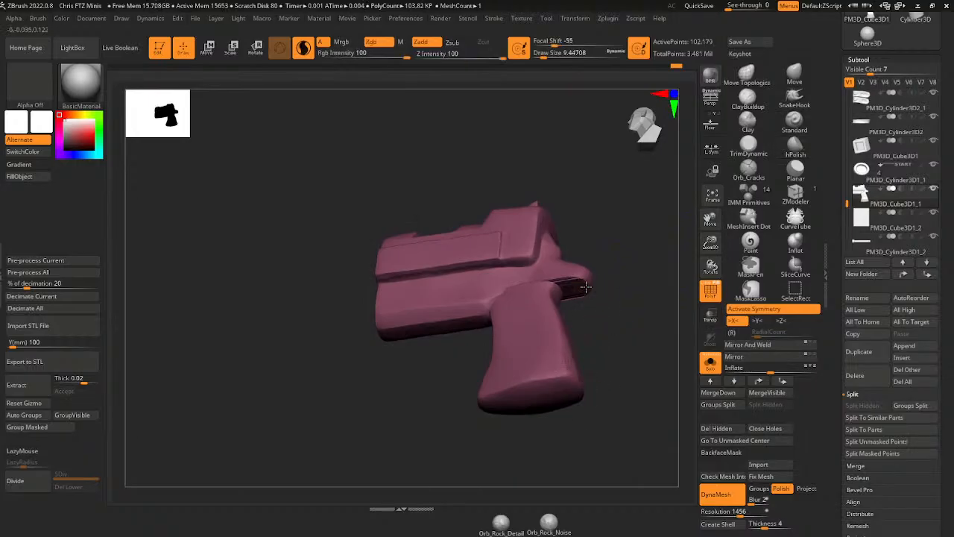
mouse_move(620, 252)
left_mouse_down("shift")
mouse_move(631, 294)
mouse_move(617, 252)
left_mouse_up("shift")
- Trim the rounded rear spur above the grip into a sharper point with TrimDynamic at draw size 16.97
left_click(751, 146)
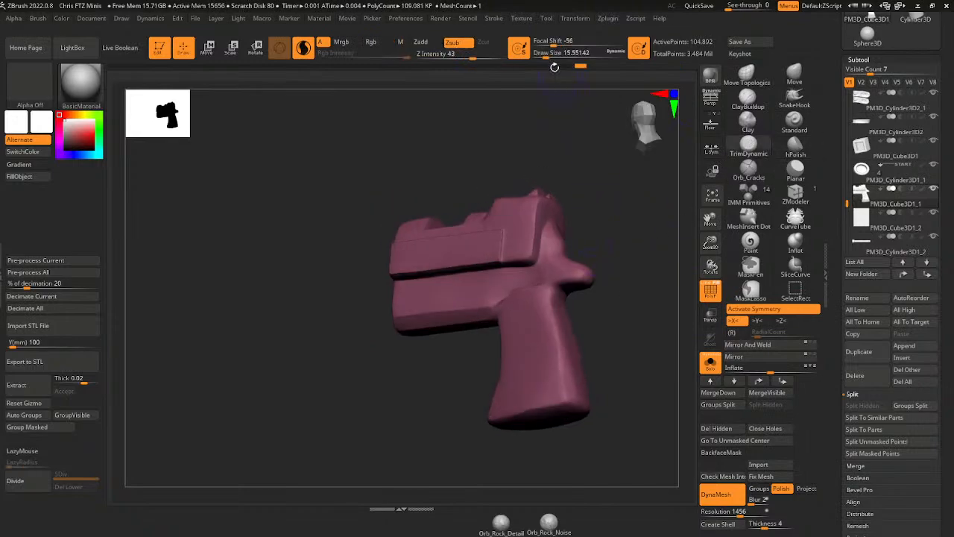
left_click(547, 56)
left_click_drag(616, 192, 608, 232)
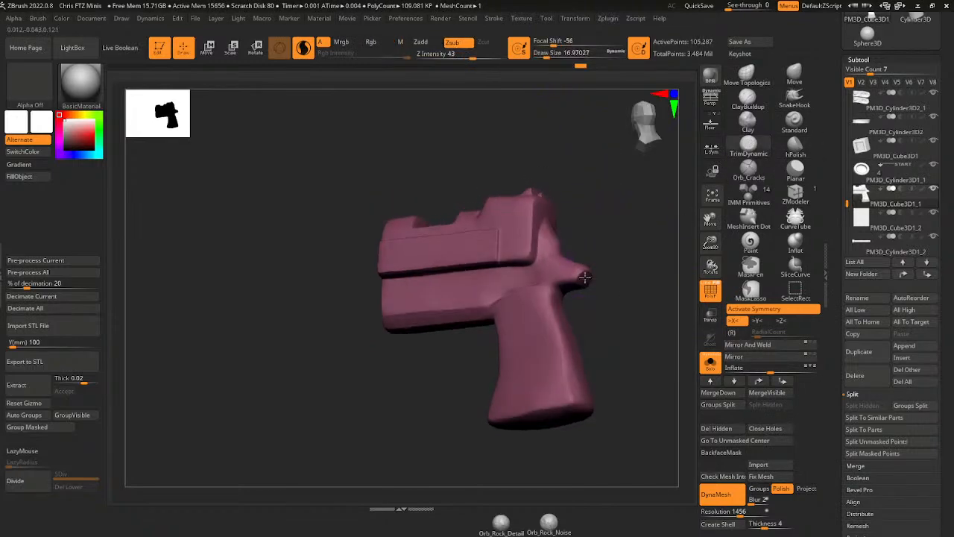
mouse_move(571, 278)
left_mouse_down()
mouse_move(584, 284)
mouse_move(566, 289)
mouse_move(564, 306)
mouse_move(568, 294)
left_mouse_up()
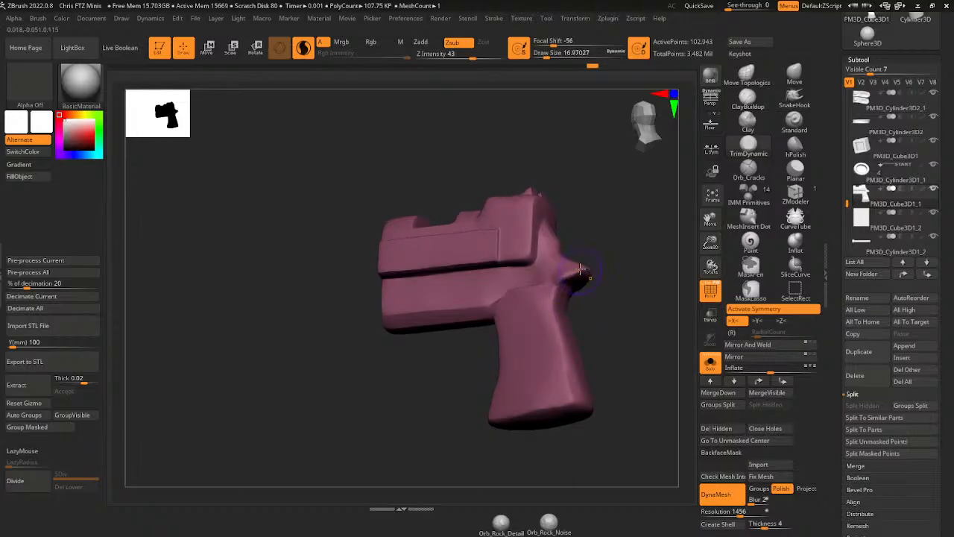
right_click_drag(578, 302, 613, 304)
left_click_drag(574, 271, 631, 266)
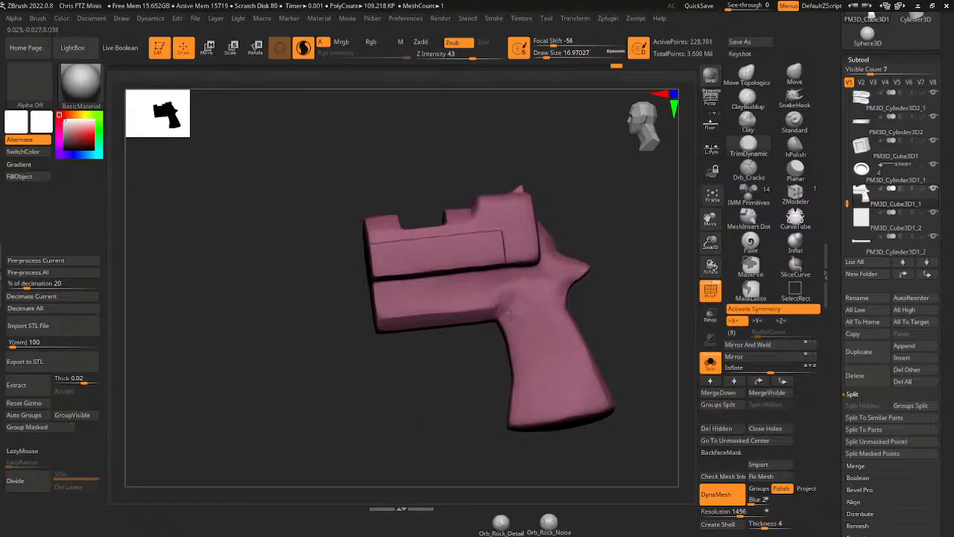
- Smooth and polish the transition between grip and lower body with hPolish at draw size 11.69, then remesh the gun
left_click(794, 146)
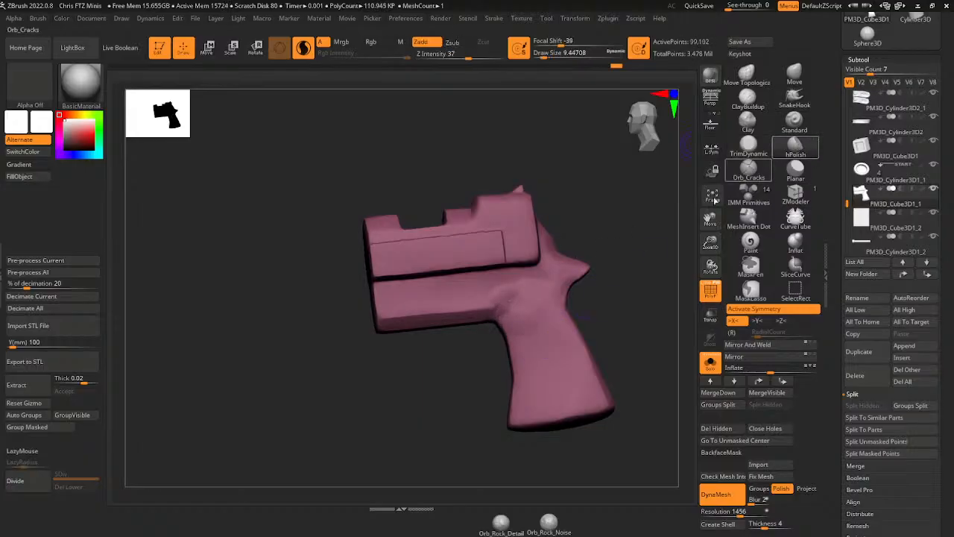
left_click_drag(625, 257, 625, 270)
left_click_drag(544, 287, 548, 282, "shift")
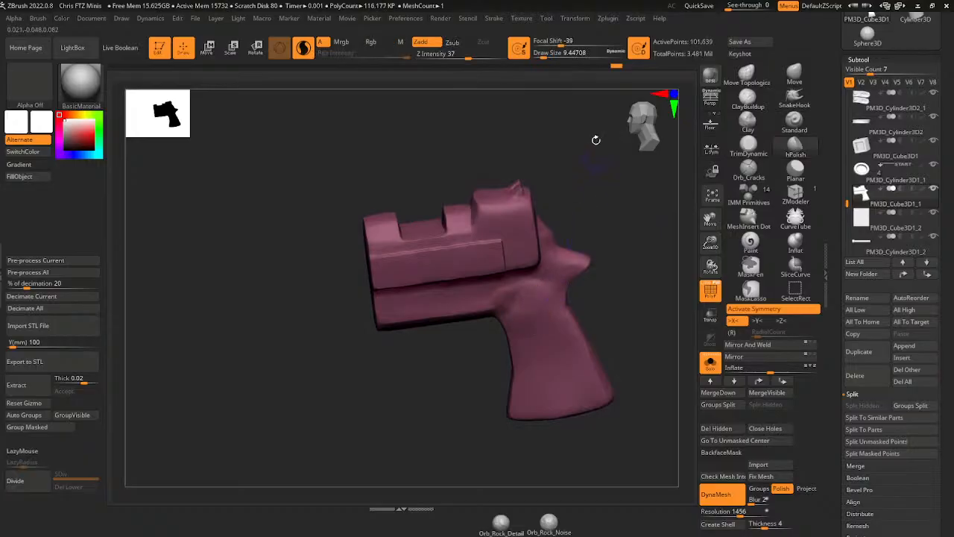
left_click(548, 55)
left_click_drag(619, 262, 618, 270, "shift")
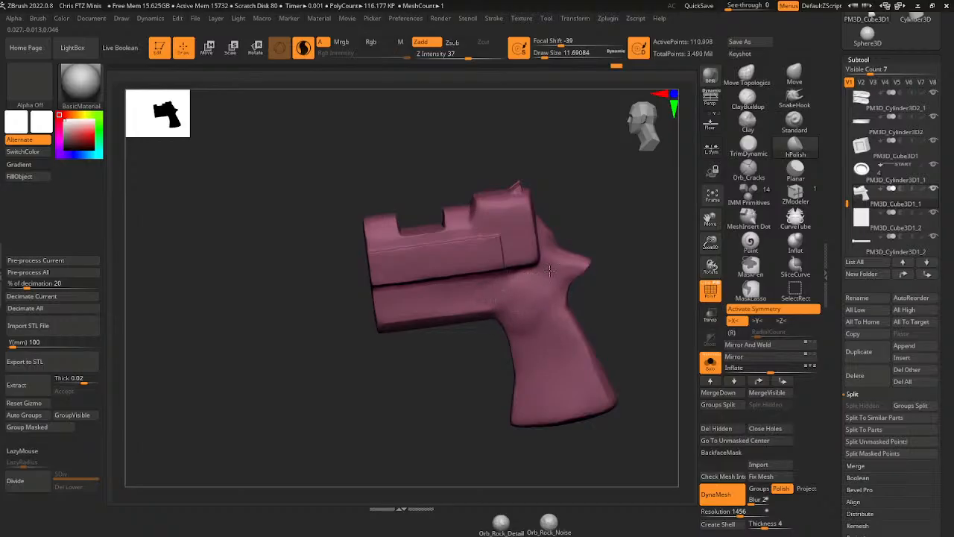
right_click_drag(549, 271, 530, 283)
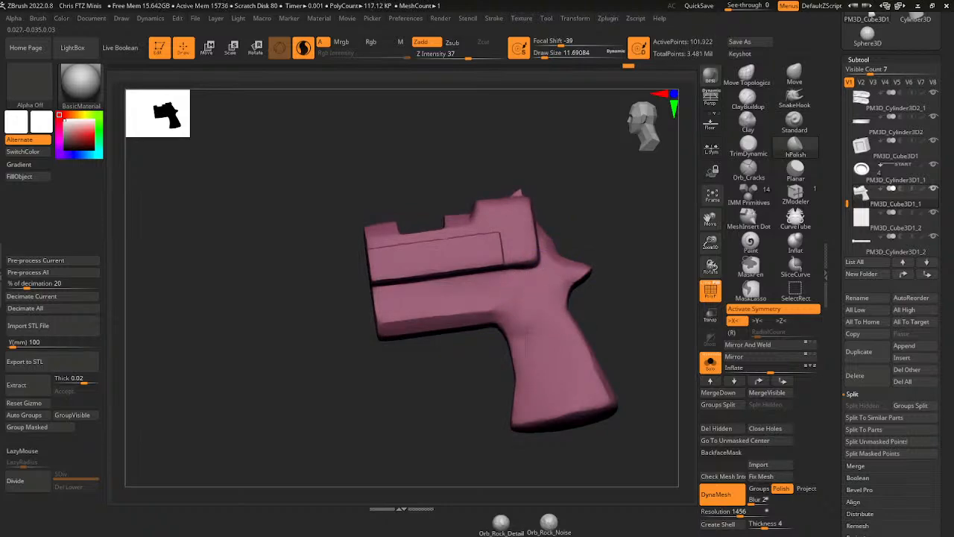
left_click_drag(528, 347, 527, 301)
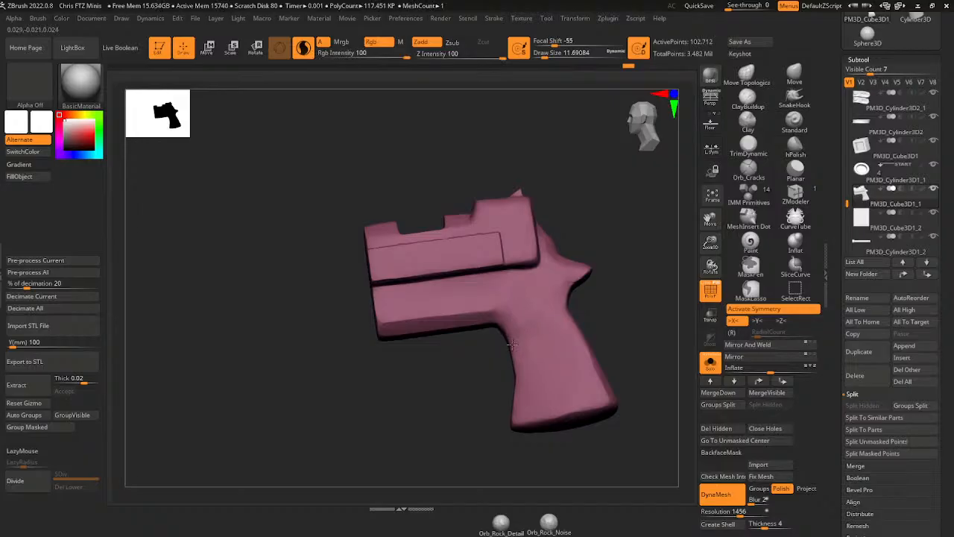
right_click_drag(590, 261, 639, 269)
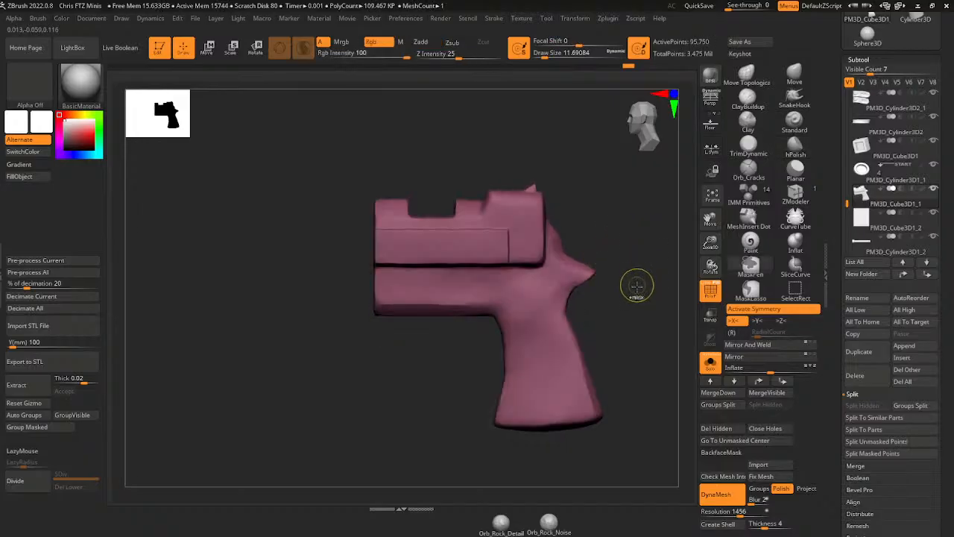
left_click(635, 284, "ctrl")
left_click_drag(636, 284, 641, 308, "ctrl")
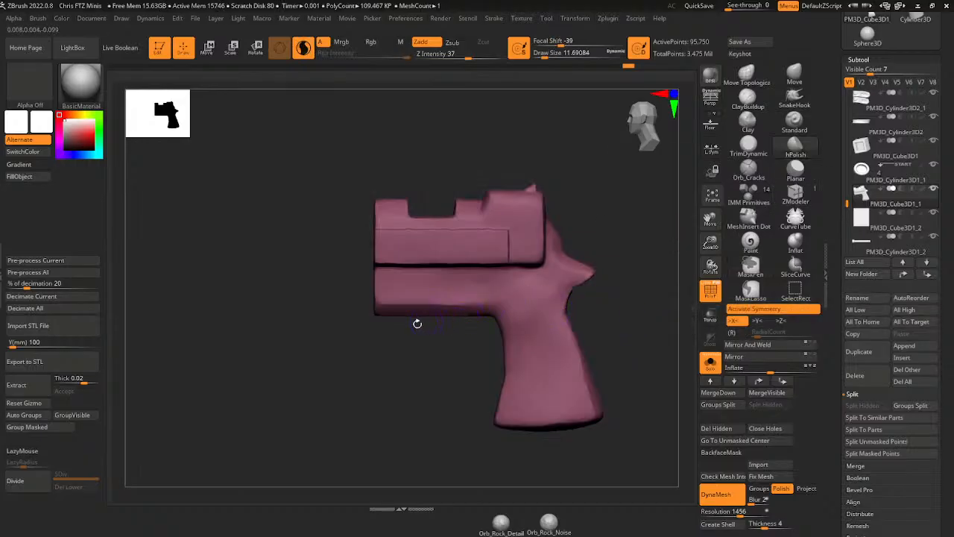
- Isolate a small patch beneath the front of the lower body and extrude it downward as the trigger guard's front post
mouse_move(439, 375)
left_mouse_down()
mouse_move(460, 341)
mouse_move(610, 256)
mouse_move(447, 328)
mouse_move(385, 311)
left_mouse_up()
left_click(422, 360, "ctrl")
key("e")
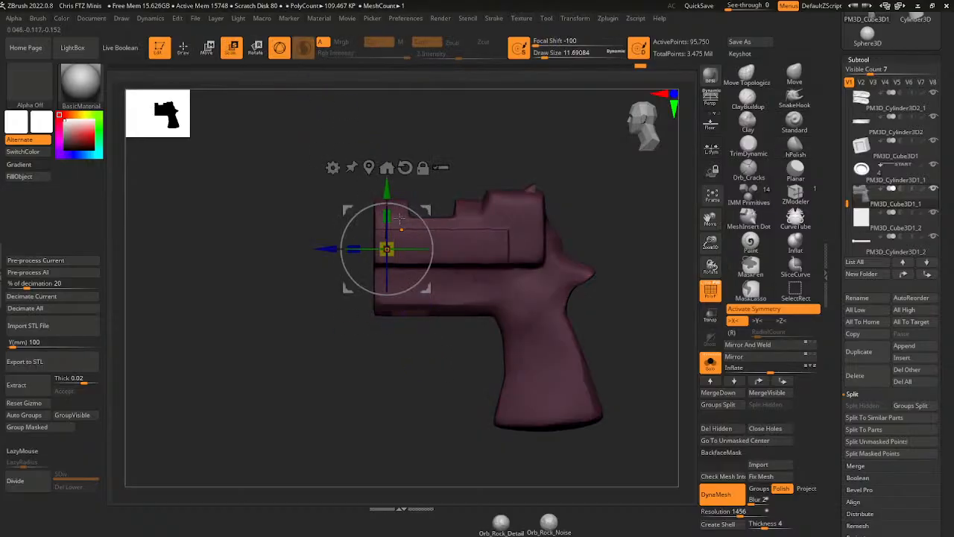
left_click_drag(387, 190, 388, 232)
left_click_drag(445, 353, 390, 368, "ctrl")
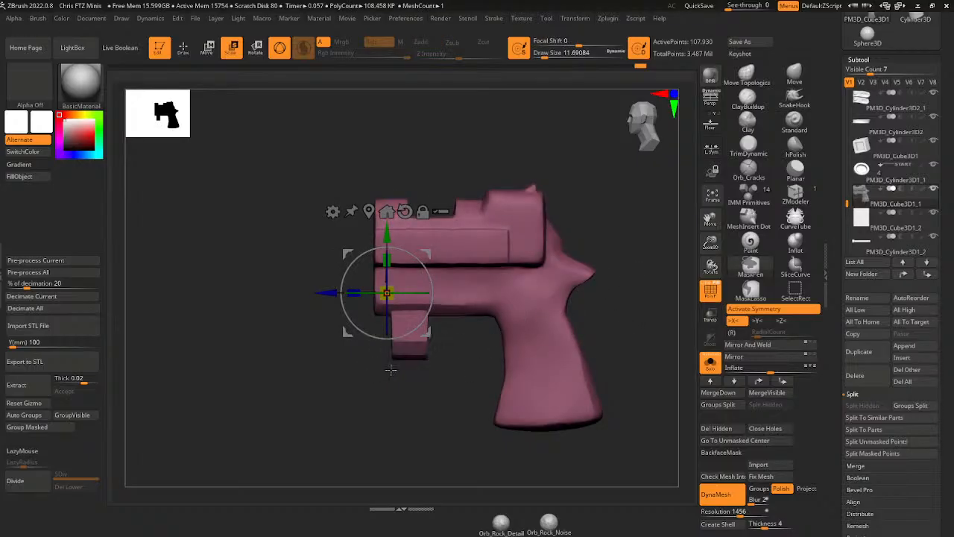
- Extrude the lower end of the front post back to the grip to close the trigger guard, then clear the mask and remesh
left_click(456, 371, "ctrl")
left_click_drag(379, 400, 405, 309, "ctrl")
left_click_drag(328, 293, 416, 279)
left_click(637, 324, "ctrl")
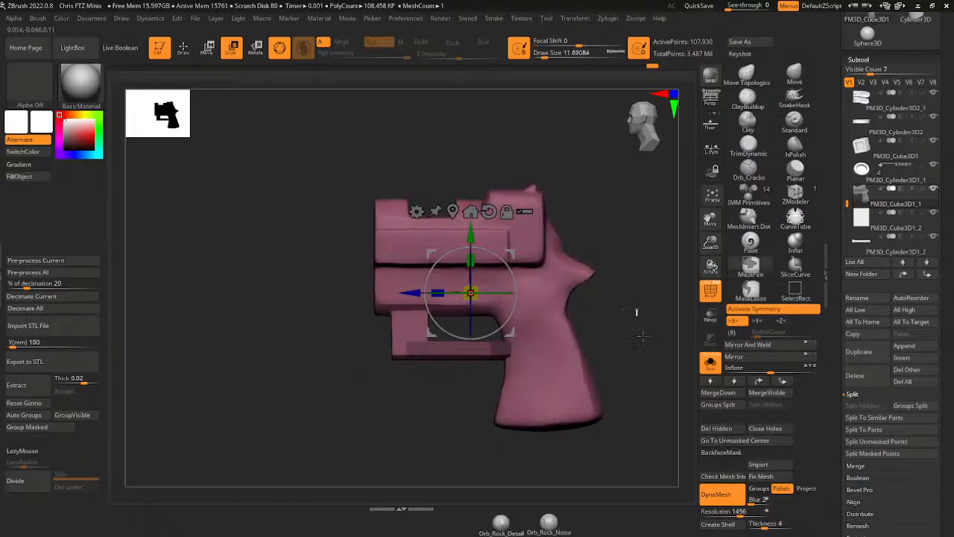
left_click_drag(636, 310, 643, 337, "ctrl")
left_click_drag(642, 301, 652, 372, "ctrl")
- Round off the lower front corner of the trigger guard with TrimDynamic
left_click(748, 147)
key("q")
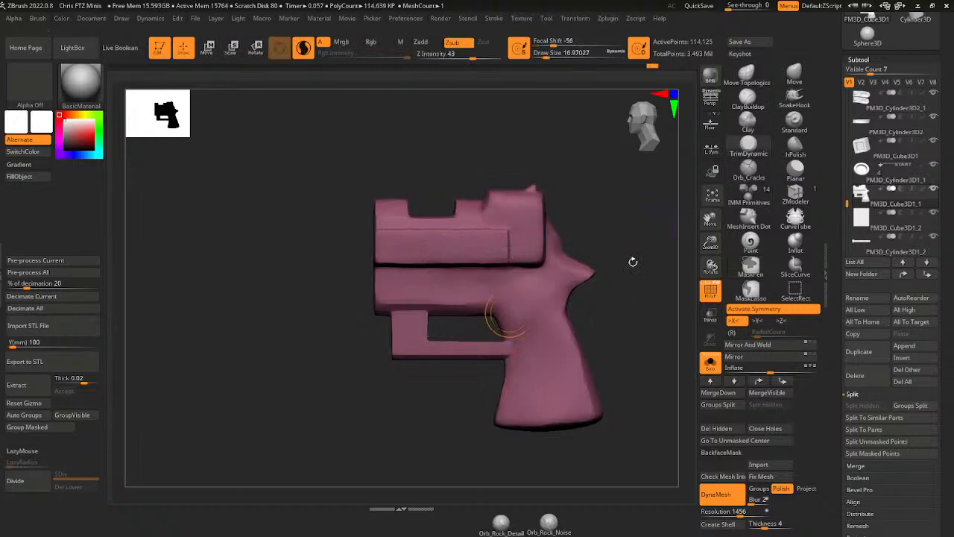
left_click_drag(633, 262, 498, 304)
left_click_drag(429, 338, 421, 319)
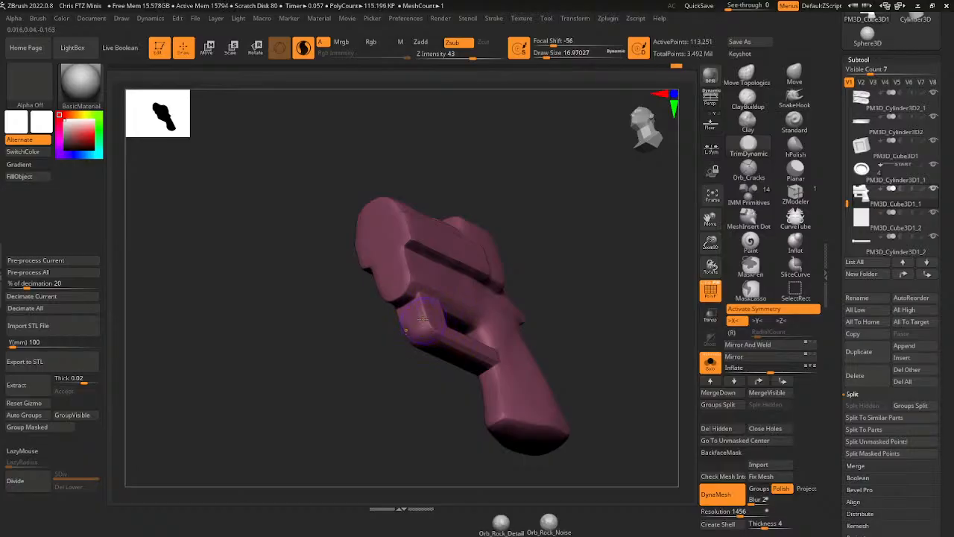
left_click_drag(440, 350, 433, 347)
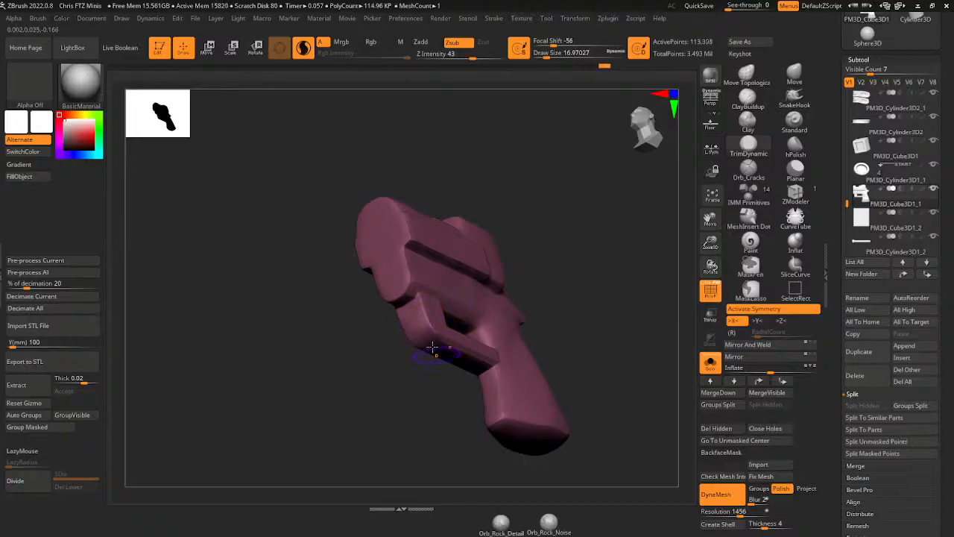
mouse_move(652, 316)
left_mouse_down("shift")
mouse_move(625, 334)
mouse_move(660, 246)
mouse_move(663, 198)
mouse_move(640, 335)
left_mouse_up("shift")
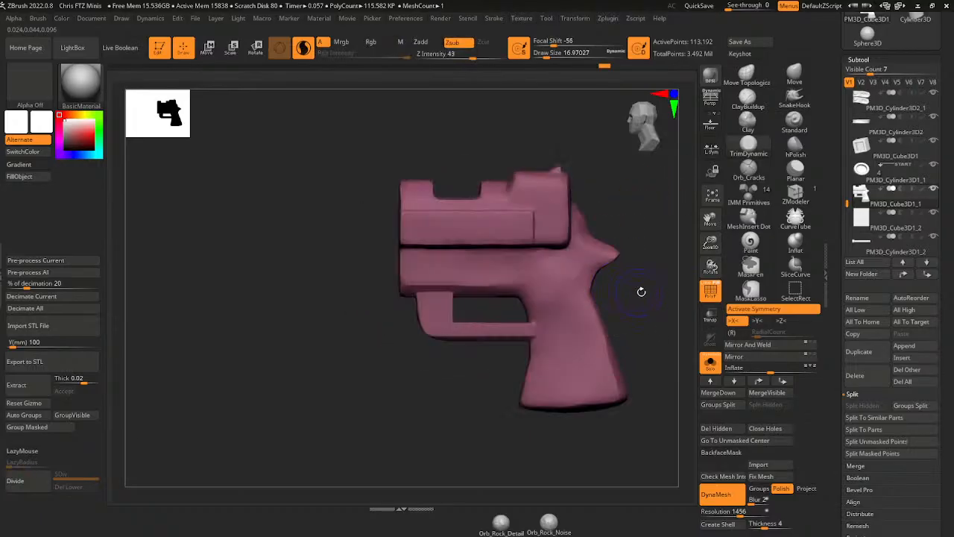
- Paint a mask over the upper part of the trigger guard's front post and invert it to isolate that area
left_click(794, 145)
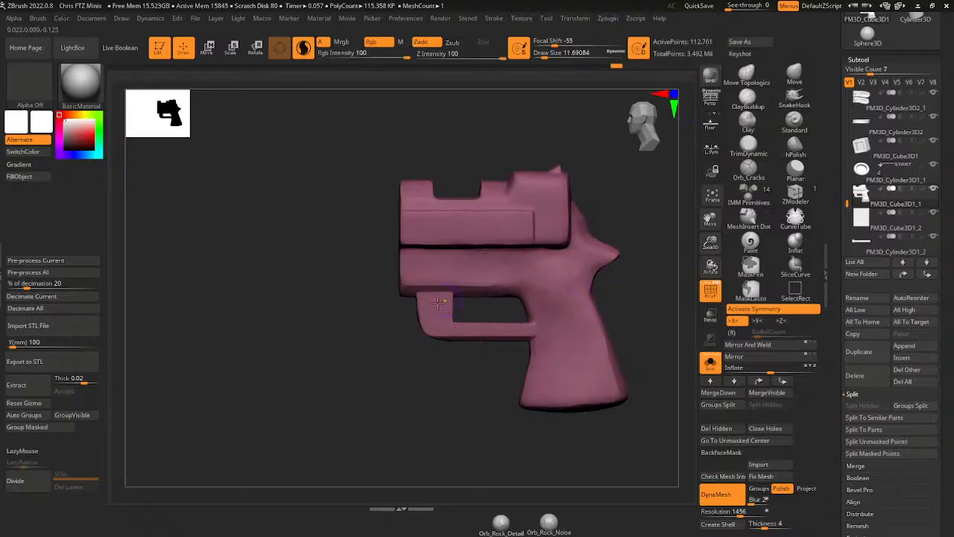
key("ctrl")
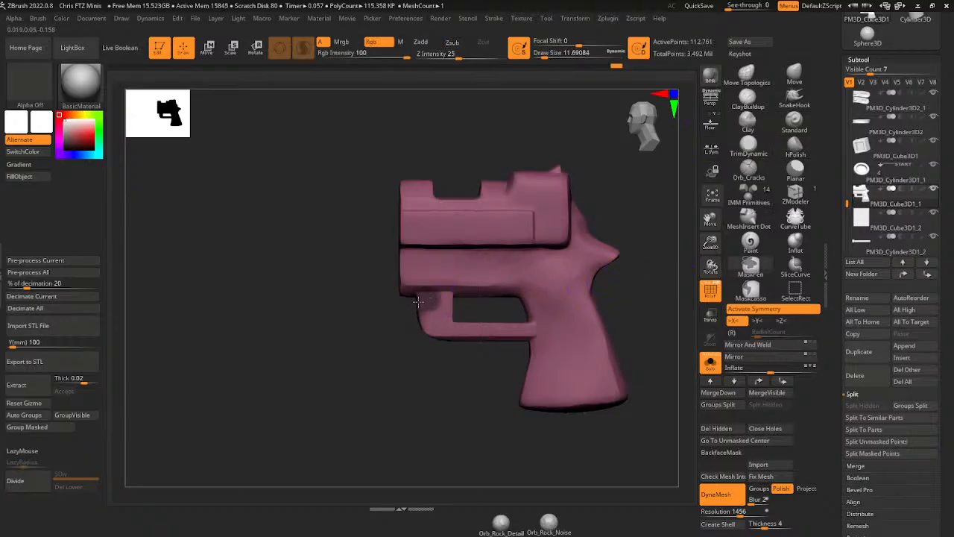
left_click(400, 343, "ctrl")
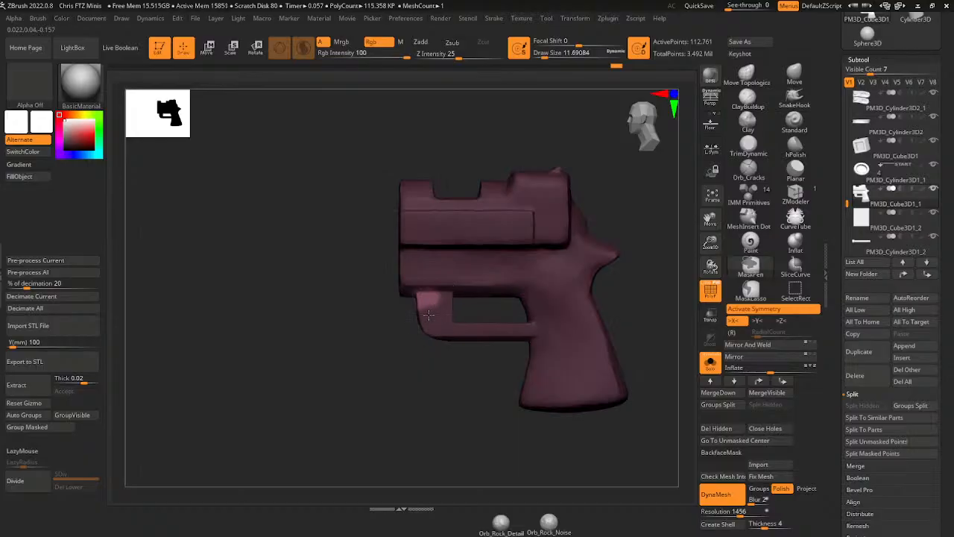
left_click_drag(429, 314, 432, 329, "ctrl")
left_click(419, 360, "ctrl")
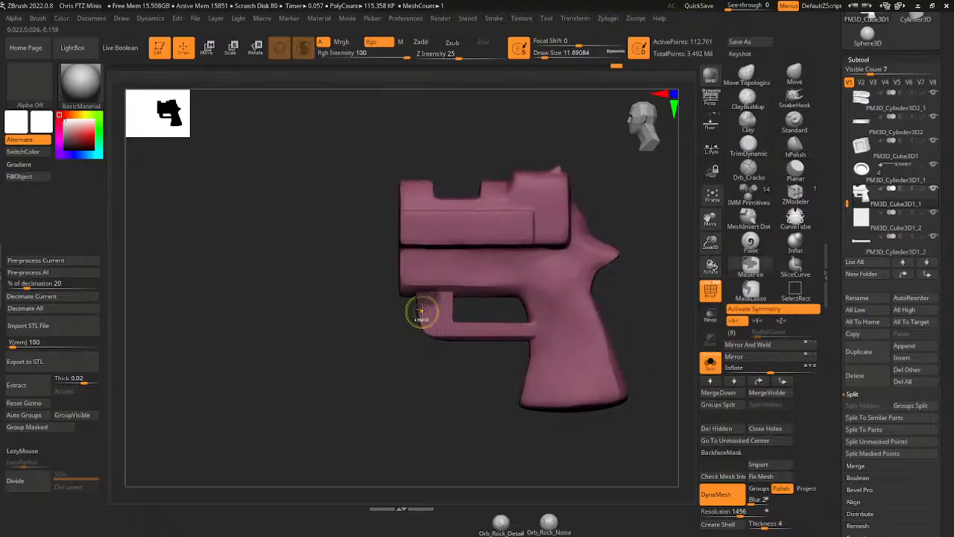
left_click(419, 367, "ctrl")
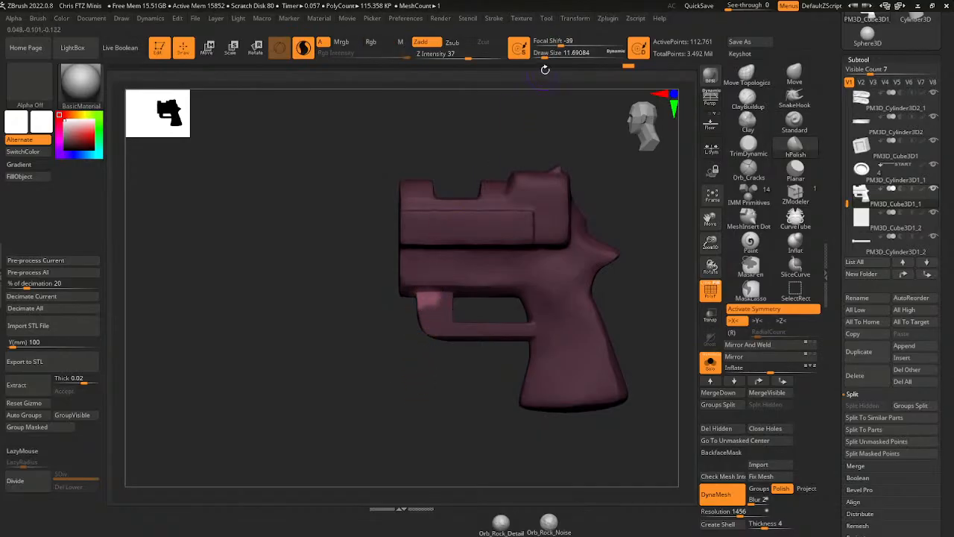
- Push the isolated upper front edge of the trigger guard post inward with the Move brush
left_click_drag(545, 56, 551, 55)
mouse_move(419, 295)
left_mouse_down()
mouse_move(422, 317)
mouse_move(416, 294)
left_mouse_up()
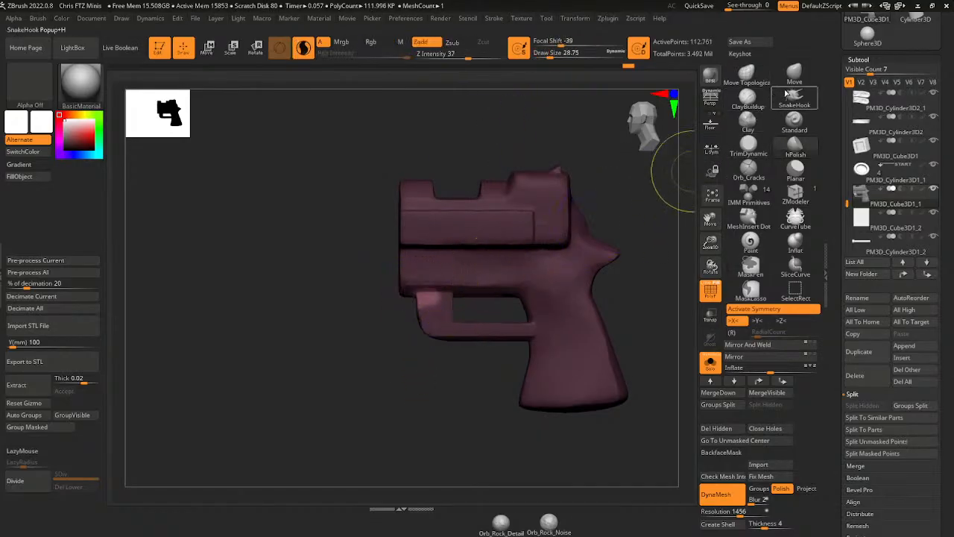
left_click(794, 75)
left_click_drag(413, 285, 419, 296)
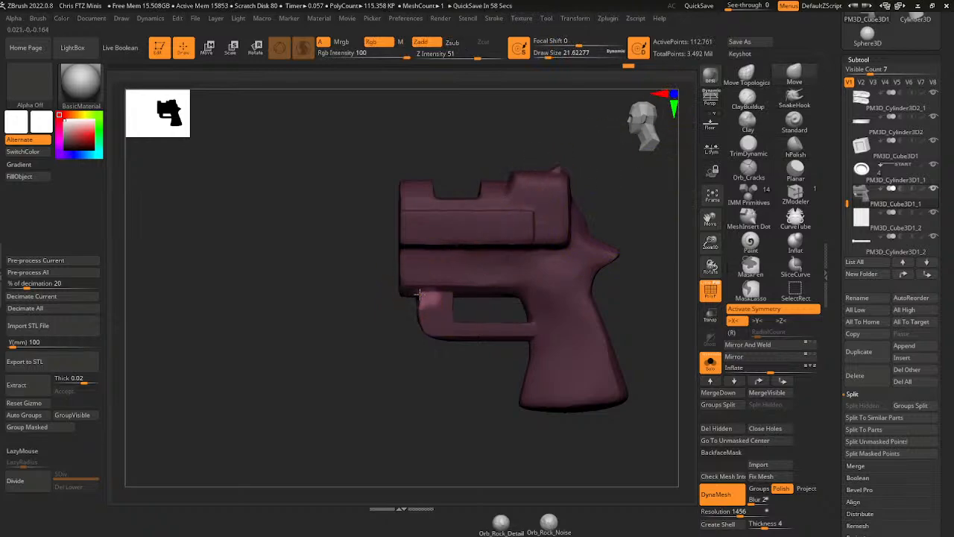
left_click_drag(507, 314, 496, 236)
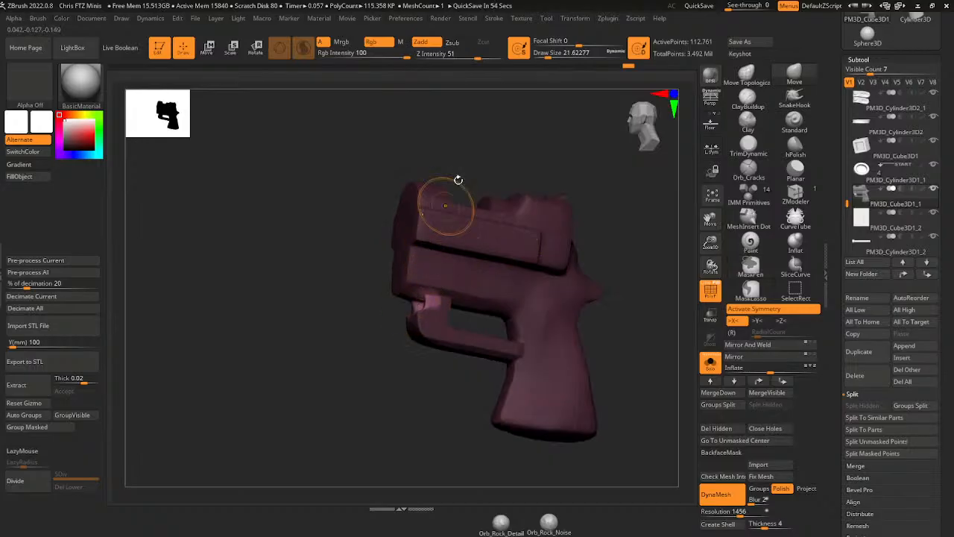
- Undo the inward push and recent mask changes on the trigger guard's front post
left_click_drag(535, 79, 437, 256)
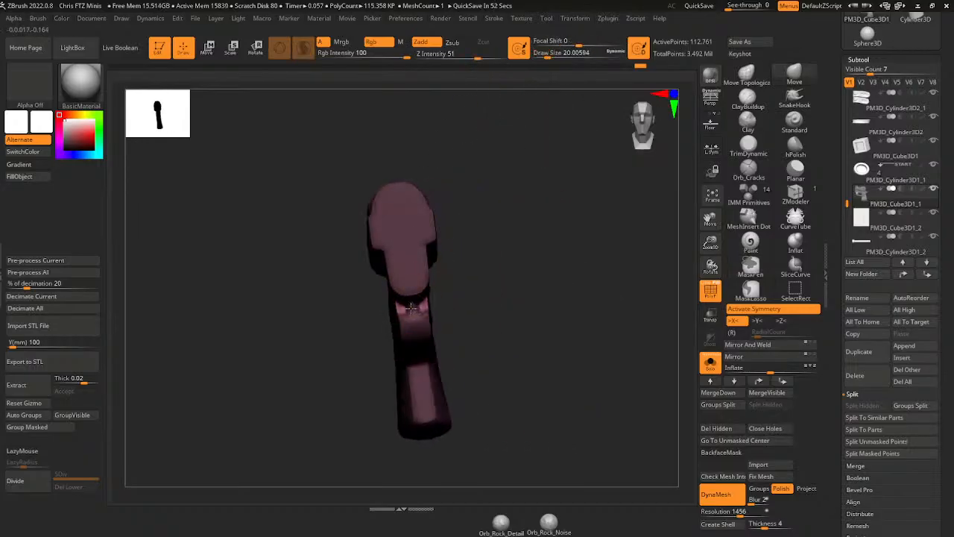
left_click(492, 276, "ctrl")
left_click(500, 281, "ctrl")
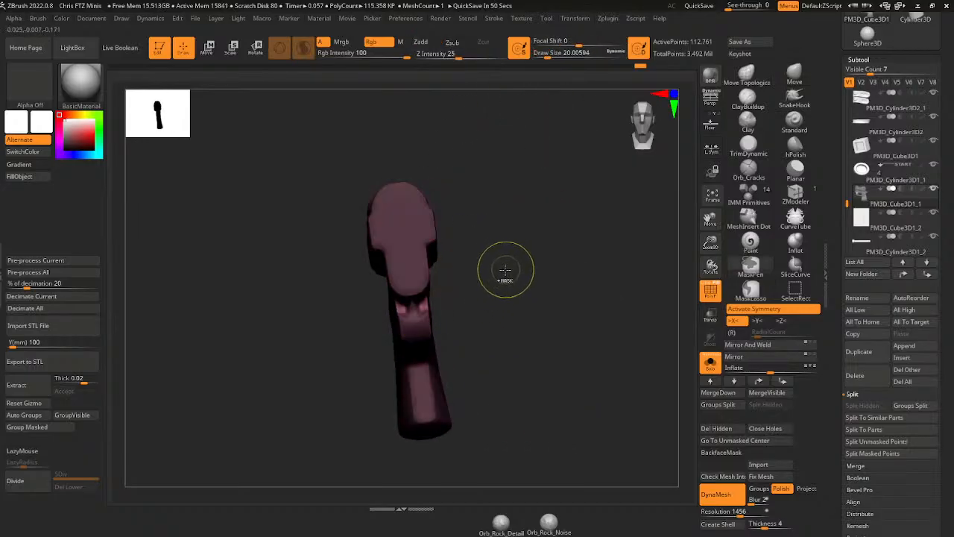
key("ctrl+z")
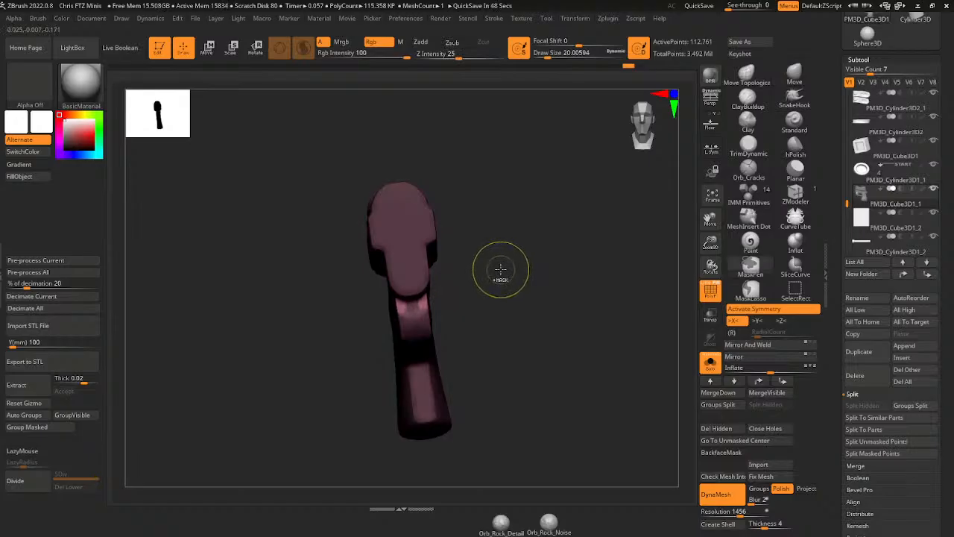
key("ctrl+z")
left_click_drag(503, 273, 513, 179)
key("ctrl")
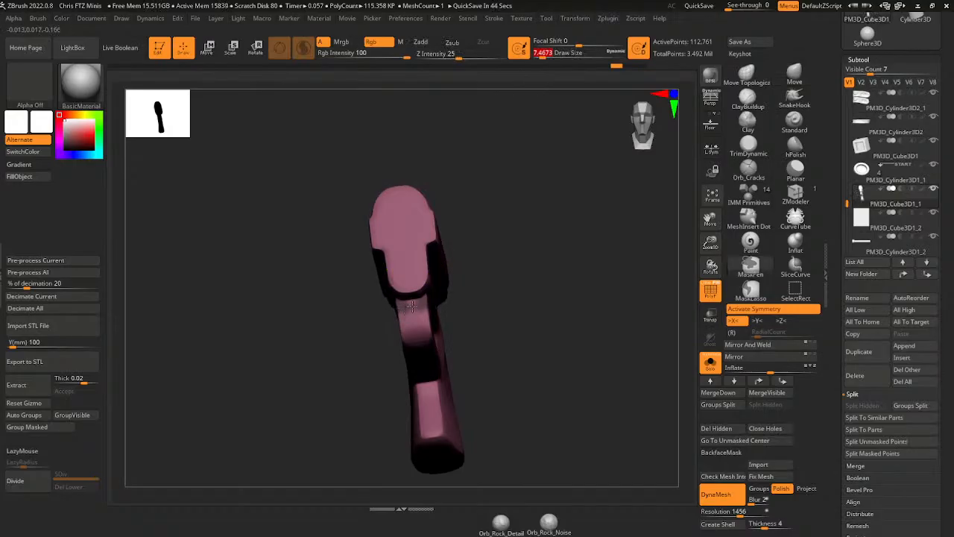
key("ctrl+shift+z")
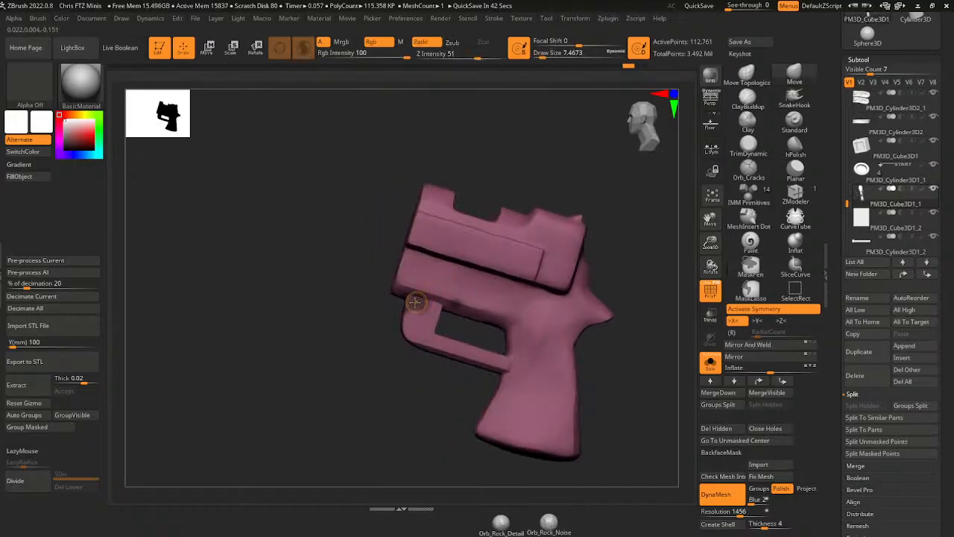
- Isolate the upper part of the trigger guard's front post with an inverted mask, shift it back toward the grip, then clear the mask
left_click(419, 307, "ctrl")
left_click(405, 394, "ctrl")
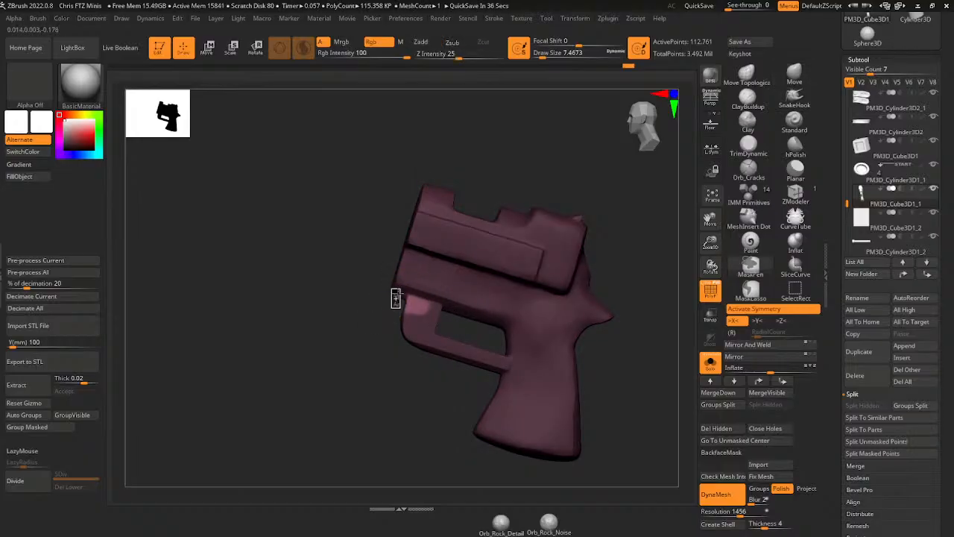
left_click_drag(395, 298, 529, 176, "shift")
key("w")
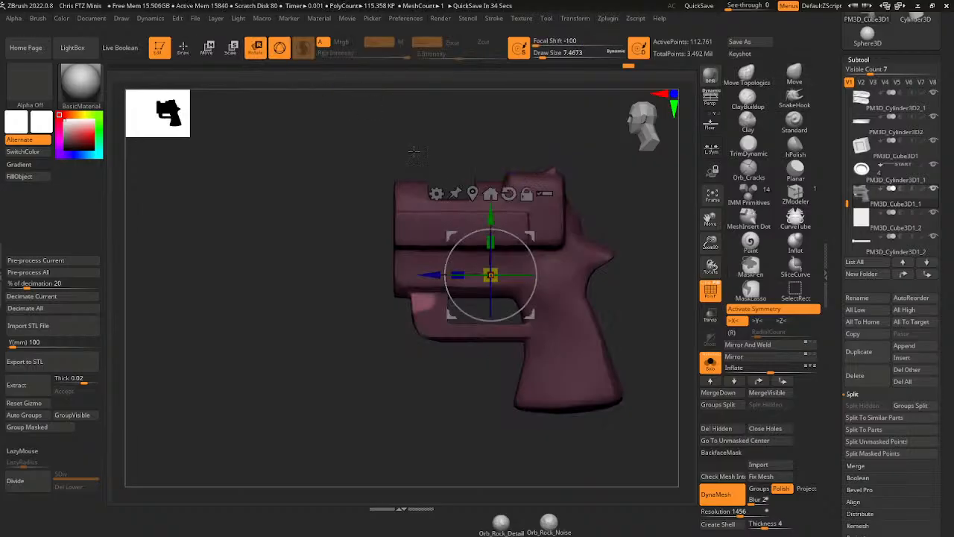
left_click_drag(460, 273, 457, 272)
left_click(591, 176, "ctrl")
left_click_drag(591, 175, 605, 205, "ctrl")
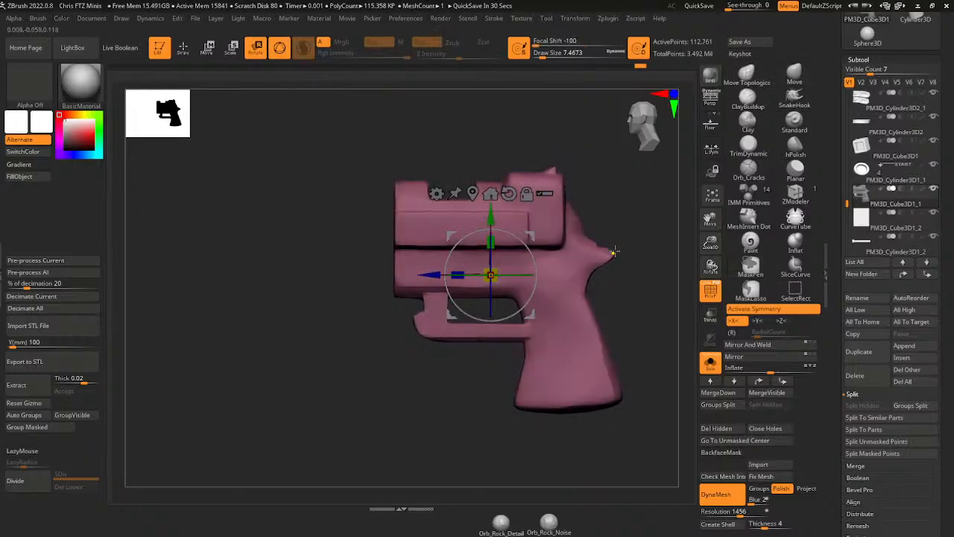
- Build up the rear inner corner of the trigger guard where it meets the grip, using ClayBuildup at draw size about 14.2
key("q")
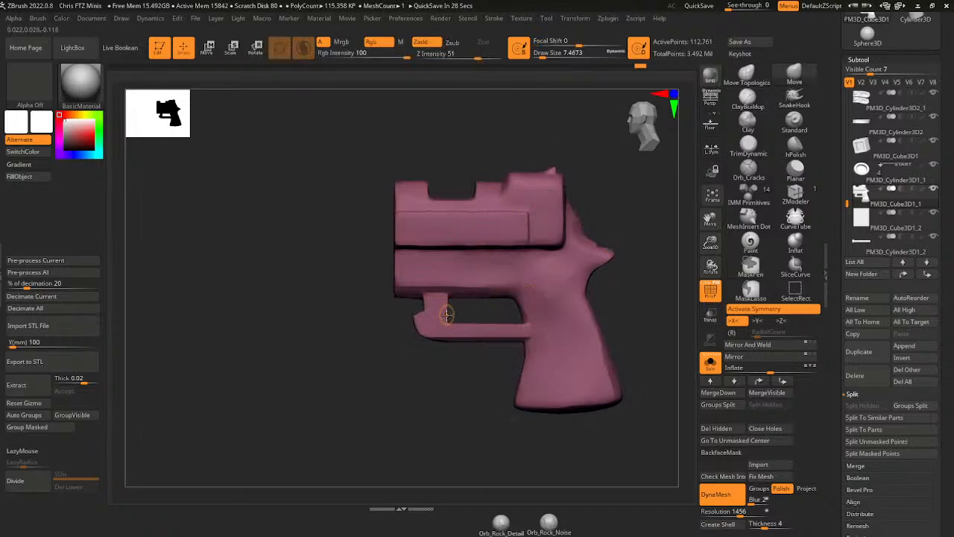
mouse_move(622, 194)
left_mouse_down()
mouse_move(612, 203)
mouse_move(621, 196)
left_mouse_up()
mouse_move(647, 257)
left_mouse_down()
mouse_move(654, 283)
mouse_move(660, 279)
mouse_move(586, 271)
left_mouse_up()
left_click(748, 97)
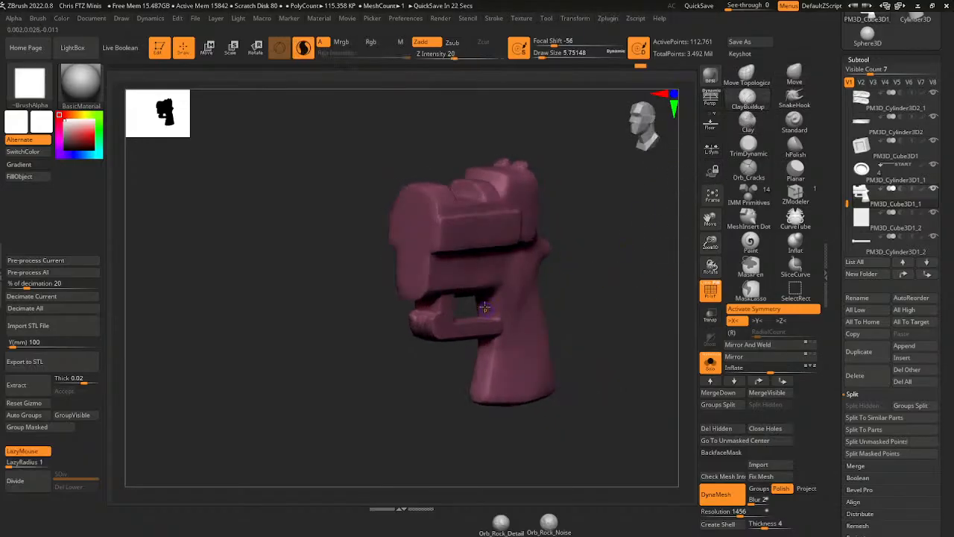
left_click_drag(537, 53, 542, 53)
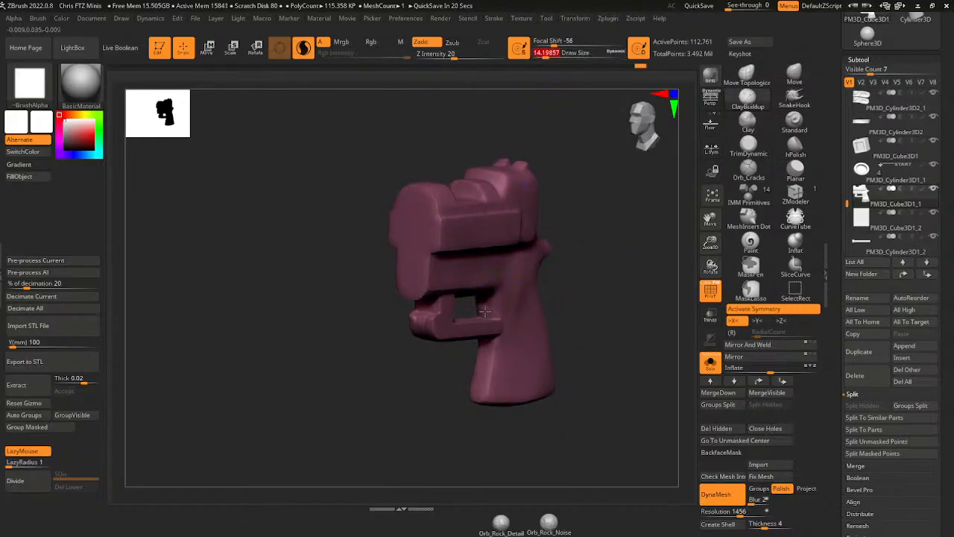
left_click_drag(485, 312, 485, 302)
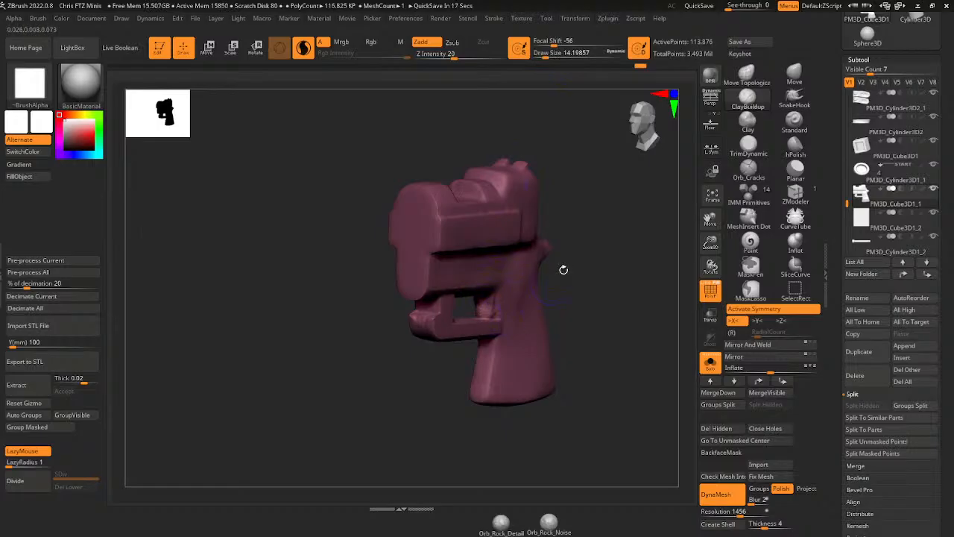
left_click_drag(564, 269, 540, 296)
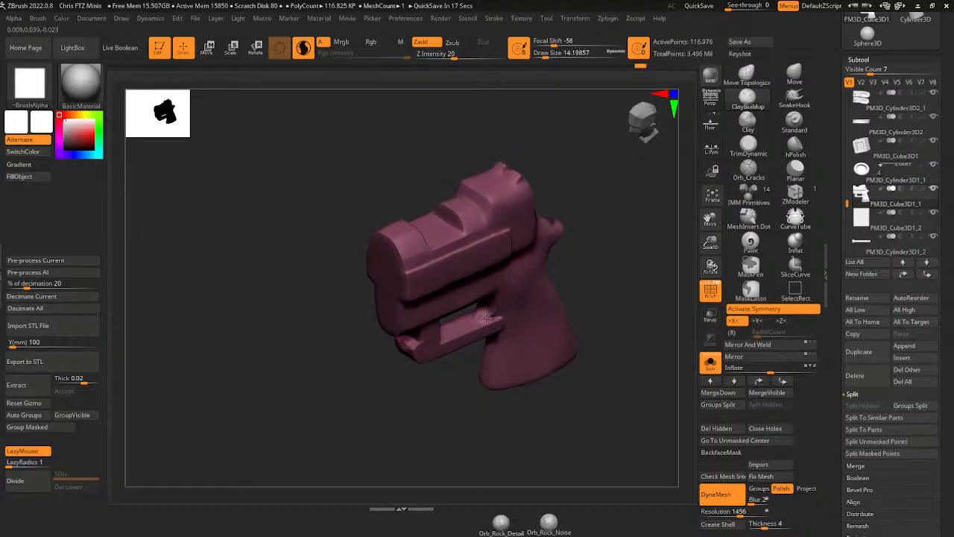
left_click_drag(574, 258, 575, 197)
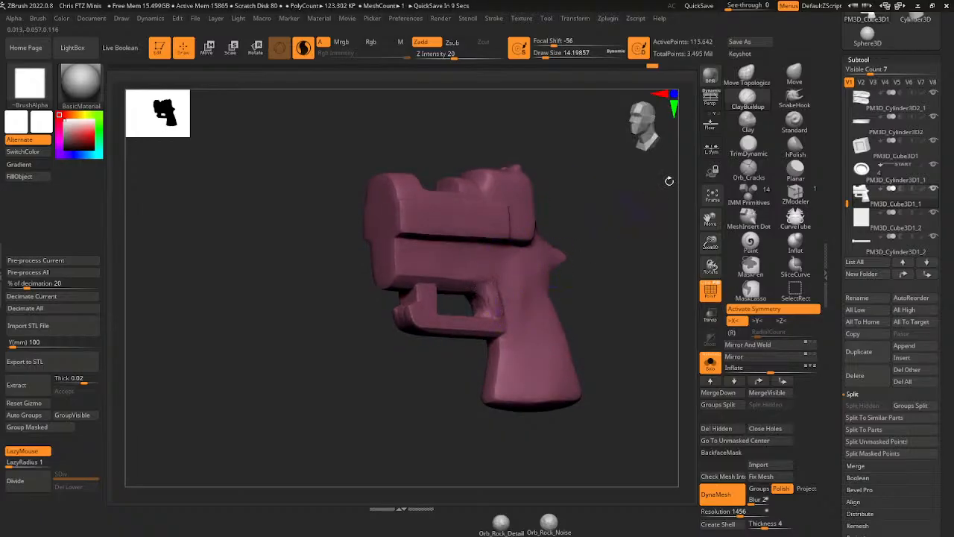
- Flatten and bevel the trigger guard's rear corner and front post with hPolish at draw size about 11.7
left_click_drag(618, 268, 597, 270)
left_click_drag(548, 53, 542, 53)
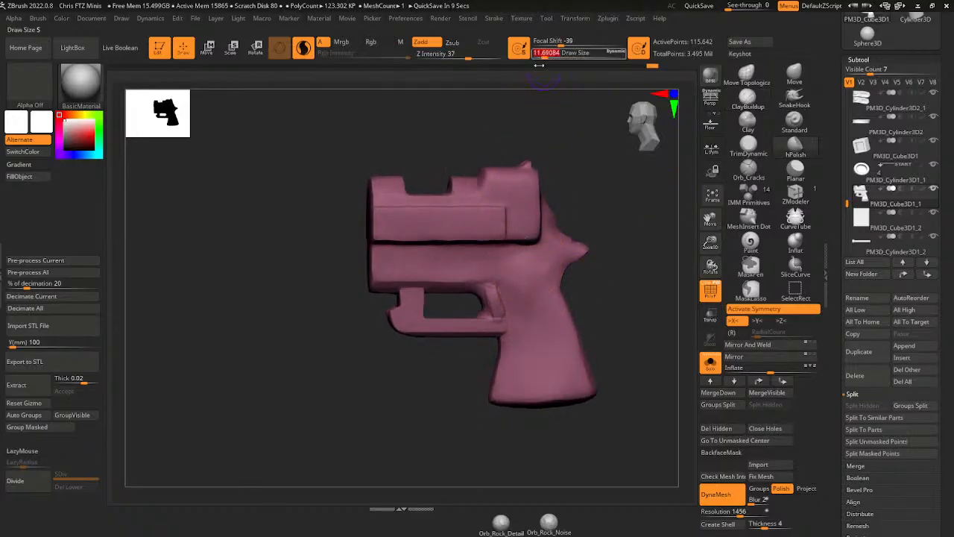
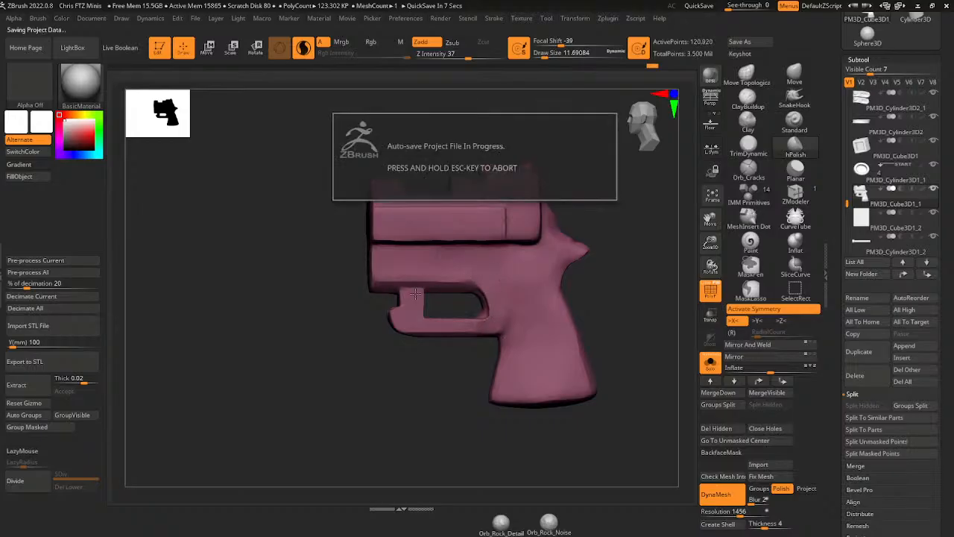
left_click_drag(440, 408, 466, 349)
left_click_drag(542, 257, 539, 243)
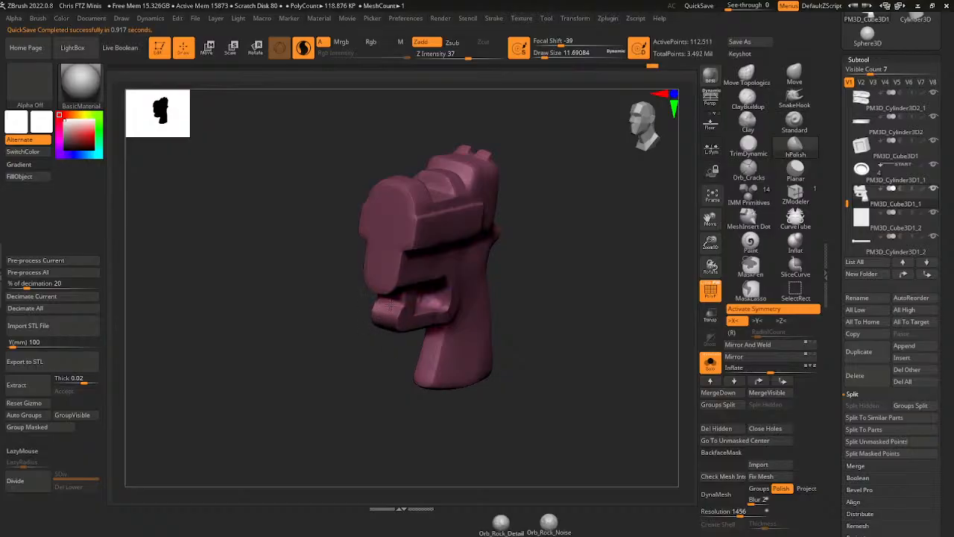
left_click_drag(503, 261, 559, 195)
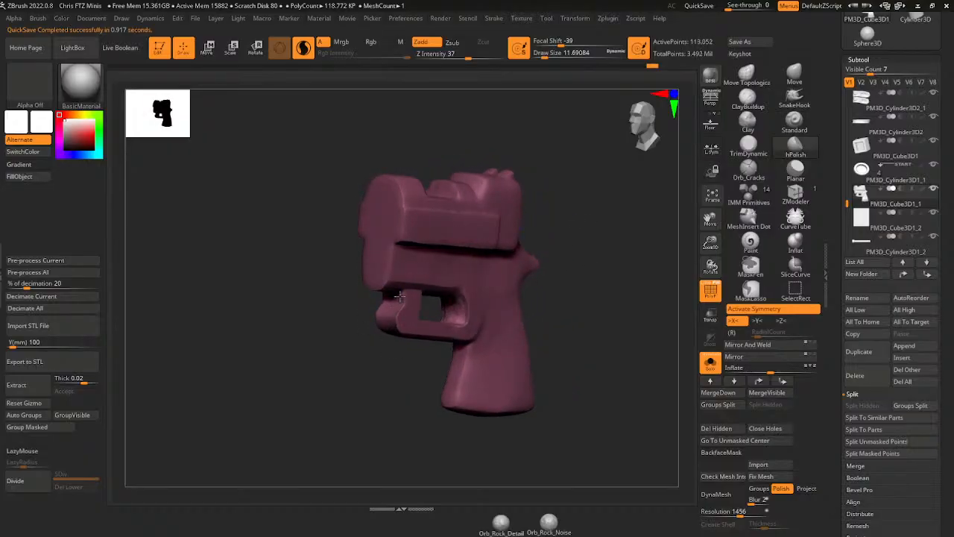
left_click_drag(390, 293, 393, 305)
left_click_drag(552, 222, 501, 239)
left_click_drag(408, 325, 404, 315)
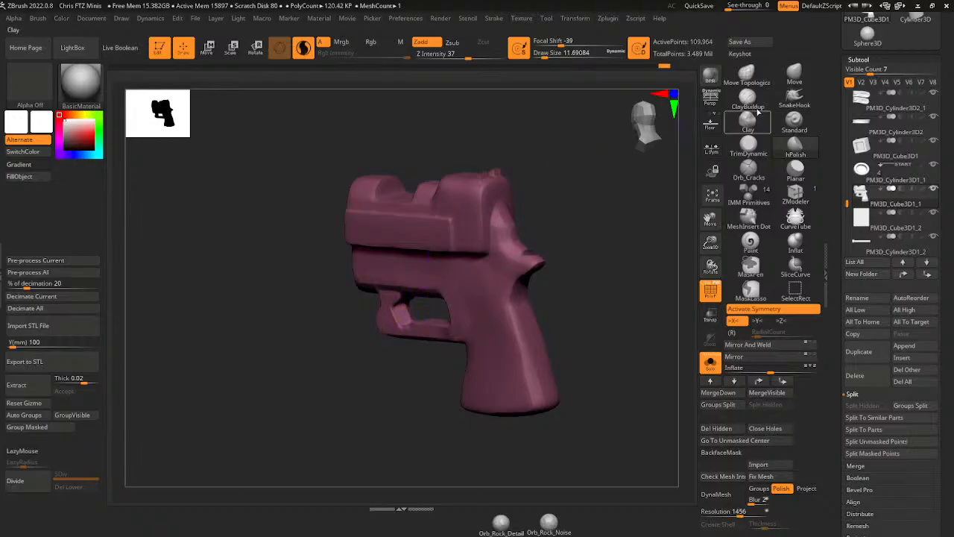
- Round the front end of the trigger guard's opening with the Move brush at draw size about 12.9
left_click(794, 75)
left_click(544, 56)
left_click_drag(563, 90, 607, 116, "shift")
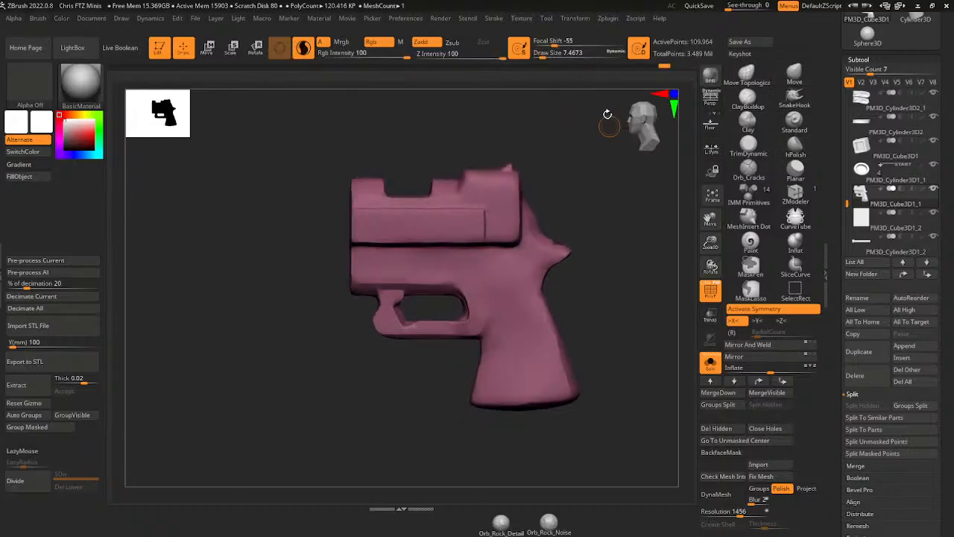
left_click(545, 56)
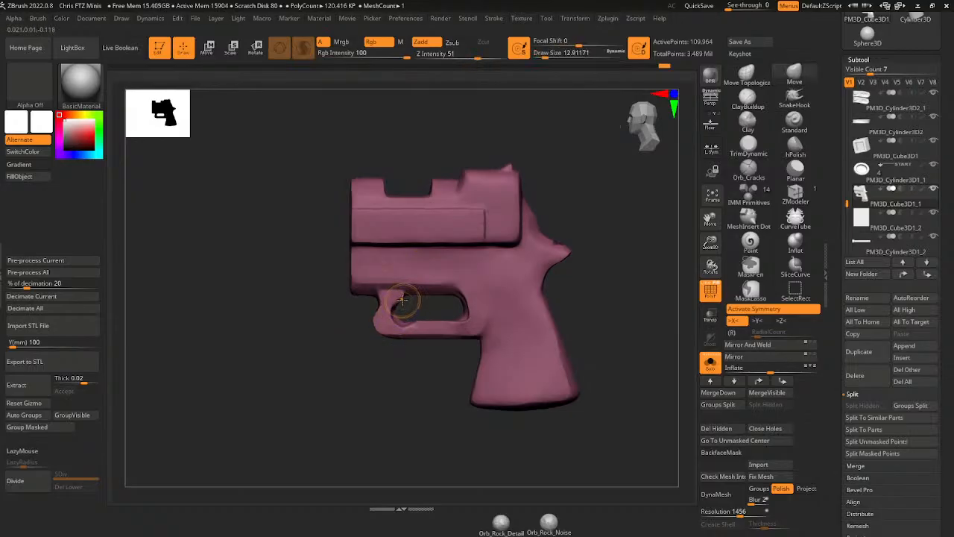
mouse_move(401, 297)
left_mouse_down()
mouse_move(419, 321)
mouse_move(435, 328)
mouse_move(443, 317)
left_mouse_up()
- Flatten and smooth the lower bar and inner edges of the trigger guard with hPolish
left_click(793, 149)
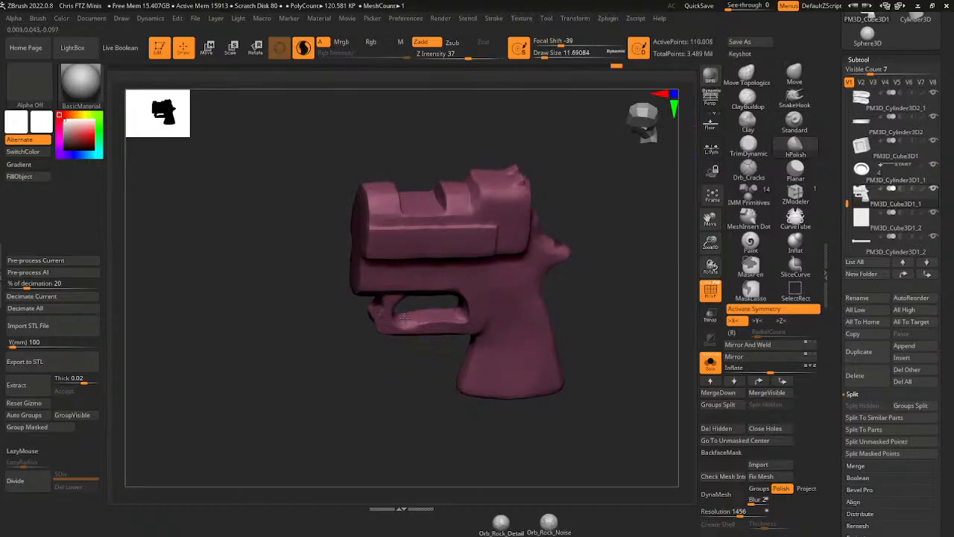
mouse_move(415, 347)
left_mouse_down()
mouse_move(405, 328)
mouse_move(390, 334)
mouse_move(461, 332)
left_mouse_up()
left_click_drag(456, 360, 460, 380)
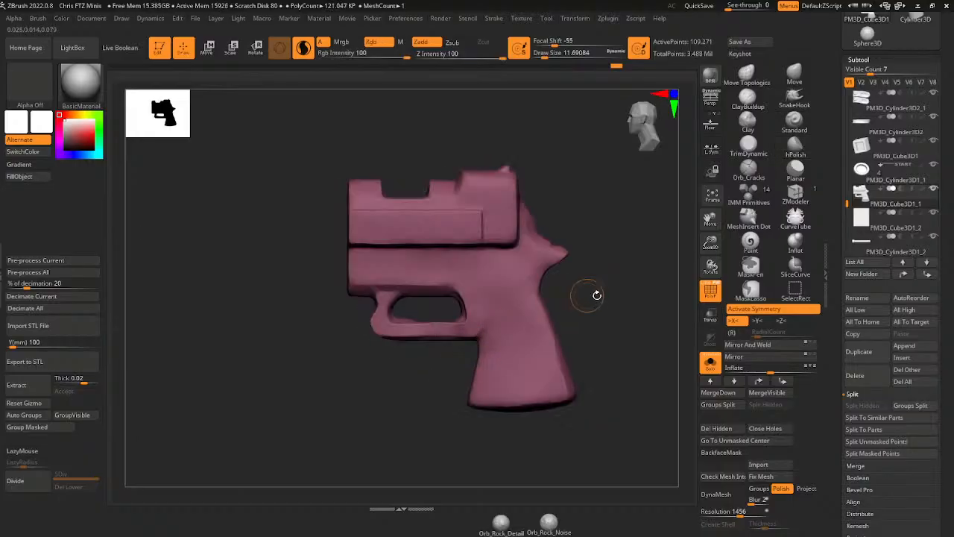
mouse_move(597, 295)
left_mouse_down()
mouse_move(608, 203)
mouse_move(455, 295)
left_mouse_up()
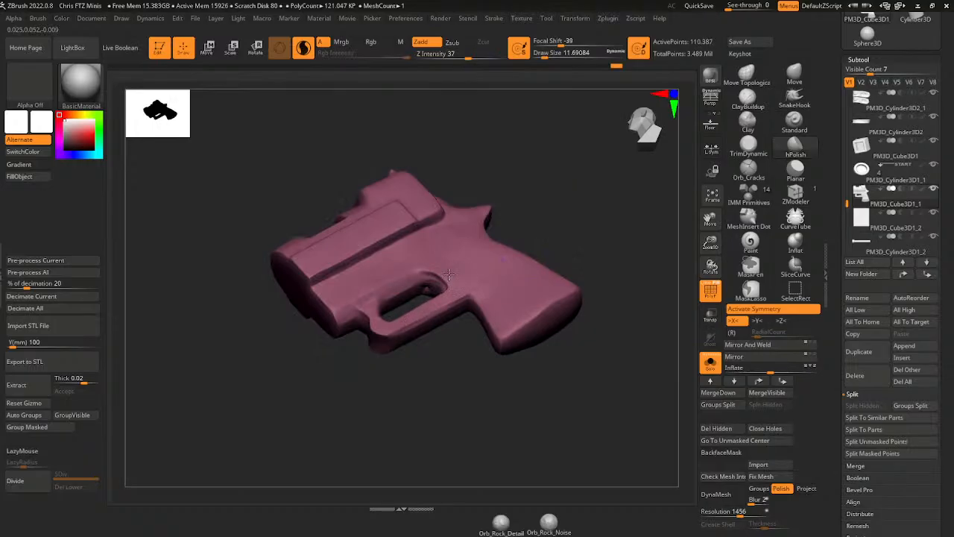
- Polish the rear upper edge of the trigger guard's opening where it blends into the grip
left_click_drag(433, 266, 457, 257)
right_click_drag(459, 257, 442, 273)
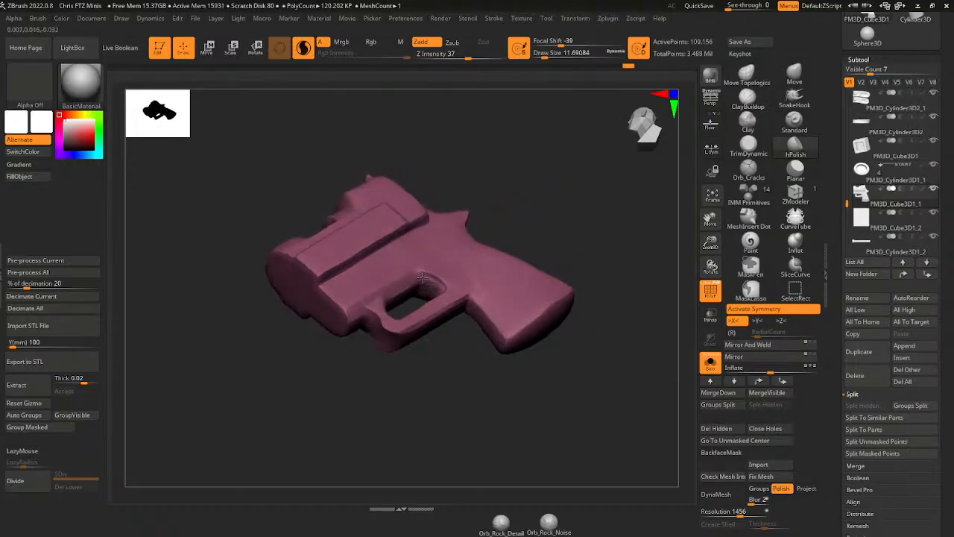
left_click_drag(529, 208, 537, 269, "shift")
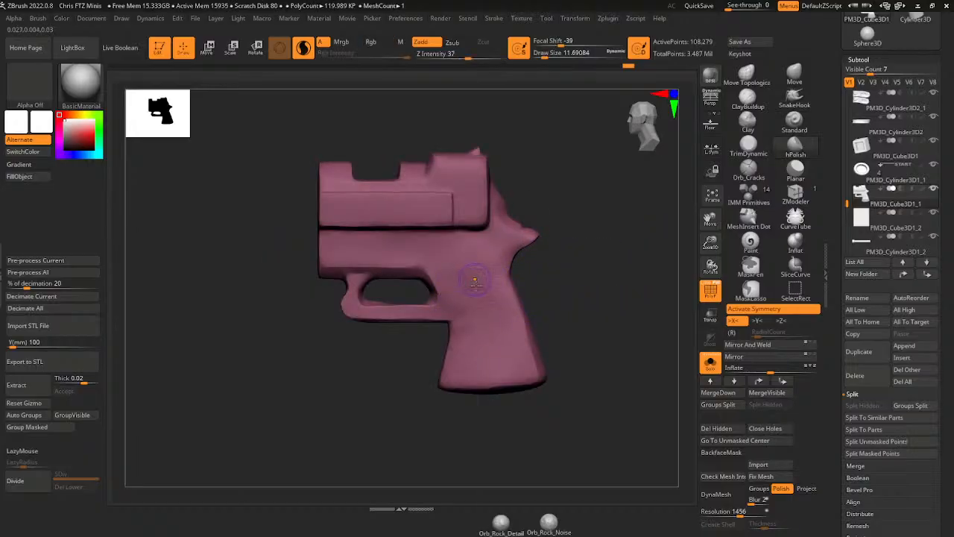
- Smooth the side of the grip and the area around the rear spur
left_click_drag(469, 335, 472, 338, "shift")
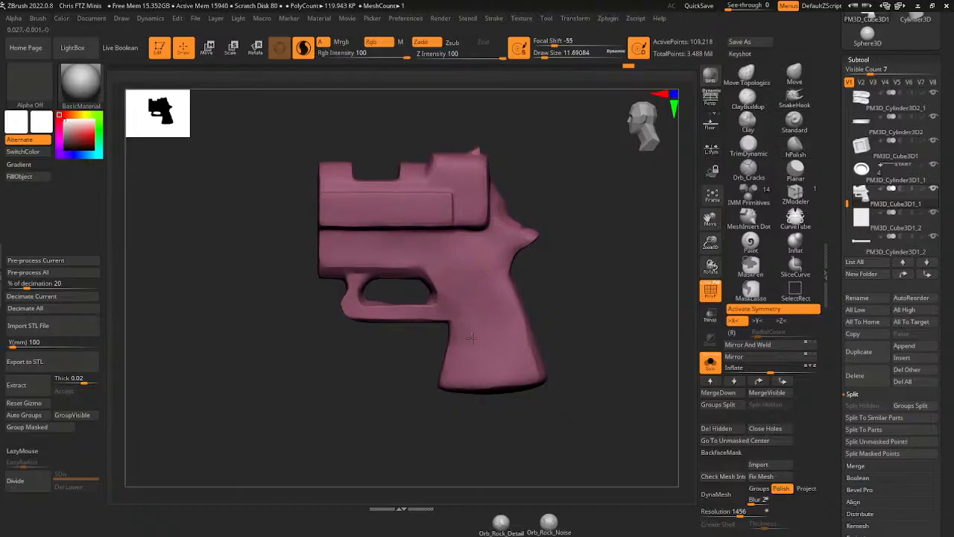
mouse_move(601, 299)
left_mouse_down()
mouse_move(590, 305)
mouse_move(623, 283)
mouse_move(585, 302)
left_mouse_up()
left_click_drag(525, 213, 522, 228, "shift")
mouse_move(586, 216)
left_mouse_down("shift")
mouse_move(660, 237)
mouse_move(712, 239)
left_mouse_up("shift")
- Turn off Solo to show the gun on the whole character, and merge its stray polygroup with Auto Groups
left_click(711, 362)
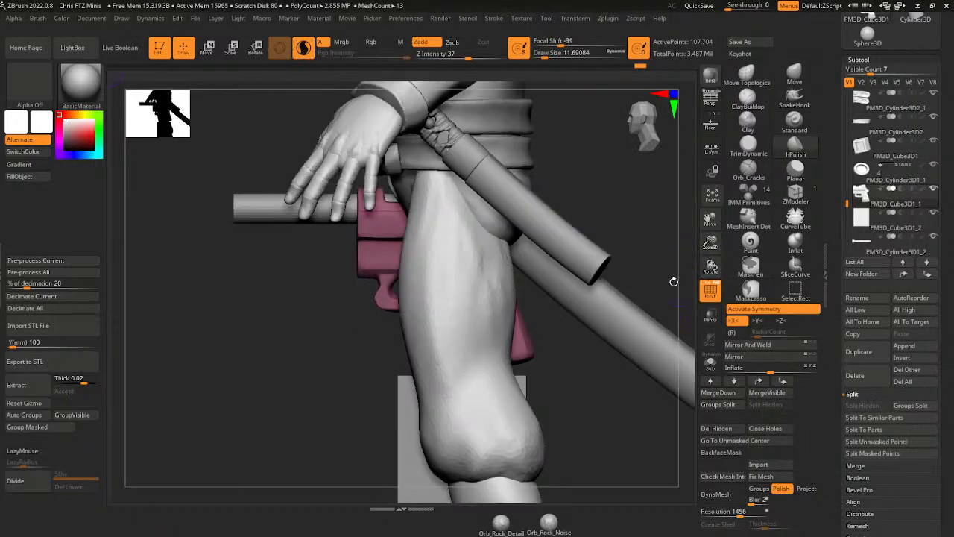
left_click_drag(674, 281, 734, 232)
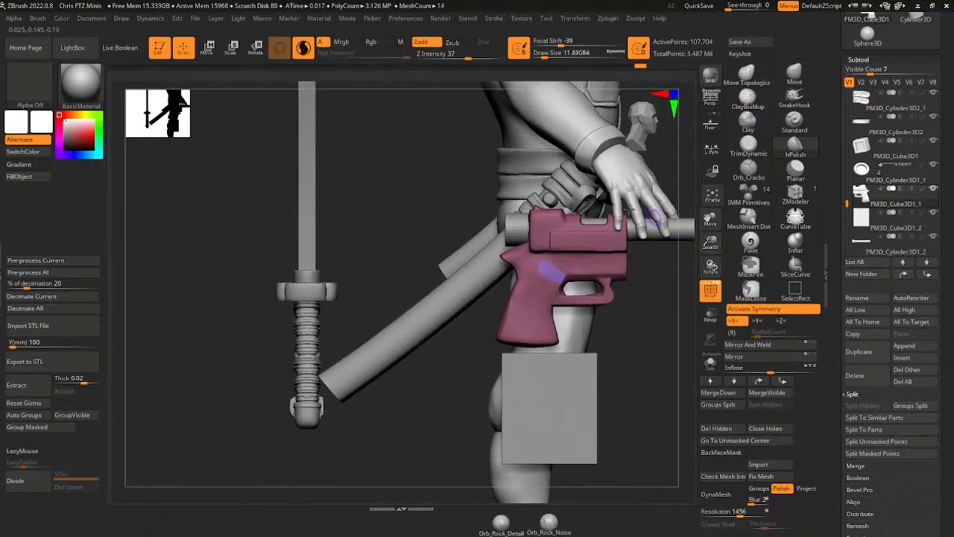
left_click(42, 415)
left_click_drag(712, 218, 669, 273)
- Mask all of the gun except its front end and extend that end forward by about 0.033
left_click(640, 281, "alt")
left_click_drag(700, 240, 681, 230)
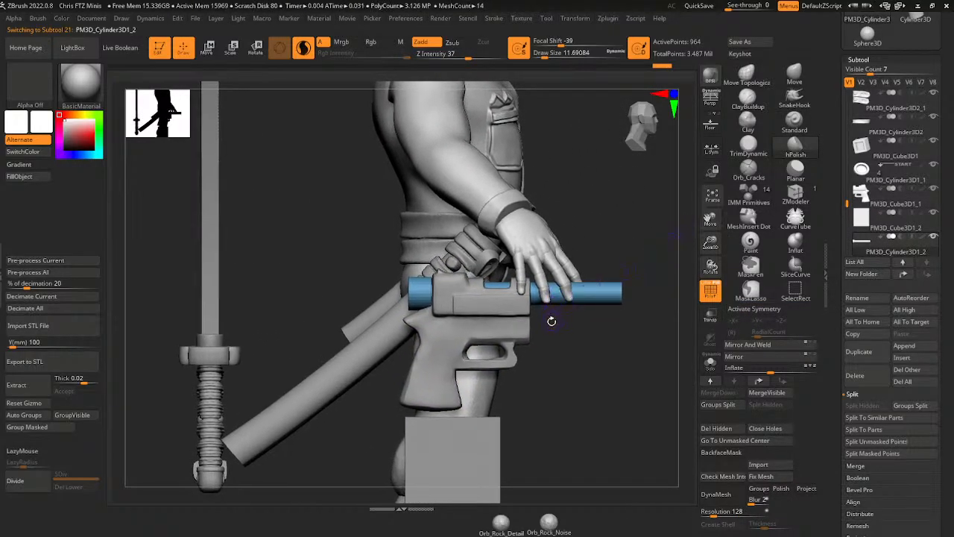
left_click_drag(574, 247, 503, 386, "alt")
left_click(502, 351, "alt")
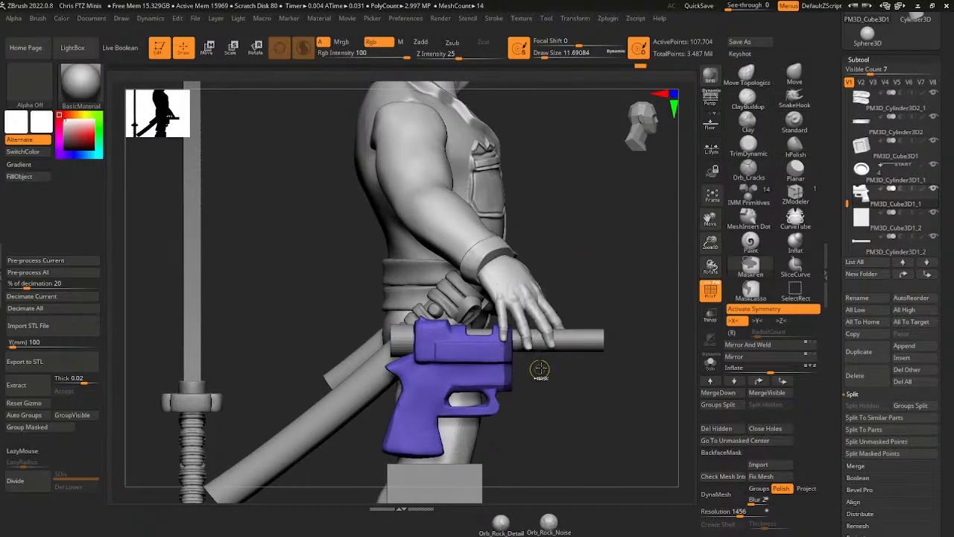
left_click(568, 275, "ctrl")
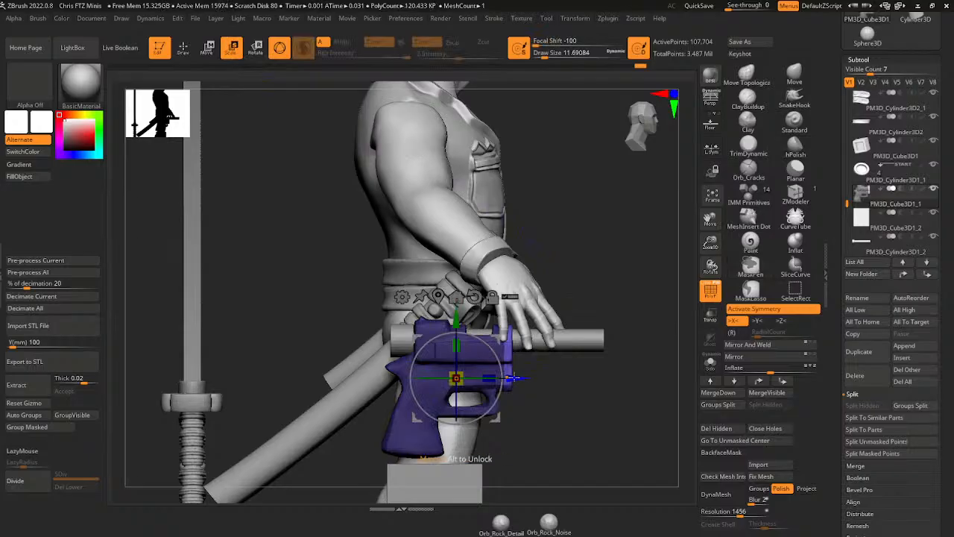
left_click_drag(513, 378, 532, 382)
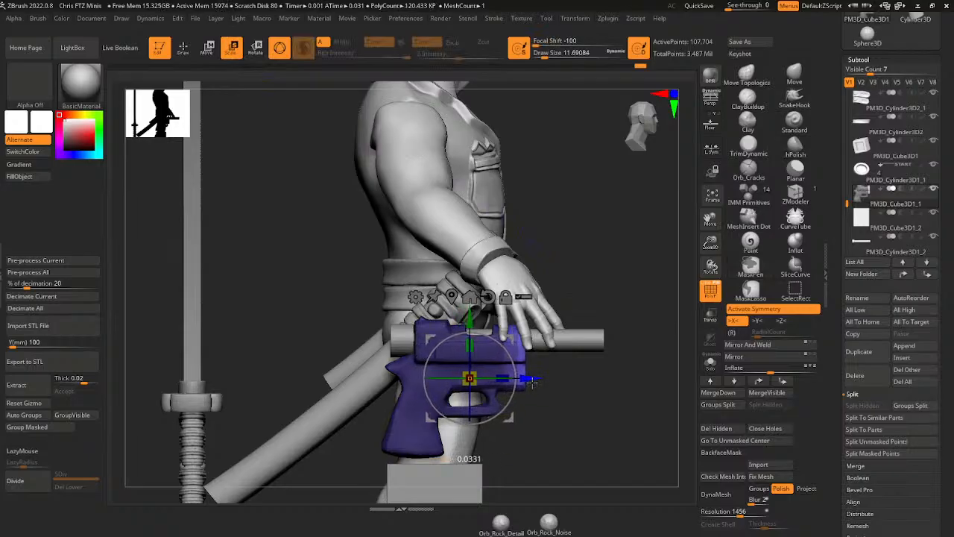
- Select the barrel cylinder, give its separate parts their own polygroups, and subdivide it to level 3
left_click(579, 342, "alt")
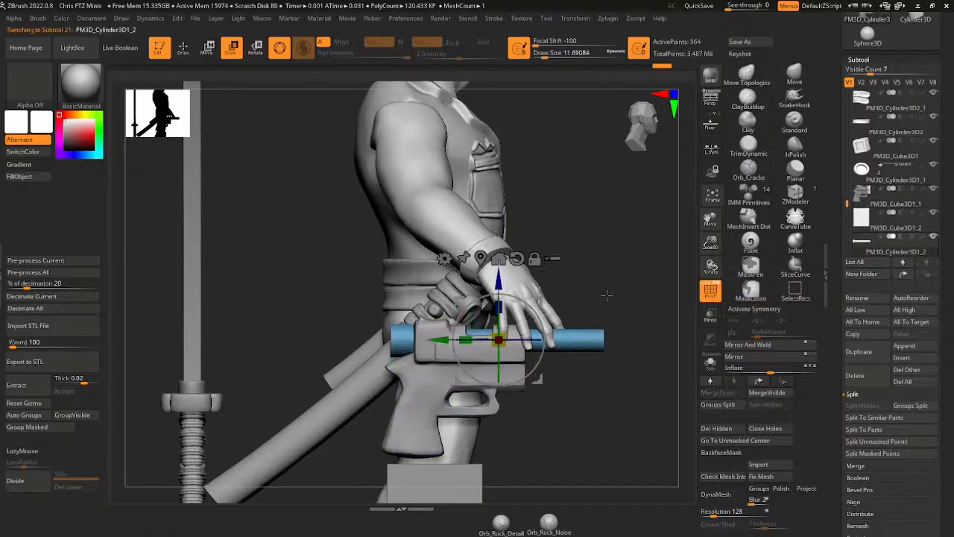
left_click_drag(641, 322, 655, 307)
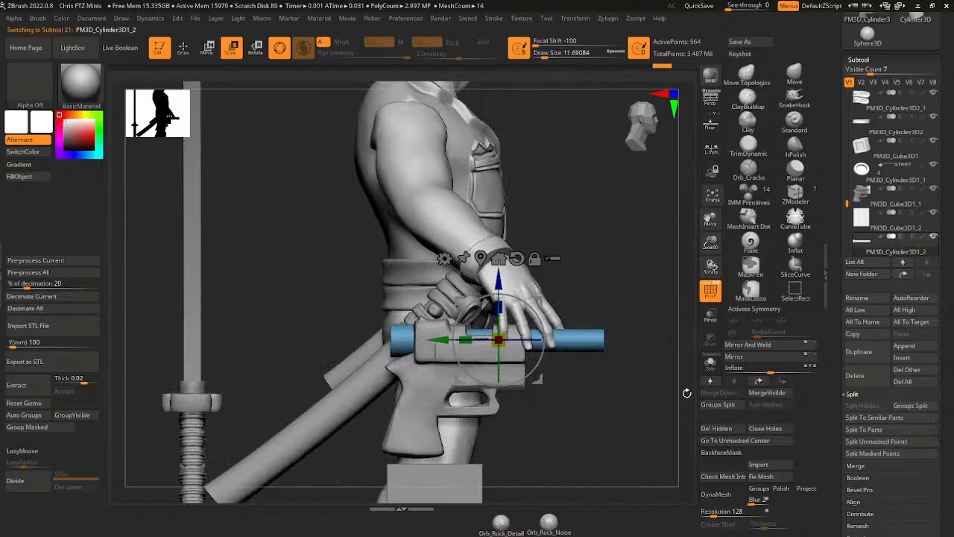
left_click(28, 424)
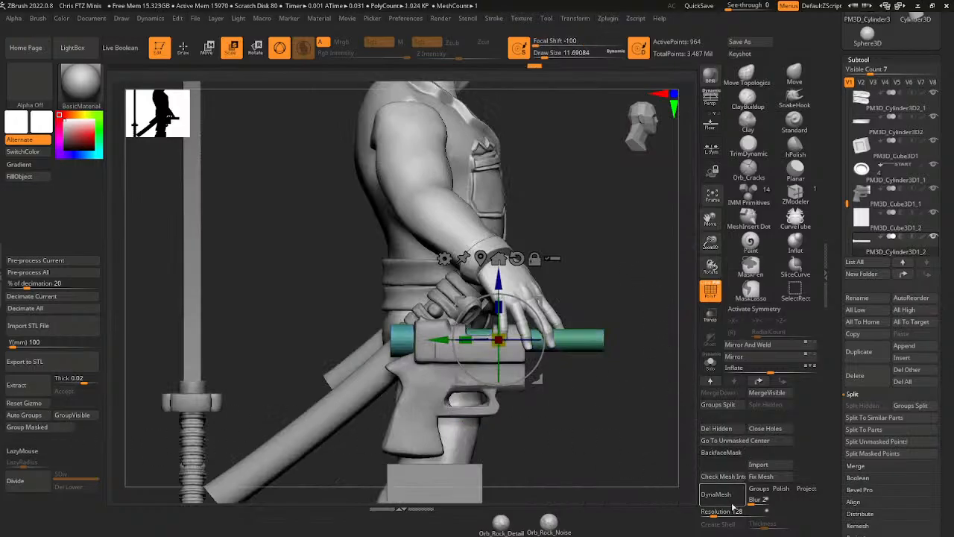
left_click(16, 480)
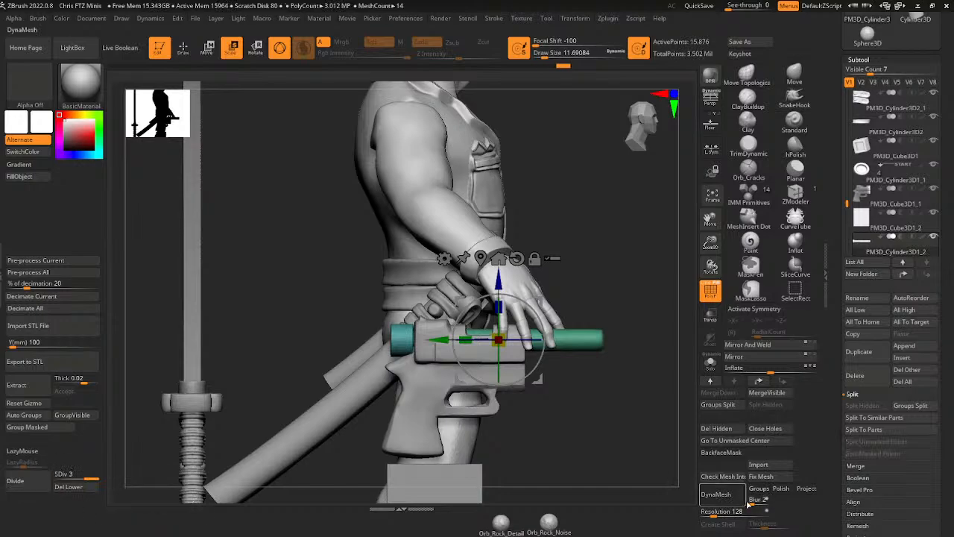
- Delete the barrel's lower subdivision levels and DynaMesh it with Groups enabled at a resolution of 1232
left_click(721, 512)
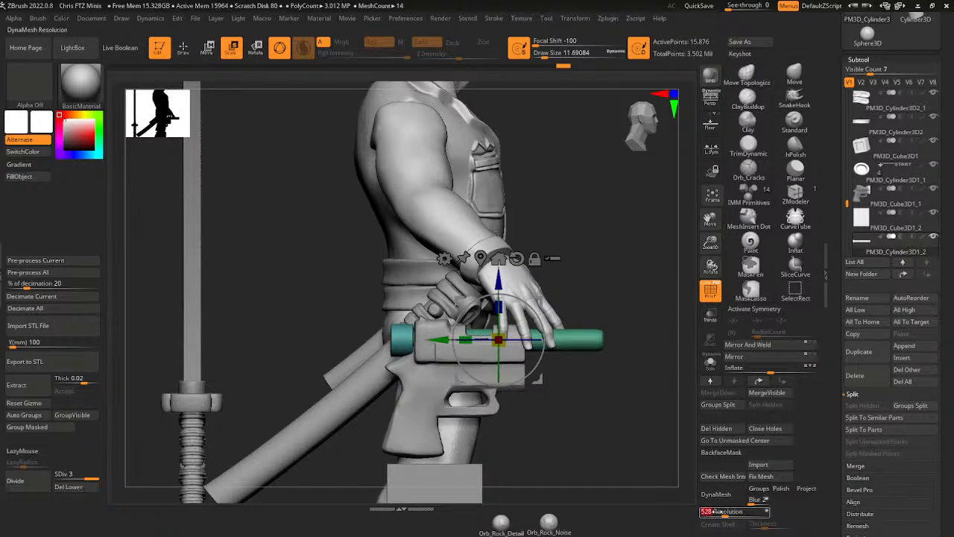
type("528")
key("Return")
left_click(69, 486)
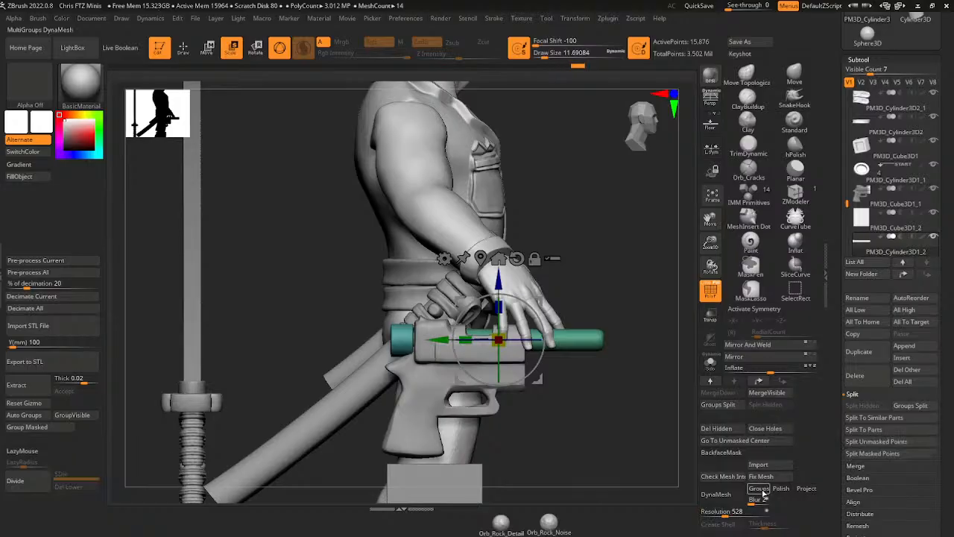
left_click(760, 489)
left_click(723, 511)
type("728")
key("Return")
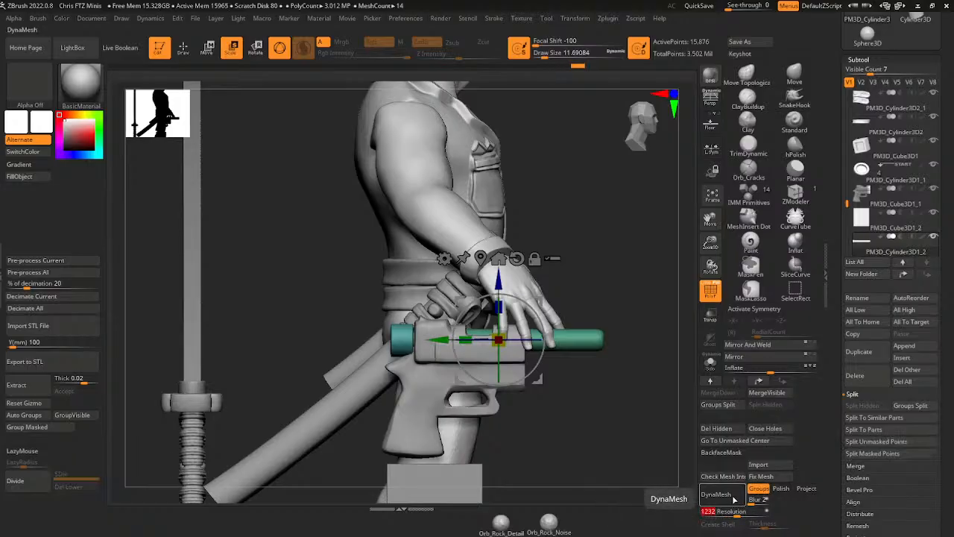
left_click(715, 493)
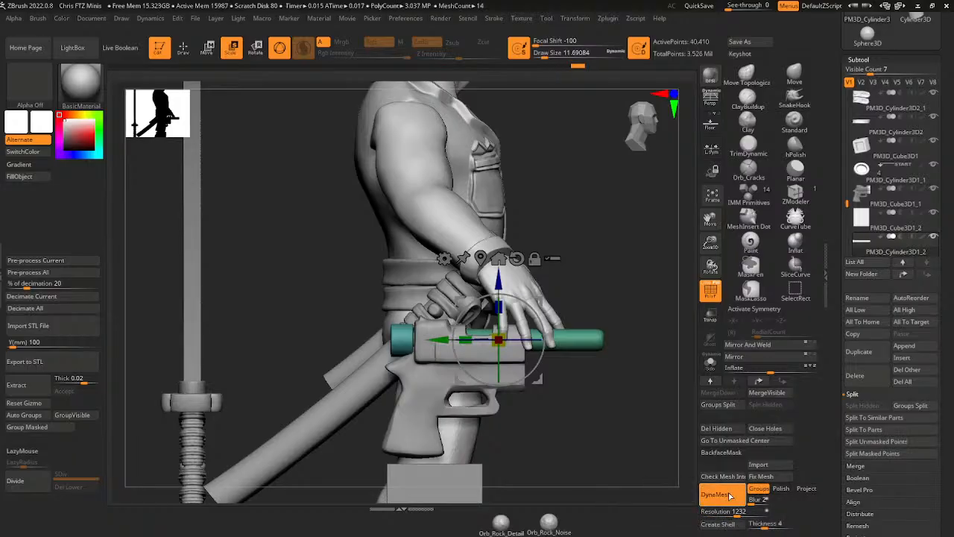
- Slice off the barrel's rounded front tip, close the cut with DynaMesh and delete the severed piece
left_click(803, 272)
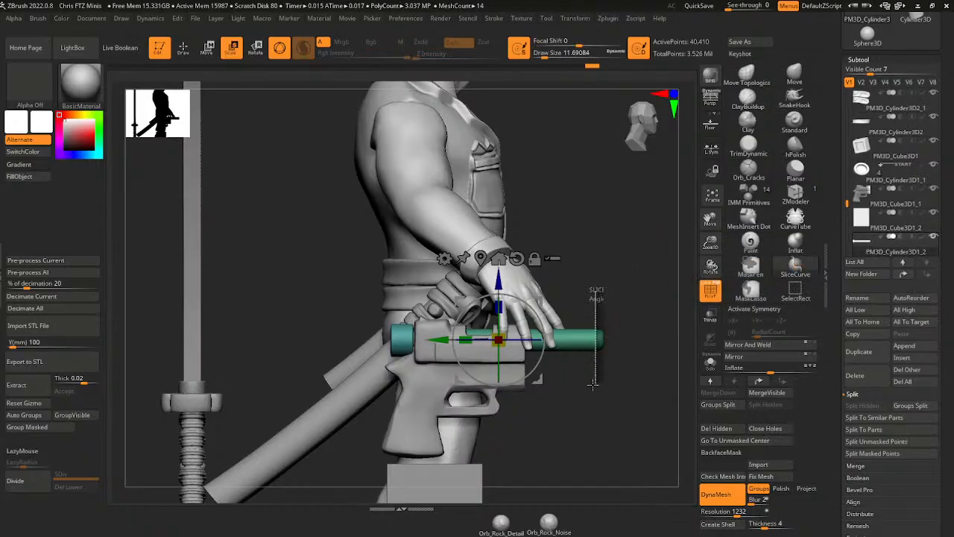
left_click_drag(593, 384, 594, 384, "ctrl+shift")
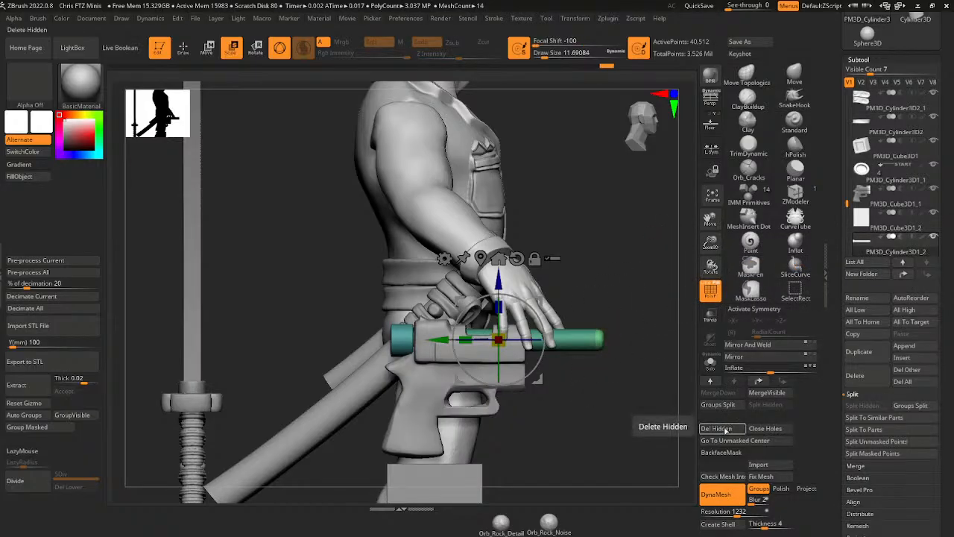
key("ctrl")
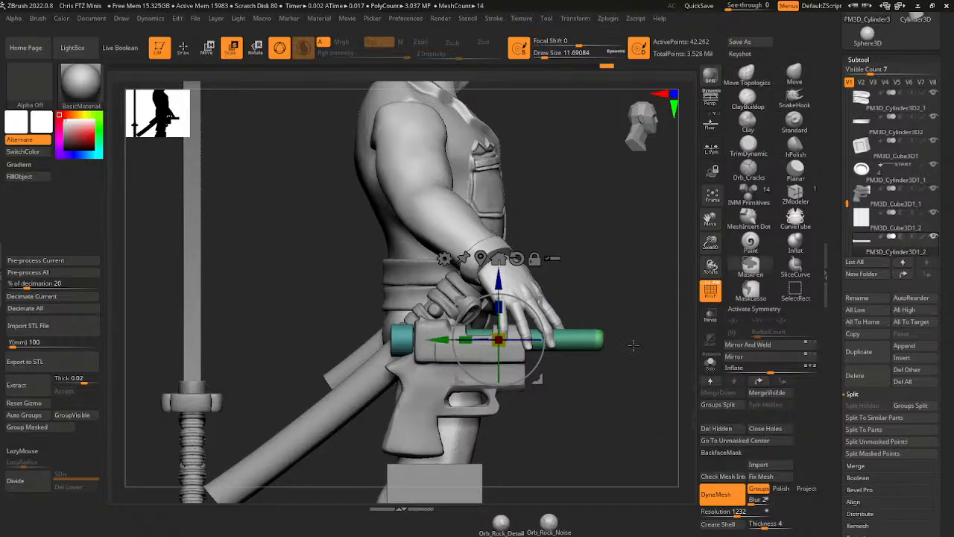
key("q")
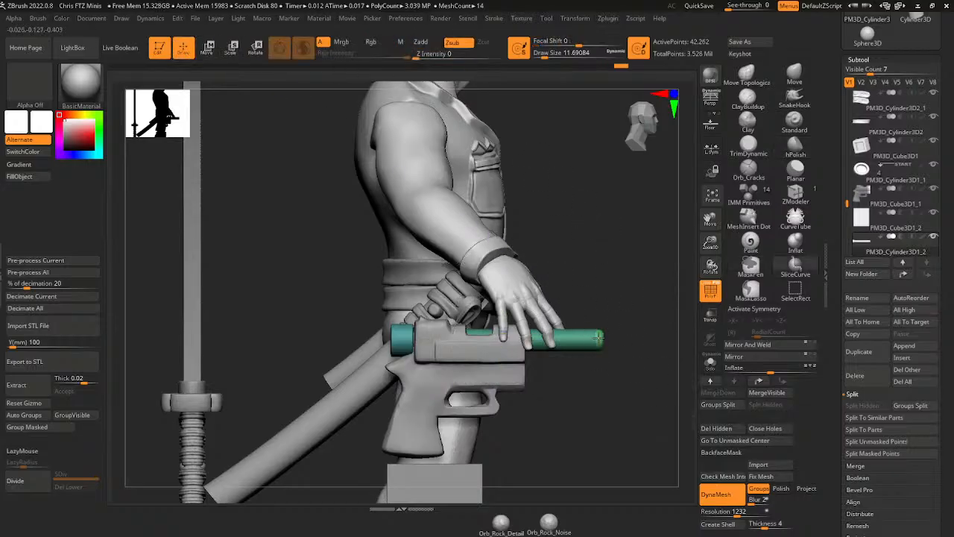
left_click(598, 337, "ctrl+alt+shift")
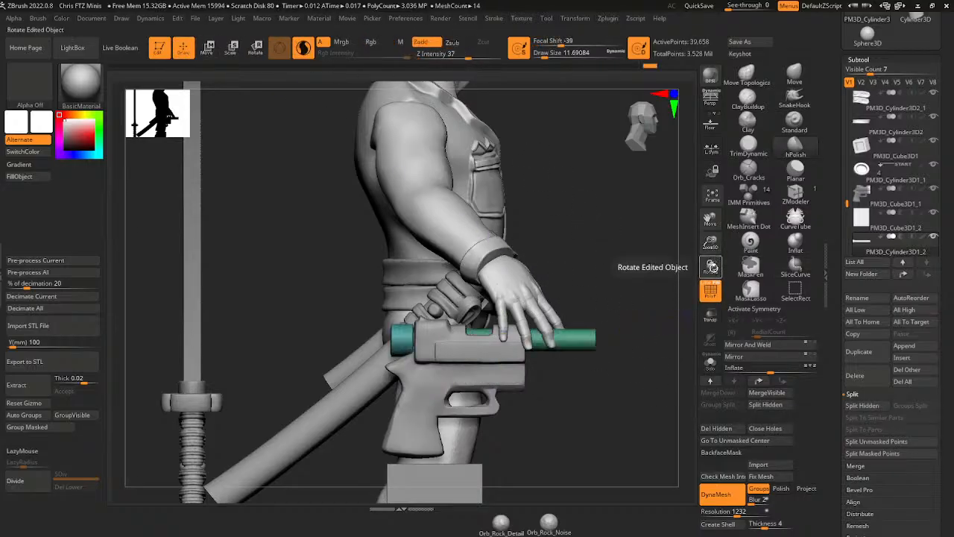
left_click(735, 429)
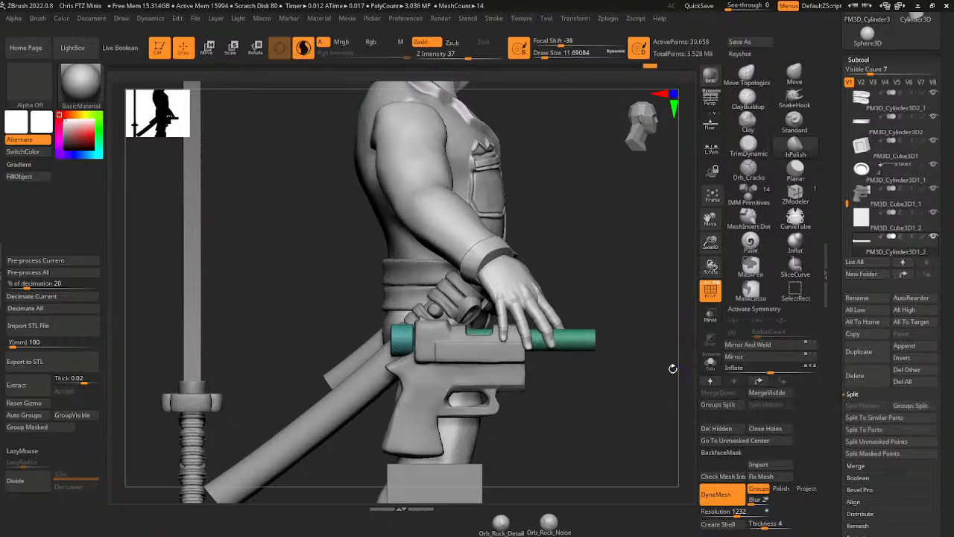
- Duplicate the barrel subtool and shift the copy forward along the barrel axis
left_click_drag(673, 368, 606, 365)
left_click_drag(712, 243, 720, 270)
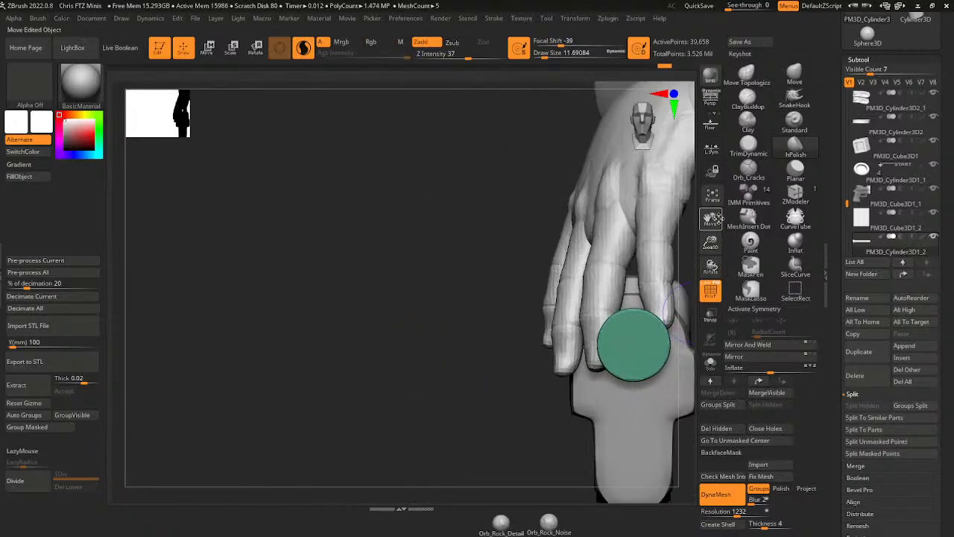
left_click_drag(712, 217, 667, 214)
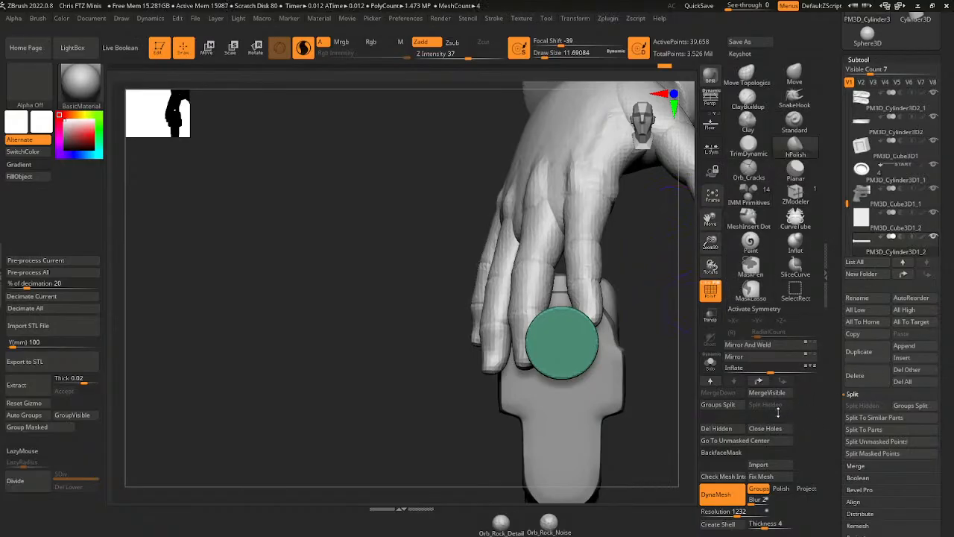
left_click_drag(674, 364, 703, 353)
left_click_drag(704, 354, 714, 343, "shift")
left_click_drag(711, 243, 711, 225)
left_click_drag(712, 219, 784, 224)
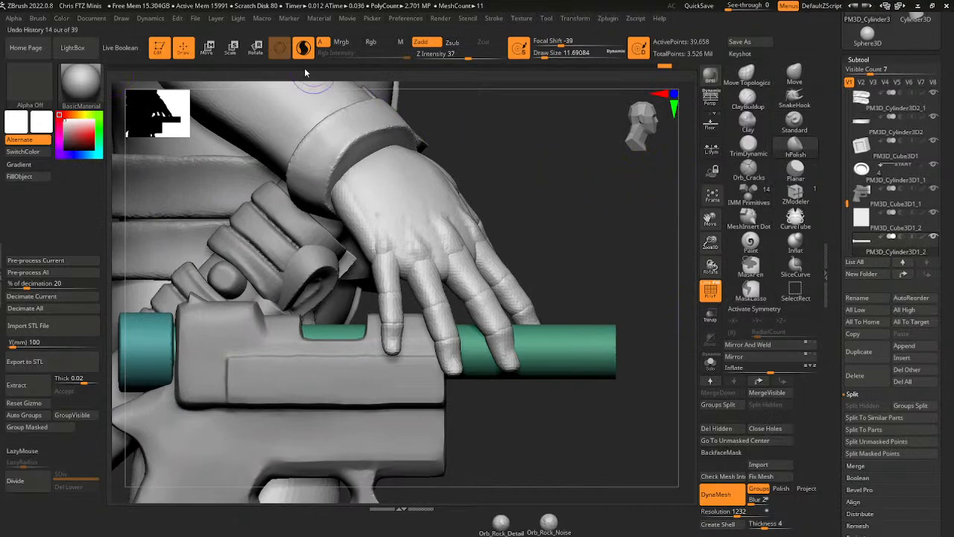
left_click(858, 352)
key("e")
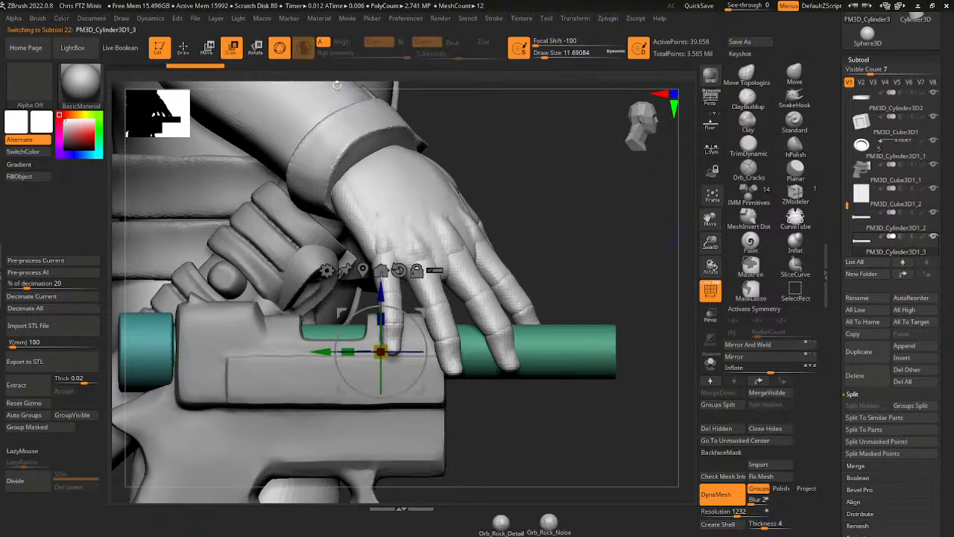
left_click_drag(317, 351, 466, 350)
- Delete the rear cap from the barrel copy, shrink the remaining cylinder and place it partly inside the muzzle
left_click(182, 47)
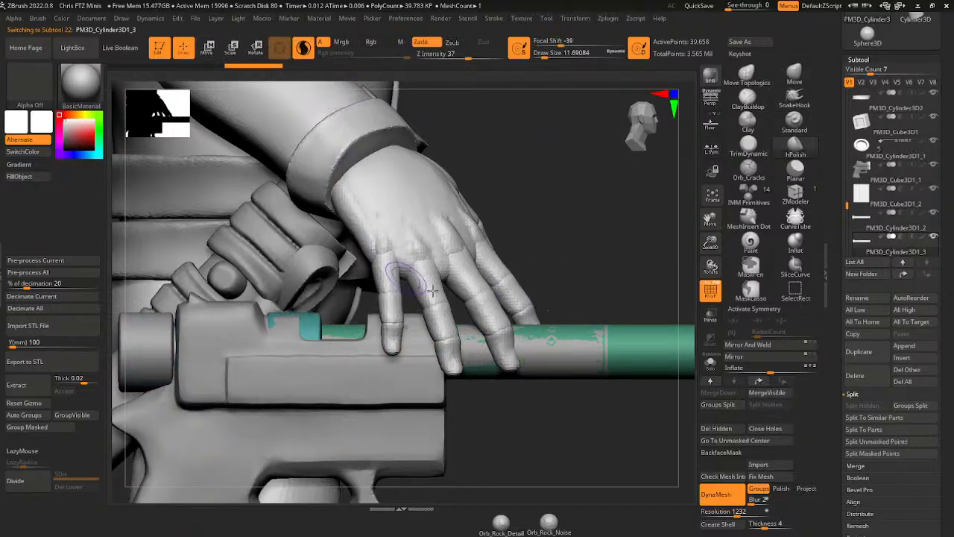
left_click(601, 343, "ctrl+shift")
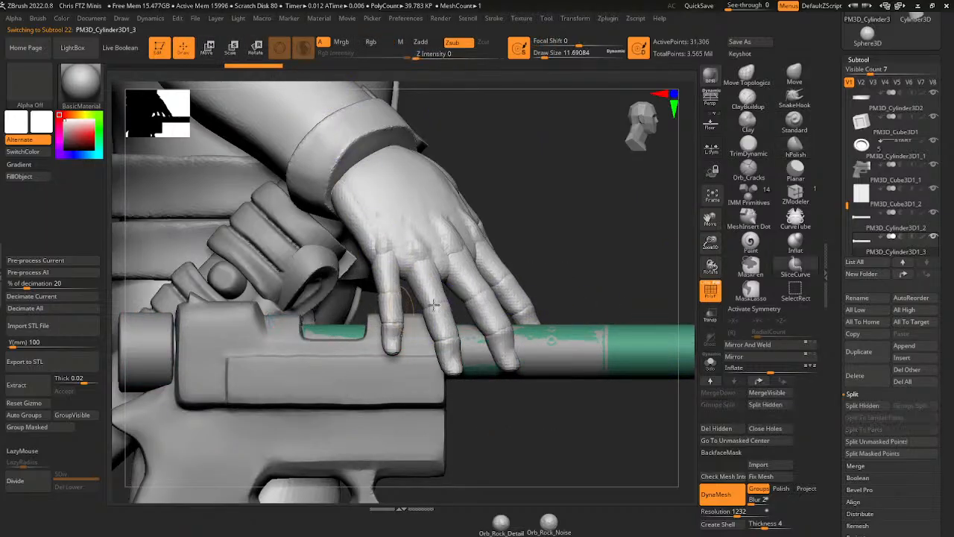
left_click(718, 428)
key("w")
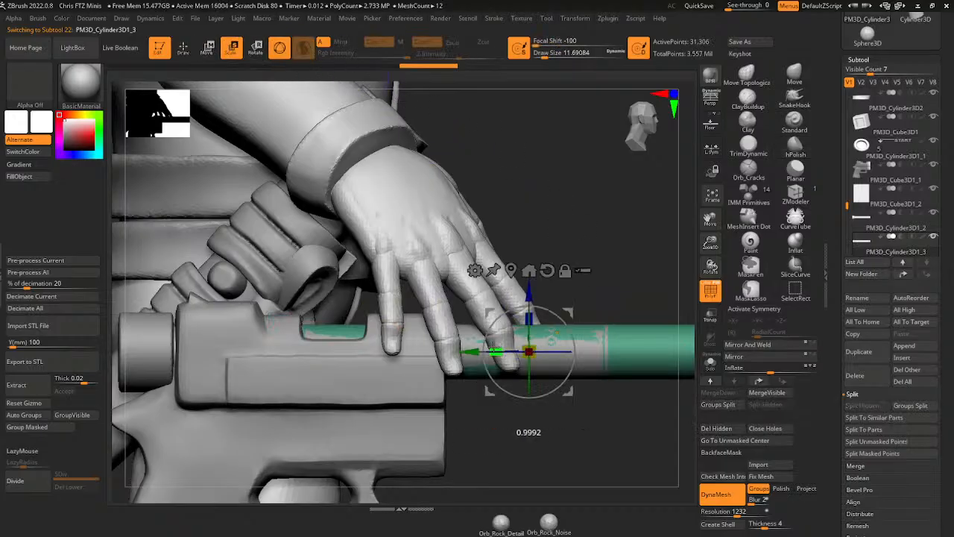
left_click_drag(492, 349, 631, 362)
left_click_drag(574, 353, 568, 353)
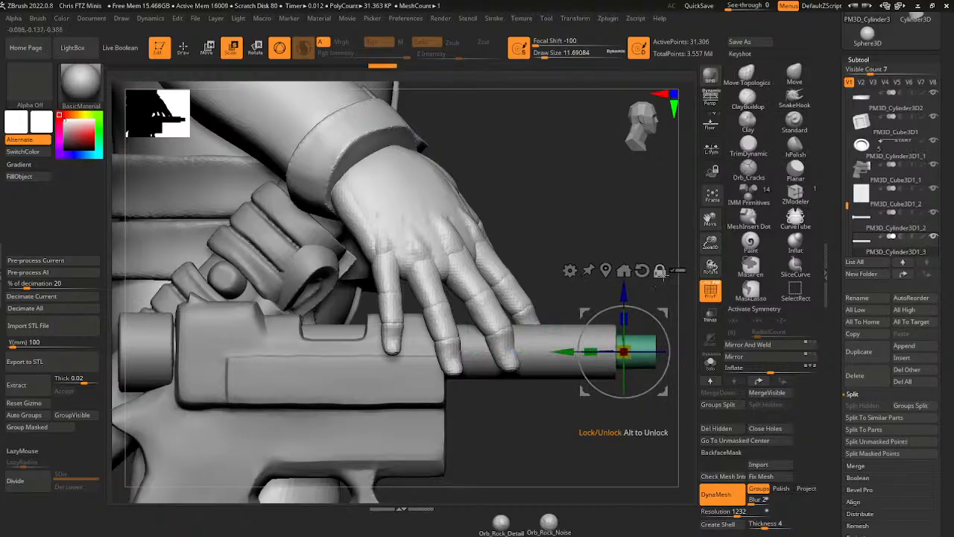
mouse_move(658, 247)
left_mouse_down()
mouse_move(589, 257)
mouse_move(656, 232)
left_mouse_up()
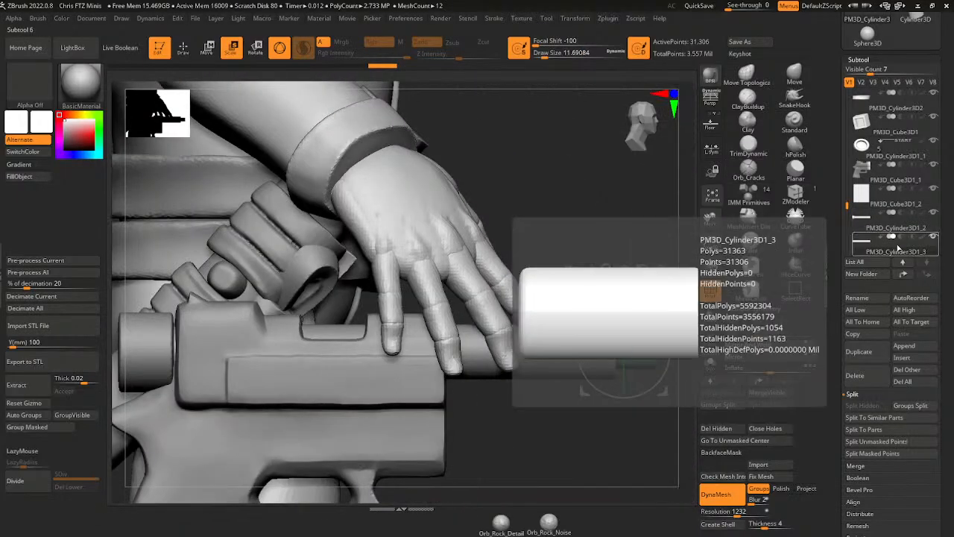
- Merge the small cylinder into the barrel as a subtraction and run DynaMesh to bore out the muzzle
left_click(903, 251)
left_click(867, 224)
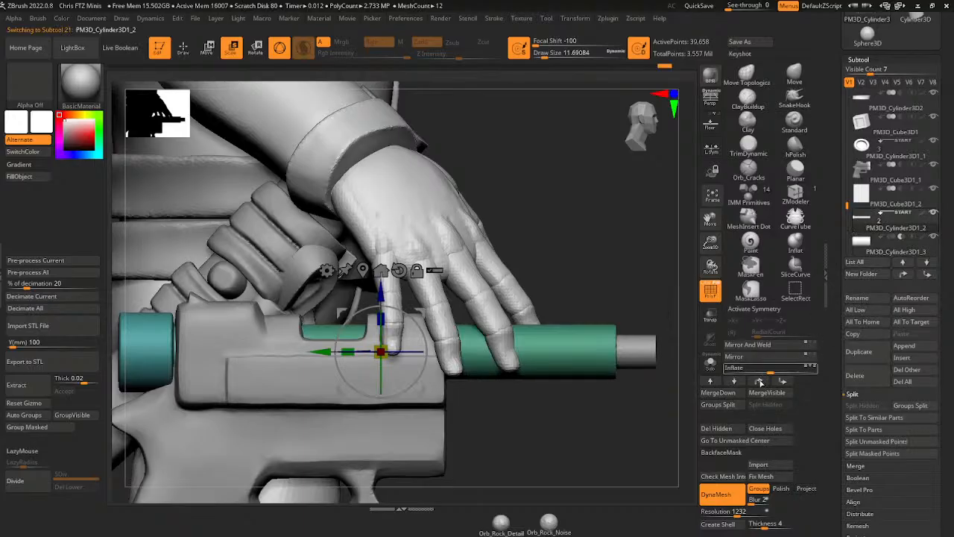
left_click(728, 395)
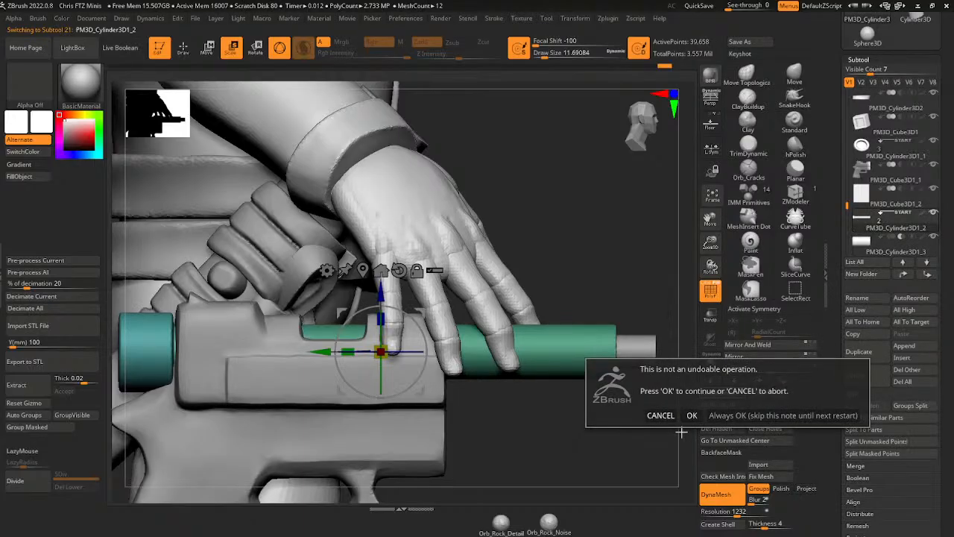
left_click(691, 416)
left_click_drag(668, 290, 646, 324)
left_click_drag(675, 278, 618, 301)
- Isolate the barrel with Solo and mask a small centred rectangle at its front end using X symmetry
left_click(711, 362)
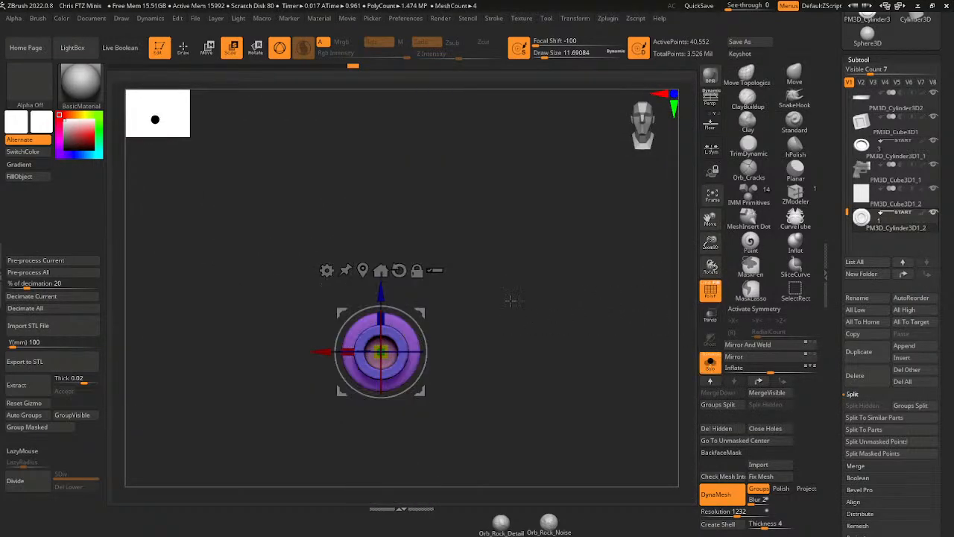
left_click(184, 49)
left_click_drag(405, 171, 464, 390)
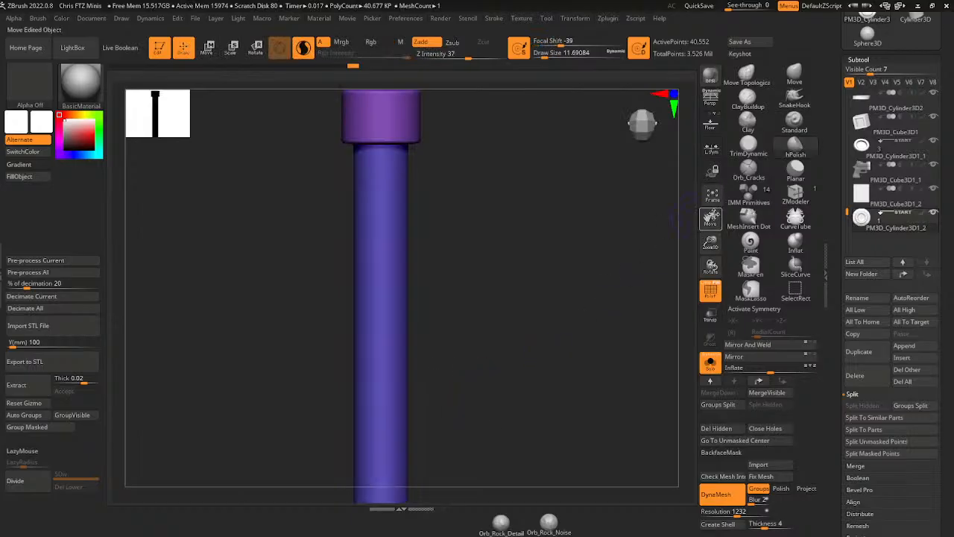
left_click_drag(710, 218, 806, 149)
left_click_drag(501, 450, 504, 411, "ctrl")
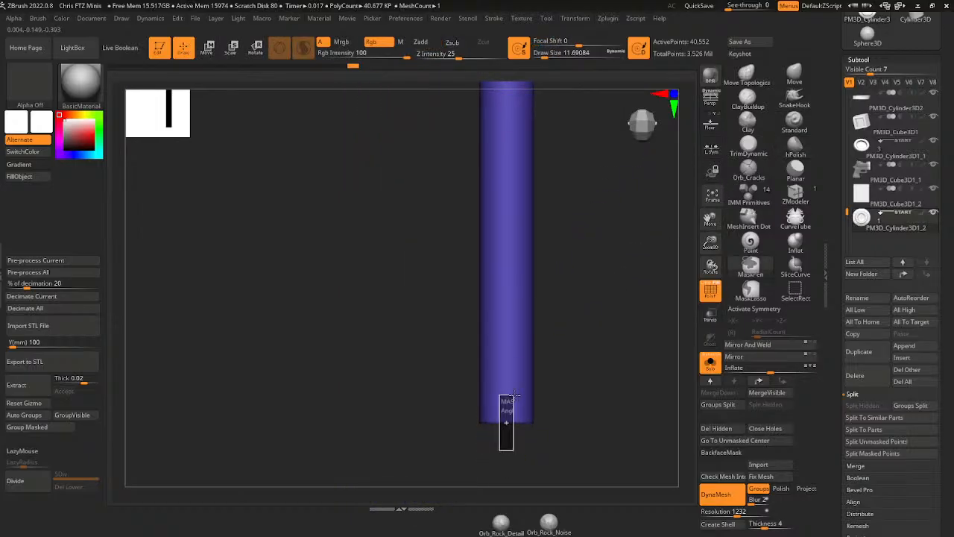
left_click_drag(523, 393, 520, 385, "ctrl")
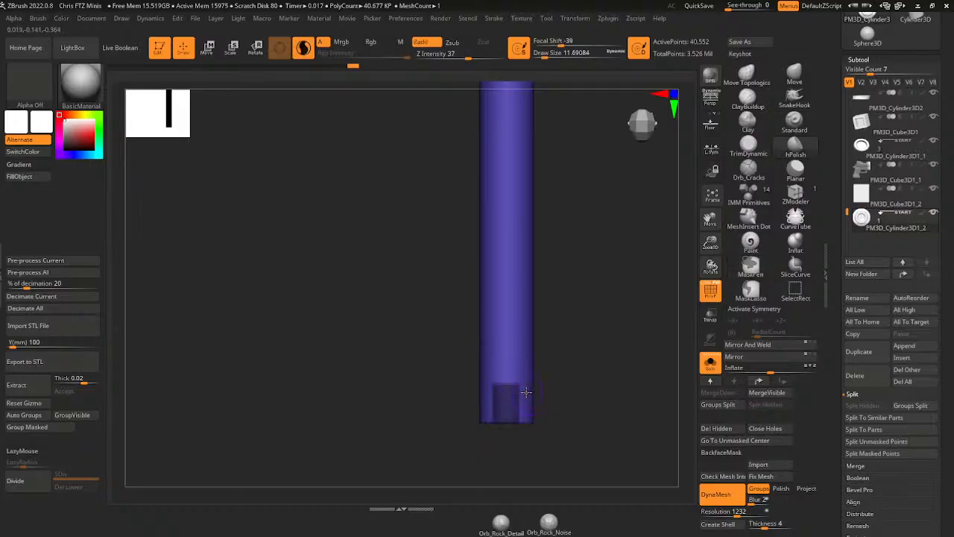
key("x")
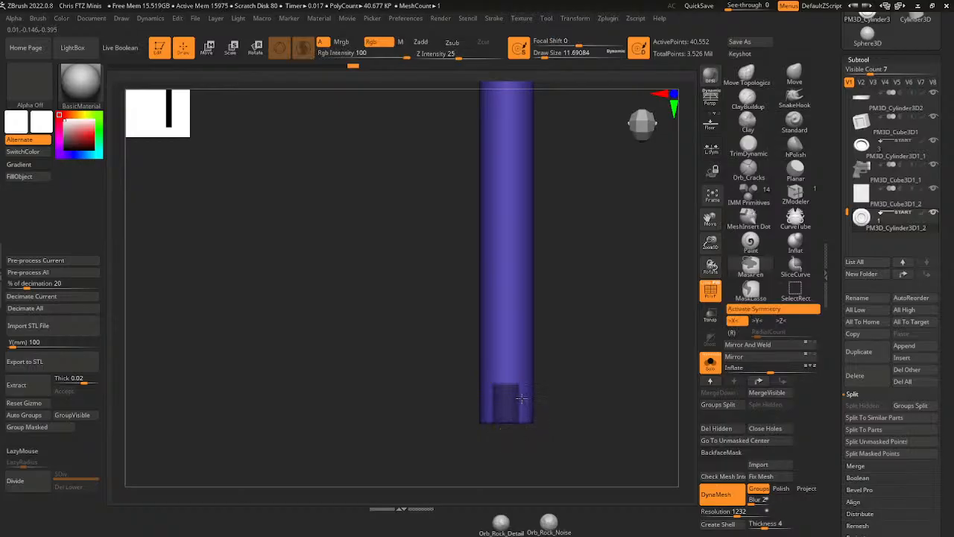
left_click_drag(522, 439, 490, 376, "ctrl")
- Clear the mask from the barrel's underside, keeping only the patch on its upper side, and invert the mask
left_click_drag(590, 362, 586, 273, "shift")
mouse_move(468, 341)
left_mouse_down("ctrl+alt")
mouse_move(531, 239)
mouse_move(524, 167)
mouse_move(547, 166)
mouse_move(486, 193)
left_mouse_up("ctrl+alt")
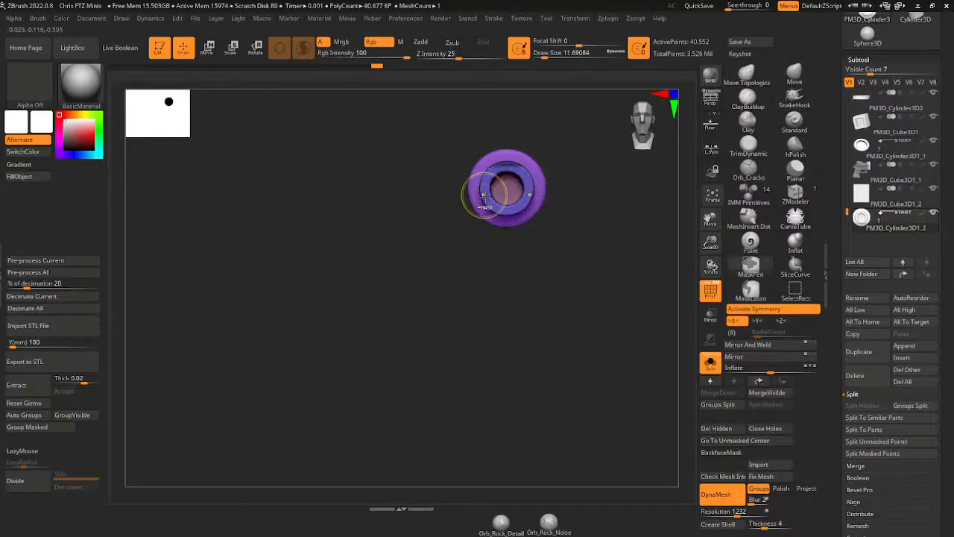
right_click_drag(483, 196, 621, 196)
right_click_drag(711, 238, 759, 189, "ctrl")
right_click_drag(759, 189, 566, 280, "alt")
right_click_drag(596, 252, 567, 273, "shift")
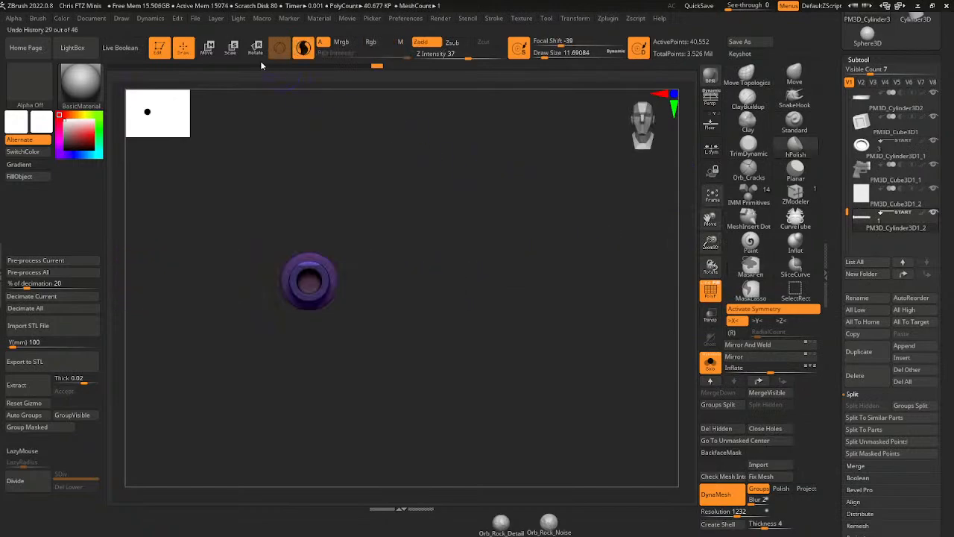
- Centre the gizmo on the unmasked patch and raise it to form a front sight block above the muzzle
key("e")
right_click_drag(651, 239, 573, 142, "ctrl")
right_click_drag(572, 142, 625, 225, "alt")
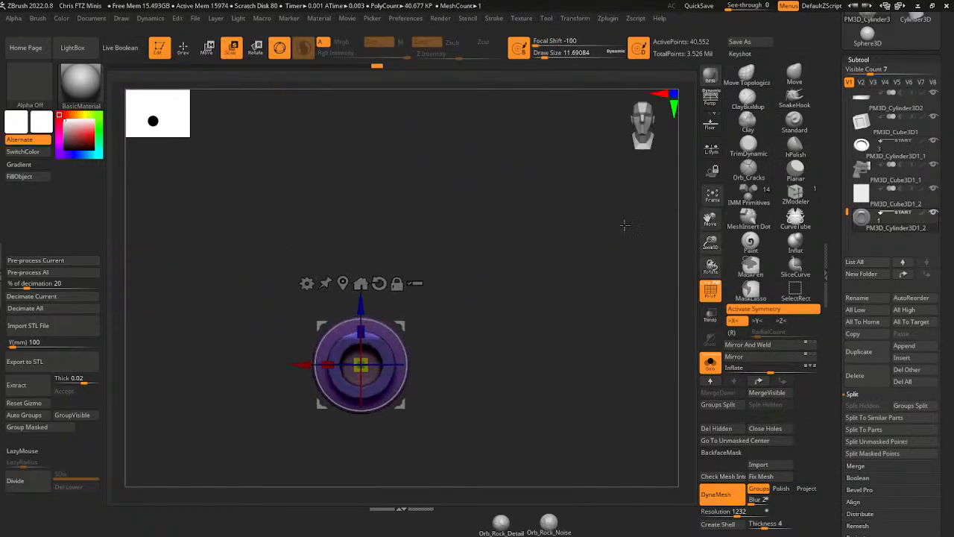
left_click_drag(361, 308, 361, 301)
left_click(343, 273)
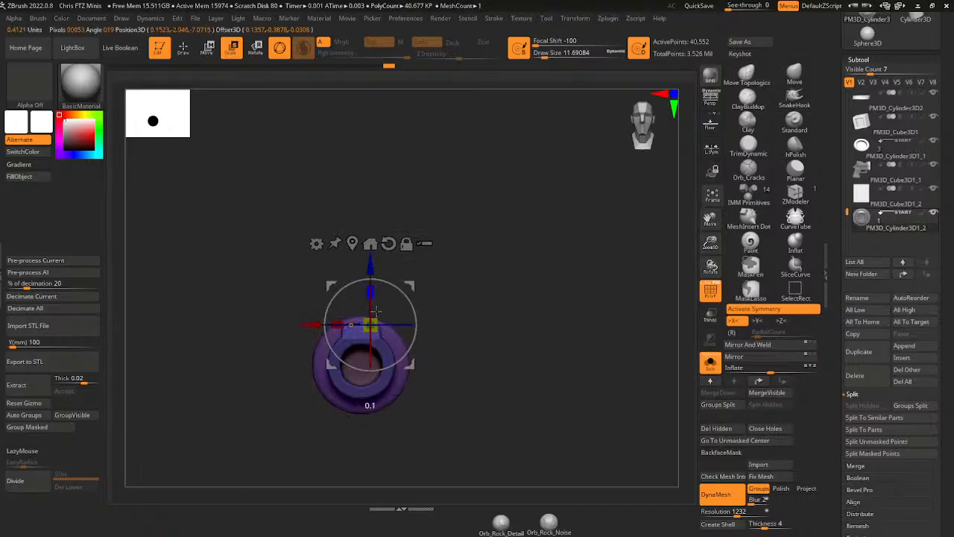
left_click_drag(371, 266, 371, 267)
right_click_drag(447, 240, 448, 239, "ctrl")
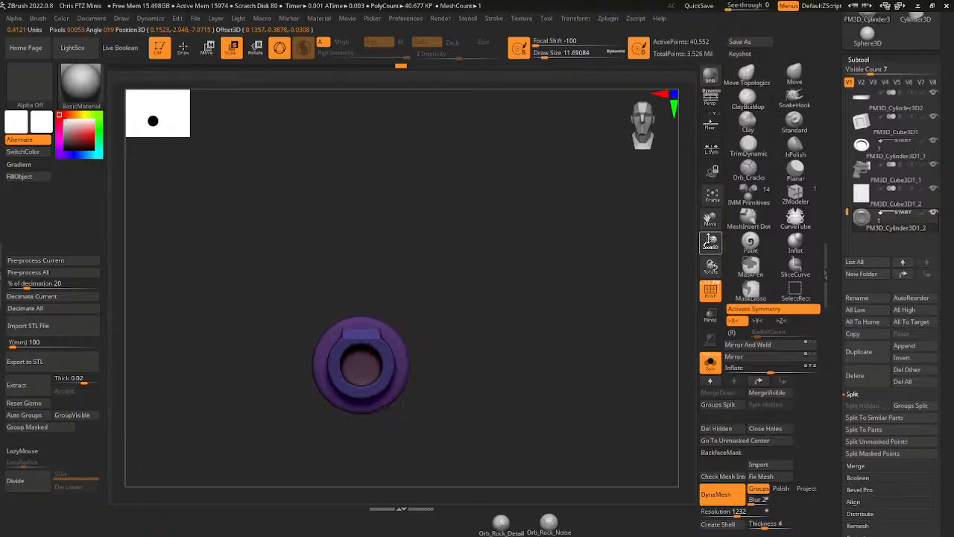
- Mask the sides of the front sight block, raise its centre into a tall narrow post, and turn off Solo
right_click_drag(608, 224, 606, 267, "ctrl")
left_click_drag(370, 271, 370, 270)
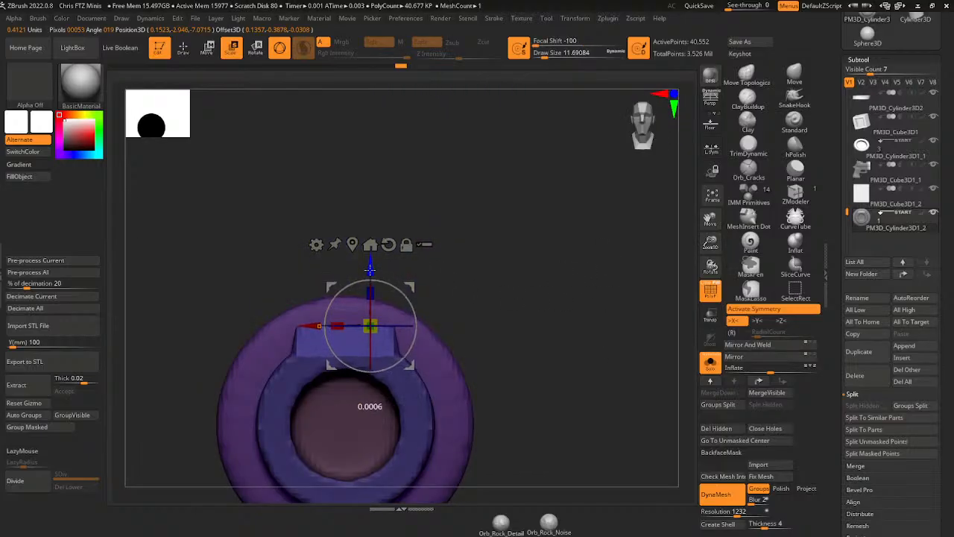
mouse_move(461, 261)
left_mouse_down("ctrl")
mouse_move(394, 437)
mouse_move(365, 445)
left_mouse_up("ctrl")
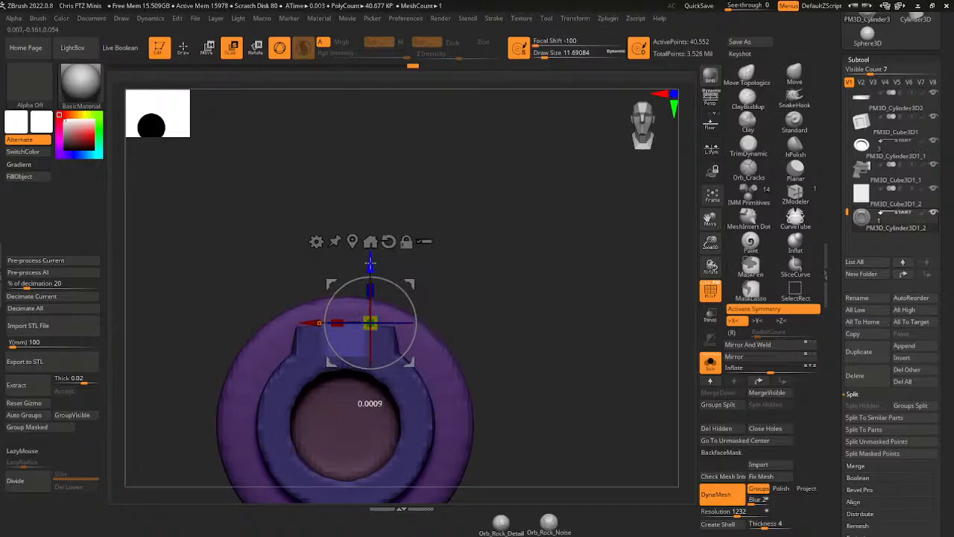
left_click_drag(371, 240, 370, 219)
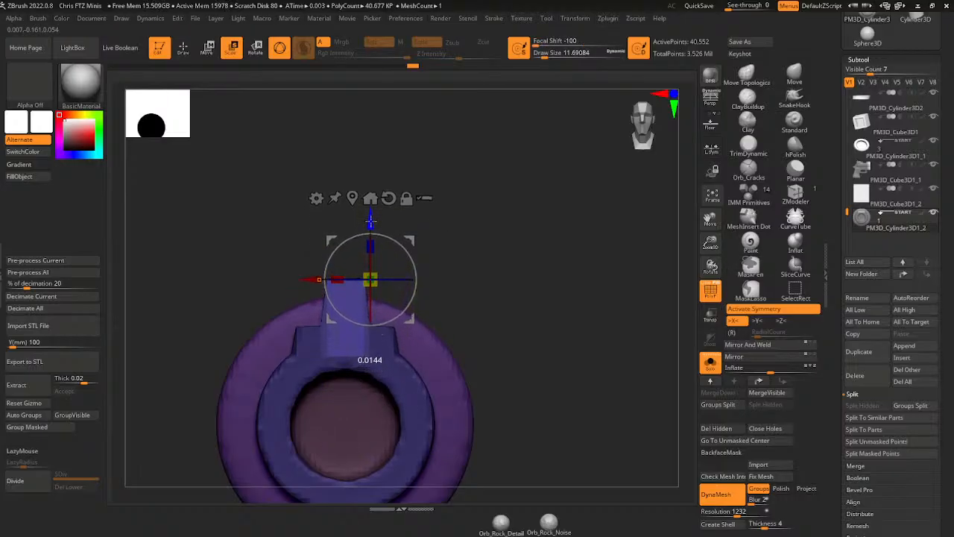
left_click(711, 363)
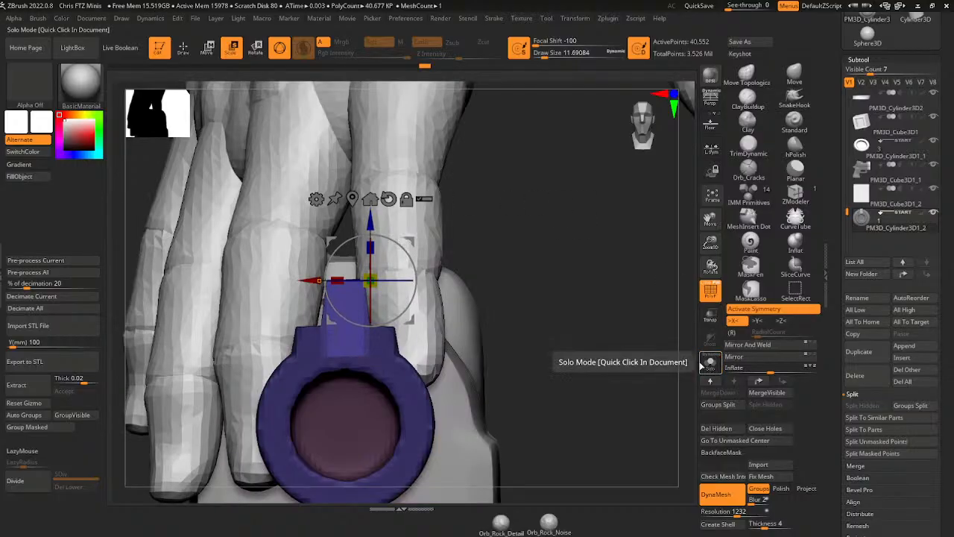
left_click_drag(661, 361, 464, 268)
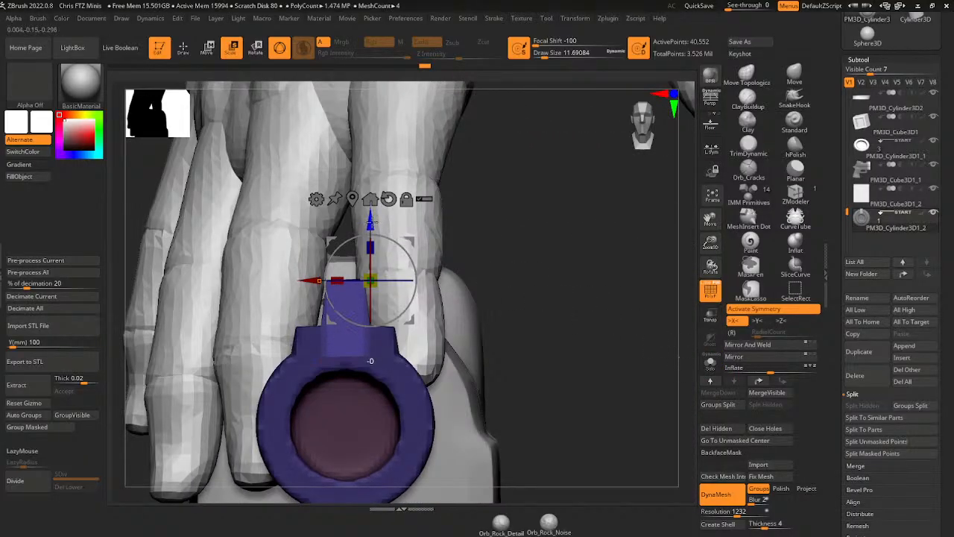
left_click_drag(372, 223, 372, 181)
- Shorten the top of the sight post along the barrel so it has a vertical front and sloping rear, and invert the mask
left_click_drag(646, 346, 626, 342)
left_click_drag(710, 245, 704, 224)
left_click_drag(669, 299, 628, 298)
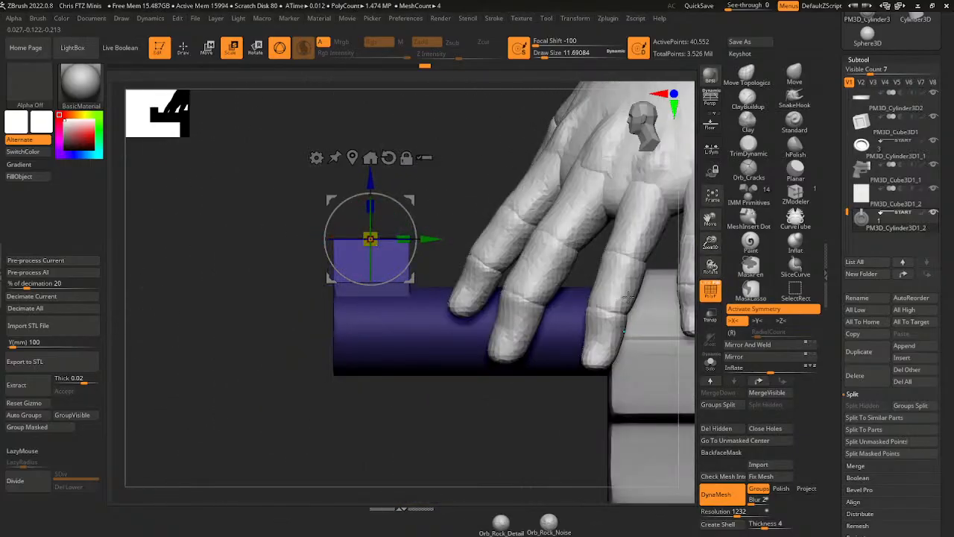
left_click_drag(711, 243, 498, 244)
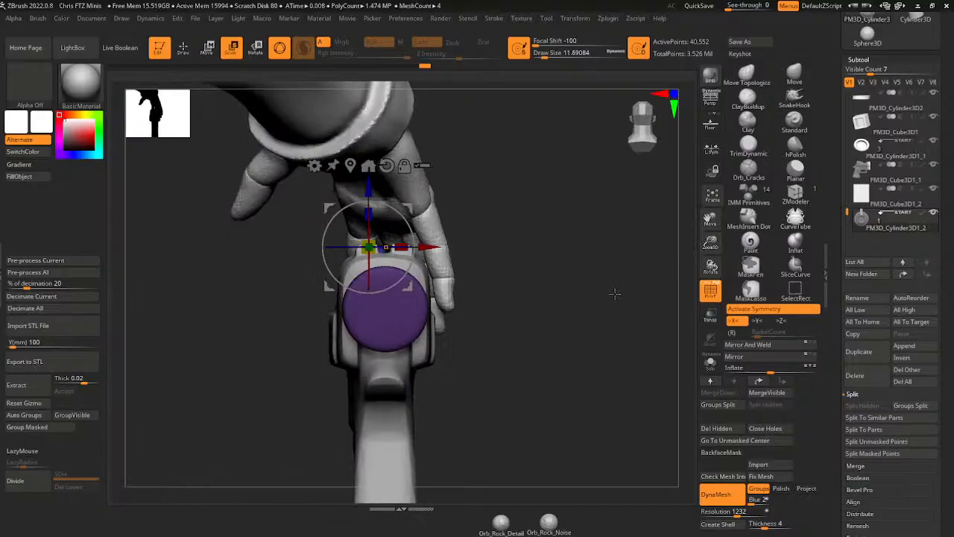
left_click_drag(615, 294, 616, 294, "shift")
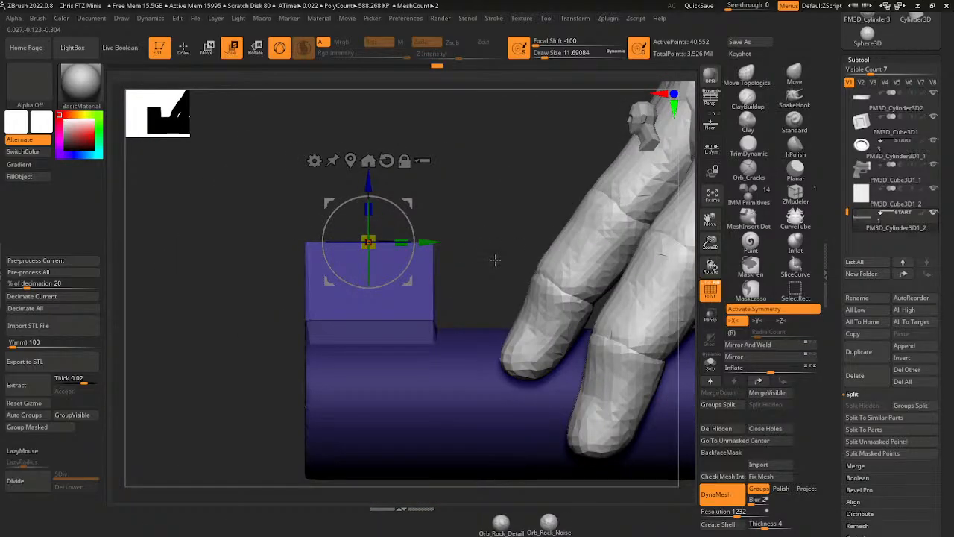
mouse_move(403, 241)
left_mouse_down()
mouse_move(384, 238)
mouse_move(414, 246)
mouse_move(388, 249)
left_mouse_up()
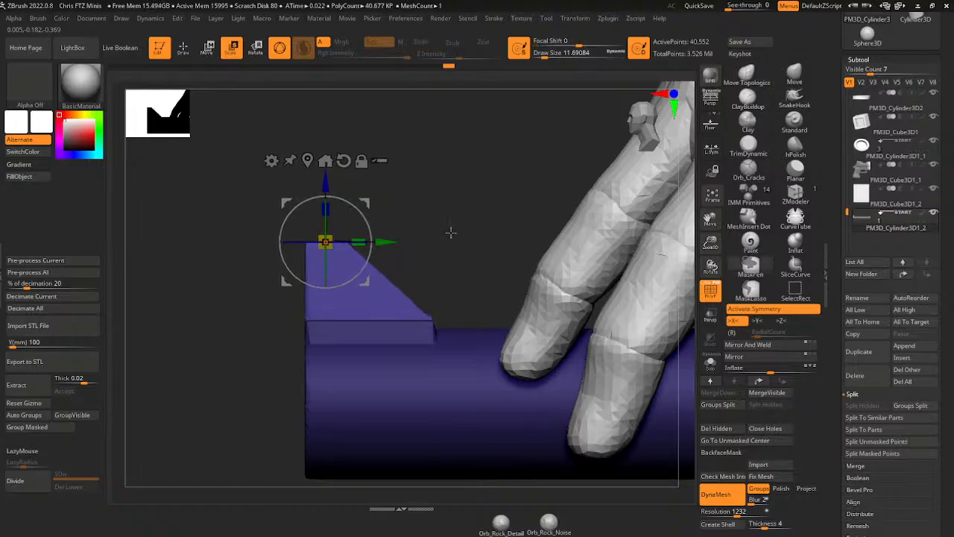
key("ctrl")
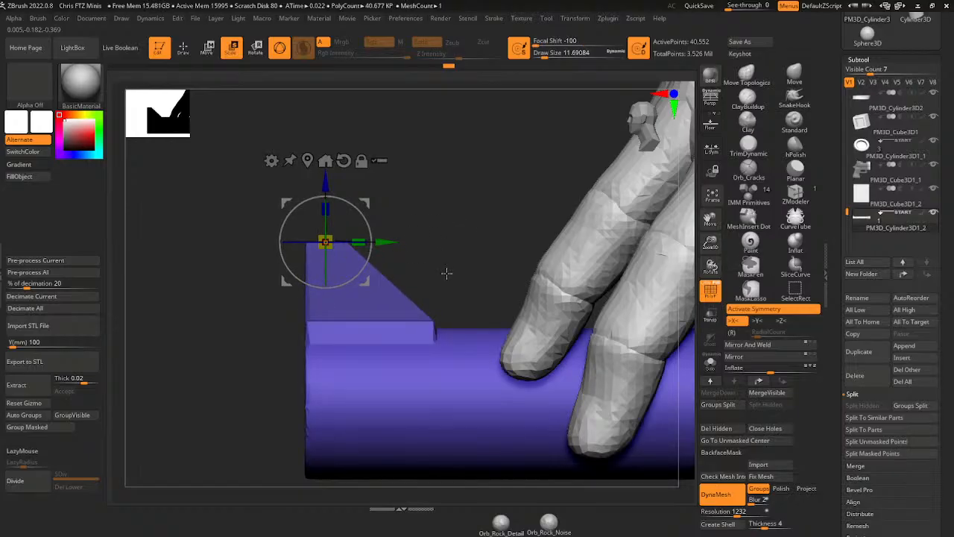
- Clear the mask, regroup the barrel and its front sight with Auto Groups, and rebuild the mesh with DynaMesh
left_click_drag(712, 242, 710, 73)
left_click_drag(662, 236, 338, 149, "shift")
left_click_drag(598, 290, 660, 287)
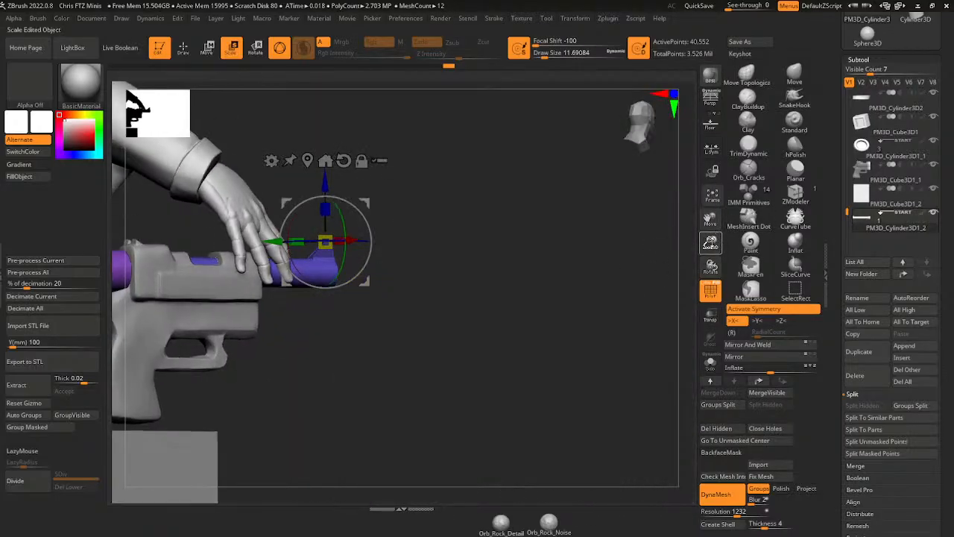
left_click_drag(711, 242, 712, 217)
left_click_drag(711, 219, 848, 187)
left_click(601, 251, "ctrl")
left_click_drag(601, 251, 611, 268, "ctrl")
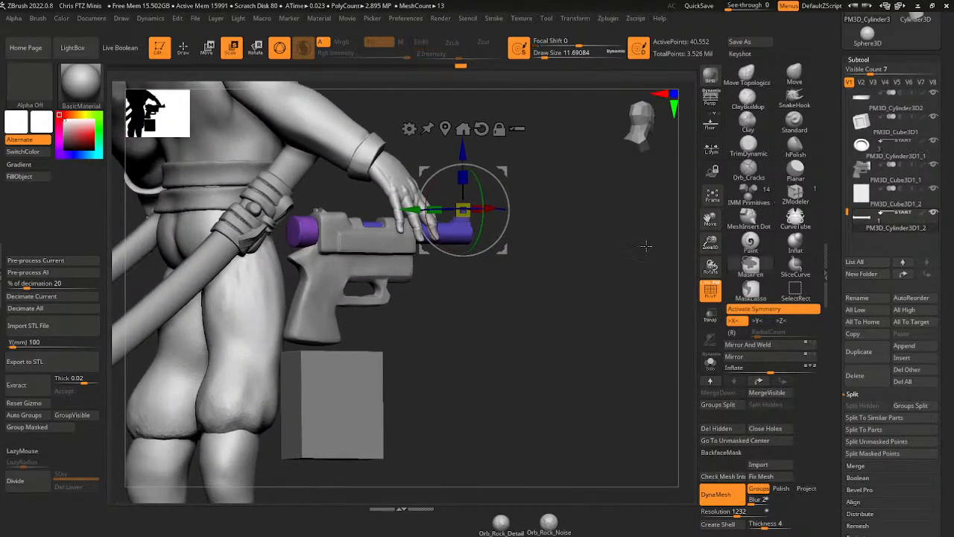
left_click(31, 420)
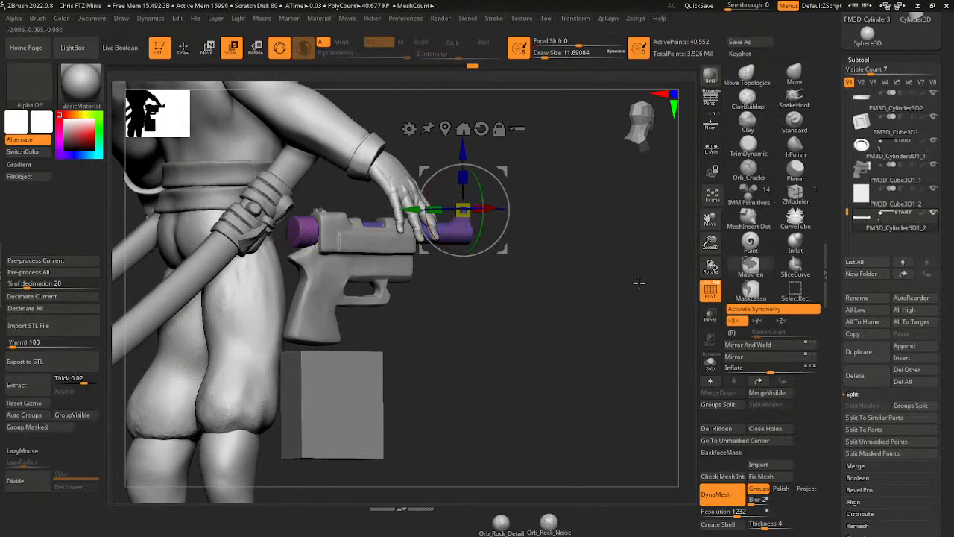
left_click_drag(644, 367, 634, 339)
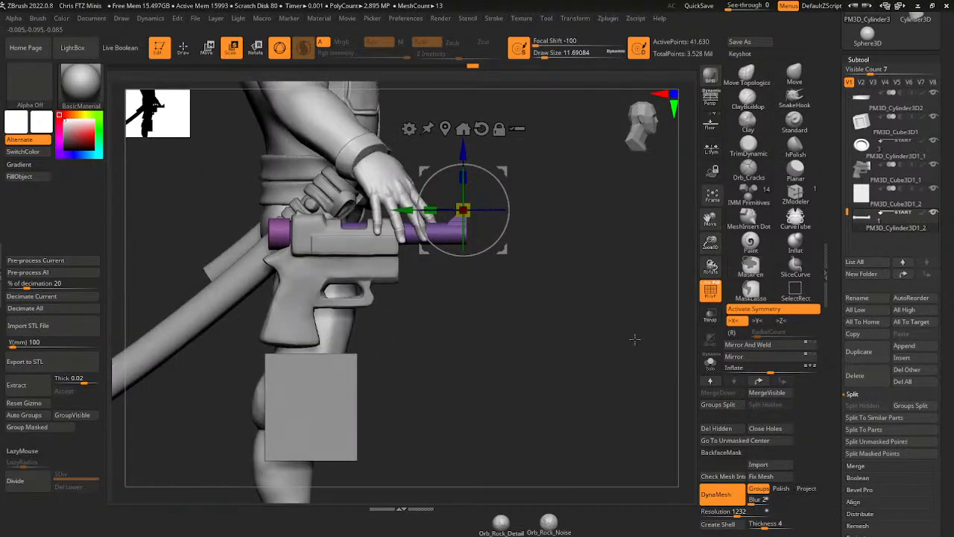
- Move the barrel subtool directly below the gun body and merge the gun body down with it
left_click(905, 275)
left_click(865, 174)
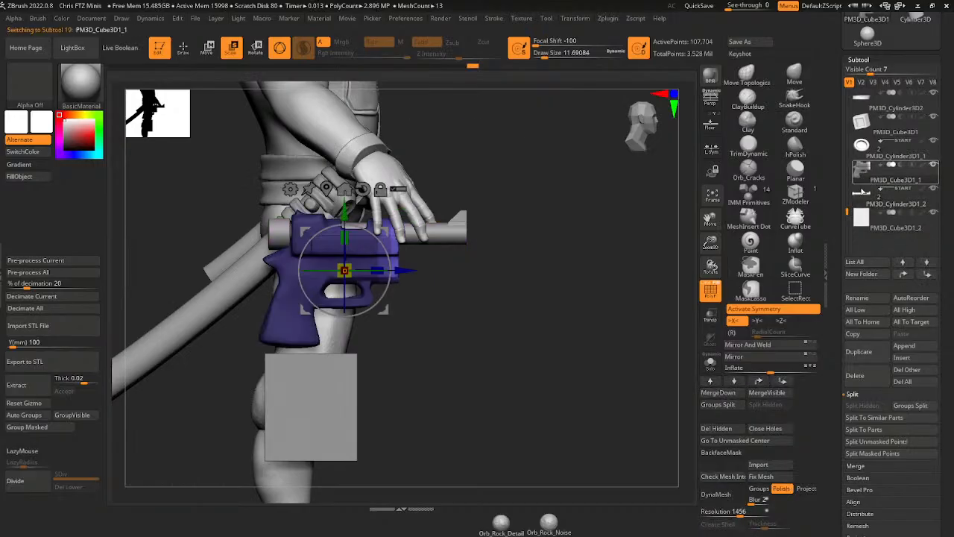
left_click(874, 465)
left_click(864, 419)
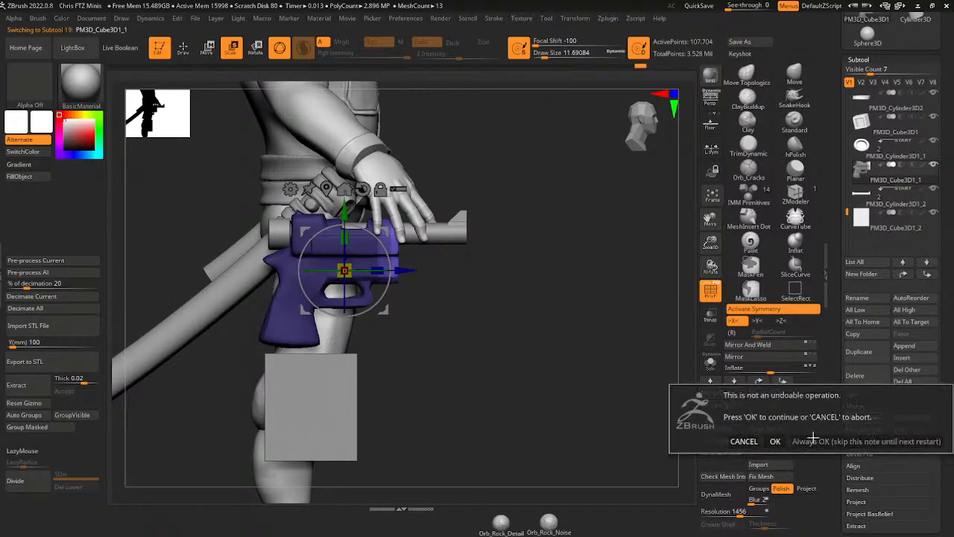
left_click(776, 443)
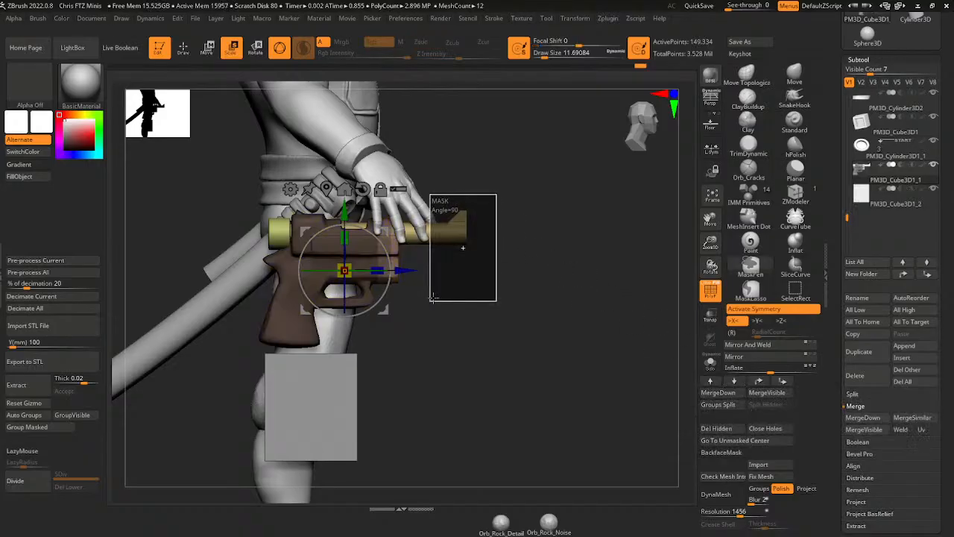
- Mask the barrel's front end, invert the mask, and move the muzzle section forward to lengthen the barrel
left_click_drag(431, 282, 467, 298, "ctrl")
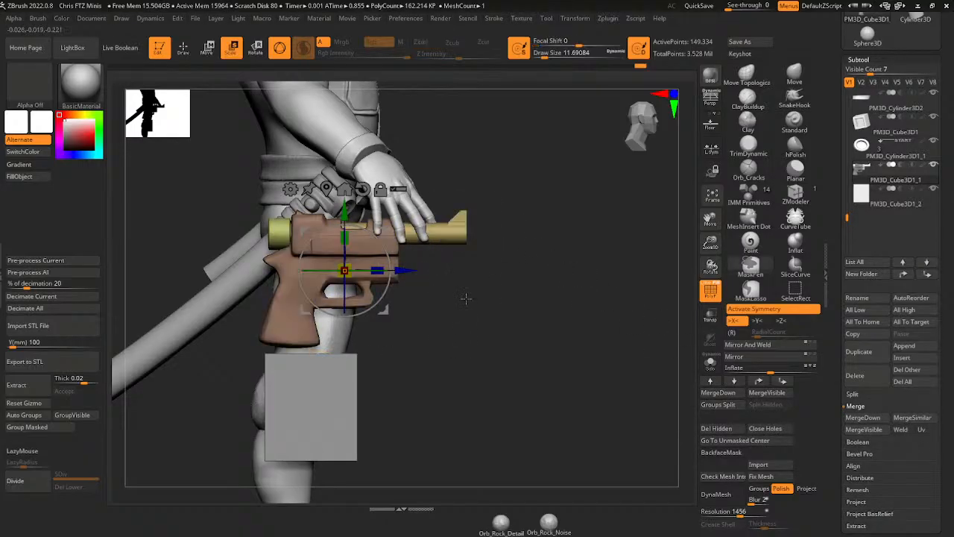
left_click_drag(495, 187, 435, 301, "ctrl")
left_click(452, 280, "ctrl")
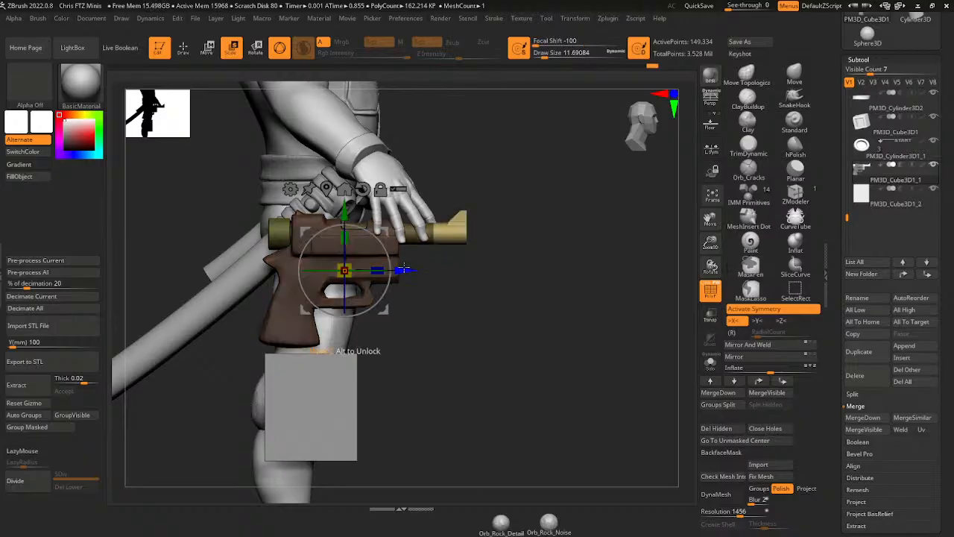
left_click_drag(404, 270, 439, 270)
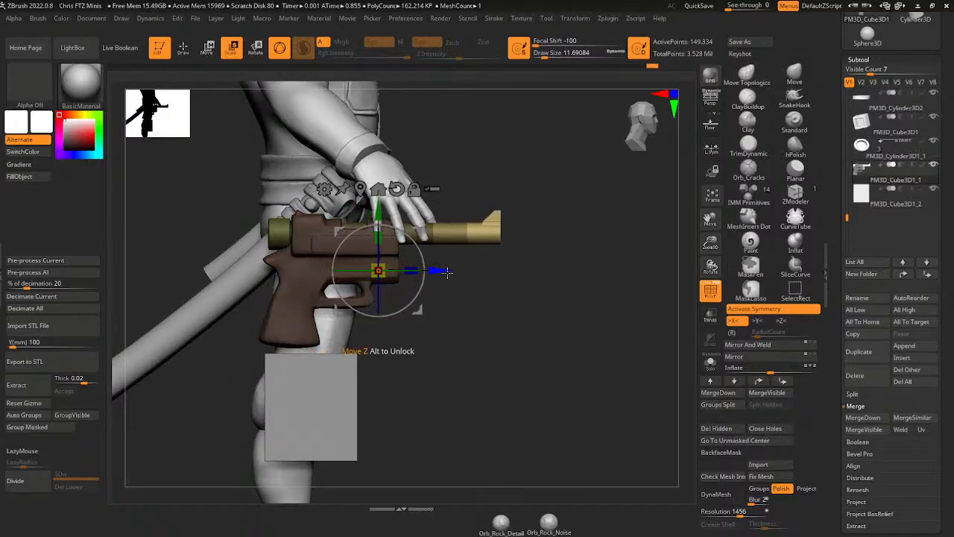
left_click(556, 298, "ctrl")
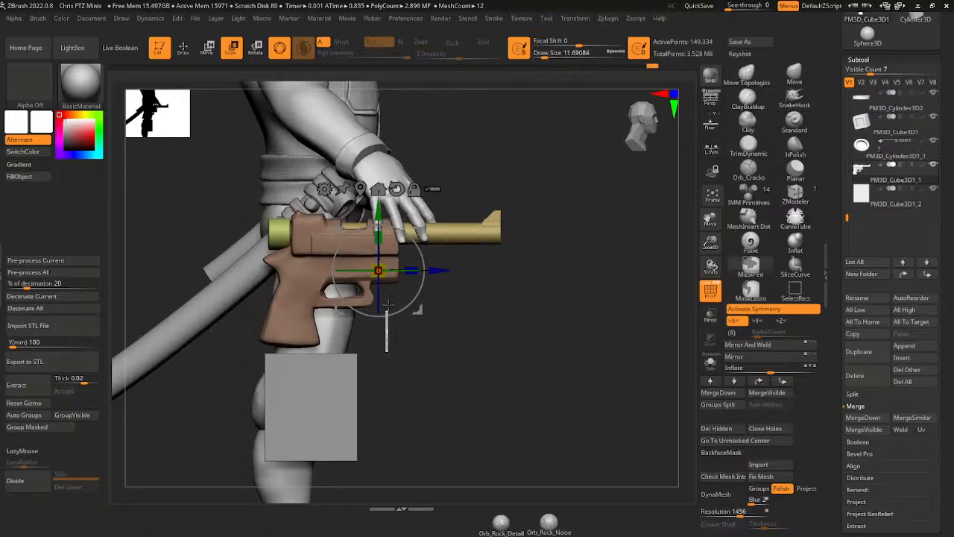
- Isolate the gun body and mask its slide and lower front end, leaving the grip and trigger guard unmasked
left_click_drag(386, 255, 255, 255, "ctrl")
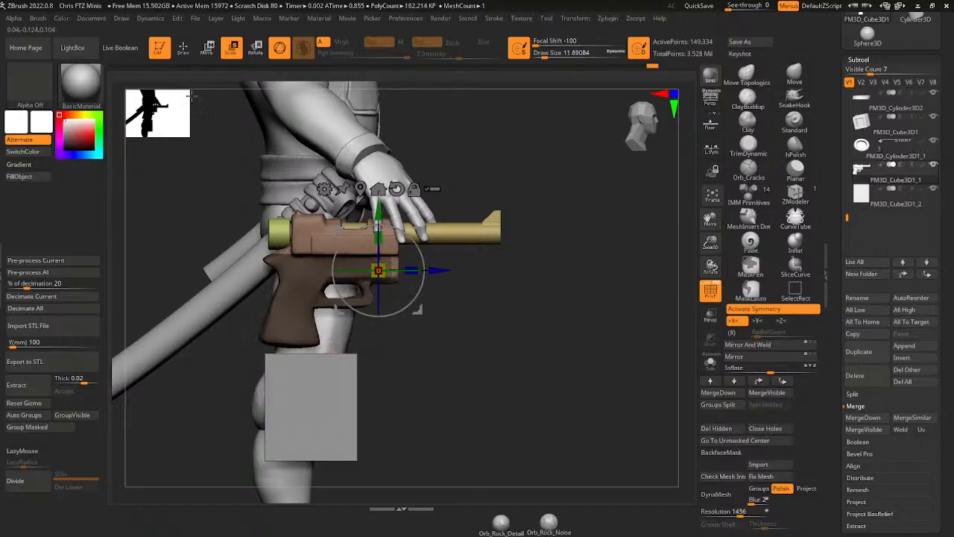
key("q")
left_click(291, 252, "ctrl+shift")
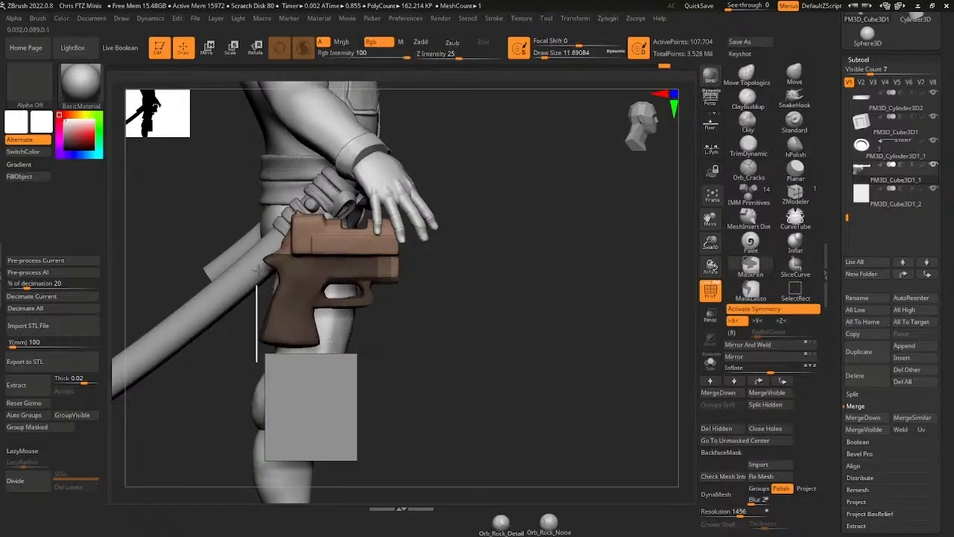
left_click_drag(257, 272, 296, 205, "ctrl+shift")
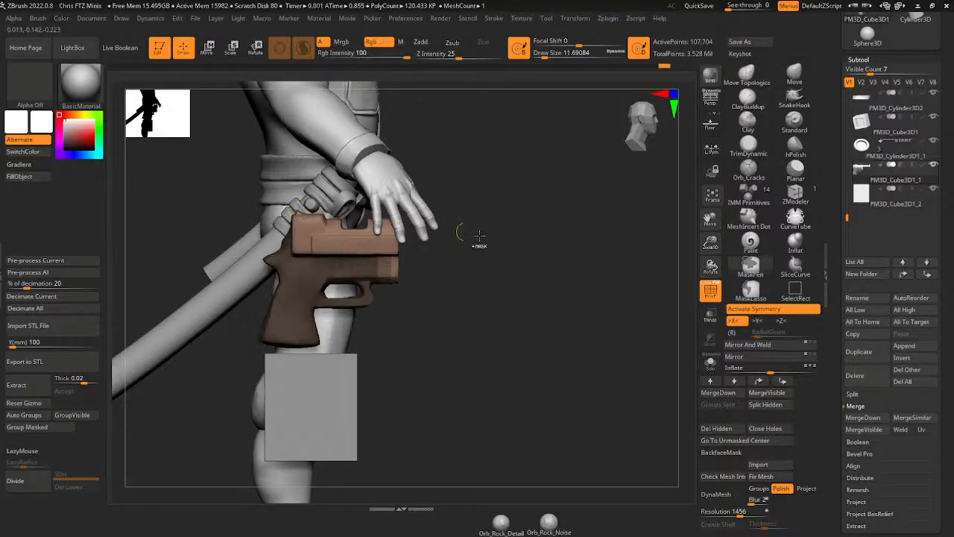
key("ctrl+z")
key("ctrl+z")
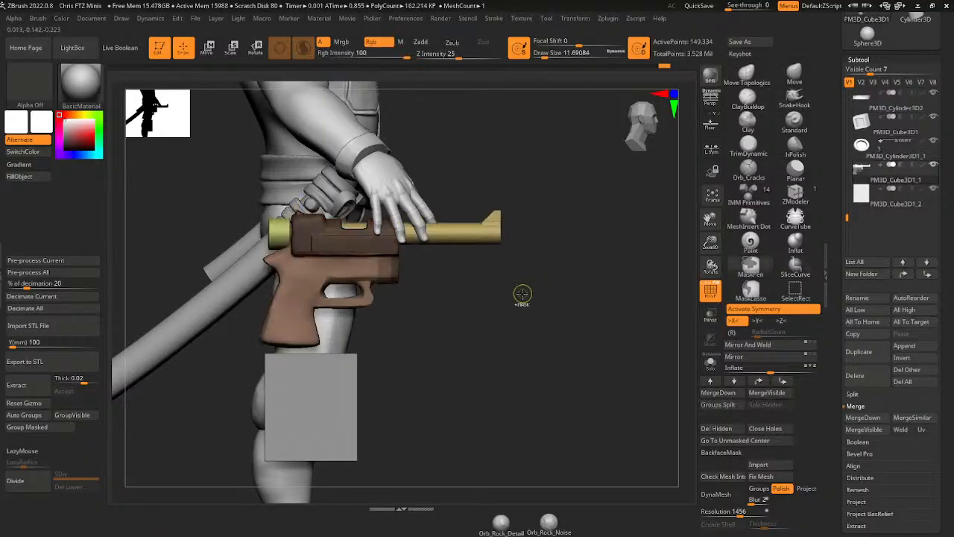
key("ctrl+shift+z")
mouse_move(452, 195)
left_mouse_down("ctrl")
mouse_move(425, 216)
mouse_move(297, 258)
left_mouse_up("ctrl")
- Narrow the grip and trigger guard along the gun's length, shift them slightly forward, and show the hidden parts
left_click(232, 49)
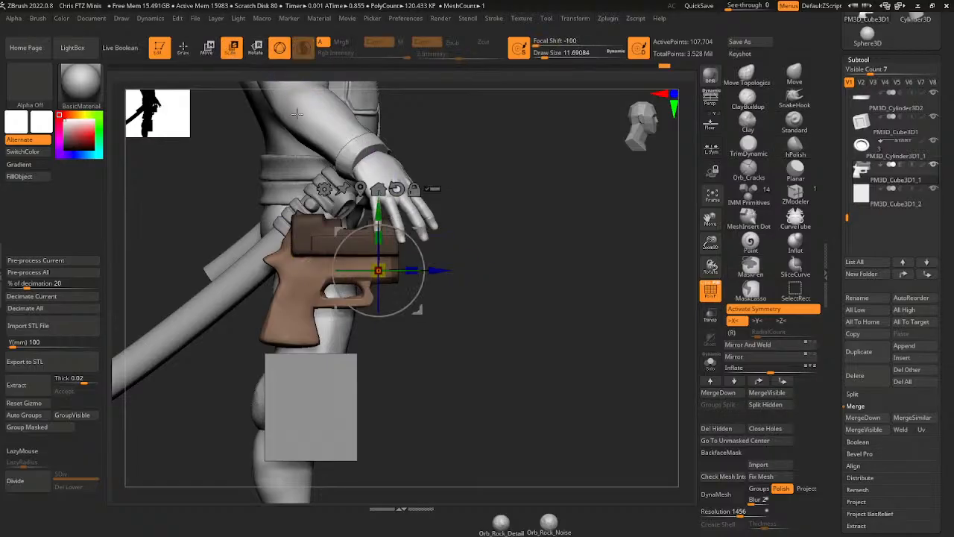
left_click_drag(414, 268, 457, 272)
left_click(570, 299, "ctrl+shift")
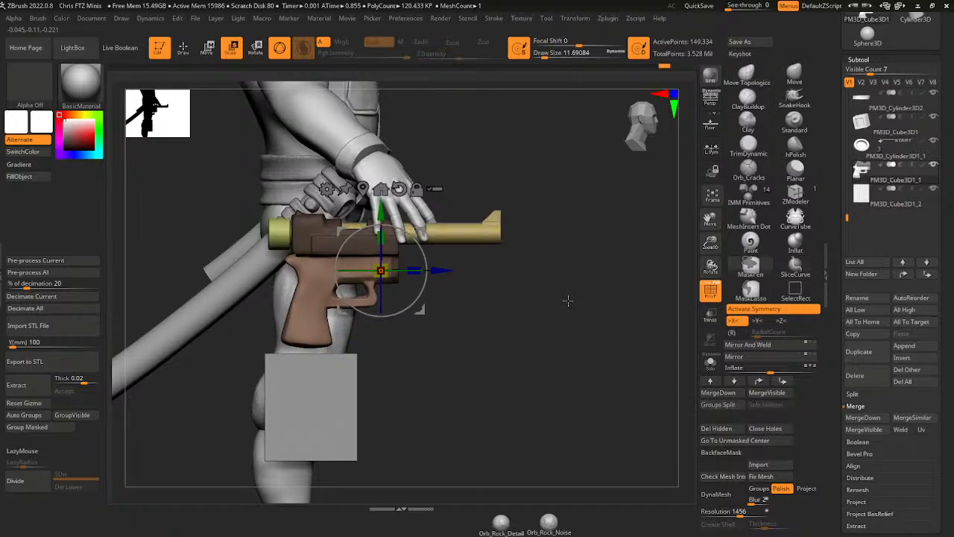
- Add a small round pin to the centre of the rear cylinder's end face and clear the mask
left_click_drag(580, 375, 616, 308)
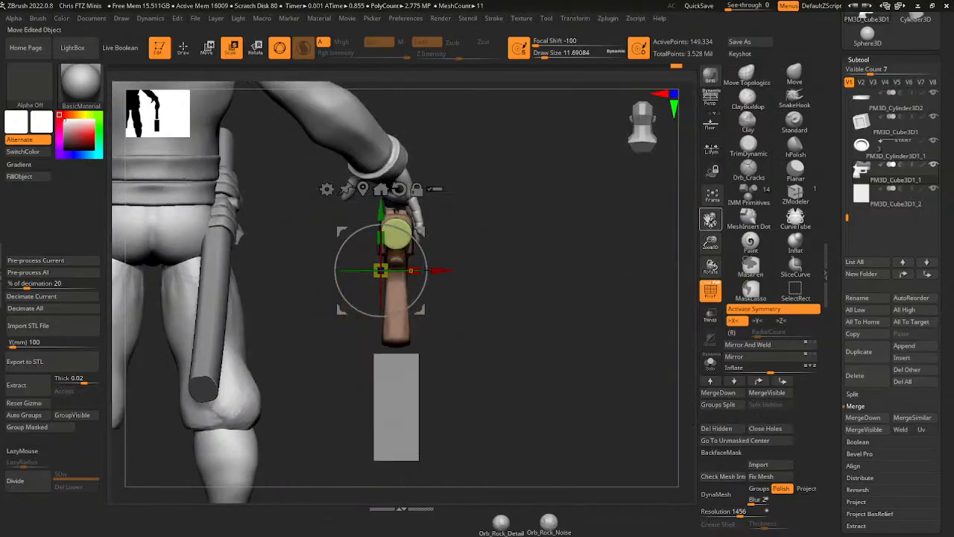
left_click_drag(711, 240, 737, 263)
left_click(454, 145, "ctrl")
left_click_drag(629, 213, 567, 173)
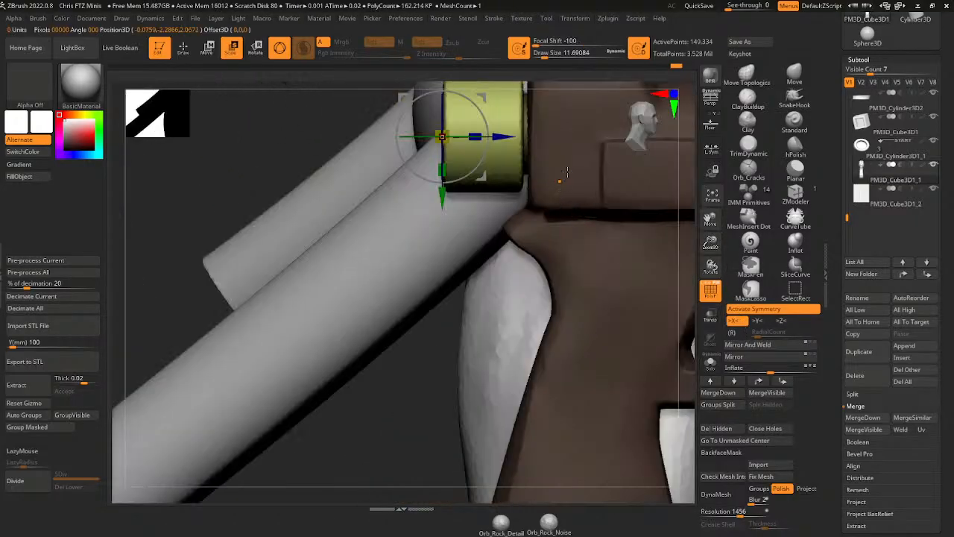
left_click_drag(622, 130, 643, 233, "alt")
mouse_move(517, 263)
left_mouse_down("alt")
mouse_move(551, 263)
mouse_move(518, 268)
left_mouse_up("alt")
key("q")
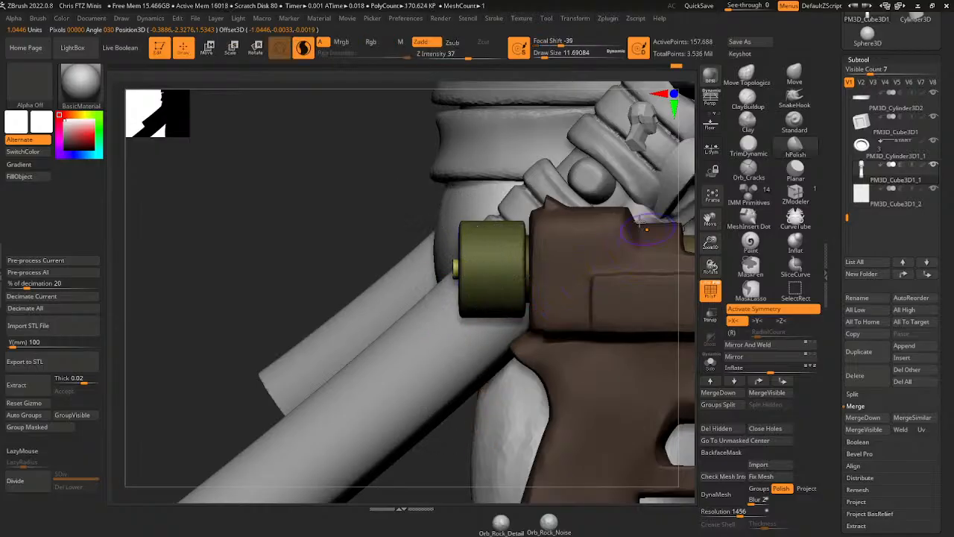
mouse_move(317, 257)
left_mouse_down()
mouse_move(518, 215)
mouse_move(690, 253)
mouse_move(675, 219)
mouse_move(661, 240)
mouse_move(659, 292)
mouse_move(608, 290)
left_mouse_up()
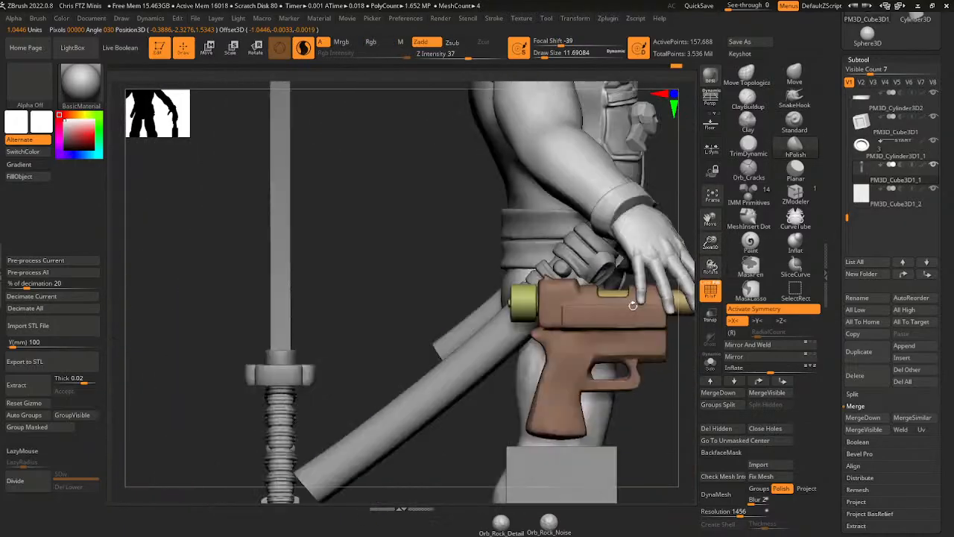
- Scale the whole gun down and reposition it higher beside the hip, under the character's hand
left_click_drag(711, 243, 707, 223)
left_click_drag(710, 218, 668, 225)
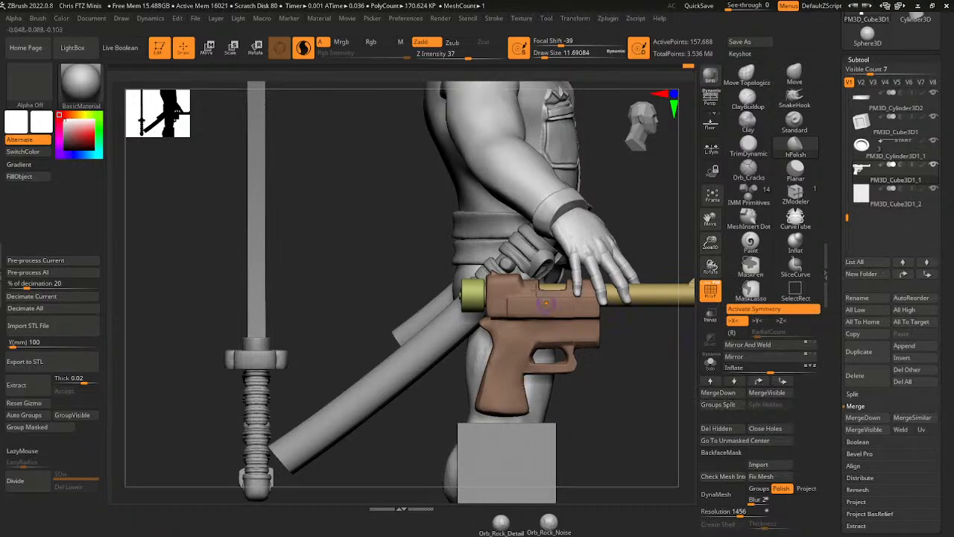
key("e")
left_click_drag(462, 295, 465, 301)
left_click_drag(503, 254, 489, 233)
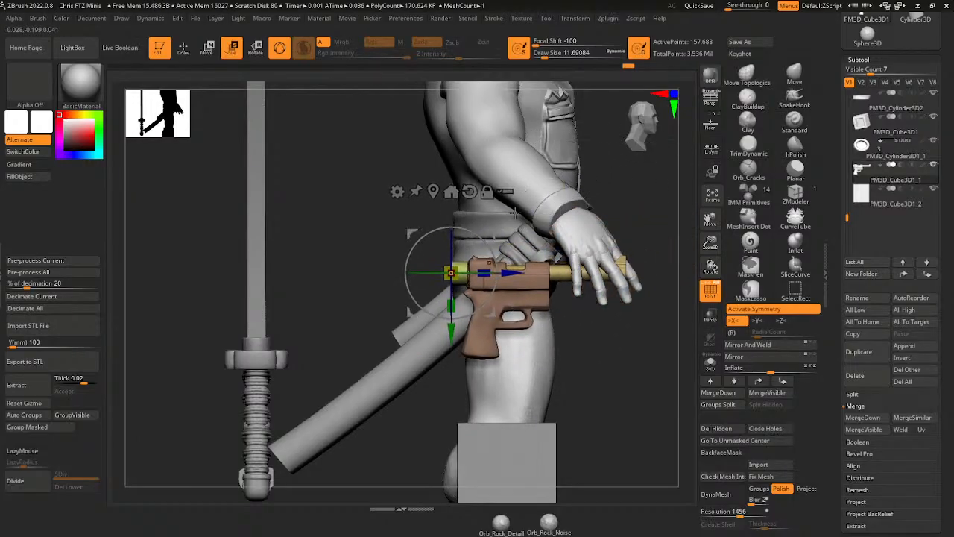
left_click_drag(684, 275, 600, 256)
left_click_drag(454, 270, 458, 268)
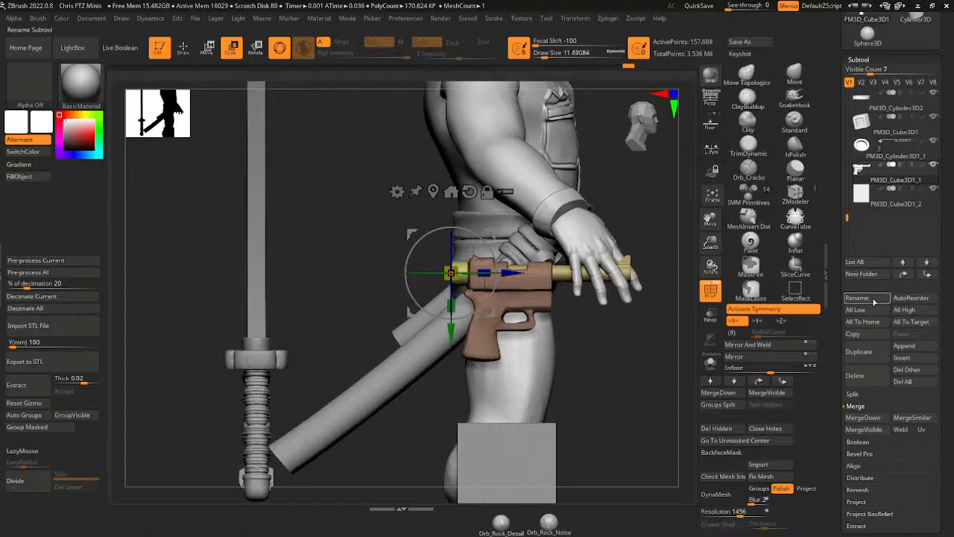
- Rename the gun's subtool to FTZ Pistol
left_click(869, 298)
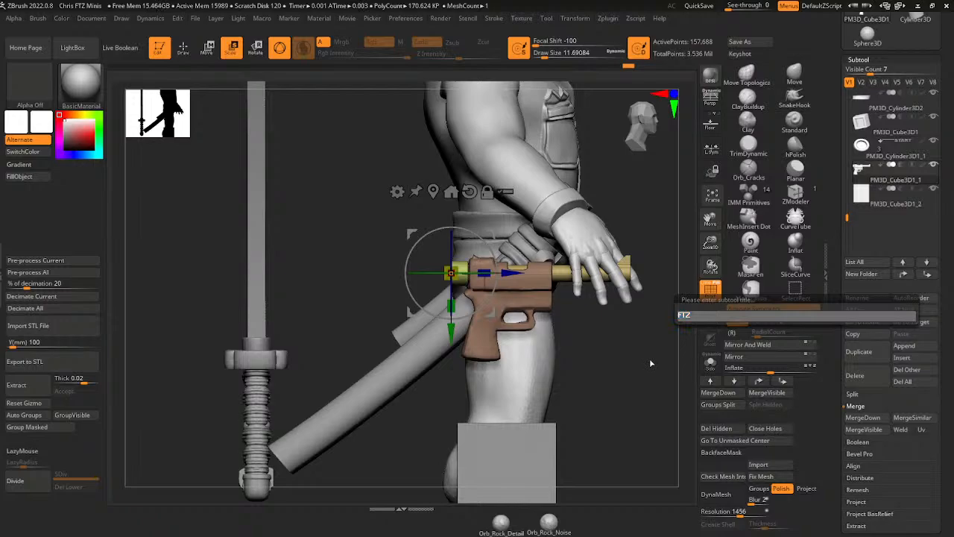
type("istol")
key("Return")
- Export the pistol as FTZ Pistol.obj in OBJ format to the SCULPT LIBRARY folder
scroll(895, 149, "up", 5)
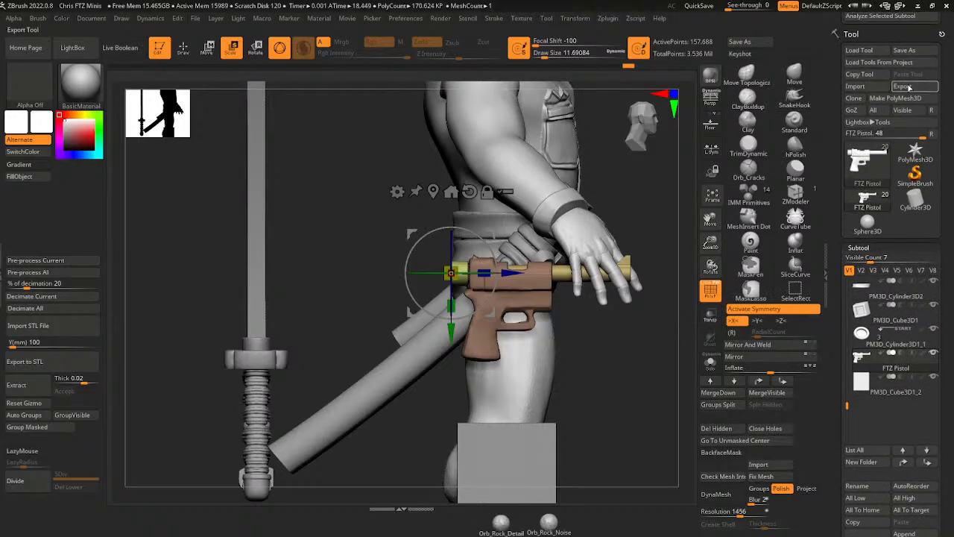
left_click(903, 86)
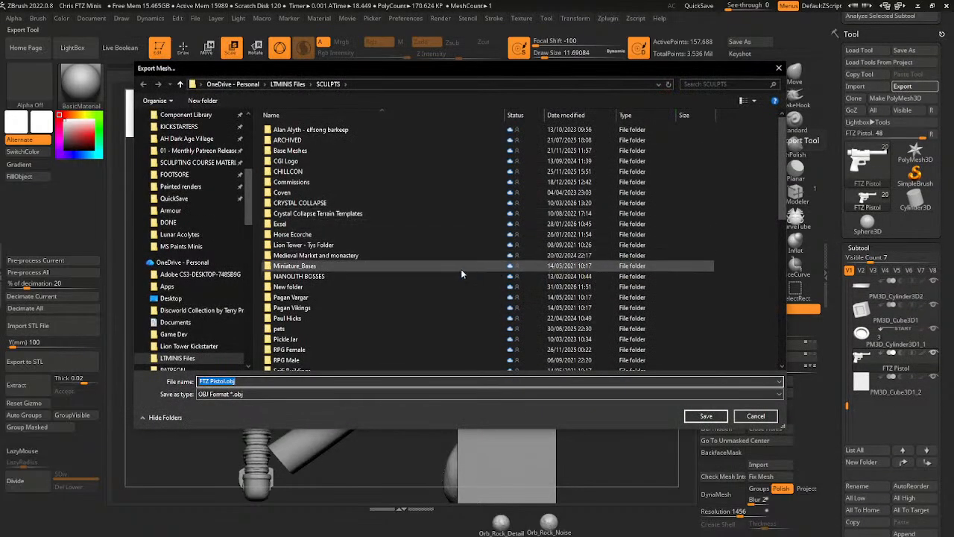
scroll(224, 224, "up", 7)
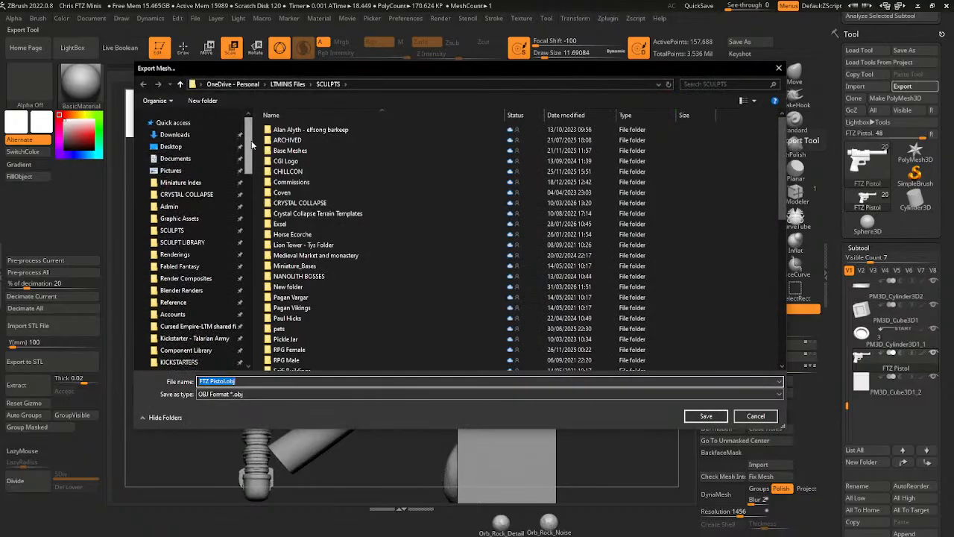
left_click(183, 242)
left_click(706, 416)
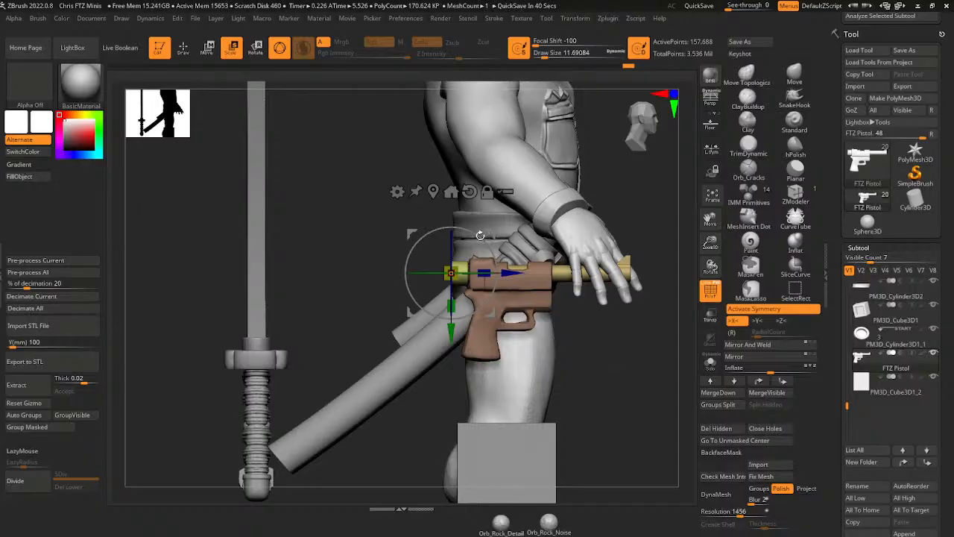
- Rotate the pistol so its barrel points straight down, and move it forward and slightly up against the hip beside the hand
left_click_drag(480, 235, 513, 328)
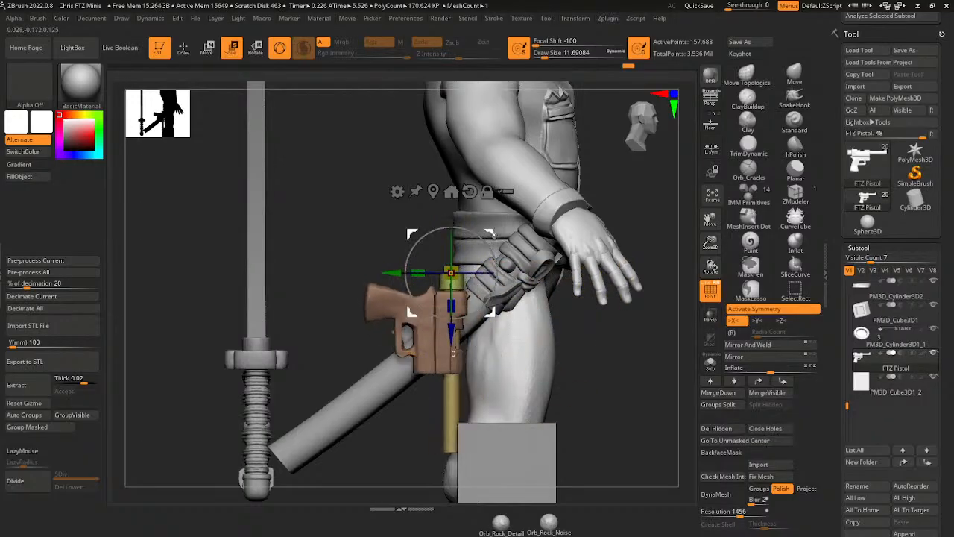
left_click_drag(493, 236, 571, 215)
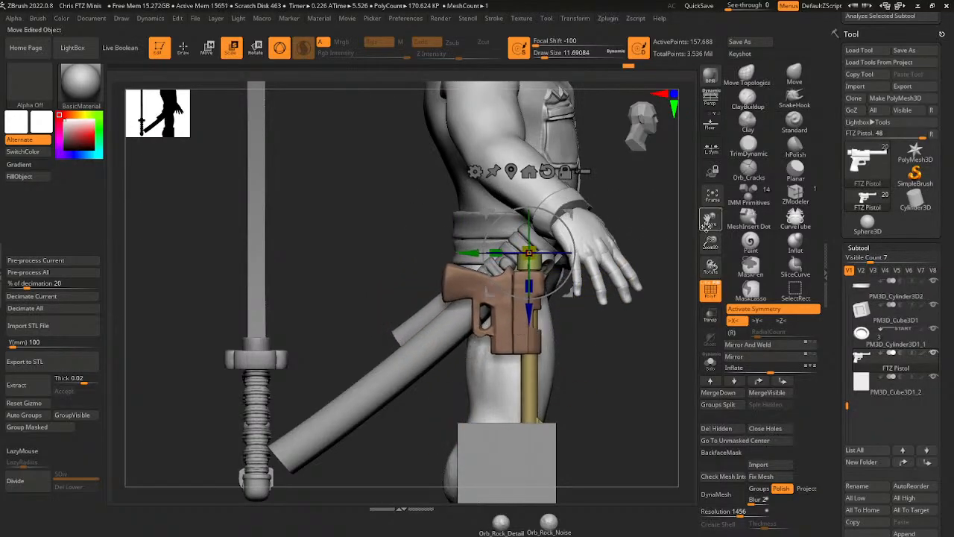
- Make the plain rectangular block below the pistol the active subtool
left_click_drag(710, 243, 709, 226)
left_click_drag(707, 223, 705, 128)
left_click(524, 323, "alt")
left_click_drag(545, 324, 567, 298, "shift")
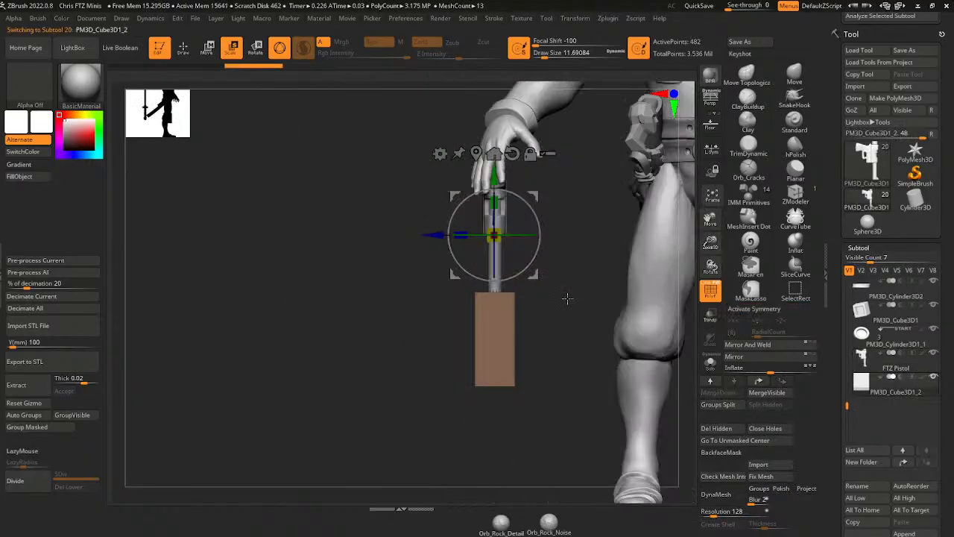
- Raise the box over the holstered pistol and lengthen it vertically to cover the weapon
left_click_drag(496, 175, 503, 70)
left_click_drag(562, 201, 601, 213, "shift")
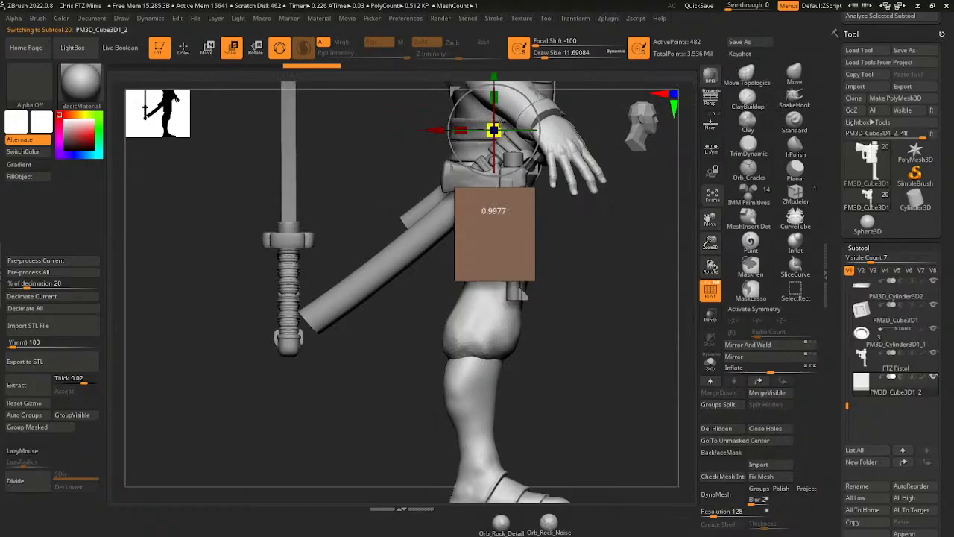
left_click_drag(501, 122, 494, 70)
- Save the project, replacing the existing project file
key("ctrl+s")
left_click(704, 418)
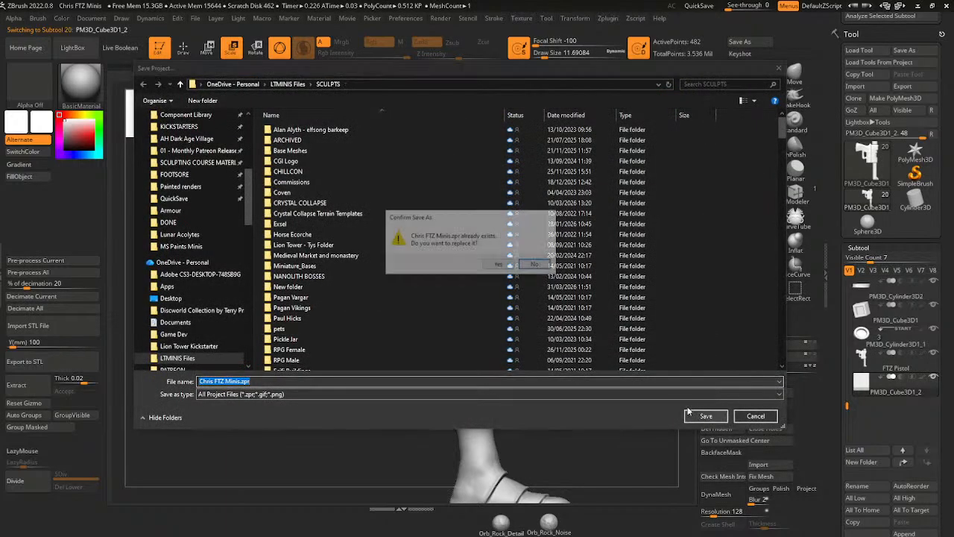
left_click(498, 264)
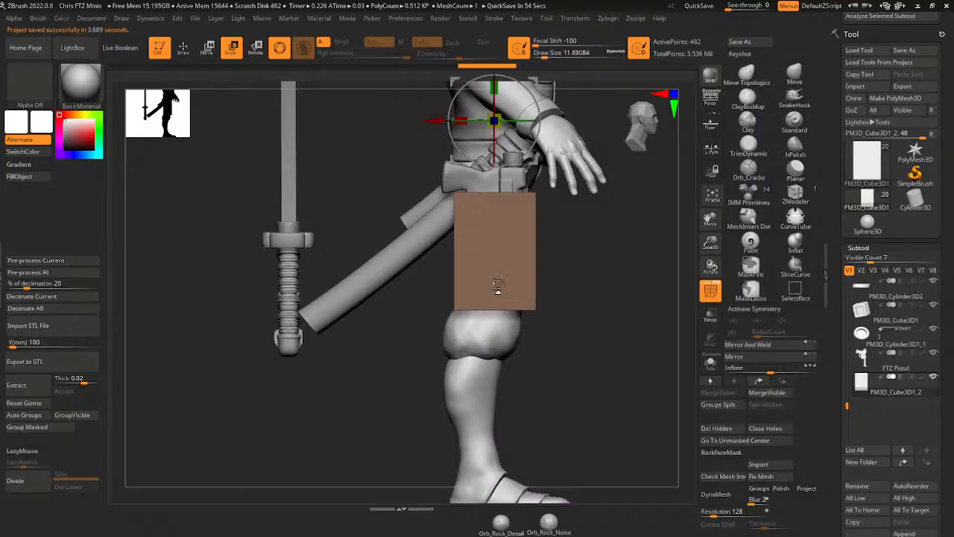
- Turn on transparency and slice diagonally across the box's upper corner beneath the pistol grip with SliceCurve
left_click(804, 76)
left_click(748, 146)
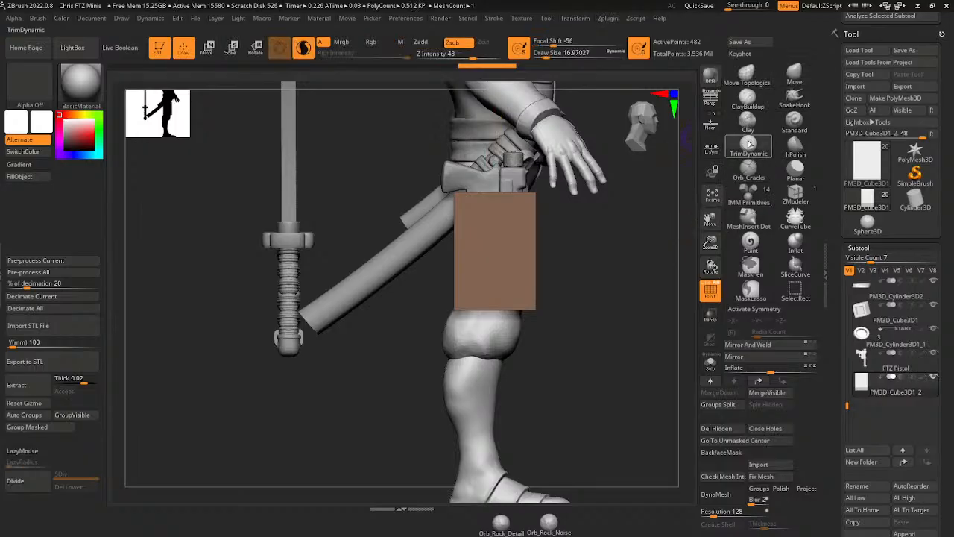
left_click_drag(624, 241, 629, 251, "shift")
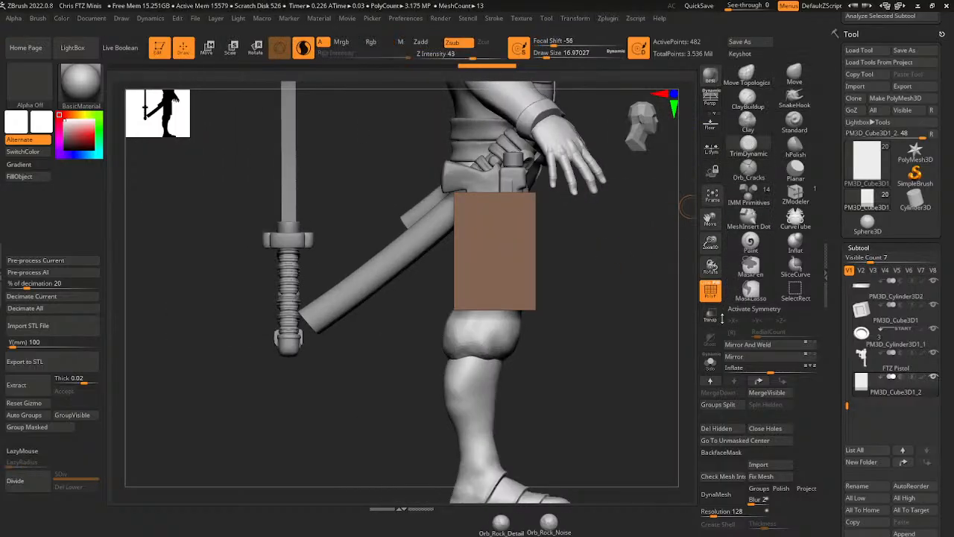
left_click(710, 317)
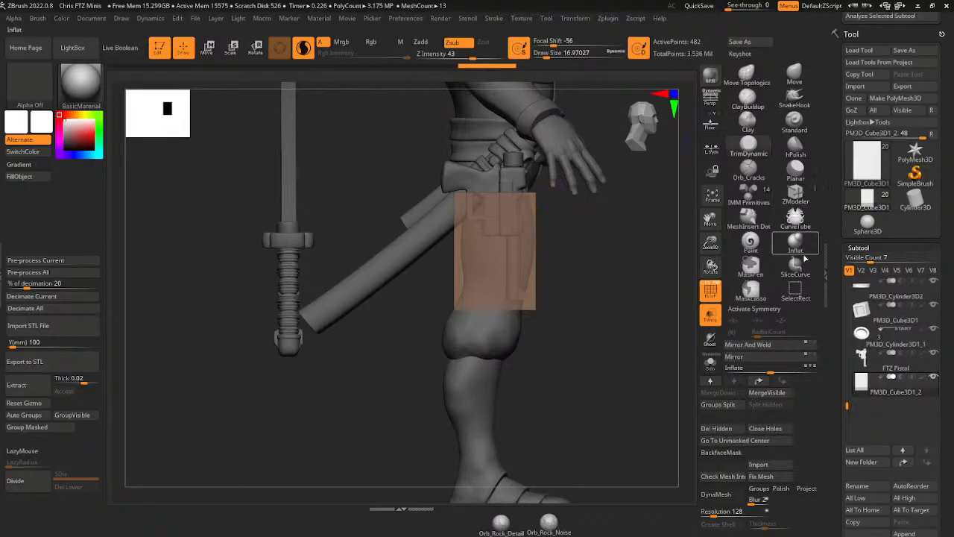
key("ctrl+shift")
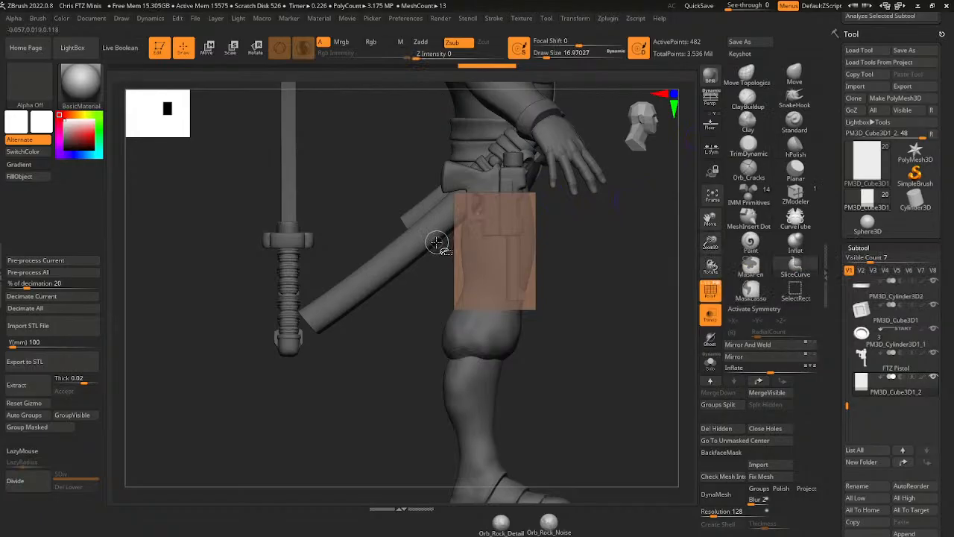
mouse_move(442, 242)
left_mouse_down("ctrl+shift")
mouse_move(539, 176)
mouse_move(534, 160)
left_mouse_up("ctrl+shift")
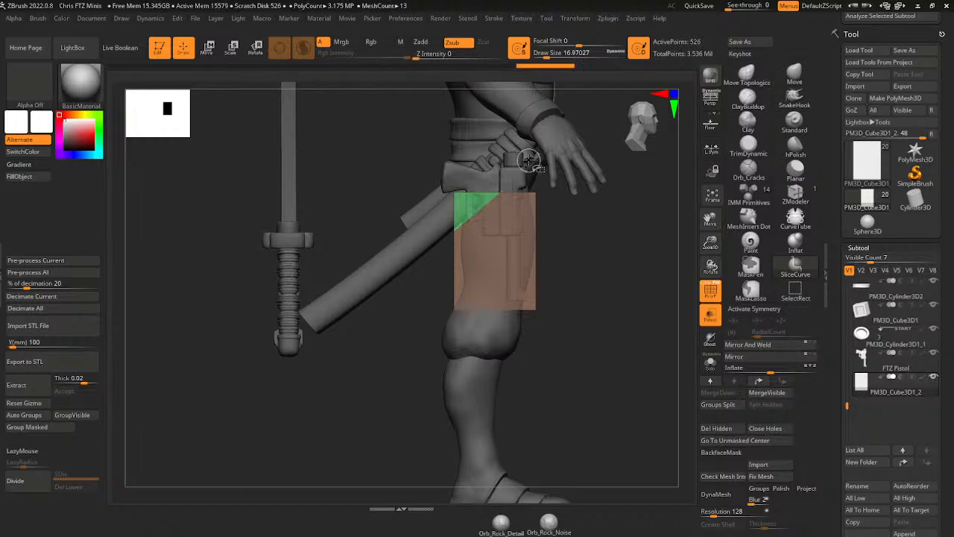
- DynaMesh the box at resolution 872 with Groups and Polish on, and delete the sliced-off upper corner
left_click(762, 490)
left_click_drag(714, 513, 730, 513)
left_click(780, 488)
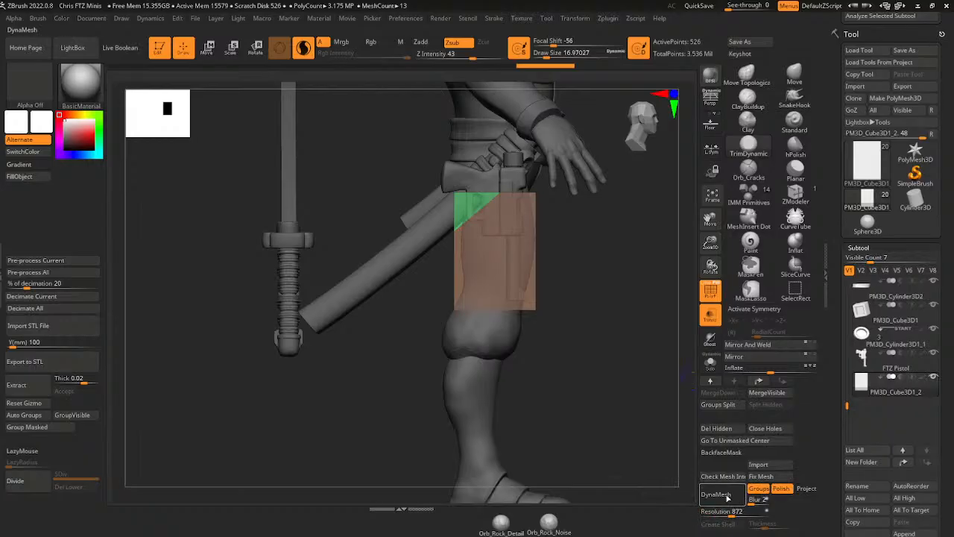
left_click(715, 494)
left_click(513, 212, "ctrl+shift")
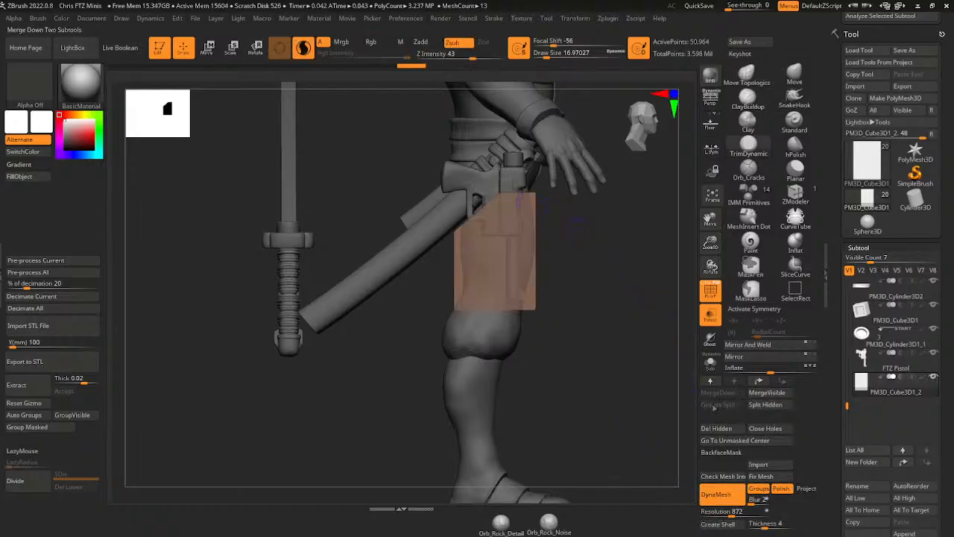
left_click(716, 428)
- Mask the lower part of the holster block and raise its unmasked top end toward the belt
left_click_drag(603, 139, 490, 206, "ctrl")
left_click(565, 212, "ctrl")
left_click(232, 49)
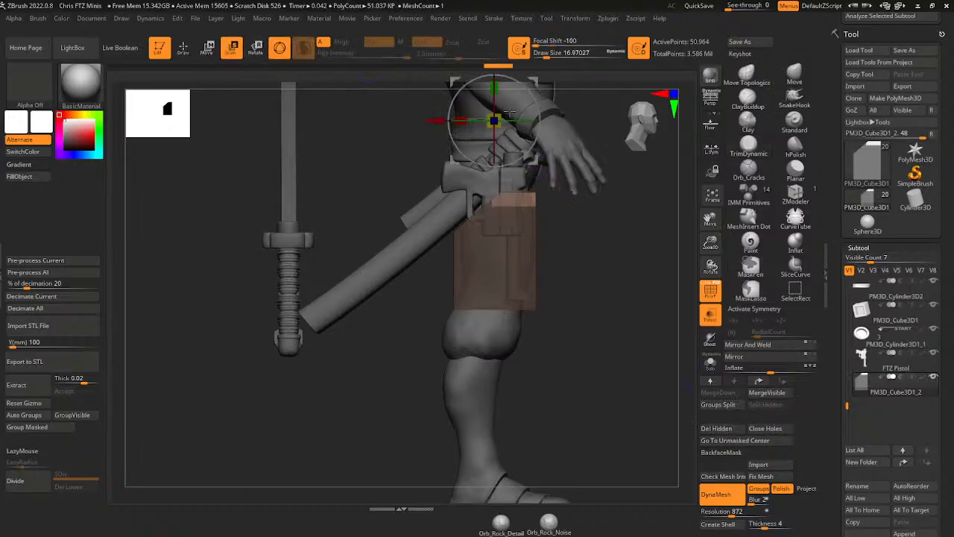
left_click_drag(710, 219, 712, 275)
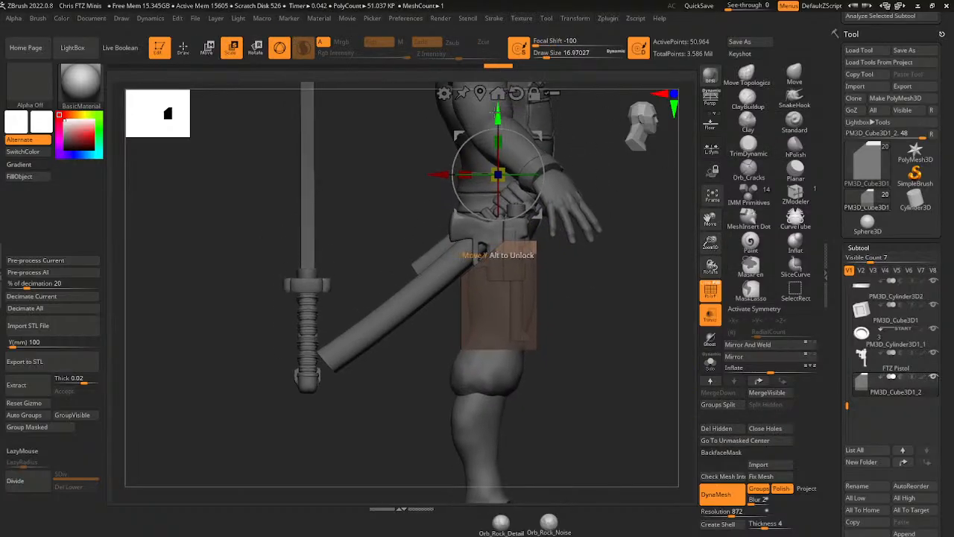
left_click_drag(498, 116, 499, 97)
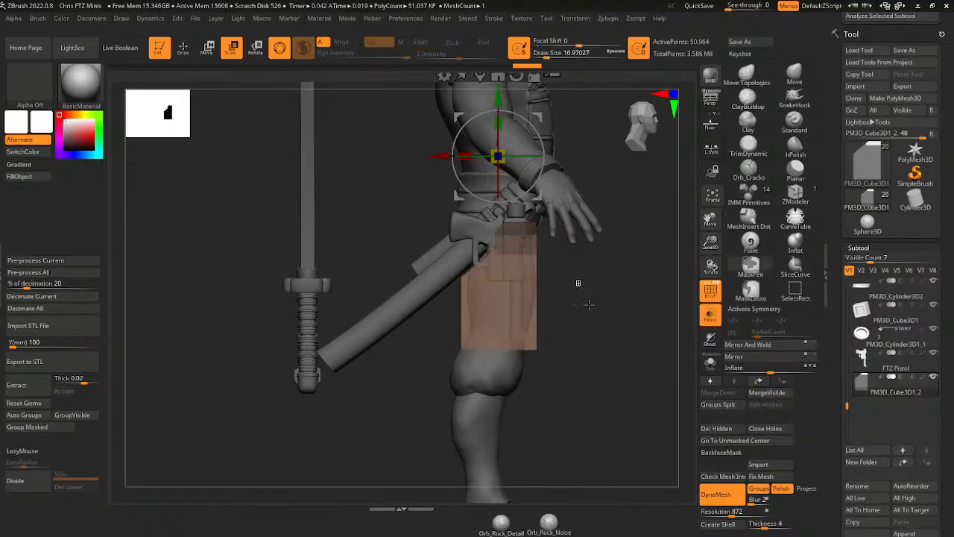
- Slice the holster block diagonally on its grip side down to the base, and delete the cut-off triangular piece
left_click_drag(443, 222, 504, 336, "ctrl+shift")
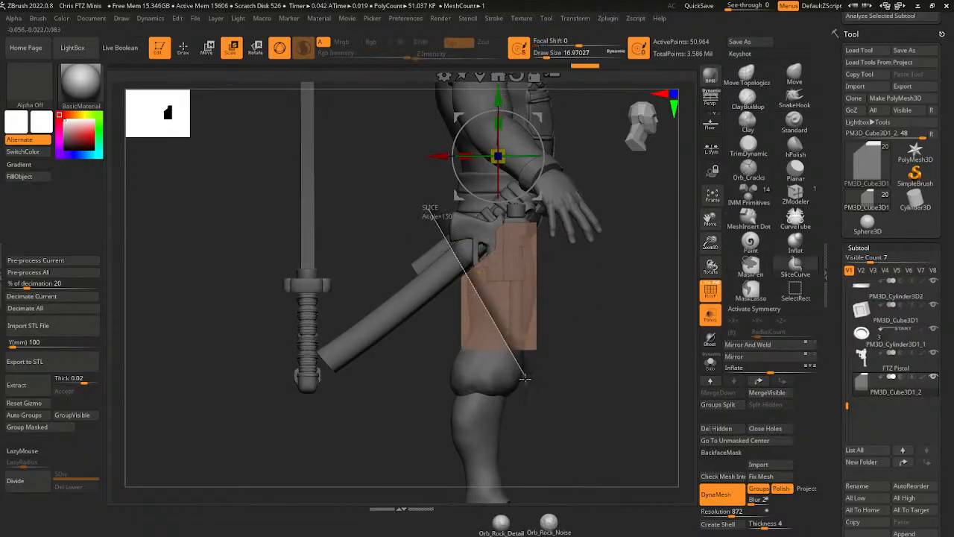
left_click_drag(525, 378, 527, 403, "ctrl+shift")
key("ctrl")
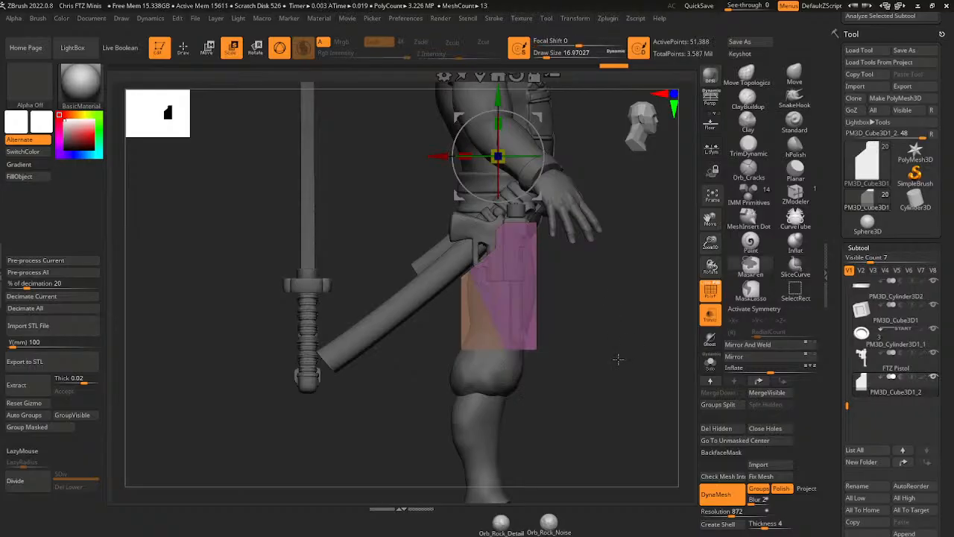
left_click(512, 293, "ctrl")
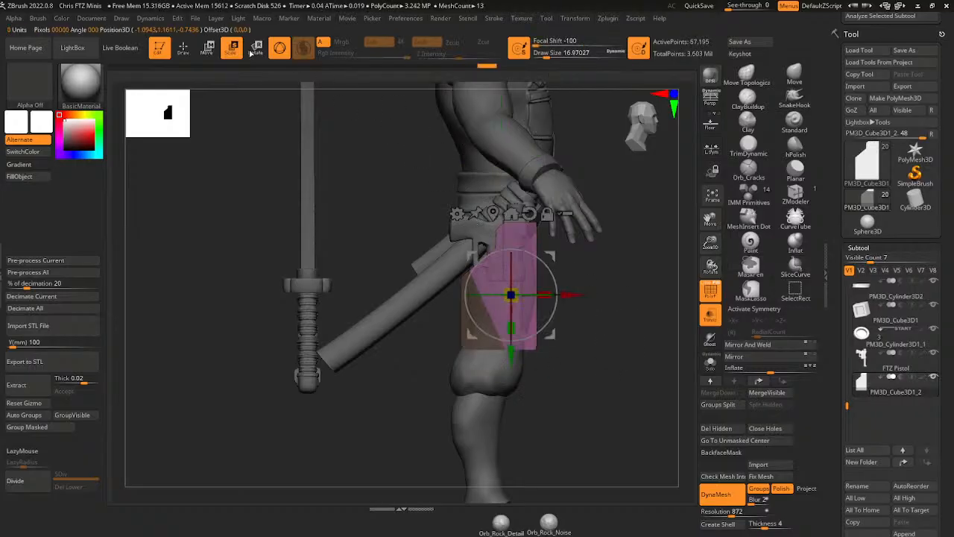
left_click(183, 49)
left_click(523, 283, "ctrl+shift")
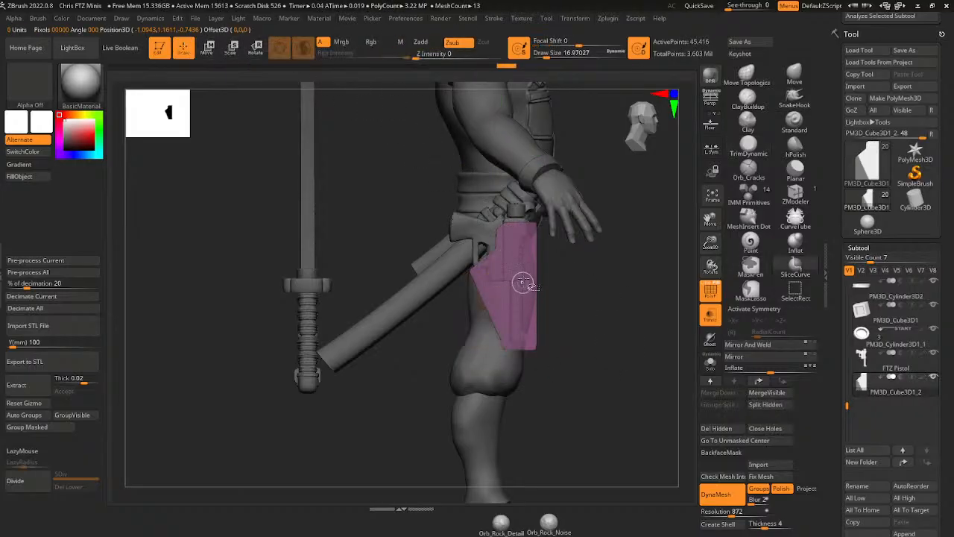
left_click(719, 430)
key("ctrl")
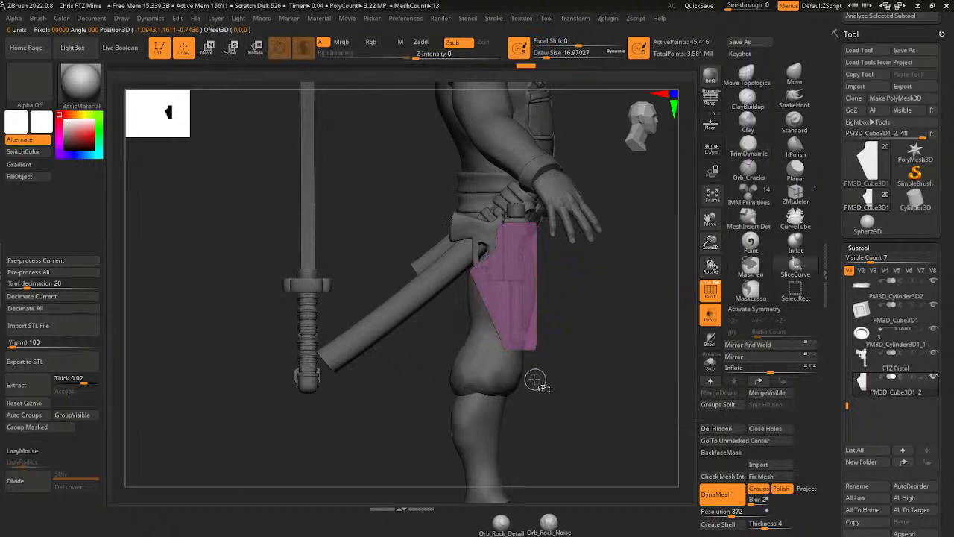
- Narrow the holster block slightly by scaling it along Z in the front view
left_click_drag(616, 323, 585, 331)
key("shift")
key("e")
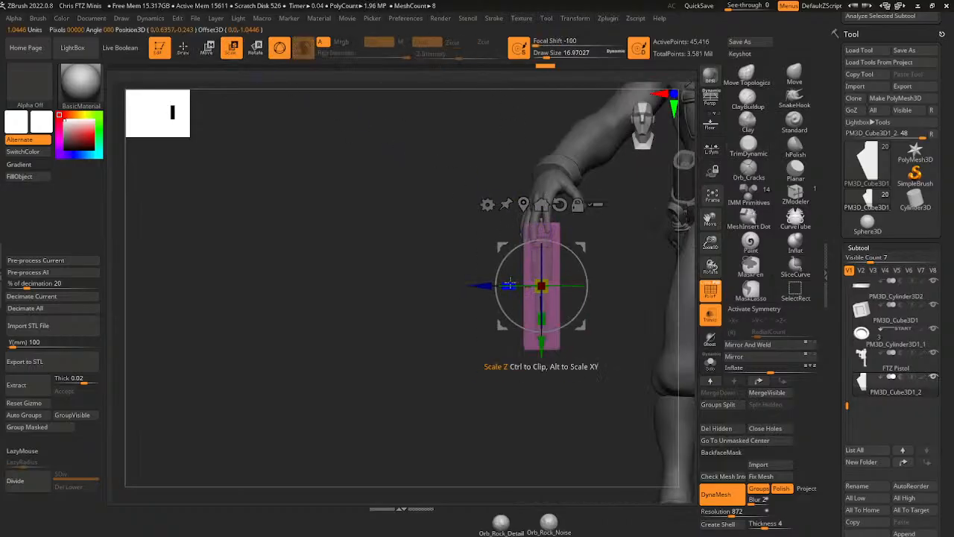
left_click_drag(509, 285, 513, 285)
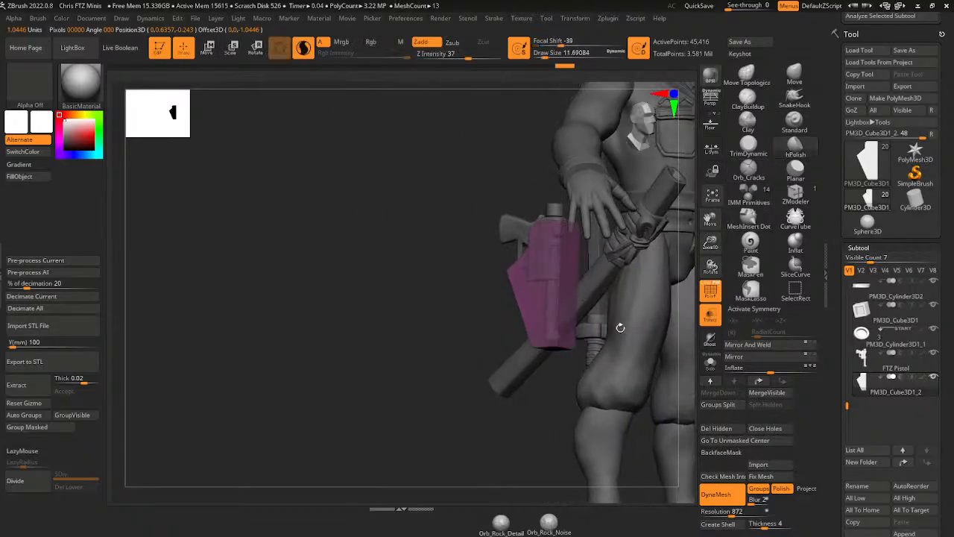
- Isolate the holster, enable X symmetry and bevel the long edges of its straight side with TrimDynamic
left_click(748, 145)
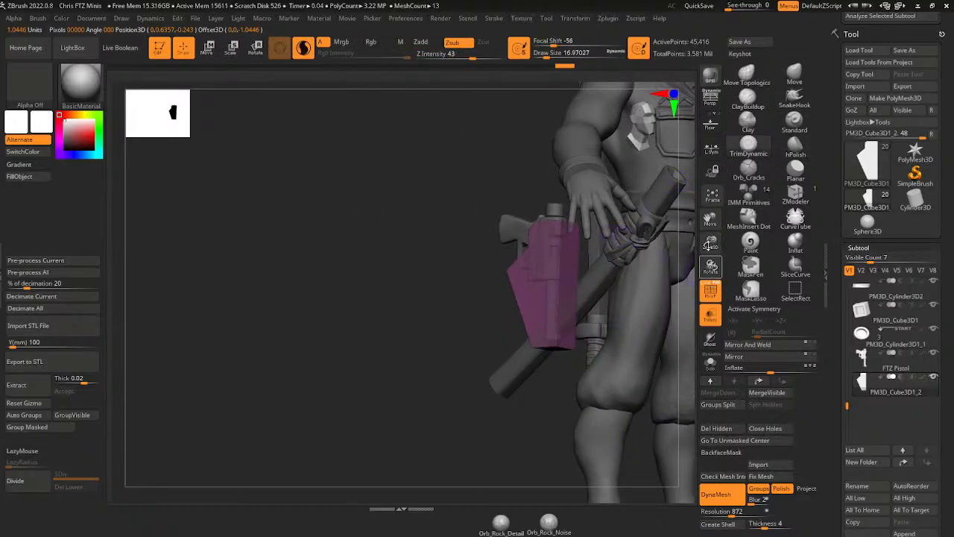
left_click_drag(710, 244, 716, 295)
left_click(710, 363)
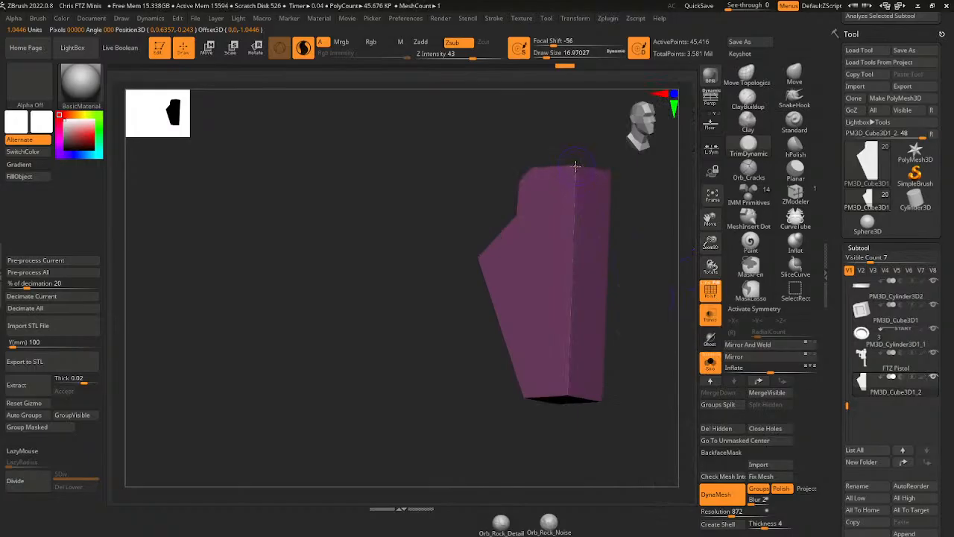
key("x")
mouse_move(607, 219)
left_mouse_down()
mouse_move(661, 231)
mouse_move(581, 186)
mouse_move(541, 283)
mouse_move(543, 406)
left_mouse_up()
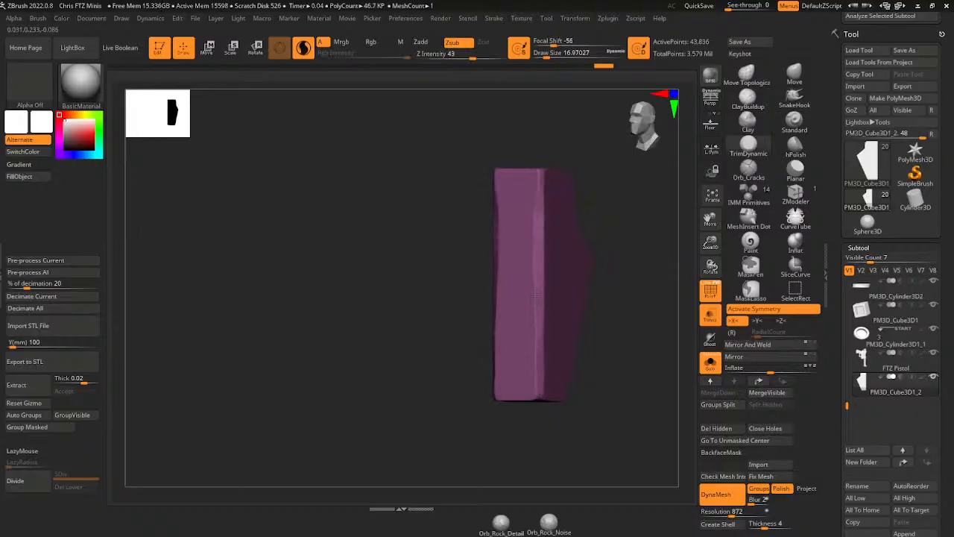
left_click_drag(535, 364, 536, 312)
mouse_move(537, 173)
left_mouse_down()
mouse_move(535, 199)
mouse_move(533, 181)
left_mouse_up()
left_click_drag(534, 292, 535, 299)
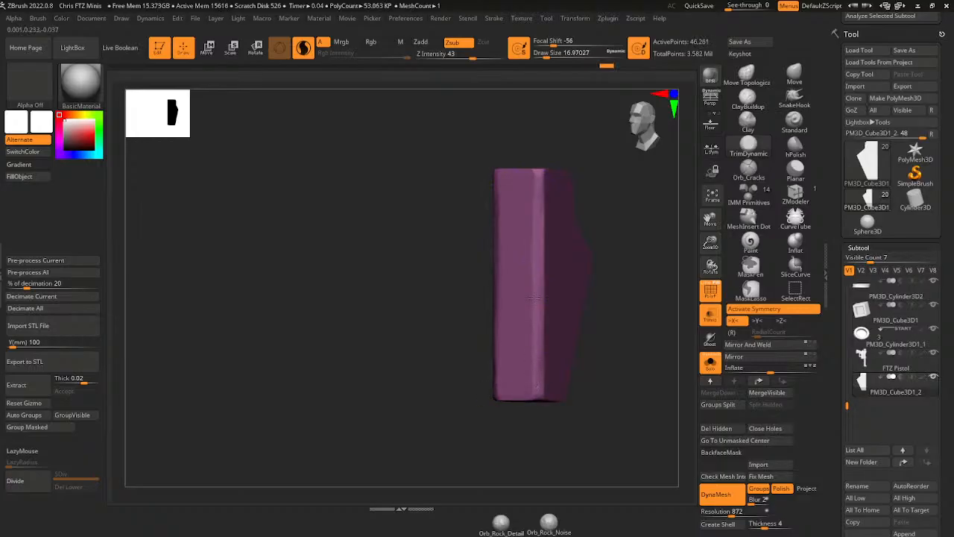
left_click_drag(584, 185, 538, 183)
left_click_drag(533, 237, 531, 375)
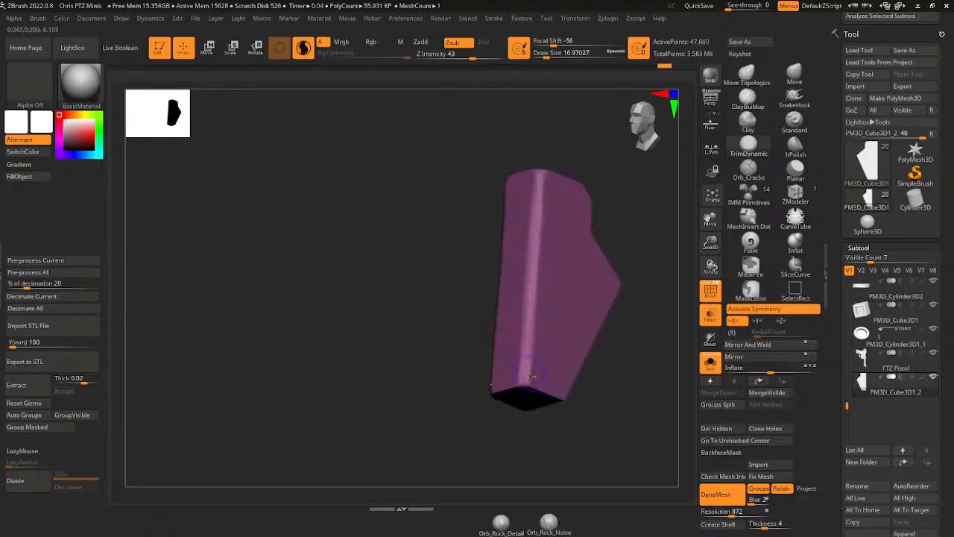
left_click_drag(531, 304, 529, 310)
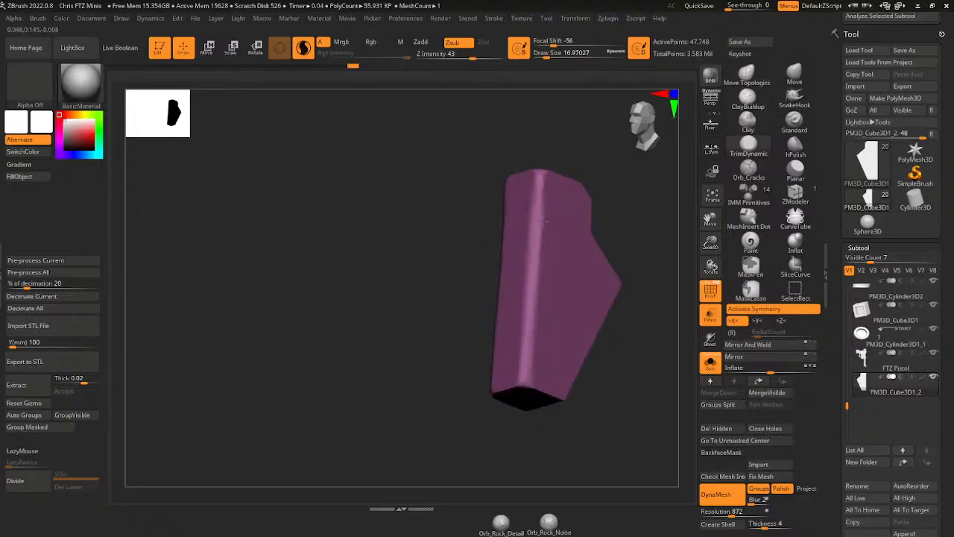
left_click_drag(545, 220, 543, 236)
left_click_drag(536, 186, 528, 337)
- Bevel the holster's slanted edge and bottom corner with TrimDynamic strokes
mouse_move(648, 372)
left_mouse_down()
mouse_move(611, 372)
mouse_move(649, 301)
left_mouse_up()
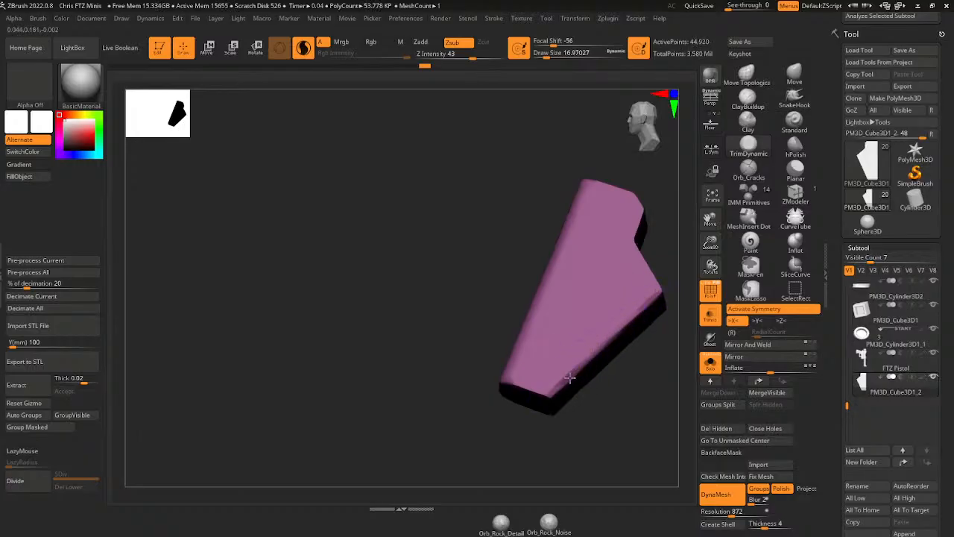
mouse_move(570, 378)
left_mouse_down()
mouse_move(656, 293)
mouse_move(554, 393)
mouse_move(547, 383)
left_mouse_up()
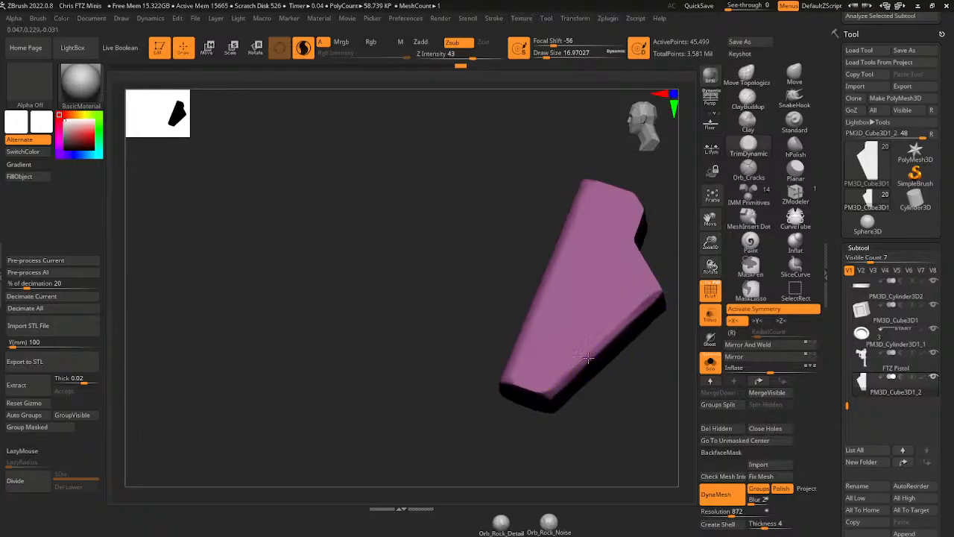
mouse_move(601, 352)
left_mouse_down()
mouse_move(554, 390)
mouse_move(642, 311)
left_mouse_up()
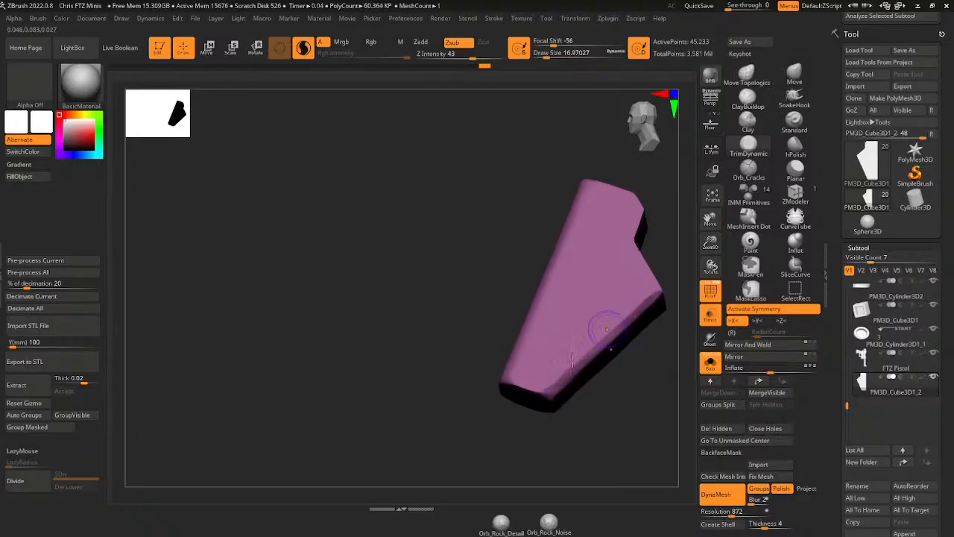
left_click_drag(570, 378, 662, 294)
left_click_drag(601, 351, 658, 295)
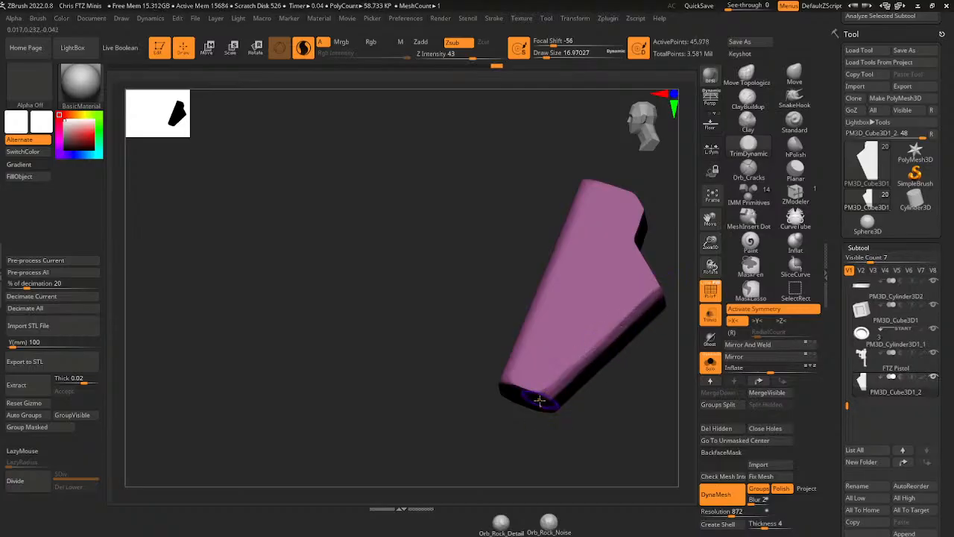
mouse_move(544, 403)
left_mouse_down()
mouse_move(660, 295)
mouse_move(608, 341)
left_mouse_up()
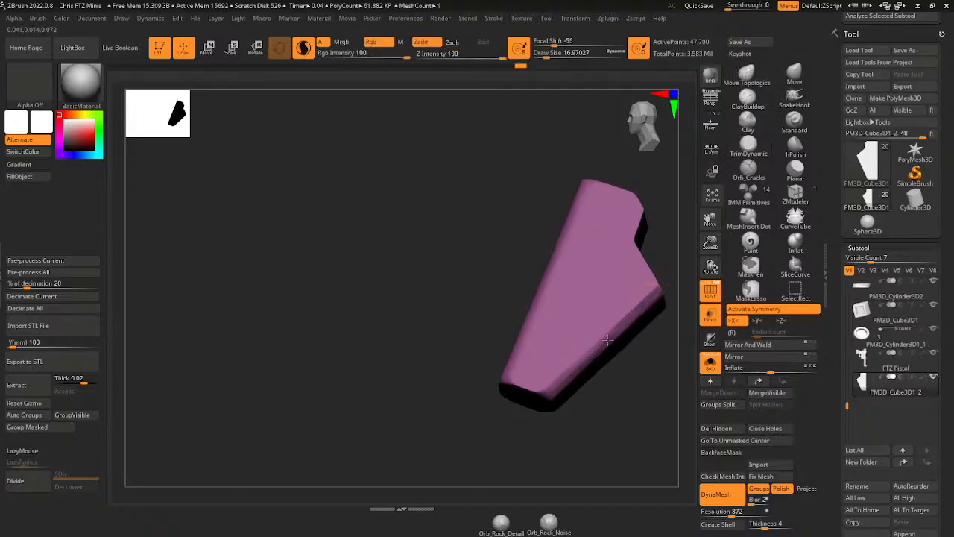
- Carve a lengthwise seam down the centre of the holster's straight side using Orb_Cracks at Z Intensity 28
left_click_drag(613, 404, 734, 299)
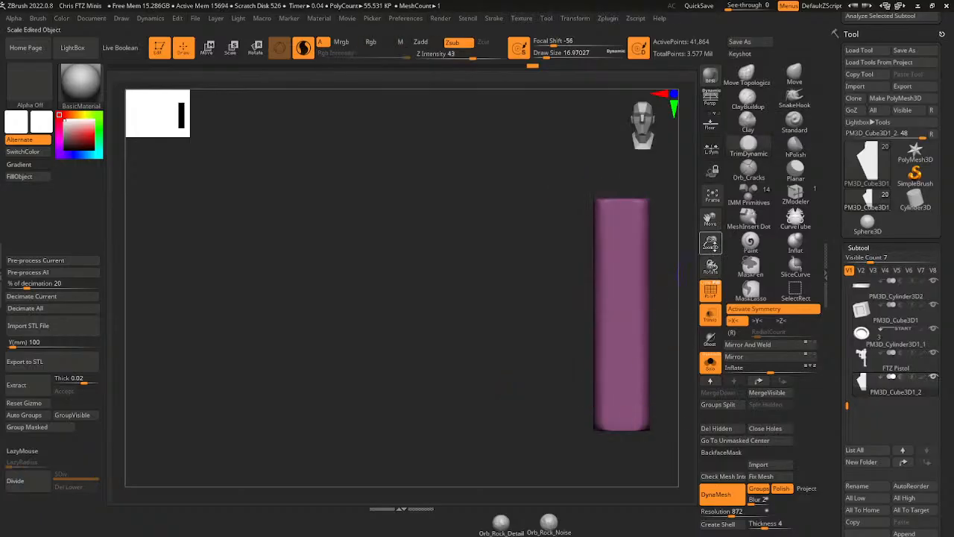
left_click_drag(734, 246, 673, 254, "alt")
mouse_move(673, 253)
left_mouse_down()
mouse_move(654, 311)
mouse_move(646, 298)
left_mouse_up()
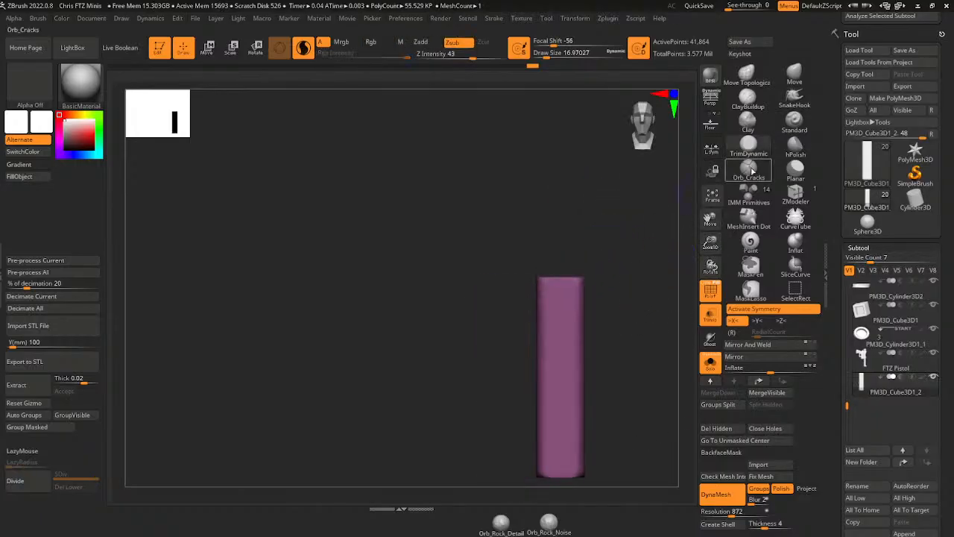
left_click(751, 170)
left_click_drag(712, 239, 713, 250)
left_click_drag(711, 219, 698, 167)
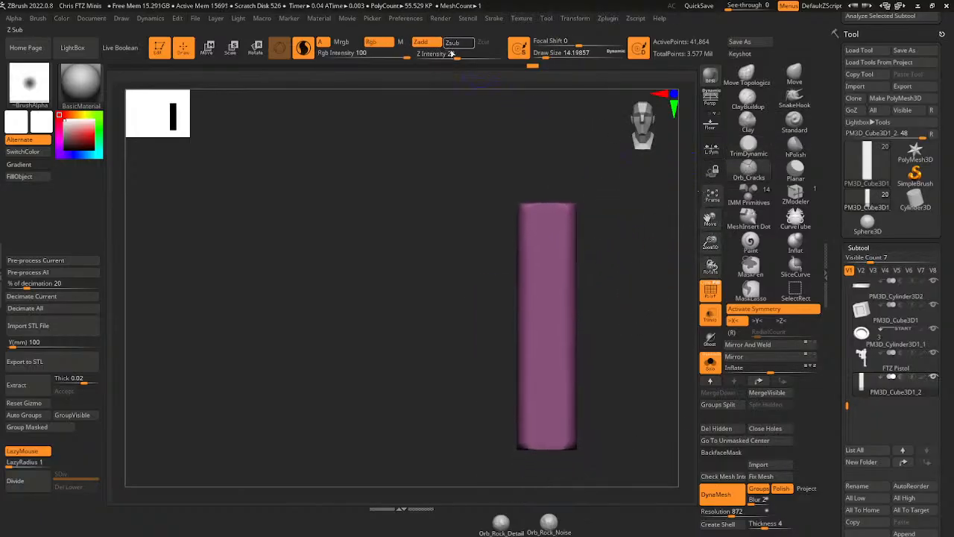
left_click_drag(453, 56, 461, 57)
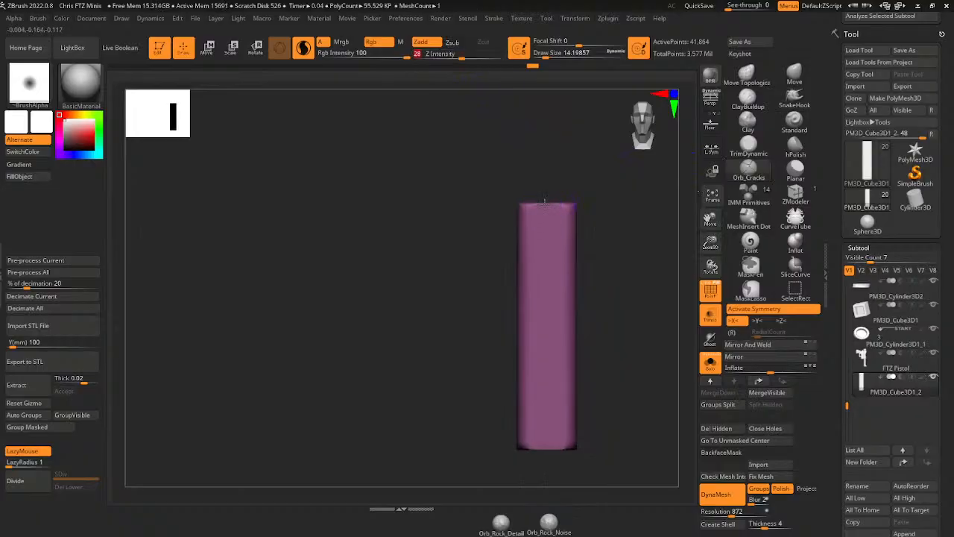
left_click_drag(545, 467, 544, 456)
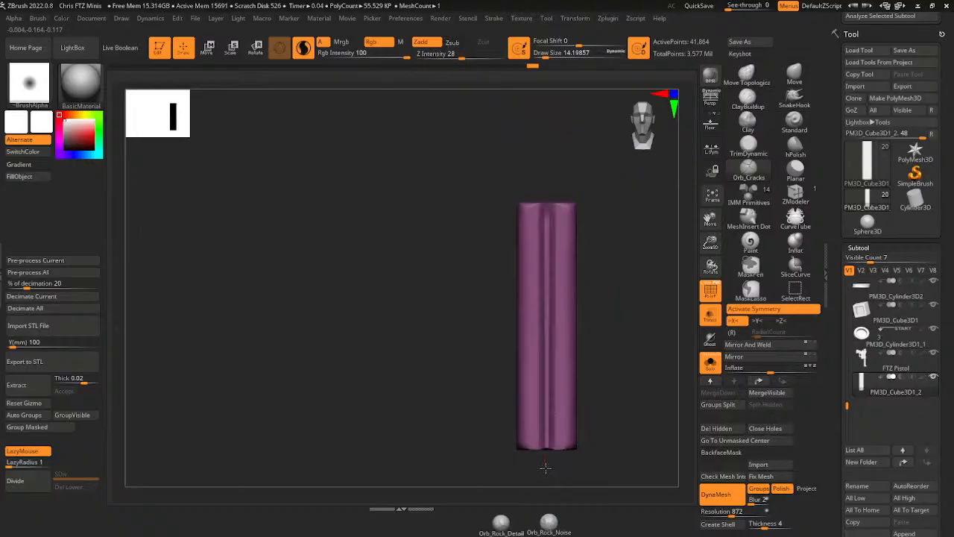
- Turn off symmetry and build eight diagonal lacing stitches across the seam with ClayBuildup at draw size about 11.7
left_click(748, 97)
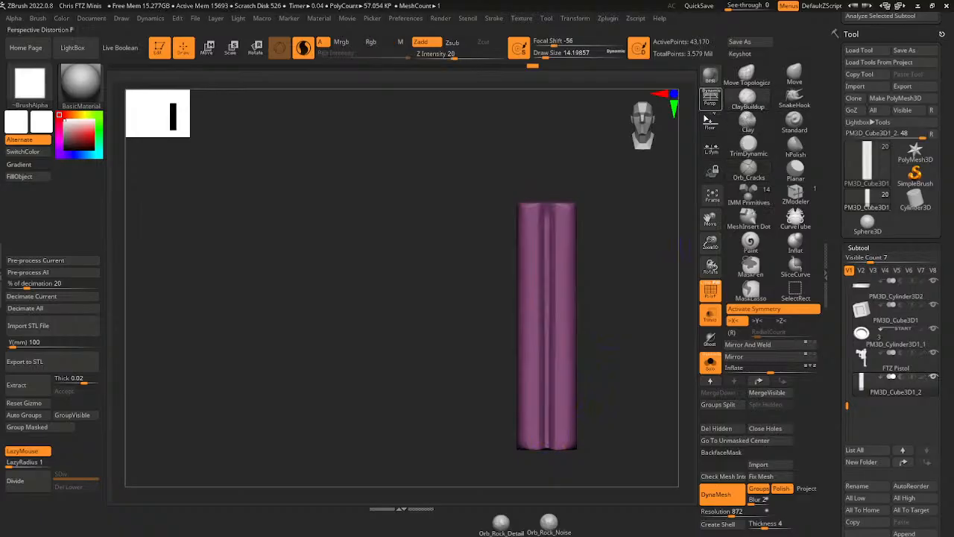
key("x")
left_click_drag(545, 55, 544, 54)
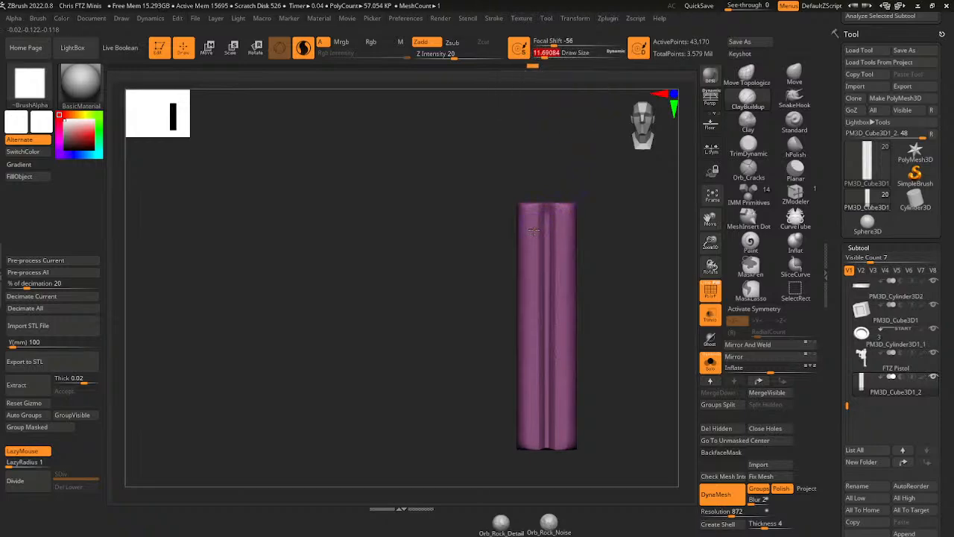
mouse_move(529, 233)
left_mouse_down()
mouse_move(567, 215)
mouse_move(530, 233)
mouse_move(563, 256)
left_mouse_up()
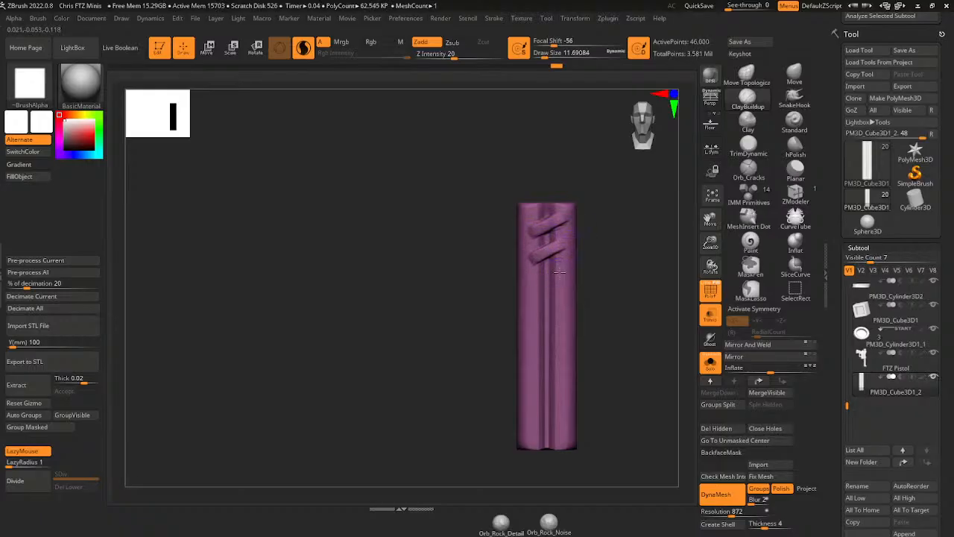
left_click_drag(535, 287, 535, 290)
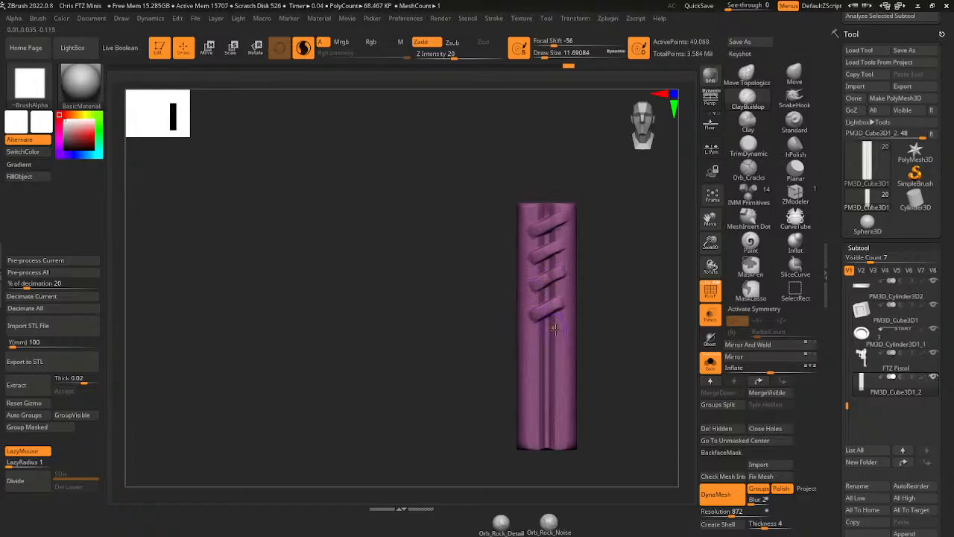
left_click_drag(537, 343, 545, 337)
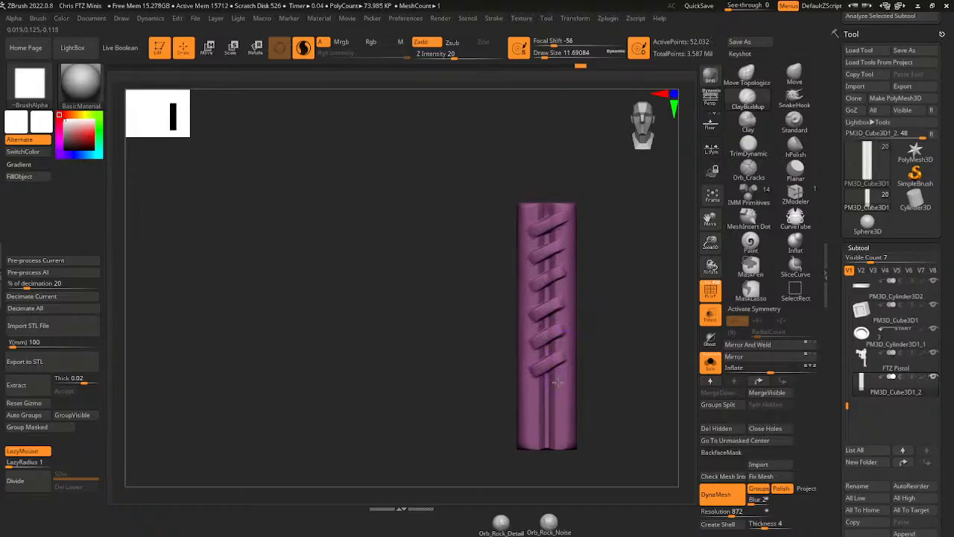
mouse_move(557, 384)
left_mouse_down()
mouse_move(536, 396)
mouse_move(557, 386)
mouse_move(539, 396)
mouse_move(541, 420)
mouse_move(565, 410)
left_mouse_up()
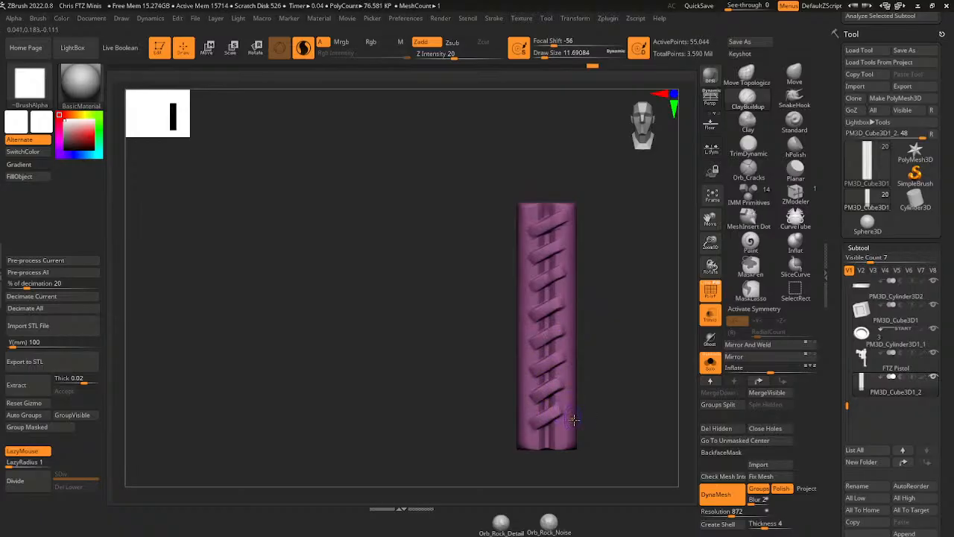
- Carve grooves around both ends of the top two stitches using Orb_Cracks at draw size about 6.6 and Z Intensity 32
left_click(748, 170)
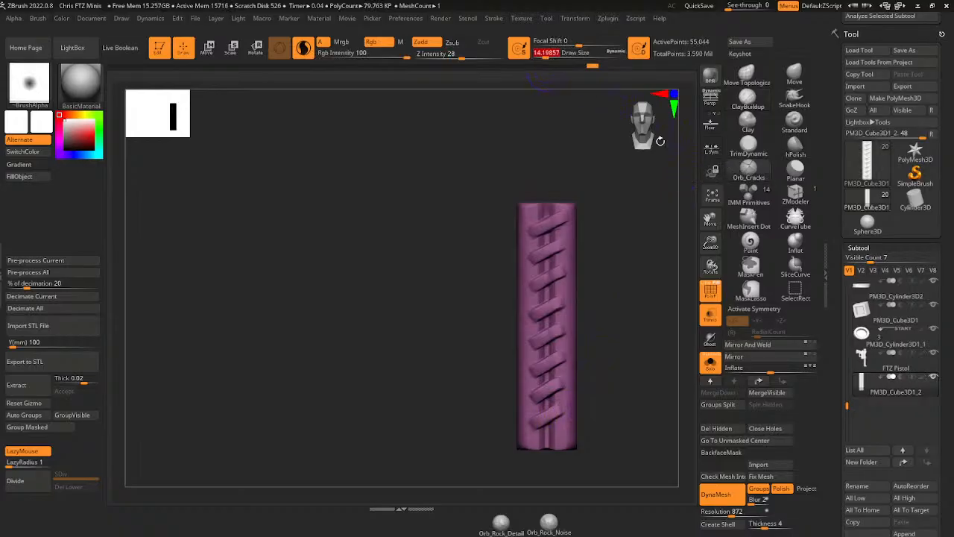
mouse_move(711, 243)
left_mouse_down()
mouse_move(712, 226)
mouse_move(643, 256)
left_mouse_up()
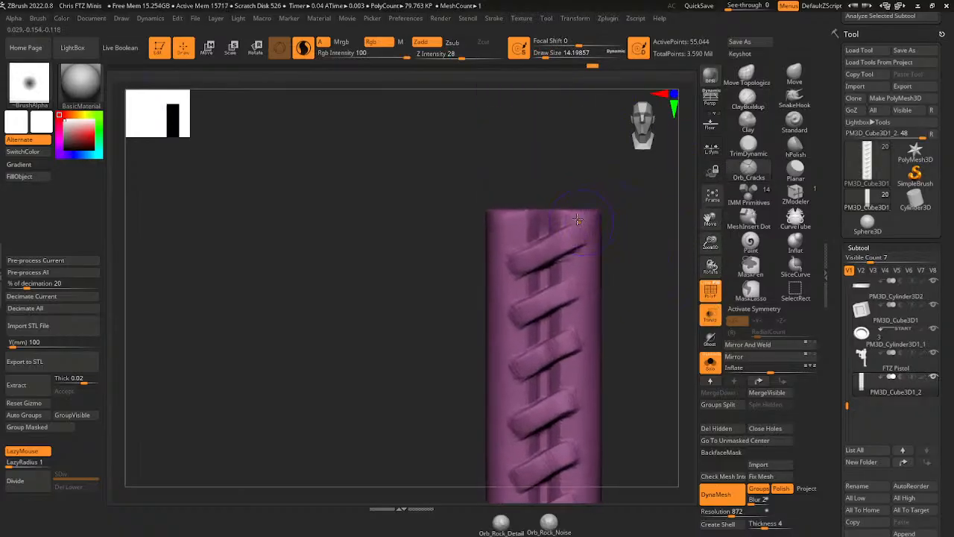
left_click_drag(546, 56, 542, 56)
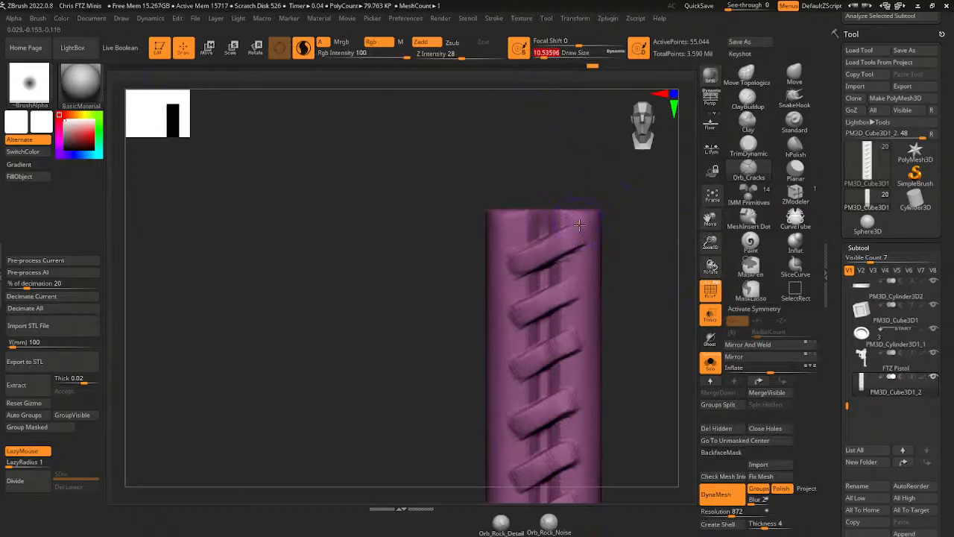
left_click_drag(477, 55, 545, 64)
mouse_move(582, 225)
left_mouse_down()
mouse_move(576, 246)
mouse_move(508, 253)
mouse_move(520, 266)
mouse_move(514, 306)
left_mouse_up()
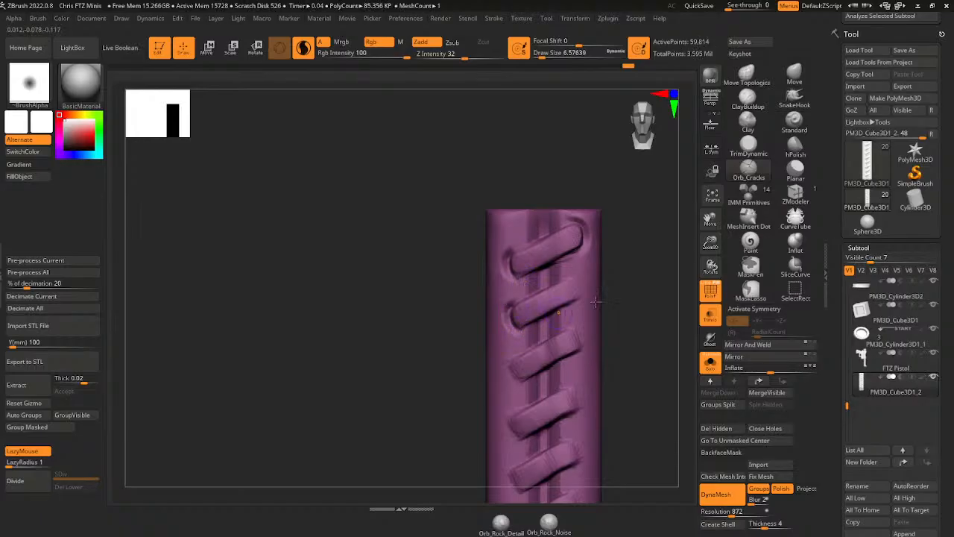
mouse_move(614, 300)
left_mouse_down()
mouse_move(585, 290)
mouse_move(580, 298)
left_mouse_up()
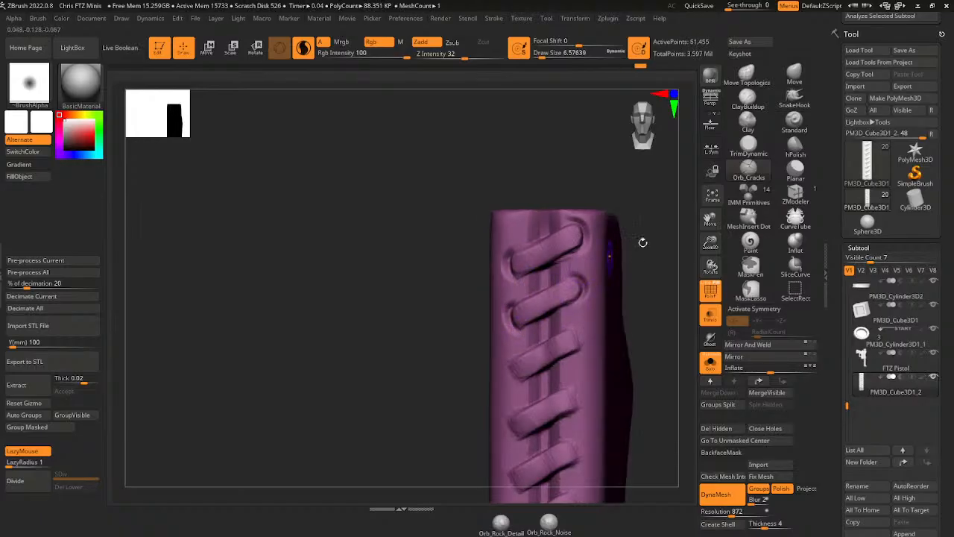
- Carve the same Orb_Cracks grooves around the ends of the third to sixth stitches
left_click_drag(643, 241, 658, 122, "alt")
left_click_drag(595, 214, 595, 225)
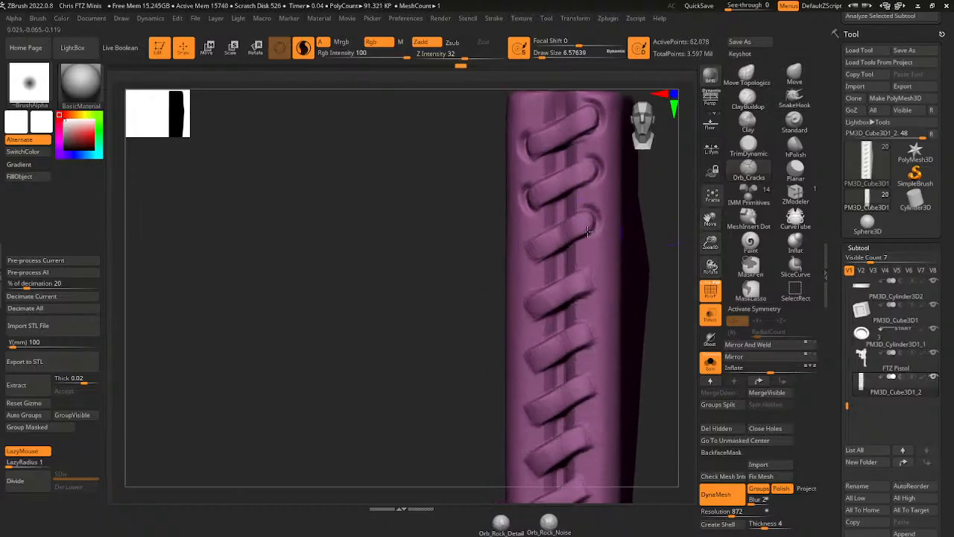
left_click_drag(658, 181, 534, 241)
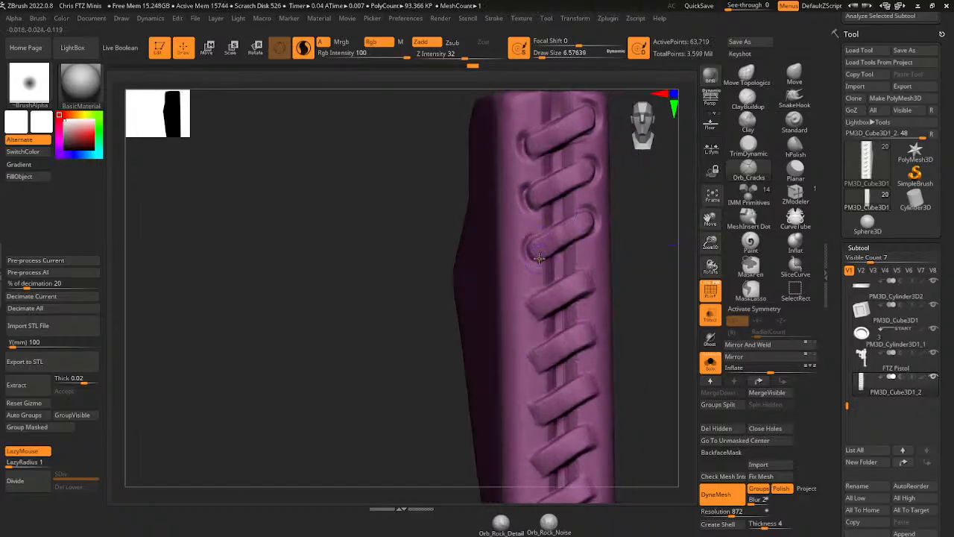
left_click_drag(533, 294, 539, 319)
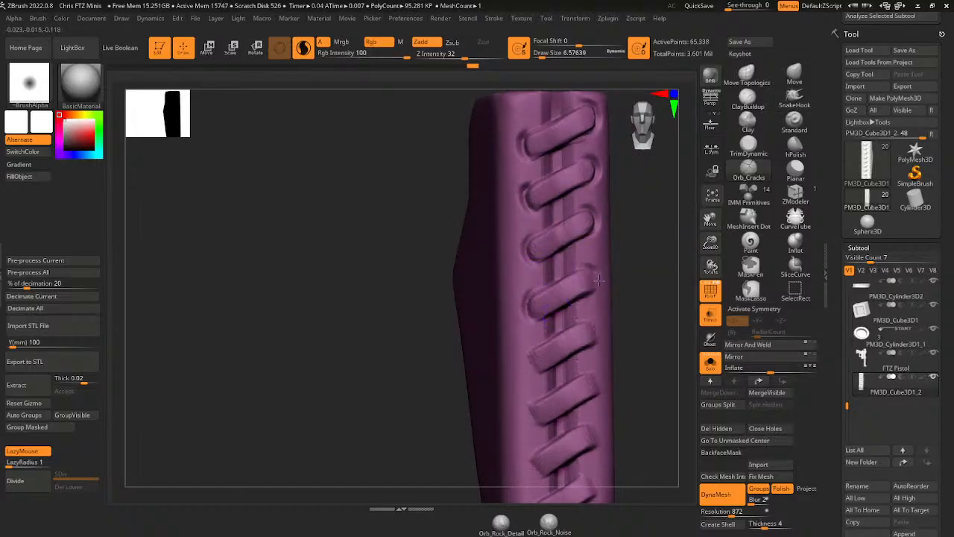
left_click_drag(599, 280, 596, 270)
left_click_drag(686, 221, 598, 231)
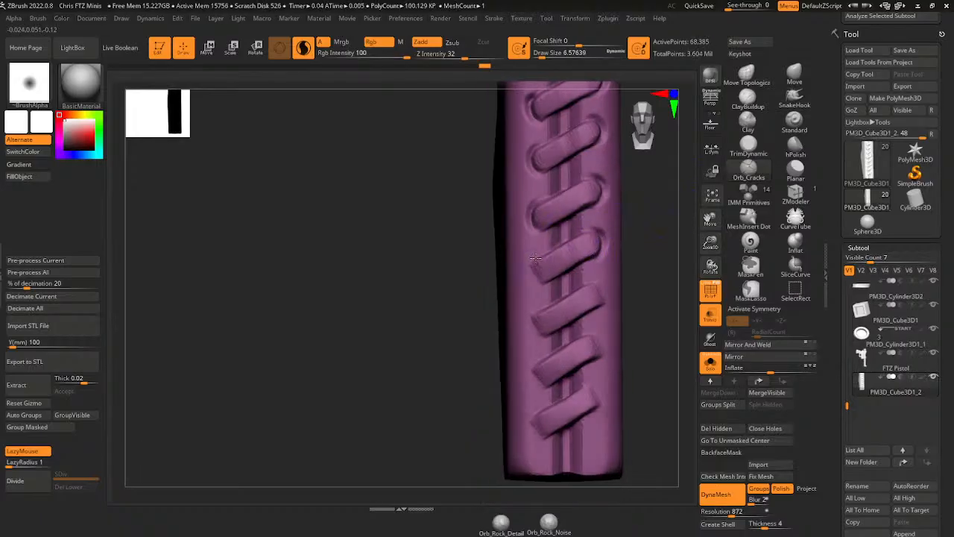
left_click_drag(535, 258, 554, 326)
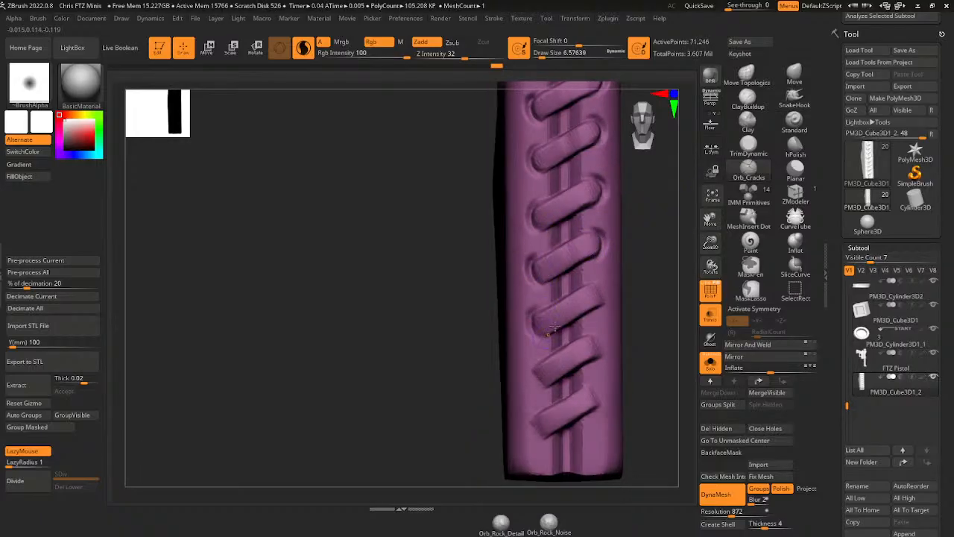
left_click_drag(598, 280, 601, 302)
- Groove the ends of the bottom two stitches with Orb_Cracks to finish the lacing
left_click_drag(710, 219, 711, 121)
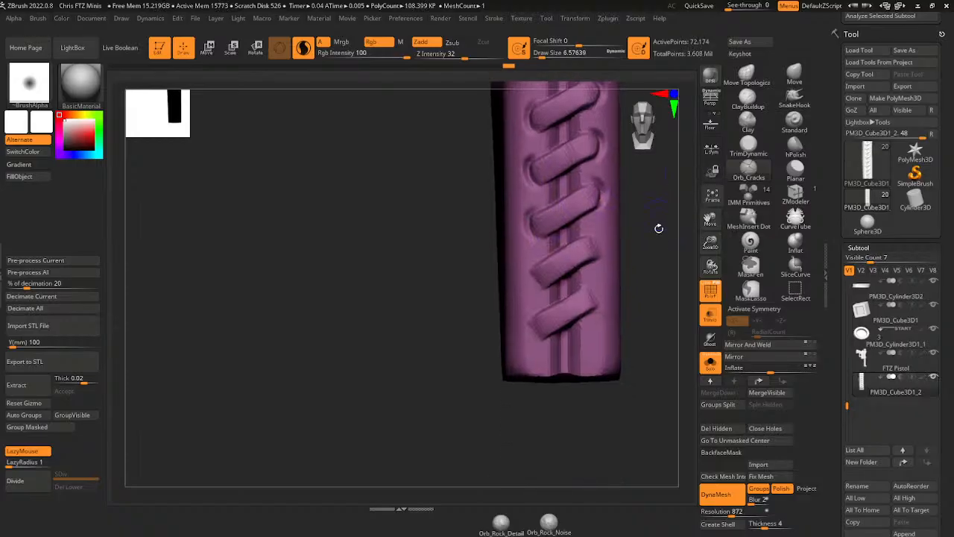
left_click_drag(658, 229, 598, 247)
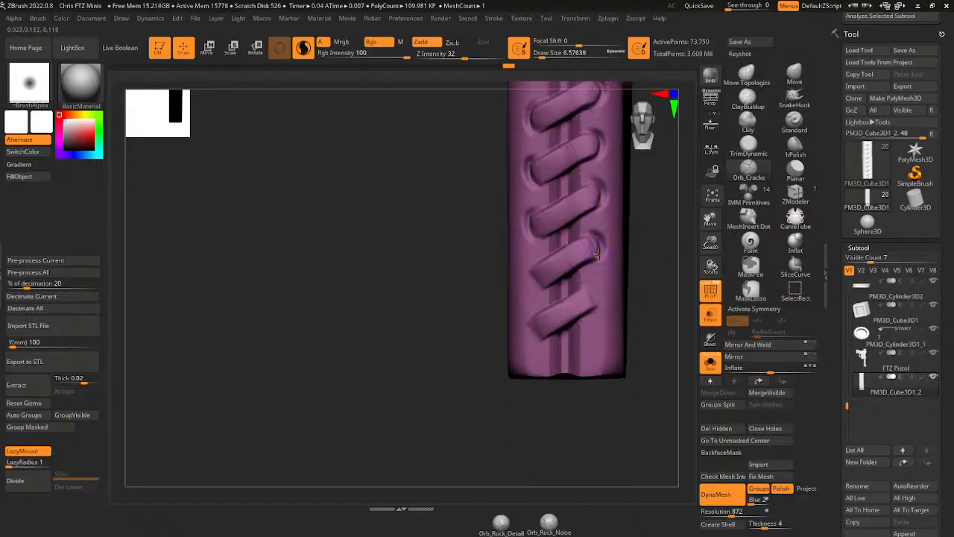
right_click_drag(597, 256, 537, 267)
left_click_drag(539, 283, 544, 325)
right_click_drag(544, 325, 609, 289)
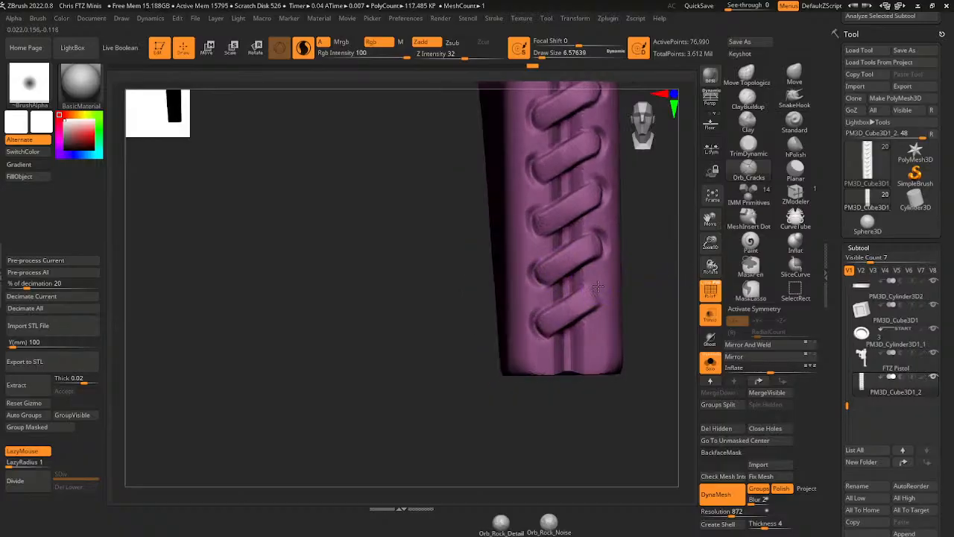
left_click_drag(602, 310, 597, 286)
- Show the whole character again and check how the laced holster fits around the pistol at the hip
left_click_drag(710, 243, 710, 230)
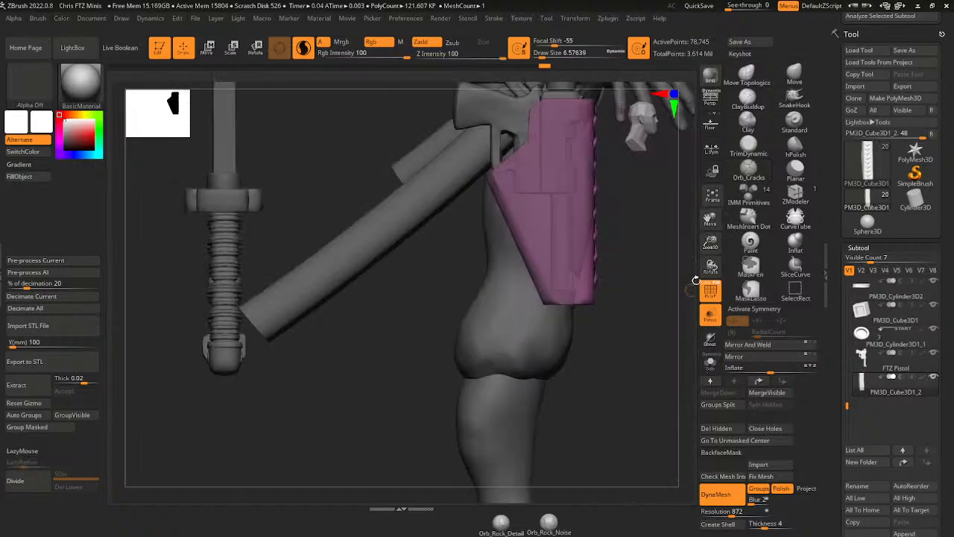
left_click_drag(685, 215, 681, 279, "alt")
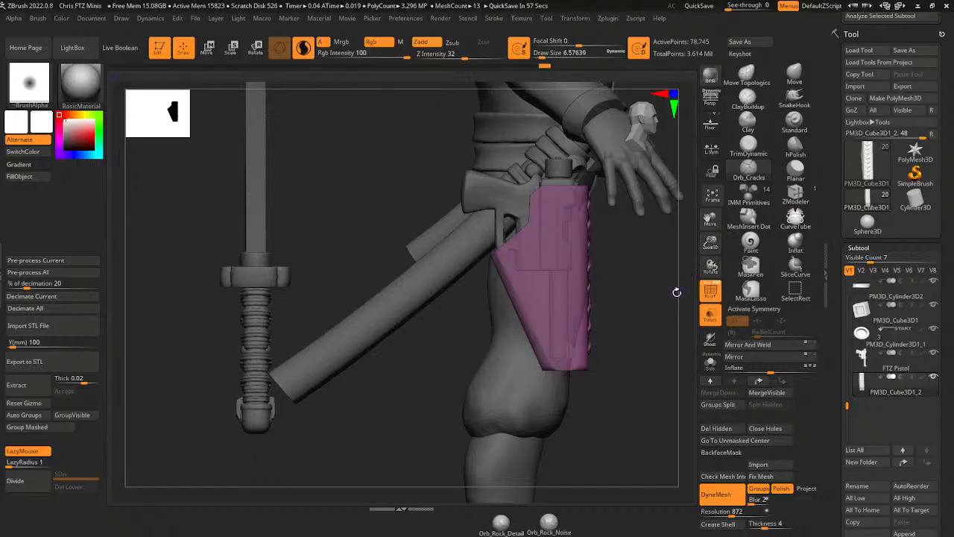
left_click_drag(640, 332, 625, 343)
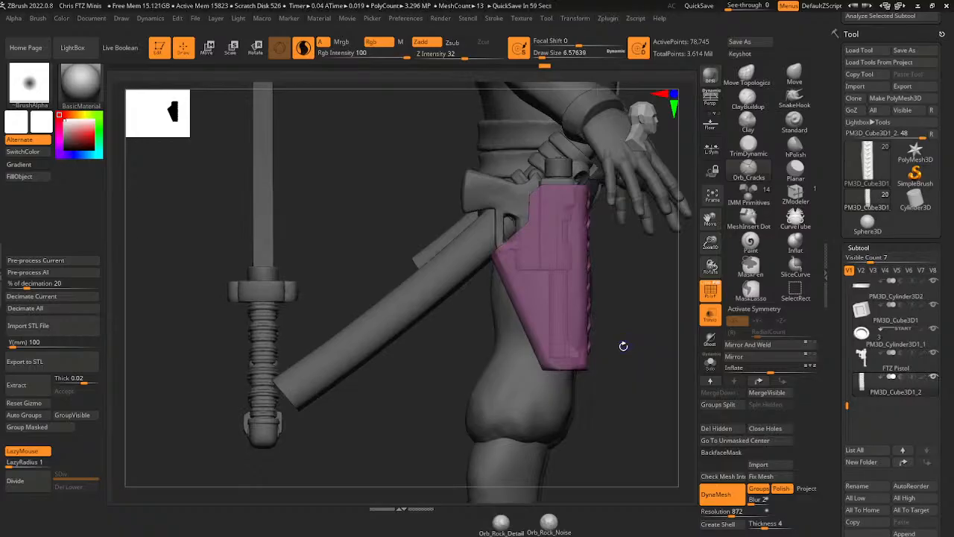
left_click_drag(634, 240, 608, 272)
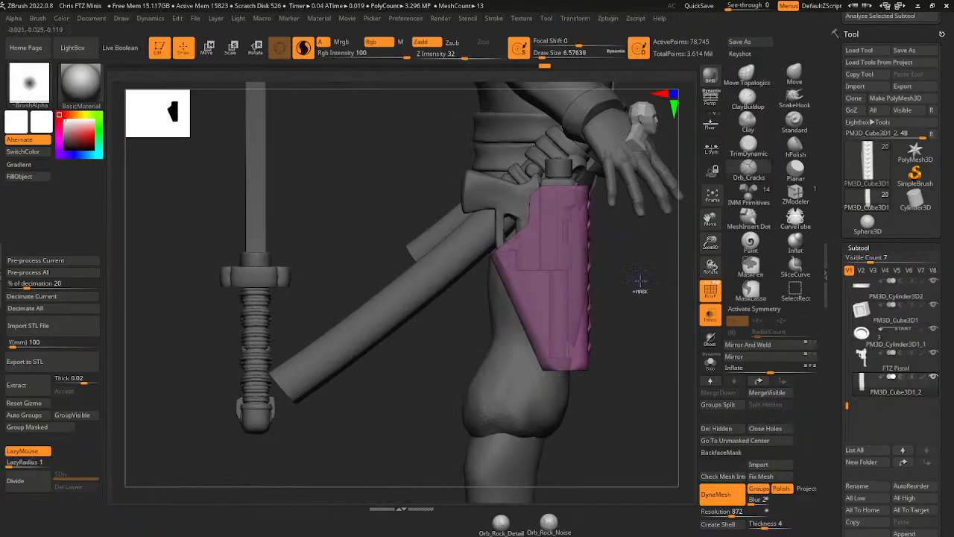
- Select the FTZ Pistol subtool and merge the holster below it into the same subtool
mouse_move(876, 392)
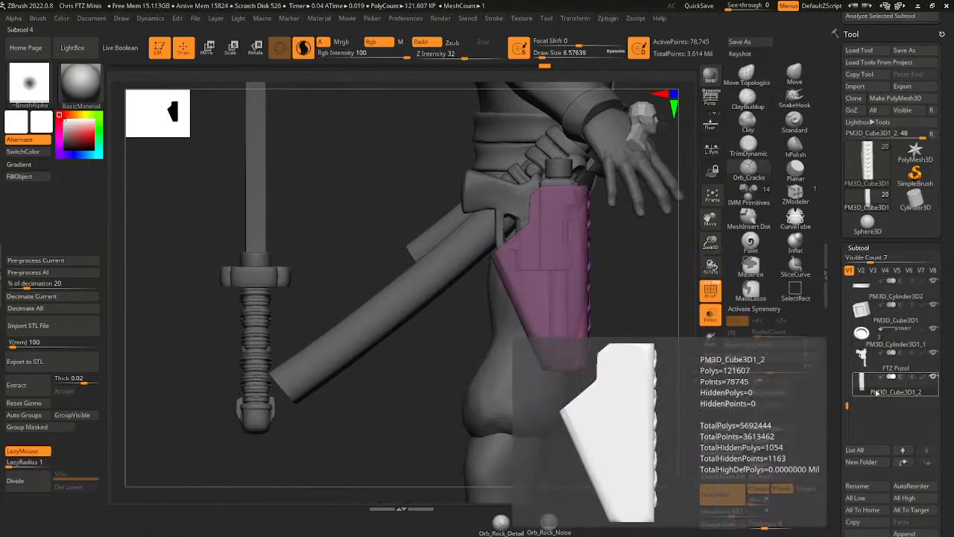
left_click(876, 362)
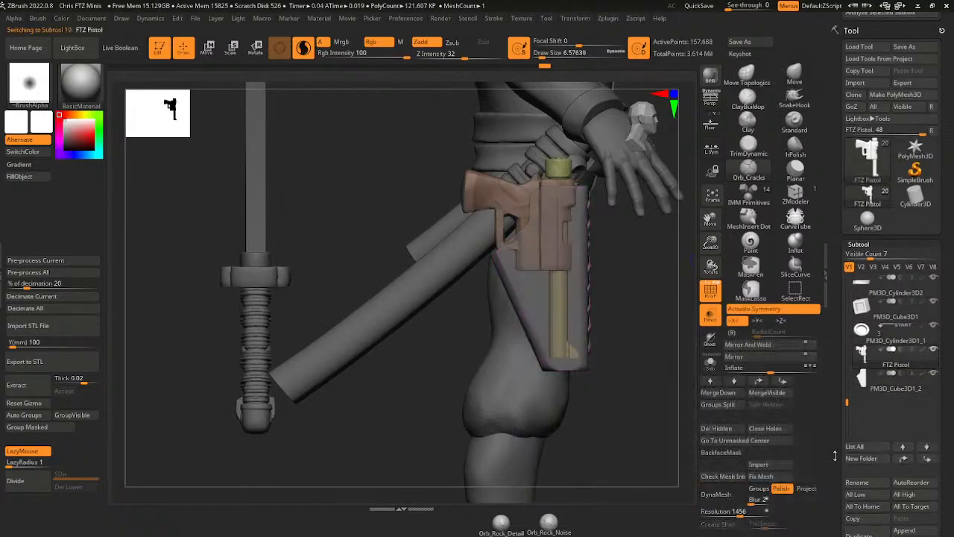
left_click_drag(835, 456, 836, 367)
left_click(872, 516)
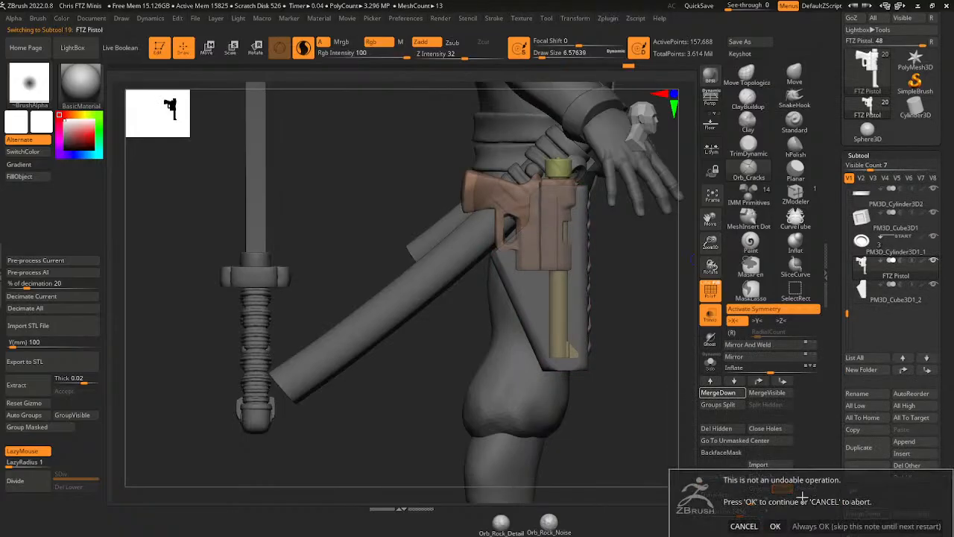
left_click(776, 526)
- Mask the pistol in the merged subtool and centre the transform gizmo on the unmasked holster
left_click_drag(642, 311, 660, 317)
left_click(654, 295, "ctrl")
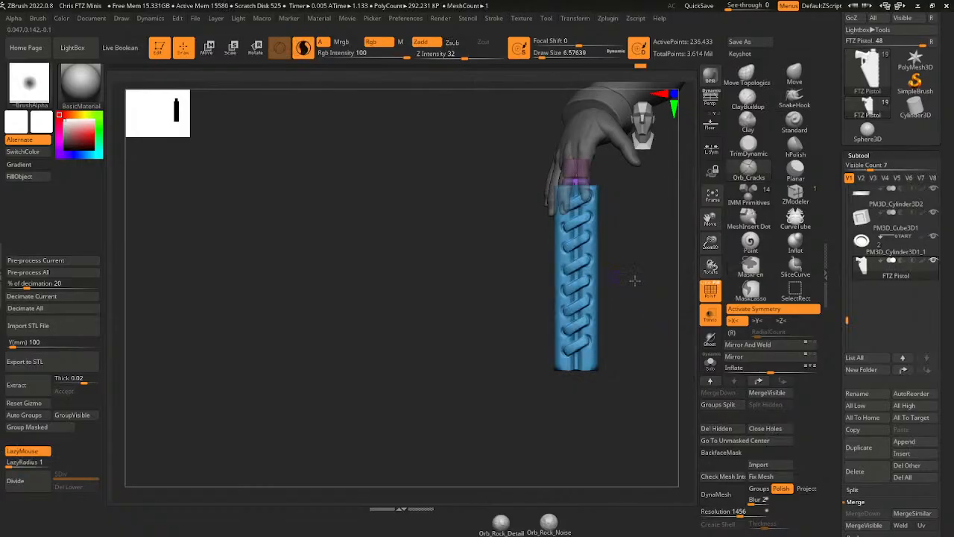
mouse_move(635, 281)
left_mouse_down()
mouse_move(692, 272)
mouse_move(681, 281)
mouse_move(613, 278)
left_mouse_up()
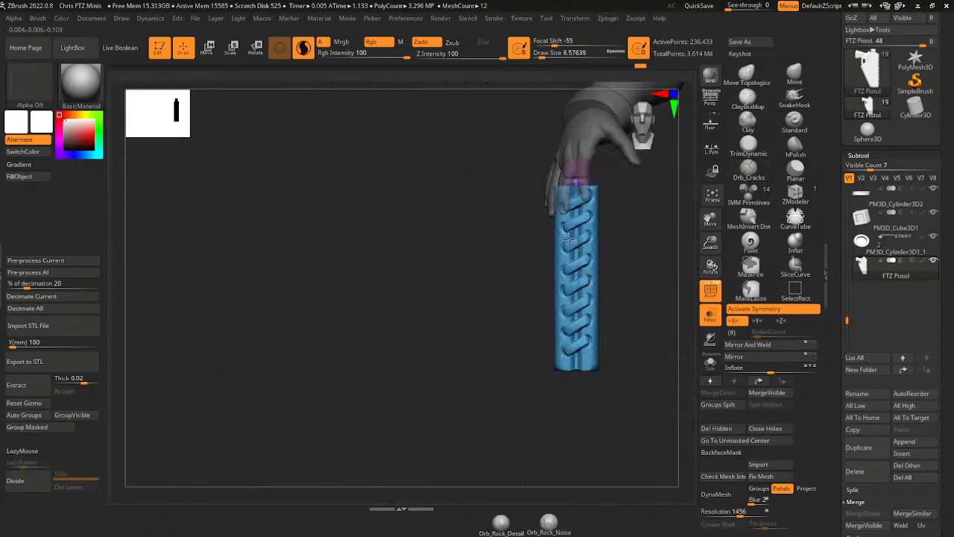
key("w")
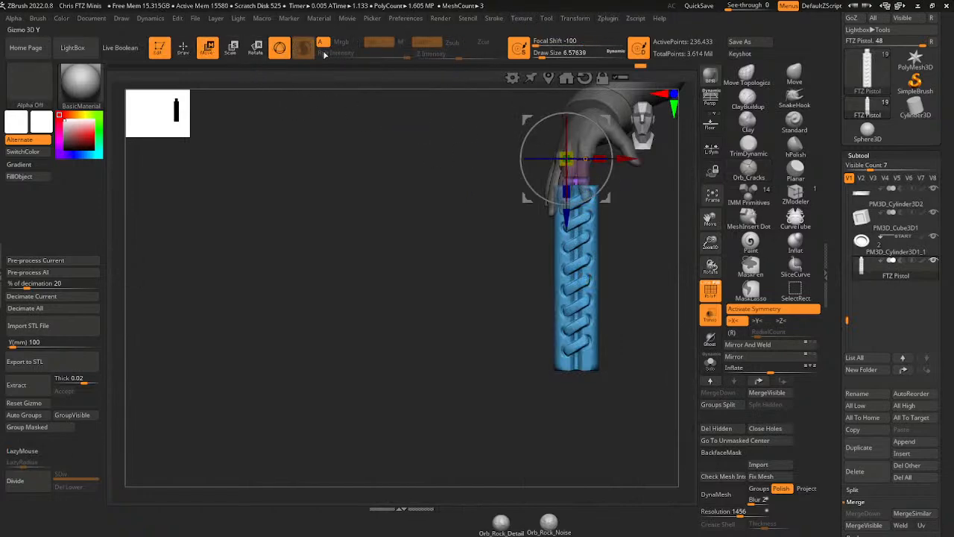
left_click(581, 236)
left_click(566, 155)
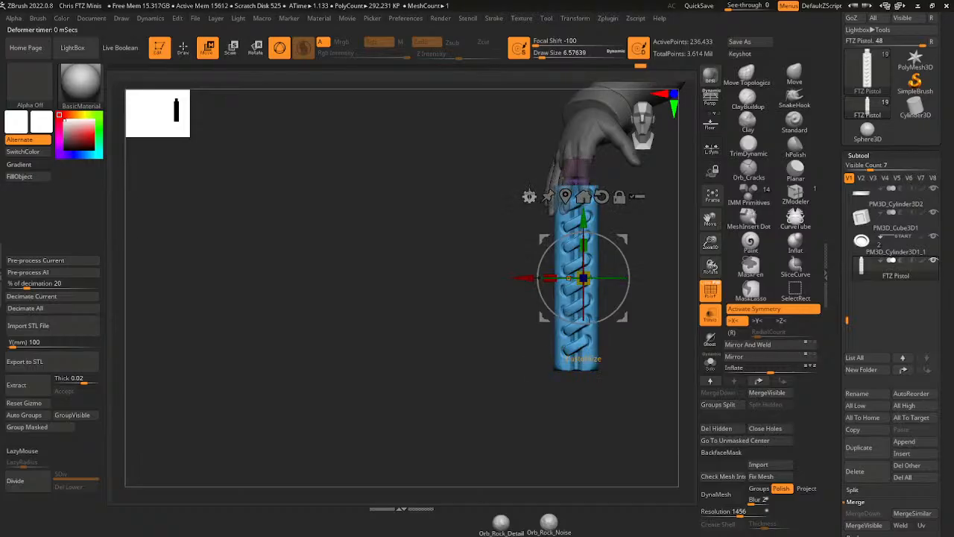
- Try the Taper deformer on the holster with X symmetry active, and undo it
left_click(529, 196)
left_click(626, 297)
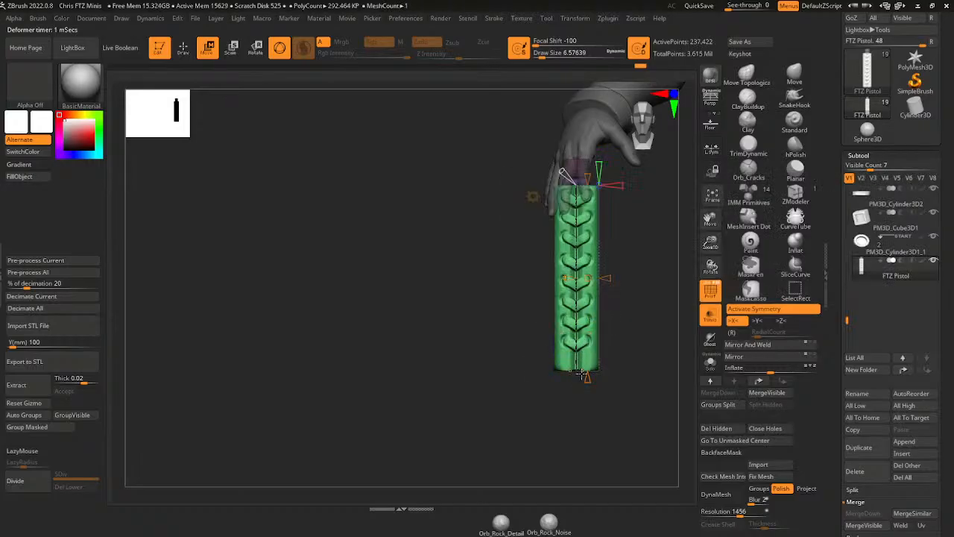
key("ctrl+z")
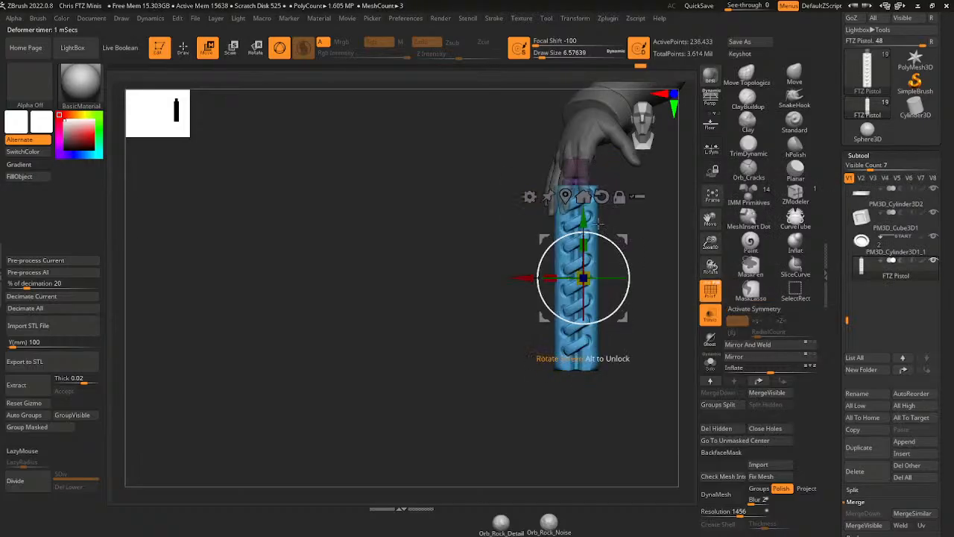
- With symmetry off, apply the Taper deformer to the holster and narrow it toward its lower end
left_click(529, 196)
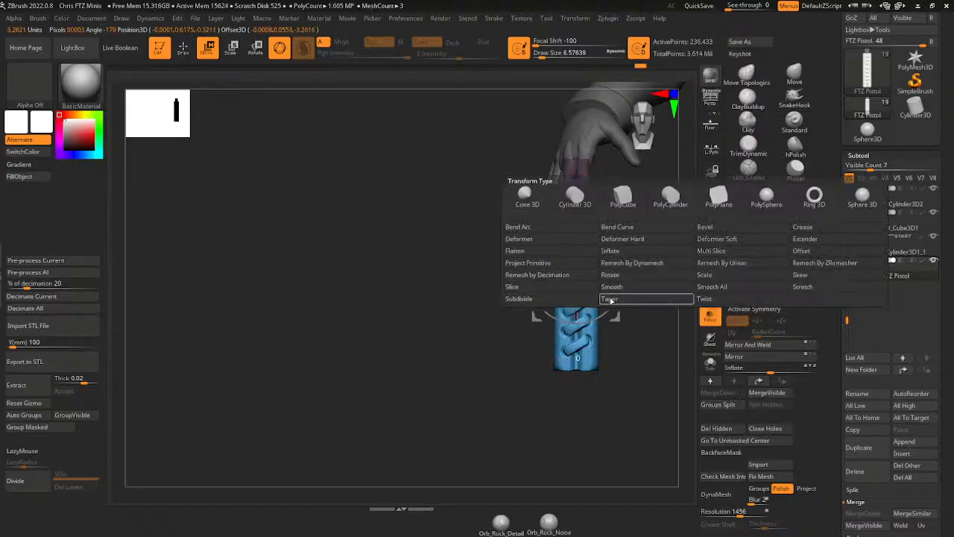
left_click(611, 302)
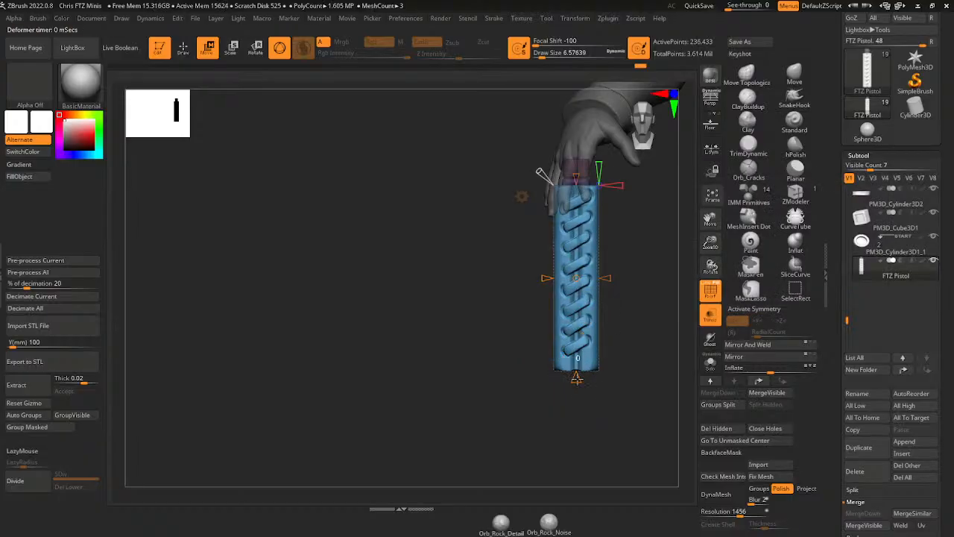
left_click_drag(577, 360, 576, 351)
- Assign the tapered holster with its lacing to a single new polygroup, separate from the masked pistol
left_click_drag(632, 298, 672, 342)
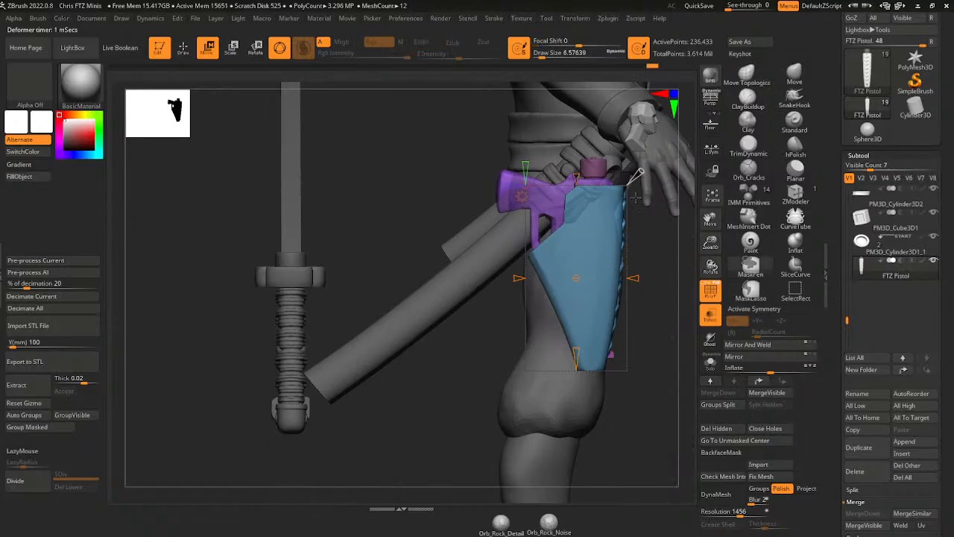
left_click(581, 364, "ctrl")
left_click_drag(639, 179, 642, 189, "ctrl")
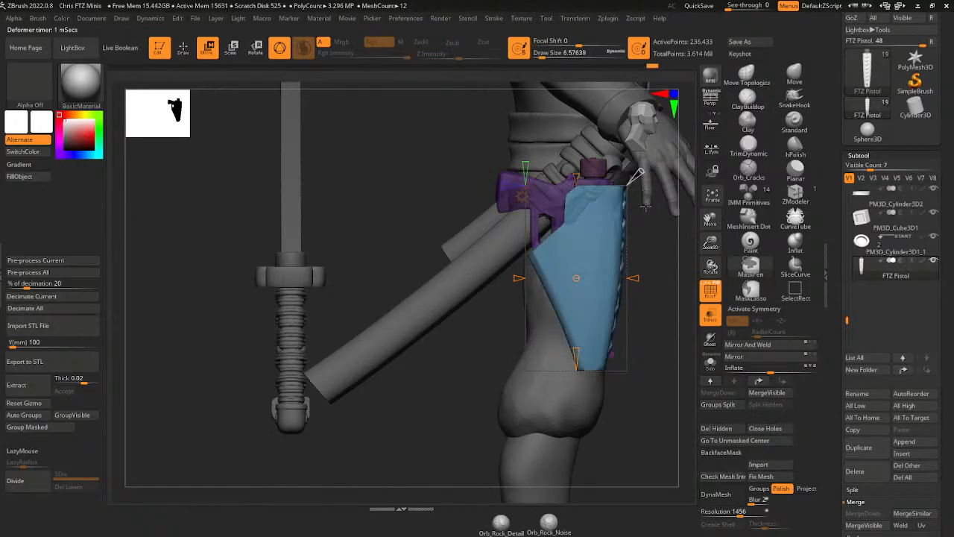
key("ctrl+w")
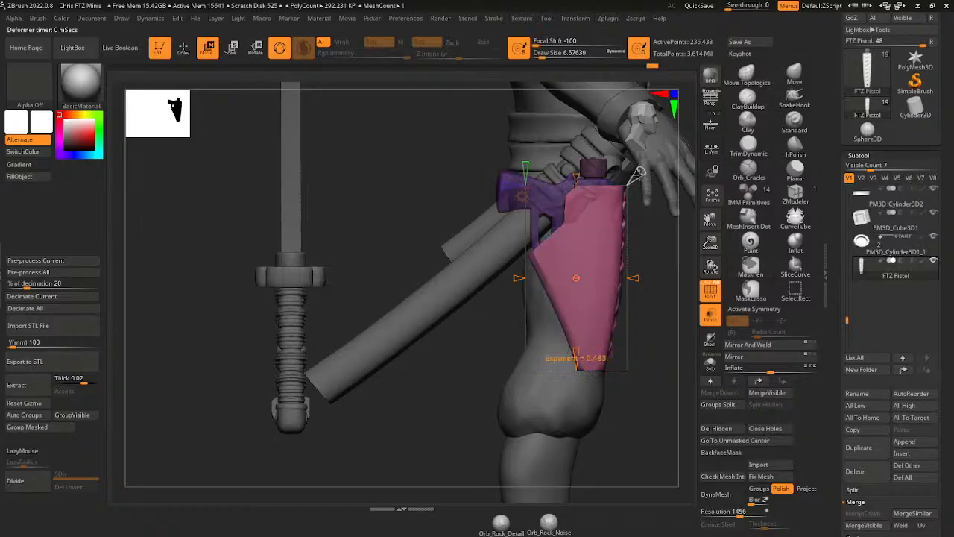
- Adjust the Taper so it narrows only the holster's thickness, with the laced edge straight in side profile
left_click_drag(677, 248, 614, 234)
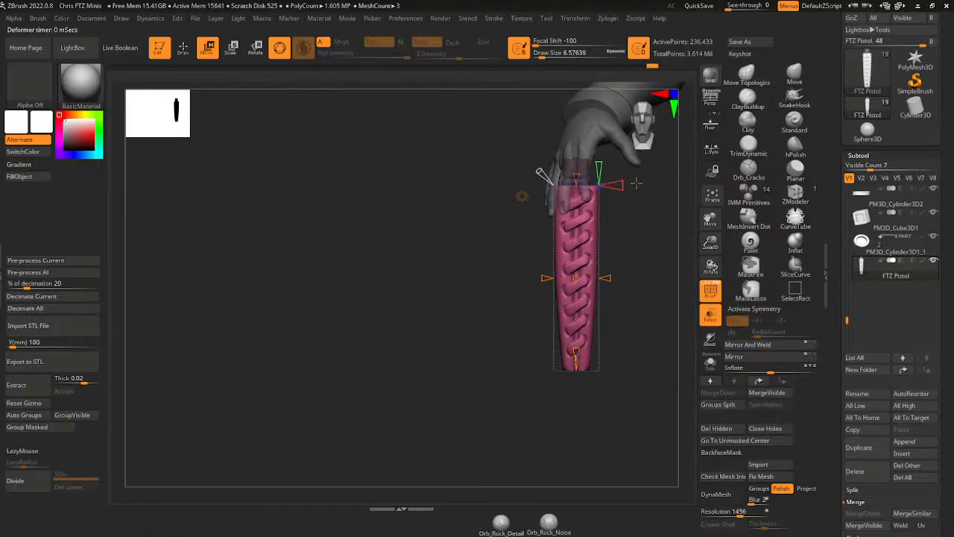
left_click_drag(636, 183, 625, 167)
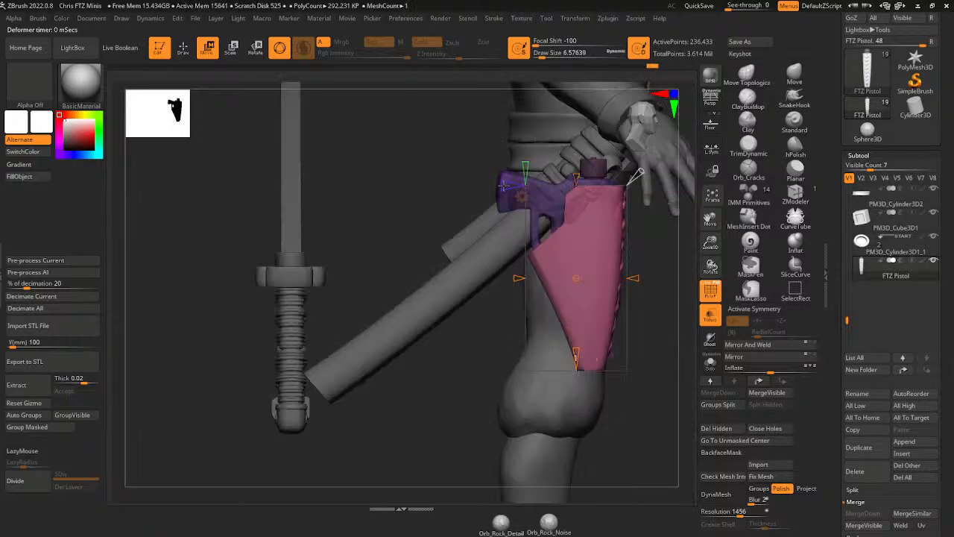
left_click_drag(506, 227, 522, 200)
left_click_drag(684, 287, 590, 280)
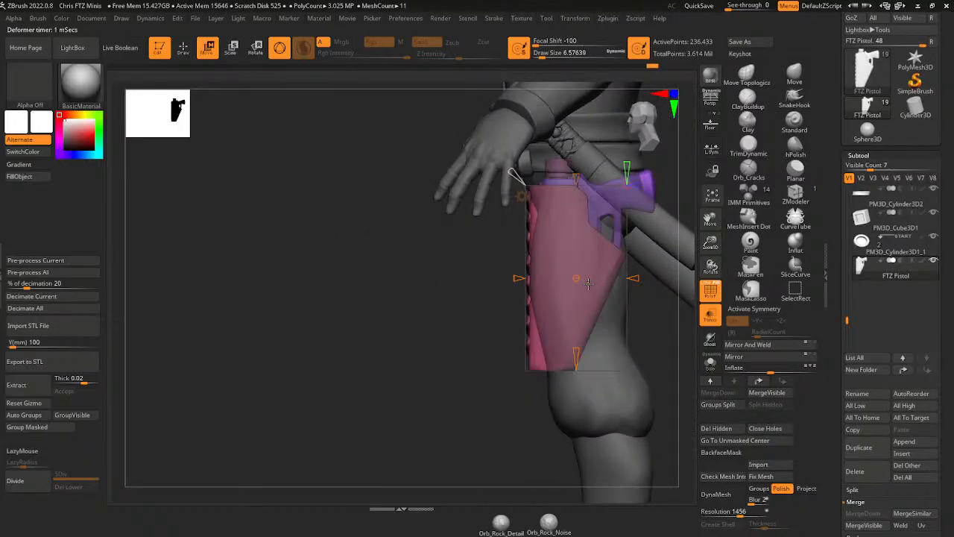
- Check the tapered holster from the side and front against the figure, and accept the Taper deformer
left_click_drag(433, 371, 664, 355)
left_click_drag(670, 376, 687, 331, "alt")
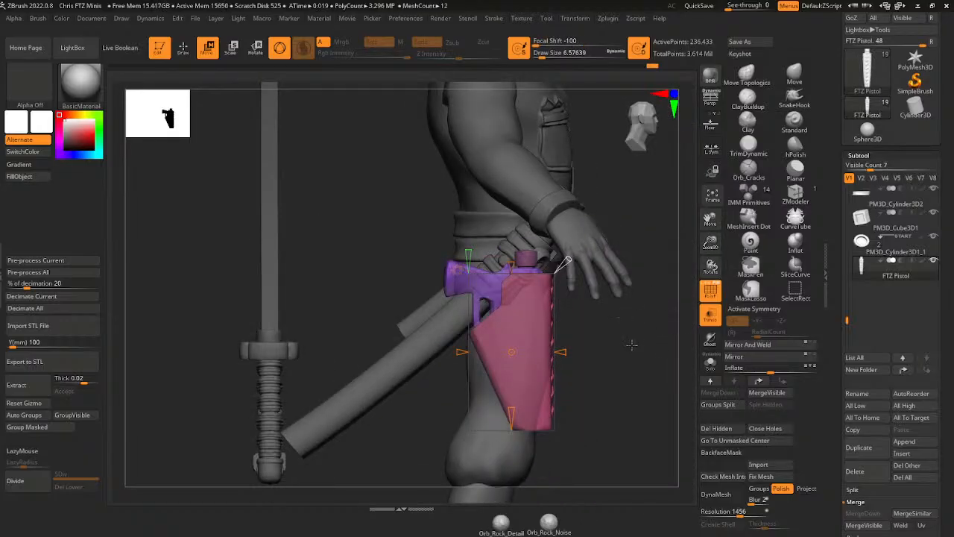
left_click_drag(651, 365, 628, 368)
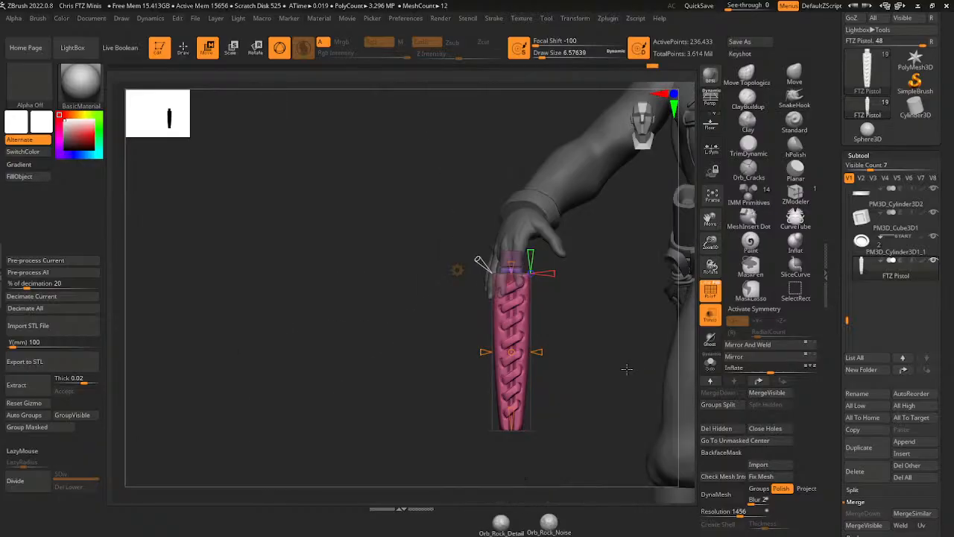
left_click_drag(638, 202, 557, 187)
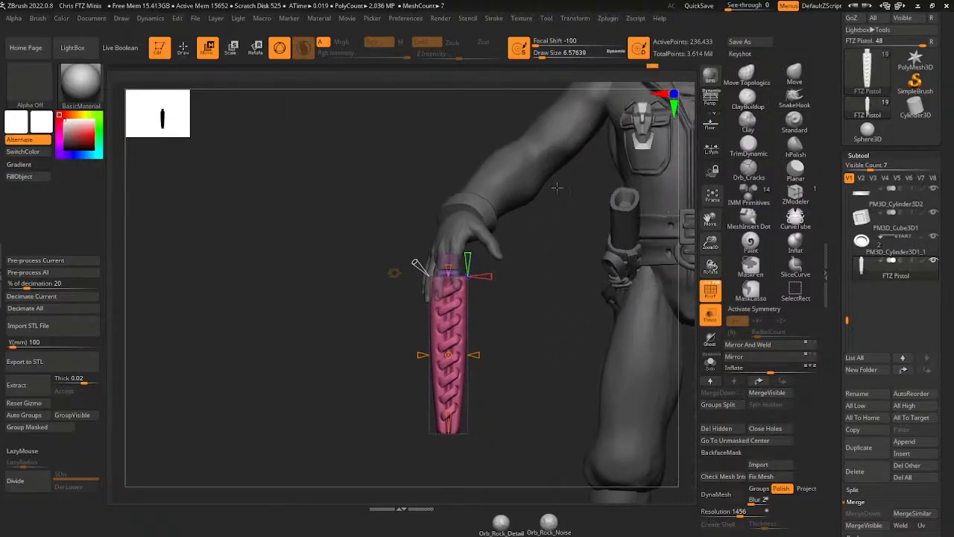
left_click(394, 273)
left_click(398, 275)
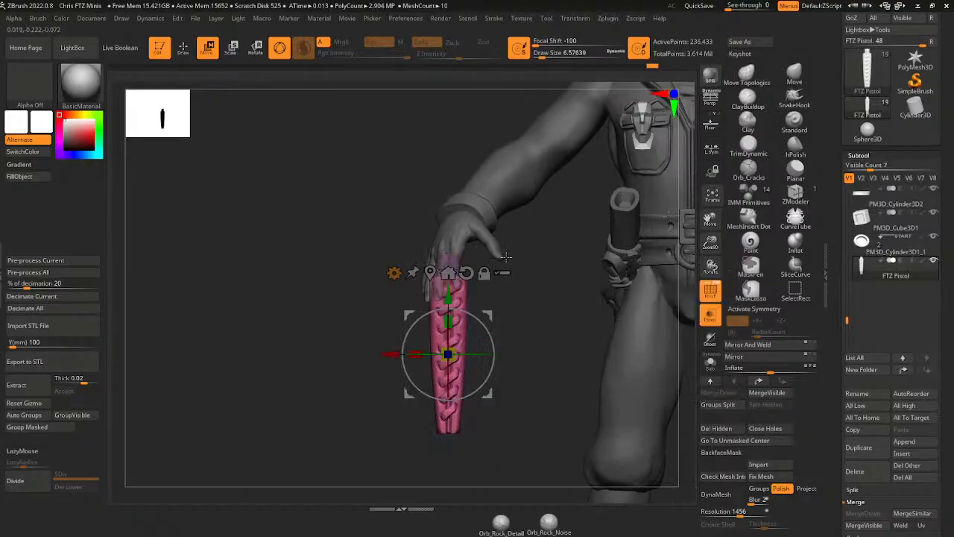
- Unmask the pistol, then scale, move and tilt it together with the holster to fit against the hip
left_click_drag(497, 318, 651, 305)
left_click_drag(550, 410, 641, 399)
left_click_drag(648, 274, 612, 367)
left_click_drag(699, 254, 725, 250, "alt")
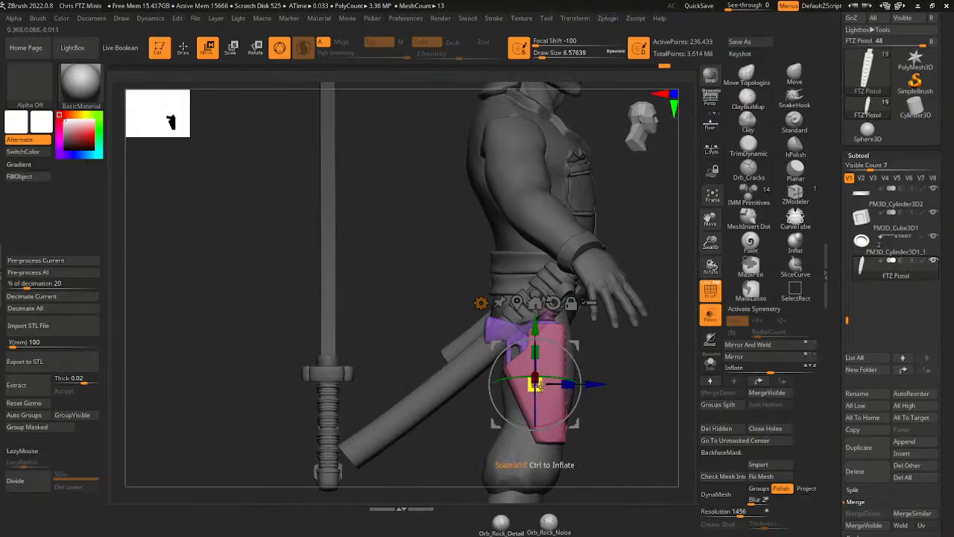
left_click_drag(643, 348, 571, 338)
mouse_move(668, 261)
left_mouse_down()
mouse_move(694, 252)
mouse_move(669, 267)
mouse_move(699, 261)
mouse_move(673, 267)
left_mouse_up()
left_click_drag(534, 368, 527, 379)
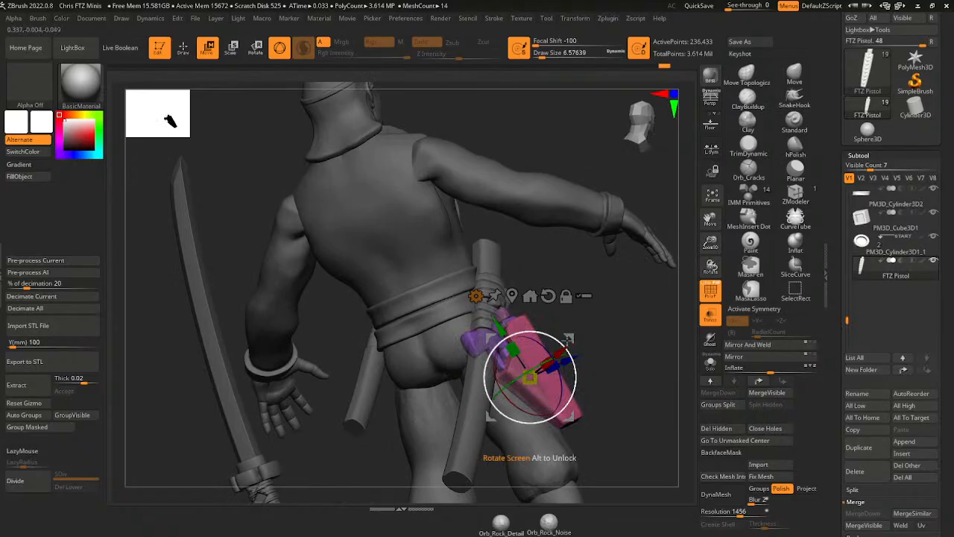
left_click_drag(571, 357, 566, 361)
left_click_drag(609, 335, 580, 340)
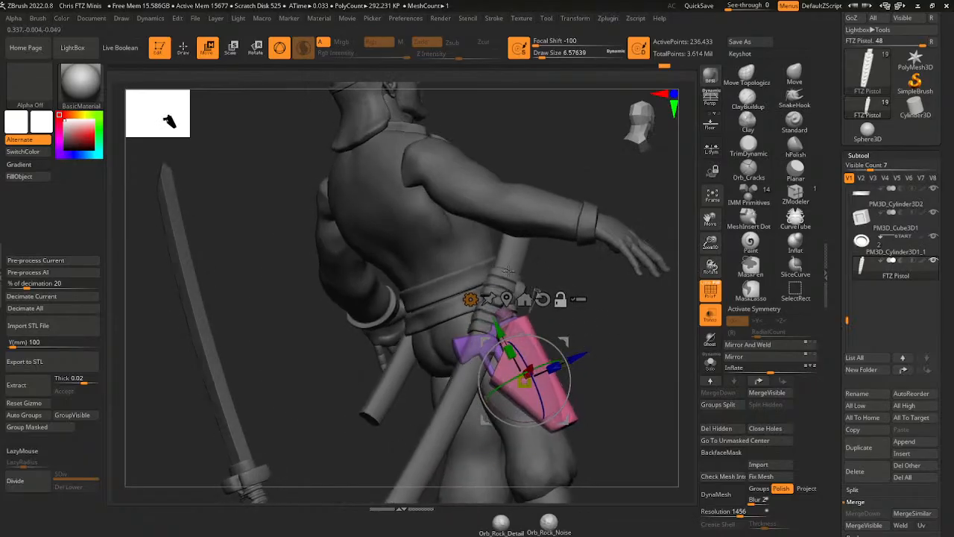
- In the Elf Samurai Katana1_1 subtool, isolate the scabbard polygroup and delete the hidden cord wraps
left_click(515, 261, "alt")
left_click_drag(560, 264, 601, 264, "shift")
left_click_drag(517, 272, 529, 282)
left_click_drag(577, 325, 556, 322)
left_click_drag(523, 251, 521, 263)
mouse_move(558, 316)
left_mouse_down()
mouse_move(496, 309)
mouse_move(556, 305)
left_mouse_up()
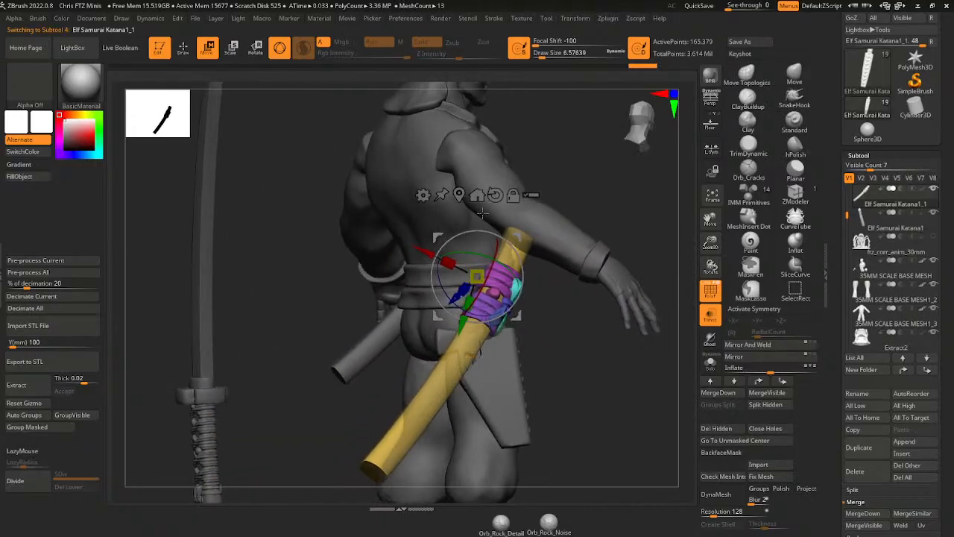
left_click(188, 49)
left_click(516, 252, "ctrl+alt+shift")
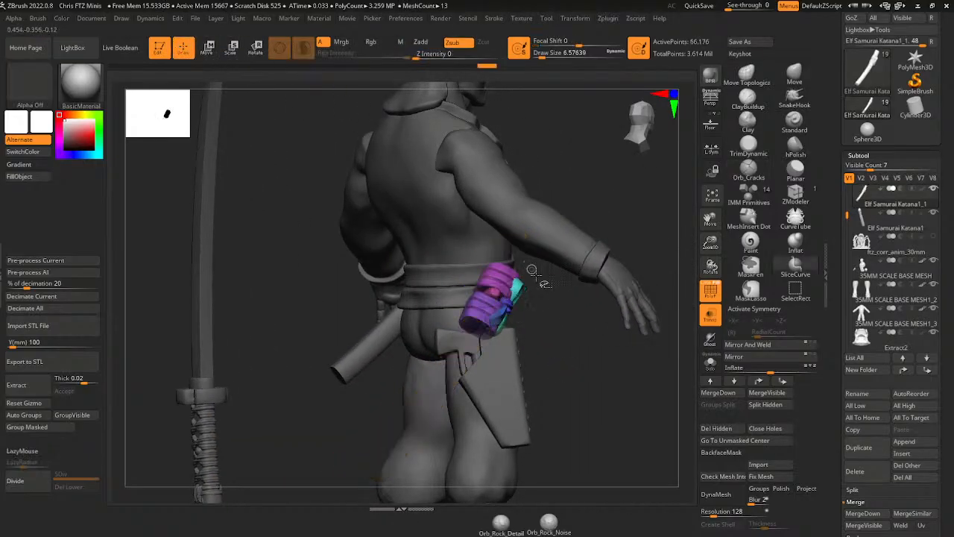
left_click(521, 259, "ctrl+shift")
left_click(519, 252, "ctrl+shift")
left_click_drag(576, 337, 487, 391)
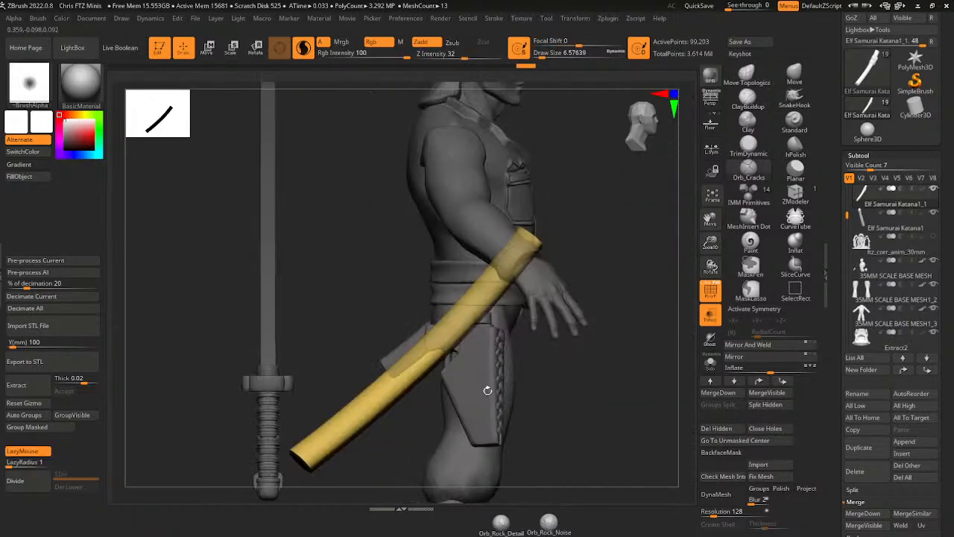
left_click(729, 427)
- Rotate the bare scabbard slightly at the hip and turn off transparency to judge it against the belts
mouse_move(597, 286)
left_mouse_down()
mouse_move(604, 324)
mouse_move(447, 186)
left_mouse_up()
left_click(597, 315, "ctrl")
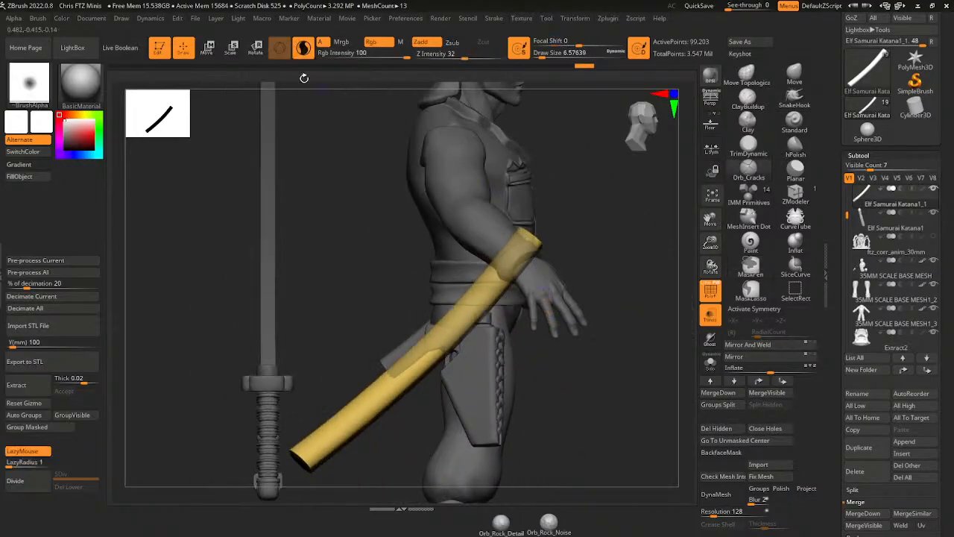
key("r")
left_click_drag(510, 237, 505, 245)
mouse_move(603, 326)
left_mouse_down()
mouse_move(537, 321)
mouse_move(560, 359)
mouse_move(542, 364)
mouse_move(578, 371)
mouse_move(548, 378)
mouse_move(564, 362)
mouse_move(581, 377)
mouse_move(550, 322)
mouse_move(680, 300)
mouse_move(655, 322)
left_mouse_up()
left_click(654, 336, "ctrl")
left_click(654, 337, "ctrl")
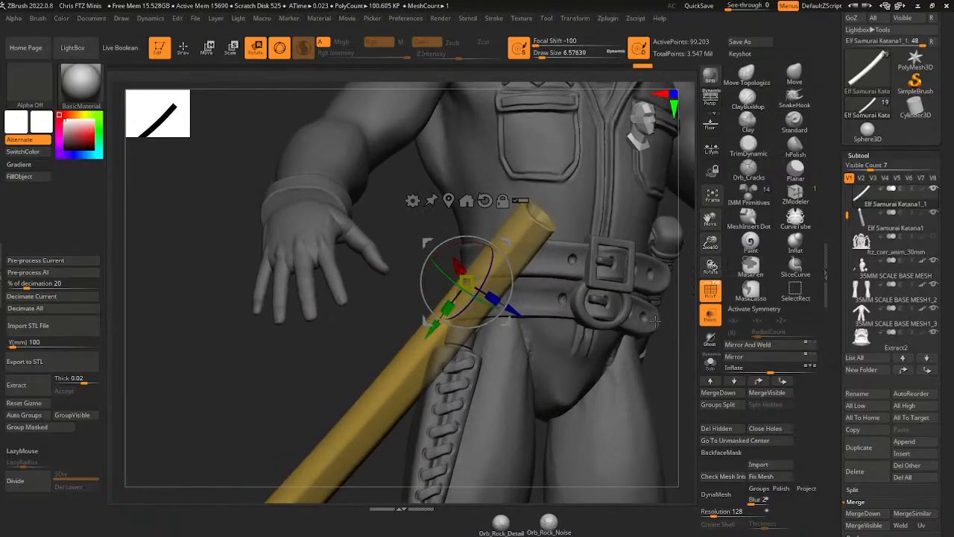
left_click(710, 313)
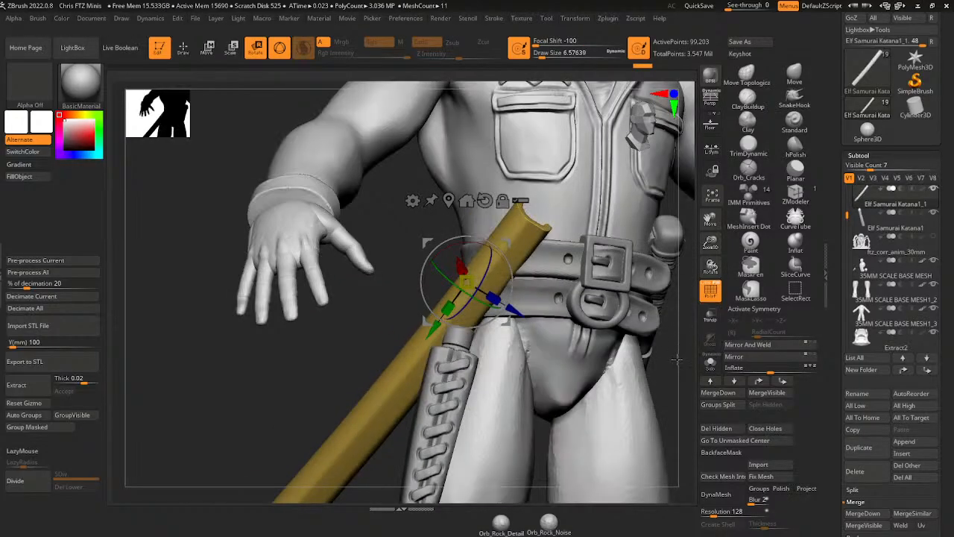
- Move and rotate the scabbard so it rests diagonally against the outside of the belts, above the holstered pistol
left_click_drag(677, 359, 671, 400)
left_click_drag(478, 250, 463, 257)
left_click_drag(690, 273, 752, 307)
left_click_drag(633, 326, 659, 340)
left_click_drag(501, 254, 532, 246)
left_click_drag(590, 271, 509, 234)
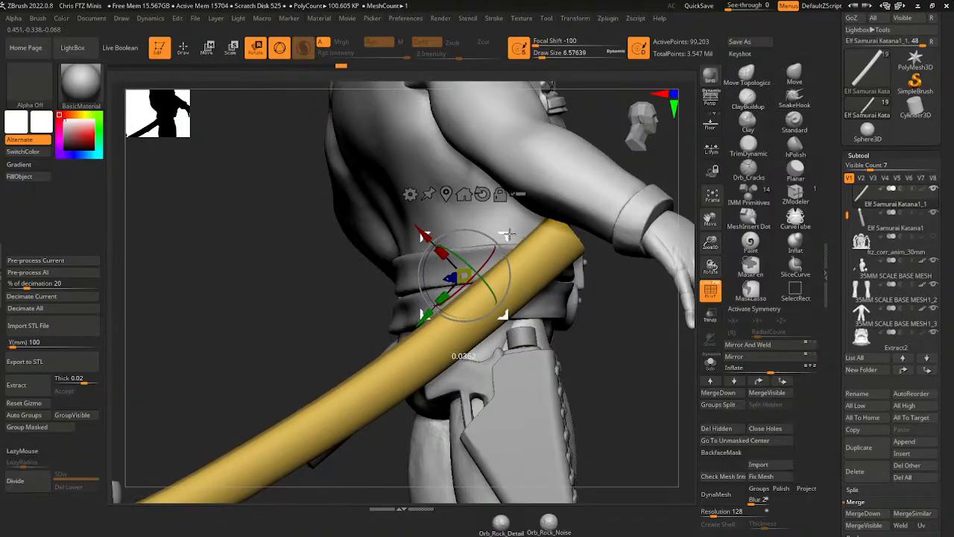
left_click_drag(593, 332, 688, 246)
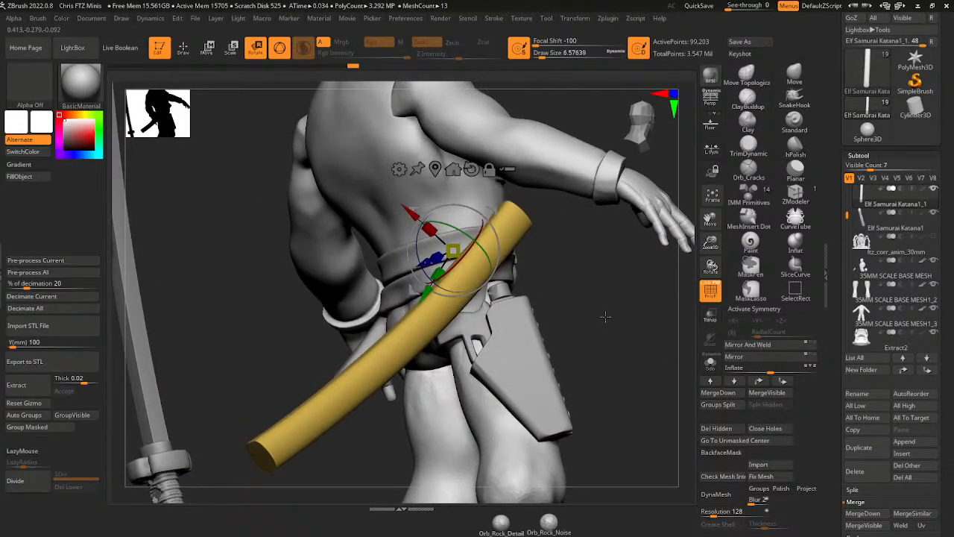
left_click_drag(604, 317, 620, 353)
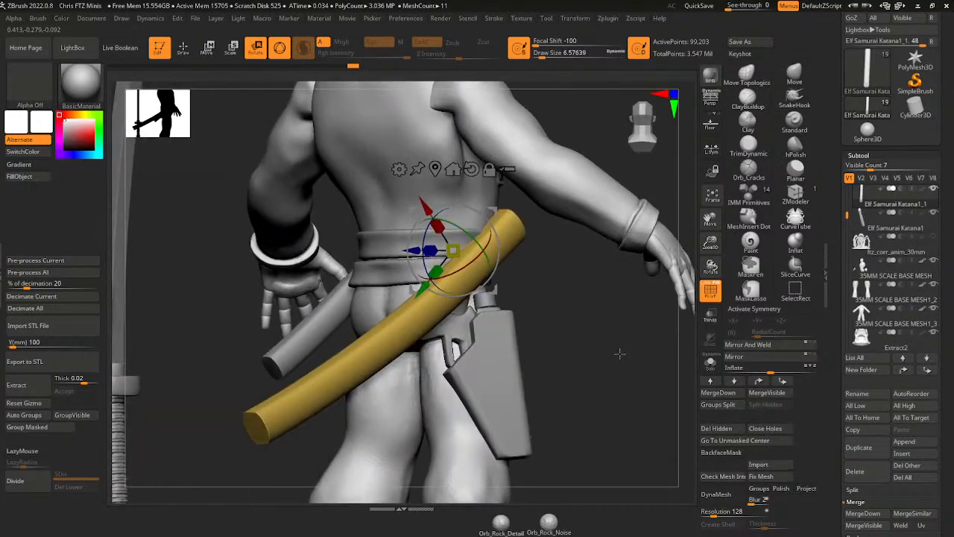
- Choose the ClayBuildup brush and DynaMesh the scabbard at resolution 1064
left_click_drag(713, 243, 712, 240)
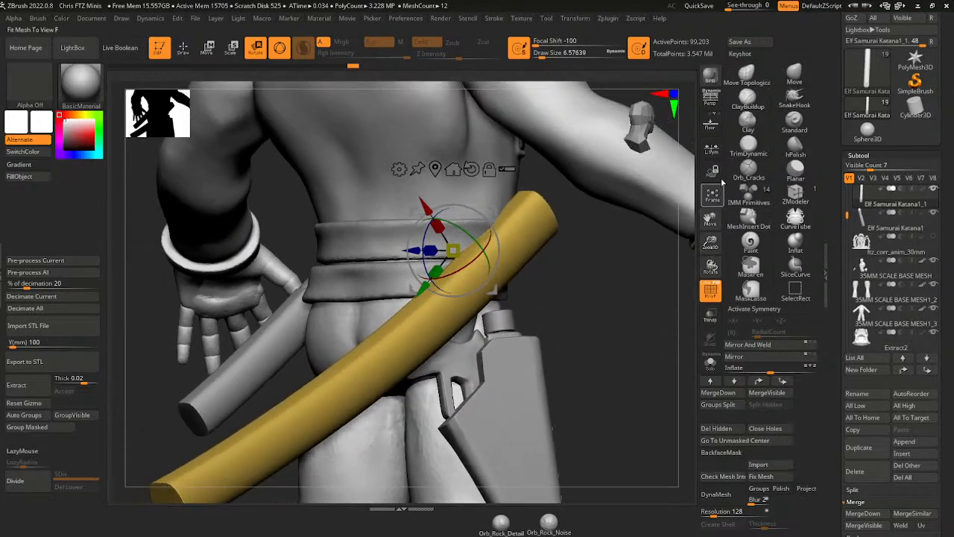
left_click(752, 104)
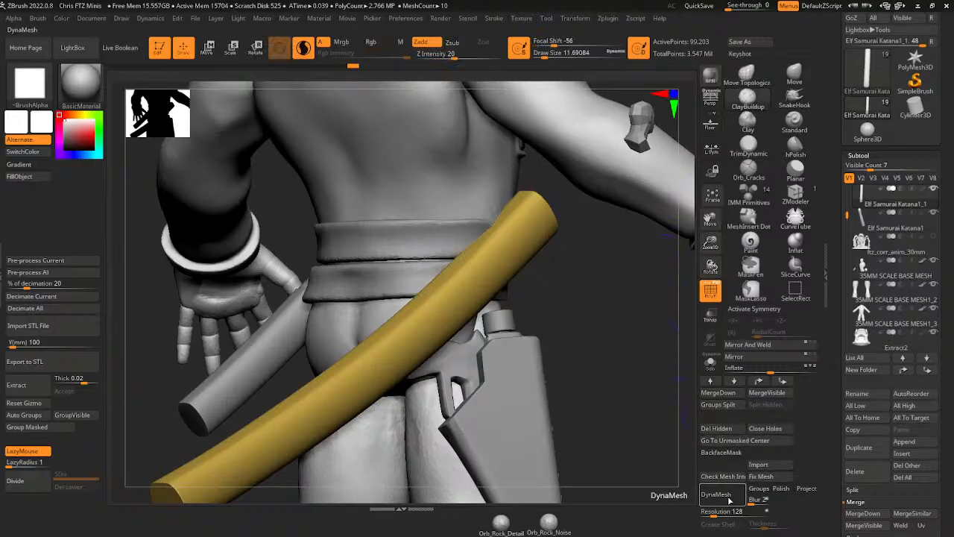
left_click_drag(713, 512, 735, 516)
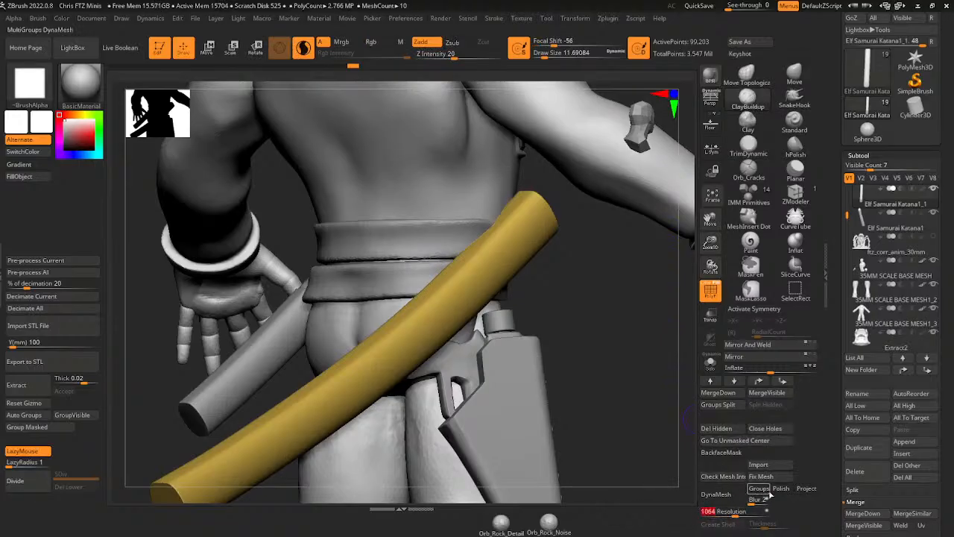
left_click(716, 494)
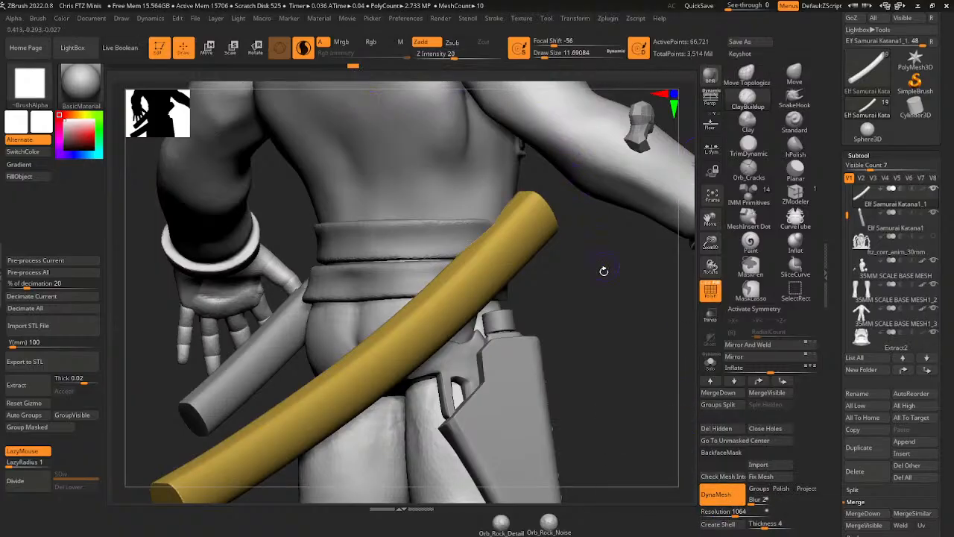
left_click_drag(604, 271, 542, 240)
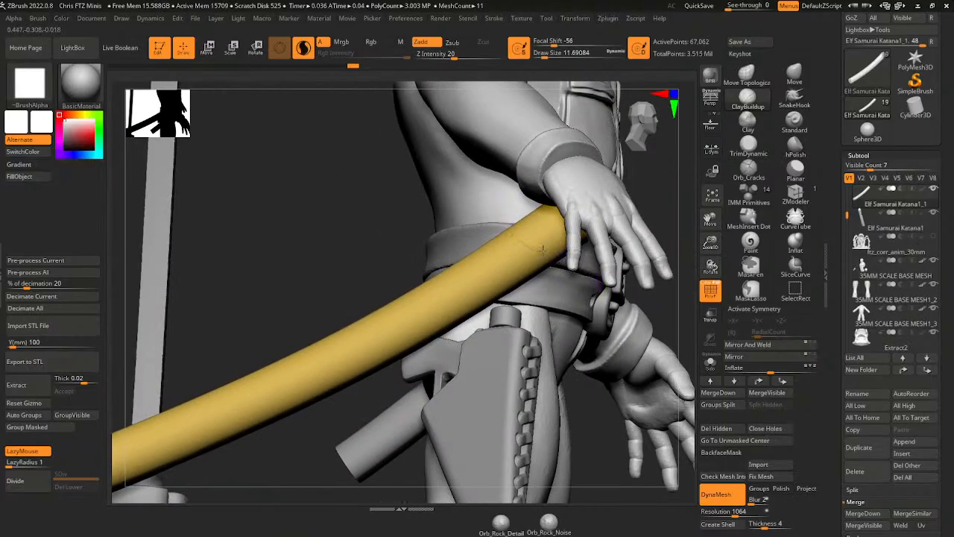
- Sculpt a raised cord band around the katana scabbard just below its mouth with the ClayBuildup brush
left_click_drag(539, 247, 547, 256)
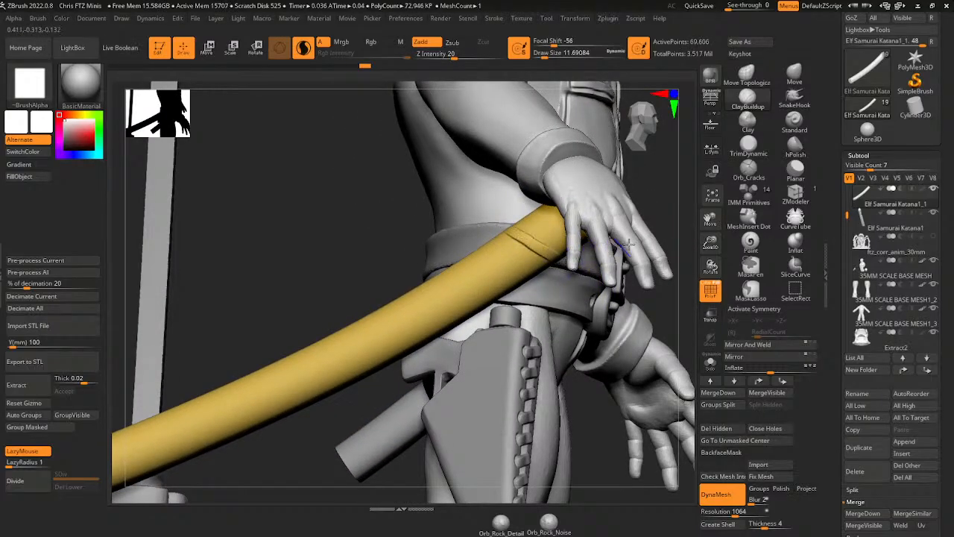
left_click_drag(671, 269, 522, 226)
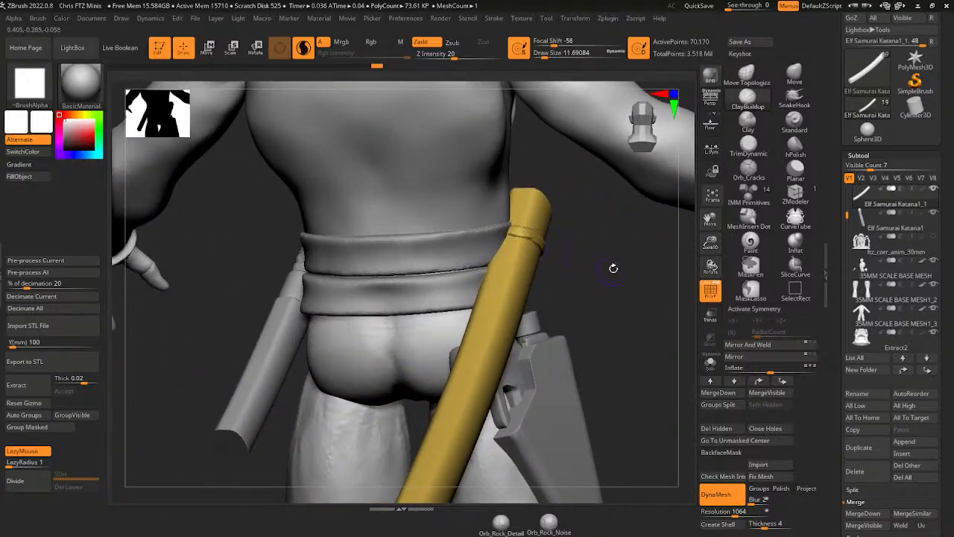
left_click_drag(613, 268, 522, 226)
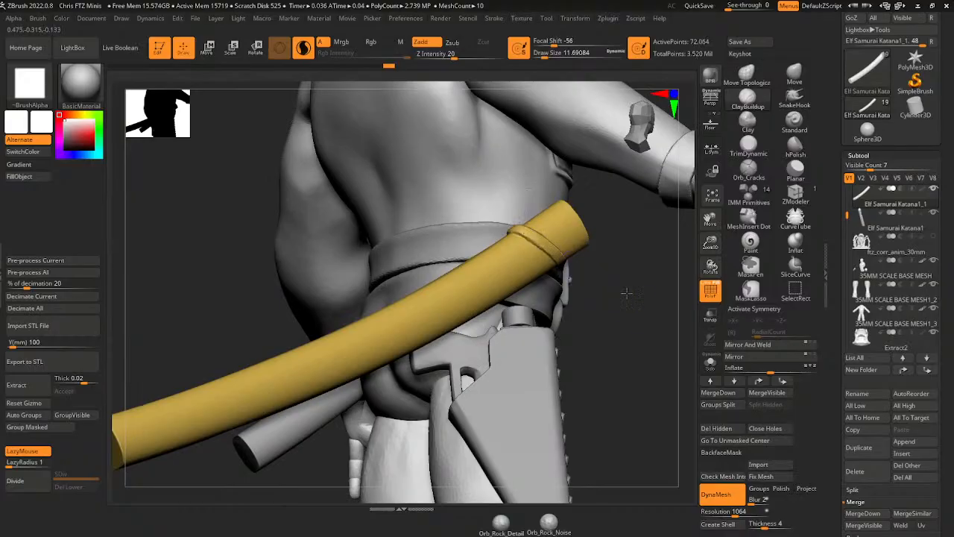
left_click_drag(626, 293, 513, 221)
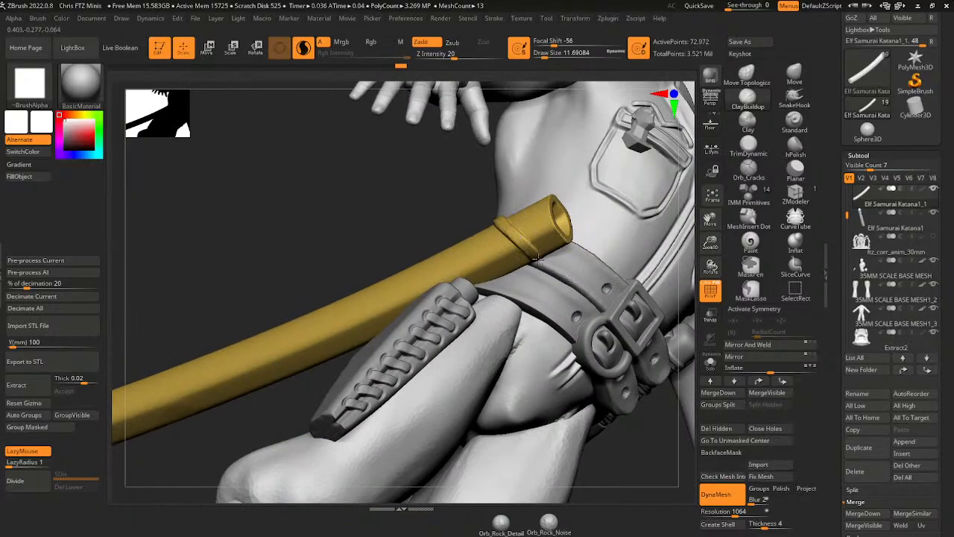
left_click_drag(538, 258, 498, 219)
left_click_drag(440, 226, 531, 228)
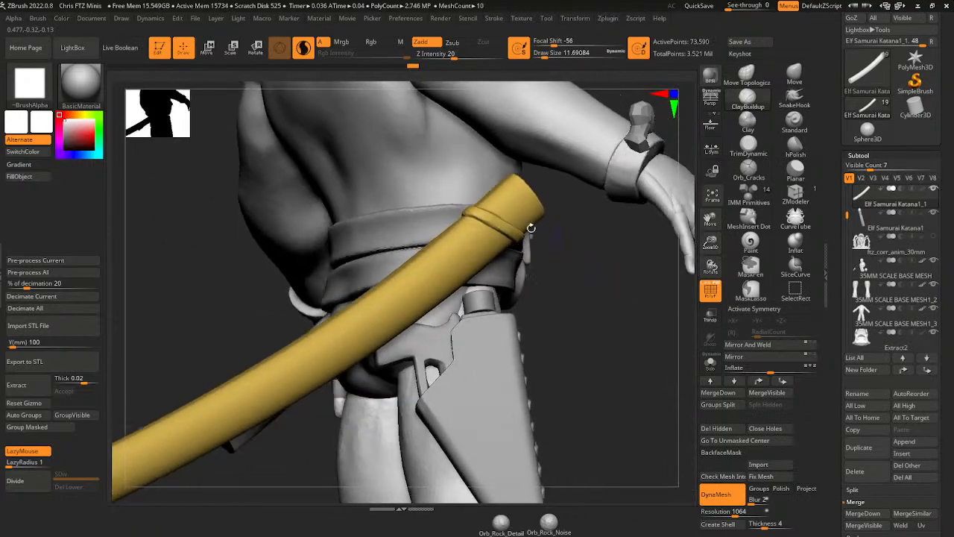
- Build up diagonal cord wraps that cross over the band near the scabbard mouth, on the outer and front sides
left_click_drag(434, 237, 526, 235)
left_click_drag(592, 231, 555, 241)
left_click_drag(652, 197, 534, 211)
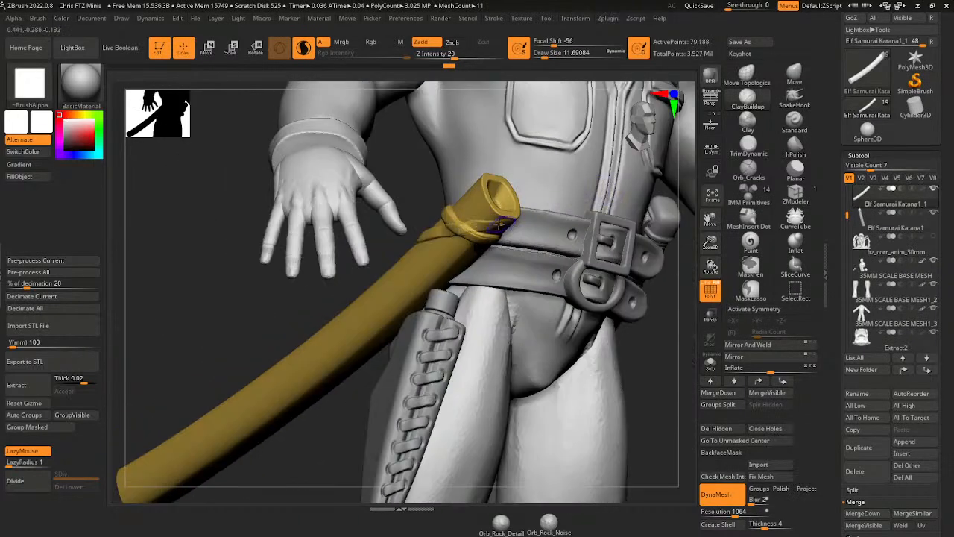
left_click_drag(663, 344, 542, 236)
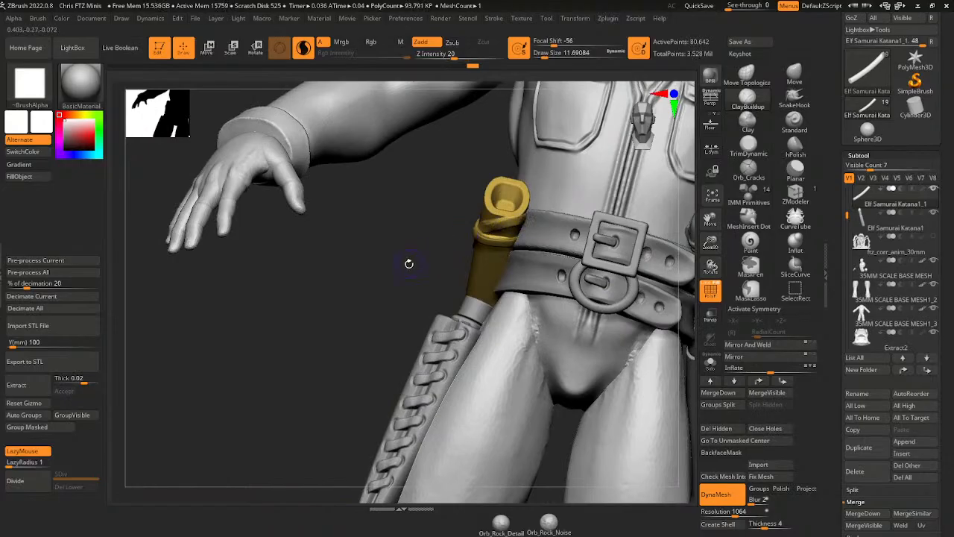
left_click_drag(409, 263, 527, 222)
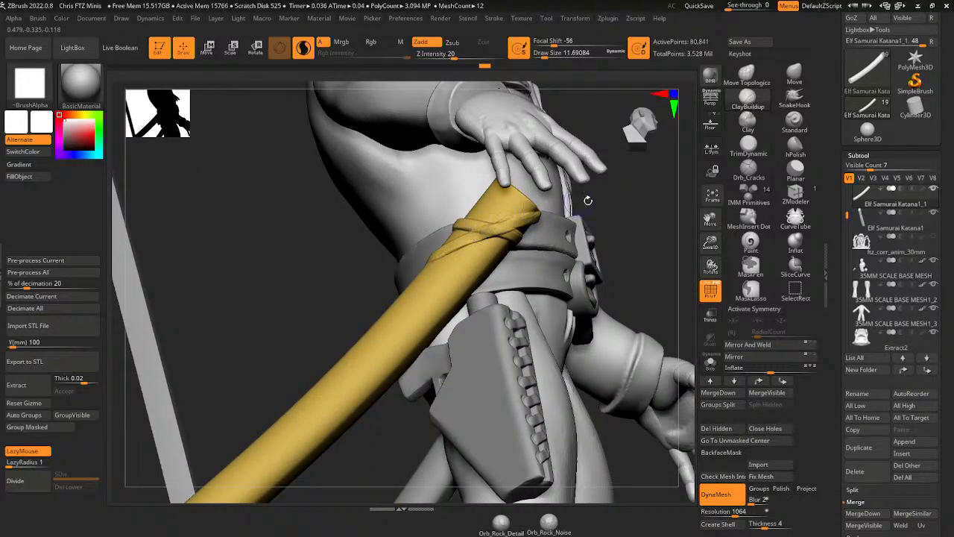
left_click_drag(587, 200, 515, 237)
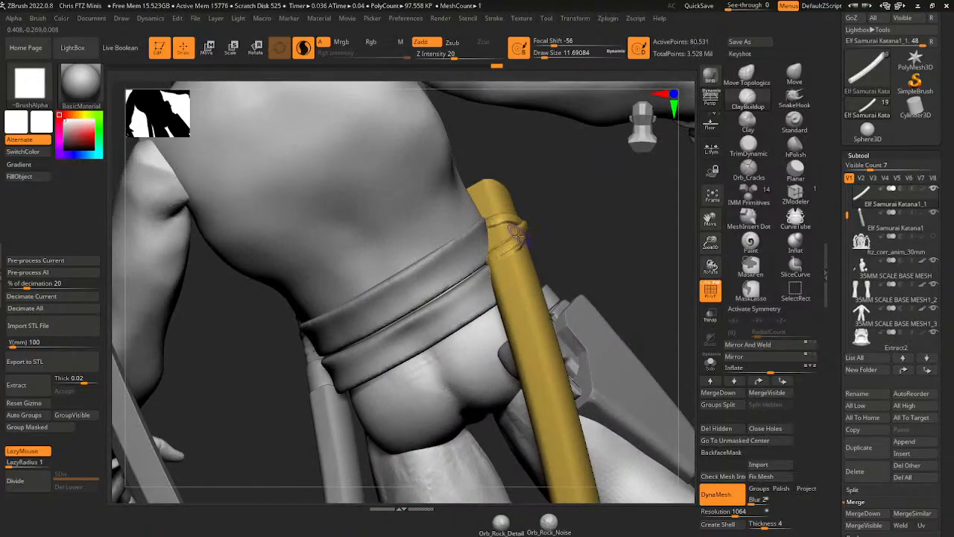
- Extend the diagonal cord wraps down the scabbard beside the belts, continuing them around its back side
left_click_drag(496, 255, 515, 250)
mouse_move(544, 217)
left_mouse_down()
mouse_move(558, 206)
mouse_move(572, 212)
left_mouse_up()
left_click_drag(624, 194, 585, 214)
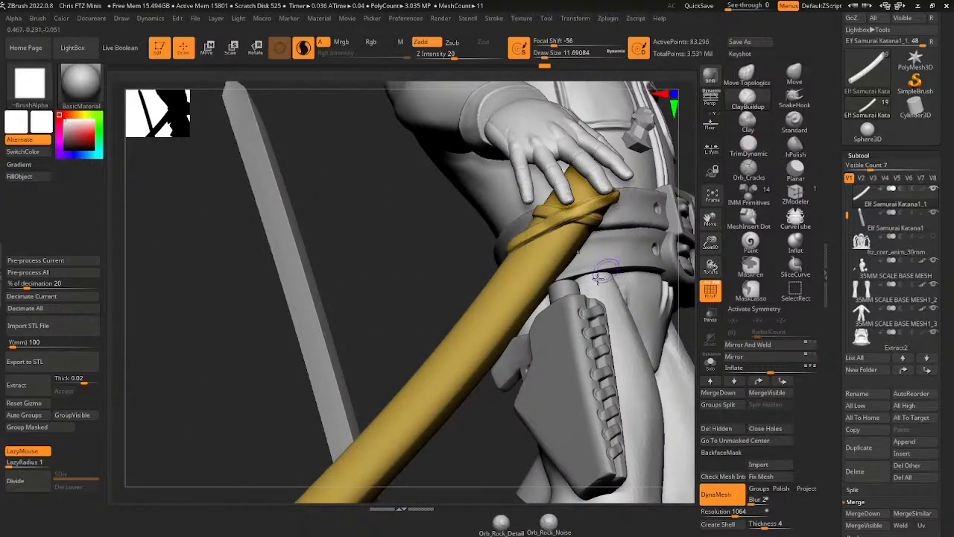
left_click_drag(487, 427, 573, 246)
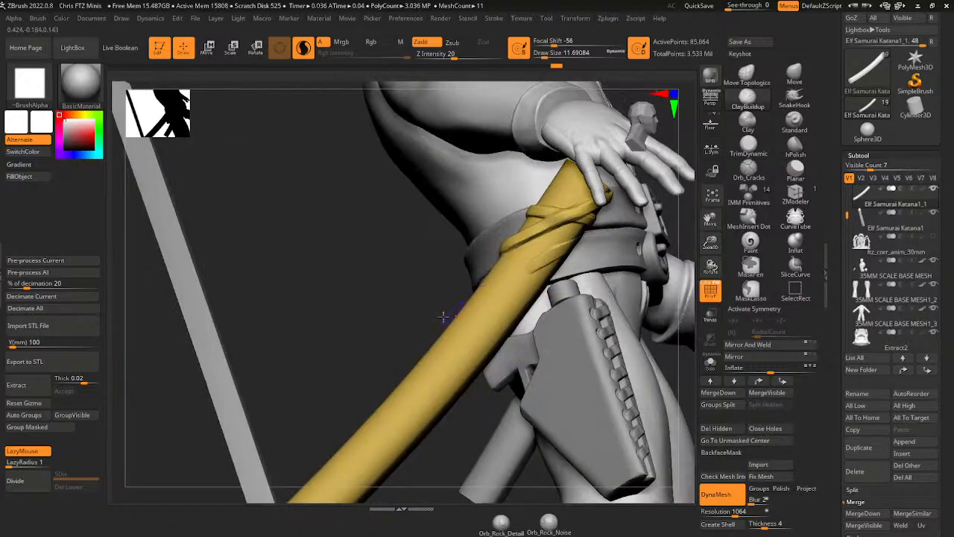
left_click_drag(443, 316, 561, 293)
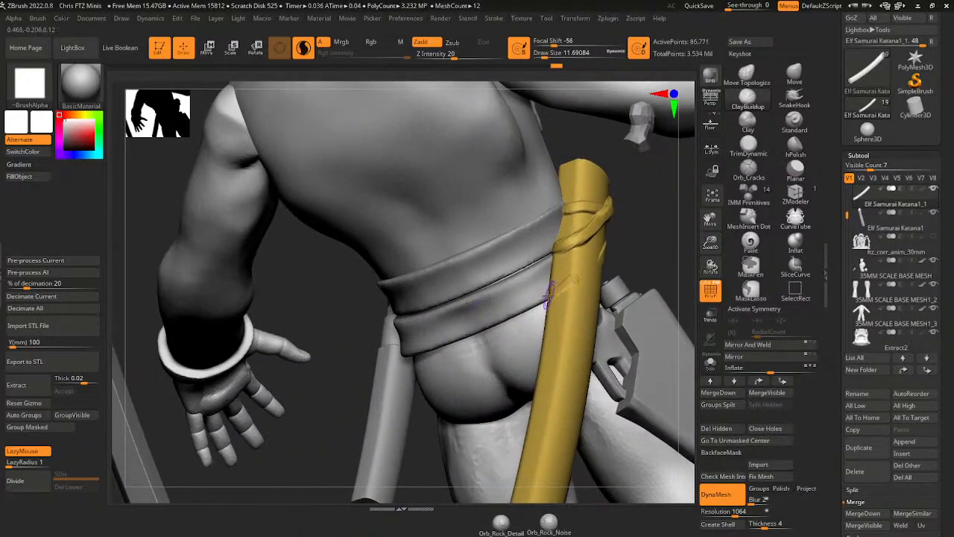
left_click_drag(639, 235, 601, 252)
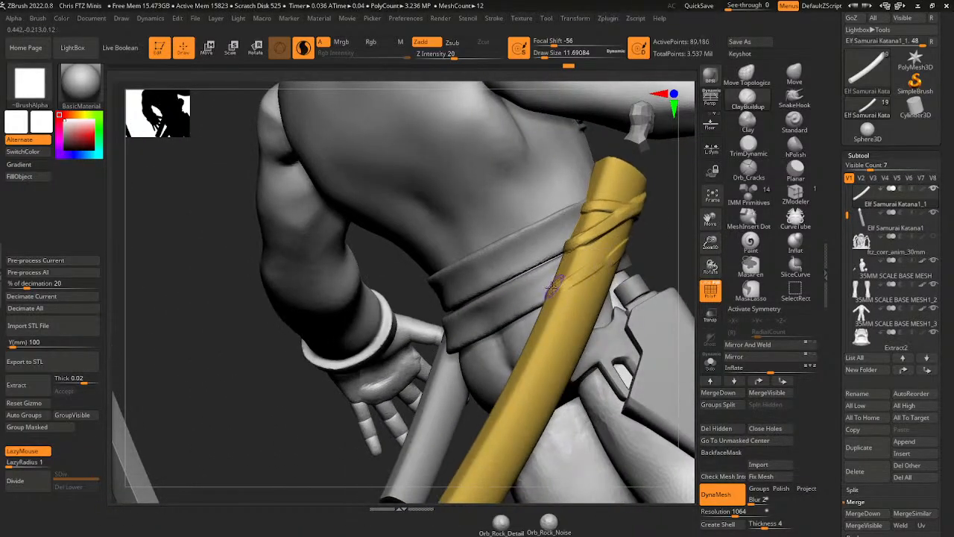
right_click_drag(620, 251, 629, 253)
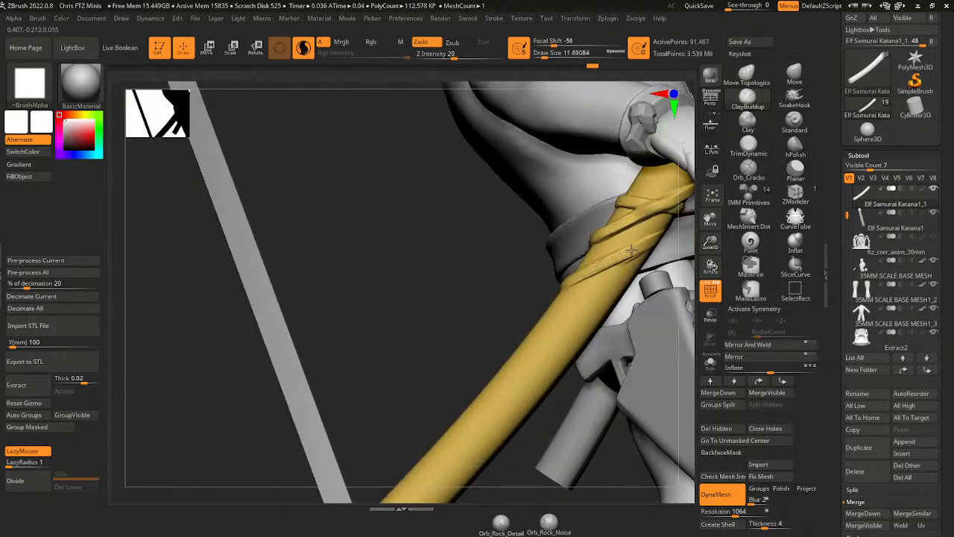
left_click_drag(710, 218, 660, 273)
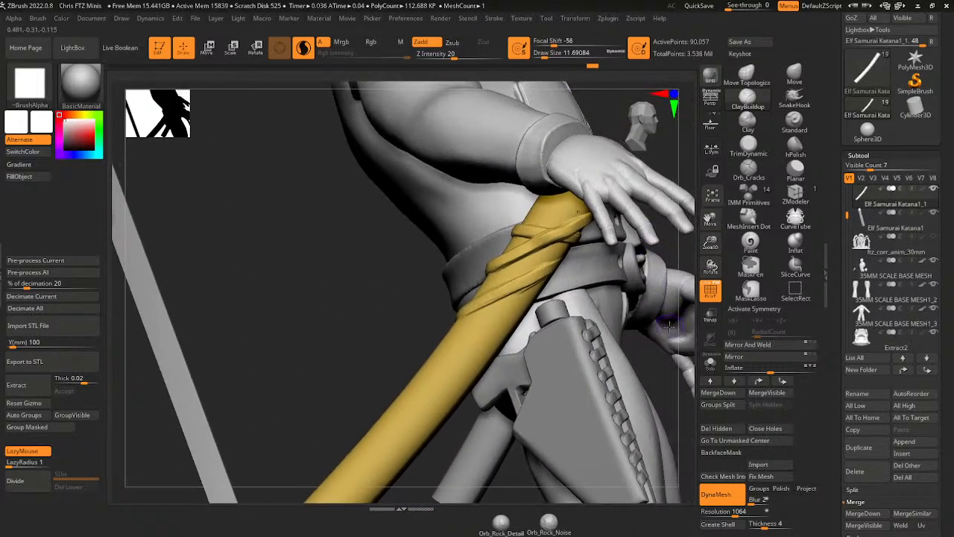
- Sculpt a second cord band around the scabbard at the lower end of the wraps, with overlapping diagonal strands
right_click_drag(658, 361, 537, 266)
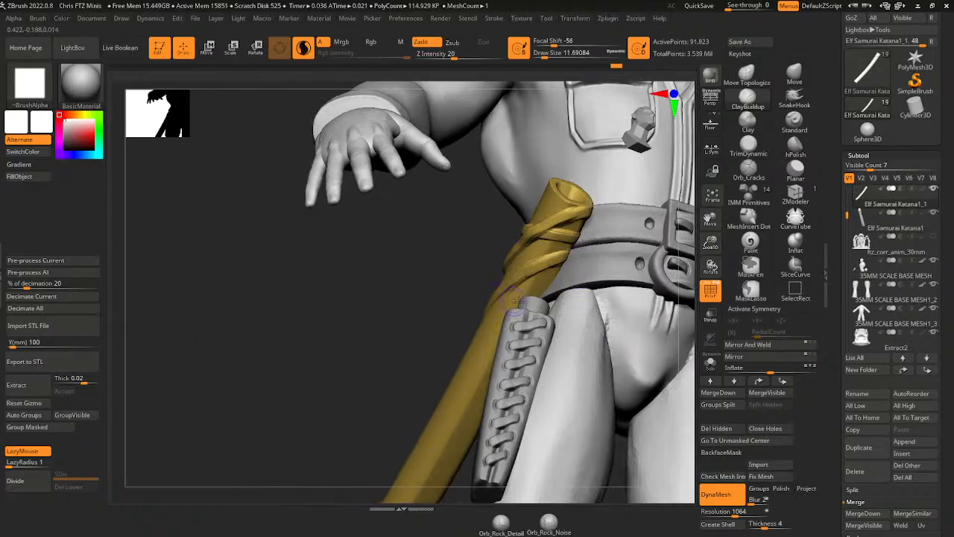
right_click_drag(515, 301, 537, 296)
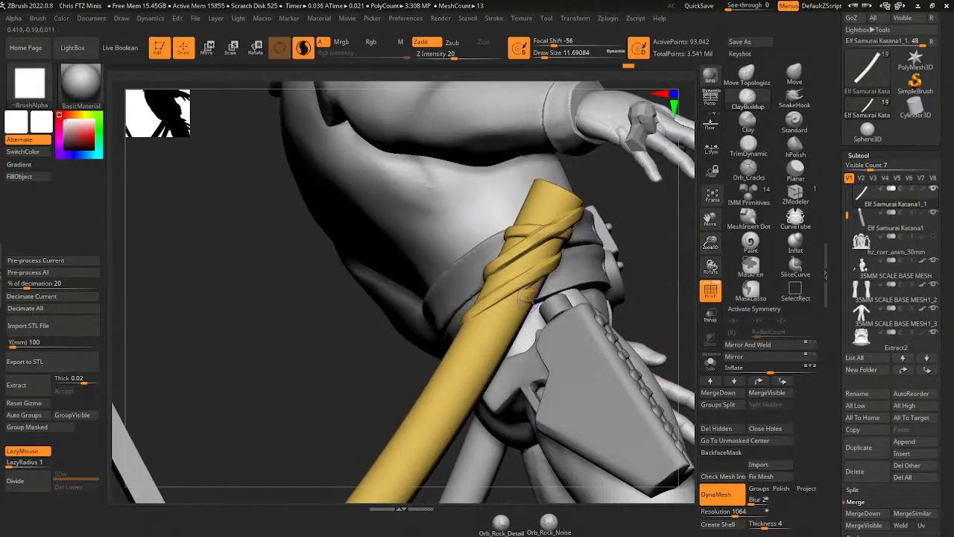
right_click_drag(615, 262, 548, 269)
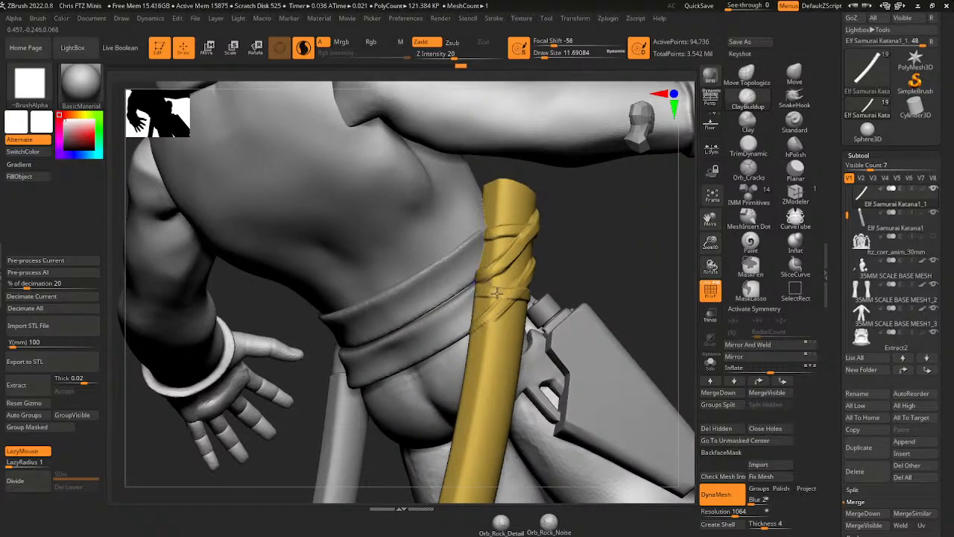
mouse_move(501, 291)
right_mouse_down()
mouse_move(489, 316)
mouse_move(572, 249)
mouse_move(478, 328)
mouse_move(536, 292)
mouse_move(463, 294)
mouse_move(522, 281)
mouse_move(488, 282)
mouse_move(498, 289)
right_mouse_up()
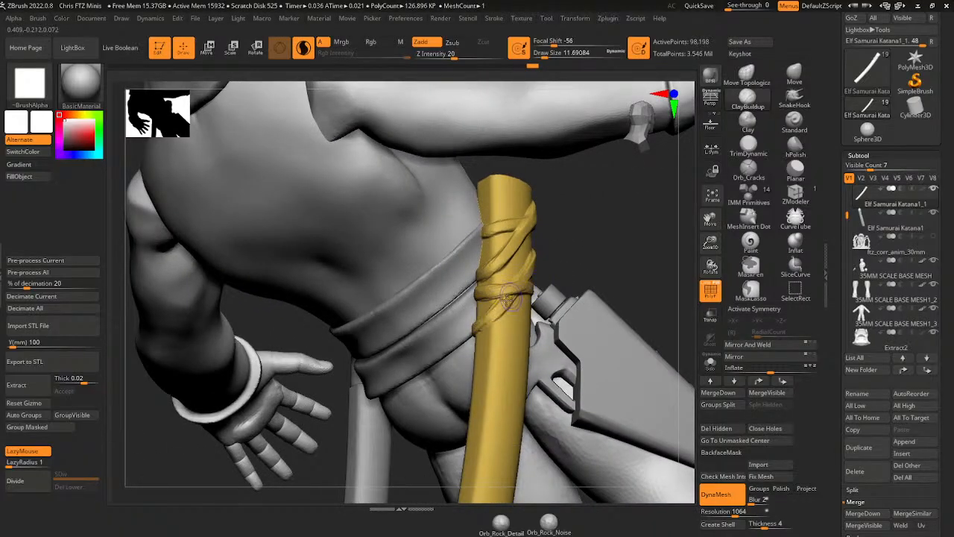
left_click_drag(476, 329, 513, 296)
right_click_drag(558, 243, 535, 275)
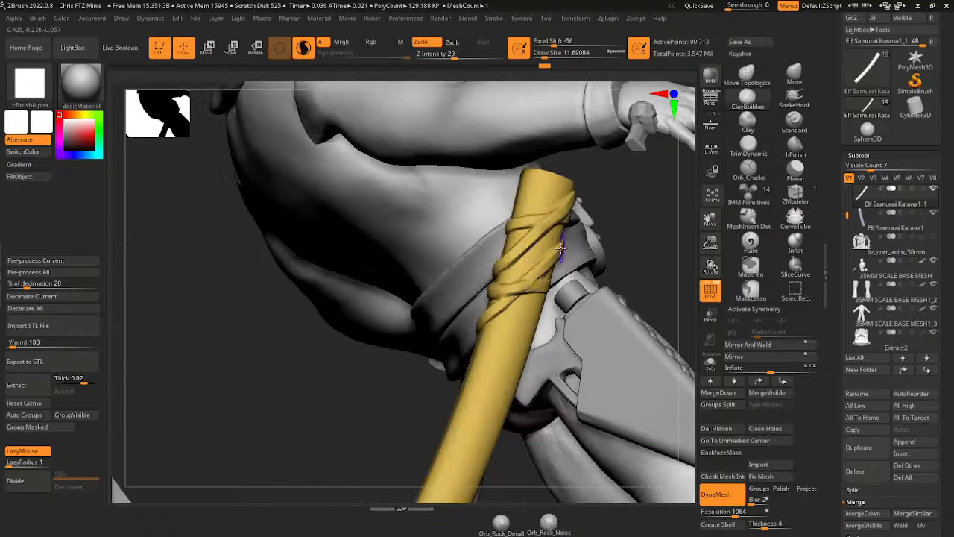
left_click_drag(524, 286, 515, 289)
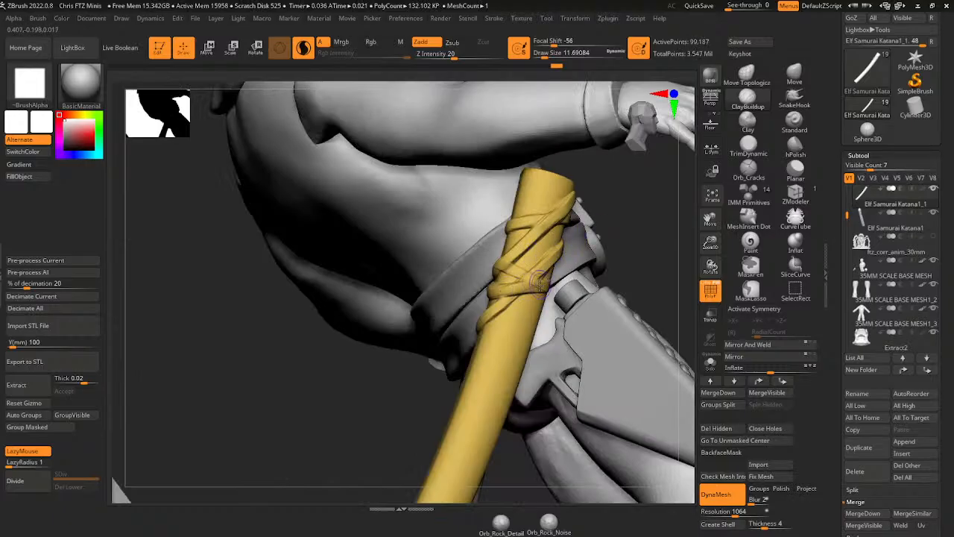
key("ctrl+z")
key("ctrl+z")
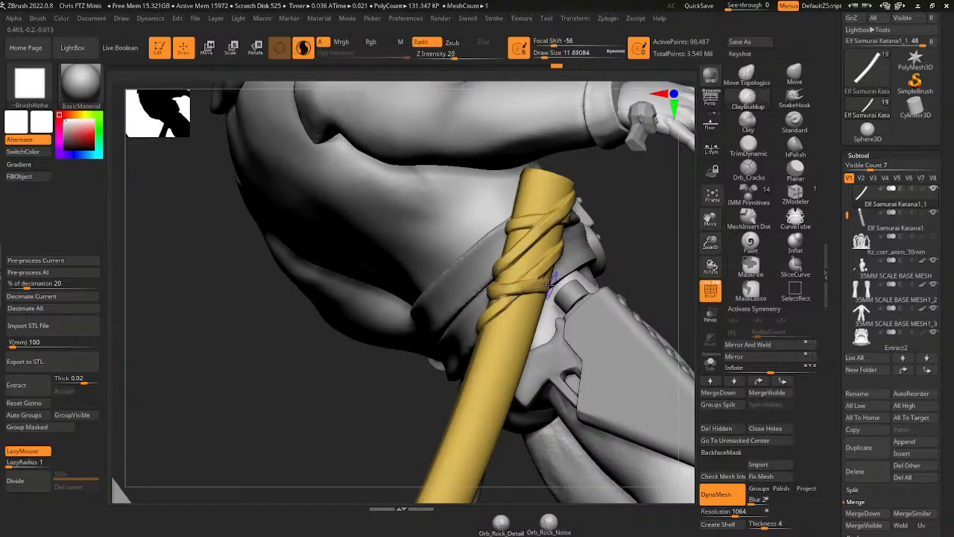
- Build up the cord wraps on the front and belt-facing side of the scabbard, adding a strand between the upper and lower wraps
right_click_drag(550, 282, 598, 245)
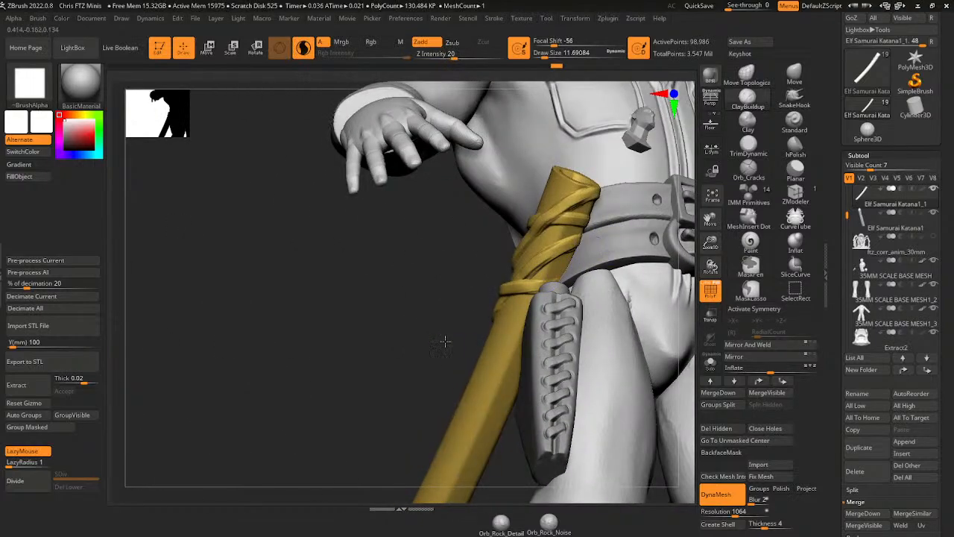
right_click_drag(444, 342, 535, 302)
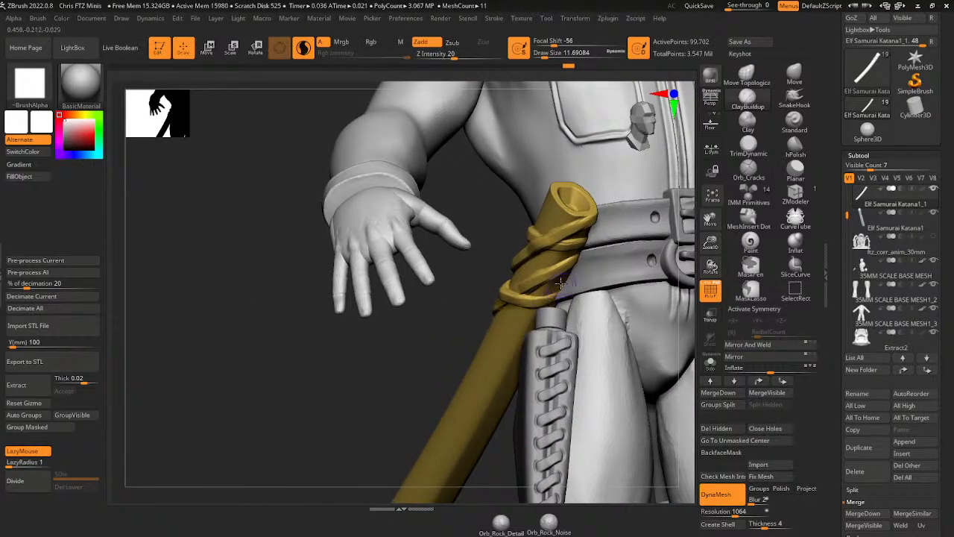
left_click_drag(573, 261, 568, 265)
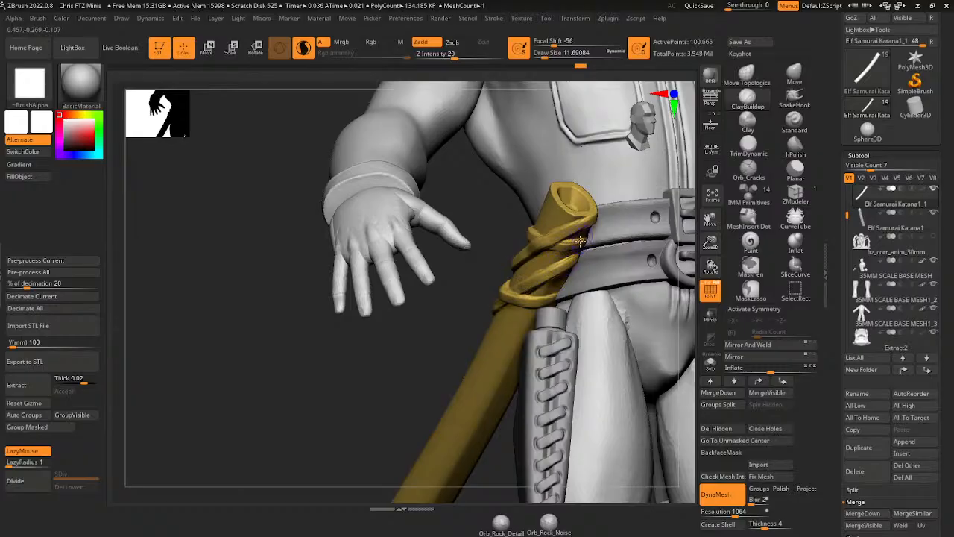
left_click_drag(463, 351, 449, 305)
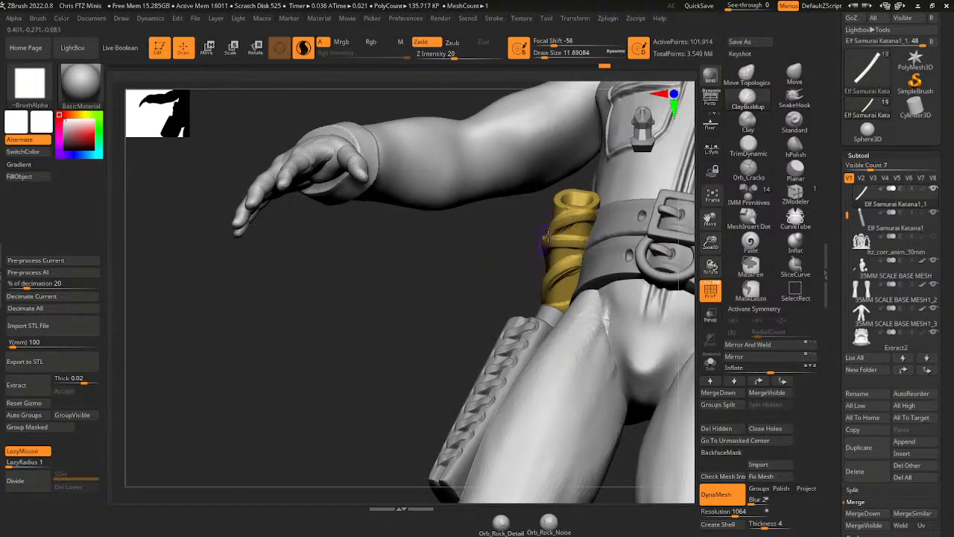
mouse_move(501, 286)
left_mouse_down()
mouse_move(561, 223)
mouse_move(520, 283)
left_mouse_up()
left_click_drag(542, 246, 525, 285)
- Thicken the cord wraps on the rear of the scabbard and smooth the strand ends beneath the lower band
mouse_move(634, 203)
left_mouse_down()
mouse_move(666, 206)
mouse_move(642, 229)
left_mouse_up()
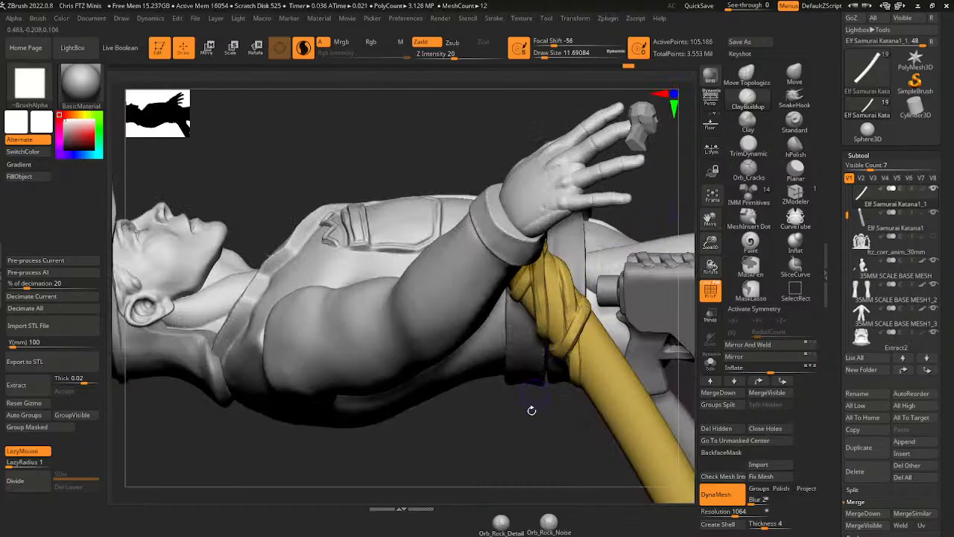
left_click_drag(532, 410, 586, 314)
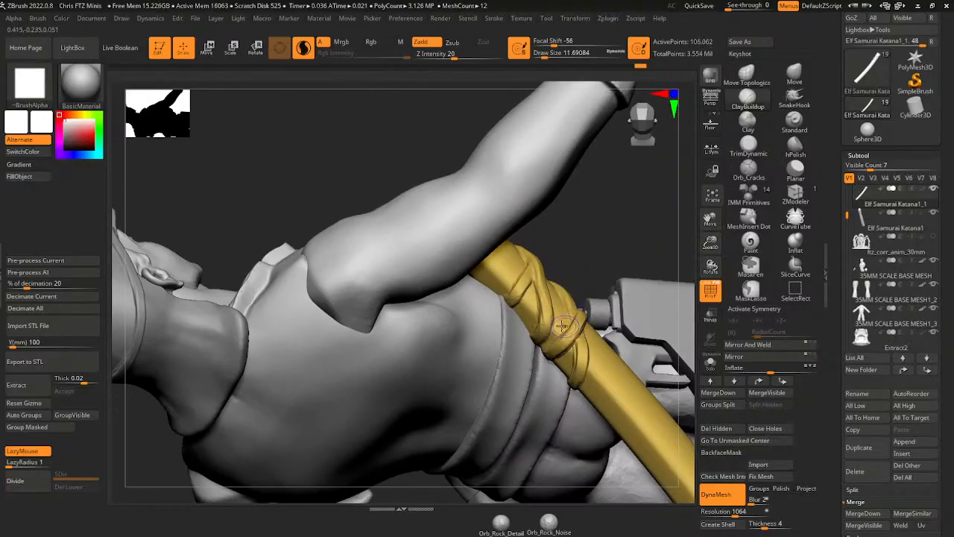
left_click_drag(547, 295, 538, 273)
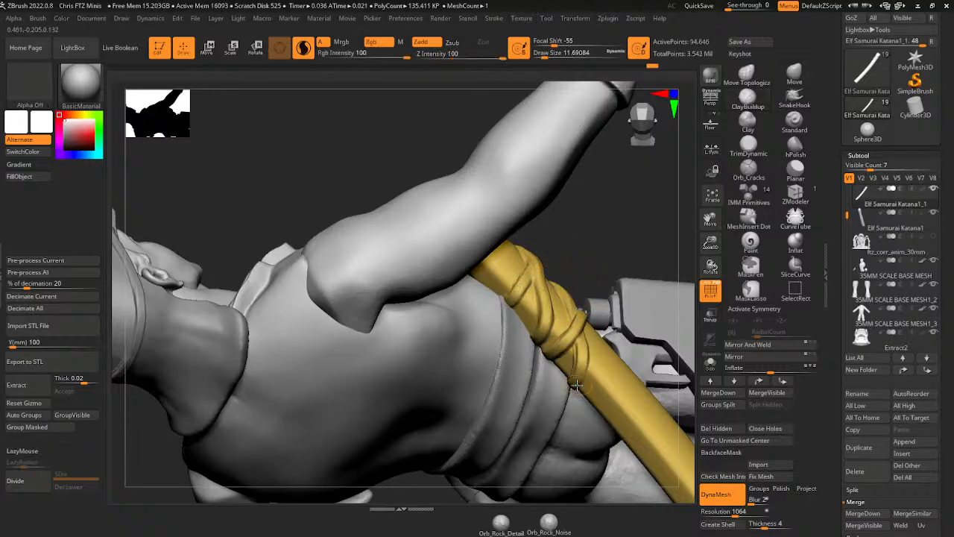
left_click_drag(577, 385, 591, 354, "shift")
- Select the Elf Samurai Katana1 subtool at the opposite hip and rotate the short sword to a steeper angle
left_click_drag(631, 249, 690, 227)
mouse_move(675, 284)
left_mouse_down()
mouse_move(667, 237)
mouse_move(670, 306)
mouse_move(676, 288)
left_mouse_up()
left_click_drag(711, 243, 620, 360)
left_click_drag(687, 330, 650, 333)
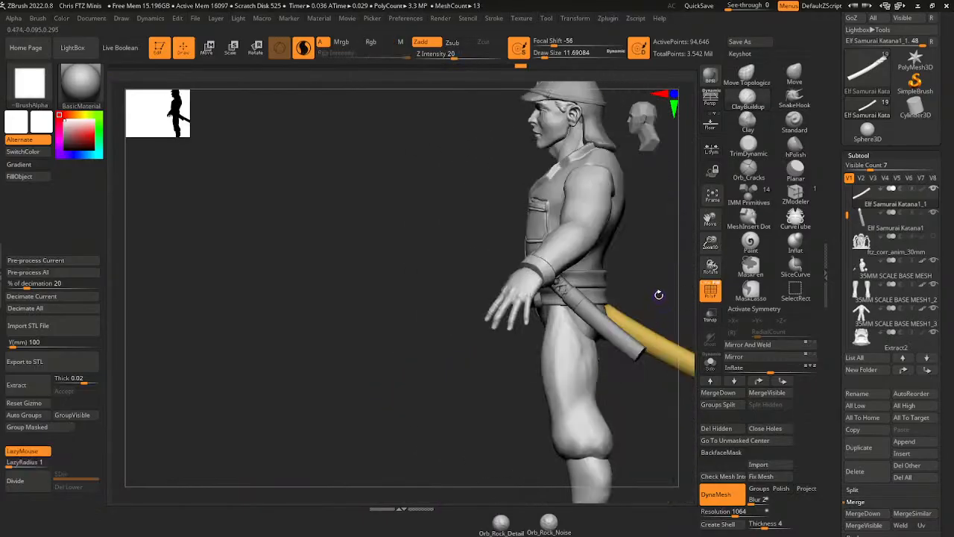
left_click_drag(659, 295, 647, 291)
left_click(593, 302, "alt")
key("r")
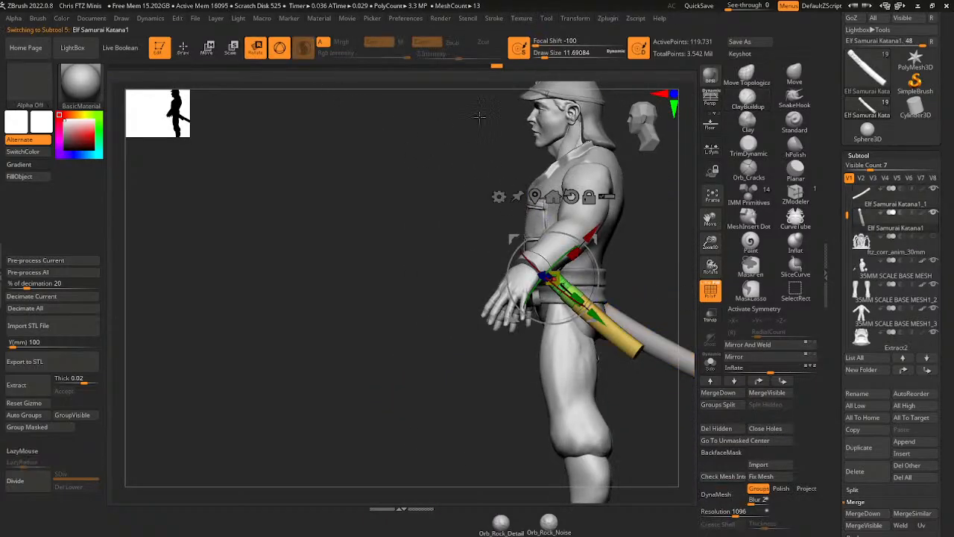
left_click_drag(591, 234, 576, 217)
- Refine the short sword's tilt in the side and front views so it follows the hip and belts
left_click_drag(710, 244, 533, 295)
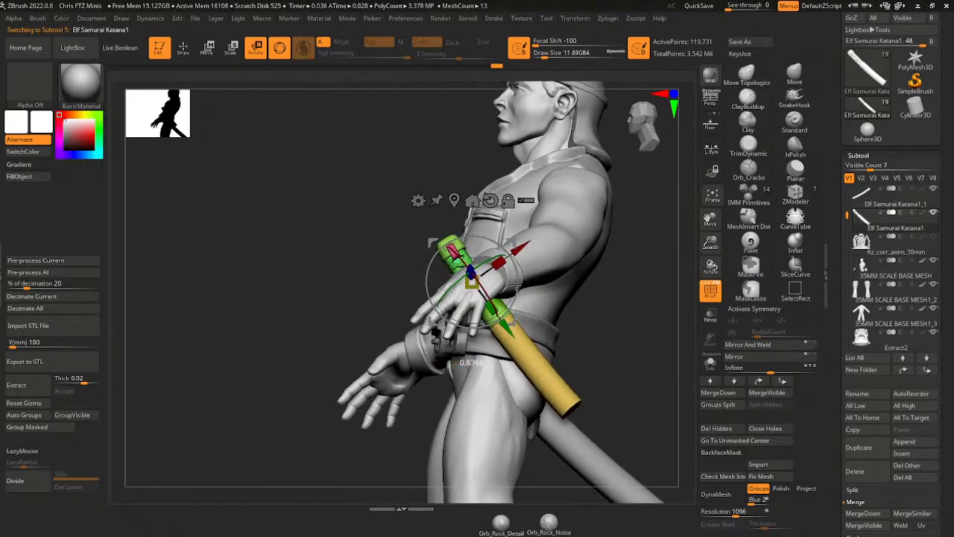
left_click_drag(510, 246, 528, 254)
left_click_drag(418, 272, 531, 218)
left_click_drag(529, 254, 525, 237)
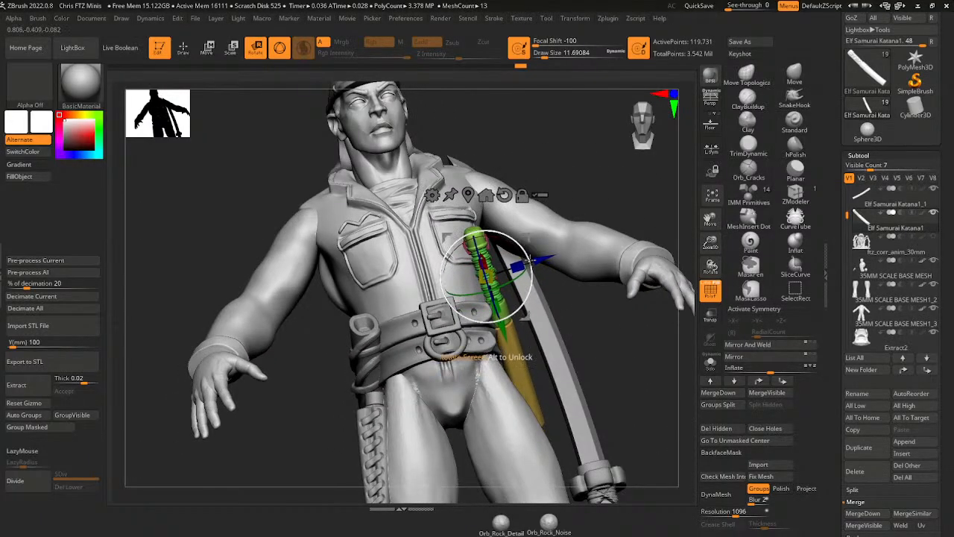
mouse_move(594, 329)
left_mouse_down()
mouse_move(527, 344)
mouse_move(555, 337)
left_mouse_up()
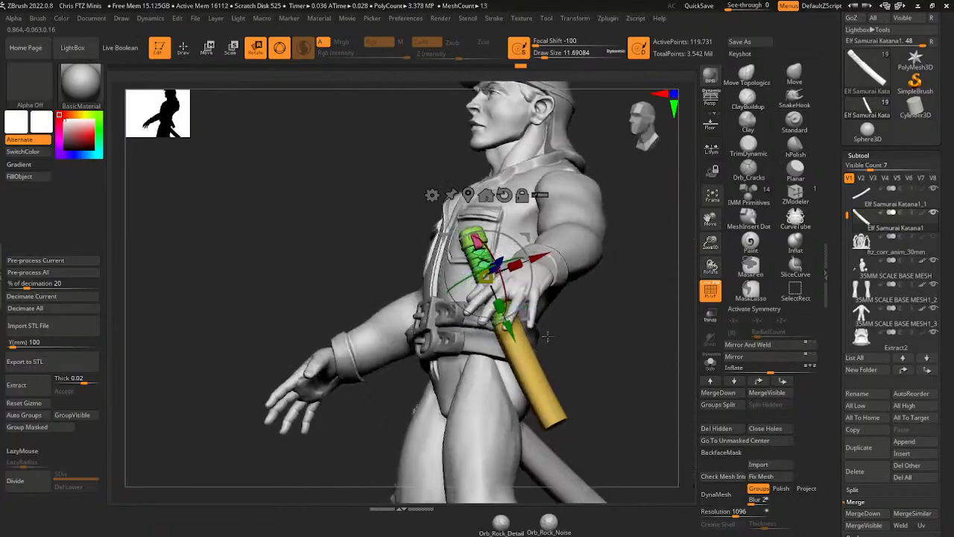
- Choose the ClayBuildup brush and isolate the short sword's scabbard polygroup, hiding its handle
left_click(748, 101)
left_click_drag(625, 351, 578, 355)
left_click(506, 346, "ctrl+shift")
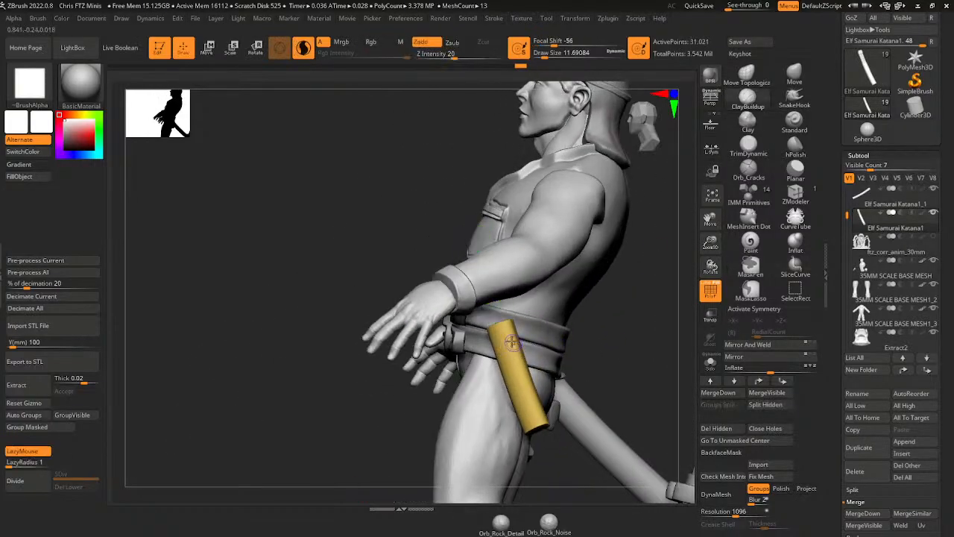
- Sculpt a raised cord band around the upper part of the short sword's scabbard with ClayBuildup
left_click_drag(605, 287, 634, 279)
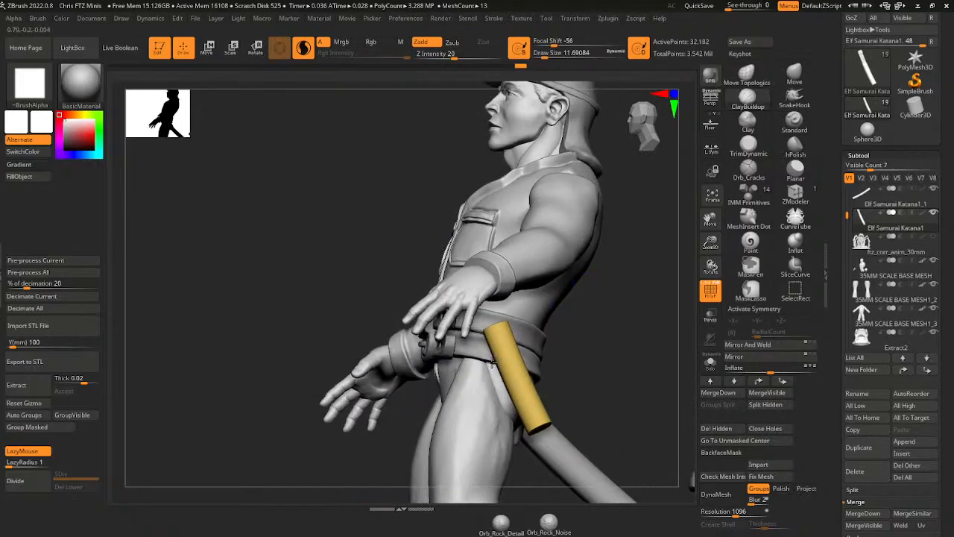
left_click_drag(512, 347, 530, 340)
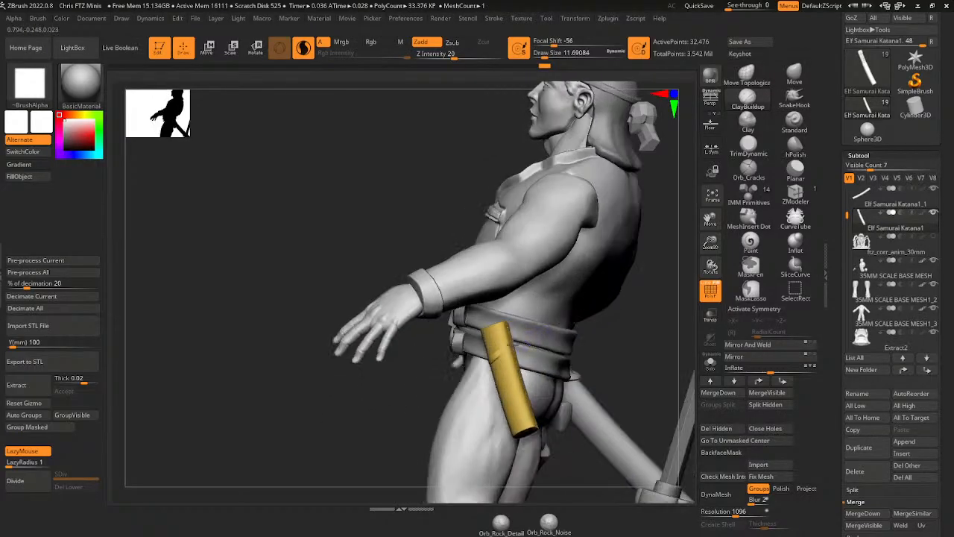
left_click_drag(575, 317, 645, 281)
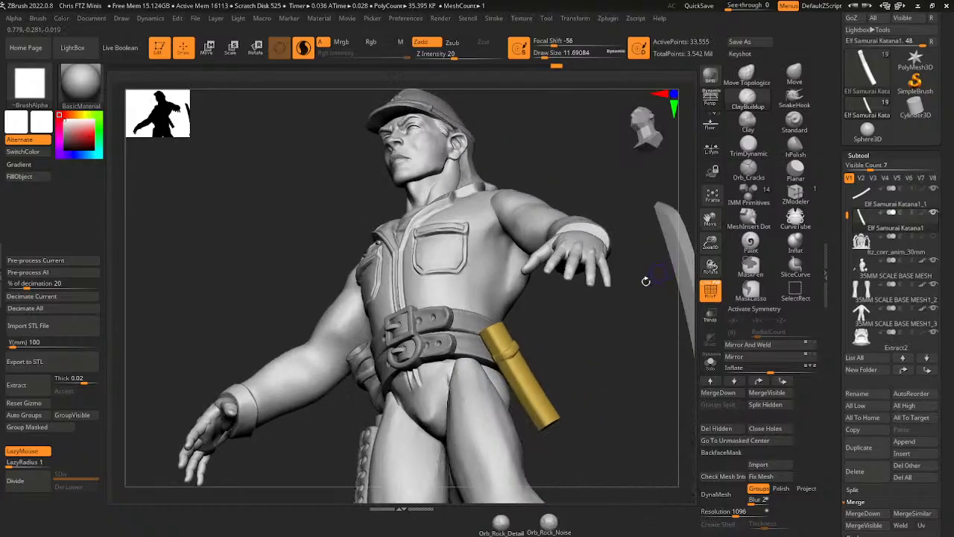
left_click_drag(522, 344, 506, 358)
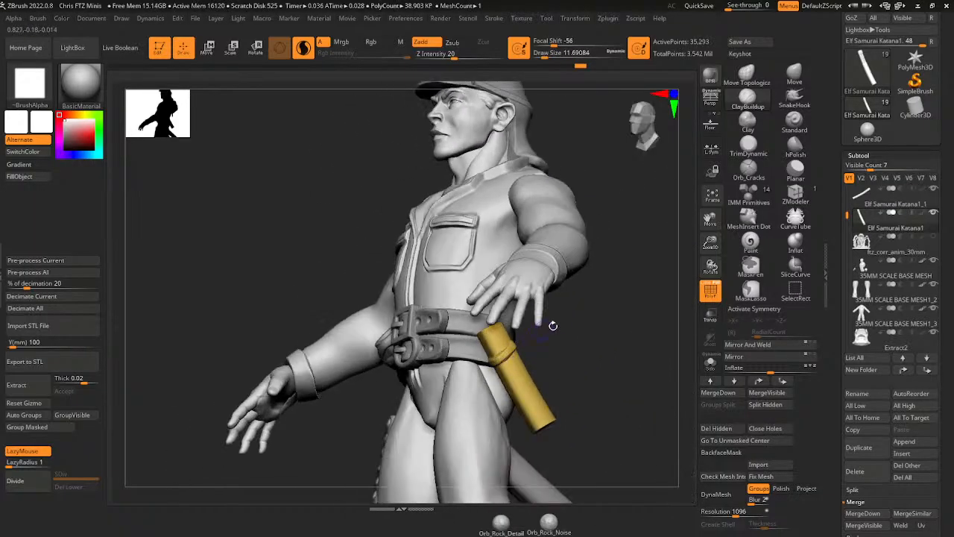
left_click_drag(553, 325, 506, 357)
left_click_drag(569, 314, 517, 341)
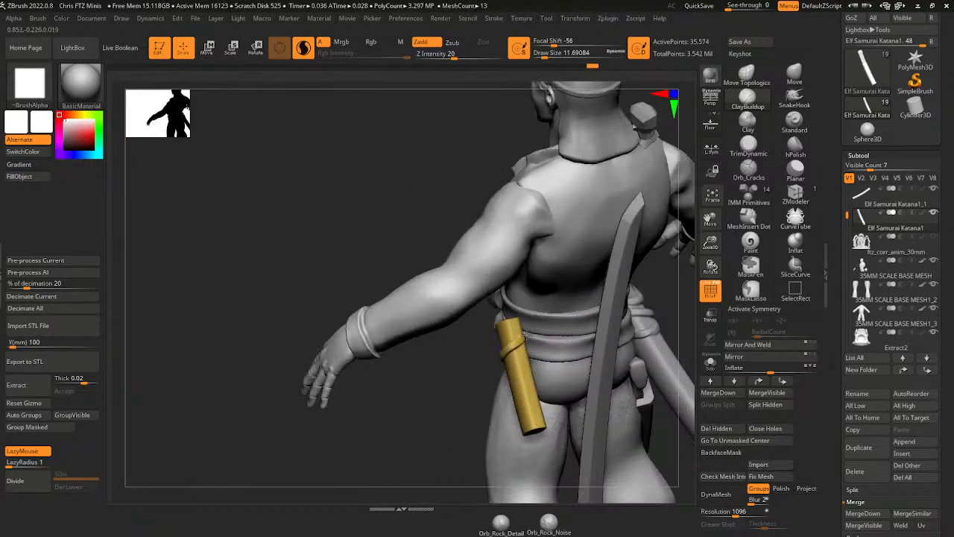
- Build up diagonal cord strands crossing over the band on the outer face of the short sword's scabbard
left_click_drag(671, 285, 519, 328)
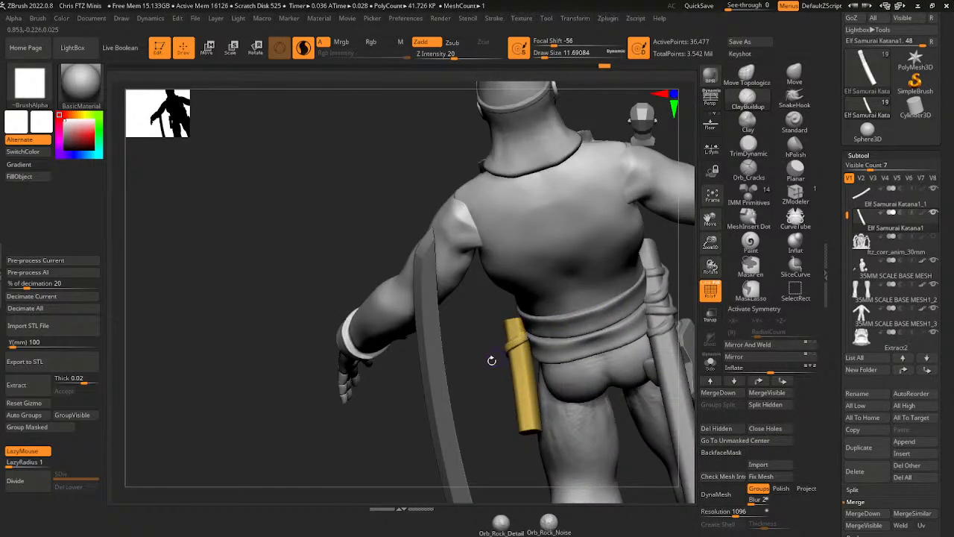
left_click_drag(492, 360, 497, 329)
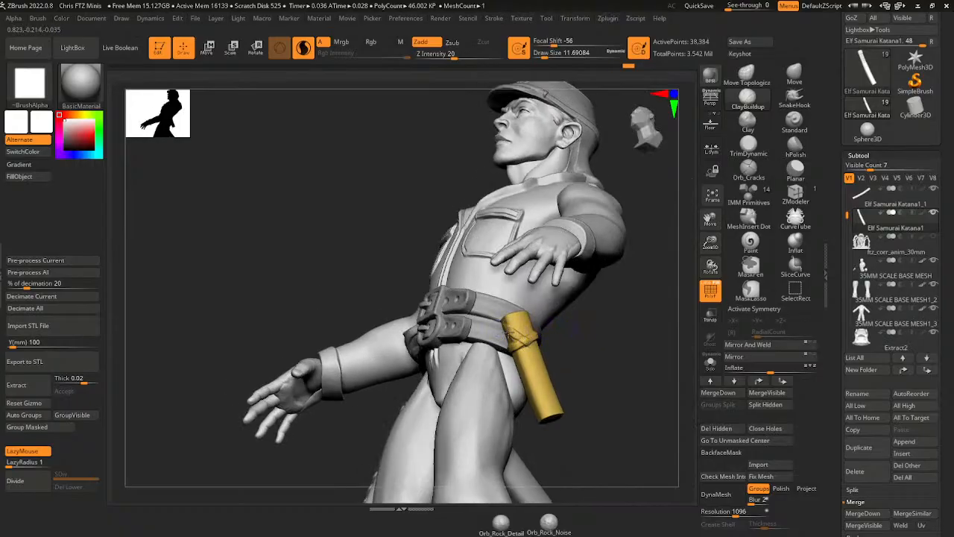
left_click_drag(594, 373, 514, 324)
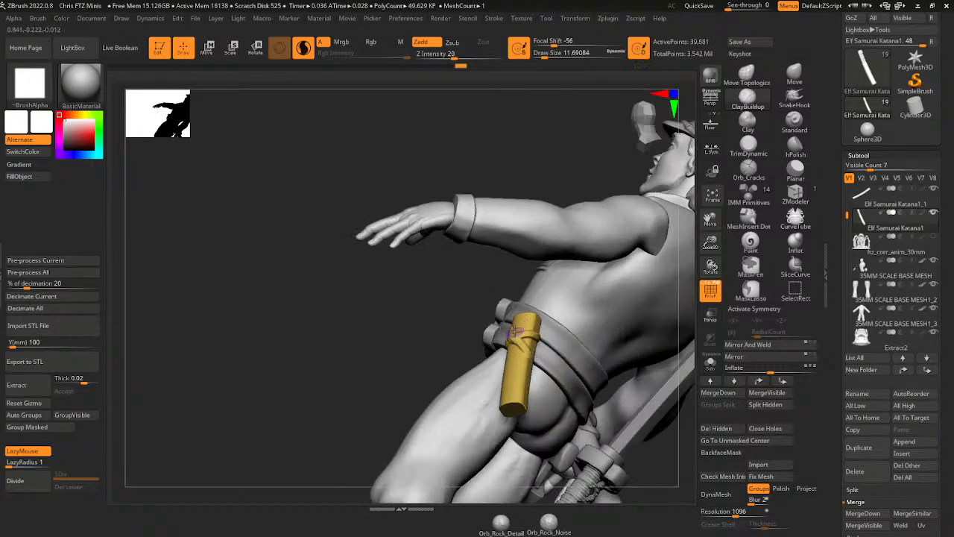
left_click_drag(496, 266, 527, 325)
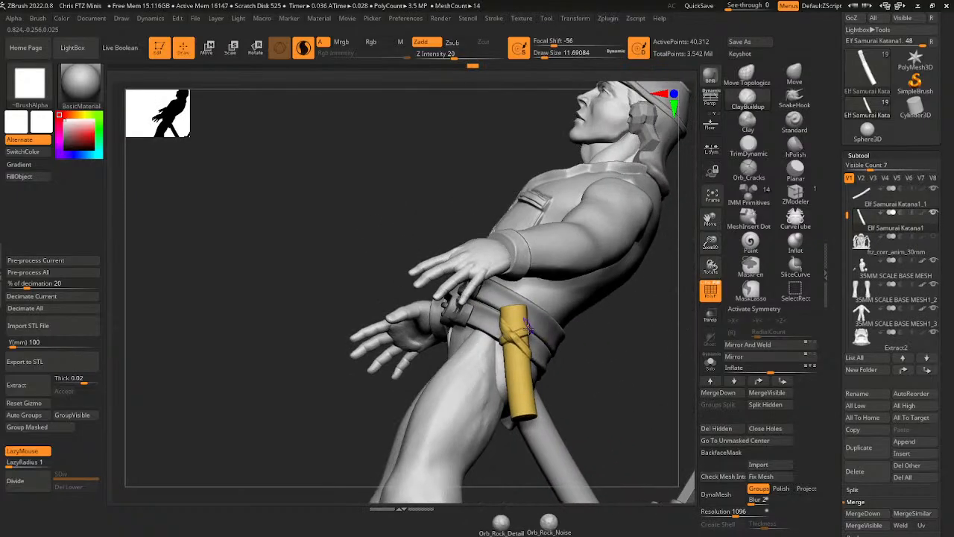
- Show the short sword on its own and refine the crossed cord strands and their lower ends around the scabbard
left_click(712, 363)
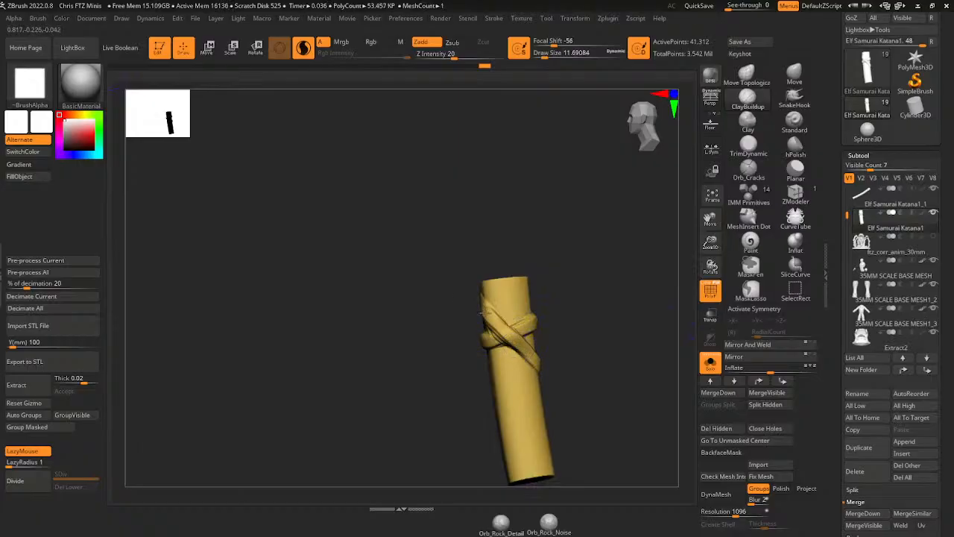
left_click_drag(452, 240, 471, 314)
mouse_move(495, 358)
left_mouse_down()
mouse_move(482, 286)
mouse_move(476, 346)
left_mouse_up()
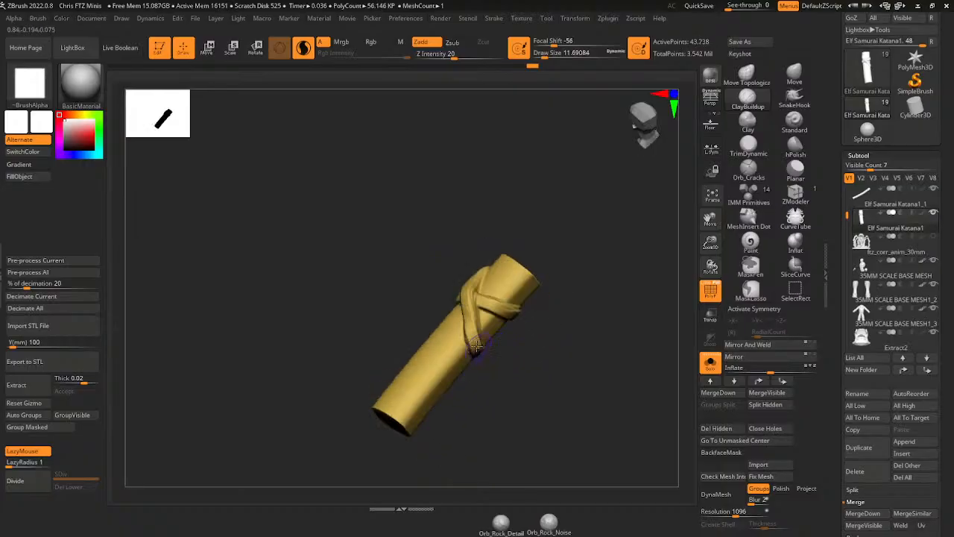
- Unhide the short sword's handle, remesh the whole sword with DynaMesh at resolution 1096, and leave solo mode
left_click(581, 221, "ctrl+shift")
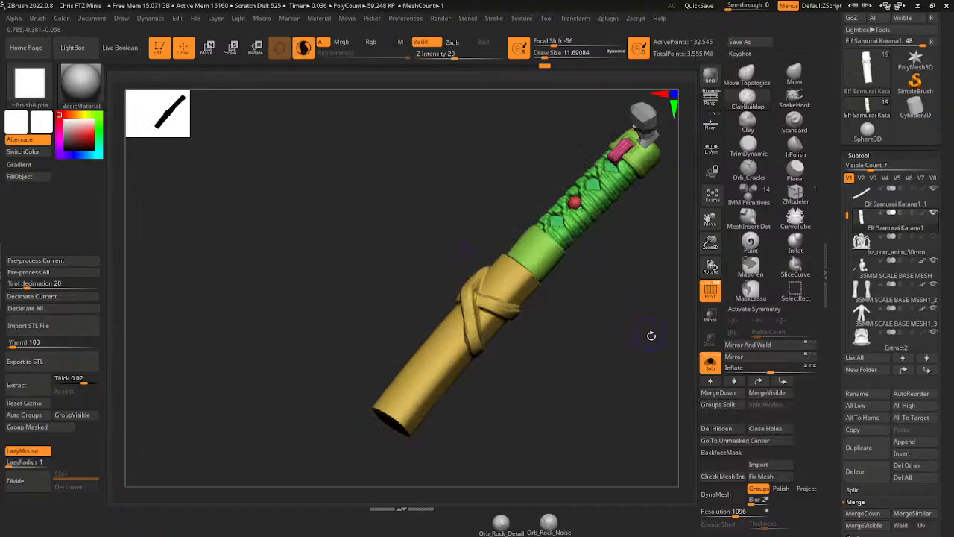
left_click(718, 495)
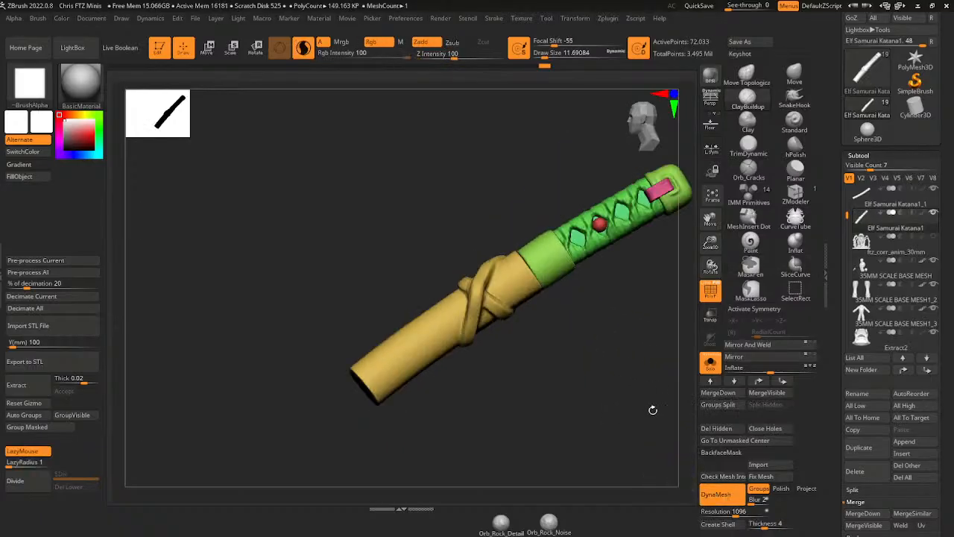
left_click(710, 364)
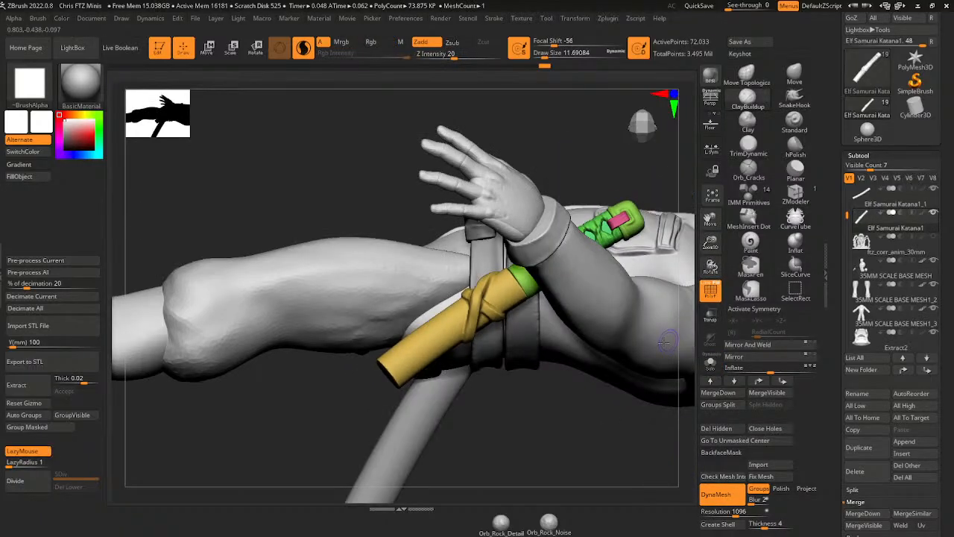
- Centre the gizmo on the short sword, then rotate and shift it so it follows the hip more closely
left_click_drag(711, 242, 558, 293)
right_click_drag(558, 293, 603, 325)
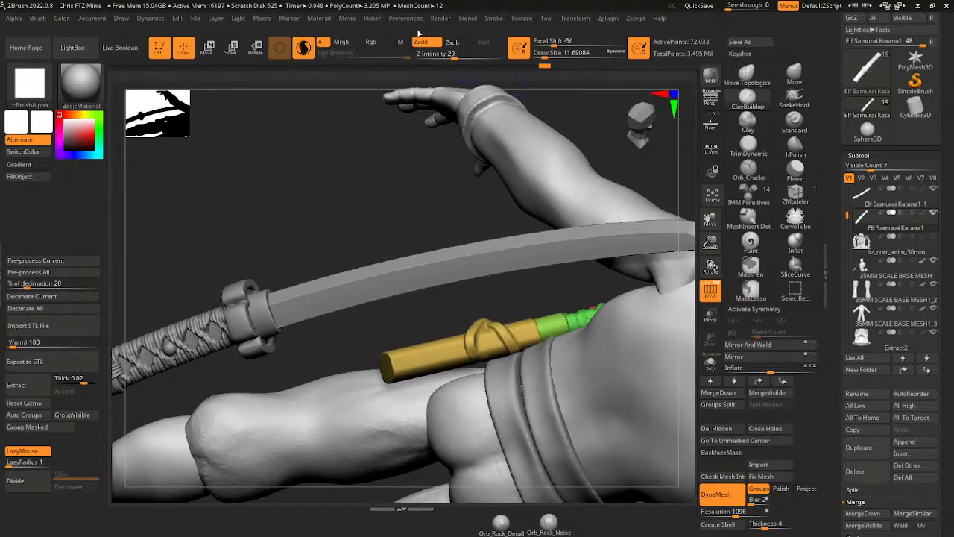
key("r")
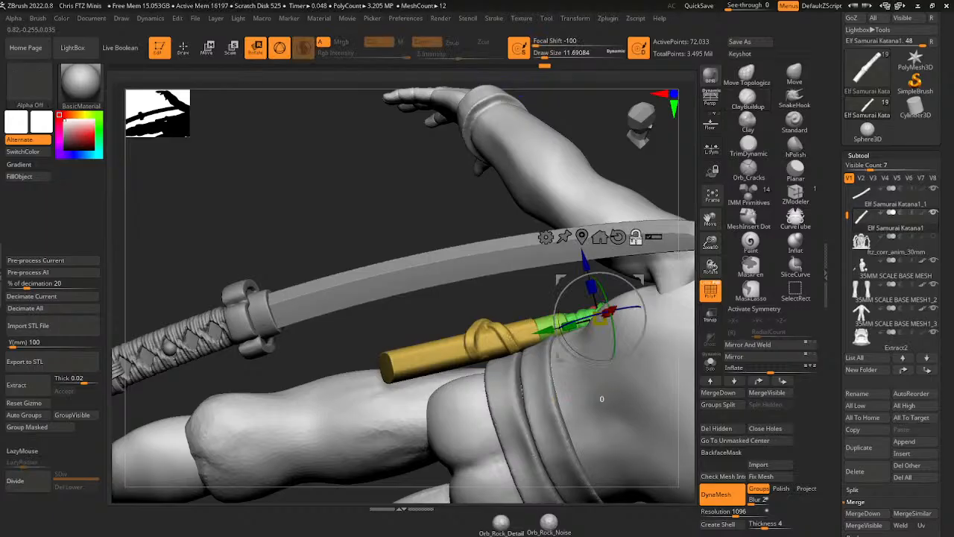
left_click(588, 236)
right_click_drag(587, 277, 580, 284)
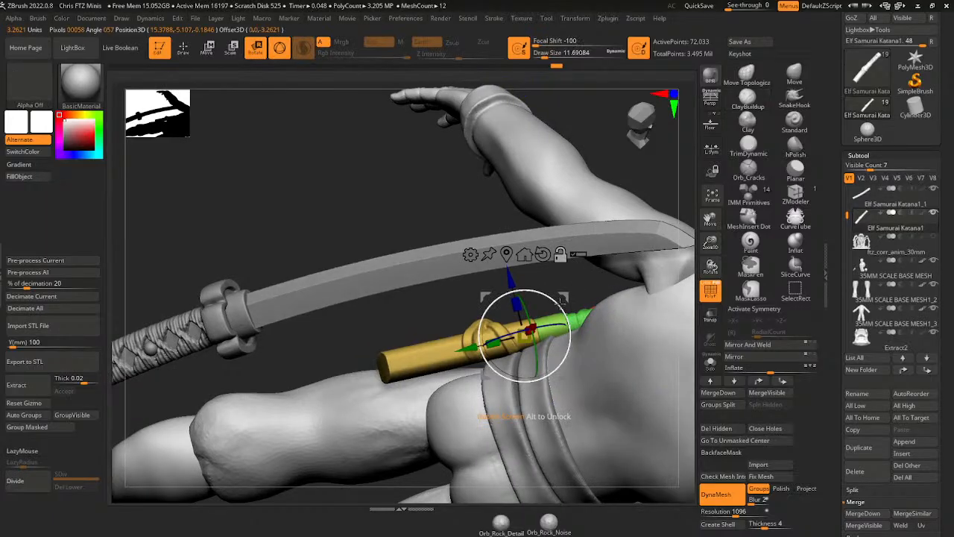
mouse_move(559, 305)
left_mouse_down()
mouse_move(562, 288)
mouse_move(571, 296)
left_mouse_up()
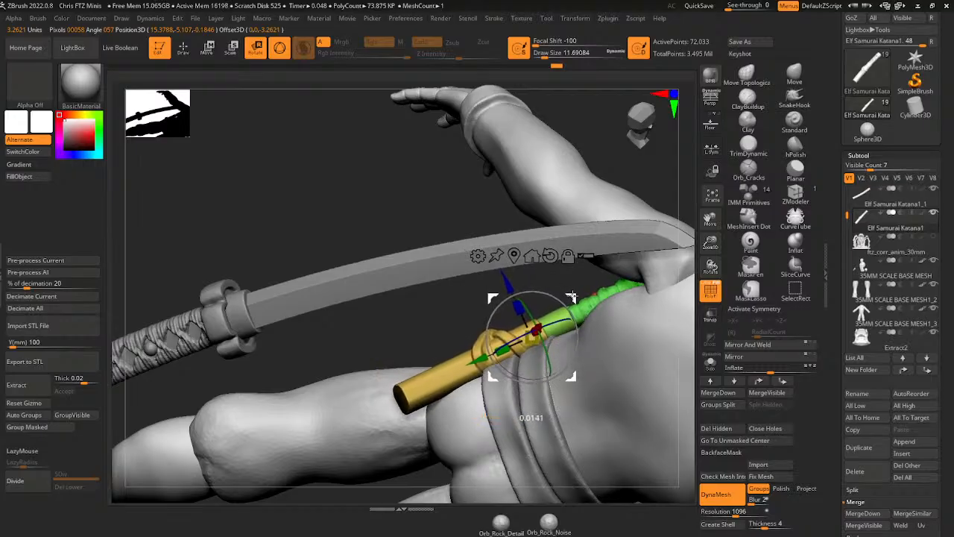
- Select the unsheathed Elf Samurai Katana subtool and rotate it out of its upright position in the front view
right_click_drag(516, 218, 671, 399)
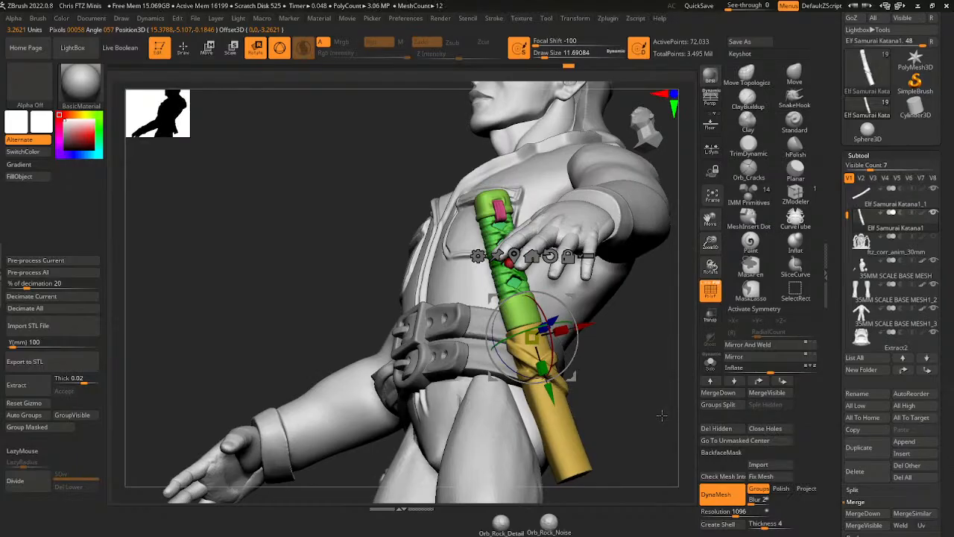
right_click_drag(662, 415, 648, 276, "ctrl")
right_click_drag(709, 244, 615, 352, "ctrl")
right_click_drag(634, 295, 620, 352, "ctrl")
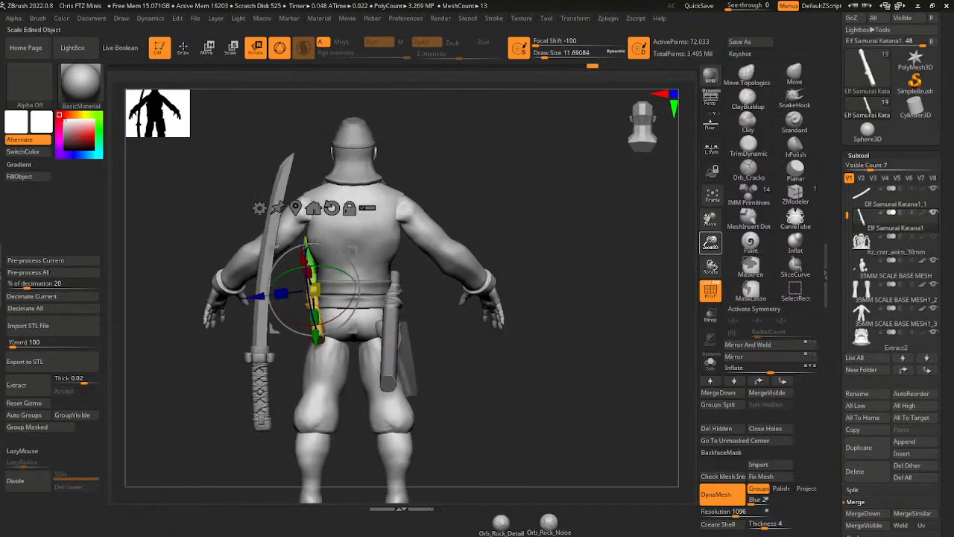
left_click(260, 390, "alt")
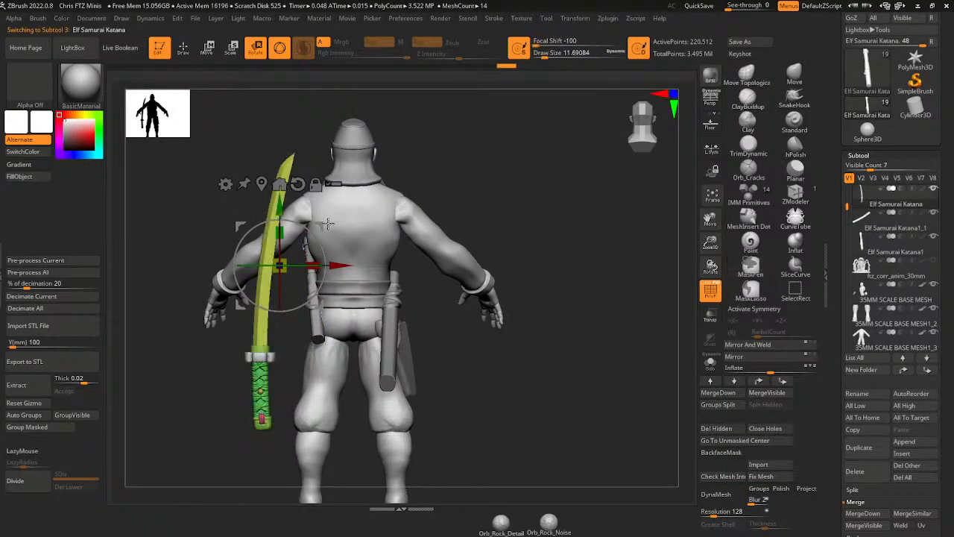
right_click_drag(471, 180, 519, 236)
left_click_drag(470, 222, 526, 214)
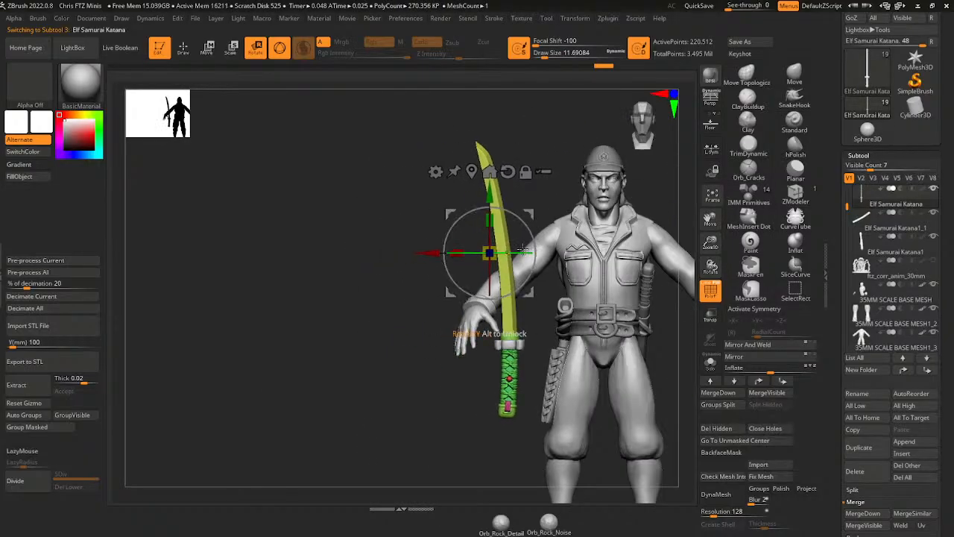
left_click_drag(466, 254, 534, 259)
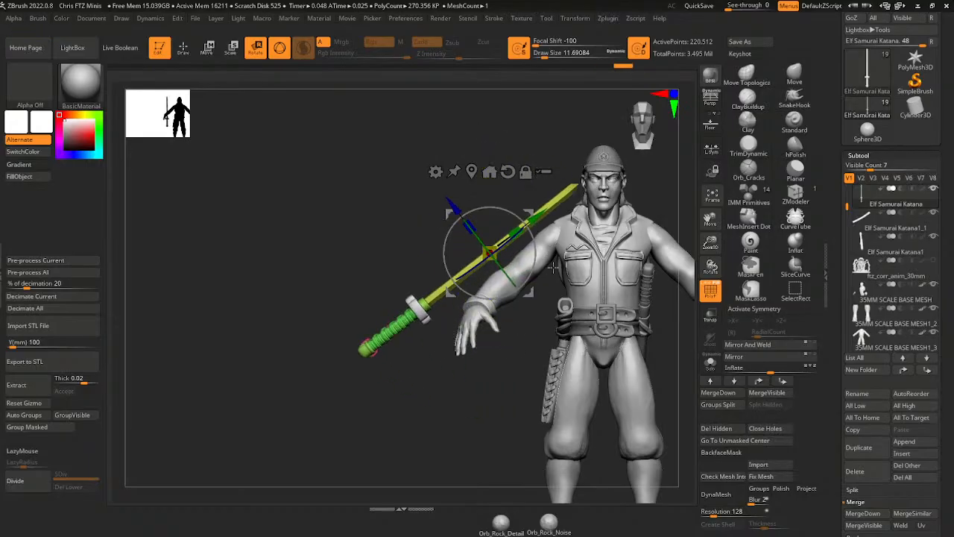
- Tilt the katana's blade forward in the side view and move its handle towards the open hand from below
right_click_drag(539, 231, 632, 216)
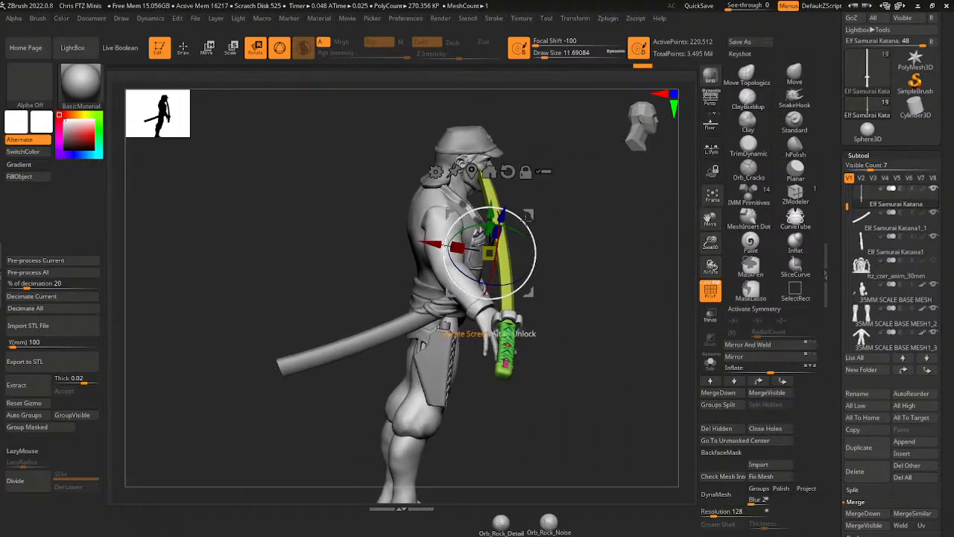
left_click_drag(528, 215, 547, 252)
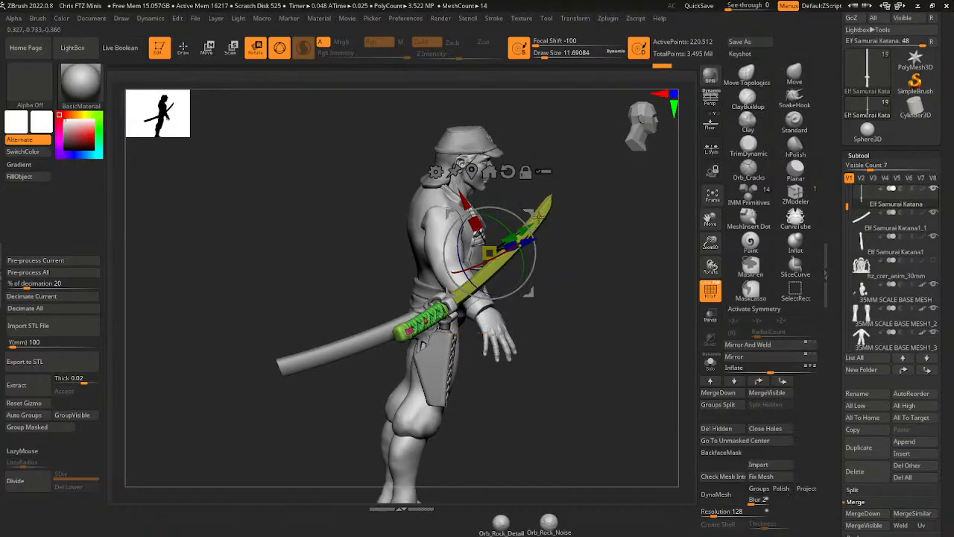
left_click_drag(529, 215, 602, 237)
right_click_drag(608, 291, 605, 240)
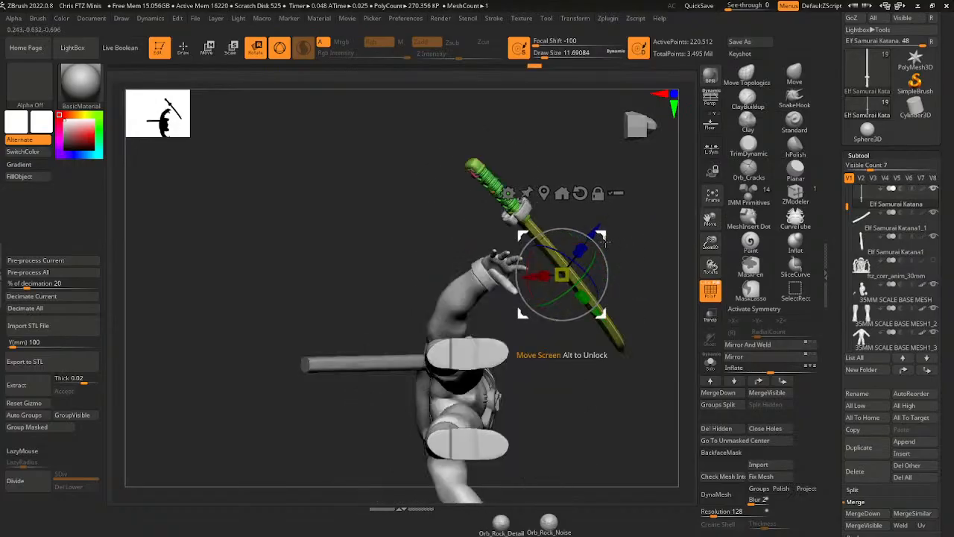
mouse_move(558, 233)
left_mouse_down()
mouse_move(536, 262)
mouse_move(547, 246)
left_mouse_up()
left_click_drag(604, 229, 585, 270)
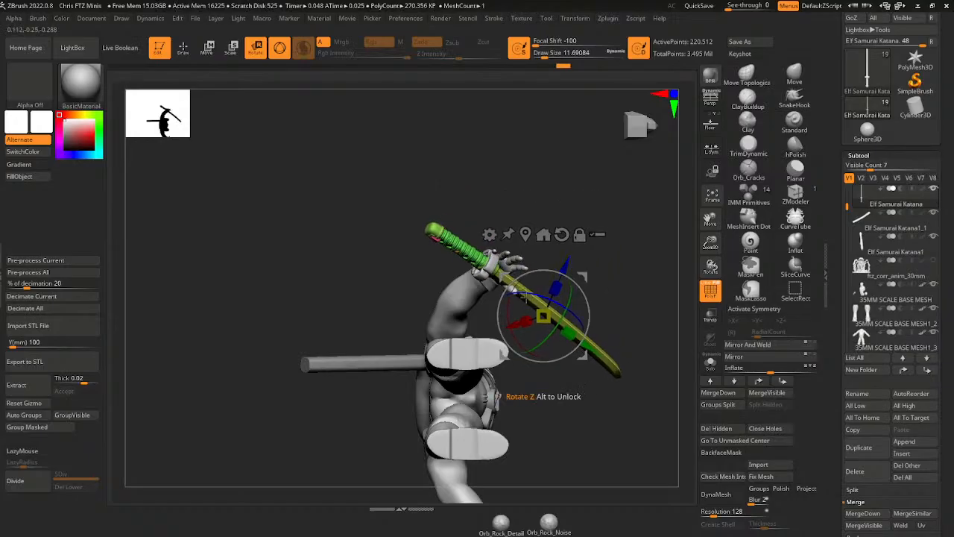
left_click_drag(590, 355, 628, 380)
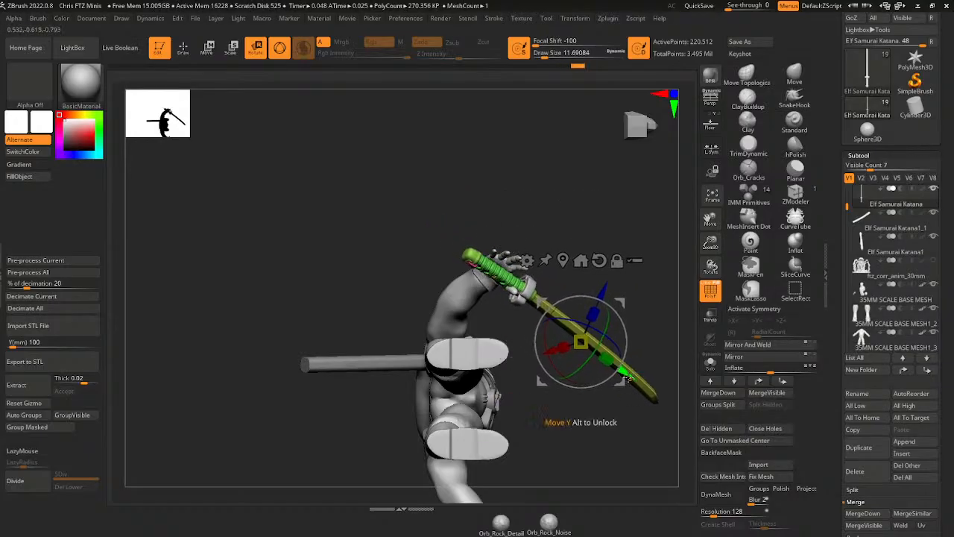
- Fit the katana's grip against the open palm and select the hand's 35MM SCALE BASE MESH subtool
left_click_drag(705, 242, 705, 272)
left_click_drag(645, 215, 624, 247)
left_click_drag(628, 307, 600, 281)
left_click_drag(633, 233, 471, 115)
left_click(487, 139, "alt")
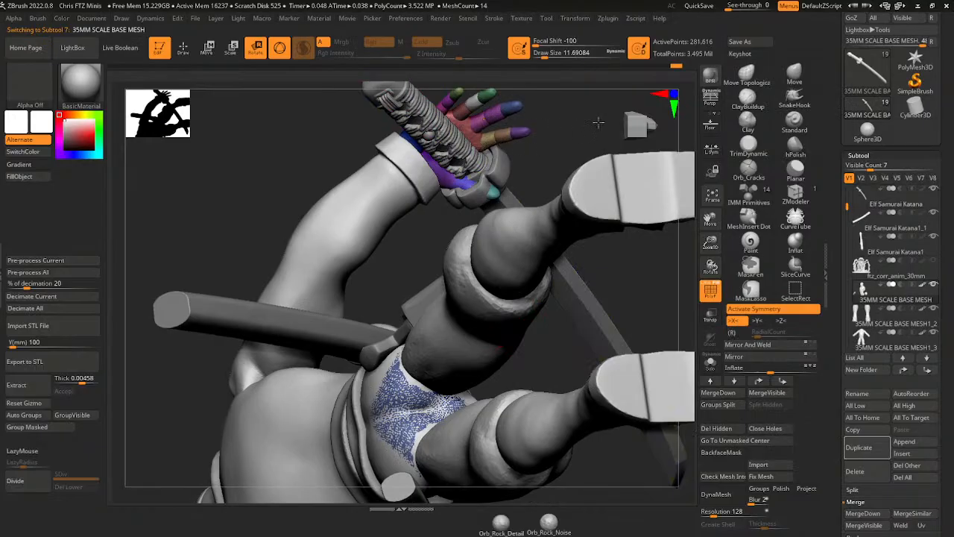
- Save the project under its existing file name, replacing the previous file
key("ctrl+s")
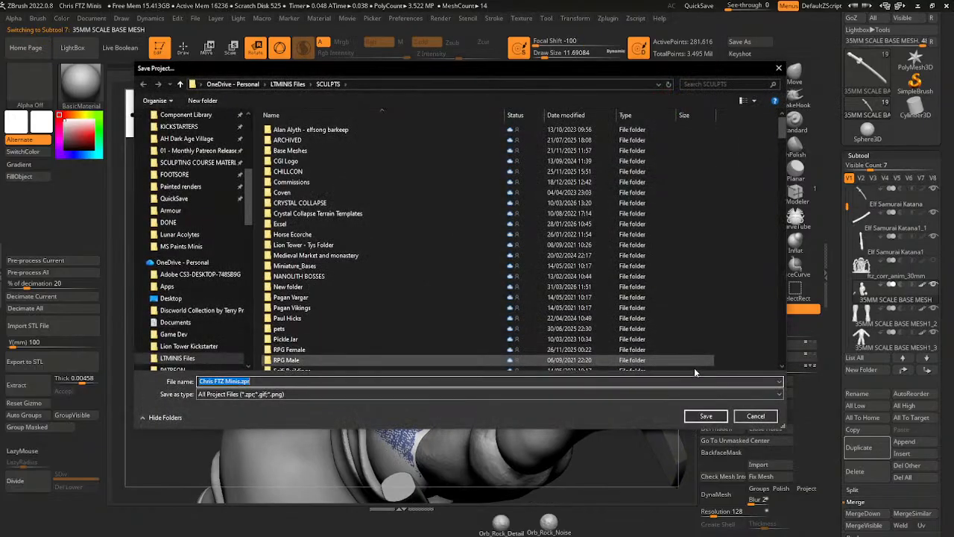
left_click(704, 358)
left_click(504, 265)
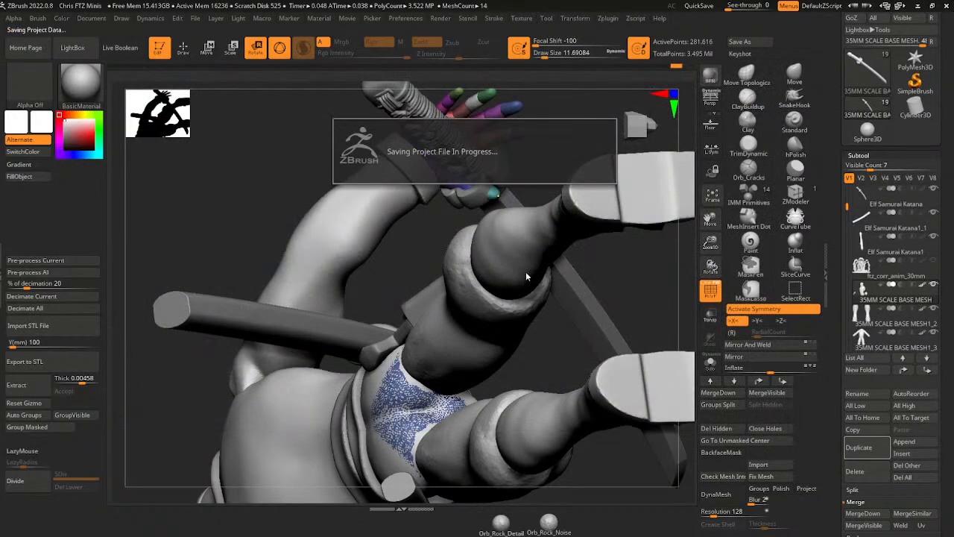
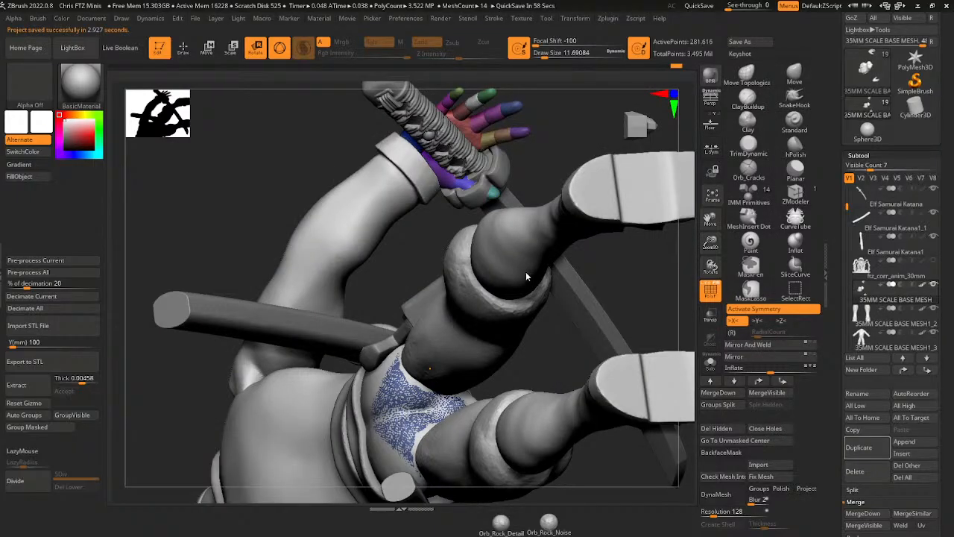
- Isolate the palm's polygroup in Draw mode, turn off X symmetry, and reveal the full hand mesh again
left_click_drag(710, 217, 656, 323)
mouse_move(590, 232)
left_mouse_down()
mouse_move(530, 148)
mouse_move(515, 192)
left_mouse_up()
left_click(184, 48)
left_click(364, 250, "ctrl+shift")
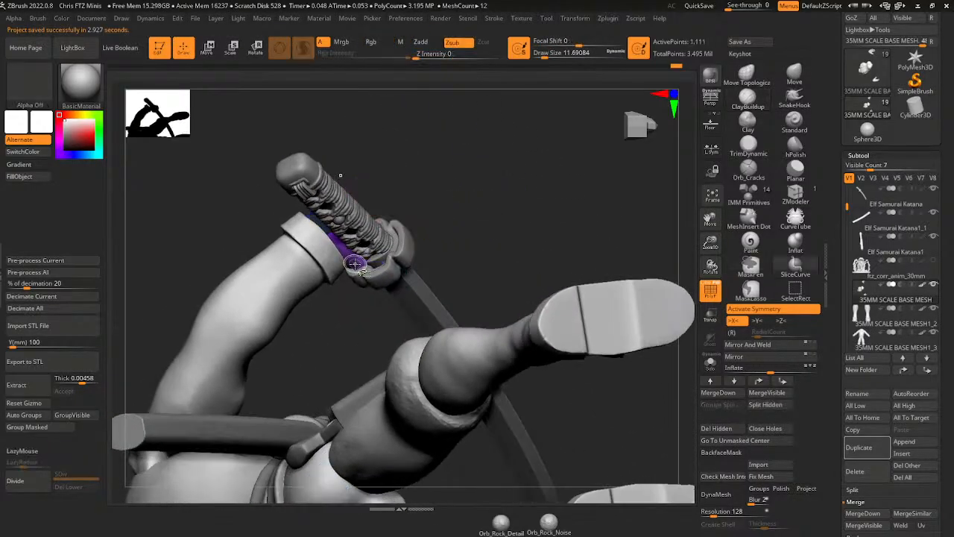
key("x")
left_click(356, 265, "ctrl+shift")
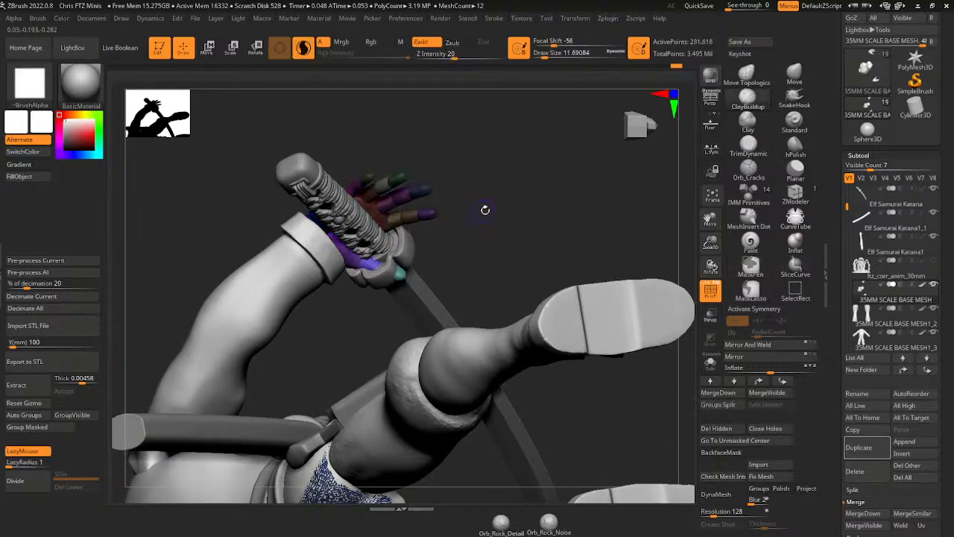
mouse_move(486, 207)
left_mouse_down()
mouse_move(499, 192)
mouse_move(330, 79)
mouse_move(337, 87)
left_mouse_up()
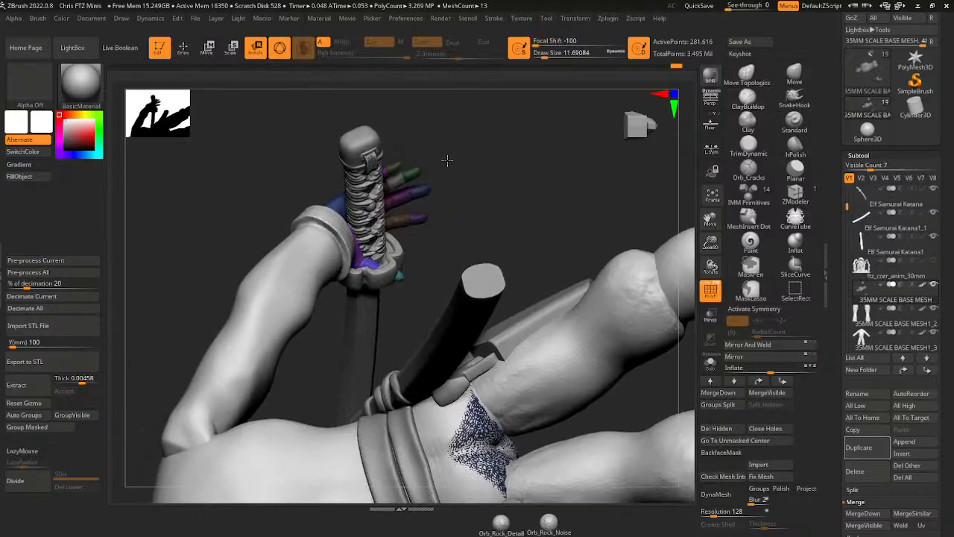
- Centre the gizmo on the unmasked area and rotate the thumb towards the katana's grip
left_click_drag(710, 266, 625, 254)
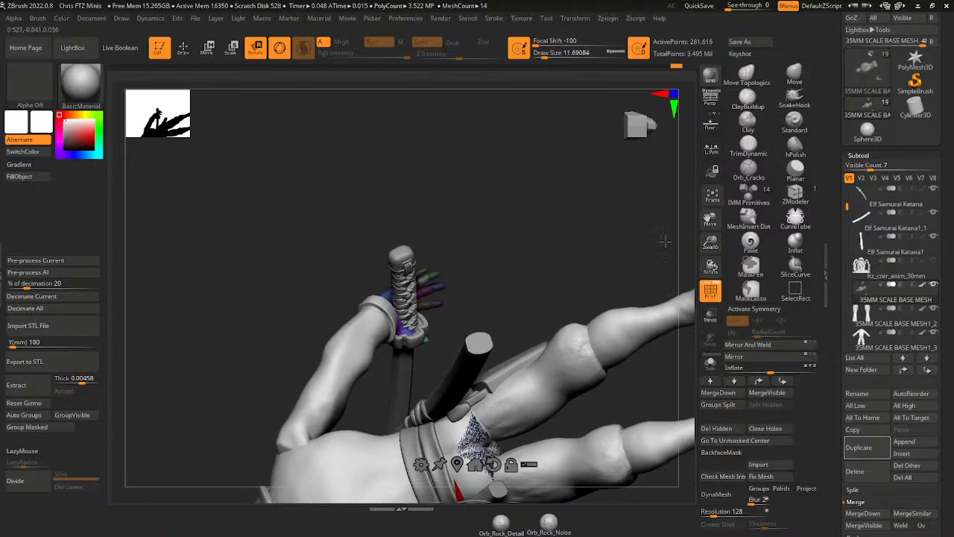
left_click(735, 440)
left_click_drag(641, 263, 612, 301)
left_click_drag(710, 244, 605, 297)
left_click_drag(440, 284, 436, 260, "alt")
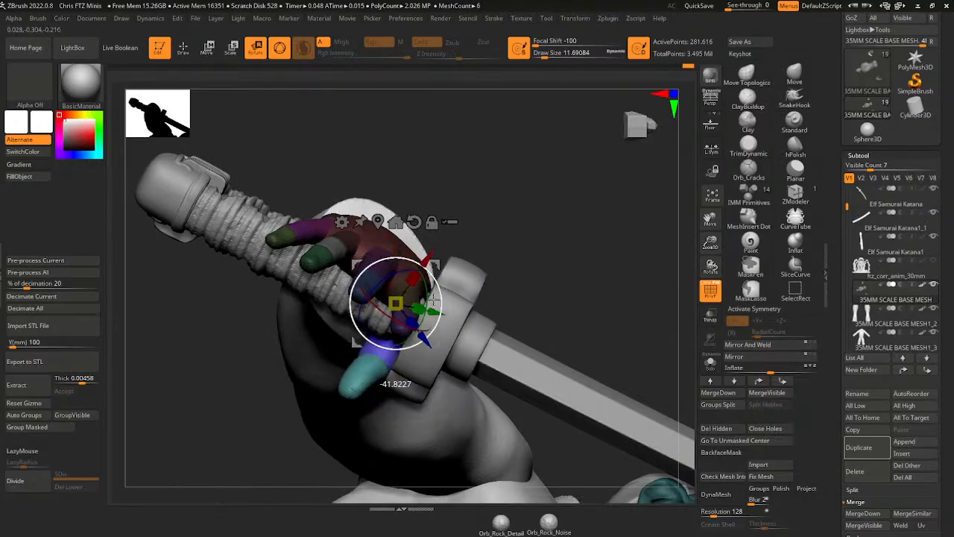
left_click_drag(434, 296, 430, 336)
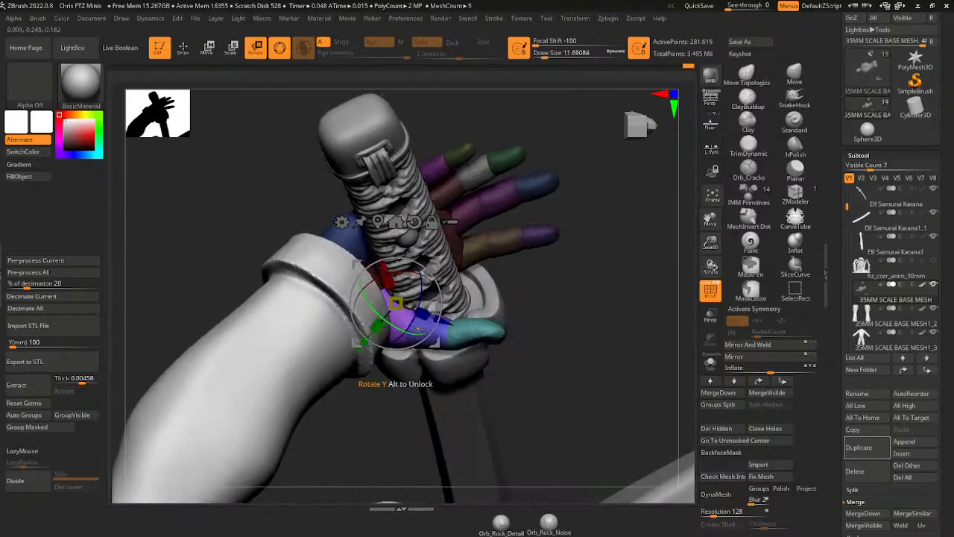
- Bend the thumb's tip segment inwards so it wraps around the katana's grip
left_click(418, 326)
left_click_drag(550, 258, 550, 304)
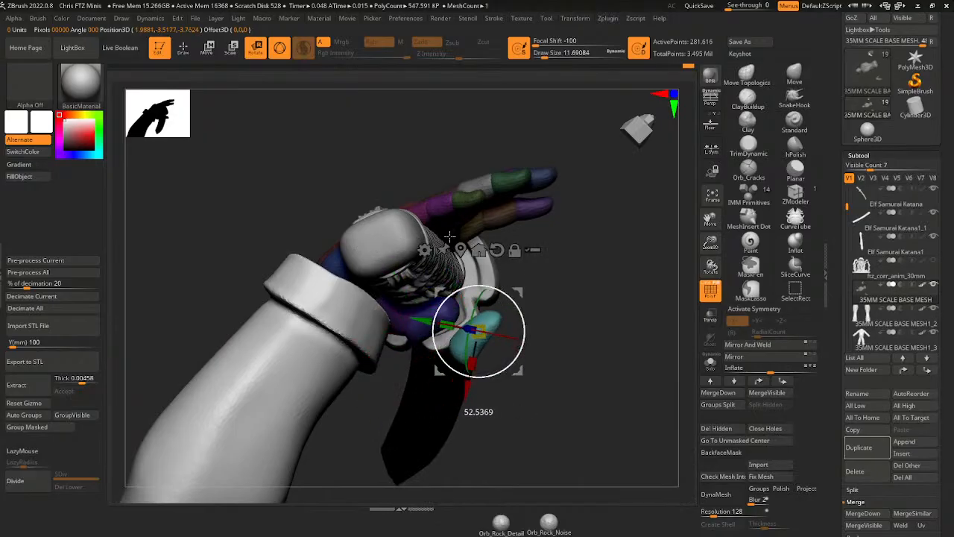
left_click_drag(523, 251, 547, 260)
mouse_move(527, 245)
left_mouse_down()
mouse_move(514, 258)
mouse_move(537, 250)
mouse_move(531, 242)
mouse_move(594, 263)
mouse_move(531, 301)
left_mouse_up()
- Rotate the index finger's base segment about 90 degrees and fit it beside the handguard, over the grip
left_click(481, 228)
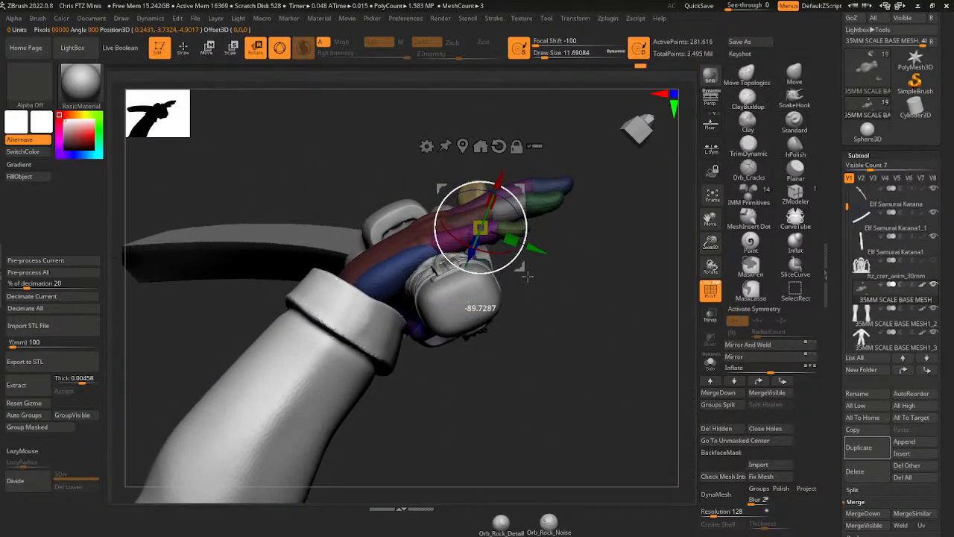
mouse_move(511, 215)
left_mouse_down()
mouse_move(544, 232)
mouse_move(529, 211)
left_mouse_up()
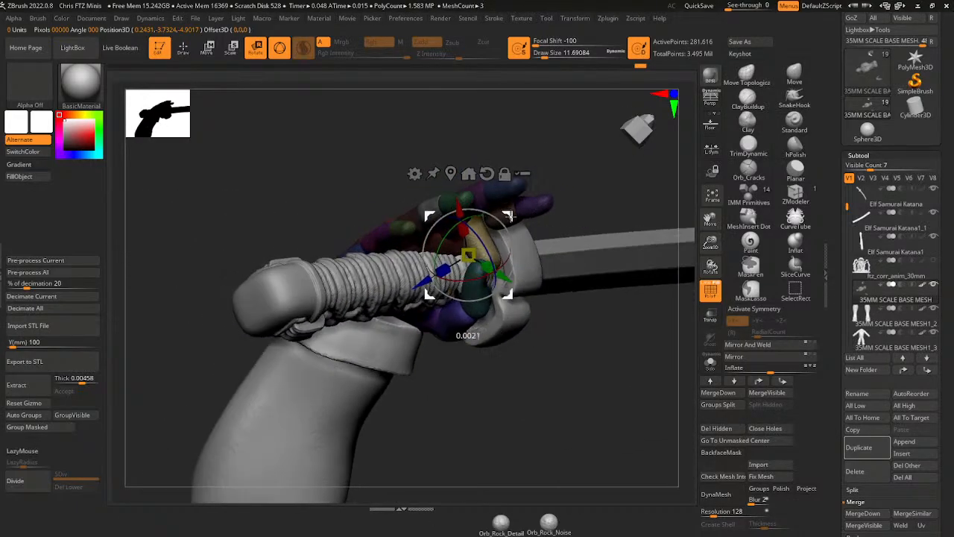
mouse_move(527, 243)
left_mouse_down()
mouse_move(514, 224)
mouse_move(501, 226)
left_mouse_up()
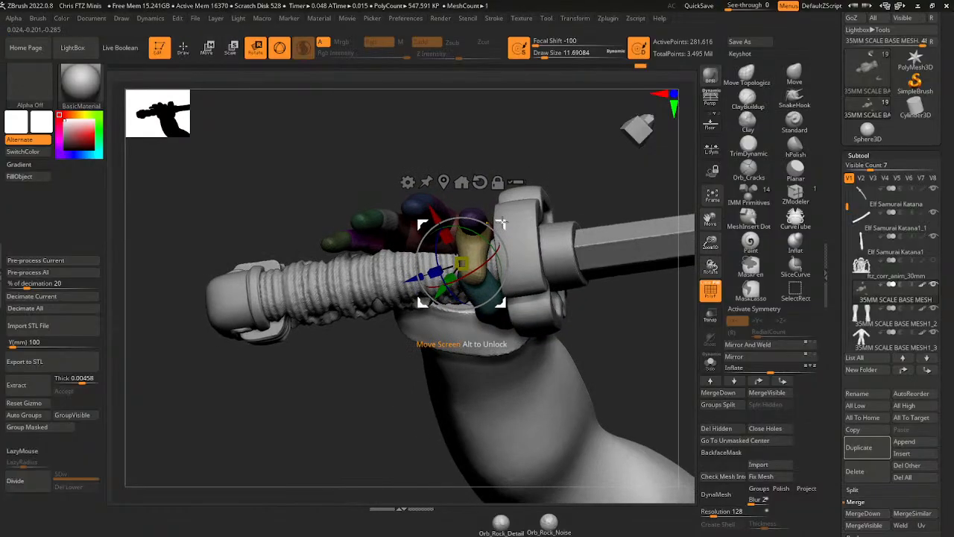
- Isolate the index finger's middle segment by masking, then rotate and move it to join the bent base segment
left_click_drag(567, 216, 584, 172)
left_click_drag(493, 210, 530, 199)
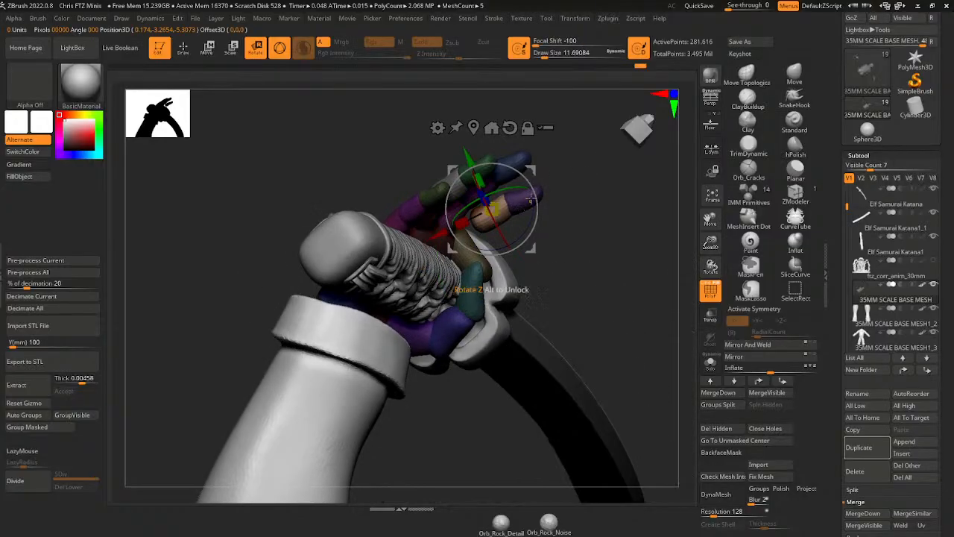
left_click_drag(454, 289, 446, 285)
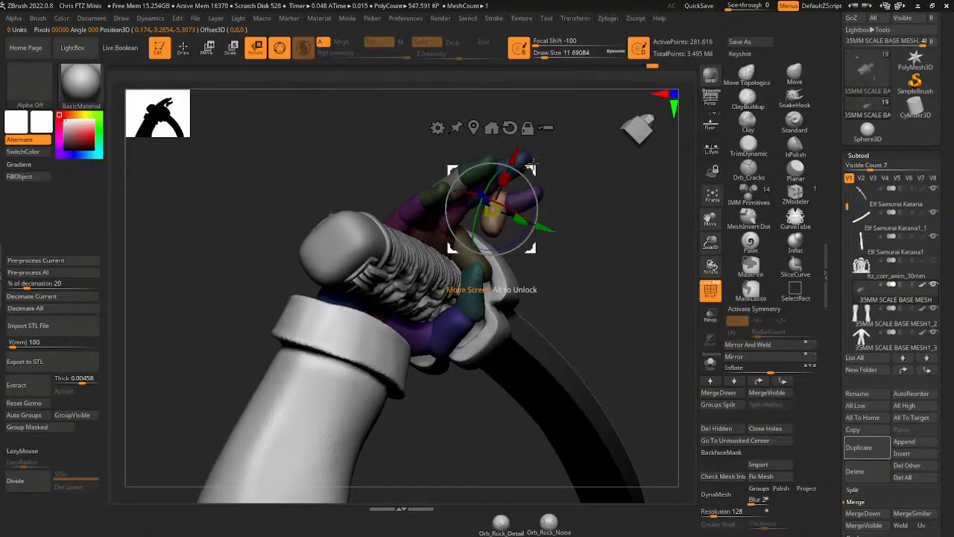
left_click_drag(536, 169, 504, 237)
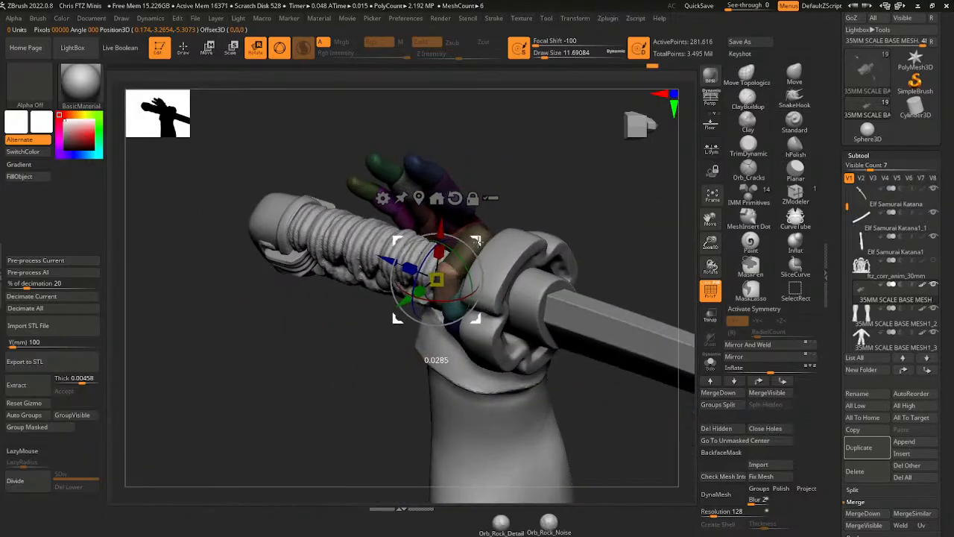
- Isolate the index fingertip, move it to the end of the curled finger and angle it around the grip
left_click_drag(563, 192, 603, 188)
left_click_drag(502, 186, 539, 181)
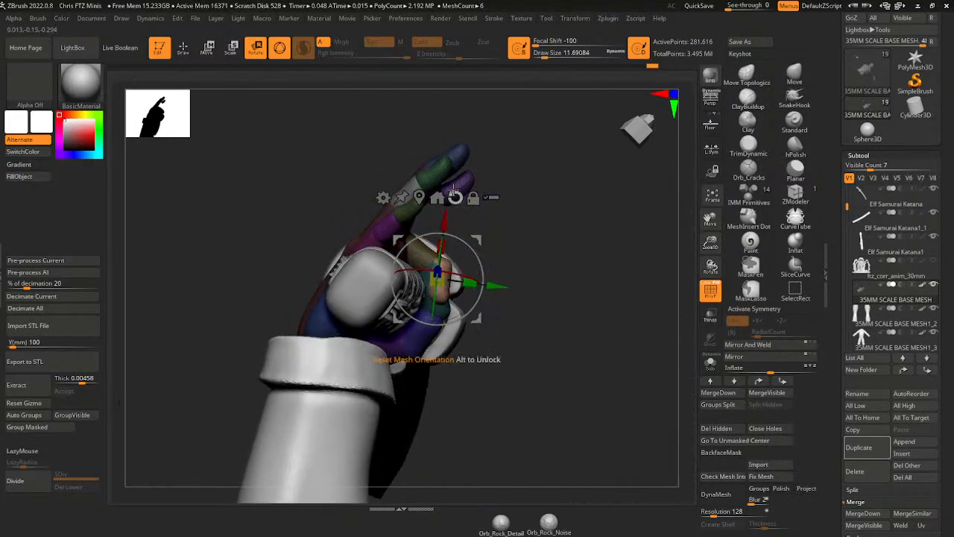
left_click(458, 189, "ctrl")
left_click_drag(492, 155, 475, 274)
mouse_move(504, 250)
left_mouse_down()
mouse_move(534, 241)
mouse_move(496, 251)
mouse_move(515, 239)
mouse_move(501, 237)
left_mouse_up()
key("alt+s")
left_click_drag(475, 277, 452, 281)
left_click_drag(411, 352, 409, 357)
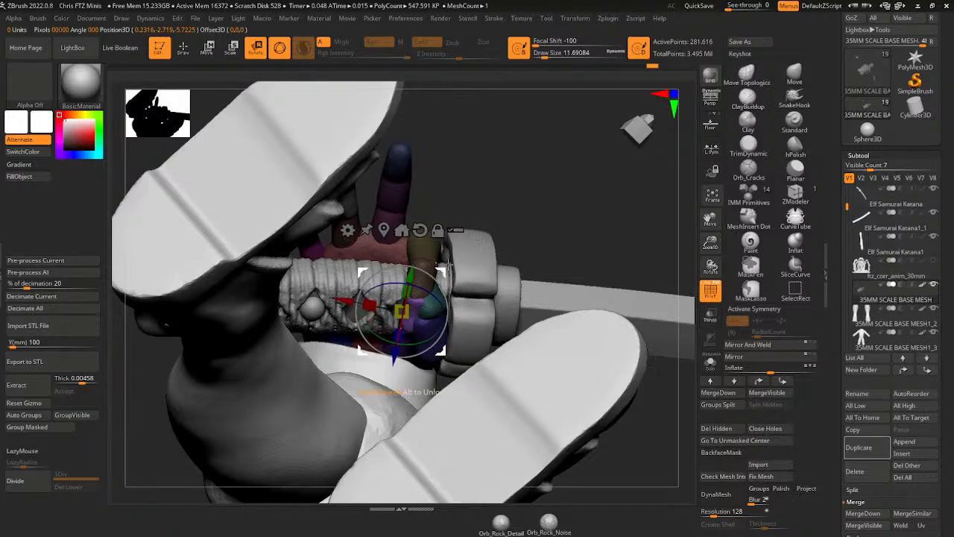
mouse_move(507, 200)
left_mouse_down()
mouse_move(530, 211)
mouse_move(503, 182)
left_mouse_up()
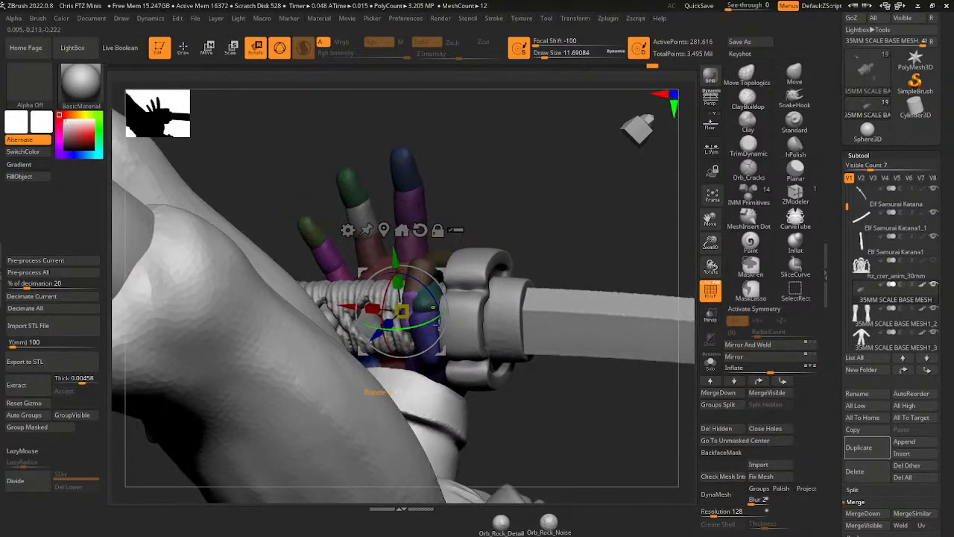
left_click_drag(434, 358, 433, 357)
- Readjust the thumb's lower and tip segments so the thumb closes across the curled index finger
left_click(425, 368, "ctrl")
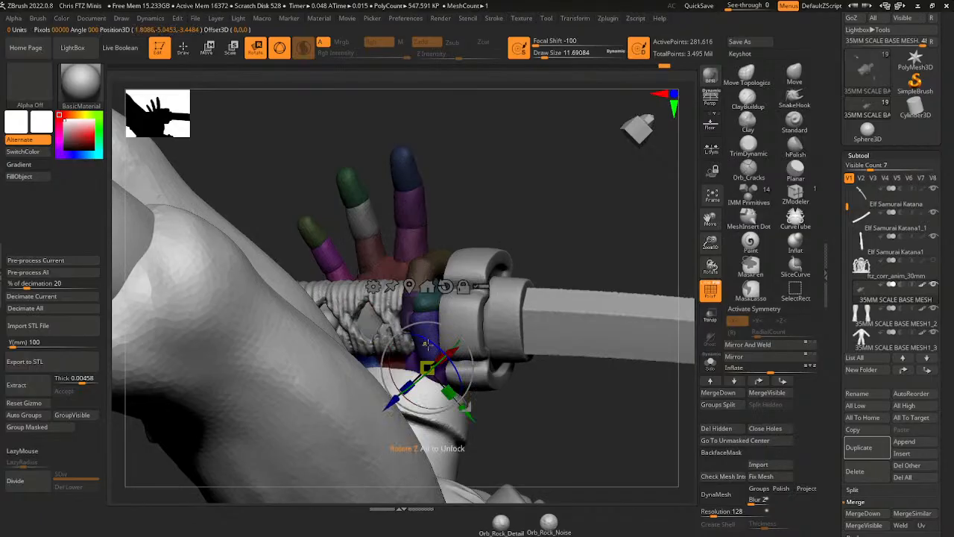
left_click(425, 351, "ctrl")
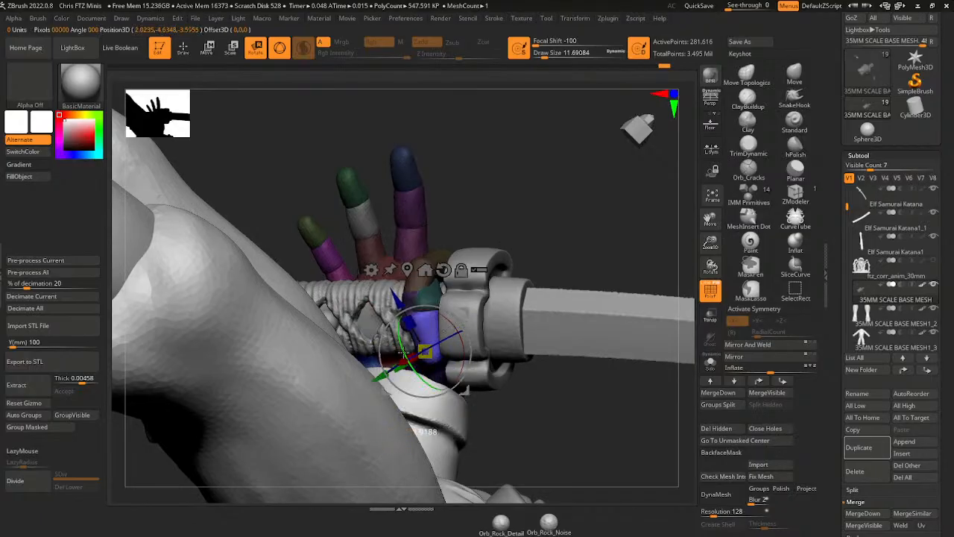
left_click_drag(407, 361, 406, 362)
left_click_drag(465, 328, 460, 318)
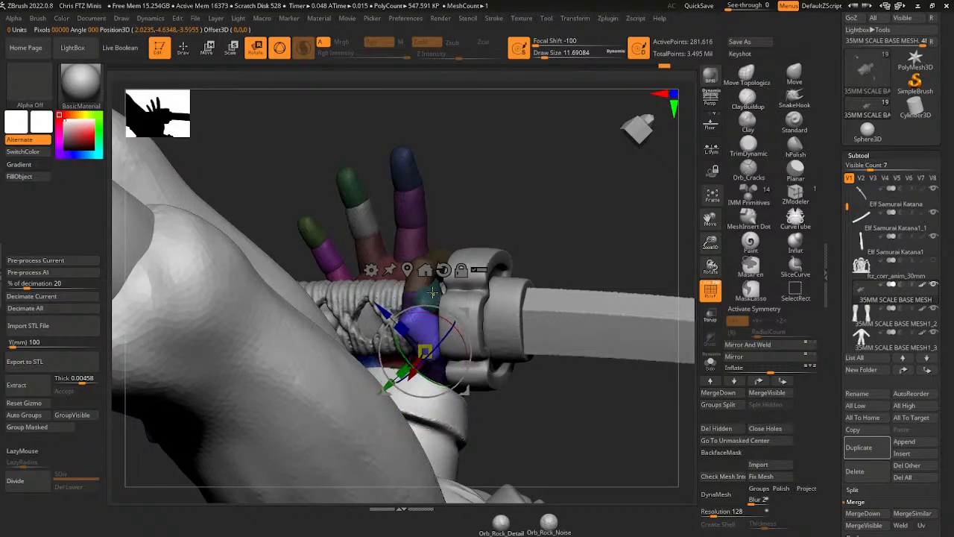
left_click(431, 292, "ctrl")
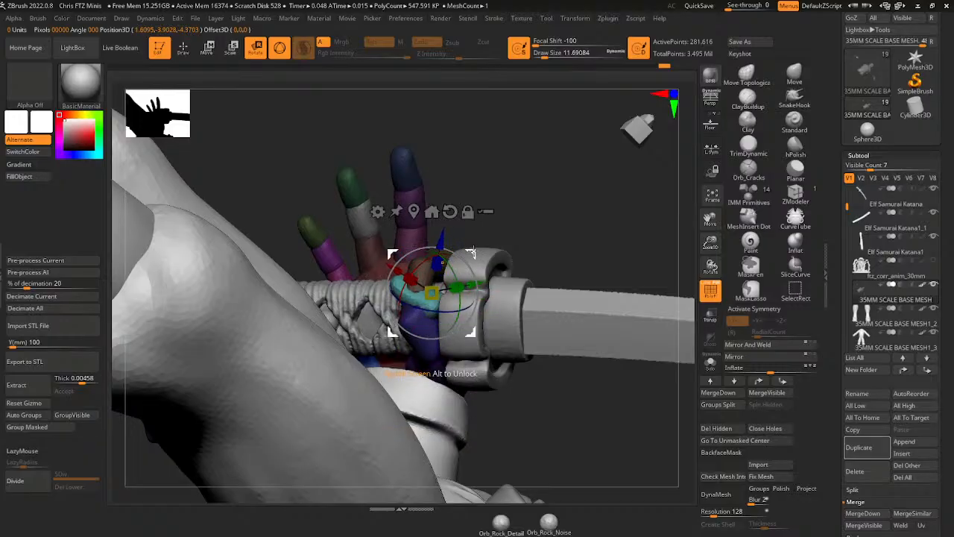
left_click_drag(474, 252, 448, 254)
- Isolate the middle finger's base segment and bend it towards the katana's grip
left_click_drag(495, 213, 441, 292)
mouse_move(505, 250)
left_mouse_down()
mouse_move(492, 273)
mouse_move(517, 253)
left_mouse_up()
left_click(318, 265, "ctrl")
left_click_drag(307, 326, 269, 299)
left_click_drag(272, 242, 289, 243)
- Rotate the middle finger's second segment over the grip and move it onto the end of its base segment
left_click(311, 227, "ctrl")
left_click_drag(347, 200, 367, 257)
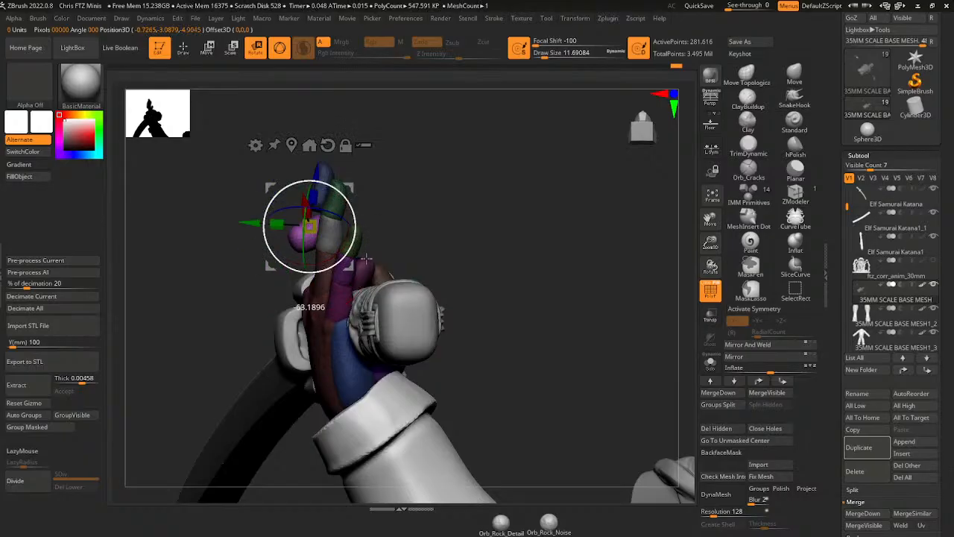
left_click_drag(364, 298, 361, 301)
left_click_drag(348, 184, 422, 230)
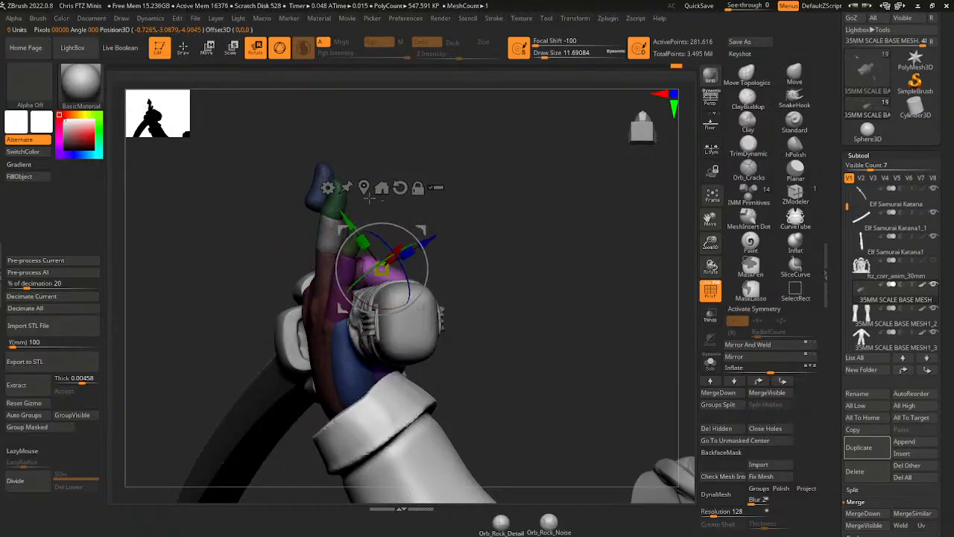
- Isolate the middle fingertip and place it at the end of the curled finger, against the grip
left_click(321, 180, "ctrl")
left_click_drag(281, 174, 501, 247)
left_click_drag(438, 256, 484, 206)
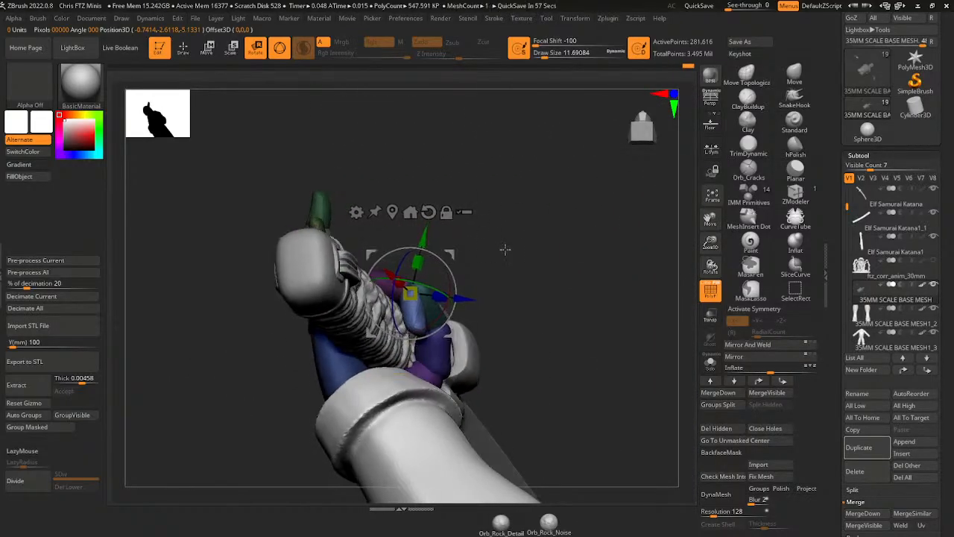
- Isolate the ring finger's base segment and rotate it over the grip beside the middle finger
left_click_drag(505, 249, 433, 168)
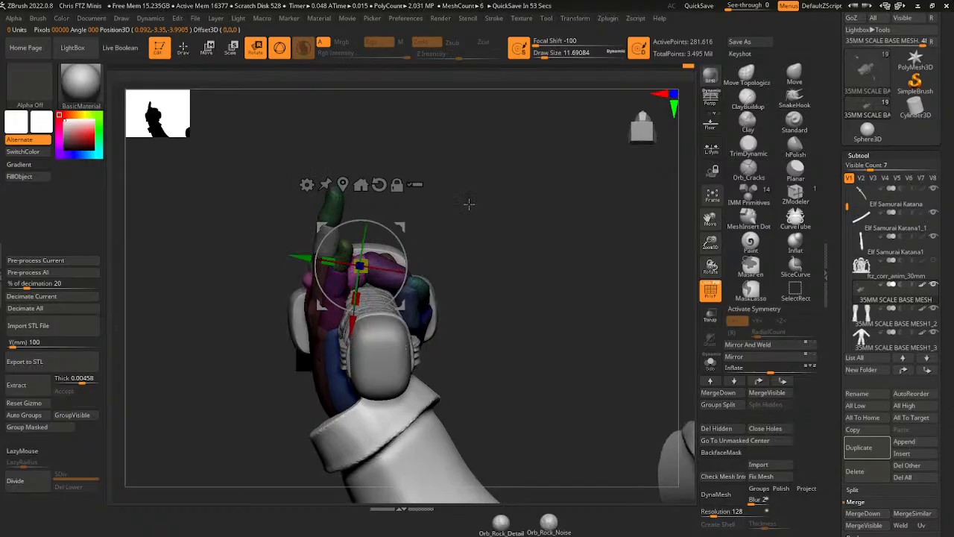
left_click_drag(468, 202, 427, 209)
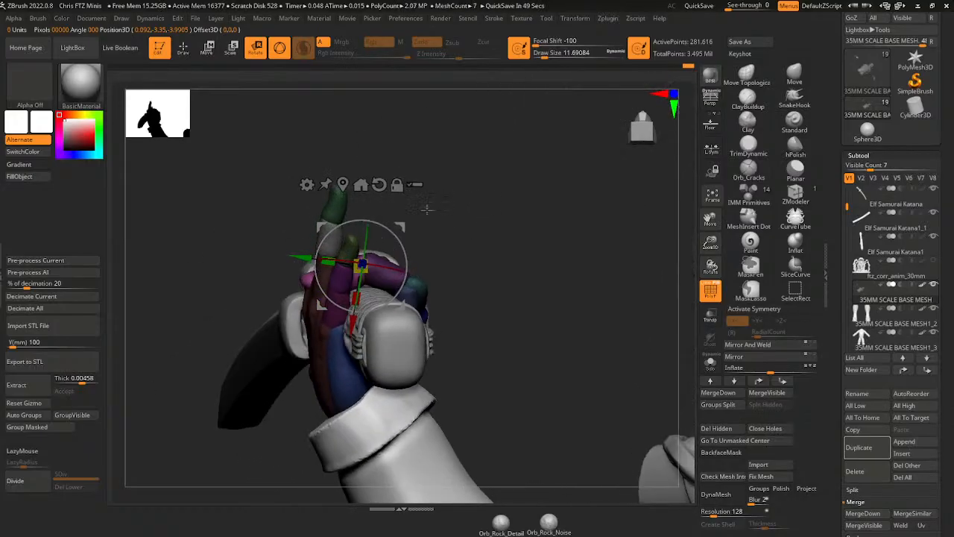
left_click(315, 293)
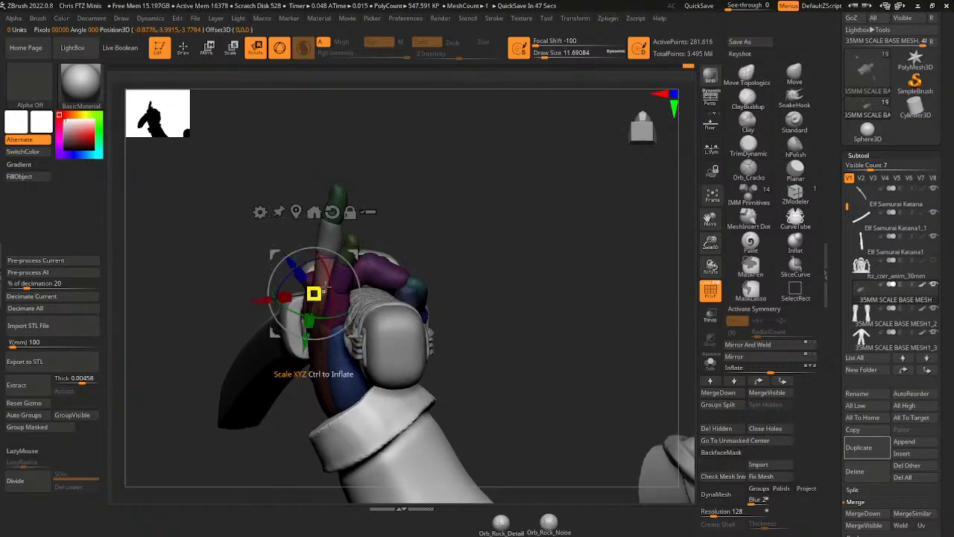
left_click_drag(337, 279, 431, 225)
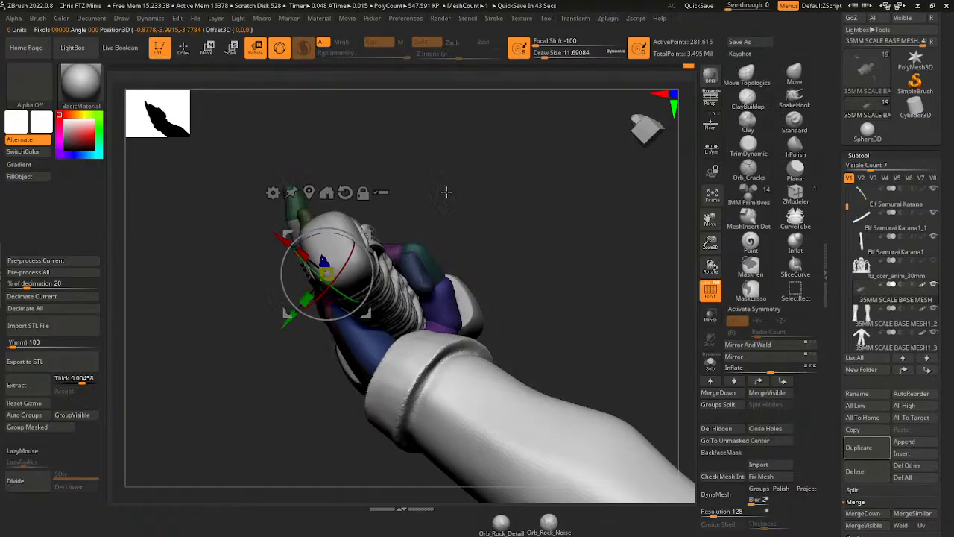
left_click_drag(445, 192, 470, 233)
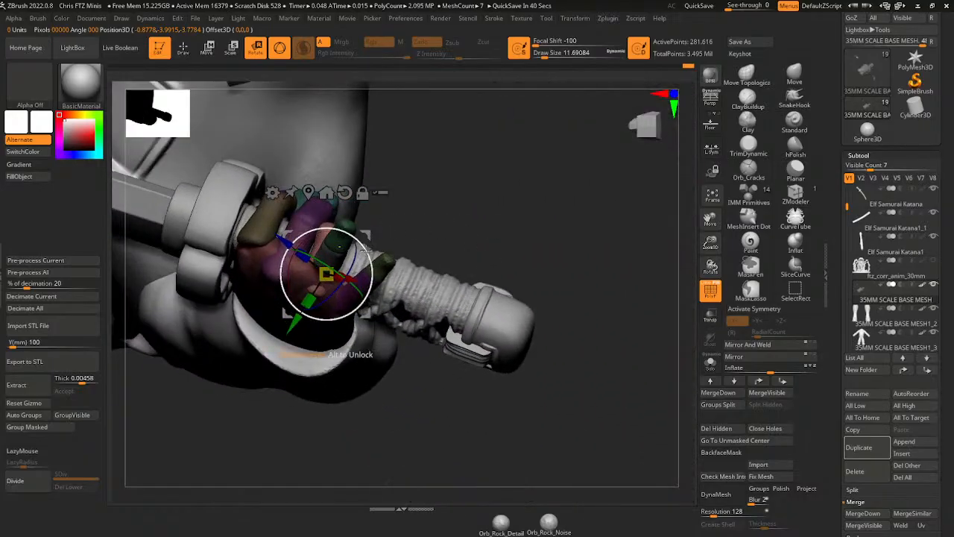
left_click_drag(376, 260, 375, 257)
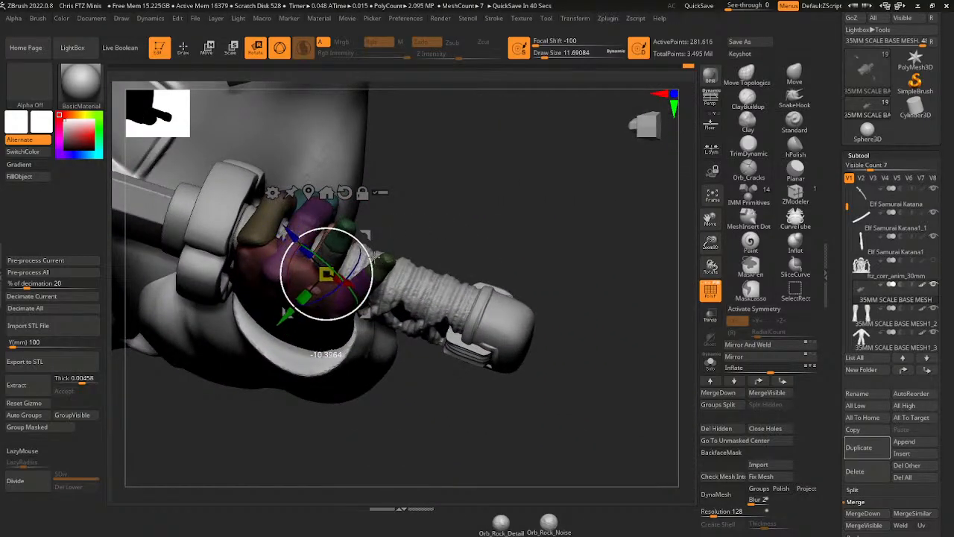
- Move and rotate the ring finger's second segment to continue the curl around the grip
left_click_drag(433, 186, 400, 147)
left_click_drag(326, 274, 372, 253)
right_click_drag(443, 226, 402, 259)
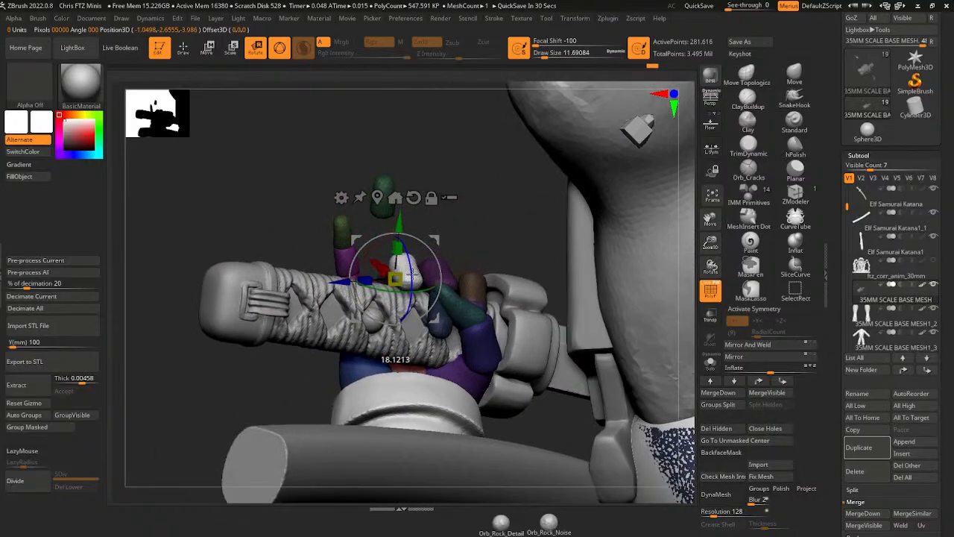
left_click_drag(428, 255, 440, 250)
right_click_drag(442, 248, 426, 260)
- Isolate the ring fingertip, bring it down to the end of the curled finger and angle it against the grip
mouse_move(458, 184)
right_mouse_down()
mouse_move(456, 238)
mouse_move(470, 198)
right_mouse_up()
left_click(380, 187, "ctrl")
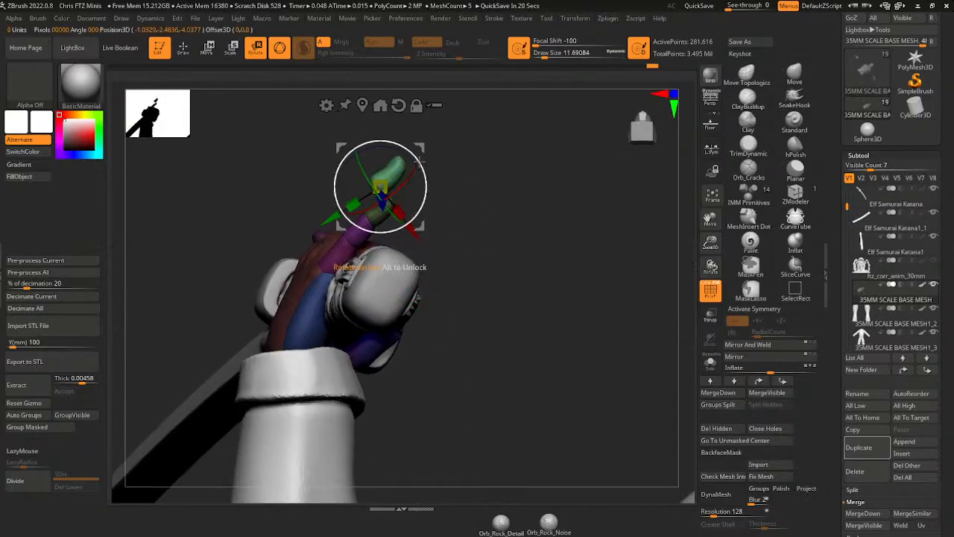
left_click_drag(419, 161, 450, 298)
right_click_drag(477, 287, 504, 282)
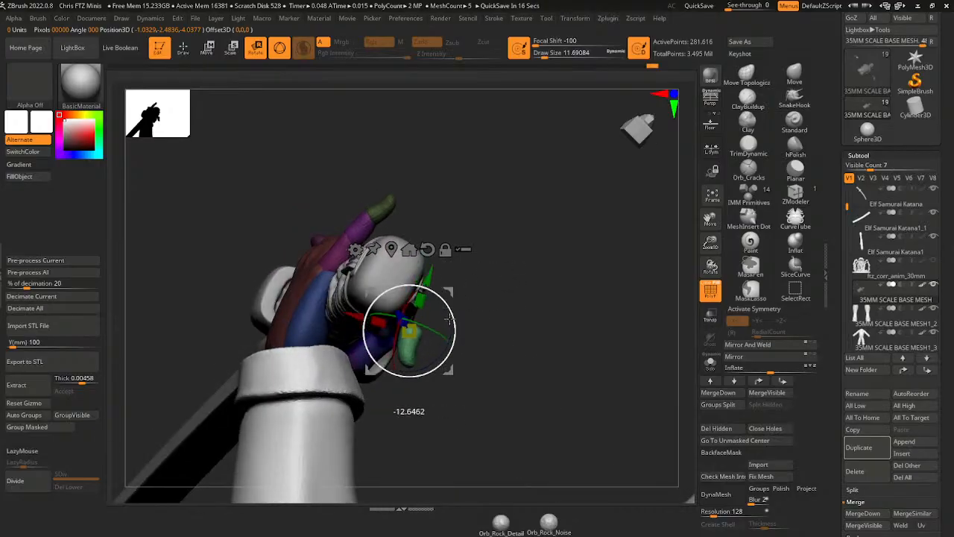
mouse_move(459, 260)
right_mouse_down()
mouse_move(492, 268)
mouse_move(481, 280)
mouse_move(447, 262)
mouse_move(456, 232)
mouse_move(453, 243)
right_mouse_up()
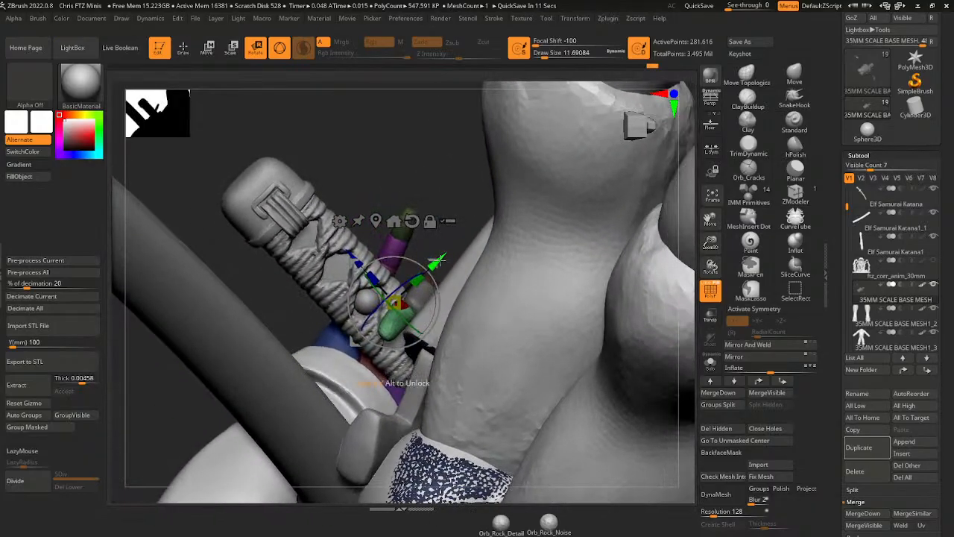
left_click_drag(438, 259, 432, 259)
right_click_drag(449, 208, 493, 228)
left_click_drag(442, 292, 443, 306)
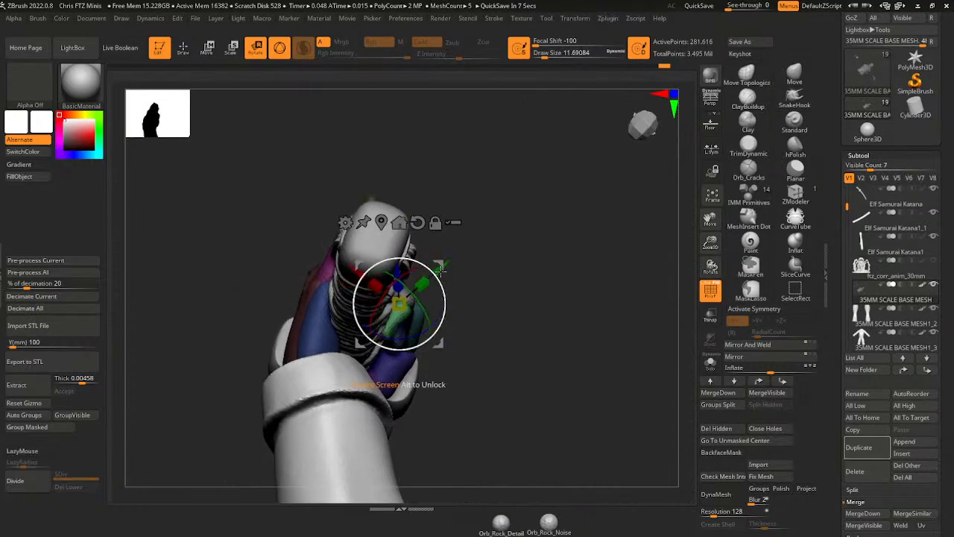
left_click_drag(438, 265, 439, 261)
- Position and rotate the little finger's base and second segments so they curl around the katana grip
right_click_drag(484, 239, 484, 272)
left_click(329, 276, "alt")
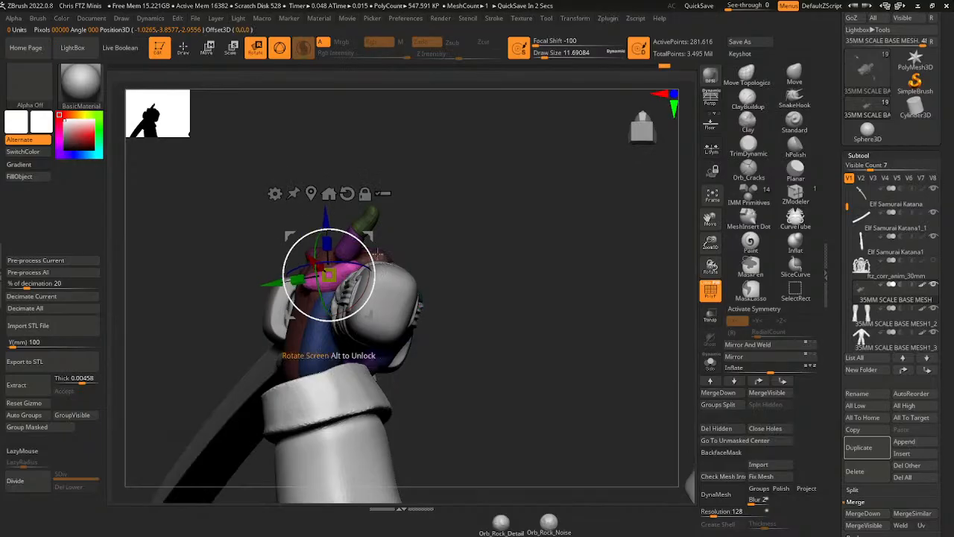
left_click_drag(370, 237, 389, 233)
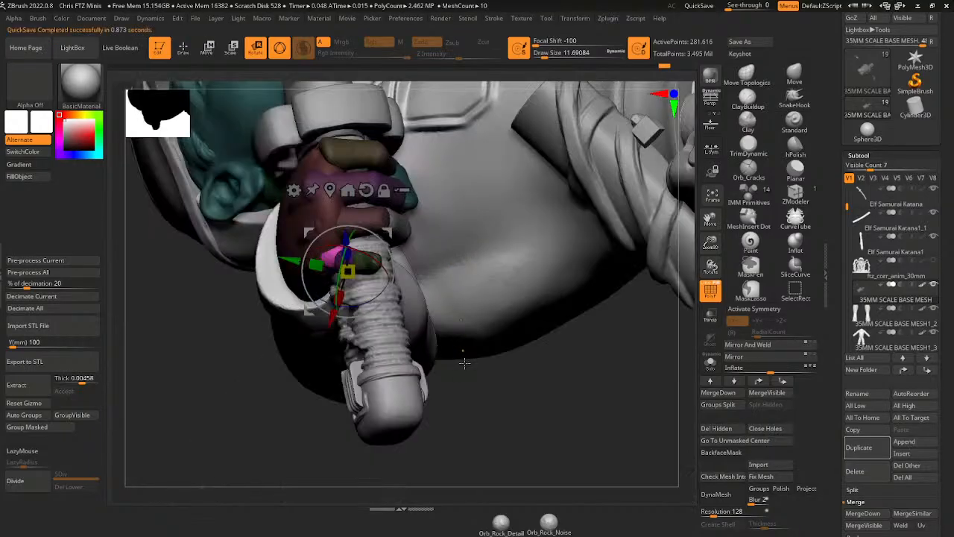
left_click_drag(465, 363, 389, 220)
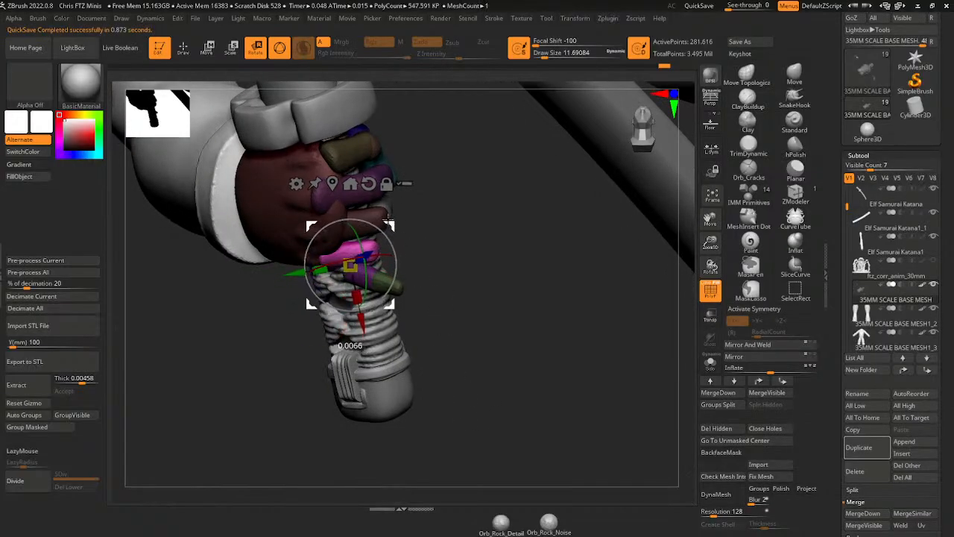
left_click_drag(452, 299, 377, 223)
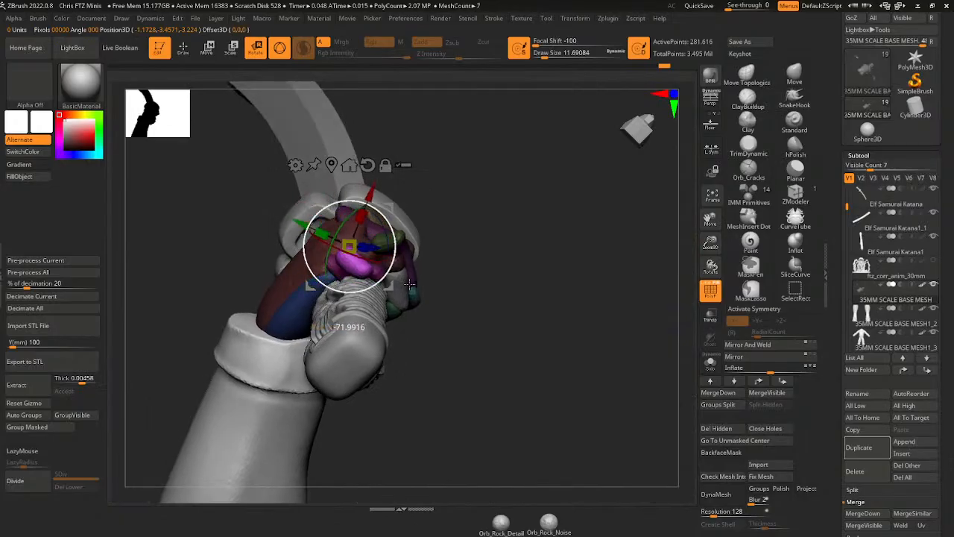
mouse_move(478, 208)
left_mouse_down()
mouse_move(409, 240)
mouse_move(440, 269)
mouse_move(460, 330)
mouse_move(492, 217)
left_mouse_up()
left_click_drag(442, 243, 433, 250)
- Isolate the little fingertip, bring it to the end of the curled finger and angle it against the grip
left_click(398, 221, "ctrl")
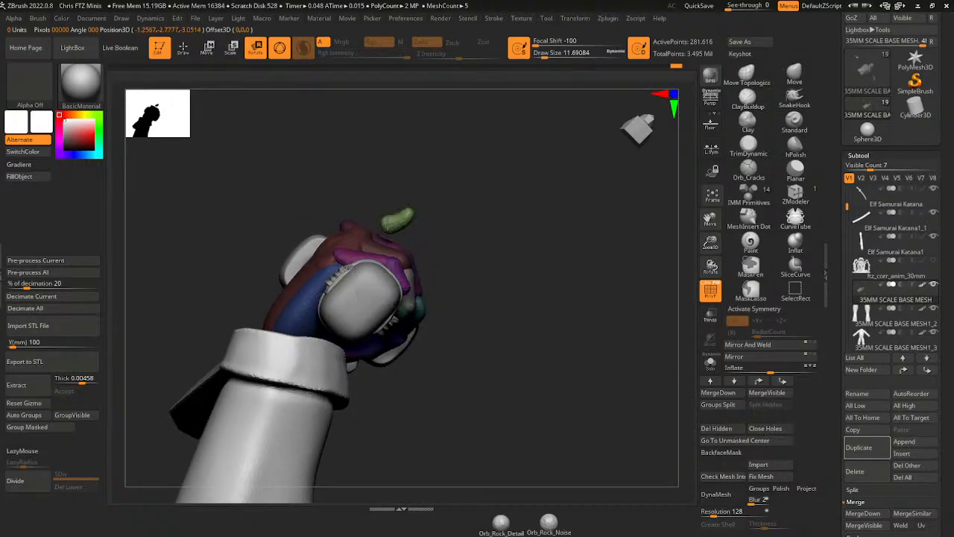
left_click_drag(429, 206, 366, 283)
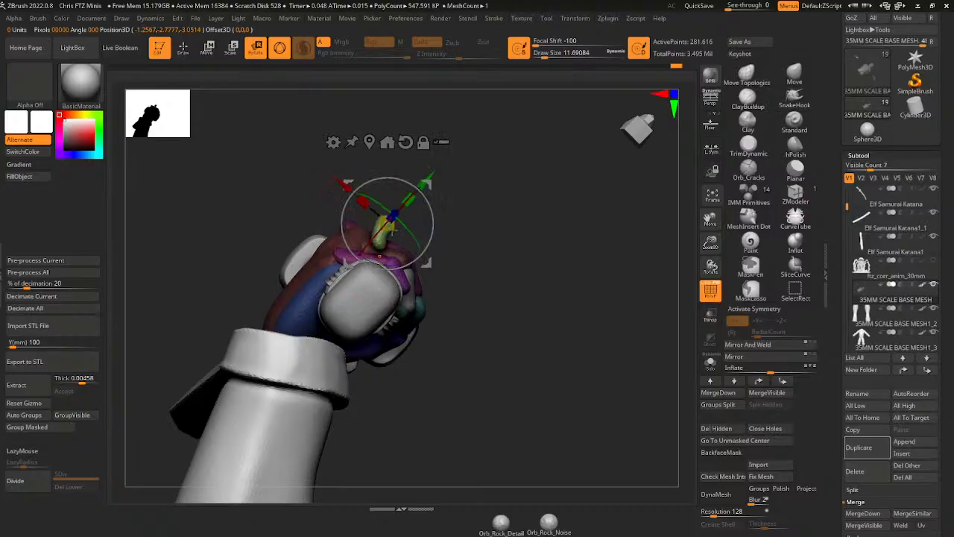
left_click_drag(428, 186, 454, 213)
mouse_move(449, 256)
left_mouse_down()
mouse_move(472, 266)
mouse_move(468, 280)
mouse_move(460, 273)
left_mouse_up()
left_click_drag(496, 253, 571, 235)
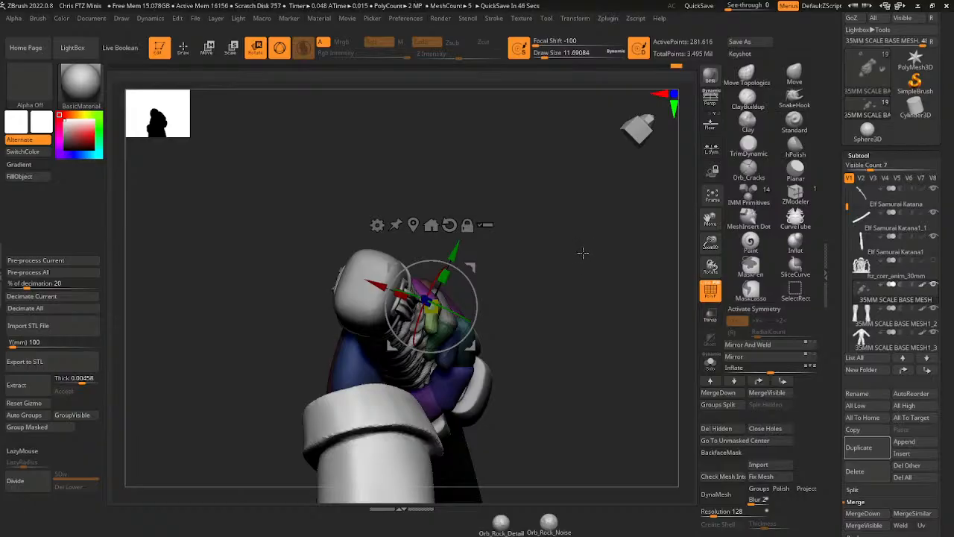
- Select the unsheathed katana, hide its ornate hand guard and delete the hidden part
left_click_drag(591, 339, 619, 231)
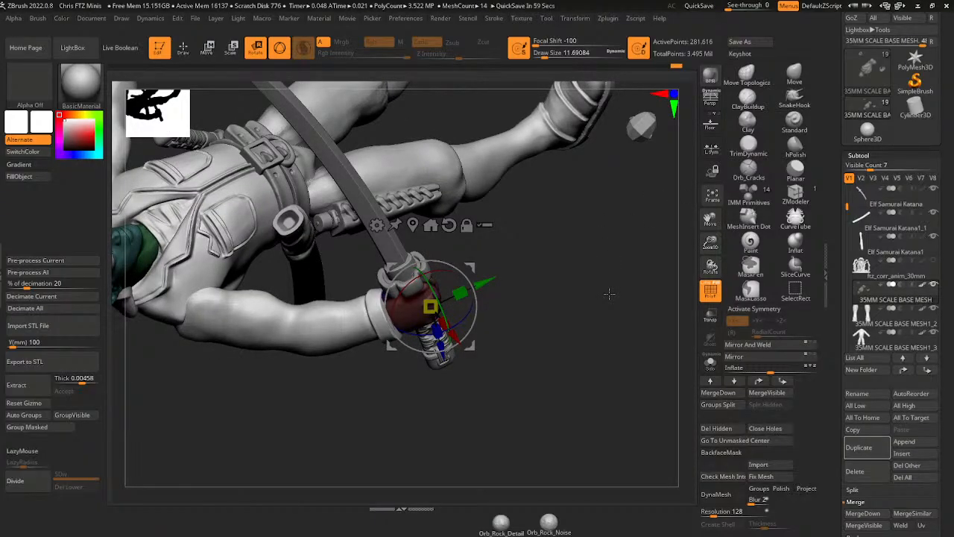
key("q")
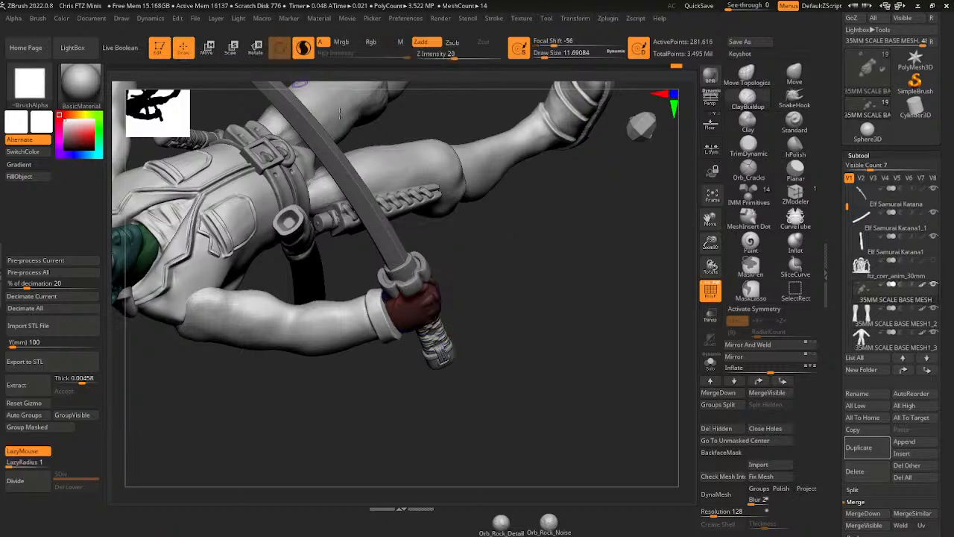
left_click_drag(609, 294, 491, 286)
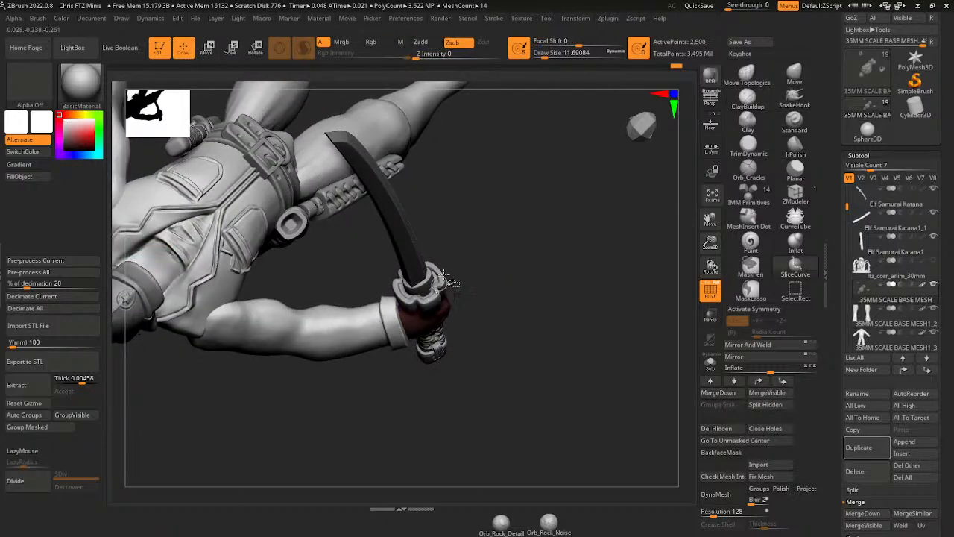
left_click(448, 266, "alt")
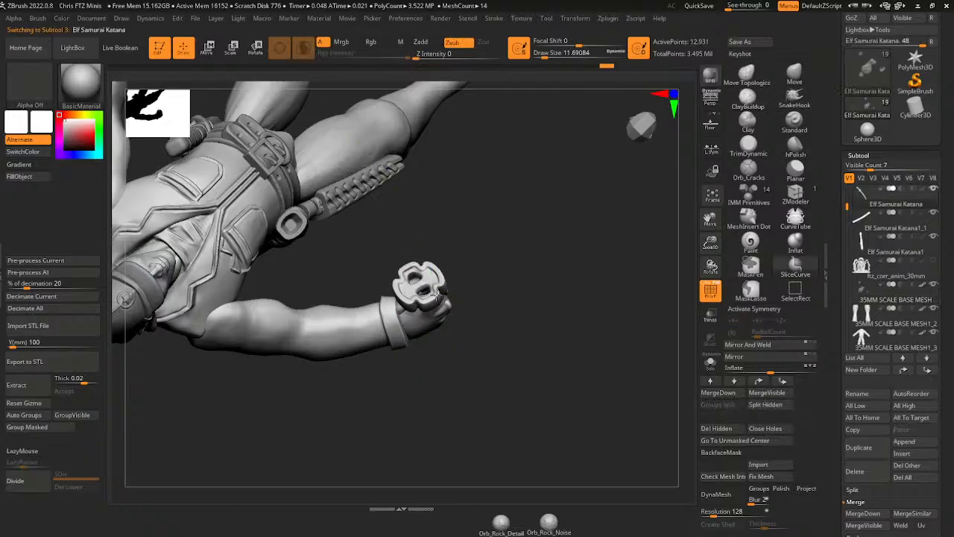
left_click_drag(631, 274, 686, 298)
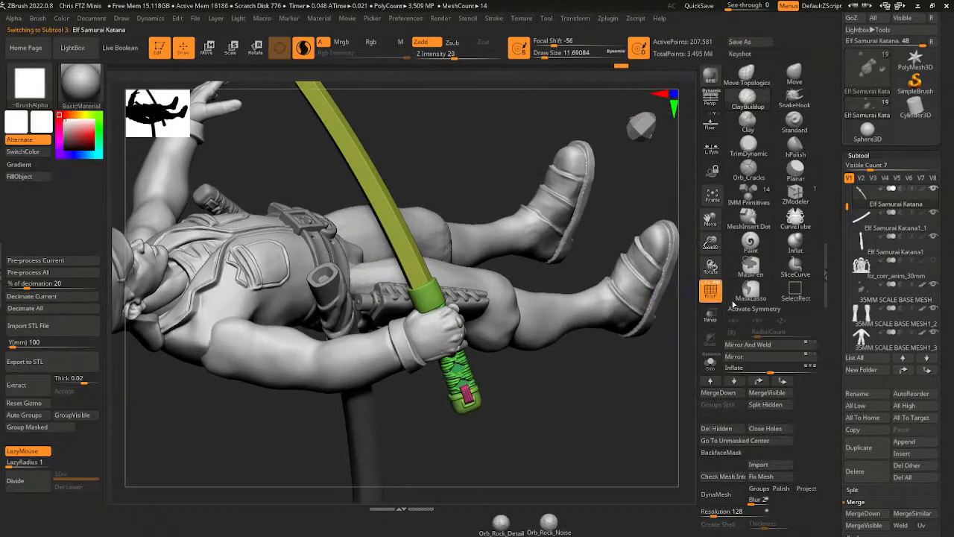
left_click(732, 431)
- Place the transform gizmo on the collar at the base of the katana's blade, unlock it and rotate its axes
key("e")
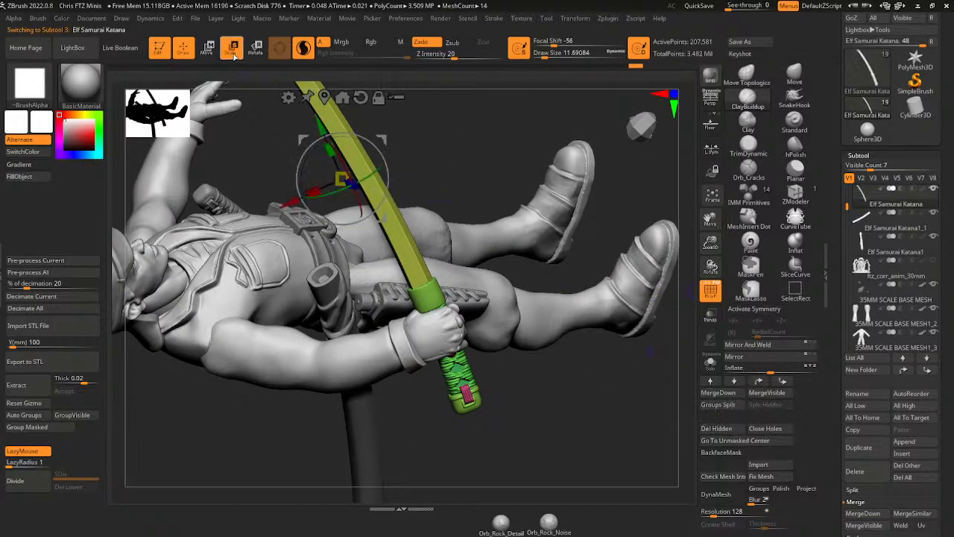
left_click(425, 280)
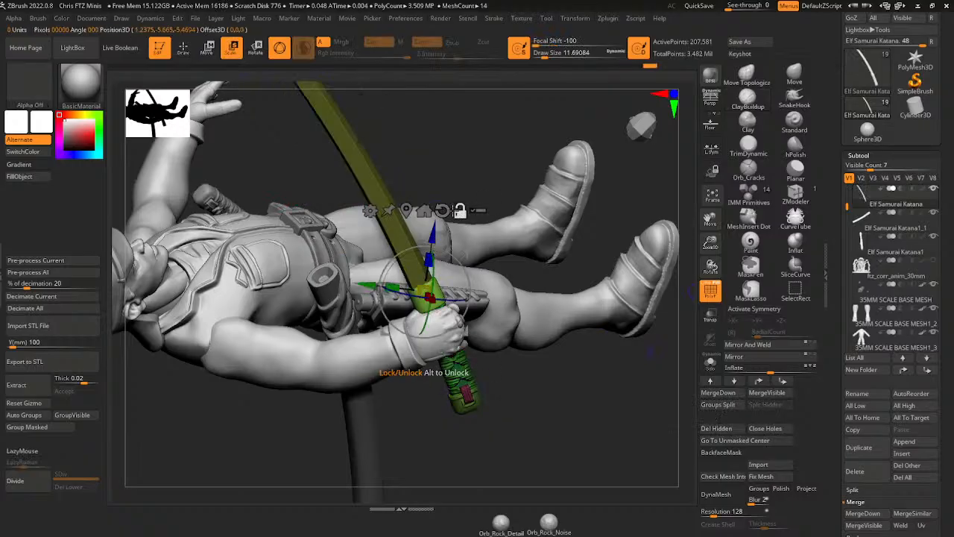
left_click(446, 211)
left_click_drag(713, 255, 729, 343)
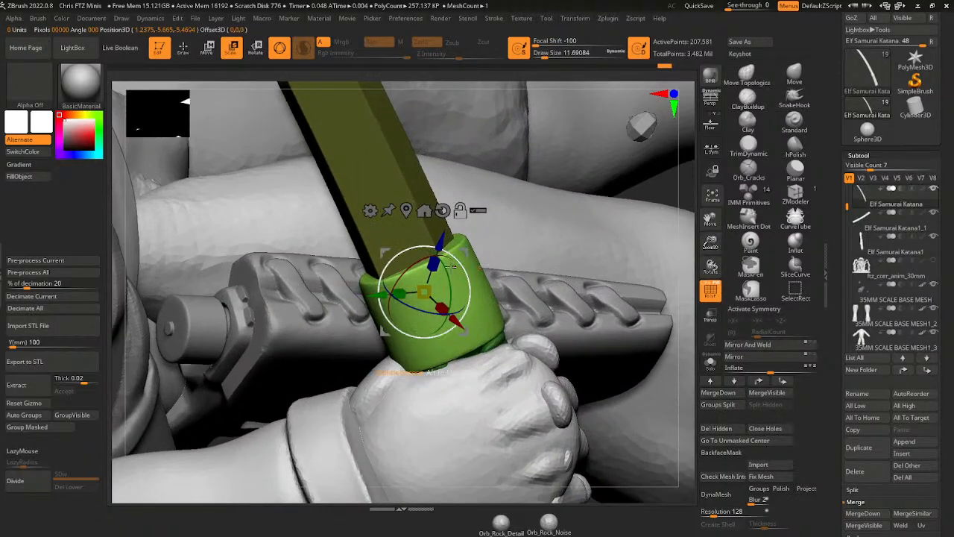
left_click_drag(453, 265, 390, 299)
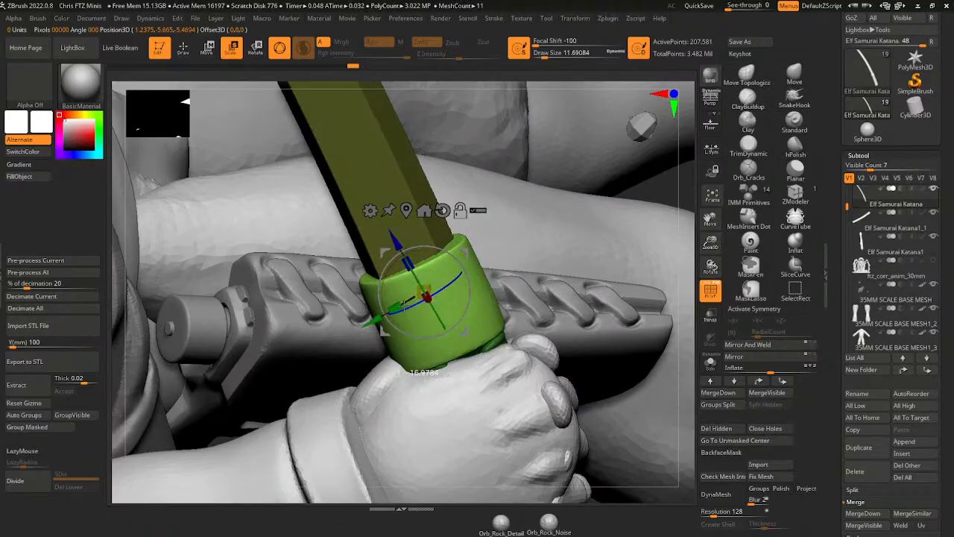
left_click_drag(646, 194, 674, 238)
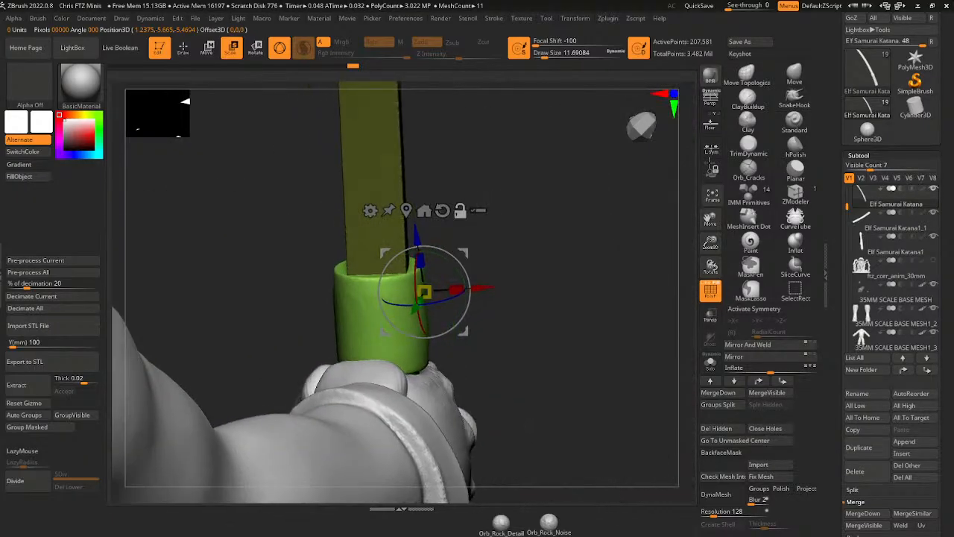
- Show the katana alone, recentre the gizmo on the collar and align its axes with the handle
left_click(710, 362)
left_click_drag(617, 311, 609, 288)
left_click(407, 211)
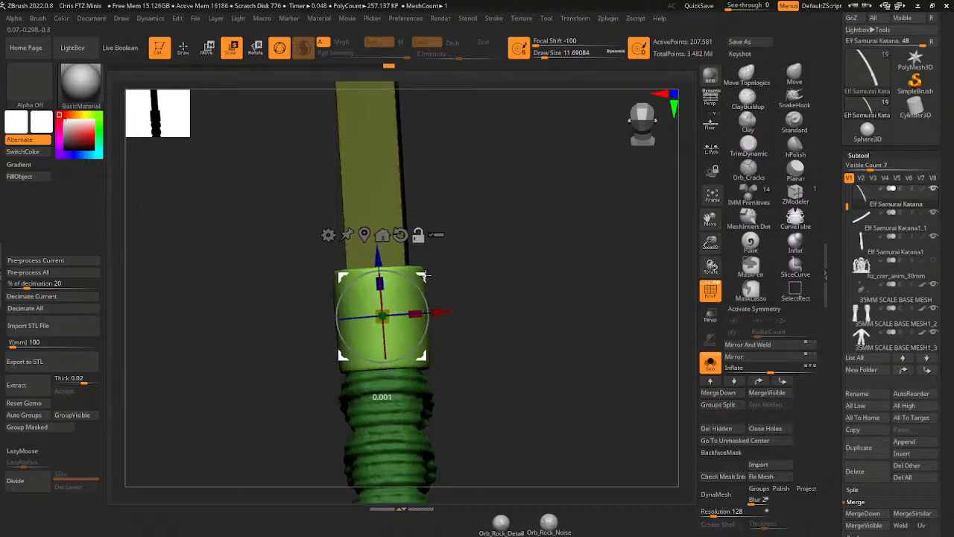
left_click_drag(507, 291, 434, 282)
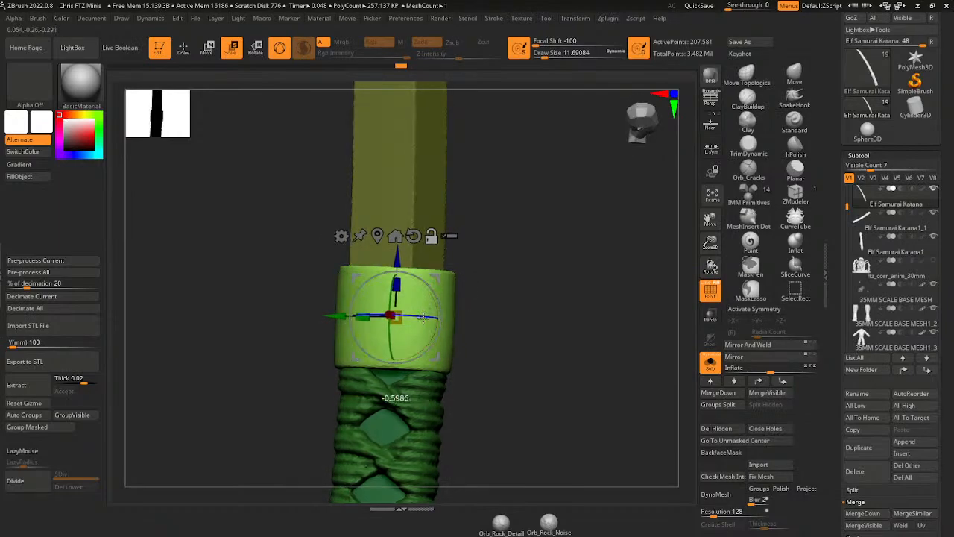
left_click_drag(434, 306, 437, 302)
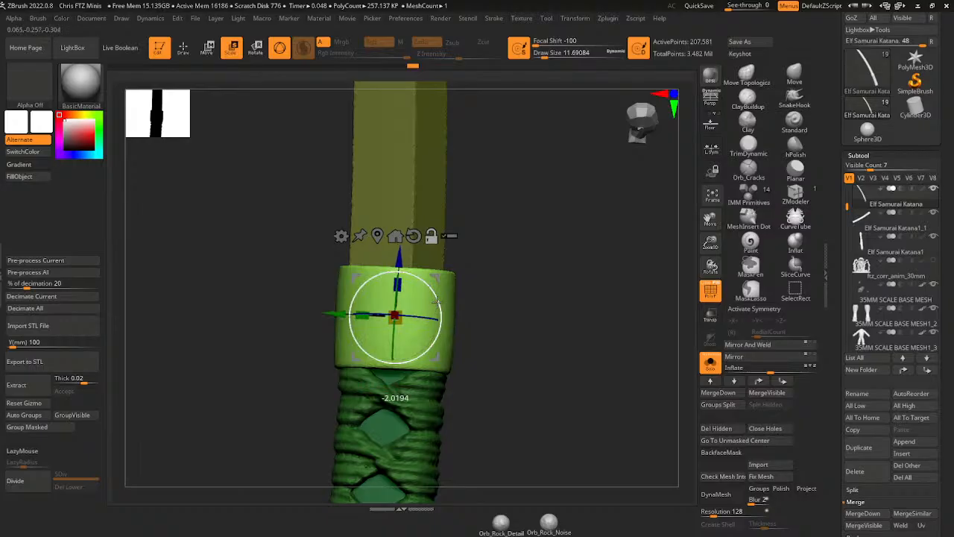
left_click_drag(517, 292, 487, 288)
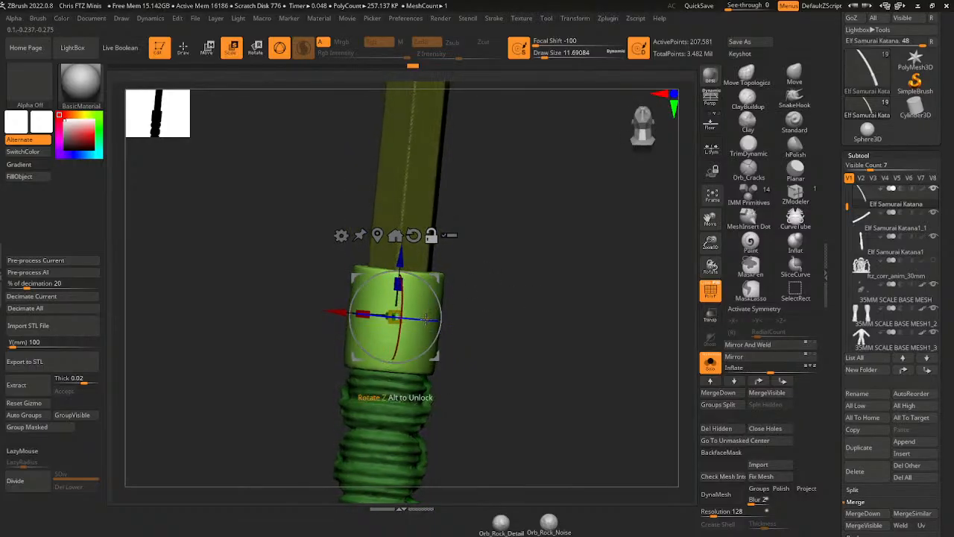
left_click_drag(422, 319, 431, 316)
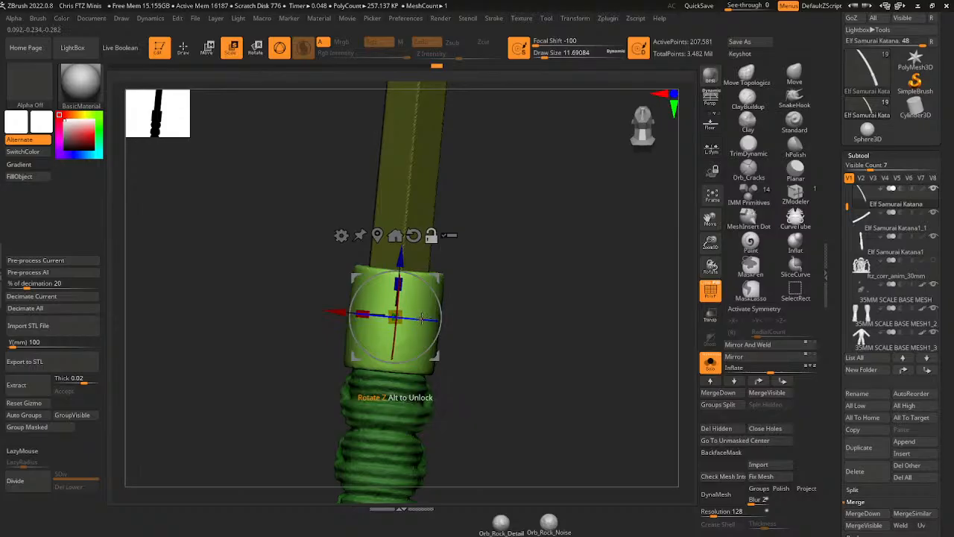
- Duplicate the collar, shape the copy into a wide, flat round guard just above the hand, and clear the mask
mouse_move(440, 277)
left_mouse_down()
mouse_move(404, 247)
mouse_move(399, 319)
mouse_move(410, 307)
left_mouse_up()
left_click_drag(402, 260, 400, 286)
mouse_move(498, 315)
left_mouse_down()
mouse_move(558, 341)
mouse_move(594, 311)
mouse_move(620, 245)
left_mouse_up()
left_click(712, 363)
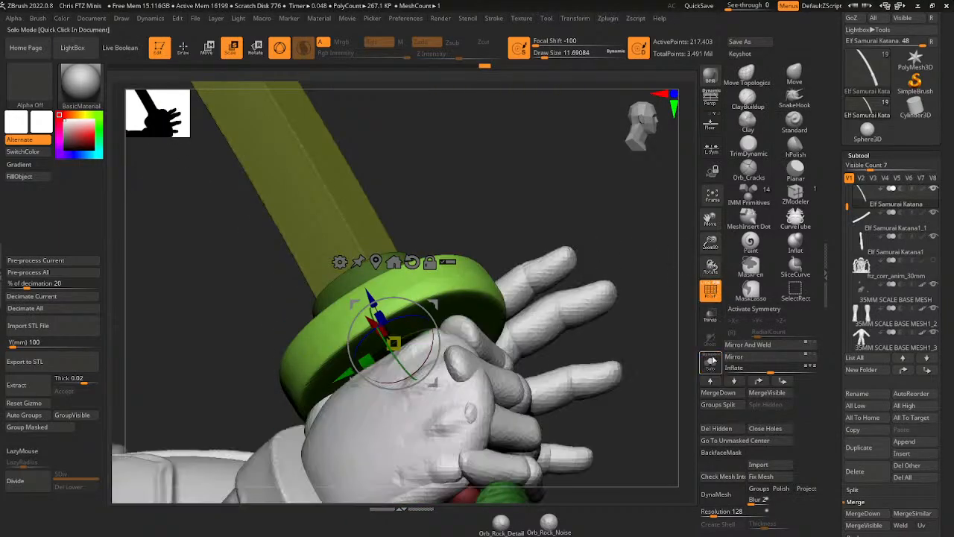
left_click_drag(711, 244, 634, 252)
left_click_drag(639, 311, 568, 366, "ctrl")
- Select the 35MM scale base mesh containing the head, torso and hands, and show it alone
mouse_move(526, 301)
left_mouse_down()
mouse_move(598, 330)
mouse_move(633, 317)
mouse_move(611, 351)
mouse_move(594, 270)
left_mouse_up()
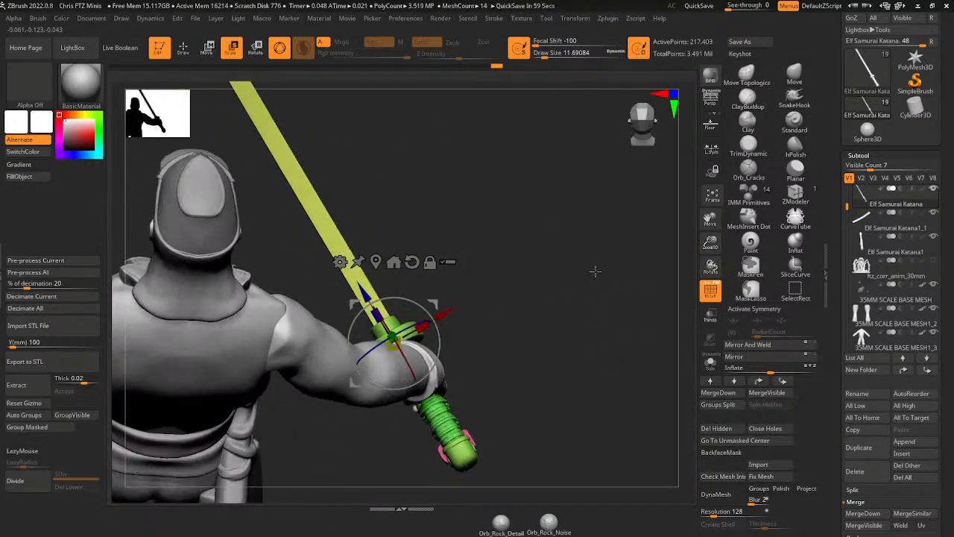
left_click_drag(548, 248, 622, 262)
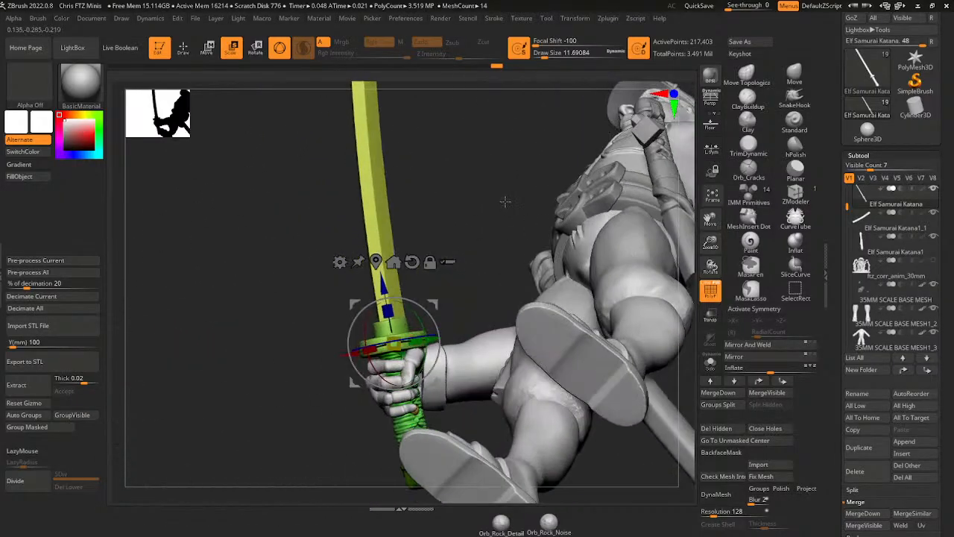
left_click_drag(505, 202, 547, 269)
left_click_drag(711, 241, 651, 201)
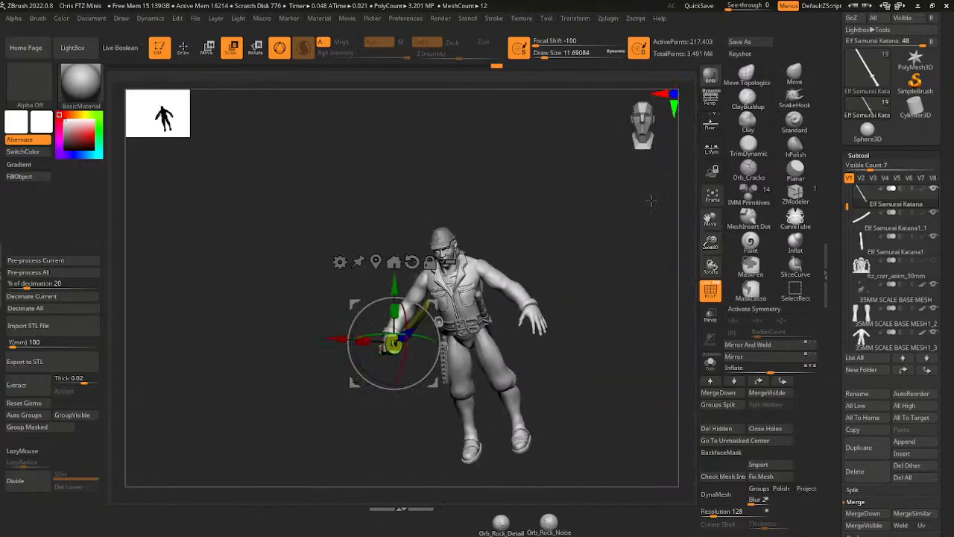
left_click_drag(609, 263, 582, 279)
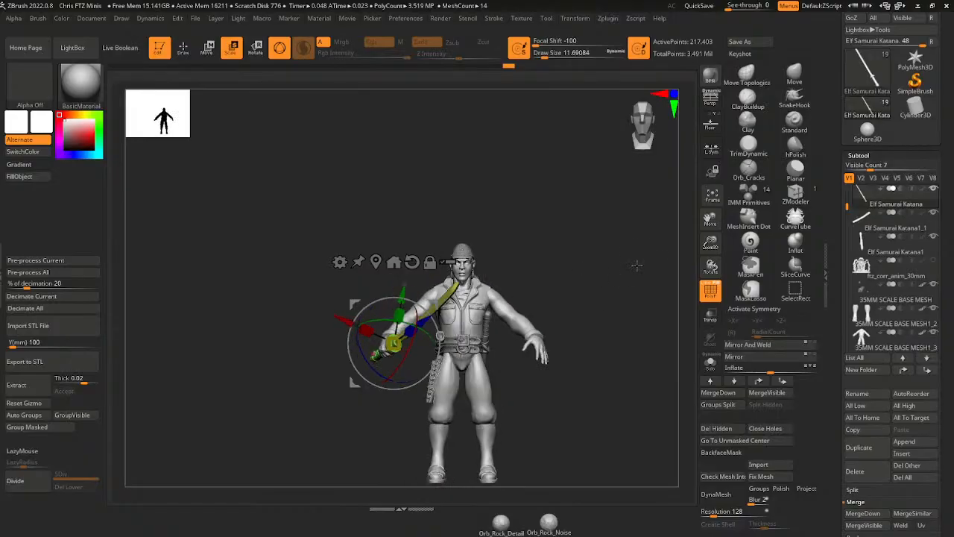
left_click_drag(648, 276, 623, 271)
left_click(604, 337, "alt")
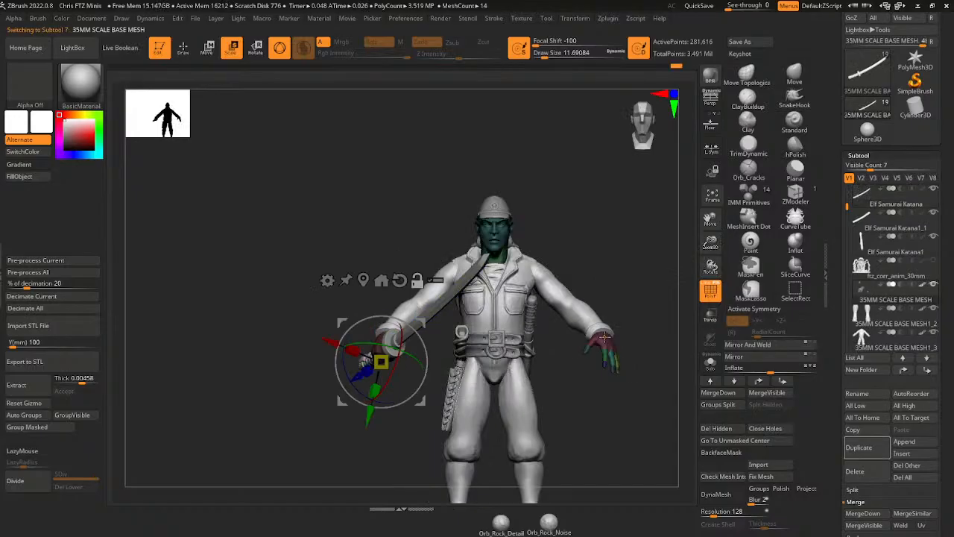
left_click(712, 364)
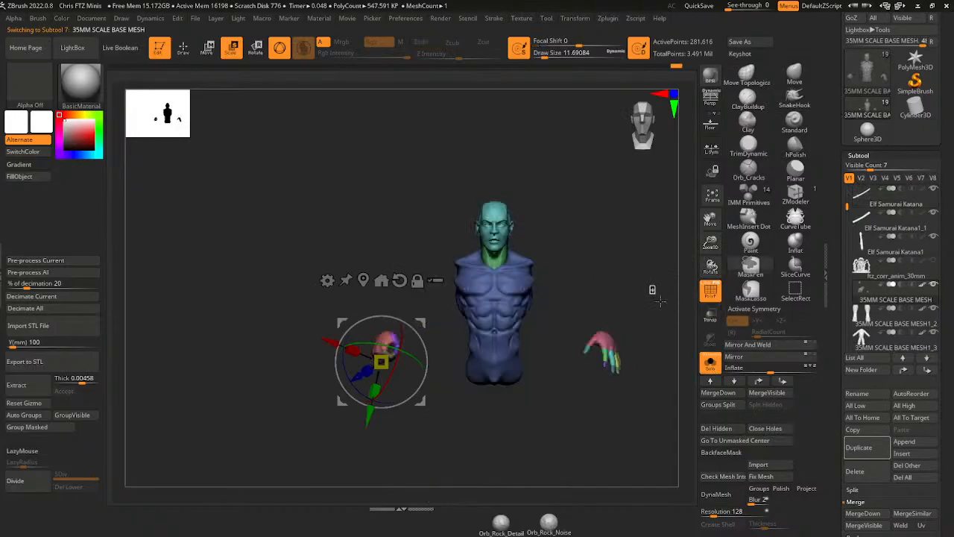
- Try Mirror And Weld on the isolated base mesh and undo it
left_click(780, 346)
key("ctrl+z")
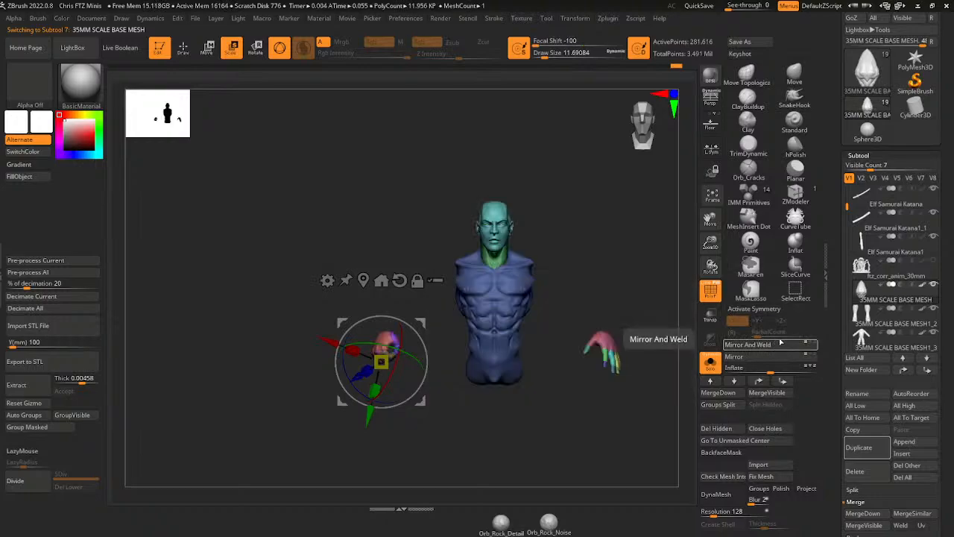
left_click_drag(711, 217, 691, 187)
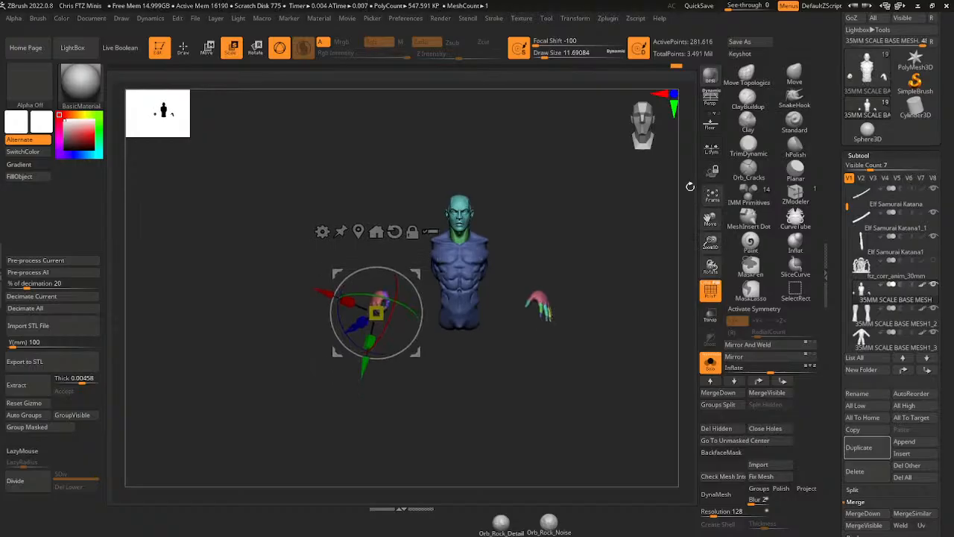
- Mask the torso, head and open hand of the base mesh and split the unmasked gripping hand into its own subtool
key("ctrl")
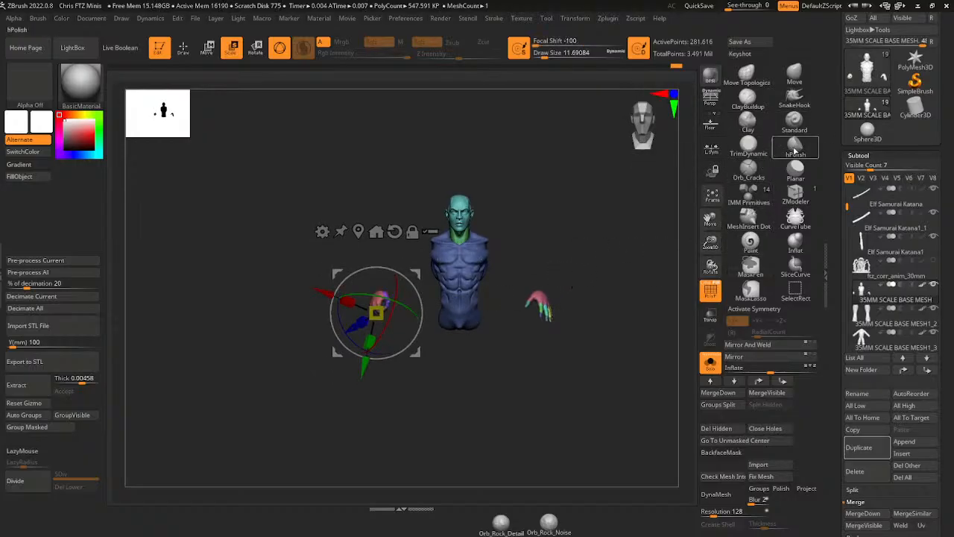
left_click(713, 149)
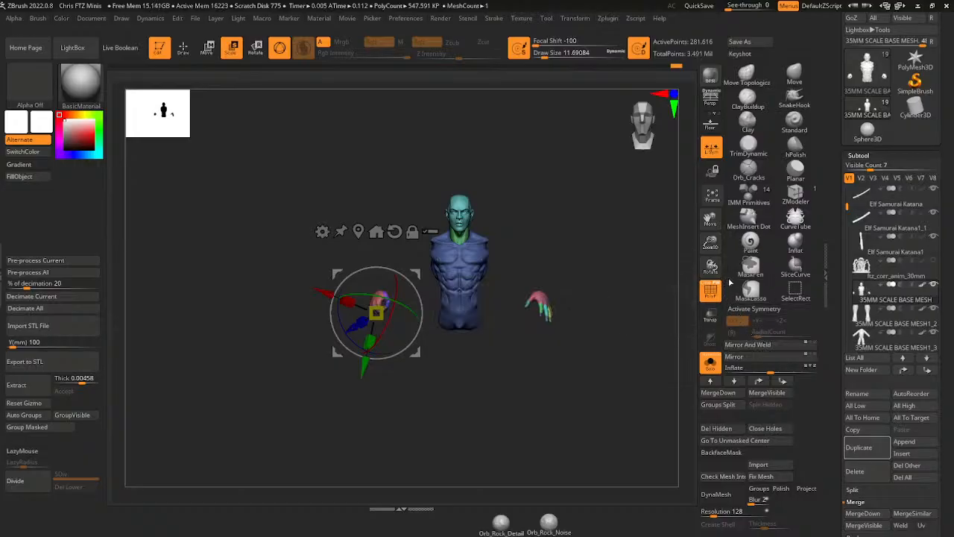
mouse_move(593, 251)
left_mouse_down("ctrl")
mouse_move(535, 405)
mouse_move(443, 420)
mouse_move(457, 318)
mouse_move(442, 376)
mouse_move(415, 398)
mouse_move(433, 381)
left_mouse_up("ctrl")
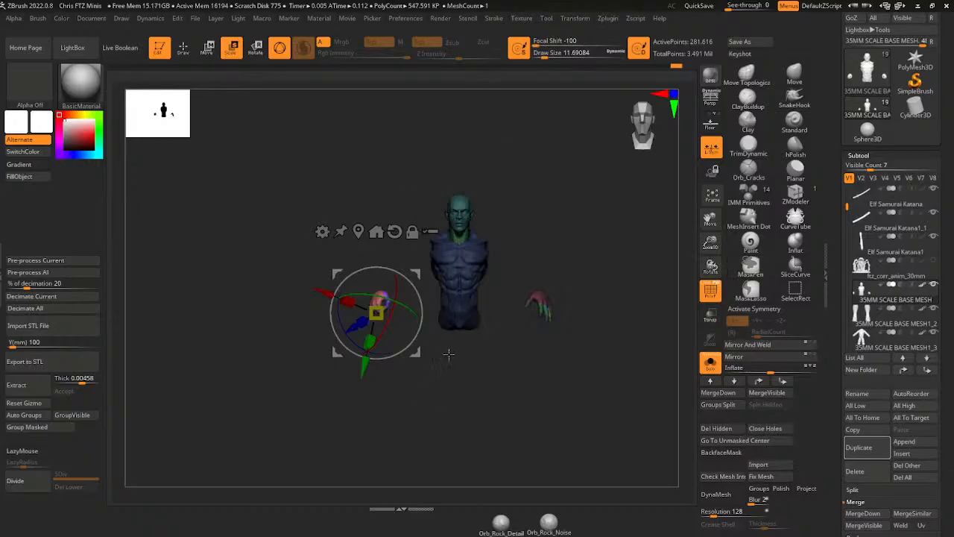
left_click(762, 430)
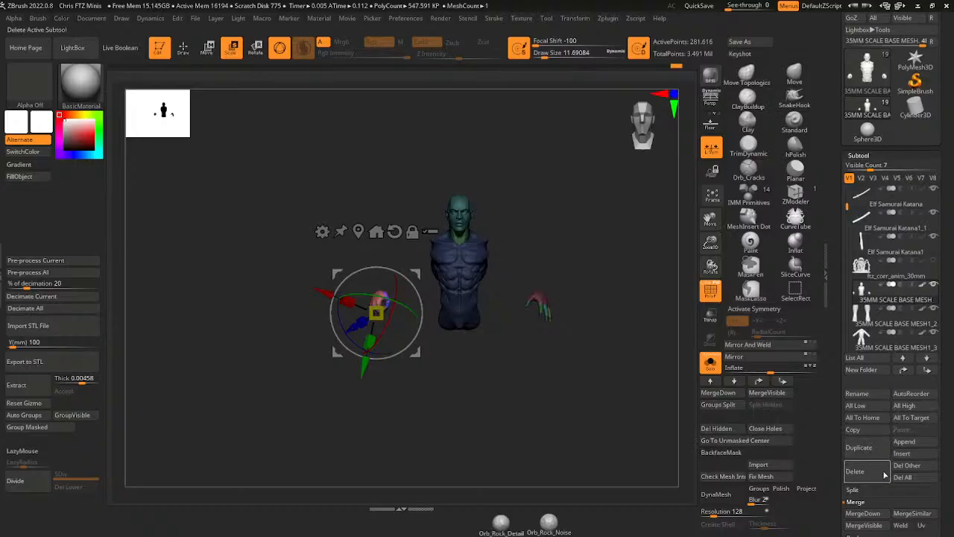
left_click(856, 491)
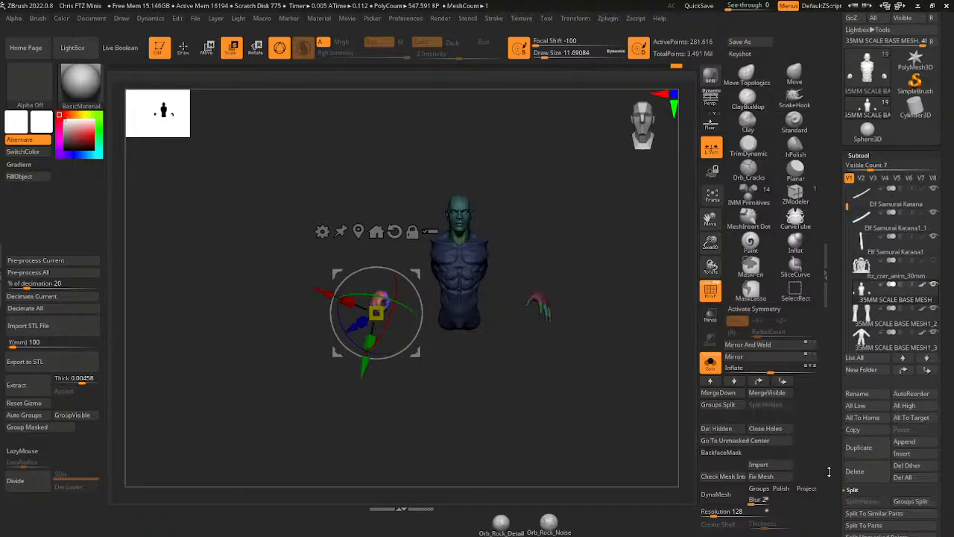
scroll(887, 448, "down", 3)
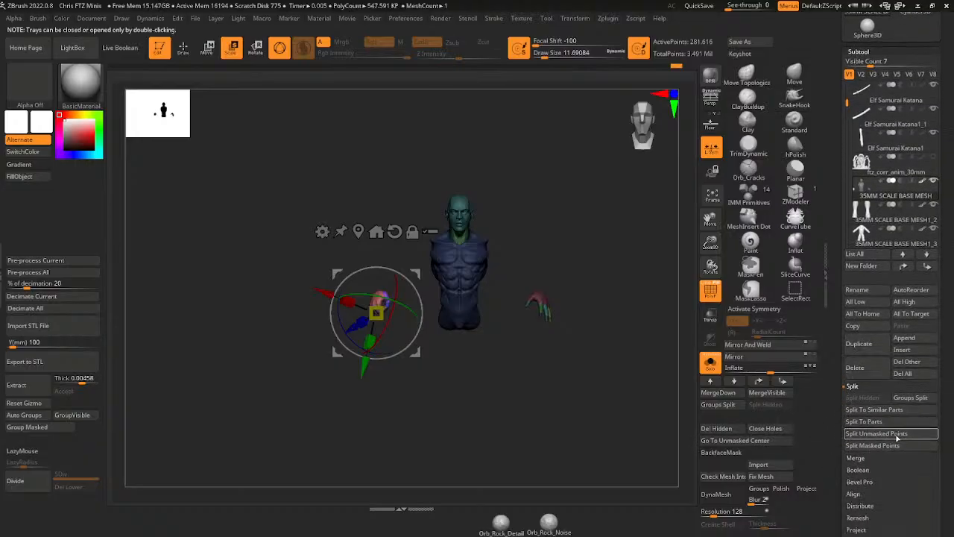
left_click(887, 434)
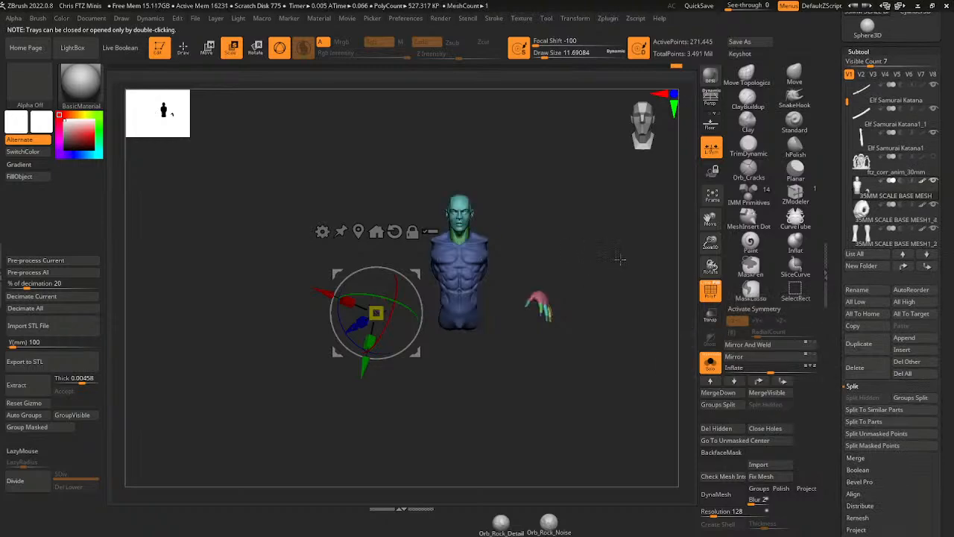
- Isolate and delete the open hand using a SelectRect selection, and select the gripping hand with the whole figure shown
left_click(712, 199)
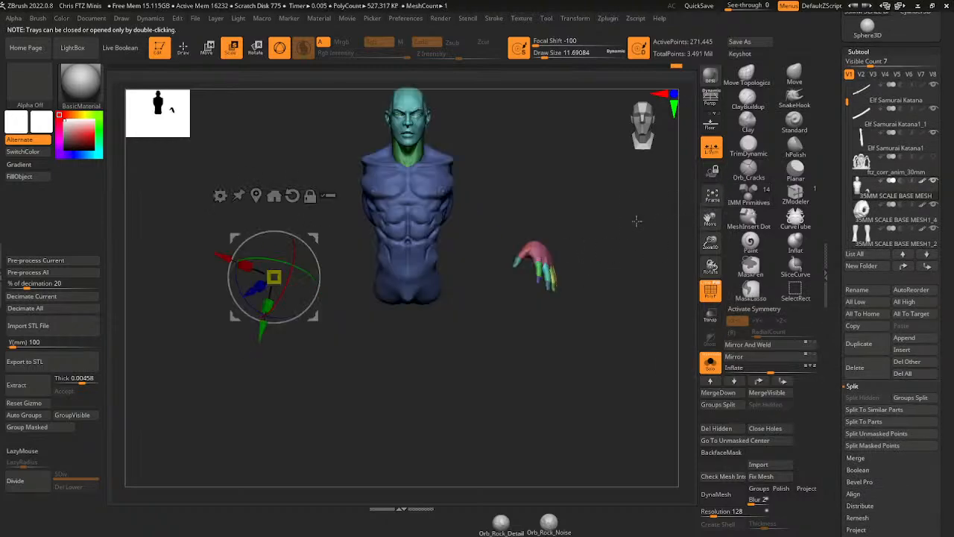
key("t")
left_click(129, 61)
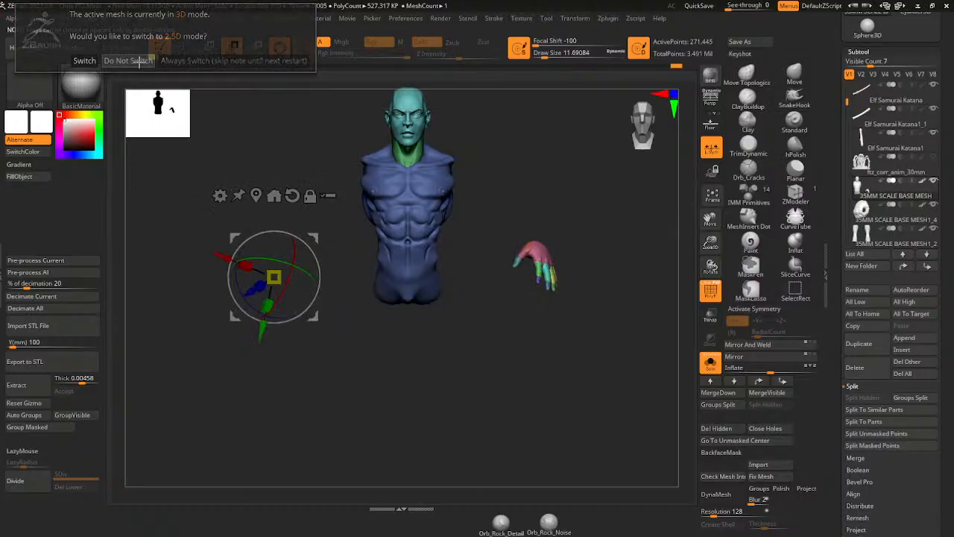
key("q")
mouse_move(592, 237)
left_mouse_down("ctrl+shift")
mouse_move(515, 305)
mouse_move(577, 340)
left_mouse_up("ctrl+shift")
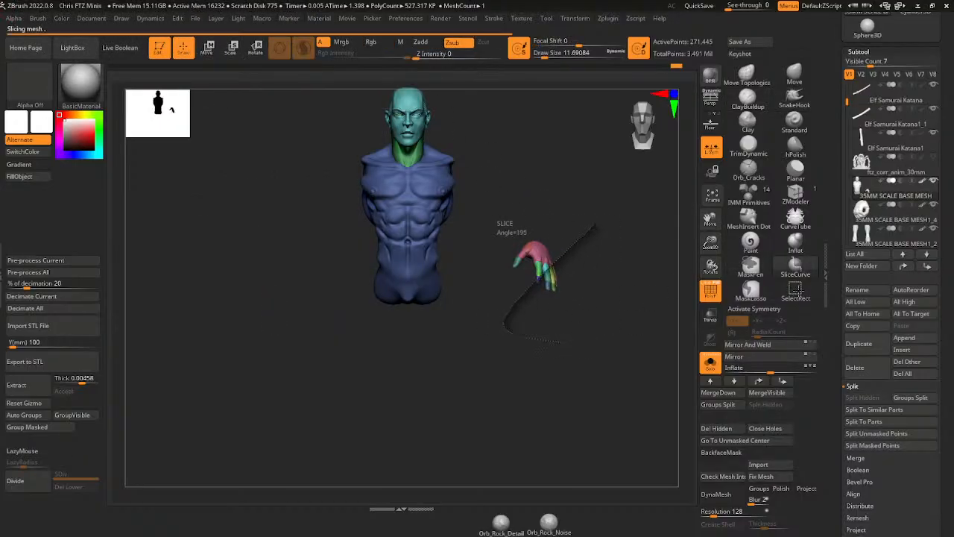
left_click(796, 291)
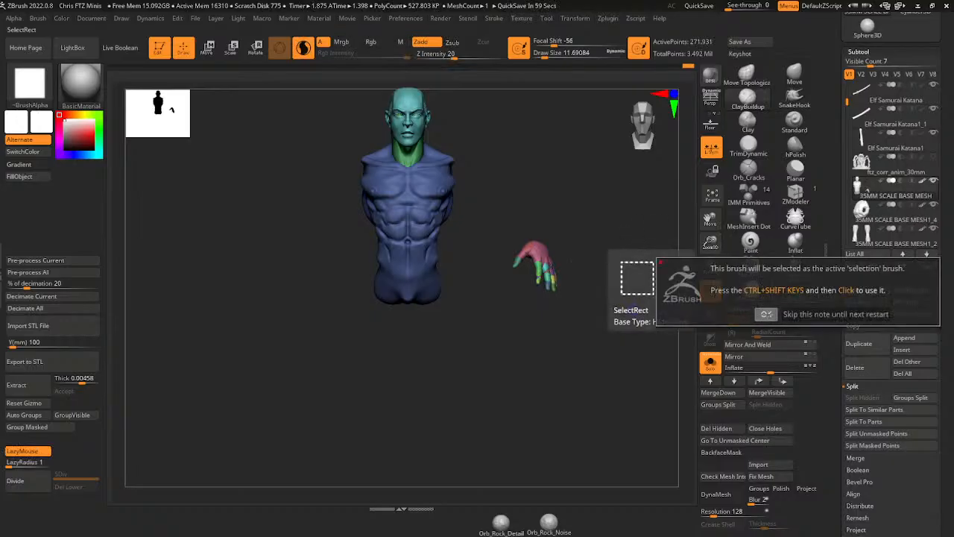
left_click_drag(582, 219, 499, 328, "ctrl+alt+shift")
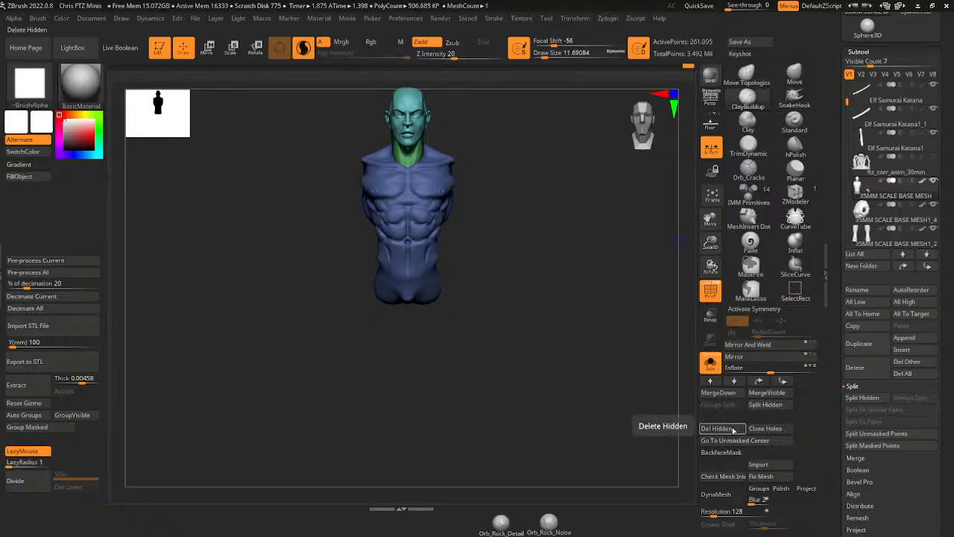
left_click(717, 429)
left_click(711, 363)
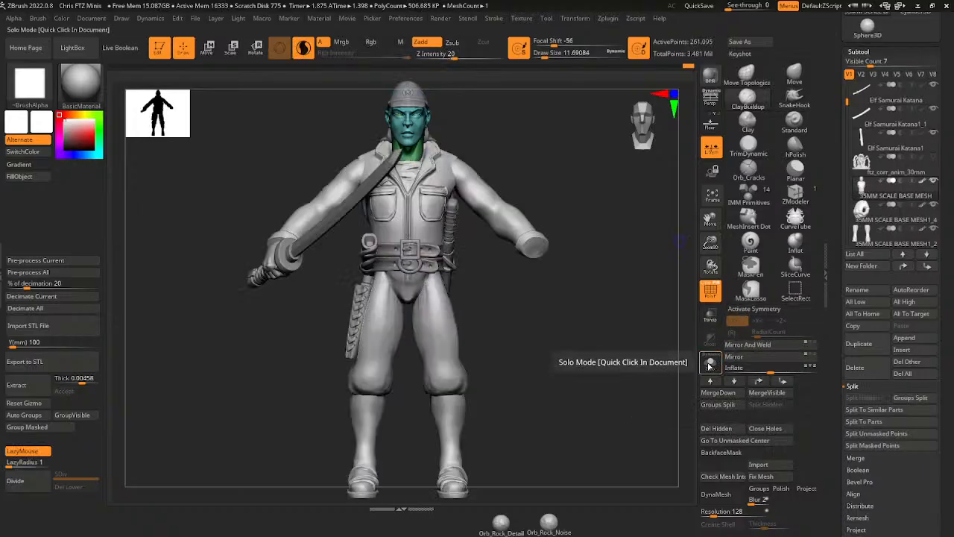
left_click(270, 268, "alt")
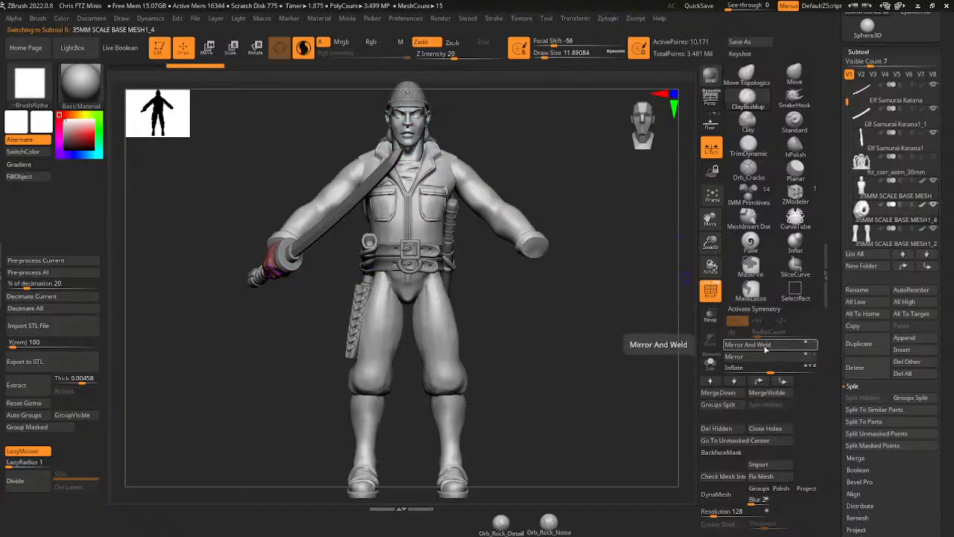
- Try Mirror And Weld on the gripping hand with local symmetry on and off
left_click(768, 346)
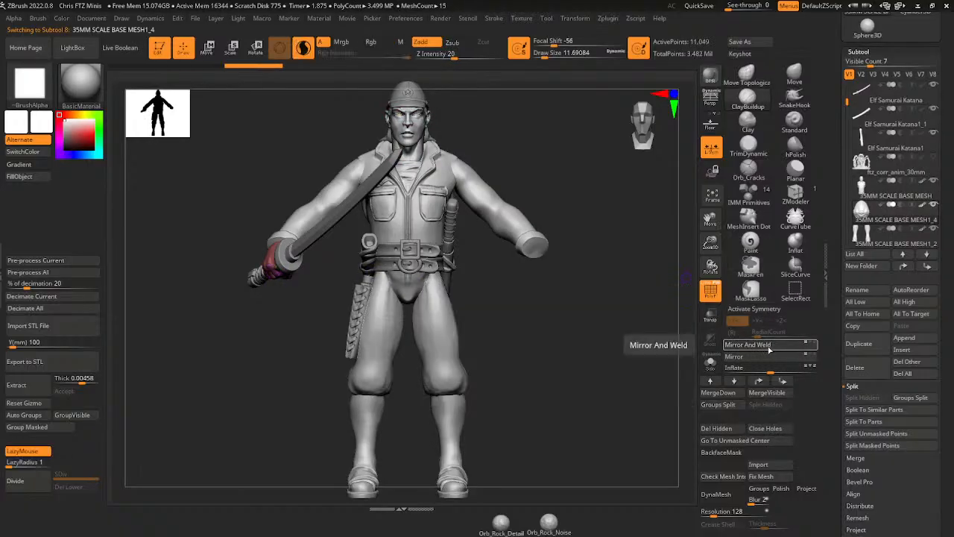
left_click(712, 197)
left_click(712, 197)
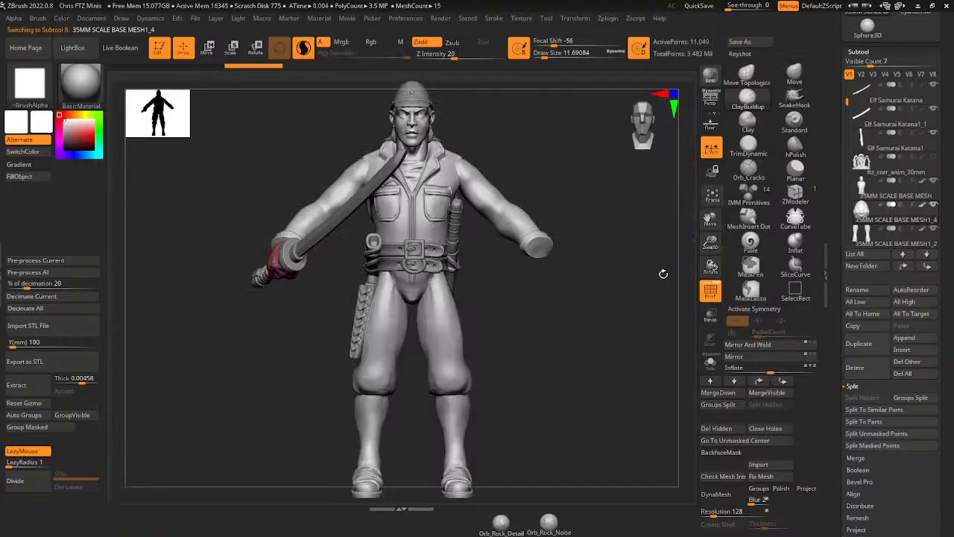
mouse_move(663, 273)
left_mouse_down()
mouse_move(612, 326)
mouse_move(606, 299)
mouse_move(625, 253)
mouse_move(619, 321)
left_mouse_up()
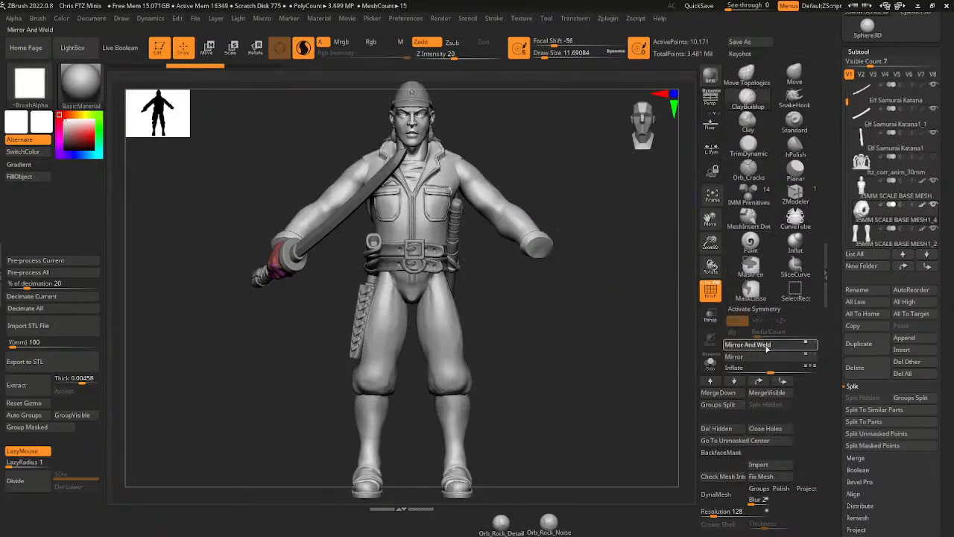
left_click(712, 197)
left_click(712, 196)
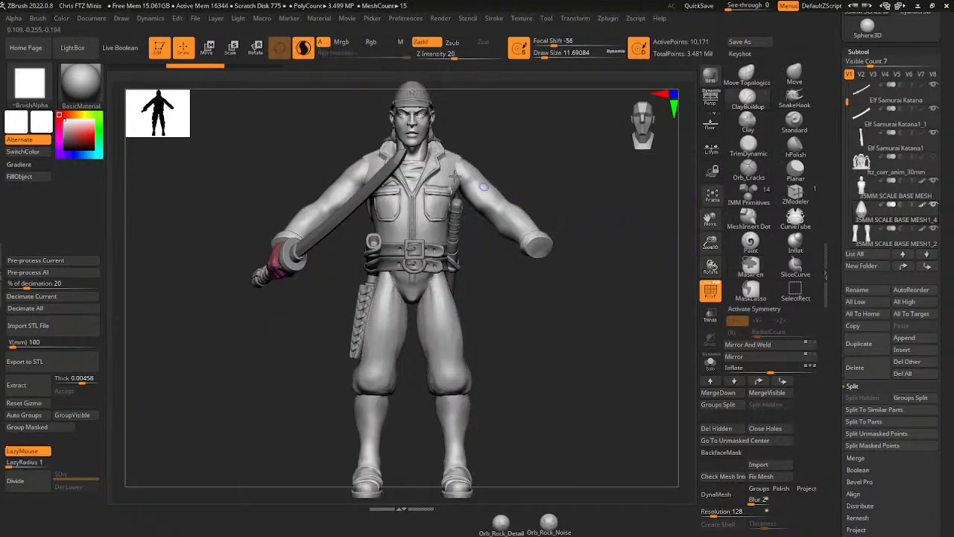
- Duplicate the gripping hand with the gizmo out to the handless arm and mirror the copy
left_click(257, 49)
left_click_drag(331, 235, 591, 234, "ctrl")
left_click(762, 360)
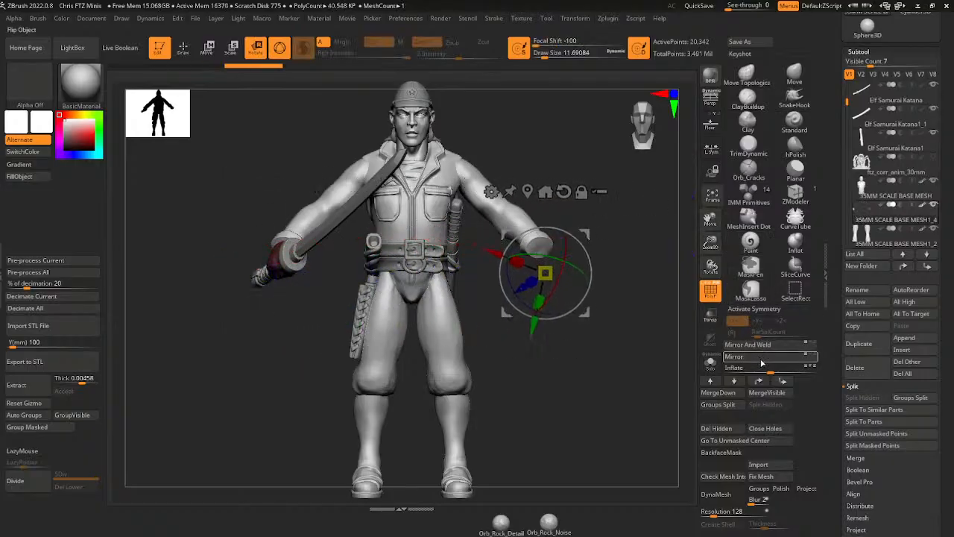
left_click(713, 195)
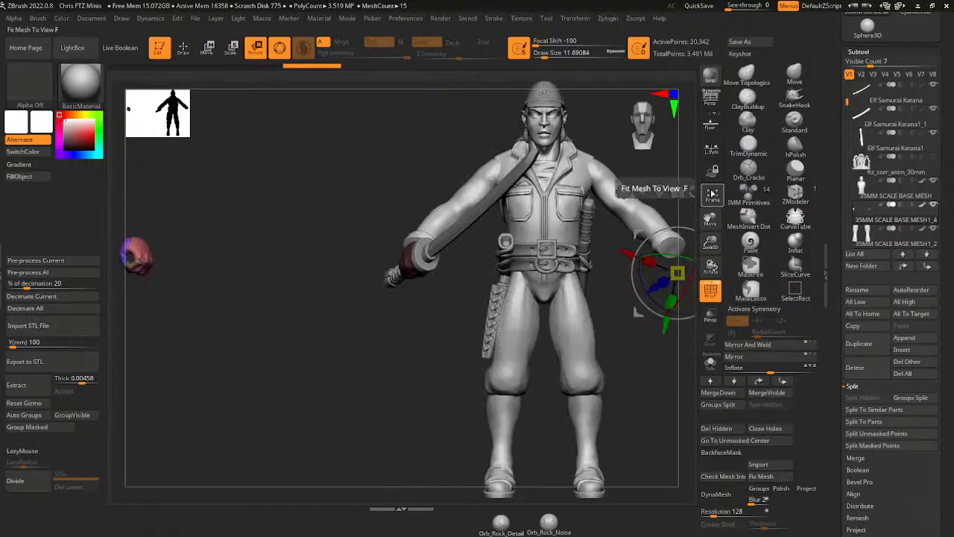
- Centre and reset the gizmo on the mirrored hand and fit the hand into the empty sleeve cuff
left_click(659, 192)
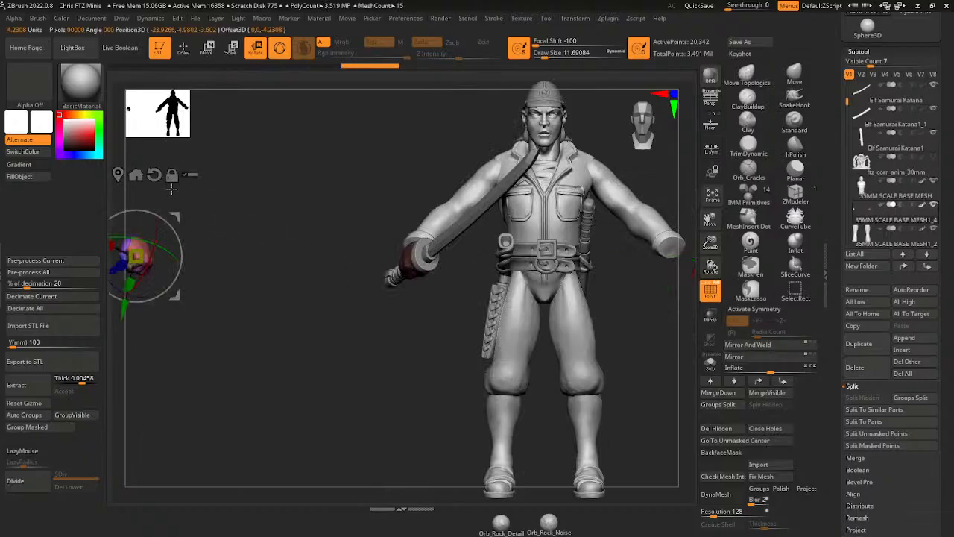
left_click_drag(175, 216, 834, 219)
key("ctrl+z")
left_click(279, 176)
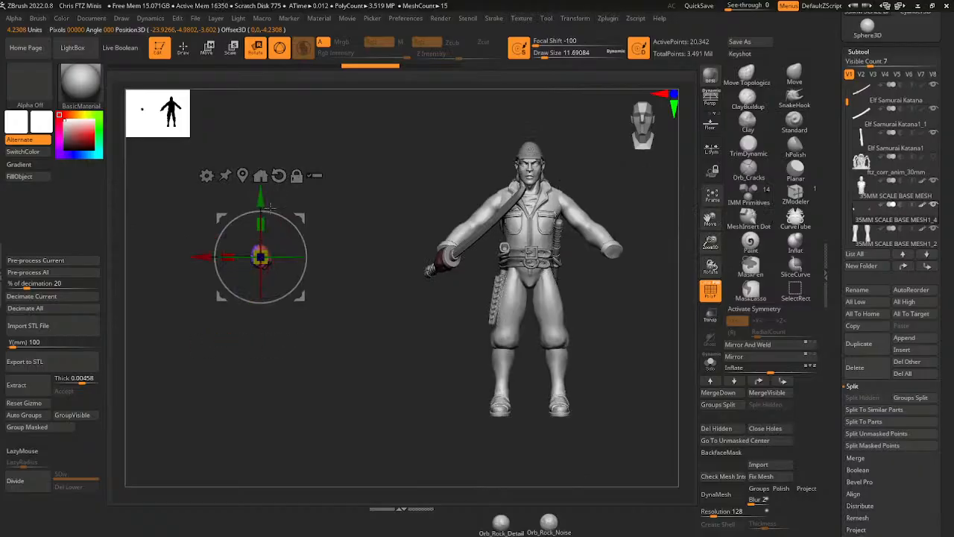
left_click_drag(200, 258, 552, 271)
left_click_drag(662, 338, 580, 324, "shift")
left_click_drag(573, 222, 573, 298, "alt")
left_click_drag(578, 376, 659, 398, "shift")
left_click_drag(560, 258, 555, 258)
left_click_drag(650, 218, 677, 307)
mouse_move(665, 346)
left_mouse_down()
mouse_move(655, 276)
mouse_move(628, 366)
left_mouse_up()
- Split all handle polygroups of the sheathed katana at the belt from its scabbard into a separate subtool
left_click(186, 48)
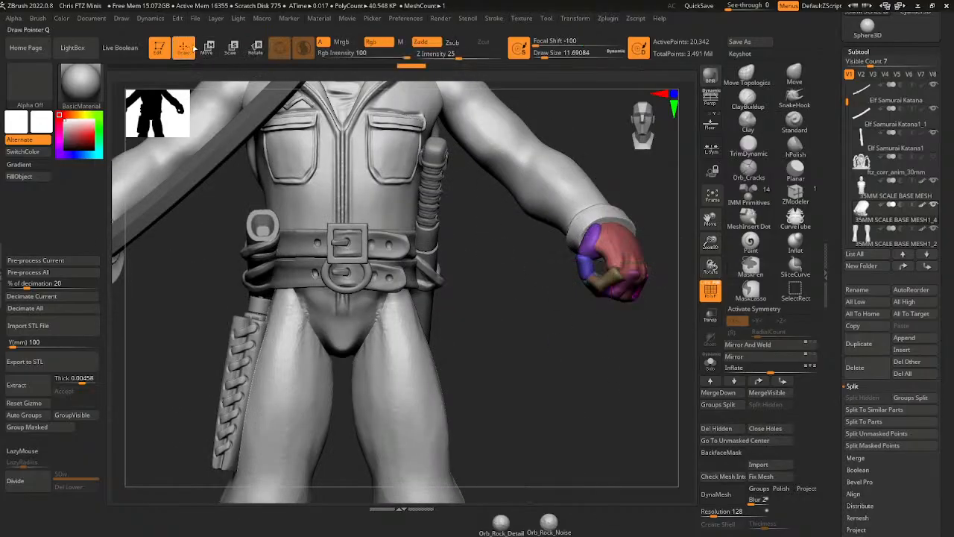
left_click(436, 188, "alt")
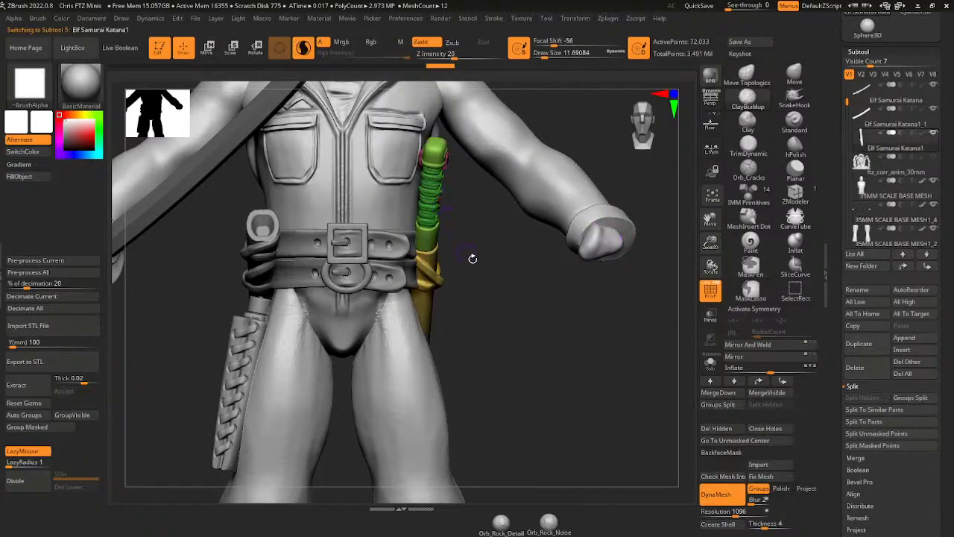
left_click_drag(487, 281, 532, 290)
left_click(475, 164, "ctrl+shift")
left_click(475, 164, "ctrl+shift")
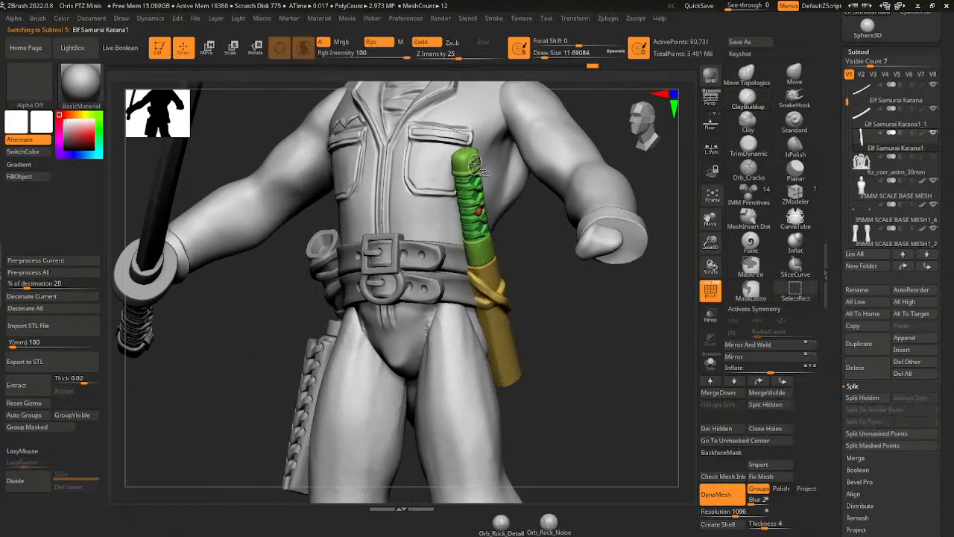
left_click(473, 164, "ctrl+shift")
left_click(478, 211, "ctrl+shift")
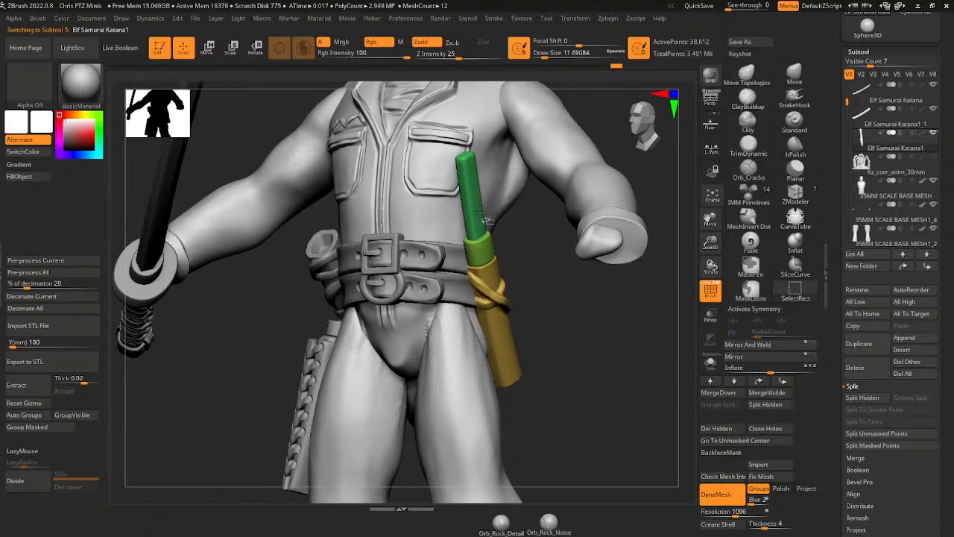
left_click(483, 217, "ctrl+shift")
left_click(480, 237, "ctrl+shift")
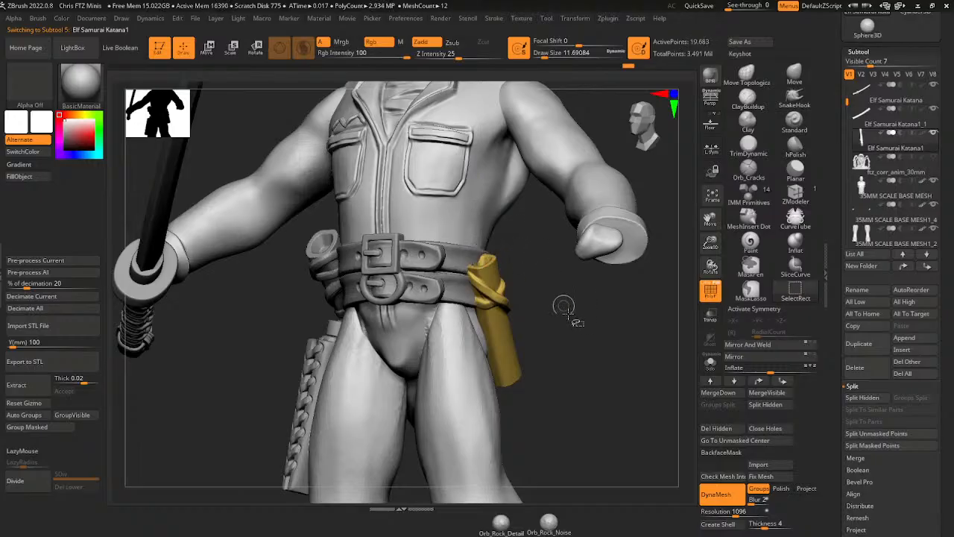
left_click_drag(631, 299, 669, 327)
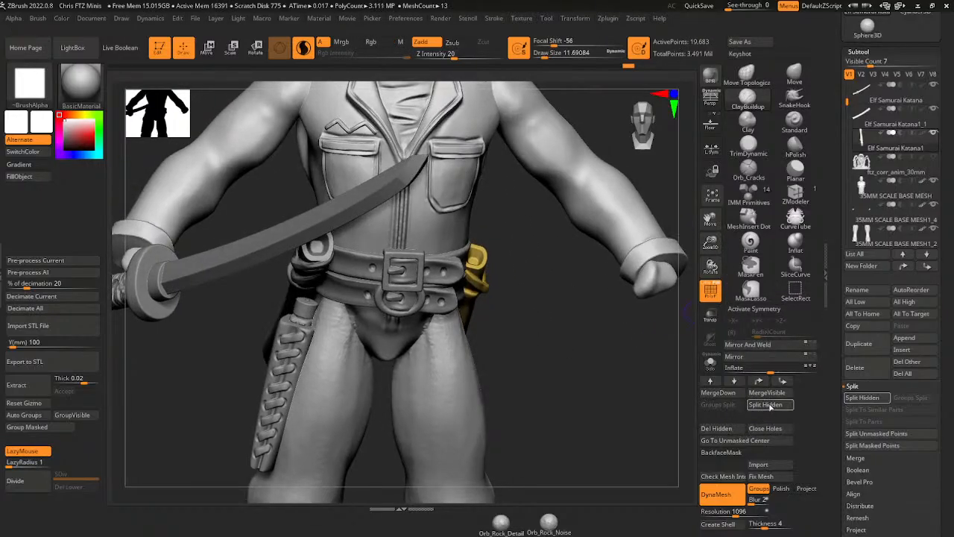
left_click(772, 406)
- Find the split-off katana handle in the subtool list and hide it, keeping the scabbard shown at the belt
left_click_drag(533, 295, 464, 263)
left_click(463, 263, "alt")
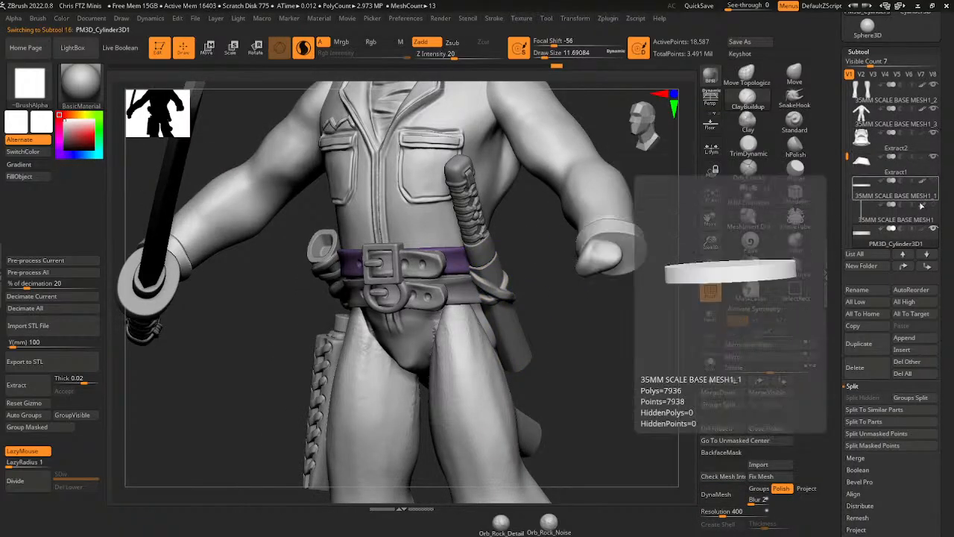
mouse_move(847, 157)
left_mouse_down()
mouse_move(847, 201)
mouse_move(847, 166)
left_mouse_up()
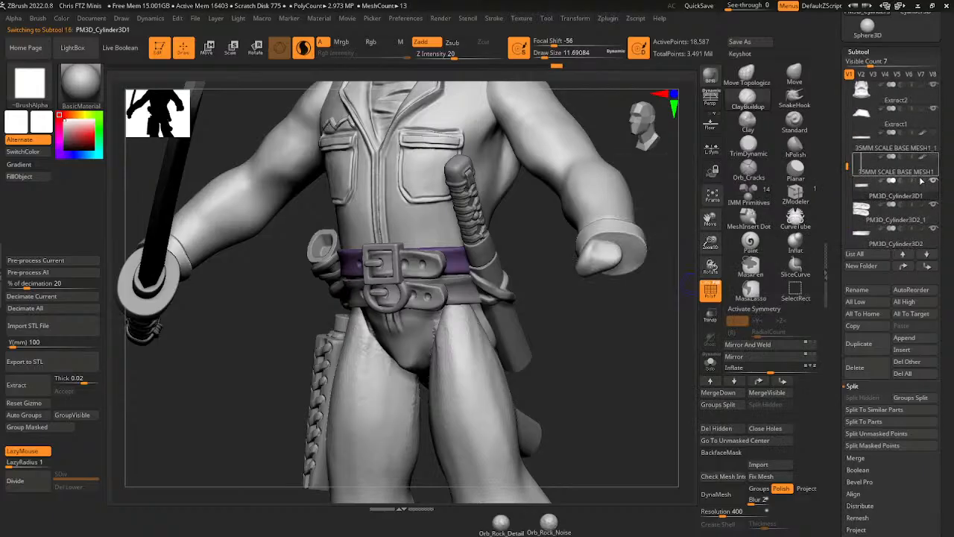
mouse_move(918, 192)
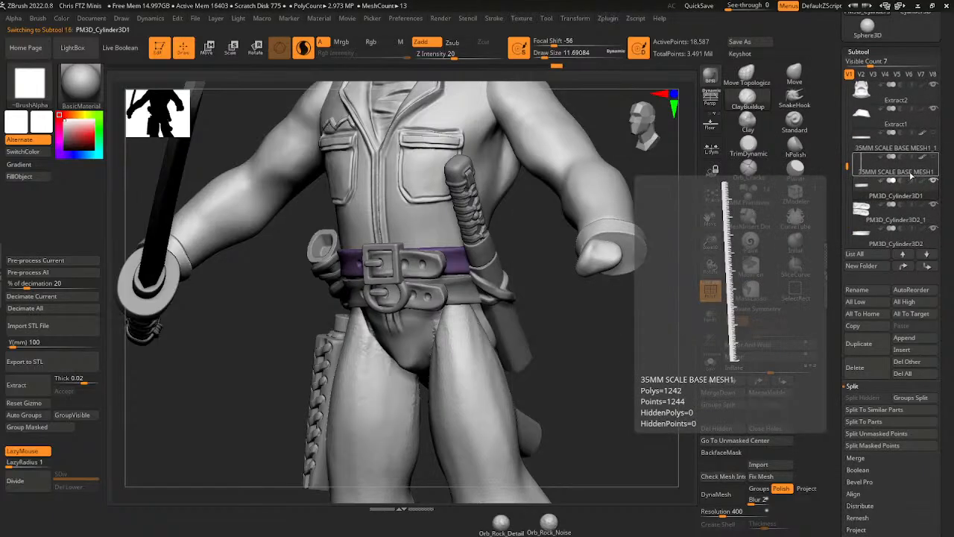
left_click_drag(847, 165, 848, 88)
mouse_move(926, 186)
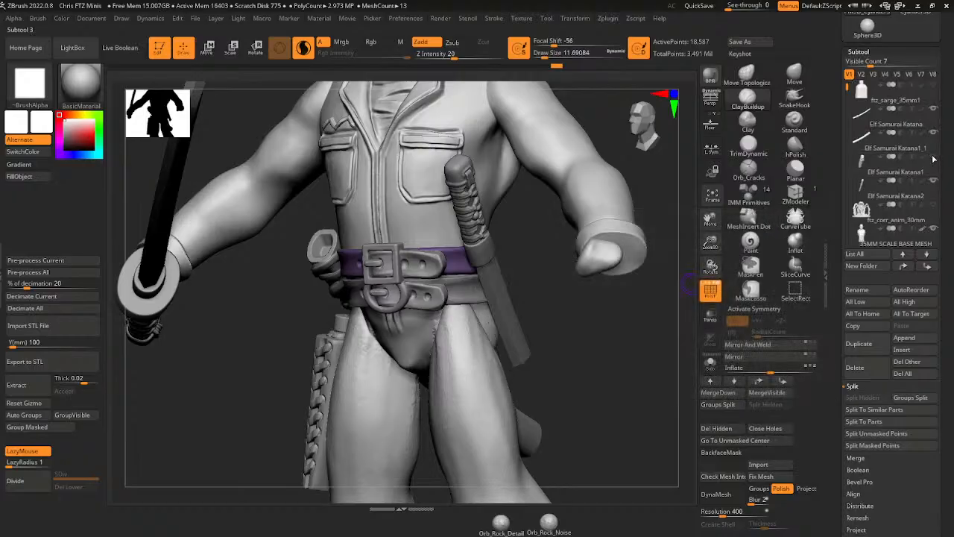
left_click(933, 185)
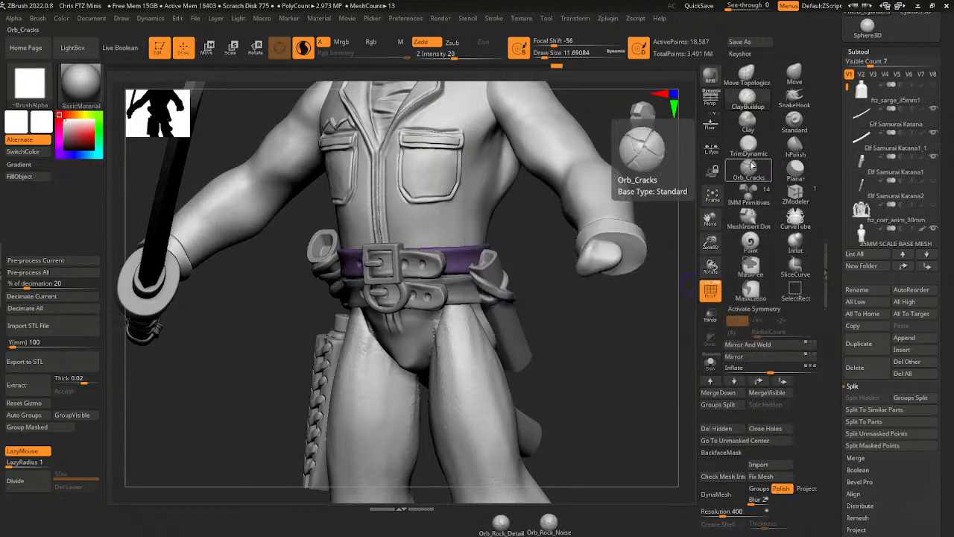
- Select the Move brush with a draw size of about 37 and make the suit mesh the active subtool
left_click(796, 75)
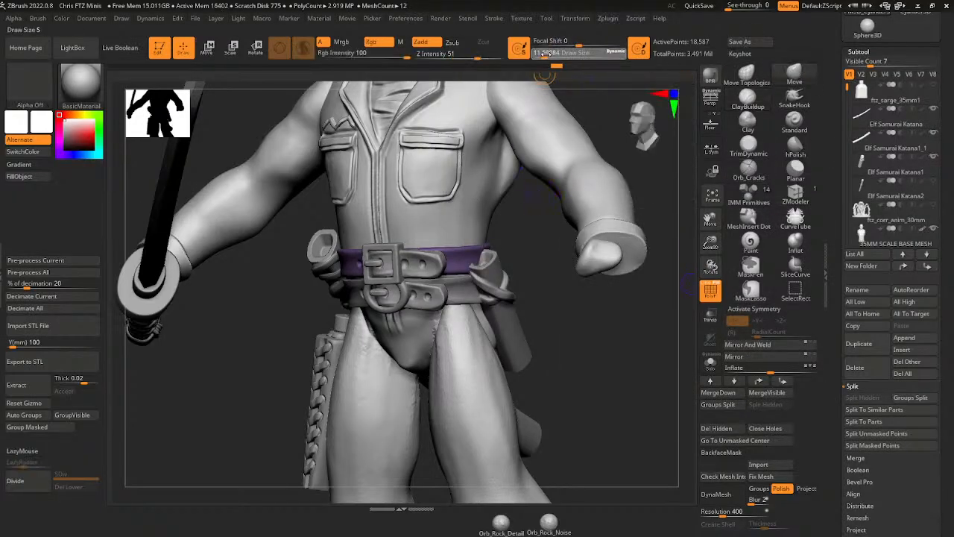
mouse_move(513, 232)
left_mouse_down()
mouse_move(525, 232)
mouse_move(481, 249)
left_mouse_up()
left_click(478, 239, "alt")
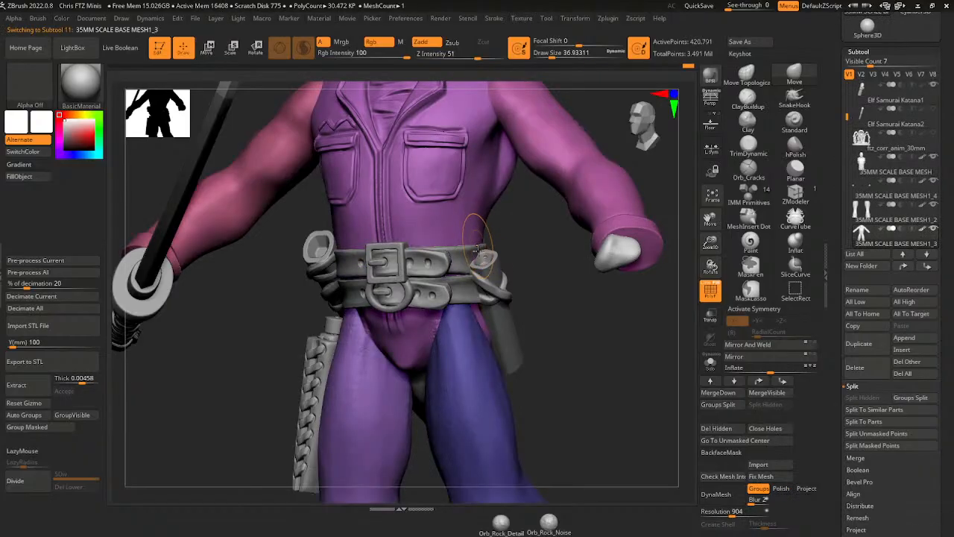
left_click_drag(532, 234, 574, 290)
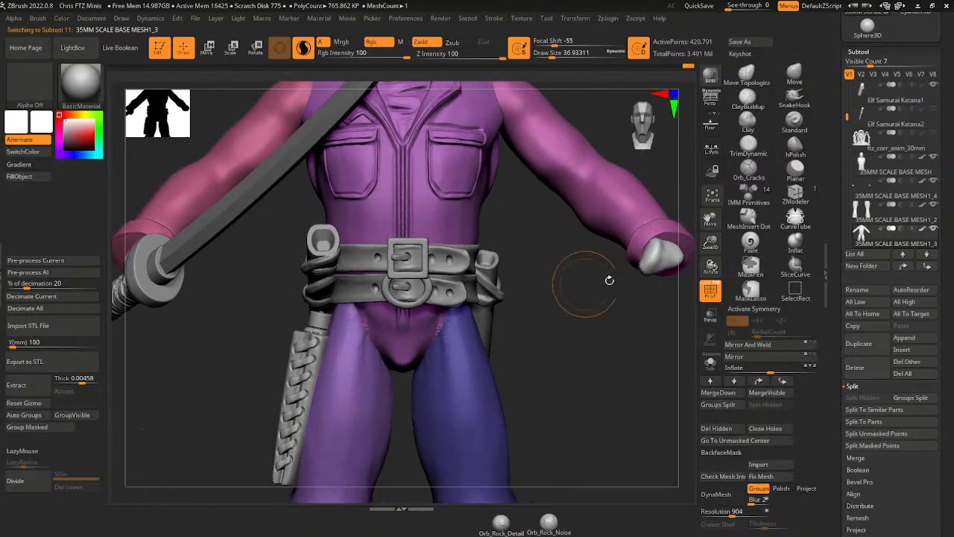
- Find the hidden short katana with its handle among the subtools, make it active and isolate it in Solo mode
mouse_move(876, 219)
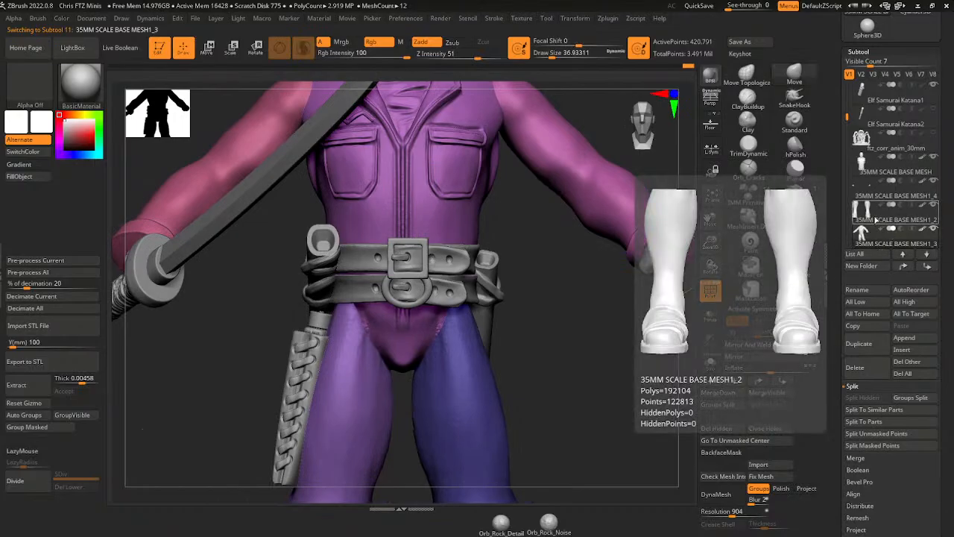
mouse_move(874, 237)
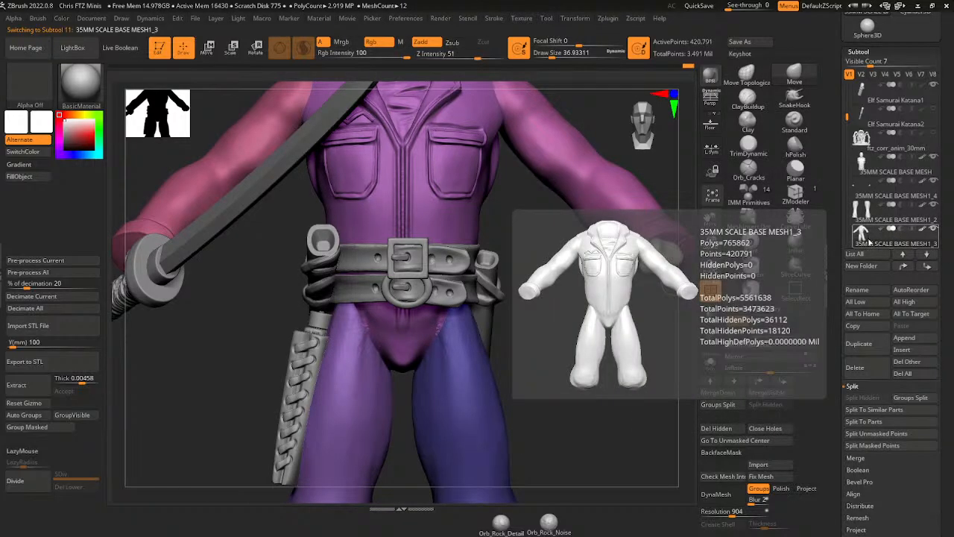
mouse_move(862, 124)
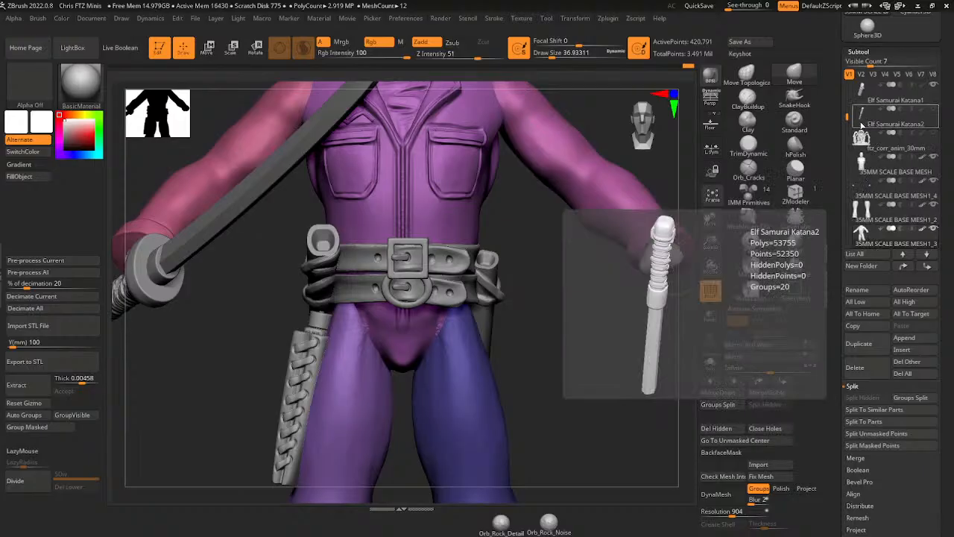
left_click(863, 125)
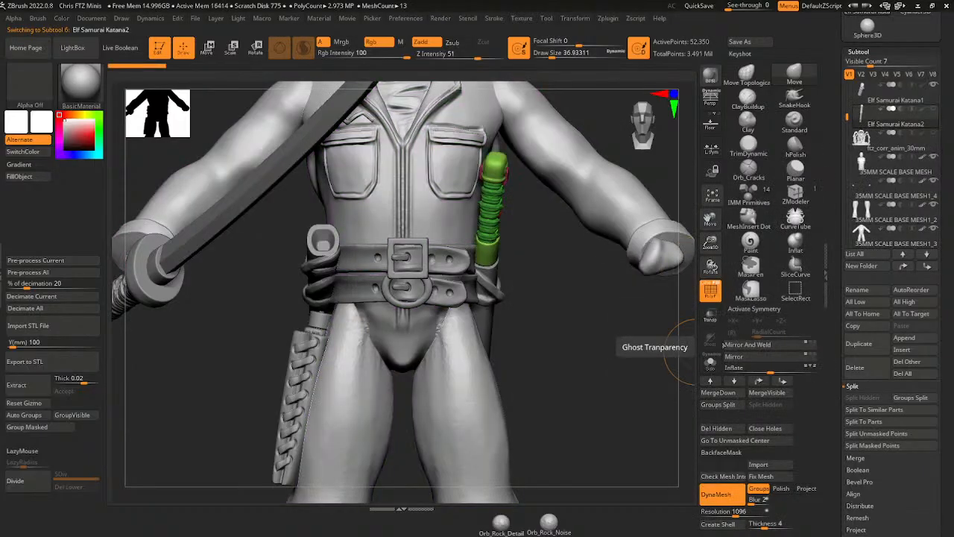
left_click(710, 363)
left_click_drag(671, 367, 686, 341)
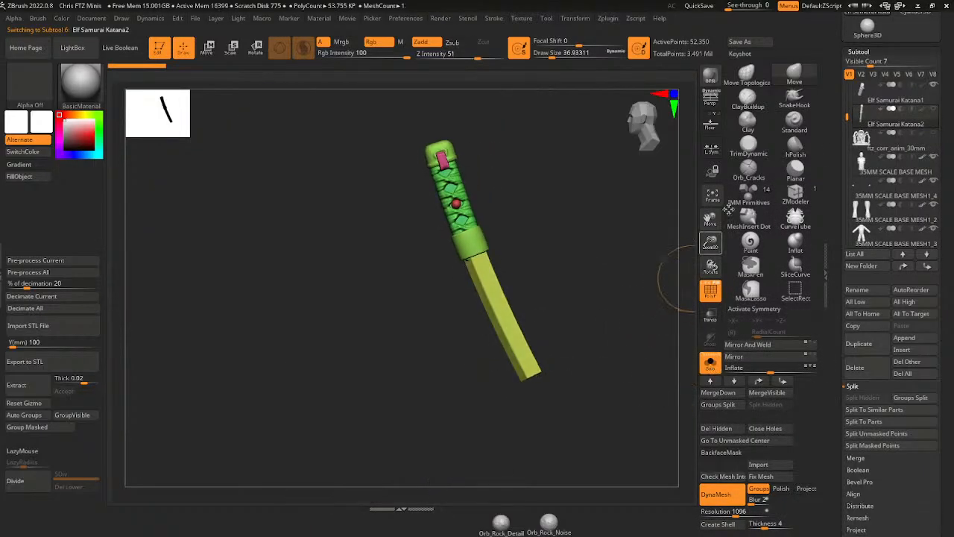
left_click_drag(636, 300, 668, 302)
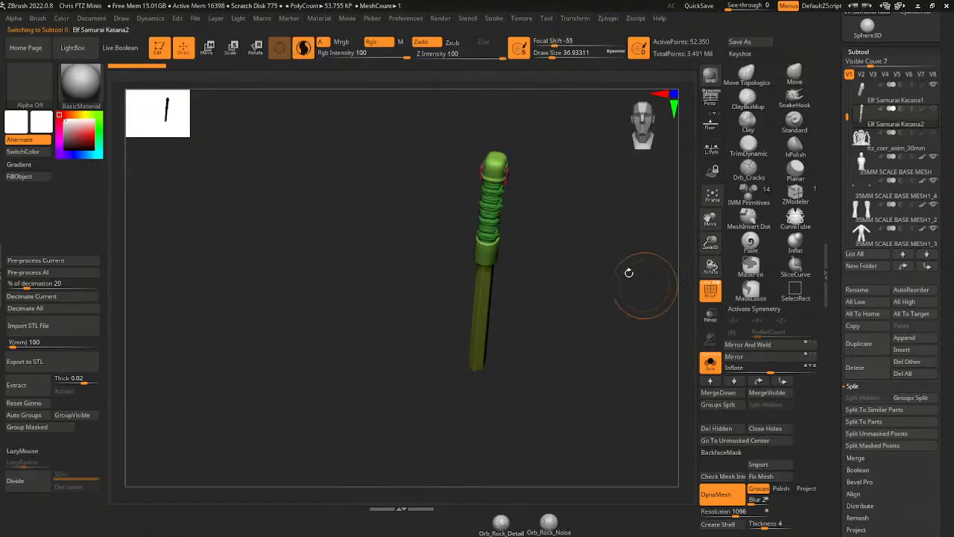
- Rotate the isolated katana with the gizmo until it stands upright and faces squarely to the front
left_click(256, 49)
left_click_drag(526, 246, 525, 239)
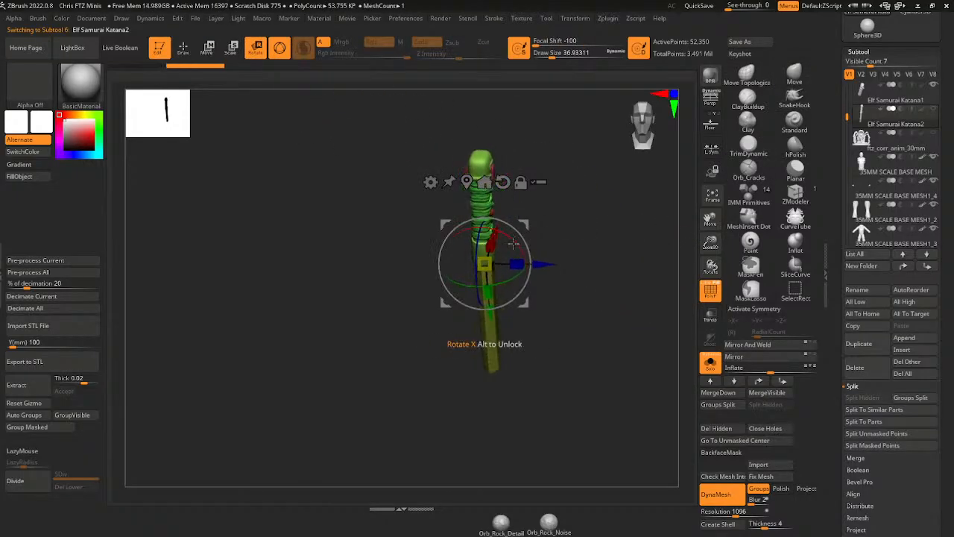
left_click_drag(509, 283, 484, 266)
left_click_drag(507, 220, 511, 222)
left_click_drag(713, 243, 722, 273)
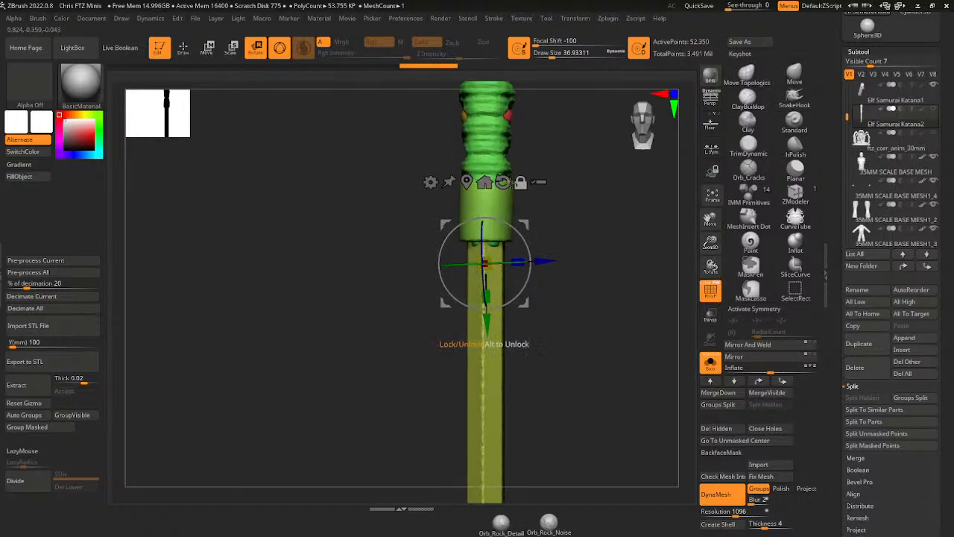
- Reset the gizmo's orientation and fine-tune the katana's rotation so its handle and blade run vertically
left_click(504, 182)
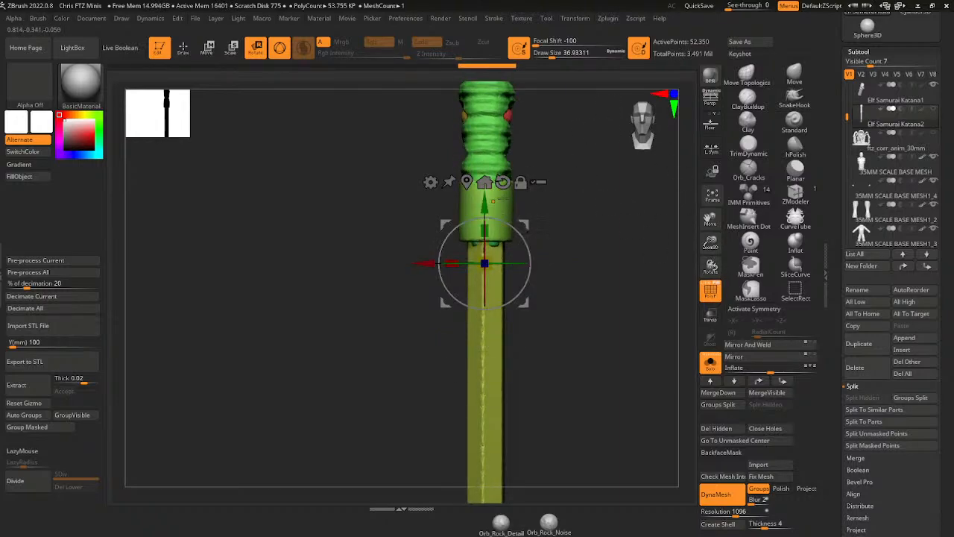
mouse_move(481, 200)
left_mouse_down()
mouse_move(477, 337)
mouse_move(485, 200)
left_mouse_up()
left_click_drag(563, 255, 511, 262)
left_click_drag(569, 244, 564, 228, "shift")
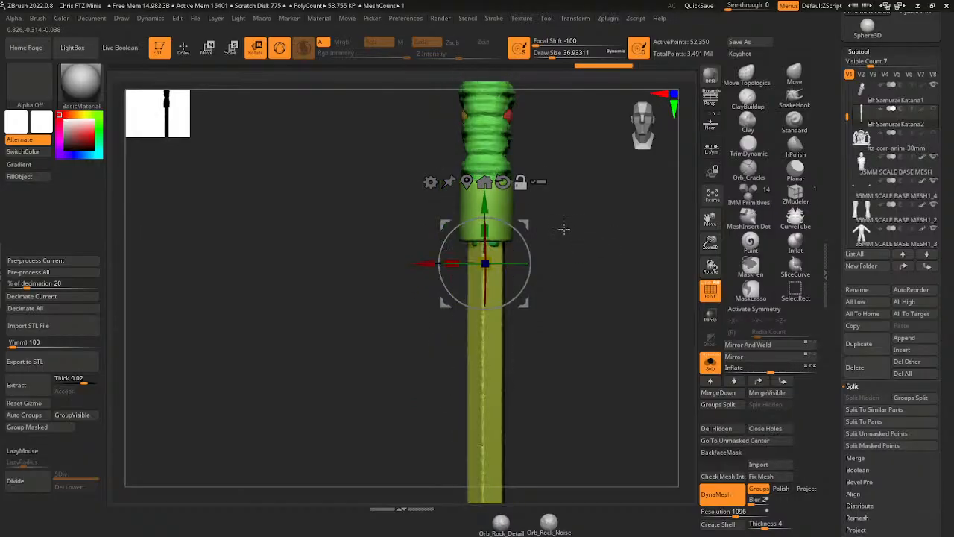
- Mask around individual handle polygroups to place the gizmo on the grip for checking its alignment
left_click(493, 157, "ctrl")
left_click(496, 244, "ctrl")
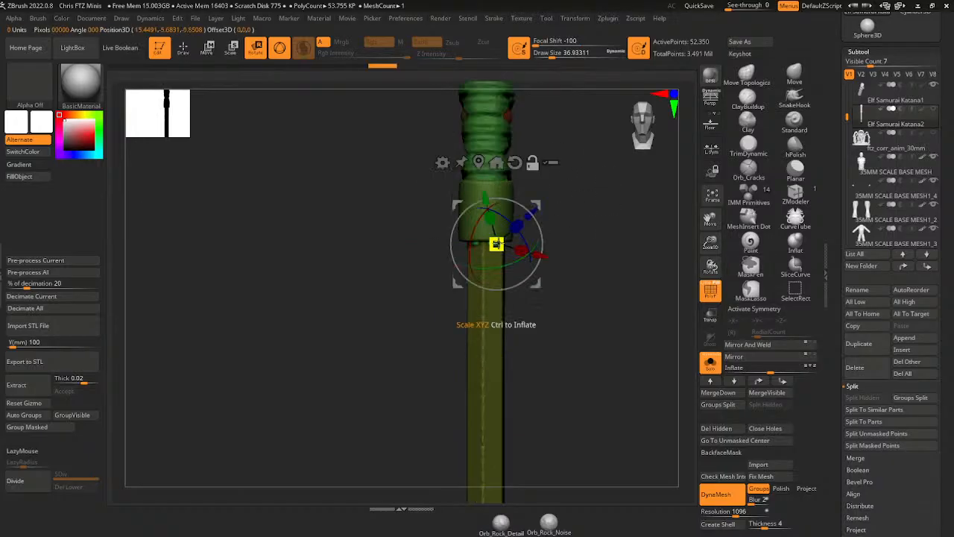
left_click(509, 116, "ctrl")
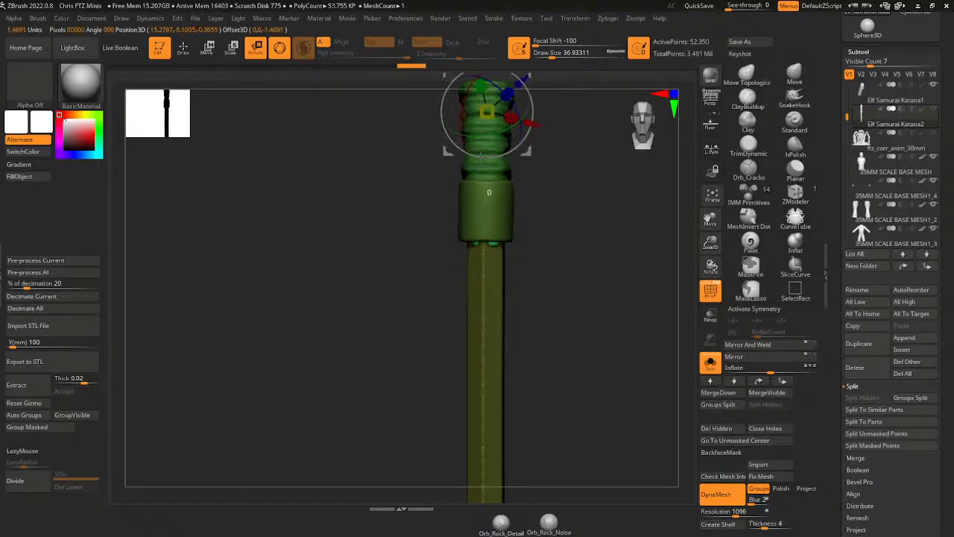
left_click_drag(710, 220, 745, 335)
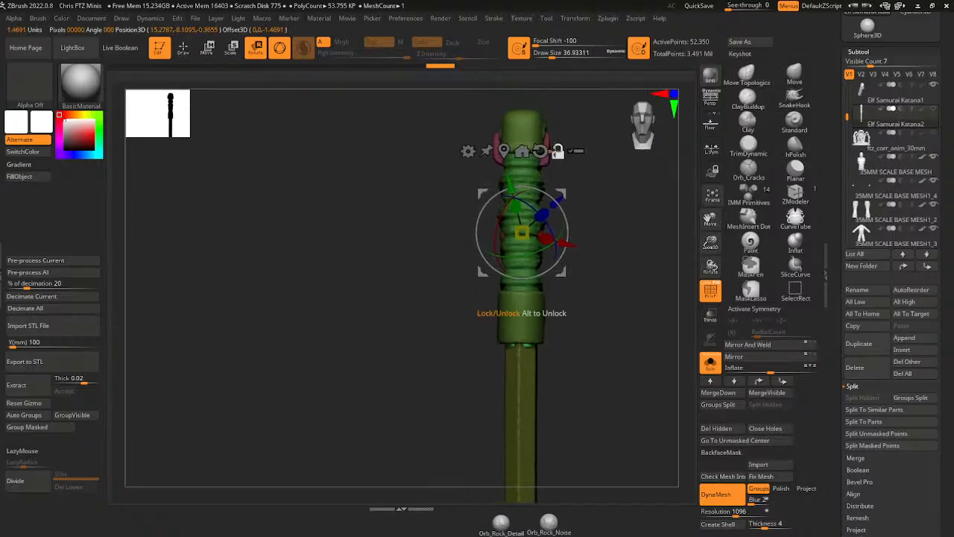
left_click_drag(601, 202, 525, 200, "shift")
left_click_drag(585, 238, 628, 242, "shift")
- Mask everything except the short blade, reset the gizmo's orientation and try rotating the blade in line with the handle
left_click(526, 363, "ctrl")
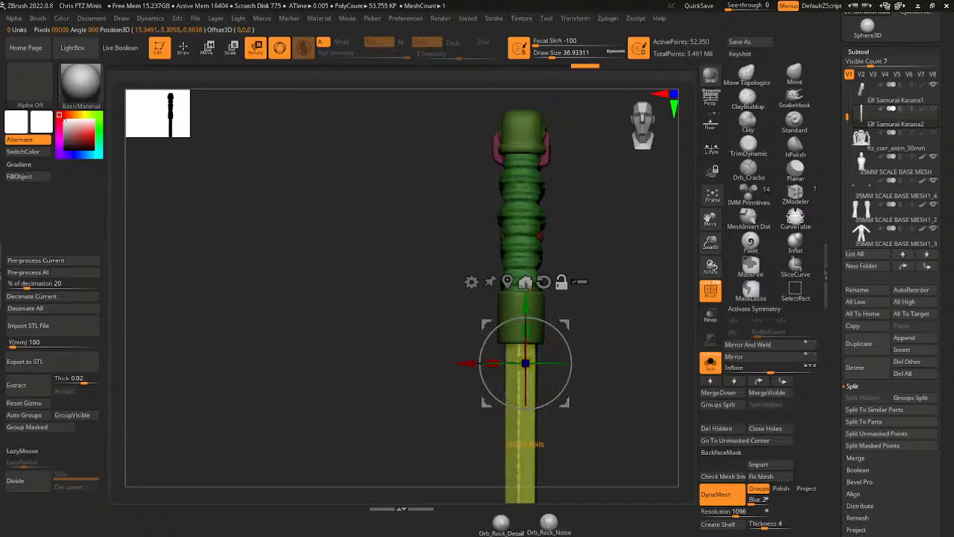
left_click(525, 282)
left_click_drag(523, 298, 553, 145, "alt")
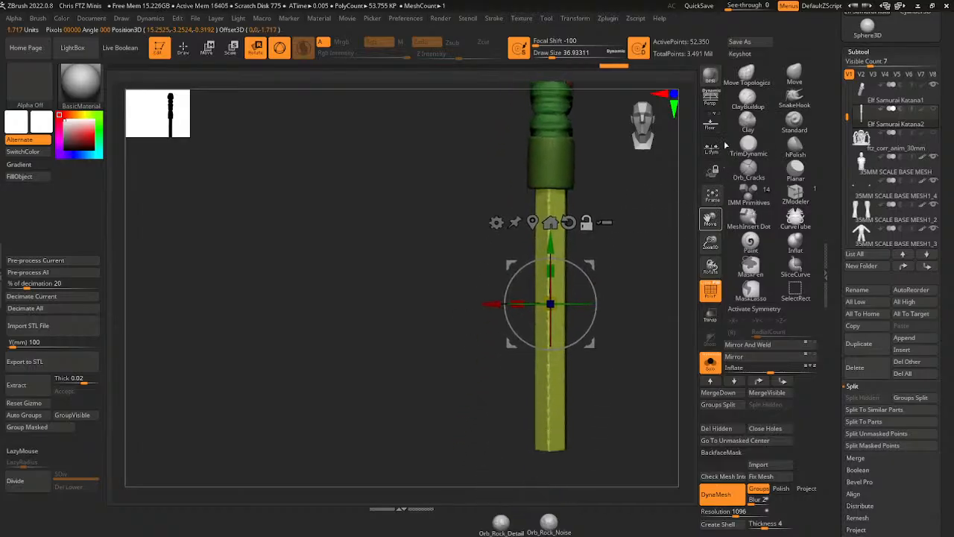
left_click_drag(622, 275, 648, 241, "shift")
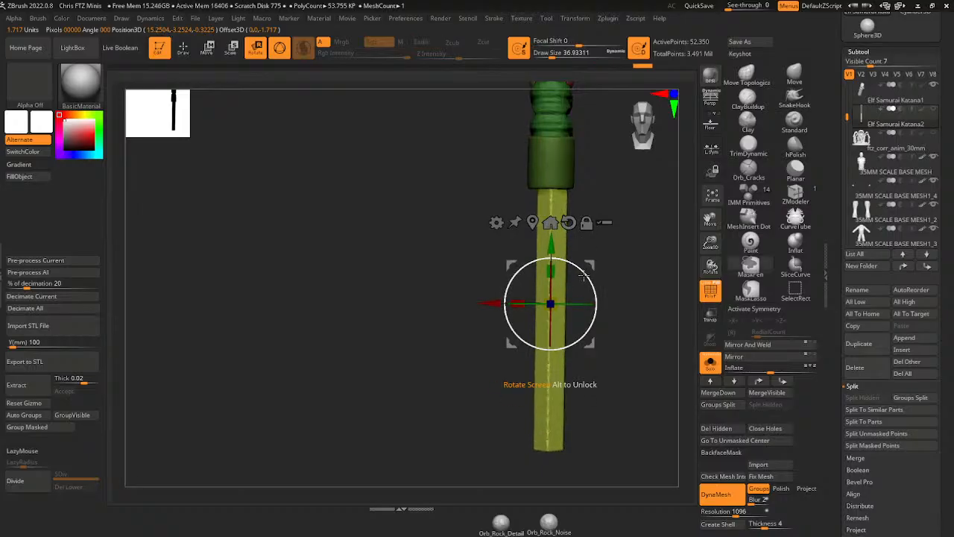
key("ctrl+z")
key("ctrl+z")
key("ctrl+z")
key("ctrl+z")
key("ctrl+z")
key("ctrl+z")
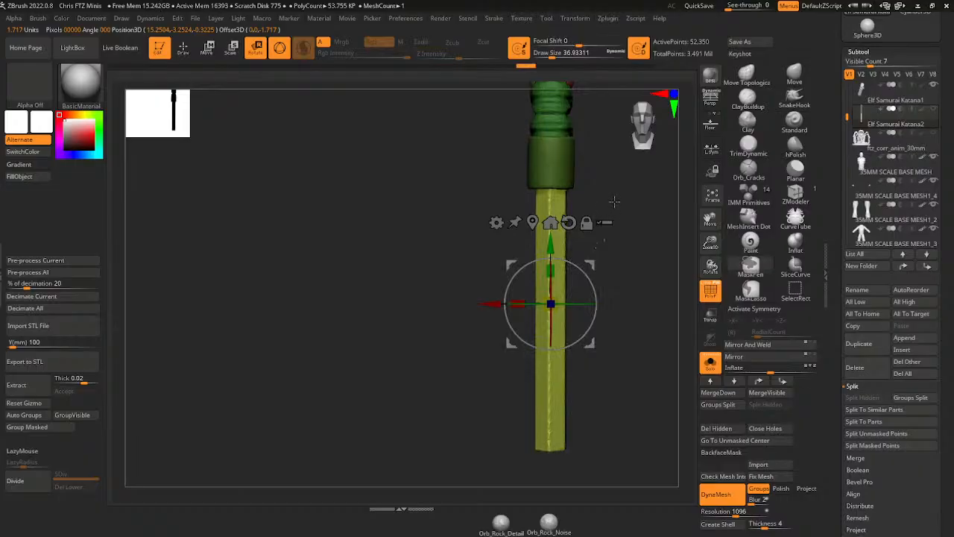
- Clear the mask, centre the gizmo on the whole katana and fine-tune its upright rotation
left_click(550, 222, "alt")
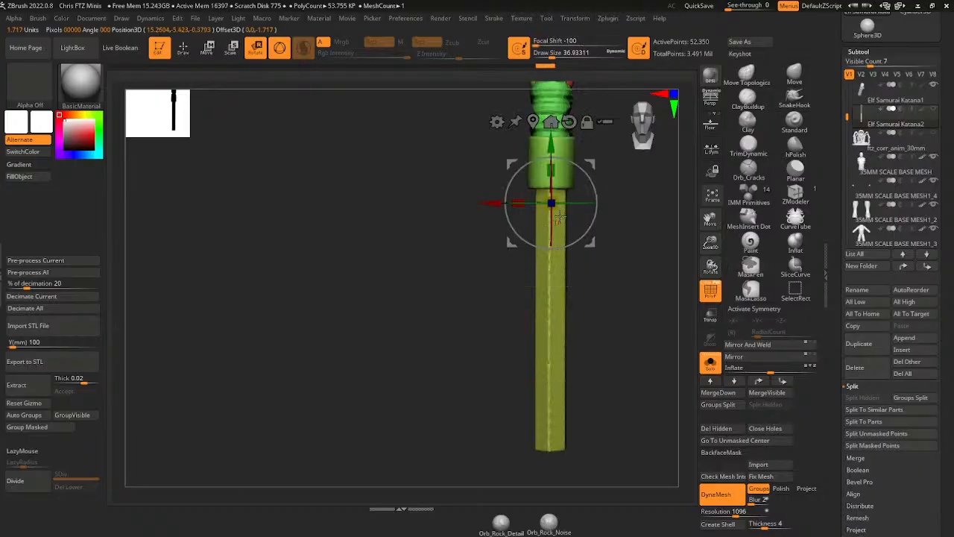
key("ctrl+shift+z")
key("ctrl+shift+z")
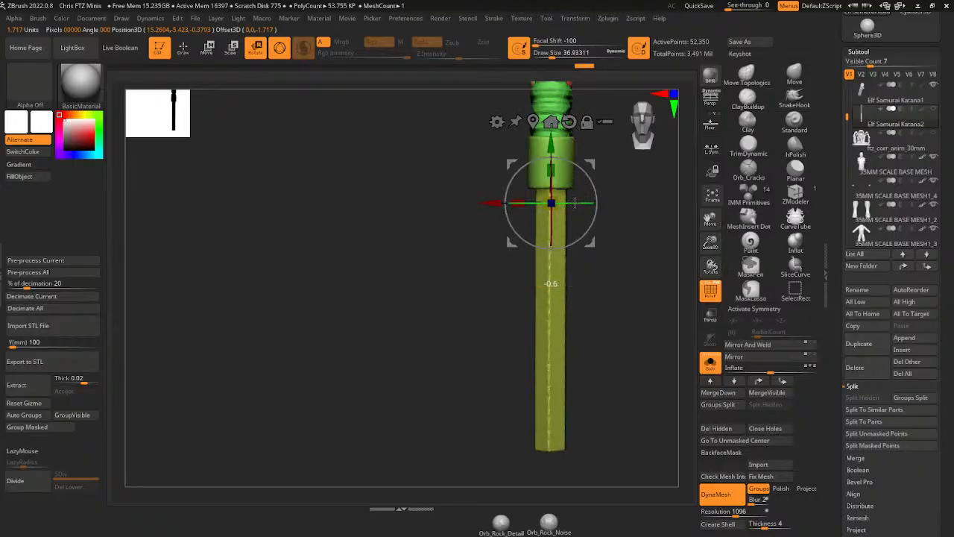
key("ctrl+shift+z")
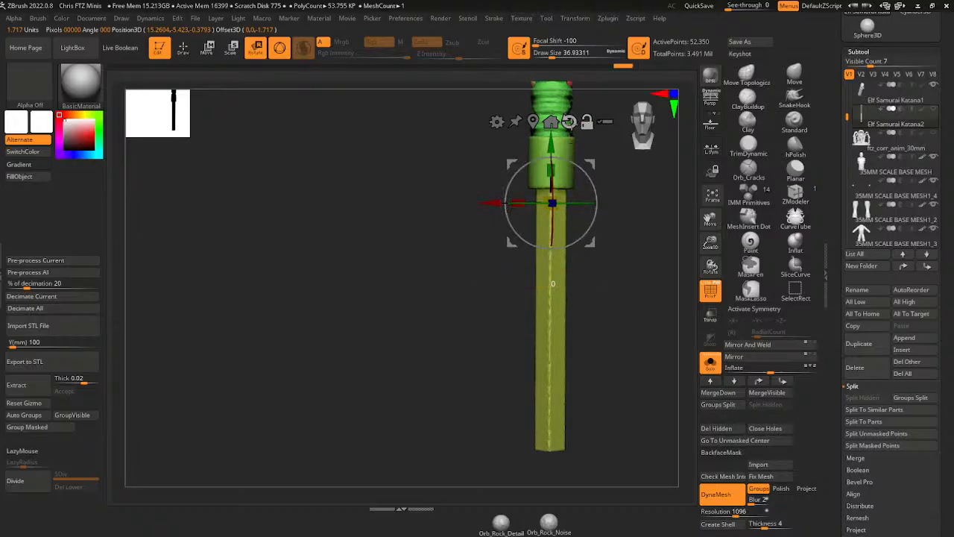
key("ctrl+shift+z")
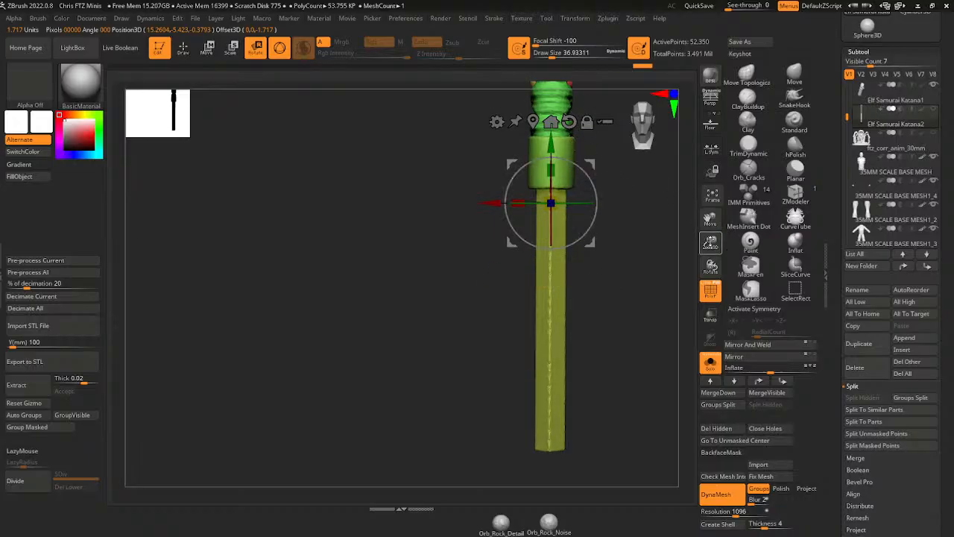
- Move the katana sideways along the gizmo's X axis, adjust its rotation slightly and frame it in the view
mouse_move(490, 201)
left_mouse_down()
mouse_move(574, 205)
mouse_move(605, 219)
left_mouse_up()
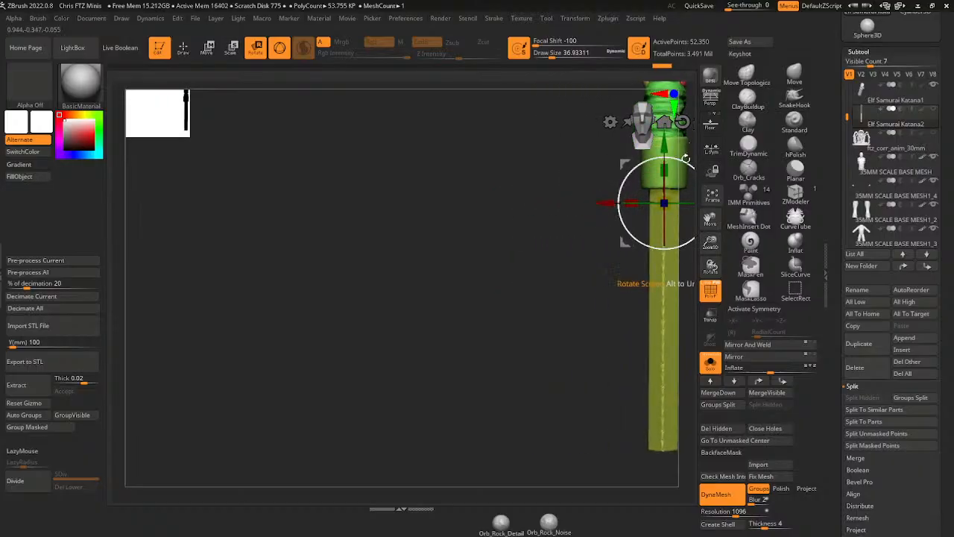
left_click_drag(686, 162, 686, 161)
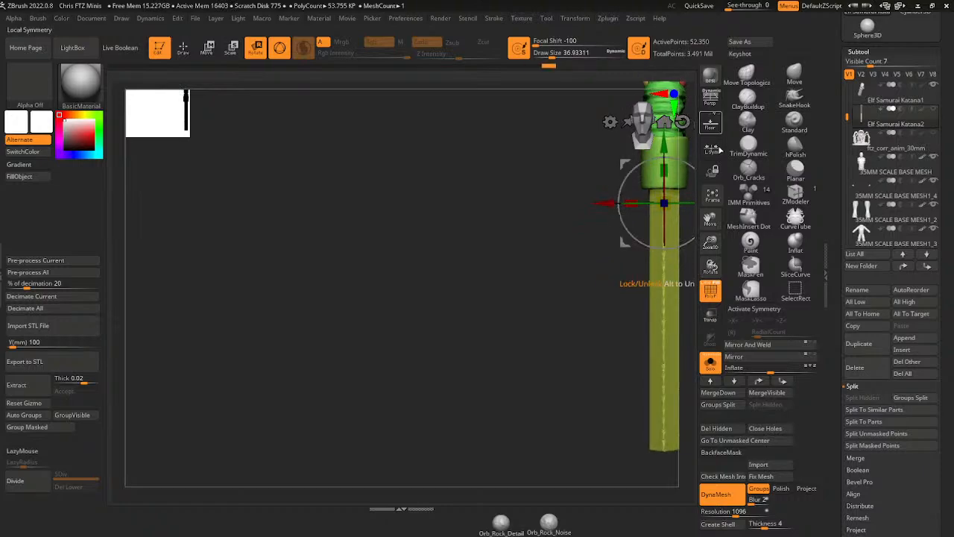
left_click_drag(710, 219, 676, 288)
left_click_drag(710, 221, 677, 184)
left_click(534, 159)
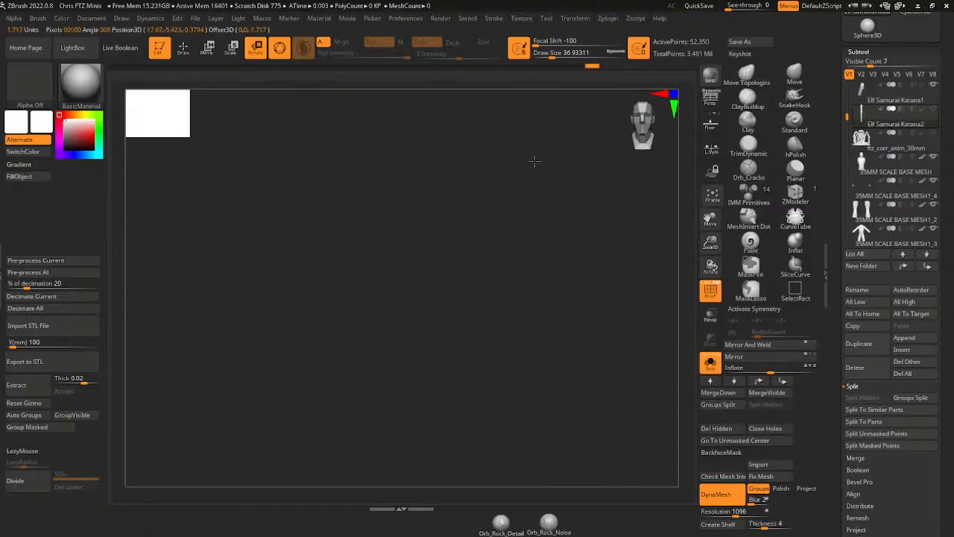
left_click(712, 197)
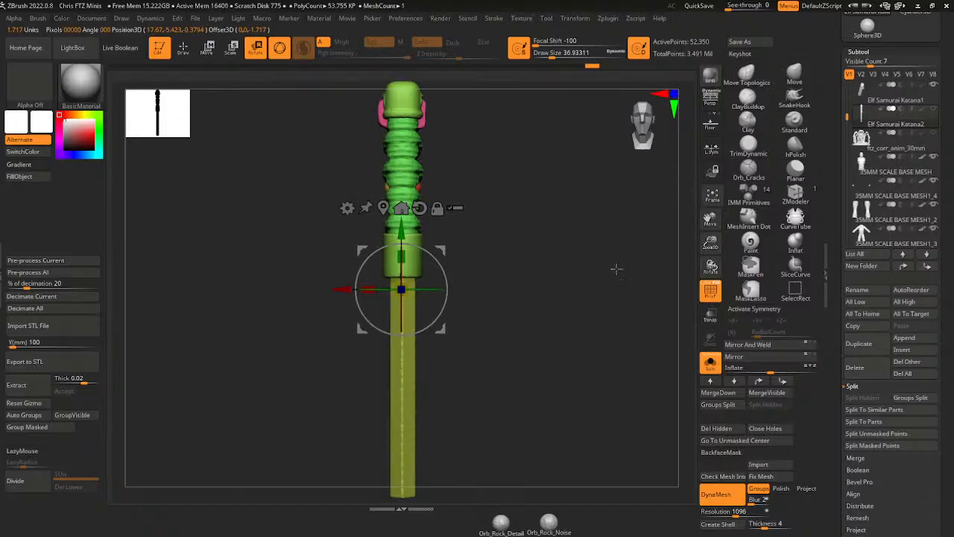
- Mirror and weld the upright katana so both halves of its handle and blade match
left_click_drag(613, 269, 540, 298)
left_click_drag(712, 242, 727, 181)
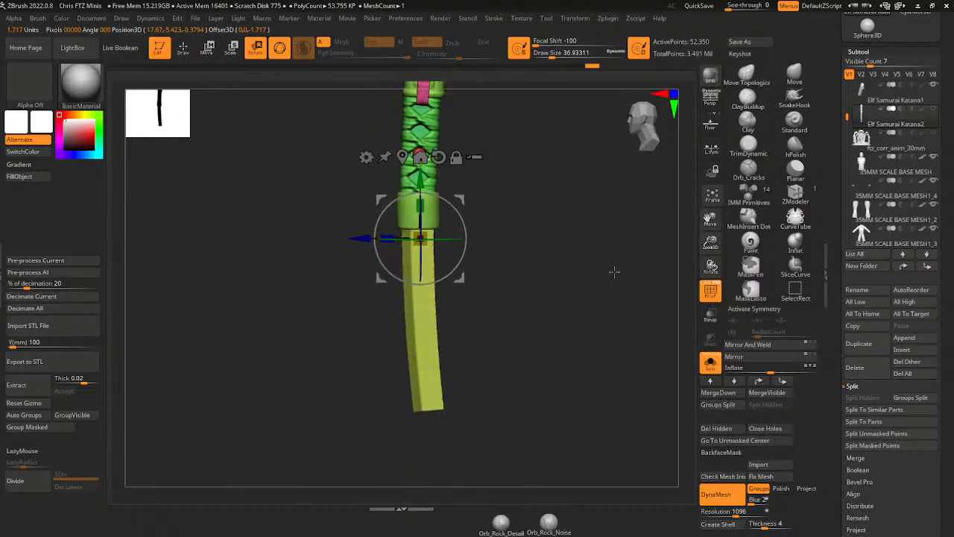
left_click_drag(614, 270, 652, 258, "shift")
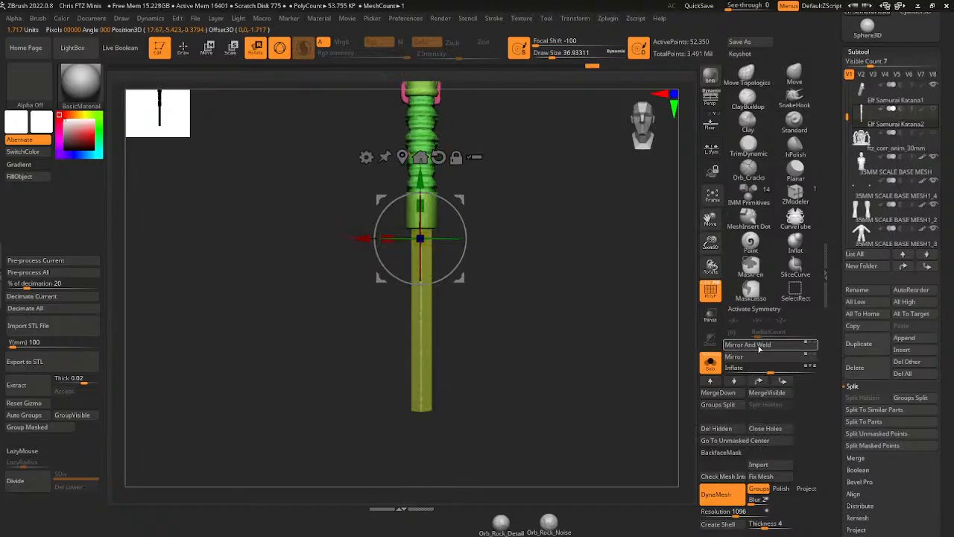
left_click(758, 350)
mouse_move(601, 336)
left_mouse_down()
mouse_move(520, 345)
mouse_move(596, 332)
mouse_move(578, 348)
mouse_move(522, 347)
mouse_move(560, 348)
mouse_move(602, 328)
left_mouse_up()
left_click_drag(710, 243, 711, 266)
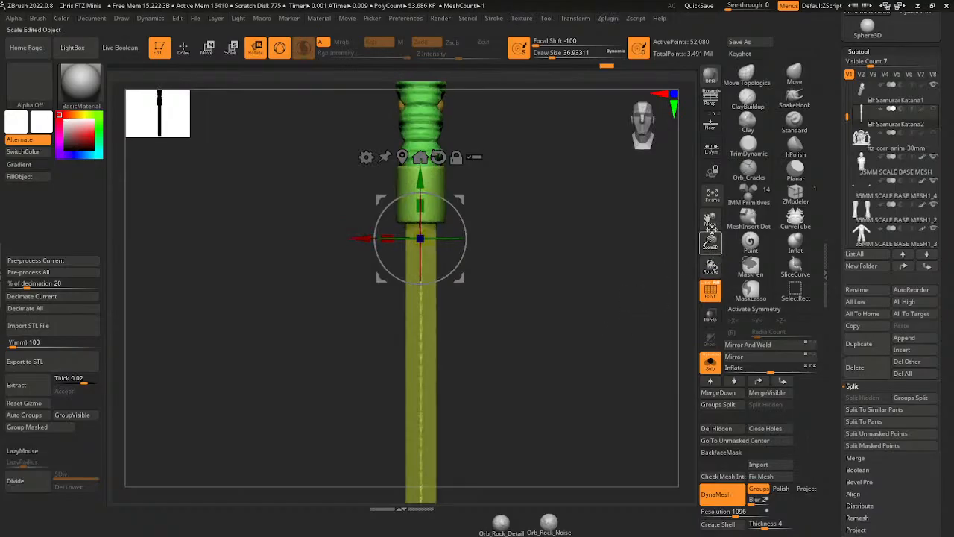
- Trim the corner edges at the short blade's free end with the TrimDynamic brush
left_click_drag(710, 220, 715, 194)
left_click_drag(605, 309, 577, 314)
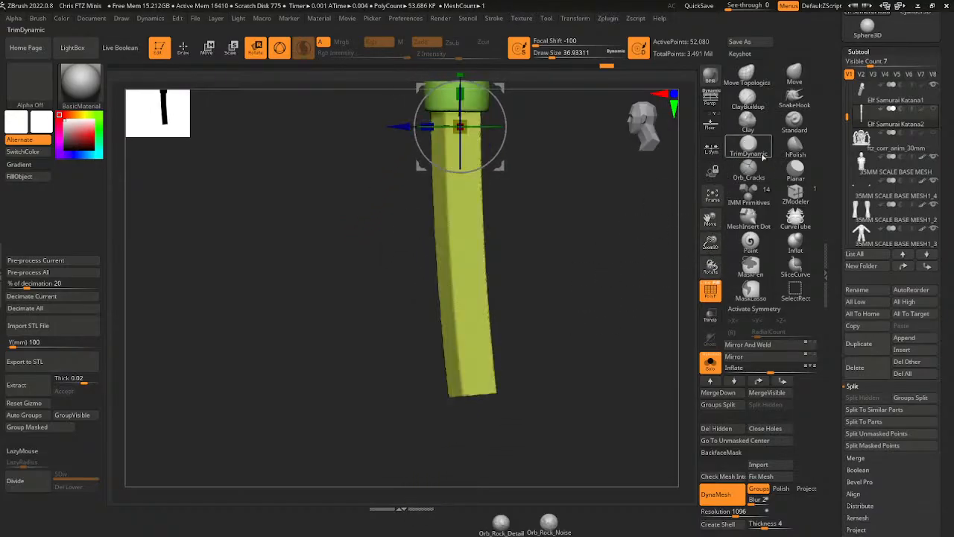
left_click(751, 147)
left_click_drag(525, 360, 561, 343)
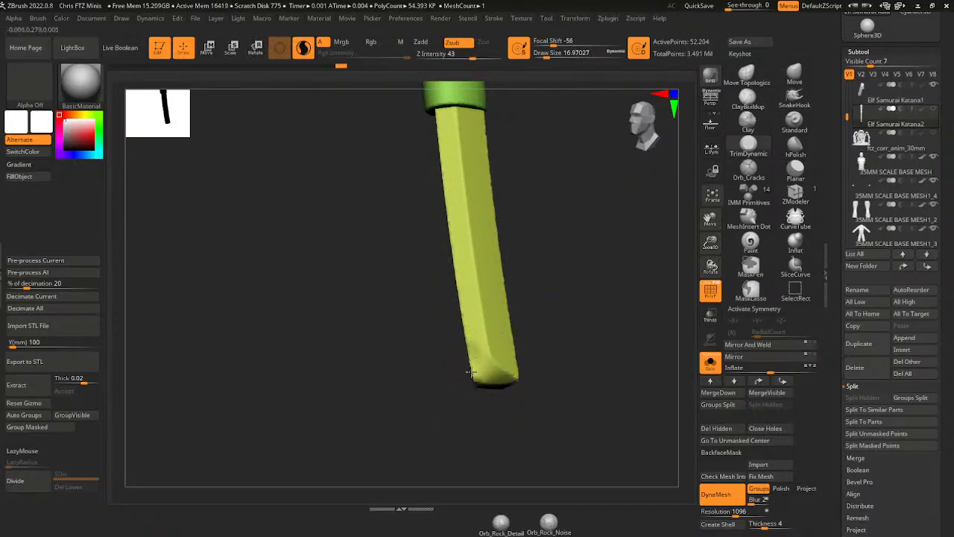
left_click_drag(515, 313, 527, 286)
- Undo the last trim strokes on the blade's end and activate X symmetry
key("ctrl+z")
key("ctrl+z")
key("ctrl+z")
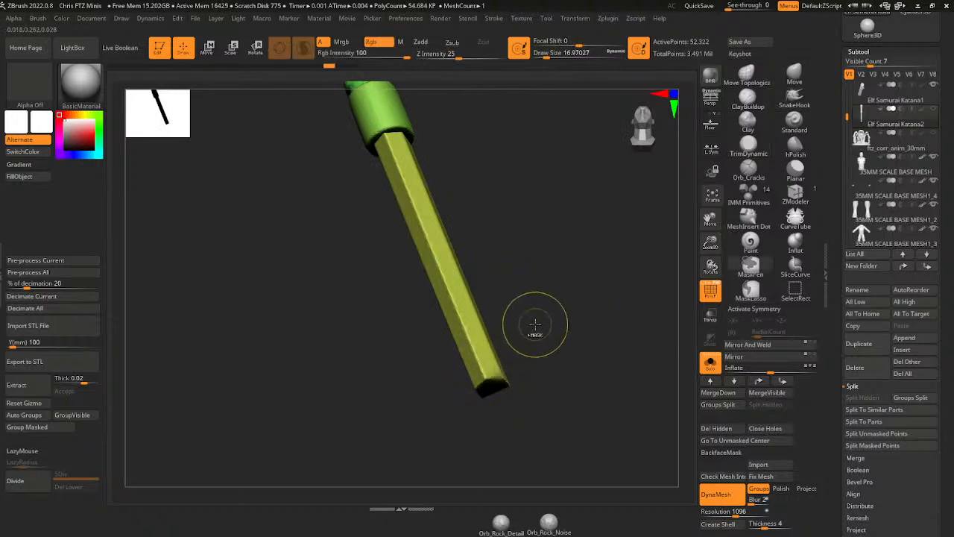
key("x")
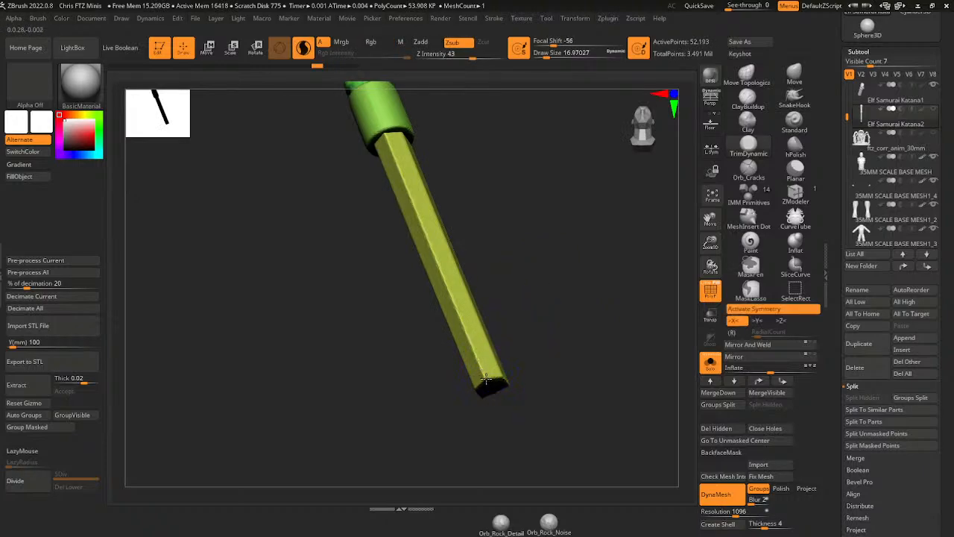
- Trim the short blade's tip at an angle with the TrimDynamic brush and smooth its faces with hPolish
left_click_drag(485, 379, 485, 348)
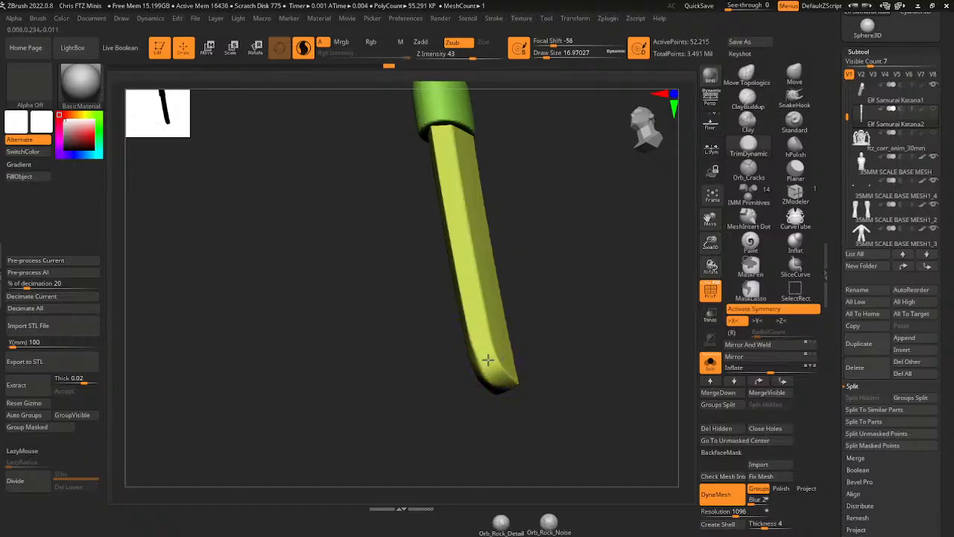
right_click_drag(510, 376, 512, 375)
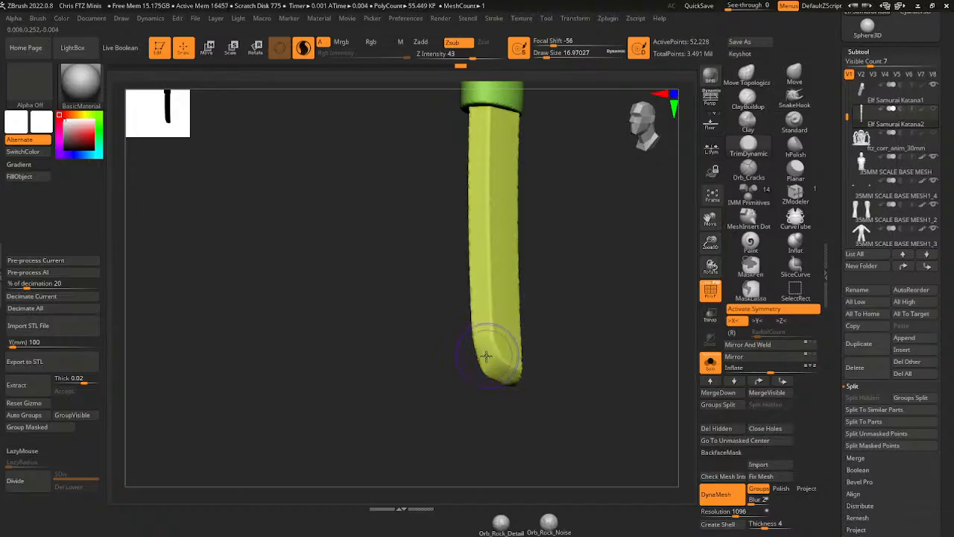
left_click_drag(489, 367, 482, 348)
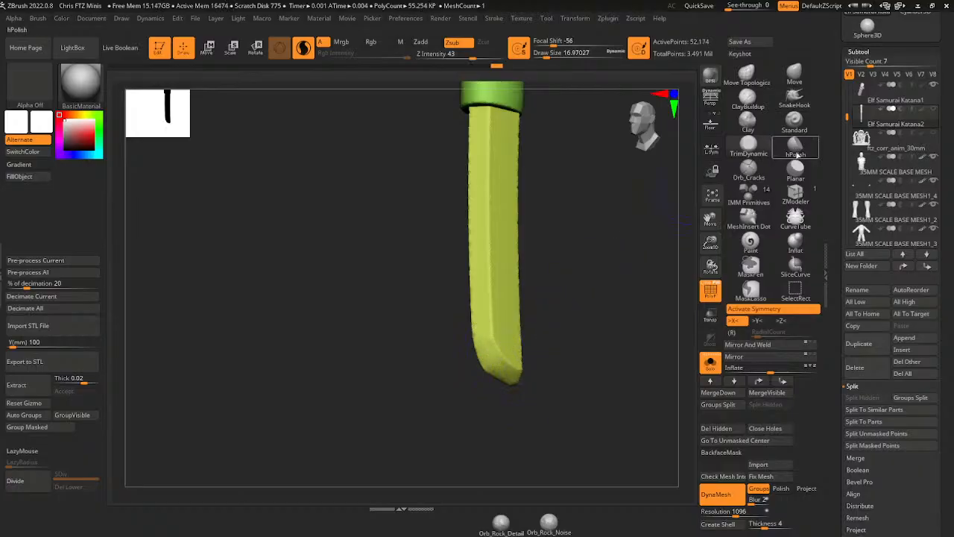
left_click(795, 149)
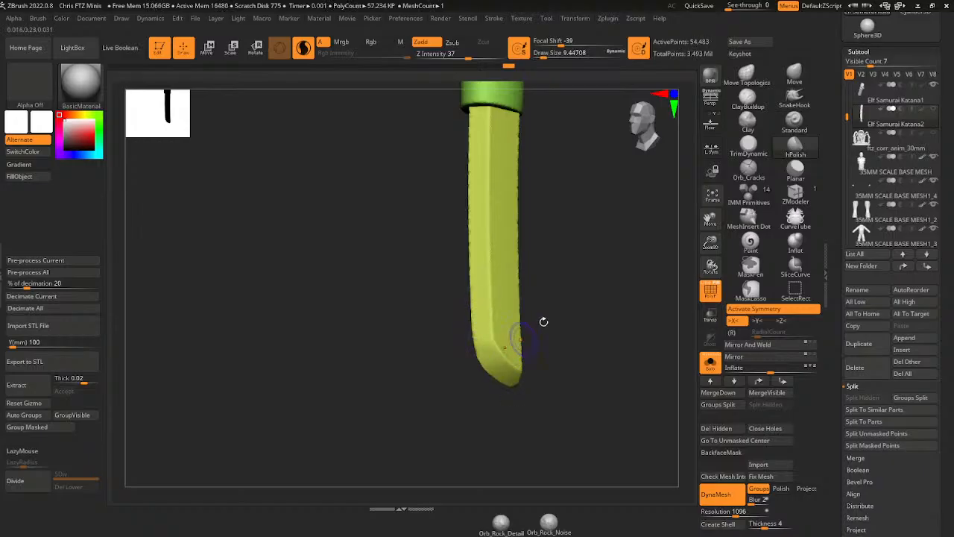
mouse_move(543, 321)
left_mouse_down()
mouse_move(587, 172)
mouse_move(570, 188)
left_mouse_up()
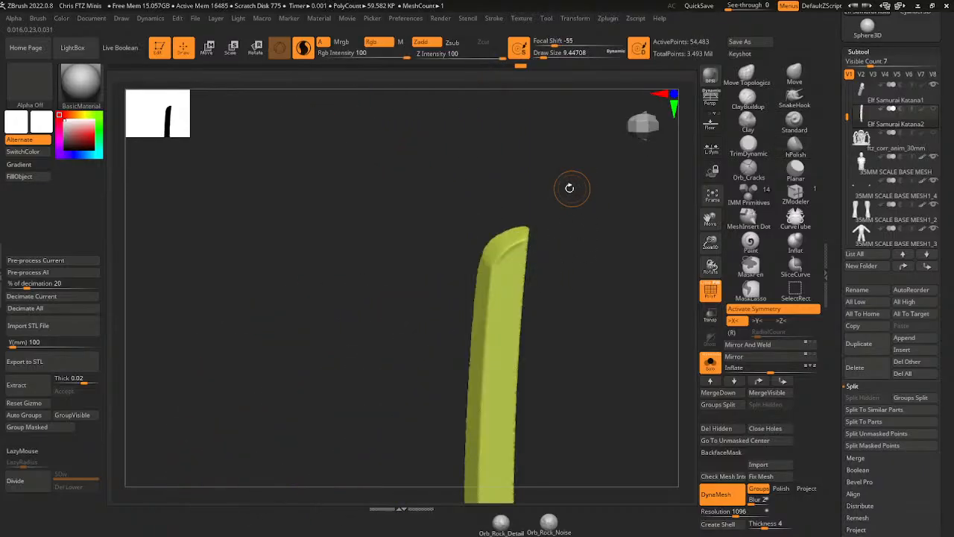
left_click_drag(704, 243, 709, 138)
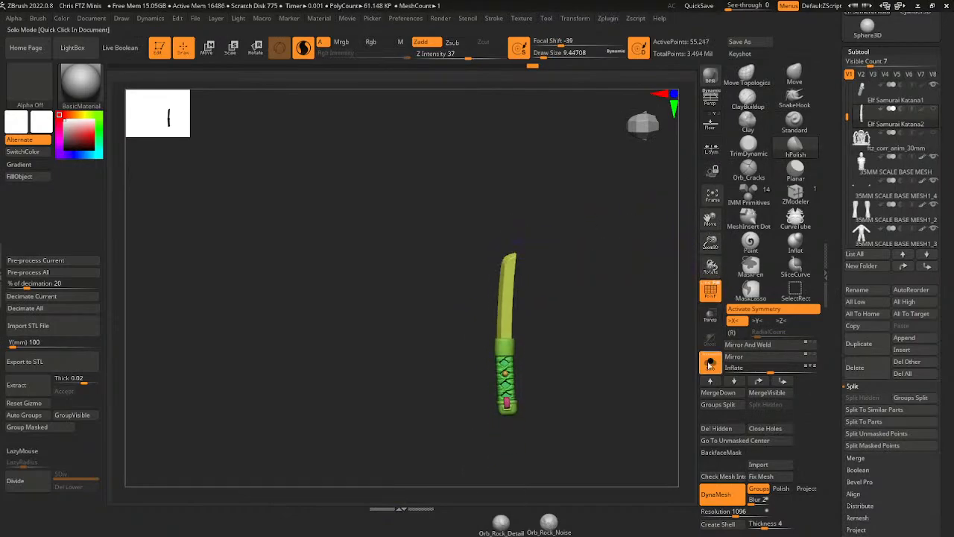
- Turn off Solo mode and polish a crisp angled bevel into the blade's tip with hPolish at draw size about 16
left_click(711, 363)
left_click_drag(634, 255, 603, 295)
left_click_drag(710, 242, 739, 309)
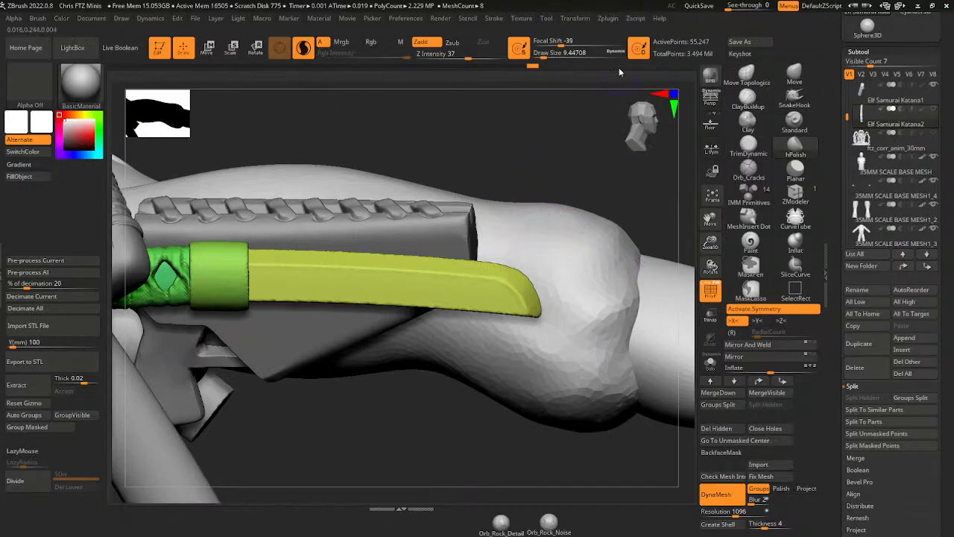
left_click(546, 54)
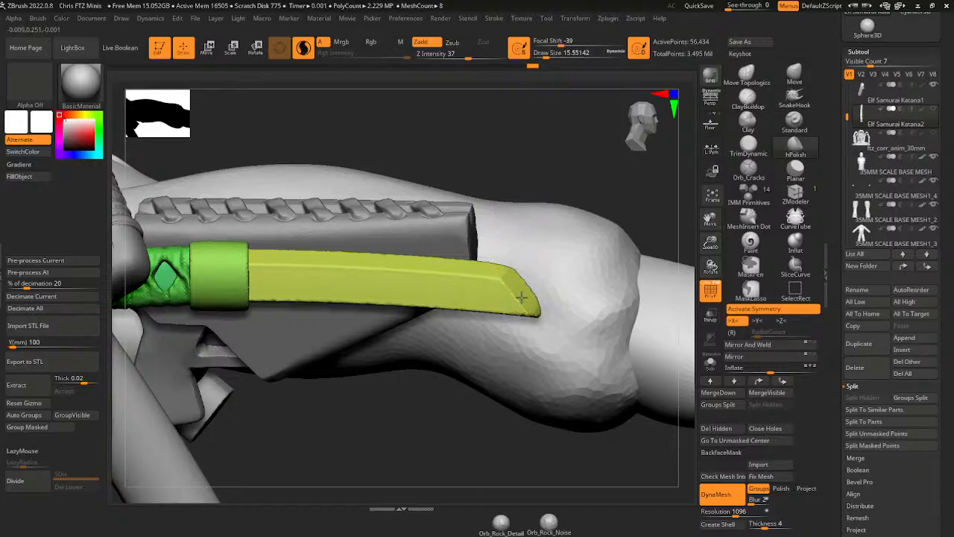
left_click_drag(515, 288, 494, 271)
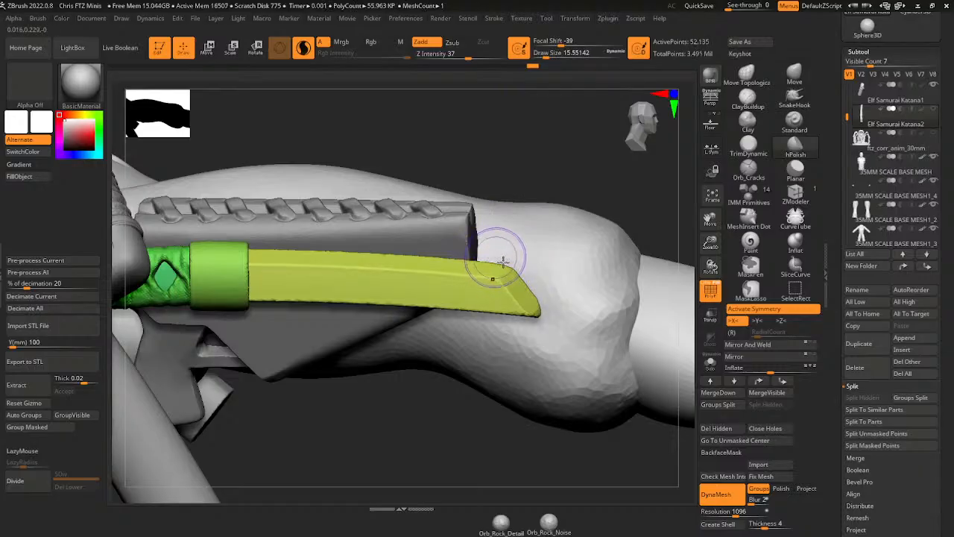
mouse_move(497, 228)
left_mouse_down()
mouse_move(545, 152)
mouse_move(589, 179)
mouse_move(578, 214)
mouse_move(671, 217)
left_mouse_up()
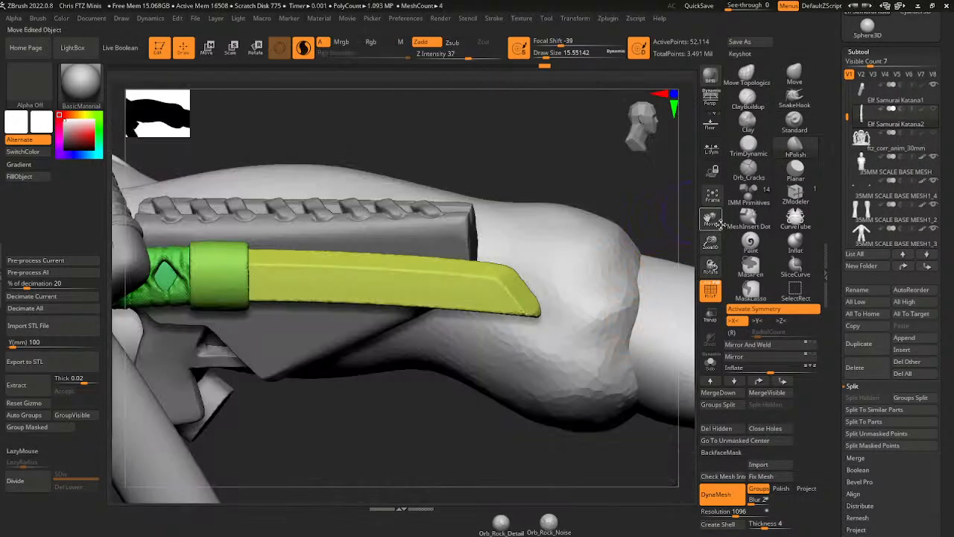
- Select the hands subtool, unhide the short katana and centre the gizmo between the figure's two hands
left_click_drag(712, 244, 647, 208)
mouse_move(620, 244)
left_mouse_down()
mouse_move(641, 218)
mouse_move(626, 275)
mouse_move(599, 244)
mouse_move(654, 238)
left_mouse_up()
left_click_drag(646, 275, 695, 276)
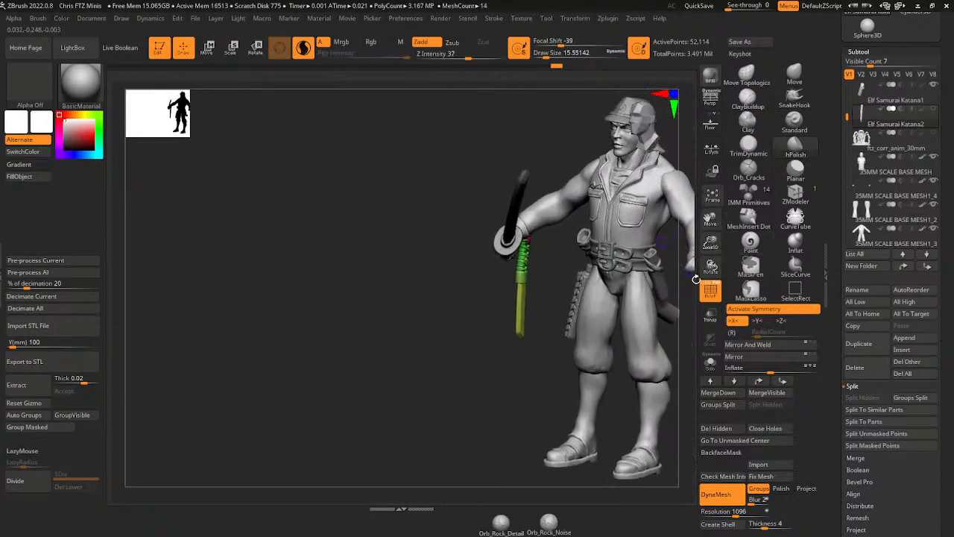
left_click_drag(708, 222, 663, 313)
left_click(659, 274, "alt")
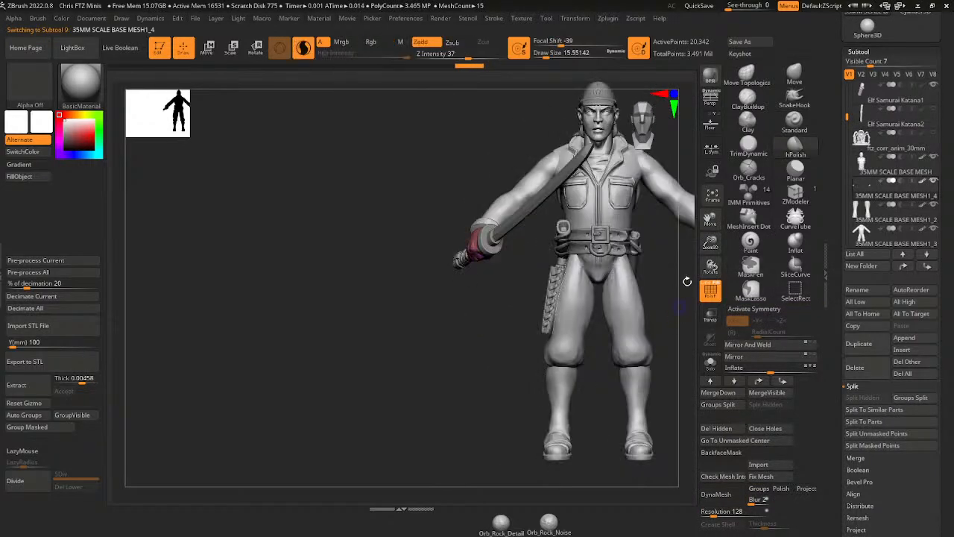
left_click_drag(712, 218, 637, 230)
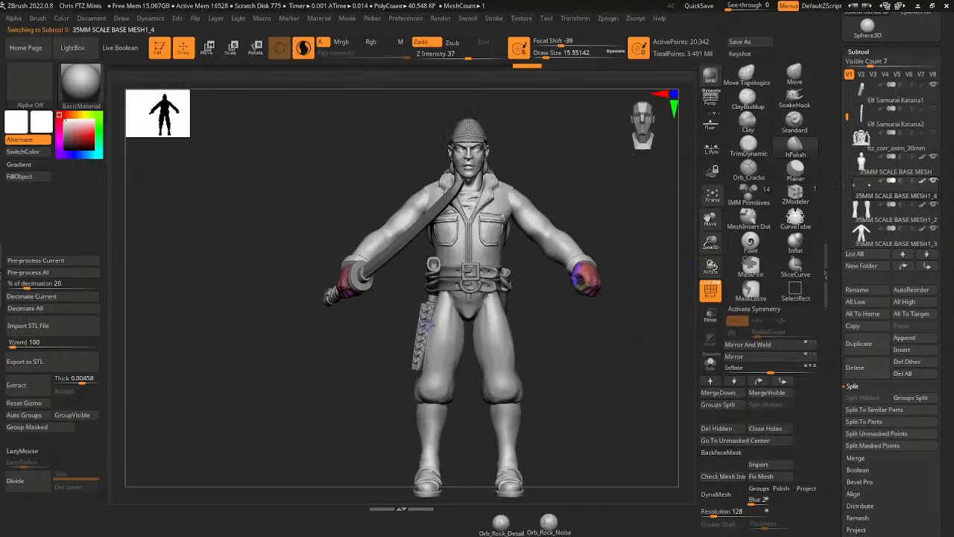
mouse_move(595, 347)
left_mouse_down()
mouse_move(621, 357)
mouse_move(662, 343)
mouse_move(611, 346)
left_mouse_up()
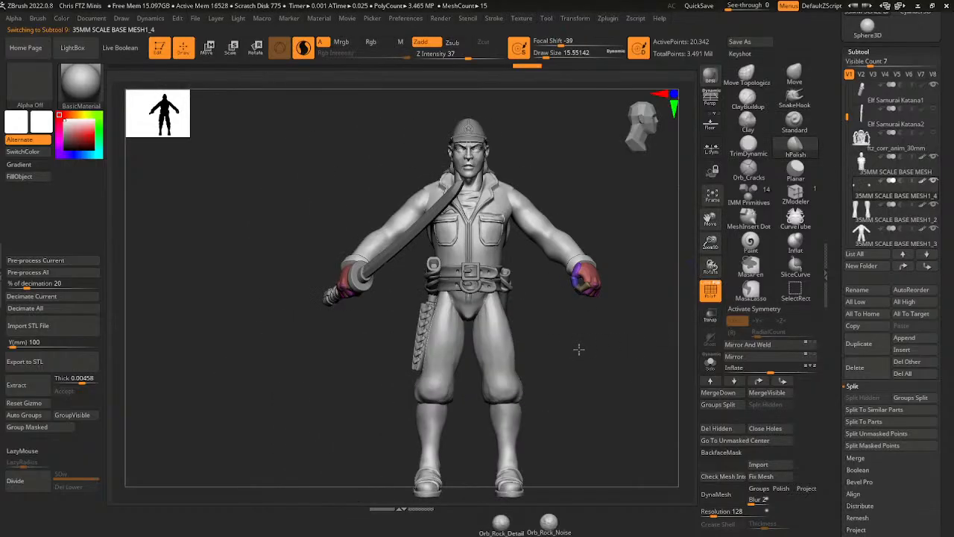
left_click(708, 362)
left_click(711, 365)
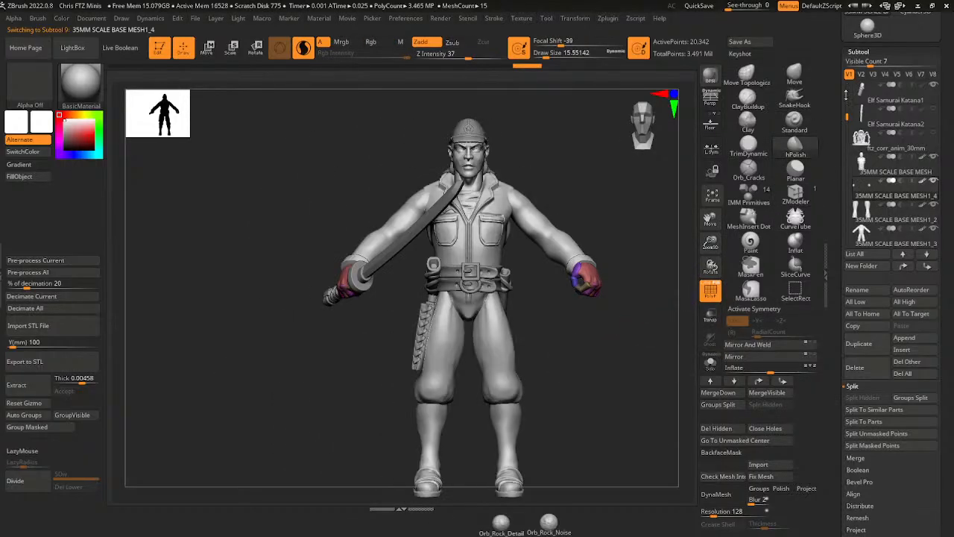
left_click(933, 109)
left_click(231, 49)
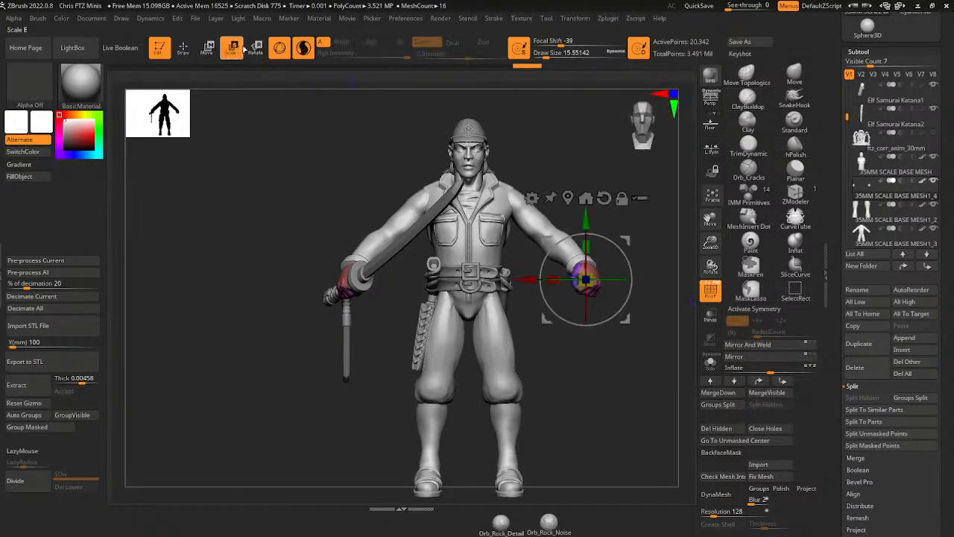
left_click(568, 198)
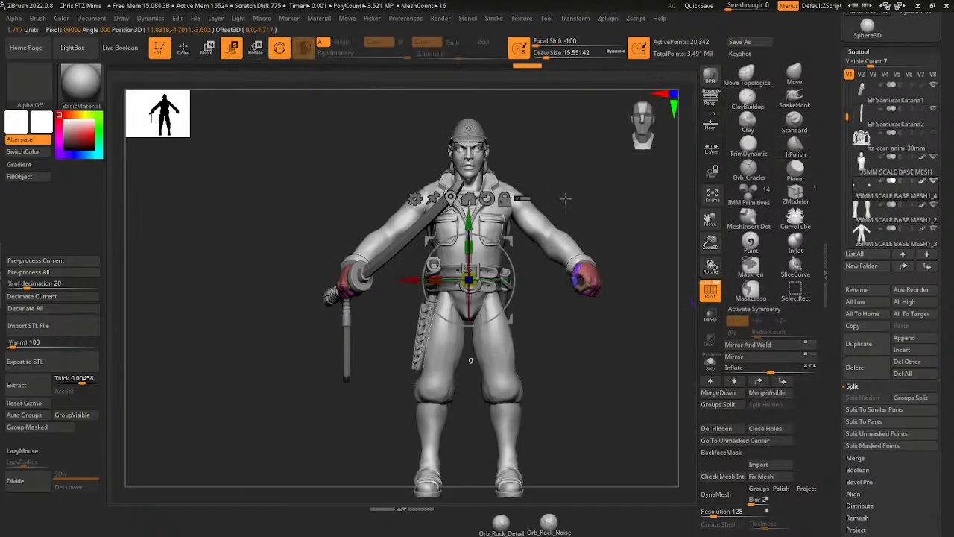
- Select the short katana, transfer it to the figure's empty hand and rotate it towards the grip
left_click(348, 331, "alt")
left_click_drag(395, 289, 512, 317)
key("x")
left_click_drag(665, 247, 622, 237)
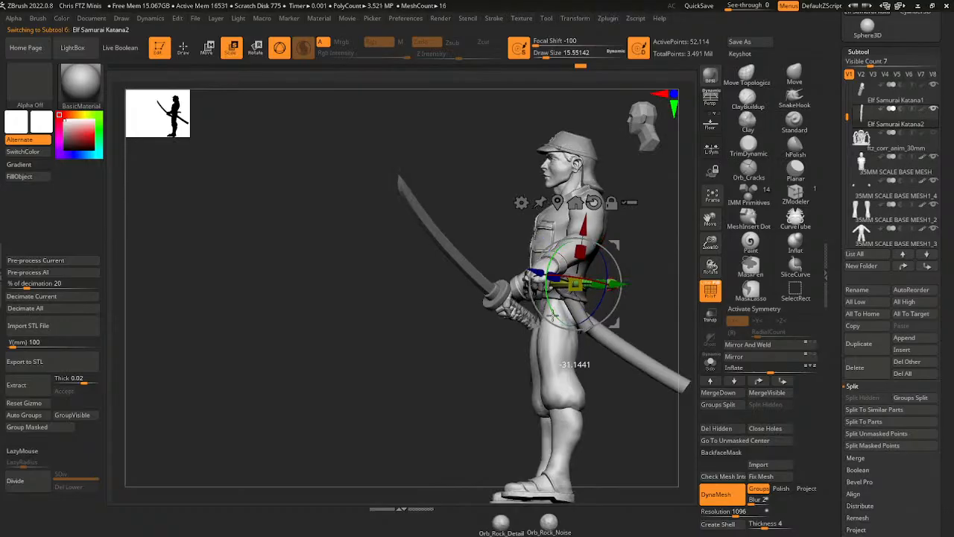
left_click_drag(631, 261, 639, 193)
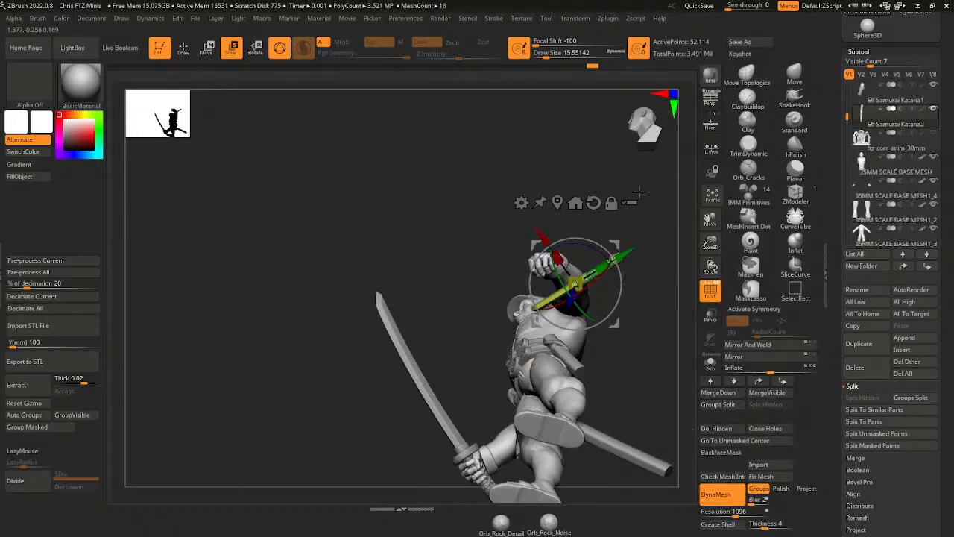
left_click_drag(585, 235, 544, 223)
- Refine the short katana's position and angle so its handle passes through the closed fist
left_click_drag(712, 243, 713, 274)
left_click_drag(667, 147, 649, 151)
left_click_drag(528, 306, 572, 258)
left_click_drag(589, 173, 619, 230)
left_click_drag(566, 249, 576, 243)
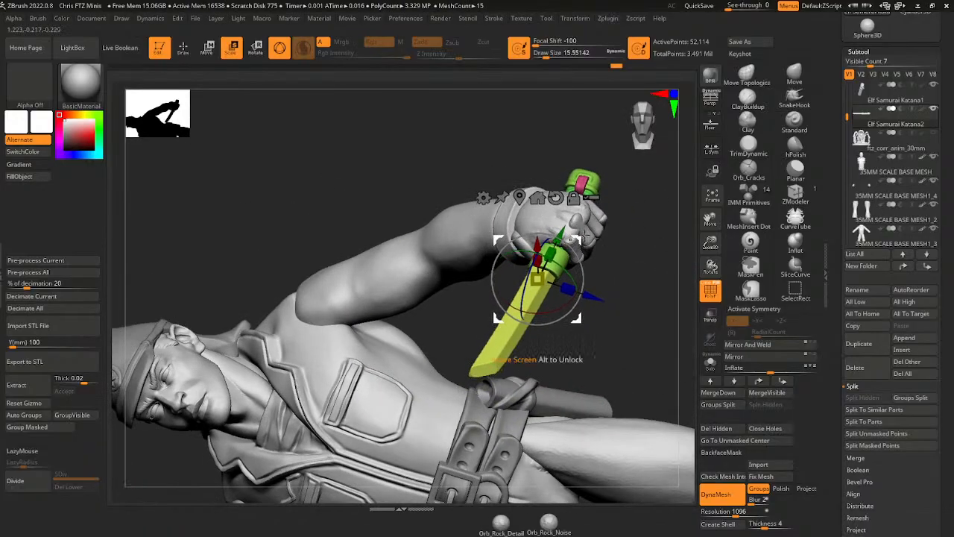
left_click_drag(656, 273, 678, 186)
left_click_drag(711, 245, 704, 290)
- Select the hands subtool and pull the fingertips and thumb around the katana handle with Move Topological at draw size about 35
left_click(606, 152, "alt")
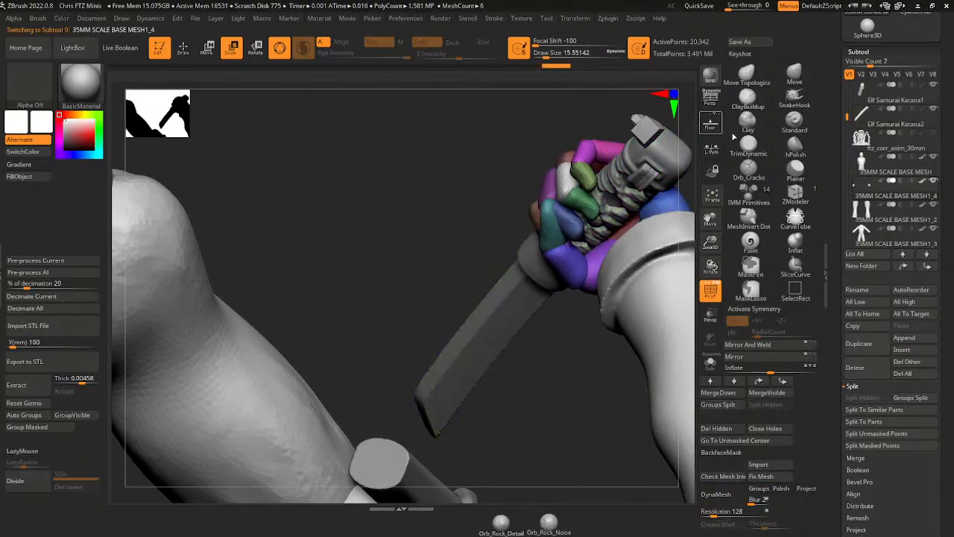
left_click(748, 75)
left_click_drag(714, 233, 658, 299)
mouse_move(550, 56)
left_mouse_down()
mouse_move(582, 171)
mouse_move(556, 215)
left_mouse_up()
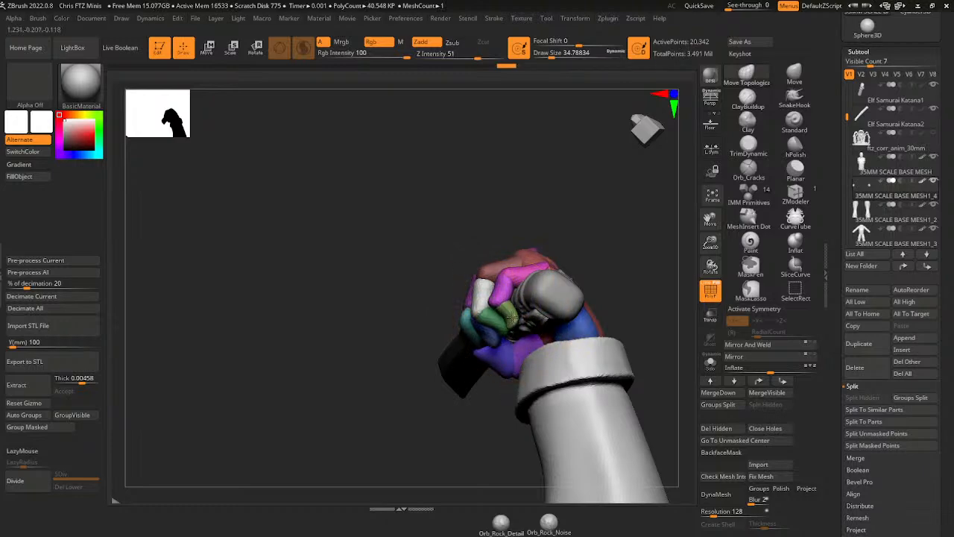
mouse_move(569, 226)
left_mouse_down()
mouse_move(582, 213)
mouse_move(556, 223)
left_mouse_up()
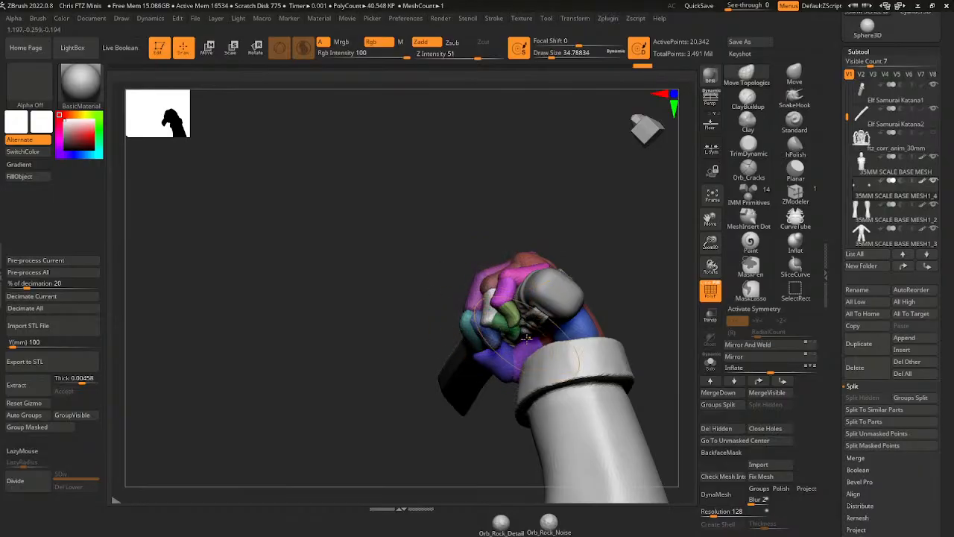
left_click_drag(585, 267, 552, 316)
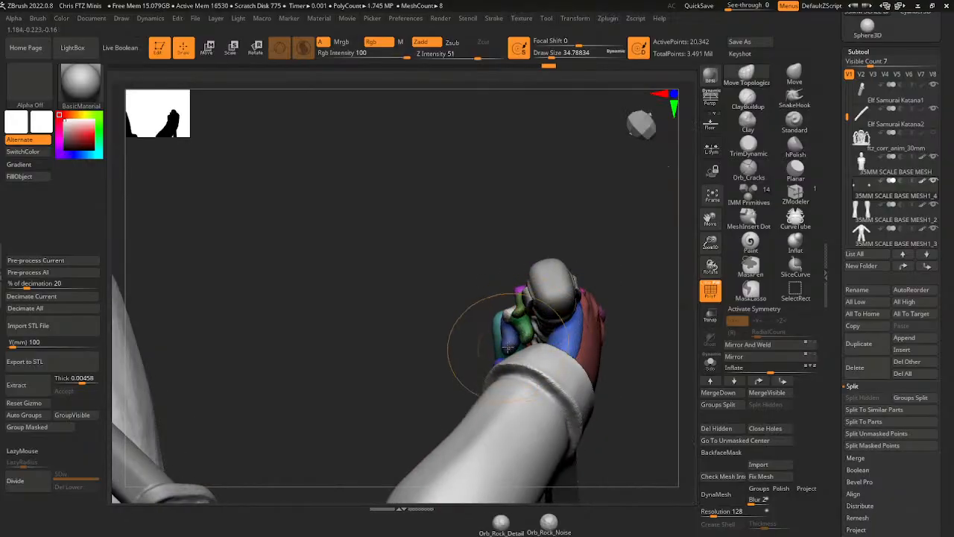
left_click_drag(560, 232, 531, 295)
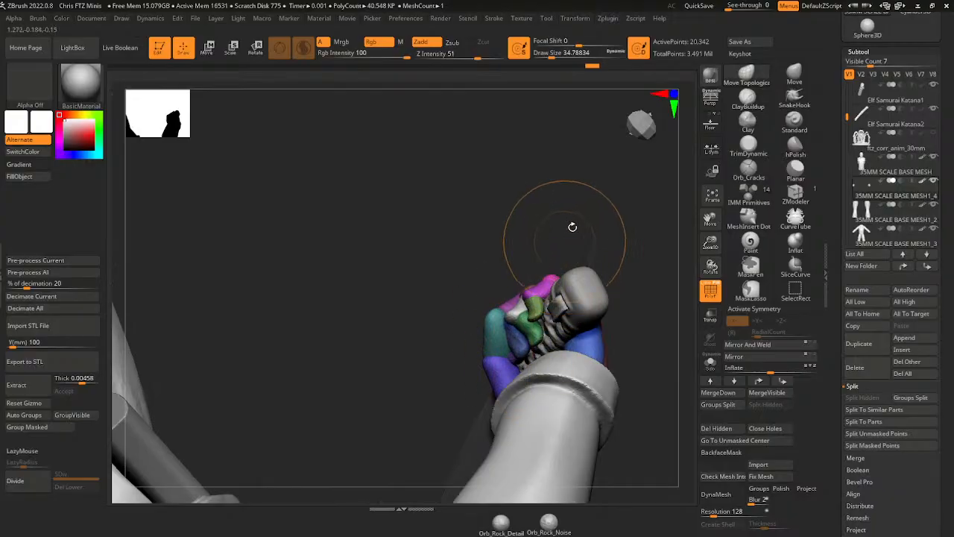
- Adjust the outer finger segments and knuckles with Move Topological so they wrap closely around the short katana's handle
left_click_drag(573, 227, 524, 302)
left_click_drag(522, 217, 494, 207)
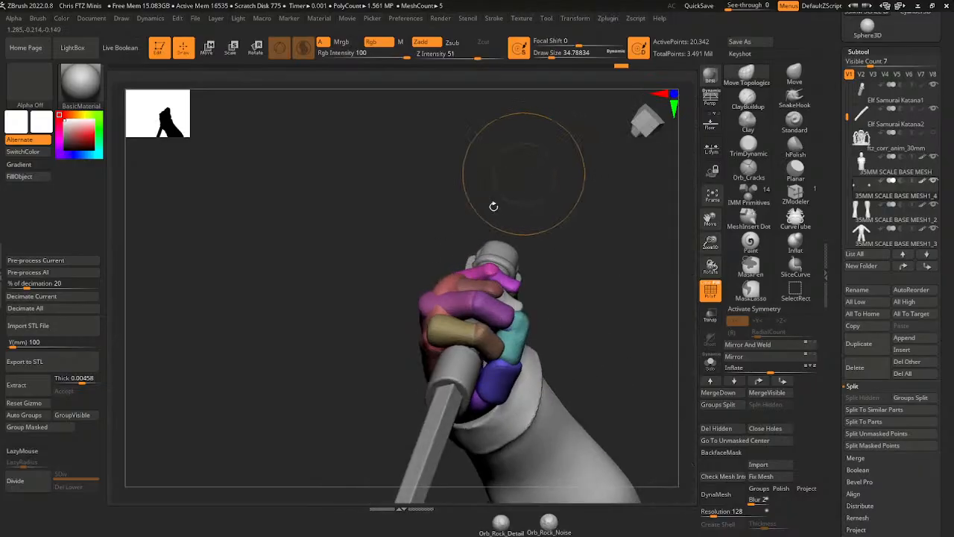
left_click_drag(443, 287, 549, 204)
left_click_drag(540, 261, 538, 288)
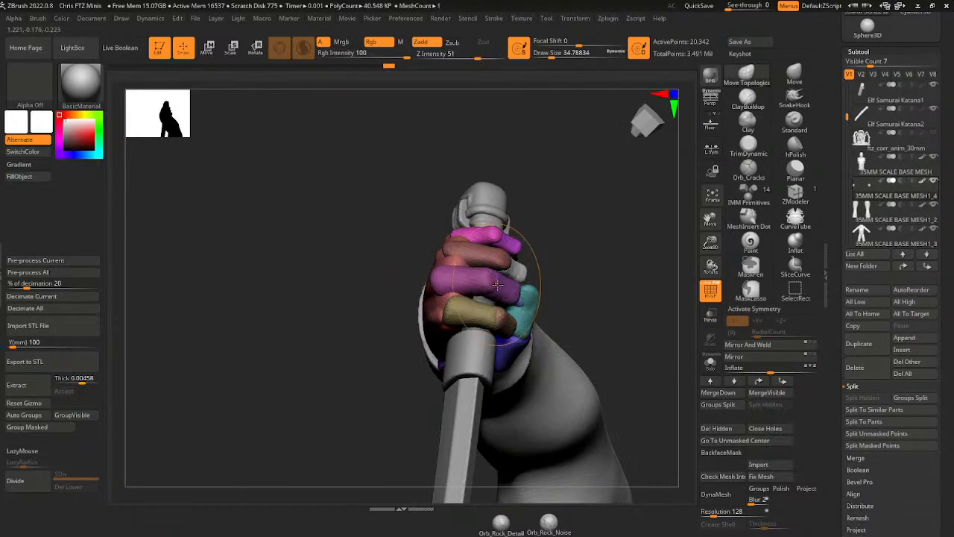
left_click_drag(498, 283, 565, 264)
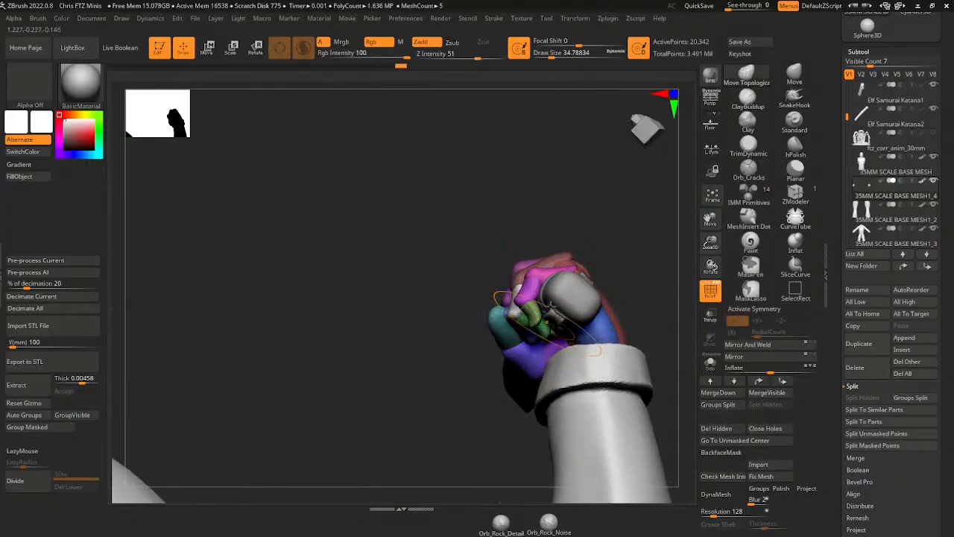
- Save the project under its existing file name in the SCULPTS folder, replacing the previous version
mouse_move(639, 224)
left_mouse_down()
mouse_move(716, 252)
mouse_move(644, 249)
mouse_move(677, 338)
left_mouse_up()
left_click_drag(711, 242, 710, 213)
left_click_drag(710, 218, 632, 305)
key("f")
left_click_drag(710, 249, 711, 230)
left_click_drag(710, 218, 723, 220)
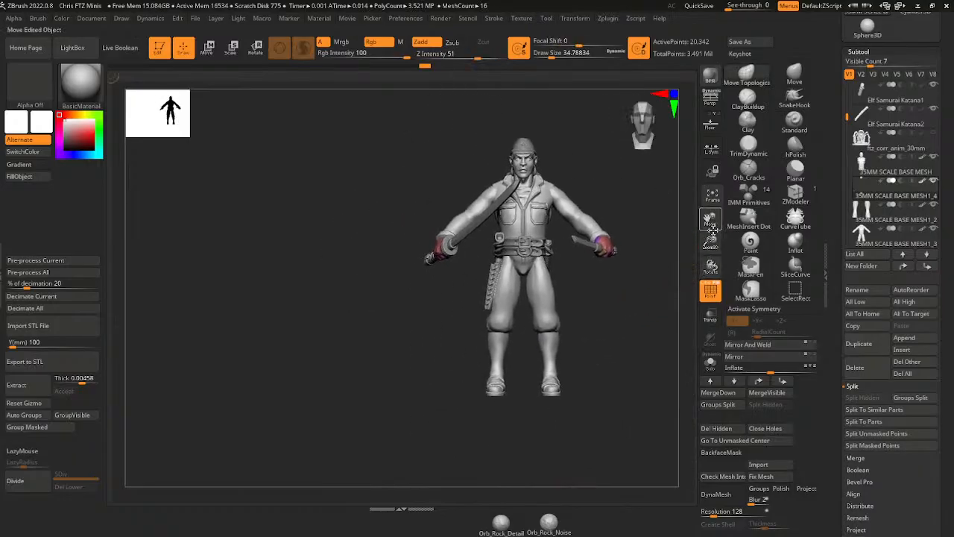
key("ctrl+s")
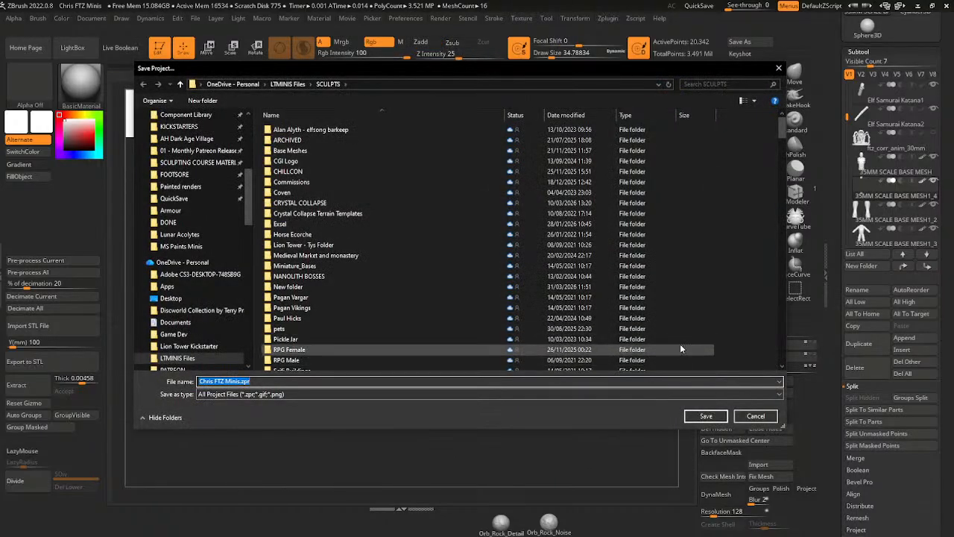
left_click(706, 415)
left_click(502, 265)
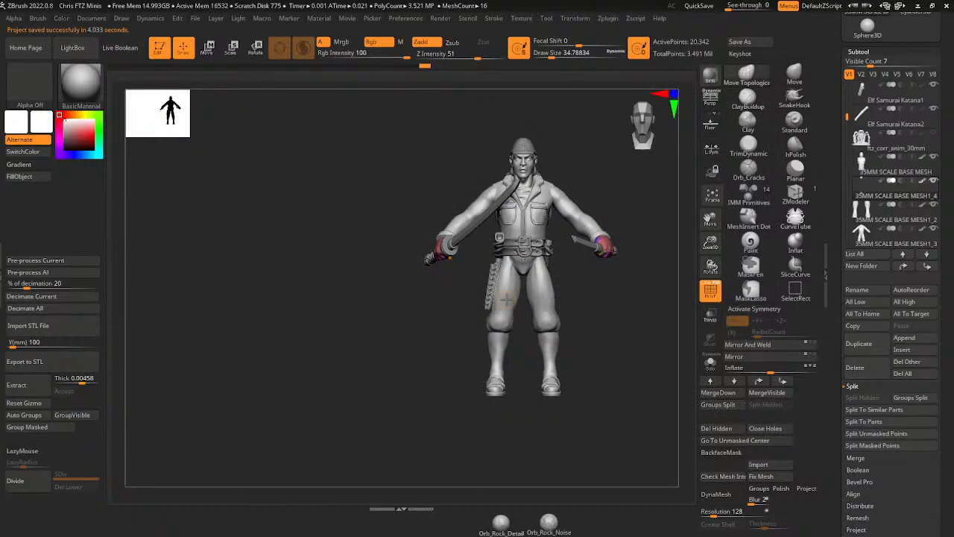
- Unhide the round base under the figure's feet and the measuring ruler beside it
mouse_move(638, 305)
left_mouse_down()
mouse_move(589, 331)
mouse_move(660, 302)
mouse_move(673, 281)
left_mouse_up()
mouse_move(710, 243)
left_mouse_down()
mouse_move(679, 216)
mouse_move(641, 313)
mouse_move(621, 328)
mouse_move(668, 307)
mouse_move(634, 343)
mouse_move(666, 346)
mouse_move(679, 298)
mouse_move(682, 321)
left_mouse_up()
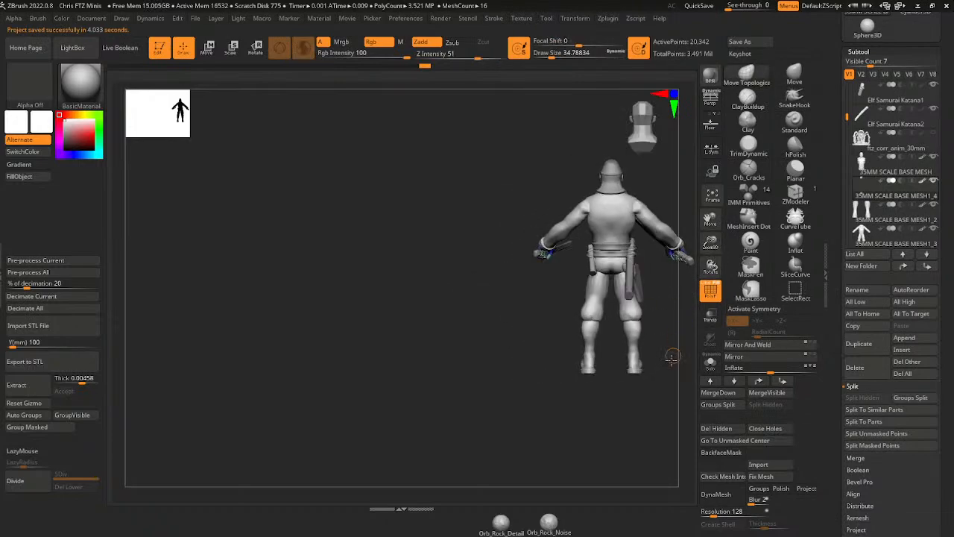
mouse_move(674, 357)
left_mouse_down()
mouse_move(641, 366)
mouse_move(574, 348)
left_mouse_up()
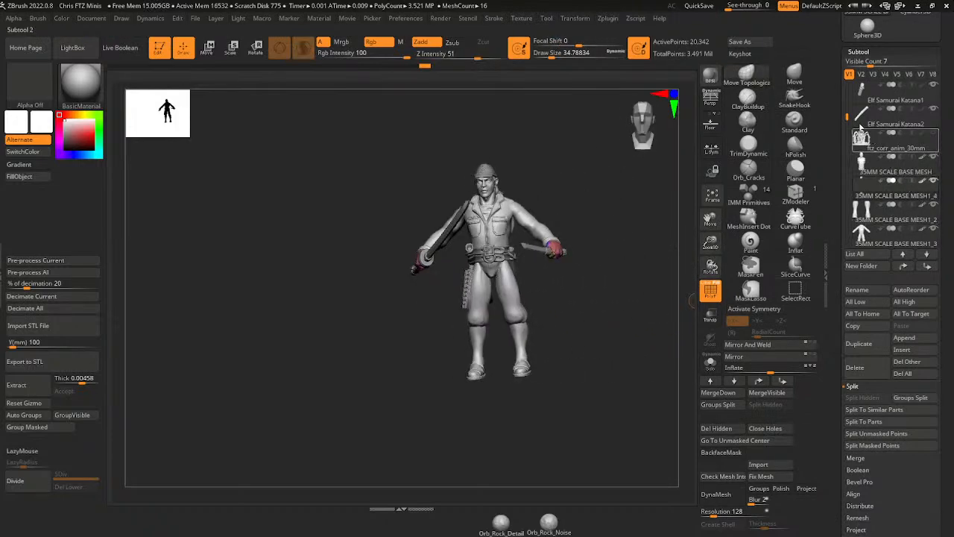
left_click_drag(848, 114, 848, 177)
left_click(932, 113)
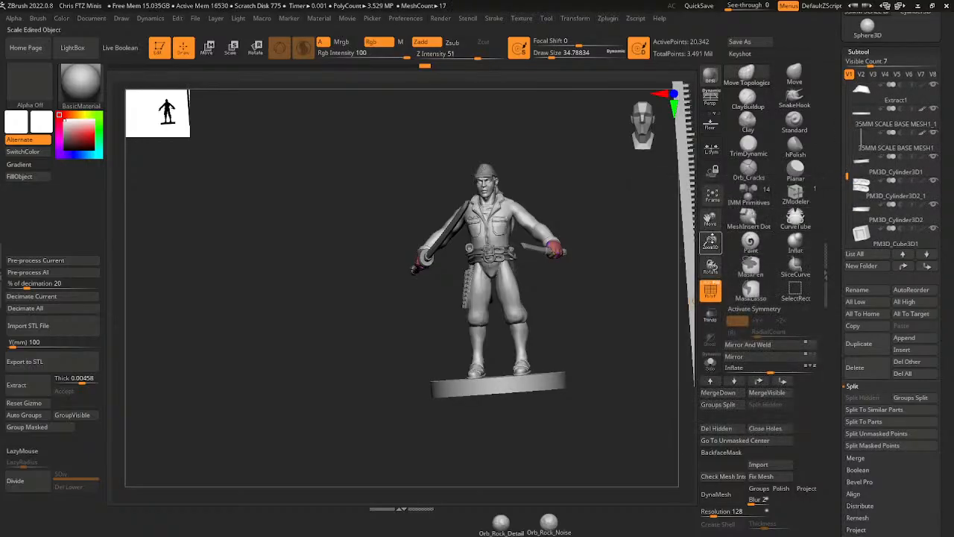
left_click_drag(710, 239, 654, 271)
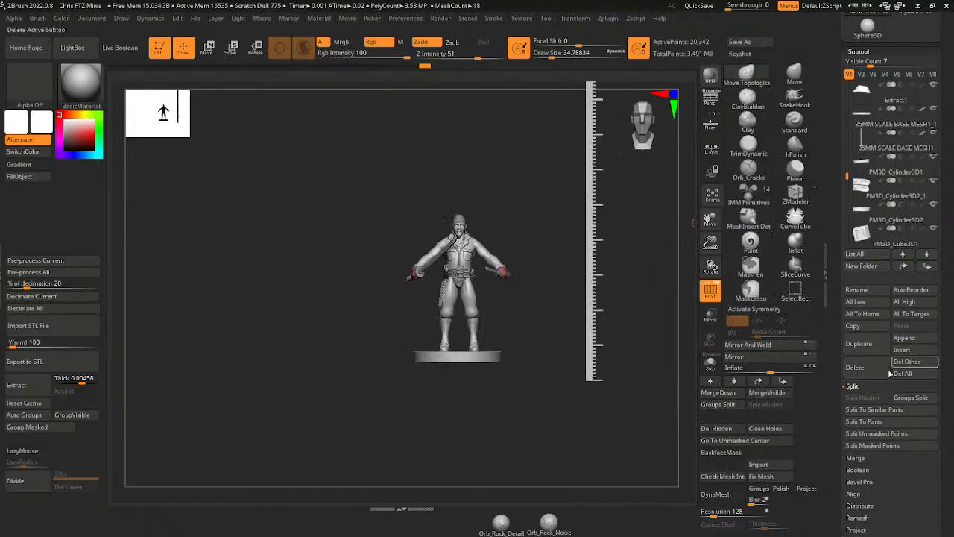
- Merge all visible subtools, including the base and ruler, into a new tool and make that merged tool active
scroll(840, 485, "down", 3)
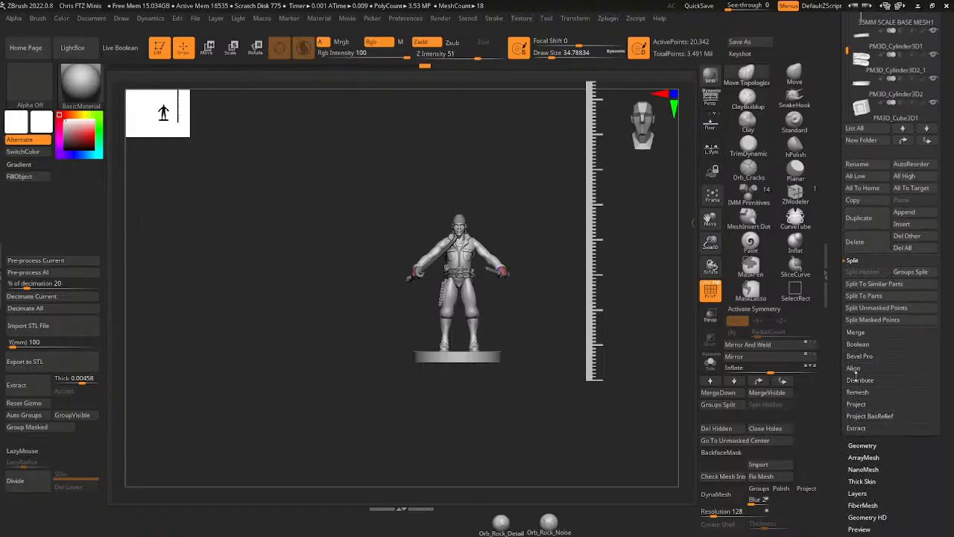
left_click(856, 332)
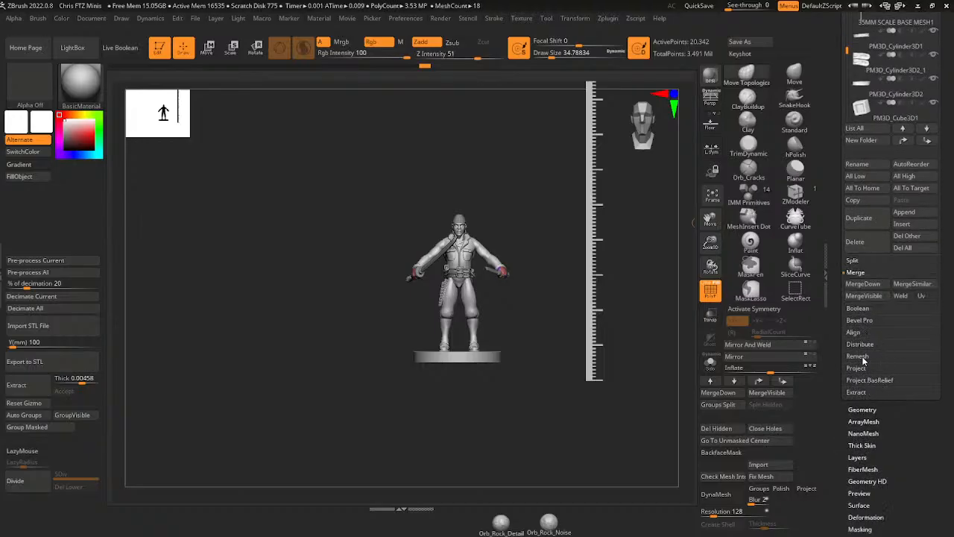
left_click(864, 296)
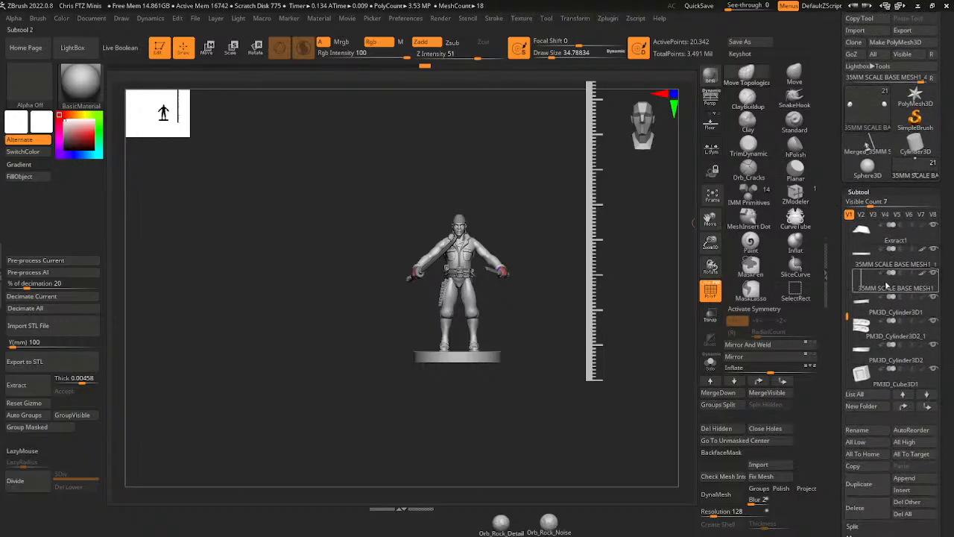
left_click(867, 143)
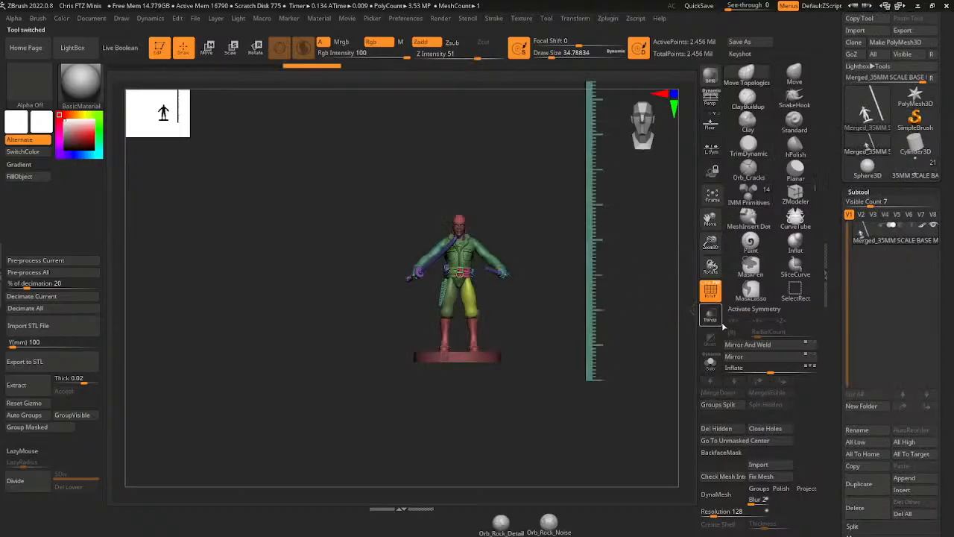
- Isolate the round base and the ruler by polygroup and split each from the merged figure as its own subtool
left_click_drag(710, 244, 707, 350)
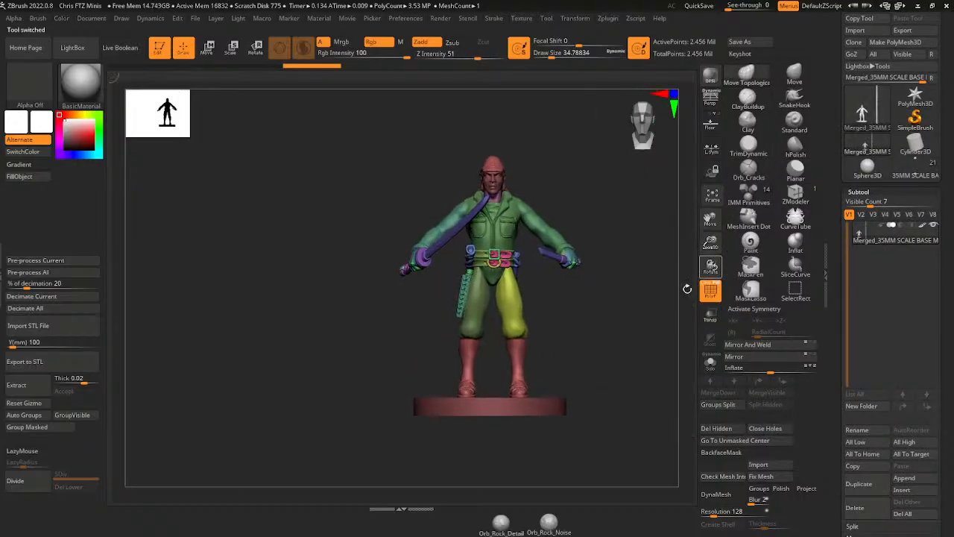
left_click(547, 408, "ctrl+shift")
left_click(561, 410, "ctrl+shift")
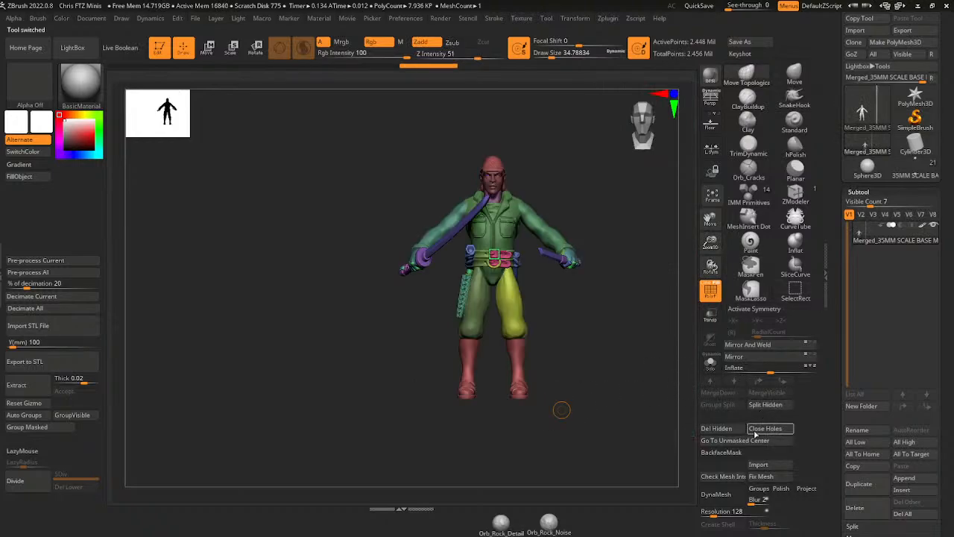
left_click(751, 403)
left_click_drag(710, 245, 659, 232)
left_click(628, 288, "ctrl+shift")
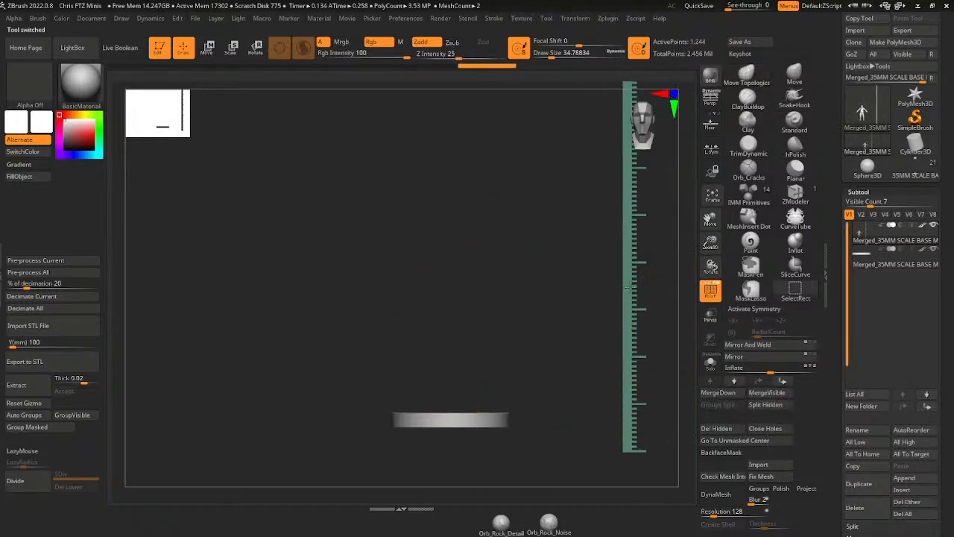
left_click(743, 407)
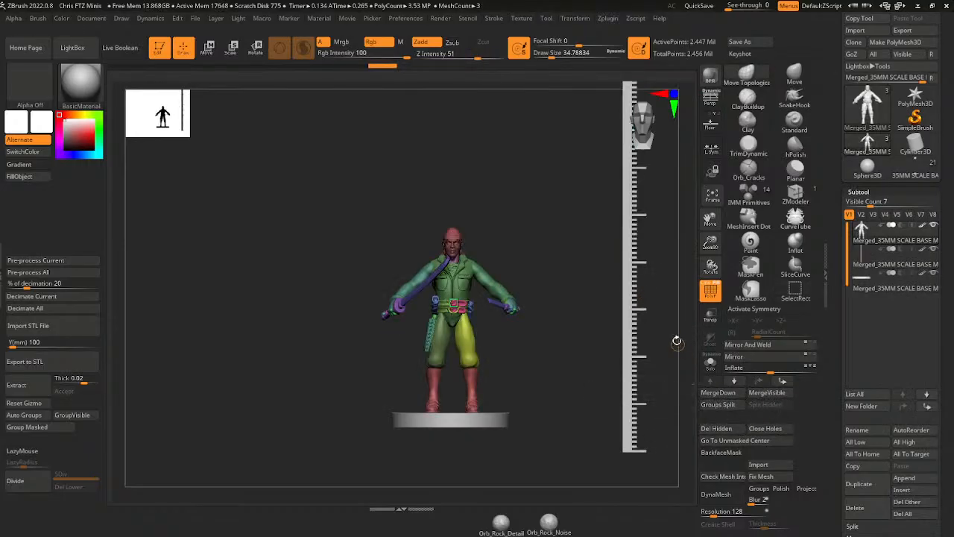
- Combine the short katana and the hand gripping it into a single polygroup by hiding and masking their parts
mouse_move(587, 361)
left_mouse_down()
mouse_move(666, 356)
mouse_move(597, 363)
left_mouse_up()
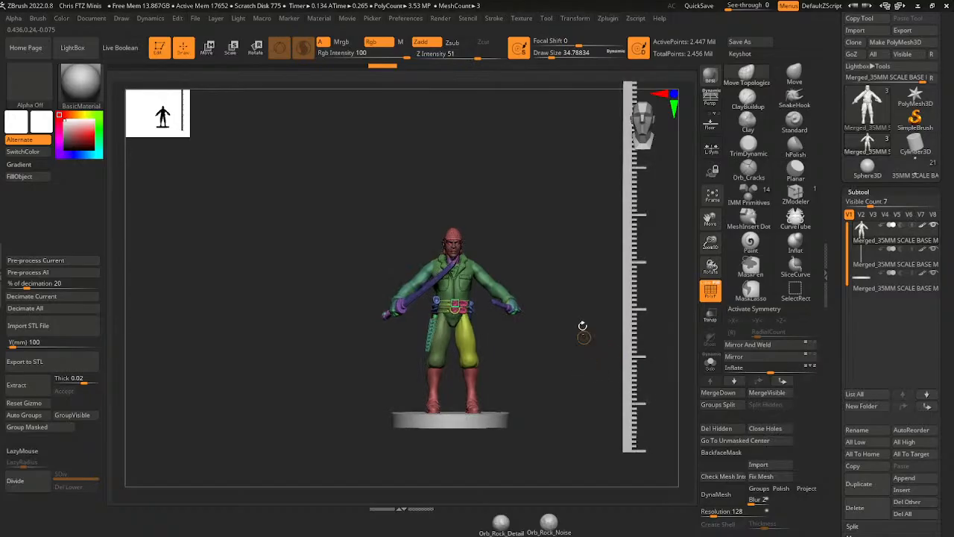
left_click_drag(583, 326, 632, 290)
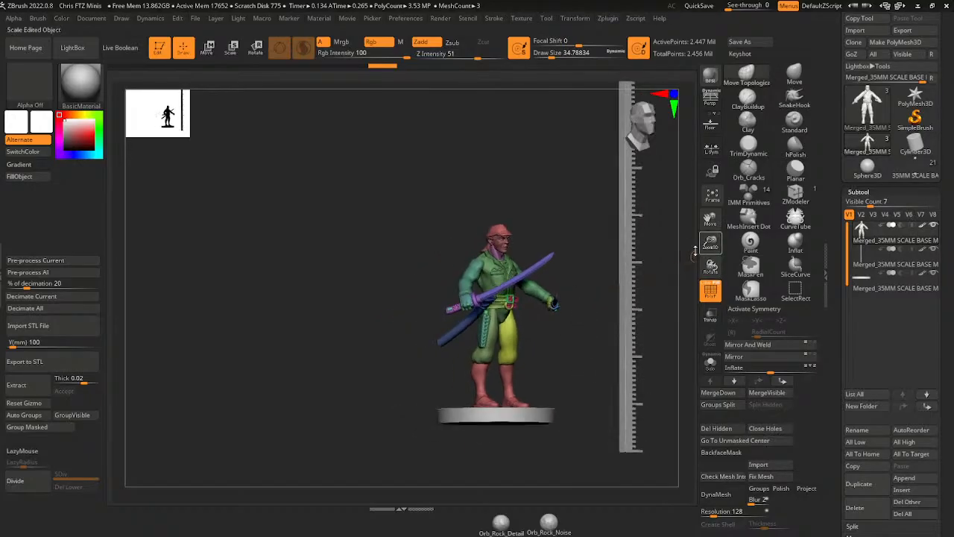
left_click(542, 294, "ctrl+shift")
left_click(490, 284, "ctrl+shift")
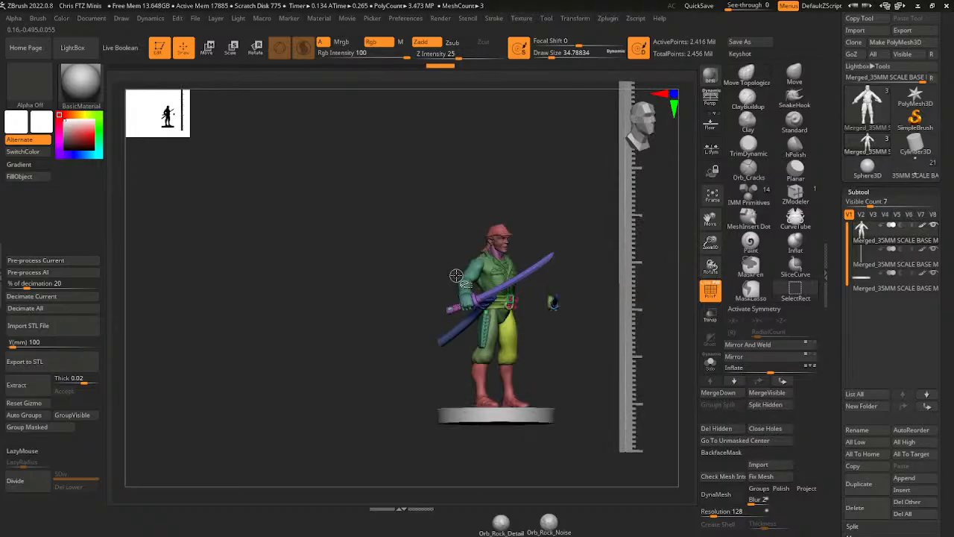
left_click(490, 284, "ctrl+alt+shift")
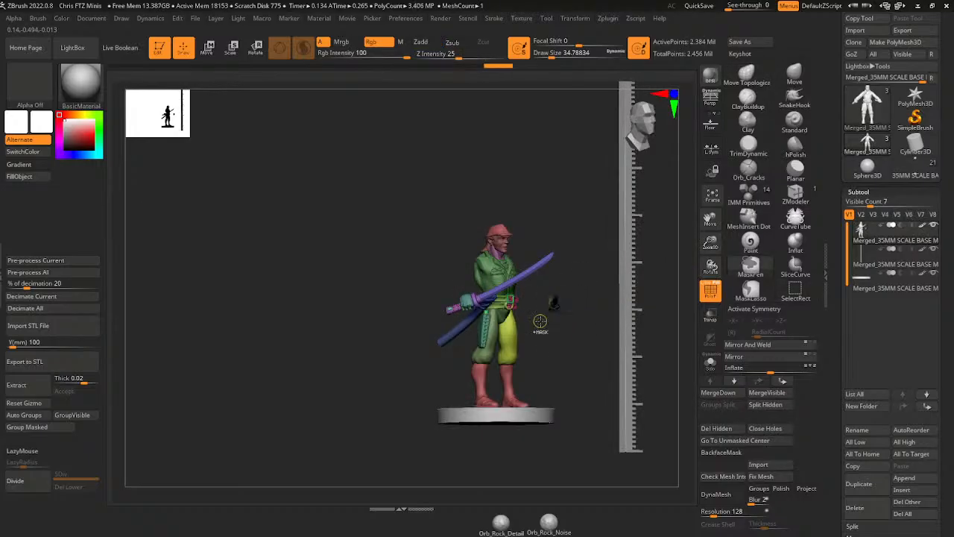
left_click(42, 431)
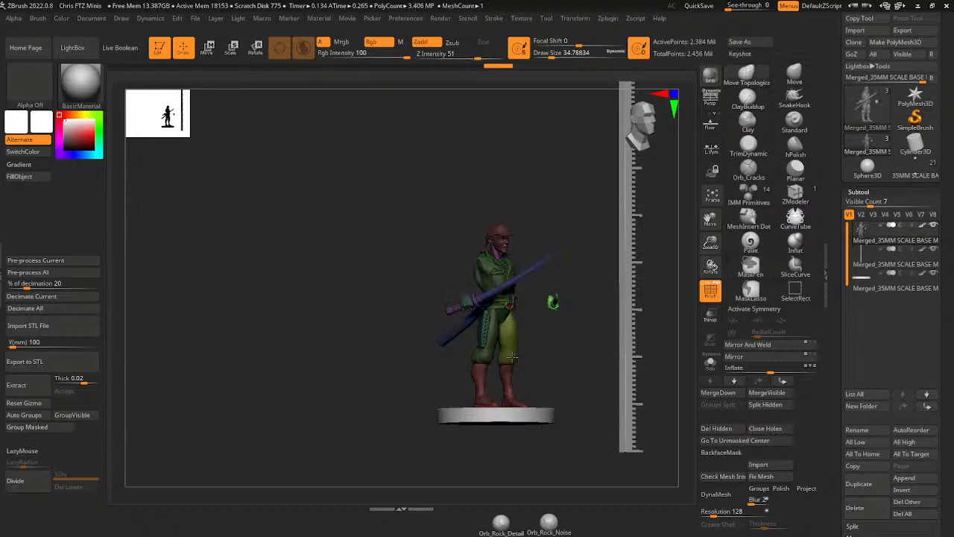
left_click(579, 339, "ctrl+shift")
- Mask the long katana together with its gripping hand and turn them into a single polygroup
mouse_move(578, 345)
left_mouse_down()
mouse_move(554, 354)
mouse_move(559, 345)
left_mouse_up()
key("ctrl+z")
left_click(569, 342, "ctrl")
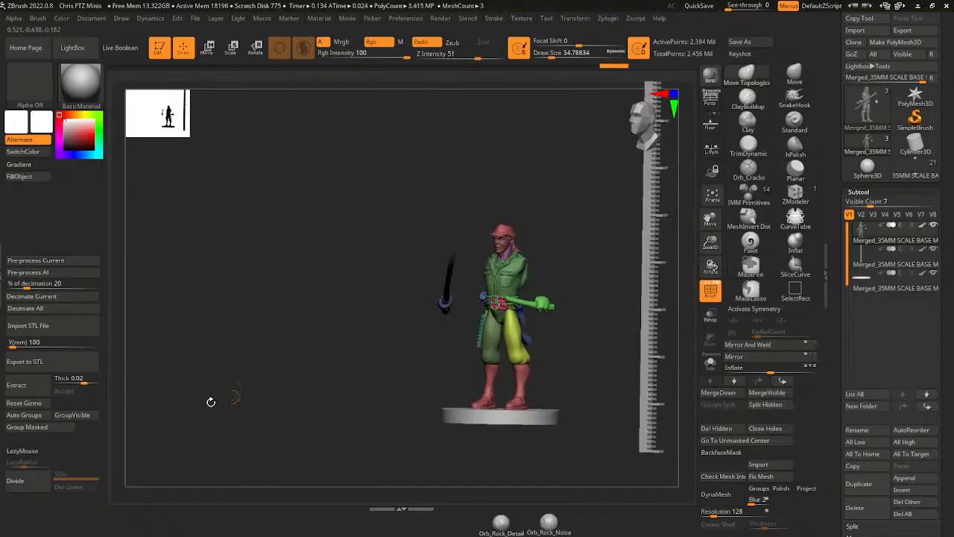
left_click(43, 428)
- Isolate the arms, belts, buckles and scabbards by inverting visibility and assign them one shared polygroup
left_click_drag(564, 255, 646, 283)
left_click_drag(711, 242, 703, 297)
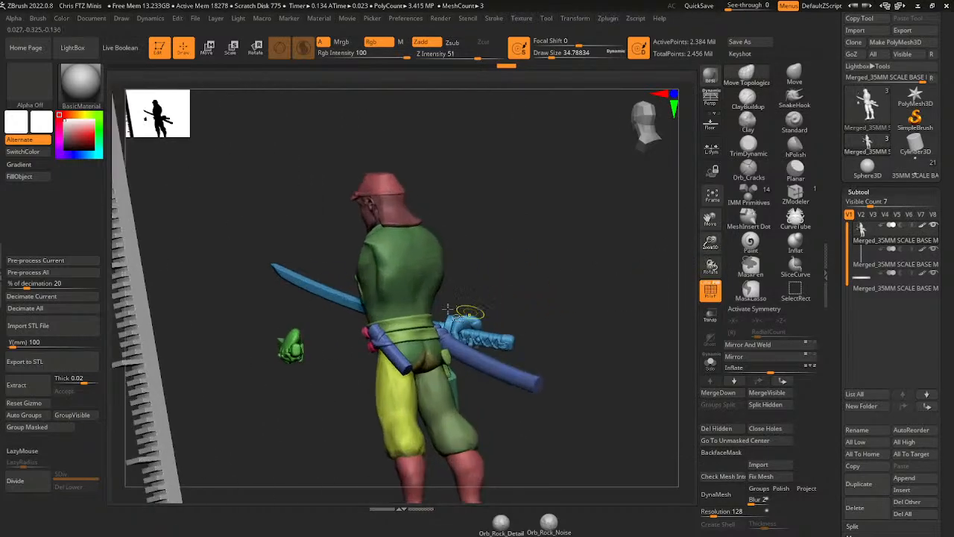
left_click(383, 343, "ctrl+alt+shift")
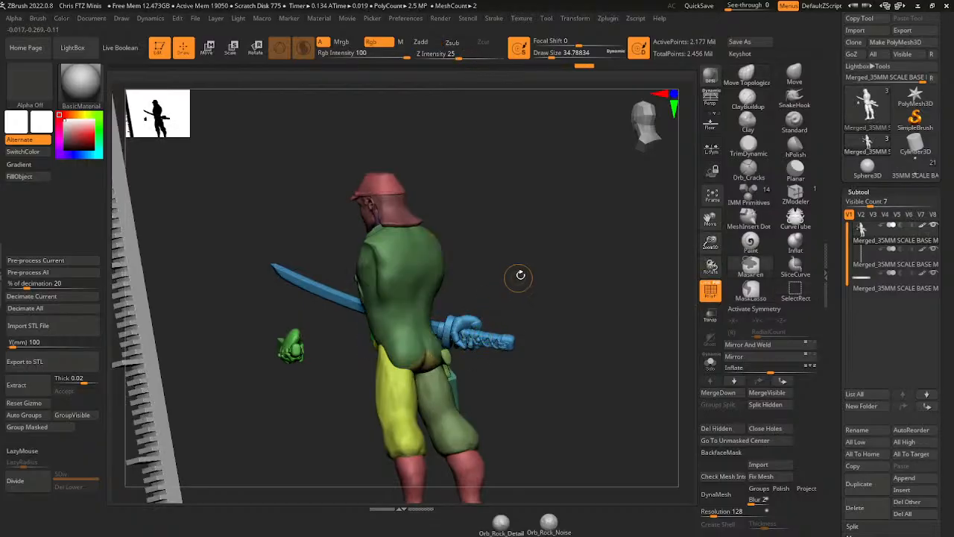
mouse_move(517, 275)
left_mouse_down()
mouse_move(558, 268)
mouse_move(509, 287)
left_mouse_up()
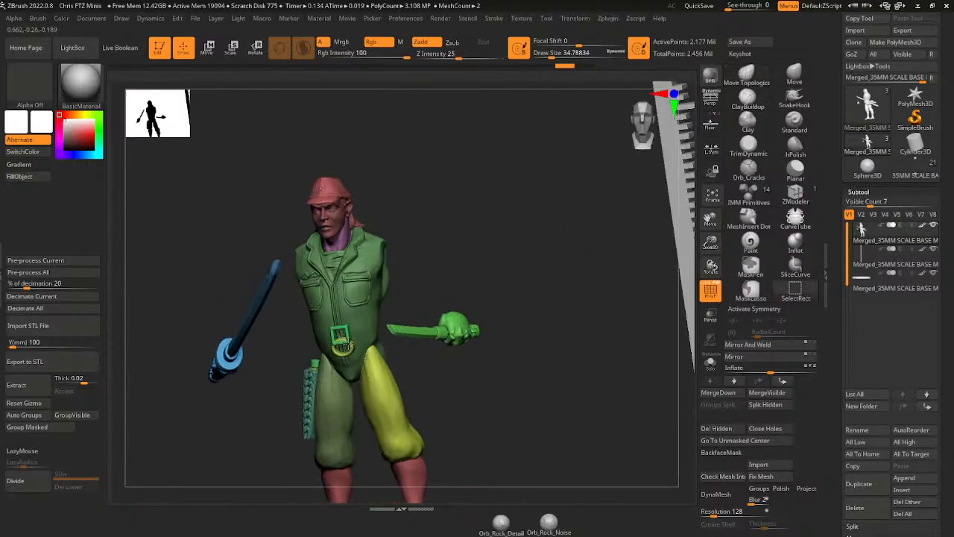
left_click_drag(507, 287, 465, 328, "ctrl+shift")
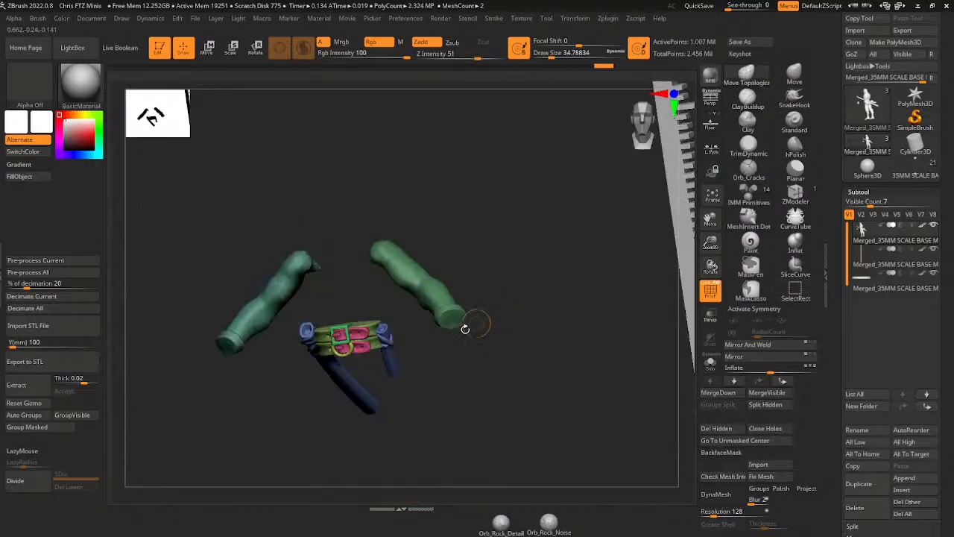
left_click(75, 425)
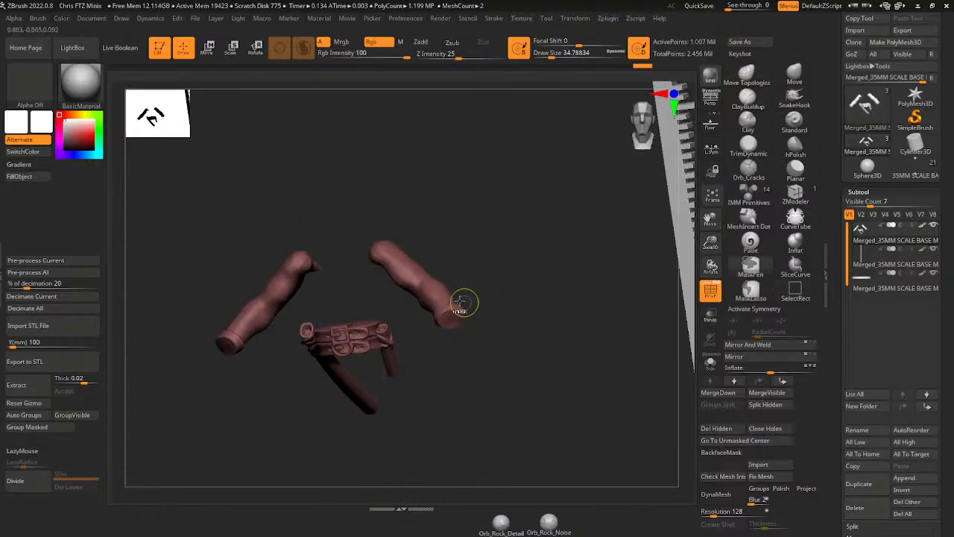
- Mask the figure's left arm, on the short katana side, and make it a separate polygroup
left_click_drag(508, 203, 419, 341, "ctrl")
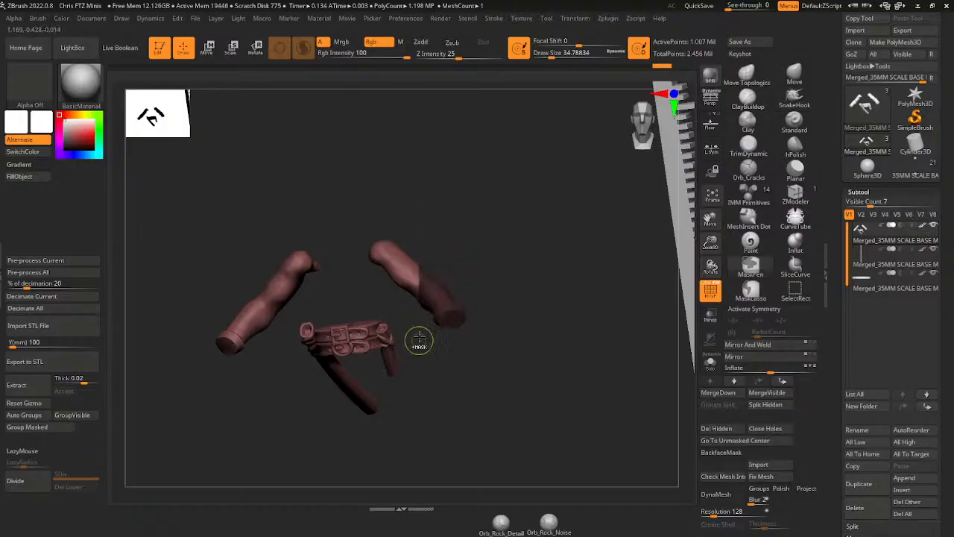
left_click_drag(454, 214, 380, 325, "ctrl")
left_click_drag(422, 223, 385, 313, "ctrl")
left_click(53, 426)
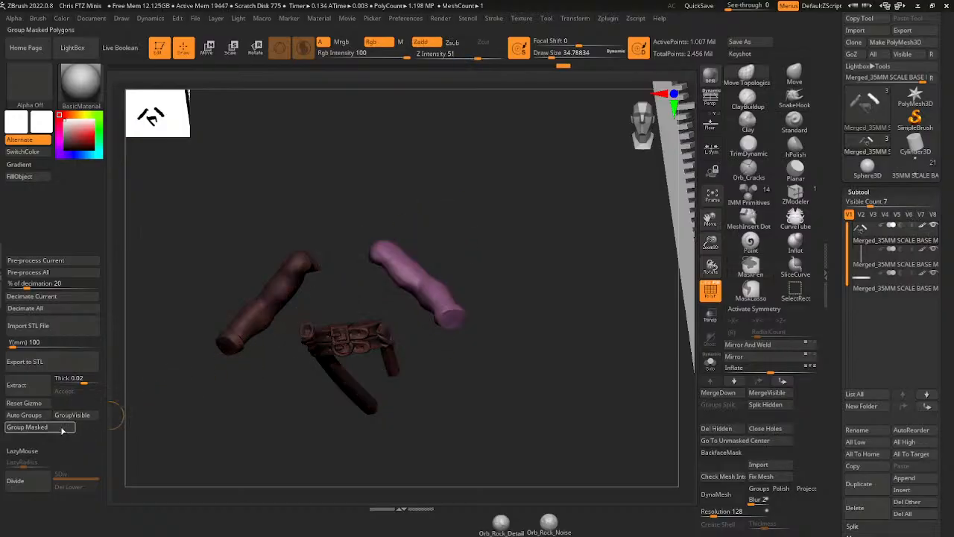
- Mask the figure's right arm, on the long katana side, and make it a separate polygroup
left_click_drag(321, 261, 226, 333, "ctrl")
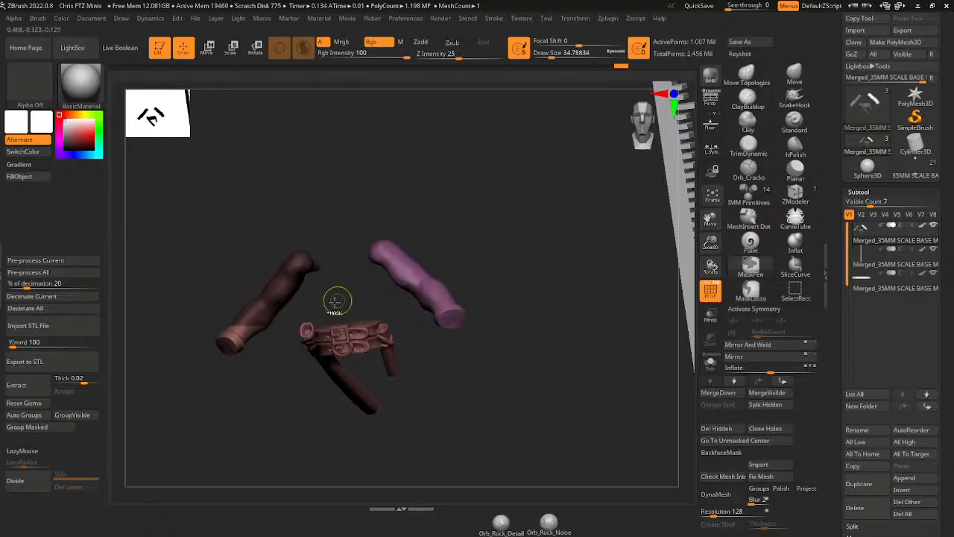
left_click_drag(276, 393, 170, 256, "ctrl")
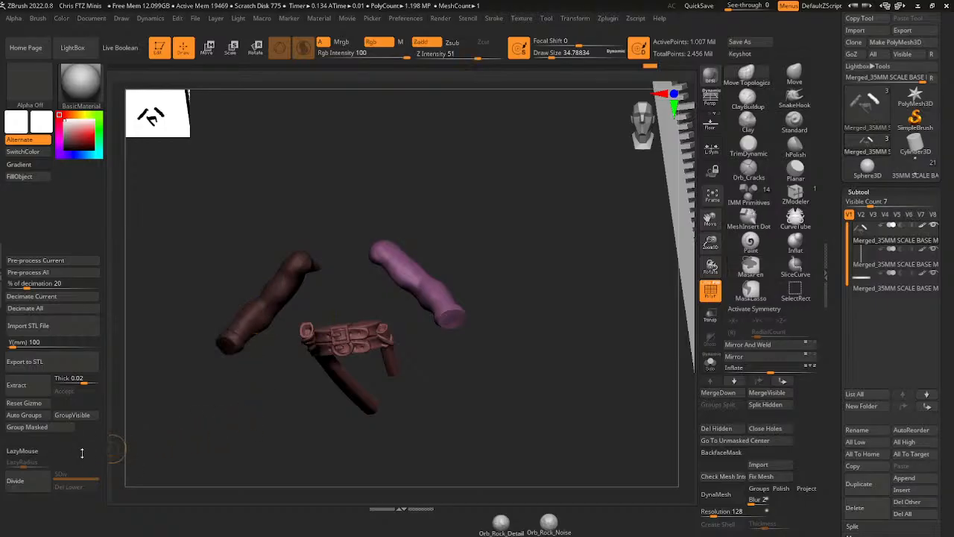
left_click(53, 431)
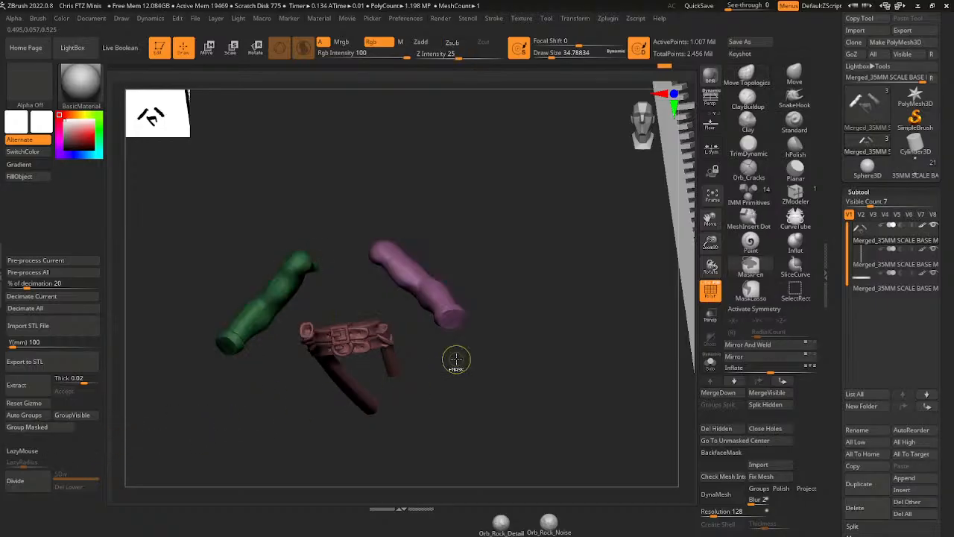
- Isolate the holstered pistol and its holster pieces, combine them into one polygroup, and show the whole figure again
left_click_drag(494, 375, 537, 358)
left_click(582, 360, "ctrl+shift")
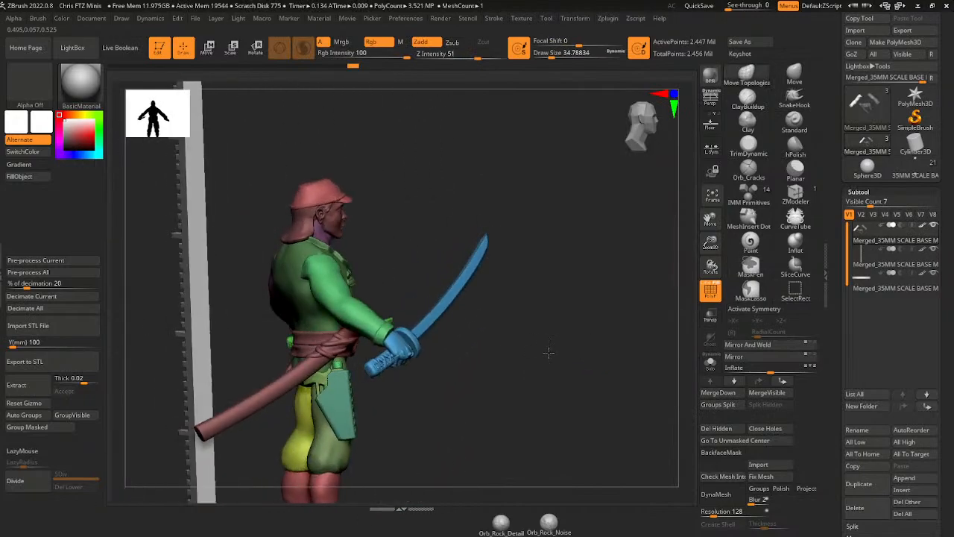
left_click(322, 378, "ctrl+shift")
left_click(338, 378, "ctrl+shift")
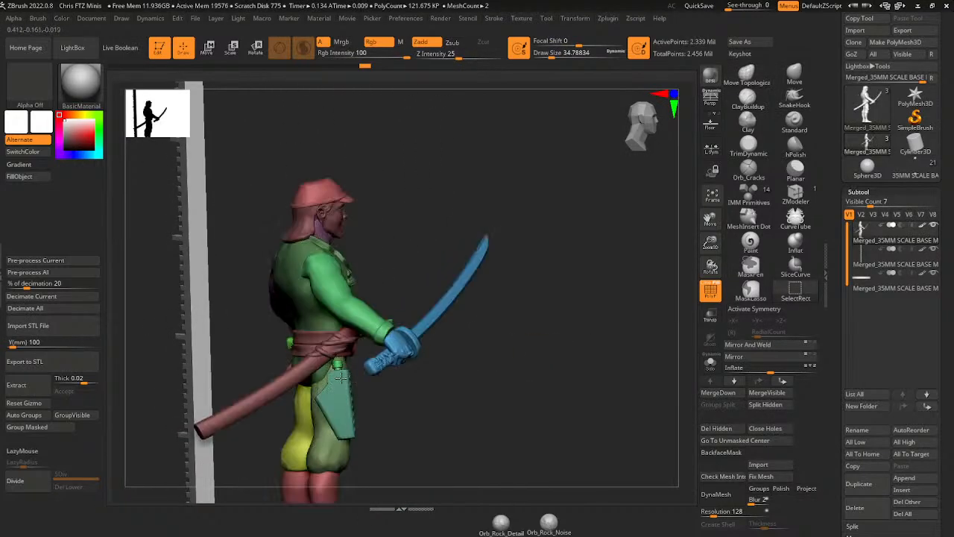
left_click(343, 384, "ctrl+shift")
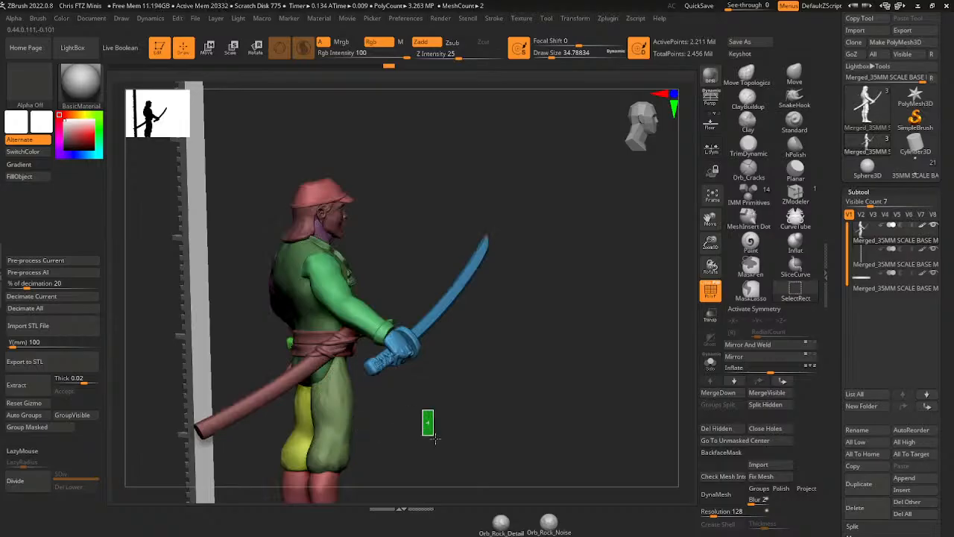
left_click_drag(435, 438, 435, 438, "ctrl+shift")
left_click(47, 429)
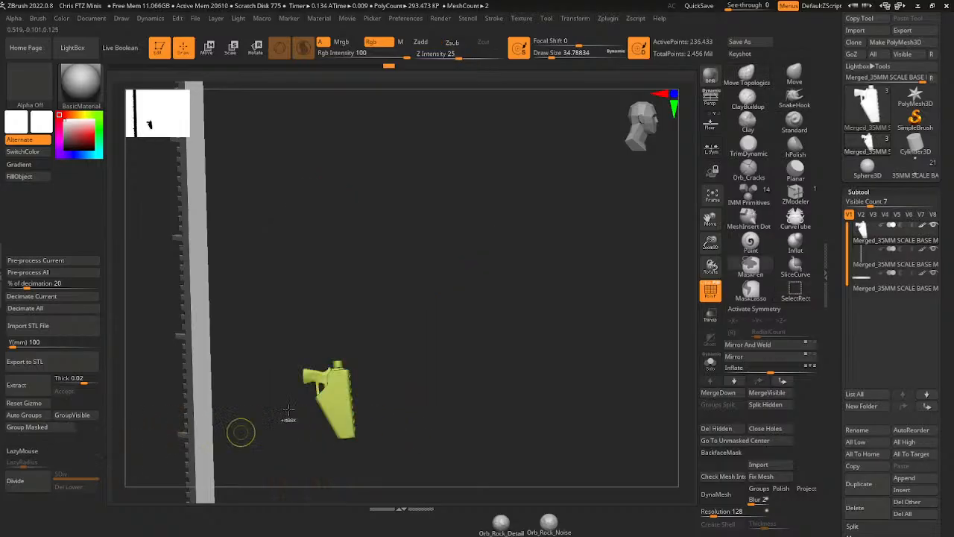
left_click(497, 361, "ctrl+shift")
left_click_drag(635, 392, 615, 367)
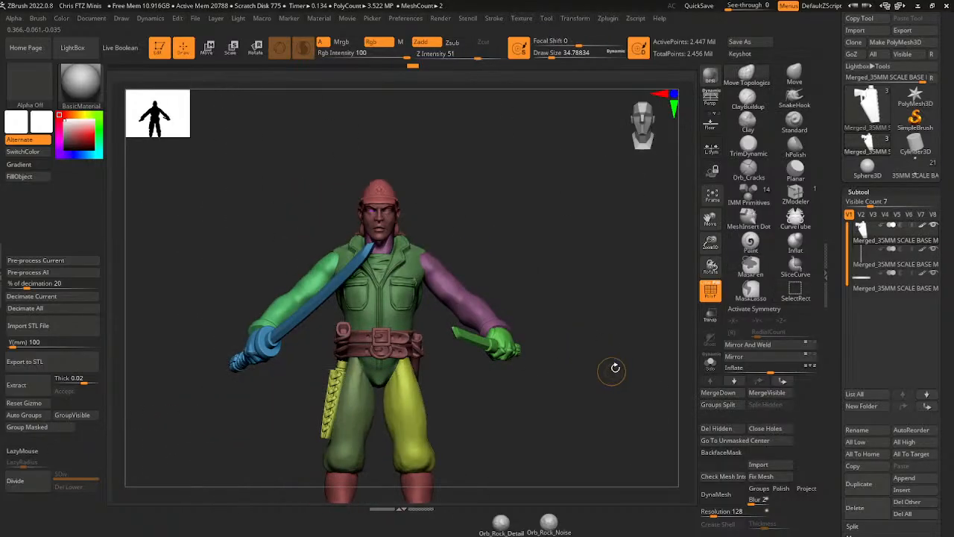
left_click_drag(711, 243, 717, 299)
left_click_drag(711, 221, 738, 379)
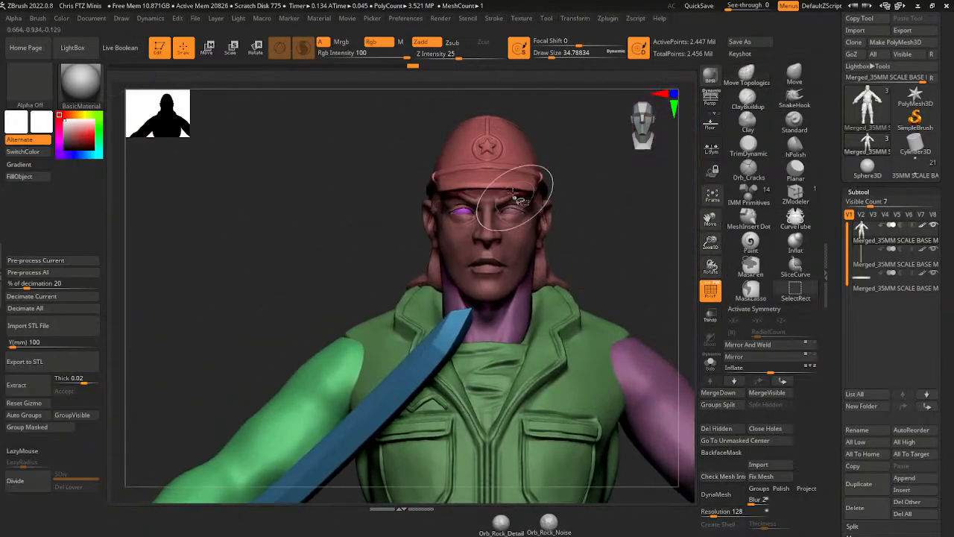
left_click(507, 173, "ctrl+shift")
left_click(510, 203, "ctrl+shift")
left_click(488, 209, "ctrl+shift")
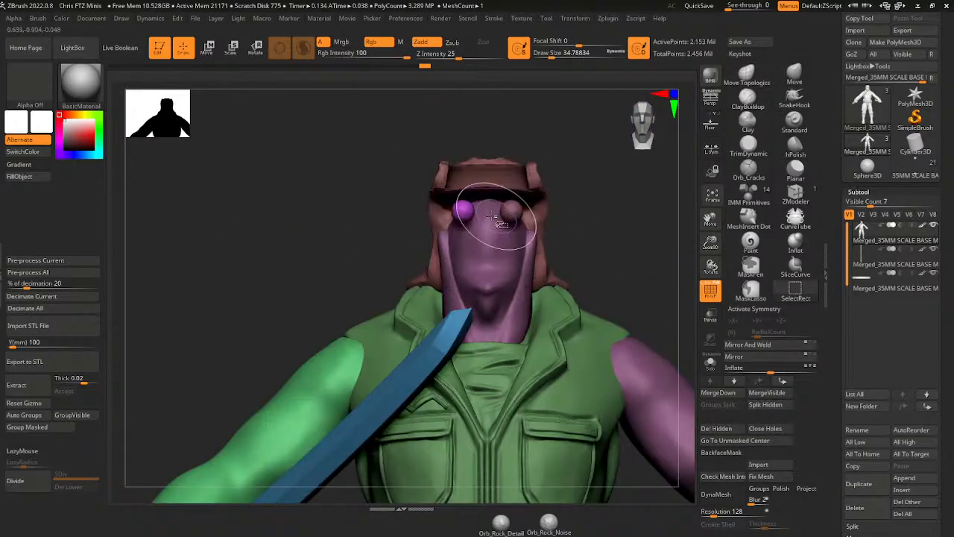
- Isolate the cap, face, eyes and other head parts, combine them into one polygroup, and unhide the figure
left_click_drag(308, 263, 529, 177)
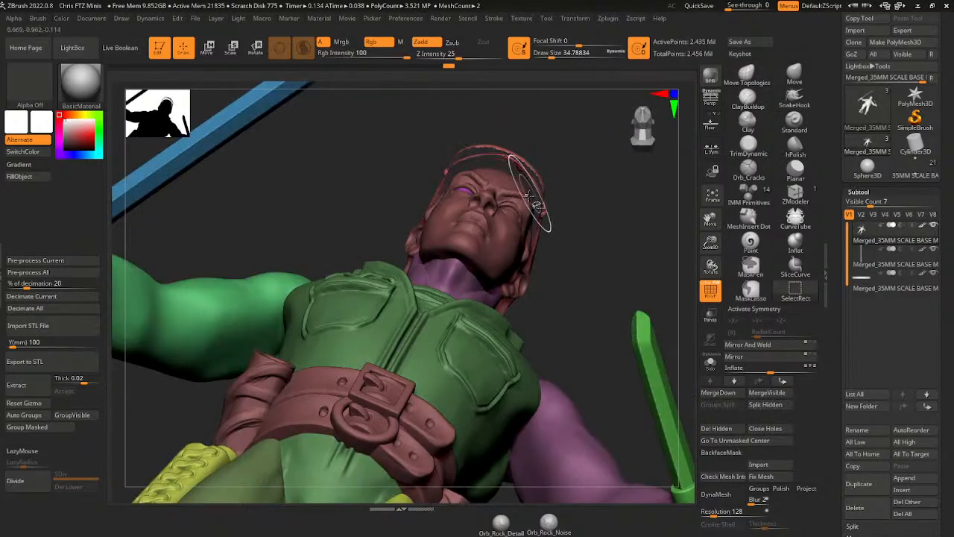
left_click(527, 185, "ctrl+alt+shift")
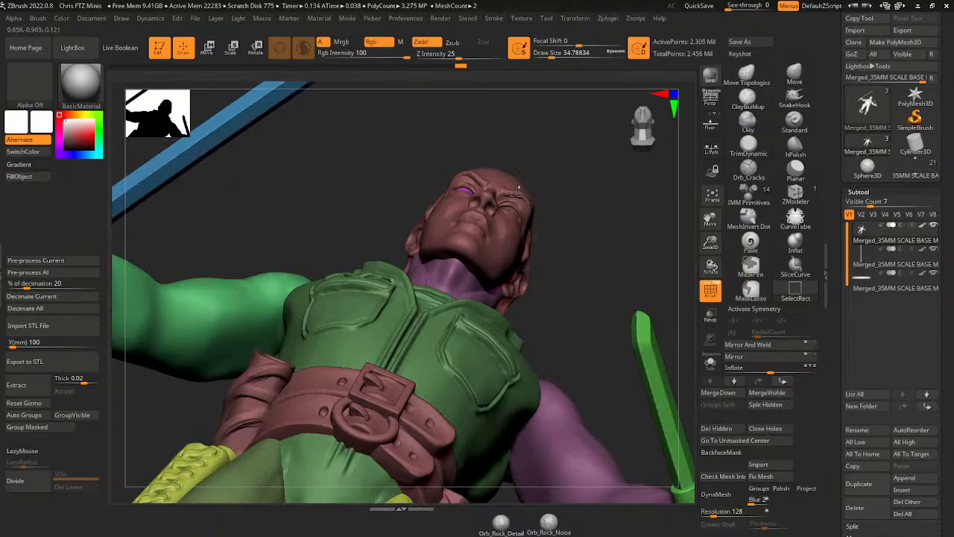
left_click(512, 214, "ctrl+alt+shift")
left_click(463, 198, "ctrl+shift")
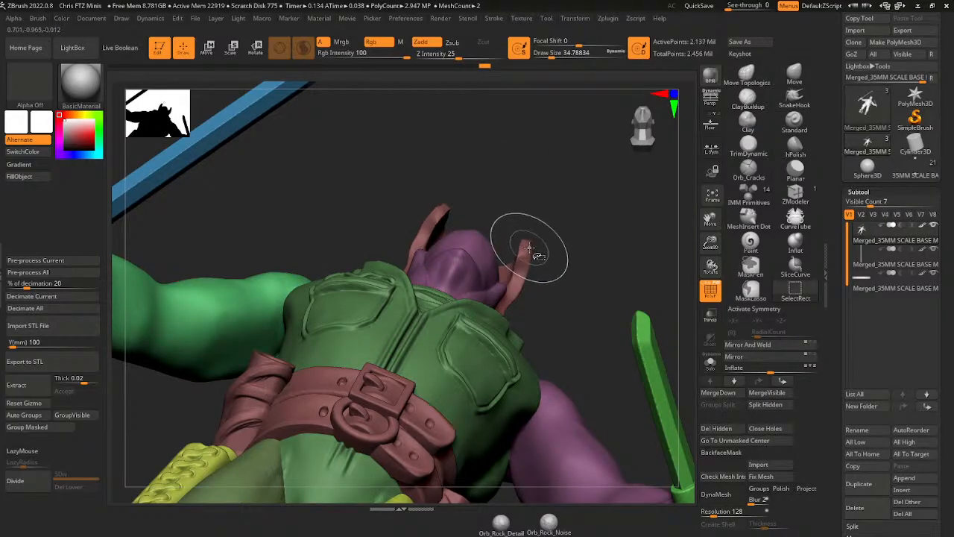
left_click(525, 257, "ctrl+shift")
left_click_drag(611, 218, 619, 266, "ctrl+shift")
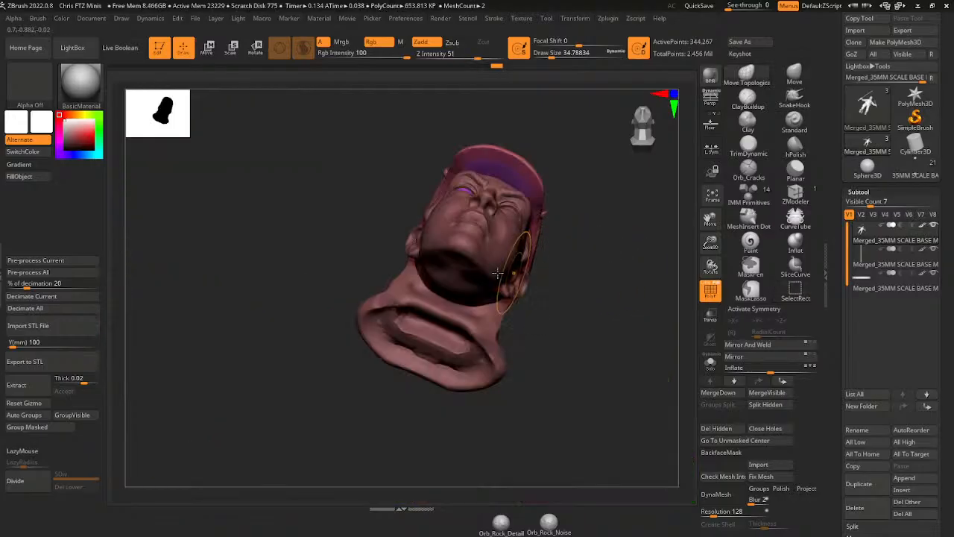
left_click(52, 428)
left_click_drag(532, 287, 654, 311)
left_click(649, 317, "ctrl+shift")
- Save the regrouped project under its existing file name in the SCULPTS folder, replacing the earlier file
left_click_drag(710, 244, 710, 227)
left_click_drag(710, 221, 706, 188)
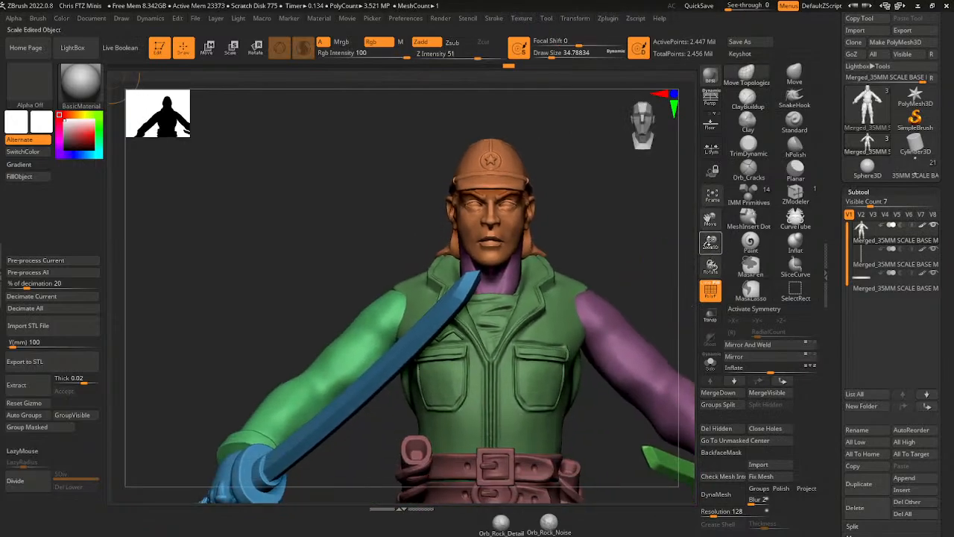
left_click_drag(711, 242, 696, 198)
left_click_drag(654, 264, 705, 291)
mouse_move(661, 327)
left_mouse_down()
mouse_move(604, 334)
mouse_move(597, 343)
left_mouse_up()
left_click_drag(634, 380, 639, 337)
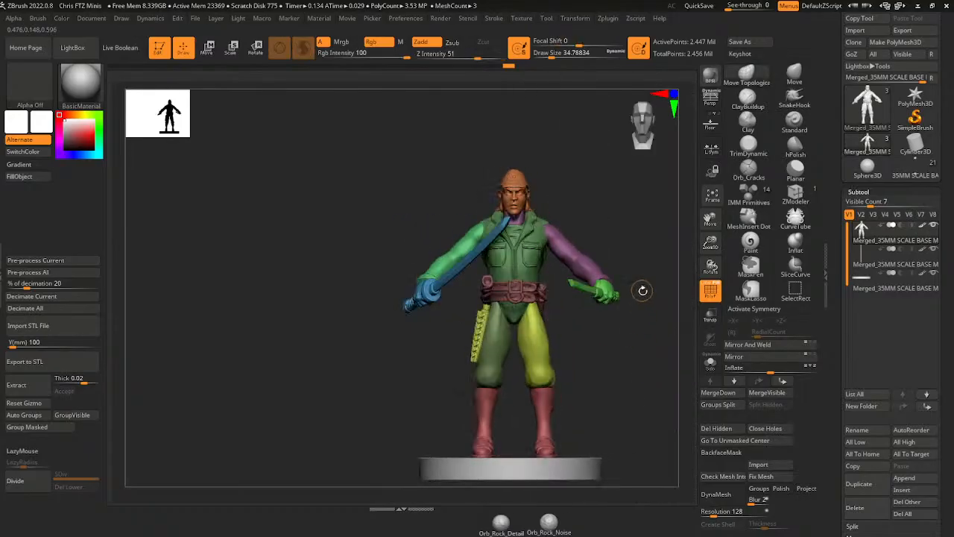
key("ctrl+s")
left_click(706, 416)
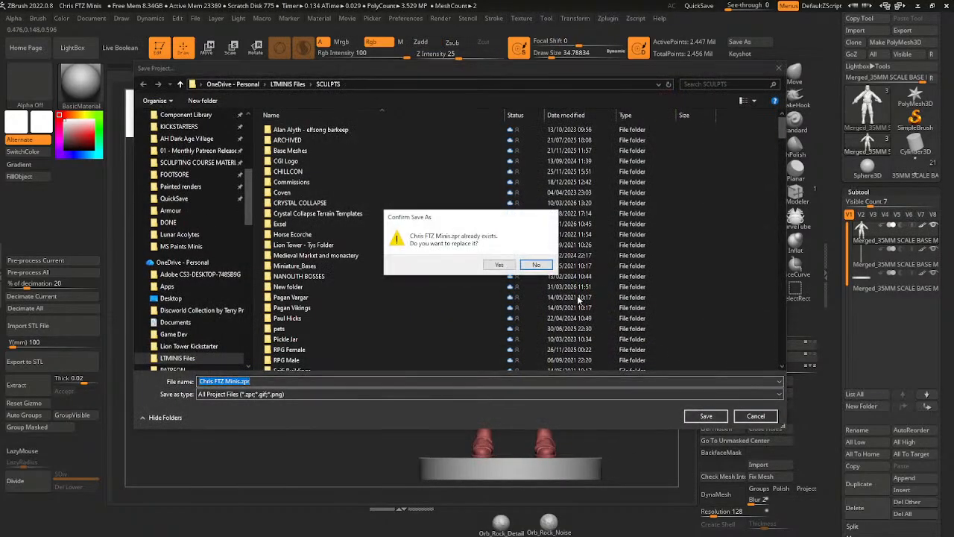
left_click(586, 264)
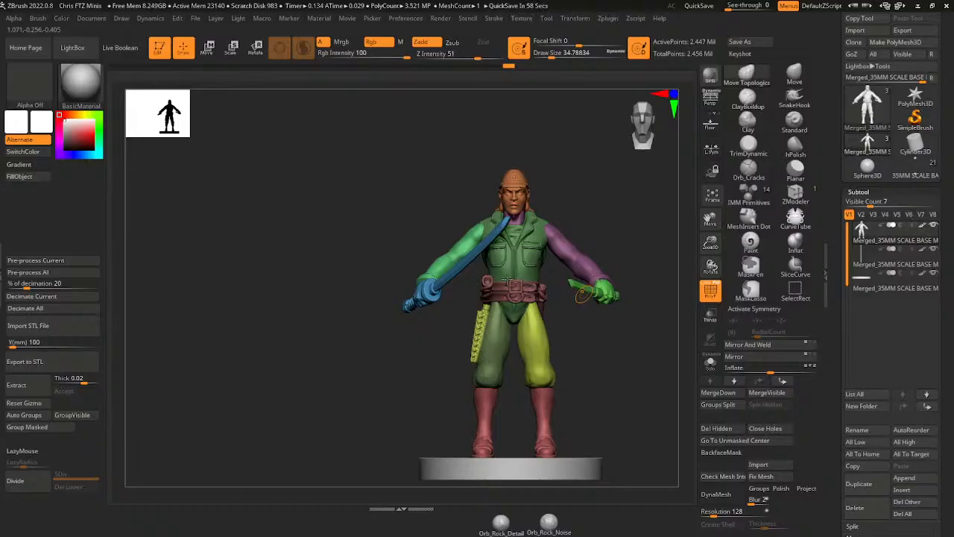
- Isolate the belt and its scabbards, then mask the rest of the figure so only the belt group stays editable
left_click_drag(711, 240, 711, 142)
left_click(525, 240, "ctrl+shift")
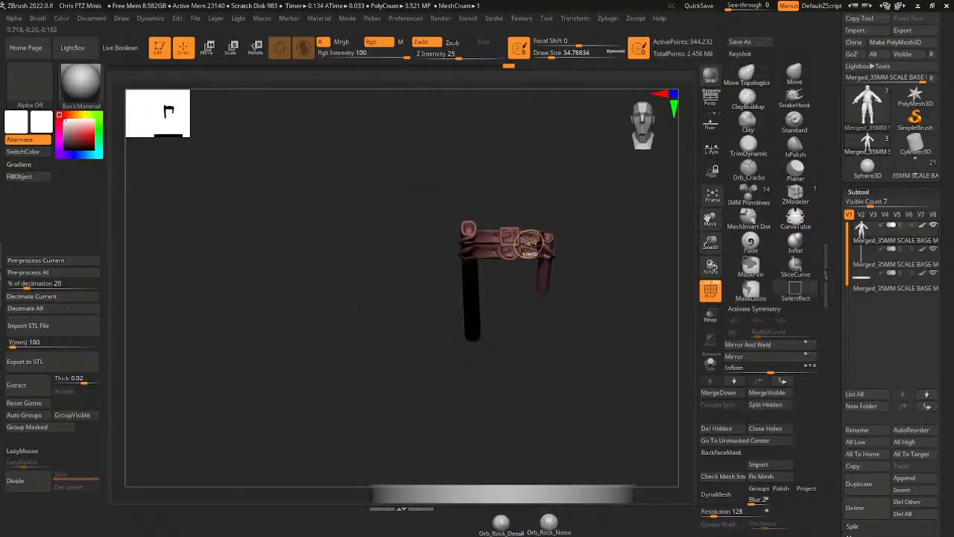
left_click_drag(583, 244, 606, 263, "ctrl+shift")
left_click(633, 305, "ctrl")
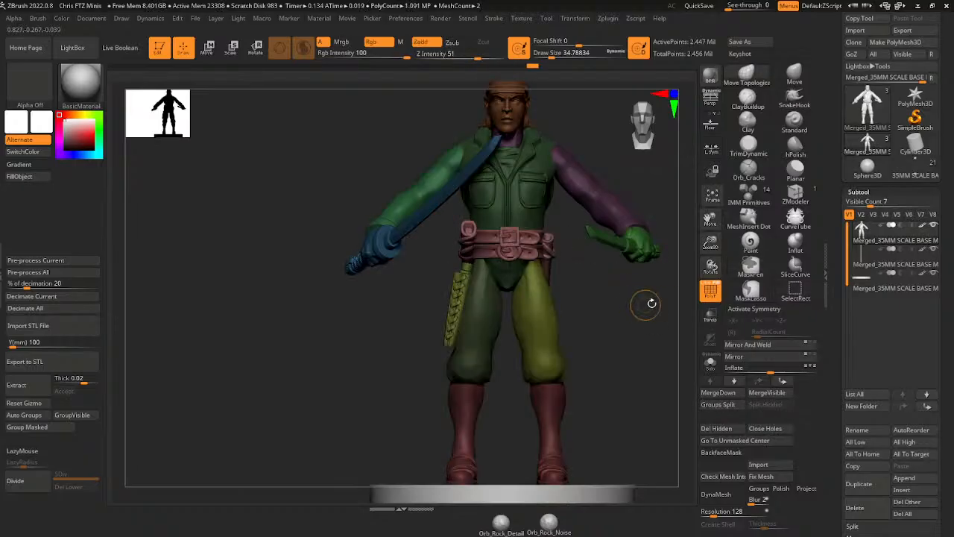
- Mirror the unmasked belt and scabbards and move them back around the figure's waist
left_click(749, 216)
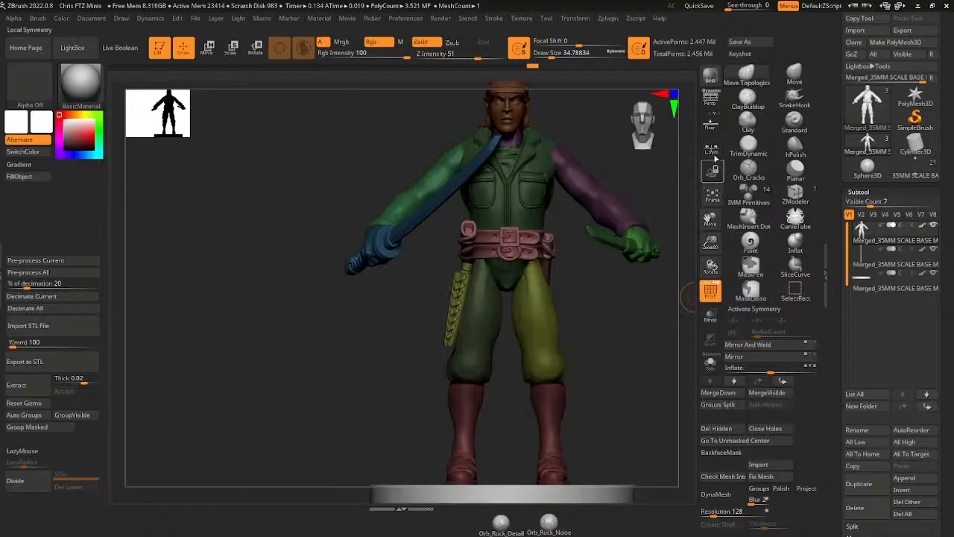
left_click(761, 360)
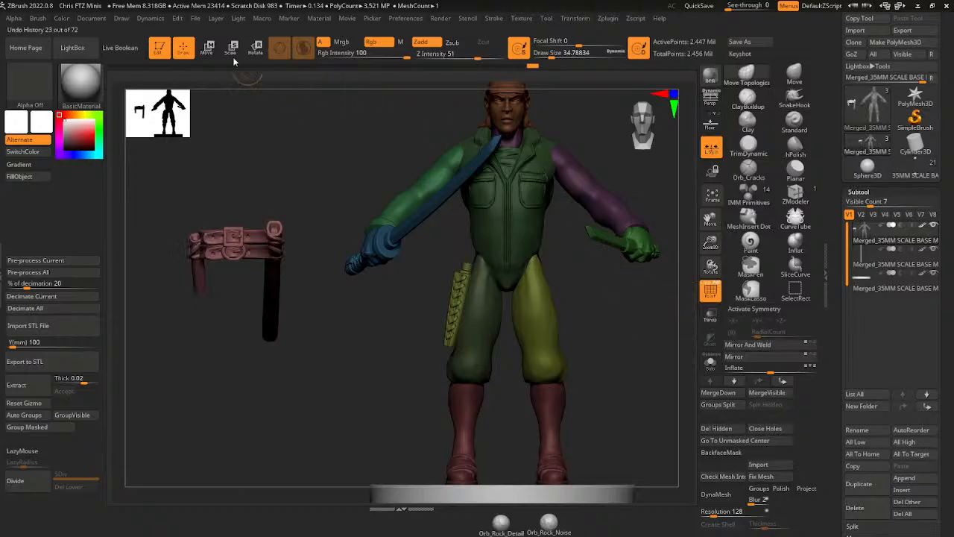
key("w")
left_click_drag(318, 300, 661, 236)
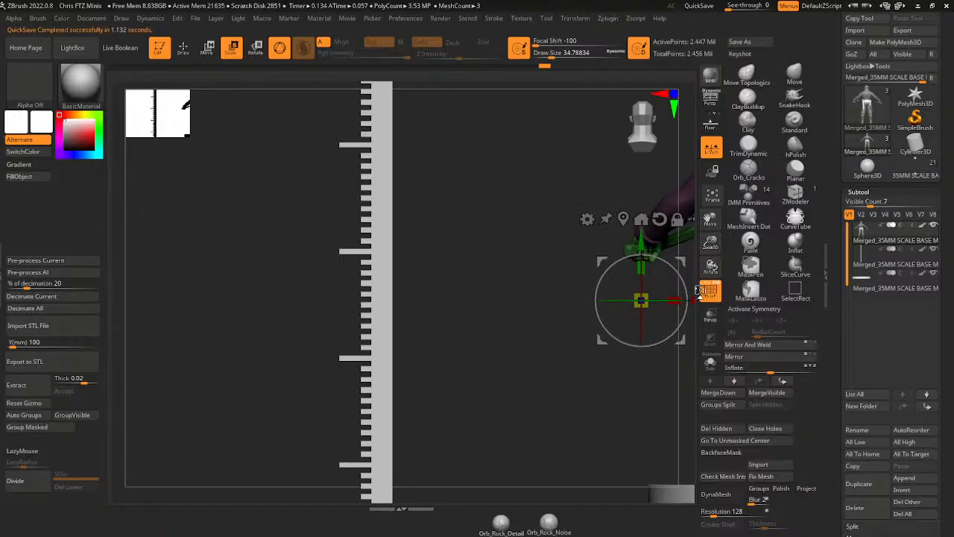
- Clear the mask from the whole figure
key("f")
left_click_drag(706, 216, 689, 189)
left_click_drag(710, 242, 707, 275)
left_click(626, 291, "ctrl")
left_click_drag(625, 290, 635, 307, "ctrl")
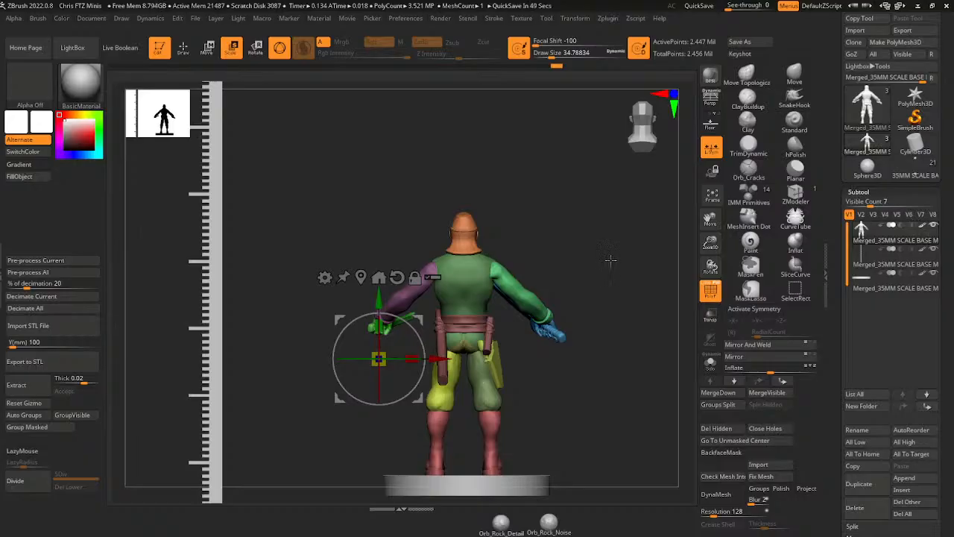
- Examine the knife hand, the head and the chest of the figure up close
left_click_drag(568, 274, 750, 331)
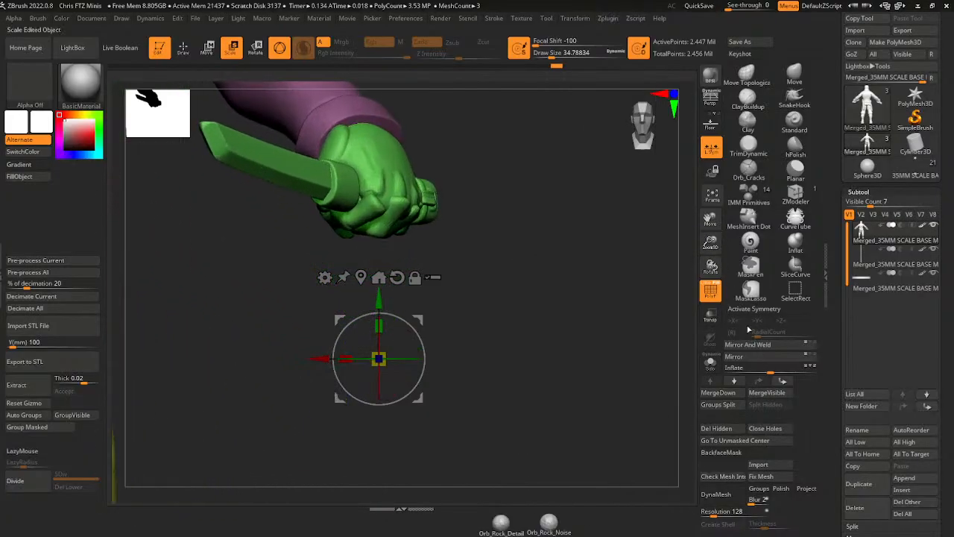
left_click_drag(710, 220, 922, 453)
left_click_drag(603, 225, 597, 276)
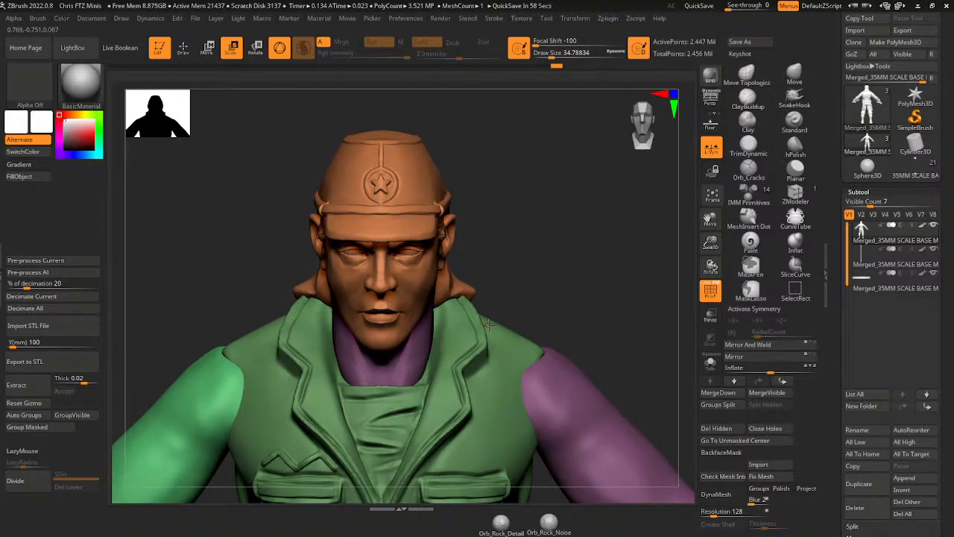
left_click_drag(710, 242, 707, 221)
left_click_drag(709, 218, 573, 20)
left_click_drag(616, 287, 616, 249)
left_click_drag(710, 242, 680, 199)
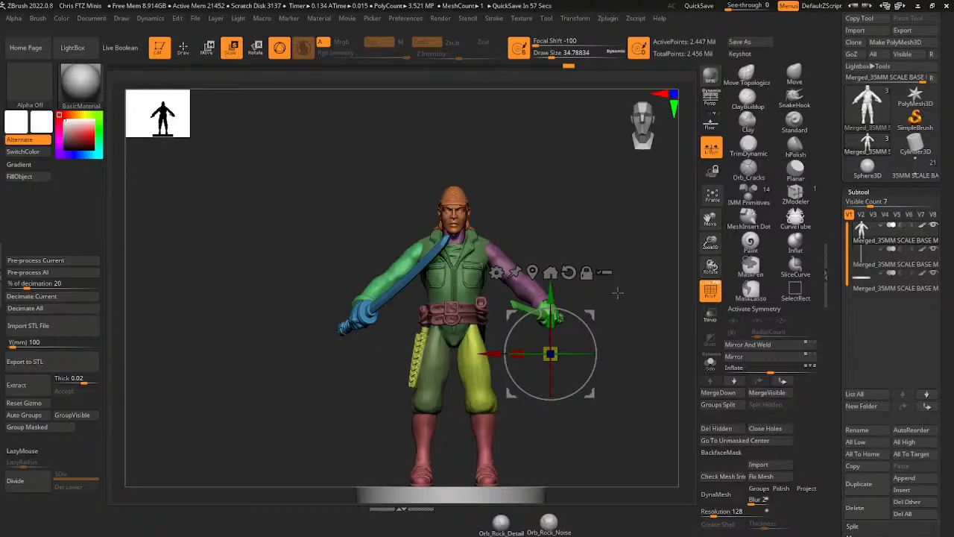
- Examine the overall pose, arms and weapons of the figure from the front, at an angle and from above
left_click_drag(712, 245, 711, 241)
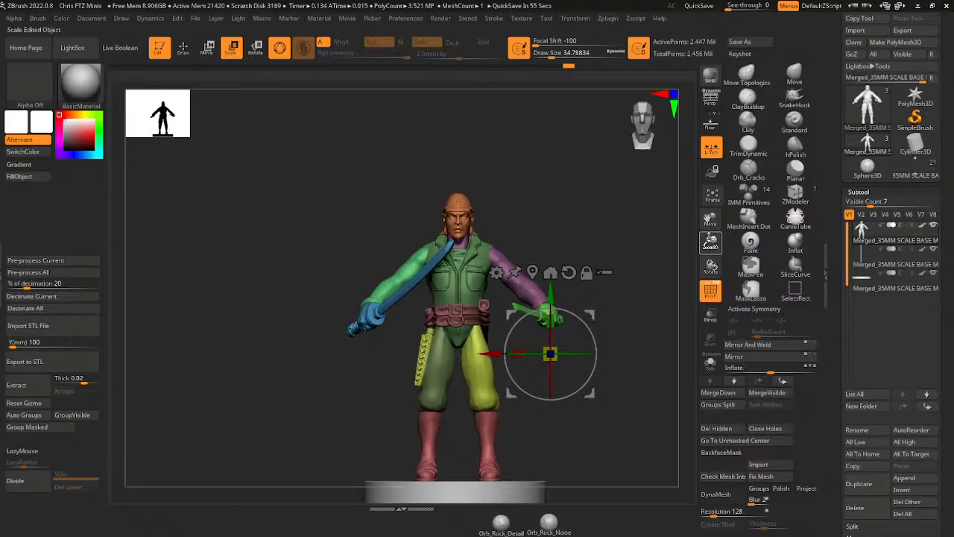
mouse_move(636, 221)
left_mouse_down()
mouse_move(649, 228)
mouse_move(630, 227)
left_mouse_up()
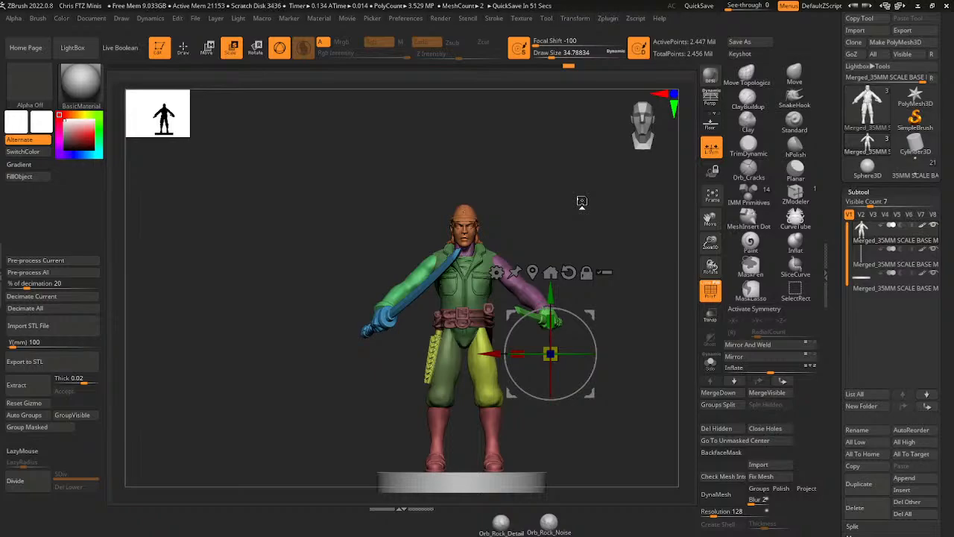
left_click_drag(649, 258, 664, 273)
left_click_drag(710, 242, 701, 290)
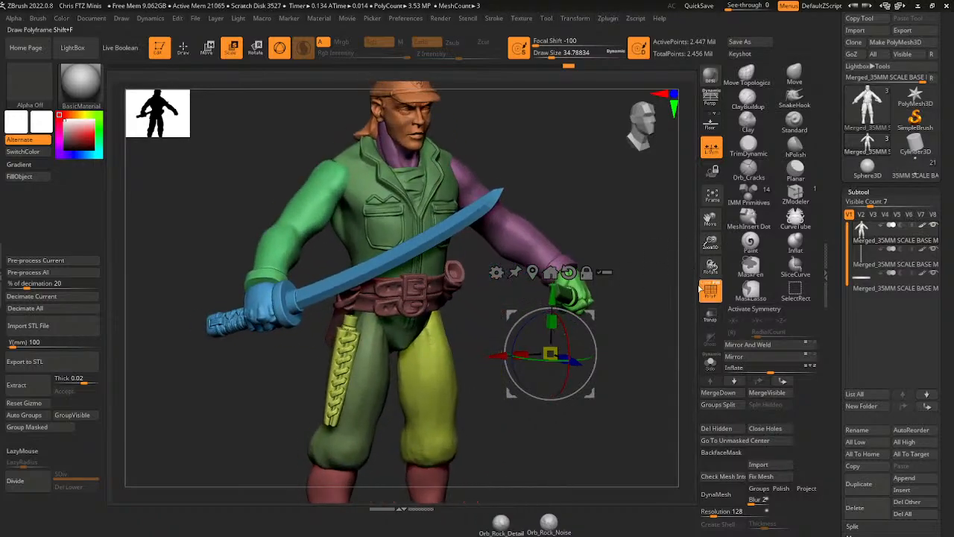
left_click_drag(678, 258, 647, 247)
mouse_move(641, 256)
left_mouse_down()
mouse_move(586, 261)
mouse_move(643, 250)
left_mouse_up()
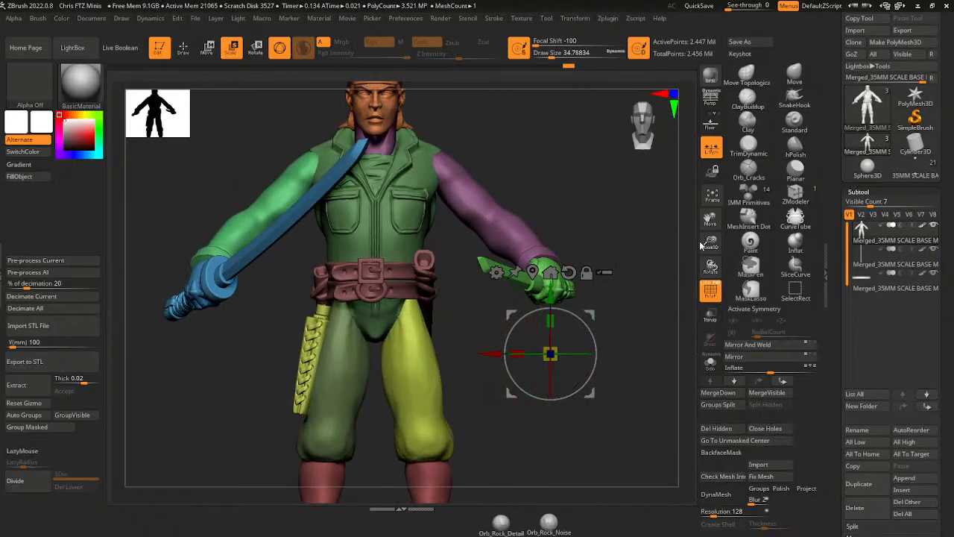
left_click_drag(711, 243, 694, 238)
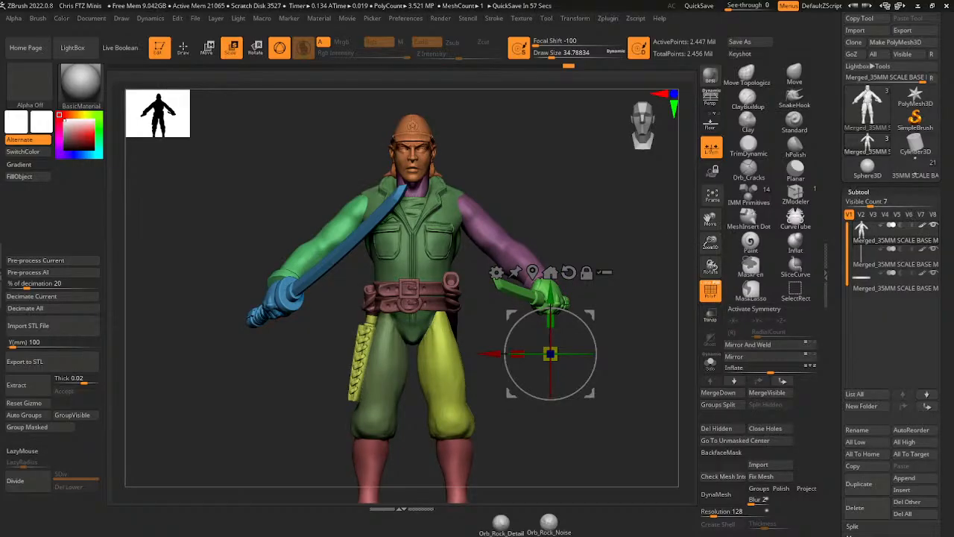
left_click_drag(713, 247, 709, 167)
left_click_drag(654, 323, 653, 406)
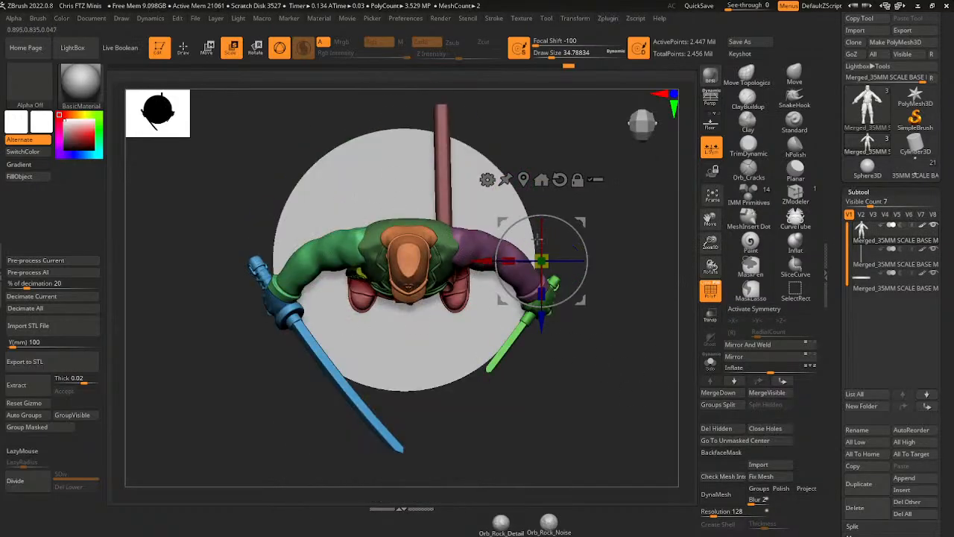
left_click_drag(616, 305, 576, 194)
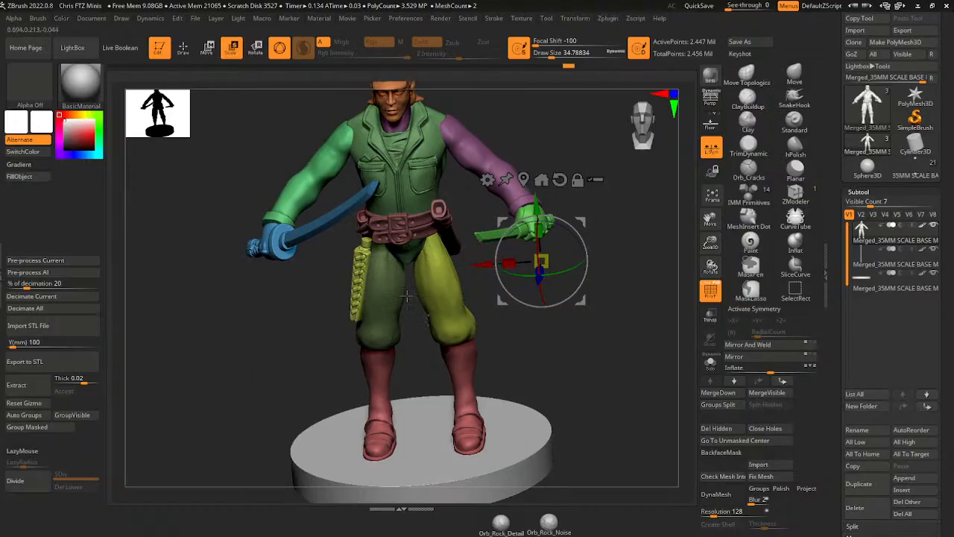
- Isolate the boots, split them into separate polygroups and show the whole figure again
key("q")
left_click(394, 373, "ctrl+shift")
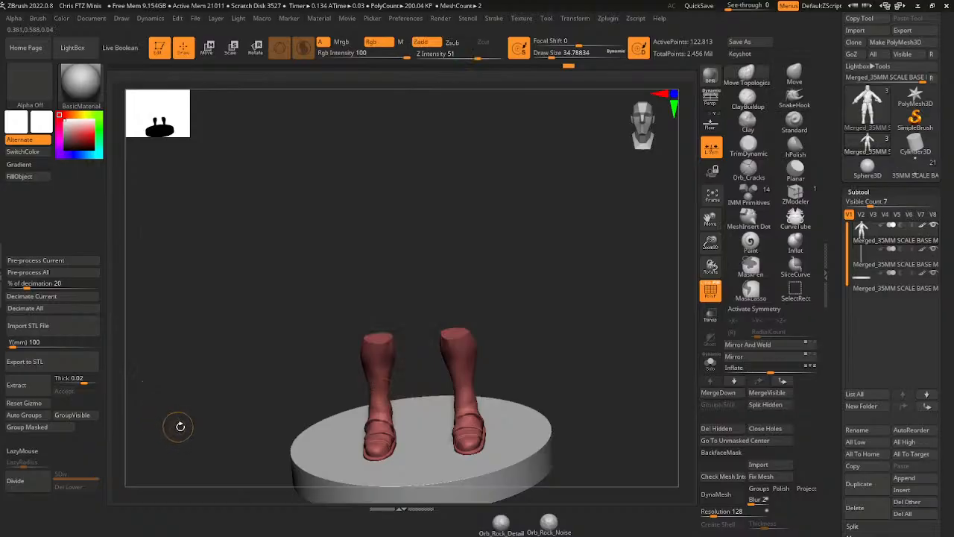
left_click(72, 415)
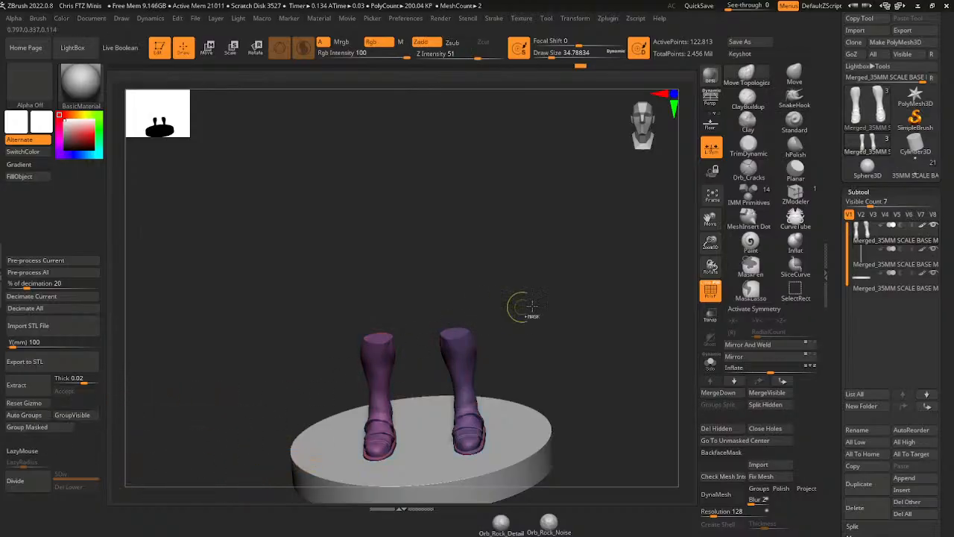
left_click(576, 307, "ctrl+shift")
- Mask everything except the katana and its gripping hand, then rotate them at the wrist to bring the blade closer to horizontal
left_click_drag(571, 320, 492, 297)
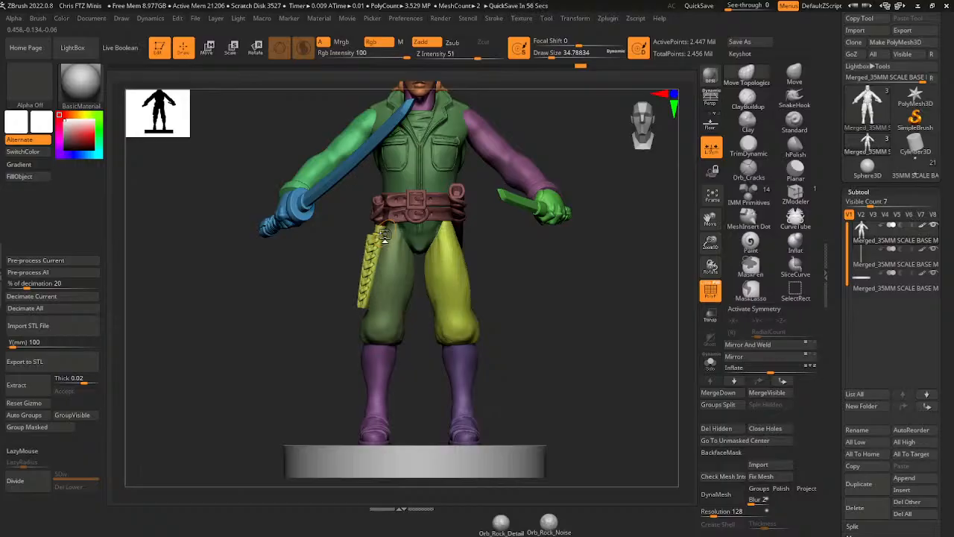
left_click_drag(524, 297, 403, 283)
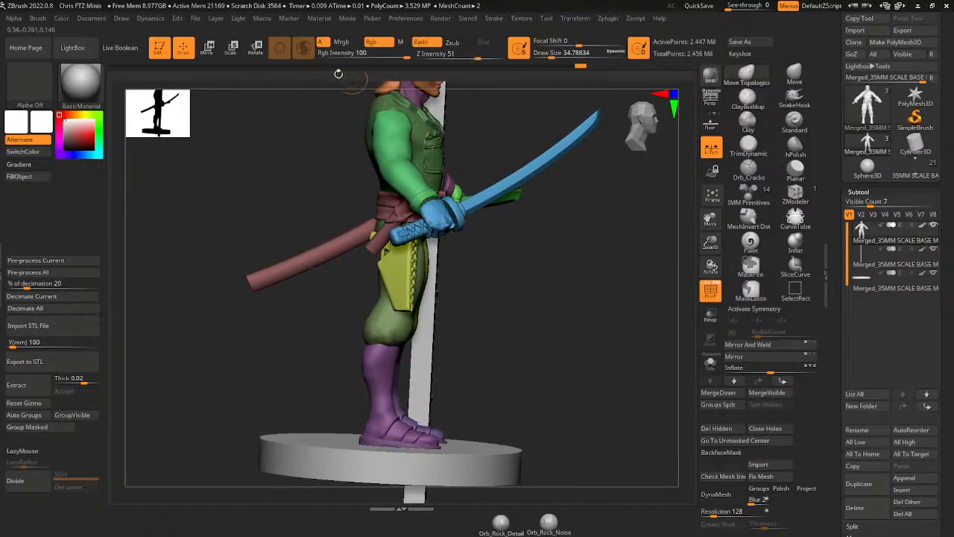
key("r")
left_click(447, 202, "ctrl")
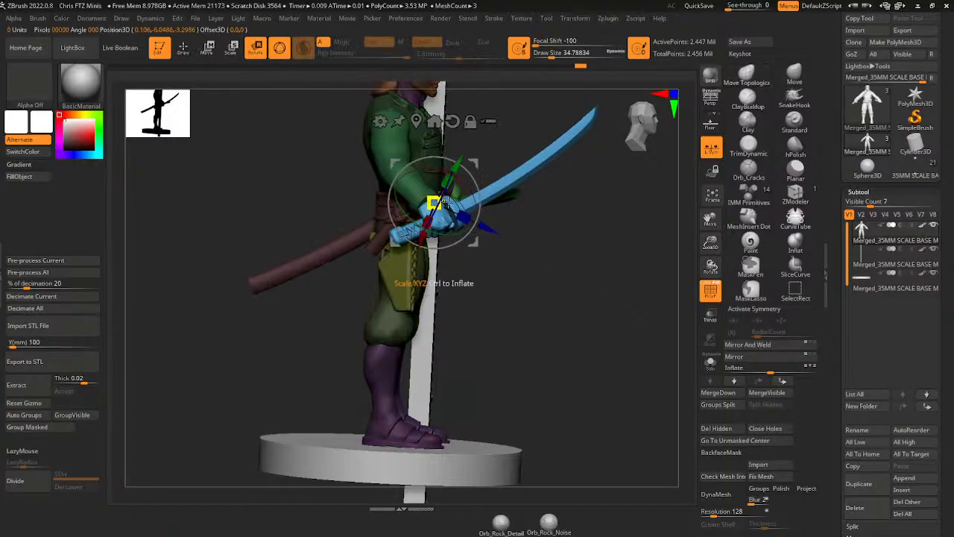
mouse_move(477, 195)
left_mouse_down()
mouse_move(463, 236)
mouse_move(481, 203)
left_mouse_up()
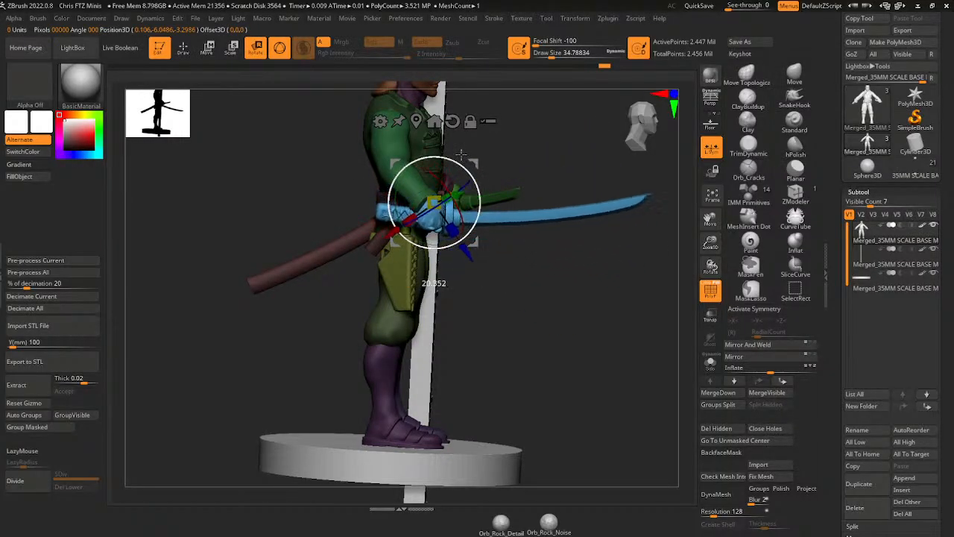
left_click_drag(474, 162, 473, 162)
left_click_drag(561, 176, 477, 160)
left_click_drag(489, 175, 476, 158)
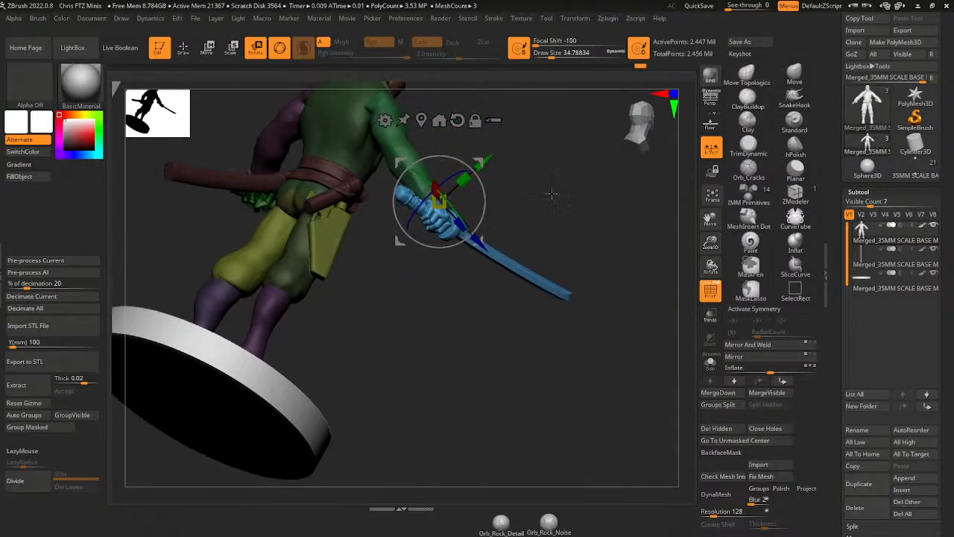
left_click_drag(552, 194, 530, 251)
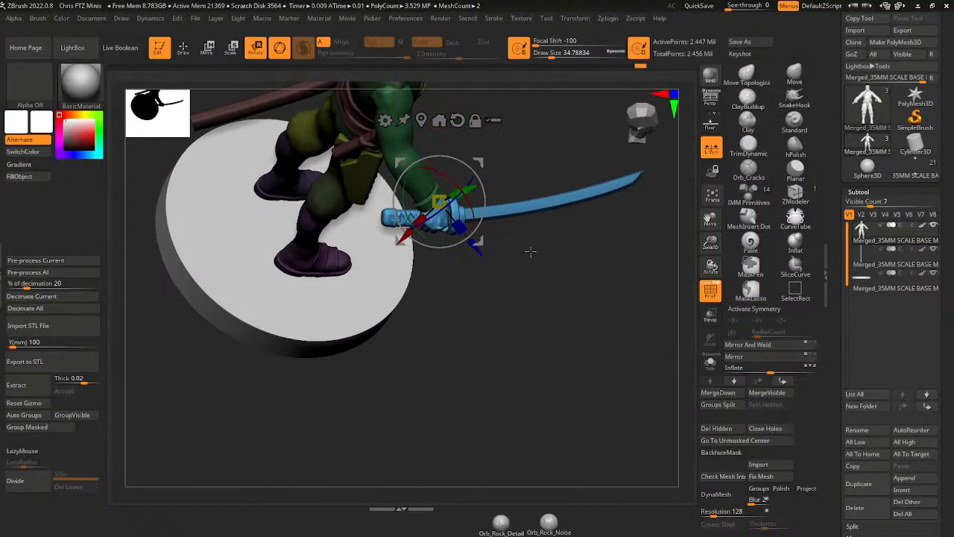
mouse_move(488, 155)
left_mouse_down()
mouse_move(527, 132)
mouse_move(482, 142)
left_mouse_up()
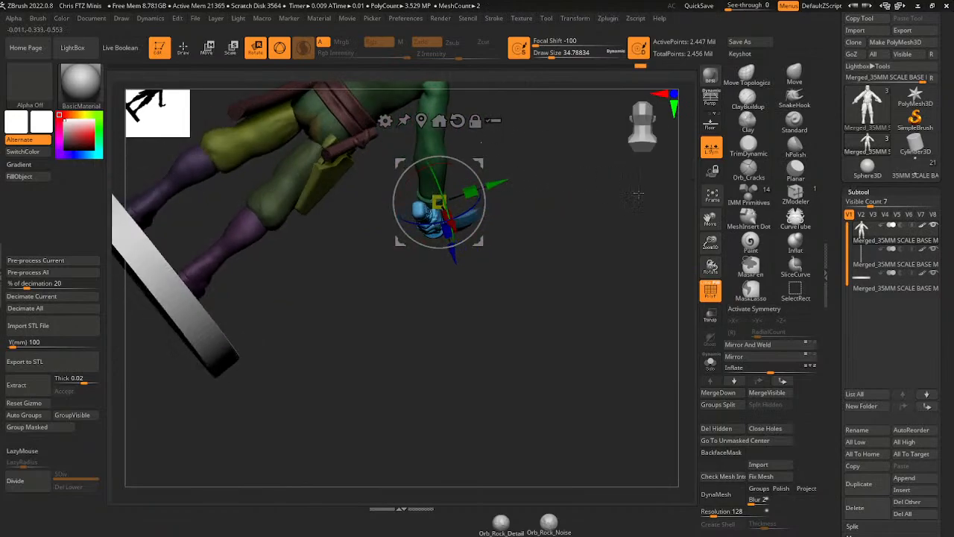
- Unmask the forearm of the sword arm with a lasso so it can be posed with the hand and katana
left_click(751, 289)
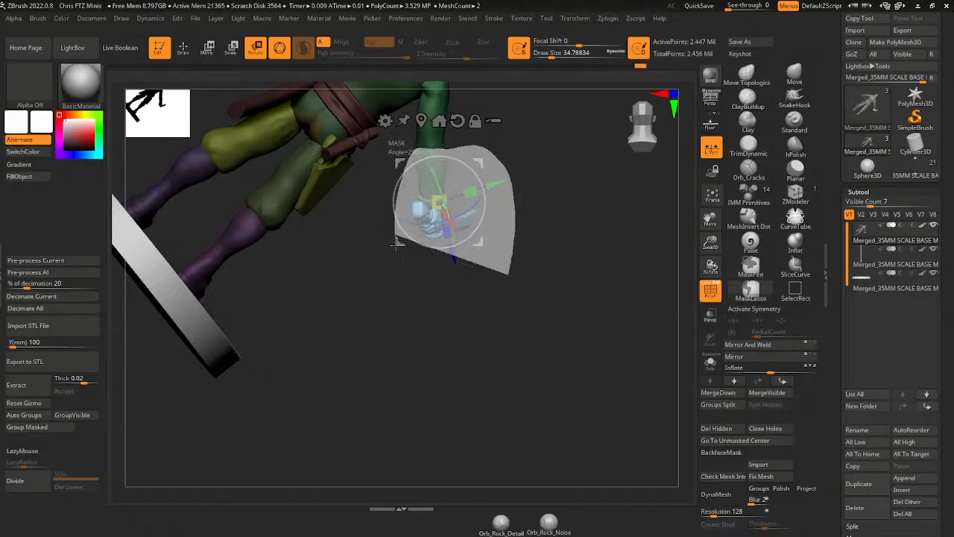
left_click_drag(396, 246, 484, 328, "ctrl")
mouse_move(581, 243)
left_mouse_down()
mouse_move(539, 251)
mouse_move(551, 278)
mouse_move(559, 246)
mouse_move(581, 228)
mouse_move(459, 147)
mouse_move(458, 119)
mouse_move(508, 143)
mouse_move(542, 257)
left_mouse_up()
- Move the gizmo's pivot to the elbow of the sword arm and rotate the forearm, hand and katana around it
key("q")
key("r")
left_click(476, 122)
left_click_drag(479, 162, 454, 106)
left_click_drag(718, 223, 711, 328)
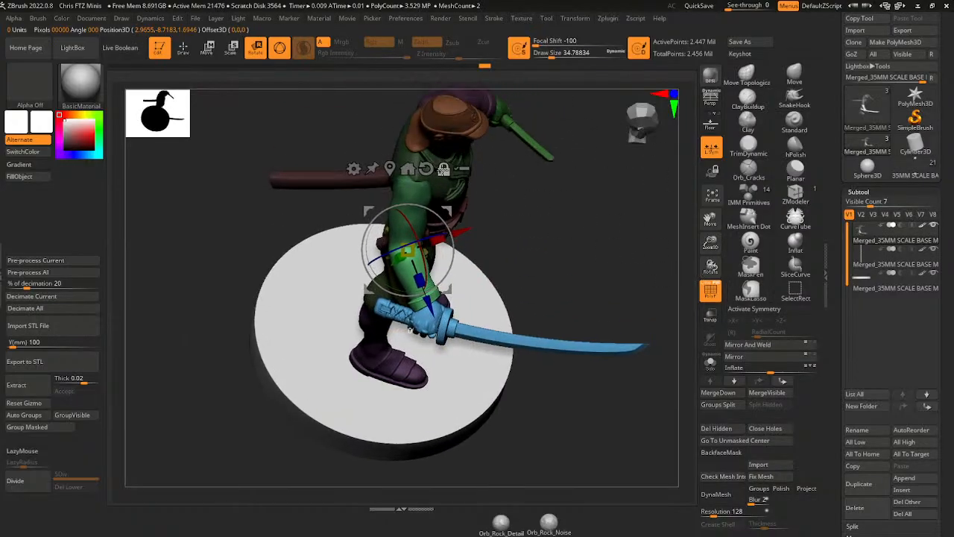
left_click_drag(432, 212, 436, 234)
left_click_drag(608, 254, 594, 210)
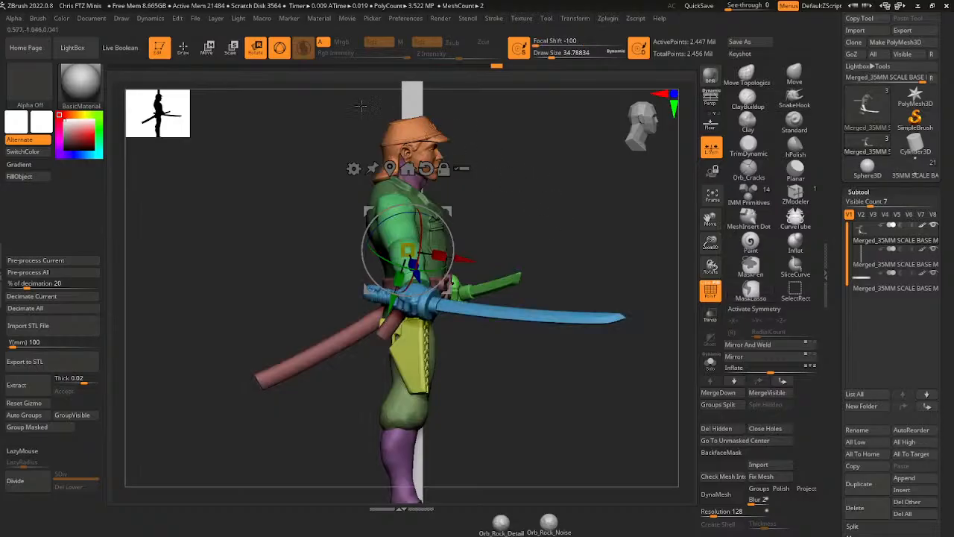
- Mask the figure except for the entire sword arm, its hand and the katana using polygroup visibility
left_click(188, 48)
left_click(388, 228, "ctrl+shift")
left_click(441, 304, "ctrl+shift")
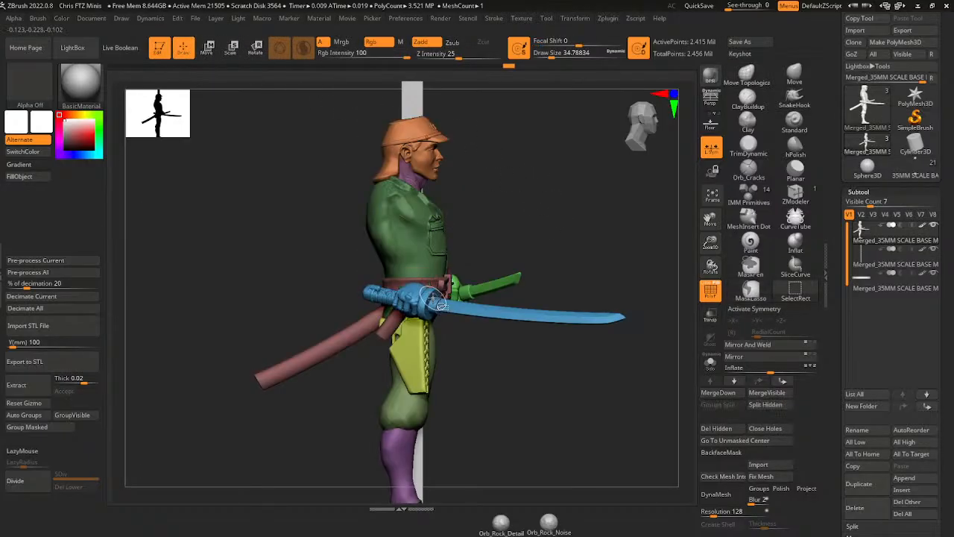
left_click(531, 202, "ctrl+shift")
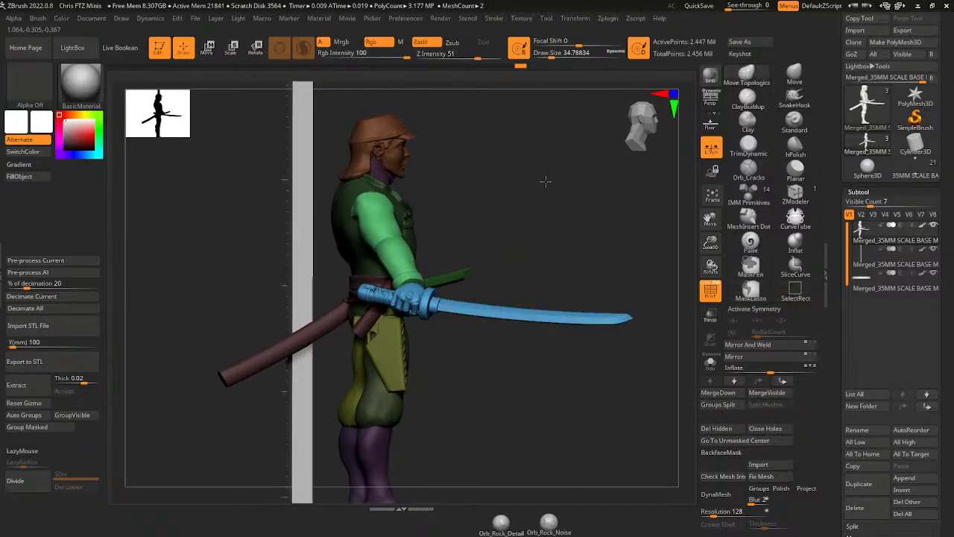
- Position the gizmo's pivot at the shoulder joint of the unmasked sword arm, checking it from the back and the side
left_click_drag(544, 179, 496, 114)
key("r")
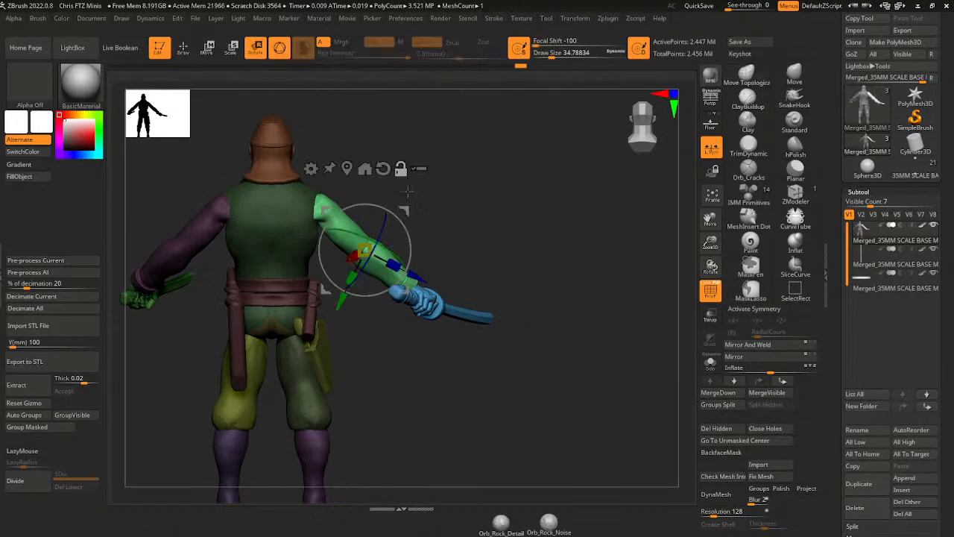
left_click_drag(370, 176, 363, 167, "alt")
left_click_drag(492, 179, 417, 183)
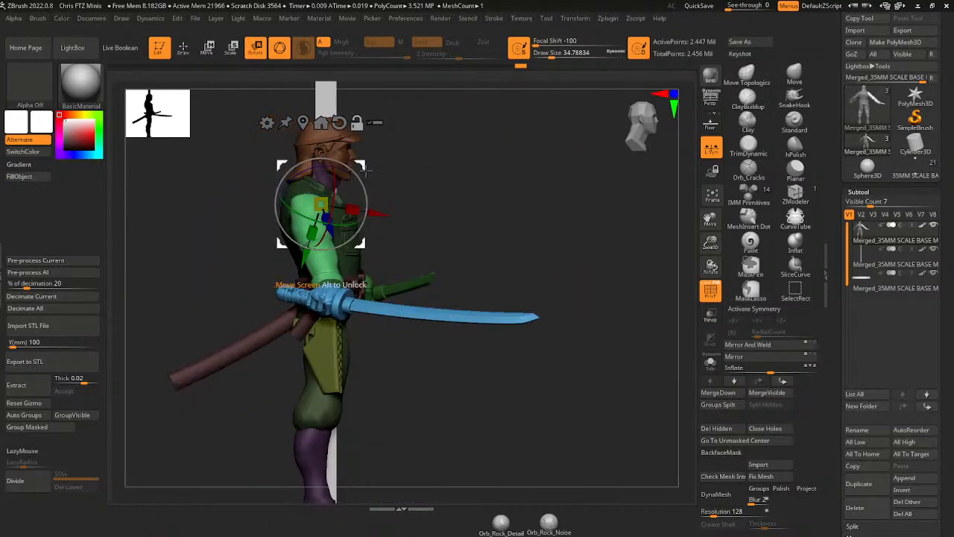
left_click_drag(363, 166, 316, 222, "alt")
- Rotate the sword arm around the shoulder on several axes so the hand comes closer to the body and the katana's blade points upward
left_click_drag(385, 146, 336, 175)
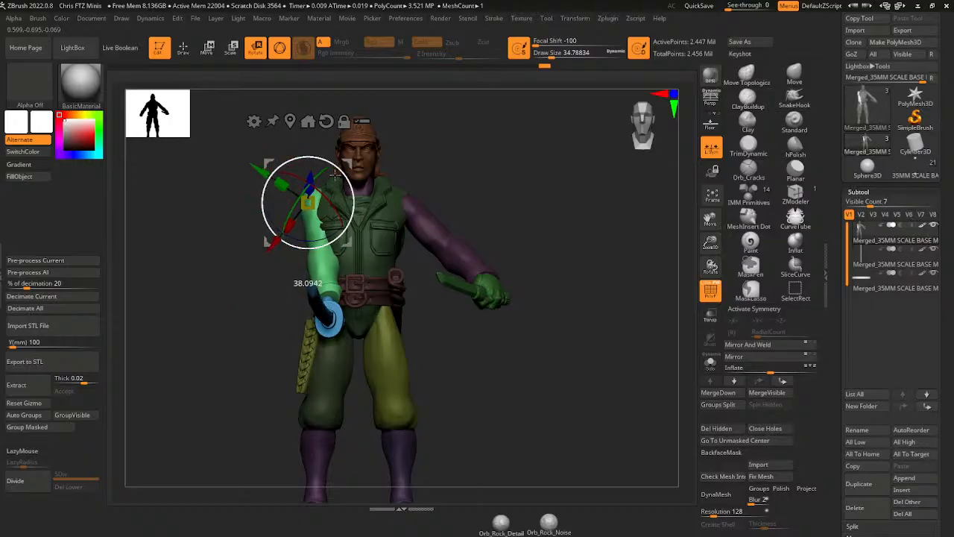
left_click_drag(459, 169, 534, 145)
left_click_drag(355, 179, 339, 160)
left_click_drag(396, 158, 333, 187)
left_click_drag(326, 226, 308, 228)
left_click_drag(437, 163, 492, 158)
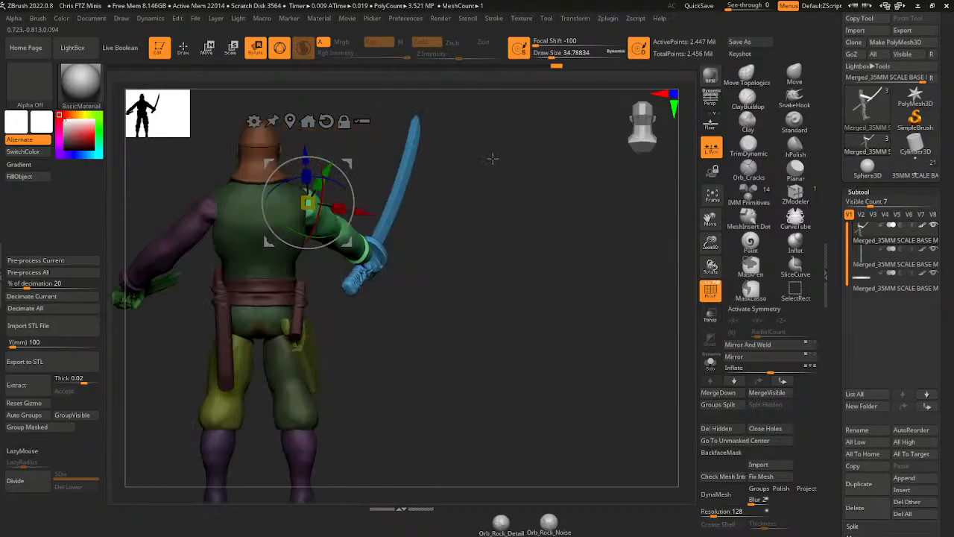
left_click_drag(346, 179, 325, 180)
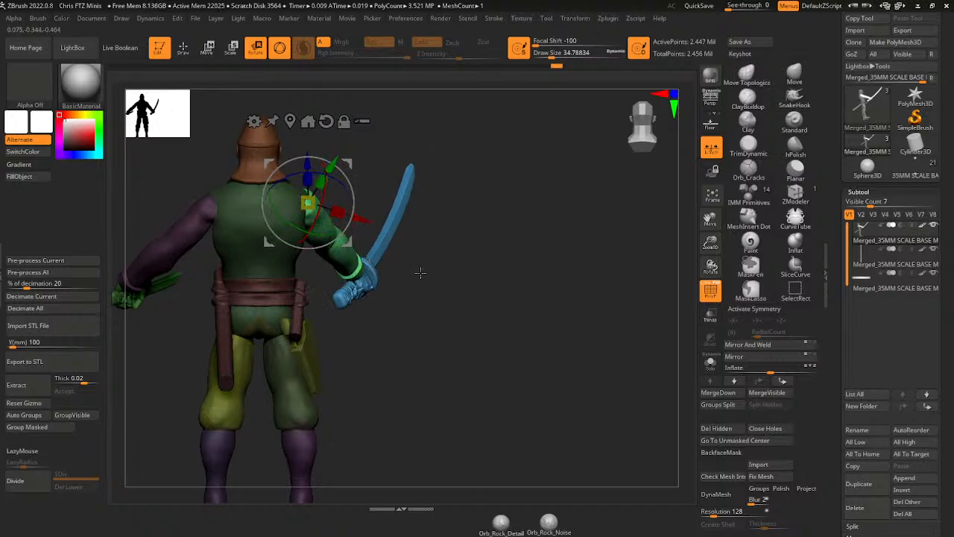
- Mask the figure's legs and belt with a softened mask edge, leaving the head, torso and both arms unmasked
key("ctrl")
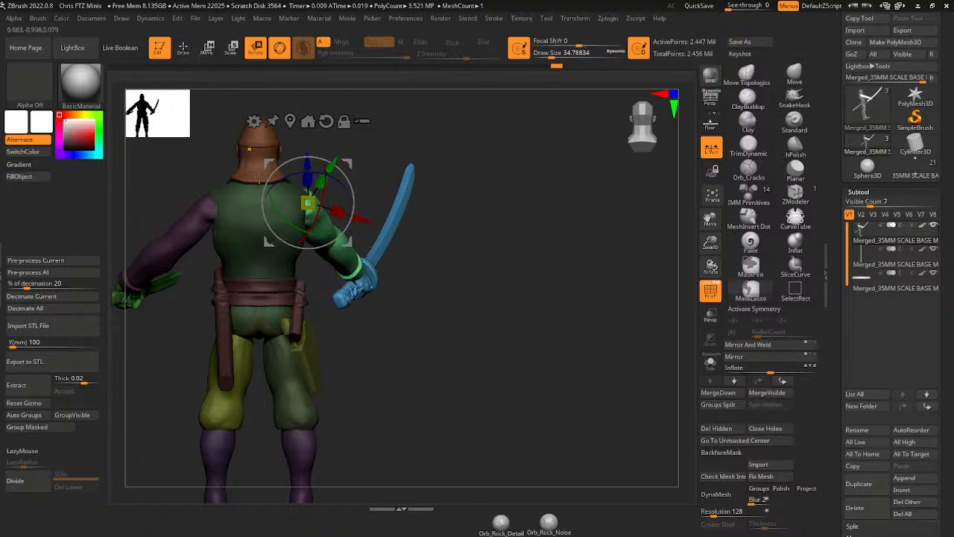
mouse_move(294, 262)
left_mouse_down("ctrl")
mouse_move(216, 258)
mouse_move(175, 216)
mouse_move(309, 88)
mouse_move(419, 202)
left_mouse_up("ctrl")
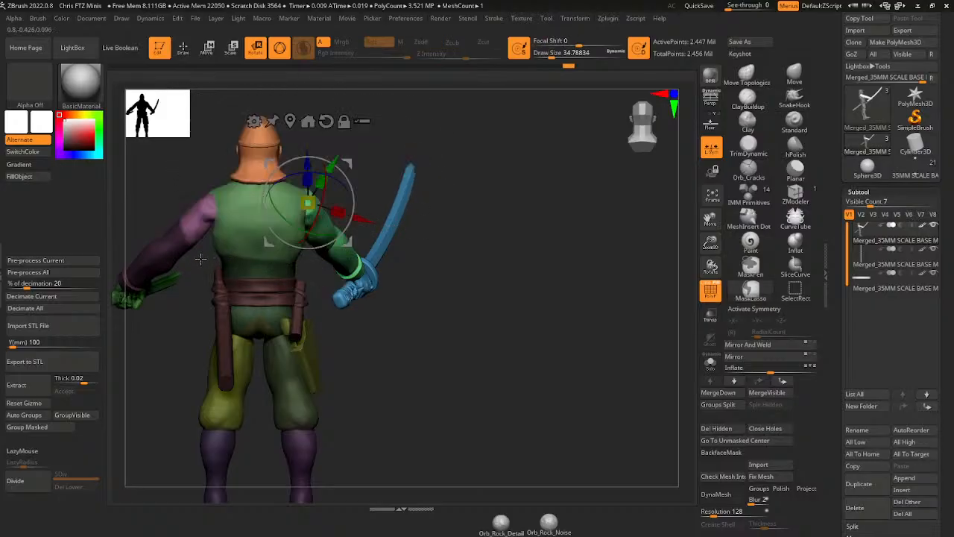
mouse_move(200, 260)
left_mouse_down("ctrl")
mouse_move(123, 341)
mouse_move(259, 143)
left_mouse_up("ctrl")
mouse_move(460, 274)
left_mouse_down()
mouse_move(375, 268)
mouse_move(385, 265)
mouse_move(358, 255)
mouse_move(368, 223)
left_mouse_up()
mouse_move(490, 190)
left_mouse_down()
mouse_move(414, 251)
mouse_move(342, 258)
left_mouse_up()
left_click(382, 262, "ctrl")
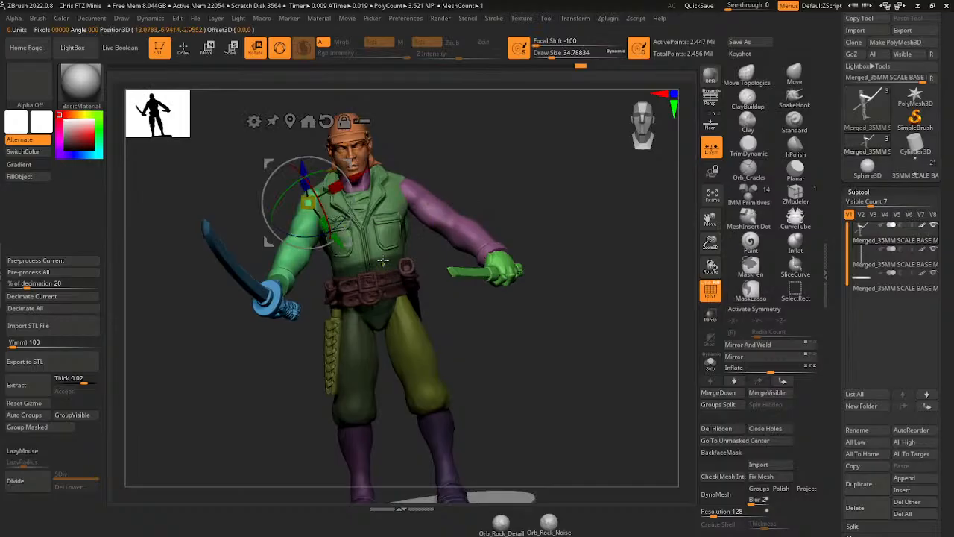
left_click(383, 262, "ctrl")
left_click(383, 263, "ctrl")
- Centre the gizmo's pivot at the waist with a reset orientation and bend the upper body forward around it
left_click_drag(515, 179, 435, 182)
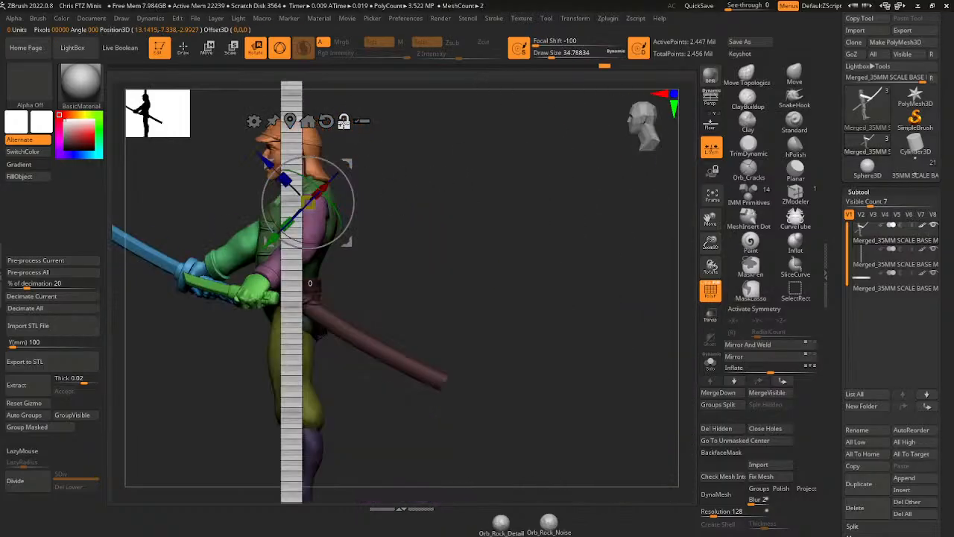
left_click(343, 122)
left_click_drag(347, 163, 440, 195)
left_click(334, 175)
left_click(334, 174)
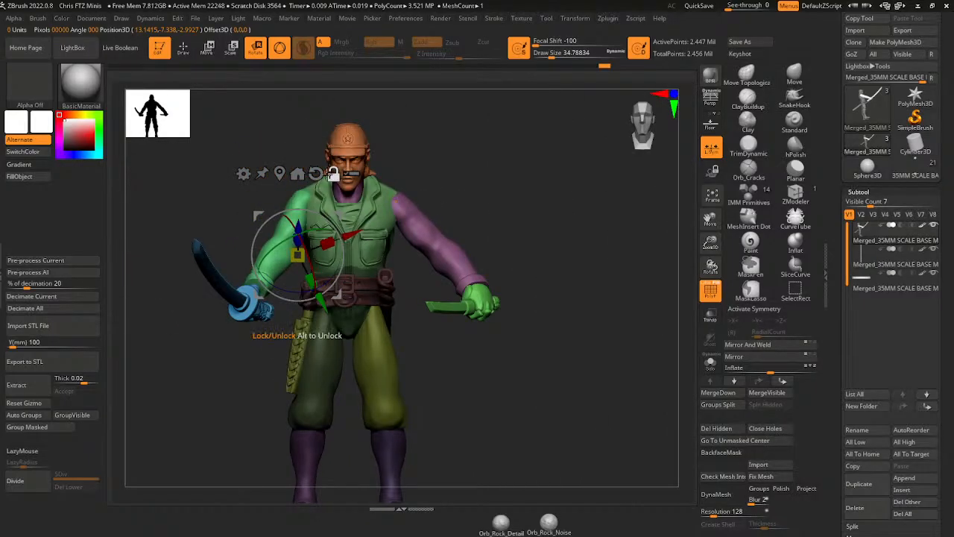
left_click(316, 174)
left_click_drag(341, 215, 378, 277)
left_click_drag(441, 201, 384, 215)
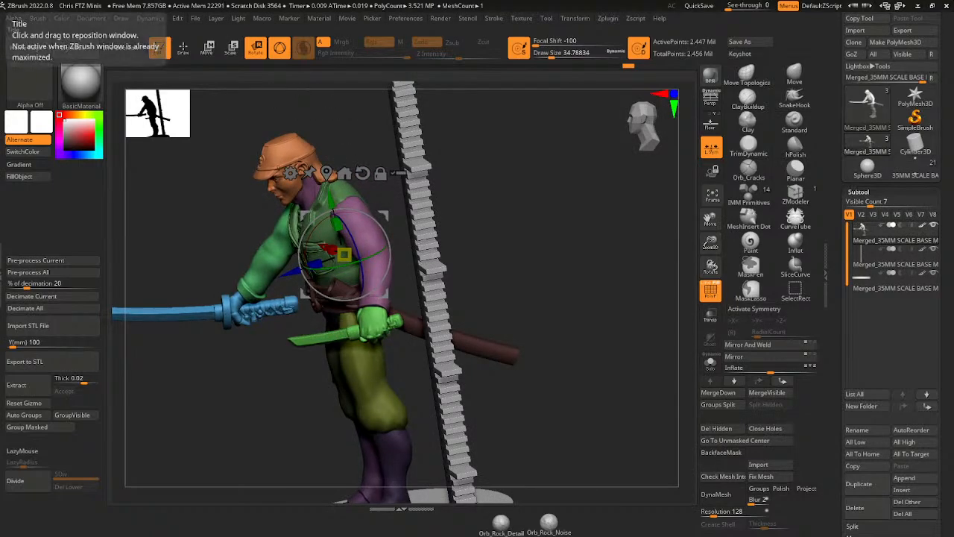
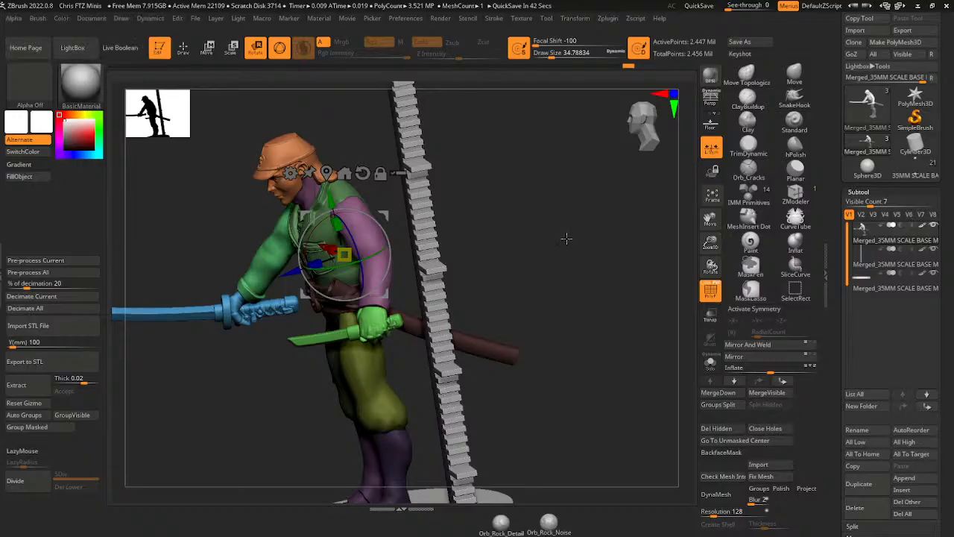
- Tilt the upper body toward the katana side and twist it around the waist so the katana shoulder comes forward
left_click_drag(552, 246, 584, 239, "shift")
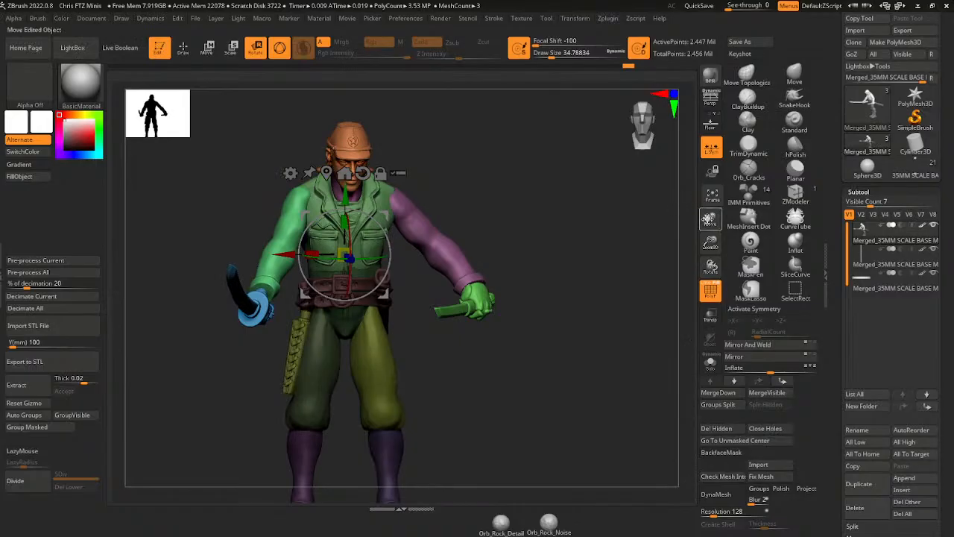
left_click_drag(708, 221, 734, 211)
left_click_drag(434, 175, 486, 201)
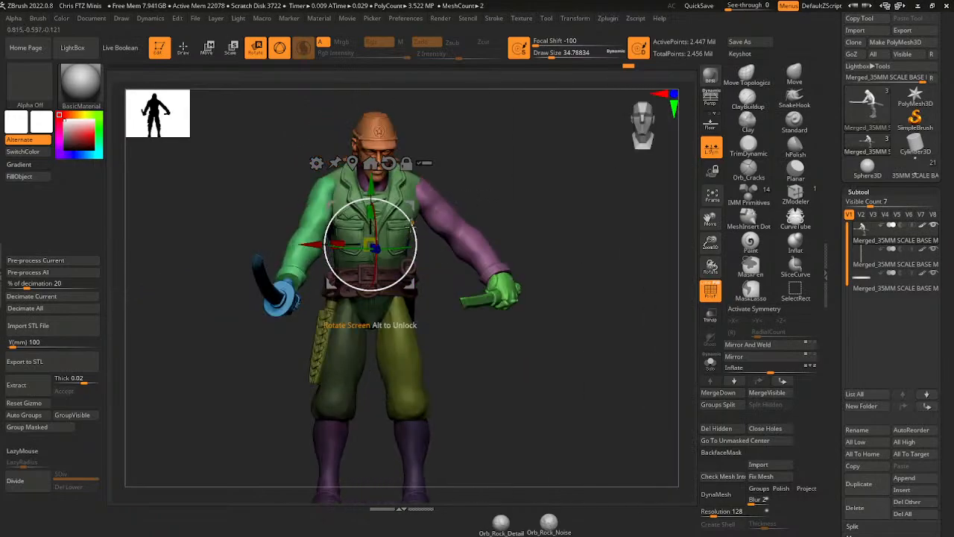
left_click_drag(389, 249, 406, 234)
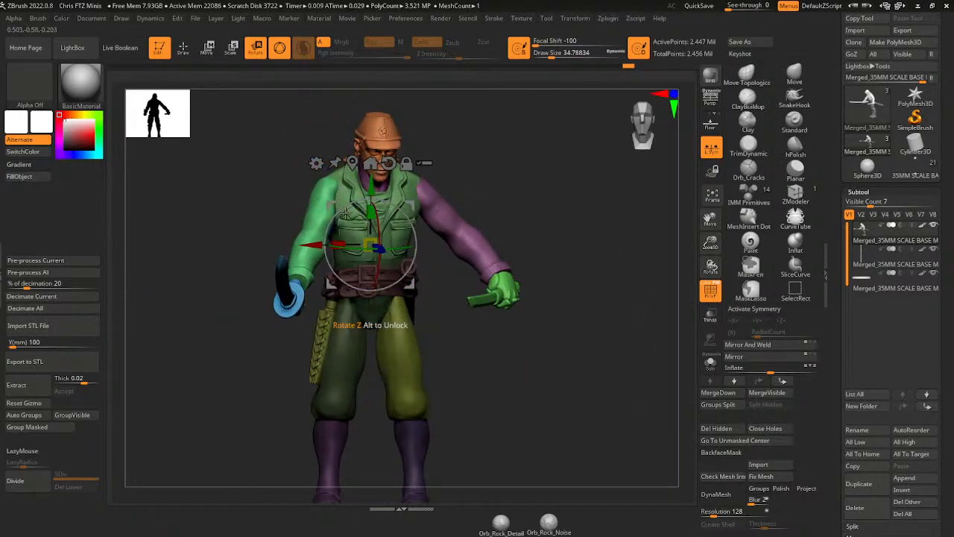
left_click_drag(346, 214, 343, 218)
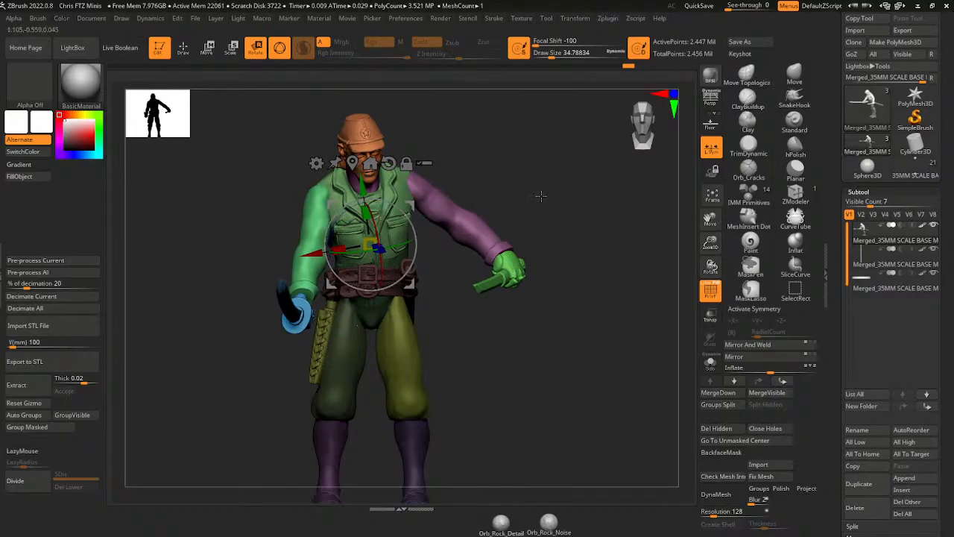
left_click_drag(540, 196, 560, 229)
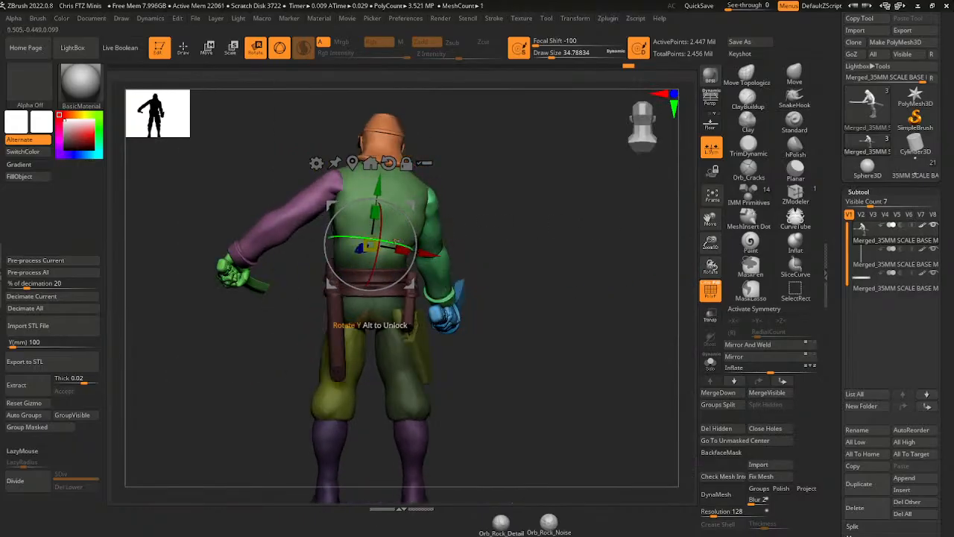
left_click_drag(395, 242, 412, 237)
left_click_drag(463, 212, 478, 258)
left_click_drag(600, 227, 570, 193)
left_click_drag(711, 218, 663, 267)
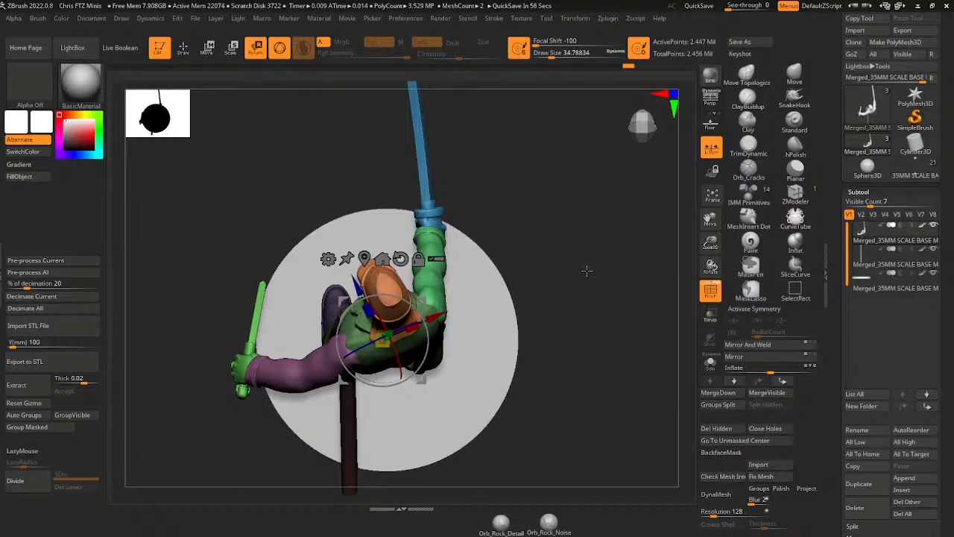
left_click_drag(573, 280, 512, 220)
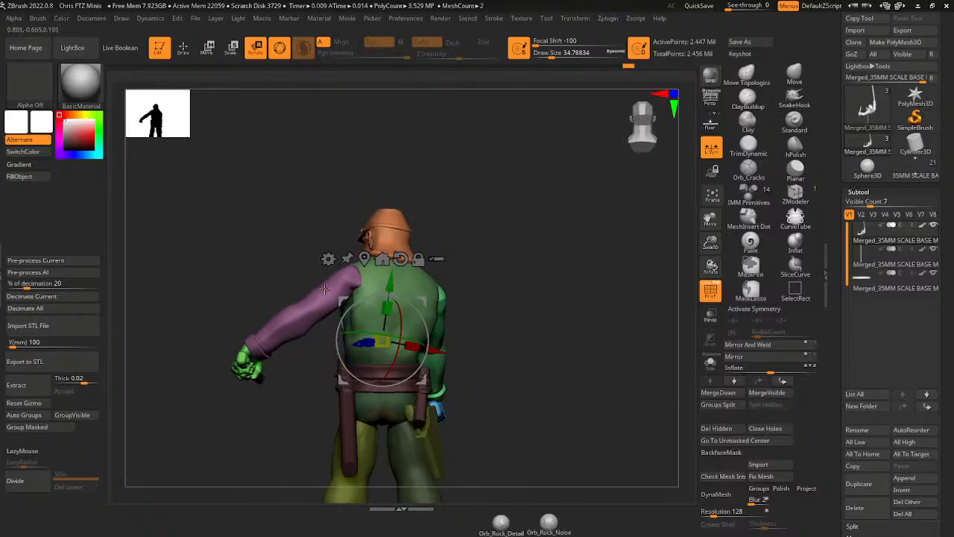
- Mask everything except the arm holding the short blade and place the gizmo's pivot at that arm's shoulder
left_click(326, 316, "ctrl")
mouse_move(249, 306)
left_mouse_down("ctrl+alt")
mouse_move(251, 423)
mouse_move(199, 314)
left_mouse_up("ctrl+alt")
mouse_move(366, 272)
left_mouse_down()
mouse_move(388, 239)
mouse_move(365, 283)
left_mouse_up()
- Rotate the unmasked arm around the shoulder until the short blade is raised above the head, and adjust the arm's position
left_click_drag(355, 322, 373, 307)
mouse_move(460, 216)
left_mouse_down()
mouse_move(521, 184)
mouse_move(455, 236)
mouse_move(465, 229)
left_mouse_up()
left_click_drag(389, 240, 392, 239)
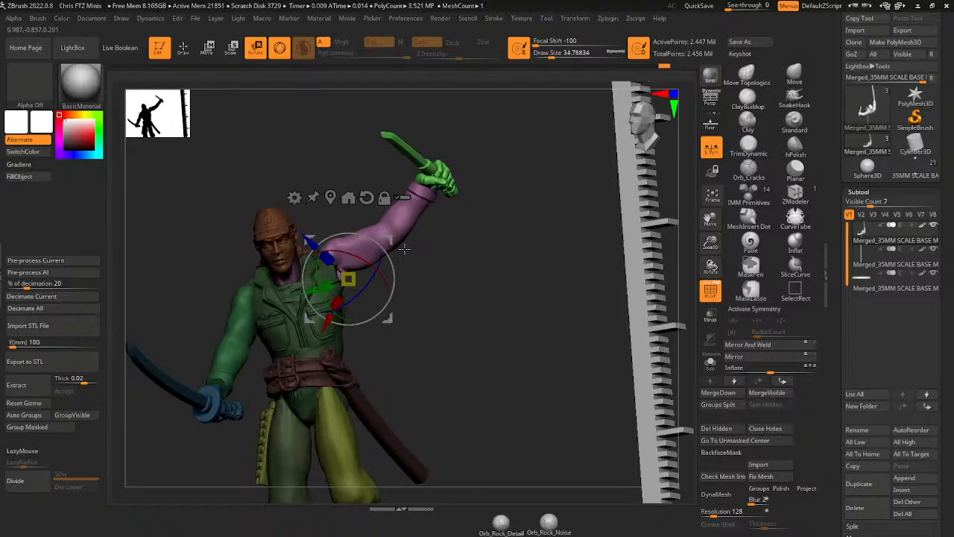
left_click_drag(409, 216, 428, 353)
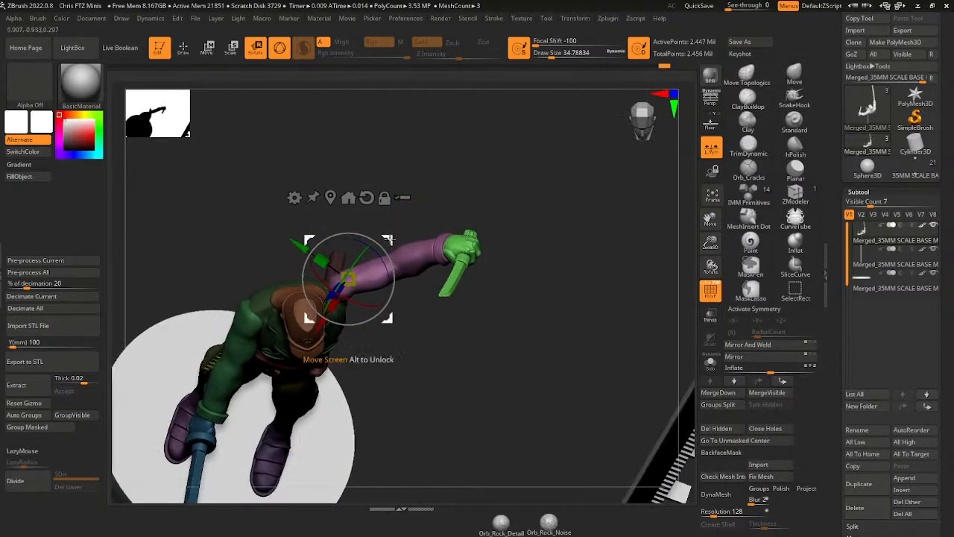
left_click_drag(388, 240, 387, 237)
left_click_drag(420, 328, 405, 219)
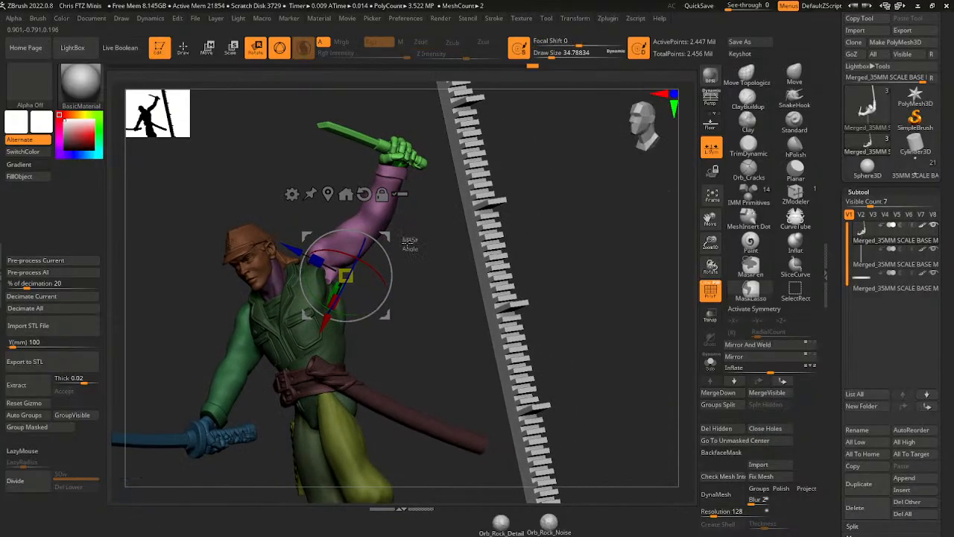
- Mask the raised upper arm, move the pivot to the elbow and bend the forearm and short blade toward the head
mouse_move(294, 244)
left_mouse_down("ctrl")
mouse_move(405, 271)
mouse_move(420, 249)
mouse_move(403, 230)
mouse_move(418, 216)
left_mouse_up("ctrl")
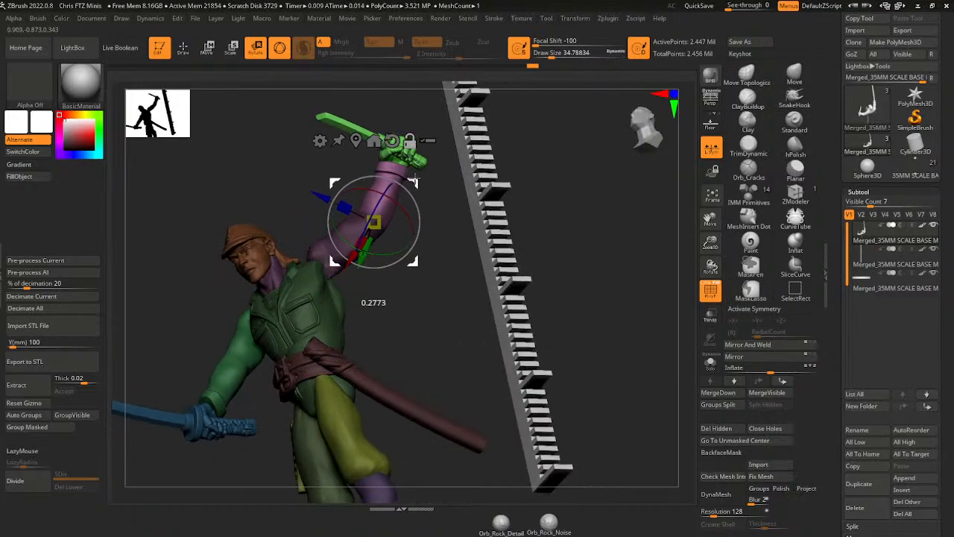
left_click_drag(417, 177, 417, 178)
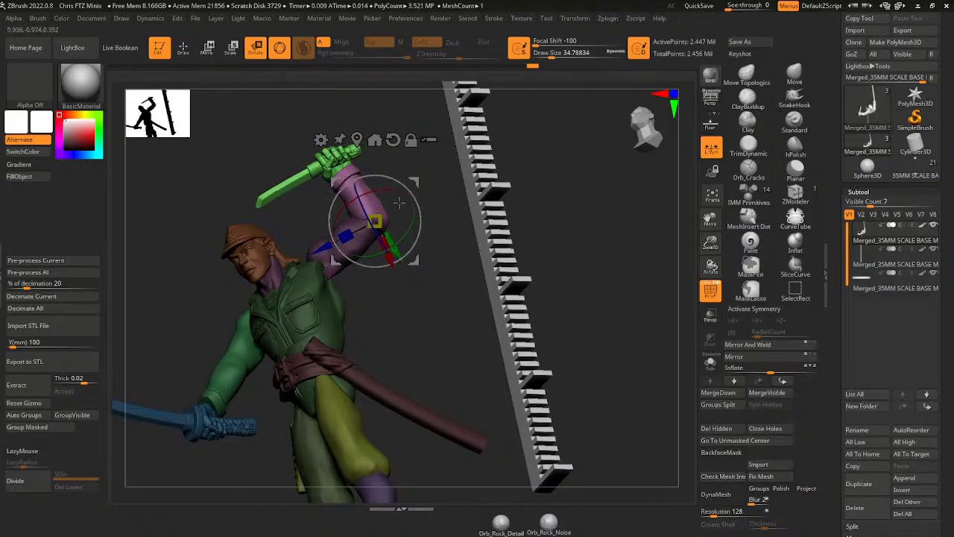
mouse_move(441, 179)
left_mouse_down()
mouse_move(463, 175)
mouse_move(448, 173)
left_mouse_up()
- Isolate the raised hand and short blade, place the pivot at the wrist and rotate them so the blade points up and forward
left_click(341, 160, "ctrl")
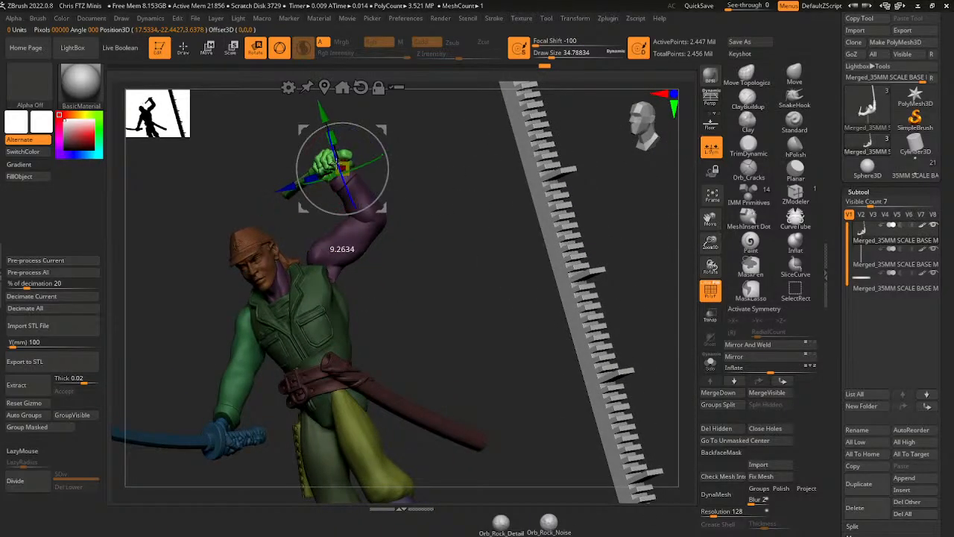
left_click_drag(410, 168, 433, 135)
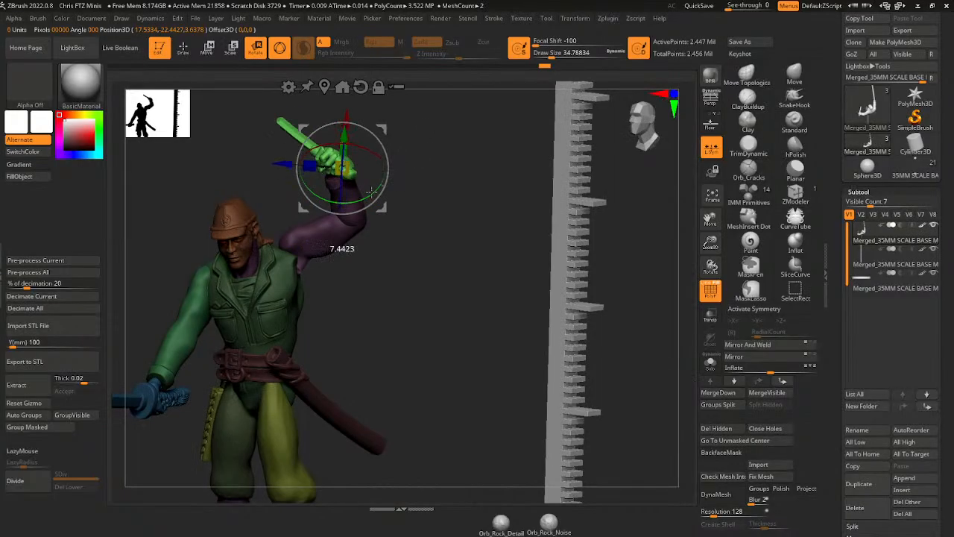
left_click_drag(364, 177, 363, 144)
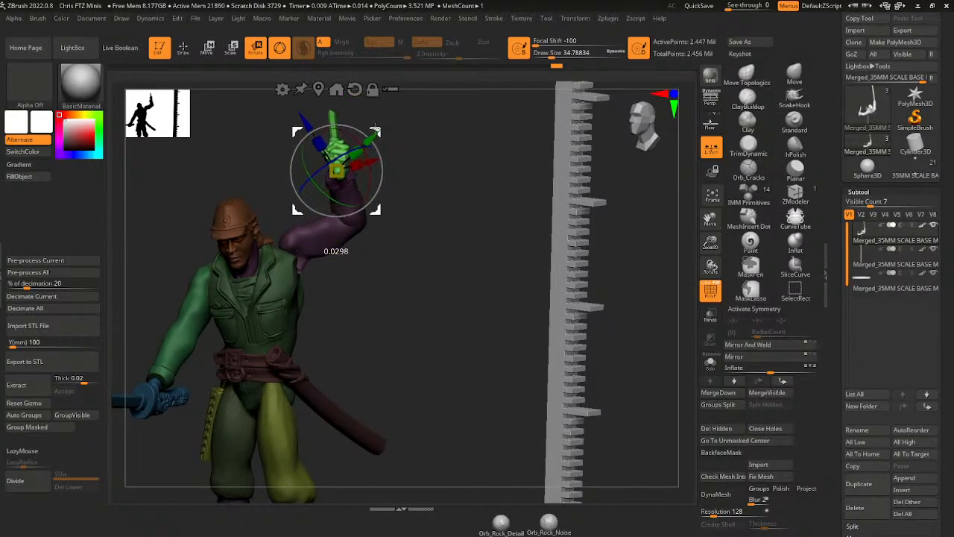
left_click_drag(417, 139, 394, 124)
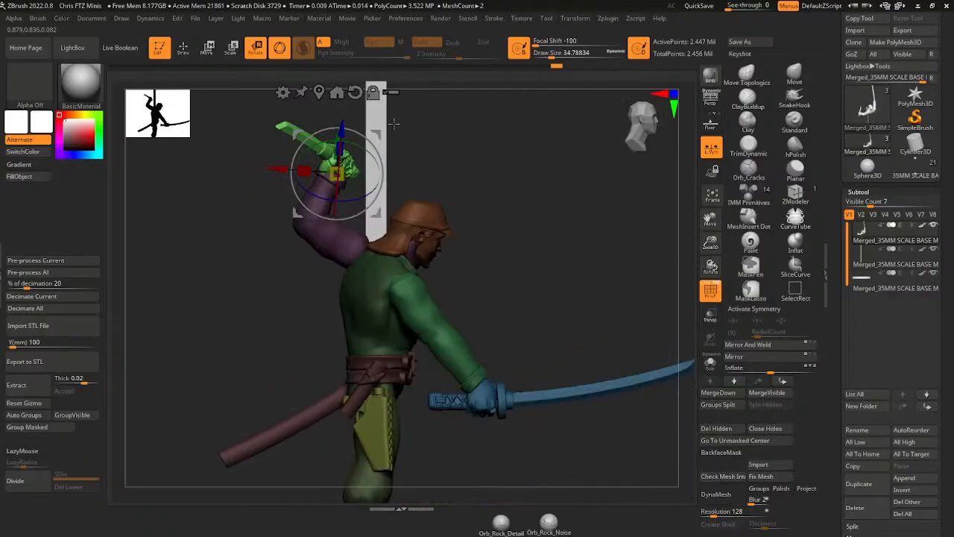
left_click_drag(385, 171, 351, 223)
- Leave only the torso unmasked and reshape the vest below the raised arm with the Move brush at a draw size of about 217
left_click(322, 292)
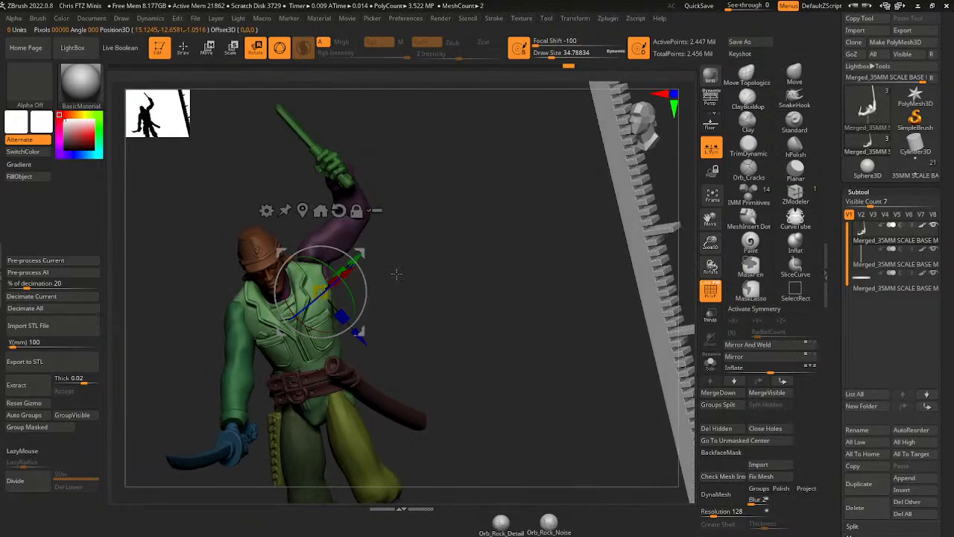
left_click(784, 86)
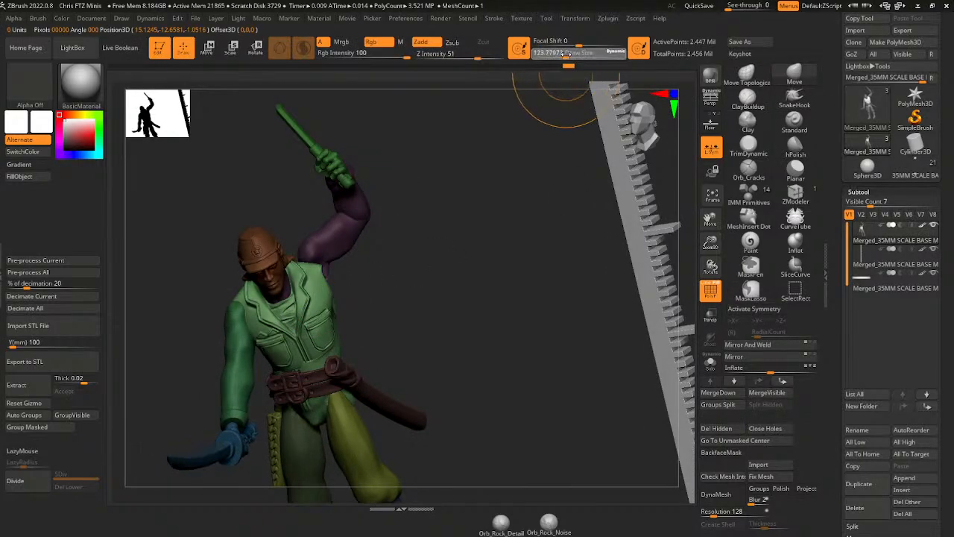
mouse_move(483, 172)
left_mouse_down()
mouse_move(463, 270)
mouse_move(415, 105)
left_mouse_up()
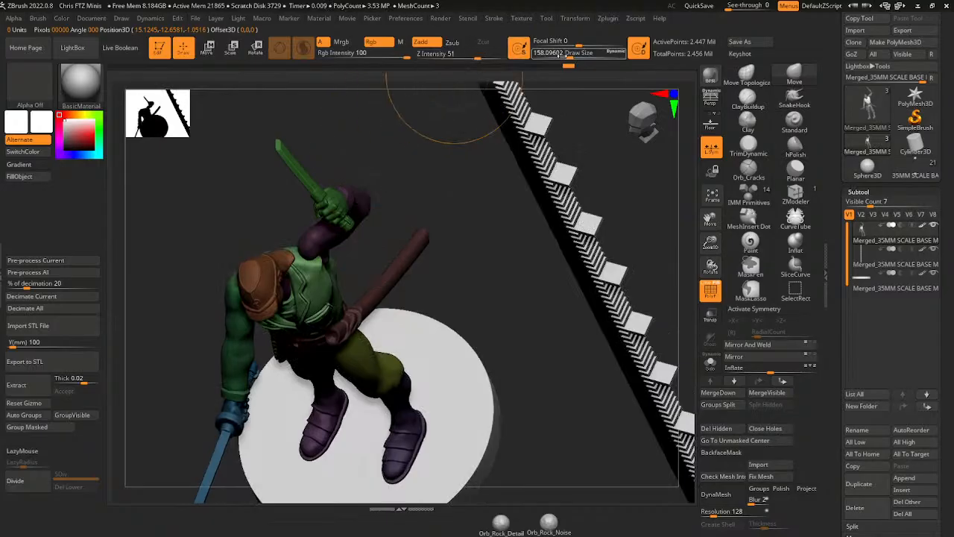
left_click(549, 66)
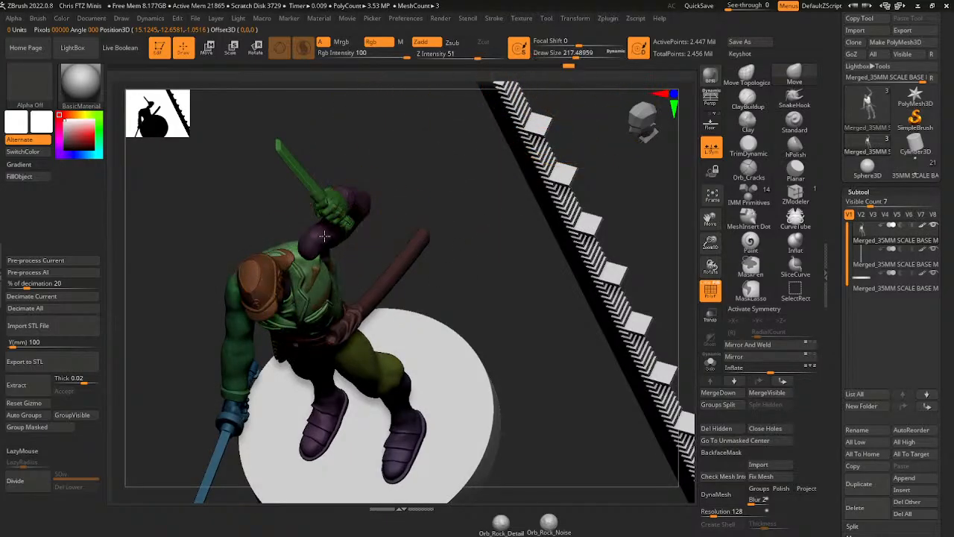
left_click_drag(394, 197, 330, 202)
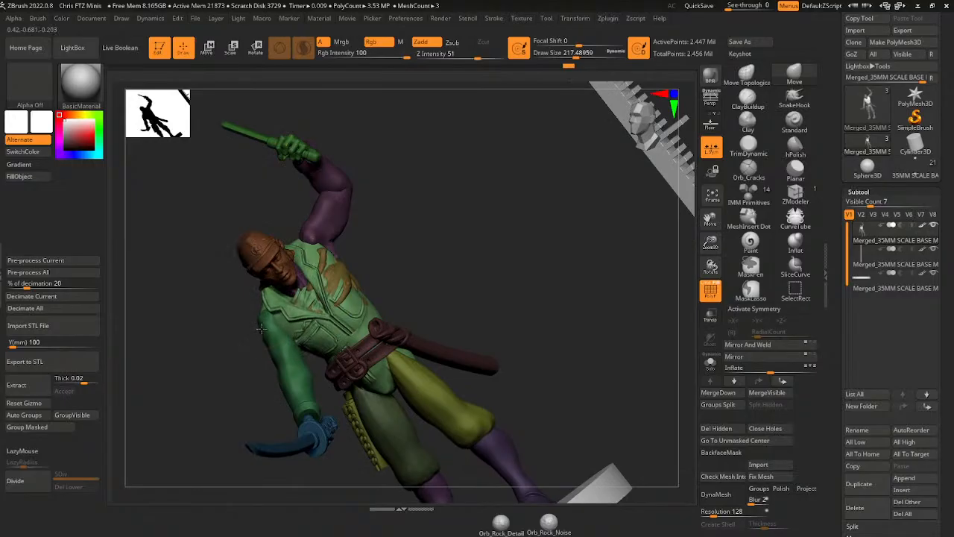
left_click_drag(383, 246, 368, 306)
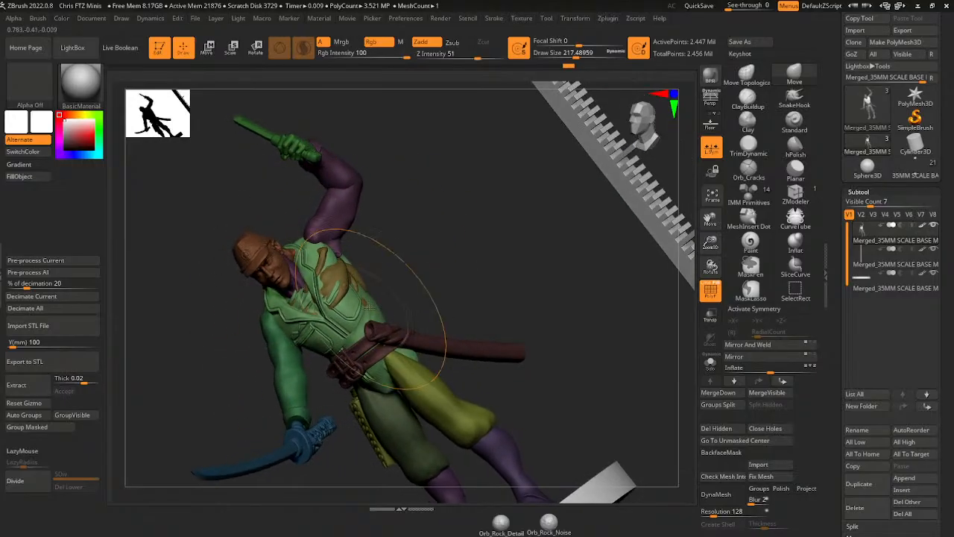
- Refine the vest's side below the raised arm using the Move brush at a draw size of about 124, and clear the mask
left_click_drag(589, 54, 564, 56)
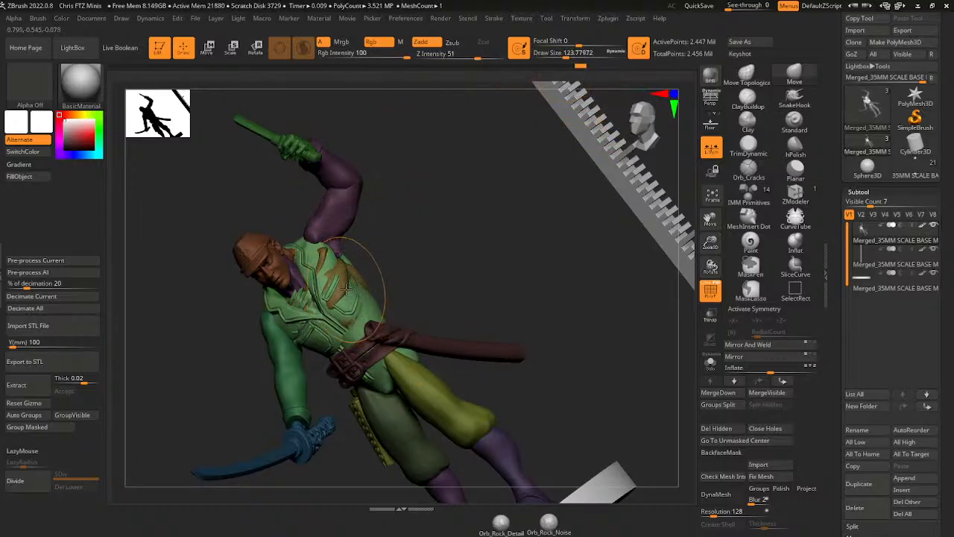
mouse_move(346, 288)
left_mouse_down()
mouse_move(383, 249)
mouse_move(341, 310)
left_mouse_up()
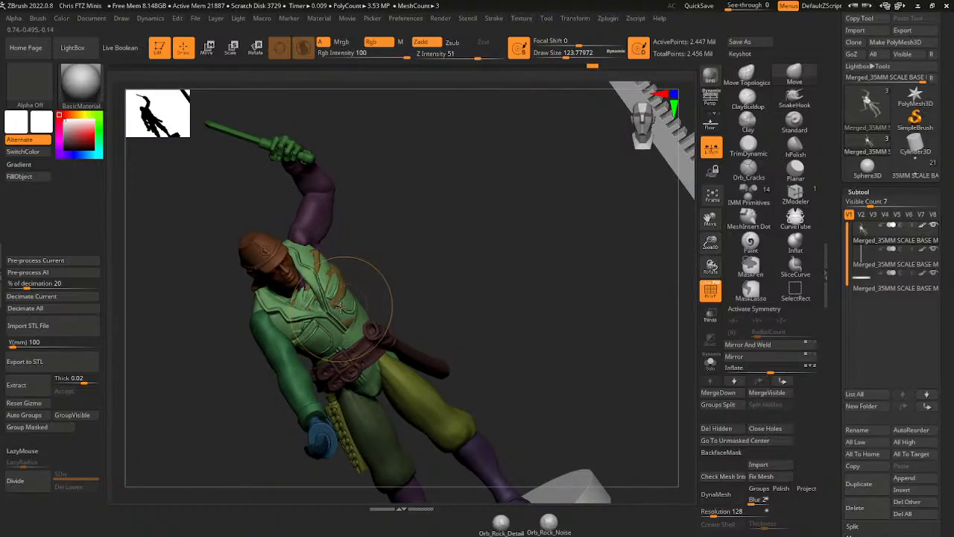
left_click_drag(381, 269, 342, 251)
left_click(392, 246, "ctrl")
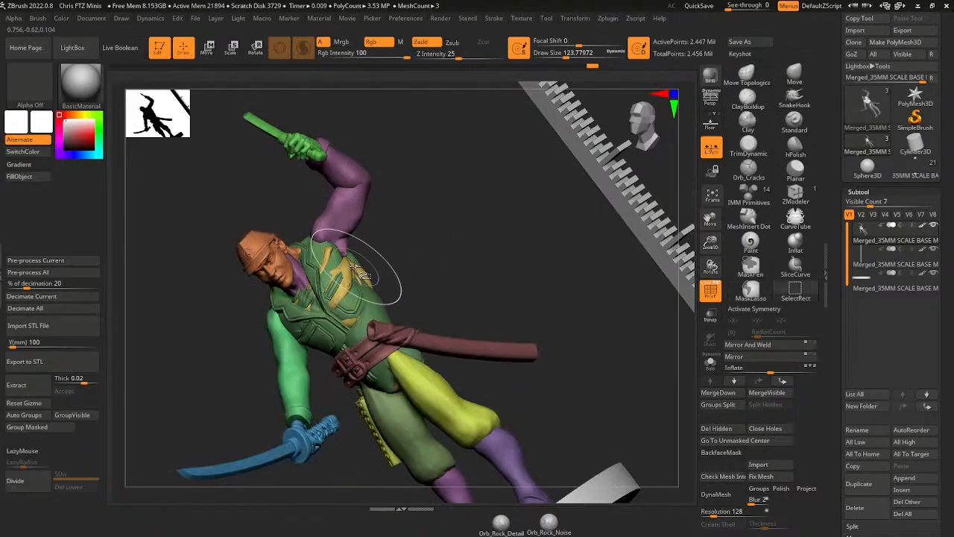
- Hide the orange polygroup poking through the vest and delete the hidden geometry
left_click(355, 271, "ctrl+shift")
left_click(533, 256, "ctrl+shift")
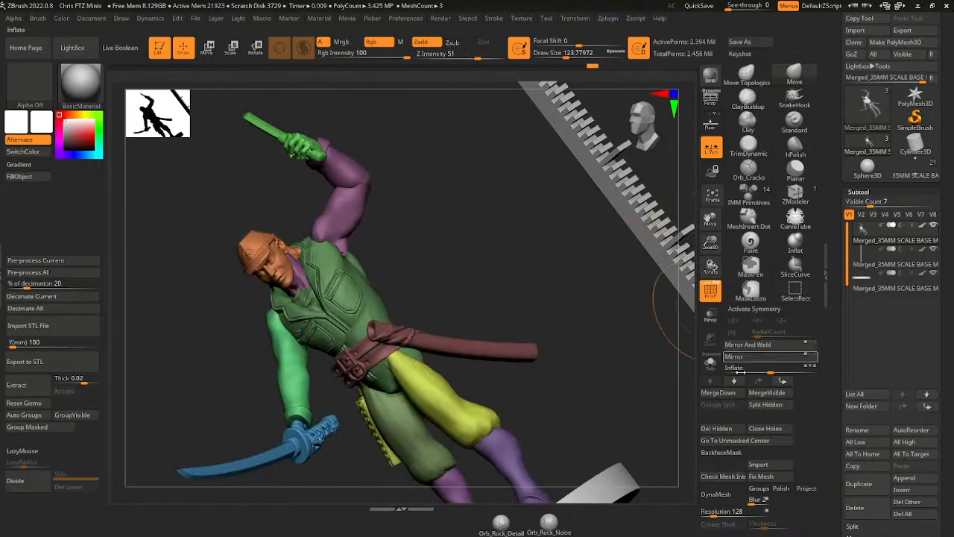
left_click_drag(571, 322, 493, 177)
- Try a small gizmo rotation on the figure from the side and undo it
key("r")
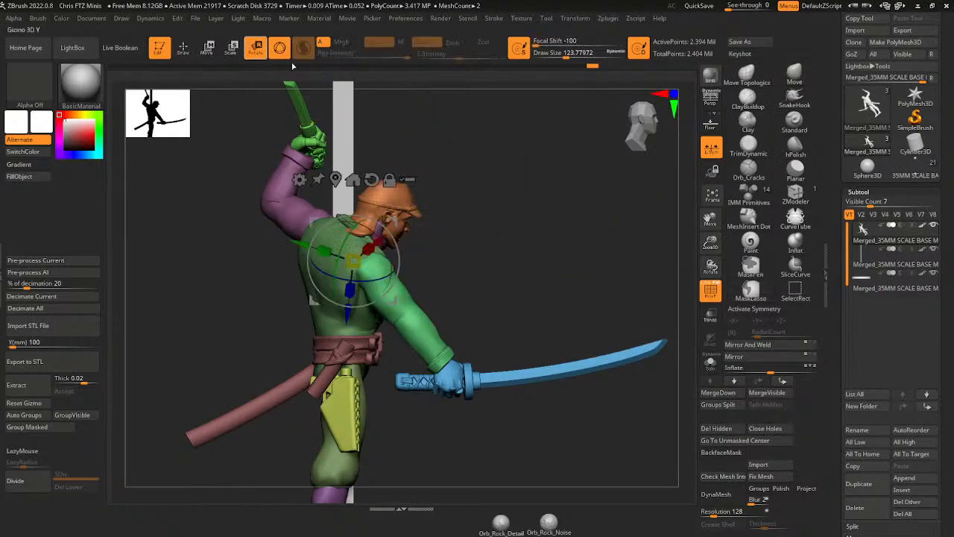
left_click_drag(381, 229, 378, 226)
key("ctrl+z")
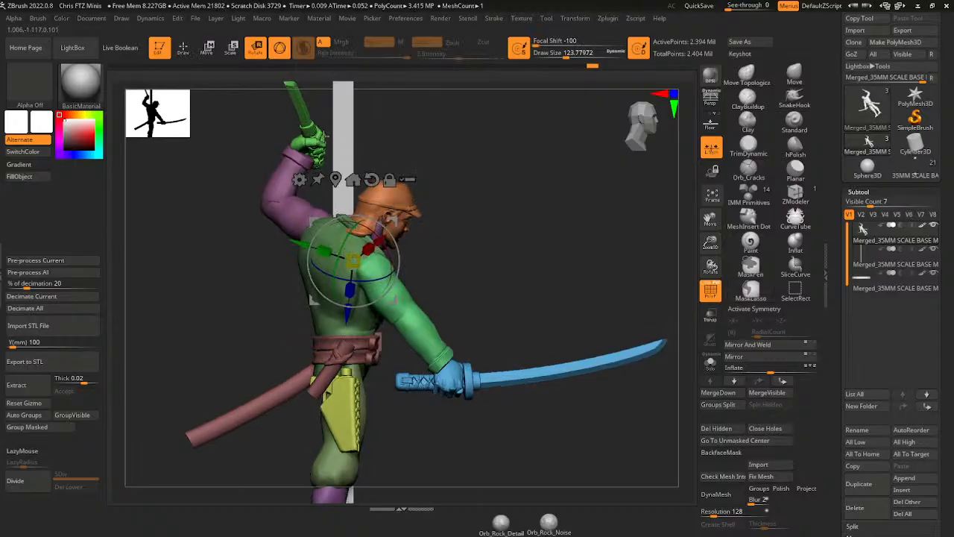
- Isolate the head and neck polygroups and mask the rest of the figure so only they stay editable
key("q")
left_click(440, 182, "ctrl")
left_click(435, 183, "ctrl")
left_click(379, 229, "ctrl+shift")
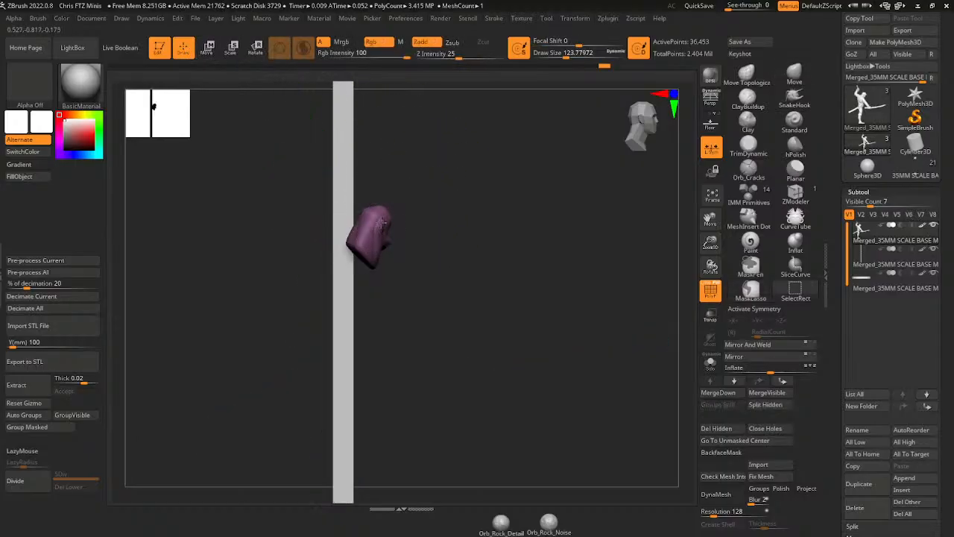
left_click(379, 228, "ctrl+shift")
left_click(388, 212, "ctrl+shift")
left_click(430, 160, "ctrl")
left_click(430, 160, "ctrl+shift")
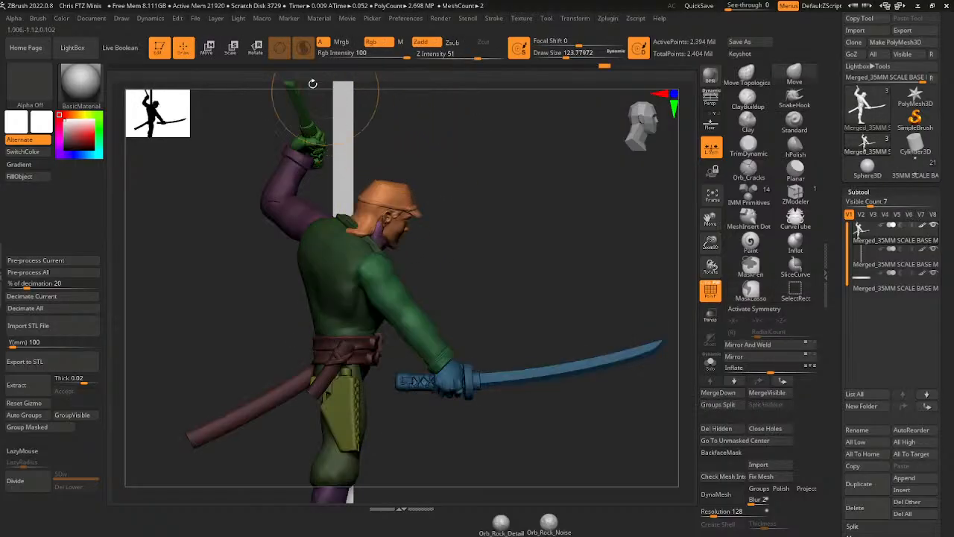
- Place the rotation gizmo at the neck and tilt the head forward, working from the front and the side
left_click(256, 49)
left_click(335, 180)
left_click_drag(468, 188, 402, 196)
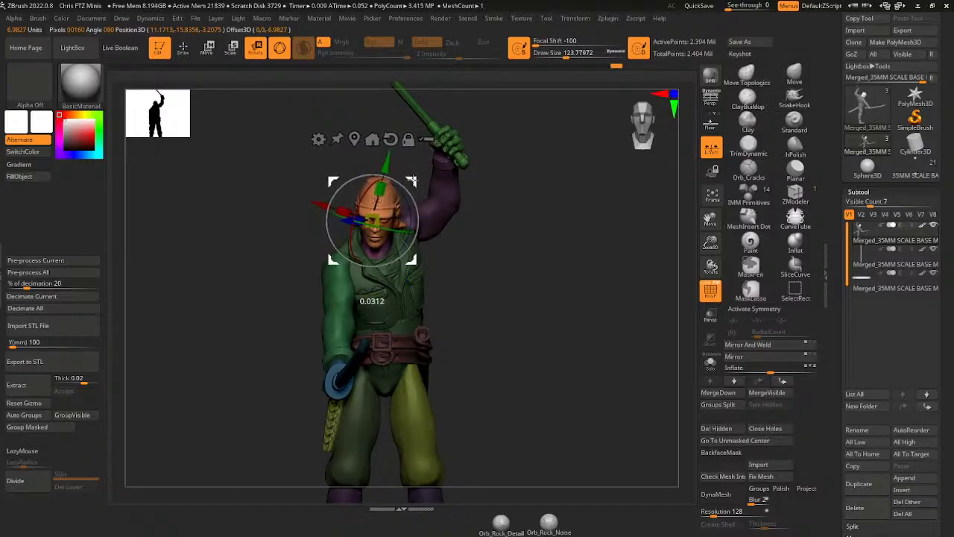
left_click_drag(470, 255, 407, 252)
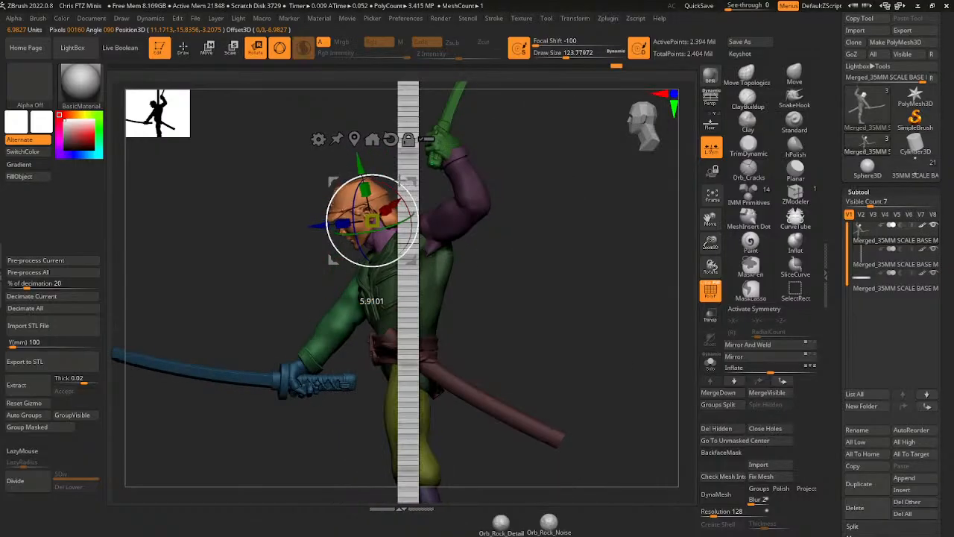
left_click_drag(414, 183, 414, 187)
- Reset the gizmo pivot to the neck and turn the head towards the sword arm
left_click_drag(481, 250, 445, 239)
left_click(388, 208, "alt")
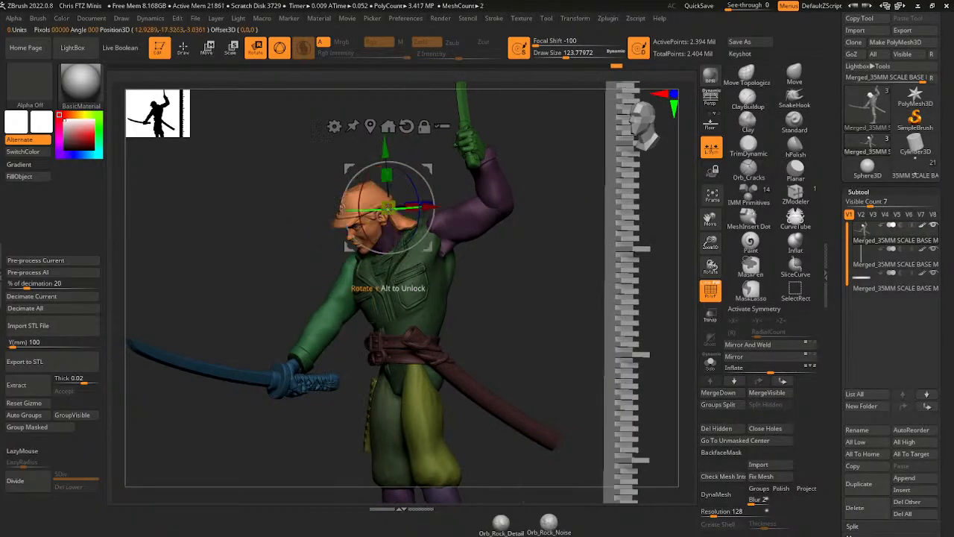
left_click(371, 126)
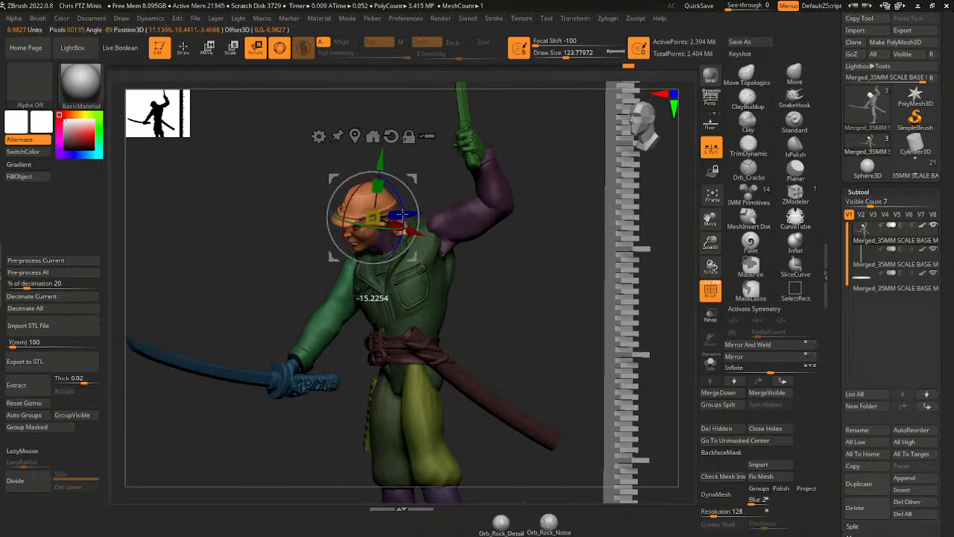
left_click_drag(434, 177, 454, 211)
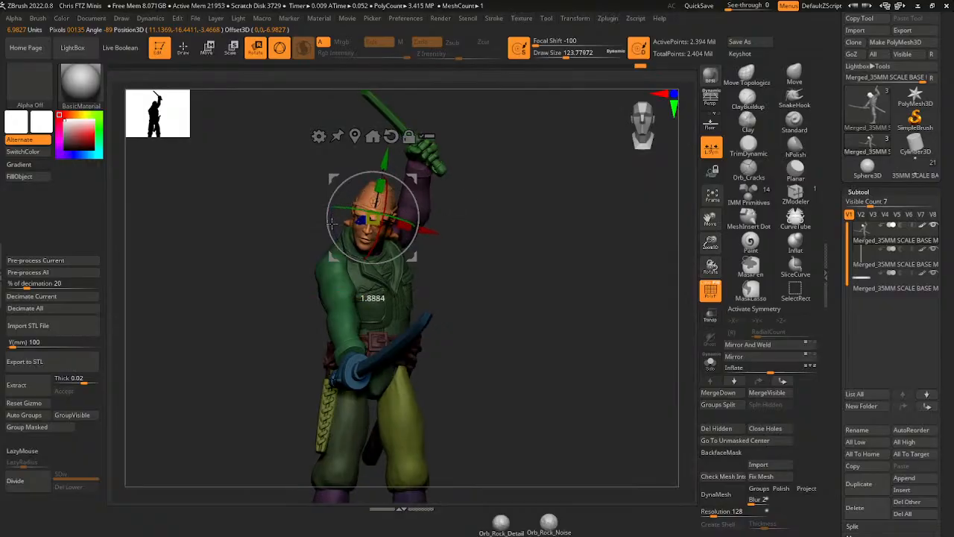
mouse_move(471, 217)
left_mouse_down()
mouse_move(443, 216)
mouse_move(455, 215)
left_mouse_up()
- Fine-tune the head's sideways and downward tilt with small rotations around the neck
left_click_drag(411, 180, 450, 188)
left_click(388, 229)
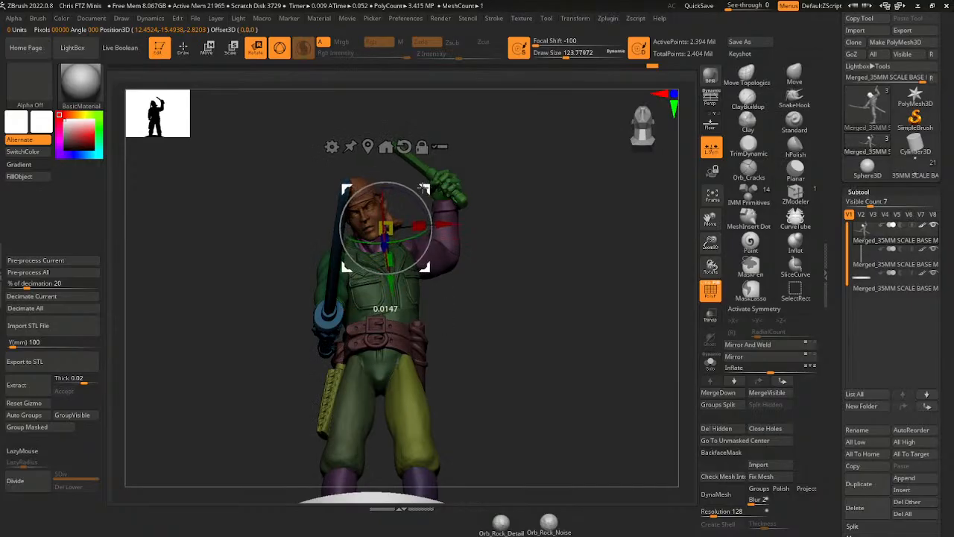
left_click_drag(423, 188, 423, 187)
left_click_drag(481, 292, 463, 304)
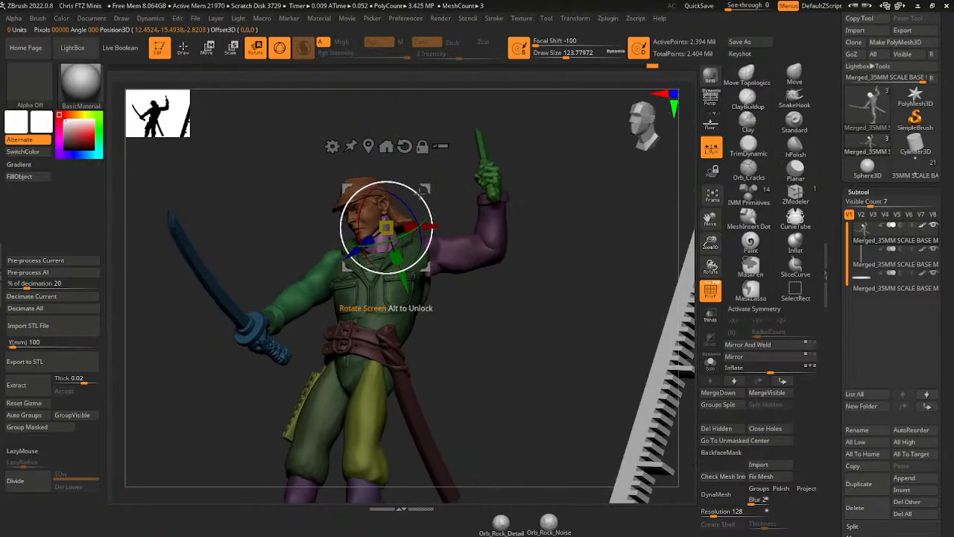
left_click_drag(424, 189, 494, 272)
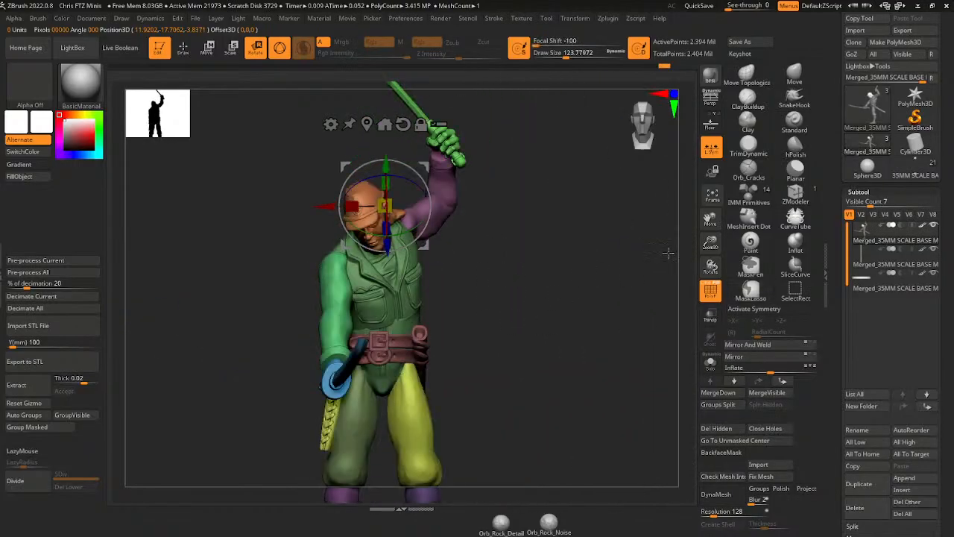
- Mask the whole figure except the left leg, from the yellow thigh down to the foot
left_click_drag(701, 262, 725, 158, "alt")
left_click_drag(633, 224, 601, 303)
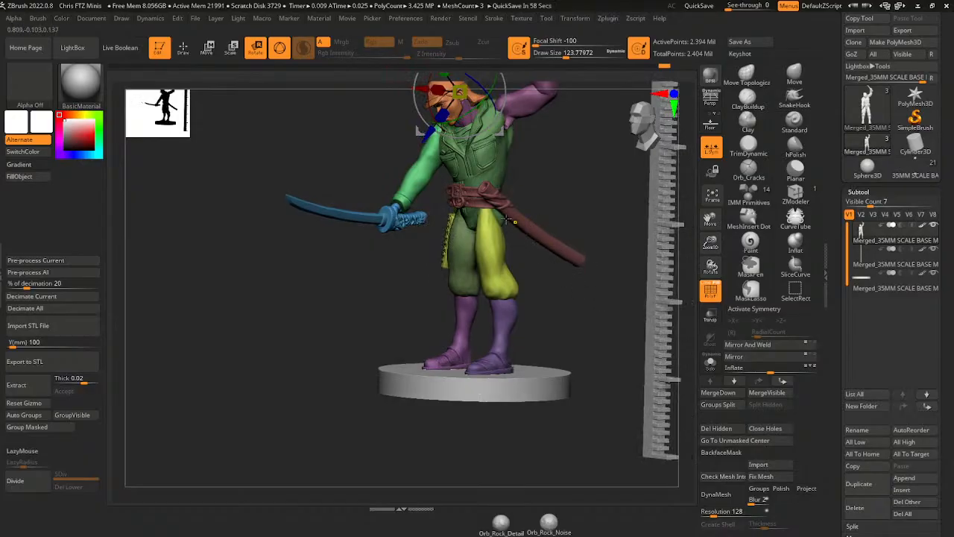
key("shift+f")
key("q")
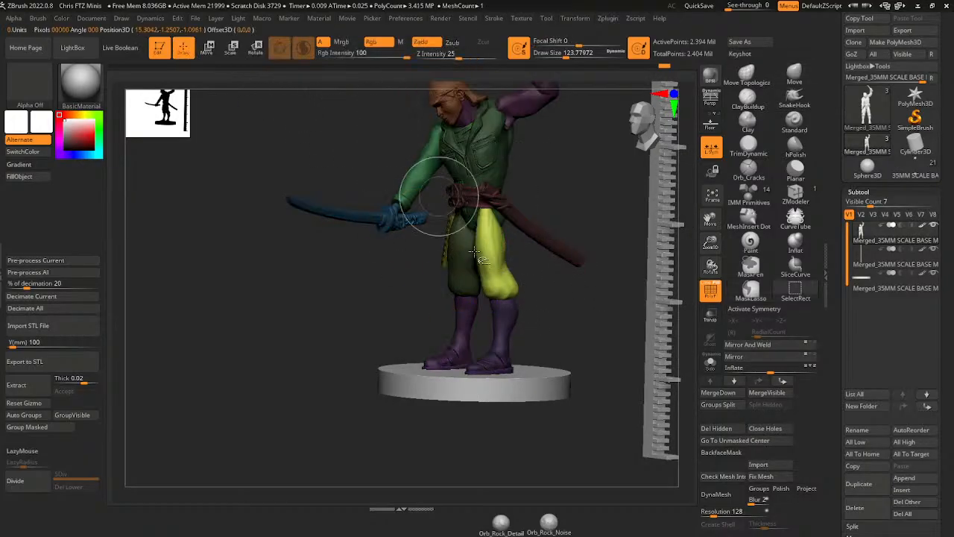
left_click(505, 313, "ctrl+shift")
left_click(538, 320, "ctrl")
left_click(544, 312, "ctrl+shift")
- Swing the unmasked left leg forward around the hip in the side view
left_click_drag(544, 311, 535, 249, "shift")
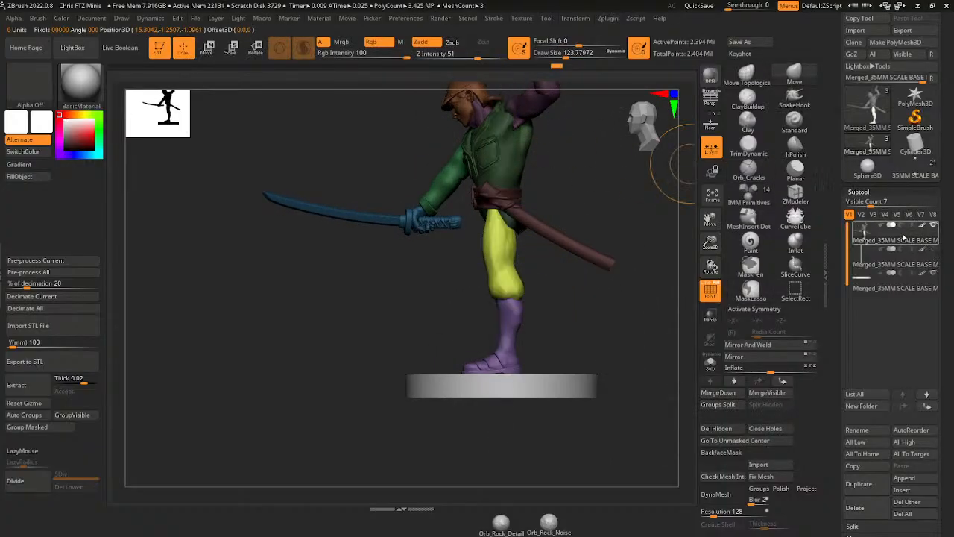
key("r")
left_click_drag(523, 196, 534, 178)
- Mask the left thigh above the knee, place the pivot at the knee and bend the lower leg down
left_click_drag(462, 261, 433, 287, "ctrl")
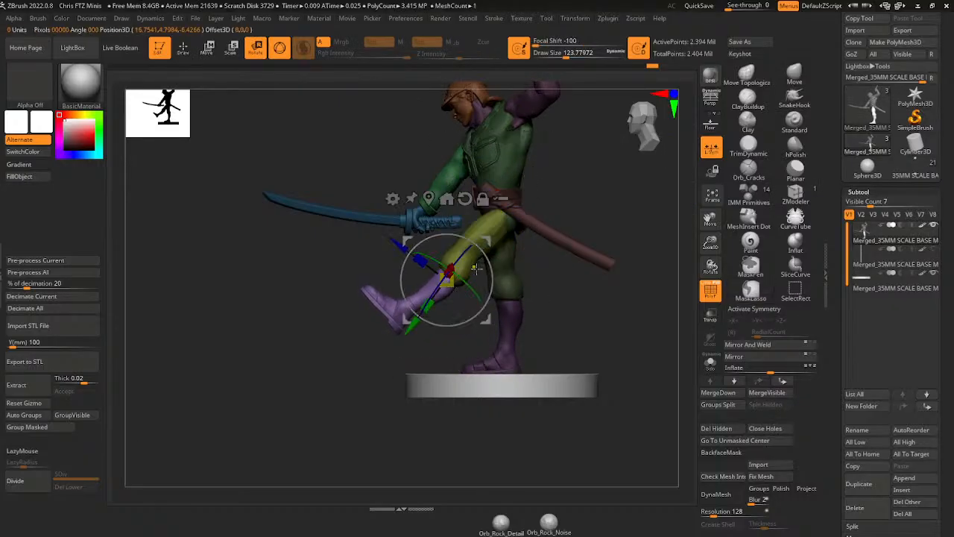
left_click_drag(470, 338, 477, 290, "ctrl")
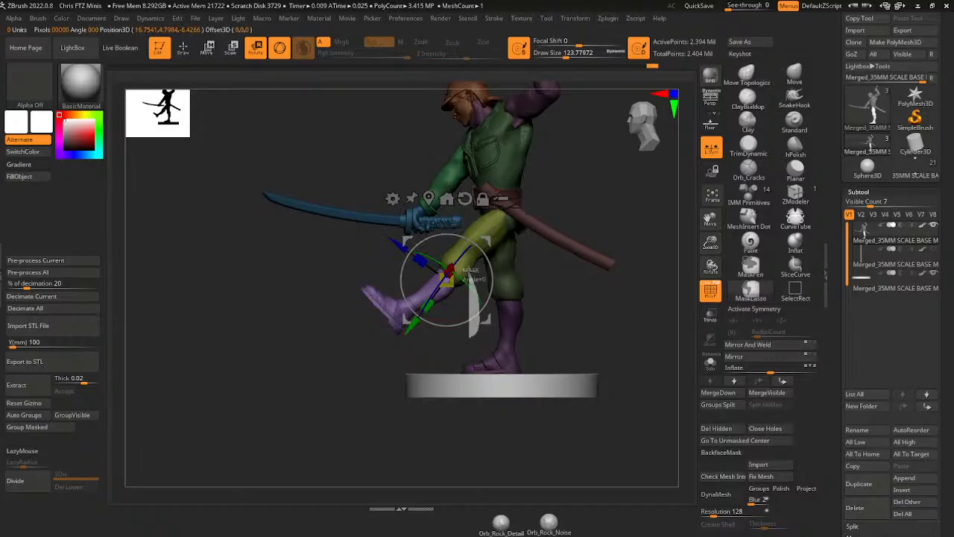
left_click_drag(420, 279, 422, 282, "ctrl")
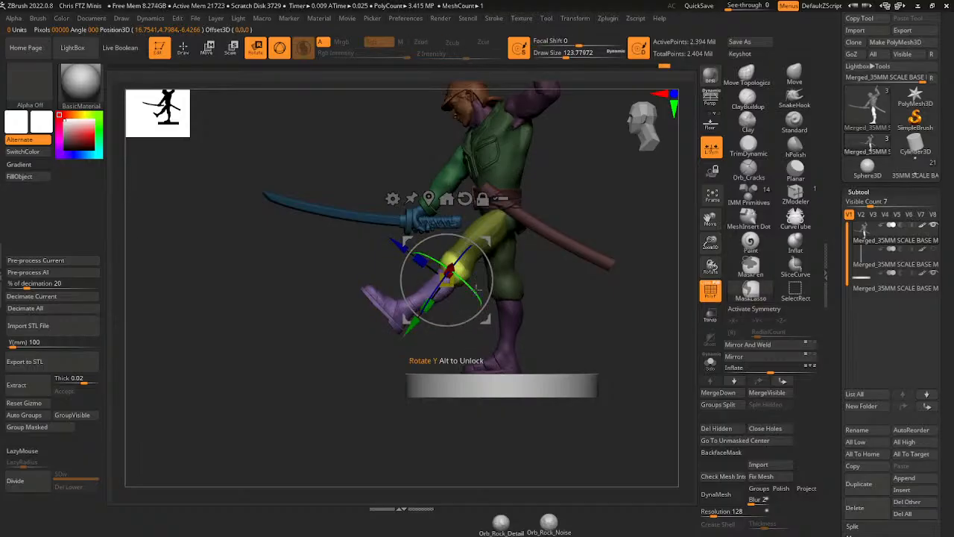
mouse_move(453, 250)
left_mouse_down("ctrl")
mouse_move(499, 220)
mouse_move(481, 229)
mouse_move(464, 223)
left_mouse_up("ctrl")
left_click(490, 190)
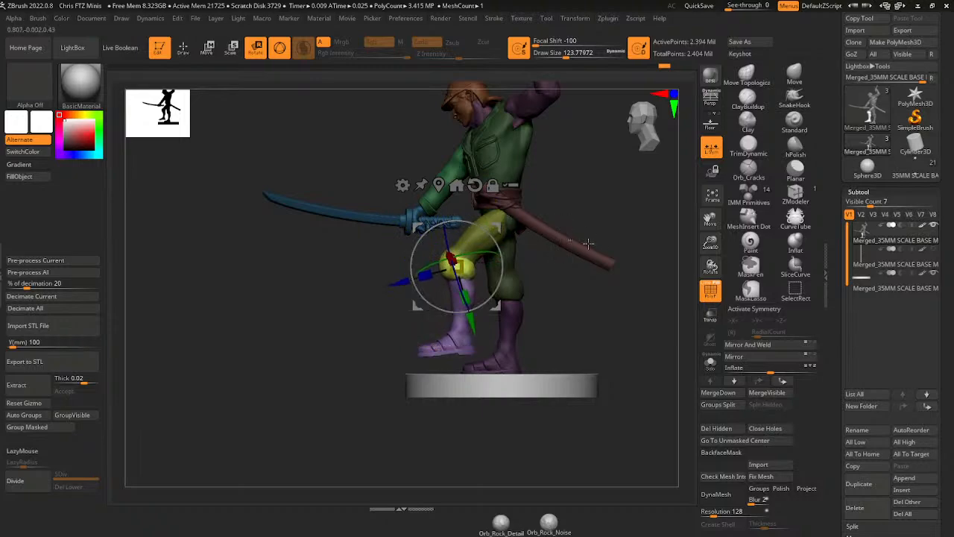
- Unmask the left thigh so the entire left leg is editable while the rest of the figure stays masked
key("q")
mouse_move(604, 212)
left_mouse_down("shift")
mouse_move(639, 197)
mouse_move(593, 214)
mouse_move(540, 185)
left_mouse_up("shift")
left_click(258, 50)
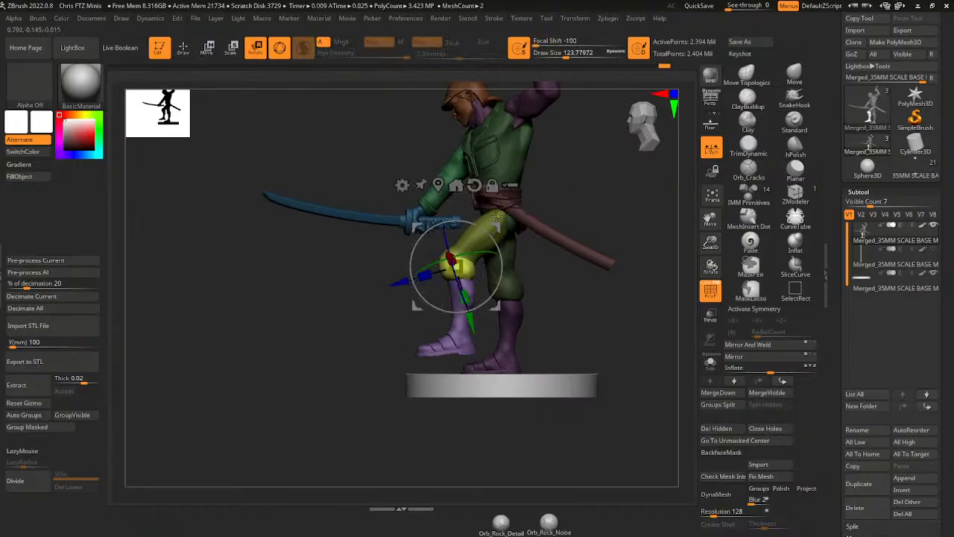
left_click(183, 48)
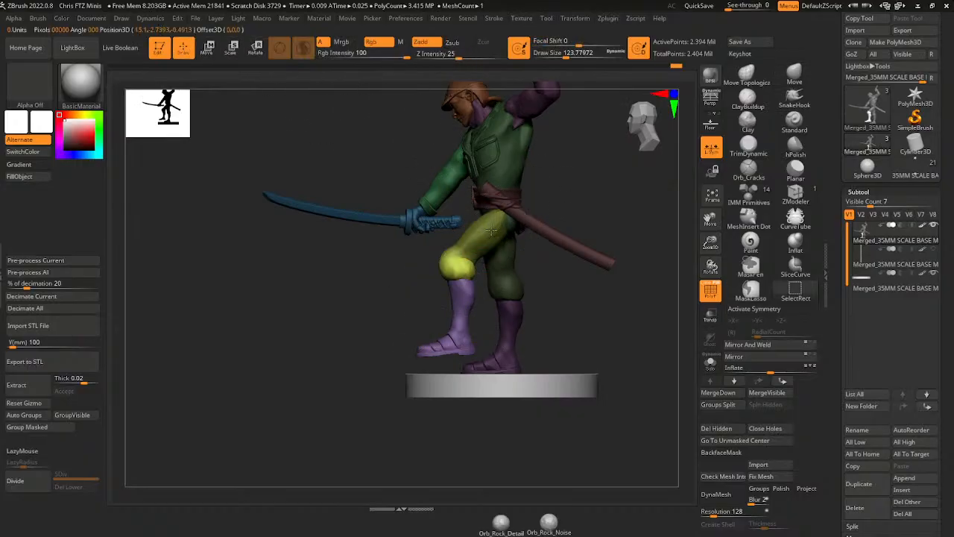
left_click(492, 230, "ctrl+shift")
mouse_move(555, 185)
left_mouse_down("ctrl+alt")
mouse_move(460, 336)
mouse_move(474, 334)
left_mouse_up("ctrl+alt")
left_click(580, 245, "ctrl+shift")
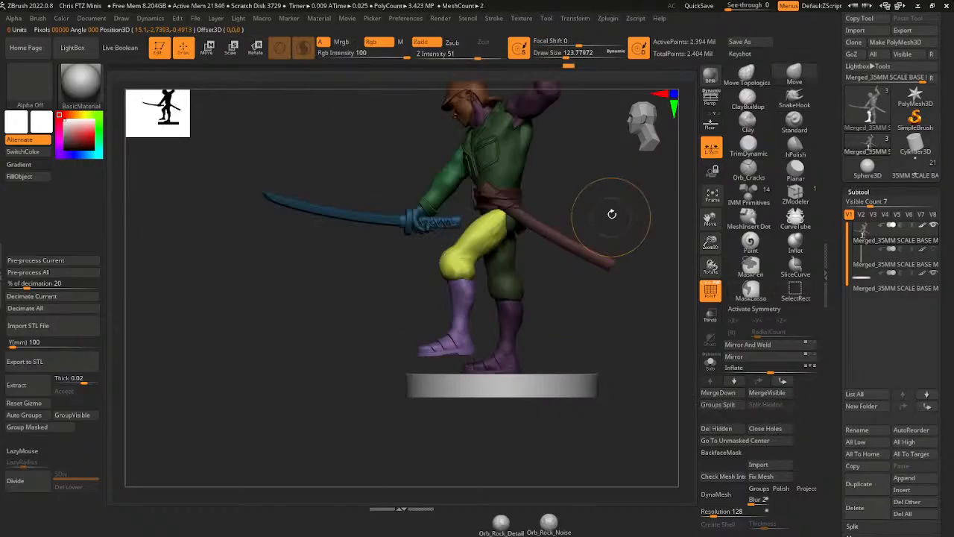
- Move the gizmo pivot to the left hip in the top view and rotate the leg outward about 34 degrees
left_click_drag(611, 214, 618, 305, "shift")
left_click(256, 48)
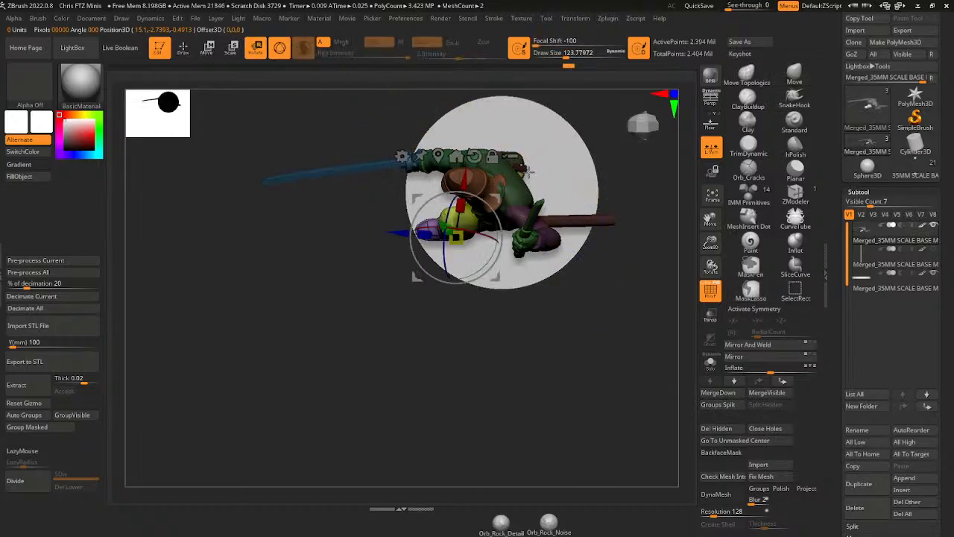
left_click_drag(497, 192, 537, 179, "alt")
left_click_drag(520, 159, 514, 158)
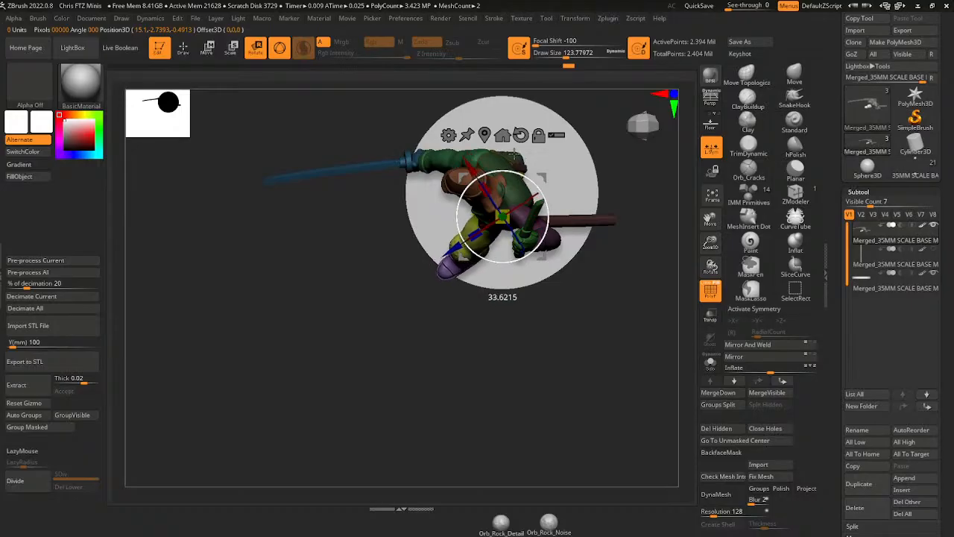
- Isolate the green right thigh, smooth its rough inner side at a draw size of about 51, and show the figure again
left_click_drag(618, 173, 620, 112, "shift")
mouse_move(590, 165)
left_mouse_down("shift")
mouse_move(624, 178)
mouse_move(605, 211)
mouse_move(585, 200)
mouse_move(635, 196)
mouse_move(619, 230)
mouse_move(542, 182)
mouse_move(555, 194)
left_mouse_up("shift")
key("q")
left_click(491, 208, "ctrl+shift")
left_click_drag(566, 55, 555, 55)
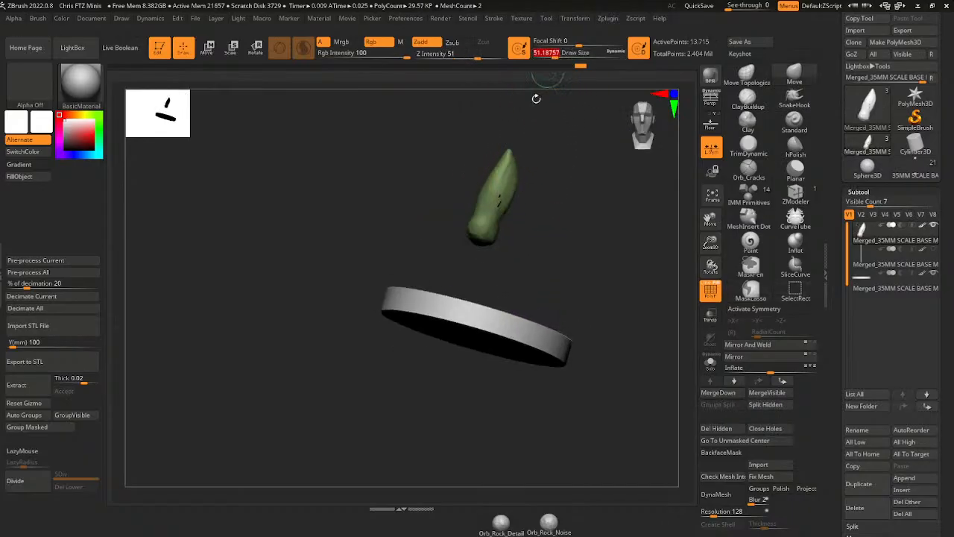
left_click_drag(498, 205, 500, 199, "shift")
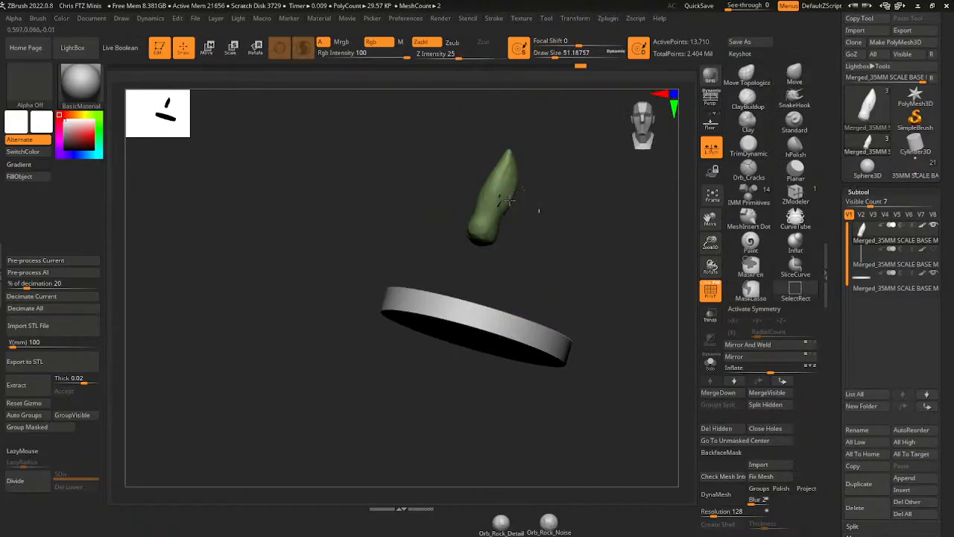
left_click(522, 191, "ctrl+shift")
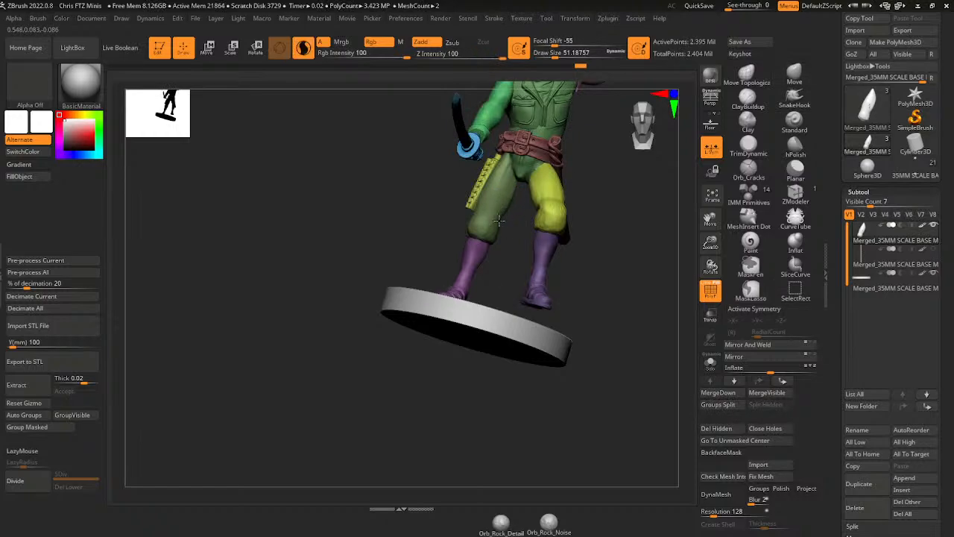
- Mask everything except the right leg and its thigh, and bring up the rotation gizmo
left_click_drag(533, 261, 601, 188)
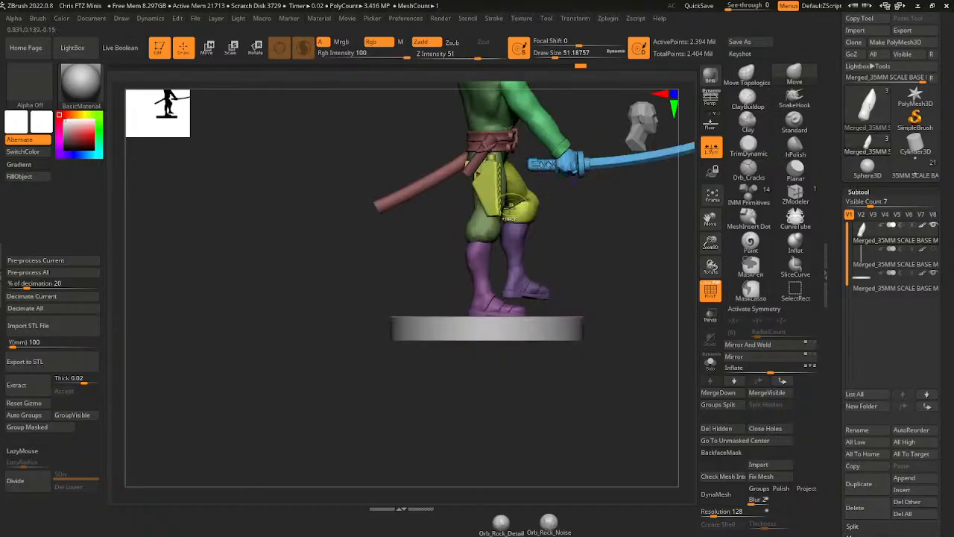
left_click(492, 229, "ctrl+shift")
left_click(483, 254, "ctrl+shift")
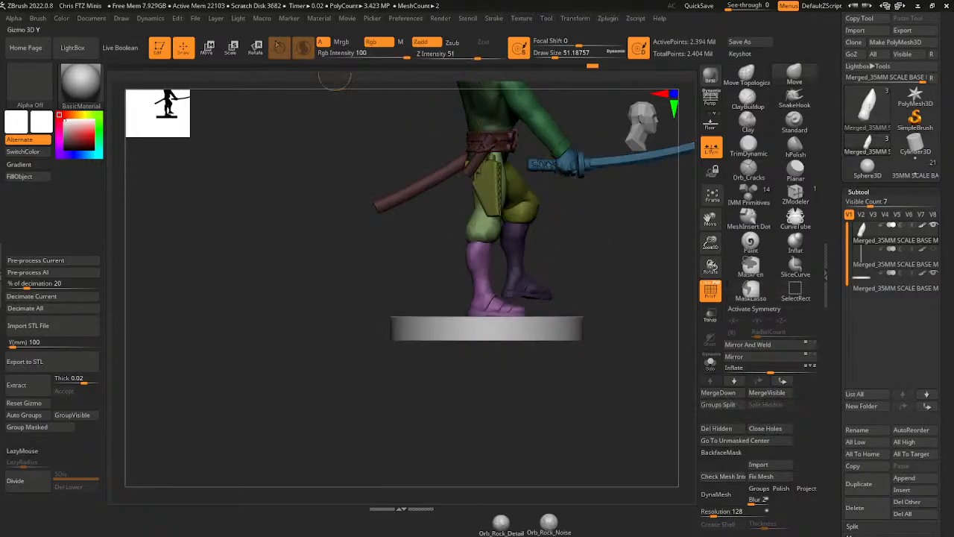
key("r")
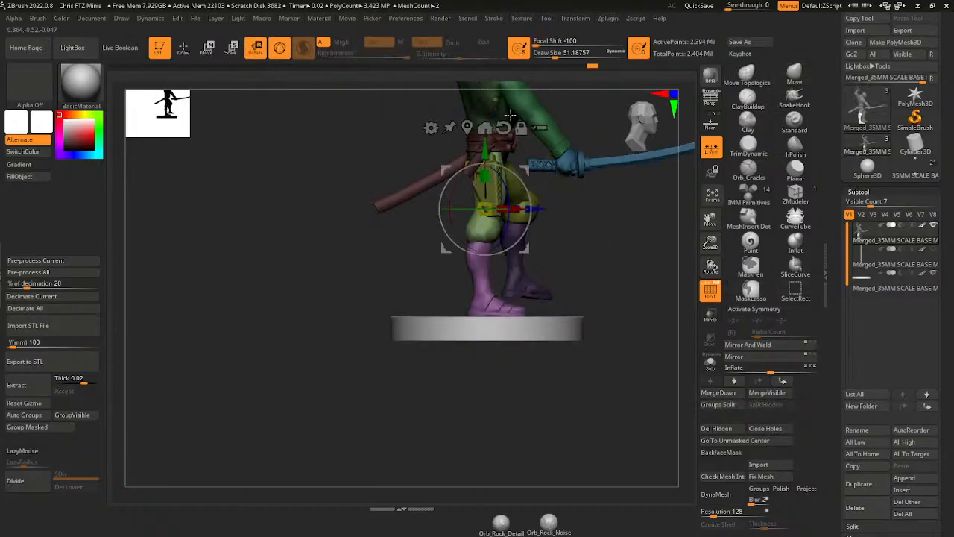
- Swing the unmasked right leg forward at the hip and shift the gizmo pivot over the right hip in the front view
left_click_drag(719, 214, 722, 282)
left_click_drag(529, 239, 535, 200)
left_click(512, 143)
left_click(530, 145)
left_click_drag(596, 285, 546, 293)
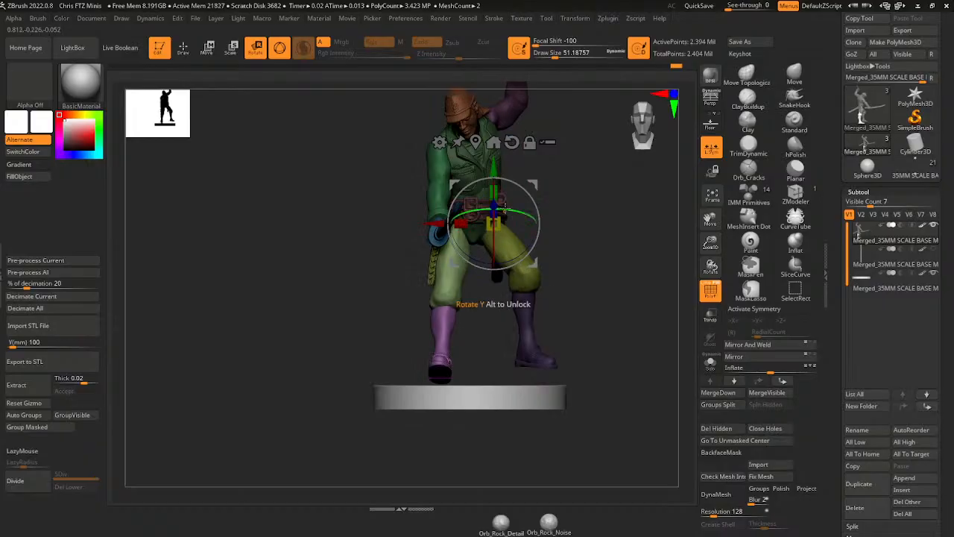
left_click(530, 142)
left_click_drag(533, 184, 496, 188)
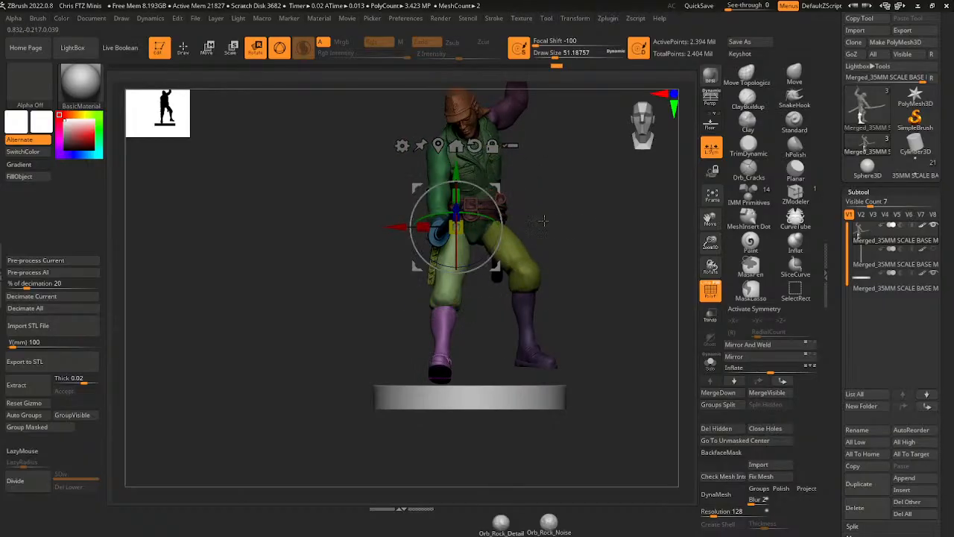
- Mask the right thigh, move the gizmo pivot to the right knee, bend the lower leg backward and align it from the front
left_click_drag(543, 222, 511, 278)
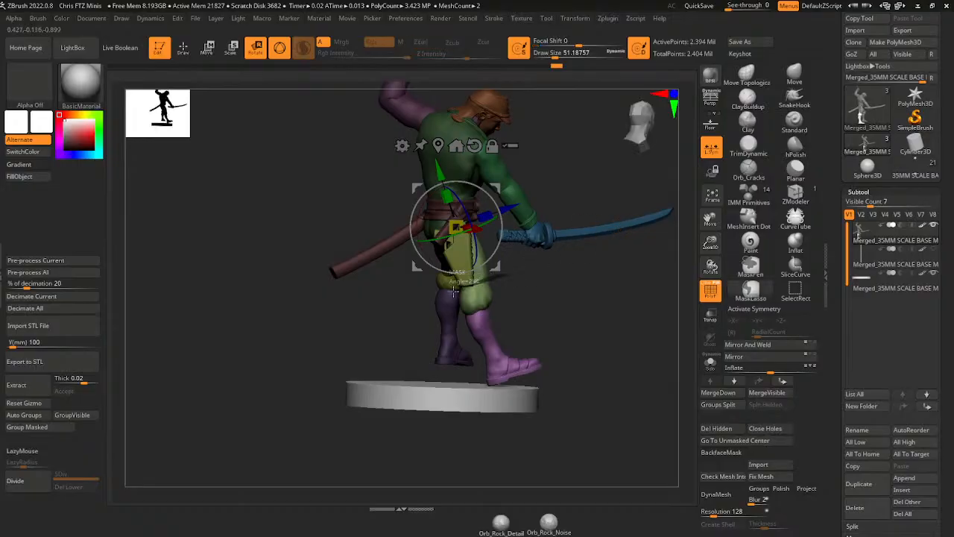
left_click_drag(500, 193, 504, 303)
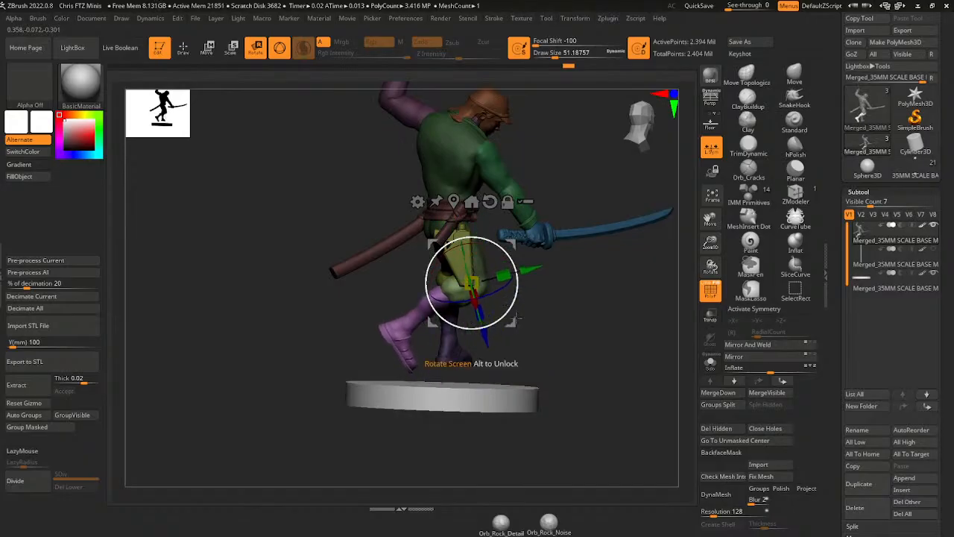
left_click_drag(536, 332, 512, 313)
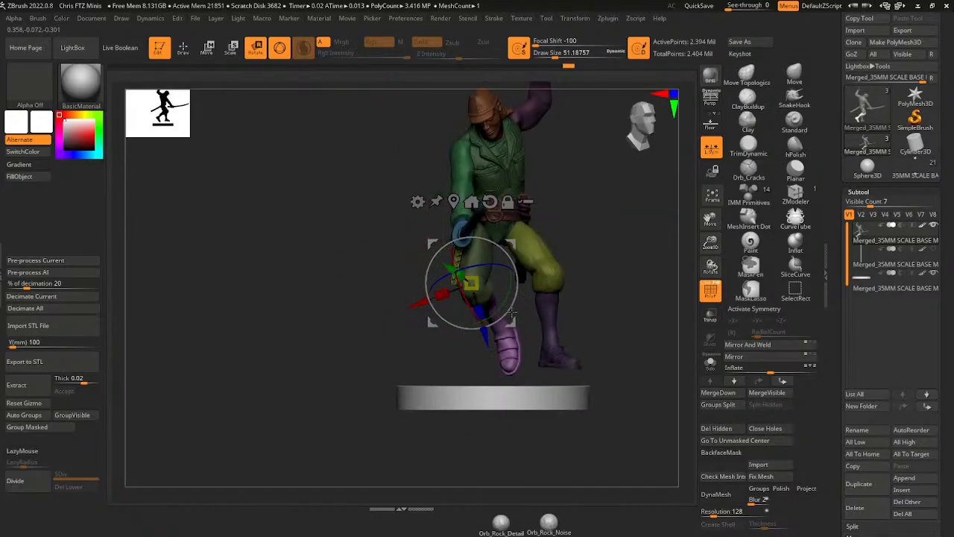
right_click_drag(513, 312, 515, 268)
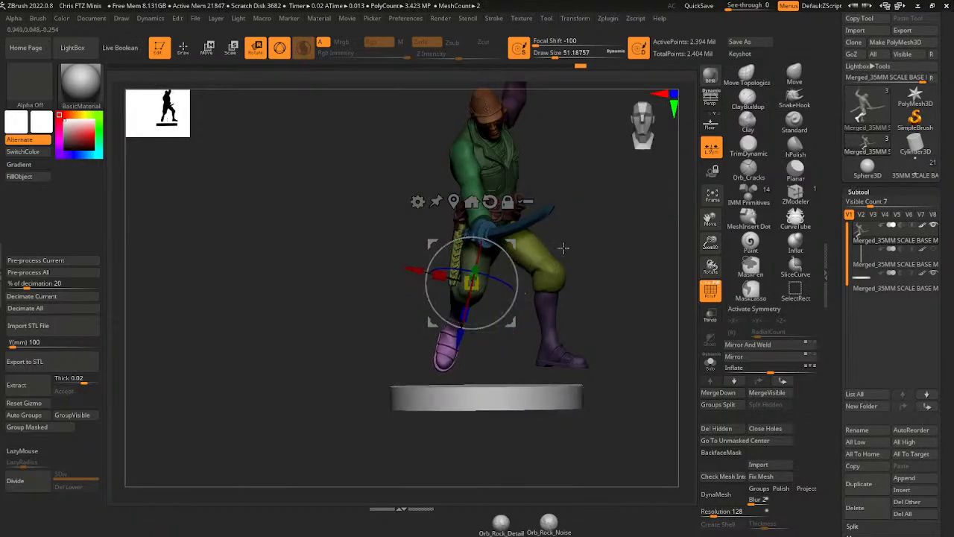
right_click_drag(564, 248, 522, 295)
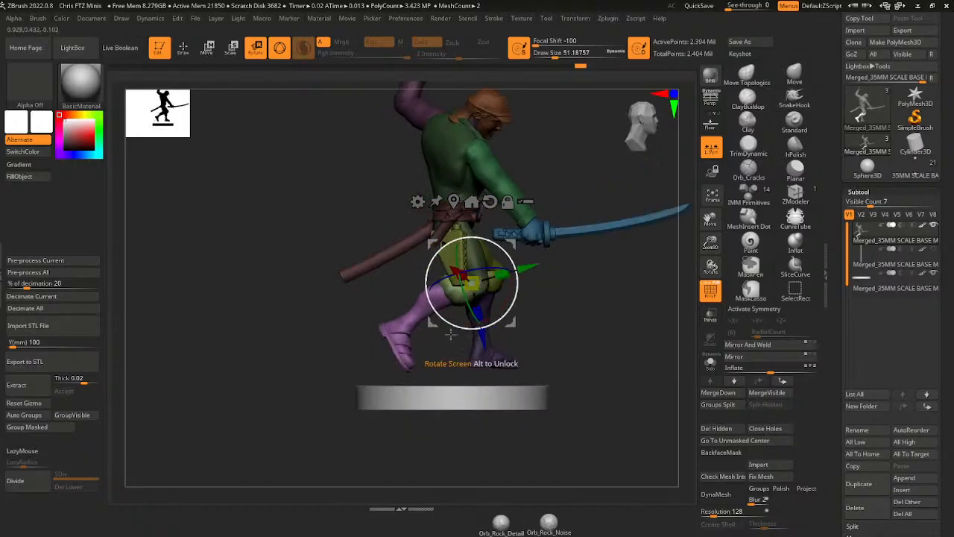
- Mask everything above the right foot, place the gizmo pivot at the ankle and rotate the foot toward the ground
mouse_move(370, 349)
left_mouse_down("ctrl")
mouse_move(358, 234)
mouse_move(558, 242)
mouse_move(439, 310)
left_mouse_up("ctrl")
left_click(417, 270, "alt")
left_click_drag(445, 348, 436, 313)
left_click_drag(618, 322, 605, 349, "shift")
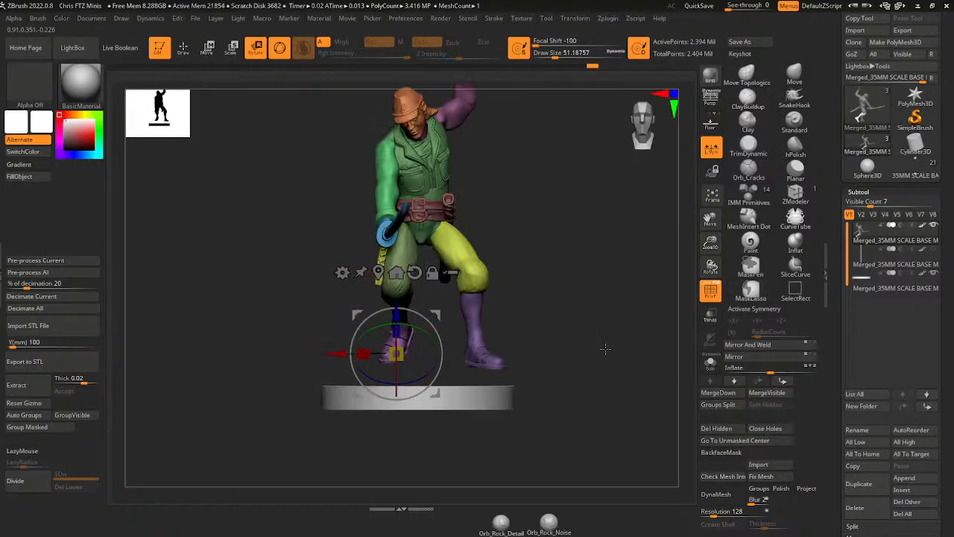
left_click_drag(552, 307, 440, 281)
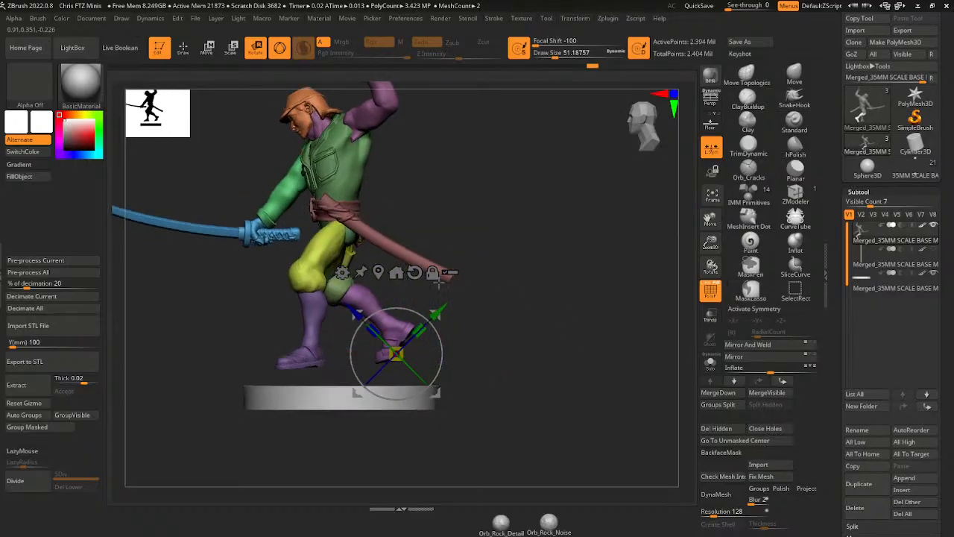
- Mask the whole figure except the left lower leg and its yellow thigh
left_click(335, 231, "ctrl")
left_click(182, 47)
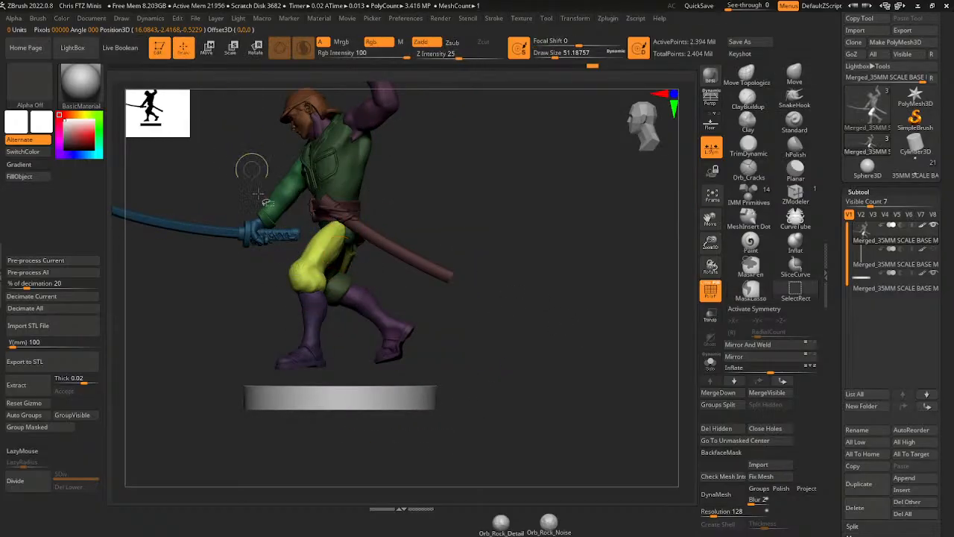
left_click(310, 308, "ctrl+shift")
left_click(433, 228, "ctrl")
left_click(435, 228, "ctrl+shift")
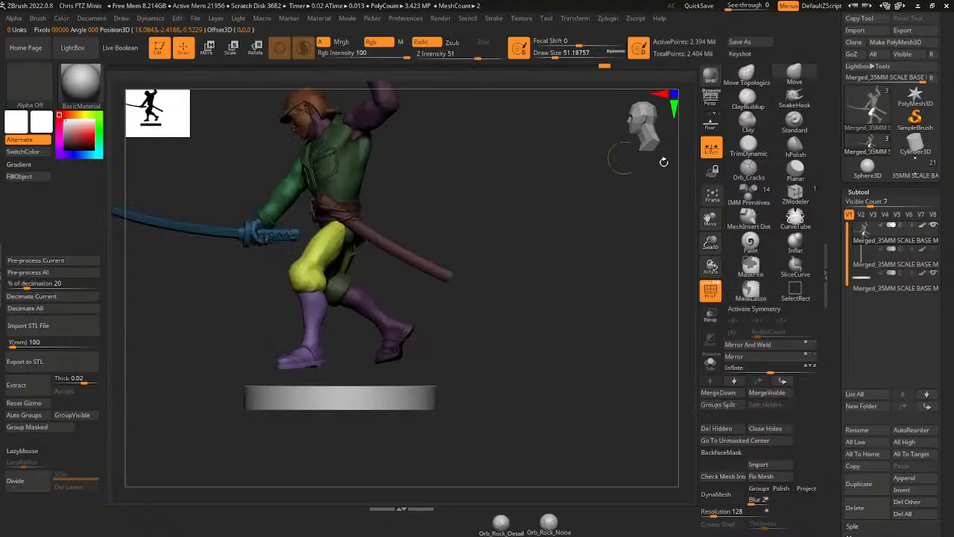
left_click_drag(713, 218, 722, 218)
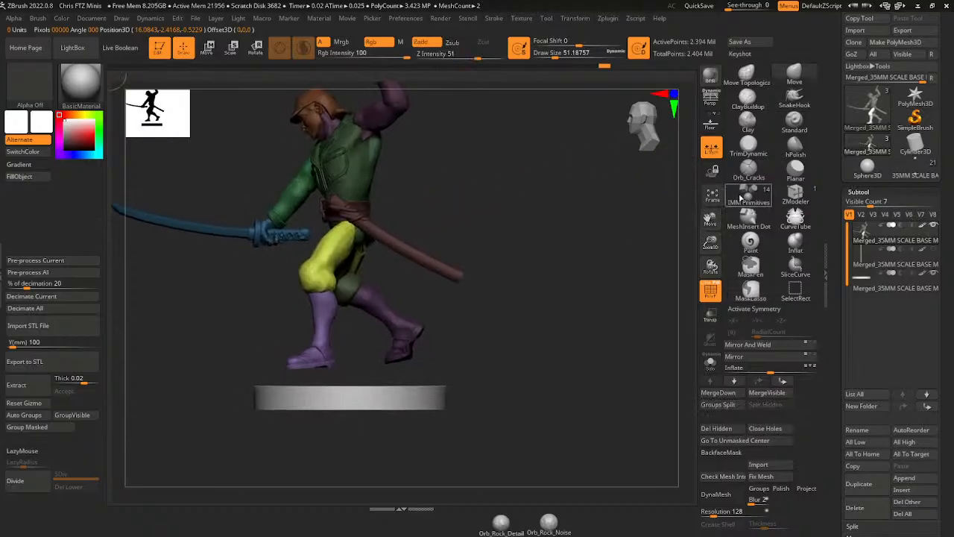
- Select the round base, raise it until it meets the feet and nudge it sideways beneath the figure
left_click(866, 285)
left_click(232, 47)
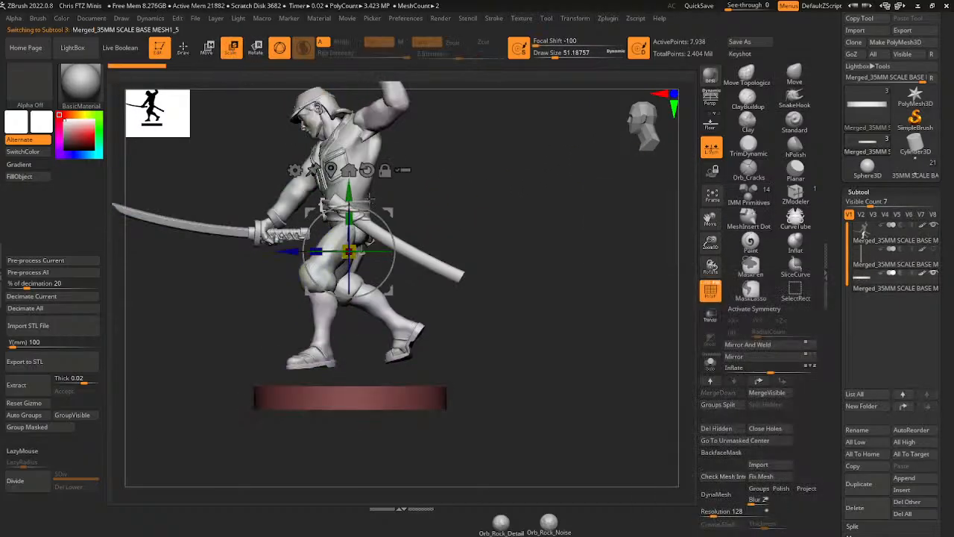
left_click_drag(350, 196, 351, 165)
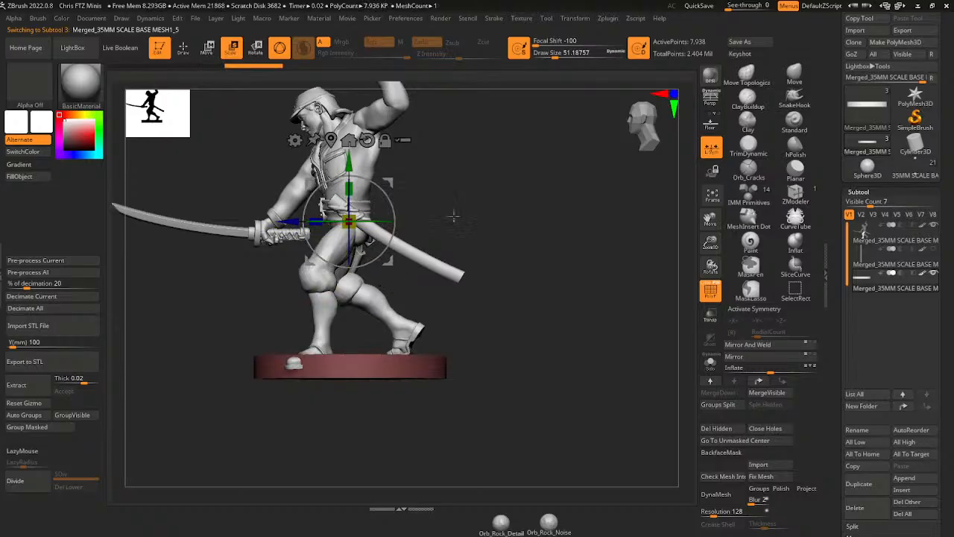
left_click_drag(454, 217, 459, 312, "shift")
mouse_move(393, 221)
left_mouse_down()
mouse_move(389, 246)
mouse_move(386, 239)
left_mouse_up()
left_click_drag(457, 252, 417, 206)
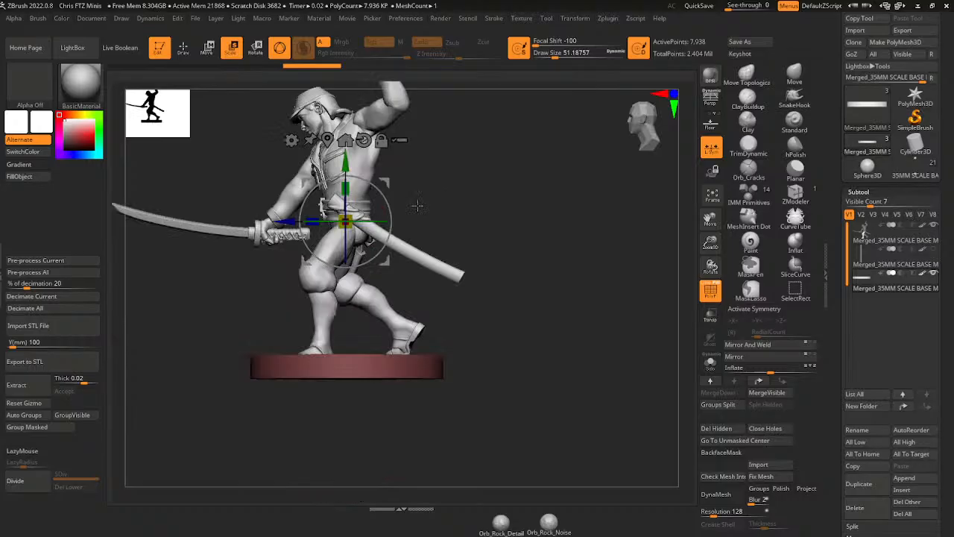
- Select the figure and swing the unmasked left leg forward around the hip in the side view
left_click(325, 296, "alt")
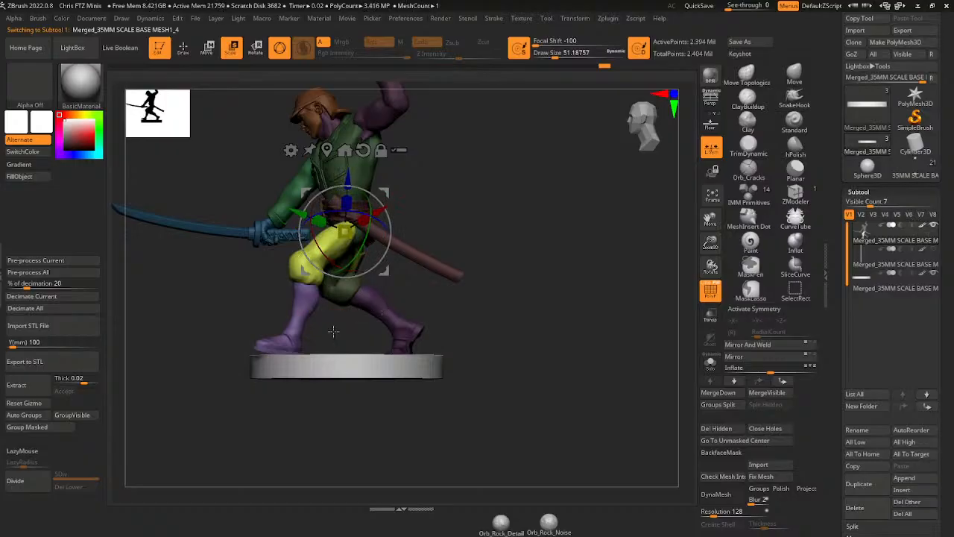
key("ctrl")
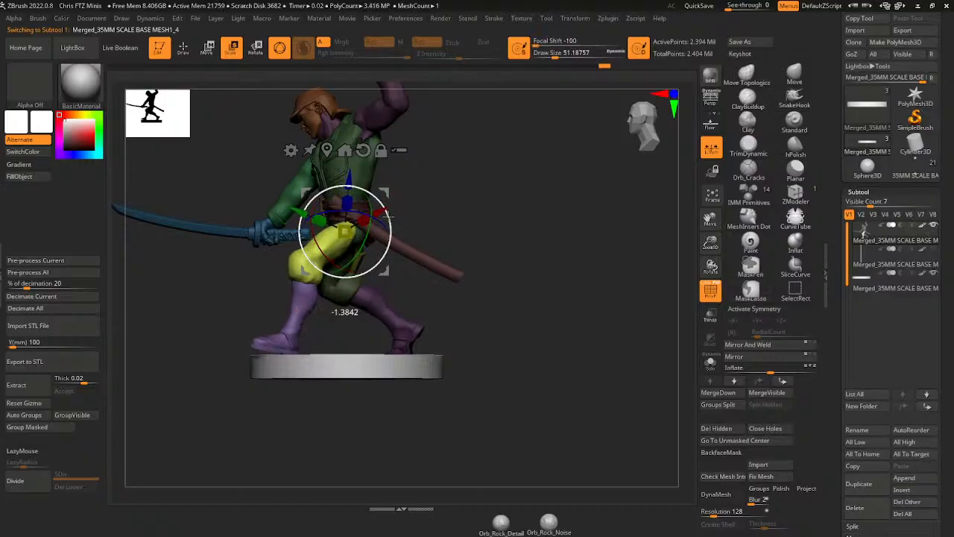
key("ctrl")
- Mask everything above the left foot, centre the gizmo on the foot and rotate it flat onto the base
mouse_move(283, 328)
left_mouse_down("ctrl")
mouse_move(261, 249)
mouse_move(447, 288)
mouse_move(418, 305)
left_mouse_up("ctrl")
left_click(326, 150)
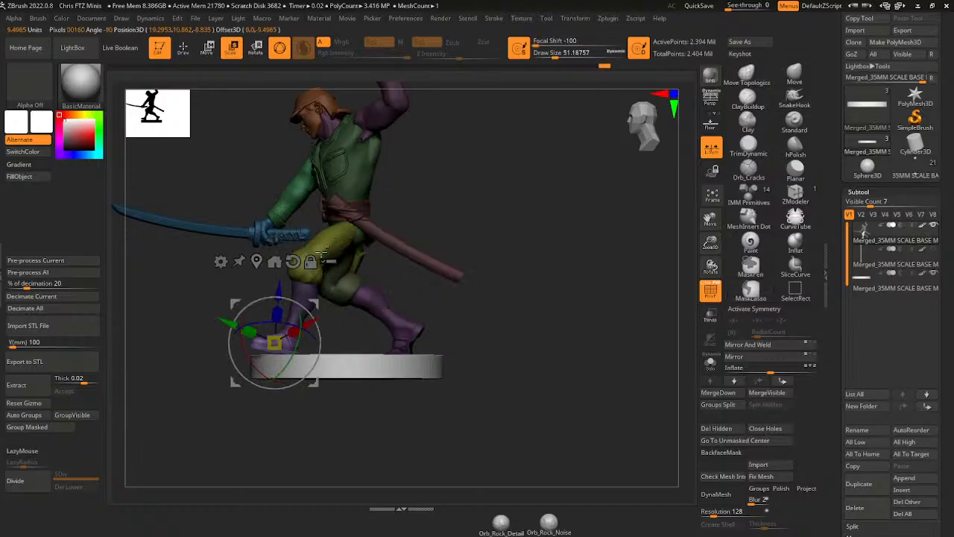
left_click(293, 262, "alt")
left_click_drag(305, 308, 314, 306)
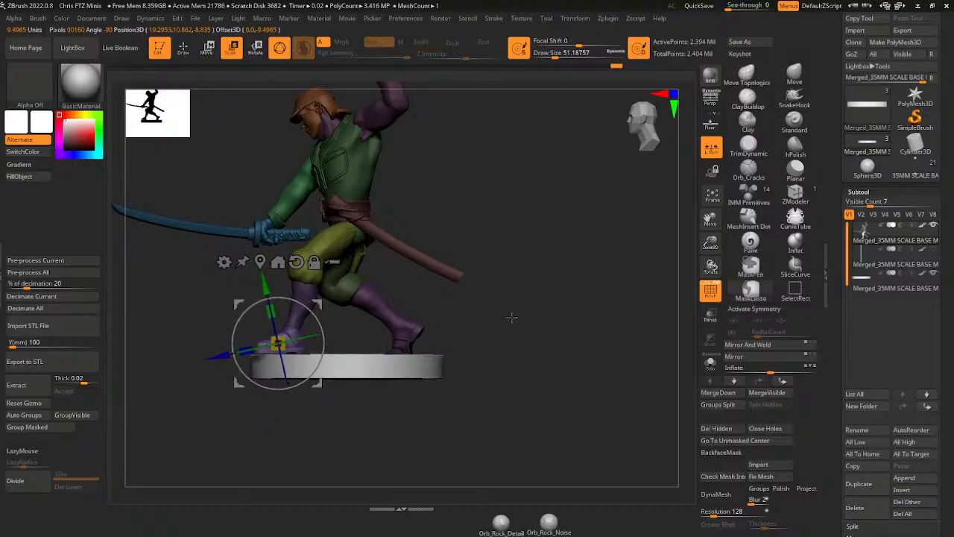
- Mask everything except the right lower leg and its green thigh, and bring up the rotation gizmo
left_click(470, 333, "ctrl")
left_click(346, 285, "ctrl")
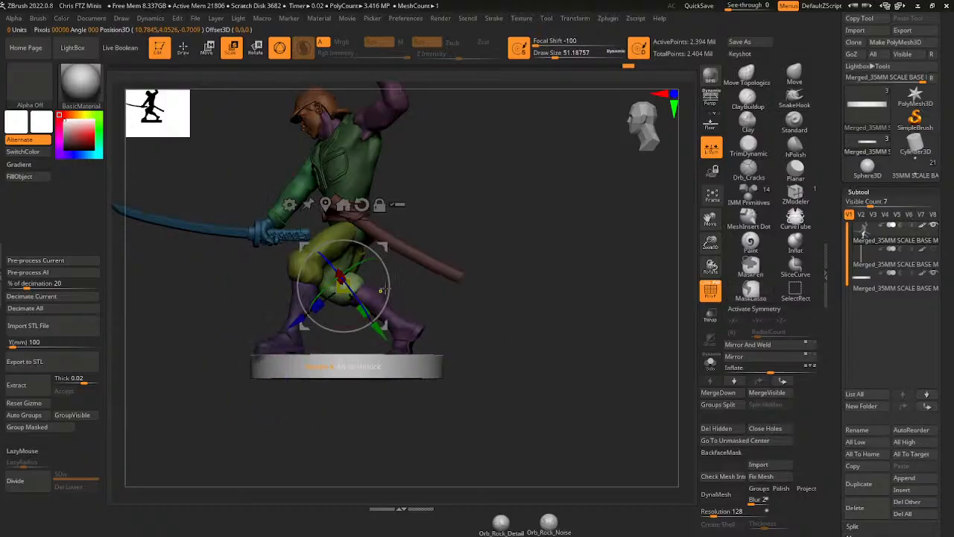
key("q")
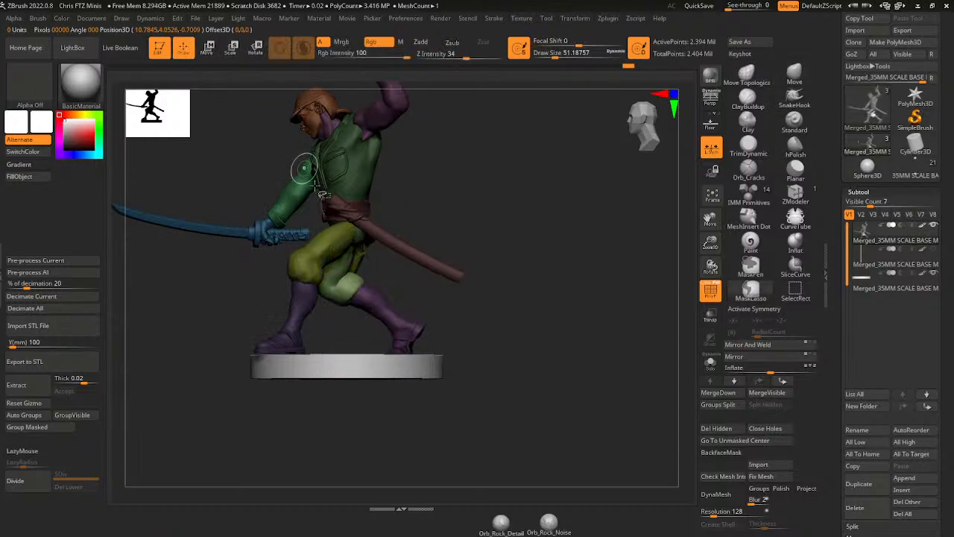
left_click(412, 285, "ctrl+shift")
left_click(384, 219, "ctrl+shift")
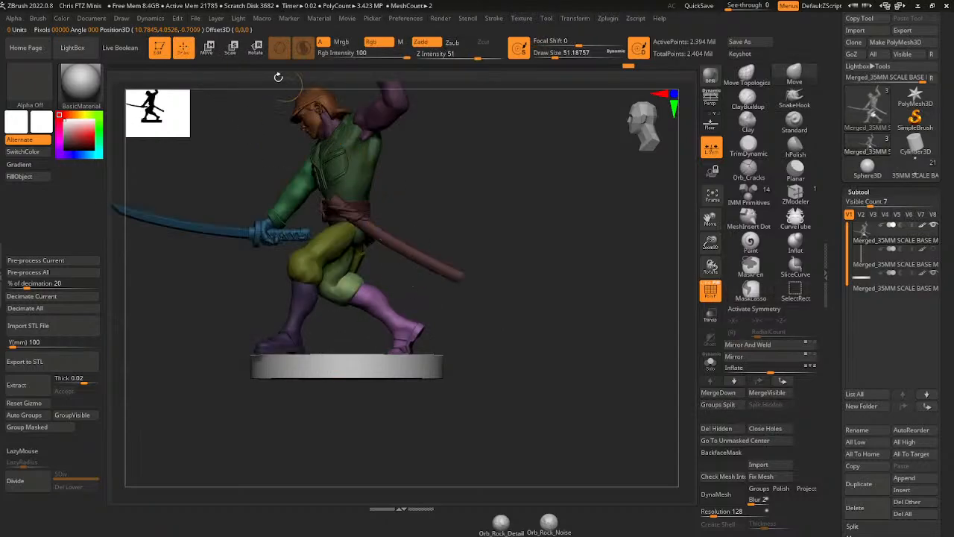
left_click(256, 47)
left_click_drag(421, 205, 355, 215)
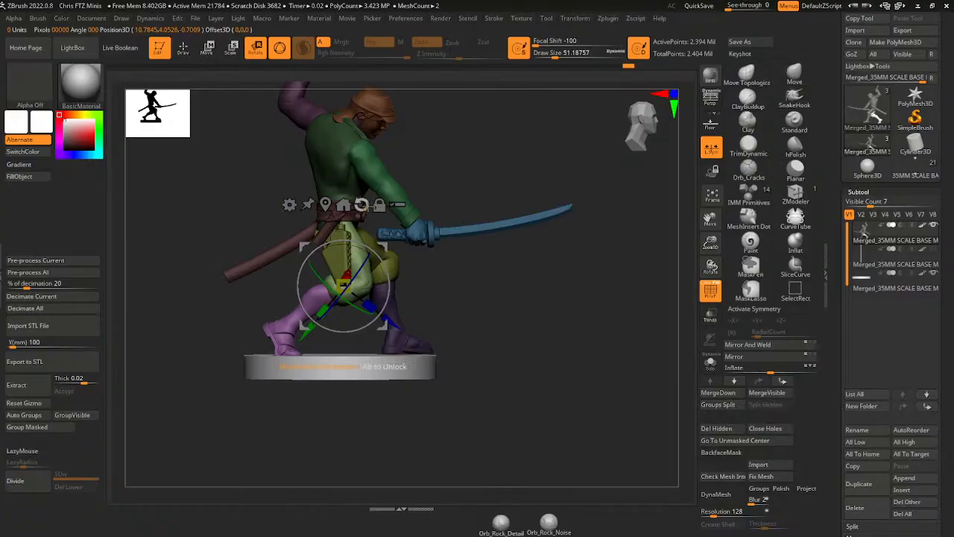
- Adjust the unmasked right leg's backward angle, return to brush drawing and set the draw size to about 90
left_click_drag(383, 246, 373, 204, "alt")
left_click(358, 149, "alt")
key("q")
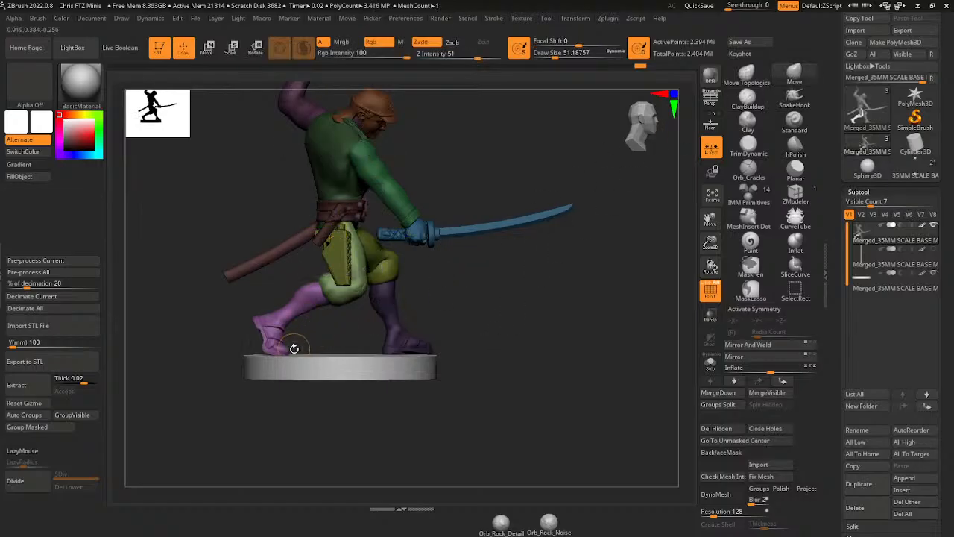
left_click(561, 54)
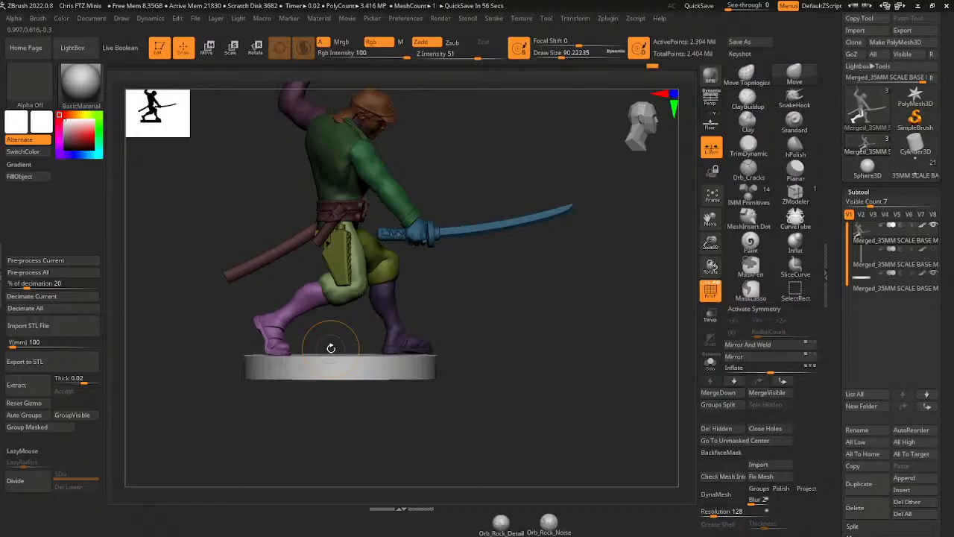
- Isolate the torso, head, arms and swords by hiding the belt, scabbard and both legs
left_click_drag(512, 306, 565, 307)
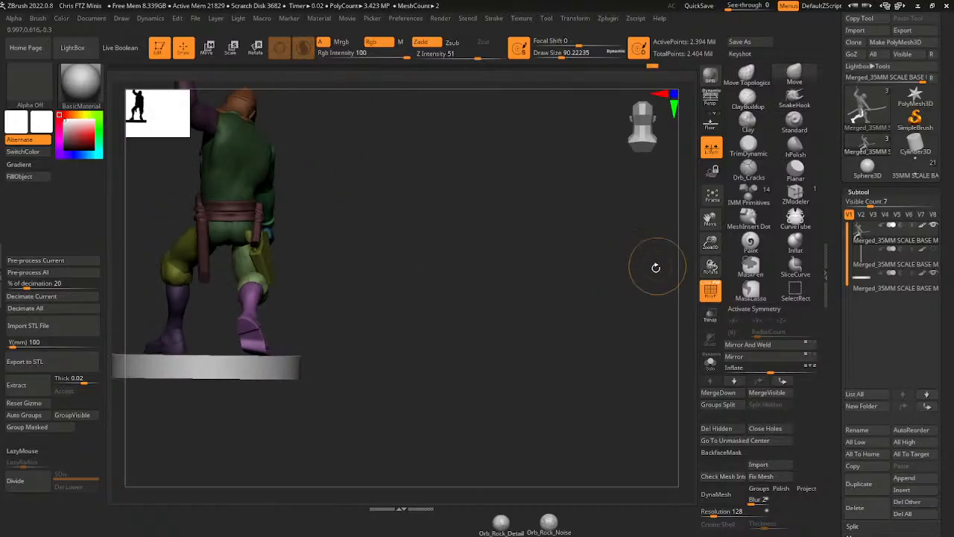
left_click_drag(705, 220, 755, 220)
left_click_drag(522, 269, 611, 266)
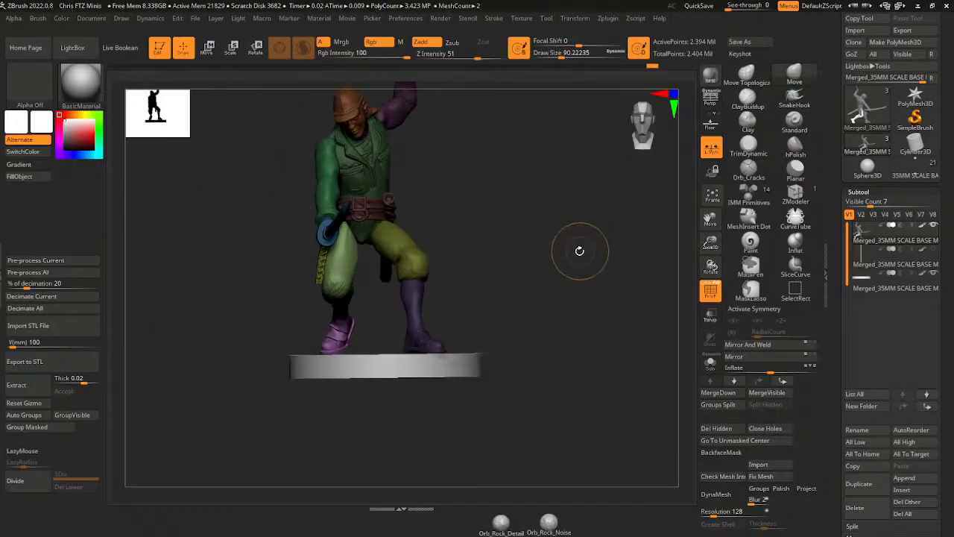
left_click_drag(574, 241, 520, 218)
left_click(371, 186, "ctrl+shift")
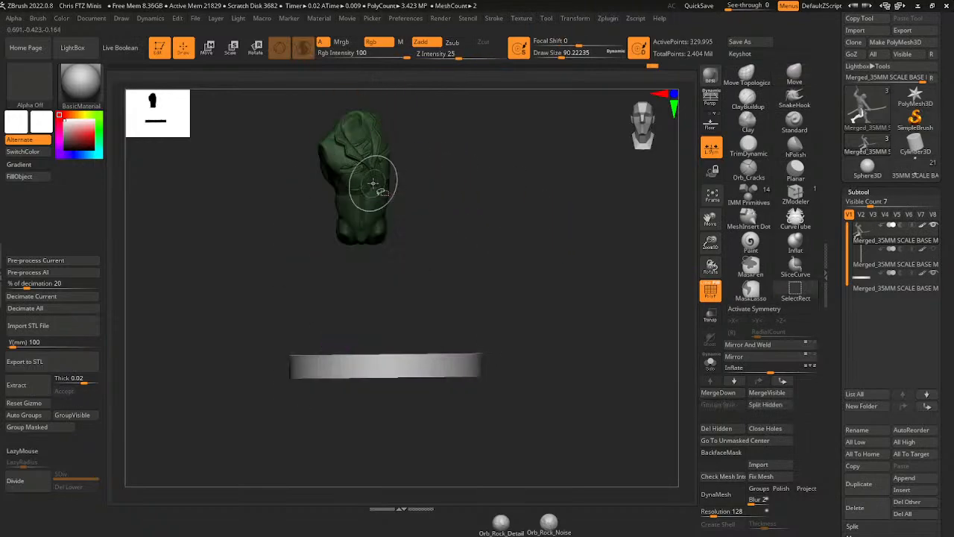
left_click(370, 194, "ctrl+shift")
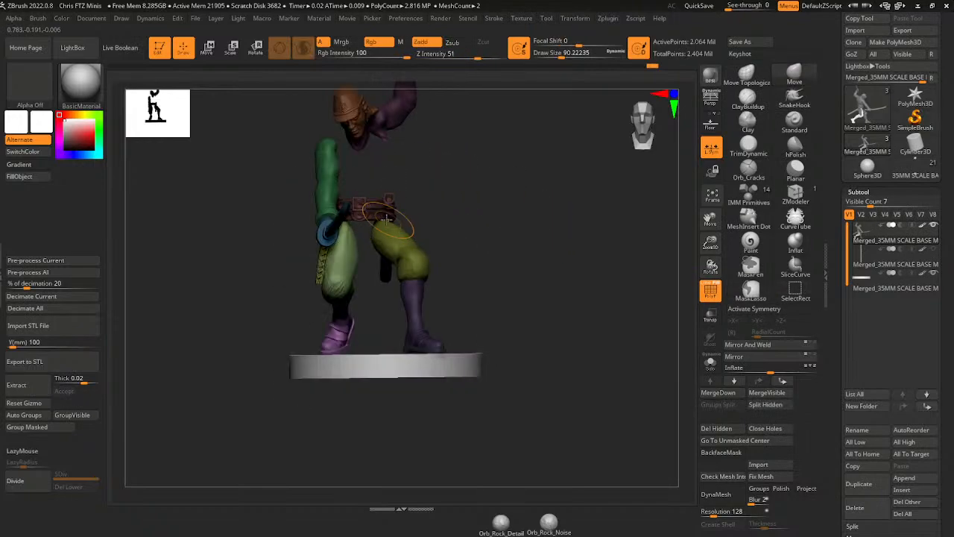
left_click(328, 233, "ctrl+shift")
left_click(362, 123, "ctrl+shift")
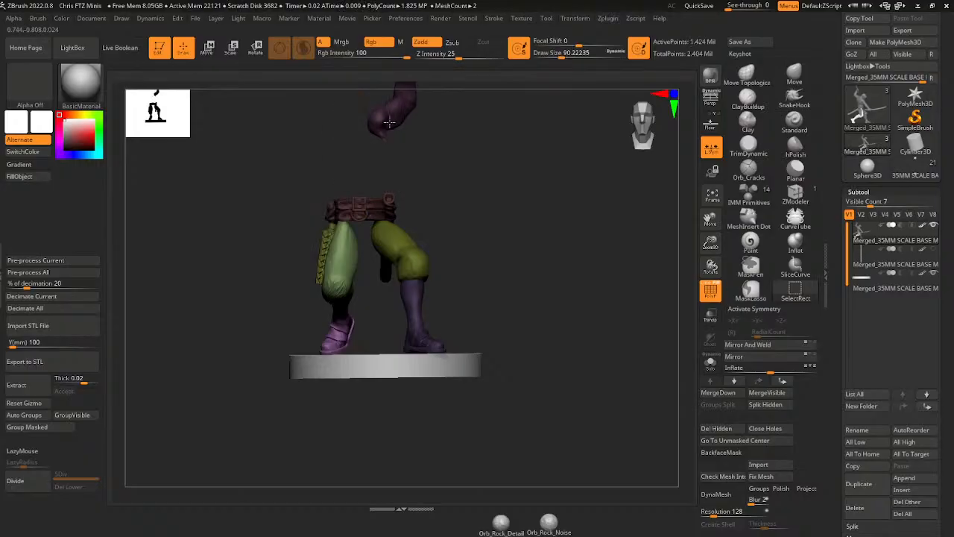
left_click(390, 122, "ctrl+shift")
left_click_drag(685, 202, 687, 273, "alt")
left_click(425, 174, "ctrl+shift")
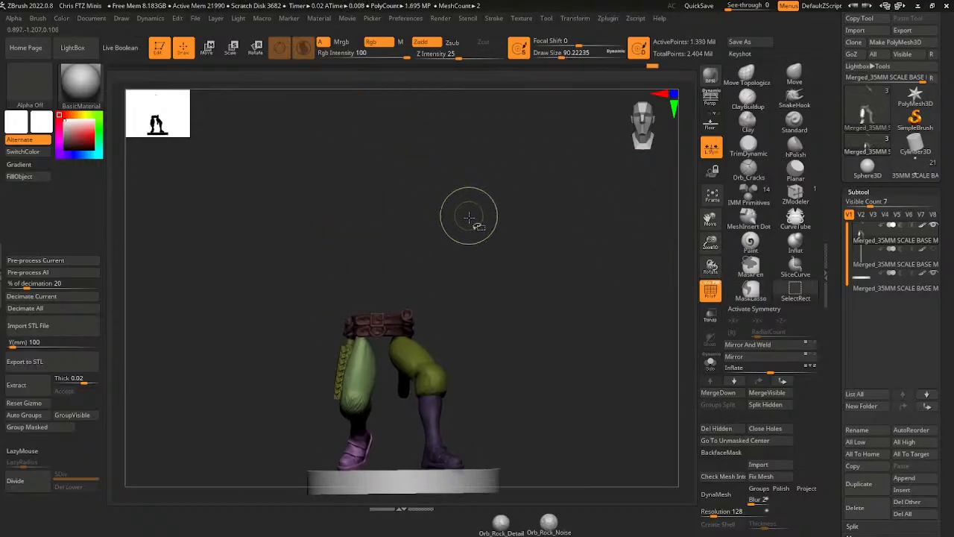
left_click(469, 217, "ctrl+shift")
- Lasso a mask around the lower end of the torso in the side view and show the whole figure again
left_click_drag(418, 326, 407, 349)
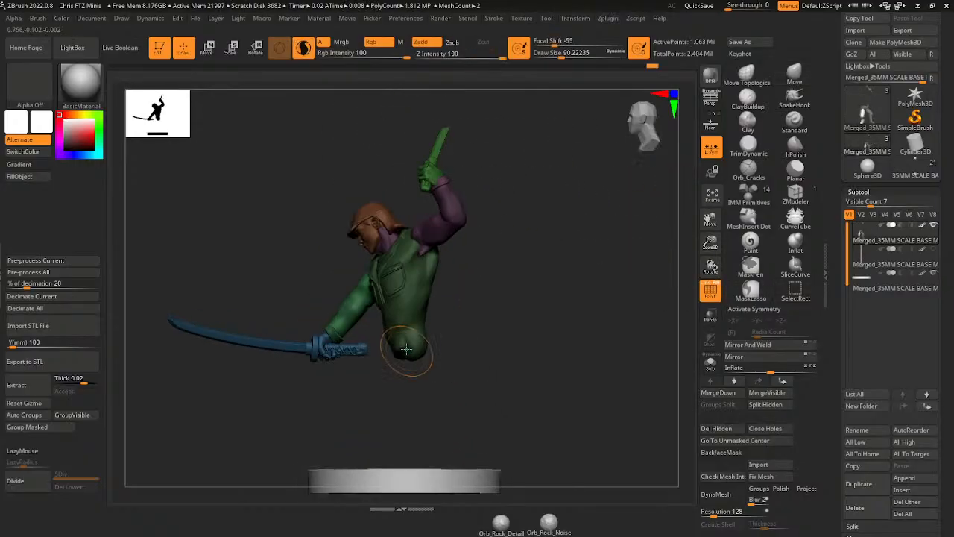
key("ctrl")
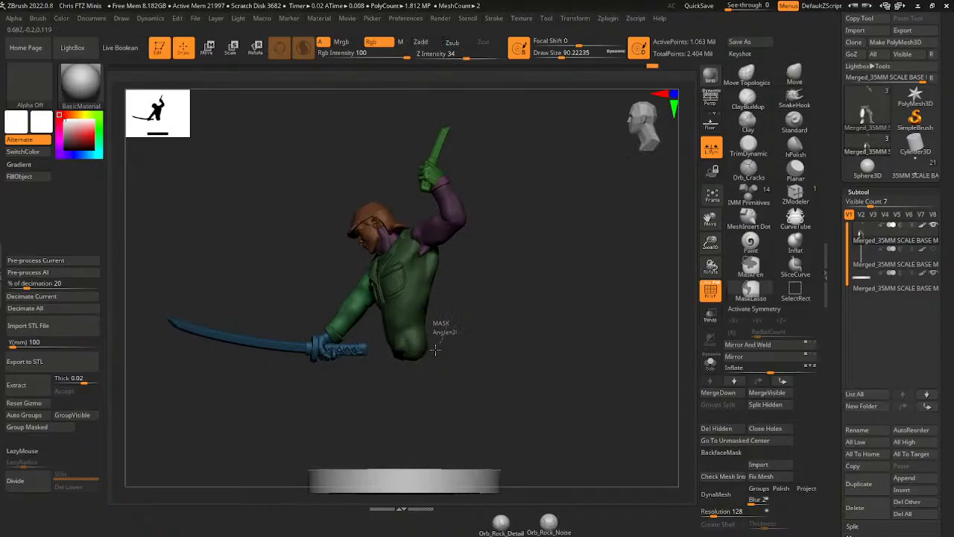
left_click_drag(391, 376, 375, 337, "ctrl")
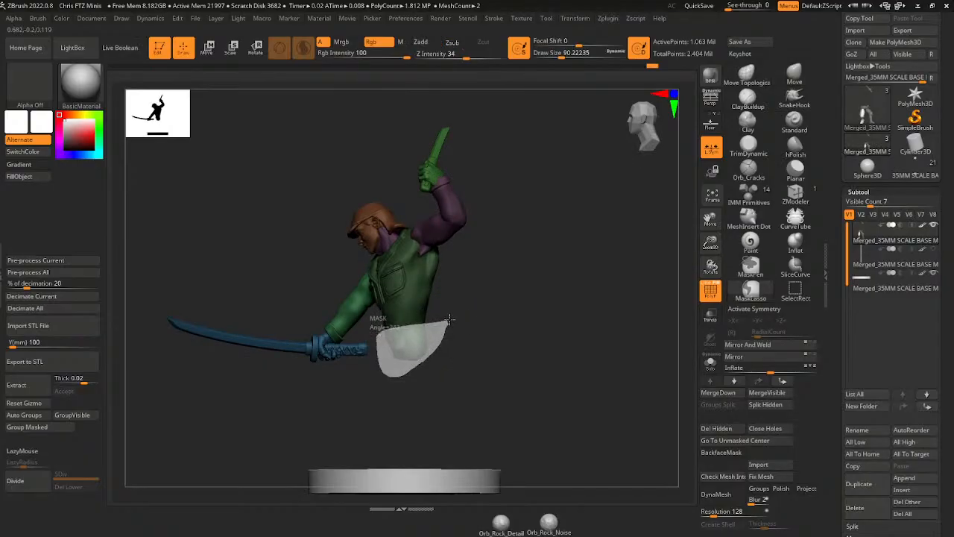
mouse_move(449, 319)
left_mouse_down("ctrl")
mouse_move(471, 321)
mouse_move(435, 267)
mouse_move(406, 455)
left_mouse_up("ctrl")
left_click(495, 332, "ctrl+shift")
left_click(407, 327, "ctrl+shift")
left_click(550, 336, "ctrl+shift")
left_click_drag(549, 336, 560, 337)
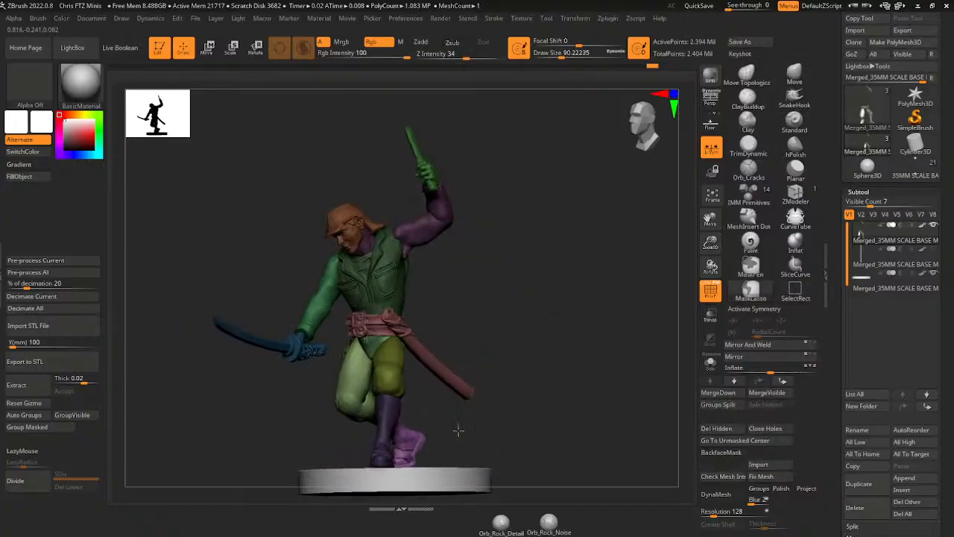
- Isolate the yellow left thigh, clear its mask and show the whole figure again
mouse_move(459, 431)
left_mouse_down("ctrl")
mouse_move(364, 377)
mouse_move(489, 477)
mouse_move(498, 463)
left_mouse_up("ctrl")
left_click(397, 368, "ctrl+shift")
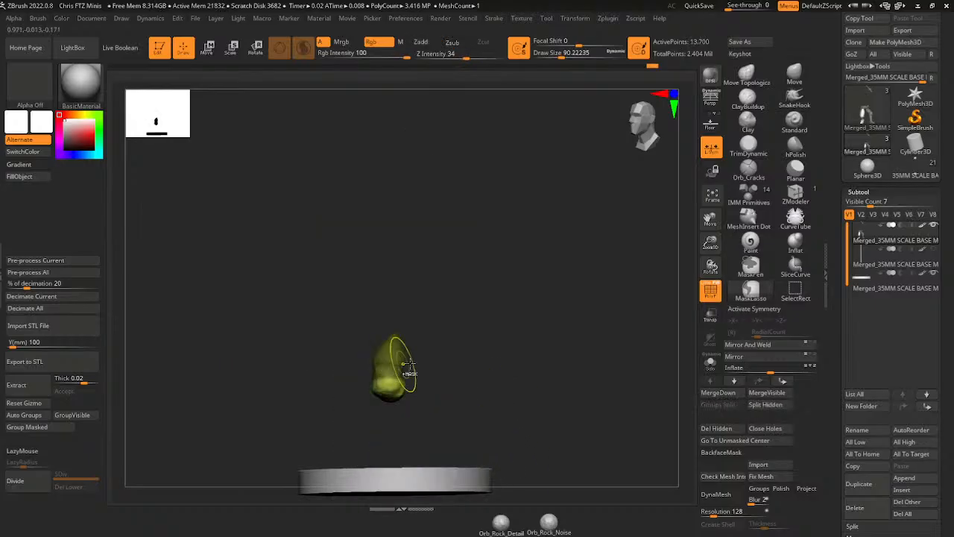
mouse_move(478, 325)
left_mouse_down("ctrl+alt")
mouse_move(387, 312)
mouse_move(479, 411)
left_mouse_up("ctrl+alt")
left_click(495, 396, "ctrl+shift")
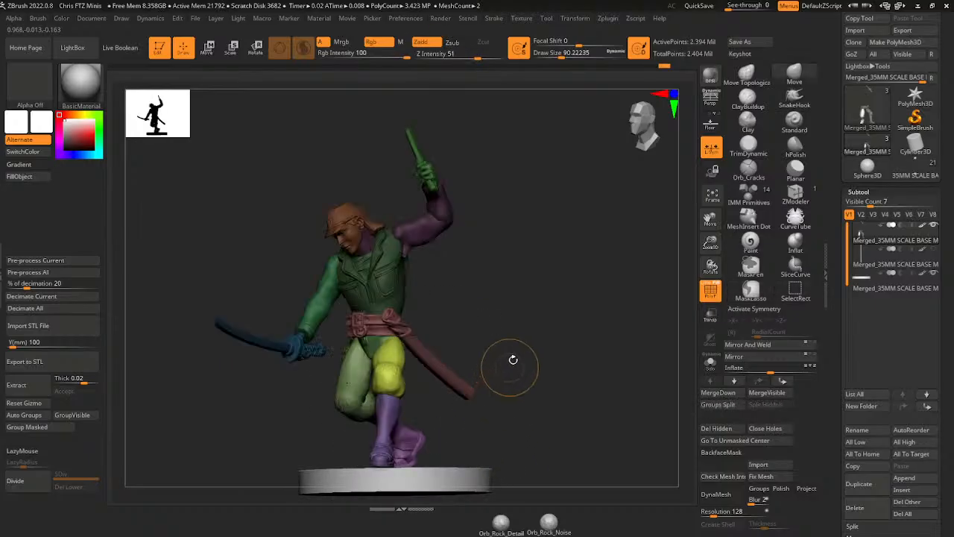
- Invert the mask so the upper body is free and rotate it about the vertical axis in the top view
mouse_move(532, 323)
left_mouse_down()
mouse_move(548, 331)
mouse_move(539, 306)
left_mouse_up()
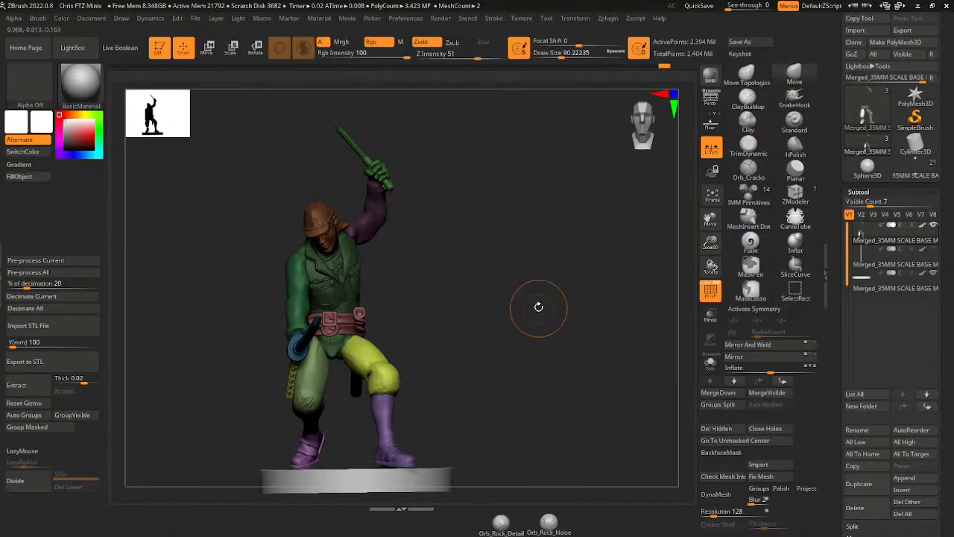
left_click(256, 50)
left_click_drag(424, 213, 436, 306)
left_click(426, 246, "ctrl")
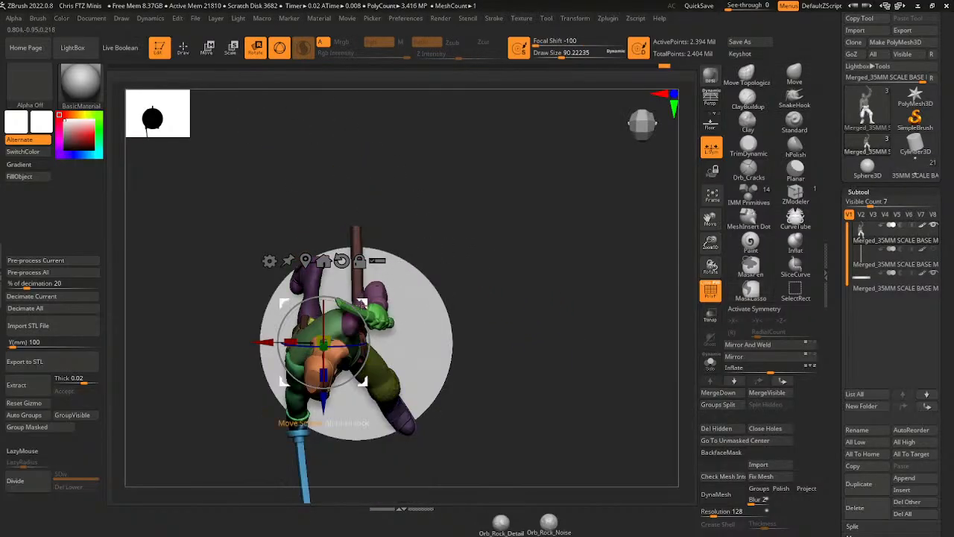
left_click_drag(362, 316, 334, 296)
left_click_drag(401, 284, 501, 255)
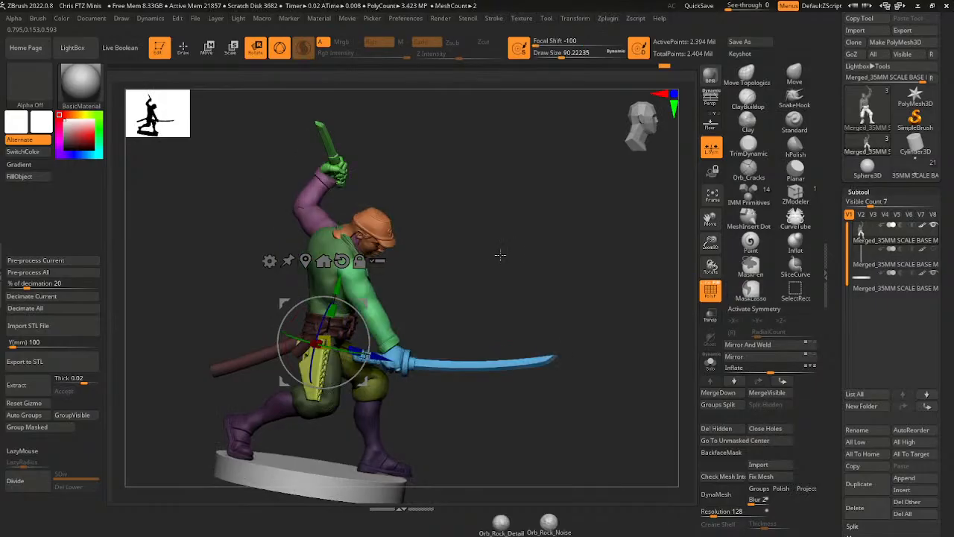
- Isolate the thigh holster, mask it and show the whole figure again
key("q")
left_click(316, 365, "ctrl+shift")
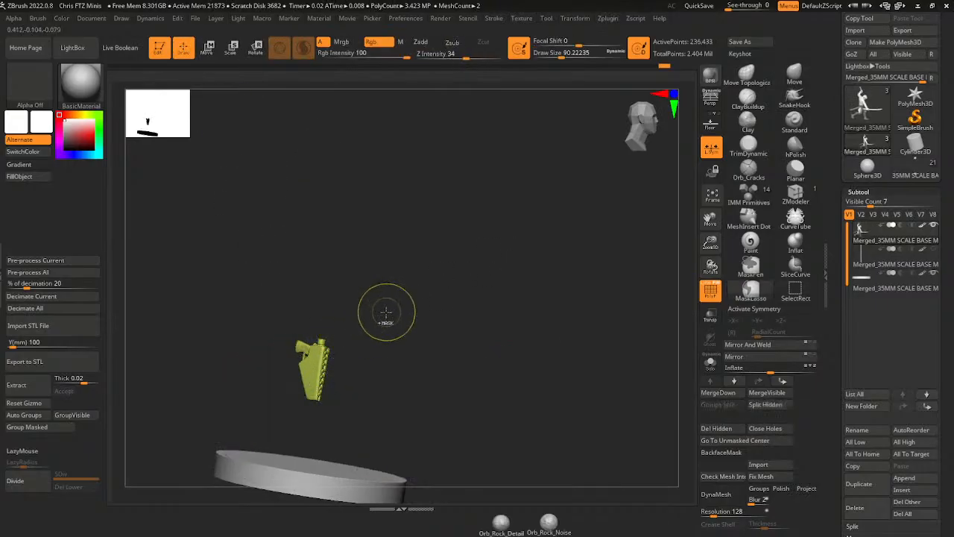
left_click(389, 315, "ctrl")
left_click(395, 302, "ctrl+shift")
- Twist the unmasked upper body further around the waist in the top view, checking the pose from the front and side
left_click_drag(496, 234, 454, 249, "shift")
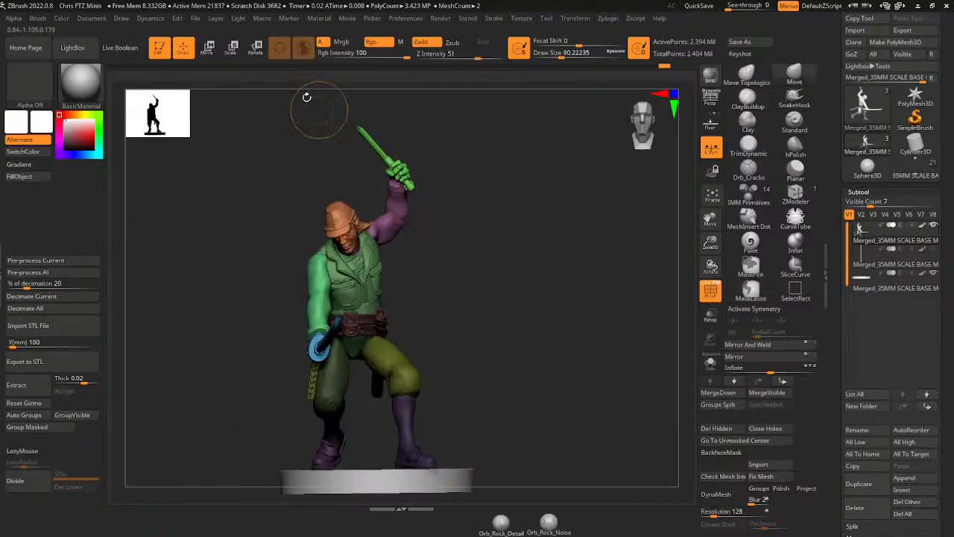
left_click(234, 51)
left_click_drag(468, 213, 461, 286)
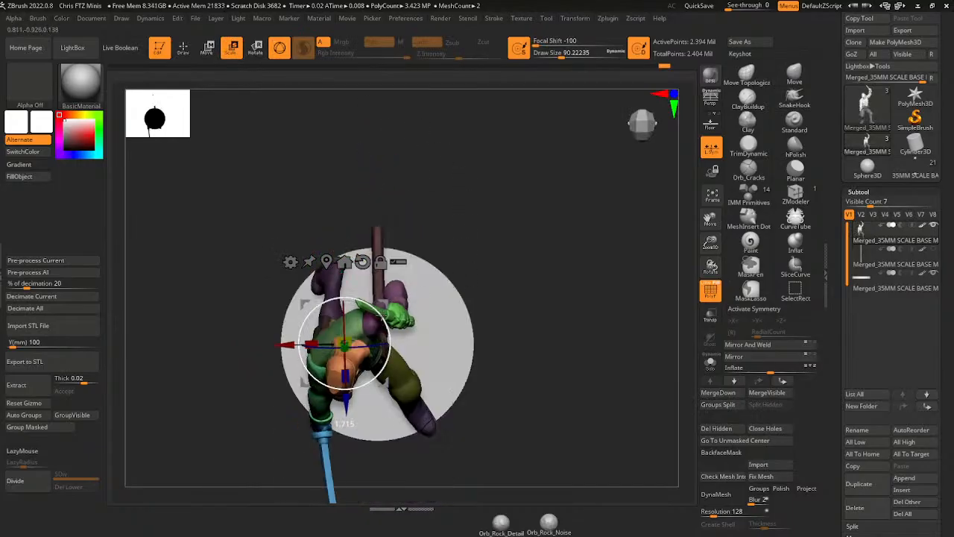
left_click_drag(383, 314, 363, 294)
mouse_move(471, 251)
left_mouse_down()
mouse_move(463, 165)
mouse_move(457, 262)
left_mouse_up()
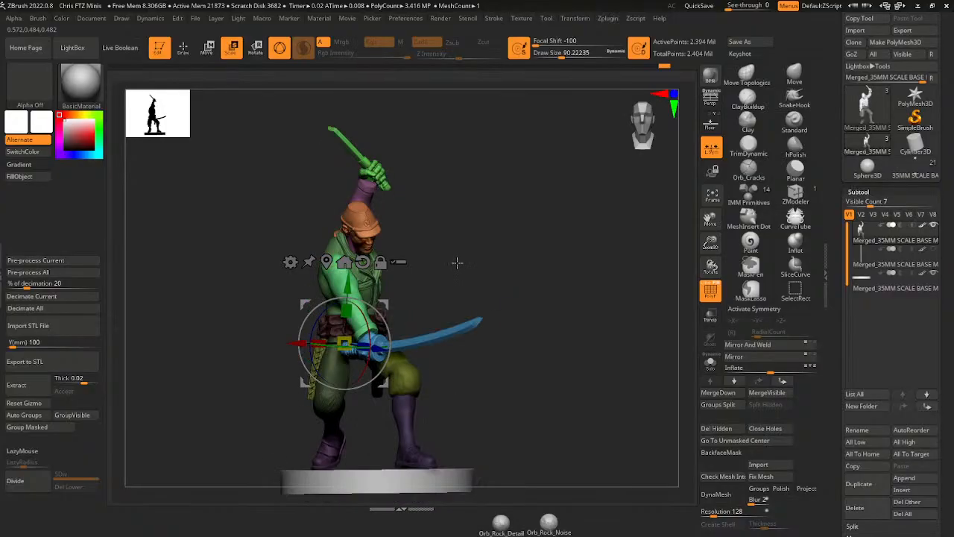
left_click_drag(410, 285, 377, 317)
left_click_drag(330, 345, 515, 250)
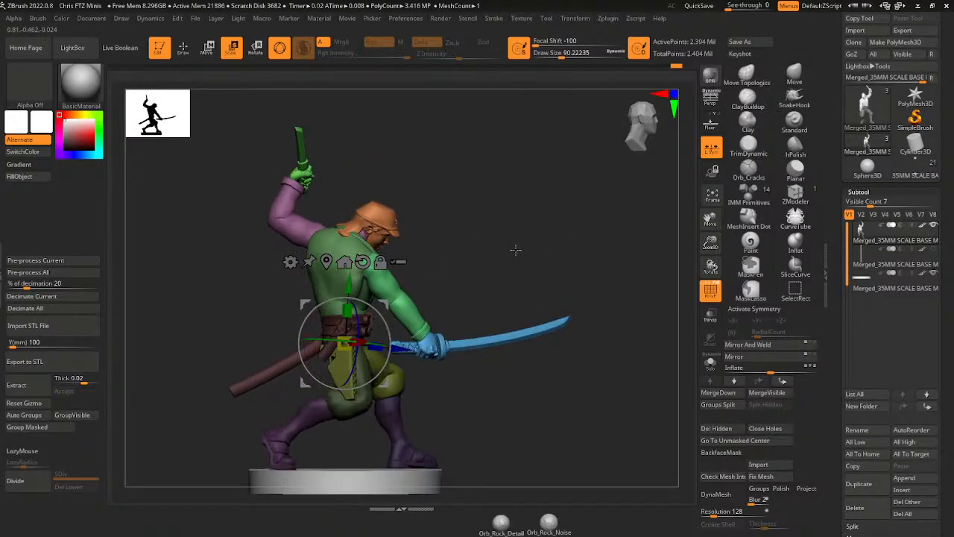
- Mask everything except the right arm and its sword, using polygroup visibility to pick out the arm and hand
key("q")
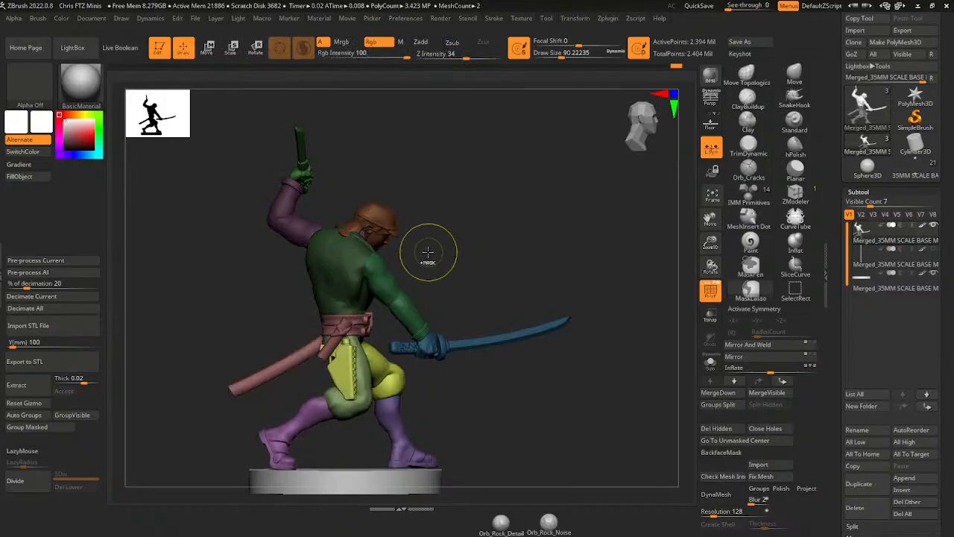
left_click(385, 281, "ctrl+shift")
left_click(423, 334, "ctrl+shift")
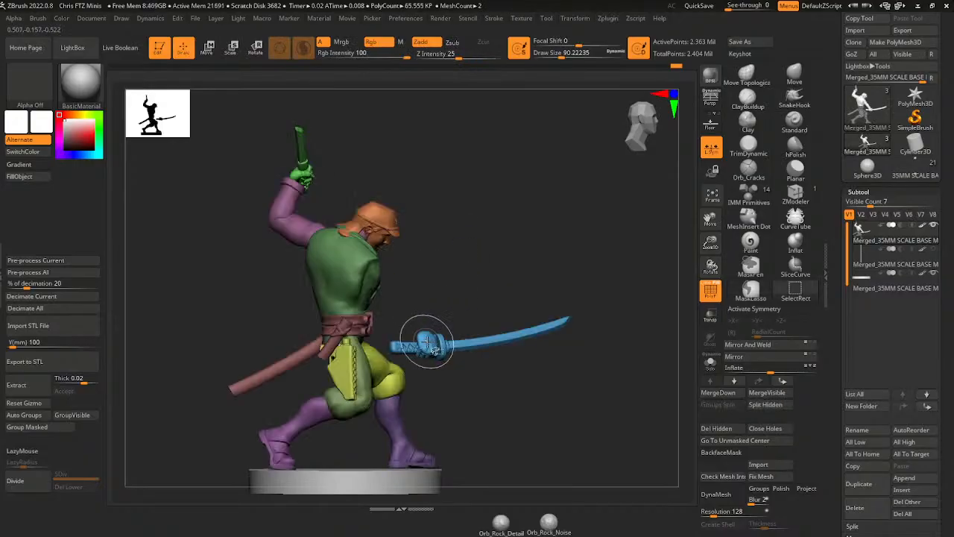
left_click(485, 279, "ctrl+shift")
- Place the rotation pivot at the right shoulder and swing the sword arm down and outward from the torso
left_click(254, 48)
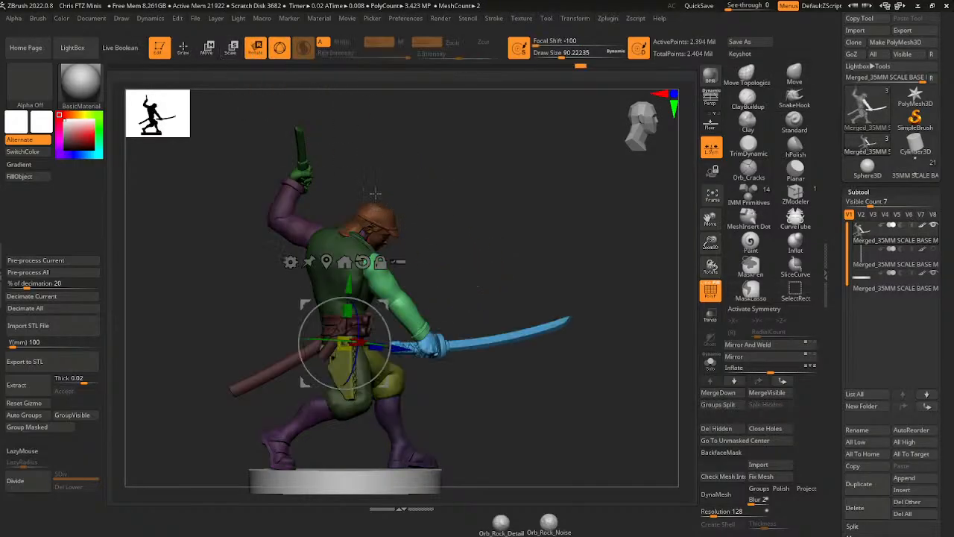
left_click_drag(384, 304, 409, 250, "alt")
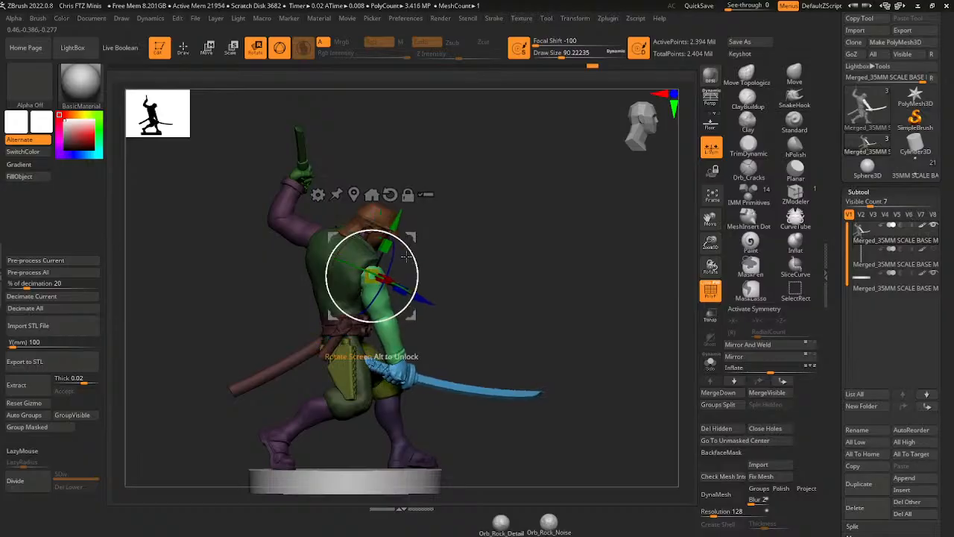
left_click_drag(441, 228, 384, 237)
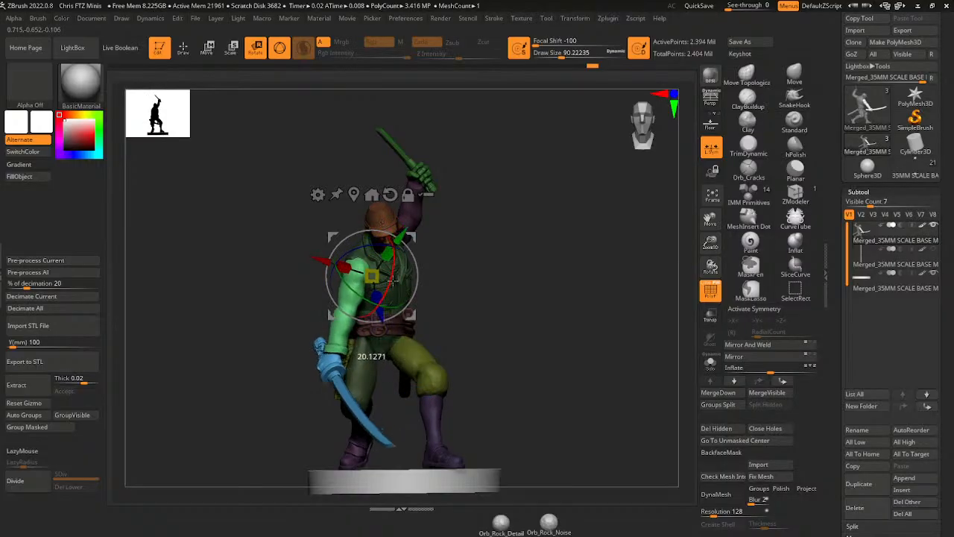
mouse_move(393, 280)
left_mouse_down()
mouse_move(394, 290)
mouse_move(403, 283)
left_mouse_up()
- Unmask the left shin and foot along with the thigh and rotate the whole leg outward at the hip
left_click_drag(496, 255, 527, 366)
left_click_drag(670, 161, 542, 315)
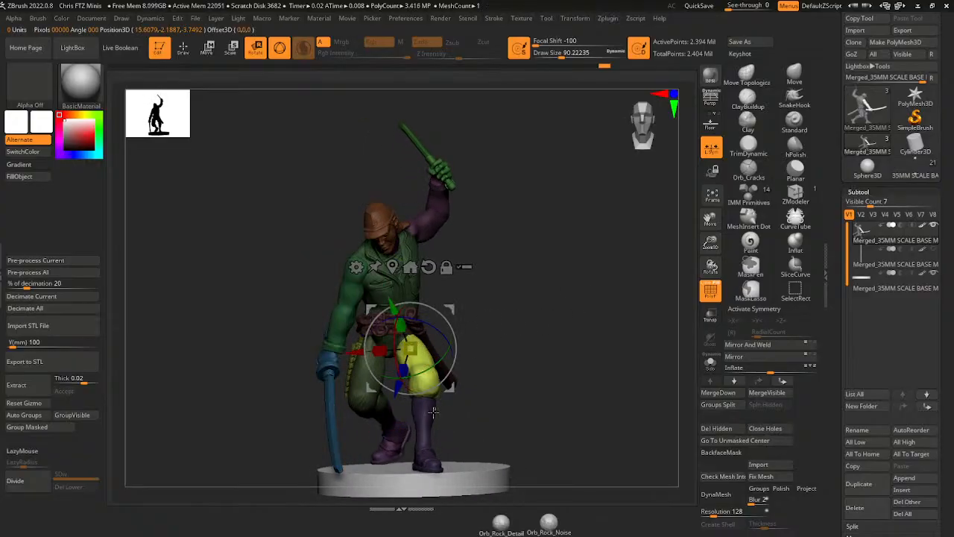
left_click(184, 49)
left_click(419, 405, "ctrl+shift")
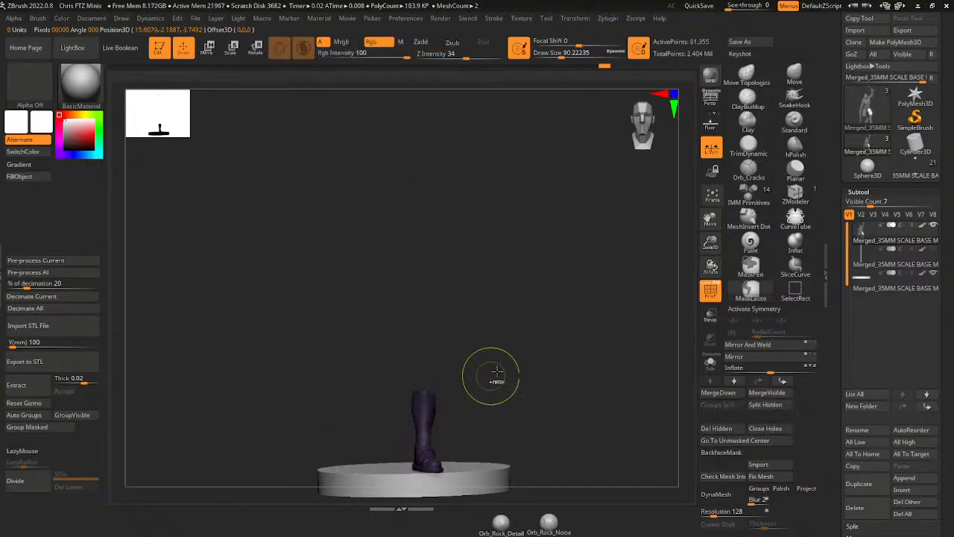
left_click(503, 373, "ctrl+shift")
left_click(256, 49)
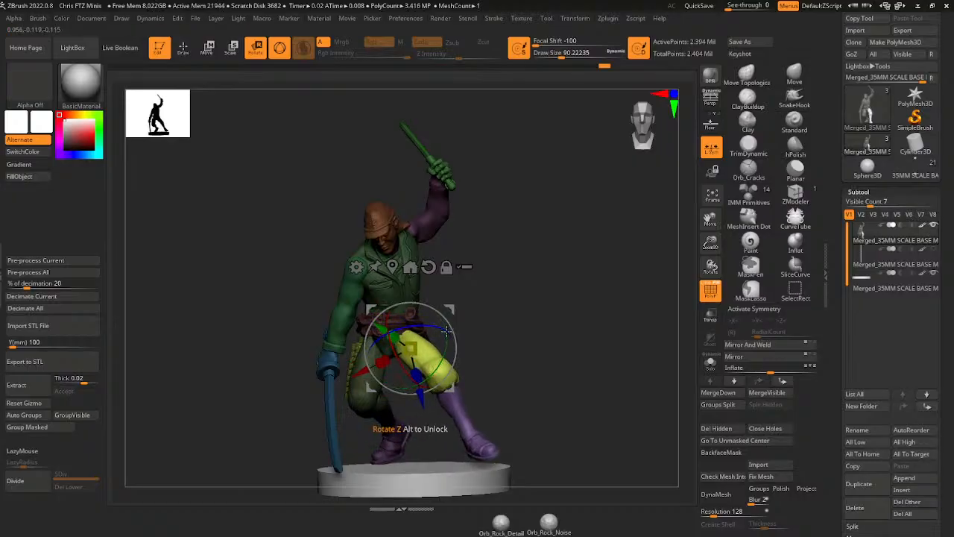
left_click_drag(446, 330, 460, 317)
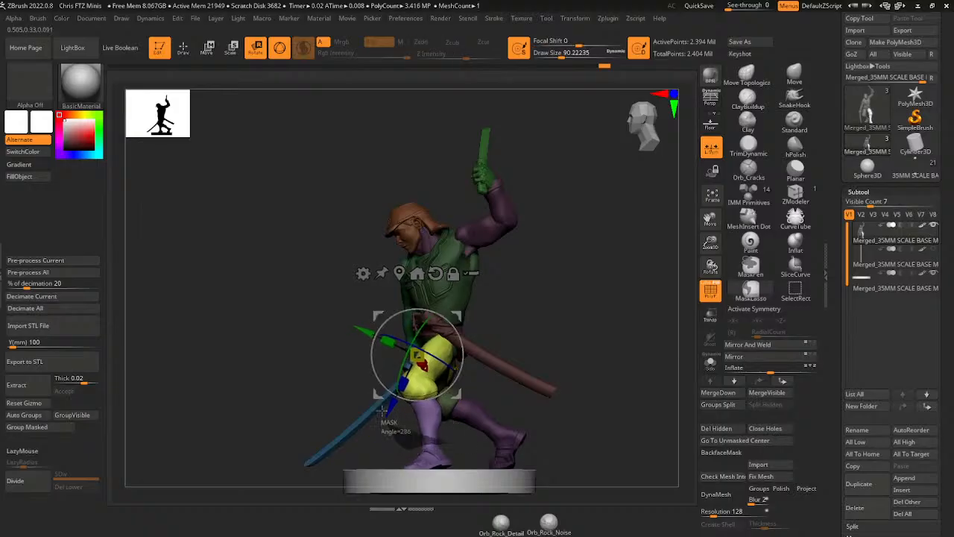
- Mask the left thigh and shin, place the pivot at the ankle and rotate the free foot flat onto the base
mouse_move(382, 411)
left_mouse_down("ctrl")
mouse_move(515, 340)
mouse_move(509, 365)
left_mouse_up("ctrl")
left_click(453, 276)
left_click_drag(461, 325, 474, 421)
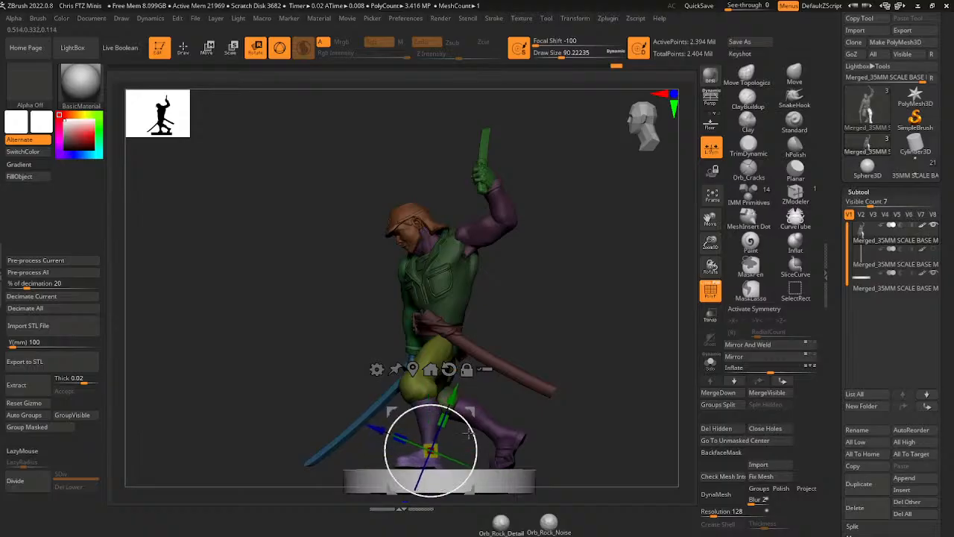
left_click_drag(520, 356, 555, 351)
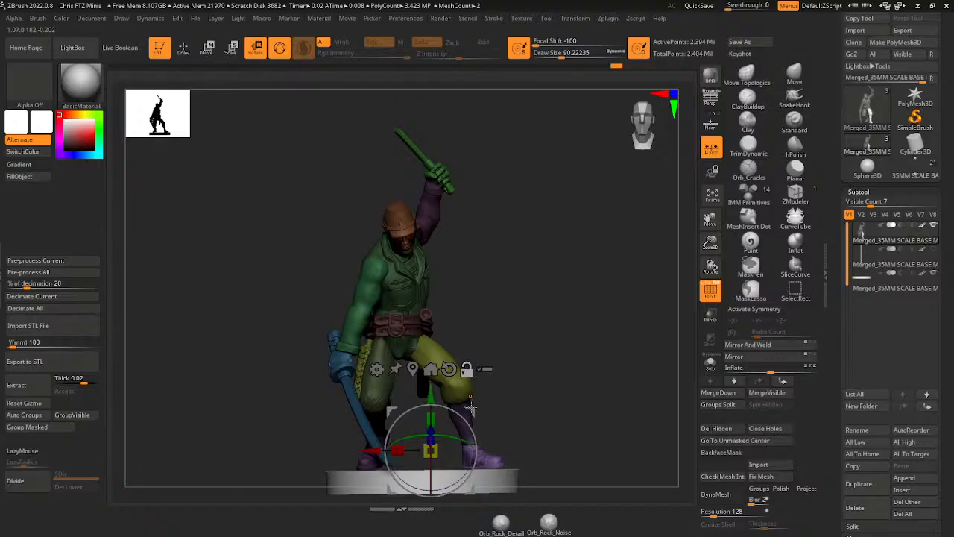
left_click_drag(470, 408, 518, 426)
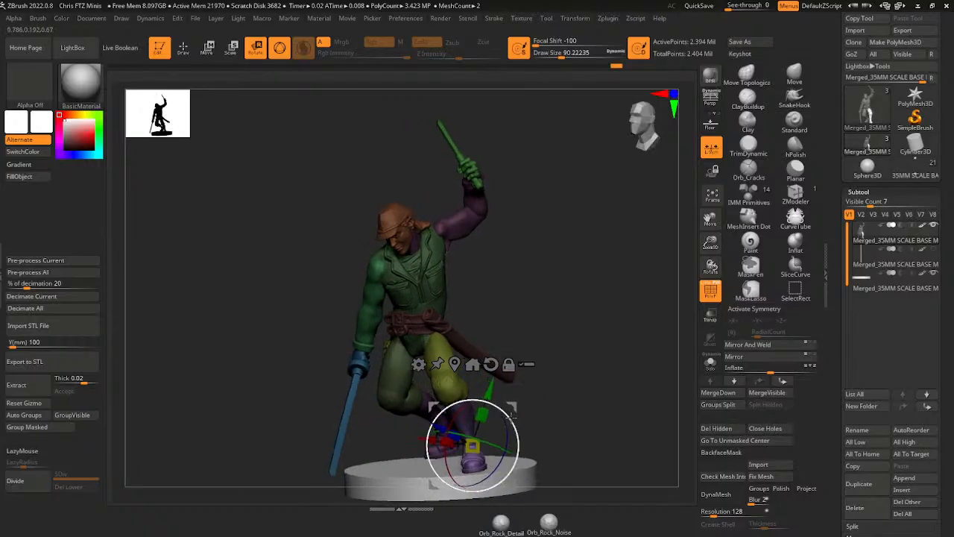
left_click_drag(527, 351, 520, 274)
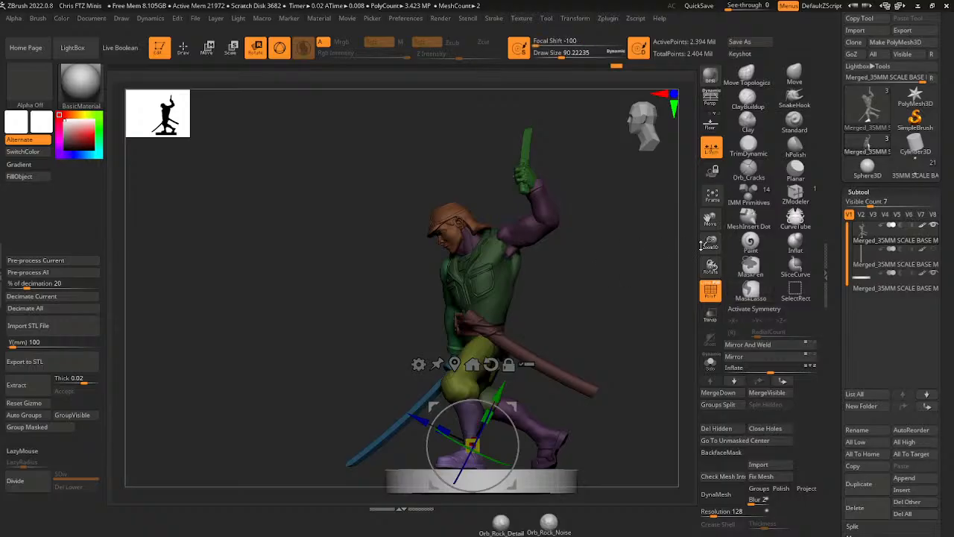
- Clear the mask and check the left hip joint up close by hiding the yellow thigh and showing it again
left_click_drag(703, 246, 703, 281)
left_click(566, 287, "alt")
left_click_drag(636, 170, 550, 255, "alt")
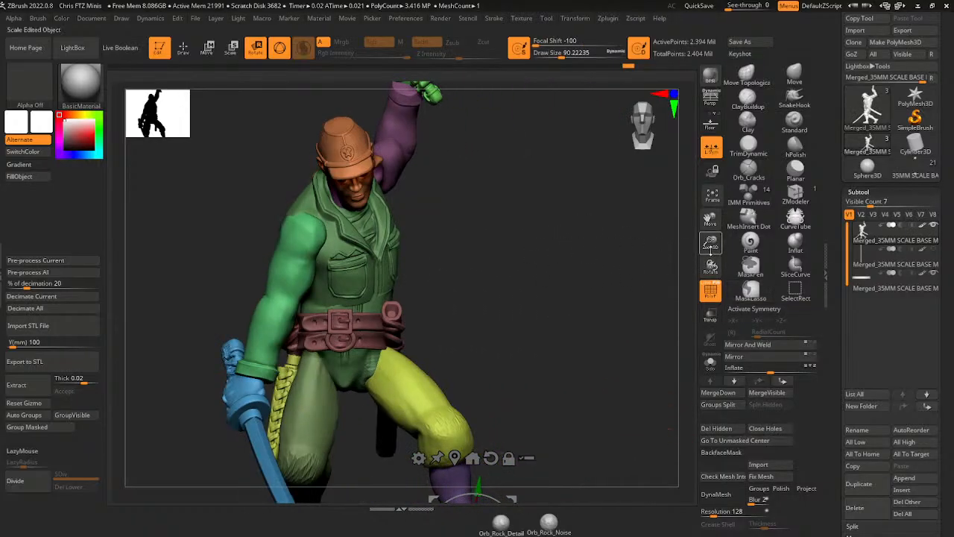
left_click_drag(710, 226, 809, 150)
left_click(183, 48)
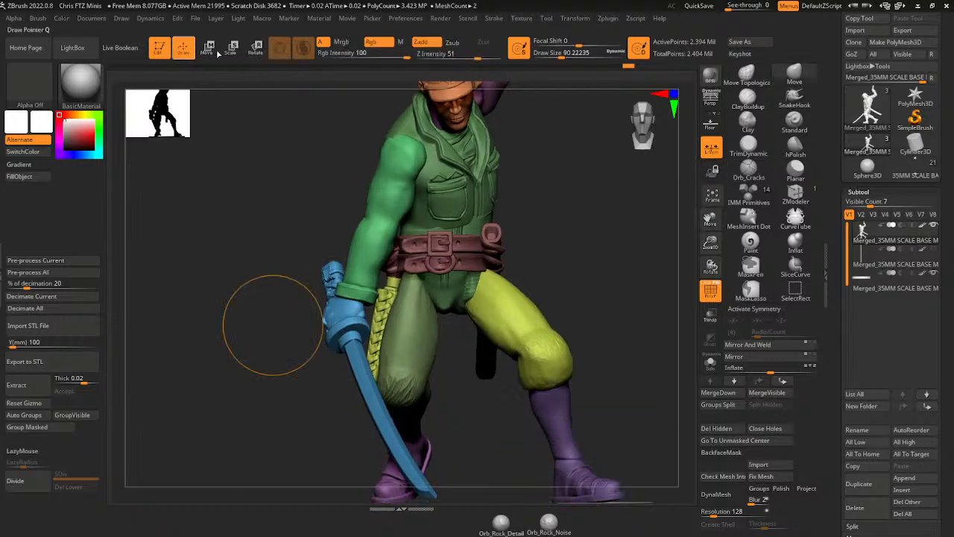
left_click(489, 299, "ctrl+shift")
left_click(466, 282, "ctrl+shift")
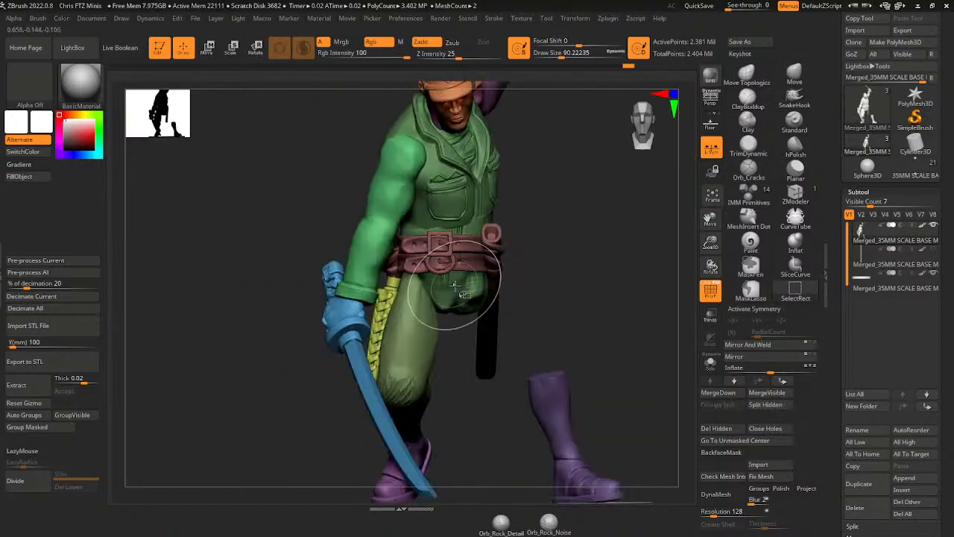
left_click(543, 281, "ctrl+shift")
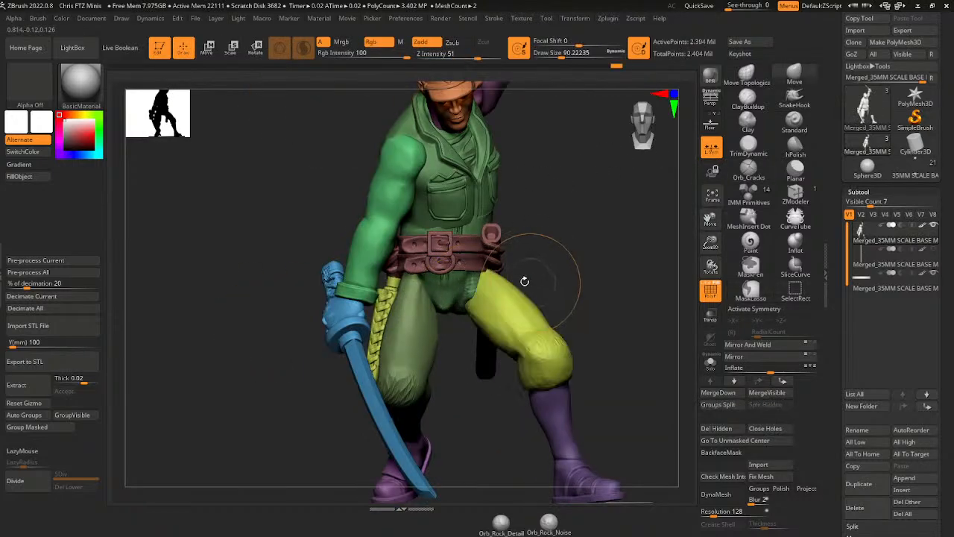
- Reshape the tops of both thighs at the hips using the Move Topological brush with a draw size of about 128
left_click(749, 73)
left_click(550, 54)
left_click_drag(550, 54, 566, 56)
left_click_drag(613, 173, 581, 228)
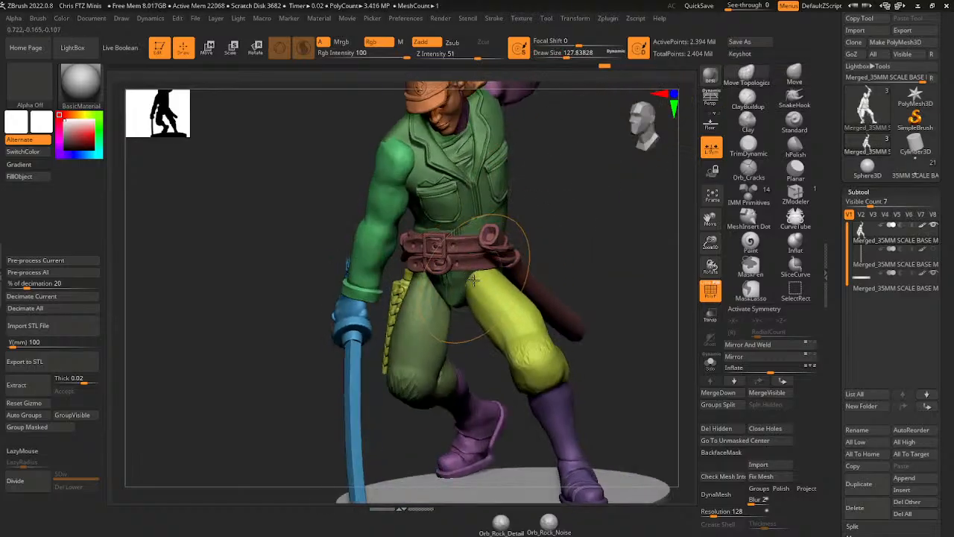
left_click_drag(516, 282, 403, 298)
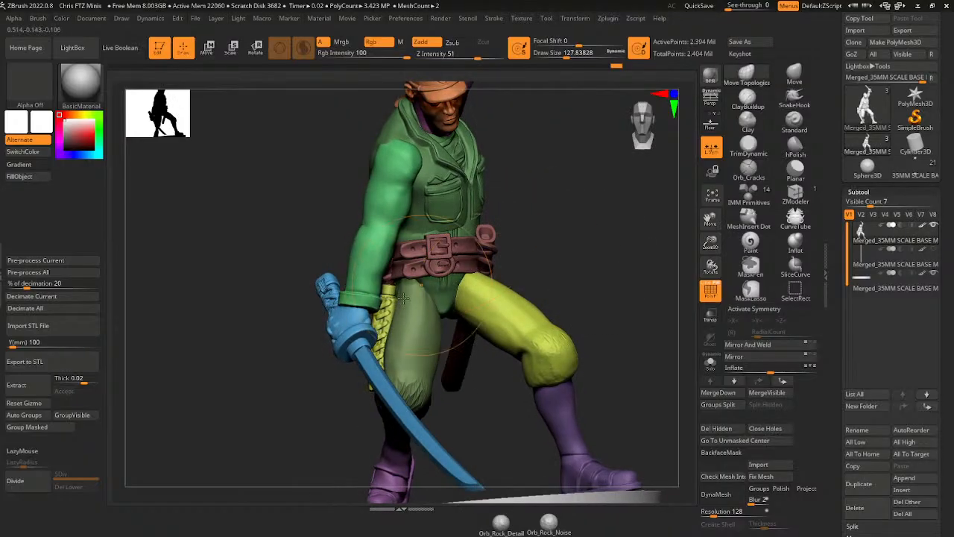
mouse_move(515, 250)
left_mouse_down()
mouse_move(562, 219)
mouse_move(624, 209)
mouse_move(492, 172)
mouse_move(560, 188)
mouse_move(547, 193)
mouse_move(561, 208)
left_mouse_up()
left_click(548, 194, "ctrl")
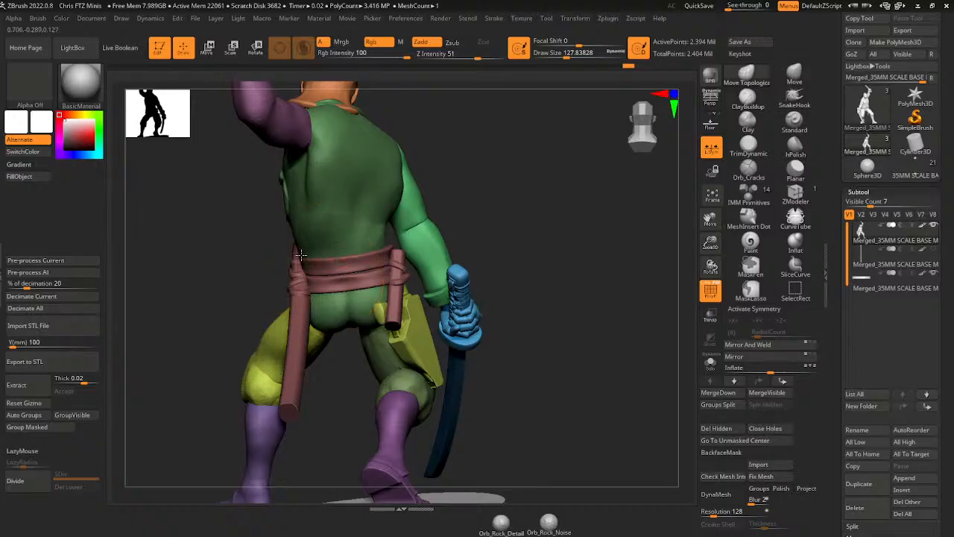
- Adjust the join between the raised arm's shoulder and the torso with the Move Topological brush from front and back
left_click_drag(473, 188, 520, 176)
left_click_drag(567, 216, 463, 274)
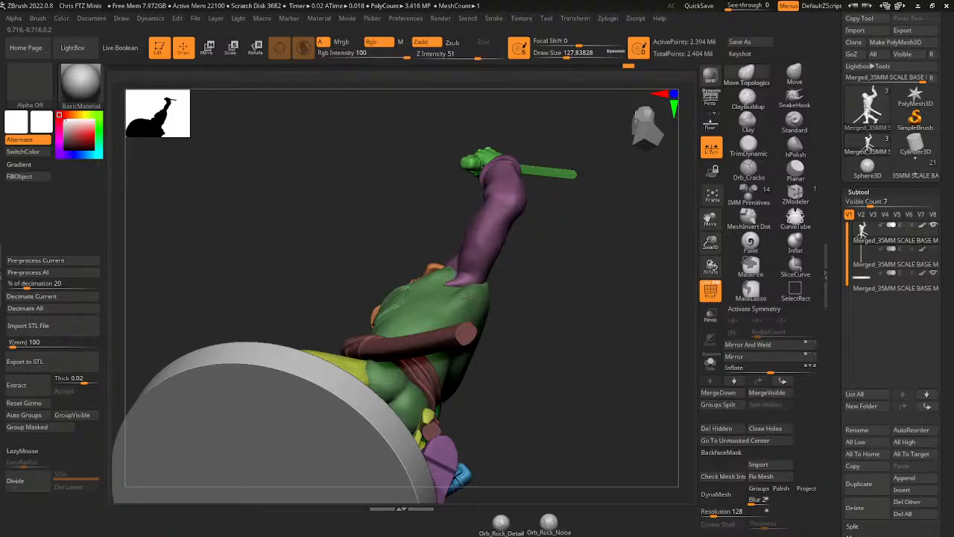
left_click_drag(555, 267, 559, 260)
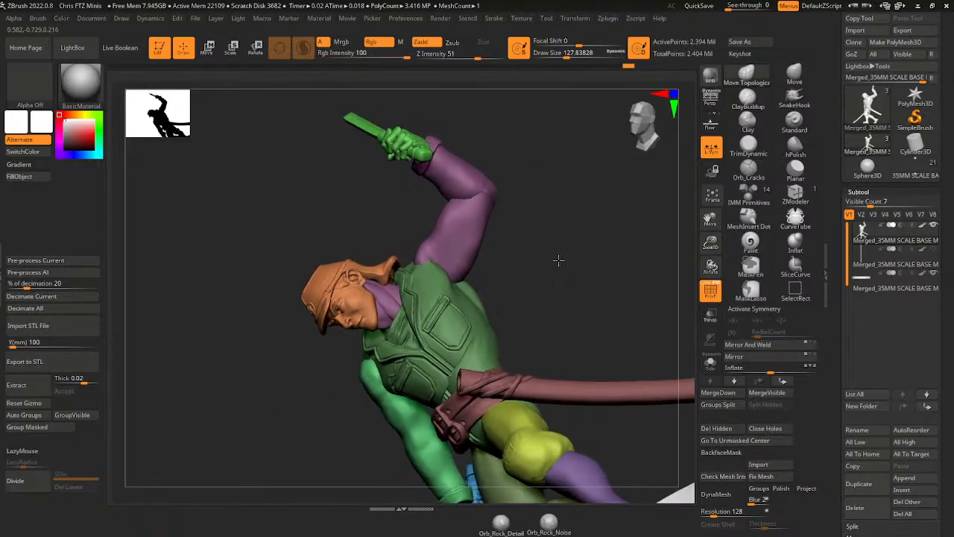
mouse_move(430, 117)
left_mouse_down()
mouse_move(558, 236)
mouse_move(420, 253)
left_mouse_up()
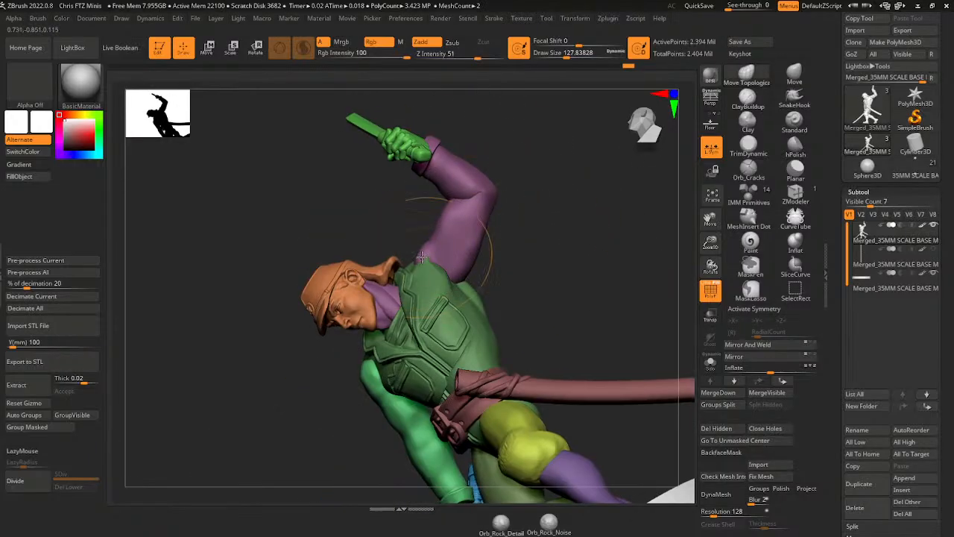
left_click_drag(520, 222, 474, 275)
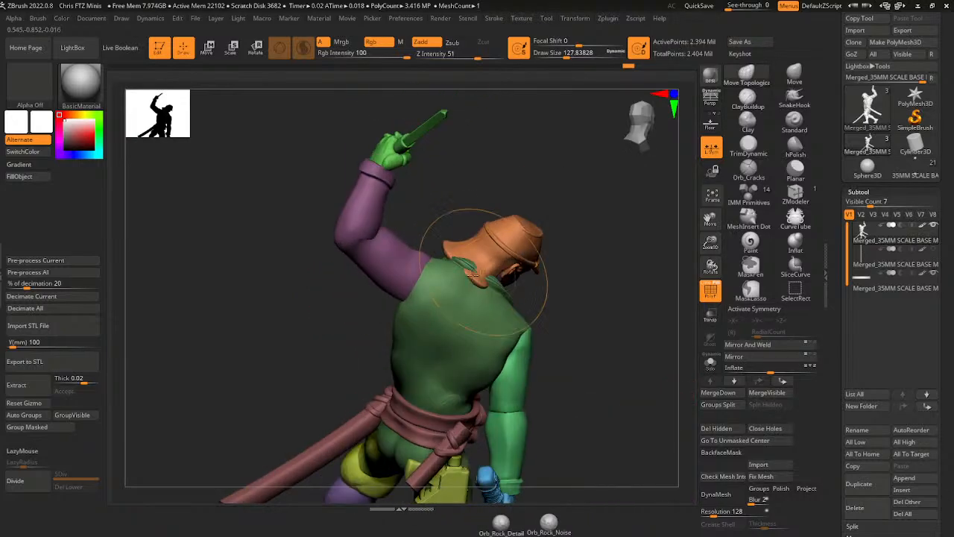
left_click_drag(489, 204, 590, 213)
- Switch to the Move gizmo and mask everything except the raised arm and its sword hand
key("w")
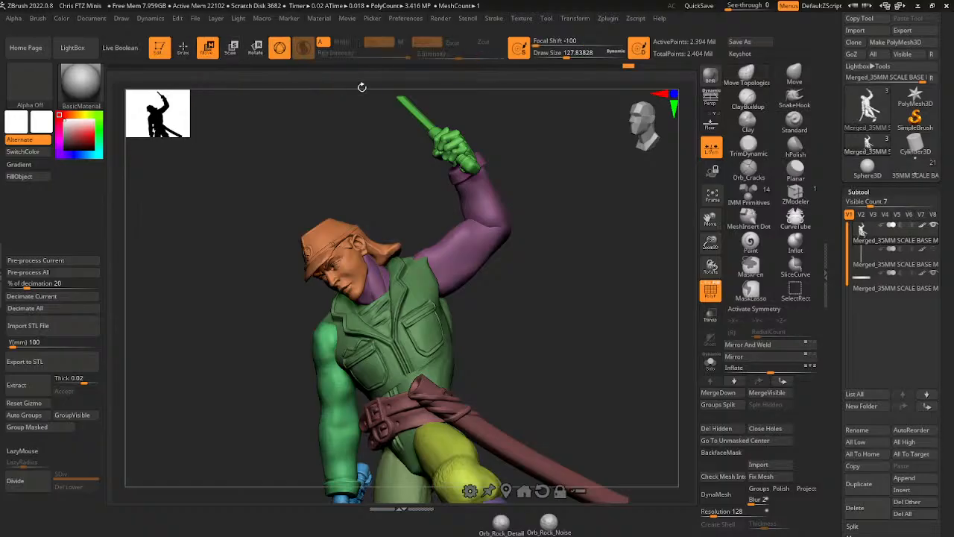
left_click(484, 215, "ctrl")
left_click_drag(576, 110, 588, 219, "alt")
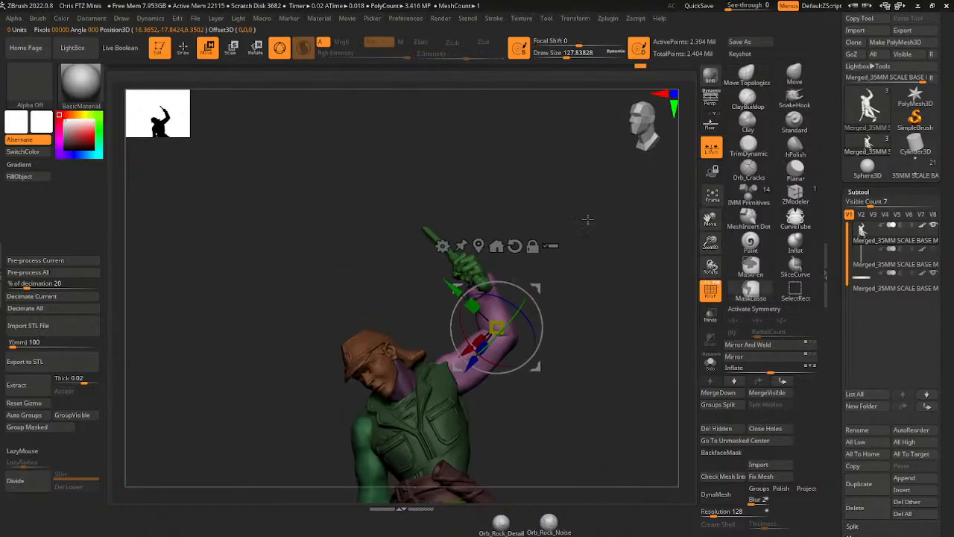
mouse_move(528, 208)
left_mouse_down("ctrl+alt")
mouse_move(410, 199)
mouse_move(501, 319)
mouse_move(531, 296)
left_mouse_up("ctrl+alt")
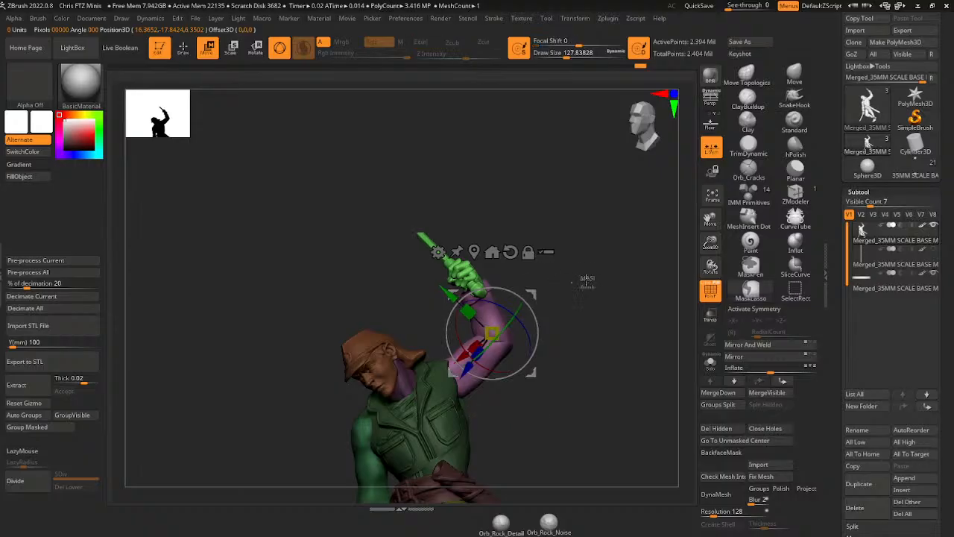
- Clear the mask around the raised arm and mask everything except the soldier's head
left_click(586, 281, "ctrl")
mouse_move(587, 281)
left_mouse_down("ctrl")
mouse_move(571, 281)
mouse_move(629, 277)
mouse_move(629, 221)
mouse_move(634, 281)
mouse_move(671, 257)
mouse_move(605, 284)
mouse_move(675, 272)
left_mouse_up("ctrl")
left_click(628, 222, "ctrl")
left_click_drag(611, 191, 605, 163)
left_click_drag(635, 197, 609, 174)
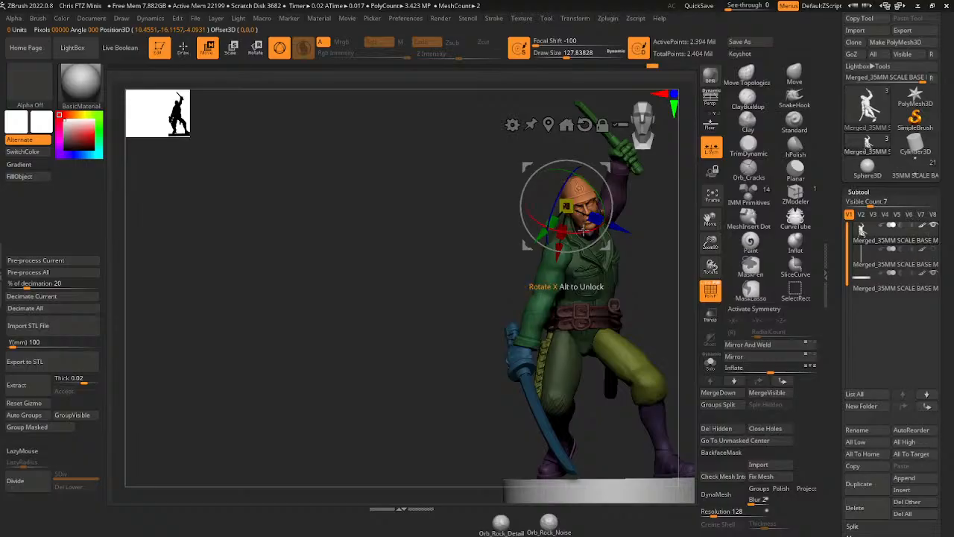
- Rotate the head with the gizmo so the face tilts upward
left_click_drag(575, 234, 576, 223)
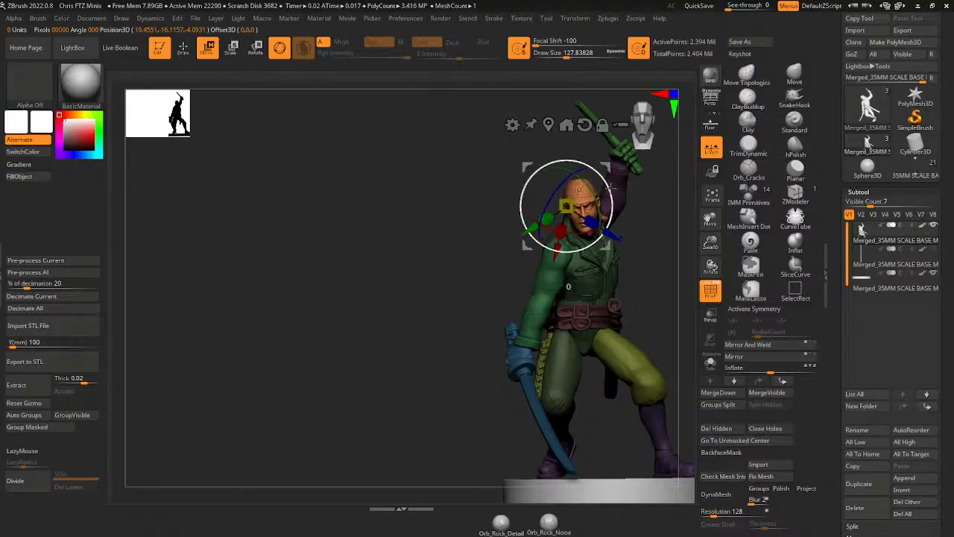
left_click_drag(710, 218, 648, 243, "alt")
left_click_drag(552, 184, 588, 227)
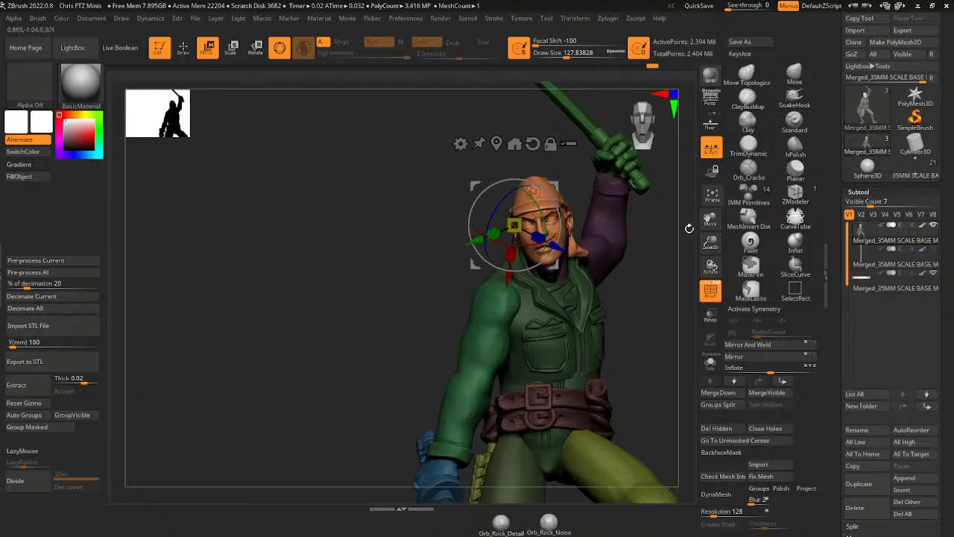
left_click_drag(715, 243, 664, 180)
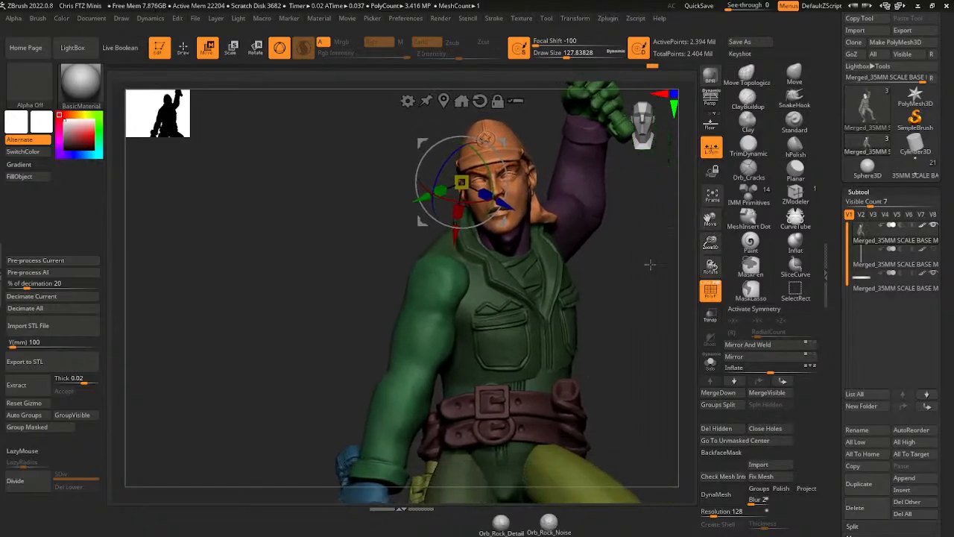
- Switch to the Move brush, isolate the head with its helmet and hood, and split it into polygroups with Auto Groups
mouse_move(650, 264)
left_mouse_down()
mouse_move(620, 269)
mouse_move(720, 262)
left_mouse_up()
left_click(795, 77)
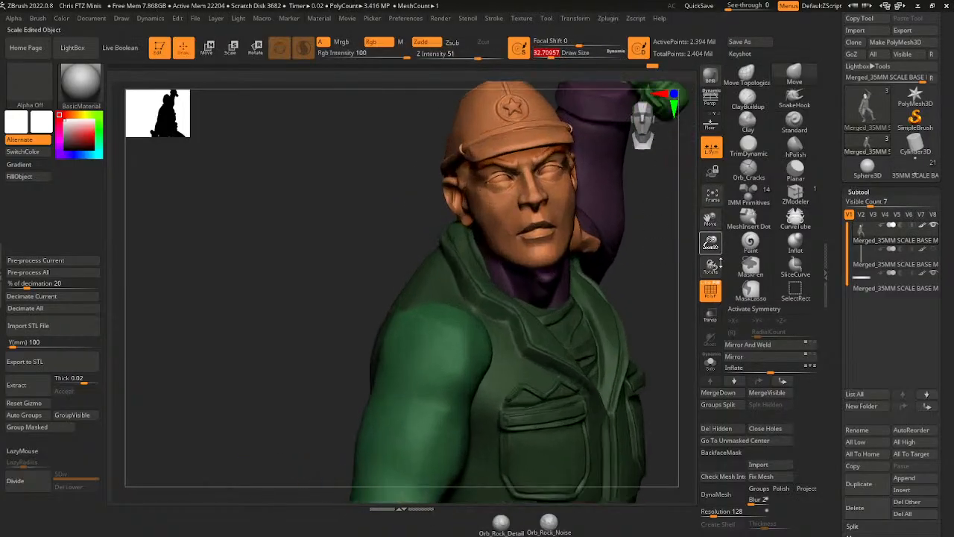
left_click(556, 215, "ctrl+shift")
left_click(34, 416)
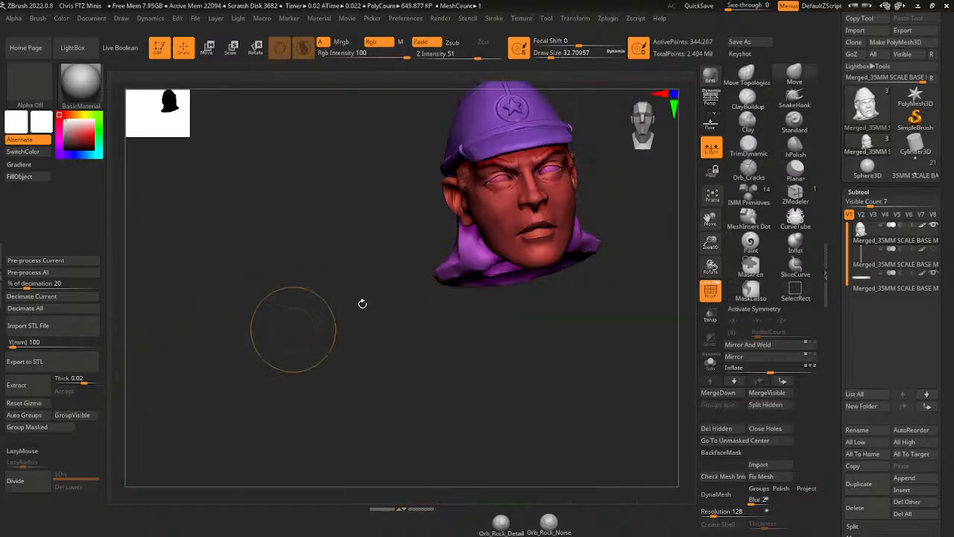
left_click_drag(643, 211, 593, 203)
- Set the draw size to about 25 and isolate the bare head, hiding the helmet and hood
left_click_drag(565, 50, 552, 52)
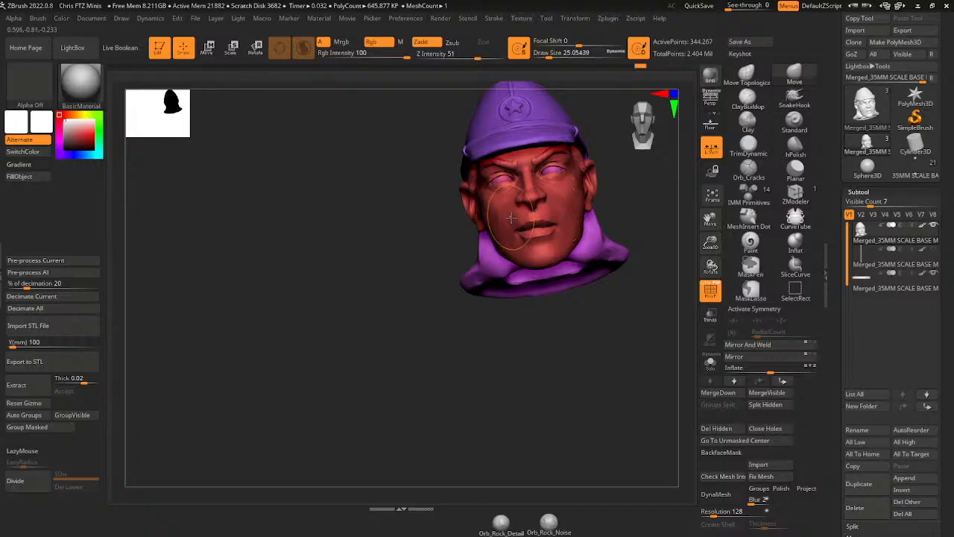
left_click_drag(632, 197, 630, 218)
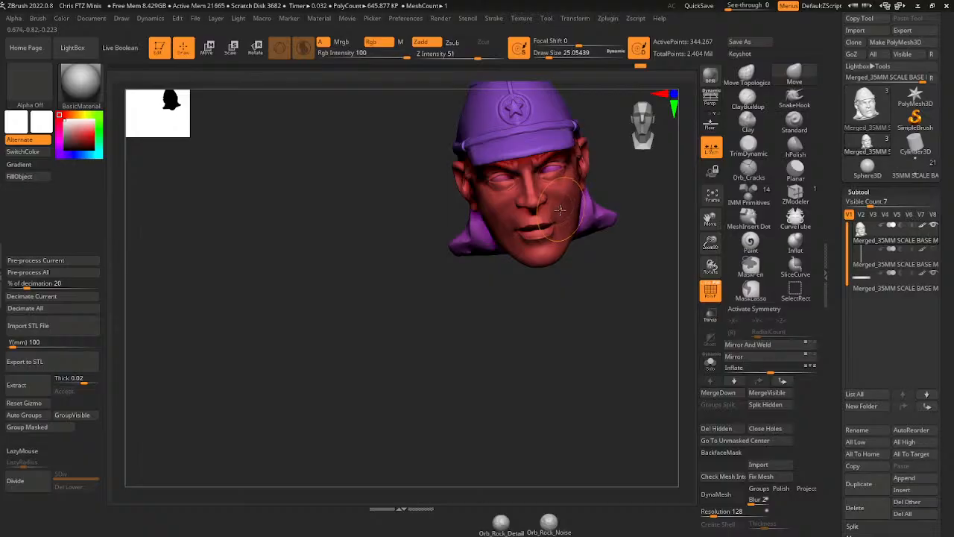
left_click_drag(570, 237, 531, 160)
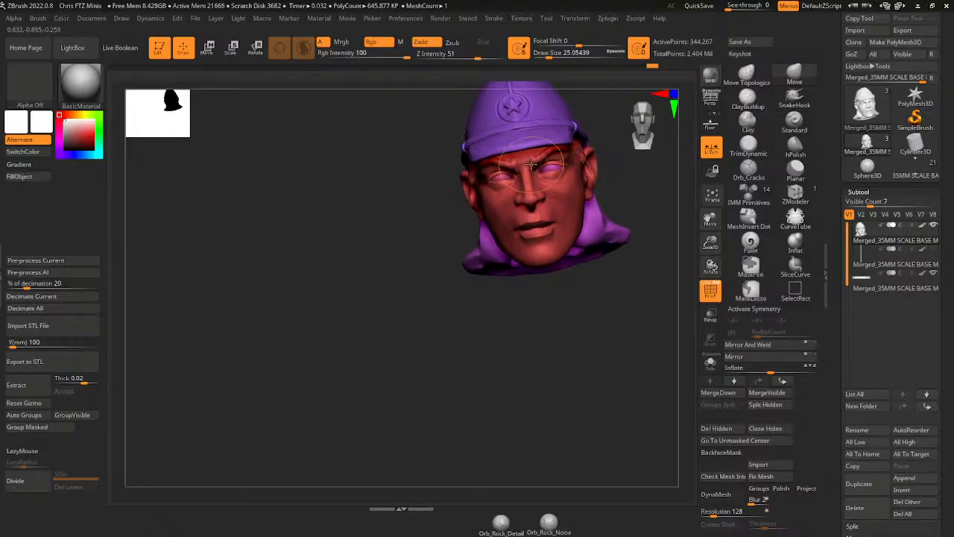
left_click(531, 165, "ctrl+shift")
left_click(625, 167, "ctrl+shift")
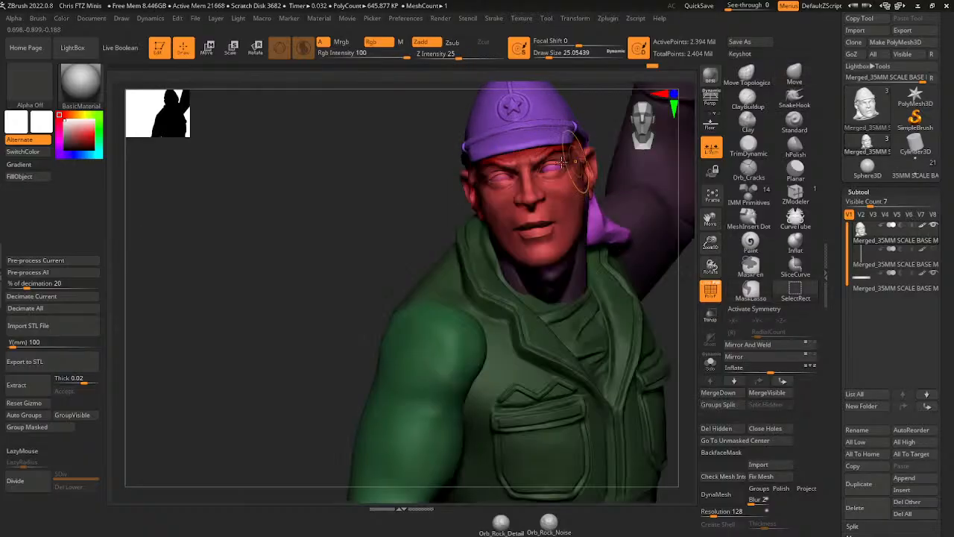
left_click(544, 179, "ctrl+shift")
left_click_drag(600, 183, 612, 165)
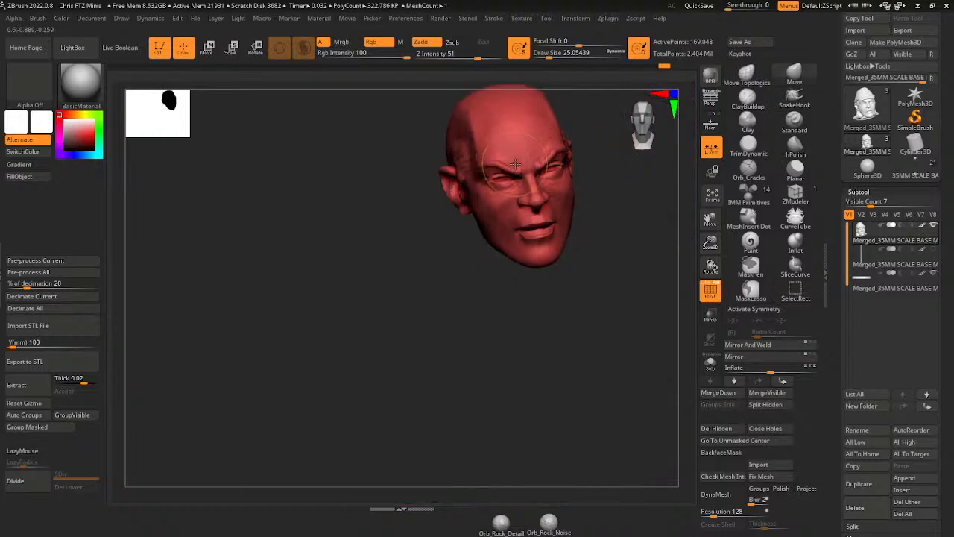
left_click_drag(582, 160, 615, 205)
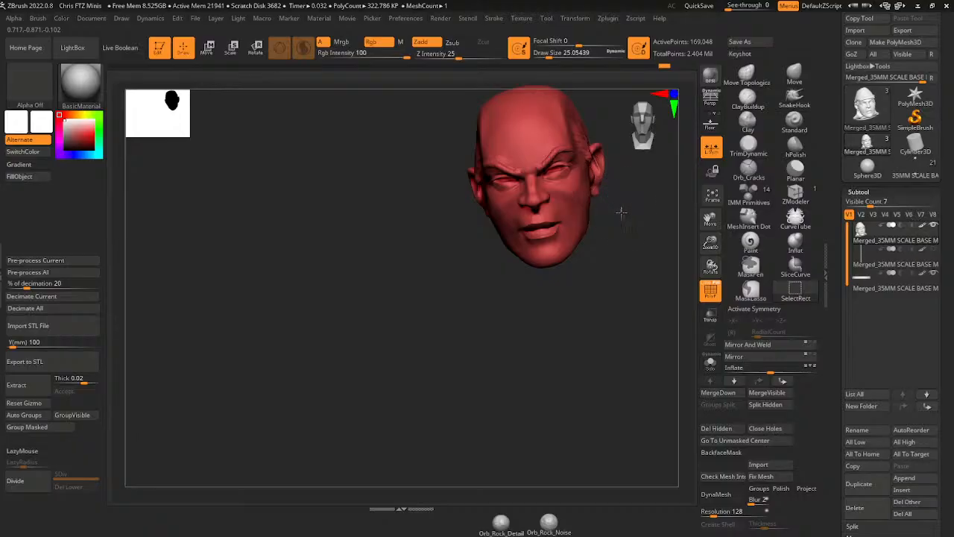
- Mask the head in side view with MaskLasso so that only the lower jaw is left unmasked
left_click(620, 211, "ctrl+shift")
mouse_move(604, 112)
left_mouse_down()
mouse_move(625, 83)
mouse_move(613, 142)
left_mouse_up()
left_click_drag(663, 251, 589, 220, "shift")
left_click(587, 221, "ctrl+shift")
left_click_drag(610, 277, 611, 298)
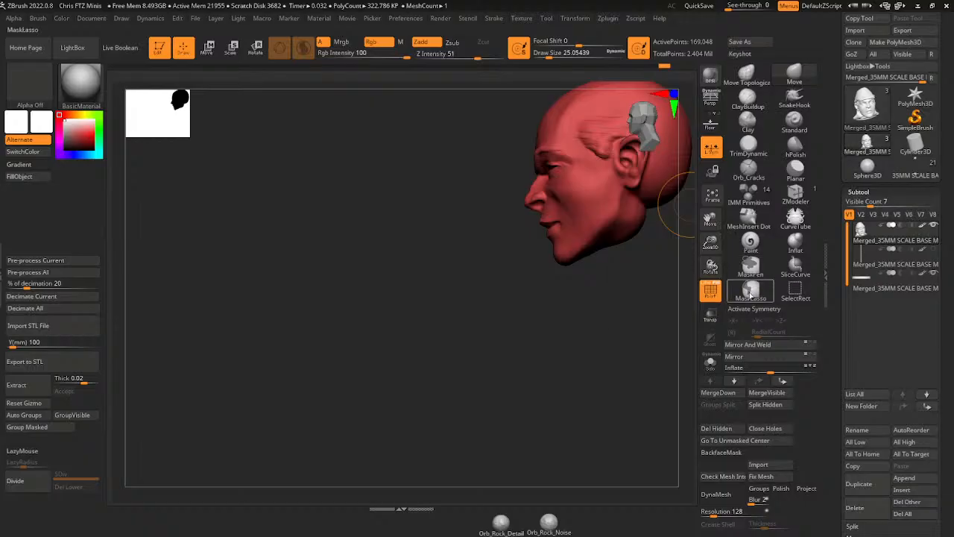
left_click(751, 294)
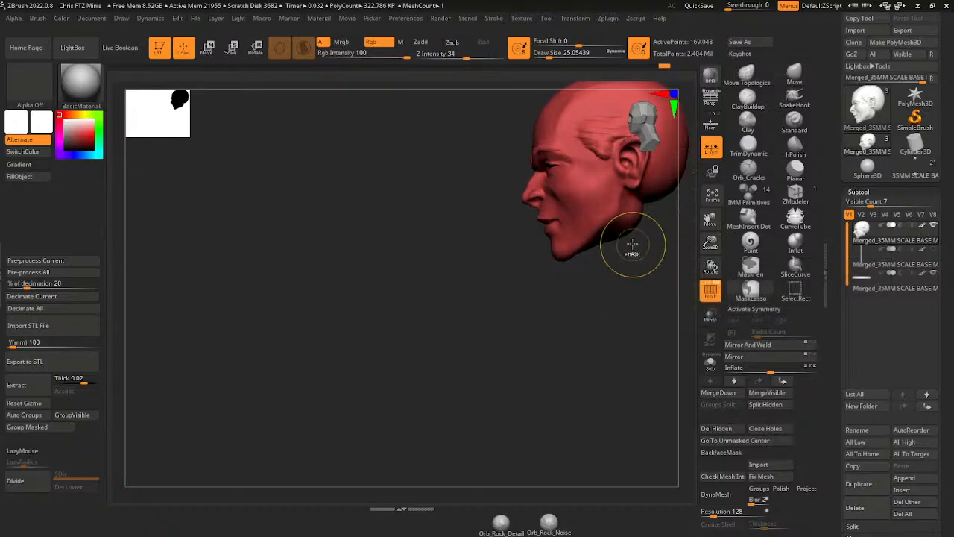
mouse_move(598, 189)
left_mouse_down()
mouse_move(558, 221)
mouse_move(566, 288)
mouse_move(600, 280)
left_mouse_up()
mouse_move(639, 234)
left_mouse_down()
mouse_move(611, 181)
mouse_move(563, 214)
mouse_move(568, 326)
mouse_move(595, 303)
left_mouse_up()
left_click(630, 275, "ctrl")
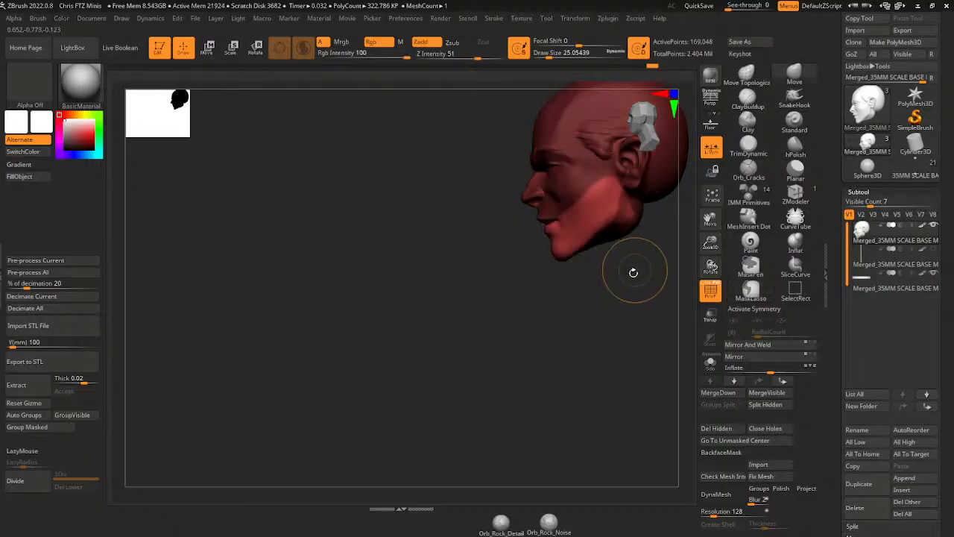
mouse_move(635, 271)
left_mouse_down()
mouse_move(673, 254)
mouse_move(661, 240)
mouse_move(675, 216)
left_mouse_up()
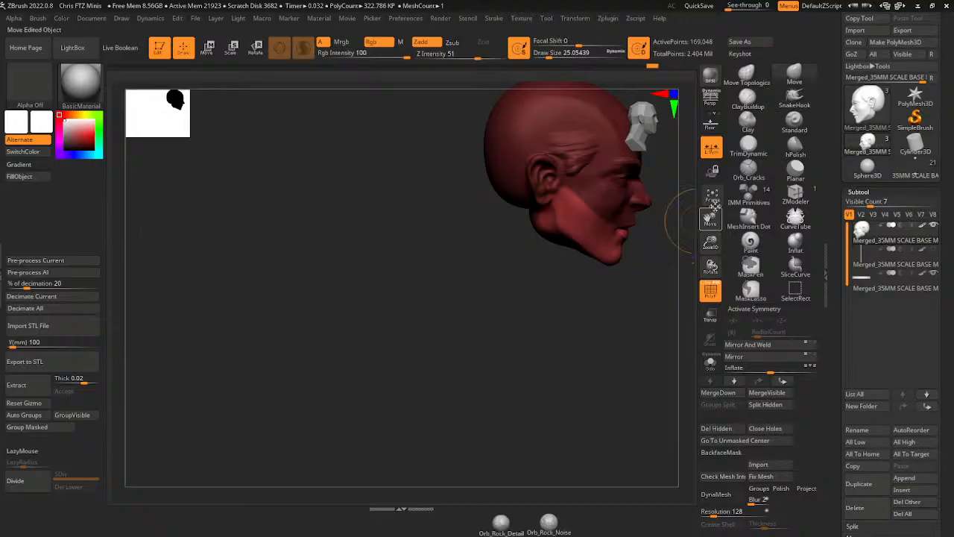
left_click_drag(669, 262, 580, 182)
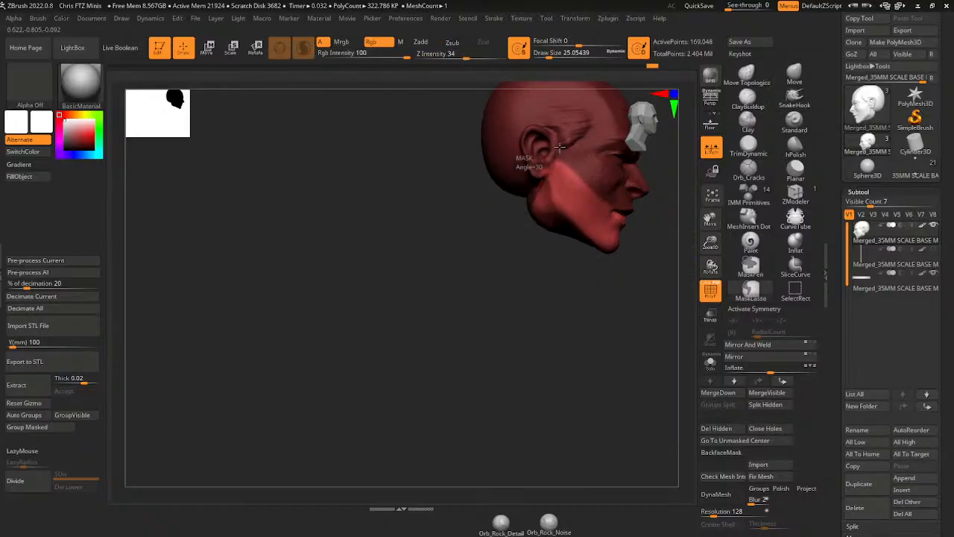
- Rotate the lower jaw downward from a pivot near the ear to open the mouth, and clear the mask
key("r")
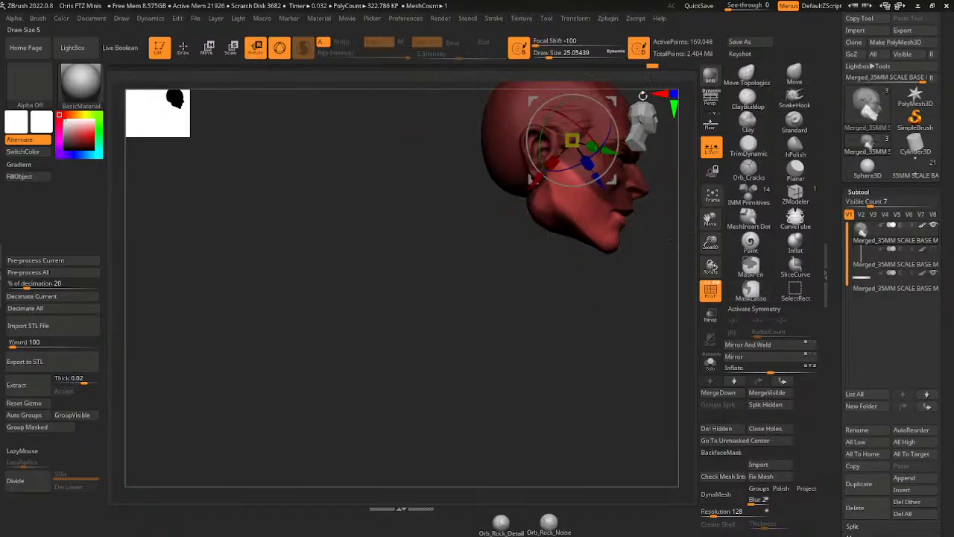
left_click_drag(671, 241, 642, 289, "alt")
left_click_drag(580, 143, 572, 212, "alt")
mouse_move(639, 264)
left_mouse_down()
mouse_move(578, 275)
mouse_move(630, 260)
mouse_move(669, 282)
left_mouse_up()
left_click(659, 271, "ctrl")
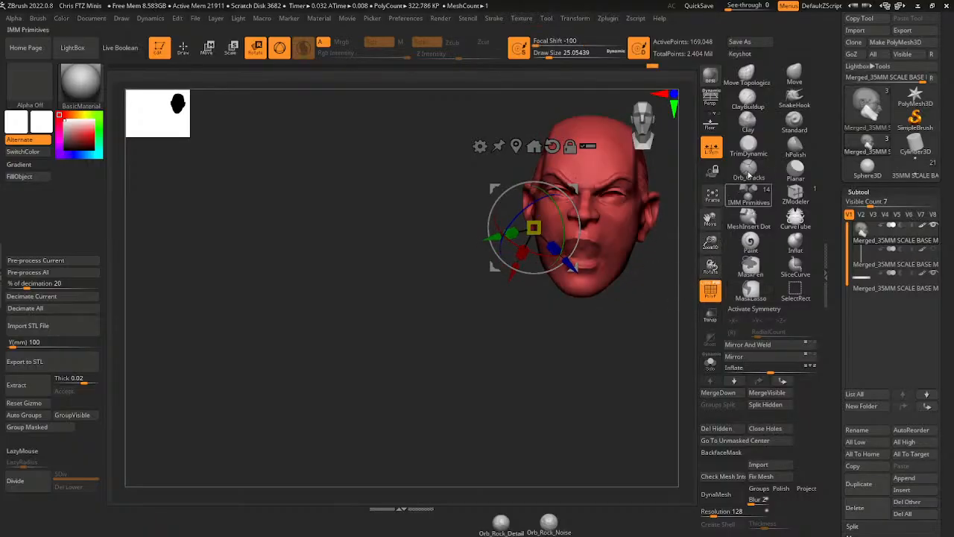
- Switch to the ClayBuildup brush for the mouth and save the project over its existing file
left_click(748, 98)
left_click_drag(710, 242, 714, 256)
left_click_drag(711, 220, 646, 207)
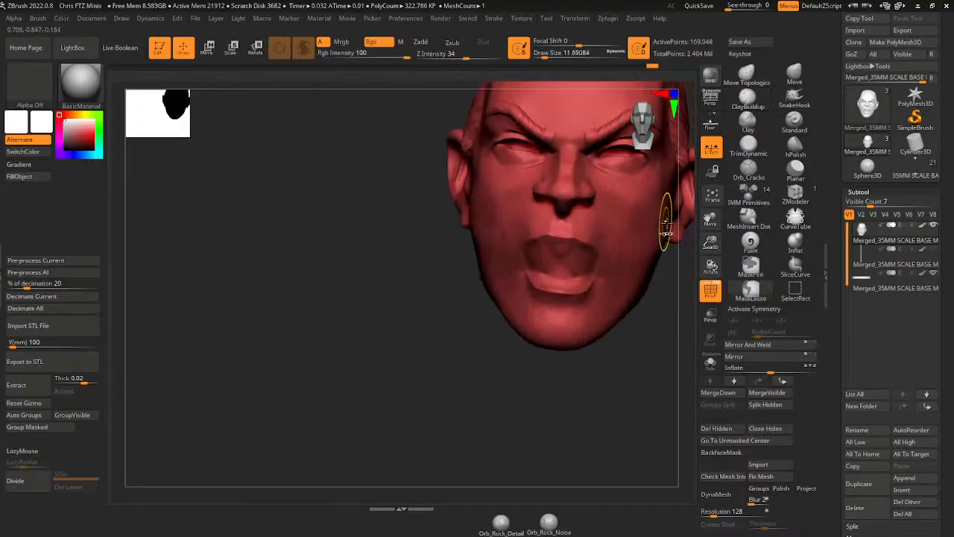
key("ctrl+s")
left_click(705, 416)
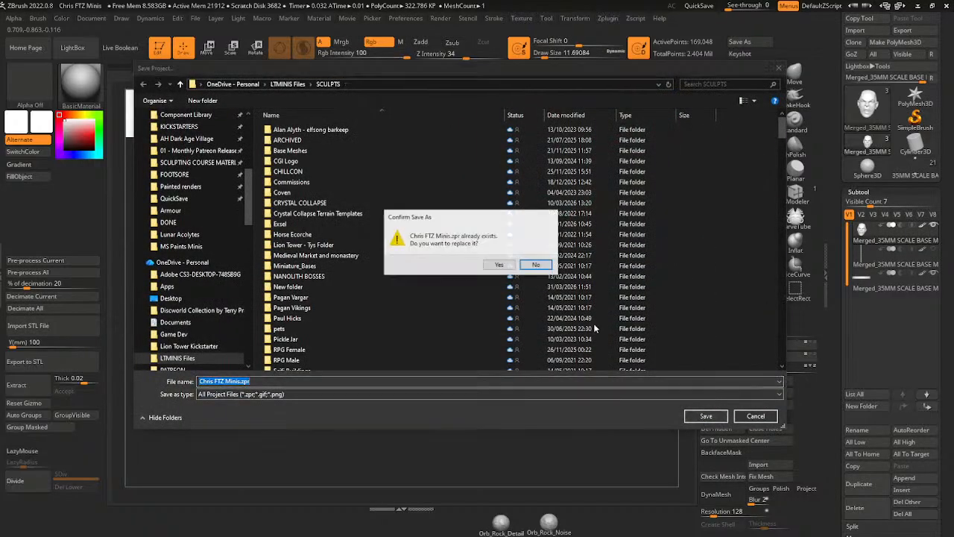
left_click(499, 264)
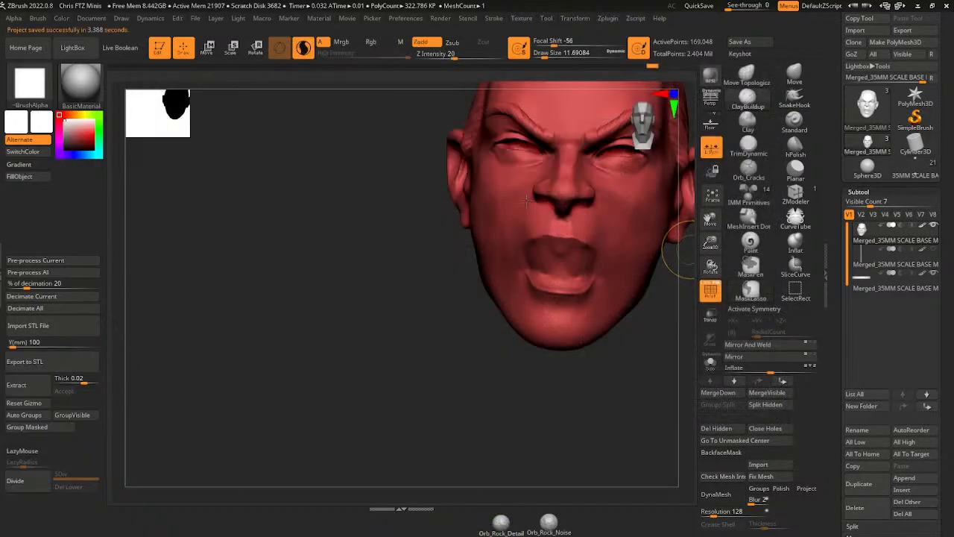
- Carve out the inside of the open mouth with ClayBuildup at a draw size of about 7.5
left_click_drag(558, 59, 542, 58)
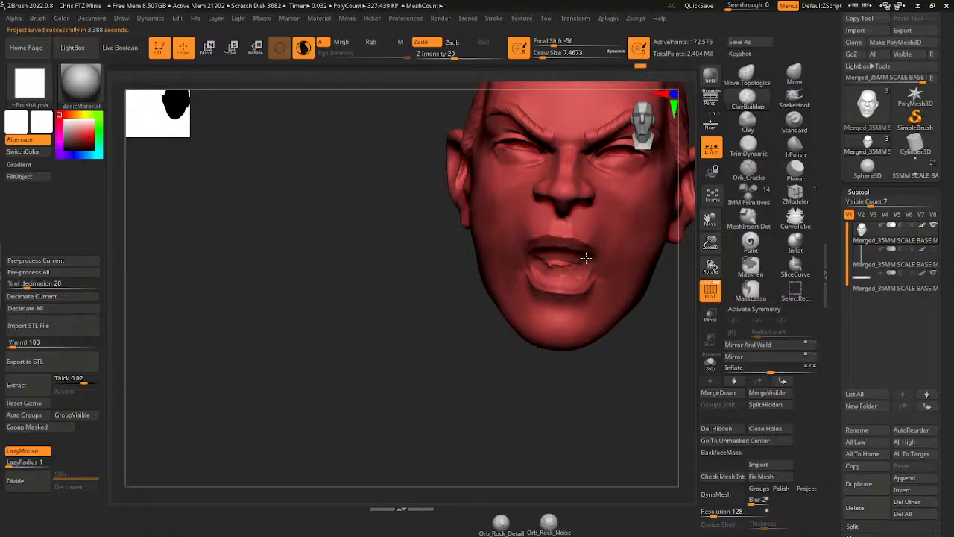
left_click_drag(586, 258, 543, 267)
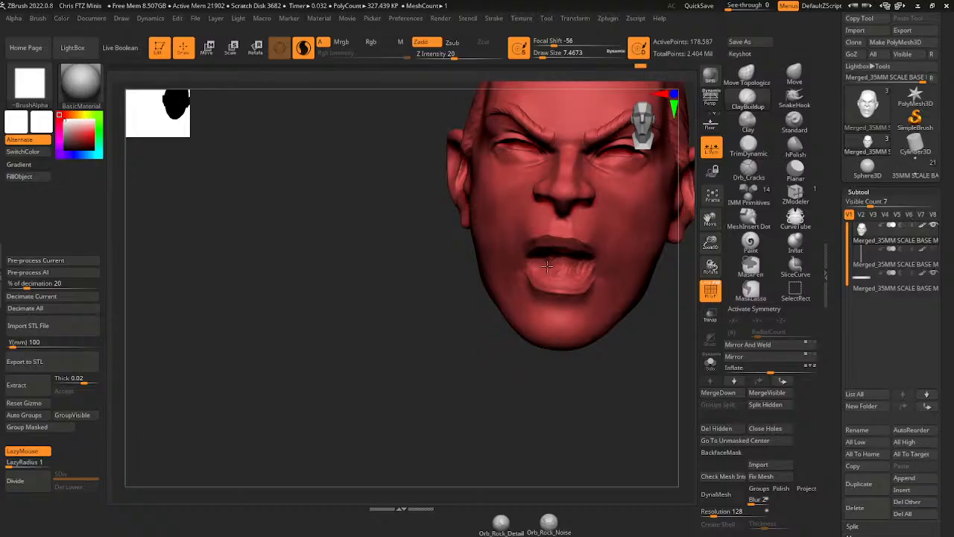
mouse_move(547, 266)
left_mouse_down()
mouse_move(573, 270)
mouse_move(551, 267)
mouse_move(563, 270)
left_mouse_up()
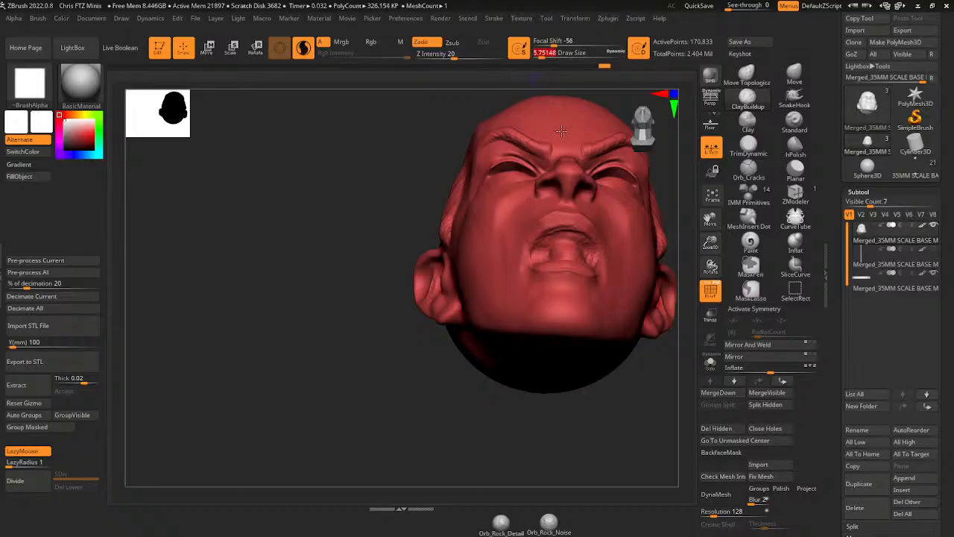
- Refine the tongue, lips and mouth corners with ClayBuildup at a draw size of about 5.8
mouse_move(589, 246)
left_mouse_down()
mouse_move(561, 237)
mouse_move(541, 250)
mouse_move(587, 240)
mouse_move(594, 270)
left_mouse_up()
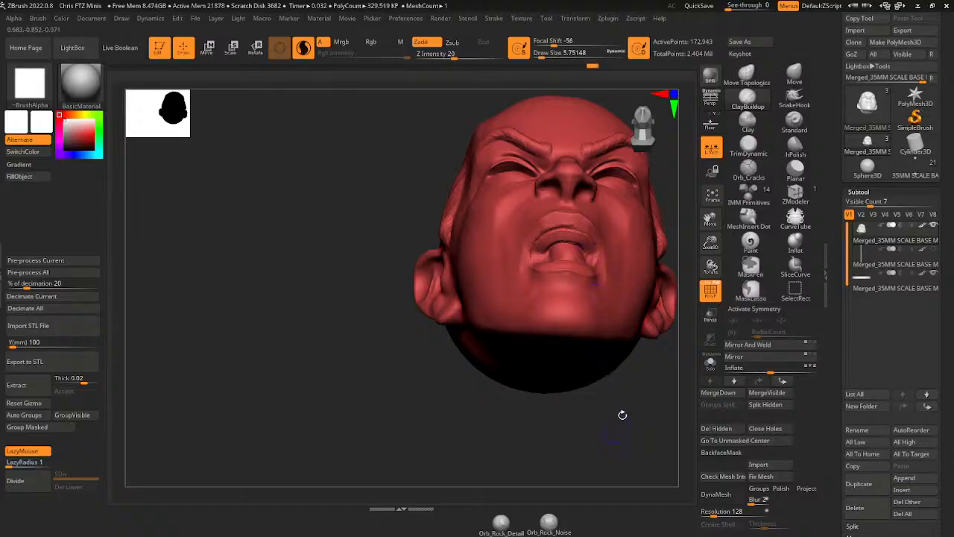
left_click_drag(636, 394, 592, 448)
left_click_drag(710, 219, 701, 131)
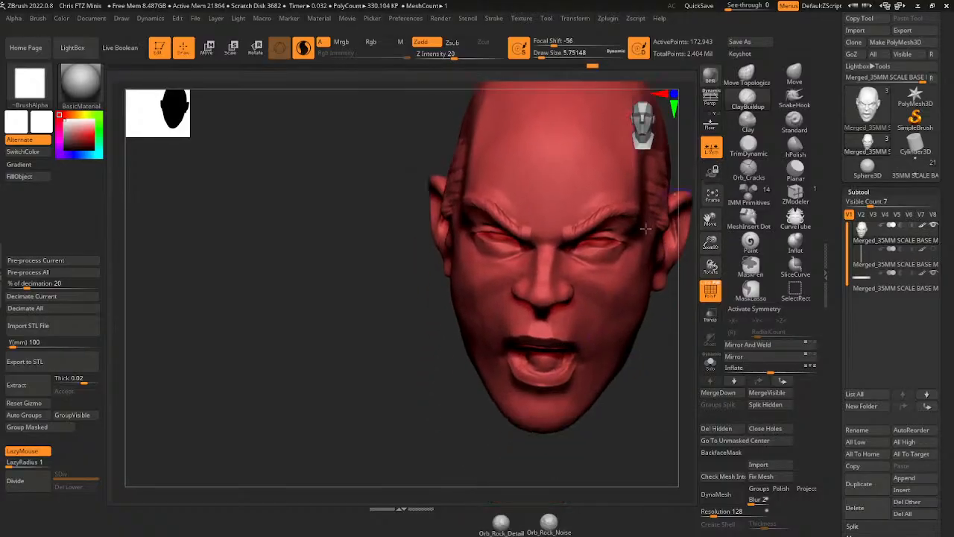
mouse_move(563, 357)
left_mouse_down()
mouse_move(532, 370)
mouse_move(524, 358)
mouse_move(545, 371)
mouse_move(522, 359)
mouse_move(573, 363)
mouse_move(523, 367)
left_mouse_up()
- Sharpen the lip edges and mouth creases from several angles with the Orb_Cracks brush at a draw size of about 6.6
left_click(752, 173)
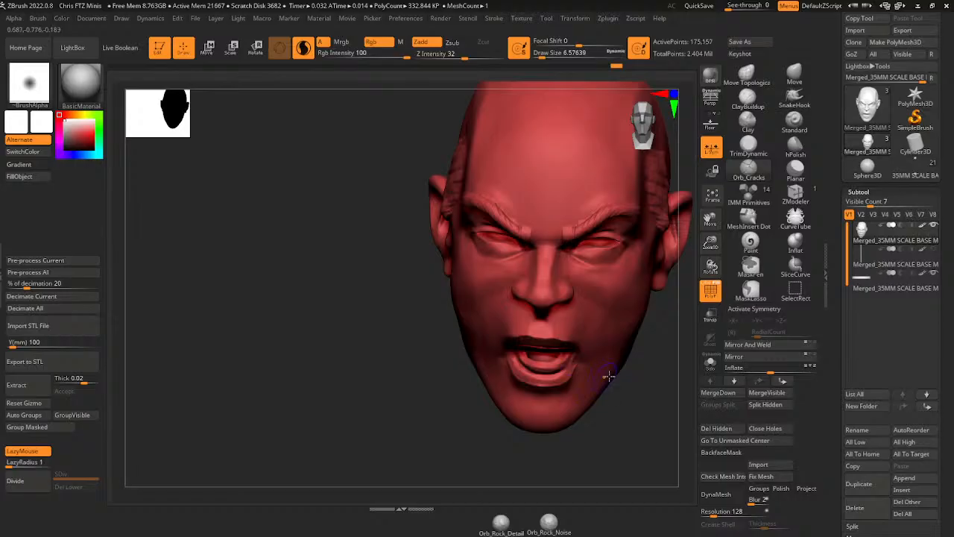
left_click_drag(557, 374, 564, 370)
left_click_drag(616, 390, 634, 364)
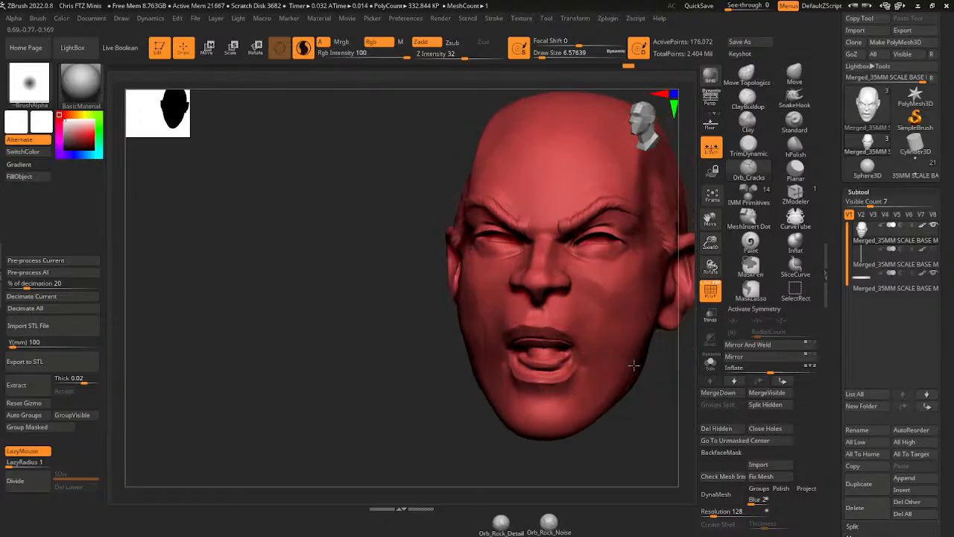
right_click_drag(582, 403, 582, 337)
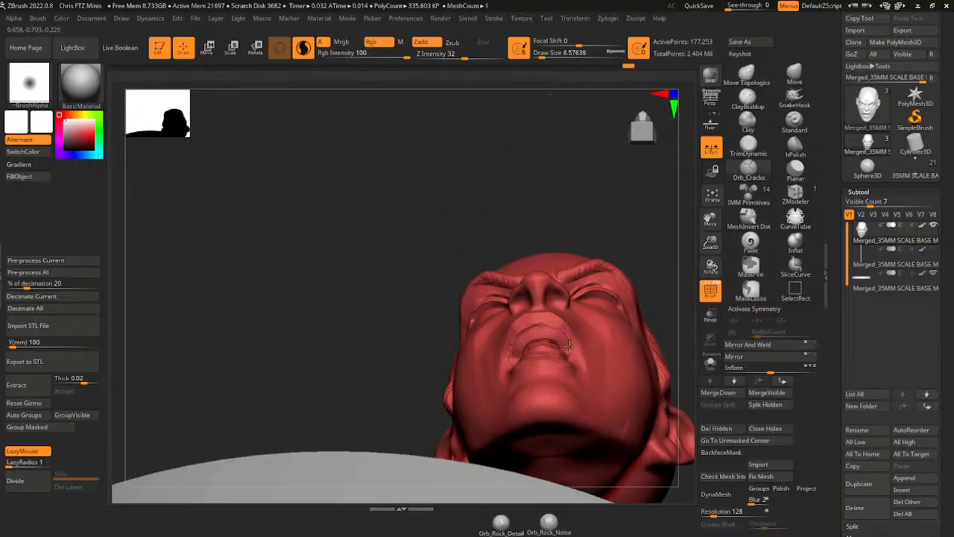
left_click_drag(592, 235, 623, 274)
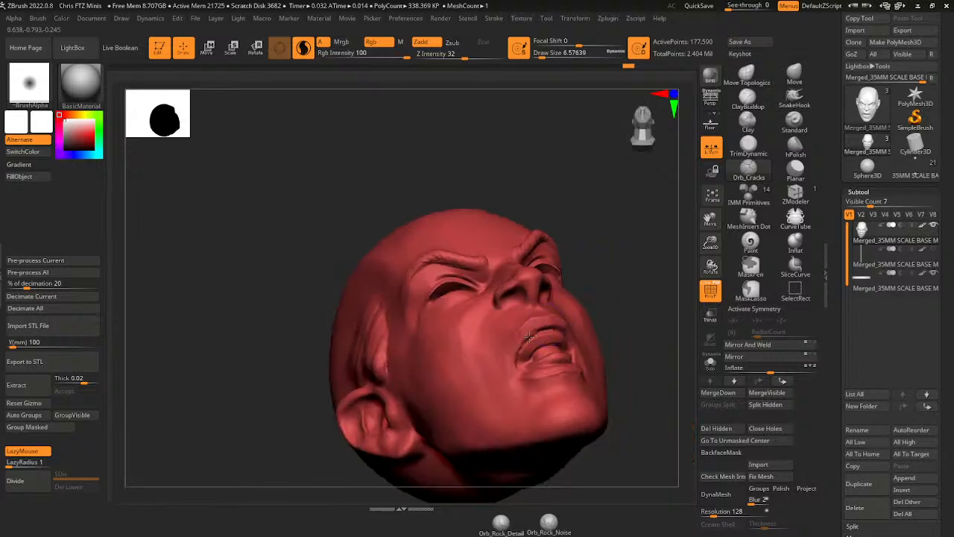
left_click_drag(529, 337, 518, 369)
mouse_move(572, 302)
left_mouse_down()
mouse_move(592, 290)
mouse_move(559, 307)
left_mouse_up()
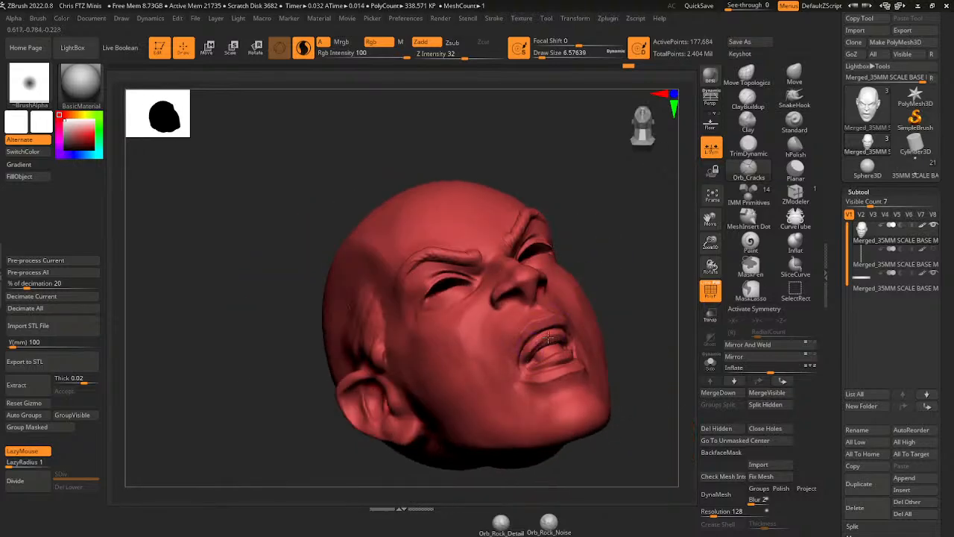
left_click_drag(535, 346, 529, 354)
left_click_drag(634, 316, 581, 366)
left_click_drag(592, 467, 603, 480)
mouse_move(620, 402)
left_mouse_down()
mouse_move(581, 403)
mouse_move(622, 402)
left_mouse_up()
- Mask the face from the brows down to the upper lip and set the Move brush's draw size to about 27
left_click(794, 73)
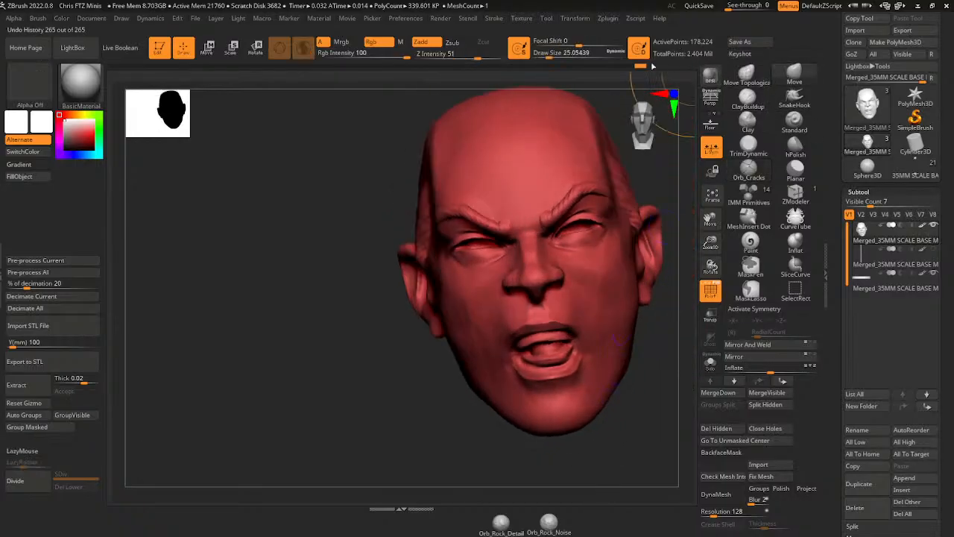
left_click_drag(549, 56, 544, 56)
mouse_move(670, 340)
left_mouse_down()
mouse_move(638, 340)
mouse_move(667, 326)
mouse_move(474, 355)
left_mouse_up()
mouse_move(662, 334)
left_mouse_down("ctrl")
mouse_move(569, 340)
mouse_move(493, 362)
mouse_move(412, 248)
mouse_move(665, 298)
left_mouse_up("ctrl")
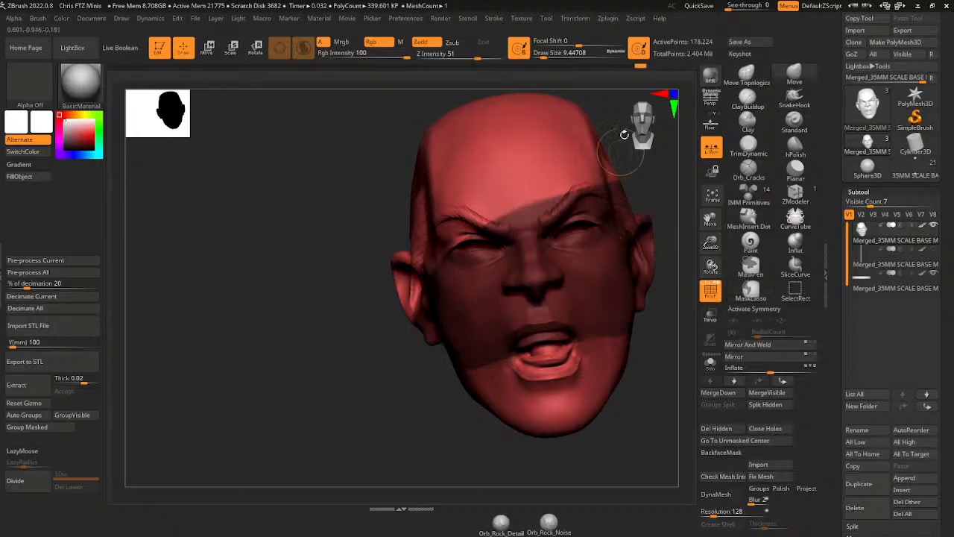
left_click_drag(571, 55, 550, 55)
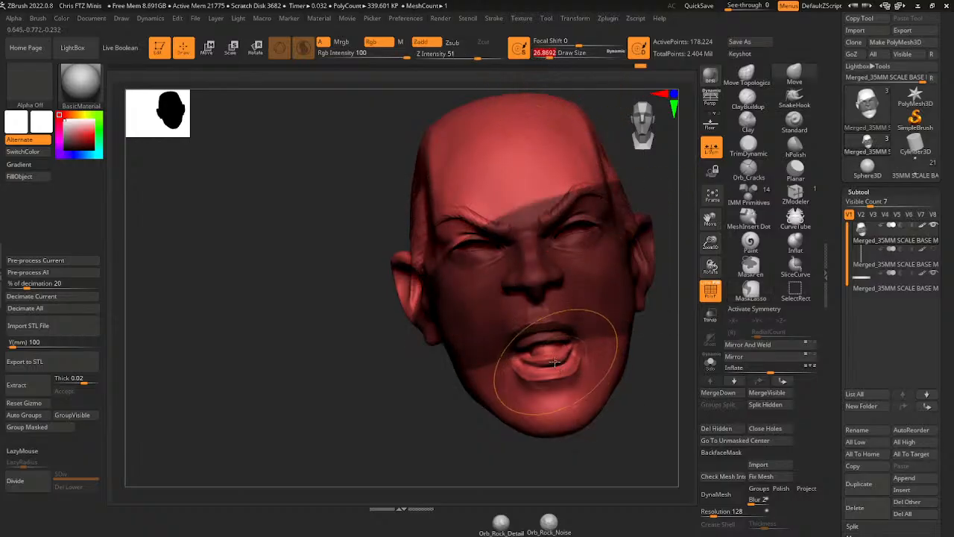
- Pull the lower lip down with Move, invert the mask, reshape the upper lip at draw sizes of about 9.4 and 28.75, and clear the mask
mouse_move(546, 358)
left_mouse_down()
mouse_move(545, 373)
mouse_move(534, 376)
mouse_move(569, 375)
left_mouse_up()
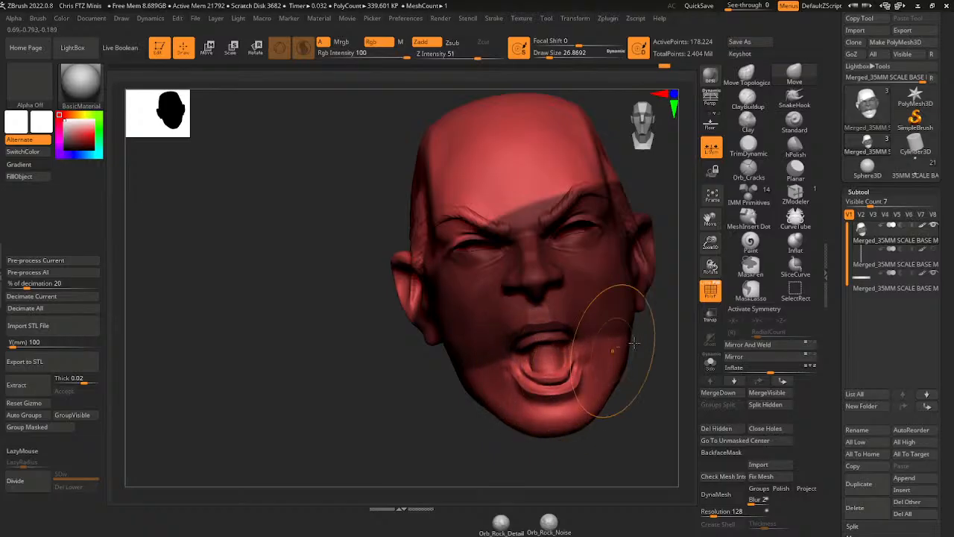
left_click(659, 316, "ctrl")
left_click_drag(548, 55, 543, 57)
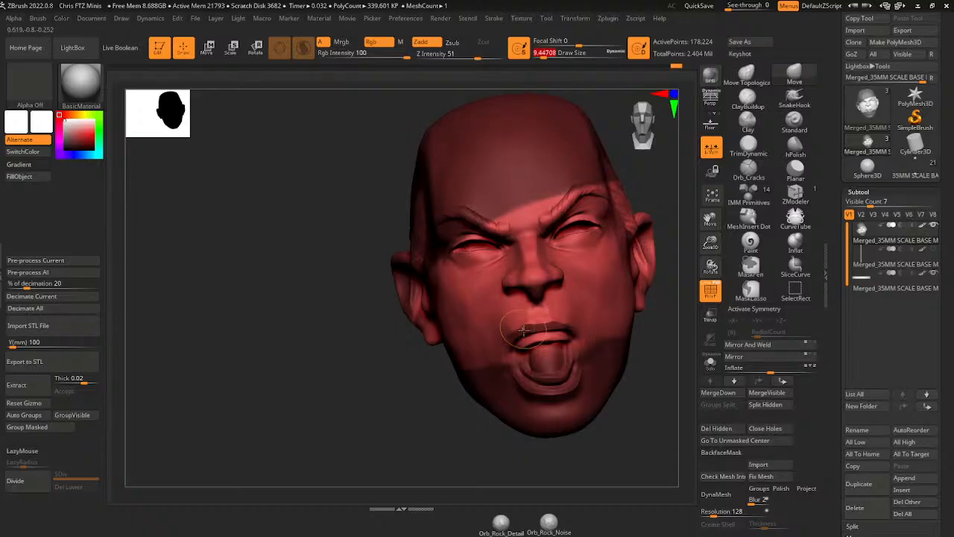
left_click_drag(524, 329, 525, 341)
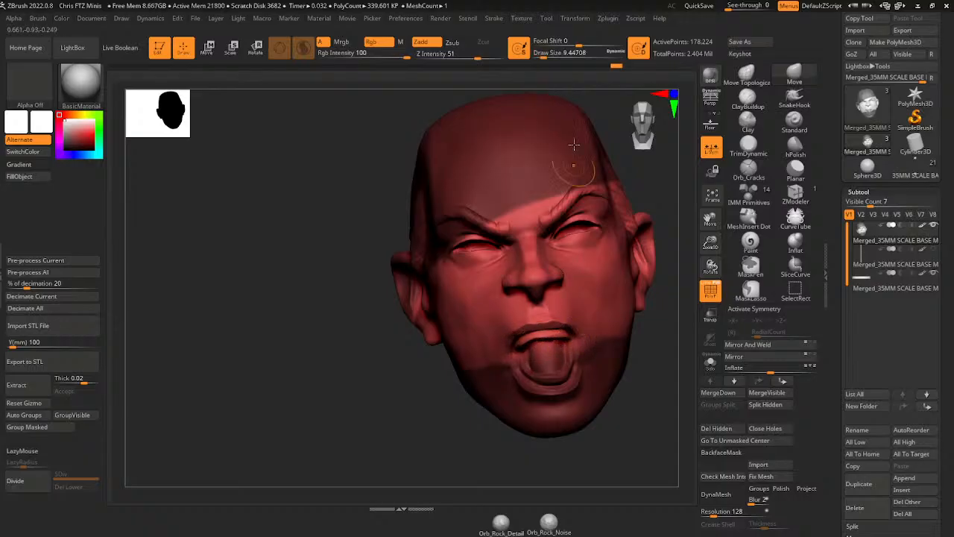
left_click_drag(545, 56, 547, 57)
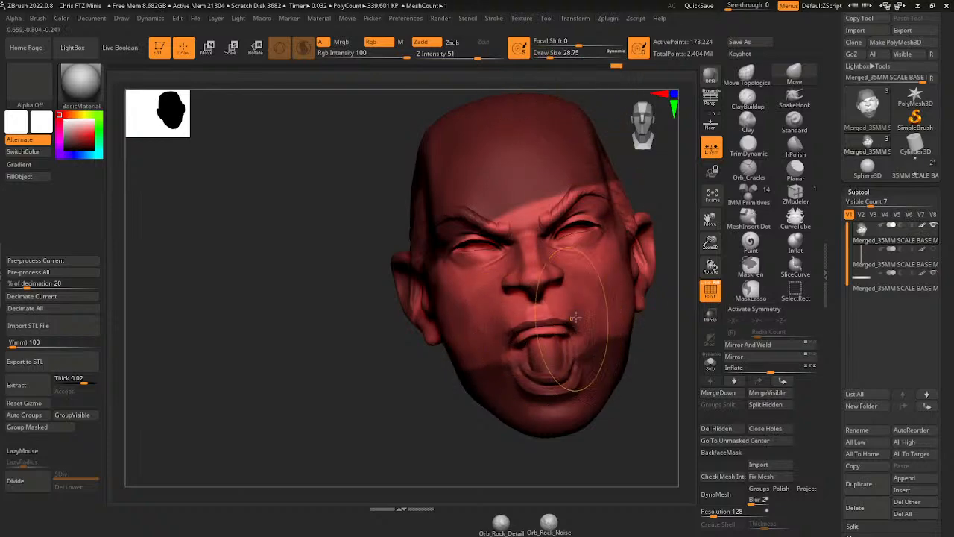
mouse_move(645, 347)
left_mouse_down()
mouse_move(675, 355)
mouse_move(659, 328)
mouse_move(664, 317)
left_mouse_up()
mouse_move(658, 312)
left_mouse_down("ctrl")
mouse_move(667, 321)
mouse_move(675, 246)
mouse_move(656, 257)
left_mouse_up("ctrl")
- Carve the mouth cavity deeper and reshape the tongue with ClayBuildup at a draw size of about 4.3
left_click(748, 98)
key("[")
key("[")
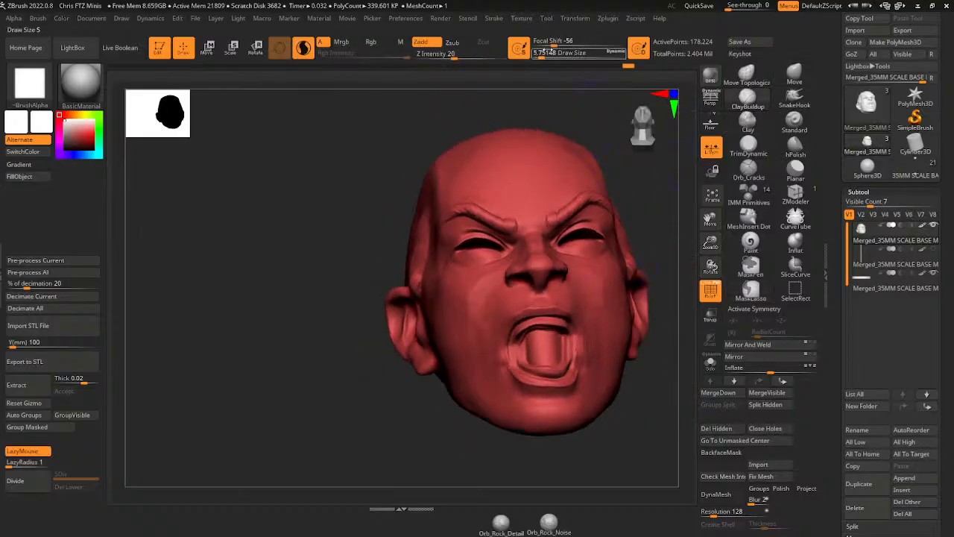
mouse_move(528, 341)
left_mouse_down()
mouse_move(552, 339)
mouse_move(529, 340)
left_mouse_up()
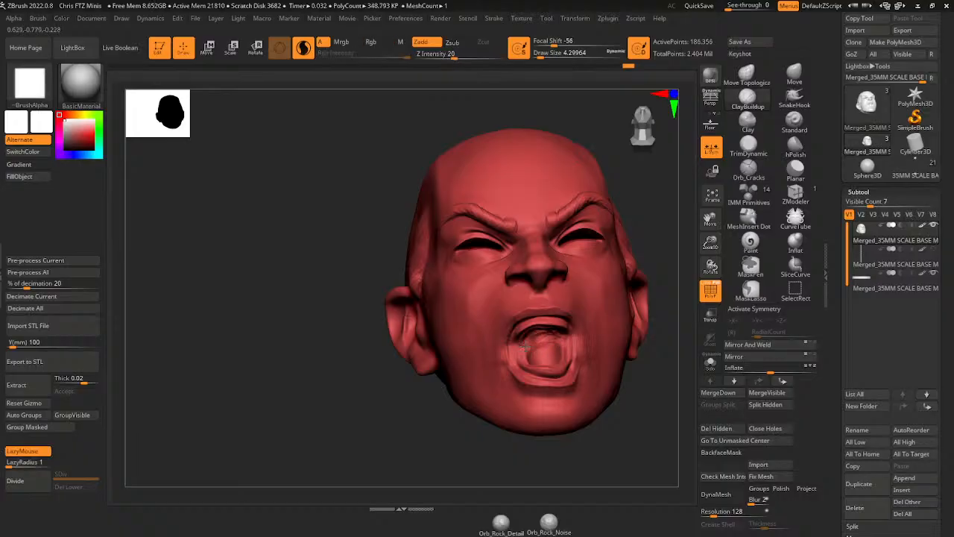
mouse_move(540, 334)
left_mouse_down()
mouse_move(570, 347)
mouse_move(532, 335)
left_mouse_up()
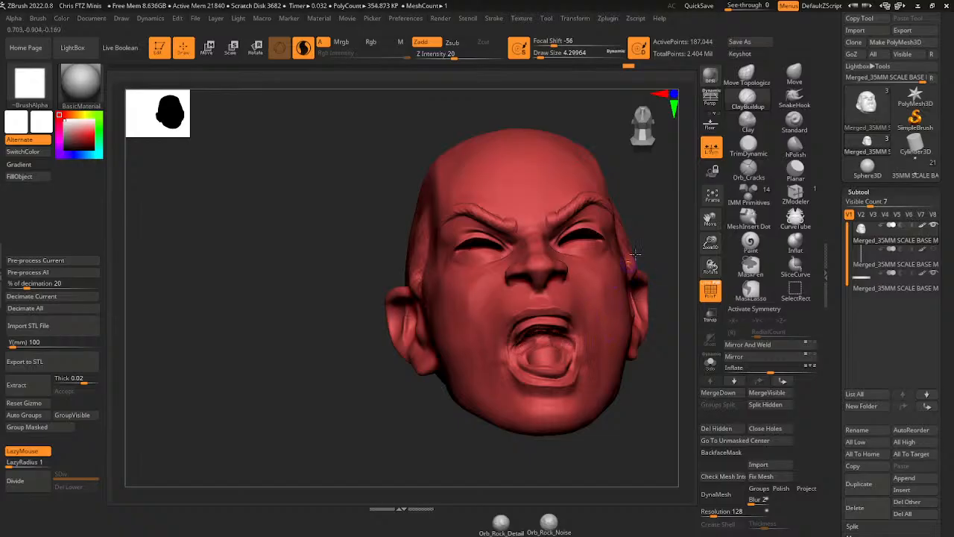
mouse_move(662, 234)
left_mouse_down()
mouse_move(666, 252)
mouse_move(663, 233)
left_mouse_up()
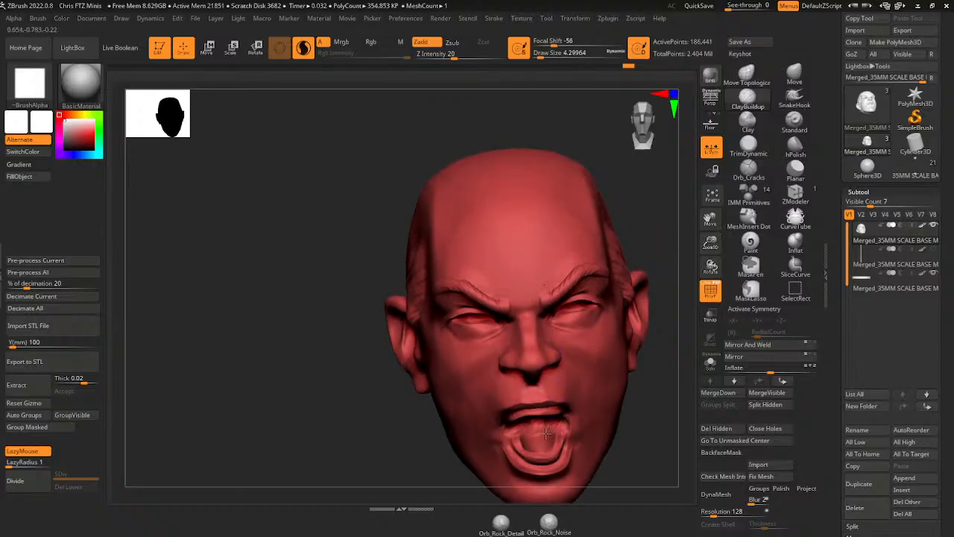
left_click_drag(528, 431, 542, 420)
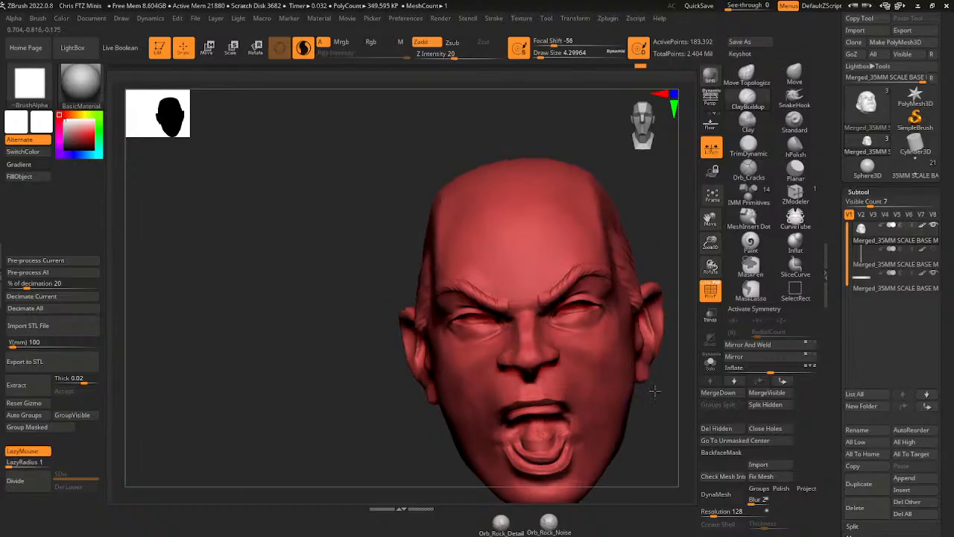
- Build up both mouth corners and the surrounding lip edges with ClayBuildup, smoothing the rough strokes
right_click_drag(507, 437, 565, 407)
left_click_drag(574, 438, 574, 451)
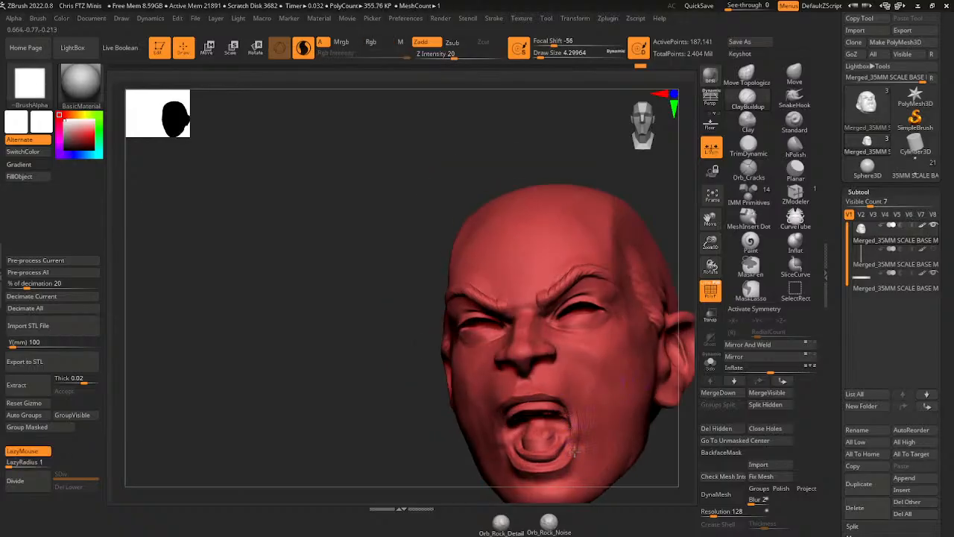
mouse_move(560, 403)
left_mouse_down()
mouse_move(573, 420)
mouse_move(561, 401)
left_mouse_up()
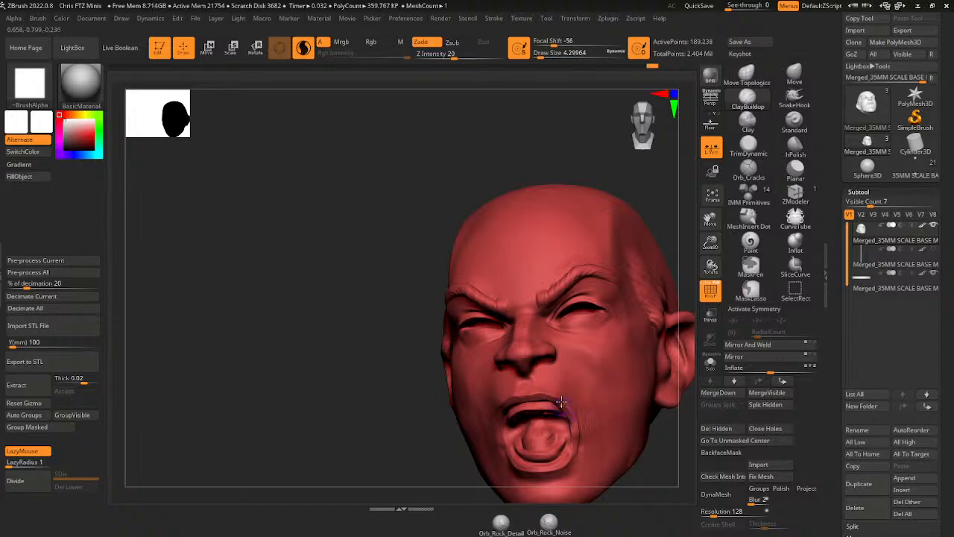
left_click_drag(658, 468, 687, 469)
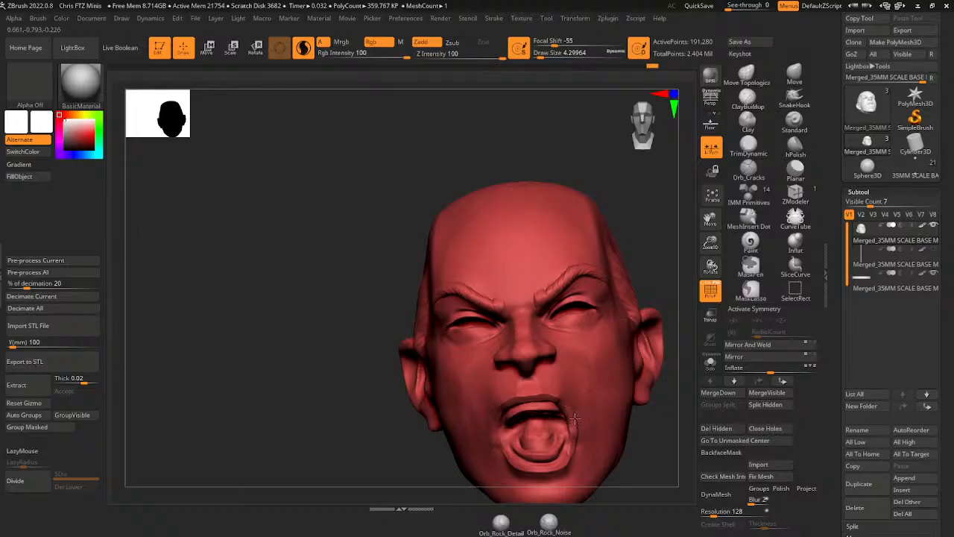
left_click_drag(575, 418, 577, 446, "shift")
left_click_drag(618, 471, 639, 424)
left_click_drag(516, 404, 504, 435)
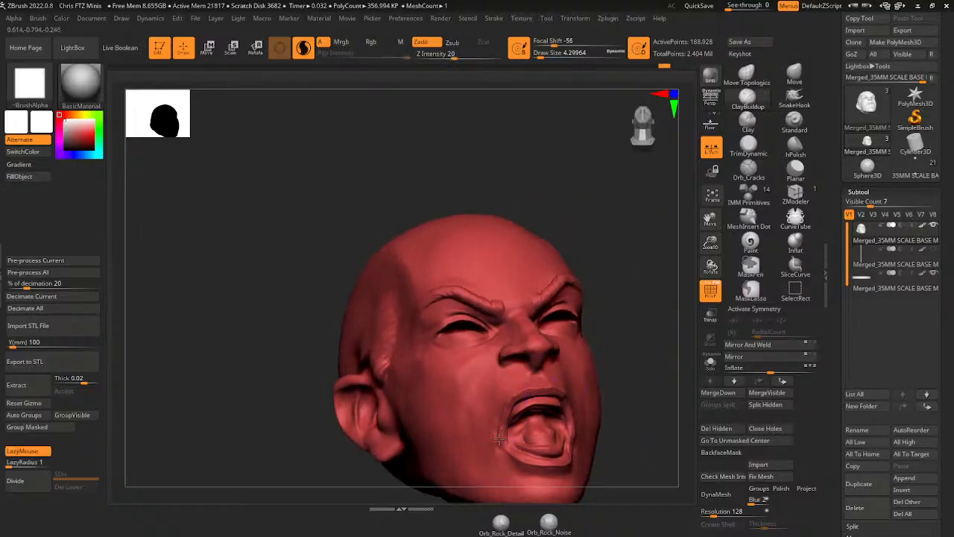
left_click_drag(499, 439, 510, 401)
- Polish the lip edges and mouth corners on both sides with hPolish at a draw size of about 5.8
left_click(795, 146)
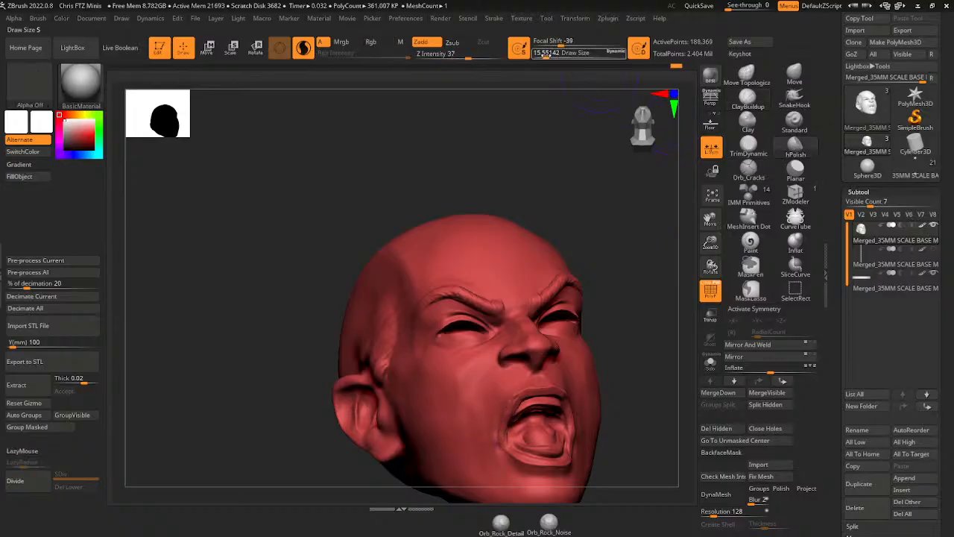
left_click_drag(613, 284, 493, 407)
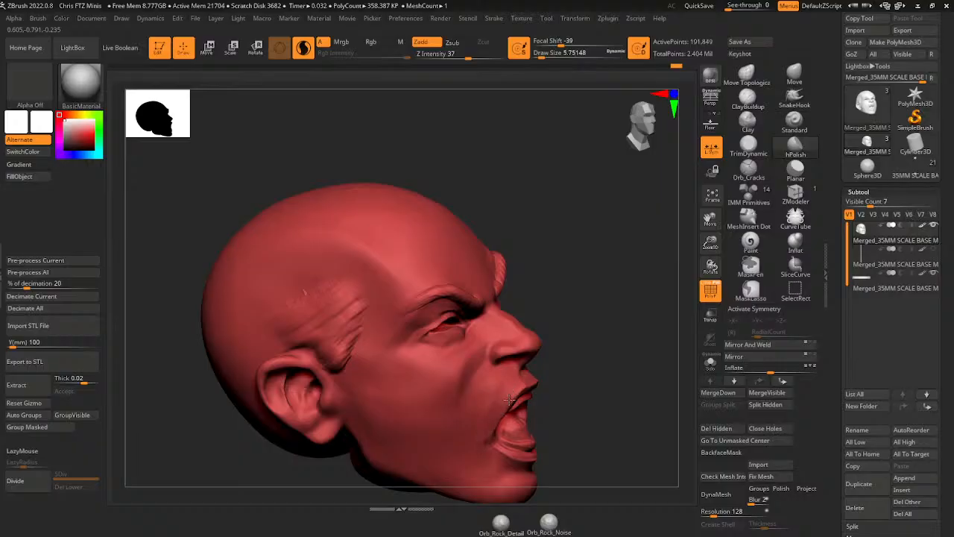
left_click_drag(579, 328, 537, 371)
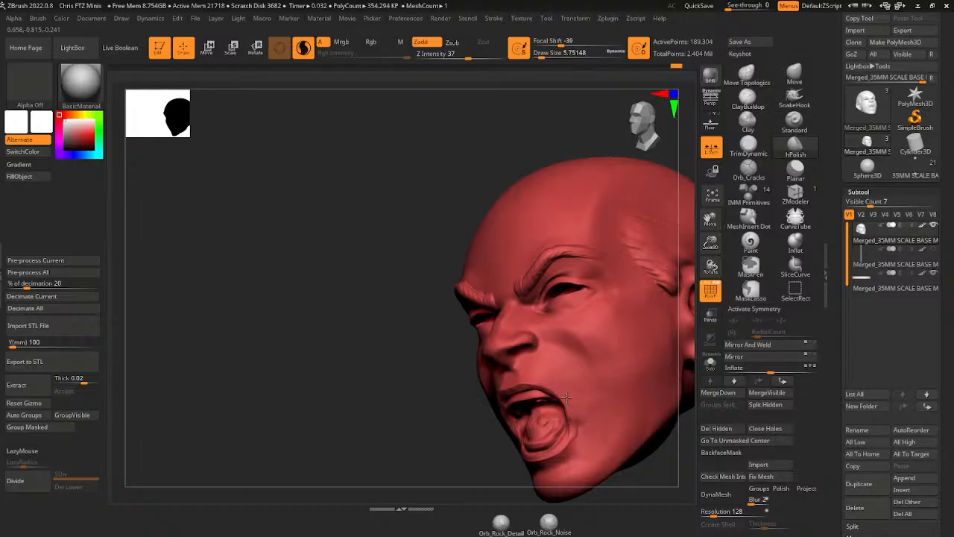
mouse_move(673, 417)
left_mouse_down()
mouse_move(679, 384)
mouse_move(569, 440)
mouse_move(564, 427)
left_mouse_up()
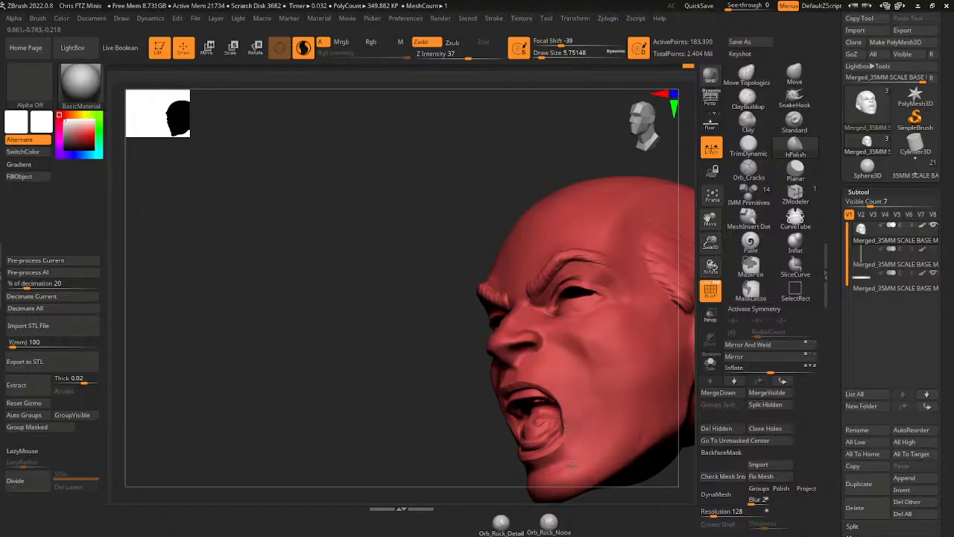
left_click_drag(601, 397, 624, 358, "shift")
- Smooth the cheeks and jaw around the mouth, then show the whole figure again
left_click_drag(682, 162, 633, 217)
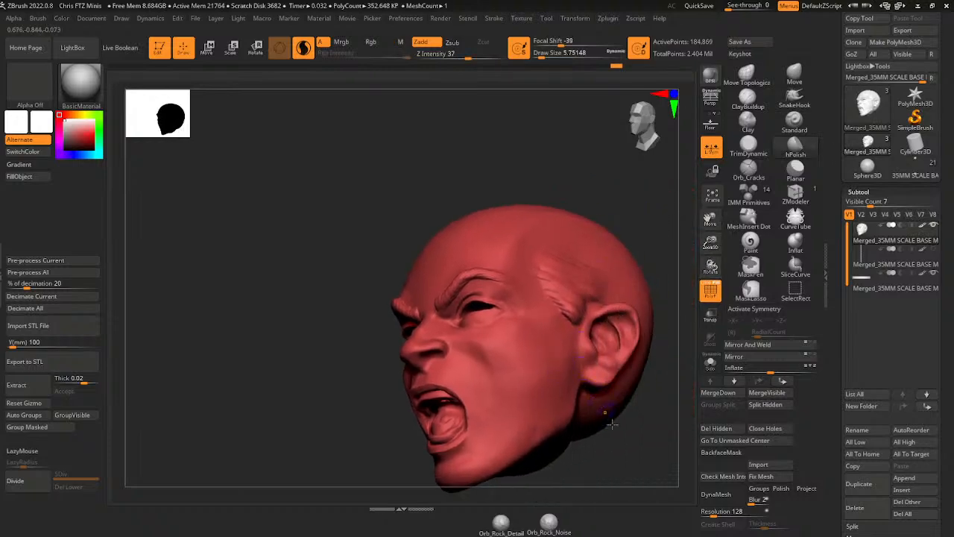
left_click_drag(604, 414, 619, 401)
left_click_drag(560, 355, 531, 381, "shift")
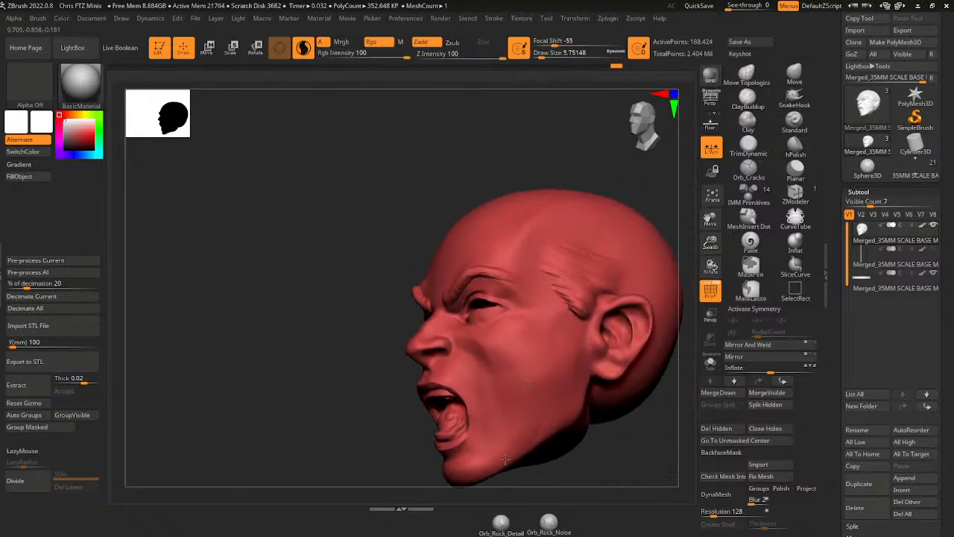
left_click_drag(514, 478, 589, 455)
left_click_drag(532, 427, 578, 425)
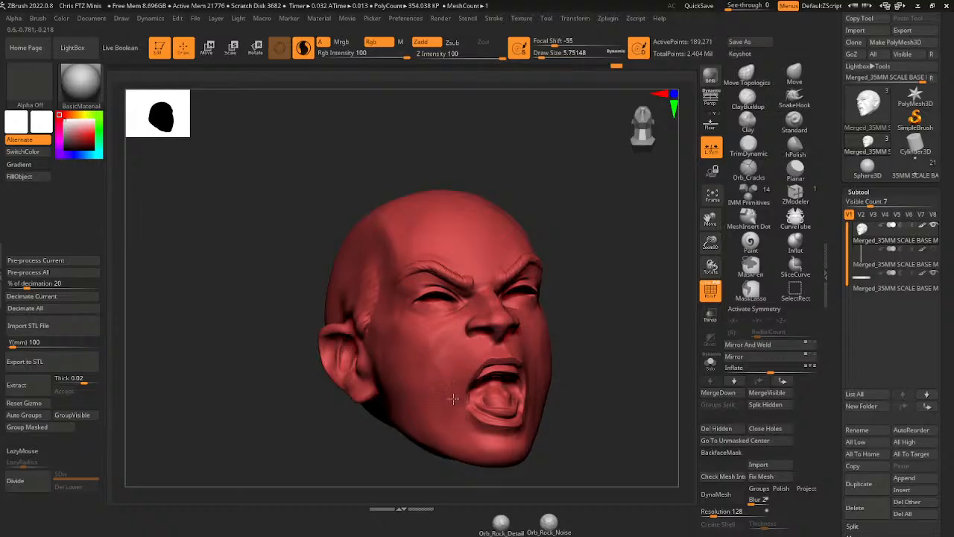
mouse_move(433, 394)
left_mouse_down()
mouse_move(567, 351)
mouse_move(621, 319)
left_mouse_up()
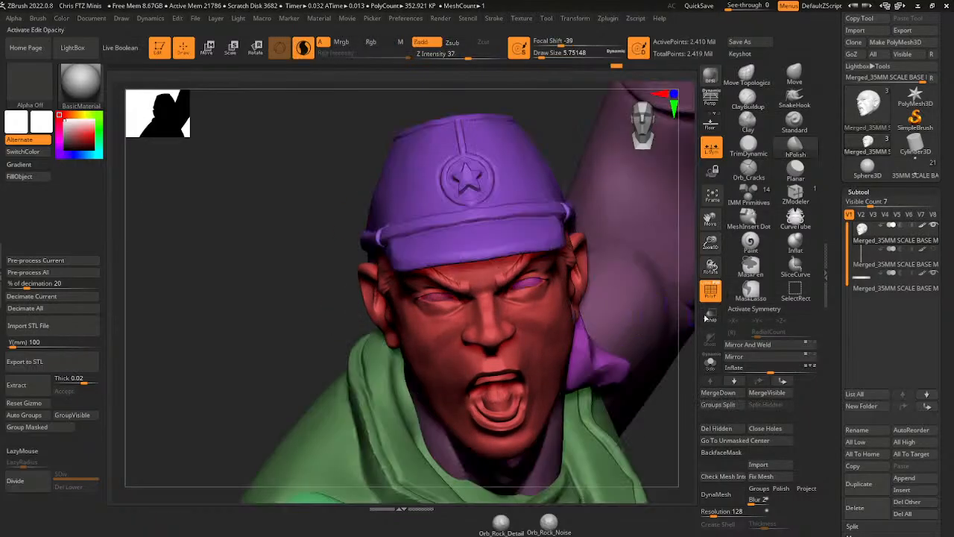
- Isolate the neck polygroup and mask every part of the figure except the neck
left_click_drag(708, 243, 694, 179)
left_click_drag(657, 272, 586, 347)
left_click_drag(710, 219, 706, 52)
mouse_move(662, 226)
left_mouse_down()
mouse_move(657, 277)
mouse_move(613, 285)
left_mouse_up()
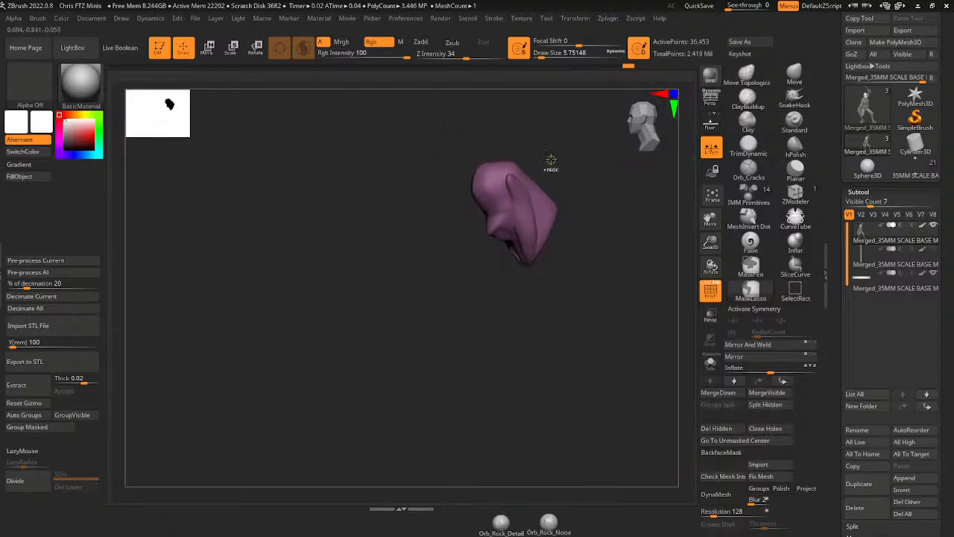
left_click(552, 156, "ctrl")
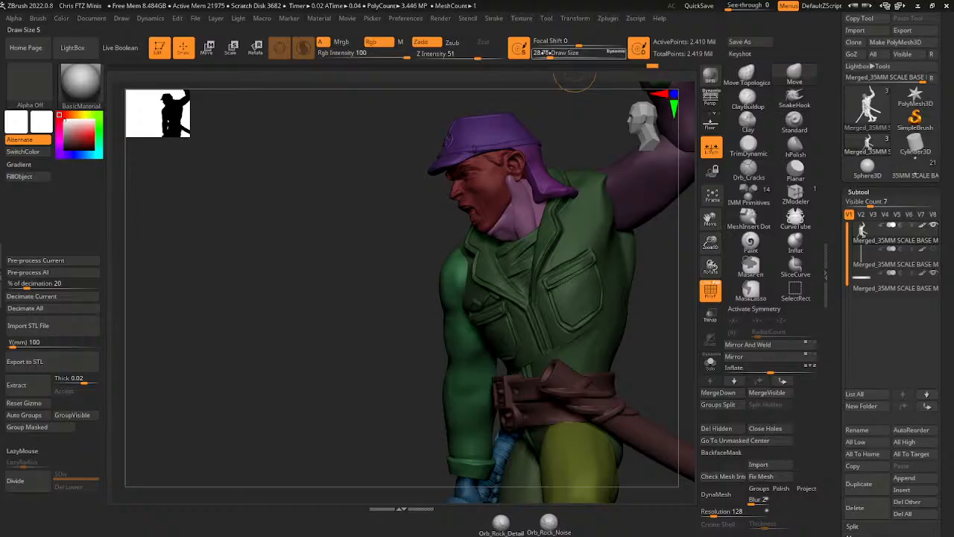
- Reshape the neck below the jaw with the Move brush at a draw size of about 65, then clear the mask
left_click_drag(564, 133, 530, 150)
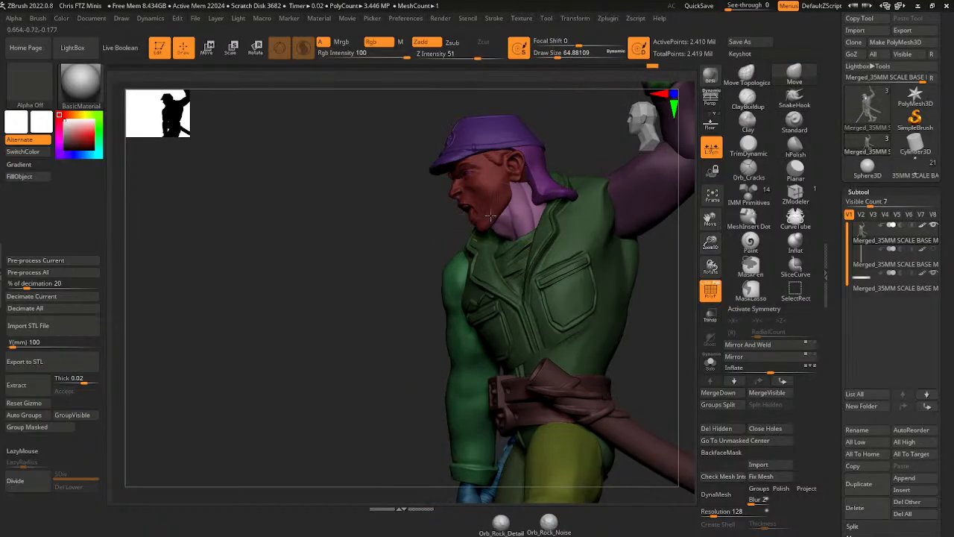
left_click_drag(491, 216, 495, 220)
left_click_drag(571, 139, 622, 160)
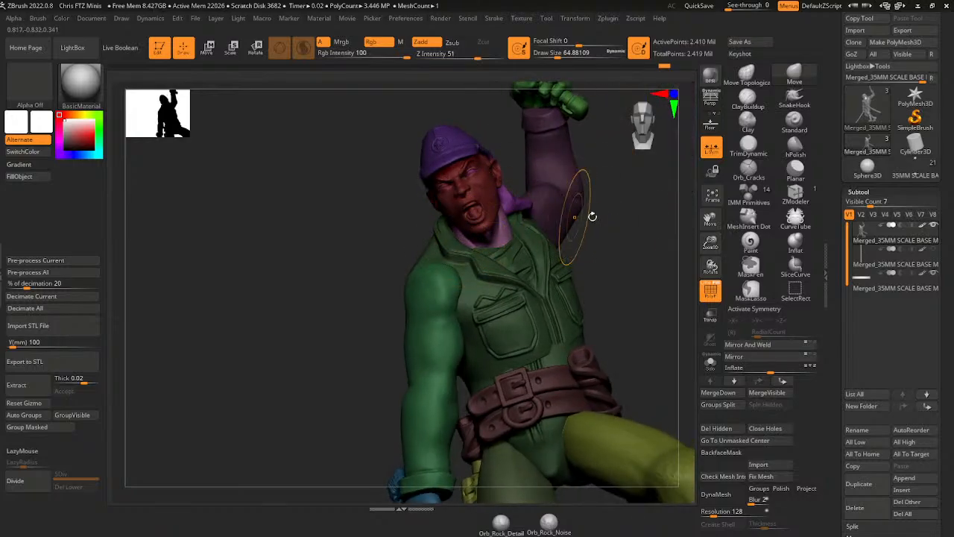
left_click_drag(592, 217, 550, 206)
left_click_drag(551, 147, 540, 160, "ctrl")
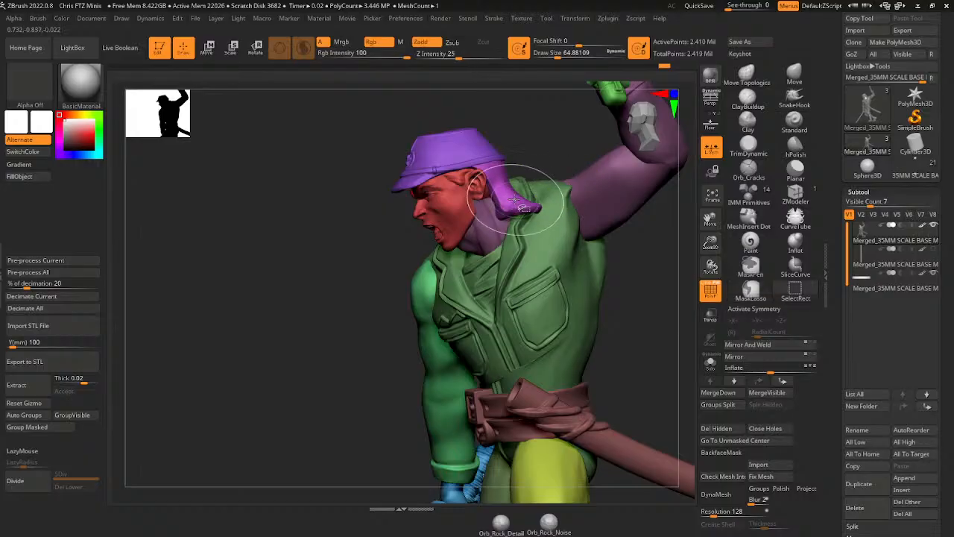
- Isolate the cap's neck flap and mask every other part of the figure
left_click(524, 208, "ctrl+shift")
left_click(560, 154, "ctrl+shift")
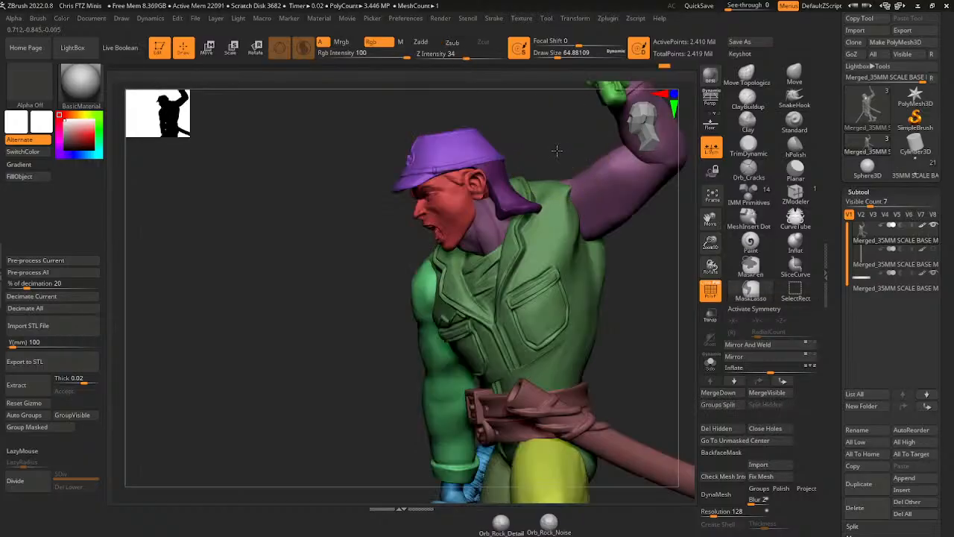
left_click(557, 150, "ctrl")
- Pull the cap's neck flap into place over the neck and shoulders with Move at a draw size of about 65
left_click_drag(563, 139, 532, 209)
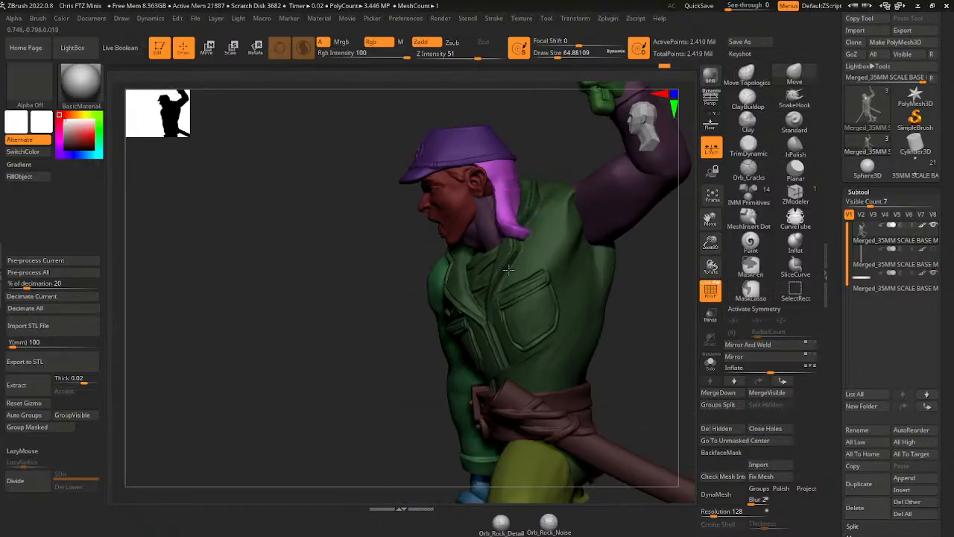
left_click_drag(560, 155, 543, 190)
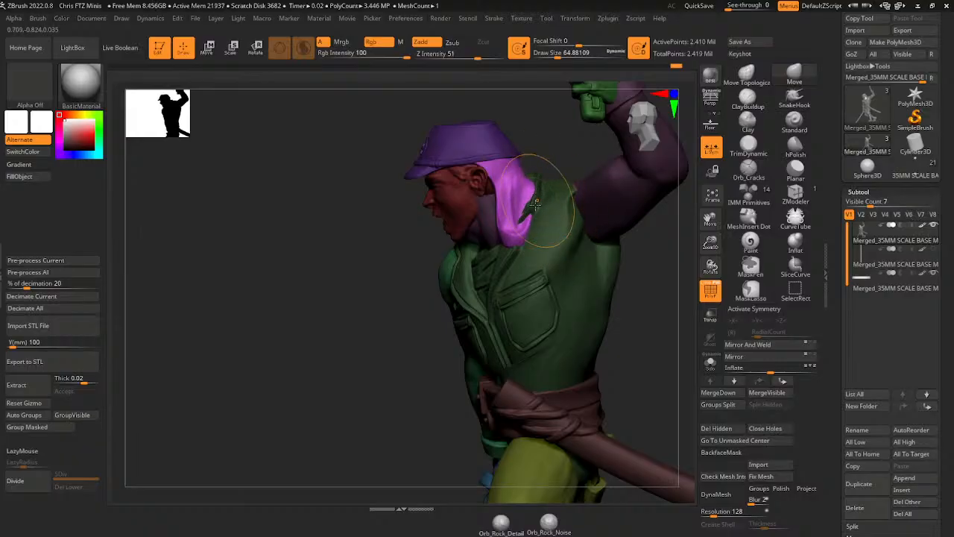
left_click_drag(567, 151, 544, 210)
left_click_drag(603, 106, 581, 170)
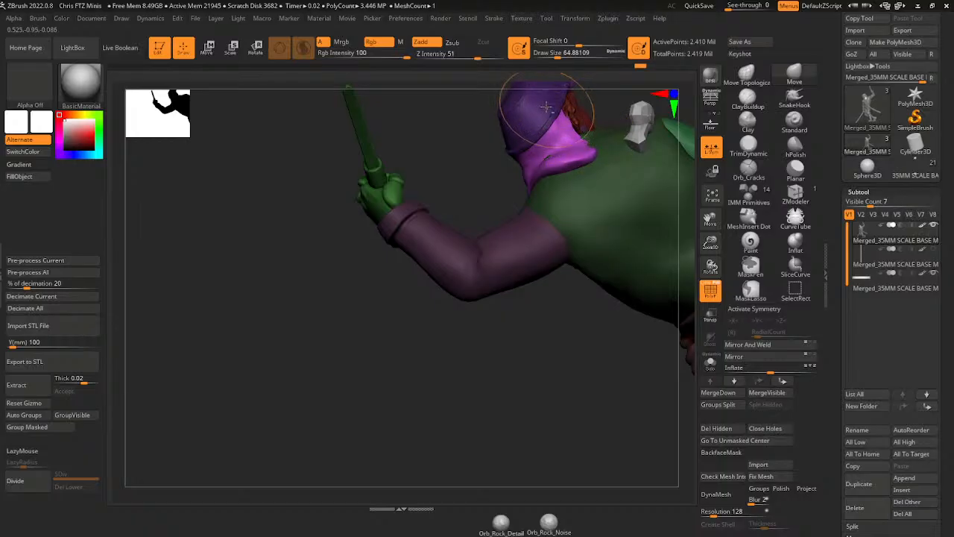
left_click_drag(603, 113, 593, 145)
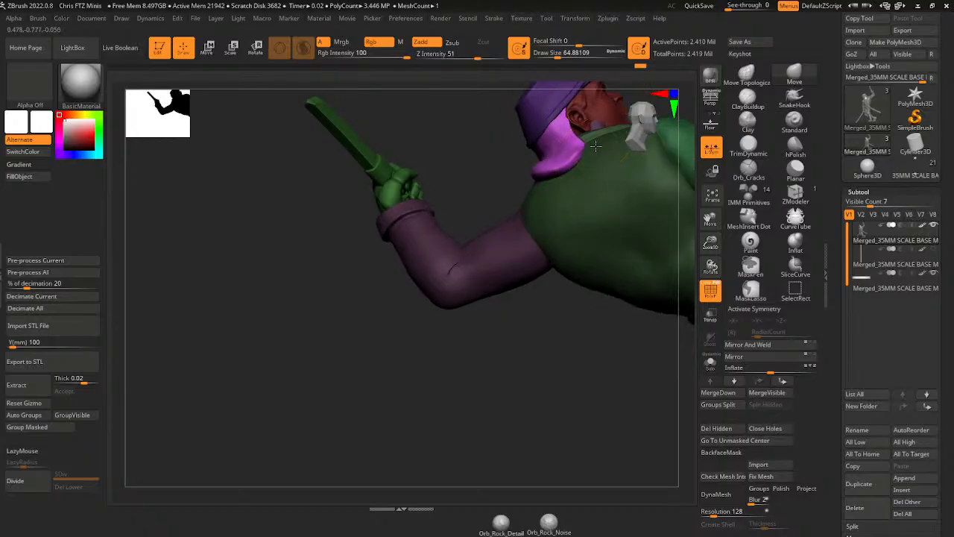
left_click_drag(565, 320, 570, 186)
mouse_move(543, 112)
left_mouse_down()
mouse_move(605, 124)
mouse_move(601, 104)
left_mouse_up()
- Refine the neck flap's edges against the collar with the Move brush at a draw size of 28.75
left_click_drag(557, 55, 545, 94)
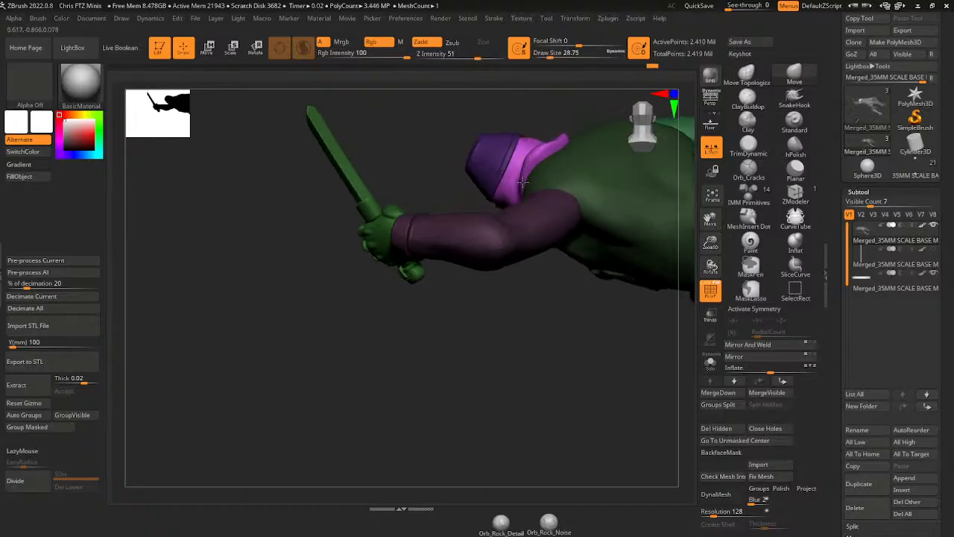
left_click_drag(550, 140, 598, 180)
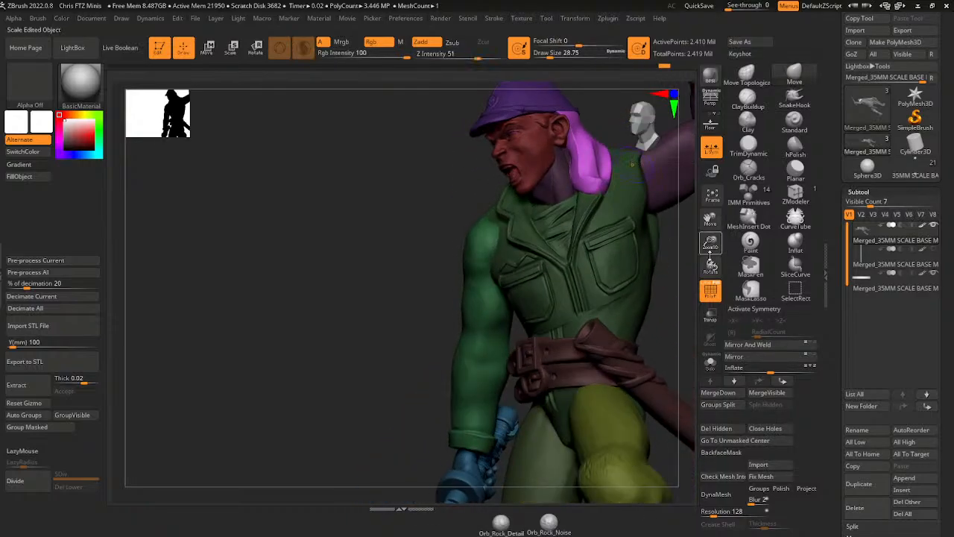
mouse_move(693, 261)
left_mouse_down()
mouse_move(661, 294)
mouse_move(648, 257)
left_mouse_up()
- Isolate the cap's neck flap and flatten its outer side with the hPolish brush at a draw size of about 20
left_click_drag(541, 290, 619, 258)
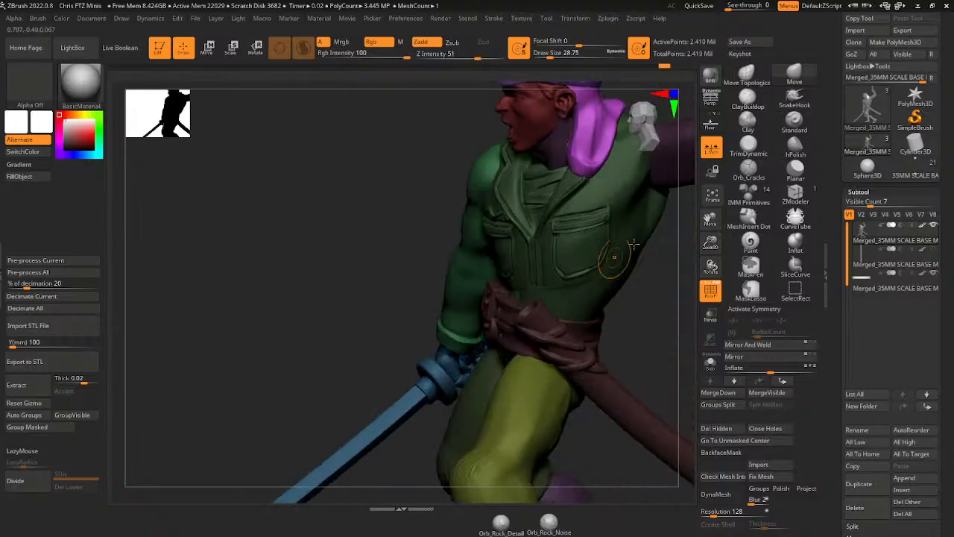
left_click_drag(711, 217, 665, 293)
left_click(515, 228, "ctrl+shift")
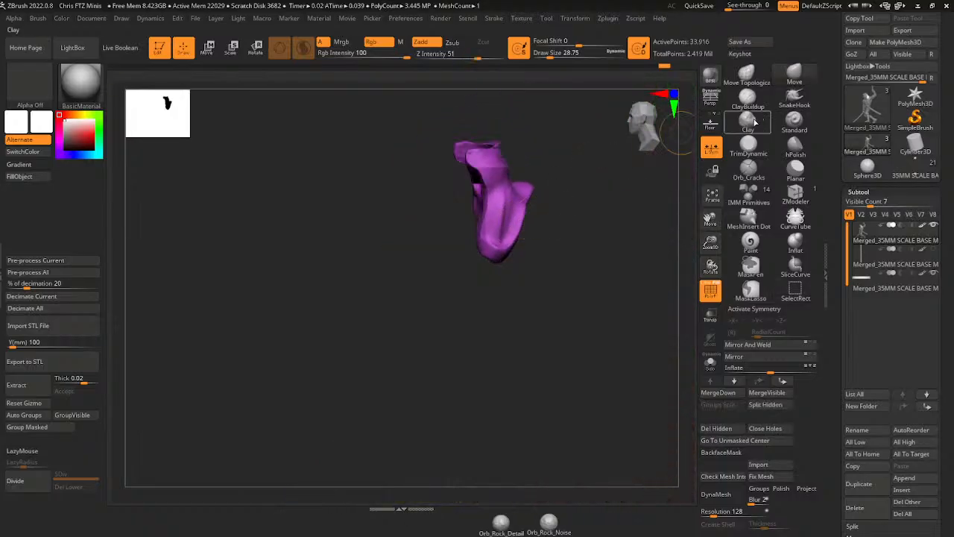
left_click(796, 145)
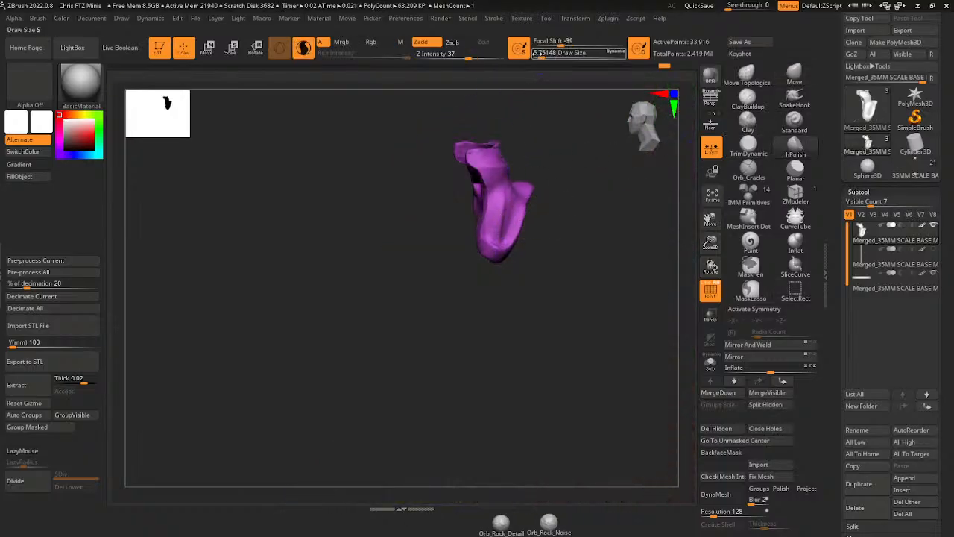
left_click(548, 55)
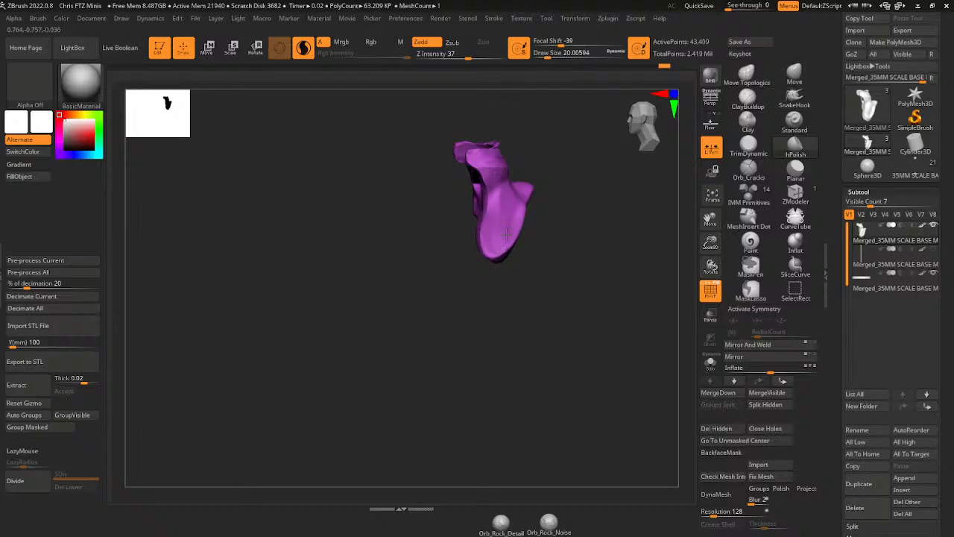
left_click_drag(536, 266, 548, 215)
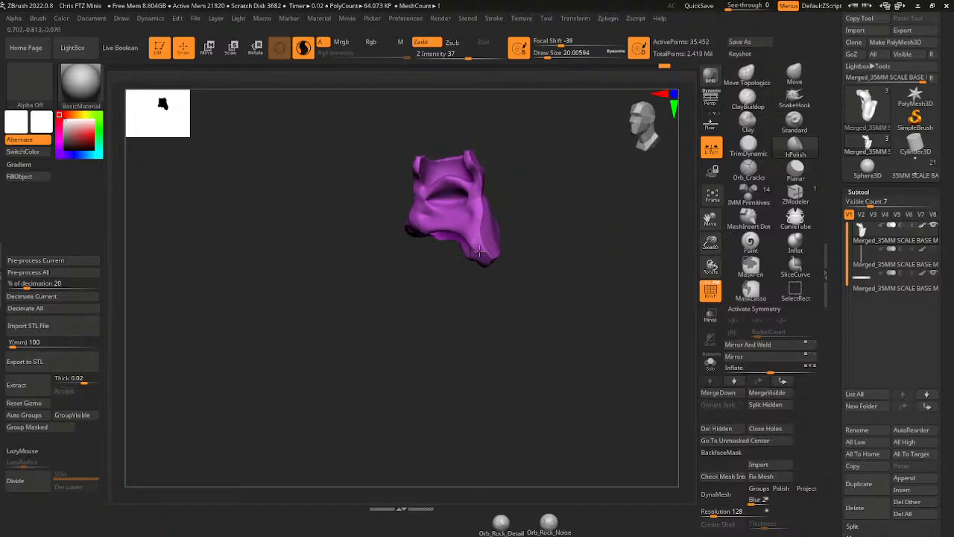
- Polish and smooth the neck flap's back, sides and lower rim with hPolish at the same draw size
right_click_drag(474, 226, 483, 220)
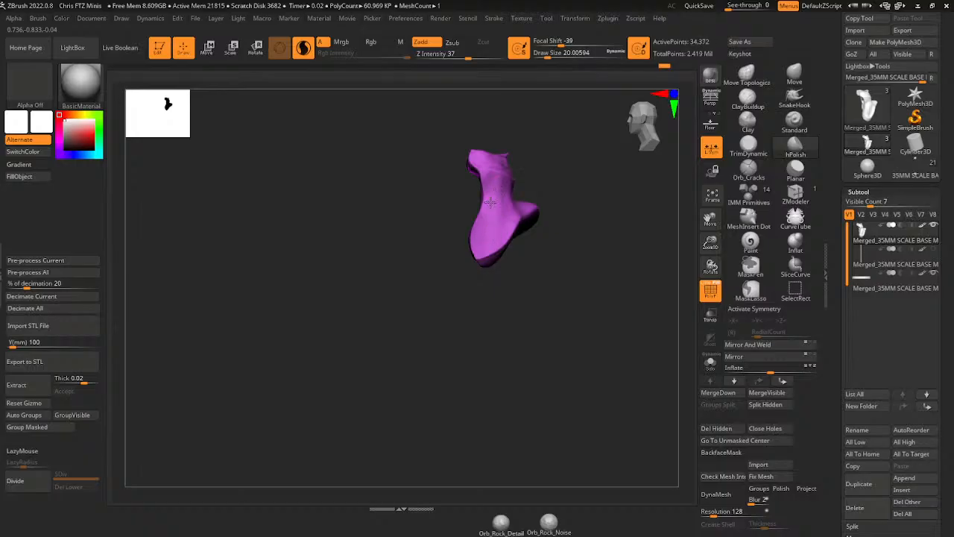
left_click_drag(560, 247, 493, 253)
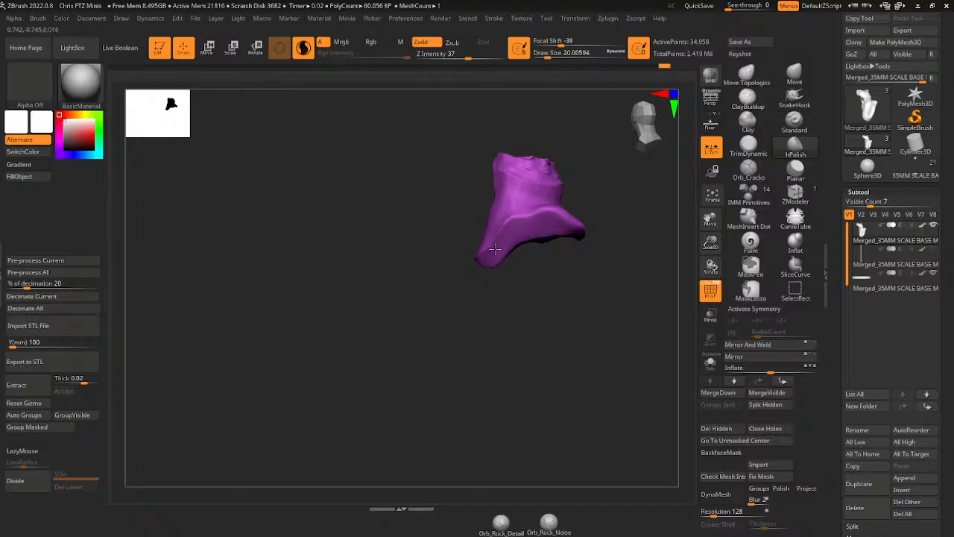
mouse_move(495, 250)
right_mouse_down()
mouse_move(575, 200)
mouse_move(575, 146)
right_mouse_up()
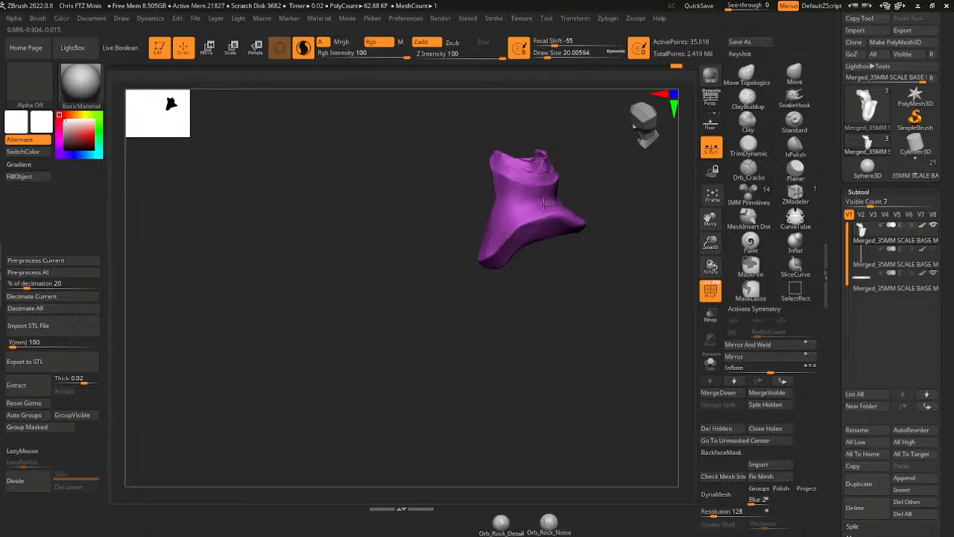
mouse_move(544, 204)
right_mouse_down()
mouse_move(577, 209)
mouse_move(533, 225)
right_mouse_up()
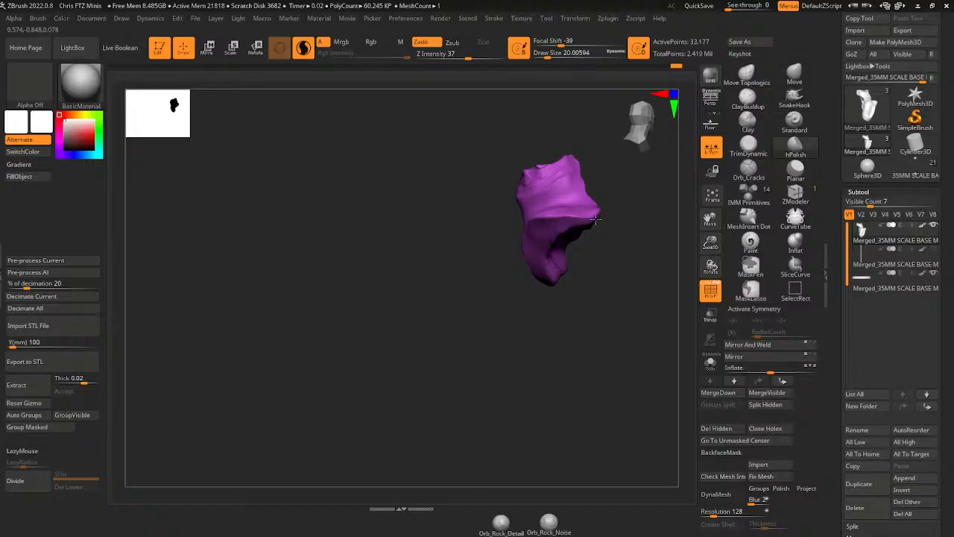
right_click_drag(555, 237, 539, 212)
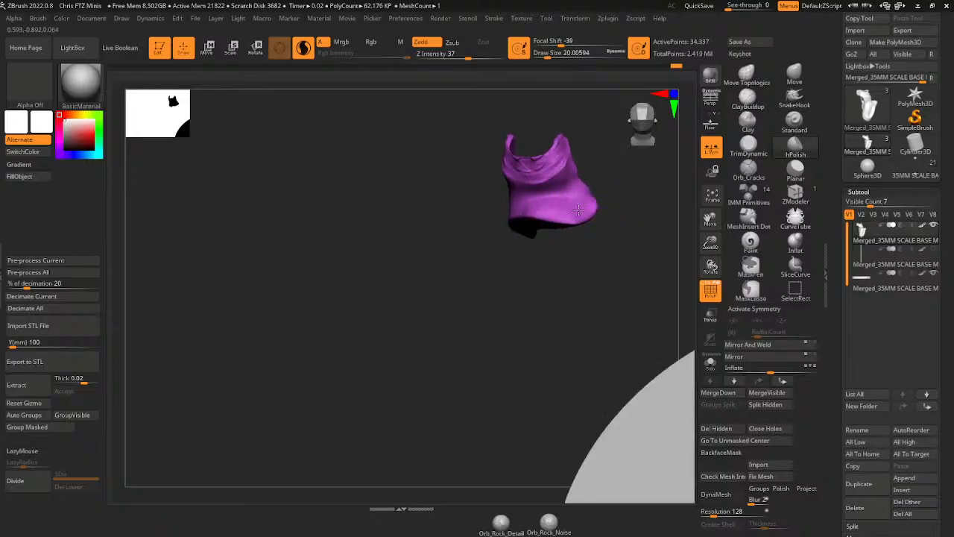
right_click_drag(601, 174, 593, 175)
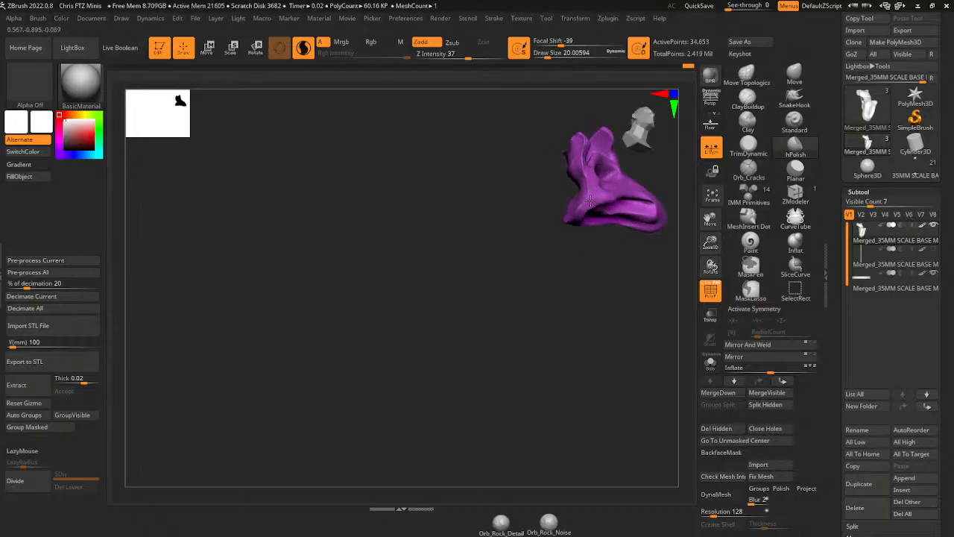
- Smooth the remaining uneven surfaces on the isolated neck flap, then bring the whole figure back into view
right_click_drag(590, 118, 603, 128)
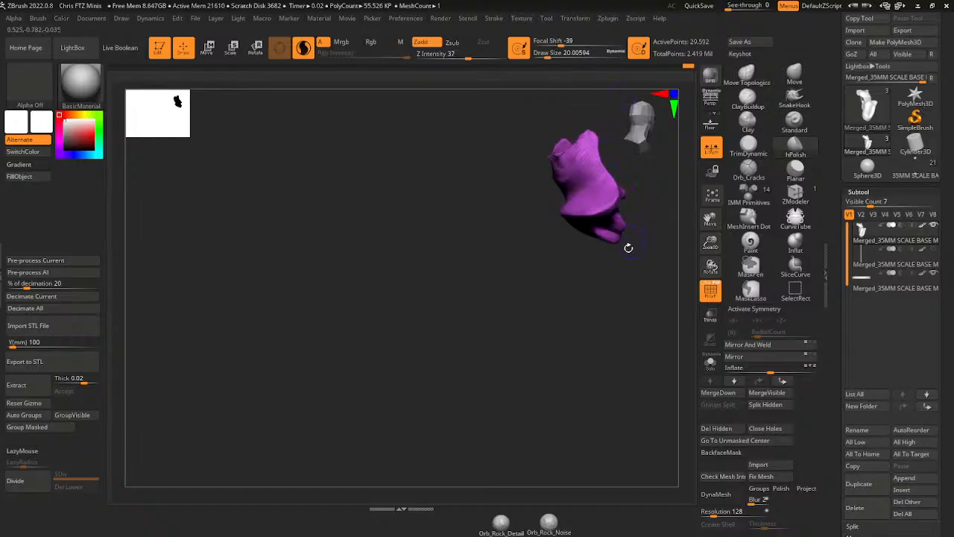
key("ctrl")
mouse_move(576, 172)
left_mouse_down("shift")
mouse_move(591, 158)
mouse_move(592, 176)
left_mouse_up("shift")
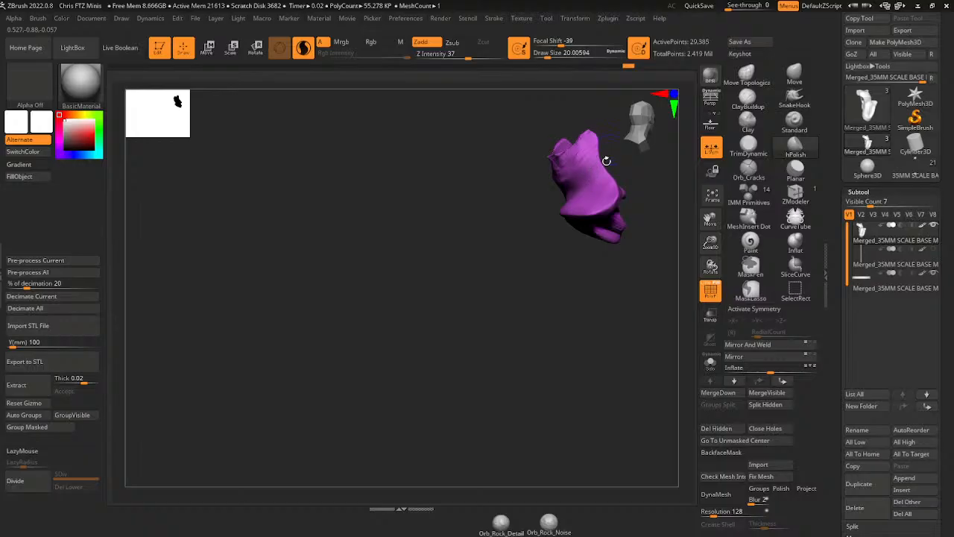
mouse_move(613, 264)
left_mouse_down("shift")
mouse_move(639, 256)
mouse_move(643, 264)
mouse_move(662, 245)
mouse_move(658, 206)
left_mouse_up("shift")
left_click(642, 258, "ctrl+shift")
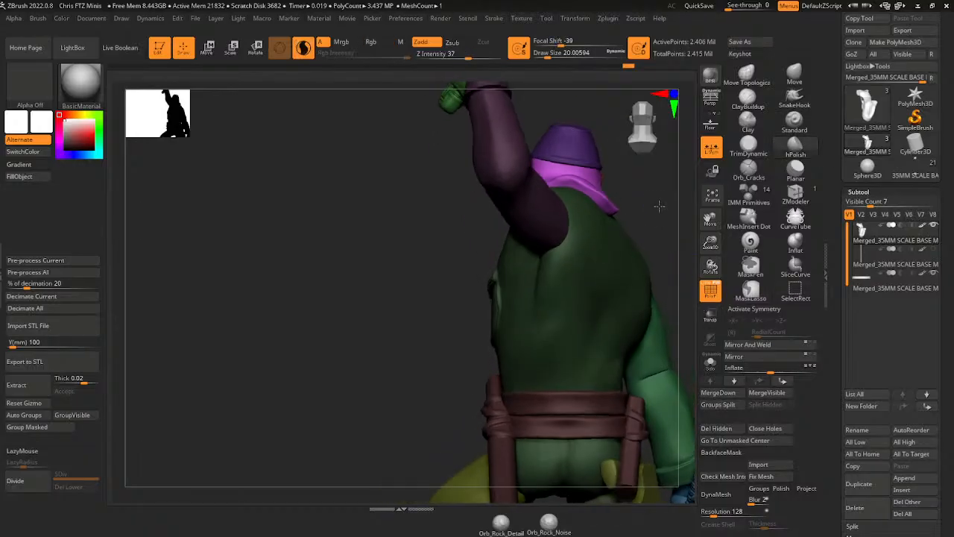
- Reshape the neck flap where it meets the cap and shoulders with the Move Topological brush at a draw size of about 128
left_click(751, 75)
left_click_drag(570, 181, 572, 179)
left_click_drag(640, 194, 689, 203)
left_click_drag(555, 113, 562, 122)
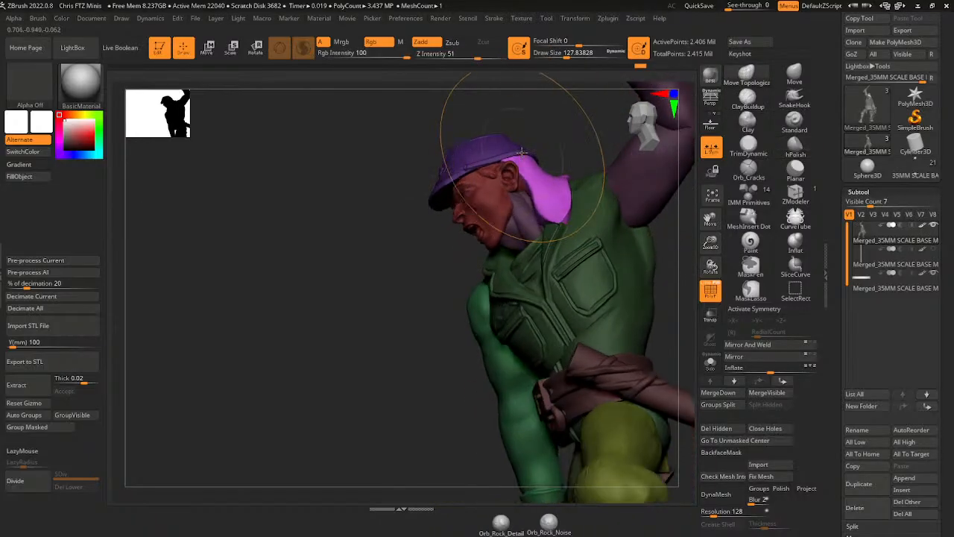
left_click_drag(560, 132, 553, 196)
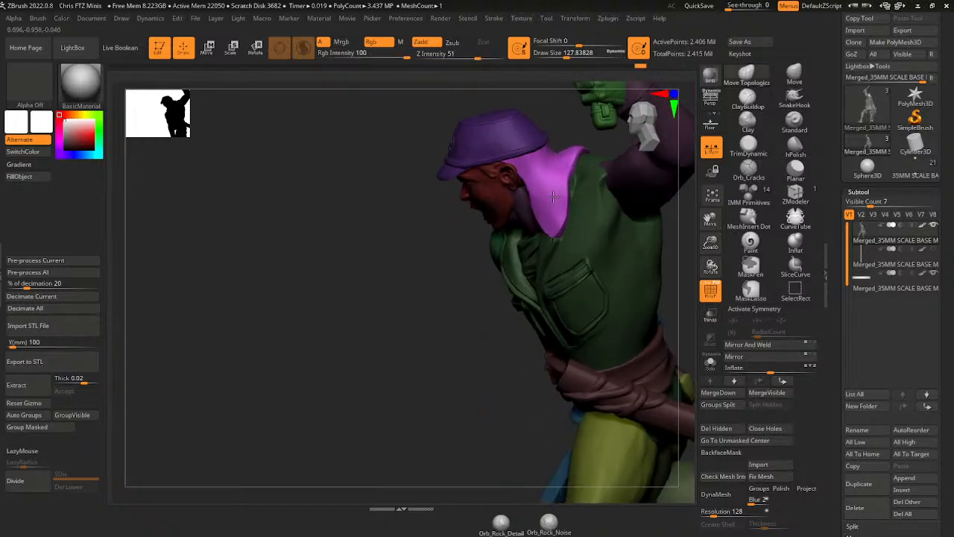
right_click_drag(553, 196, 580, 173)
- Carve fold creases down the side of the neck flap with the Orb_Cracks brush at a draw size of 28.75
left_click(749, 172)
left_click_drag(547, 54, 548, 54)
left_click_drag(558, 93, 553, 137)
left_click(304, 49)
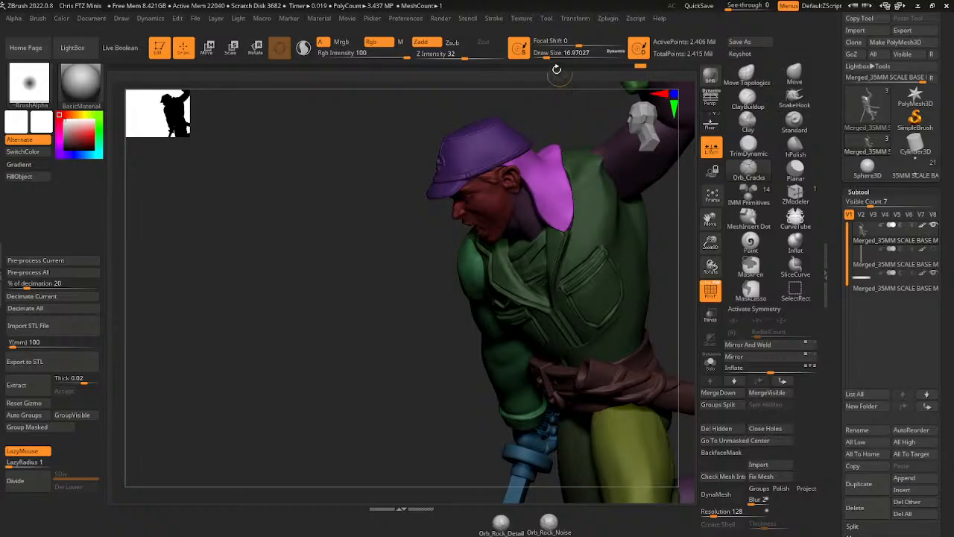
left_click_drag(548, 55, 550, 55)
left_click_drag(550, 95, 549, 157)
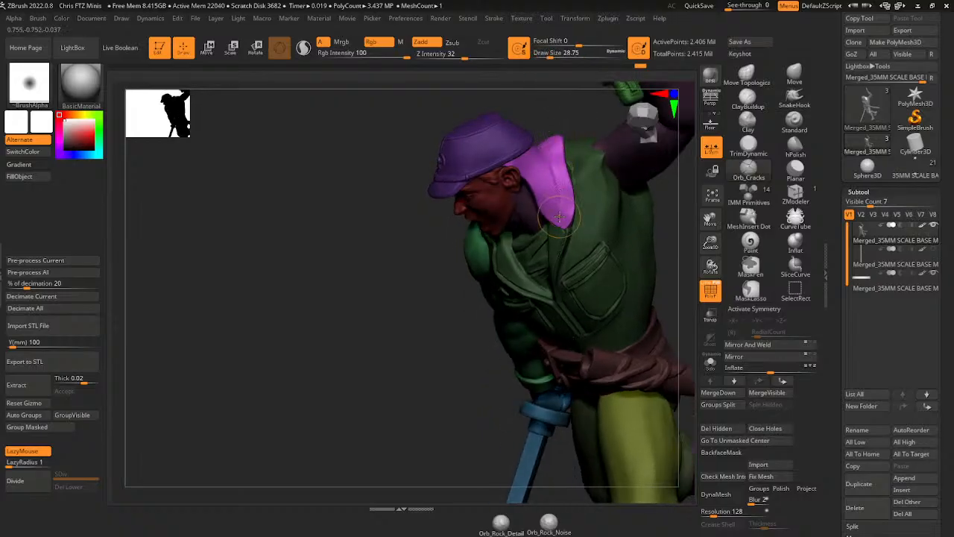
left_click_drag(550, 121, 552, 146)
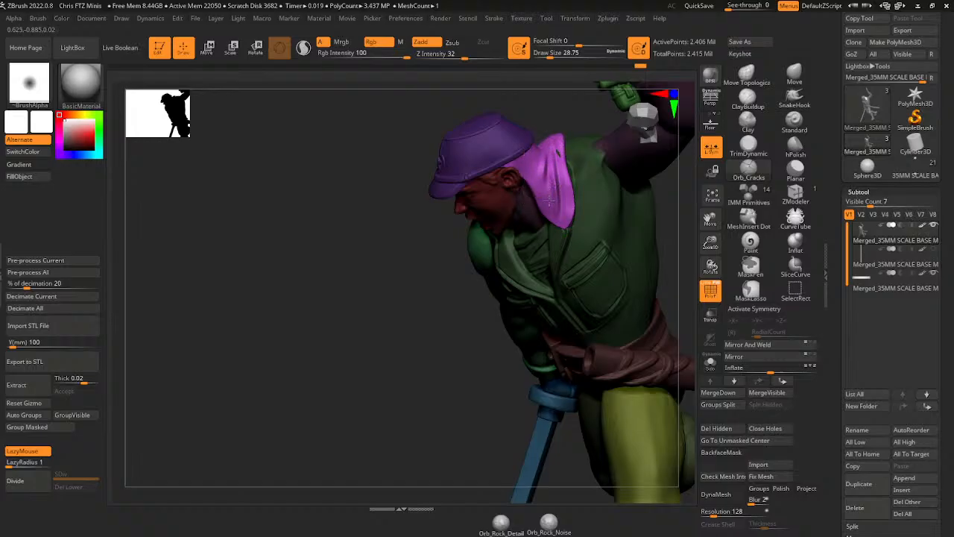
- Continue the Orb_Cracks fold creases across the back of the neck flap and up toward the cap
mouse_move(550, 198)
left_mouse_down()
mouse_move(560, 321)
mouse_move(547, 130)
left_mouse_up()
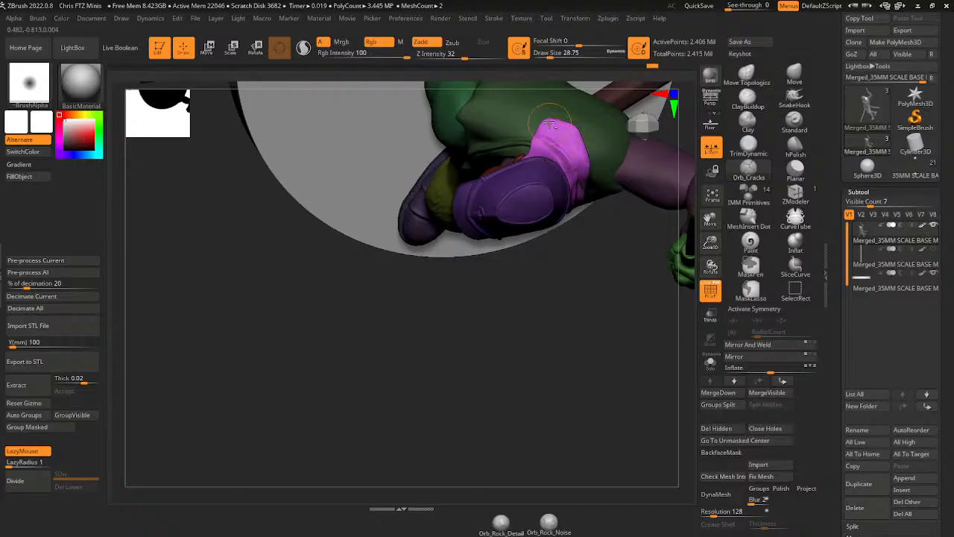
left_click_drag(586, 209, 580, 142)
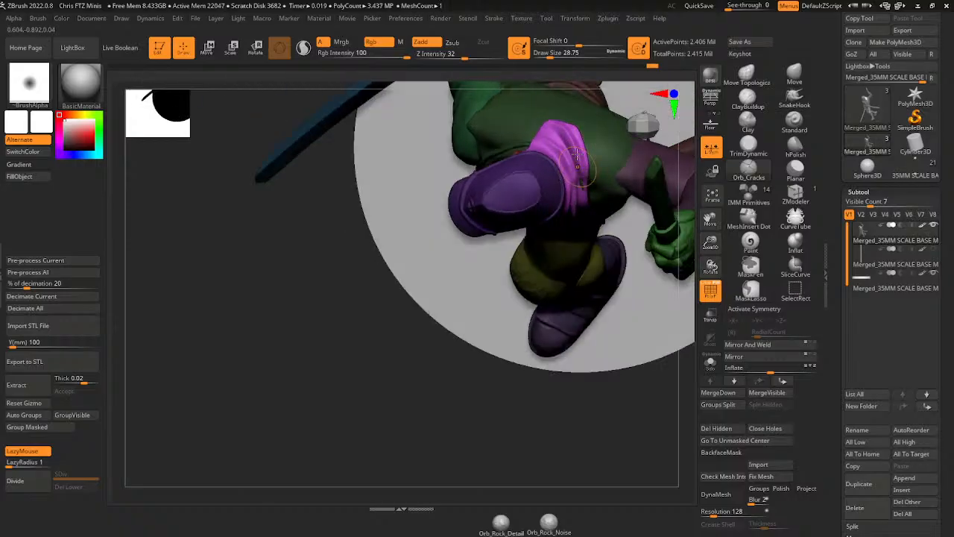
left_click_drag(532, 415, 551, 227)
left_click_drag(517, 353, 493, 299)
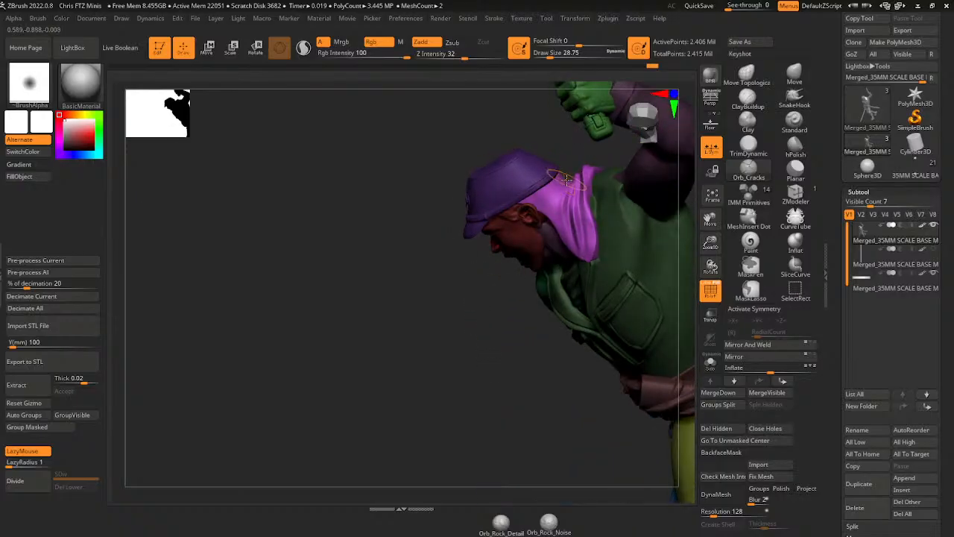
left_click_drag(575, 154, 484, 194)
- Isolate the neck and mask every other part of the figure
left_click_drag(477, 302, 440, 316)
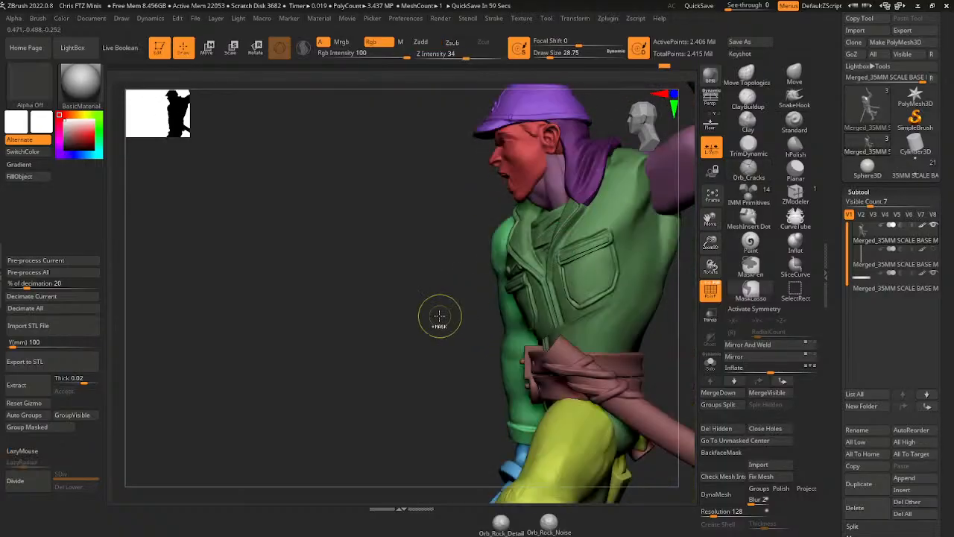
left_click_drag(679, 309, 714, 300)
left_click_drag(712, 220, 585, 246)
left_click(493, 244, "ctrl+shift")
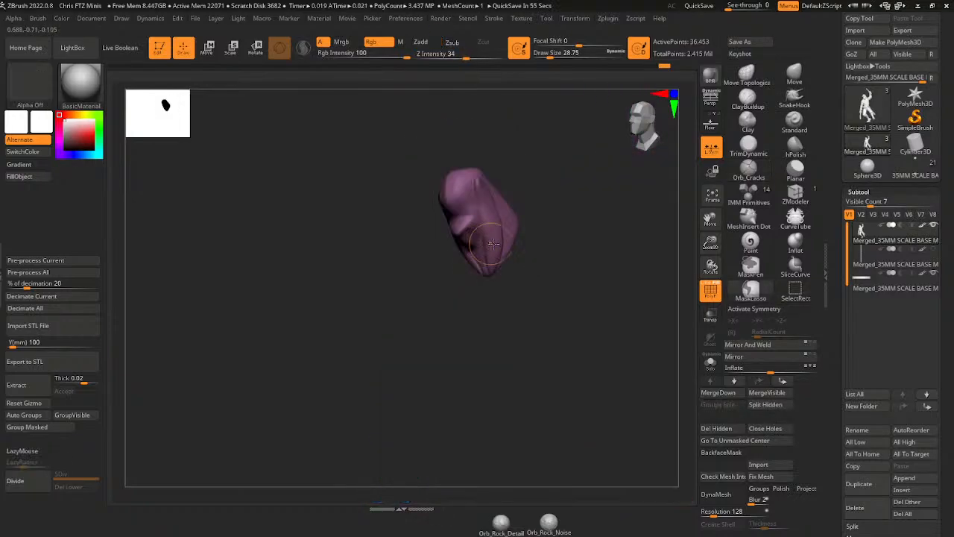
left_click_drag(584, 284, 587, 214)
left_click(586, 213, "ctrl")
left_click(584, 209, "ctrl+shift")
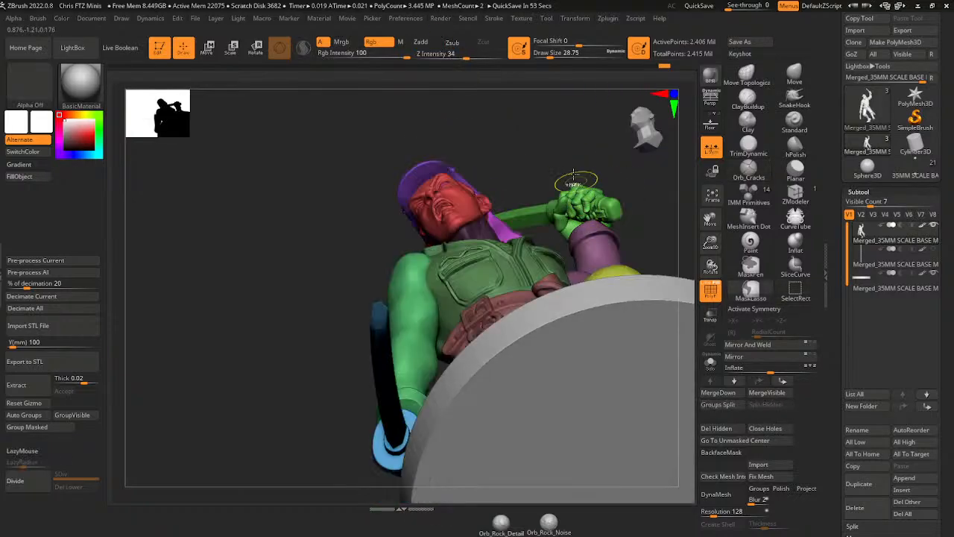
left_click(569, 143, "ctrl")
left_click_drag(569, 138, 589, 200)
- Adjust the front of the neck below the jaw with Move at a draw size of about 71, undoing unwanted strokes
left_click(795, 73)
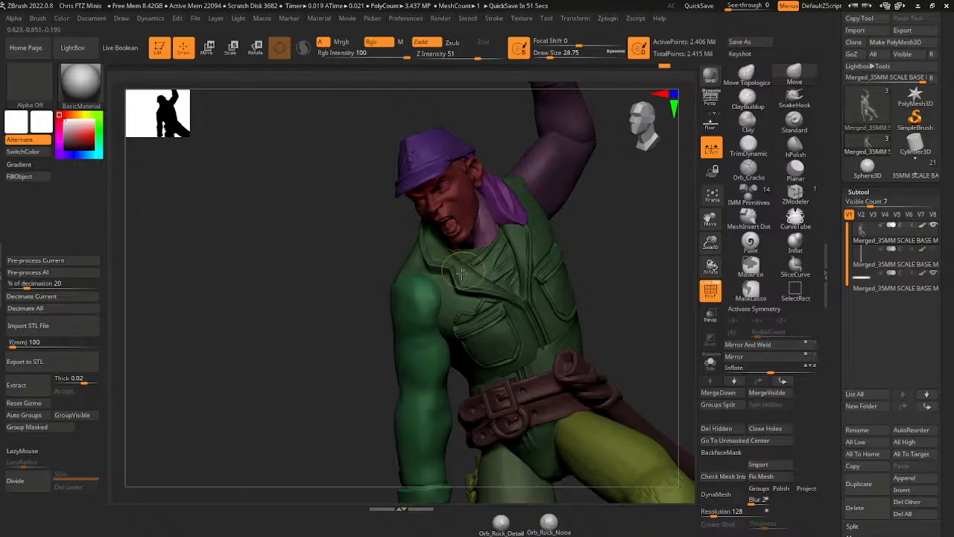
left_click(558, 55)
left_click_drag(467, 281, 473, 295)
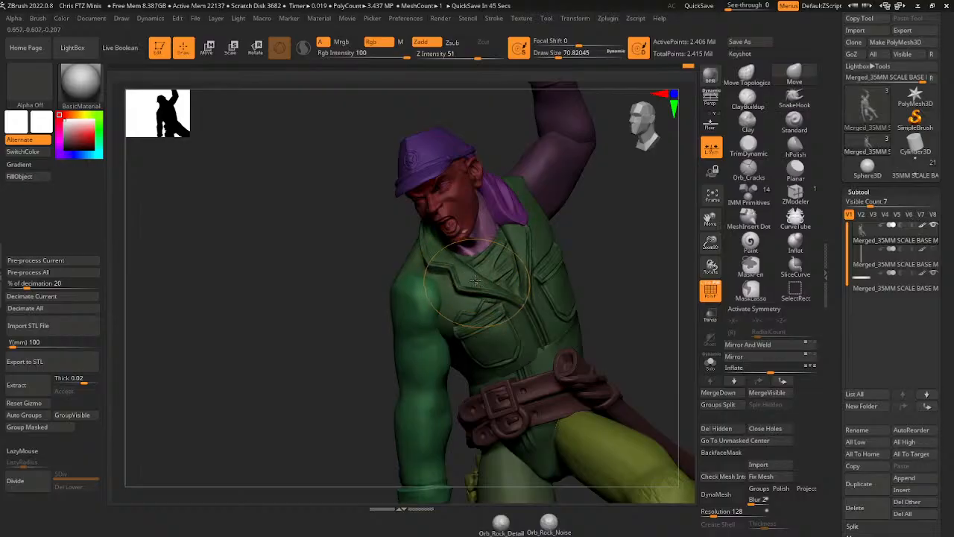
key("ctrl+z")
key("ctrl+z")
key("ctrl+z")
key("ctrl+z")
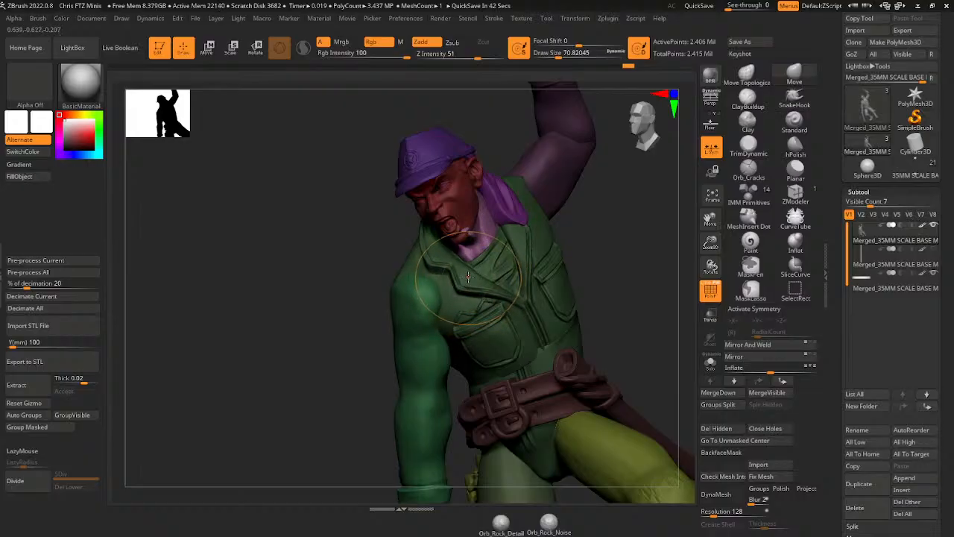
right_click_drag(481, 252, 464, 216)
- Isolate the vest torso, set the Move draw size to about 104, and mask every other part of the full figure
mouse_move(619, 178)
right_mouse_down()
mouse_move(638, 196)
mouse_move(630, 265)
mouse_move(508, 230)
mouse_move(656, 256)
mouse_move(639, 251)
right_mouse_up()
mouse_move(704, 220)
right_mouse_down()
mouse_move(691, 197)
mouse_move(661, 234)
mouse_move(613, 220)
right_mouse_up()
left_click(434, 239, "ctrl+shift")
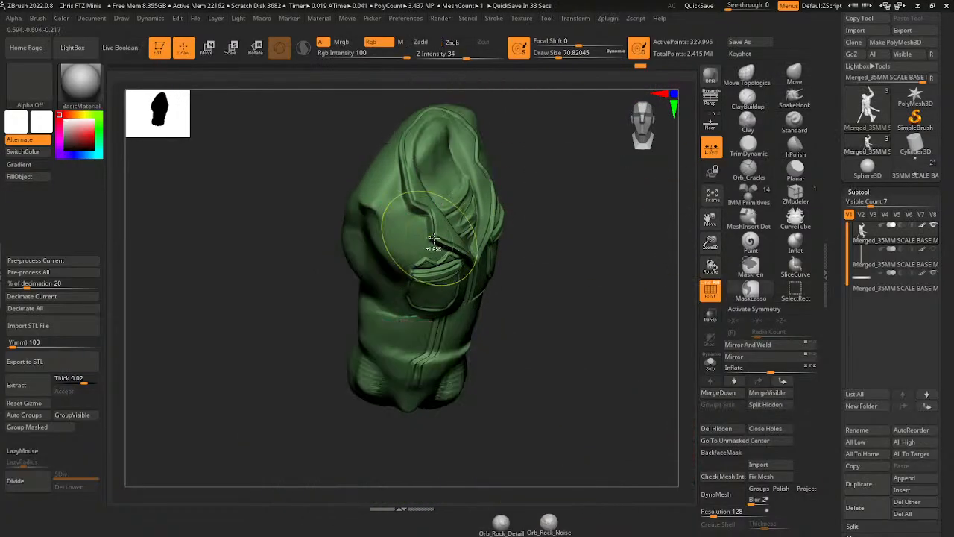
left_click_drag(577, 217, 618, 200)
left_click_drag(503, 230, 495, 209)
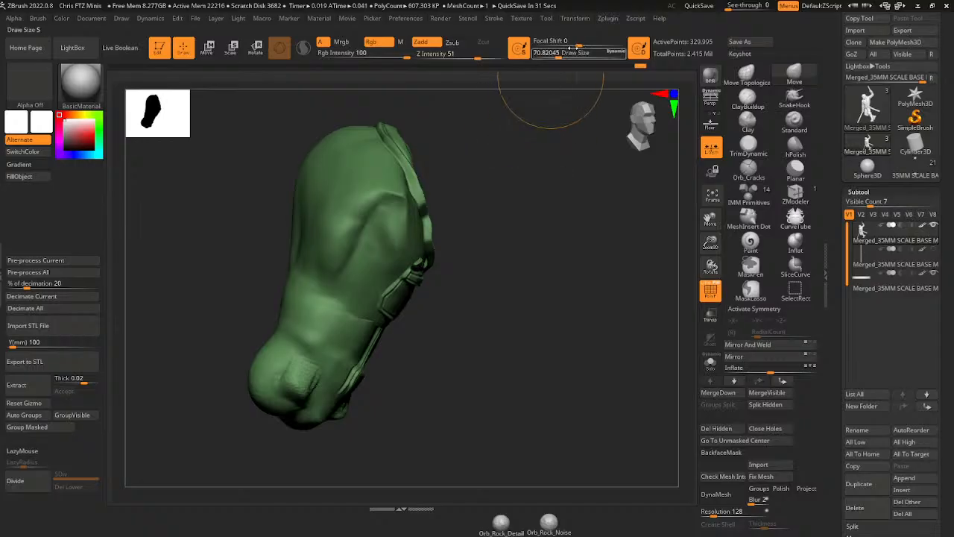
left_click_drag(573, 49, 581, 52)
left_click_drag(514, 142, 497, 147)
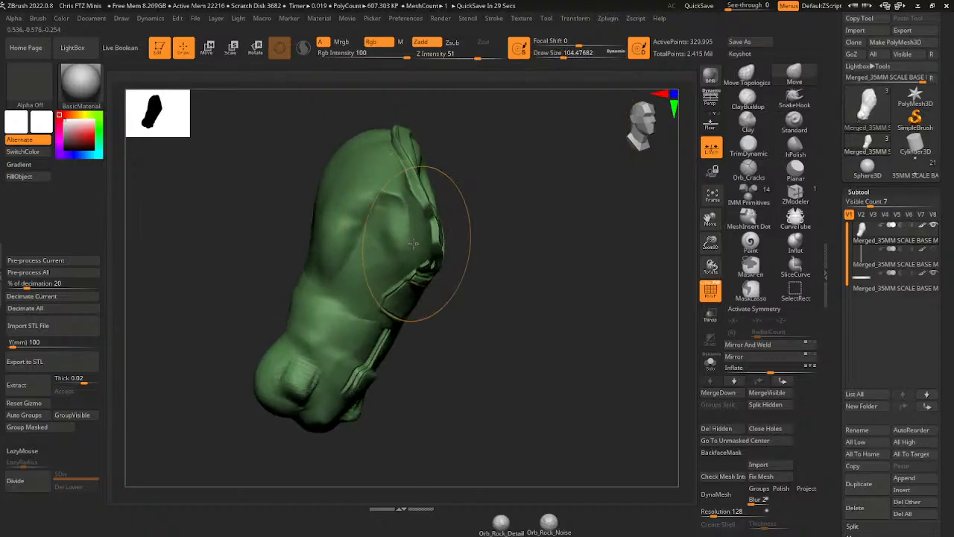
left_click(537, 227, "ctrl")
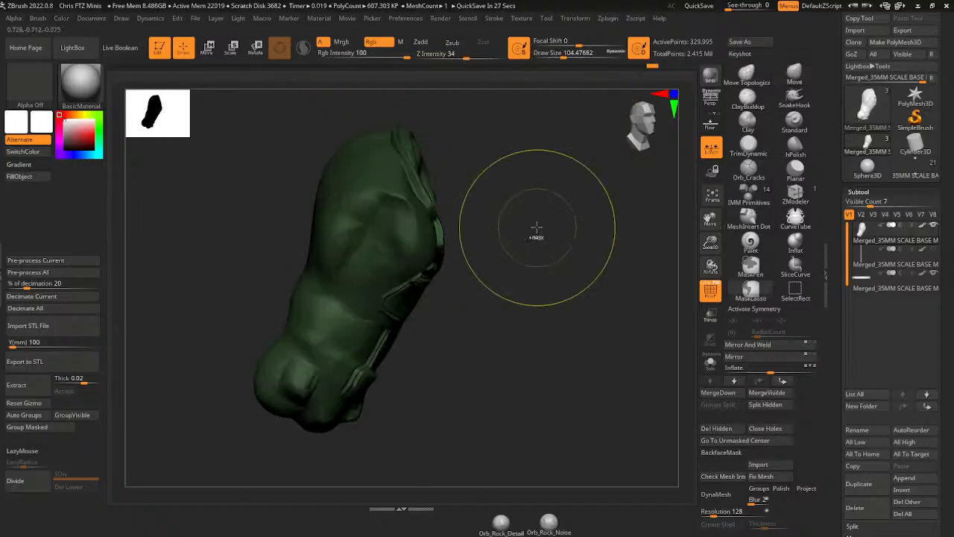
left_click(541, 229, "ctrl+shift")
- Adjust the torso's shape with the Move brush and check the full figure's pose from above and the front
mouse_move(537, 229)
left_mouse_down()
mouse_move(514, 268)
mouse_move(484, 281)
mouse_move(588, 202)
mouse_move(544, 211)
left_mouse_up()
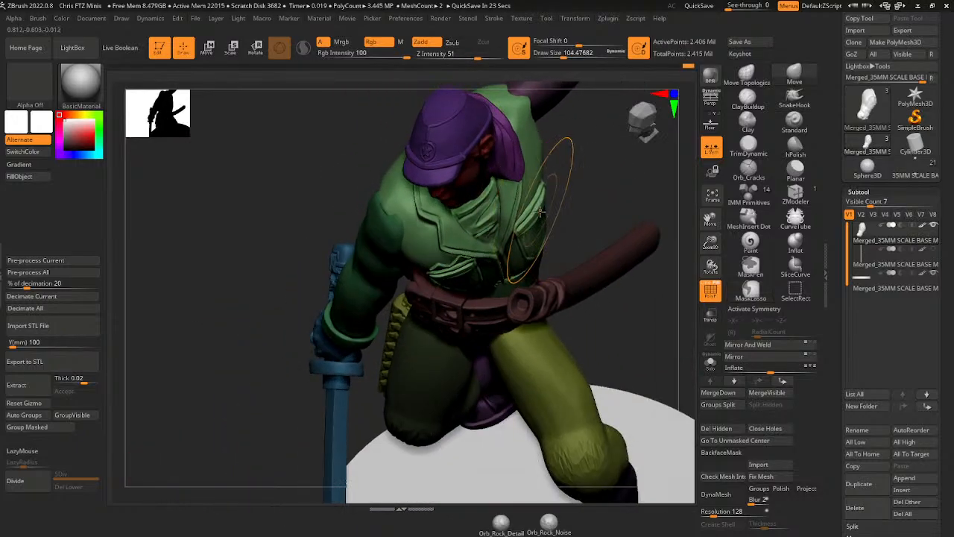
left_click_drag(583, 153, 693, 194)
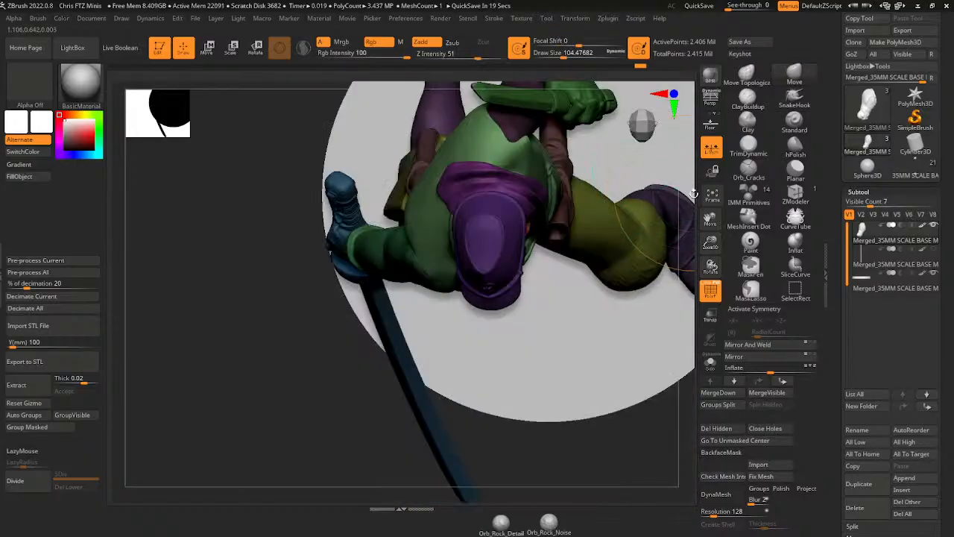
left_click_drag(711, 242, 705, 217)
left_click_drag(709, 220, 696, 231)
left_click_drag(675, 336, 474, 172)
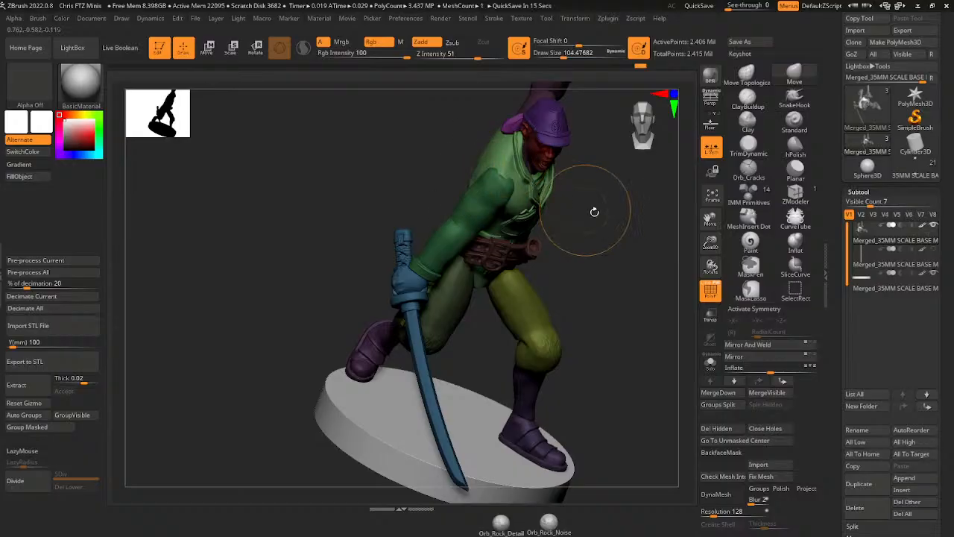
- Smooth the back of the torso and clear the mask from the figure
mouse_move(592, 208)
left_mouse_down()
mouse_move(618, 196)
mouse_move(622, 213)
mouse_move(563, 187)
mouse_move(578, 179)
left_mouse_up()
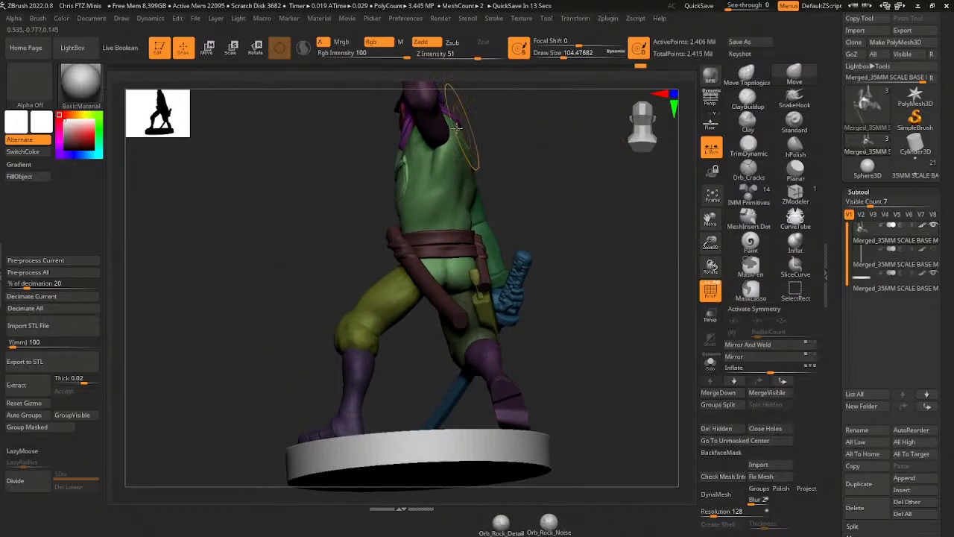
left_click_drag(497, 133, 470, 147)
mouse_move(579, 174)
left_mouse_down()
mouse_move(602, 172)
mouse_move(588, 171)
left_mouse_up()
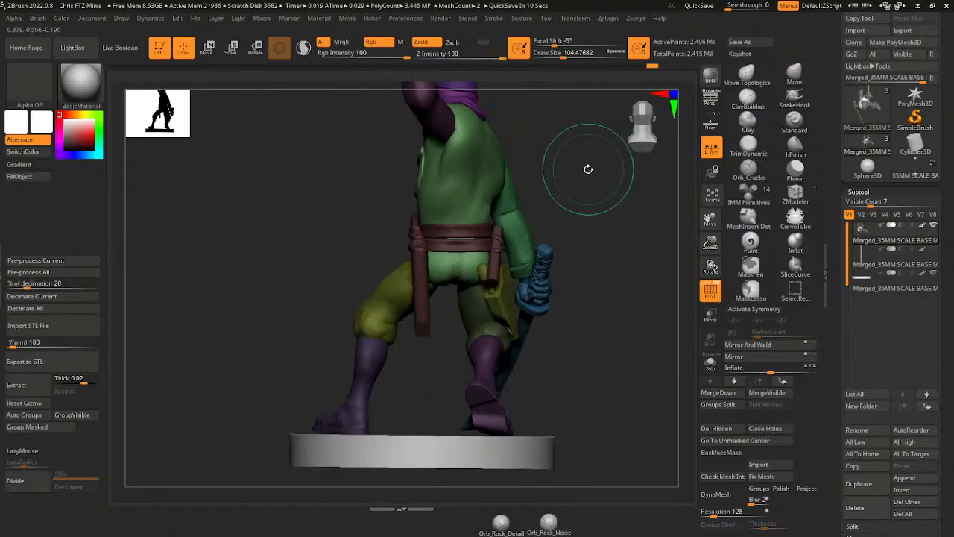
left_click(588, 163, "ctrl")
left_click_drag(596, 226, 578, 202)
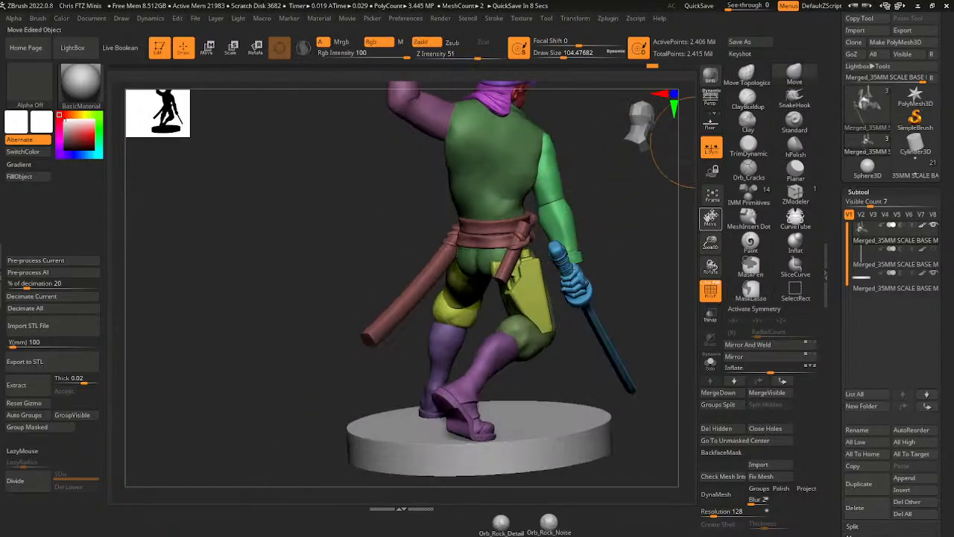
- Isolate the vest torso, choose the Orb_Cracks brush and enable Sculptris Pro
left_click_drag(711, 219, 706, 287)
left_click(749, 170)
left_click_drag(711, 244, 707, 287)
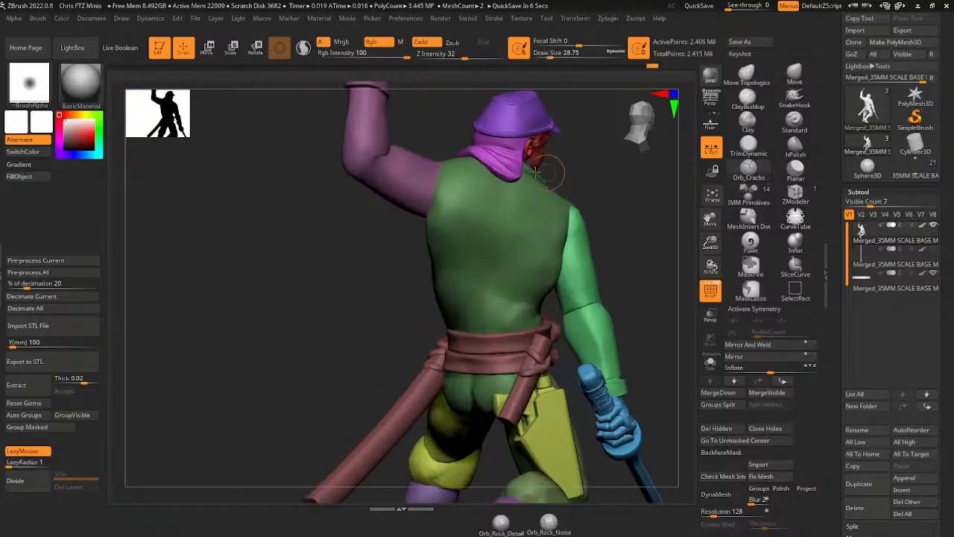
left_click(508, 192, "ctrl+shift")
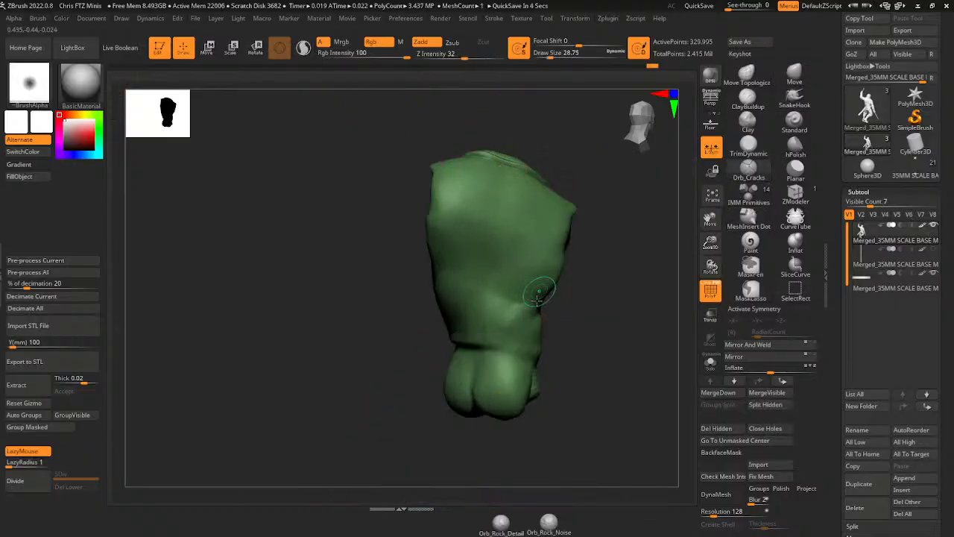
key("ctrl")
left_click_drag(563, 346, 541, 322)
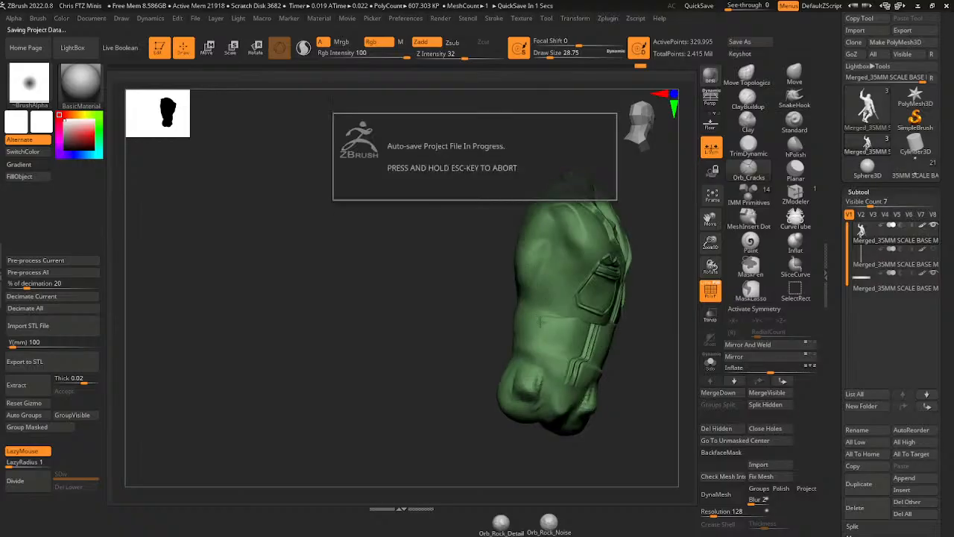
left_click_drag(654, 315, 566, 306)
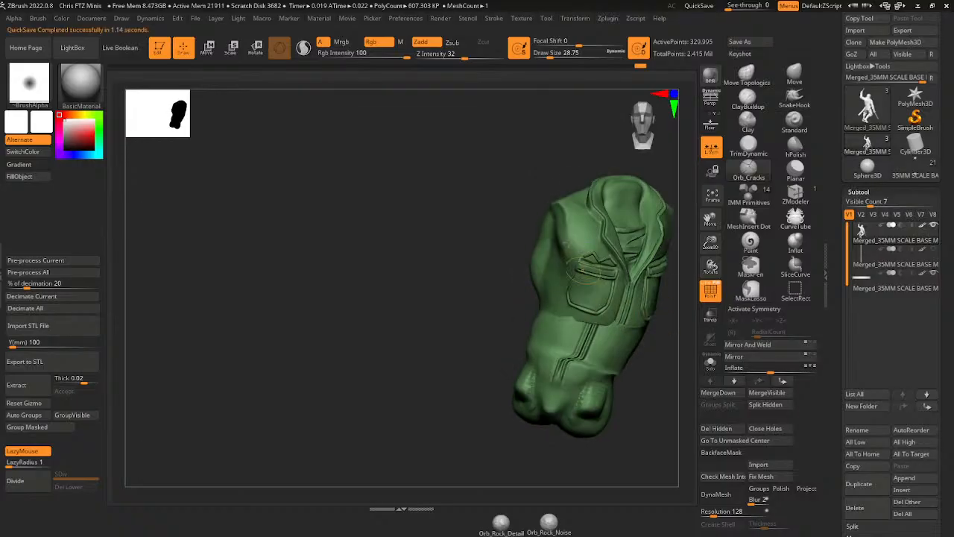
left_click(309, 46)
- Smooth away the old front closure lines across the abdomen below the vest pockets
mouse_move(644, 340)
left_mouse_down()
mouse_move(568, 338)
mouse_move(543, 325)
left_mouse_up()
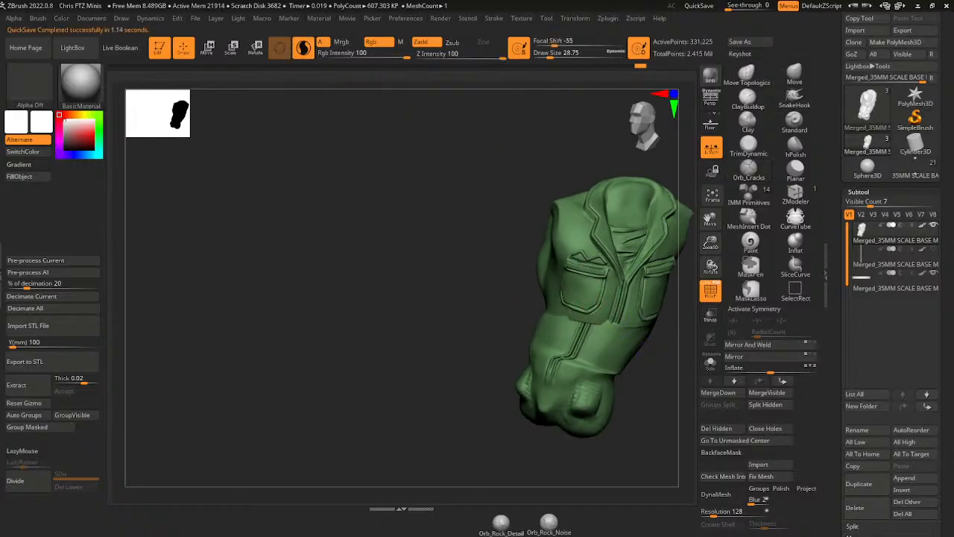
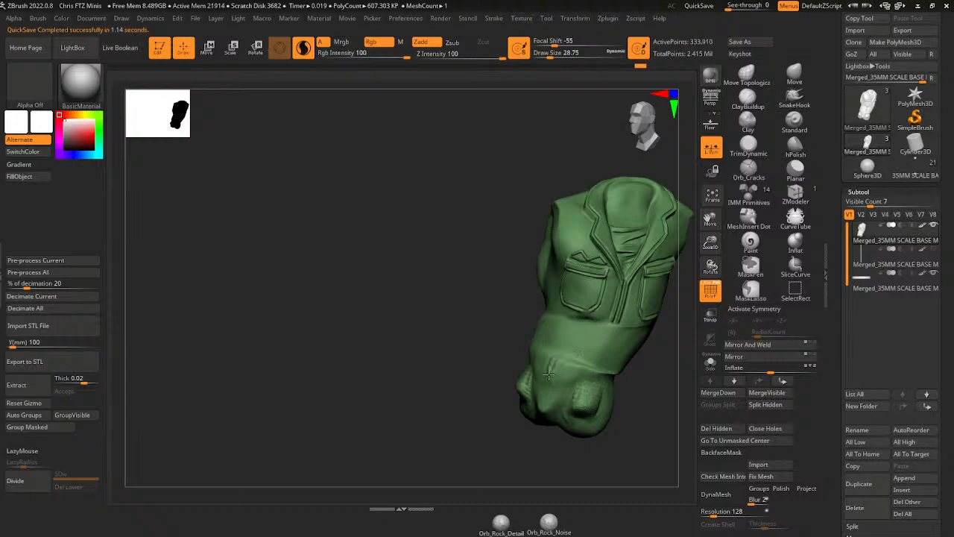
left_click_drag(546, 346, 580, 350, "shift")
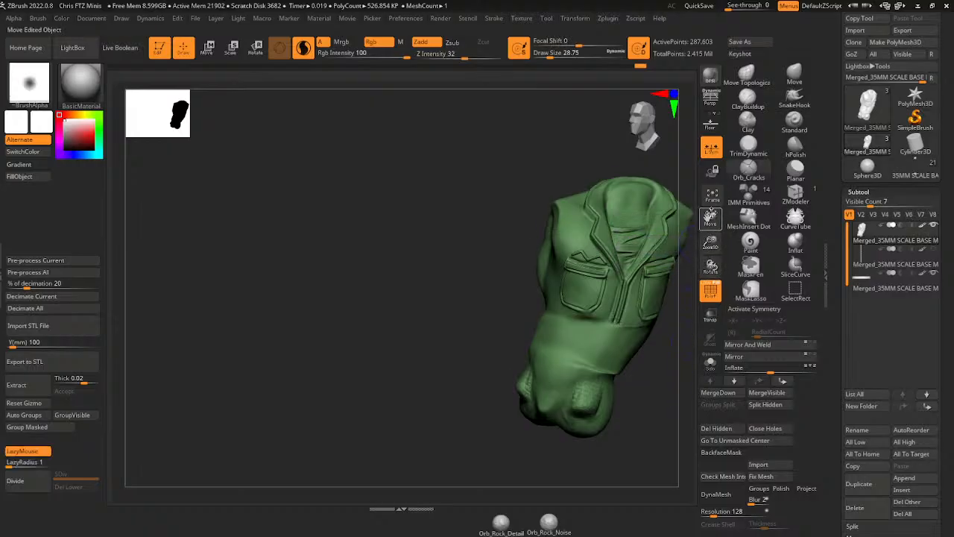
mouse_move(710, 219)
left_mouse_down()
mouse_move(638, 333)
mouse_move(525, 333)
left_mouse_up()
key("shift")
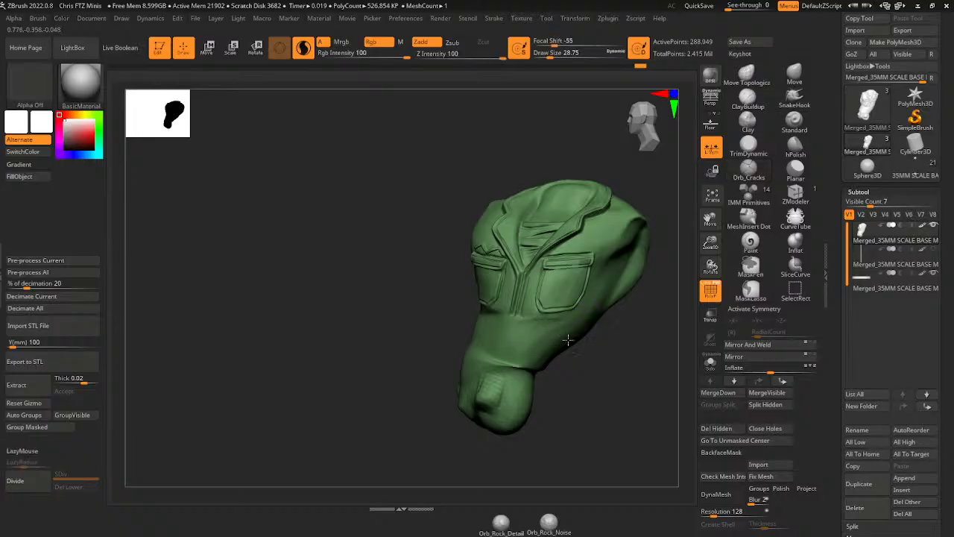
- Smooth the waist at a draw size of 20 and touch up the vest pocket's lower edge with Orb_Cracks at about 16
left_click(552, 53)
type("20")
key("Return")
left_click_drag(586, 340, 601, 352)
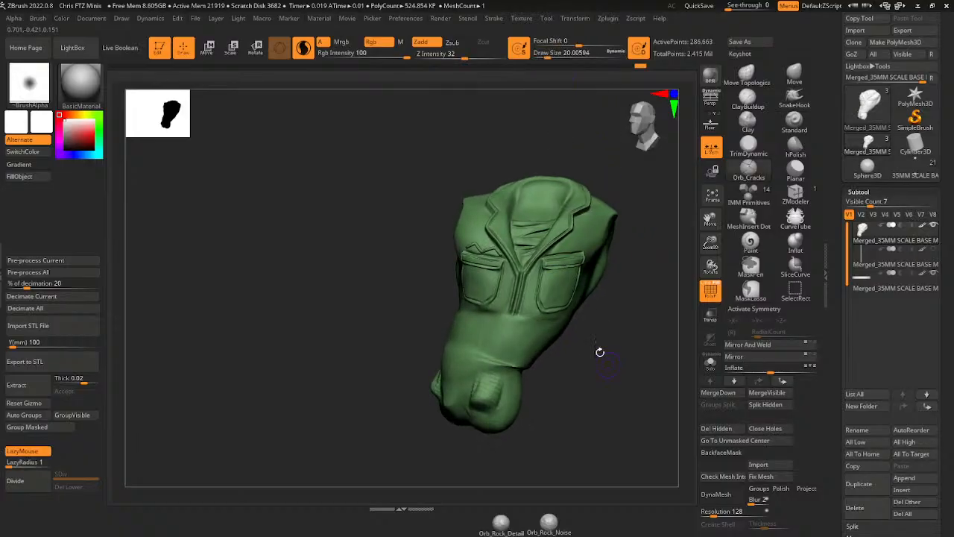
key("shift")
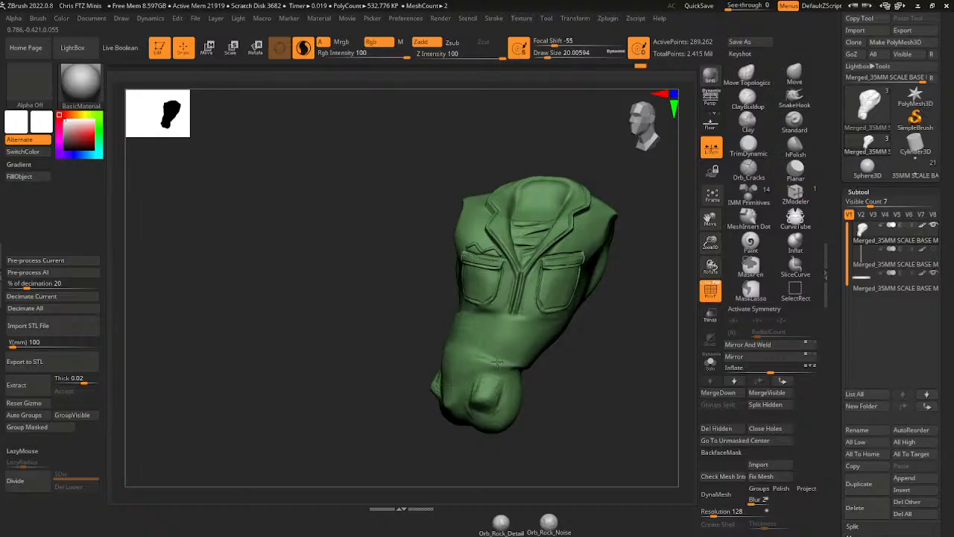
mouse_move(629, 324)
left_mouse_down()
mouse_move(622, 366)
mouse_move(612, 330)
left_mouse_up()
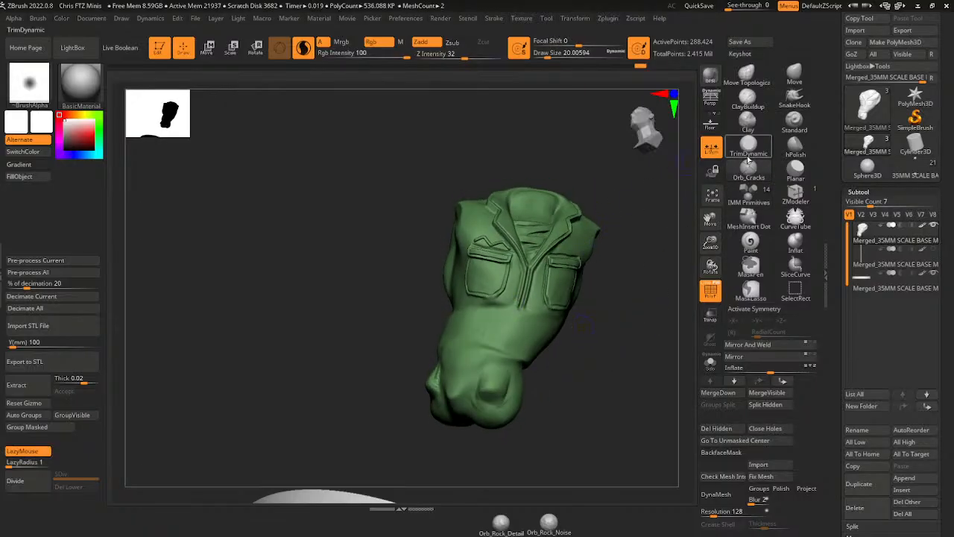
left_click_drag(711, 242, 721, 270)
left_click_drag(447, 276, 435, 274)
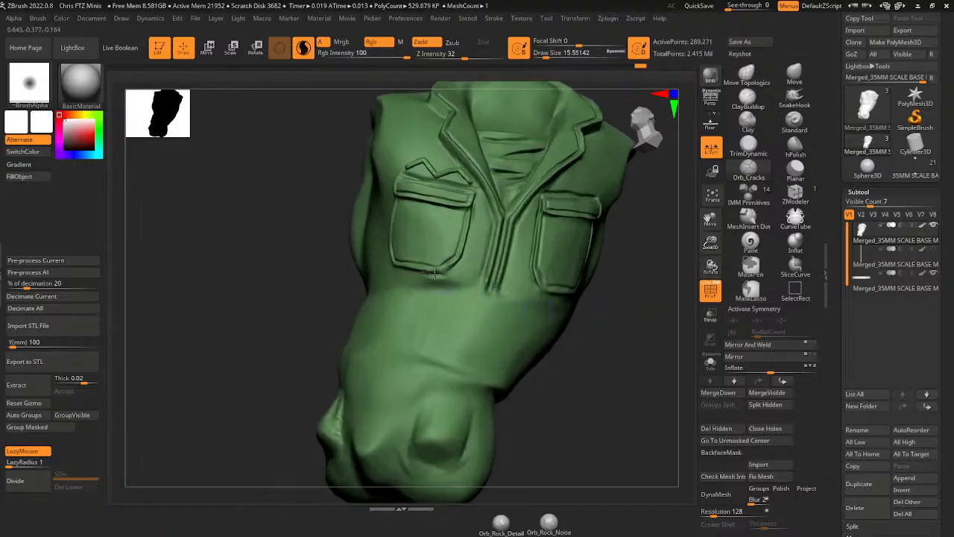
left_click_drag(573, 355, 580, 355)
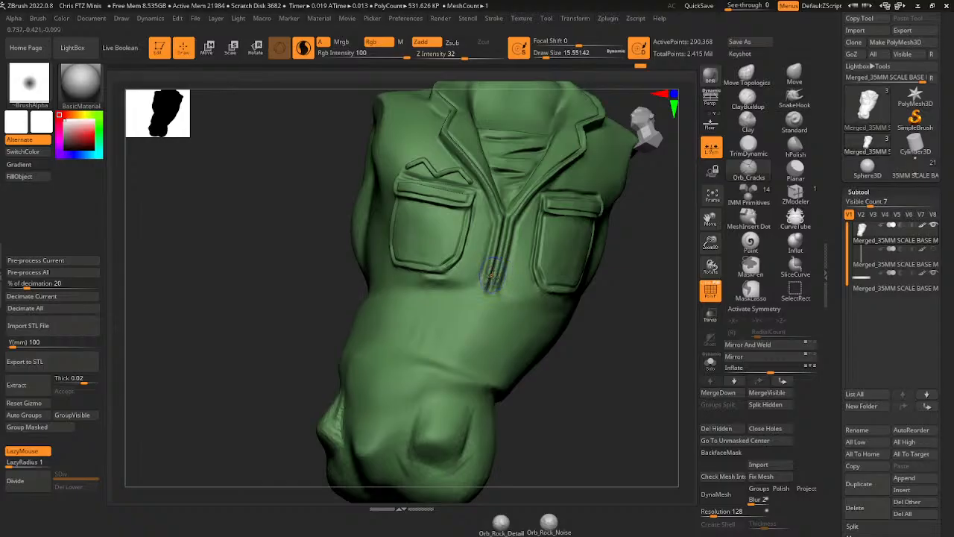
- Carve the vest's front closure as parallel diagonal seams from the chest to the waist with Orb_Cracks at a draw size of about 16
mouse_move(489, 287)
left_mouse_down()
mouse_move(432, 327)
mouse_move(421, 353)
left_mouse_up()
mouse_move(448, 315)
left_mouse_down()
mouse_move(415, 359)
mouse_move(448, 313)
left_mouse_up()
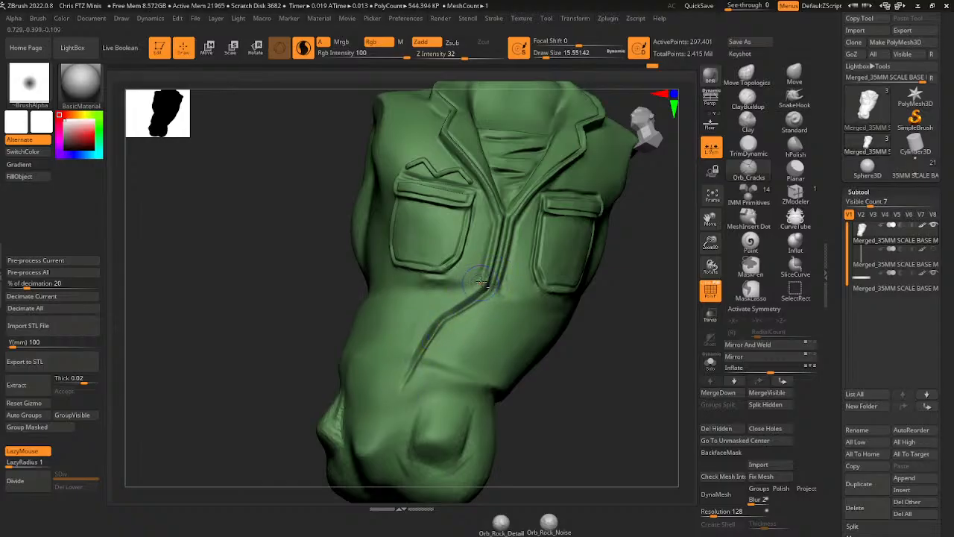
left_click_drag(416, 341, 396, 395)
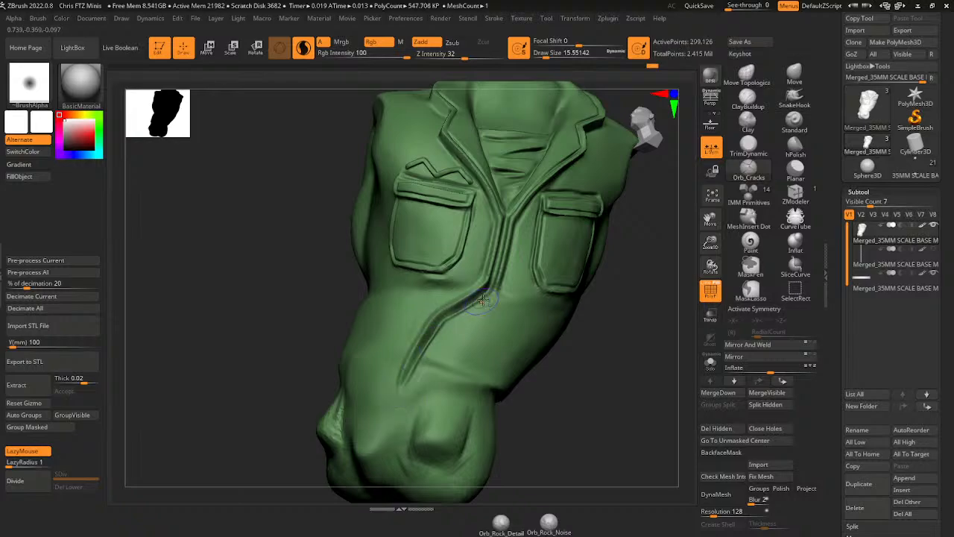
mouse_move(491, 296)
left_mouse_down()
mouse_move(443, 328)
mouse_move(409, 381)
left_mouse_up()
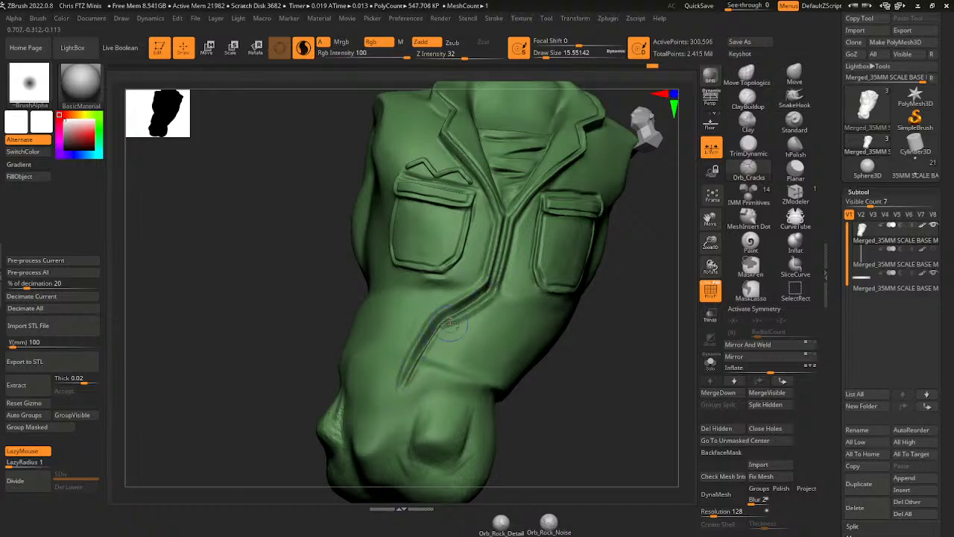
- Work the cloth around the pockets and along the torso's side with Orb_Cracks, smoothing uneven areas
mouse_move(578, 366)
left_mouse_down()
mouse_move(605, 368)
mouse_move(554, 363)
left_mouse_up()
key("b")
key("m")
key("v")
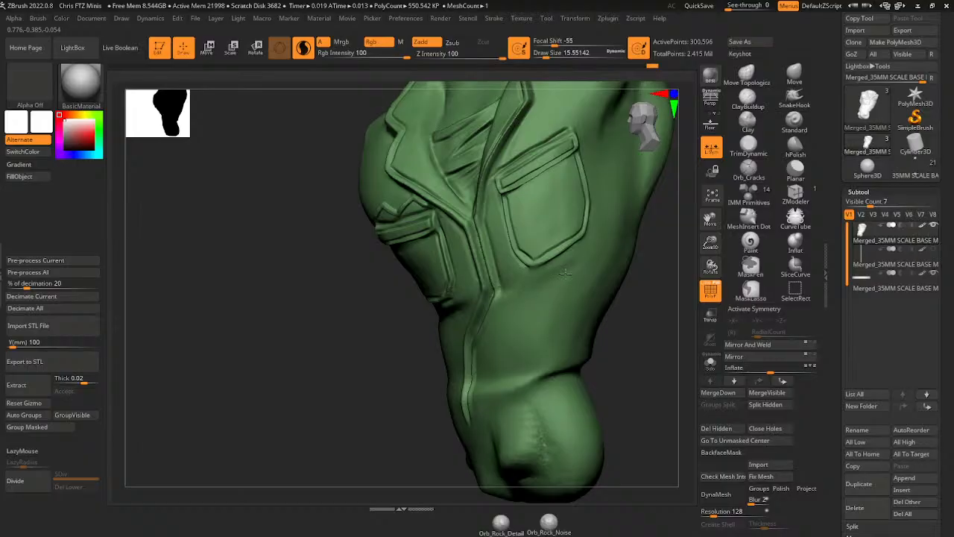
mouse_move(574, 289)
left_mouse_down()
mouse_move(683, 341)
mouse_move(624, 341)
mouse_move(550, 290)
left_mouse_up()
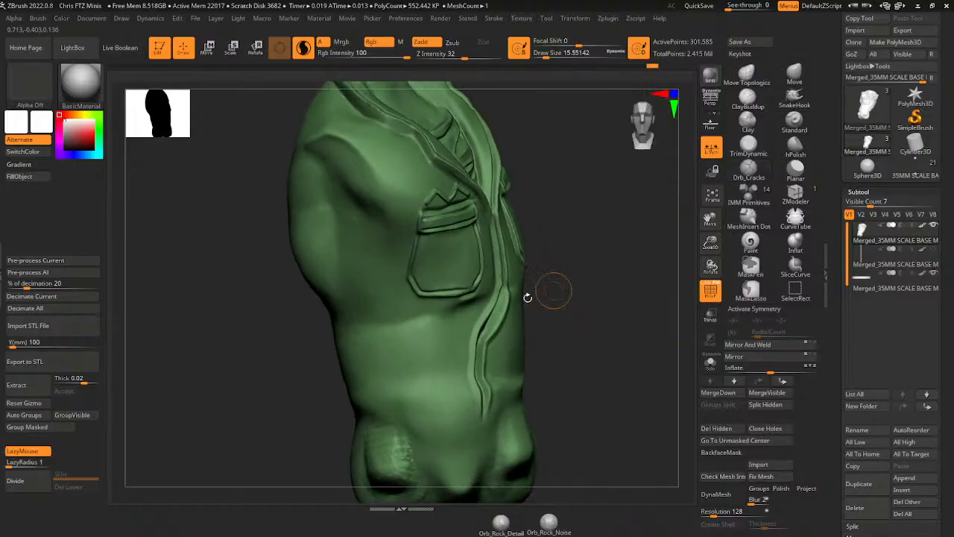
left_click_drag(387, 343, 398, 267)
left_click_drag(481, 332, 567, 339)
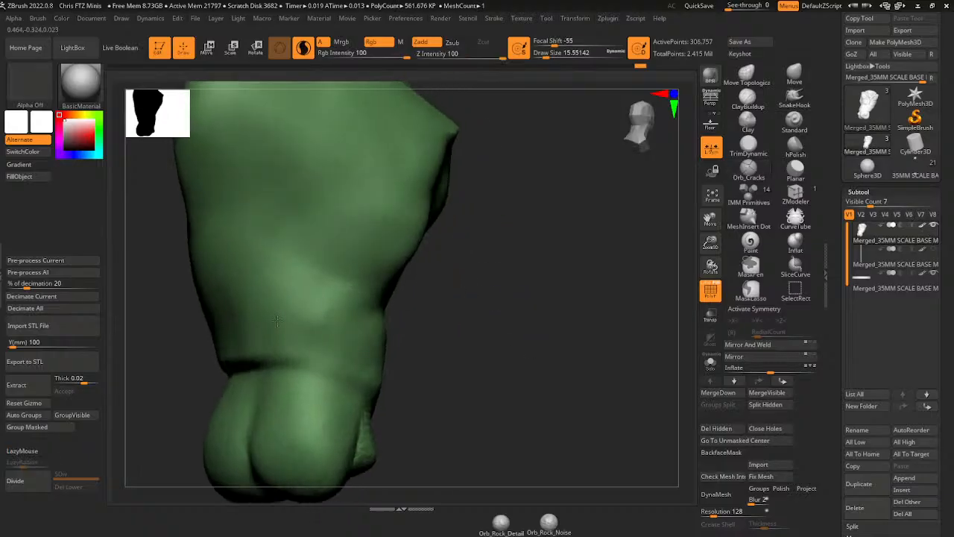
- Smooth the lower back of the torso, enlarging the draw size to about 23
left_click_drag(478, 299, 552, 294)
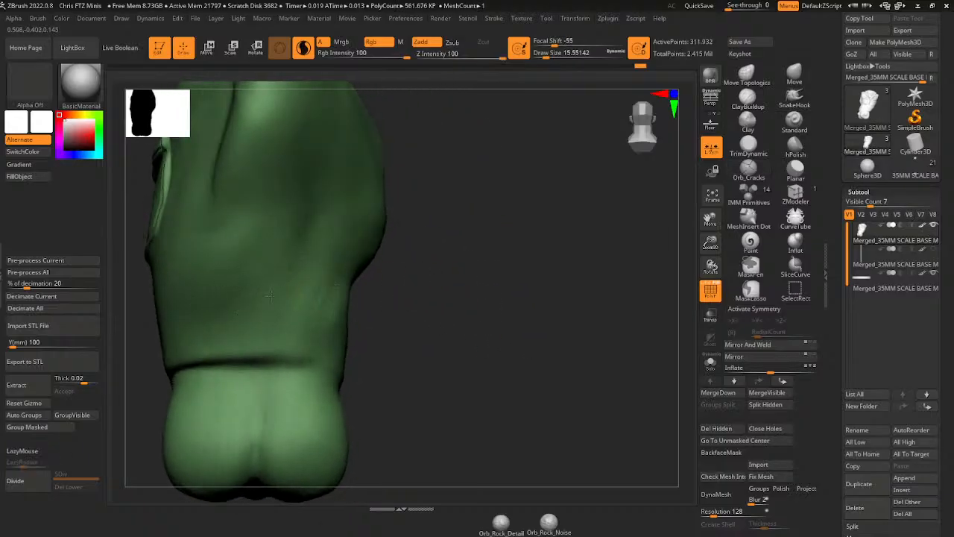
left_click_drag(270, 296, 298, 293, "shift")
left_click_drag(710, 242, 648, 156)
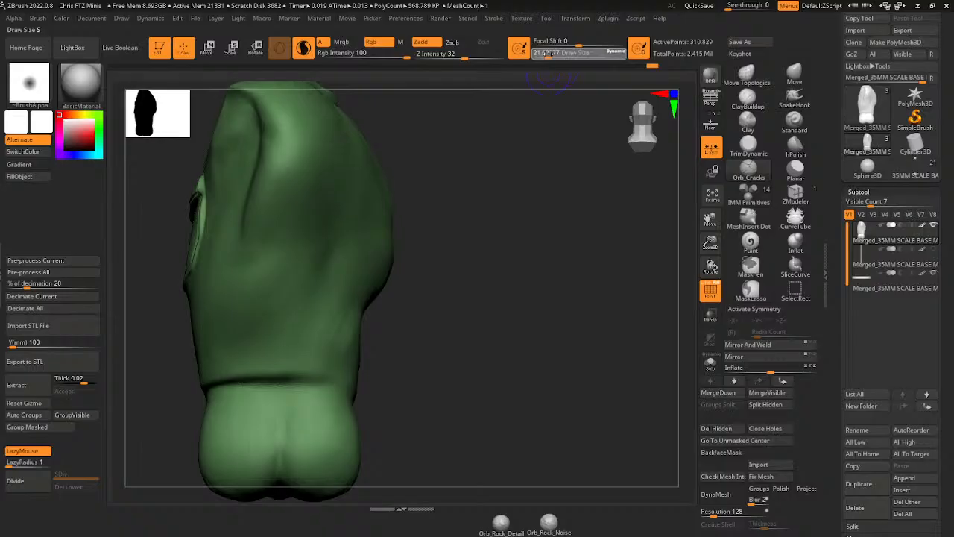
left_click(551, 53)
left_click_drag(298, 319, 259, 283, "shift")
left_click_drag(310, 338, 350, 300)
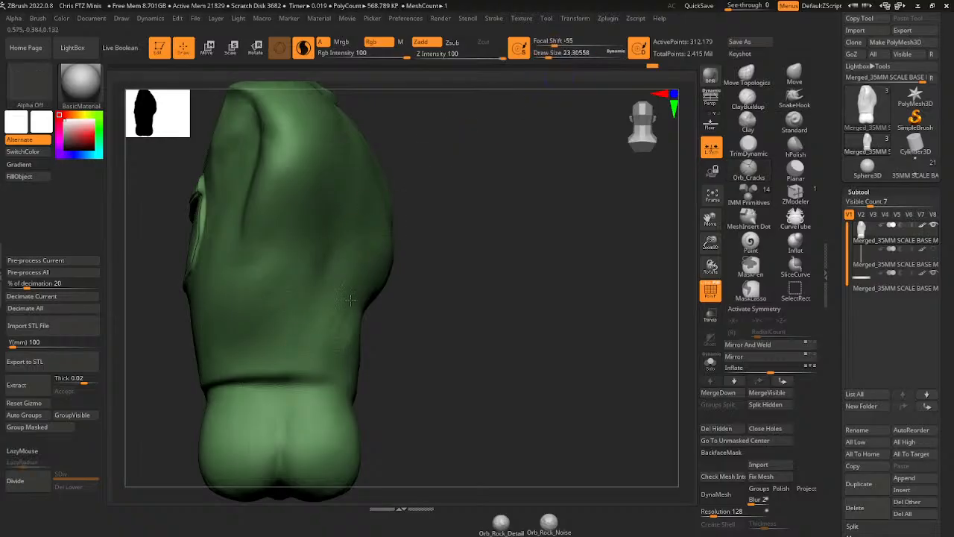
- Show the full figure again and check the reworked torso from the front
left_click(710, 362)
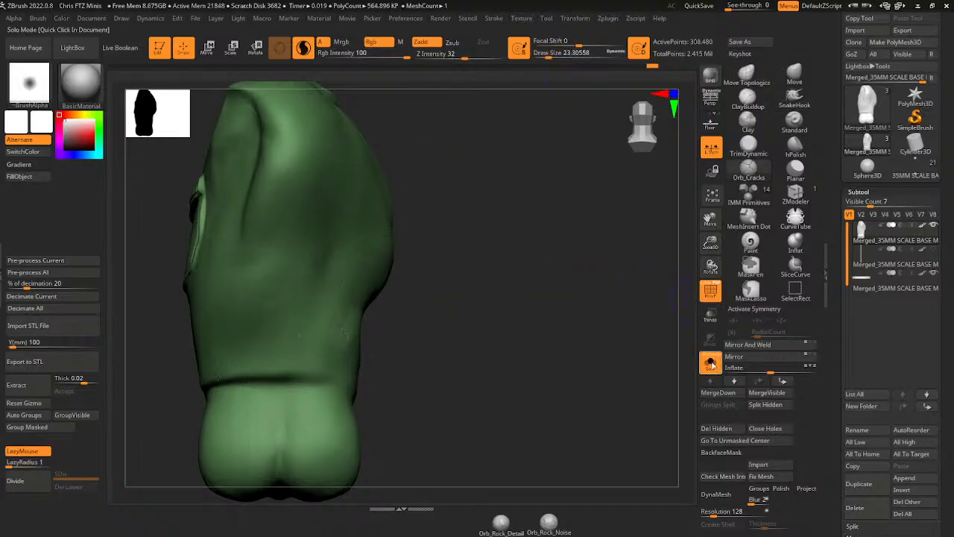
left_click(710, 362)
left_click_drag(663, 343, 571, 334)
left_click(593, 335, "ctrl+shift")
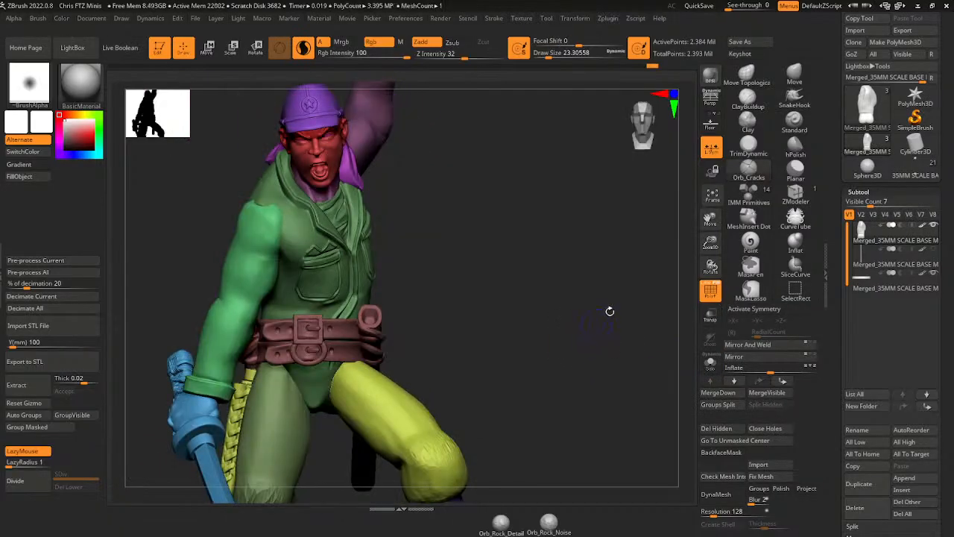
- Isolate the yellow trouser leg and smooth its thigh and knee from all sides at a draw size of about 33
left_click_drag(711, 220, 735, 112)
left_click(477, 321, "ctrl+shift")
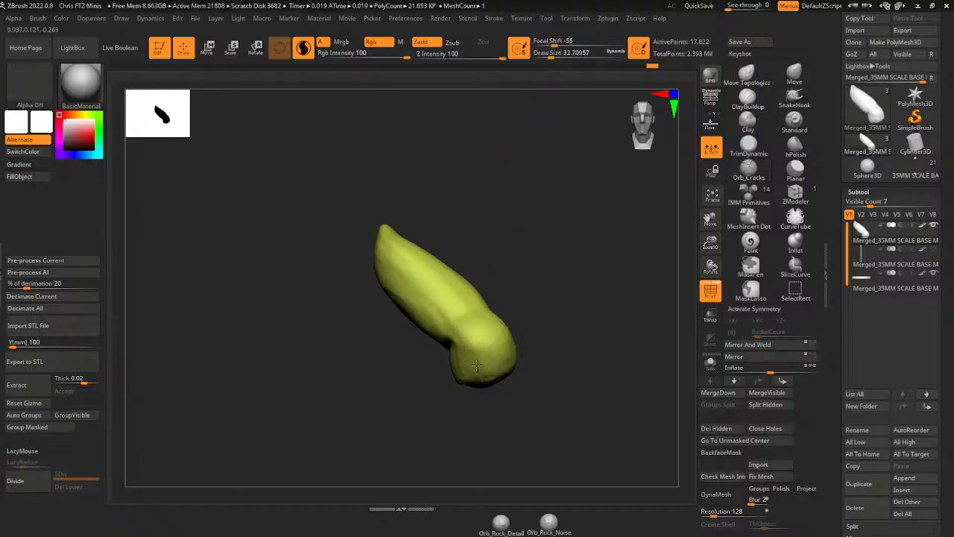
right_click_drag(408, 256, 489, 273)
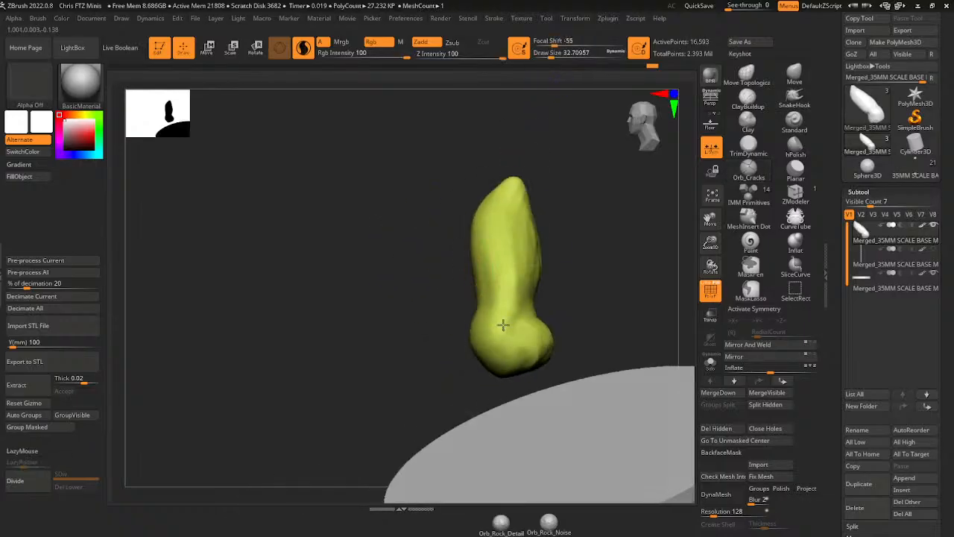
left_click_drag(472, 343, 478, 335, "shift")
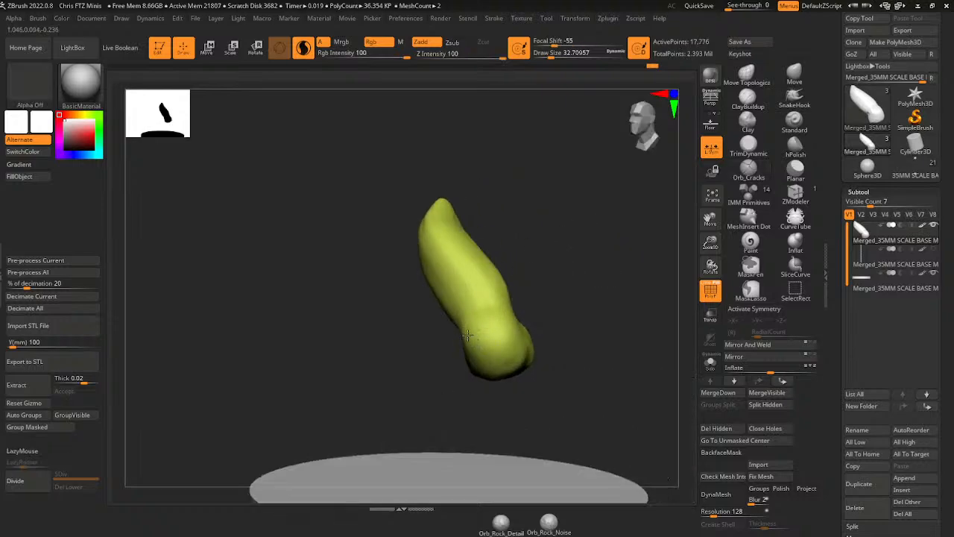
right_click_drag(468, 336, 607, 266)
mouse_move(443, 323)
right_mouse_down()
mouse_move(448, 339)
mouse_move(509, 271)
mouse_move(448, 325)
right_mouse_up()
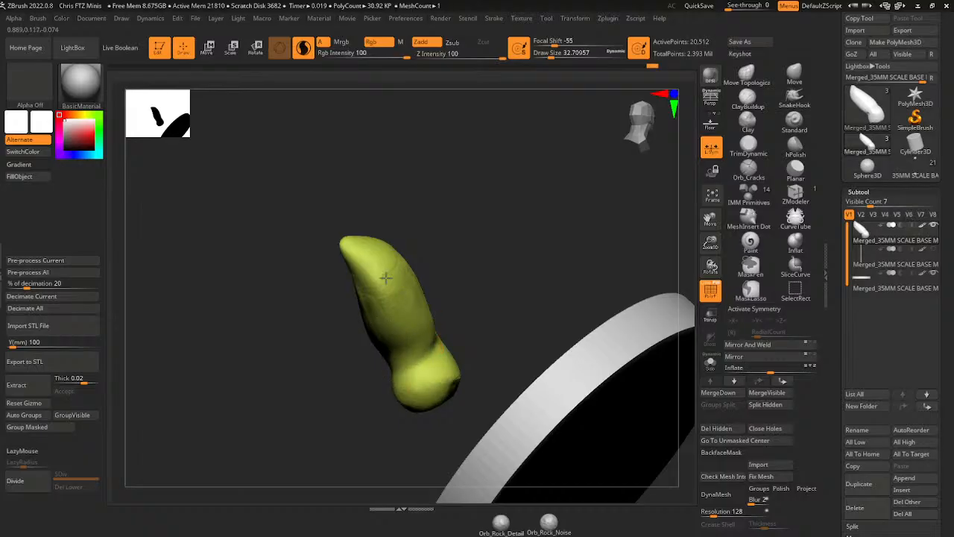
right_click_drag(454, 253, 391, 274)
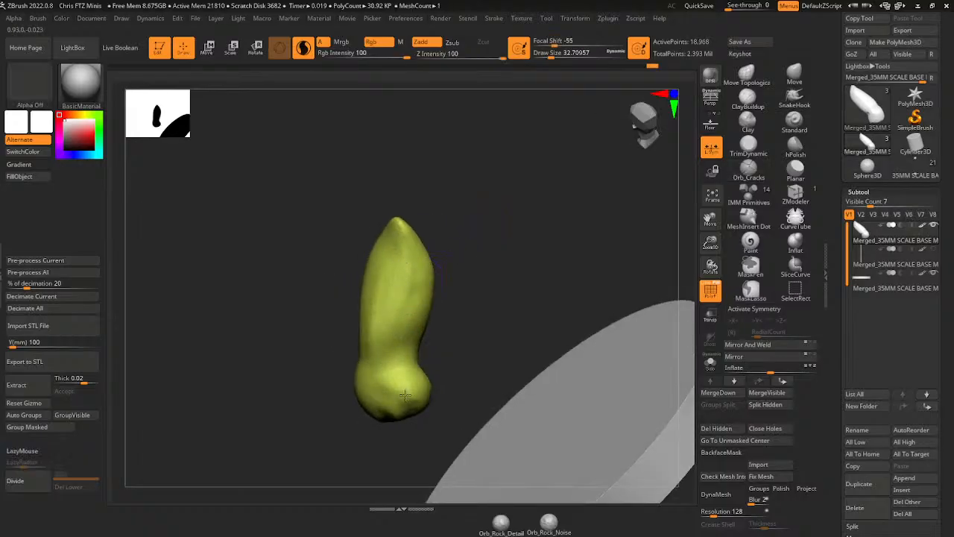
right_click_drag(405, 395, 412, 352)
mouse_move(395, 313)
right_mouse_down()
mouse_move(428, 326)
mouse_move(450, 316)
right_mouse_up()
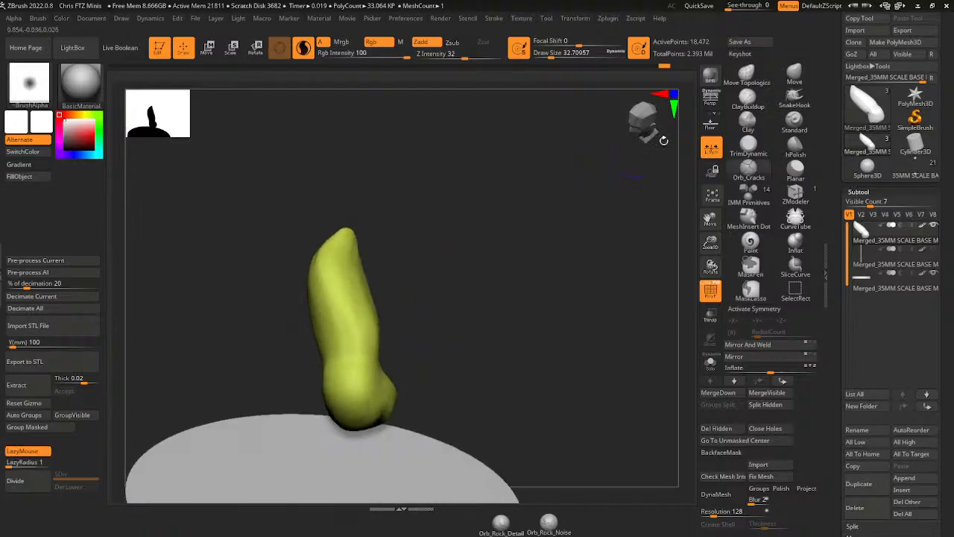
- Isolate the olive-green trouser leg and smooth its thigh, knee and the crease behind the bent knee from several sides
left_click(443, 339, "ctrl+shift")
left_click_drag(418, 340, 347, 334)
left_click(232, 364, "ctrl+shift")
mouse_move(354, 273)
left_mouse_down()
mouse_move(403, 243)
mouse_move(425, 268)
left_mouse_up()
left_click_drag(403, 261, 358, 280)
left_click_drag(269, 339, 246, 375)
mouse_move(274, 305)
left_mouse_down()
mouse_move(240, 368)
mouse_move(203, 356)
left_mouse_up()
mouse_move(350, 276)
left_mouse_down()
mouse_move(311, 298)
mouse_move(299, 254)
left_mouse_up()
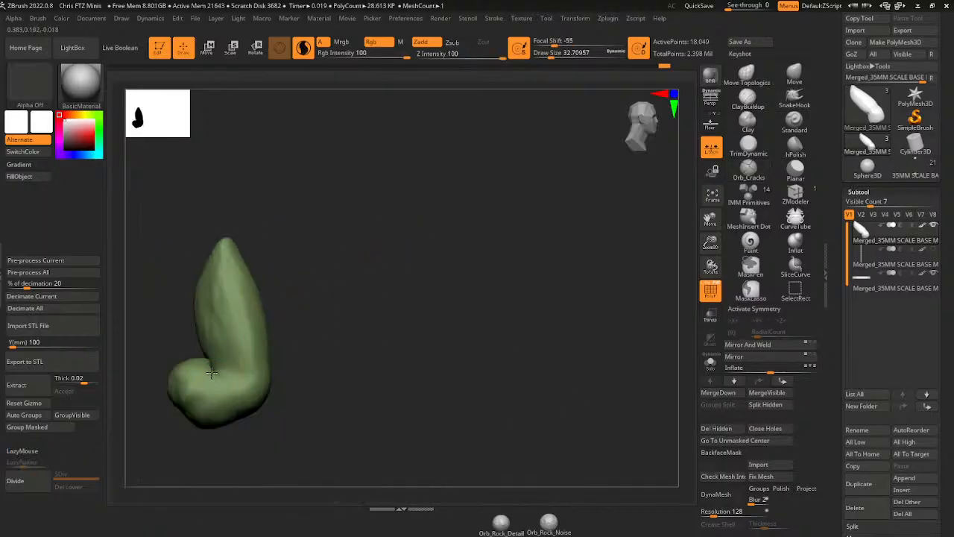
left_click_drag(214, 376, 201, 362)
mouse_move(291, 276)
left_mouse_down()
mouse_move(313, 321)
mouse_move(244, 303)
left_mouse_up()
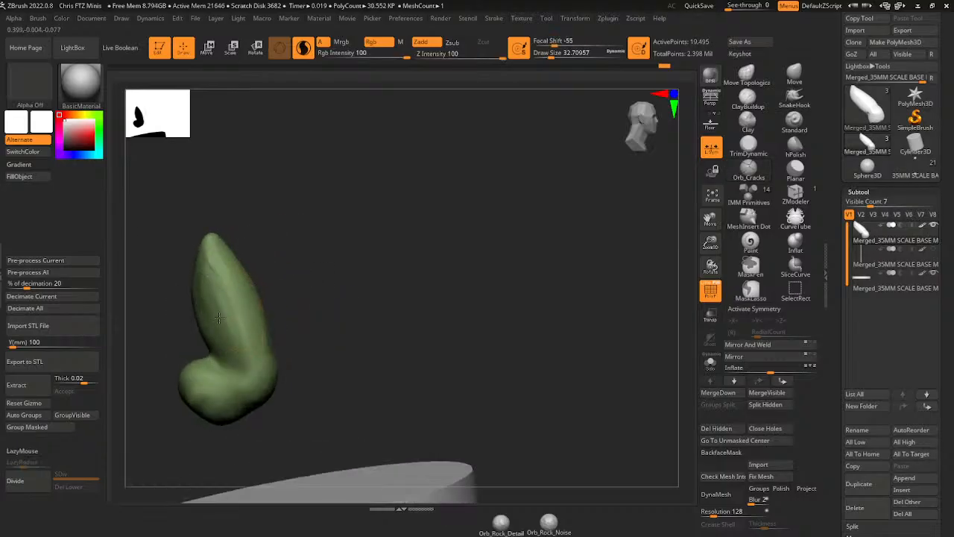
left_click_drag(375, 257, 322, 292)
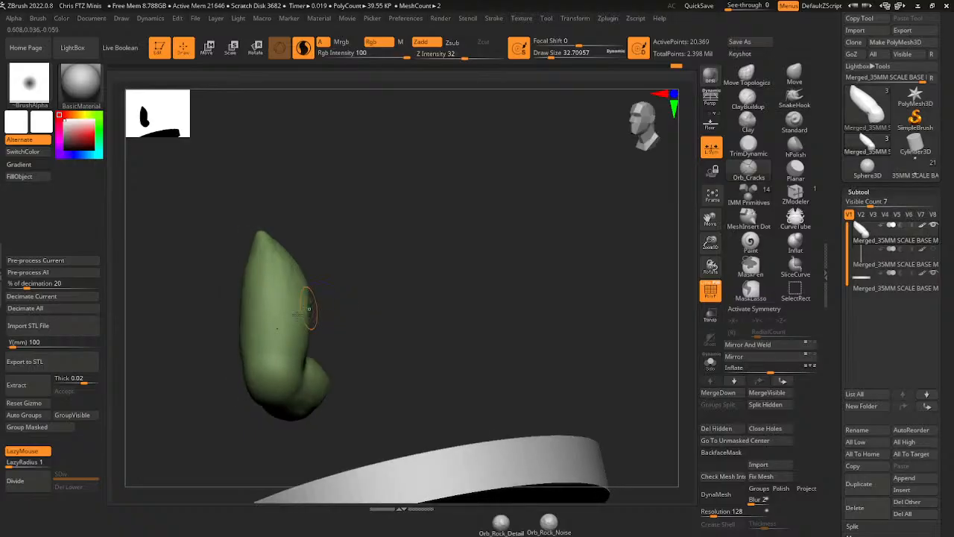
left_click_drag(261, 280, 336, 403)
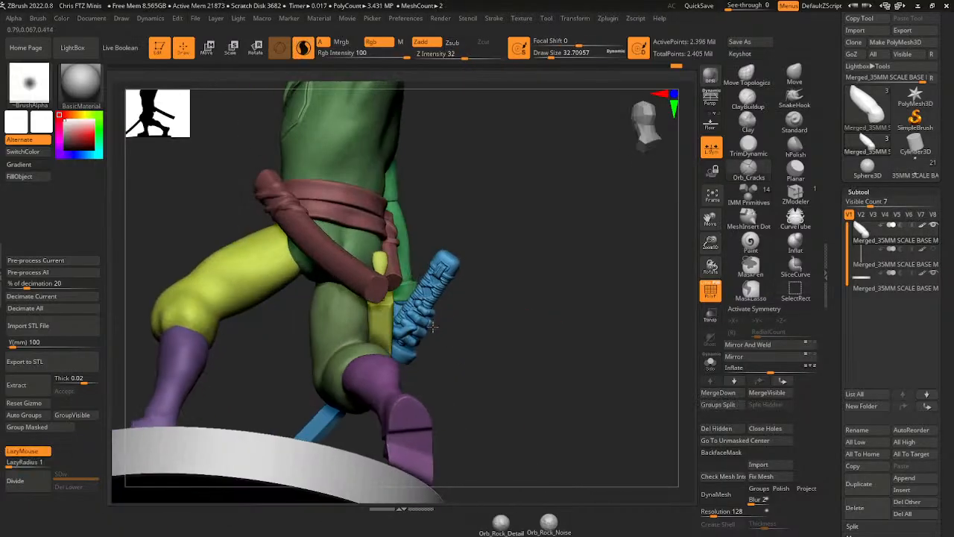
- Adjust the seat and the tops of the trouser legs with Move Topological, using draw sizes of about 56 to 77
mouse_move(448, 328)
left_mouse_down()
mouse_move(522, 328)
mouse_move(552, 284)
left_mouse_up()
left_click(748, 75)
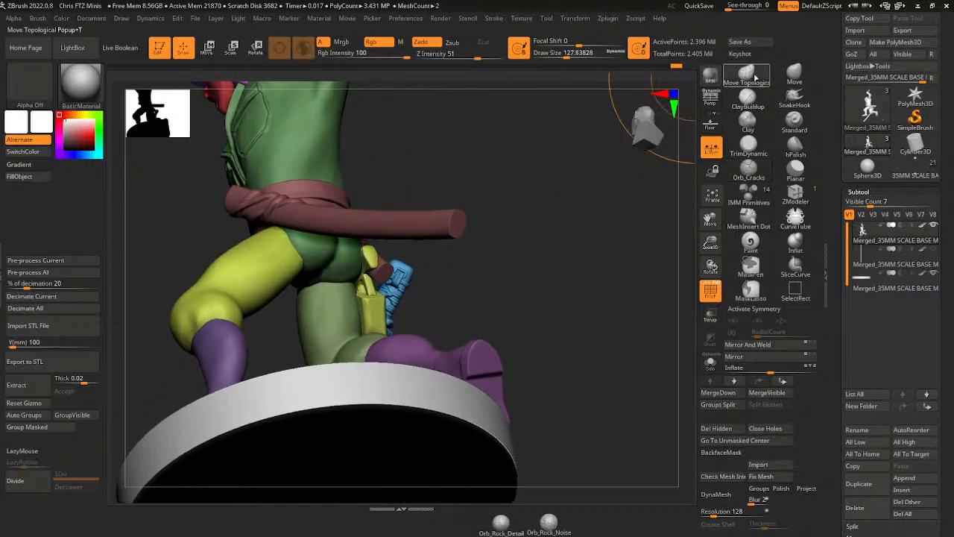
left_click_drag(569, 56, 561, 64)
left_click_drag(505, 231, 548, 230)
left_click_drag(564, 57, 556, 67)
mouse_move(531, 242)
left_mouse_down()
mouse_move(507, 253)
mouse_move(430, 238)
mouse_move(403, 221)
left_mouse_up()
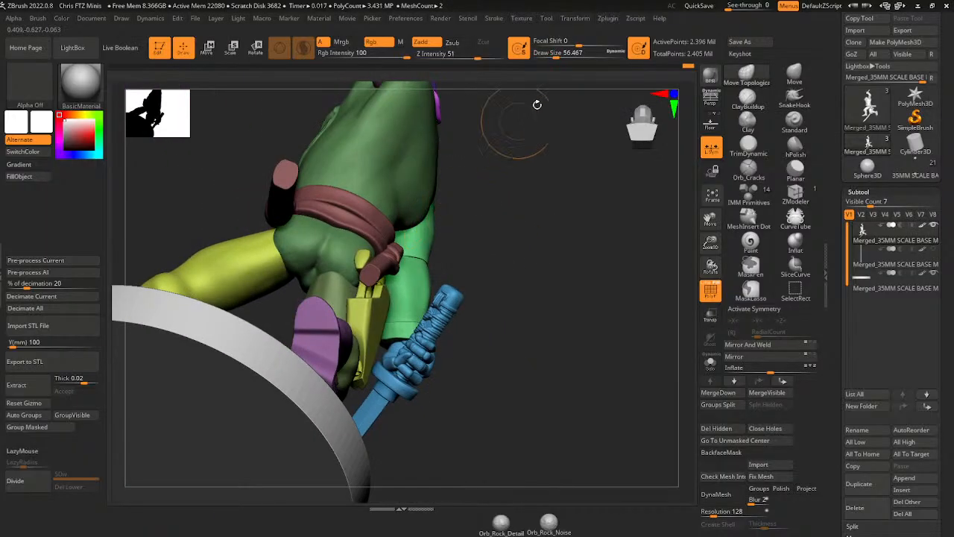
left_click_drag(557, 56, 572, 58)
left_click_drag(518, 154, 515, 192)
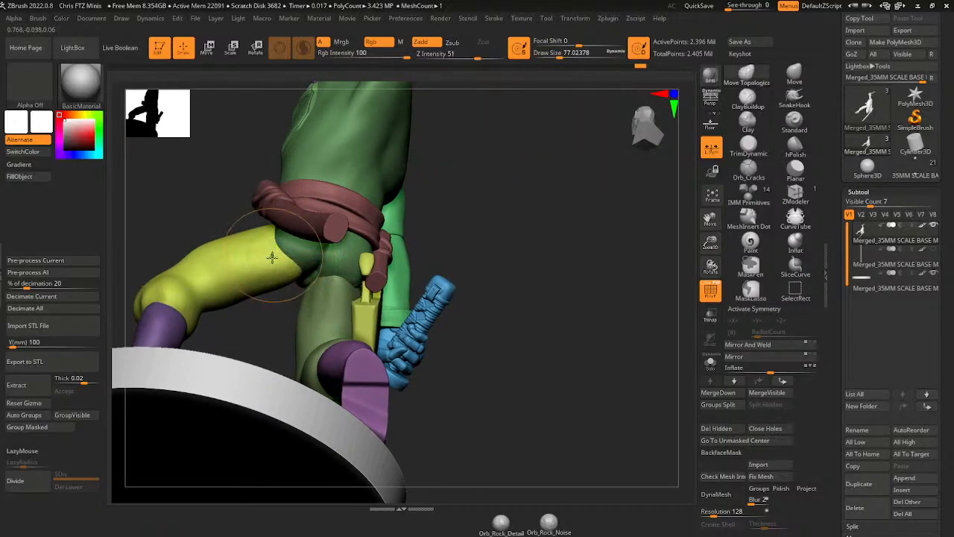
left_click_drag(468, 220, 263, 268)
- Isolate the torso, smooth its hips and crotch at a draw size of about 22, and return to the full figure
left_click(224, 285, "ctrl+shift")
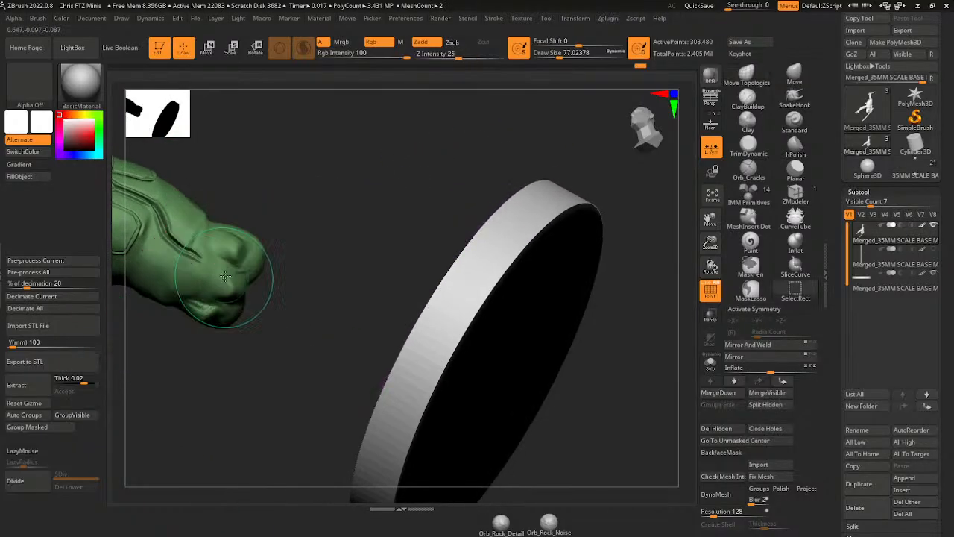
left_click(549, 53)
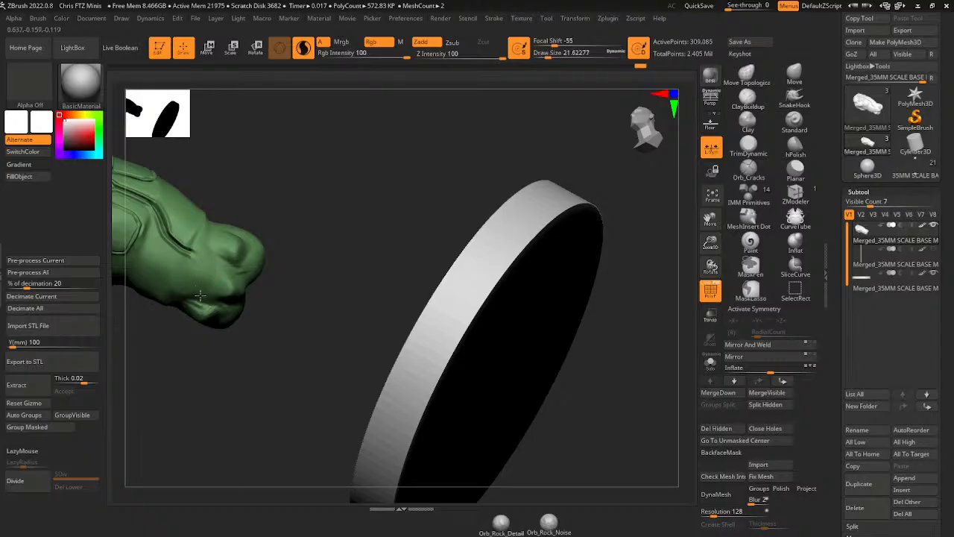
left_click(419, 197, "ctrl+shift")
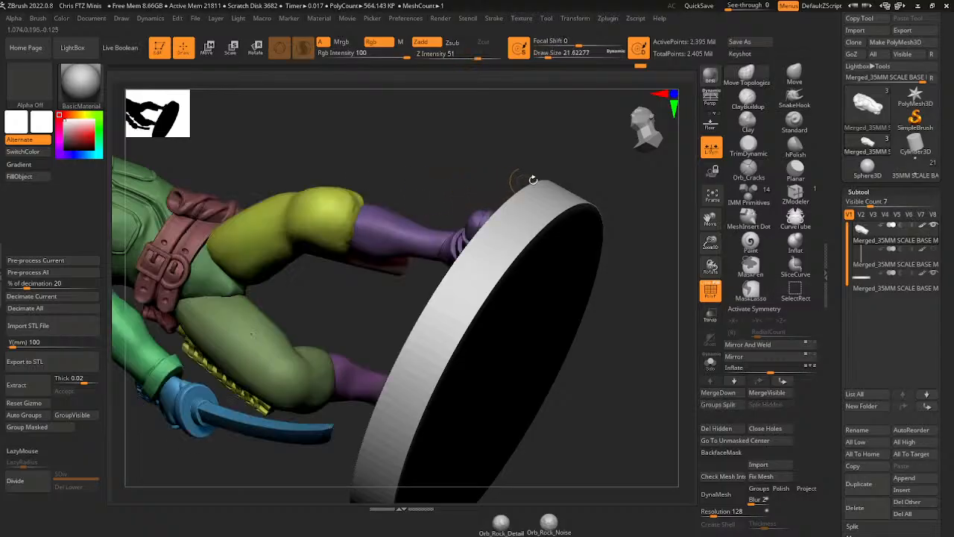
left_click_drag(608, 182, 631, 281)
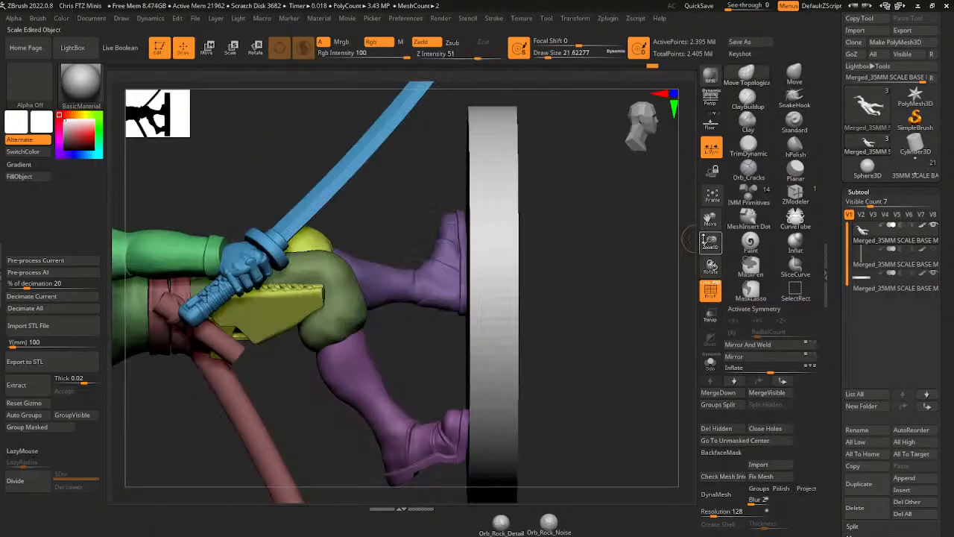
left_click_drag(711, 242, 711, 227)
left_click_drag(710, 219, 720, 190)
left_click_drag(644, 240, 619, 314)
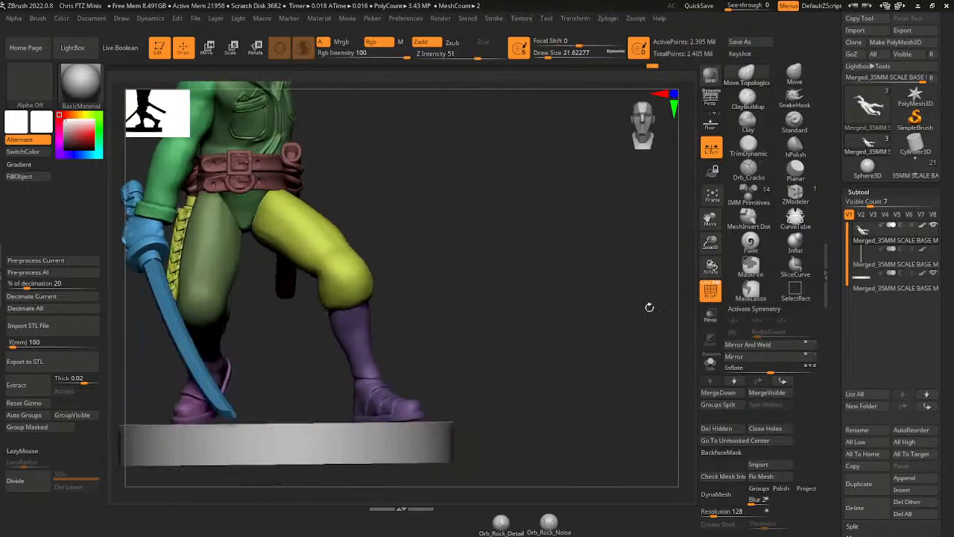
left_click_drag(711, 244, 754, 241)
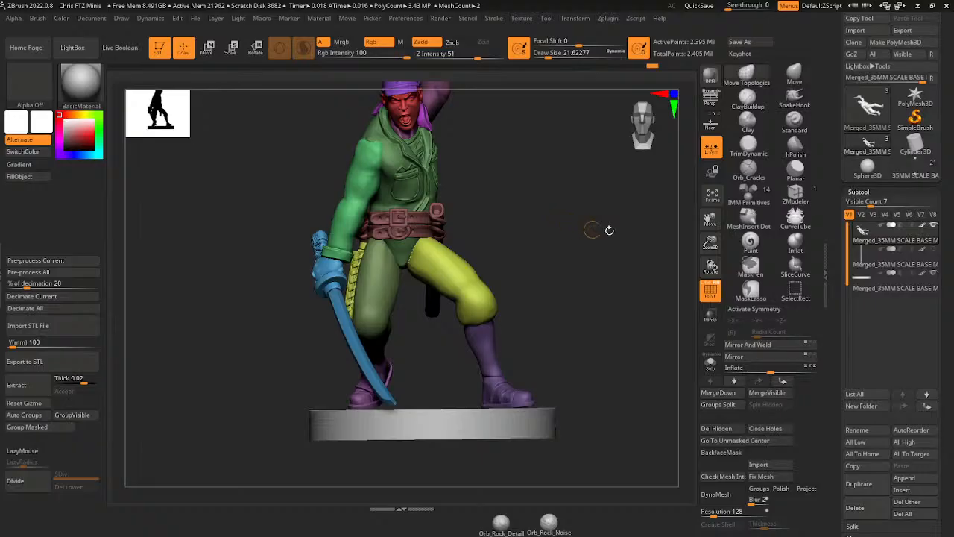
- Isolate the torso, both sleeves and both trouser legs, and assign them to a single polygroup
left_click_drag(609, 230, 505, 288)
left_click(393, 337, "ctrl+shift")
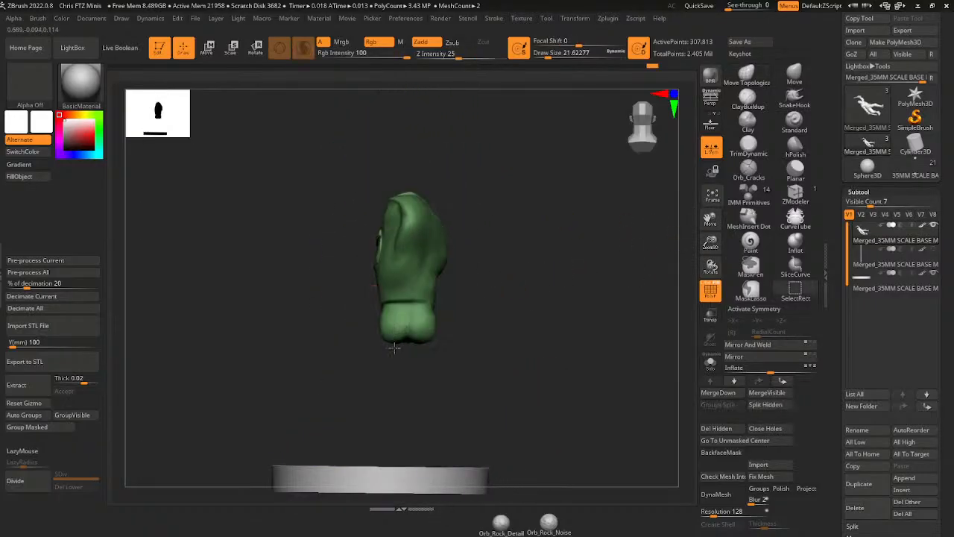
left_click(394, 343, "ctrl+shift")
left_click(394, 348, "ctrl+shift")
left_click(419, 348, "ctrl+shift")
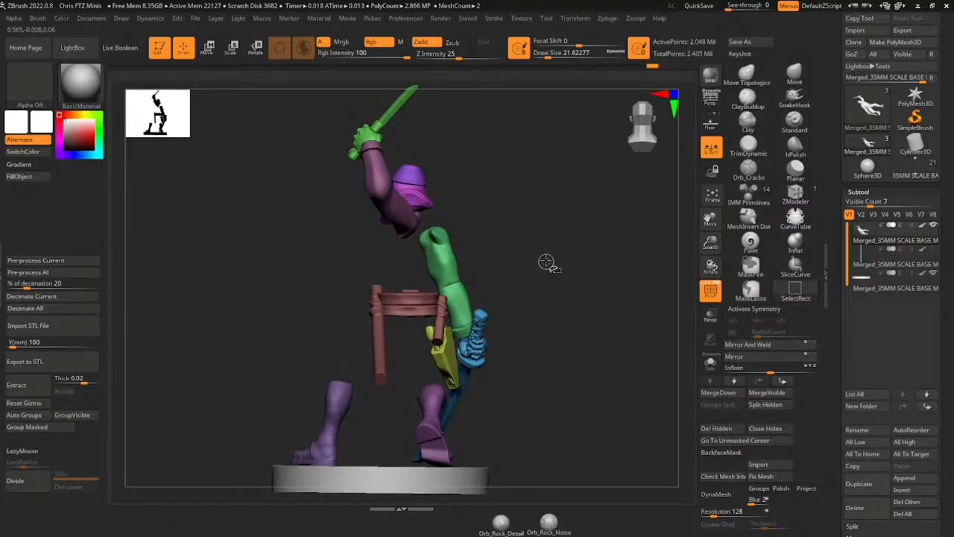
left_click(452, 292, "ctrl+shift")
left_click(409, 225, "ctrl+shift")
left_click_drag(532, 237, 557, 304, "ctrl+shift")
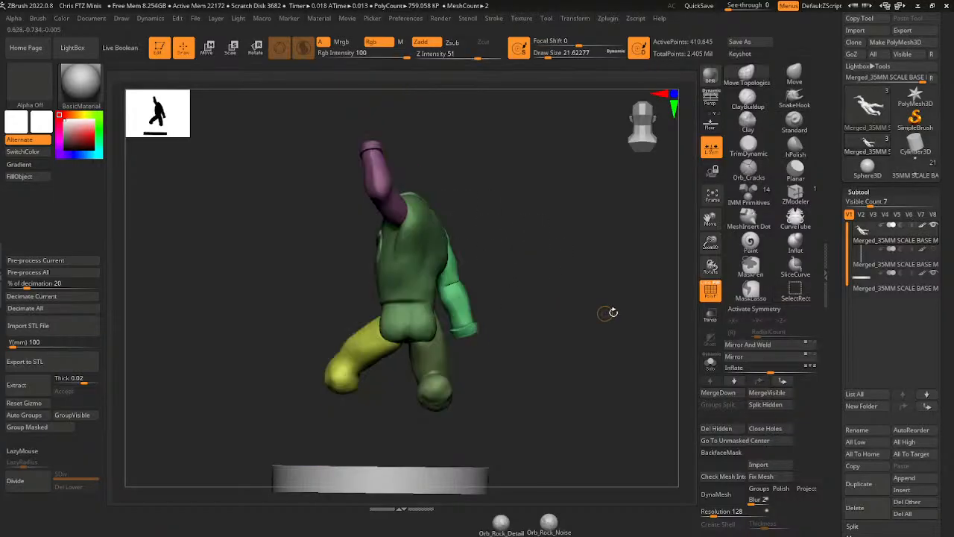
left_click(46, 430)
left_click(578, 282, "ctrl+shift")
- Isolate both hands with their swords and split them into separate polygroups with Auto Groups
left_click_drag(589, 293, 567, 247)
left_click(442, 142, "ctrl+shift")
left_click(392, 230, "ctrl+shift")
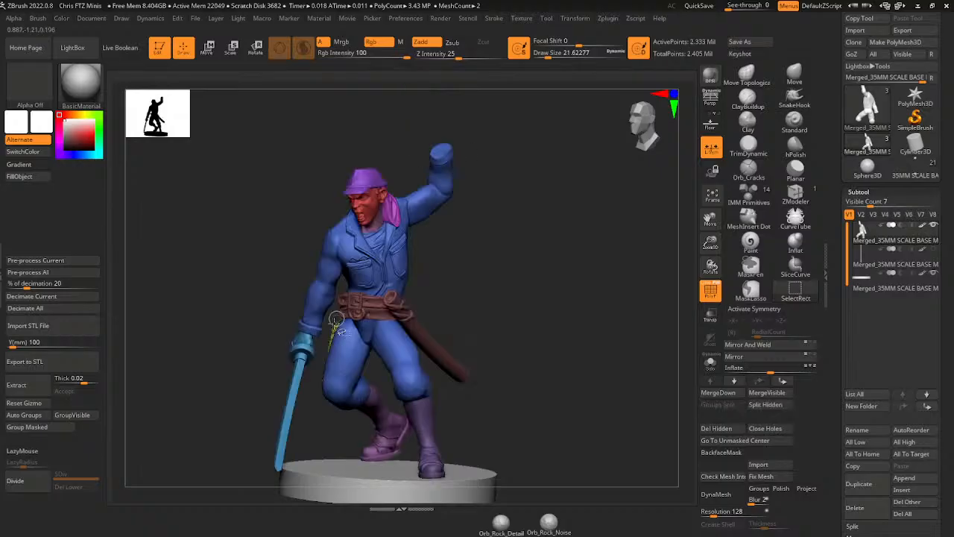
left_click(549, 313, "ctrl+shift")
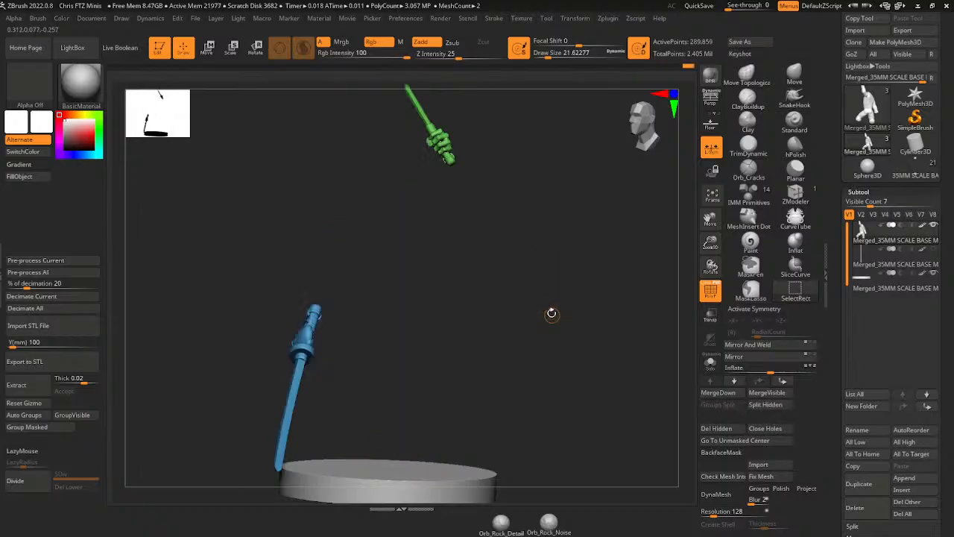
left_click(41, 418)
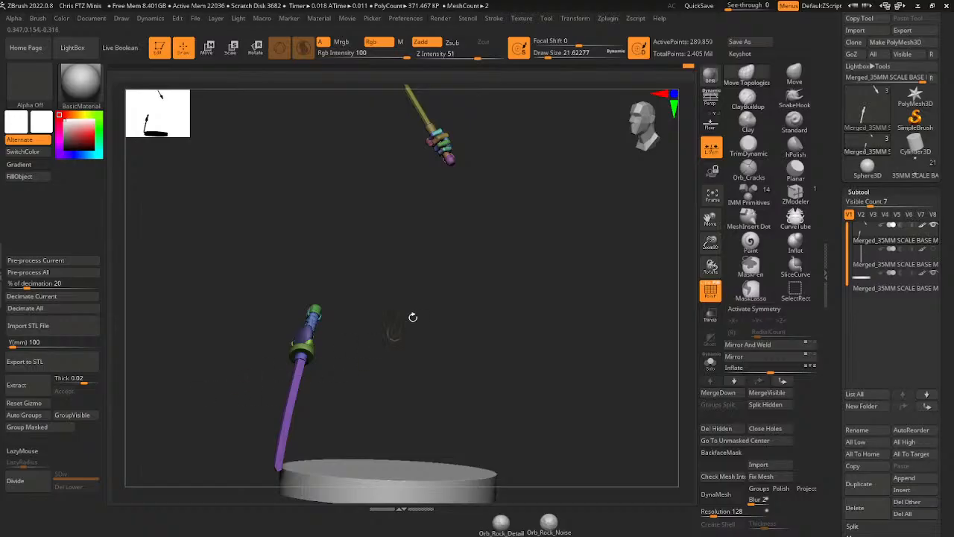
left_click(518, 266, "ctrl+shift")
- Isolate the raised sword's blade, guard, grip and pommel from the fingers and combine them into one polygroup
left_click_drag(711, 243, 711, 274)
left_click_drag(710, 219, 705, 317)
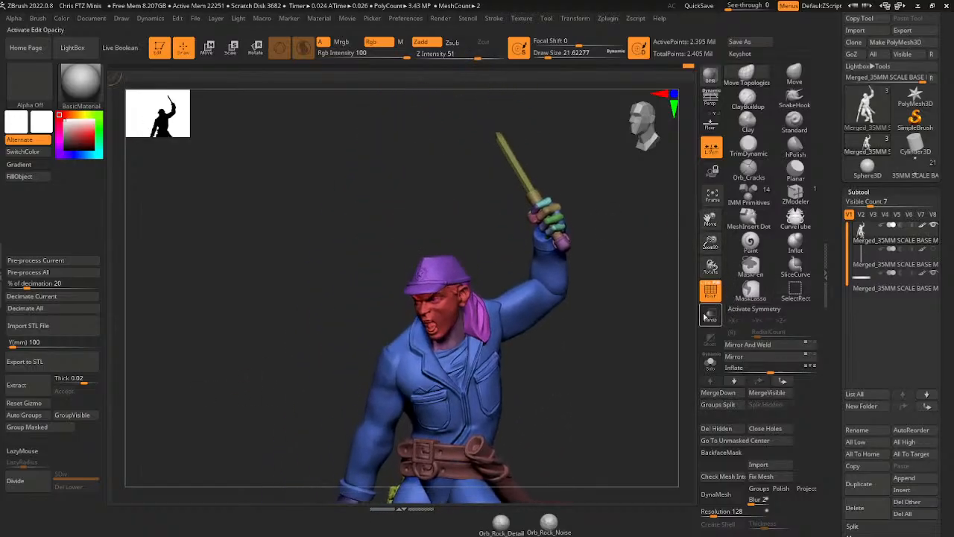
left_click(524, 168, "ctrl+shift")
left_click(534, 197, "ctrl+shift")
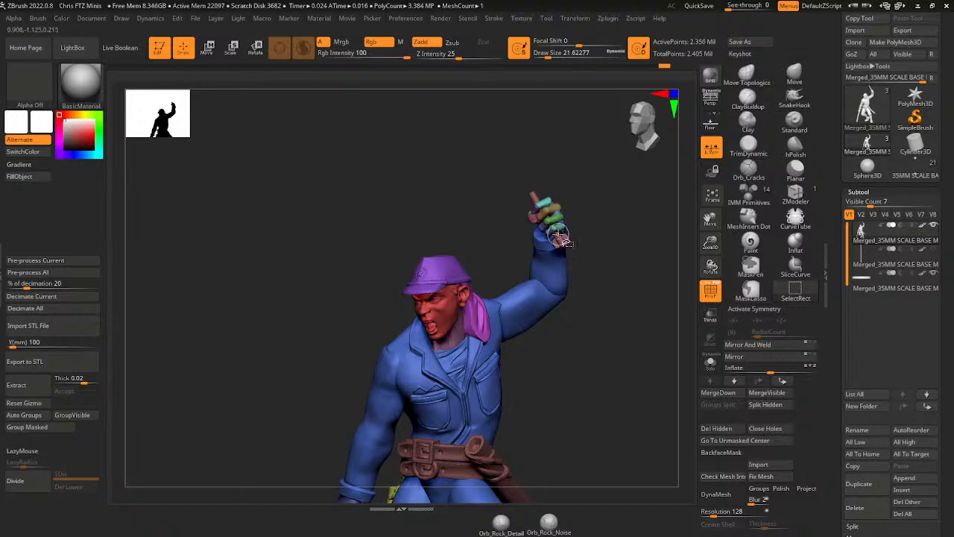
left_click_drag(584, 236, 704, 214)
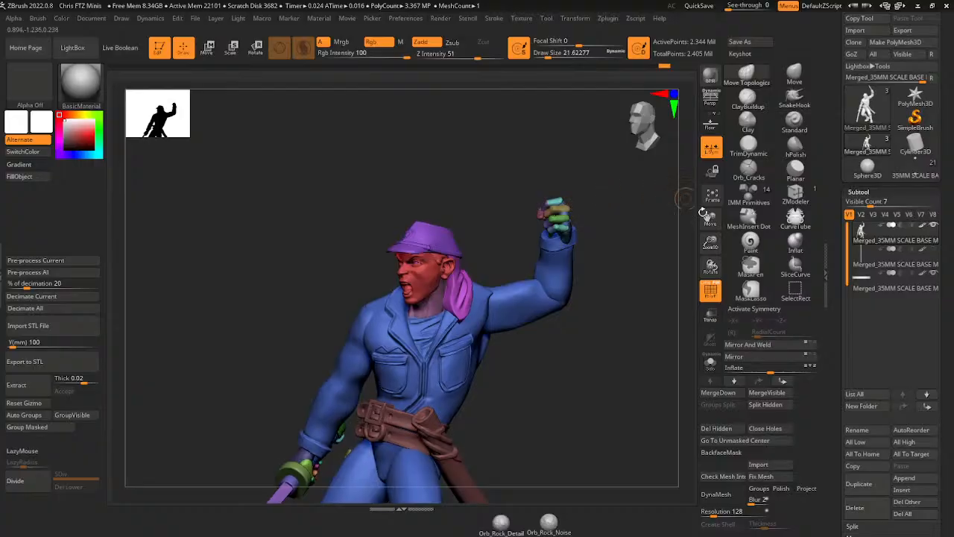
left_click_drag(628, 299, 634, 340, "ctrl+shift")
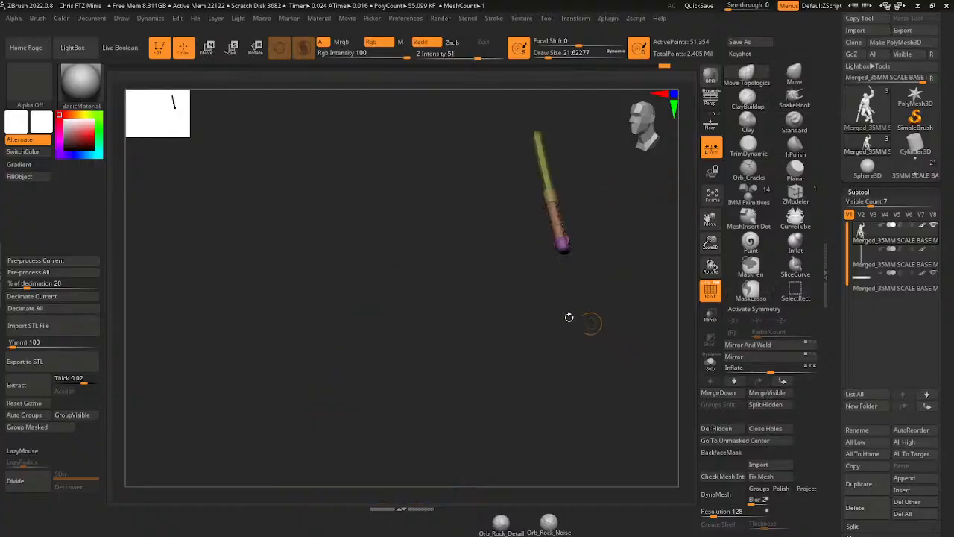
left_click(69, 422)
left_click(618, 296, "ctrl+shift")
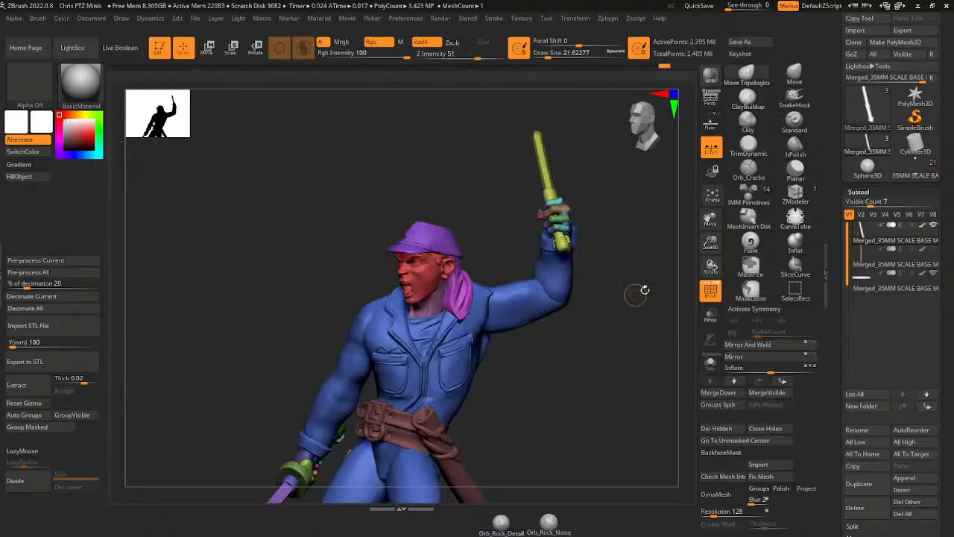
- Isolate the lowered sword's blade, guard and wrapped handle from the hand and combine them into one polygroup
left_click_drag(711, 241, 709, 216)
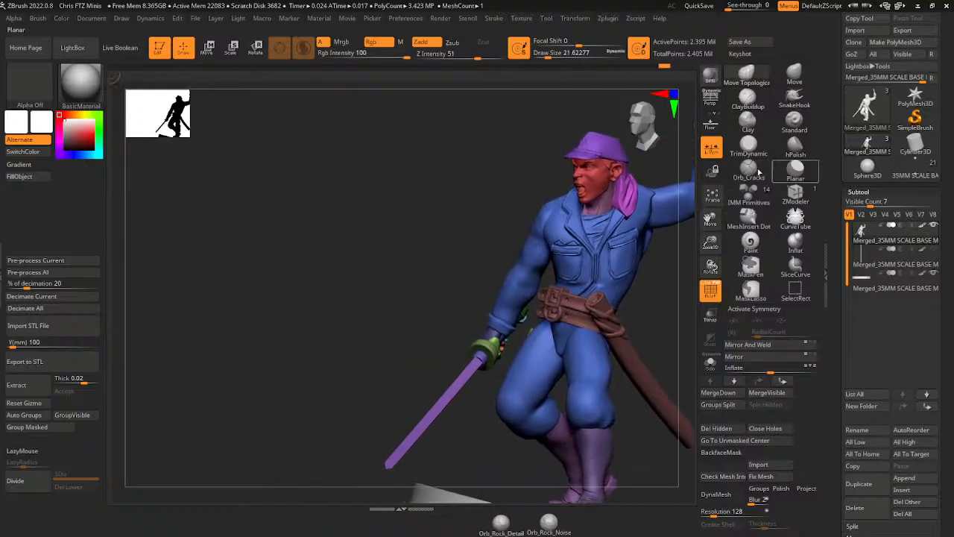
left_click(475, 364, "ctrl+shift")
left_click(483, 356, "ctrl+shift")
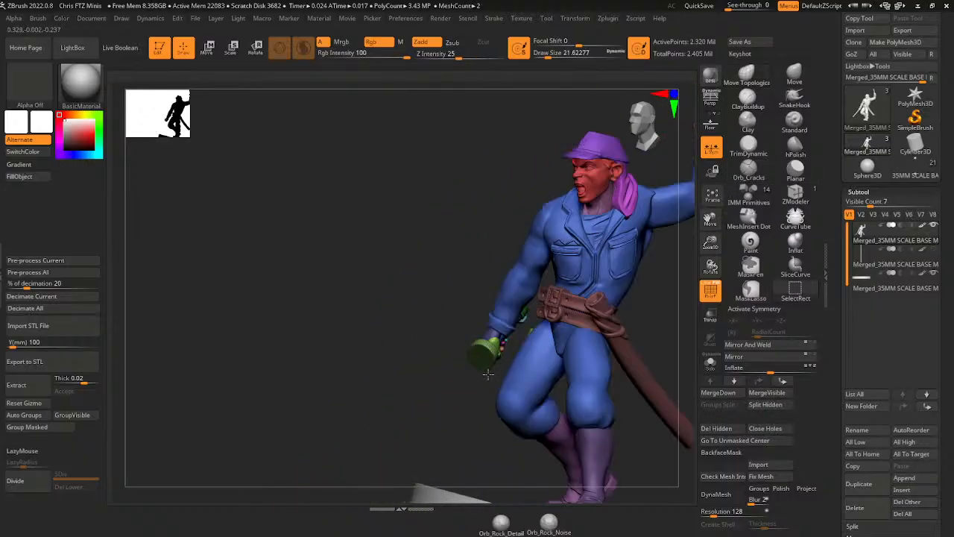
left_click_drag(479, 369, 492, 359)
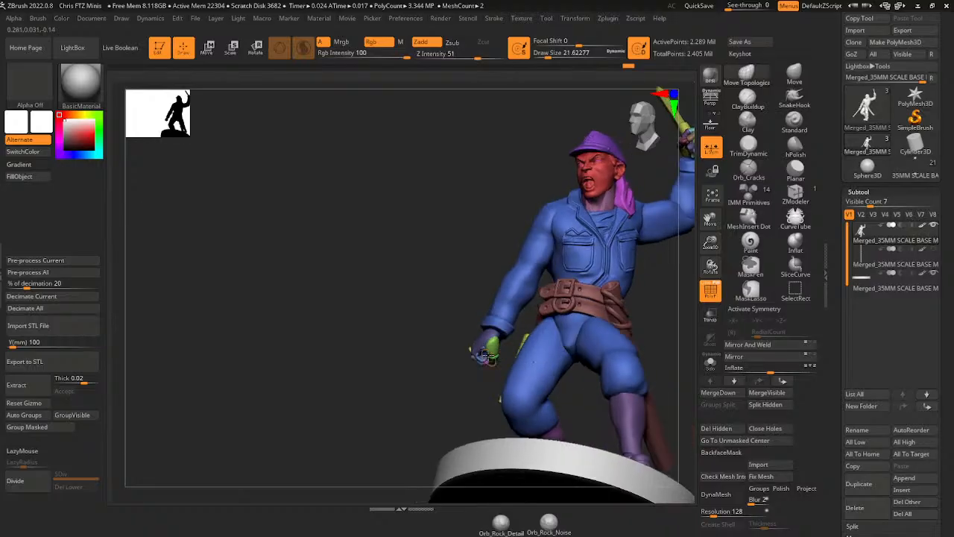
left_click(486, 359, "ctrl+shift")
left_click_drag(470, 401, 511, 303)
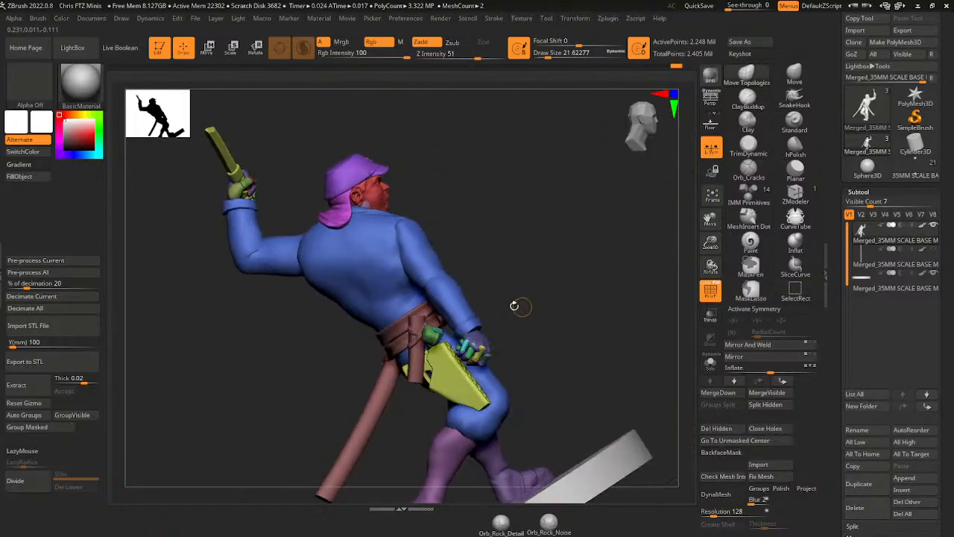
left_click(462, 351, "ctrl+shift")
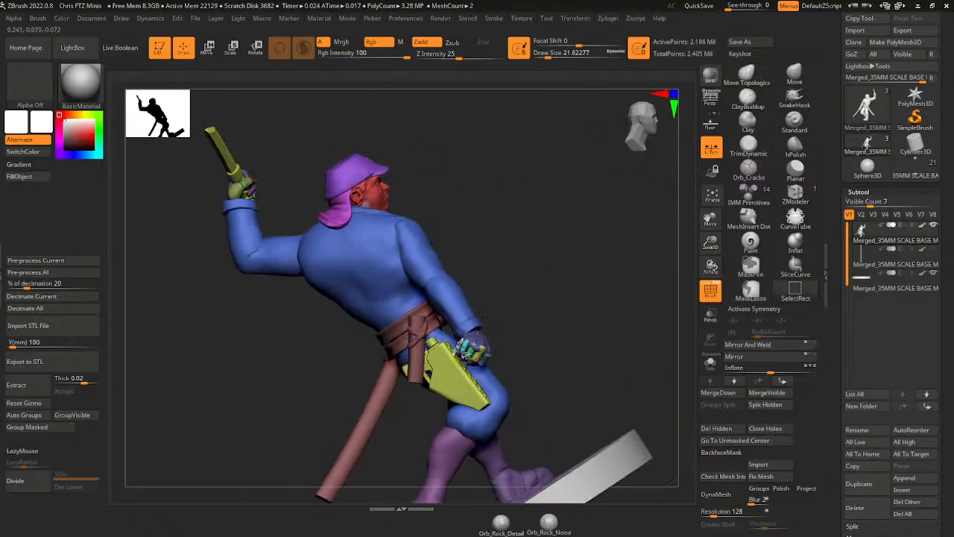
left_click(461, 339, "ctrl+shift")
left_click_drag(565, 245, 565, 276, "ctrl+shift")
left_click(61, 427)
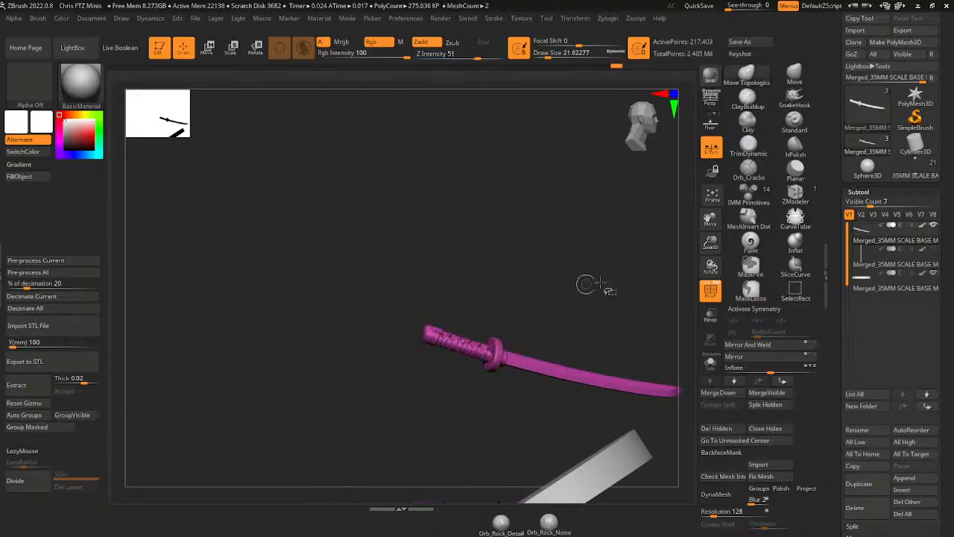
left_click(624, 276, "ctrl+shift")
- Hide the clothing, both swords, belts, holster, head, headgear and boots so only the two hands stay visible
left_click_drag(637, 283, 487, 281)
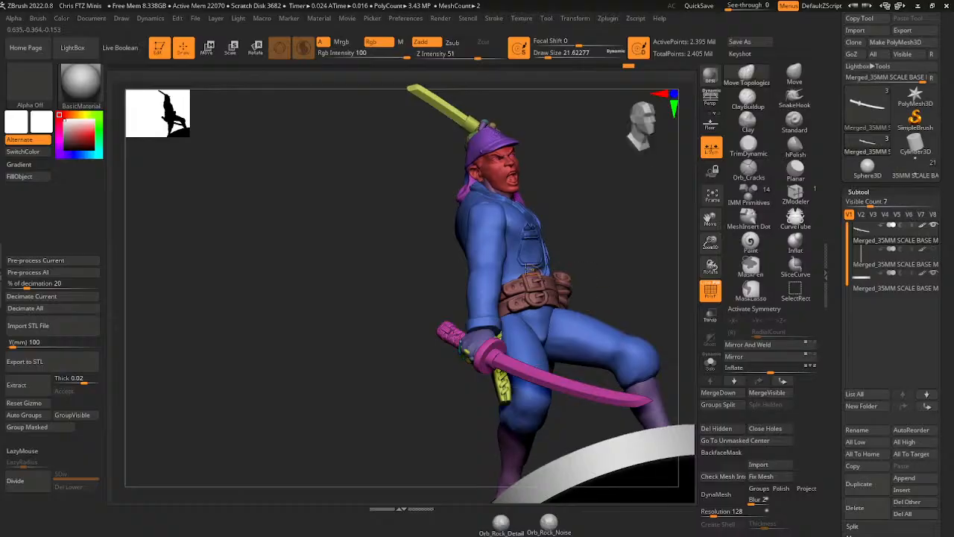
left_click(486, 281, "ctrl+shift")
left_click(516, 253, "ctrl+shift")
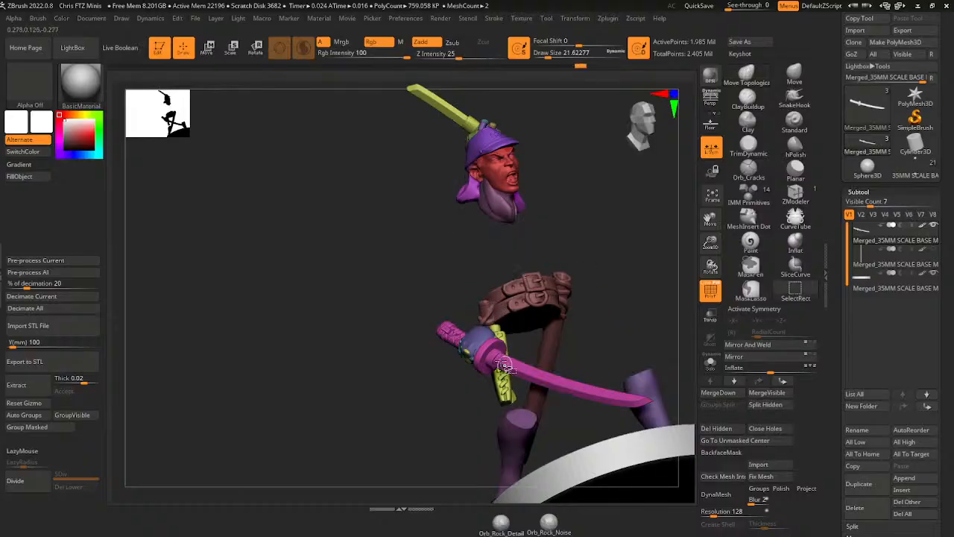
left_click(512, 360, "ctrl+shift")
left_click(502, 335, "ctrl+shift")
left_click(523, 289, "ctrl+shift")
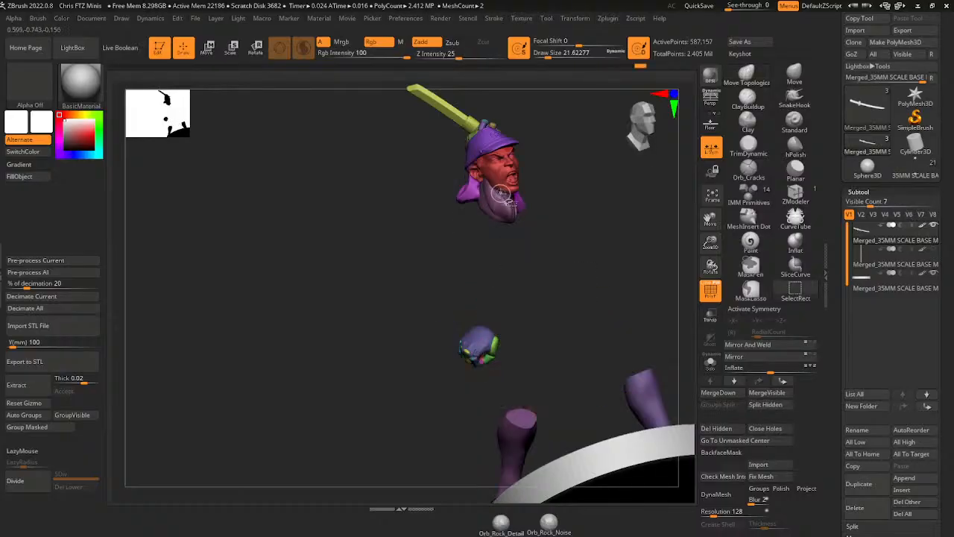
left_click(501, 194, "ctrl+shift")
left_click(501, 158, "ctrl+shift")
left_click(498, 147, "ctrl+shift")
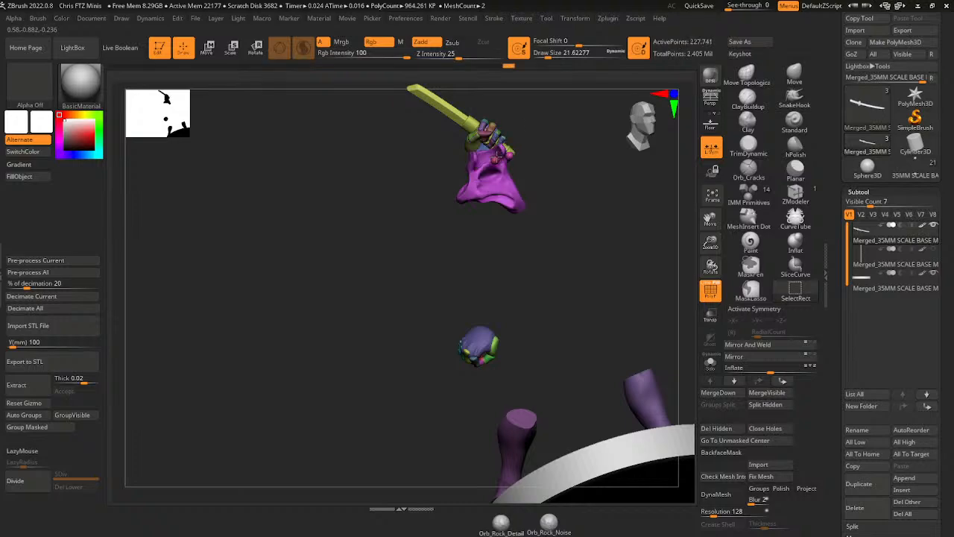
left_click(510, 153, "ctrl+shift")
left_click(512, 152, "ctrl+shift")
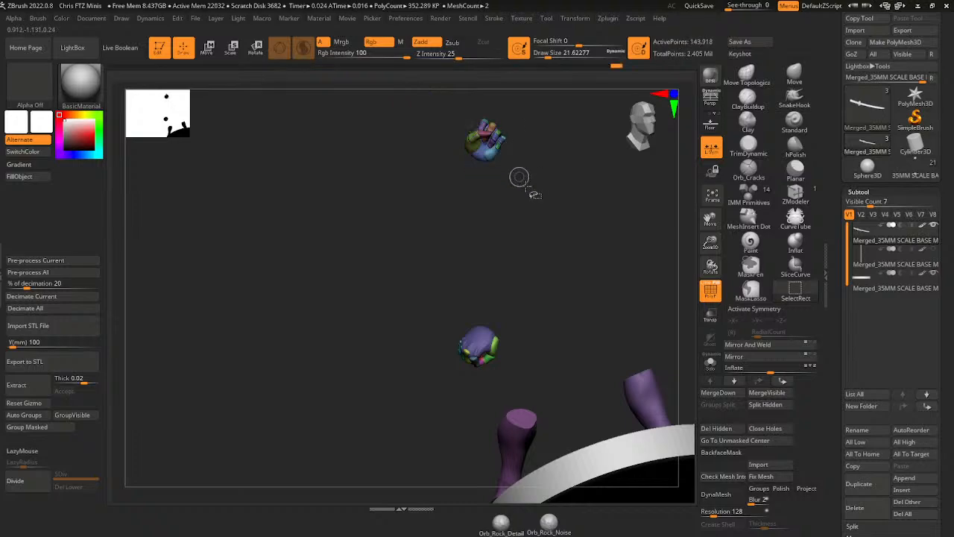
left_click(643, 388, "ctrl+shift")
left_click(522, 429, "ctrl+shift")
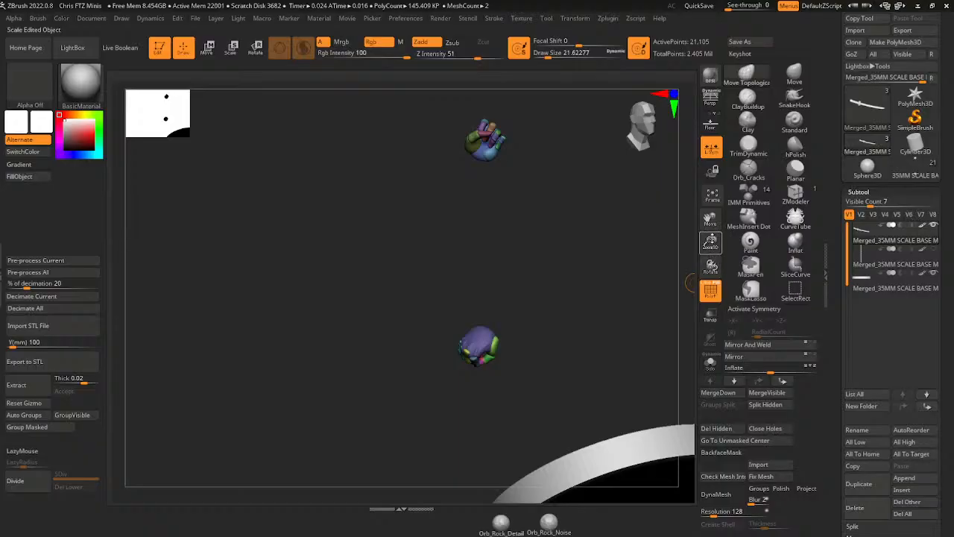
- Give the raised hand and the lowered hand one polygroup each, masking the raised hand first, and show the whole figure
left_click_drag(711, 240, 711, 218)
mouse_move(539, 155)
left_mouse_down("ctrl")
mouse_move(492, 165)
mouse_move(567, 211)
mouse_move(559, 179)
left_mouse_up("ctrl")
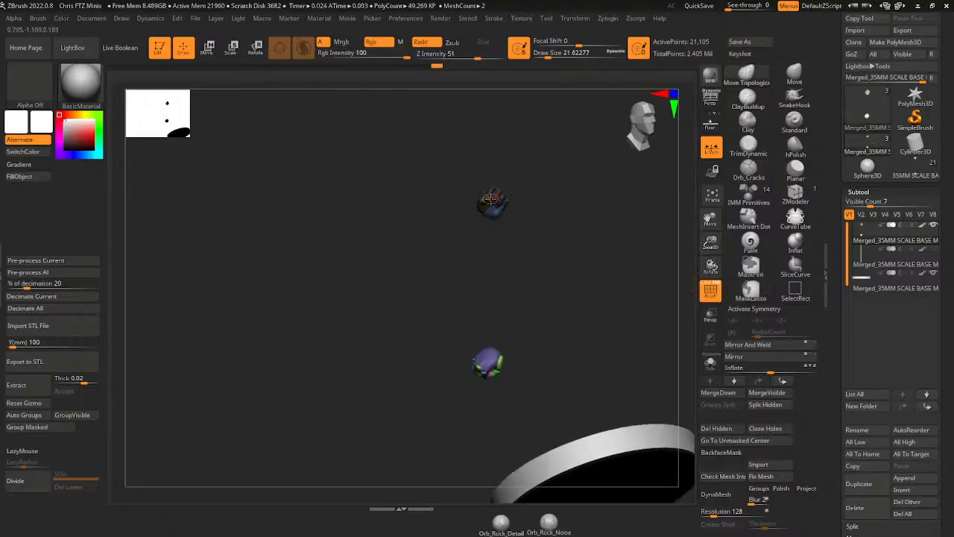
left_click(38, 431)
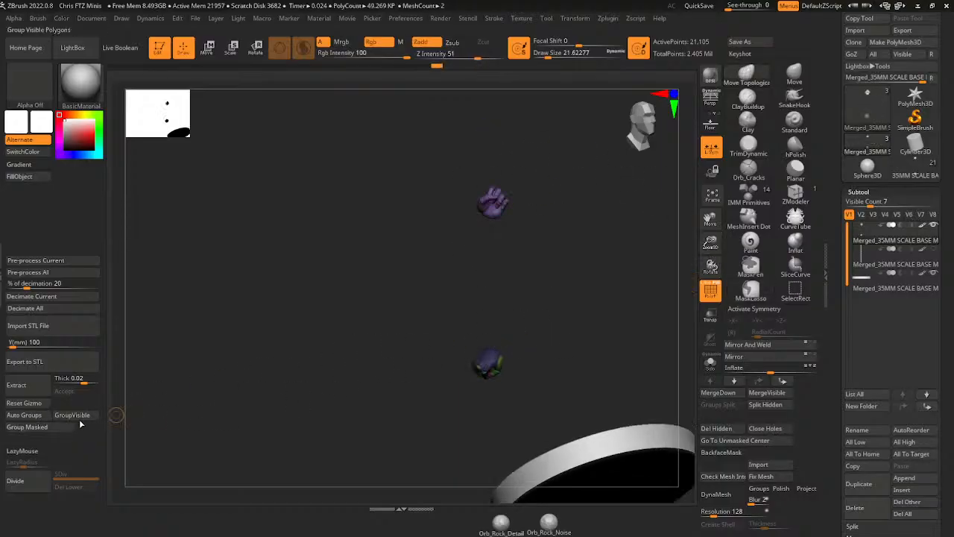
left_click(628, 280, "ctrl+shift")
- Isolate the head and neck, combine them into one polygroup, and show the whole figure again
left_click_drag(712, 221, 708, 183)
left_click_drag(690, 195, 552, 173)
left_click(543, 176, "ctrl+shift")
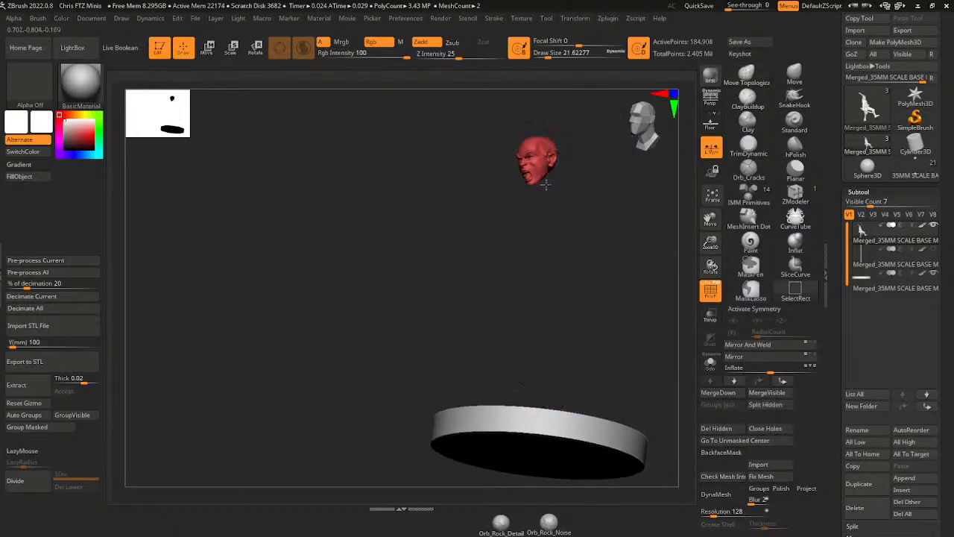
left_click(545, 179, "ctrl+shift")
left_click(543, 164, "ctrl+alt+shift")
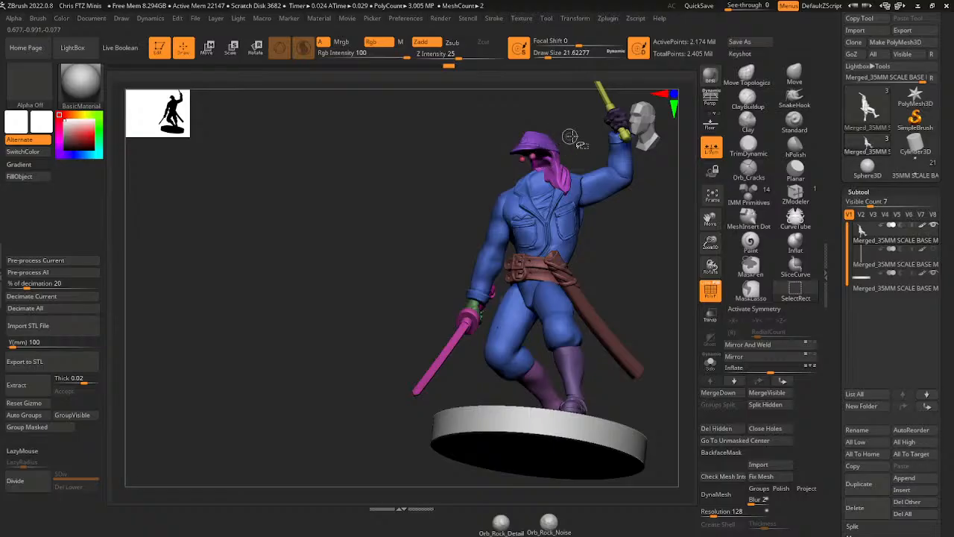
left_click_drag(572, 139, 578, 151, "ctrl+shift")
left_click(43, 429)
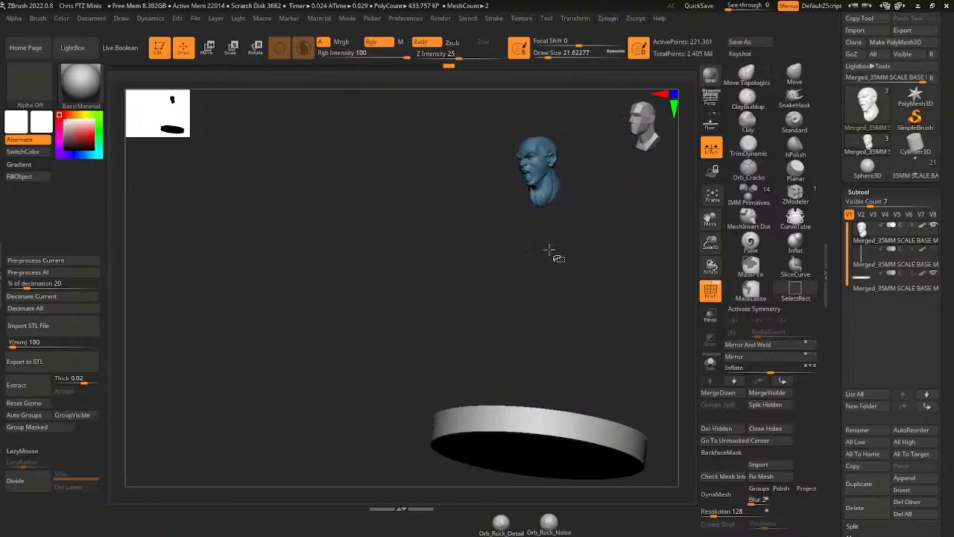
left_click(664, 261, "ctrl+shift")
- Isolate the belts with their hanging scabbards and split them into separate polygroups with Auto Groups
mouse_move(664, 261)
left_mouse_down()
mouse_move(656, 271)
mouse_move(603, 274)
mouse_move(569, 229)
mouse_move(306, 305)
left_mouse_up()
left_click(568, 229, "ctrl+shift")
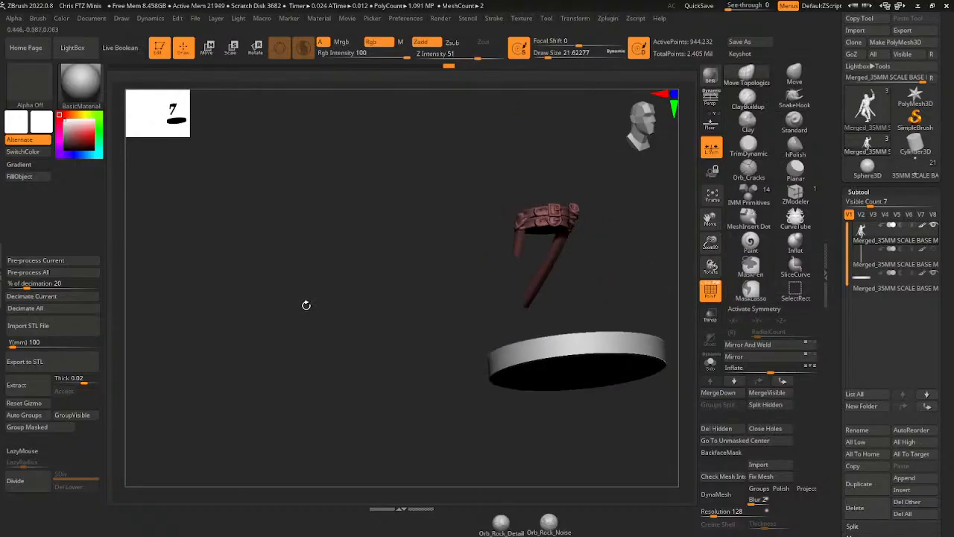
left_click(43, 416)
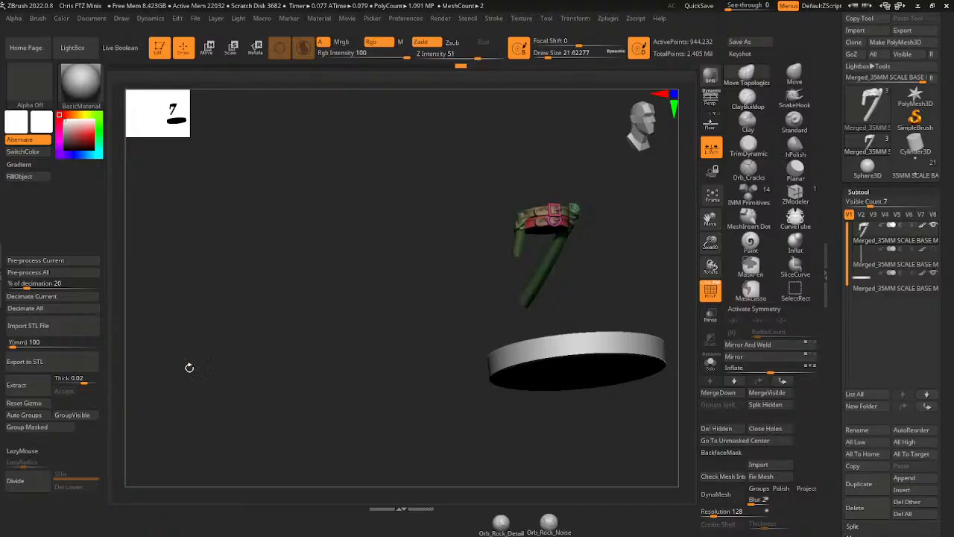
- Isolate the upper belt's band, strap end and buckle prong, combine them into one polygroup, and show the whole figure
left_click_drag(612, 238, 606, 251)
left_click_drag(711, 242, 711, 271)
left_click_drag(680, 276, 660, 285)
left_click(494, 203, "ctrl+shift")
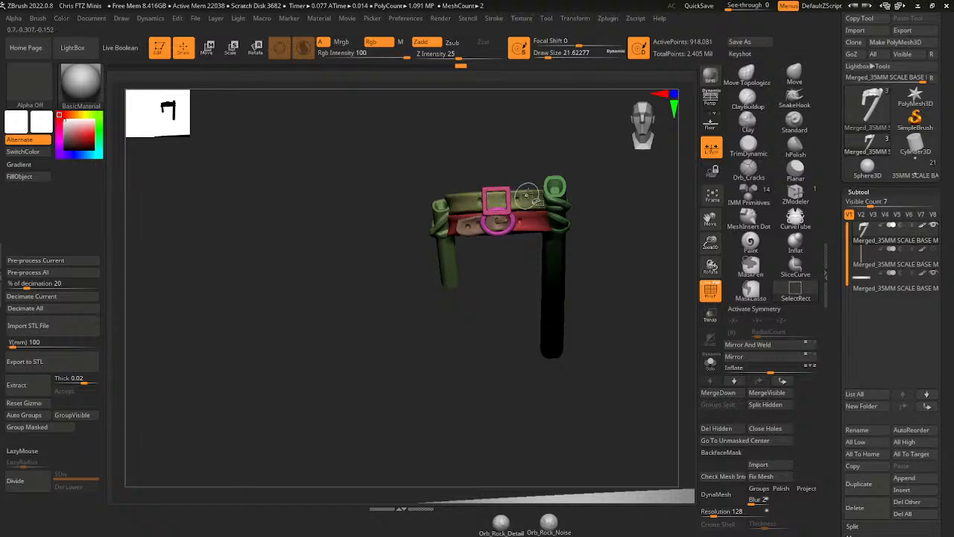
left_click(534, 163, "ctrl+shift")
left_click(496, 203, "ctrl+shift")
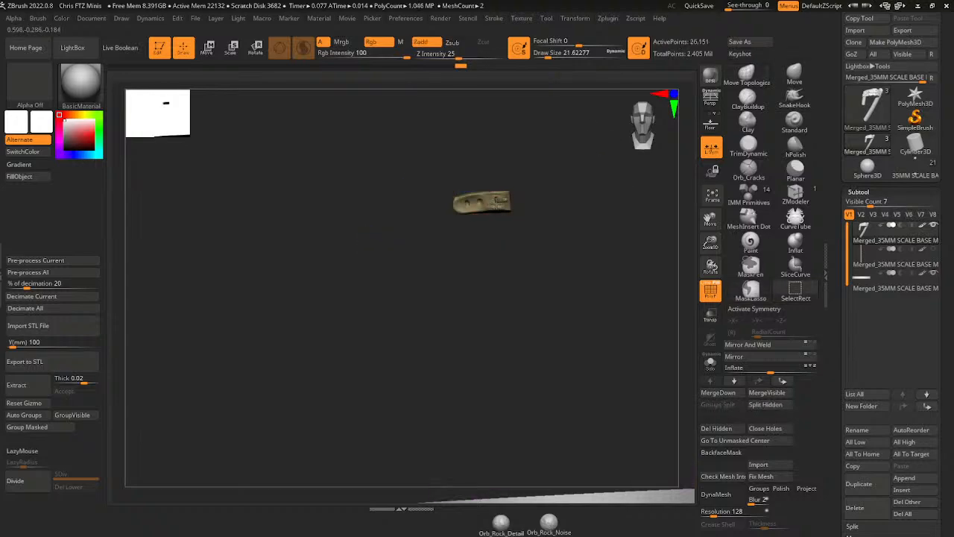
left_click(527, 199, "ctrl+shift")
left_click(550, 196, "ctrl+shift")
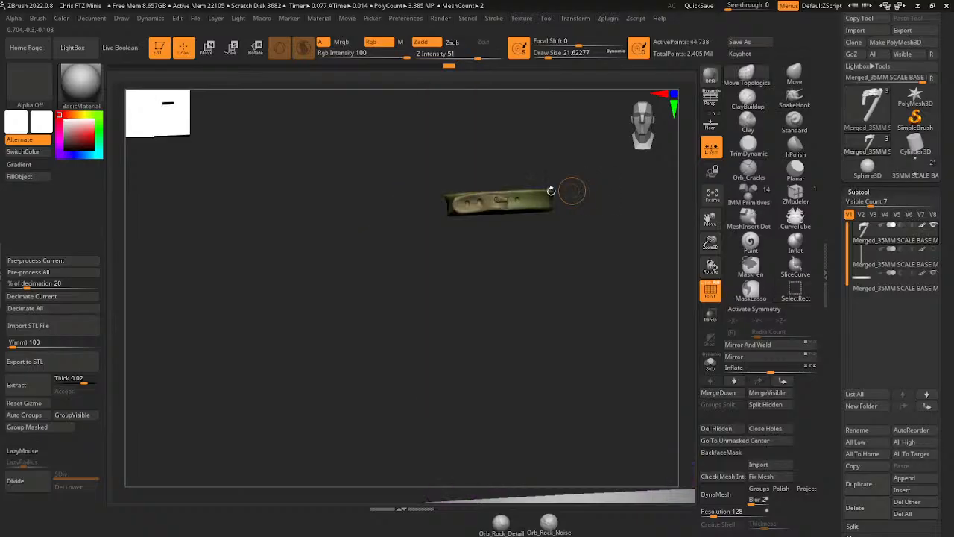
left_click(373, 340, "ctrl+shift")
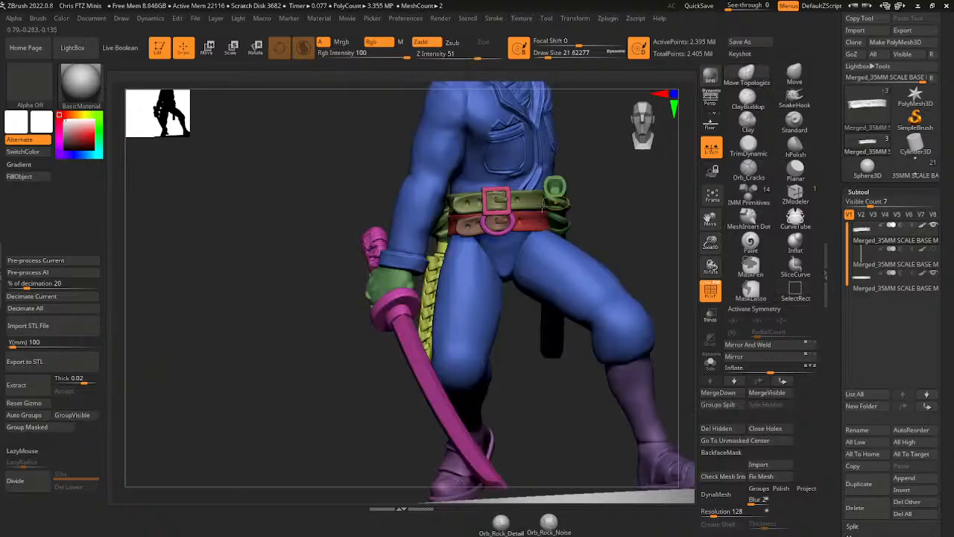
- Isolate the lower belt's band, strap end and buckle prong, assign them a single polygroup, and show the whole figure
left_click(496, 223, "ctrl+shift")
left_click(522, 224, "ctrl+shift")
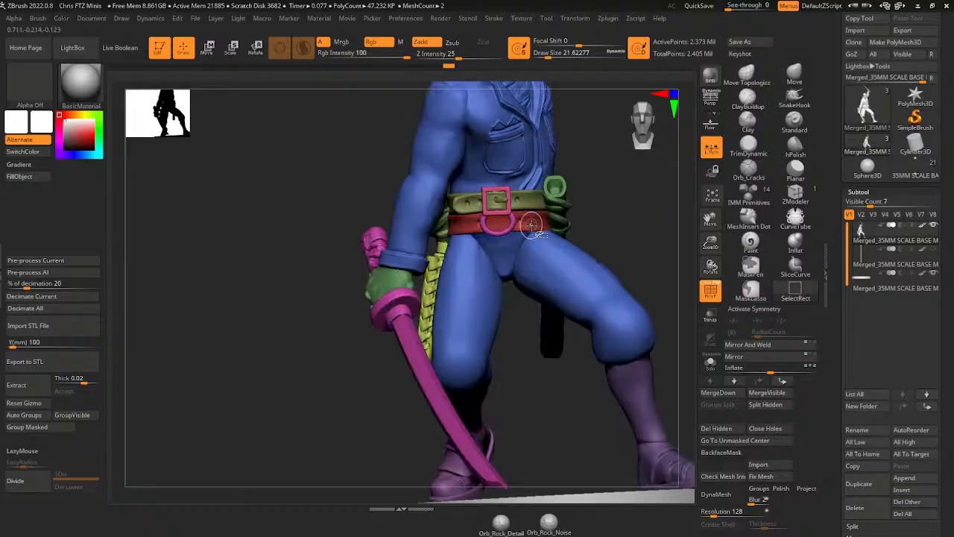
left_click(540, 219, "ctrl+shift")
left_click_drag(617, 193, 633, 236, "ctrl+shift")
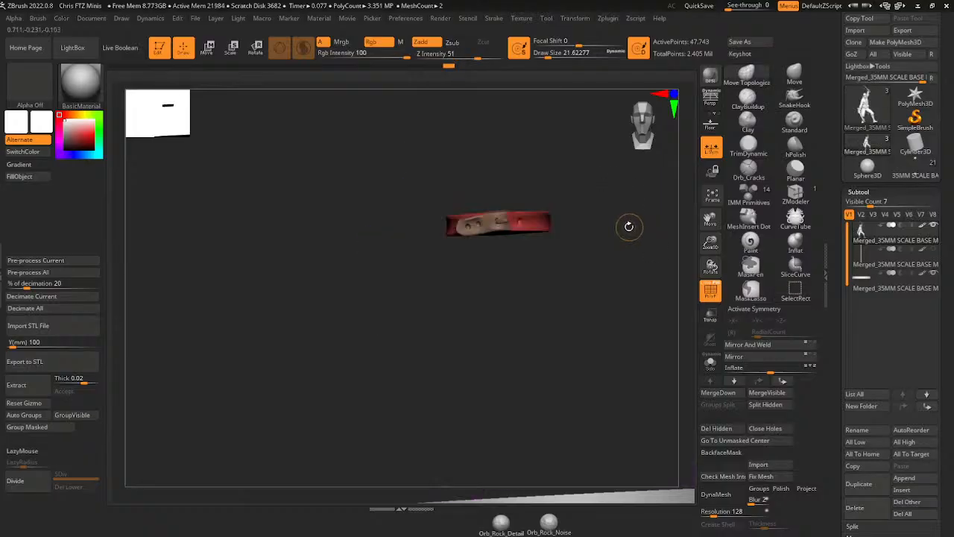
left_click(51, 428)
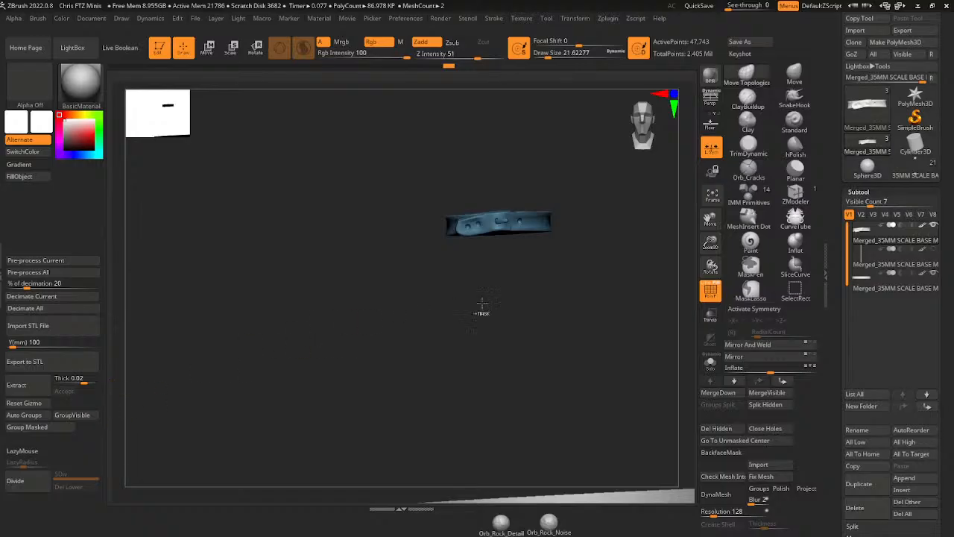
left_click(614, 267, "ctrl+shift")
- Isolate the holstered pistol and fill the hollow at the holster's tip with ClayBuildup at draw size 18.45511, smoothing the added clay
left_click_drag(707, 246, 696, 228)
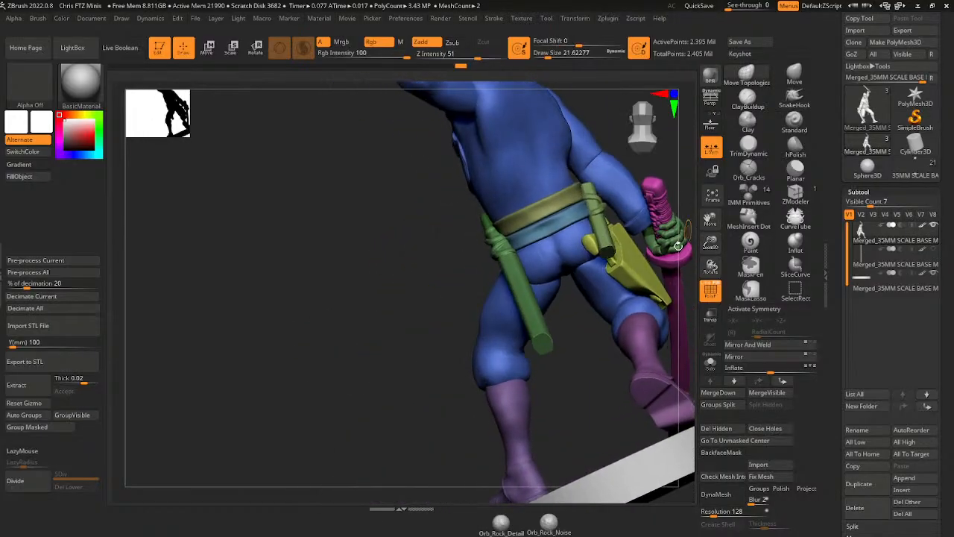
left_click(661, 290, "ctrl+shift")
mouse_move(681, 339)
left_mouse_down()
mouse_move(697, 274)
mouse_move(712, 270)
mouse_move(649, 279)
mouse_move(677, 224)
left_mouse_up()
left_click(747, 102)
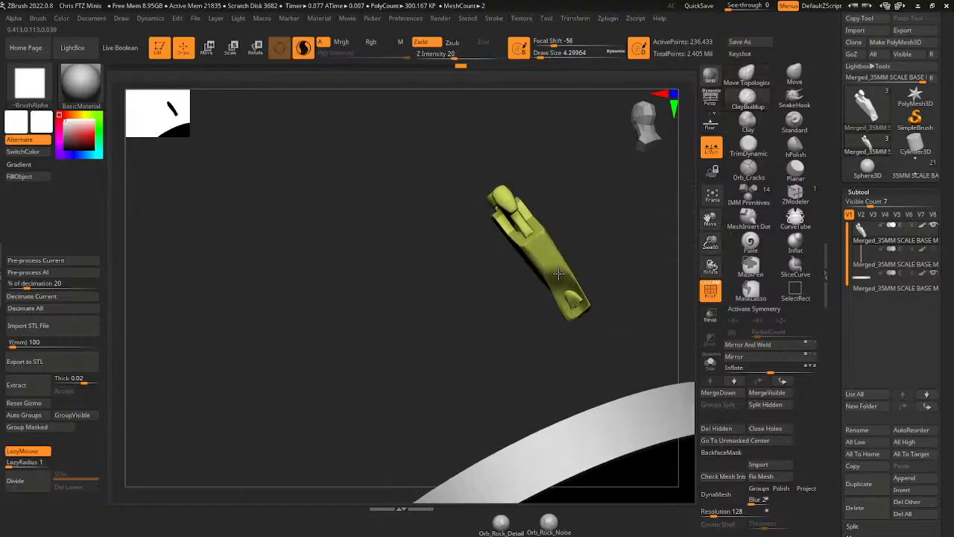
left_click(546, 55)
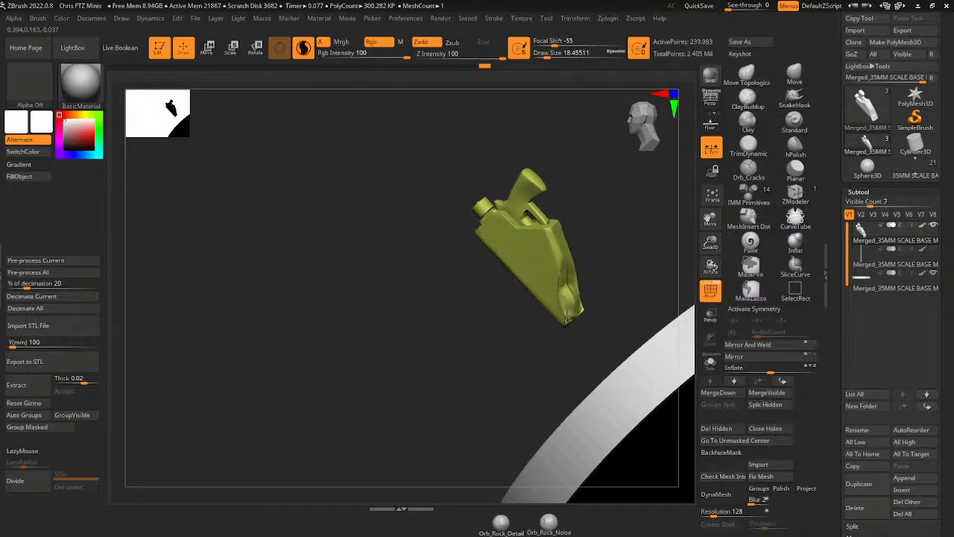
left_click_drag(564, 267, 574, 288, "shift")
right_click_drag(574, 288, 578, 276)
left_click_drag(593, 240, 596, 274)
left_click_drag(573, 282, 577, 289)
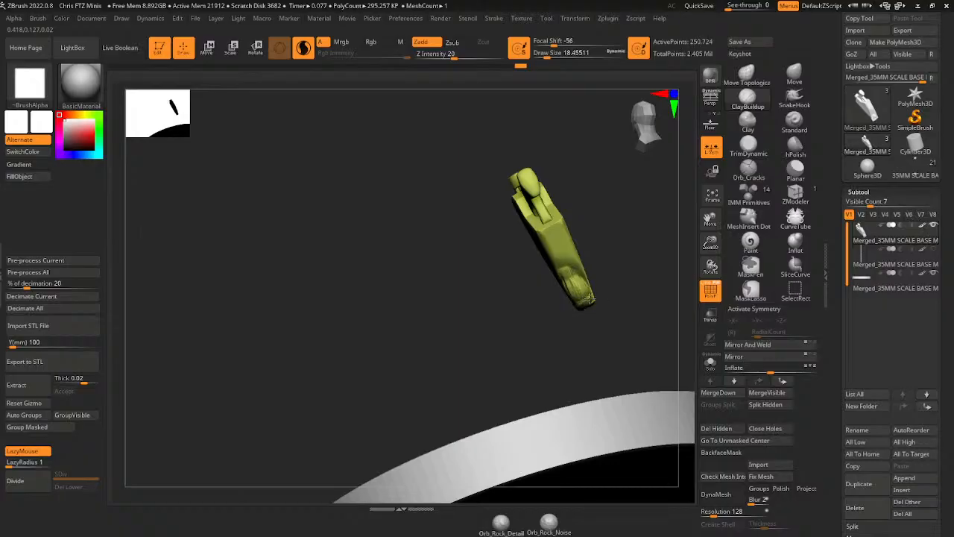
- Flatten and smooth the holster's tip and front edge with the hPolish brush at draw size 20.00594
left_click(795, 146)
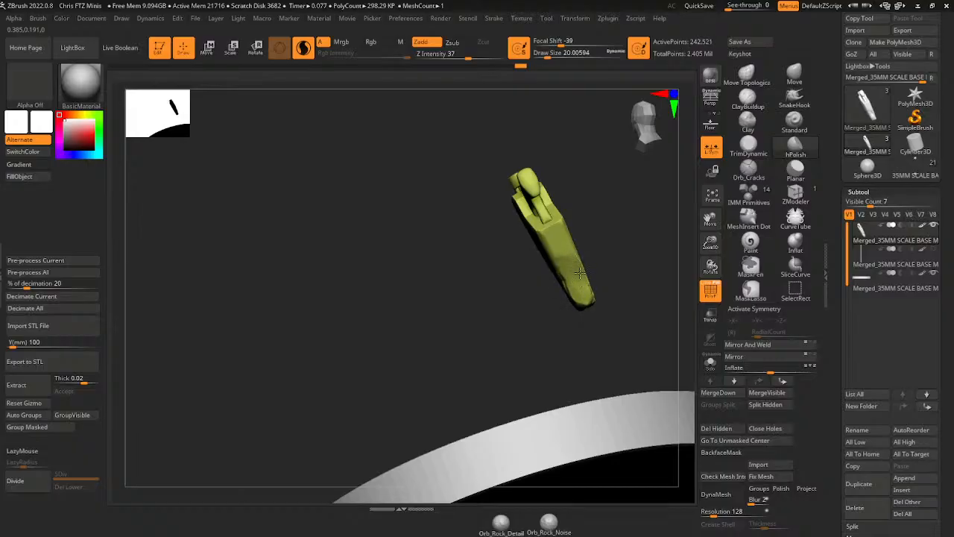
left_click_drag(589, 291, 574, 270)
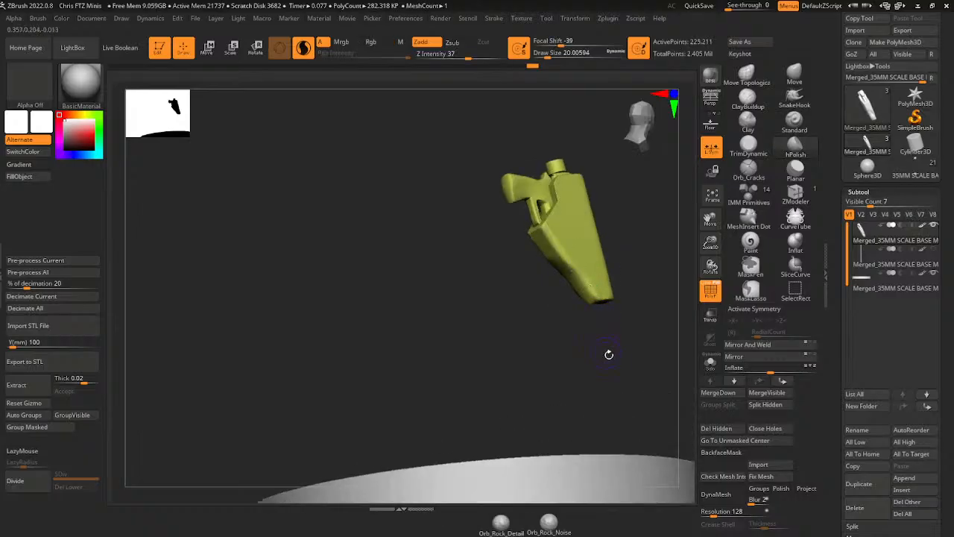
left_click_drag(550, 356, 560, 267)
left_click_drag(596, 300, 553, 277)
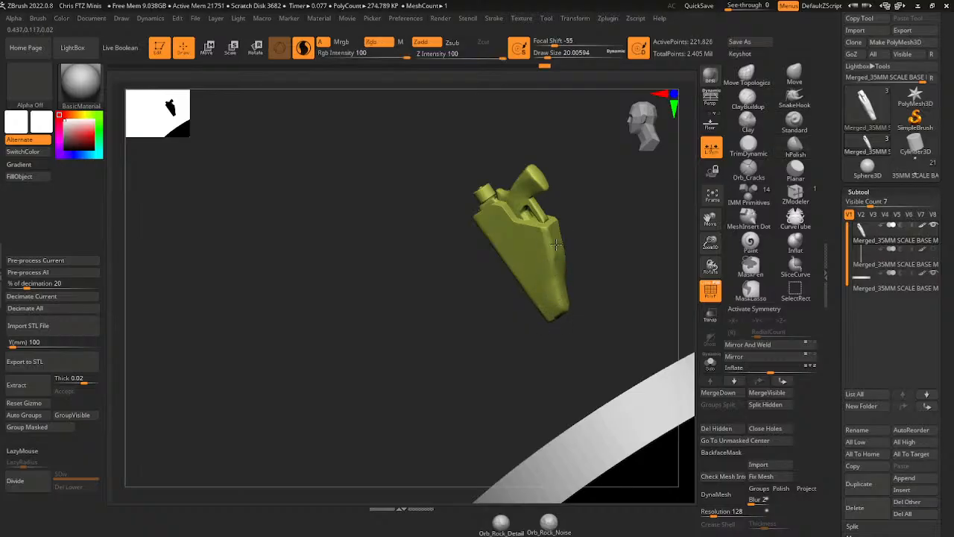
left_click_drag(556, 244, 551, 328)
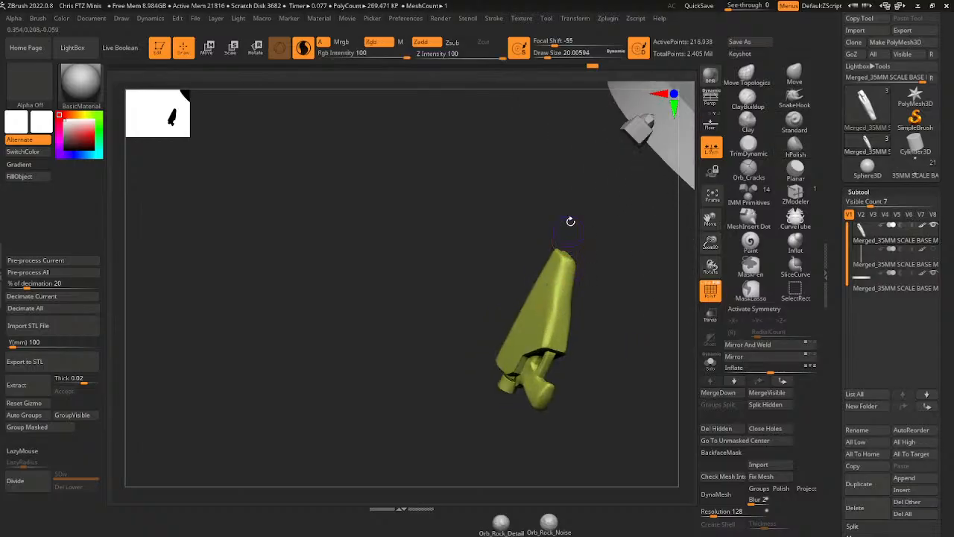
mouse_move(570, 221)
left_mouse_down()
mouse_move(595, 238)
mouse_move(587, 229)
left_mouse_up()
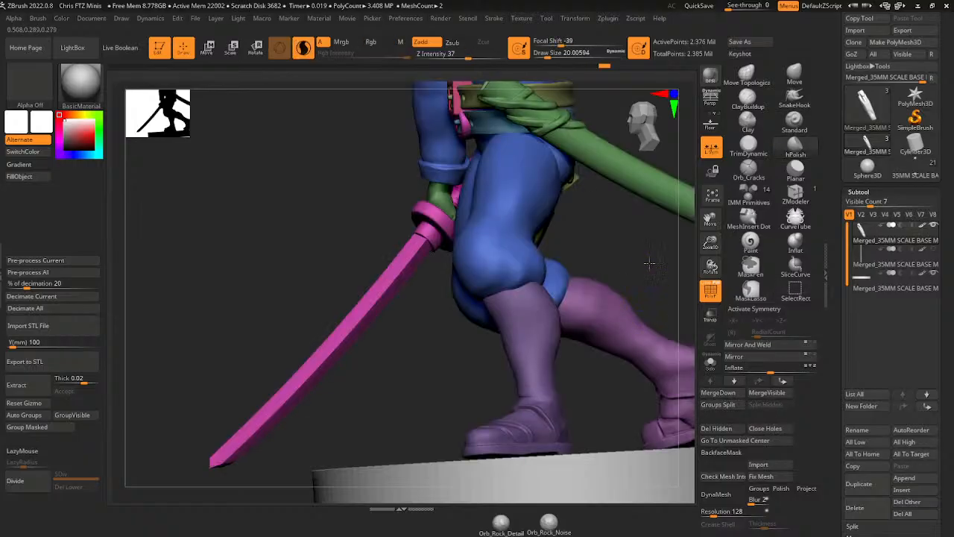
- Isolate the clothing and split it into separate torso, sleeve and trouser leg polygroups with Auto Groups
left_click_drag(649, 263, 708, 218)
left_click_drag(710, 219, 664, 269)
mouse_move(711, 245)
left_mouse_down()
mouse_move(707, 216)
mouse_move(673, 211)
mouse_move(713, 257)
mouse_move(664, 255)
mouse_move(635, 269)
mouse_move(647, 288)
left_mouse_up()
left_click(637, 280, "ctrl")
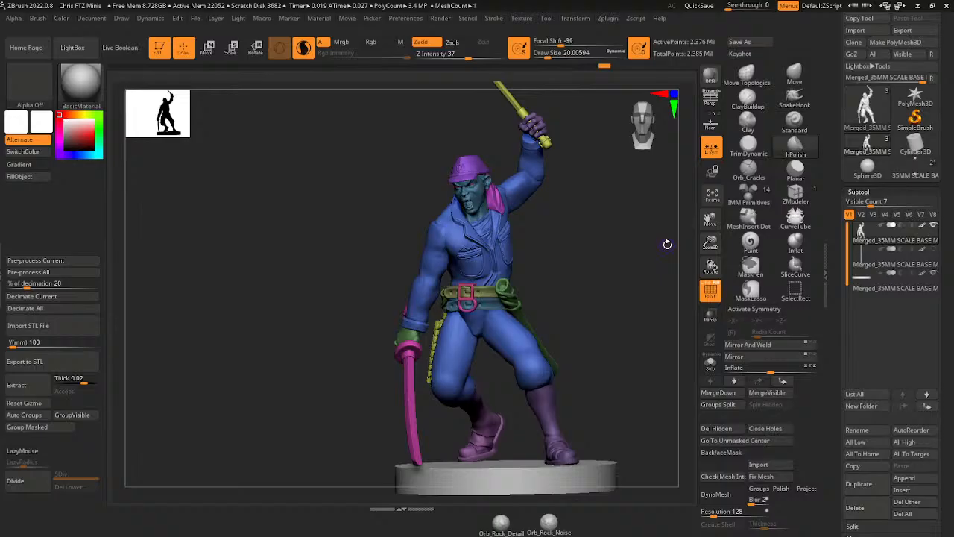
left_click_drag(667, 244, 584, 268)
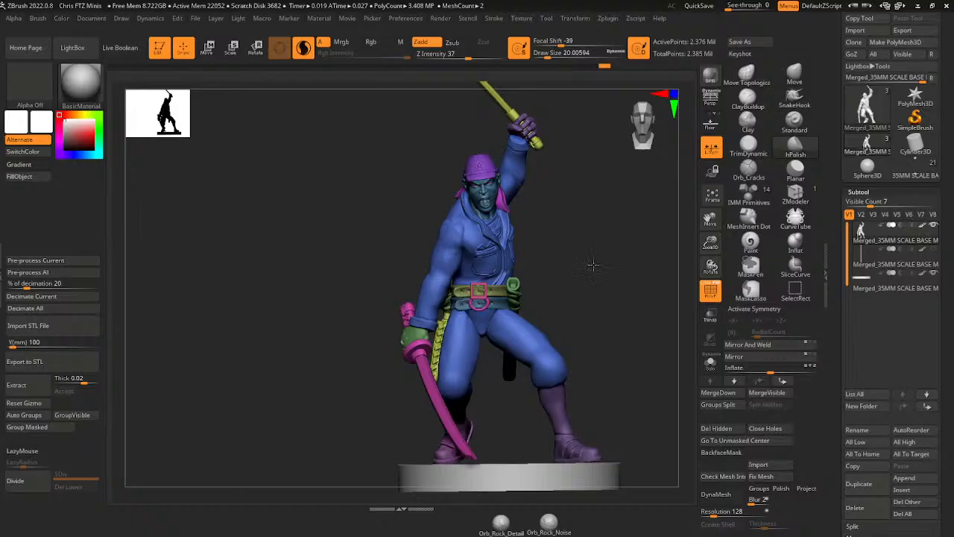
left_click_drag(592, 264, 575, 291)
left_click(530, 347, "ctrl+shift")
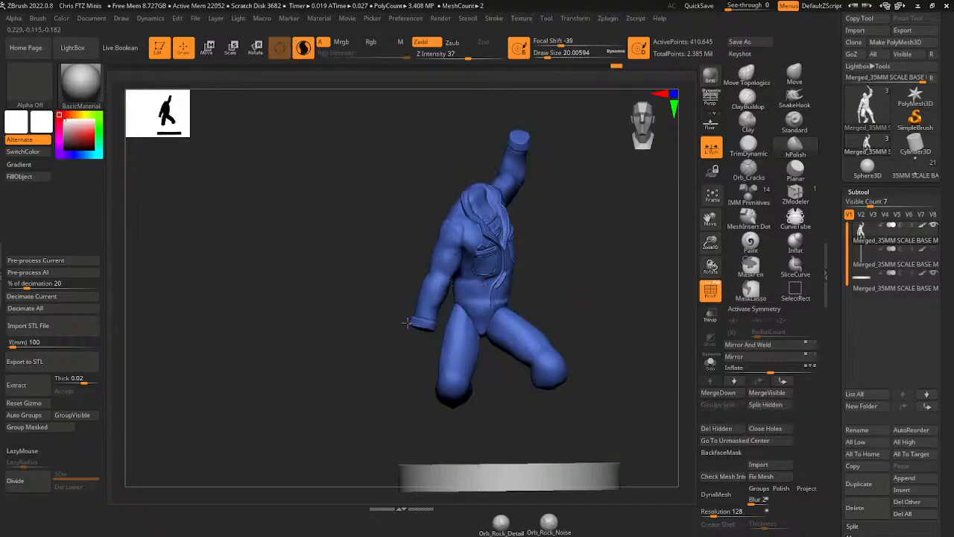
left_click(36, 416)
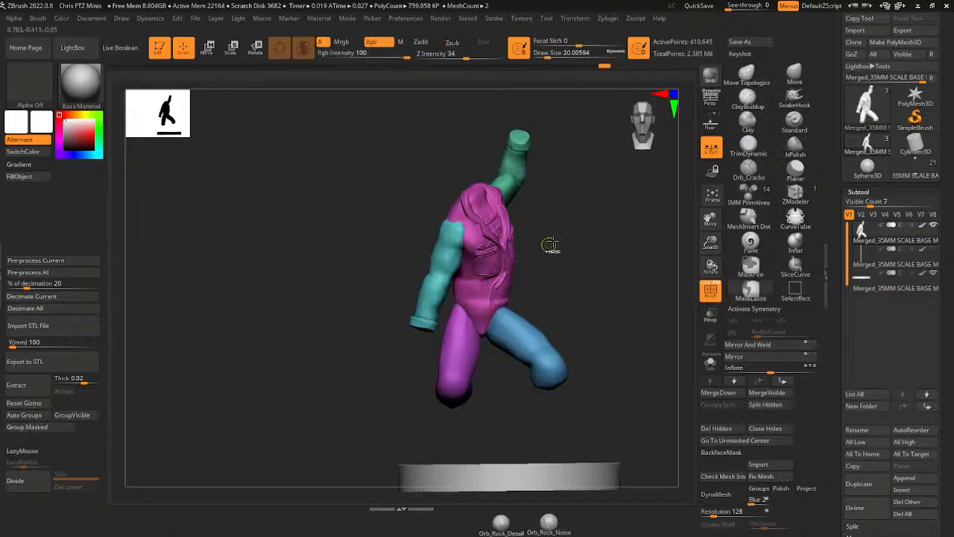
- Show the whole figure, and hide the lowered arm's sleeve and the sword it holds
left_click(573, 260, "ctrl+shift")
left_click(446, 255, "ctrl+shift")
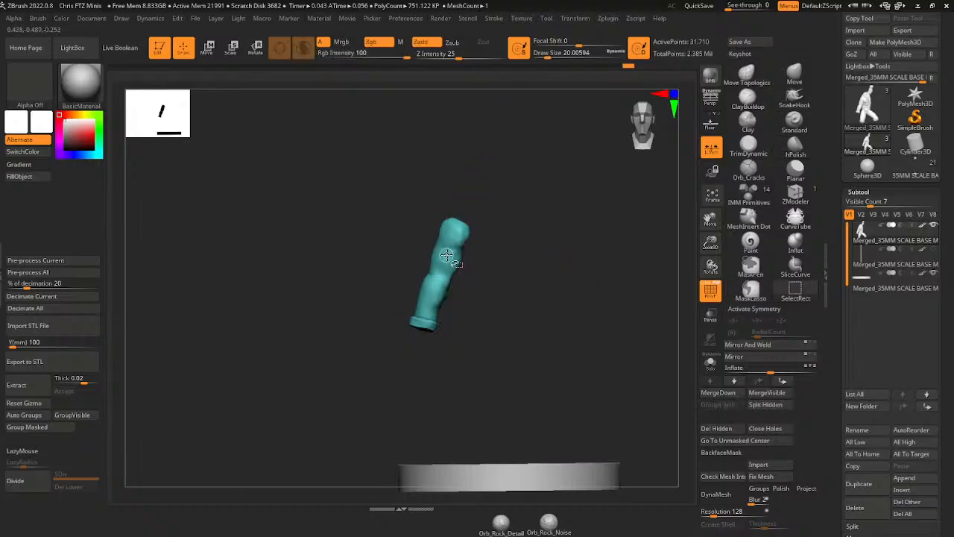
left_click(434, 364, "ctrl+shift")
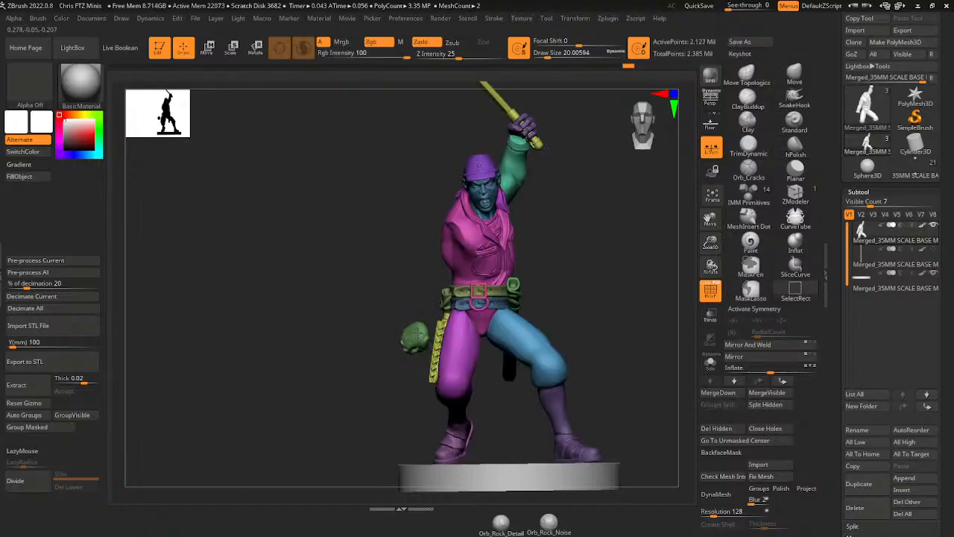
- Invert the mask so only the lowered sword arm stays editable, and place the rotation pivot at its shoulder
left_click(571, 234, "ctrl")
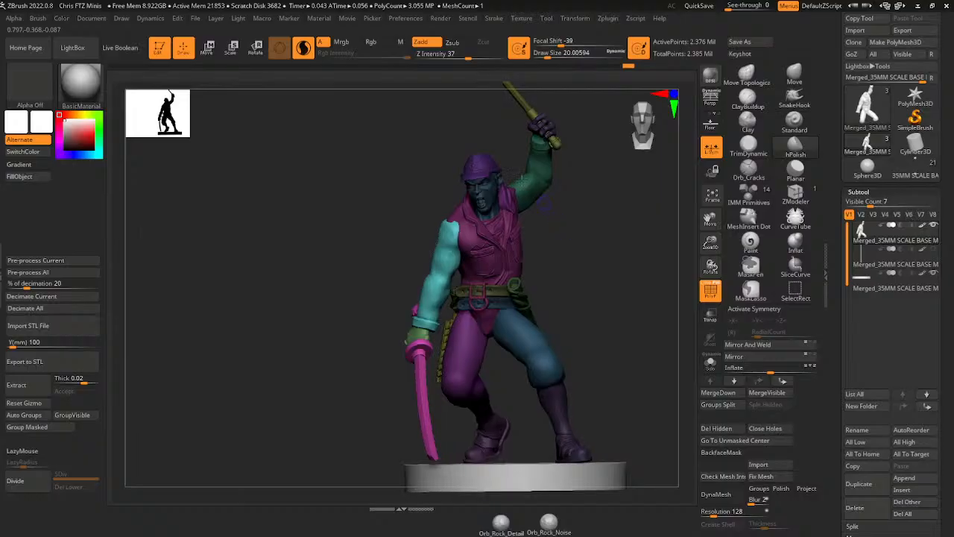
key("r")
left_click_drag(588, 241, 510, 105)
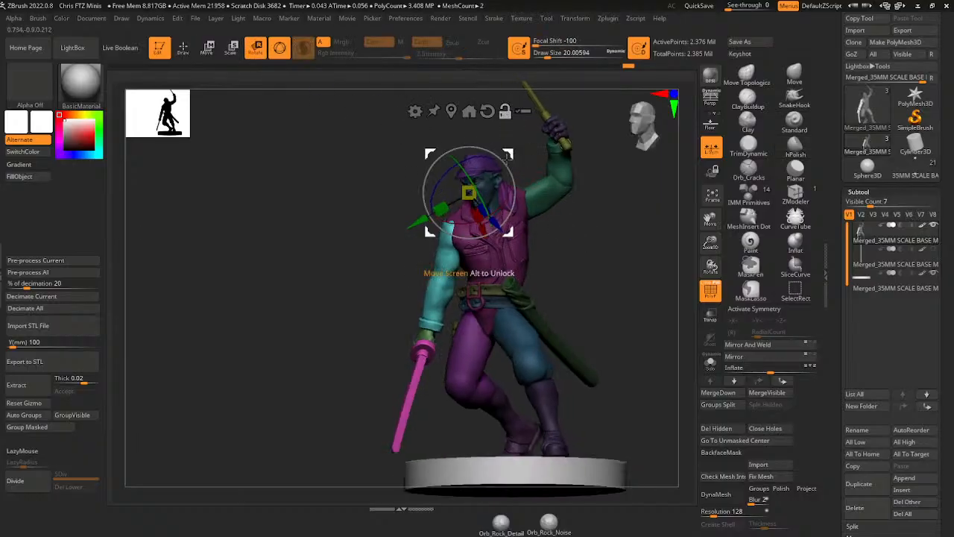
left_click_drag(507, 154, 498, 219)
left_click_drag(558, 243, 498, 185)
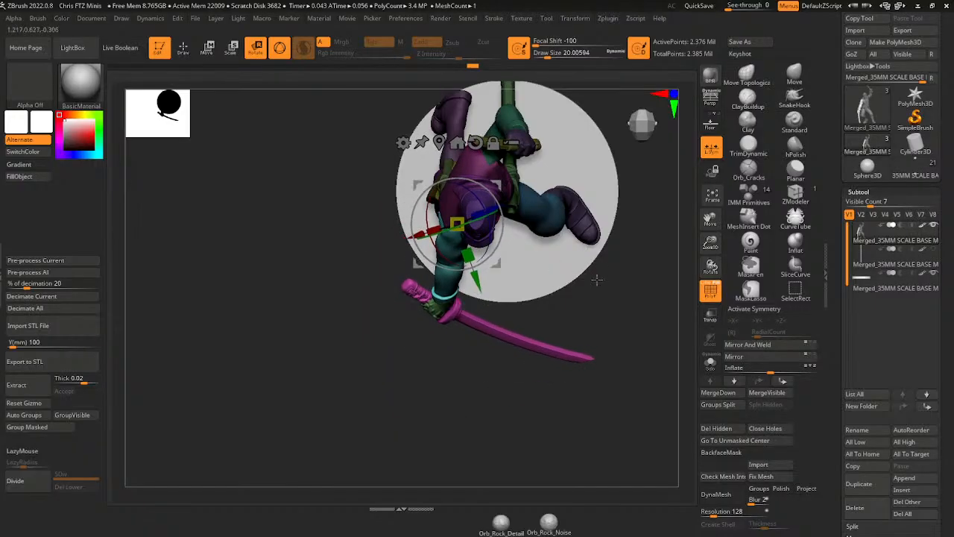
- Rotate the lowered sword arm about the shoulder, checking the pose from the side and the front
left_click_drag(597, 279, 647, 226)
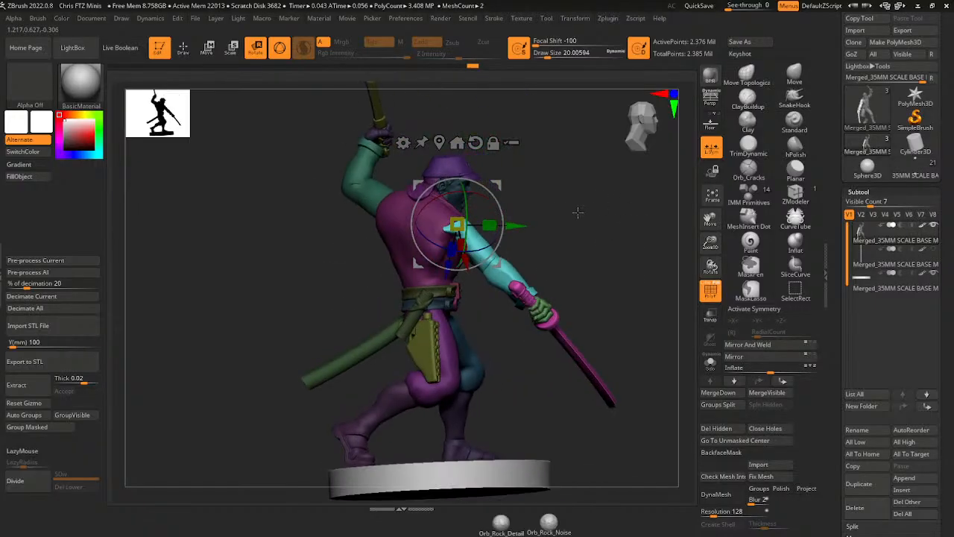
left_click_drag(578, 213, 586, 214)
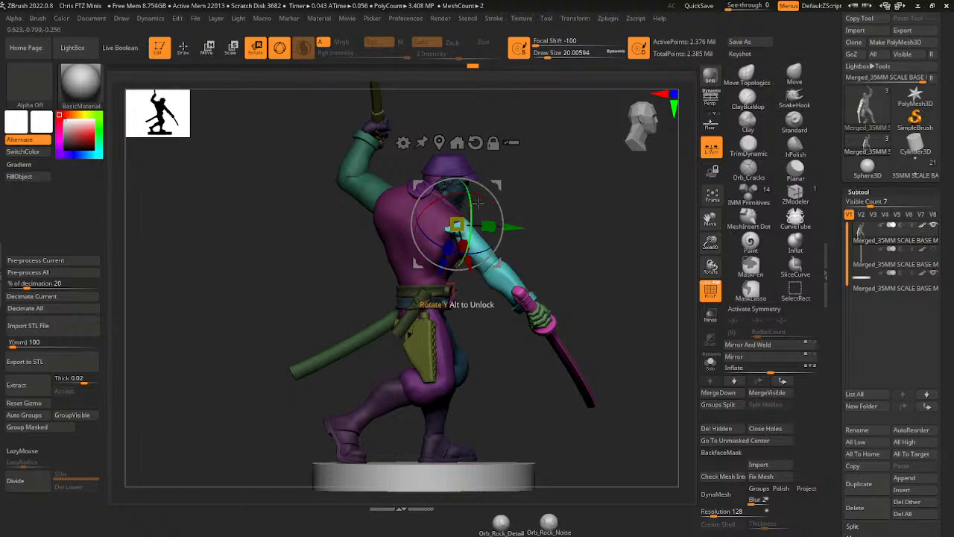
left_click_drag(533, 189, 548, 185)
left_click_drag(495, 208, 486, 279)
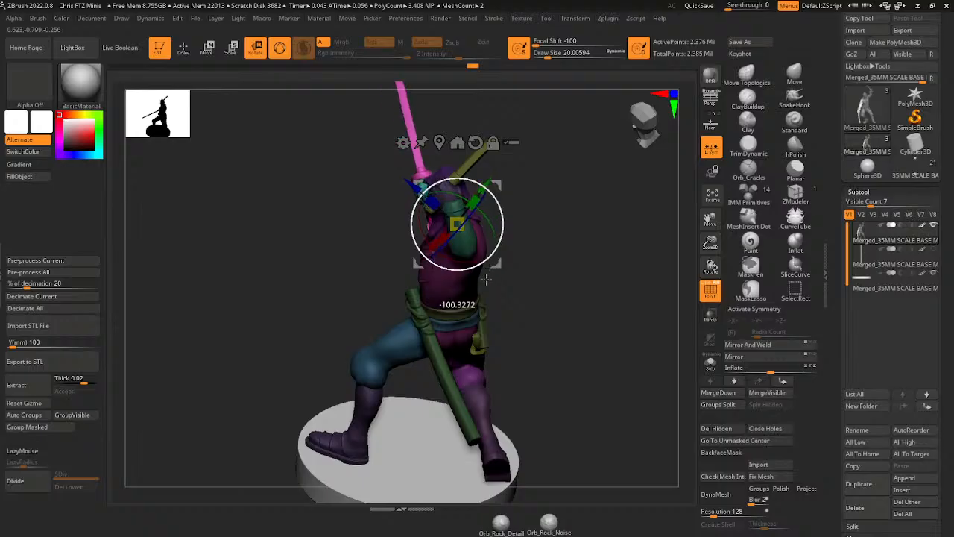
left_click_drag(552, 256, 501, 191)
left_click_drag(565, 236, 511, 203)
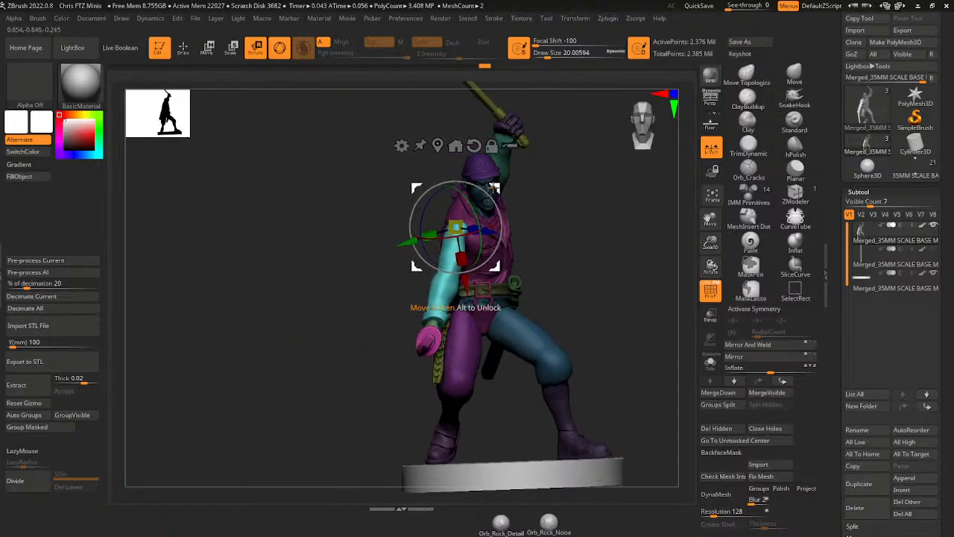
- From a top view, swing the sword arm inward so the blade reaches across the front of the body
left_click_drag(571, 268, 547, 276)
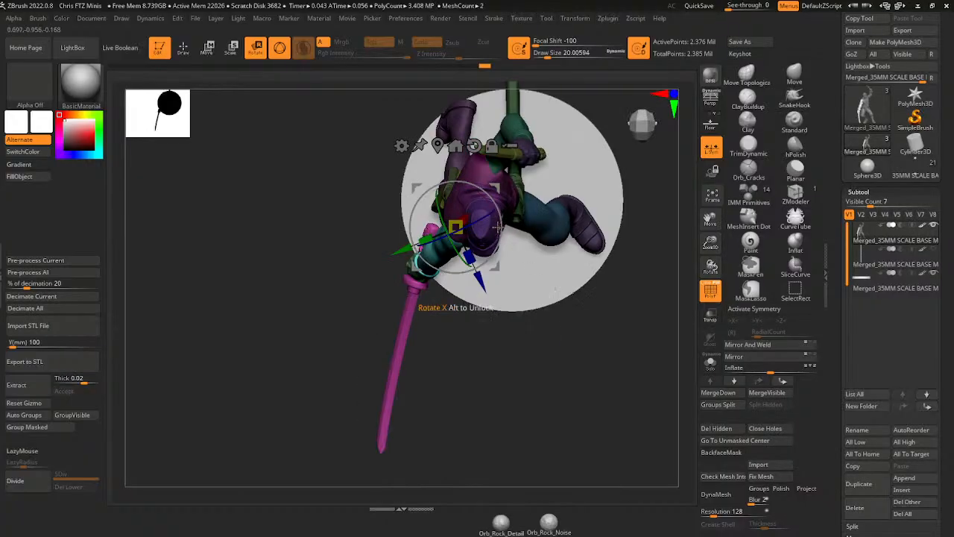
left_click_drag(456, 246, 448, 240)
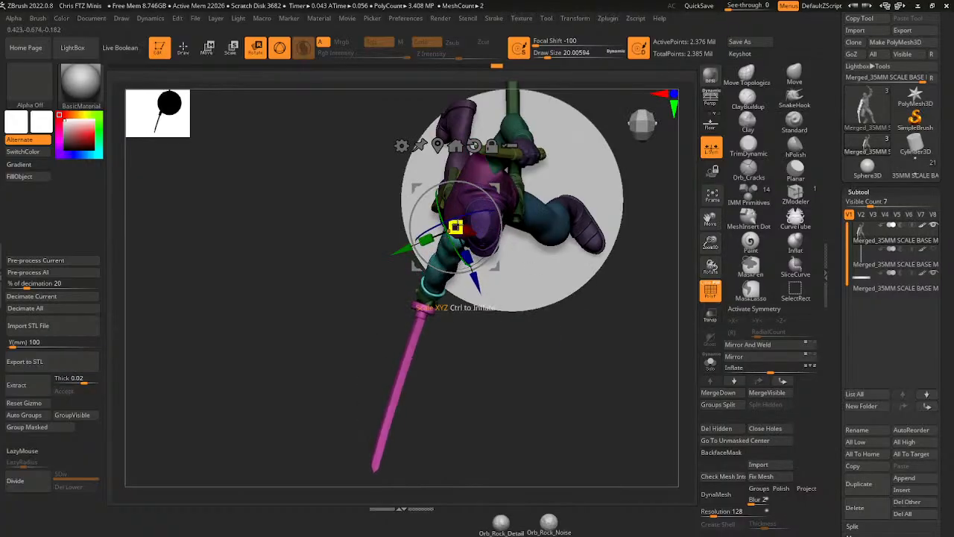
left_click_drag(500, 221, 471, 205)
left_click_drag(579, 321, 557, 209)
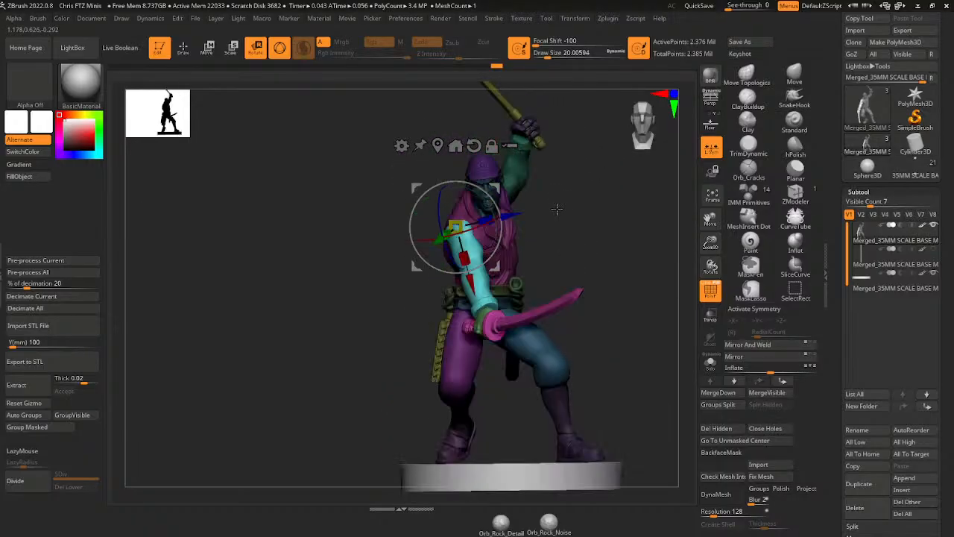
- Rotate the sword arm back outward and angle the katana so it slopes downward across the thighs
left_click_drag(495, 233, 495, 241)
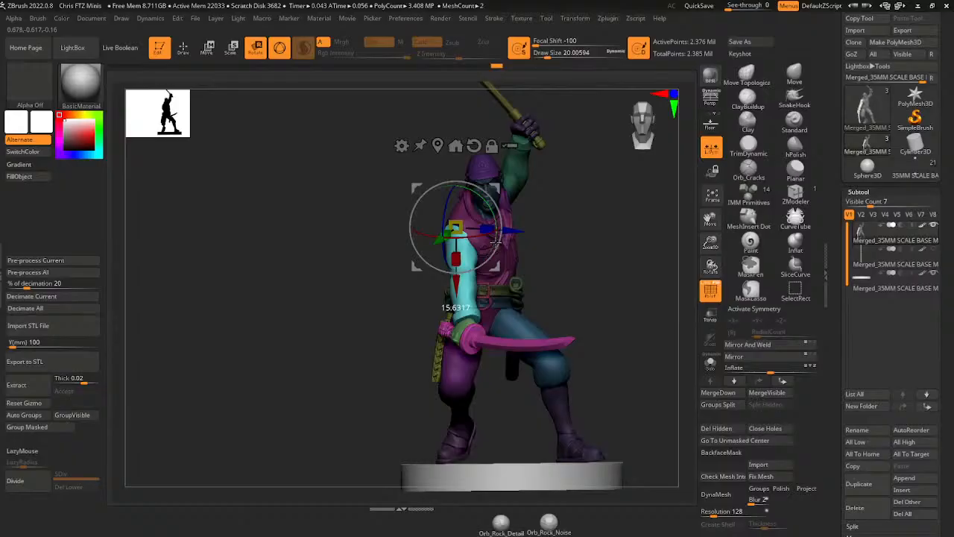
left_click_drag(564, 231, 616, 200)
left_click_drag(498, 209, 578, 266)
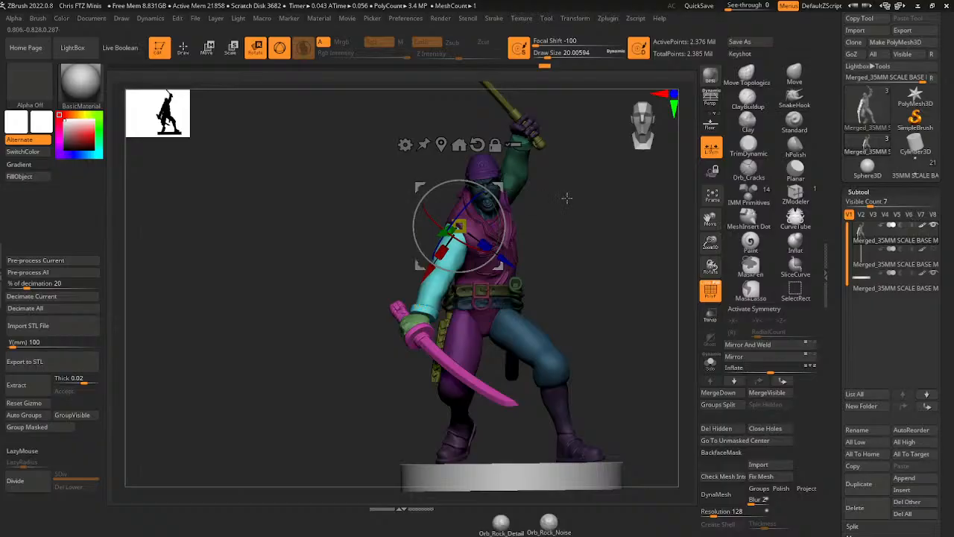
- Refine the sword arm's rotation from the top and side views, and clear the mask from the figure
left_click_drag(567, 198, 584, 347)
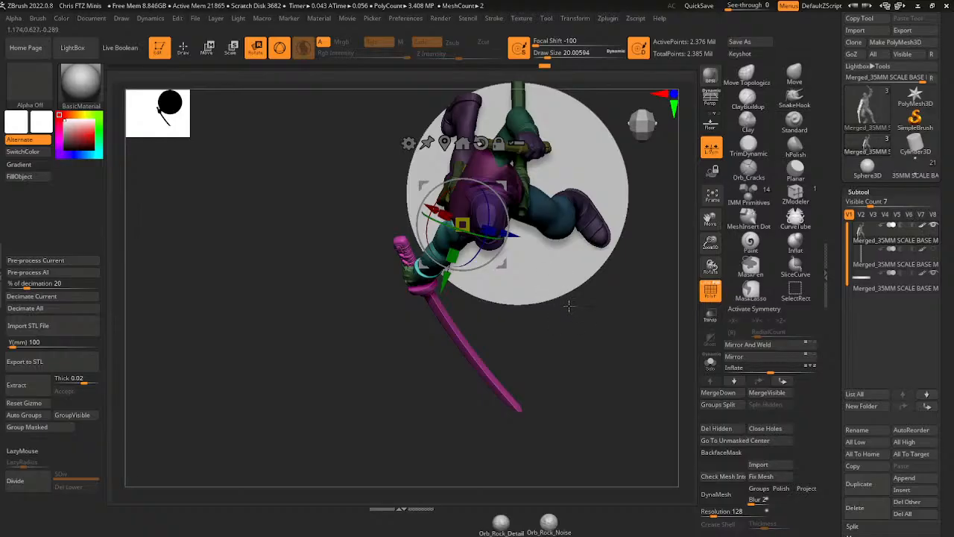
left_click_drag(707, 236, 707, 215)
left_click_drag(707, 214, 711, 283)
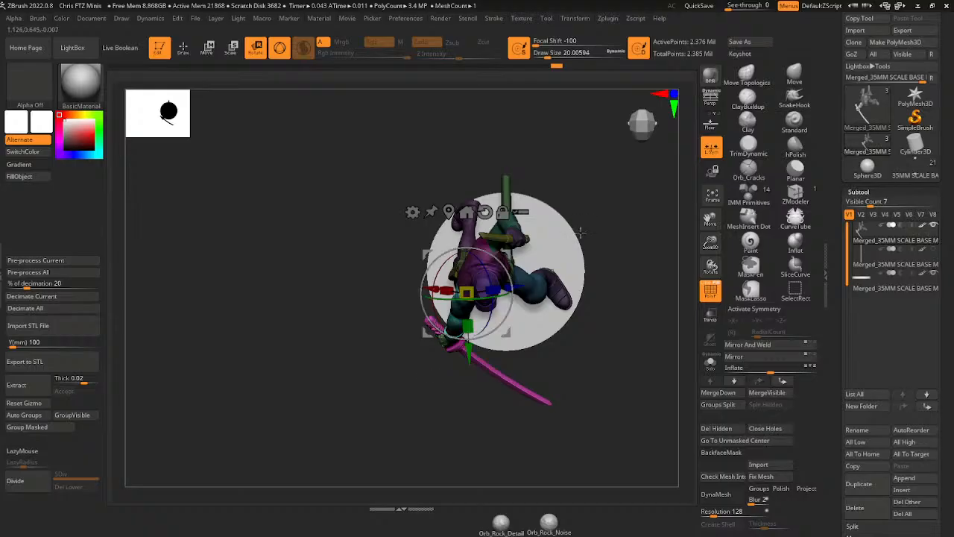
left_click_drag(581, 233, 567, 156)
left_click_drag(559, 211, 530, 228)
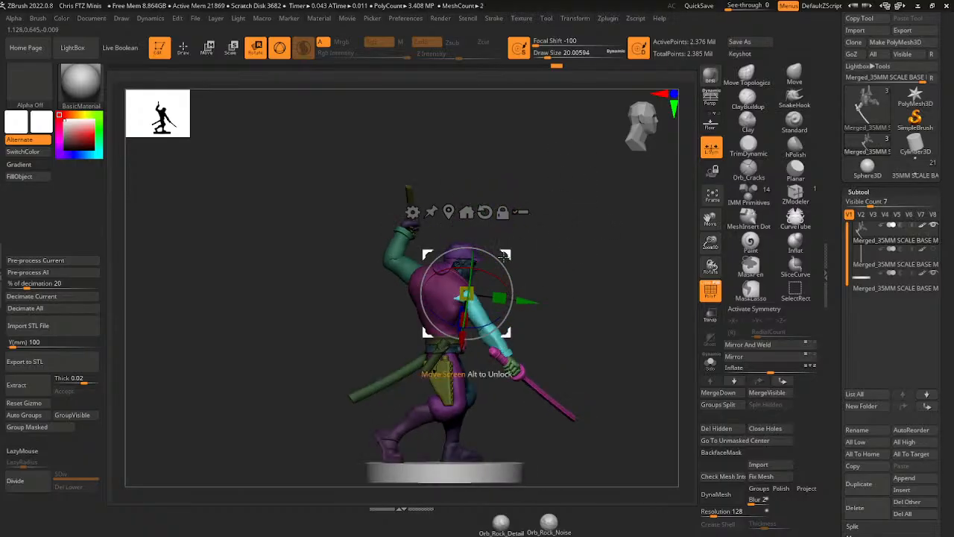
mouse_move(504, 274)
left_mouse_down()
mouse_move(550, 260)
mouse_move(513, 257)
left_mouse_up()
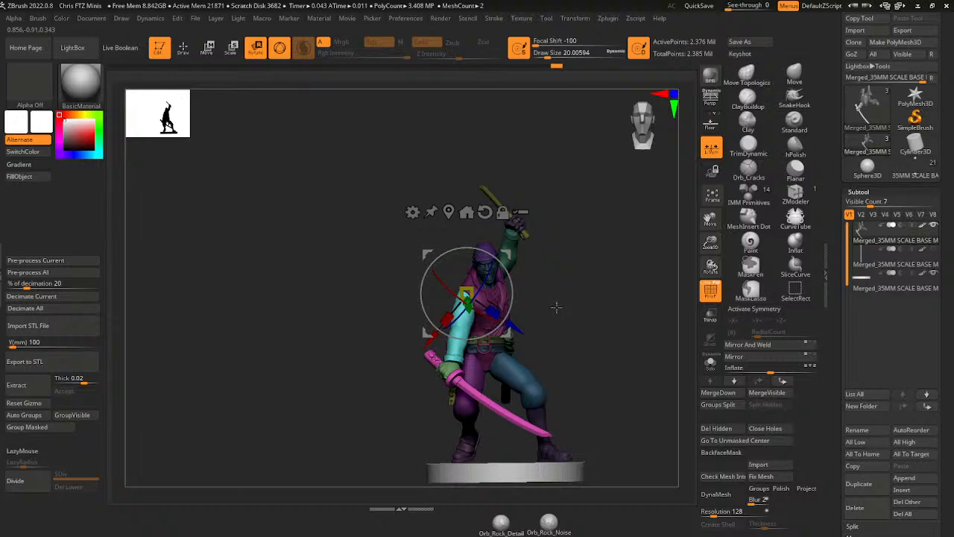
left_click_drag(547, 329, 576, 347)
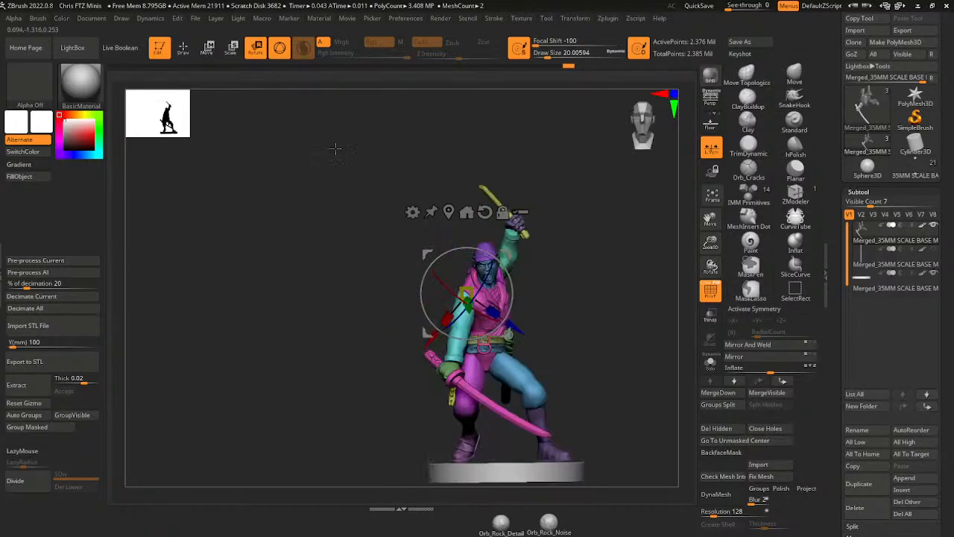
- Isolate the bent front leg by its thigh and boot polygroups, masking the rest of the figure
key("q")
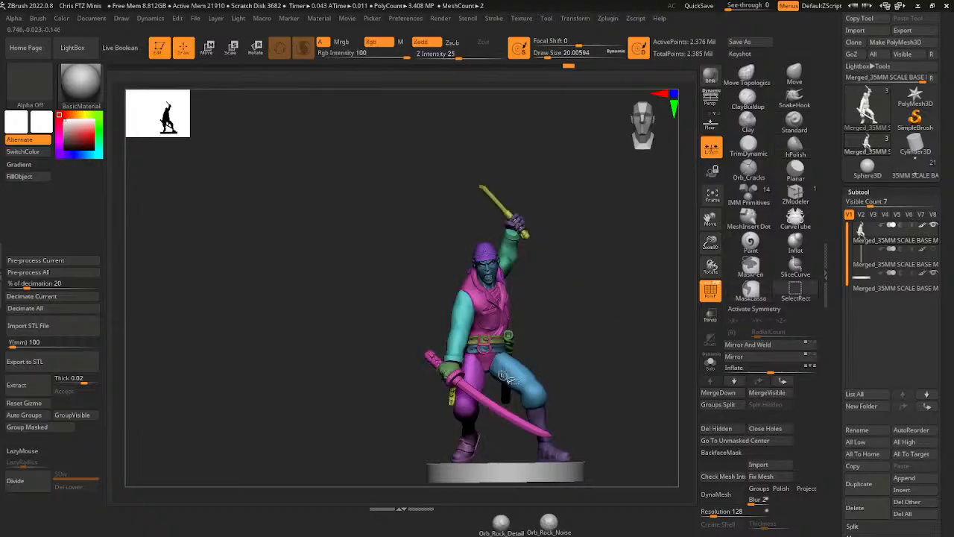
left_click(507, 375, "ctrl+shift")
left_click(543, 411, "ctrl+shift")
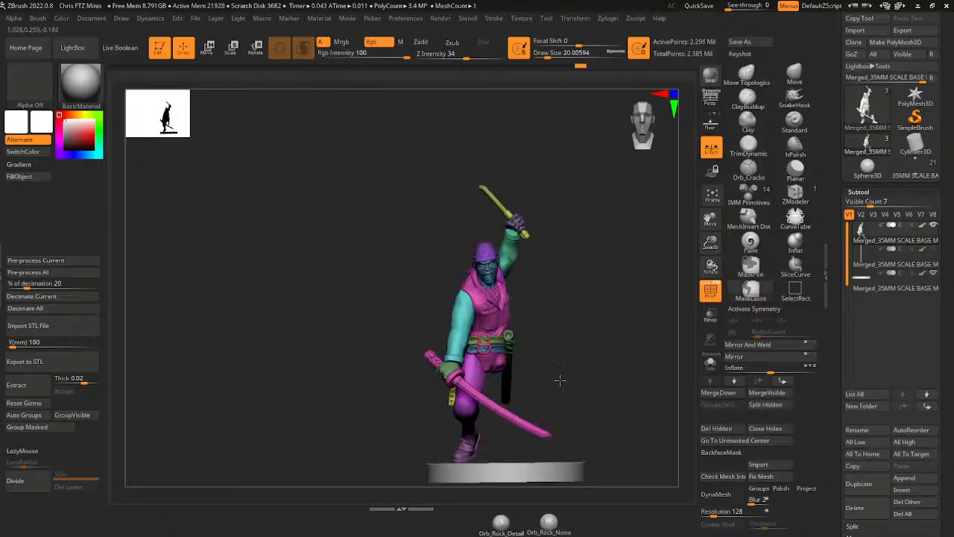
left_click_drag(585, 284, 574, 363, "shift")
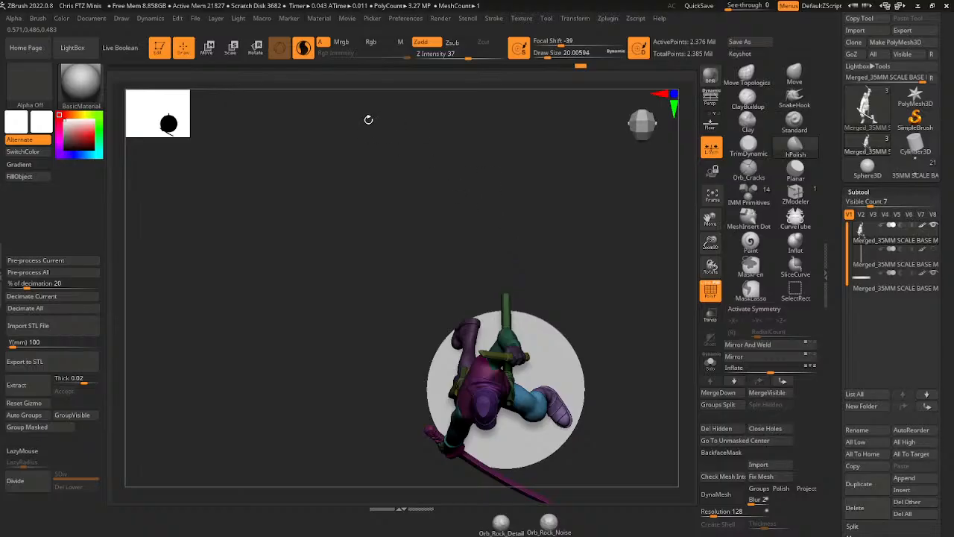
- Set up rotation for the front leg by resetting the gizmo's orientation and locking its pivot at the hip
left_click(255, 48)
left_click_drag(509, 360, 531, 327)
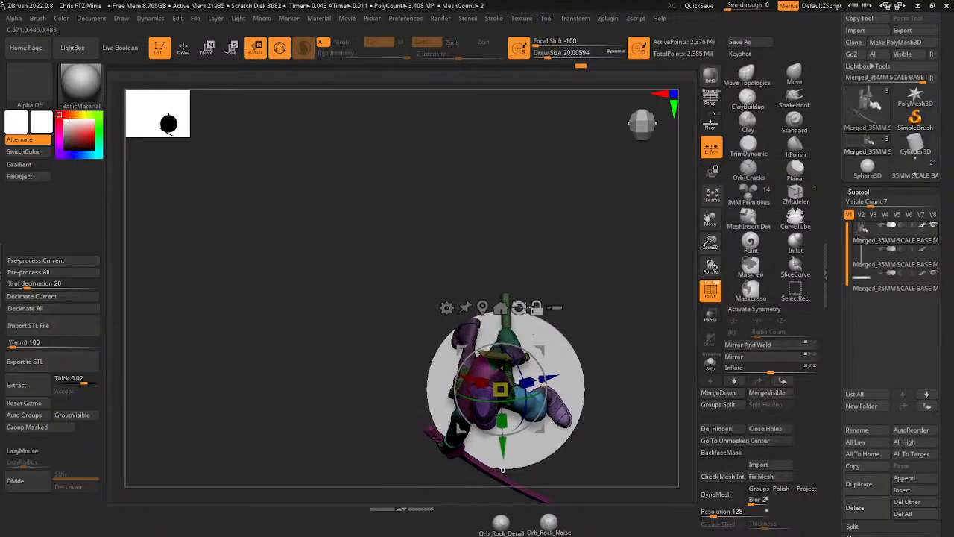
left_click(519, 308, "alt")
left_click_drag(605, 287, 595, 190, "shift")
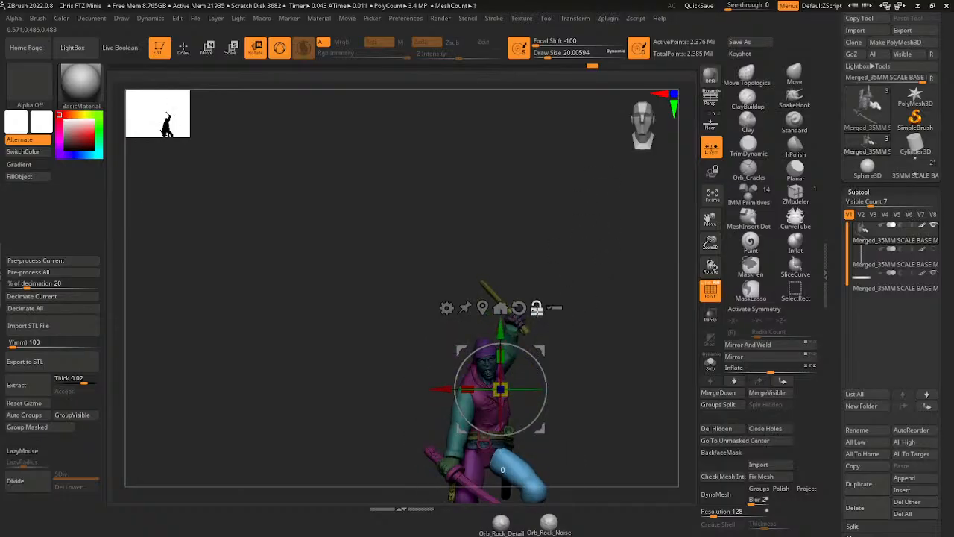
left_click_drag(501, 328, 533, 419)
left_click(532, 377)
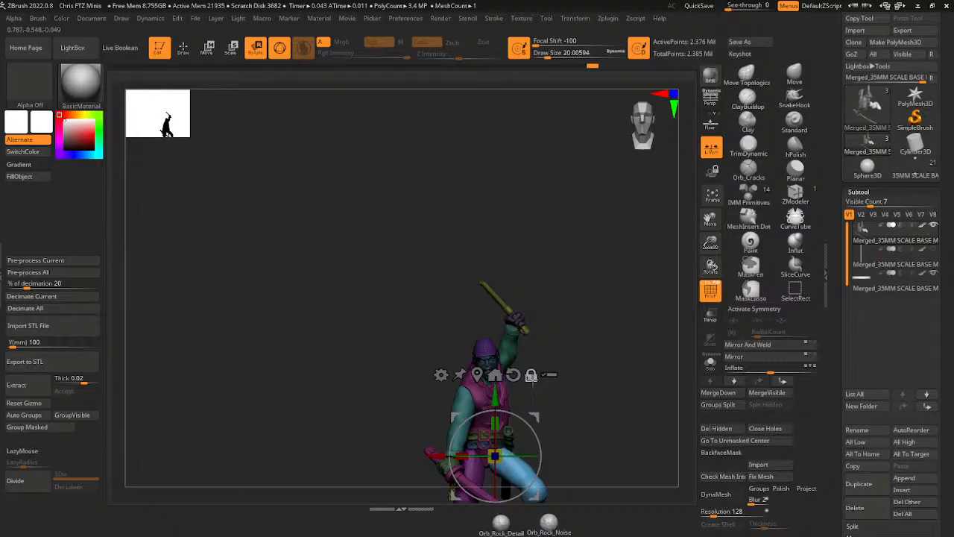
- Rotate the front leg slightly inward about the hip, and check its placement on the base from above
left_click_drag(528, 455, 514, 453)
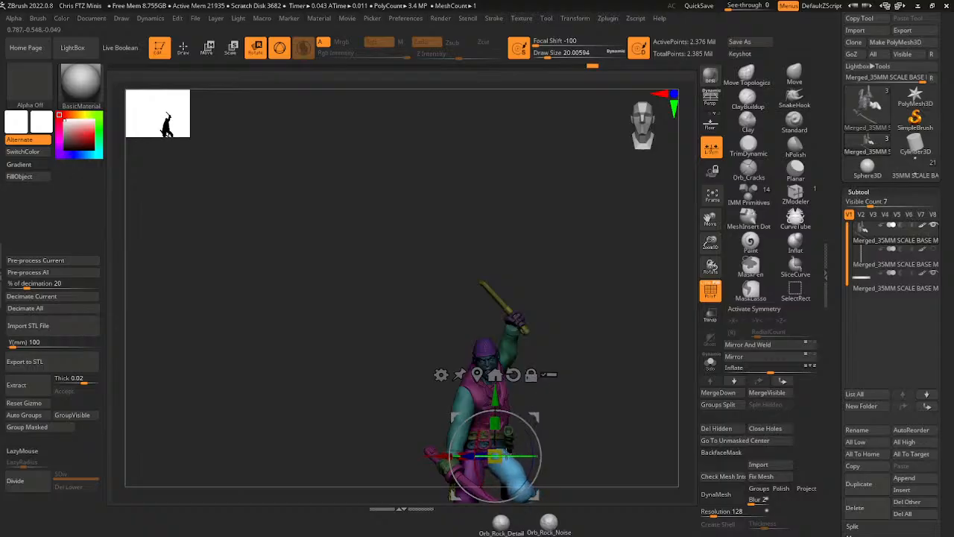
left_click_drag(711, 243, 705, 226)
left_click_drag(711, 219, 727, 93)
left_click_drag(630, 257, 631, 387)
left_click_drag(590, 276, 582, 228, "shift")
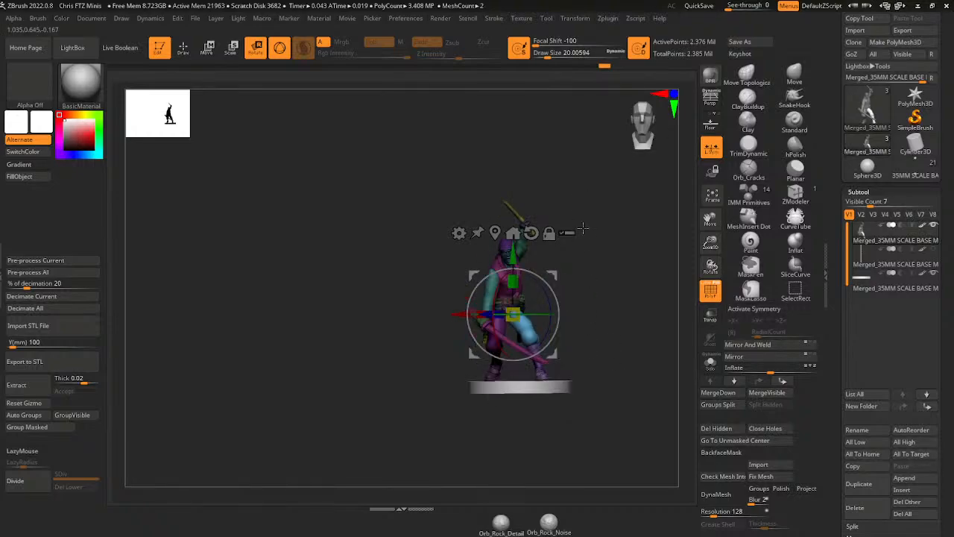
left_click_drag(711, 244, 700, 296)
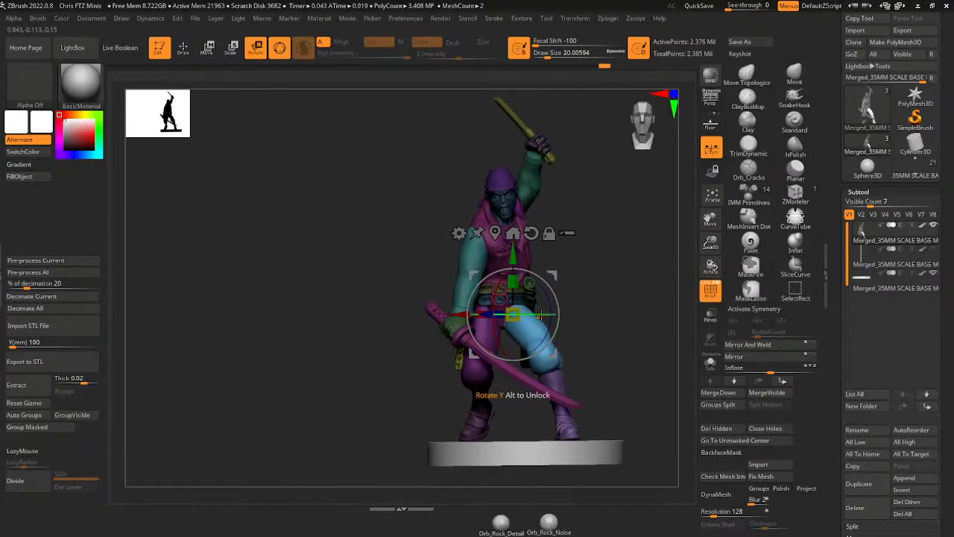
left_click_drag(540, 317, 538, 316)
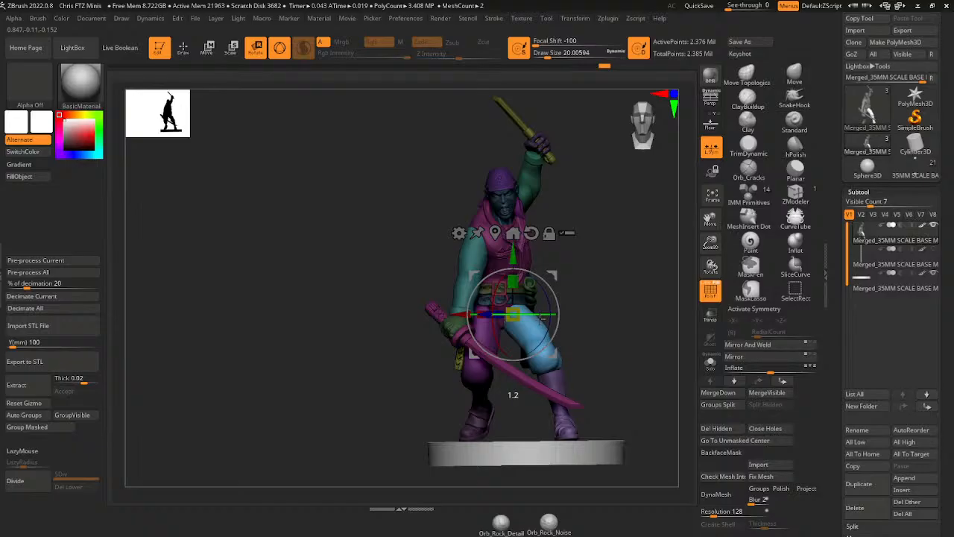
left_click_drag(617, 330, 611, 365)
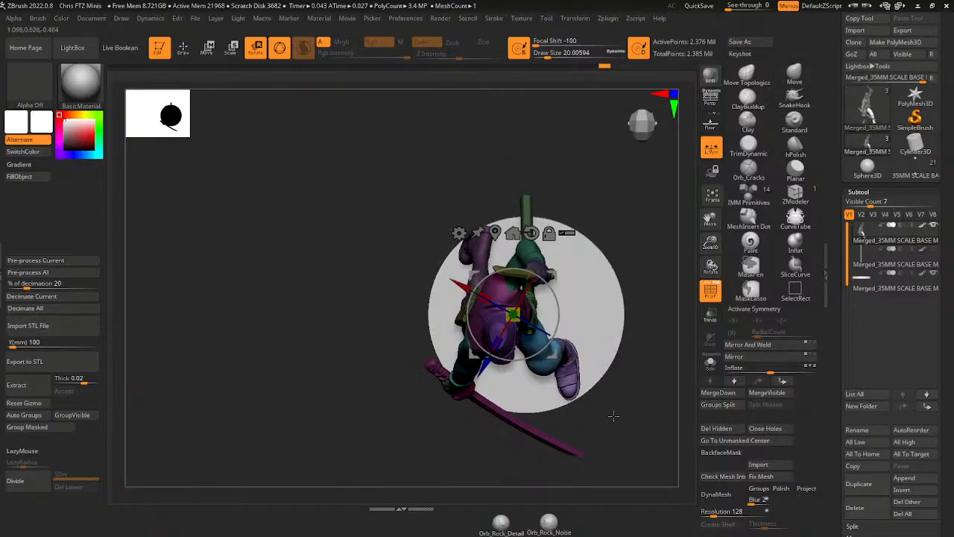
- Move the pivot to the front knee, rotate the lower leg and boot about it, and clear the mask
left_click_drag(613, 416, 616, 309)
left_click(553, 374)
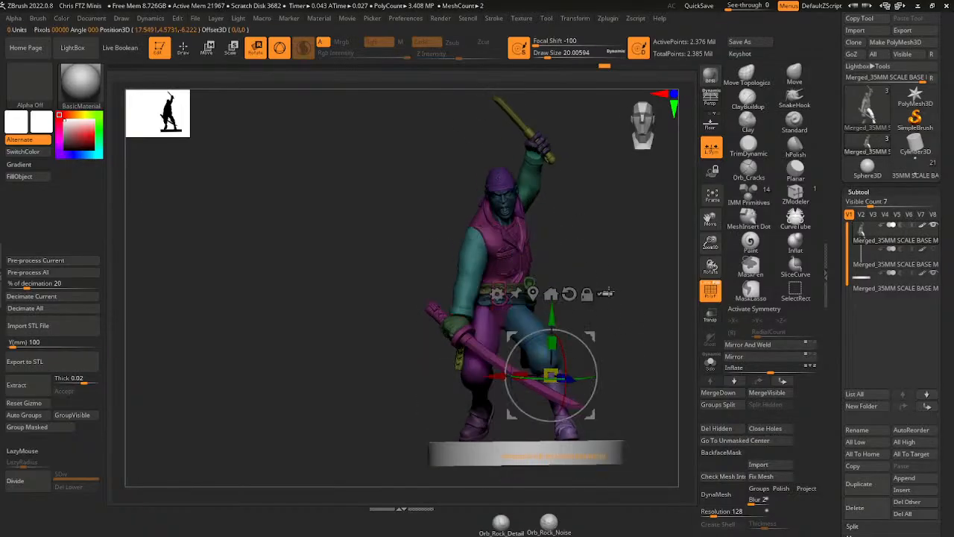
left_click_drag(633, 337, 557, 313)
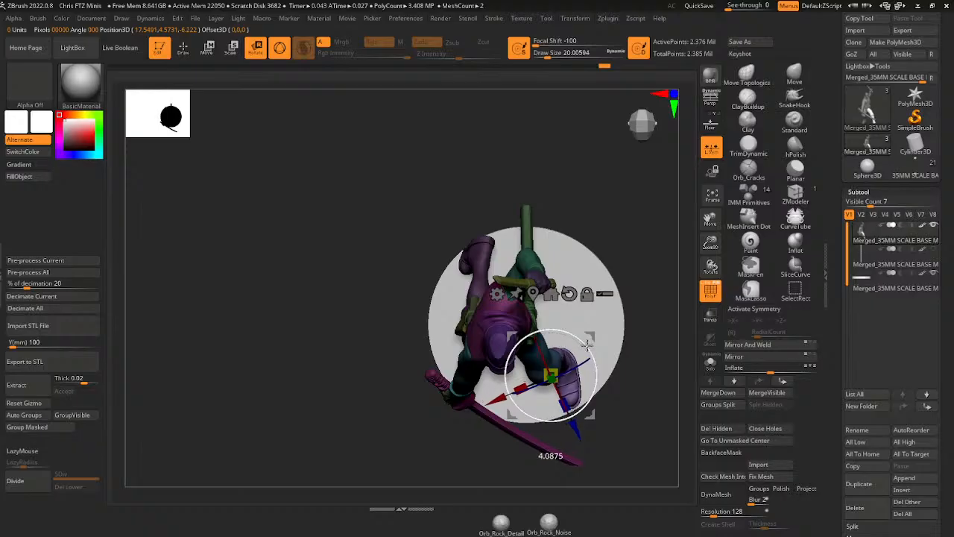
left_click_drag(571, 329, 622, 221)
left_click_drag(597, 375, 671, 212, "ctrl")
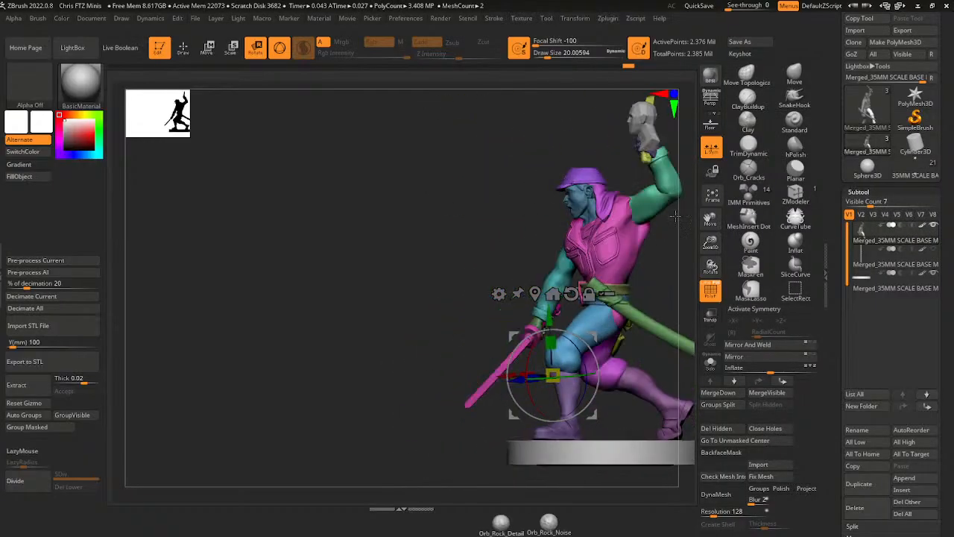
left_click_drag(711, 243, 692, 253)
left_click(656, 294, "ctrl")
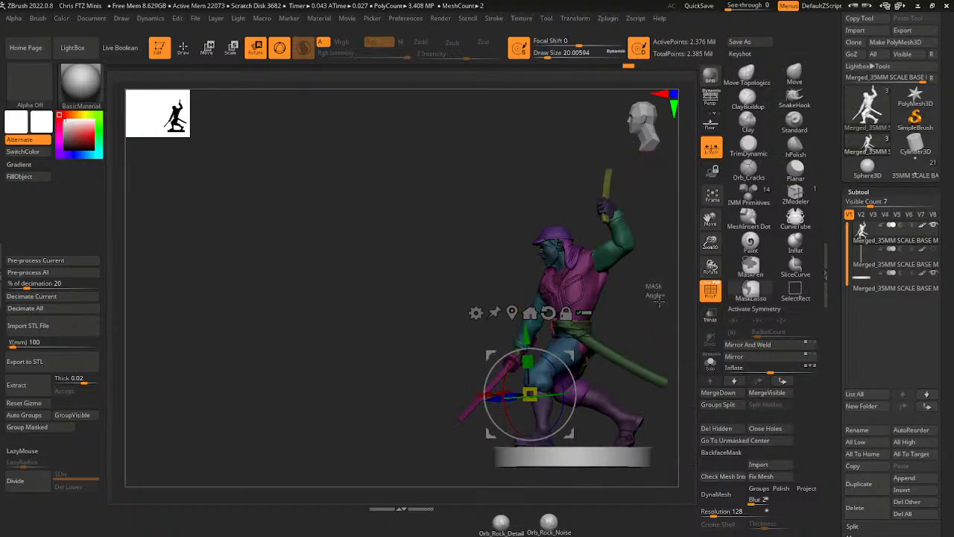
left_click(654, 300, "ctrl")
left_click_drag(625, 300, 645, 289)
left_click_drag(712, 245, 708, 216)
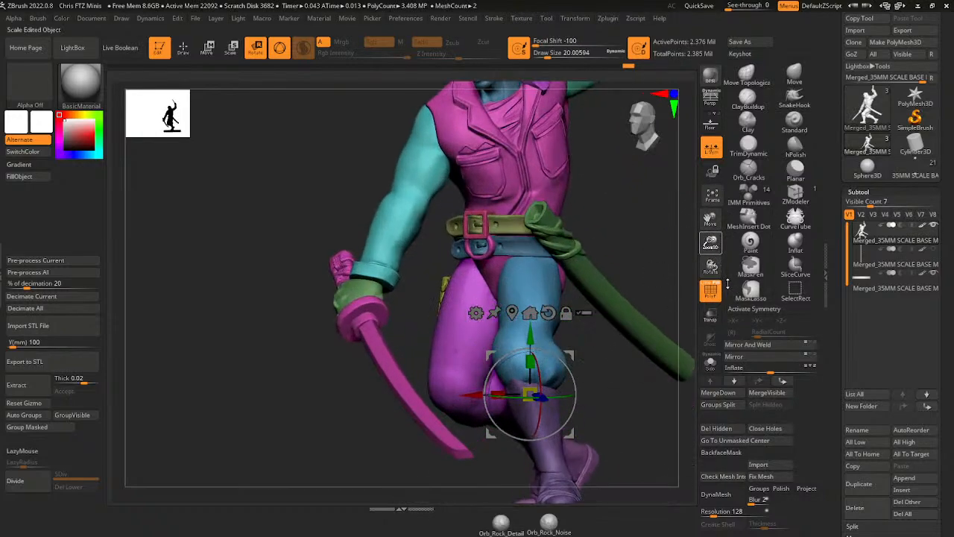
key("q")
left_click(647, 227, "ctrl")
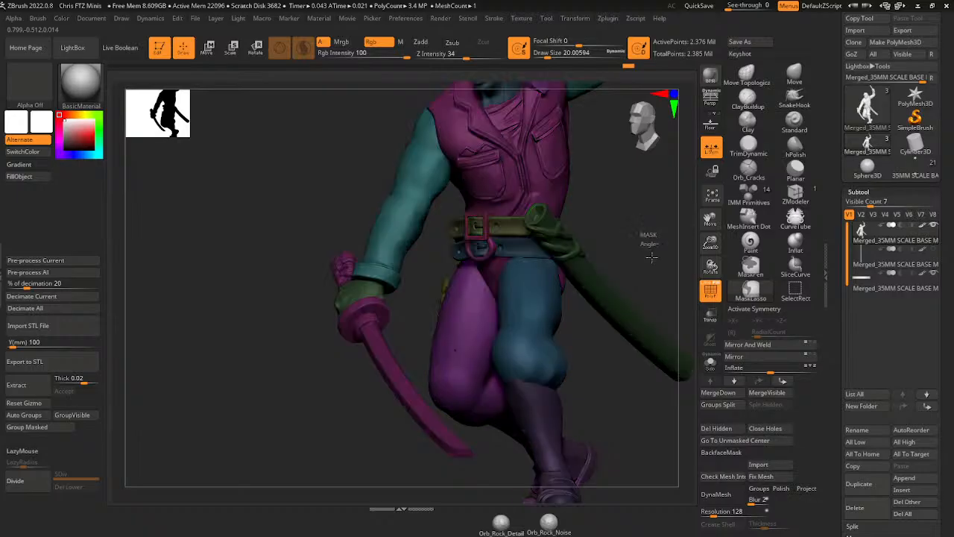
left_click(646, 232, "ctrl")
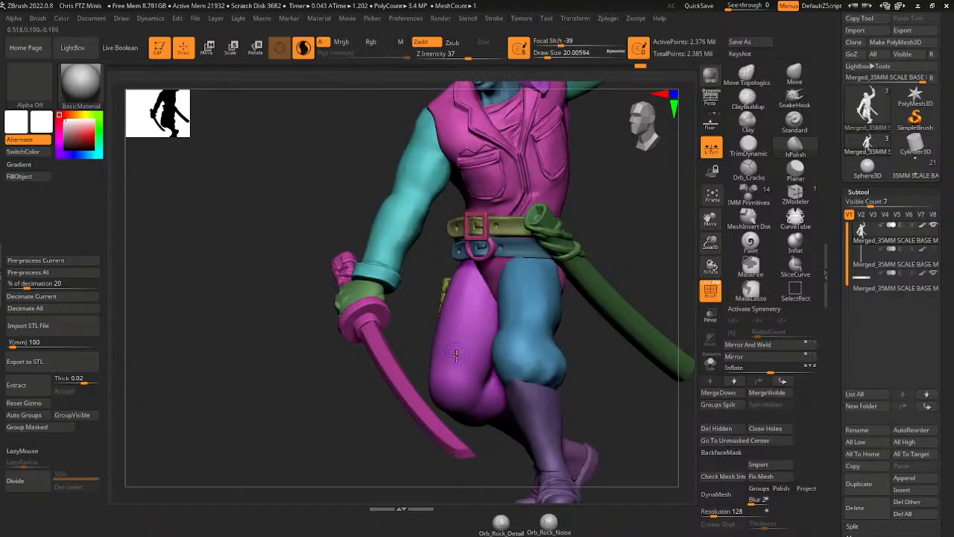
- Hide the bent leg's thigh polygroup and inspect the small stray piece at the knee
key("shift")
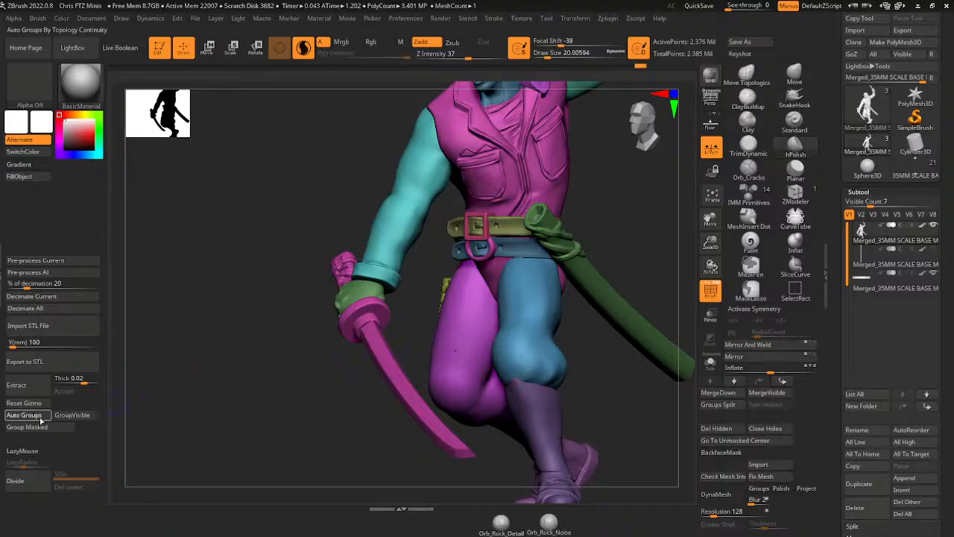
key("ctrl+z")
left_click(473, 330, "ctrl+shift")
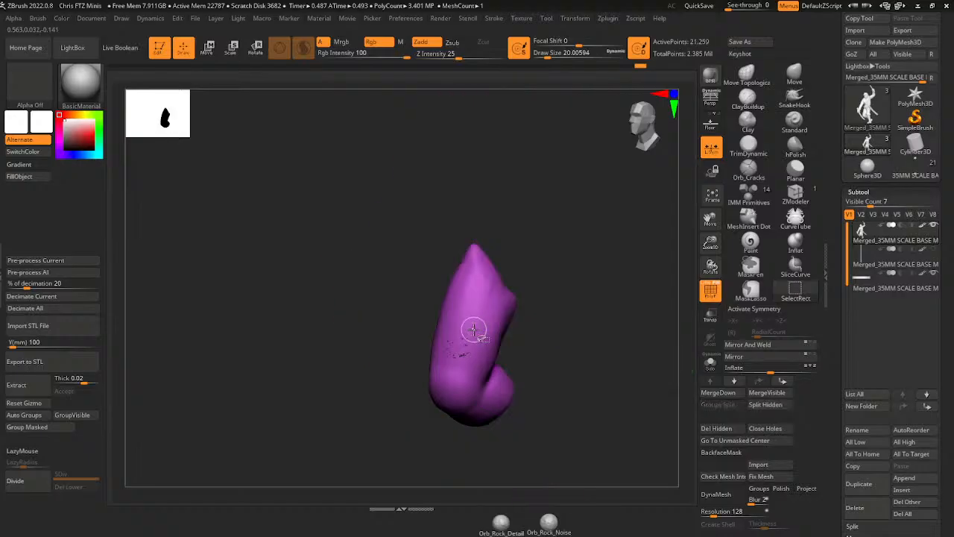
left_click(482, 342, "ctrl+shift")
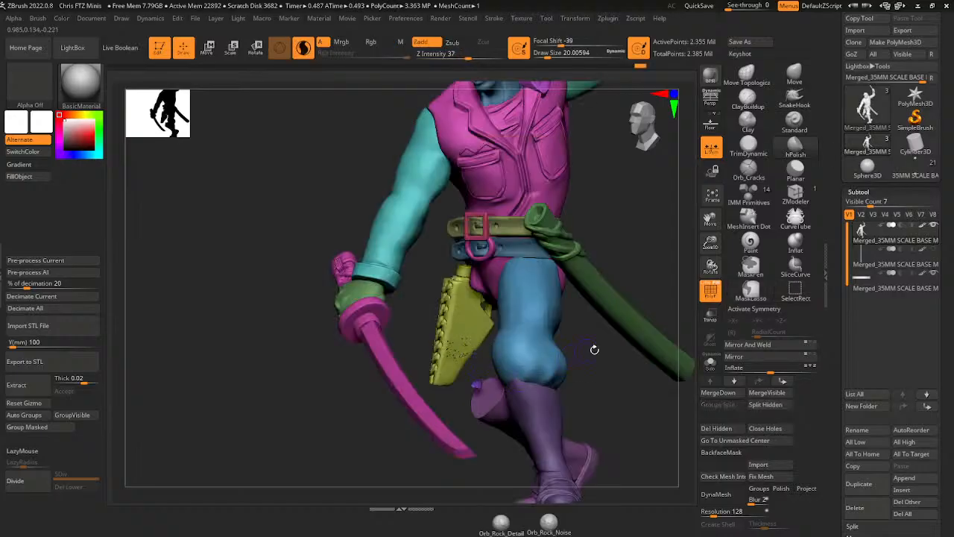
left_click_drag(594, 350, 540, 353)
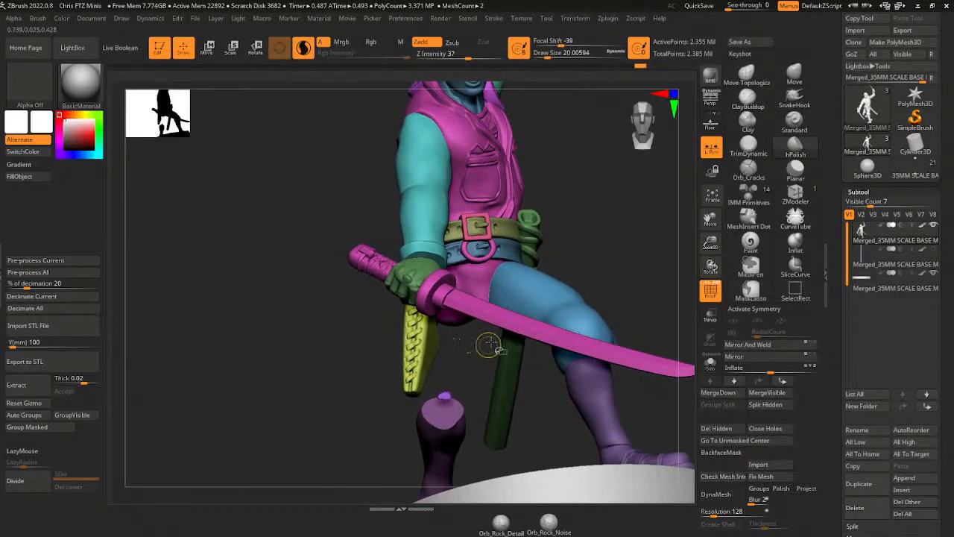
left_click_drag(470, 360, 451, 399, "ctrl+shift")
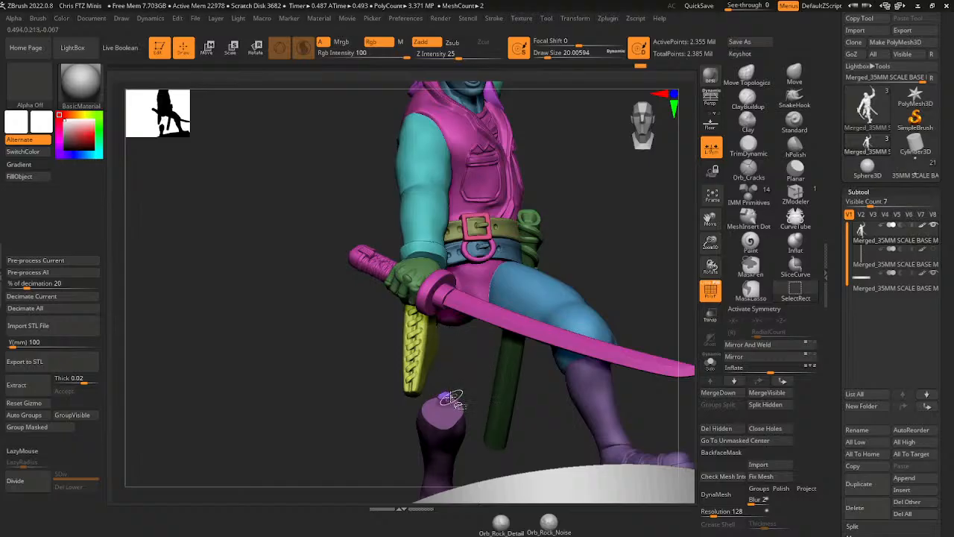
- Isolate the torso, arms and thighs, combine them into one polygroup, and show the whole figure again
left_click(514, 286, "ctrl+alt+shift")
left_click(492, 282, "ctrl+alt+shift")
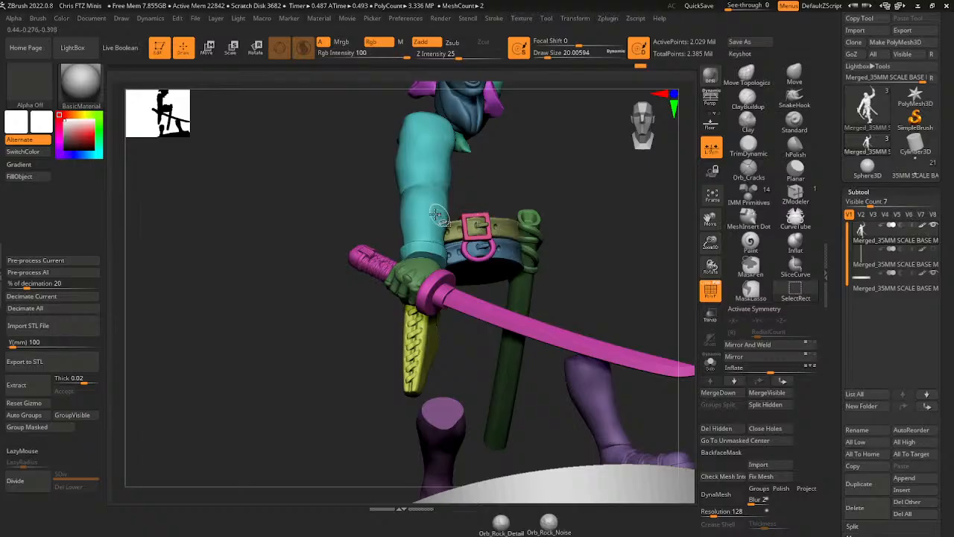
left_click(447, 164, "ctrl+alt+shift")
left_click_drag(507, 75, 491, 188, "alt")
left_click_drag(565, 220, 588, 277, "ctrl+shift")
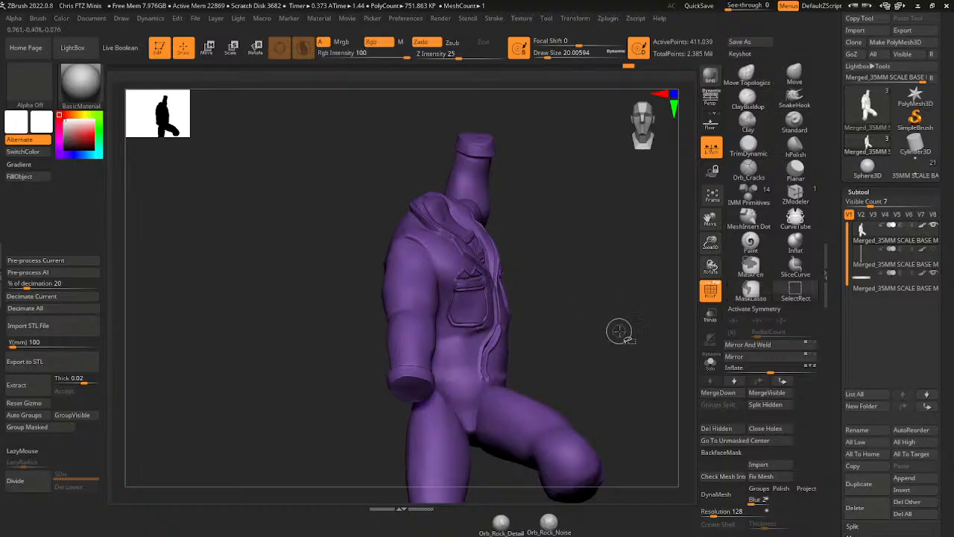
left_click(626, 342, "ctrl+shift")
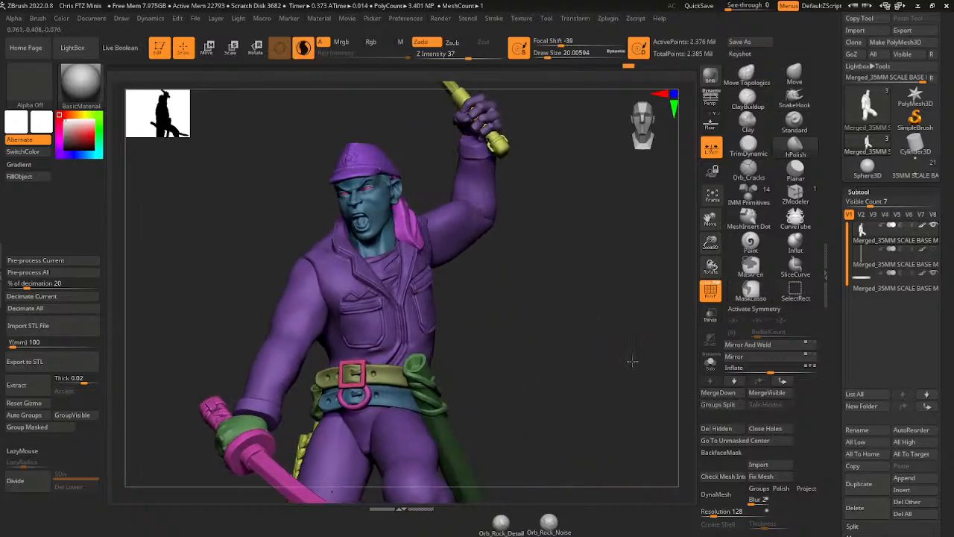
- Duplicate the figure's subtool and hide the original, keeping the copy active
left_click_drag(639, 336, 631, 377)
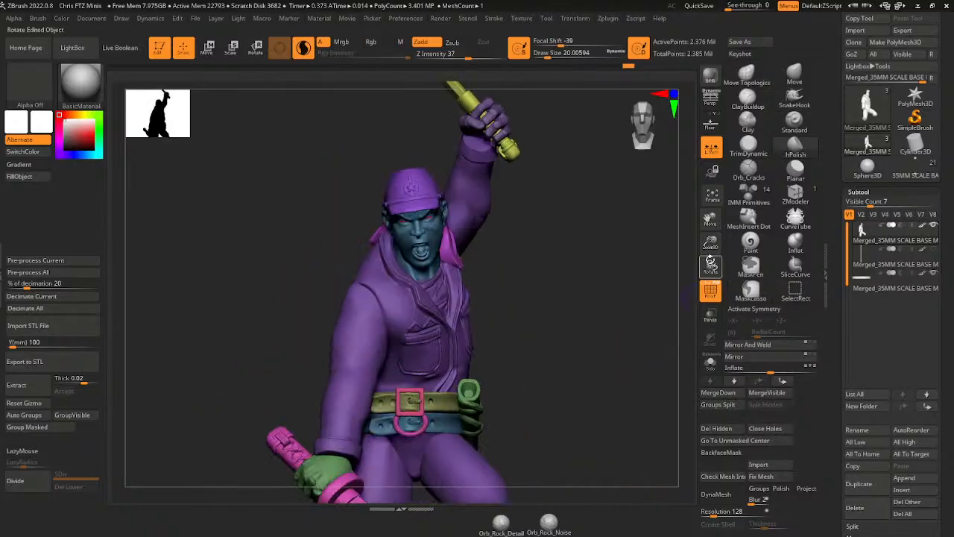
left_click_drag(711, 221, 709, 218)
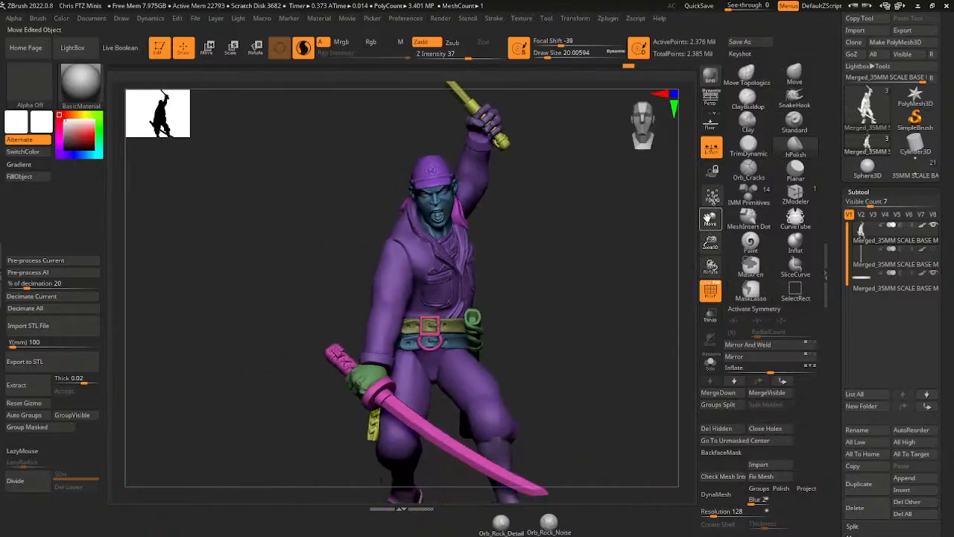
left_click(859, 483)
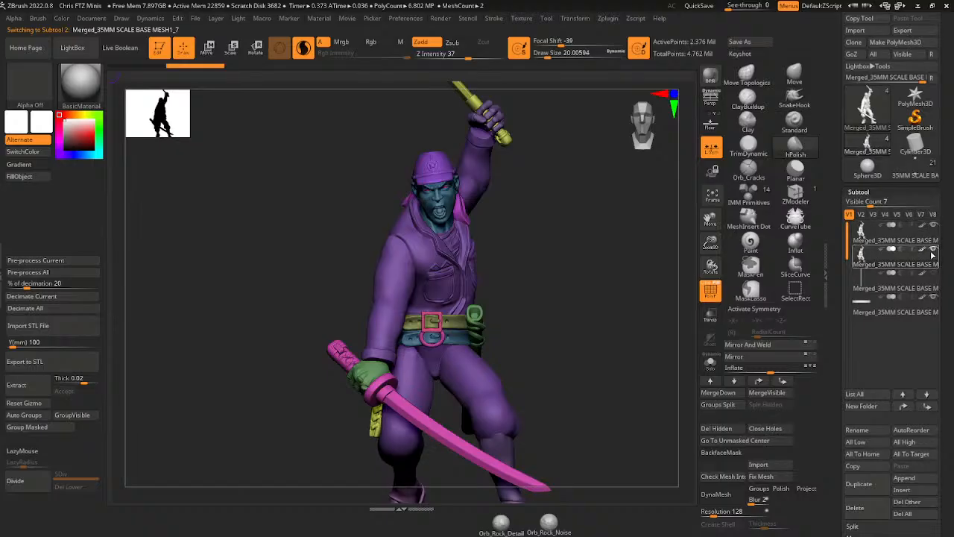
mouse_move(935, 231)
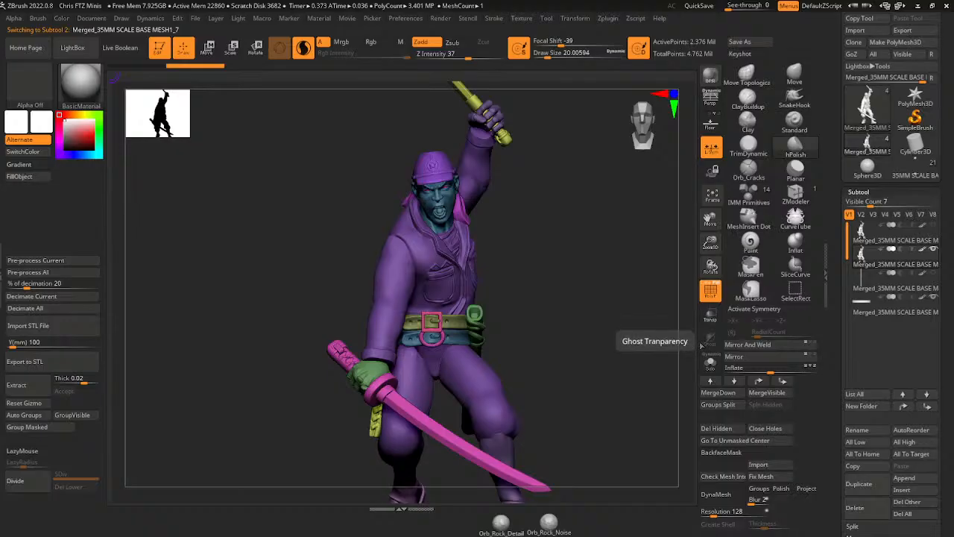
- DynaMesh the duplicated figure at resolution 1200 with Groups enabled
left_click_drag(624, 340, 631, 339)
left_click_drag(710, 244, 707, 219)
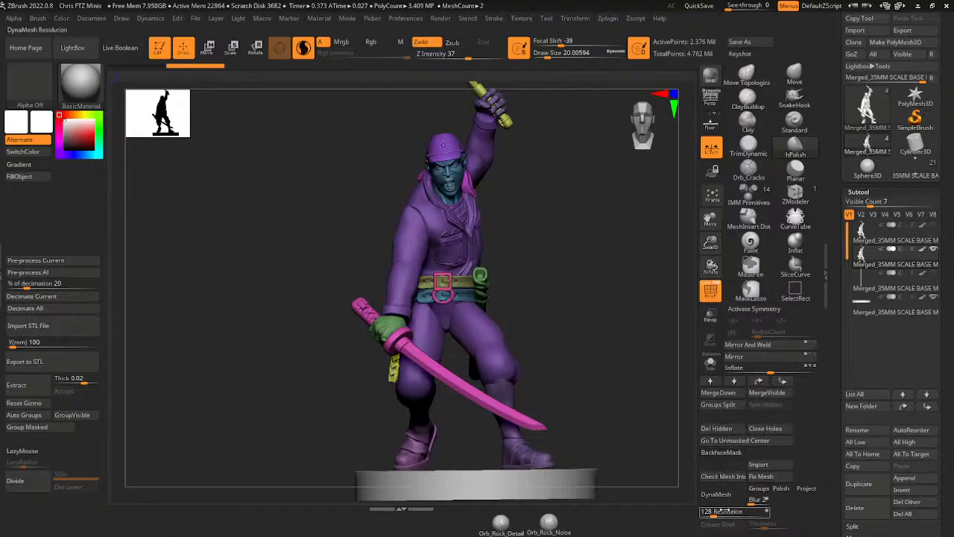
left_click(759, 489)
left_click_drag(721, 511, 732, 513)
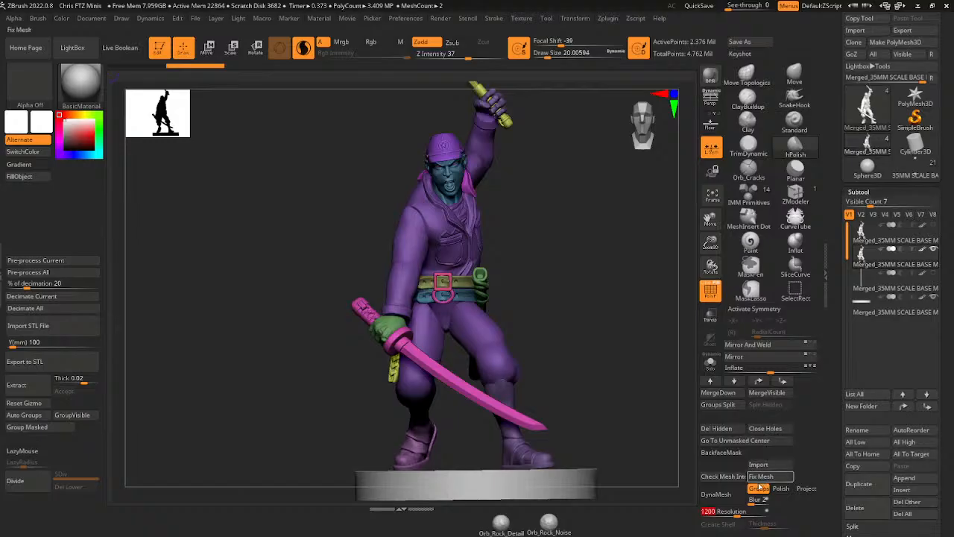
left_click(705, 494)
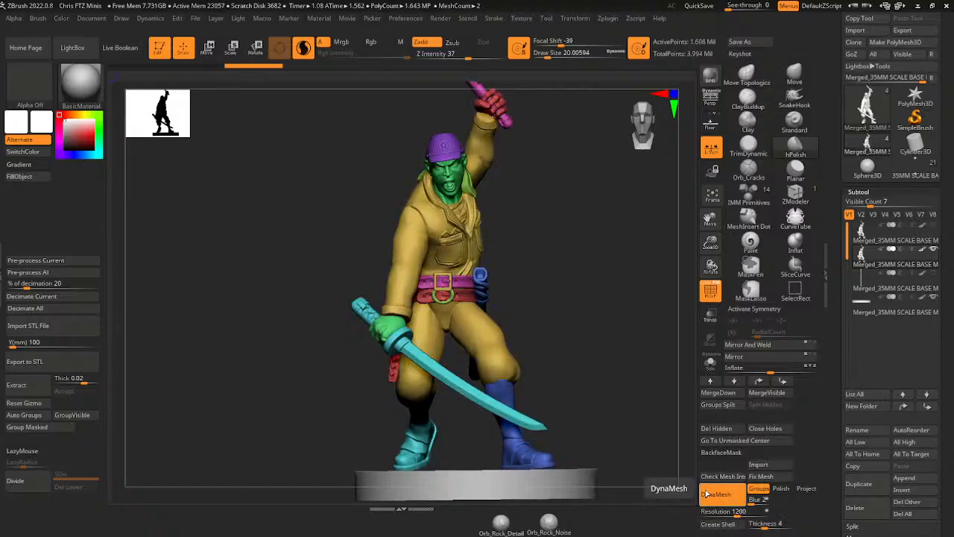
- Isolate the fused torso and limbs polygroup and choose the ClayBuildup brush
left_click_drag(548, 273, 460, 240)
left_click(430, 226, "ctrl+shift")
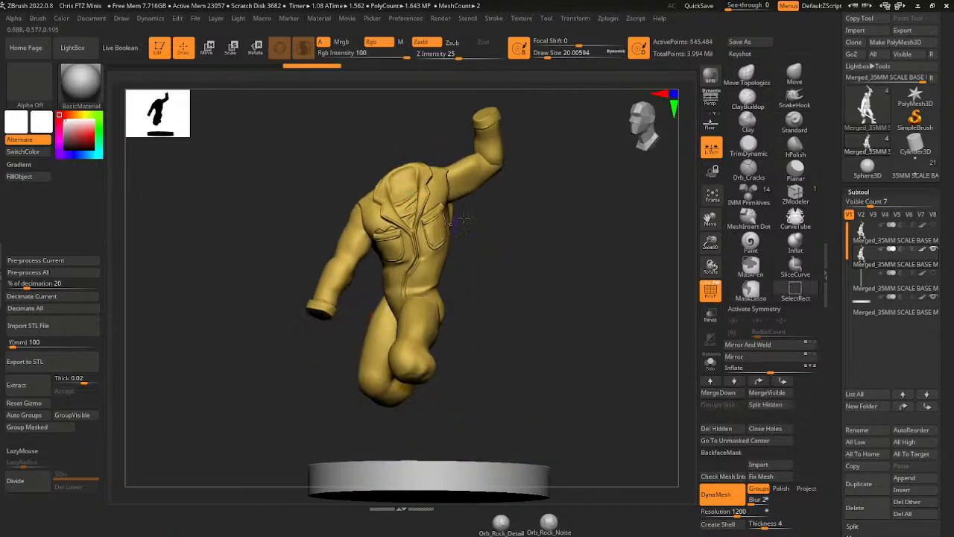
left_click_drag(711, 242, 723, 267)
left_click_drag(711, 219, 745, 255)
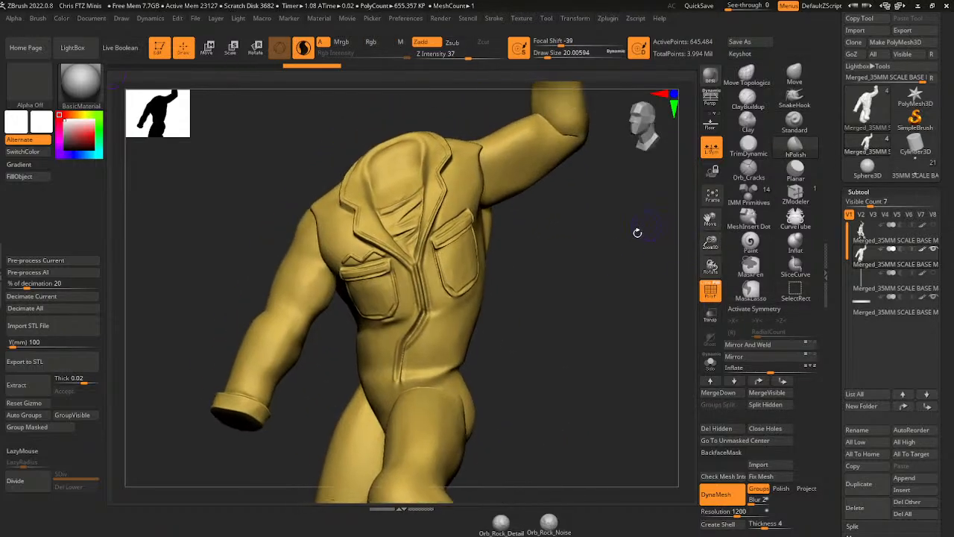
mouse_move(637, 232)
left_mouse_down()
mouse_move(593, 270)
mouse_move(615, 265)
left_mouse_up()
left_click(749, 99)
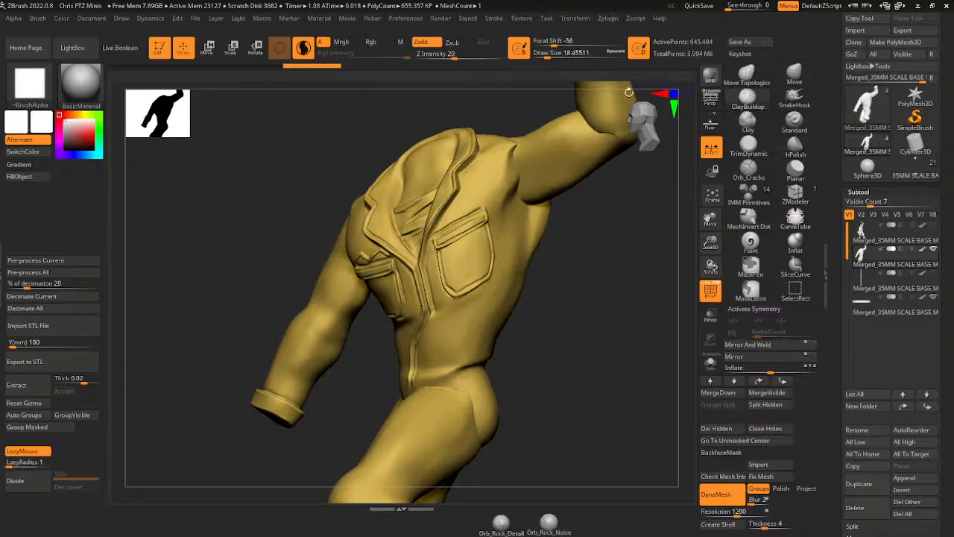
- Set the draw size to about 31 and smooth the seam where the raised arm meets the chest
left_click(550, 54)
left_click_drag(521, 150, 518, 161, "shift")
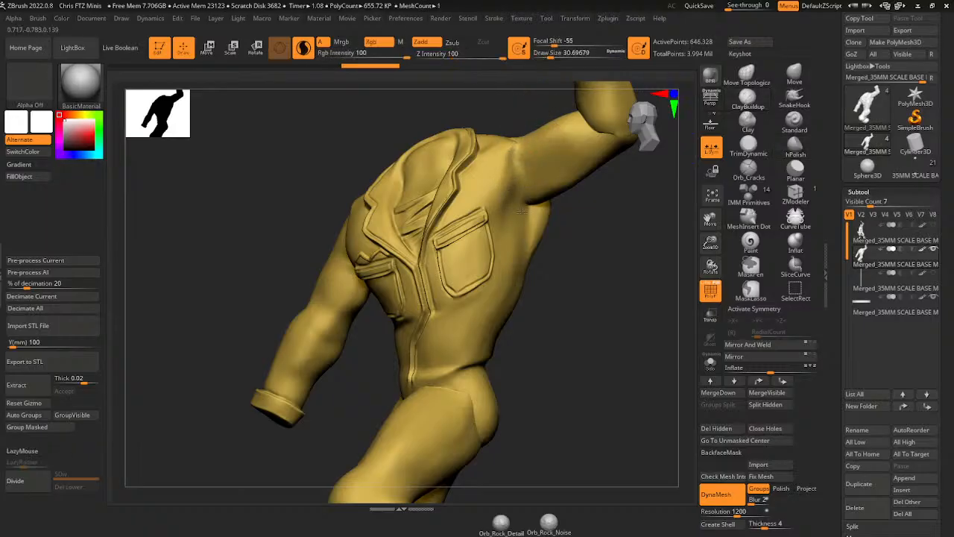
mouse_move(541, 201)
left_mouse_down("shift")
mouse_move(593, 138)
mouse_move(570, 112)
left_mouse_up("shift")
left_click_drag(584, 200, 632, 152, "shift")
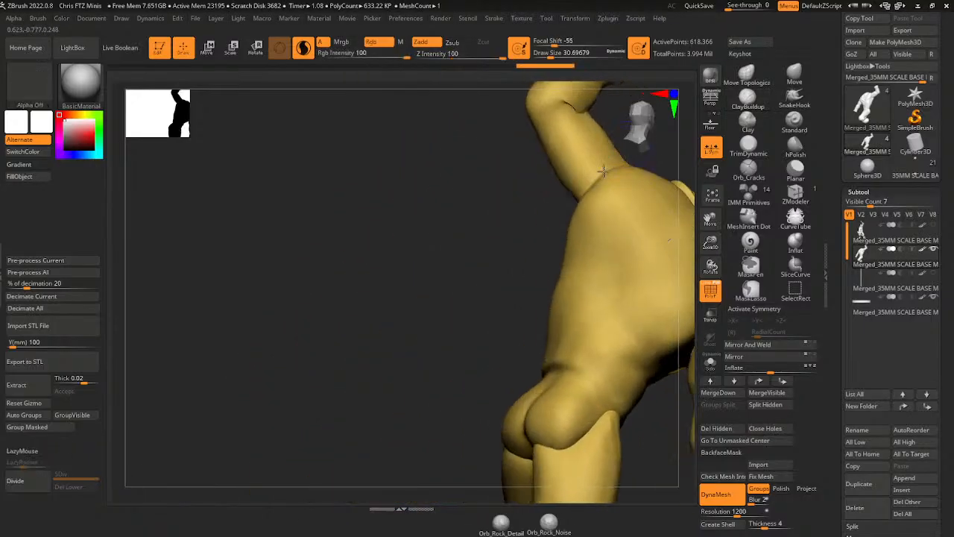
- Blend the raised arm's armpit and shoulder into the torso with clay strokes and smoothing
left_click_drag(490, 183, 447, 194)
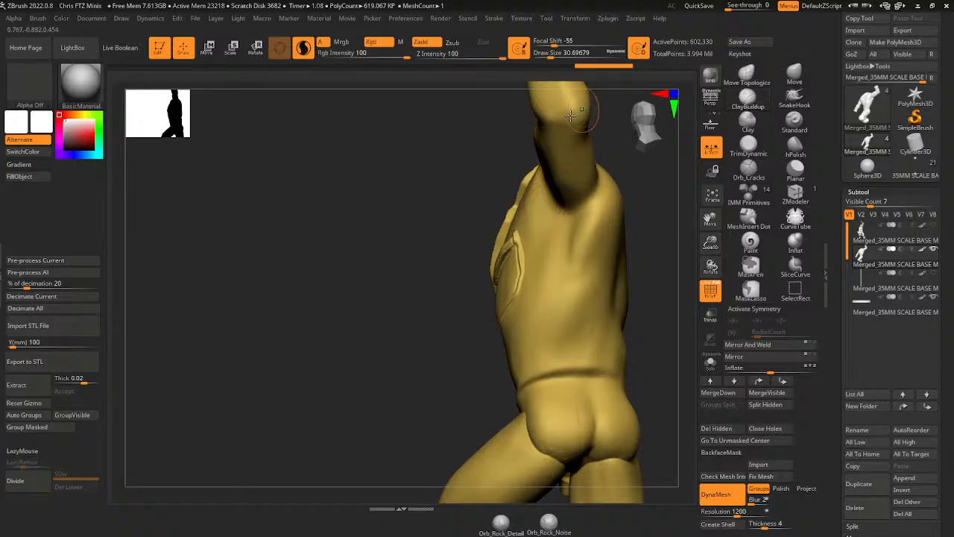
left_click_drag(711, 218, 705, 301)
left_click_drag(647, 228, 614, 232, "shift")
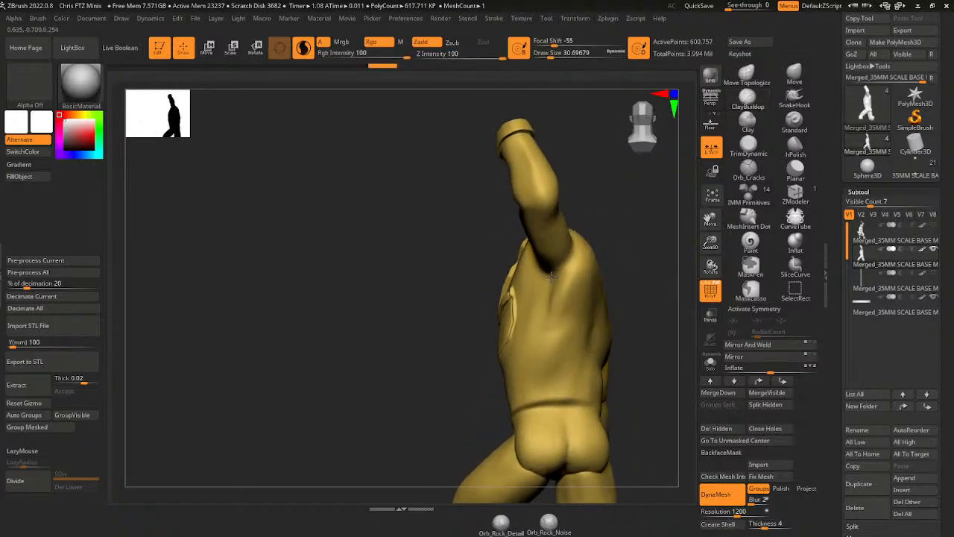
left_click_drag(601, 284, 626, 239, "shift")
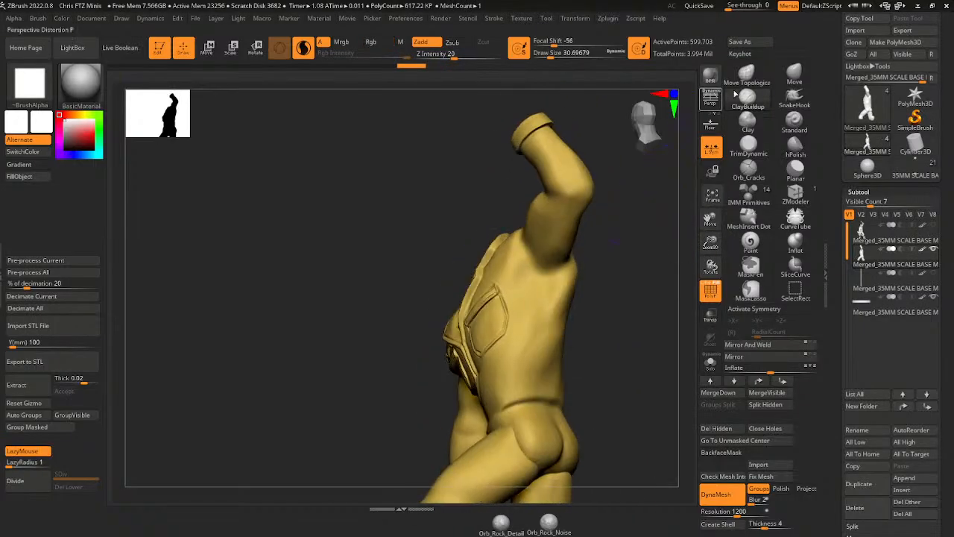
mouse_move(564, 269)
left_mouse_down()
mouse_move(552, 279)
mouse_move(561, 290)
mouse_move(634, 300)
mouse_move(556, 266)
left_mouse_up()
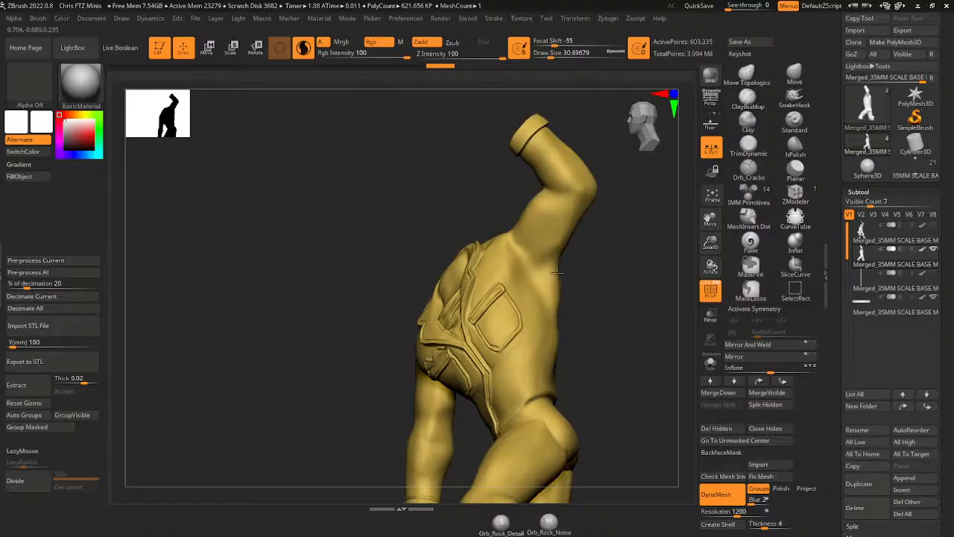
mouse_move(576, 319)
left_mouse_down()
mouse_move(612, 262)
mouse_move(633, 256)
mouse_move(488, 294)
left_mouse_up()
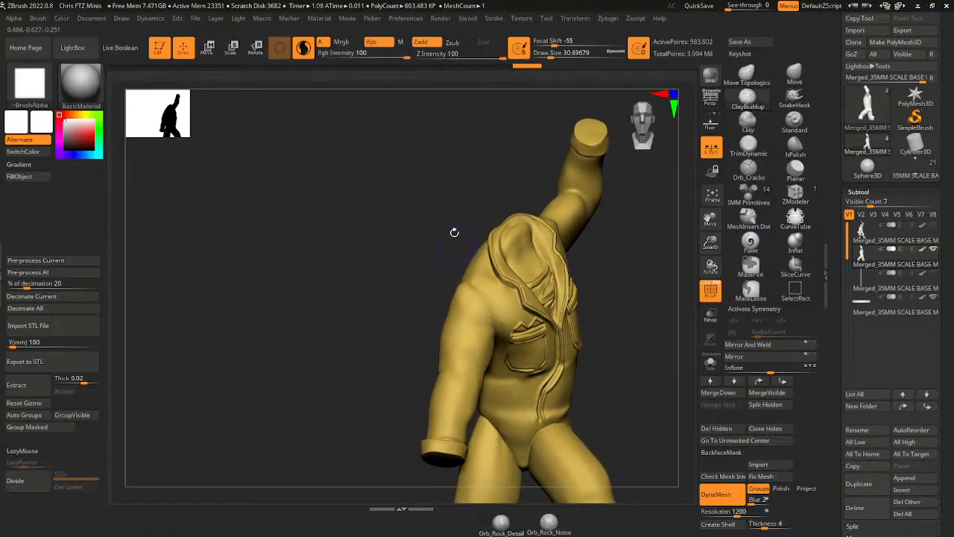
- Smooth the lowered arm's elbow seam and build up a rounded elbow with clay
left_click_drag(454, 229, 531, 254)
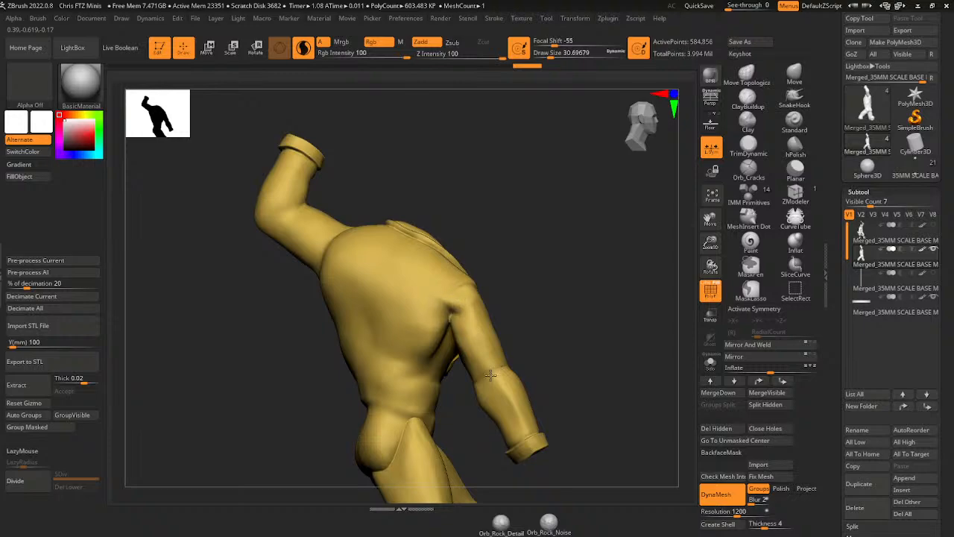
right_click_drag(489, 375, 528, 337)
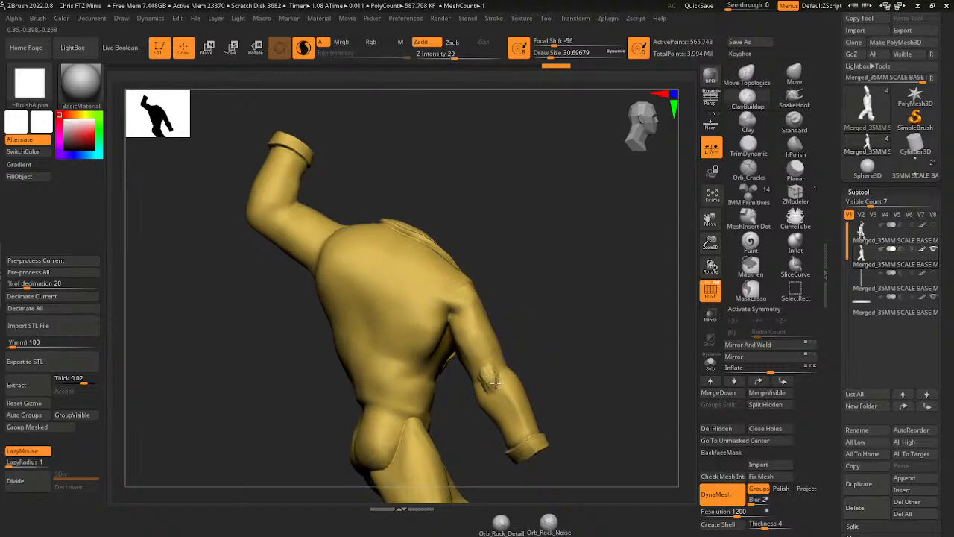
left_click_drag(495, 382, 488, 373)
- Build up the back of the lowered arm's shoulder and armpit with clay, and smooth it into the back
mouse_move(447, 320)
right_mouse_down()
mouse_move(515, 243)
mouse_move(455, 352)
right_mouse_up()
mouse_move(447, 366)
left_mouse_down()
mouse_move(438, 384)
mouse_move(448, 350)
left_mouse_up()
key("shift")
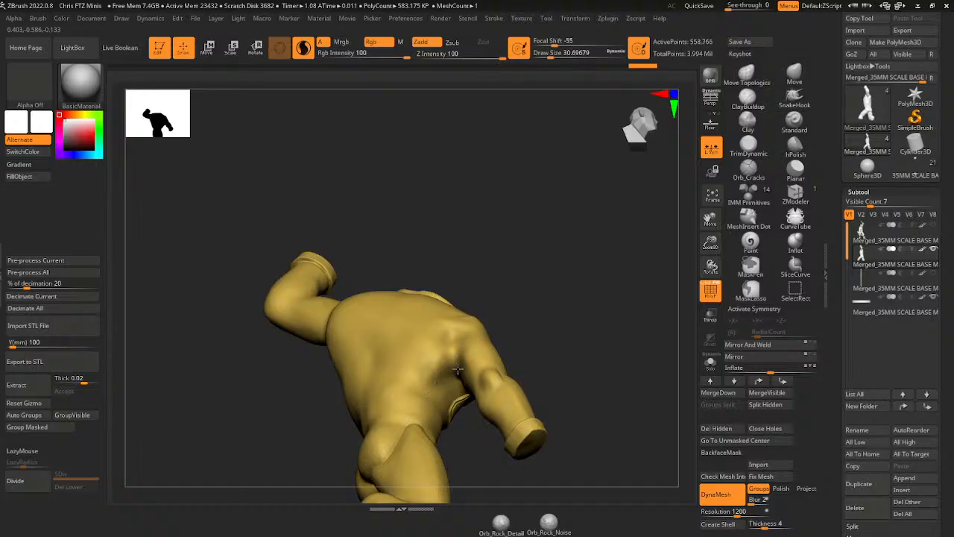
right_click_drag(458, 369, 458, 341)
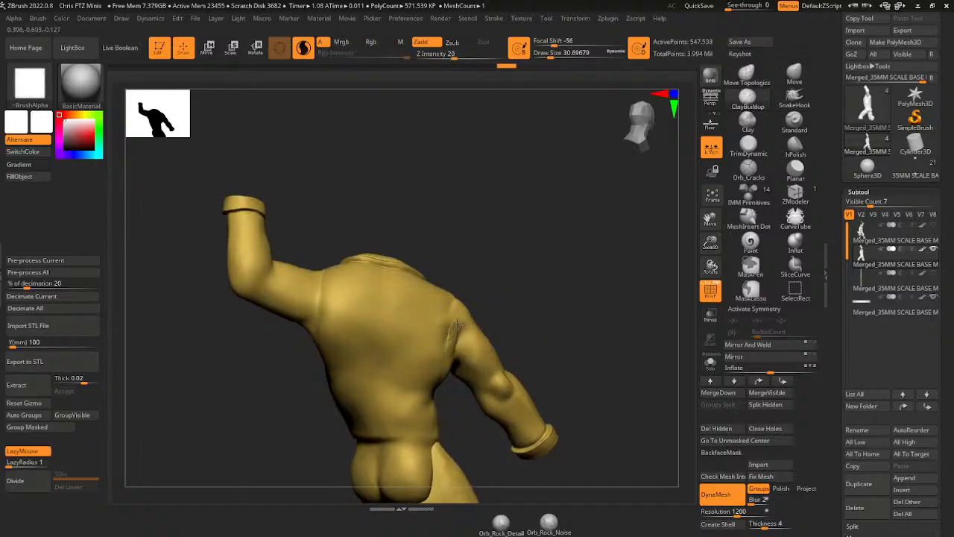
mouse_move(458, 325)
left_mouse_down()
mouse_move(449, 309)
mouse_move(459, 348)
mouse_move(466, 326)
left_mouse_up()
key("shift")
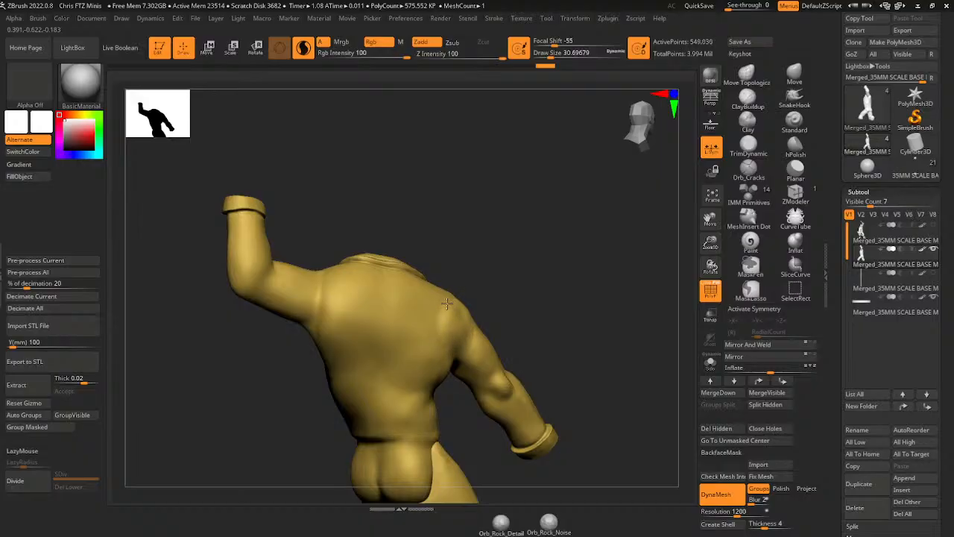
left_click_drag(445, 302, 436, 328, "shift")
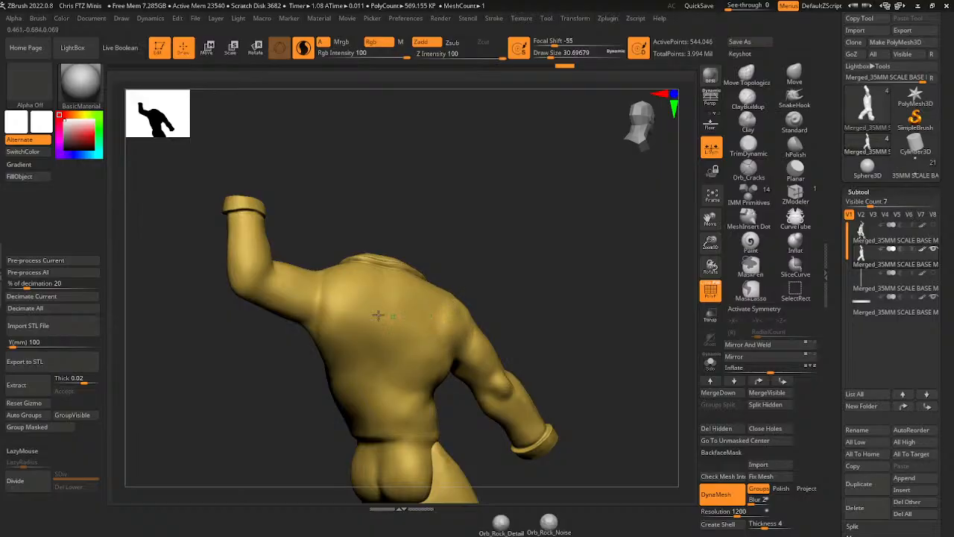
- Set the draw size to about 39, build clay over the back of the raised arm's shoulder seam, and smooth it
left_click(552, 55)
left_click_drag(309, 274, 305, 310)
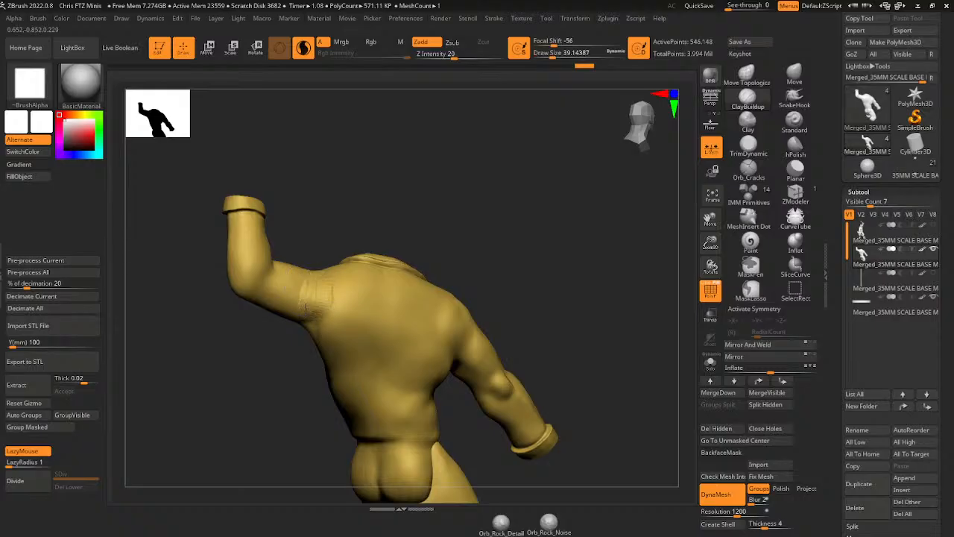
left_click_drag(322, 278, 317, 292, "shift")
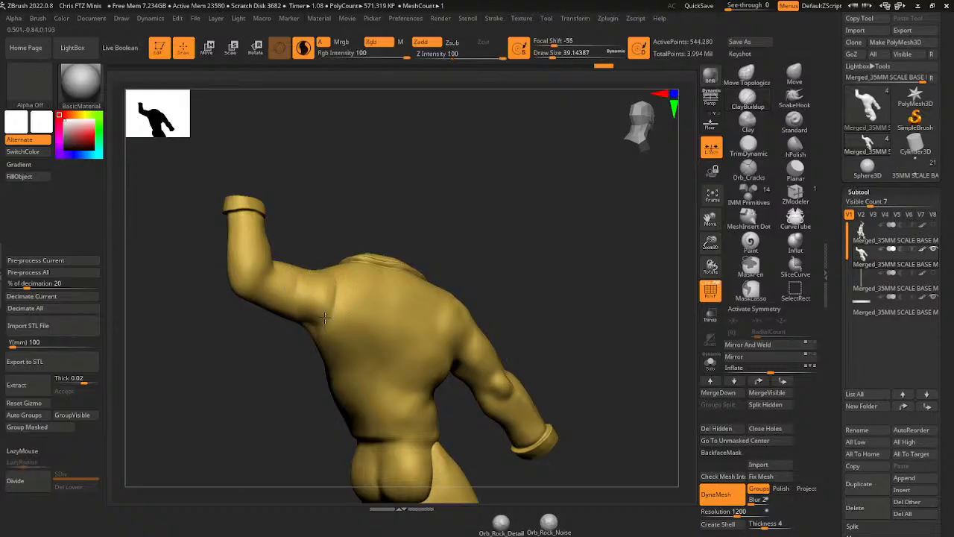
- Build clay over the back of the rear leg's upper thigh, on the lowered arm's side, with ClayBuildup
mouse_move(460, 200)
left_mouse_down()
mouse_move(448, 292)
mouse_move(478, 294)
mouse_move(551, 240)
mouse_move(522, 196)
left_mouse_up()
mouse_move(614, 303)
left_mouse_down()
mouse_move(524, 276)
mouse_move(574, 294)
mouse_move(549, 214)
mouse_move(580, 258)
left_mouse_up()
key("shift")
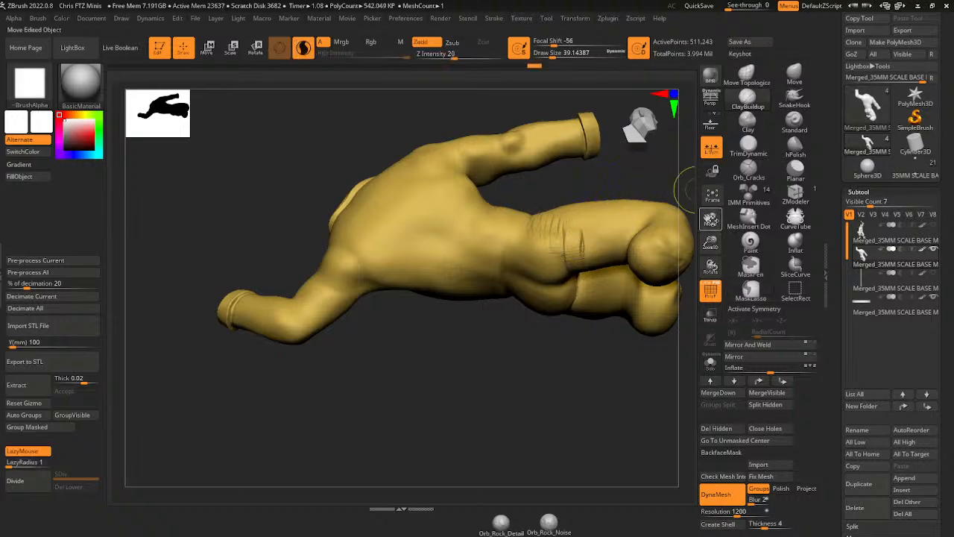
mouse_move(711, 218)
left_mouse_down()
mouse_move(652, 269)
mouse_move(625, 203)
mouse_move(608, 218)
left_mouse_up()
mouse_move(544, 267)
left_mouse_down()
mouse_move(555, 277)
mouse_move(544, 287)
left_mouse_up()
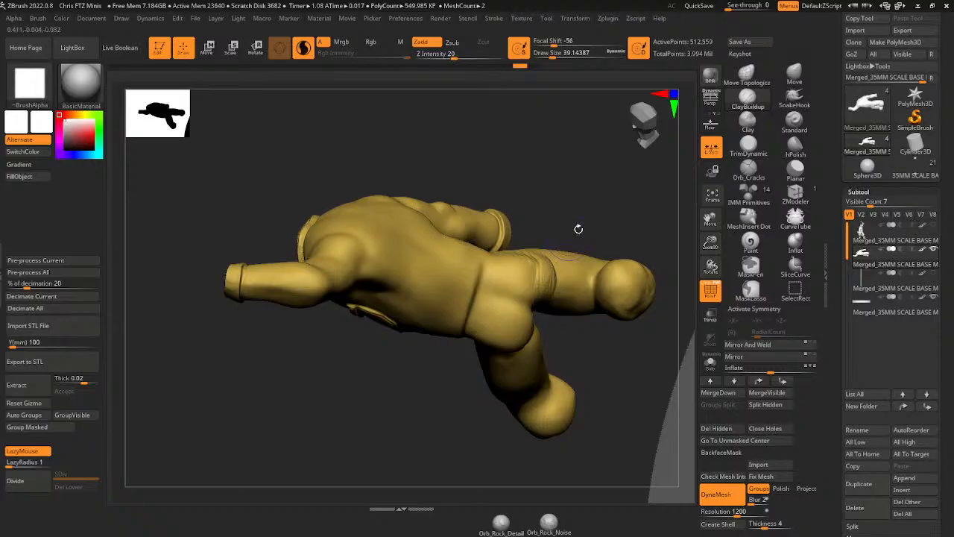
left_click_drag(577, 229, 581, 183)
- Wrap clay strokes around the rear leg's thigh, from the inner side over the outer side towards the knee
mouse_move(535, 297)
left_mouse_down()
mouse_move(552, 258)
mouse_move(553, 305)
left_mouse_up()
mouse_move(605, 198)
left_mouse_down()
mouse_move(587, 215)
mouse_move(567, 198)
mouse_move(535, 270)
left_mouse_up()
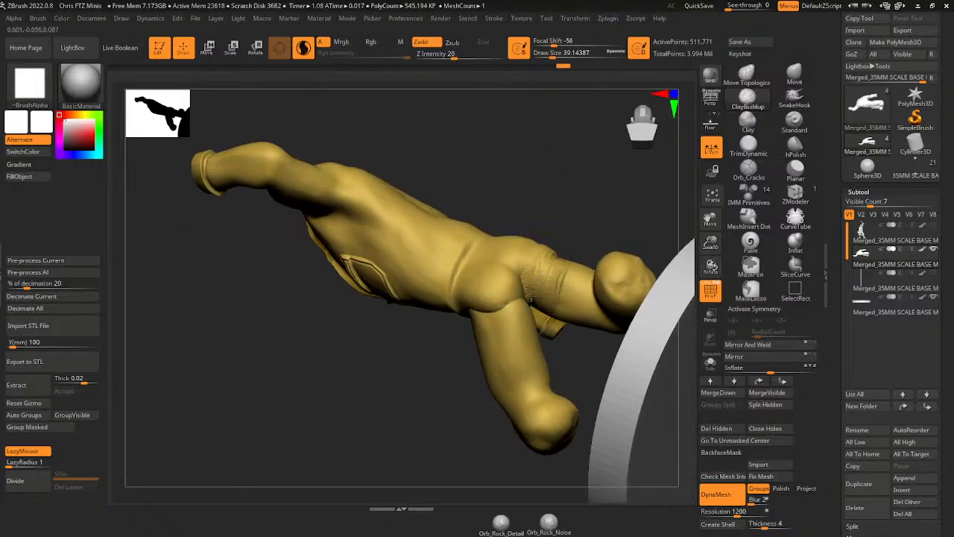
mouse_move(549, 310)
left_mouse_down()
mouse_move(568, 275)
mouse_move(582, 273)
left_mouse_up()
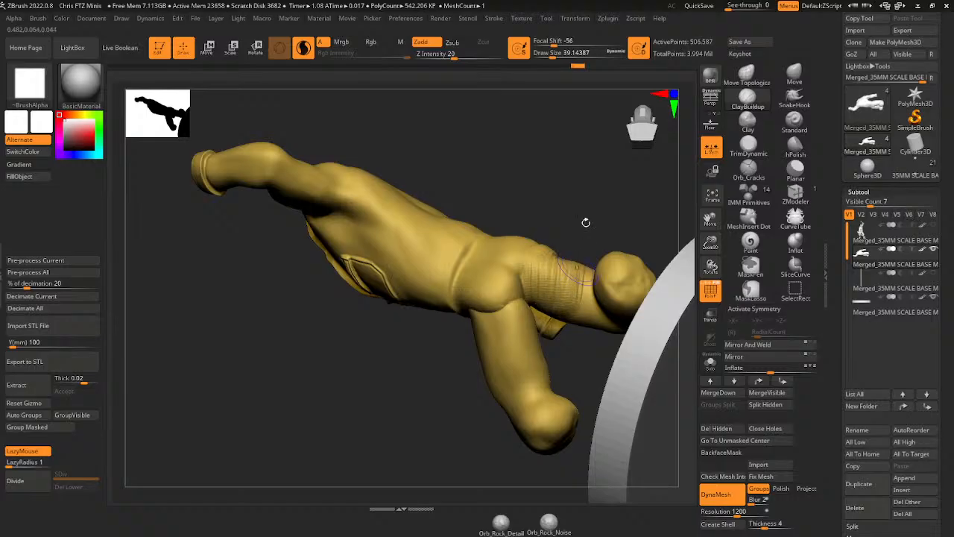
mouse_move(586, 222)
left_mouse_down()
mouse_move(575, 274)
mouse_move(567, 214)
mouse_move(594, 226)
mouse_move(586, 264)
left_mouse_up()
left_click_drag(646, 195, 654, 230)
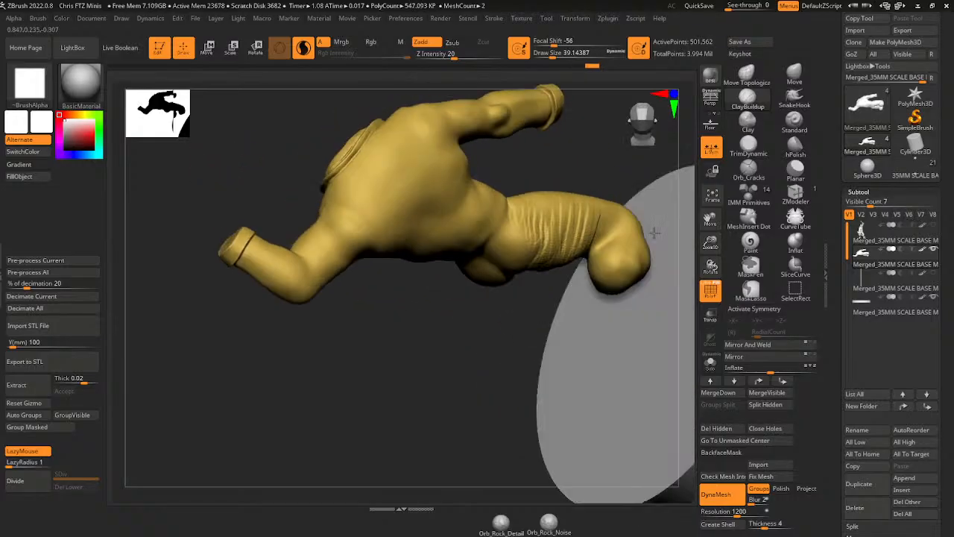
mouse_move(594, 249)
left_mouse_down()
mouse_move(614, 216)
mouse_move(627, 260)
left_mouse_up()
- Add clay where the thighs meet the buttocks and hips to bridge the upper leg seams
left_click_drag(499, 373, 513, 268)
left_click_drag(610, 198, 595, 200)
left_click_drag(491, 204, 513, 223)
left_click_drag(576, 165, 595, 178)
left_click_drag(487, 210, 507, 231)
left_click_drag(616, 247, 590, 184)
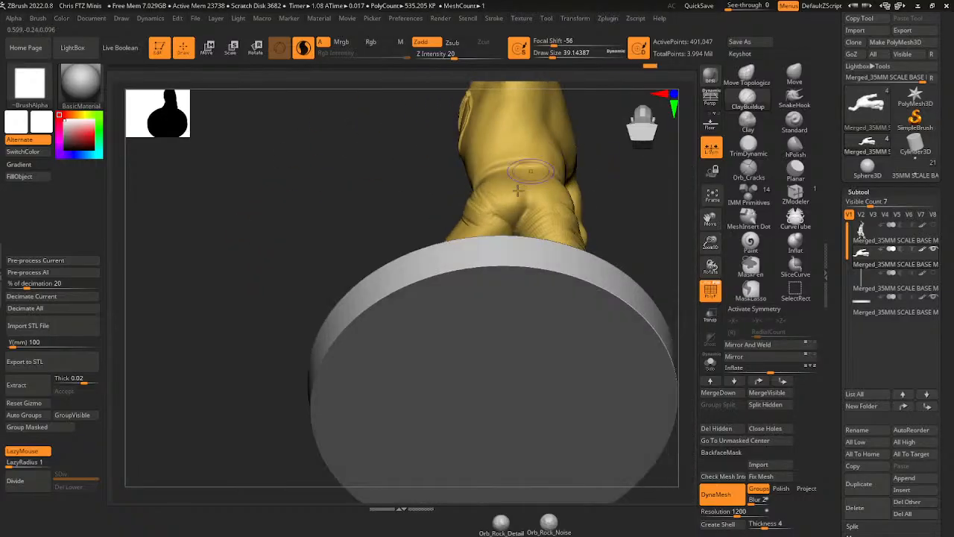
- Finish the buttock strokes and smooth the hip and groin creases at the front of the trousers
left_click_drag(519, 214, 491, 226)
mouse_move(610, 195)
left_mouse_down()
mouse_move(634, 224)
mouse_move(592, 326)
mouse_move(577, 299)
mouse_move(623, 224)
left_mouse_up()
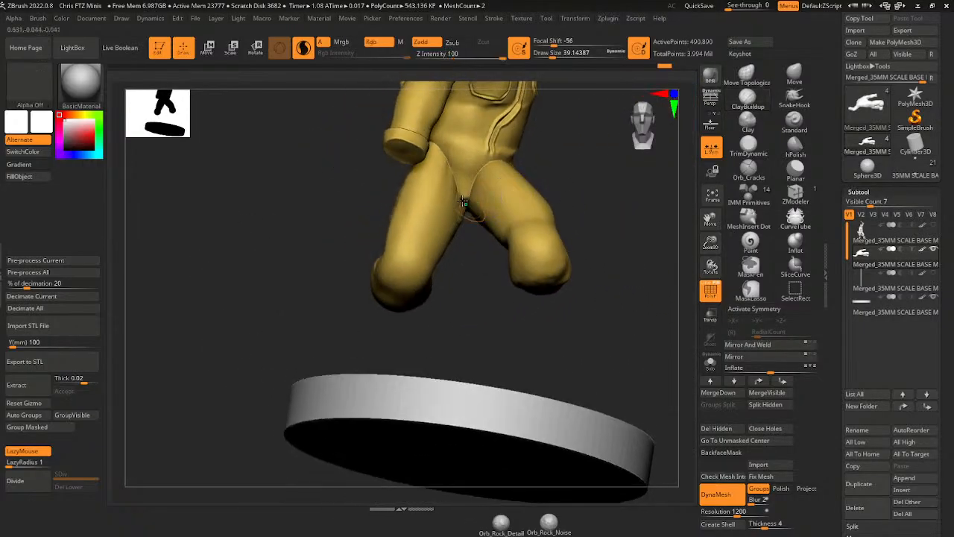
left_click_drag(438, 146, 467, 149, "shift")
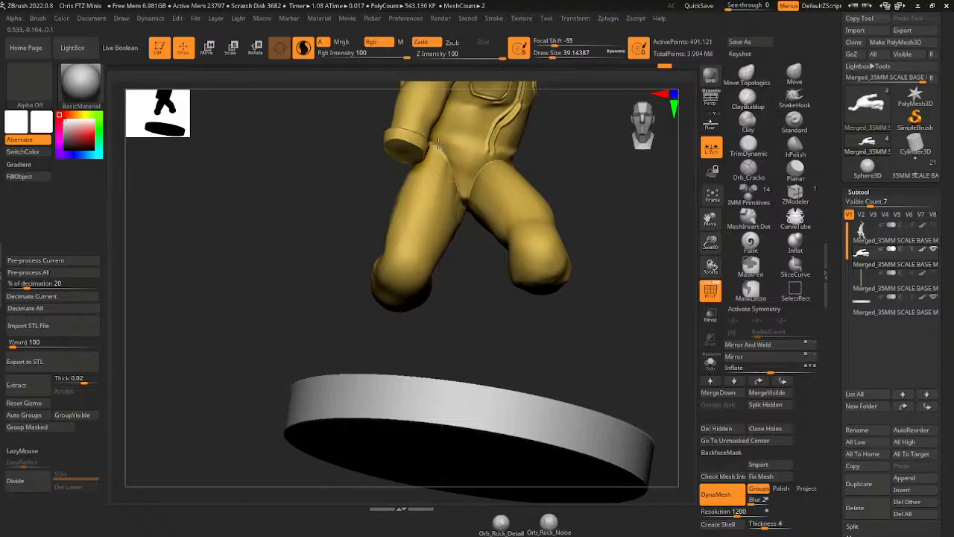
mouse_move(570, 156)
left_mouse_down()
mouse_move(539, 181)
mouse_move(569, 186)
mouse_move(543, 179)
mouse_move(572, 175)
mouse_move(530, 177)
mouse_move(569, 198)
mouse_move(579, 222)
mouse_move(556, 197)
mouse_move(580, 241)
left_mouse_up()
- Build clay over the inner thigh and crotch of the forward leg with ClayBuildup
left_click(748, 98)
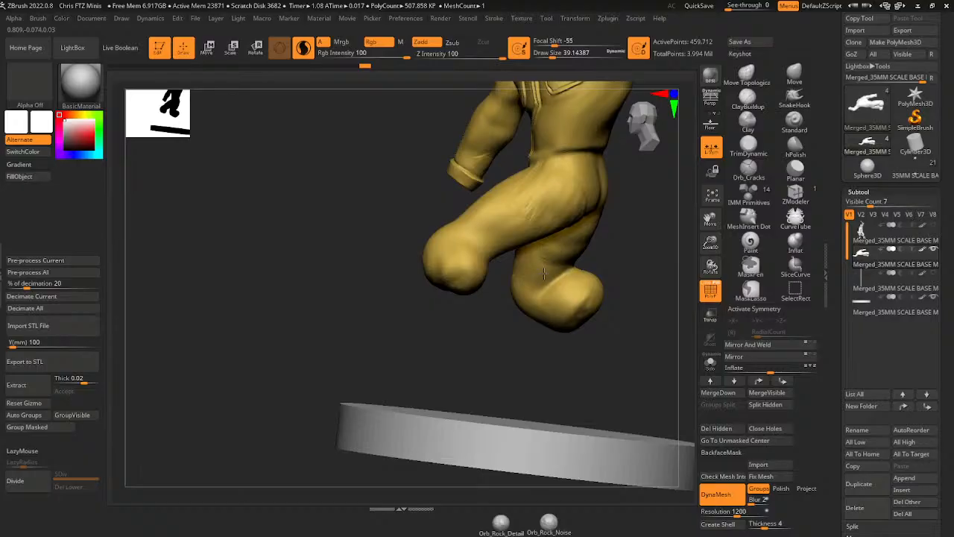
right_click_drag(515, 201, 541, 158)
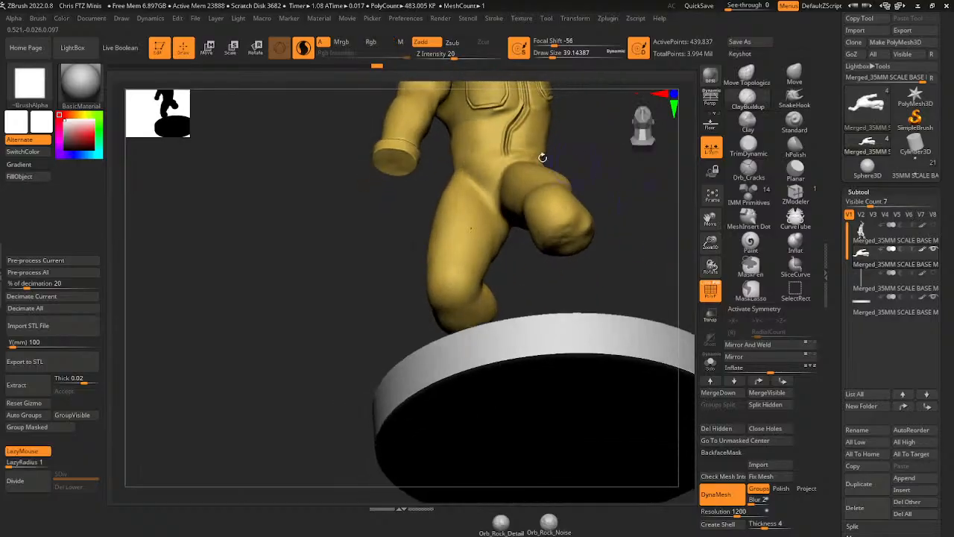
left_click_drag(541, 158, 532, 177, "shift")
right_click_drag(532, 178, 574, 158)
mouse_move(526, 158)
left_mouse_down()
mouse_move(530, 187)
mouse_move(555, 203)
left_mouse_up()
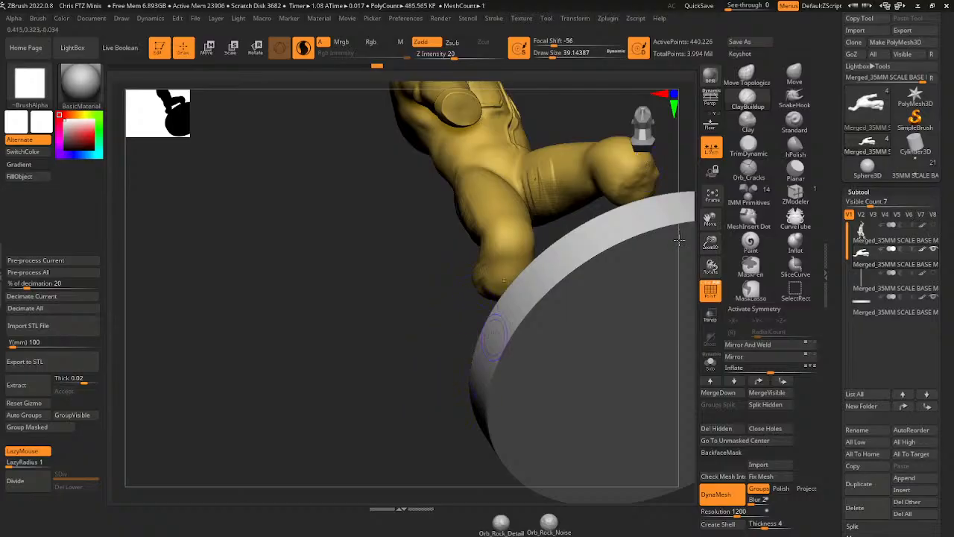
right_click_drag(679, 239, 525, 216)
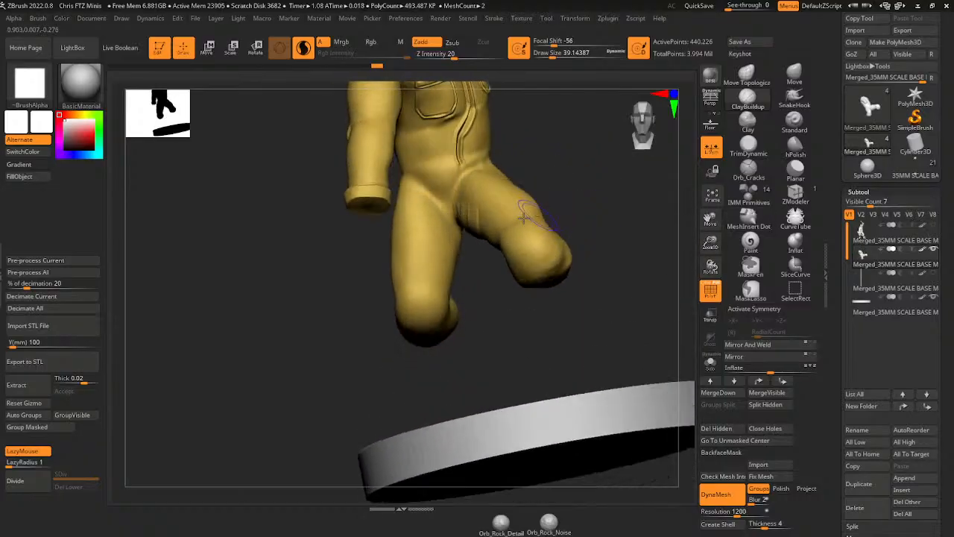
- Isolate the body with Solo and build clay around the sides and backs of both thighs
key("shift")
right_click_drag(475, 309, 507, 323)
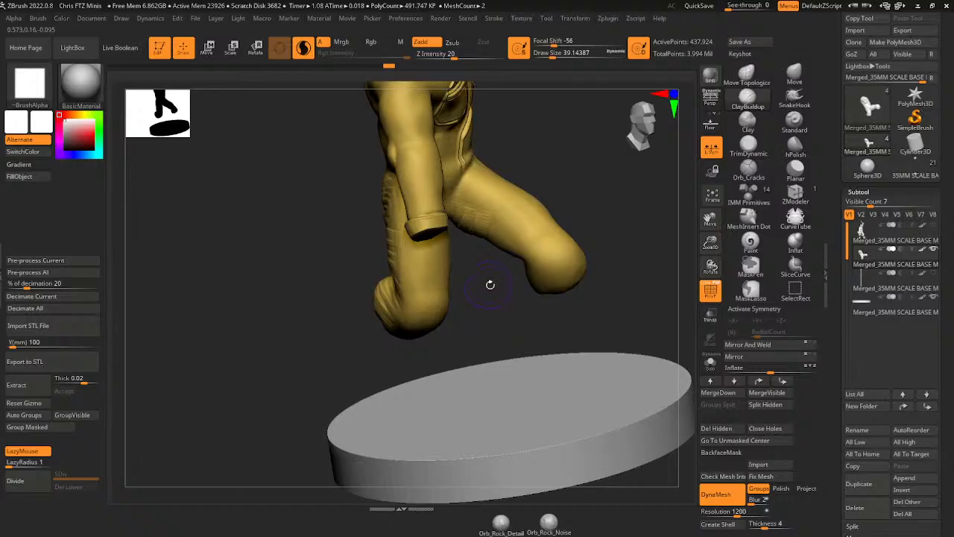
right_click_drag(570, 205, 649, 224)
left_click(711, 363)
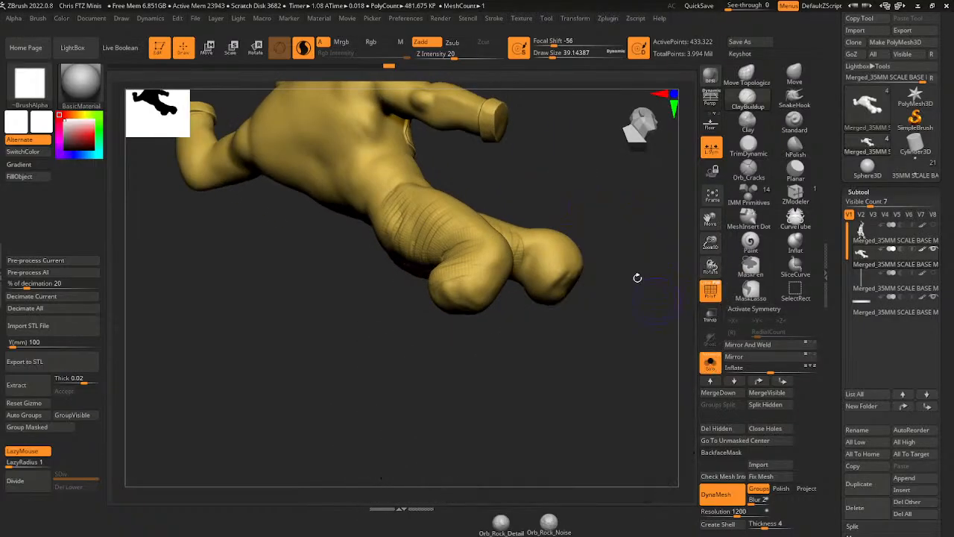
right_click_drag(634, 276, 552, 222)
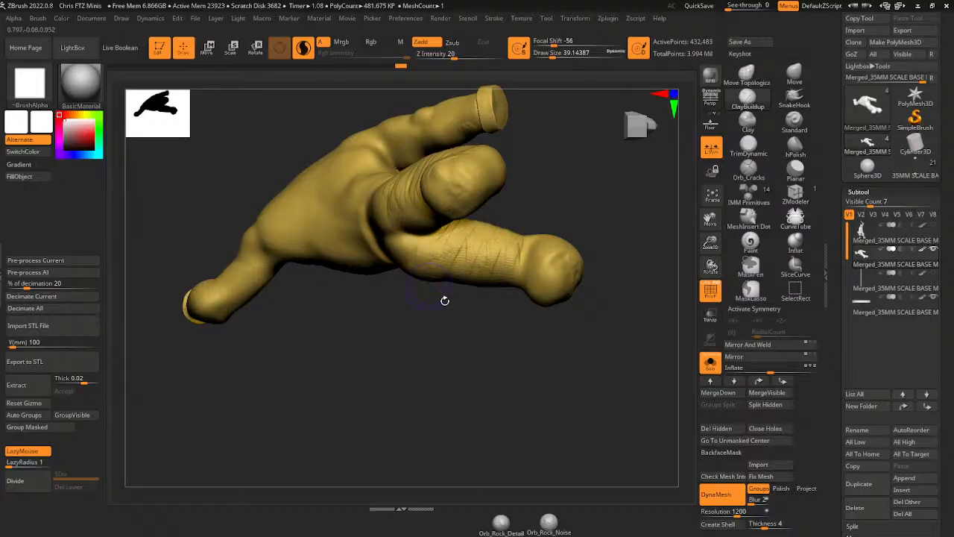
mouse_move(443, 298)
right_mouse_down()
mouse_move(456, 231)
mouse_move(492, 191)
right_mouse_up()
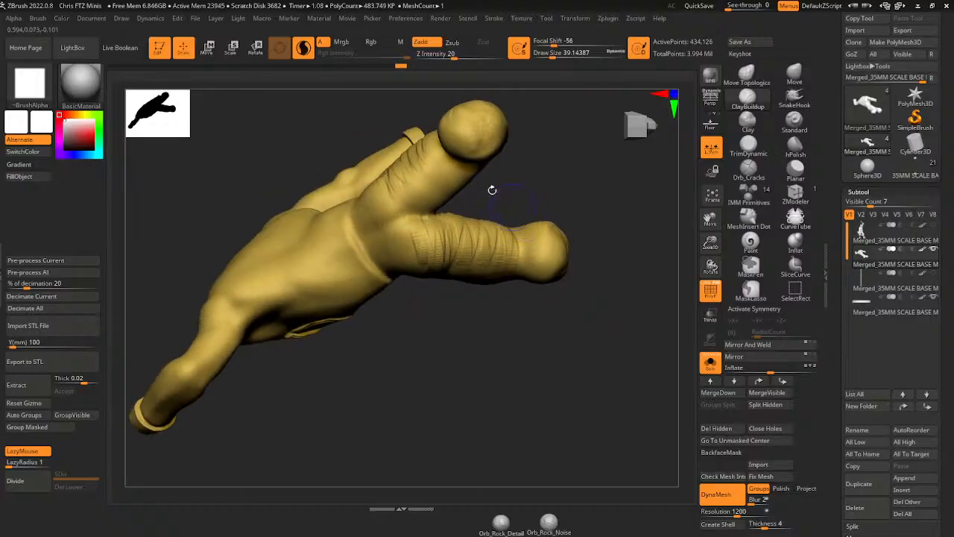
- Build clay across the buttocks down to the backs of the thighs, and smooth the strokes
mouse_move(382, 176)
left_mouse_down()
mouse_move(396, 211)
mouse_move(425, 232)
left_mouse_up()
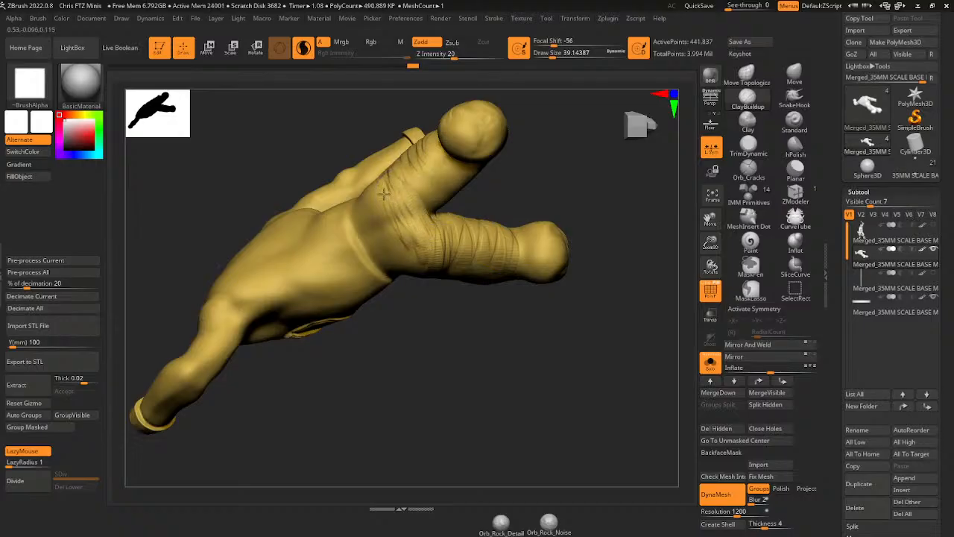
left_click_drag(384, 194, 410, 249)
mouse_move(375, 195)
left_mouse_down()
mouse_move(403, 250)
mouse_move(409, 245)
left_mouse_up()
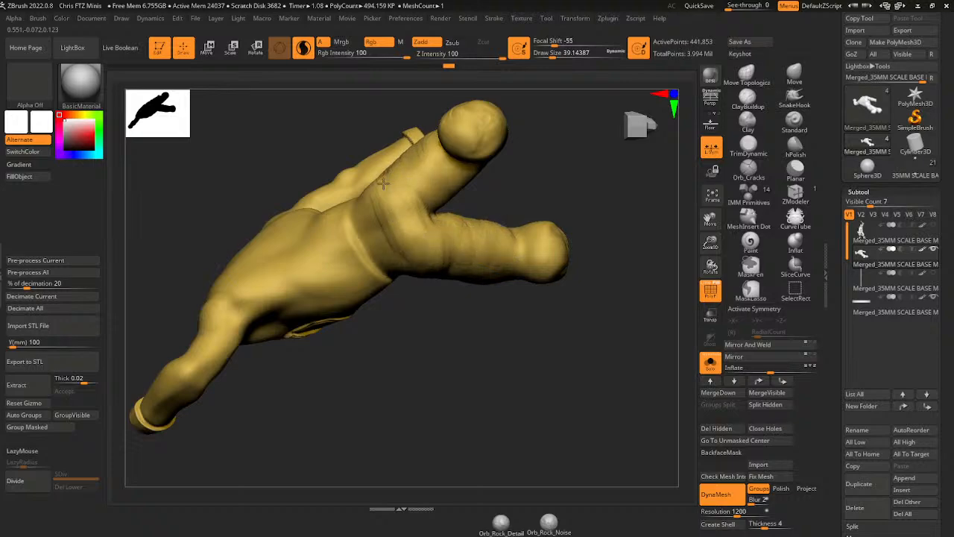
- Show the miniature's hidden head, hands, weapons and boots again, and update the DynaMesh
mouse_move(522, 179)
left_mouse_down()
mouse_move(567, 211)
mouse_move(539, 164)
mouse_move(559, 144)
mouse_move(560, 155)
left_mouse_up()
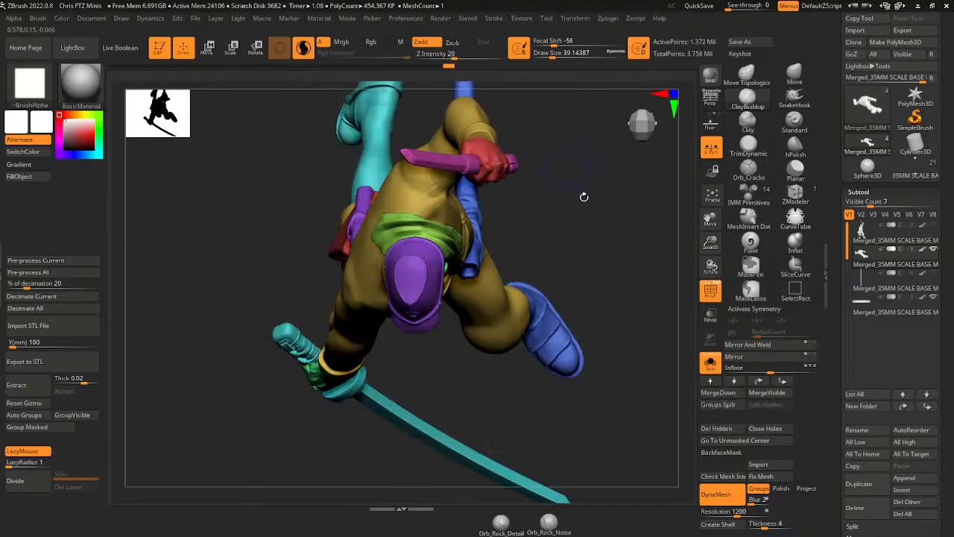
left_click_drag(582, 197, 594, 222)
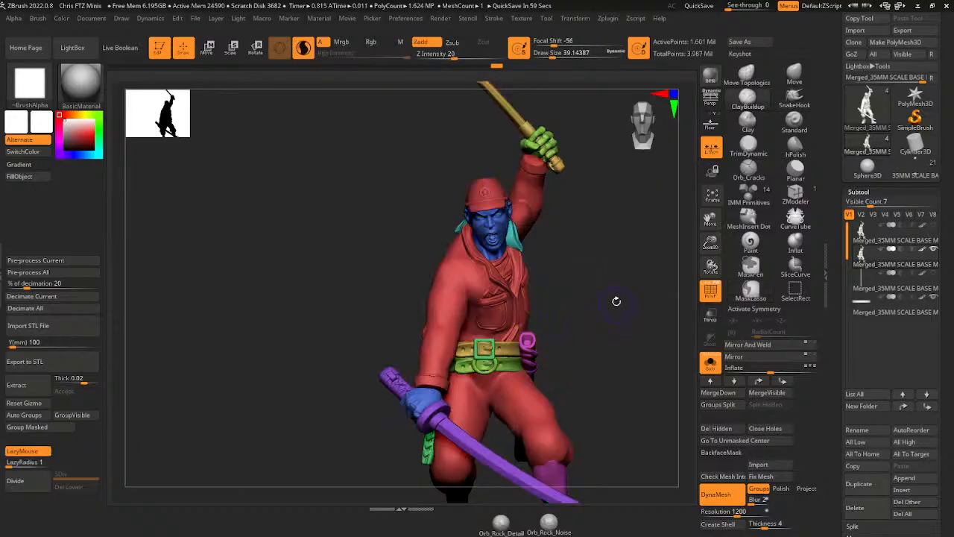
mouse_move(616, 299)
left_mouse_down()
mouse_move(569, 261)
mouse_move(670, 190)
mouse_move(589, 234)
left_mouse_up()
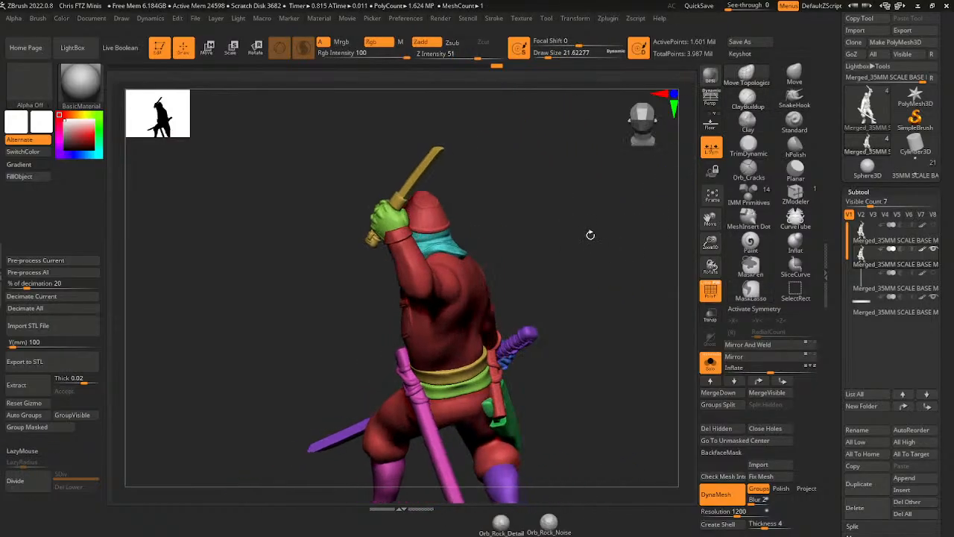
- Set the Move Topological draw size to about 104 and reshape the raised arm's sleeve cuff around the wrist
left_click_drag(549, 55, 563, 54)
left_click_drag(560, 114, 526, 131)
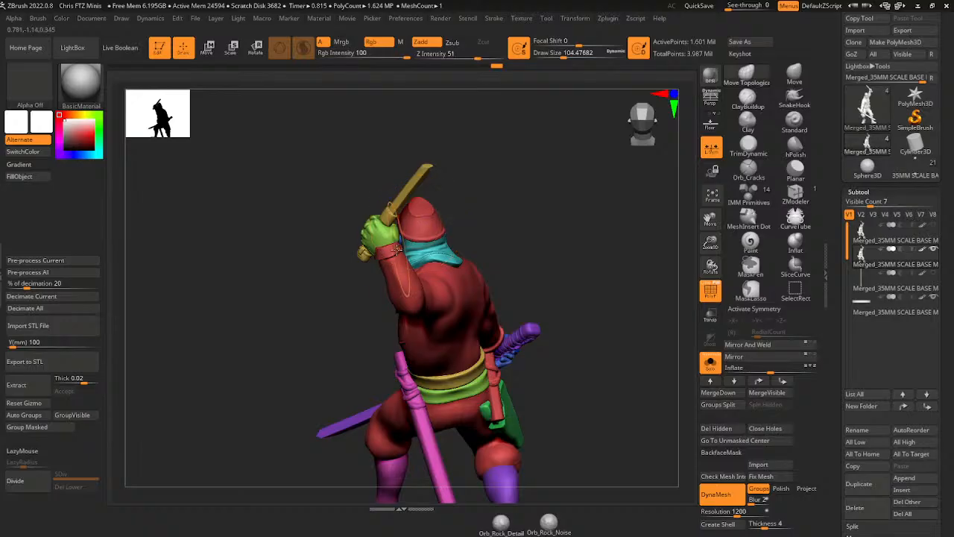
left_click_drag(476, 184, 555, 169)
left_click_drag(376, 256, 371, 244)
mouse_move(424, 216)
left_mouse_down()
mouse_move(452, 194)
mouse_move(445, 165)
left_mouse_up()
left_click_drag(360, 261, 362, 257)
mouse_move(426, 232)
left_mouse_down()
mouse_move(373, 267)
mouse_move(366, 261)
left_mouse_up()
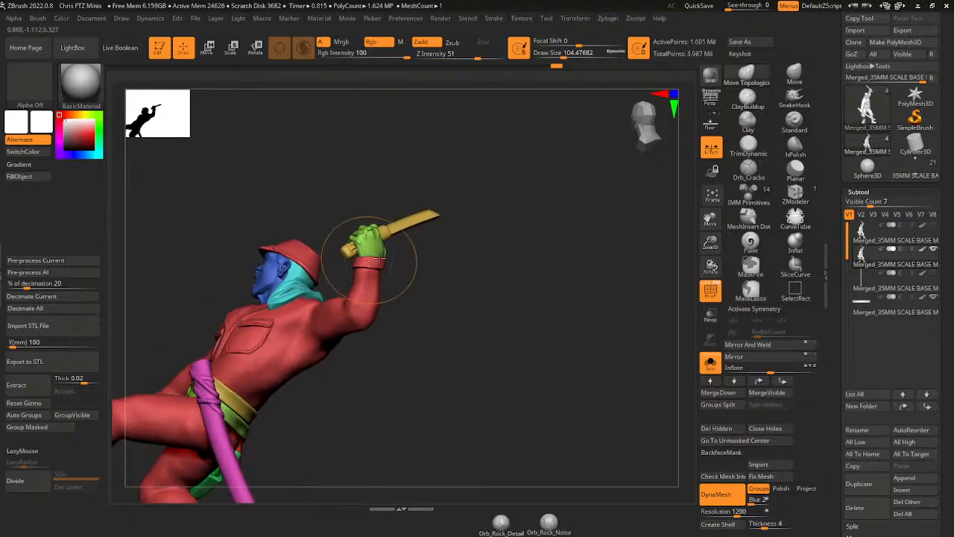
left_click_drag(452, 257, 387, 271)
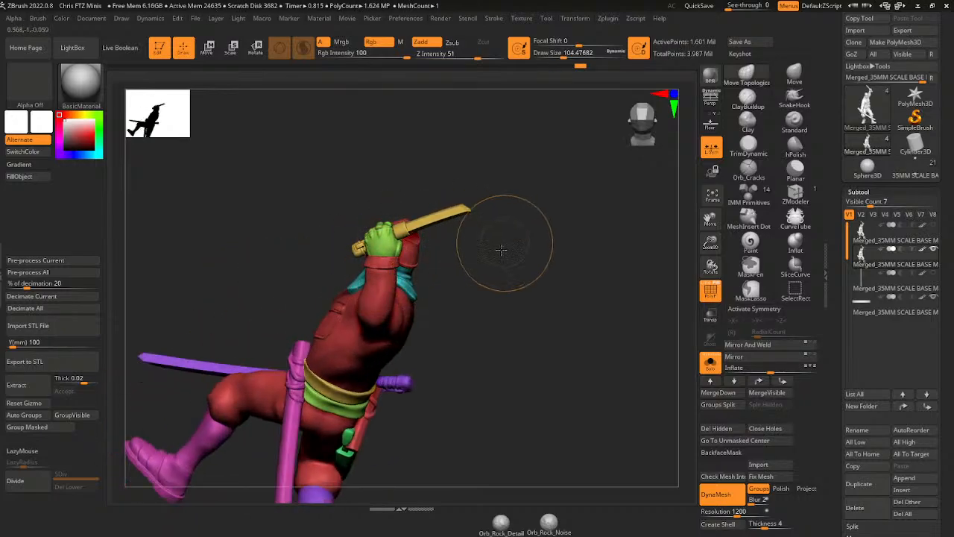
- Adjust the lowered arm's sleeve cuff around the sword hand with Move Topological
left_click_drag(496, 251, 537, 345)
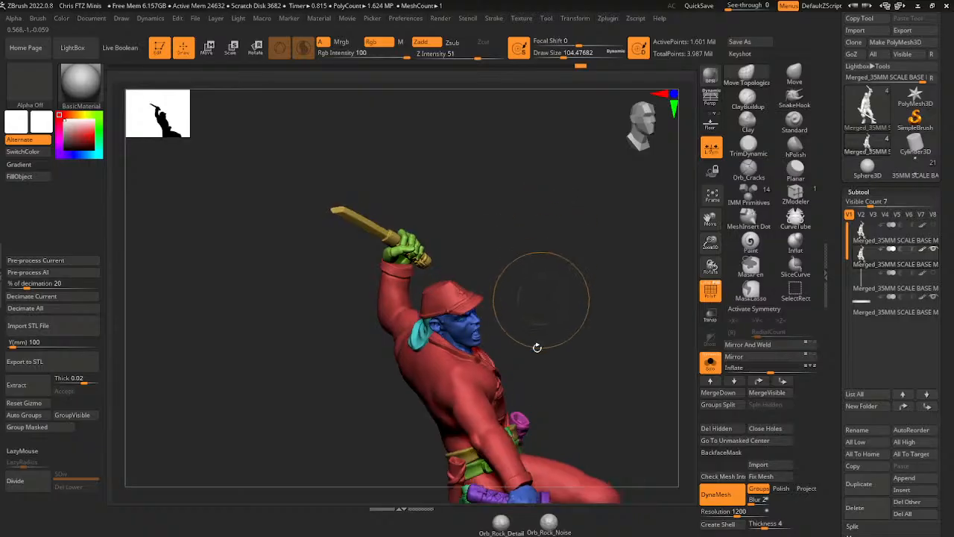
mouse_move(650, 213)
left_mouse_down()
mouse_move(634, 213)
mouse_move(520, 399)
mouse_move(524, 407)
left_mouse_up()
left_click_drag(503, 410, 498, 408)
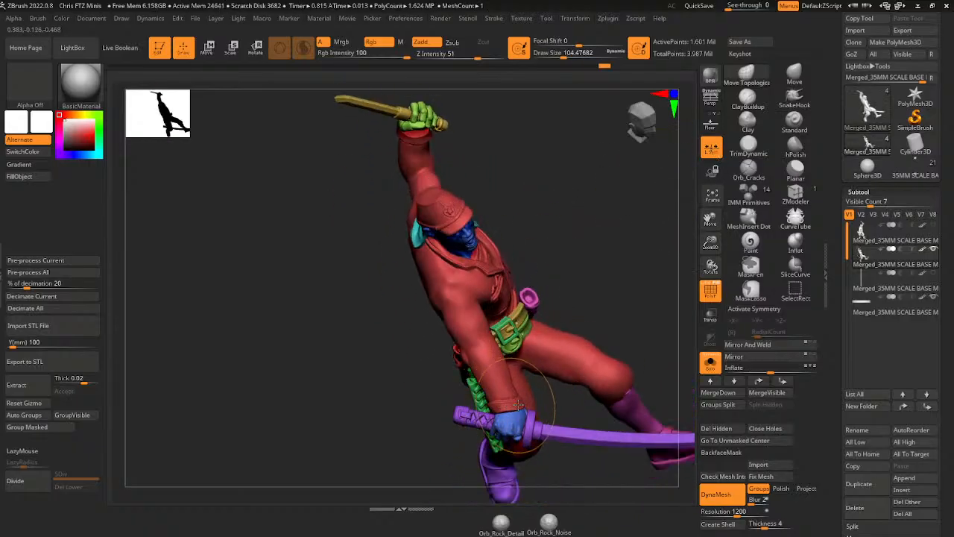
left_click_drag(601, 319, 579, 316)
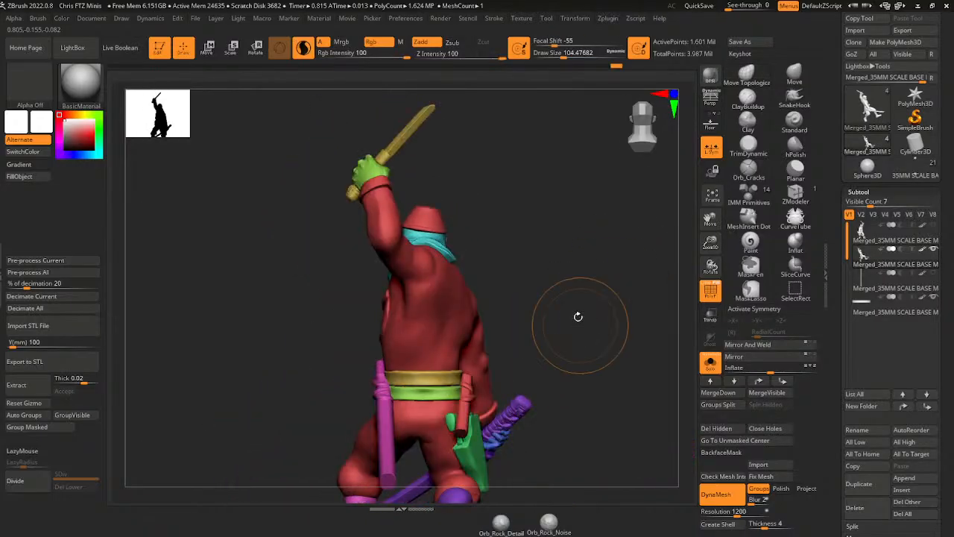
- Set up the Orb_Cracks brush with Sculptris Pro off, Z Intensity 13 and a draw size of about 56
left_click(749, 168)
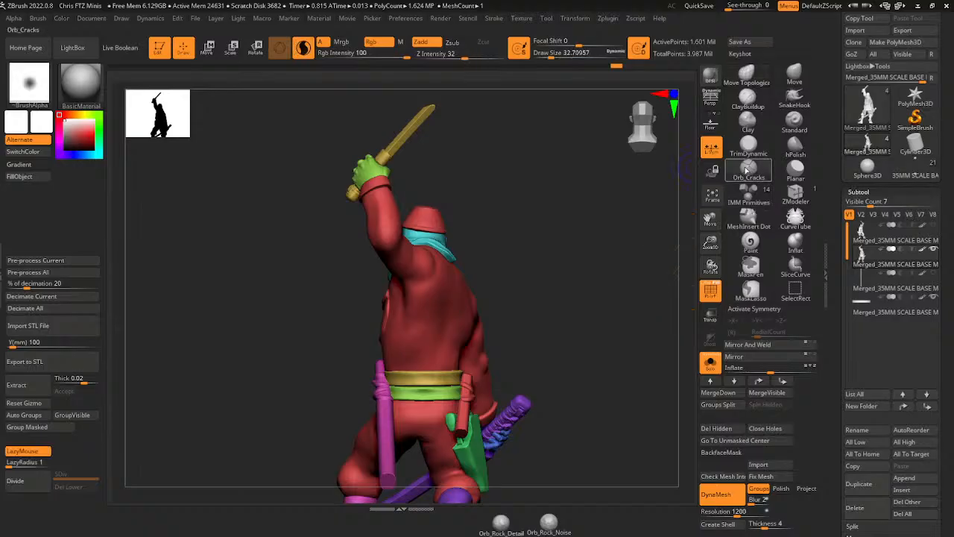
left_click(304, 49)
left_click_drag(563, 258, 620, 253)
mouse_move(711, 243)
left_mouse_down()
mouse_move(674, 216)
mouse_move(711, 203)
left_mouse_up()
left_click(455, 53)
left_click(446, 55)
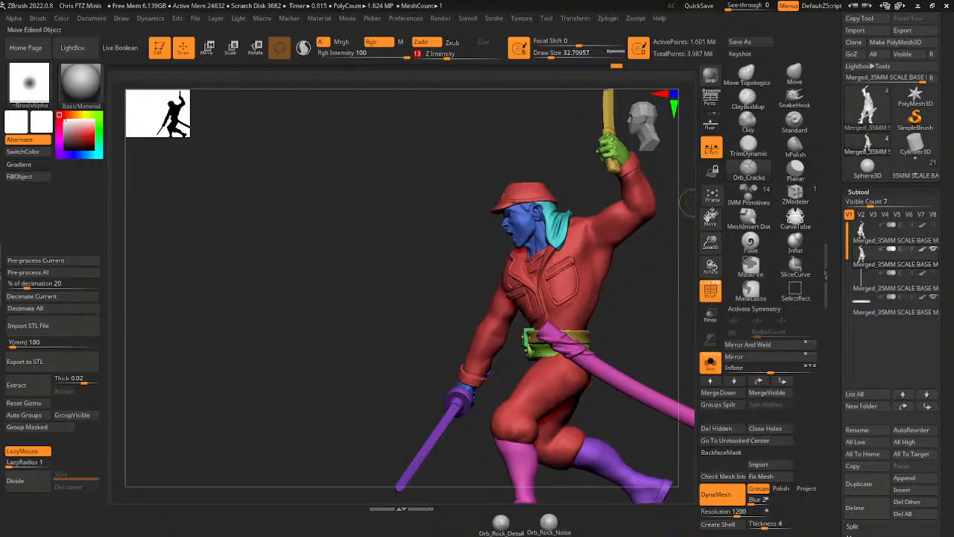
left_click_drag(713, 219, 570, 169)
left_click_drag(565, 264, 531, 257)
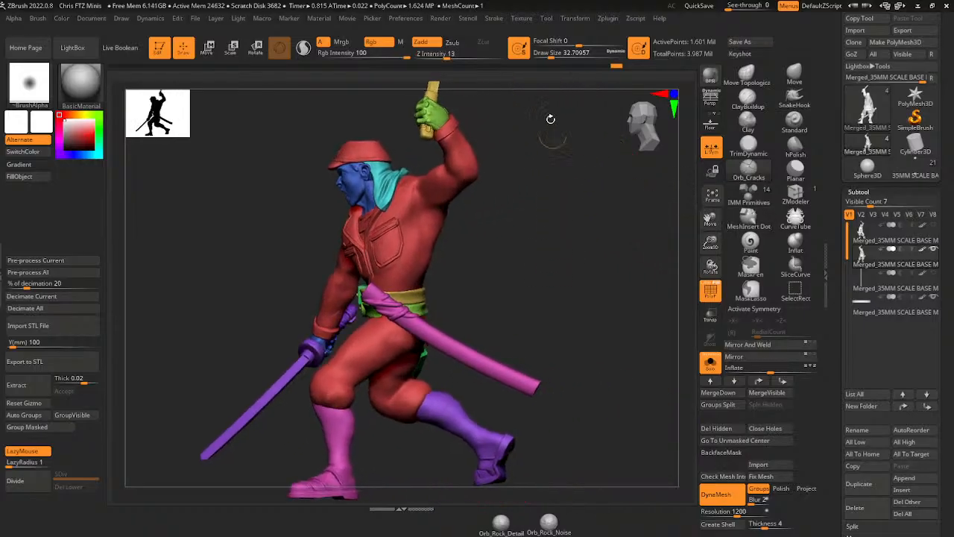
left_click(556, 56)
- Mask everything except the jacket and trousers polygroup
left_click(413, 272, "ctrl+shift")
left_click(470, 267, "ctrl")
left_click(473, 266, "ctrl+shift")
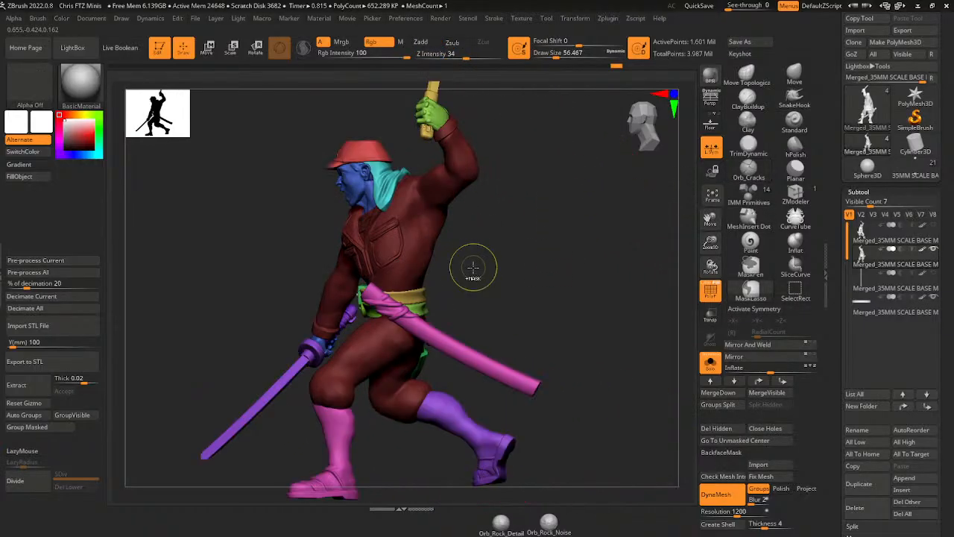
left_click(473, 268, "ctrl")
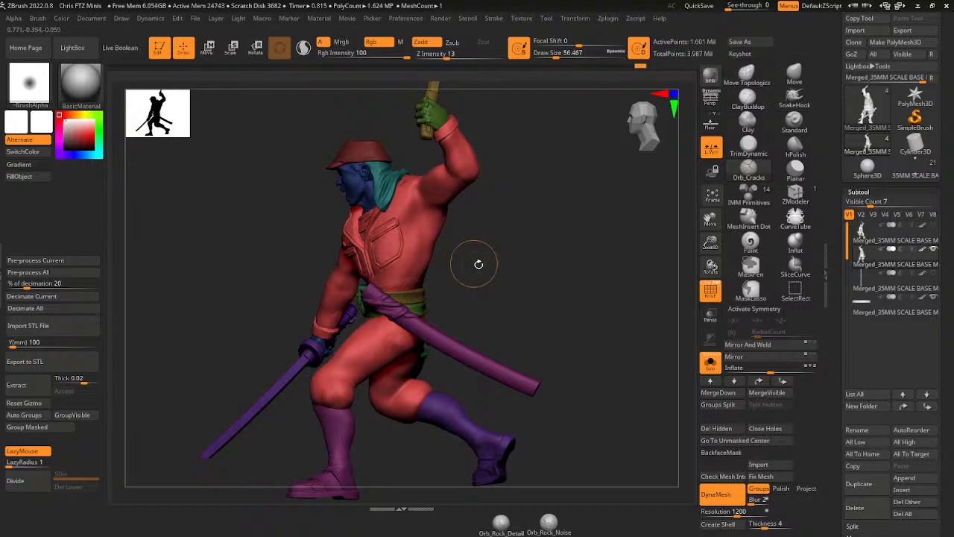
- Carve cloth folds into the jacket's side, waist and lower back with the Orb_Cracks brush
left_click_drag(480, 262, 447, 203)
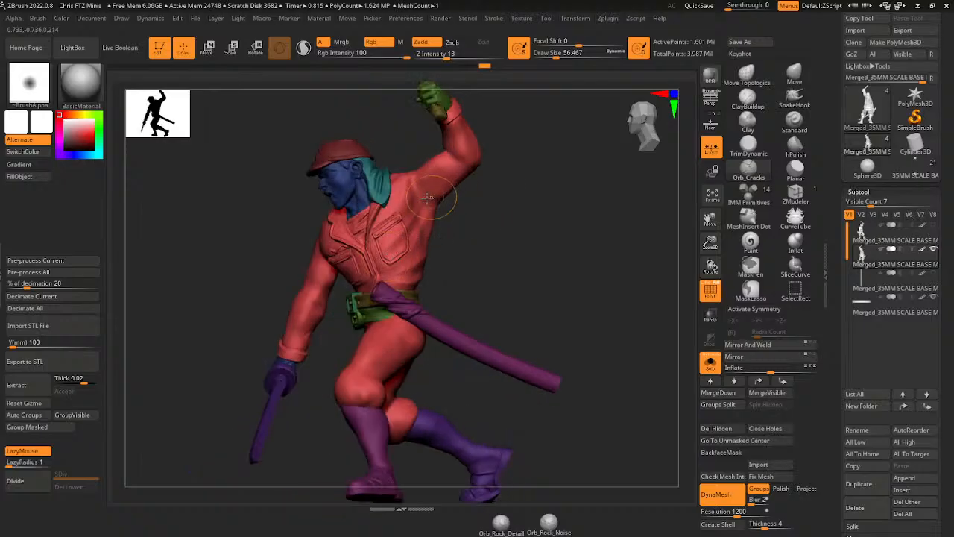
right_click_drag(431, 218, 579, 238)
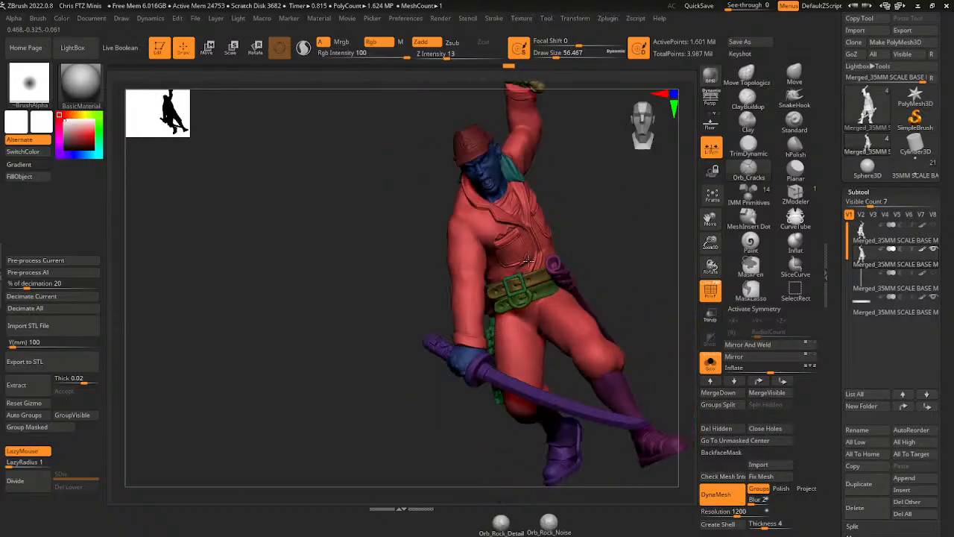
right_click_drag(529, 261, 514, 241)
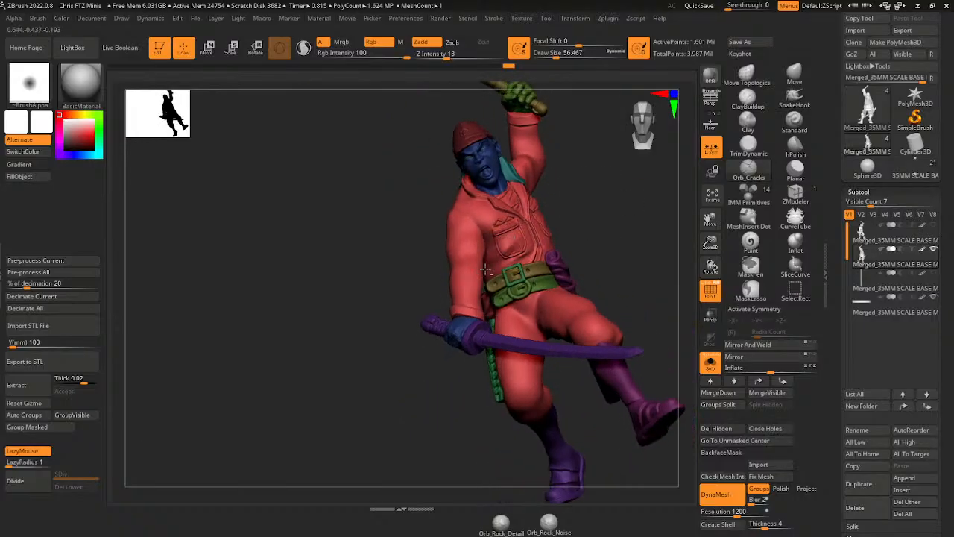
right_click_drag(571, 215, 538, 228)
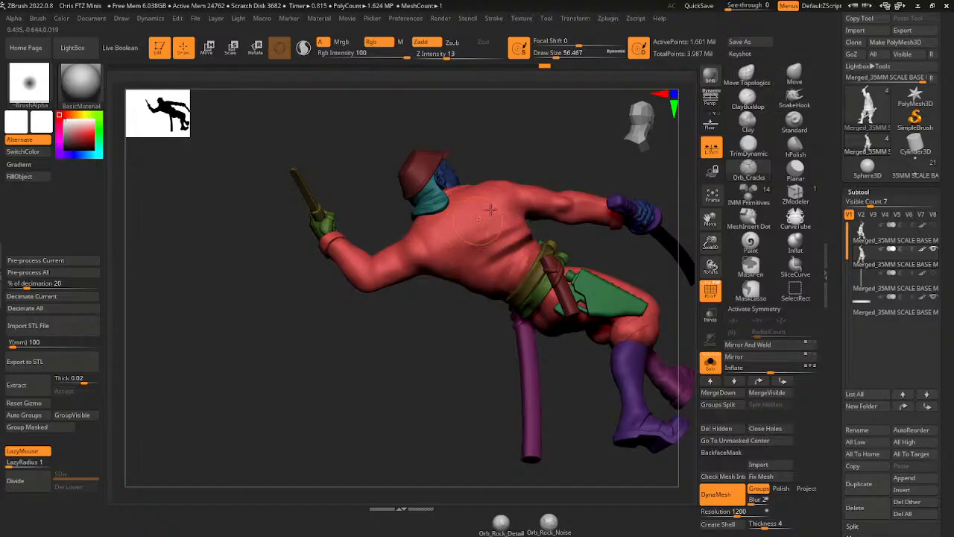
right_click_drag(533, 161, 620, 162)
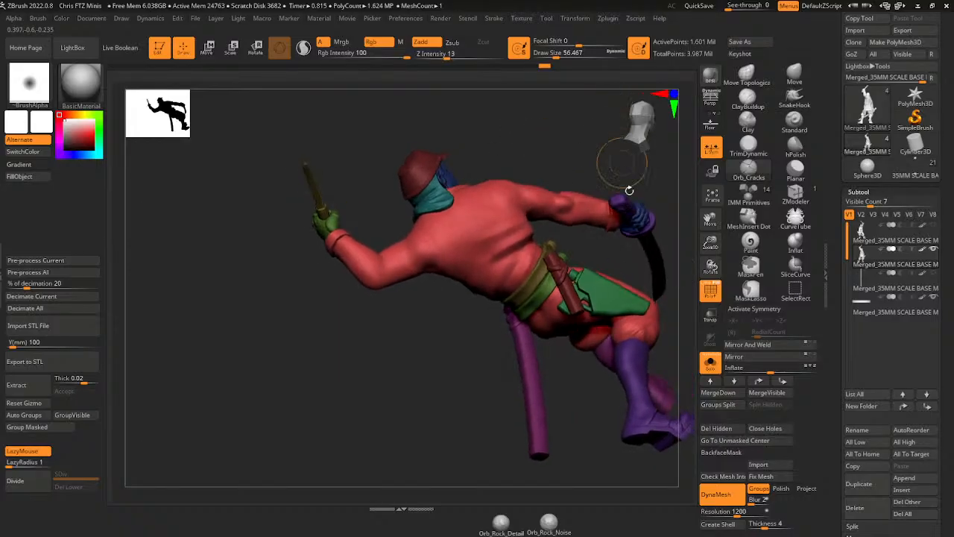
left_click_drag(674, 317, 637, 210)
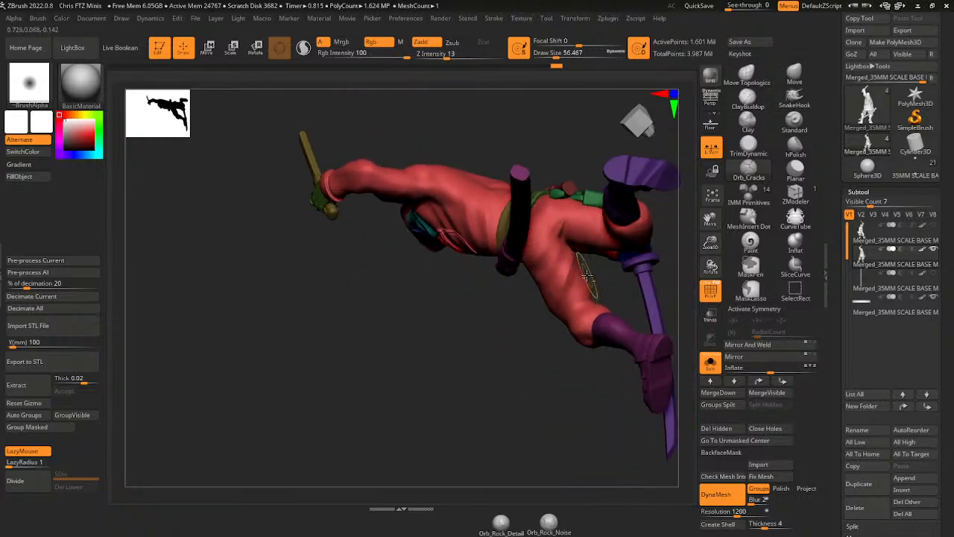
- Pull the trouser ends below both knees out over the boot tops with the Move brush at a draw size of about 104
mouse_move(559, 300)
right_mouse_down()
mouse_move(588, 299)
mouse_move(584, 282)
mouse_move(599, 305)
mouse_move(644, 326)
right_mouse_up()
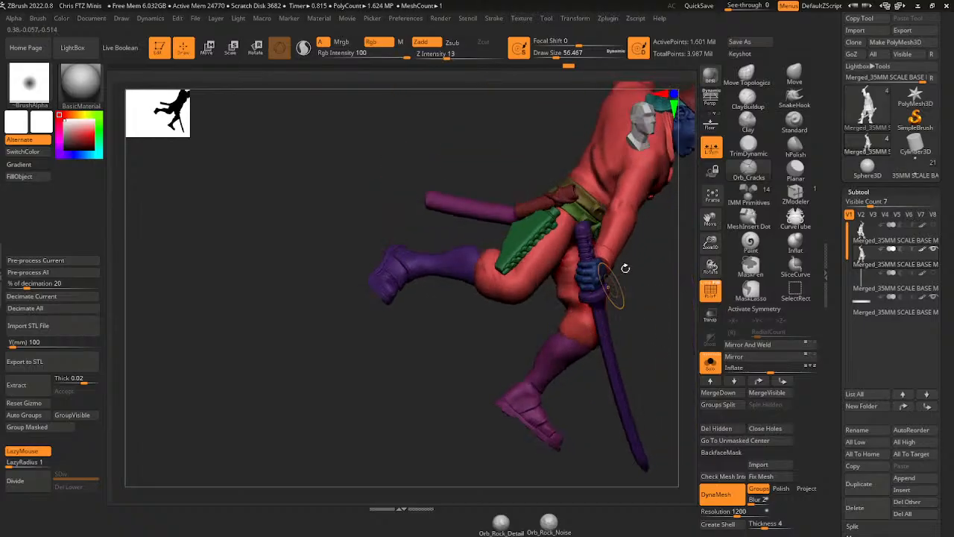
left_click(794, 73)
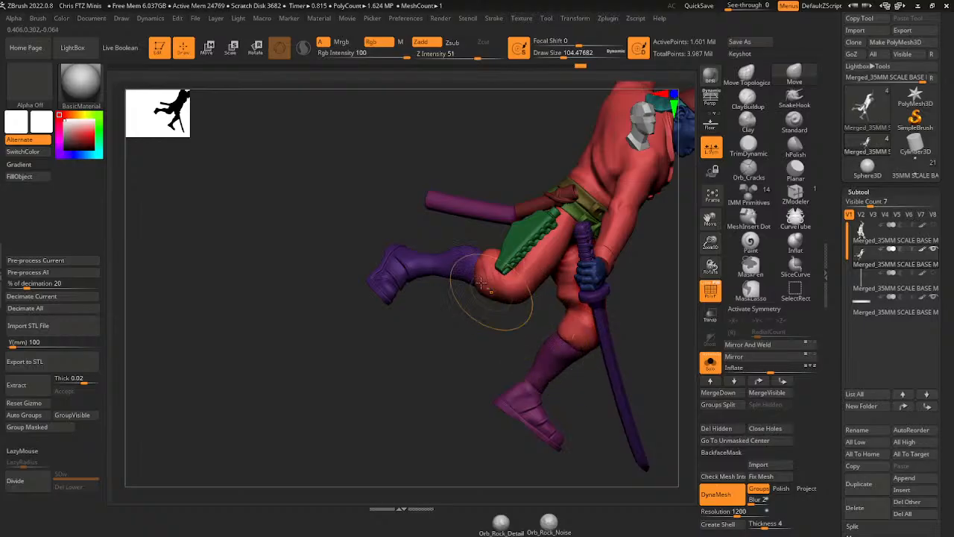
right_click_drag(463, 348, 463, 297)
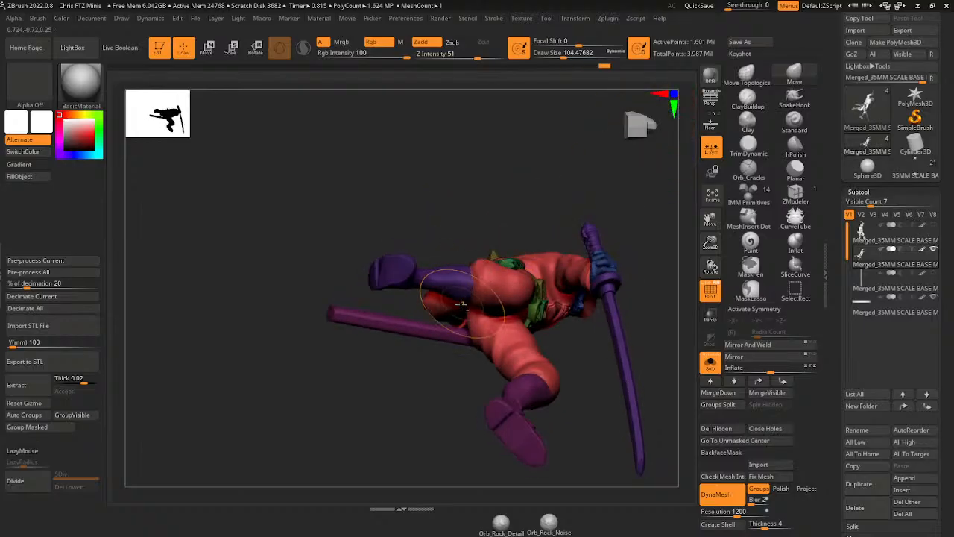
right_click_drag(522, 199, 563, 145)
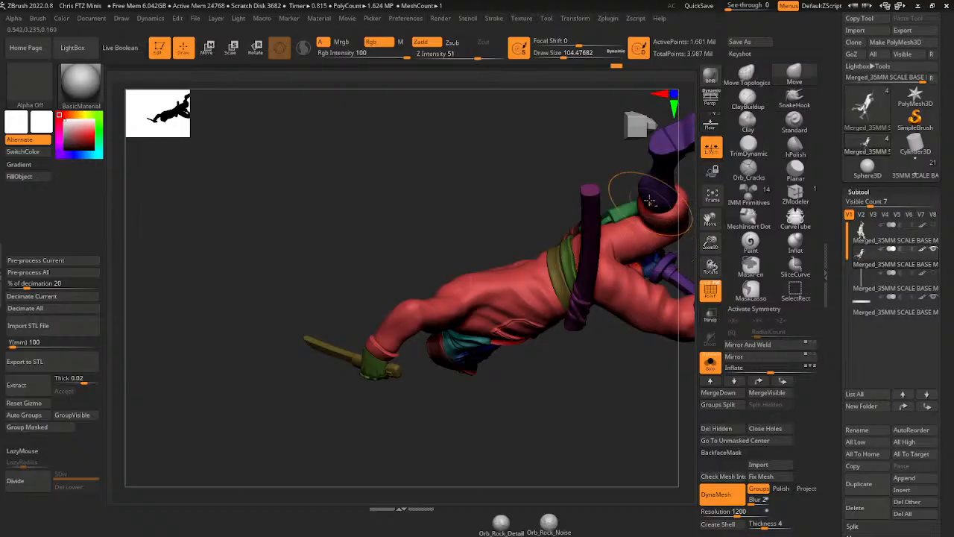
mouse_move(665, 205)
right_mouse_down()
mouse_move(550, 283)
mouse_move(556, 295)
mouse_move(661, 288)
mouse_move(618, 298)
mouse_move(640, 328)
mouse_move(663, 290)
mouse_move(674, 257)
mouse_move(639, 160)
mouse_move(635, 166)
right_mouse_up()
- Set Orb_Cracks to Z Intensity 17 and carve folds around the front leg's thigh and behind its knee
left_click(748, 171)
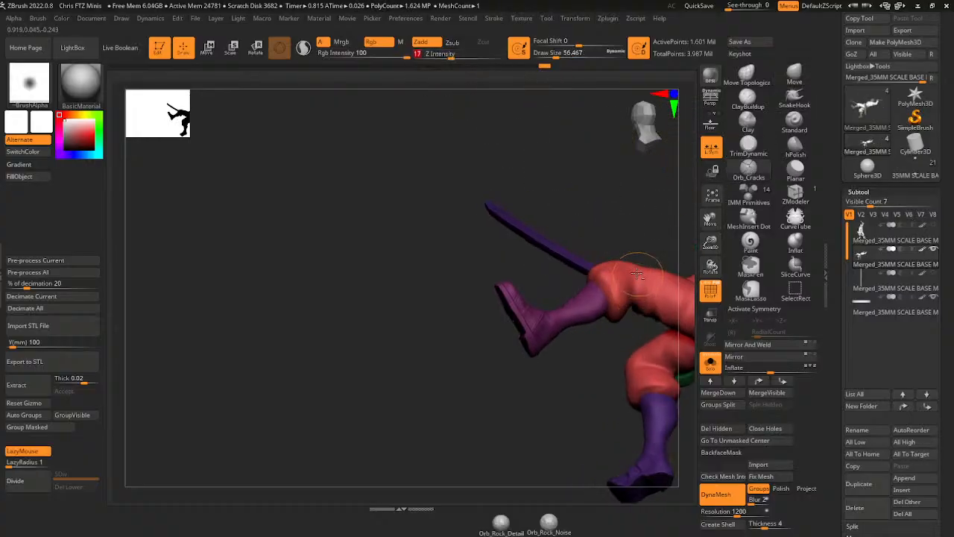
right_click_drag(659, 240, 661, 256)
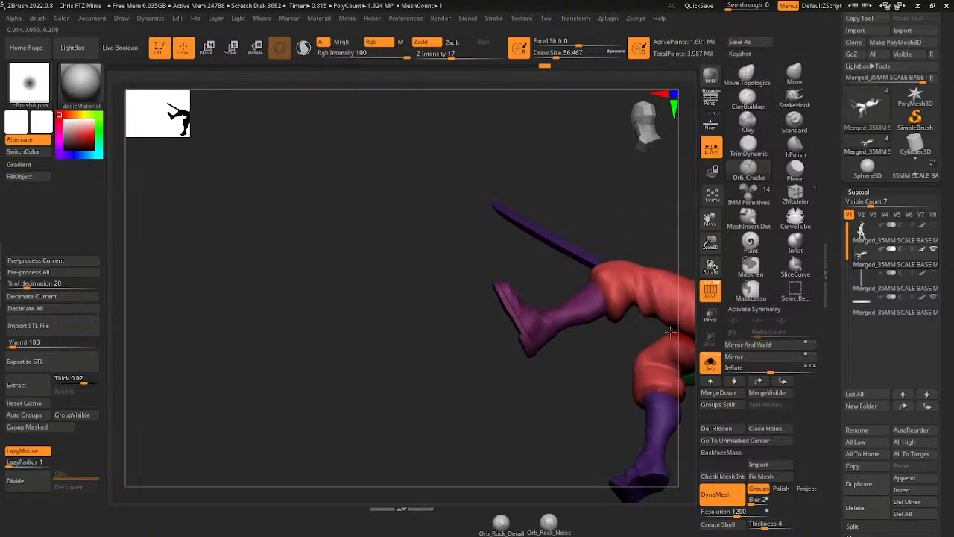
left_click_drag(709, 219, 587, 242)
right_click_drag(617, 233, 672, 224)
right_click_drag(650, 311, 556, 292)
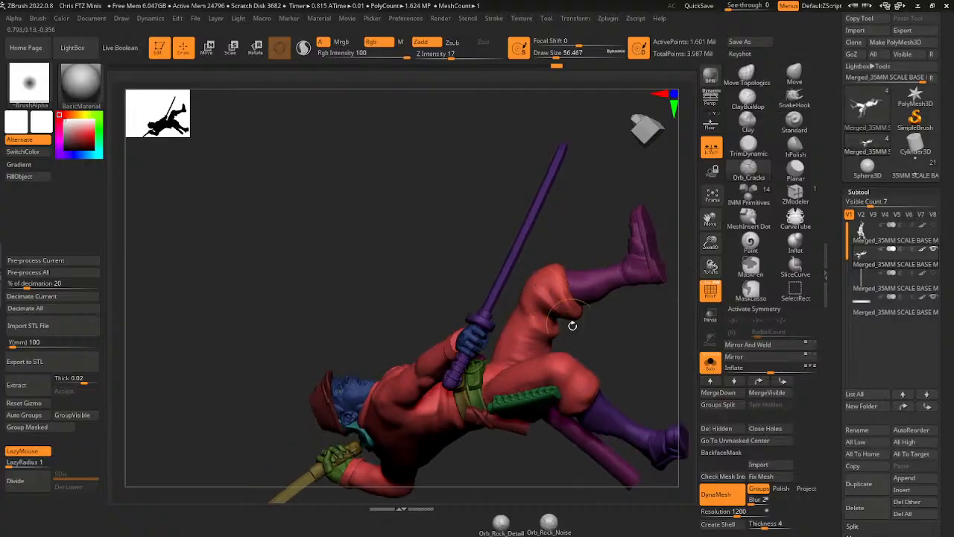
right_click_drag(572, 325, 535, 311)
mouse_move(579, 335)
right_mouse_down()
mouse_move(547, 320)
mouse_move(552, 343)
mouse_move(520, 348)
right_mouse_up()
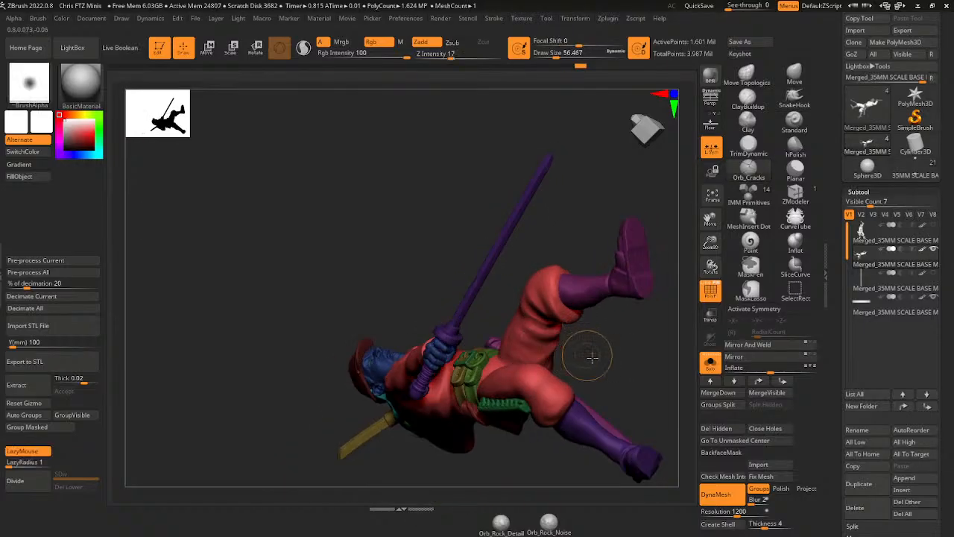
- Carve trouser folds around the rear leg's bent knee and along its thigh with Orb_Cracks
mouse_move(592, 358)
right_mouse_down()
mouse_move(602, 386)
mouse_move(590, 437)
right_mouse_up()
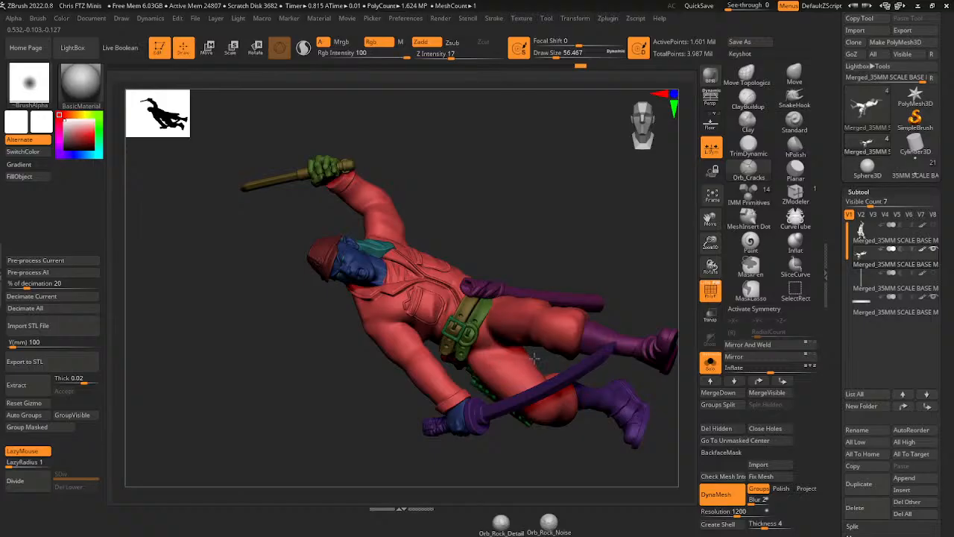
right_click_drag(534, 358, 507, 382)
right_click_drag(576, 319, 533, 405)
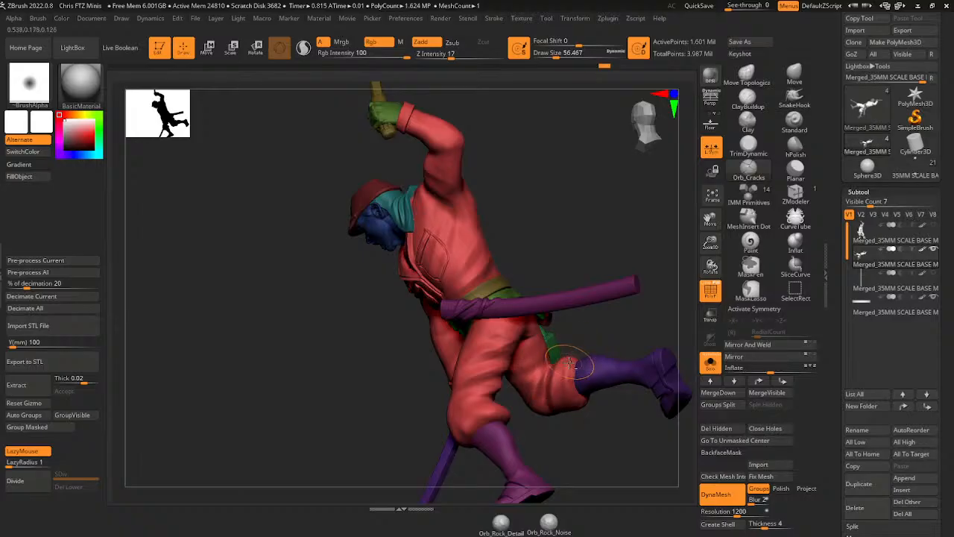
right_click_drag(579, 385, 582, 293)
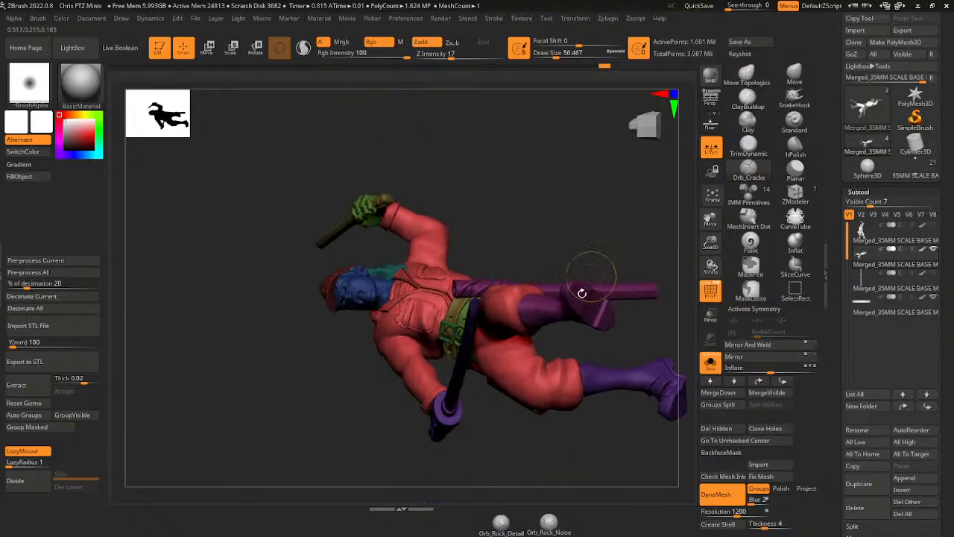
right_click_drag(547, 382, 541, 363)
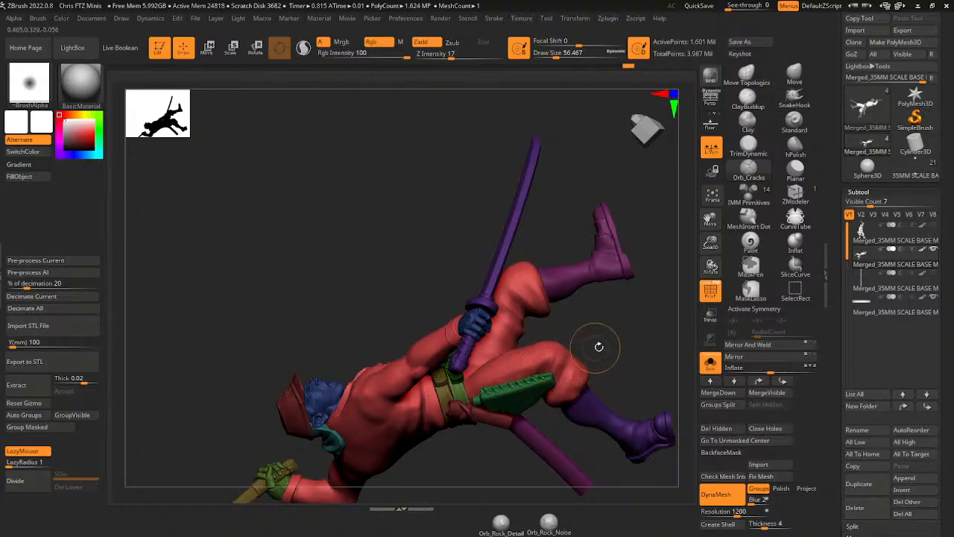
right_click_drag(599, 347, 526, 360)
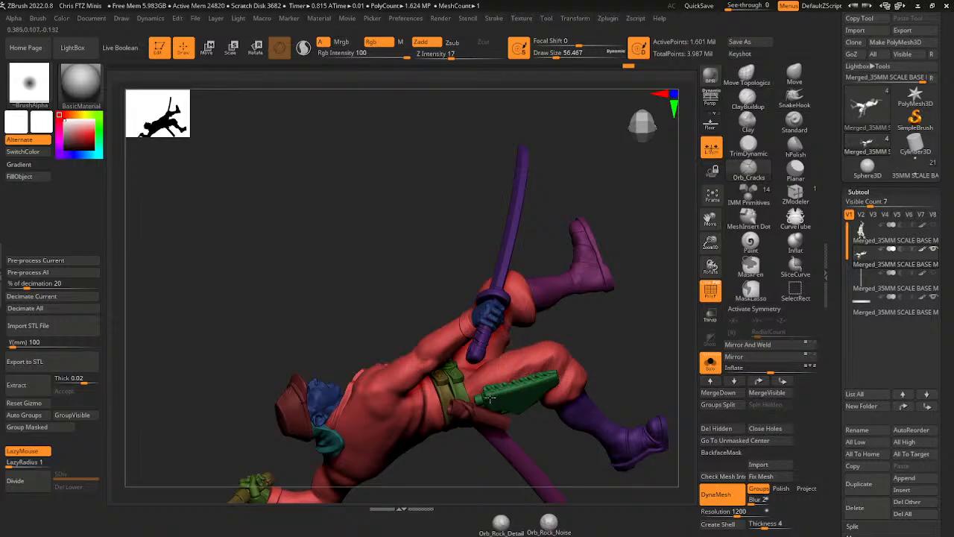
- Reduce the Orb_Cracks draw size to 28.75 and carve finer folds into the jacket's back and side above the belt
right_click_drag(493, 394, 603, 262)
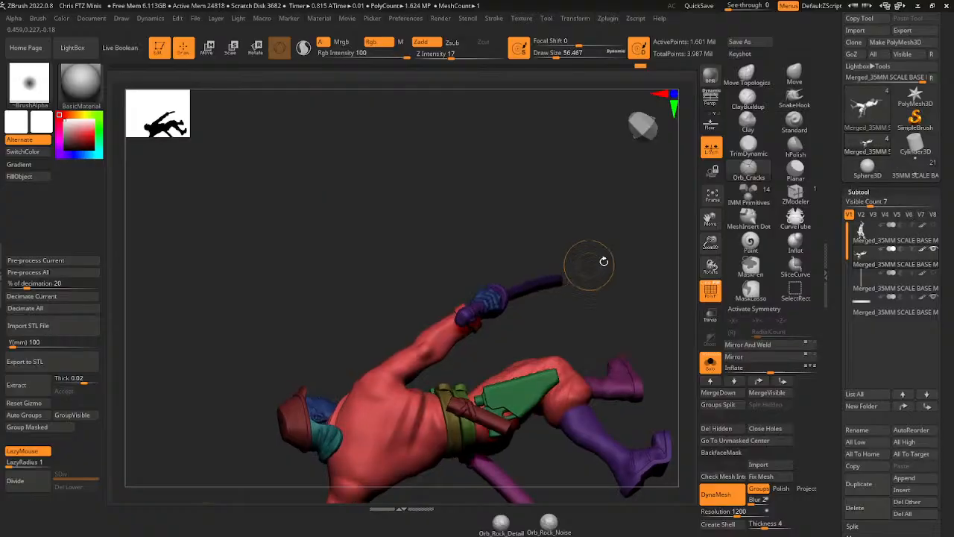
left_click_drag(711, 243, 714, 266)
left_click_drag(711, 220, 789, 19)
right_click_drag(509, 380, 469, 333)
left_click(550, 54)
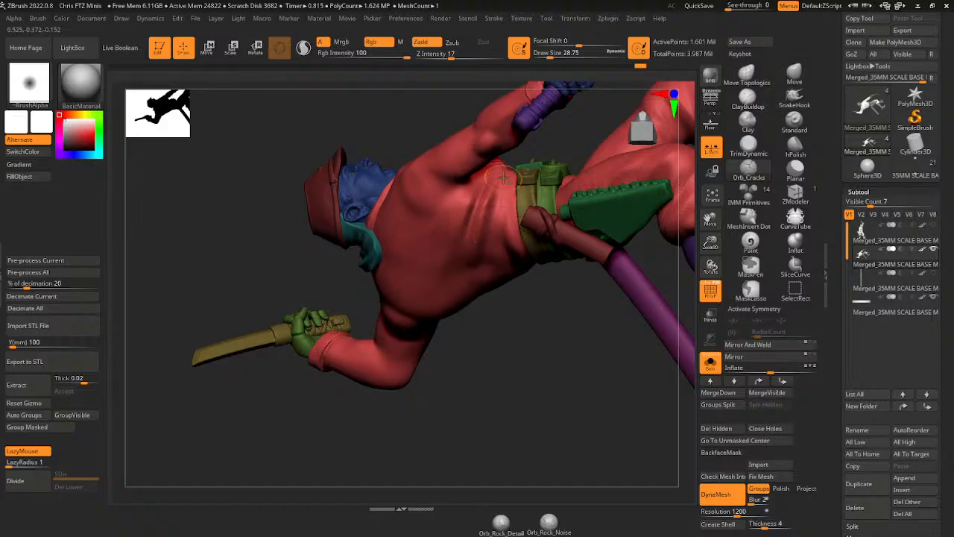
mouse_move(492, 279)
right_mouse_down()
mouse_move(512, 185)
mouse_move(520, 201)
right_mouse_up()
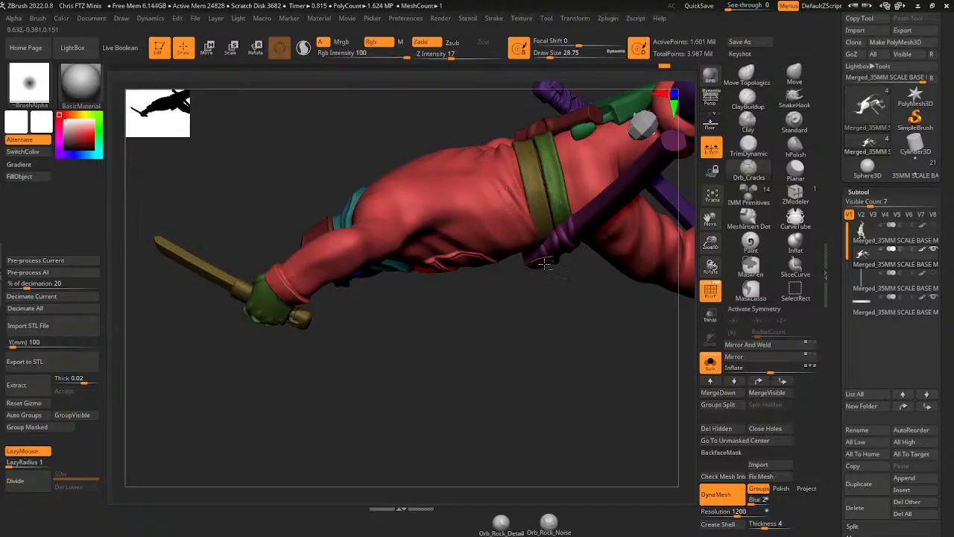
right_click_drag(545, 262, 519, 148)
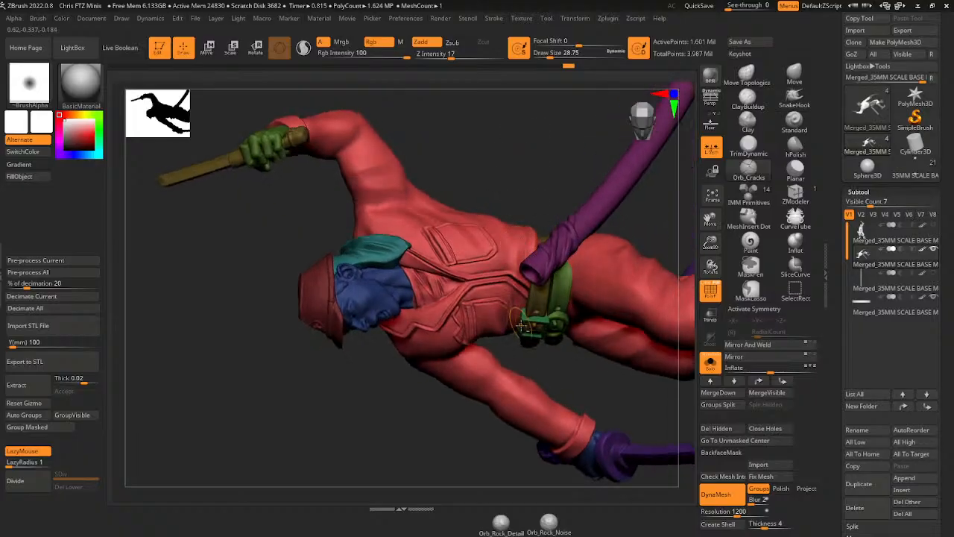
- Carve fine folds into the jacket's front around the pockets and into the lowered arm's sleeve at the elbow
left_click_drag(498, 242, 499, 271)
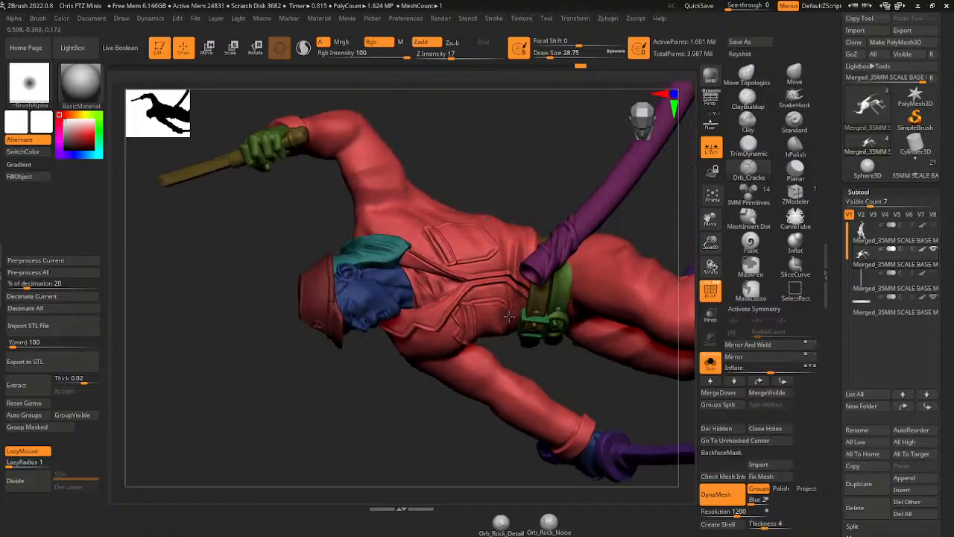
mouse_move(493, 193)
right_mouse_down()
mouse_move(514, 154)
mouse_move(478, 291)
right_mouse_up()
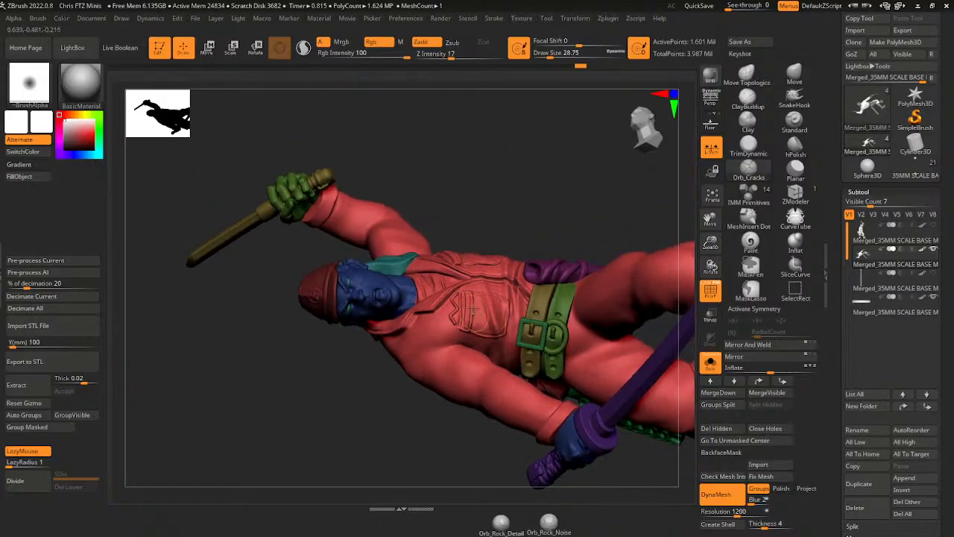
right_click_drag(457, 342, 520, 290)
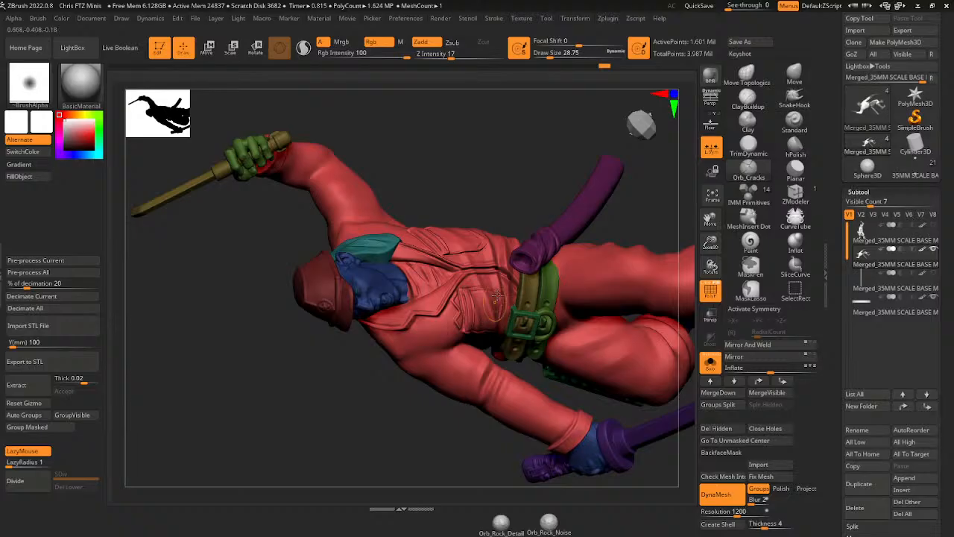
- Carve compression folds into the raised arm's sleeve around the inside and back of the elbow
left_click_drag(560, 172, 424, 132)
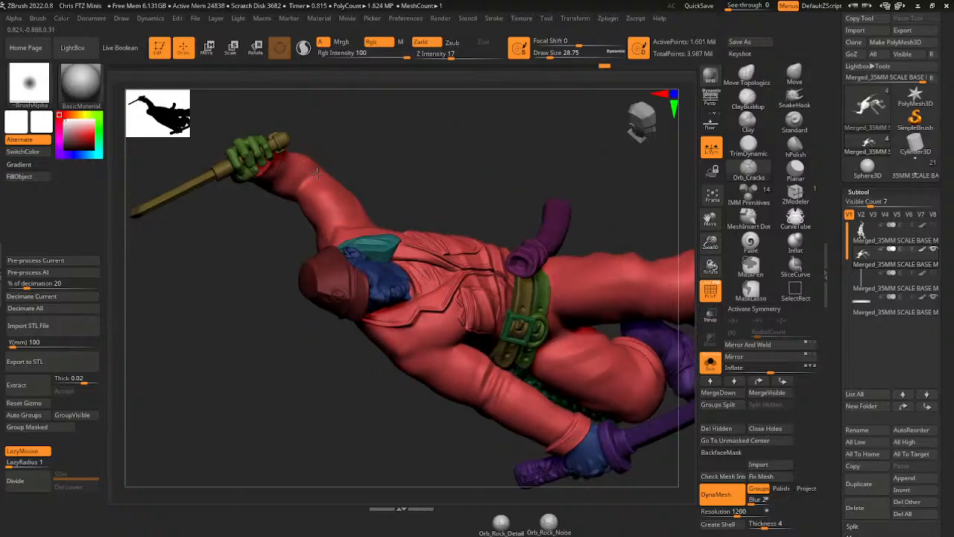
left_click_drag(362, 125, 329, 157)
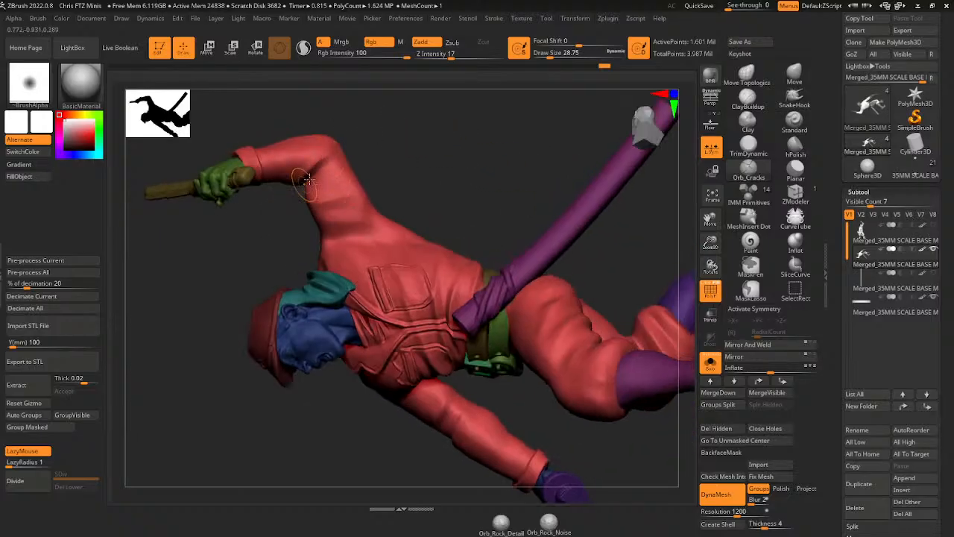
mouse_move(314, 176)
left_mouse_down()
mouse_move(405, 96)
mouse_move(337, 169)
mouse_move(322, 171)
left_mouse_up()
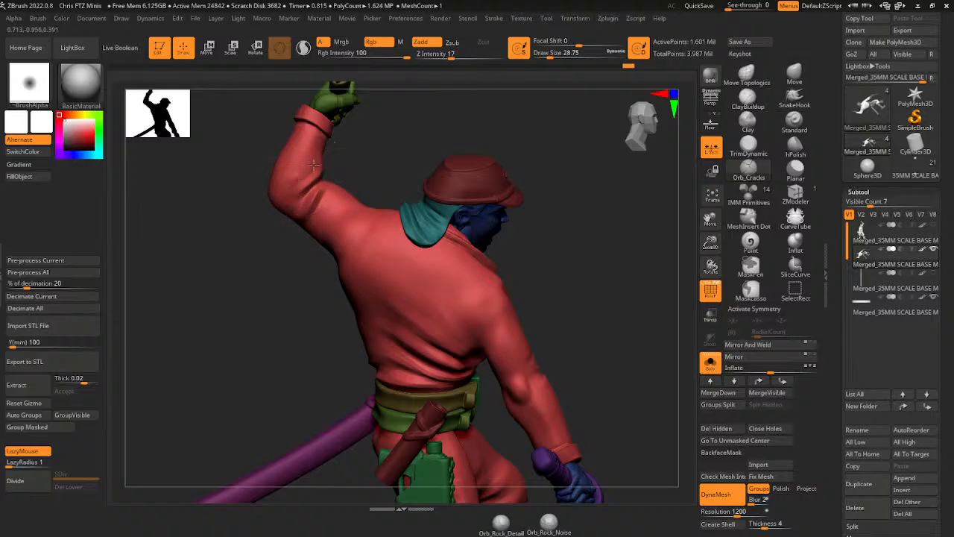
mouse_move(314, 164)
left_mouse_down()
mouse_move(319, 175)
mouse_move(298, 165)
left_mouse_up()
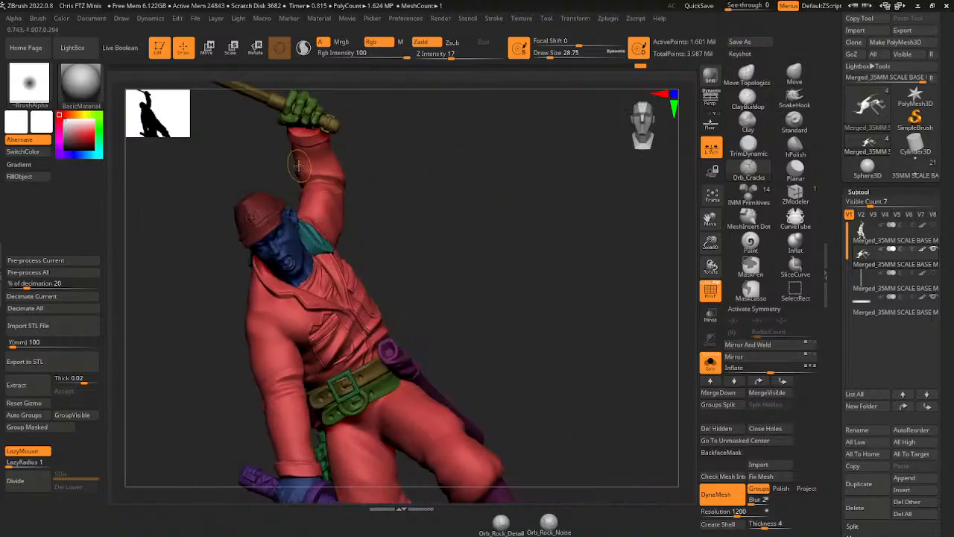
left_click_drag(376, 162, 380, 202)
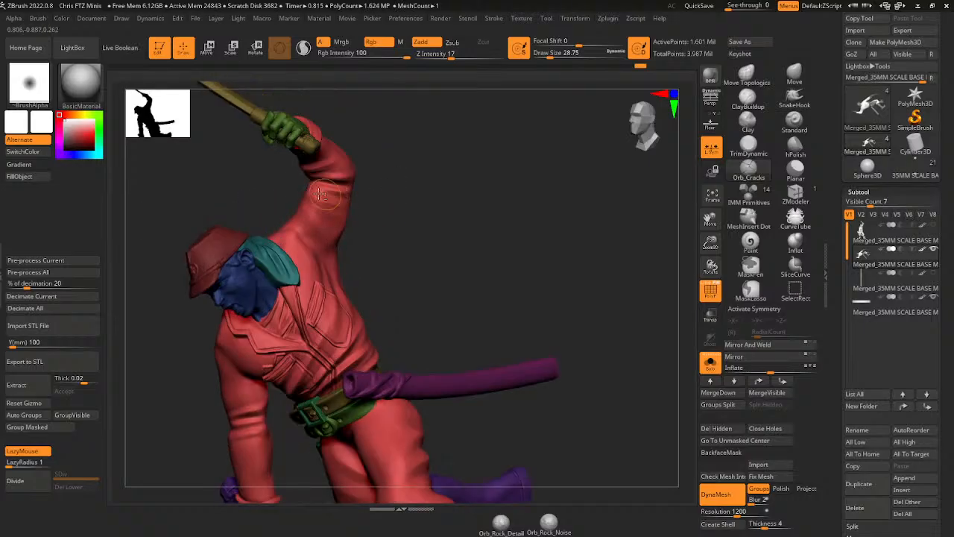
- Carve folds along the raised arm's upper sleeve and across the shoulder and armpit of the jacket
mouse_move(387, 175)
left_mouse_down()
mouse_move(315, 192)
mouse_move(289, 183)
mouse_move(307, 182)
left_mouse_up()
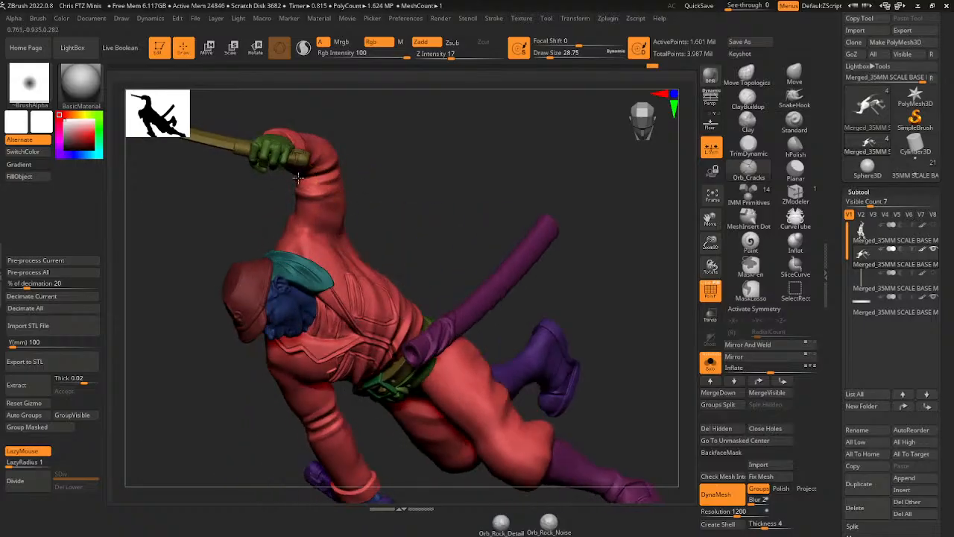
mouse_move(370, 170)
left_mouse_down()
mouse_move(342, 165)
mouse_move(463, 128)
mouse_move(492, 172)
mouse_move(428, 172)
mouse_move(361, 233)
left_mouse_up()
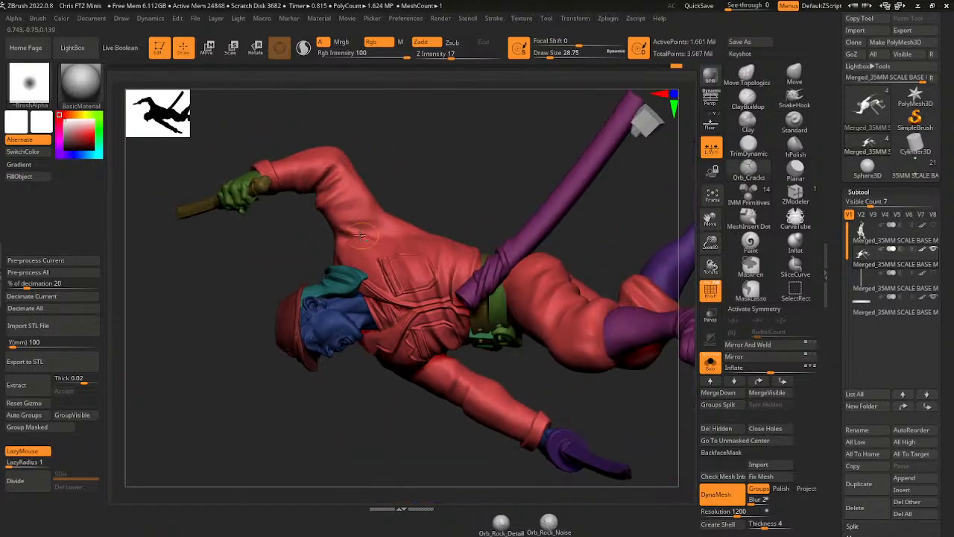
left_click_drag(369, 226, 395, 228)
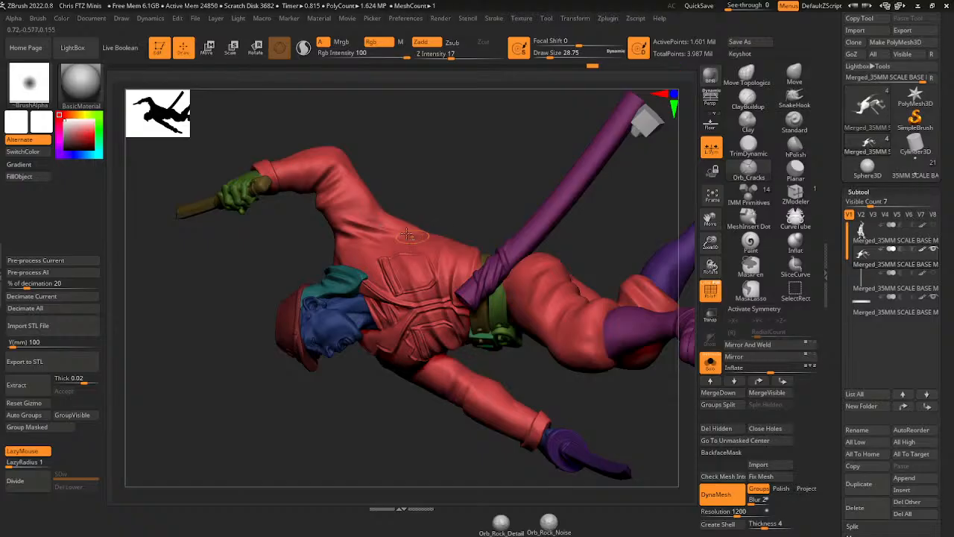
mouse_move(414, 193)
left_mouse_down()
mouse_move(373, 200)
mouse_move(407, 207)
mouse_move(372, 206)
mouse_move(511, 158)
left_mouse_up()
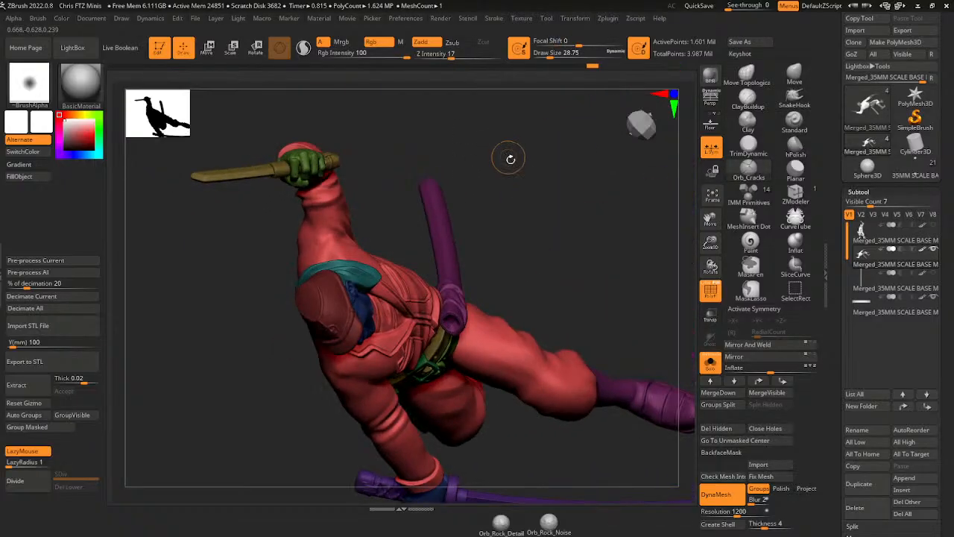
- Carve folds into the trousers around the hips, seat and upper thigh below the belt and scabbard
mouse_move(590, 241)
left_mouse_down()
mouse_move(584, 200)
mouse_move(604, 278)
mouse_move(561, 297)
mouse_move(530, 281)
mouse_move(501, 311)
left_mouse_up()
left_click_drag(444, 405, 428, 399)
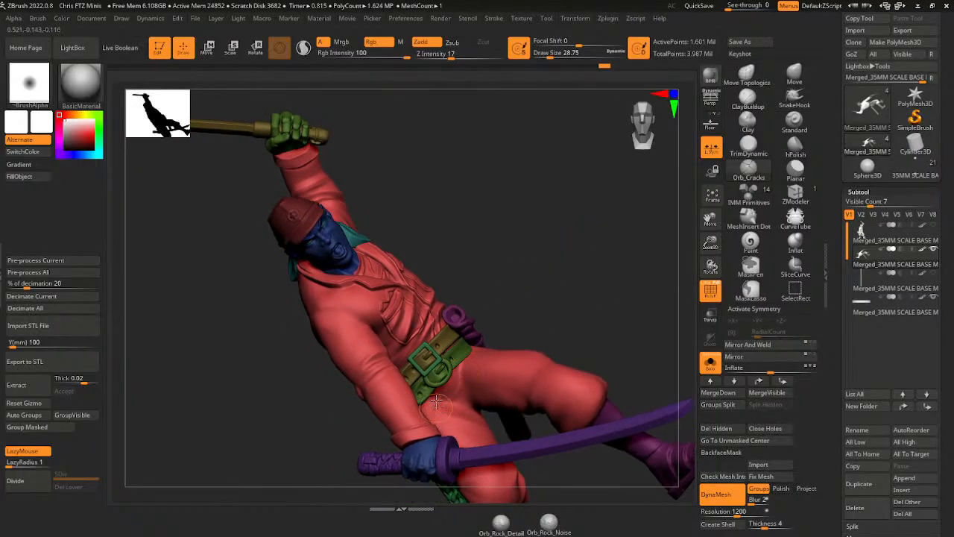
left_click_drag(493, 319, 455, 402)
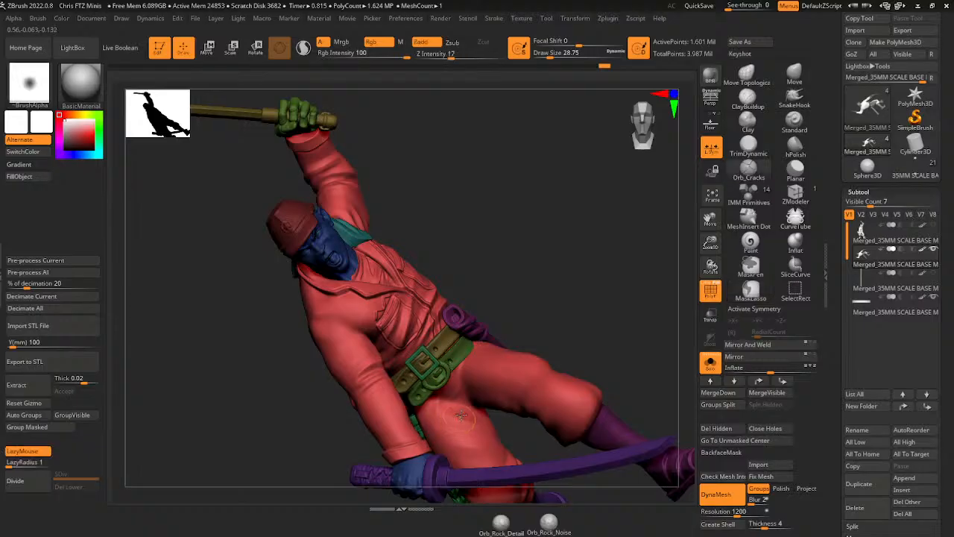
mouse_move(612, 273)
left_mouse_down()
mouse_move(602, 277)
mouse_move(610, 319)
left_mouse_up()
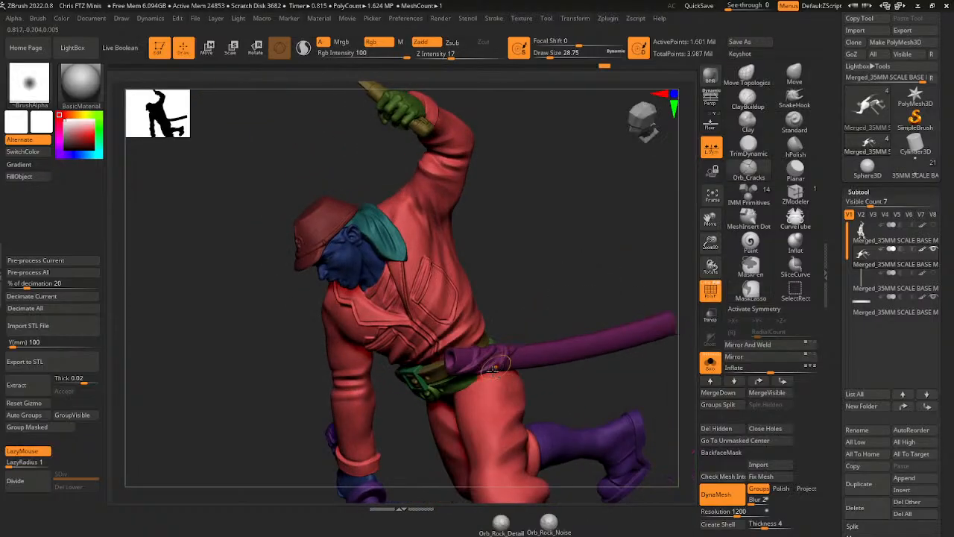
left_click_drag(567, 378, 559, 342)
mouse_move(531, 307)
left_mouse_down()
mouse_move(563, 290)
mouse_move(526, 307)
mouse_move(562, 305)
left_mouse_up()
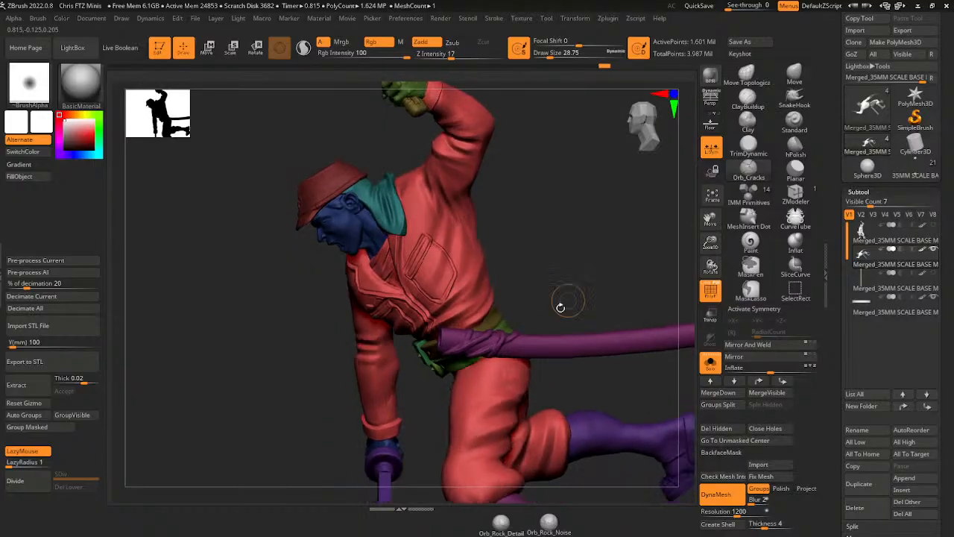
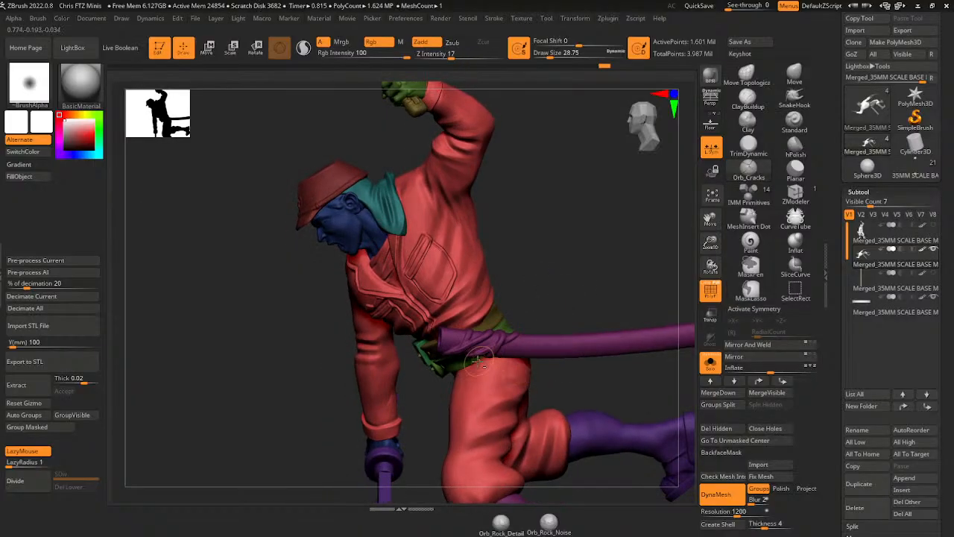
left_click_drag(579, 386, 561, 380)
left_click_drag(628, 312, 581, 301)
left_click_drag(613, 350, 582, 360)
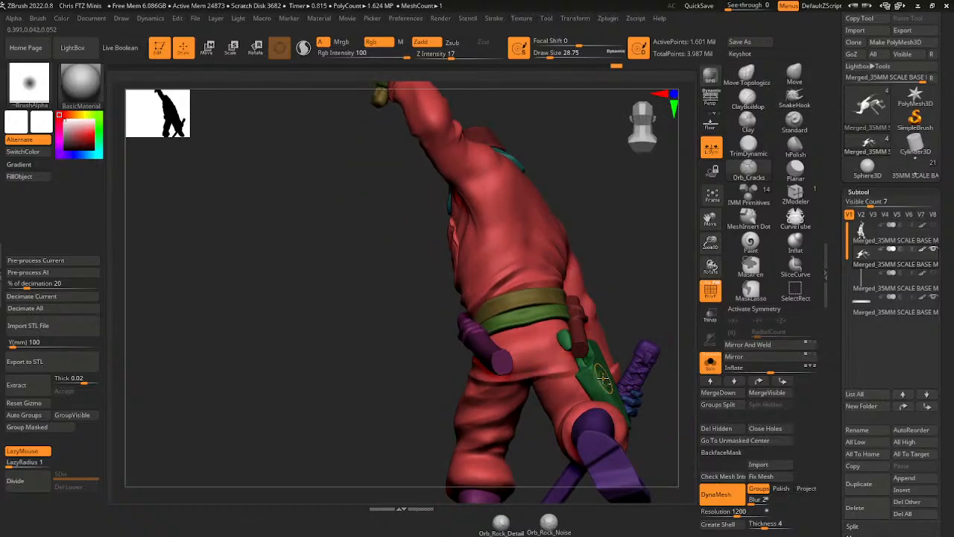
- Carve and smooth finer diagonal folds along the front leg's outer thigh down towards the knee
left_click_drag(670, 306, 612, 331)
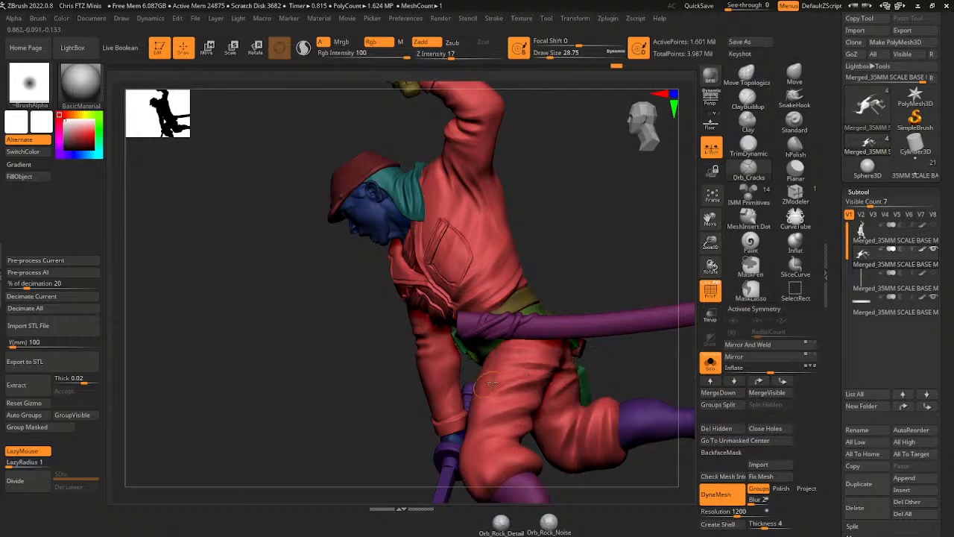
left_click_drag(620, 354, 608, 375)
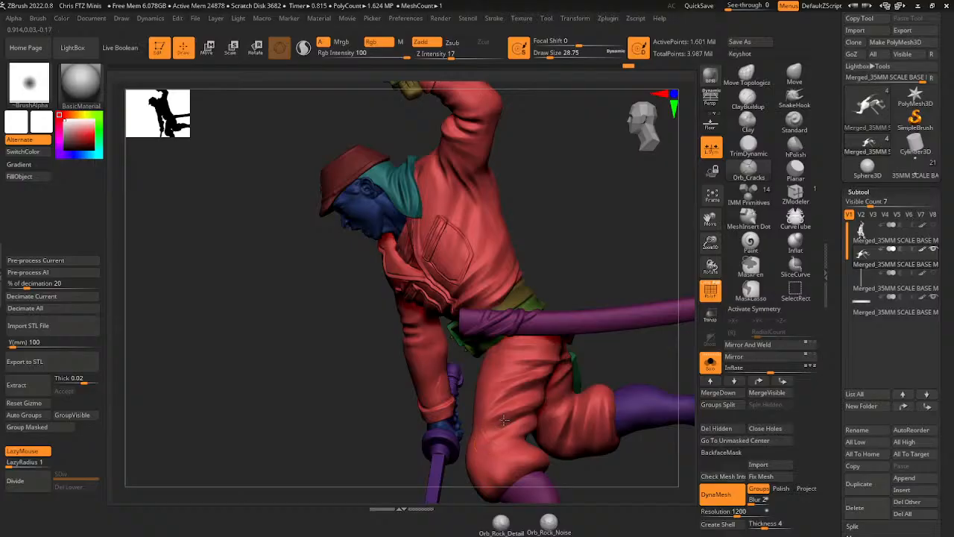
left_click_drag(488, 444, 503, 440)
left_click_drag(596, 368, 616, 379)
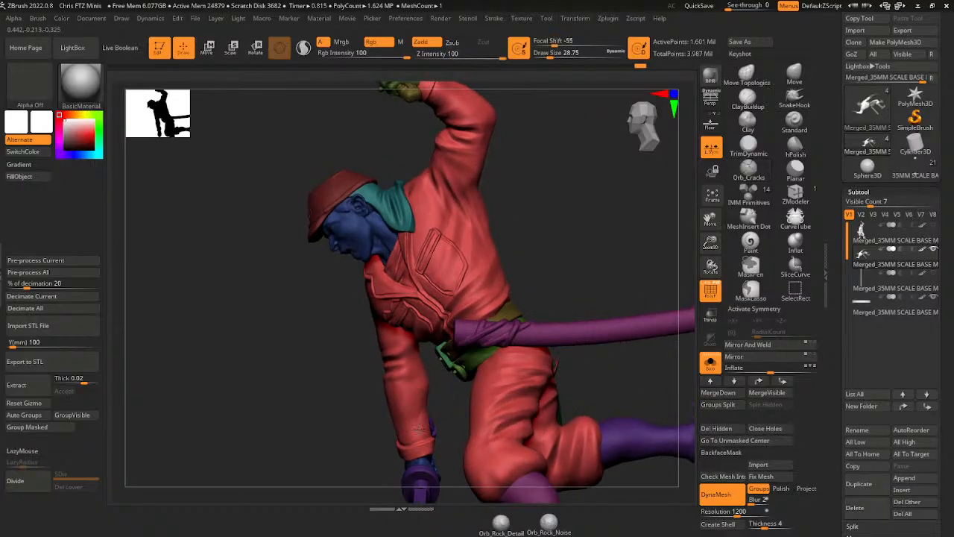
left_click_drag(440, 389, 406, 371)
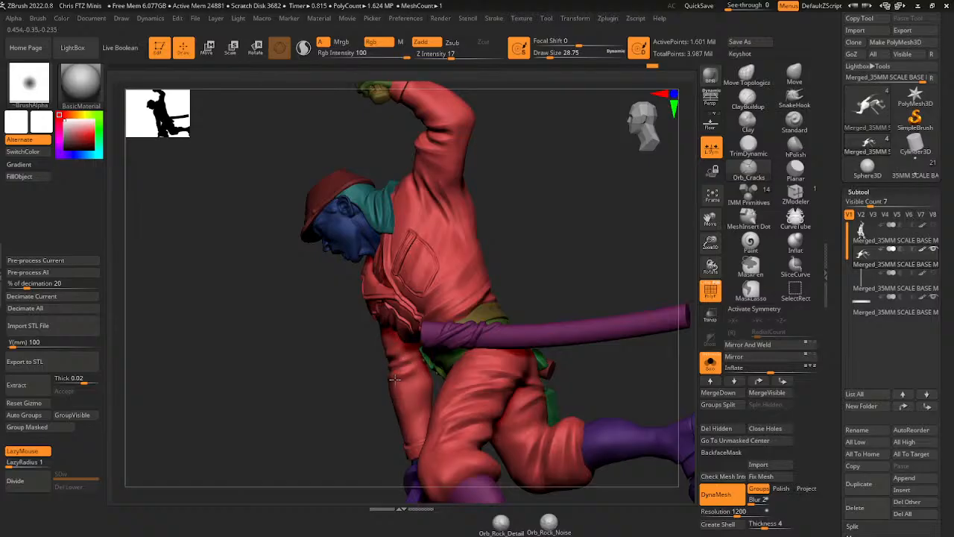
- Carve the sleeve seam over the lowered arm's shoulder and down the jacket's back
left_click_drag(513, 257, 576, 240)
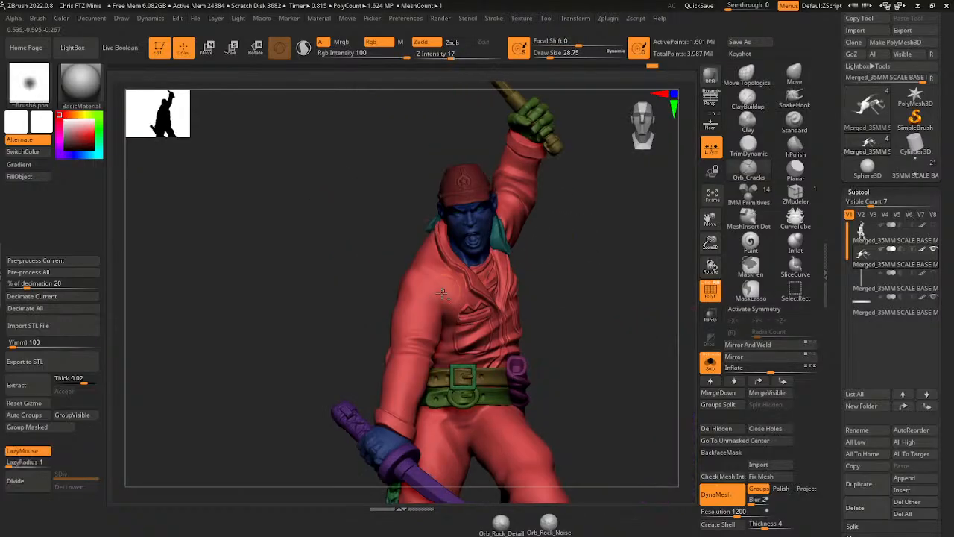
left_click_drag(340, 333, 444, 259)
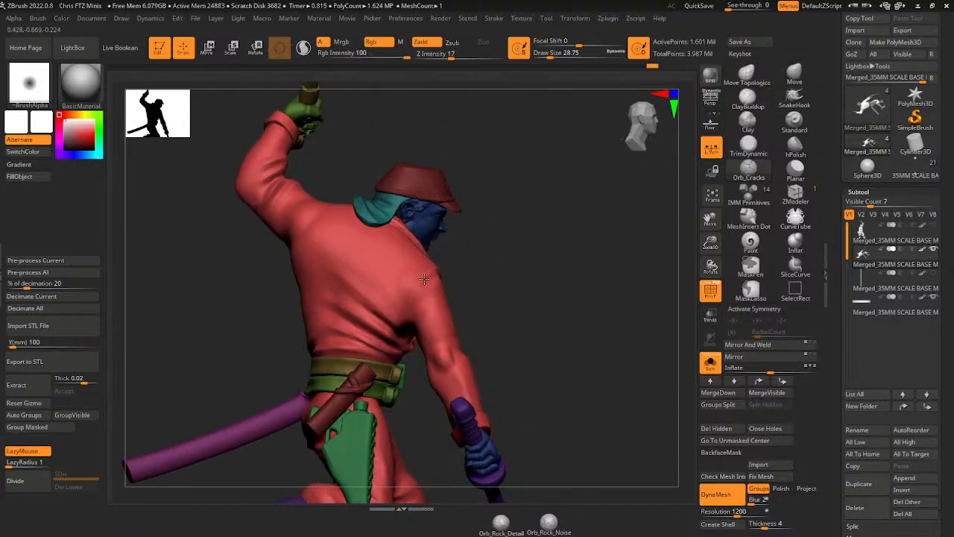
left_click_drag(409, 329, 440, 255)
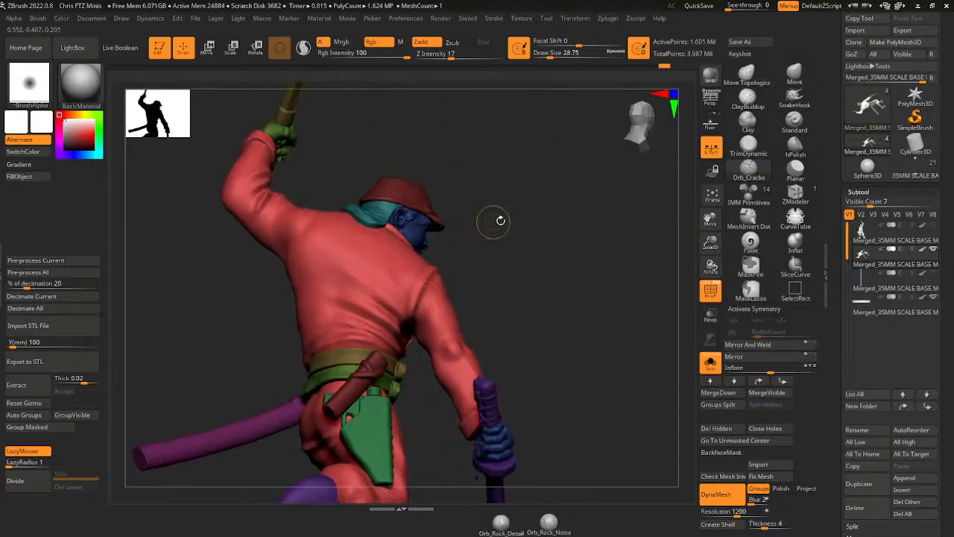
left_click_drag(496, 217, 311, 256)
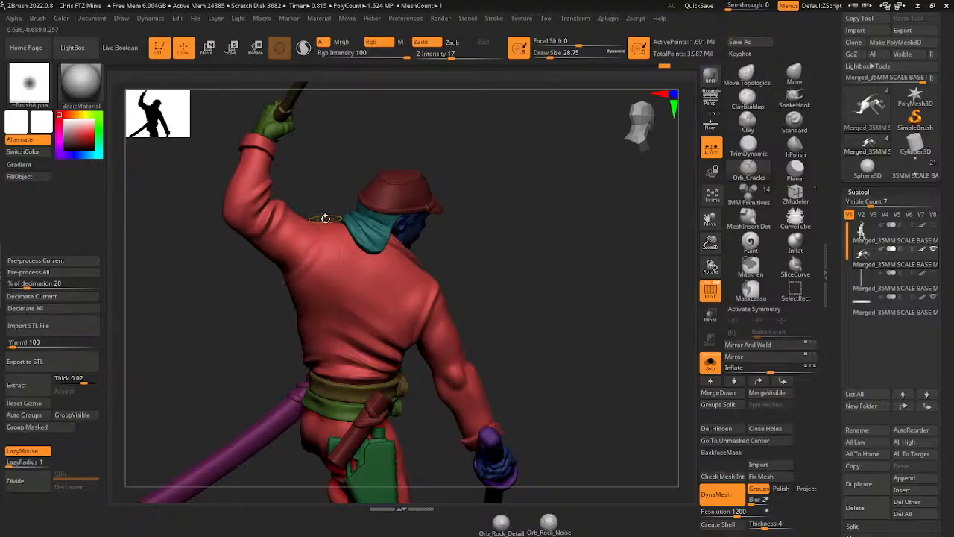
left_click_drag(334, 171, 319, 251)
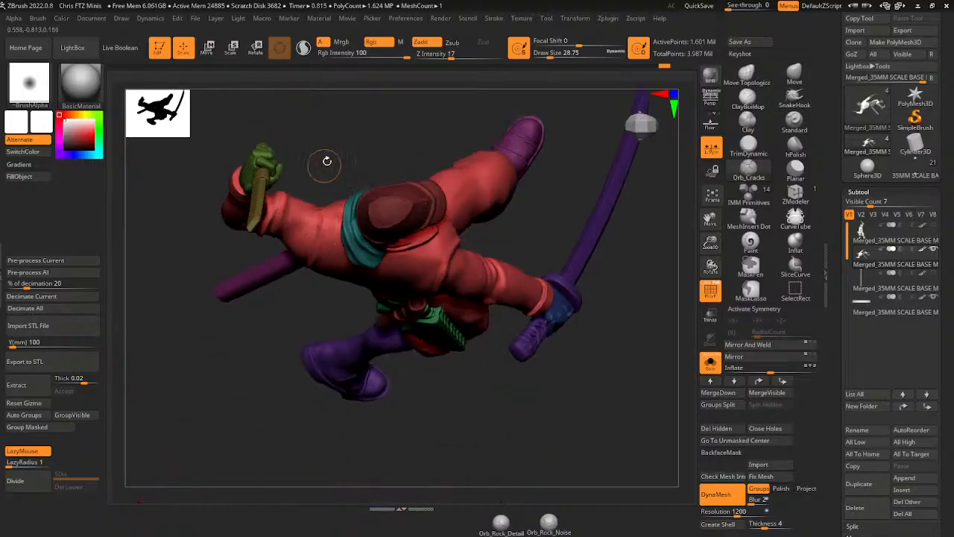
- Carve the sleeve seam around the raised arm's shoulder and armpit, with folds running into the jacket's side and back
left_click_drag(326, 162, 338, 265)
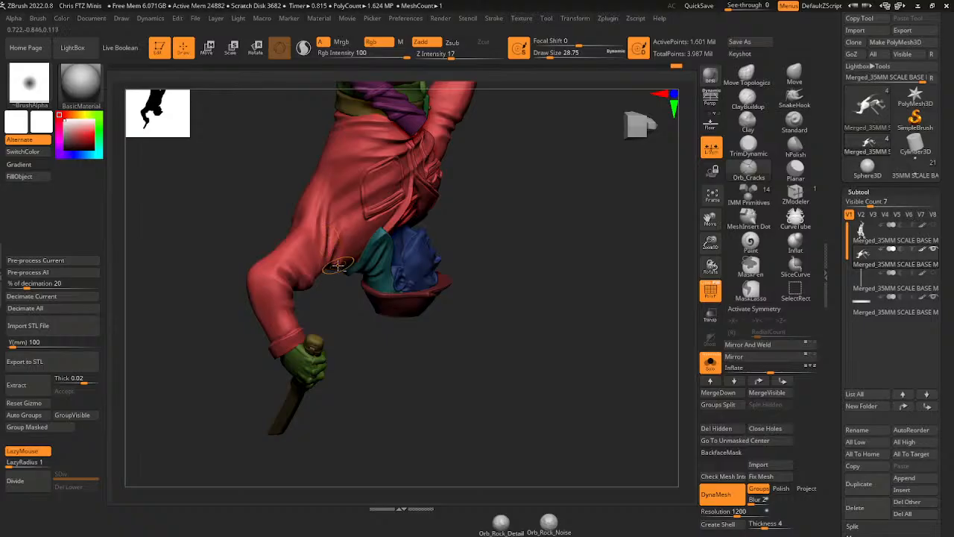
left_click_drag(347, 330, 340, 272)
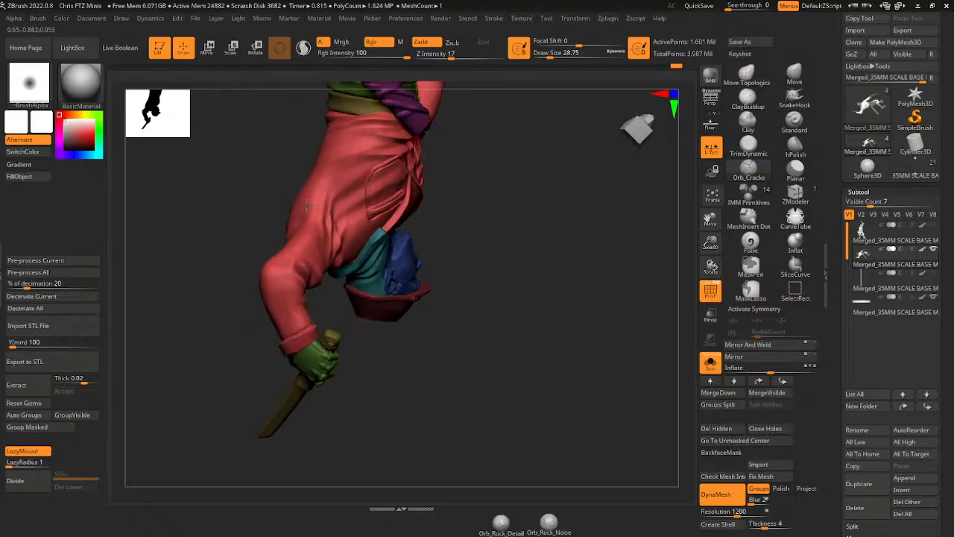
left_click_drag(394, 368, 336, 217)
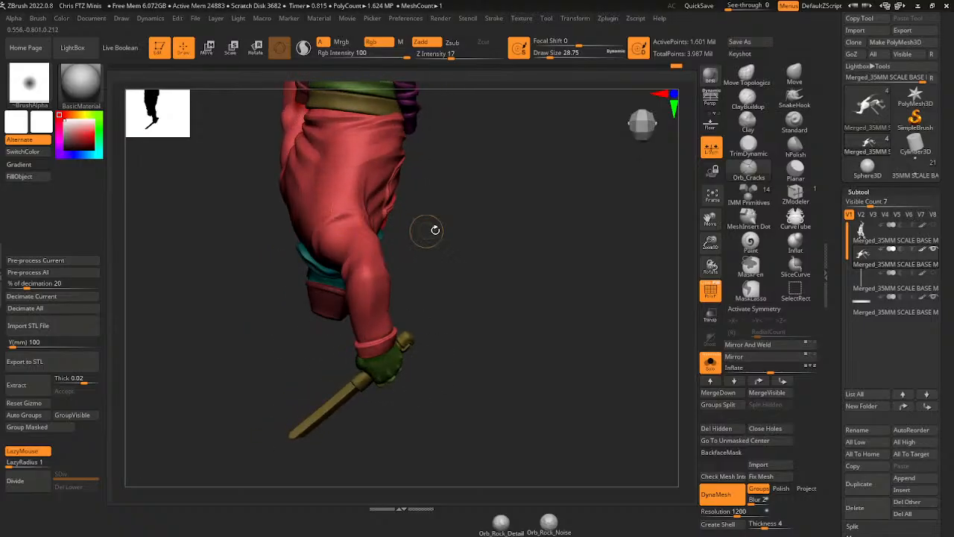
left_click_drag(435, 230, 352, 219)
left_click_drag(425, 228, 369, 204)
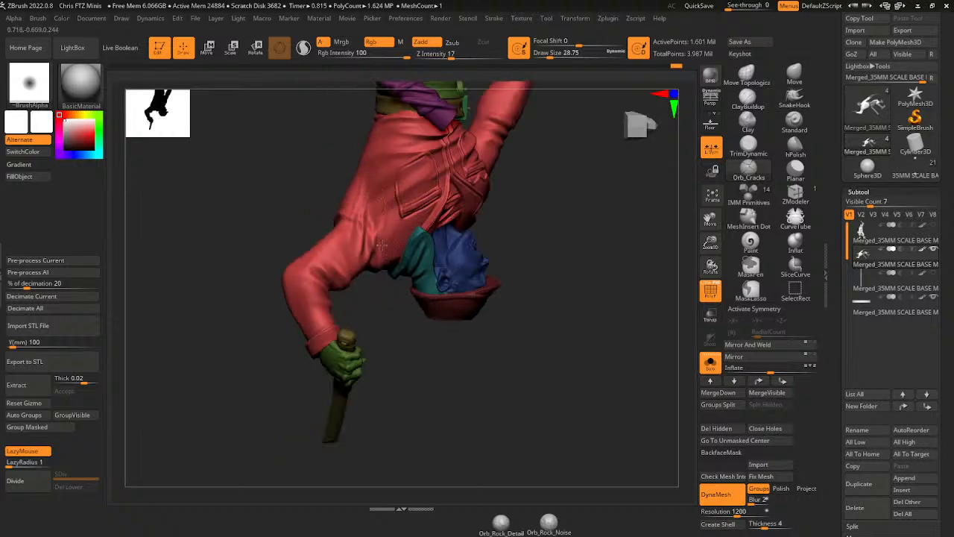
left_click_drag(382, 244, 395, 153)
left_click_drag(409, 306, 409, 395)
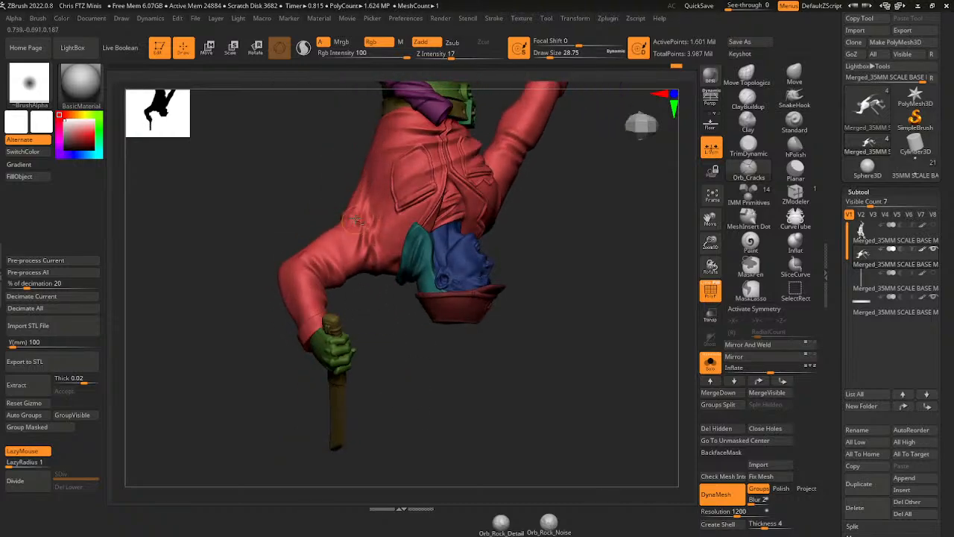
mouse_move(376, 254)
left_mouse_down()
mouse_move(386, 320)
mouse_move(365, 232)
mouse_move(370, 257)
mouse_move(371, 224)
mouse_move(388, 243)
left_mouse_up()
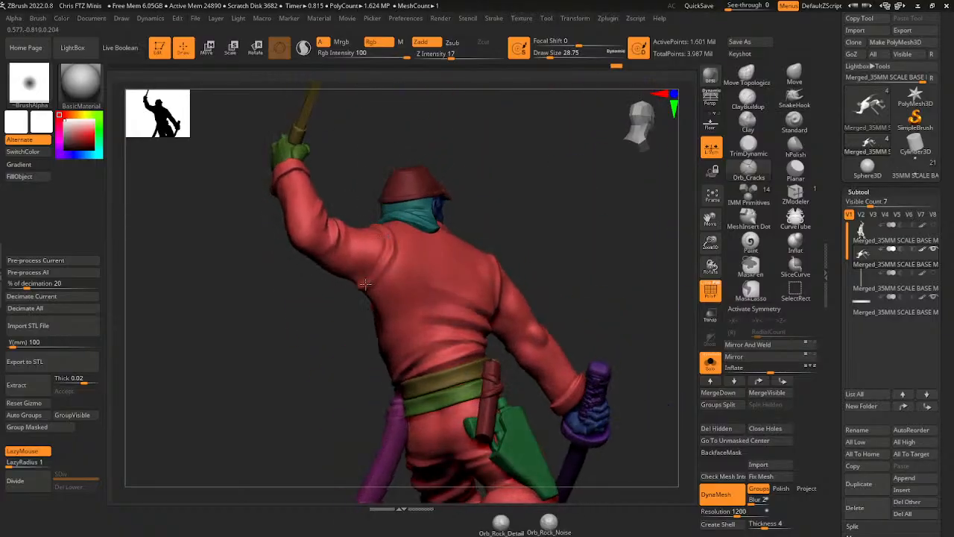
left_click_drag(353, 297, 470, 172)
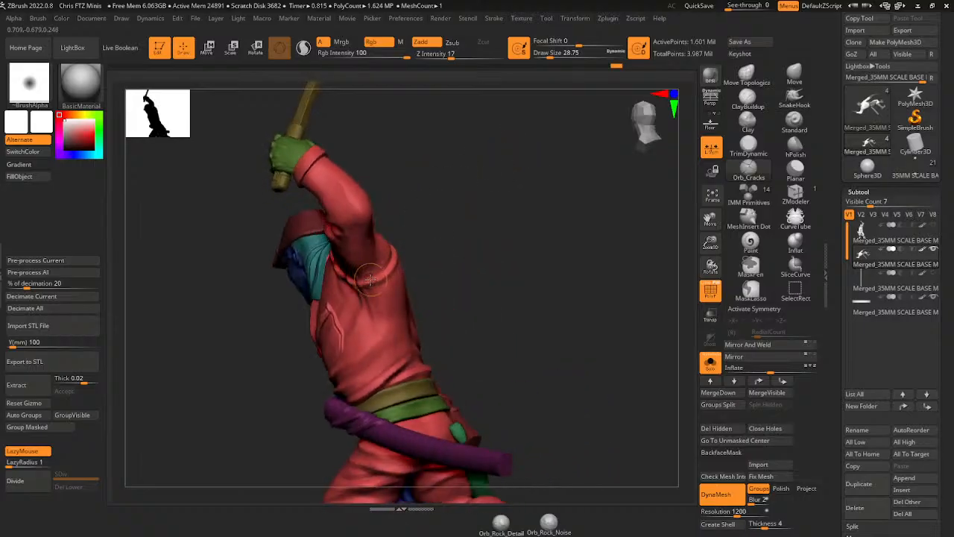
left_click_drag(597, 259, 526, 300)
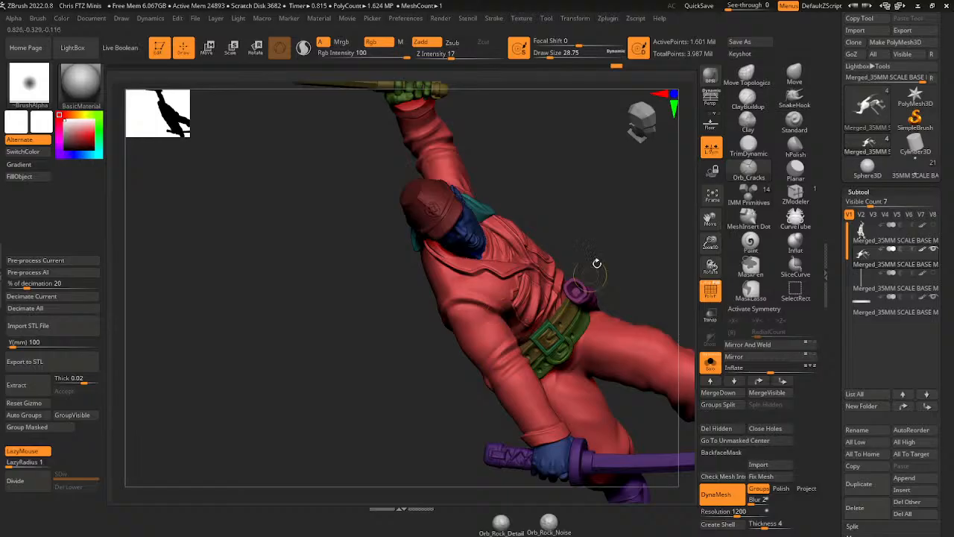
left_click_drag(597, 263, 475, 276)
left_click_drag(658, 247, 659, 297)
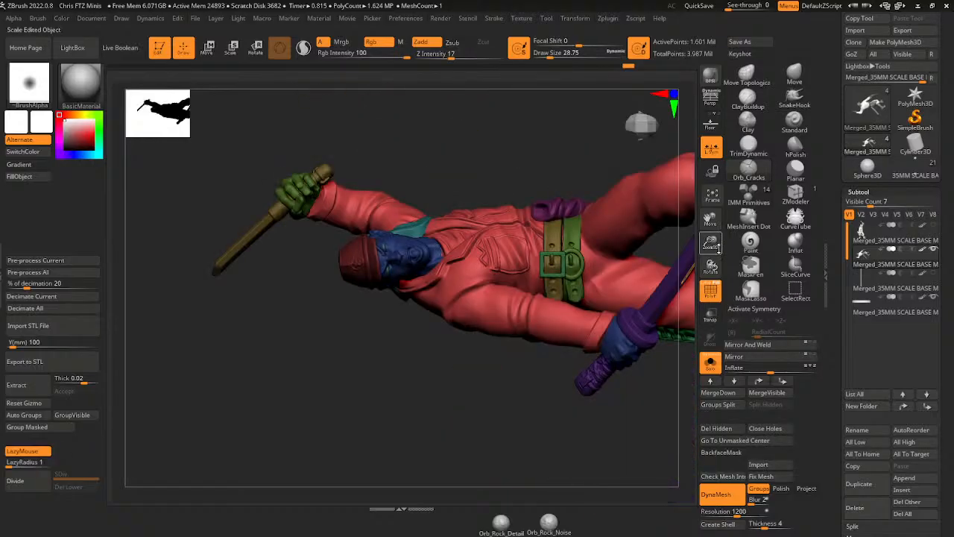
- Isolate the jacket and trousers polygroup and carve and smooth folds around the bent leg's thigh and knee
left_click_drag(710, 244, 710, 270)
left_click_drag(710, 218, 650, 250)
mouse_move(620, 312)
left_mouse_down()
mouse_move(639, 264)
mouse_move(616, 331)
mouse_move(630, 310)
left_mouse_up()
left_click_drag(709, 216, 613, 279)
left_click(498, 381, "ctrl+shift")
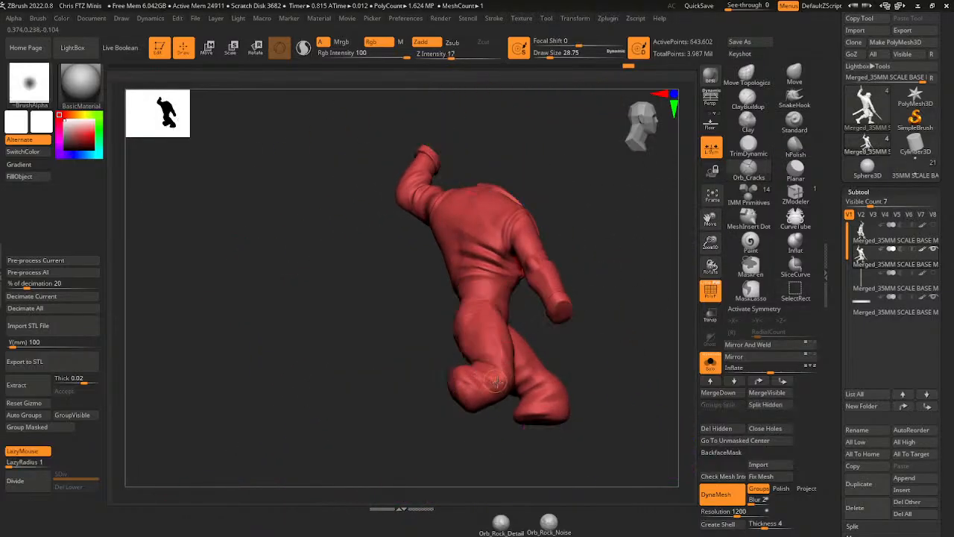
left_click_drag(616, 364, 594, 396)
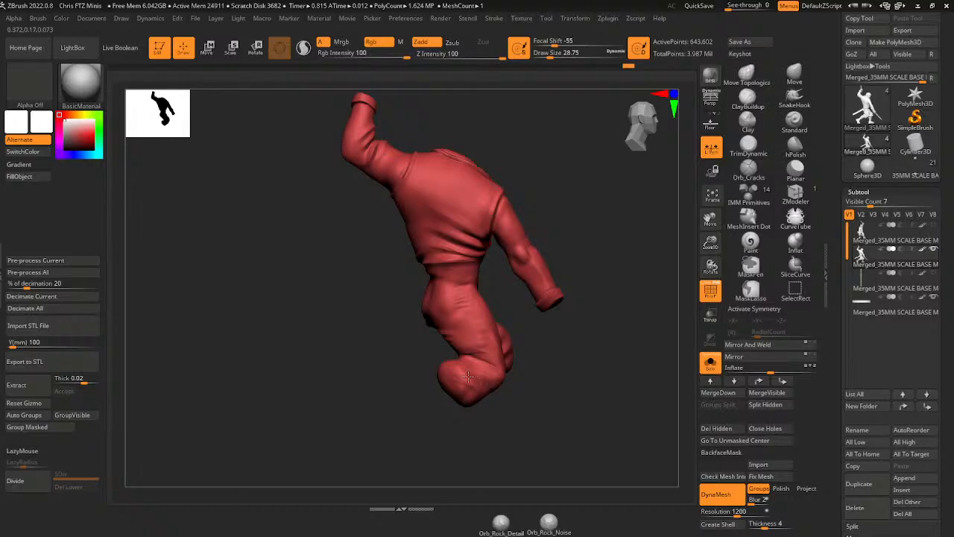
key("2")
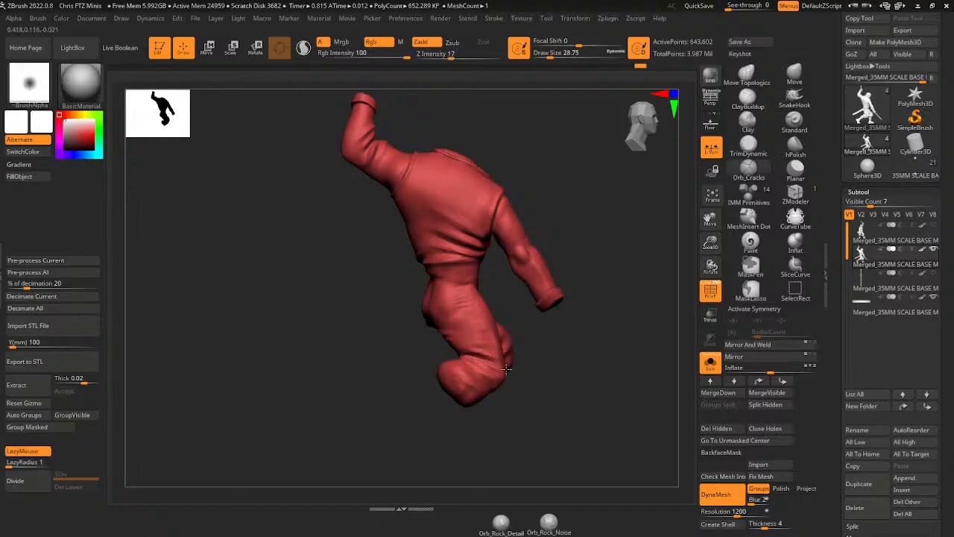
right_click_drag(503, 384, 498, 379)
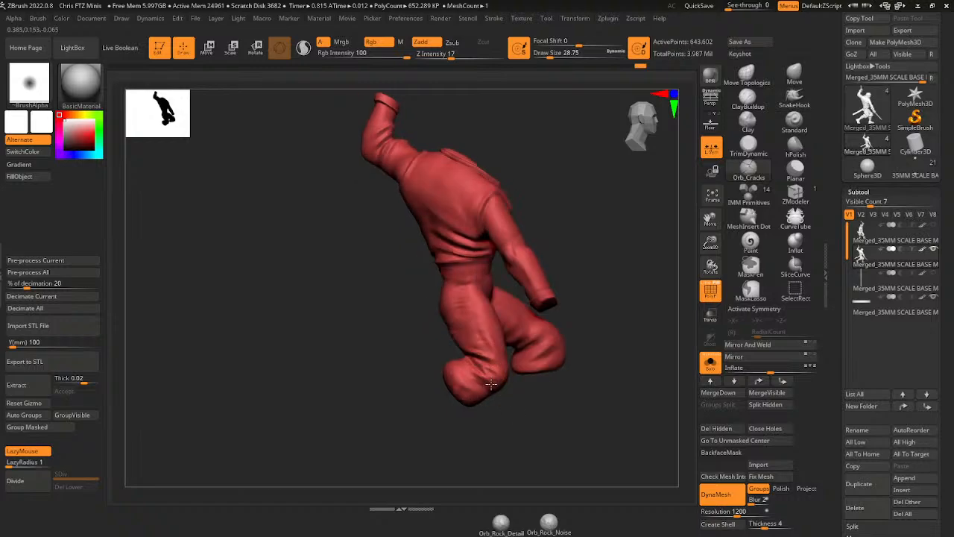
key("1")
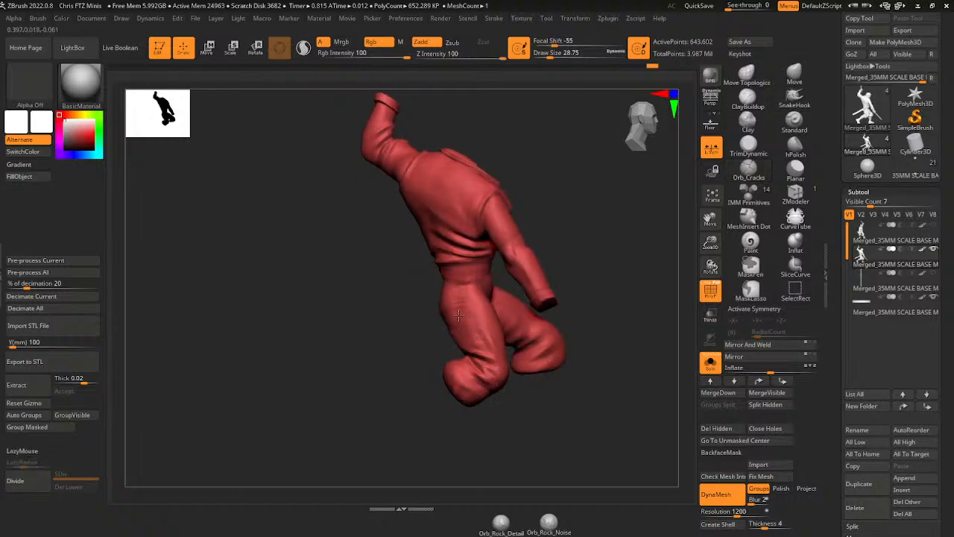
key("2")
- Carve and smooth folds into the trousers' inner thigh and behind the bent knee, and unhide the figure's other parts
mouse_move(455, 309)
right_mouse_down()
mouse_move(492, 321)
mouse_move(547, 253)
mouse_move(595, 271)
mouse_move(534, 288)
right_mouse_up()
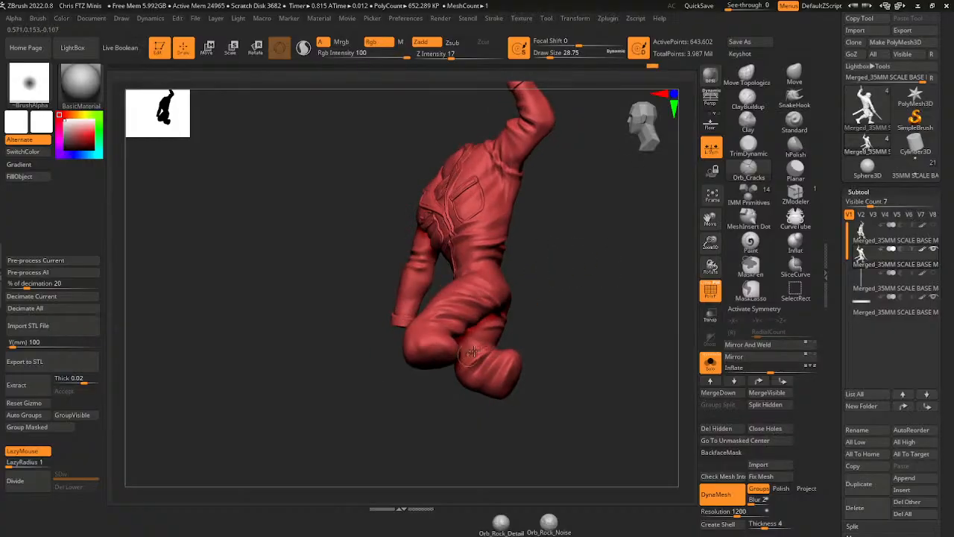
mouse_move(472, 352)
right_mouse_down()
mouse_move(563, 284)
mouse_move(527, 322)
mouse_move(471, 350)
right_mouse_up()
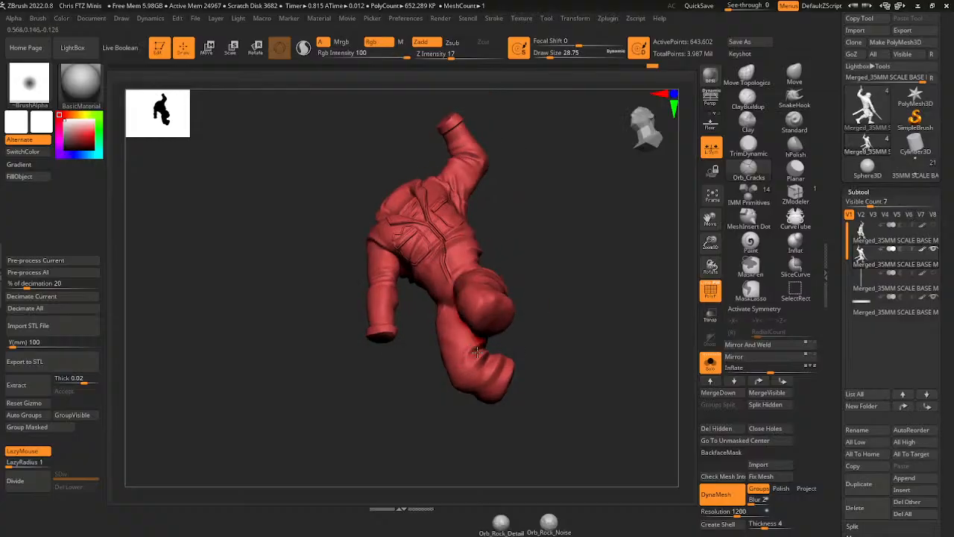
right_click_drag(533, 333, 536, 341)
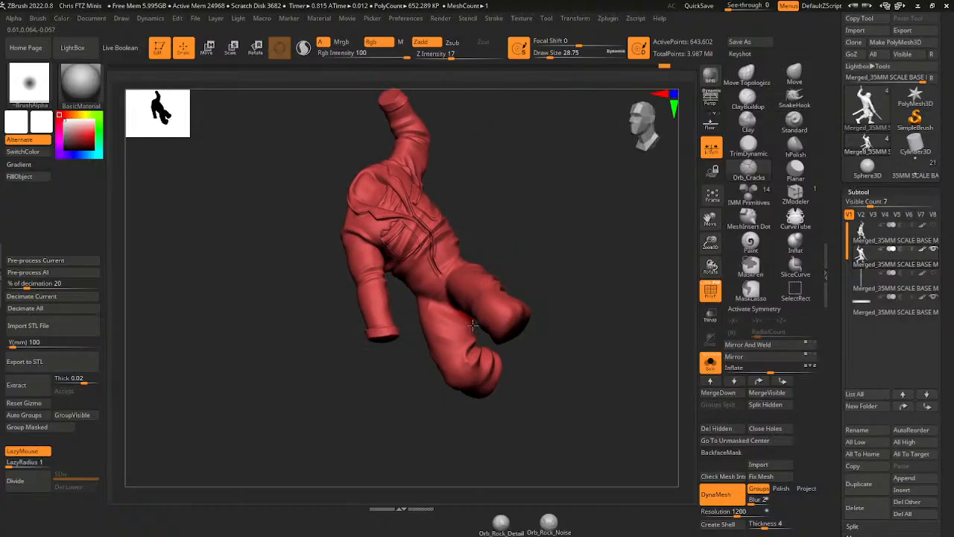
key("shift")
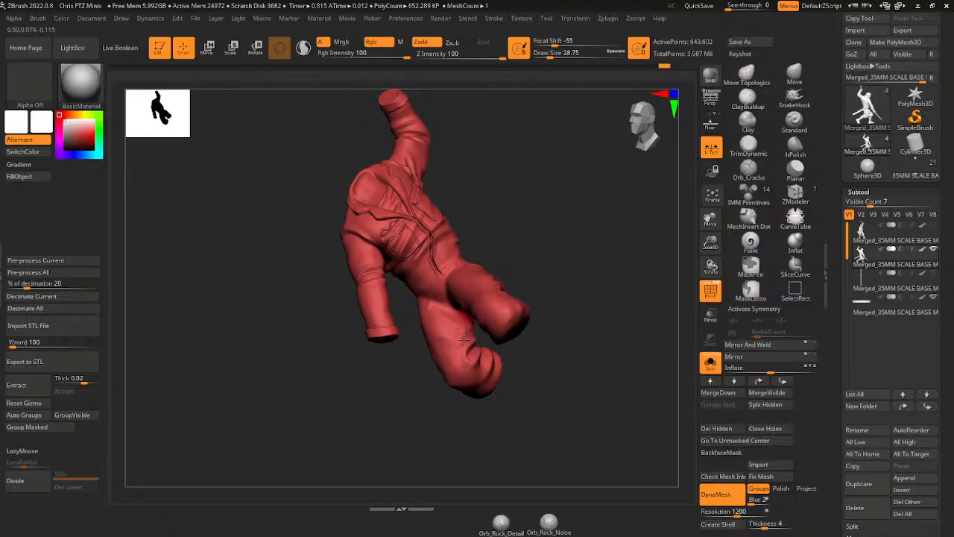
right_click_drag(504, 341, 498, 362)
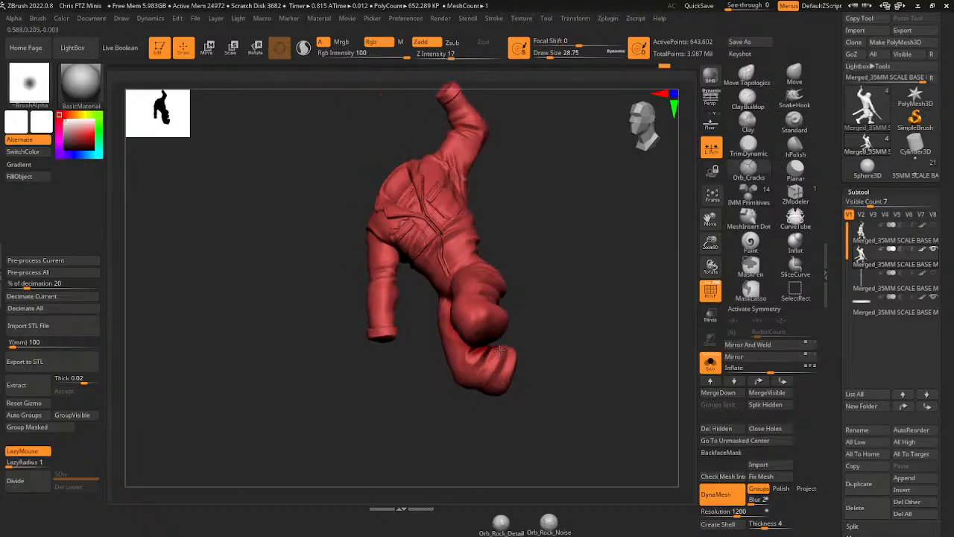
key("shift")
mouse_move(531, 308)
right_mouse_down()
mouse_move(503, 352)
mouse_move(554, 314)
mouse_move(484, 359)
right_mouse_up()
right_click_drag(506, 400, 470, 446)
right_click_drag(400, 384, 413, 415)
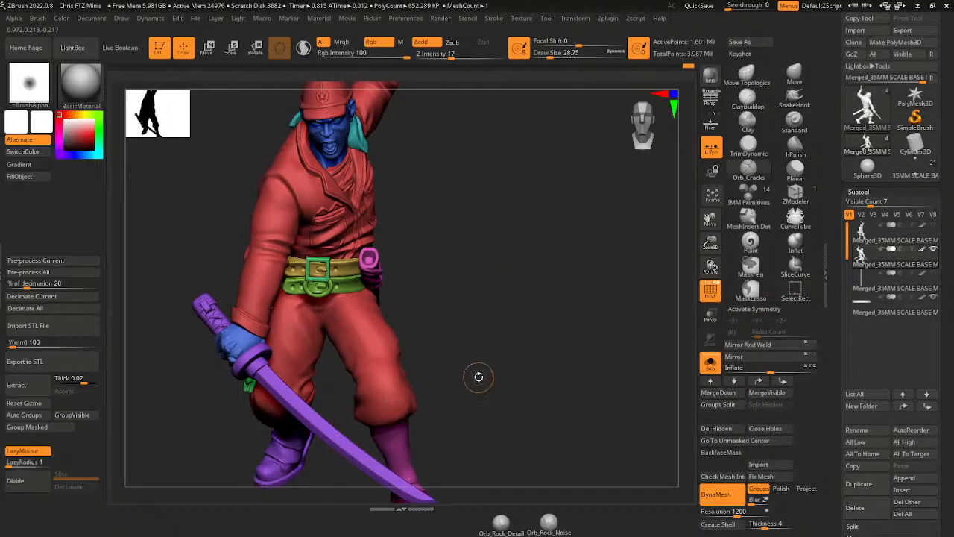
- Isolate the jacket and trousers polygroup and carve folds around the standing leg's knee and the gathered trouser end
right_click_drag(477, 377, 384, 420)
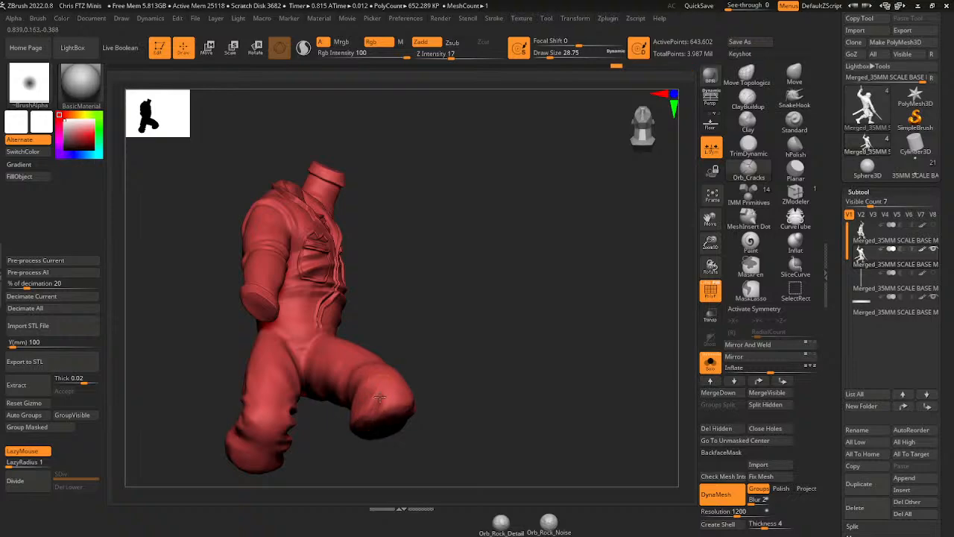
right_click_drag(379, 409, 451, 324)
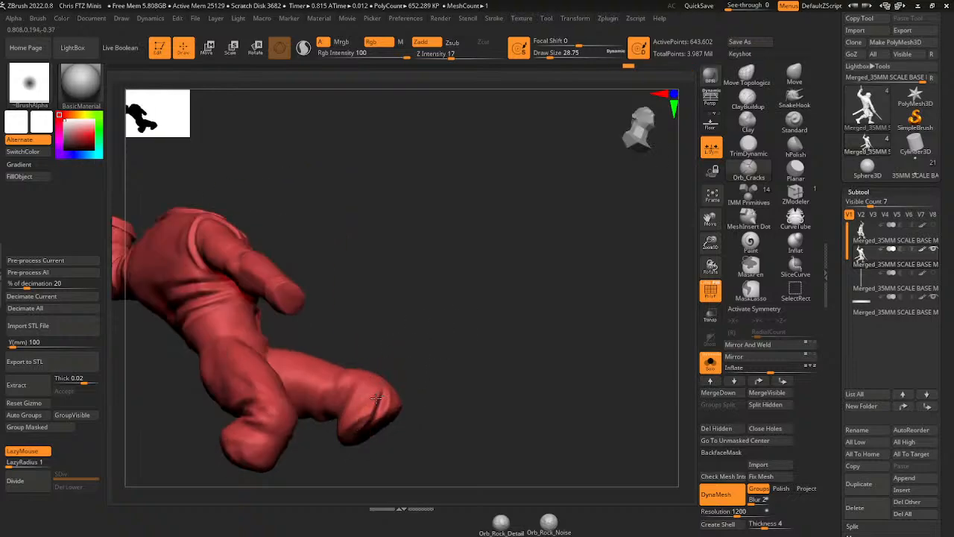
mouse_move(377, 397)
right_mouse_down()
mouse_move(420, 330)
mouse_move(372, 416)
right_mouse_up()
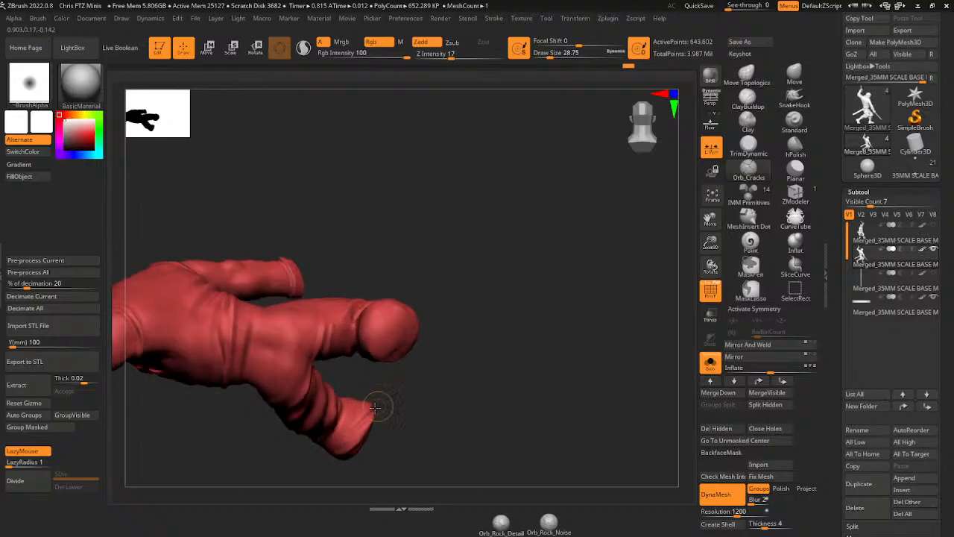
right_click_drag(403, 387, 357, 432)
right_click_drag(393, 373, 390, 410)
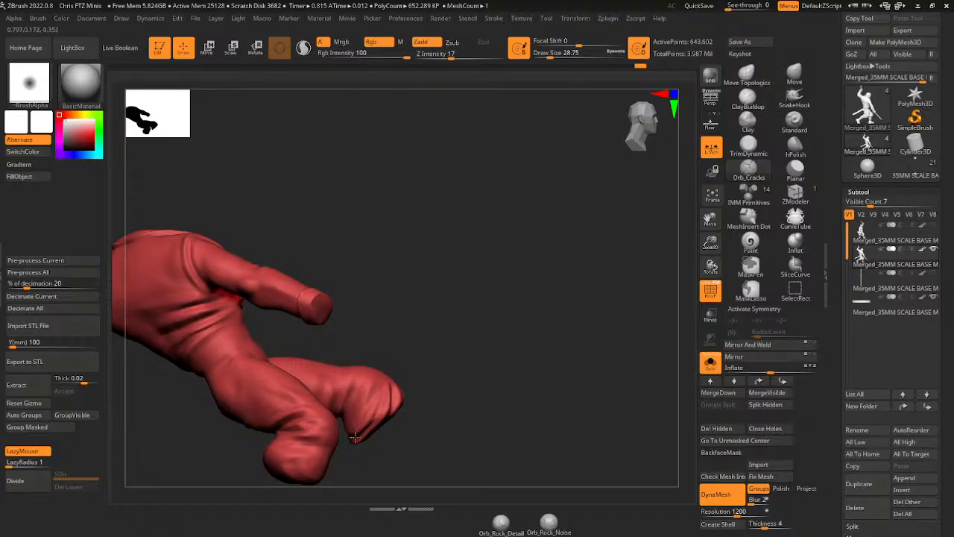
- Bring all of the figure's hidden parts back into view and examine the folds from the back, side and front
left_click(518, 347, "ctrl+shift")
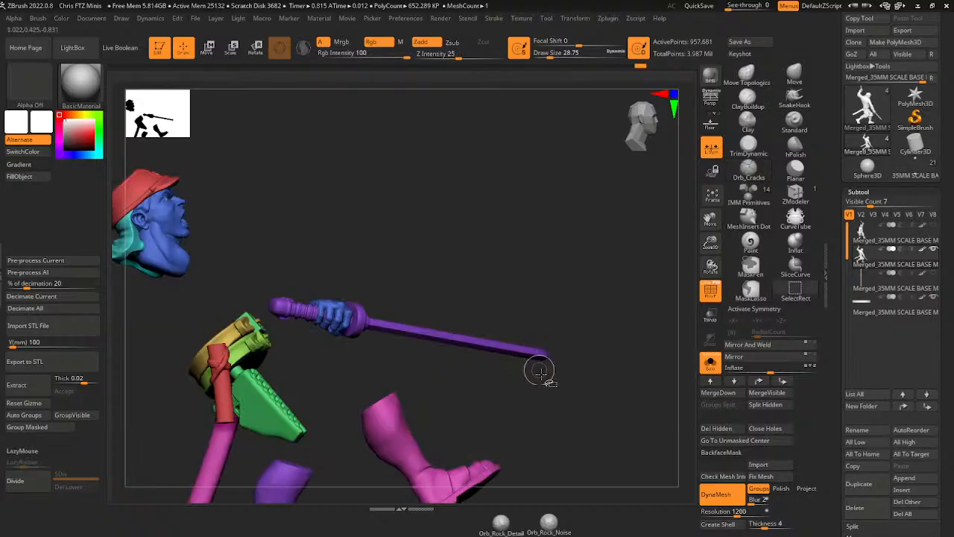
right_click_drag(553, 398, 531, 413)
left_click(502, 360, "ctrl+shift")
mouse_move(505, 335)
right_mouse_down()
mouse_move(509, 385)
mouse_move(510, 328)
mouse_move(526, 388)
right_mouse_up()
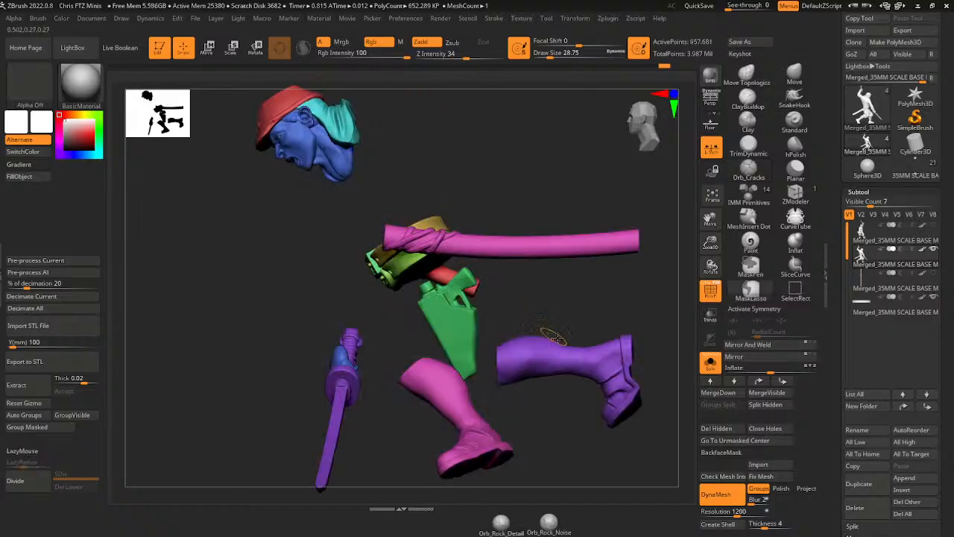
left_click(597, 289, "ctrl+shift")
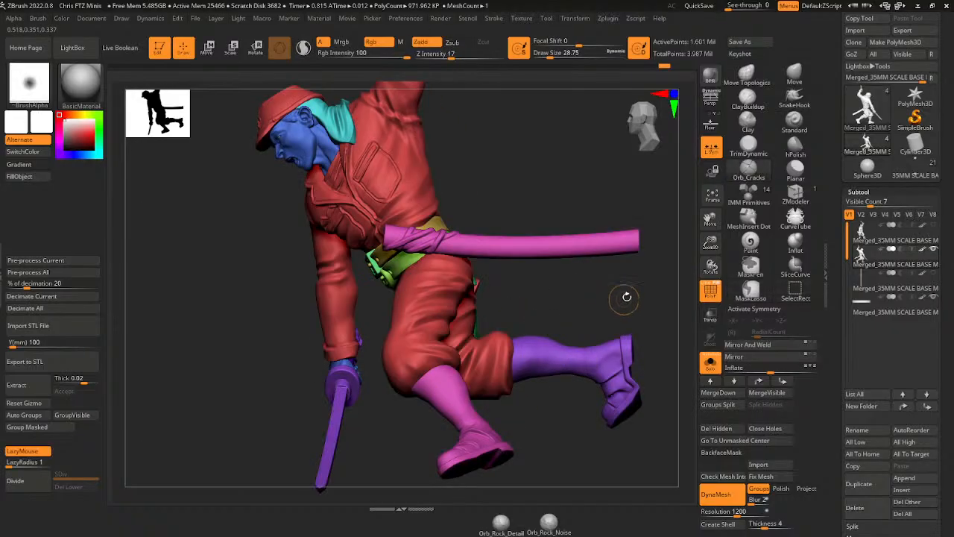
left_click(638, 294, "ctrl")
right_click_drag(639, 290, 603, 287)
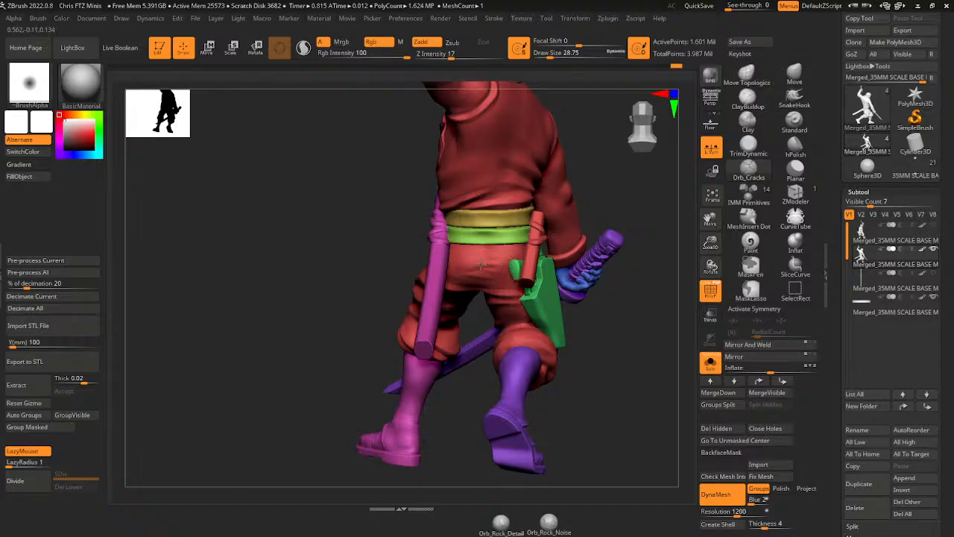
key("shift")
mouse_move(630, 210)
right_mouse_down()
mouse_move(636, 188)
mouse_move(613, 197)
mouse_move(645, 179)
mouse_move(588, 176)
right_mouse_up()
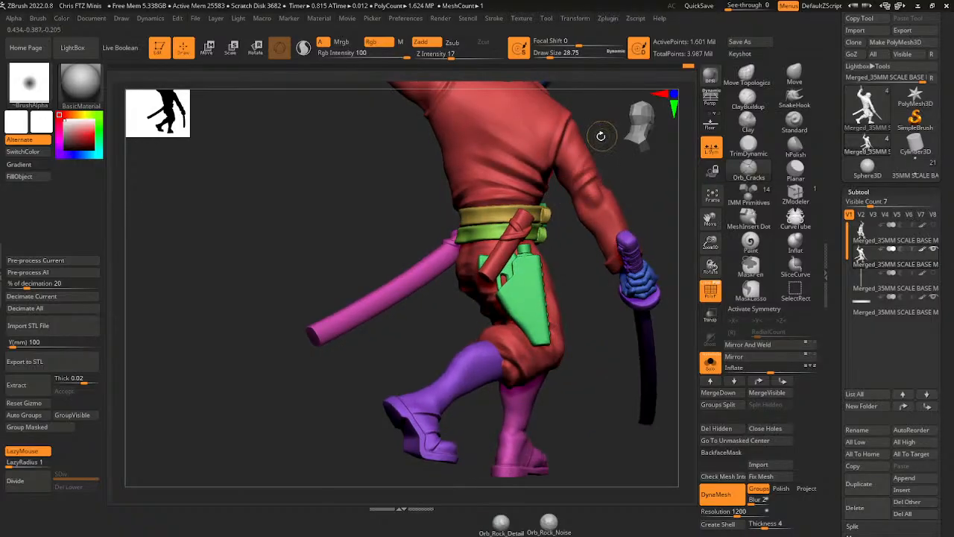
mouse_move(648, 198)
right_mouse_down()
mouse_move(626, 218)
mouse_move(661, 257)
mouse_move(591, 239)
right_mouse_up()
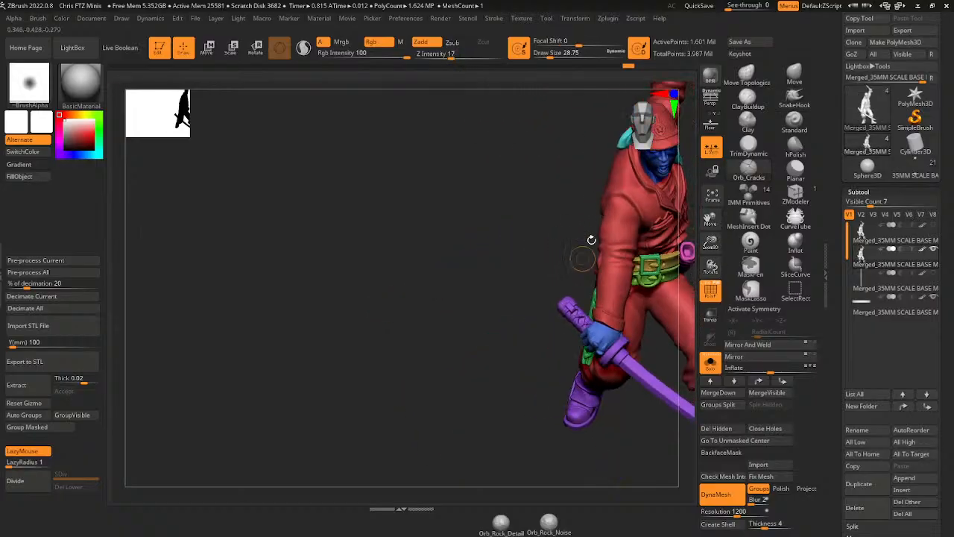
- Adjust the raised arm's cuff around the wrist with the Move Topological brush at a draw size of about 62
left_click(747, 75)
left_click(557, 54)
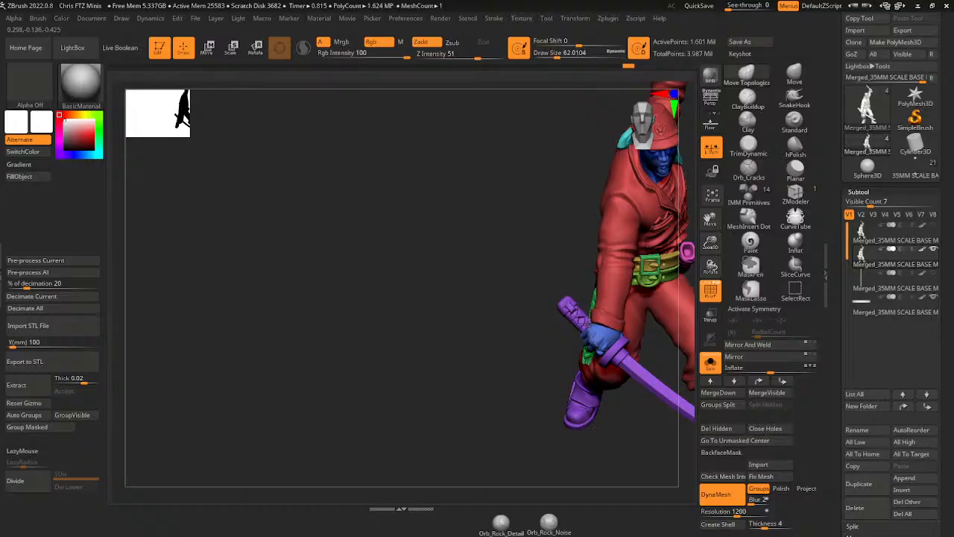
right_click_drag(618, 362, 592, 328)
right_click_drag(642, 268, 461, 267)
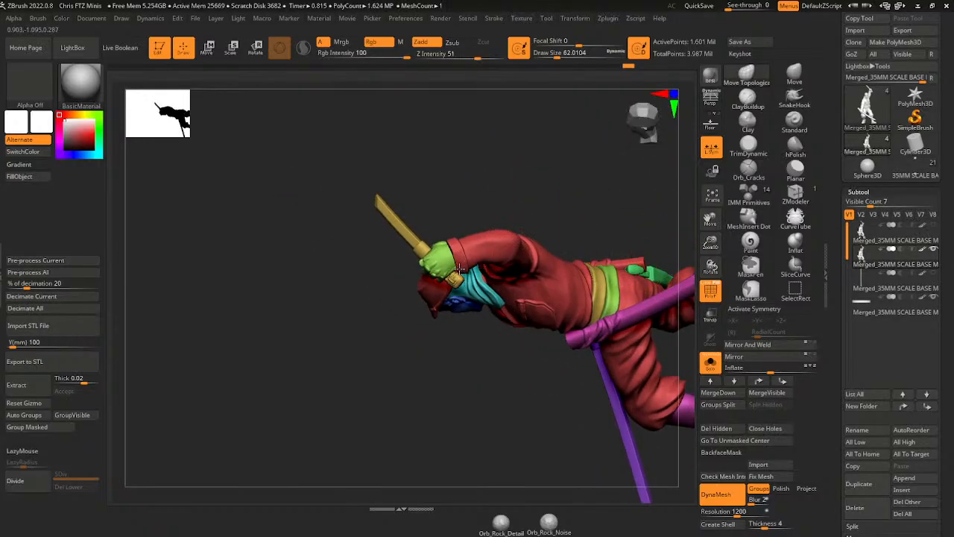
right_click_drag(497, 192, 446, 246)
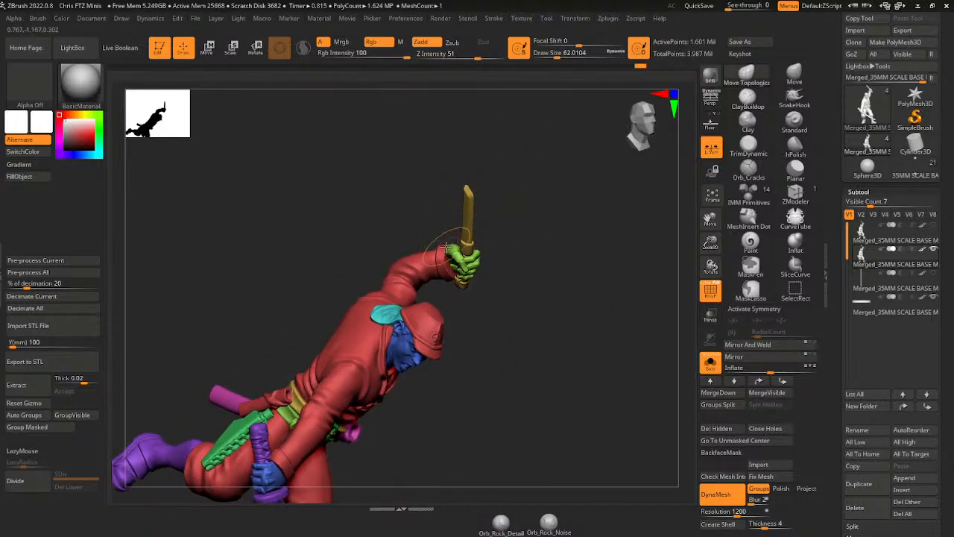
right_click_drag(489, 220, 456, 274)
right_click_drag(509, 252, 537, 222)
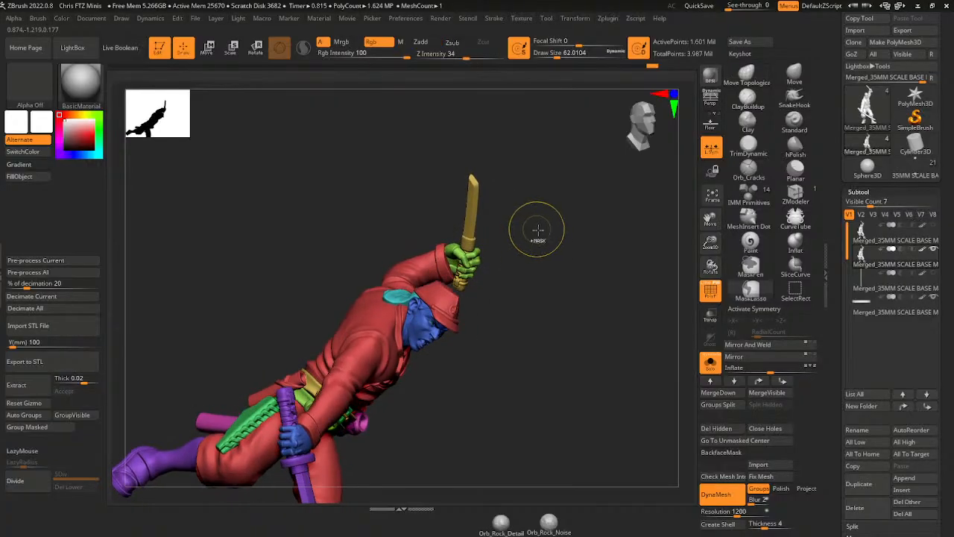
- Isolate the raised hand, smooth its surface in Sculptris Pro mode at draw size 28.75, and unhide the rest of the figure
left_click(475, 259, "ctrl+shift")
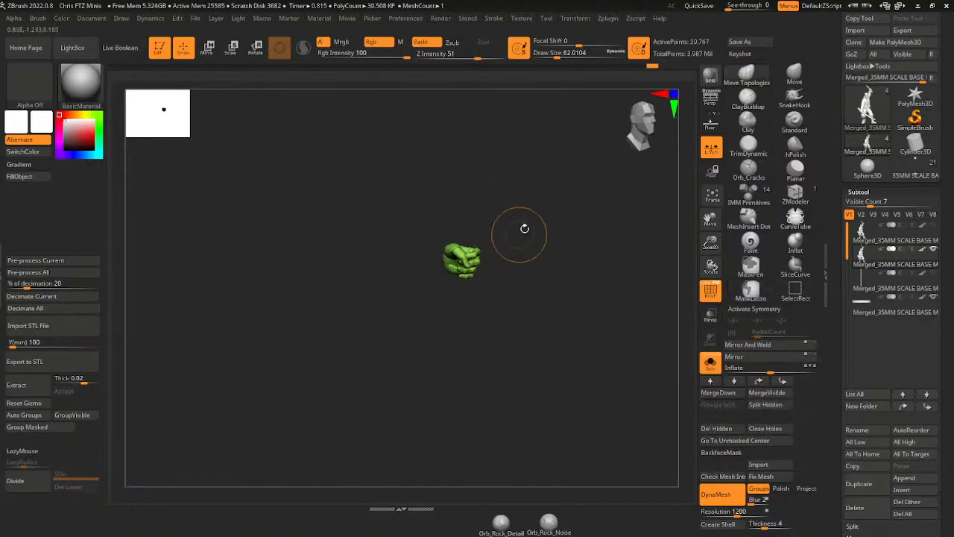
left_click(551, 54)
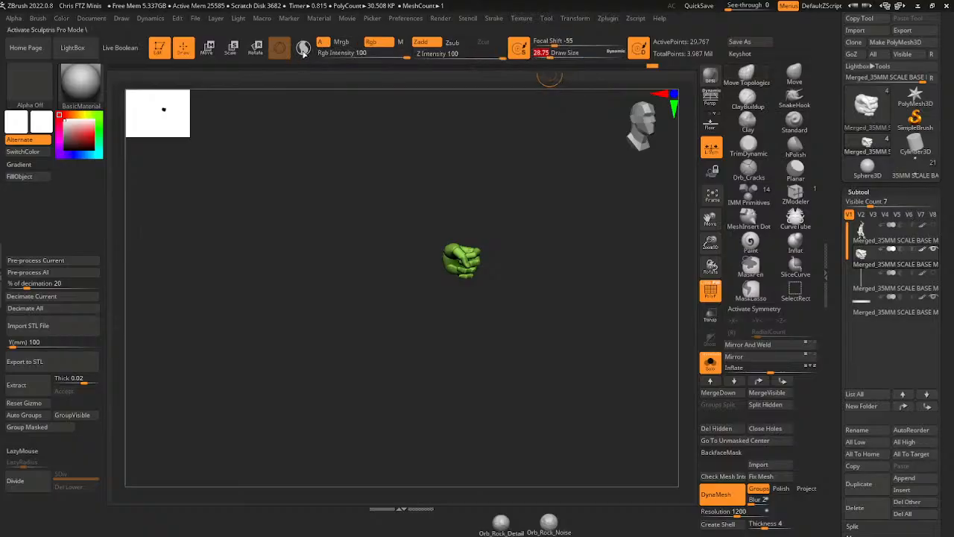
left_click(303, 47)
mouse_move(449, 245)
left_mouse_down("ctrl")
mouse_move(517, 219)
mouse_move(492, 253)
left_mouse_up("ctrl")
left_click_drag(512, 216, 478, 251)
mouse_move(510, 267)
left_mouse_down()
mouse_move(503, 236)
mouse_move(490, 248)
left_mouse_up()
mouse_move(537, 237)
left_mouse_down()
mouse_move(494, 216)
mouse_move(488, 257)
mouse_move(471, 268)
left_mouse_up()
left_click_drag(506, 215, 499, 249)
left_click_drag(462, 281, 470, 265, "shift")
left_click_drag(485, 228, 517, 245)
left_click(526, 219, "ctrl+shift")
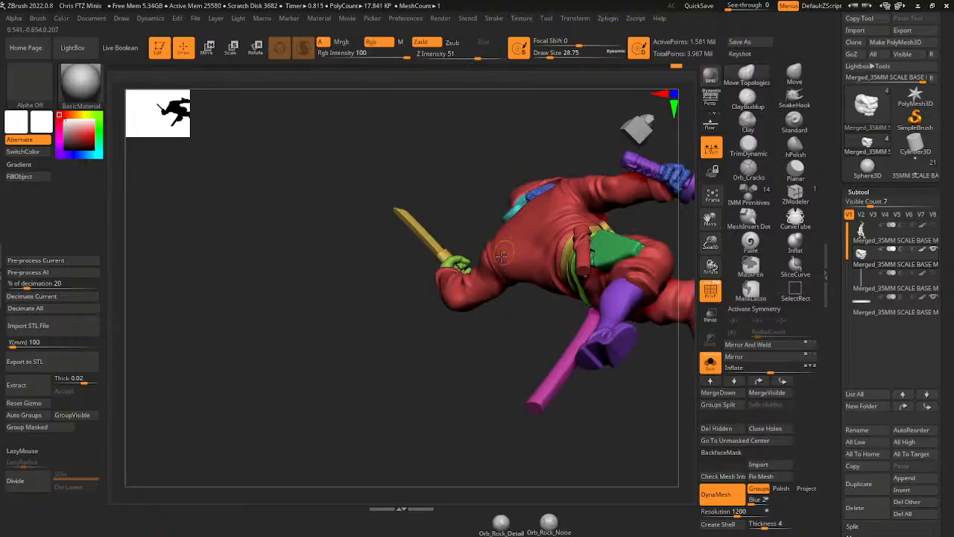
- Isolate the lowered sword hand, smooth its surface, and unhide the rest of the figure
left_click(677, 178, "ctrl+shift")
left_click_drag(710, 218, 589, 279)
left_click_drag(565, 241, 556, 236)
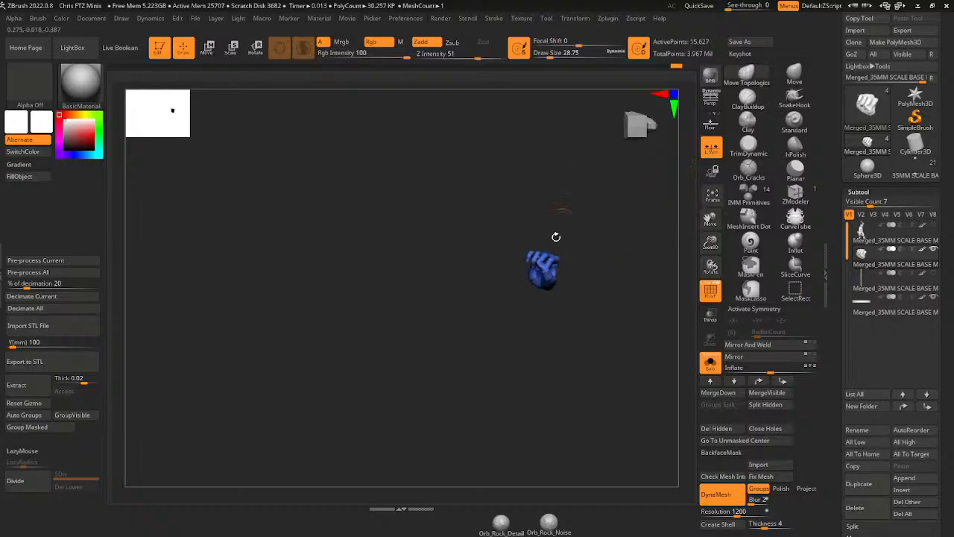
left_click_drag(557, 296, 579, 272, "shift")
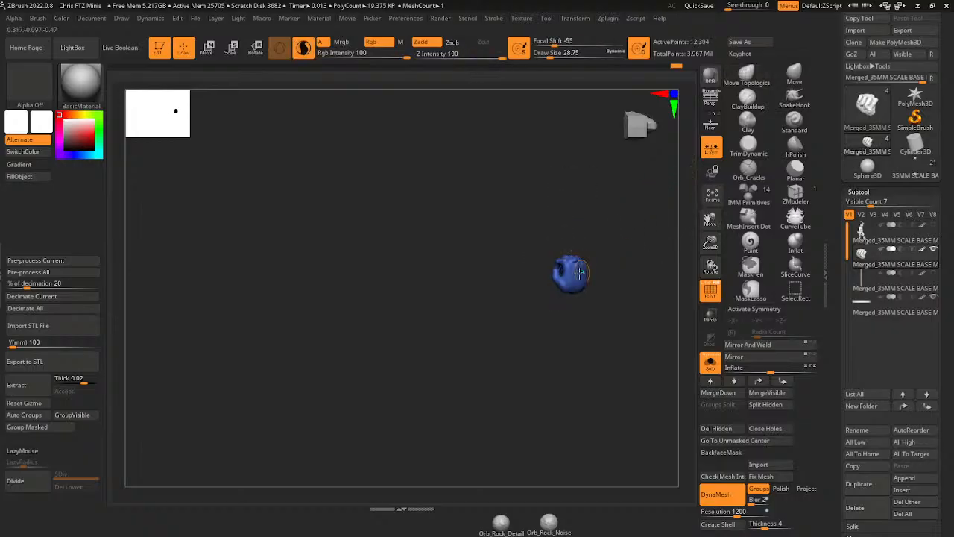
left_click_drag(632, 241, 593, 261)
left_click(604, 238, "ctrl+shift")
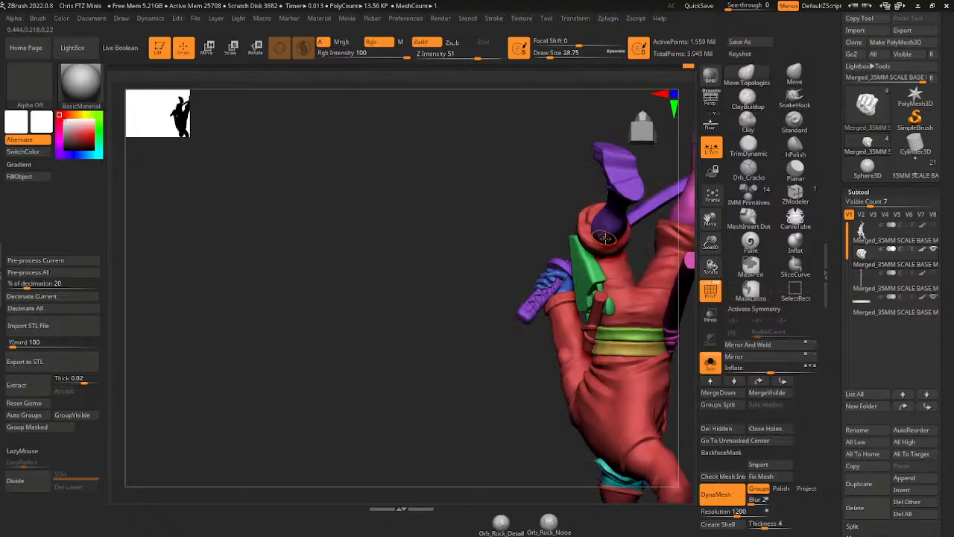
- Mask everything except the two hands, inflate the hands by about 2, and clear the mask
left_click_drag(636, 169, 589, 162)
left_click(565, 156, "ctrl+shift")
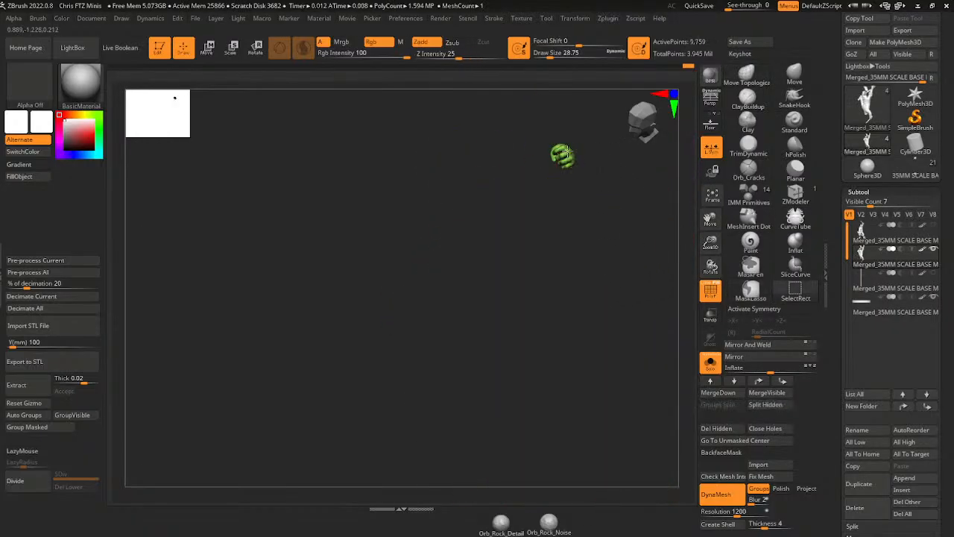
left_click(592, 179)
left_click(596, 224, "ctrl+shift")
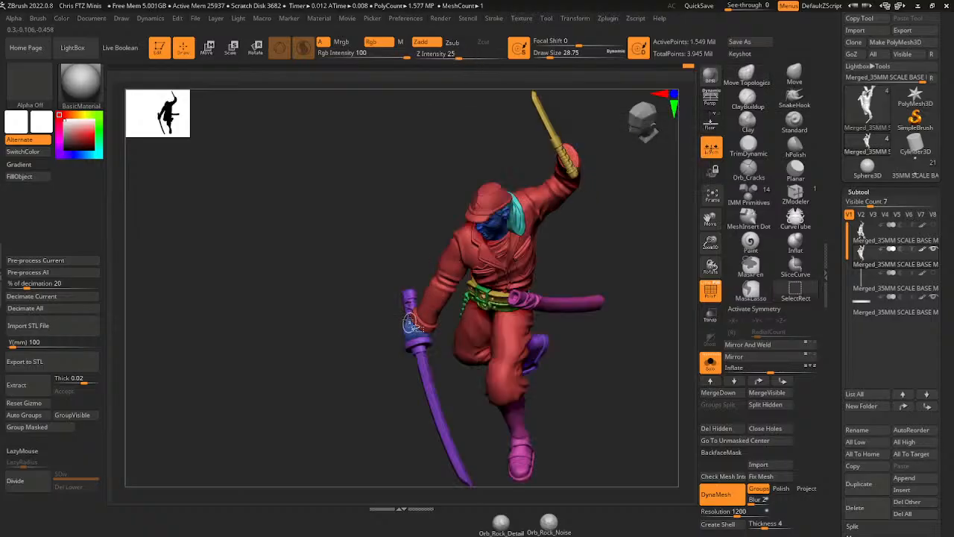
left_click_drag(603, 266, 605, 267, "ctrl+shift")
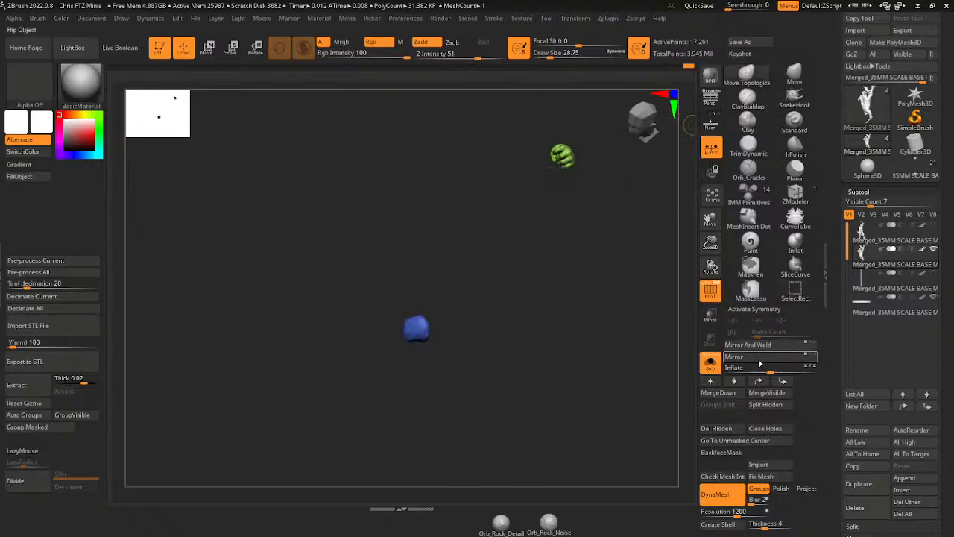
left_click(632, 393, "ctrl")
left_click(633, 397, "ctrl+shift")
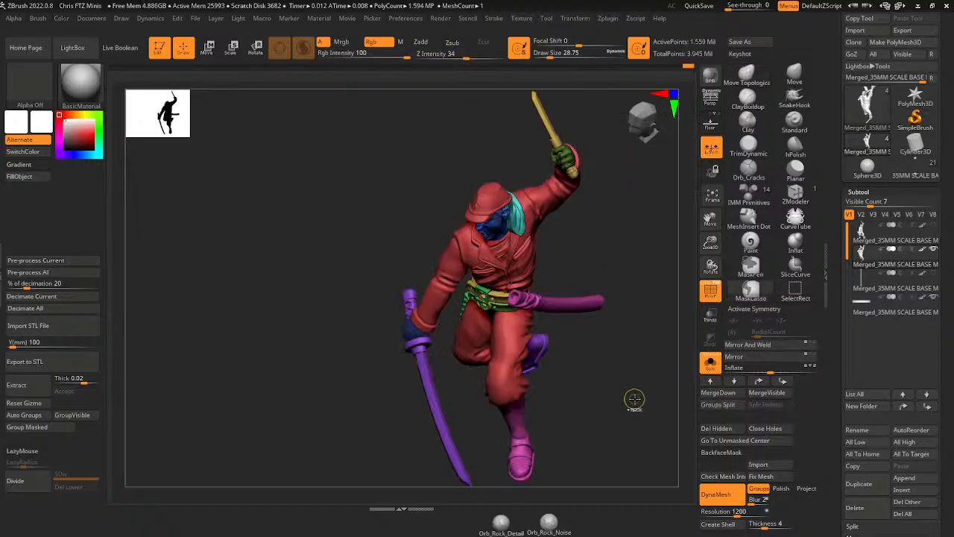
left_click(674, 370, "ctrl")
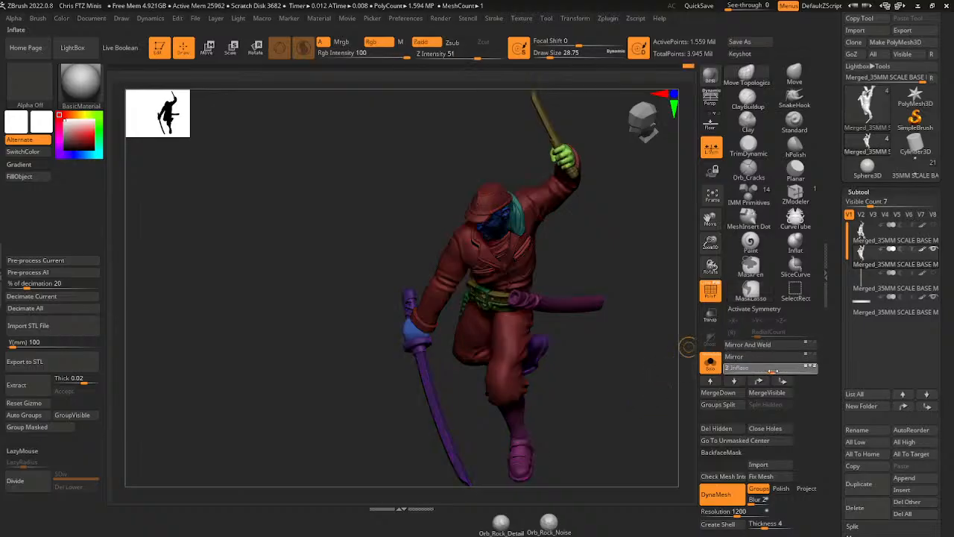
left_click_drag(773, 370, 774, 370)
left_click_drag(680, 341, 489, 297)
- Isolate the jacket and trousers and carve folds into the standing leg's inner thigh with the Orb_Cracks brush in Sculptris Pro mode
left_click(489, 296, "ctrl+shift")
left_click_drag(549, 292, 639, 164)
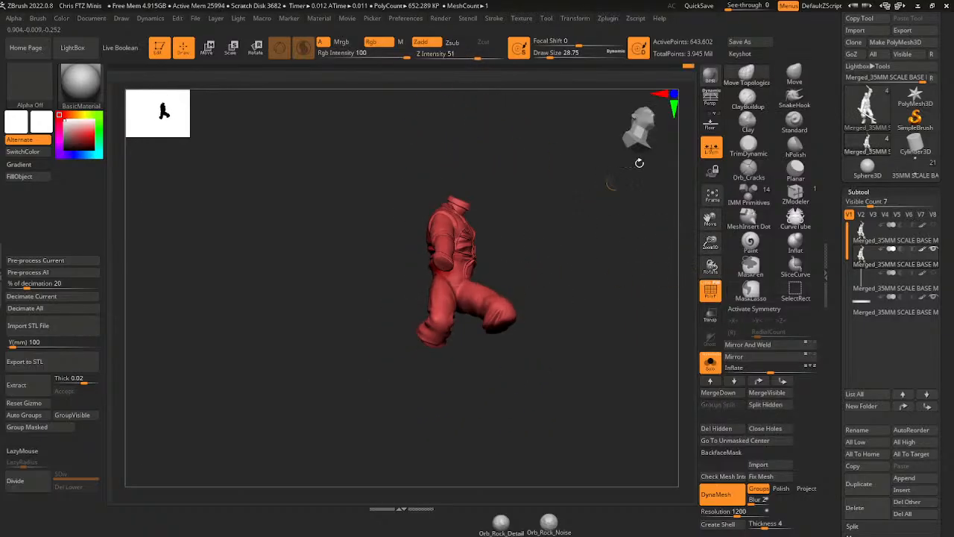
left_click(749, 170)
left_click_drag(711, 243, 571, 257)
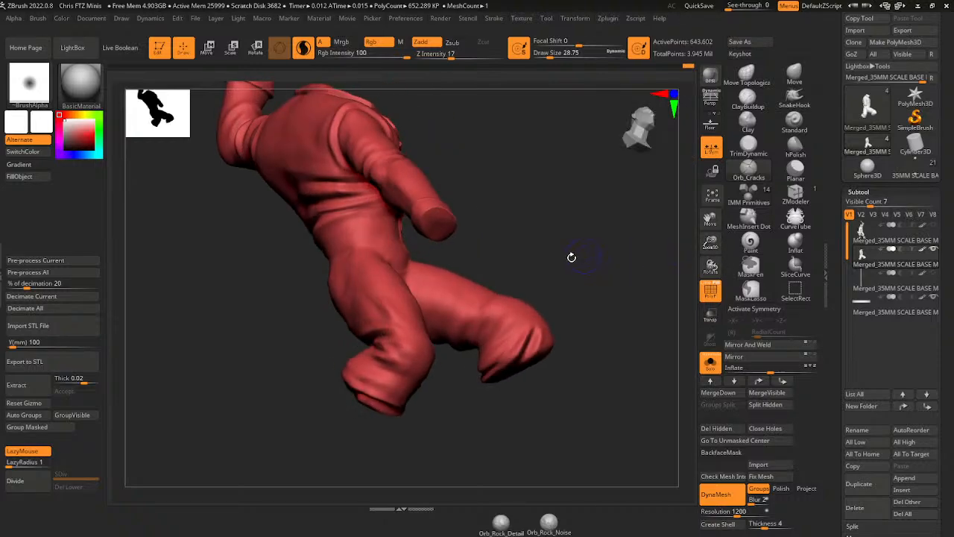
left_click_drag(505, 264, 467, 288)
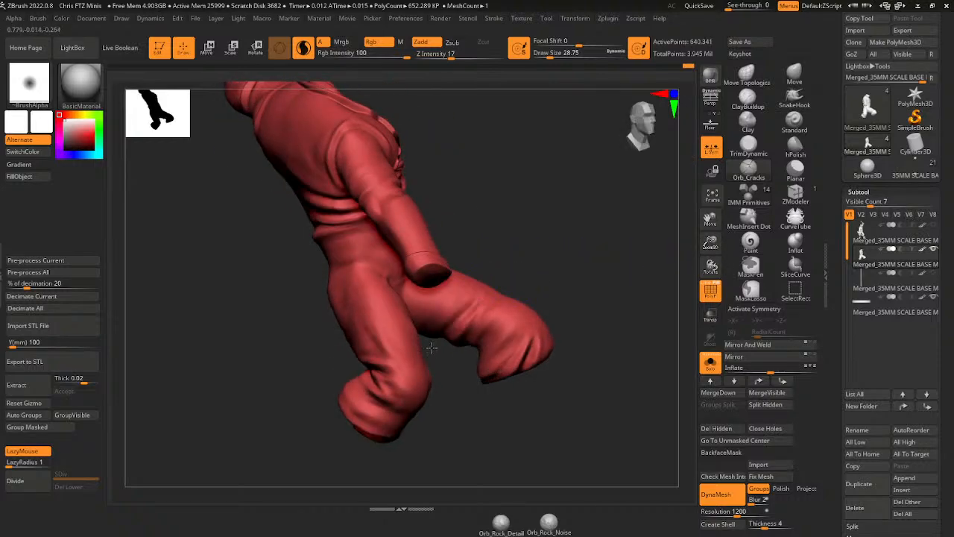
left_click_drag(422, 342, 443, 311)
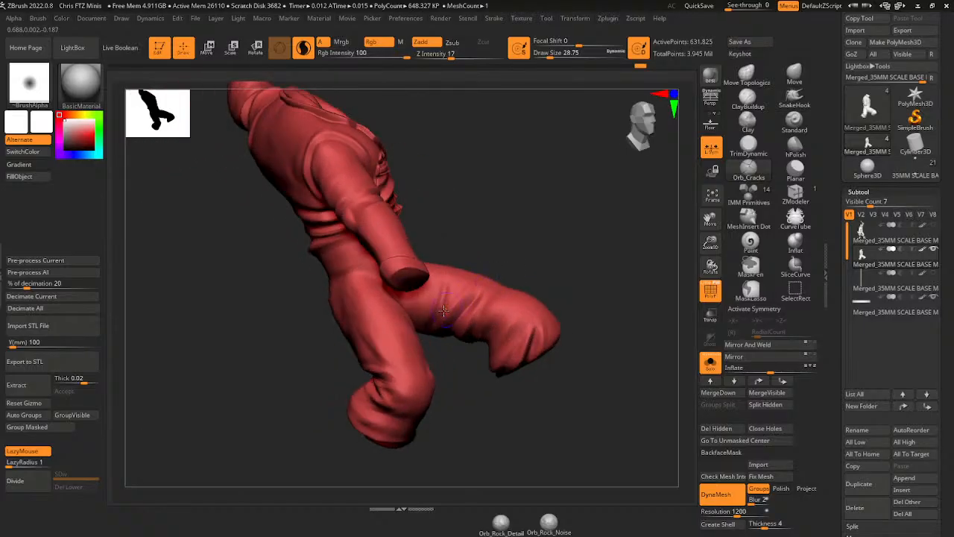
- Carve fabric folds around the forward leg's thigh and knee with the Orb_Cracks brush at draw size 28.75
left_click_drag(504, 229, 452, 311)
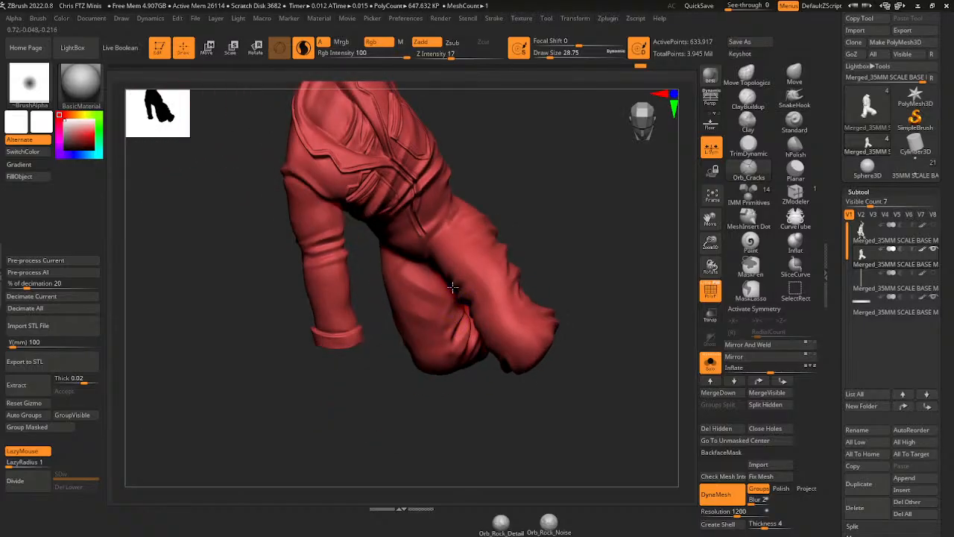
left_click_drag(499, 267, 507, 258)
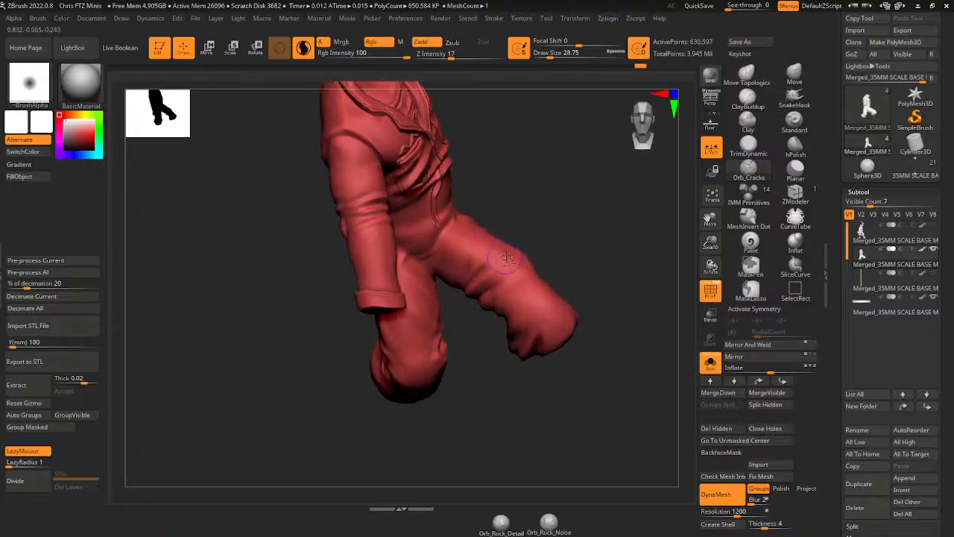
left_click_drag(599, 230, 565, 288)
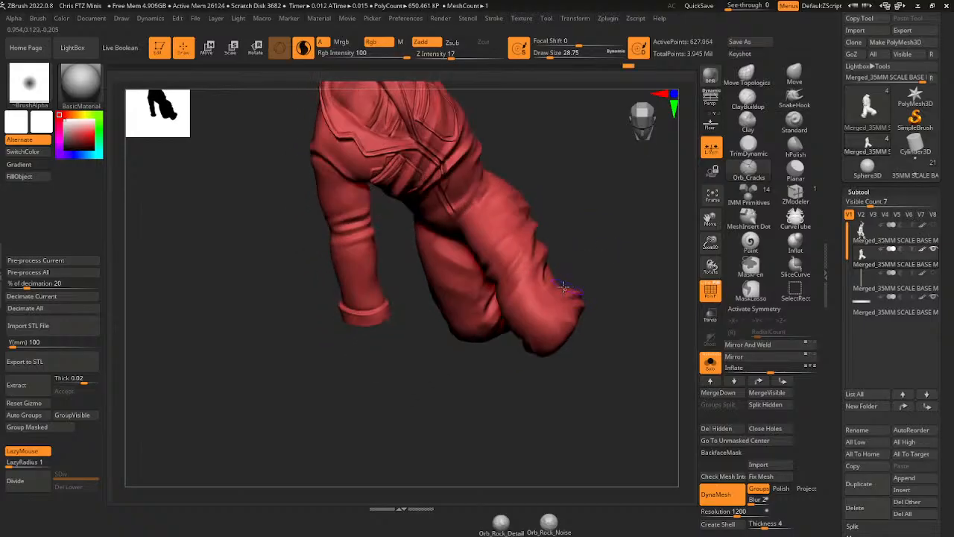
left_click_drag(621, 255, 583, 293)
left_click_drag(636, 254, 656, 261)
left_click_drag(629, 357, 644, 292)
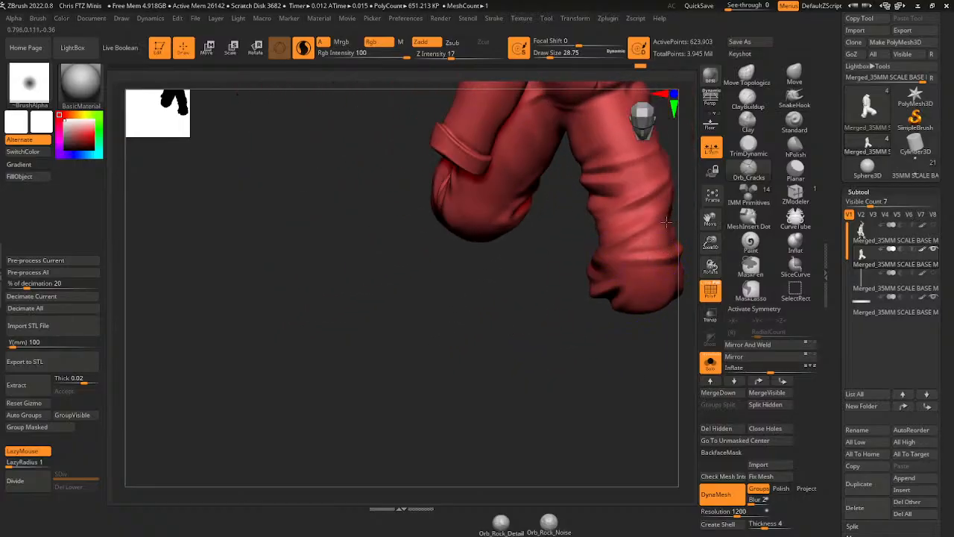
left_click_drag(712, 228, 486, 268)
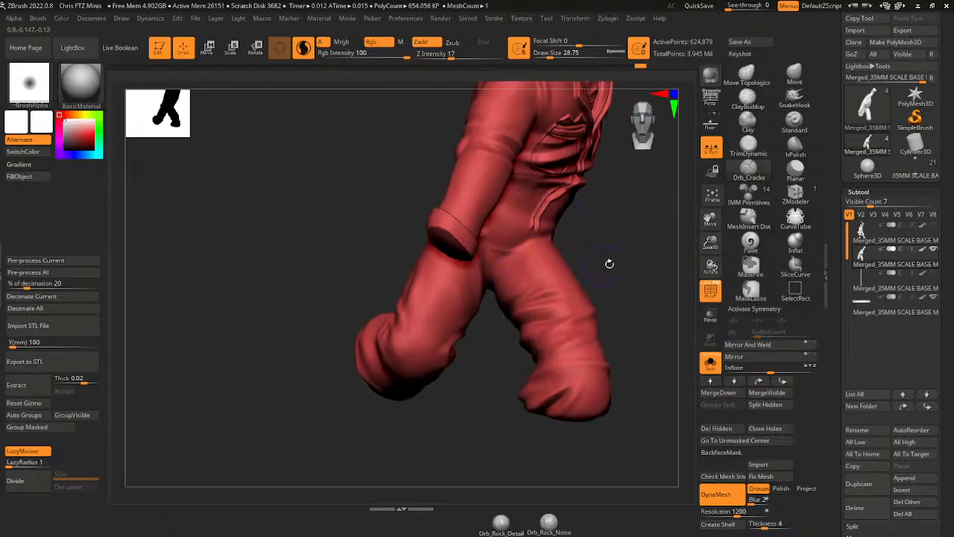
- Carve folds into the rear leg's front and outer thigh up to the hip and smooth the surface
left_click_drag(611, 264, 521, 247)
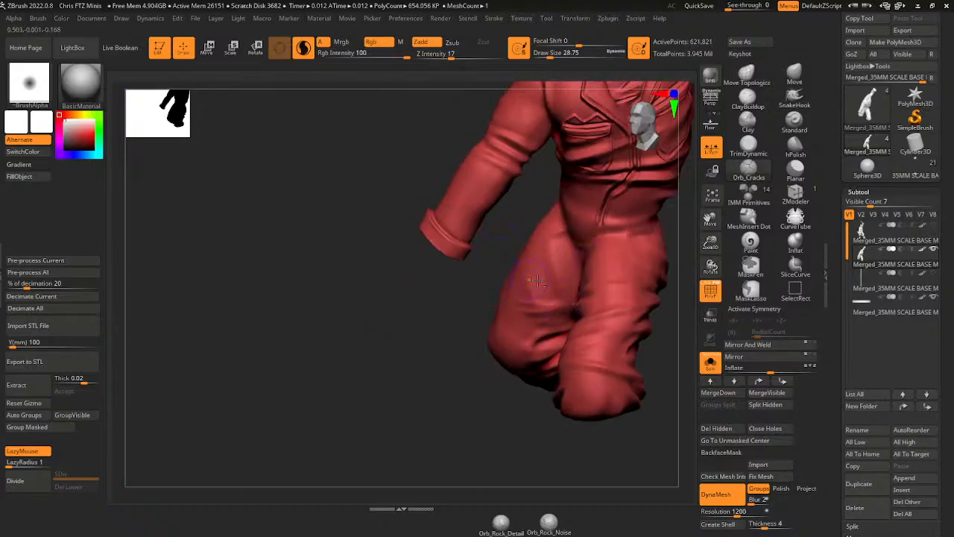
left_click_drag(646, 313, 556, 276)
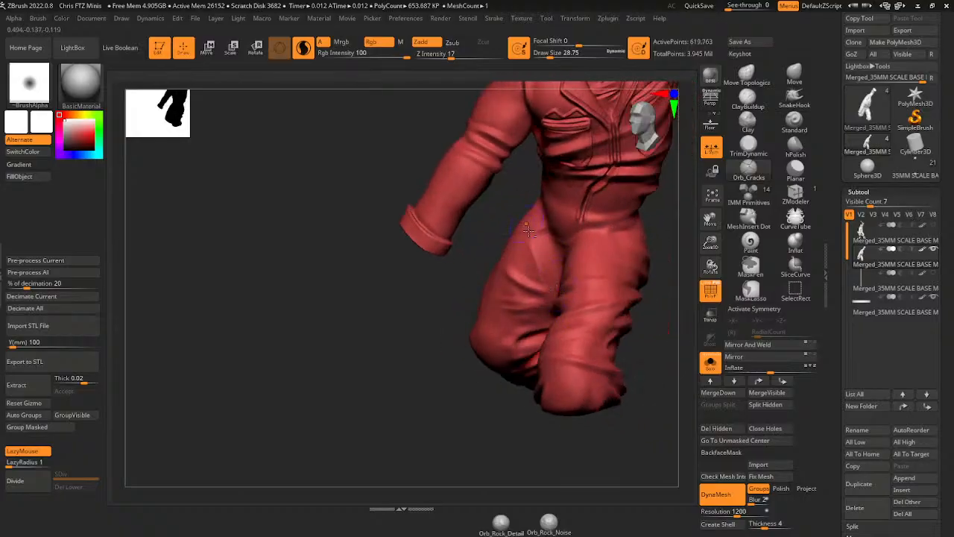
left_click_drag(633, 303, 542, 239)
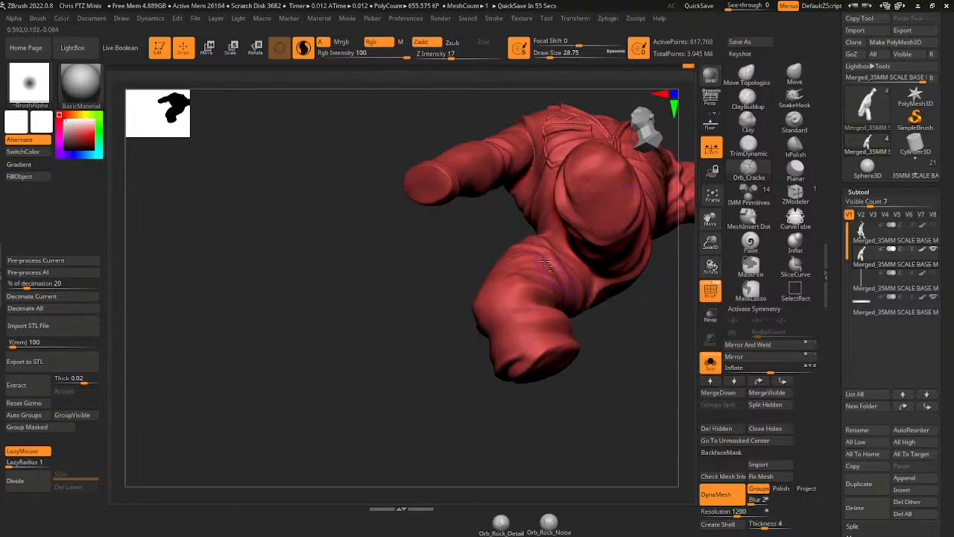
left_click_drag(573, 308, 530, 272)
key("b")
key("m")
key("v")
mouse_move(577, 192)
left_mouse_down()
mouse_move(591, 285)
mouse_move(576, 172)
left_mouse_up()
left_click_drag(550, 240, 561, 228)
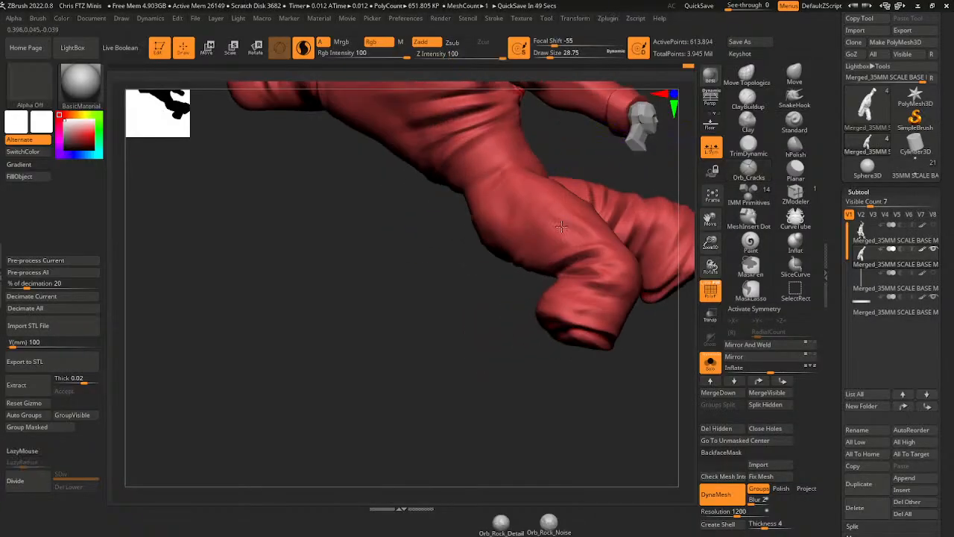
- Compare the trousers with the full figure, isolate the clothing again, and mask a narrow rectangular patch on the hip beneath the holster
left_click(674, 176, "ctrl+shift")
left_click_drag(673, 178, 598, 212)
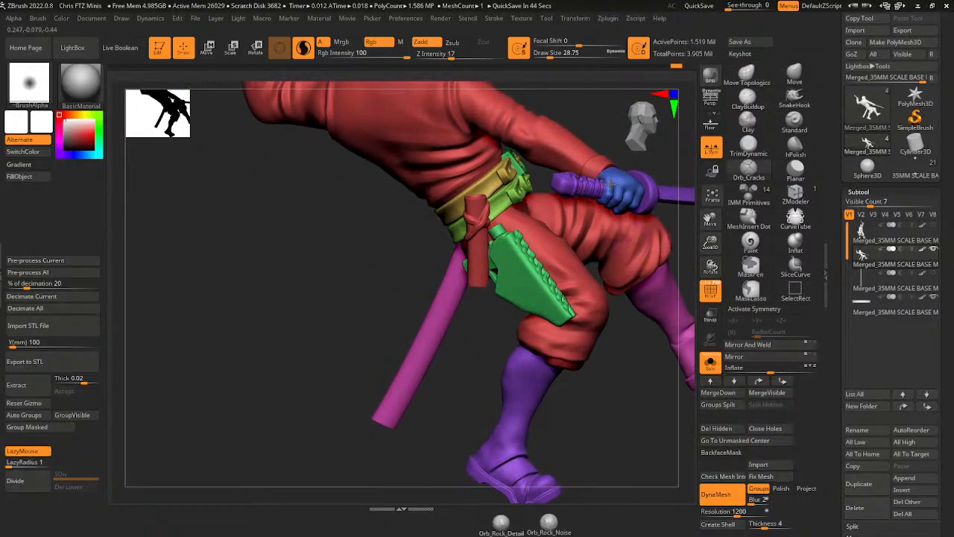
left_click(532, 234, "ctrl+shift")
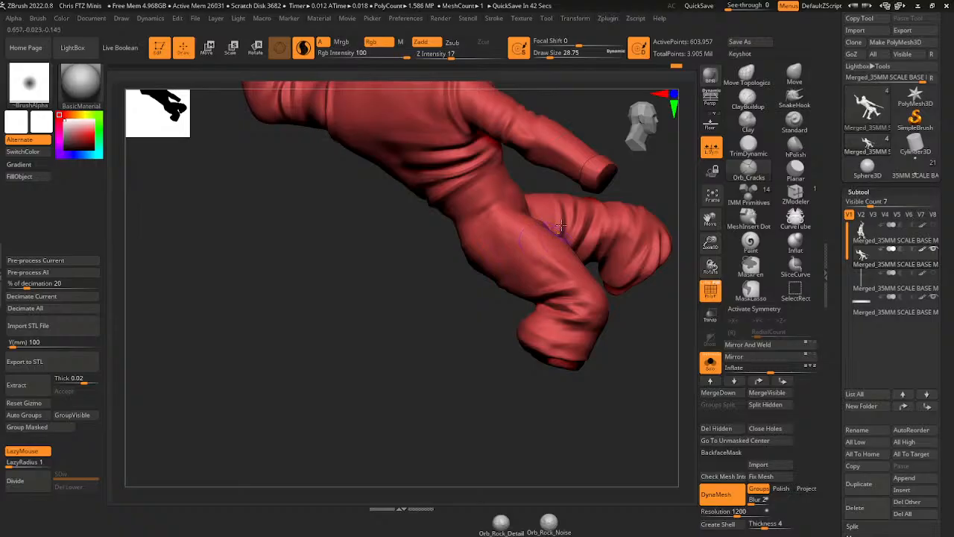
left_click(755, 126)
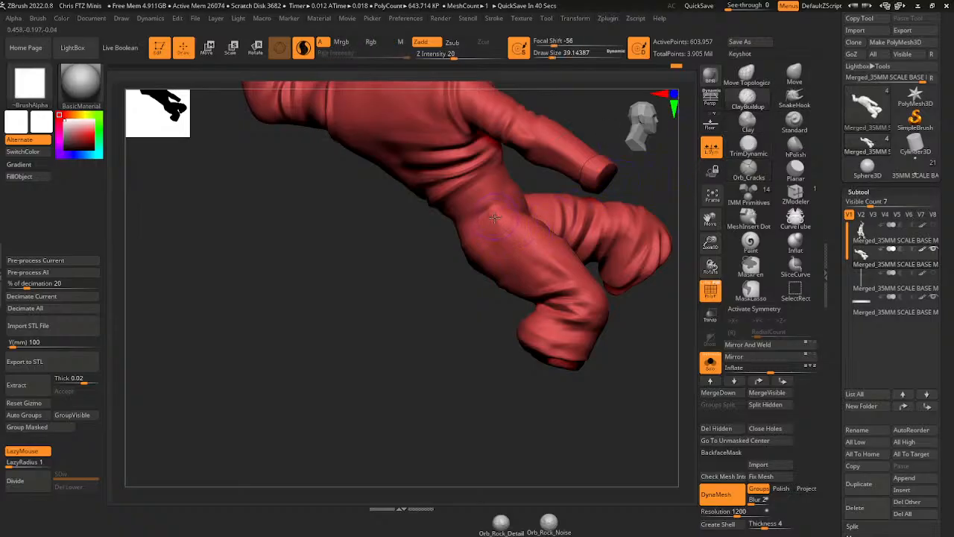
key("ctrl")
left_click_drag(507, 252, 470, 190, "ctrl")
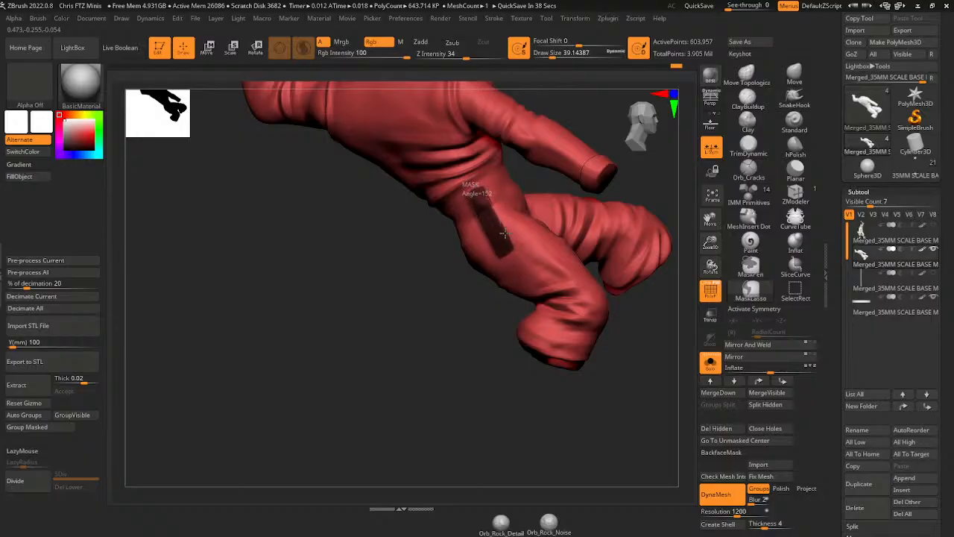
left_click_drag(504, 234, 506, 237, "ctrl")
- Invert the clothing's mask, mask off the patch on the opposite hip, and inflate the exposed hip patch by 10
left_click(655, 321, "ctrl")
left_click(657, 322, "ctrl+shift")
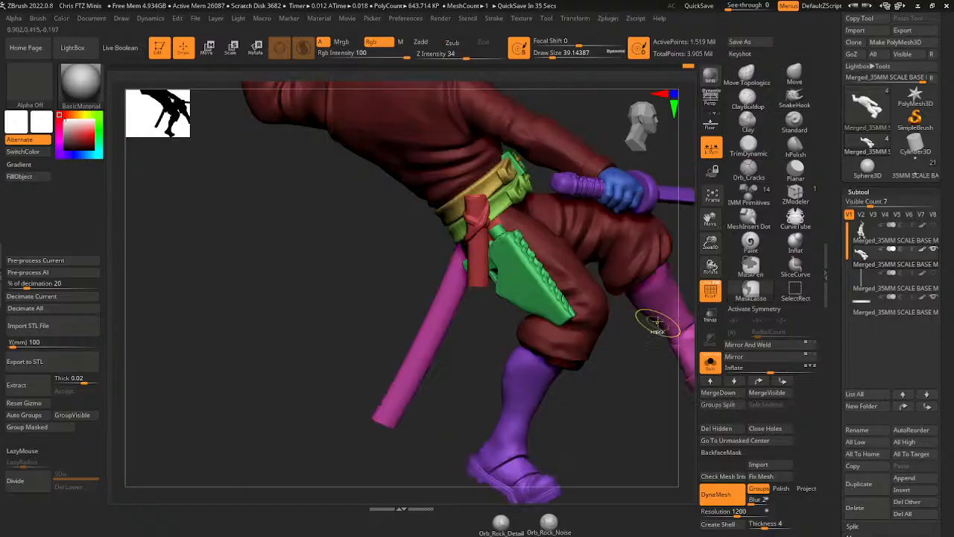
left_click(660, 333, "ctrl")
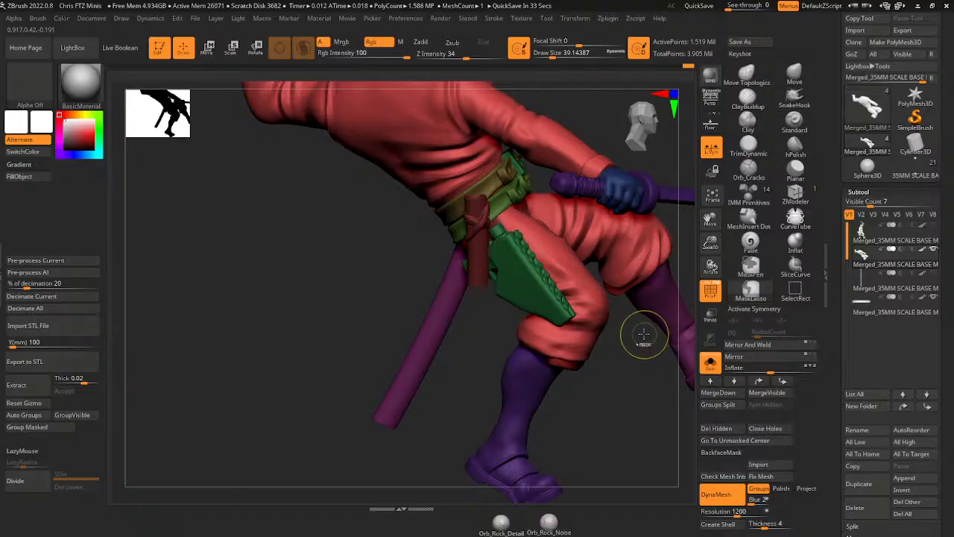
left_click(643, 336, "ctrl")
left_click(634, 337, "ctrl")
left_click(598, 302, "ctrl+shift")
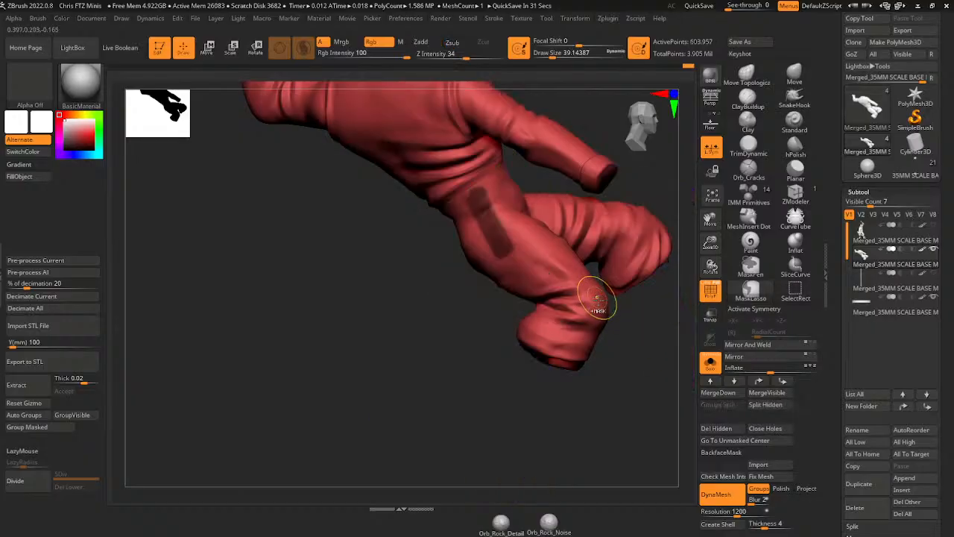
left_click(611, 319, "ctrl")
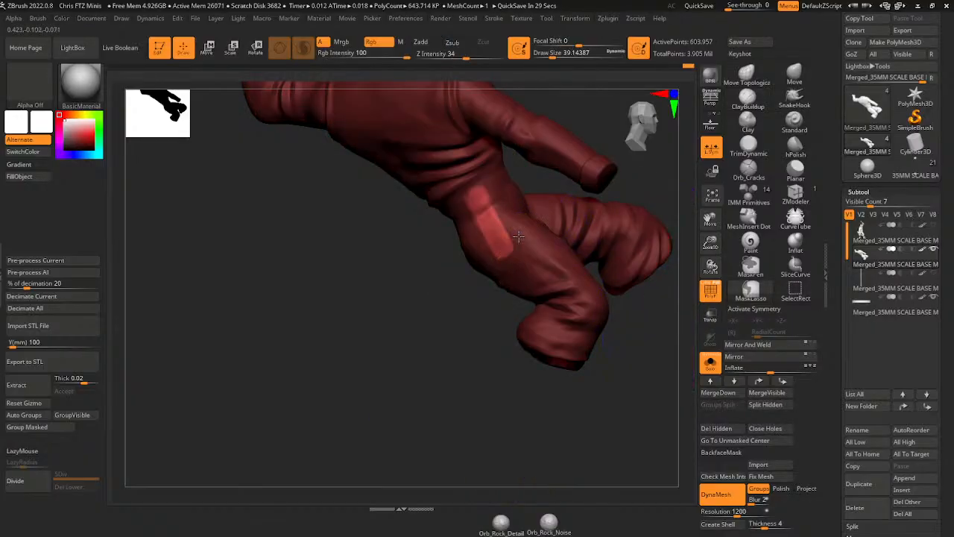
left_click_drag(604, 331, 643, 264)
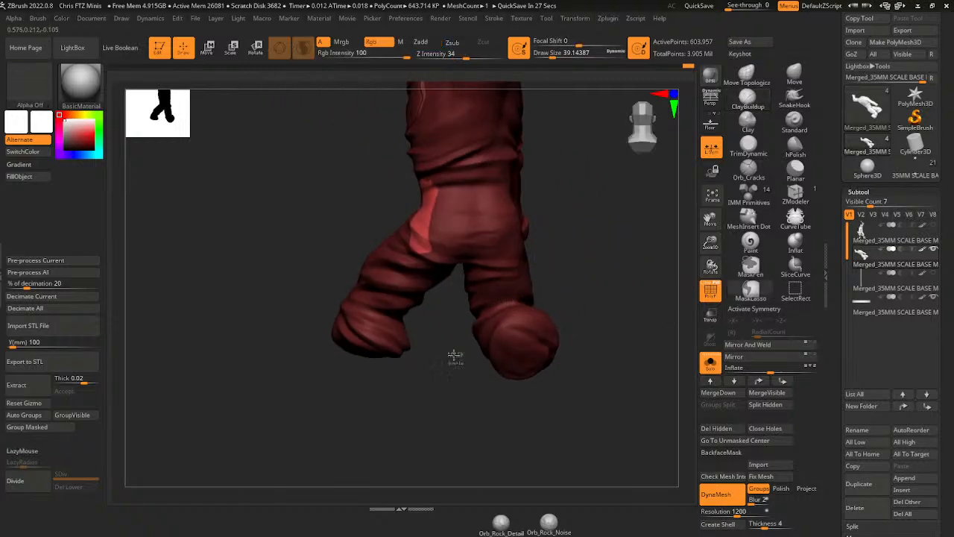
left_click_drag(452, 351, 390, 141, "ctrl")
left_click_drag(635, 283, 607, 295)
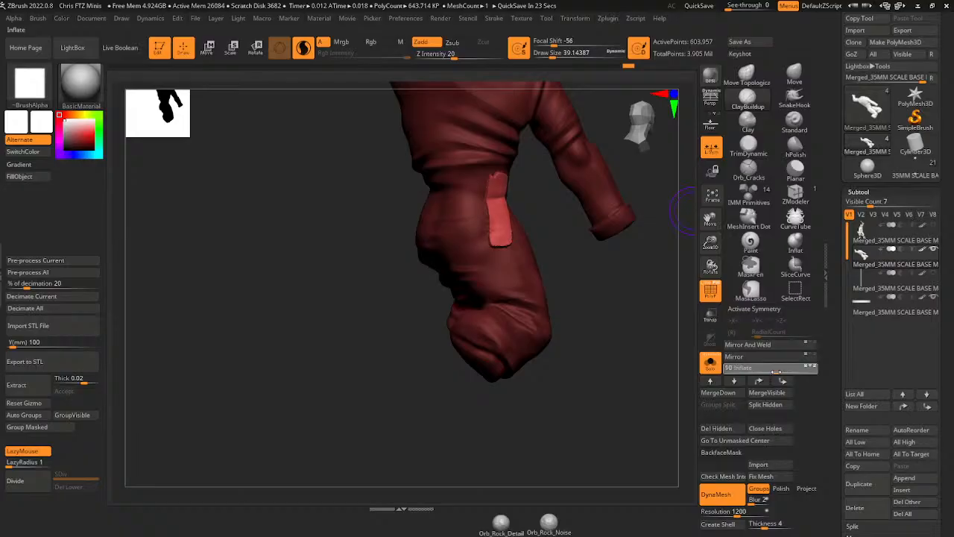
- Unhide the whole figure, clear the mask, and remesh it with DynaMesh at resolution 1200
left_click(655, 347, "ctrl+shift")
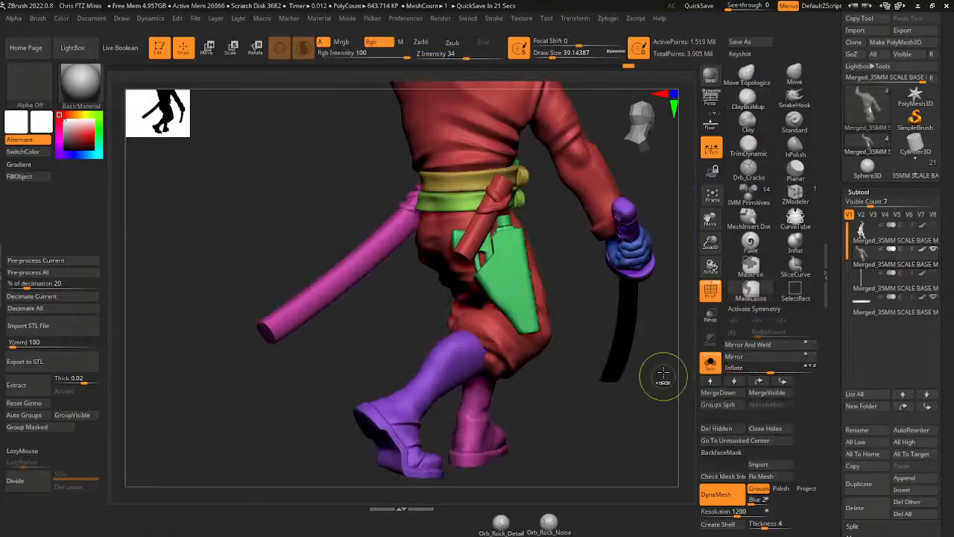
left_click_drag(663, 413, 642, 422)
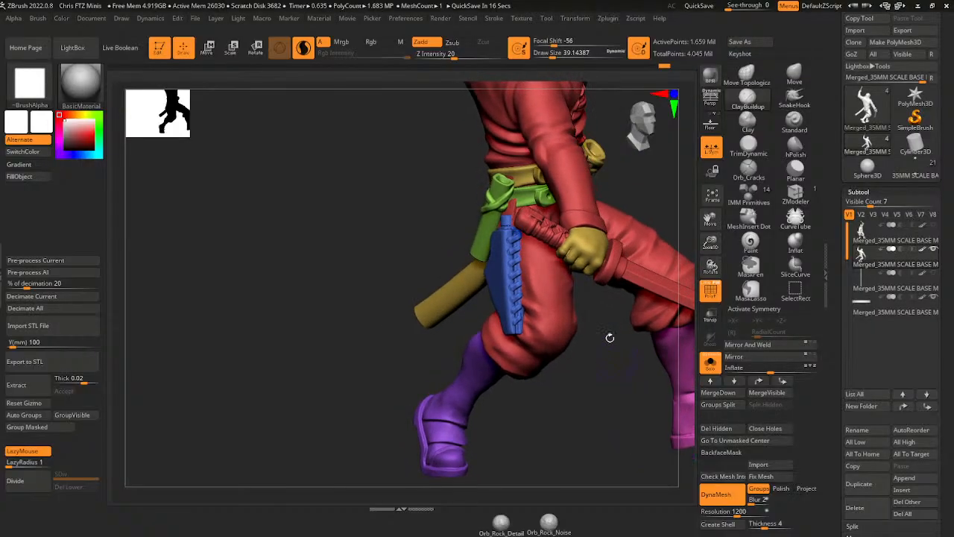
- Mask everything except the green belt, adjust the belt over the hip with the Move brush at draw size 39.14, and clear the mask
left_click(536, 192, "ctrl+shift")
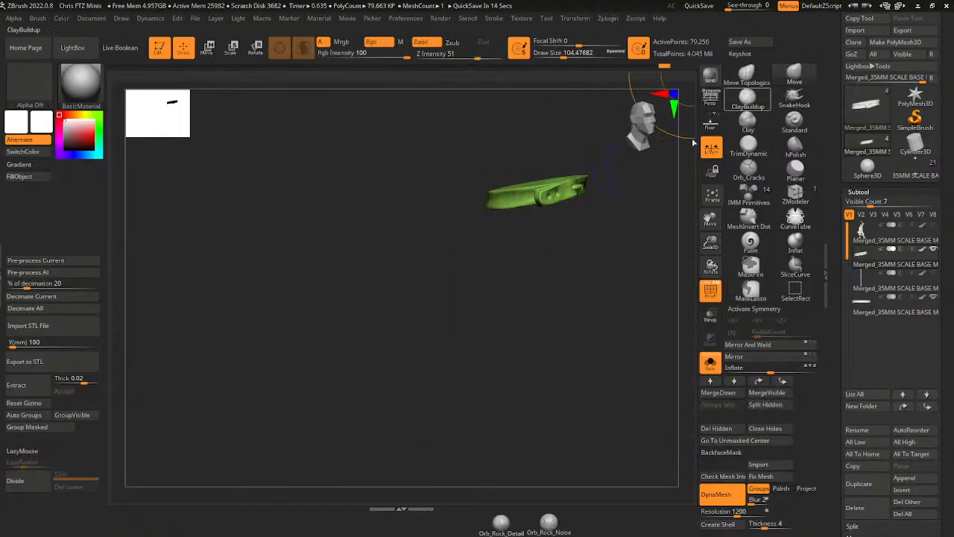
left_click(607, 242, "ctrl+shift")
left_click(640, 186, "ctrl")
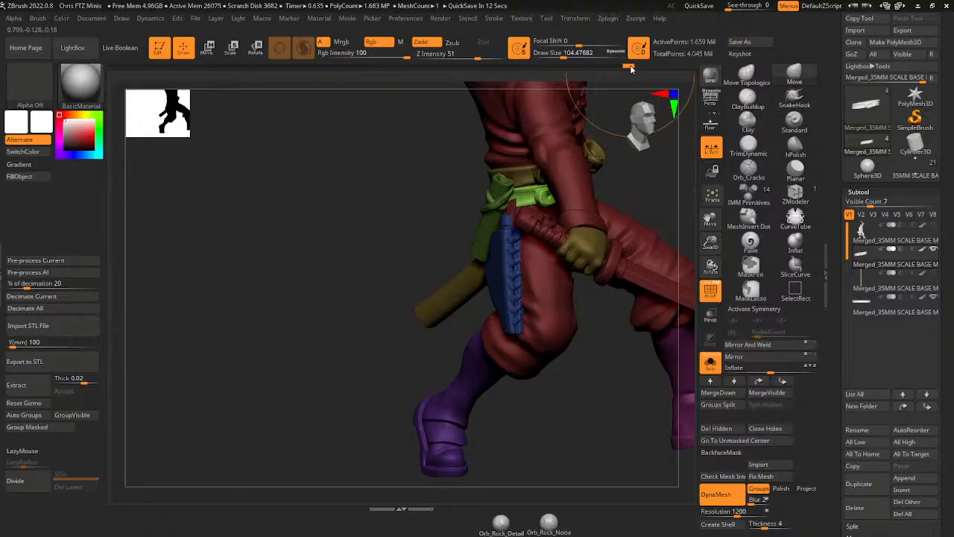
left_click_drag(566, 56, 553, 56)
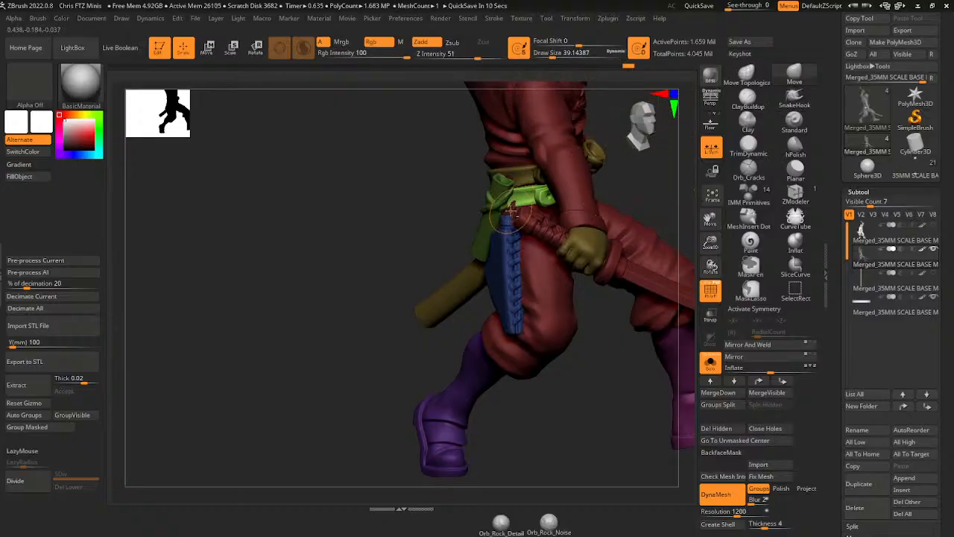
left_click_drag(518, 210, 524, 206)
mouse_move(633, 191)
left_mouse_down("ctrl")
mouse_move(643, 187)
mouse_move(628, 179)
left_mouse_up("ctrl")
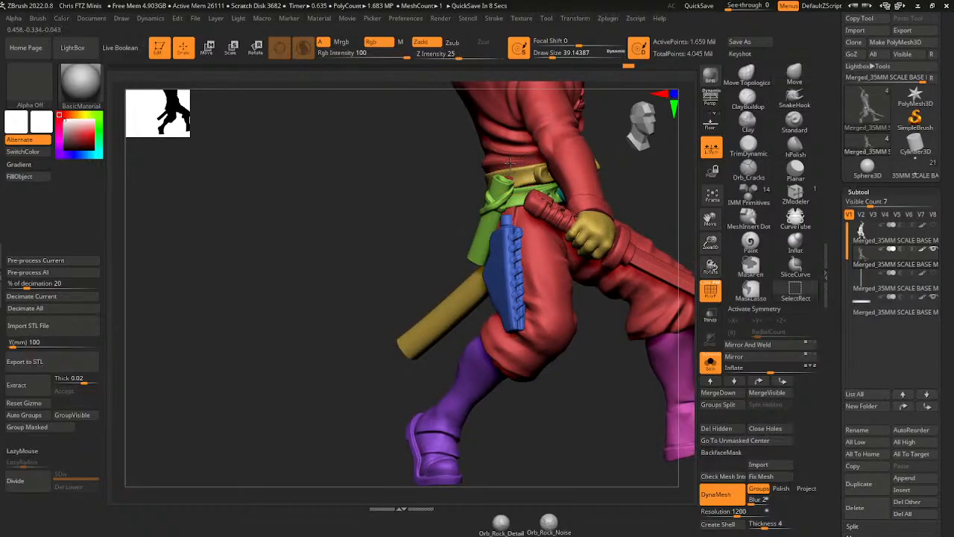
left_click(509, 162, "ctrl+shift")
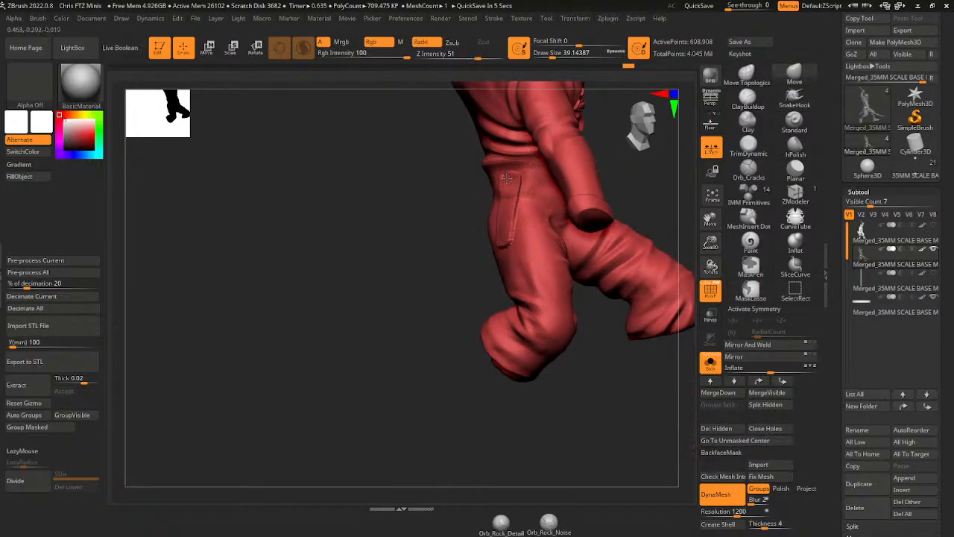
left_click(631, 173, "ctrl+shift")
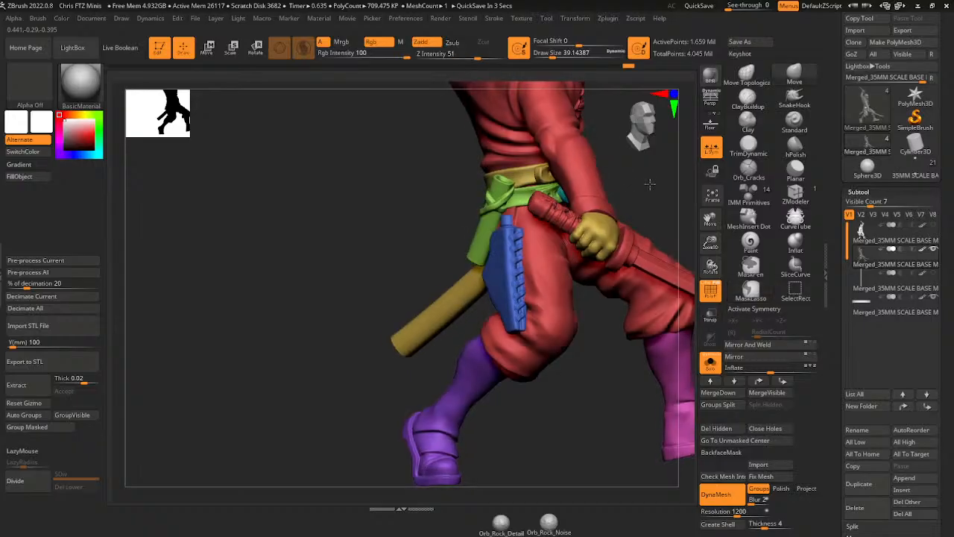
- Reshape the toe and sole of the raised boot with the Move brush at draw size 34.79
mouse_move(649, 184)
left_mouse_down()
mouse_move(597, 186)
mouse_move(639, 191)
left_mouse_up()
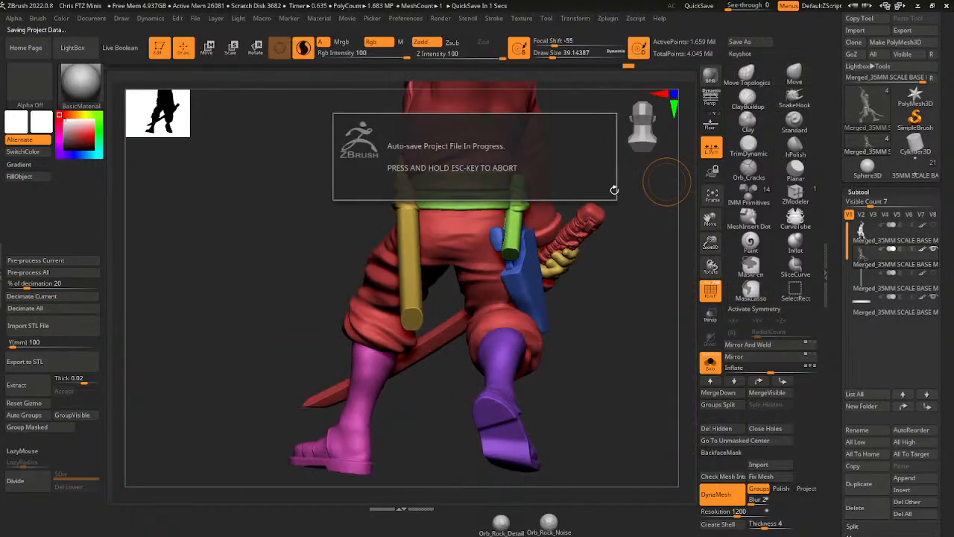
mouse_move(669, 294)
left_mouse_down()
mouse_move(668, 305)
mouse_move(671, 206)
left_mouse_up()
left_click(769, 153)
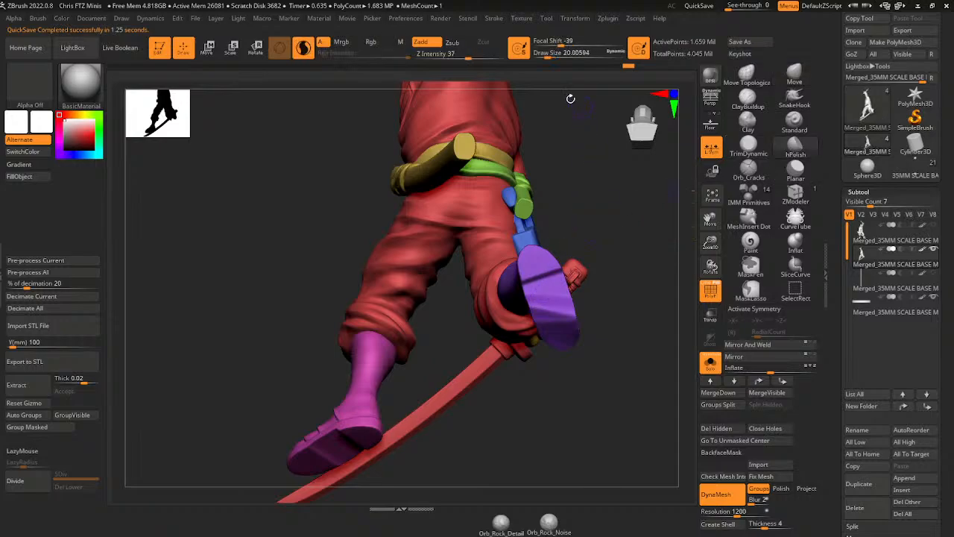
mouse_move(570, 99)
left_mouse_down()
mouse_move(614, 201)
mouse_move(633, 187)
mouse_move(693, 221)
mouse_move(663, 240)
mouse_move(637, 278)
mouse_move(680, 240)
left_mouse_up()
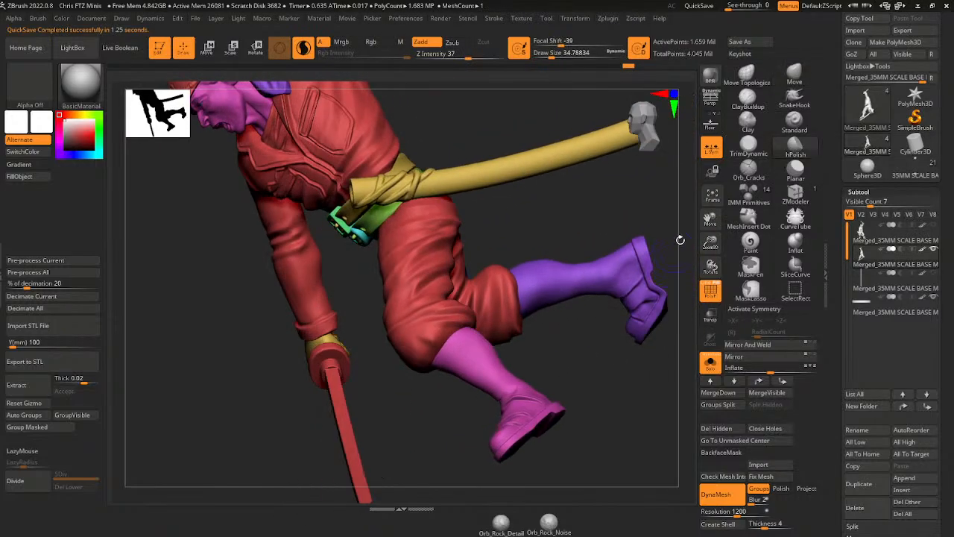
left_click(792, 78)
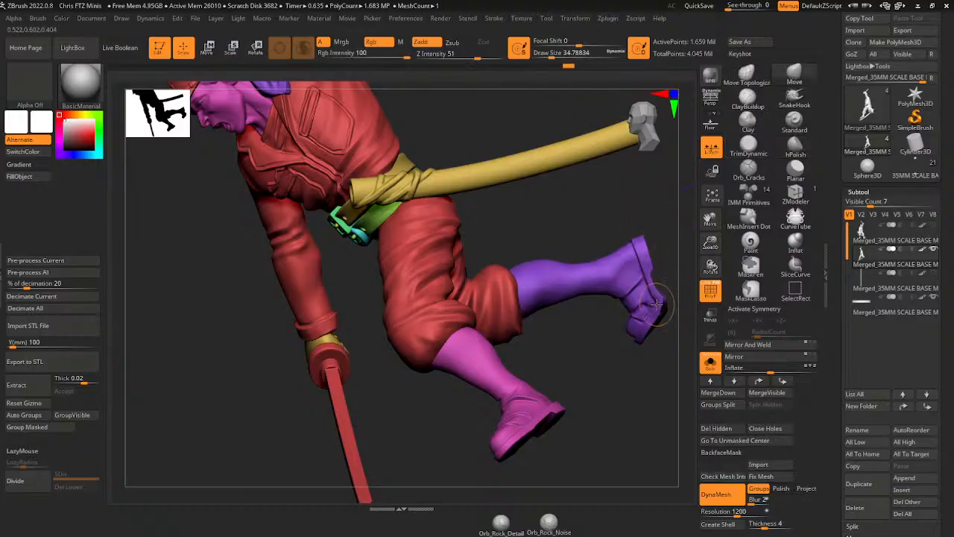
left_click_drag(671, 302, 659, 282)
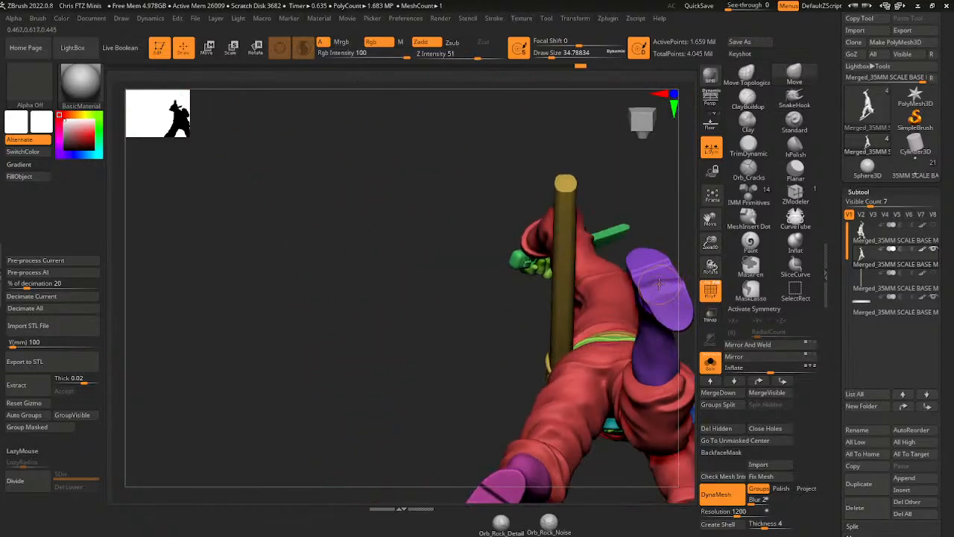
- Flatten the sole of the raised boot with the hPolish brush in Sculptris Pro mode
left_click(796, 148)
left_click_drag(677, 216, 661, 282)
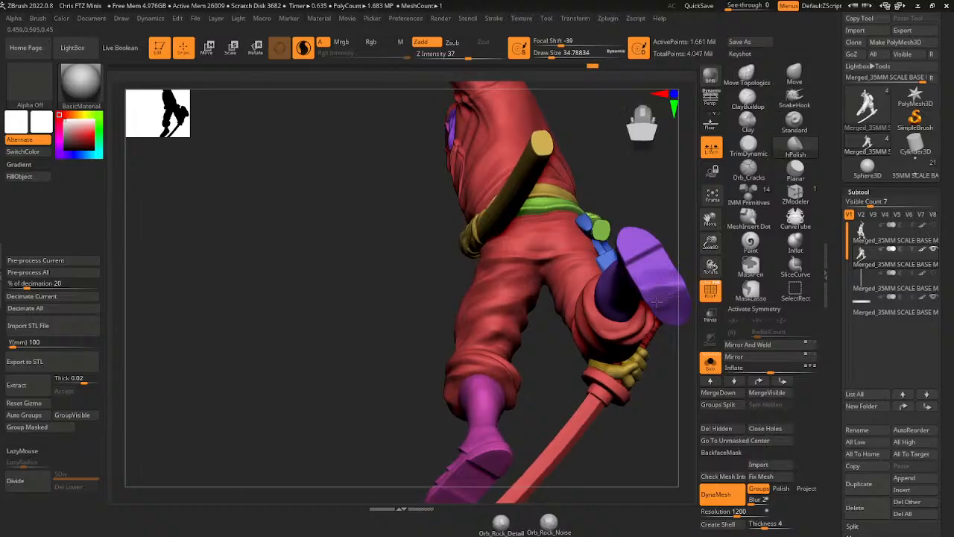
left_click_drag(677, 234, 655, 280)
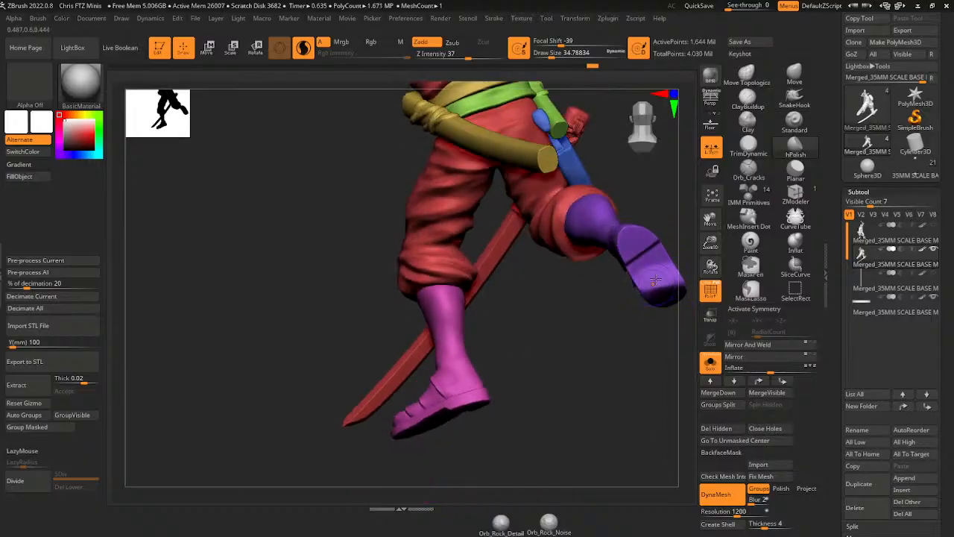
mouse_move(683, 242)
left_mouse_down()
mouse_move(657, 292)
mouse_move(631, 310)
left_mouse_up()
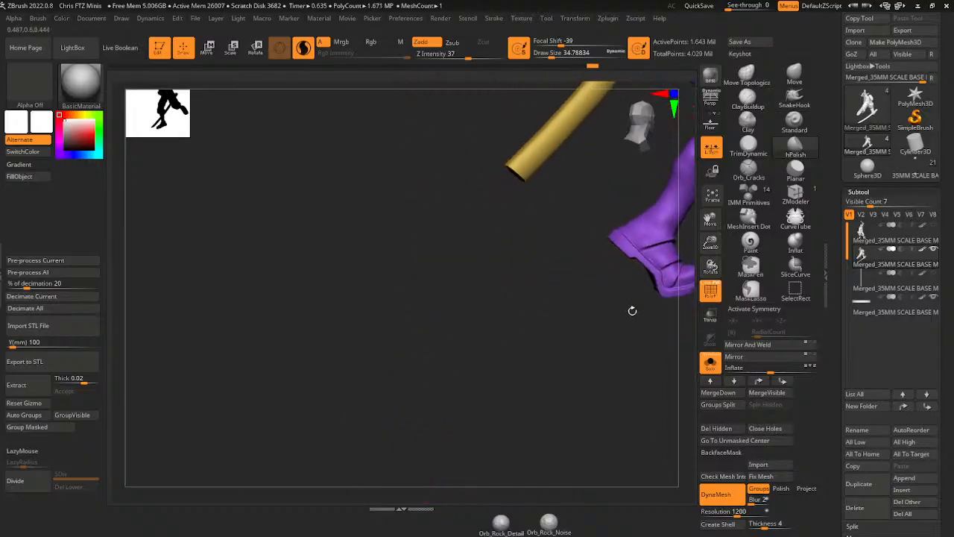
- Isolate the magenta lower leg and boot of the front foot
left_click(795, 74)
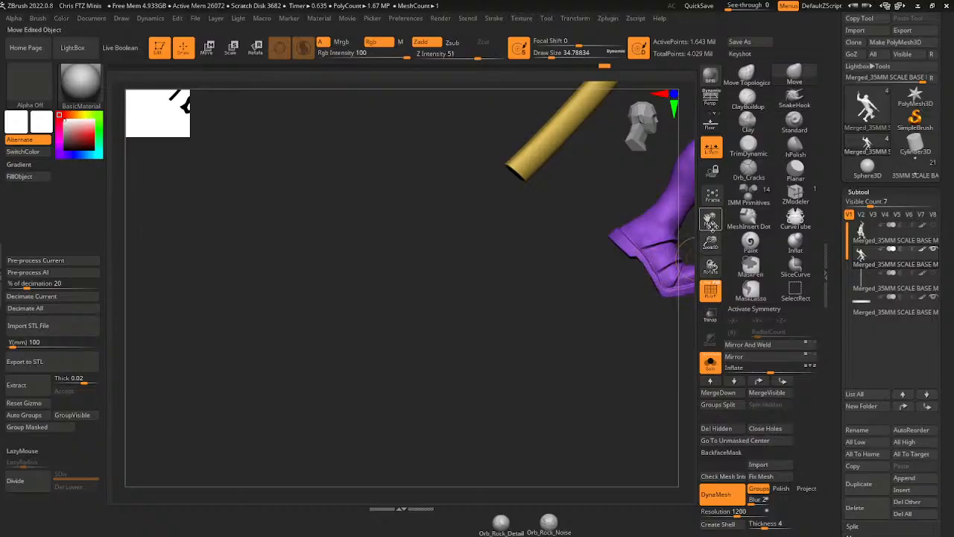
left_click_drag(711, 221, 643, 305)
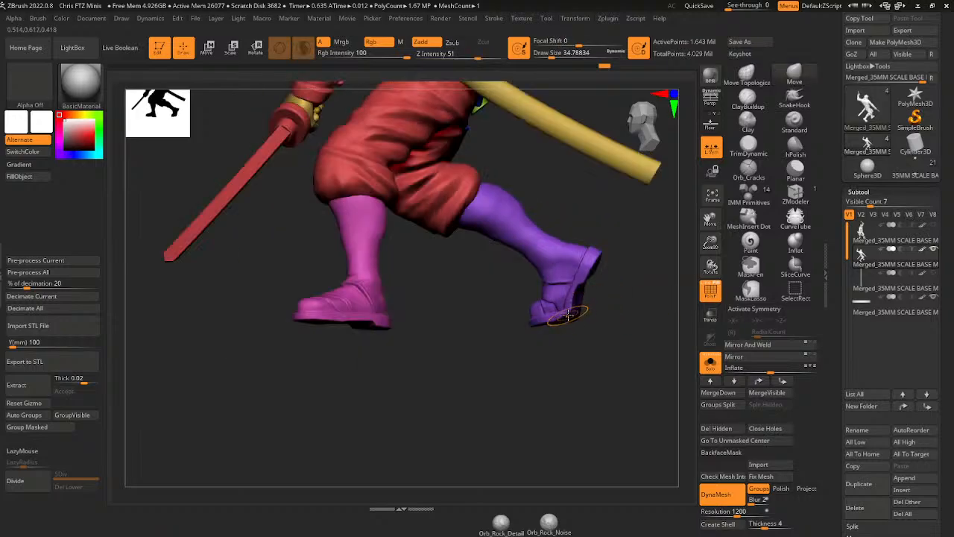
left_click_drag(595, 326, 650, 341, "shift")
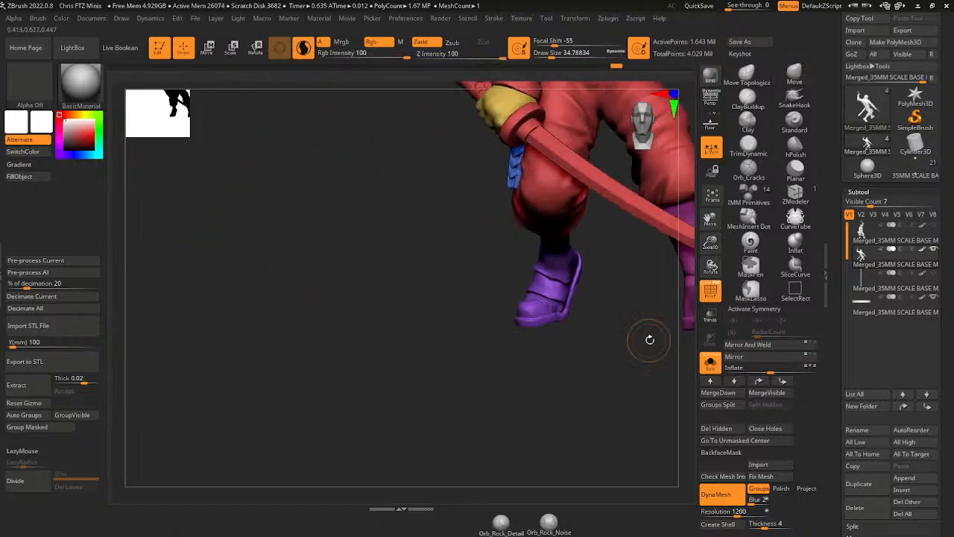
left_click_drag(711, 219, 653, 236)
left_click(613, 337, "ctrl+shift")
left_click_drag(662, 304, 632, 298)
- Smooth the shin and ankle area of the magenta boot at draw size 25.05
left_click(550, 56)
left_click_drag(563, 104, 658, 228, "shift")
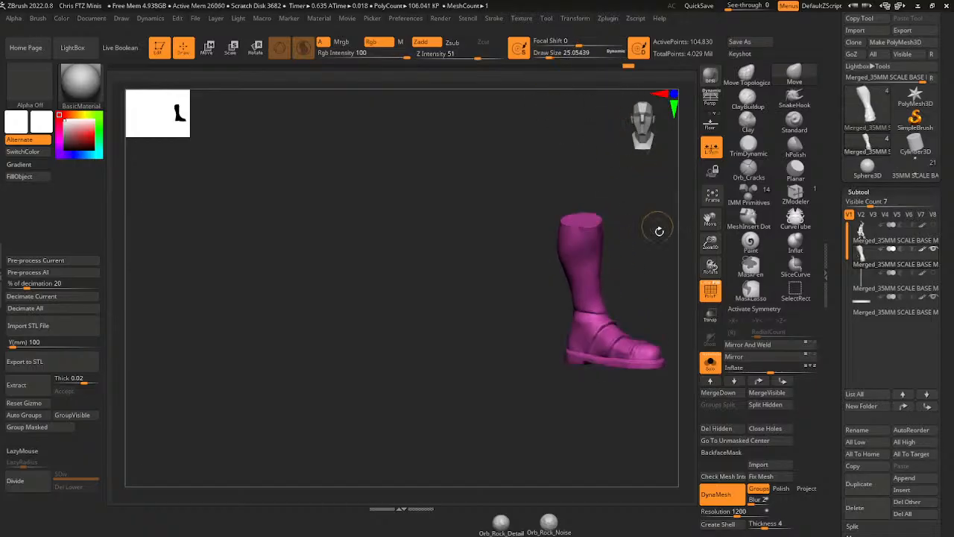
left_click_drag(579, 323, 573, 310, "shift")
left_click_drag(616, 260, 658, 270)
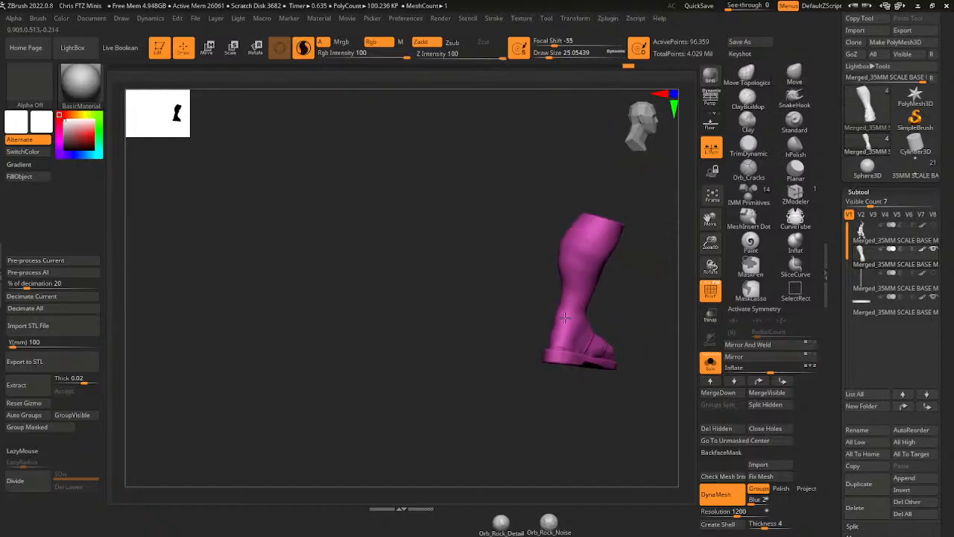
left_click_drag(568, 284, 565, 317, "shift")
left_click_drag(673, 272, 642, 270)
- Change the visibility so that only the magenta and purple boots are shown
left_click(643, 269, "ctrl+shift")
left_click(589, 306, "ctrl+shift")
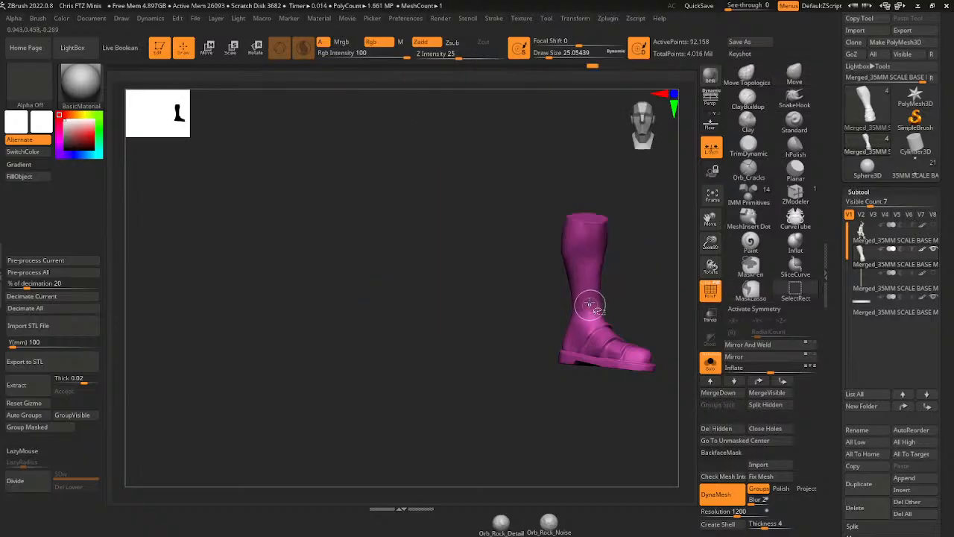
left_click(569, 280, "ctrl+shift")
left_click(416, 254, "ctrl+shift")
left_click_drag(516, 331, 560, 353, "ctrl+shift")
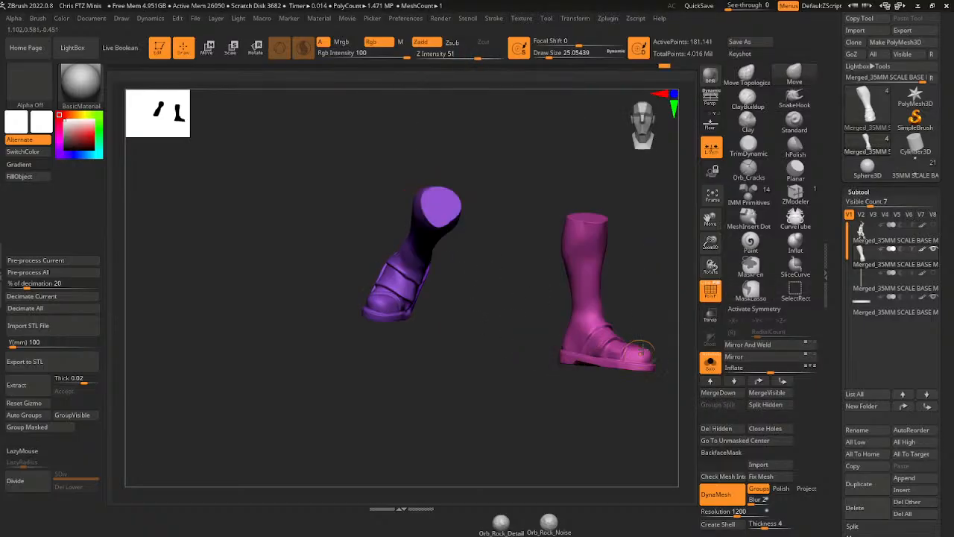
- Sculpt cloth-like folds around the magenta boot's shaft with the Orb_Cracks brush at draw size 28.75 and Z Intensity 21
left_click_drag(663, 231, 680, 198)
left_click_drag(641, 262, 543, 314)
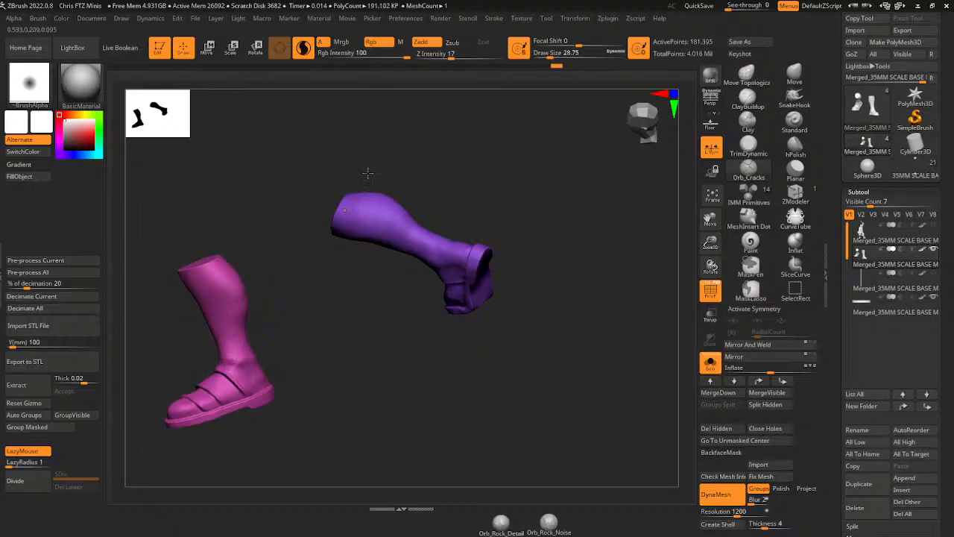
left_click(456, 57)
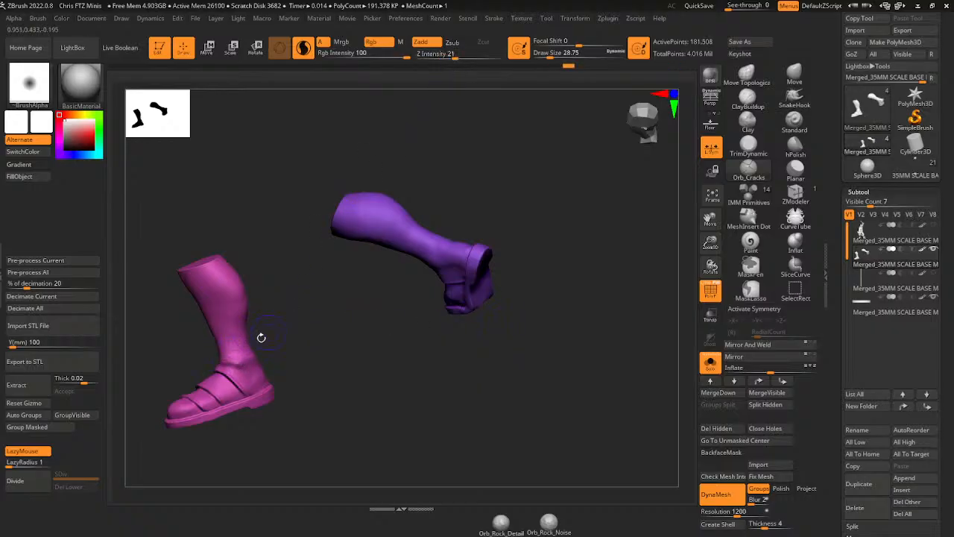
left_click_drag(275, 334, 291, 289)
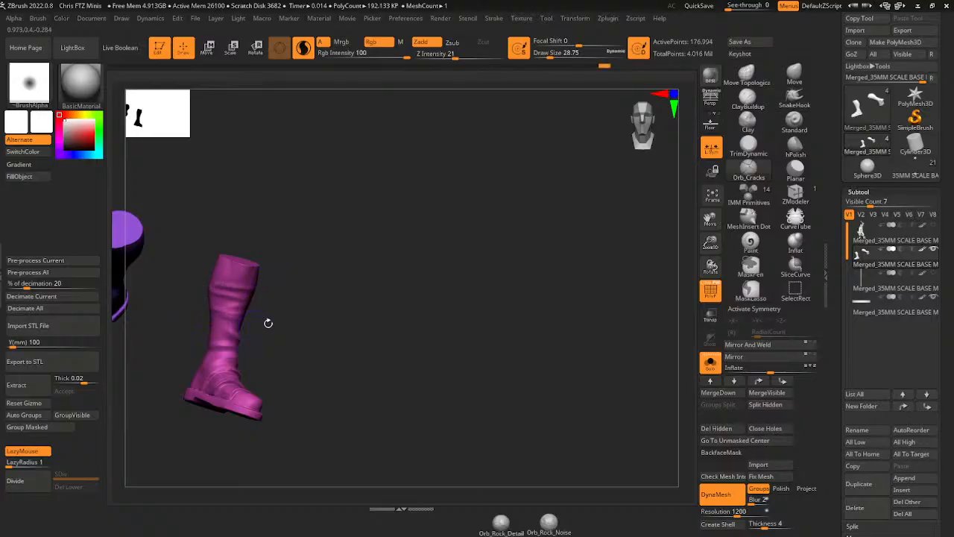
left_click_drag(269, 323, 243, 327)
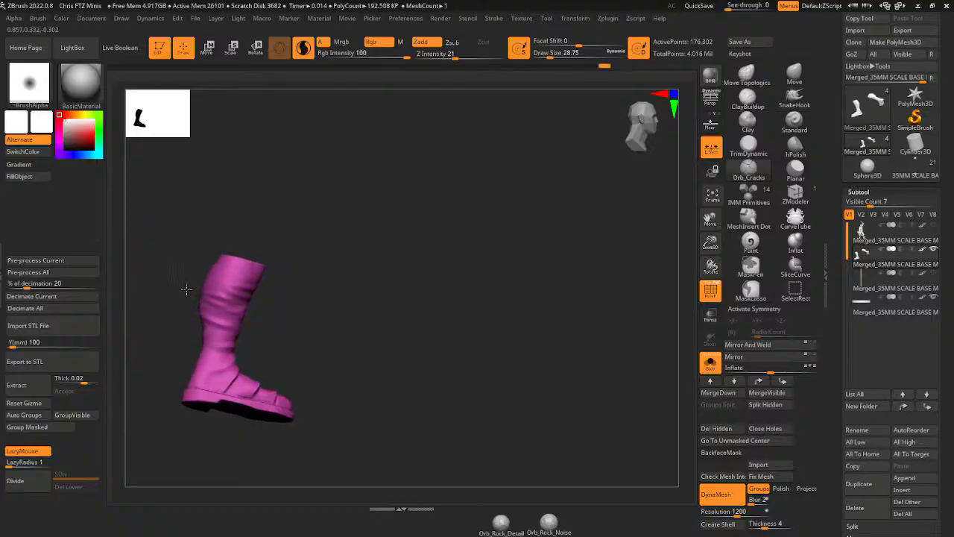
left_click_drag(272, 336, 202, 383)
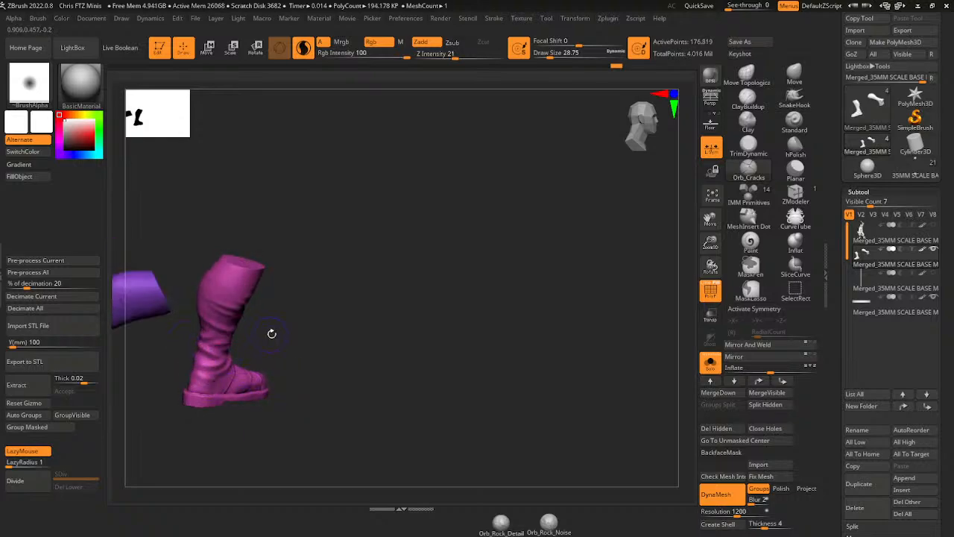
mouse_move(245, 327)
left_mouse_down()
mouse_move(260, 310)
mouse_move(236, 319)
left_mouse_up()
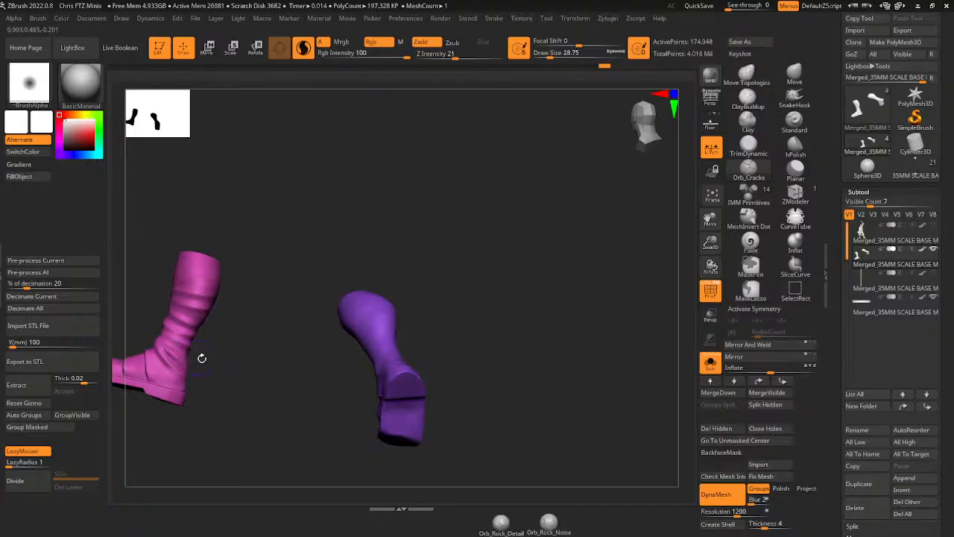
left_click_drag(201, 358, 151, 365)
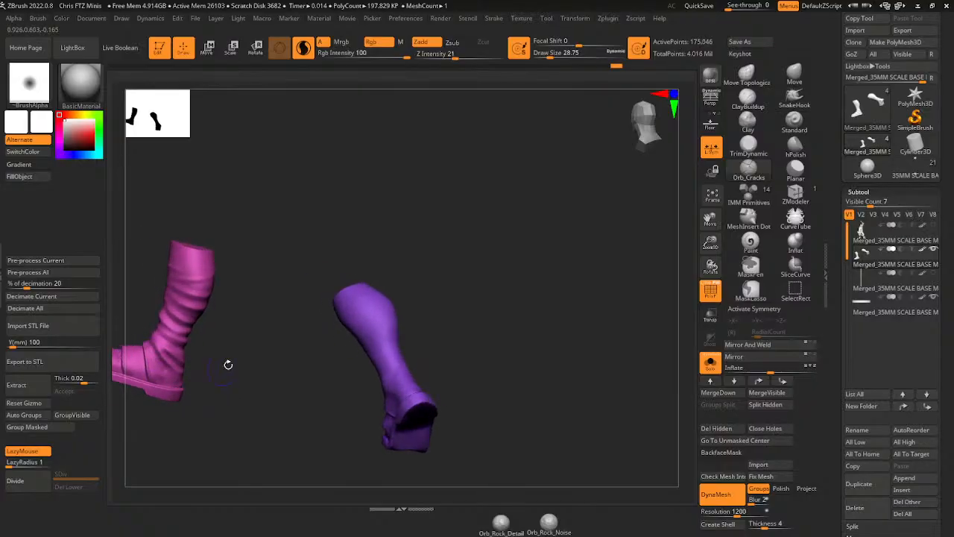
left_click_drag(228, 365, 152, 344)
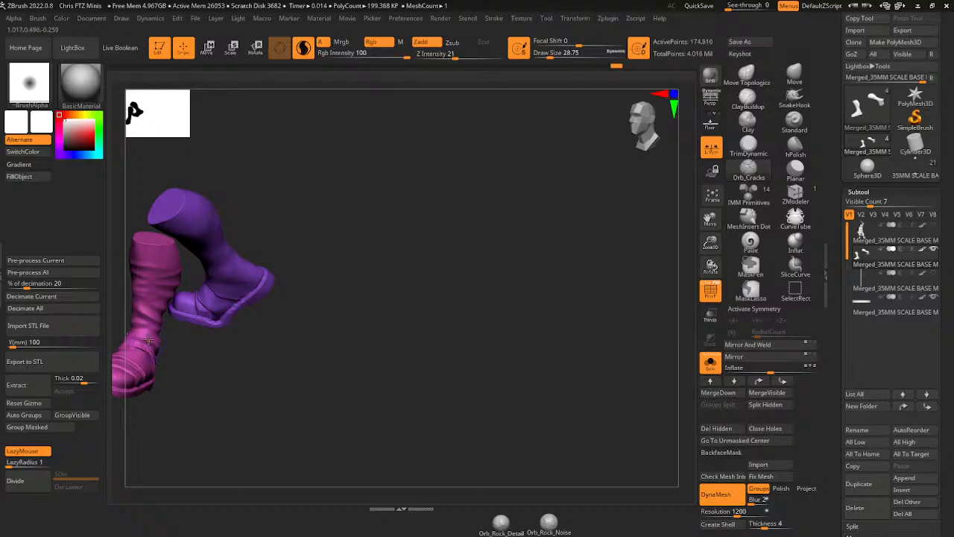
left_click_drag(207, 367, 153, 340)
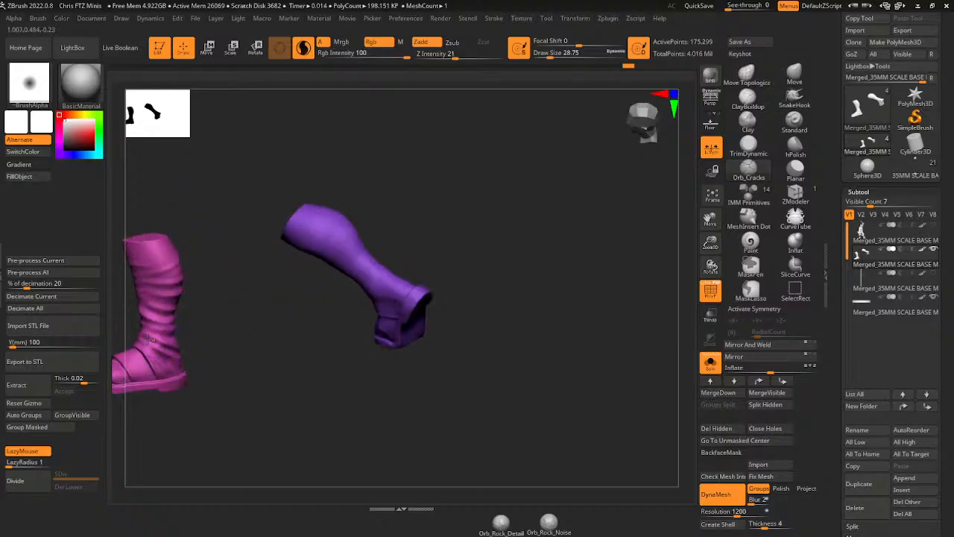
- Sculpt matching folds around the shaft and ankle of the purple raised boot with the Orb_Cracks brush, undoing a stray stroke
mouse_move(401, 232)
left_mouse_down()
mouse_move(319, 313)
mouse_move(283, 291)
left_mouse_up()
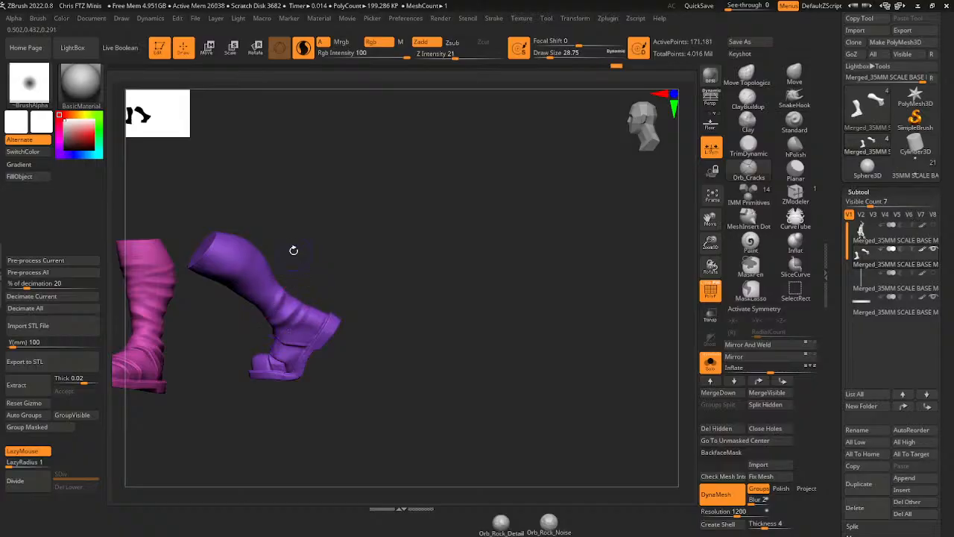
mouse_move(294, 251)
left_mouse_down("alt")
mouse_move(281, 284)
mouse_move(203, 340)
left_mouse_up("alt")
left_click_drag(166, 379, 214, 295, "alt")
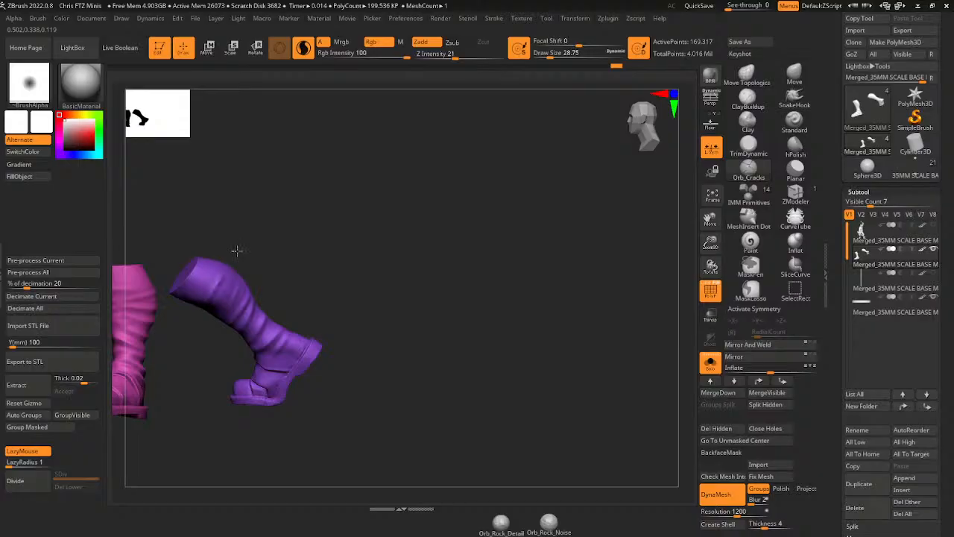
key("ctrl+z")
left_click_drag(287, 245, 240, 285)
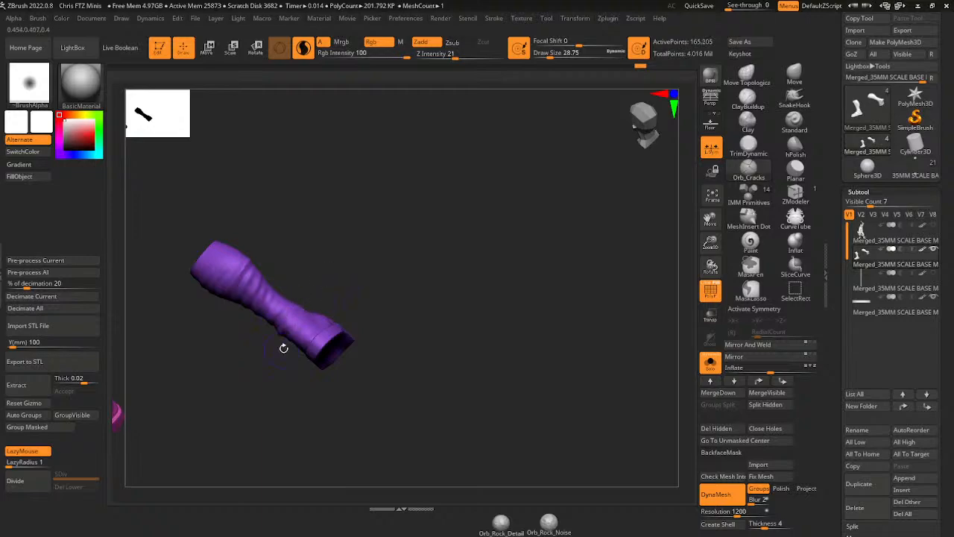
left_click_drag(208, 306, 254, 305)
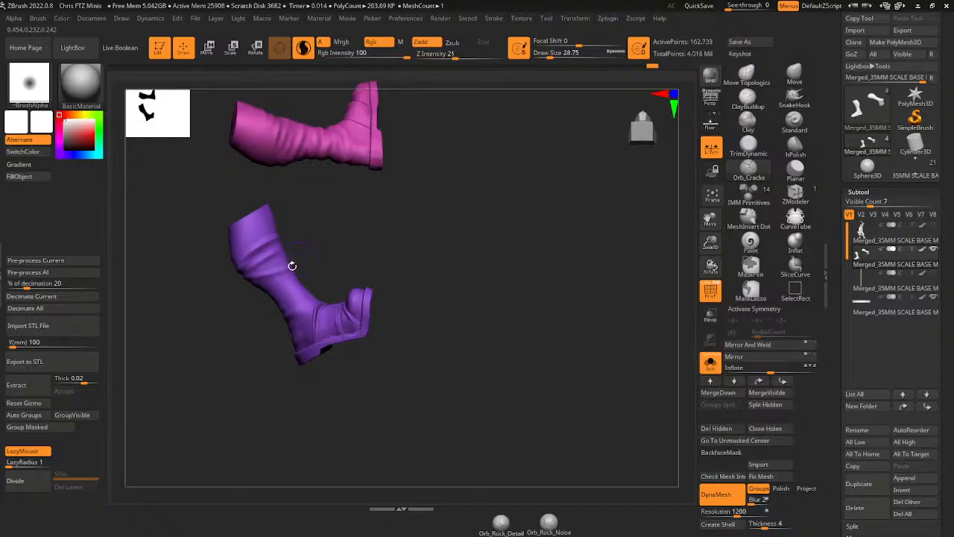
left_click_drag(291, 265, 387, 255)
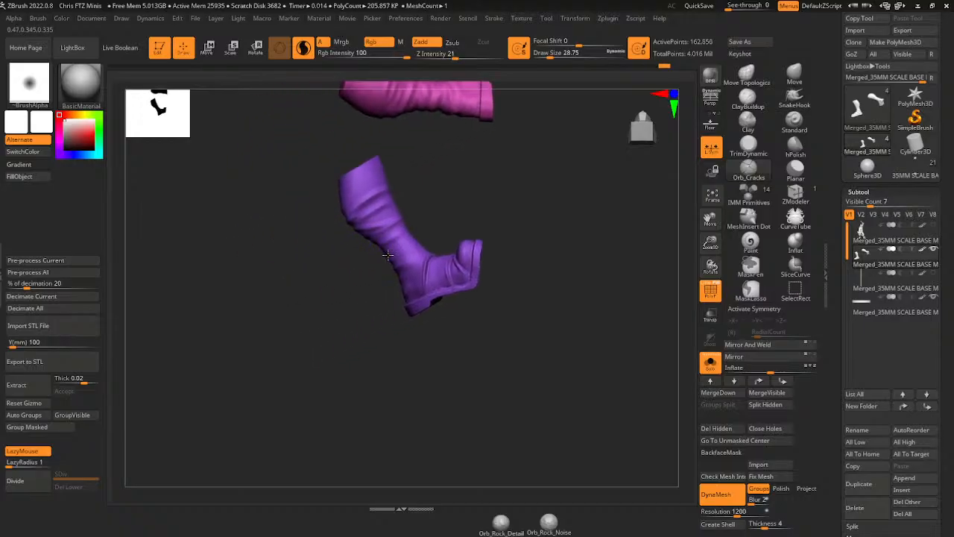
left_click_drag(400, 306, 454, 198)
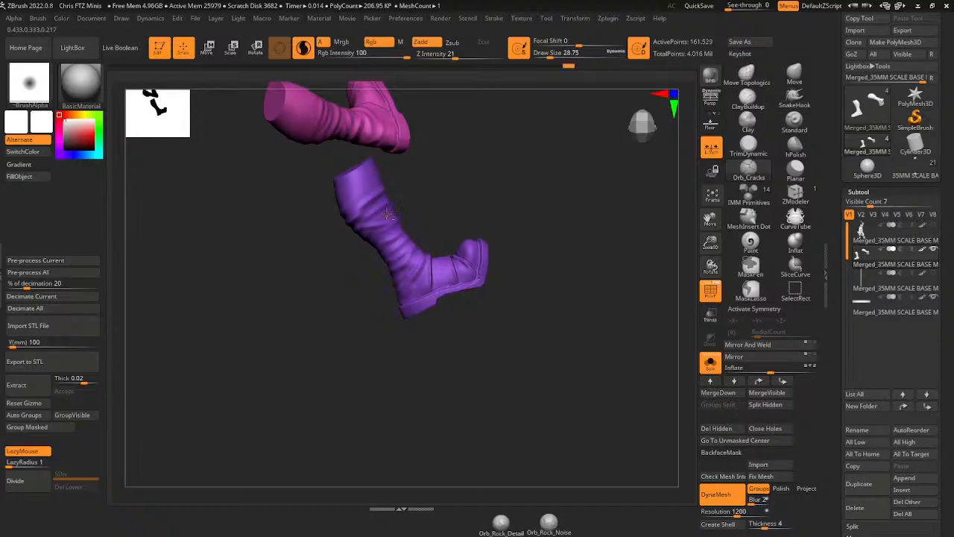
left_click_drag(440, 184, 386, 240)
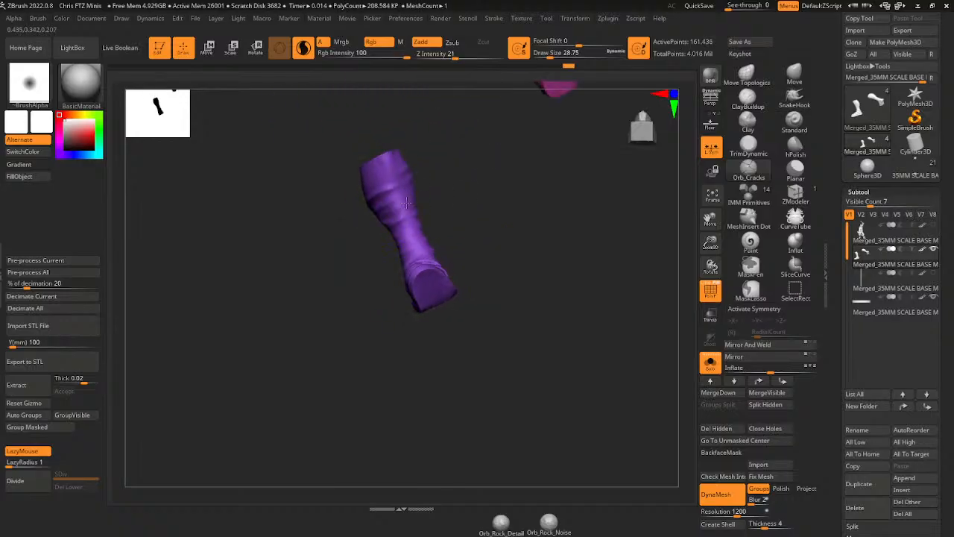
left_click_drag(364, 196, 425, 233)
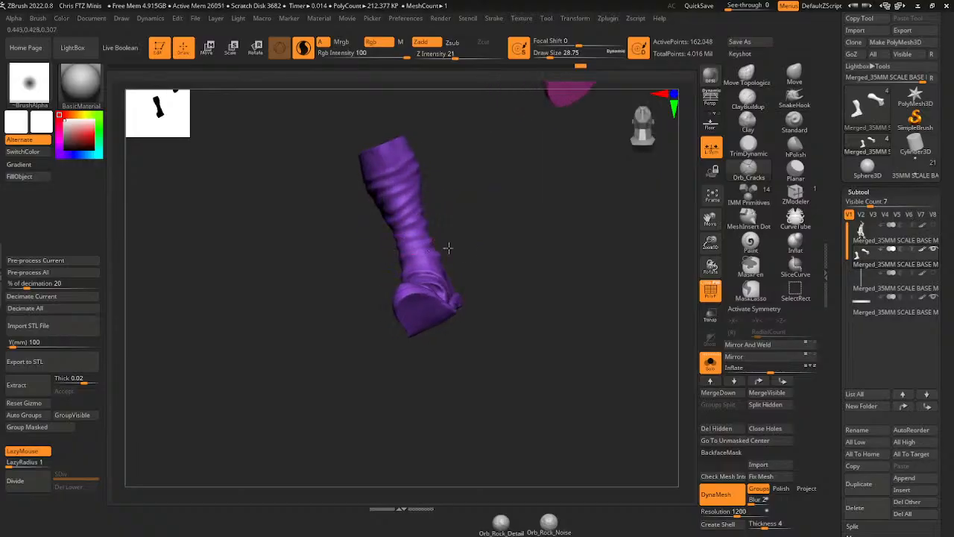
left_click_drag(399, 274, 428, 265)
left_click_drag(488, 259, 436, 263)
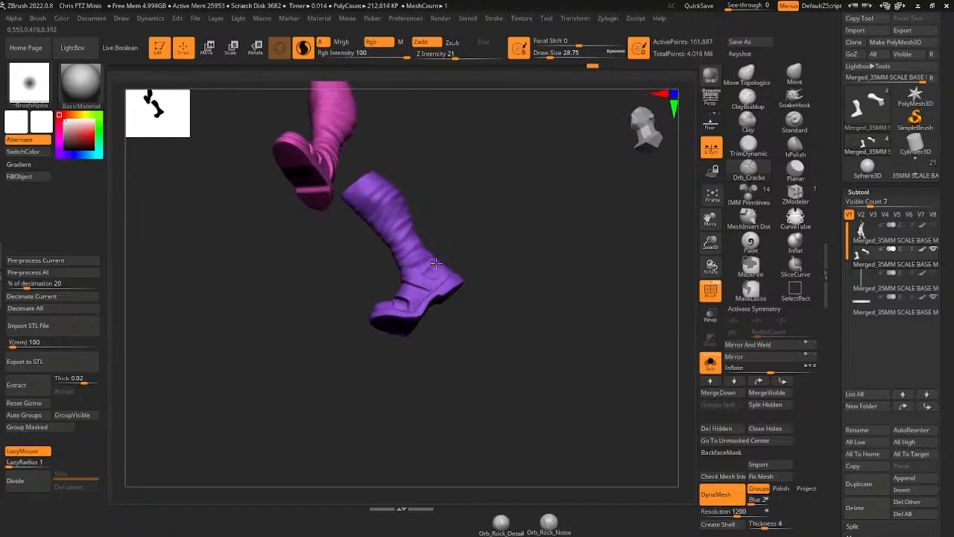
- Unhide the whole figure and clear its mask
left_click(477, 233, "ctrl+shift")
mouse_move(696, 239)
left_mouse_down("alt")
mouse_move(634, 216)
mouse_move(584, 290)
mouse_move(619, 324)
mouse_move(575, 335)
mouse_move(595, 342)
mouse_move(597, 312)
mouse_move(536, 308)
mouse_move(547, 334)
mouse_move(624, 320)
left_mouse_up("alt")
left_click_drag(707, 246, 708, 229)
left_click_drag(710, 222, 858, 213)
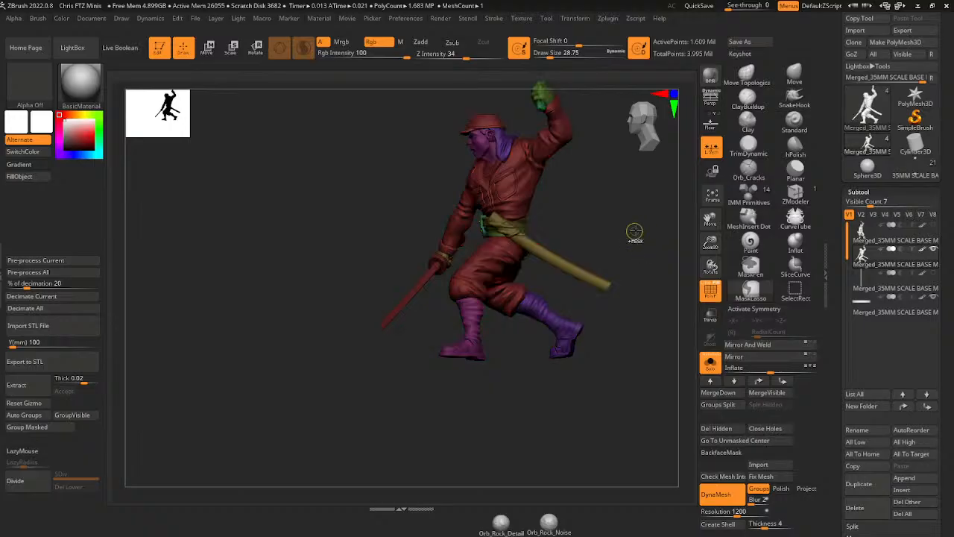
left_click_drag(635, 232, 677, 259)
left_click_drag(711, 219, 658, 236)
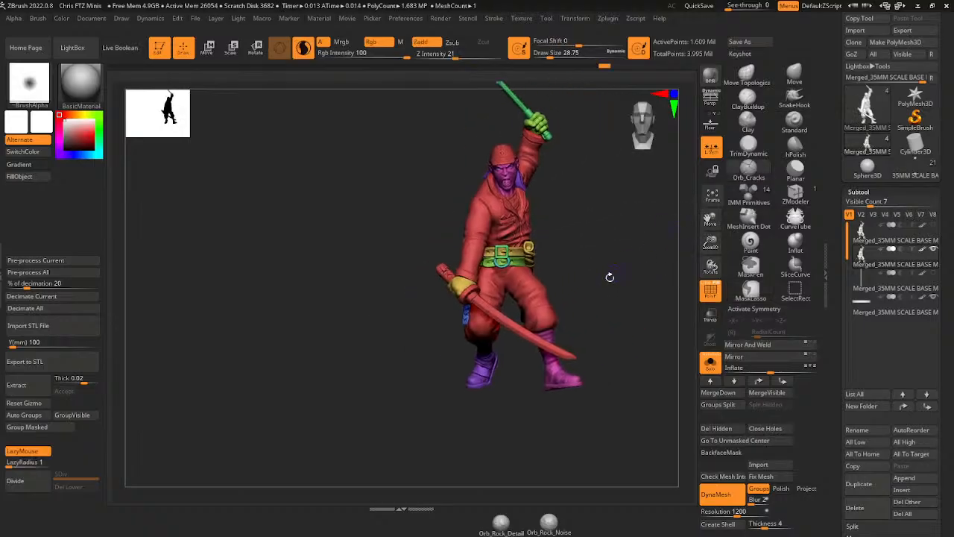
left_click_drag(609, 277, 675, 274)
left_click(655, 271, "ctrl")
left_click(655, 271, "ctrl")
left_click_drag(711, 244, 710, 223)
left_click_drag(709, 220, 689, 242)
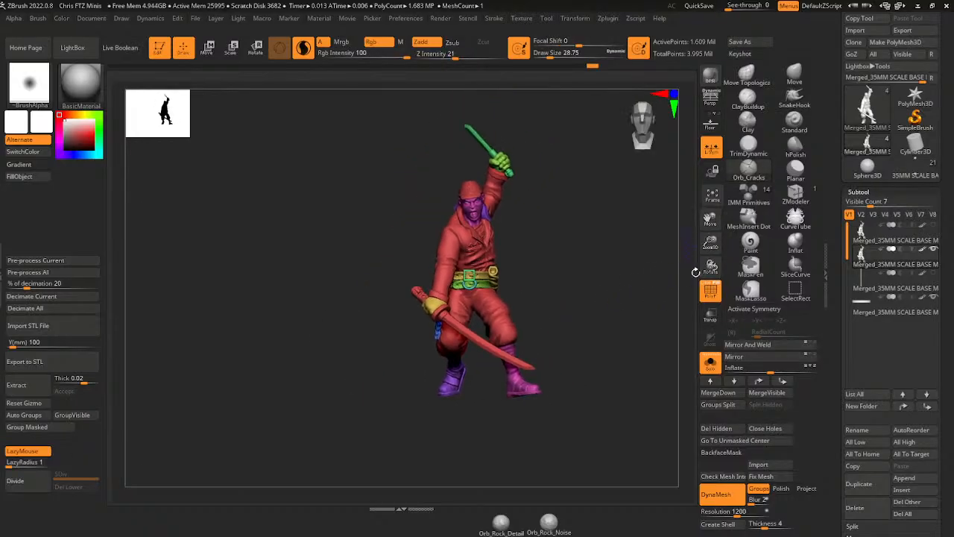
- Turn off Solo and the polygroup display, and make the round base the active subtool
left_click(712, 362)
left_click(711, 290)
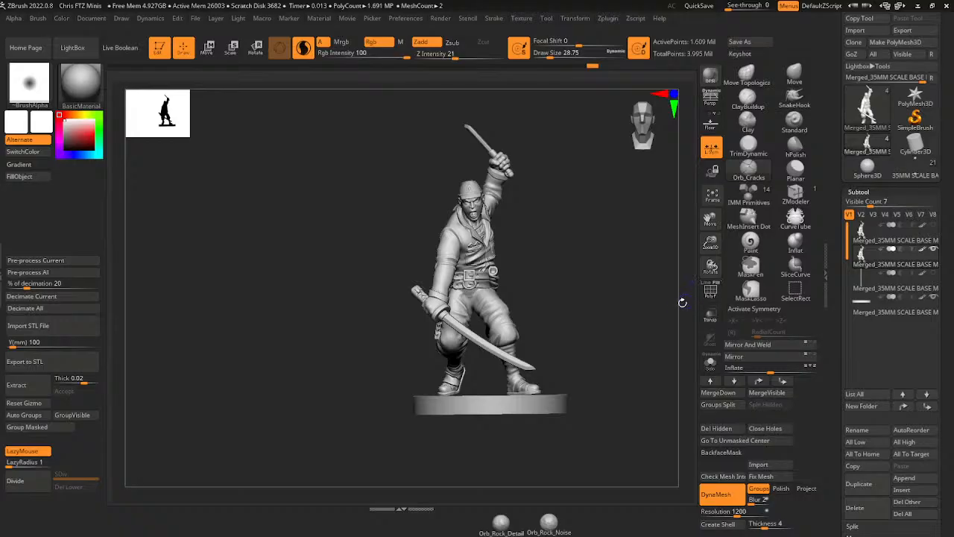
left_click_drag(643, 328, 664, 333, "shift")
left_click_drag(711, 244, 712, 254)
left_click_drag(710, 220, 701, 203)
left_click(531, 395, "alt")
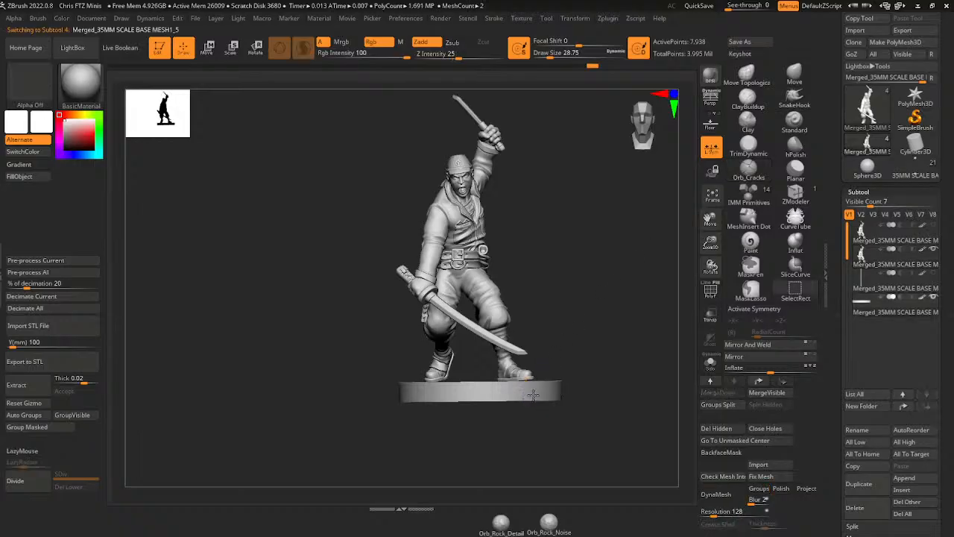
left_click(571, 351, "ctrl")
left_click(577, 346, "ctrl")
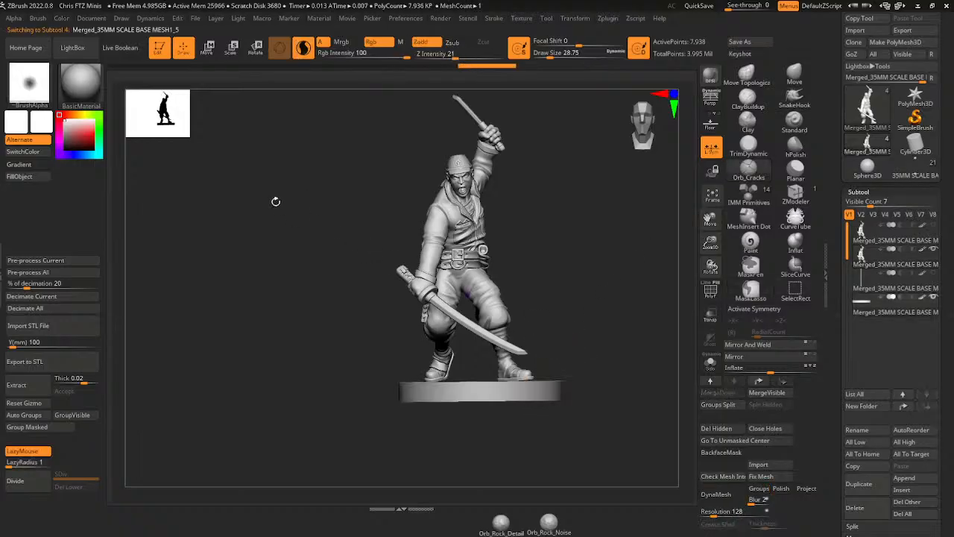
- Fill the base with the MatCap Gorilla material in Mrgb mode
left_click(96, 86)
left_click(647, 150)
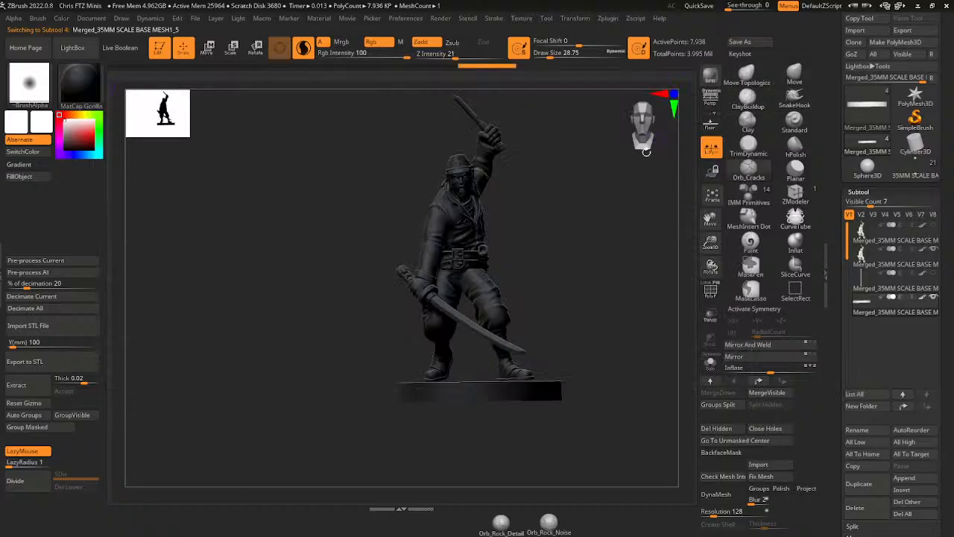
left_click(341, 42)
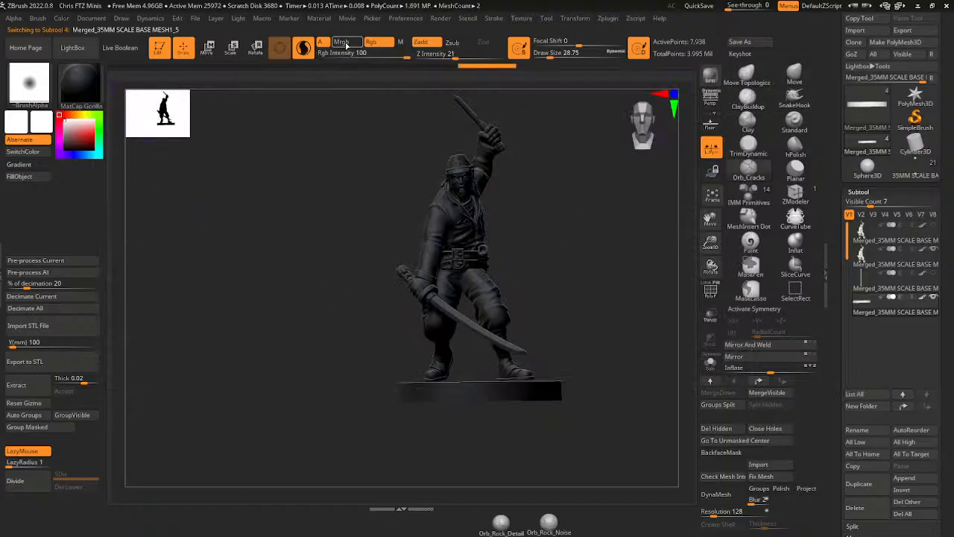
left_click(28, 176)
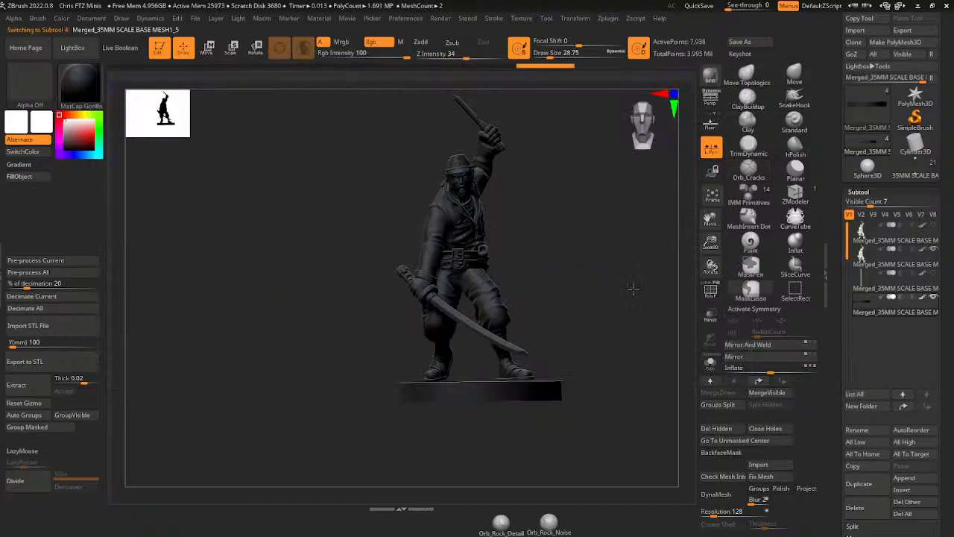
mouse_move(710, 245)
left_mouse_down()
mouse_move(711, 222)
mouse_move(713, 251)
left_mouse_up()
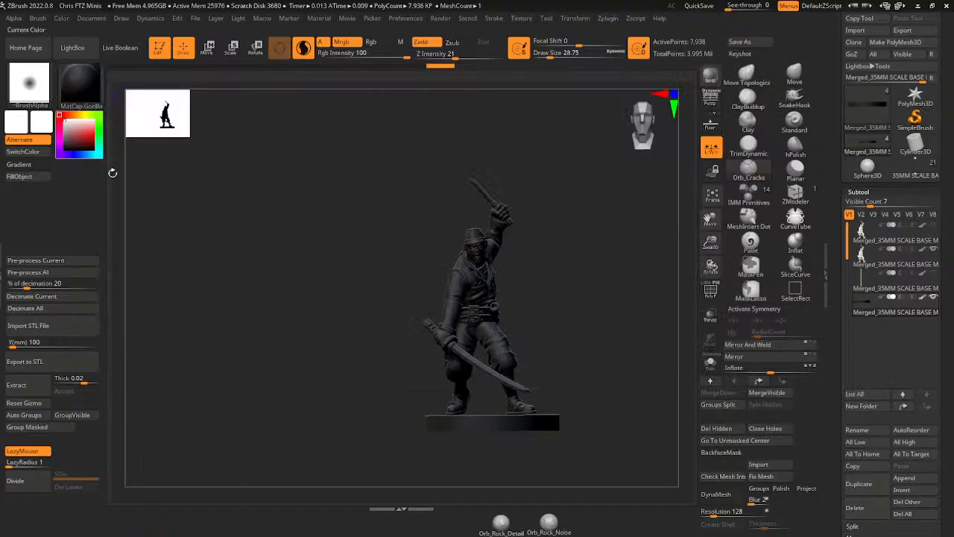
- Show the figure in BasicMaterial and switch the viewport to perspective
left_click(80, 85)
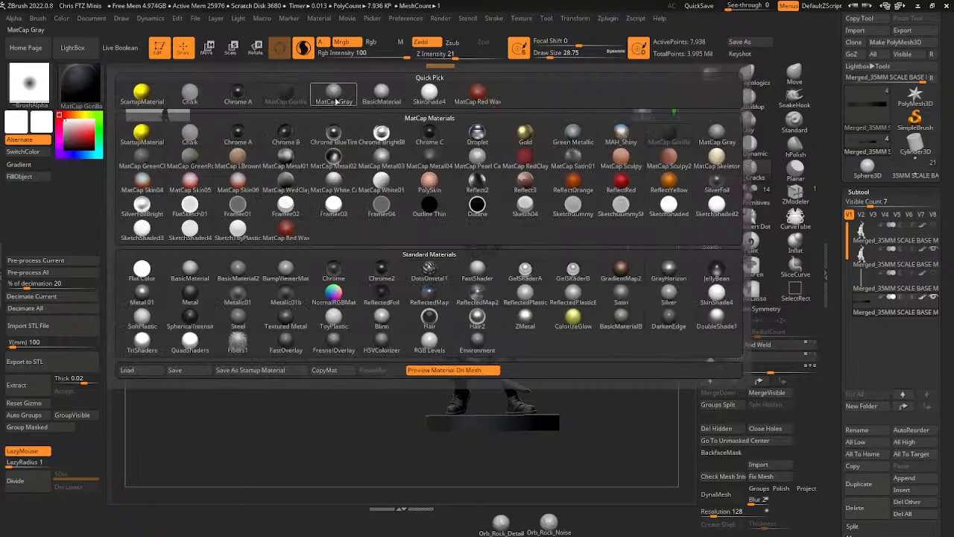
left_click(191, 270)
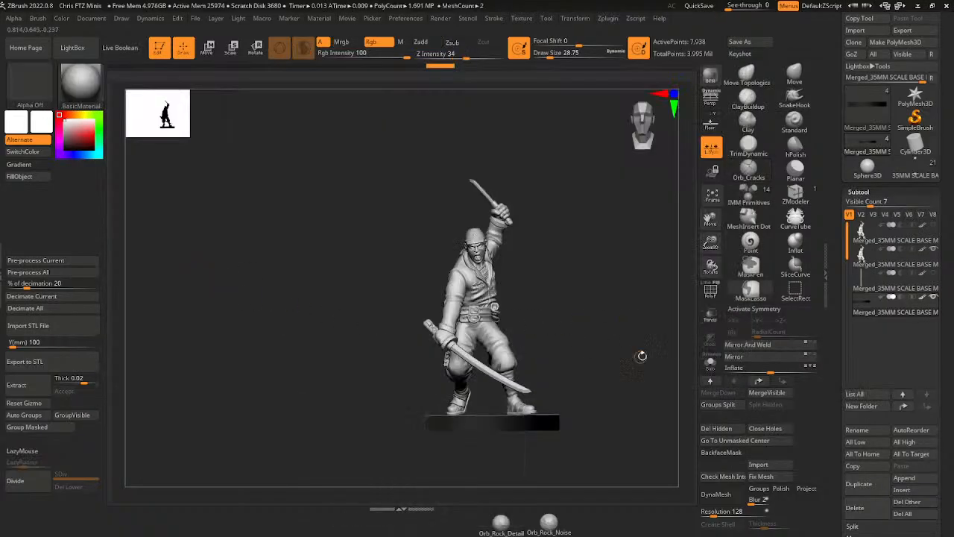
left_click_drag(711, 243, 675, 246)
left_click(711, 102)
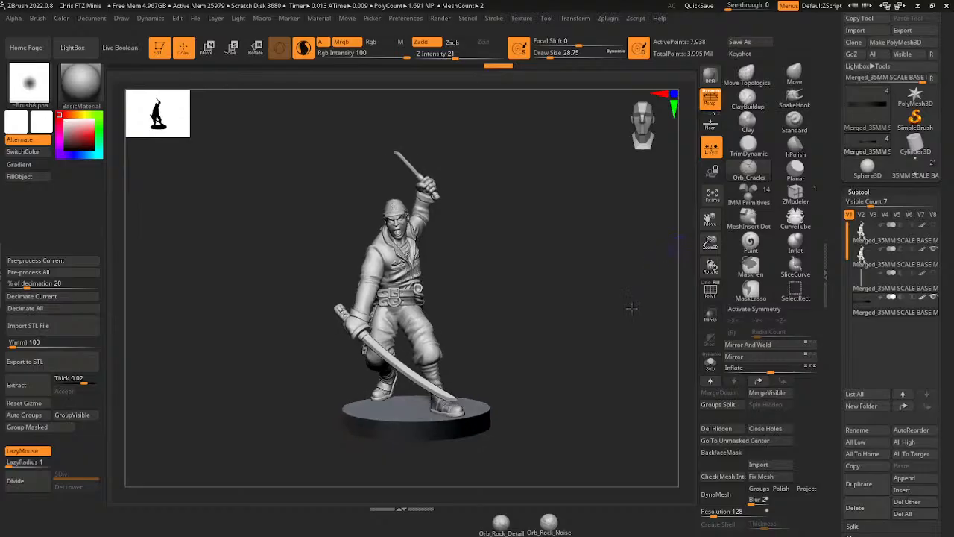
- Activate the transform gizmo for the round base and centre it on the base
left_click_drag(632, 306, 656, 294)
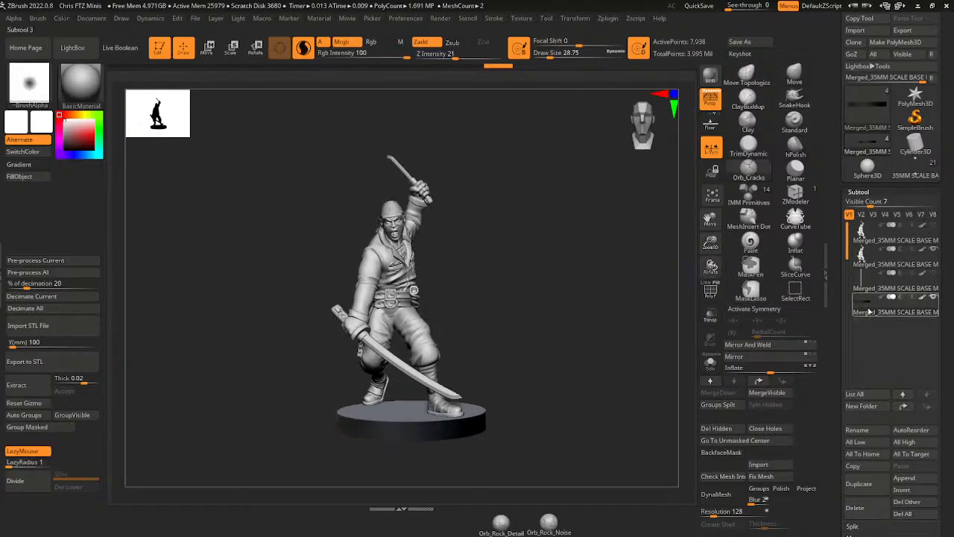
key("w")
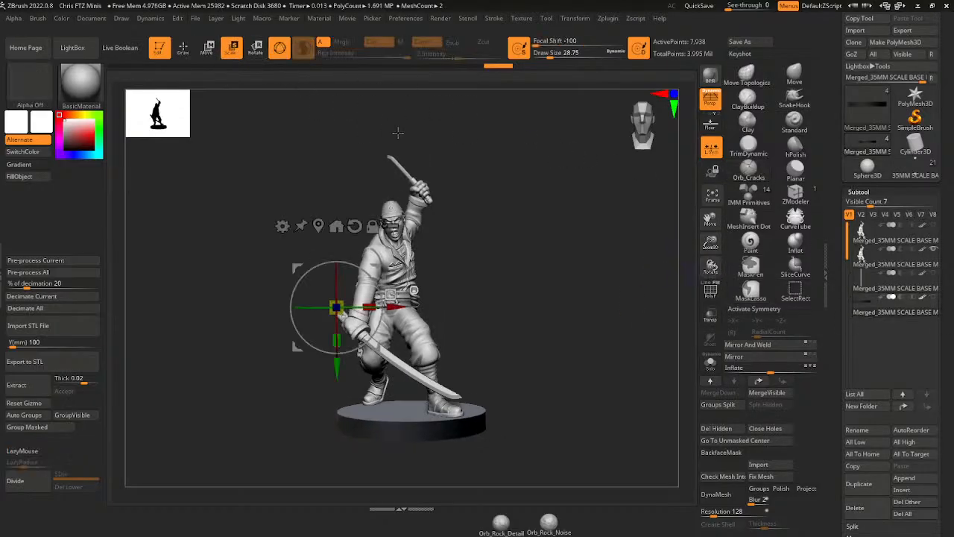
left_click(319, 226)
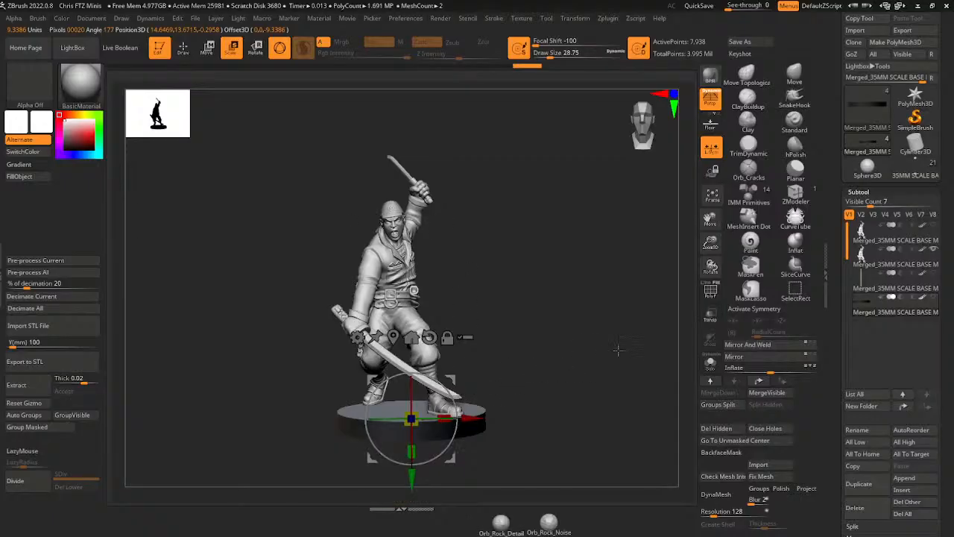
- Make a BPR render of the whole figure from a front three-quarter view and return to Draw mode
left_click_drag(642, 373, 213, 383)
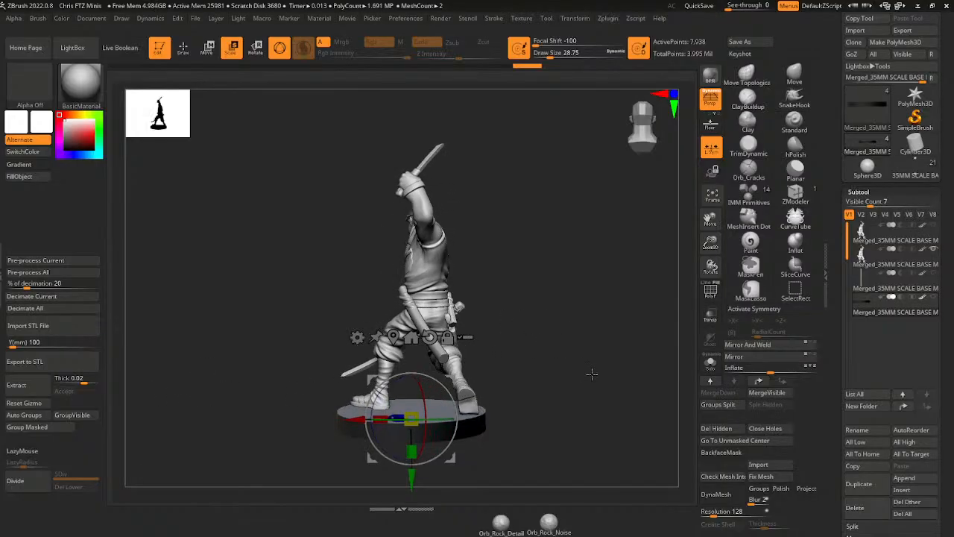
left_click_drag(591, 374, 520, 379)
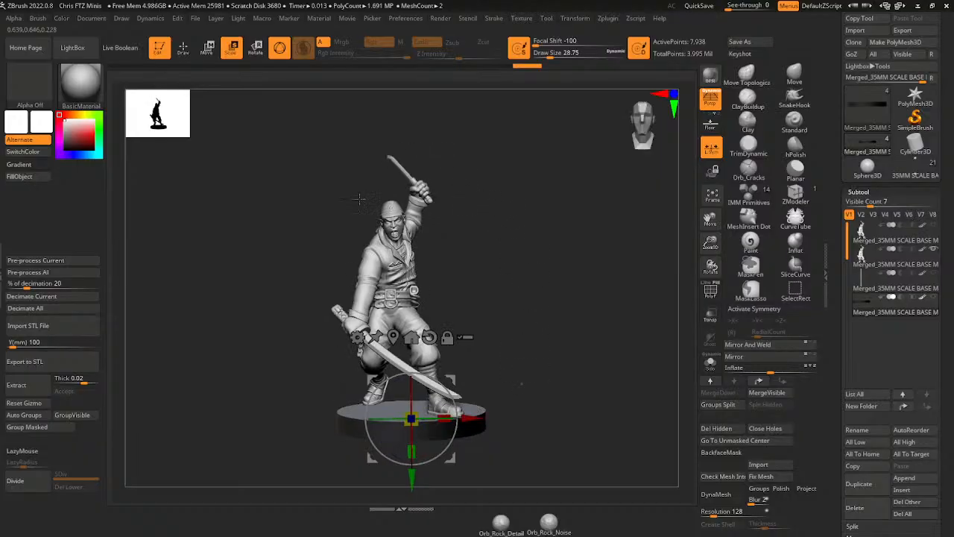
left_click_drag(660, 200, 648, 184)
left_click(710, 77)
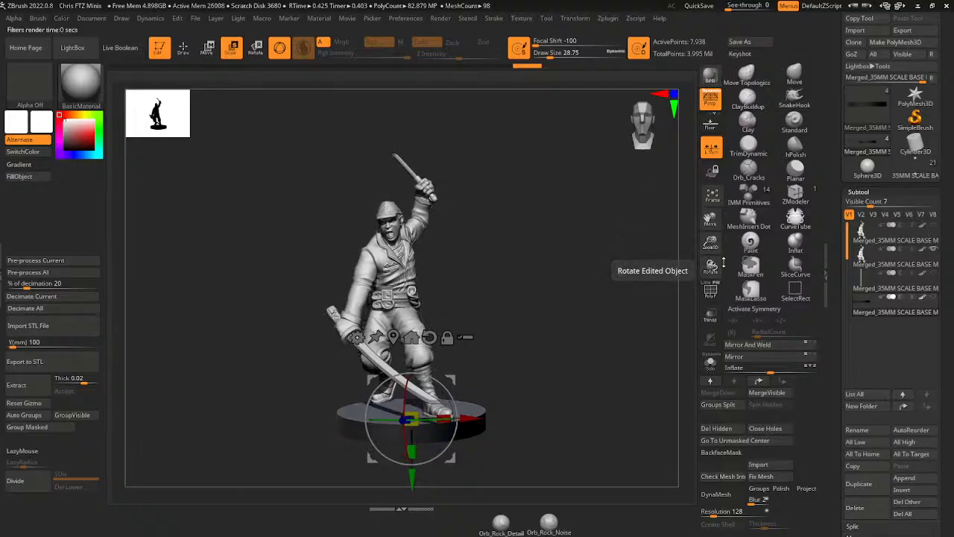
left_click(184, 49)
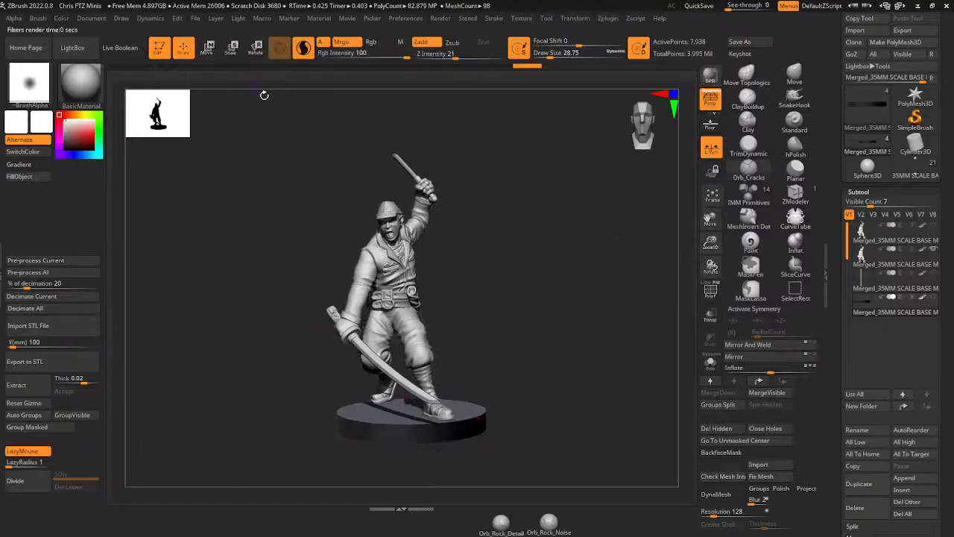
- Load the ComicStyle_DanielBel render preset and render an enlarged front three-quarter view of the figure with BPR
left_click(75, 49)
left_click(459, 79)
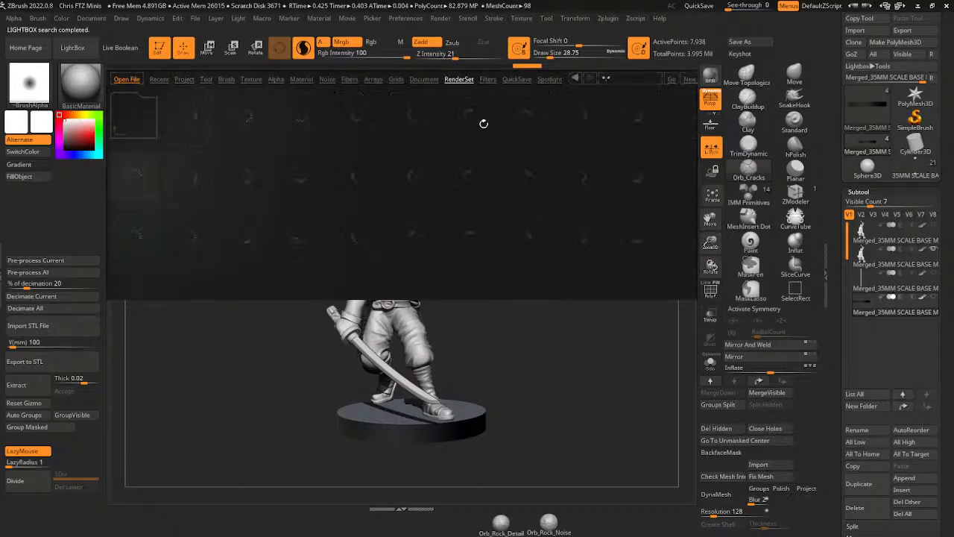
double_click(682, 118)
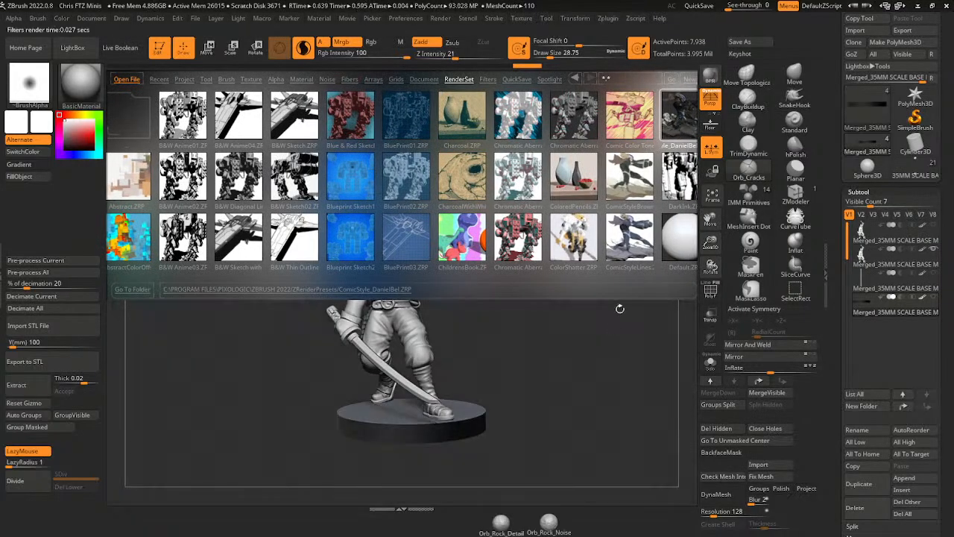
left_click(88, 51)
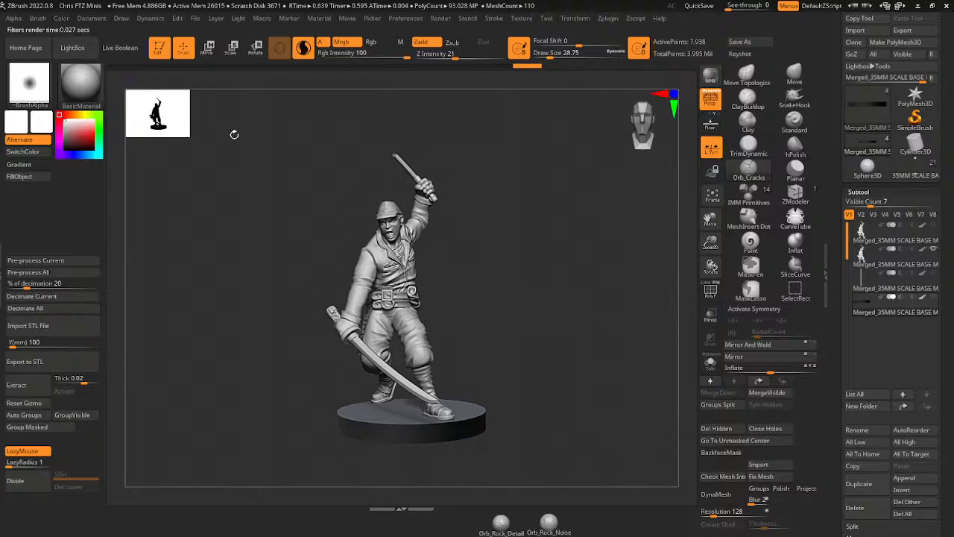
left_click_drag(706, 233, 711, 242)
left_click(711, 75)
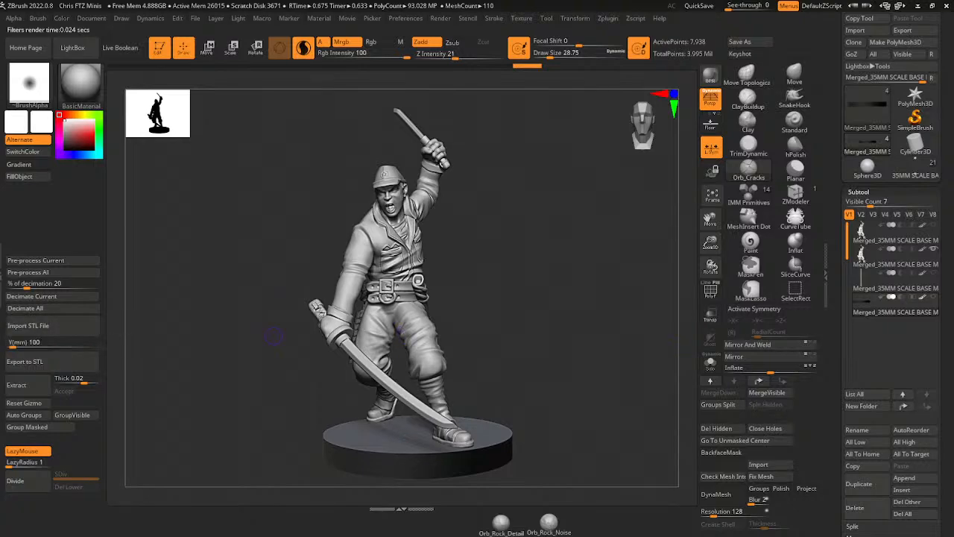
- Start exporting the rendered document as an image and choose the FTZ STLs folder inside Cursed Empire-LTM shared files
left_click(100, 19)
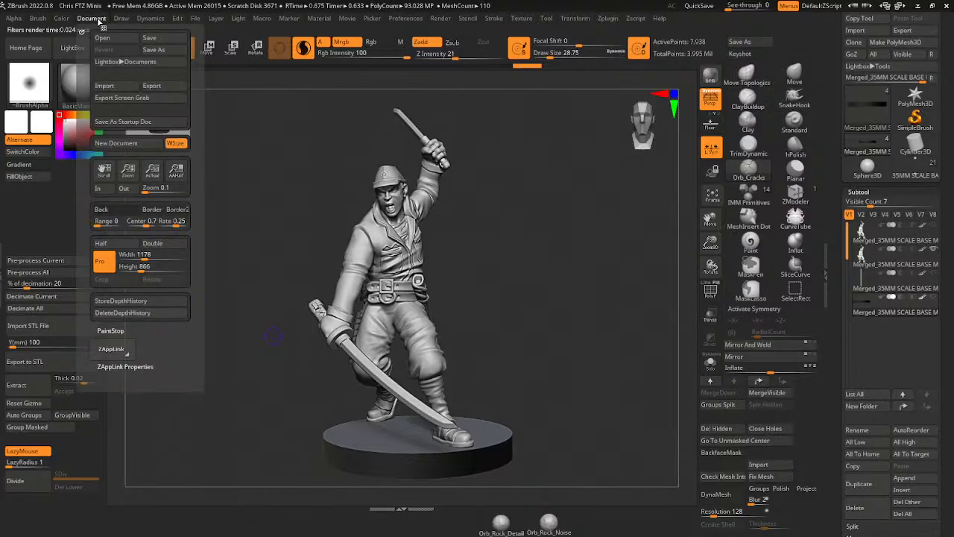
left_click(152, 85)
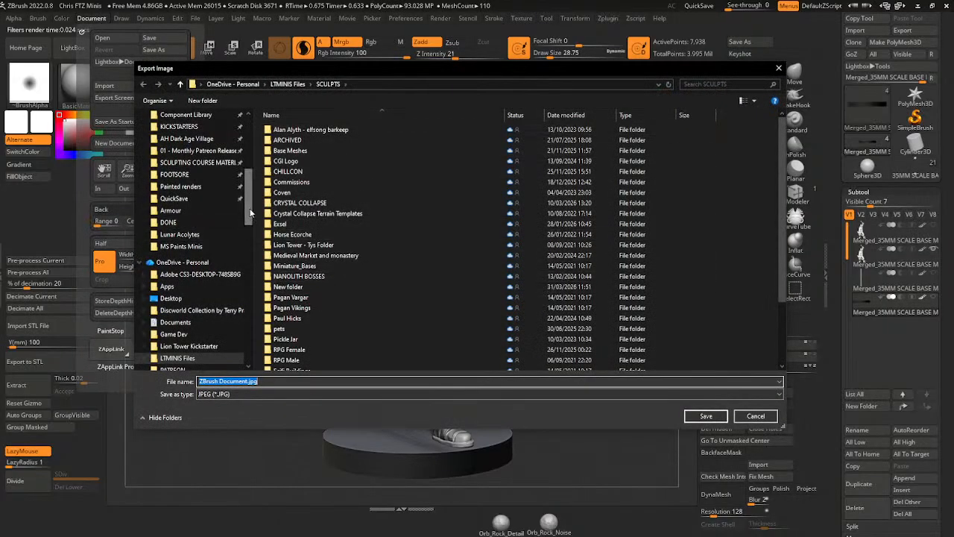
scroll(249, 244, "down", 4)
left_click_drag(248, 244, 240, 201)
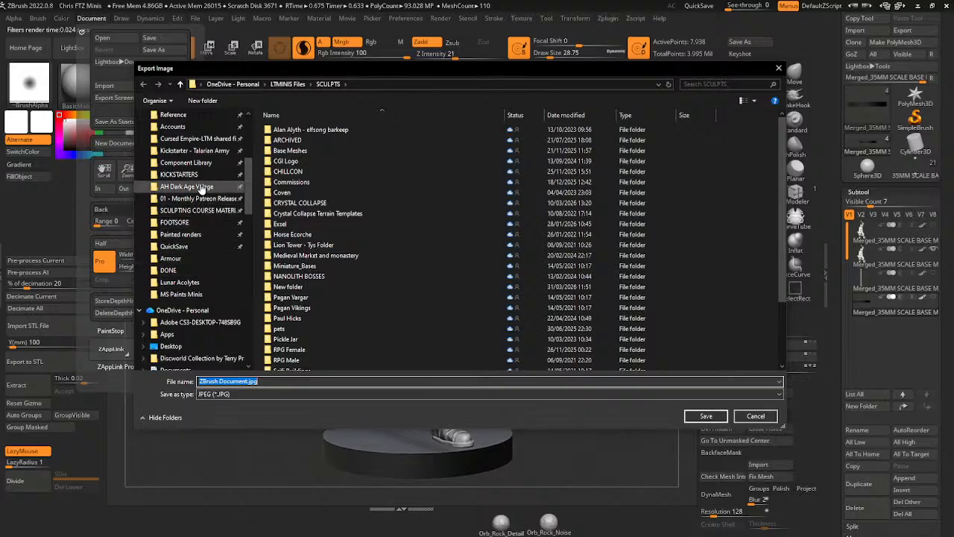
scroll(190, 202, "up", 1)
scroll(189, 208, "up", 1)
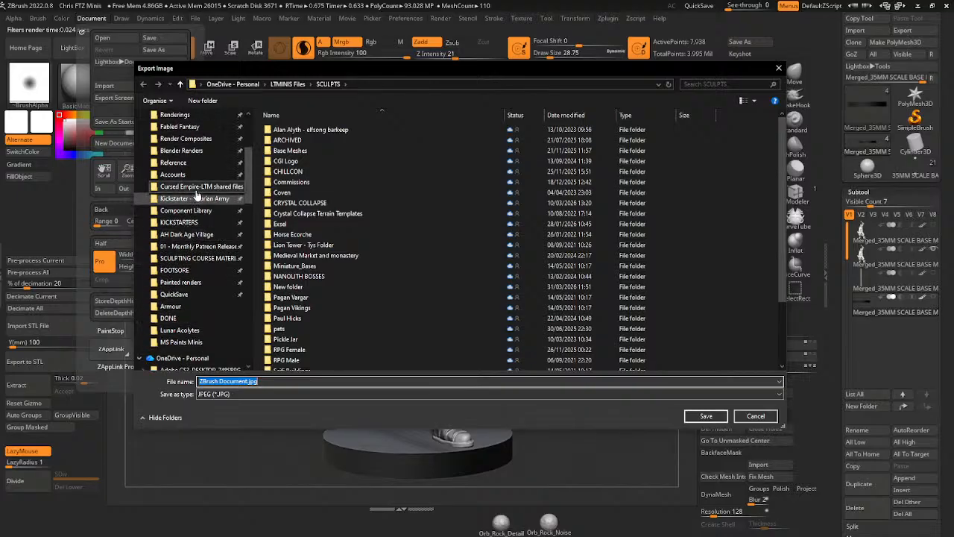
left_click(190, 186)
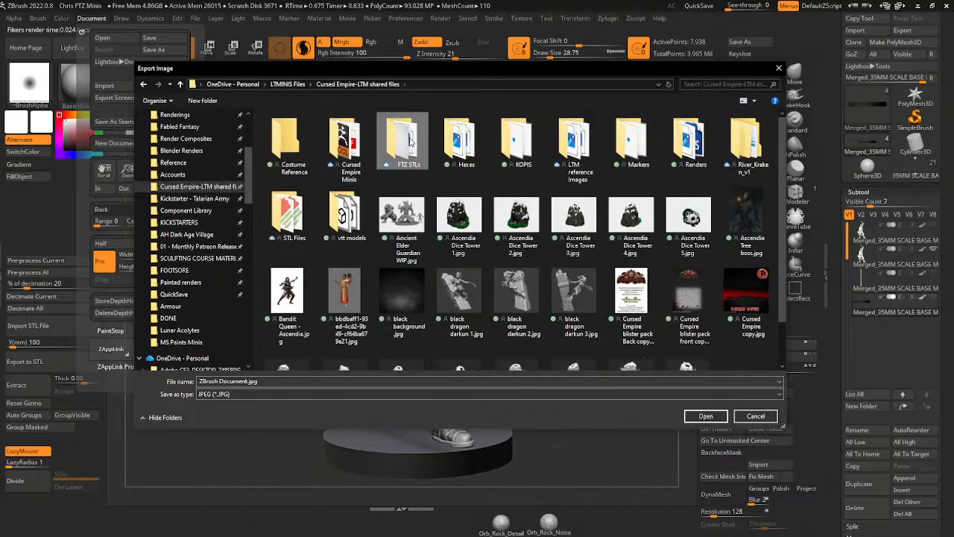
double_click(395, 134)
- Name the JPEG "Japanese officer Render 1" and export it with the default image settings
left_click_drag(310, 381, 160, 387)
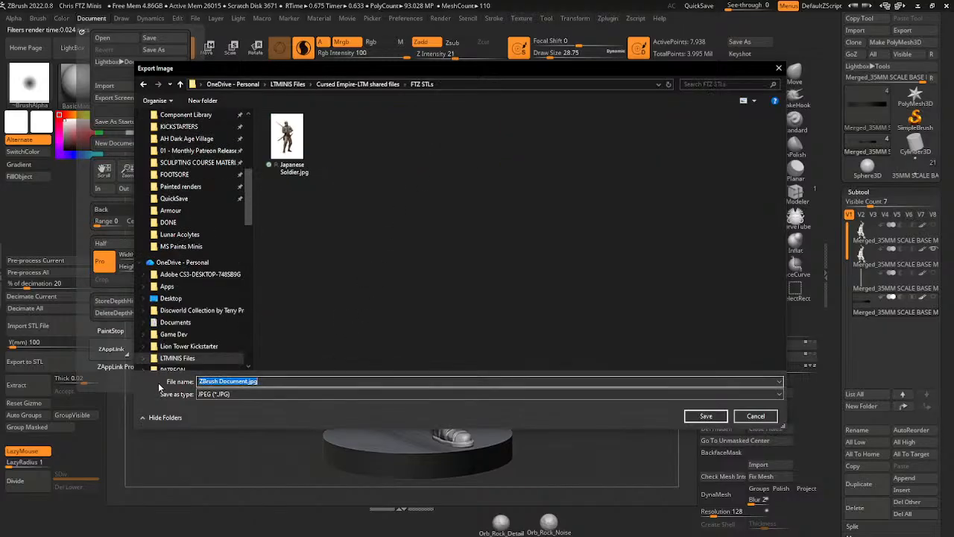
type("JAPA")
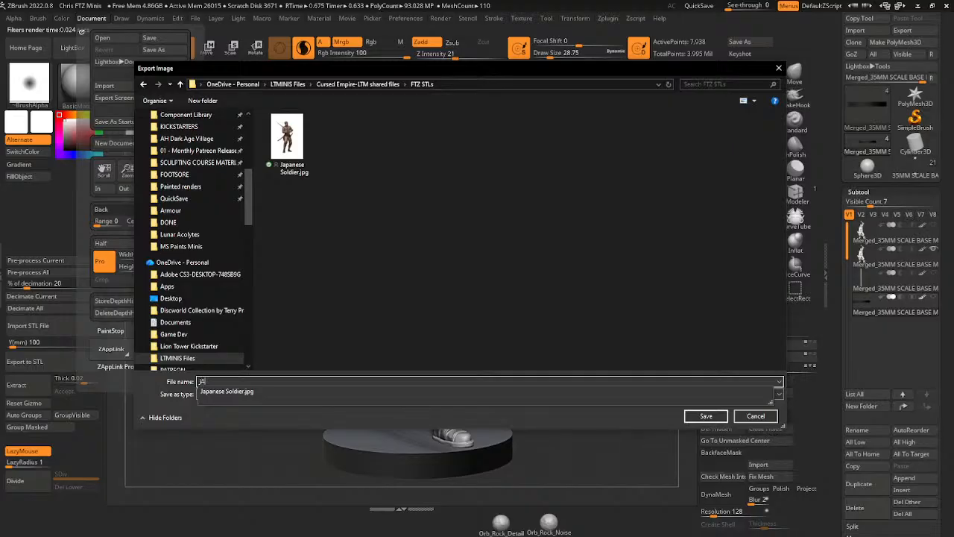
type("NESE OFFICER")
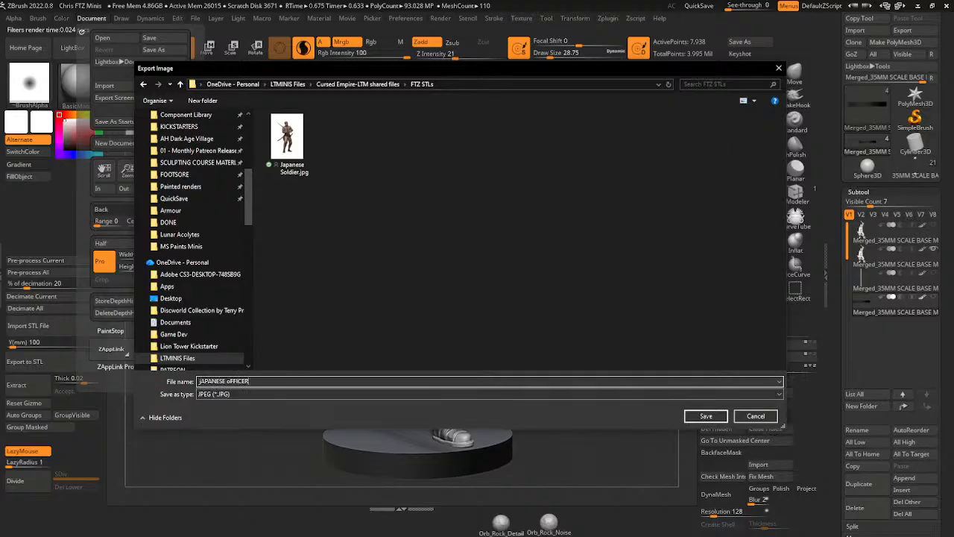
key("BackSpace")
key("BackSpace")
key("BackSpace")
key("BackSpace")
key("BackSpace")
key("BackSpace")
key("BackSpace")
key("BackSpace")
key("BackSpace")
key("BackSpace")
key("BackSpace")
key("BackSpace")
key("BackSpace")
key("BackSpace")
key("BackSpace")
key("BackSpace")
type("Japae")
key("BackSpace")
key("BackSpace")
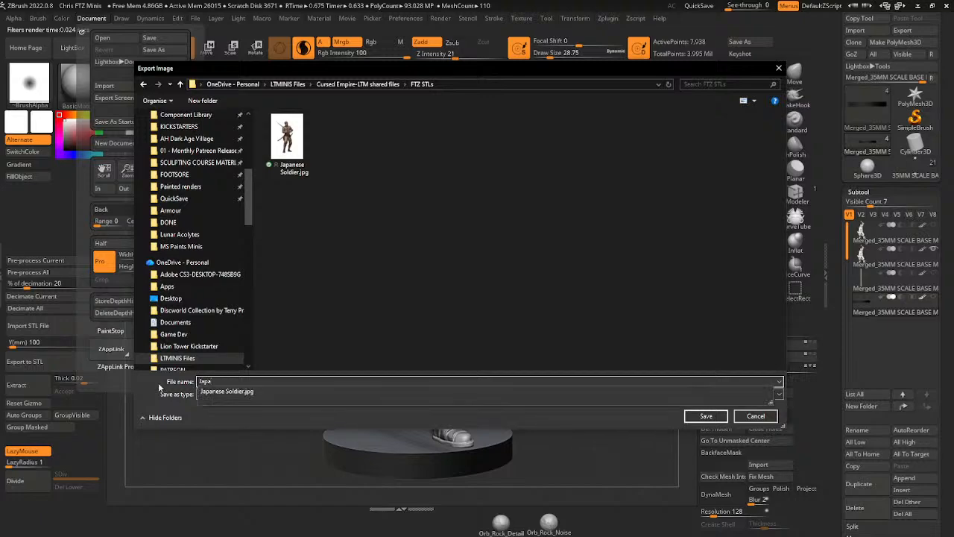
type("nese officer Render 1")
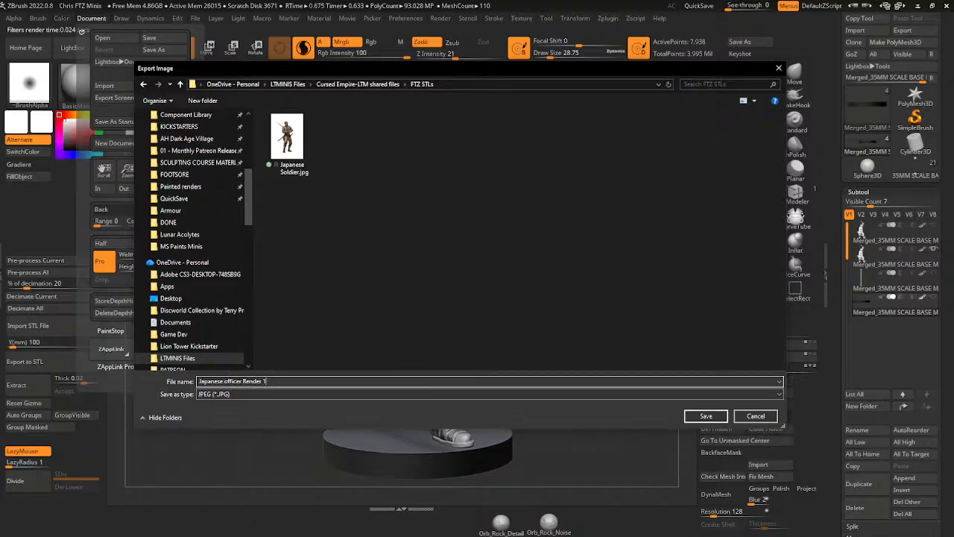
key("Return")
key("Return")
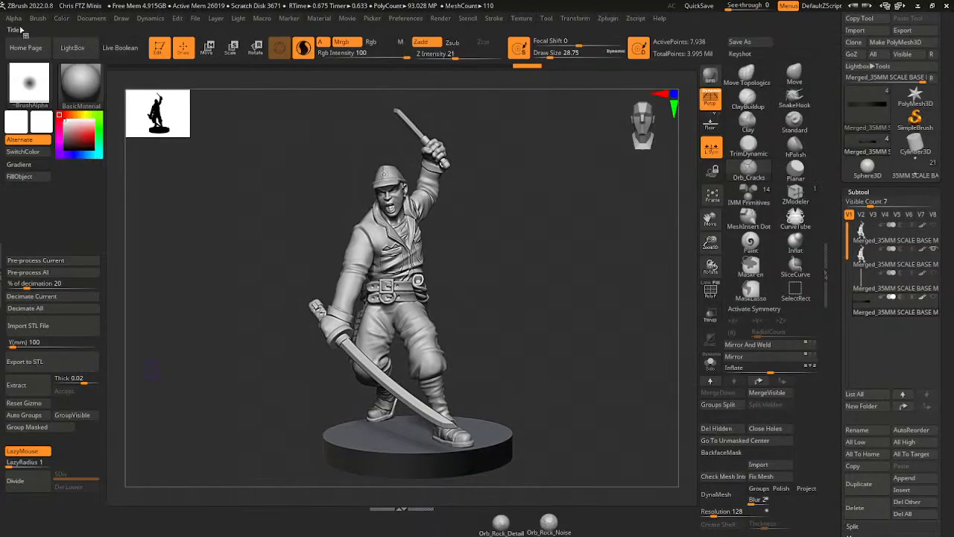
- Turn the figure to a side view facing left, render it, and export it as "Japanese officer Render 2.jpg" in the FTZ STLs folder
left_click_drag(598, 294, 552, 305)
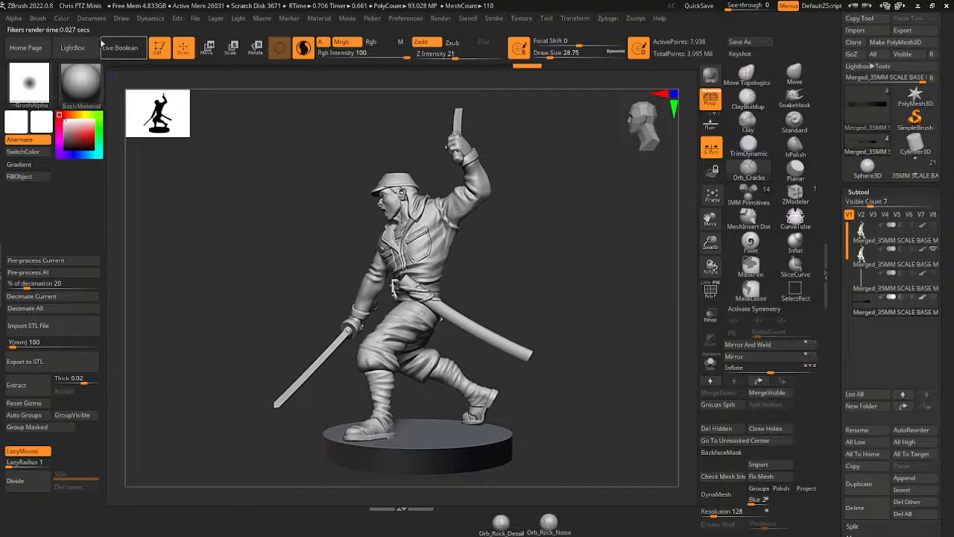
left_click(92, 19)
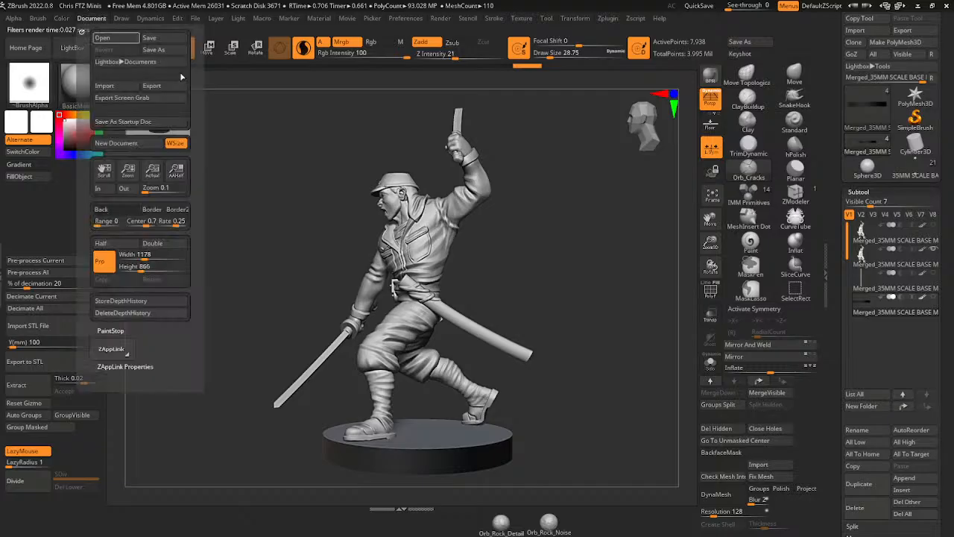
left_click(176, 89)
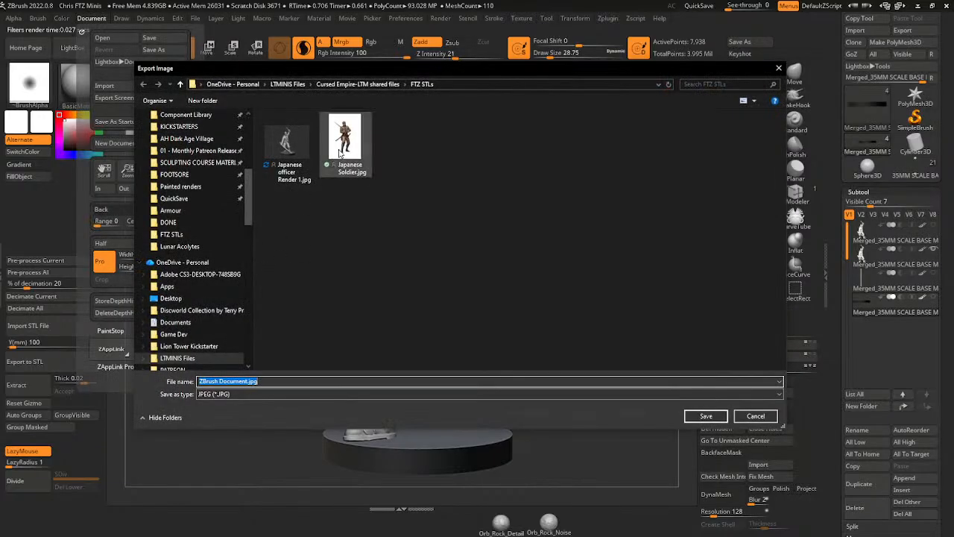
left_click(288, 143)
left_click(267, 381)
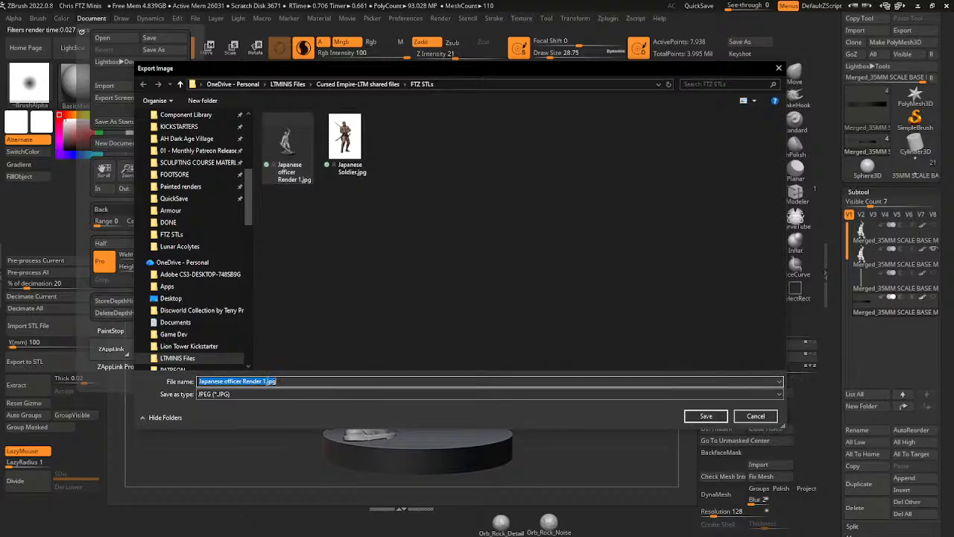
left_click(267, 381)
key("BackSpace")
type("2")
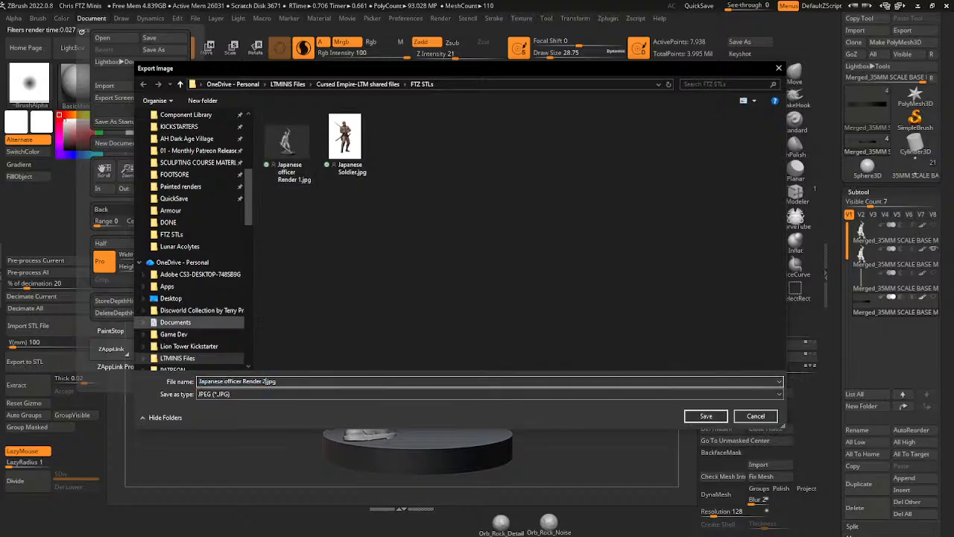
key("Return")
key("Return")
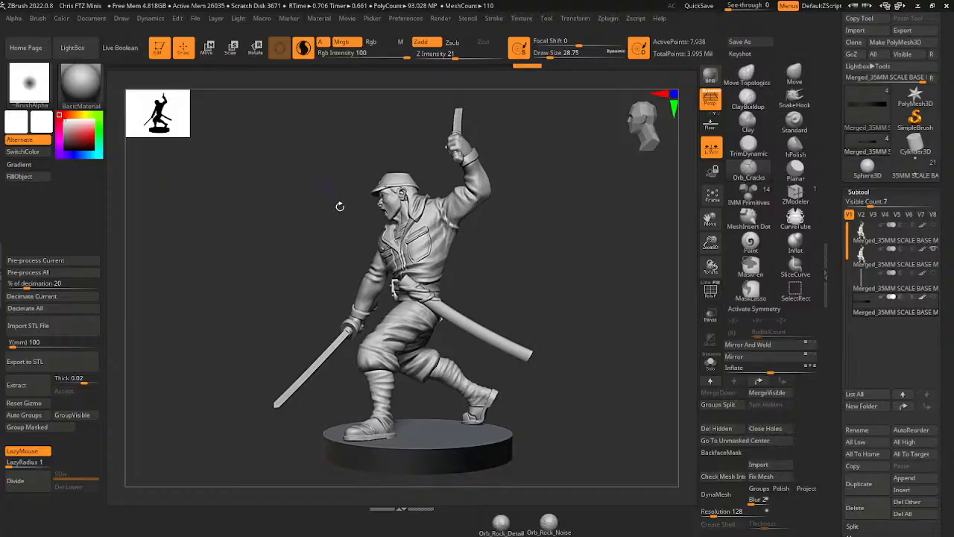
- Select the officer figure subtool and isolate its head and neck, seen from the rear three-quarter side
left_click_drag(575, 267, 641, 179)
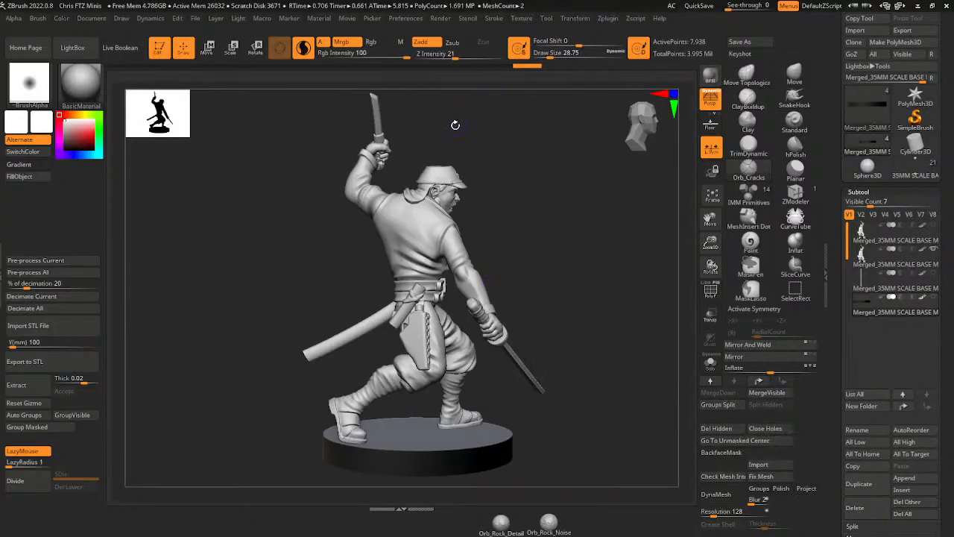
key("ctrl")
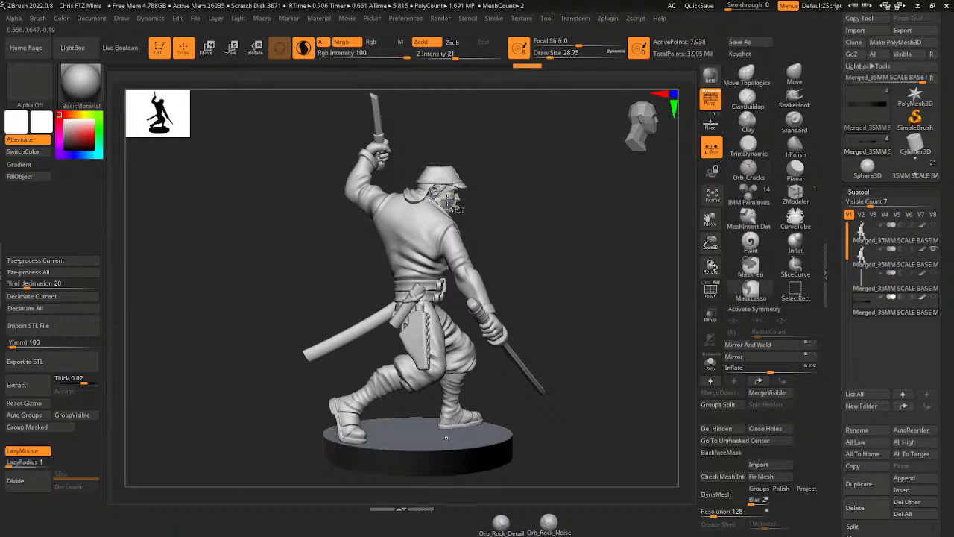
left_click_drag(527, 209, 493, 206)
key("ctrl")
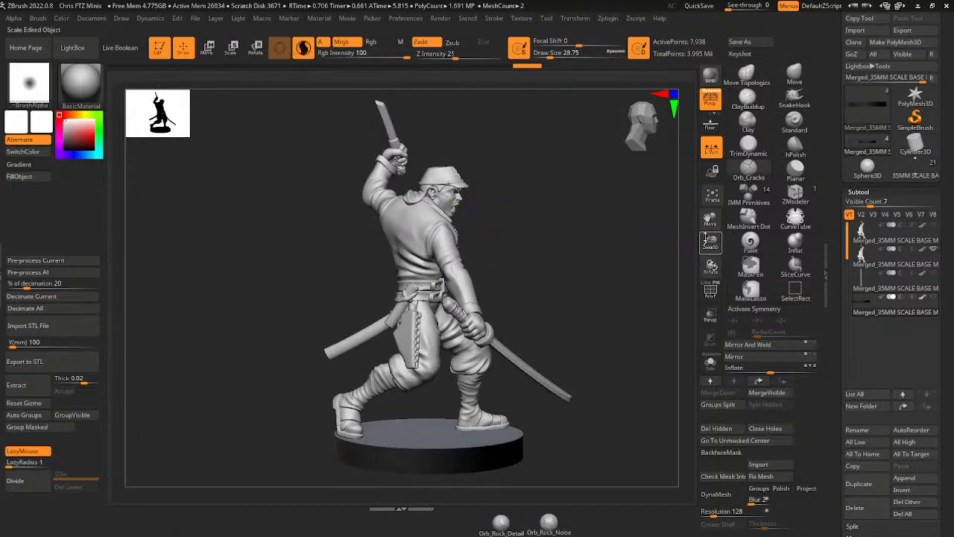
left_click_drag(707, 239, 704, 280)
left_click_drag(709, 220, 705, 395)
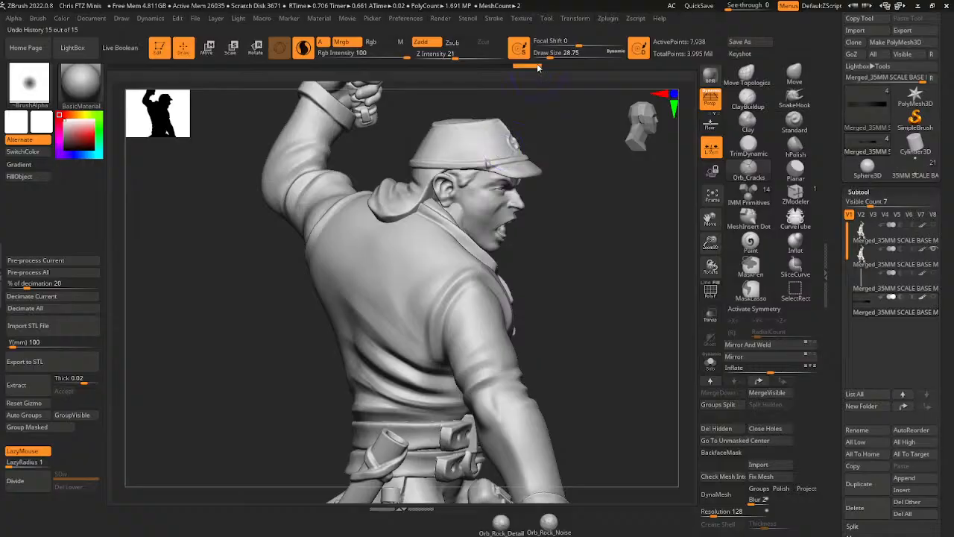
left_click_drag(550, 56, 546, 56)
left_click_drag(602, 207, 526, 205)
key("ctrl")
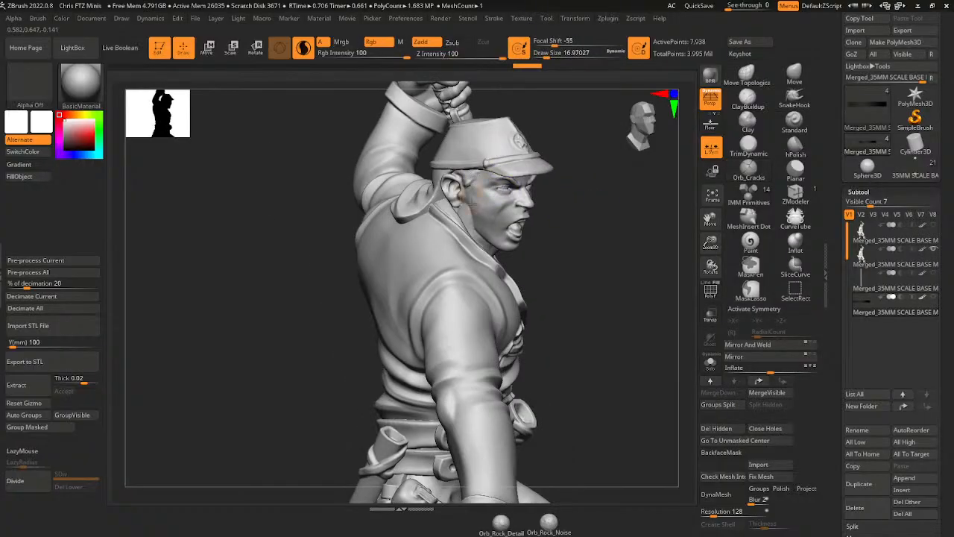
left_click(485, 222, "alt")
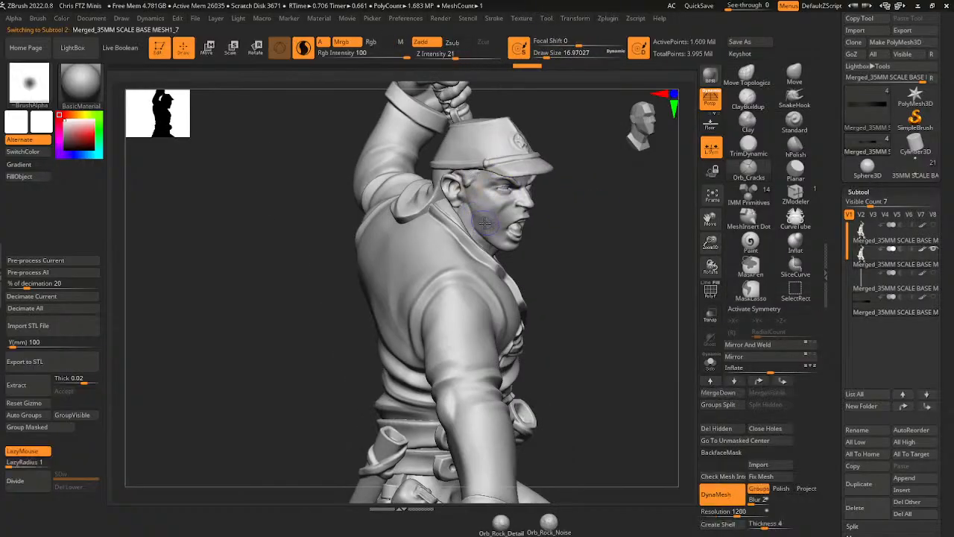
left_click(479, 218, "ctrl+shift")
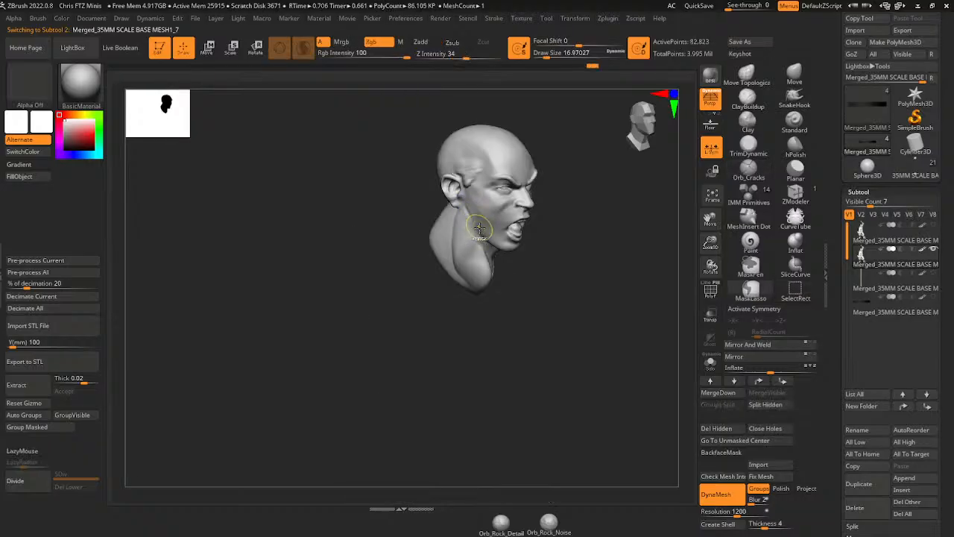
- Build up and smooth the jaw and neck below the ear using ClayBuildup with a smaller brush
left_click(748, 97)
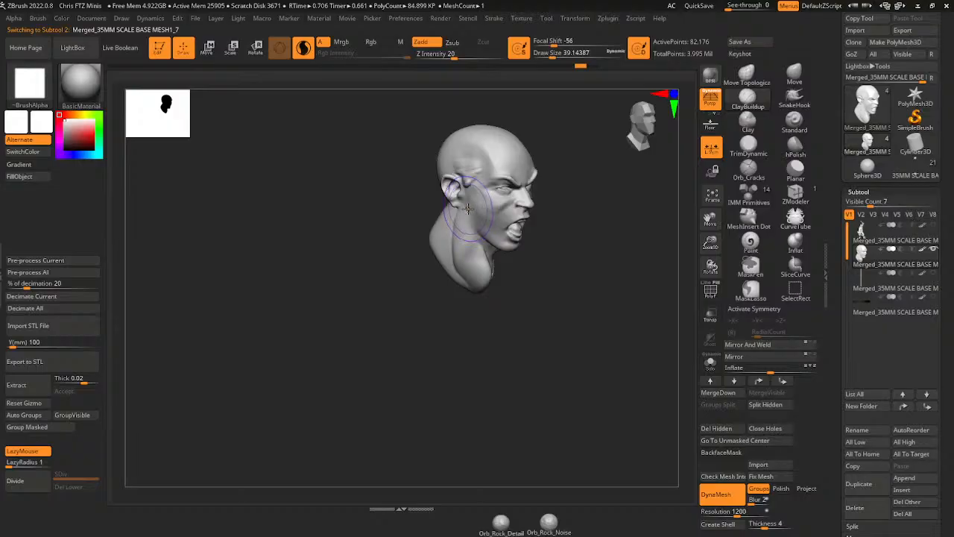
key("bracketleft")
key("bracketleft")
key("bracketleft")
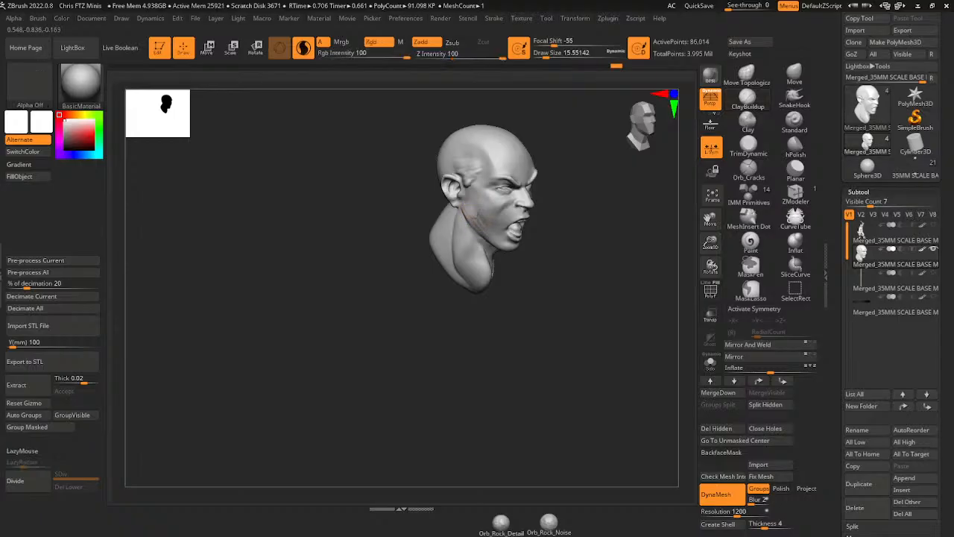
left_click_drag(572, 191, 523, 217)
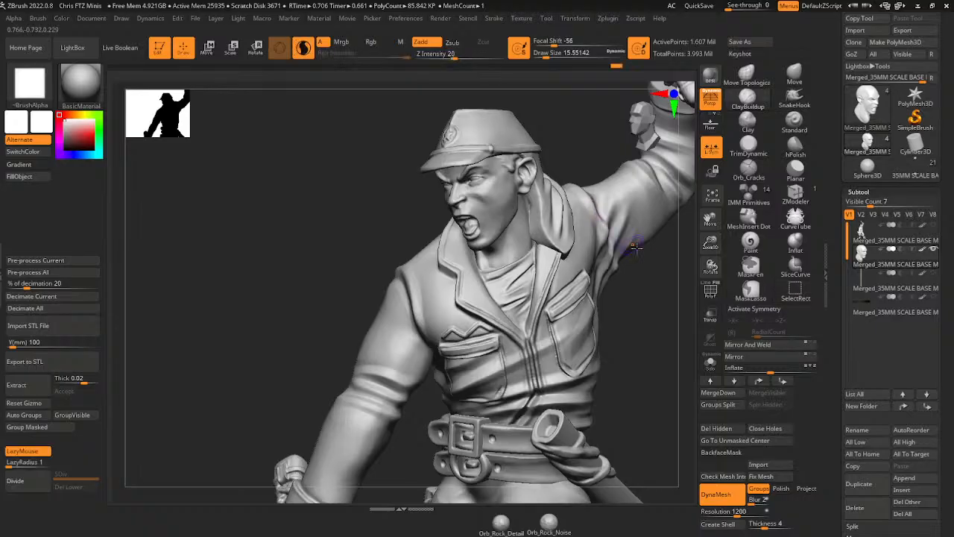
- Show the complete figure, select the round base, and render a rear three-quarter view with BPR
left_click_drag(671, 323, 703, 313)
left_click_drag(711, 243, 699, 181)
left_click_drag(711, 217, 684, 208)
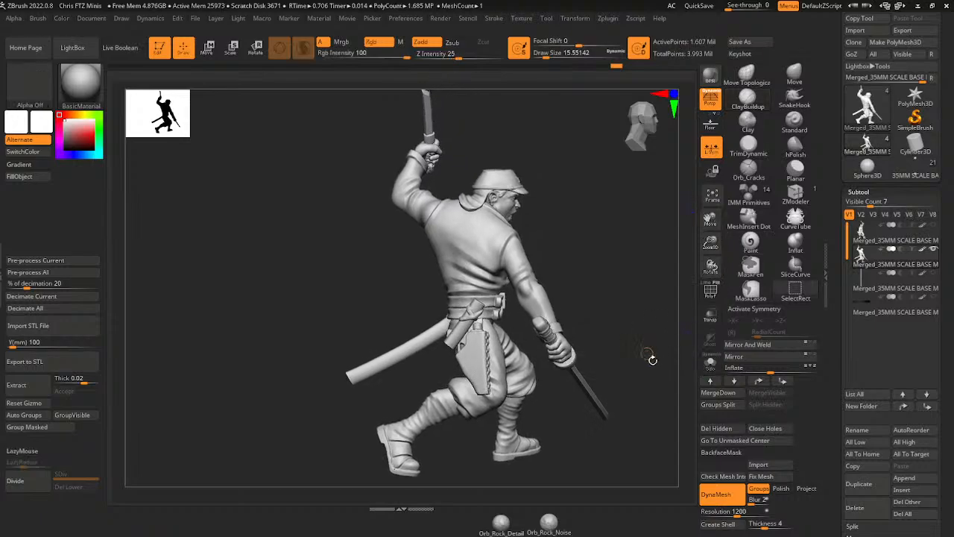
left_click(932, 299)
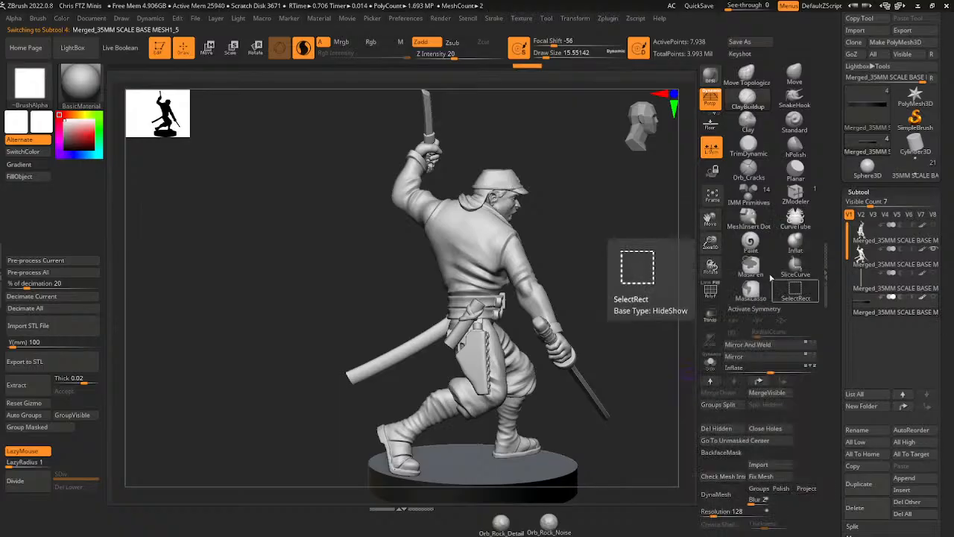
left_click_drag(711, 243, 689, 226)
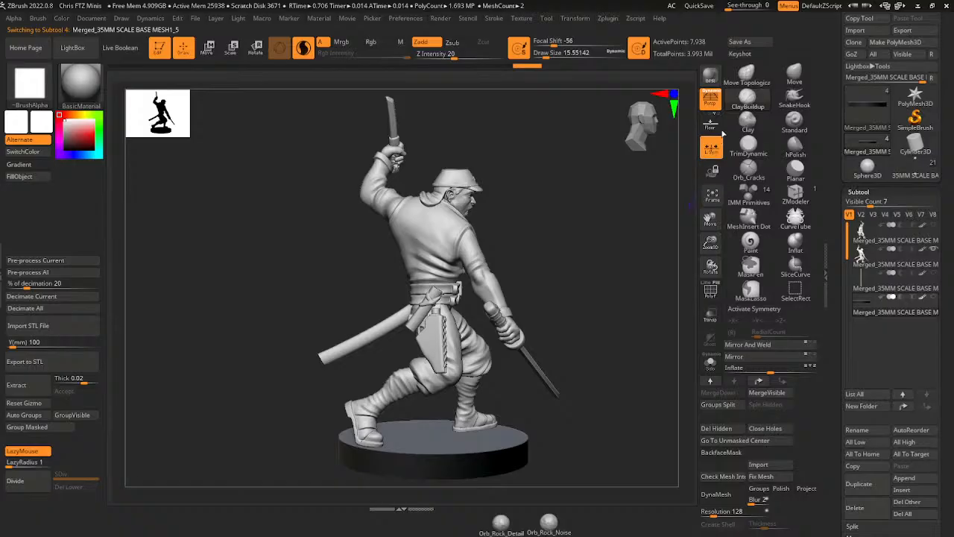
left_click(711, 77)
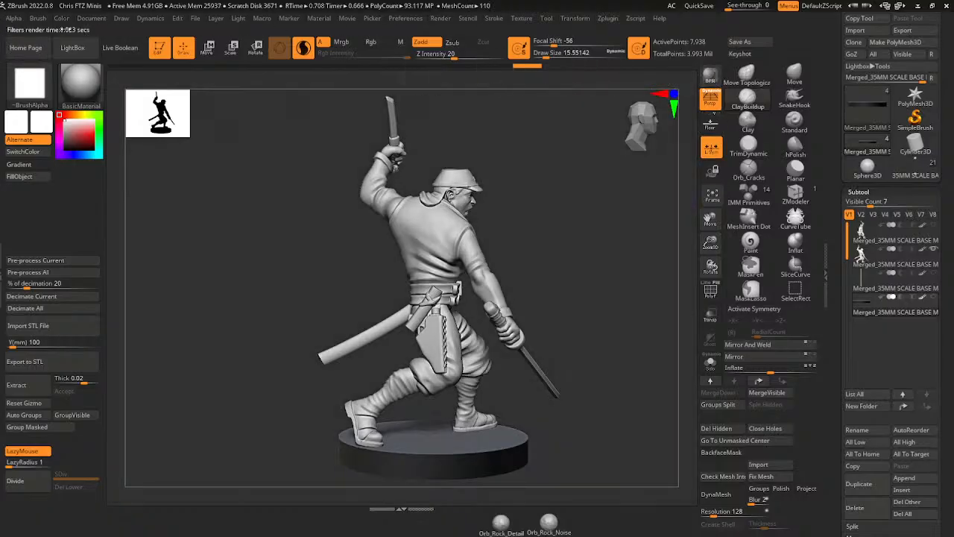
- Export the rendered document as "Japanese officer Render 3.jpg" in the FTZ STLs folder with the default image settings
left_click(91, 18)
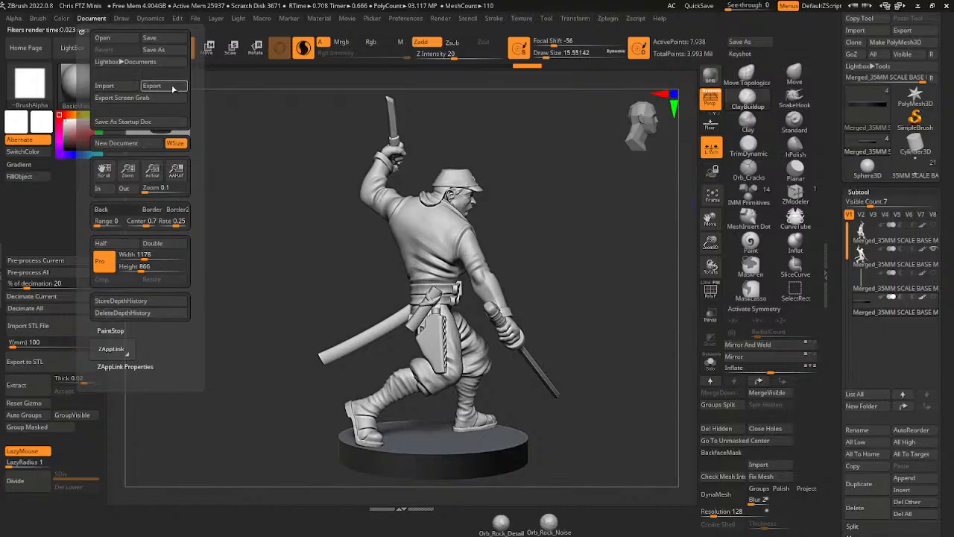
left_click(172, 86)
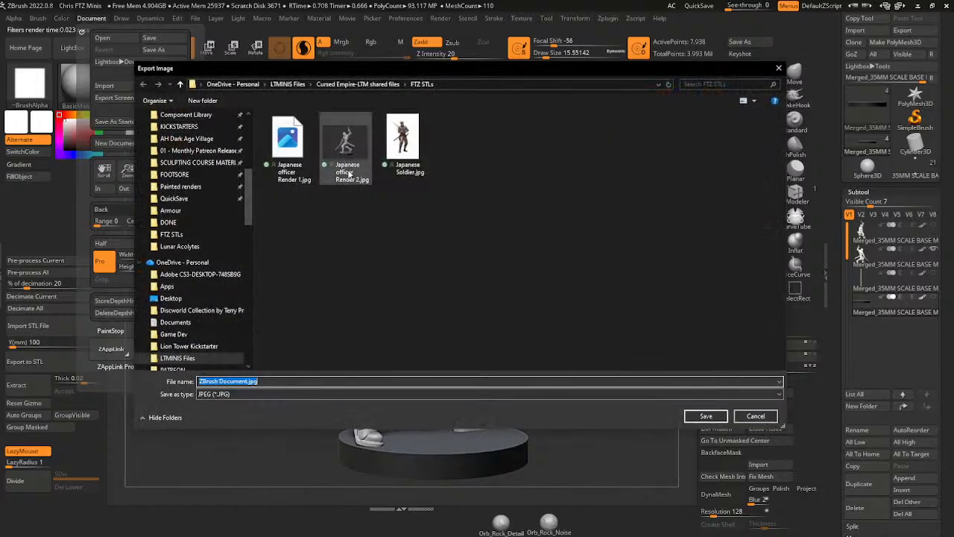
left_click(345, 145)
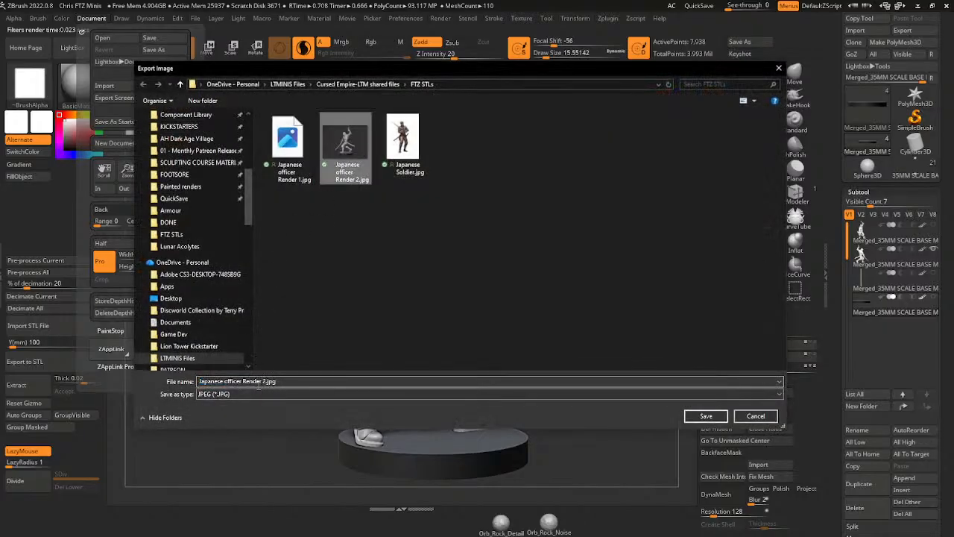
left_click(261, 383)
key("Right")
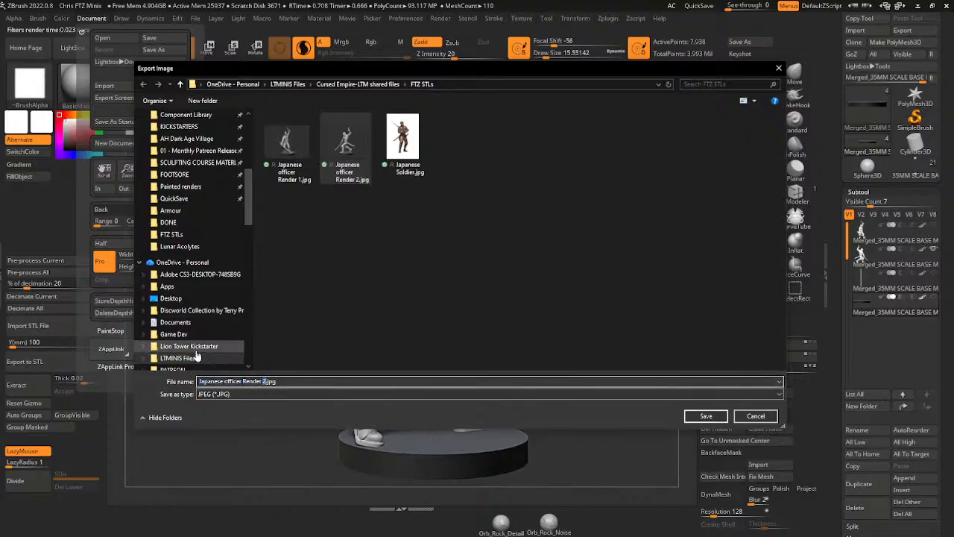
type("3")
key("Return")
key("Return")
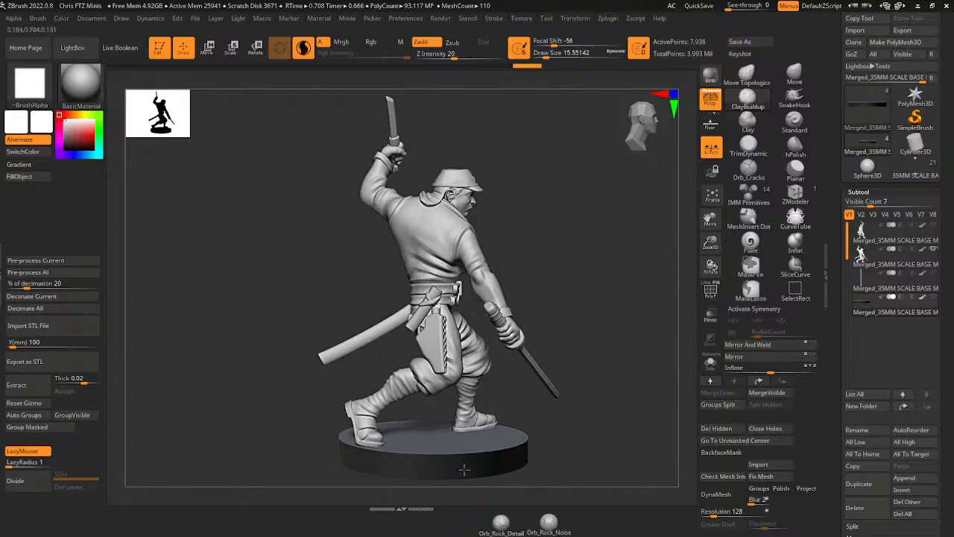
- Turn the figure to a front view centred in the document and set the movie overlay image opacity to 0
left_click_drag(582, 410, 577, 339)
mouse_move(584, 290)
left_mouse_down()
mouse_move(547, 284)
mouse_move(724, 273)
left_mouse_up()
left_click_drag(550, 270, 616, 264, "shift")
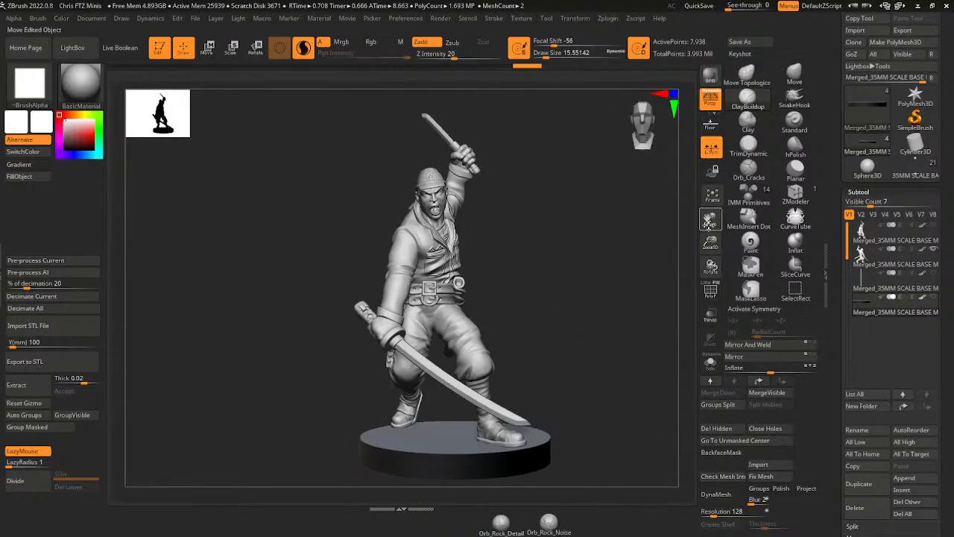
left_click_drag(710, 223, 688, 223)
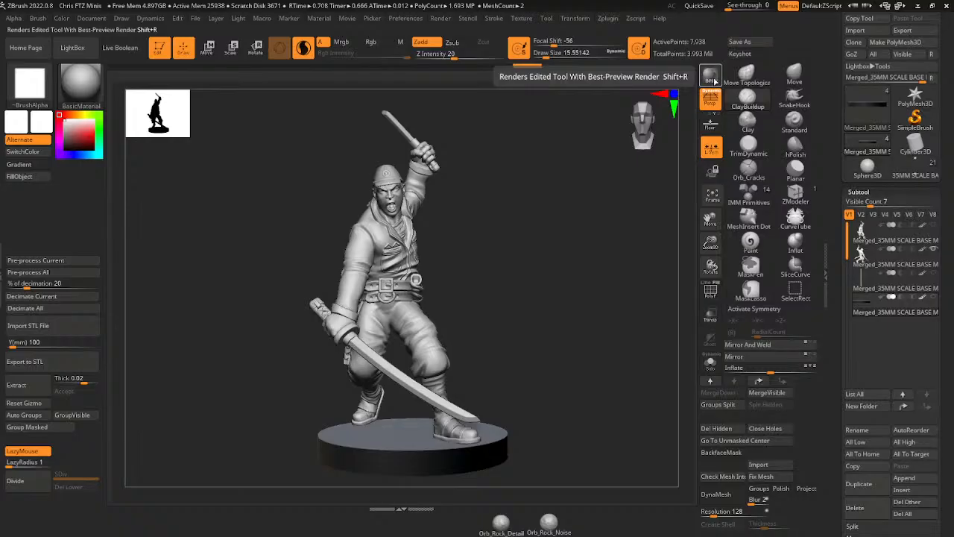
left_click(349, 18)
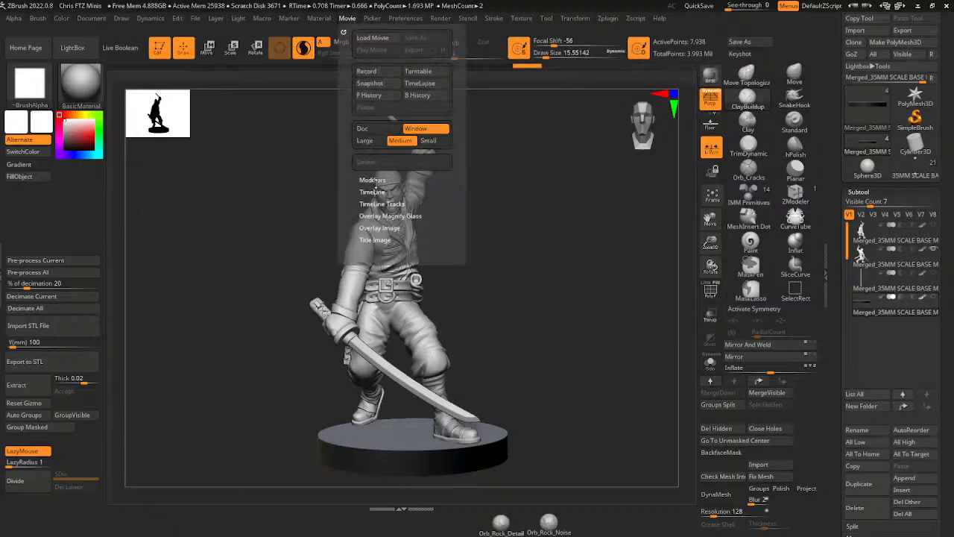
left_click(375, 240)
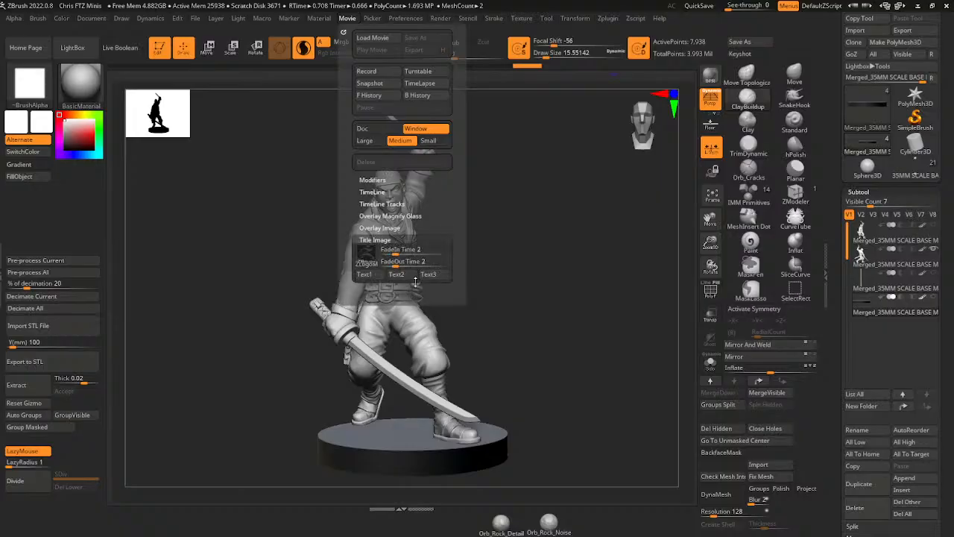
left_click_drag(397, 264, 380, 249)
left_click(382, 228)
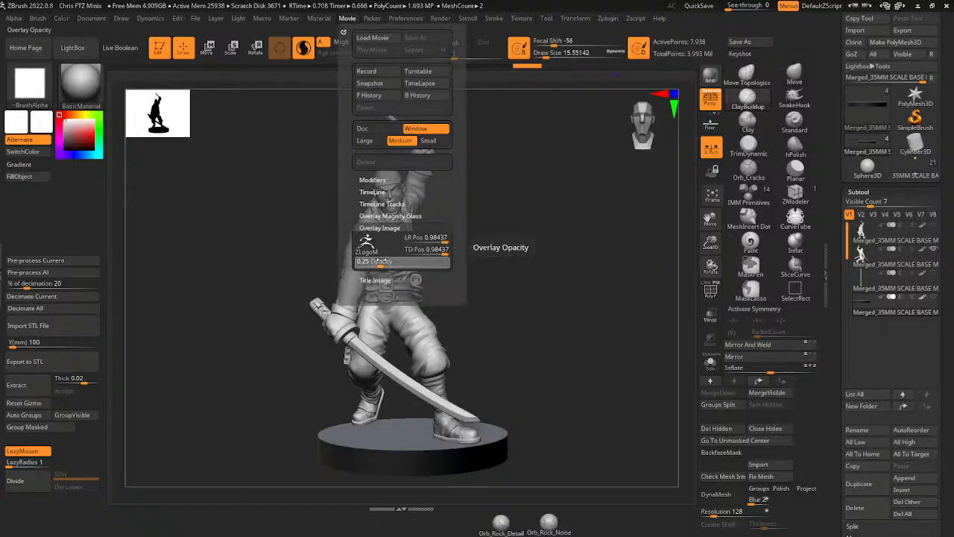
left_click_drag(356, 261, 352, 261)
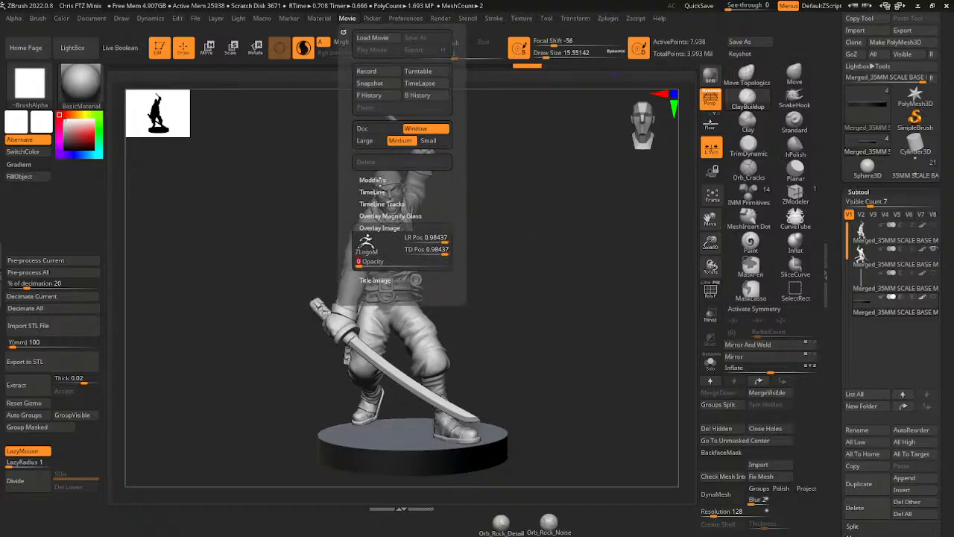
- Set the movie capture area to the document and record a turntable of the figure
left_click(377, 180)
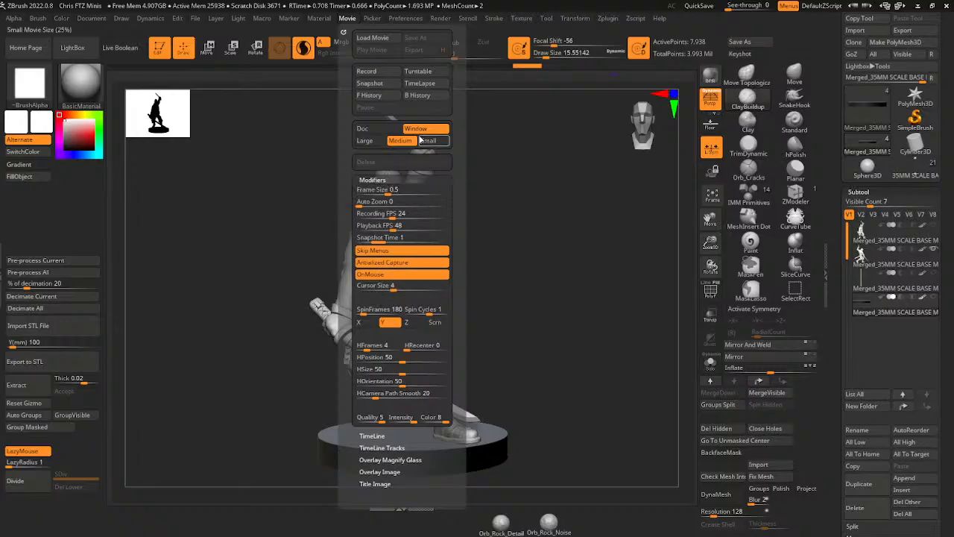
left_click(383, 129)
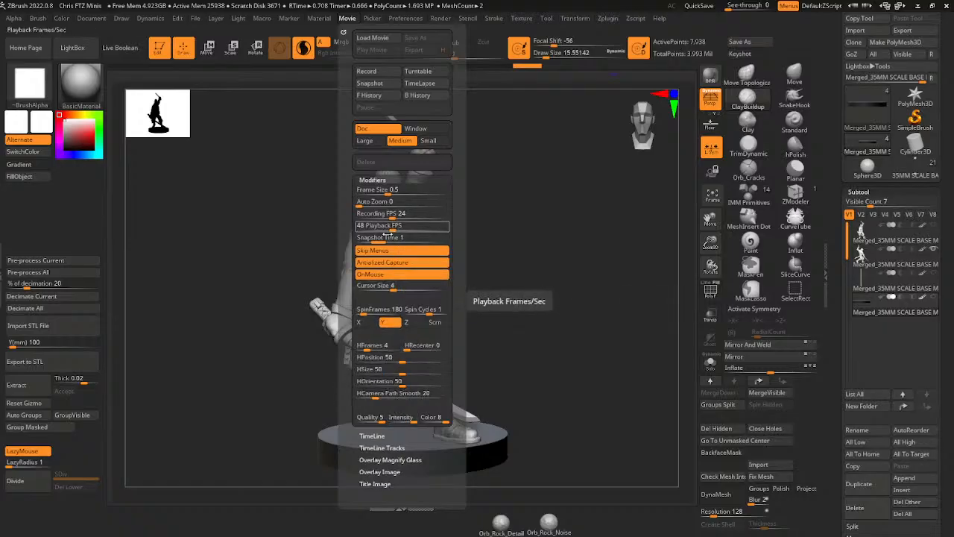
left_click(417, 72)
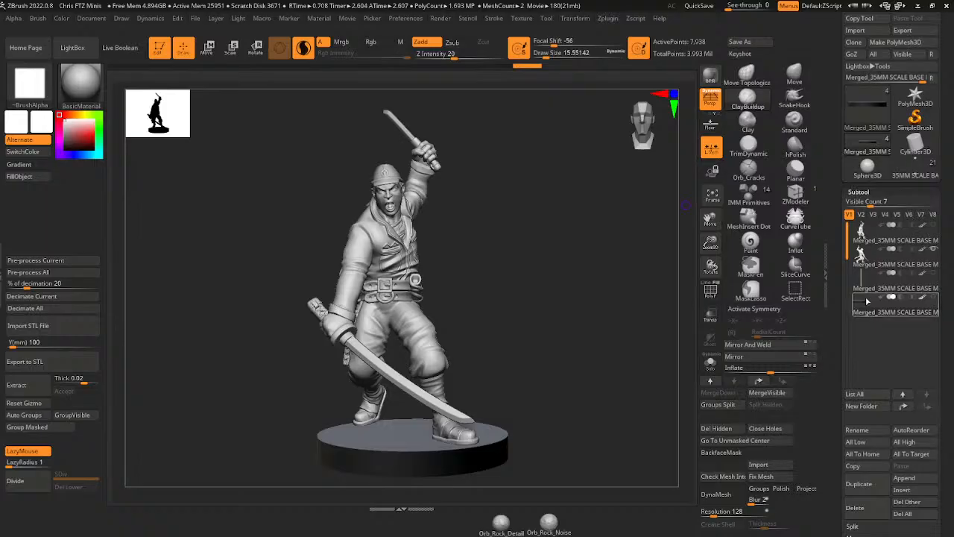
- Reset the gizmo orientation on the base and merge the figure subtool down into the base
left_click(234, 49)
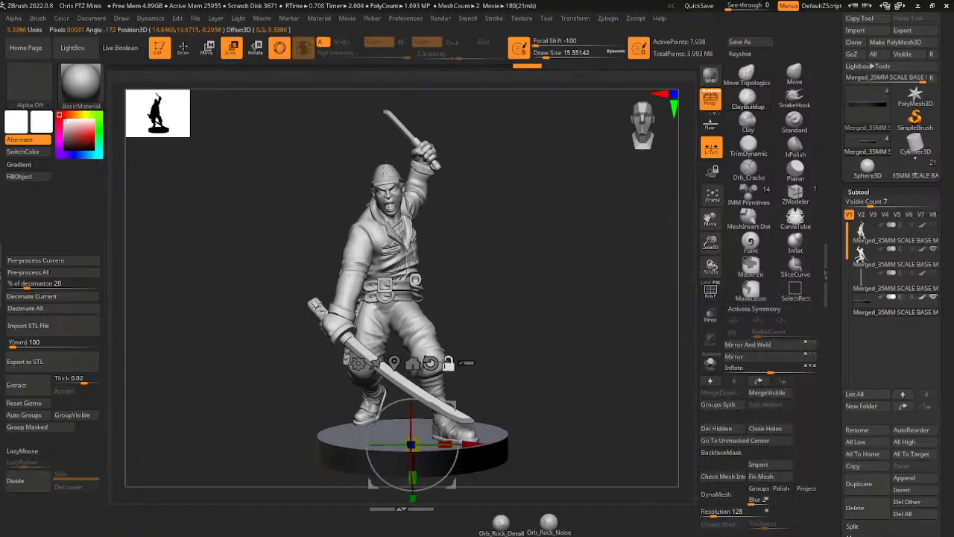
left_click(431, 363)
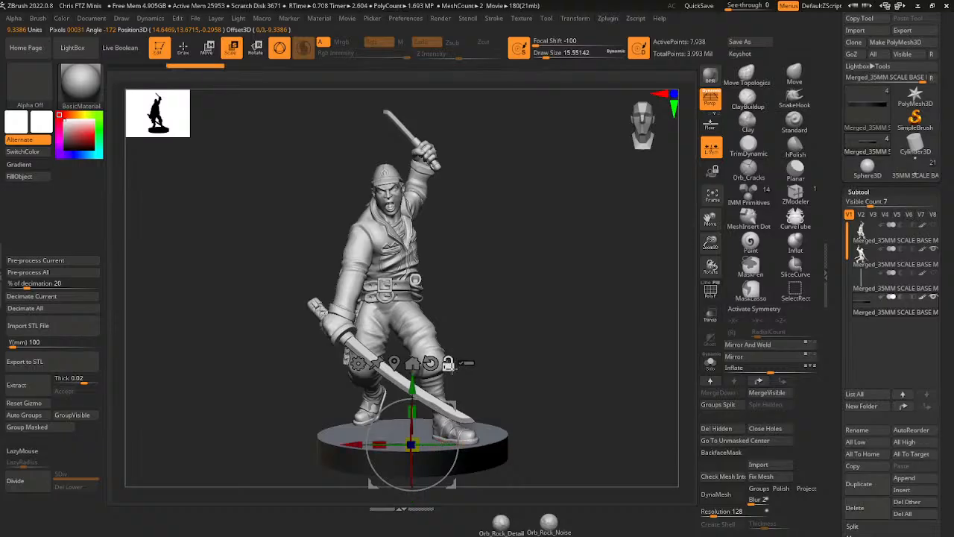
left_click(865, 258)
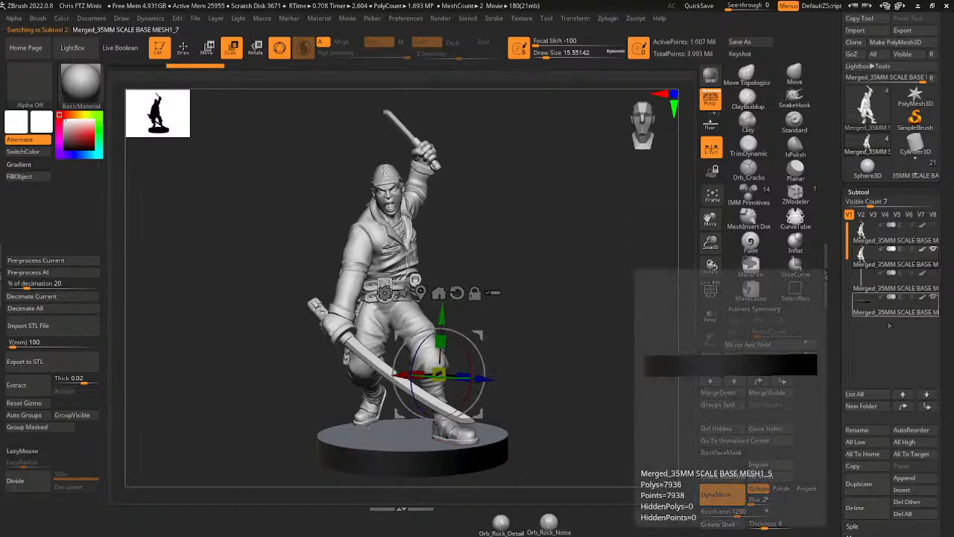
scroll(852, 526, "down", 2)
left_click(857, 483)
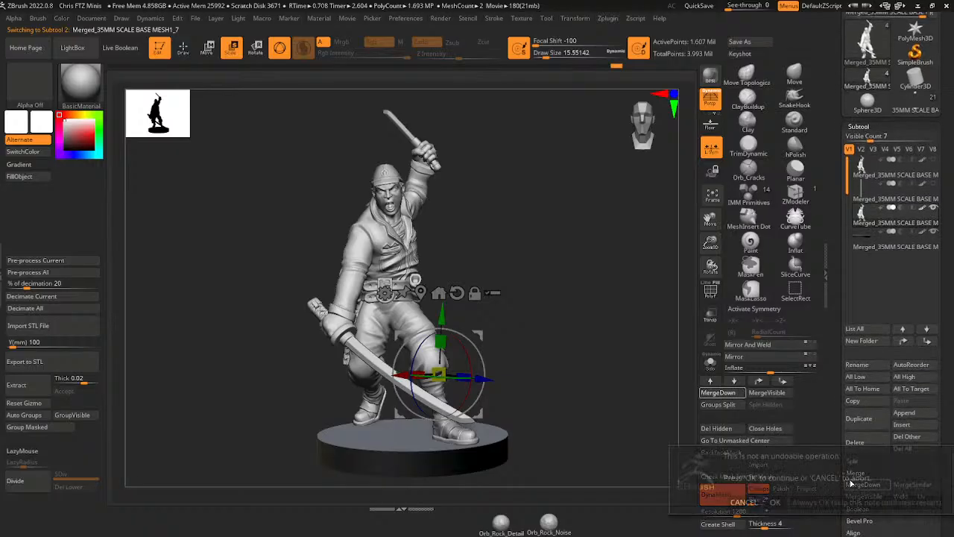
left_click(775, 502)
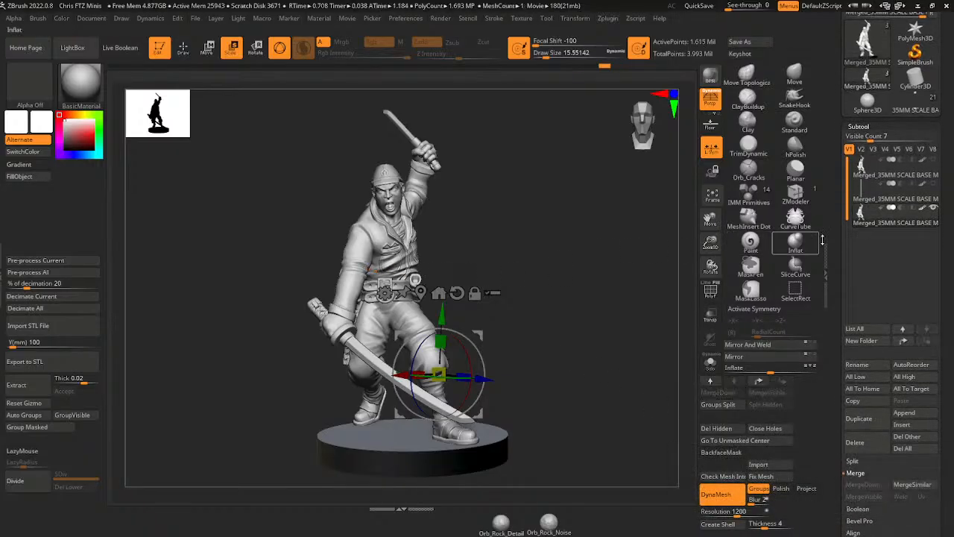
- Centre the gizmo on the unmasked base disc, reset its orientation, and clear the mask from the figure
left_click_drag(607, 269, 462, 321)
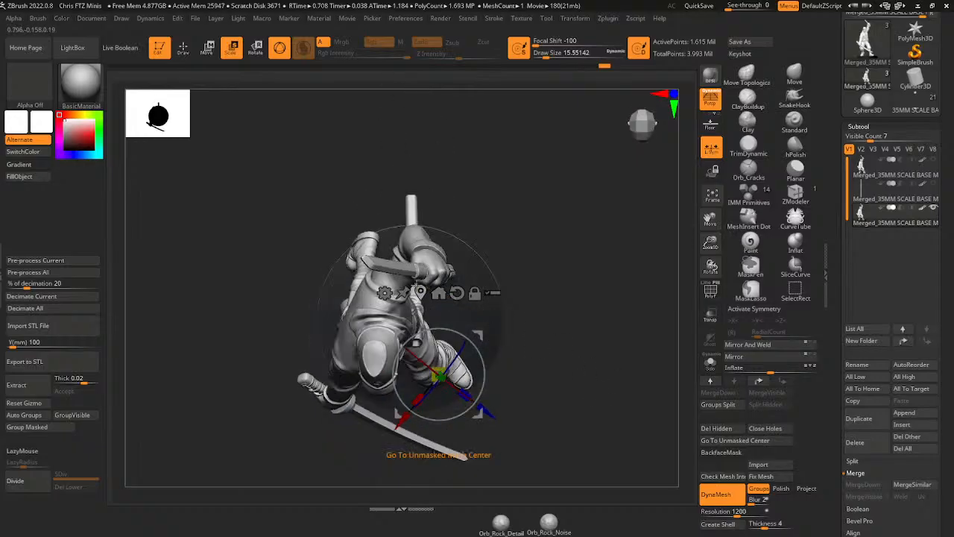
key("w")
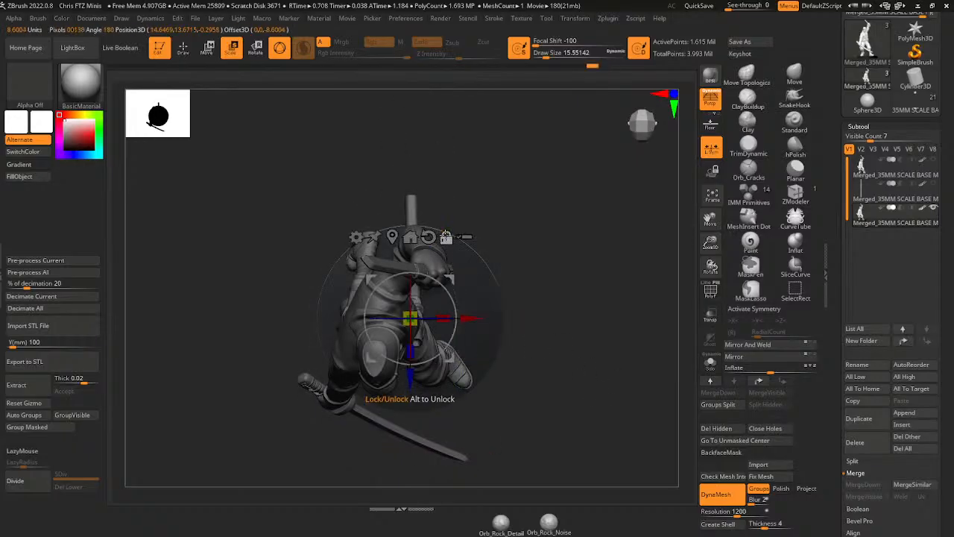
left_click(431, 237)
left_click(446, 239)
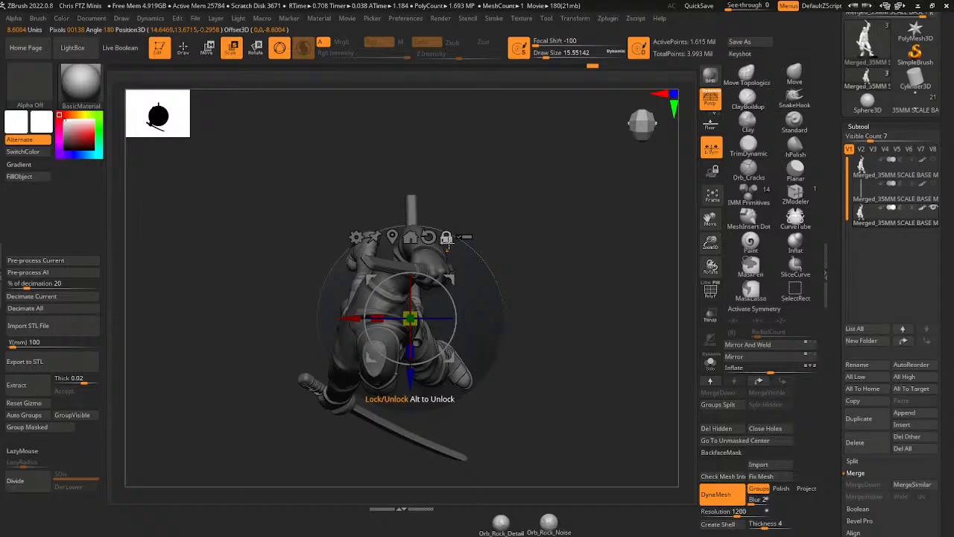
left_click_drag(552, 243, 544, 160)
left_click(413, 238)
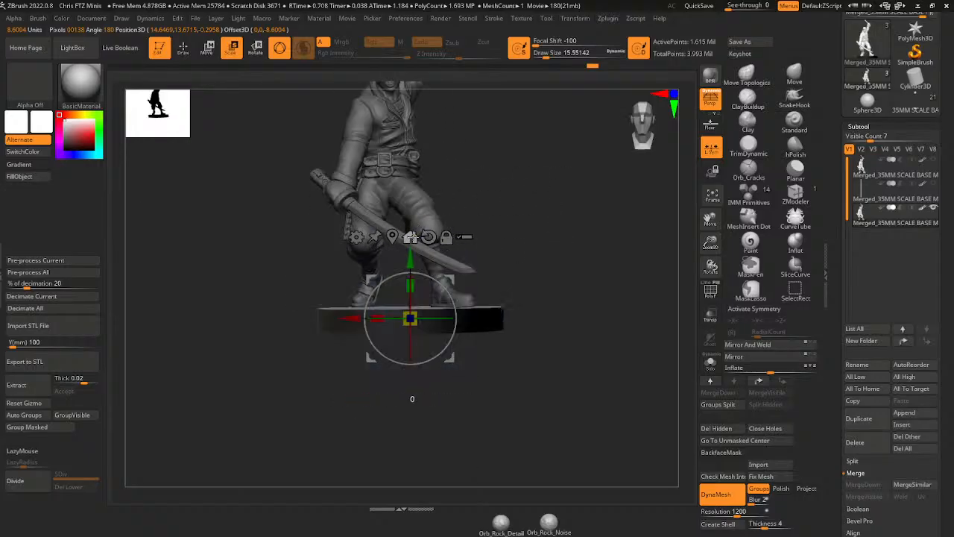
key("ctrl+z")
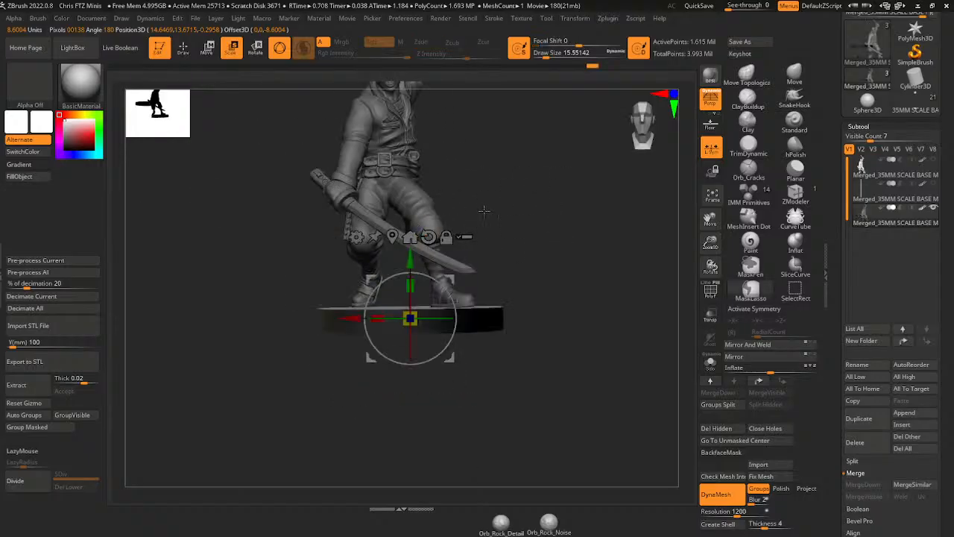
left_click(485, 211, "ctrl")
left_click(411, 237)
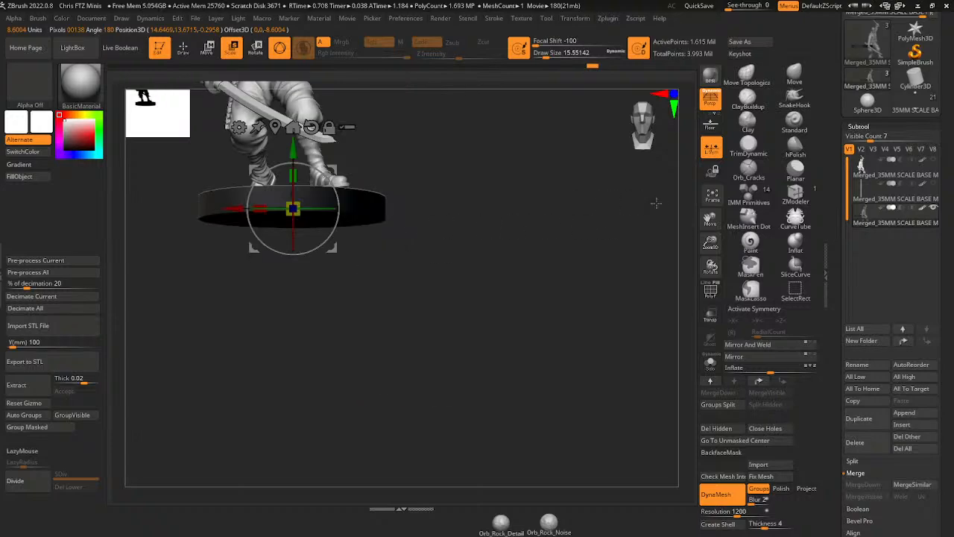
- Delete the previously recorded movie without saving it and record a new turntable of the framed figure on its base
left_click(711, 195)
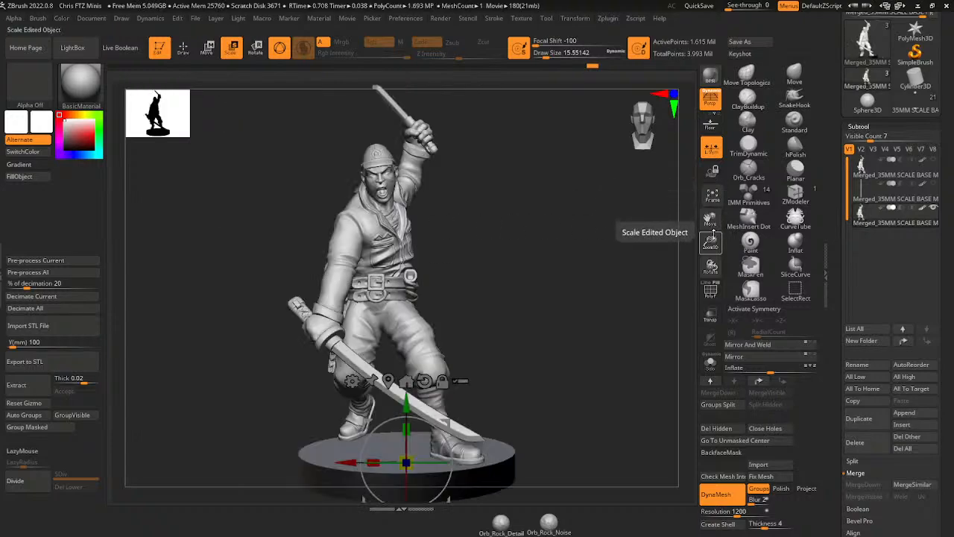
left_click_drag(713, 232, 712, 206)
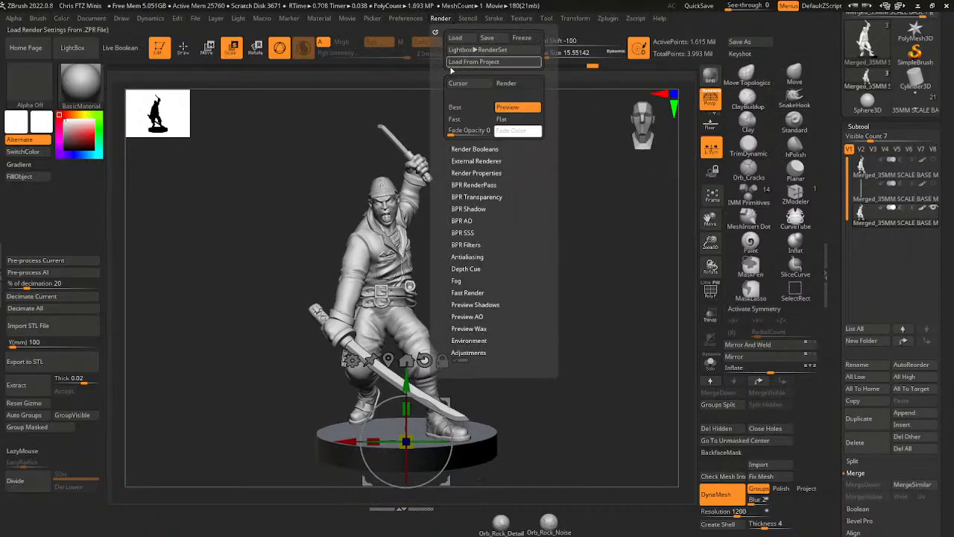
mouse_move(346, 20)
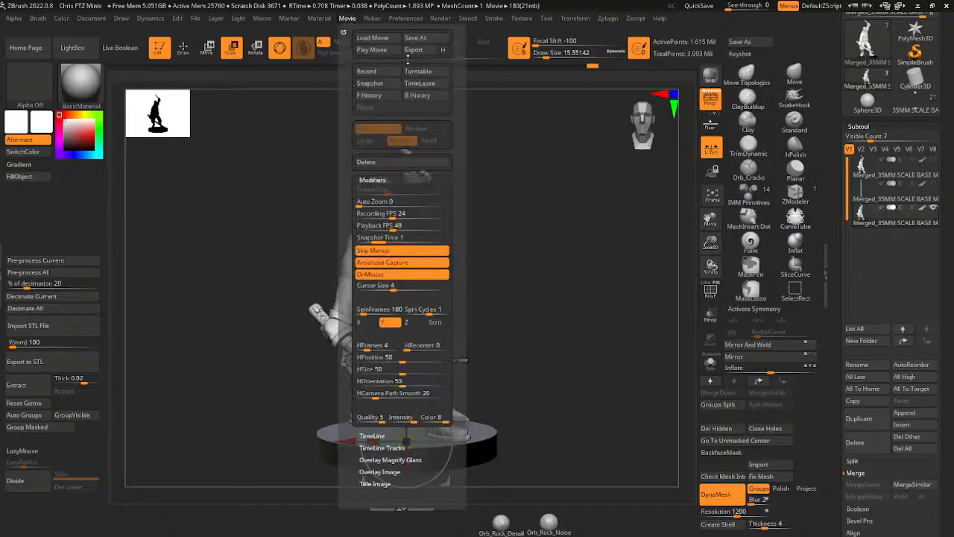
left_click(387, 162)
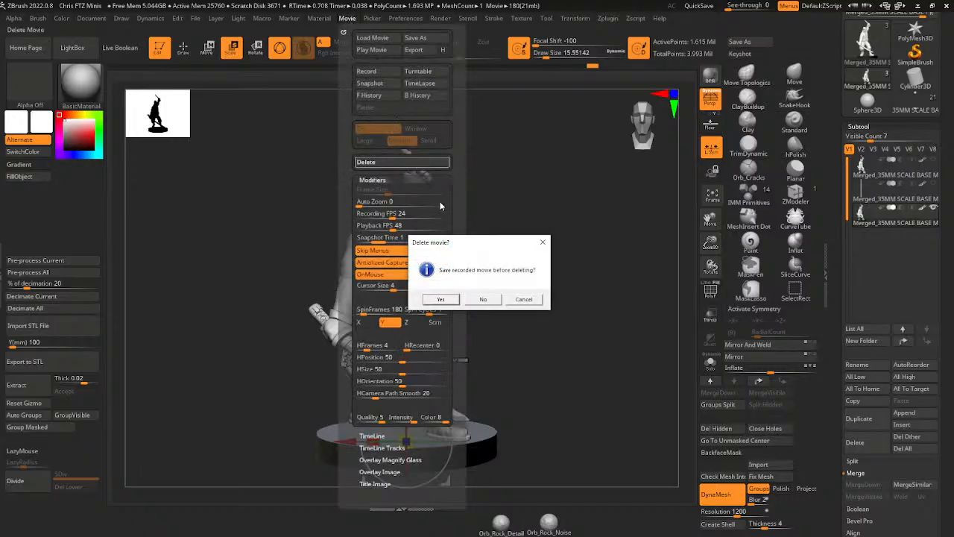
left_click(481, 299)
left_click(418, 73)
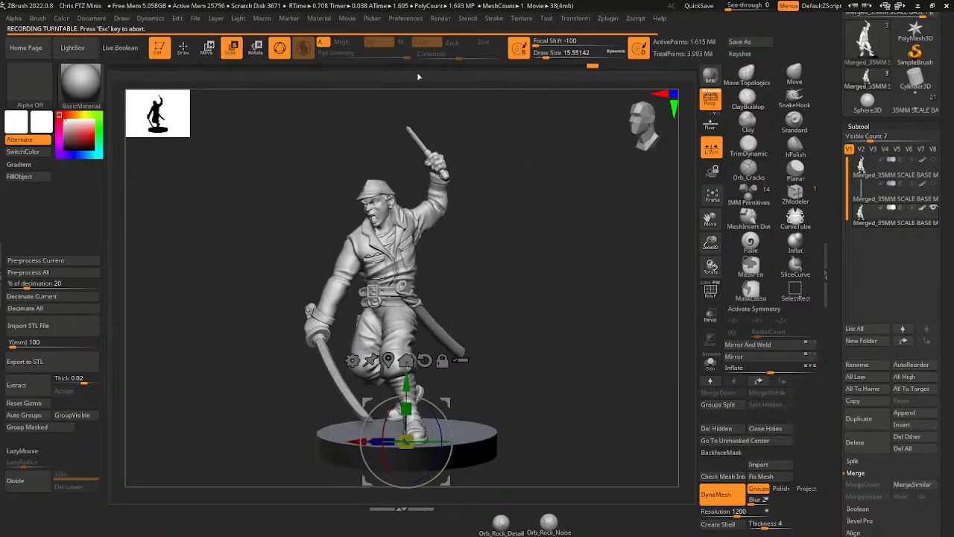
- Export the turntable movie as an MPG named "Japanese officer Turntable" in the FTZ STLs folder
left_click(348, 20)
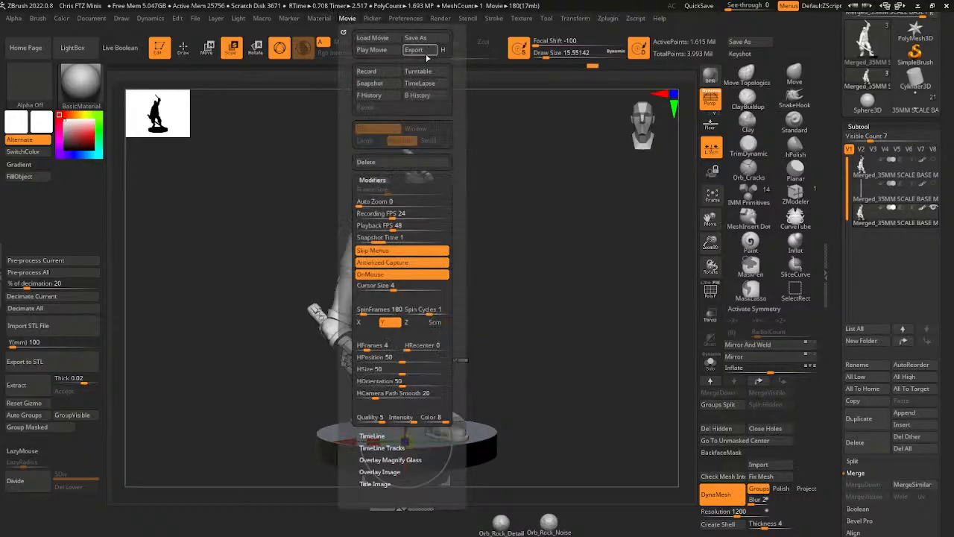
left_click(425, 53)
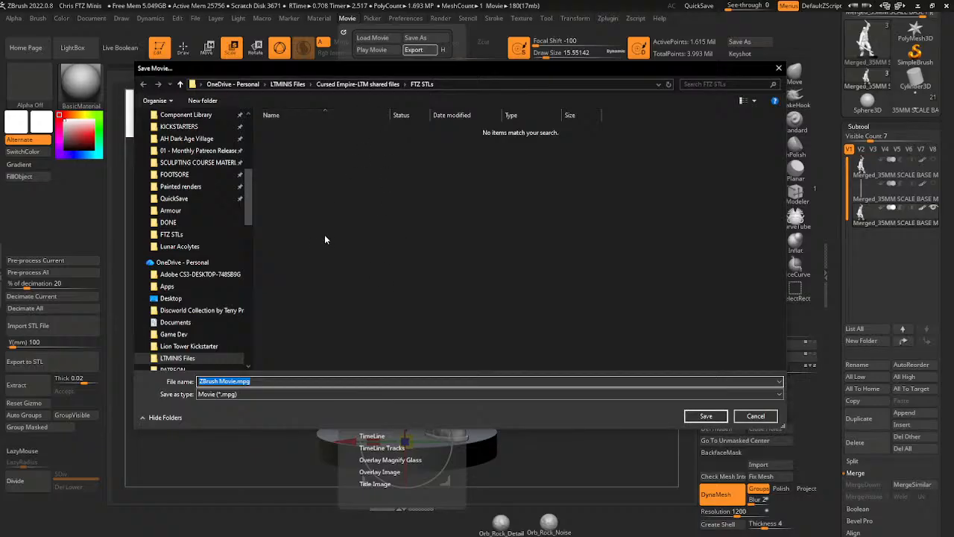
type("Jap")
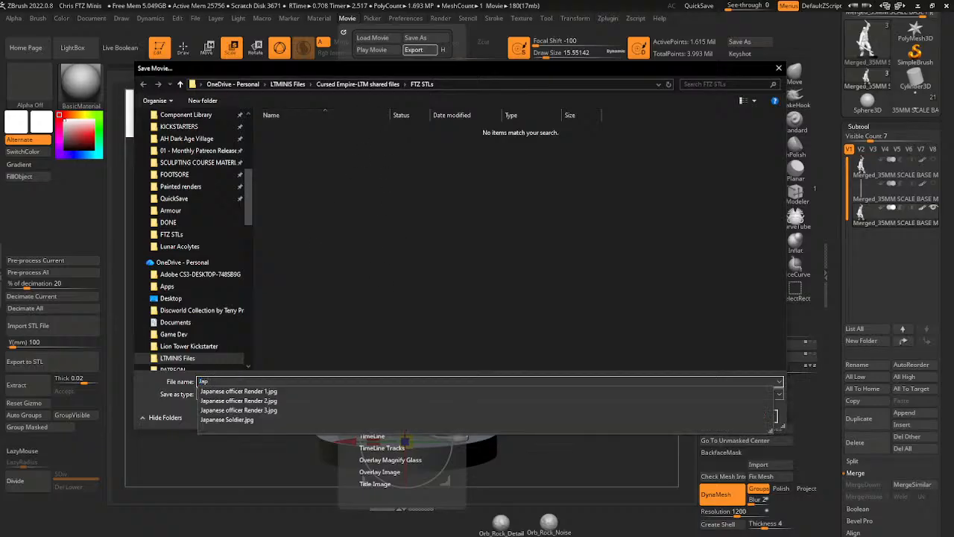
key("Down")
key("BackSpace")
key("BackSpace")
key("BackSpace")
key("BackSpace")
key("BackSpace")
key("BackSpace")
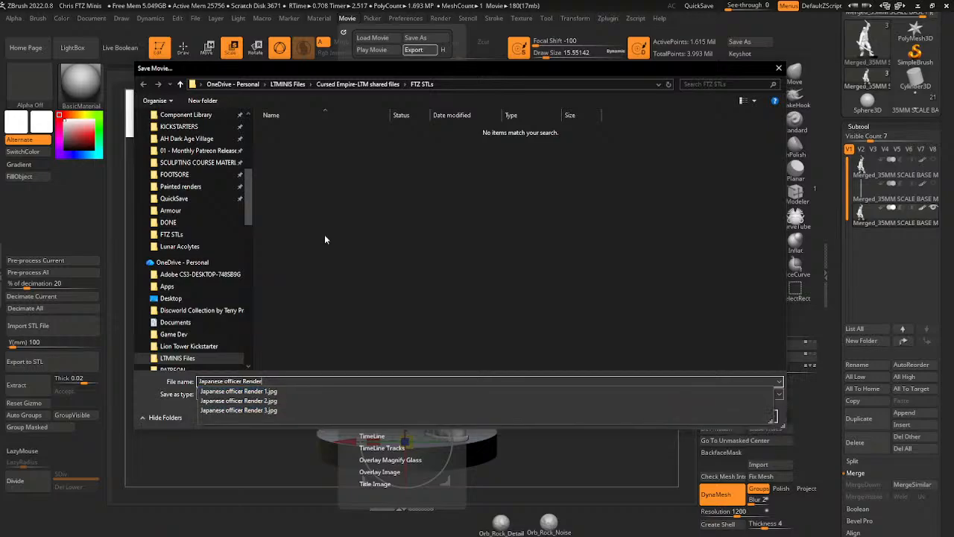
type("1")
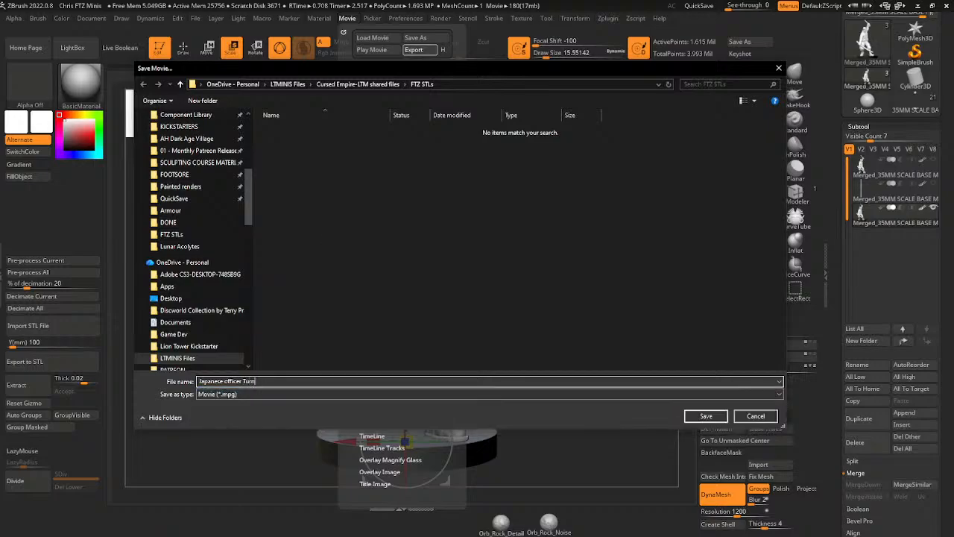
type("urntable")
key("Return")
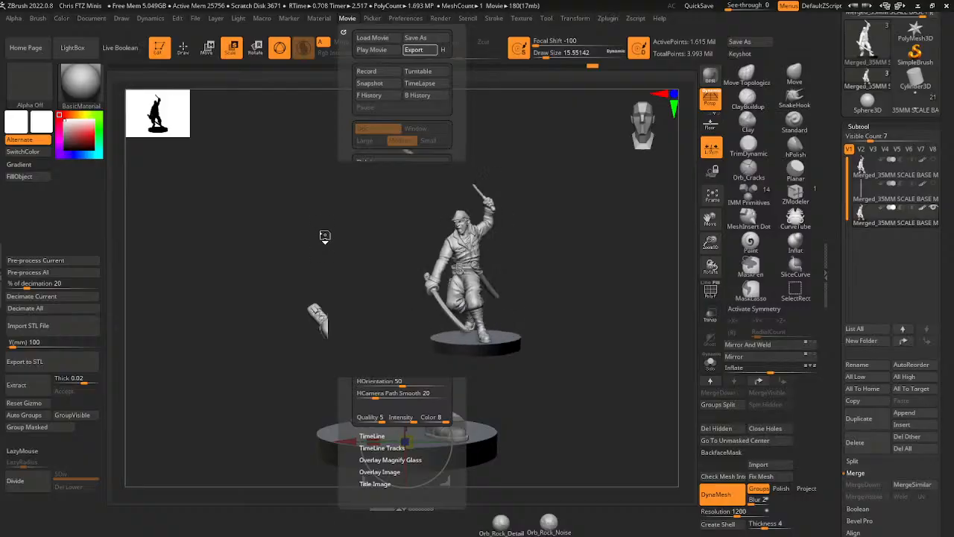
- Save the project in the SCULPTS folder, replacing the existing project file of the same name
left_click(740, 41)
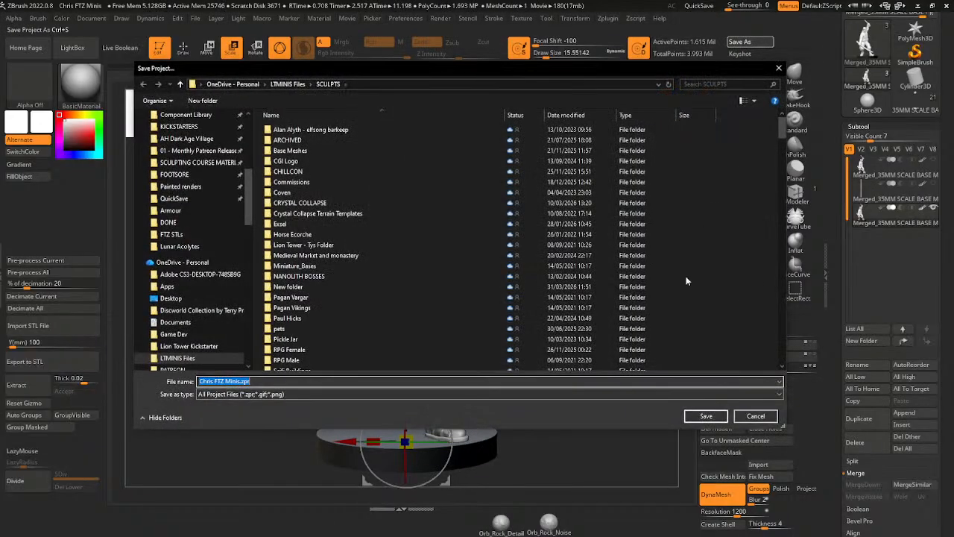
left_click(707, 417)
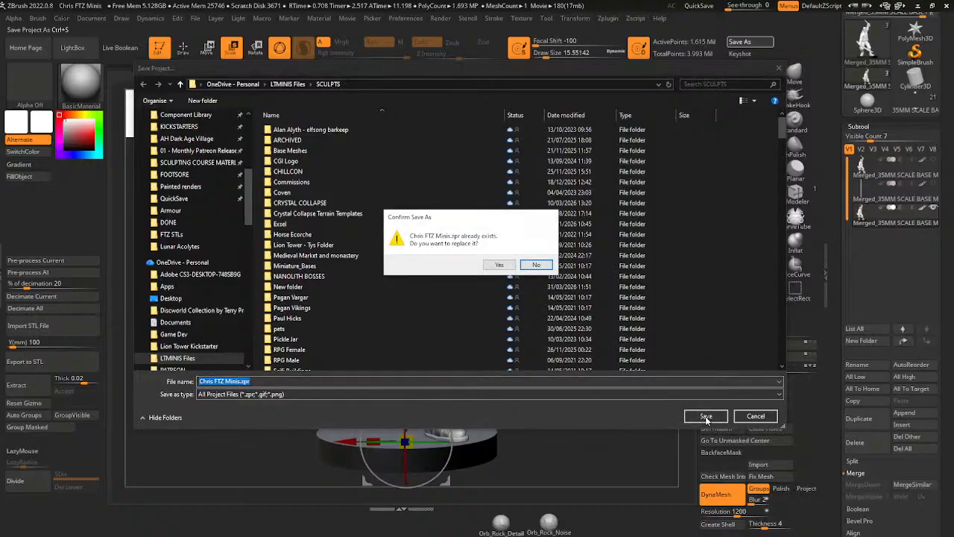
left_click(493, 265)
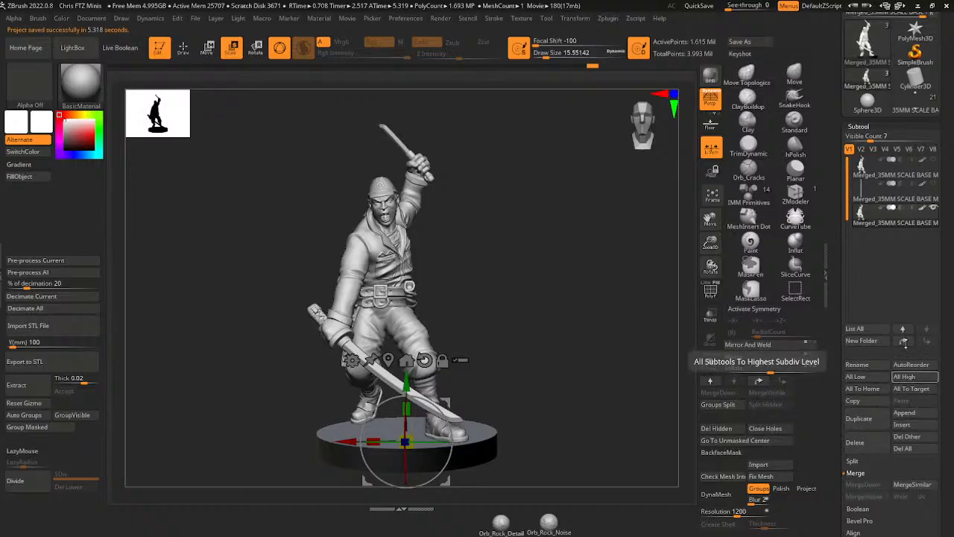
- Duplicate the merged figure subtool, hide the base disc in the copy, and split the hidden base into its own subtool
left_click(859, 418)
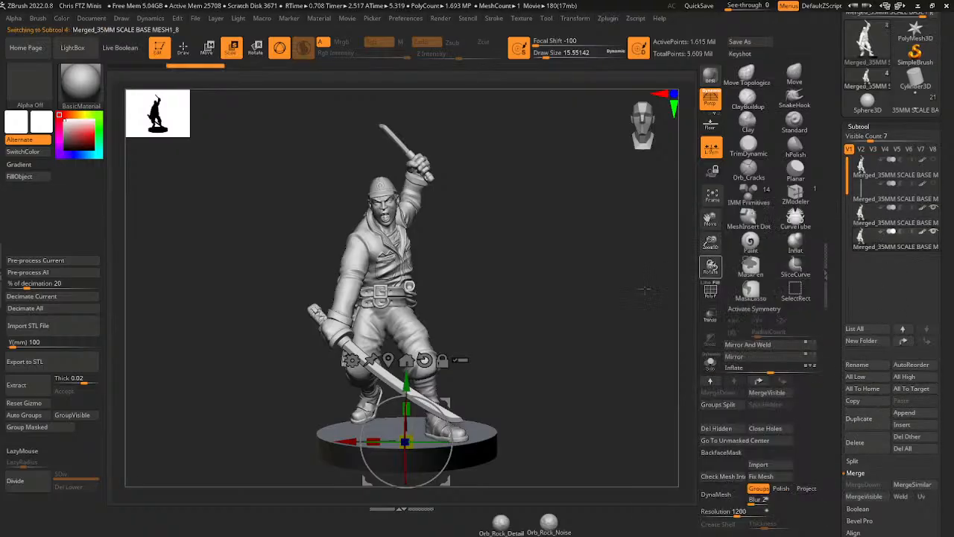
key("q")
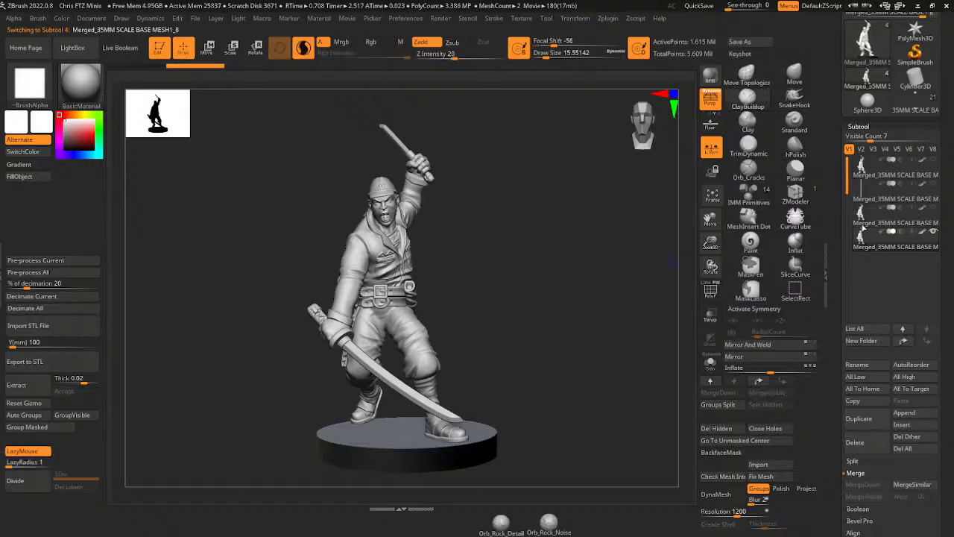
left_click(477, 447, "ctrl+shift")
left_click(537, 430, "ctrl+shift")
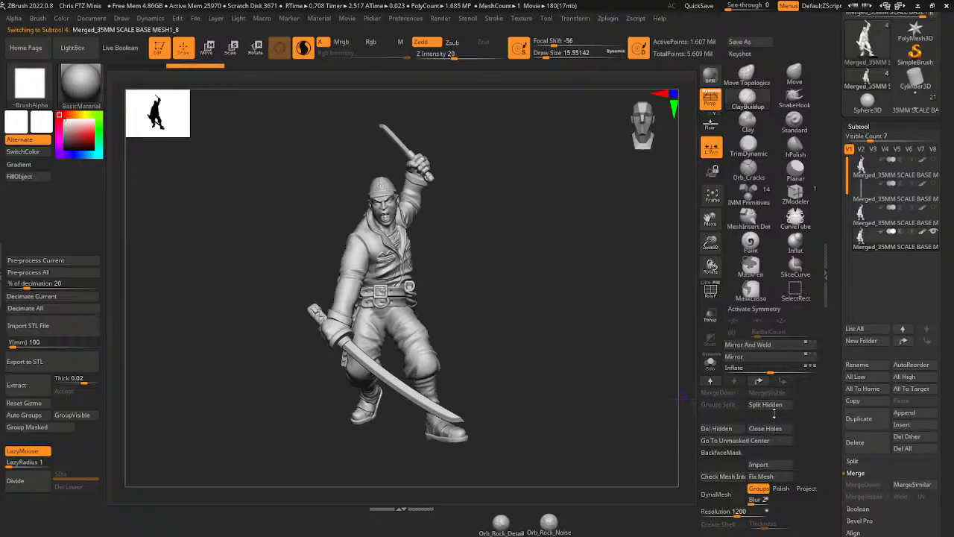
left_click(774, 405)
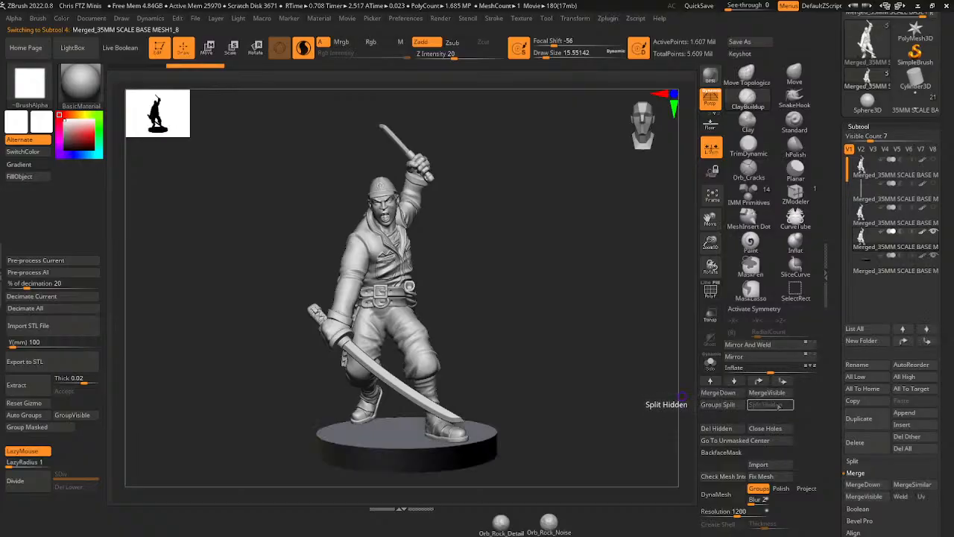
- Rename the separated figure subtool to "Japanese Officer"
left_click(859, 365)
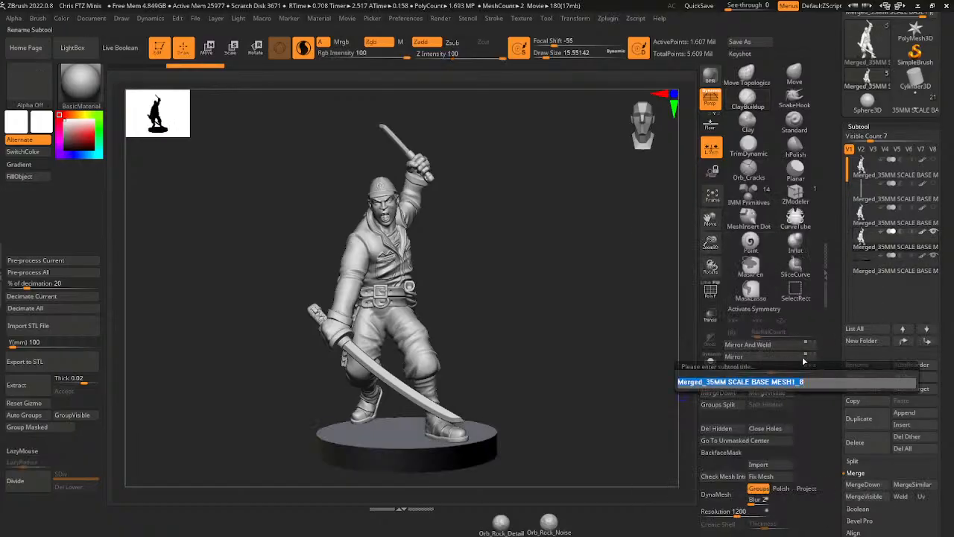
type("Japanese Officer")
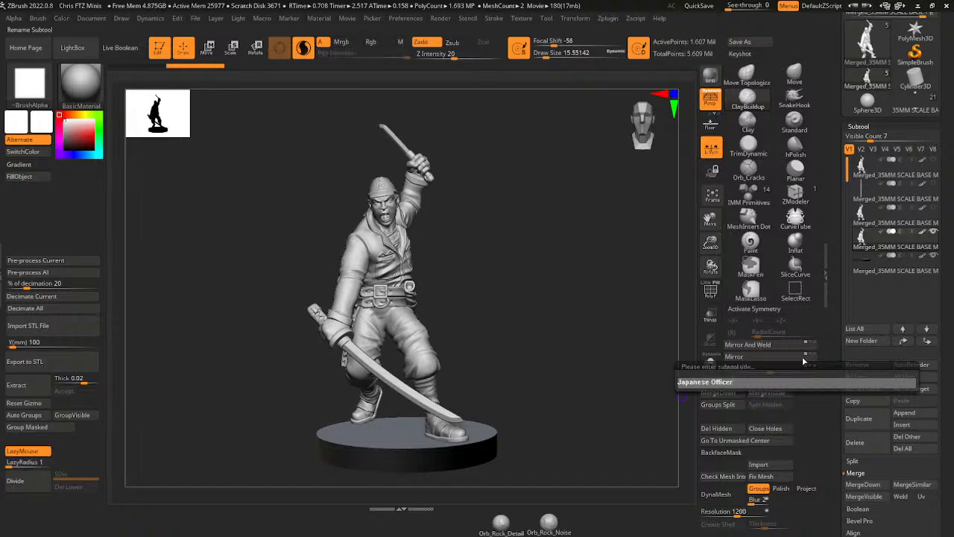
key("Return")
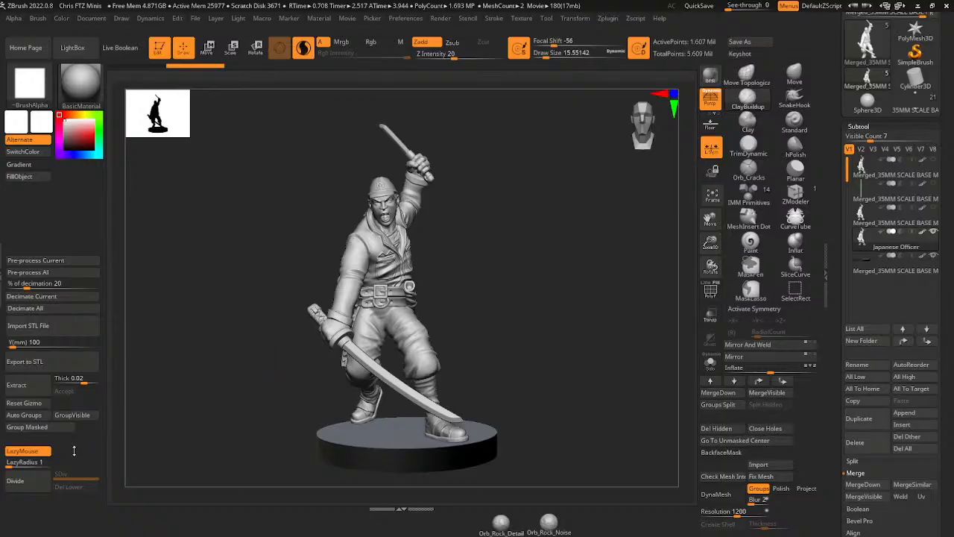
- DynaMesh the officer at resolution 1200 with Groups off, and pre-process and decimate it to 20%
left_click(759, 488)
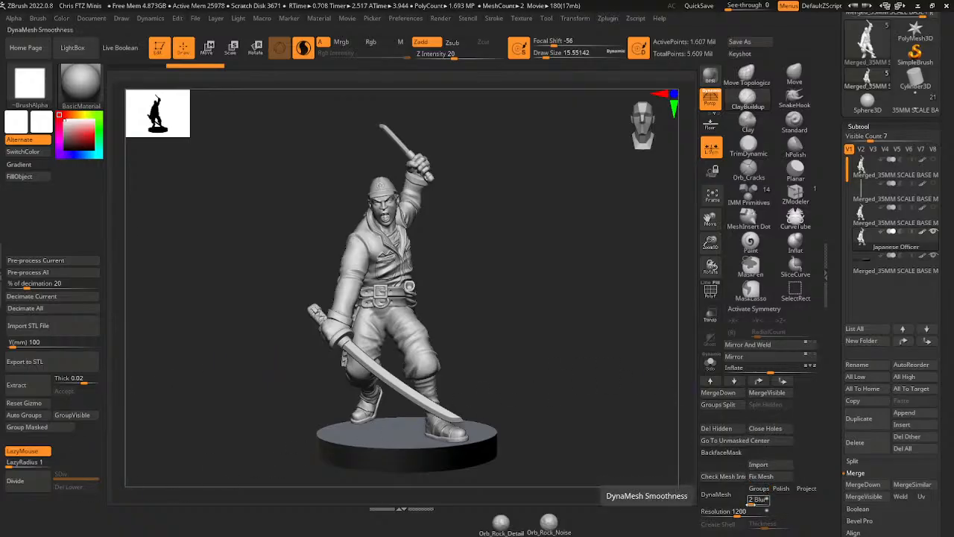
left_click(707, 484)
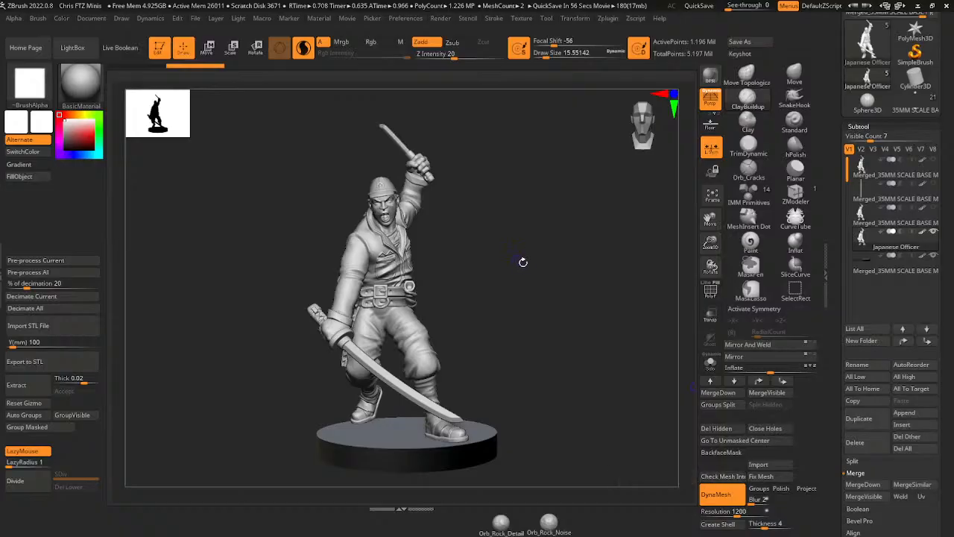
left_click(36, 261)
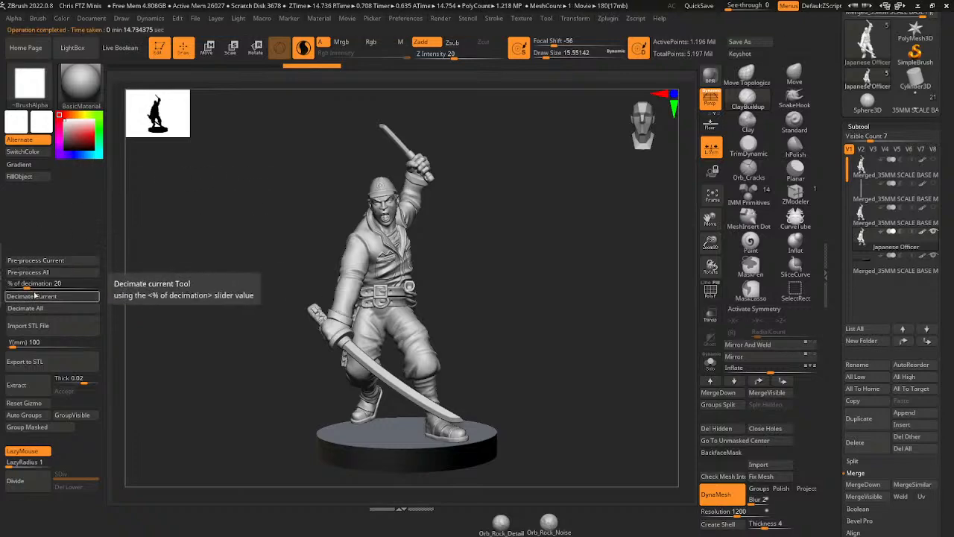
left_click(65, 296)
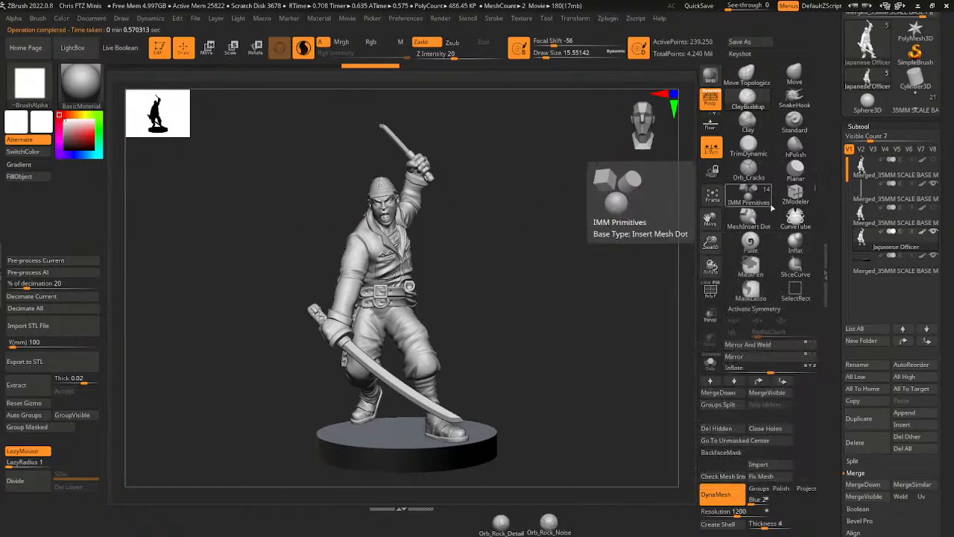
- Show the ruler subtool and export all visible subtools to STL with Y at 100 mm in the FTZ STLs folder, using subtool names as file names
left_click_drag(710, 242, 700, 217)
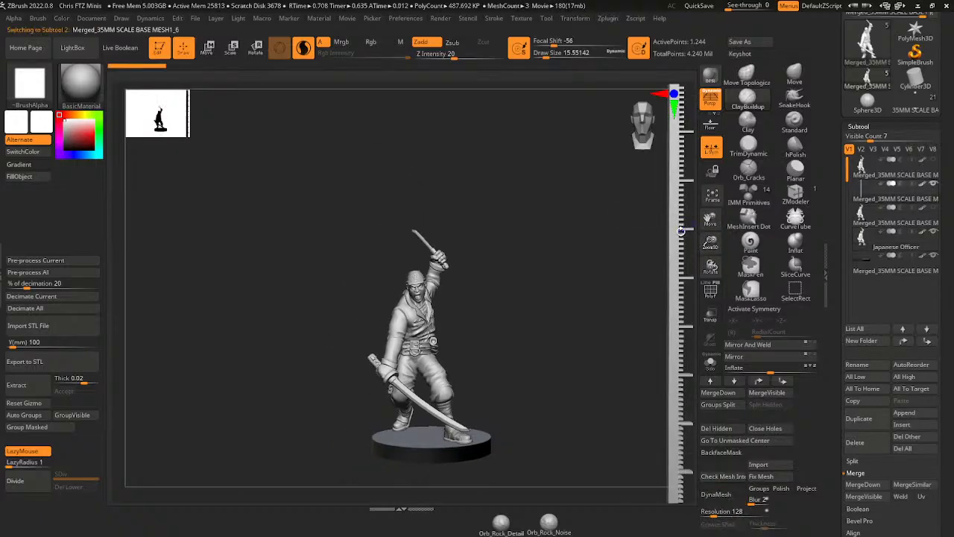
left_click(49, 343)
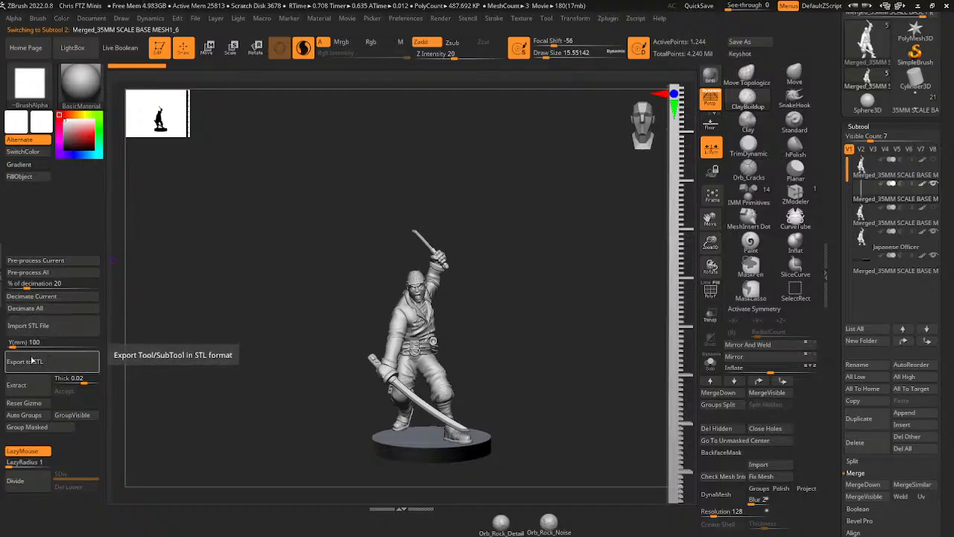
left_click(24, 362)
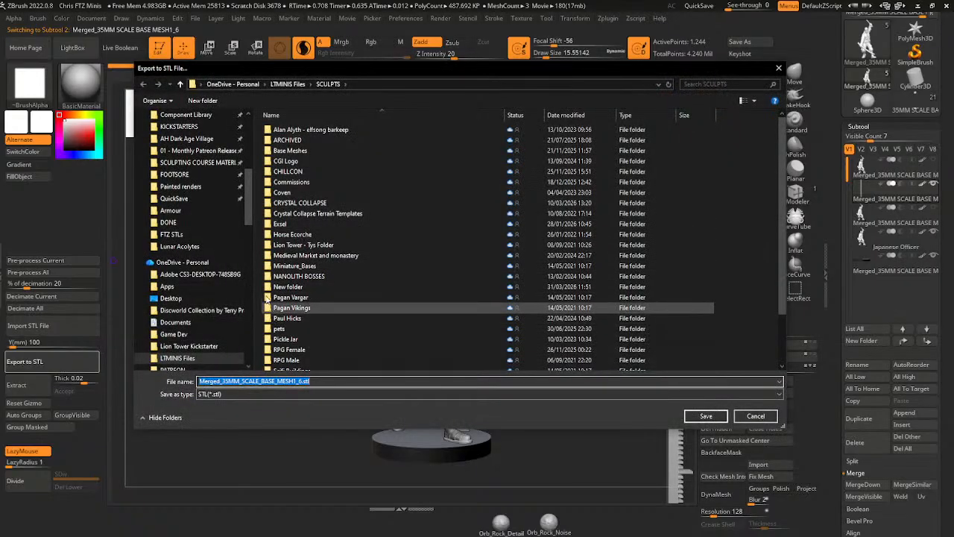
left_click(198, 234)
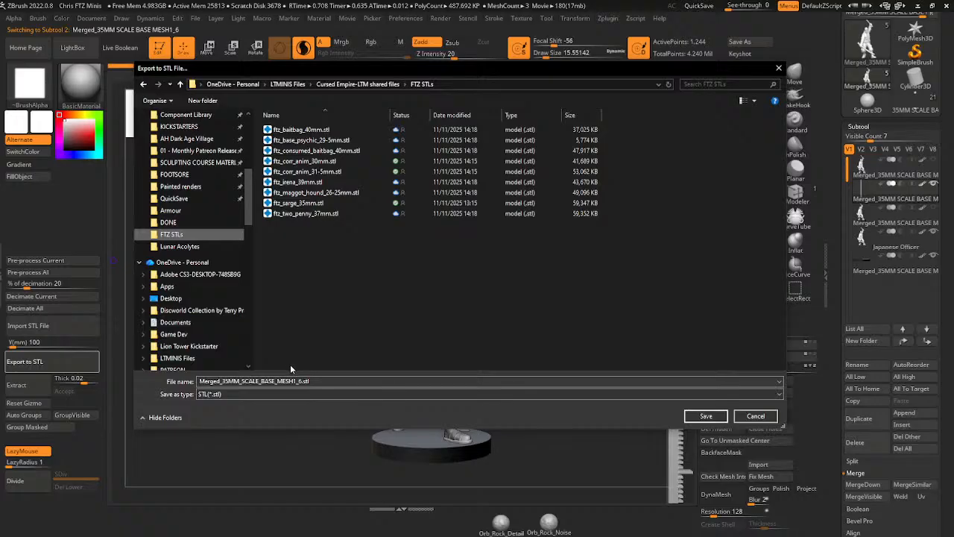
left_click(317, 383)
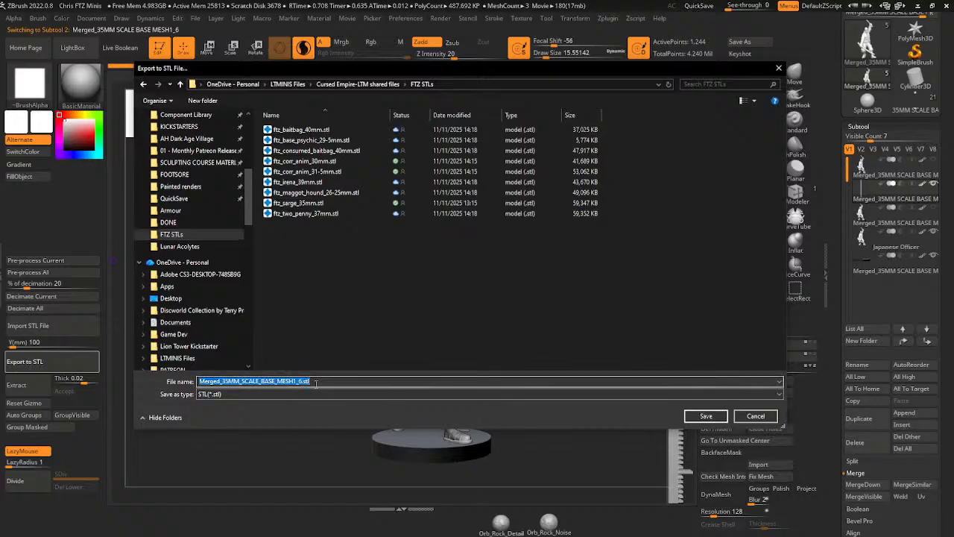
left_click(701, 416)
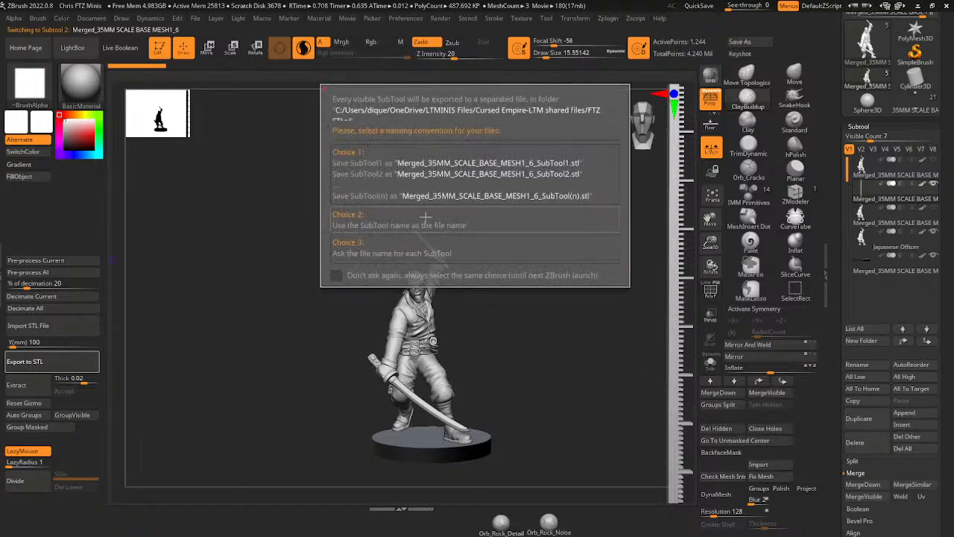
left_click(435, 224)
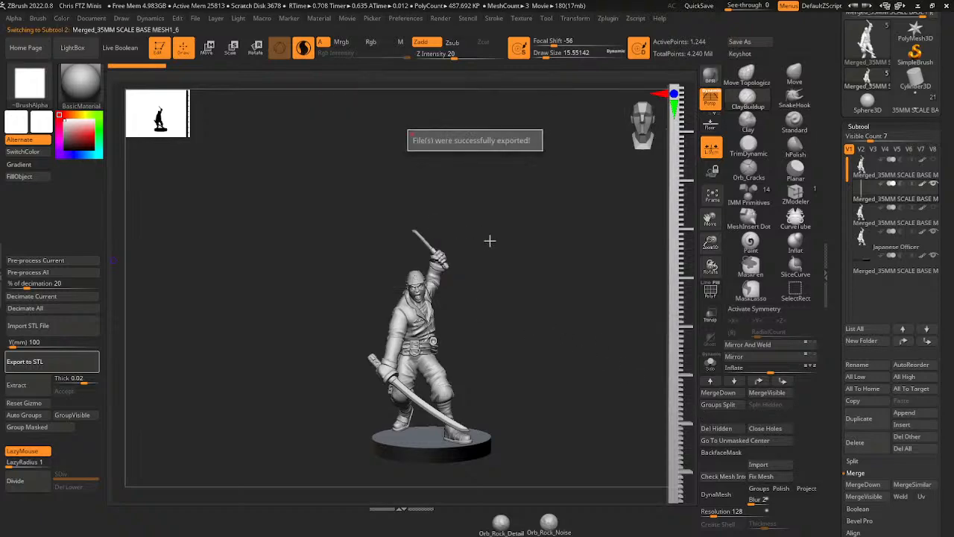